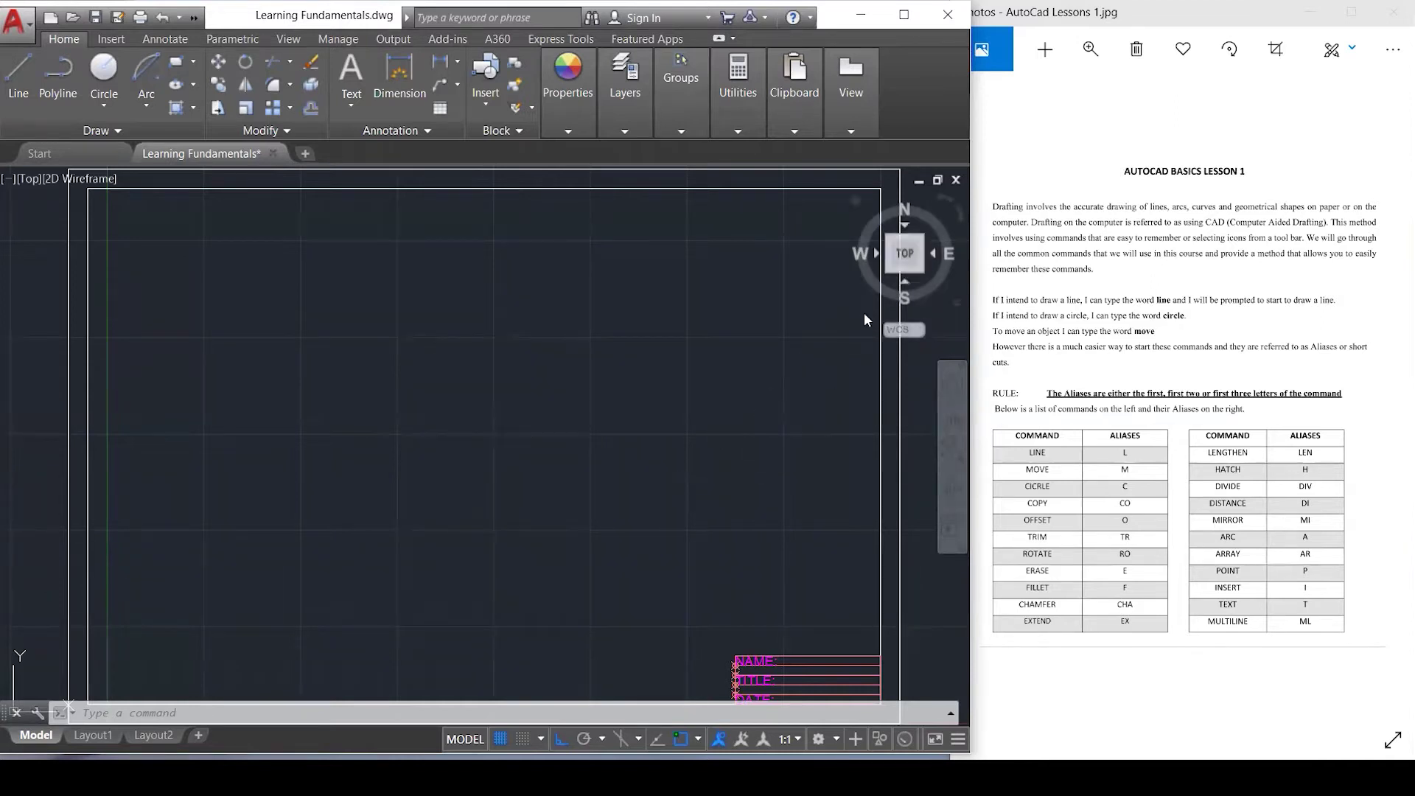
{"action": "left_click", "coordinate": [384, 374]}
{"action": "left_click", "coordinate": [293, 337]}
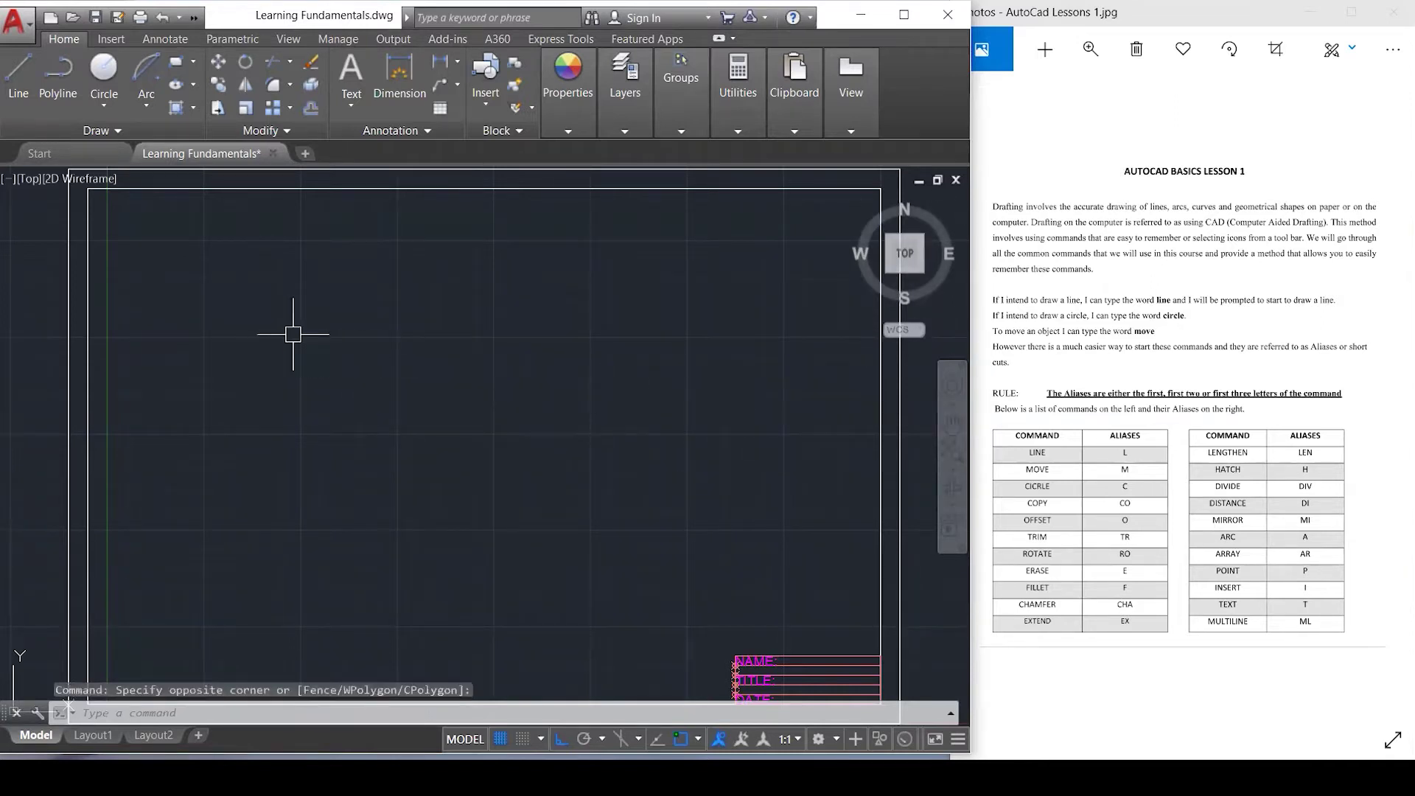
{"action": "key", "text": "Escape"}
{"action": "key", "text": "Escape"}
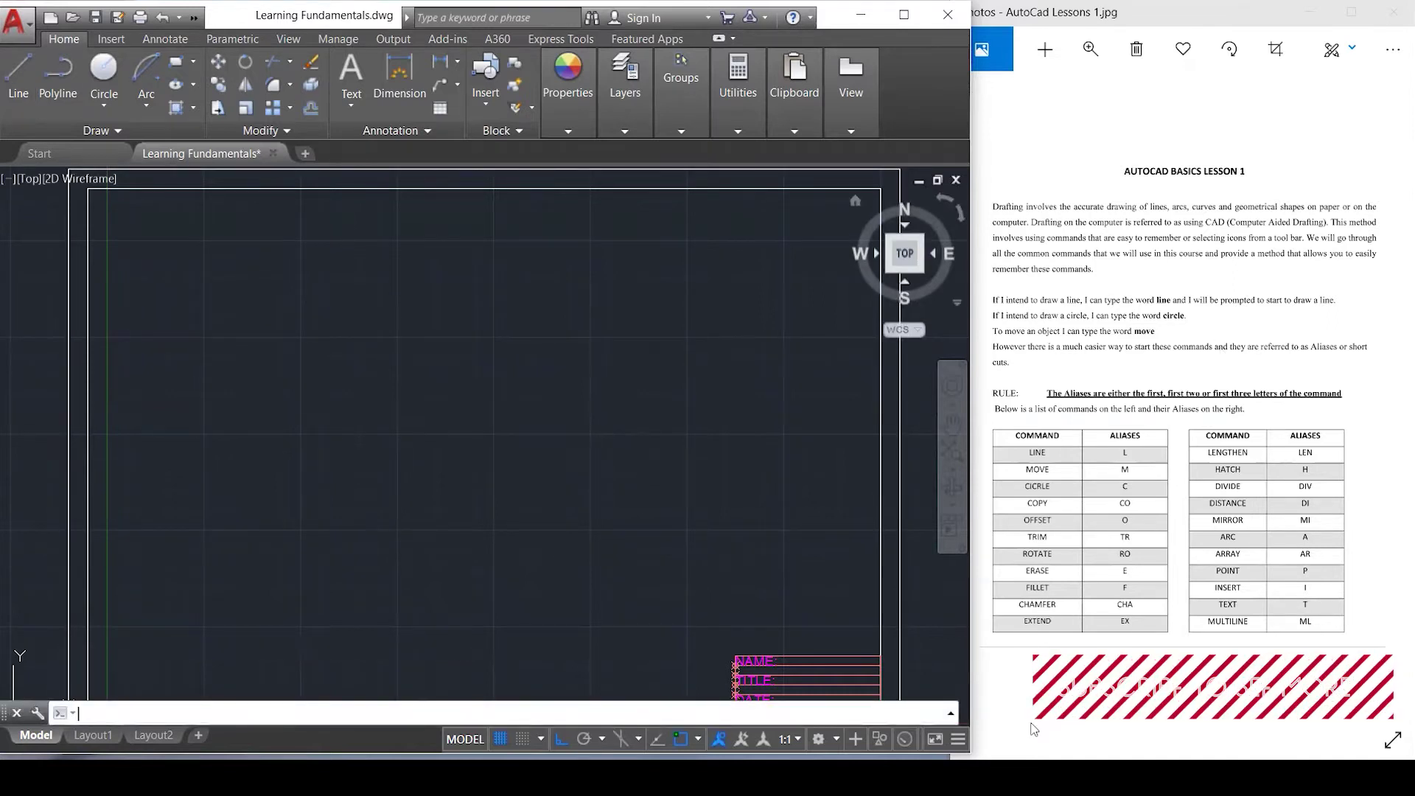
Switch to the Photos window with the Auto CAD fundamentals Aliases Sheet image and restore it beside the AutoCAD drawing.
{"action": "left_click", "coordinate": [973, 778]}
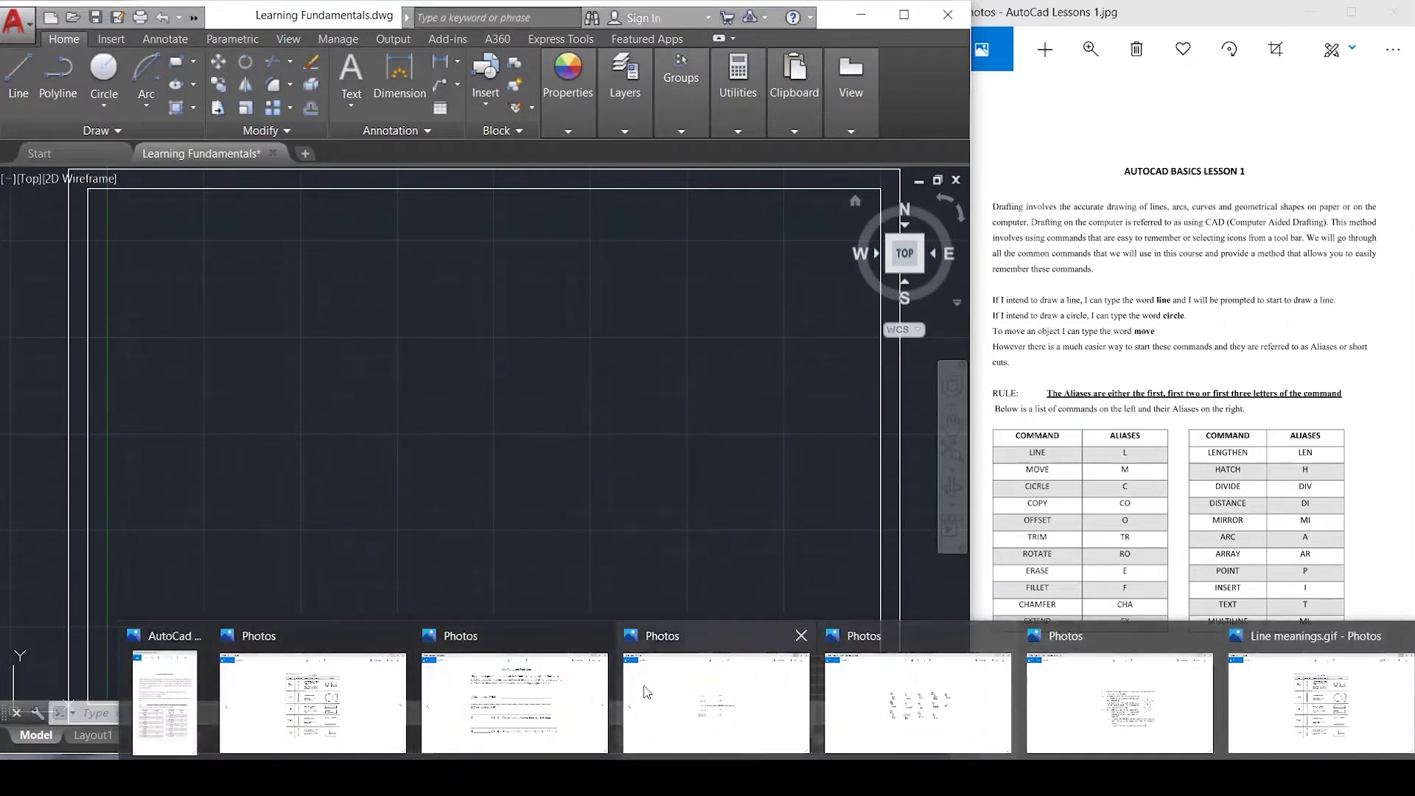
{"action": "left_click", "coordinate": [331, 701]}
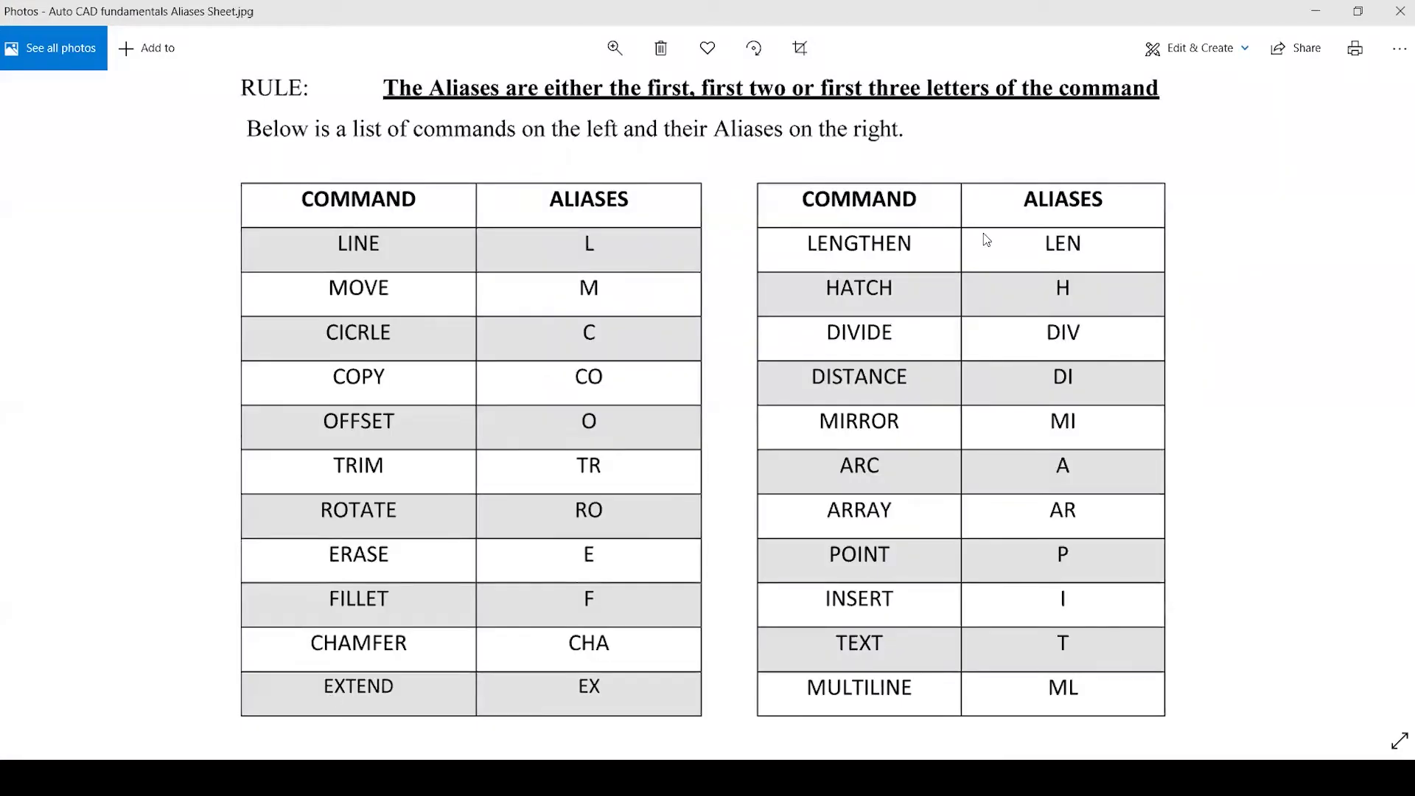
{"action": "left_click", "coordinate": [1358, 11]}
{"action": "left_click", "coordinate": [756, 376]}
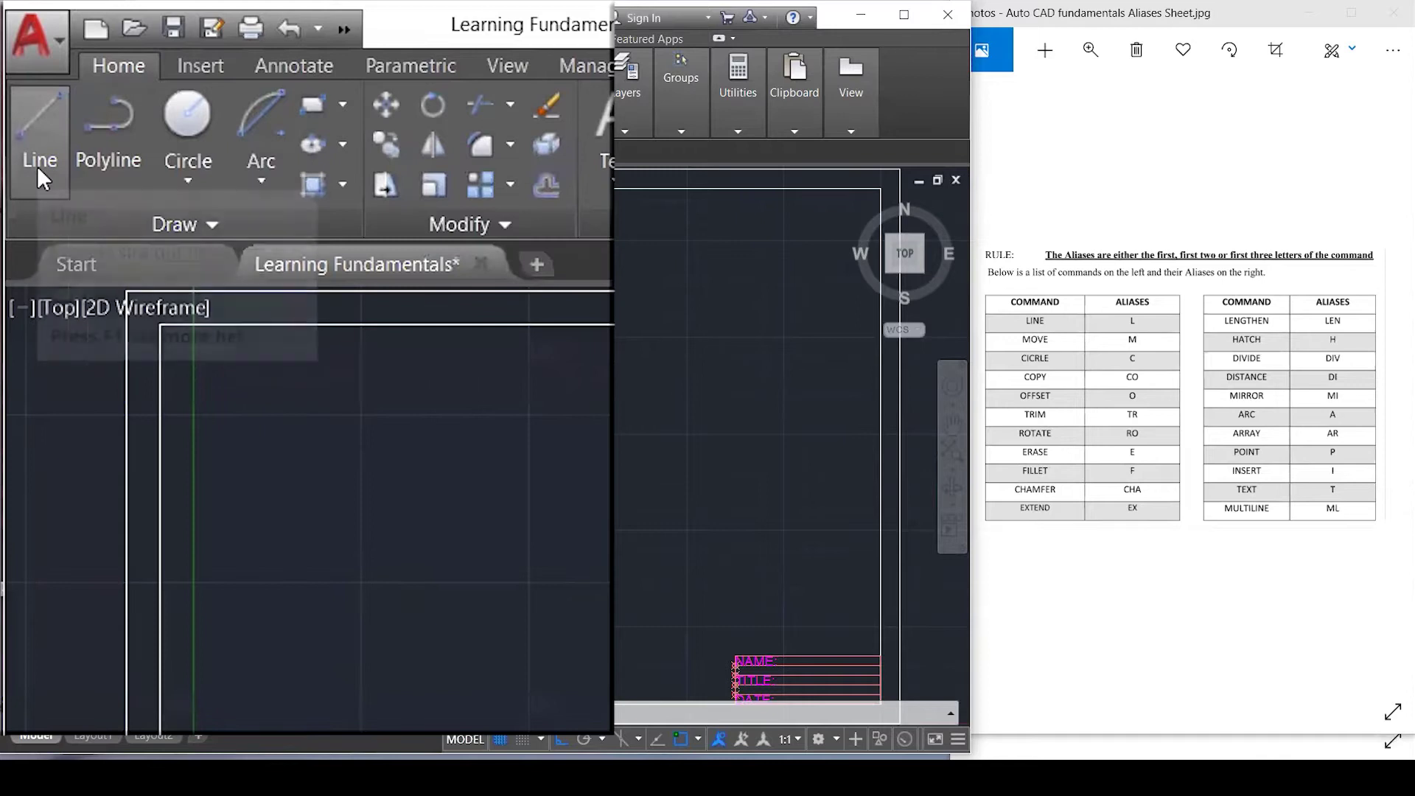
Draw a horizontal line 100 units long in the middle of the sheet with the Line tool.
{"action": "left_click", "coordinate": [38, 159]}
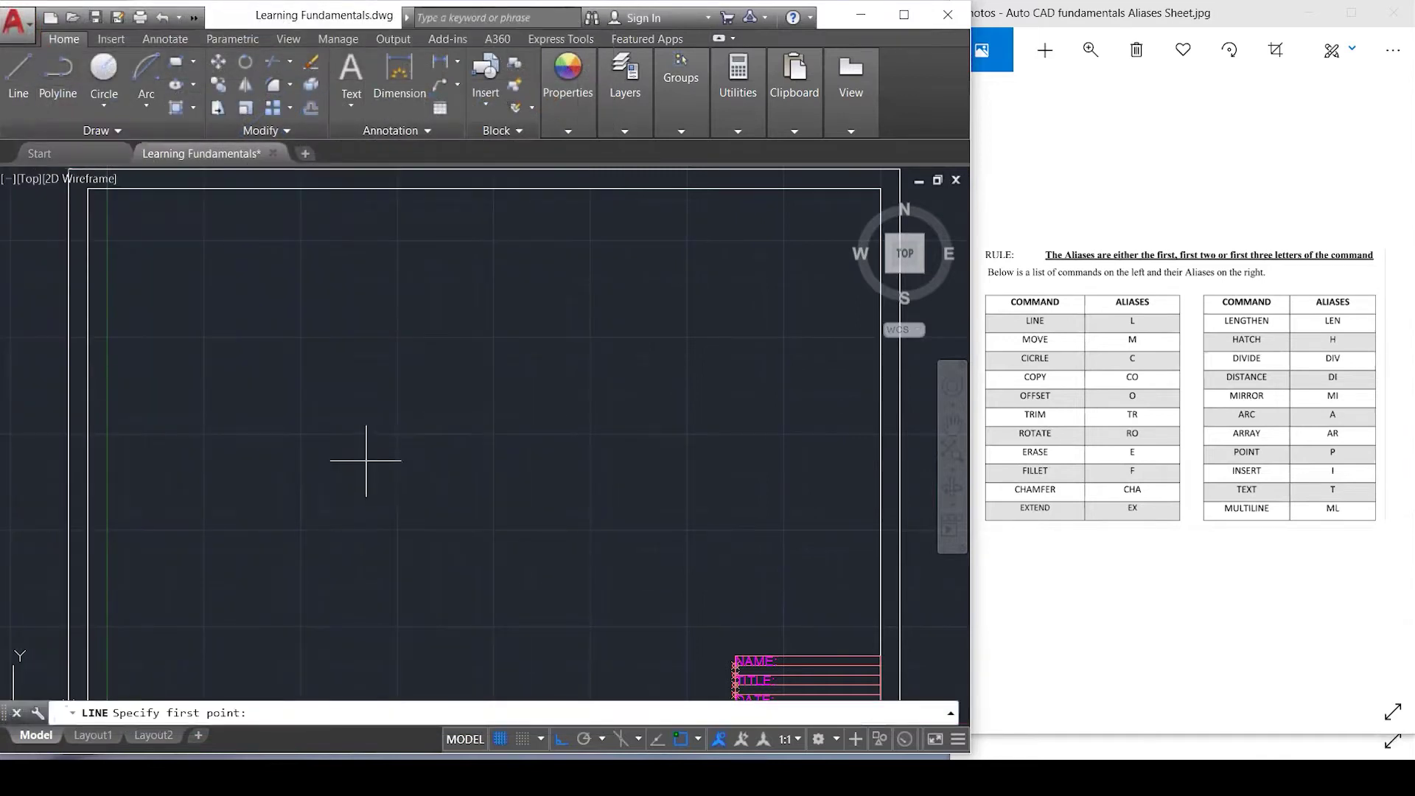
{"action": "left_click", "coordinate": [334, 451]}
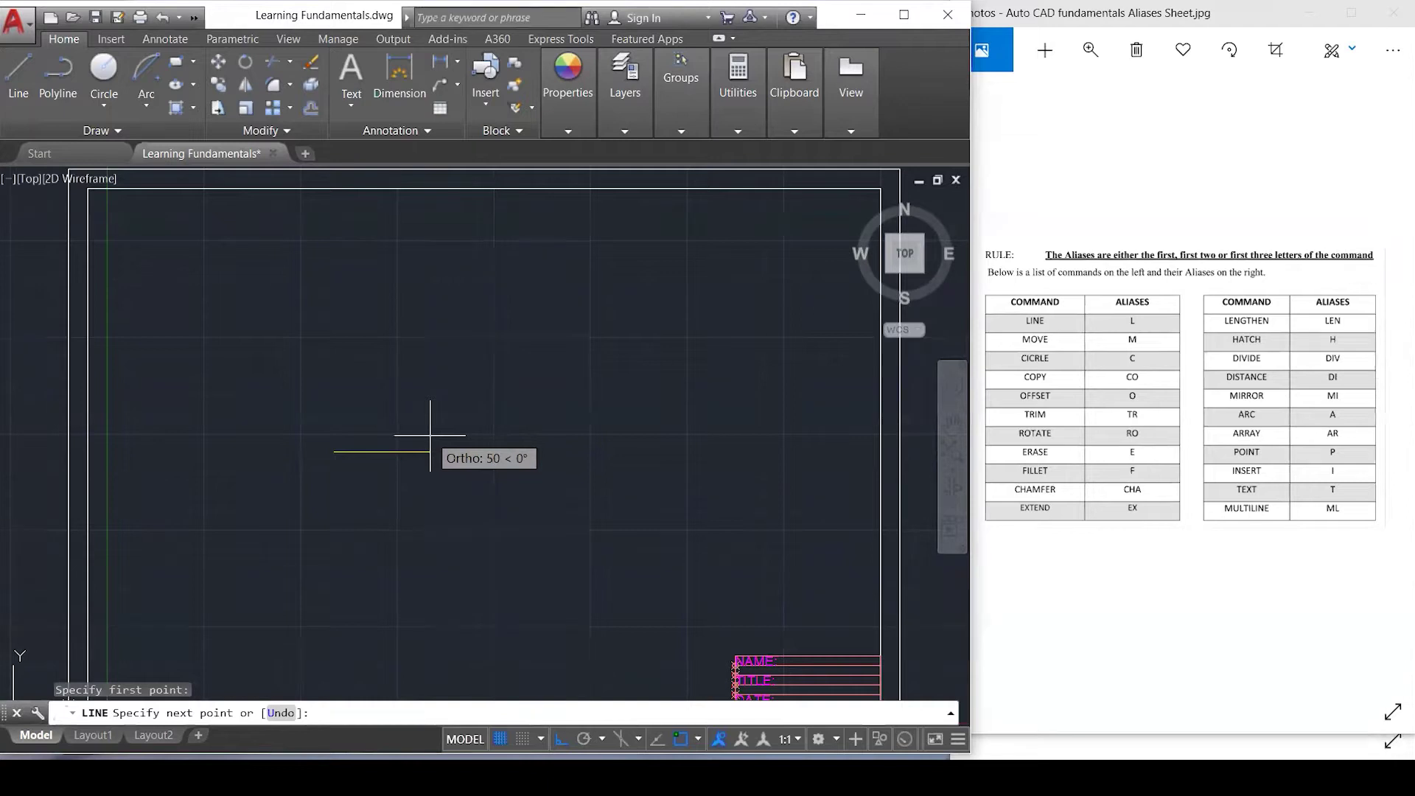
{"action": "type", "text": "100"}
{"action": "key", "text": "Return"}
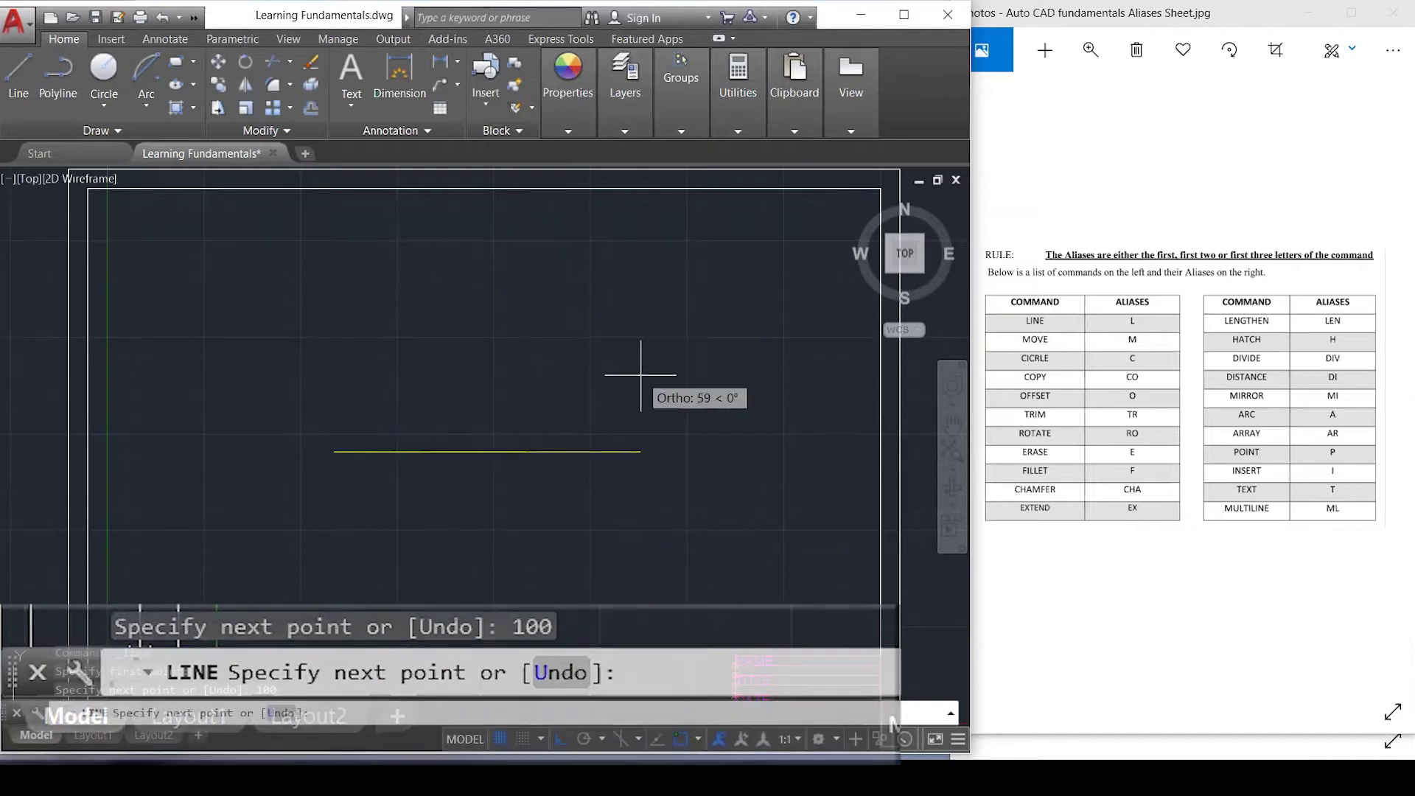
{"action": "key", "text": "Escape"}
{"action": "key", "text": "Escape"}
{"action": "key", "text": "Escape"}
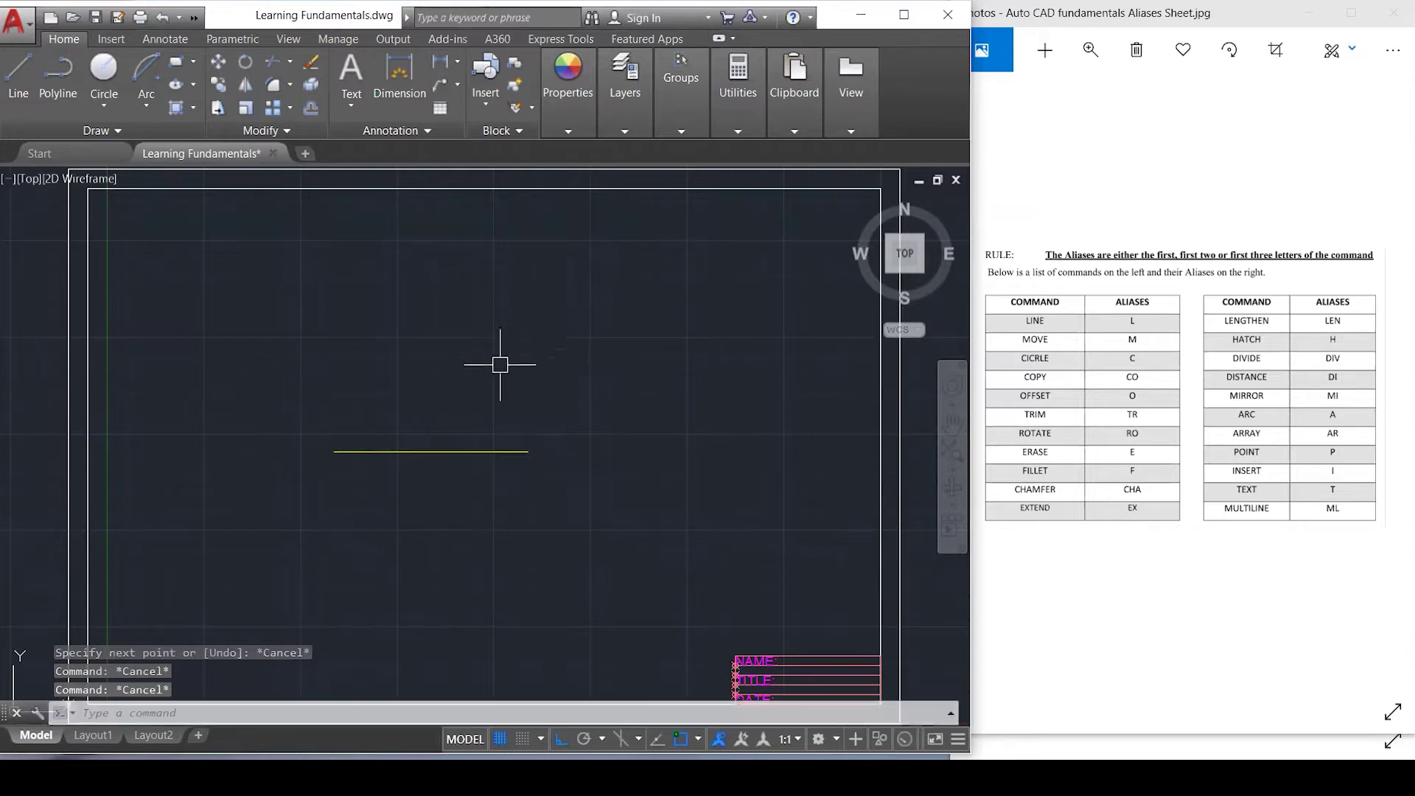
Move the line by its midpoint grip, first a short way up, and from there about 80 units straight down.
{"action": "left_click", "coordinate": [432, 451]}
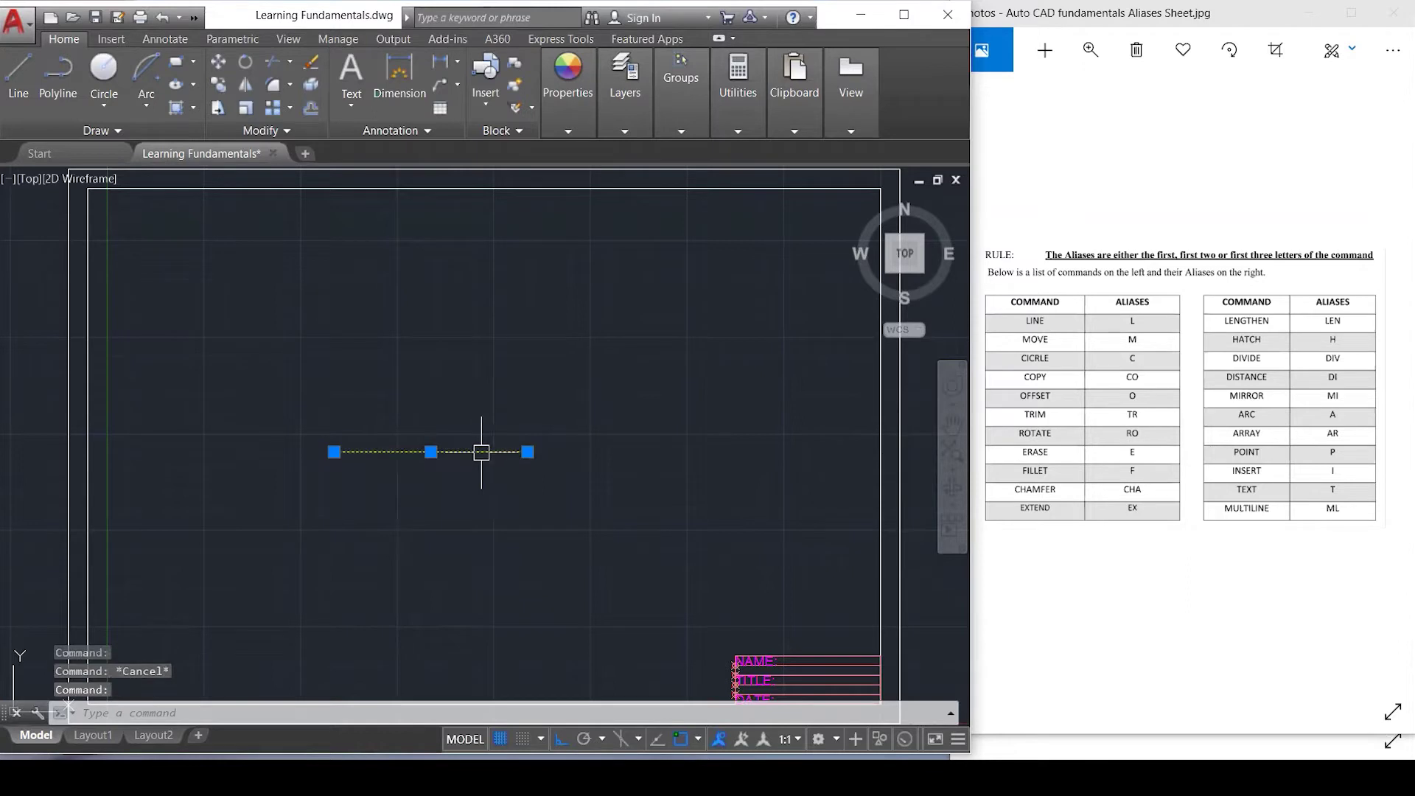
{"action": "mouse_move", "coordinate": [335, 452]}
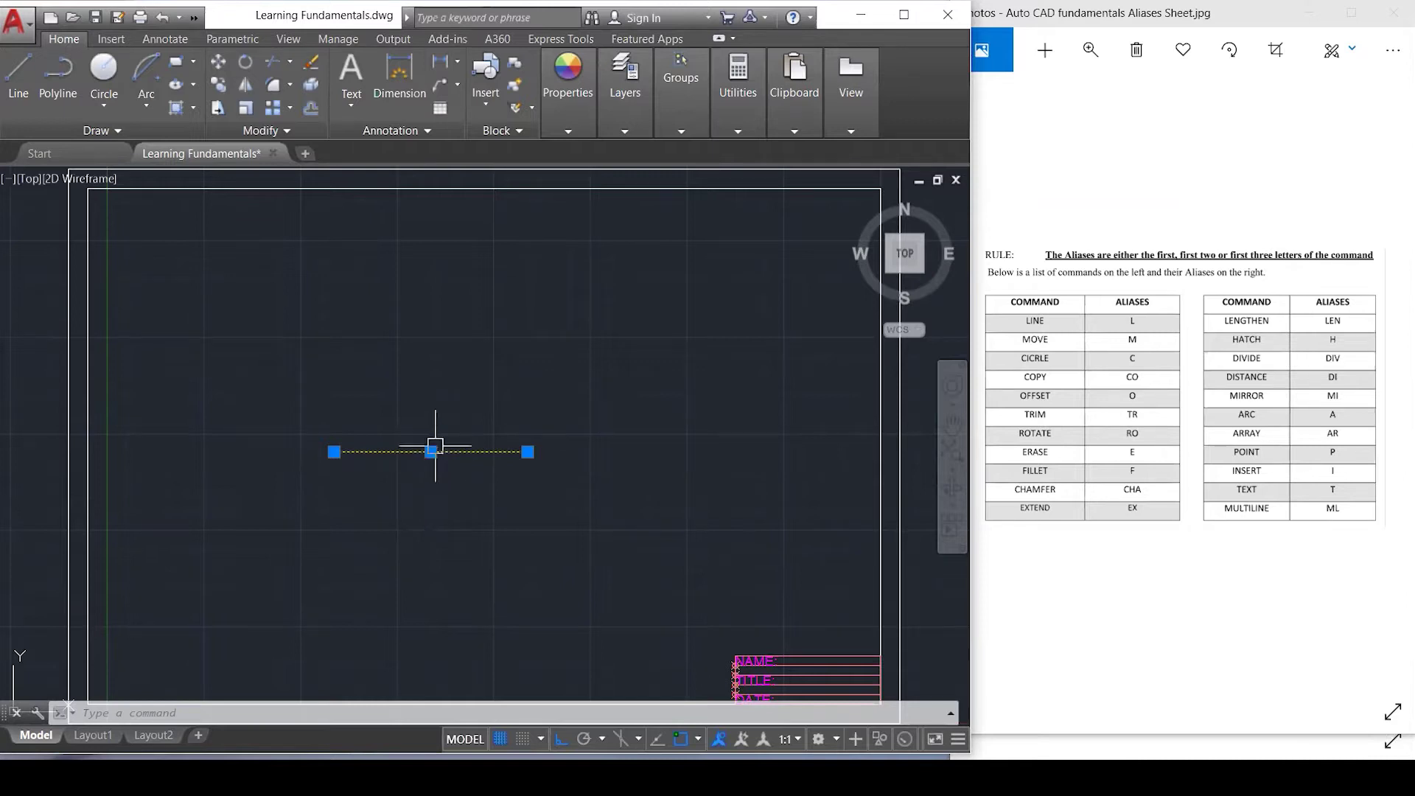
{"action": "left_click_drag", "start_coordinate": [434, 448], "coordinate": [453, 381]}
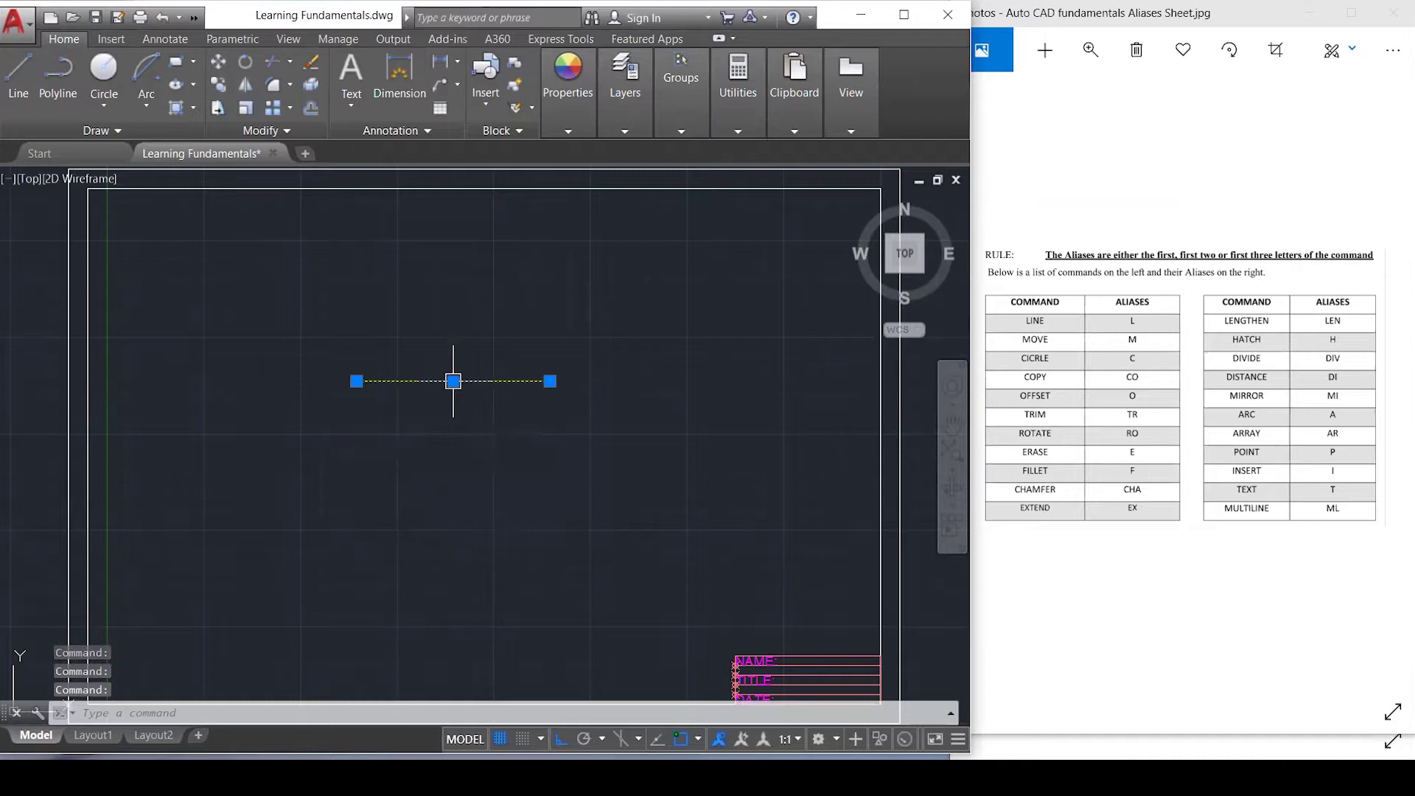
{"action": "left_click", "coordinate": [453, 381]}
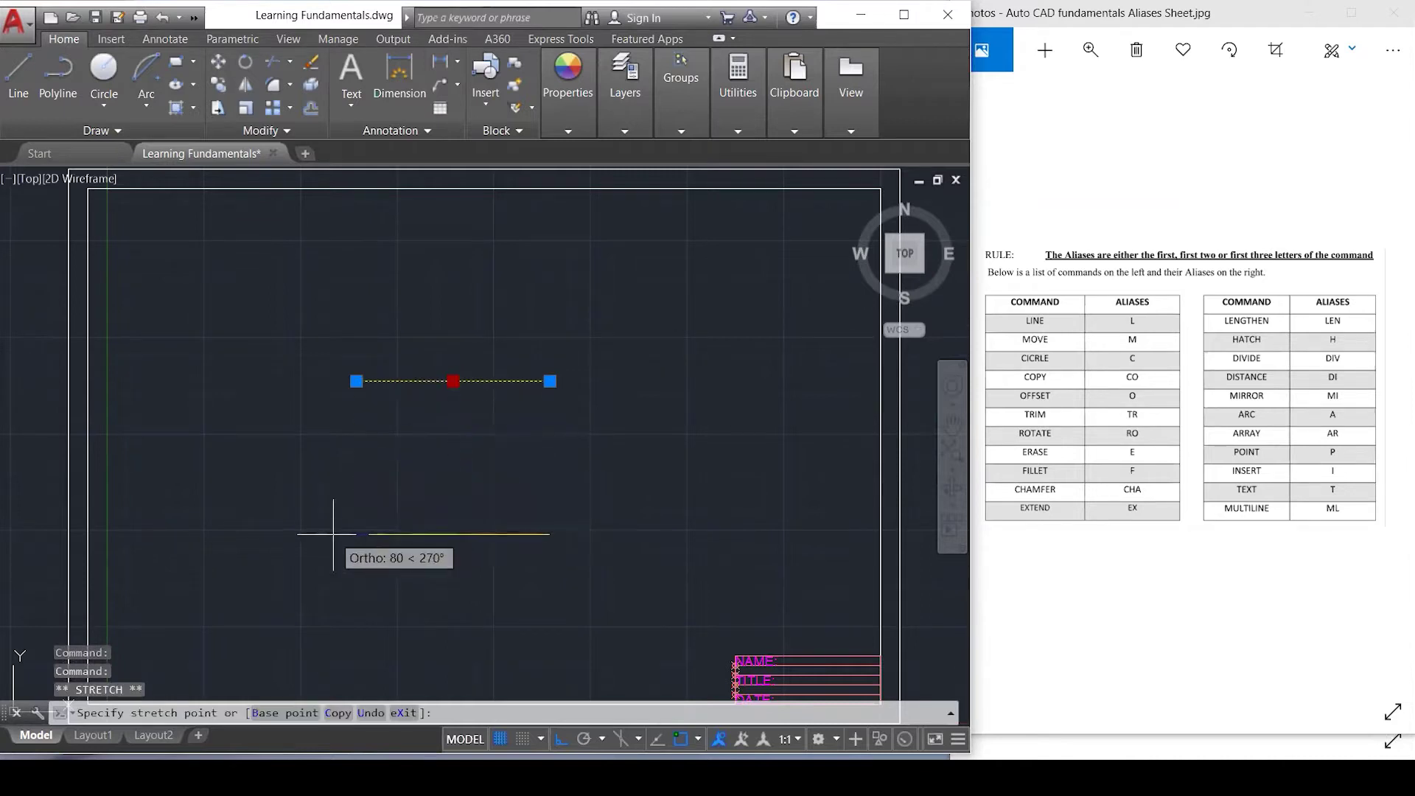
{"action": "left_click", "coordinate": [453, 534]}
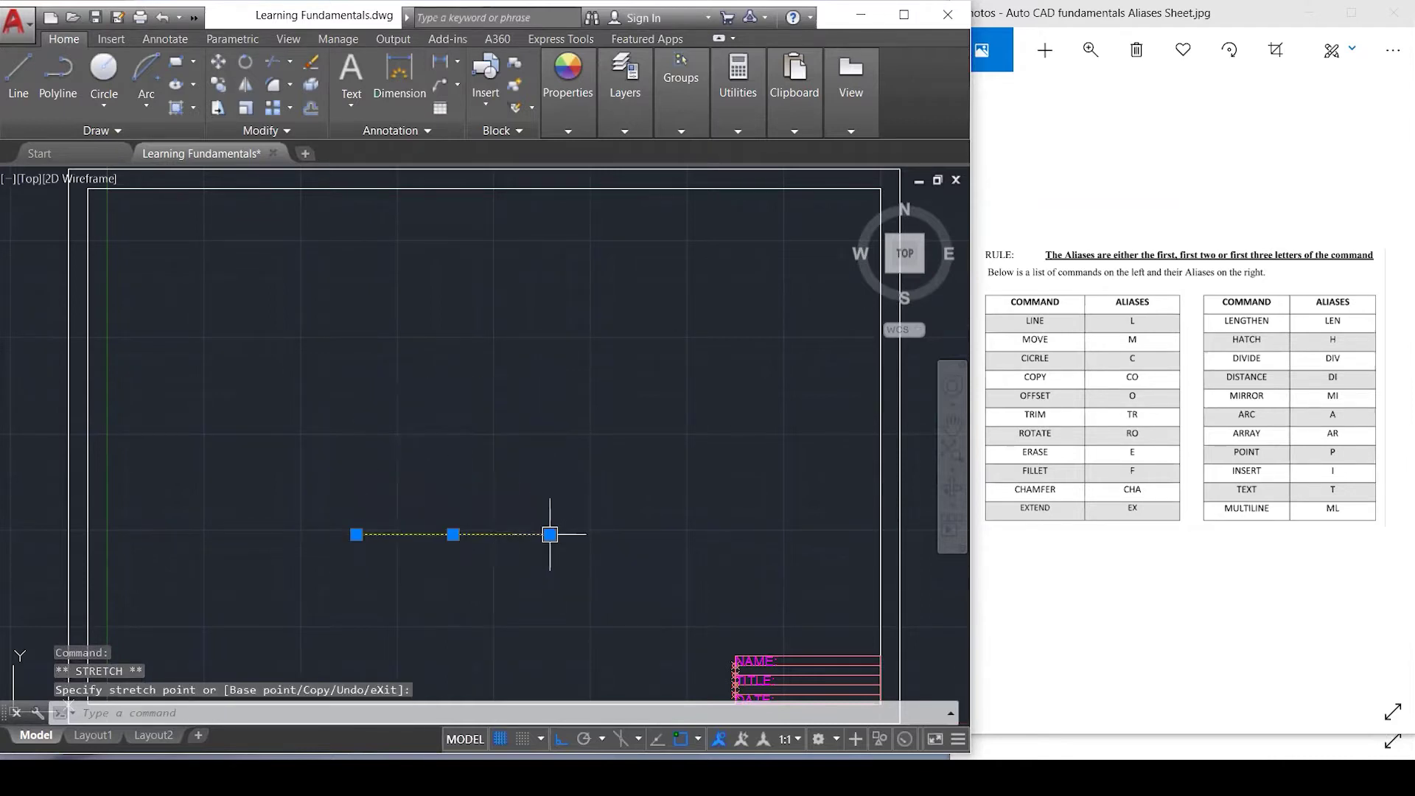
Stretch the line's right endpoint and its left endpoint straight up by their grips, leaving the line nearly horizontal.
{"action": "left_click", "coordinate": [550, 534]}
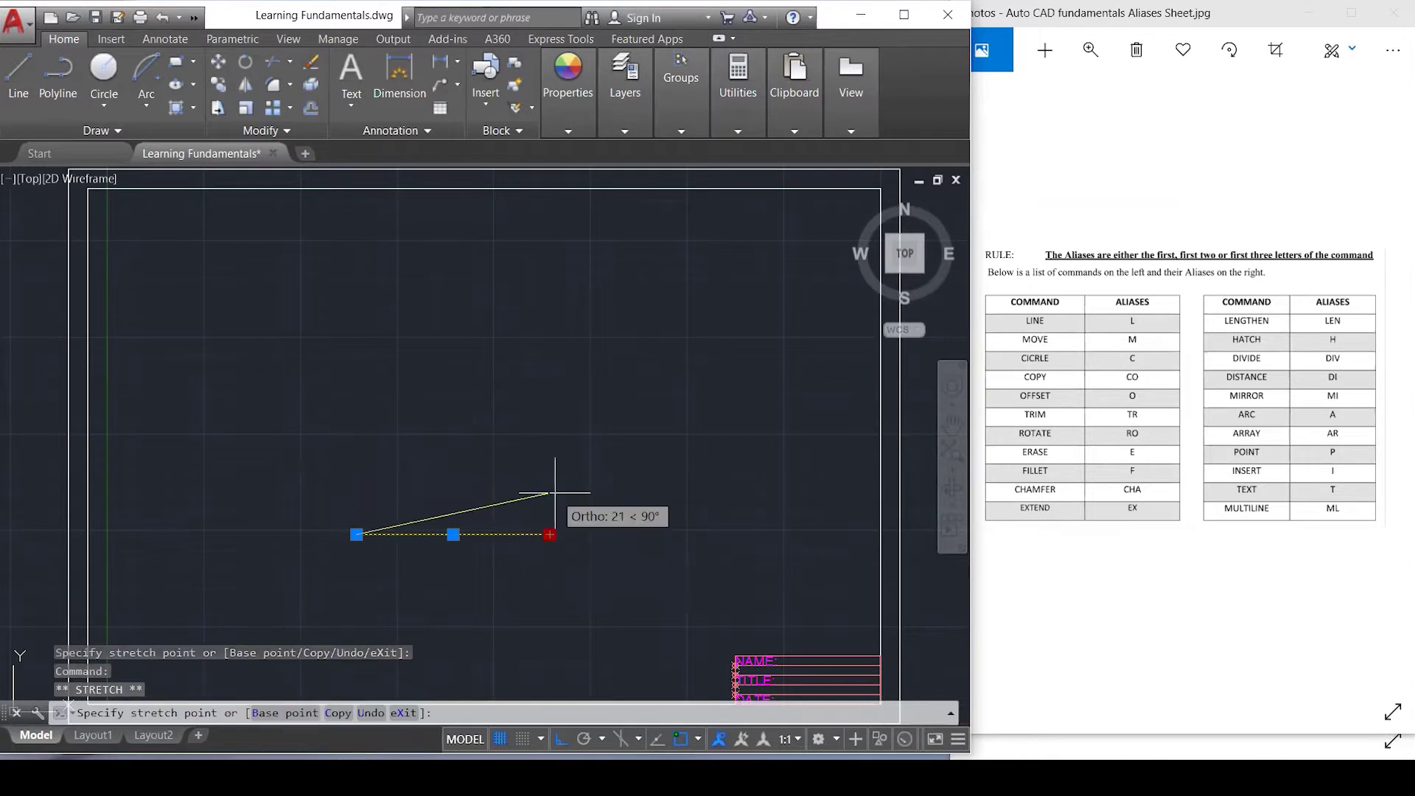
{"action": "left_click", "coordinate": [550, 342]}
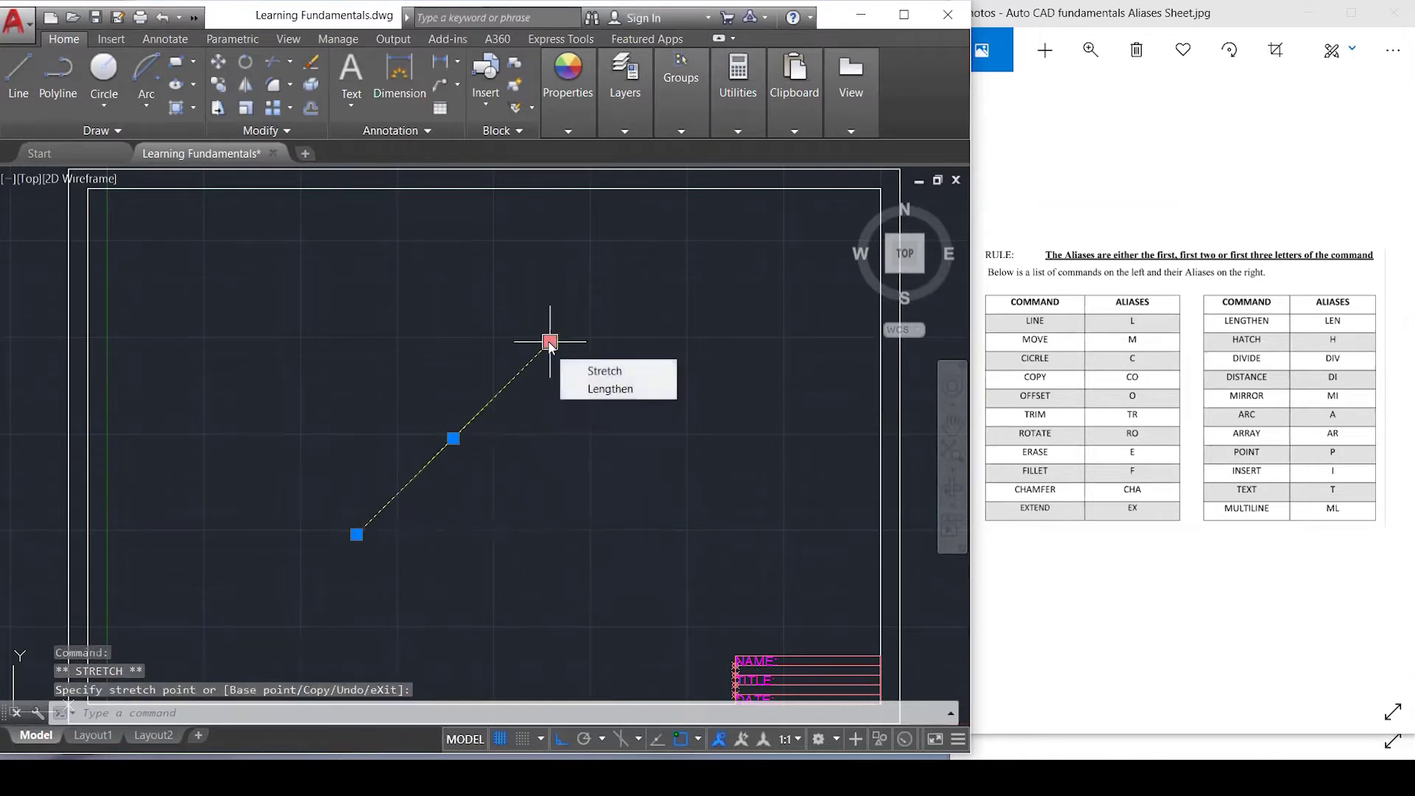
{"action": "left_click", "coordinate": [356, 535]}
{"action": "left_click", "coordinate": [356, 333]}
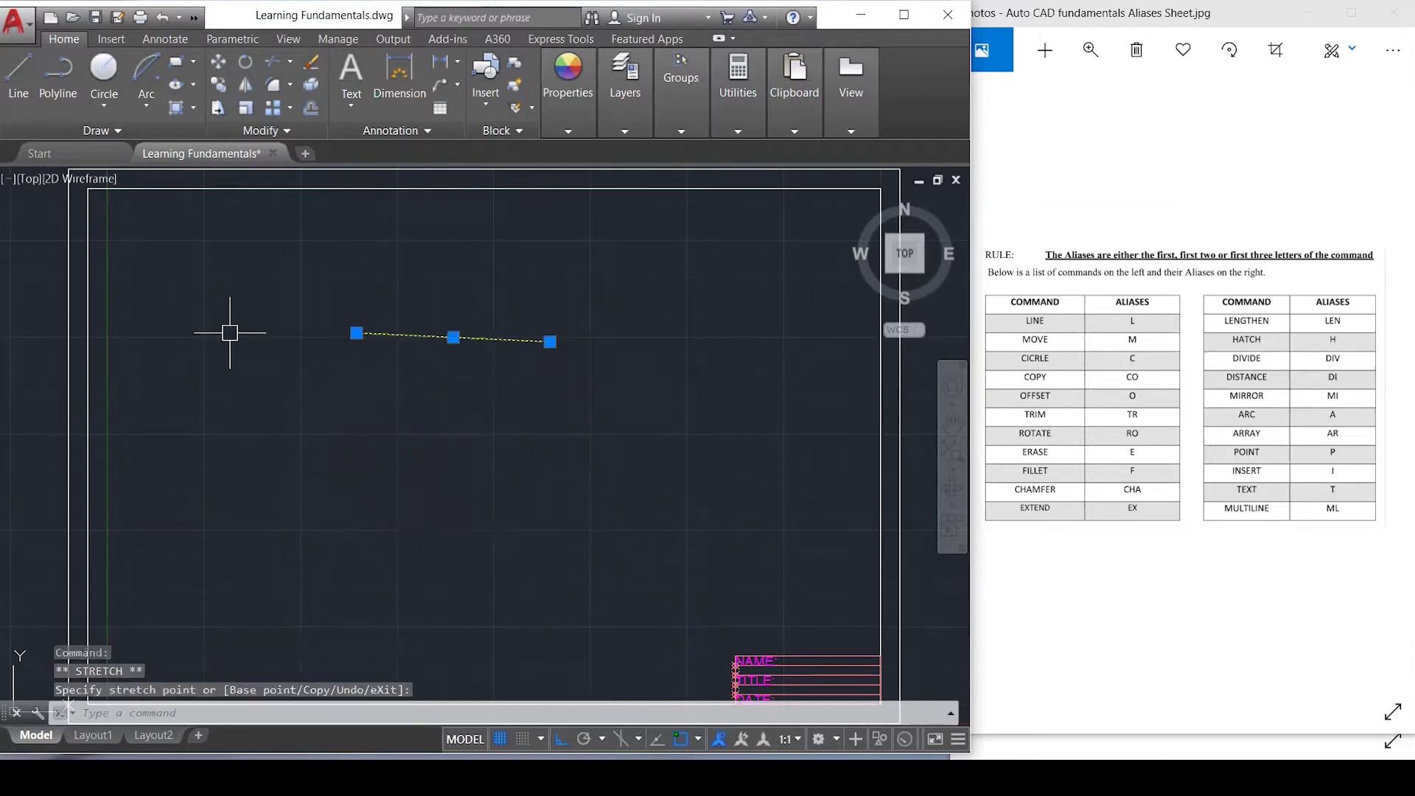
Move the line straight down by its midpoint grip to the lower part of the sheet and delete it.
{"action": "left_click", "coordinate": [453, 337]}
{"action": "left_click", "coordinate": [423, 529]}
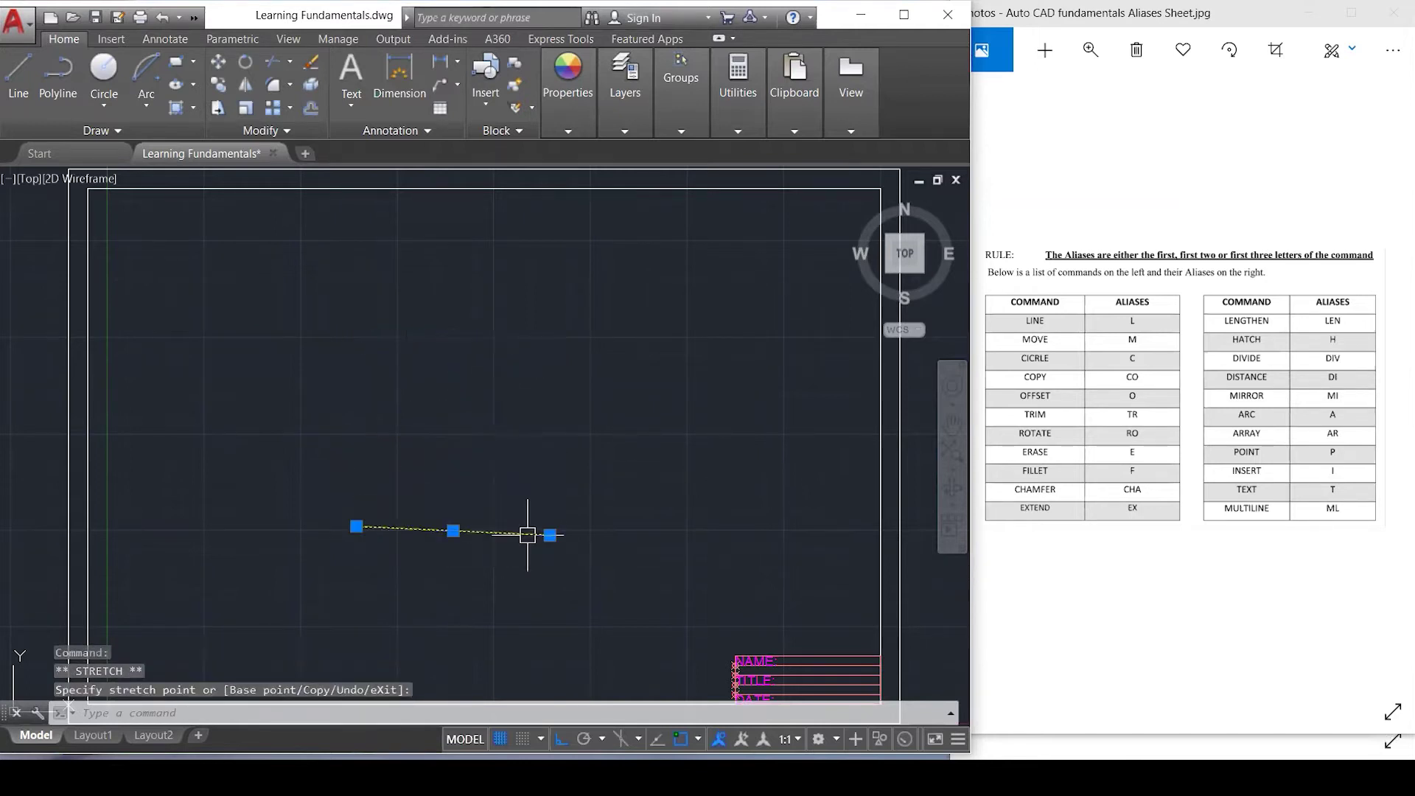
{"action": "key", "text": "Delete"}
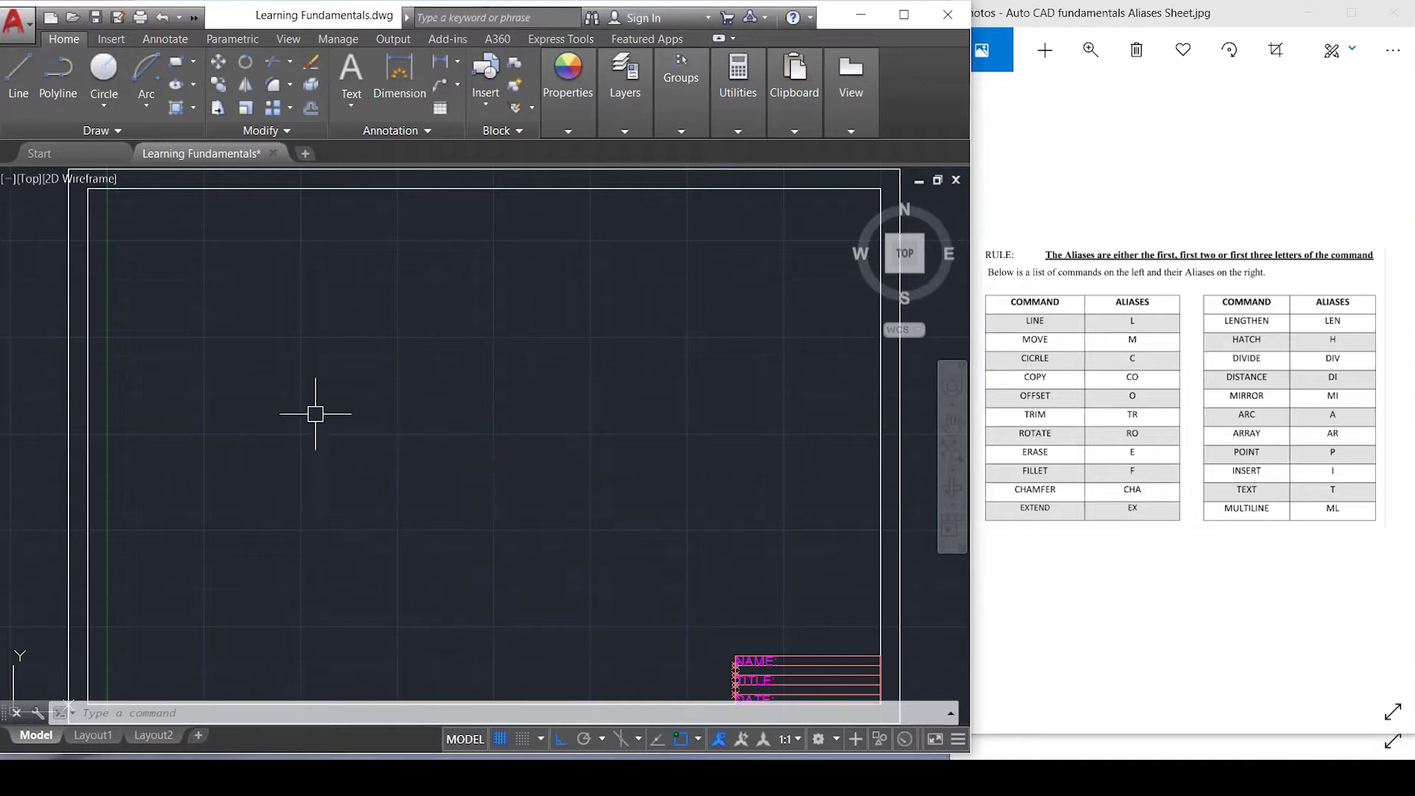
Draw a single long horizontal line across the middle of the sheet using the full command name LINE.
{"action": "type", "text": "line"}
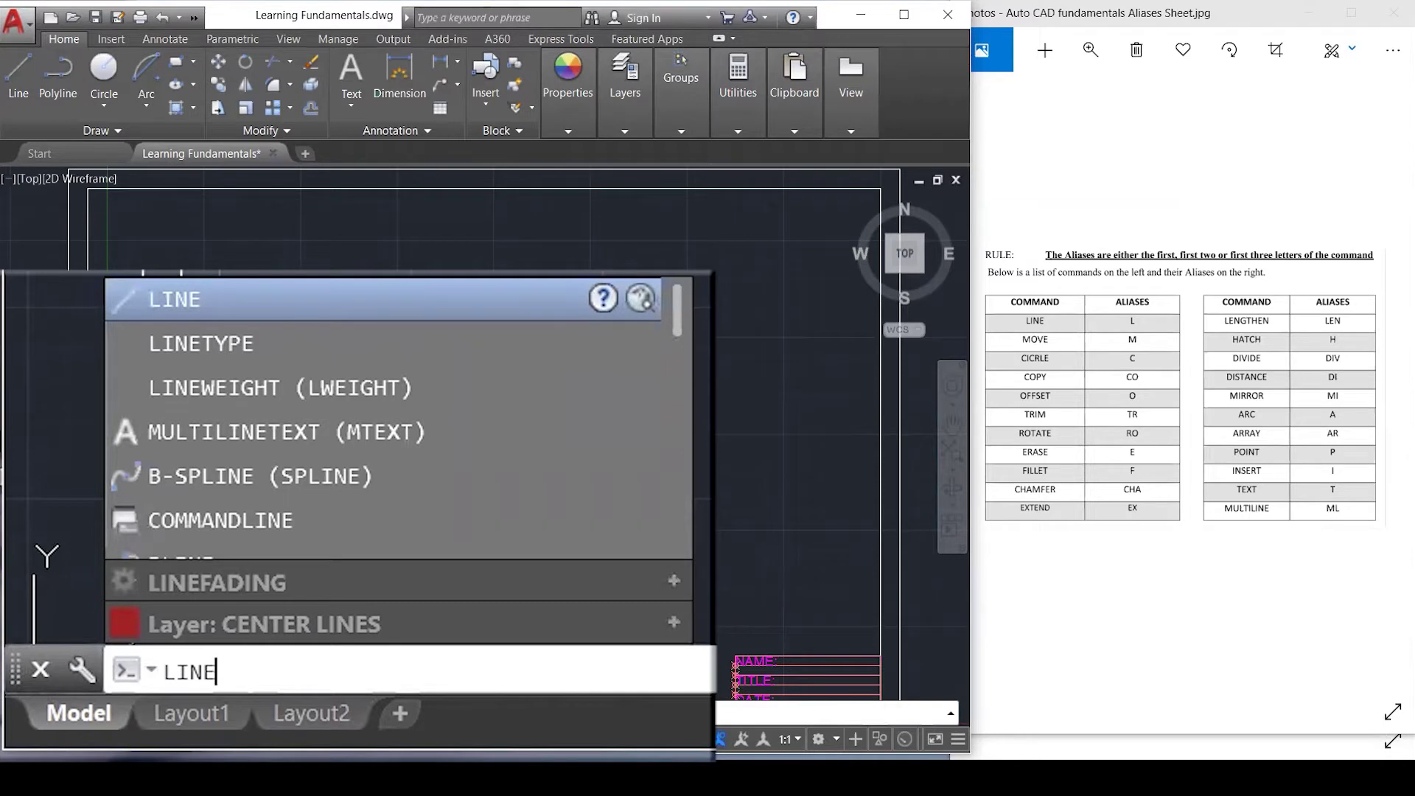
{"action": "key", "text": "Return"}
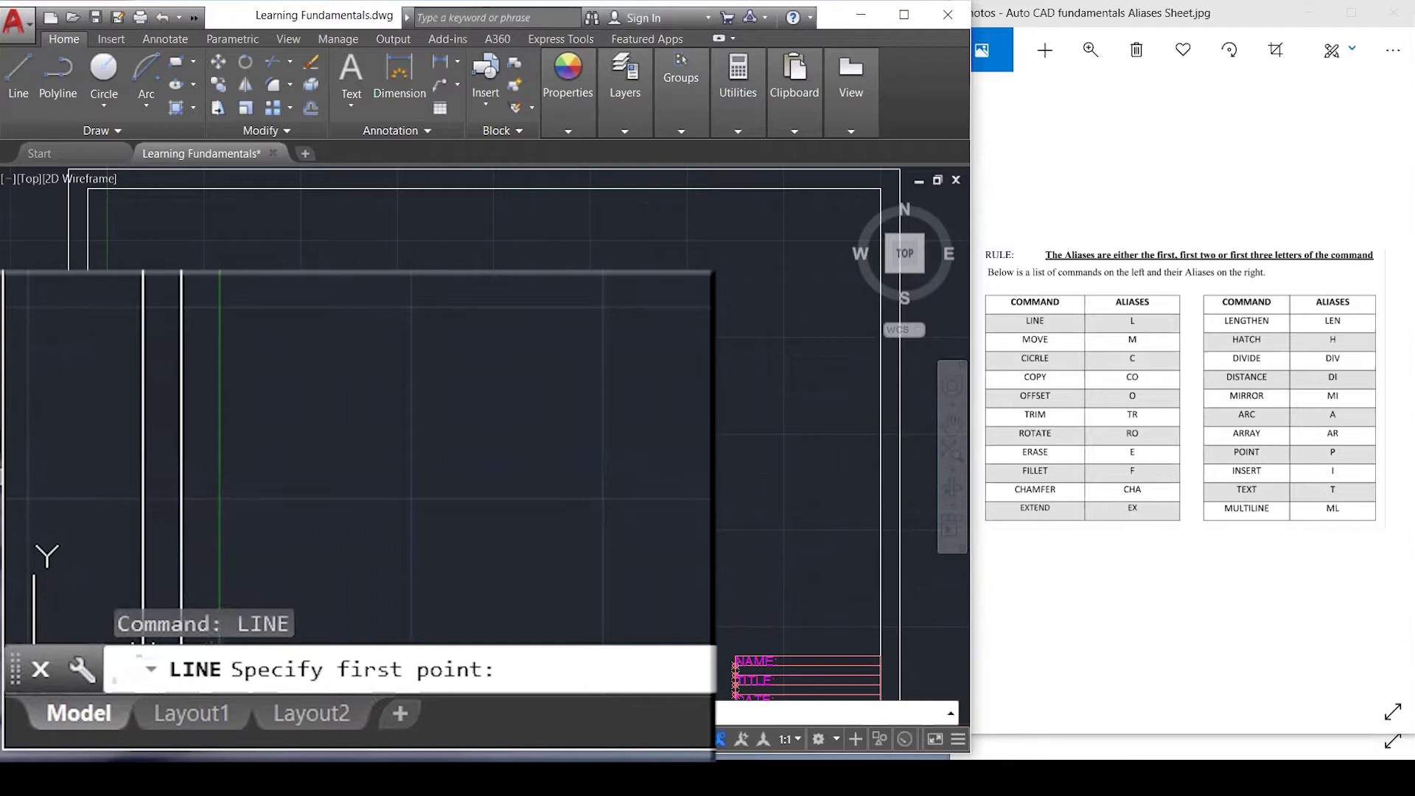
{"action": "left_click", "coordinate": [331, 406]}
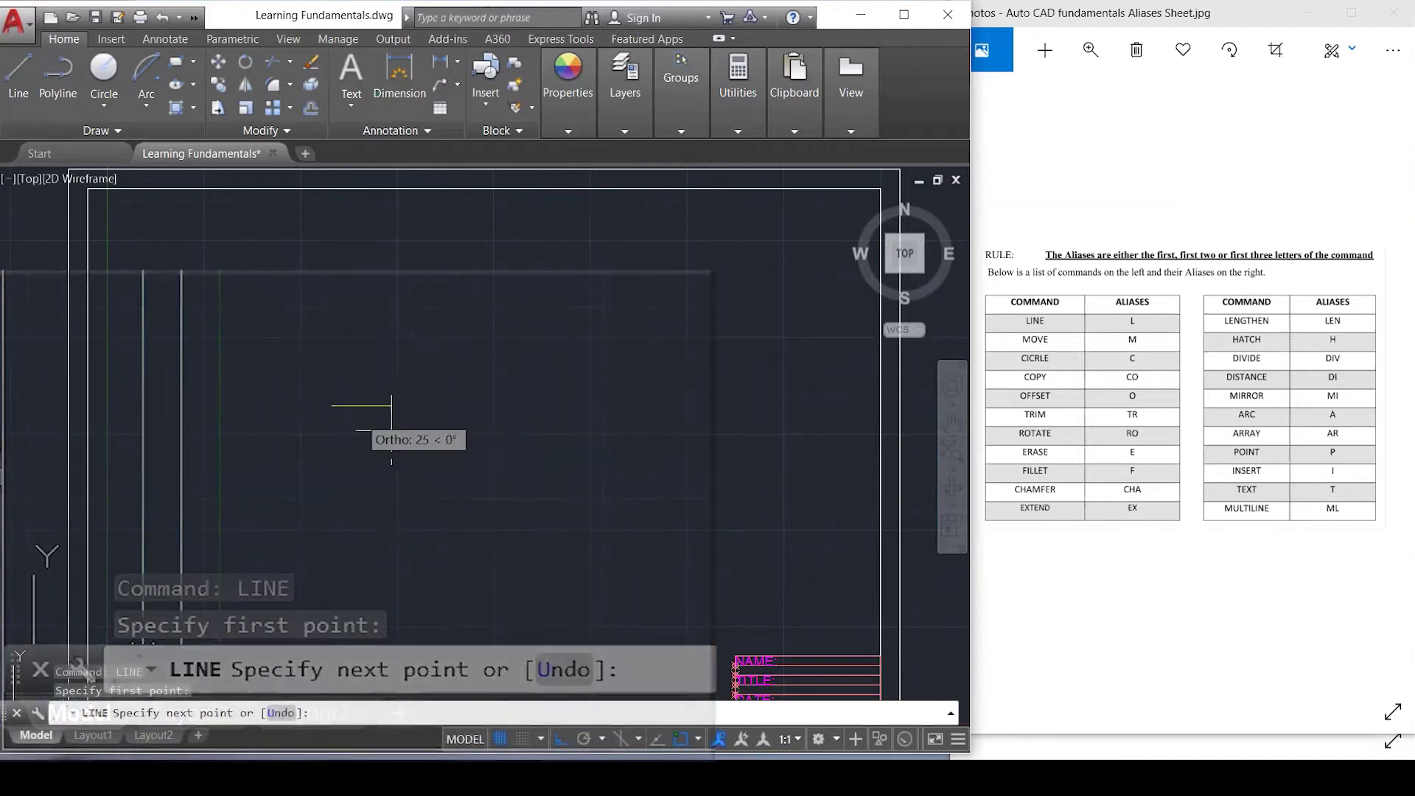
{"action": "left_click", "coordinate": [745, 438]}
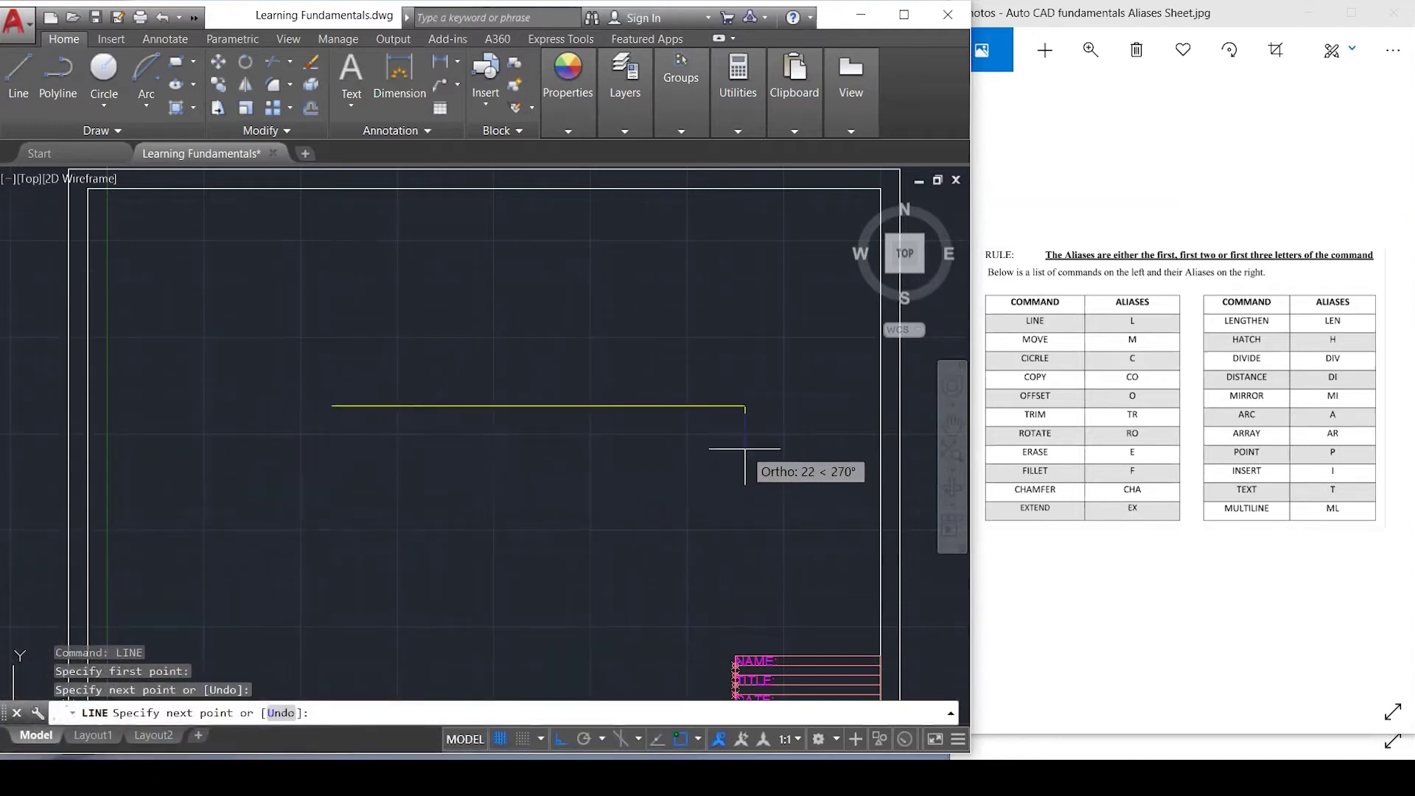
{"action": "key", "text": "Escape"}
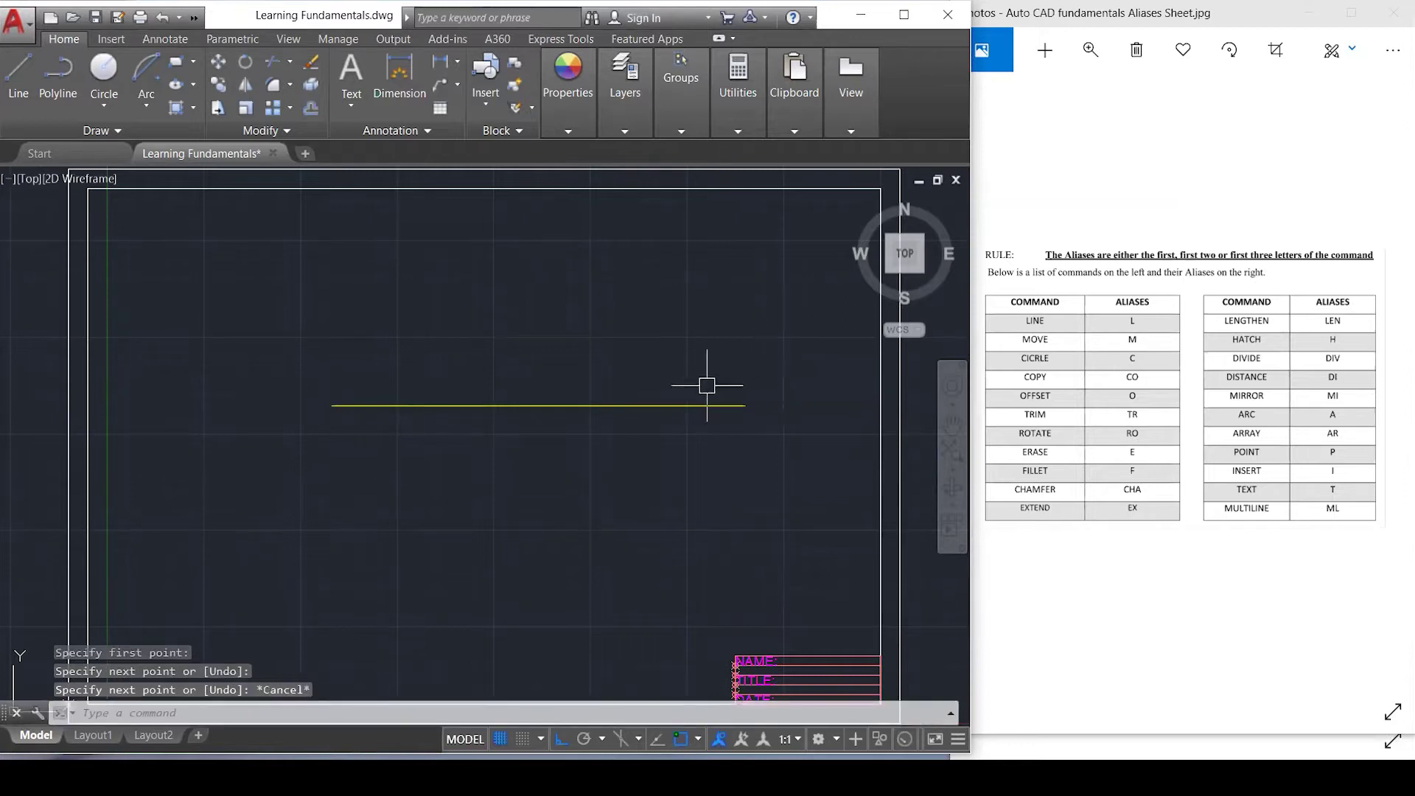
Delete the long horizontal line in the middle of the sheet.
{"action": "left_click", "coordinate": [616, 402]}
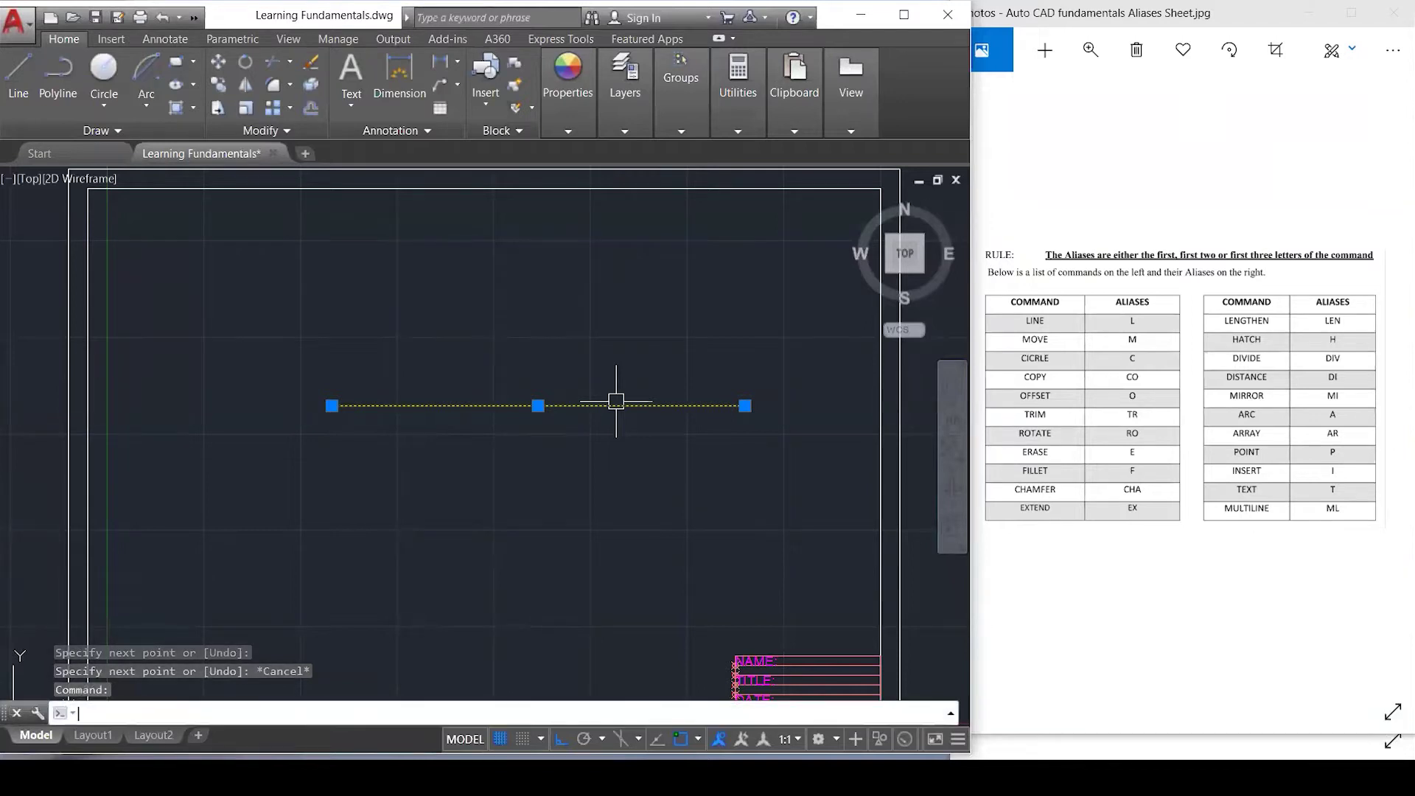
{"action": "key", "text": "Escape"}
{"action": "left_click", "coordinate": [564, 405]}
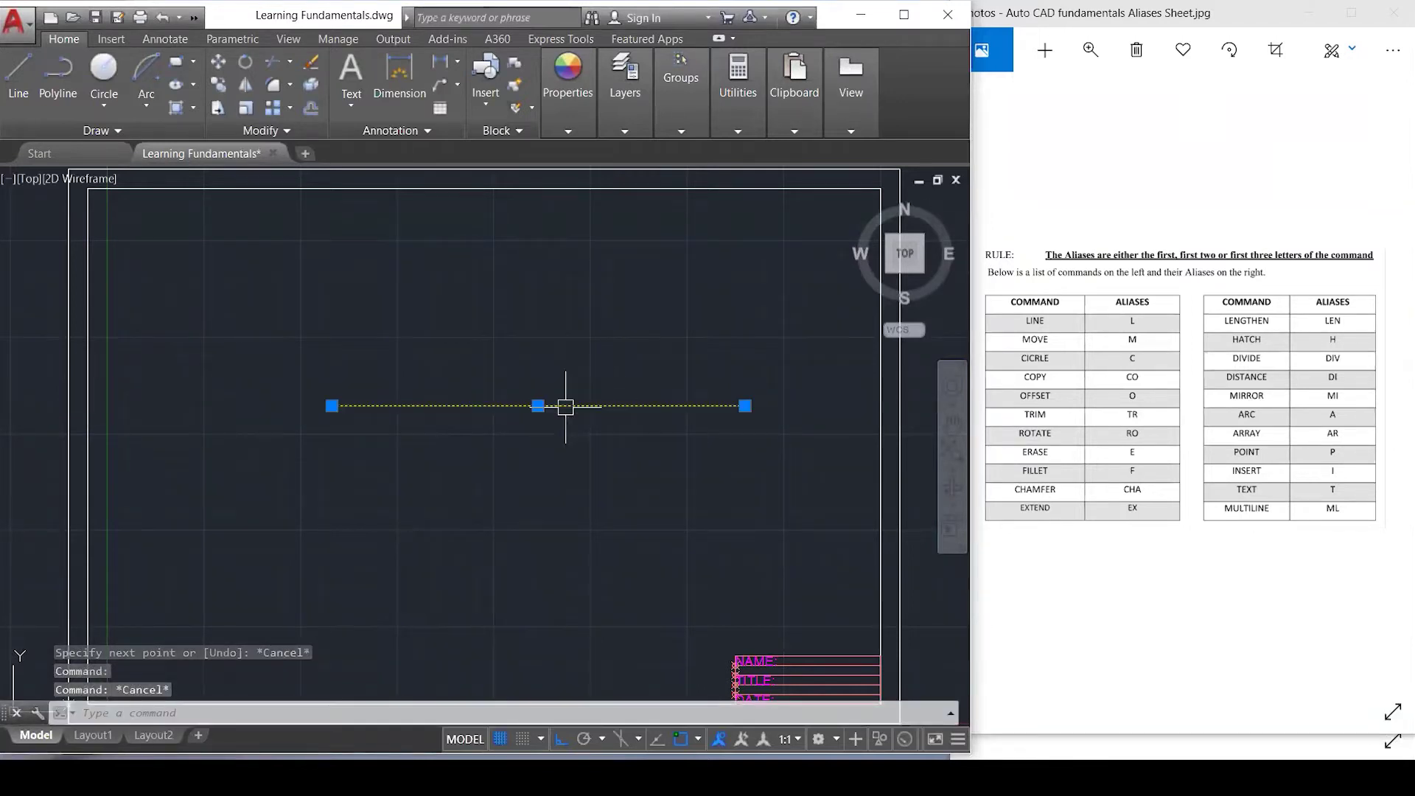
{"action": "key", "text": "Delete"}
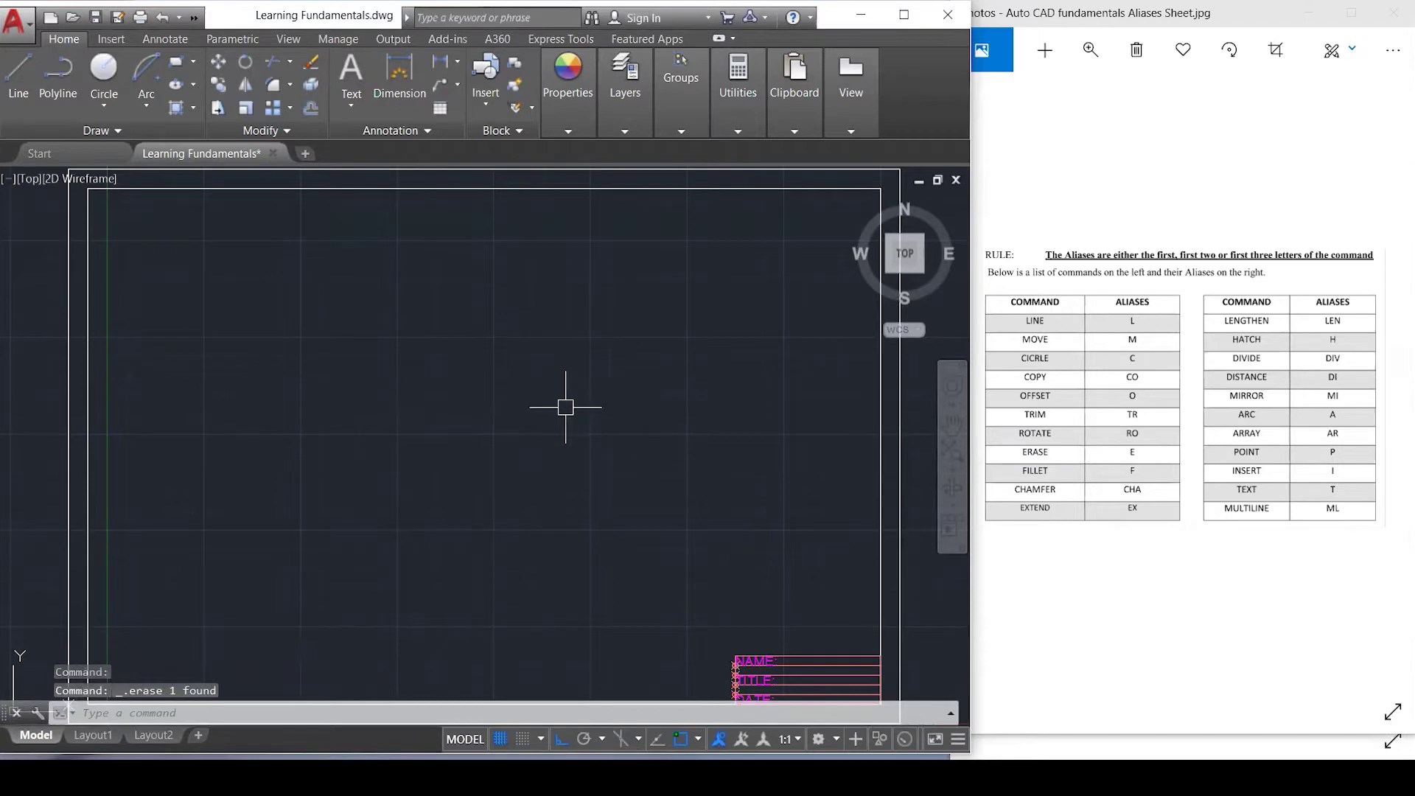
{"action": "key", "text": "Escape"}
{"action": "key", "text": "Escape"}
{"action": "key", "text": "Escape"}
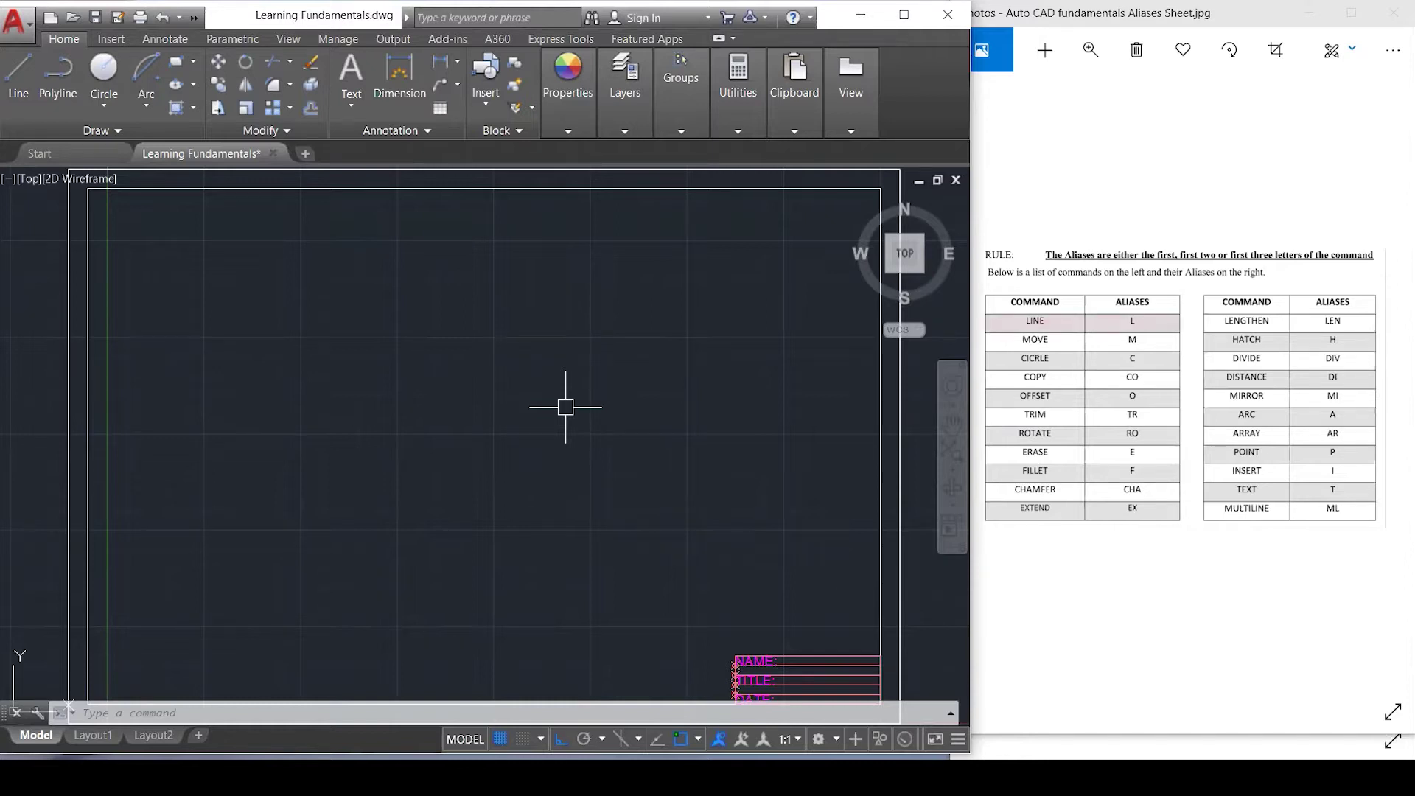
Draw a horizontal line across the lower part of the sheet using the alias L and delete it.
{"action": "type", "text": "L"}
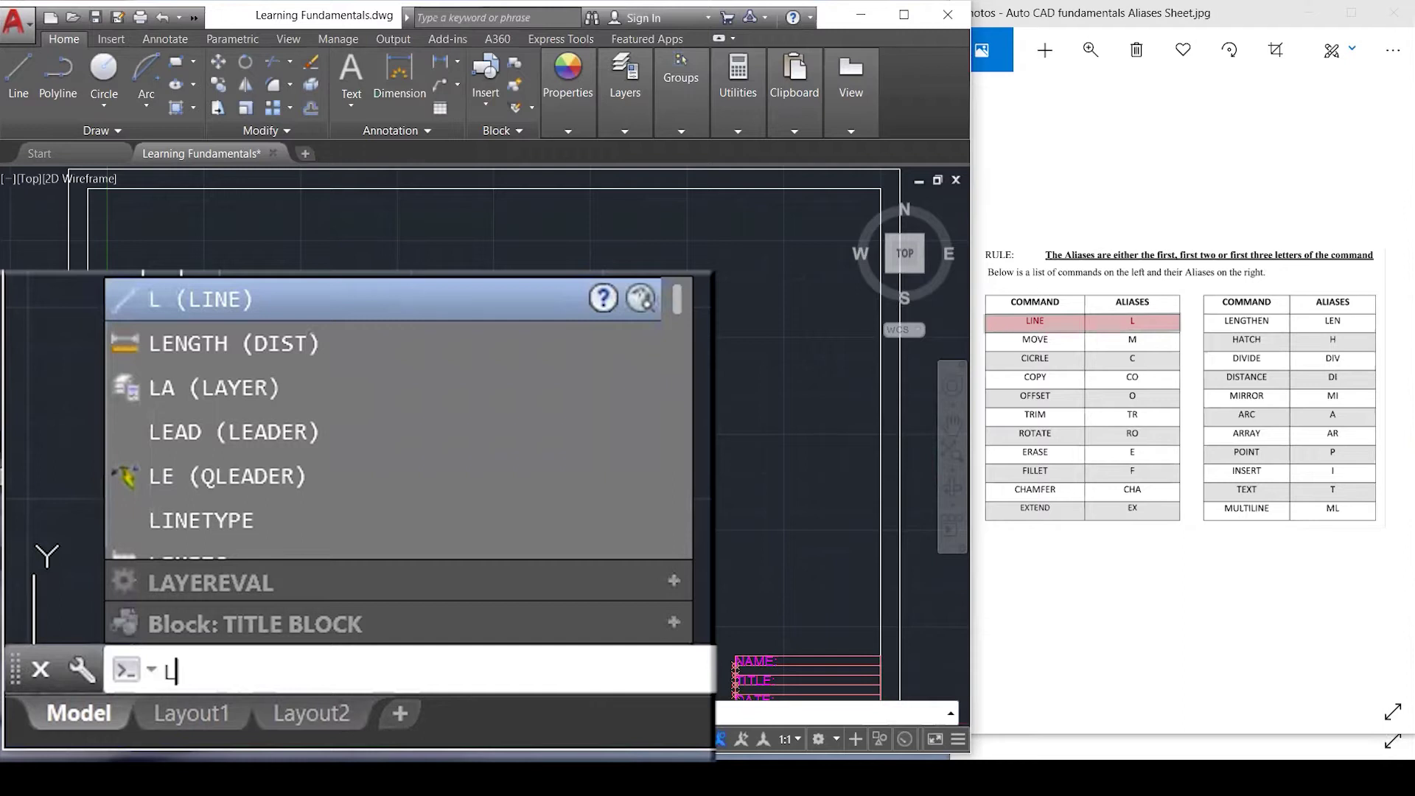
{"action": "key", "text": "Return"}
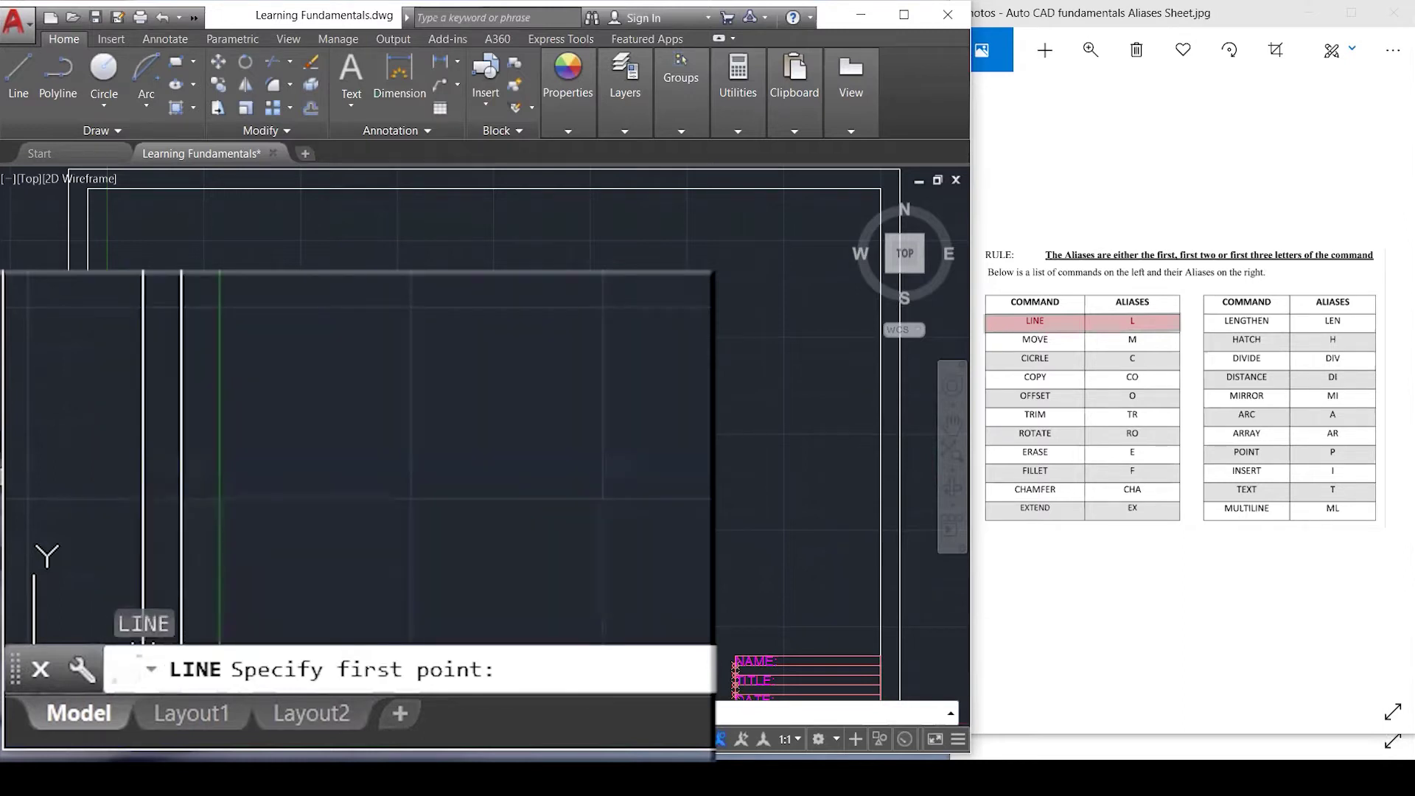
{"action": "left_click", "coordinate": [193, 543]}
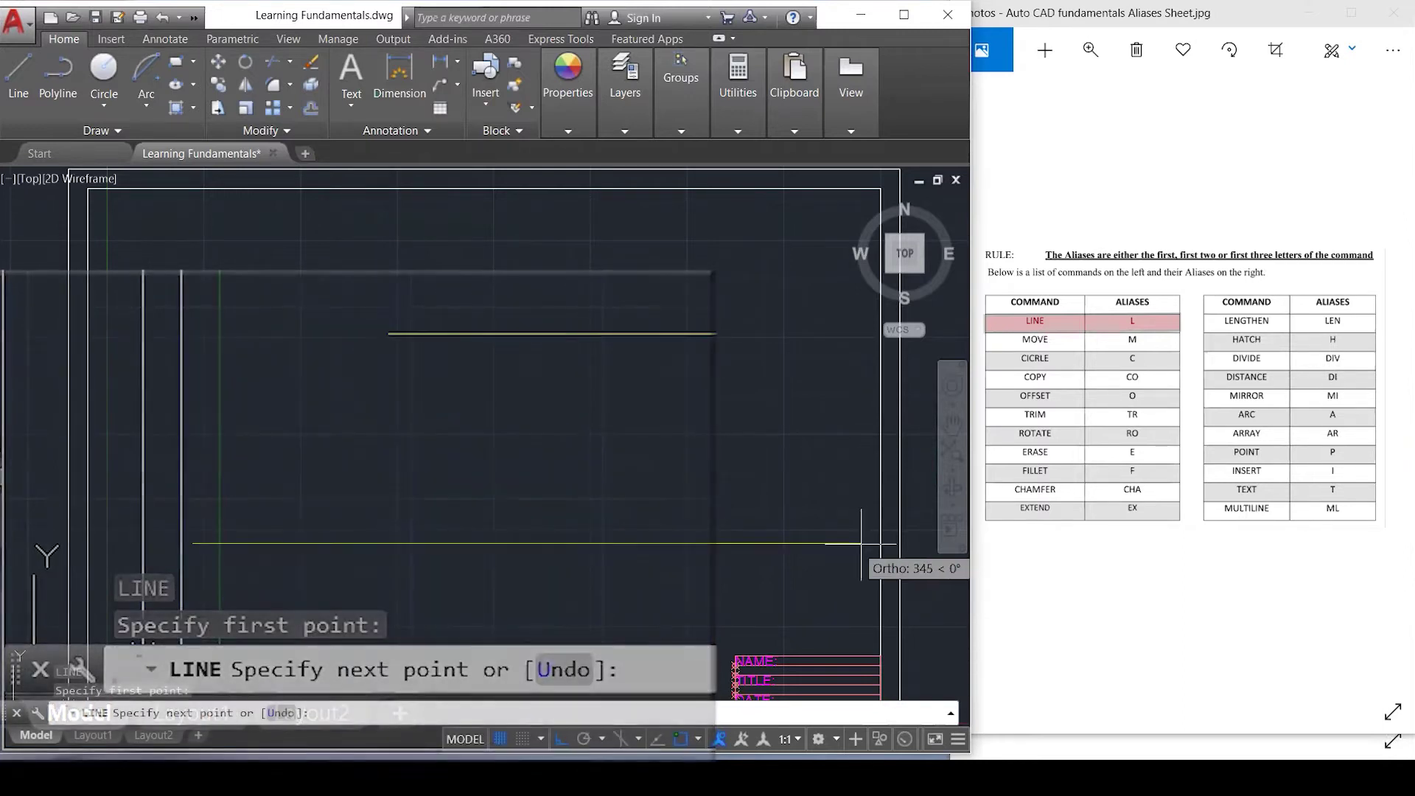
{"action": "left_click", "coordinate": [547, 484]}
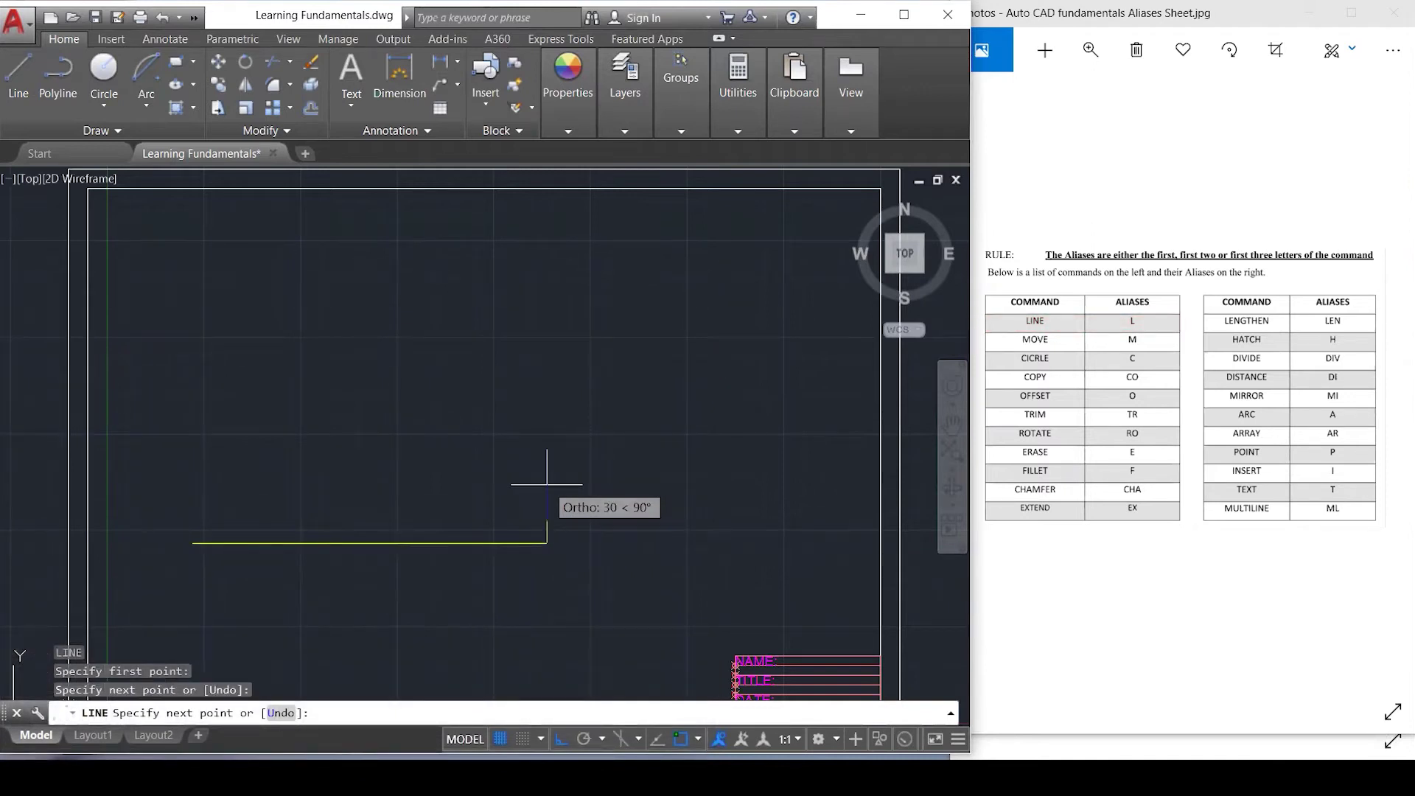
{"action": "key", "text": "Escape"}
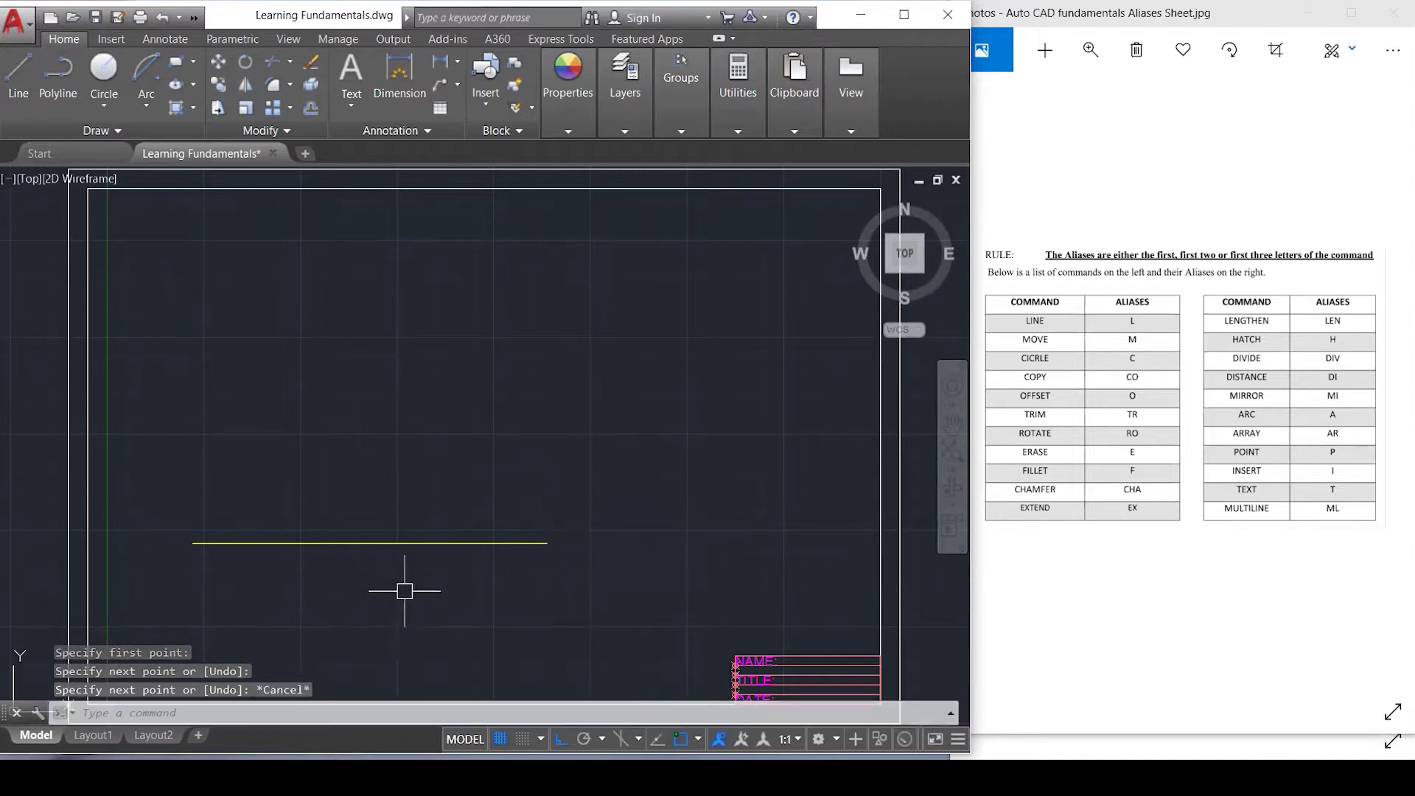
{"action": "left_click", "coordinate": [397, 544]}
{"action": "key", "text": "Delete"}
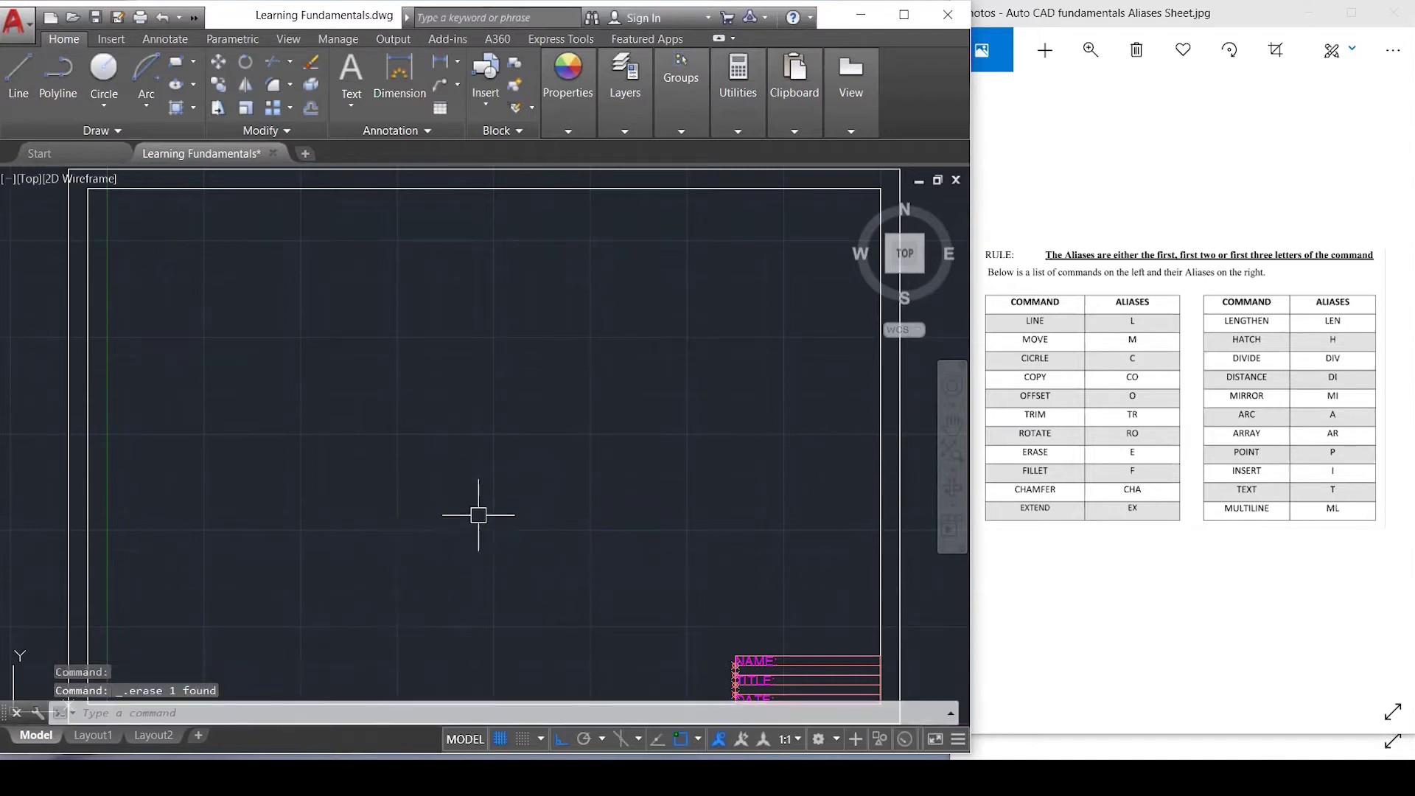
Draw a 40 by 40 square in the left half of the sheet with the Line alias L, finishing it with the Close option.
{"action": "type", "text": "L"}
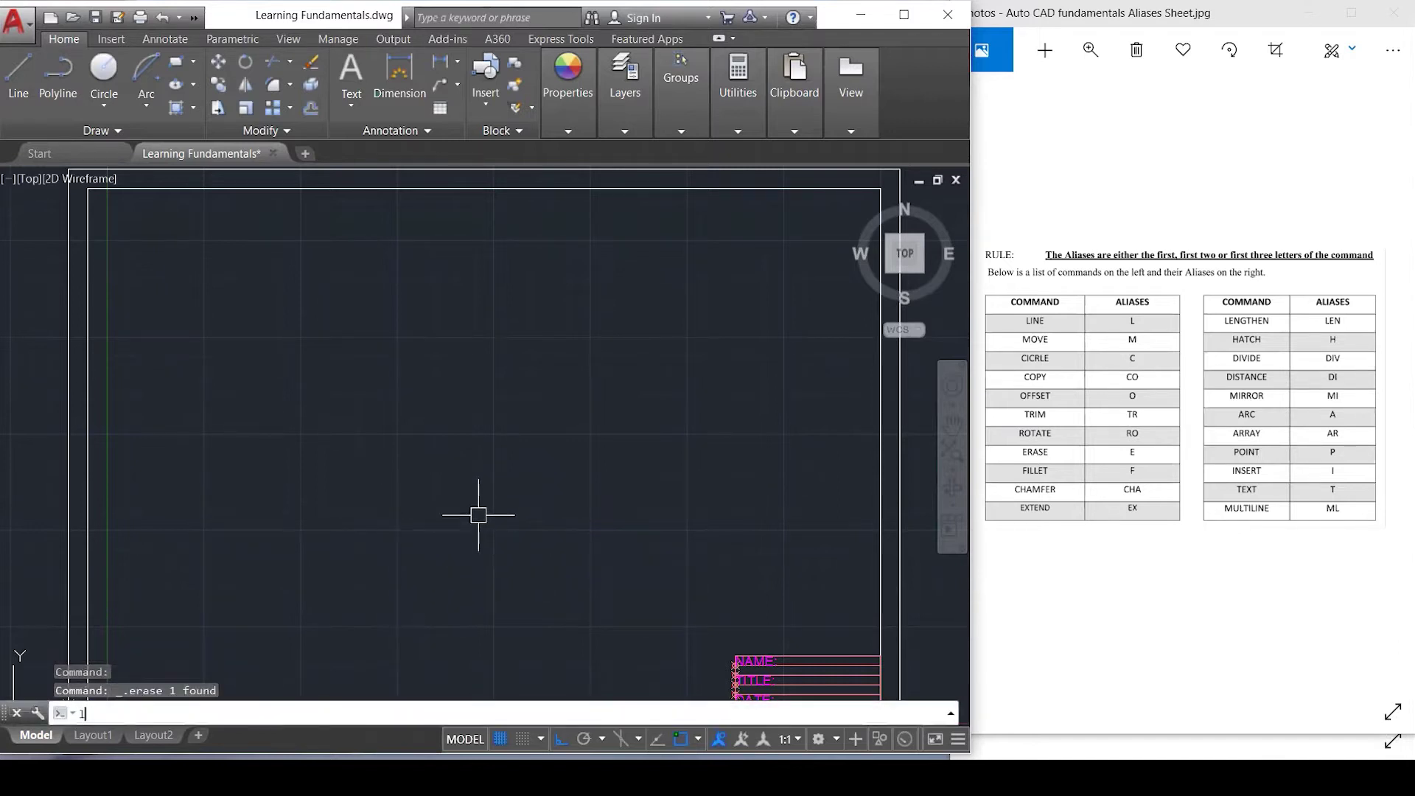
{"action": "key", "text": "Return"}
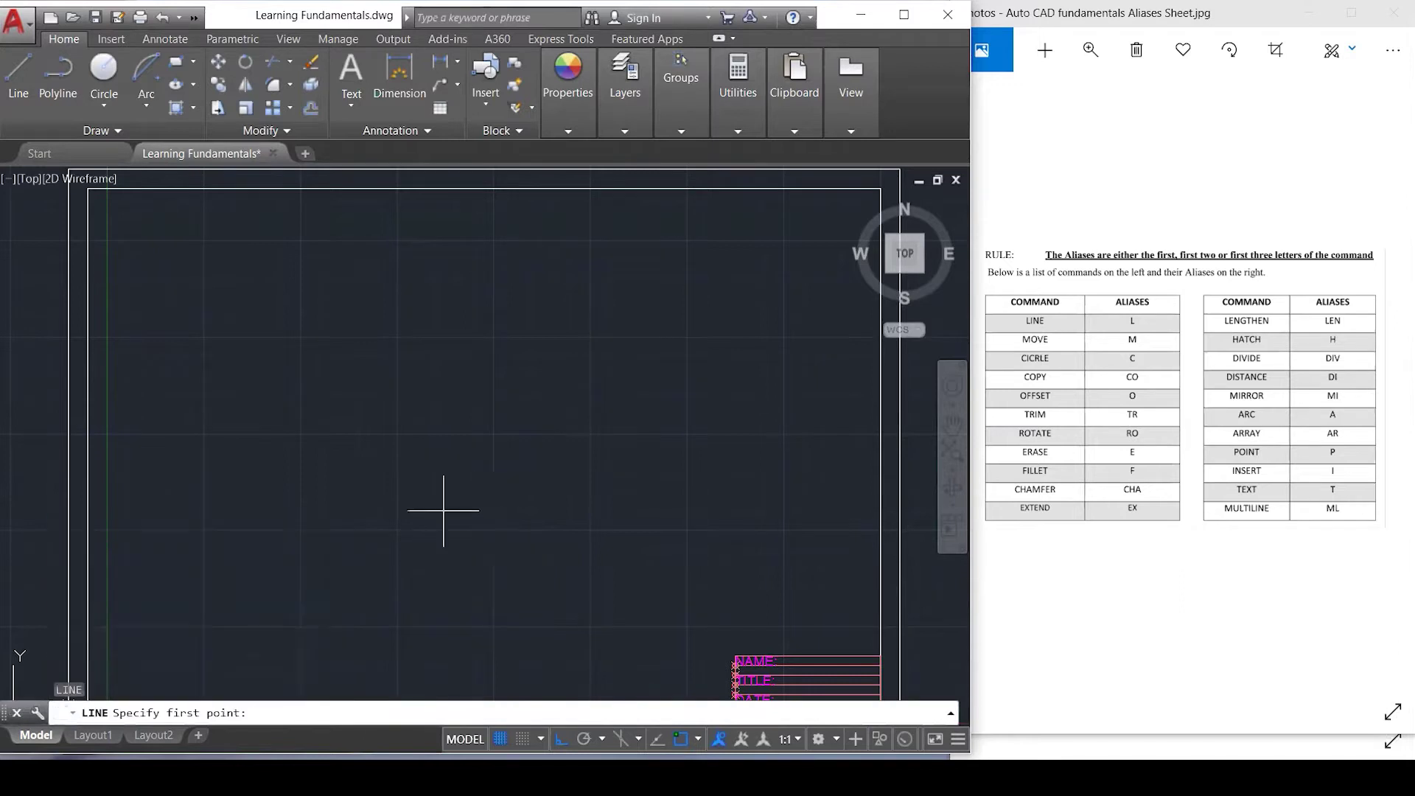
{"action": "left_click", "coordinate": [250, 450]}
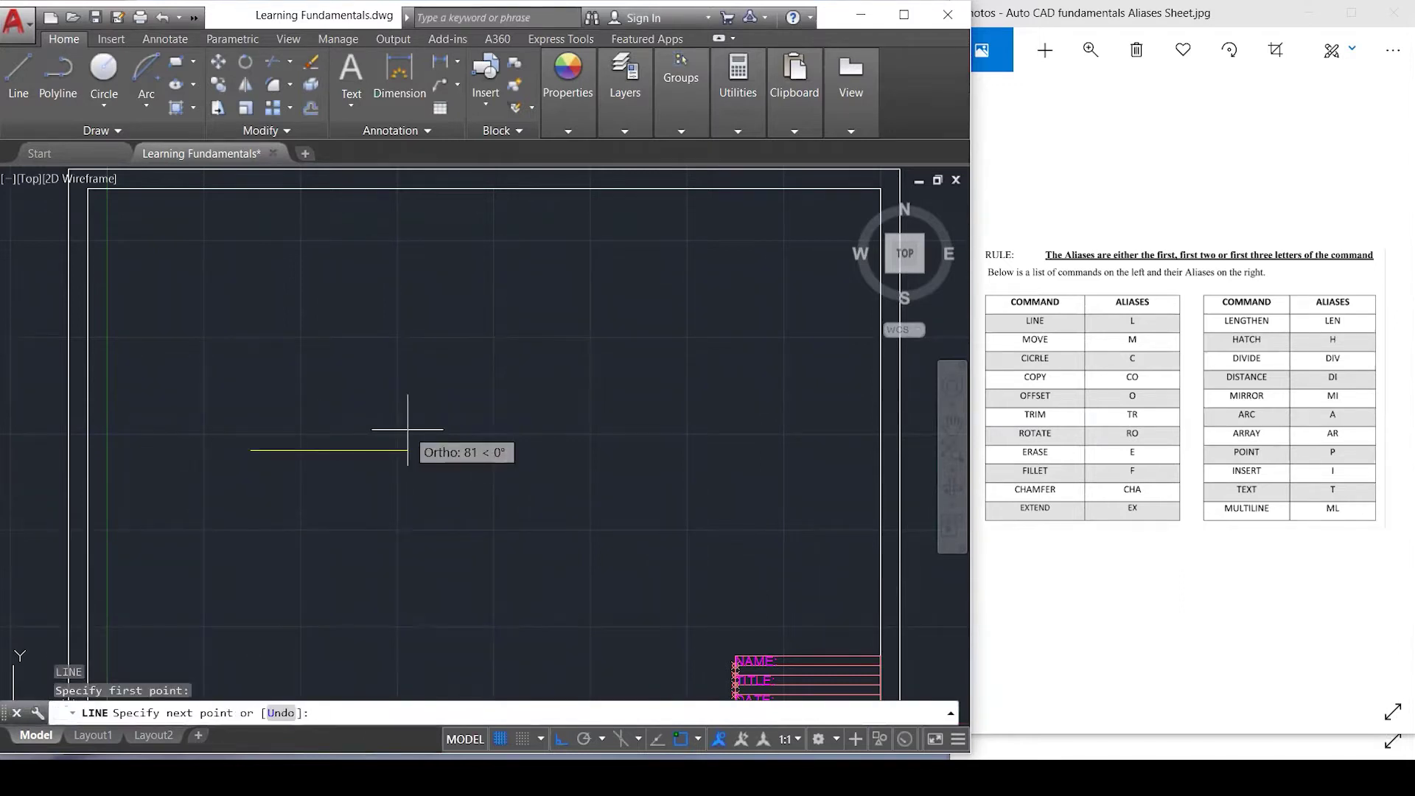
{"action": "type", "text": "40"}
{"action": "key", "text": "Return"}
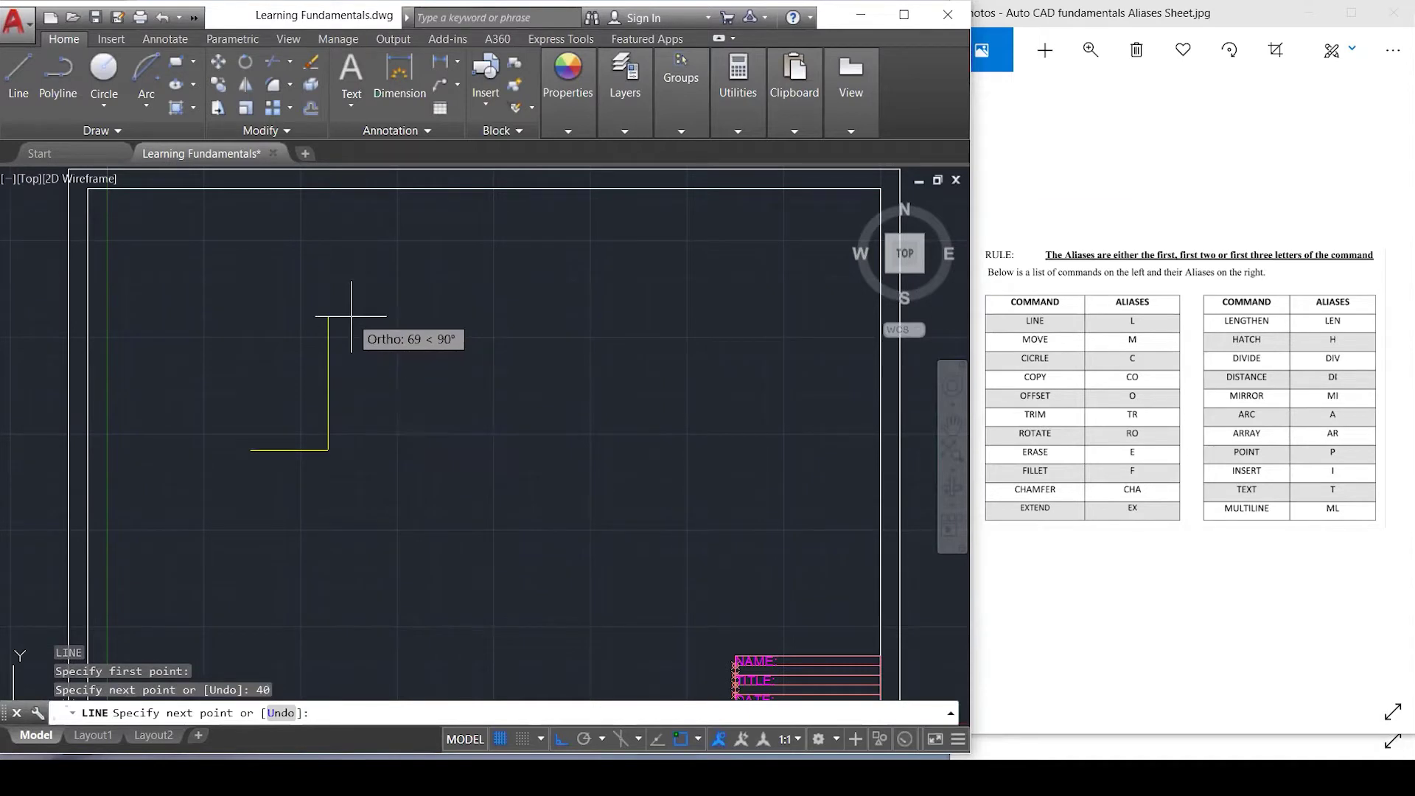
{"action": "key", "text": "Return"}
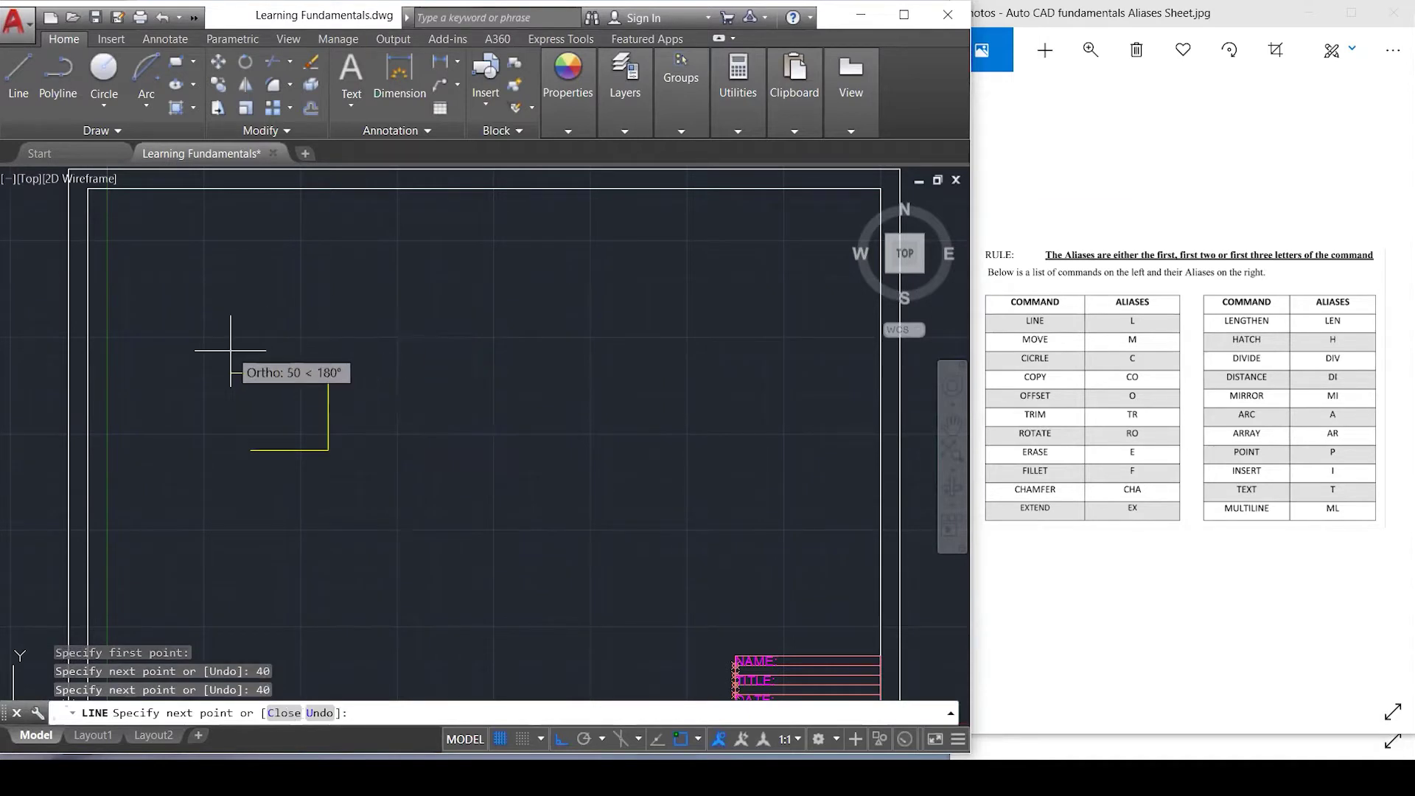
{"action": "type", "text": "40"}
{"action": "key", "text": "Return"}
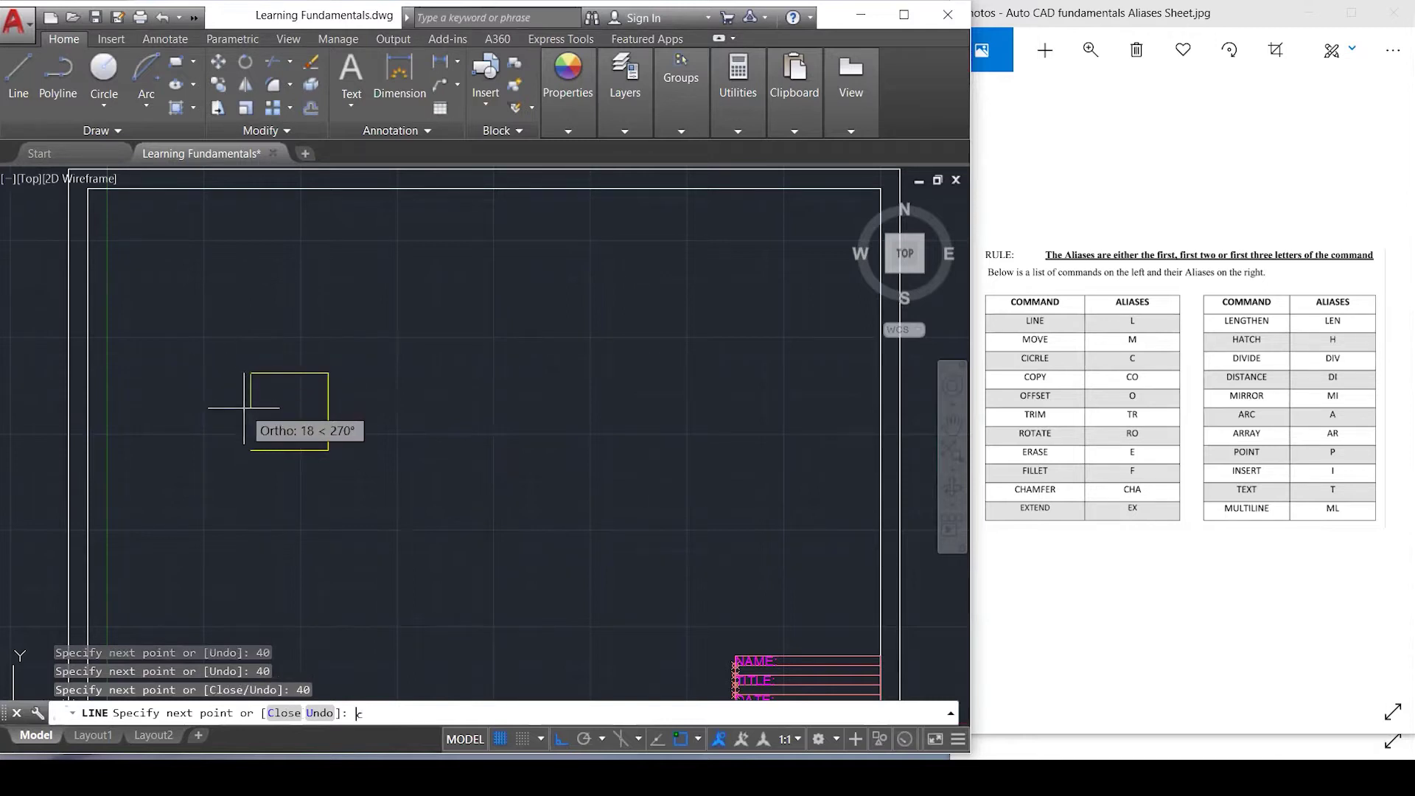
{"action": "key", "text": "Return"}
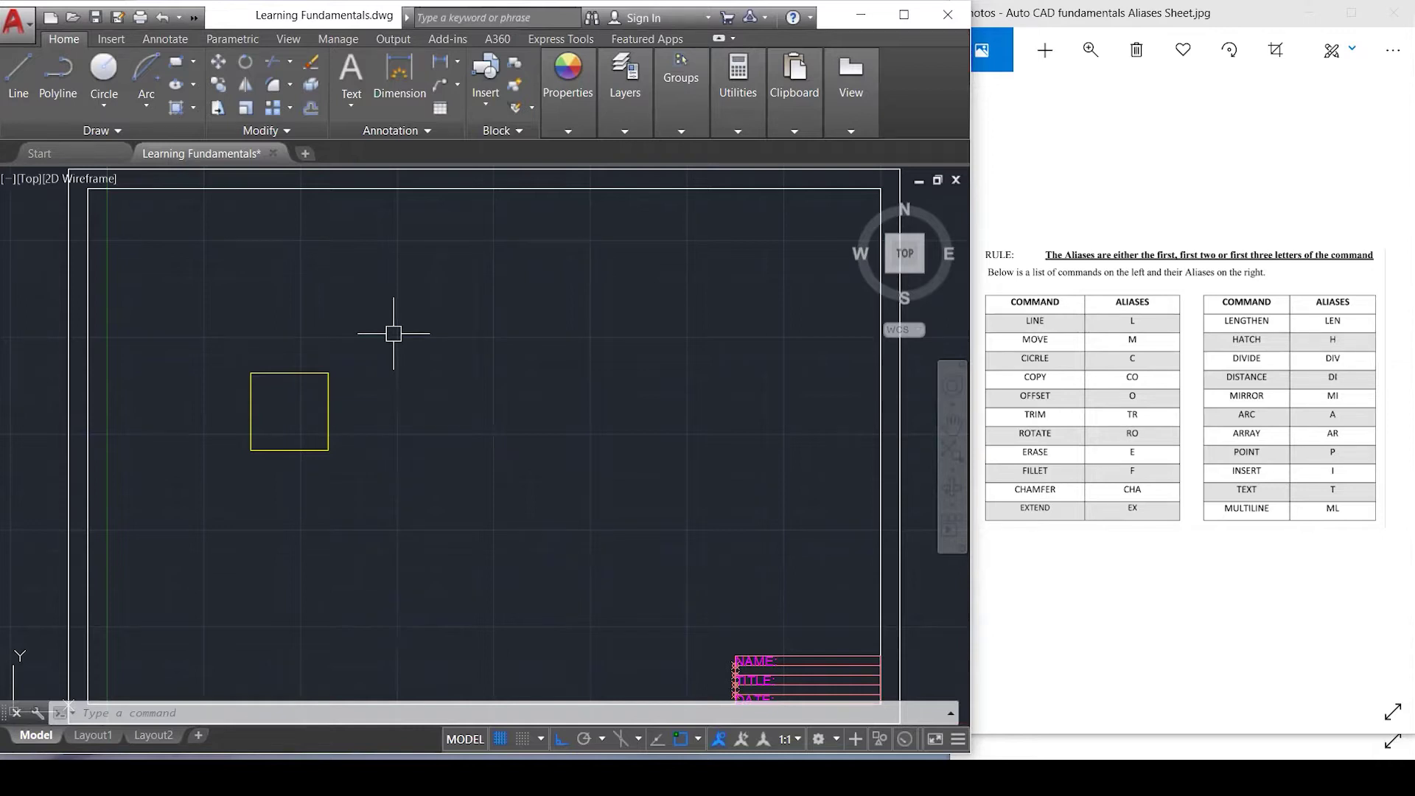
Delete the whole square using a crossing selection and undo the deletion.
{"action": "left_click", "coordinate": [402, 283]}
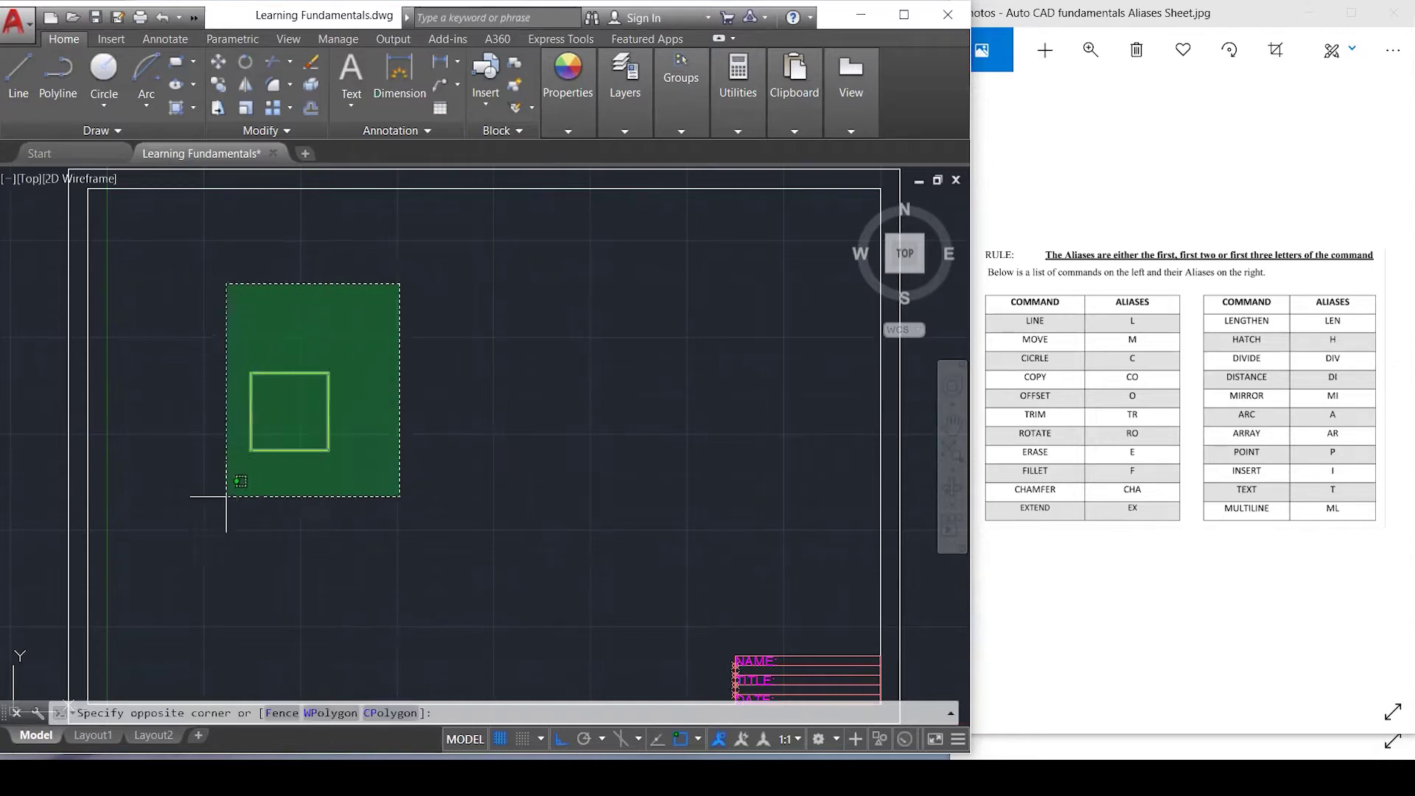
{"action": "left_click", "coordinate": [226, 496]}
{"action": "key", "text": "Delete"}
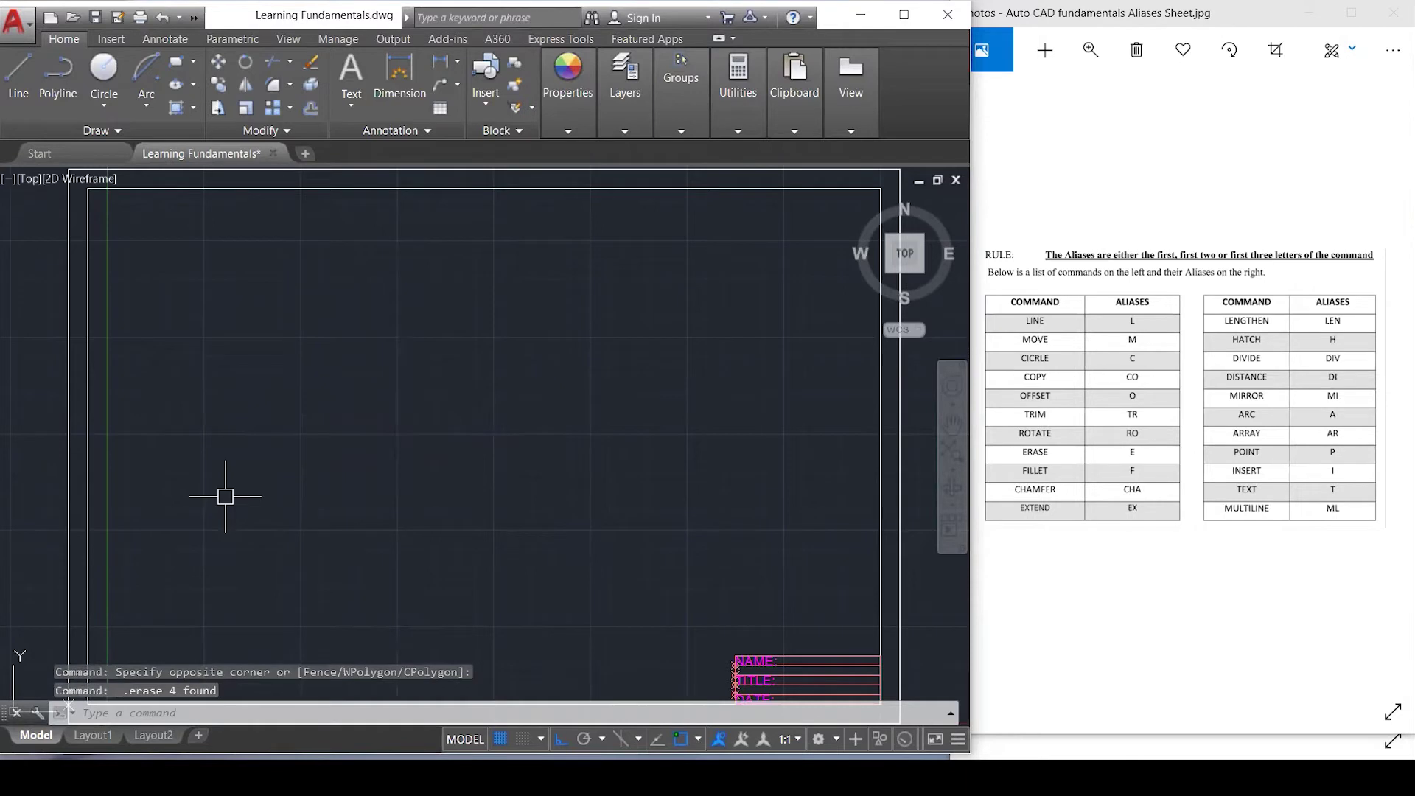
{"action": "key", "text": "ctrl+z"}
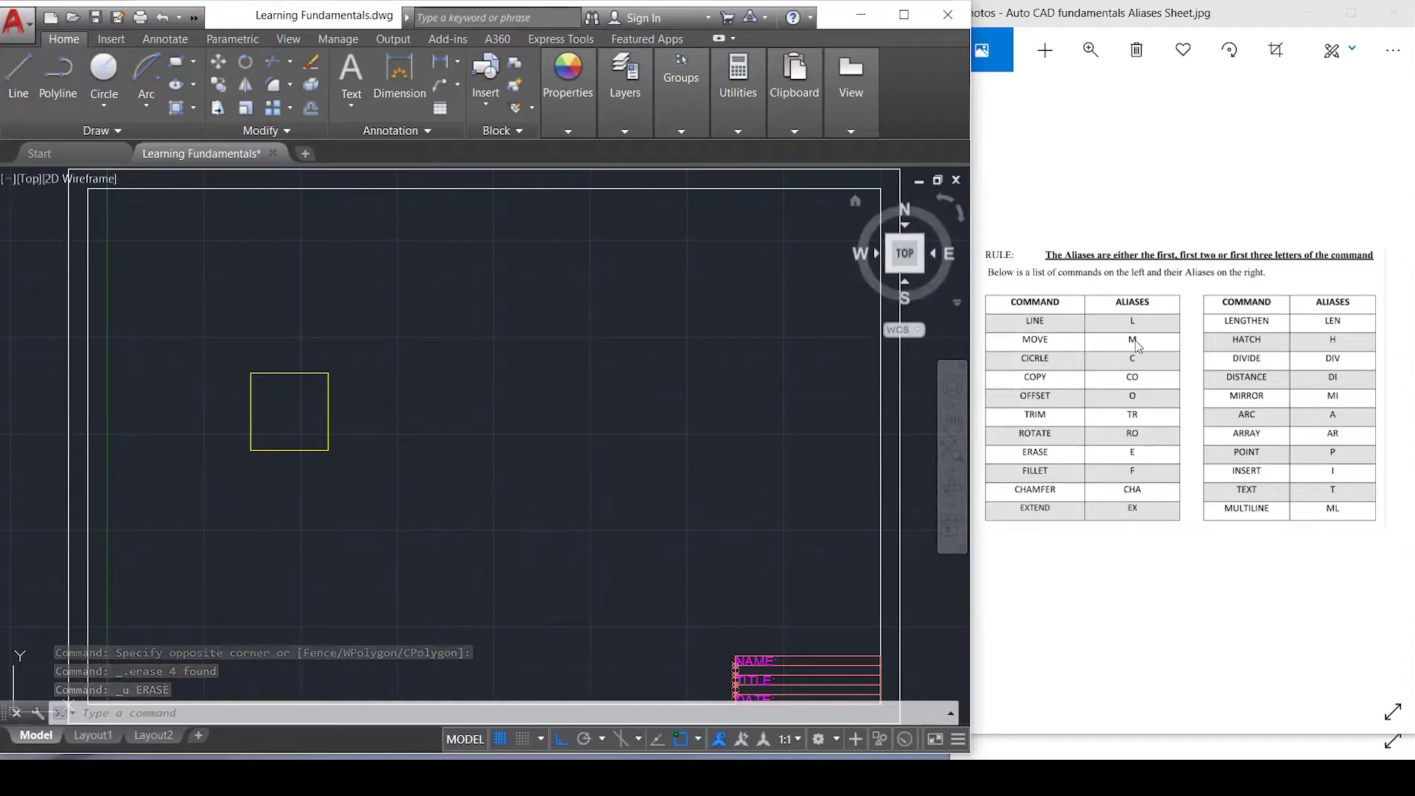
Select the square's four sides one by one, enclose them in a selection window, and clear the selection.
{"action": "left_click", "coordinate": [328, 411]}
{"action": "left_click", "coordinate": [293, 373]}
{"action": "left_click", "coordinate": [251, 409]}
{"action": "left_click", "coordinate": [288, 451]}
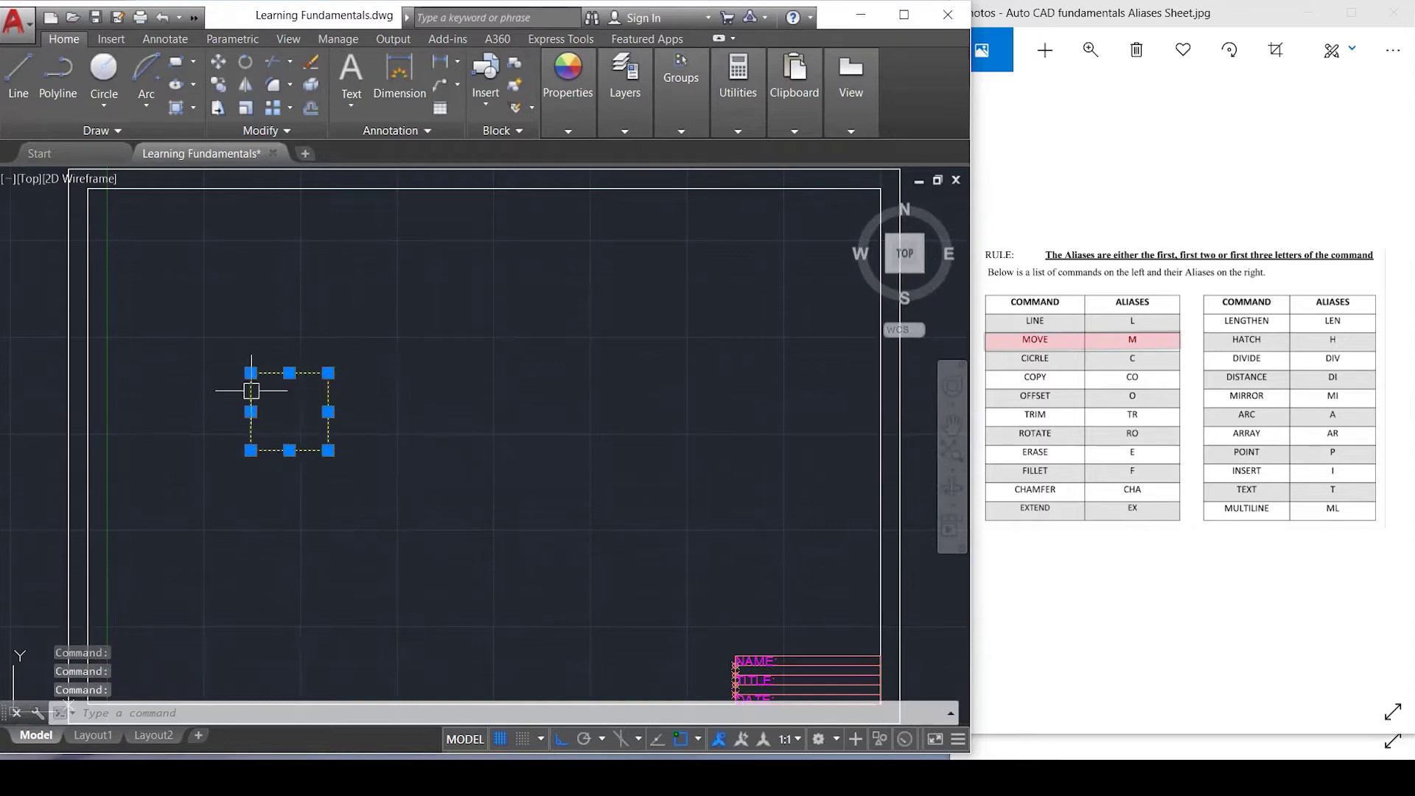
{"action": "left_click", "coordinate": [225, 325]}
{"action": "left_click", "coordinate": [472, 501]}
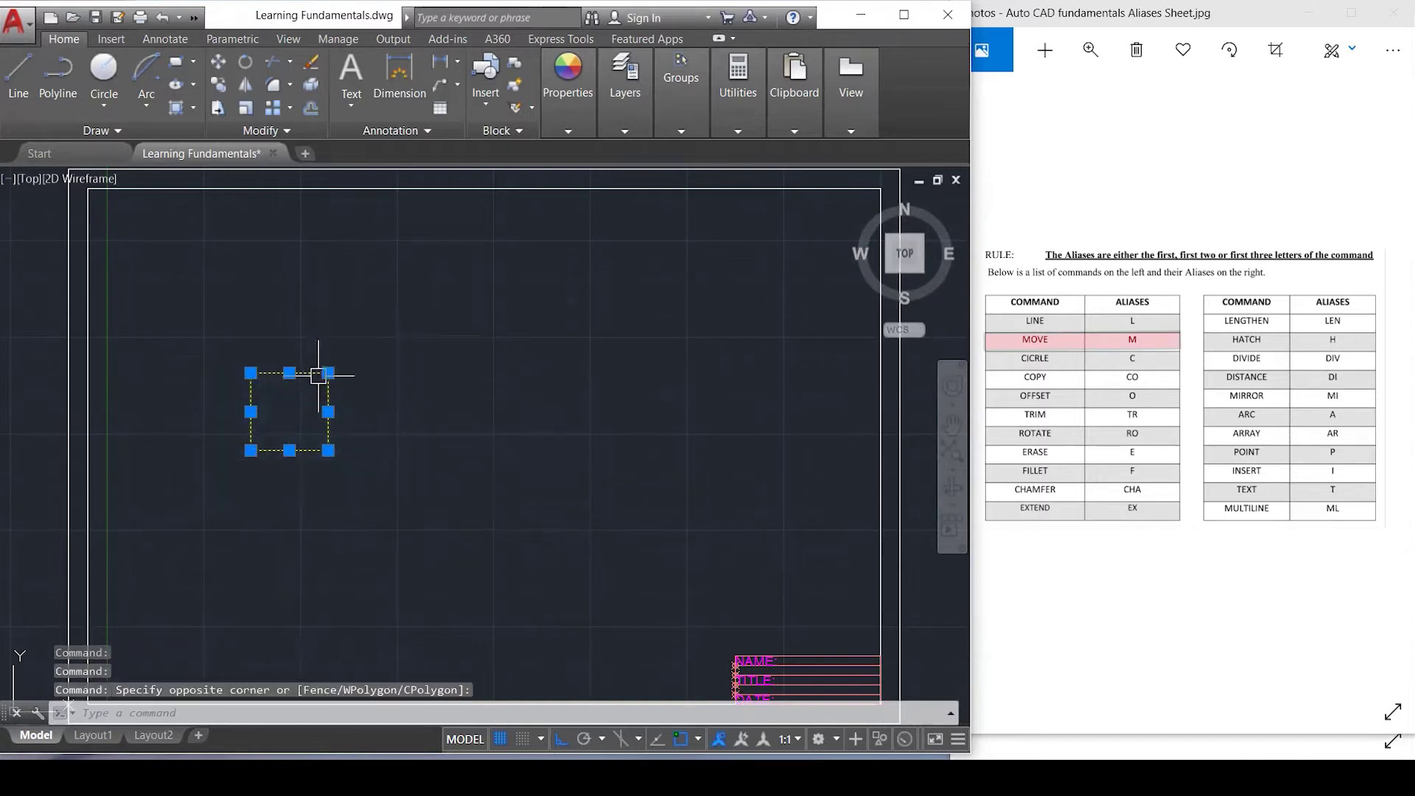
{"action": "key", "text": "Escape"}
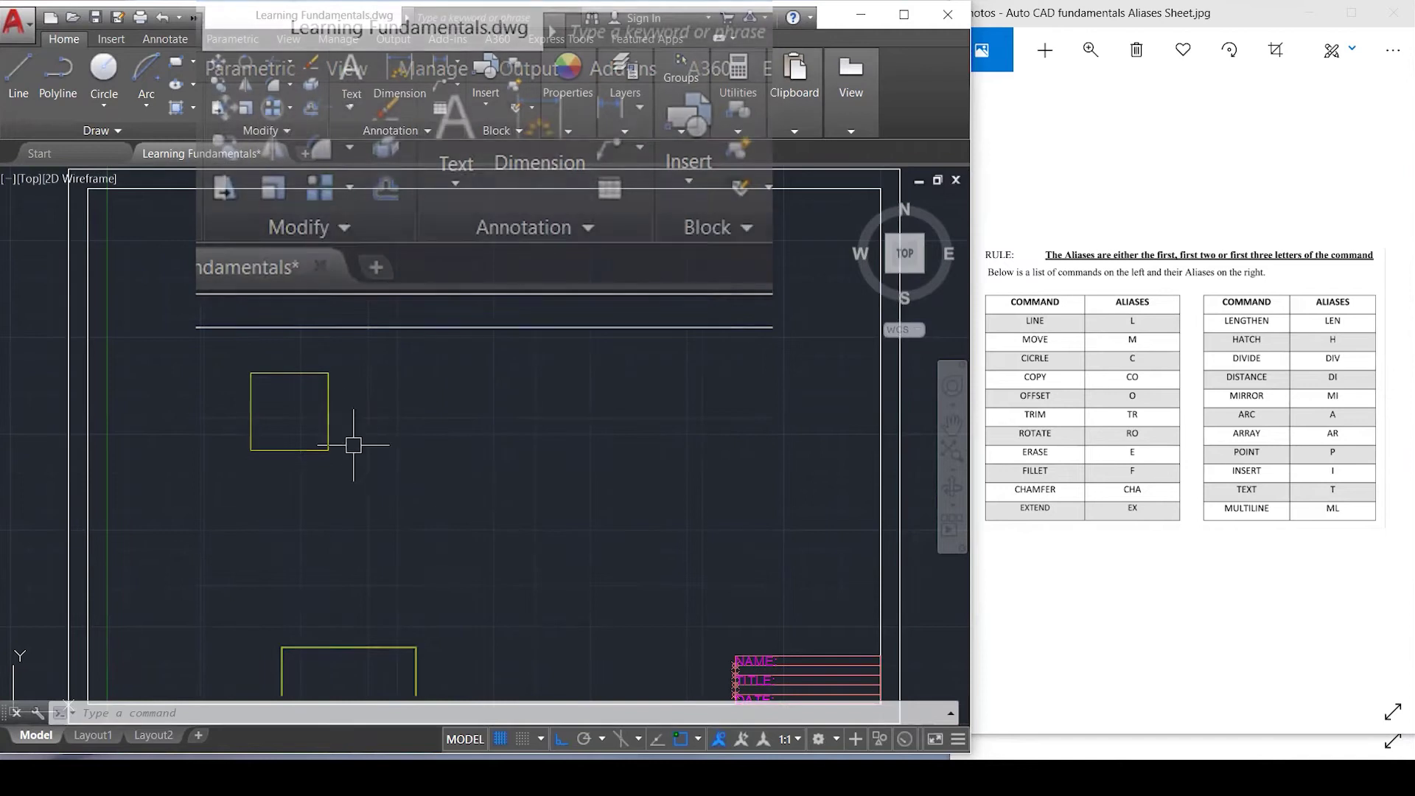
Select the whole square with a window and move it by its upper-left corner to the midpoint of the inner border's top line.
{"action": "left_click", "coordinate": [400, 521]}
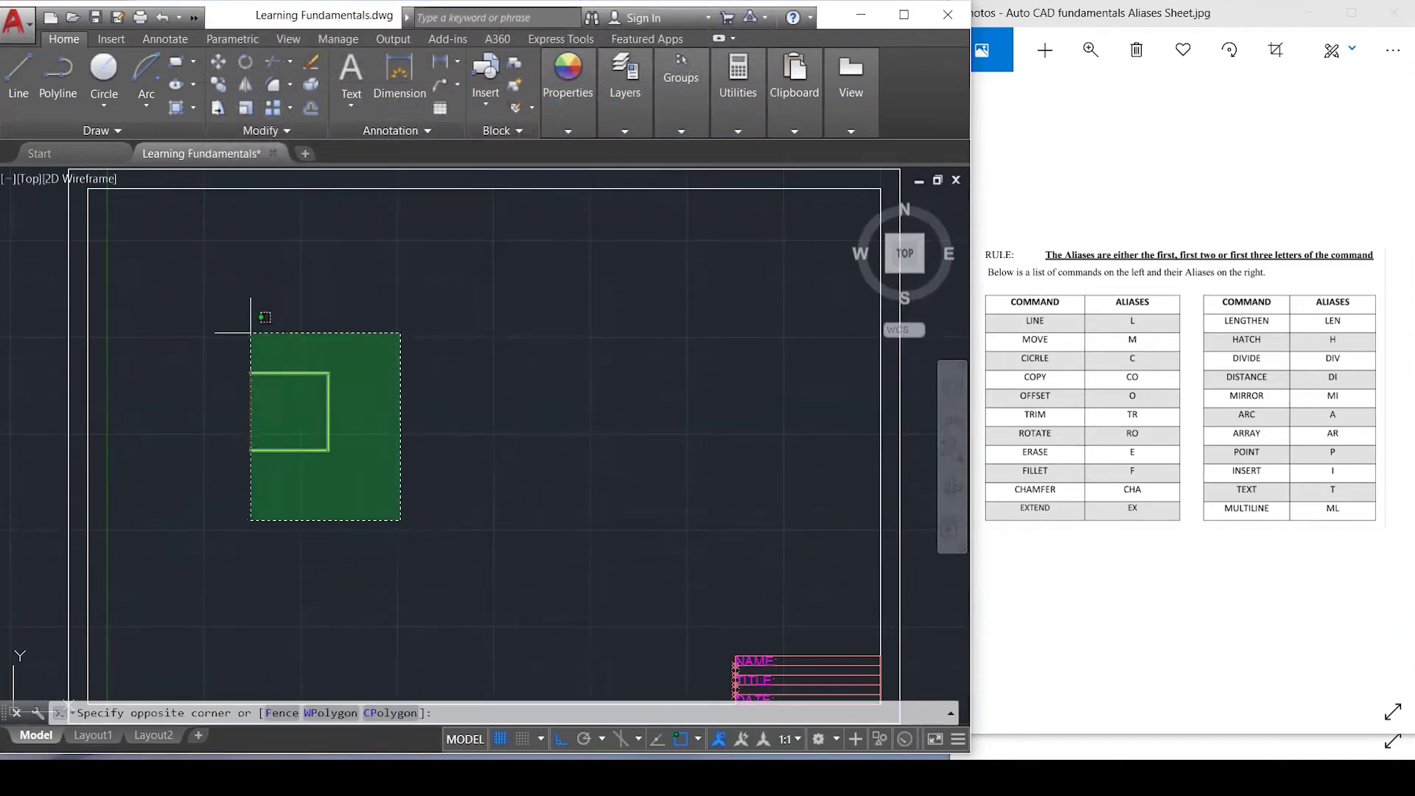
{"action": "left_click", "coordinate": [414, 507]}
{"action": "left_click", "coordinate": [168, 291]}
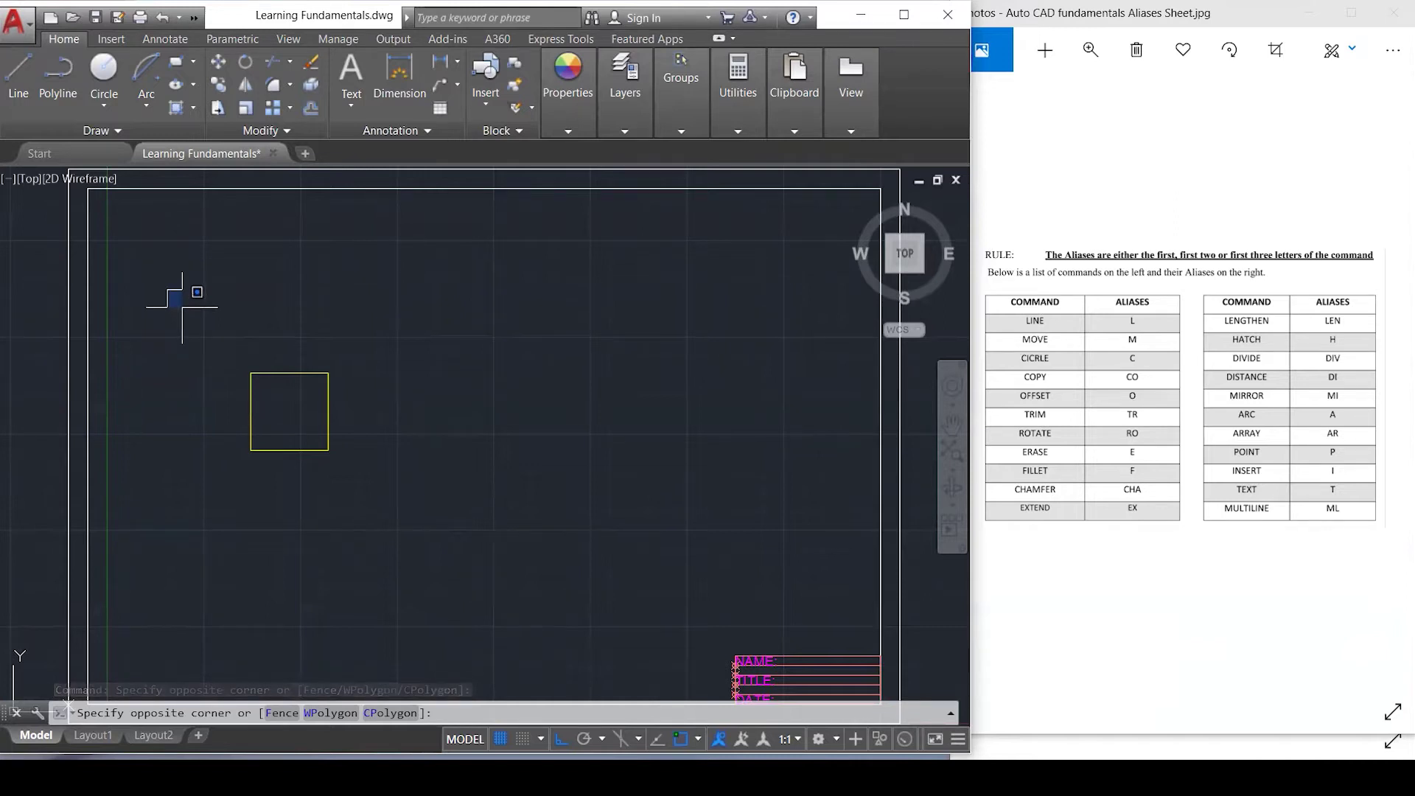
{"action": "left_click", "coordinate": [380, 485]}
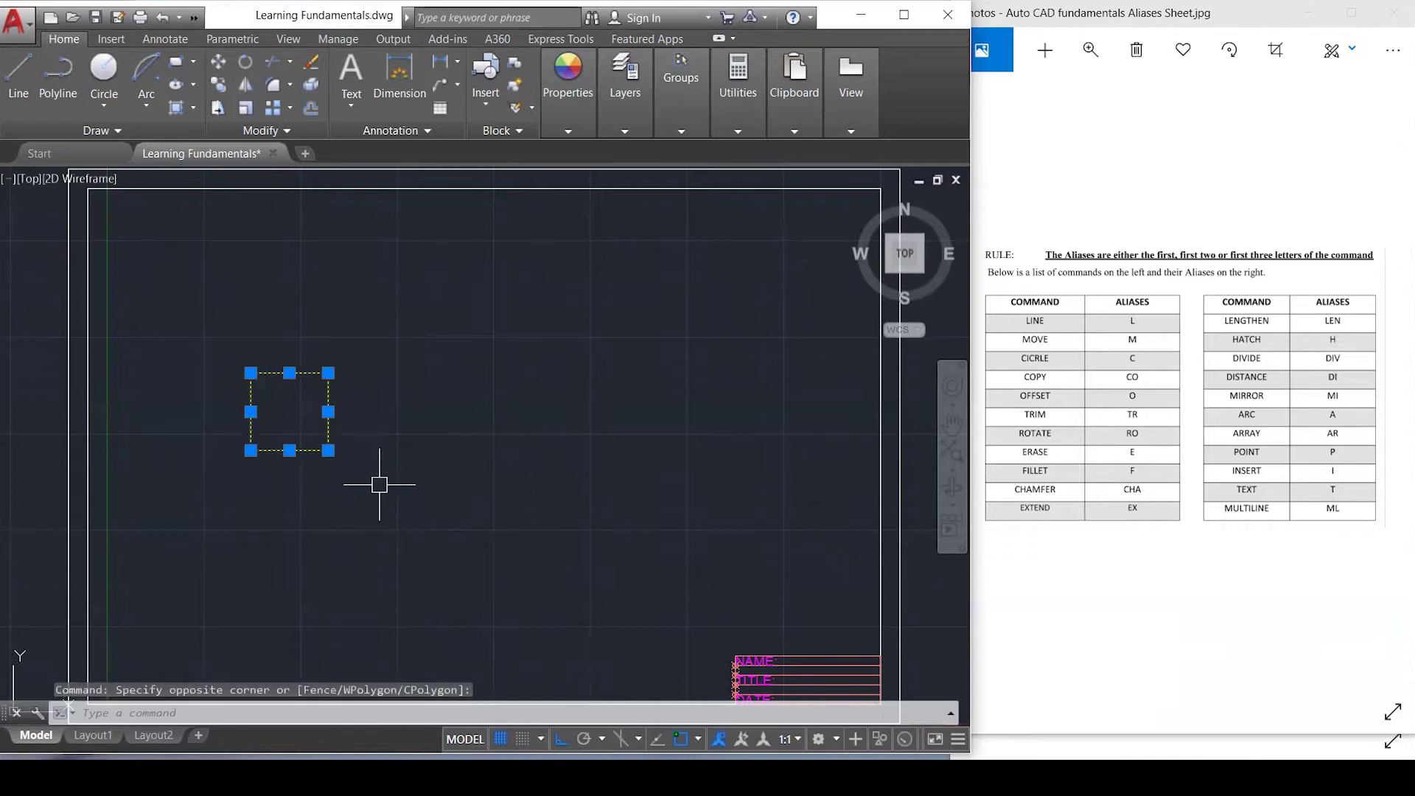
{"action": "left_click", "coordinate": [218, 63]}
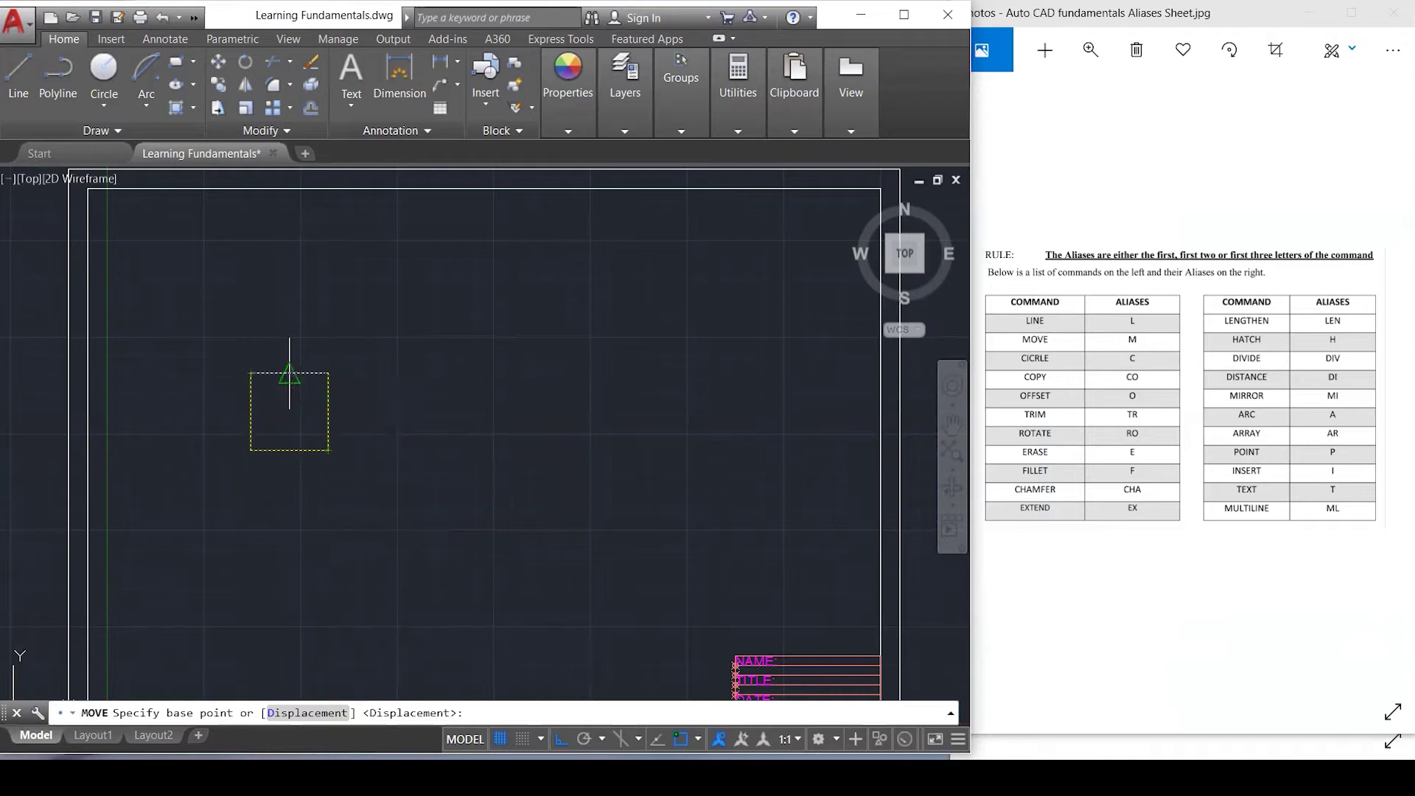
{"action": "left_click", "coordinate": [250, 373]}
{"action": "scroll", "coordinate": [363, 471], "scroll_direction": "down", "scroll_amount": 2}
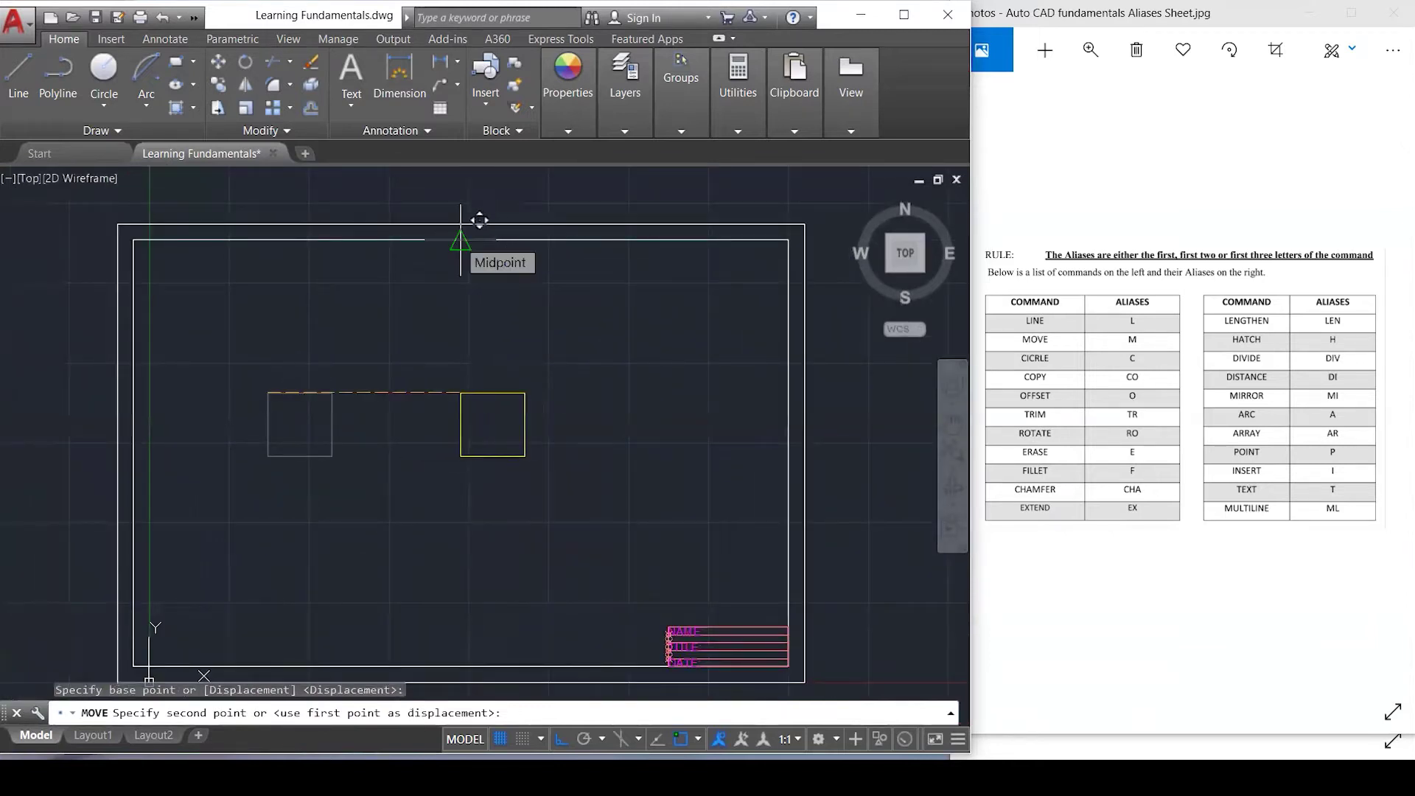
{"action": "left_click", "coordinate": [461, 240]}
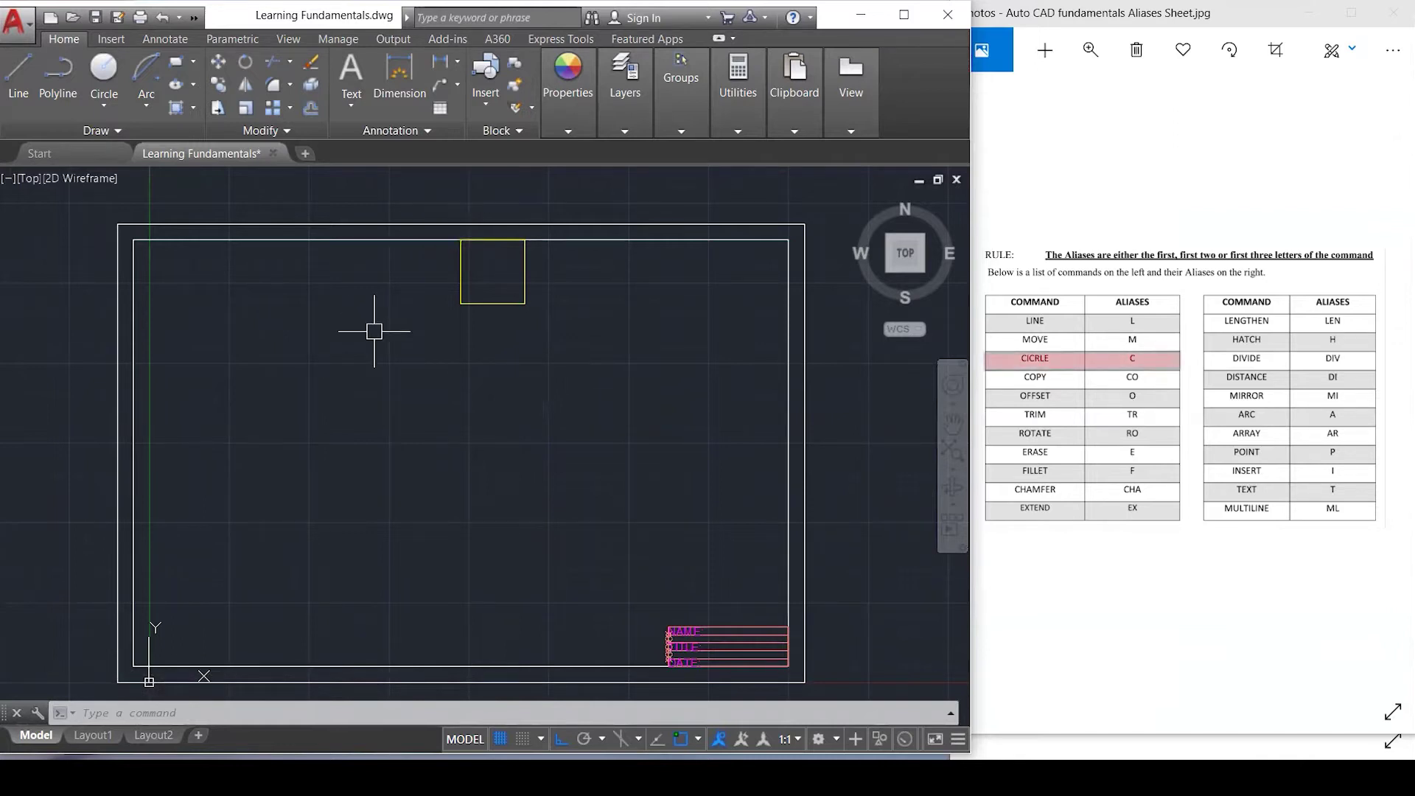
Draw a circle of radius 40 by center and radius in the upper left part of the sheet, below and left of the square.
{"action": "type", "text": "C"}
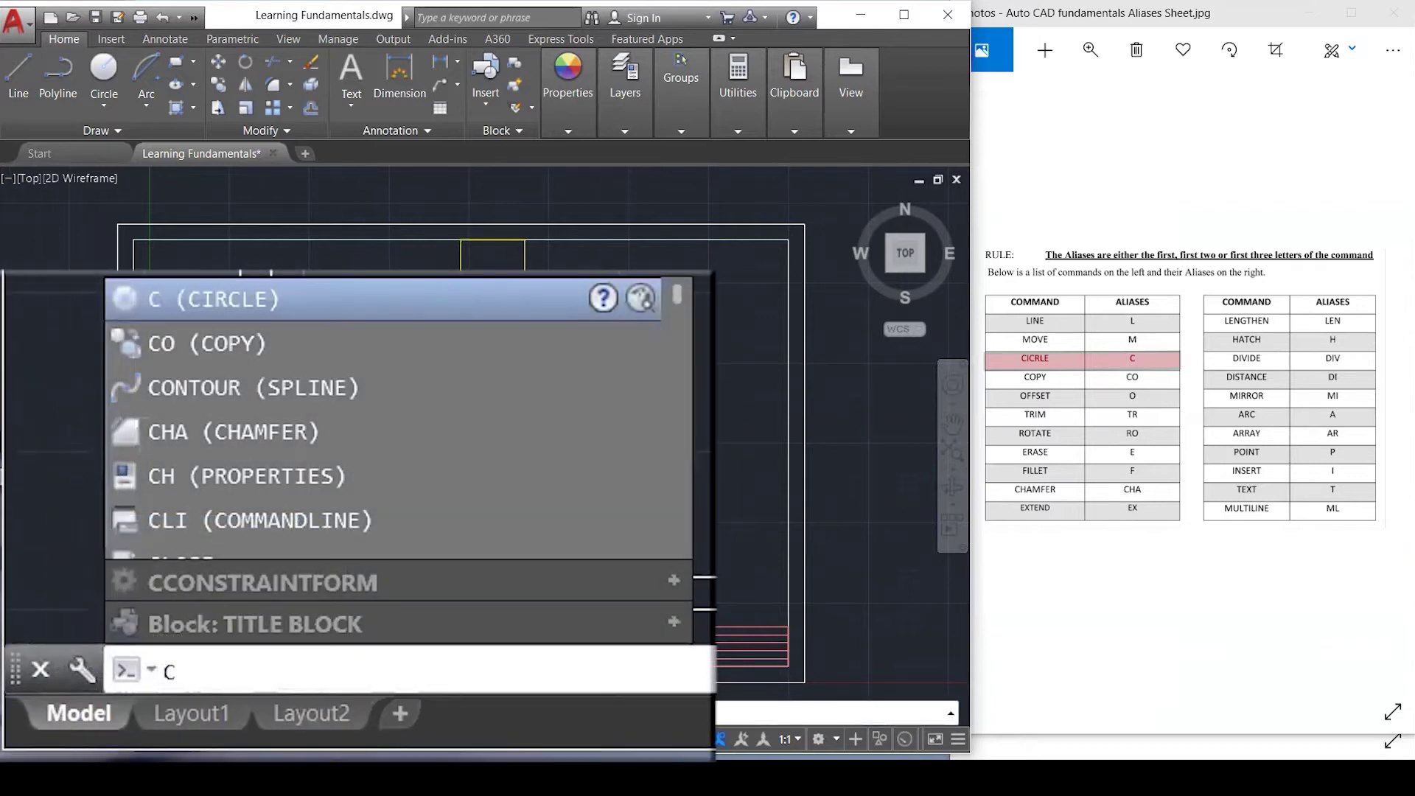
{"action": "key", "text": "Escape"}
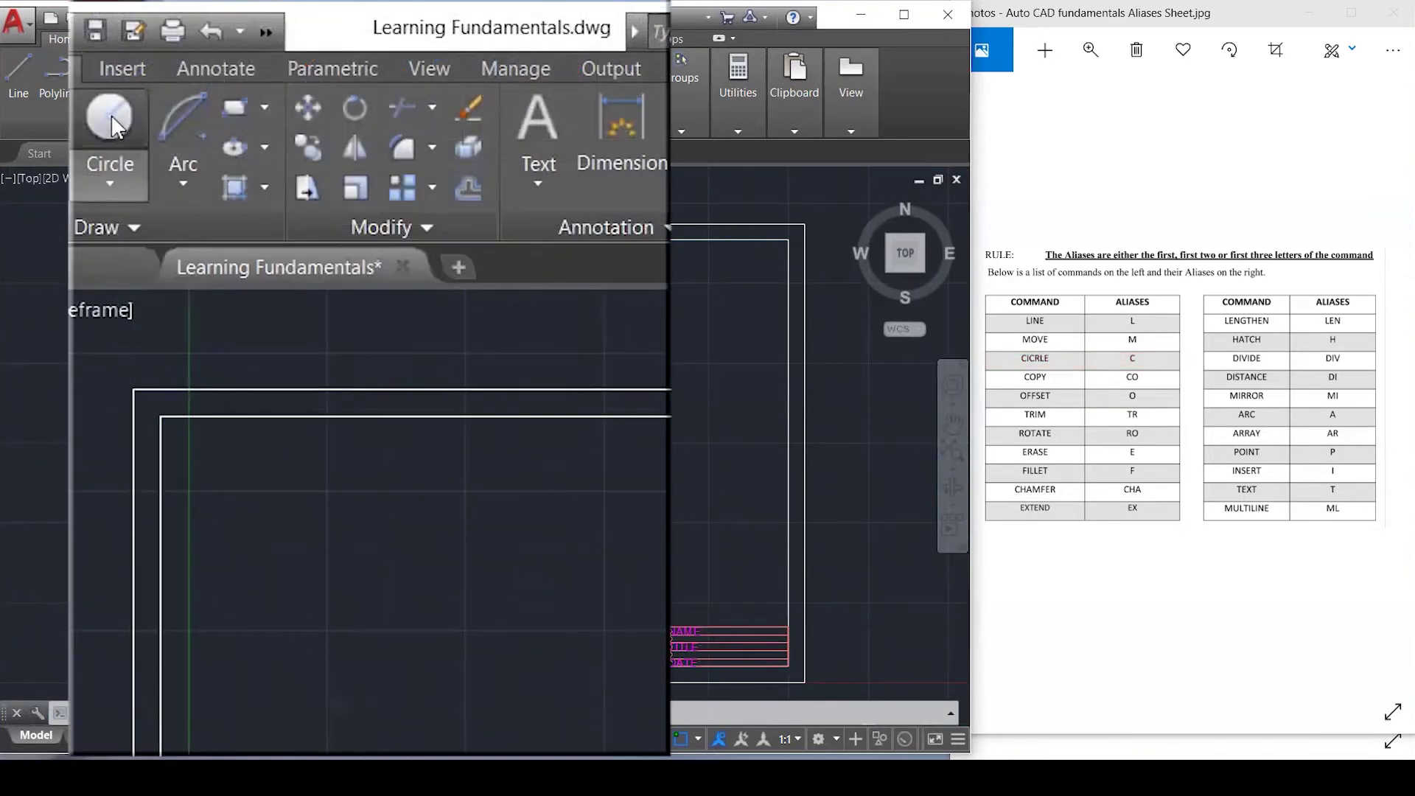
{"action": "left_click", "coordinate": [97, 94]}
{"action": "left_click", "coordinate": [98, 185]}
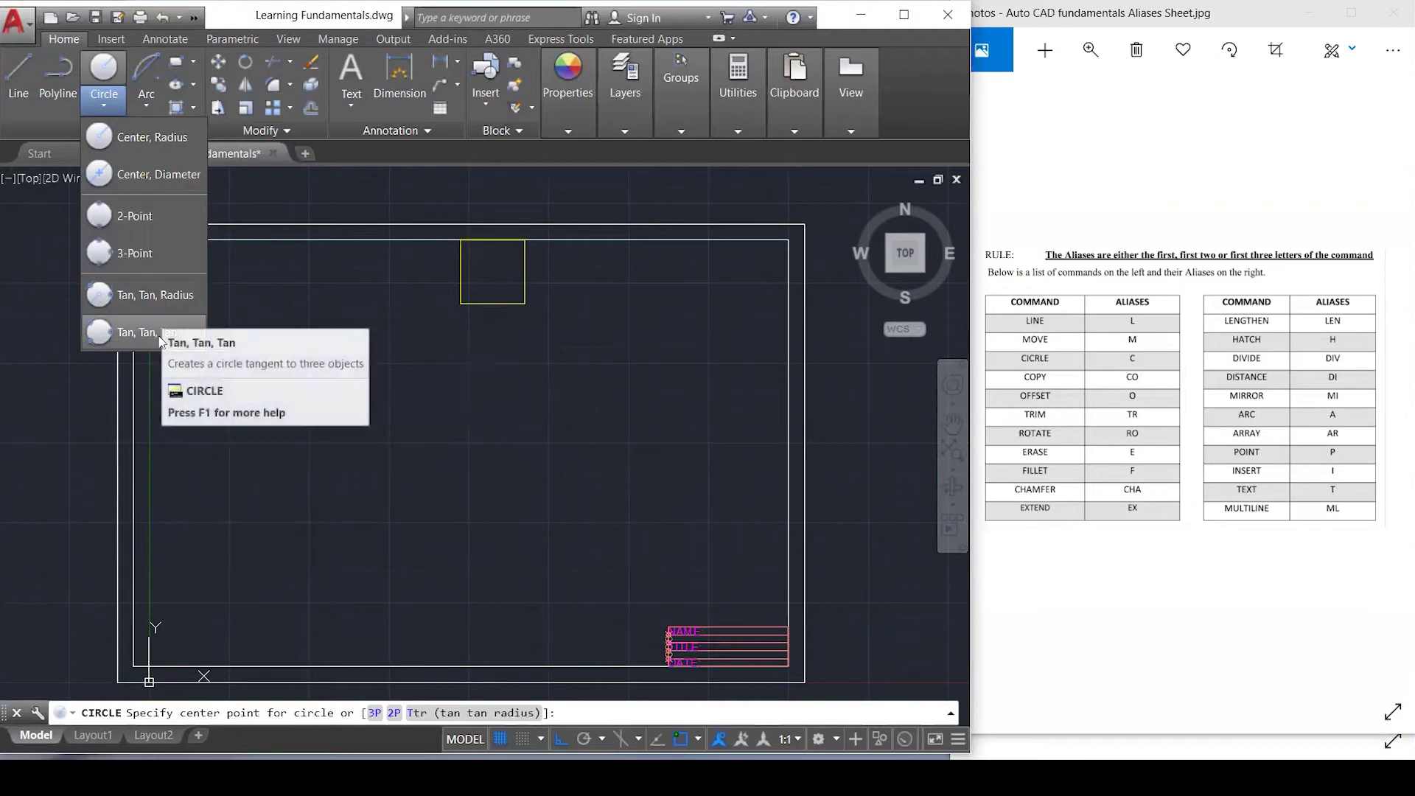
{"action": "left_click", "coordinate": [133, 172]}
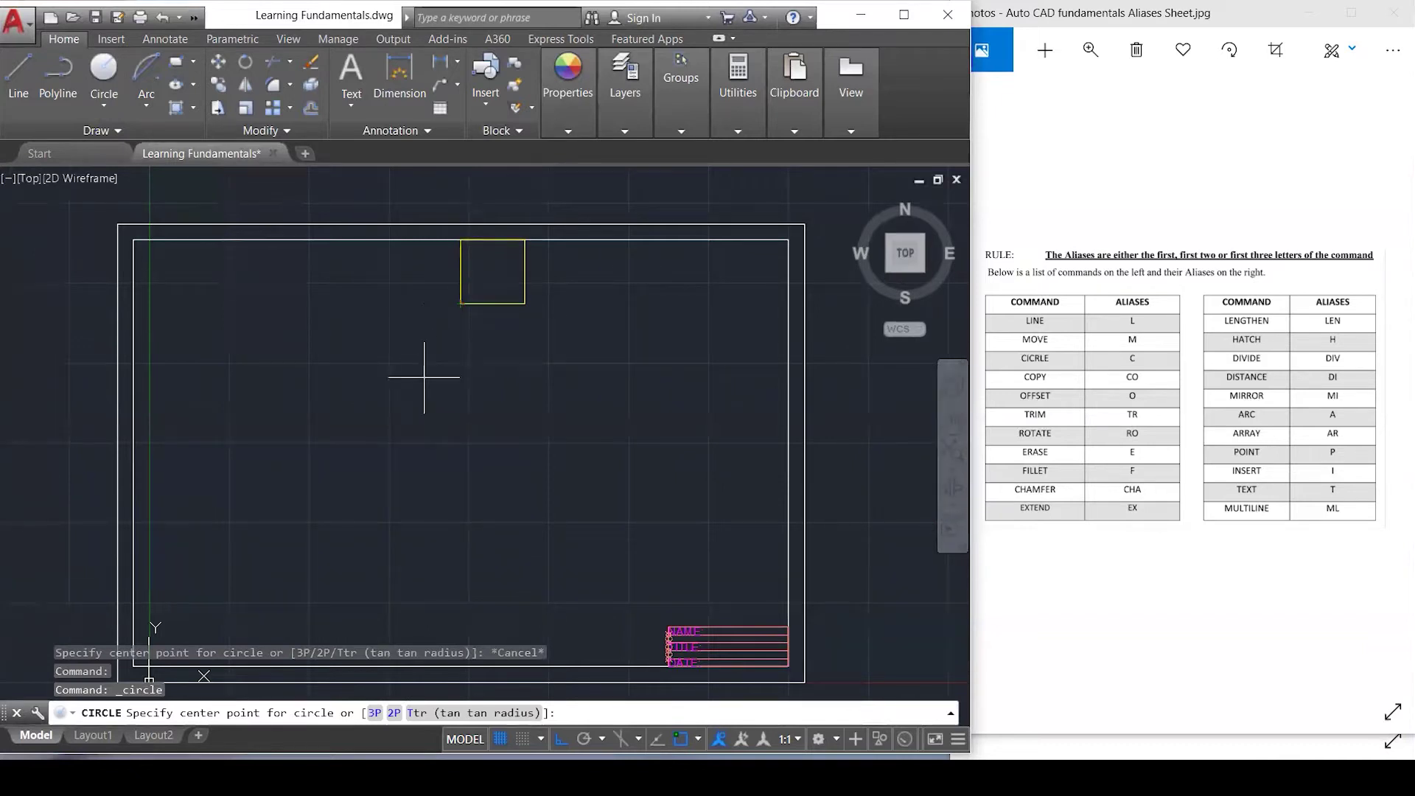
{"action": "left_click", "coordinate": [346, 381]}
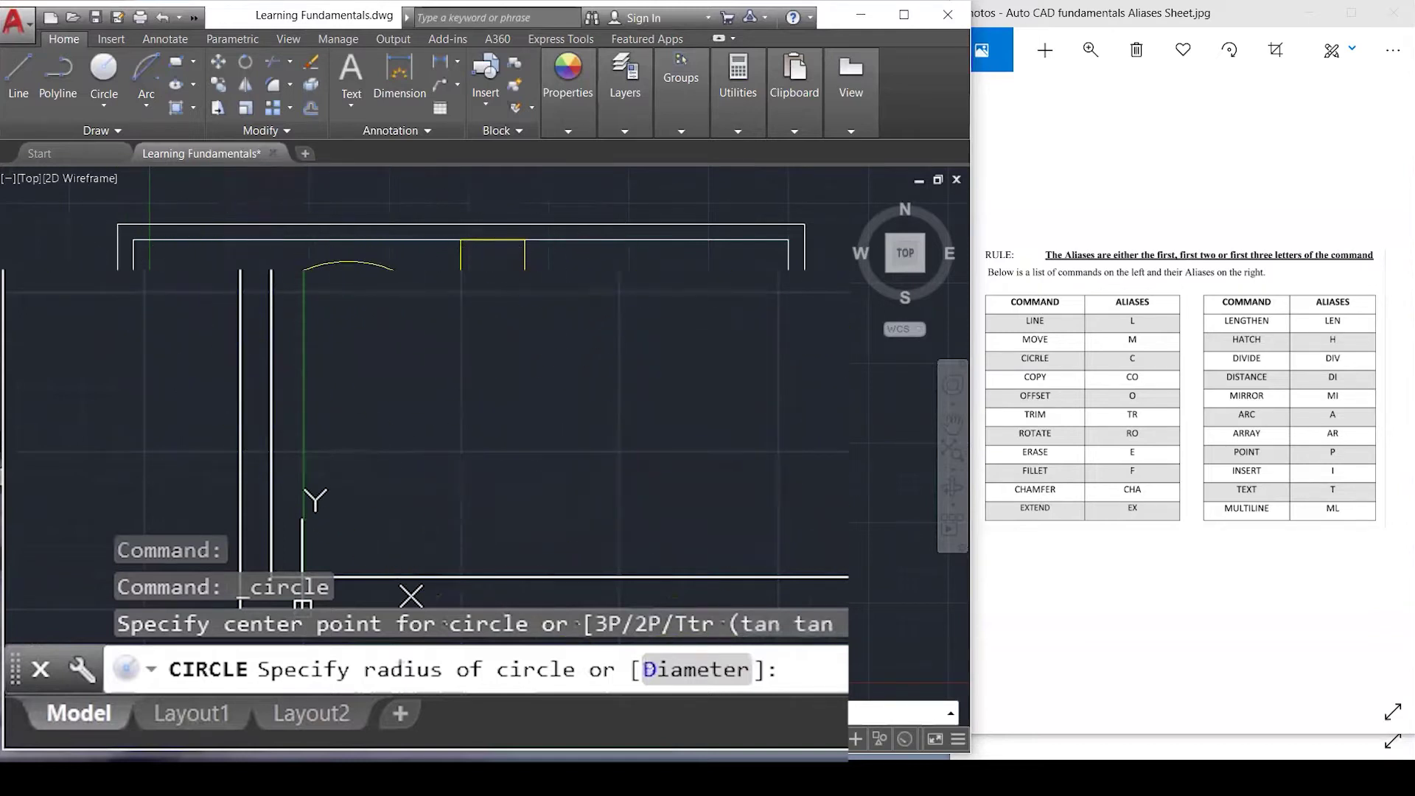
{"action": "type", "text": "40"}
{"action": "key", "text": "Return"}
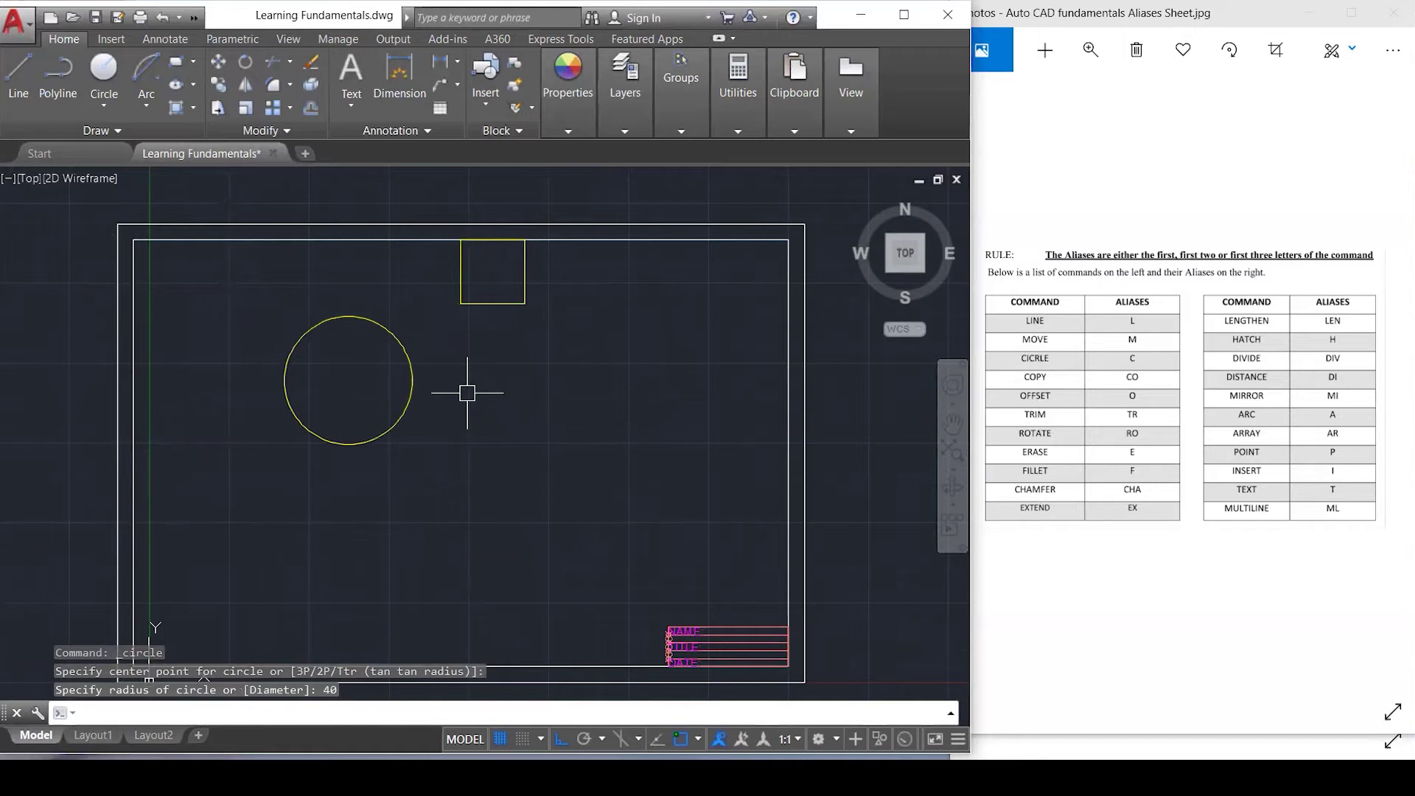
Draw a small circle by center and diameter in the lower middle of the sheet and undo it.
{"action": "left_click", "coordinate": [104, 104]}
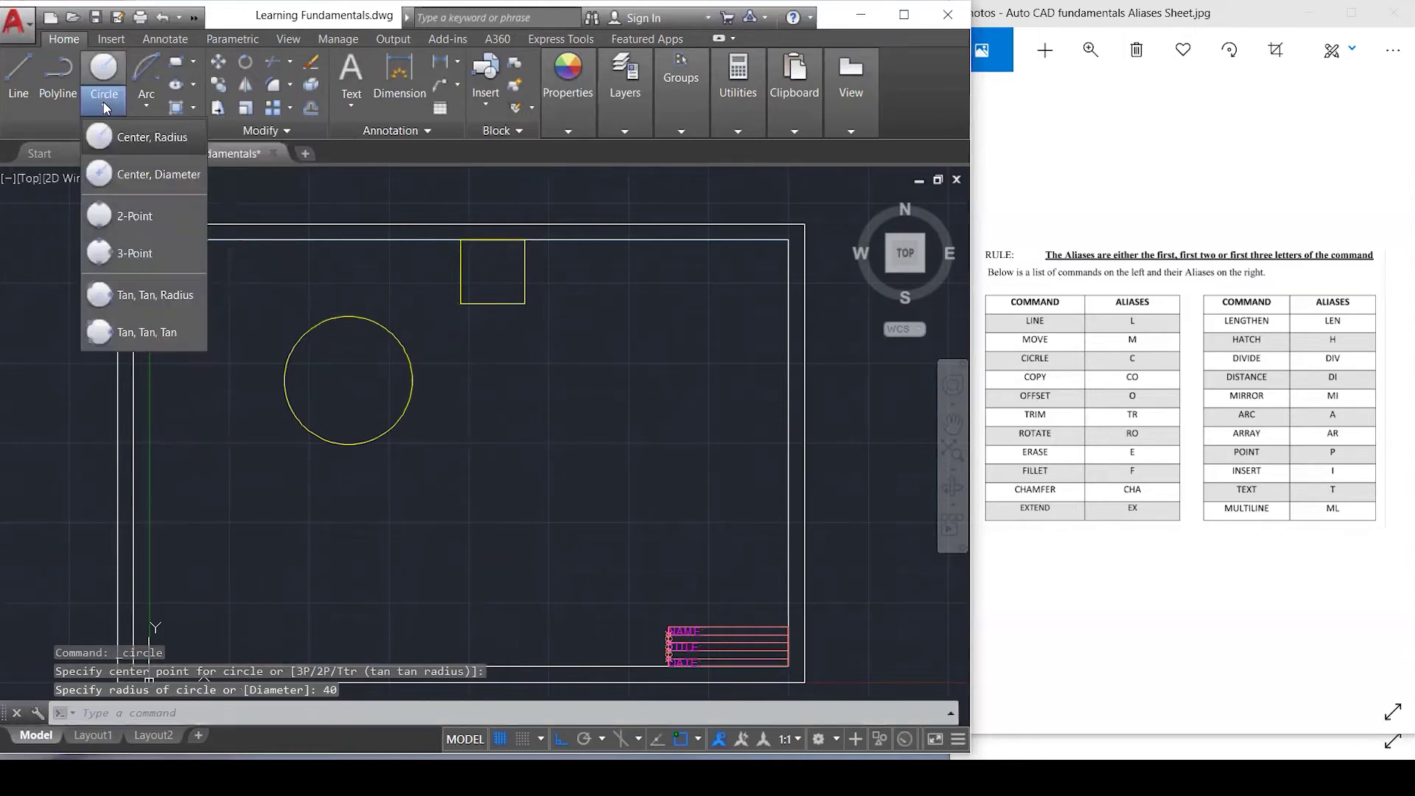
{"action": "left_click", "coordinate": [161, 176]}
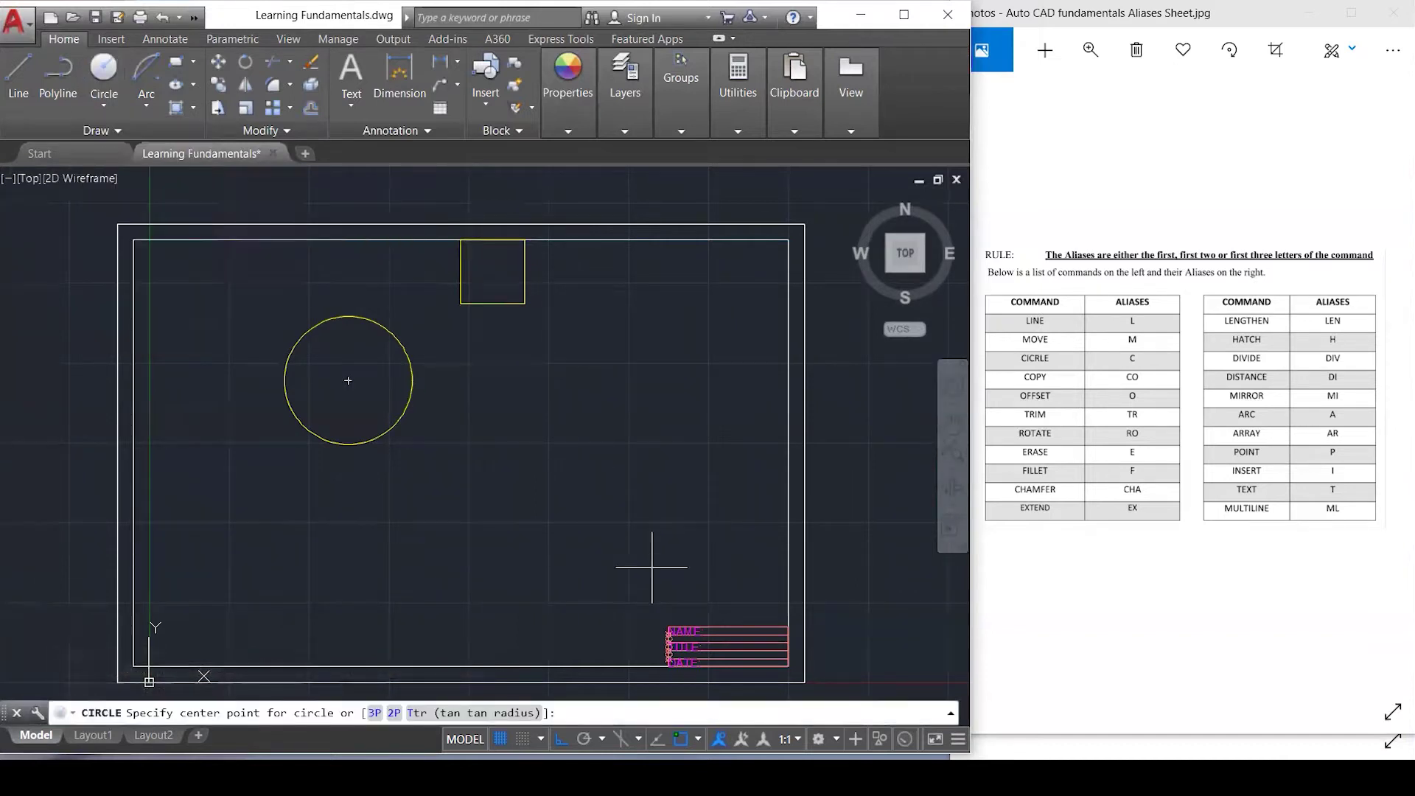
{"action": "left_click", "coordinate": [509, 504]}
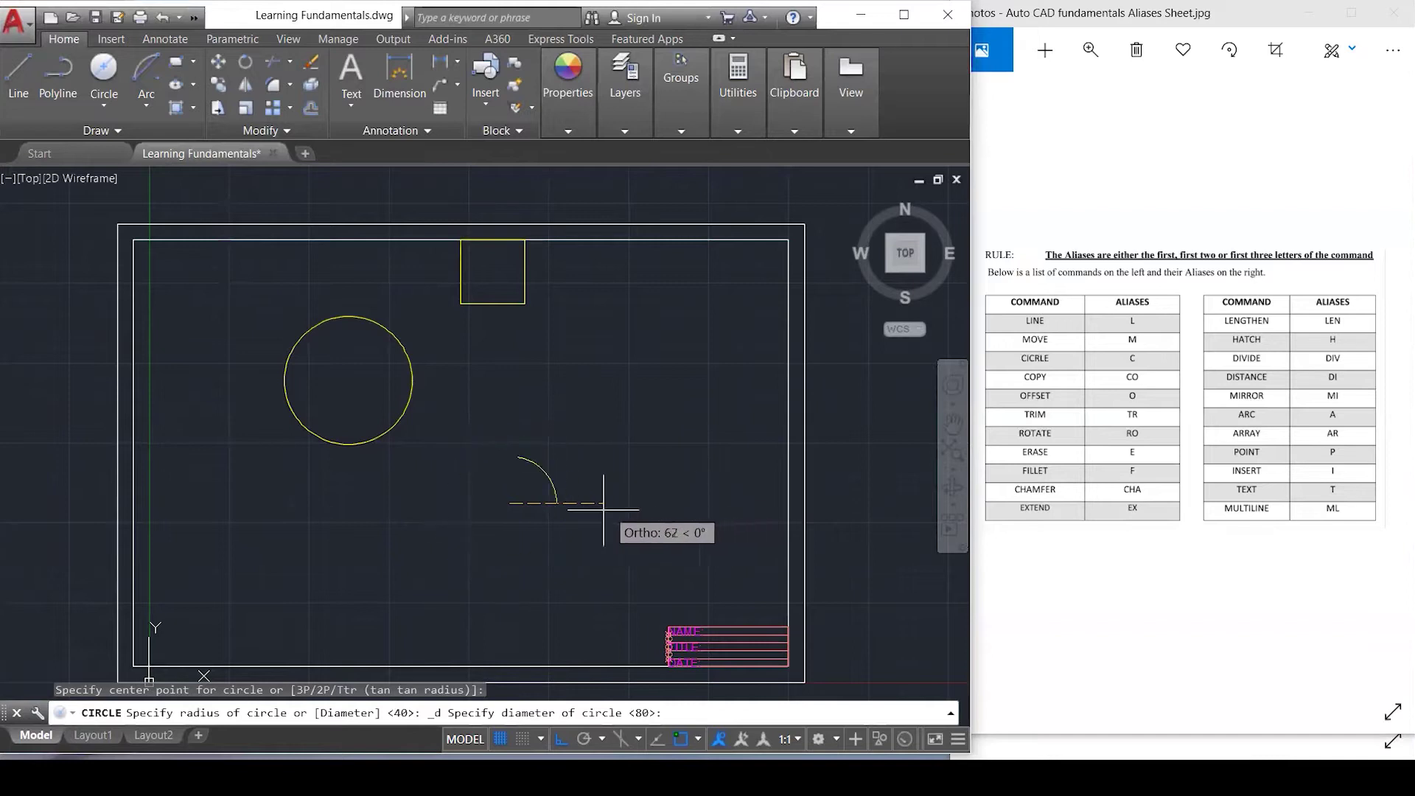
{"action": "left_click", "coordinate": [491, 505]}
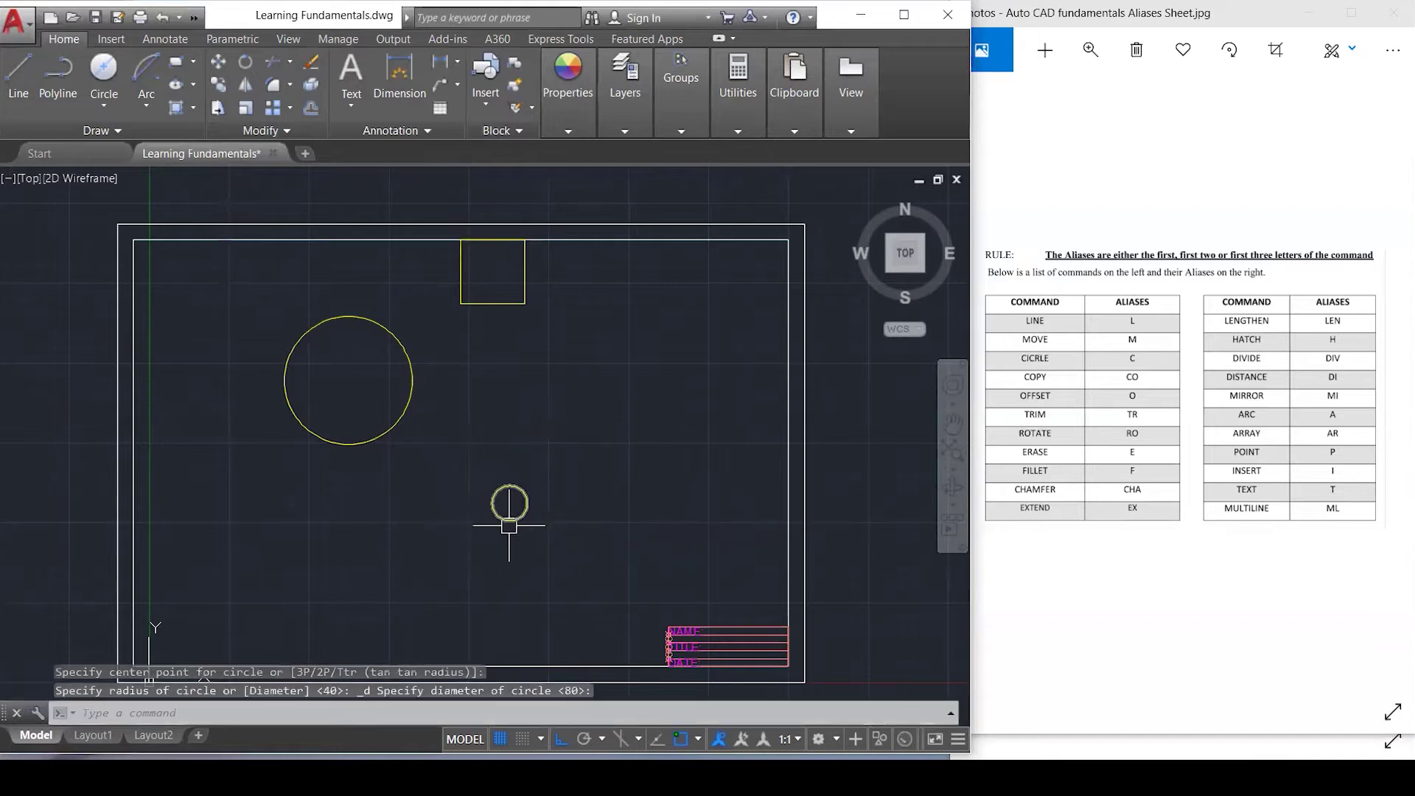
{"action": "key", "text": "ctrl+z"}
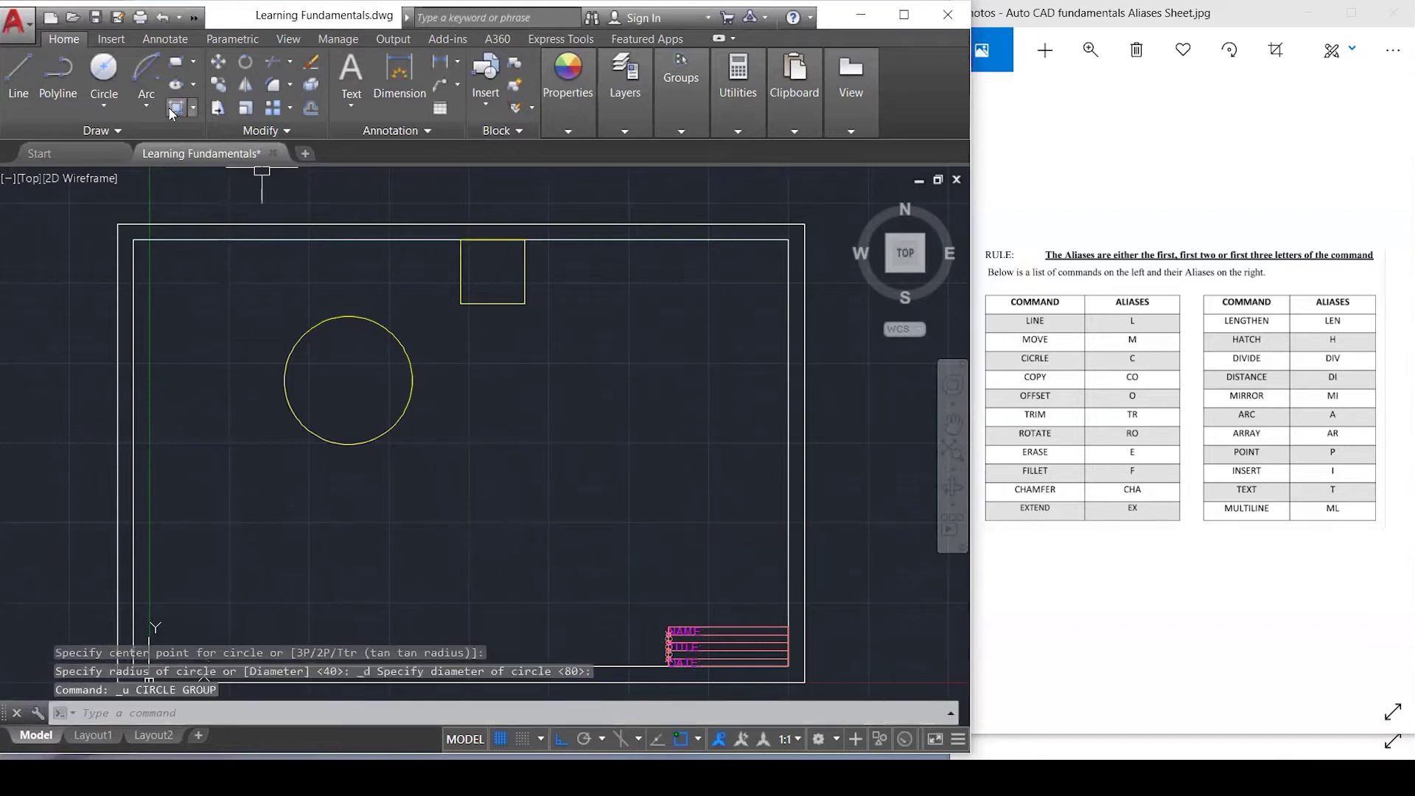
{"action": "left_click", "coordinate": [104, 83]}
{"action": "left_click", "coordinate": [107, 104]}
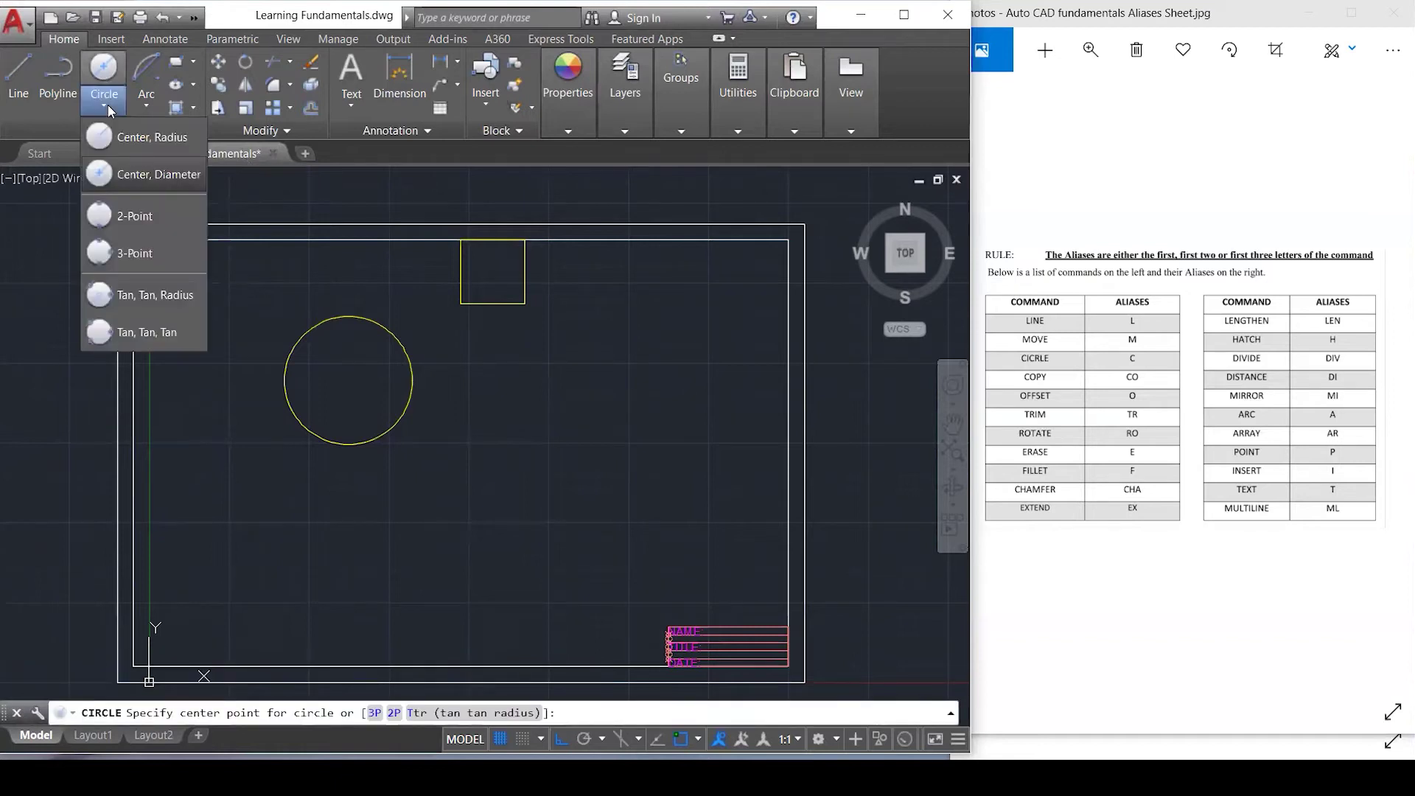
{"action": "left_click", "coordinate": [126, 137]}
{"action": "left_click", "coordinate": [534, 458]}
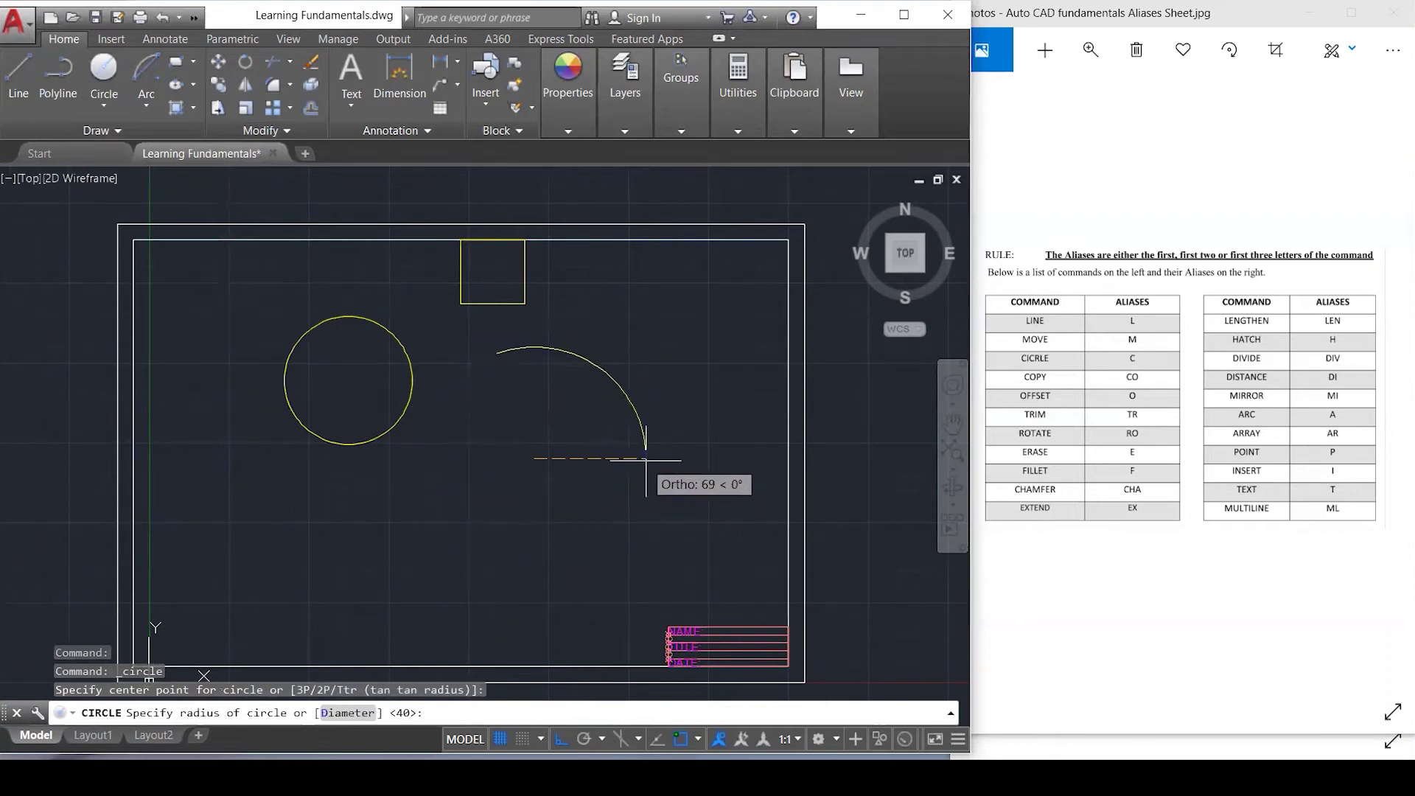
{"action": "key", "text": "Escape"}
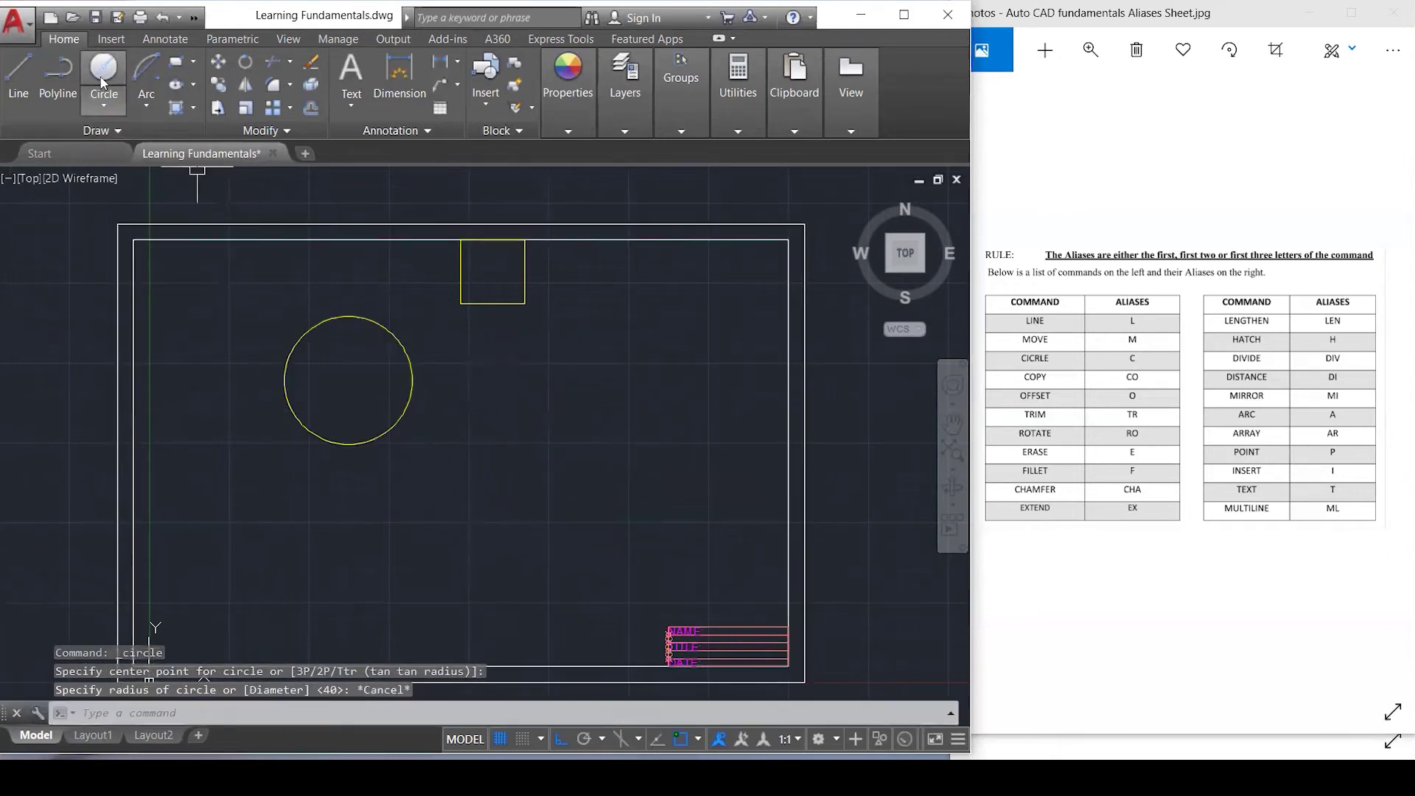
Draw a circle of diameter 40 by center and diameter, below the square and to the right of the large circle.
{"action": "key", "text": "Return"}
{"action": "left_click", "coordinate": [110, 109]}
{"action": "left_click", "coordinate": [142, 174]}
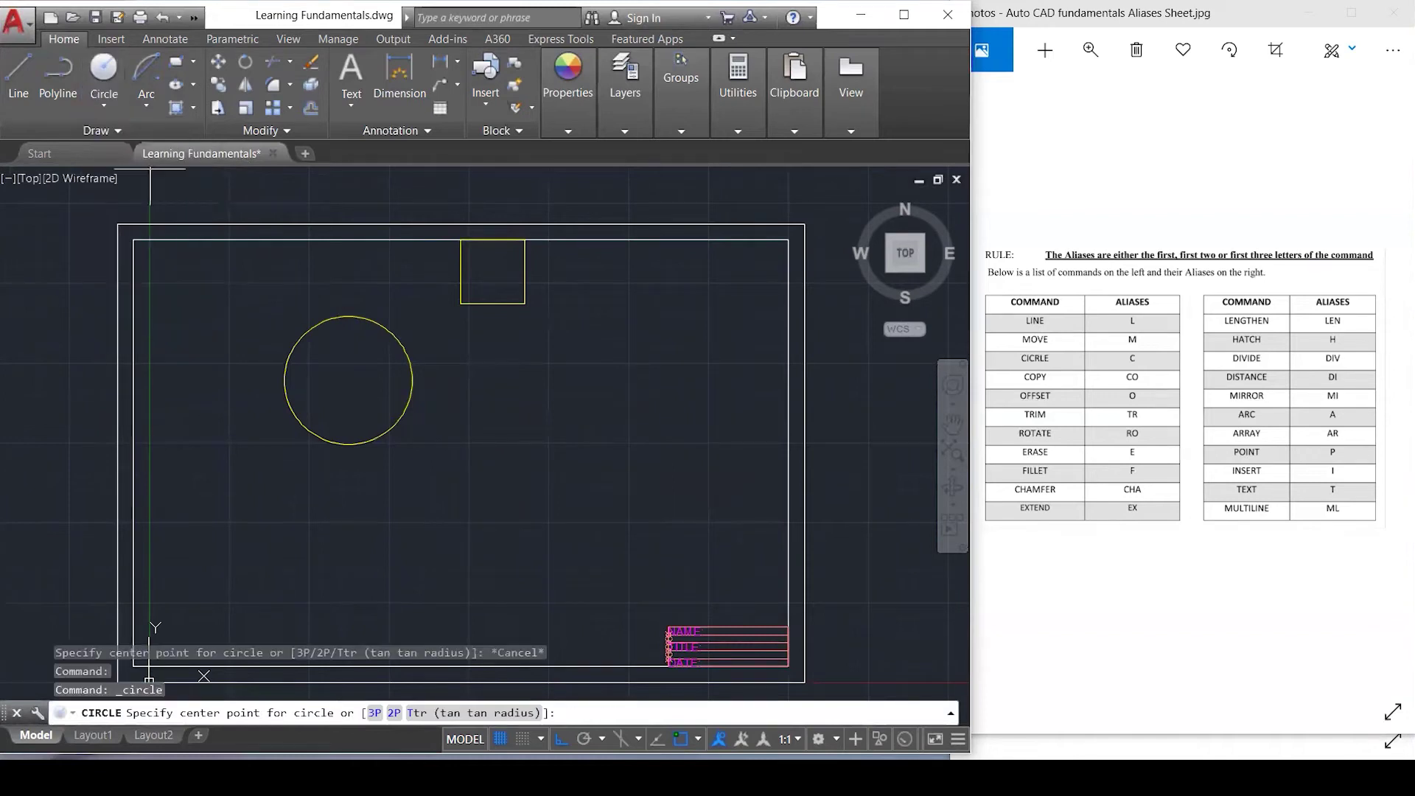
{"action": "left_click", "coordinate": [513, 455]}
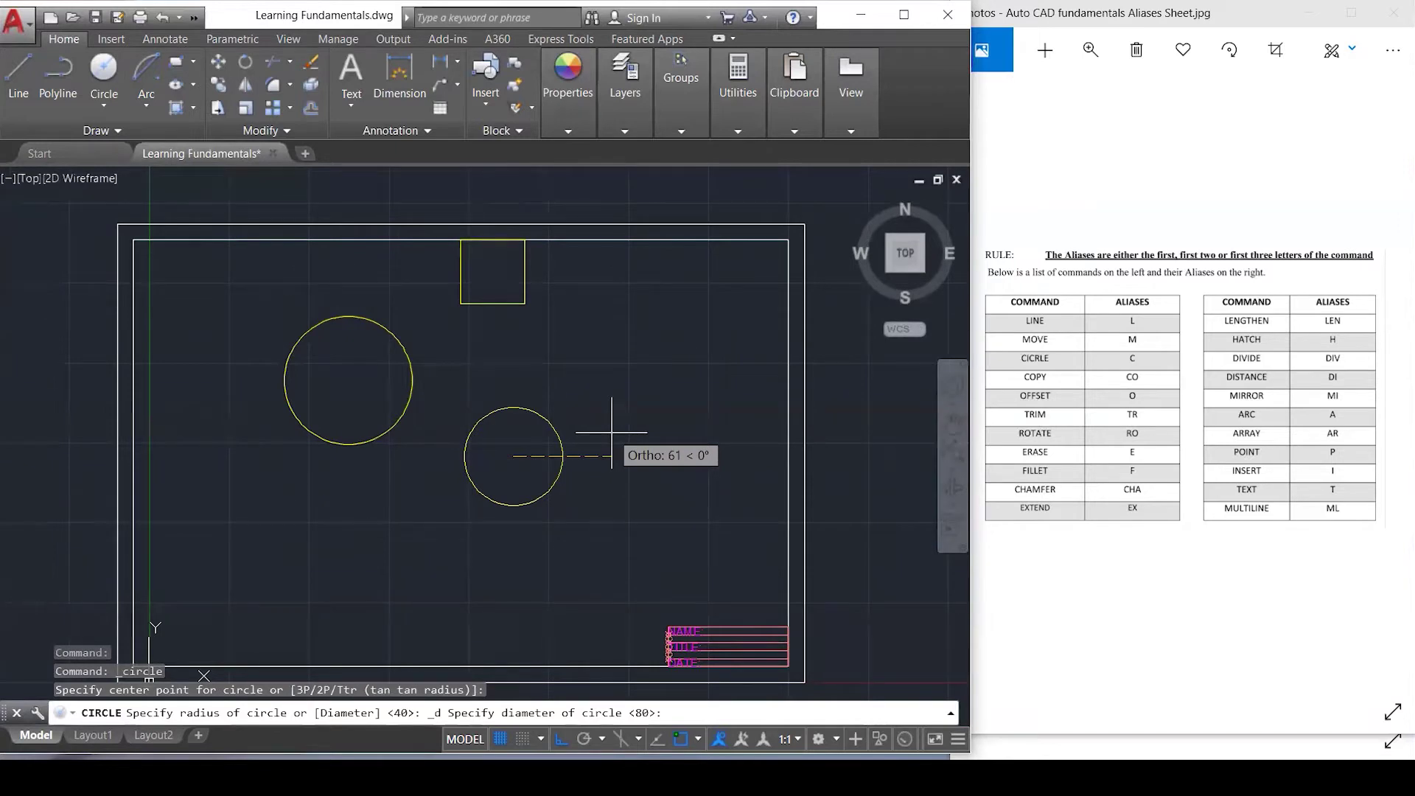
{"action": "type", "text": "40"}
{"action": "key", "text": "Return"}
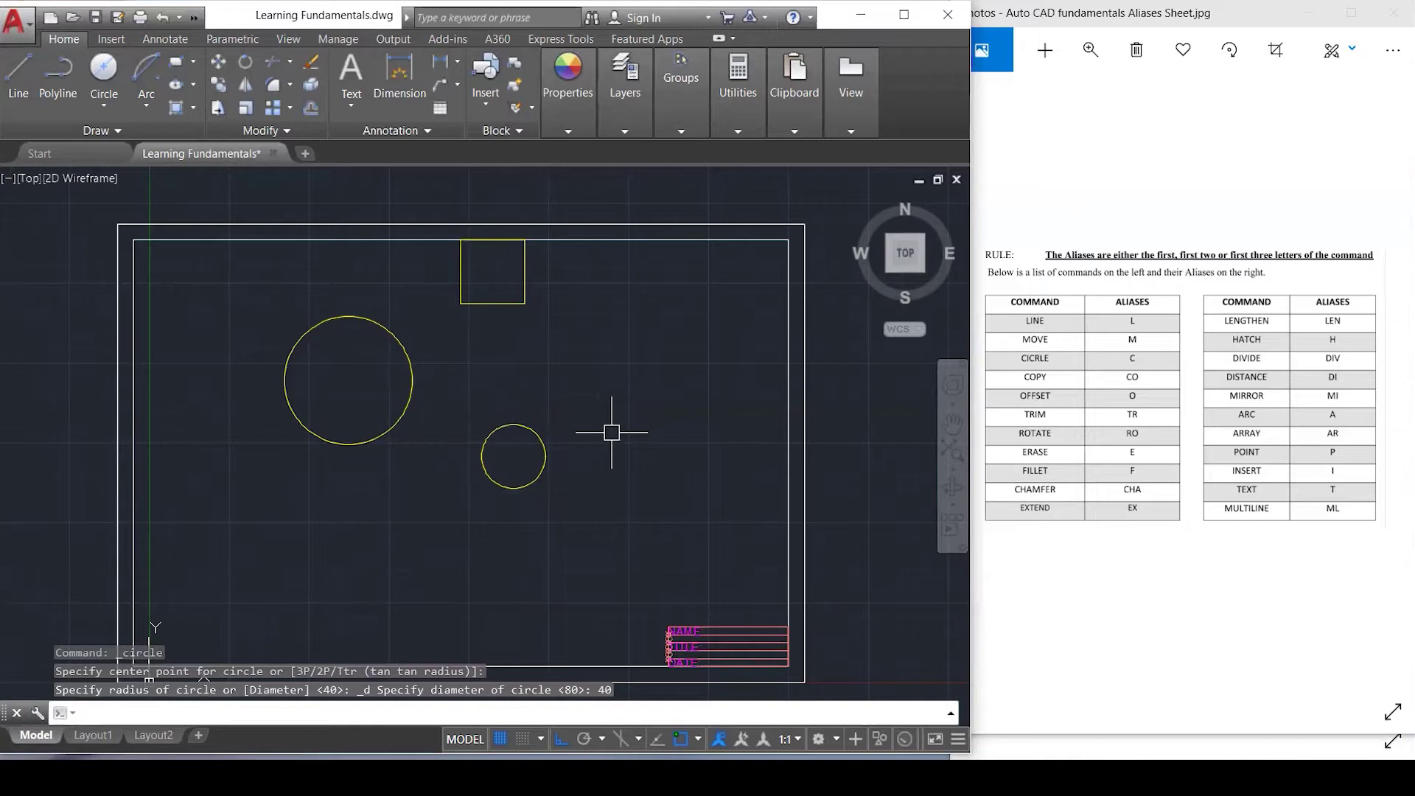
Select both circles with a crossing window and clear the selection.
{"action": "left_click", "coordinate": [653, 560]}
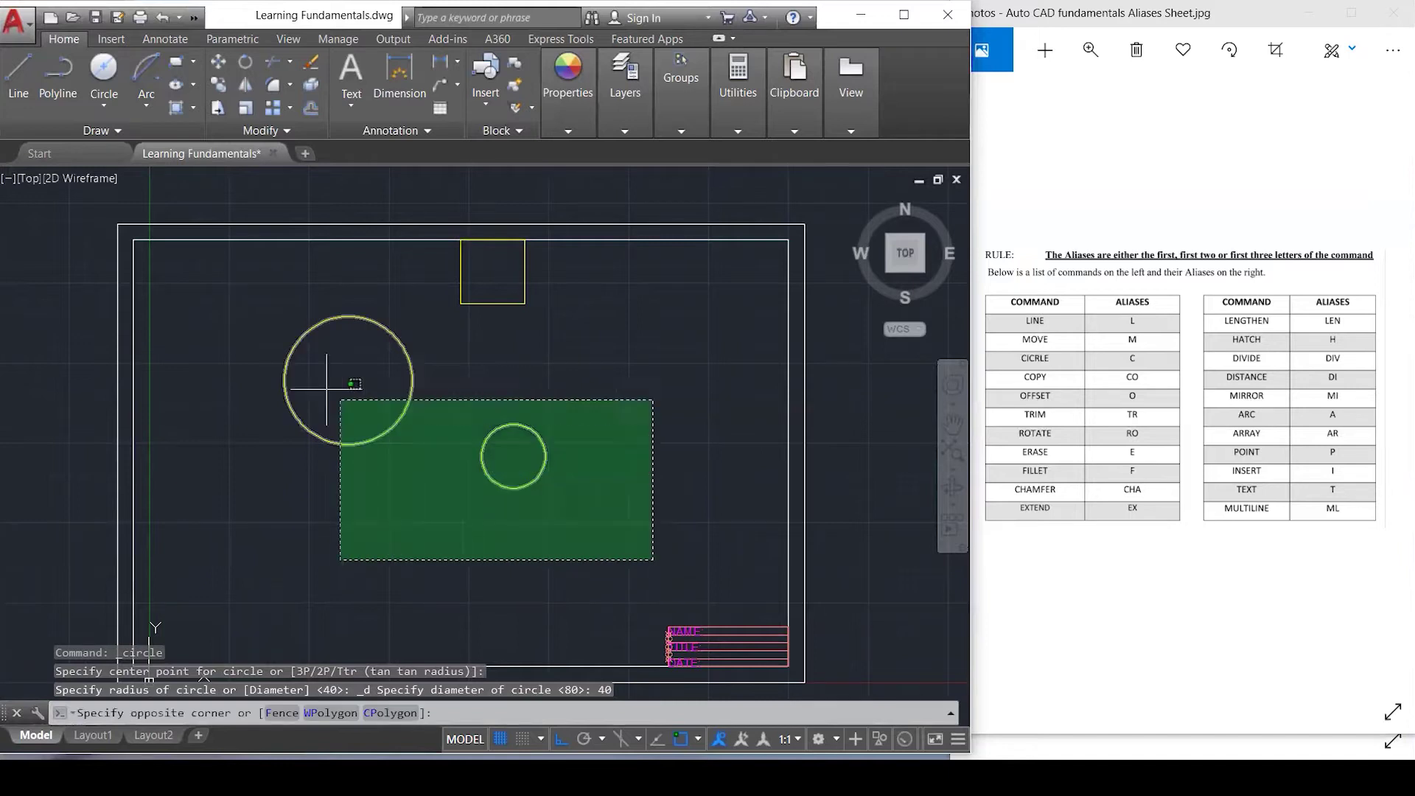
{"action": "left_click", "coordinate": [251, 318]}
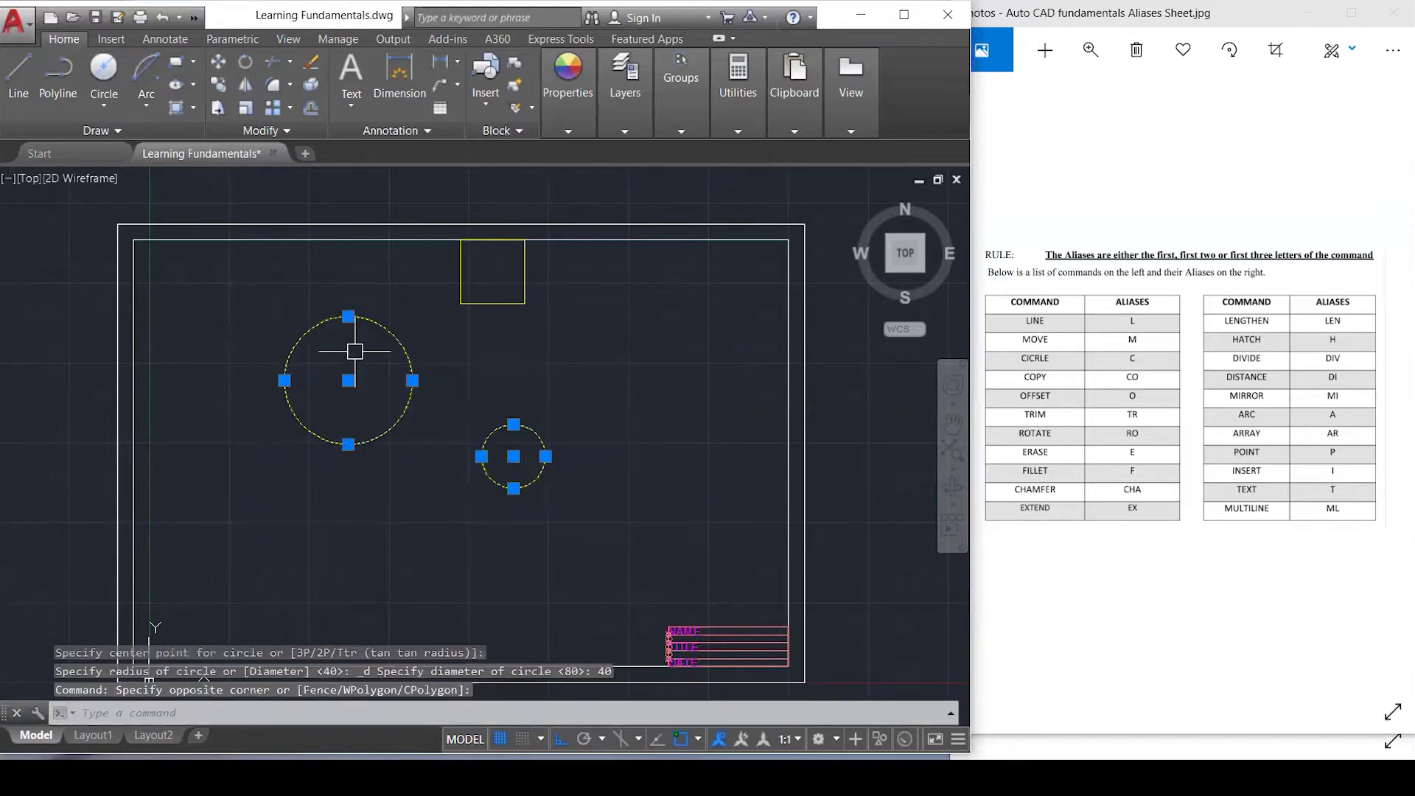
{"action": "key", "text": "Escape"}
{"action": "key", "text": "Escape"}
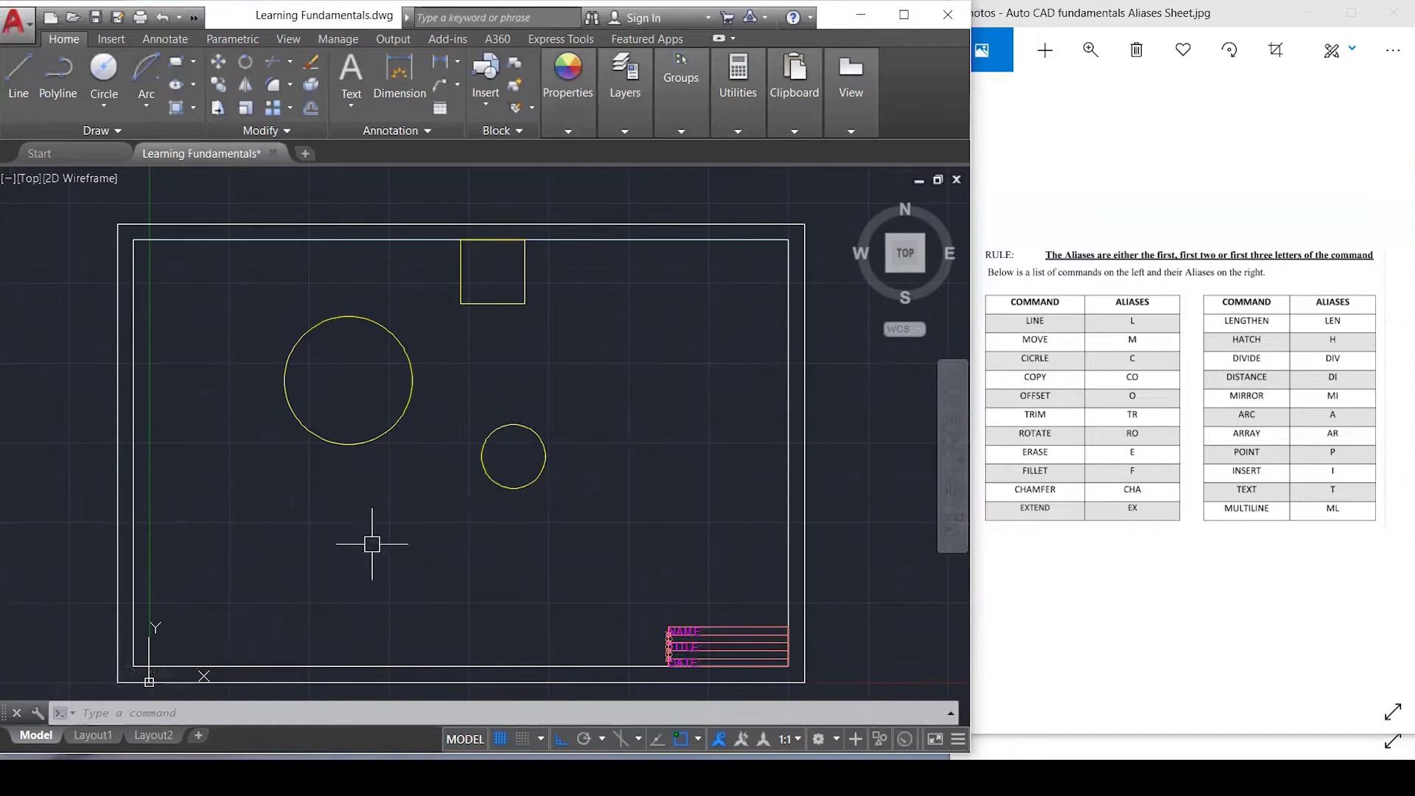
Start a circle with the alias C below the large circle, choose the Diameter option, and cancel it.
{"action": "type", "text": "c"}
{"action": "key", "text": "Return"}
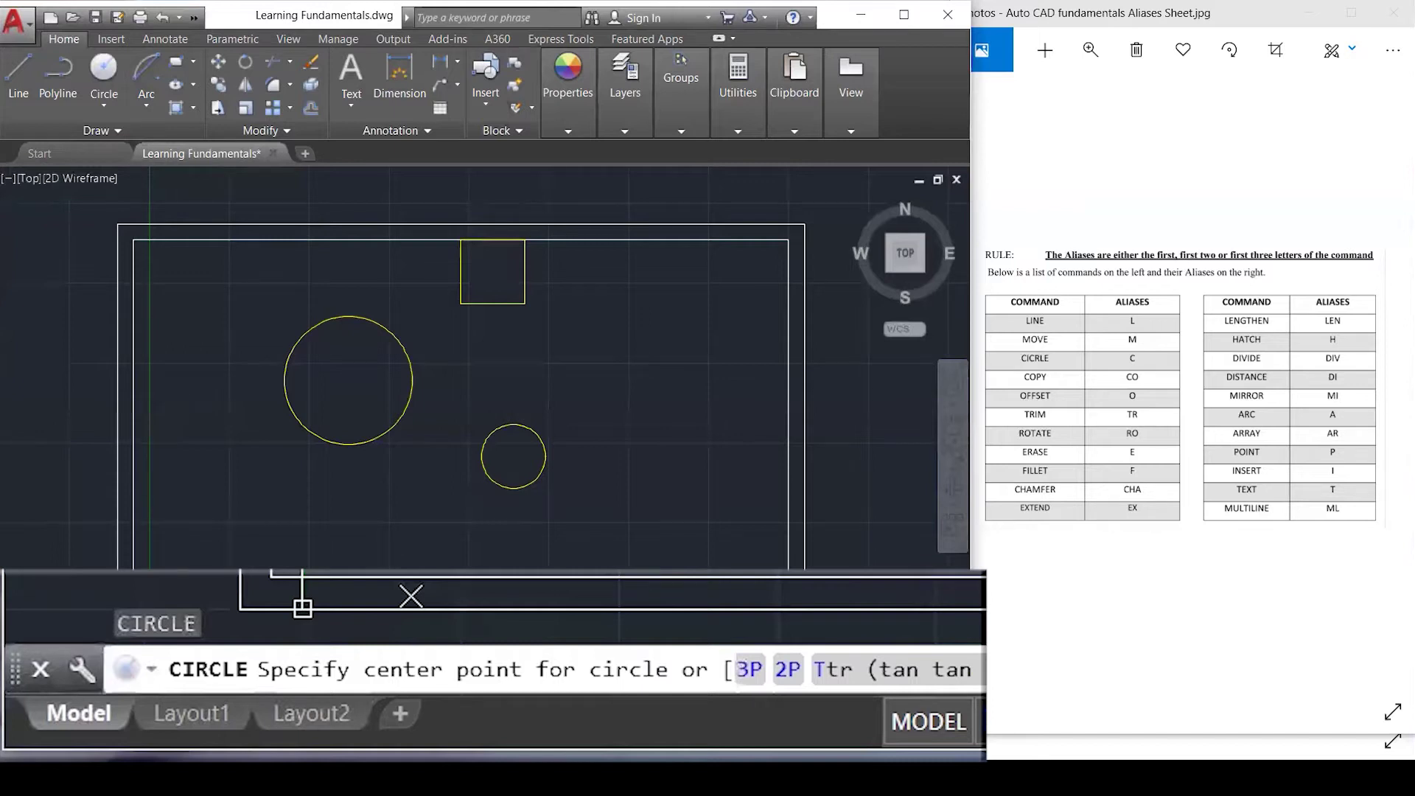
{"action": "left_click", "coordinate": [271, 529]}
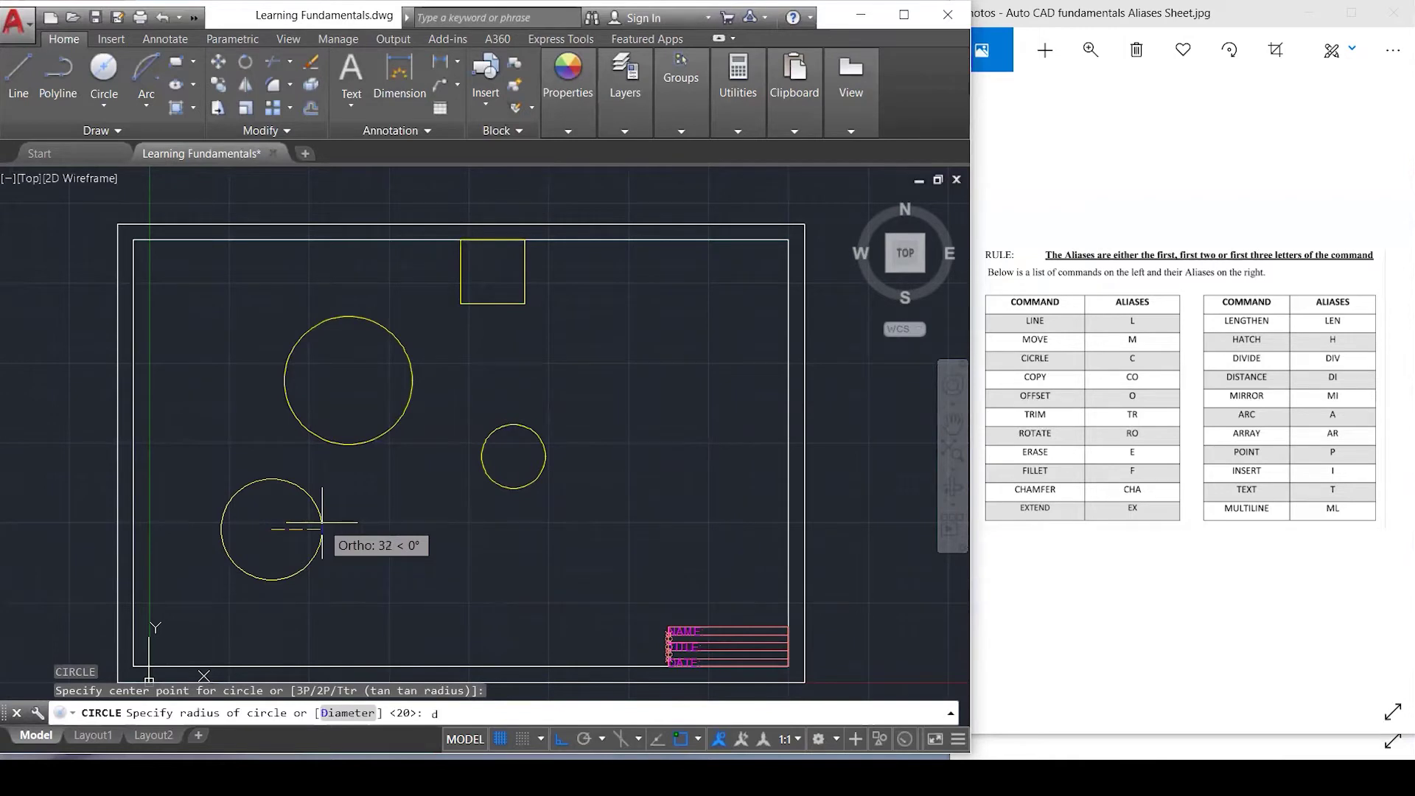
{"action": "key", "text": "Return"}
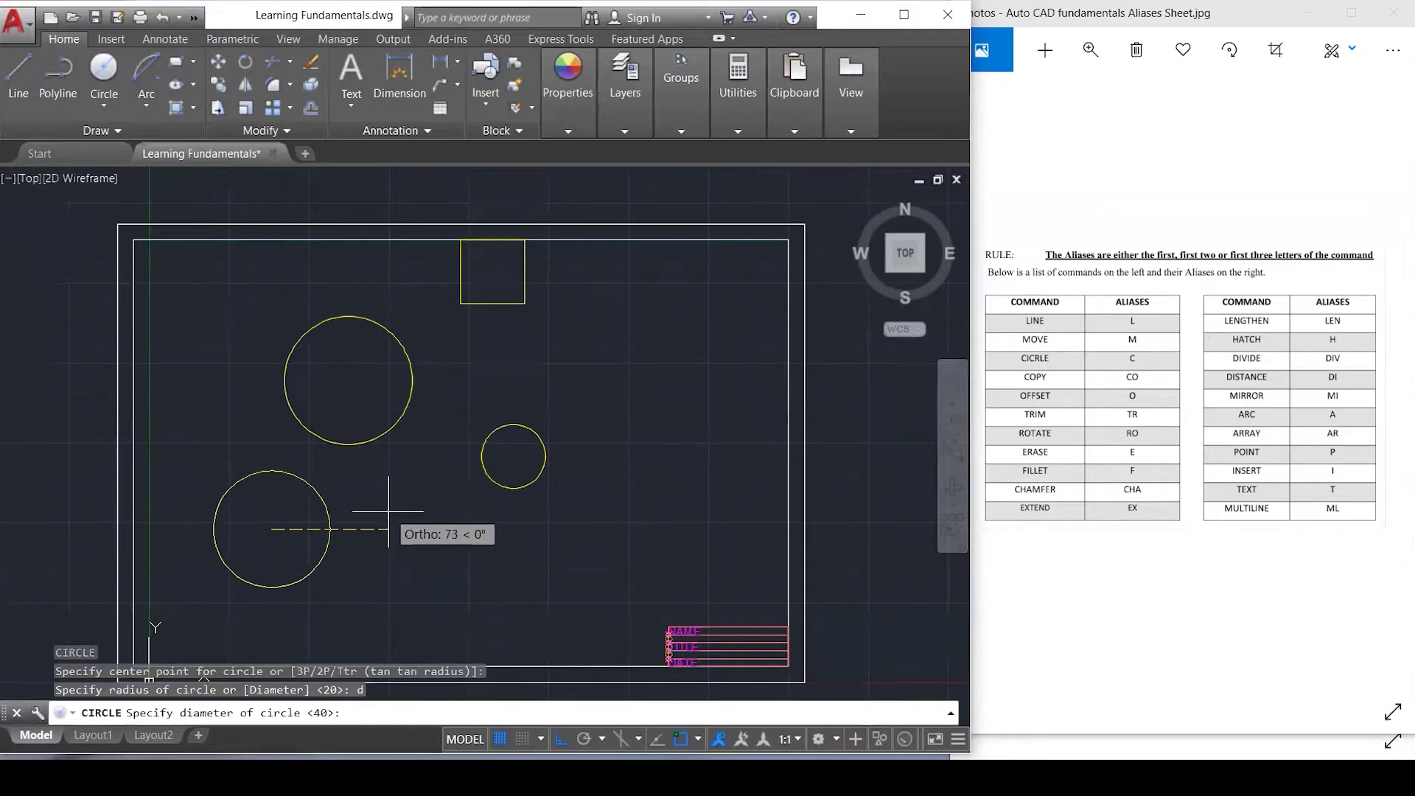
{"action": "key", "text": "Escape"}
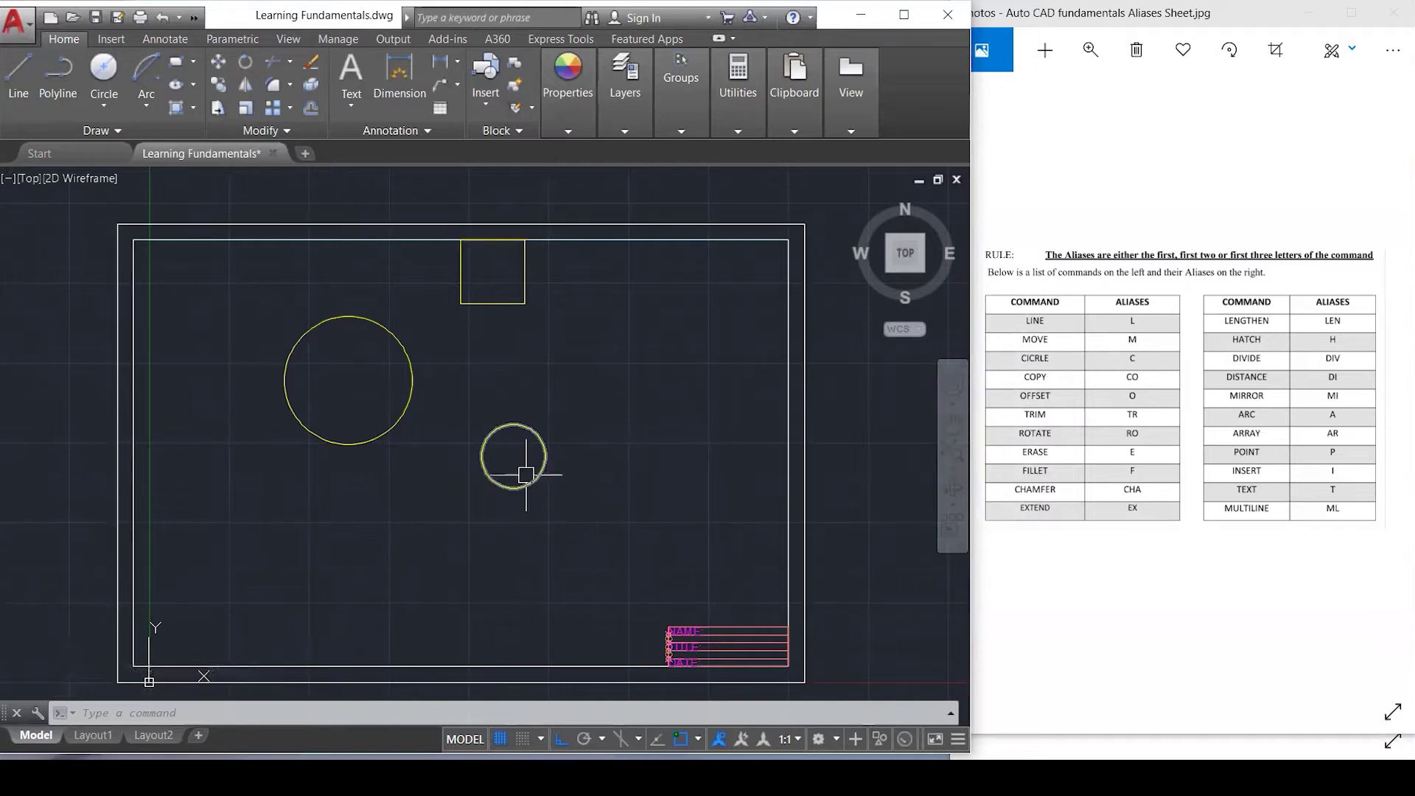
Copy both circles and the square straight down with the alias CO, using the small circle's center as base point.
{"action": "left_click", "coordinate": [481, 446]}
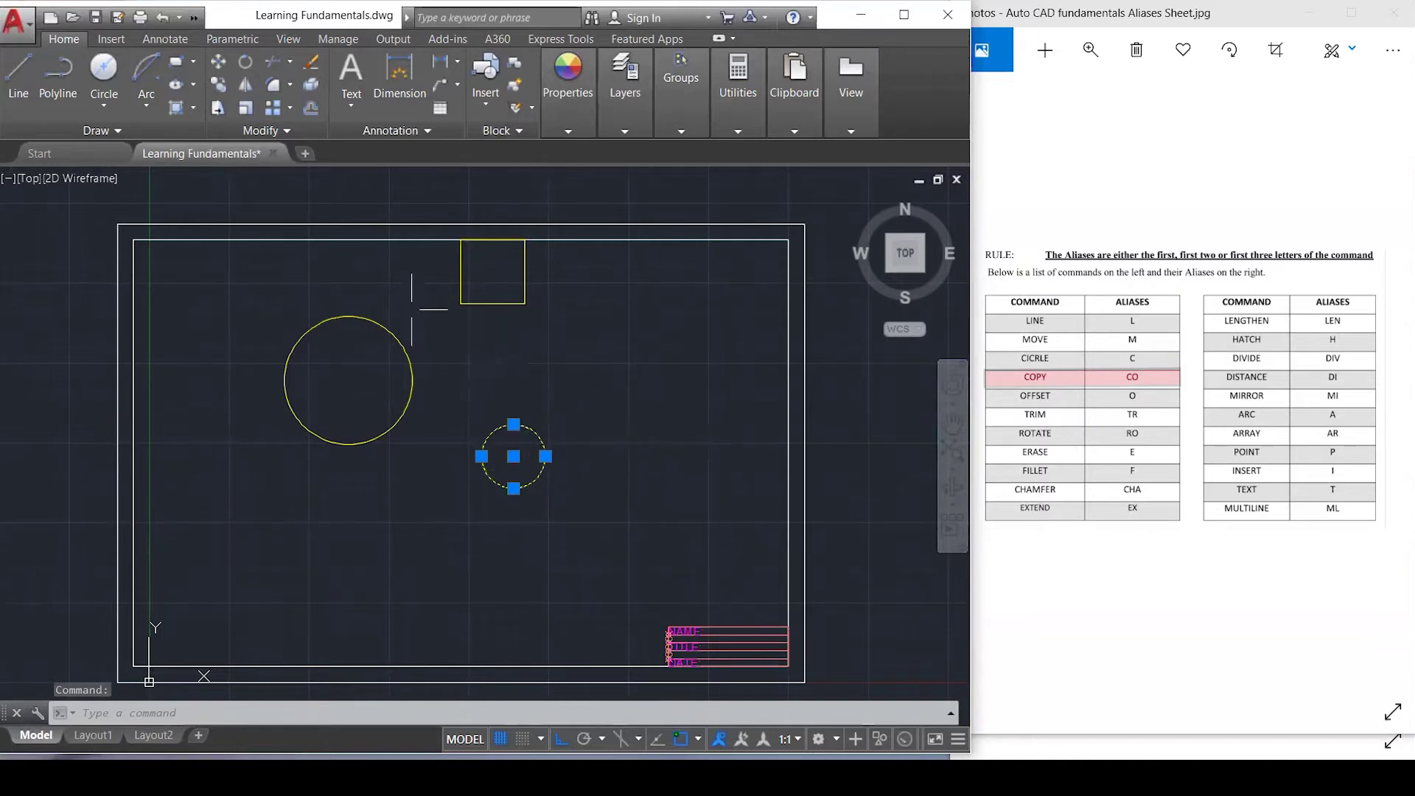
{"action": "left_click", "coordinate": [382, 329]}
{"action": "left_click", "coordinate": [462, 282]}
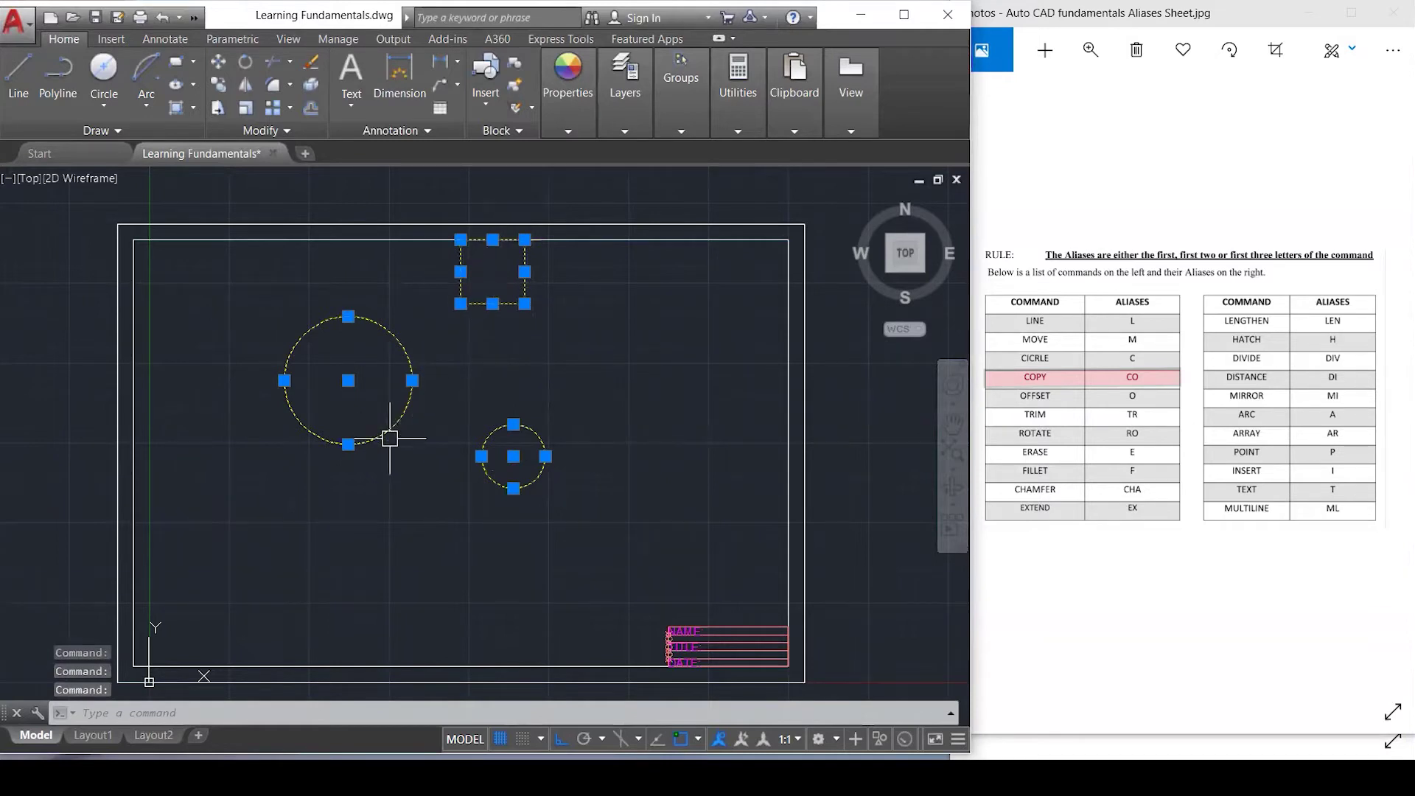
{"action": "type", "text": "c"}
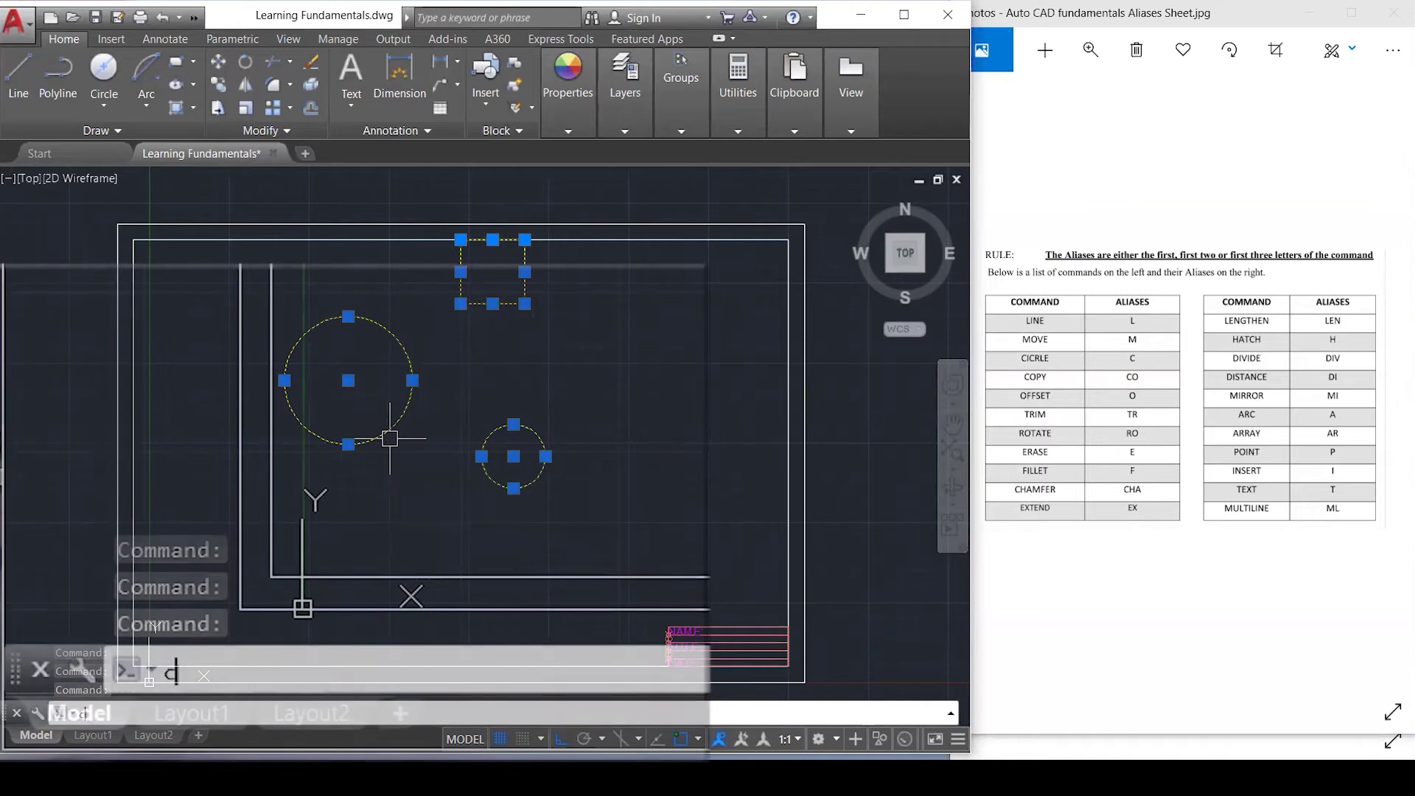
{"action": "type", "text": "o"}
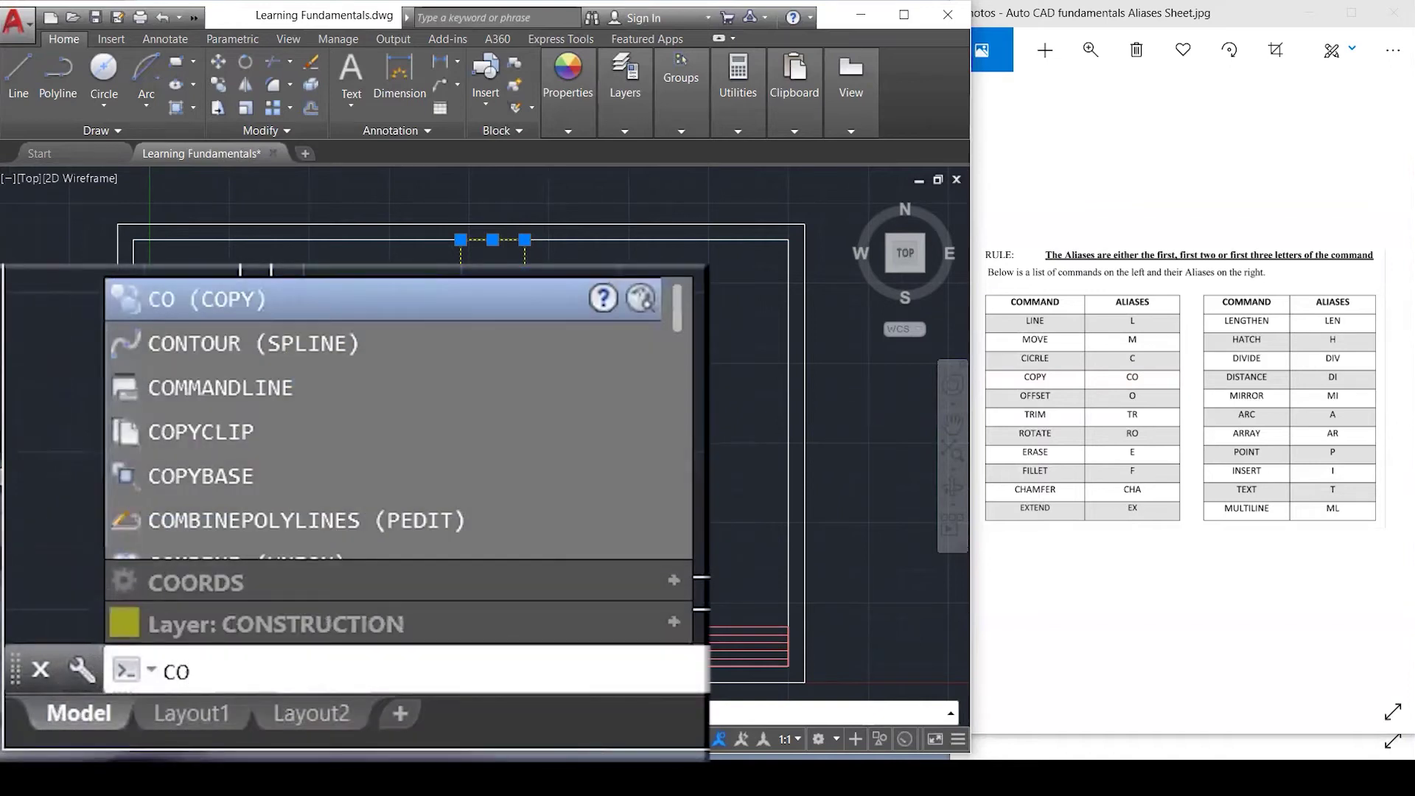
{"action": "key", "text": "Return"}
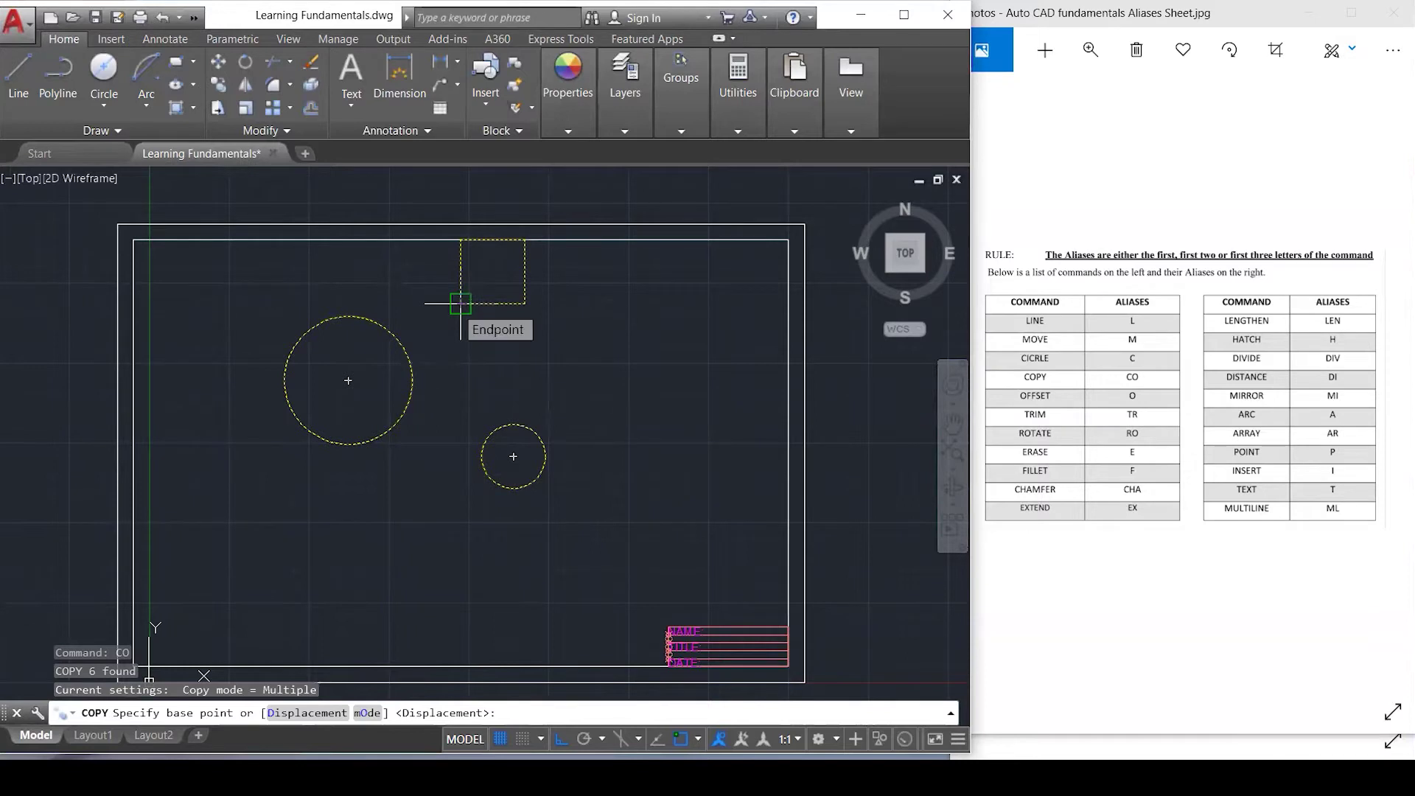
{"action": "left_click", "coordinate": [514, 456]}
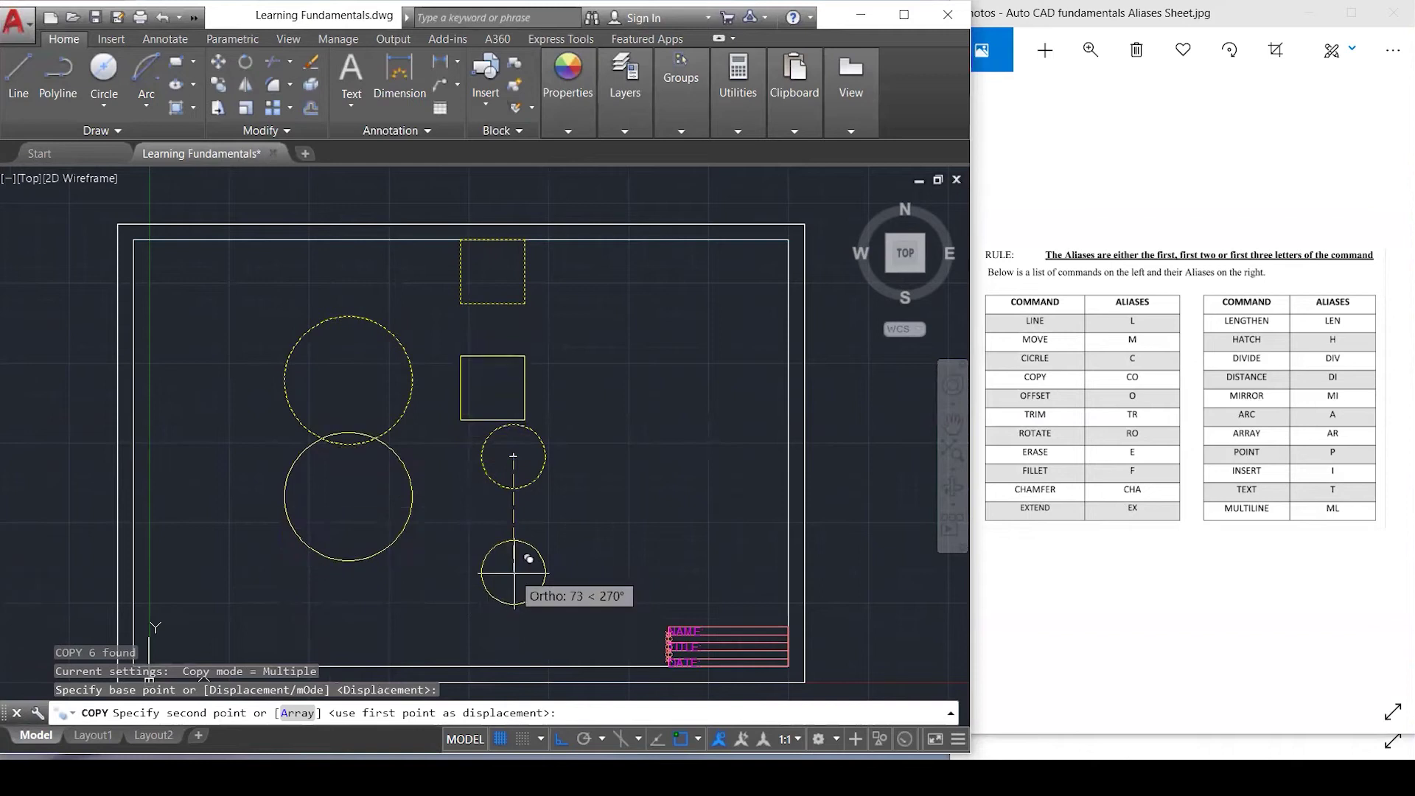
{"action": "scroll", "coordinate": [508, 600], "scroll_direction": "down", "scroll_amount": 2}
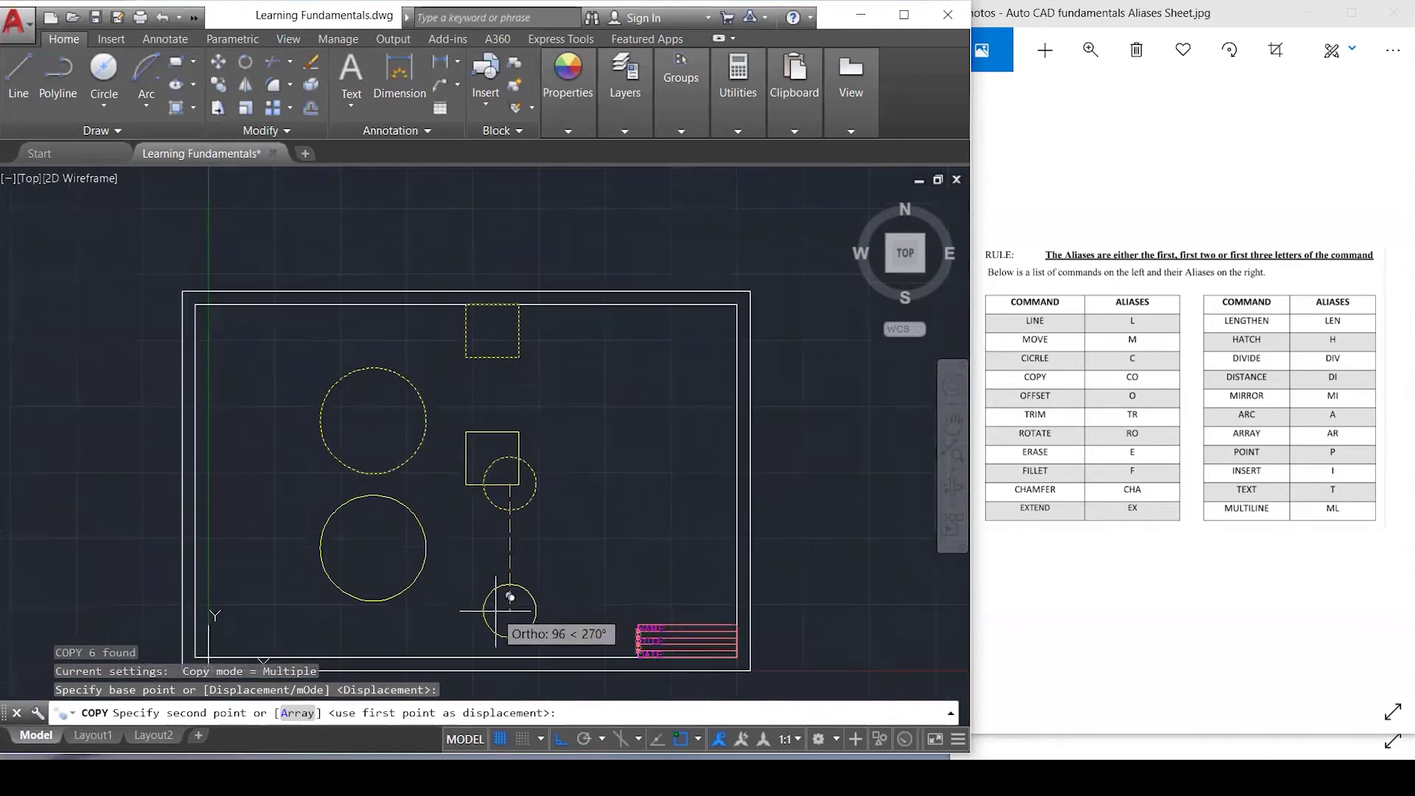
{"action": "left_click", "coordinate": [497, 552]}
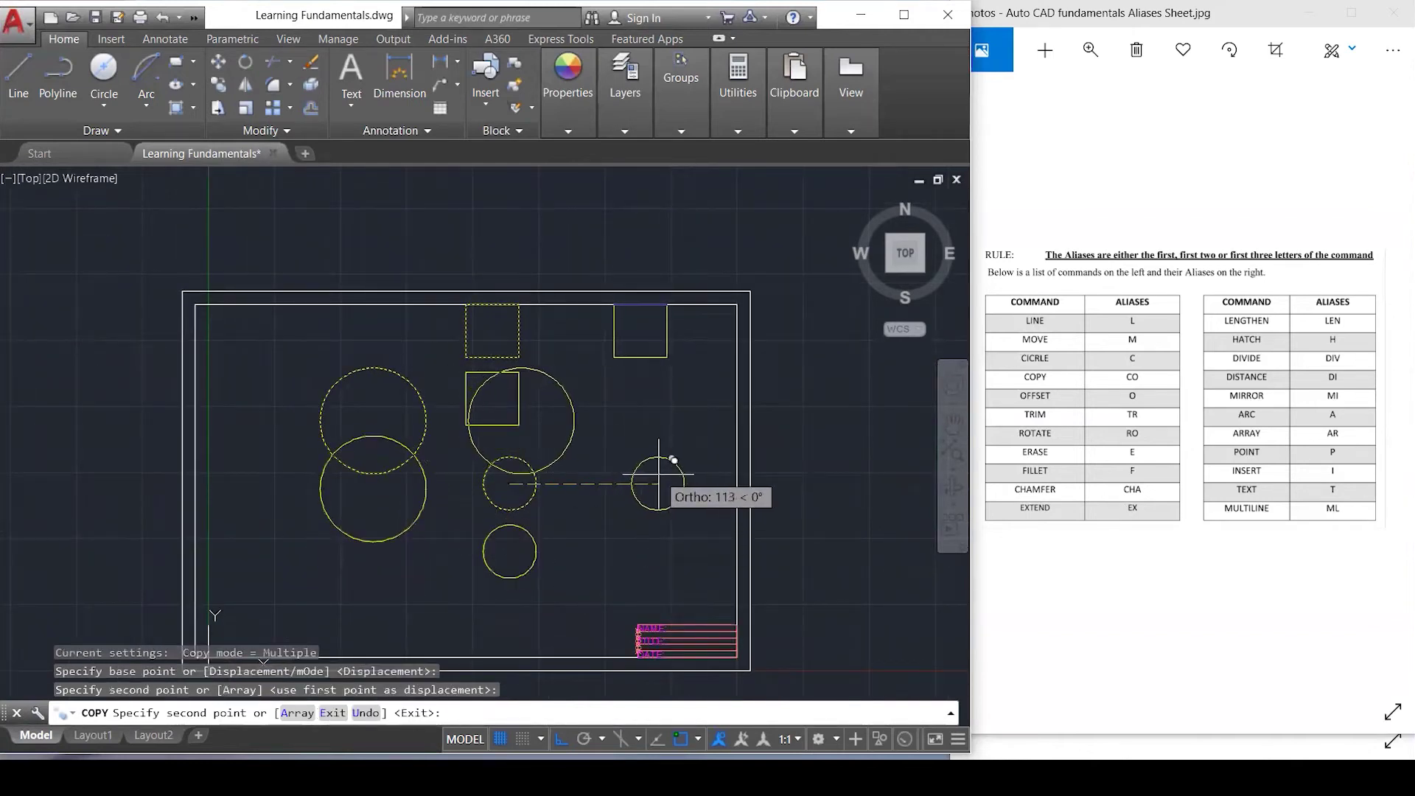
{"action": "key", "text": "Escape"}
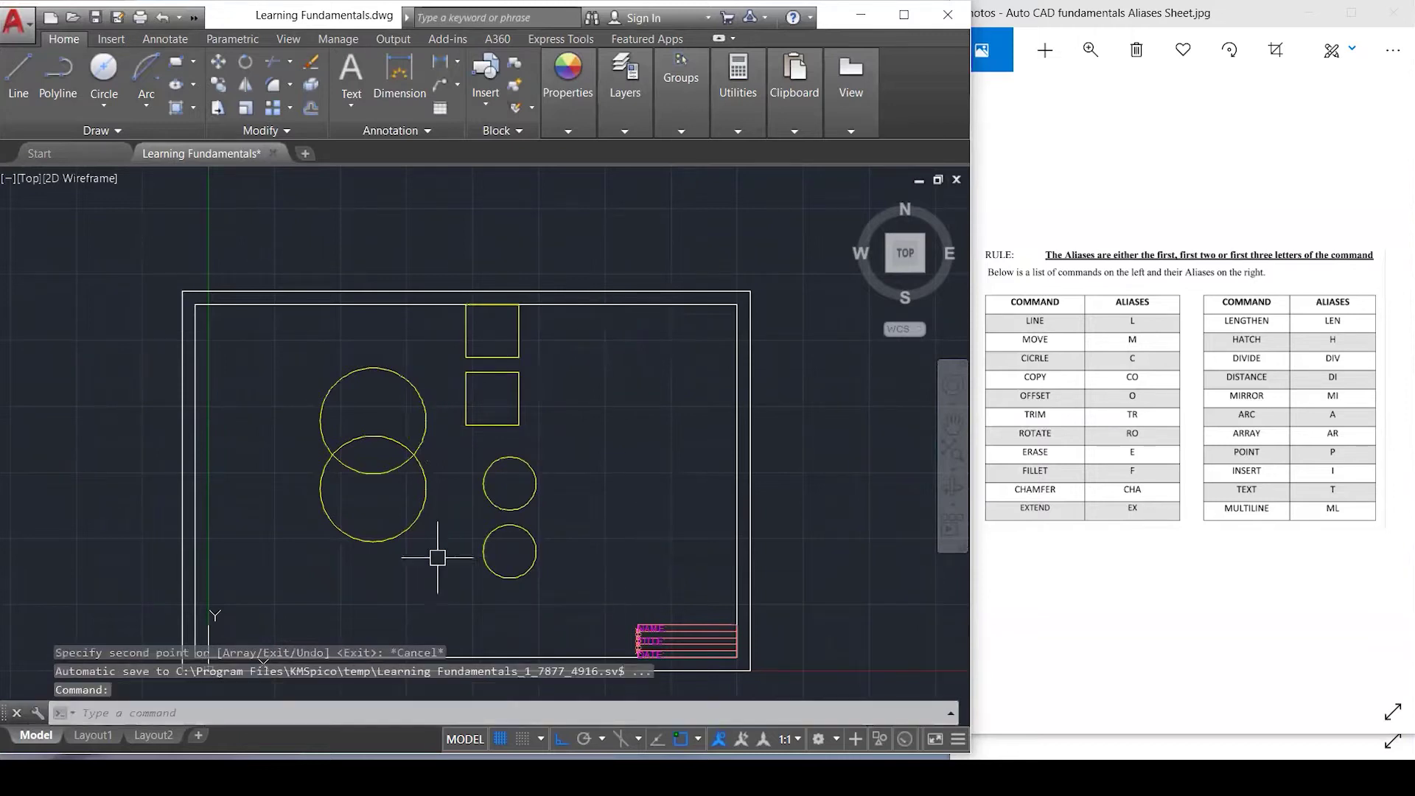
Draw a rectangle from a first corner below and right of the lower square to the opposite corner at 50,85.
{"action": "scroll", "coordinate": [269, 574], "scroll_direction": "up", "scroll_amount": 1}
{"action": "scroll", "coordinate": [267, 571], "scroll_direction": "up", "scroll_amount": 1}
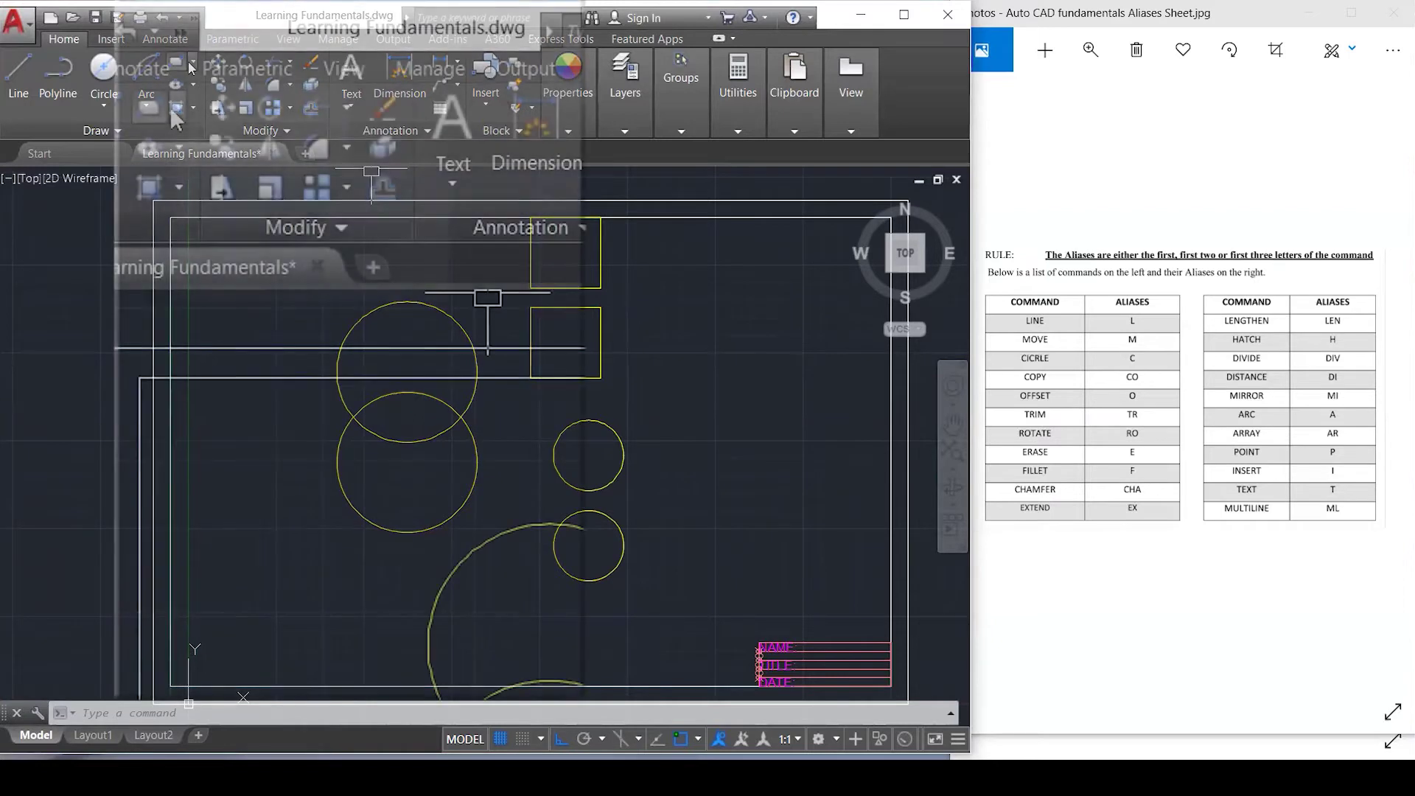
{"action": "left_click", "coordinate": [193, 62]}
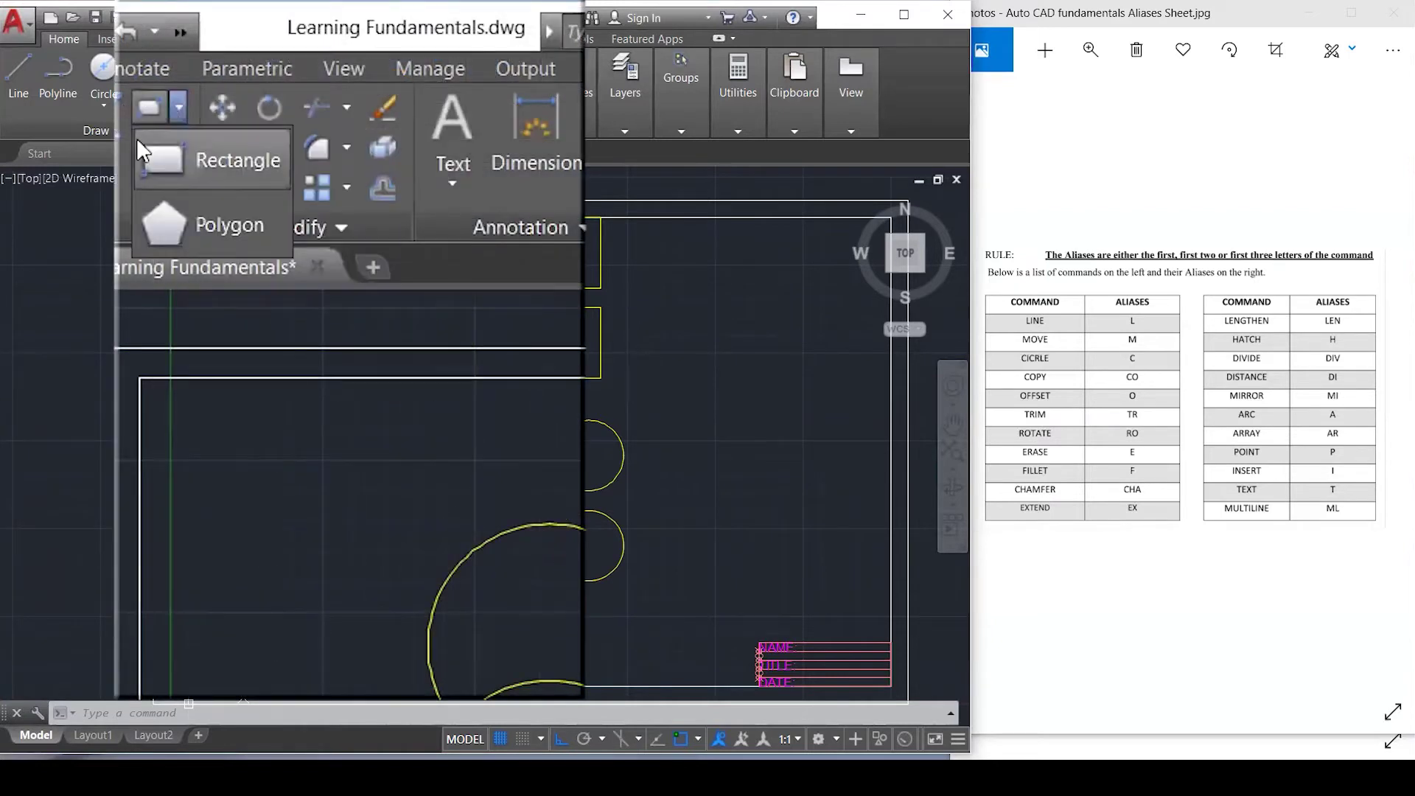
{"action": "type", "text": "rec"}
{"action": "key", "text": "Return"}
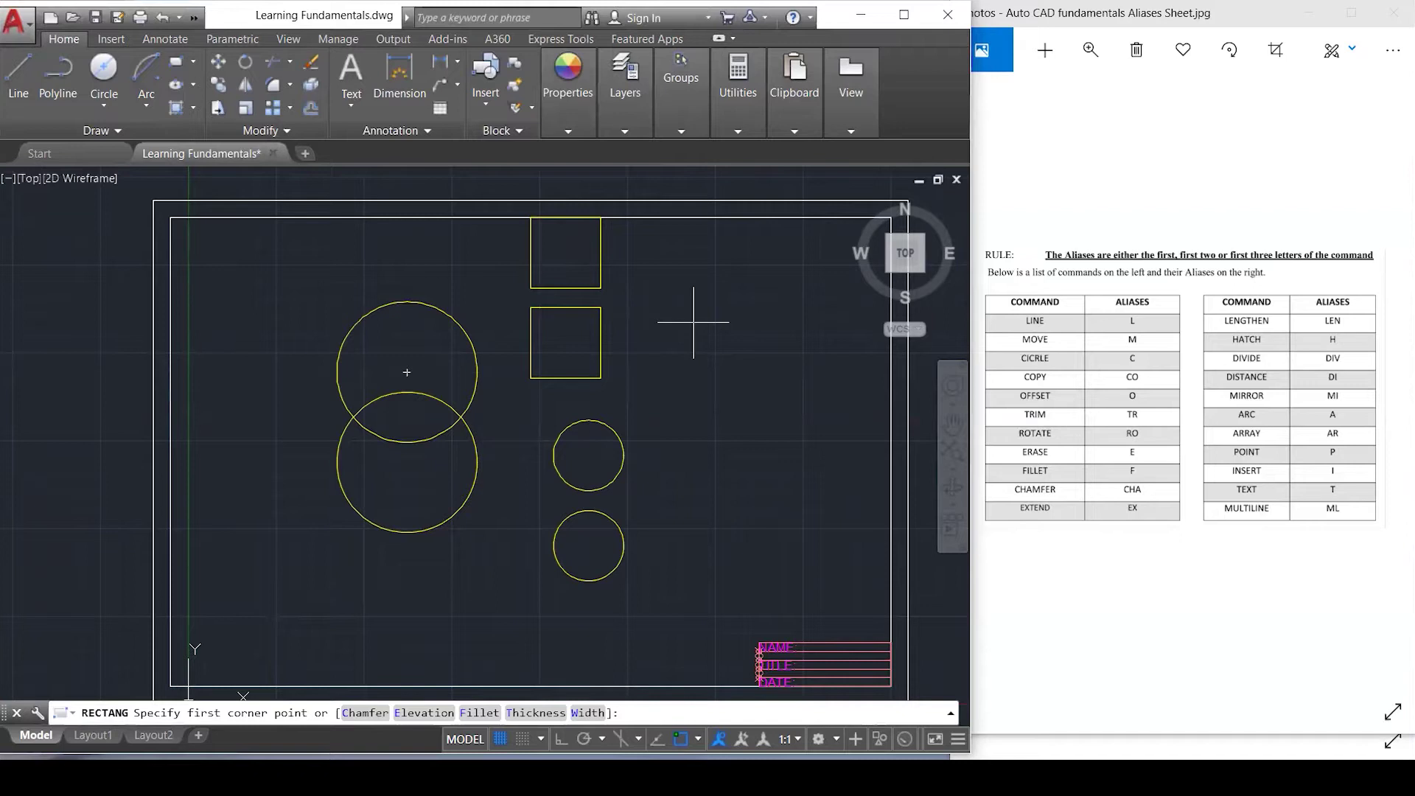
{"action": "left_click", "coordinate": [677, 396]}
{"action": "type", "text": "50,85"}
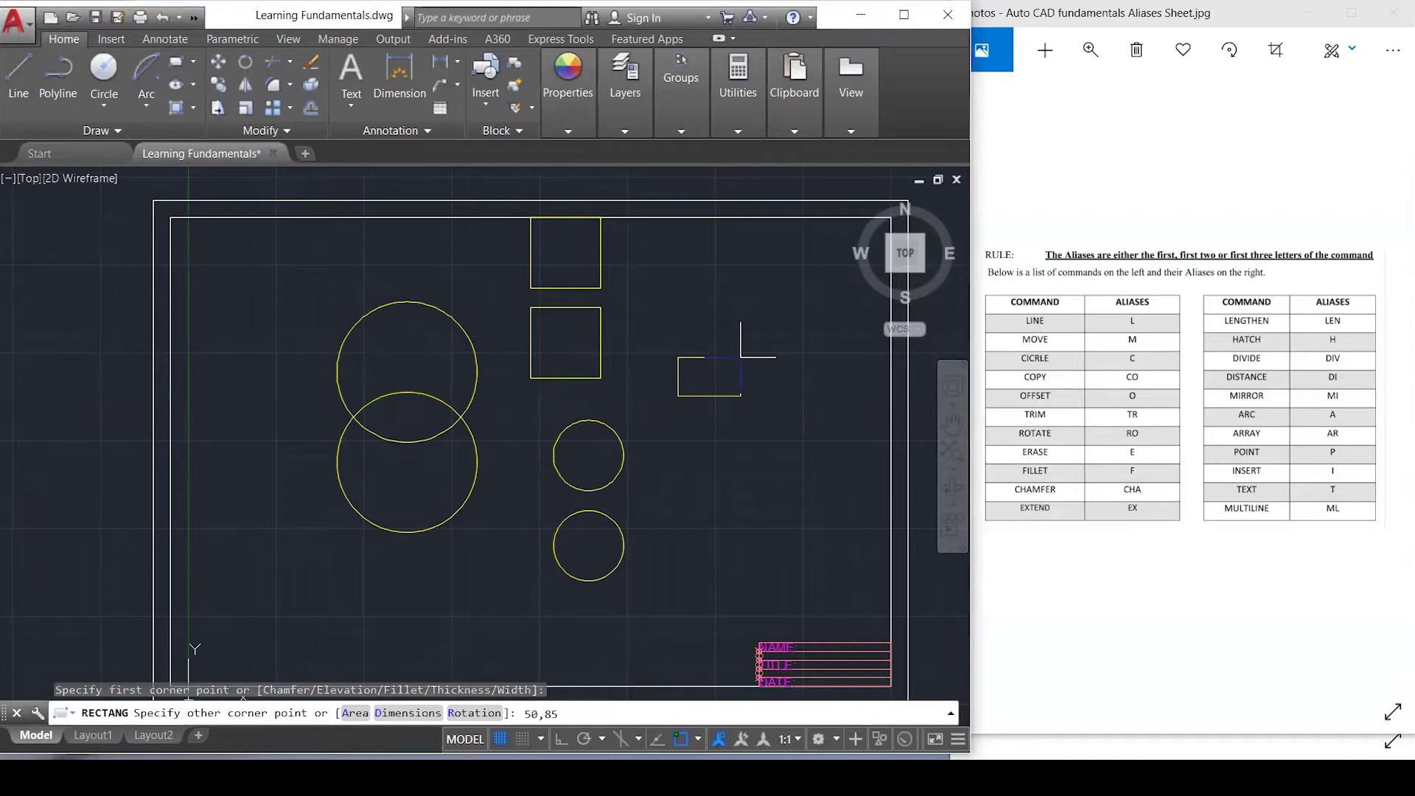
{"action": "key", "text": "Return"}
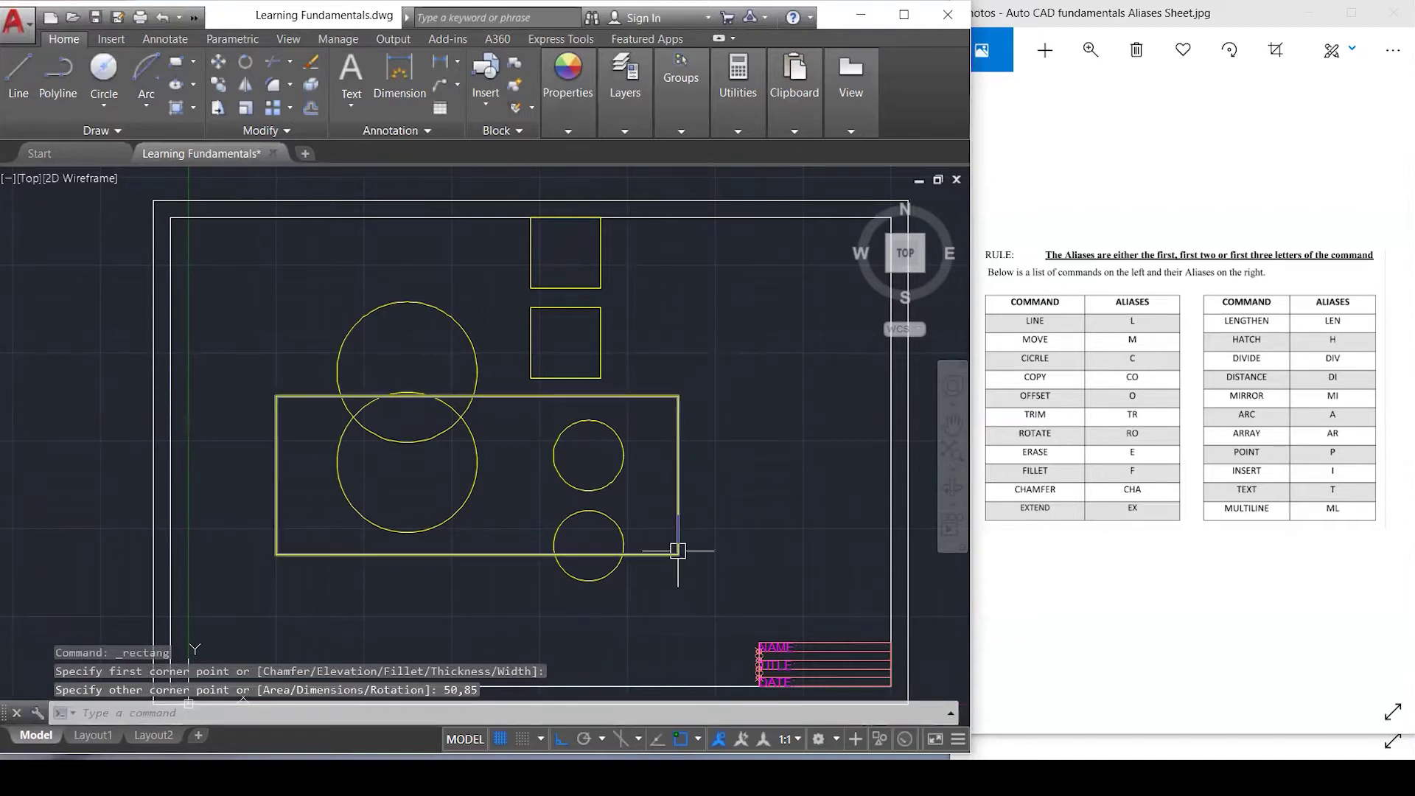
Select the rectangle by its lower and upper edges to check whether it is one object, and clear the selection.
{"action": "left_click", "coordinate": [490, 555]}
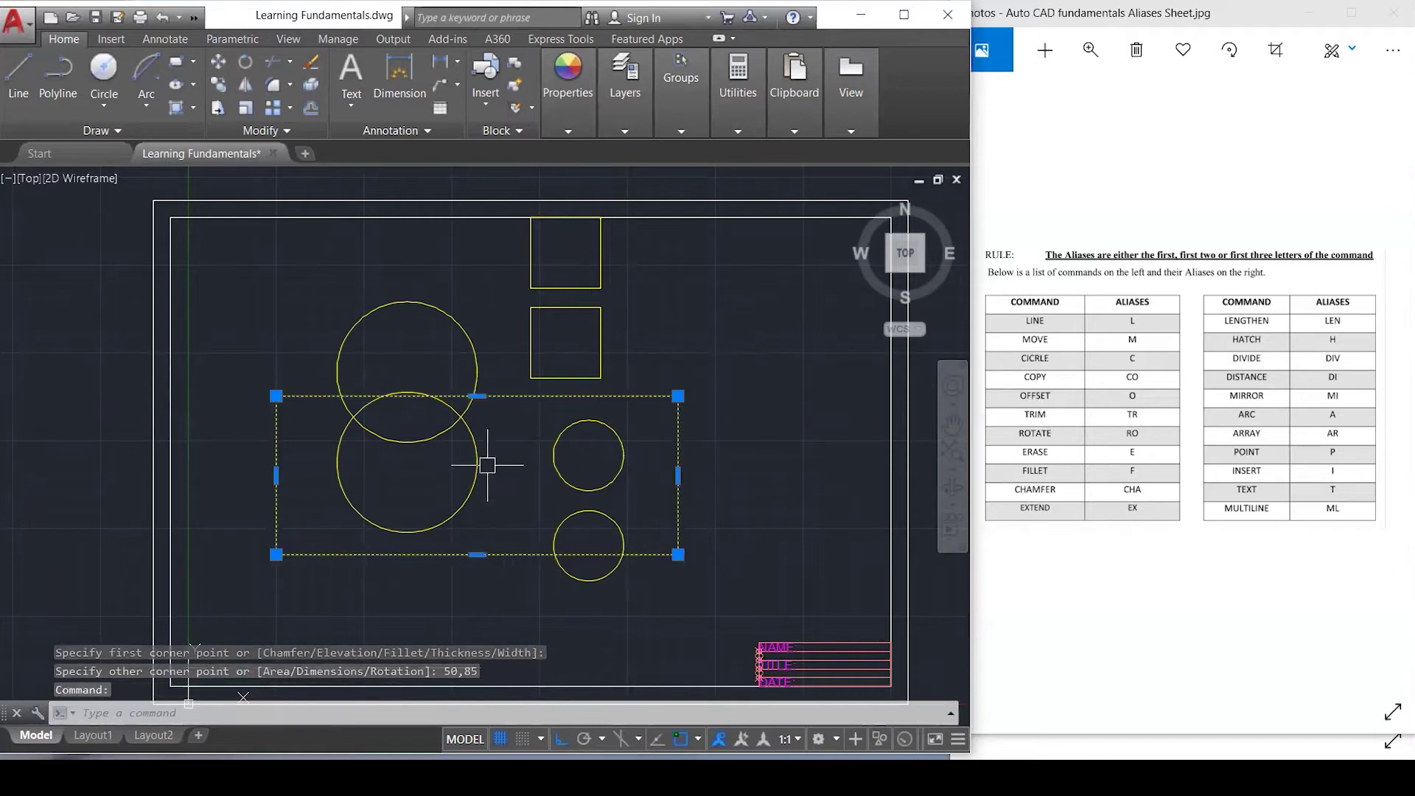
{"action": "left_click", "coordinate": [508, 395]}
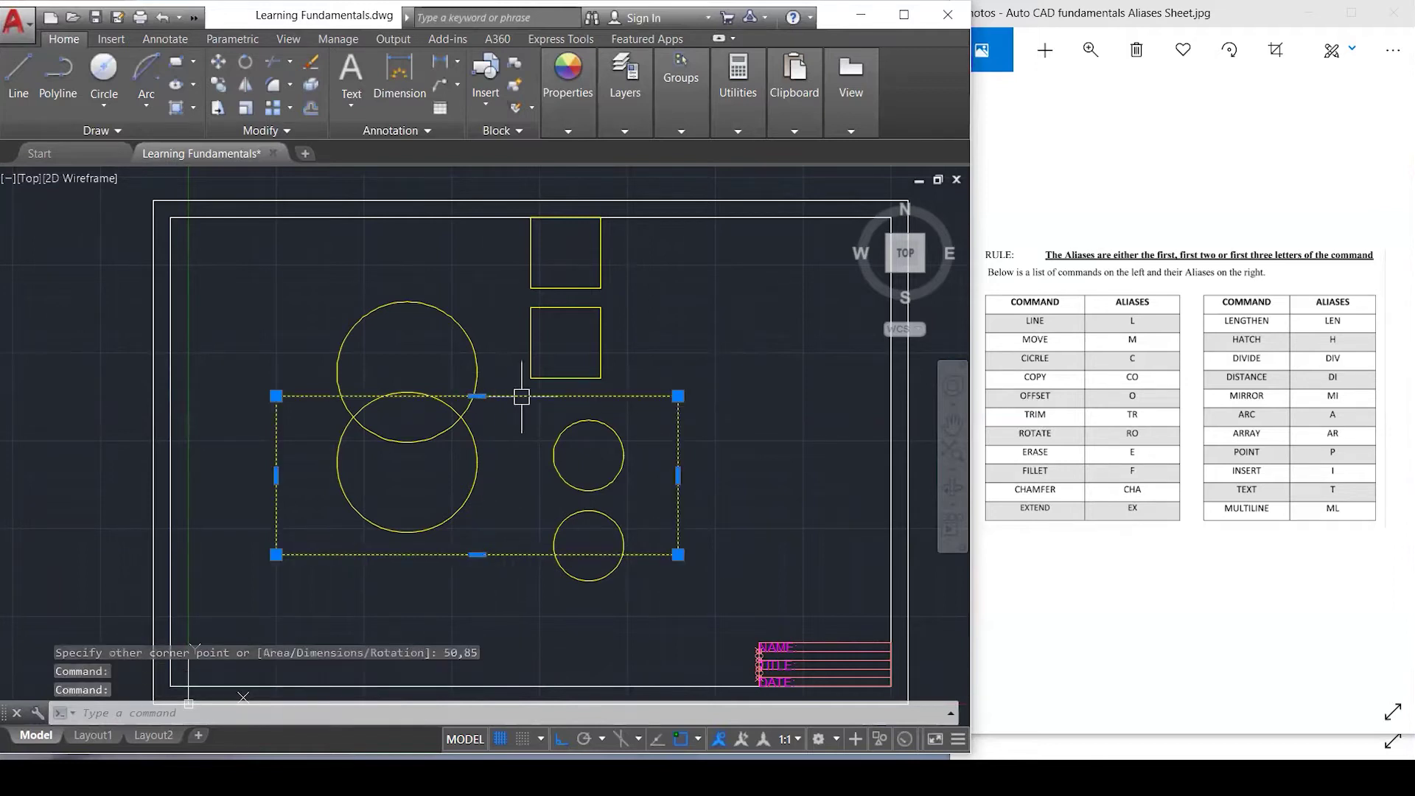
{"action": "left_click", "coordinate": [779, 477]}
{"action": "left_click", "coordinate": [773, 480]}
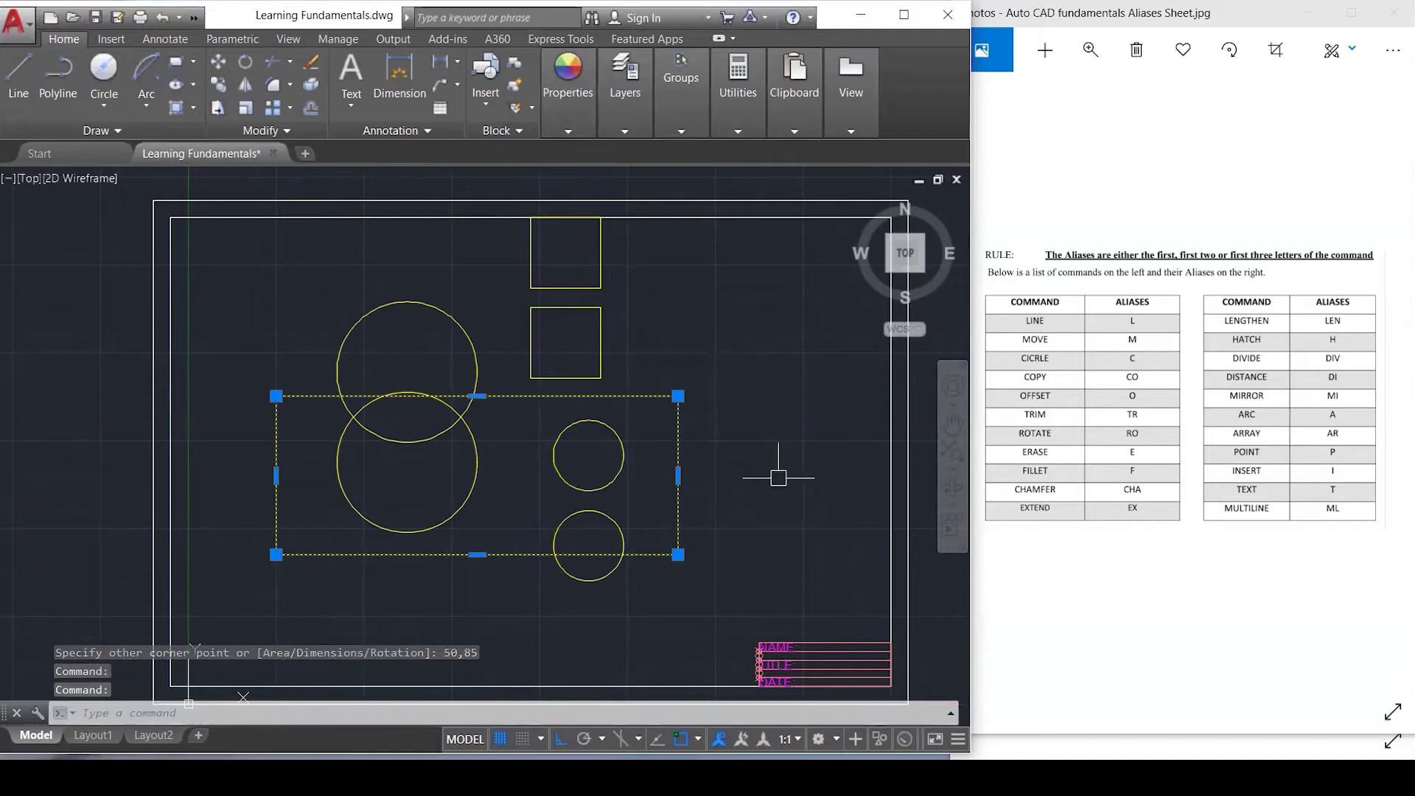
{"action": "key", "text": "Escape"}
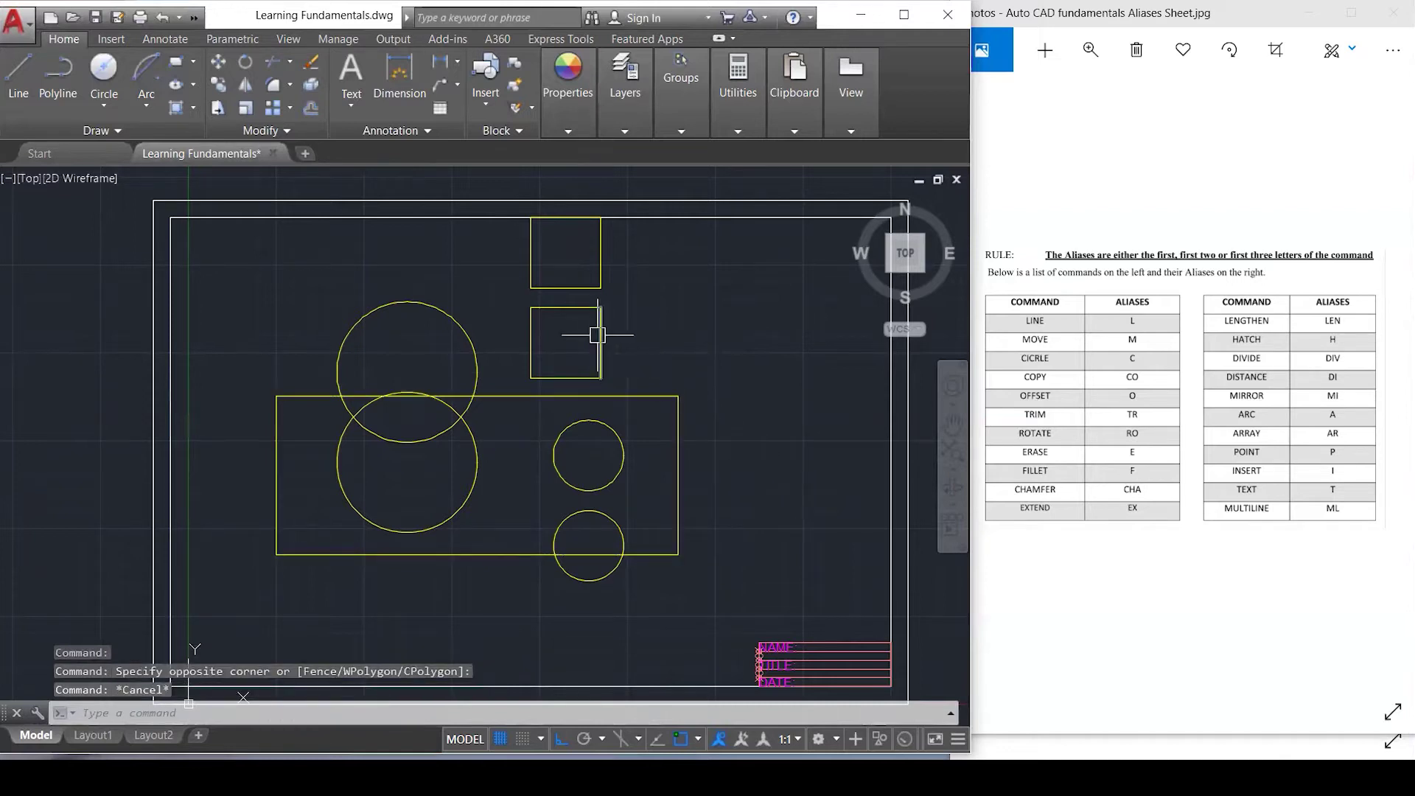
Compare the lower square with the rectangle by selecting the square's four sides individually and the rectangle by one edge, clearing each selection.
{"action": "left_click", "coordinate": [600, 330]}
{"action": "left_click", "coordinate": [565, 307]}
{"action": "left_click", "coordinate": [530, 339]}
{"action": "left_click", "coordinate": [569, 373]}
{"action": "left_click", "coordinate": [569, 377]}
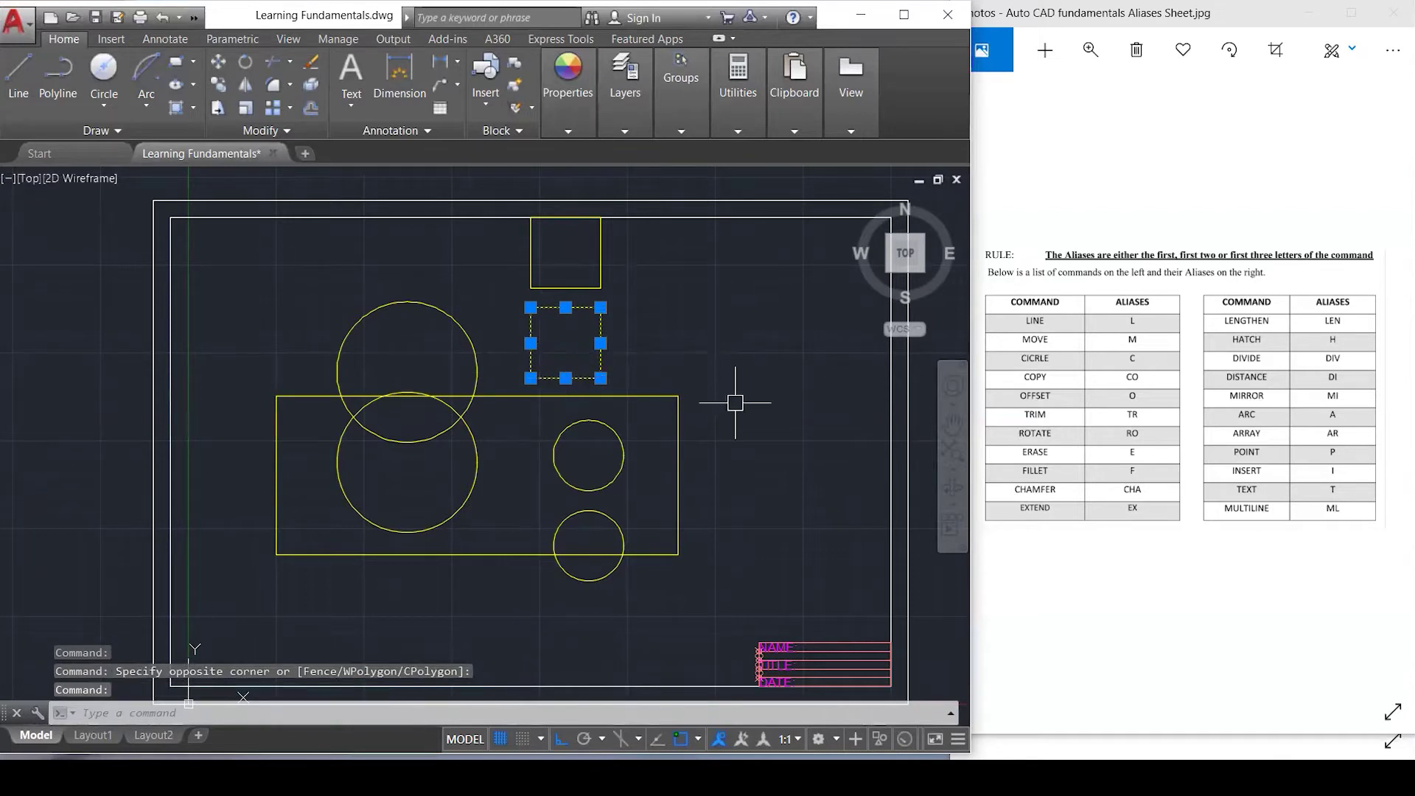
{"action": "key", "text": "Escape"}
{"action": "left_click", "coordinate": [679, 432]}
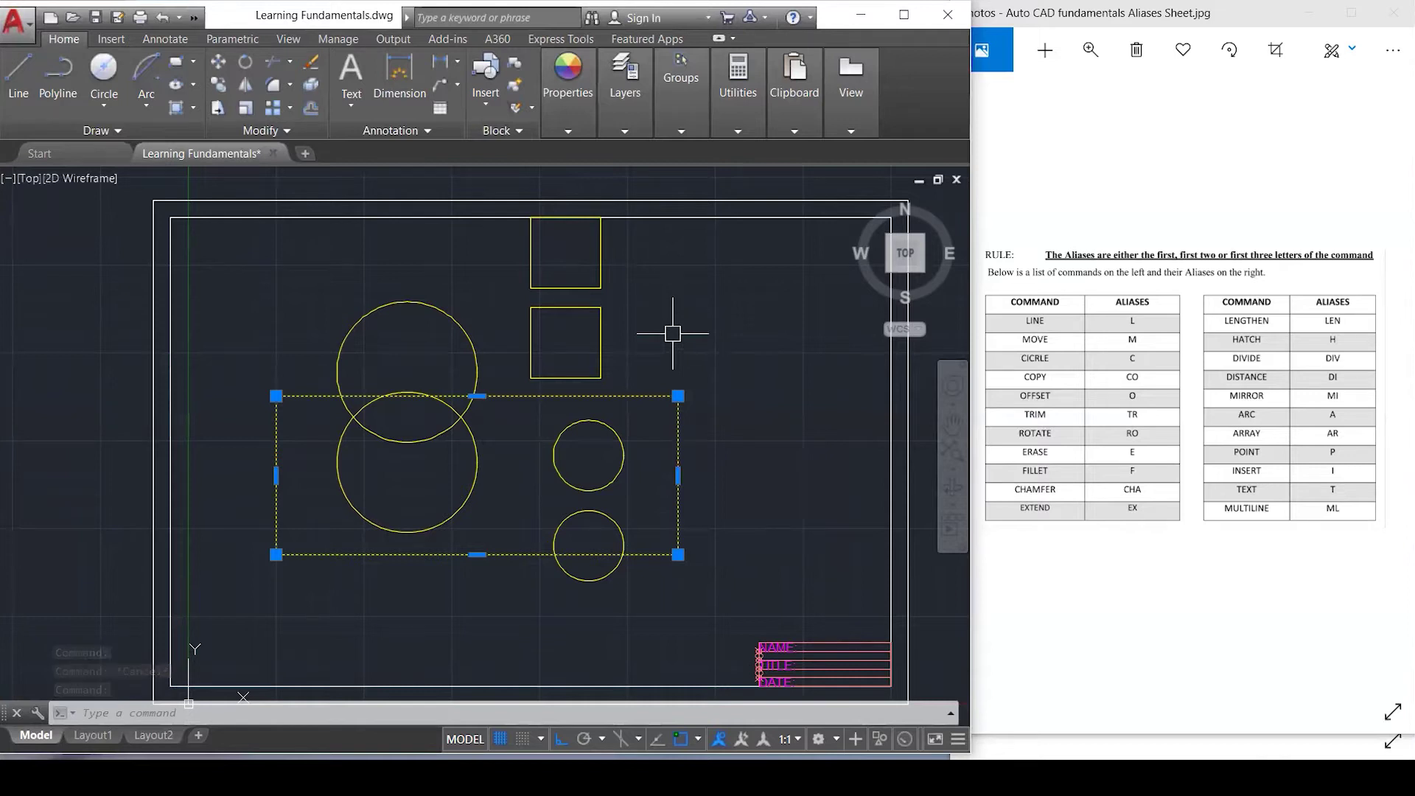
{"action": "key", "text": "Escape"}
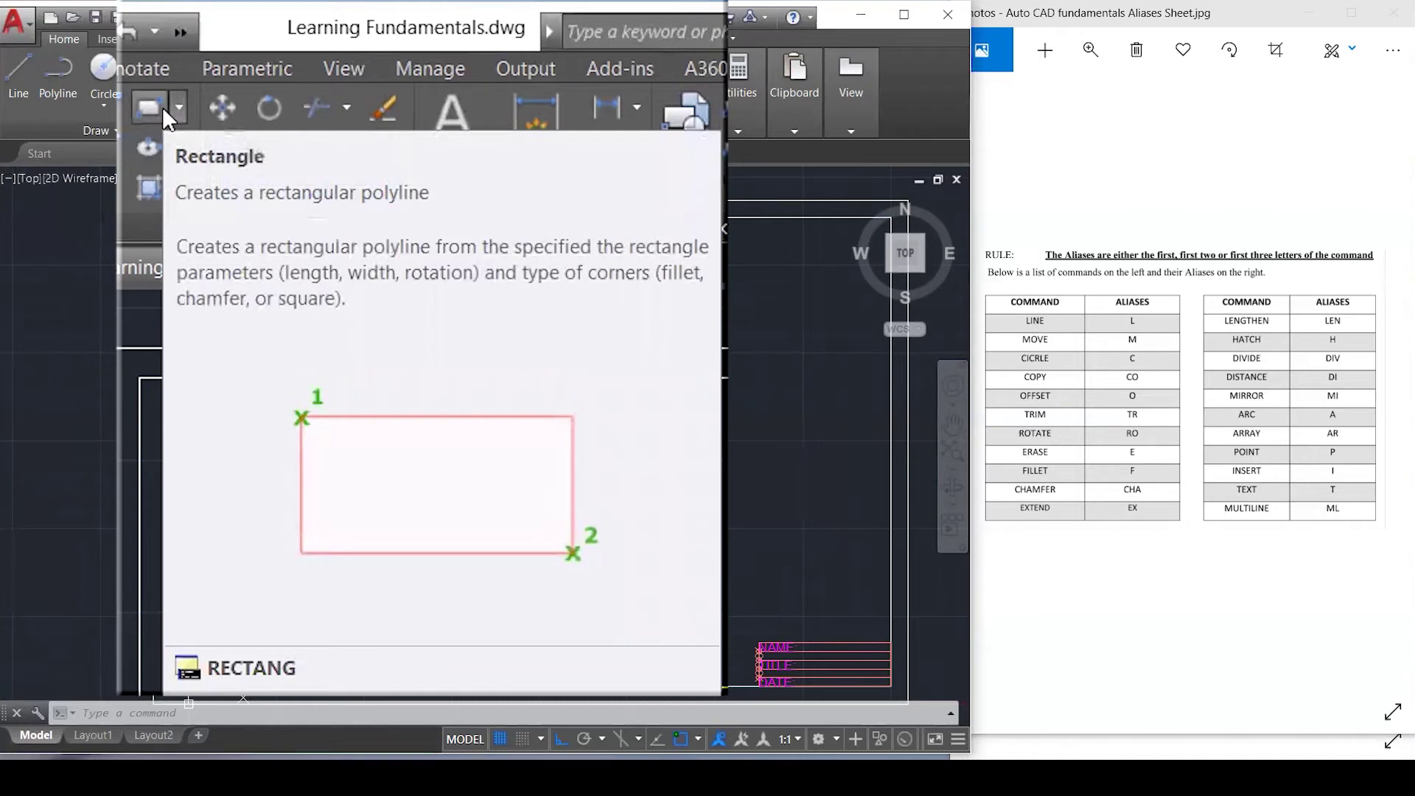
Draw a wide rectangle across the lower part of the sheet with the alias REC and delete it.
{"action": "type", "text": "REC"}
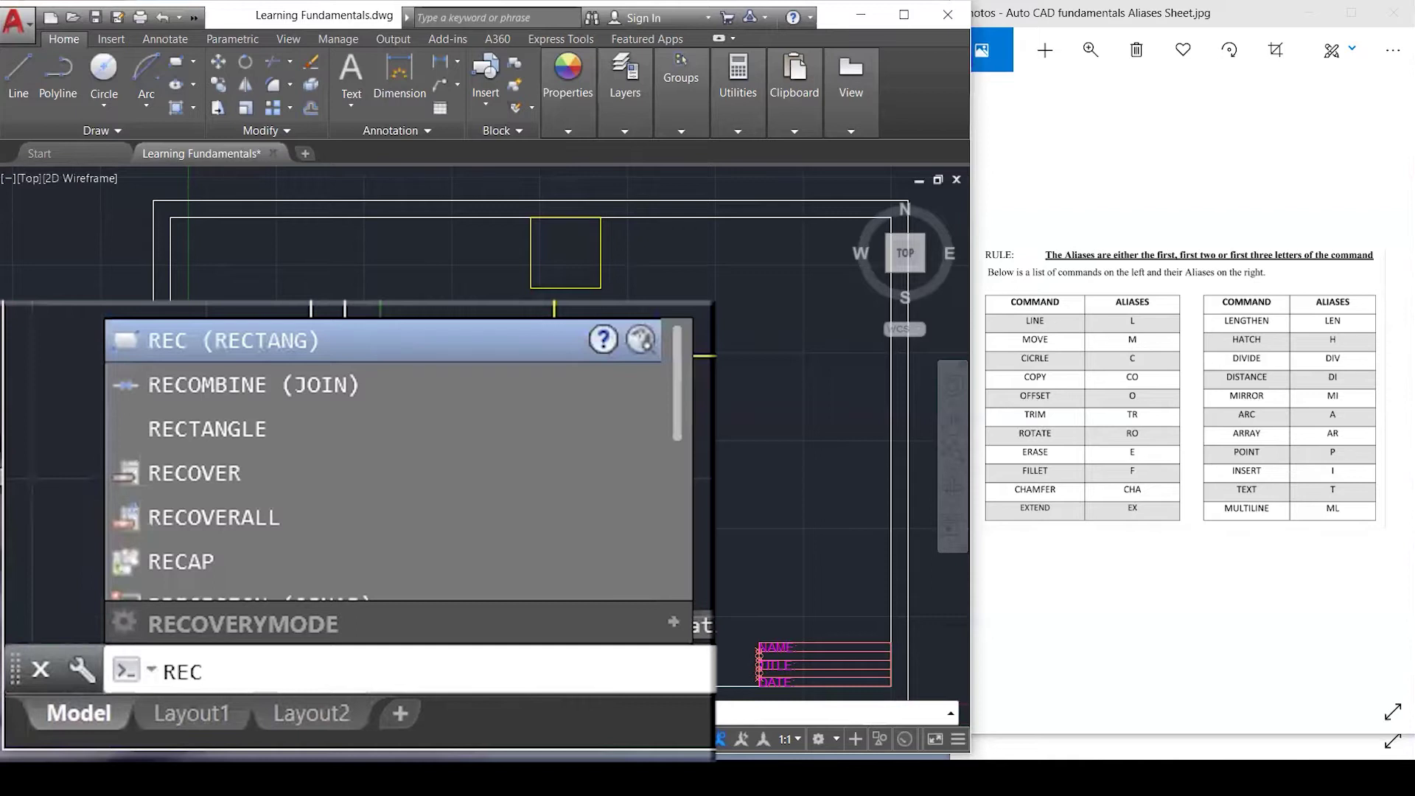
{"action": "key", "text": "Return"}
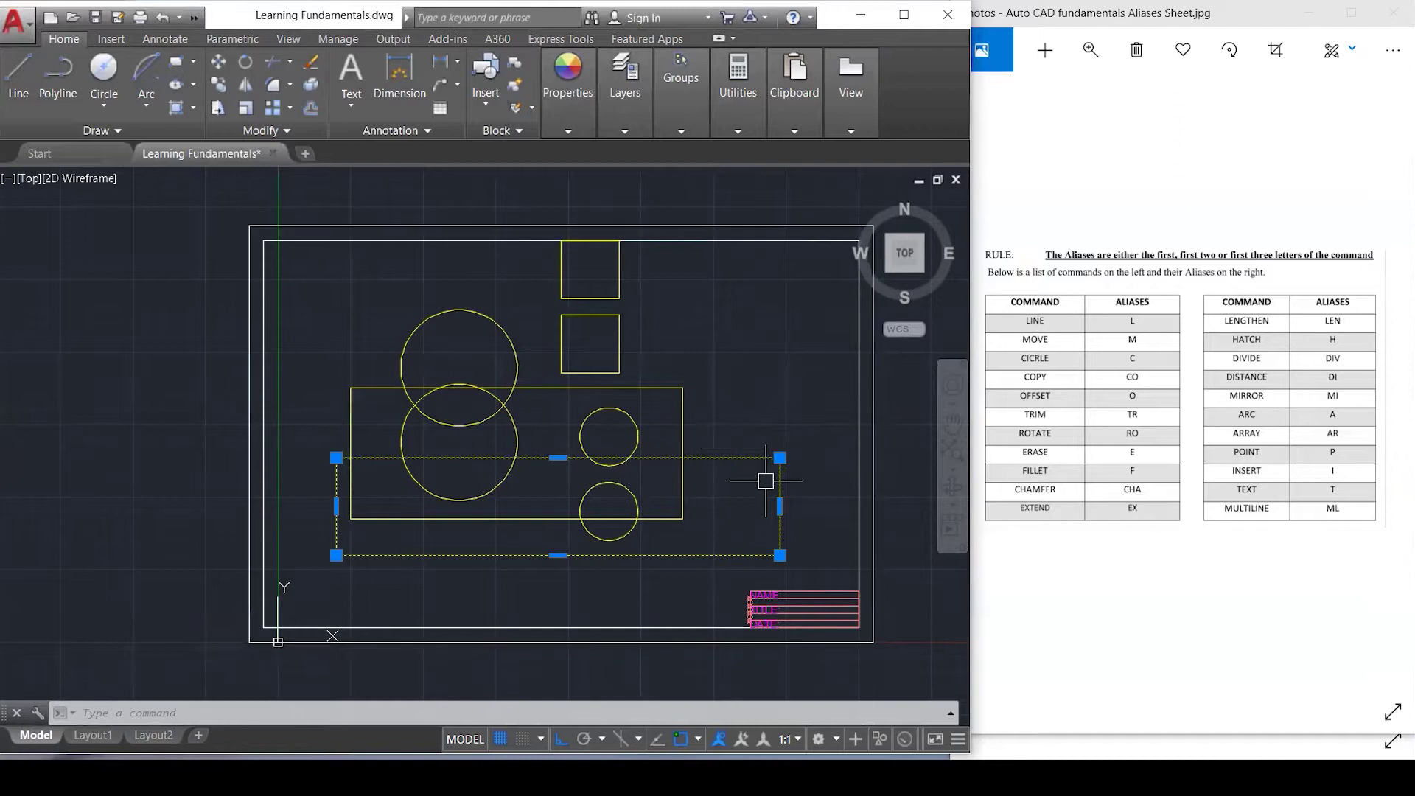
{"action": "key", "text": "Delete"}
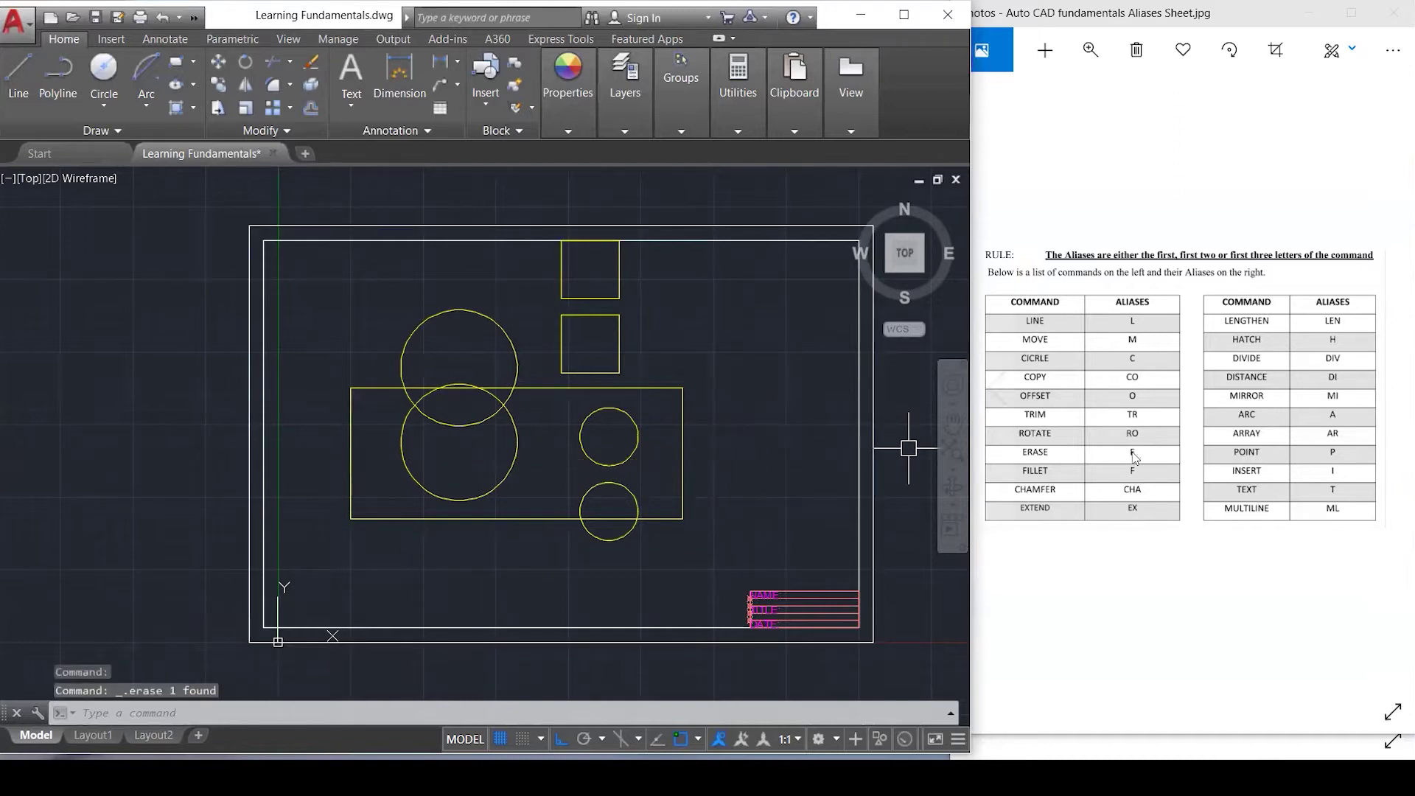
Draw a five-sided polygon with the Edge option, entering 70 for the first endpoint and a horizontal edge length of 70.
{"action": "left_click", "coordinate": [192, 64]}
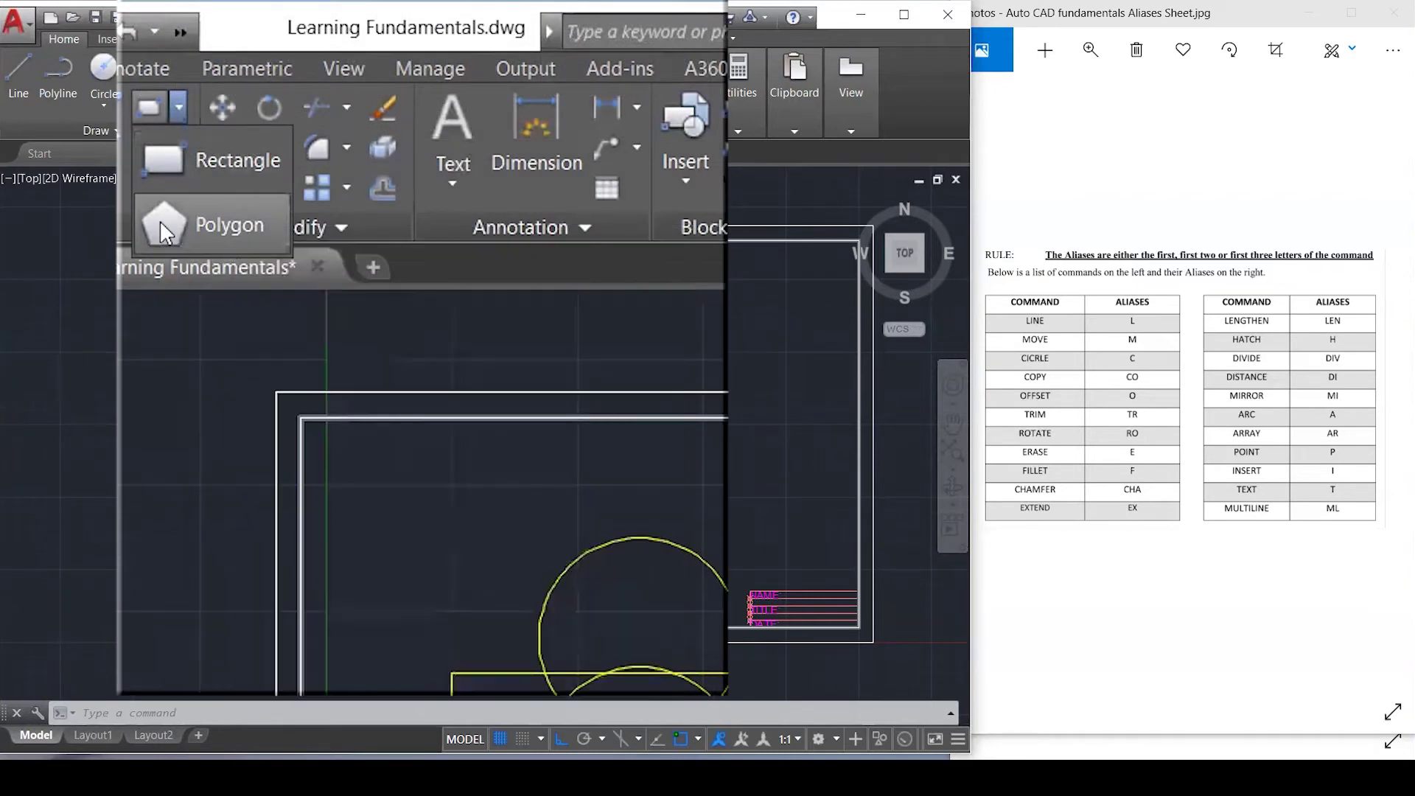
{"action": "left_click", "coordinate": [161, 220]}
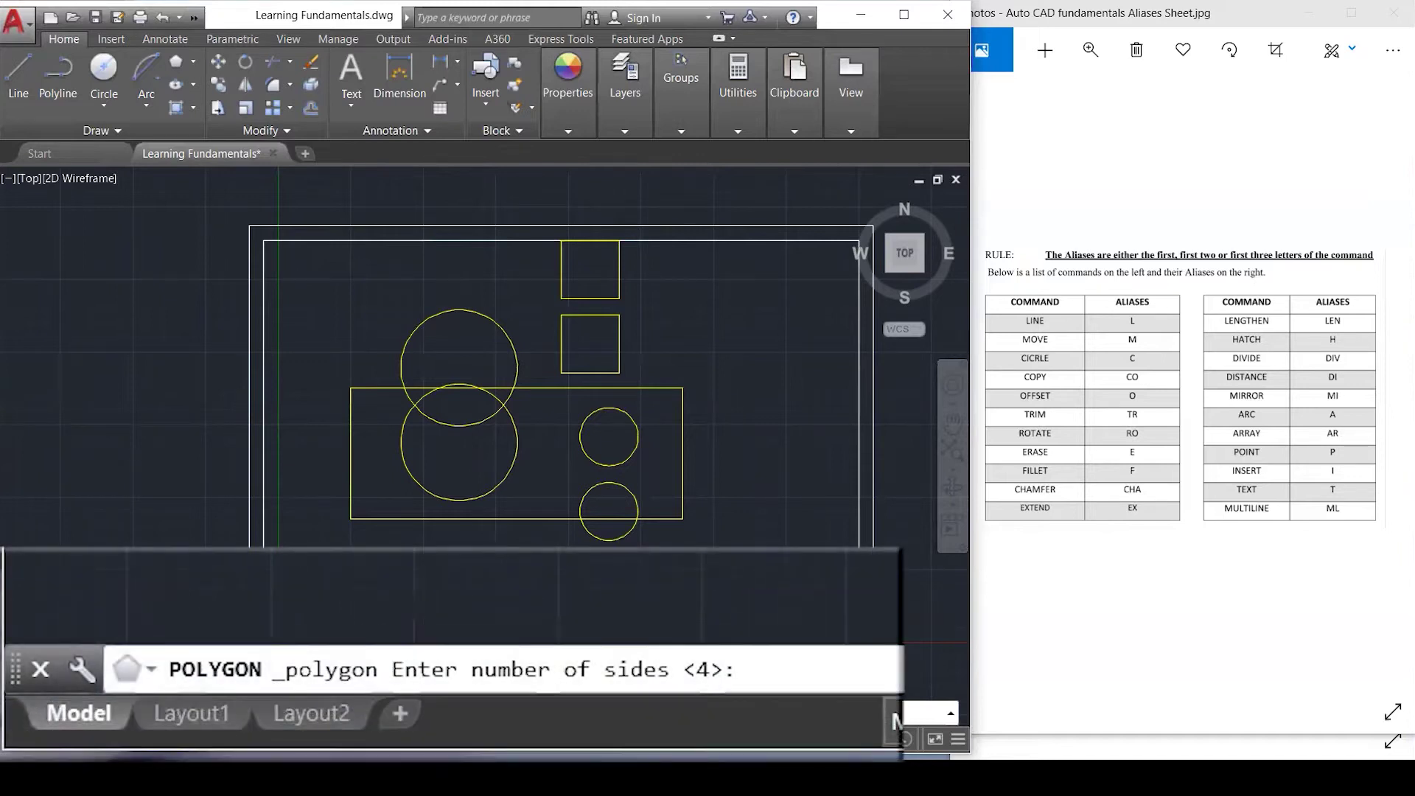
{"action": "type", "text": "5"}
{"action": "key", "text": "Return"}
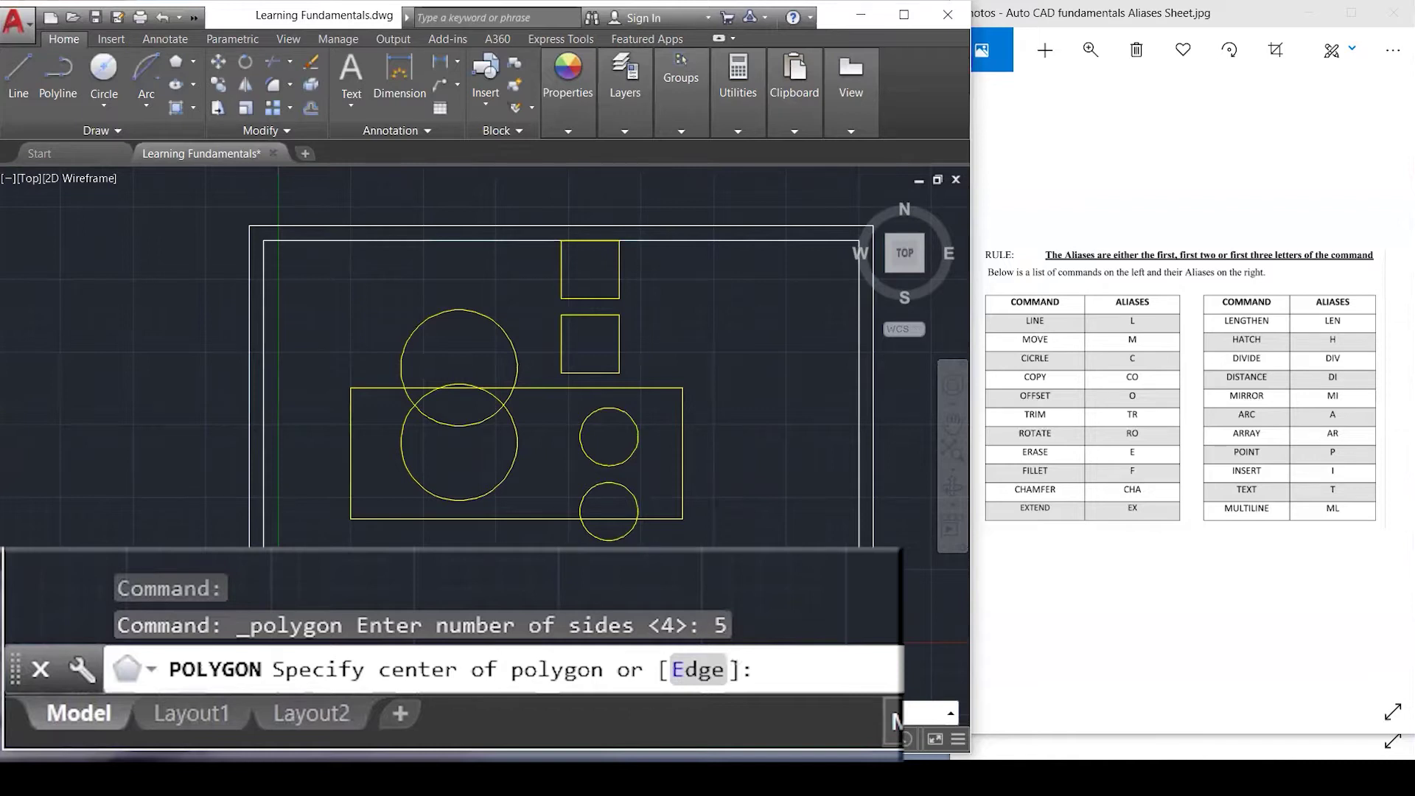
{"action": "type", "text": "e"}
{"action": "key", "text": "Return"}
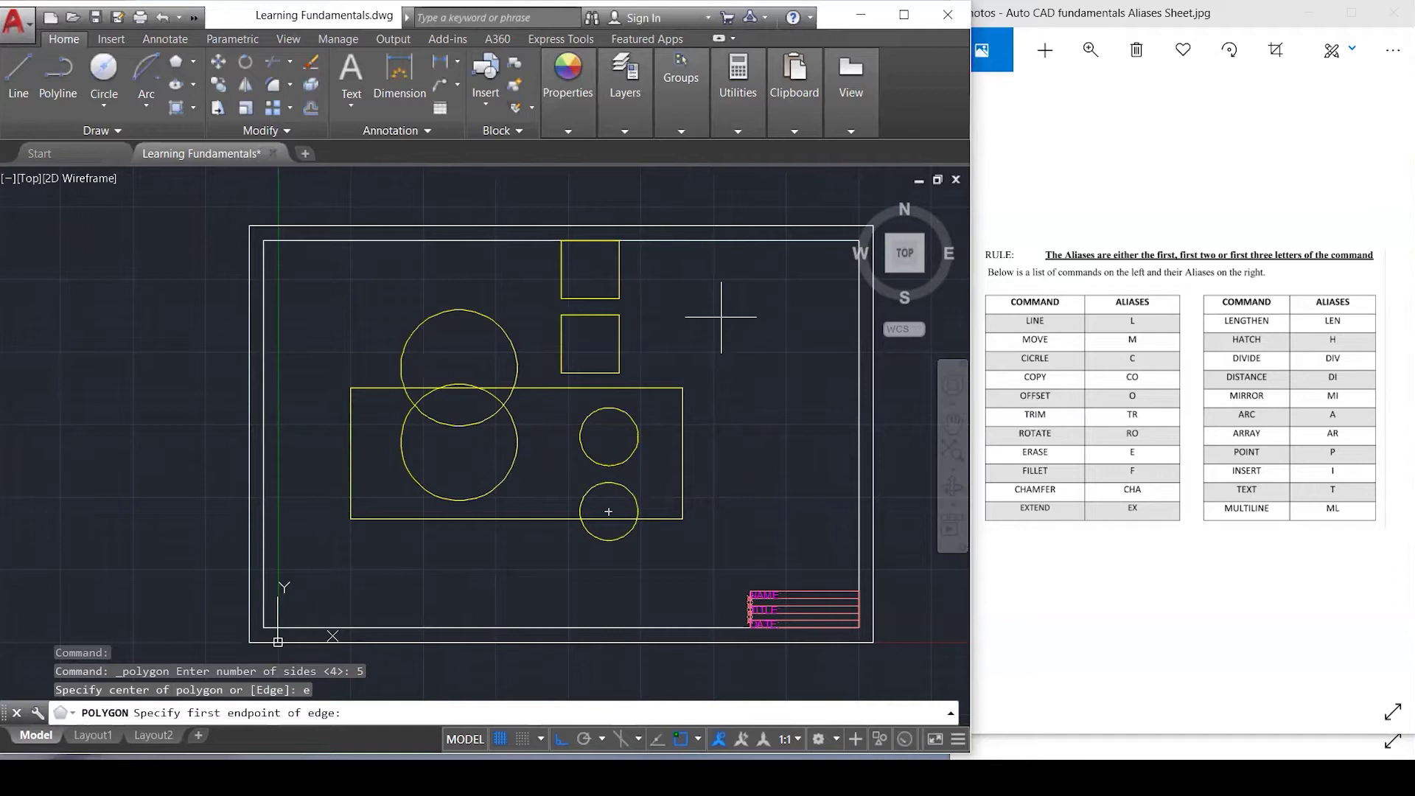
{"action": "type", "text": "70"}
{"action": "key", "text": "Return"}
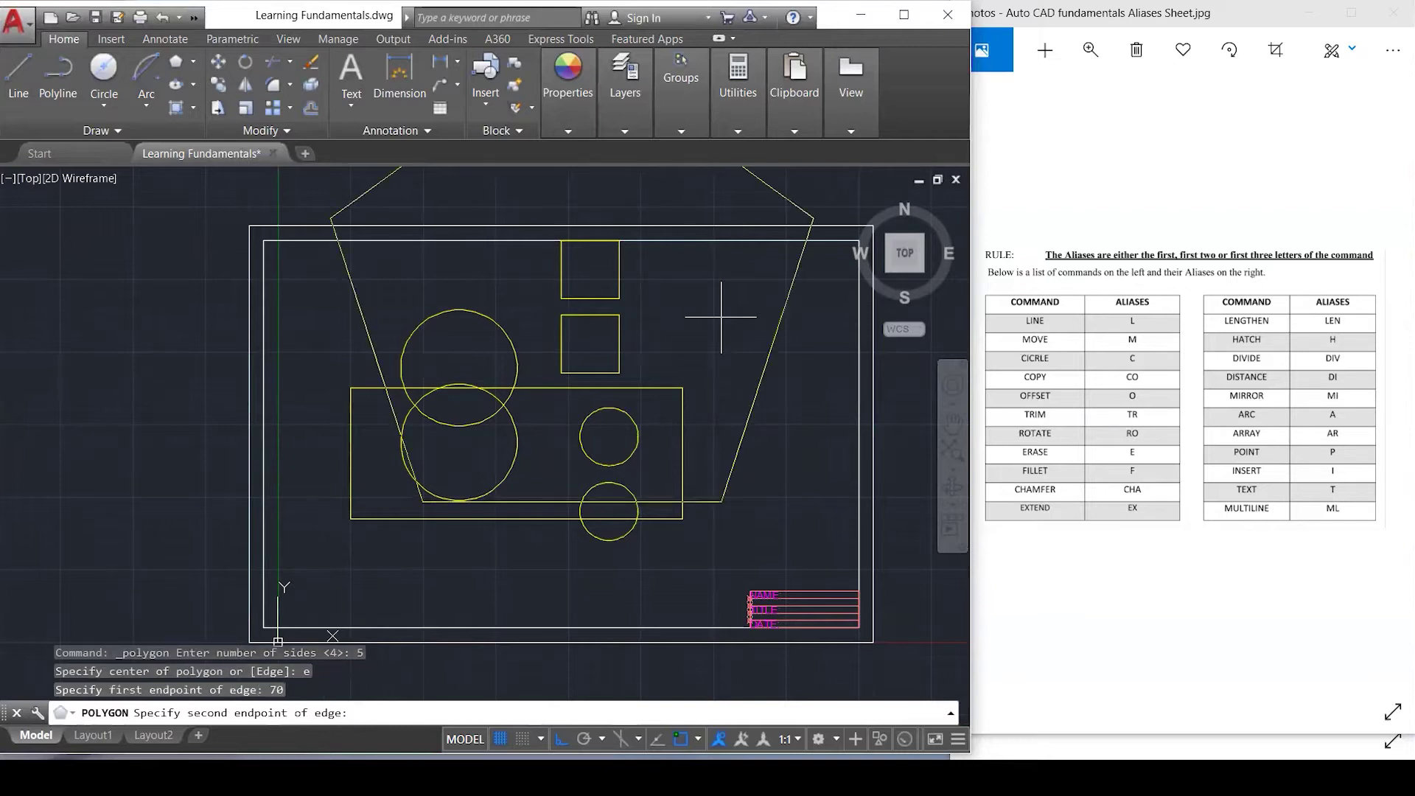
{"action": "scroll", "coordinate": [643, 418], "scroll_direction": "down", "scroll_amount": 2}
{"action": "scroll", "coordinate": [471, 427], "scroll_direction": "down", "scroll_amount": 1}
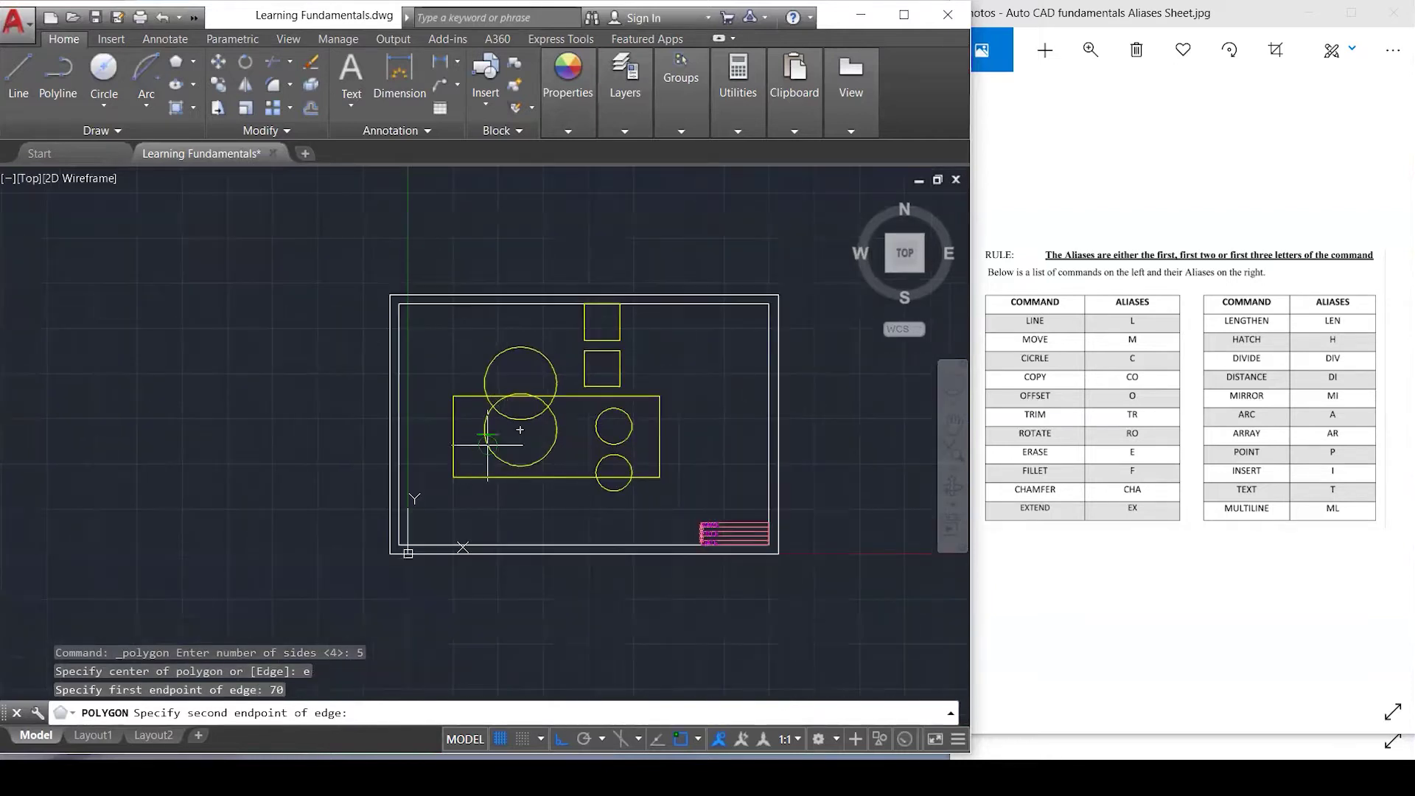
{"action": "scroll", "coordinate": [479, 442], "scroll_direction": "down", "scroll_amount": 1}
{"action": "scroll", "coordinate": [498, 504], "scroll_direction": "up", "scroll_amount": 2}
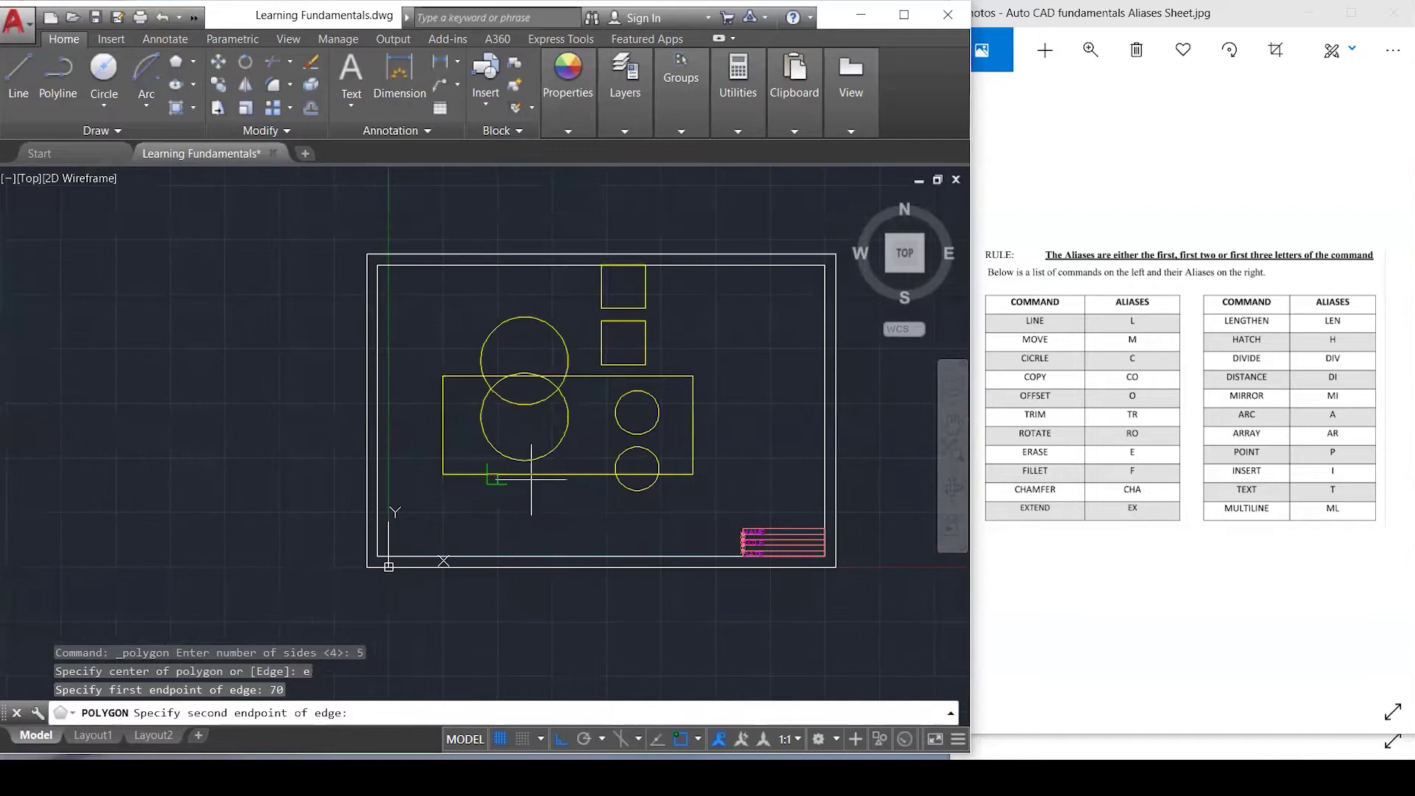
{"action": "scroll", "coordinate": [496, 520], "scroll_direction": "down", "scroll_amount": 1}
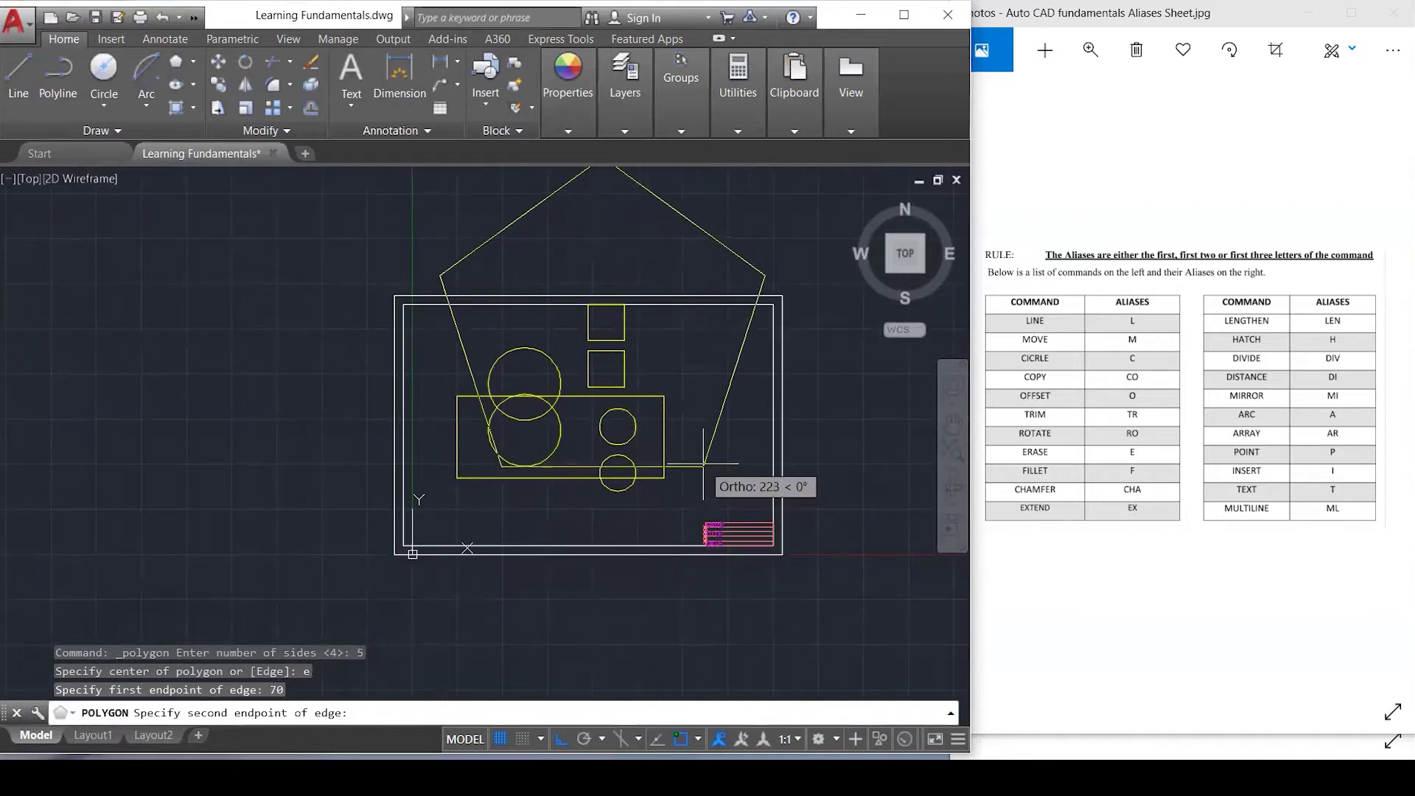
{"action": "key", "text": "Return"}
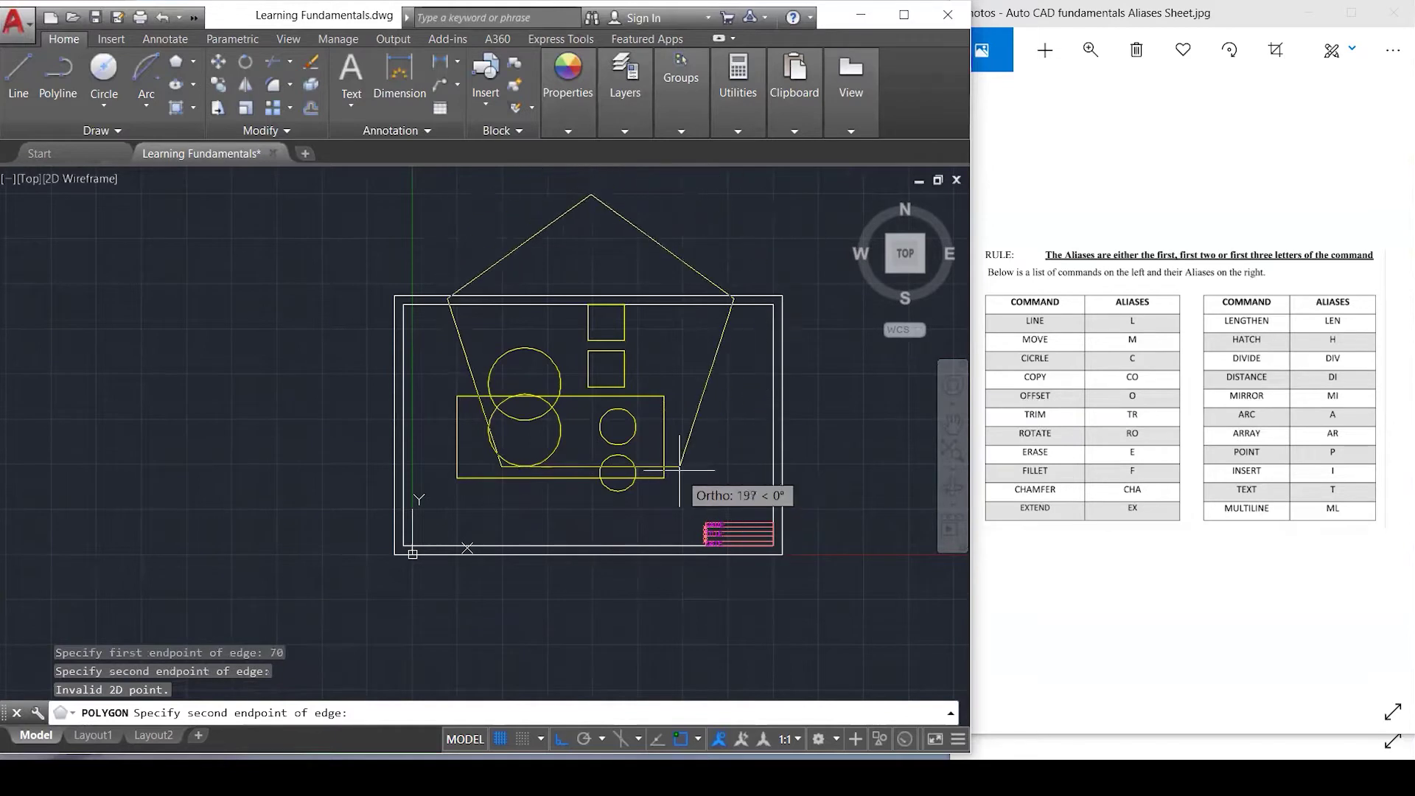
{"action": "type", "text": "70"}
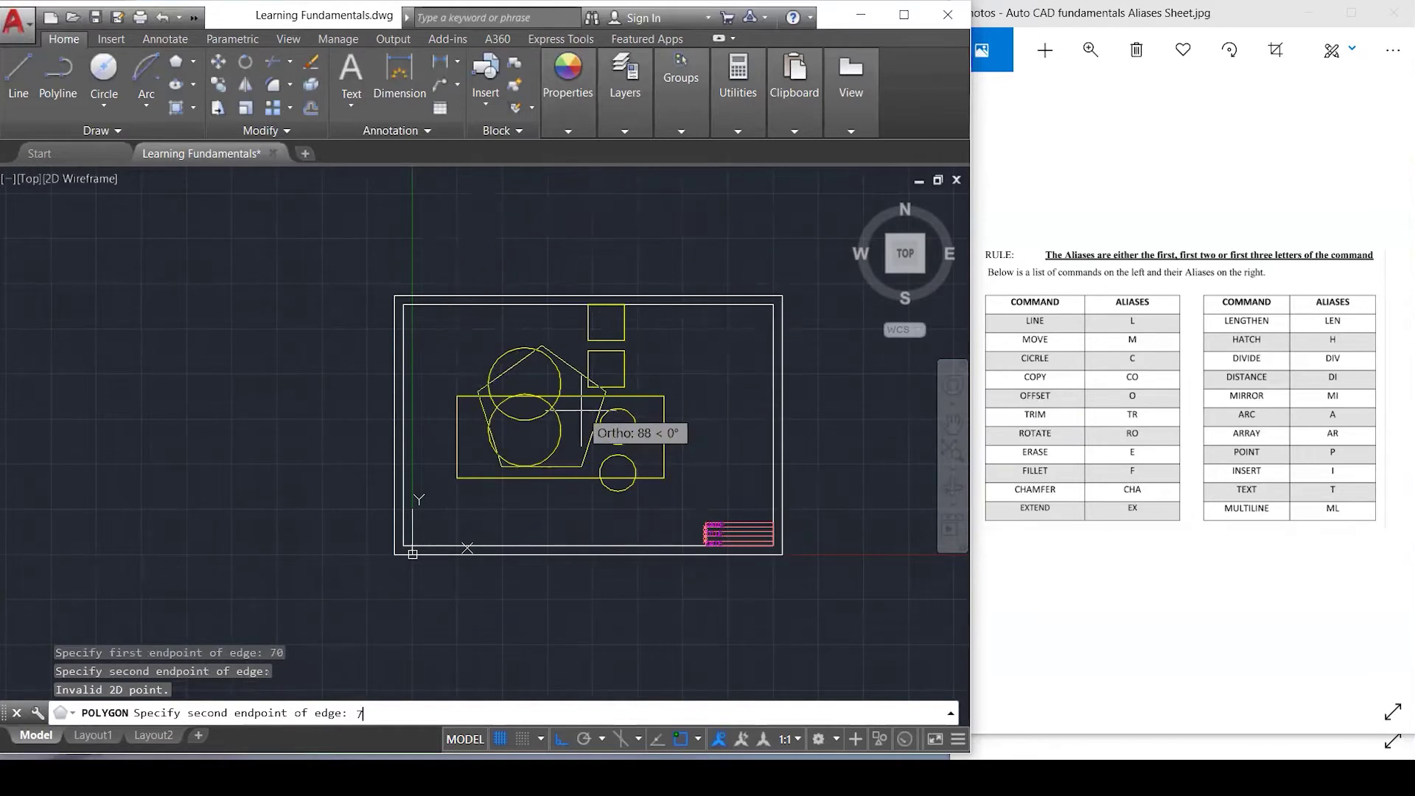
{"action": "key", "text": "Return"}
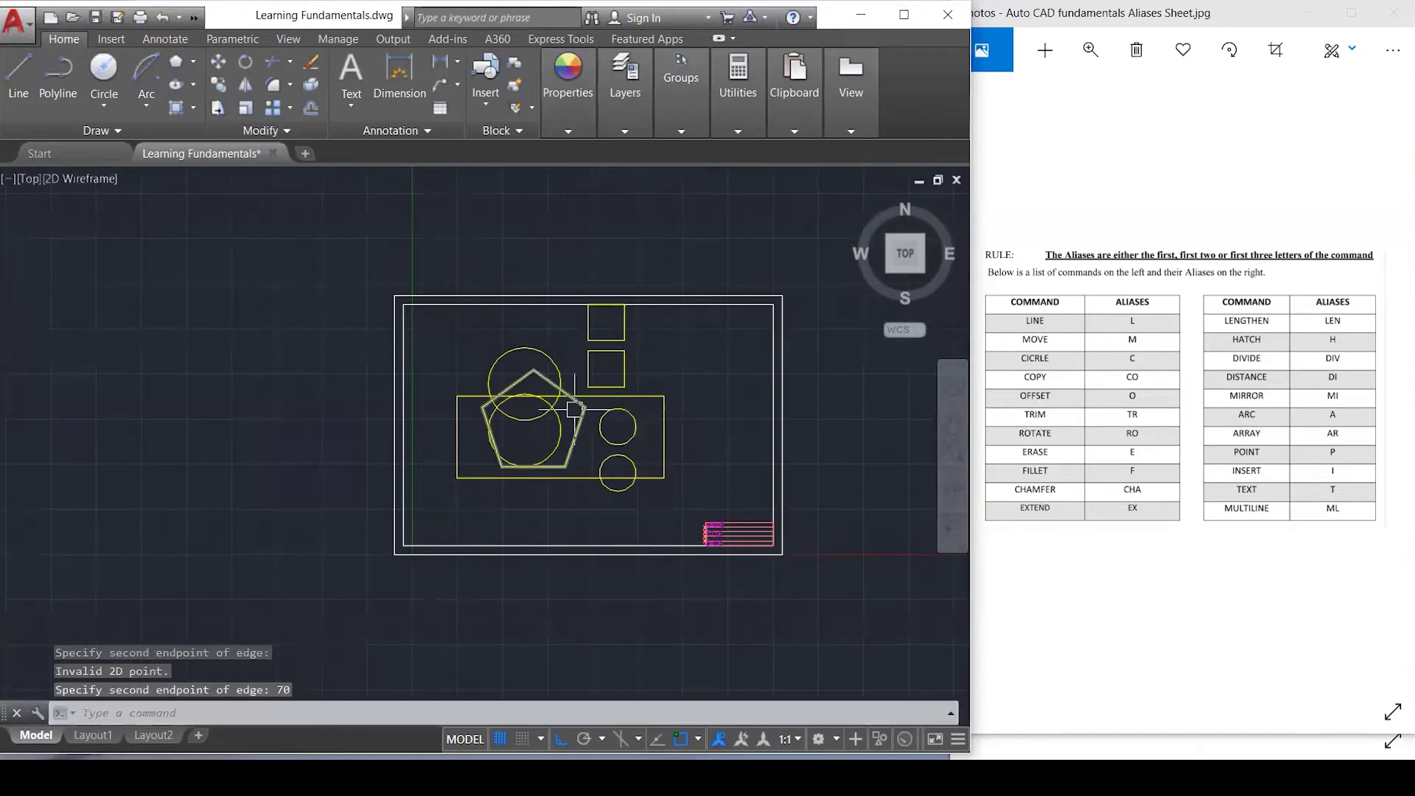
Move the pentagon horizontally to the right by its lower right corner, with alias M, into the free space beside the sheet's right border.
{"action": "scroll", "coordinate": [581, 409], "scroll_direction": "up", "scroll_amount": 2}
{"action": "left_click", "coordinate": [578, 427]}
{"action": "type", "text": "M"}
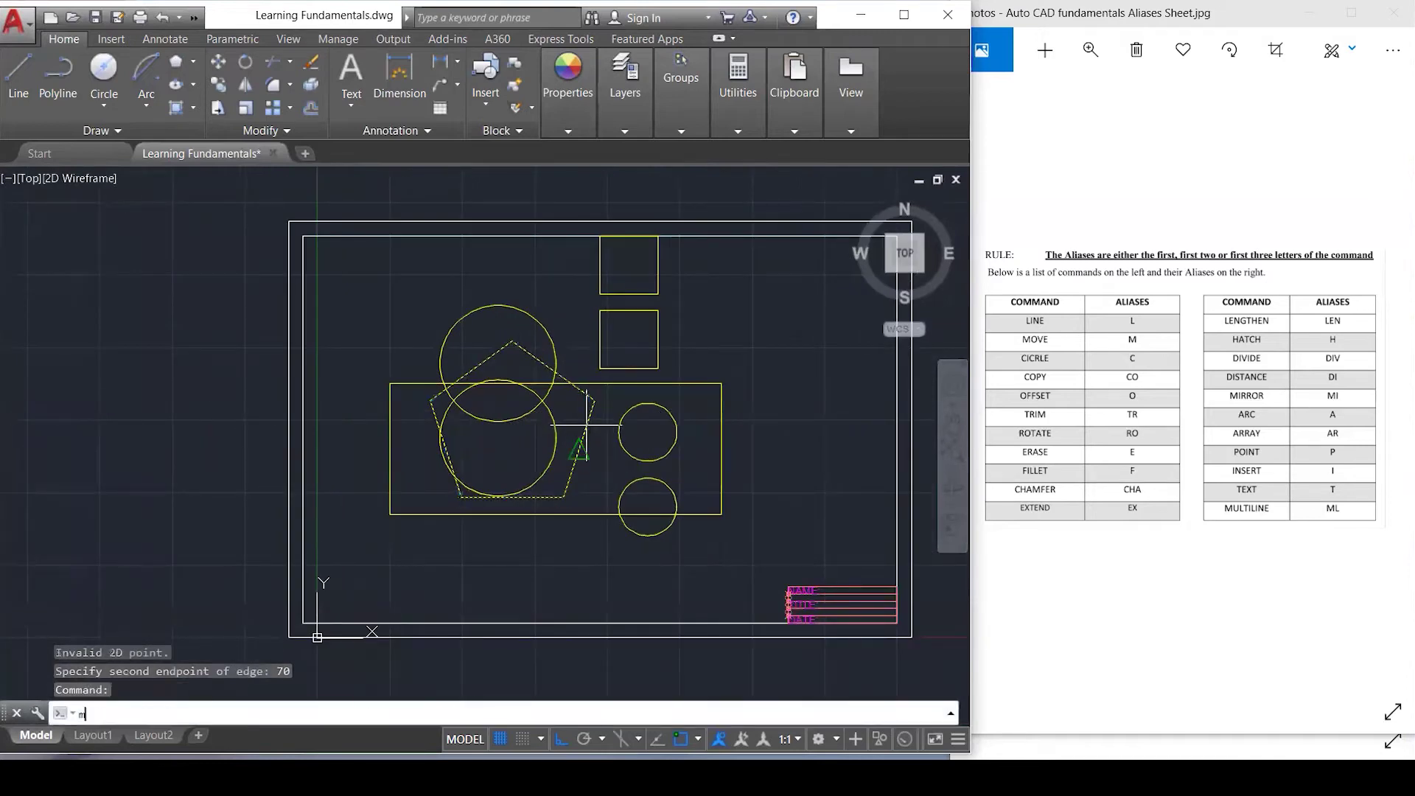
{"action": "key", "text": "Return"}
{"action": "left_click", "coordinate": [563, 498]}
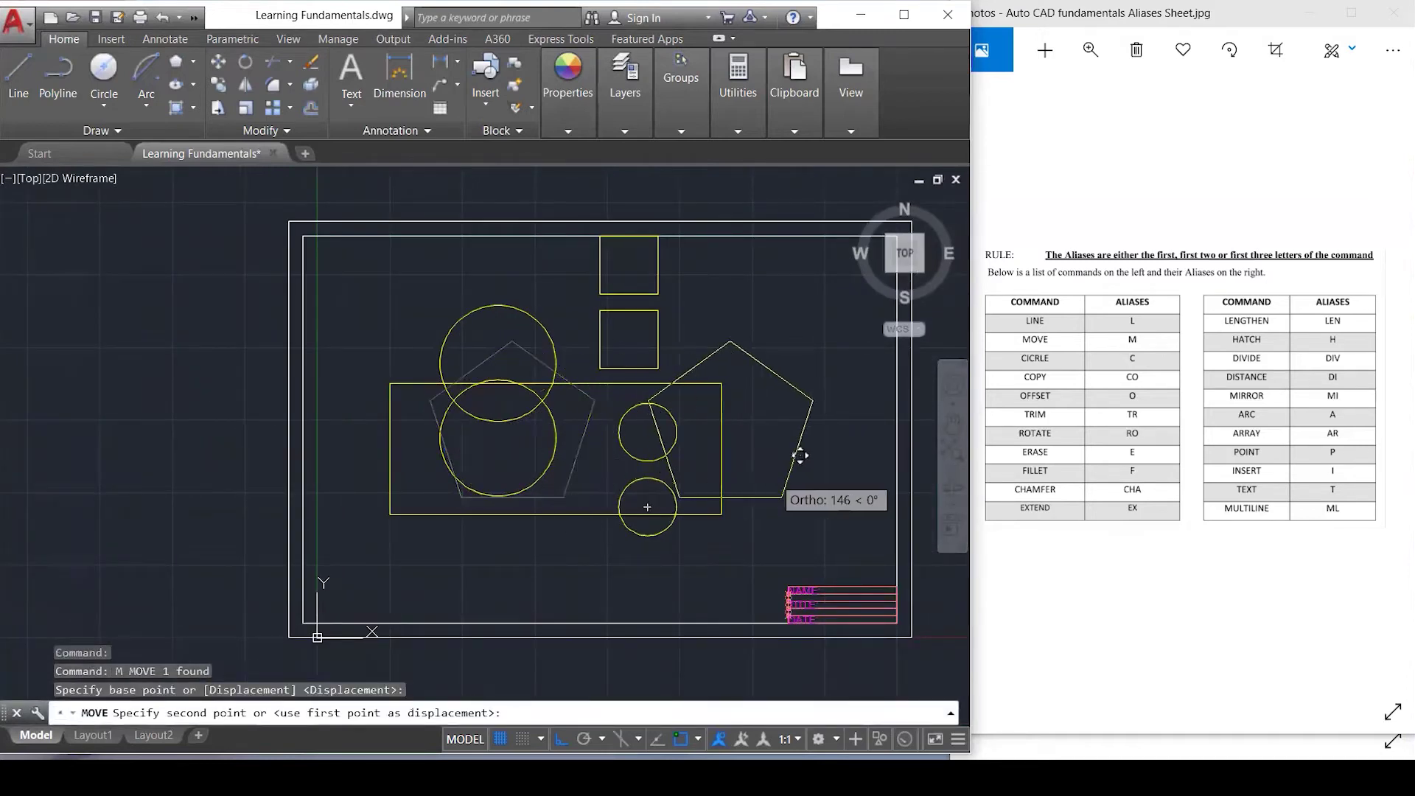
{"action": "left_click", "coordinate": [864, 466]}
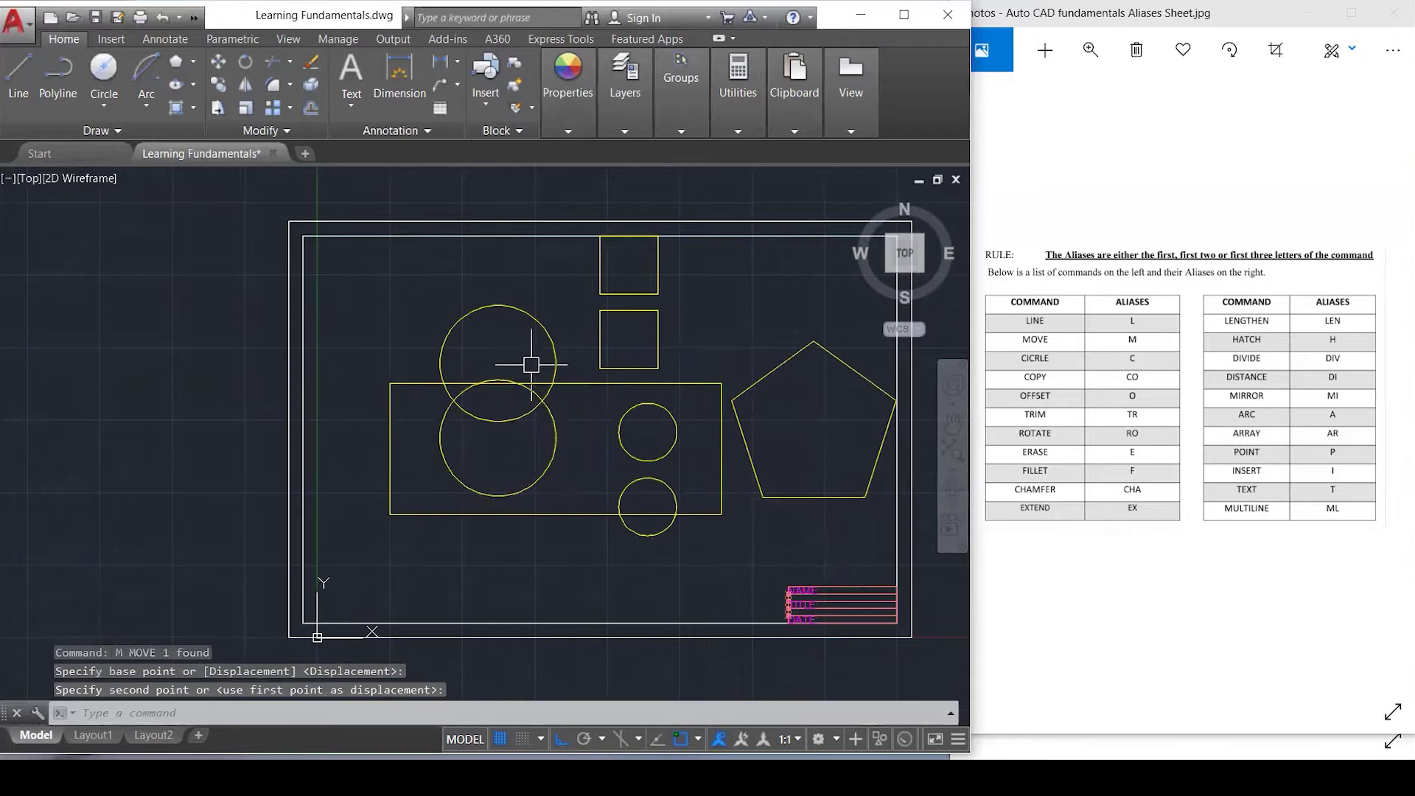
Move the upper large circle straight up with alias M, using its top as base point, to just below the inner border.
{"action": "left_click", "coordinate": [547, 337]}
{"action": "type", "text": "M"}
{"action": "key", "text": "Return"}
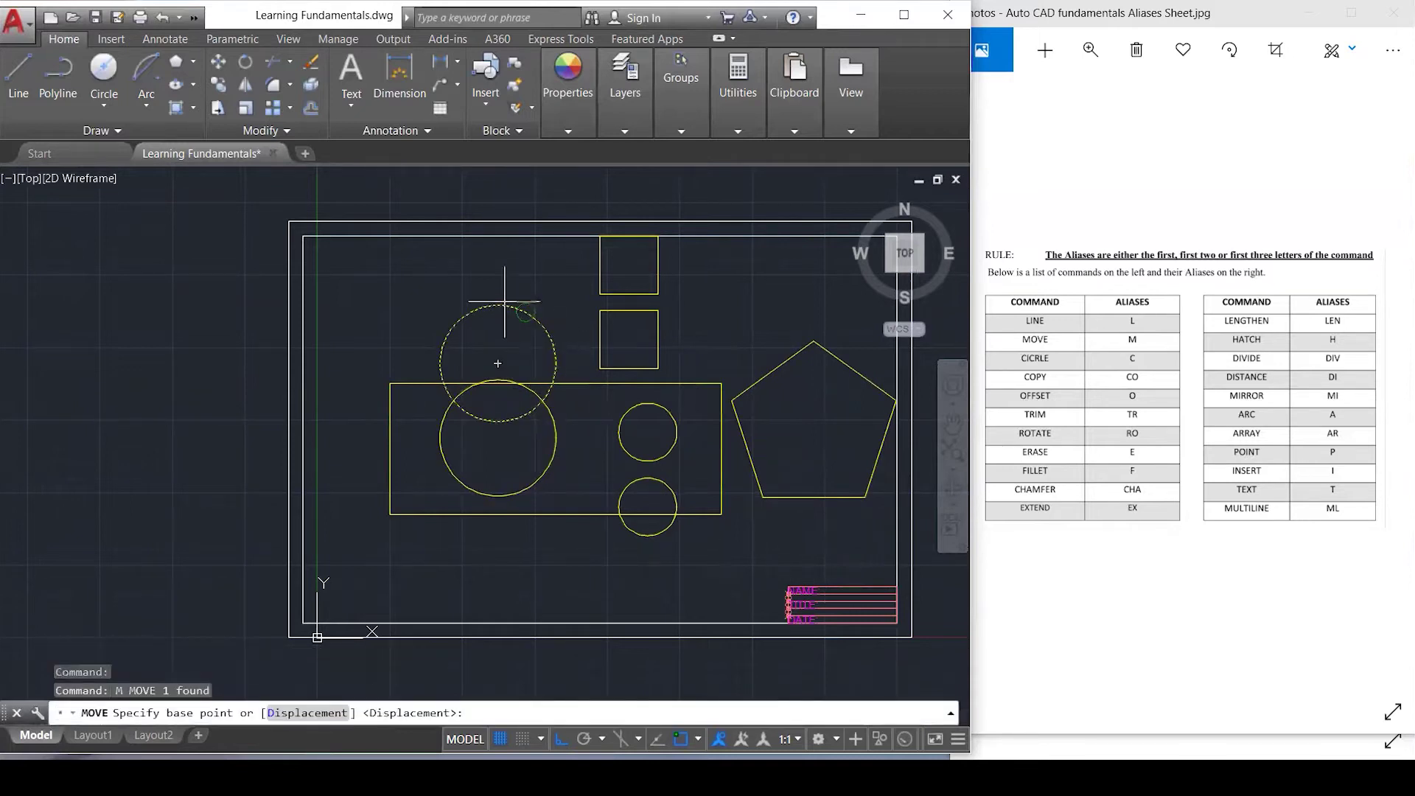
{"action": "left_click", "coordinate": [497, 304]}
{"action": "left_click", "coordinate": [497, 243]}
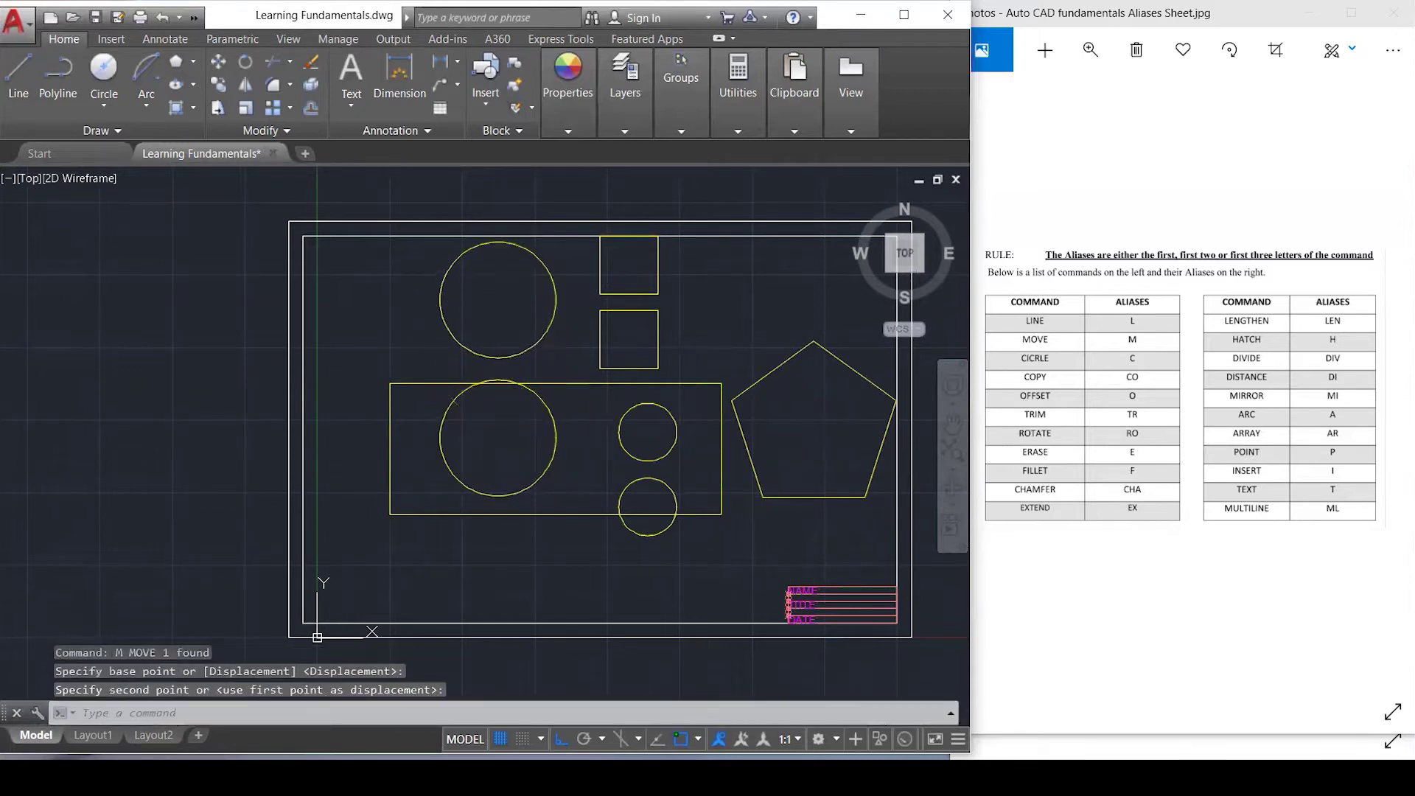
Move the lower large circle straight down with alias M so that it straddles the wide rectangle's lower edge.
{"action": "left_click", "coordinate": [553, 417]}
{"action": "type", "text": "m"}
{"action": "key", "text": "Return"}
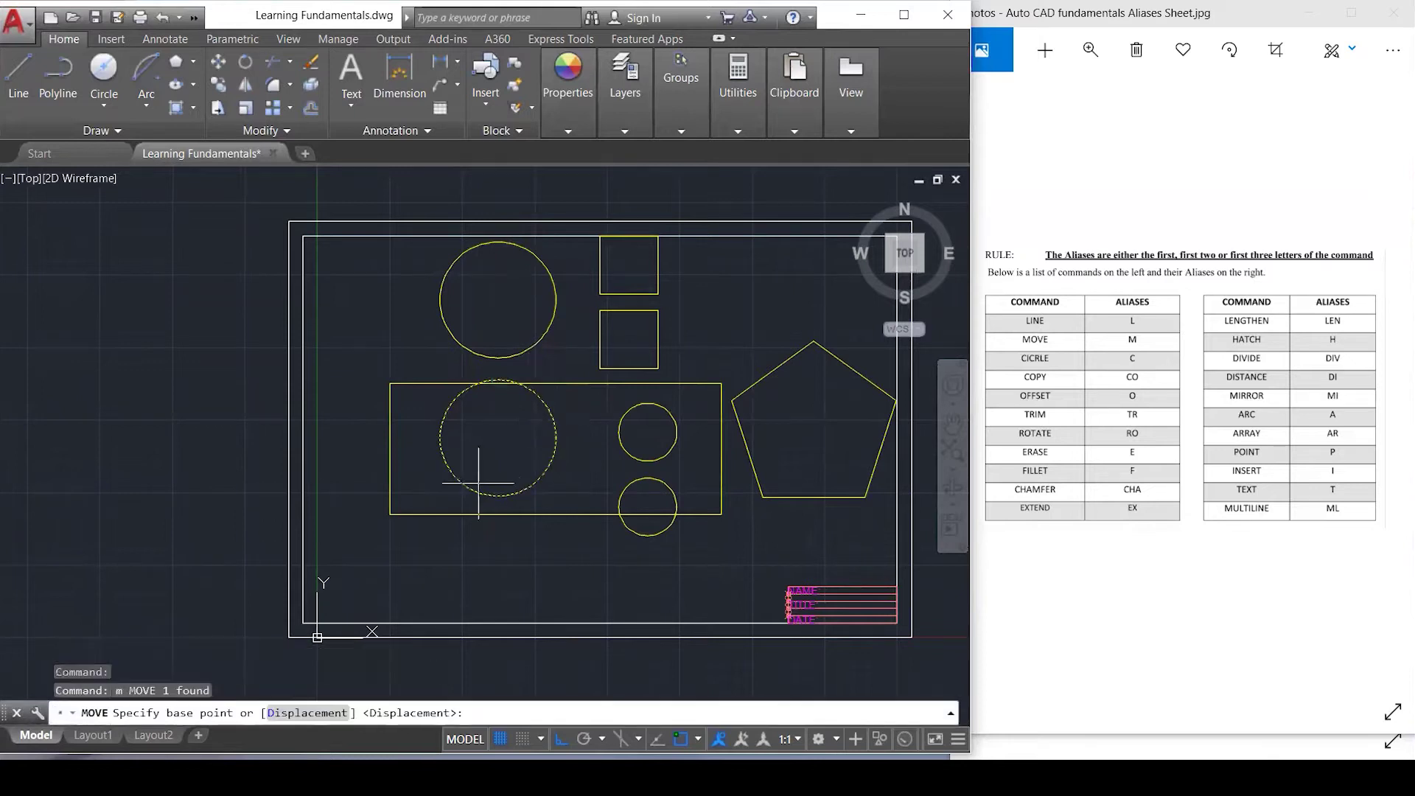
{"action": "left_click", "coordinate": [489, 495]}
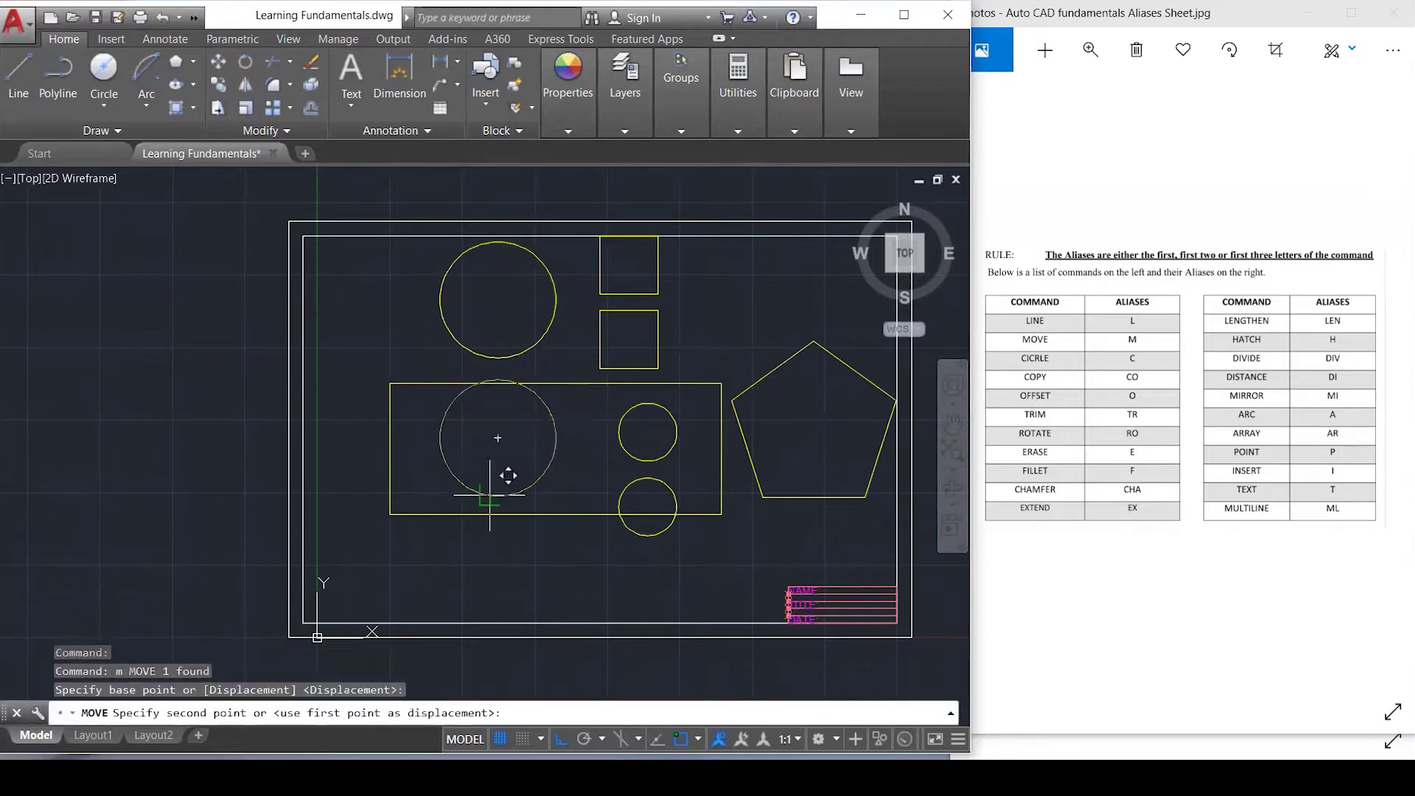
{"action": "left_click", "coordinate": [482, 580]}
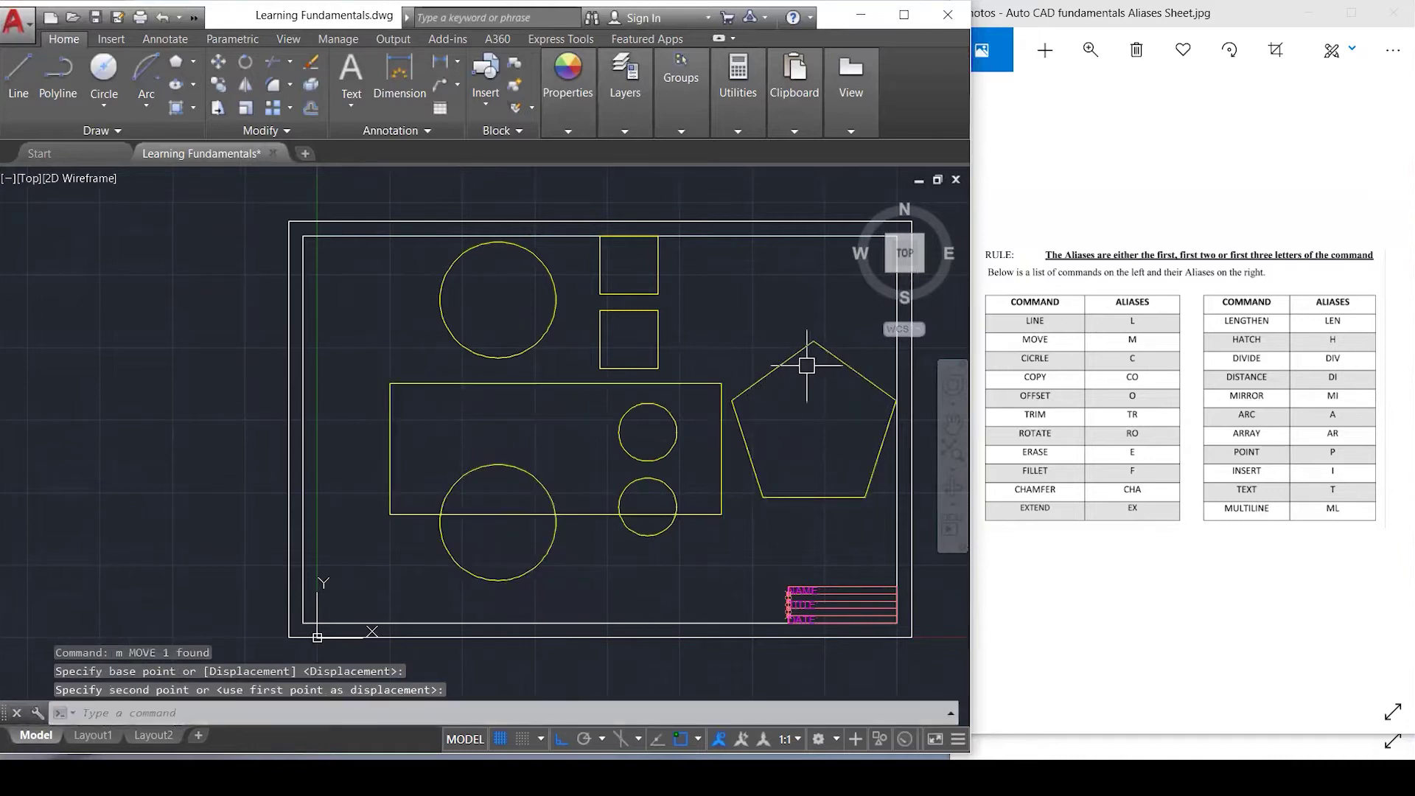
Select the pentagon to examine it as an object, and clear the selection.
{"action": "left_click", "coordinate": [819, 344]}
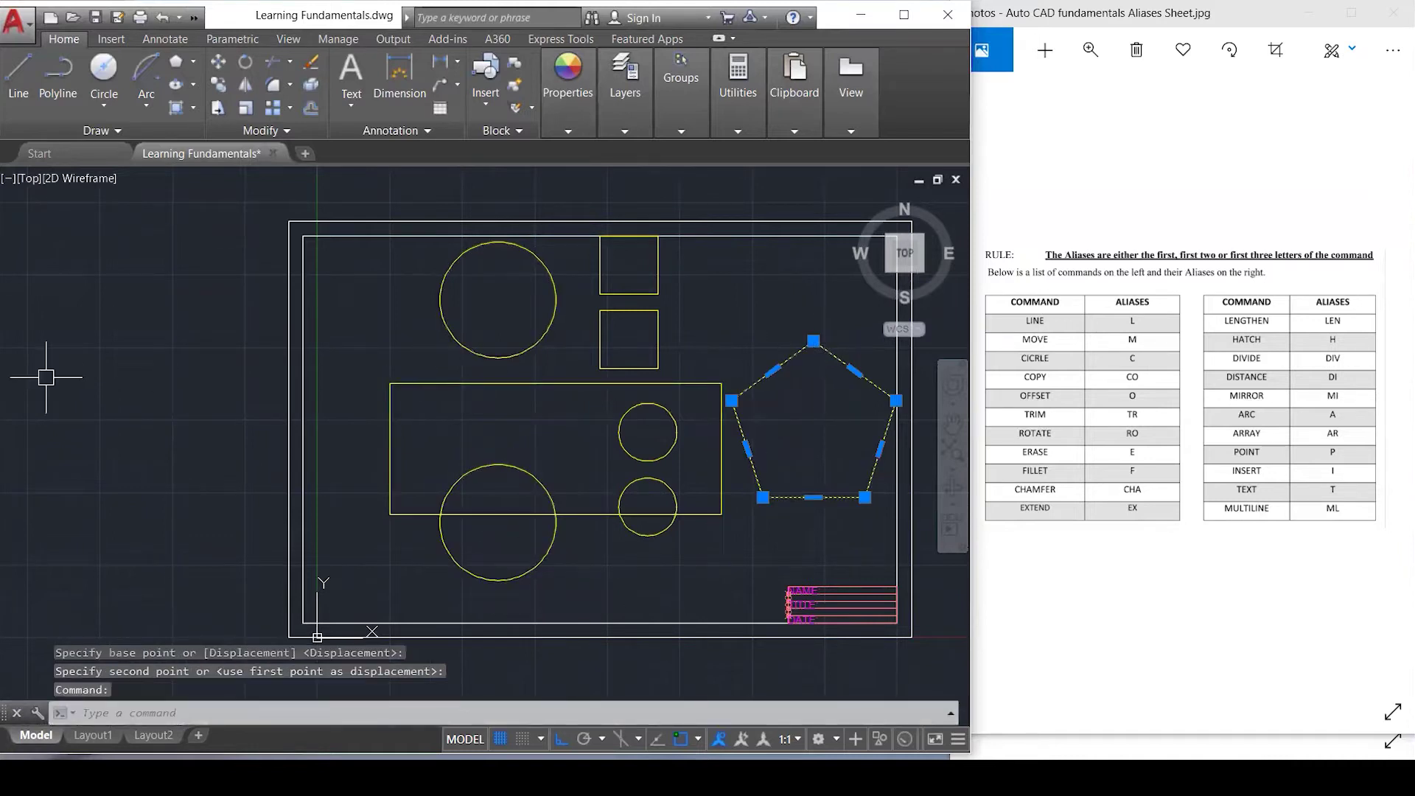
{"action": "scroll", "coordinate": [45, 377], "scroll_direction": "down", "scroll_amount": 1}
{"action": "scroll", "coordinate": [514, 332], "scroll_direction": "up", "scroll_amount": 2}
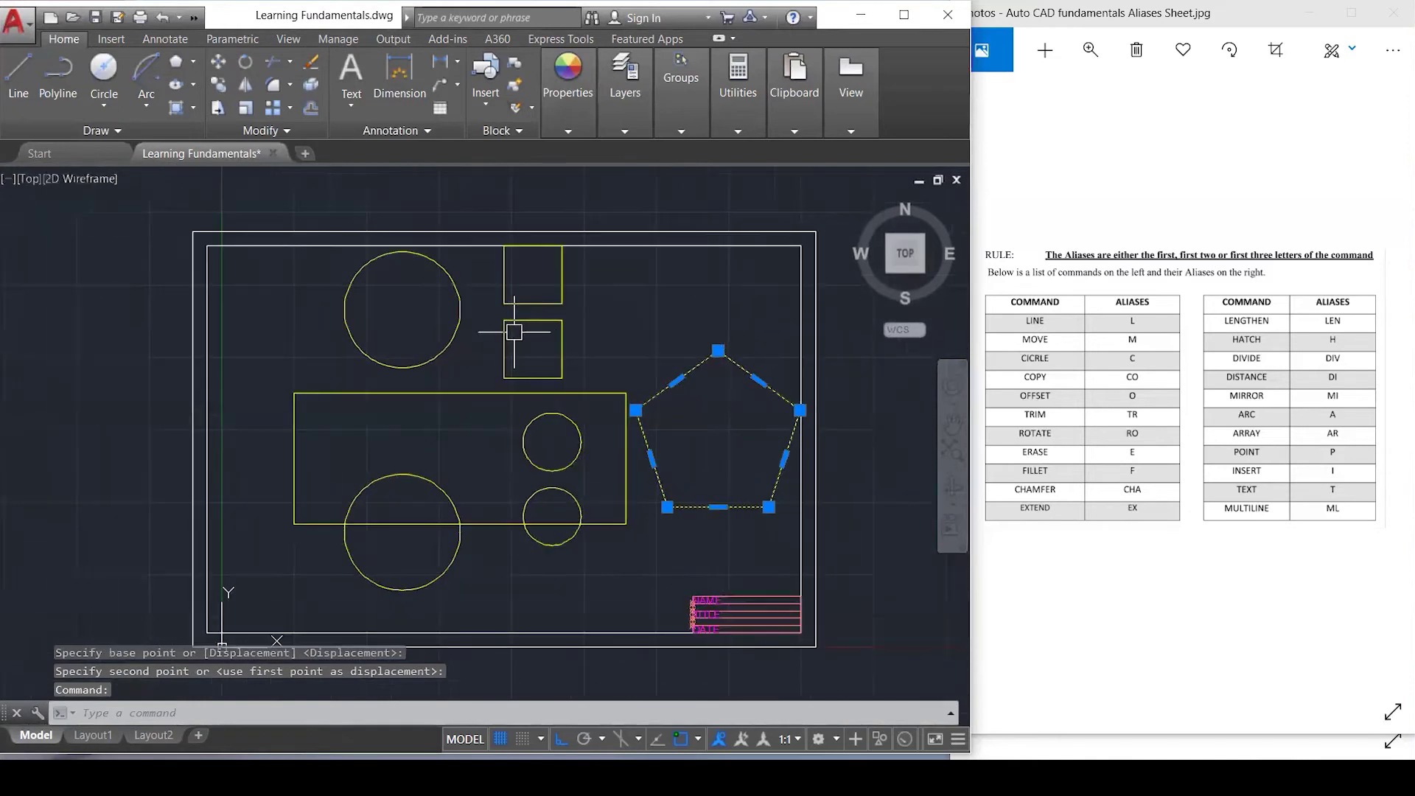
{"action": "key", "text": "Escape"}
{"action": "key", "text": "Escape"}
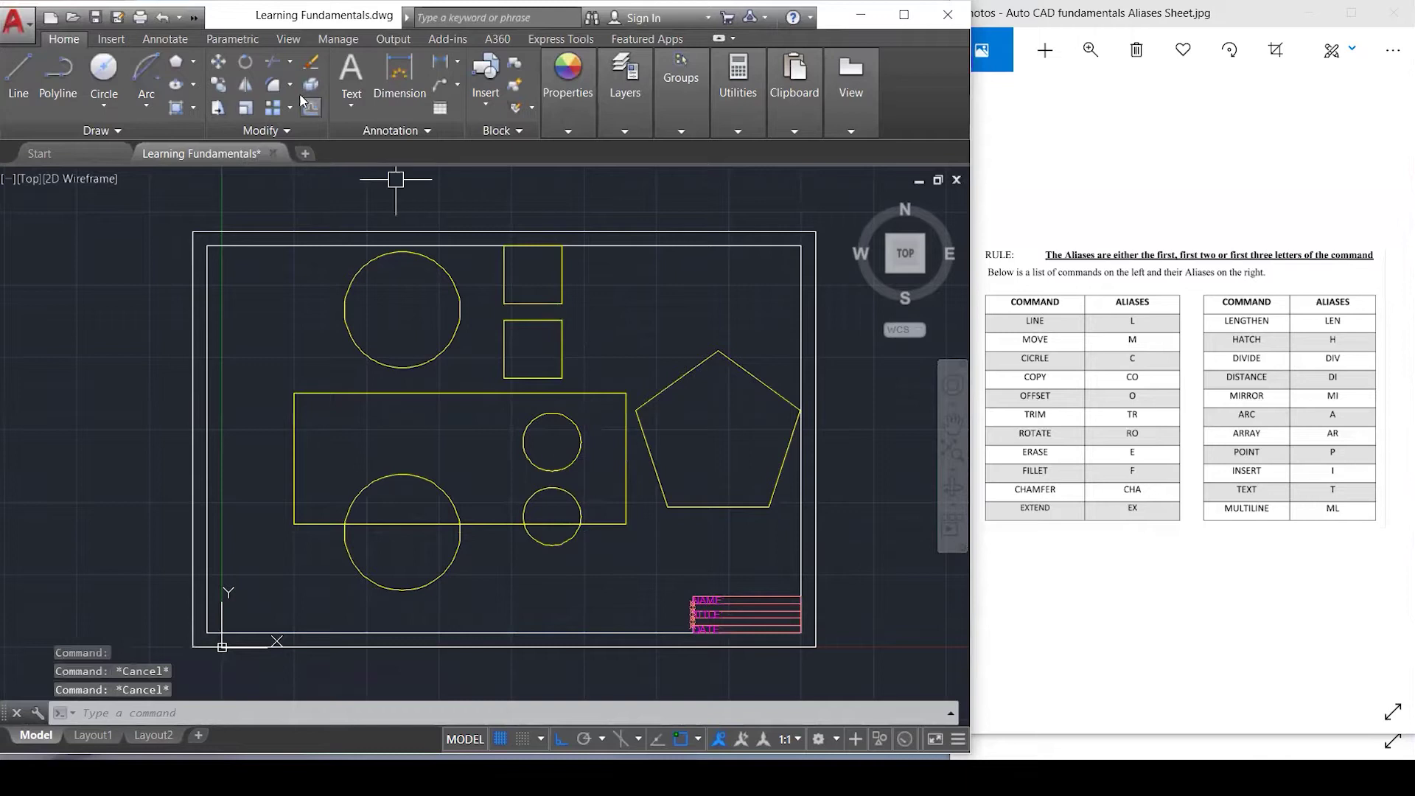
Draw a six-sided polygon centred right of the two squares, inscribed in a circle of radius 50.
{"action": "left_click", "coordinate": [177, 62]}
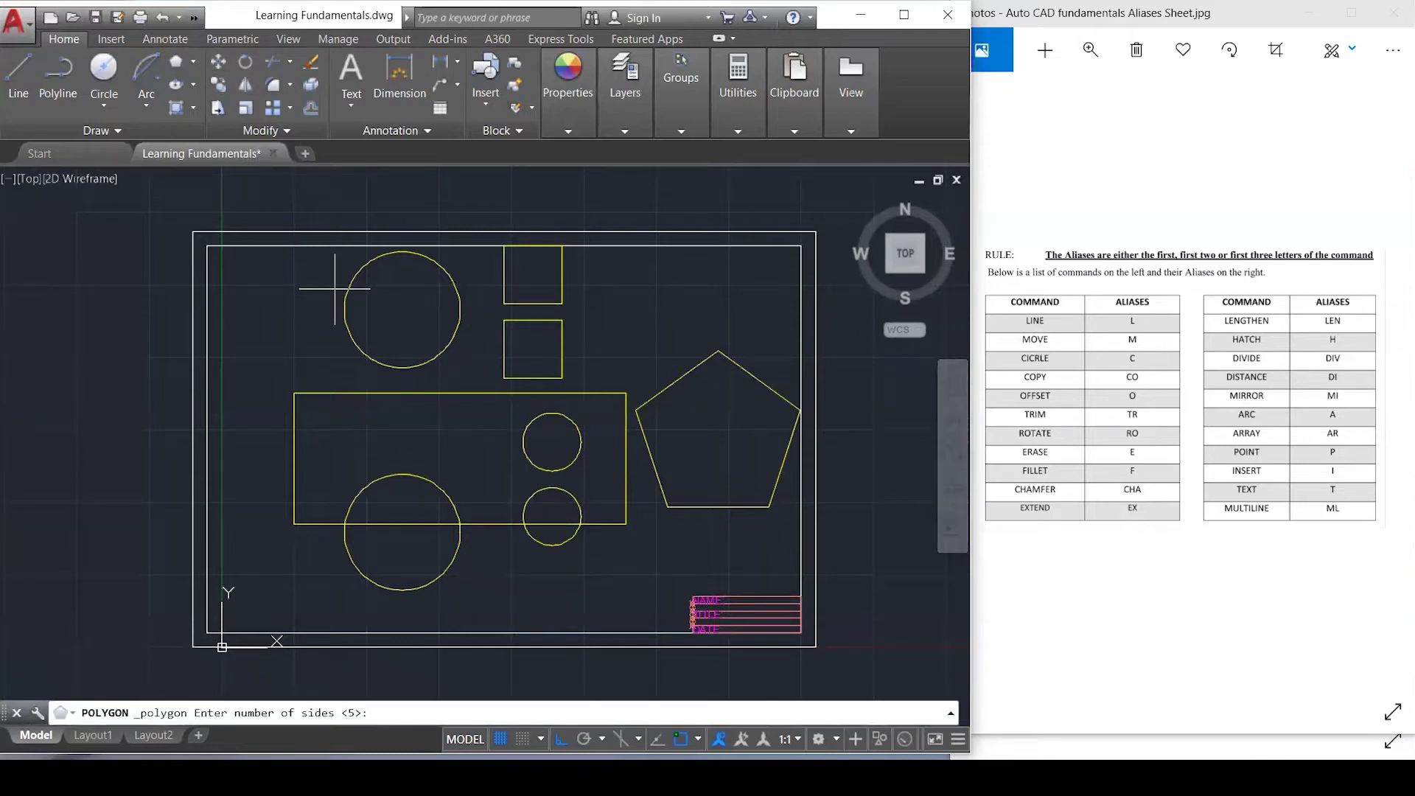
{"action": "type", "text": "6"}
{"action": "key", "text": "Return"}
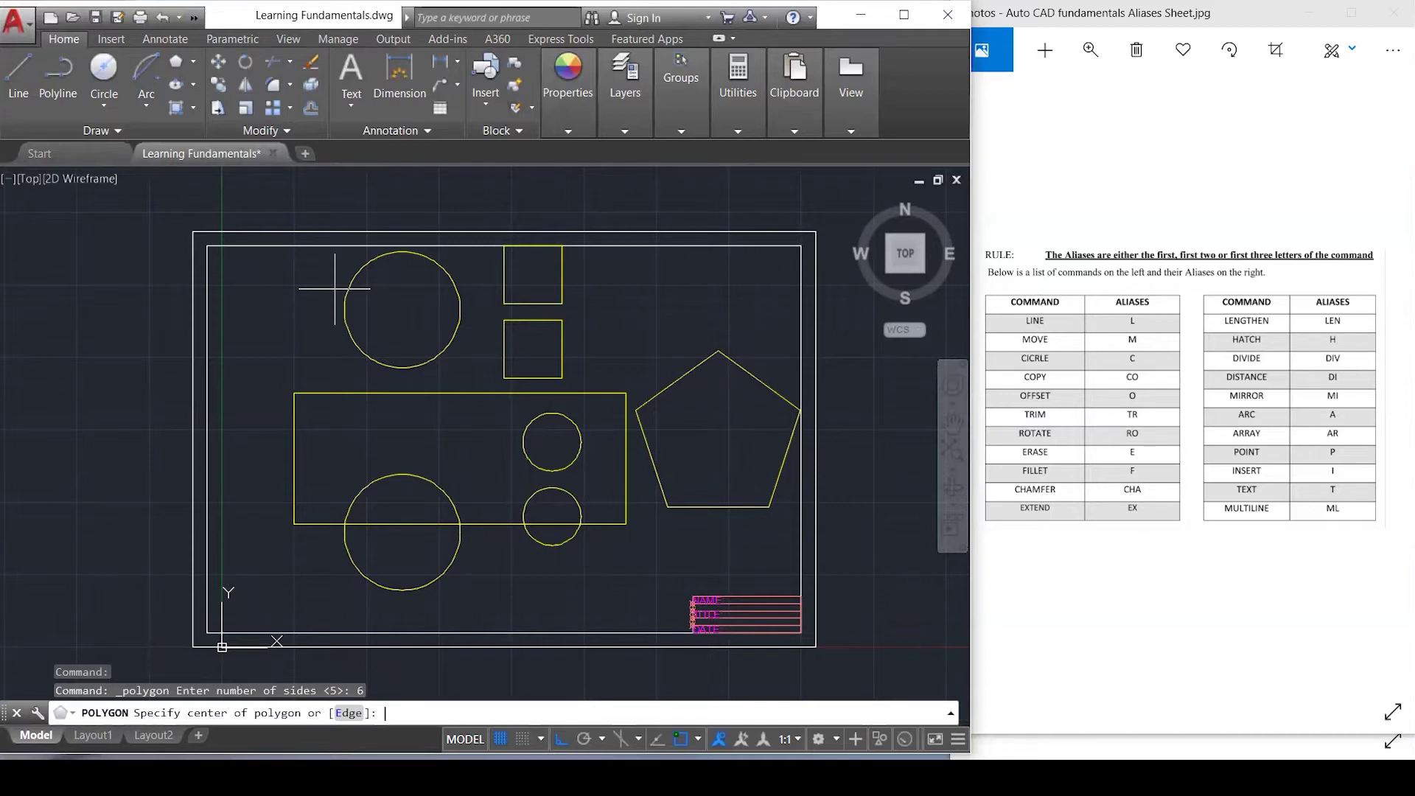
{"action": "key", "text": "Return"}
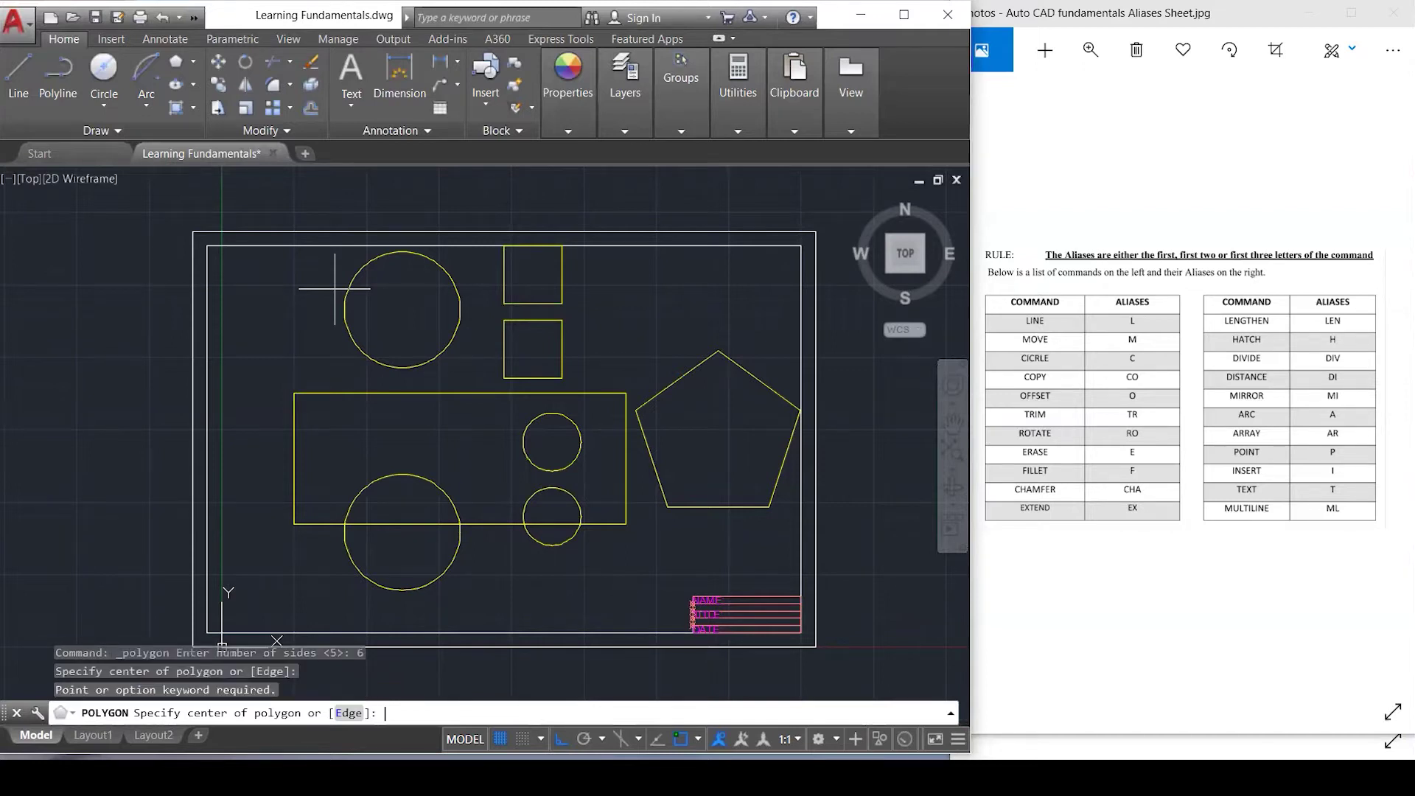
{"action": "left_click", "coordinate": [636, 301]}
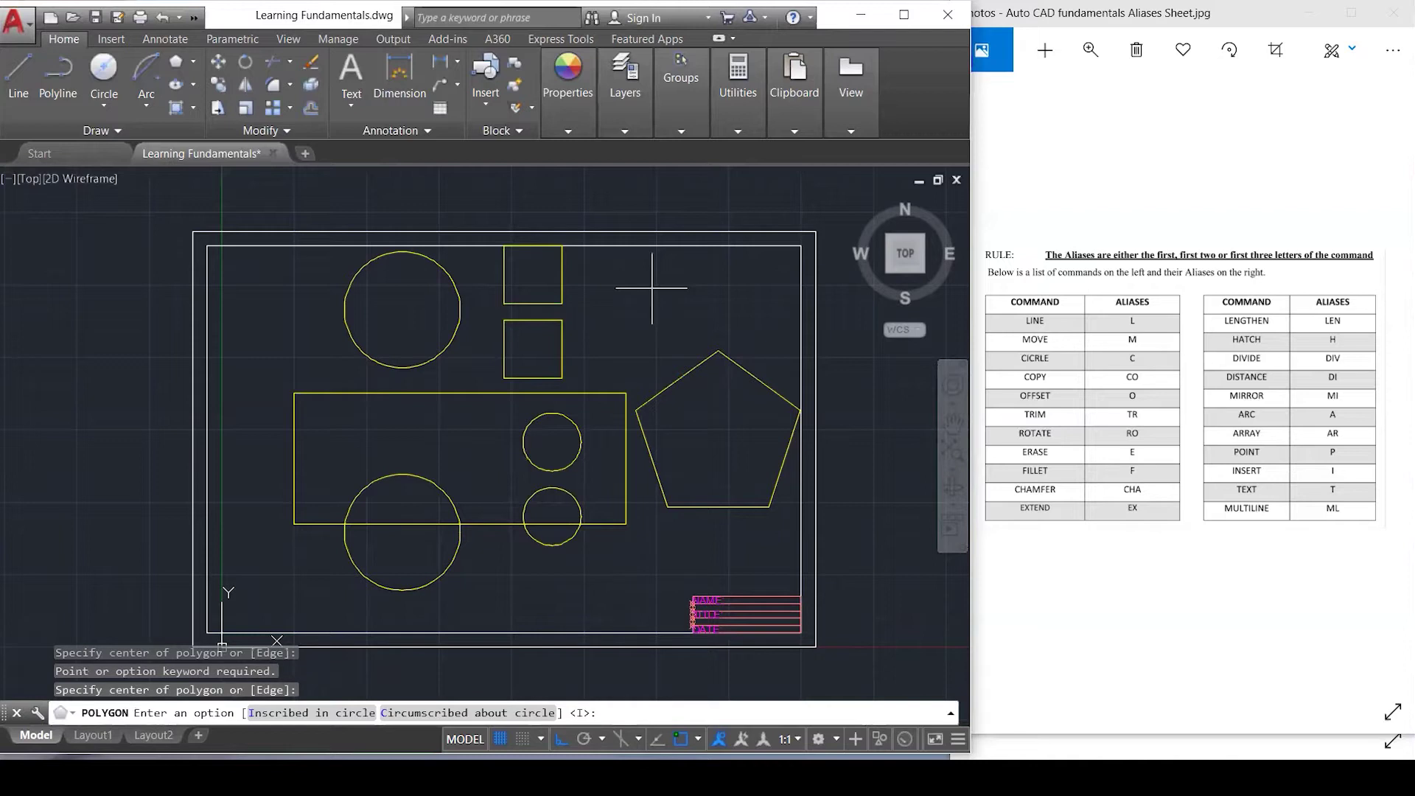
{"action": "key", "text": "Return"}
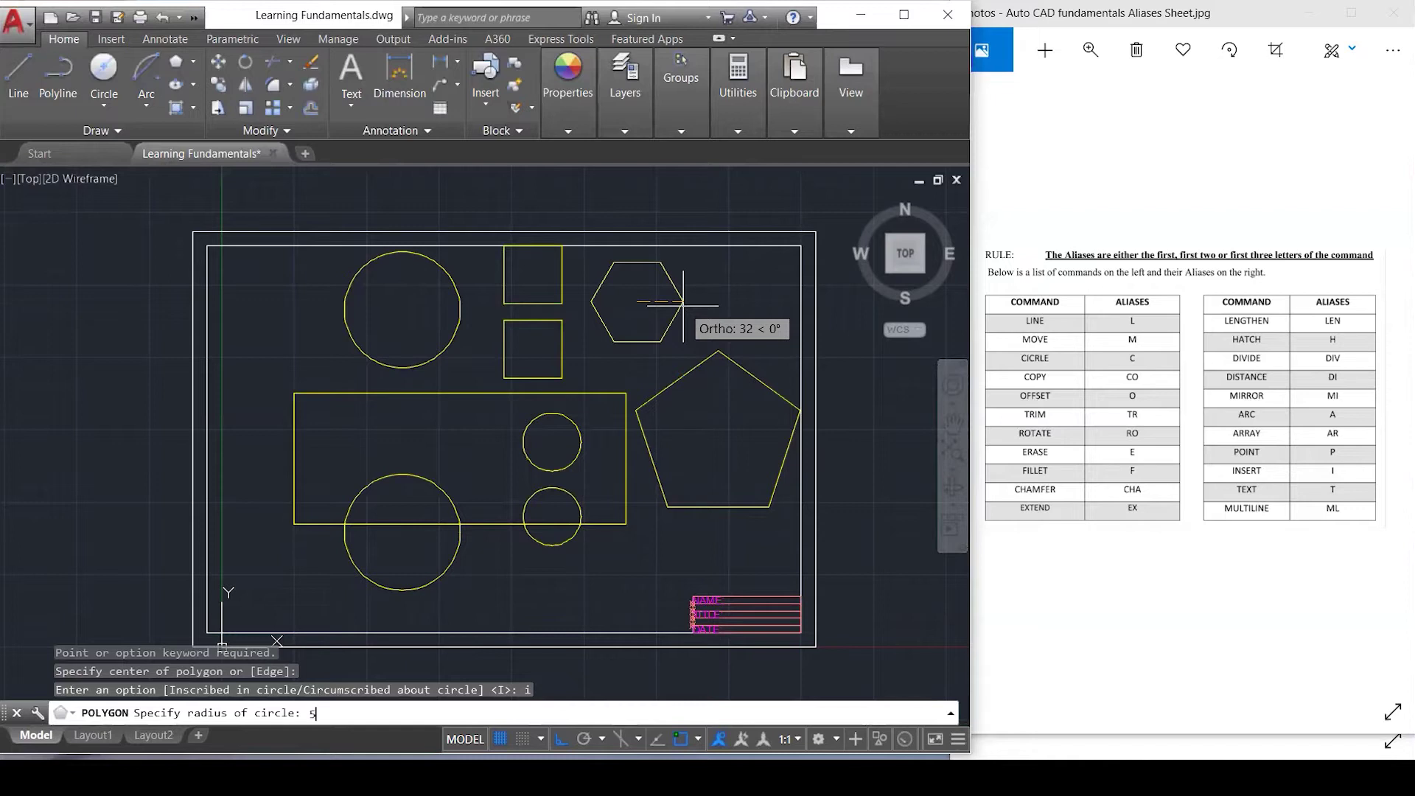
{"action": "type", "text": "0"}
{"action": "key", "text": "Return"}
Move the hexagon straight up with alias M, from the midpoint of its lower edge, to the free space above the sheet.
{"action": "left_click", "coordinate": [691, 285]}
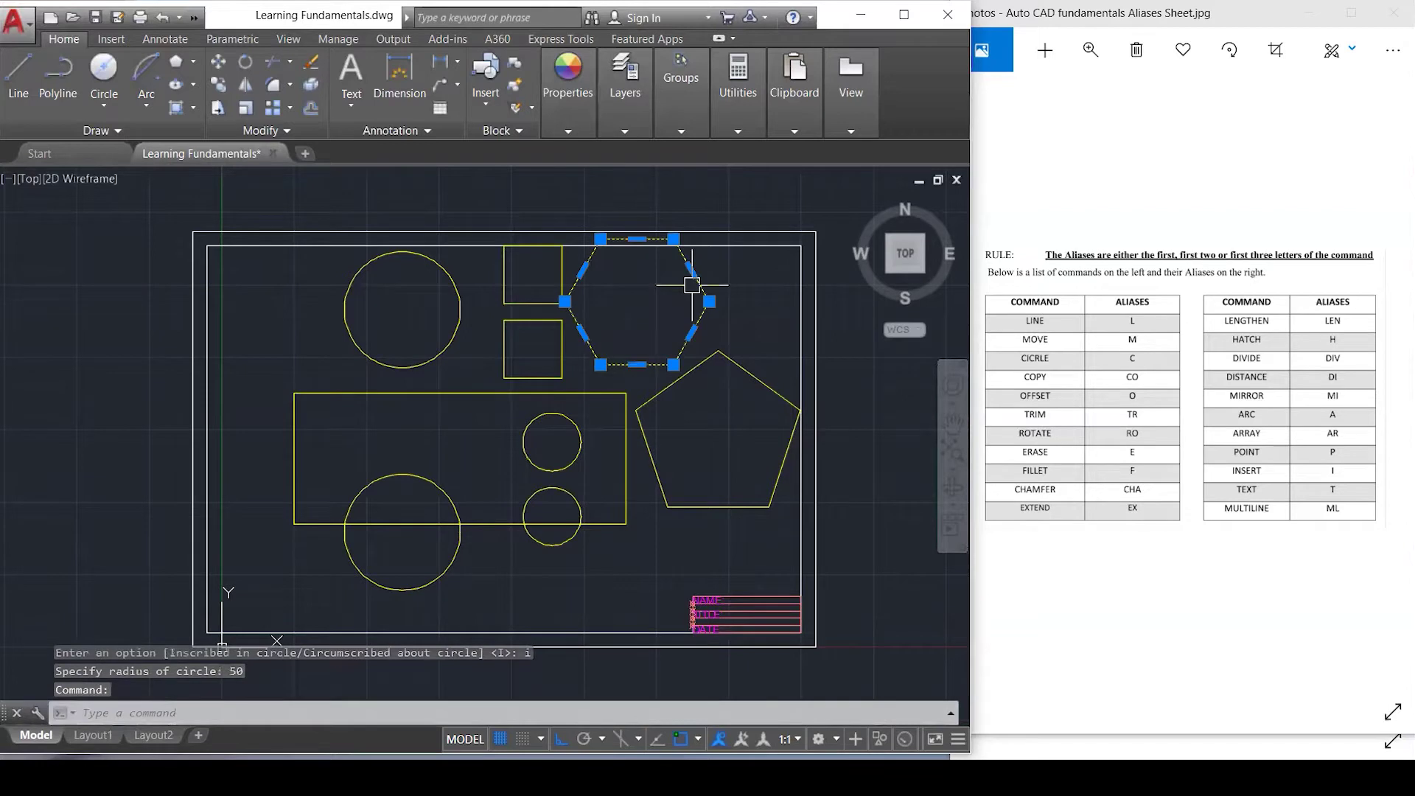
{"action": "type", "text": "m"}
{"action": "key", "text": "Return"}
{"action": "left_click", "coordinate": [636, 364]}
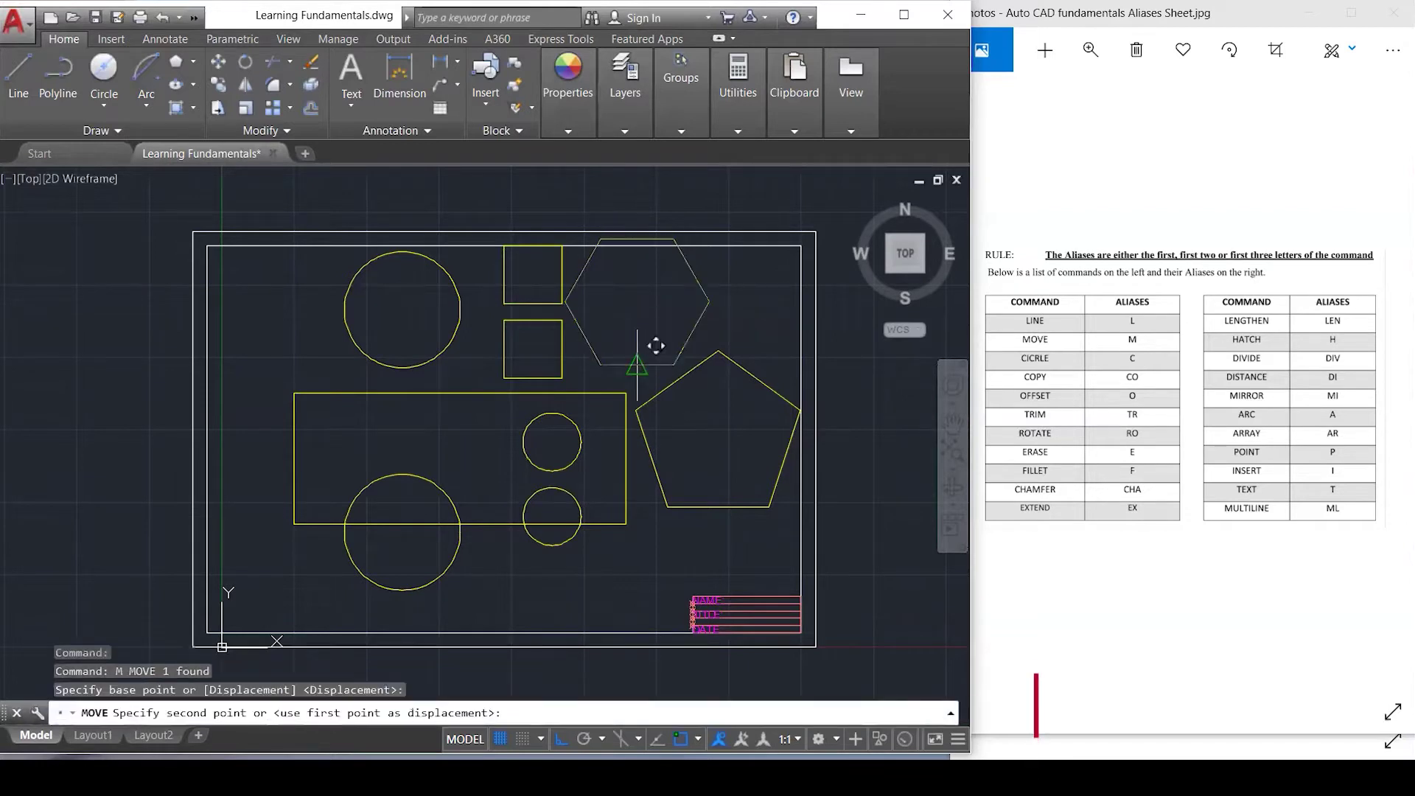
{"action": "scroll", "coordinate": [635, 365], "scroll_direction": "down", "scroll_amount": 1}
{"action": "scroll", "coordinate": [654, 345], "scroll_direction": "down", "scroll_amount": 2}
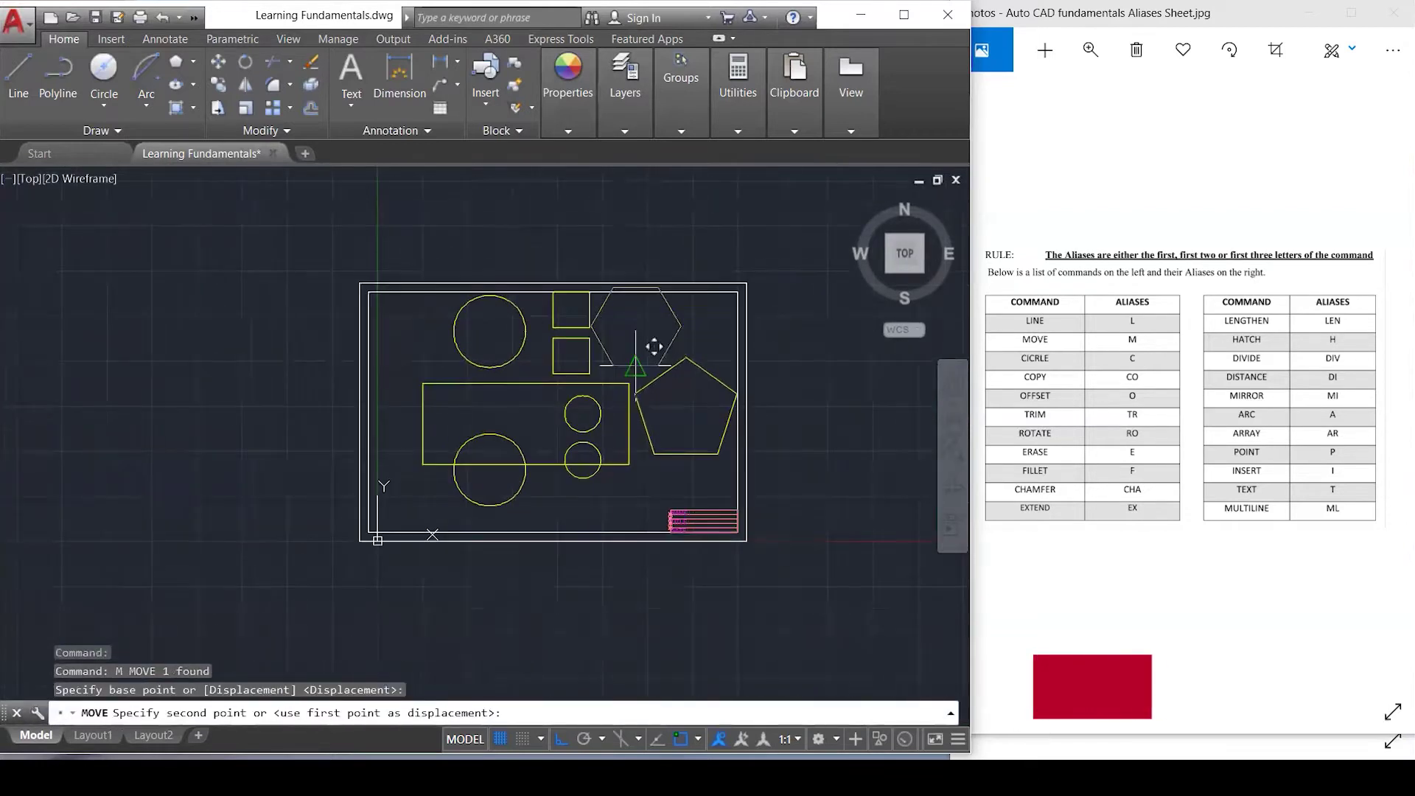
{"action": "left_click", "coordinate": [642, 240]}
{"action": "scroll", "coordinate": [641, 242], "scroll_direction": "up", "scroll_amount": 2}
{"action": "scroll", "coordinate": [639, 247], "scroll_direction": "up", "scroll_amount": 1}
{"action": "middle_click_drag", "start_coordinate": [639, 247], "coordinate": [632, 289]}
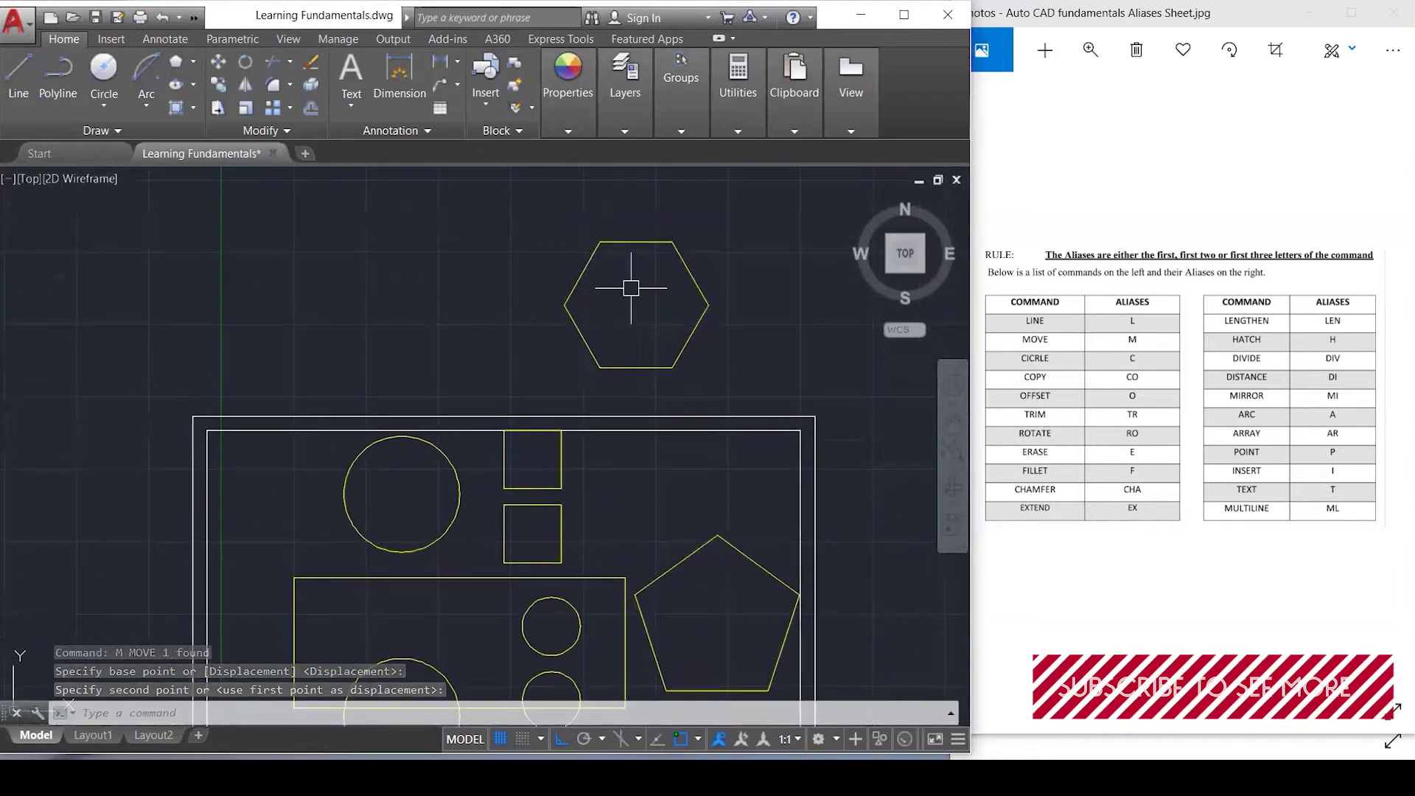
Dimension the hexagon's width with DIM between its left and right corners, placing the dimension line above it.
{"action": "type", "text": "dim"}
{"action": "key", "text": "Return"}
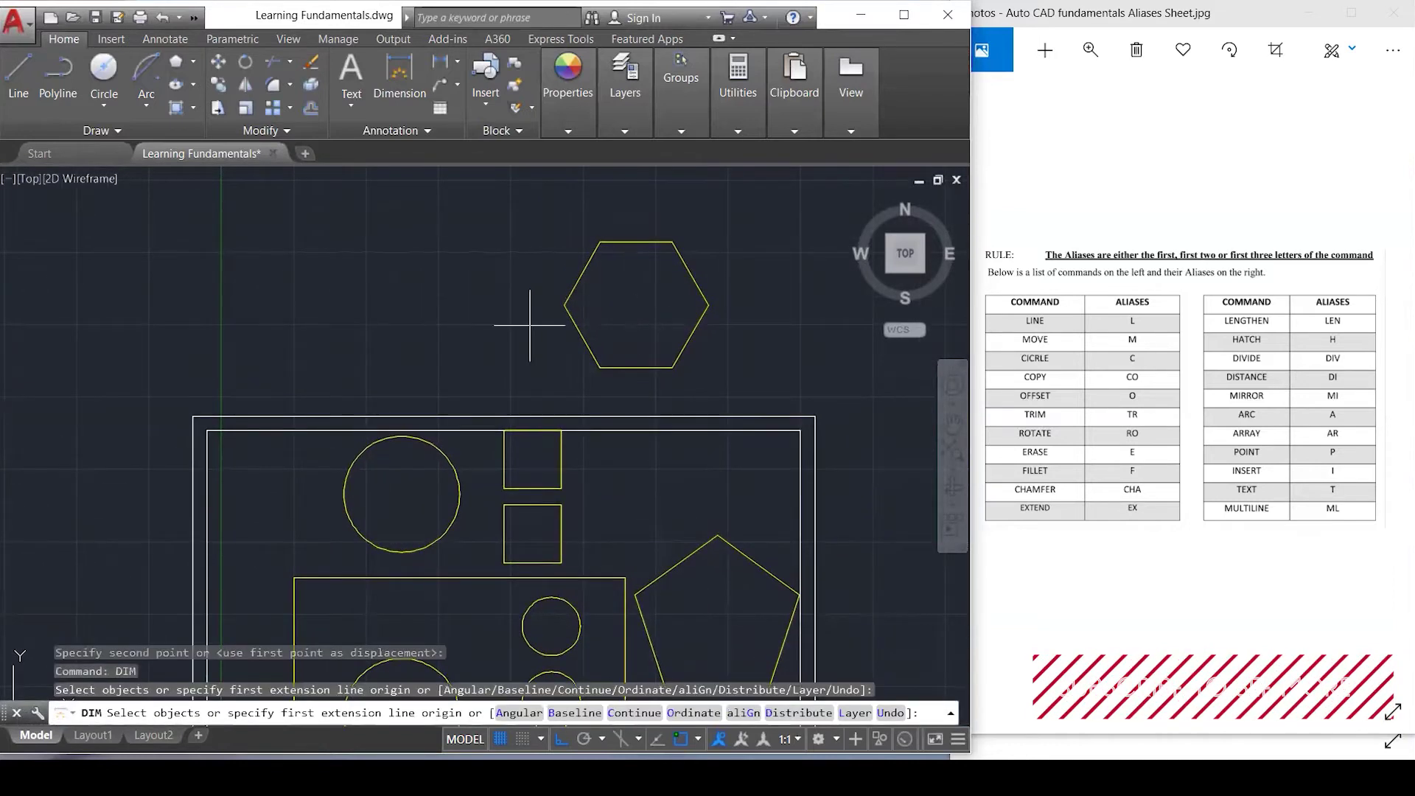
{"action": "left_click", "coordinate": [564, 305]}
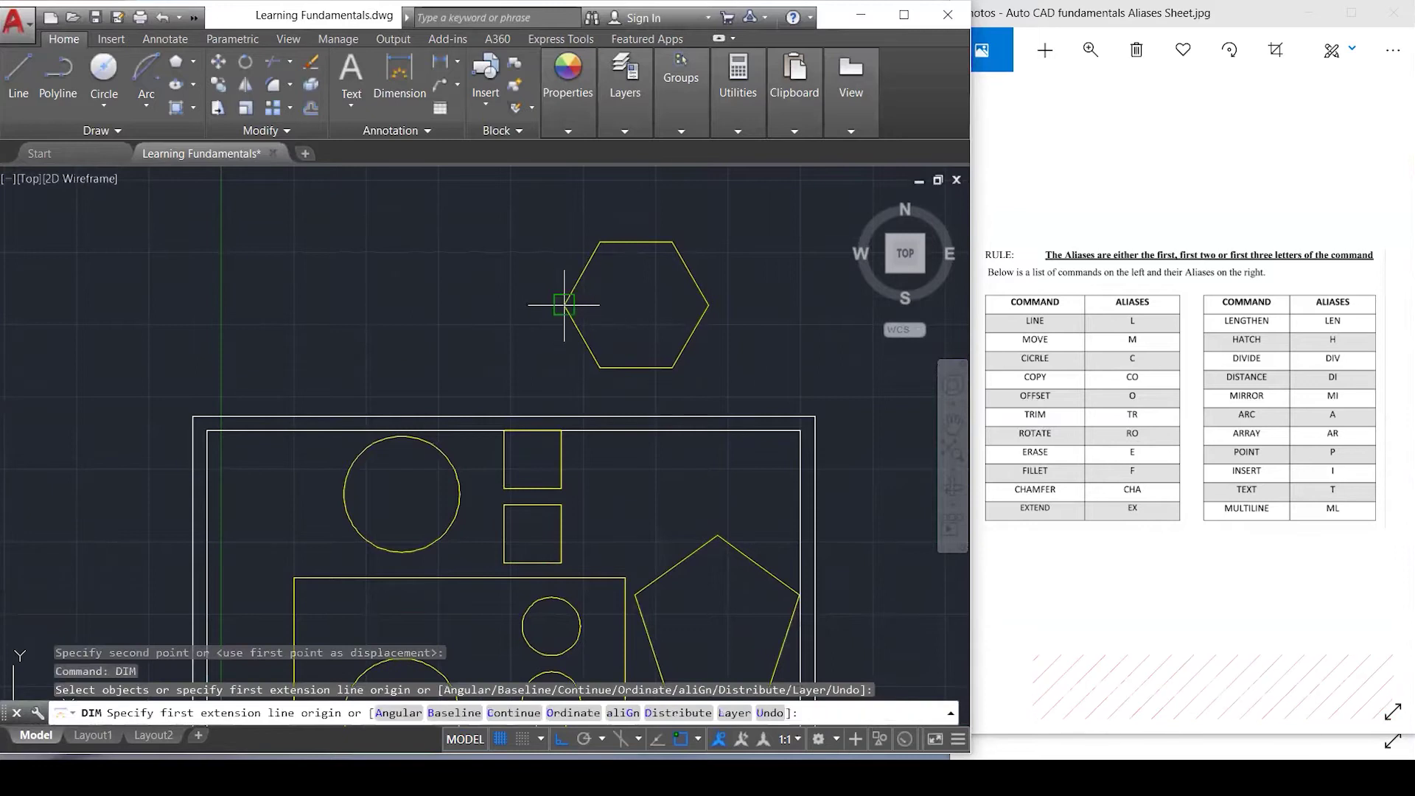
{"action": "left_click", "coordinate": [708, 304]}
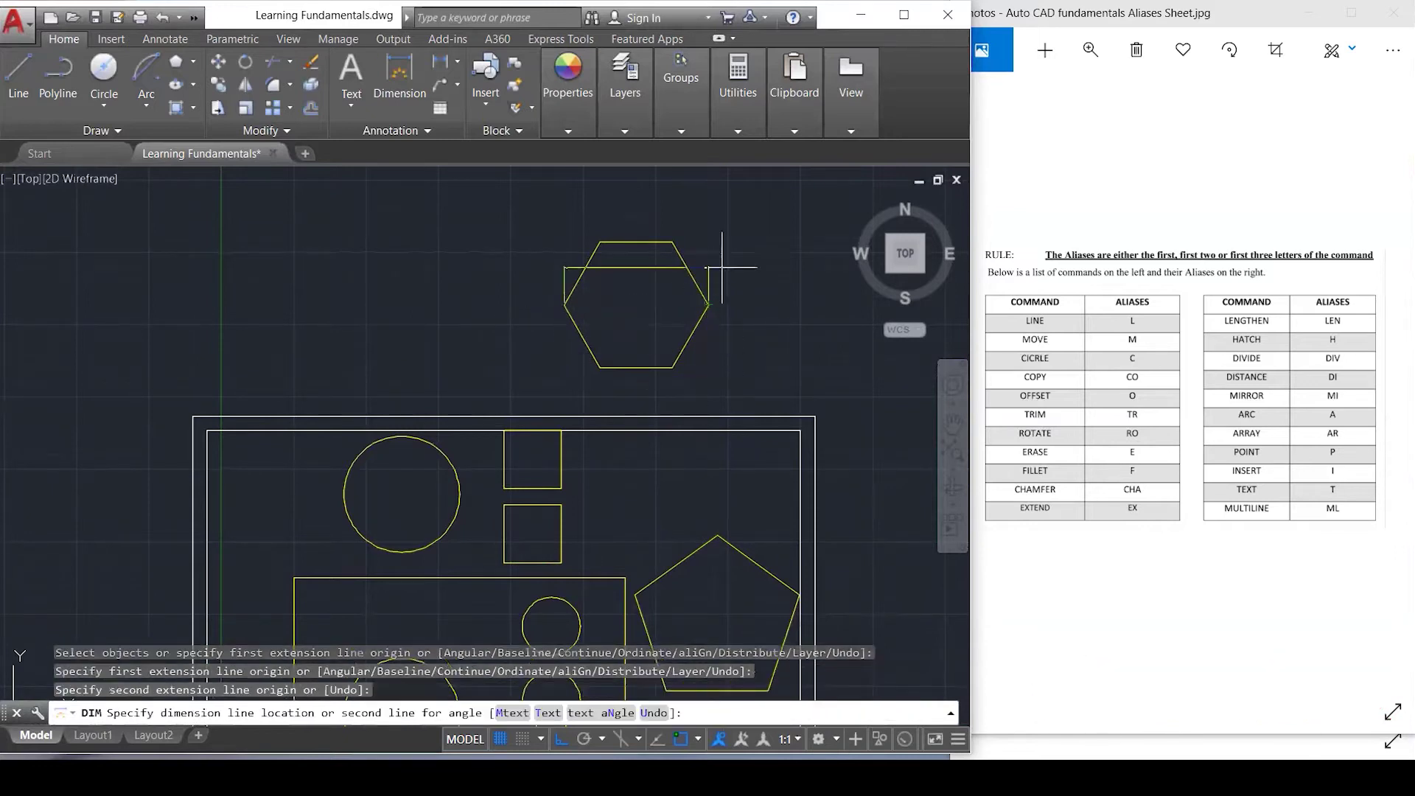
{"action": "left_click", "coordinate": [710, 215]}
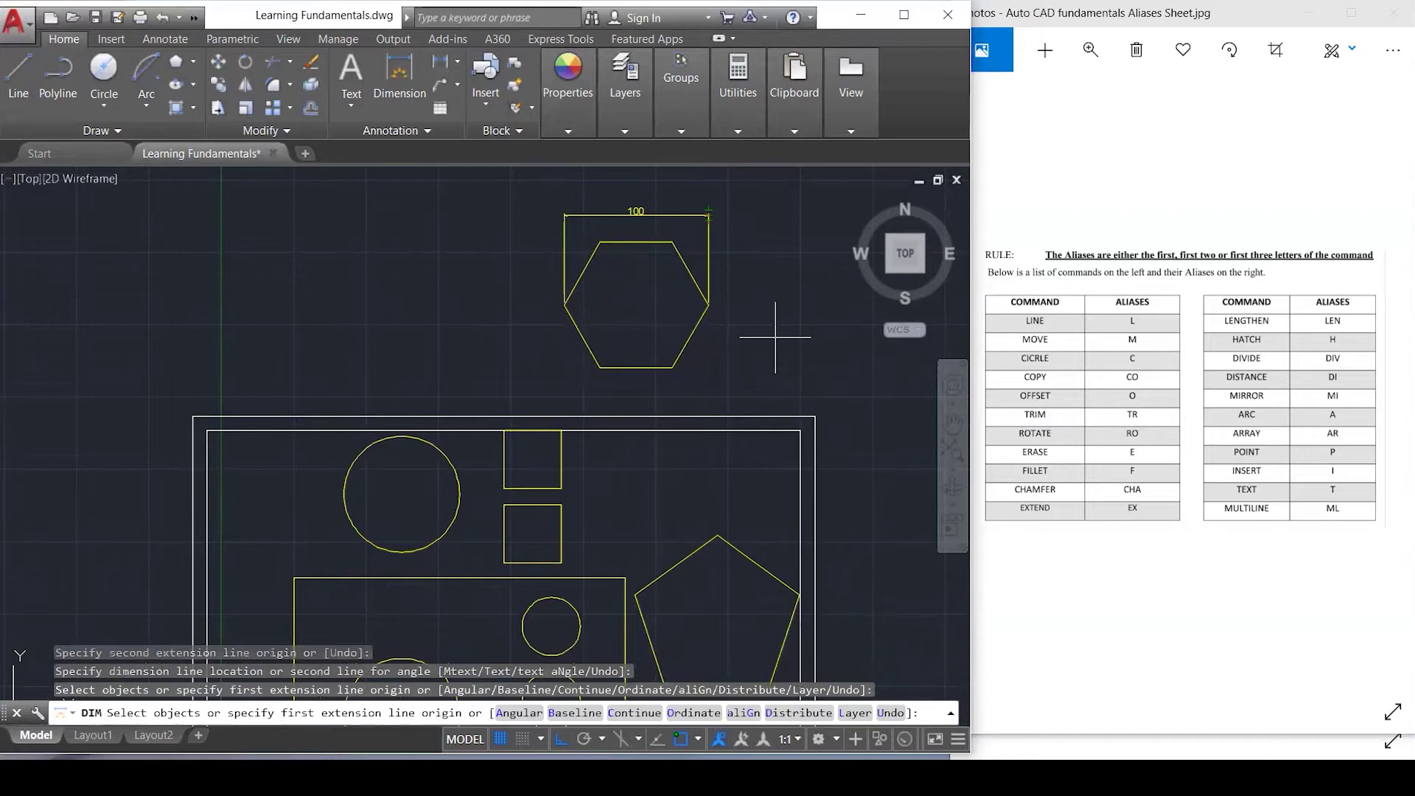
End the dimensioning command and clear any selection.
{"action": "key", "text": "Escape"}
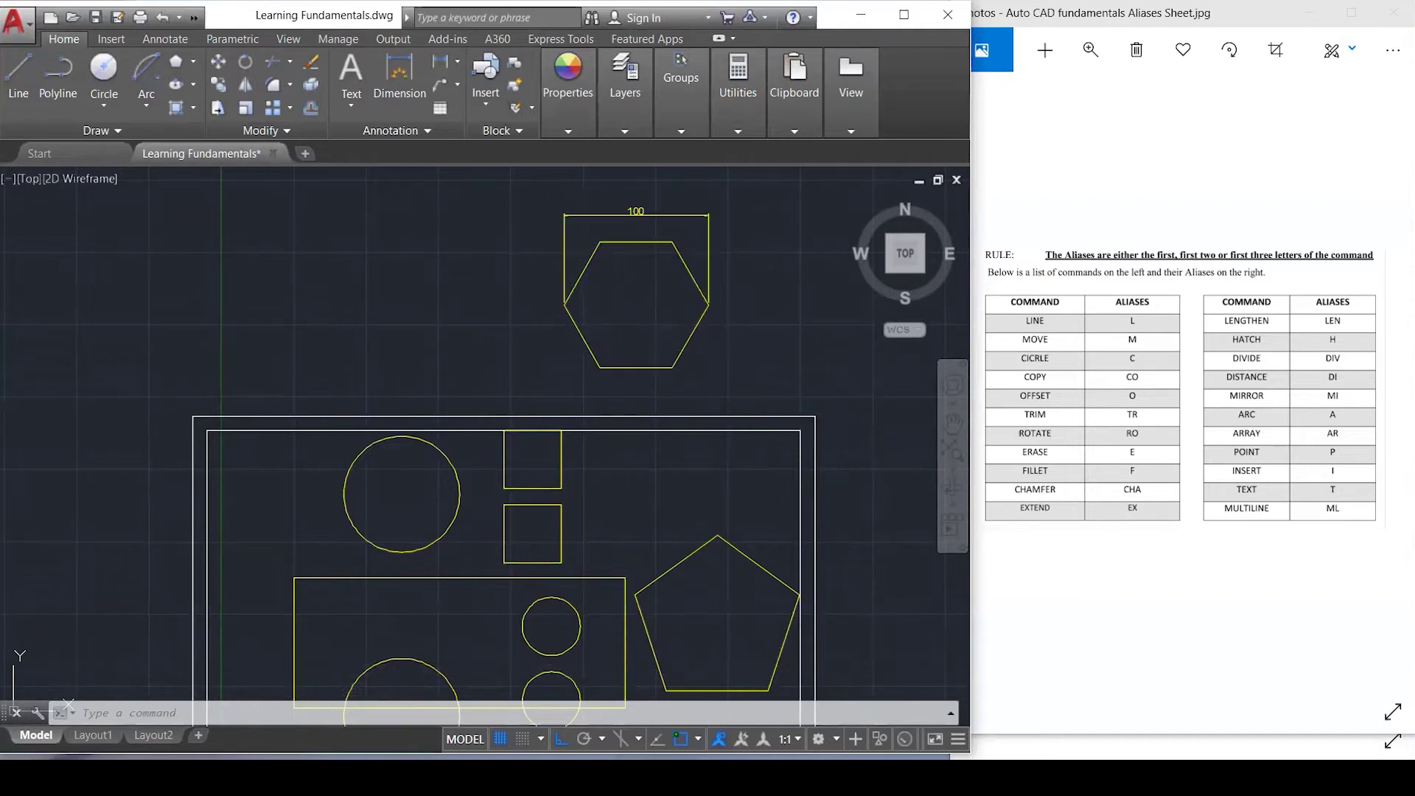
{"action": "left_click", "coordinate": [587, 221]}
{"action": "key", "text": "Escape"}
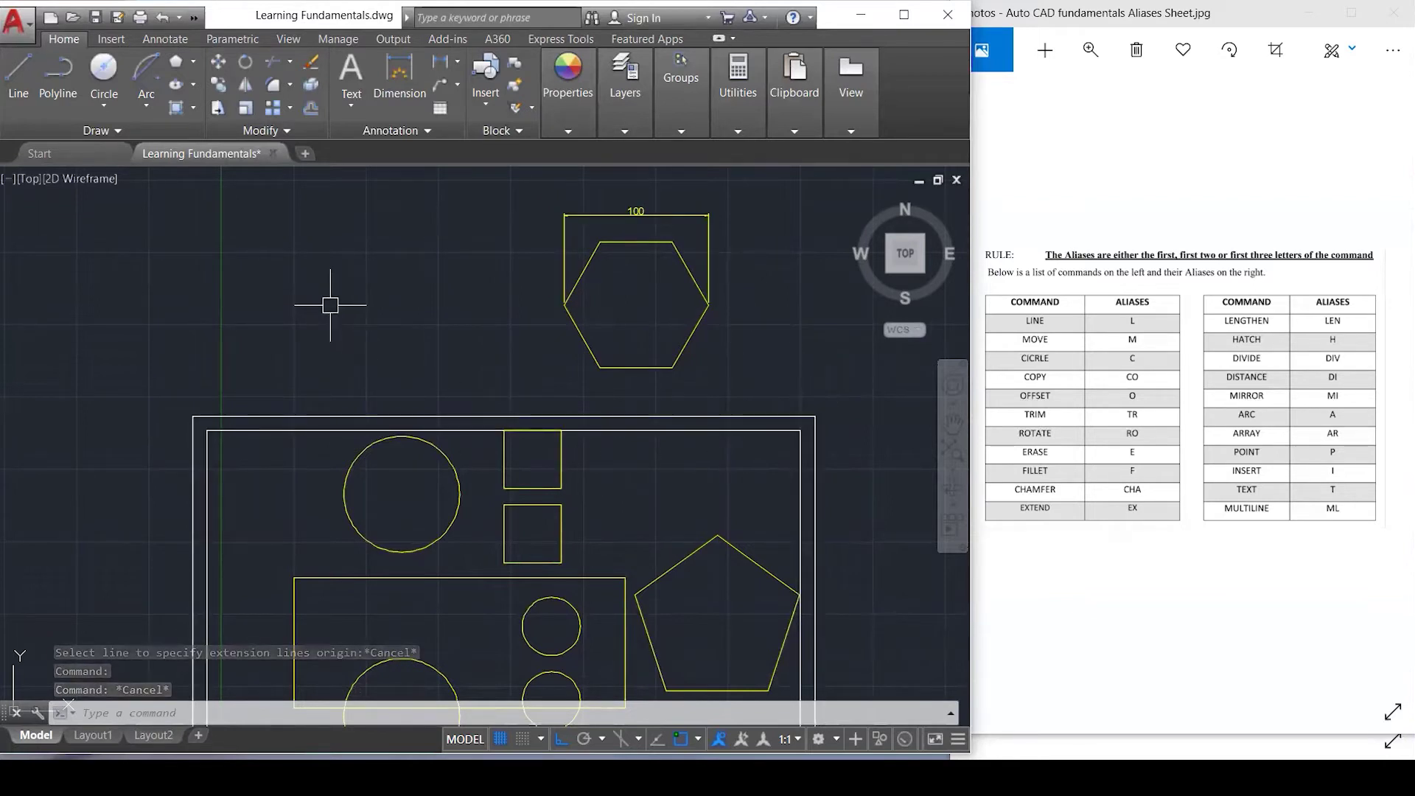
Draw a six-sided polygon inscribed in a circle of radius 50, left of the dimensioned hexagon, and erase it.
{"action": "left_click", "coordinate": [181, 63]}
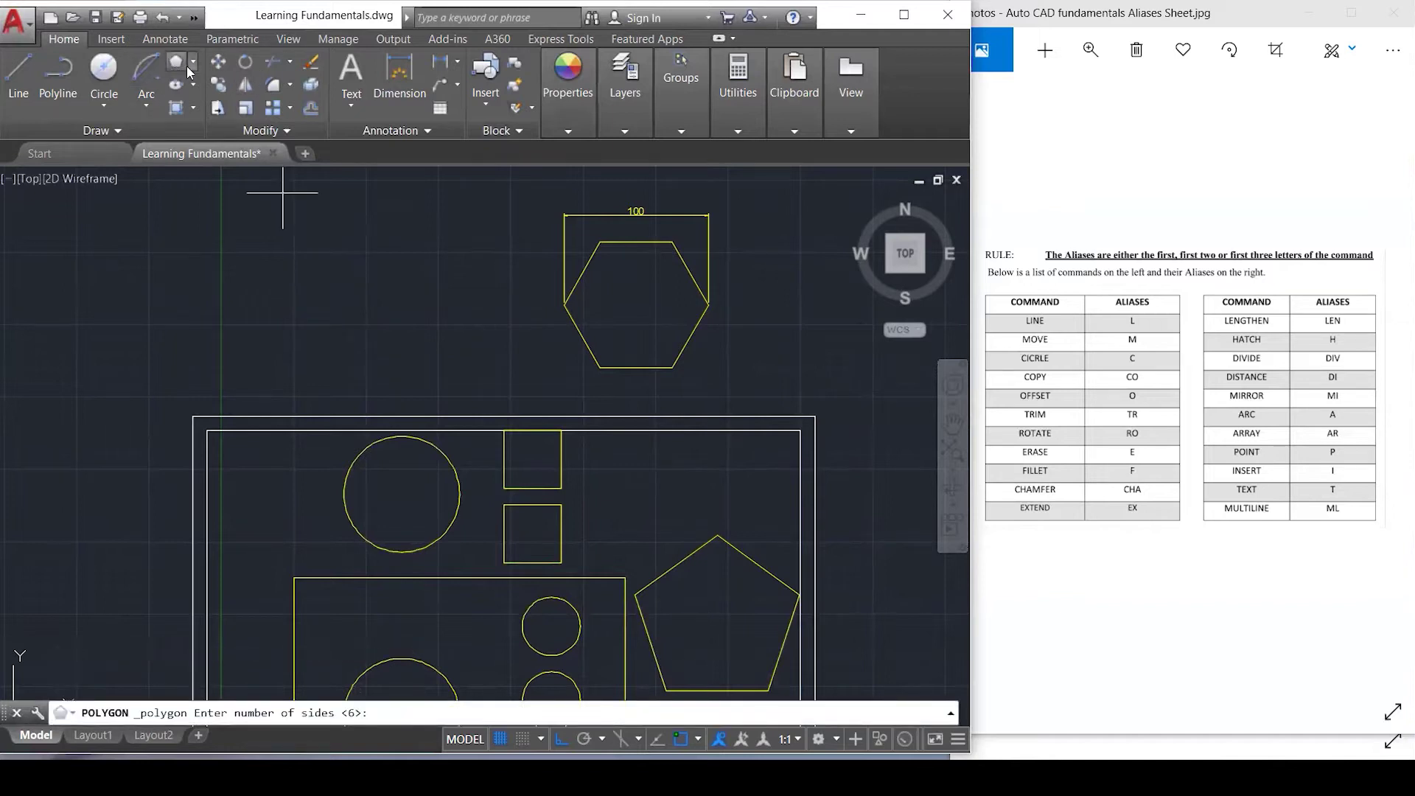
{"action": "key", "text": "Return"}
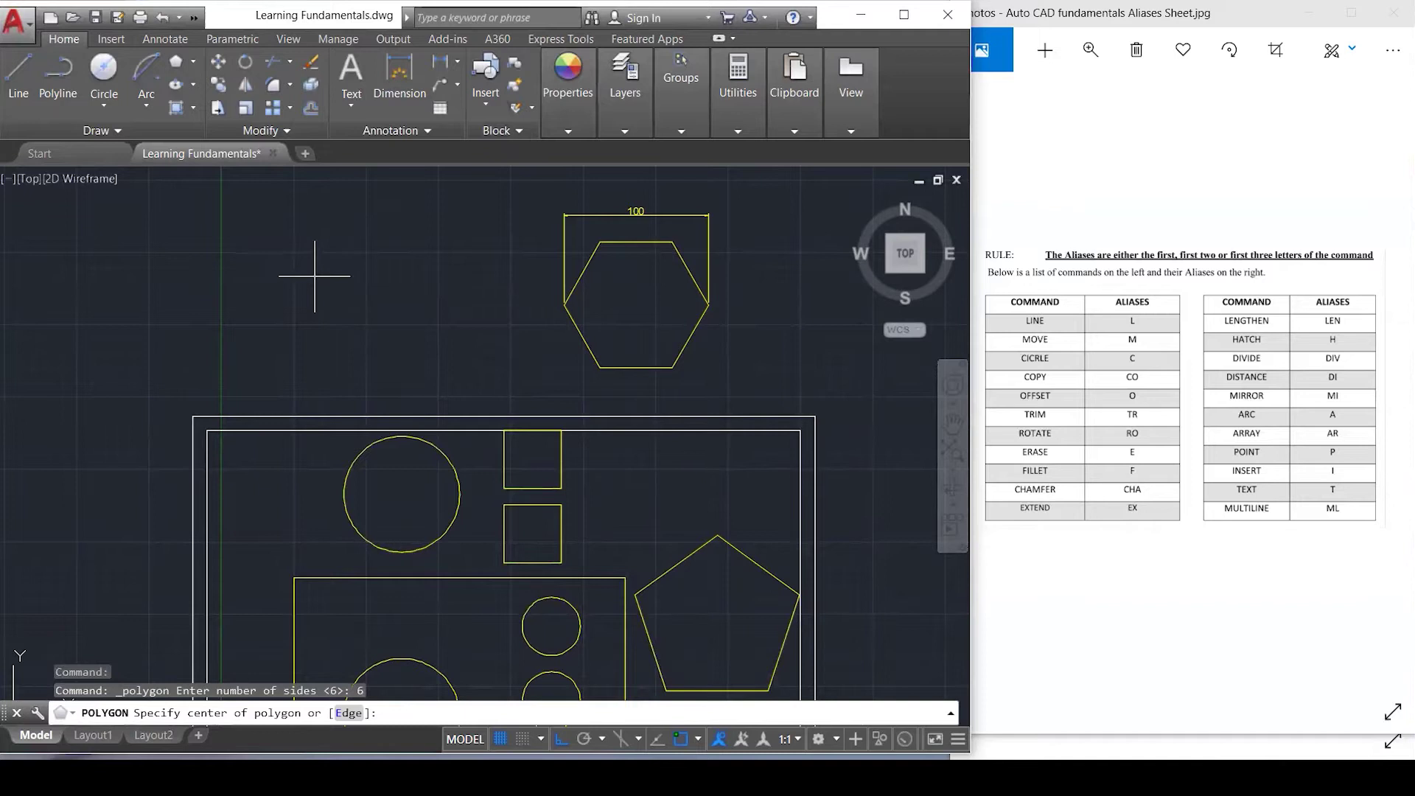
{"action": "left_click", "coordinate": [269, 289]}
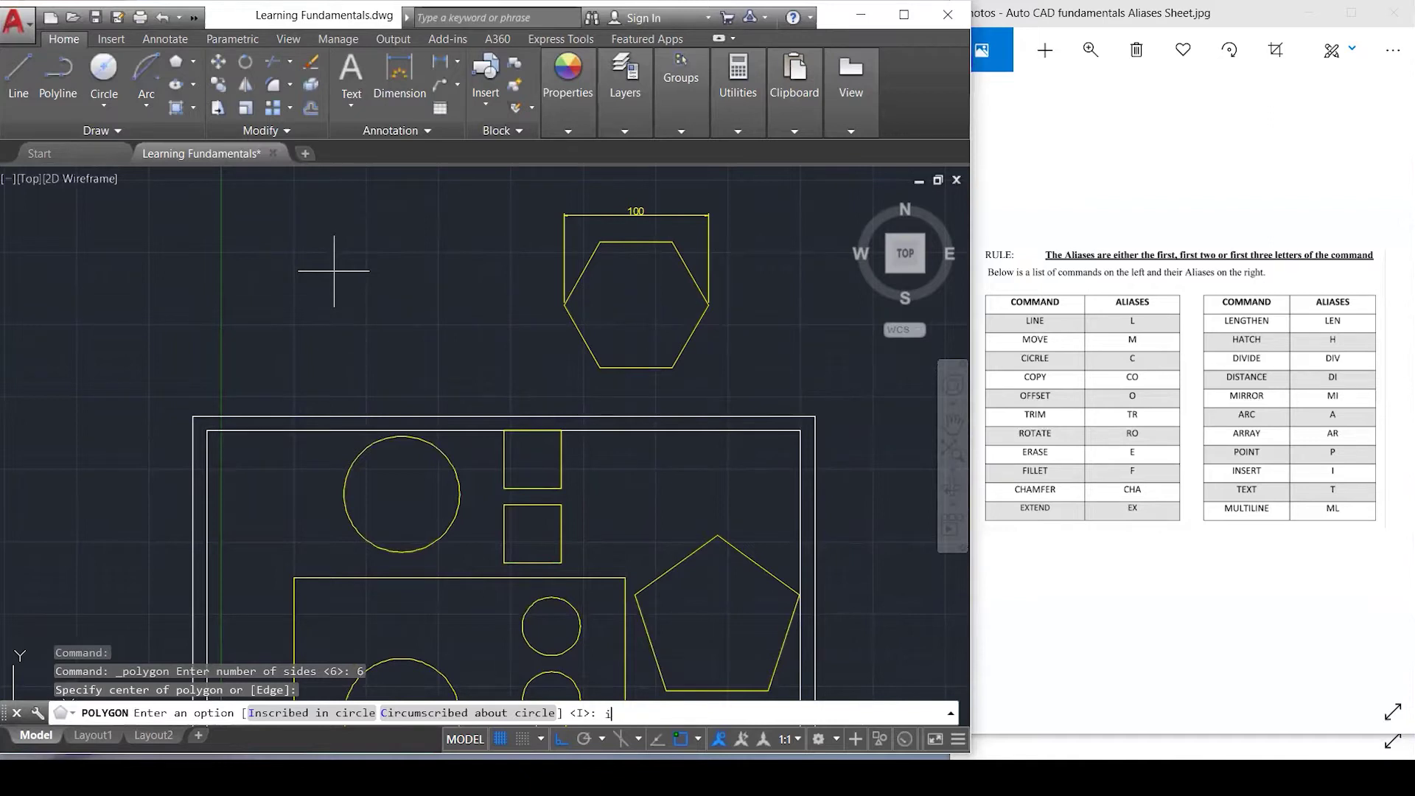
{"action": "key", "text": "Return"}
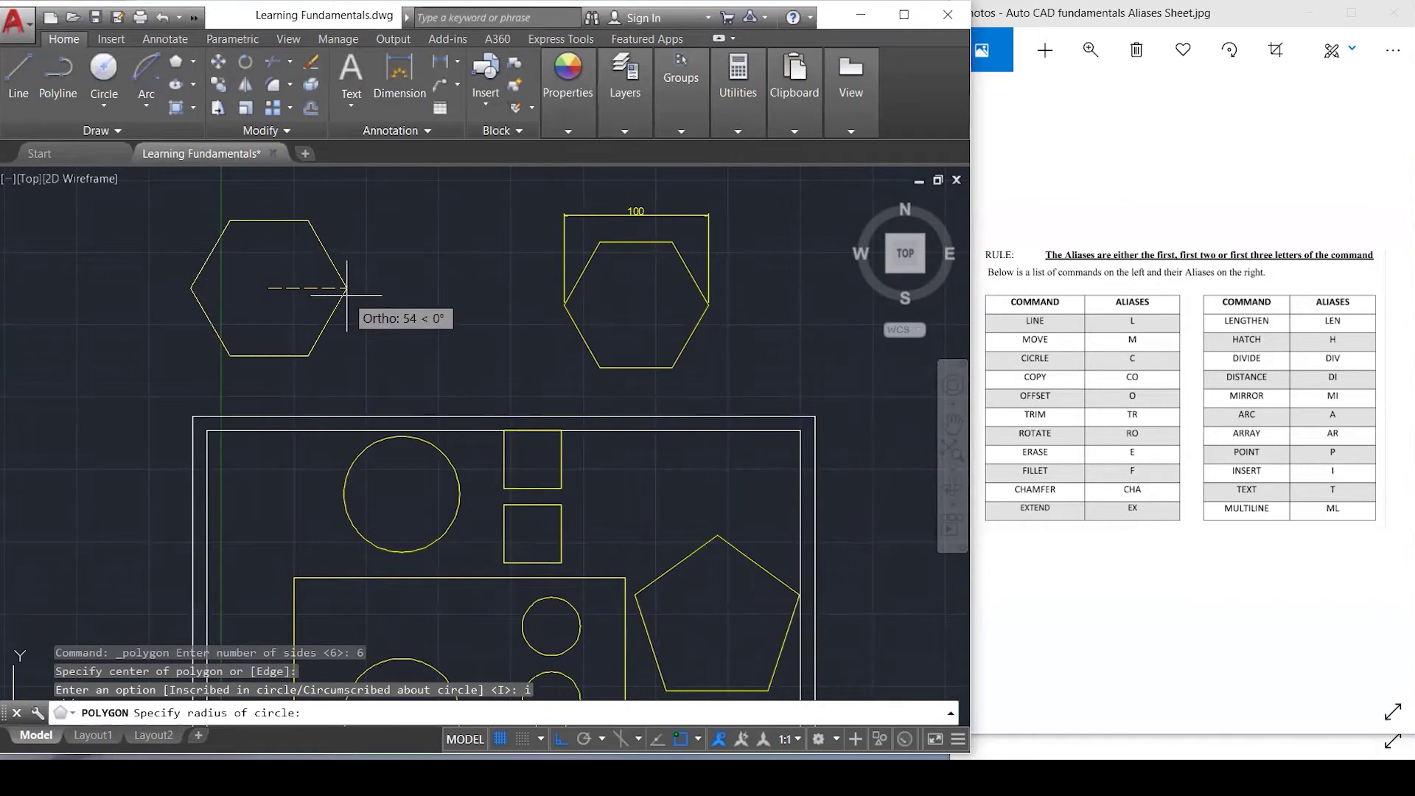
{"action": "key", "text": "Return"}
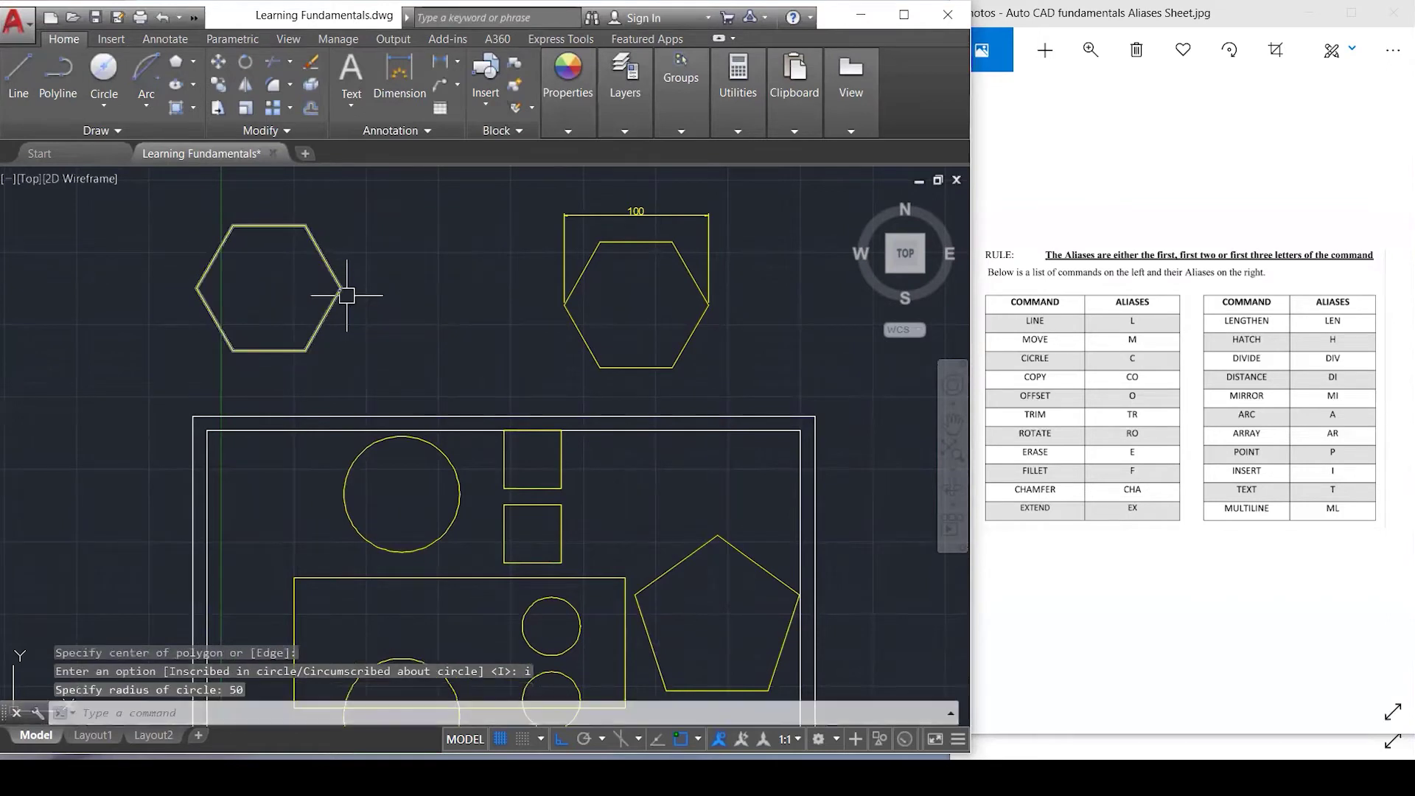
{"action": "left_click", "coordinate": [327, 319]}
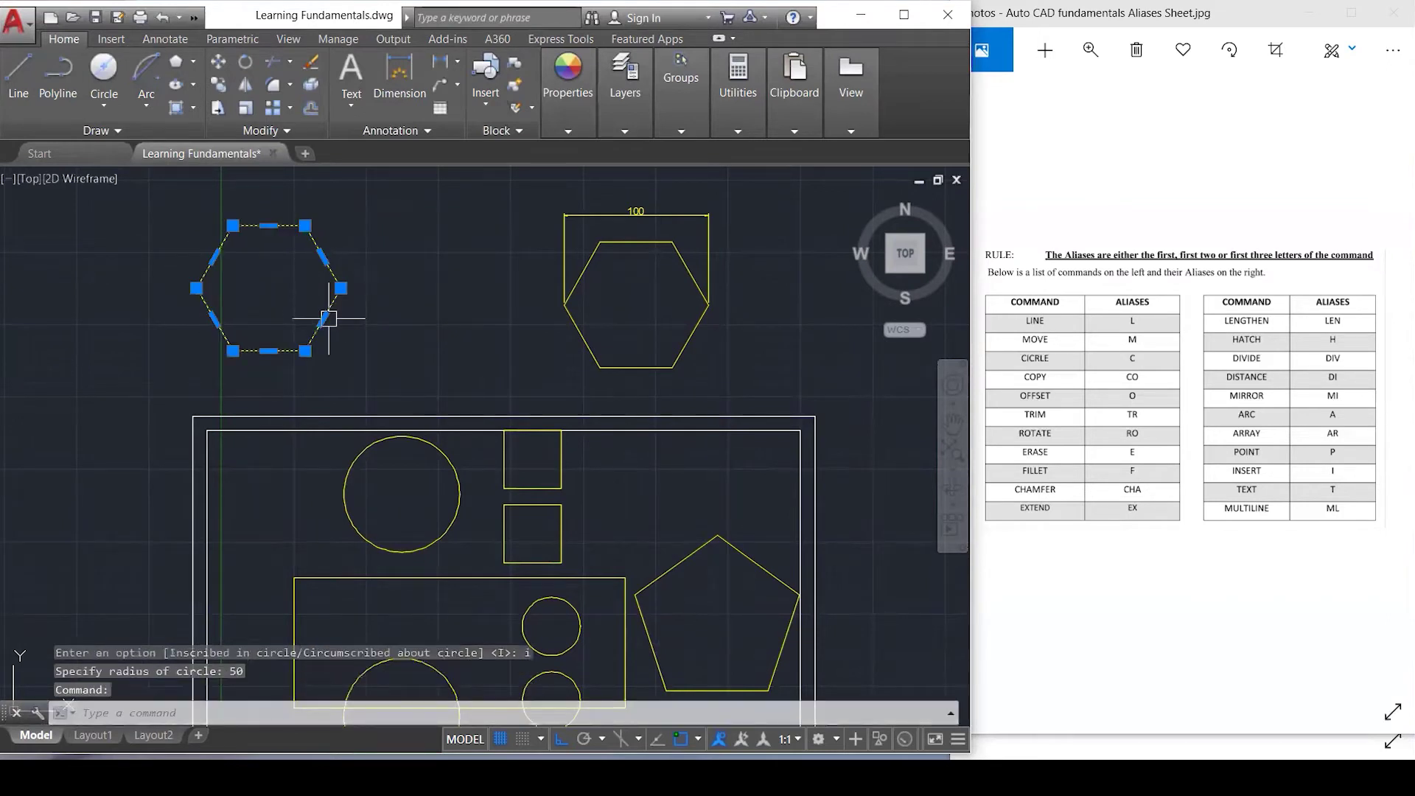
{"action": "key", "text": "Delete"}
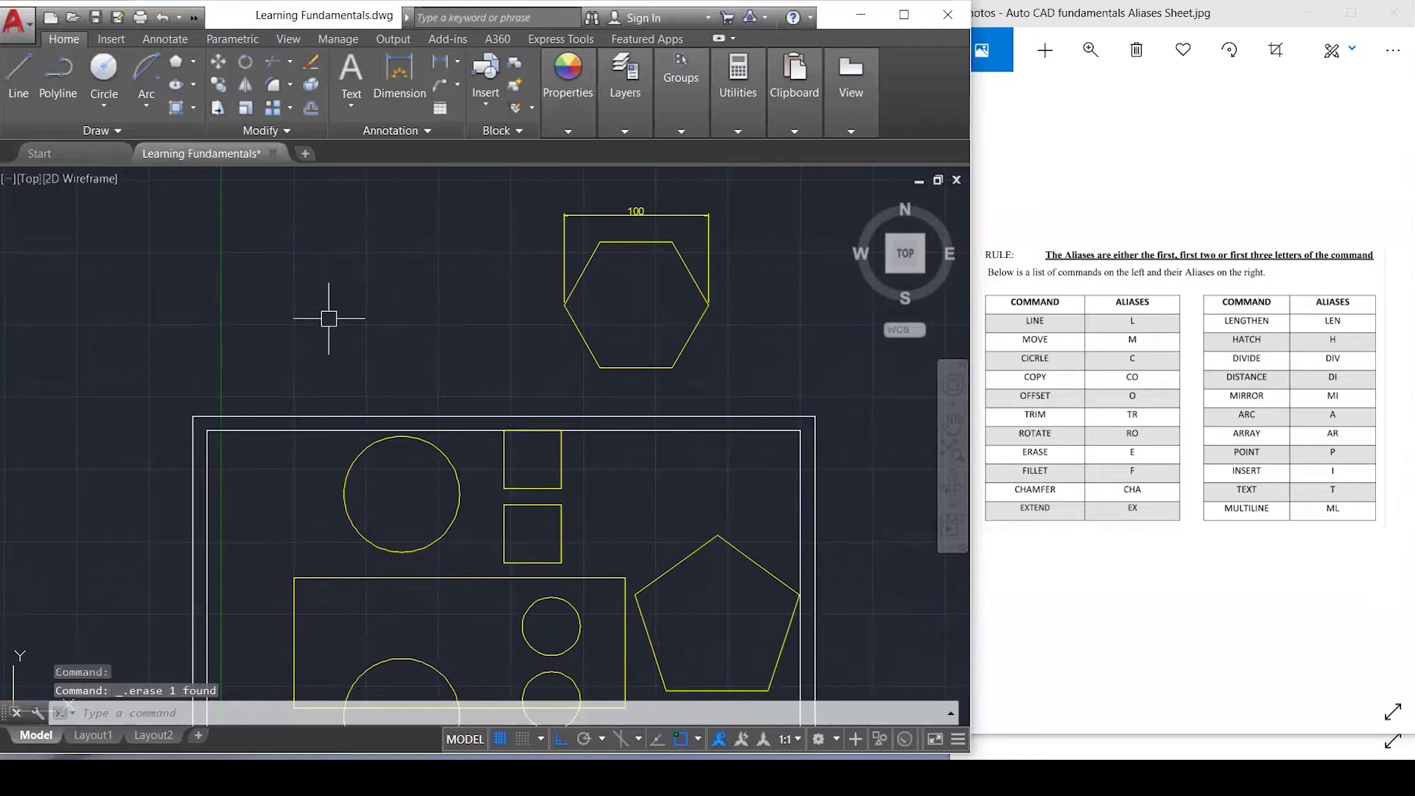
Draw a six-sided polygon circumscribed about a circle of radius 50, left of the dimensioned hexagon above the sheet.
{"action": "left_click", "coordinate": [179, 63]}
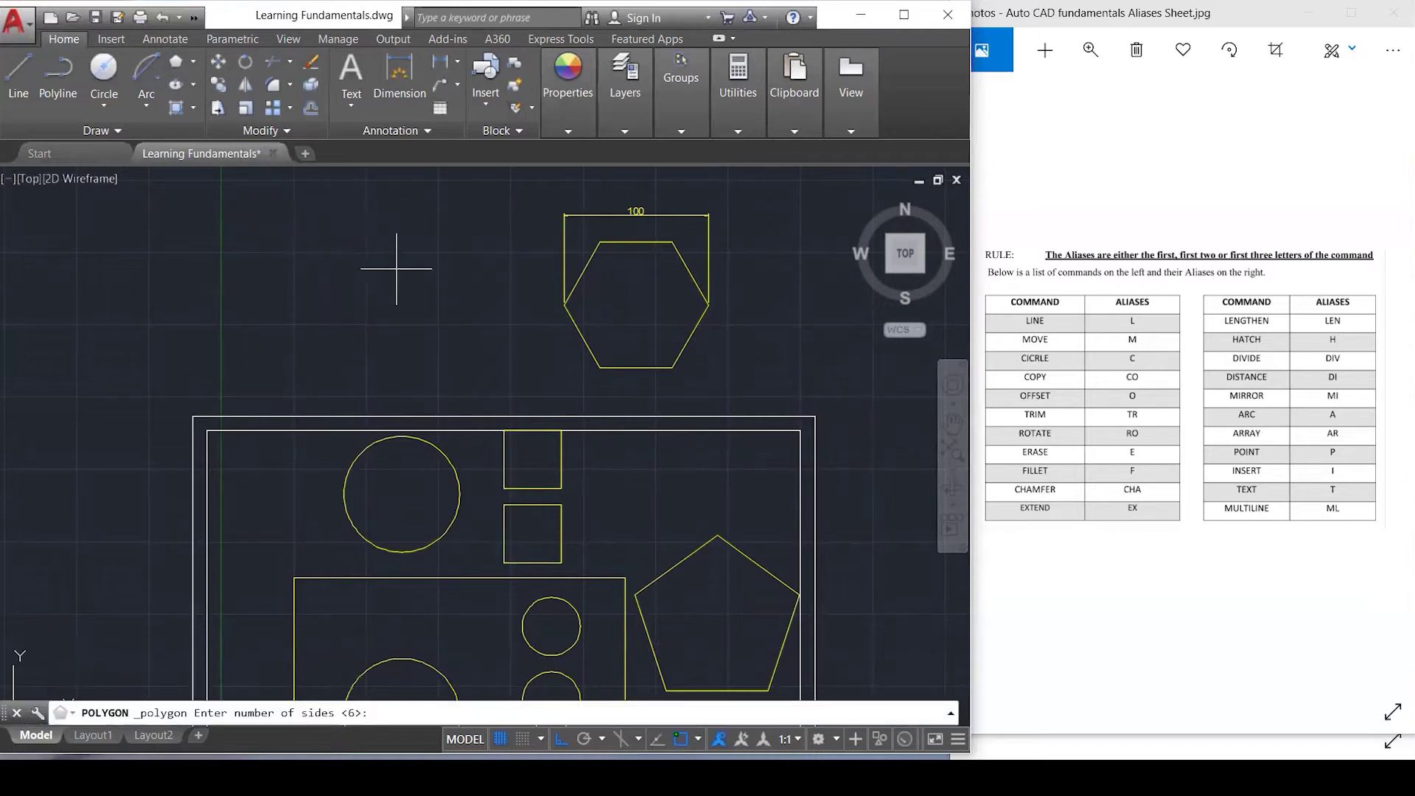
{"action": "key", "text": "Return"}
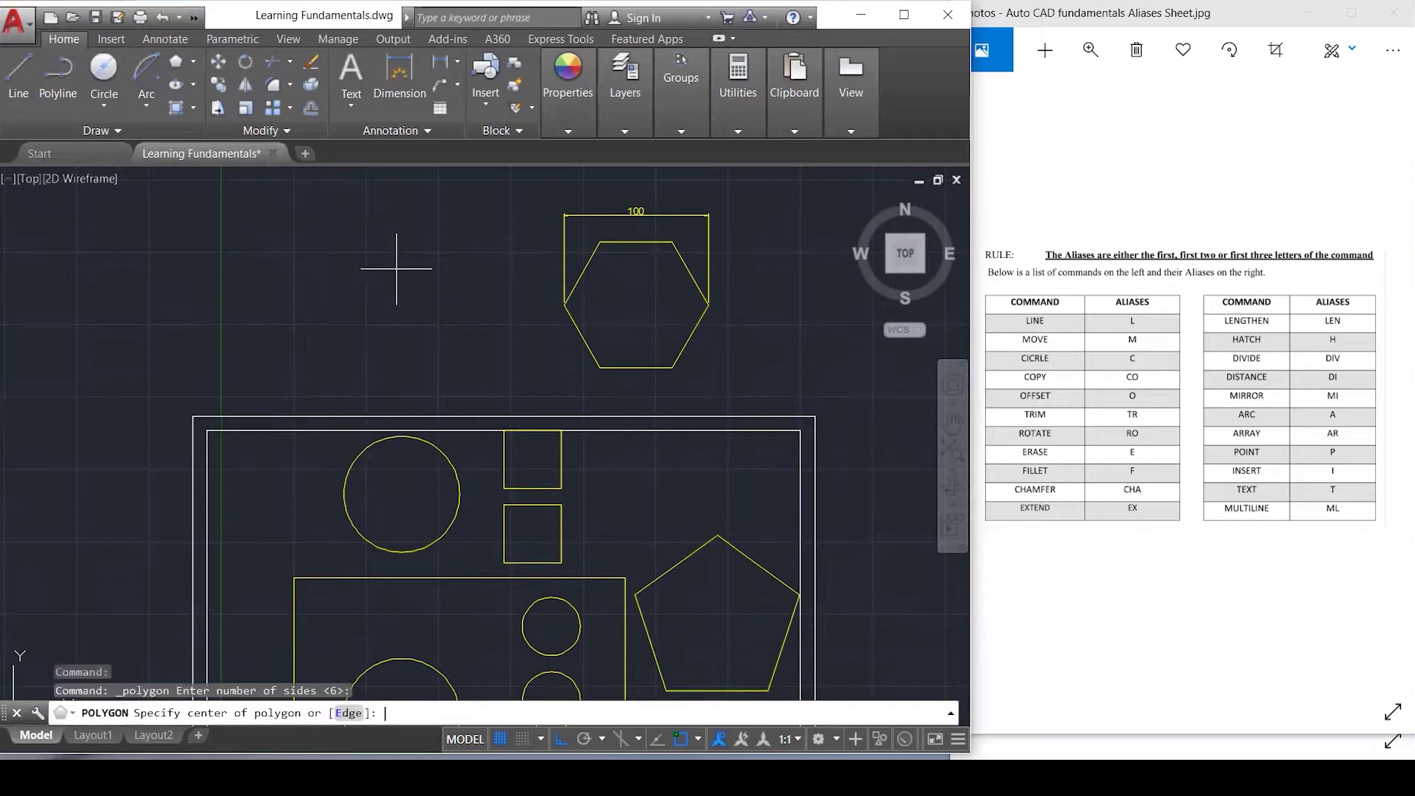
{"action": "left_click", "coordinate": [305, 336]}
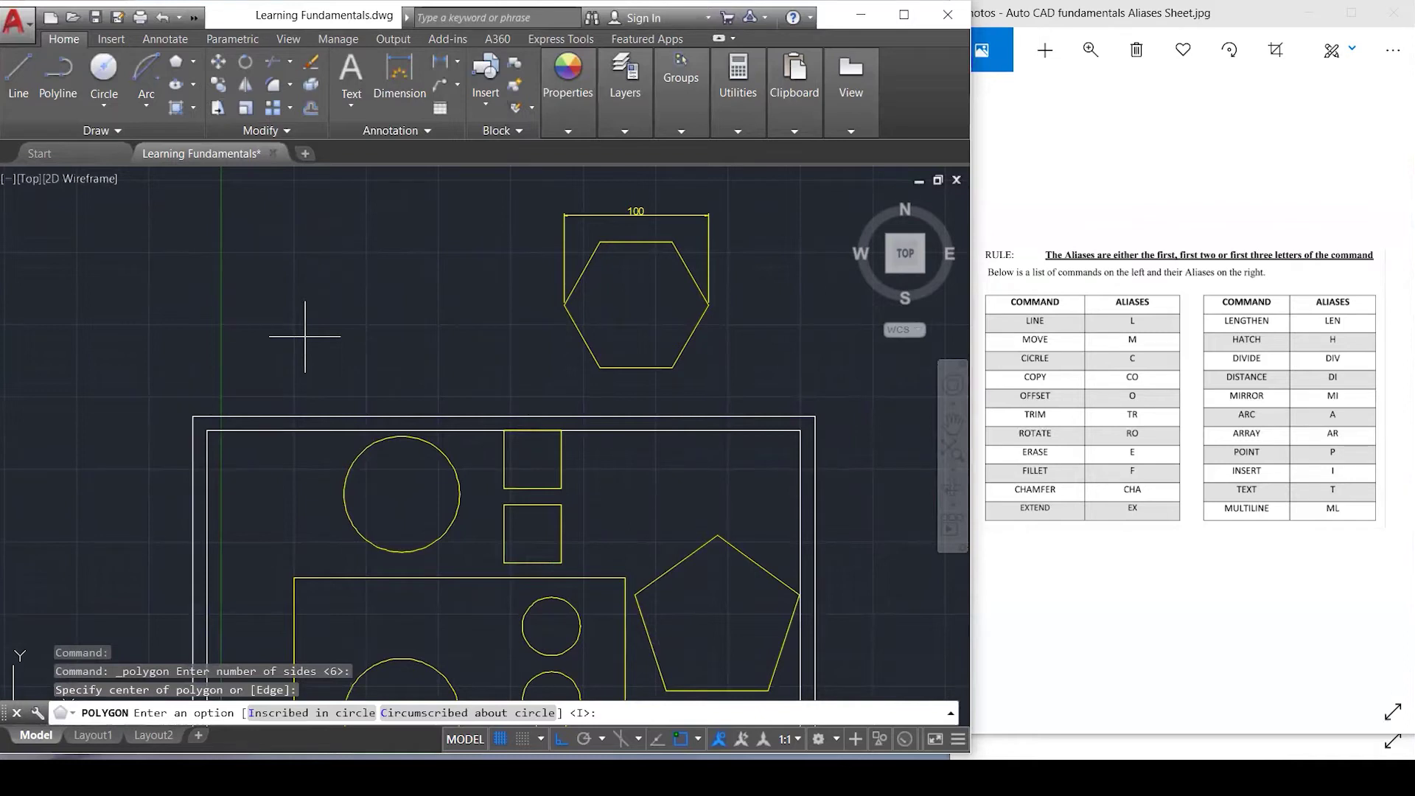
{"action": "type", "text": "c"}
{"action": "key", "text": "Return"}
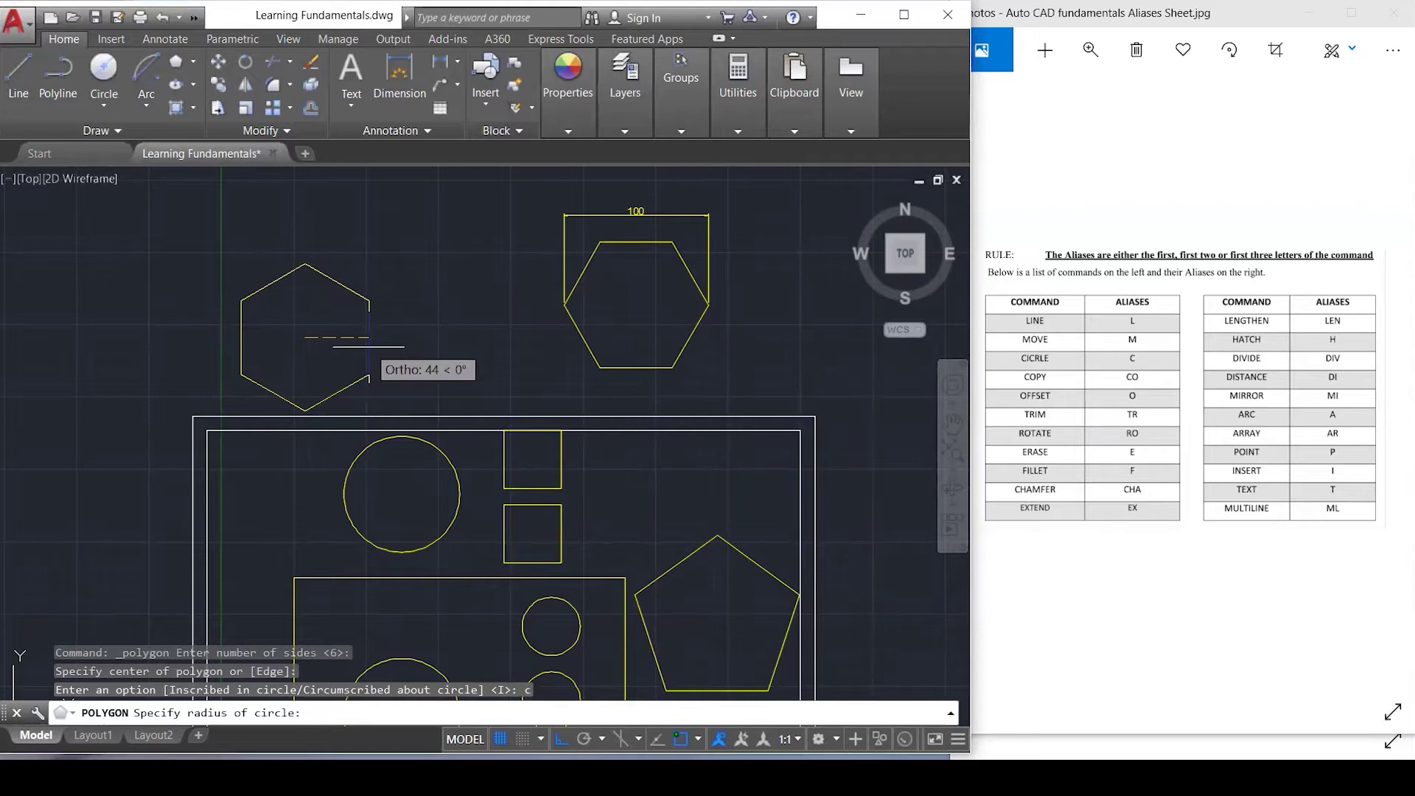
{"action": "key", "text": "Return"}
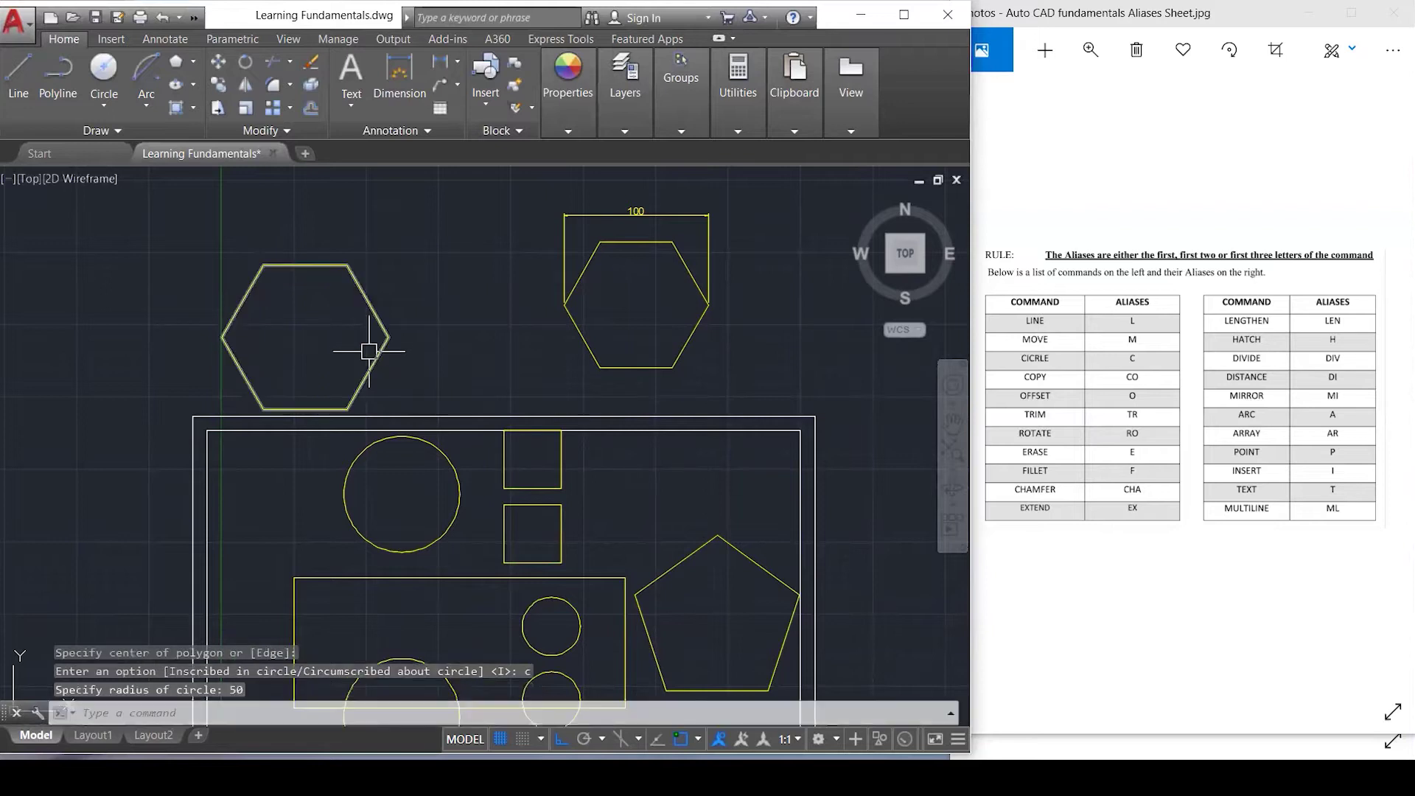
Move the circumscribed hexagon with alias M, from its upper edge's midpoint onto the midpoint of the dimensioned hexagon's upper edge.
{"action": "left_click", "coordinate": [356, 277]}
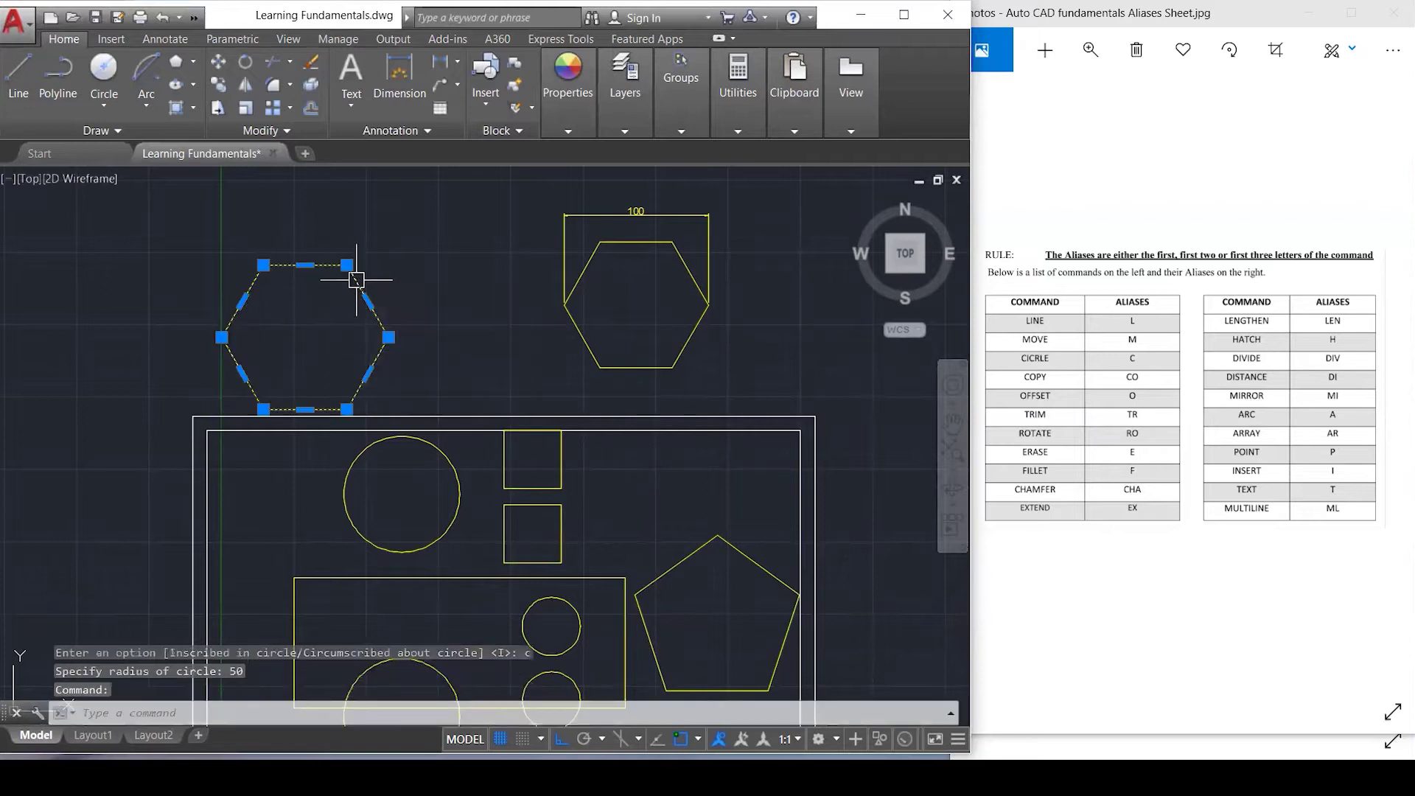
{"action": "type", "text": "m"}
{"action": "key", "text": "Return"}
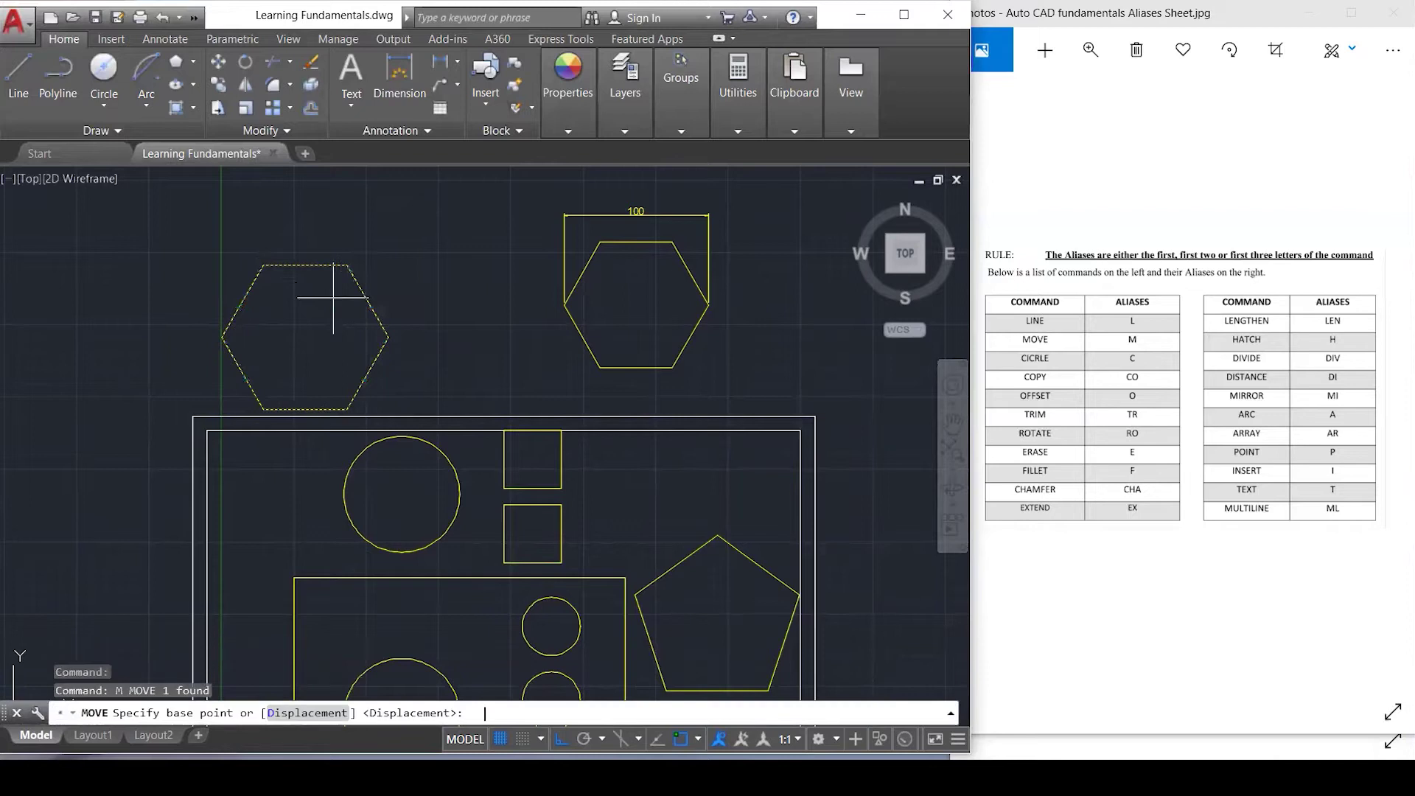
{"action": "left_click", "coordinate": [305, 264]}
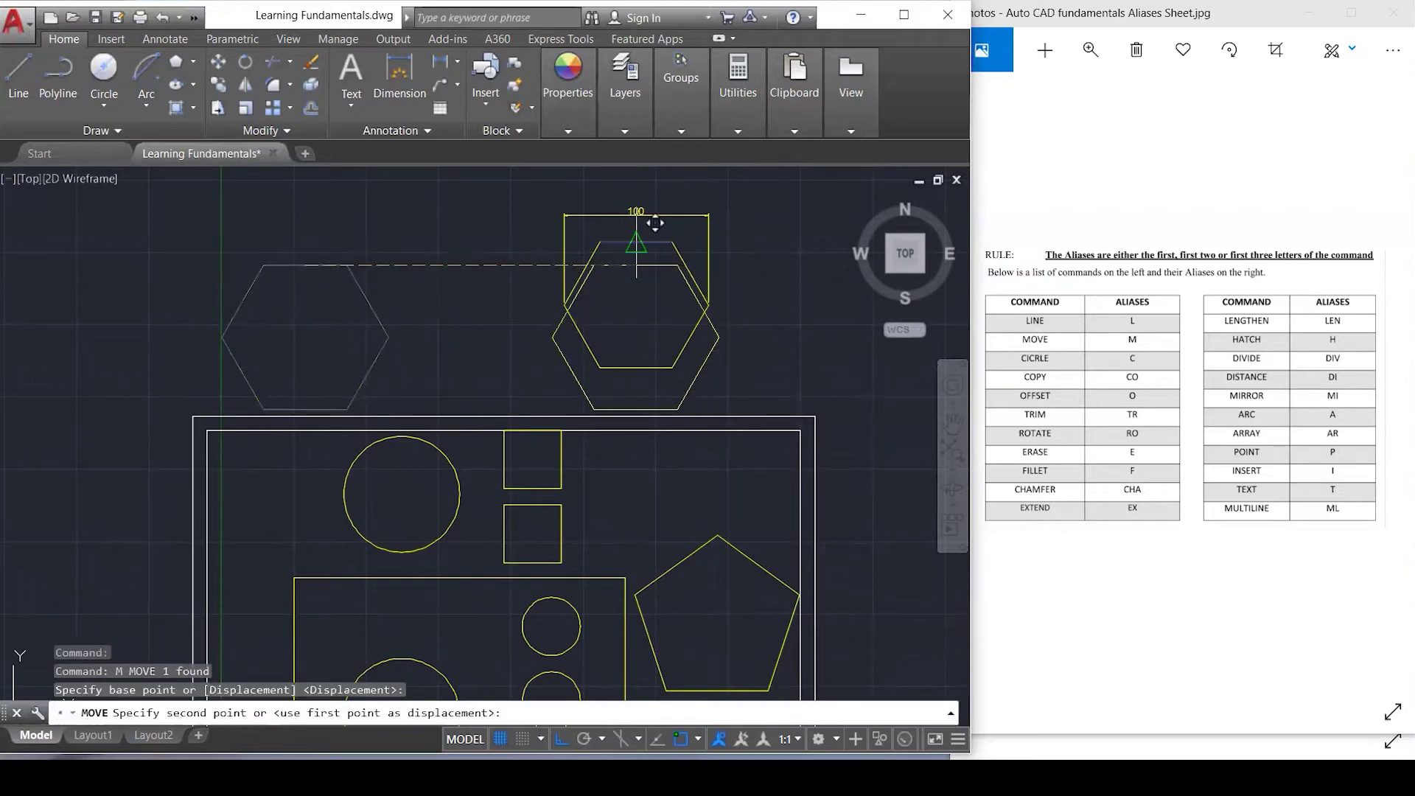
{"action": "left_click", "coordinate": [638, 242]}
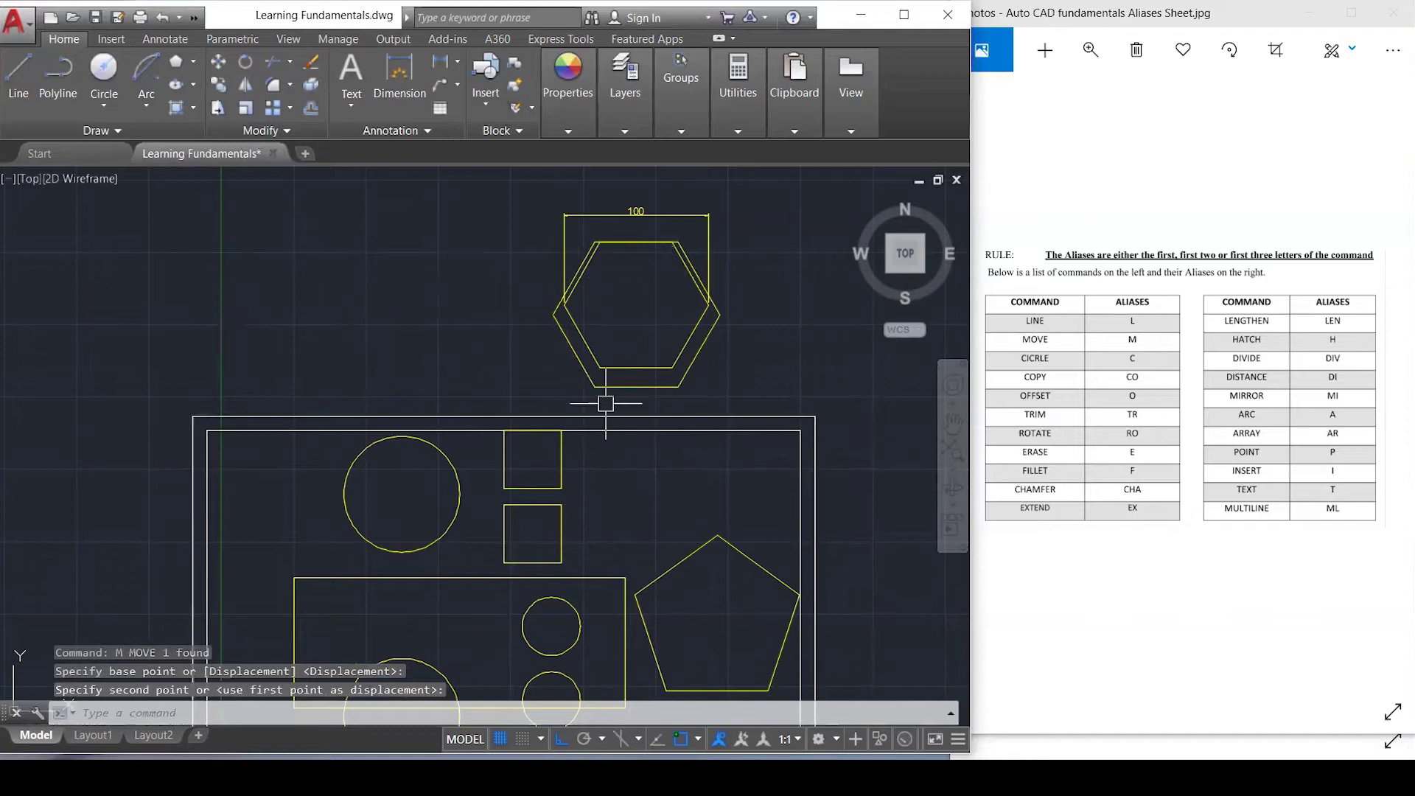
Measure the larger hexagon's width with alias DI, from its left corner to its right corner.
{"action": "scroll", "coordinate": [600, 317], "scroll_direction": "up", "scroll_amount": 2}
{"action": "scroll", "coordinate": [601, 320], "scroll_direction": "down", "scroll_amount": 1}
{"action": "scroll", "coordinate": [601, 320], "scroll_direction": "down", "scroll_amount": 1}
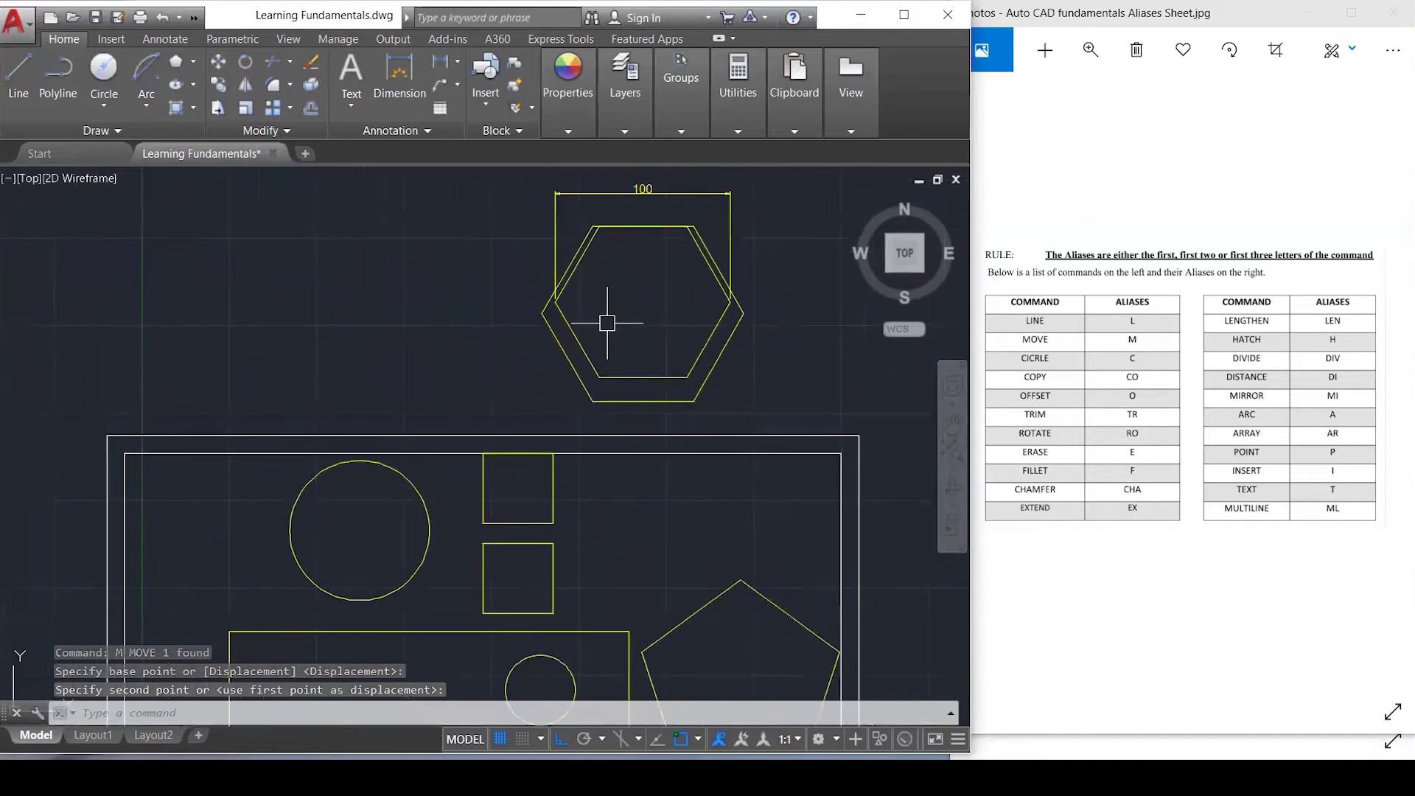
{"action": "type", "text": "DI"}
{"action": "key", "text": "Return"}
{"action": "left_click", "coordinate": [542, 312]}
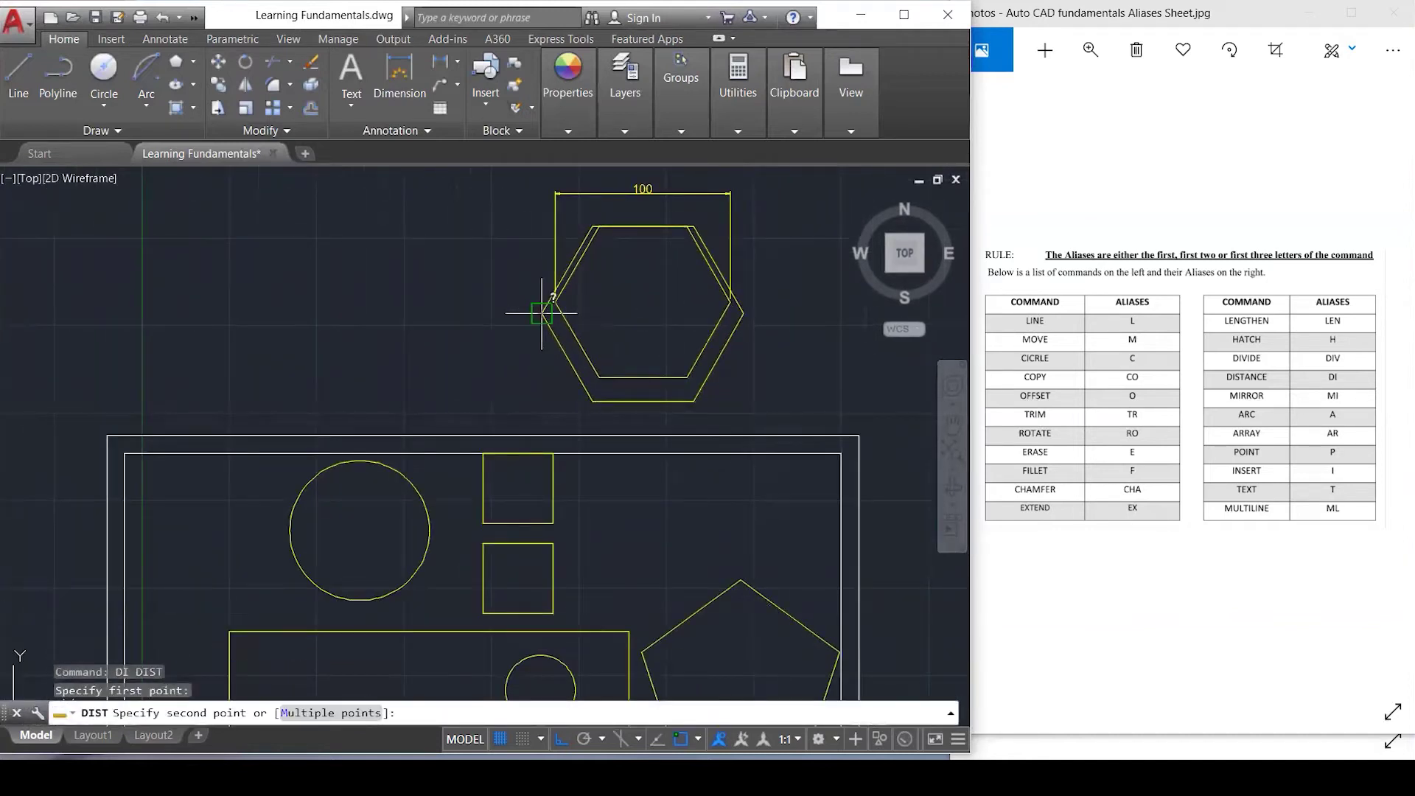
{"action": "left_click", "coordinate": [744, 314]}
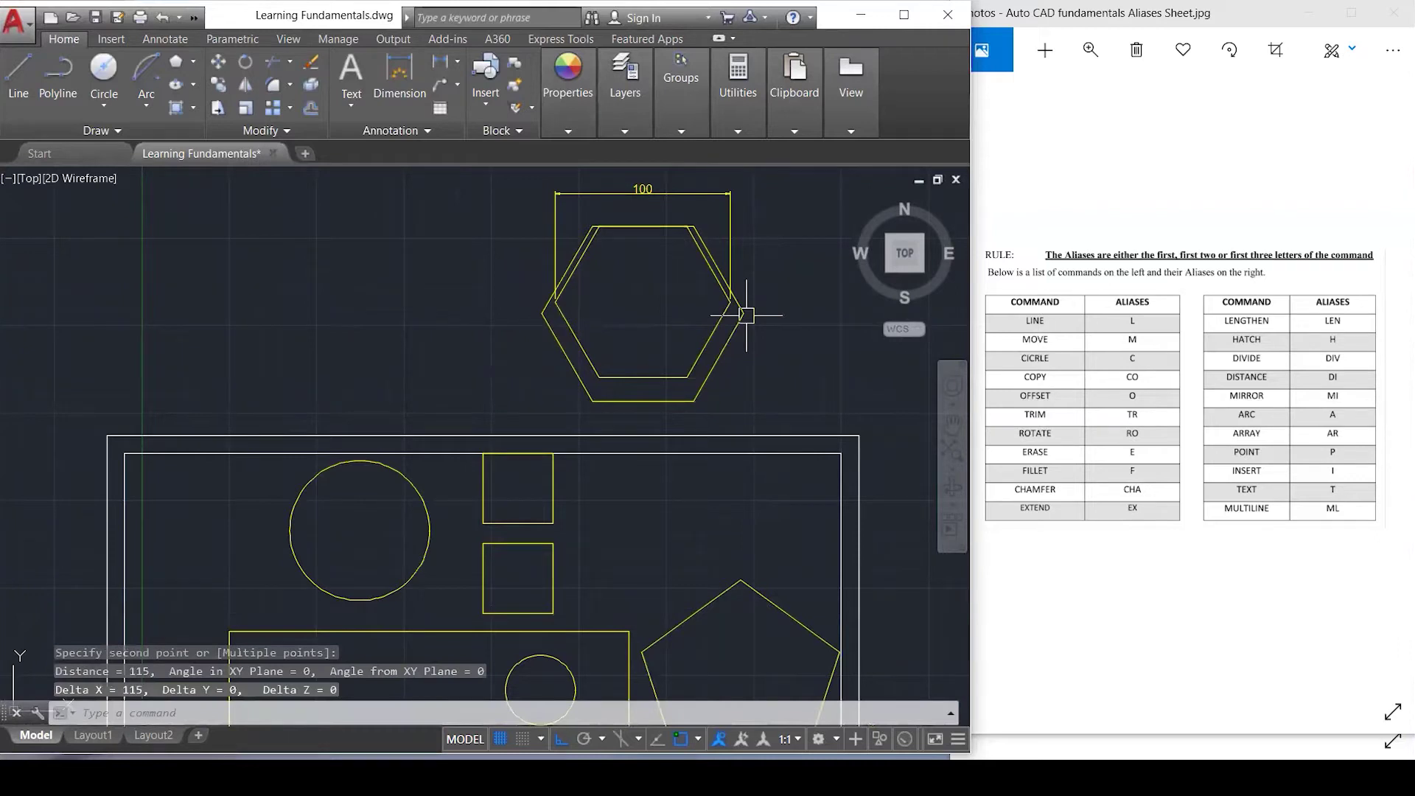
{"action": "key", "text": "Escape"}
{"action": "key", "text": "Escape"}
Undo the distance measurement and the move that placed the larger hexagon over the smaller one.
{"action": "left_click", "coordinate": [735, 333]}
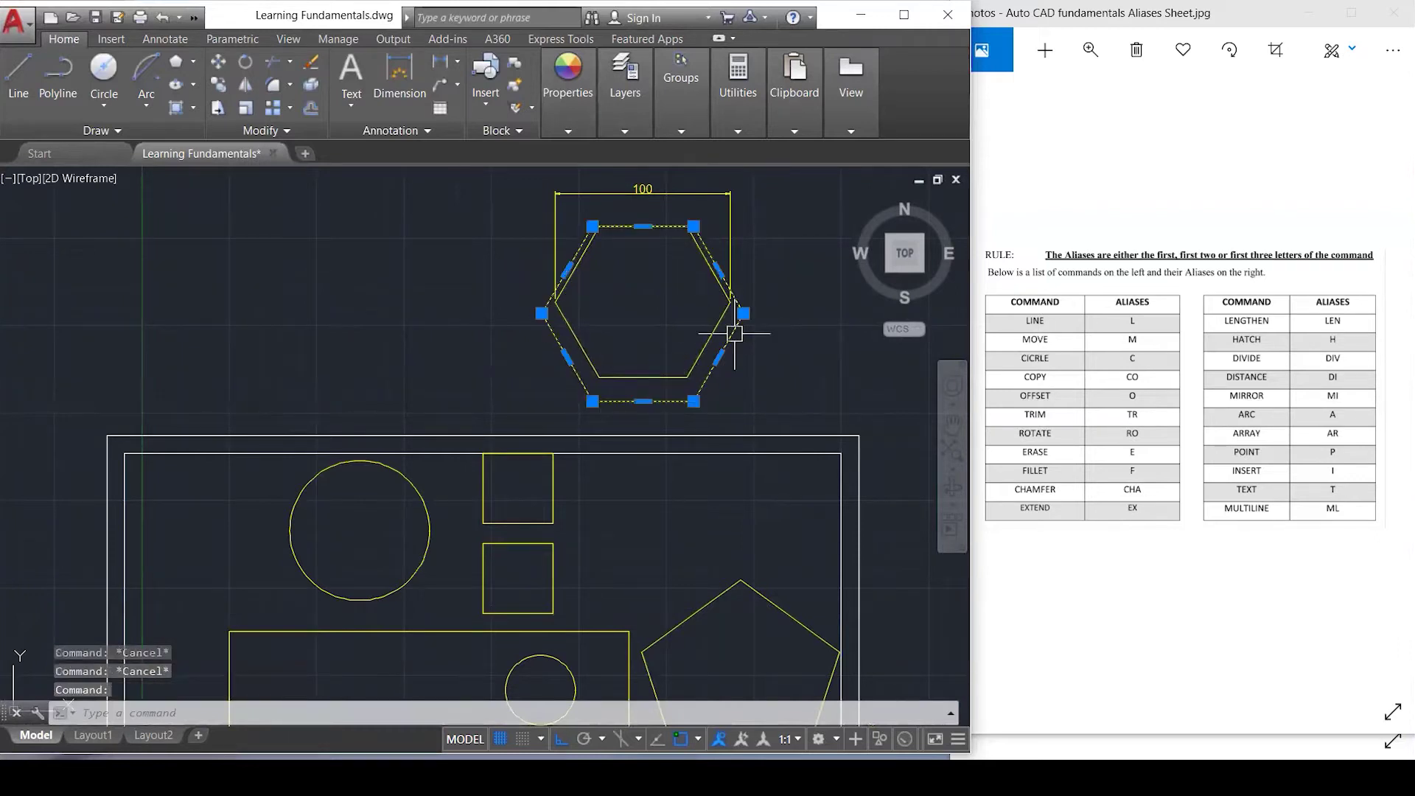
{"action": "key", "text": "ctrl+z"}
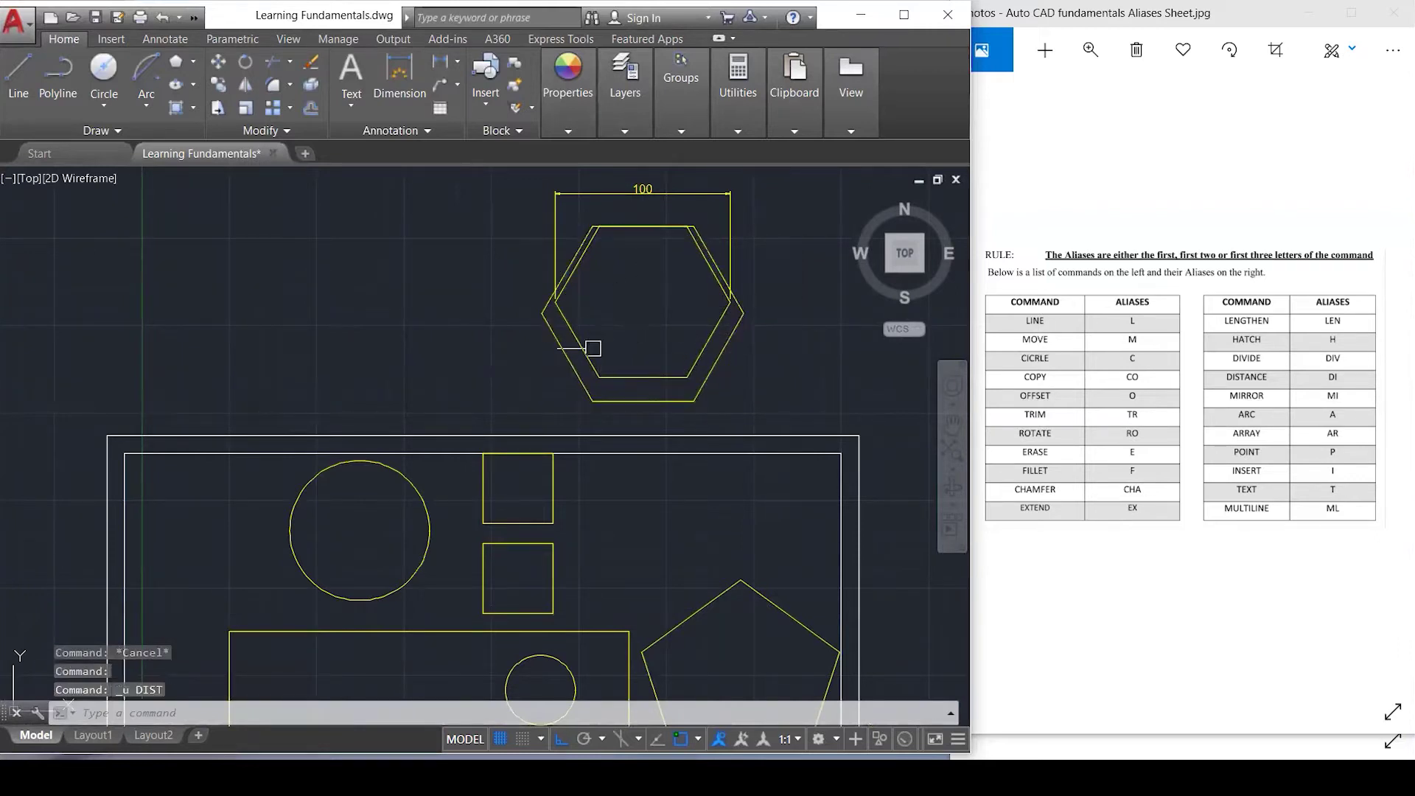
{"action": "scroll", "coordinate": [593, 348], "scroll_direction": "down", "scroll_amount": 1}
{"action": "key", "text": "ctrl+z"}
{"action": "key", "text": "Escape"}
{"action": "key", "text": "Escape"}
{"action": "key", "text": "Escape"}
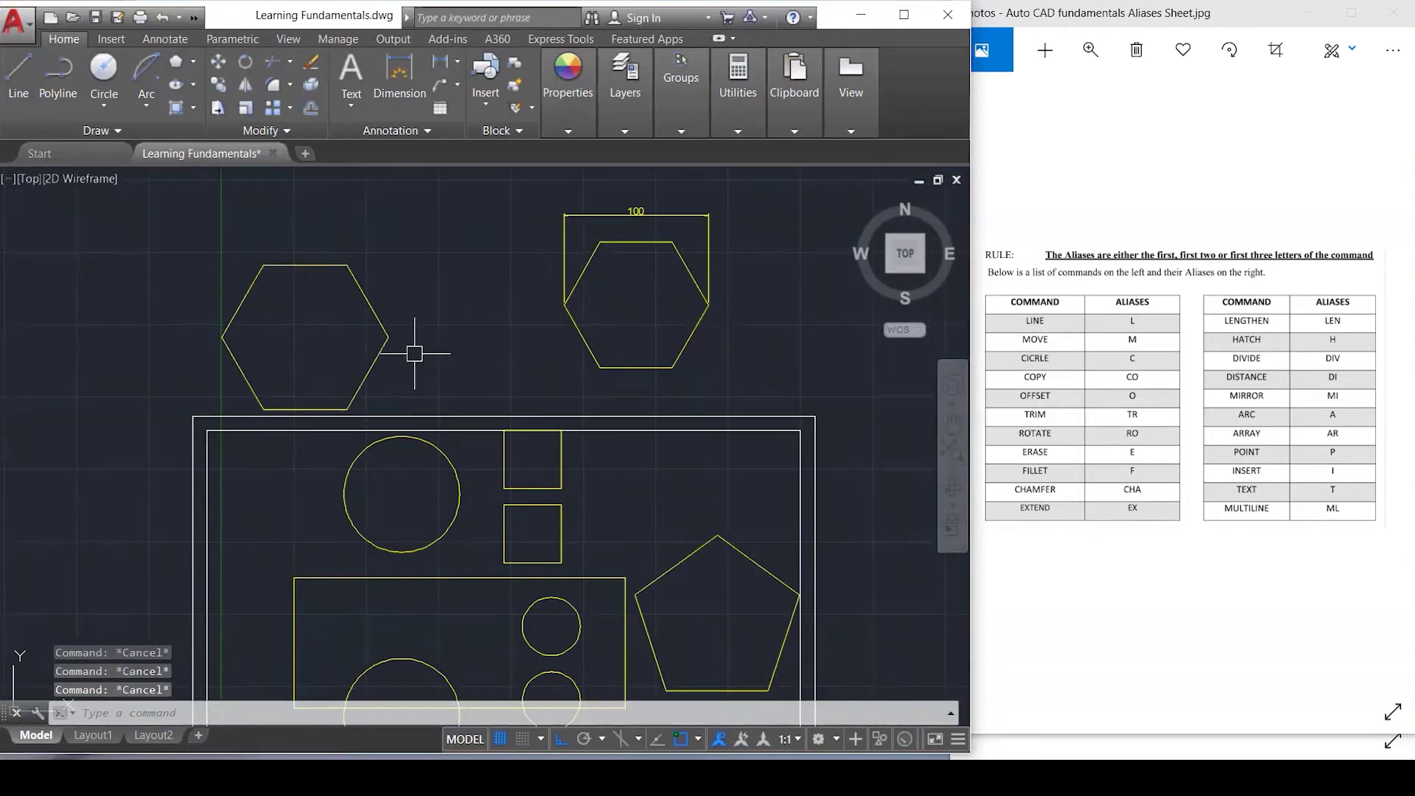
Dimension the circumscribed hexagon's width with DIM between its left and right corners, placing the dimension line above it.
{"action": "type", "text": "dim"}
{"action": "key", "text": "Return"}
{"action": "left_click", "coordinate": [223, 337]}
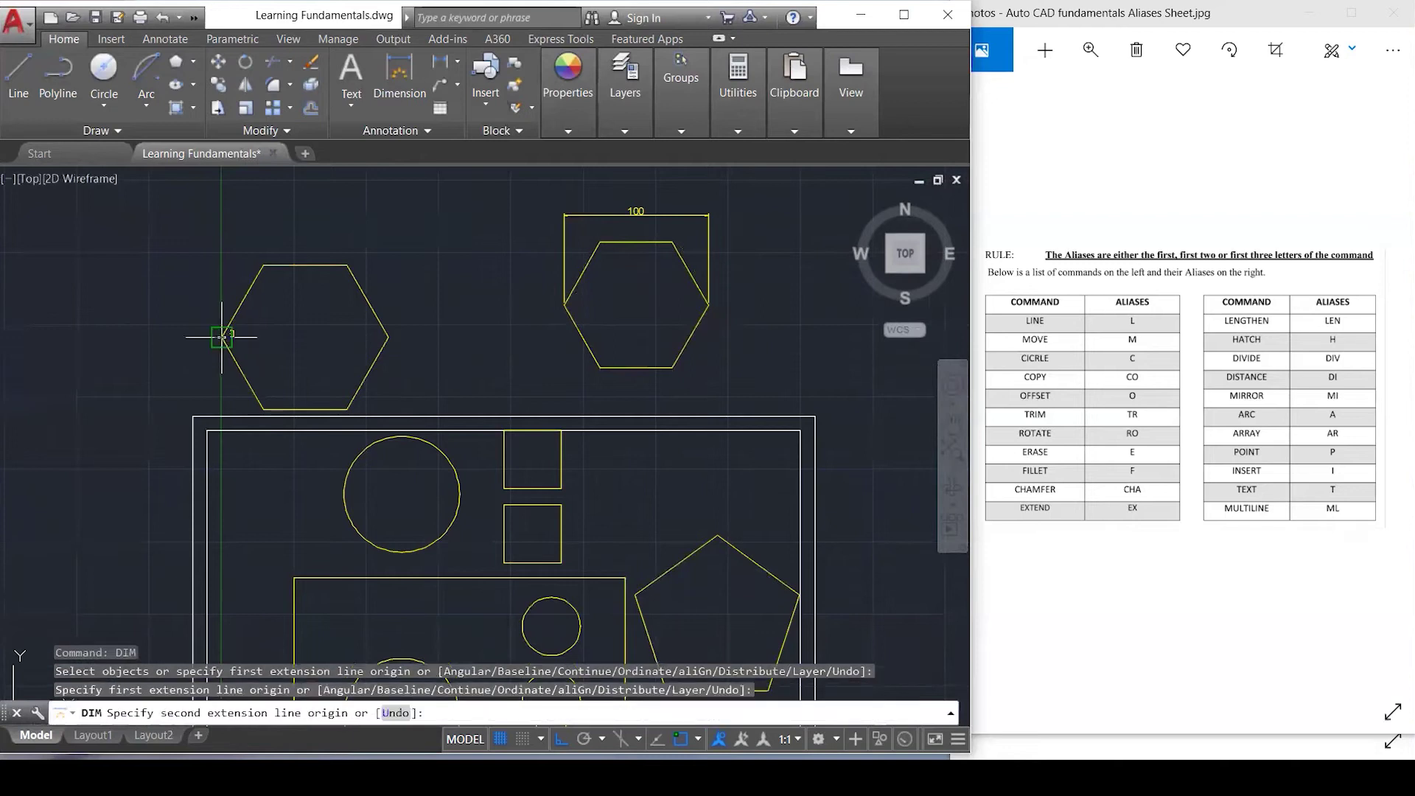
{"action": "left_click", "coordinate": [389, 337]}
{"action": "left_click", "coordinate": [388, 233]}
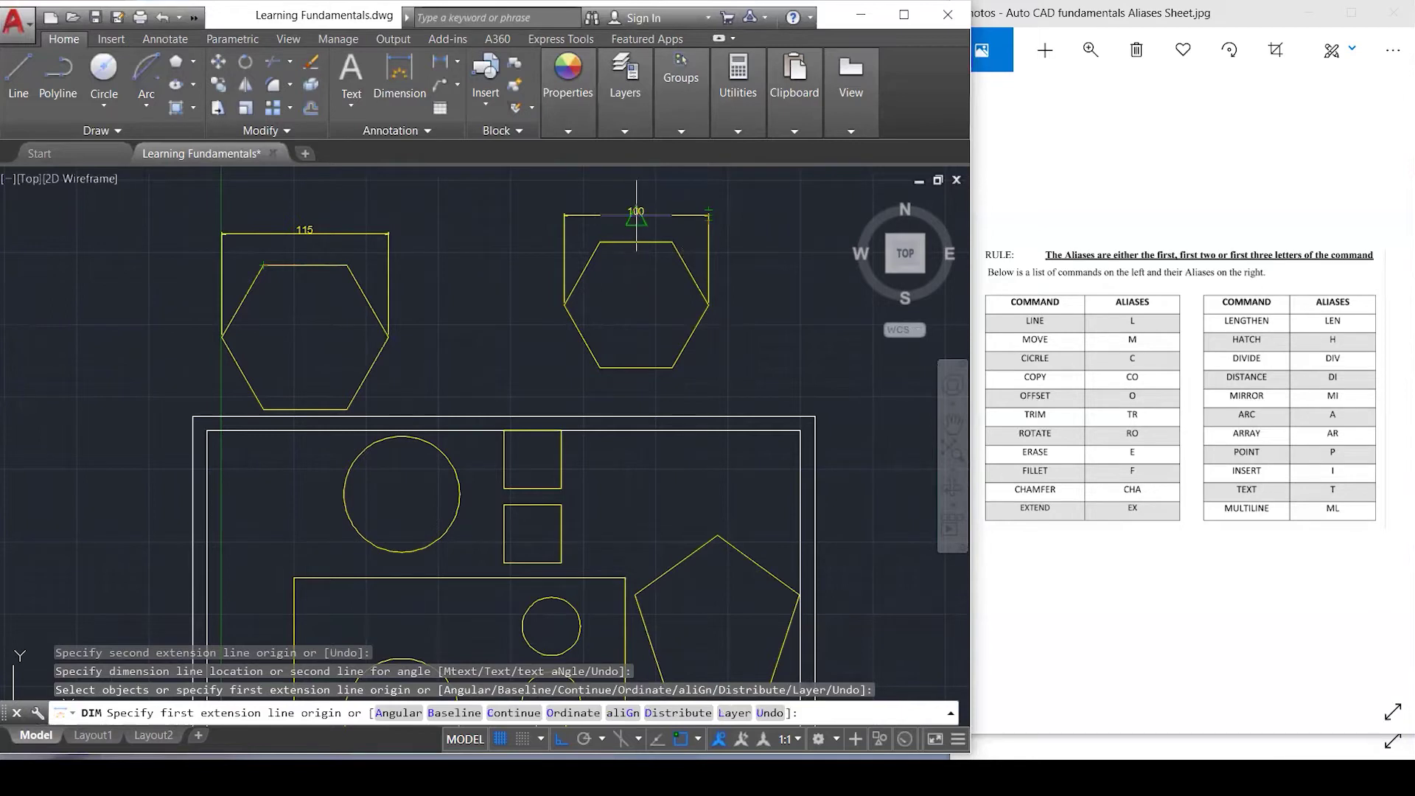
{"action": "left_click", "coordinate": [438, 363]}
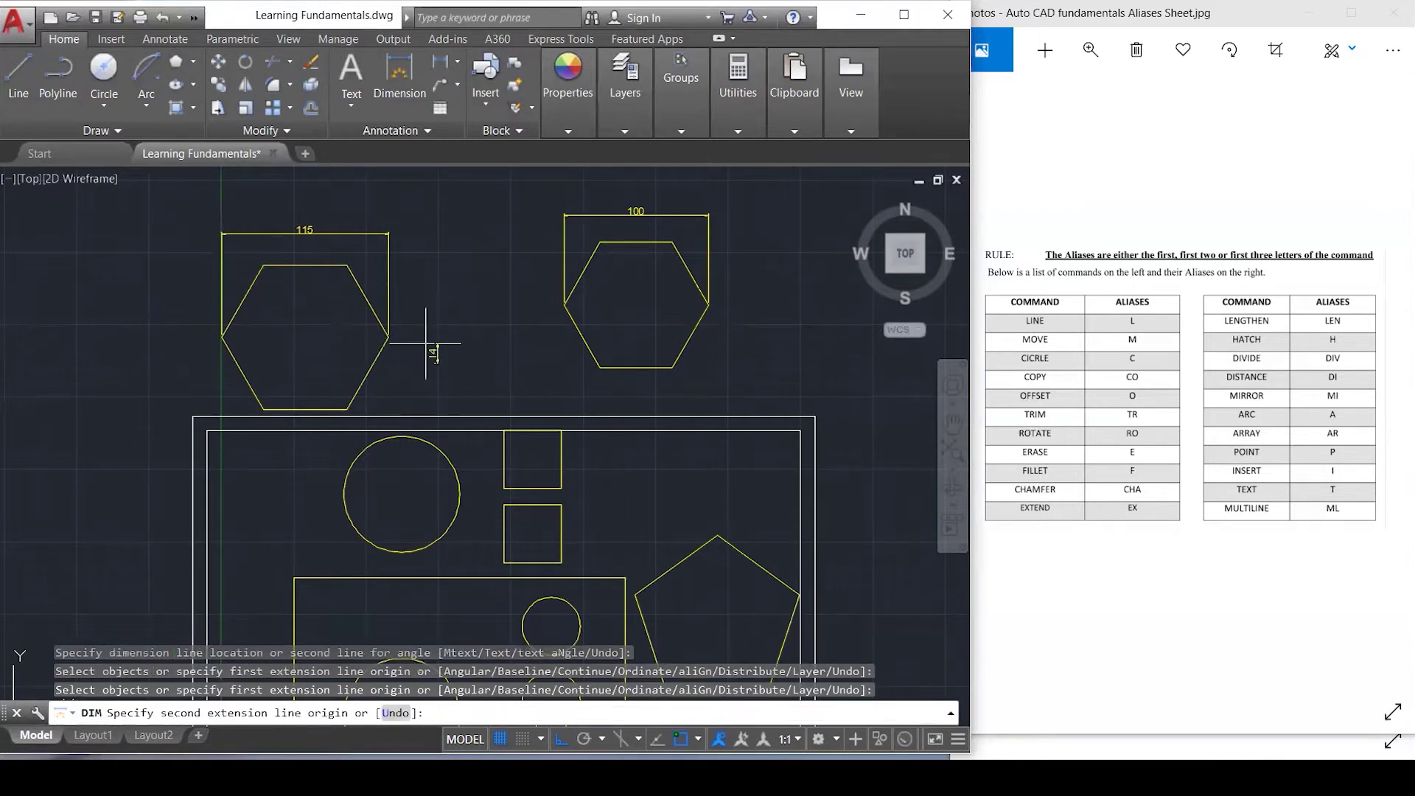
{"action": "key", "text": "Escape"}
{"action": "key", "text": "Escape"}
{"action": "key", "text": "Escape"}
Measure the length of the inscribed hexagon's lower edge with alias DI, between its two end corners.
{"action": "scroll", "coordinate": [425, 341], "scroll_direction": "down", "scroll_amount": 2}
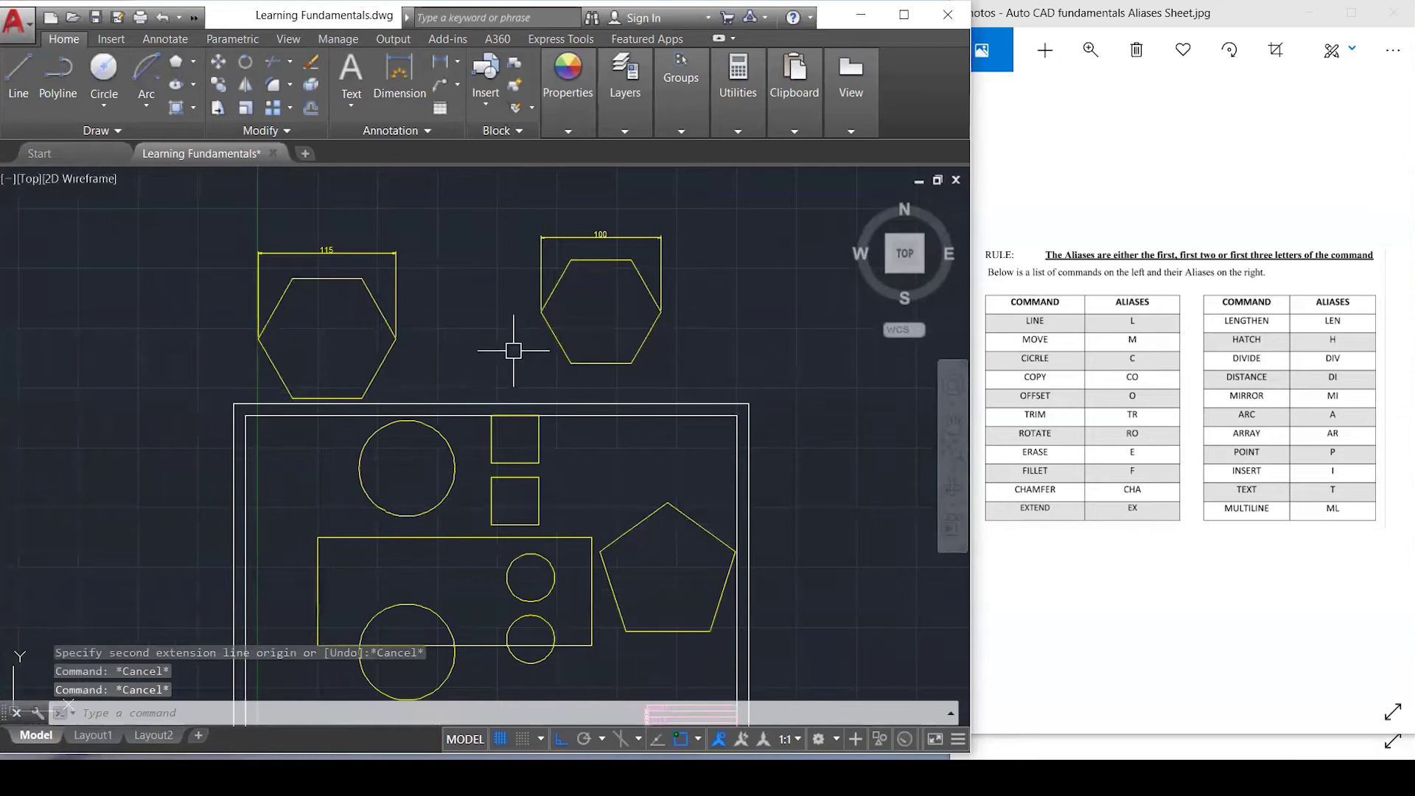
{"action": "scroll", "coordinate": [632, 358], "scroll_direction": "up", "scroll_amount": 3}
{"action": "type", "text": "d"}
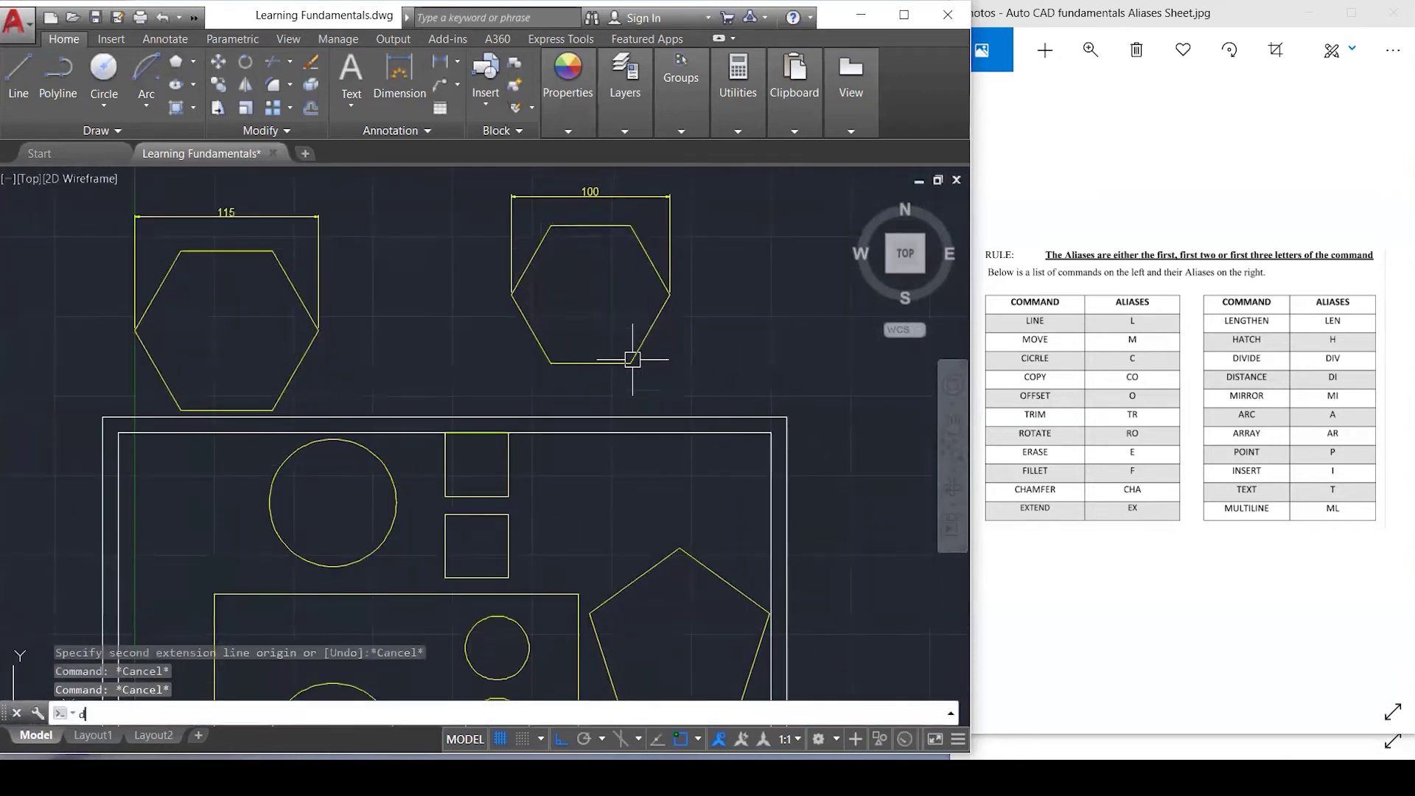
{"action": "key", "text": "Return"}
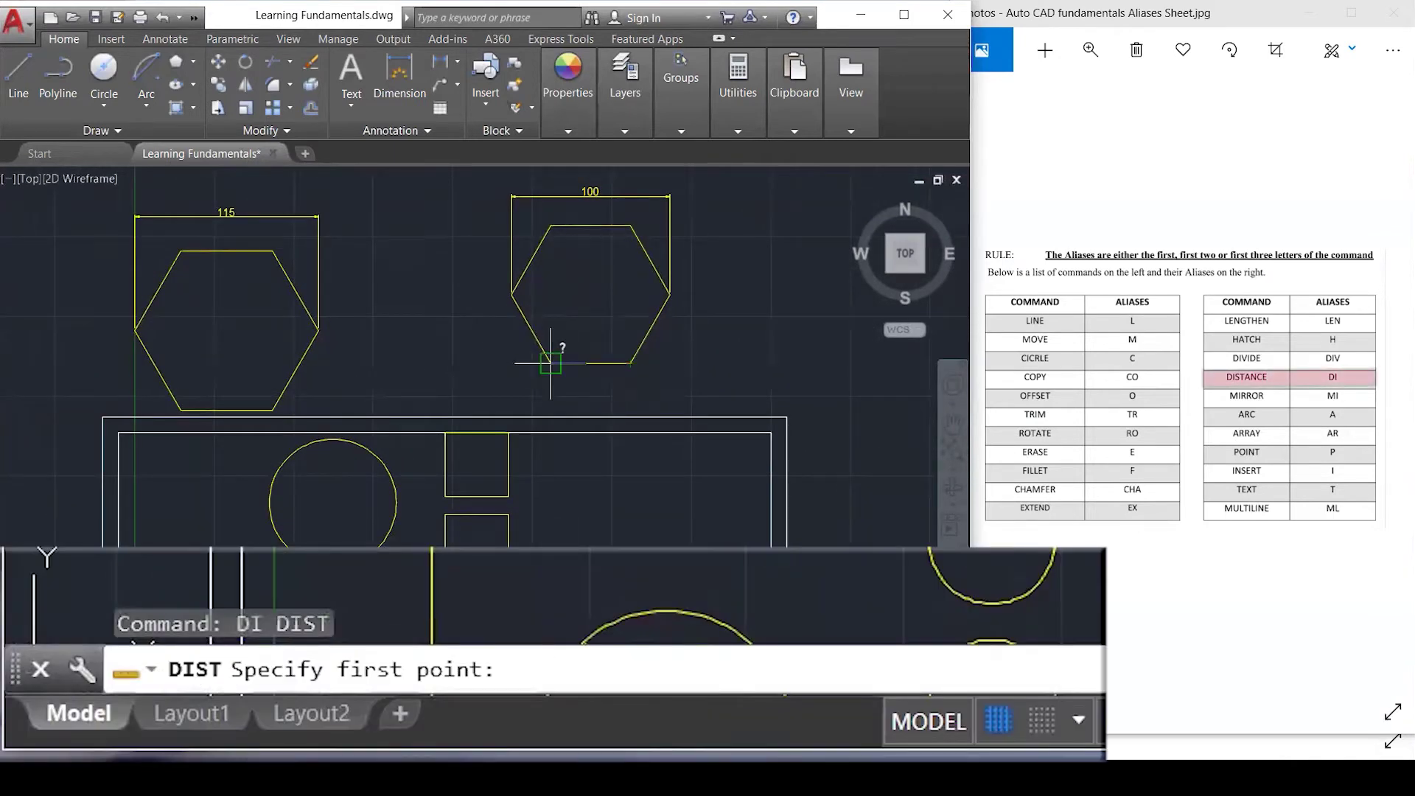
{"action": "left_click", "coordinate": [549, 363]}
{"action": "left_click", "coordinate": [631, 363]}
{"action": "key", "text": "Escape"}
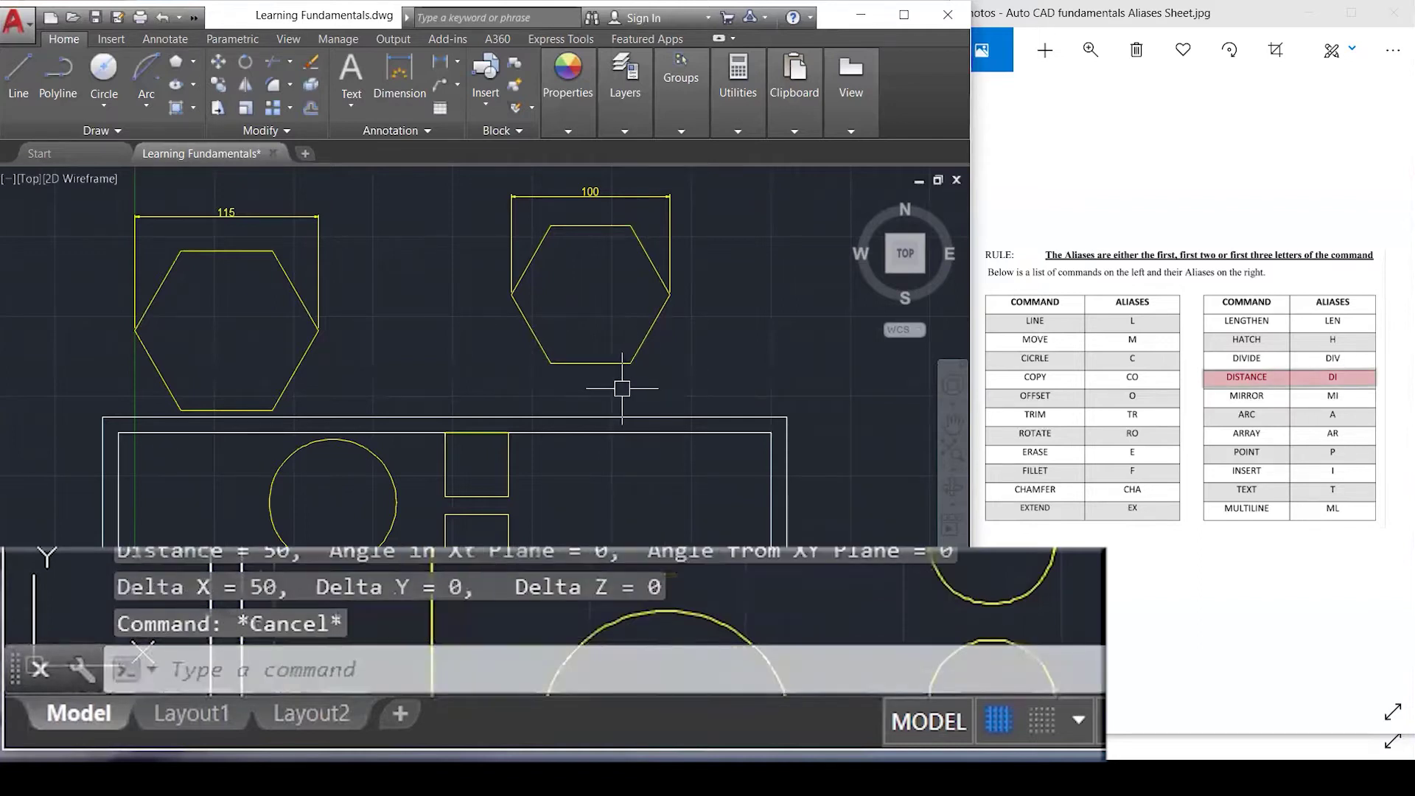
Dimension the inscribed hexagon's lower edge with DIM, placing the dimension line below it.
{"action": "type", "text": "d"}
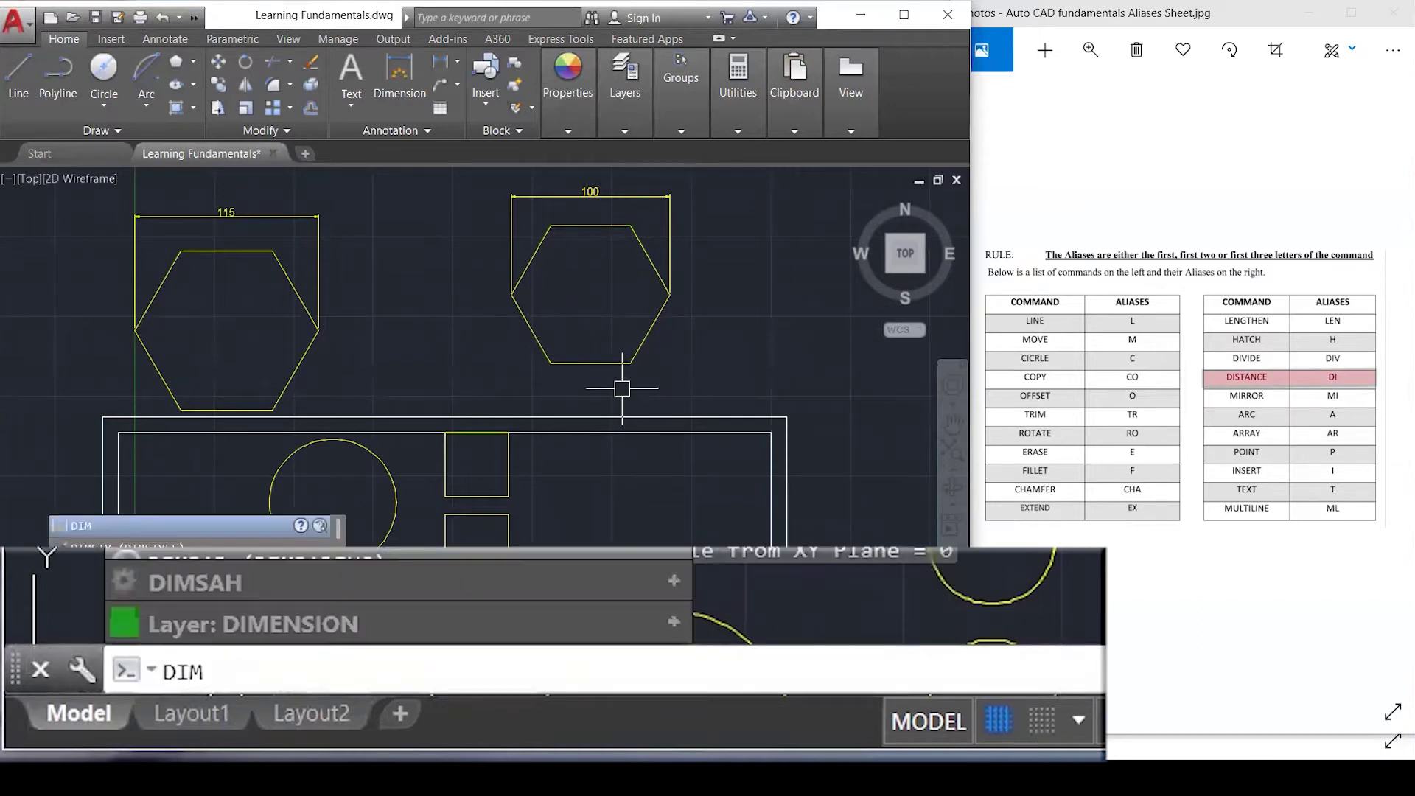
{"action": "key", "text": "Return"}
{"action": "left_click", "coordinate": [550, 363]}
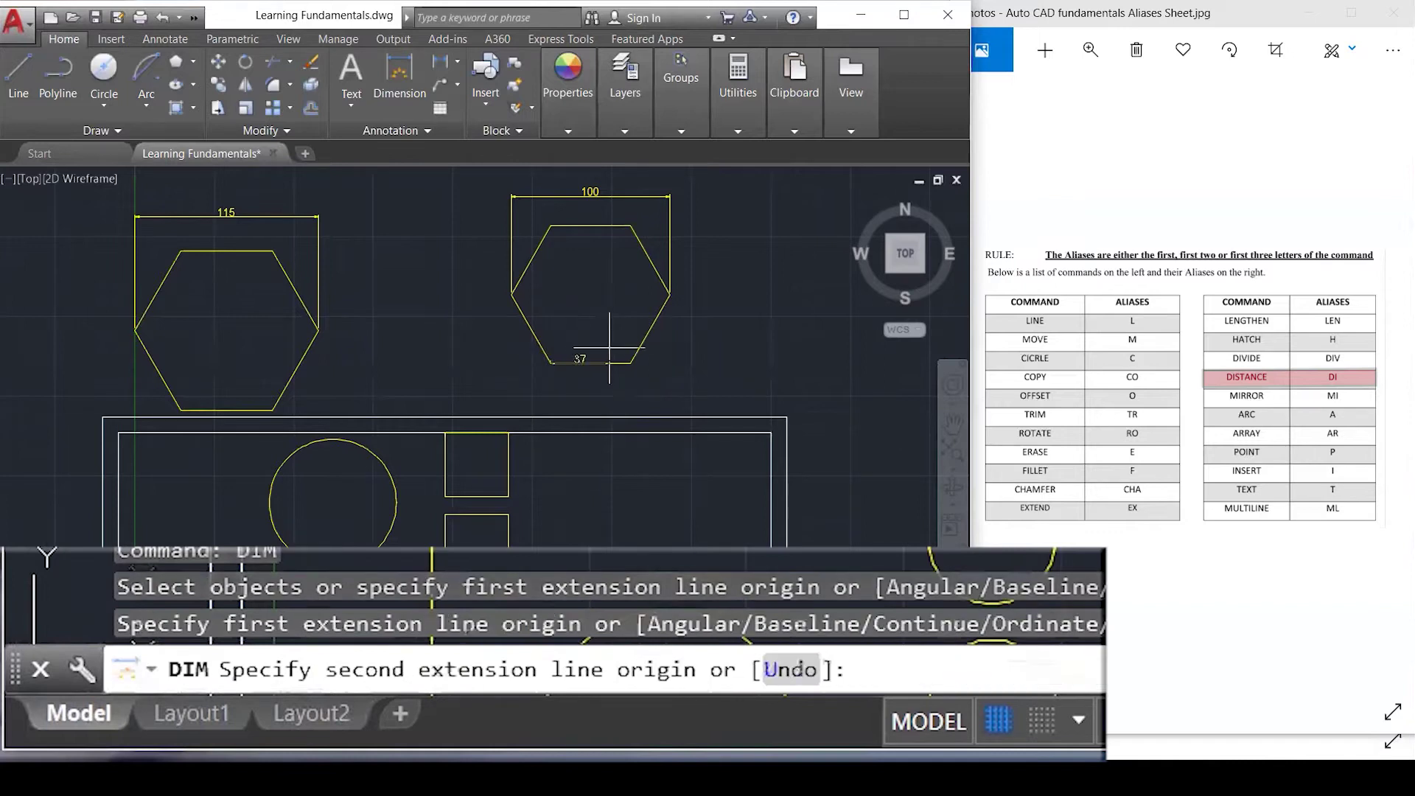
{"action": "left_click", "coordinate": [631, 363]}
{"action": "left_click", "coordinate": [660, 394]}
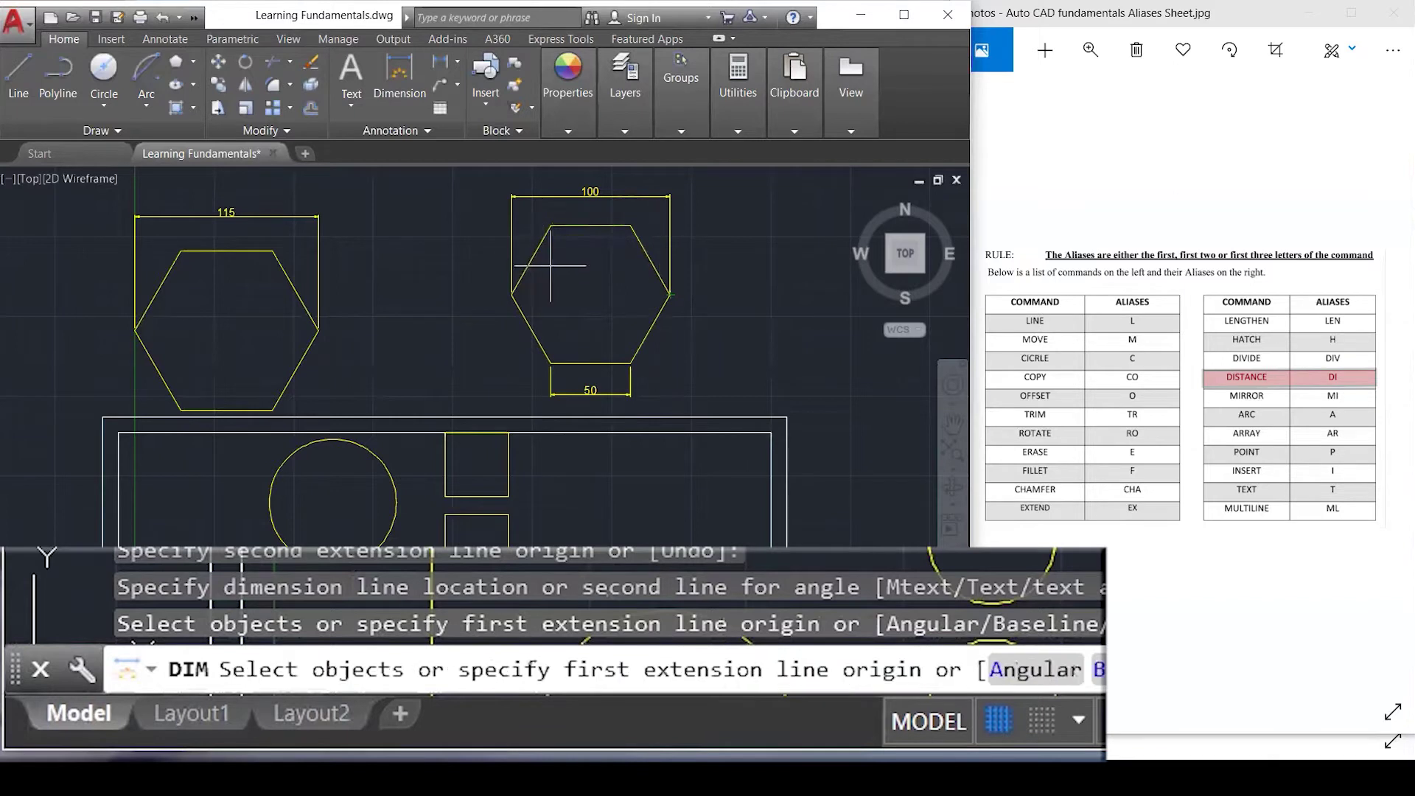
Dimension the inscribed hexagon's upper edge between its two end corners, placing the dimension line just above it.
{"action": "left_click", "coordinate": [550, 225]}
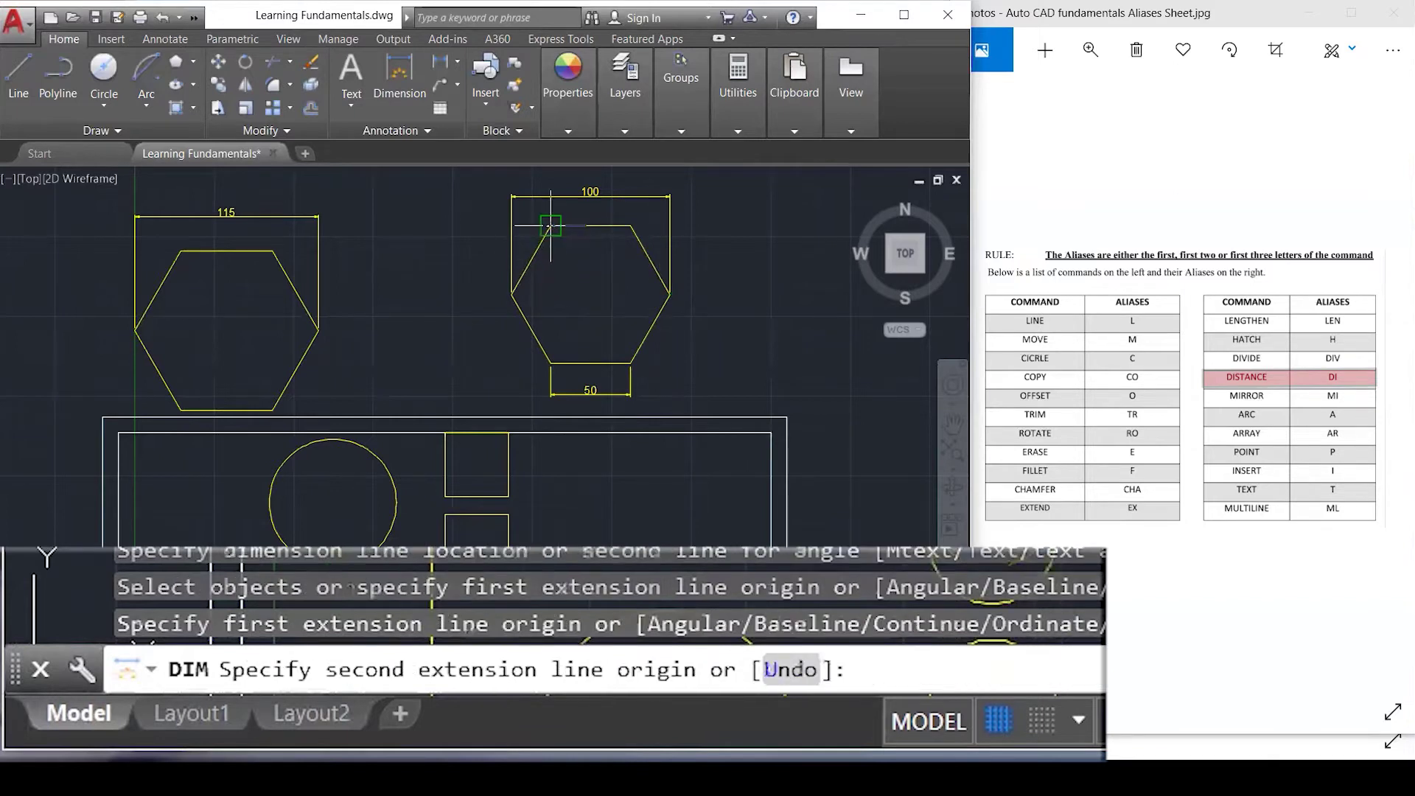
{"action": "left_click", "coordinate": [630, 226]}
{"action": "left_click", "coordinate": [612, 214]}
{"action": "left_click", "coordinate": [630, 226]}
{"action": "left_click", "coordinate": [670, 294]}
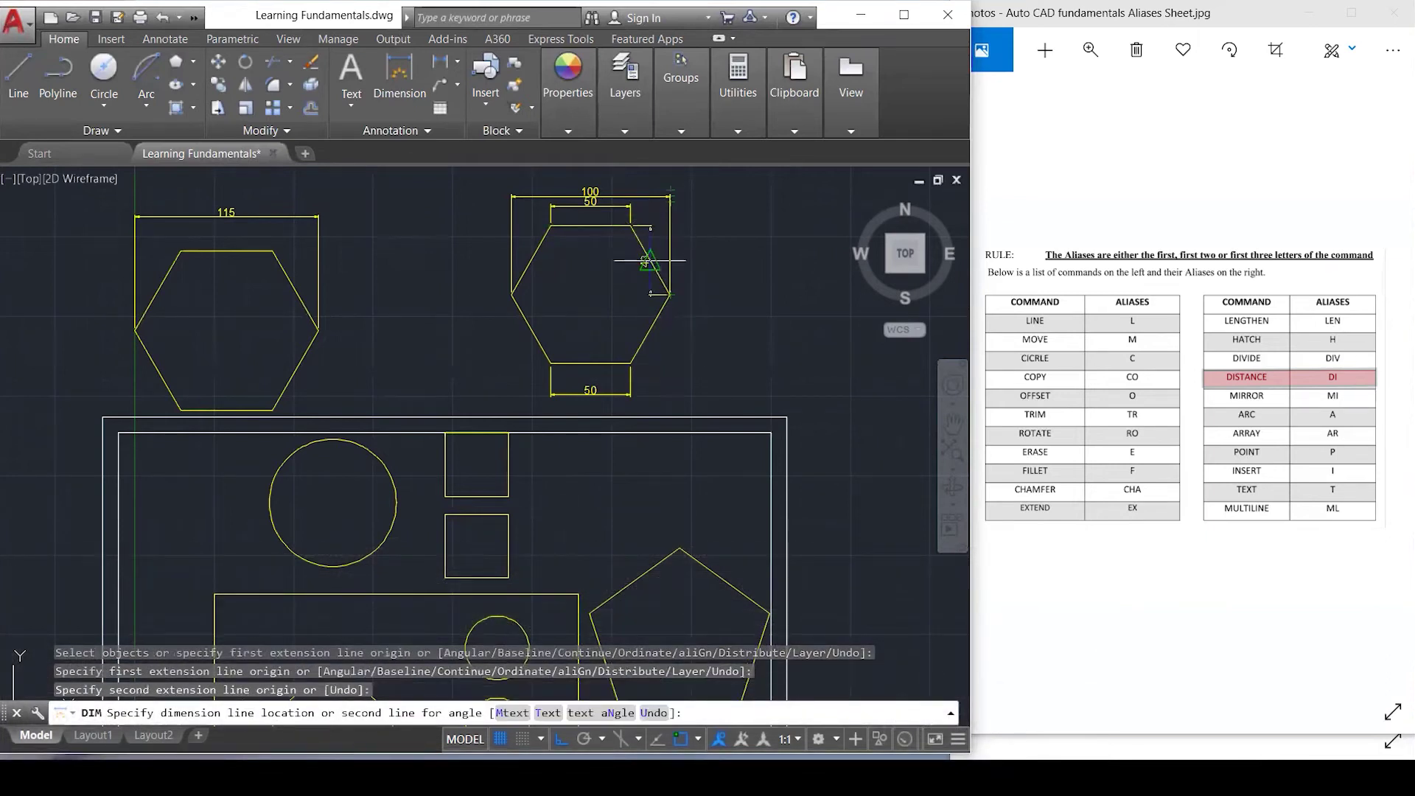
{"action": "key", "text": "Escape"}
Add an aligned dimension to the hexagon's upper-right edge, placing the dimension line parallel outside it.
{"action": "left_click", "coordinate": [458, 62]}
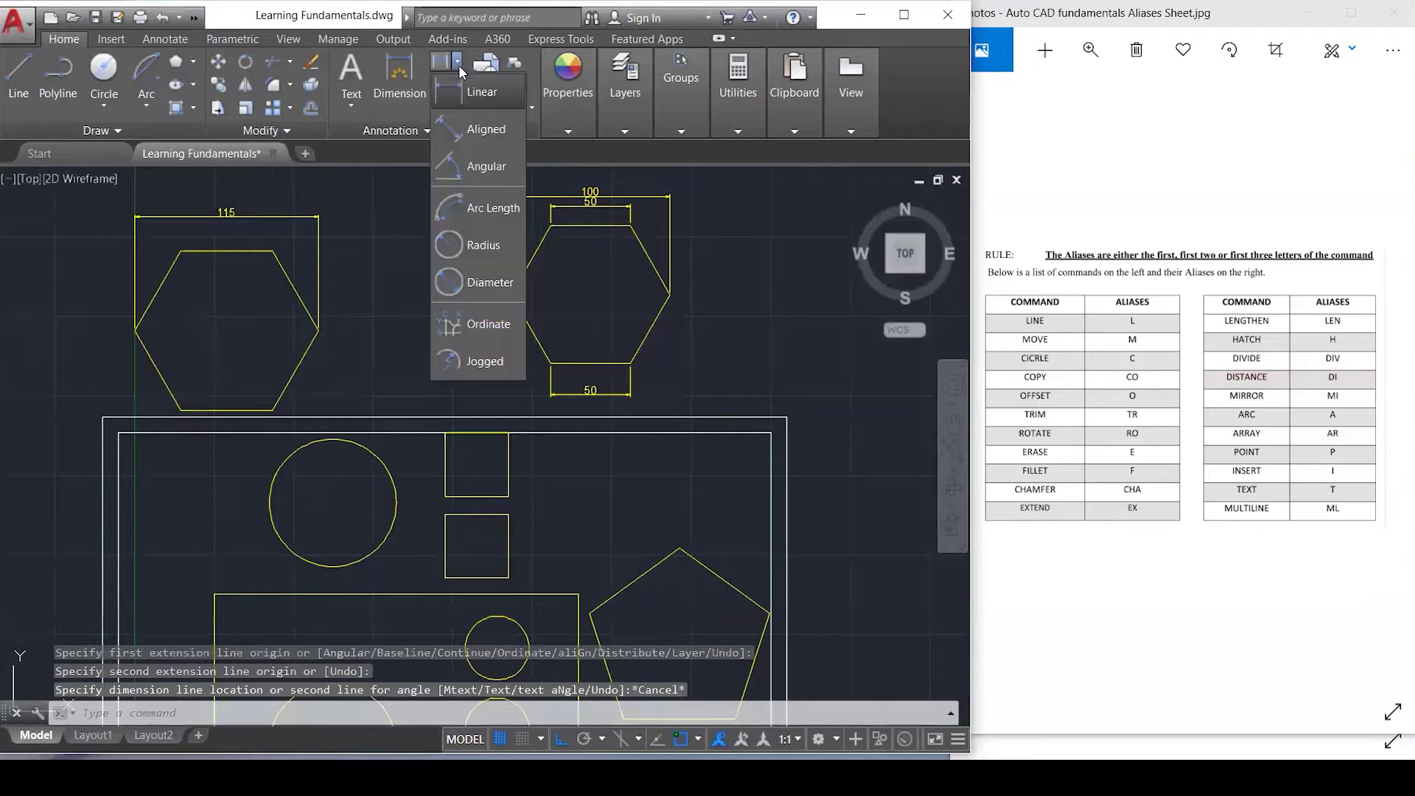
{"action": "left_click", "coordinate": [474, 131]}
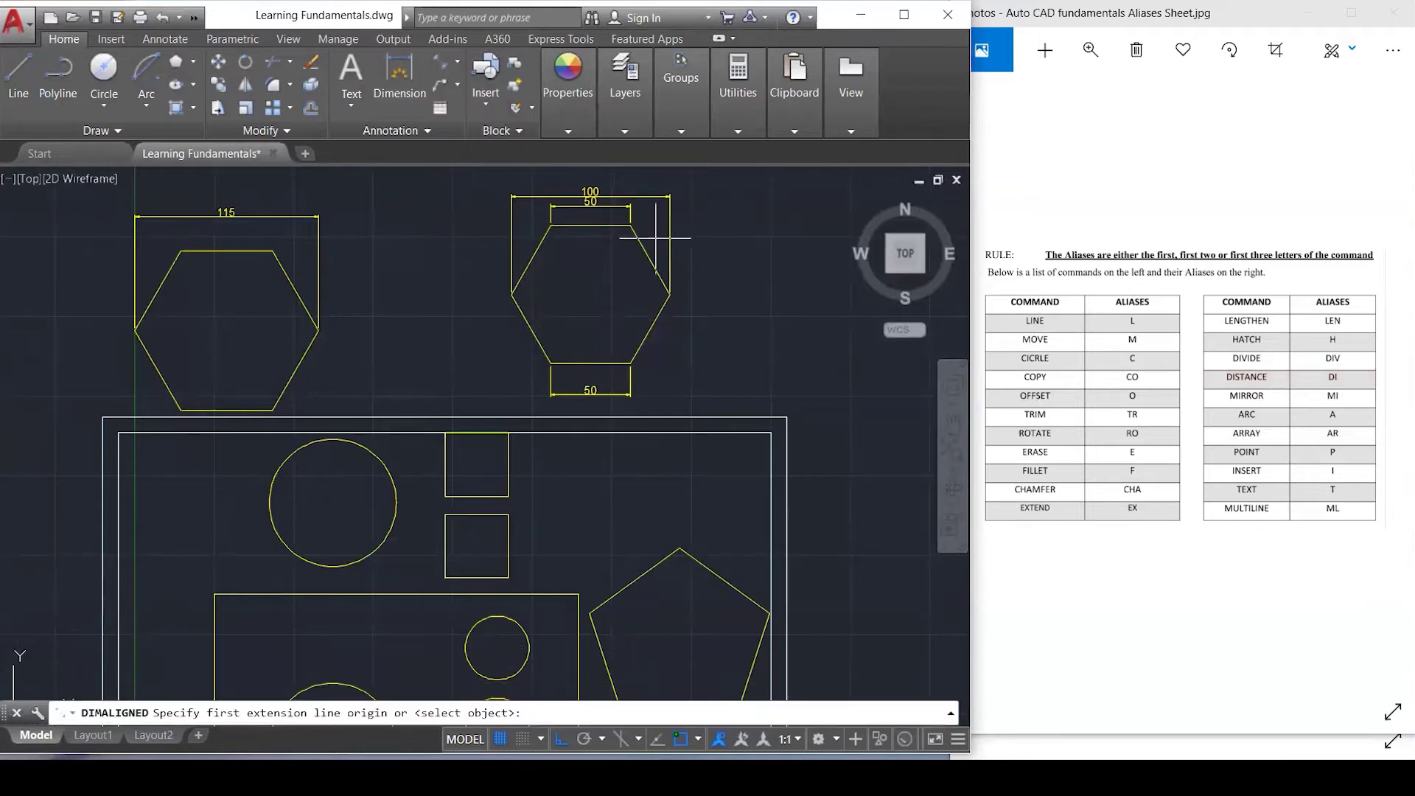
{"action": "left_click", "coordinate": [630, 225]}
{"action": "left_click", "coordinate": [670, 293]}
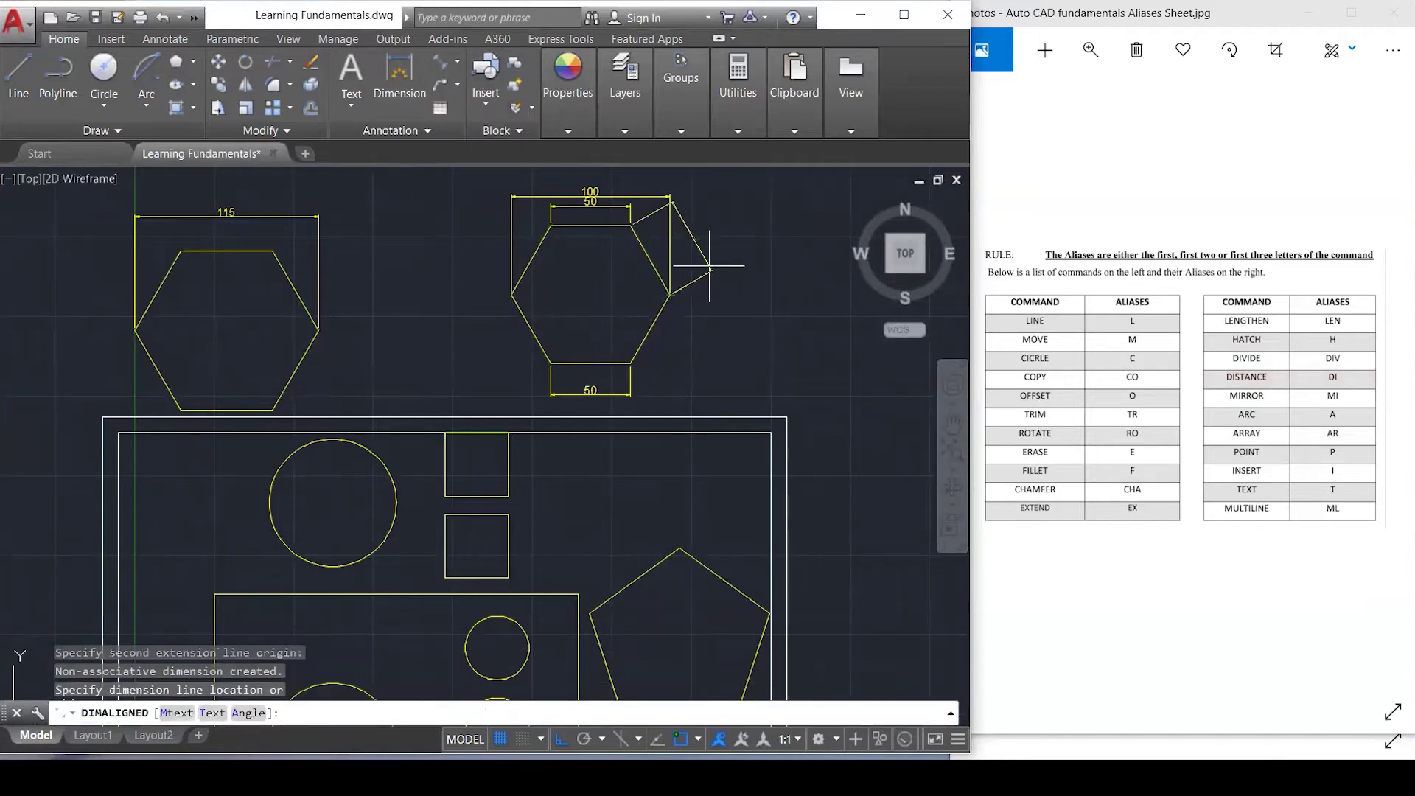
{"action": "left_click", "coordinate": [681, 271]}
Add another aligned dimension to the hexagon's lower-right edge, placing the dimension line parallel outside it.
{"action": "key", "text": "Return"}
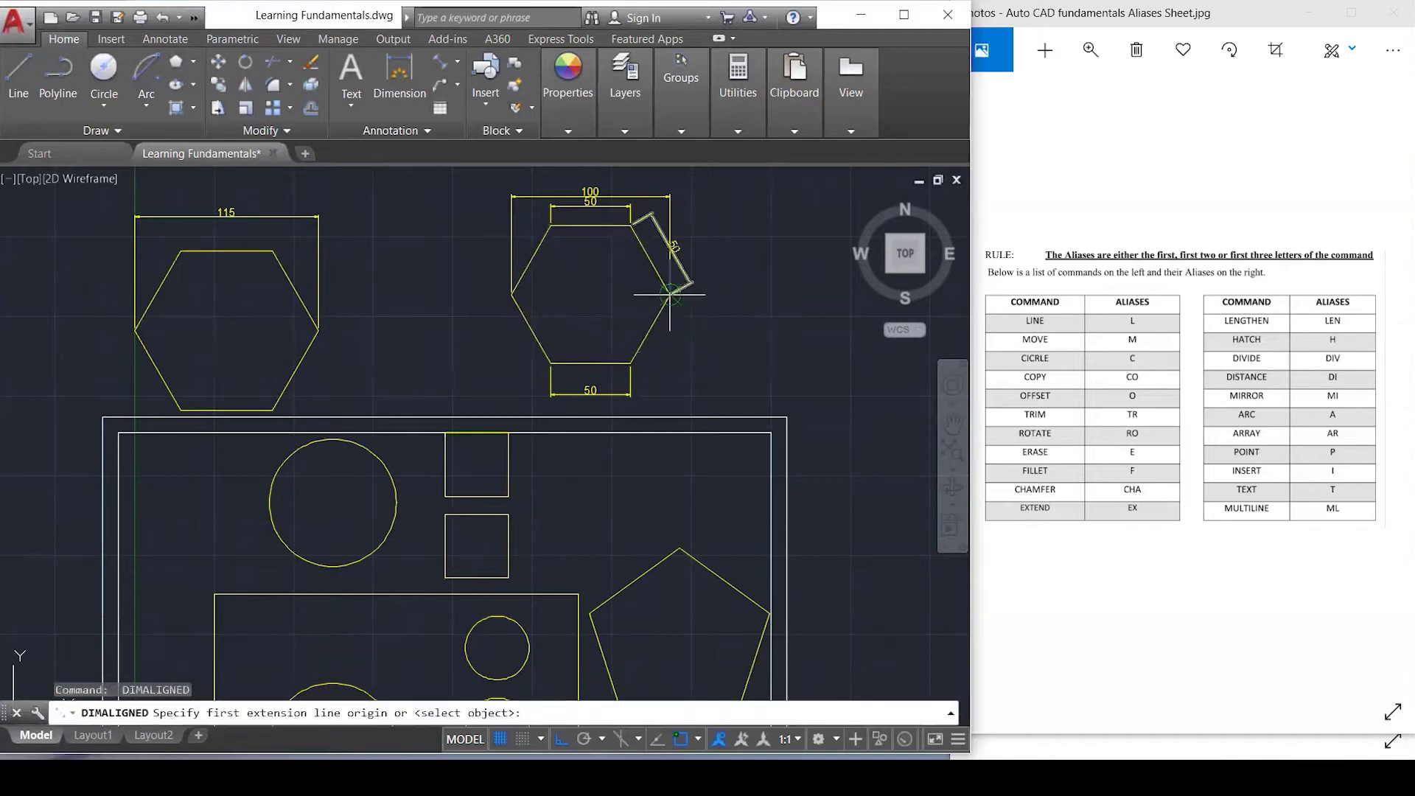
{"action": "left_click", "coordinate": [670, 294]}
{"action": "left_click", "coordinate": [630, 364]}
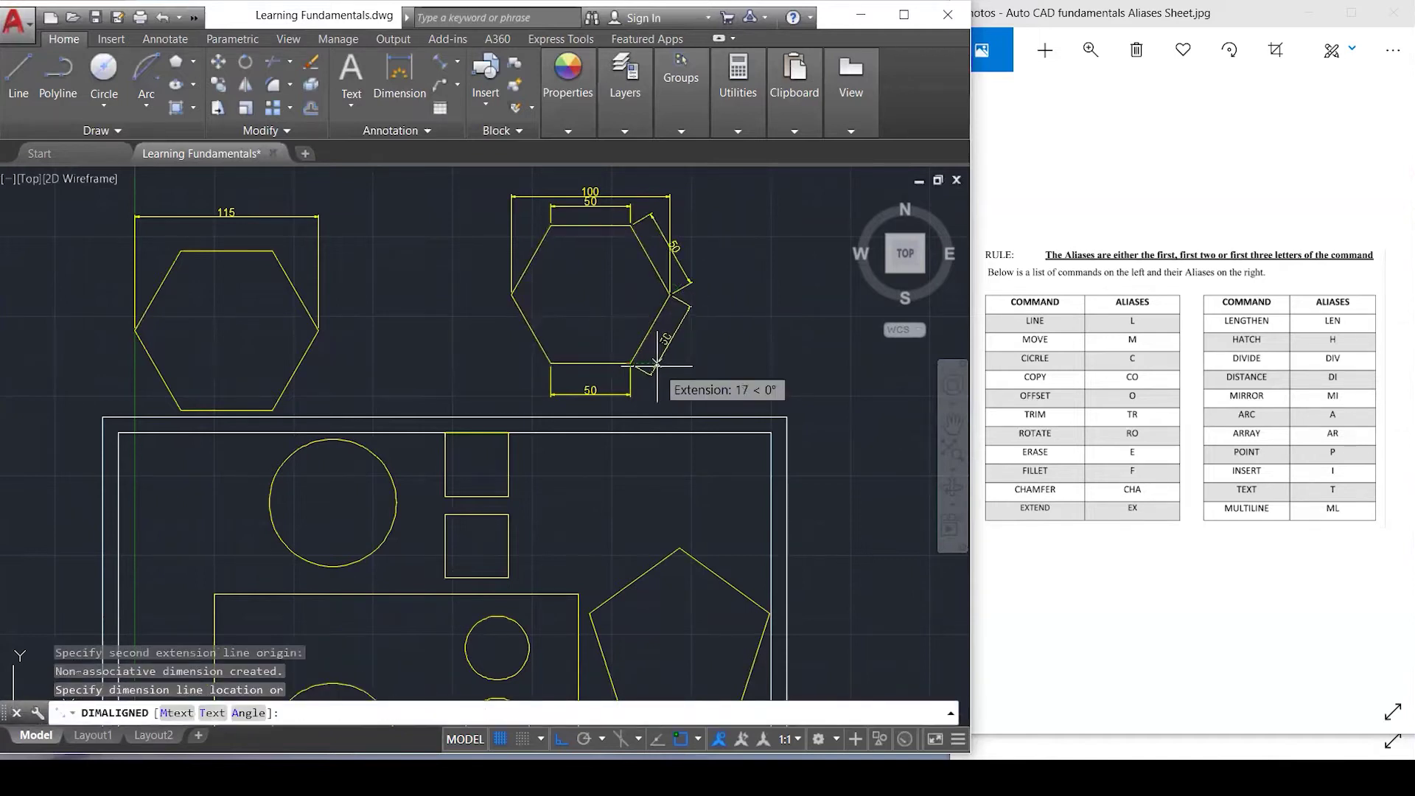
{"action": "left_click", "coordinate": [669, 346]}
{"action": "key", "text": "Escape"}
{"action": "key", "text": "Escape"}
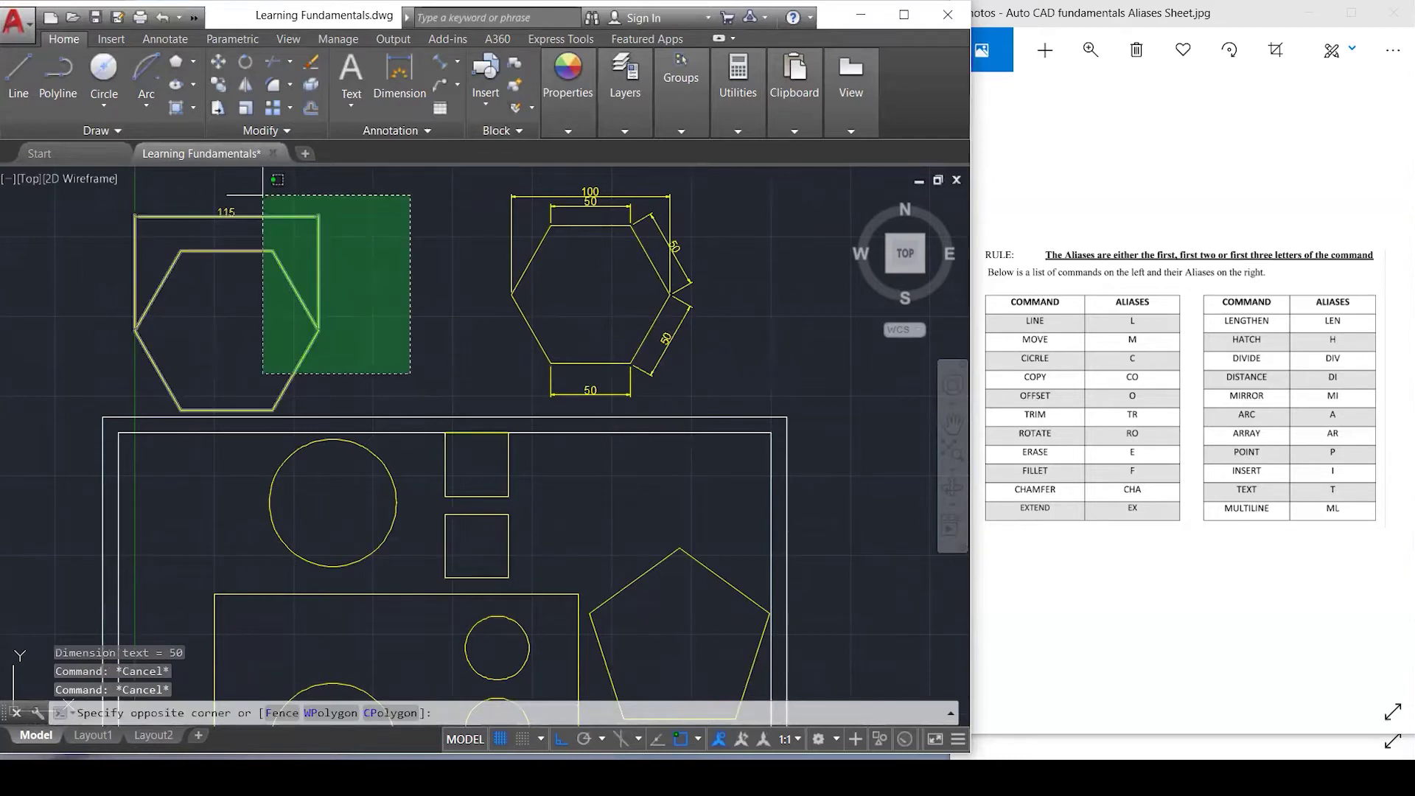
Erase the circumscribed hexagon together with its width dimension.
{"action": "left_click", "coordinate": [297, 198]}
{"action": "key", "text": "Delete"}
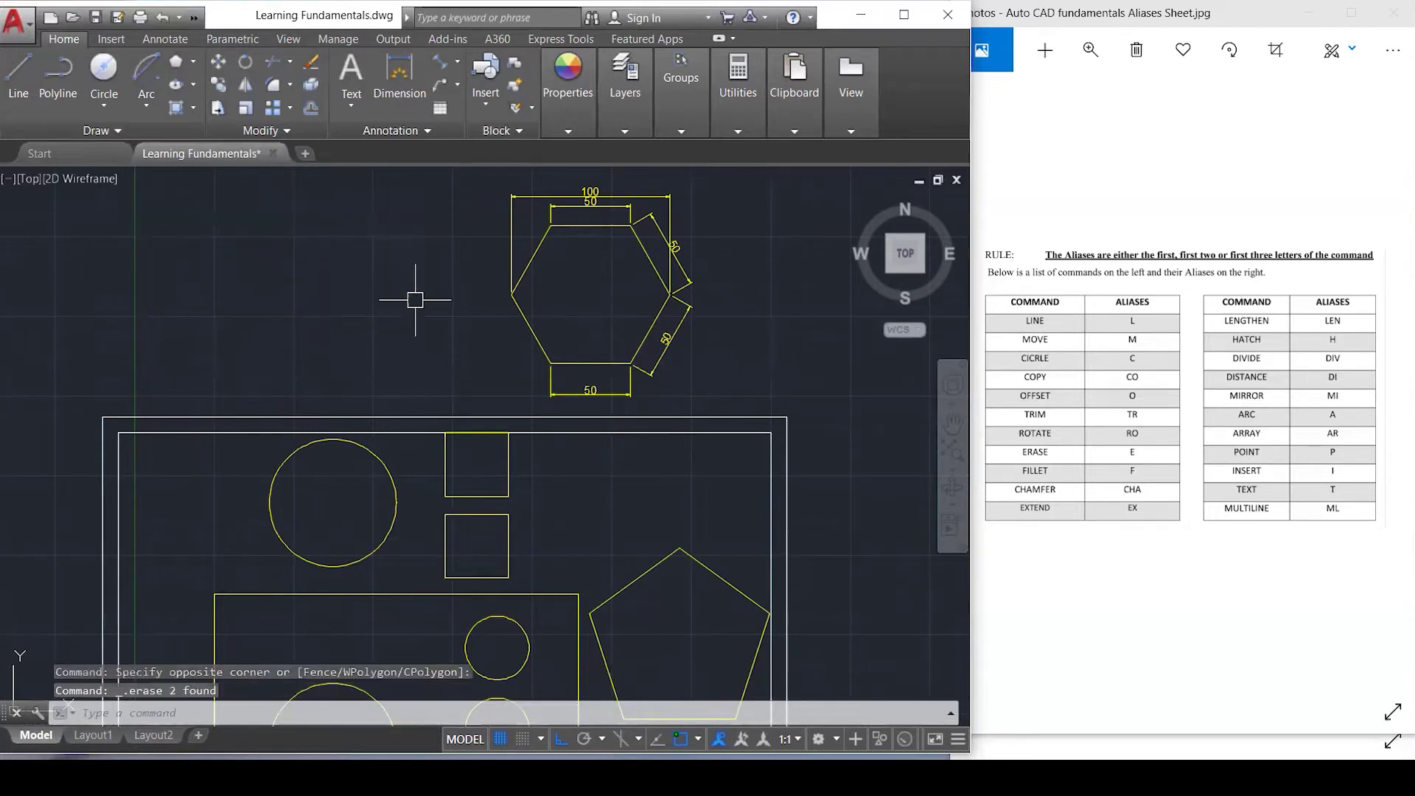
Draw a six-sided polygon with the Edge option above the sheet's left part, with a horizontal lower edge 50 long.
{"action": "scroll", "coordinate": [526, 287], "scroll_direction": "down", "scroll_amount": 1}
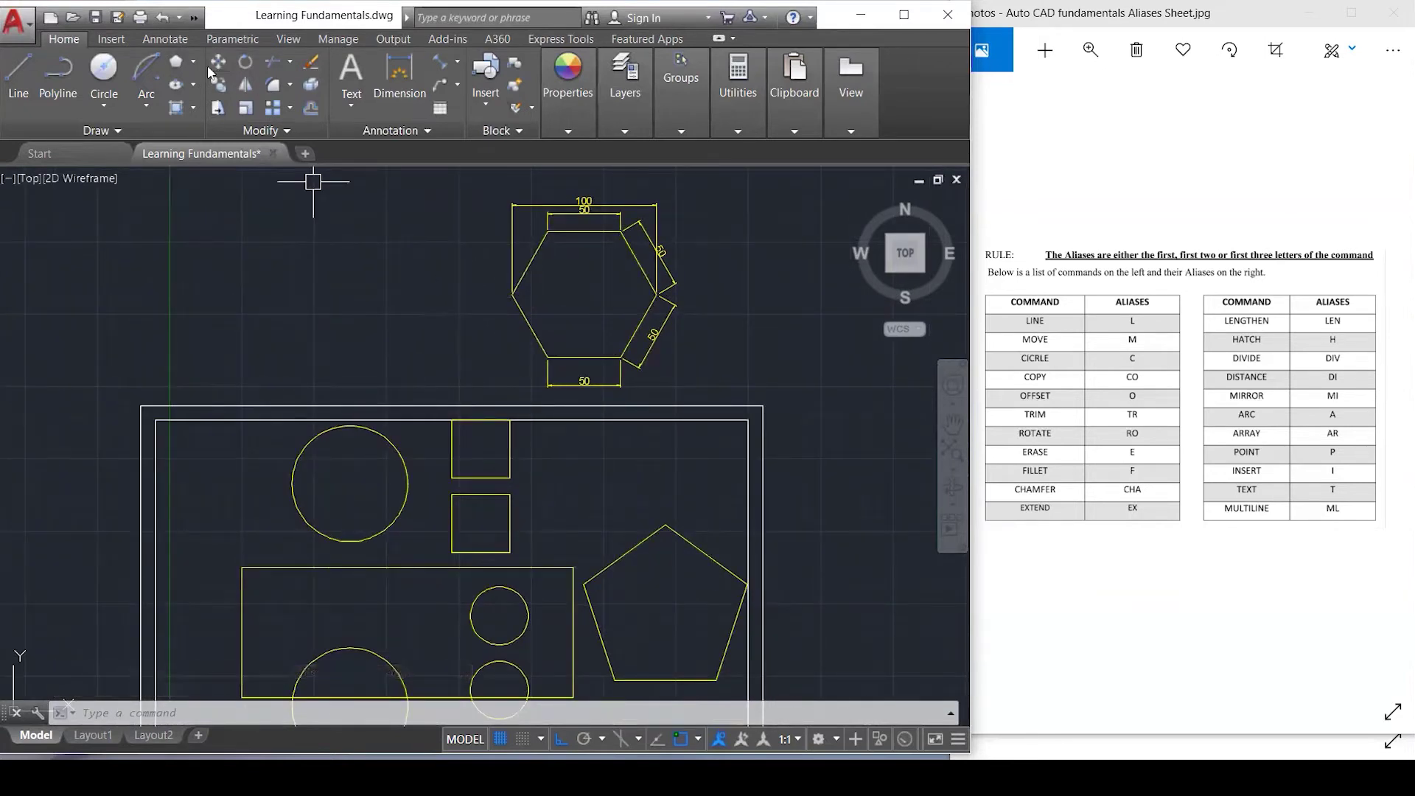
{"action": "left_click", "coordinate": [179, 64]}
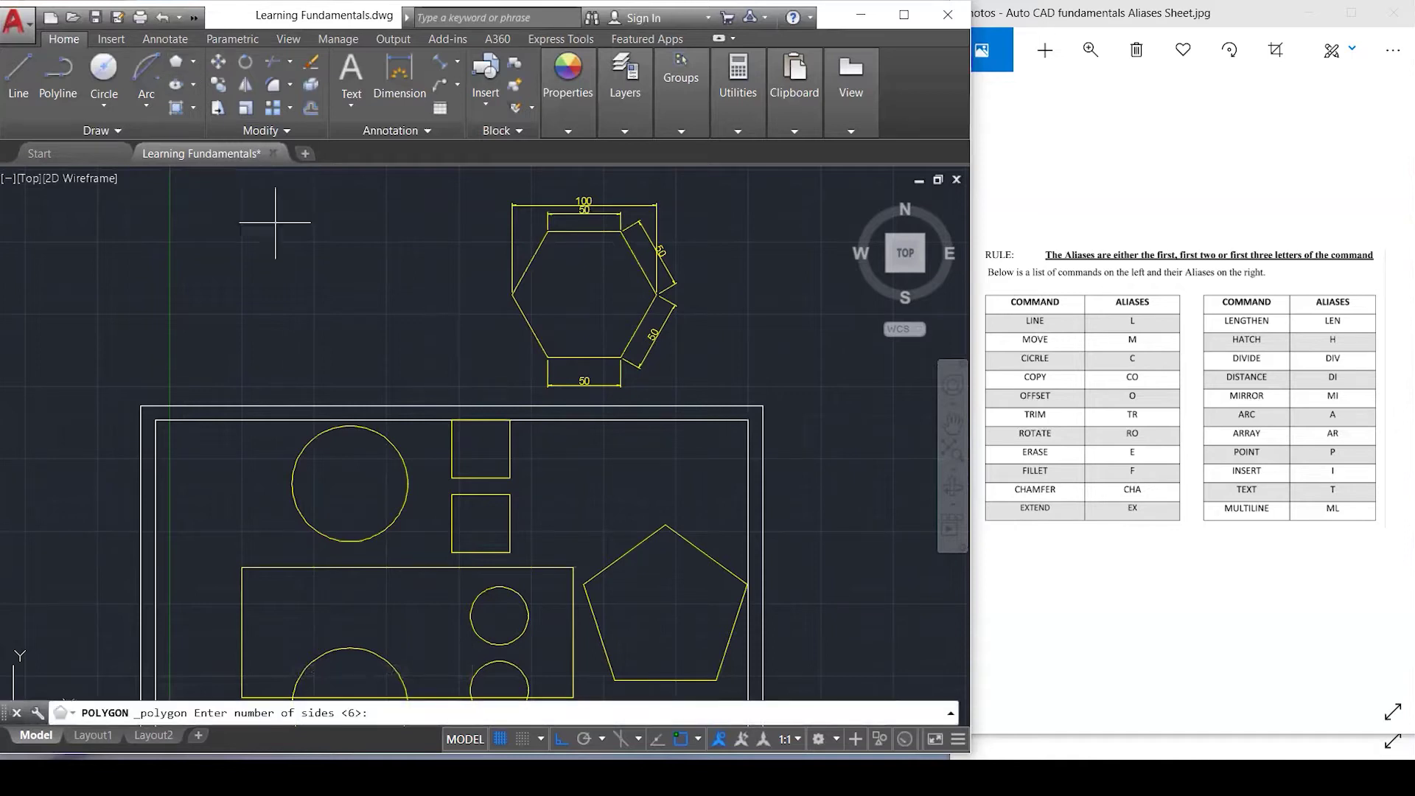
{"action": "key", "text": "Return"}
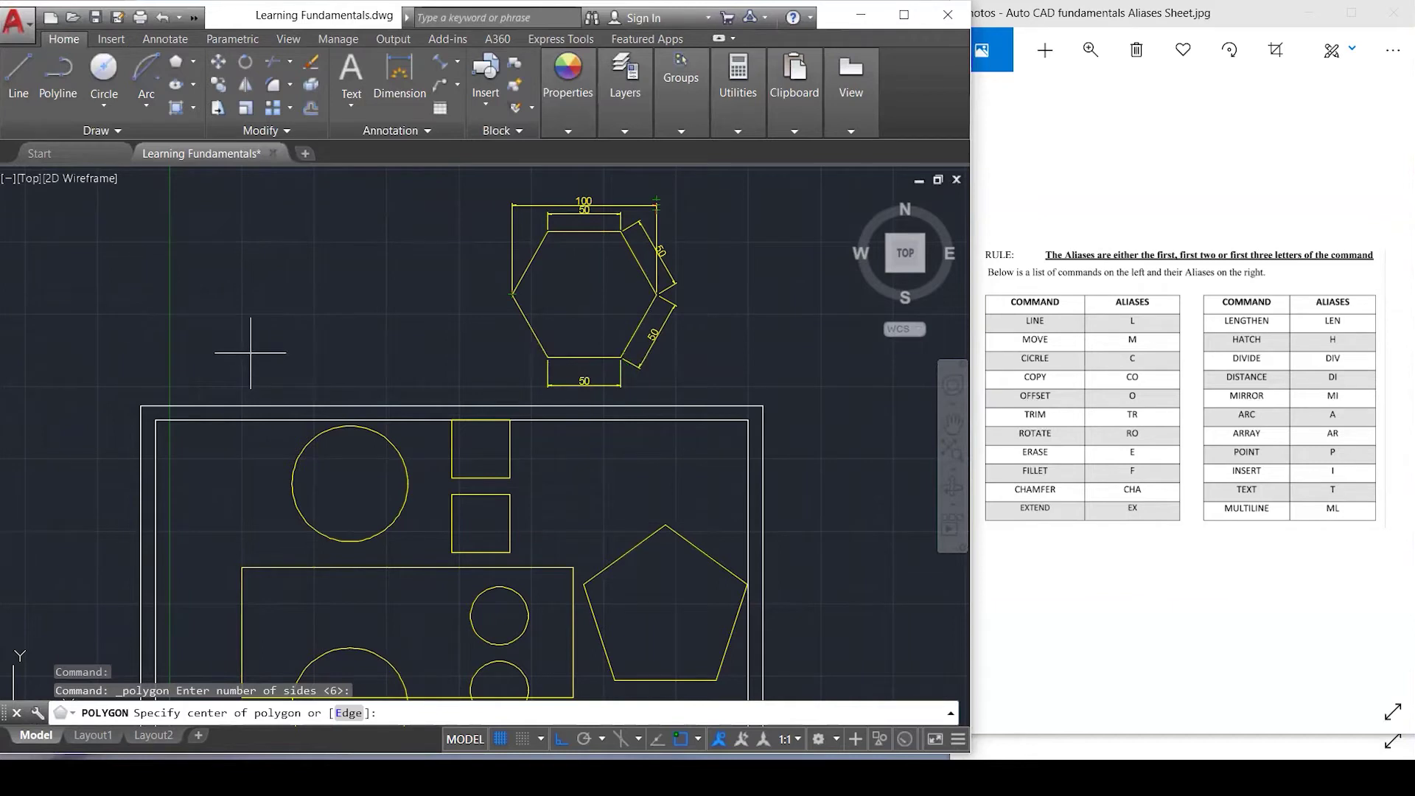
{"action": "key", "text": "Return"}
{"action": "left_click", "coordinate": [213, 358]}
{"action": "type", "text": "50"}
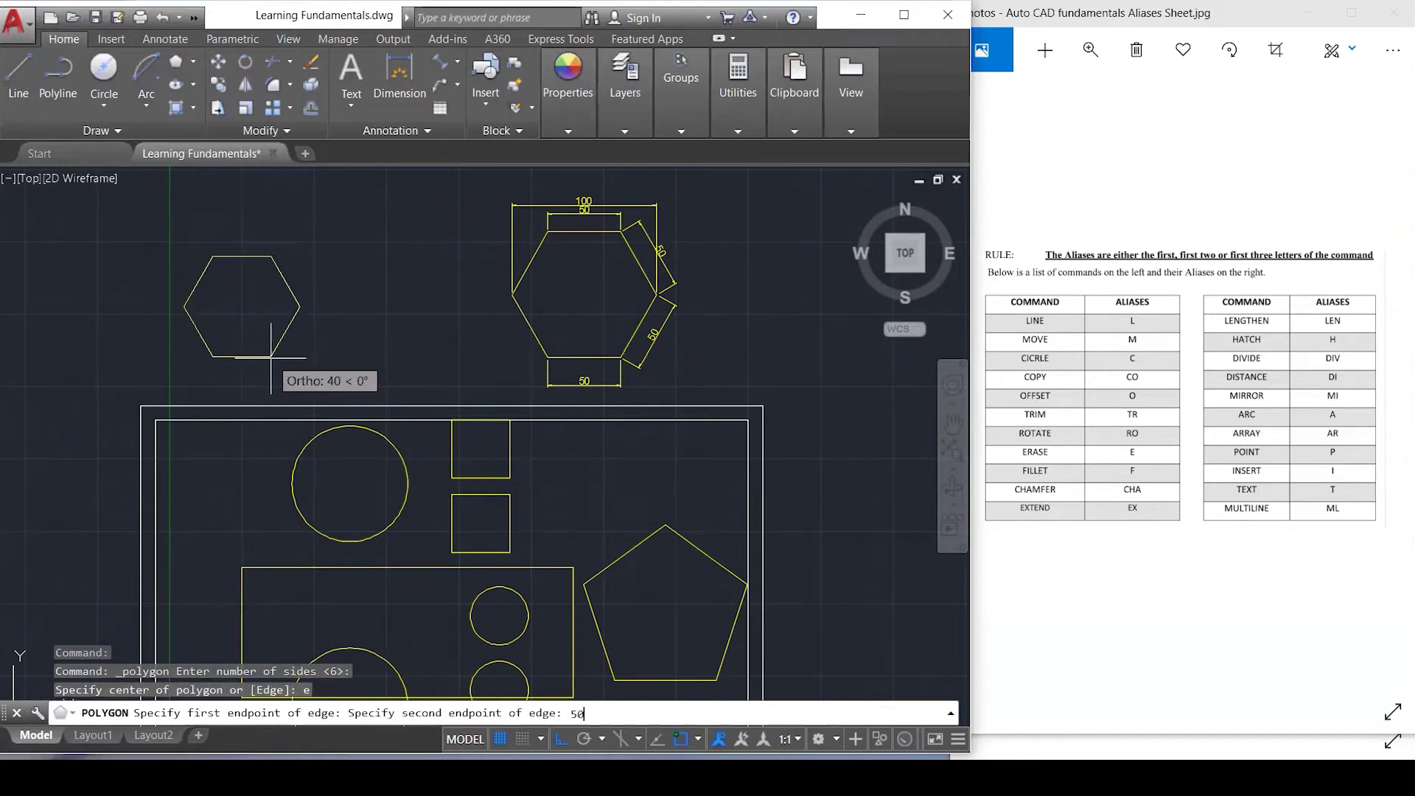
{"action": "key", "text": "Return"}
Dimension the new hexagon's lower edge with DIM between its end corners, placing the dimension line below it.
{"action": "type", "text": "dim"}
{"action": "key", "text": "Return"}
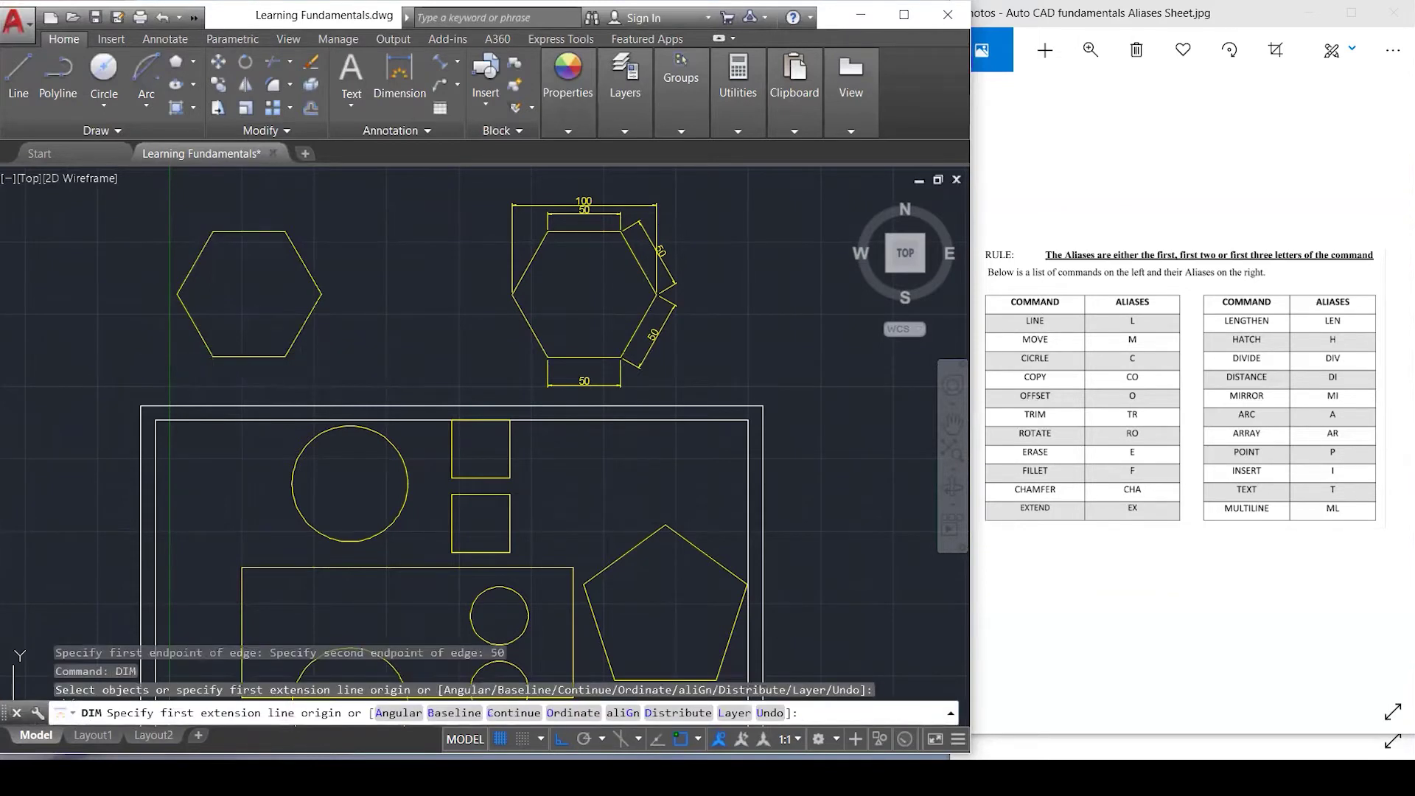
{"action": "left_click", "coordinate": [213, 356]}
{"action": "left_click", "coordinate": [285, 357]}
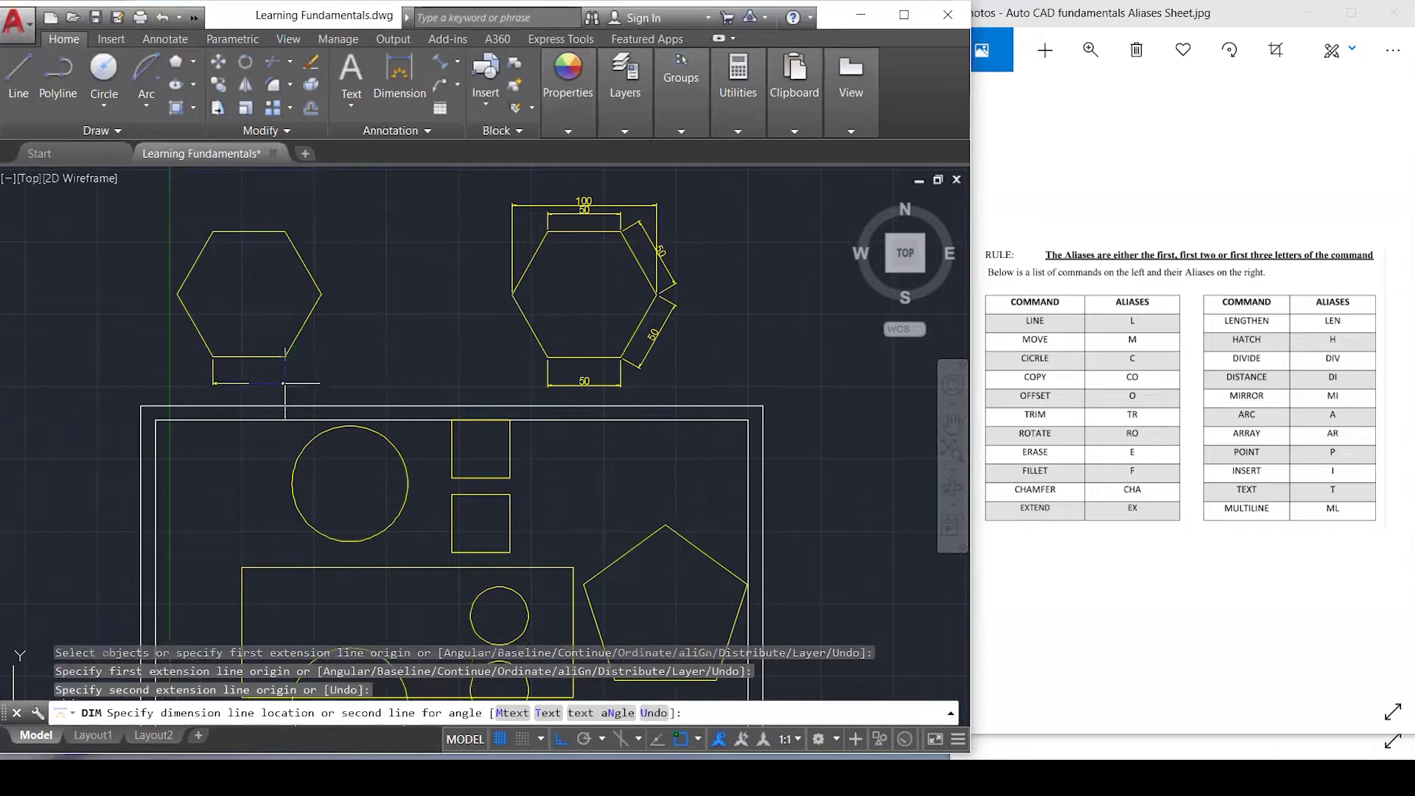
{"action": "left_click", "coordinate": [397, 377]}
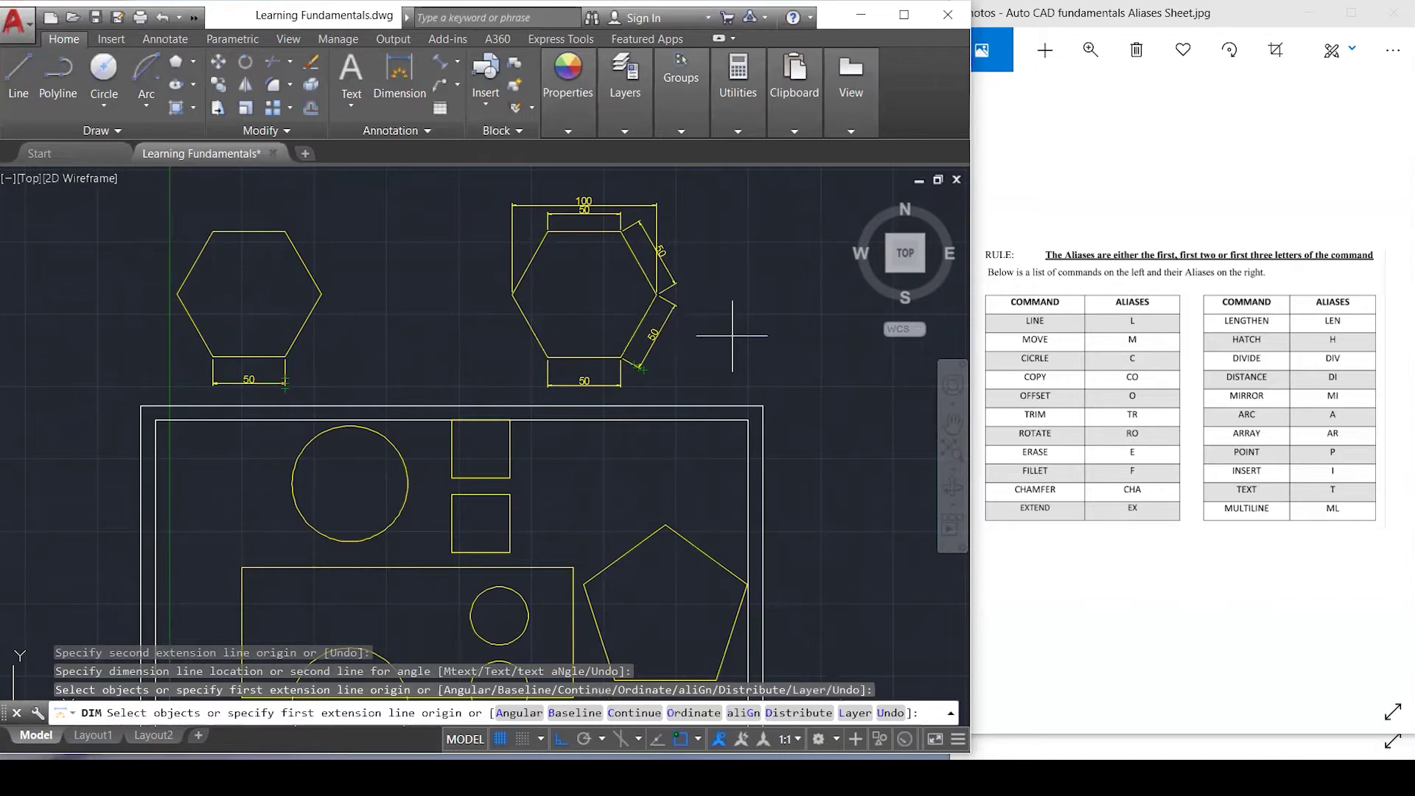
{"action": "left_click", "coordinate": [781, 352]}
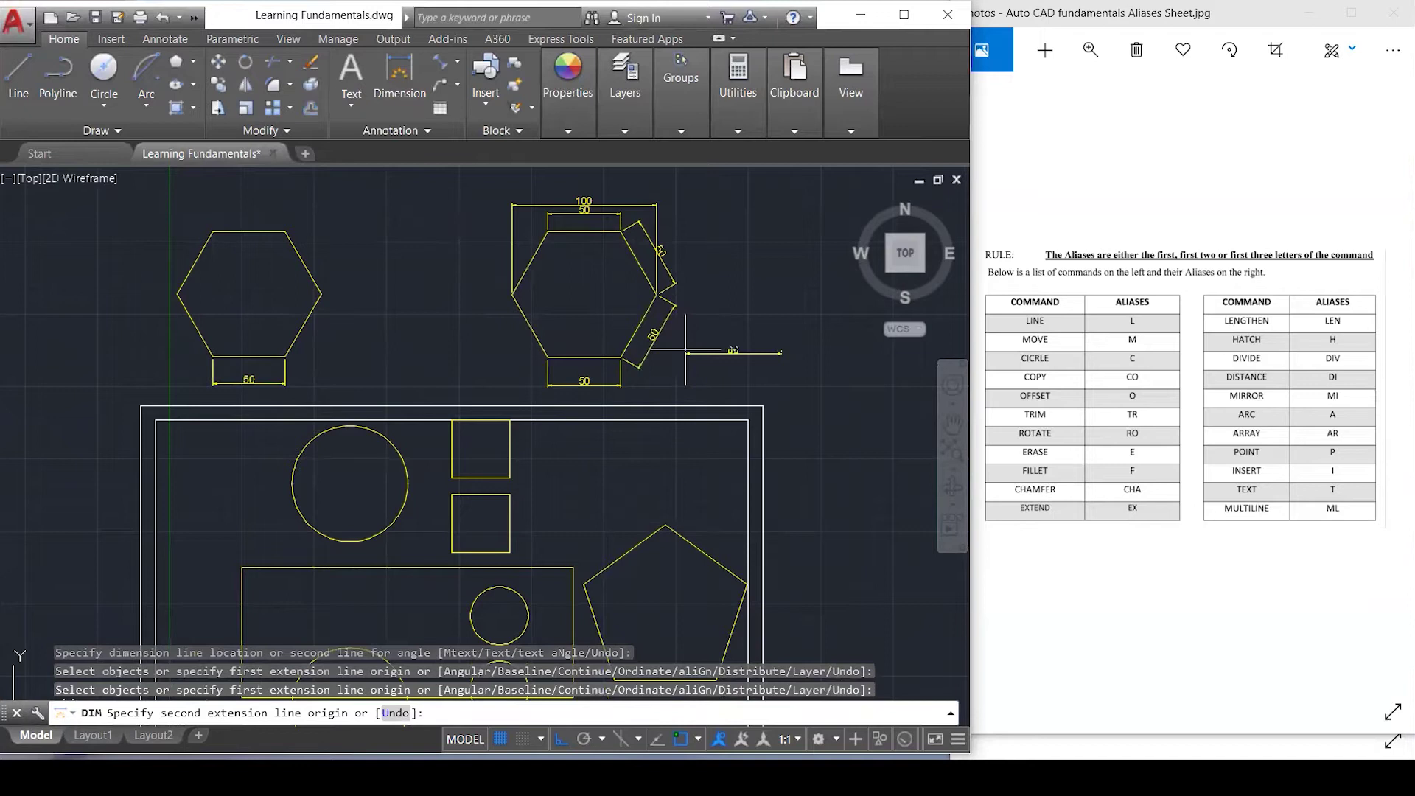
{"action": "key", "text": "Escape"}
Erase both hexagons and all of their dimensions above the drawing sheet.
{"action": "left_click", "coordinate": [731, 353]}
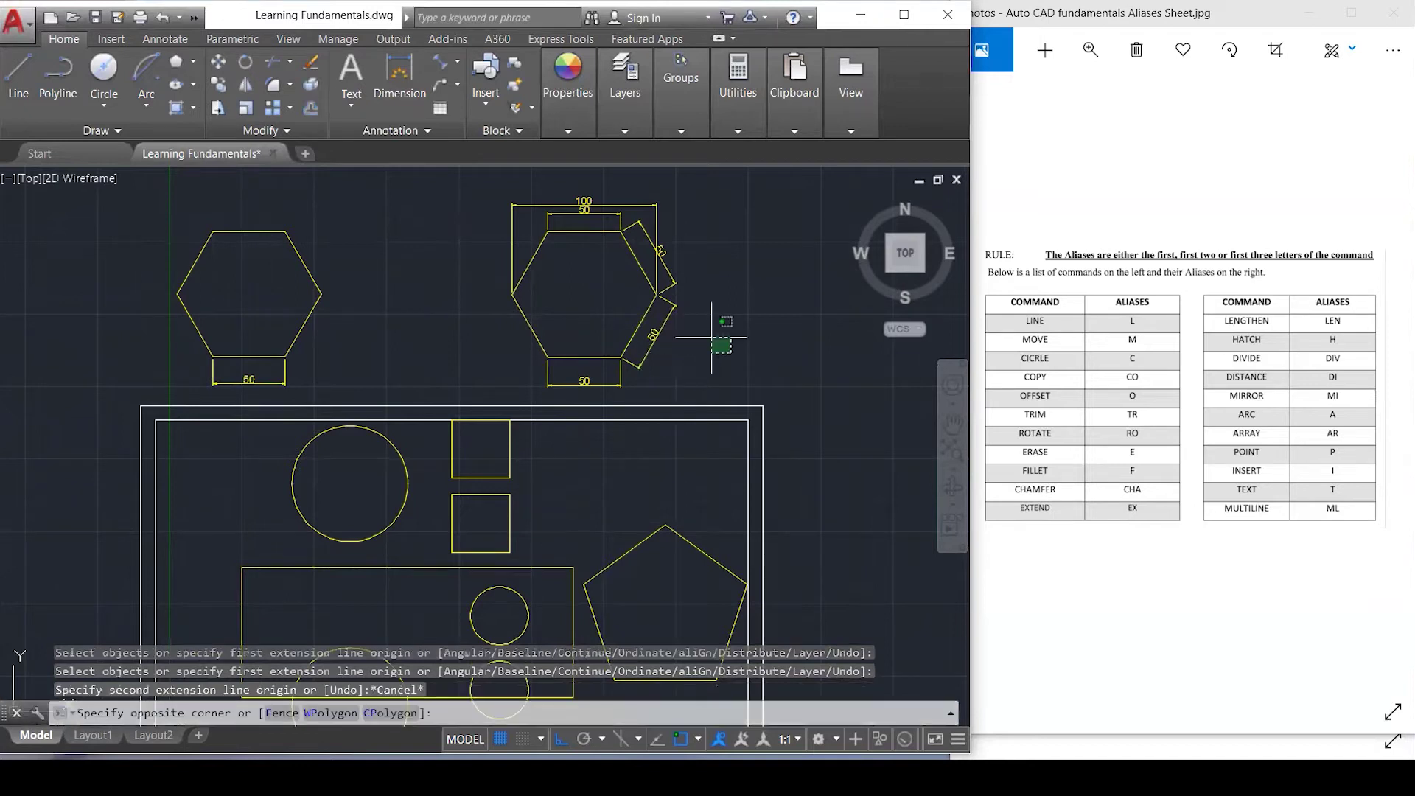
{"action": "left_click", "coordinate": [230, 211]}
{"action": "key", "text": "Delete"}
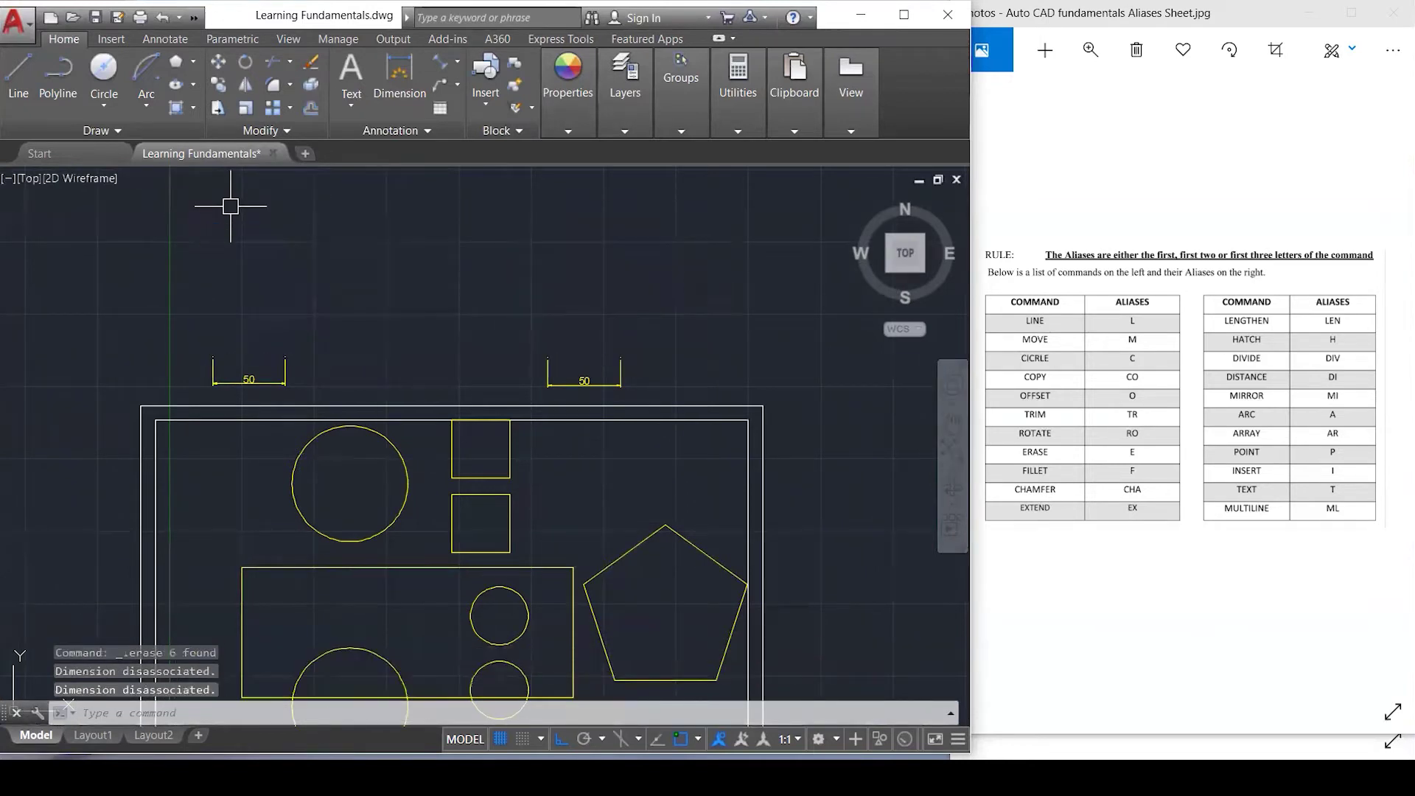
{"action": "left_click", "coordinate": [692, 366]}
{"action": "left_click", "coordinate": [208, 260]}
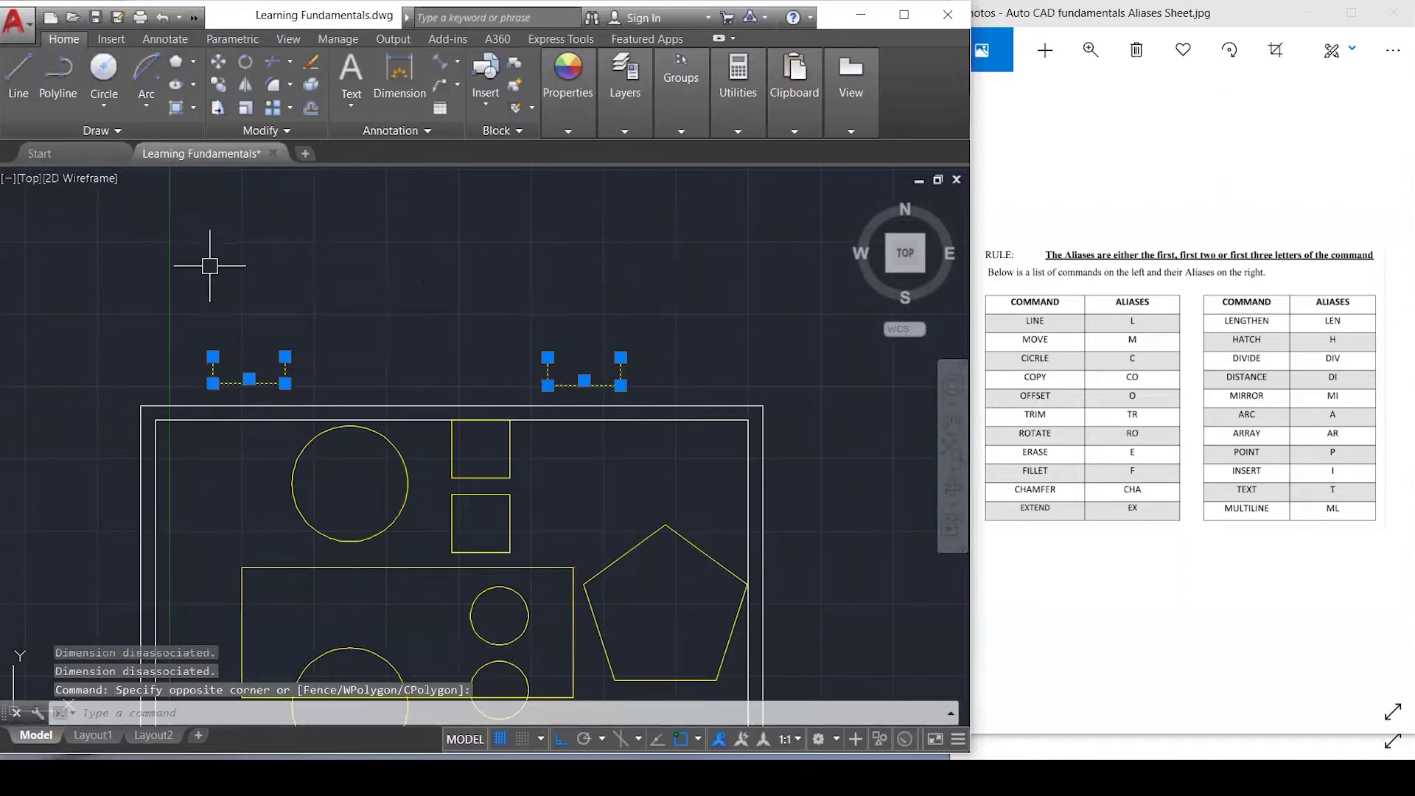
{"action": "key", "text": "Delete"}
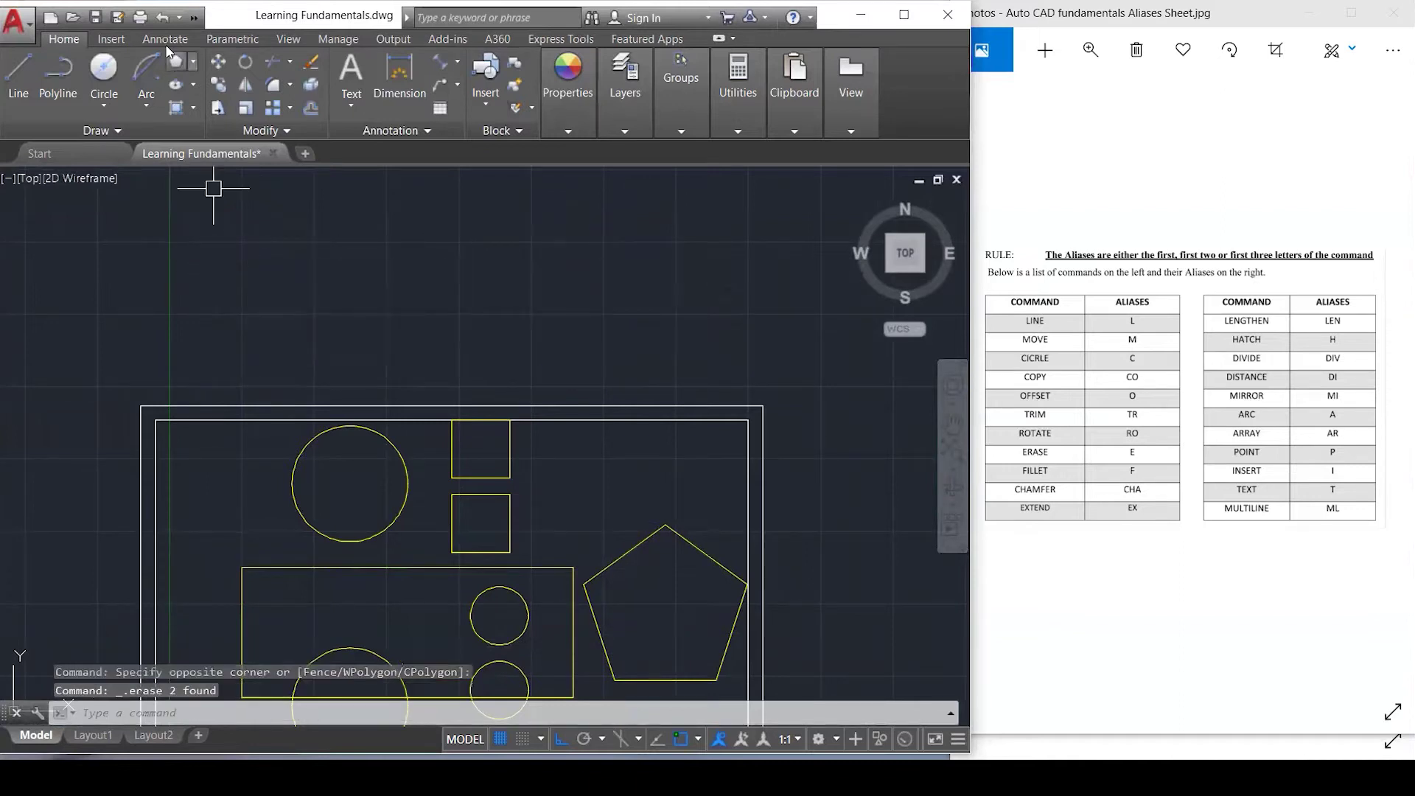
Draw a seven-sided polygon with the Edge option above the sheet, with a horizontal lower edge 75 long.
{"action": "left_click", "coordinate": [176, 61]}
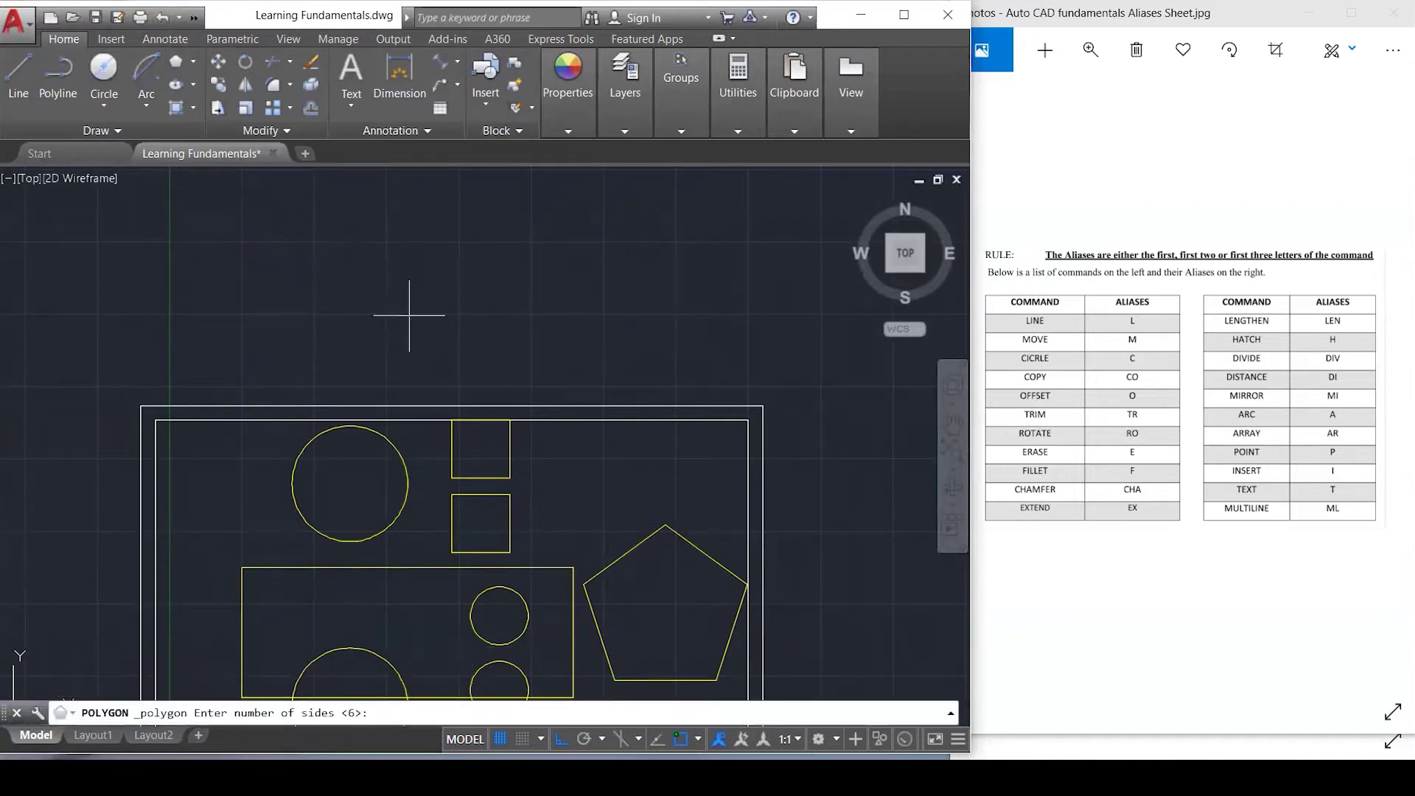
{"action": "type", "text": "7"}
{"action": "key", "text": "Return"}
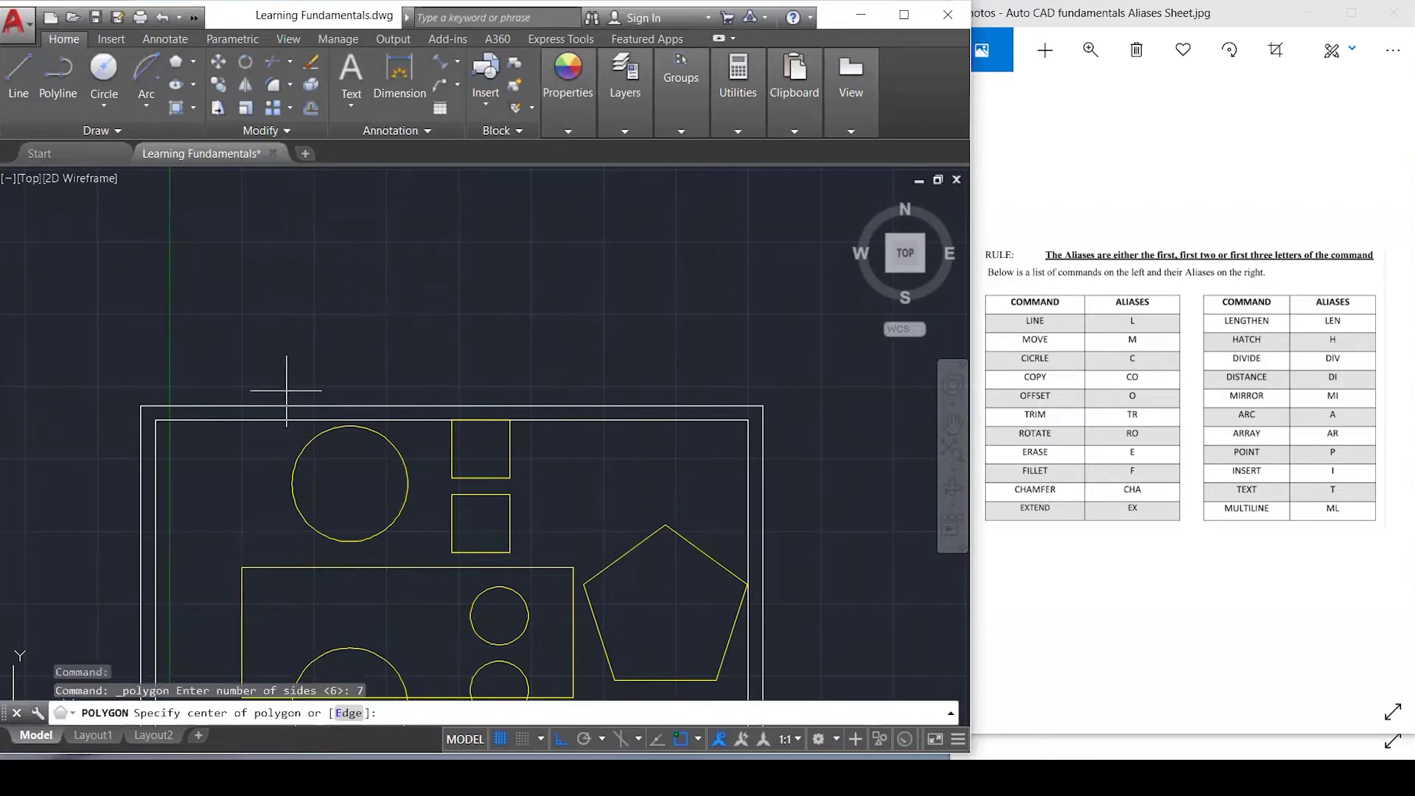
{"action": "type", "text": "e"}
{"action": "key", "text": "Return"}
{"action": "left_click", "coordinate": [355, 347]}
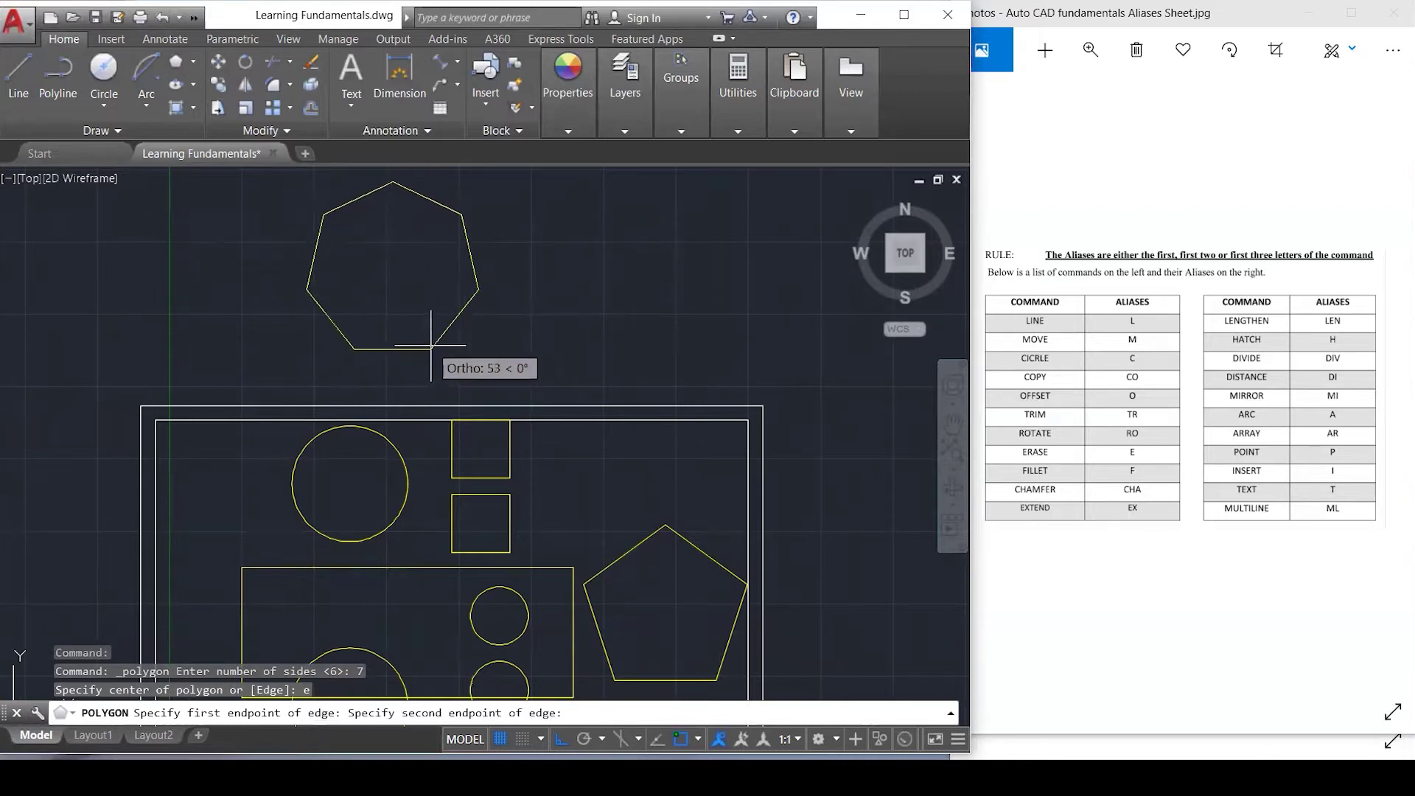
{"action": "type", "text": "75"}
{"action": "key", "text": "Return"}
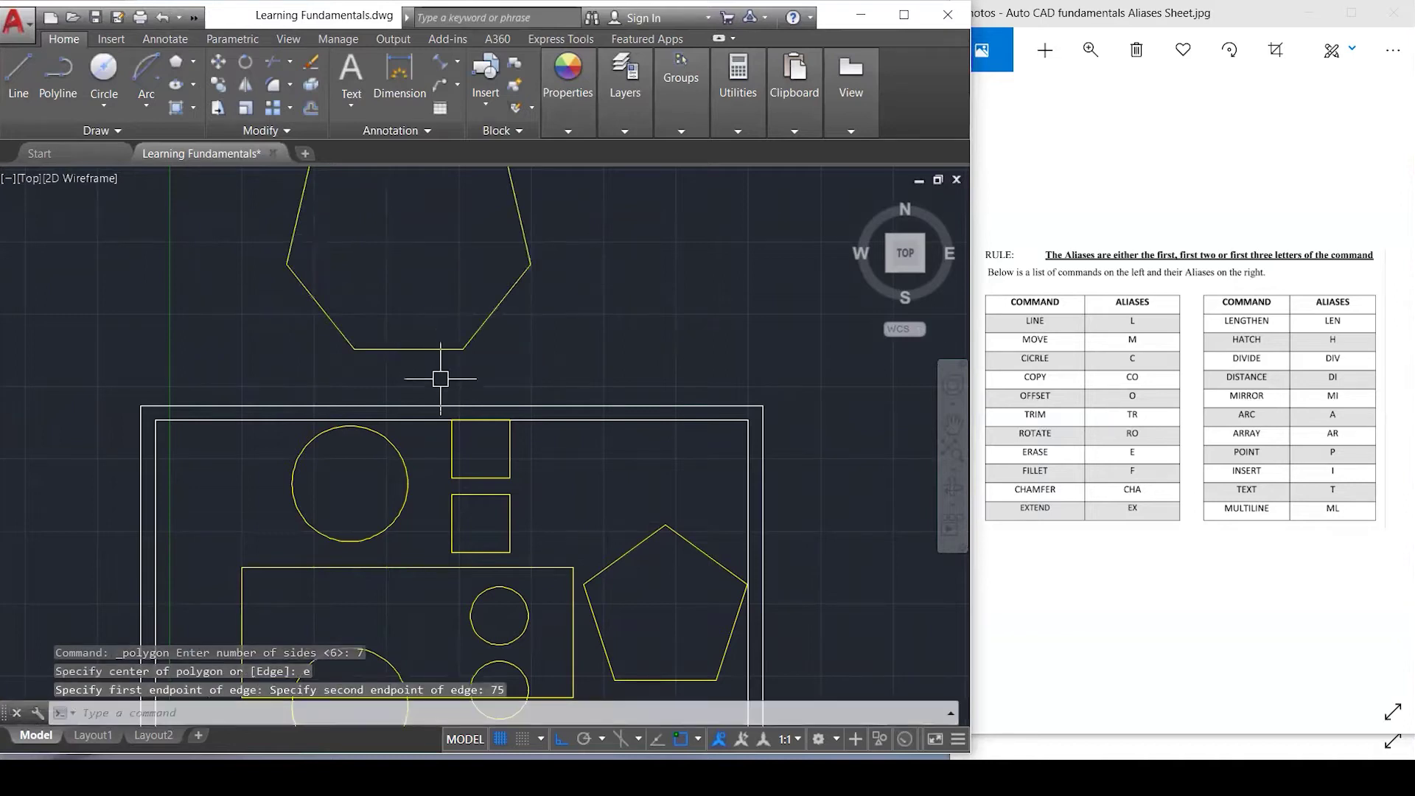
{"action": "scroll", "coordinate": [442, 375], "scroll_direction": "down", "scroll_amount": 1}
{"action": "scroll", "coordinate": [499, 386], "scroll_direction": "down", "scroll_amount": 1}
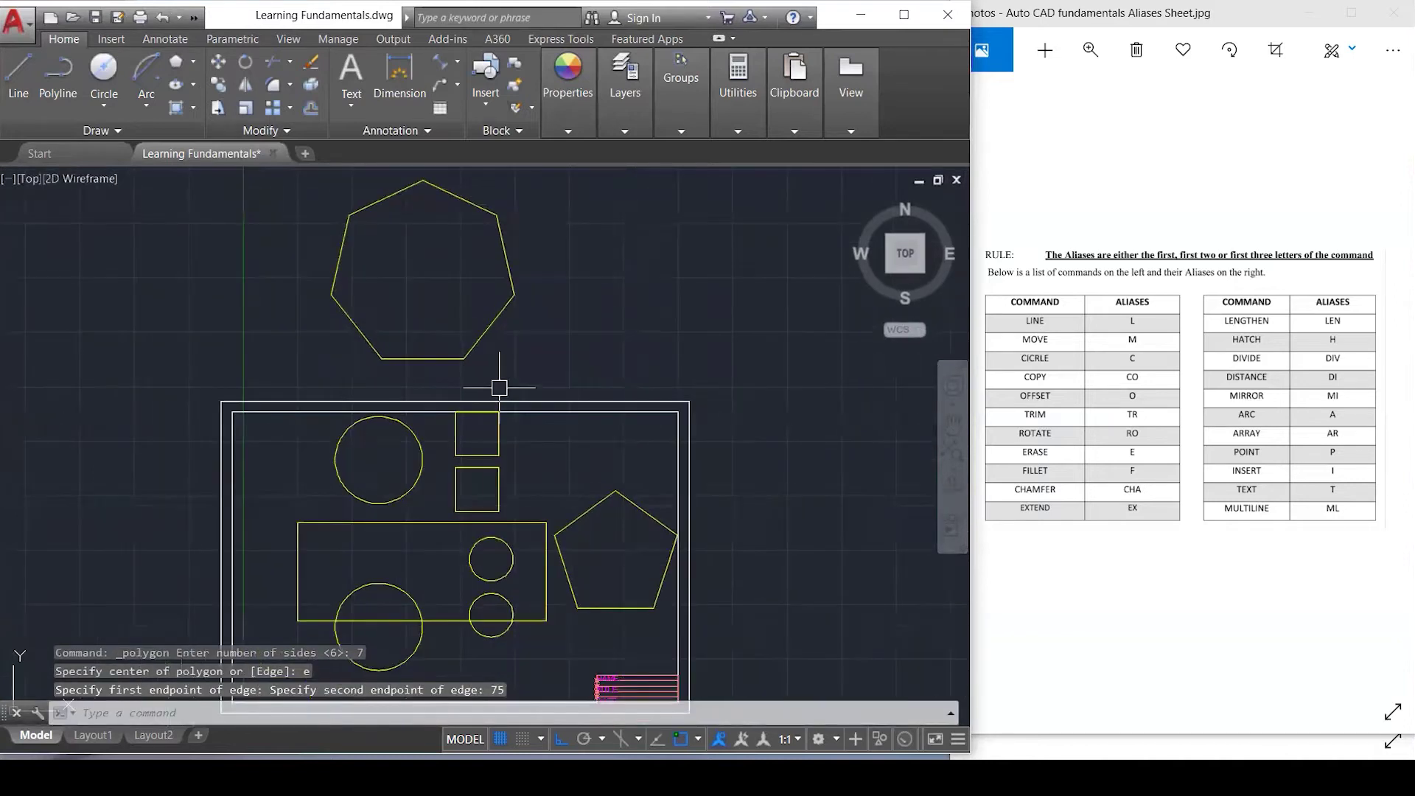
{"action": "left_click", "coordinate": [498, 310]}
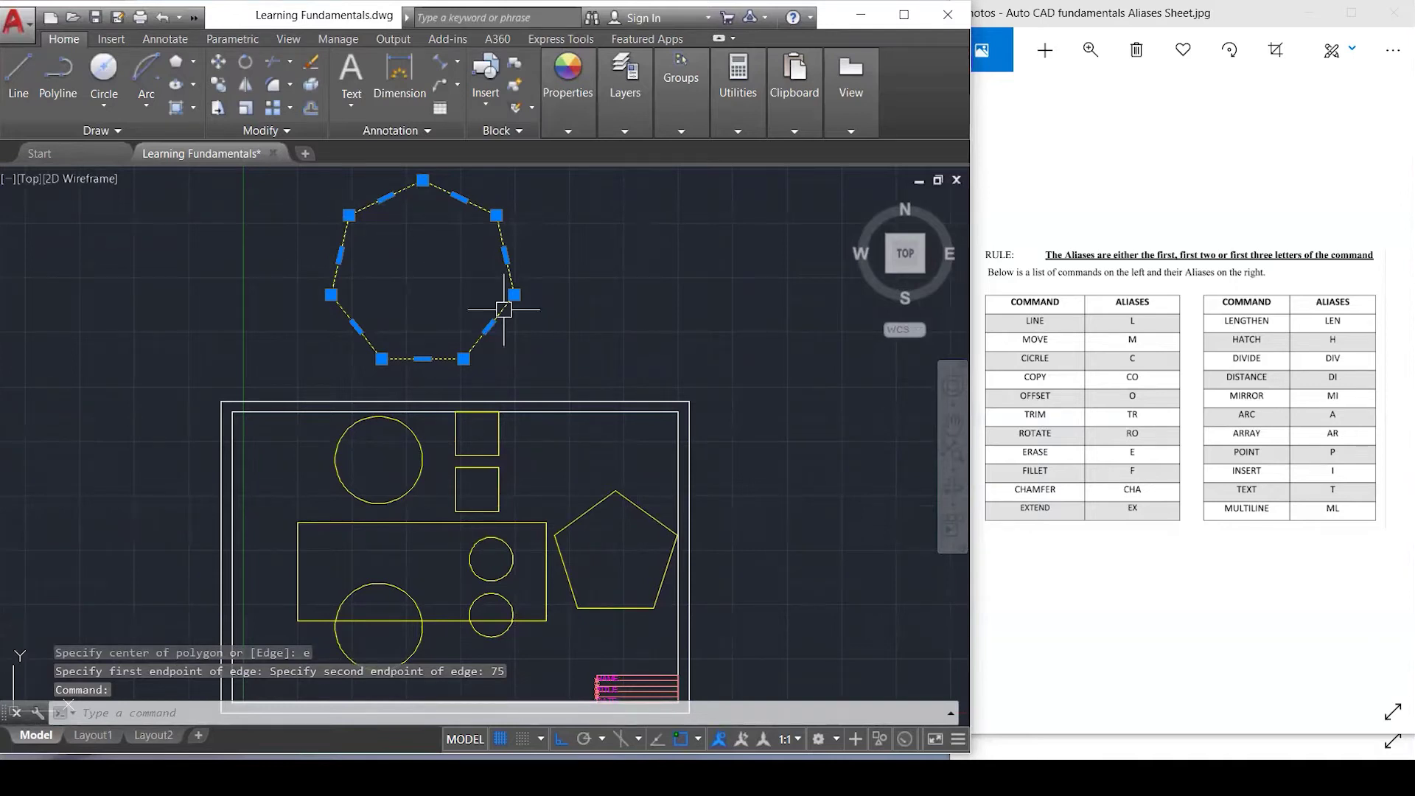
{"action": "key", "text": "Escape"}
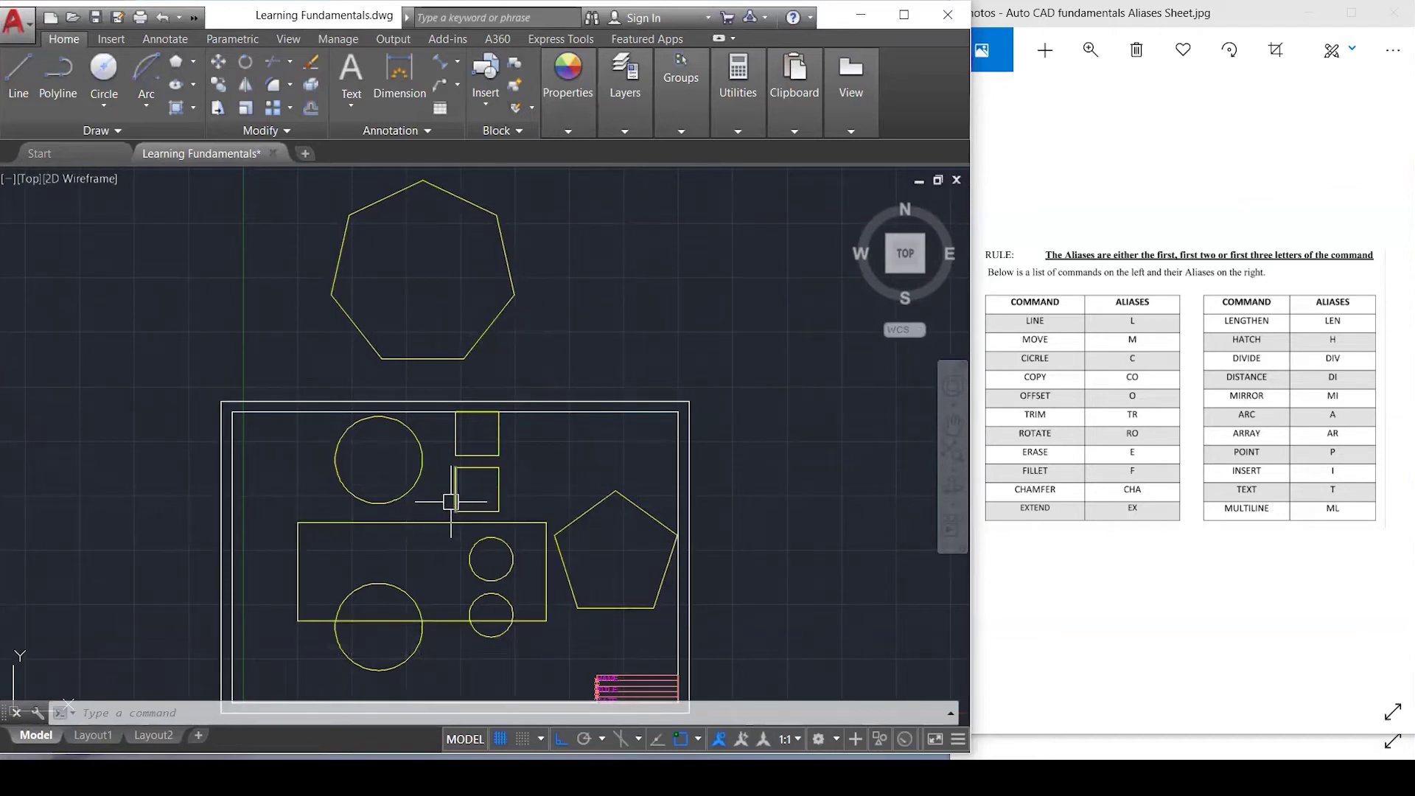
{"action": "left_click", "coordinate": [427, 479]}
{"action": "left_click", "coordinate": [631, 491]}
{"action": "left_click", "coordinate": [635, 502]}
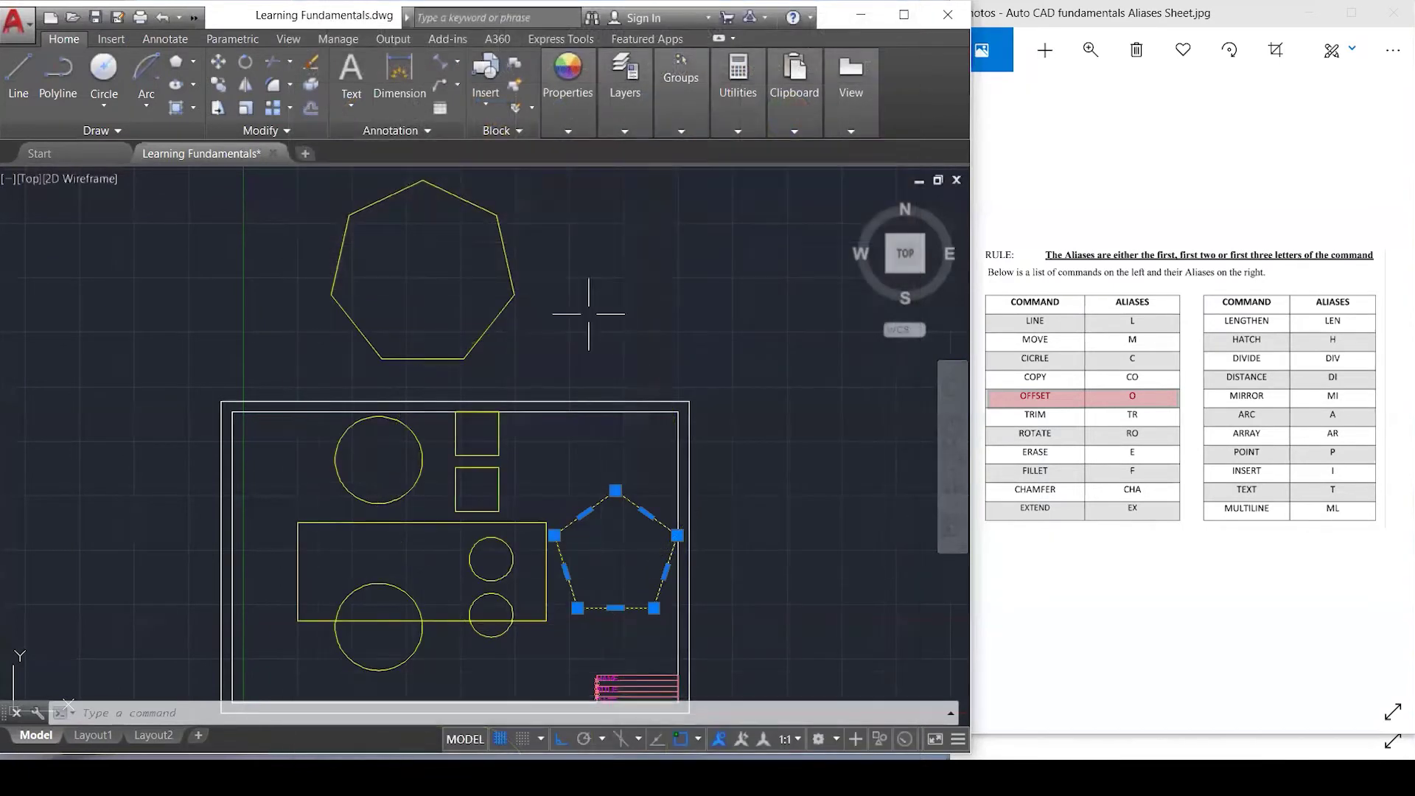
Offset the seven-sided polygon above the drawing sheet outward by a distance of 10.
{"action": "scroll", "coordinate": [347, 210], "scroll_direction": "up", "scroll_amount": 3}
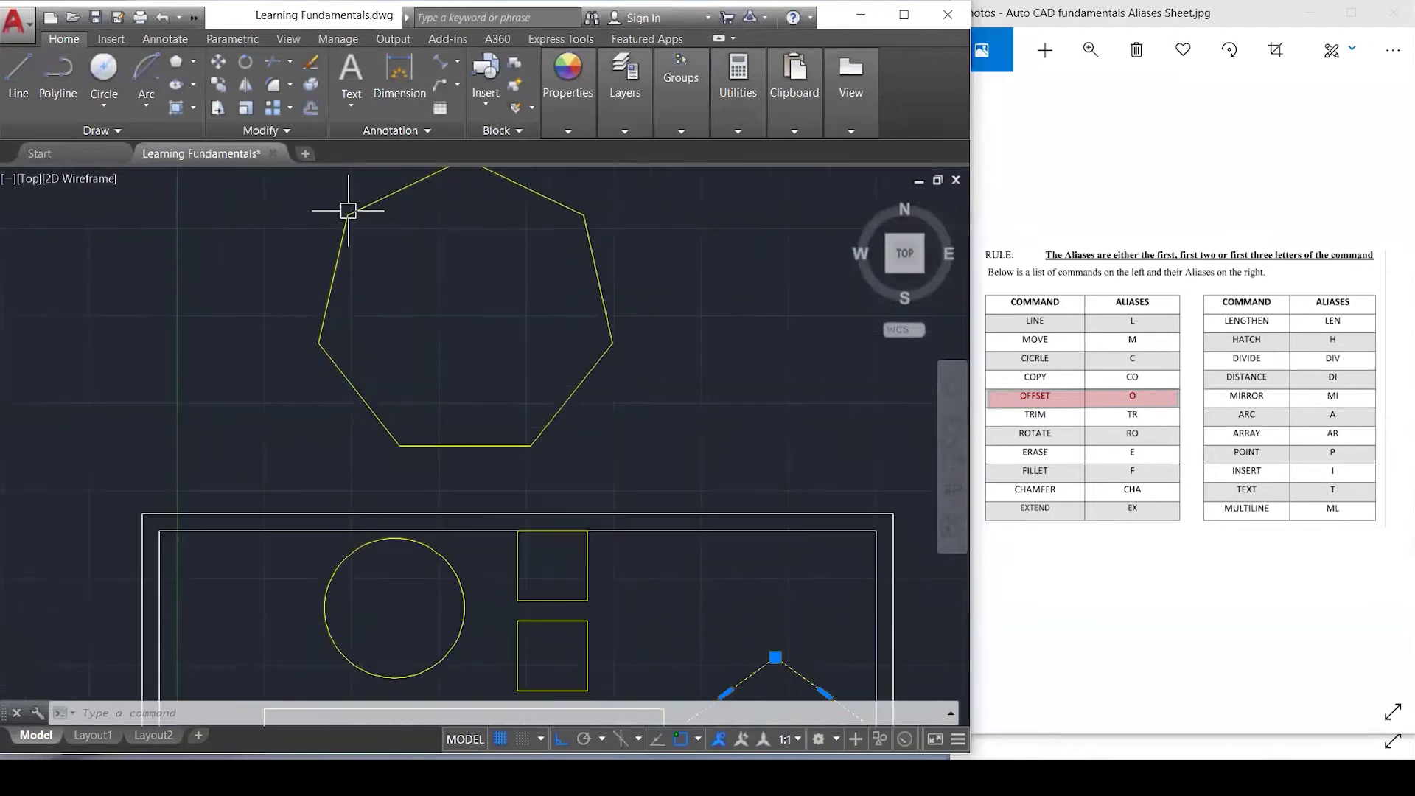
{"action": "scroll", "coordinate": [332, 325], "scroll_direction": "down", "scroll_amount": 2}
{"action": "scroll", "coordinate": [347, 228], "scroll_direction": "up", "scroll_amount": 2}
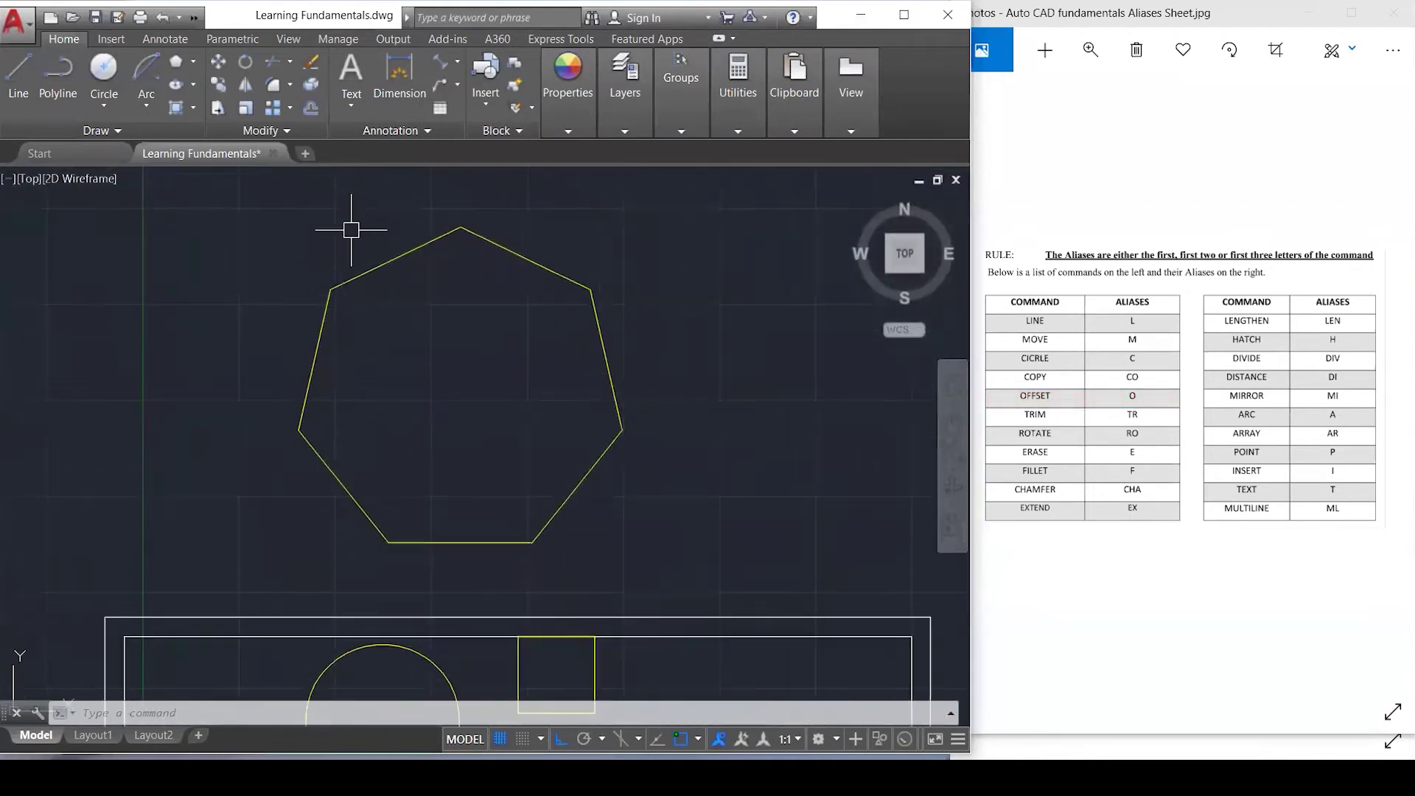
{"action": "left_click", "coordinate": [321, 354]}
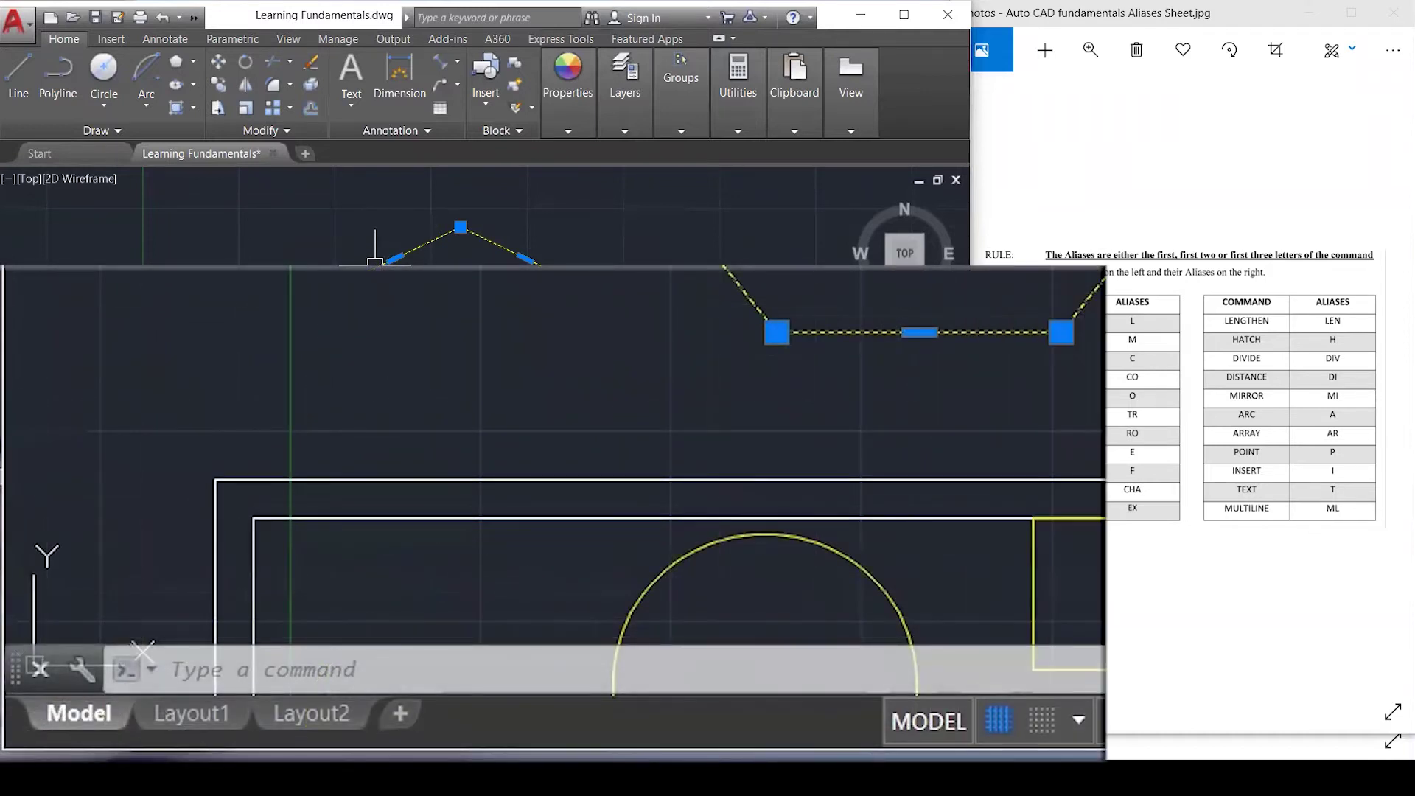
{"action": "key", "text": "Escape"}
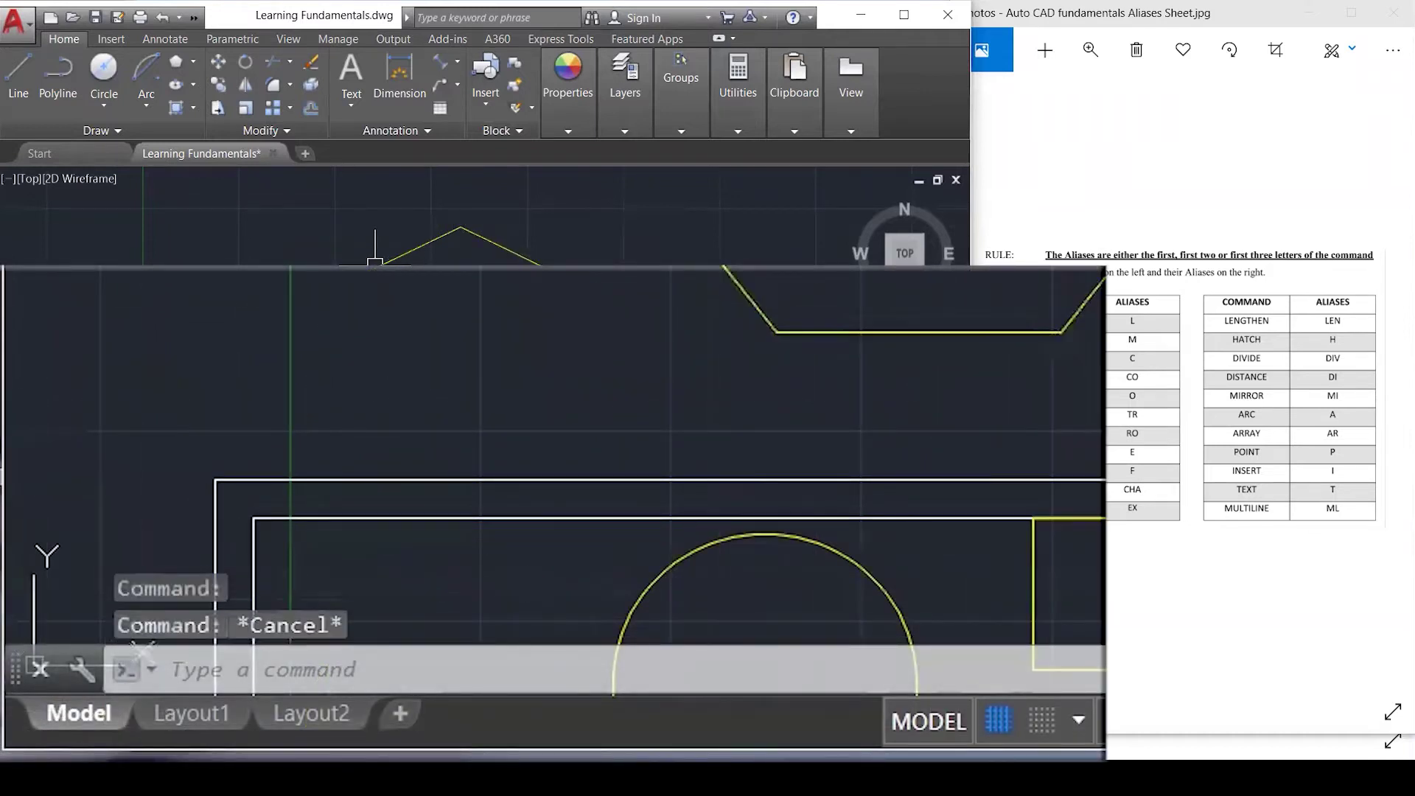
{"action": "type", "text": "o"}
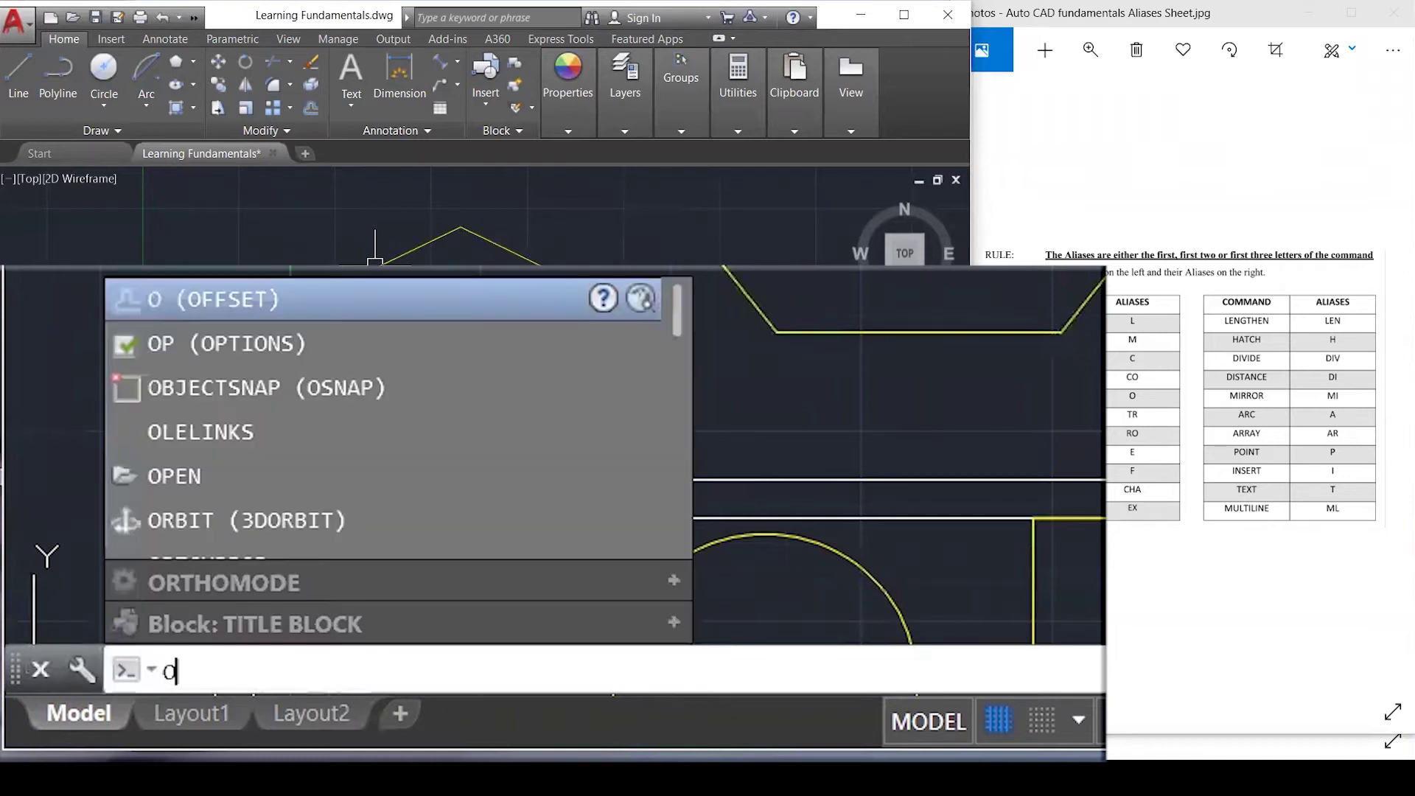
{"action": "key", "text": "Return"}
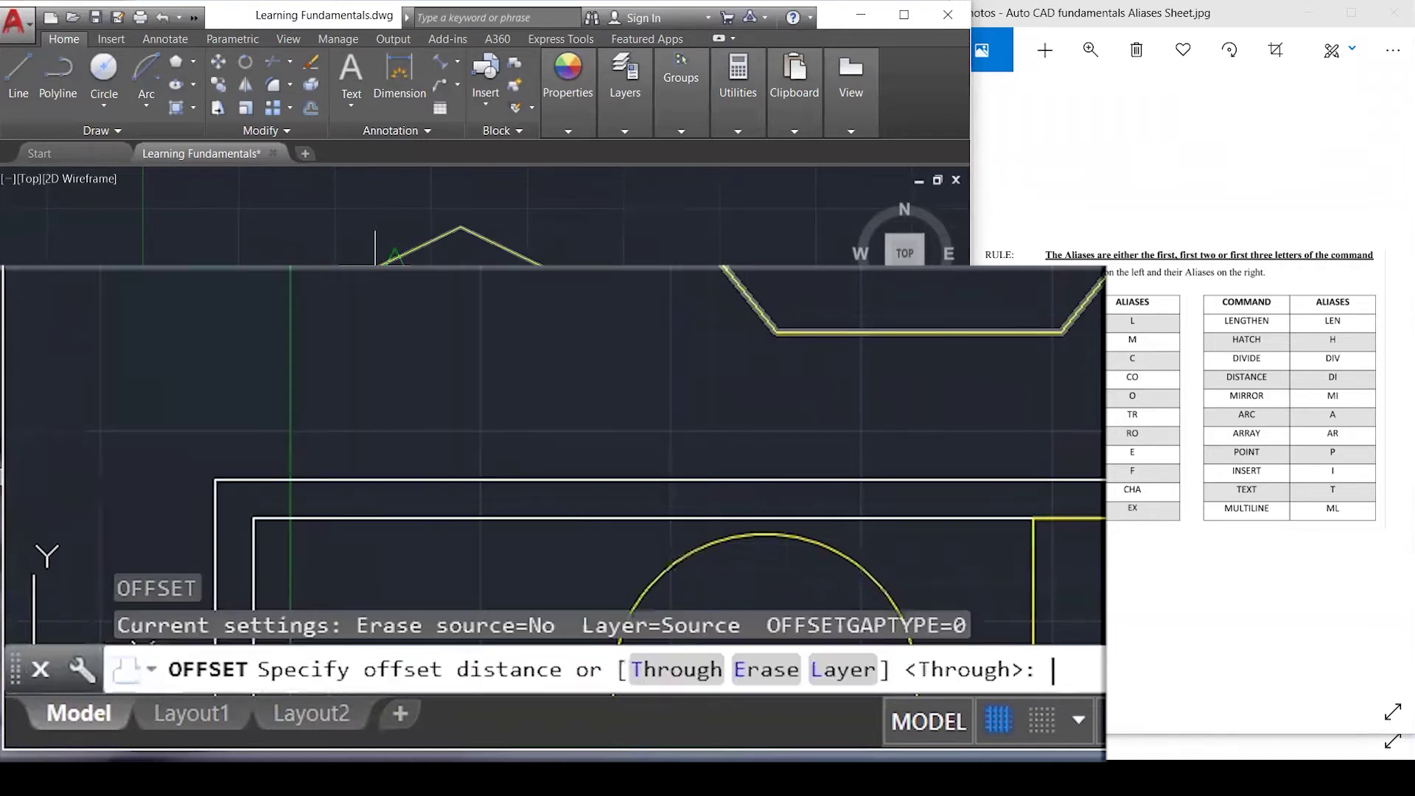
{"action": "type", "text": "10"}
{"action": "key", "text": "Return"}
{"action": "left_click", "coordinate": [383, 263]}
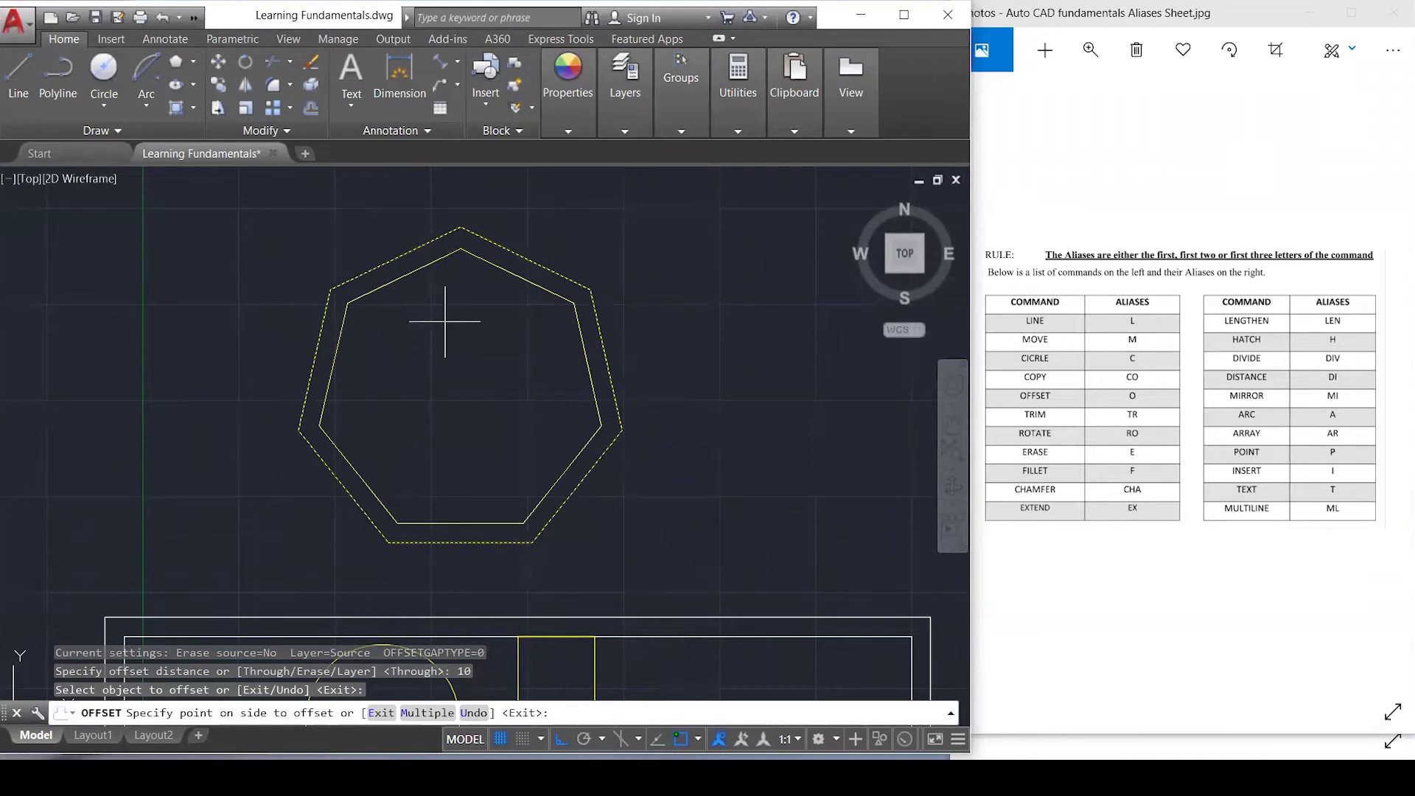
{"action": "left_click", "coordinate": [363, 220]}
Offset the outermost seven-sided polygon outward by 10 two more times, each time from the newest copy.
{"action": "left_click", "coordinate": [377, 251]}
{"action": "left_click", "coordinate": [324, 198]}
{"action": "left_click", "coordinate": [343, 237]}
{"action": "left_click", "coordinate": [293, 195]}
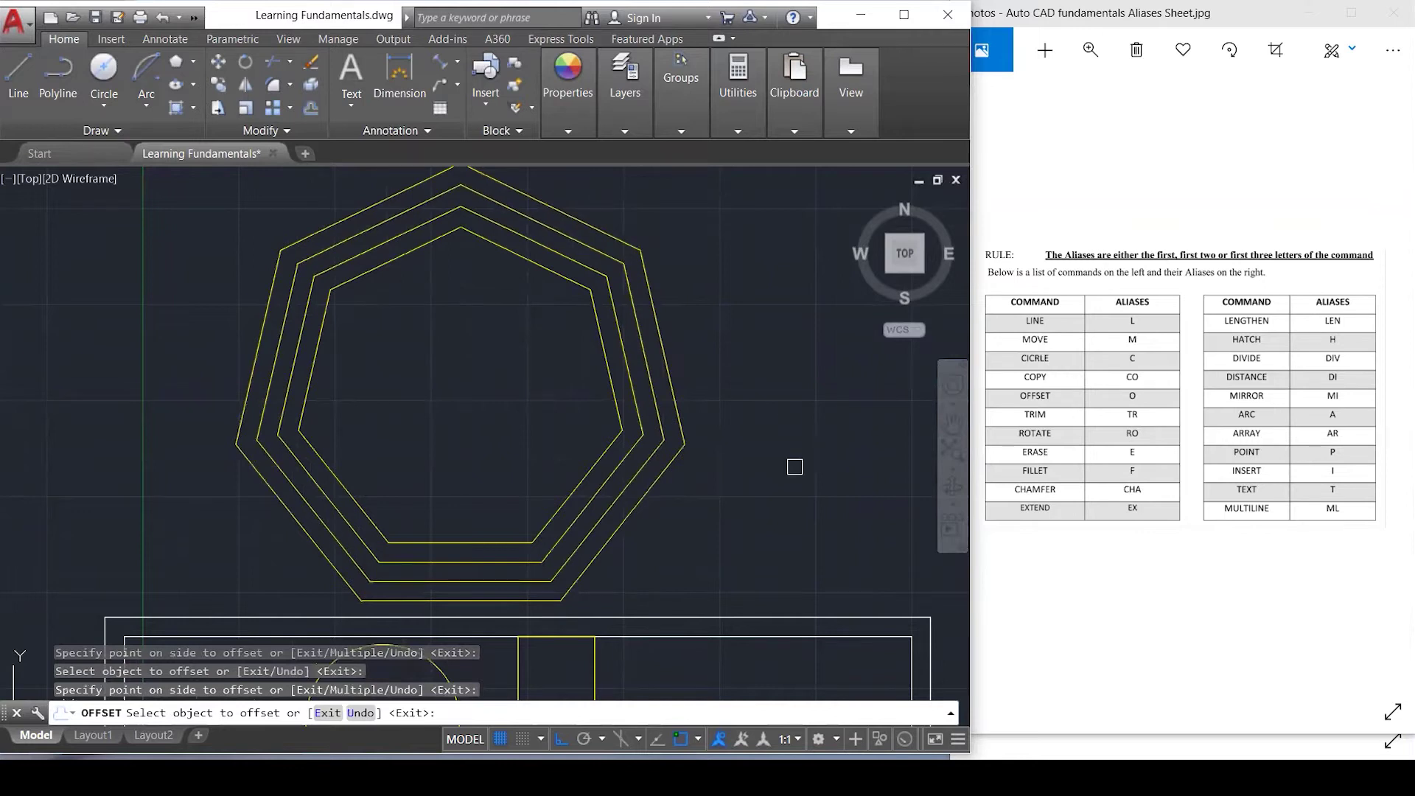
{"action": "key", "text": "Escape"}
{"action": "key", "text": "Escape"}
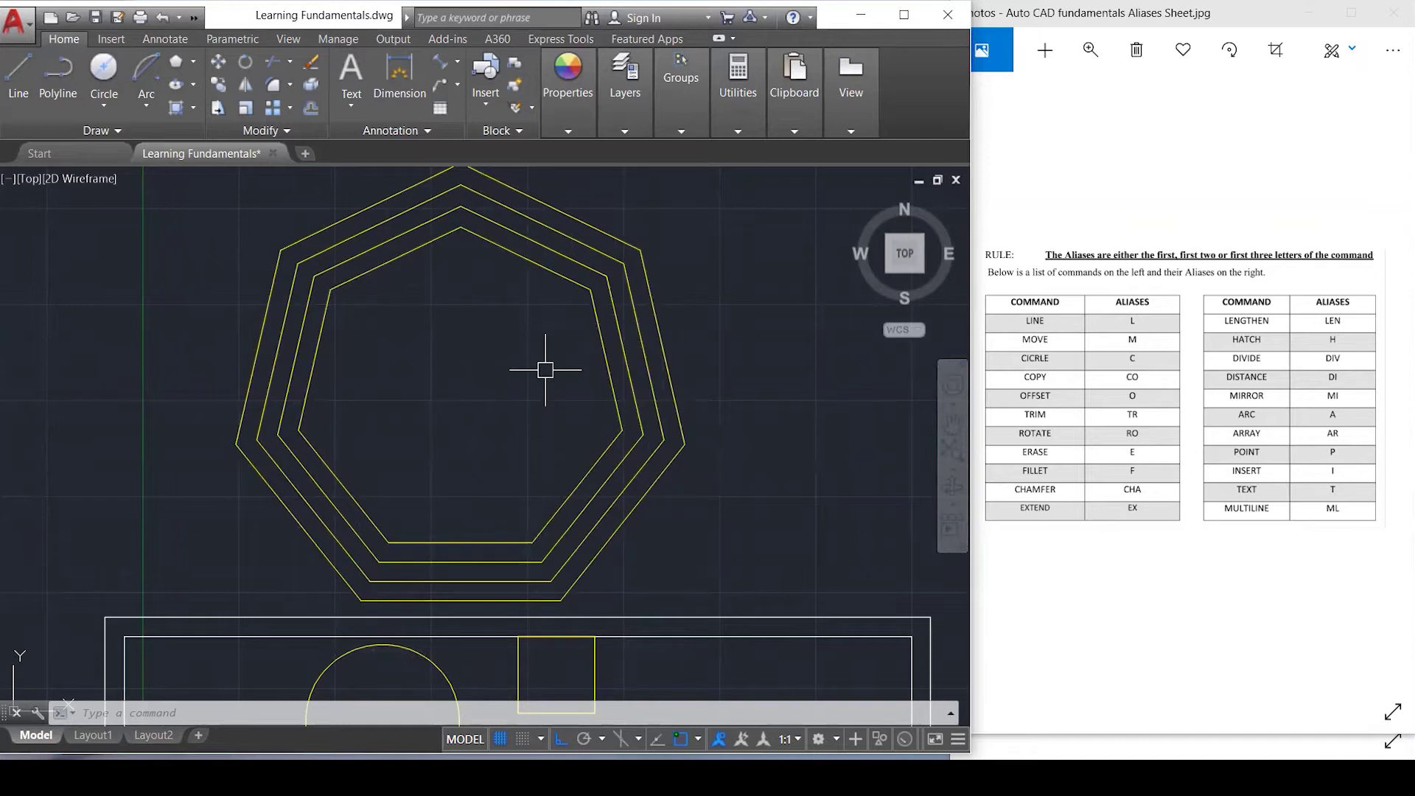
{"action": "scroll", "coordinate": [616, 365], "scroll_direction": "down", "scroll_amount": 5}
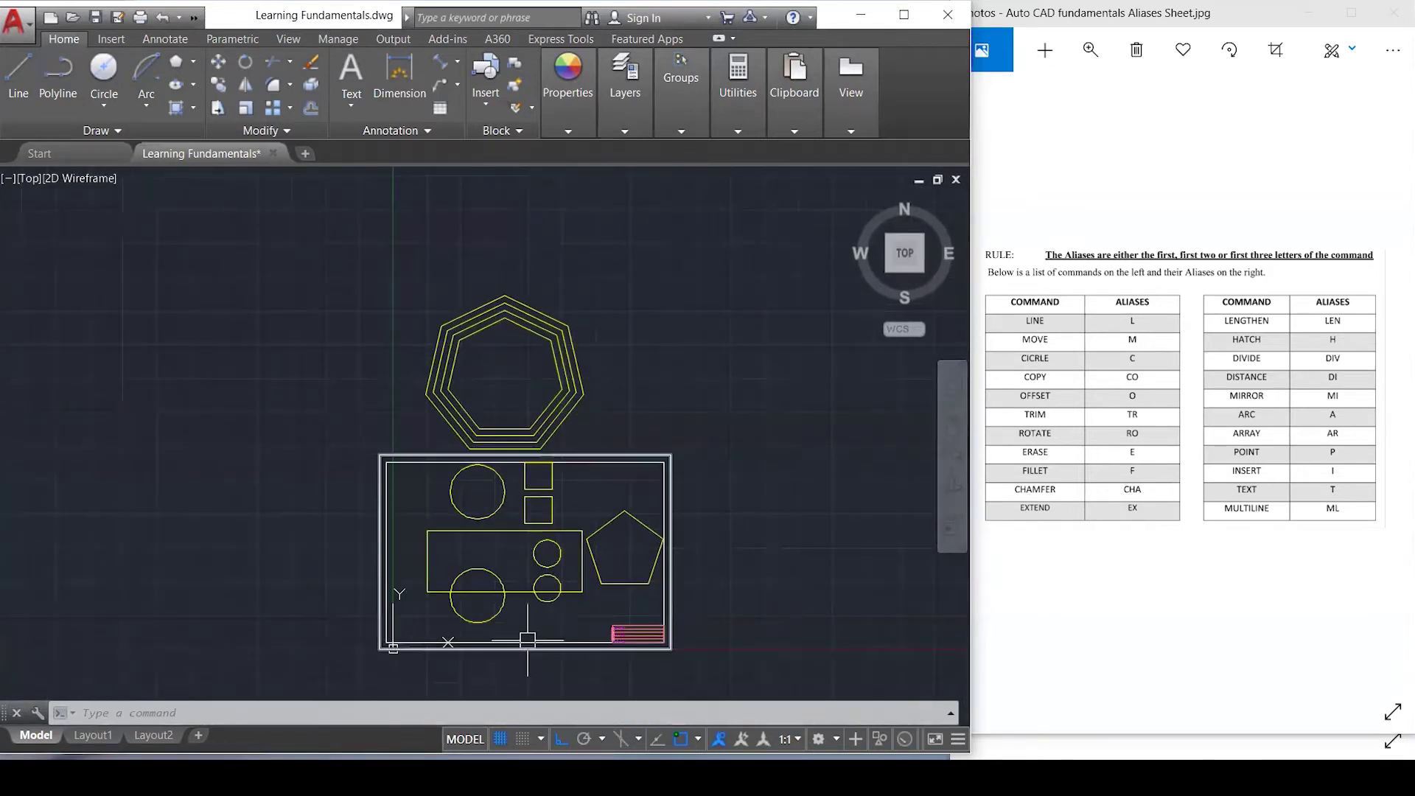
{"action": "scroll", "coordinate": [548, 604], "scroll_direction": "up", "scroll_amount": 2}
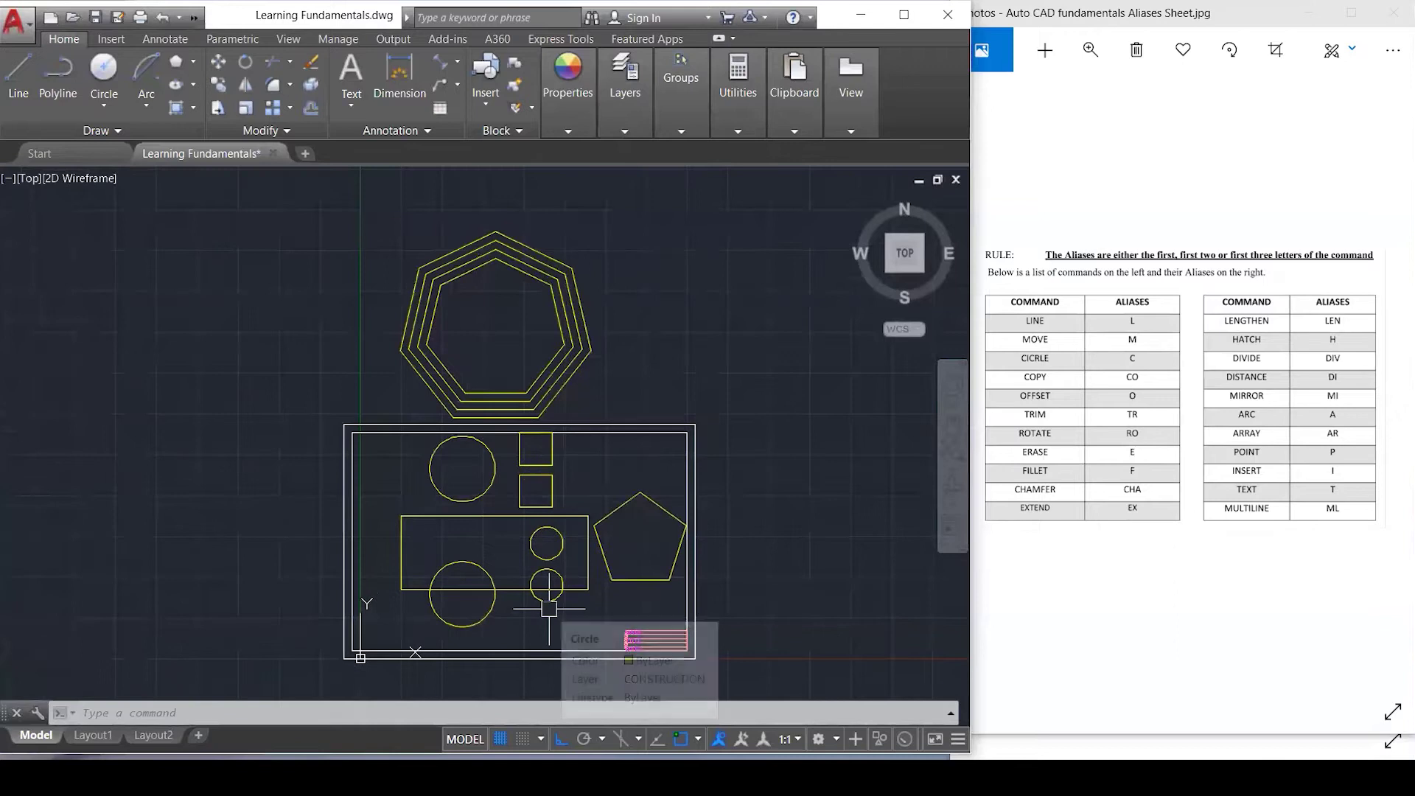
{"action": "scroll", "coordinate": [549, 608], "scroll_direction": "up", "scroll_amount": 1}
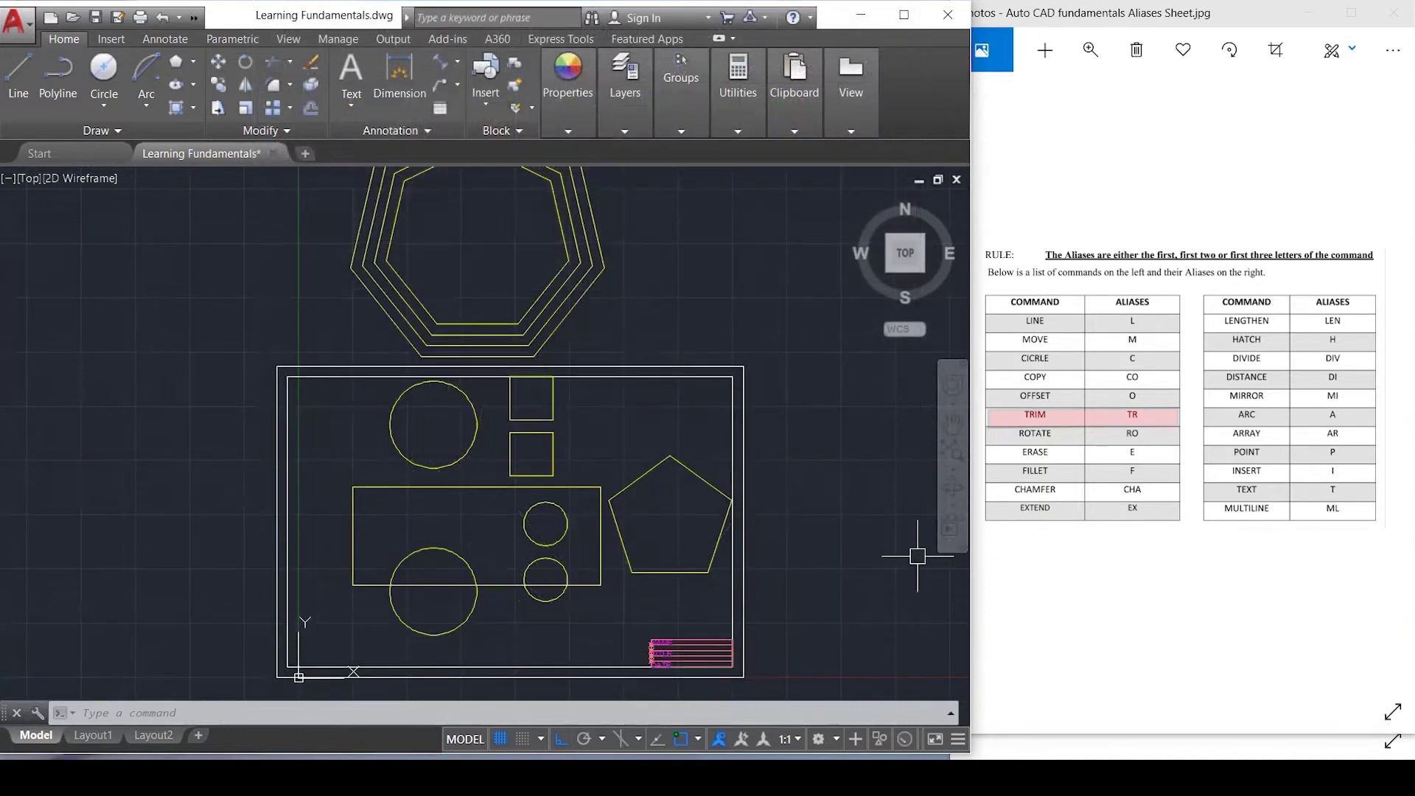
{"action": "scroll", "coordinate": [432, 601], "scroll_direction": "up", "scroll_amount": 1}
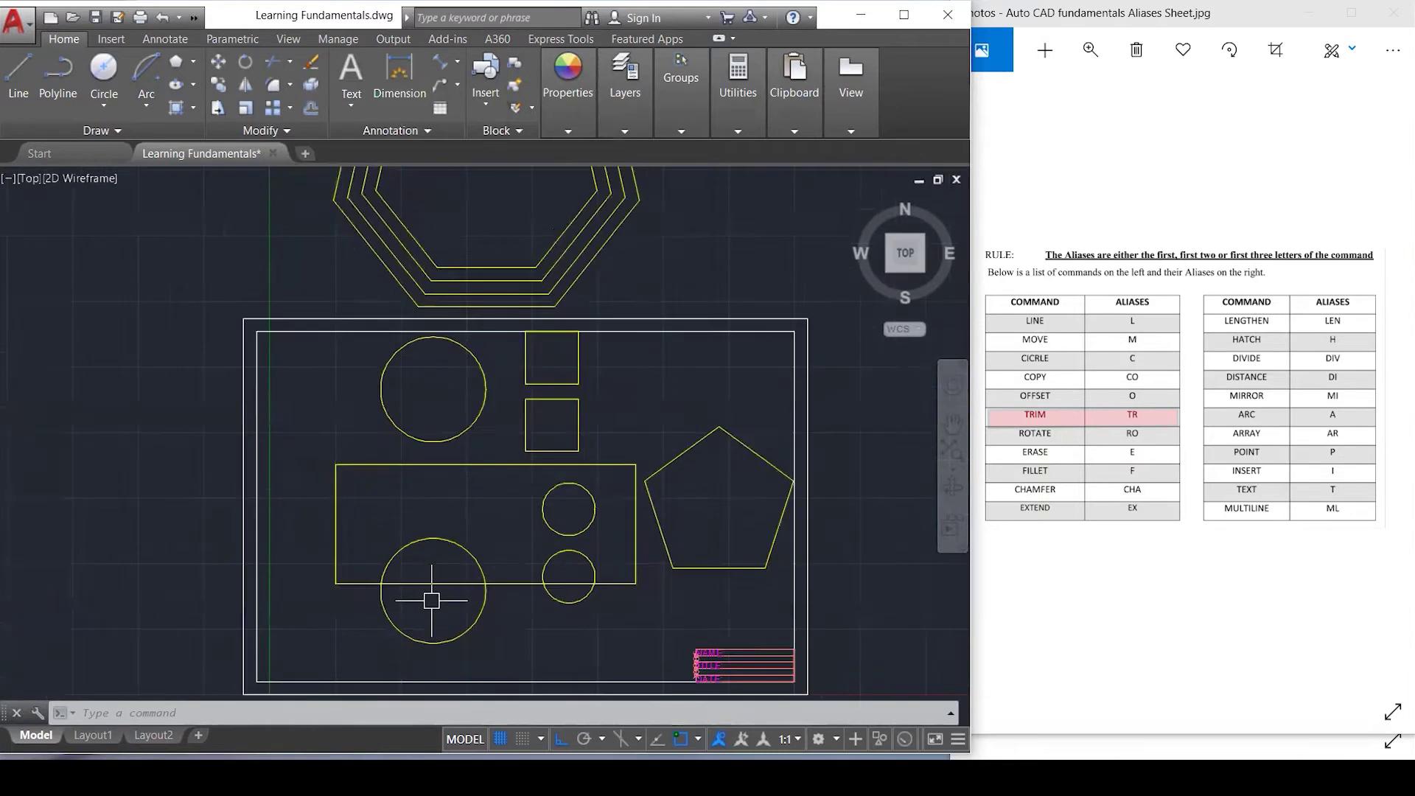
{"action": "scroll", "coordinate": [432, 600], "scroll_direction": "up", "scroll_amount": 2}
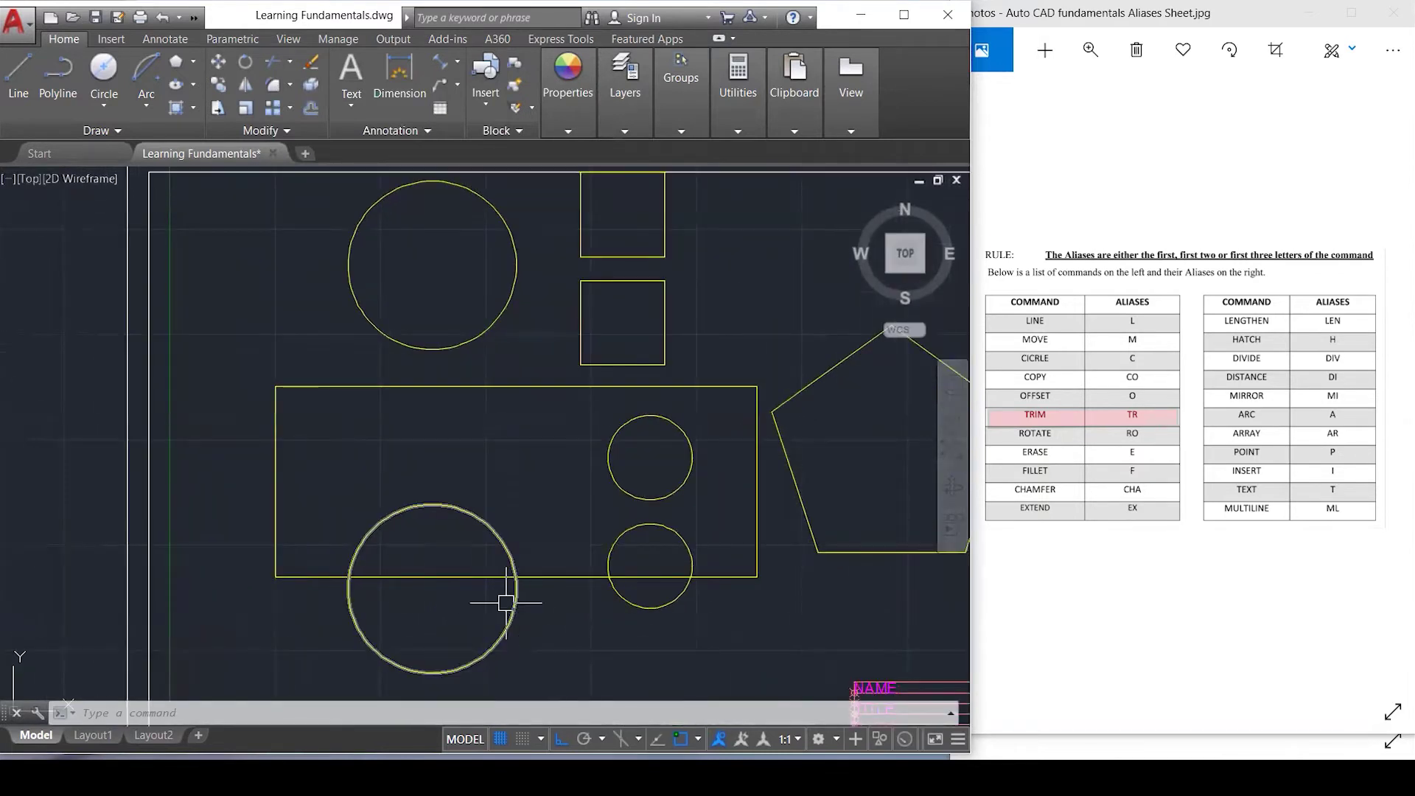
{"action": "left_click", "coordinate": [462, 575]}
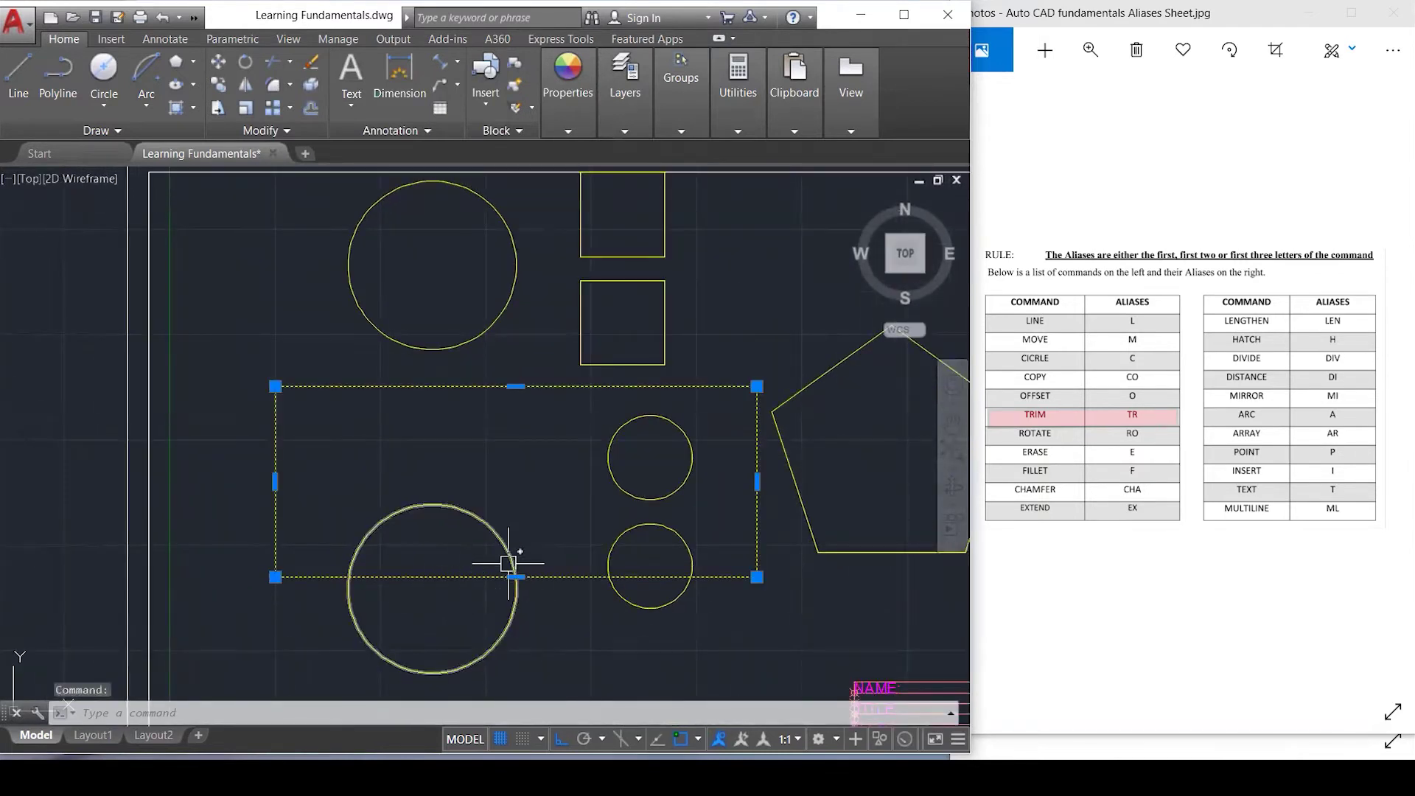
{"action": "left_click", "coordinate": [458, 507]}
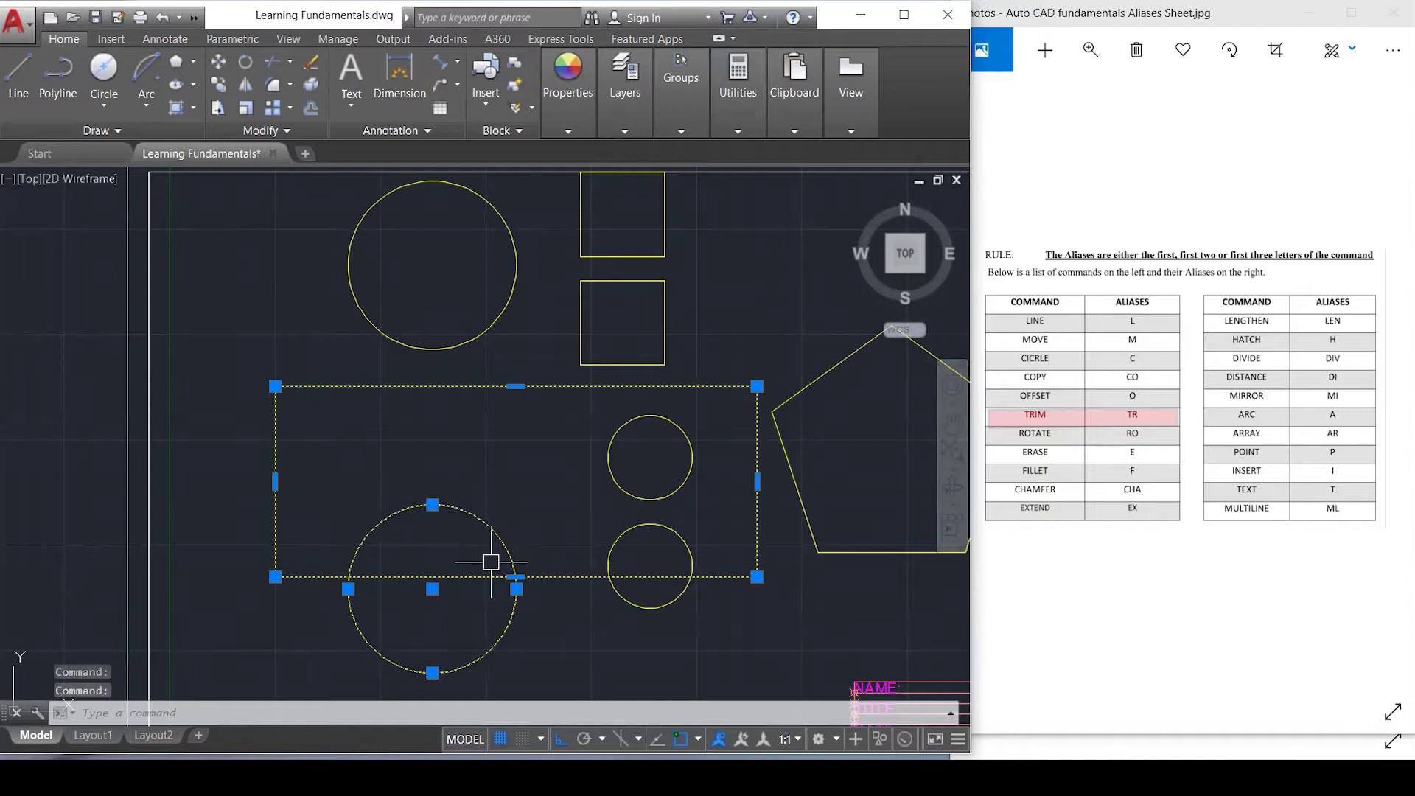
{"action": "left_click", "coordinate": [646, 579]}
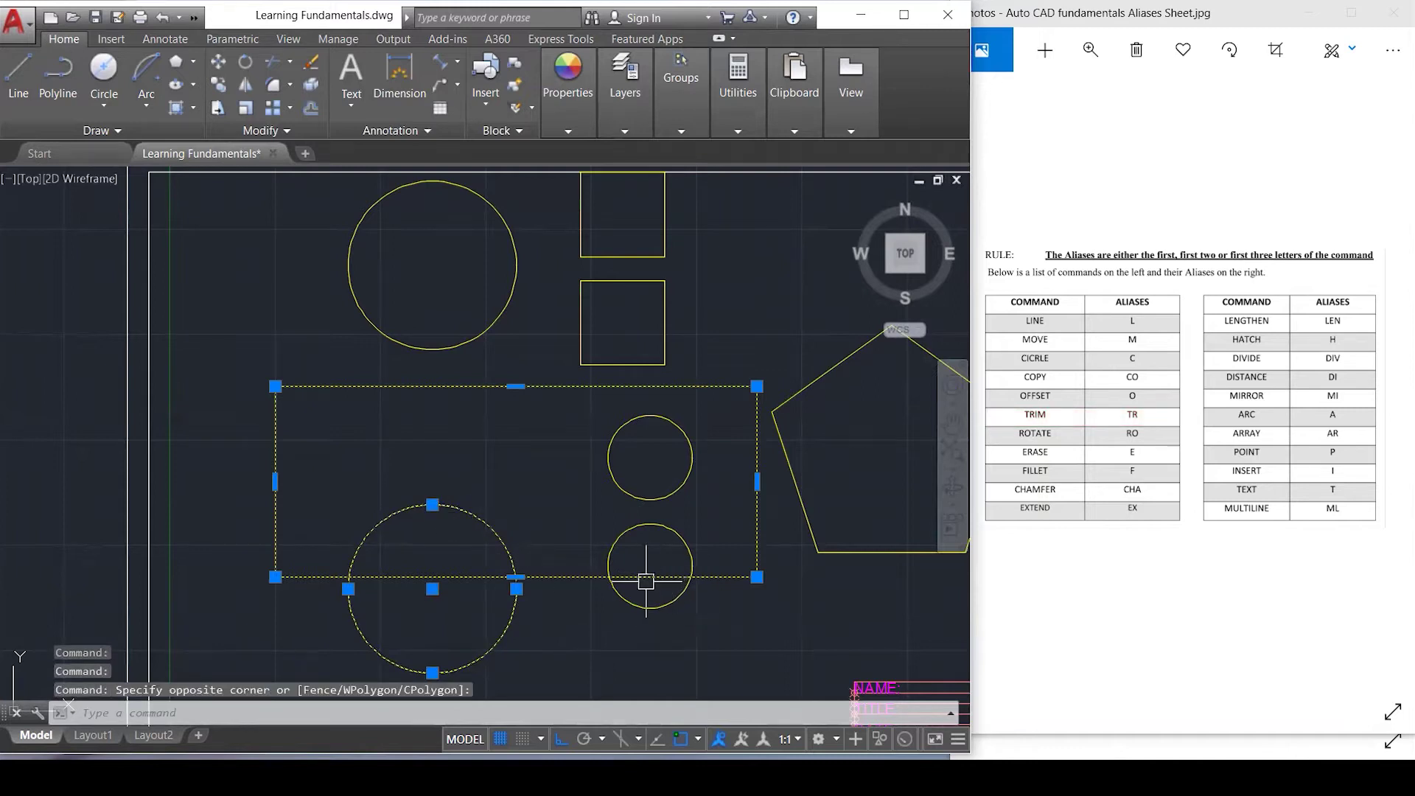
{"action": "left_click", "coordinate": [676, 532]}
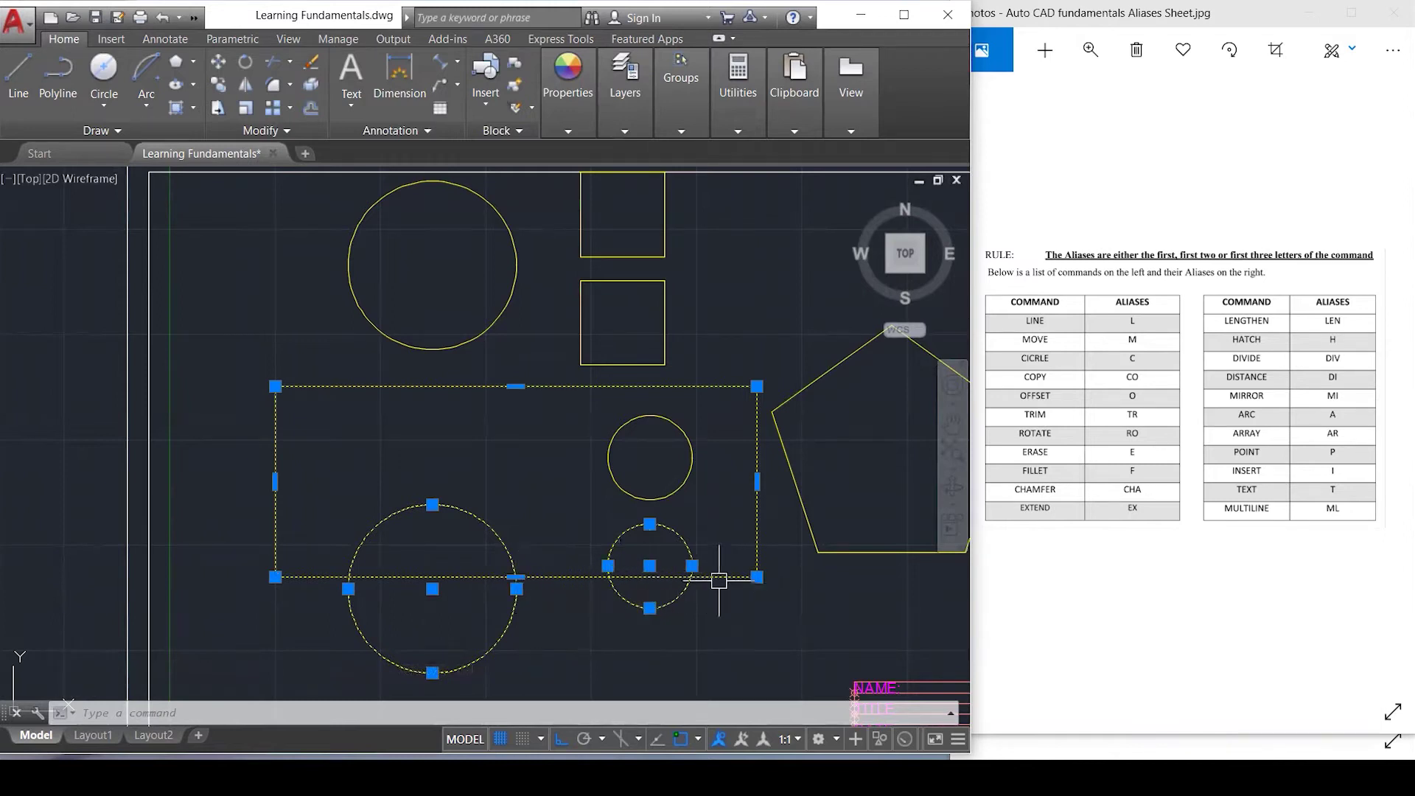
{"action": "key", "text": "Escape"}
{"action": "key", "text": "Escape"}
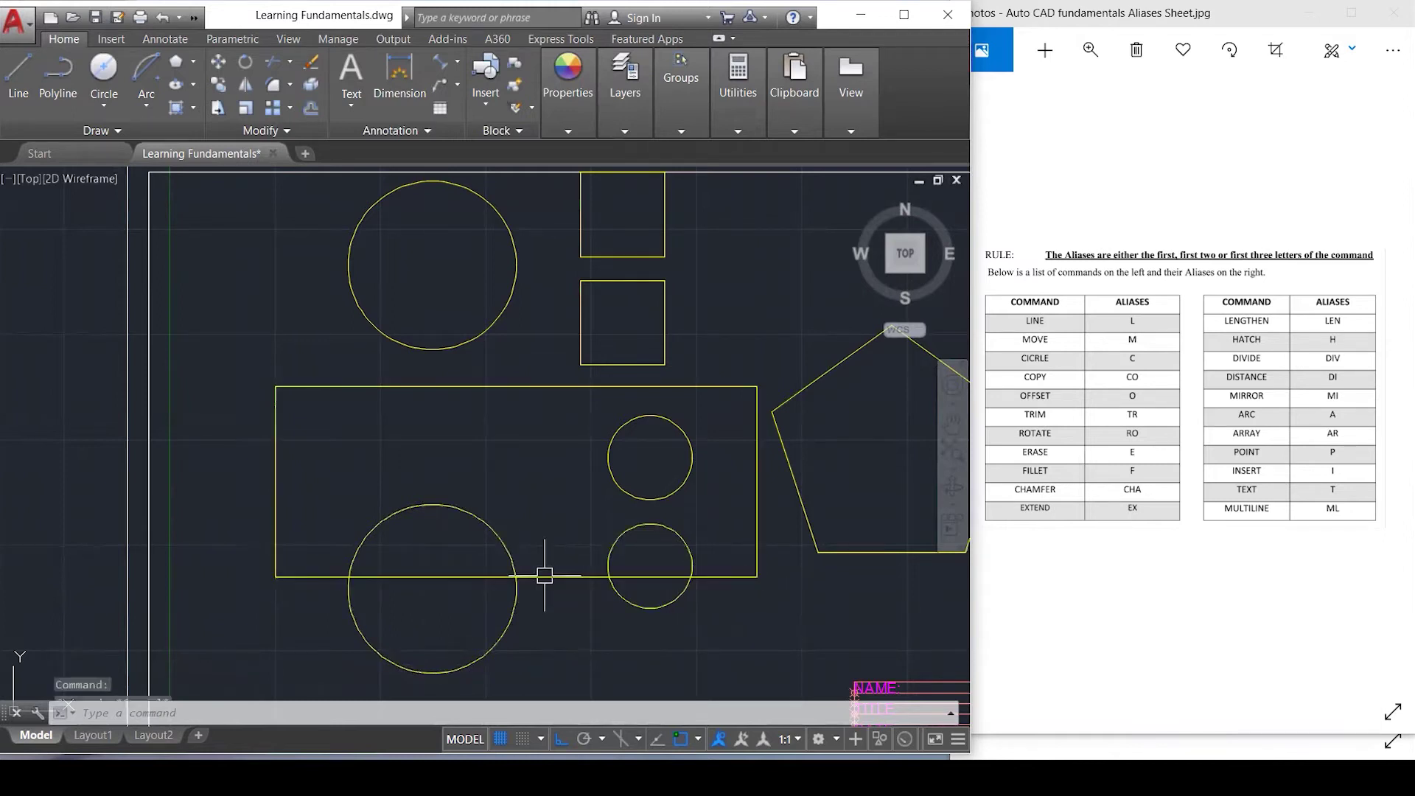
{"action": "left_click", "coordinate": [791, 664]}
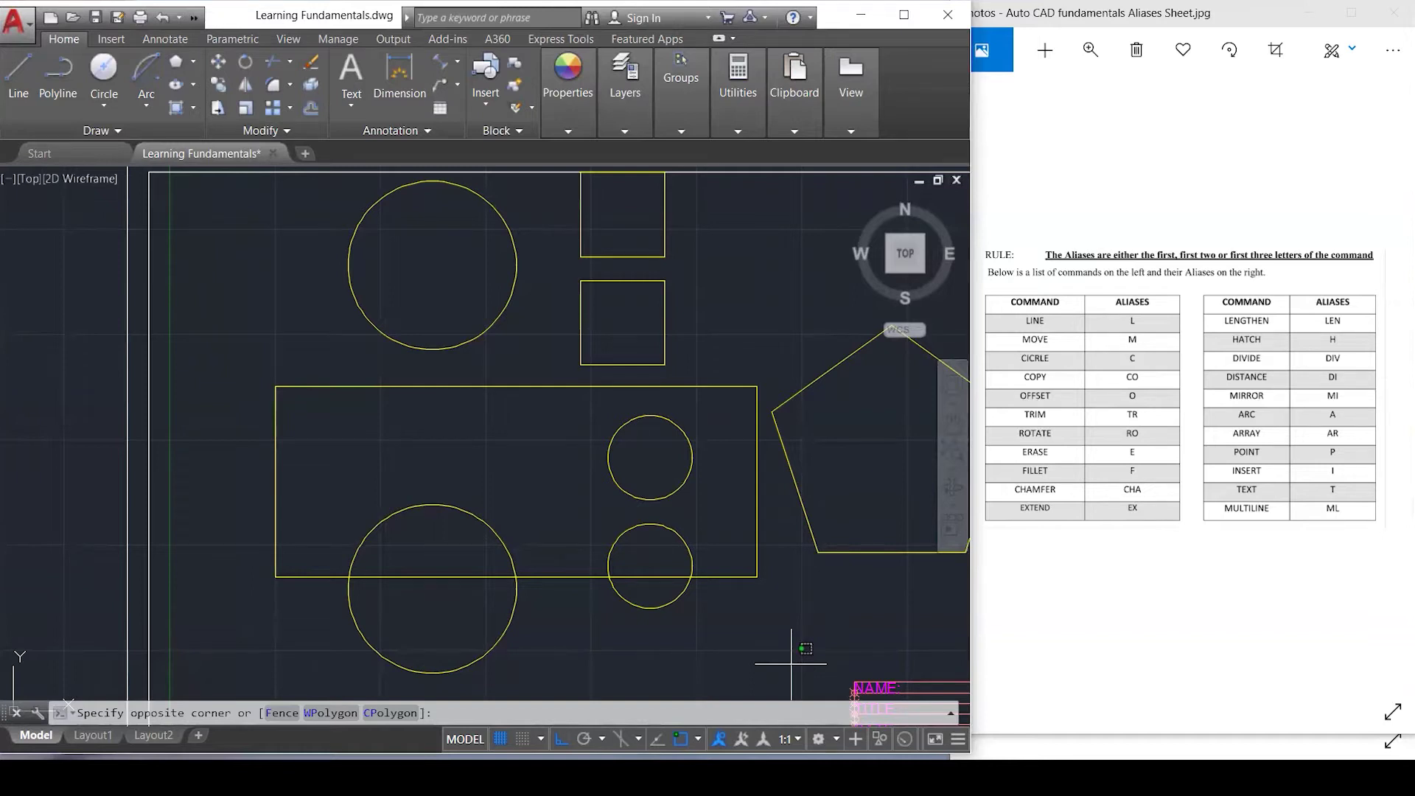
{"action": "left_click", "coordinate": [255, 371]}
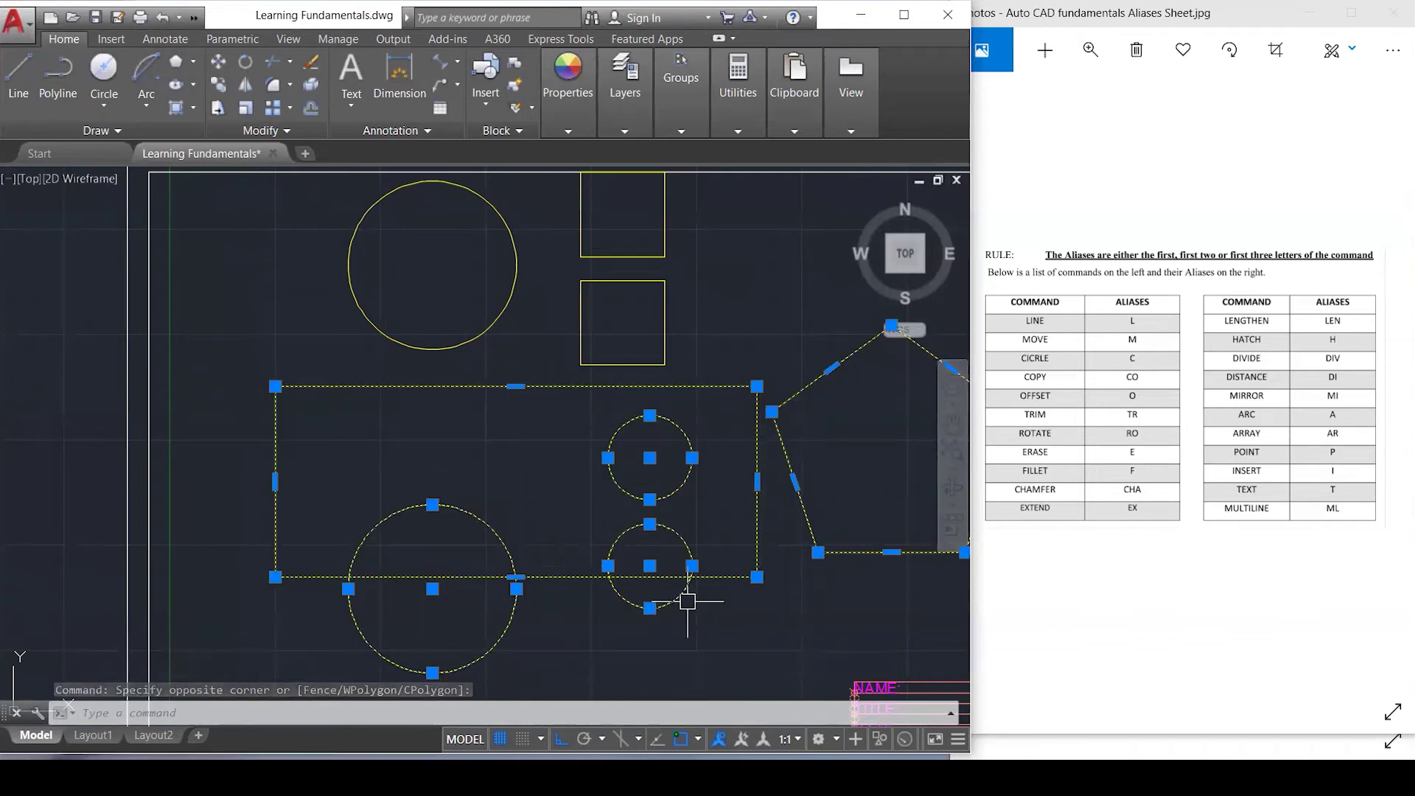
{"action": "key", "text": "Escape"}
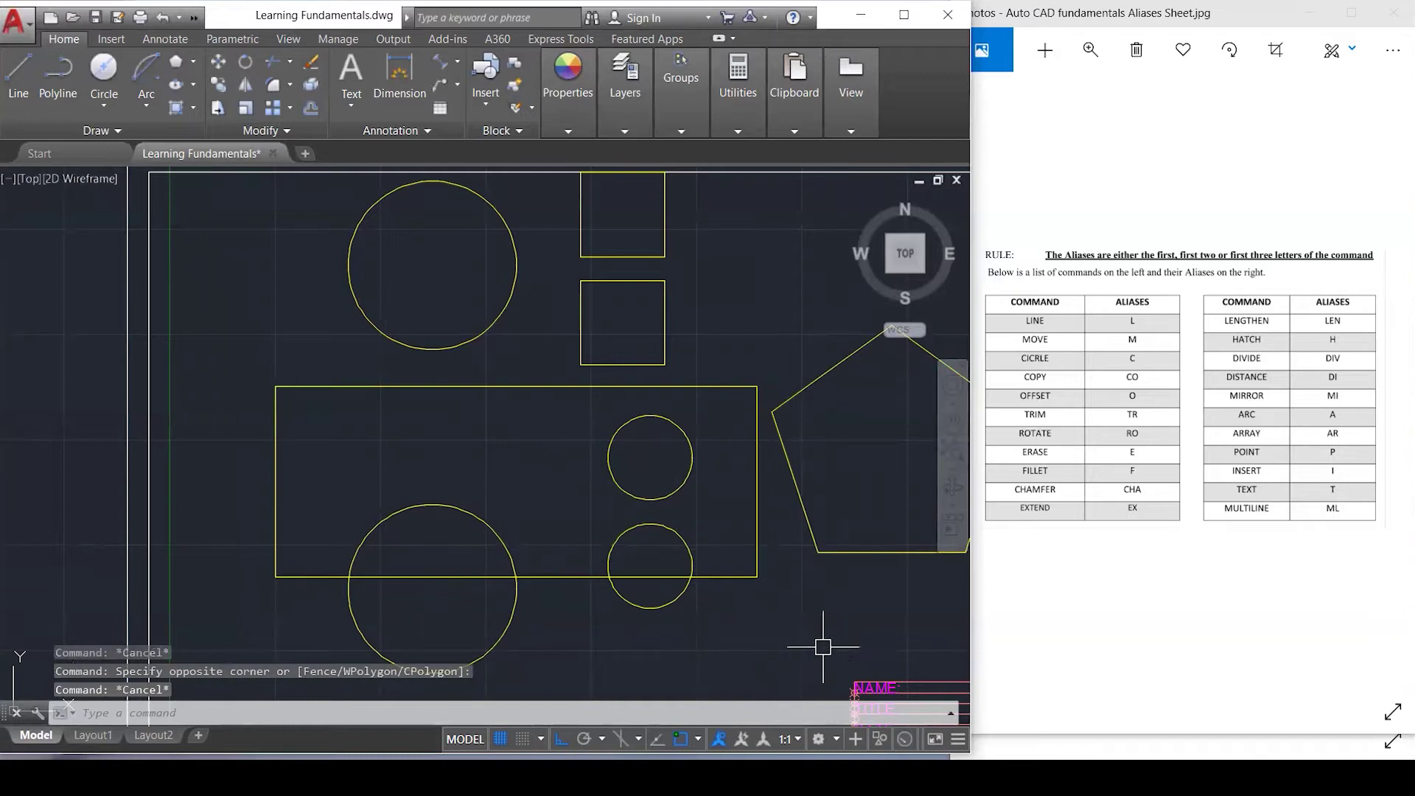
Trim the wide rectangle's lower edge inside the large circle and the lower small circle, with the rectangle, circles and pentagon as cutting edges.
{"action": "left_click", "coordinate": [874, 650]}
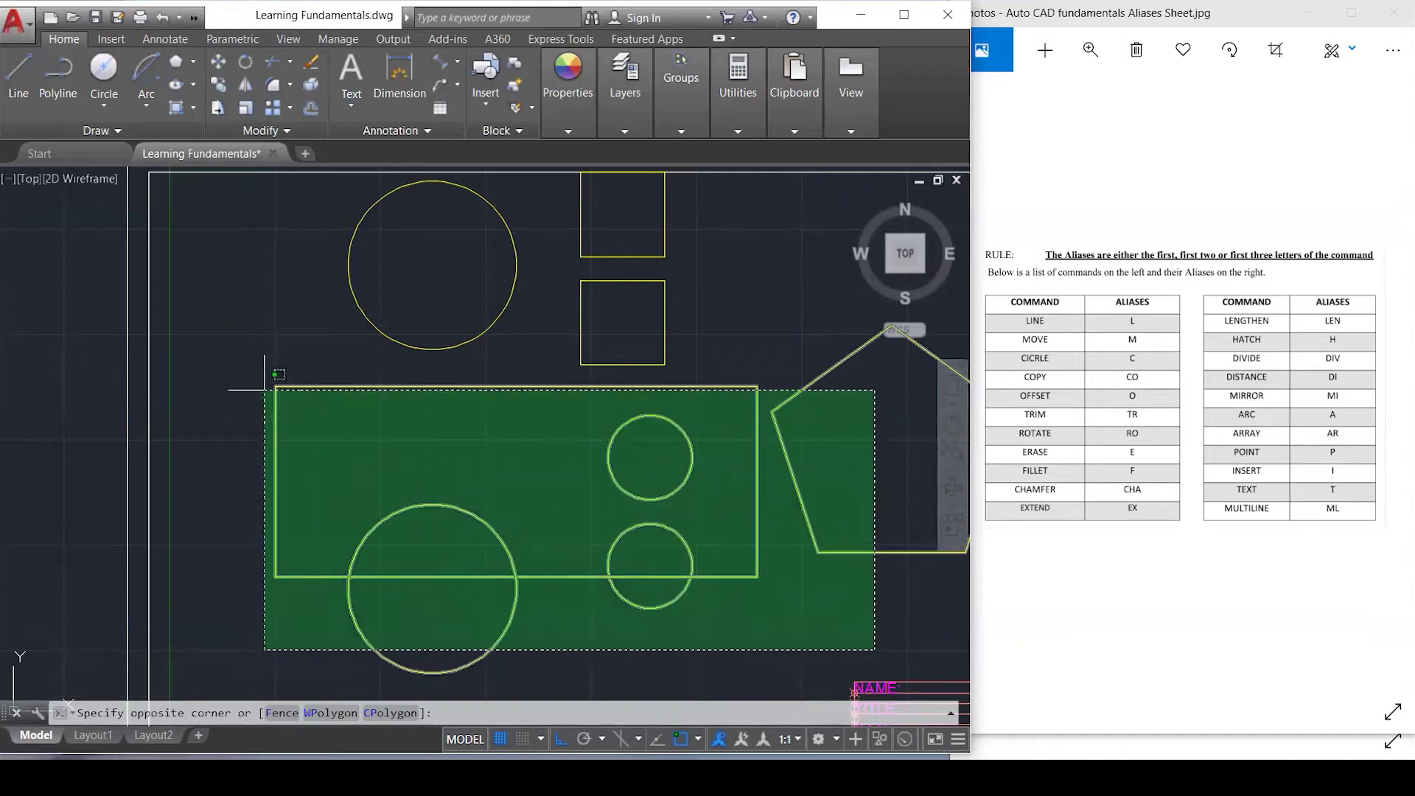
{"action": "left_click", "coordinate": [240, 367]}
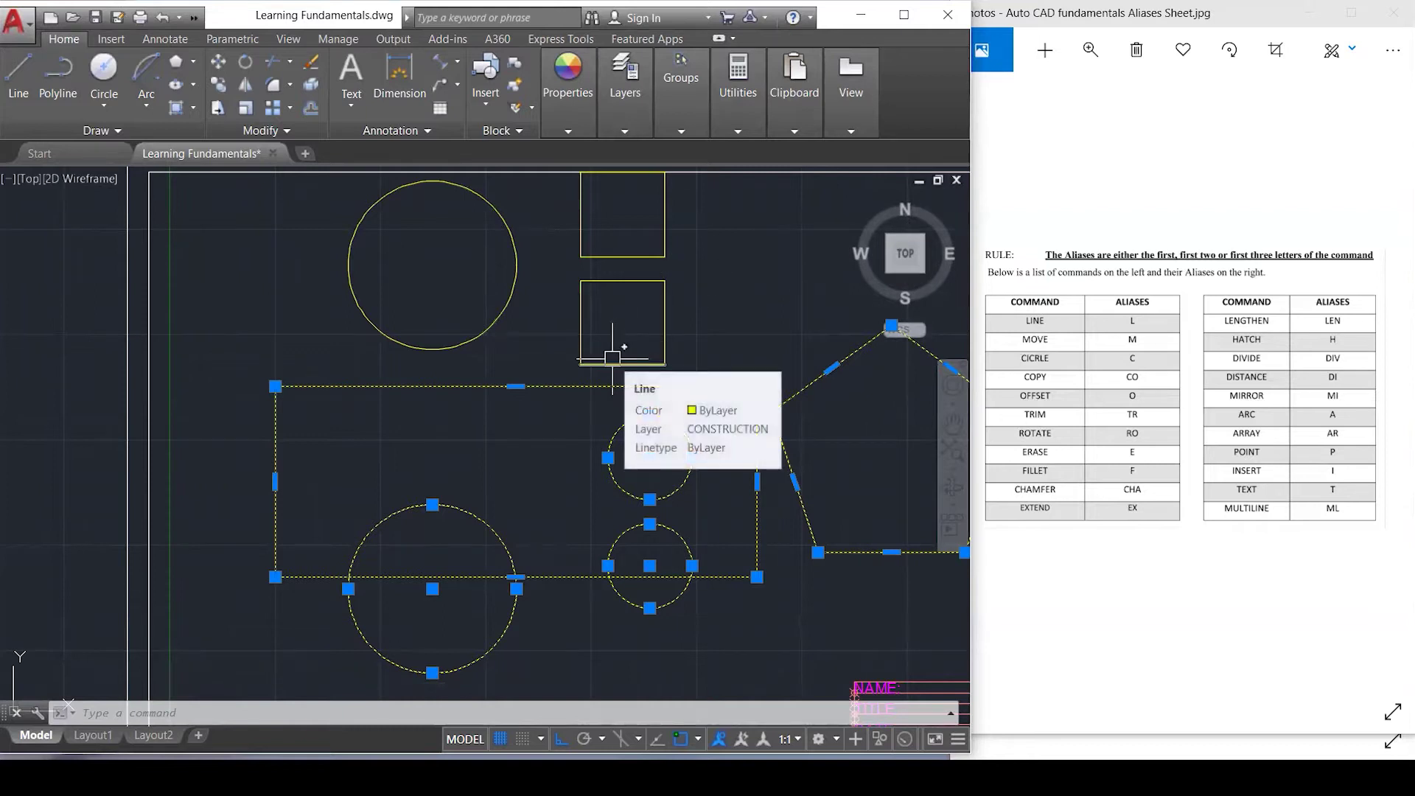
{"action": "type", "text": "tr"}
{"action": "key", "text": "Return"}
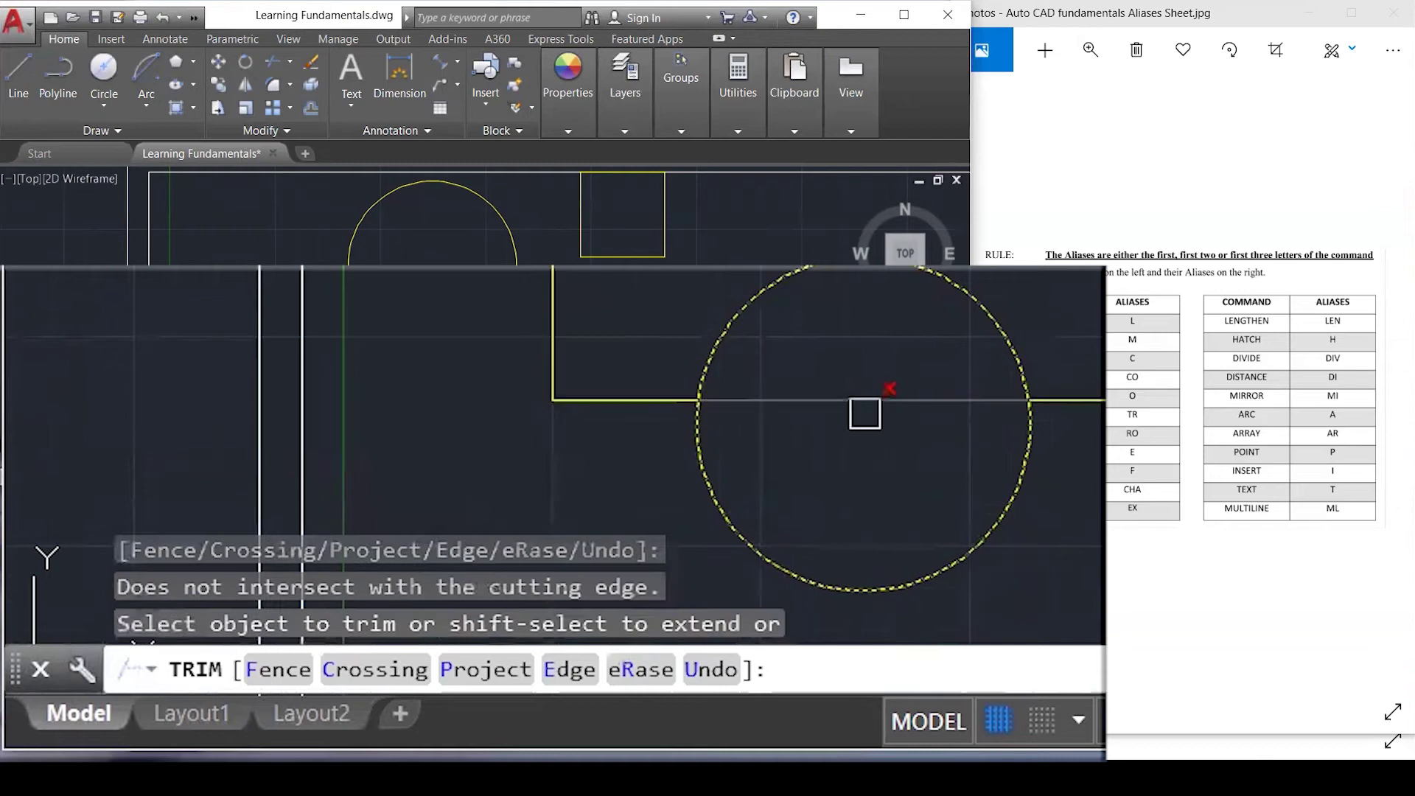
{"action": "left_click", "coordinate": [659, 577]}
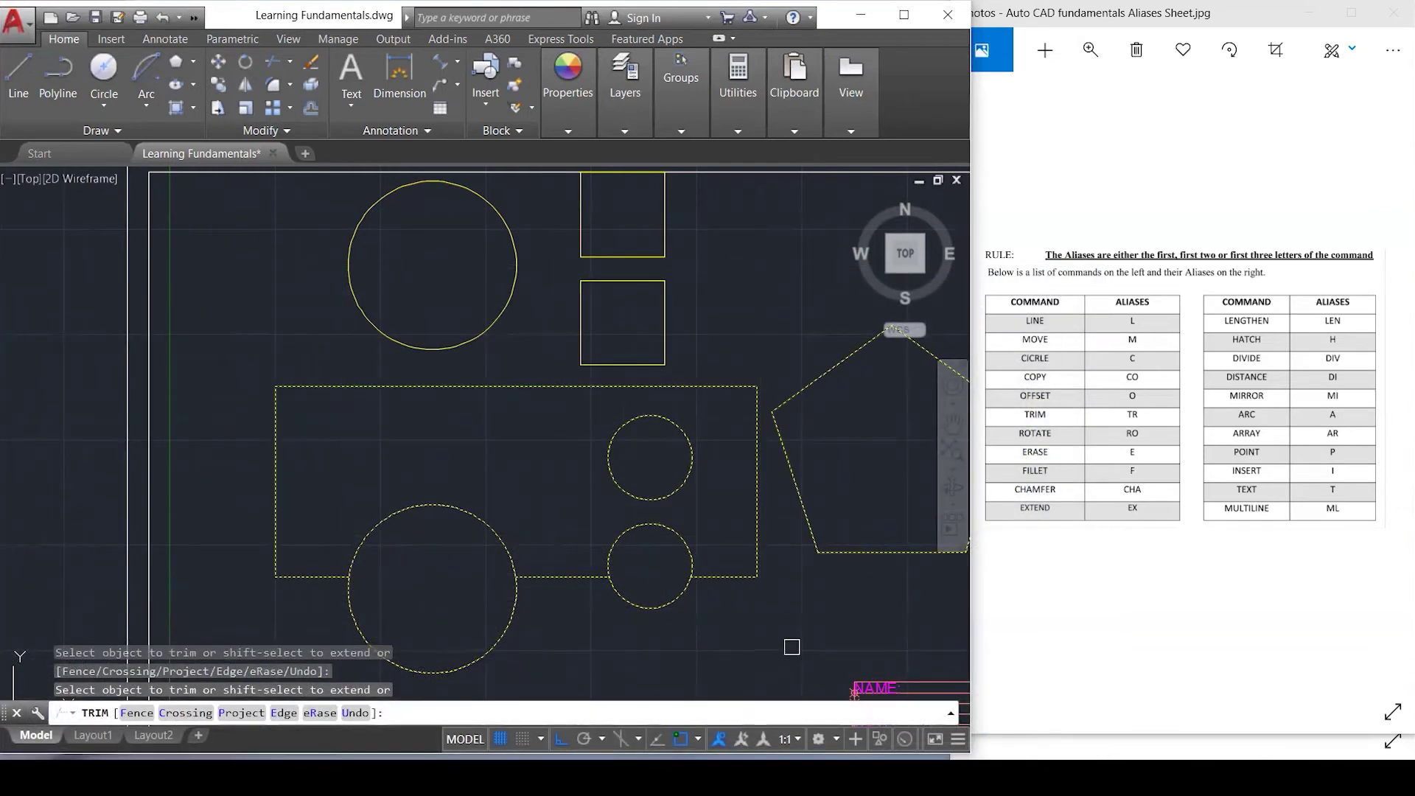
{"action": "key", "text": "Escape"}
{"action": "key", "text": "Escape"}
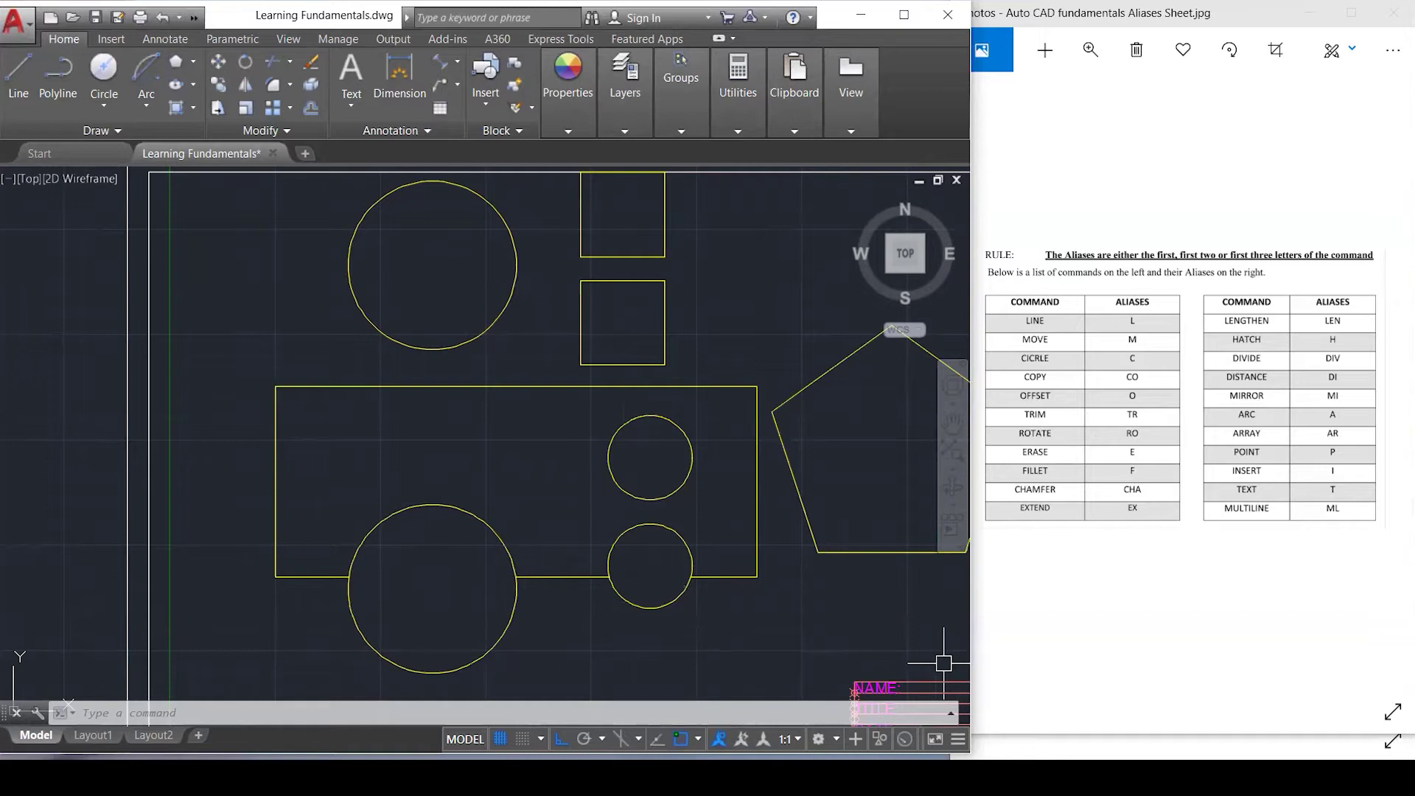
{"action": "left_click", "coordinate": [293, 66]}
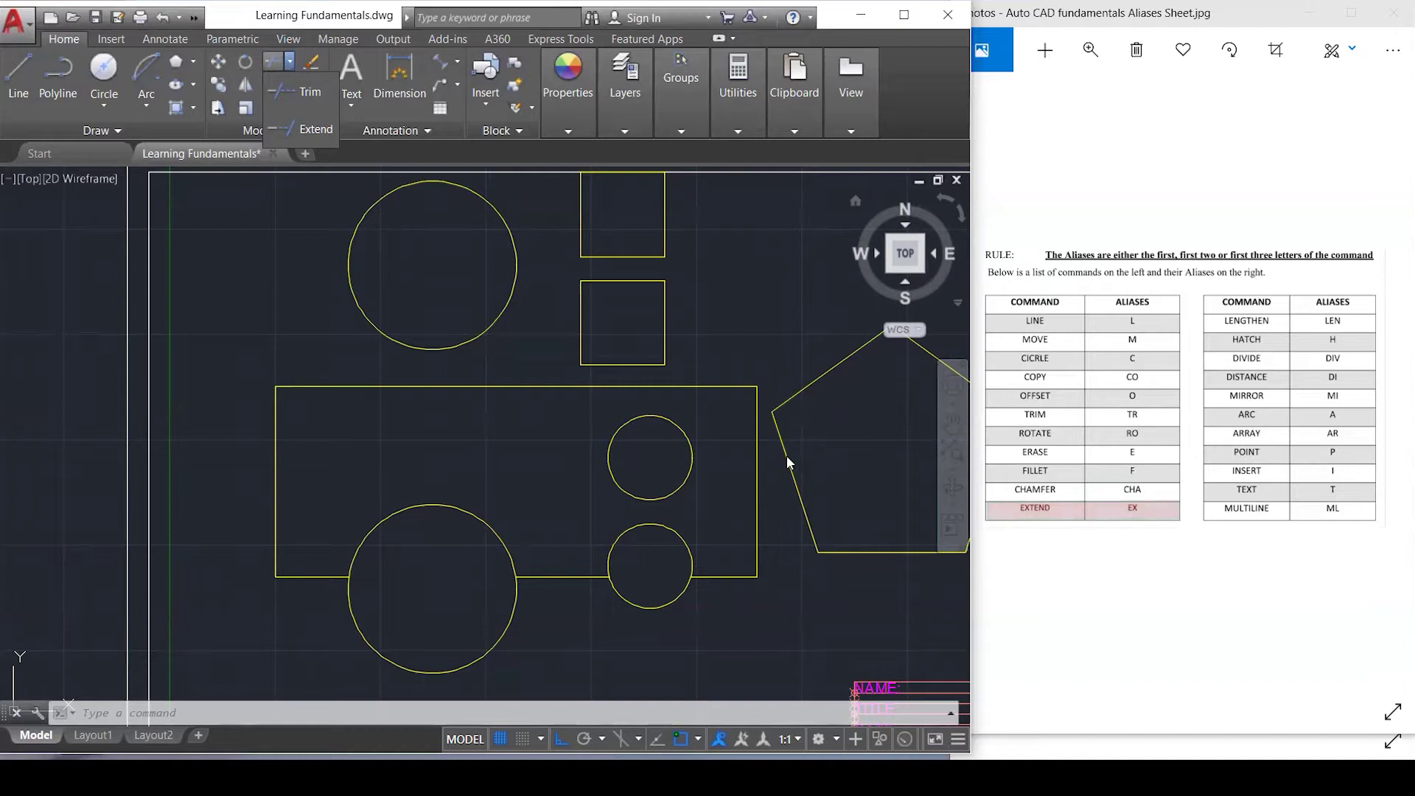
{"action": "key", "text": "Escape"}
{"action": "key", "text": "Escape"}
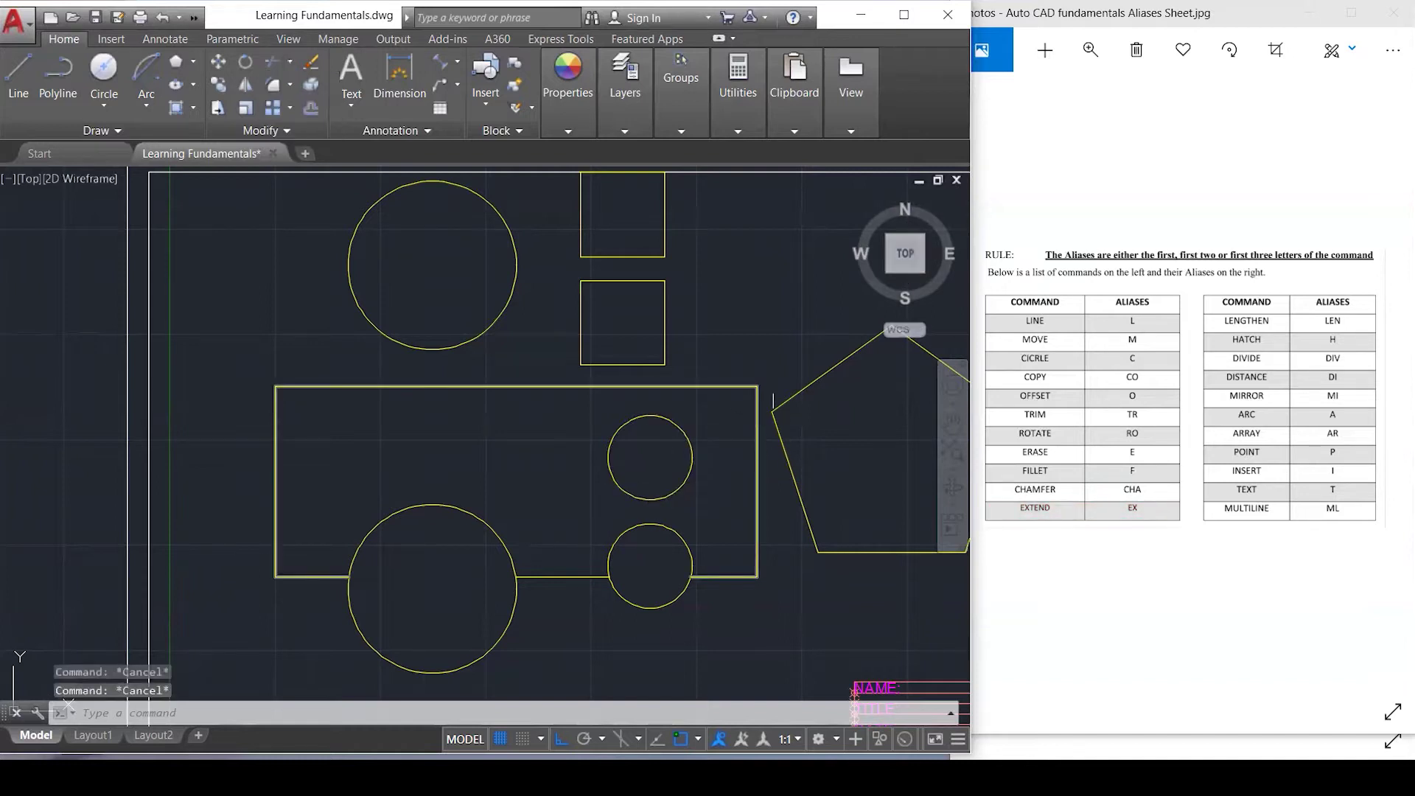
{"action": "left_click", "coordinate": [792, 386]}
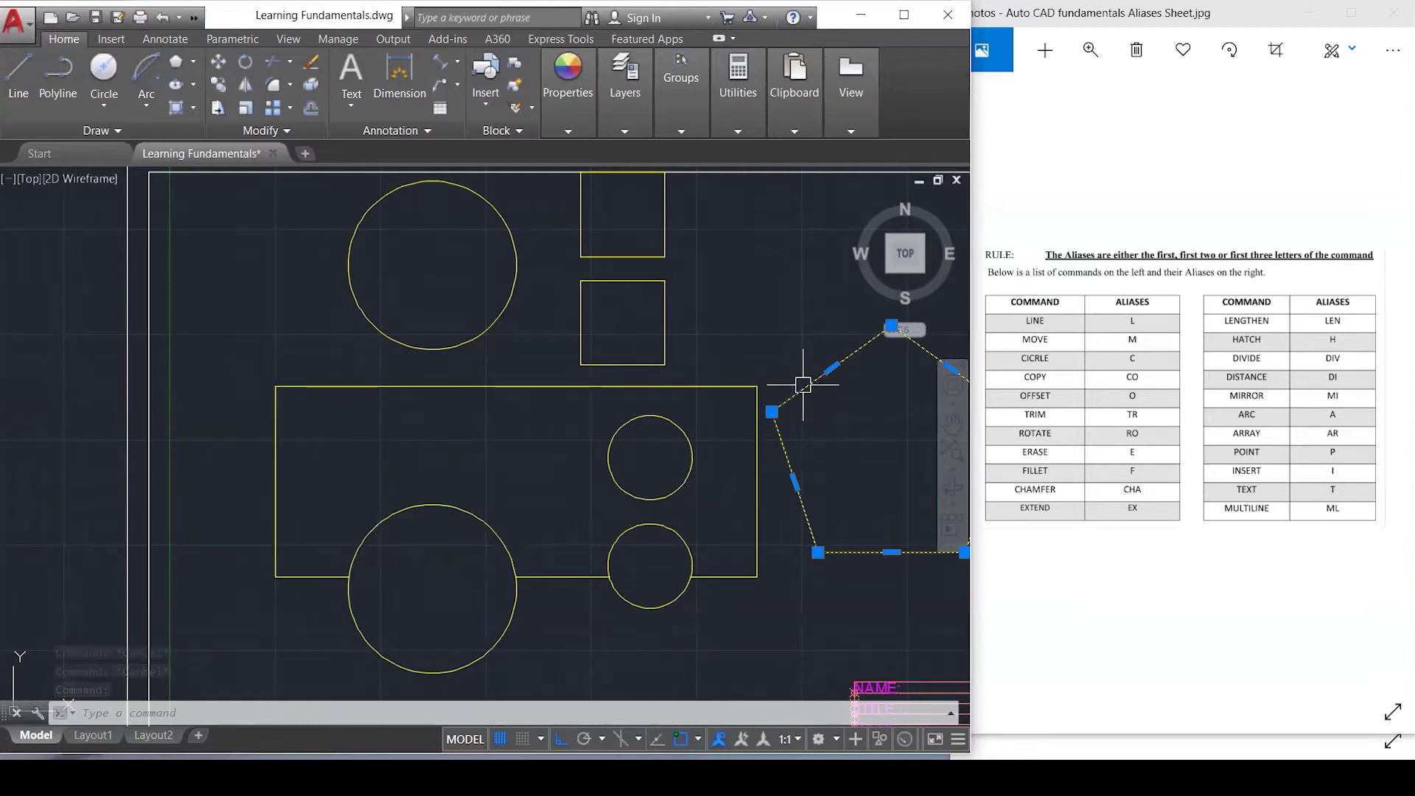
{"action": "key", "text": "Escape"}
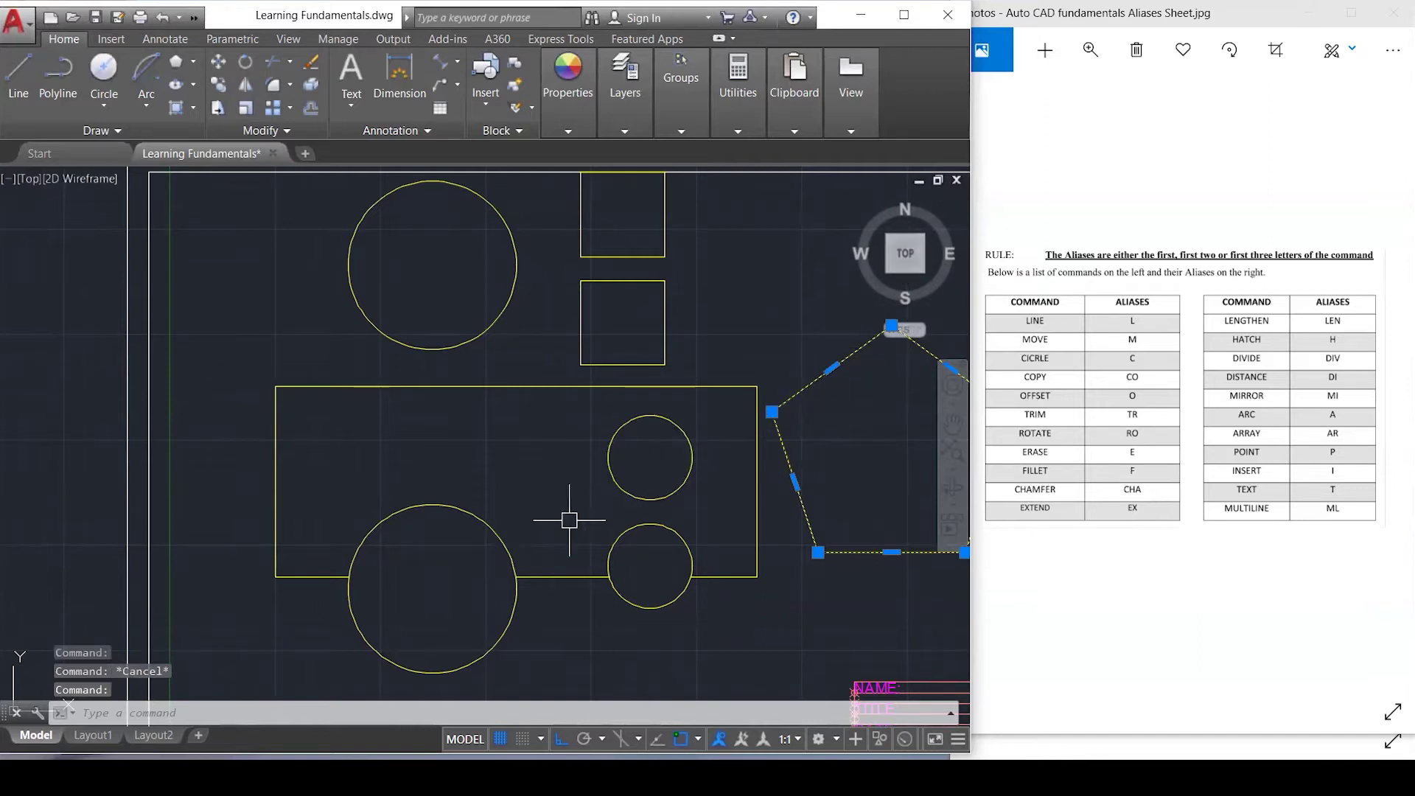
{"action": "left_click_drag", "start_coordinate": [847, 355], "coordinate": [810, 398]}
{"action": "key", "text": "ctrl+z"}
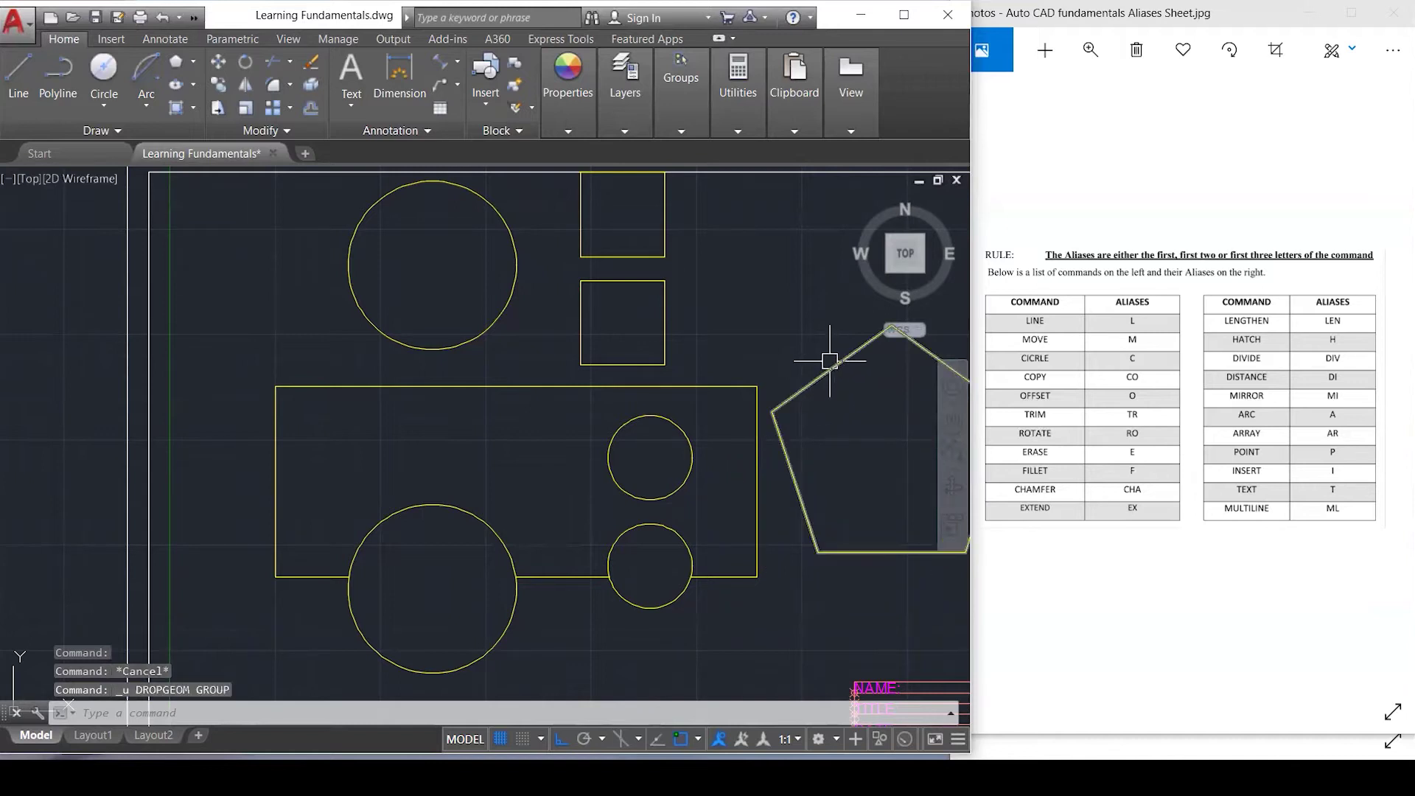
{"action": "type", "text": "ex"}
{"action": "key", "text": "Return"}
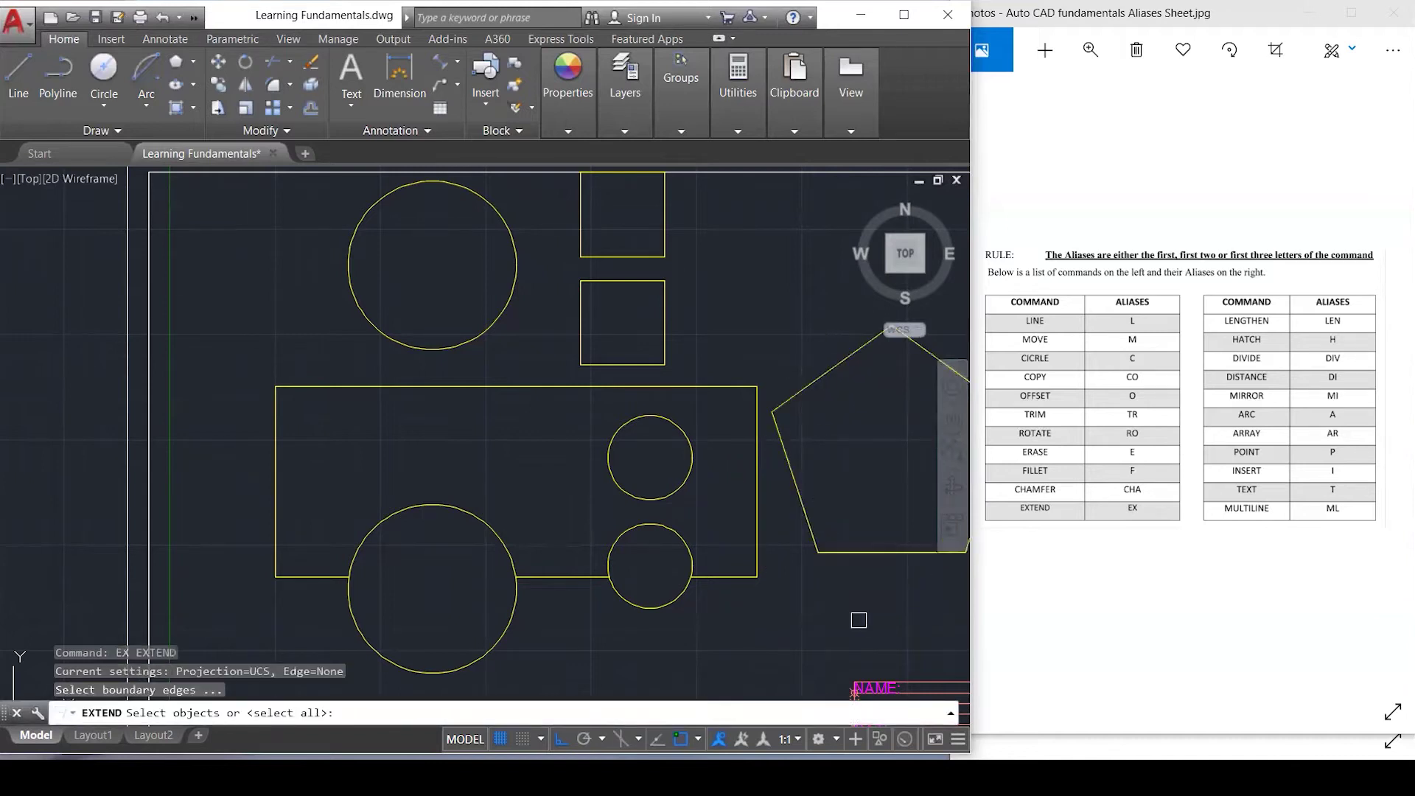
{"action": "key", "text": "Escape"}
Try to extend the pentagon's upper-left edge, with the wide rectangle, the circles overlapping it and the pentagon as boundary edges.
{"action": "left_click", "coordinate": [881, 640]}
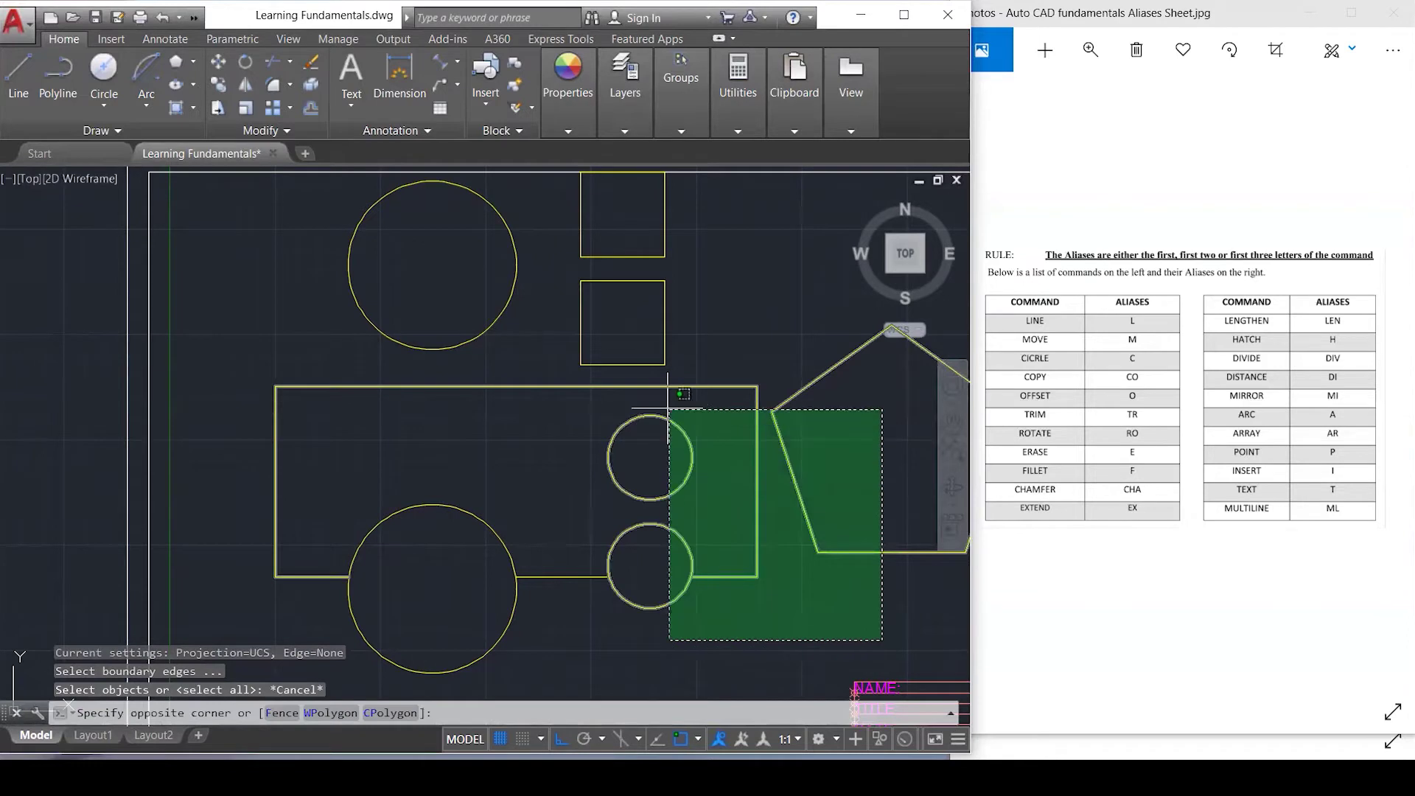
{"action": "left_click", "coordinate": [344, 383]}
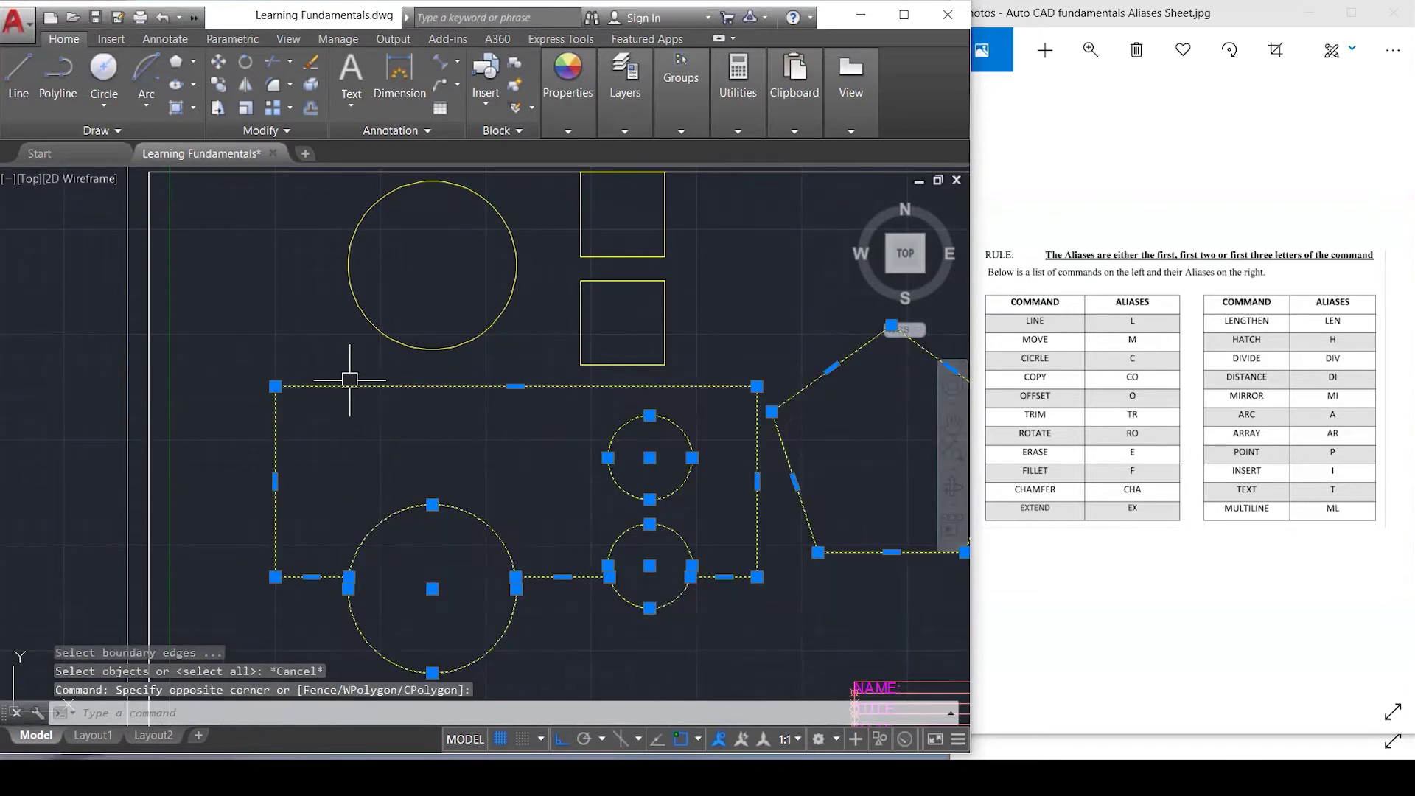
{"action": "type", "text": "ex"}
{"action": "key", "text": "Return"}
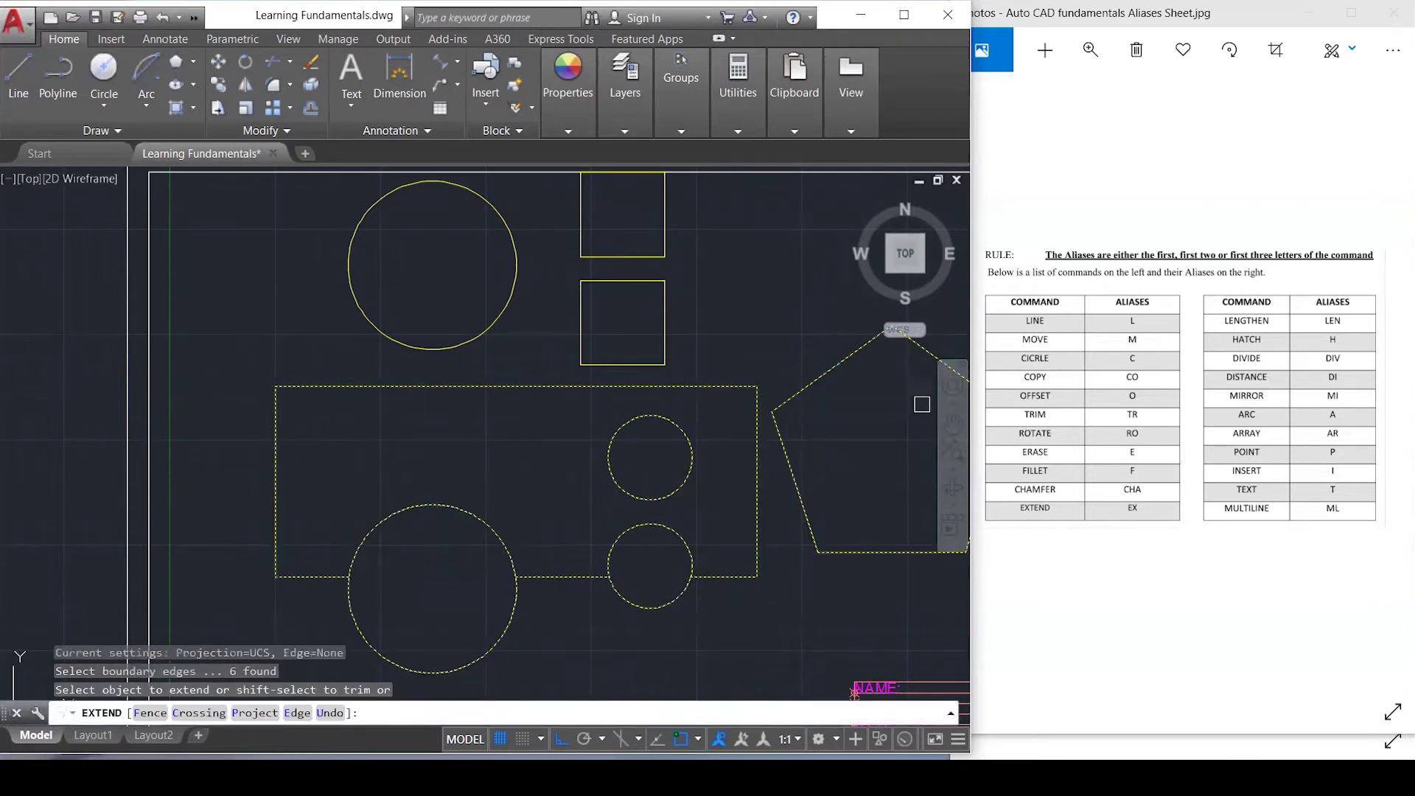
{"action": "left_click", "coordinate": [795, 393]}
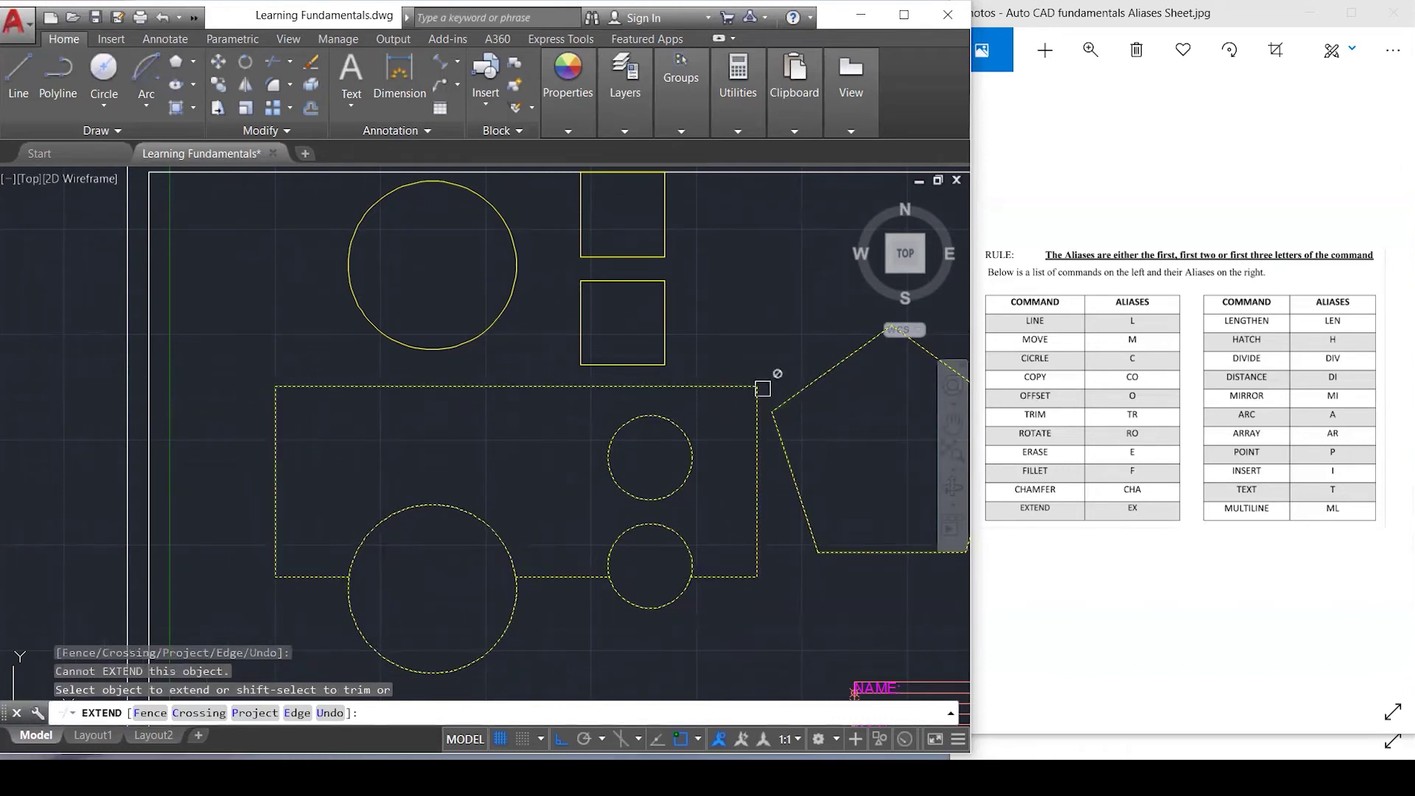
{"action": "key", "text": "Escape"}
{"action": "key", "text": "Escape"}
{"action": "key", "text": "Escape"}
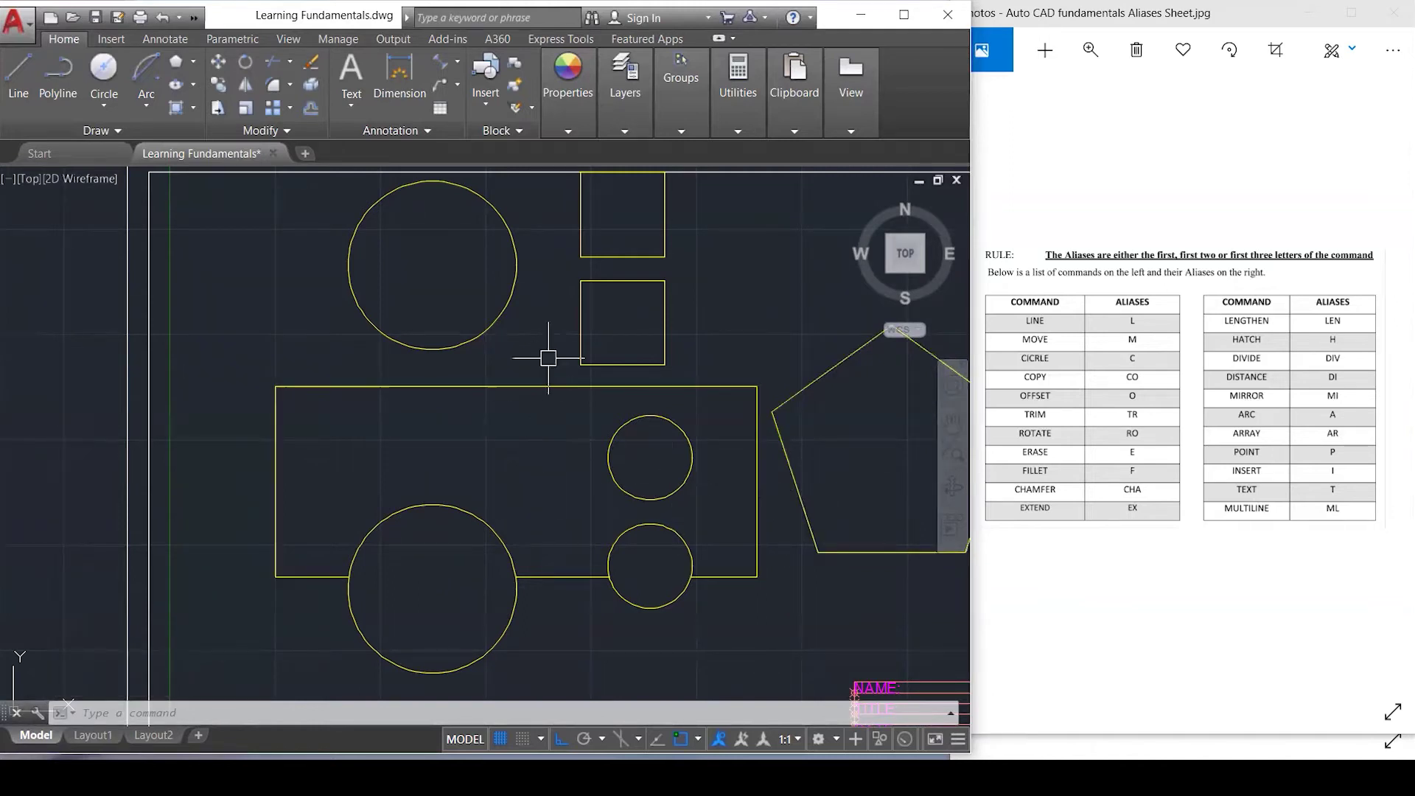
Extend the lower square's left side down to the wide rectangle's lower edge segment between the two circles.
{"action": "left_click", "coordinate": [581, 295]}
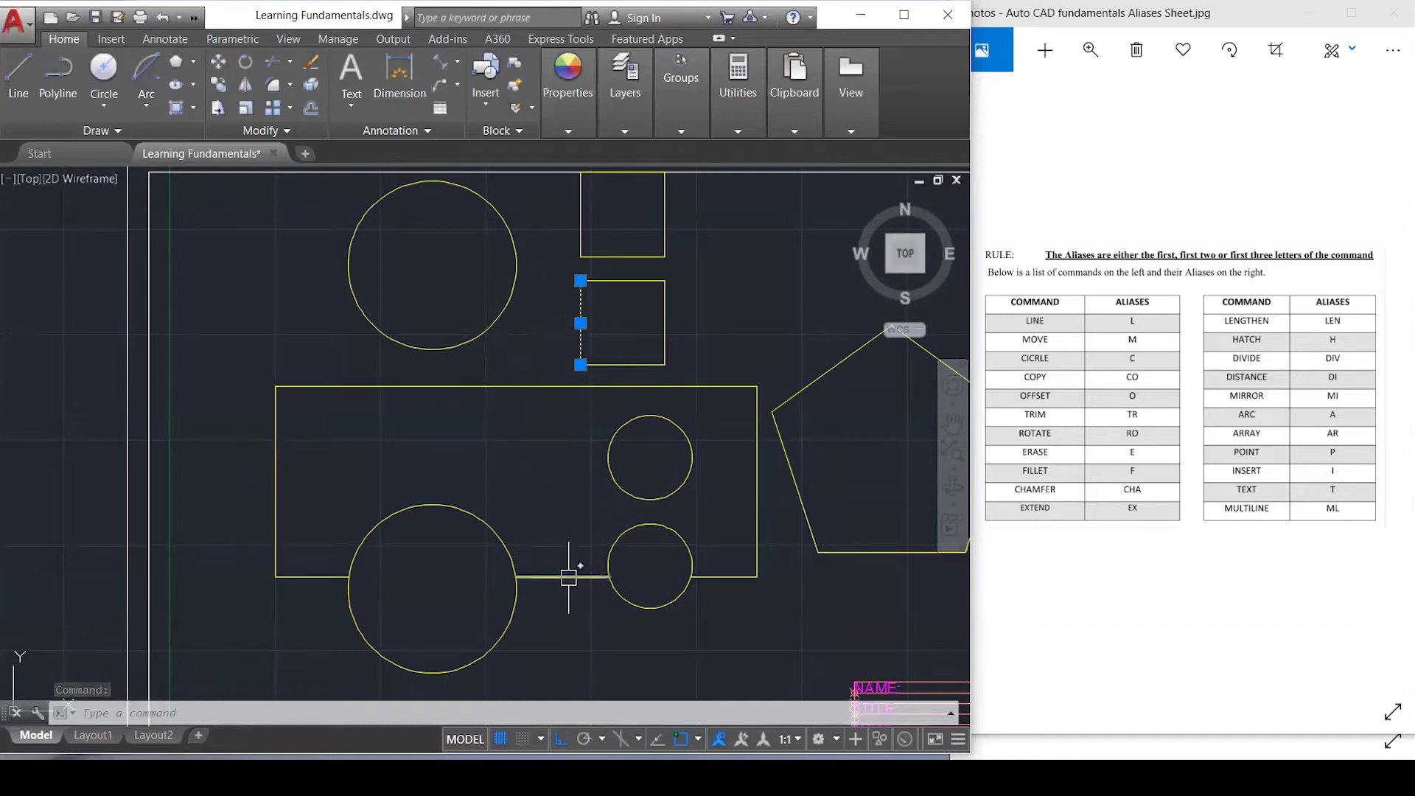
{"action": "key", "text": "Escape"}
{"action": "key", "text": "Escape"}
{"action": "type", "text": "ex"}
{"action": "key", "text": "Return"}
{"action": "left_click", "coordinate": [583, 322]}
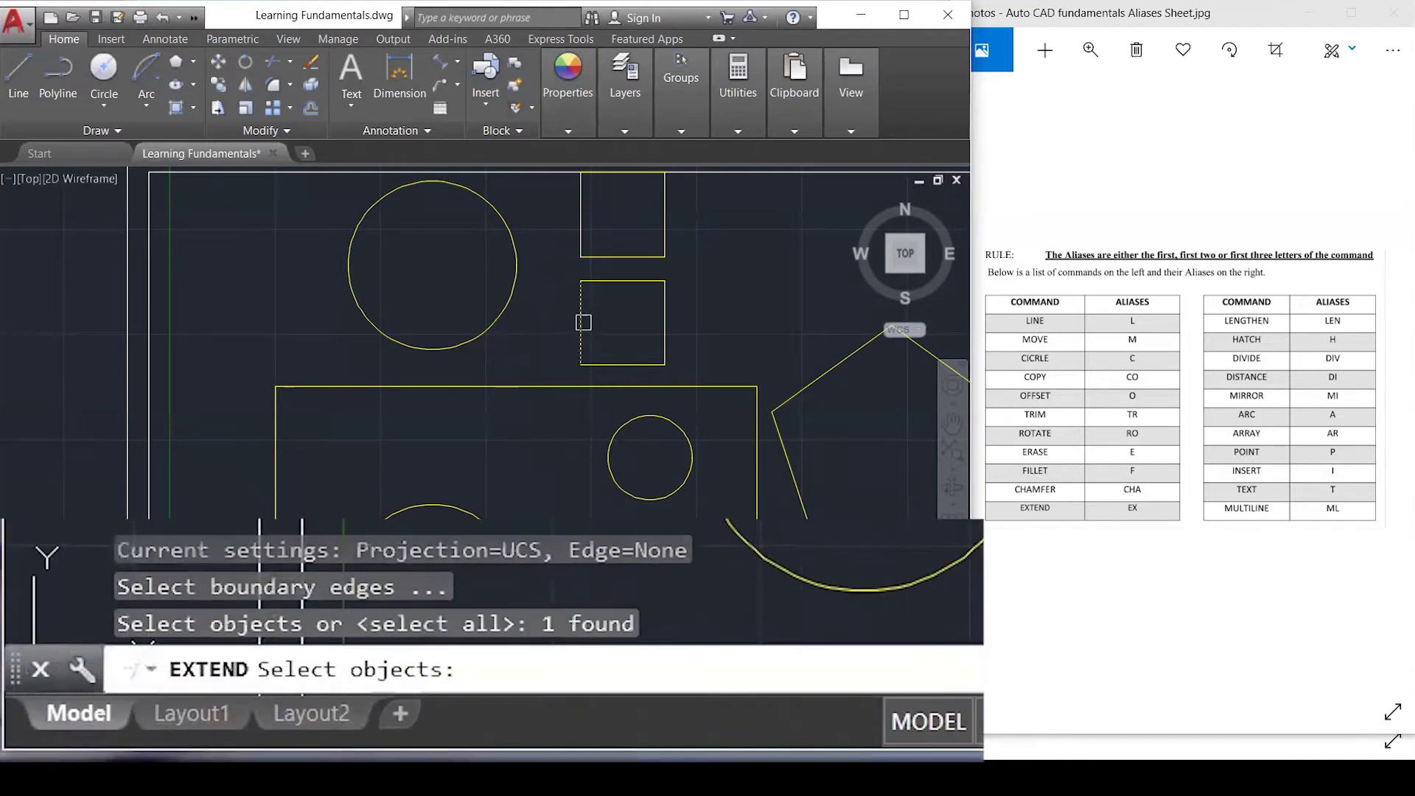
{"action": "left_click", "coordinate": [618, 492]}
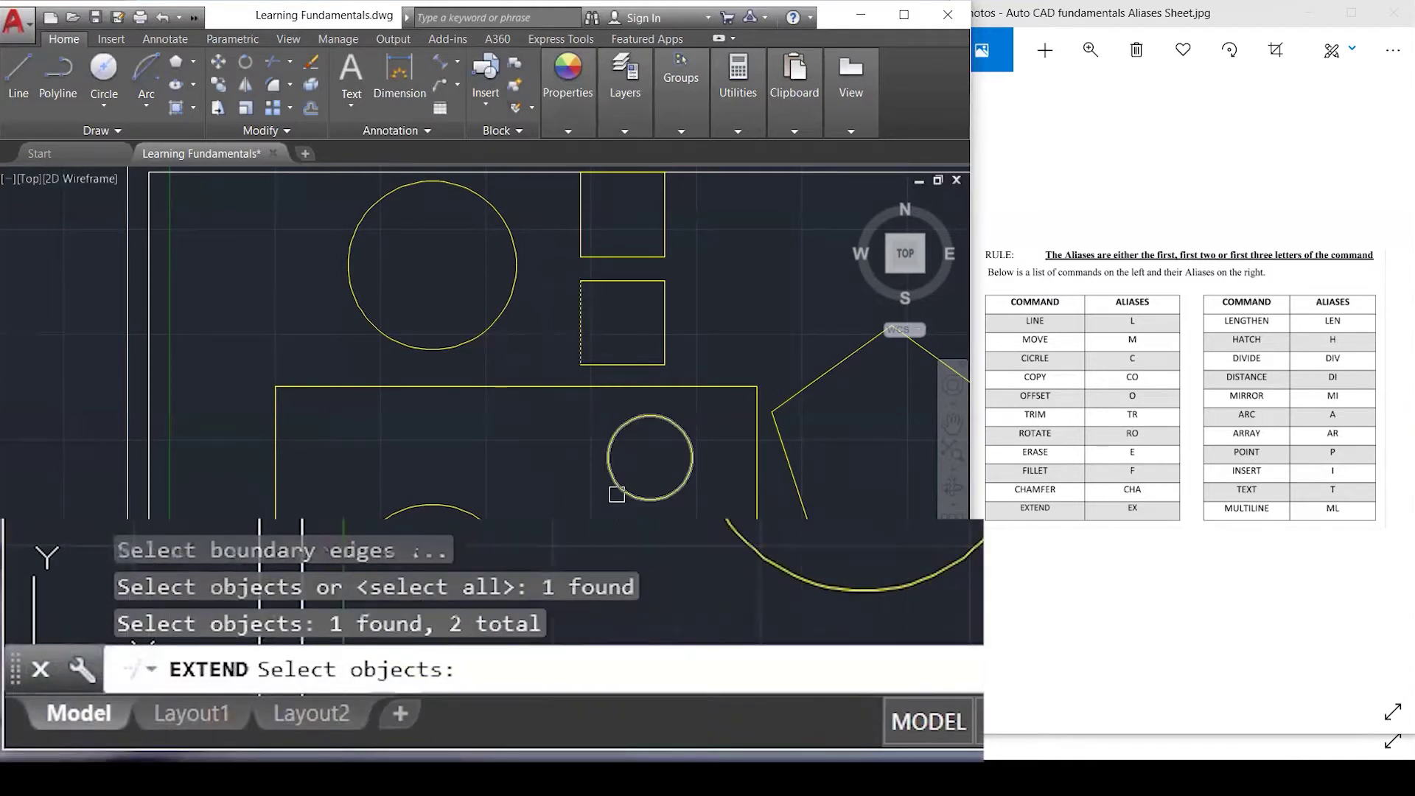
{"action": "key", "text": "Return"}
{"action": "left_click", "coordinate": [571, 316]}
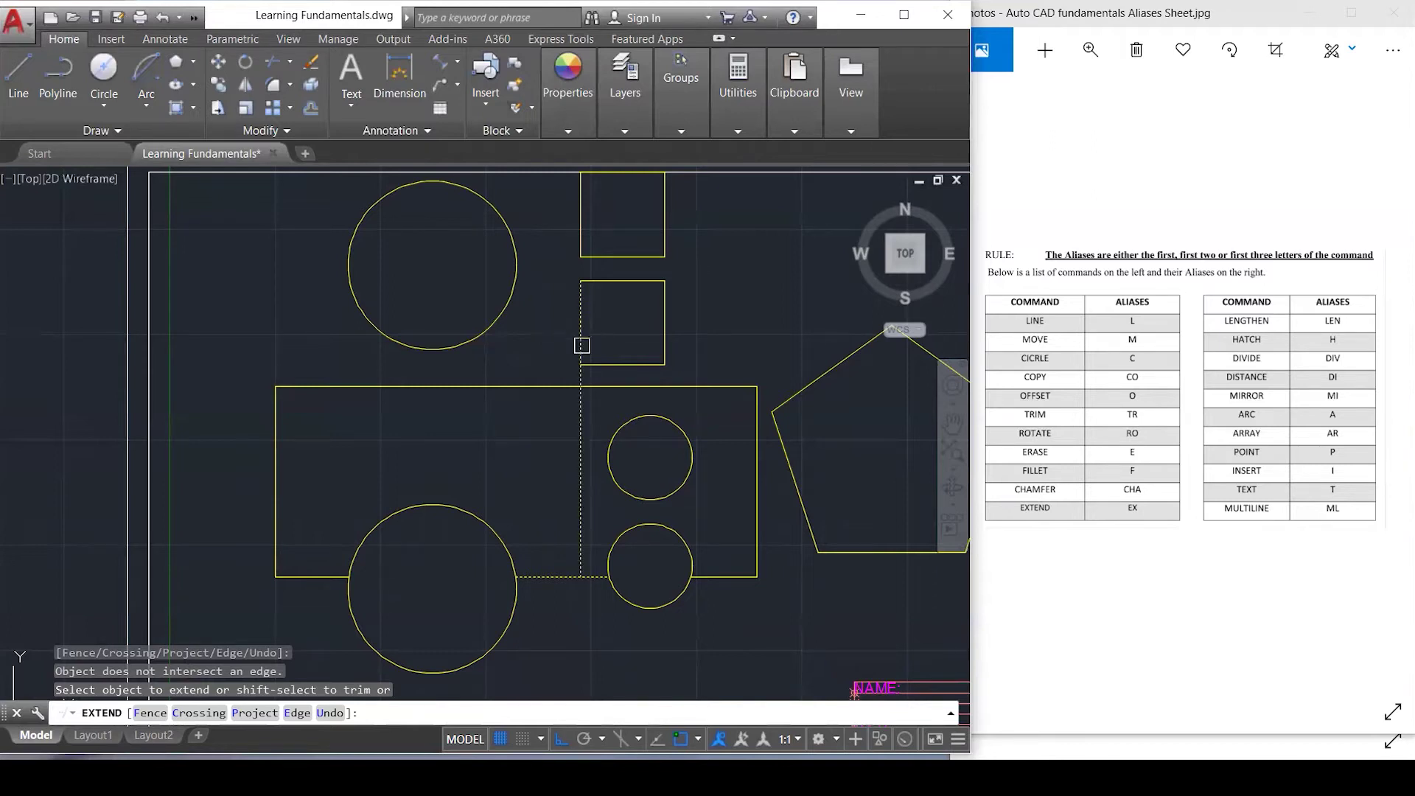
{"action": "left_click", "coordinate": [808, 383]}
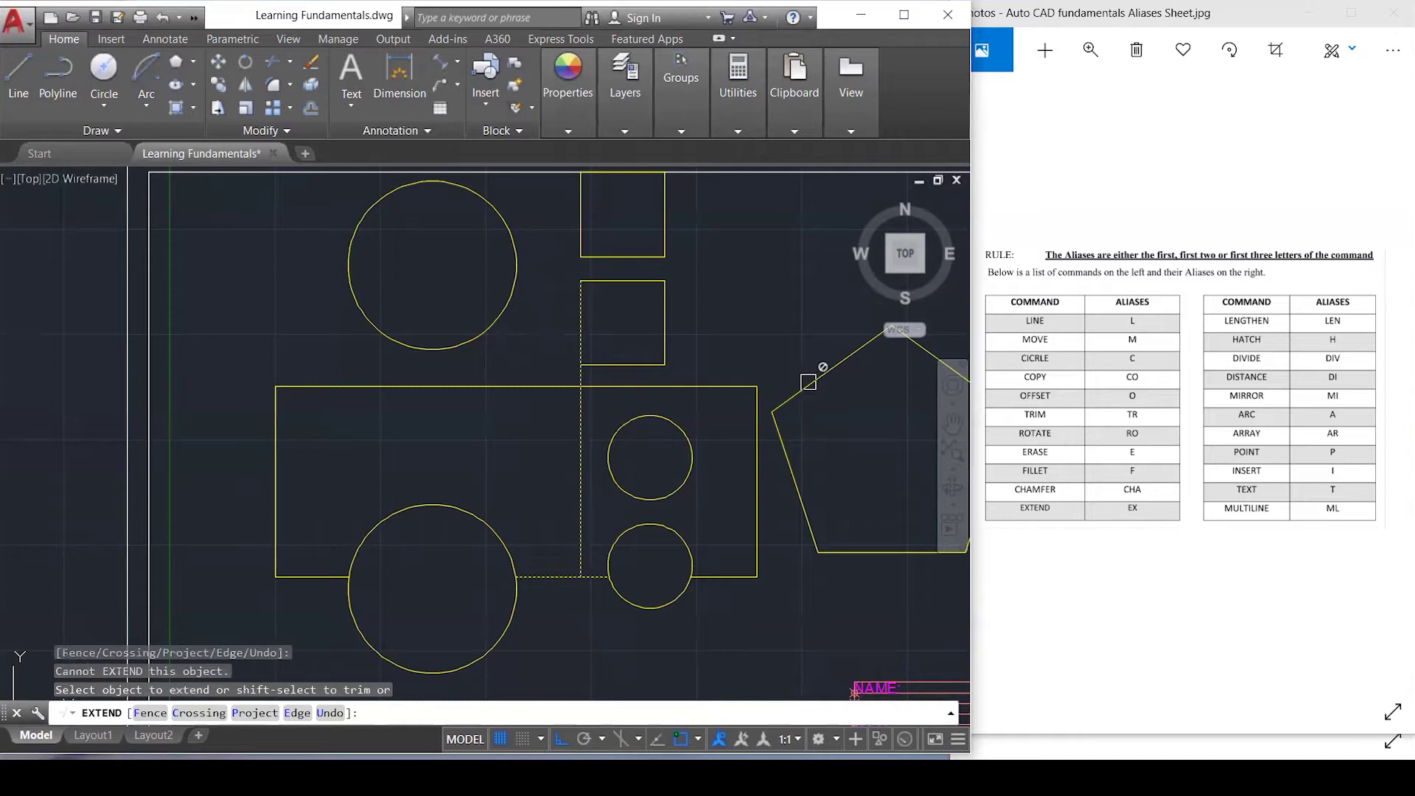
{"action": "key", "text": "Escape"}
{"action": "key", "text": "Escape"}
{"action": "key", "text": "Escape"}
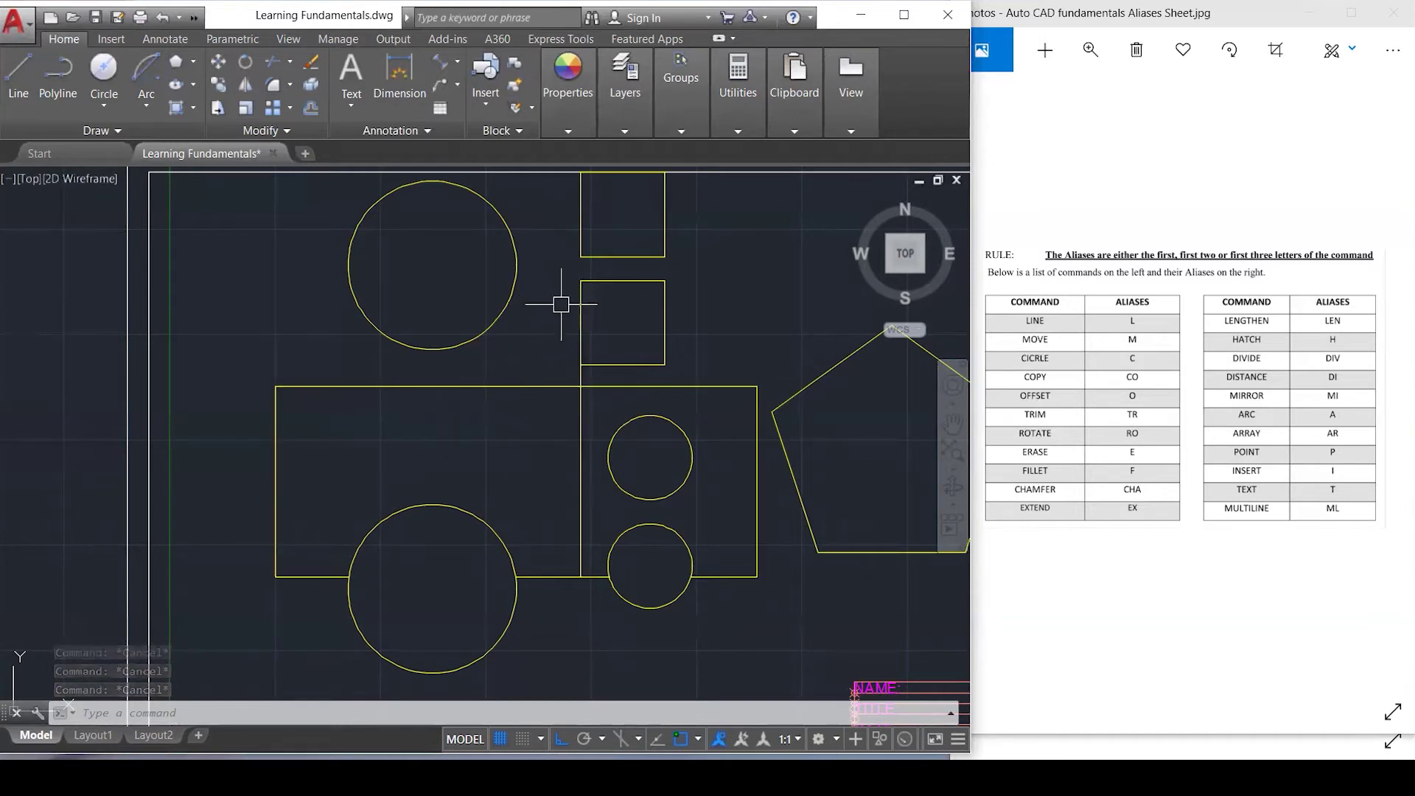
Extend the lower square's upper edge left to the large upper circle, using that circle as the boundary edge.
{"action": "left_click", "coordinate": [590, 280]}
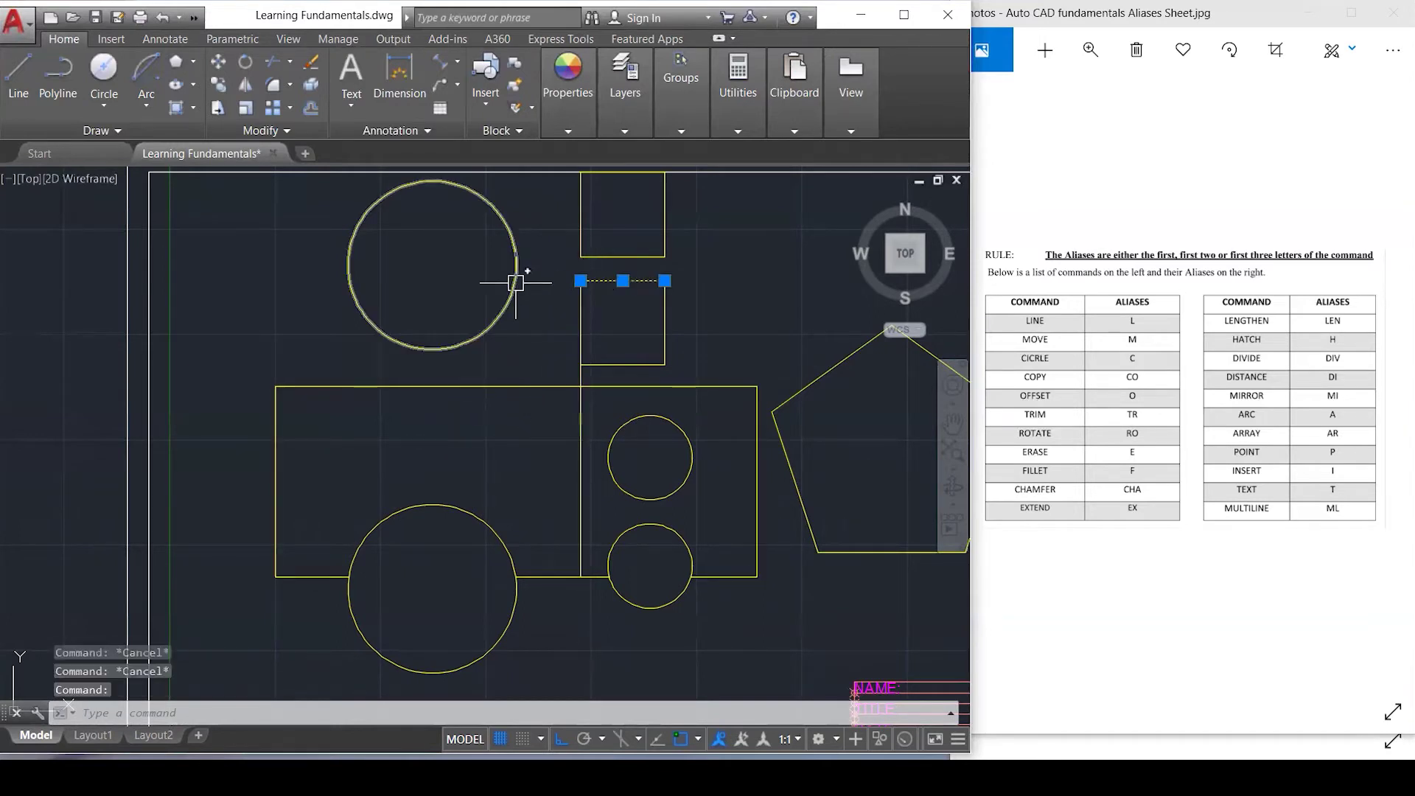
{"action": "key", "text": "Escape"}
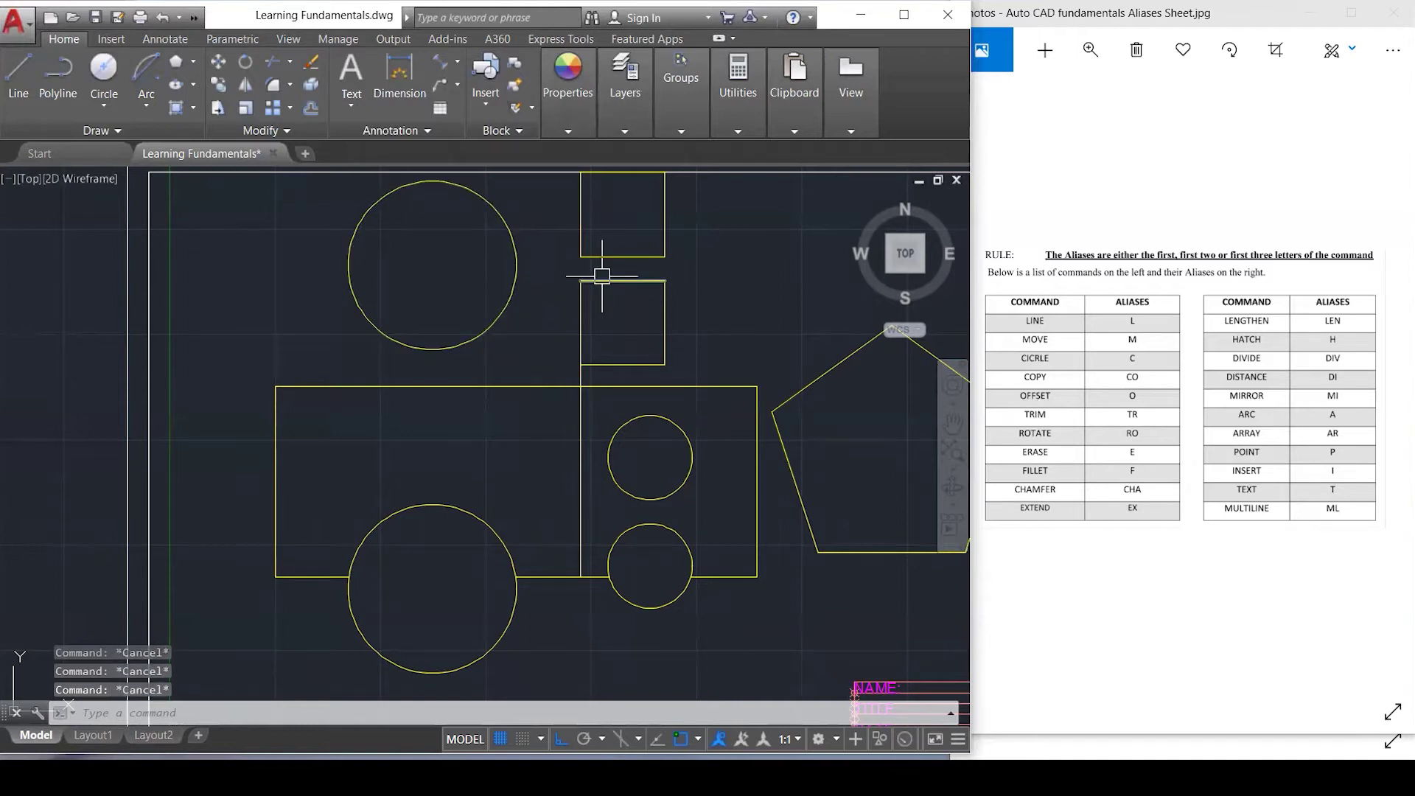
{"action": "type", "text": "e"}
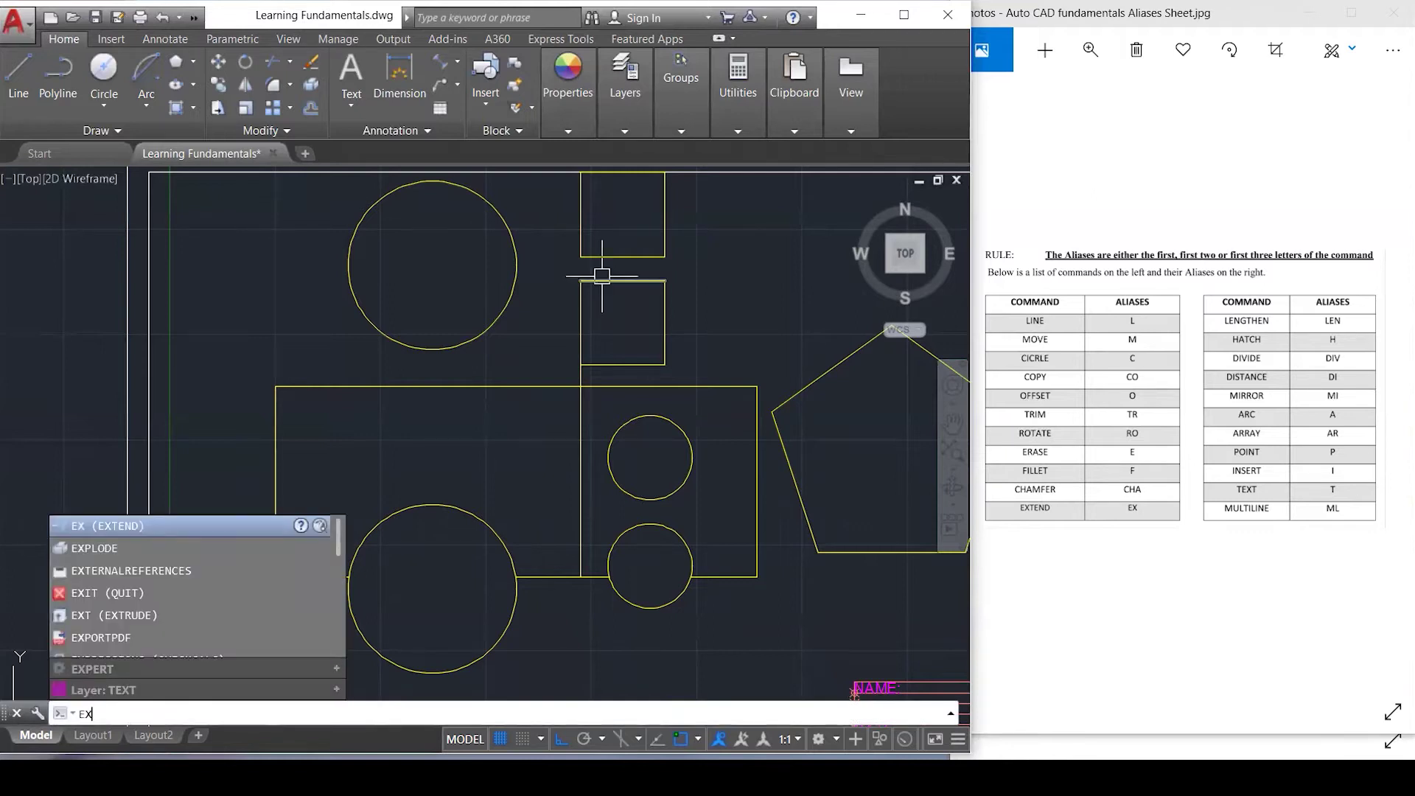
{"action": "key", "text": "Return"}
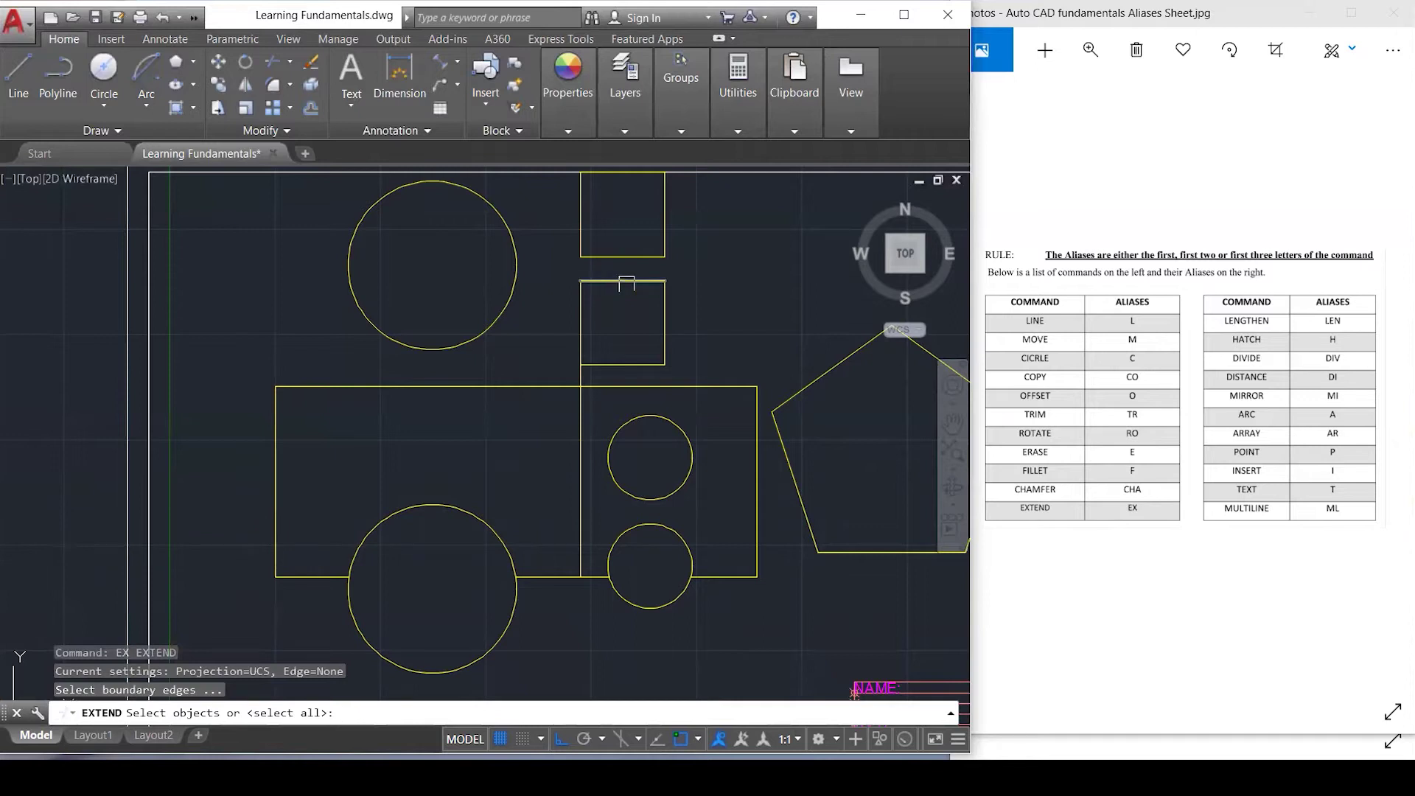
{"action": "left_click", "coordinate": [625, 280]}
{"action": "left_click", "coordinate": [507, 248]}
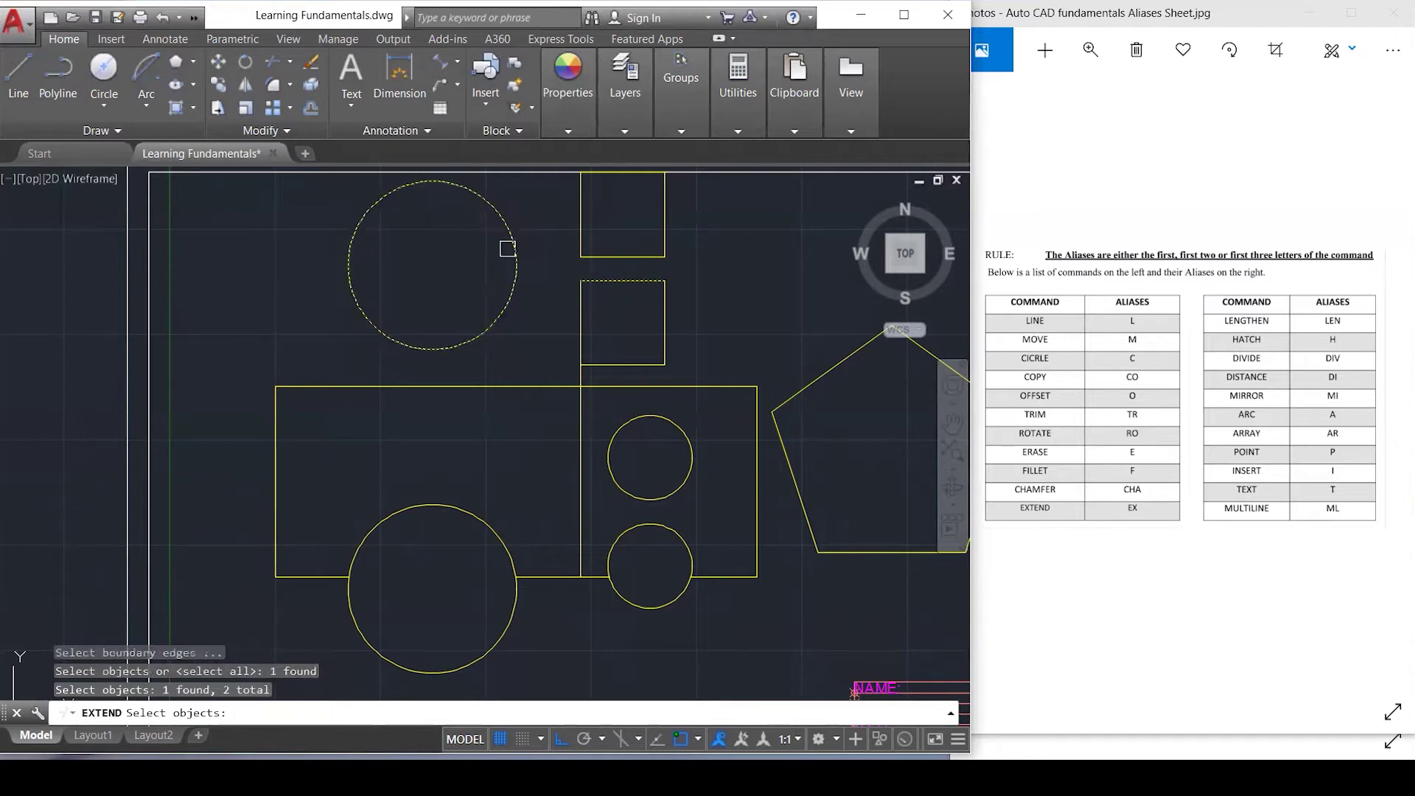
{"action": "key", "text": "Return"}
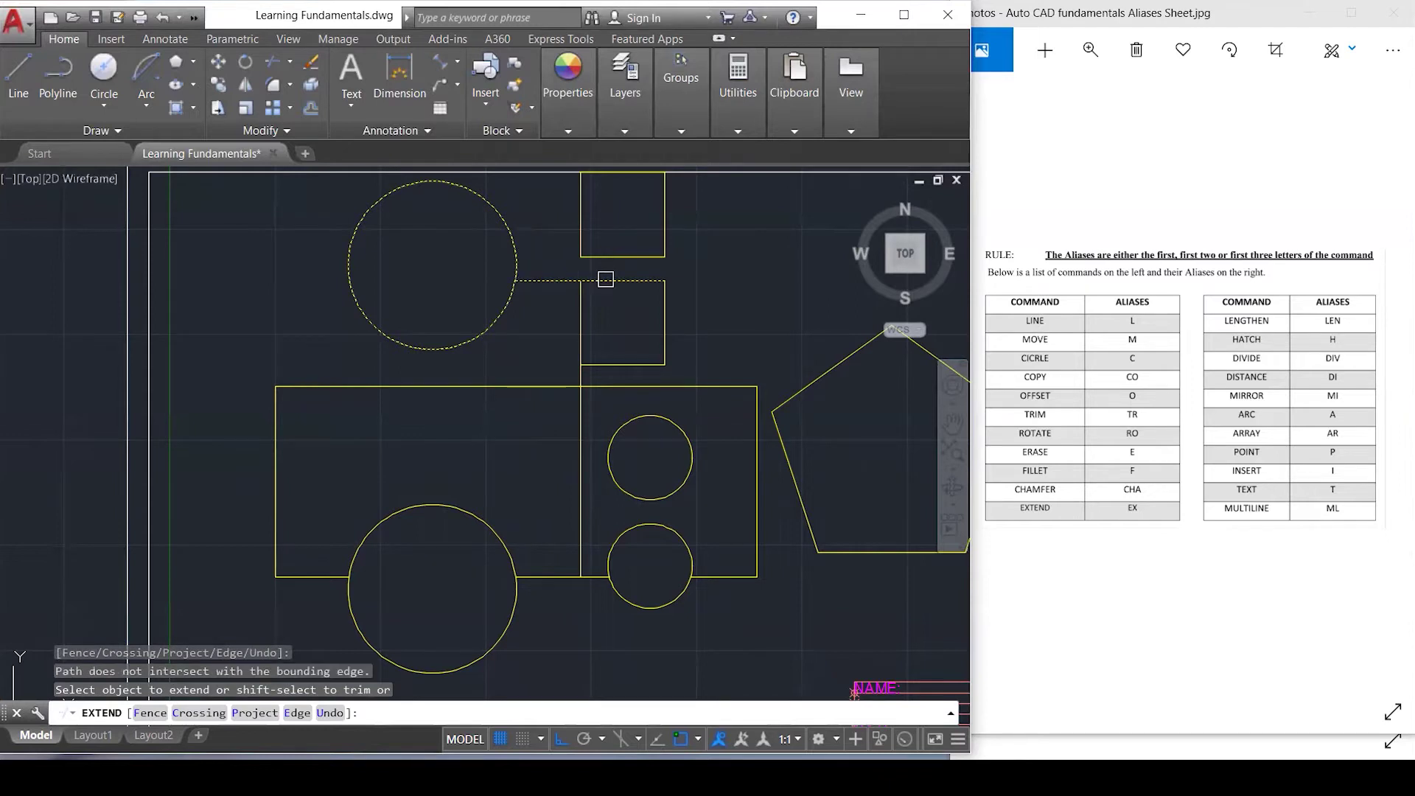
{"action": "left_click", "coordinate": [605, 279]}
{"action": "left_click", "coordinate": [664, 355]}
{"action": "key", "text": "Escape"}
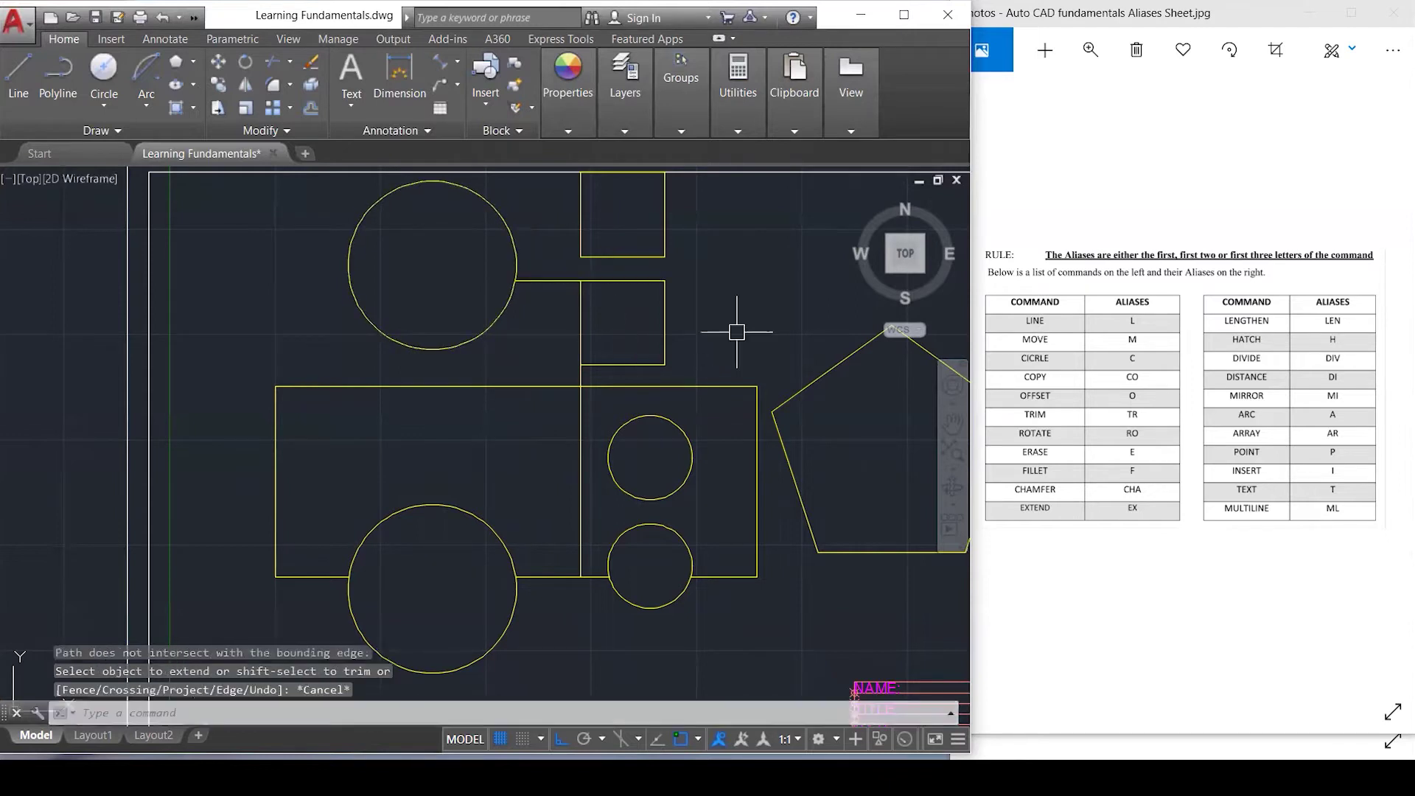
{"action": "key", "text": "Escape"}
{"action": "key", "text": "Escape"}
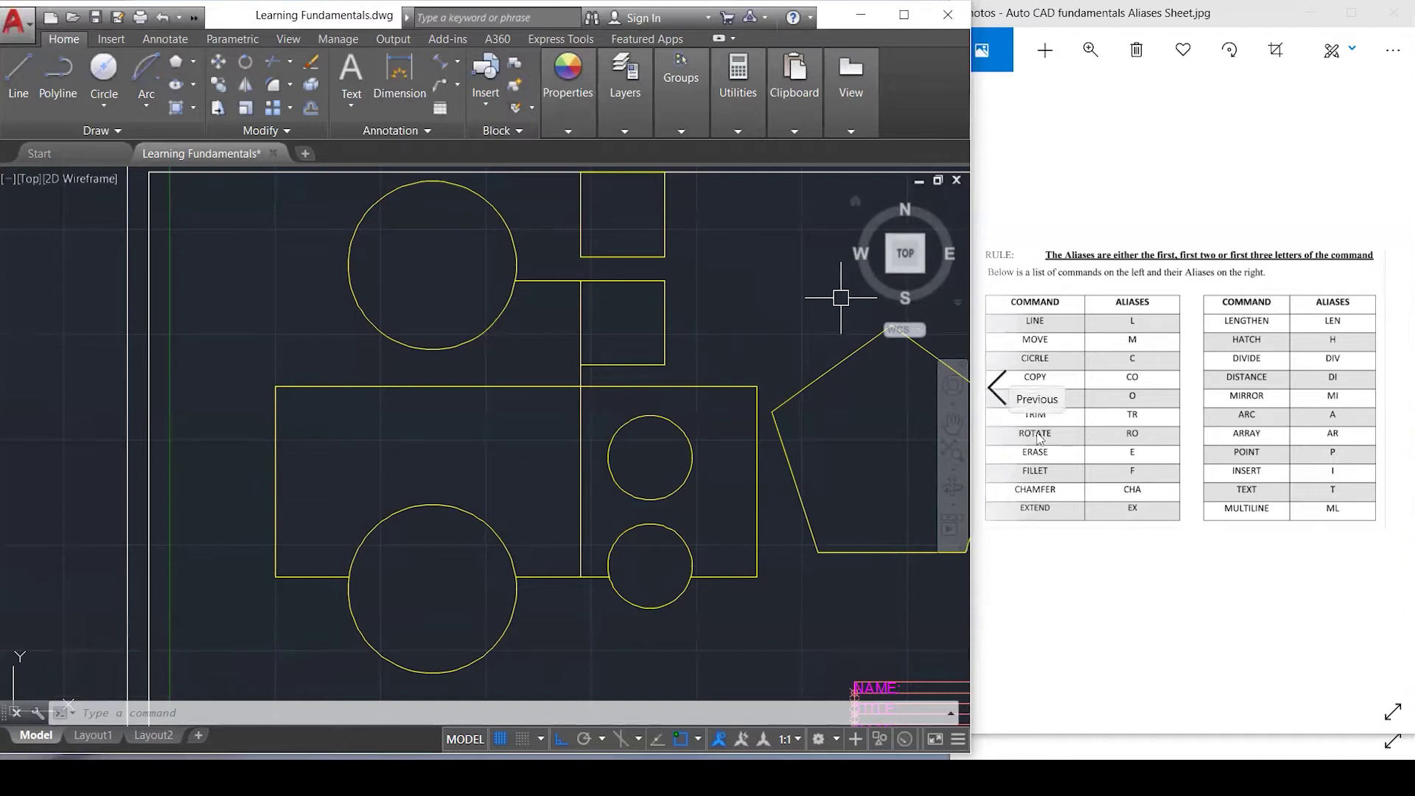
Move the pentagon horizontally left by about 220 from its apex, so it overlaps the wide rectangle.
{"action": "middle_click", "coordinate": [268, 448]}
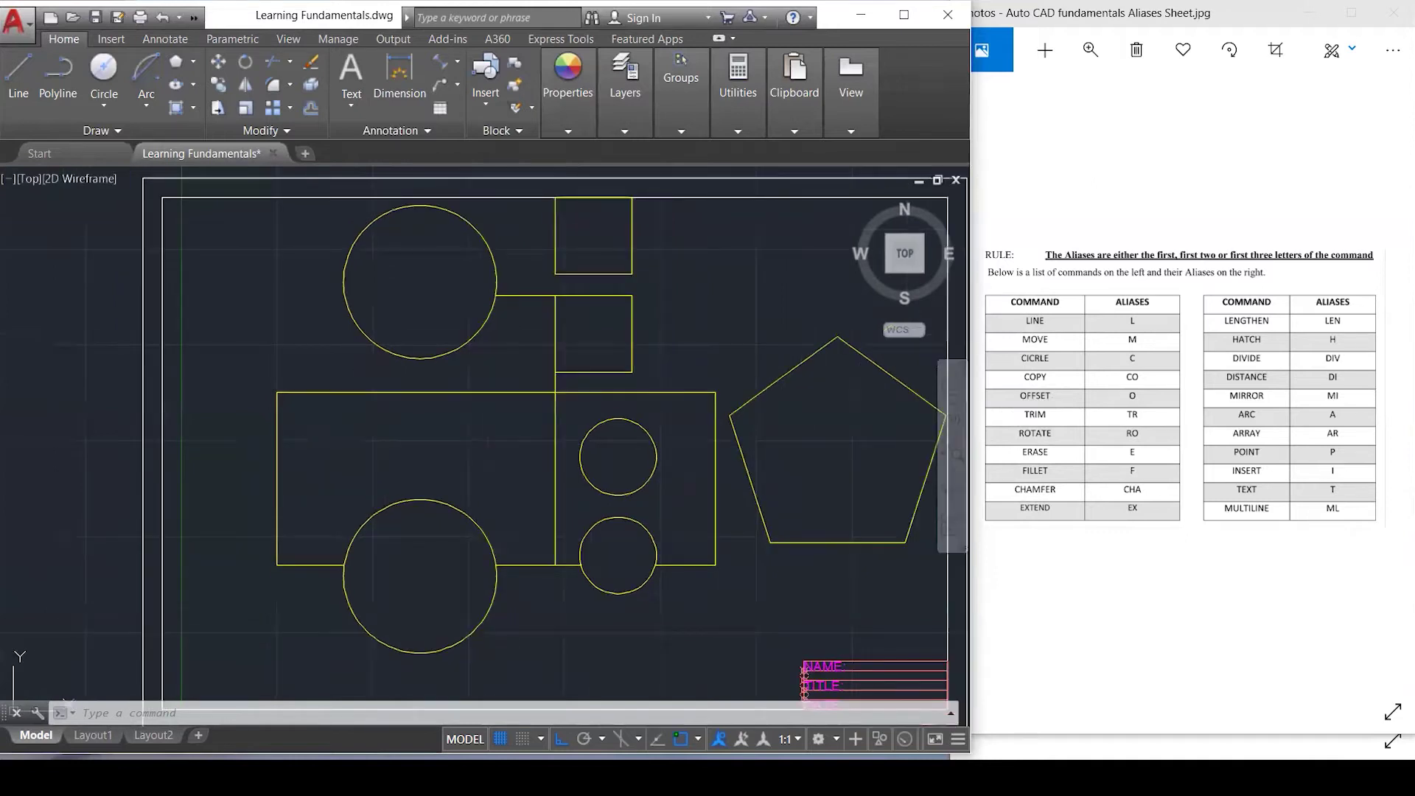
{"action": "left_click", "coordinate": [789, 372]}
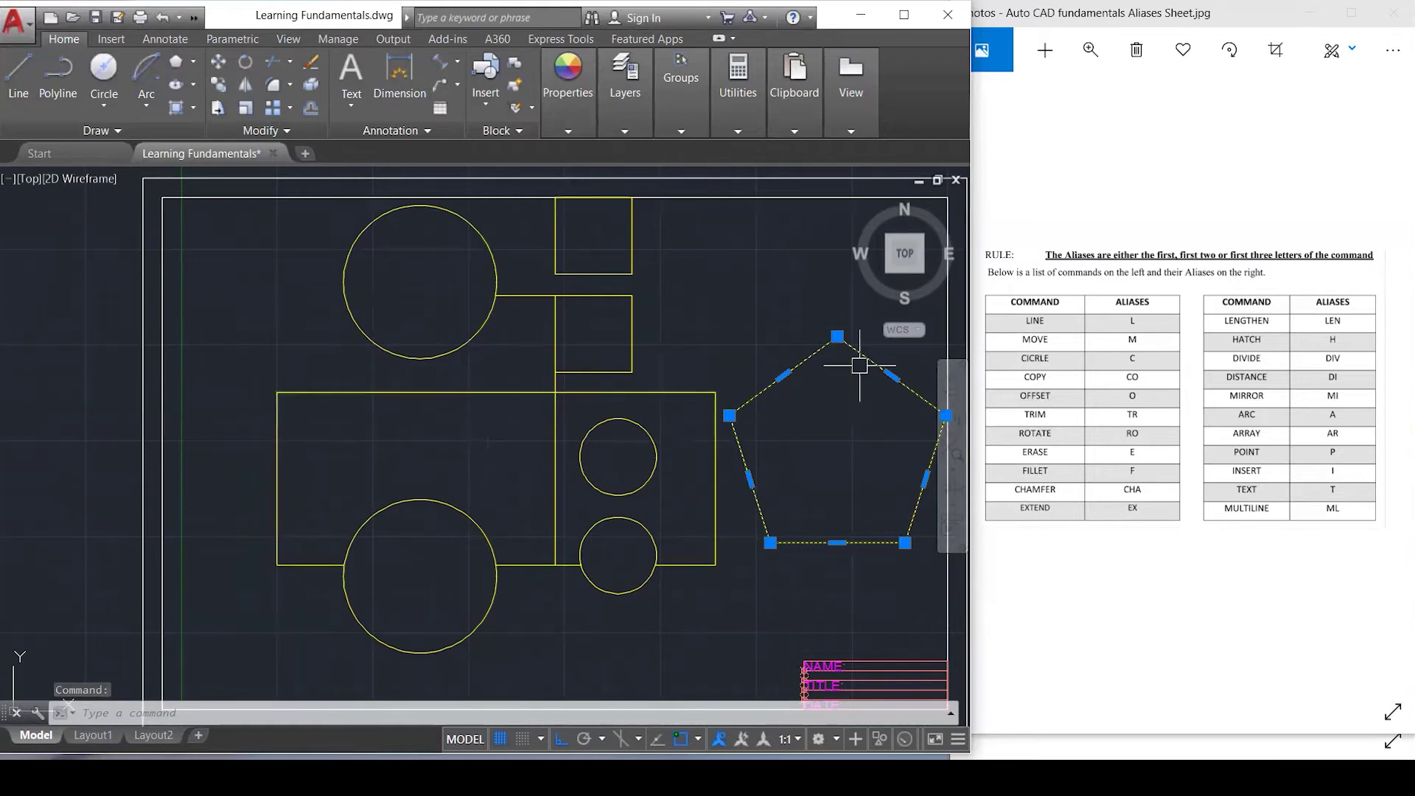
{"action": "type", "text": "m"}
{"action": "key", "text": "Return"}
{"action": "left_click", "coordinate": [837, 337]}
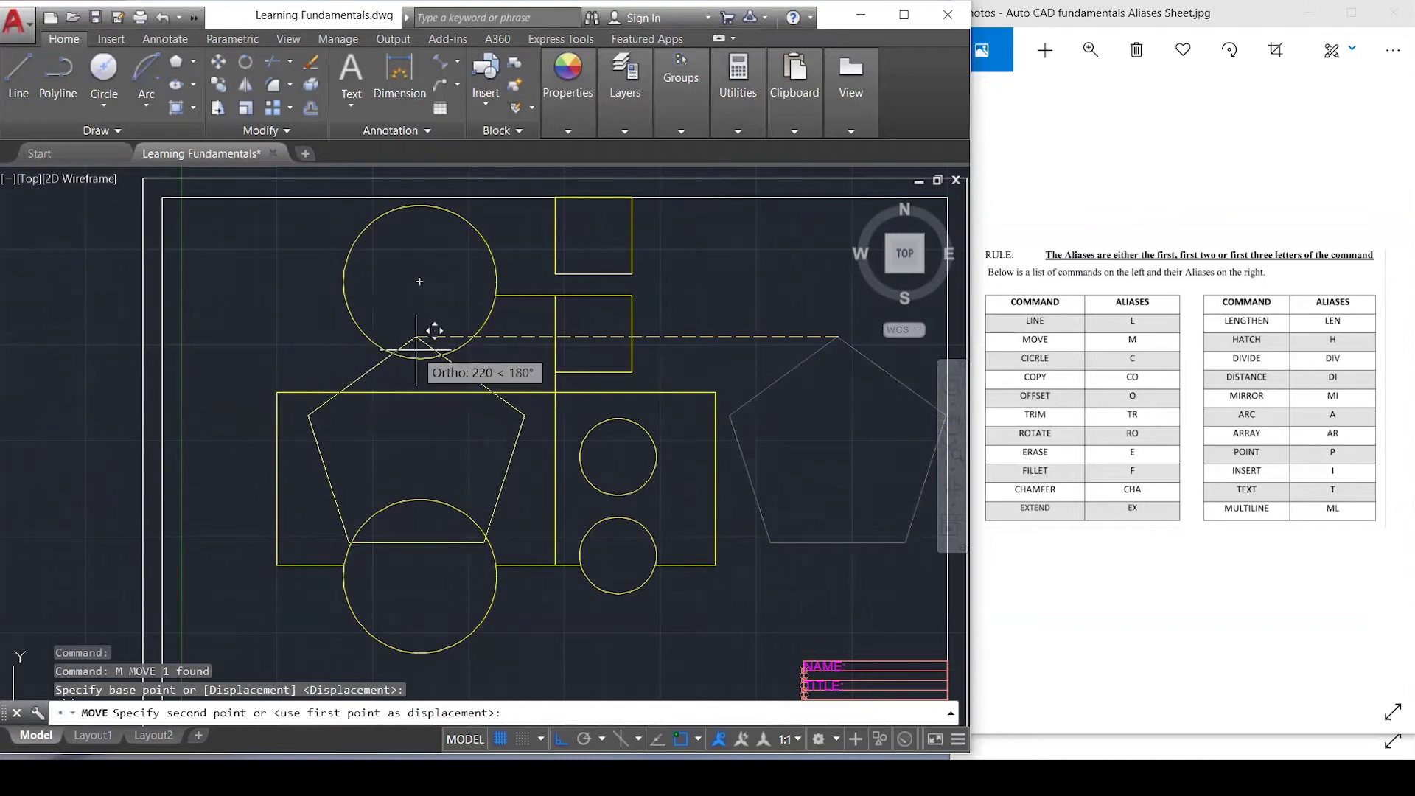
{"action": "left_click", "coordinate": [416, 339]}
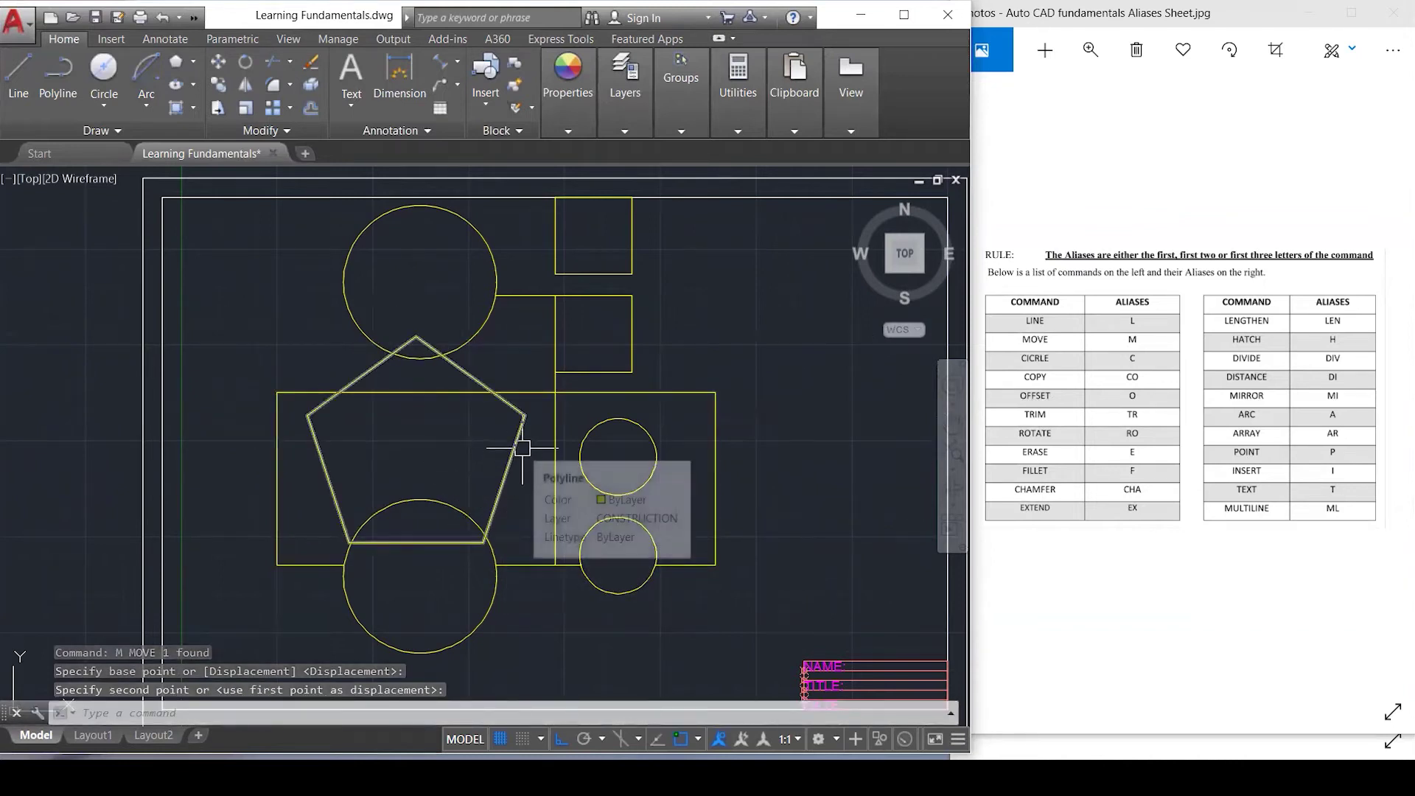
{"action": "type", "text": "Ro"}
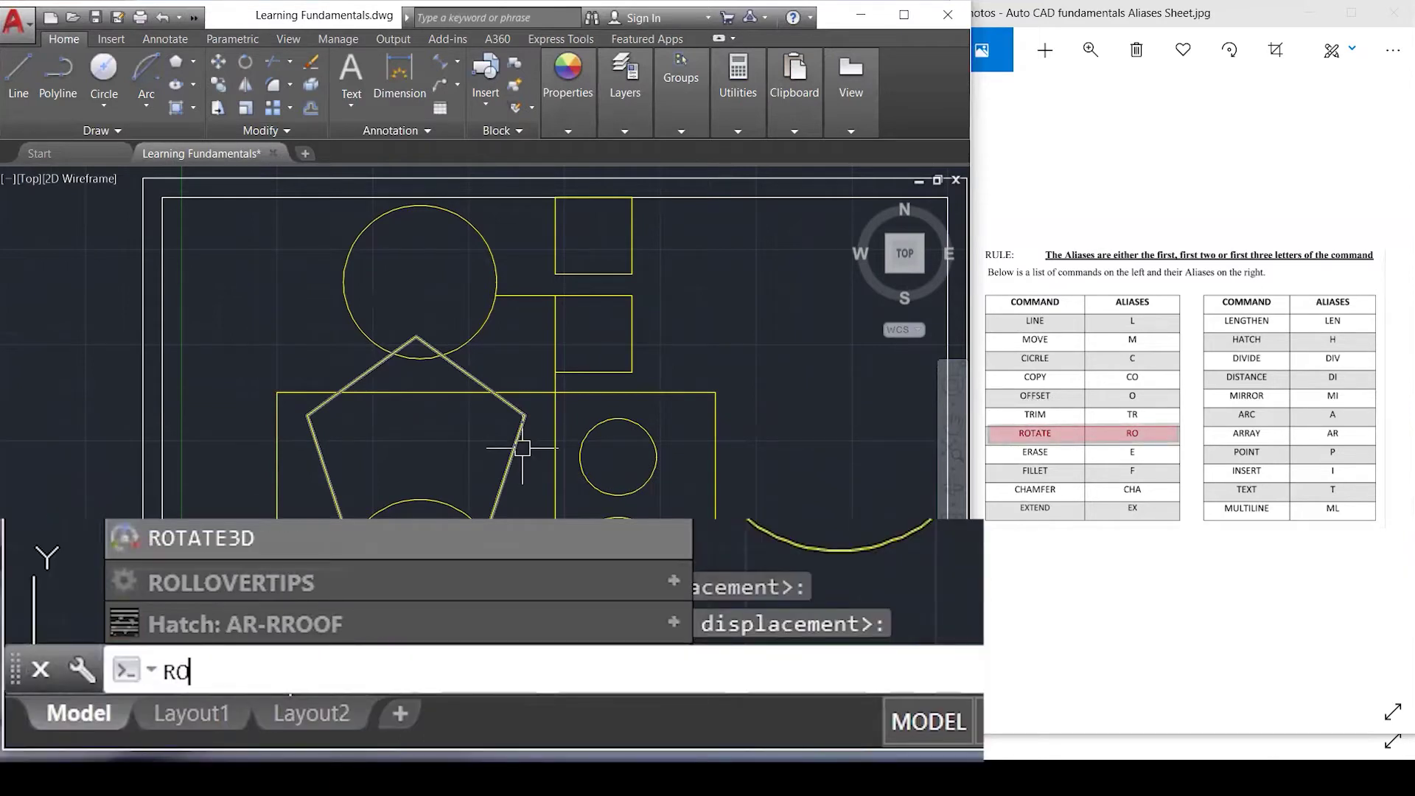
{"action": "key", "text": "Escape"}
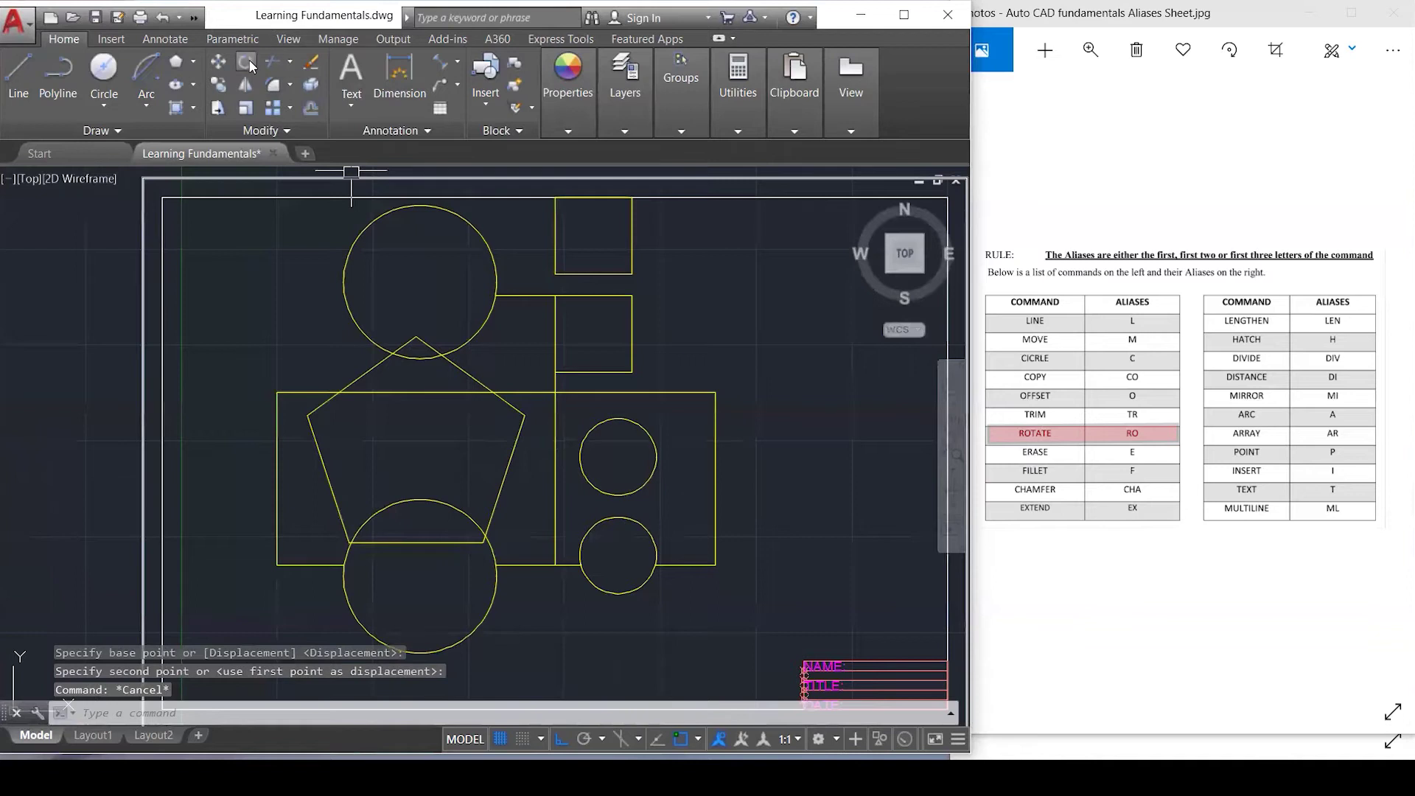
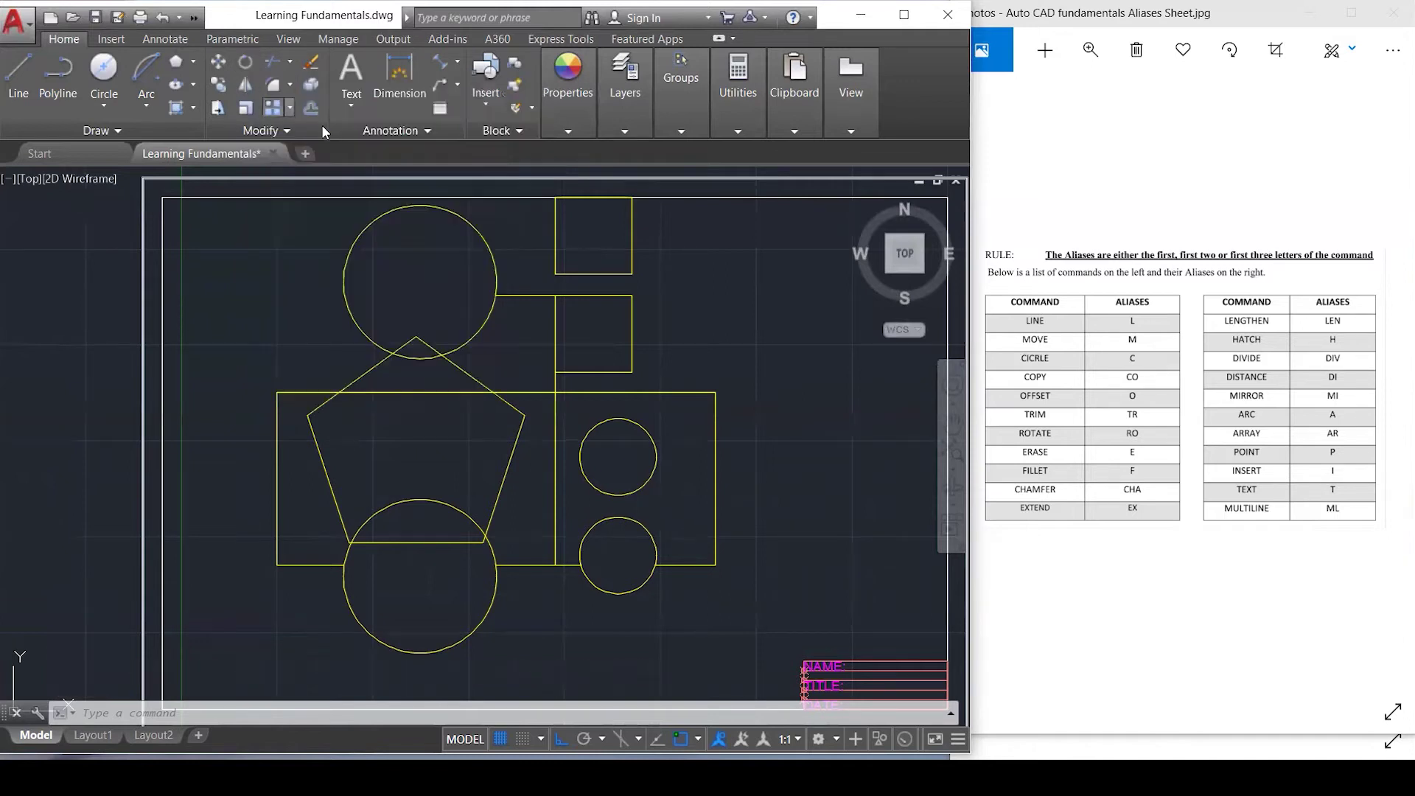
{"action": "left_click", "coordinate": [710, 362]}
{"action": "left_click", "coordinate": [742, 318]}
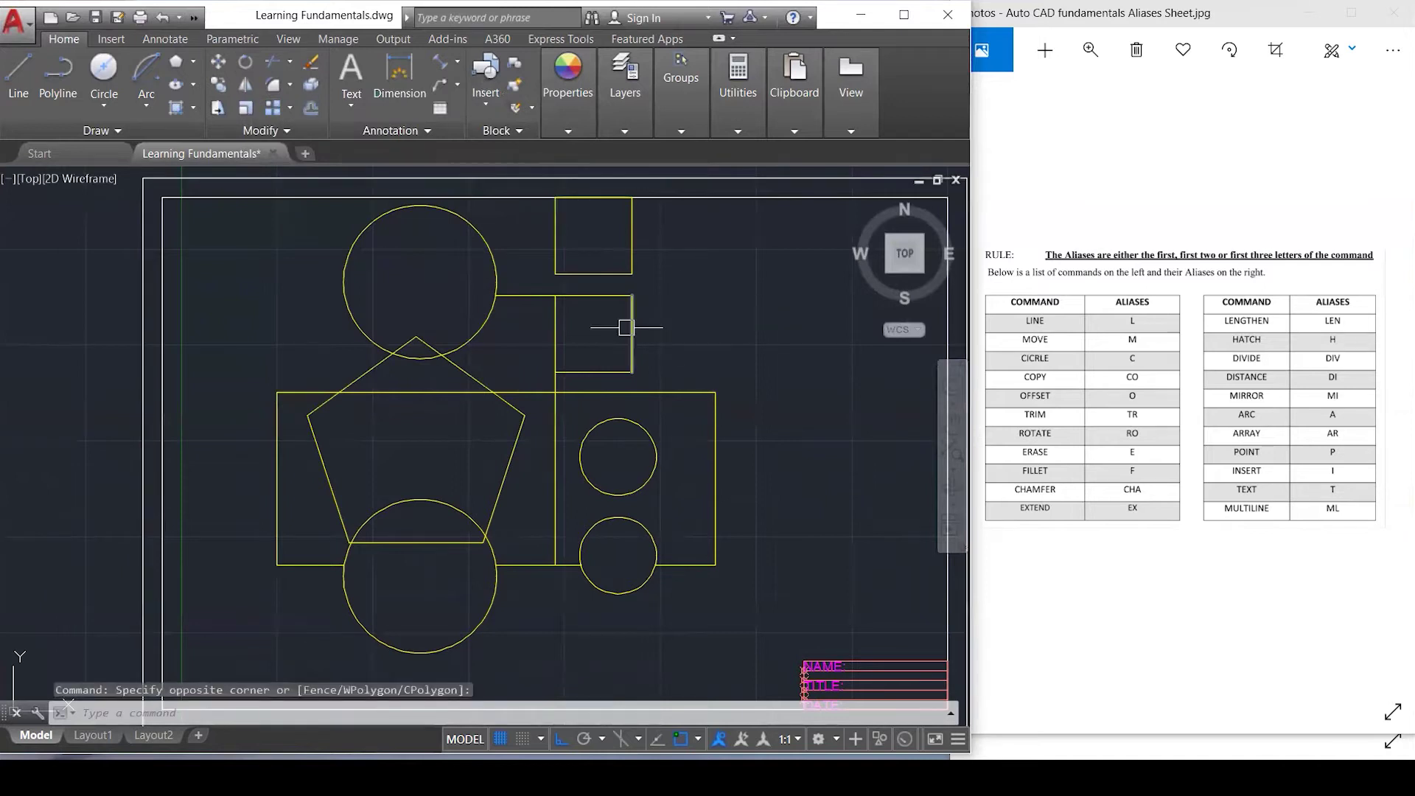
{"action": "left_click", "coordinate": [457, 367]}
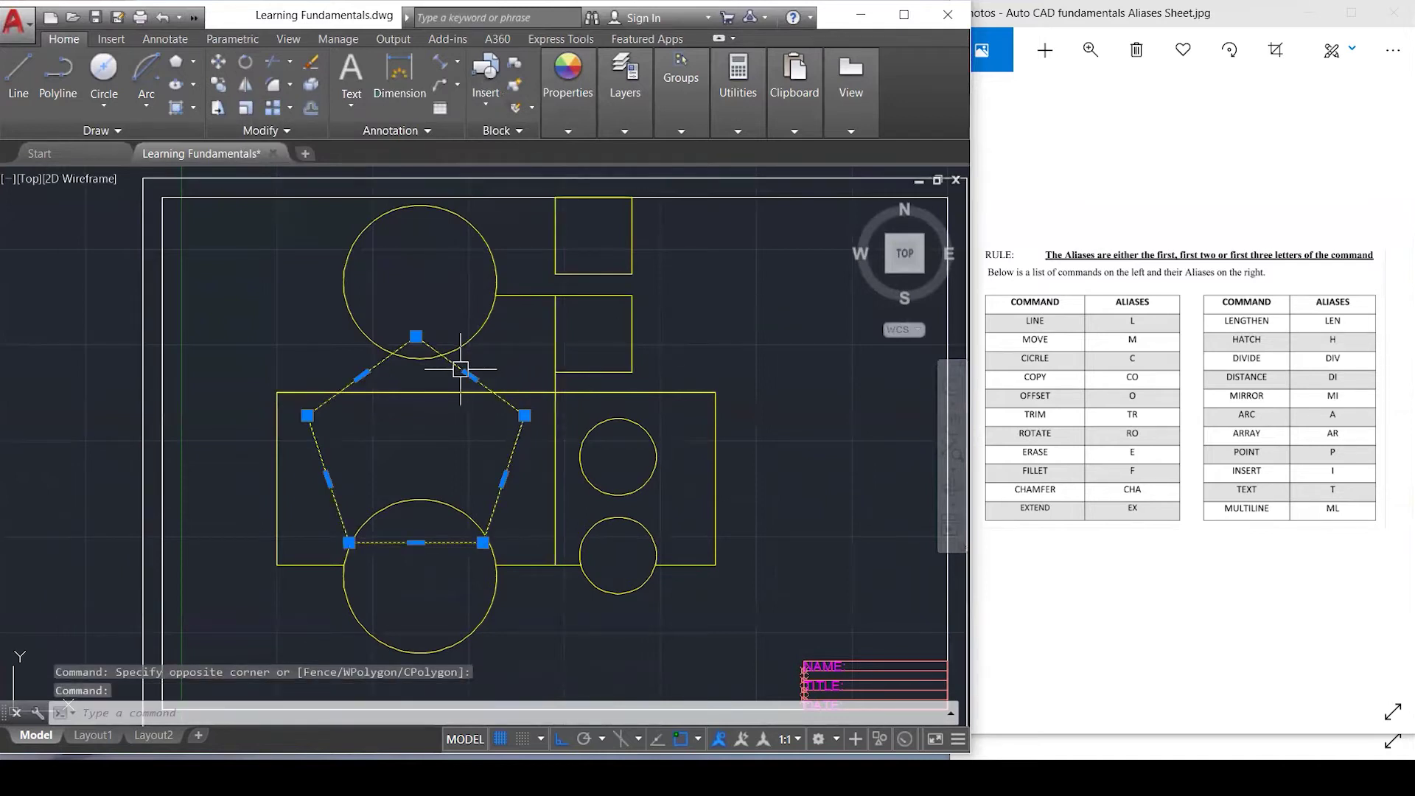
{"action": "left_click", "coordinate": [428, 326]}
{"action": "key", "text": "Escape"}
{"action": "key", "text": "Escape"}
{"action": "key", "text": "Escape"}
{"action": "key", "text": "Escape"}
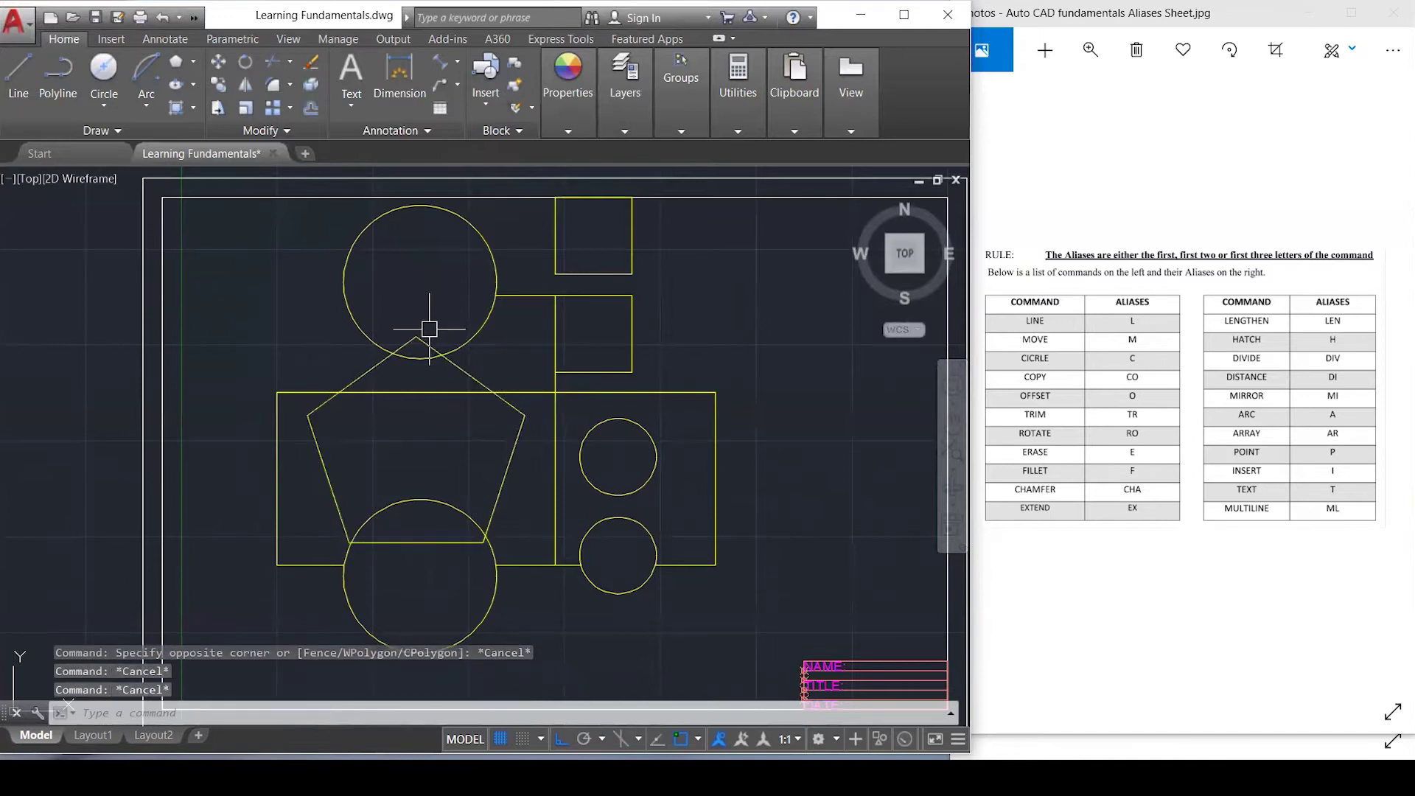
Place a point object on the pentagon's apex.
{"action": "type", "text": "poi"}
{"action": "key", "text": "Return"}
{"action": "left_click", "coordinate": [416, 336]}
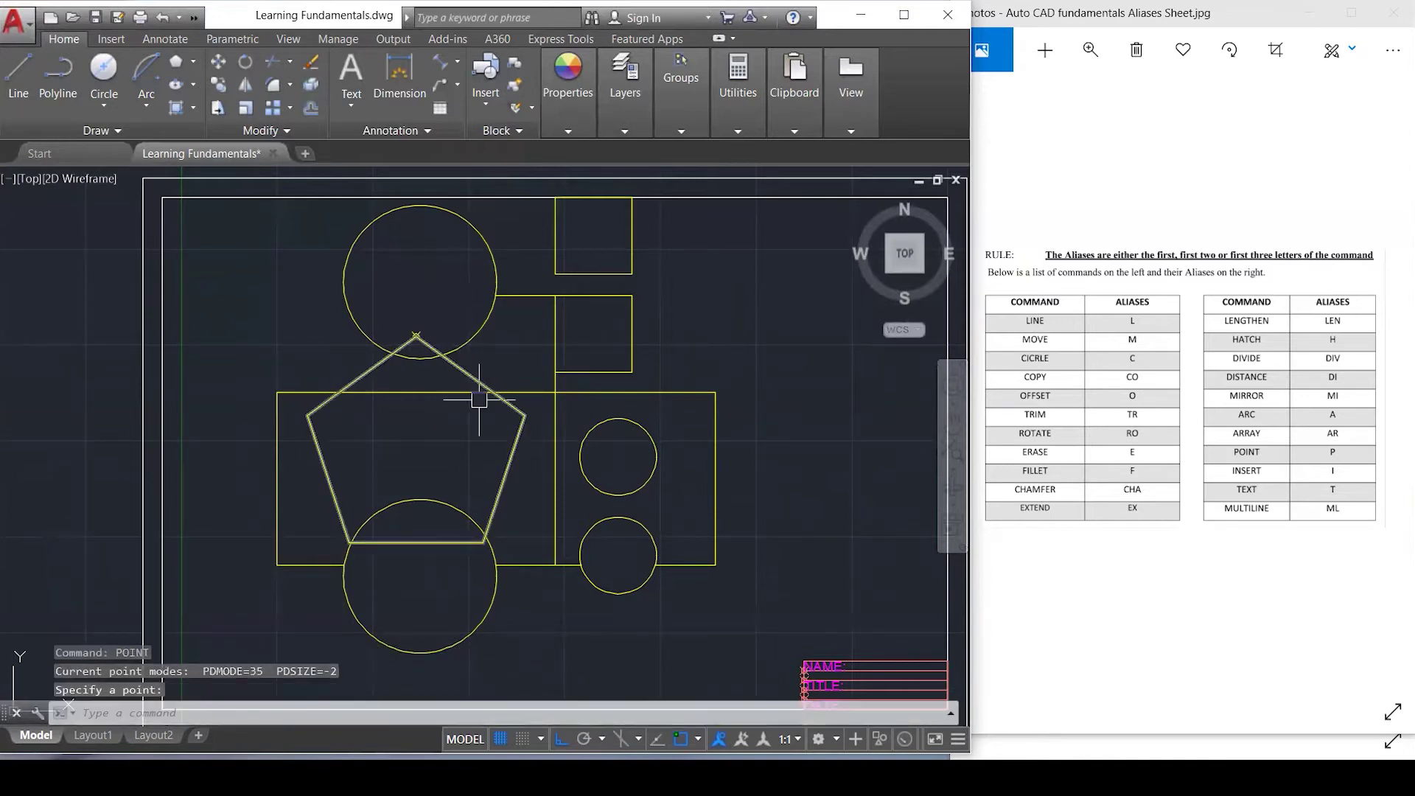
{"action": "key", "text": "Escape"}
{"action": "key", "text": "Escape"}
{"action": "key", "text": "Escape"}
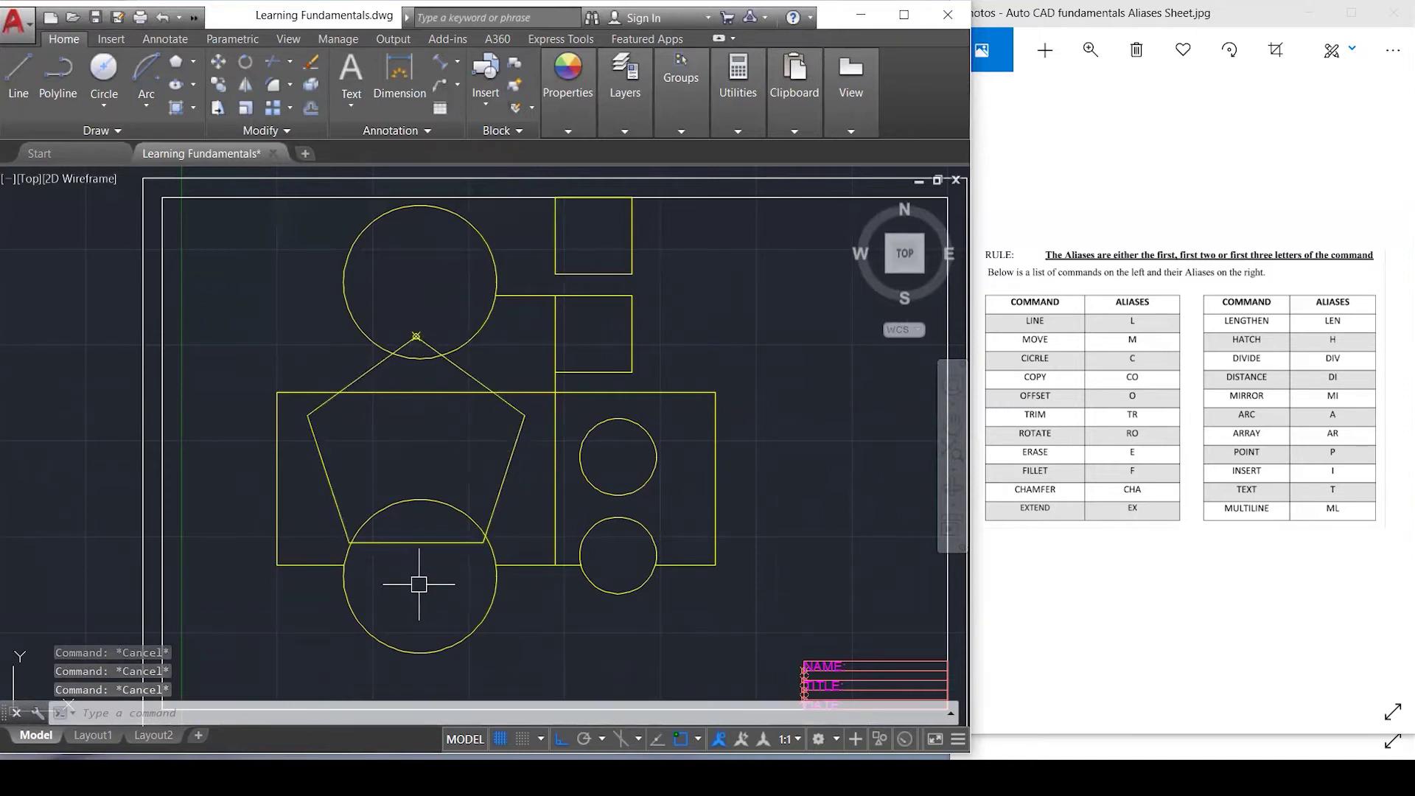
Try to rotate the pentagon and its apex point about a base point at the pentagon's centre.
{"action": "left_click", "coordinate": [415, 337]}
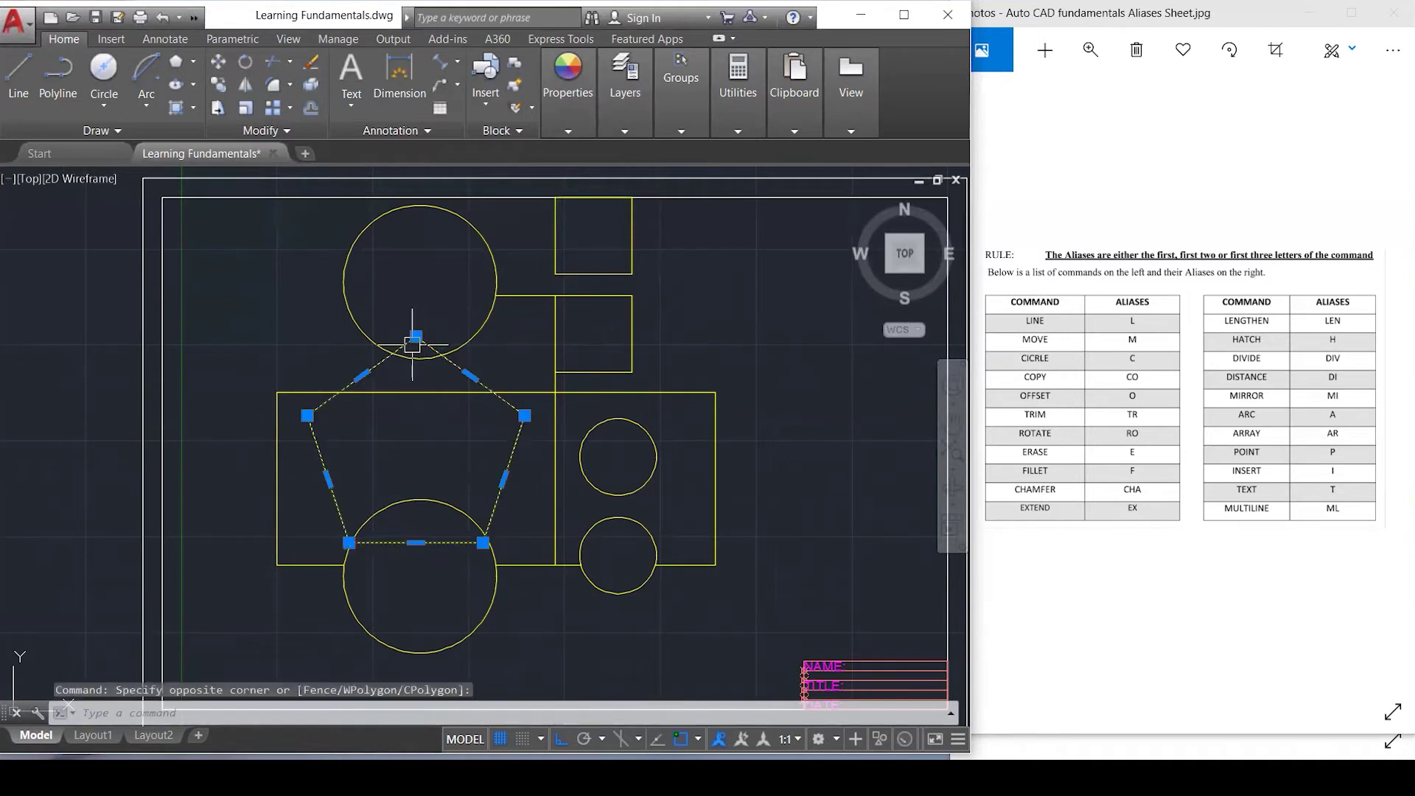
{"action": "type", "text": "ro"}
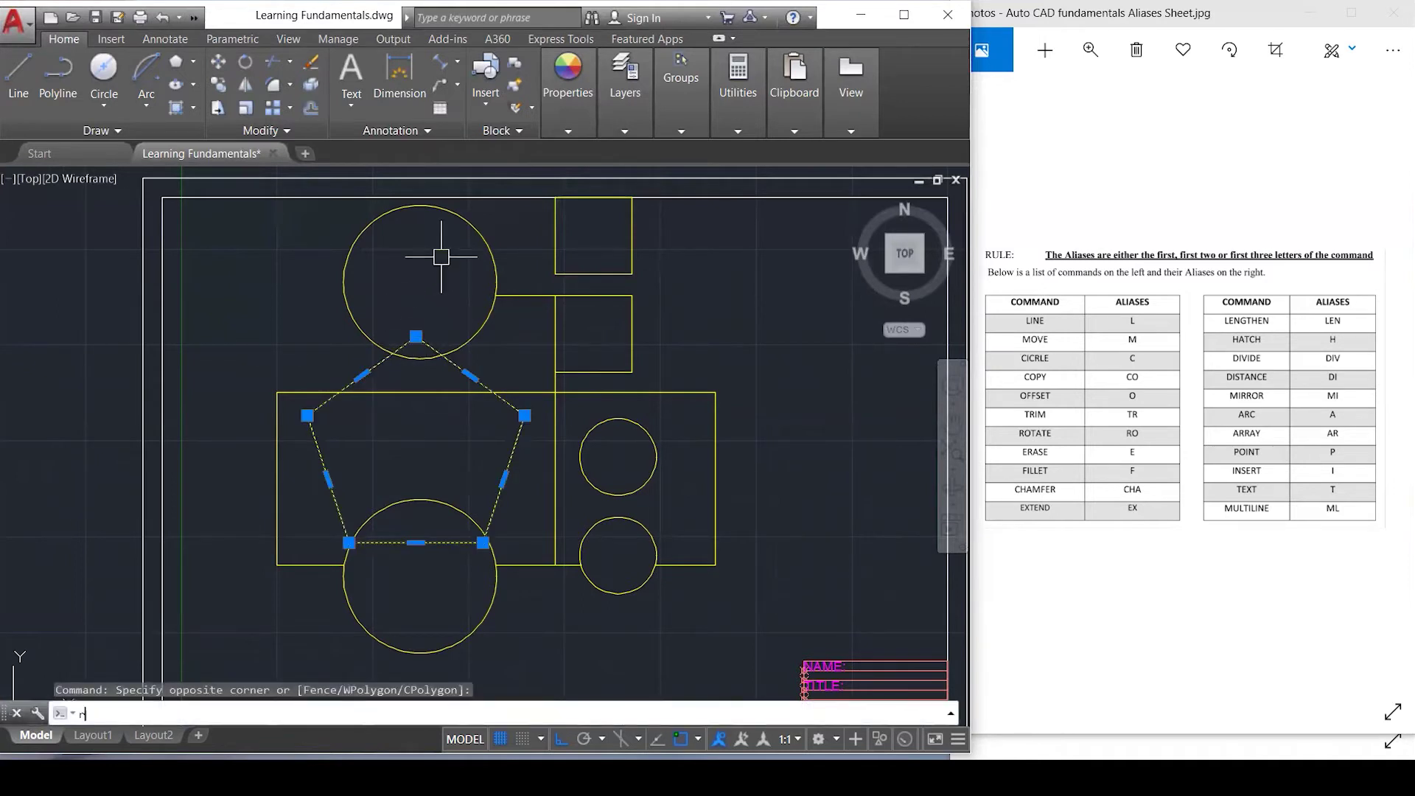
{"action": "key", "text": "Return"}
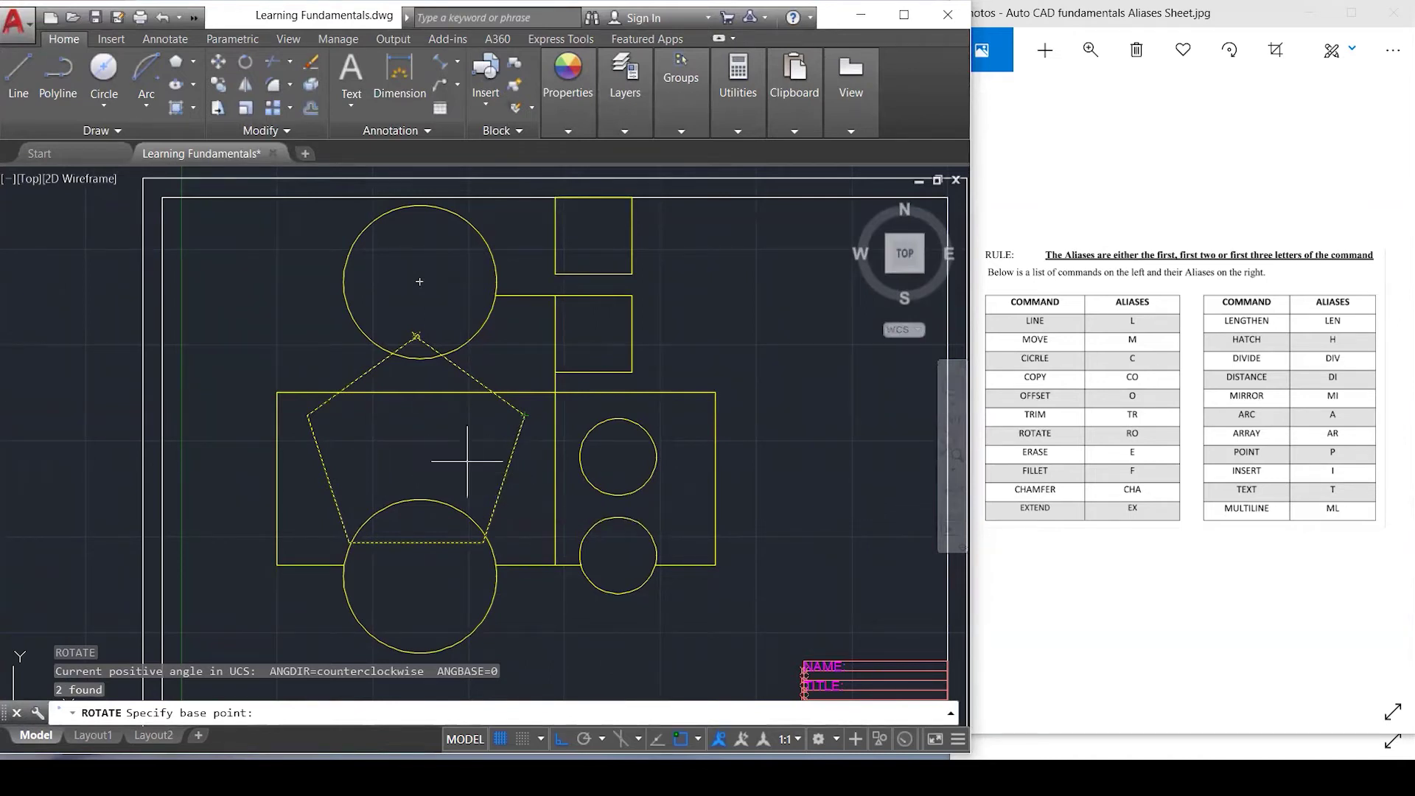
{"action": "left_click", "coordinate": [418, 443]}
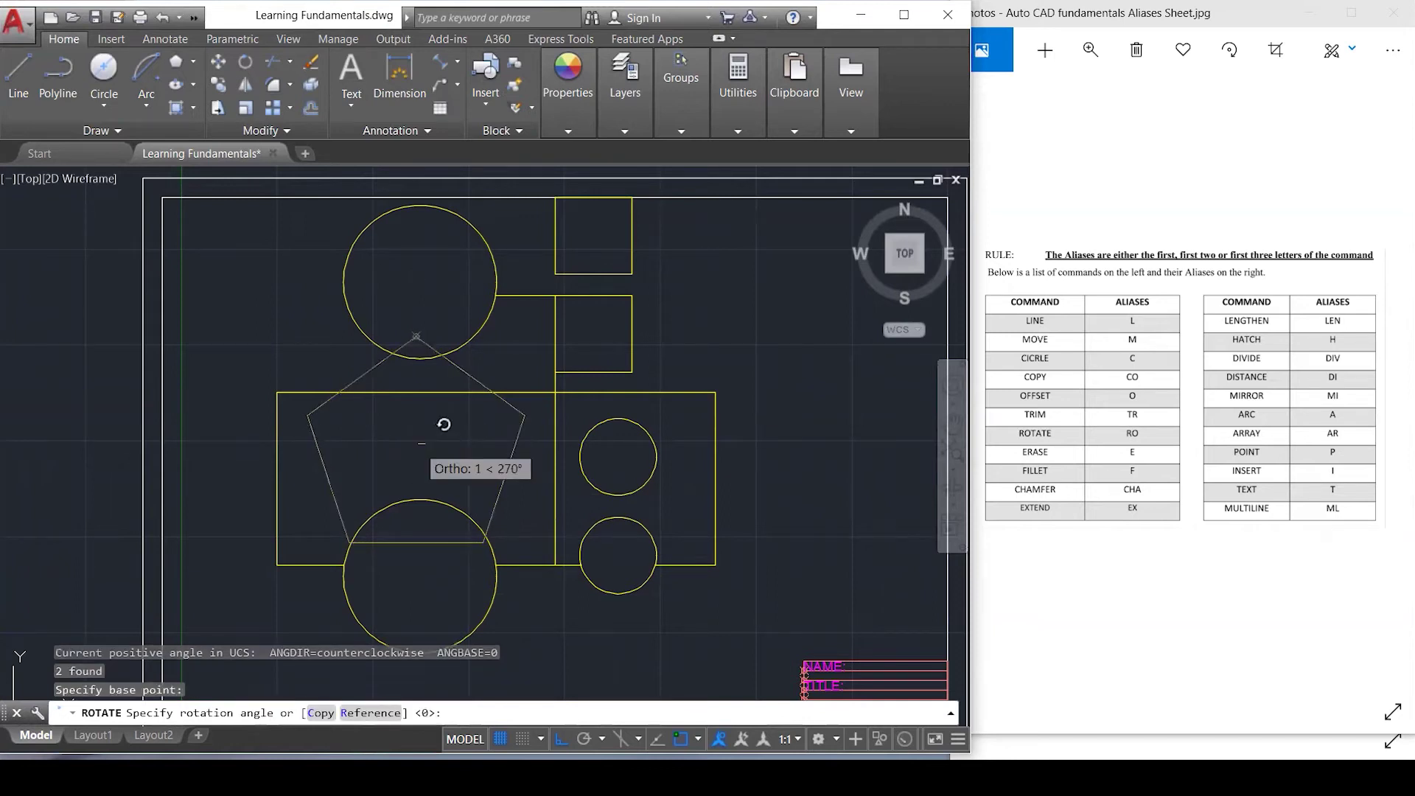
{"action": "left_click", "coordinate": [319, 381]}
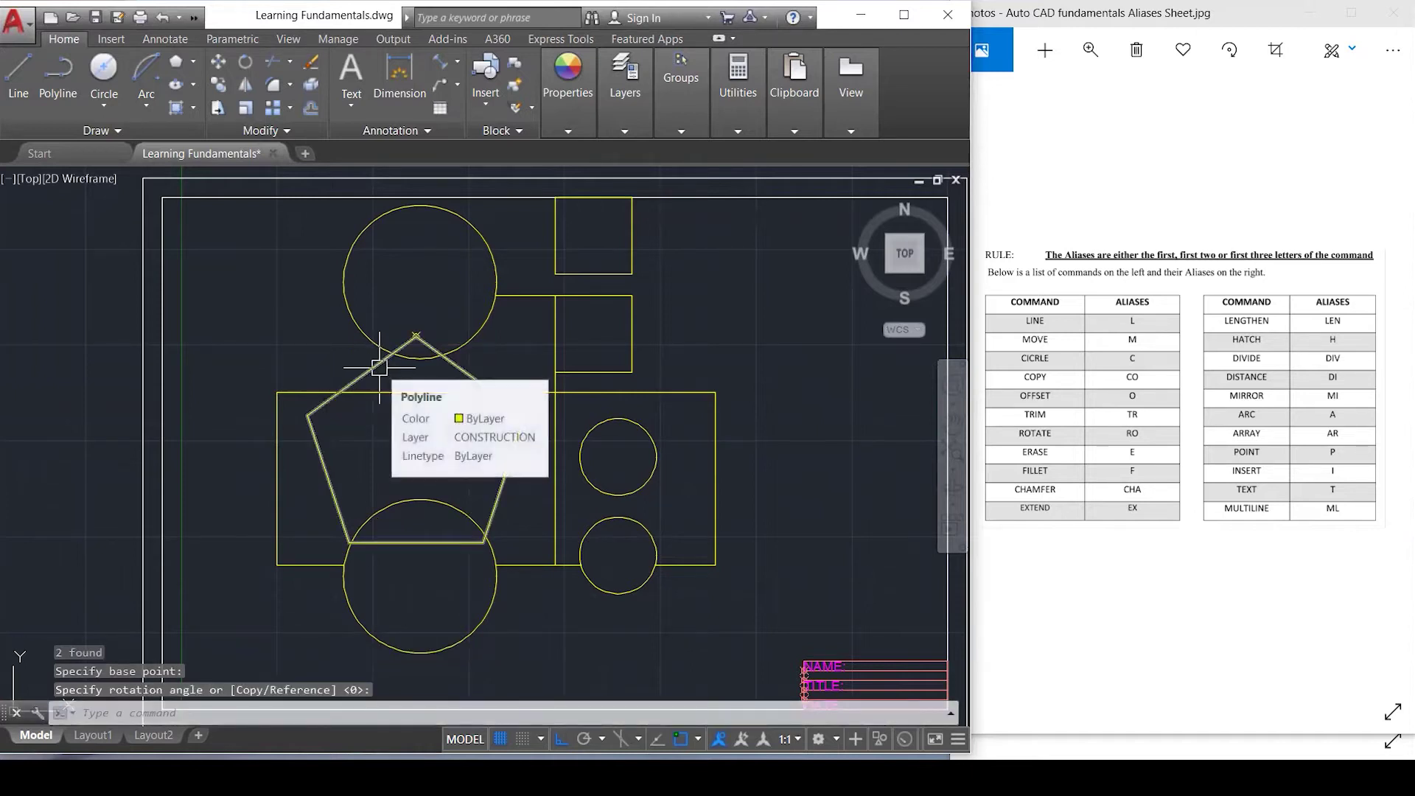
Rotate the pentagon together with its apex point by 180° about a base point at the pentagon's centre.
{"action": "type", "text": "Ro"}
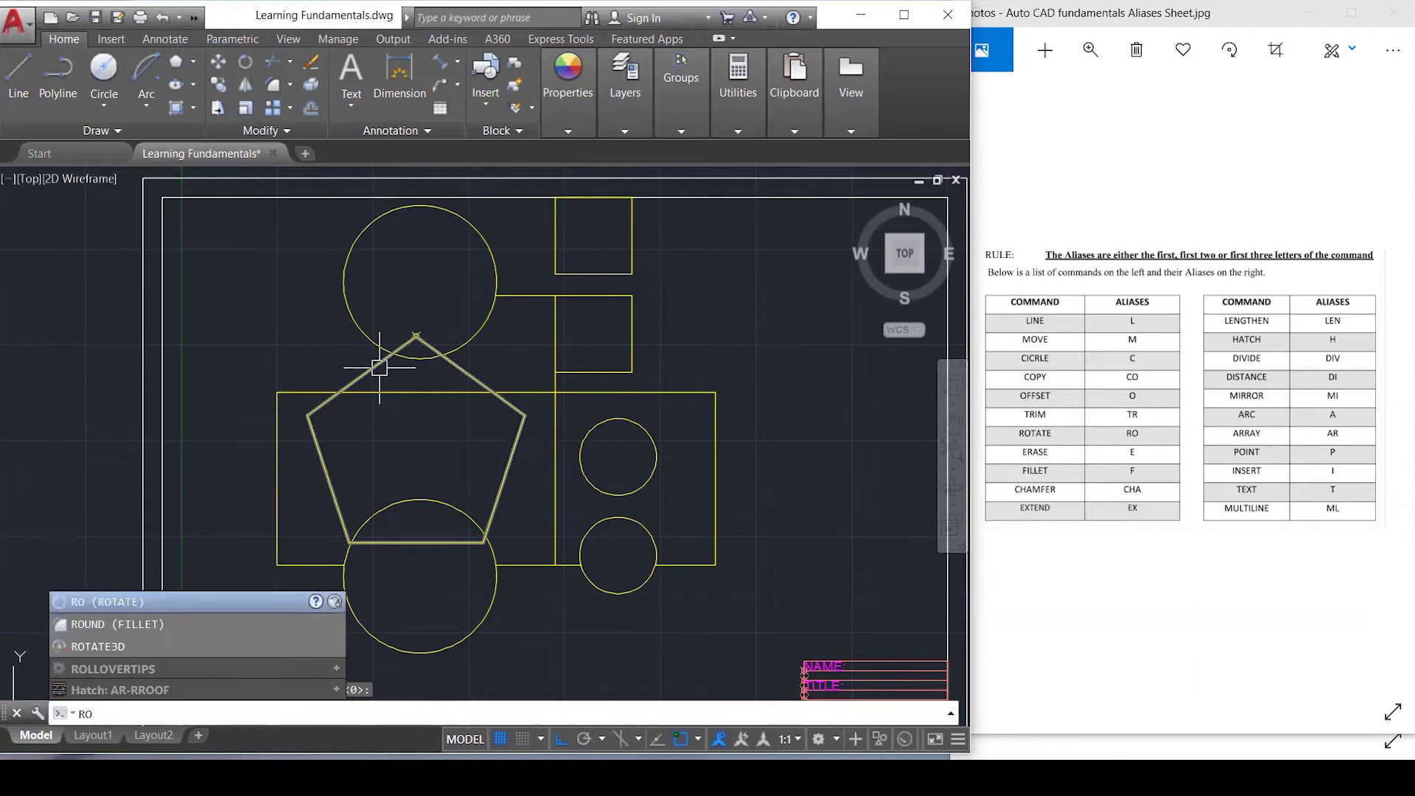
{"action": "key", "text": "Return"}
{"action": "left_click", "coordinate": [433, 315]}
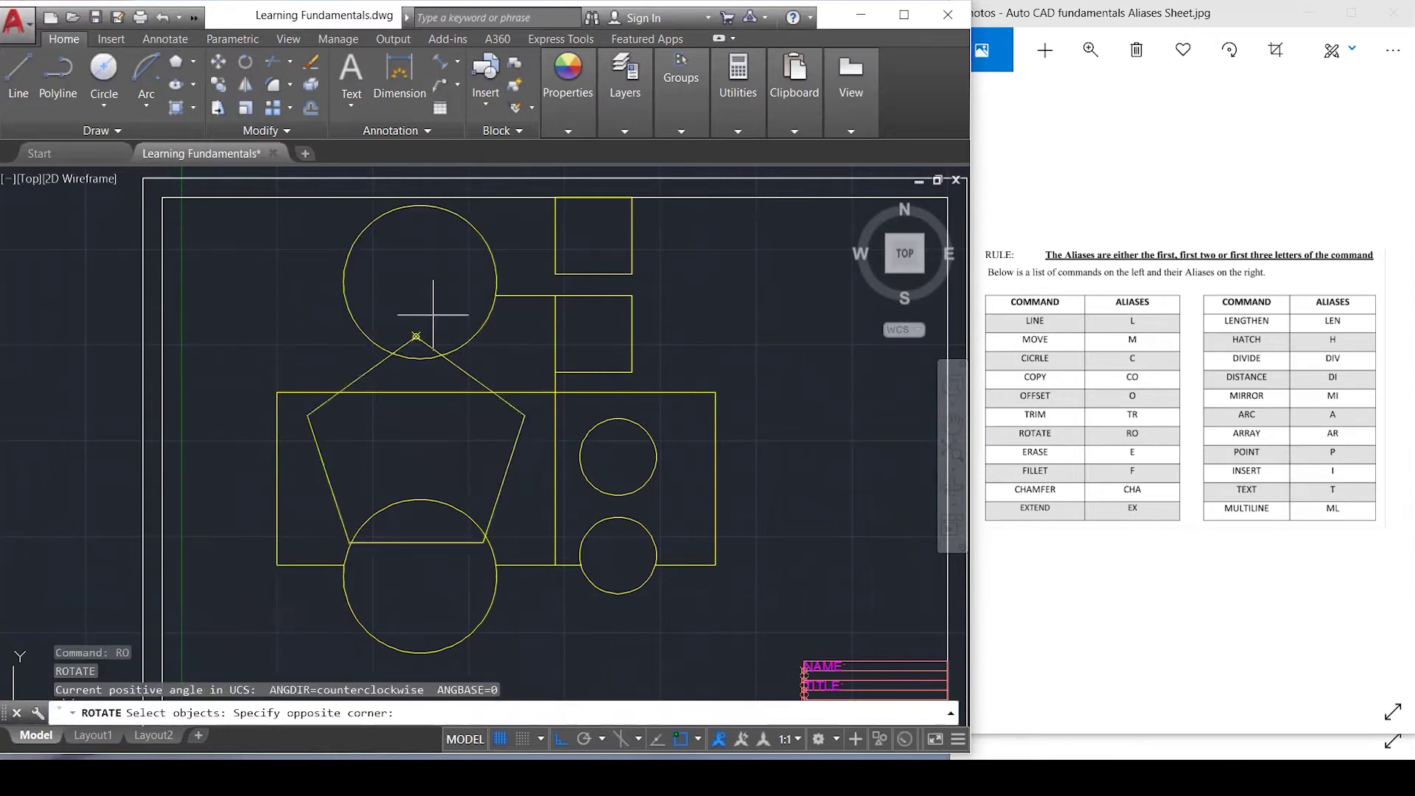
{"action": "left_click", "coordinate": [406, 345]}
{"action": "type", "text": "ro"}
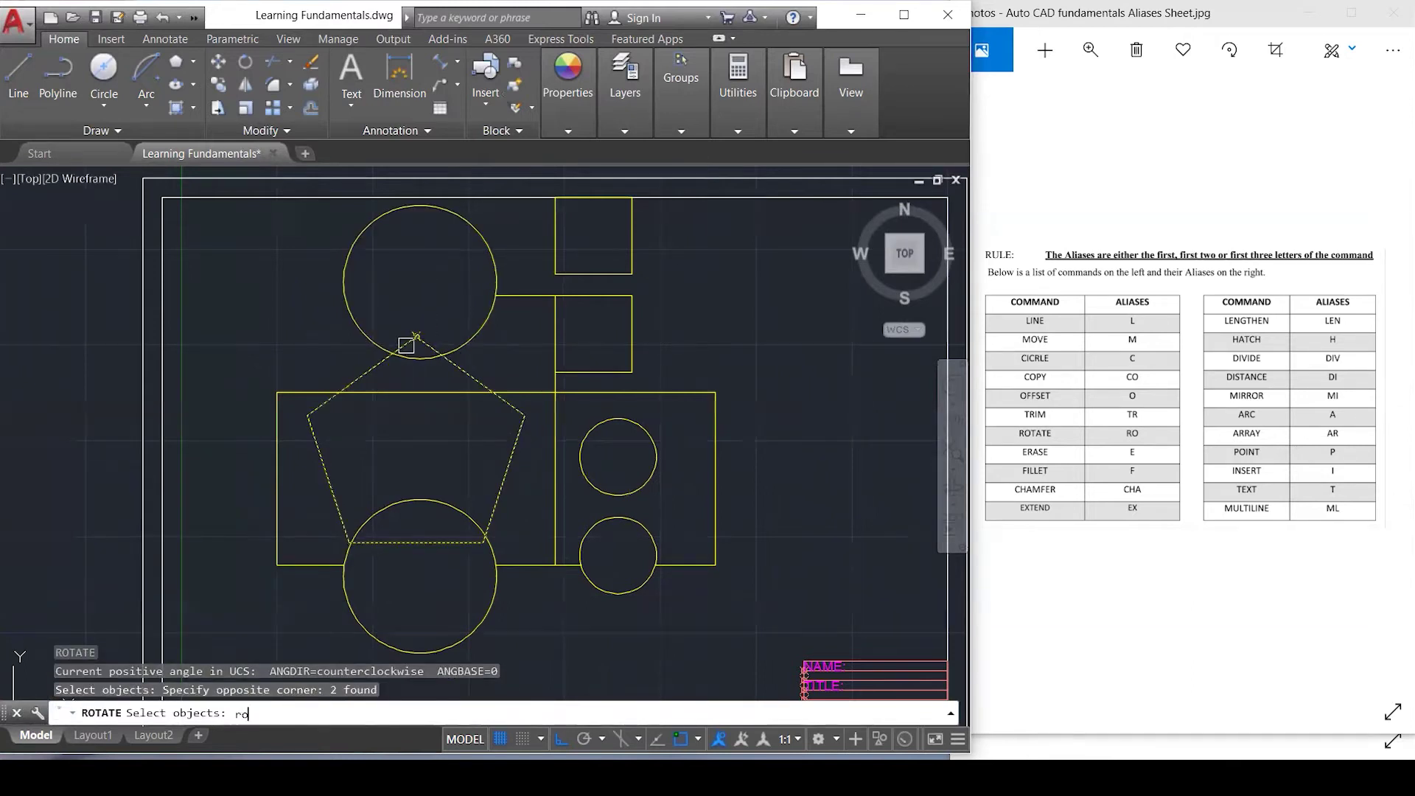
{"action": "key", "text": "Return"}
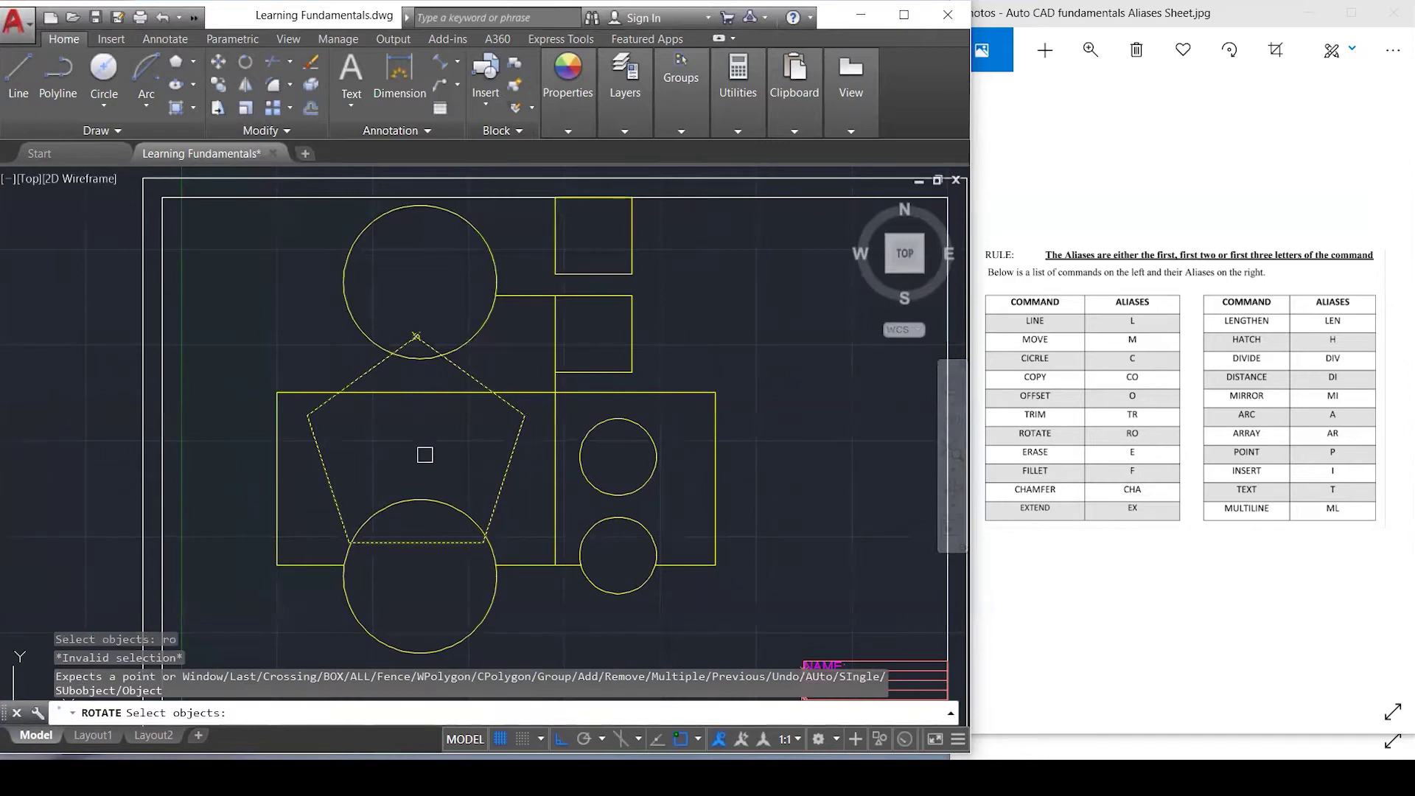
{"action": "key", "text": "Return"}
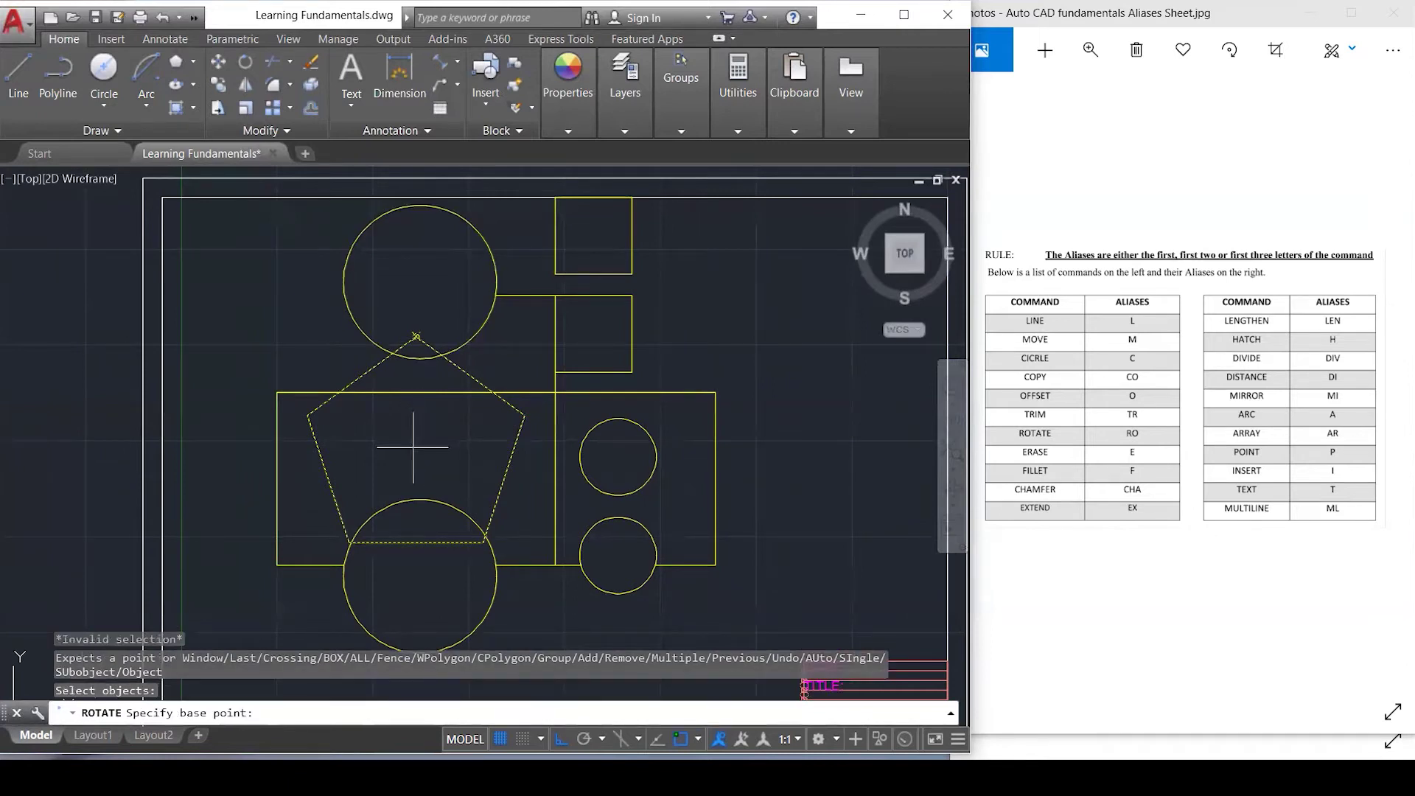
{"action": "left_click", "coordinate": [417, 441]}
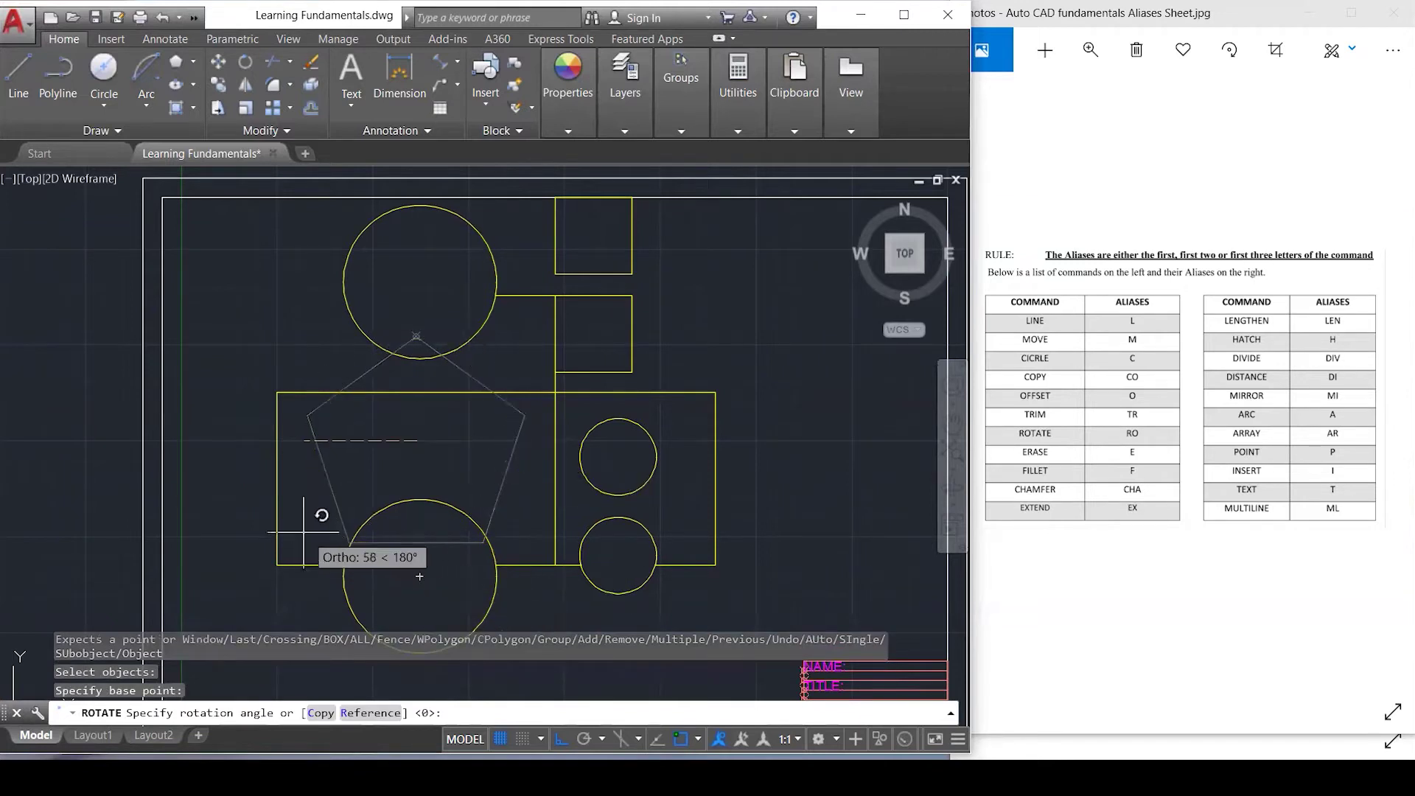
{"action": "left_click", "coordinate": [303, 524]}
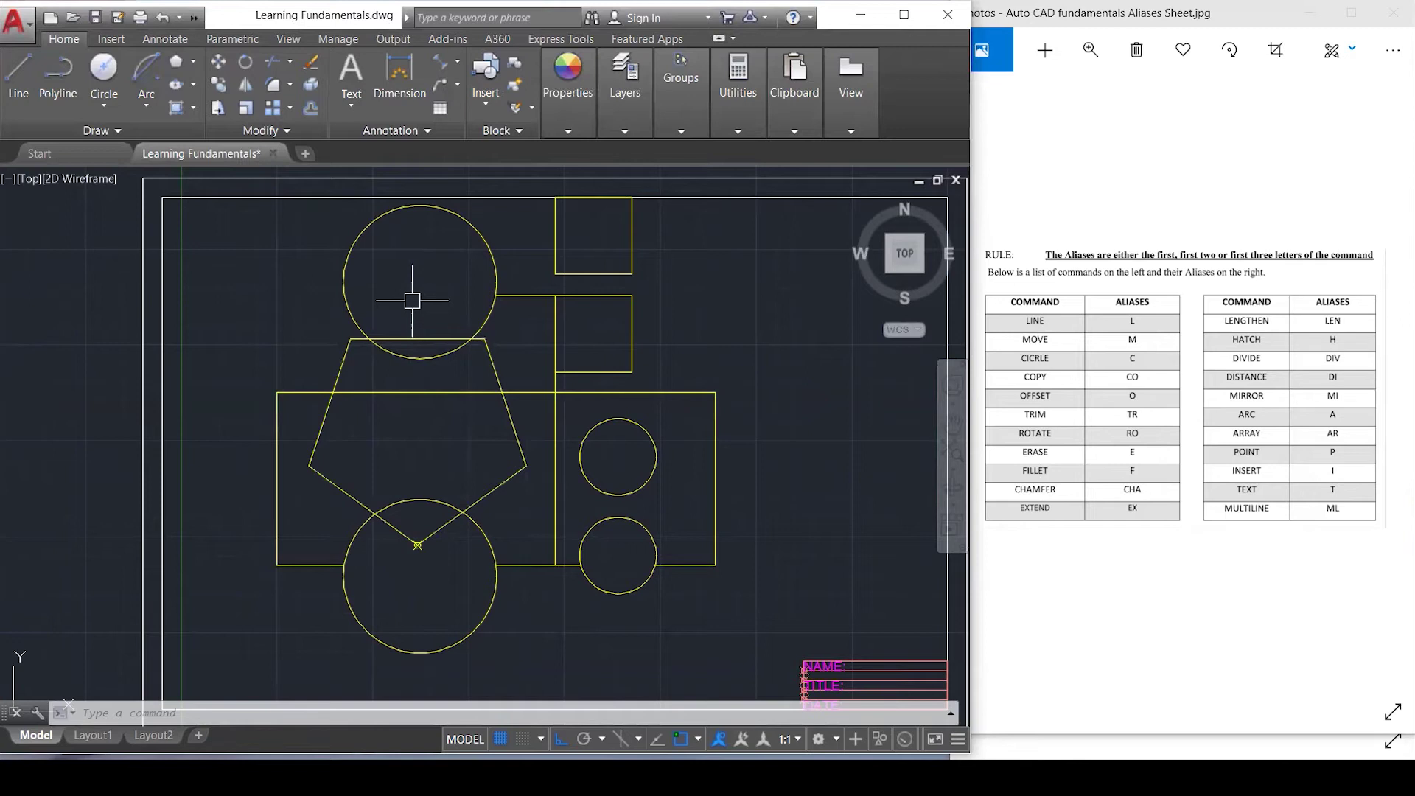
{"action": "mouse_move", "coordinate": [404, 532]}
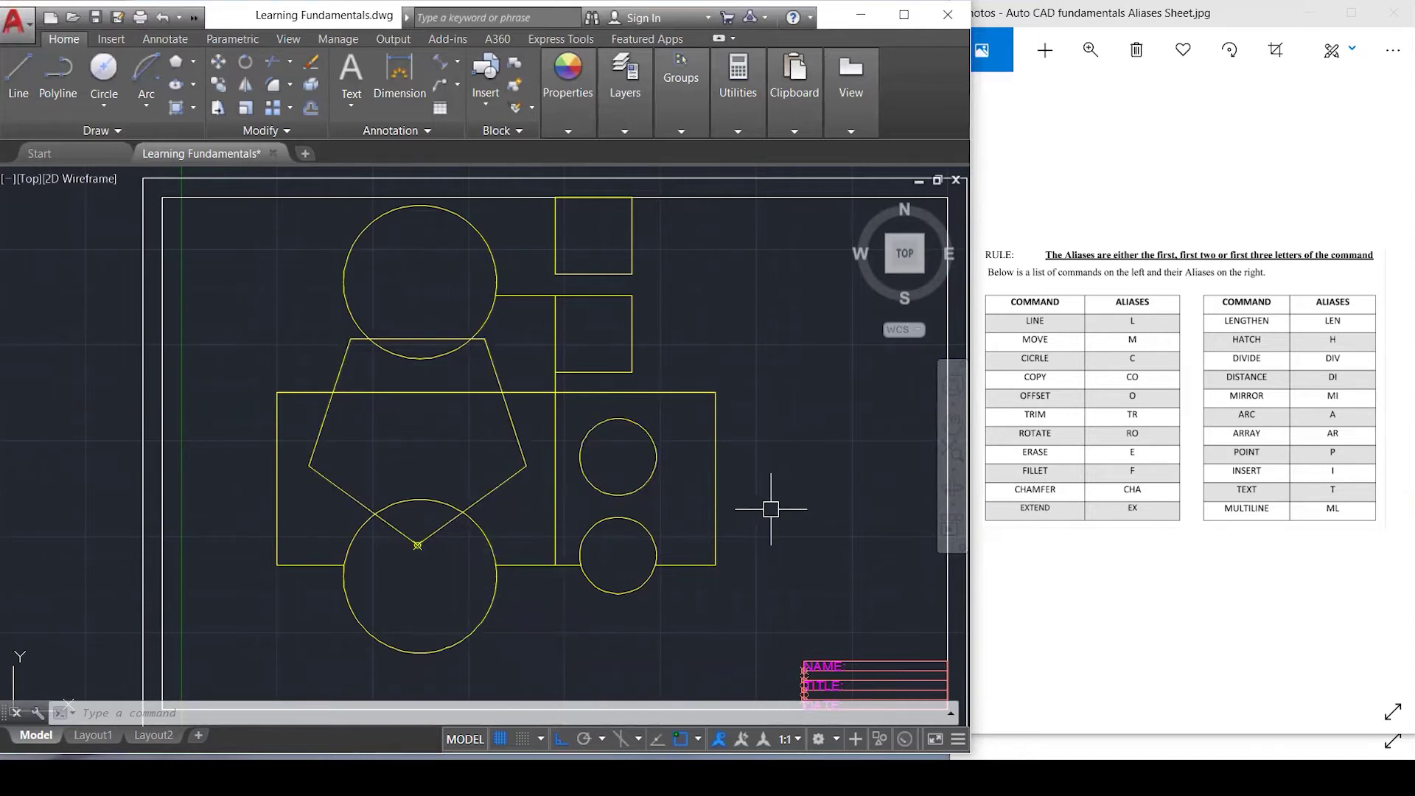
Erase the upper small circle inside the wide rectangle with the Erase command, and undo the erasure.
{"action": "left_click", "coordinate": [651, 476]}
{"action": "type", "text": "e"}
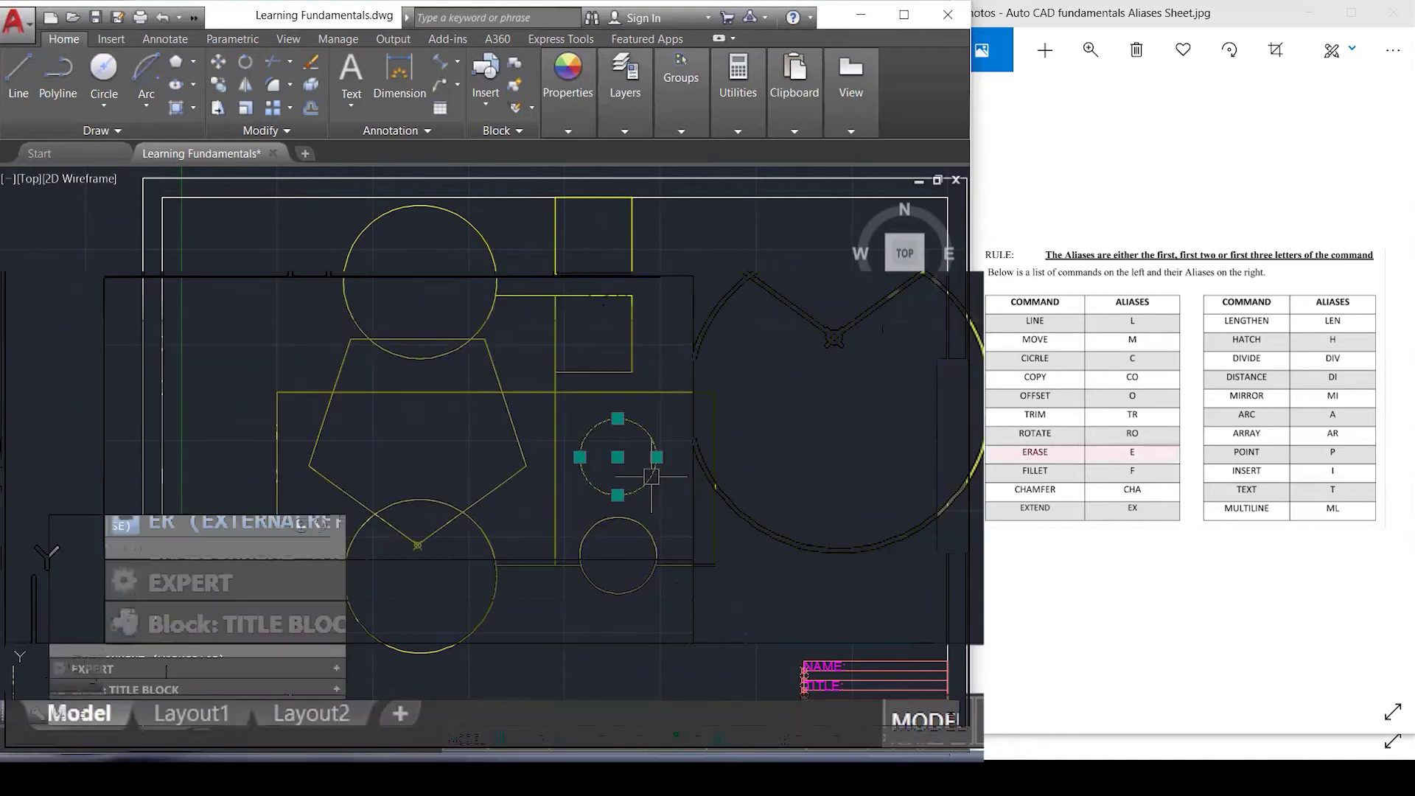
{"action": "key", "text": "Return"}
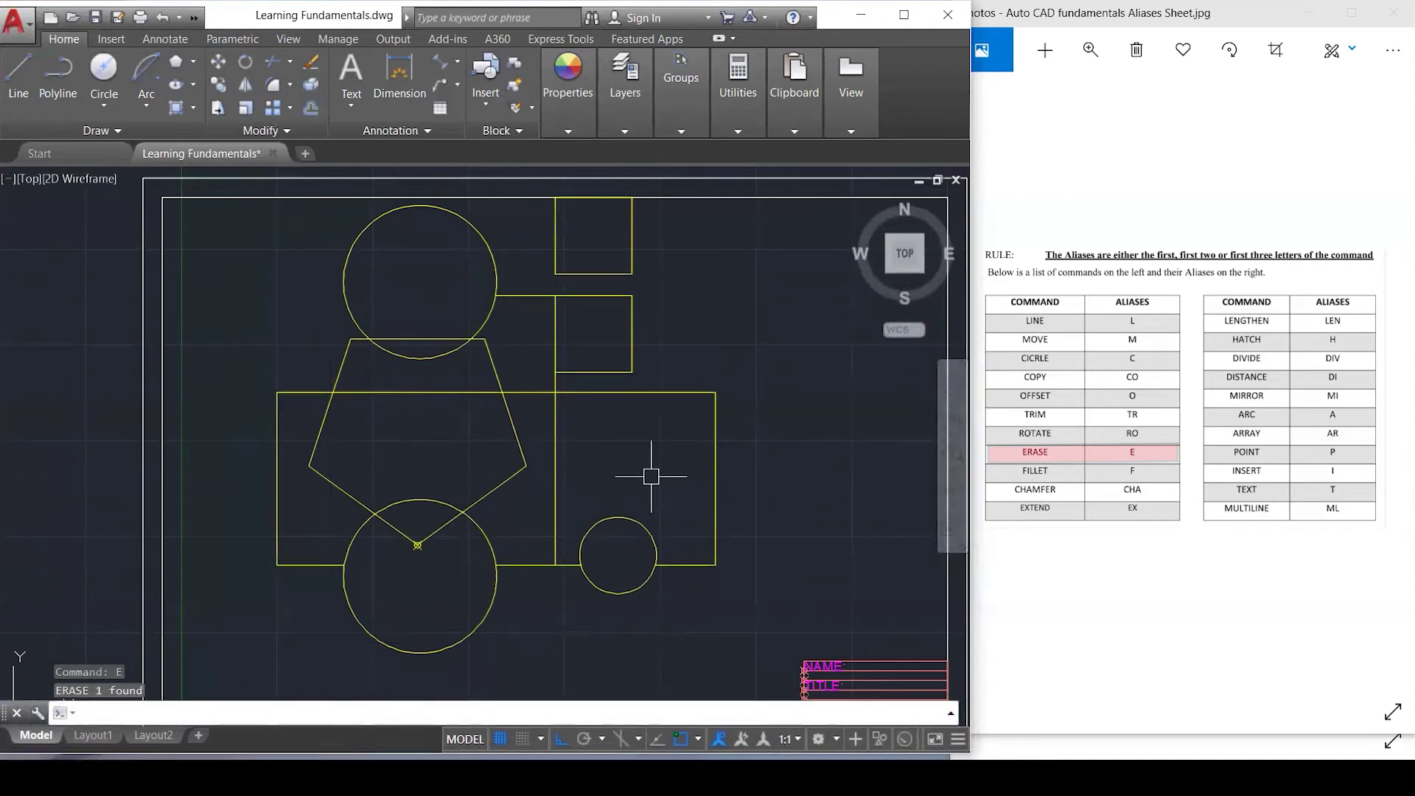
{"action": "key", "text": "Escape"}
{"action": "key", "text": "ctrl+z"}
{"action": "key", "text": "Escape"}
Delete the upper of the two small circles in the wide rectangle's right part.
{"action": "left_click", "coordinate": [651, 435]}
{"action": "key", "text": "Delete"}
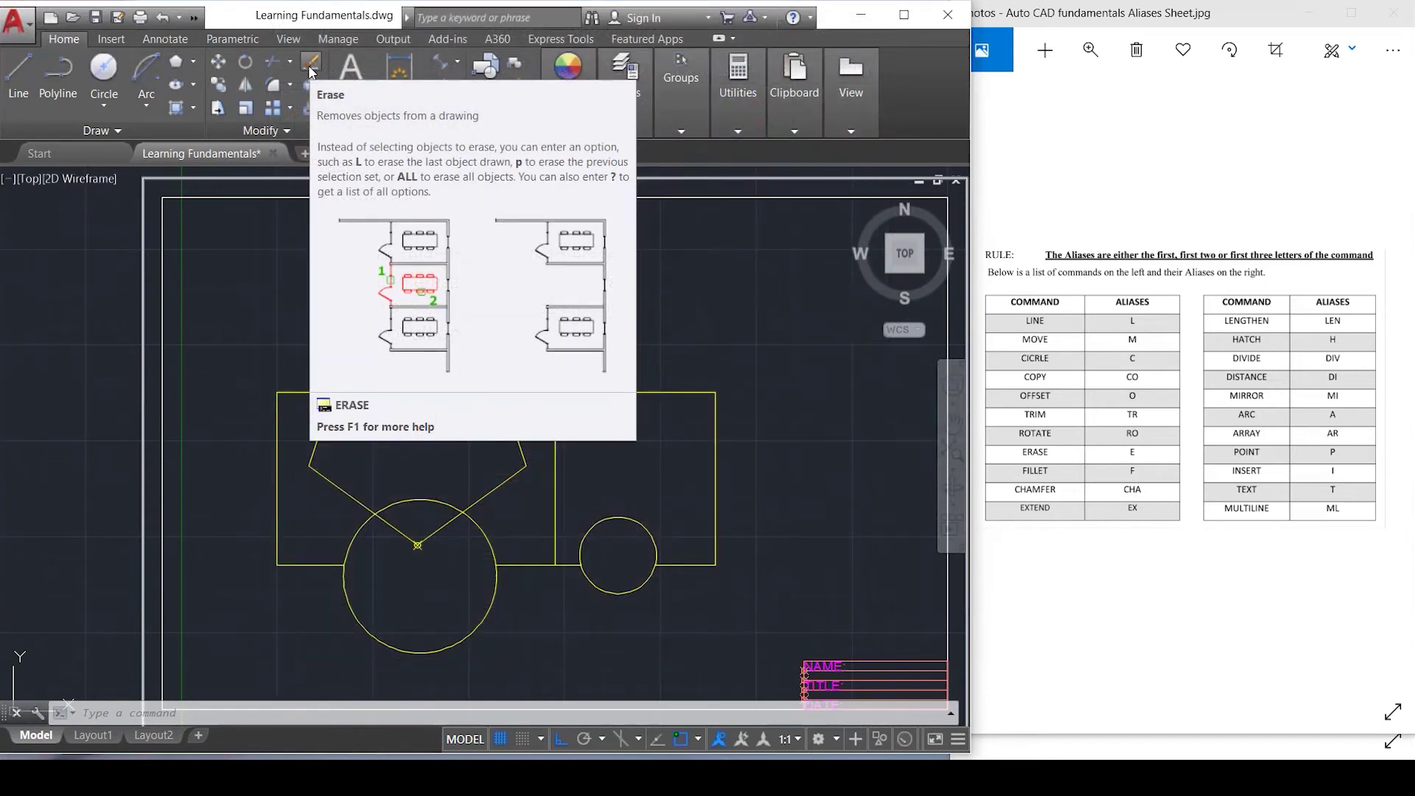
{"action": "key", "text": "Escape"}
{"action": "key", "text": "Escape"}
{"action": "key", "text": "Escape"}
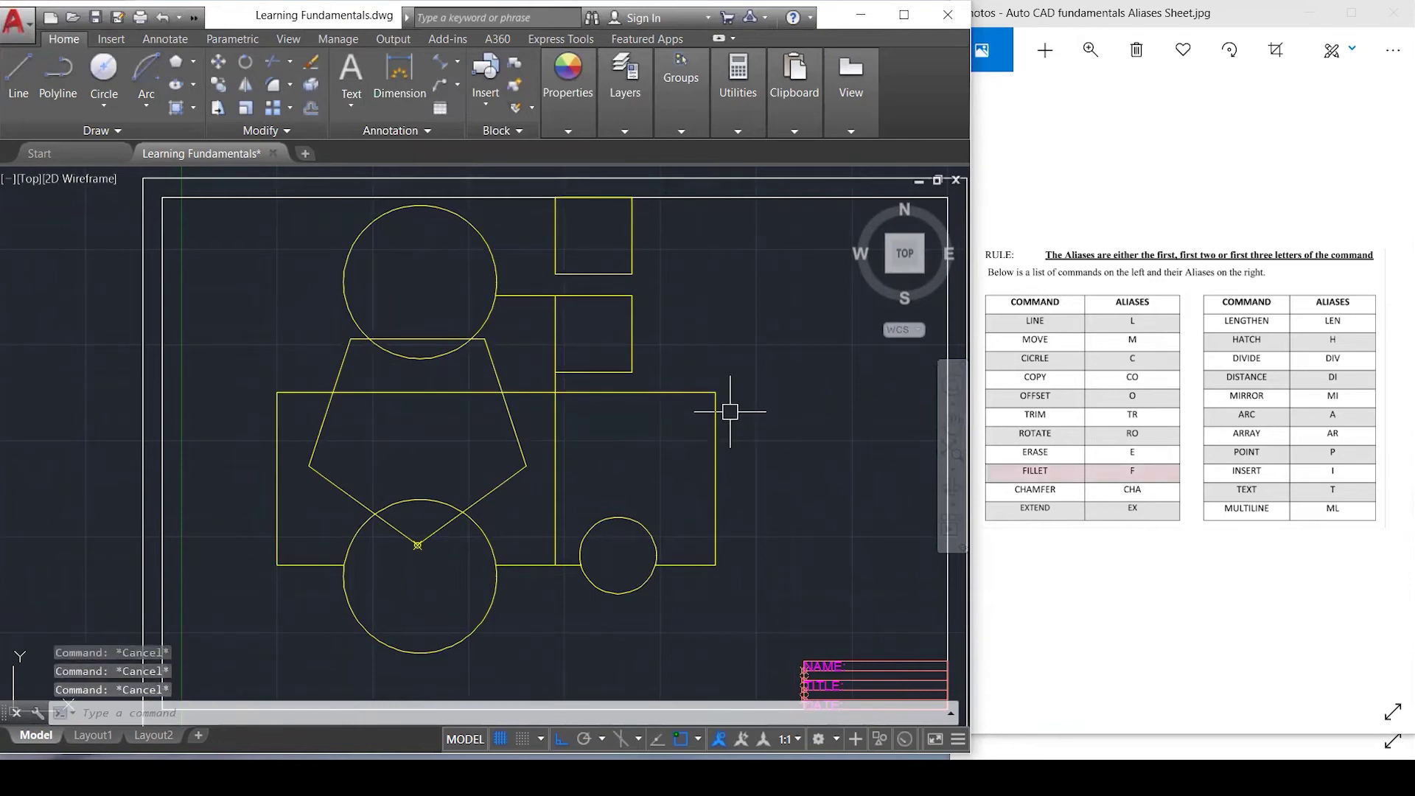
Draw a vertical line to the right of the wide rectangle and a horizontal line inside the rectangle's right part.
{"action": "type", "text": "l"}
{"action": "key", "text": "Return"}
{"action": "left_click", "coordinate": [805, 306]}
{"action": "left_click", "coordinate": [807, 459]}
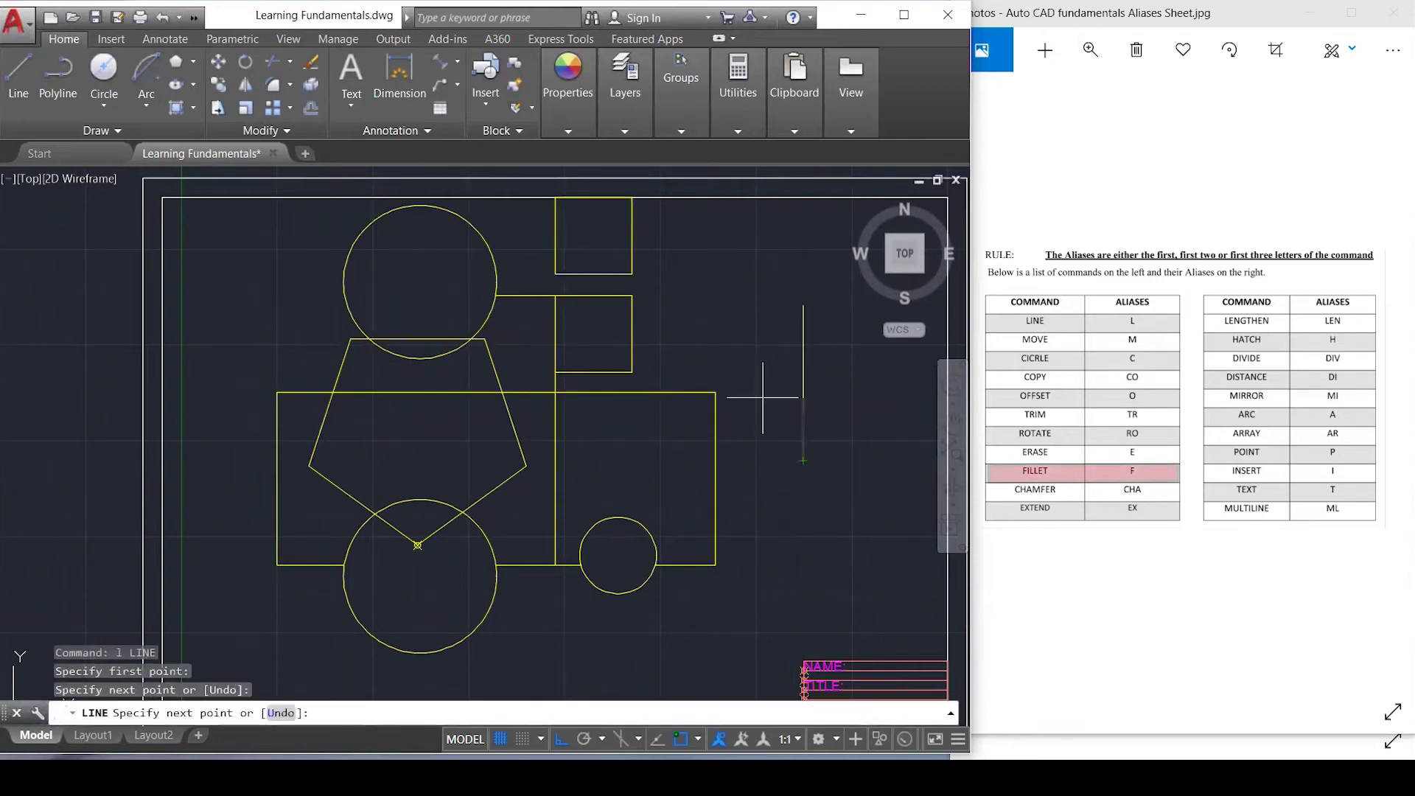
{"action": "key", "text": "Return"}
{"action": "type", "text": "l"}
{"action": "key", "text": "Return"}
{"action": "left_click", "coordinate": [586, 452]}
{"action": "left_click", "coordinate": [683, 452]}
{"action": "key", "text": "Return"}
Draw a second vertical line below and left of the first one, and a short horizontal line to its upper right.
{"action": "type", "text": "l"}
{"action": "key", "text": "Return"}
{"action": "left_click", "coordinate": [767, 630]}
{"action": "left_click", "coordinate": [767, 515]}
{"action": "key", "text": "Return"}
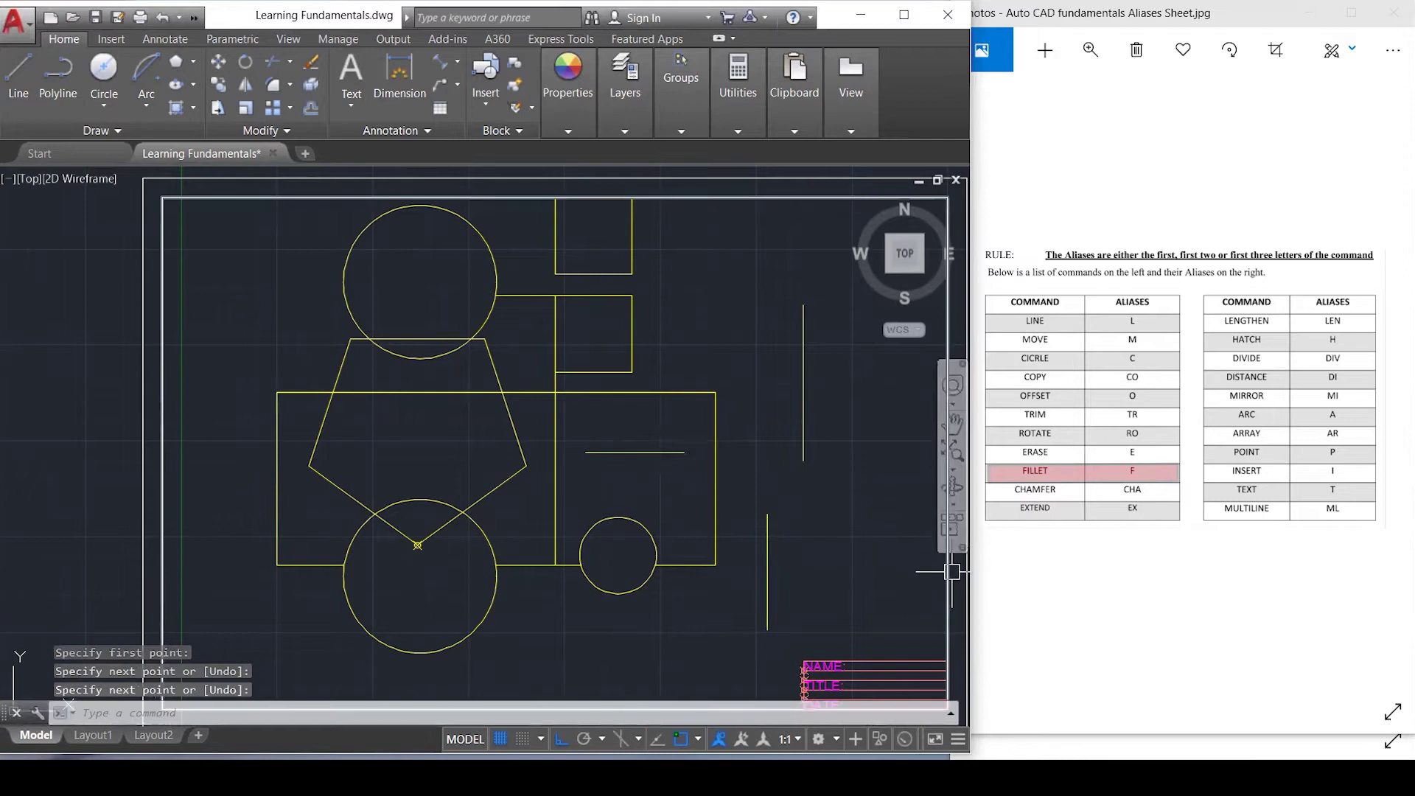
{"action": "type", "text": "l"}
{"action": "key", "text": "Return"}
{"action": "left_click", "coordinate": [910, 493]}
{"action": "left_click", "coordinate": [849, 495]}
{"action": "key", "text": "Return"}
Draw a short horizontal line just above the title block, right of the second vertical line's lower end.
{"action": "type", "text": "l"}
{"action": "key", "text": "Return"}
{"action": "left_click", "coordinate": [820, 621]}
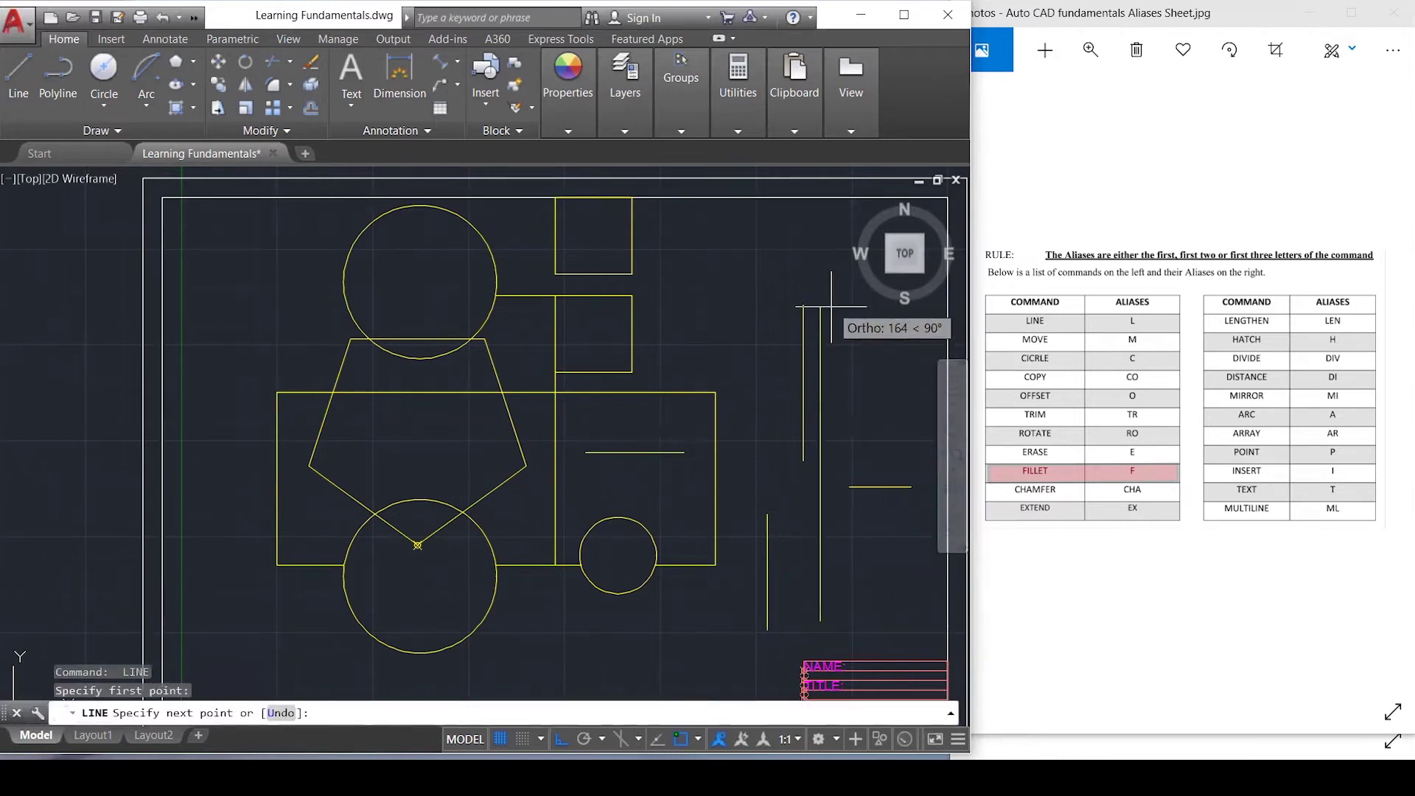
{"action": "left_click", "coordinate": [872, 574]}
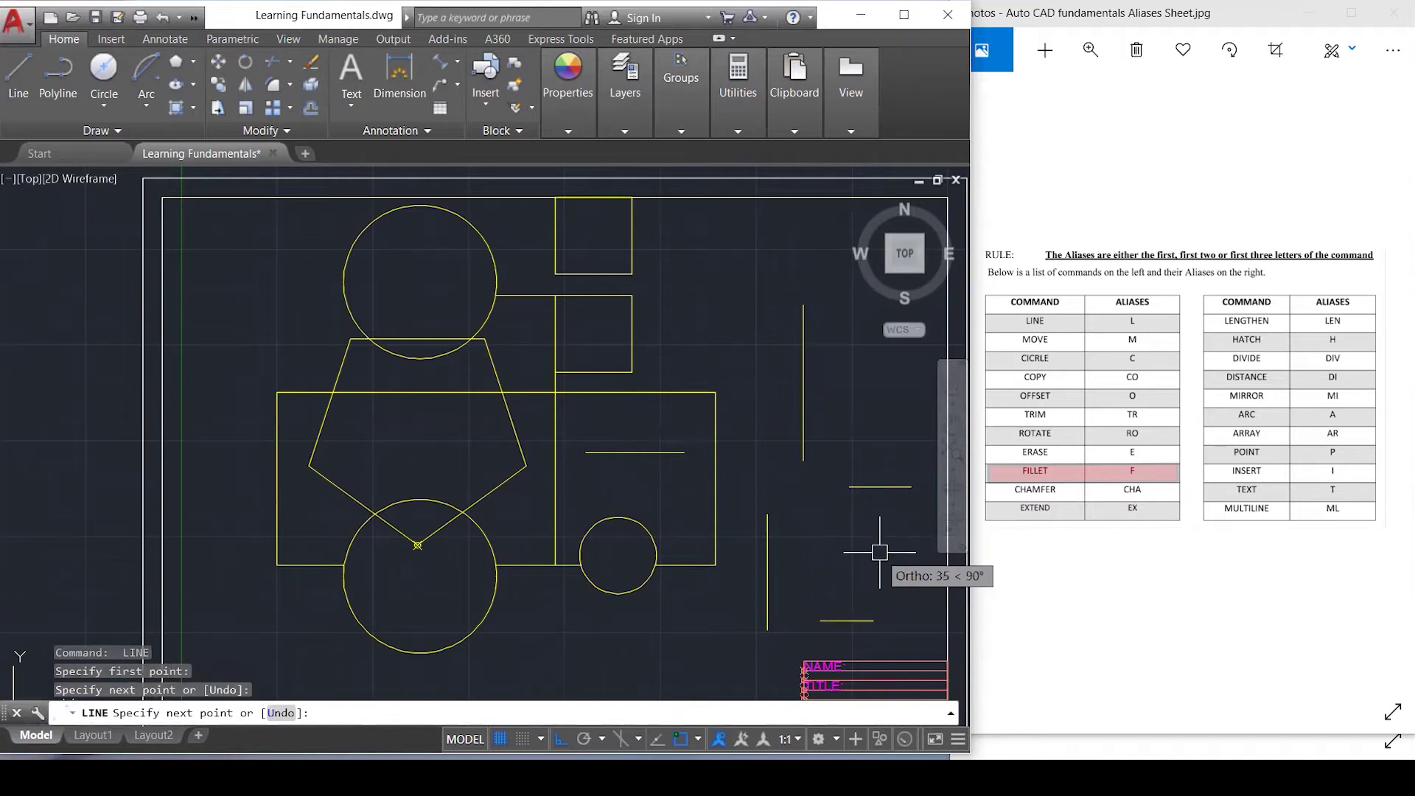
{"action": "key", "text": "Escape"}
{"action": "key", "text": "Escape"}
{"action": "key", "text": "Escape"}
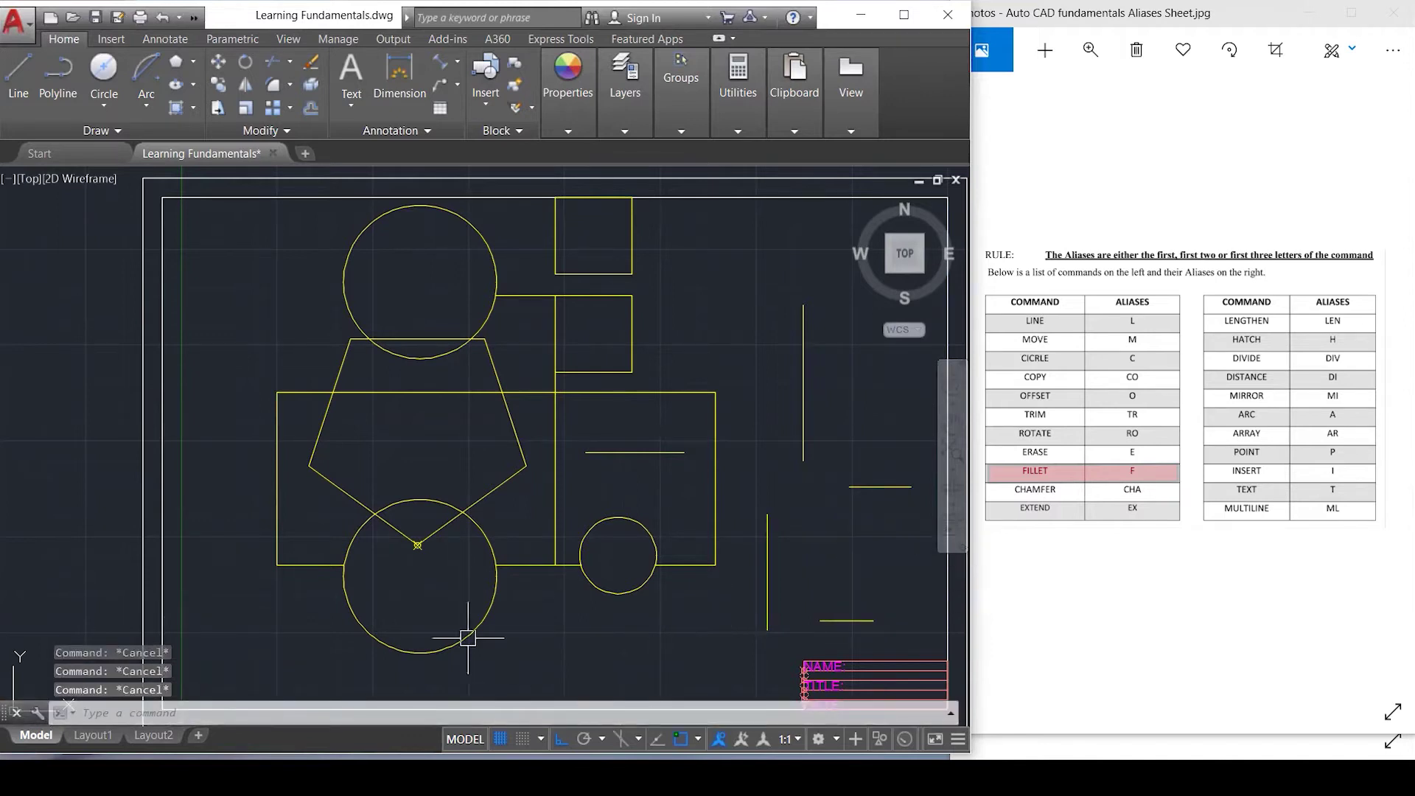
Stretch the right end of the horizontal line inside the rectangle to the upper vertical line, and undo it.
{"action": "left_click", "coordinate": [643, 452]}
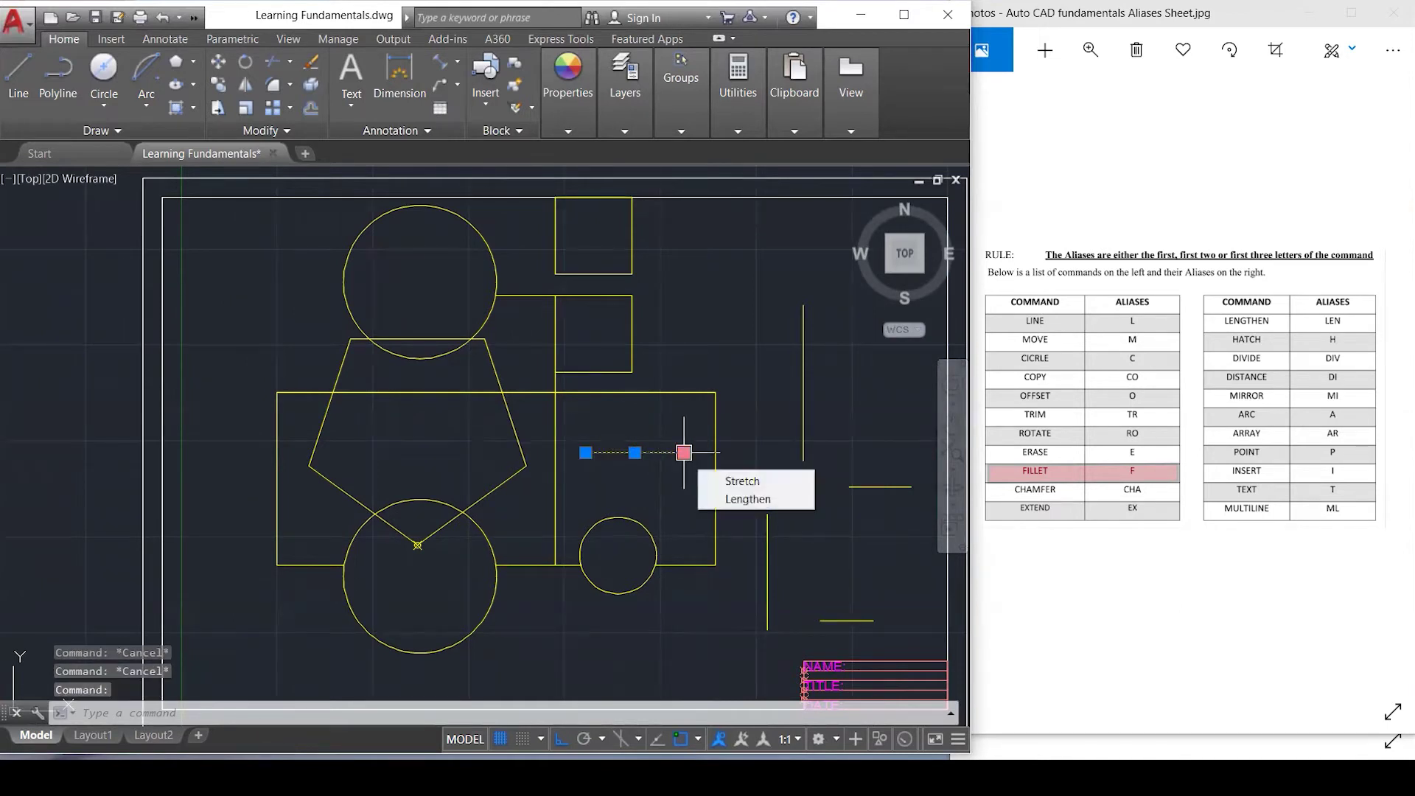
{"action": "left_click", "coordinate": [684, 452]}
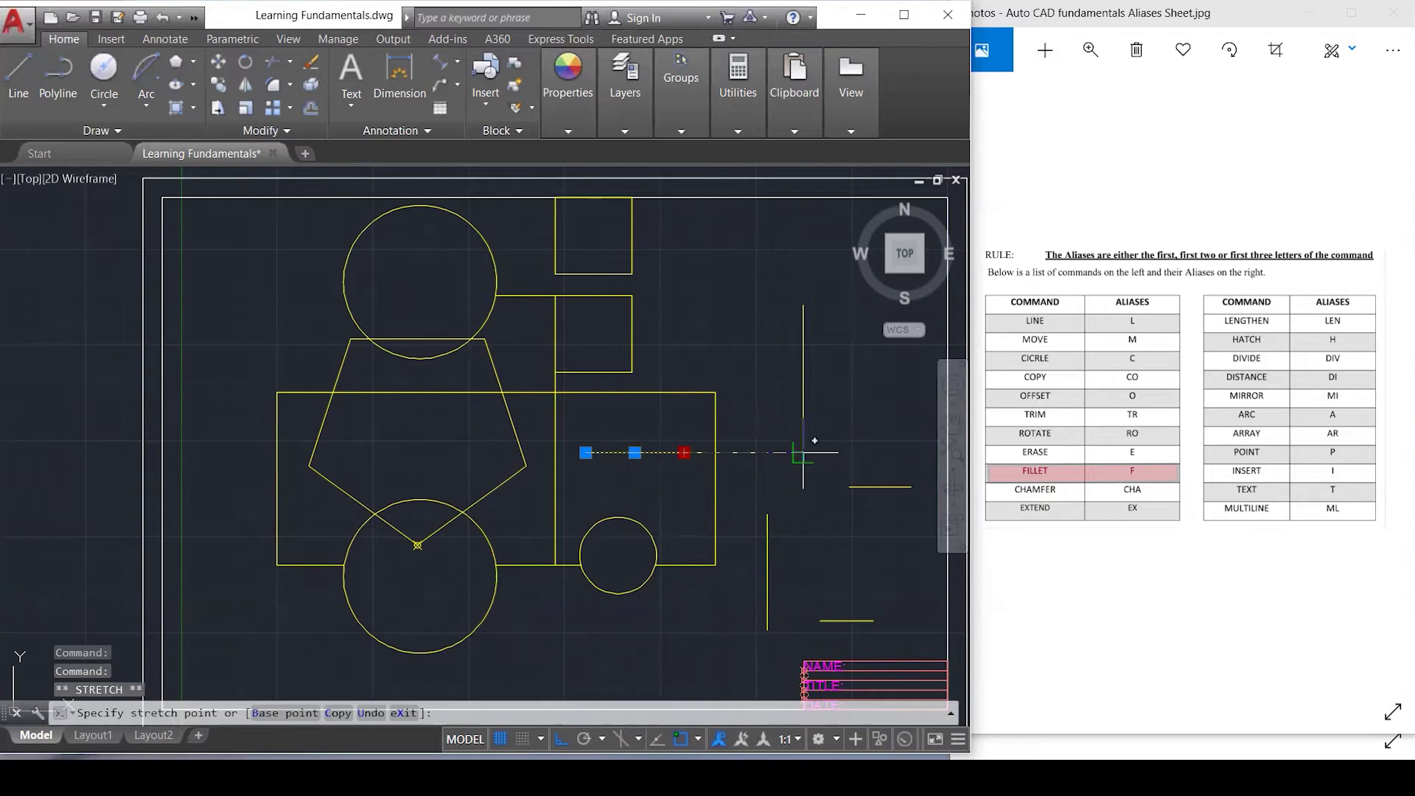
{"action": "left_click", "coordinate": [803, 452]}
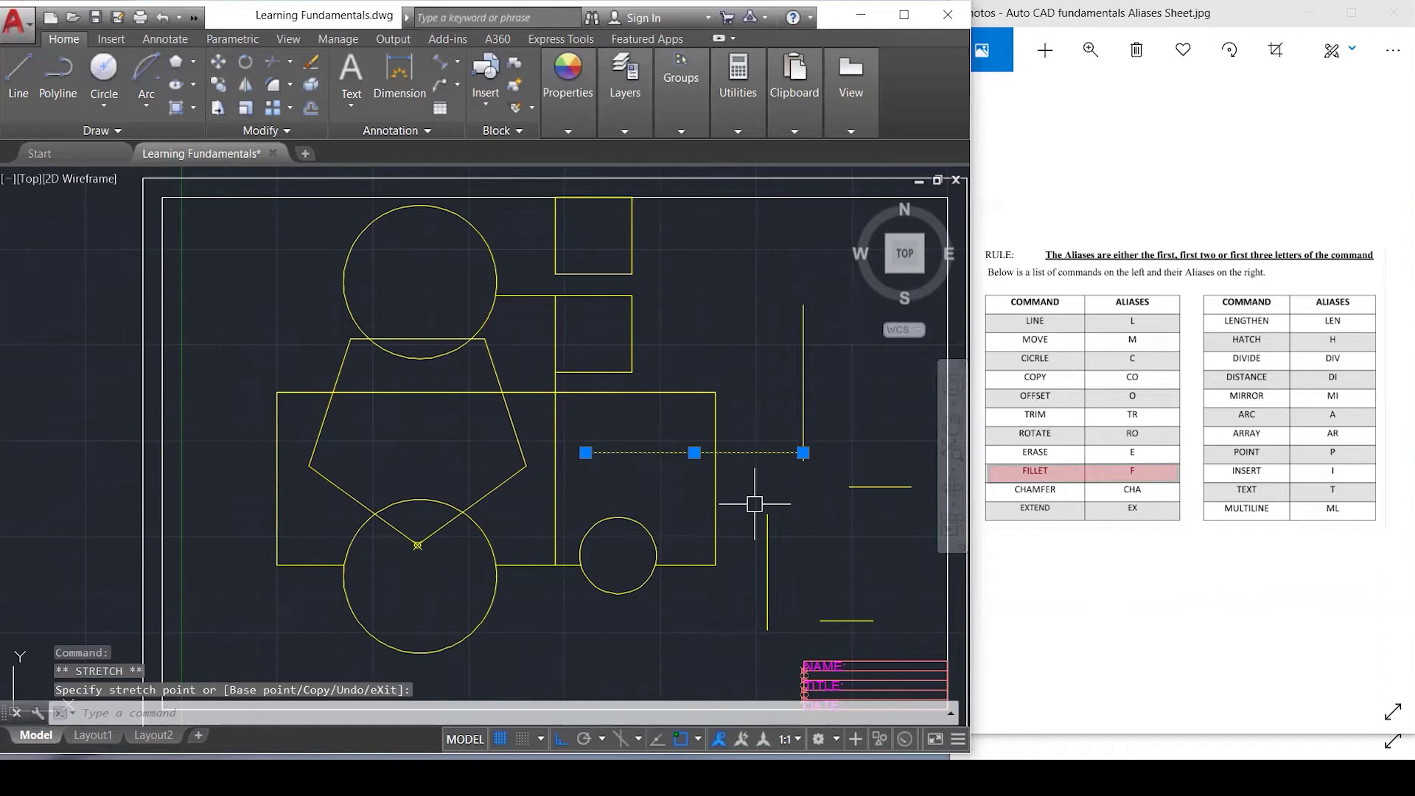
{"action": "key", "text": "Escape"}
{"action": "key", "text": "ctrl+z"}
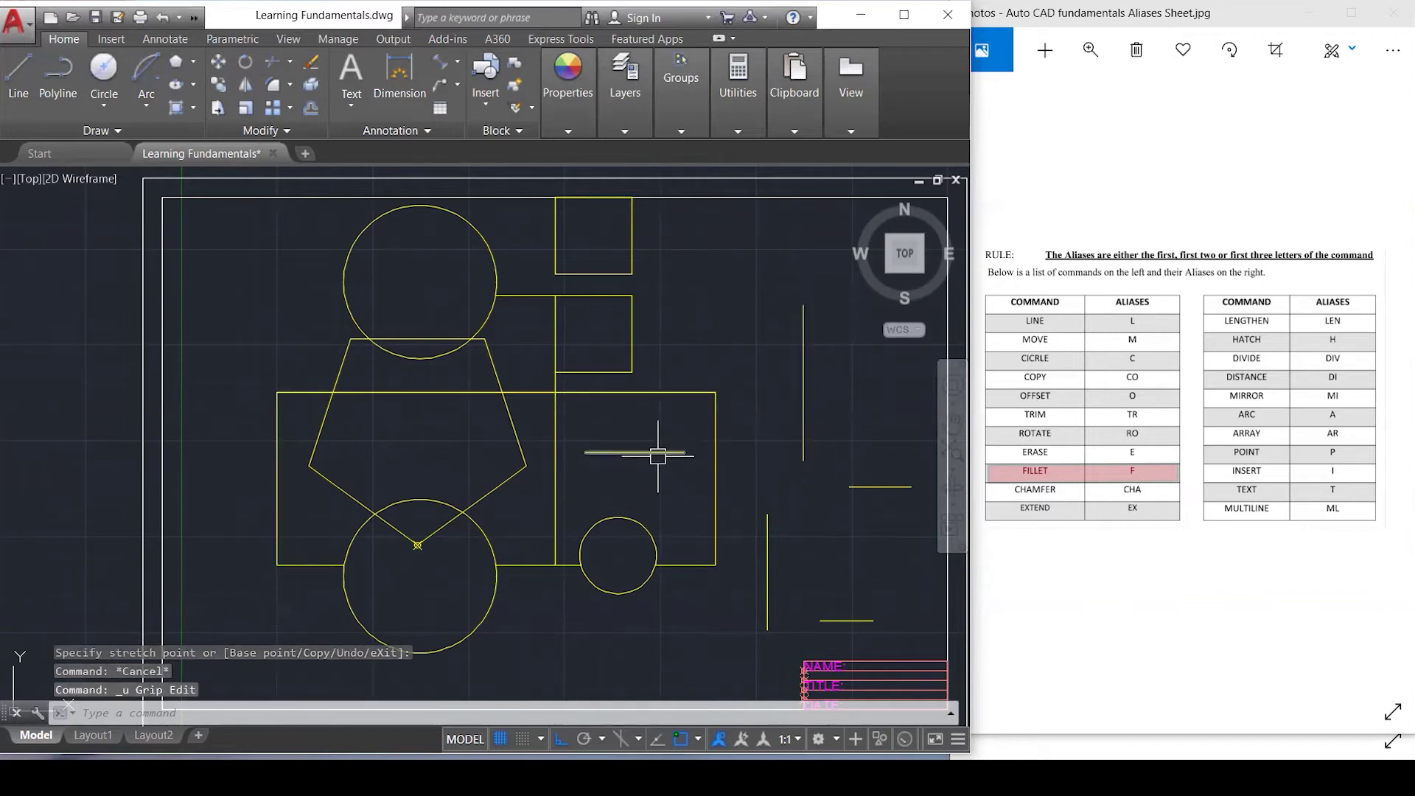
Stretch the lower vertical line's upper end upward, past the level of the short horizontal line beside it.
{"action": "left_click", "coordinate": [771, 548]}
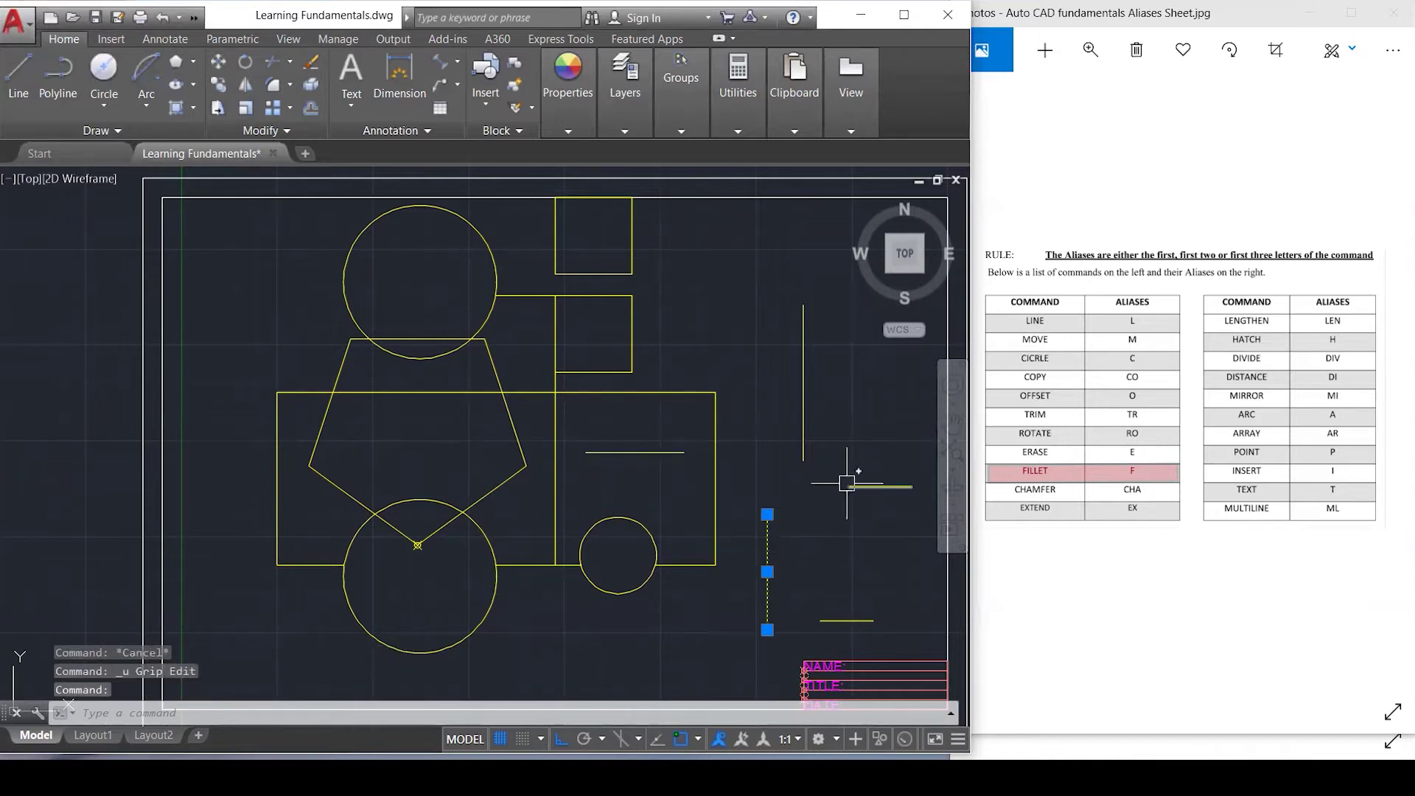
{"action": "left_click", "coordinate": [767, 514]}
{"action": "left_click", "coordinate": [767, 415]}
Stretch the upper short horizontal line's left end to the lower vertical line, and bring that line's upper end down to the corner.
{"action": "left_click", "coordinate": [877, 486]}
{"action": "left_click", "coordinate": [849, 486]}
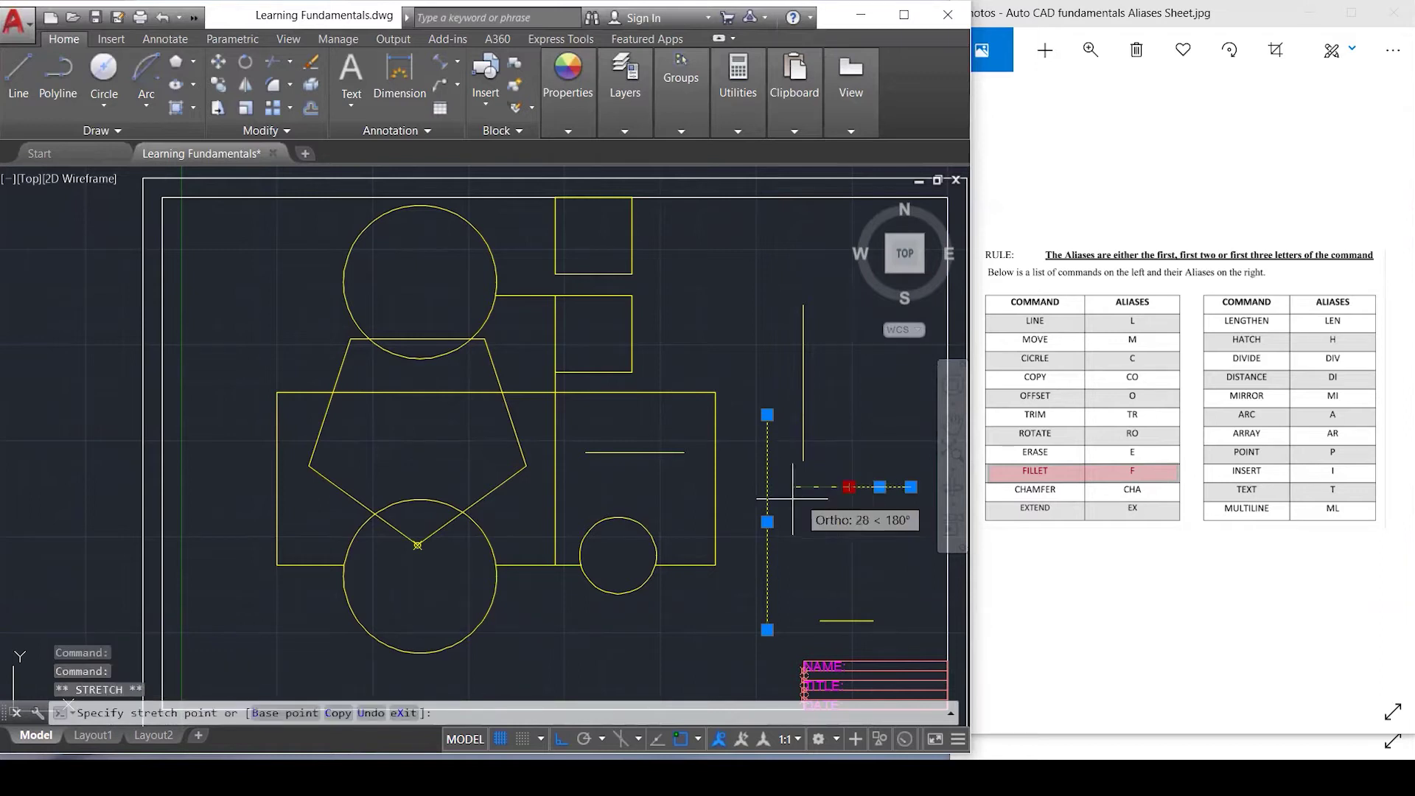
{"action": "left_click", "coordinate": [767, 487]}
{"action": "left_click", "coordinate": [767, 415]}
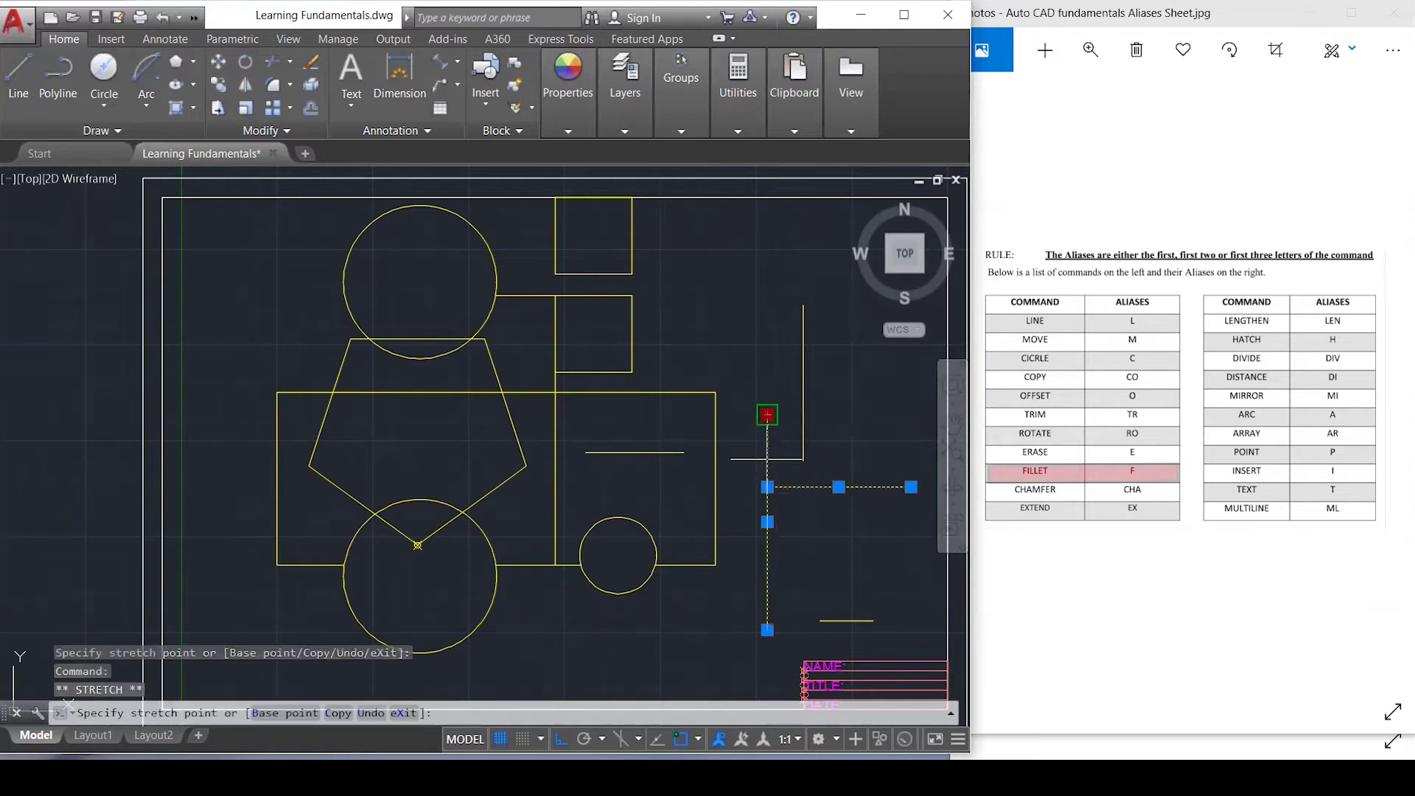
{"action": "left_click", "coordinate": [767, 487]}
{"action": "key", "text": "Escape"}
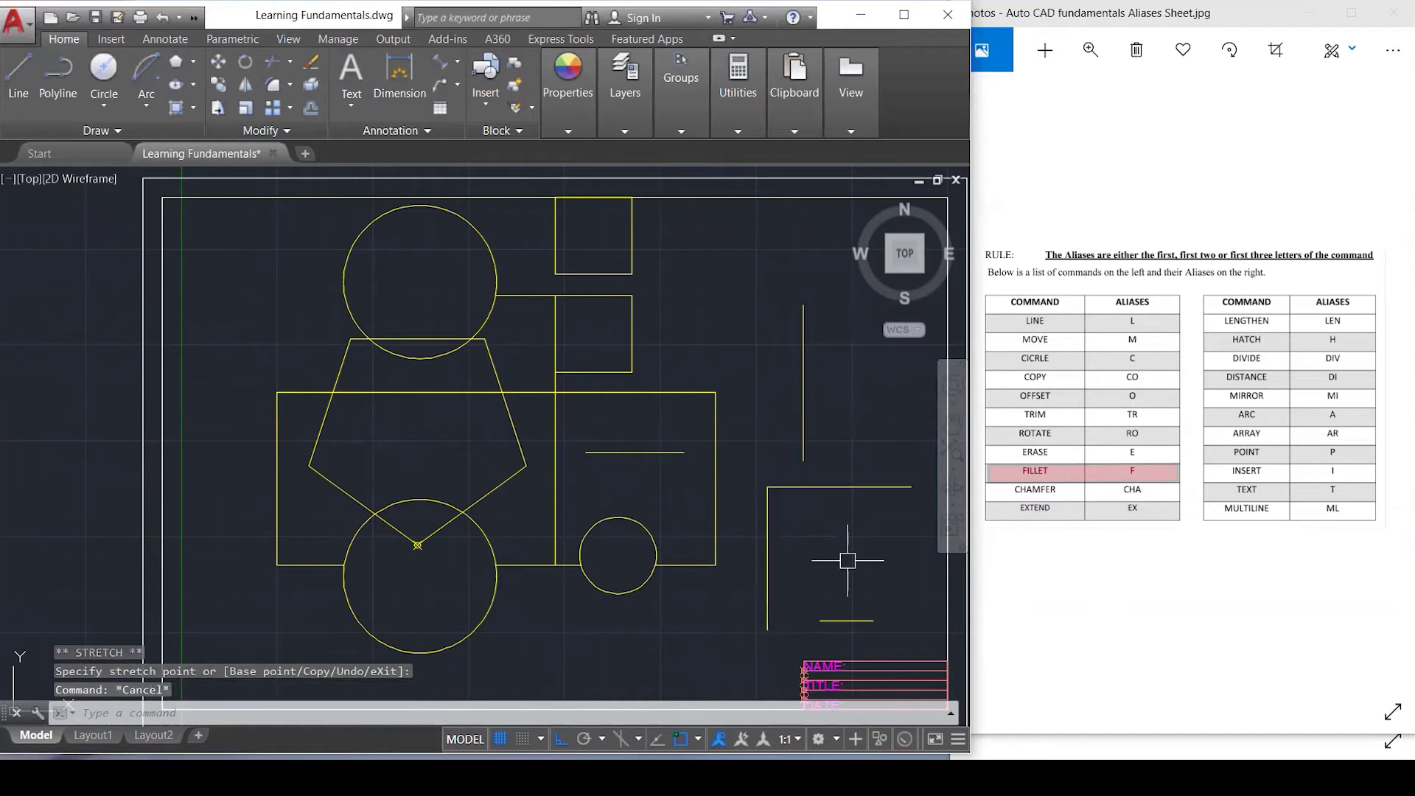
Undo the last two stretches that joined the short horizontal line and the lower vertical line.
{"action": "key", "text": "ctrl+z"}
{"action": "key", "text": "ctrl+z"}
{"action": "key", "text": "Escape"}
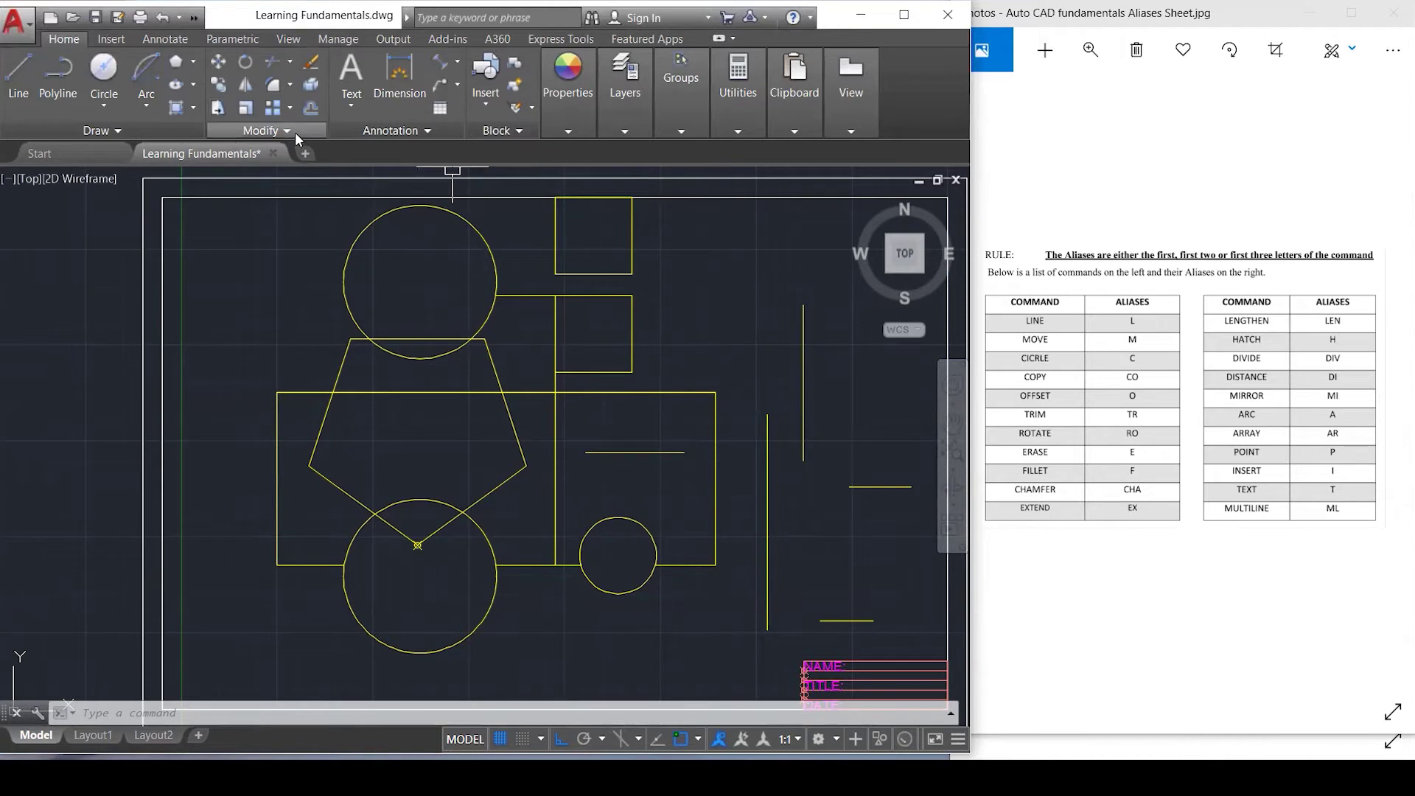
Use Fillet with radius 0 to join the horizontal line inside the rectangle to the lower vertical line in a sharp corner.
{"action": "left_click", "coordinate": [289, 87]}
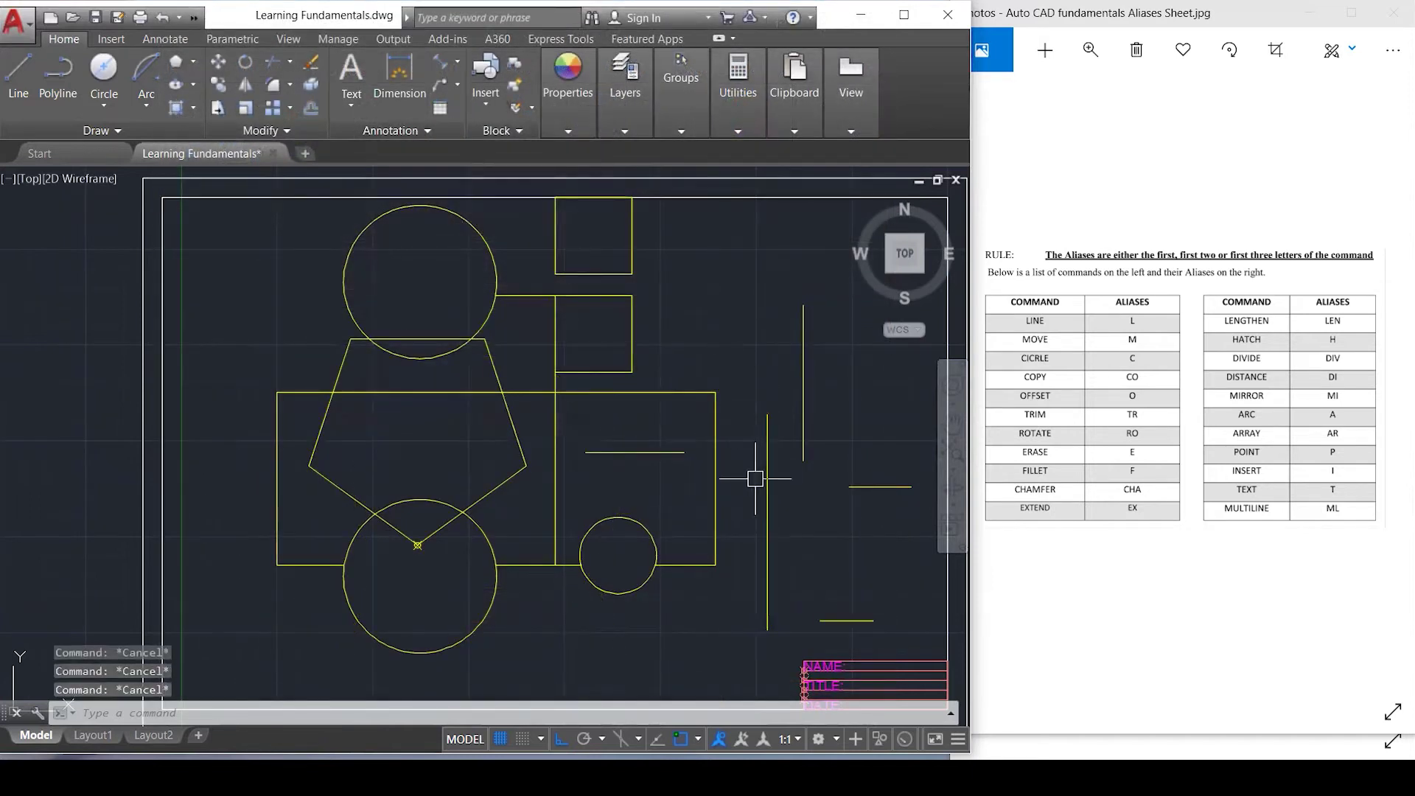
{"action": "type", "text": "F"}
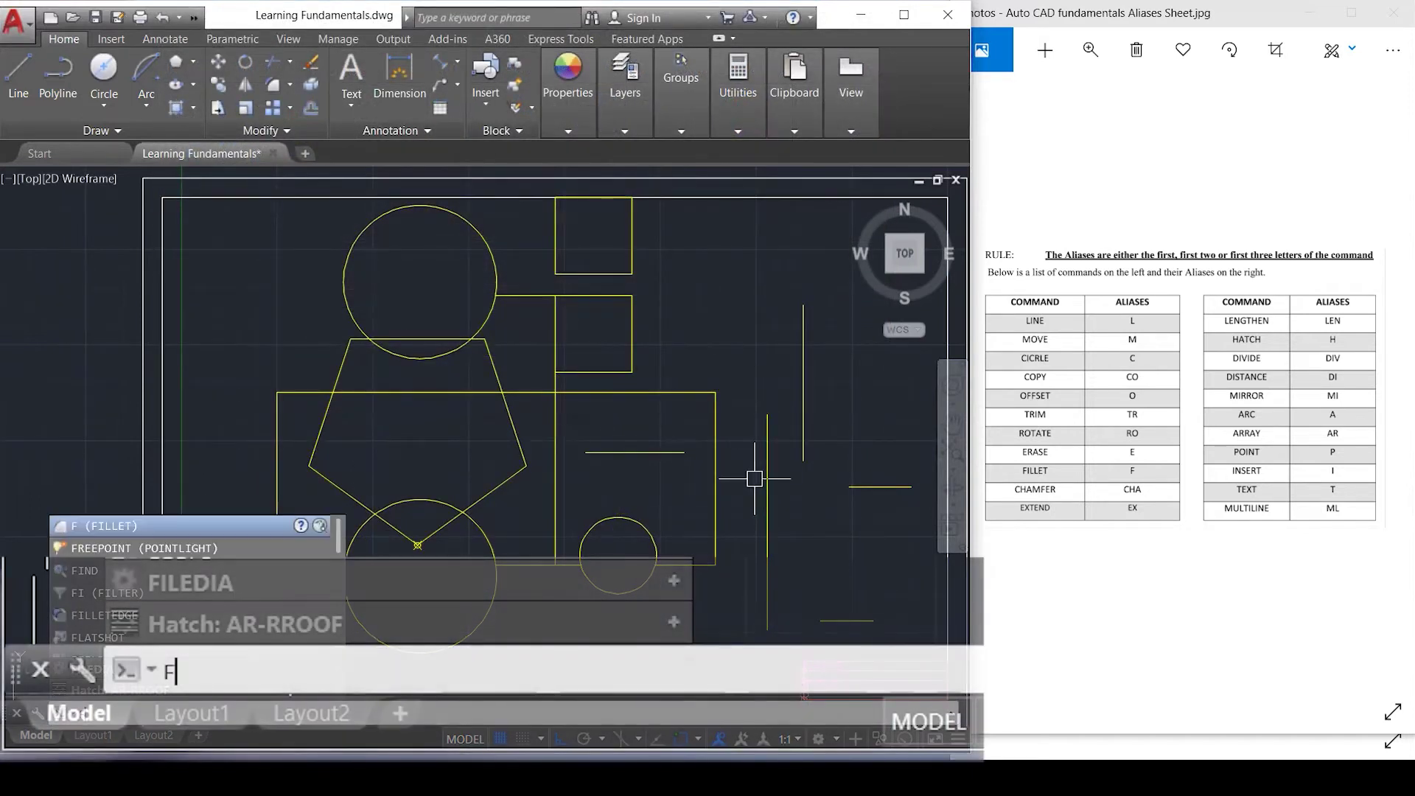
{"action": "key", "text": "Return"}
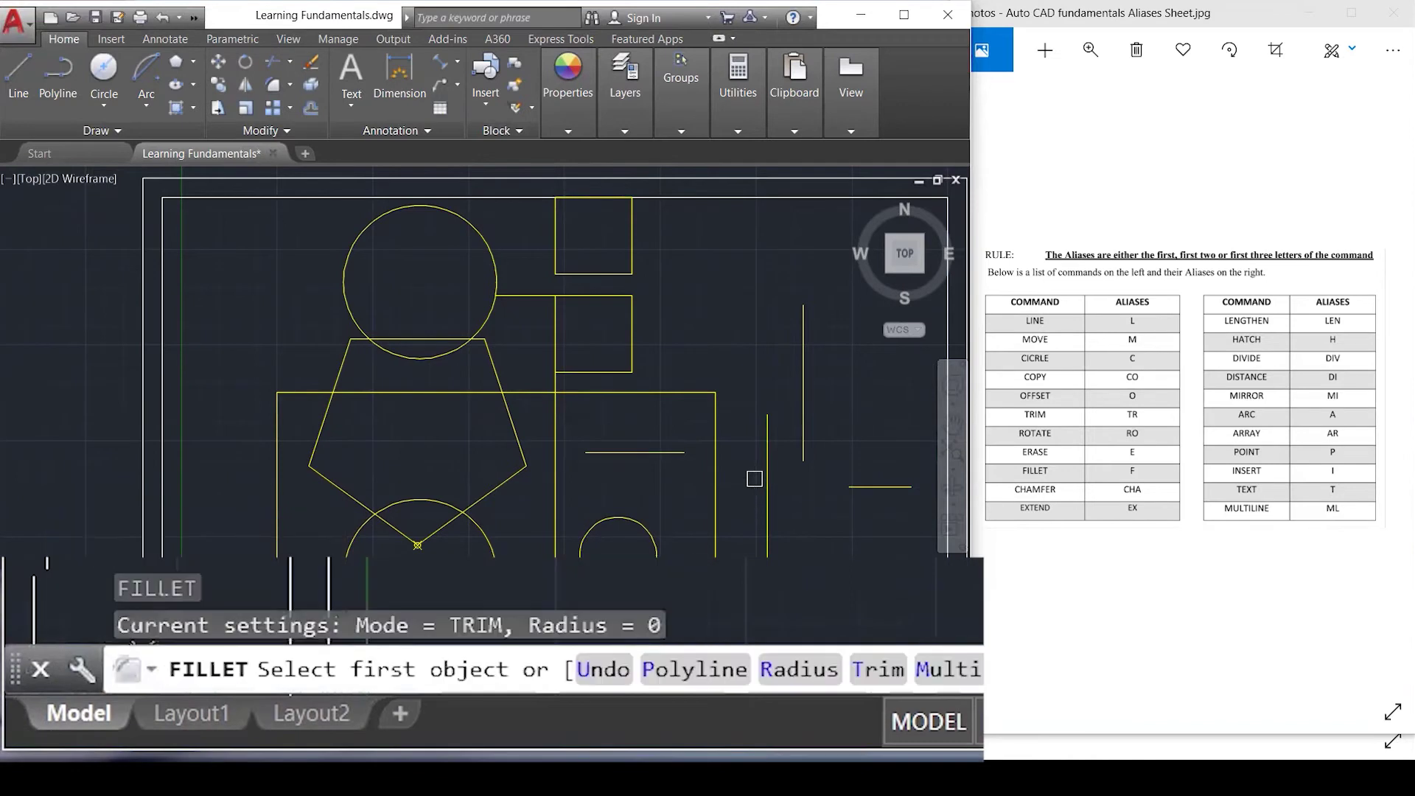
{"action": "left_click", "coordinate": [658, 452]}
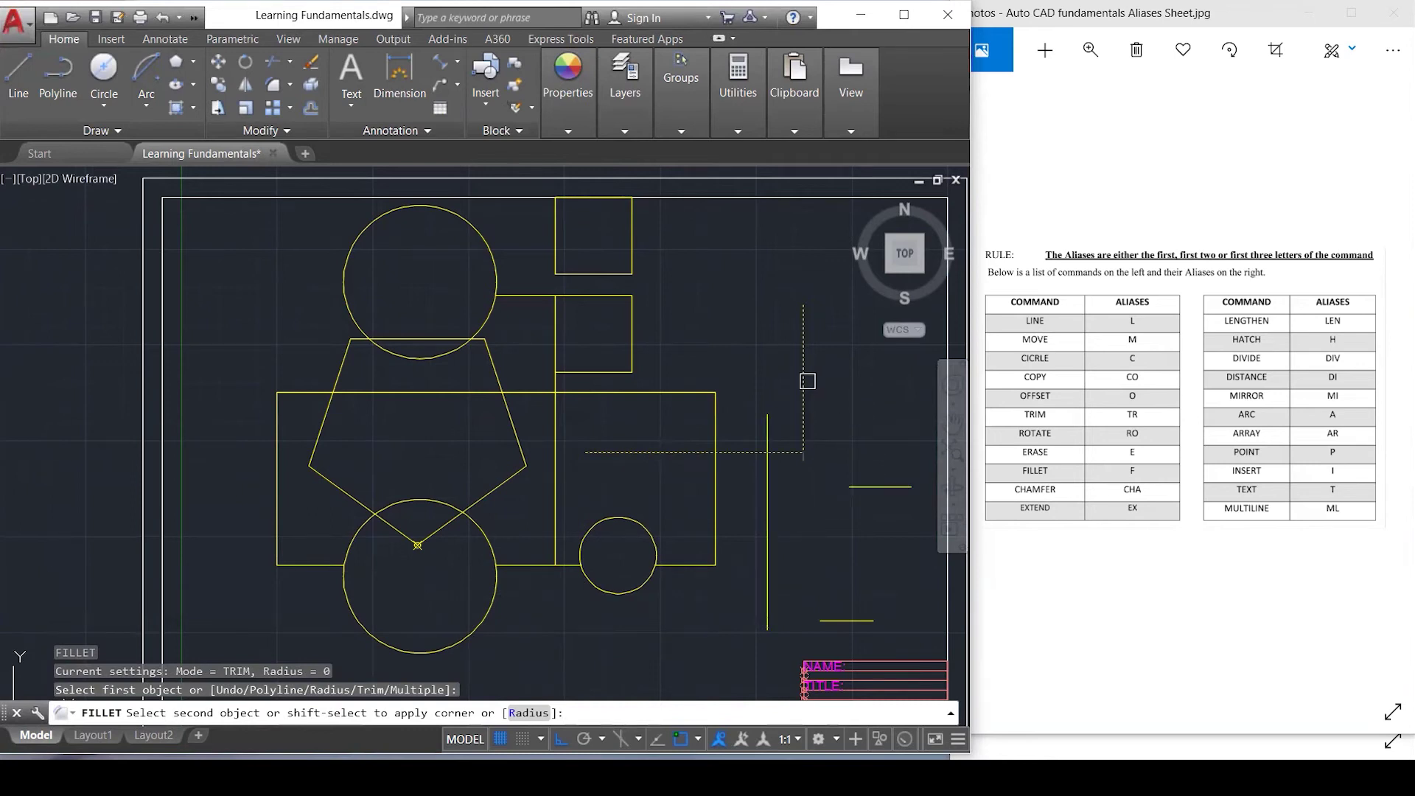
{"action": "double_click", "coordinate": [669, 508]}
{"action": "left_click", "coordinate": [714, 535]}
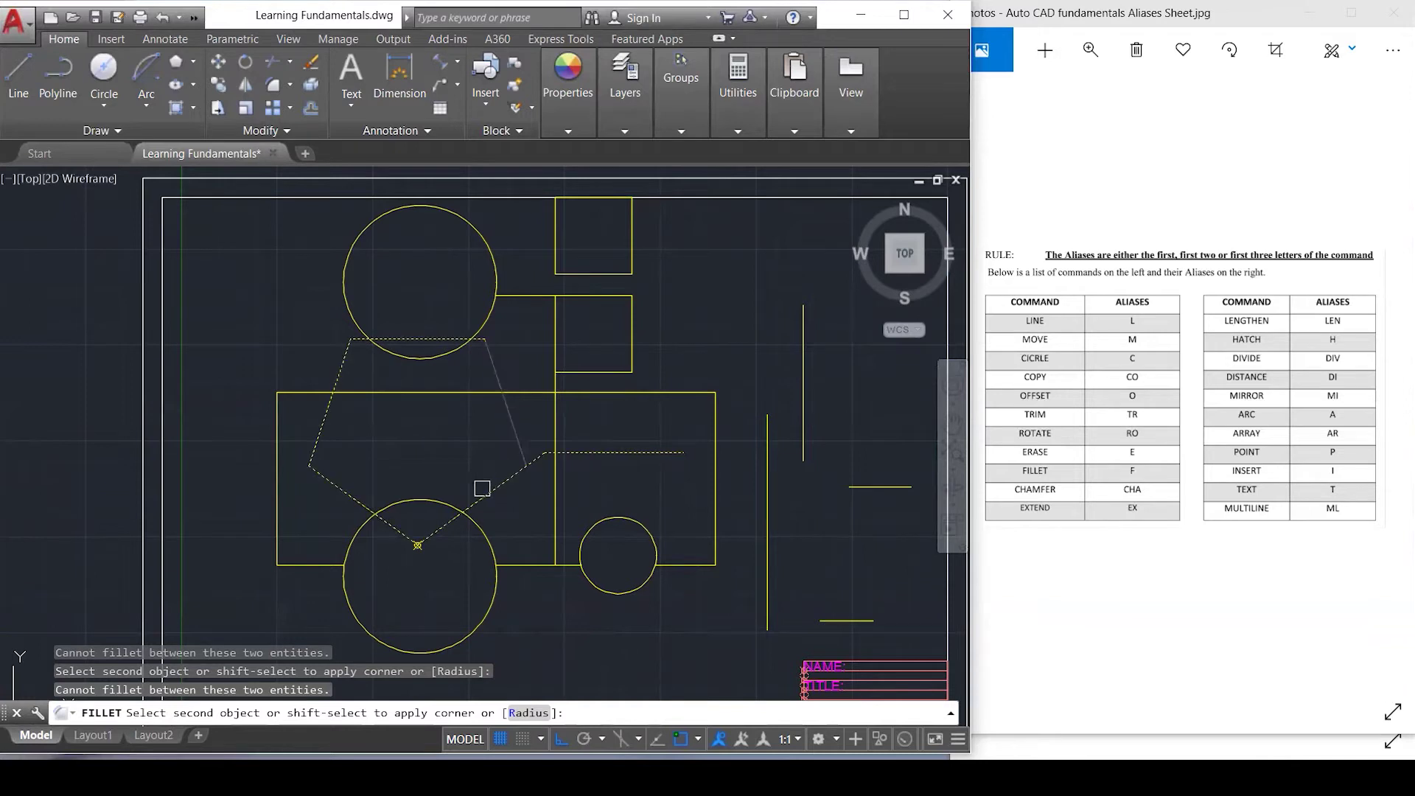
{"action": "left_click", "coordinate": [485, 526]}
{"action": "left_click", "coordinate": [505, 544]}
{"action": "left_click", "coordinate": [515, 565]}
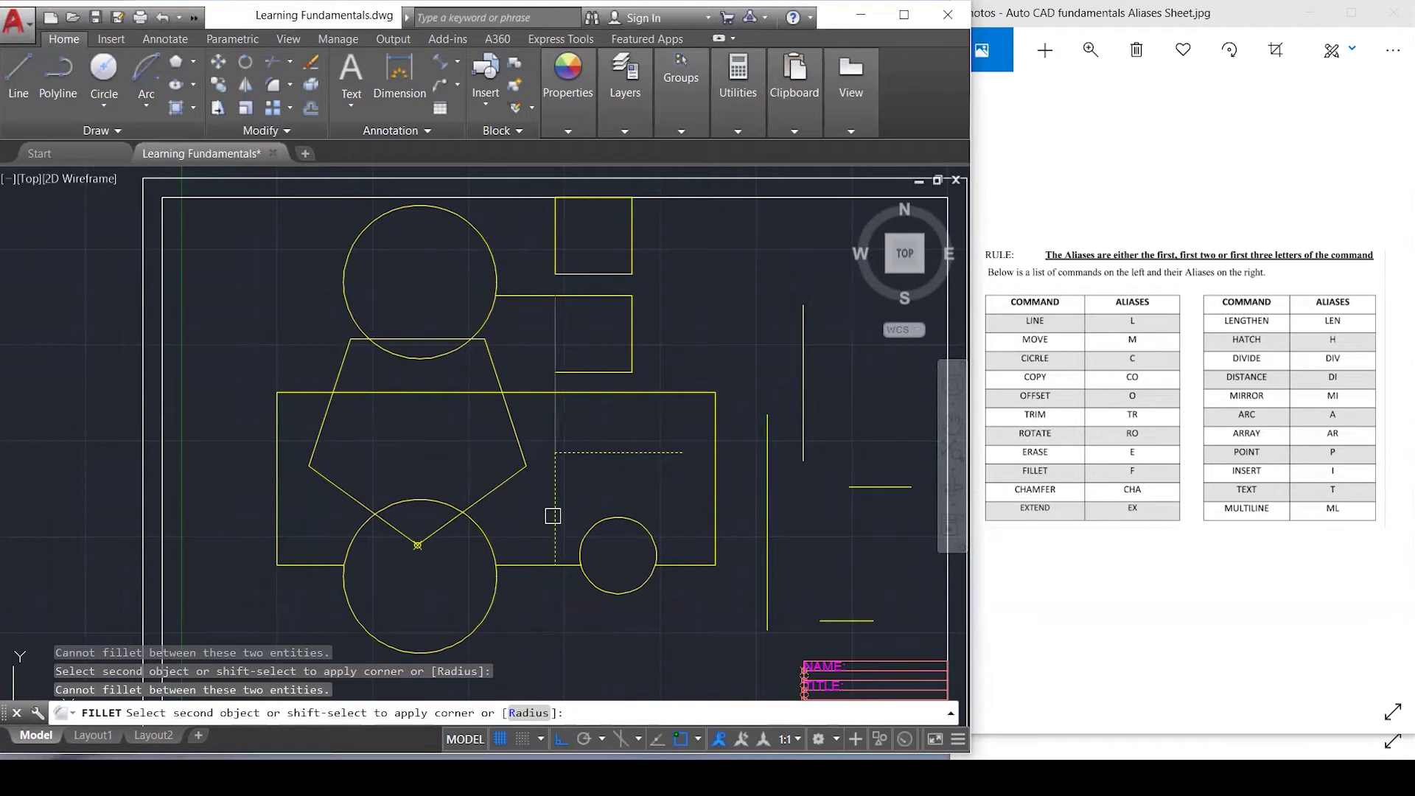
{"action": "left_click", "coordinate": [553, 516]}
{"action": "left_click", "coordinate": [658, 392]}
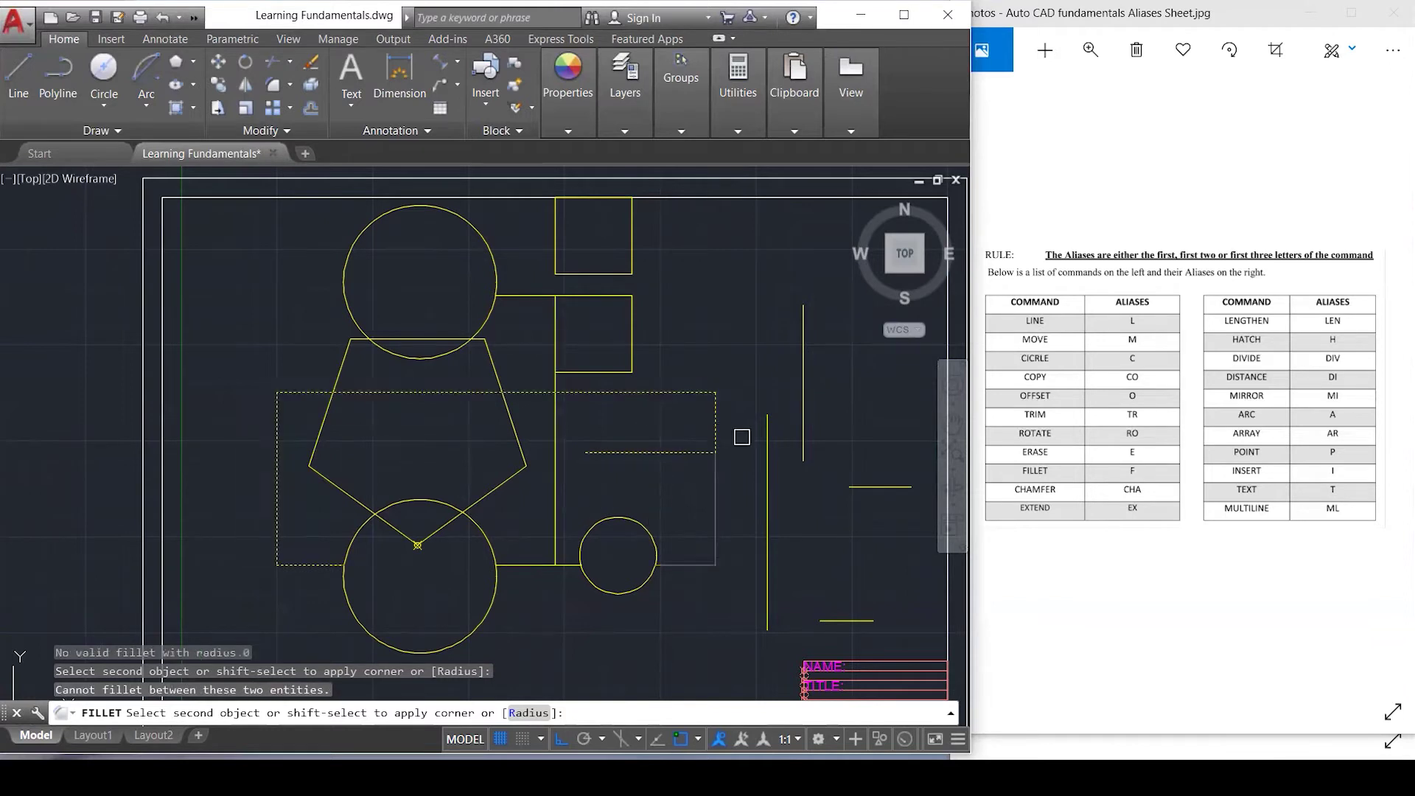
{"action": "left_click", "coordinate": [767, 431]}
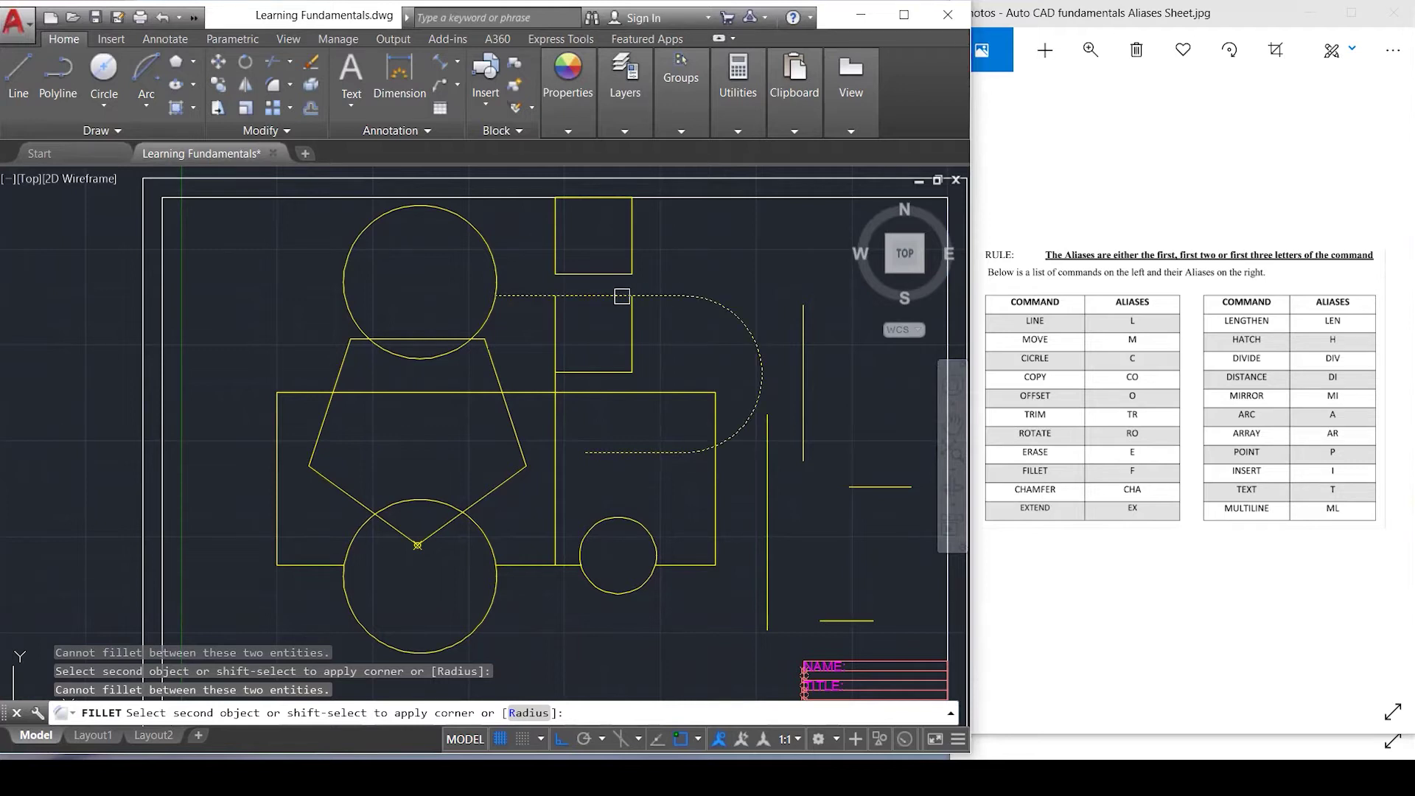
{"action": "left_click", "coordinate": [769, 509]}
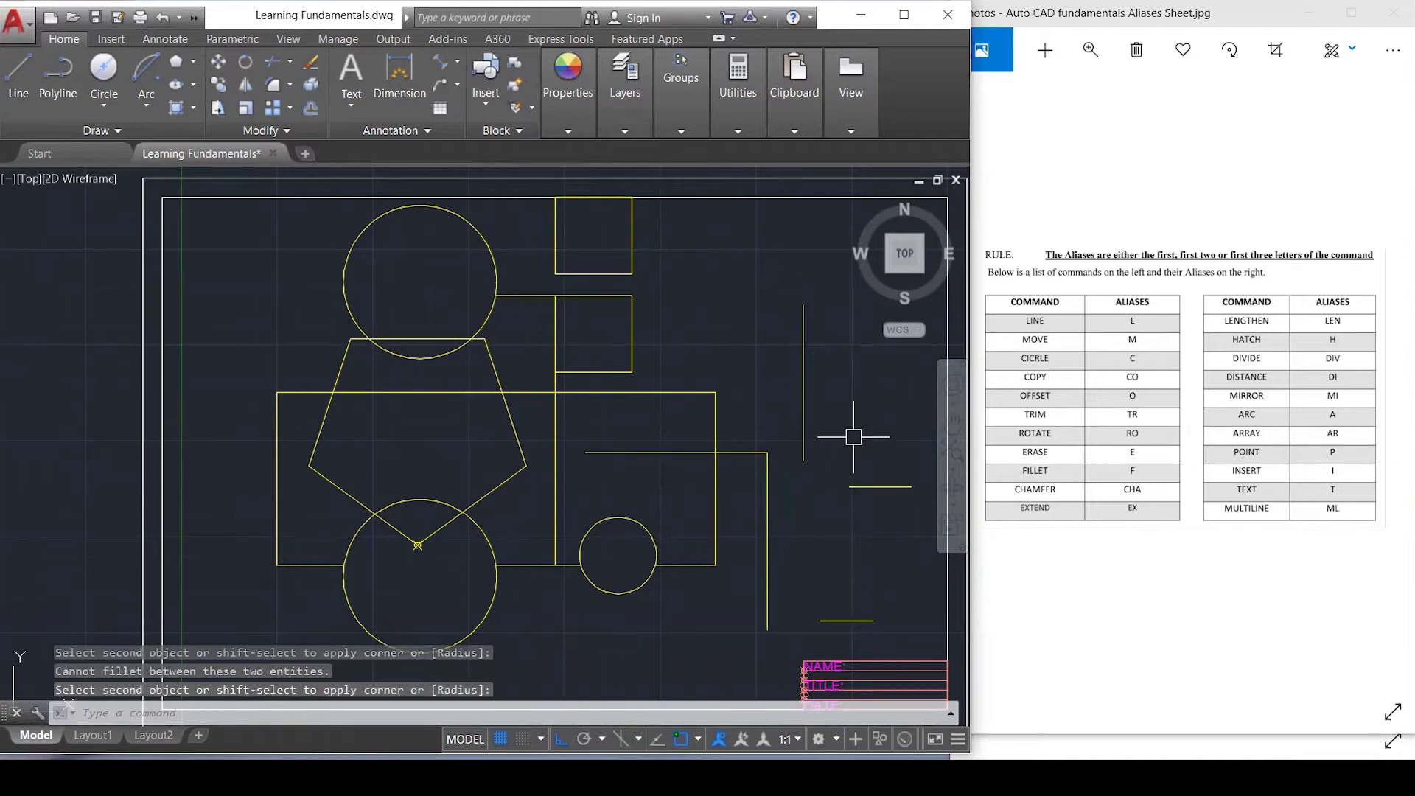
Fillet the upper vertical line and the upper short horizontal line into a square corner with radius 0.
{"action": "key", "text": "Return"}
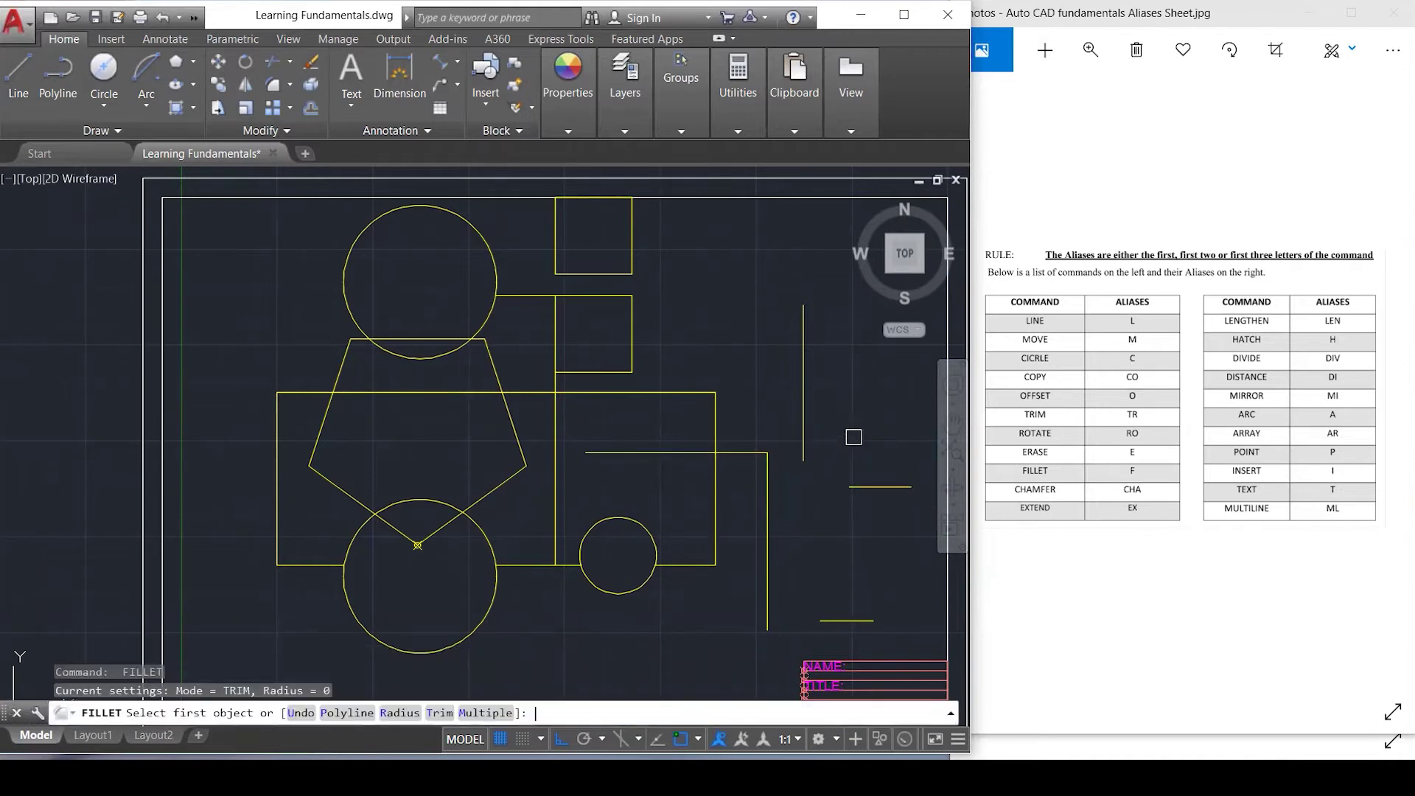
{"action": "left_click", "coordinate": [805, 417]}
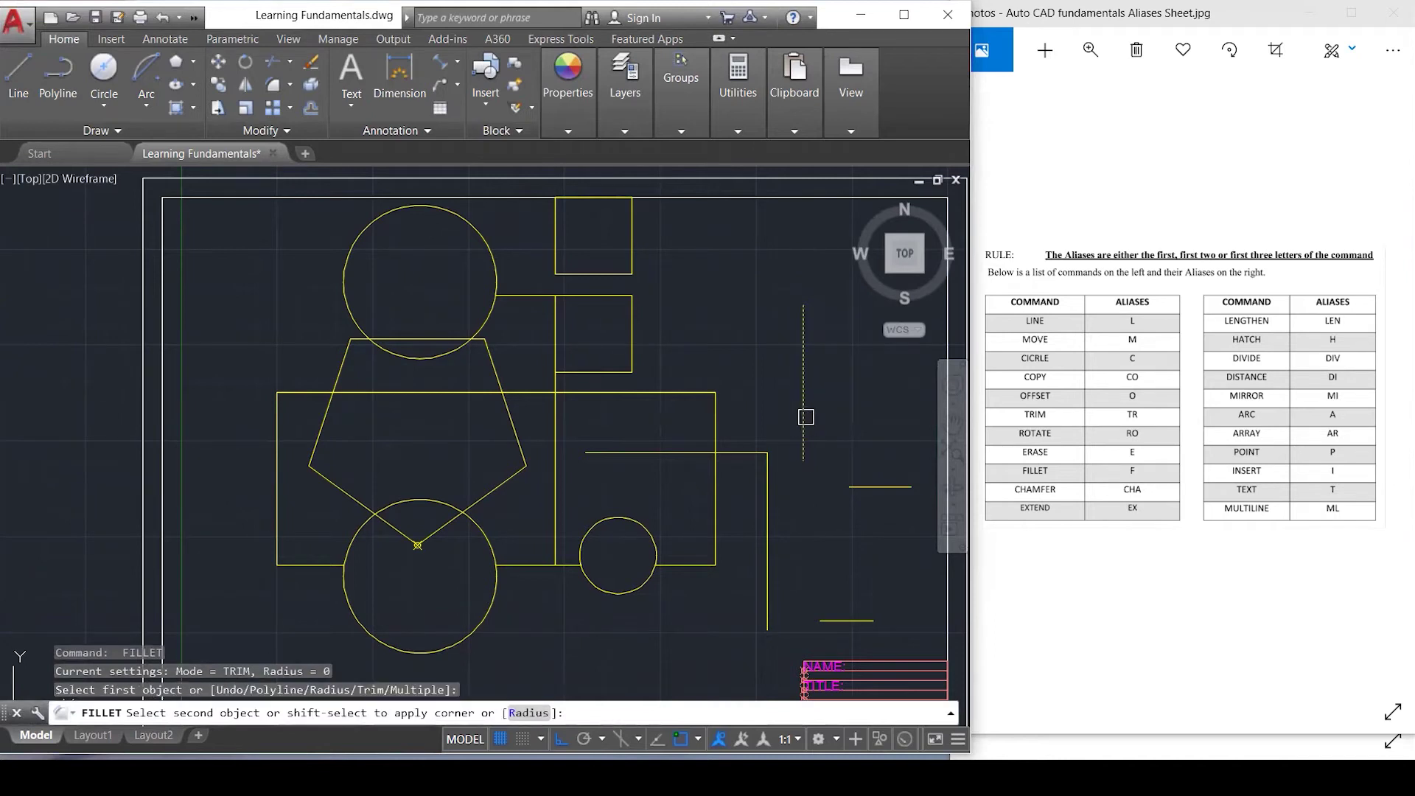
{"action": "left_click", "coordinate": [875, 488]}
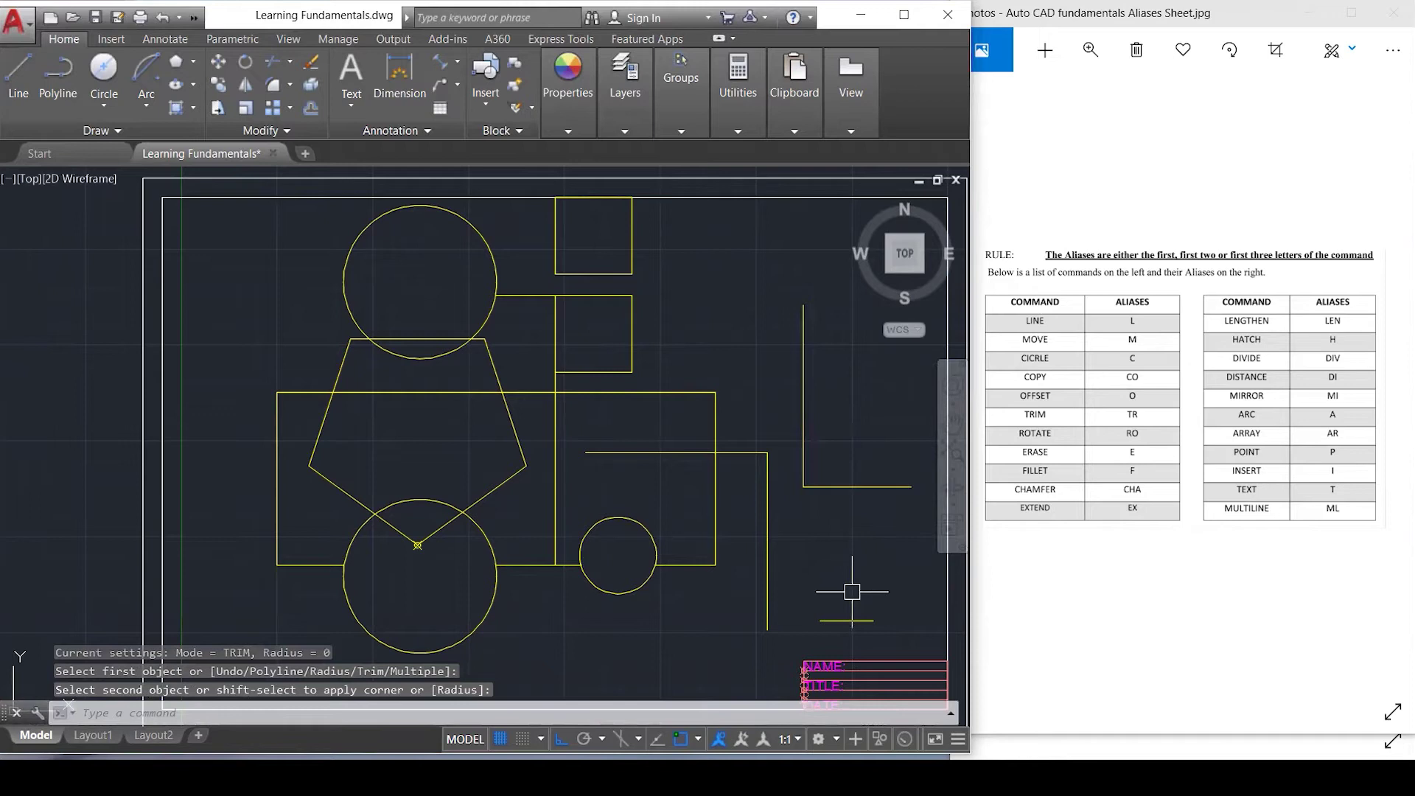
Fillet the lower short horizontal line to the lower vertical line with radius 0, and leave the command.
{"action": "key", "text": "Return"}
{"action": "left_click", "coordinate": [855, 621]}
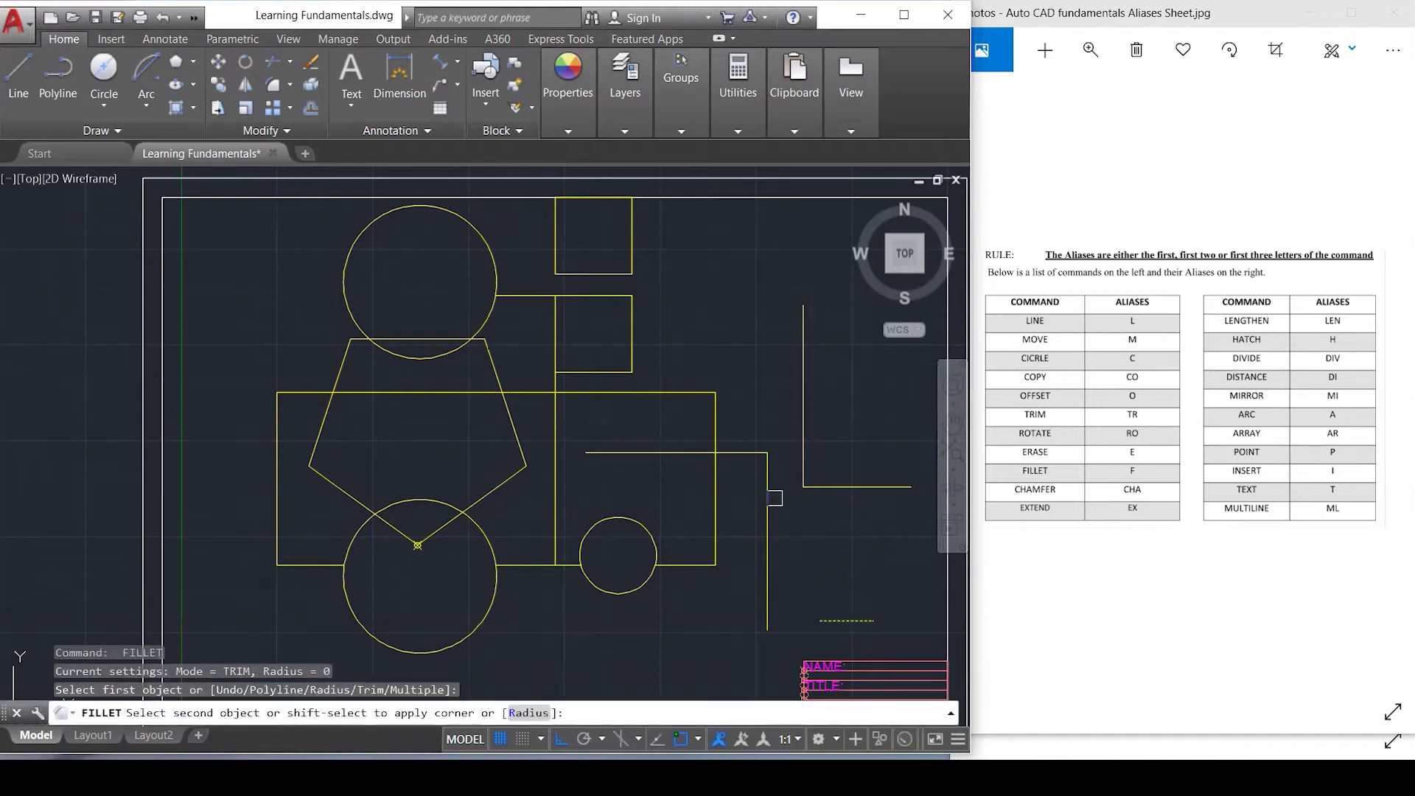
{"action": "left_click", "coordinate": [767, 512]}
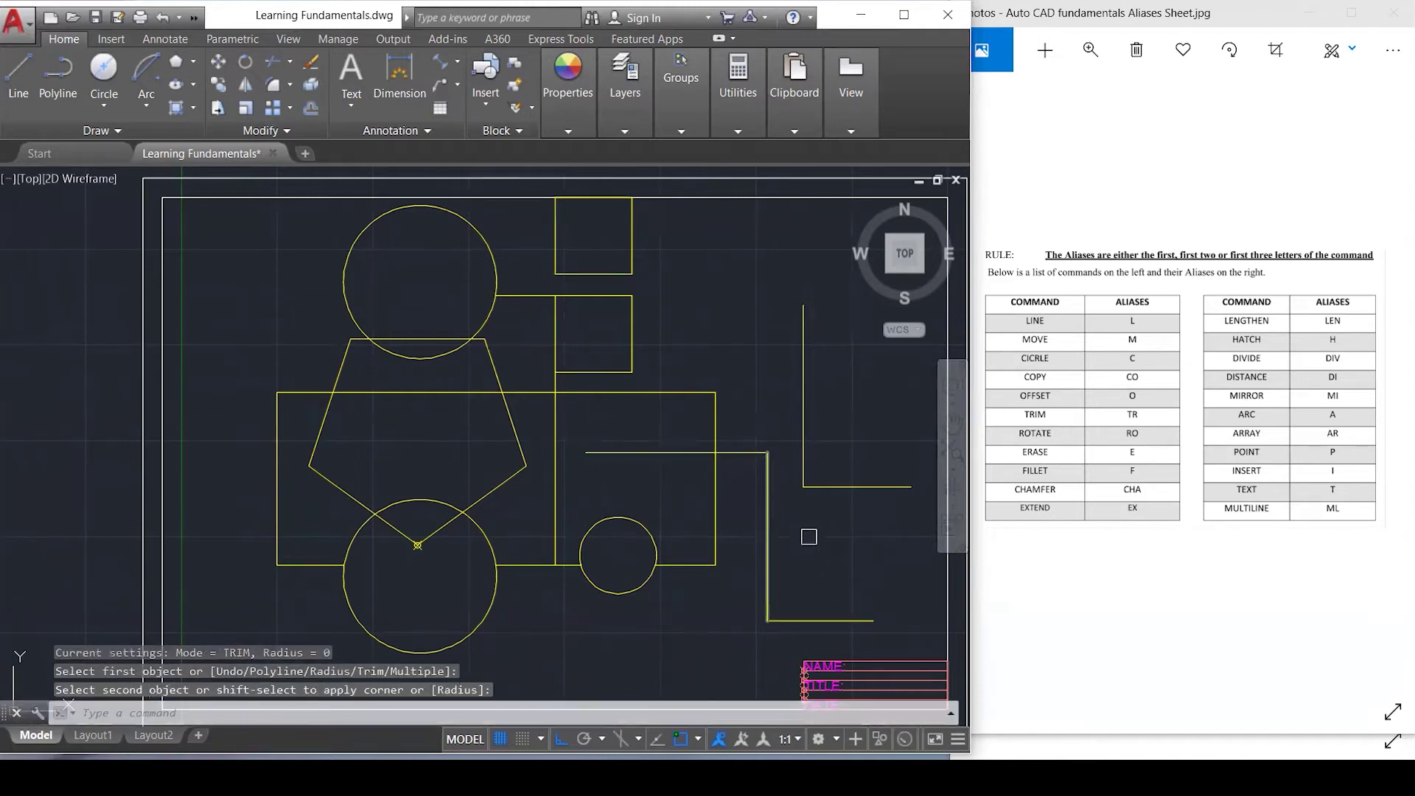
{"action": "key", "text": "Escape"}
{"action": "key", "text": "Escape"}
{"action": "key", "text": "Escape"}
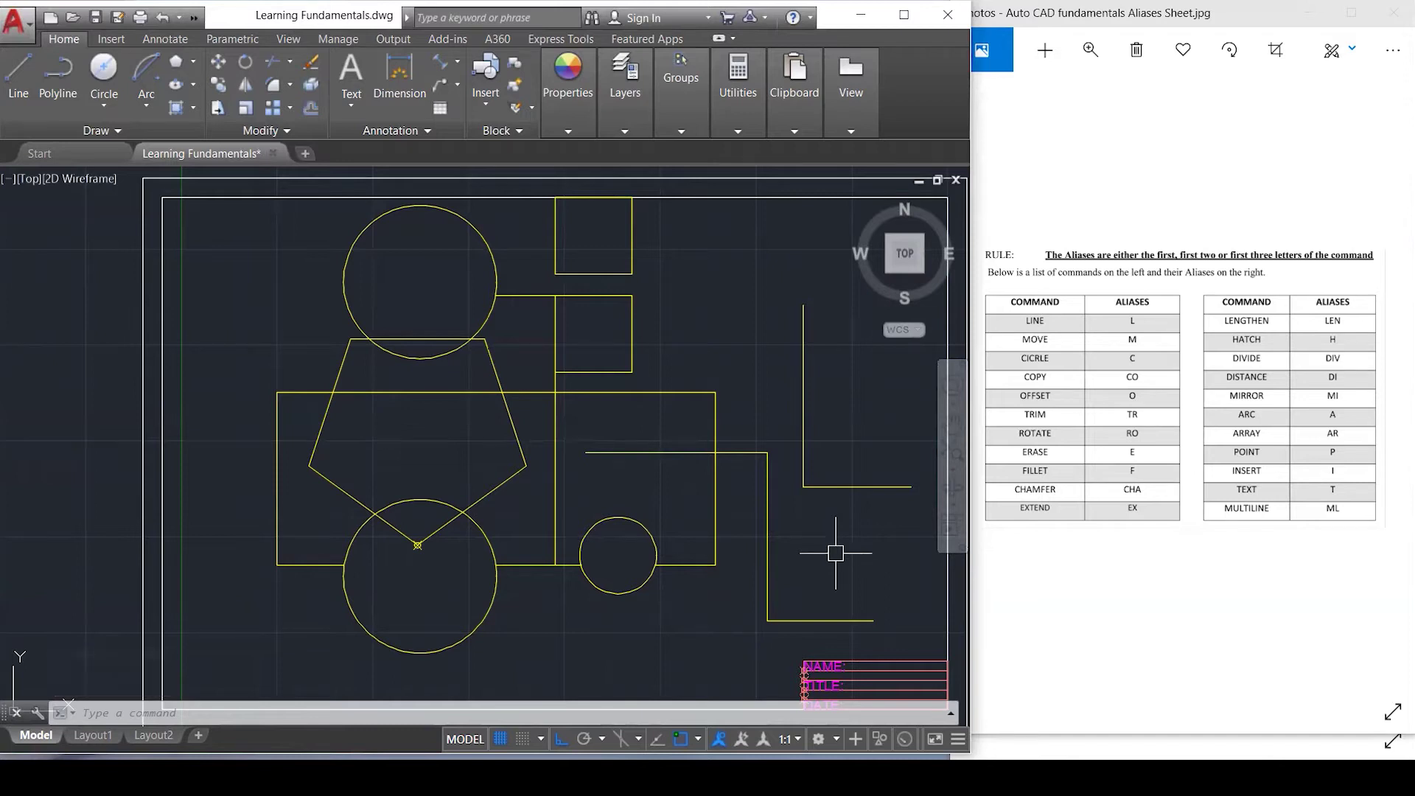
Try to fillet the corner between the long horizontal line and the lower vertical line with a radius of 100.
{"action": "type", "text": "F"}
{"action": "key", "text": "Return"}
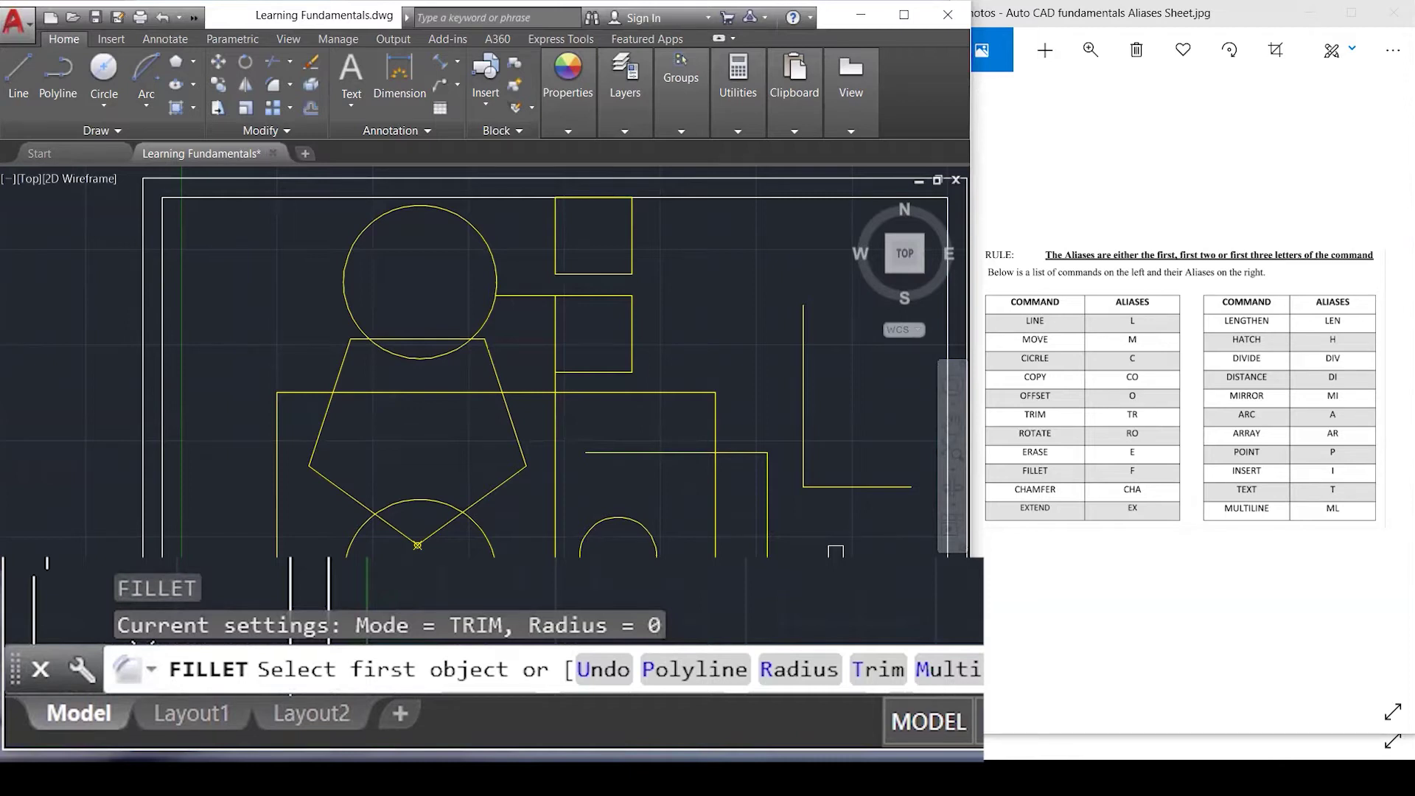
{"action": "type", "text": "r"}
{"action": "key", "text": "Return"}
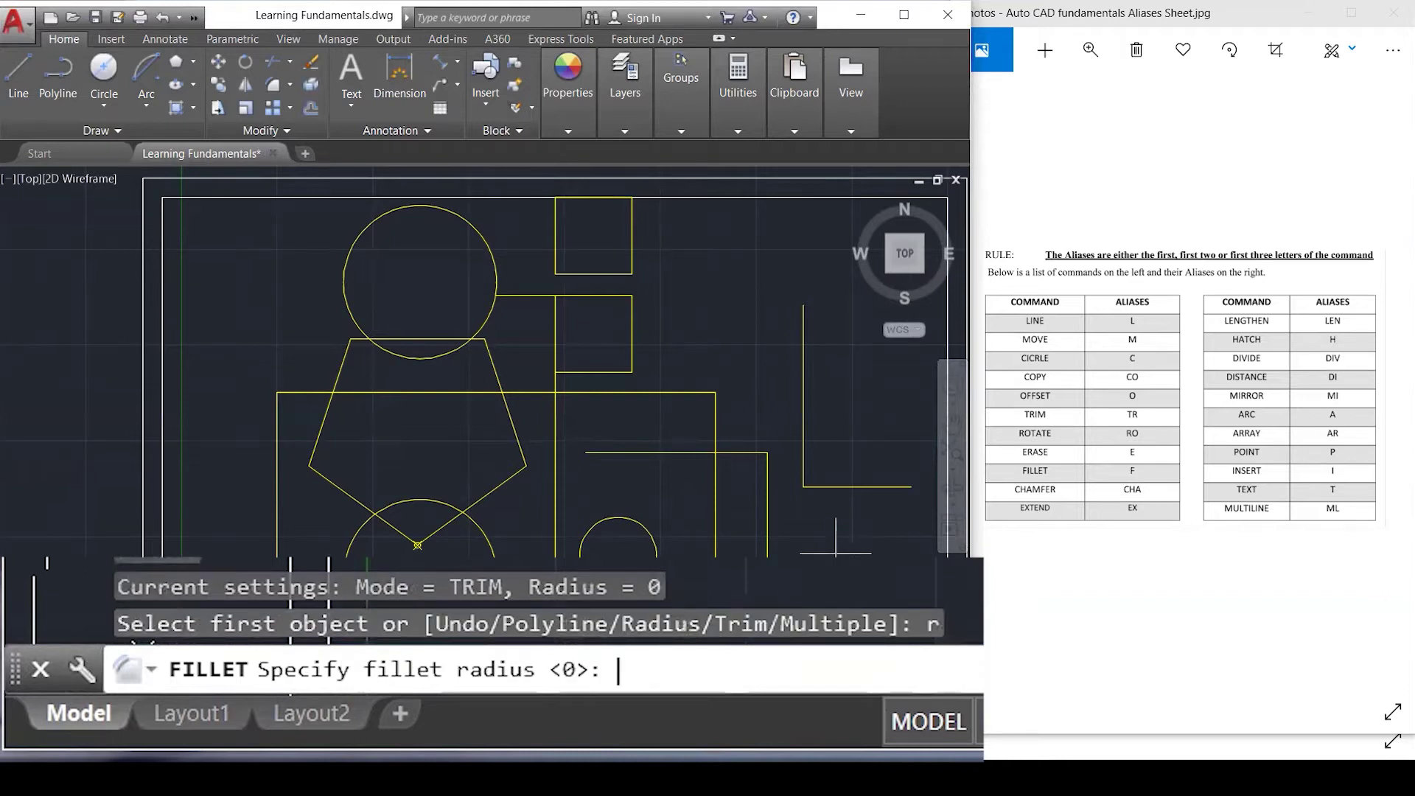
{"action": "type", "text": "100"}
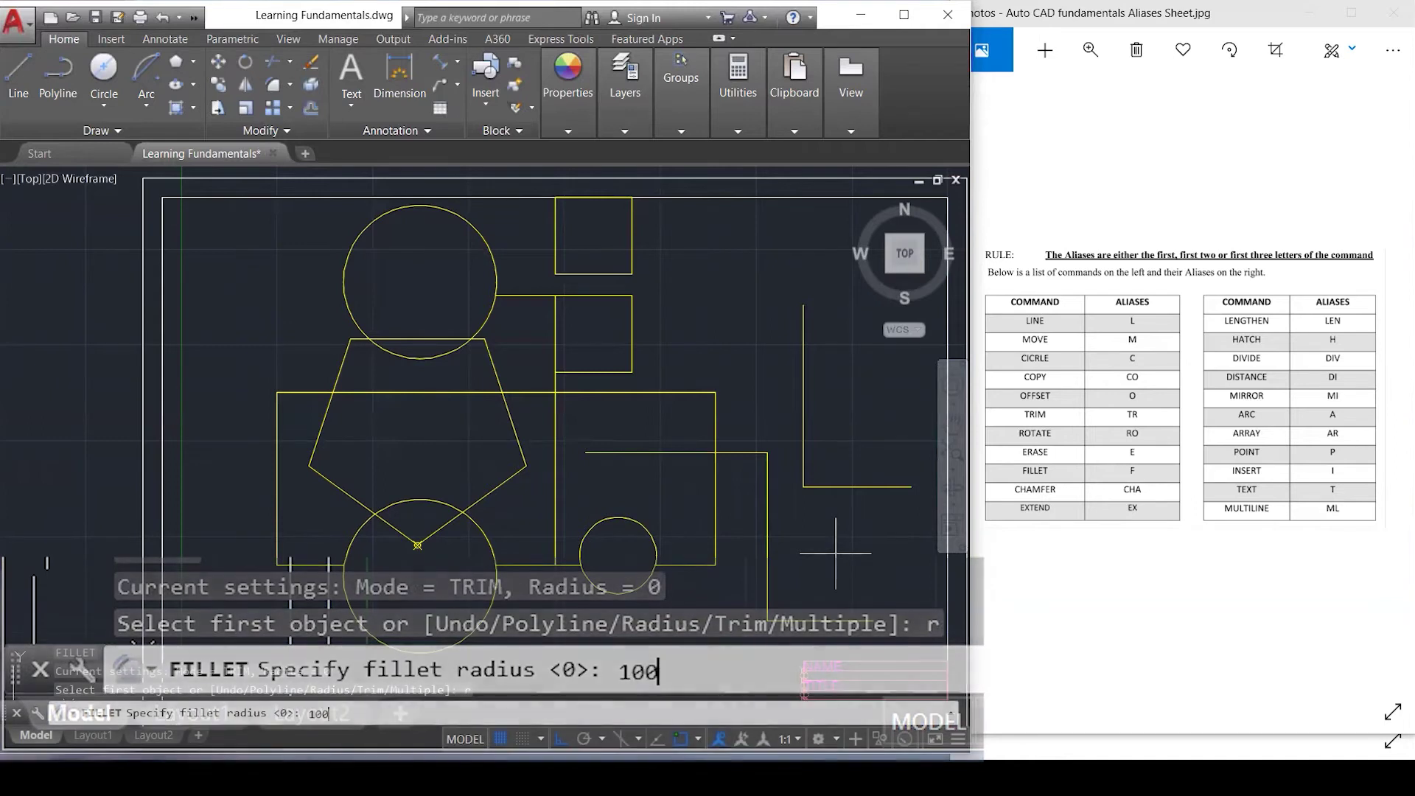
{"action": "key", "text": "Return"}
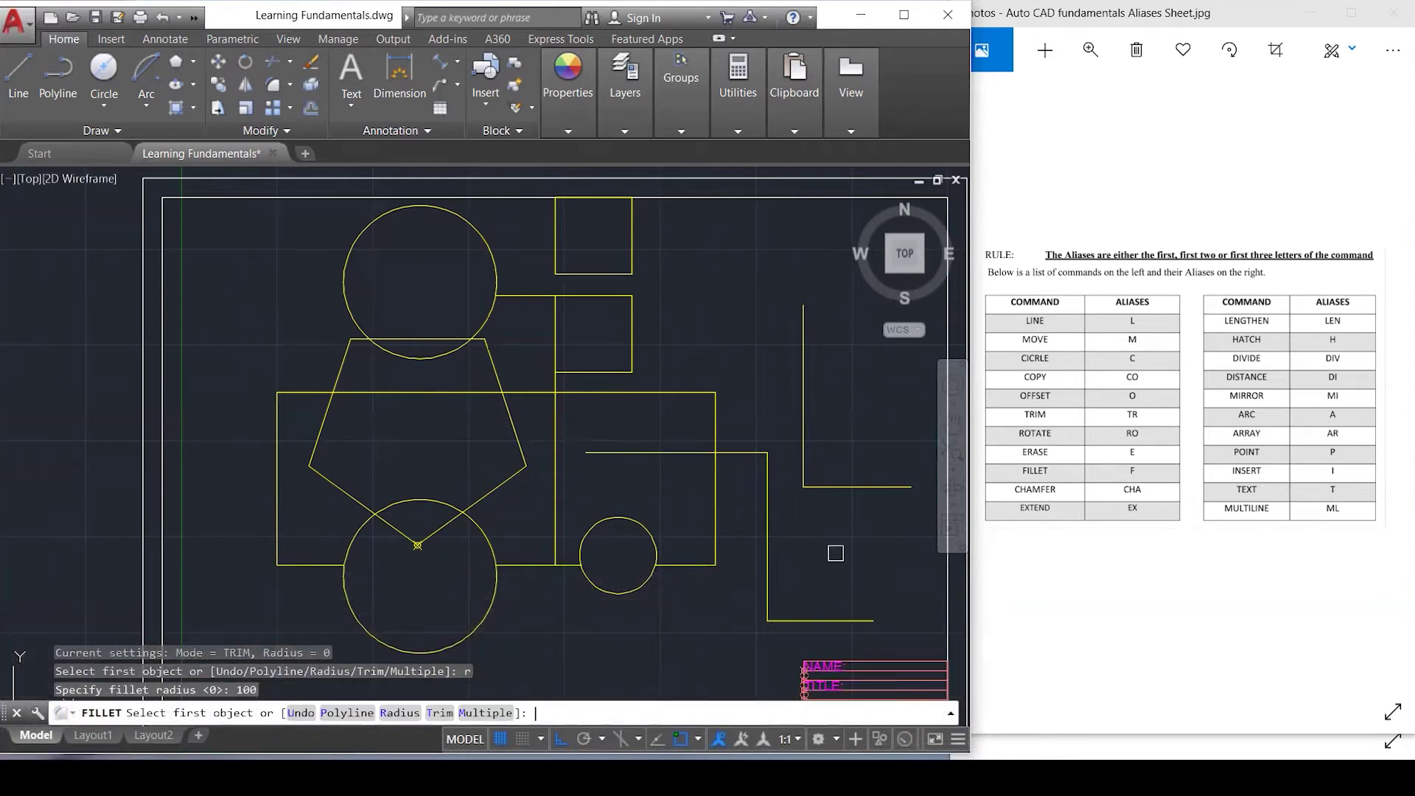
{"action": "left_click", "coordinate": [648, 452]}
{"action": "left_click", "coordinate": [767, 507]}
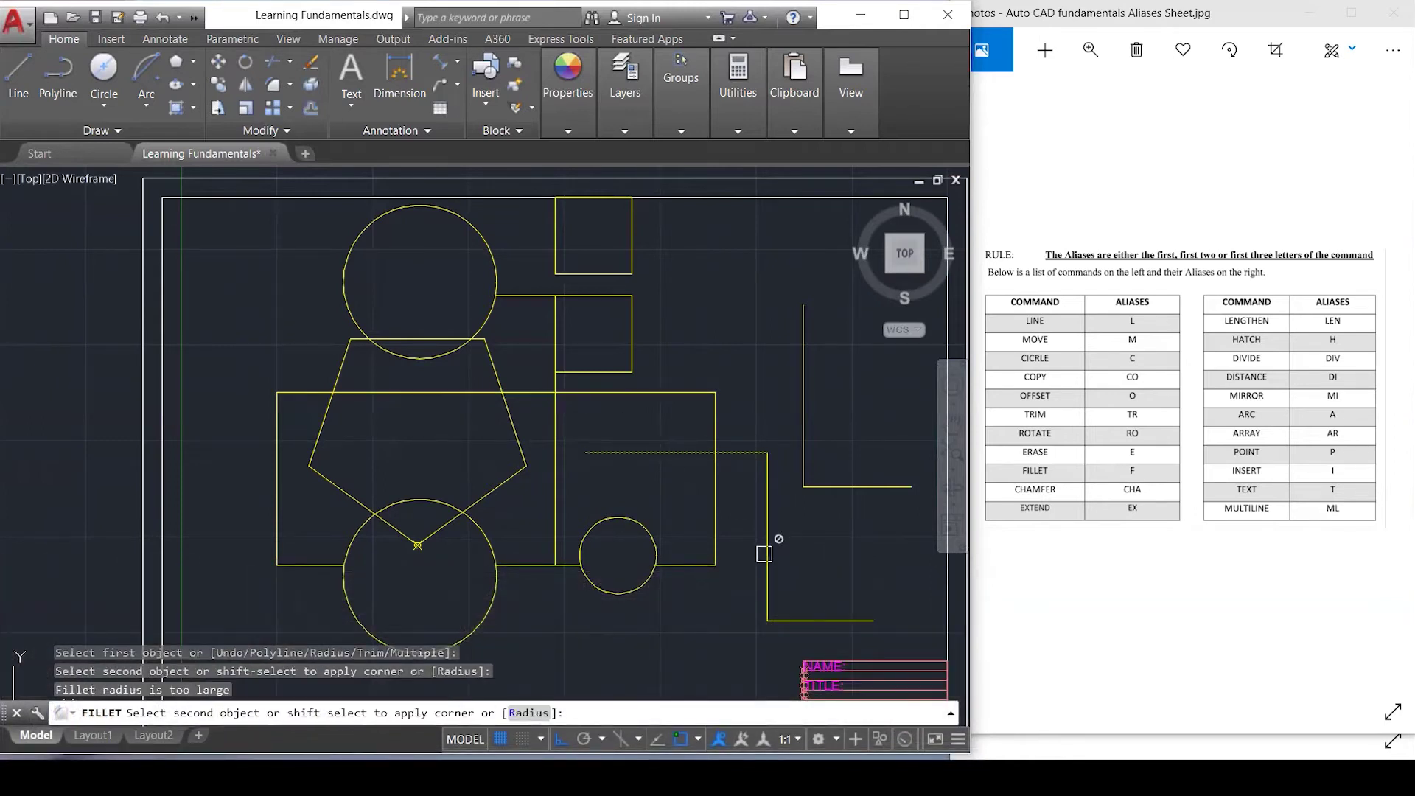
{"action": "key", "text": "Return"}
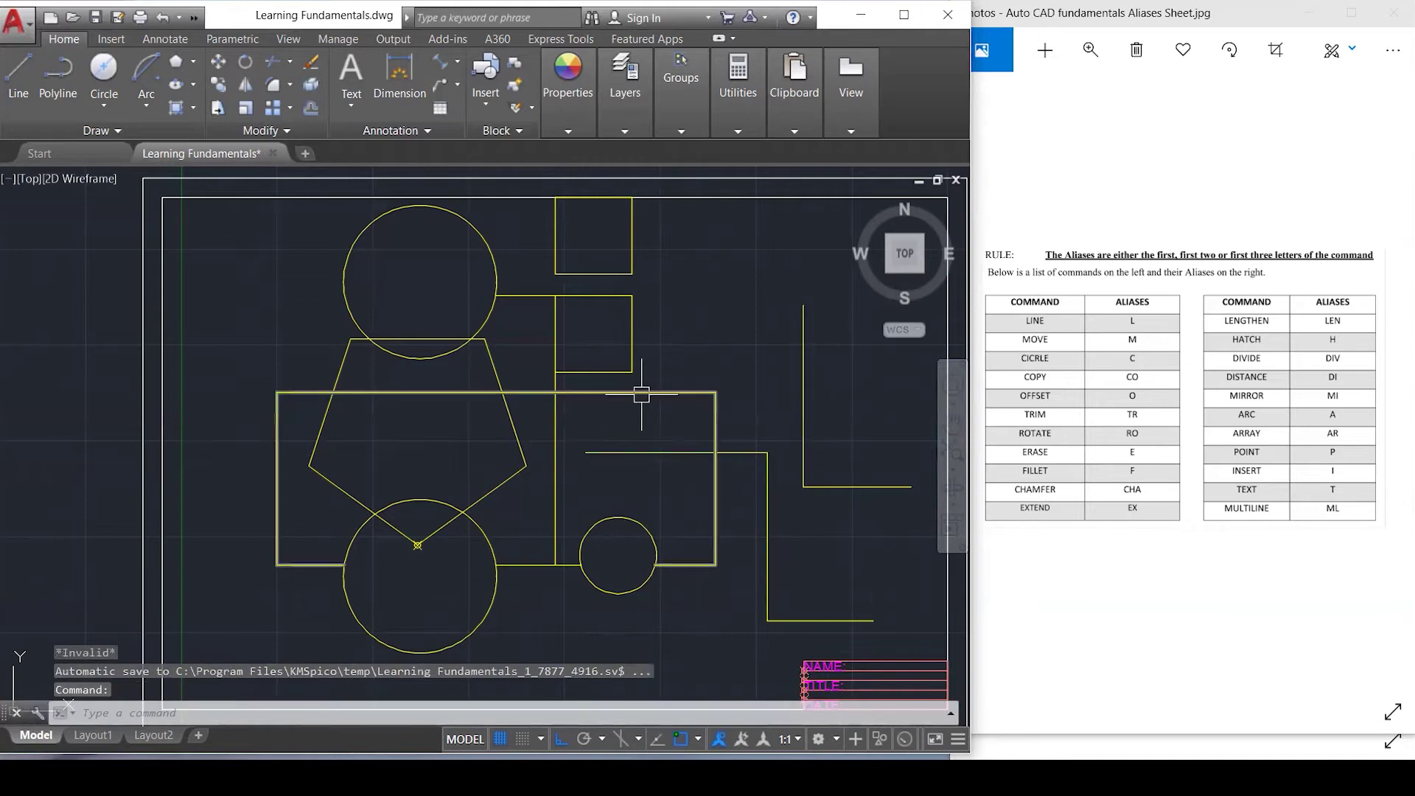
{"action": "key", "text": "Escape"}
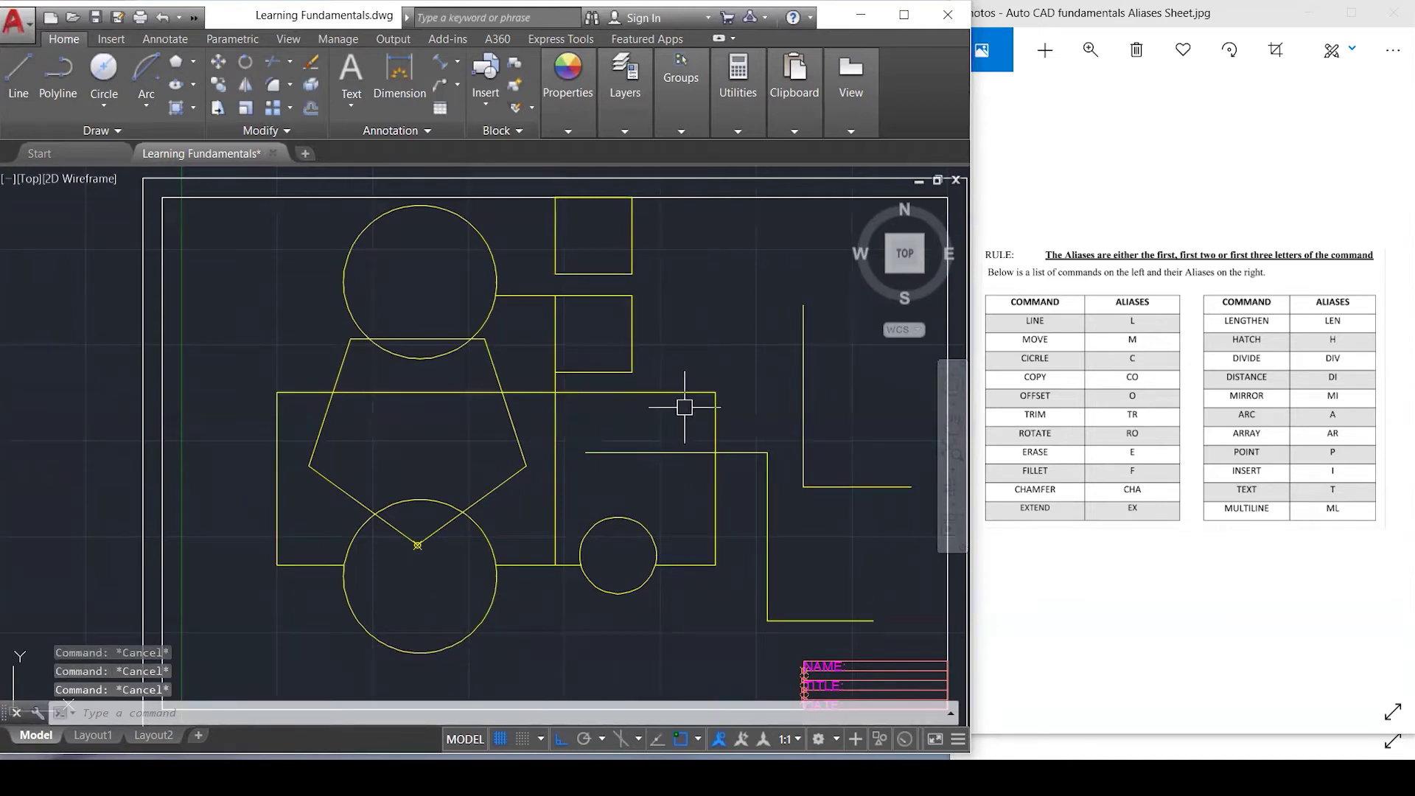
Fillet the corner between the long horizontal line and the lower vertical line with radius 40, then select both lines briefly and clear the selection.
{"action": "type", "text": "f"}
{"action": "key", "text": "Return"}
{"action": "type", "text": "r"}
{"action": "key", "text": "Return"}
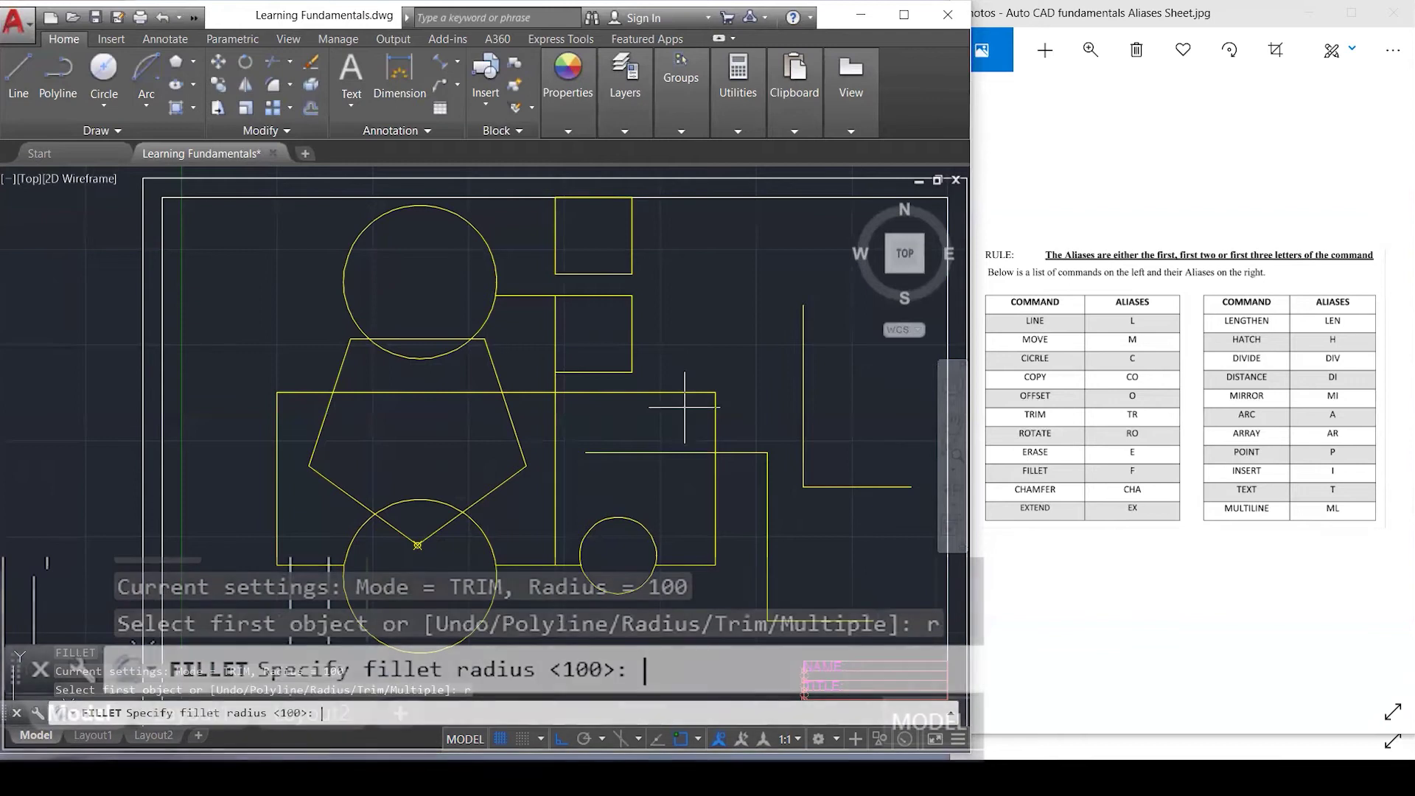
{"action": "type", "text": "40"}
{"action": "key", "text": "Return"}
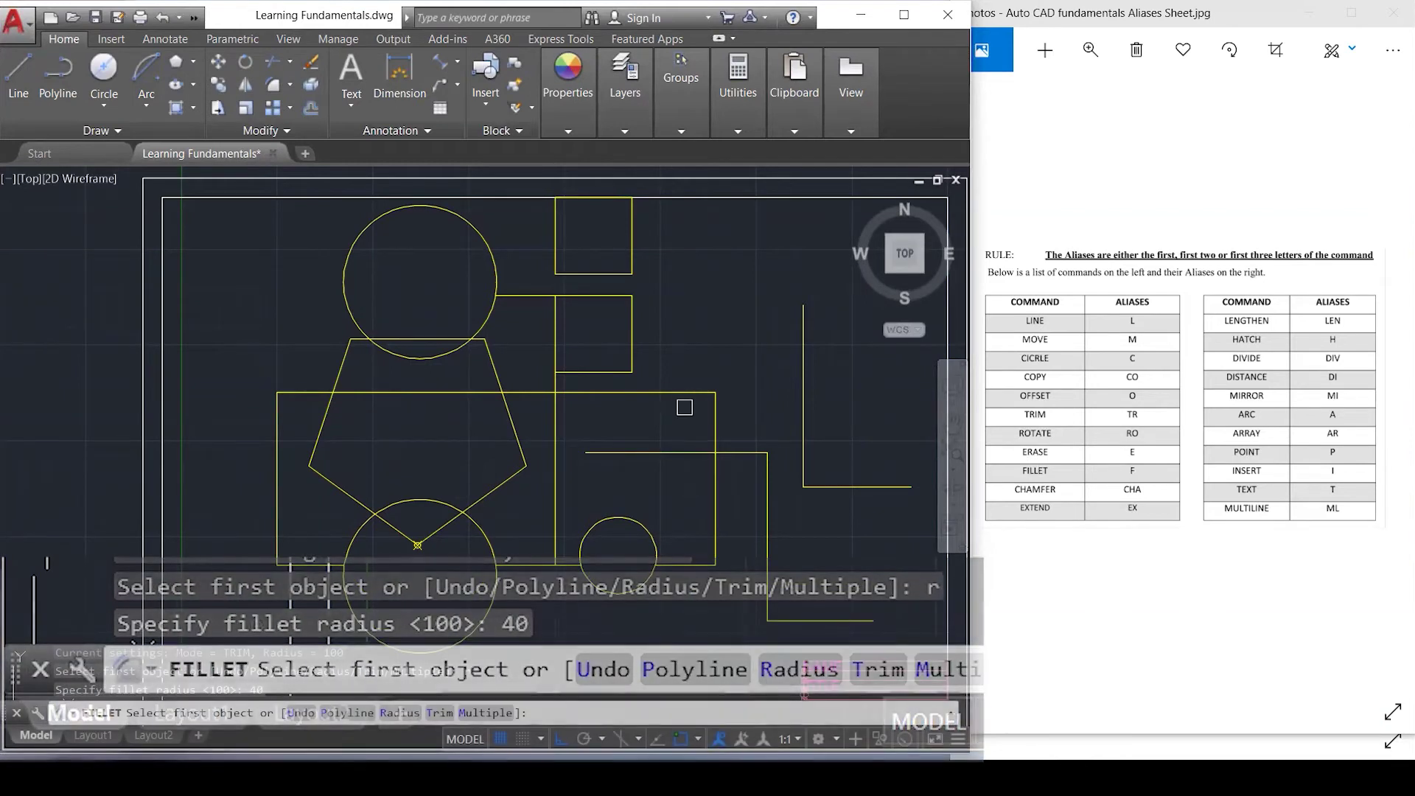
{"action": "left_click", "coordinate": [730, 451]}
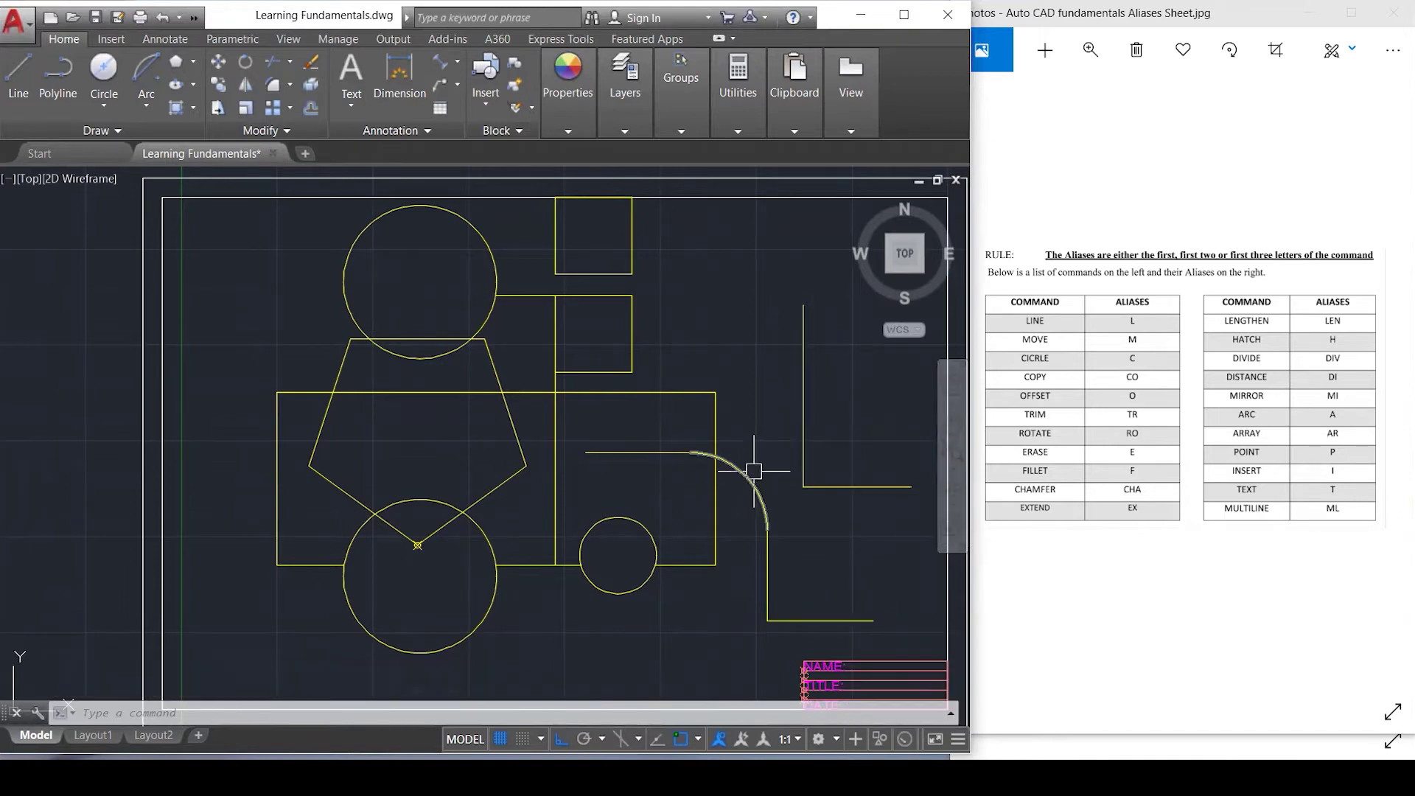
{"action": "mouse_move", "coordinate": [754, 470]}
{"action": "left_click", "coordinate": [663, 452]}
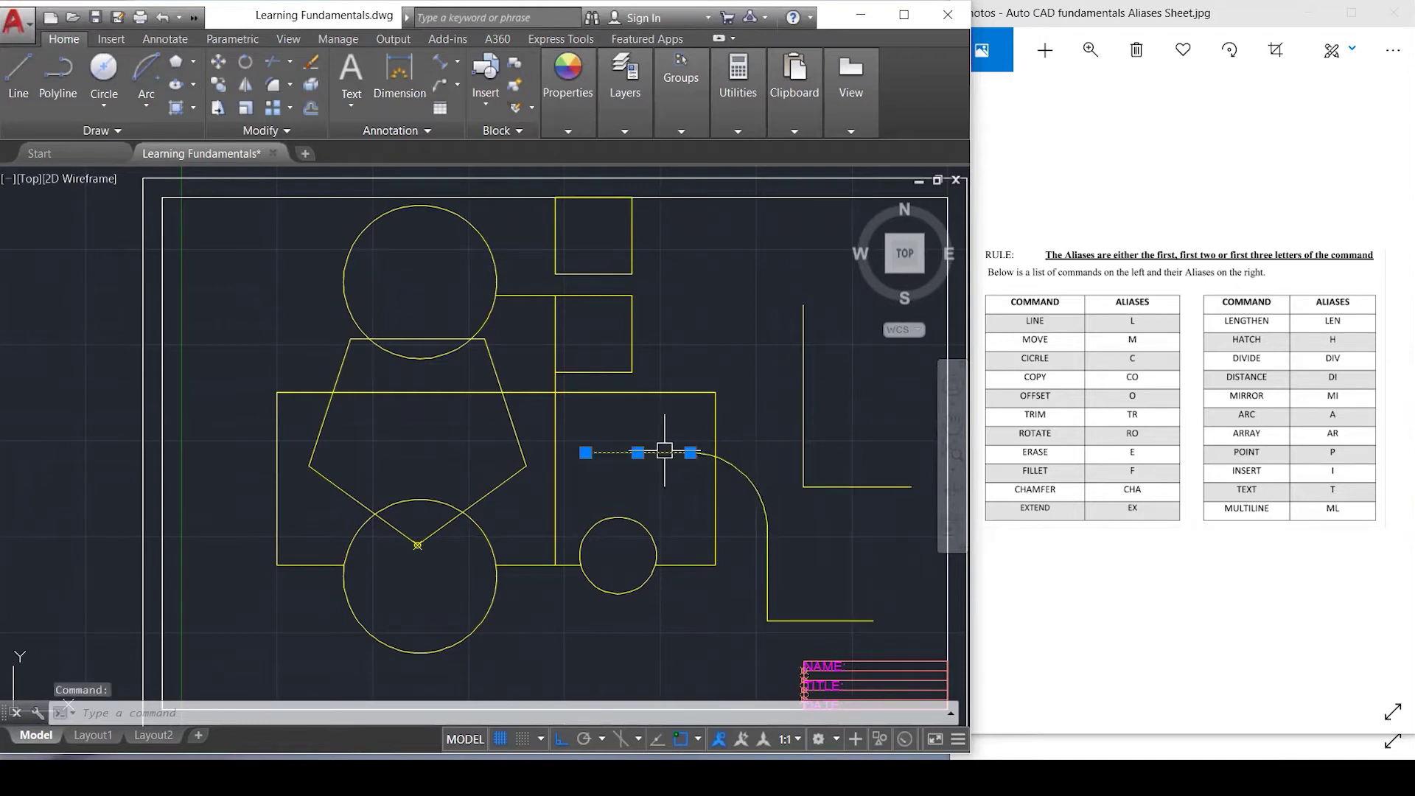
{"action": "left_click", "coordinate": [767, 574]}
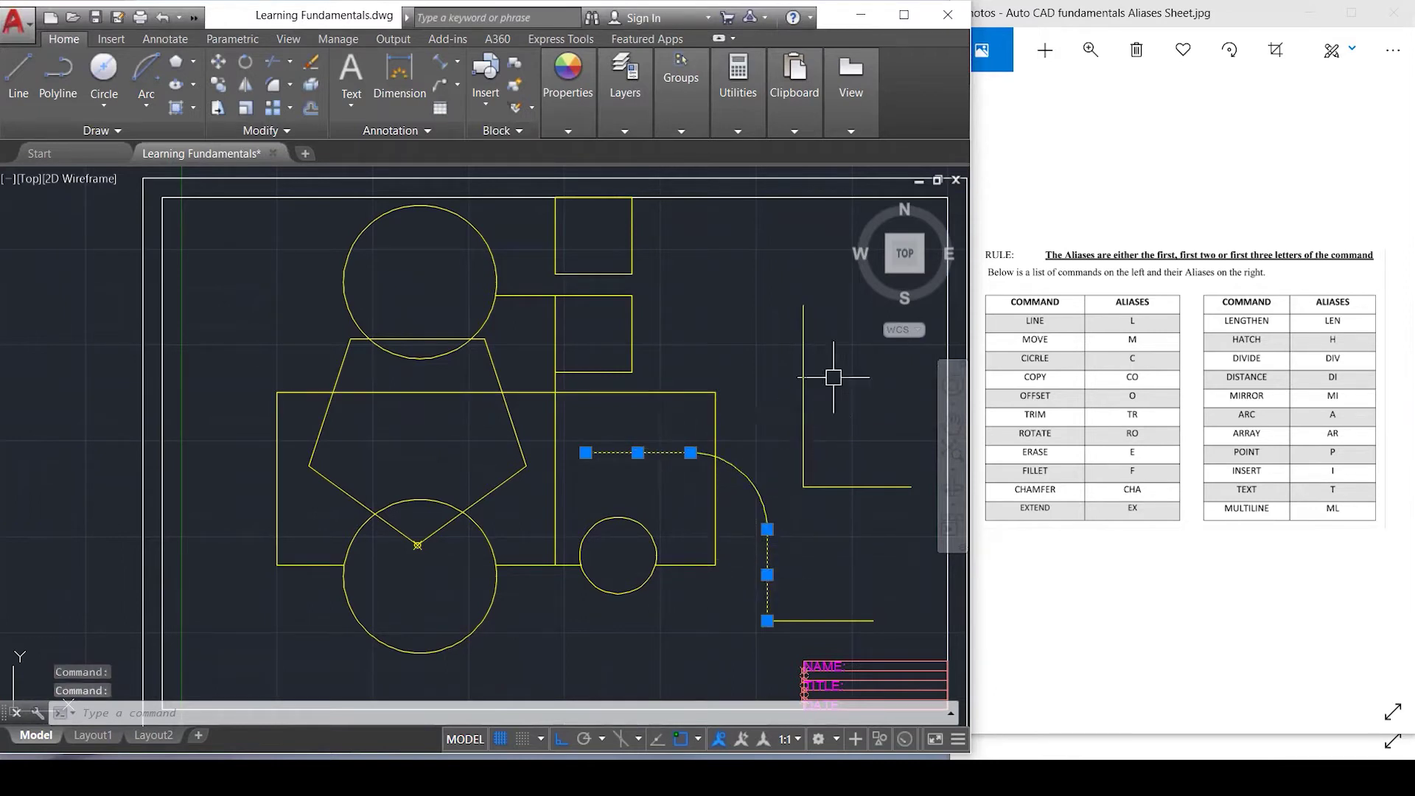
{"action": "key", "text": "Escape"}
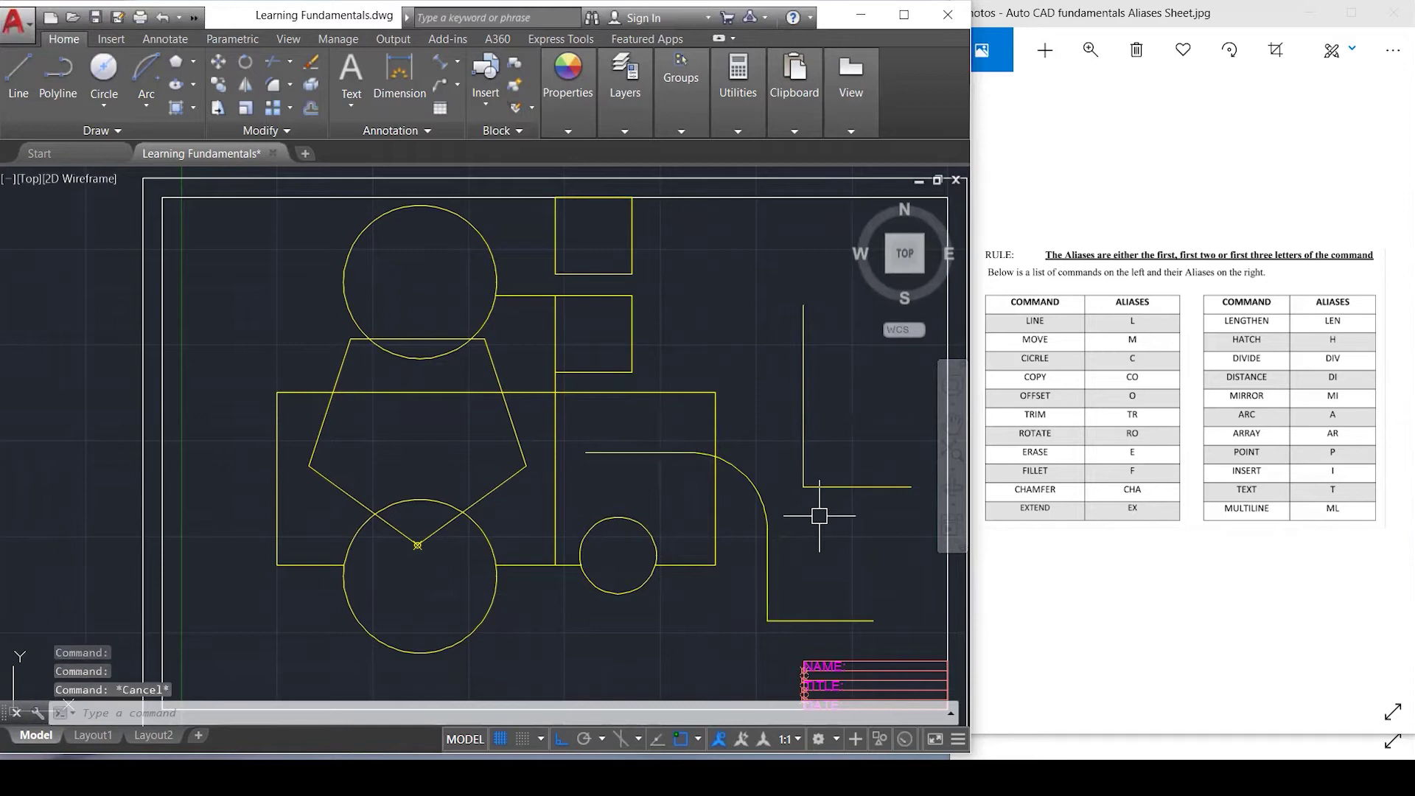
Fillet the upper short horizontal line to the large rectangle's right side with a radius of 40.
{"action": "type", "text": "f"}
{"action": "key", "text": "Return"}
{"action": "left_click", "coordinate": [835, 481]}
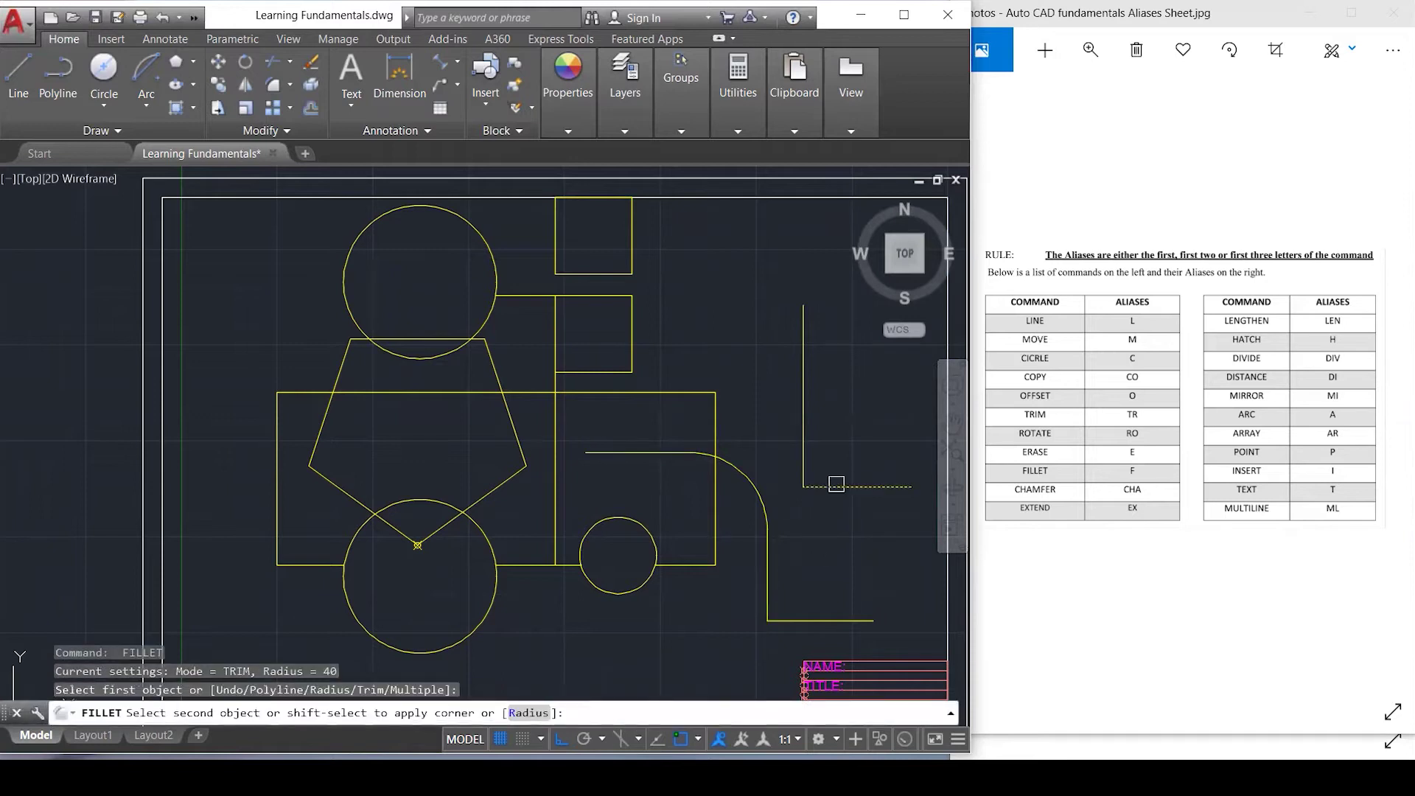
{"action": "left_click", "coordinate": [717, 414]}
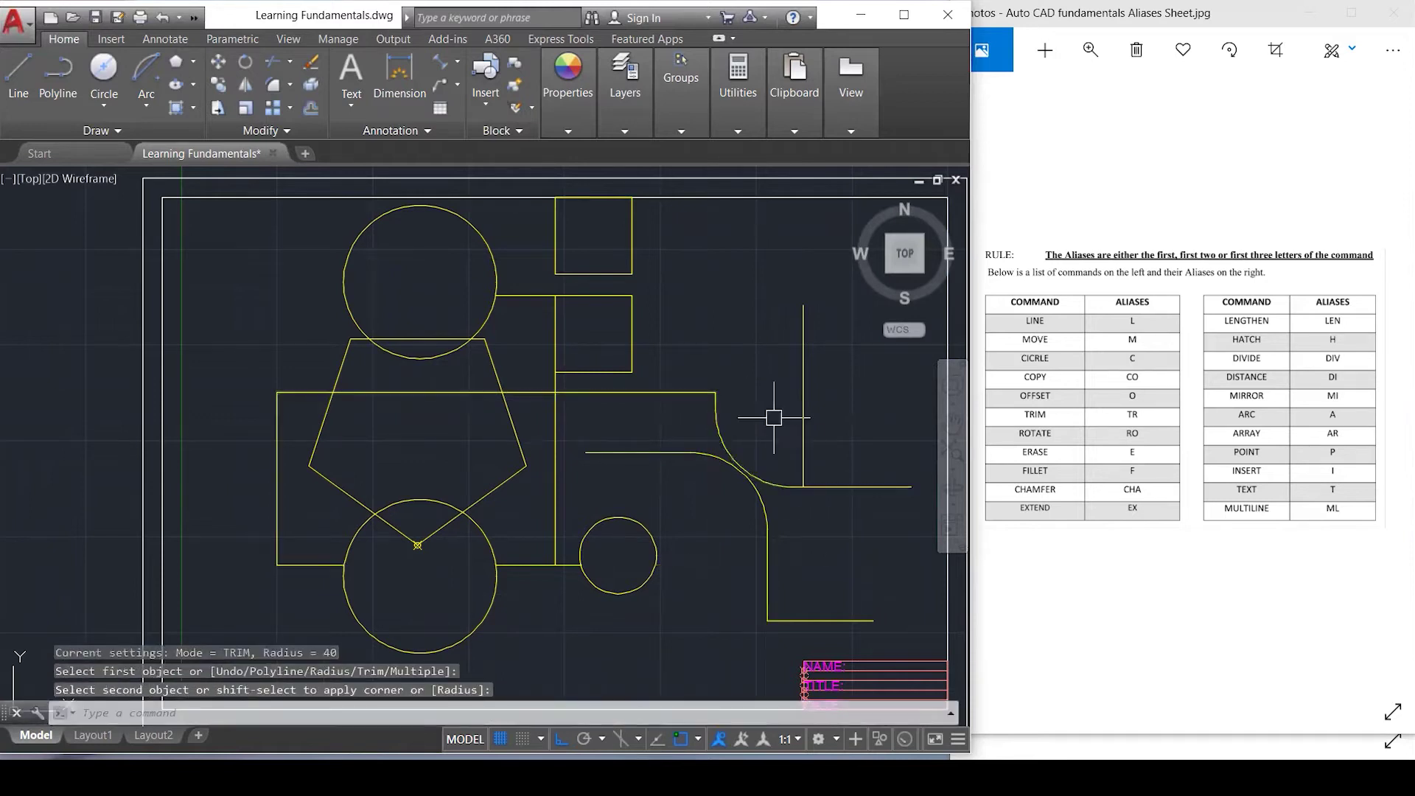
Fillet the right side of the lower square to the large rectangle's top edge with a radius of 40.
{"action": "key", "text": "Return"}
{"action": "left_click", "coordinate": [631, 345]}
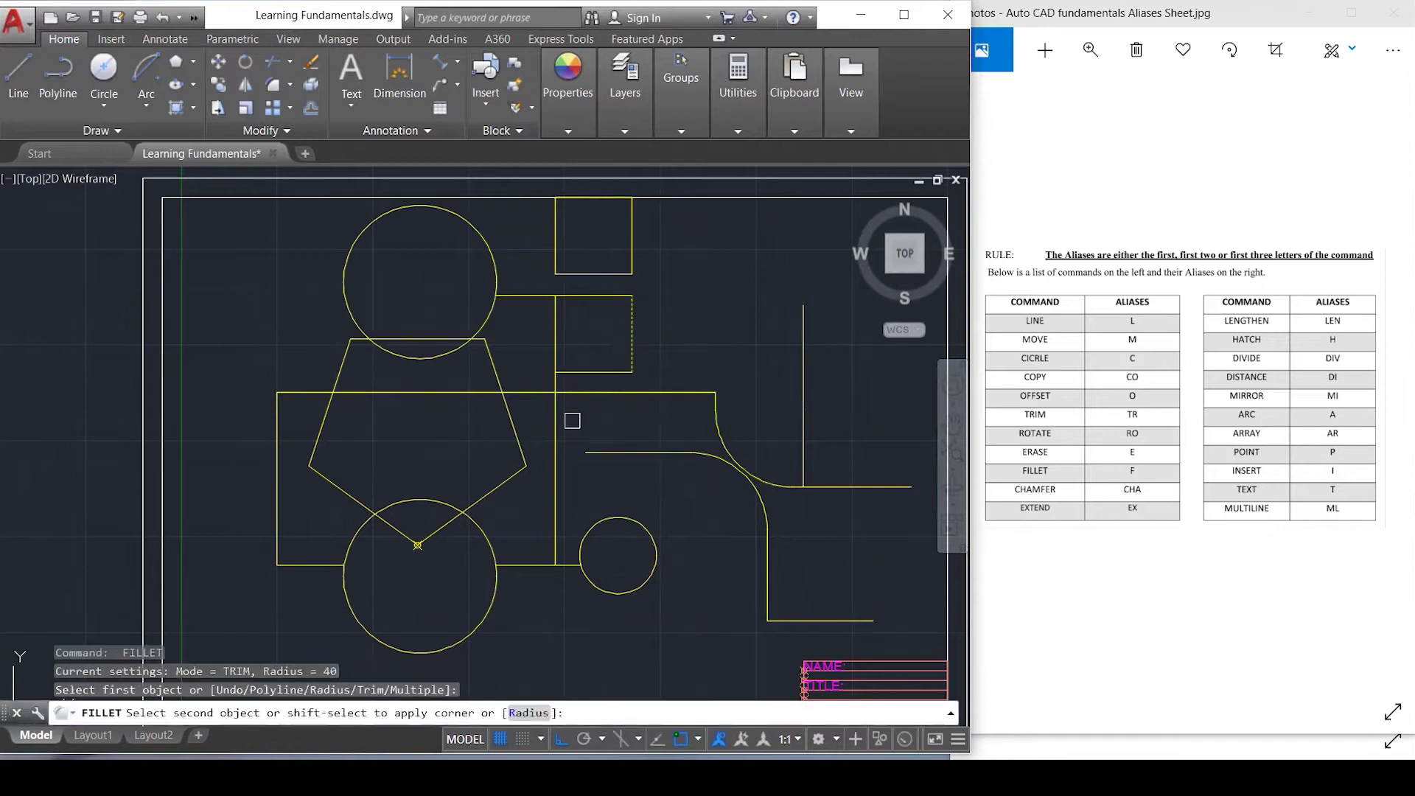
{"action": "left_click", "coordinate": [605, 454]}
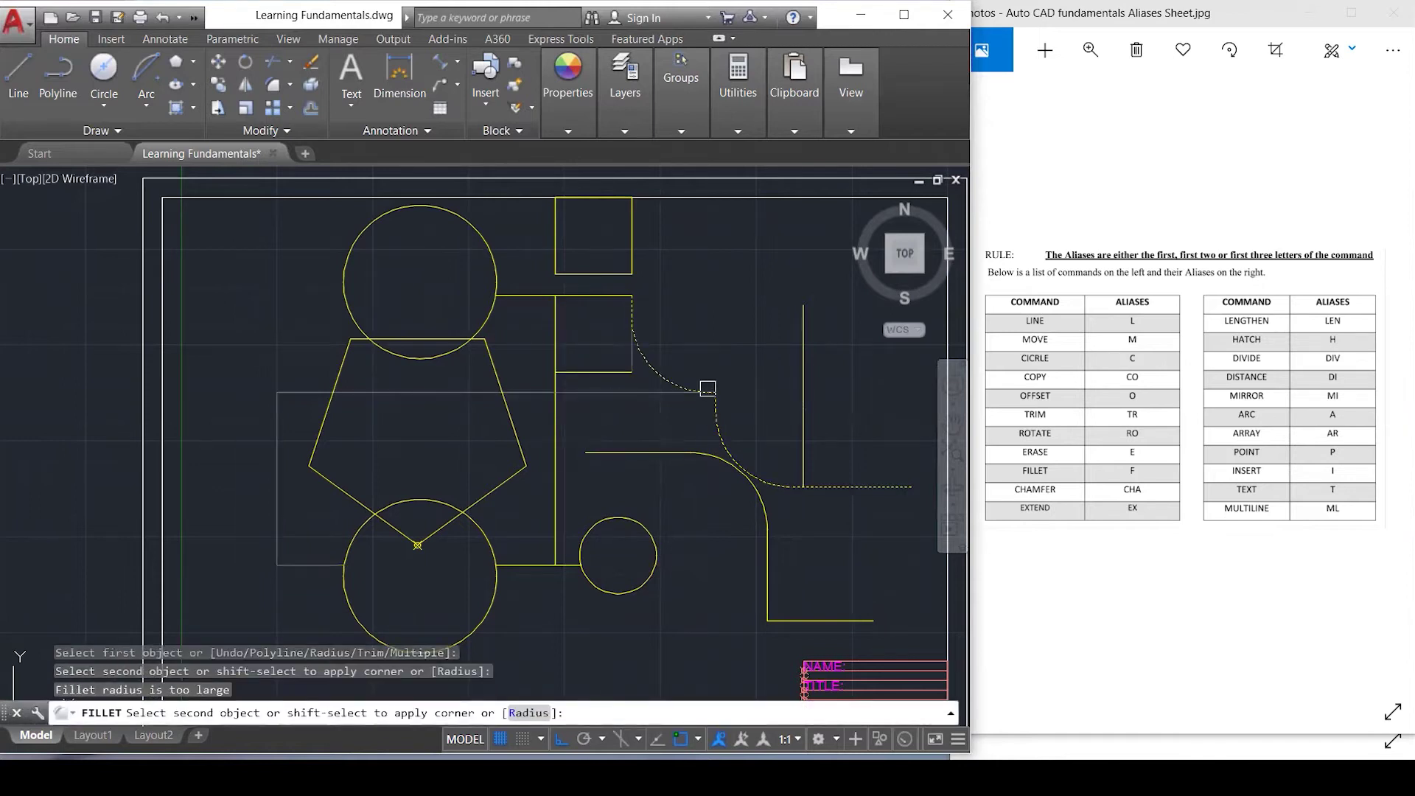
{"action": "left_click", "coordinate": [694, 409]}
{"action": "left_click", "coordinate": [666, 391]}
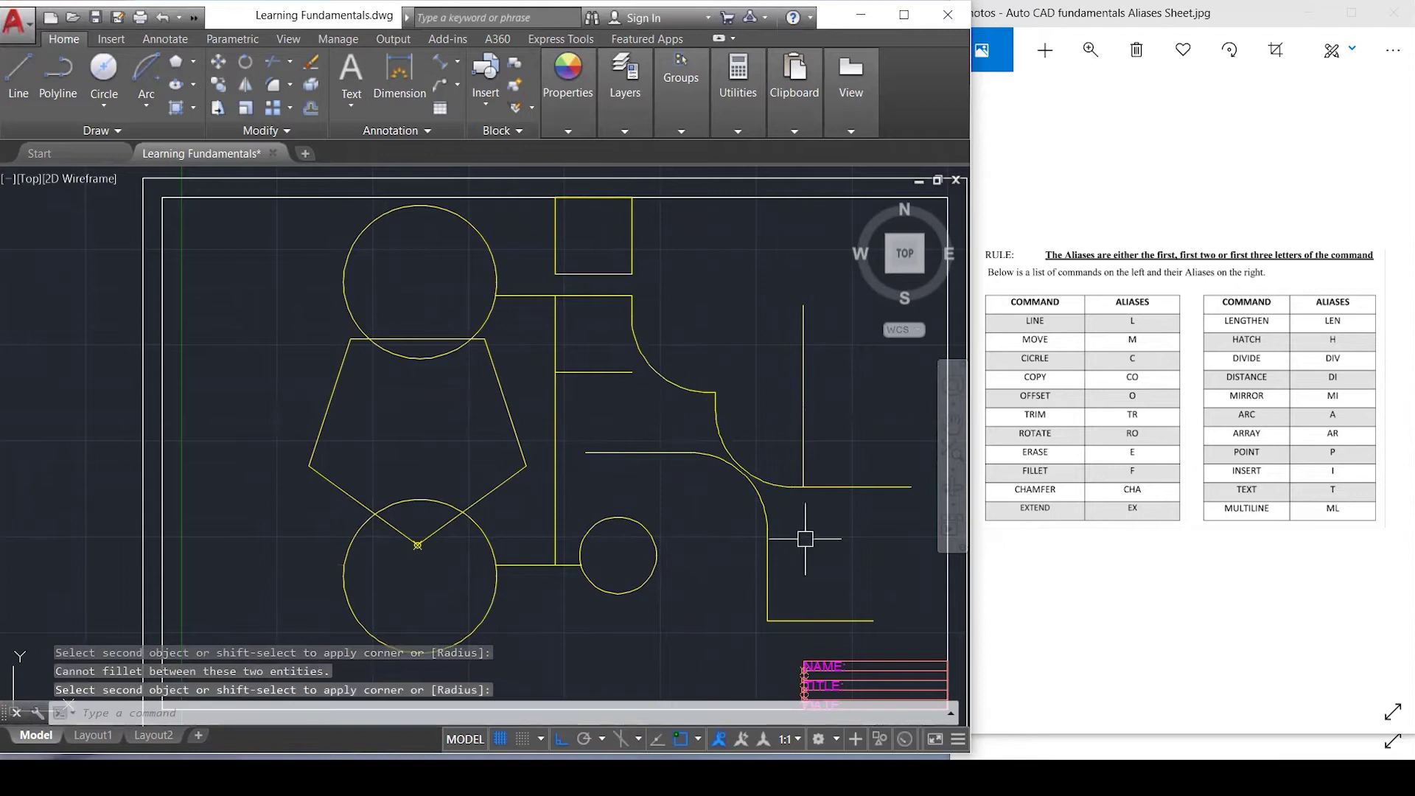
Fillet the upper square's right side to the horizontal line beside the upper large circle with a radius of 40.
{"action": "key", "text": "Return"}
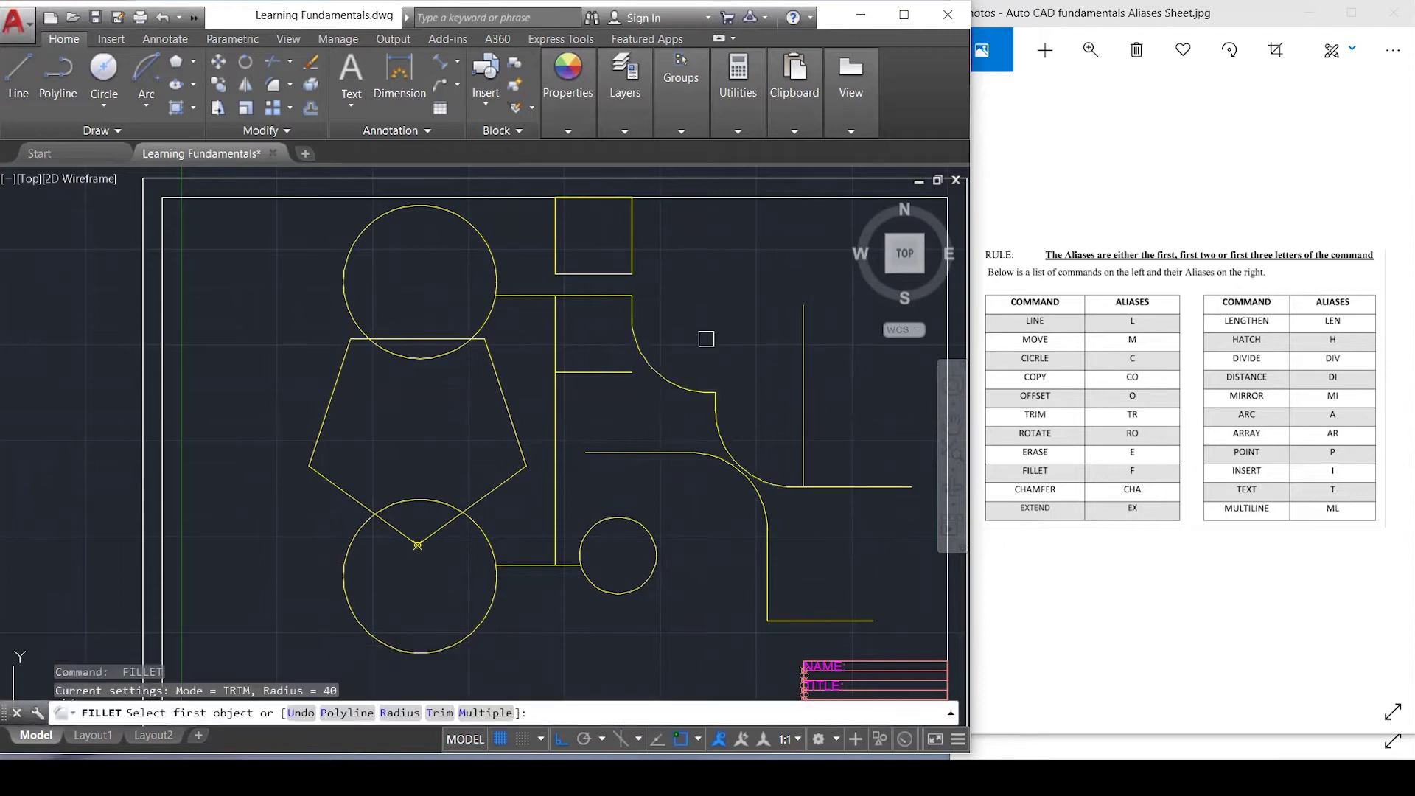
{"action": "left_click", "coordinate": [632, 250]}
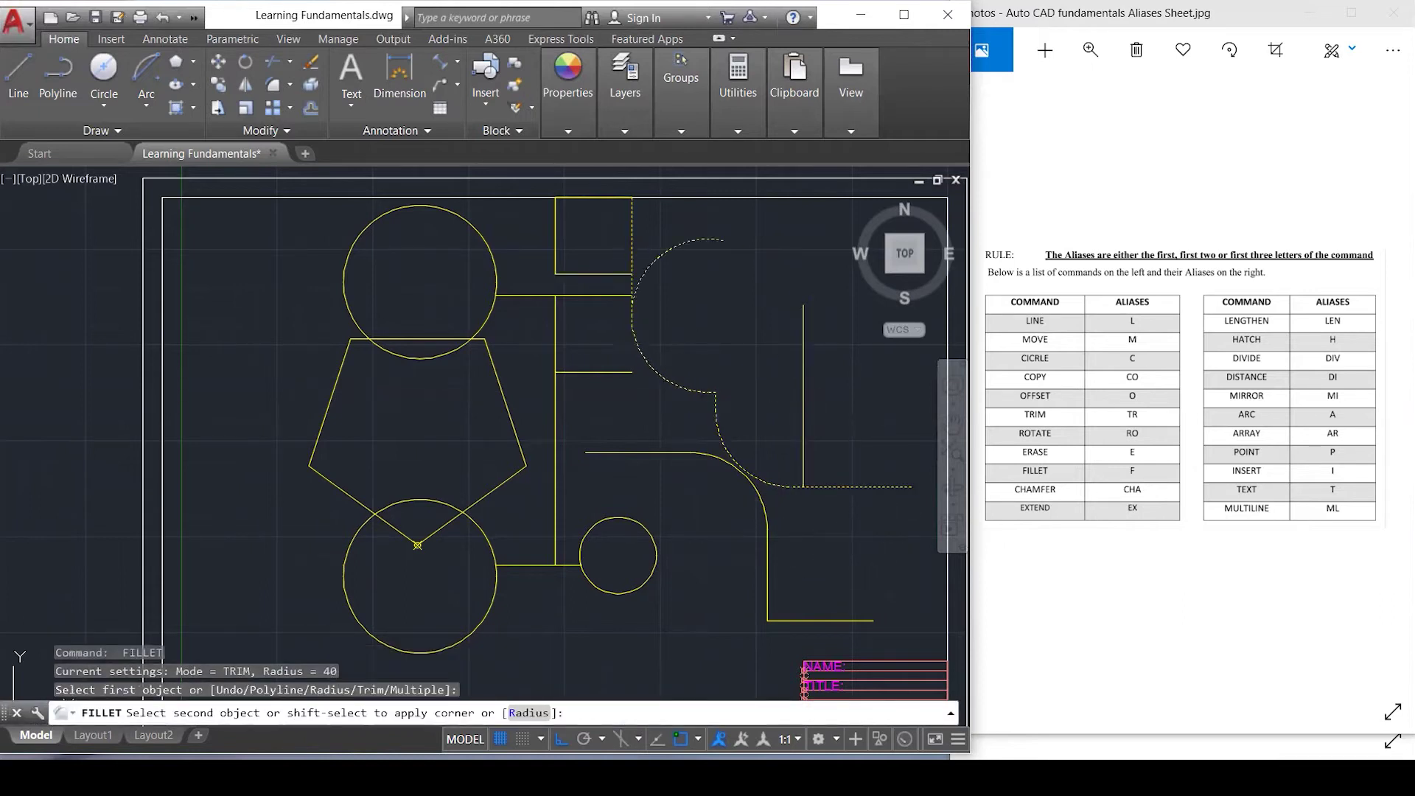
{"action": "left_click", "coordinate": [575, 297]}
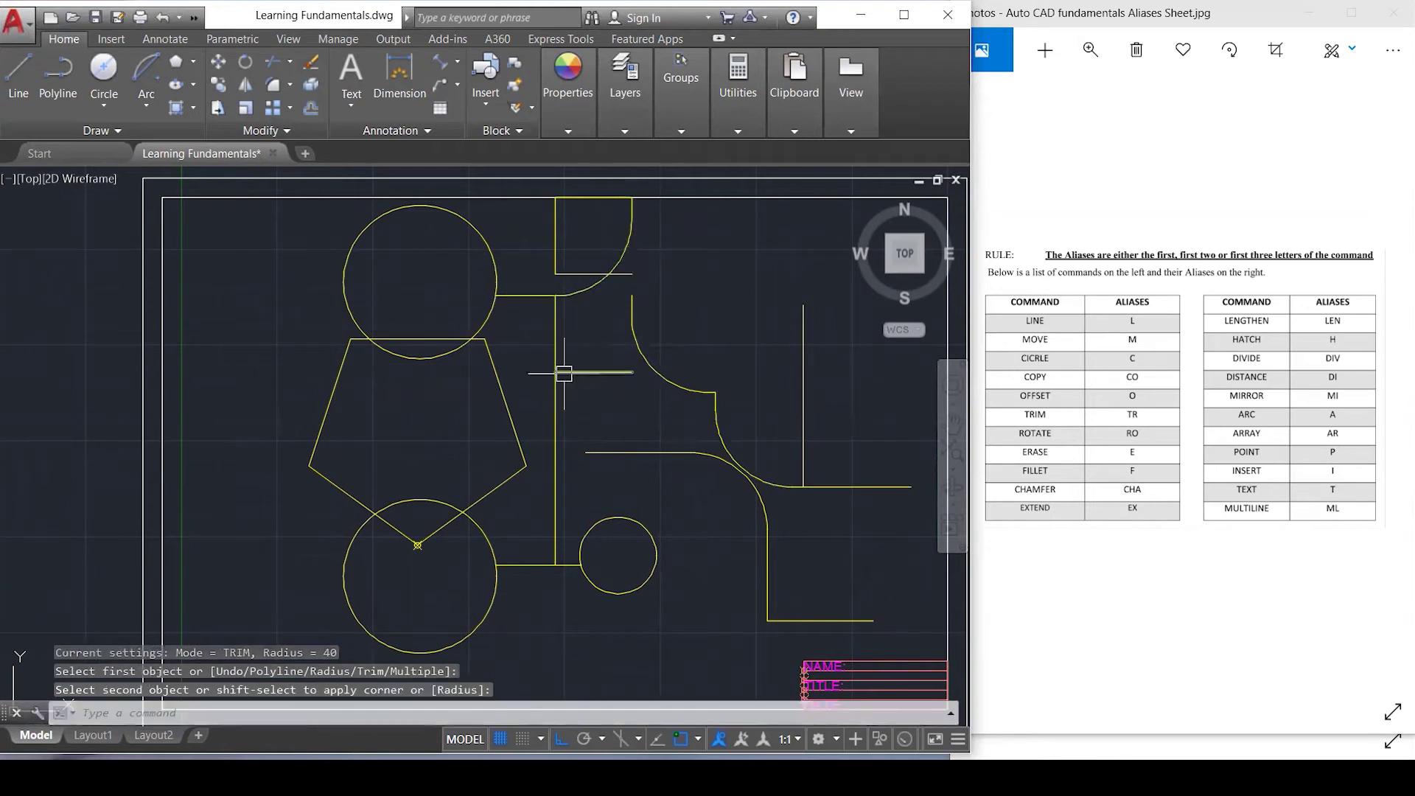
Fillet the horizontal line beside the upper large circle to the upper vertical end of the curved profile with a radius of 40.
{"action": "key", "text": "Return"}
{"action": "left_click", "coordinate": [523, 296]}
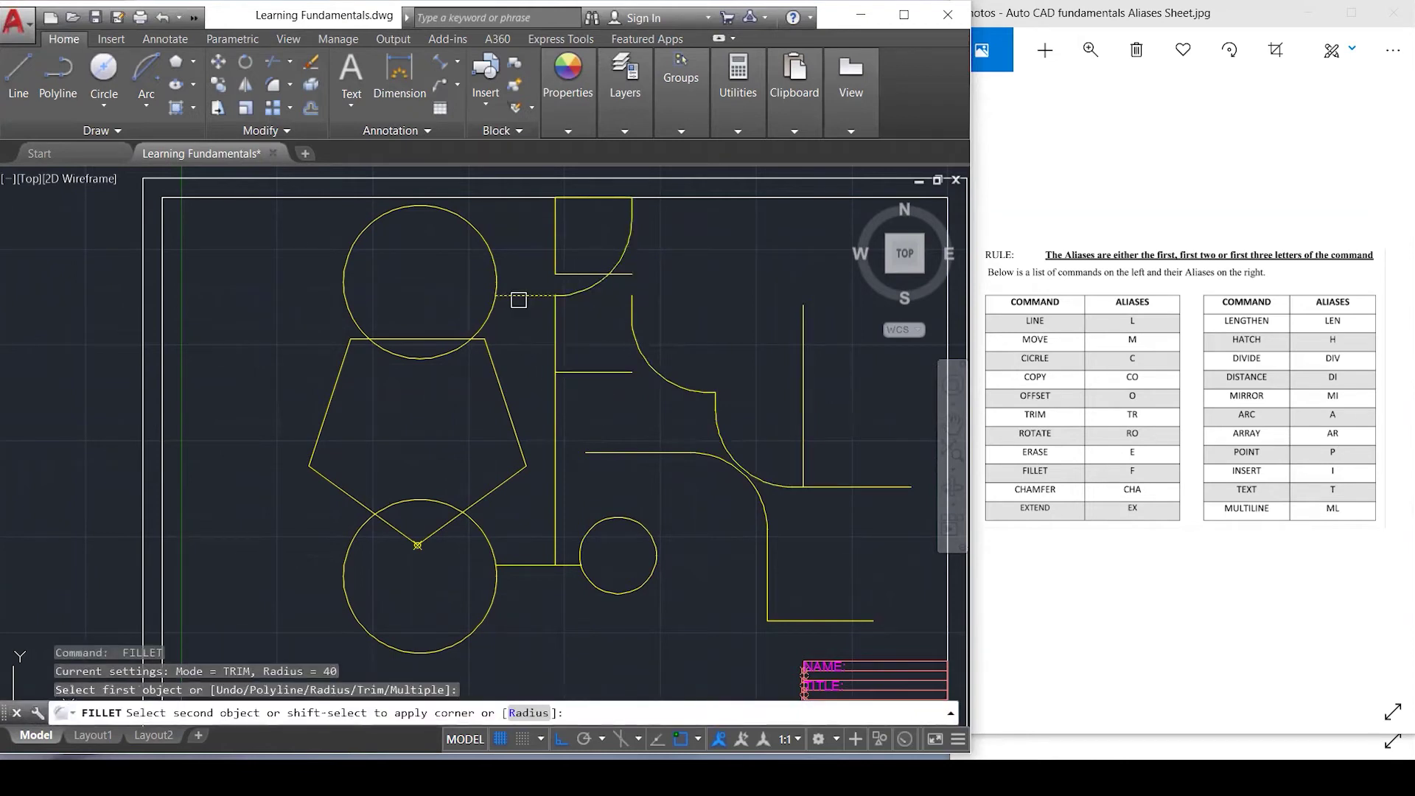
{"action": "left_click", "coordinate": [554, 386]}
{"action": "left_click", "coordinate": [516, 565]}
{"action": "left_click", "coordinate": [555, 528]}
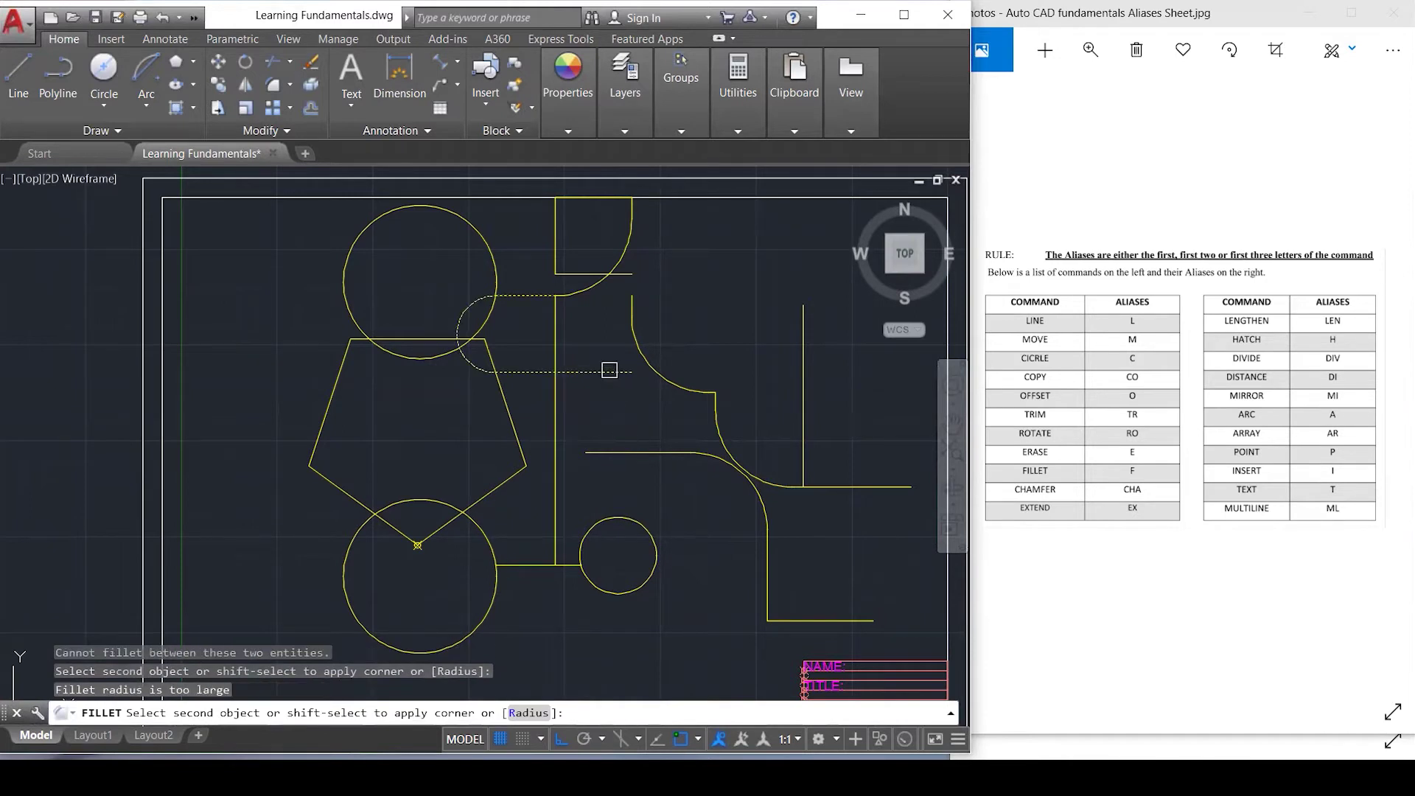
{"action": "left_click", "coordinate": [639, 327]}
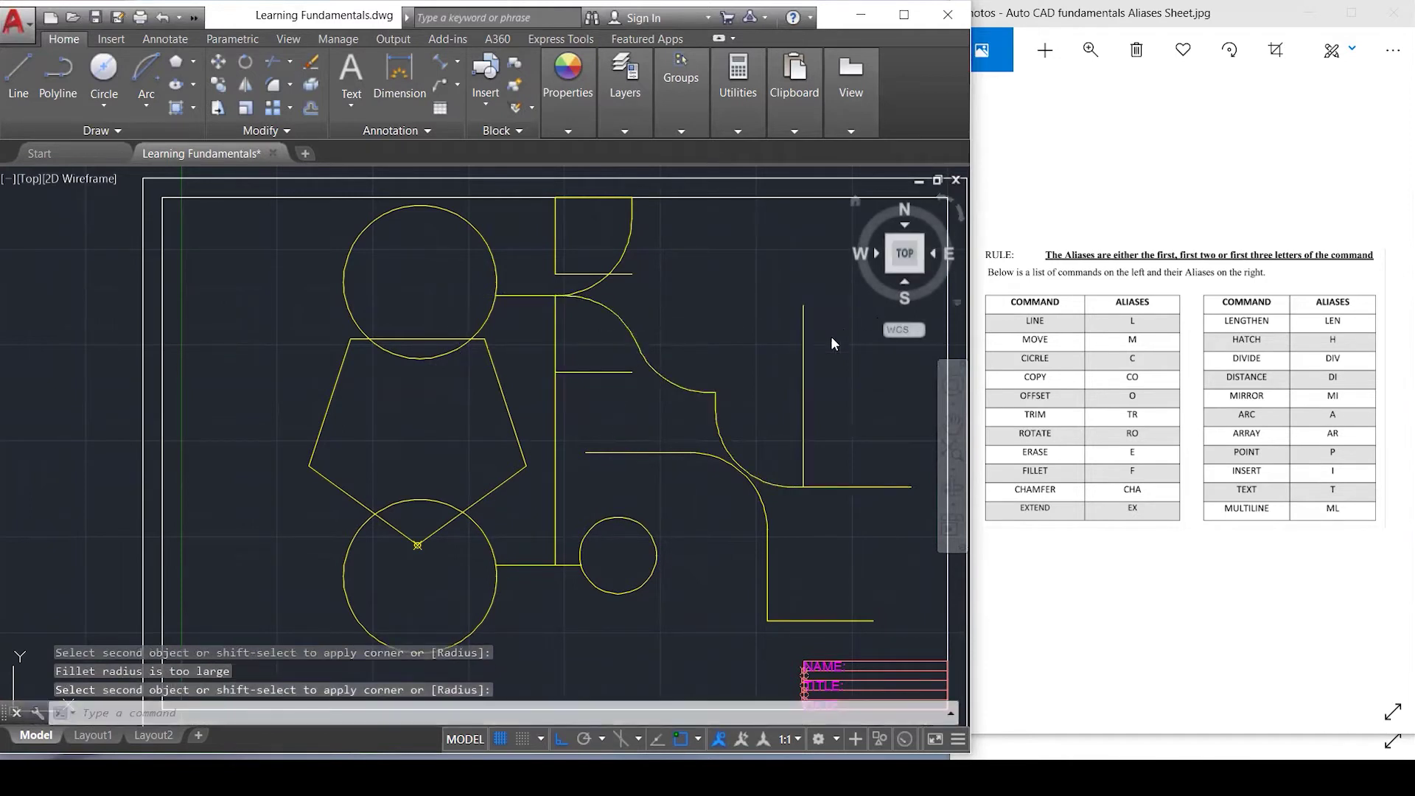
{"action": "key", "text": "Escape"}
{"action": "key", "text": "Escape"}
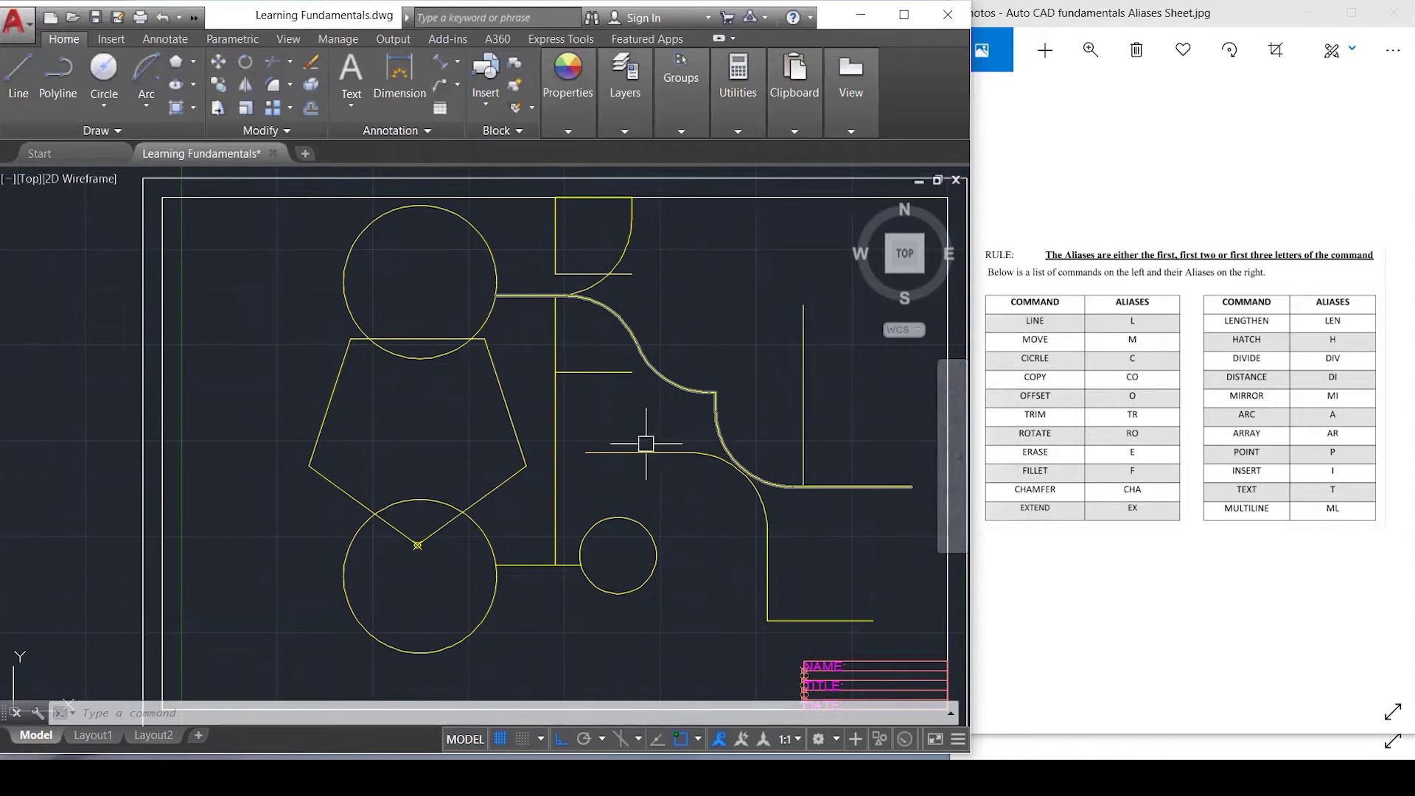
{"action": "key", "text": "Escape"}
{"action": "key", "text": "Escape"}
{"action": "key", "text": "Escape"}
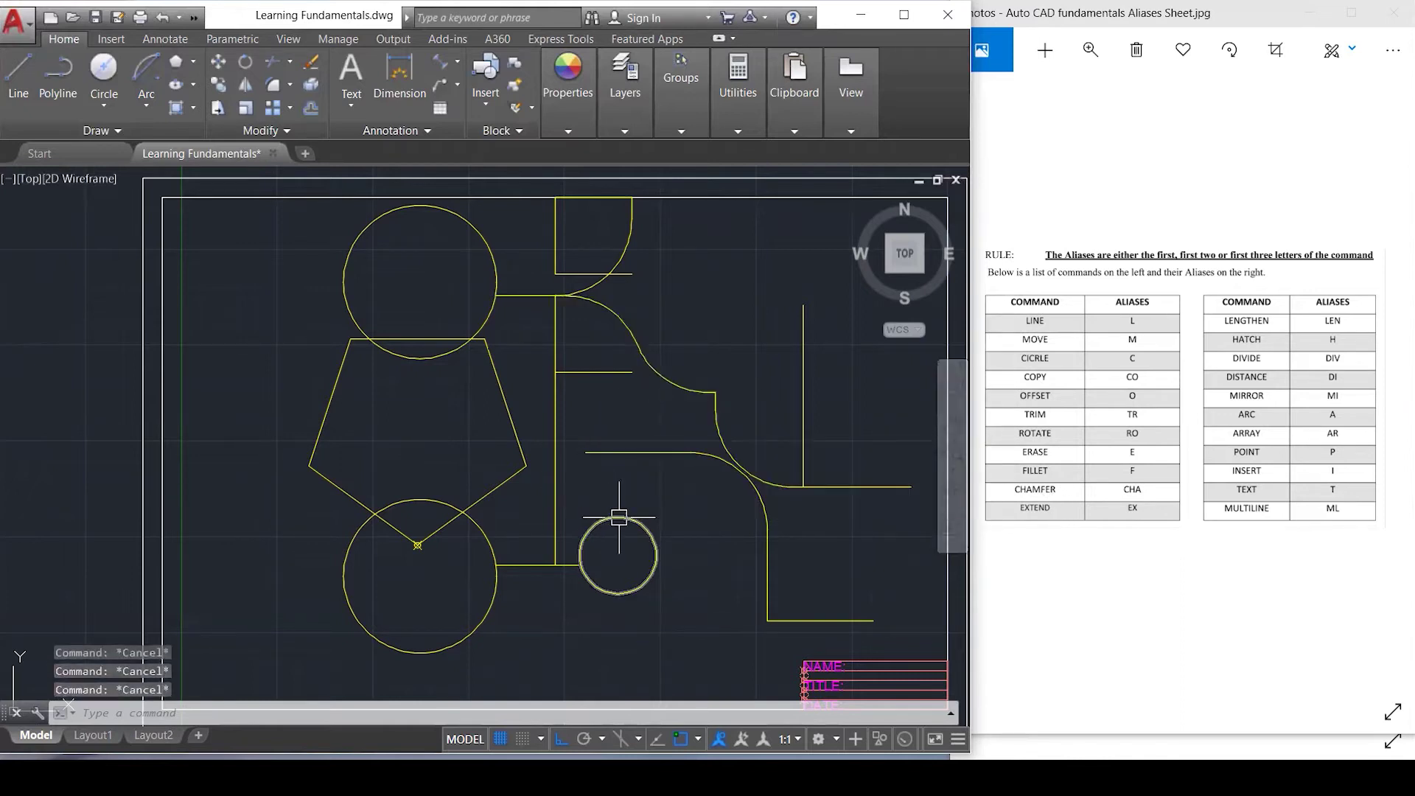
Erase all the yellow practice geometry inside the drawing sheet's border, including the leftover line pieces.
{"action": "left_click", "coordinate": [855, 572]}
{"action": "left_click", "coordinate": [359, 259]}
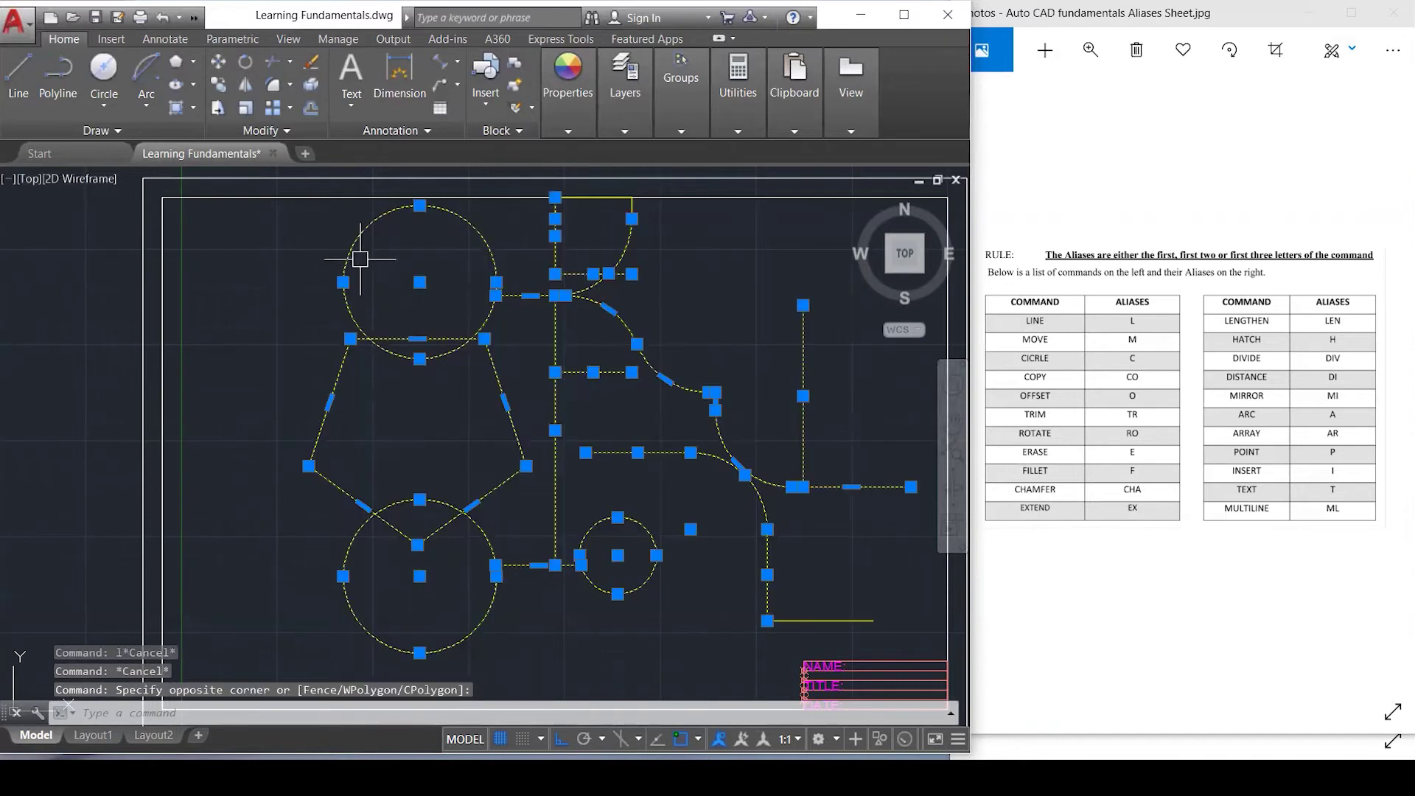
{"action": "key", "text": "Delete"}
{"action": "left_click", "coordinate": [719, 556]}
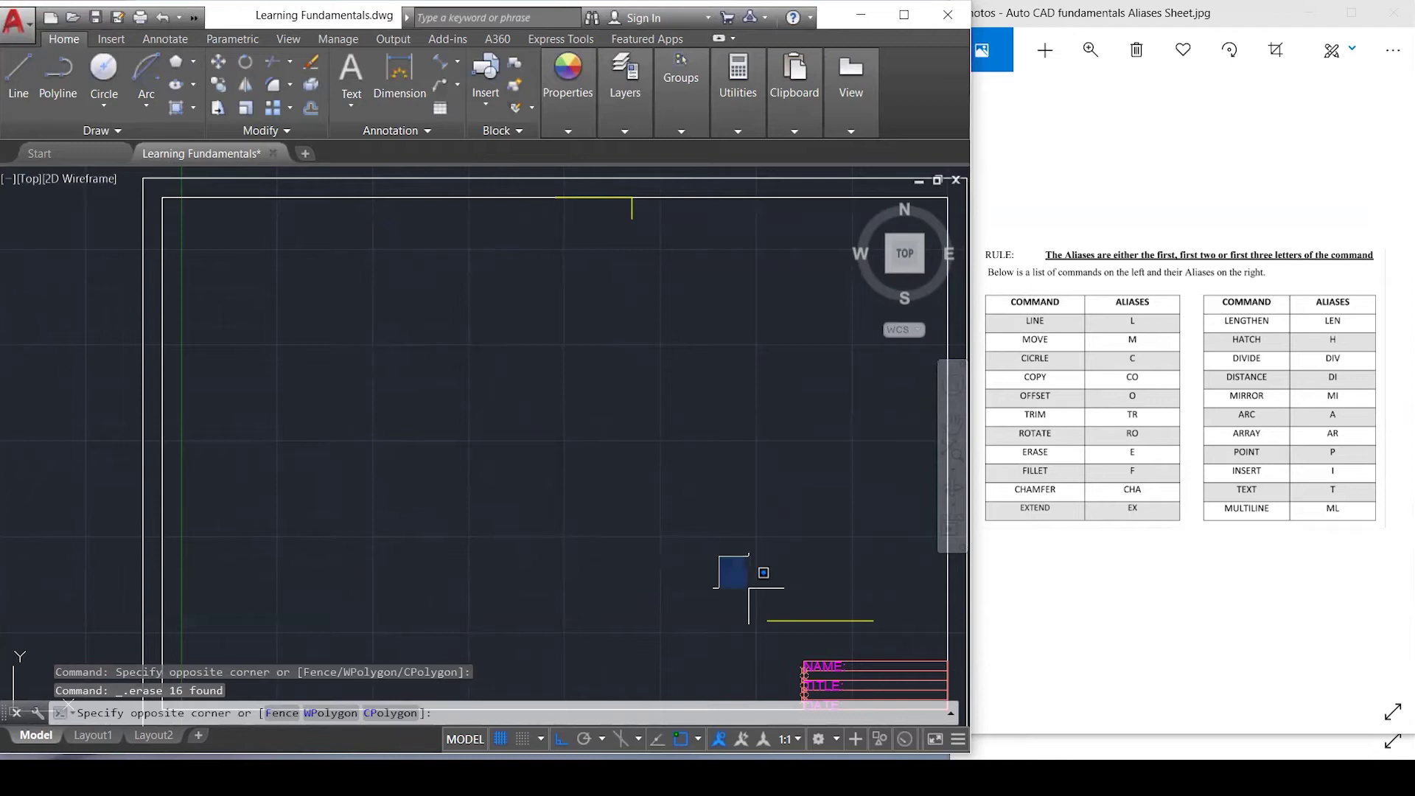
{"action": "left_click", "coordinate": [920, 634]}
{"action": "key", "text": "Delete"}
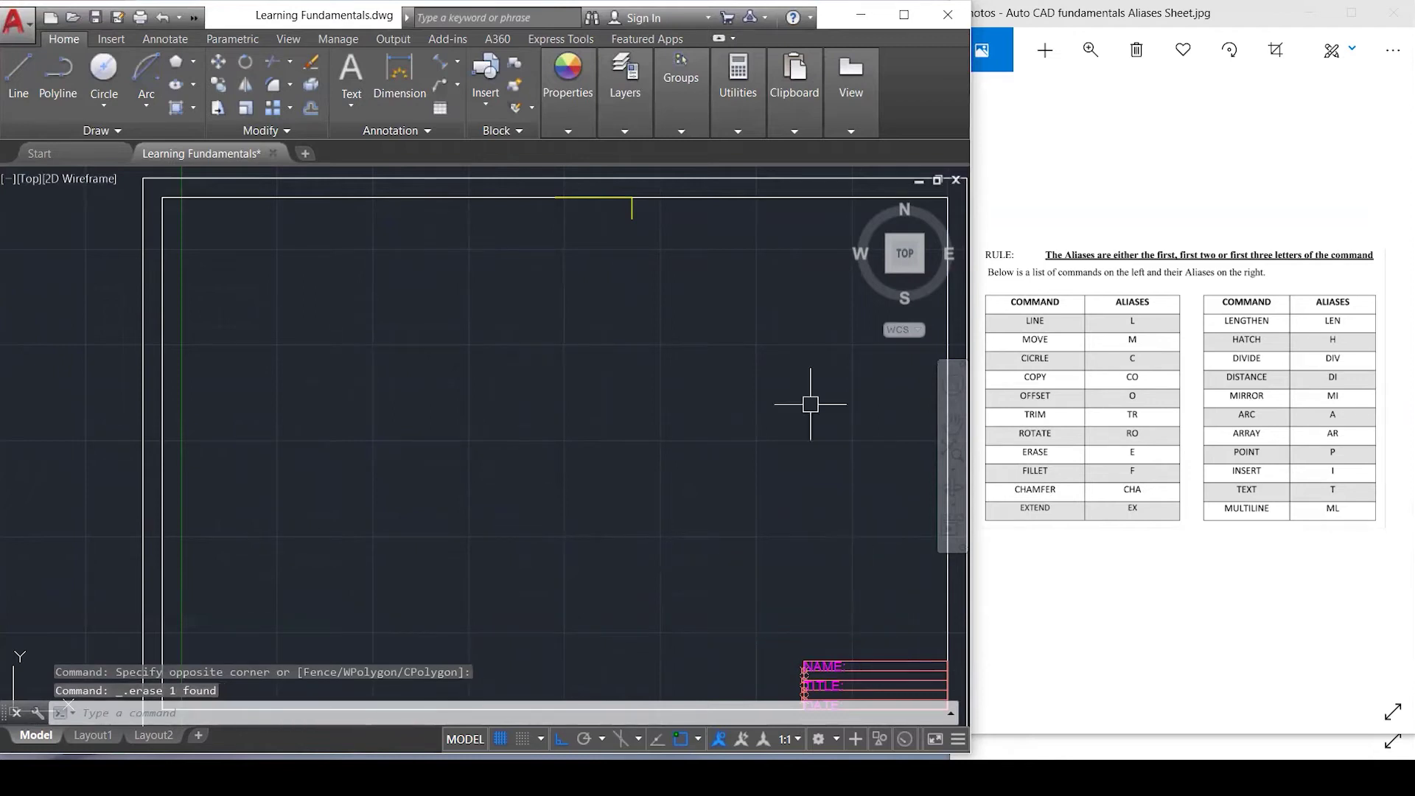
{"action": "left_click", "coordinate": [709, 254]}
{"action": "left_click", "coordinate": [497, 188]}
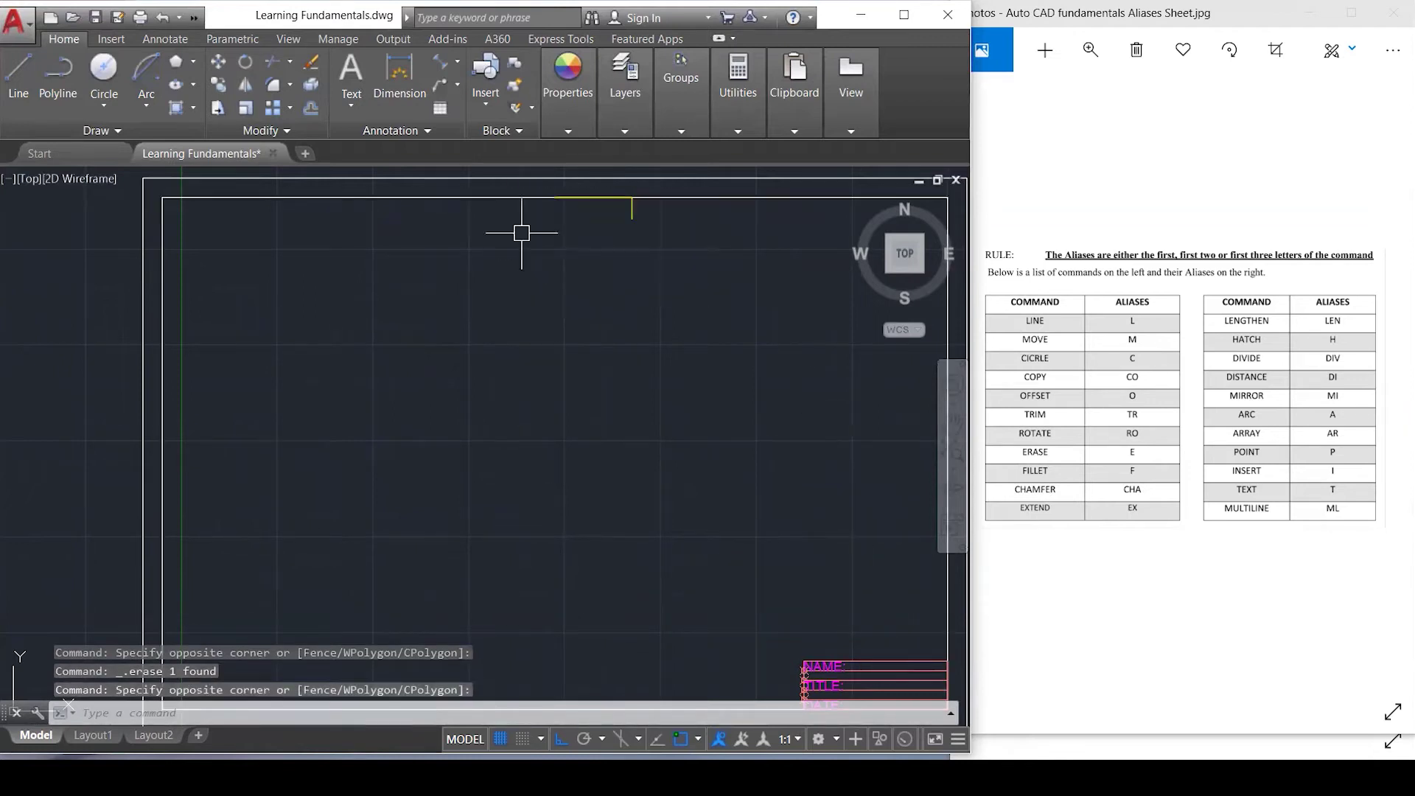
{"action": "left_click", "coordinate": [476, 187]}
{"action": "left_click", "coordinate": [669, 230]}
{"action": "key", "text": "Delete"}
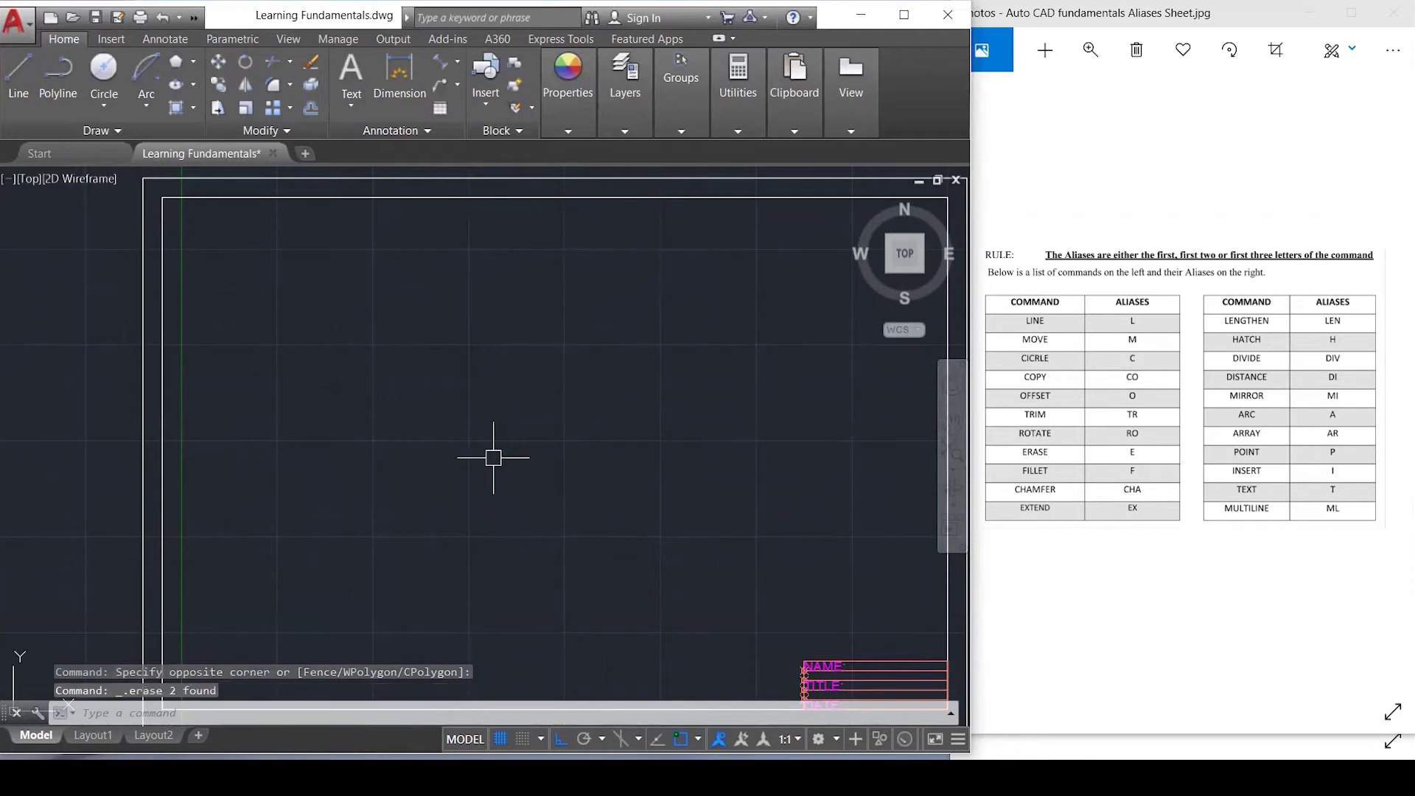
Draw a horizontal line across the middle of the empty sheet.
{"action": "type", "text": "l"}
{"action": "key", "text": "Return"}
{"action": "left_click", "coordinate": [319, 431]}
{"action": "left_click", "coordinate": [625, 431]}
{"action": "key", "text": "Return"}
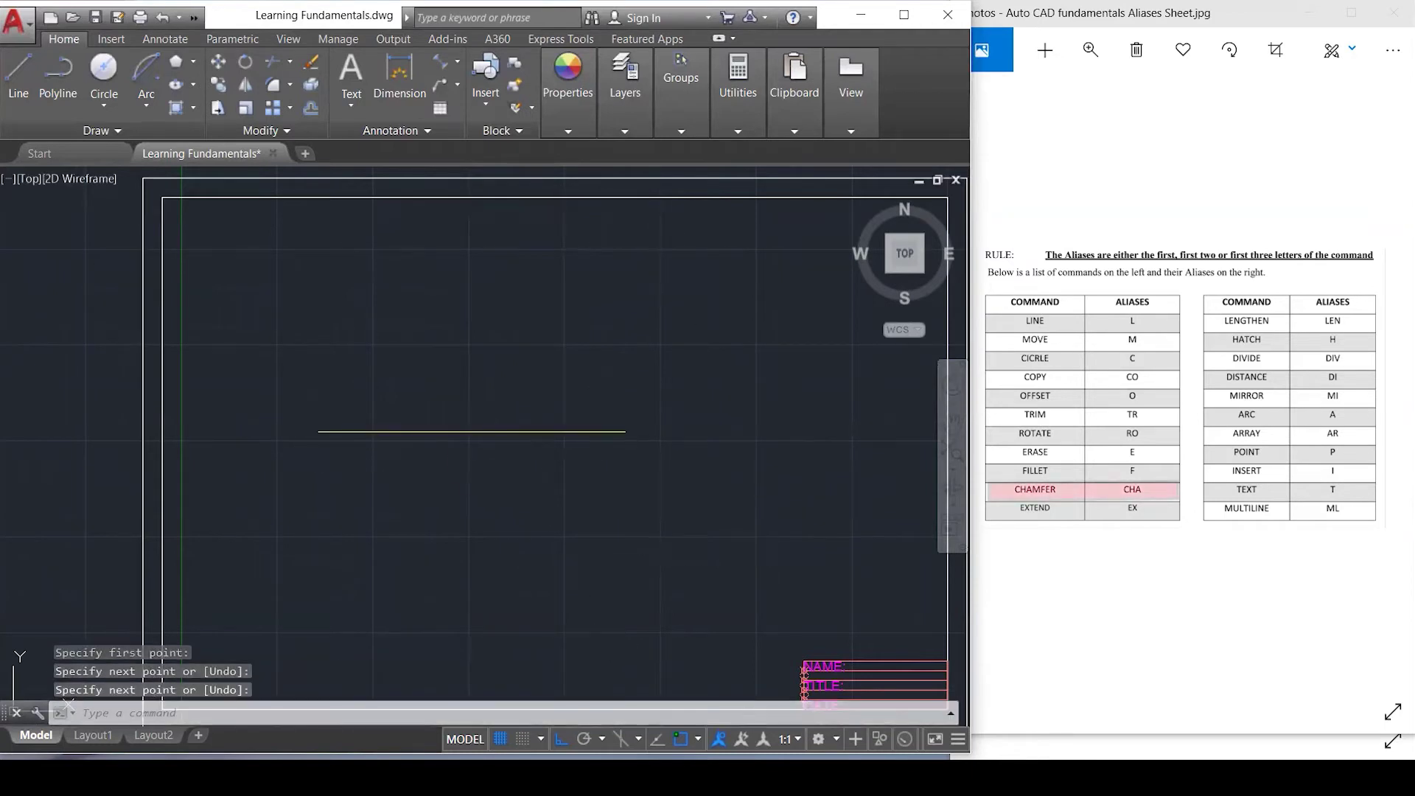
Draw a separate short vertical line below and to the right of the horizontal line's right end.
{"action": "left_click", "coordinate": [585, 622]}
{"action": "left_click", "coordinate": [654, 559]}
{"action": "type", "text": "l"}
{"action": "key", "text": "Return"}
{"action": "left_click", "coordinate": [708, 512]}
{"action": "left_click", "coordinate": [709, 632]}
{"action": "key", "text": "Return"}
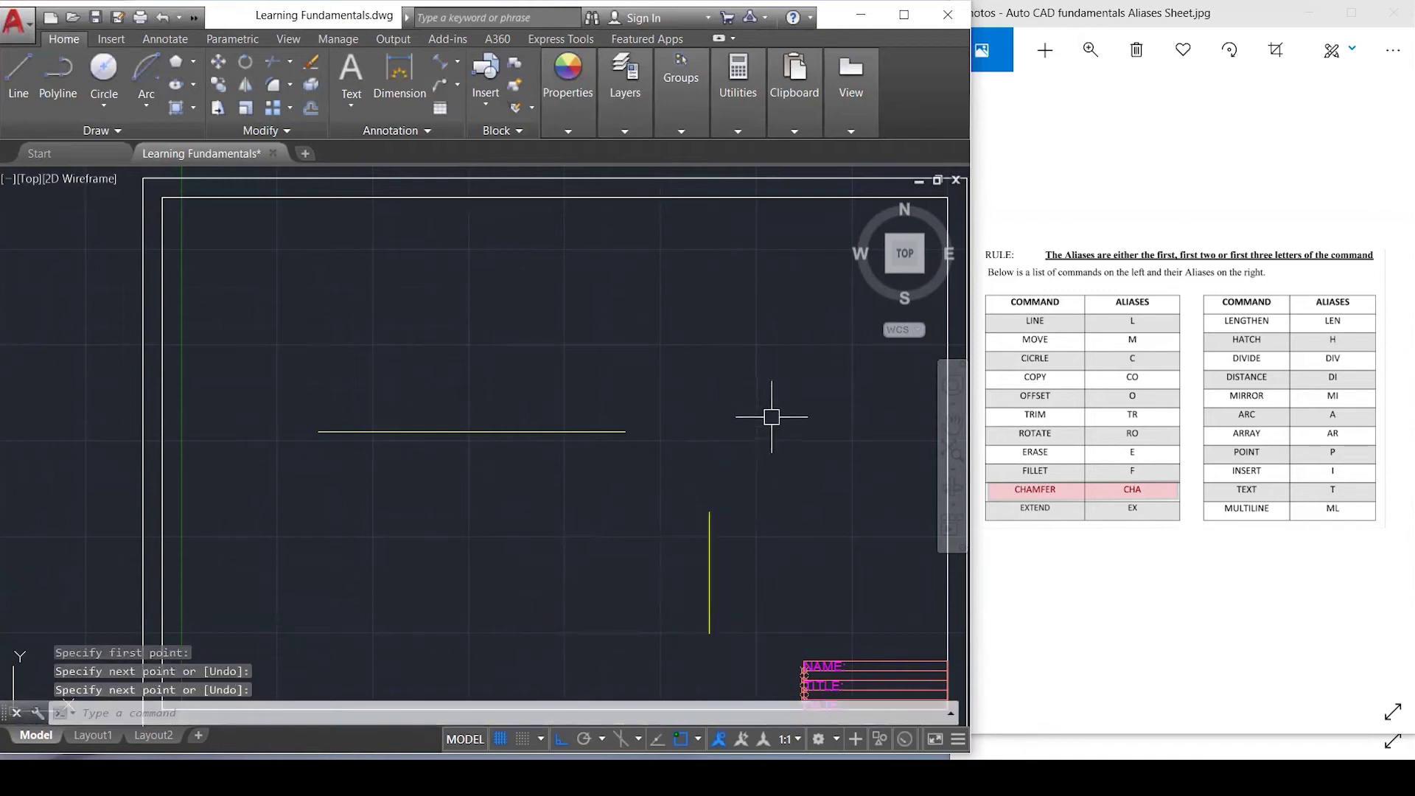
Chamfer the horizontal line and the vertical line with both distances at 0, and undo the chamfer.
{"action": "type", "text": "ch"}
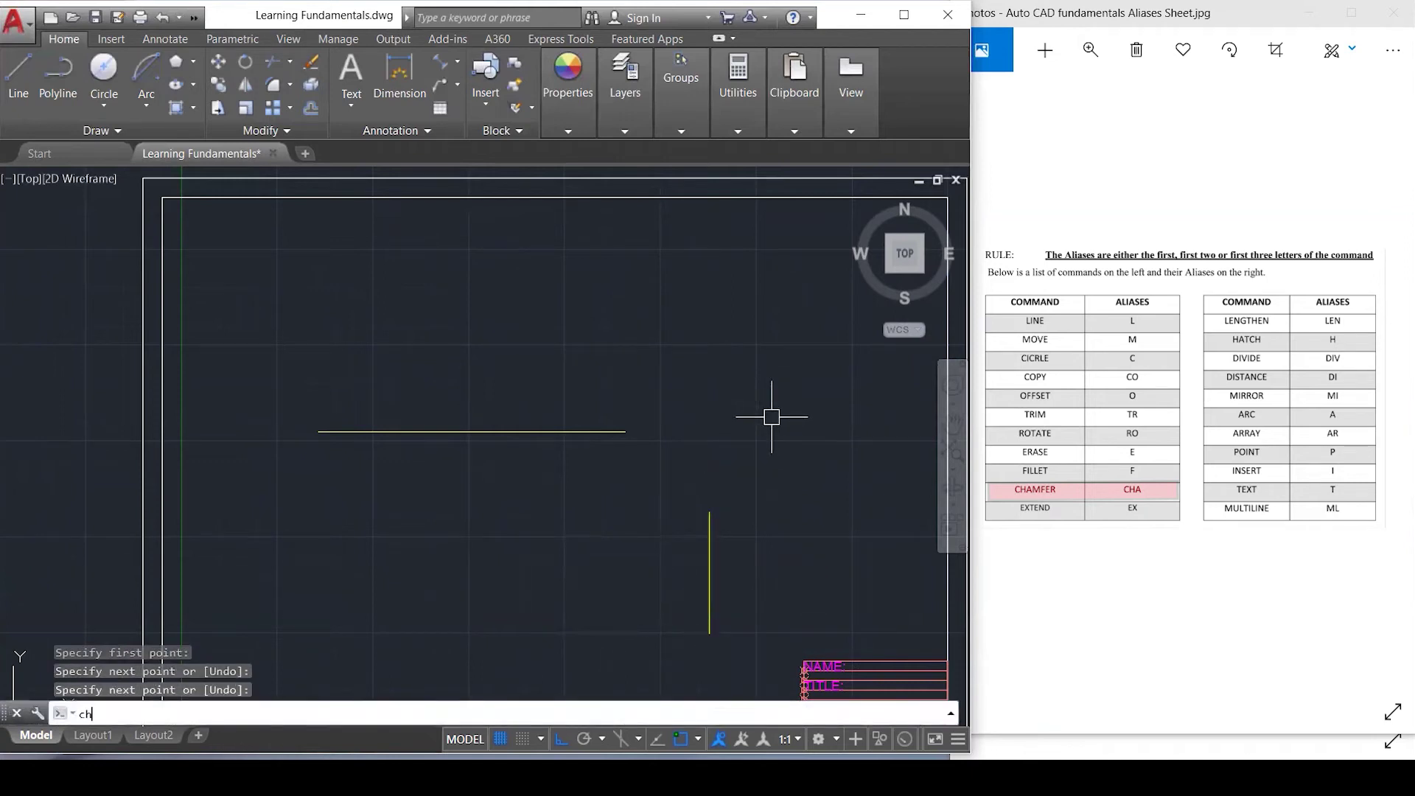
{"action": "type", "text": "a"}
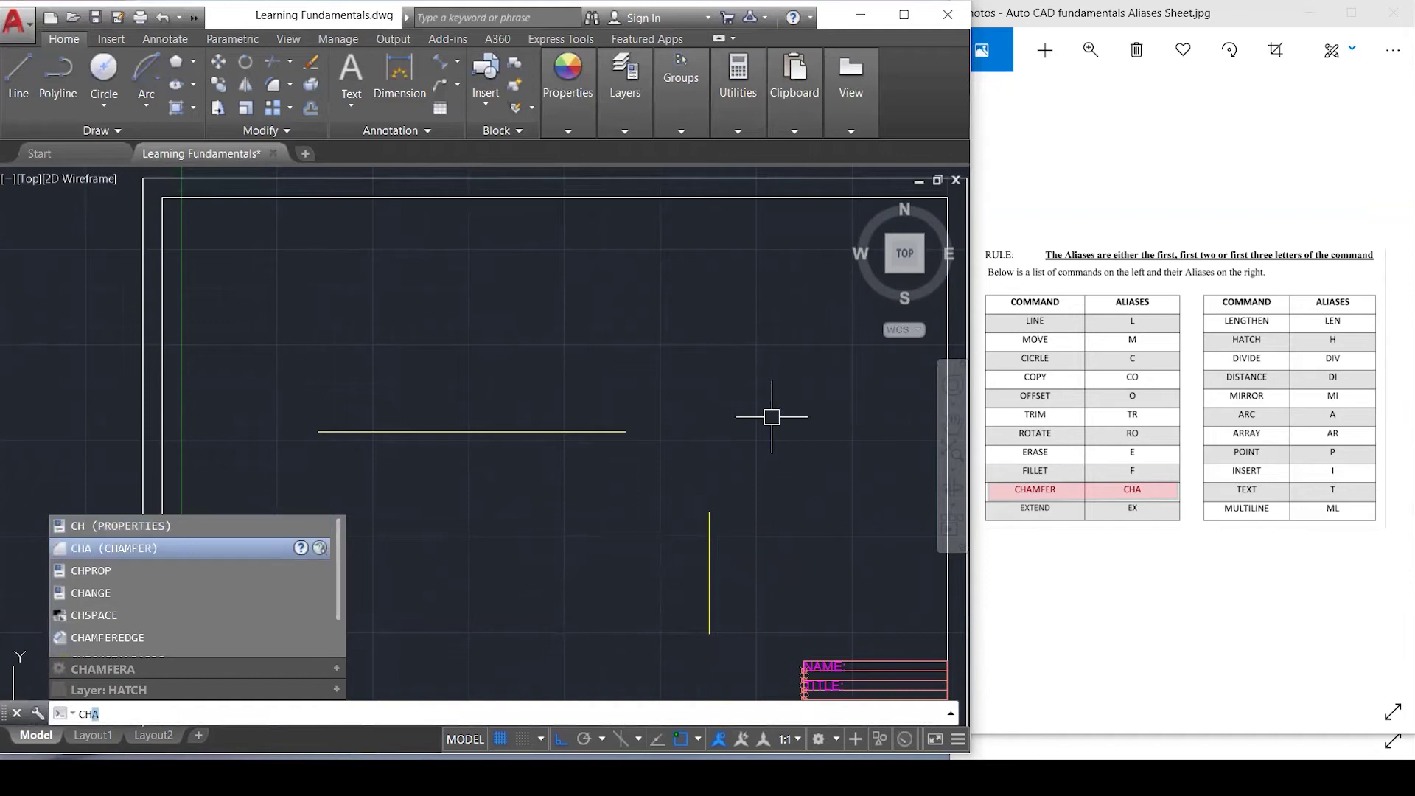
{"action": "key", "text": "Return"}
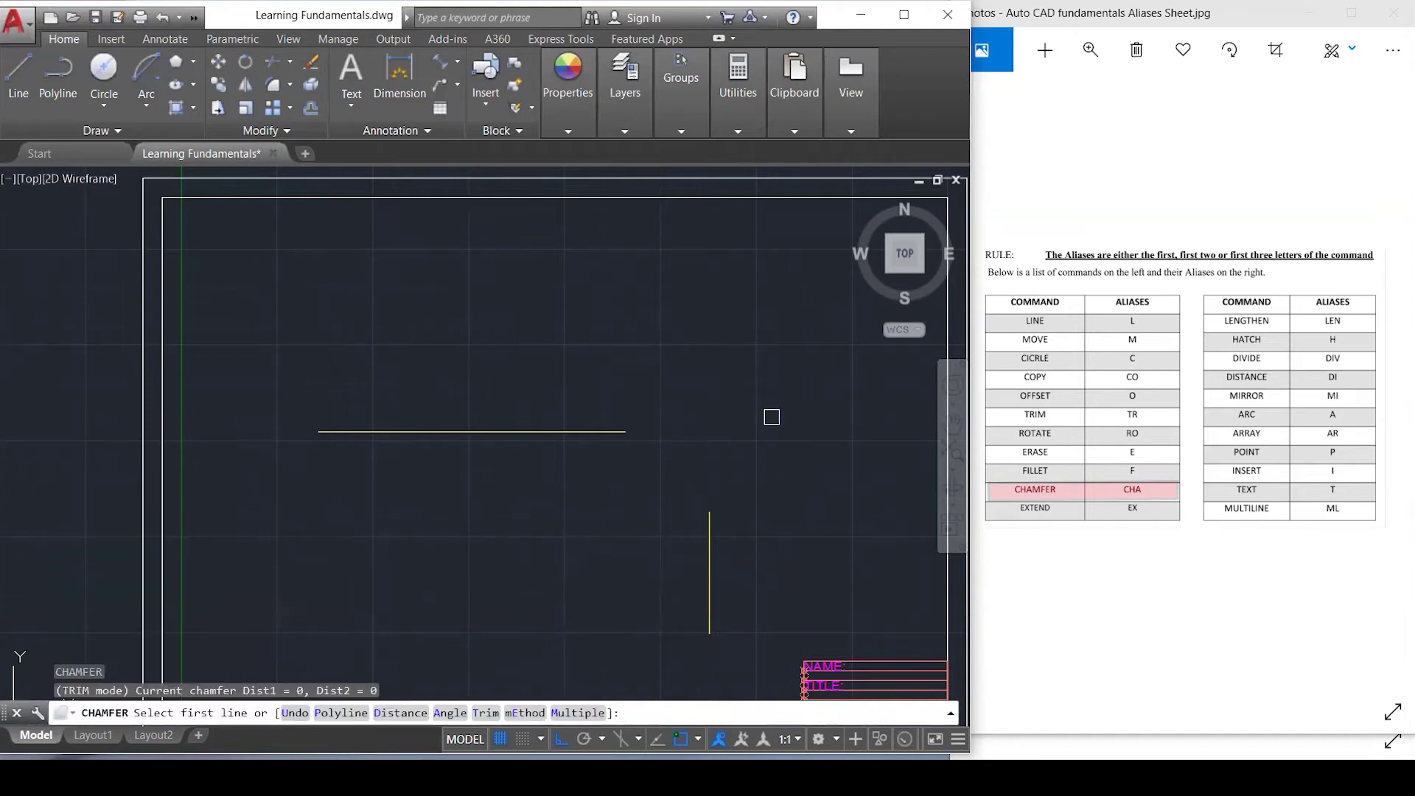
{"action": "left_click", "coordinate": [554, 431]}
{"action": "left_click", "coordinate": [709, 552]}
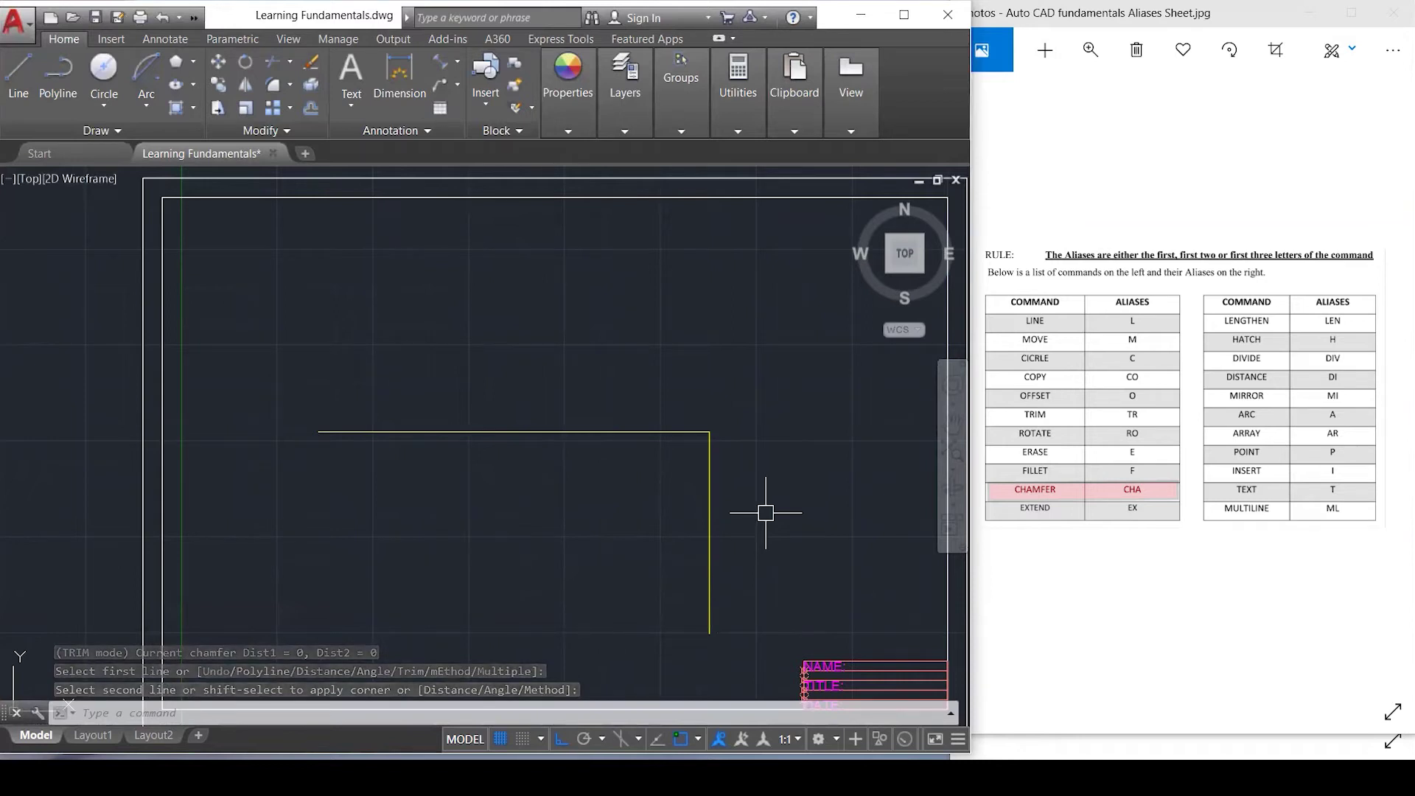
{"action": "key", "text": "ctrl+z"}
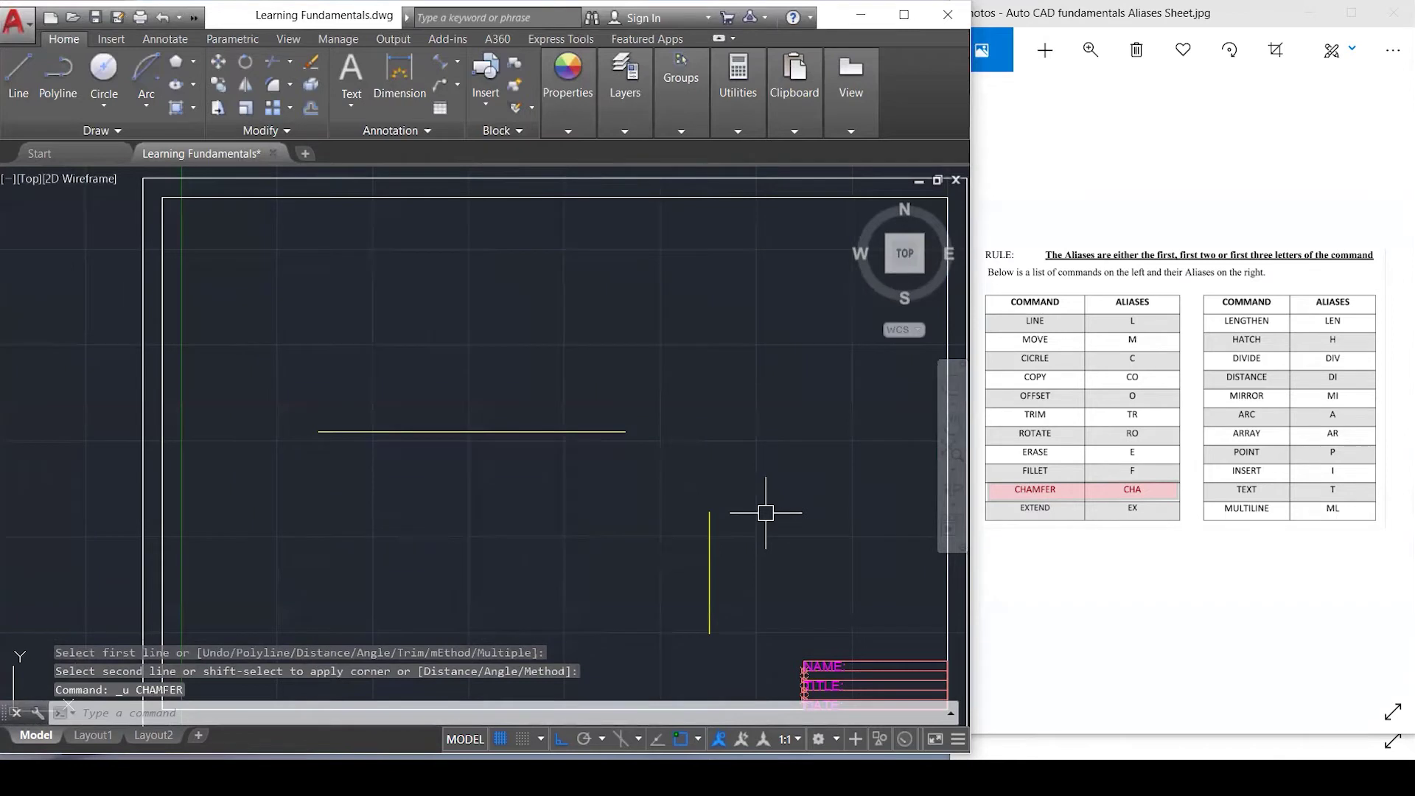
{"action": "key", "text": "Escape"}
{"action": "type", "text": "ch"}
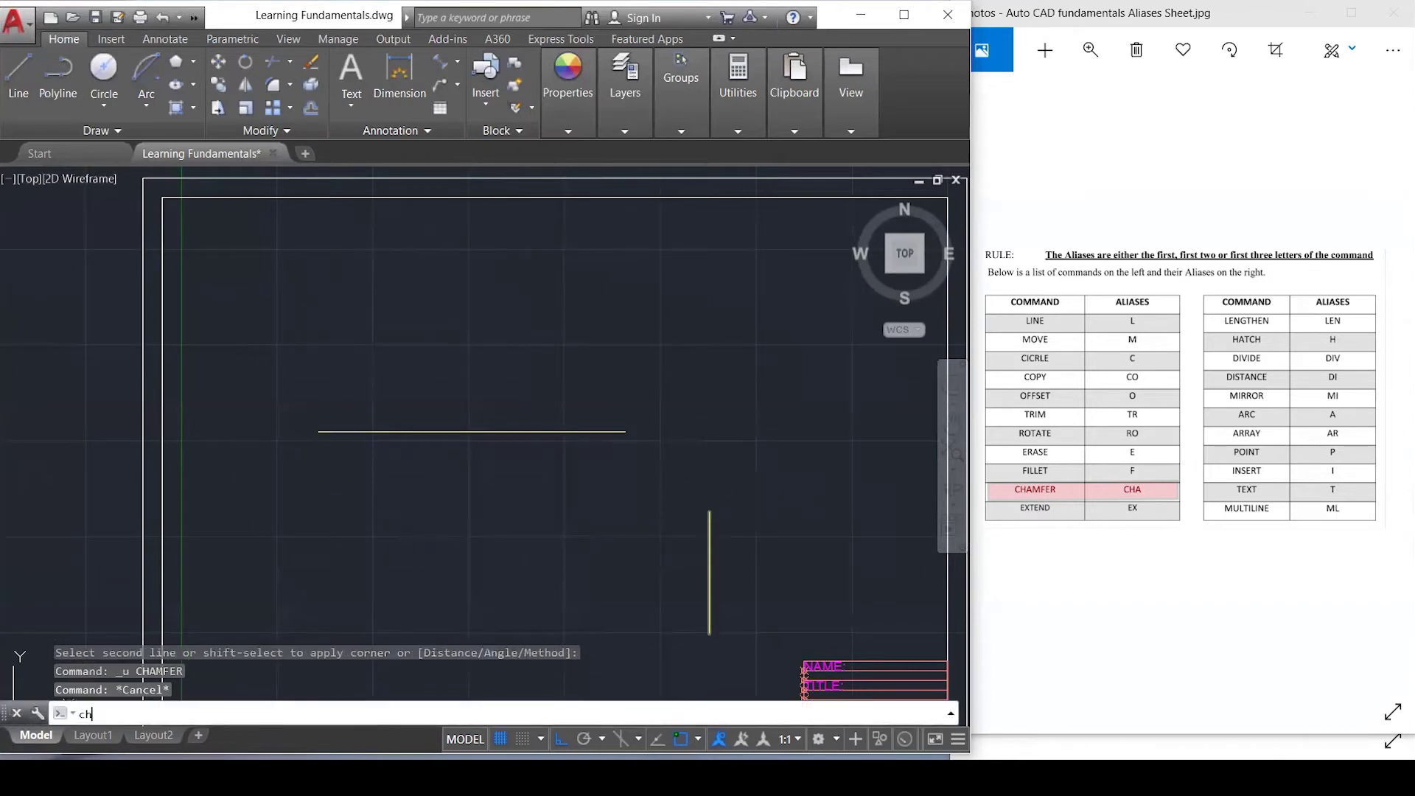
{"action": "key", "text": "Return"}
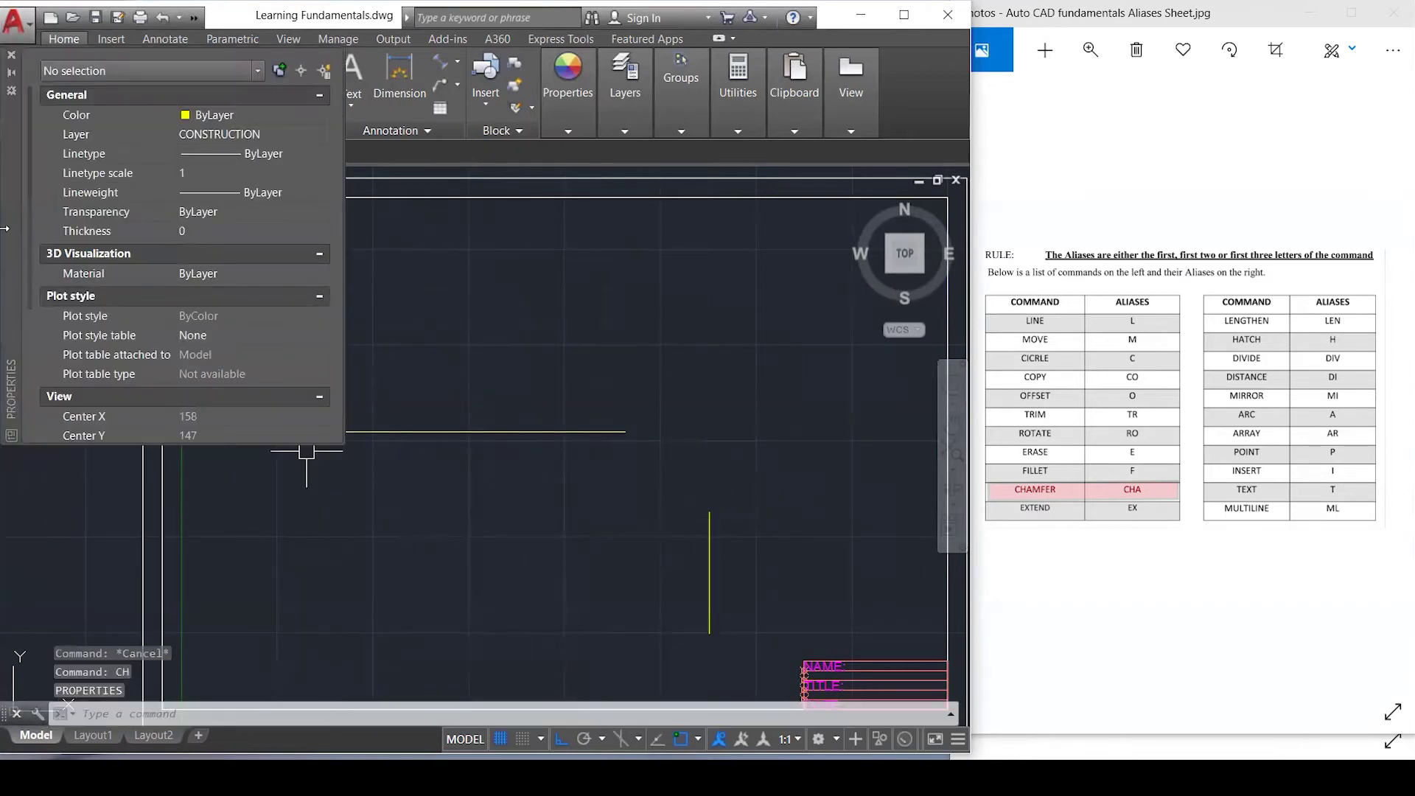
{"action": "left_click", "coordinate": [11, 54]}
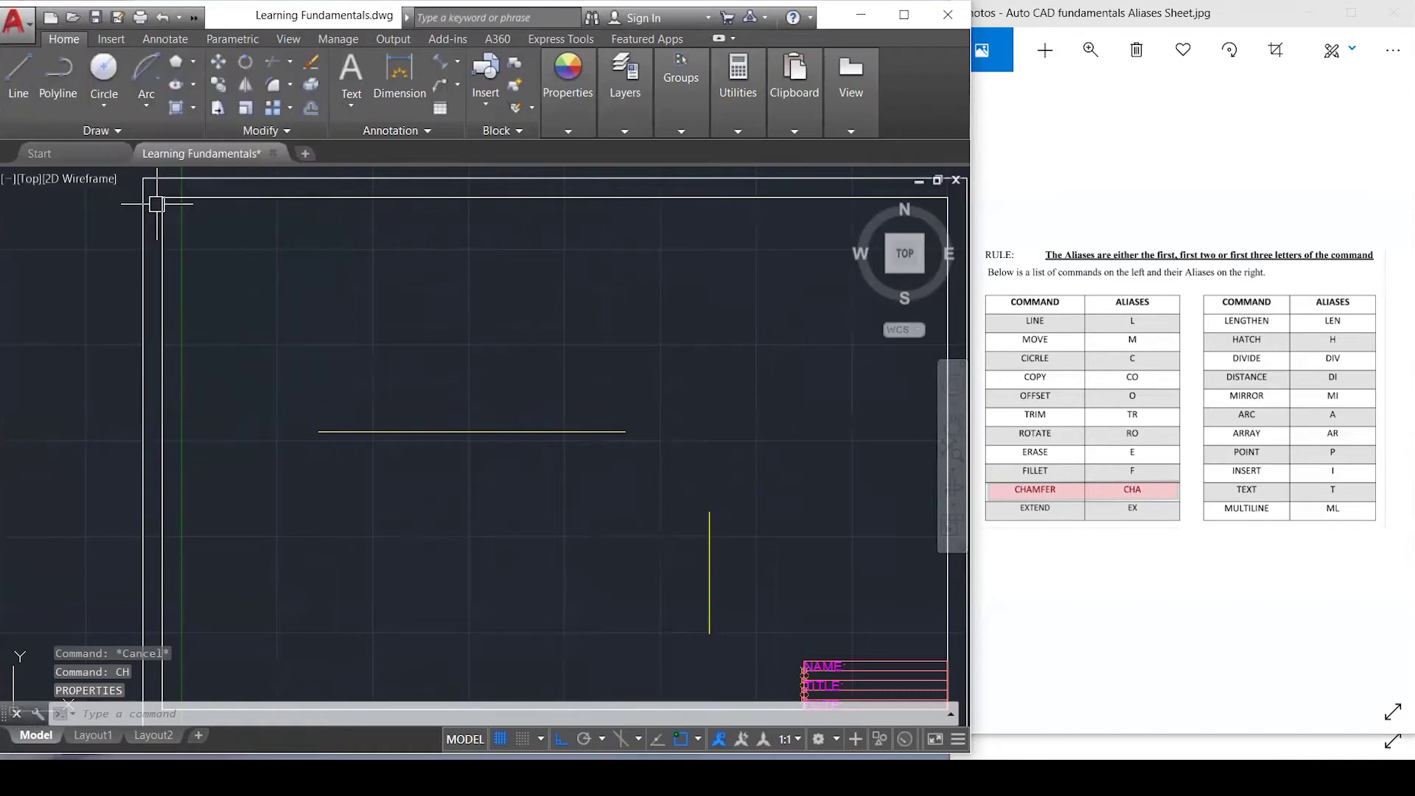
{"action": "type", "text": "cah"}
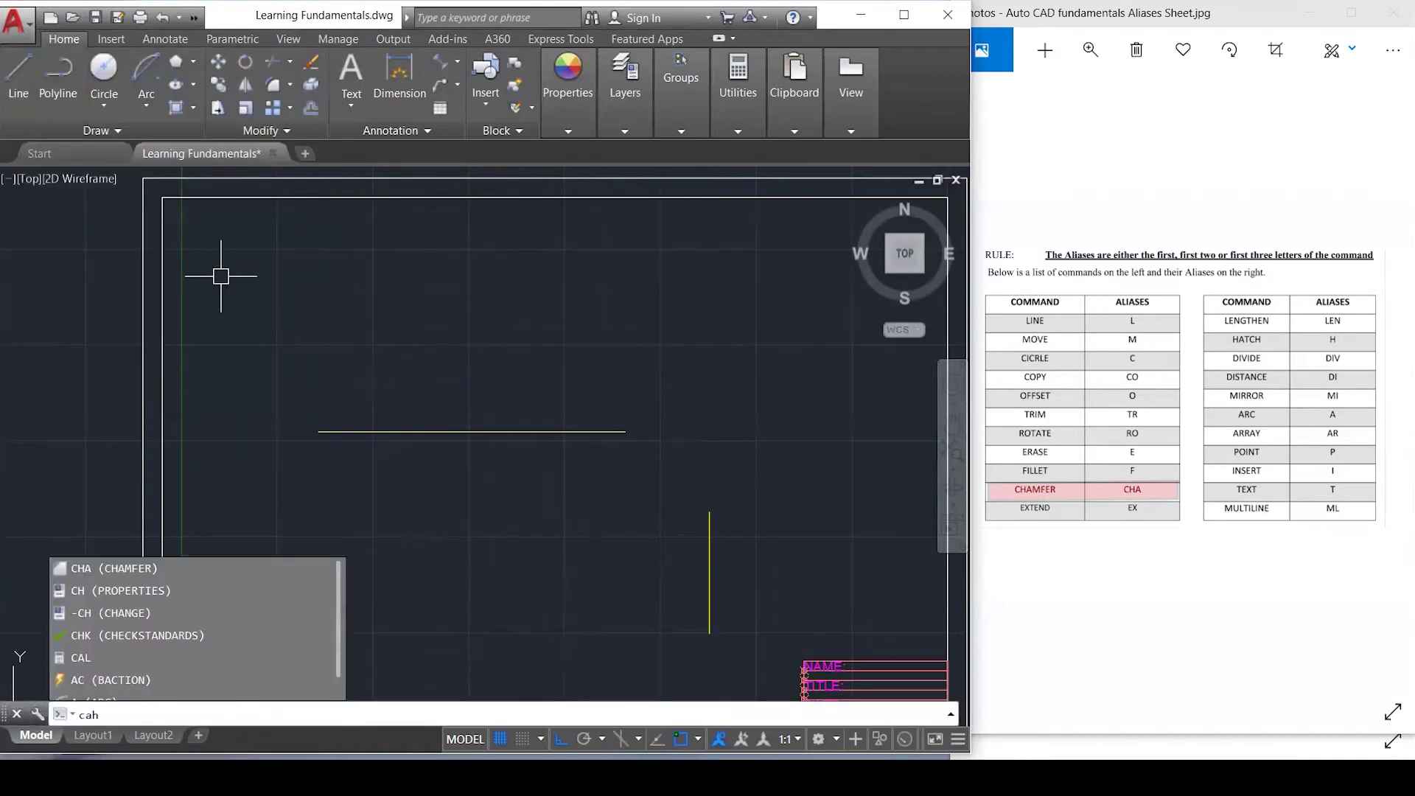
{"action": "key", "text": "BackSpace"}
{"action": "key", "text": "BackSpace"}
{"action": "key", "text": "Escape"}
{"action": "key", "text": "Escape"}
Enter the Chamfer command alias CHA for joining the horizontal and vertical lines.
{"action": "type", "text": "c"}
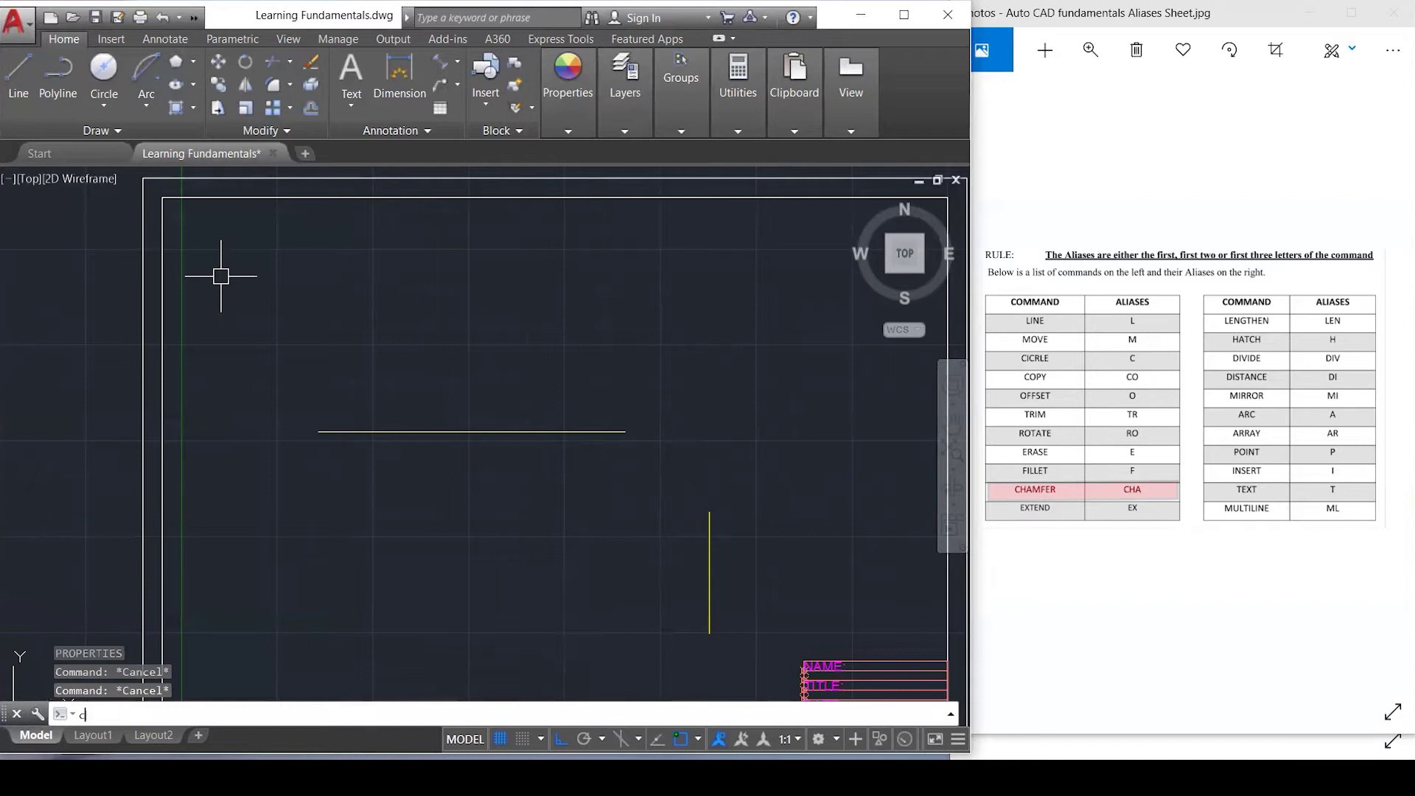
{"action": "type", "text": "ha"}
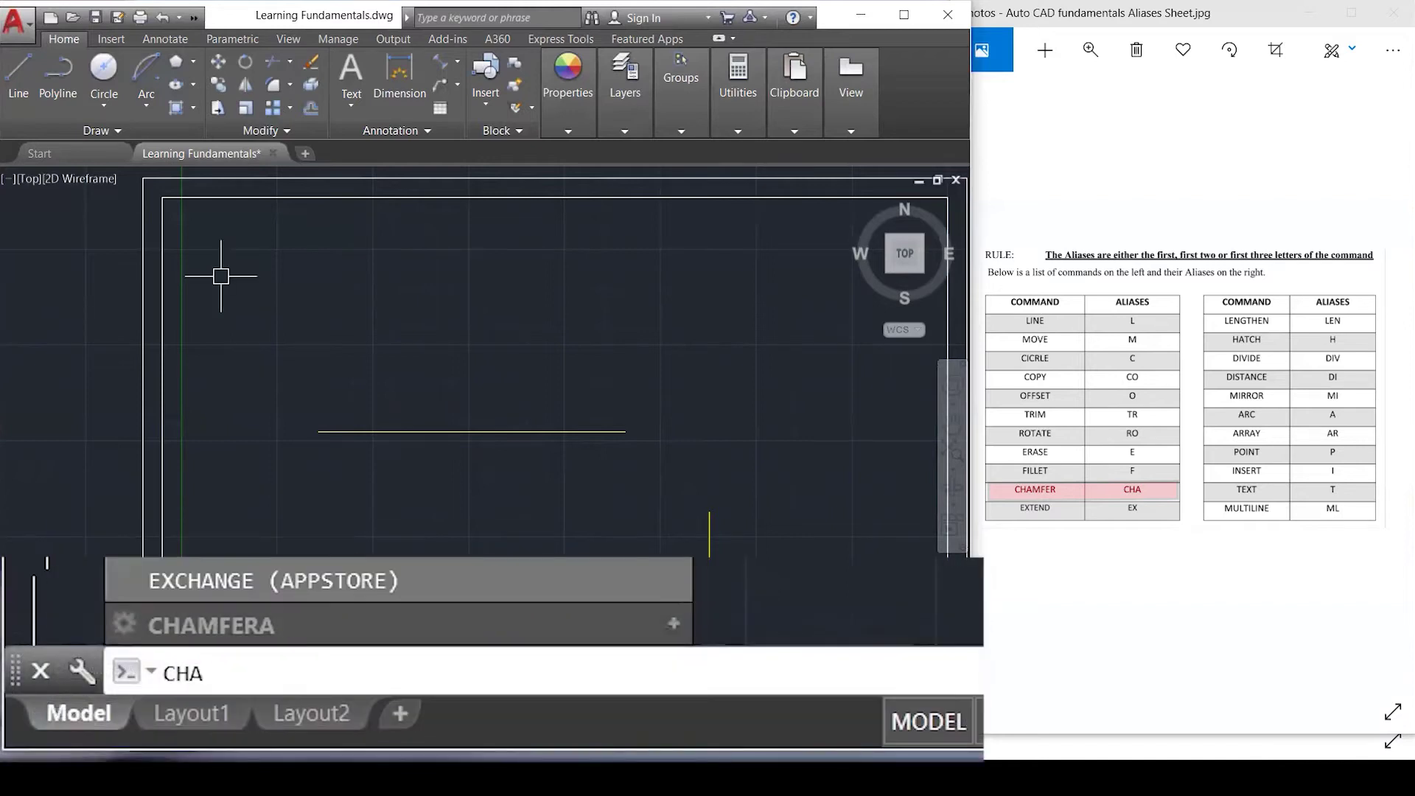
Chamfer the corner between the yellow horizontal line and the vertical line, with both chamfer distances set to 40.
{"action": "key", "text": "Return"}
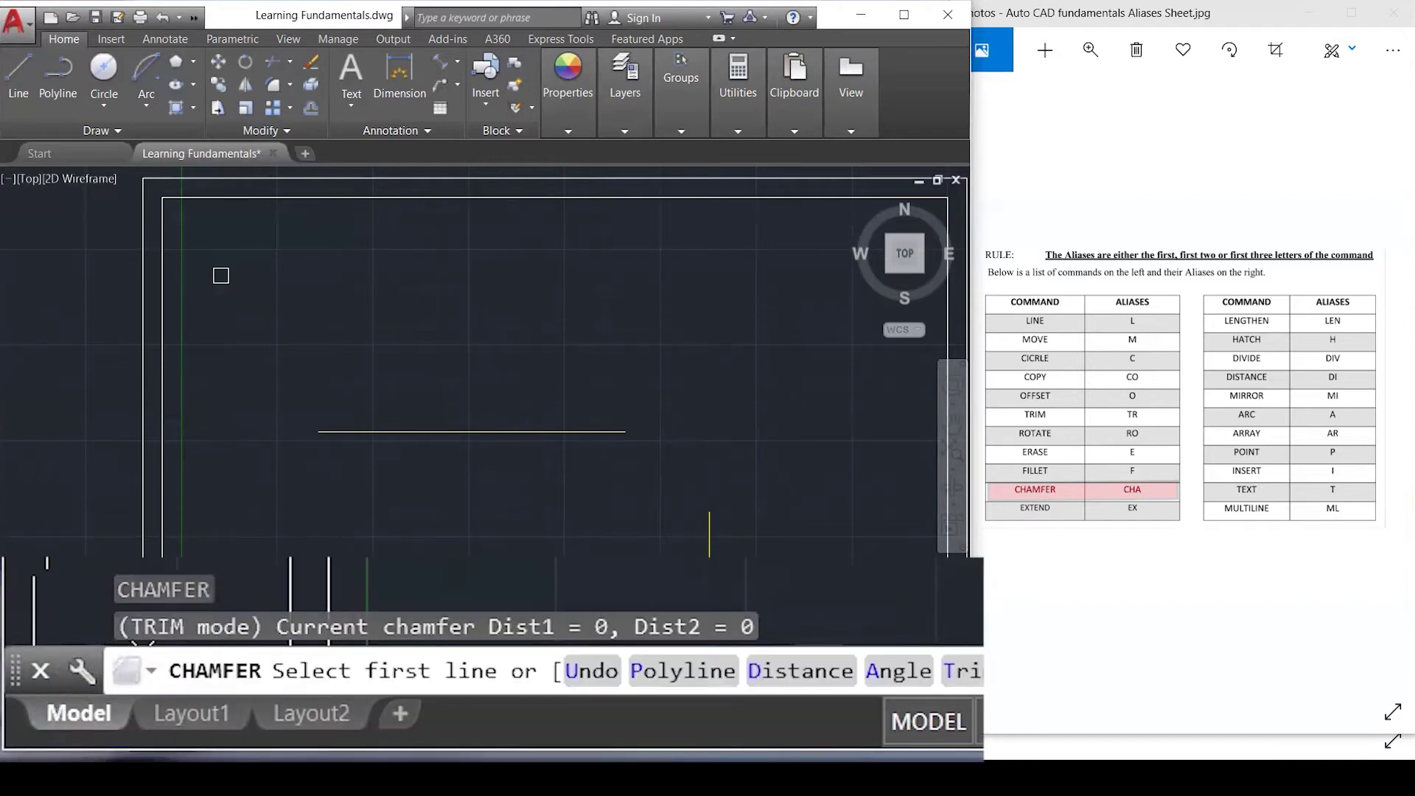
{"action": "left_click", "coordinate": [289, 85]}
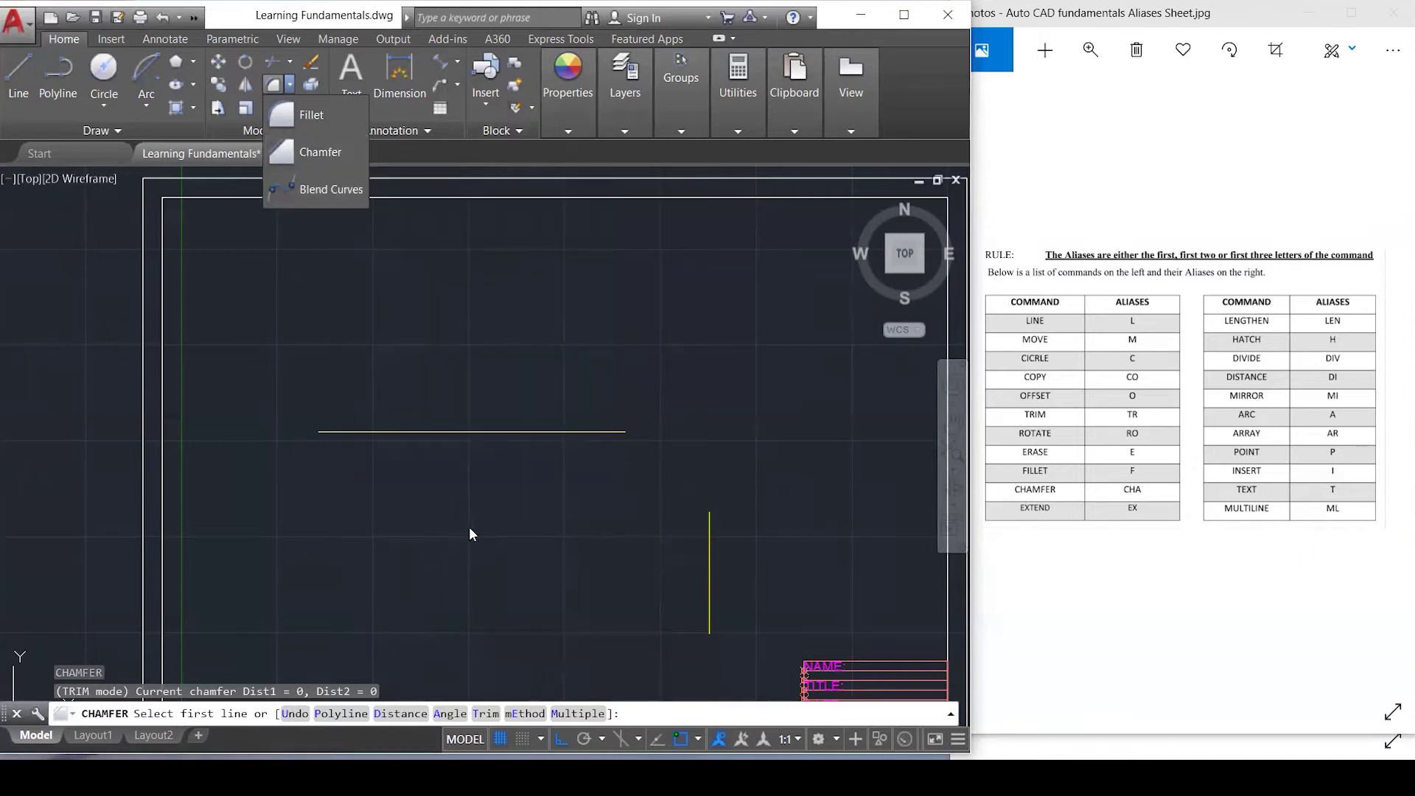
{"action": "left_click", "coordinate": [395, 713]}
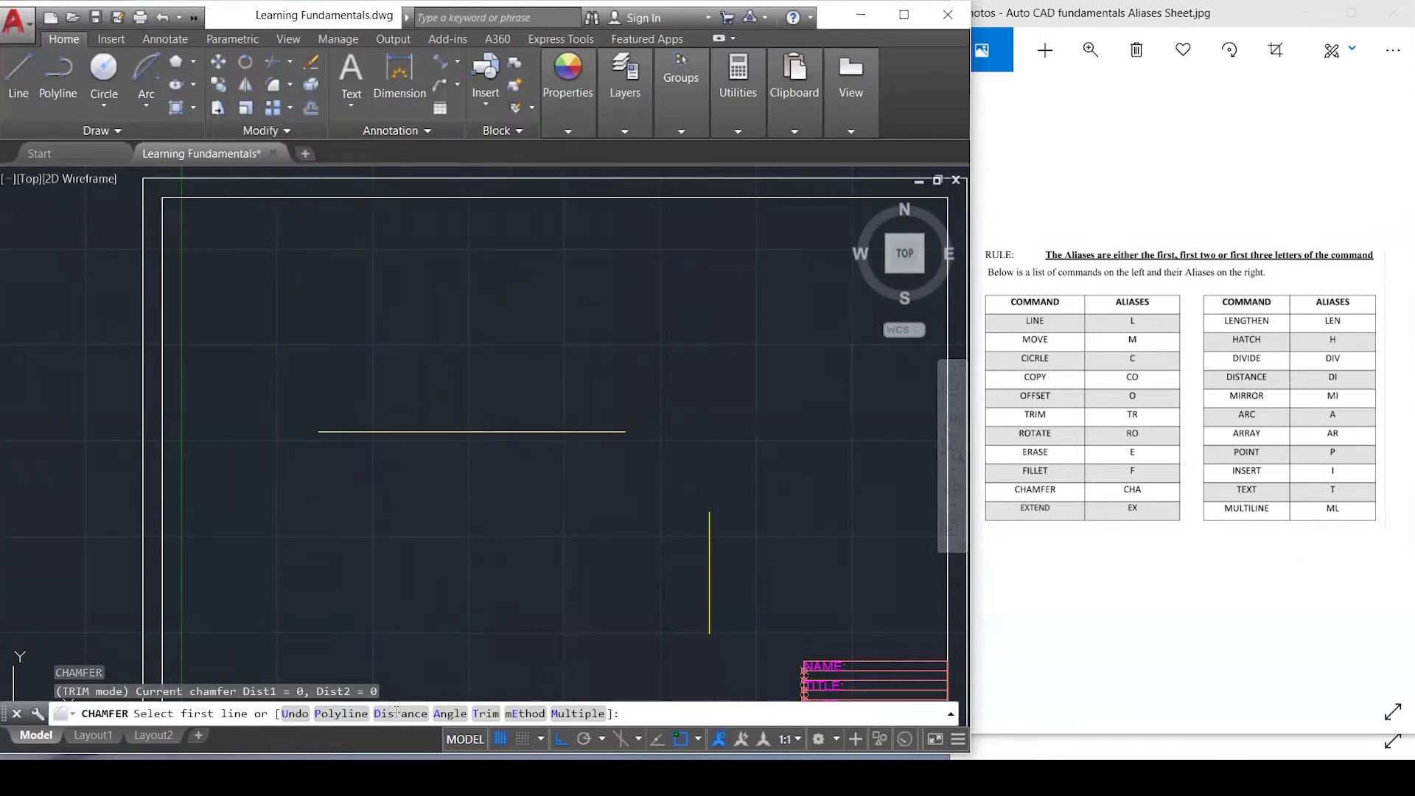
{"action": "type", "text": "40"}
{"action": "key", "text": "Return"}
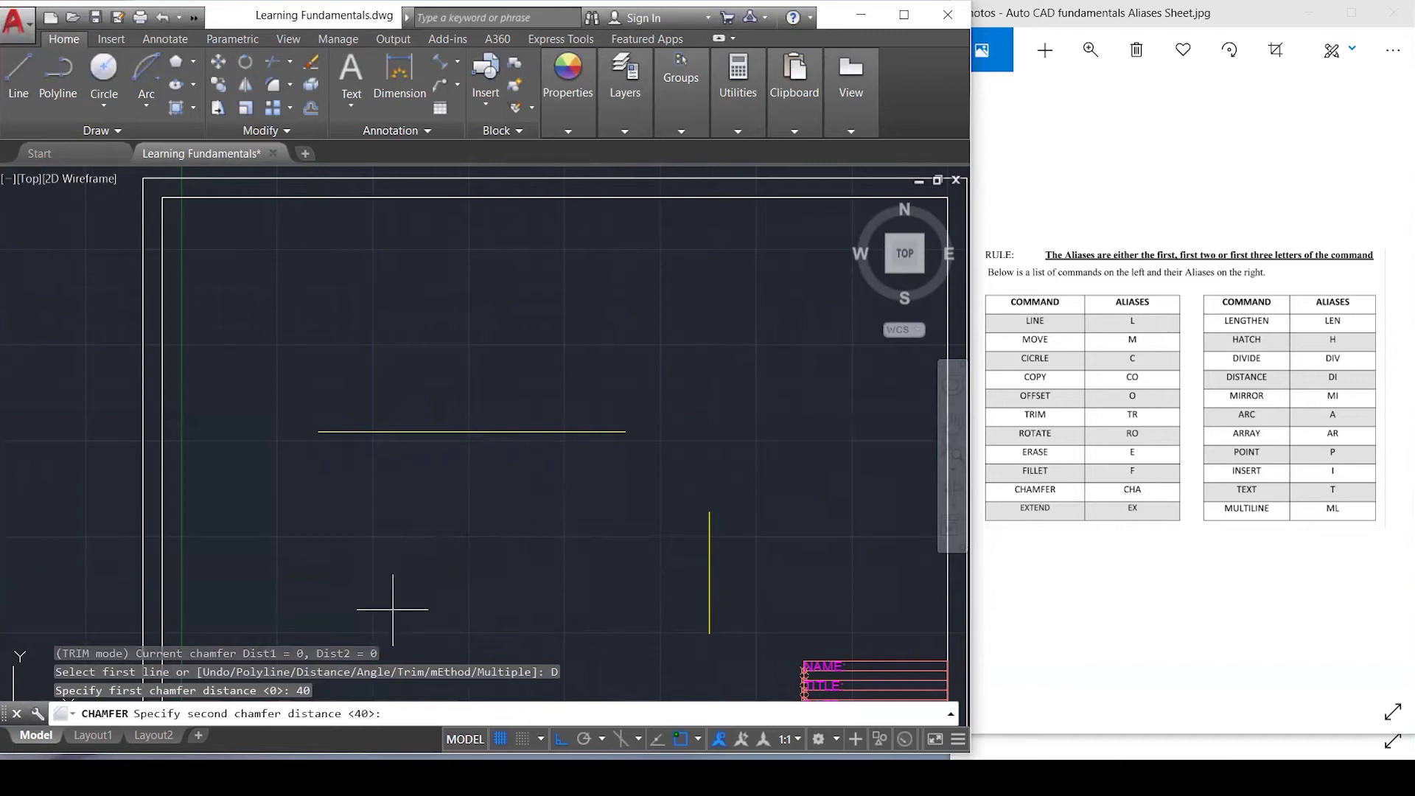
{"action": "type", "text": "40"}
{"action": "key", "text": "Return"}
{"action": "left_click", "coordinate": [488, 427]}
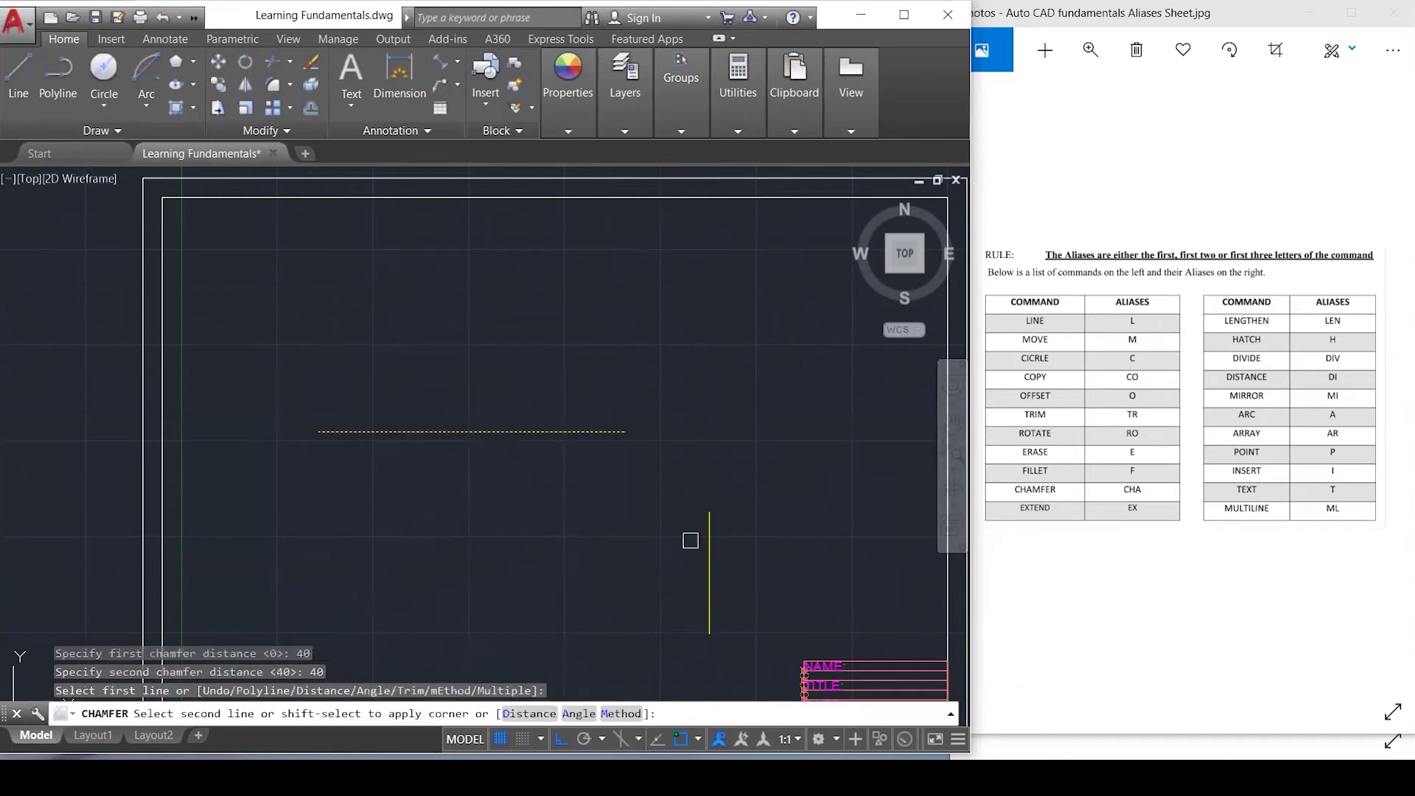
{"action": "left_click", "coordinate": [710, 559]}
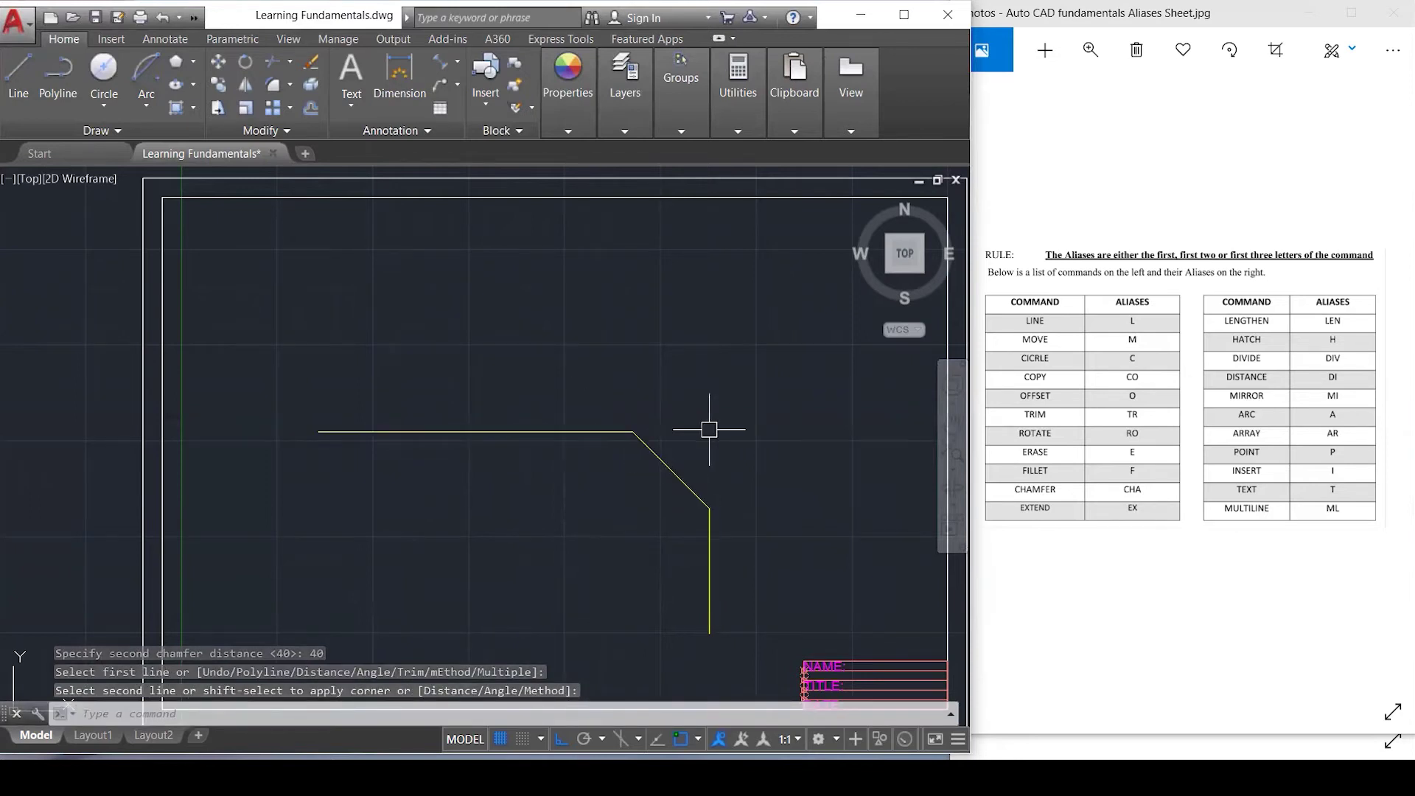
{"action": "key", "text": "Escape"}
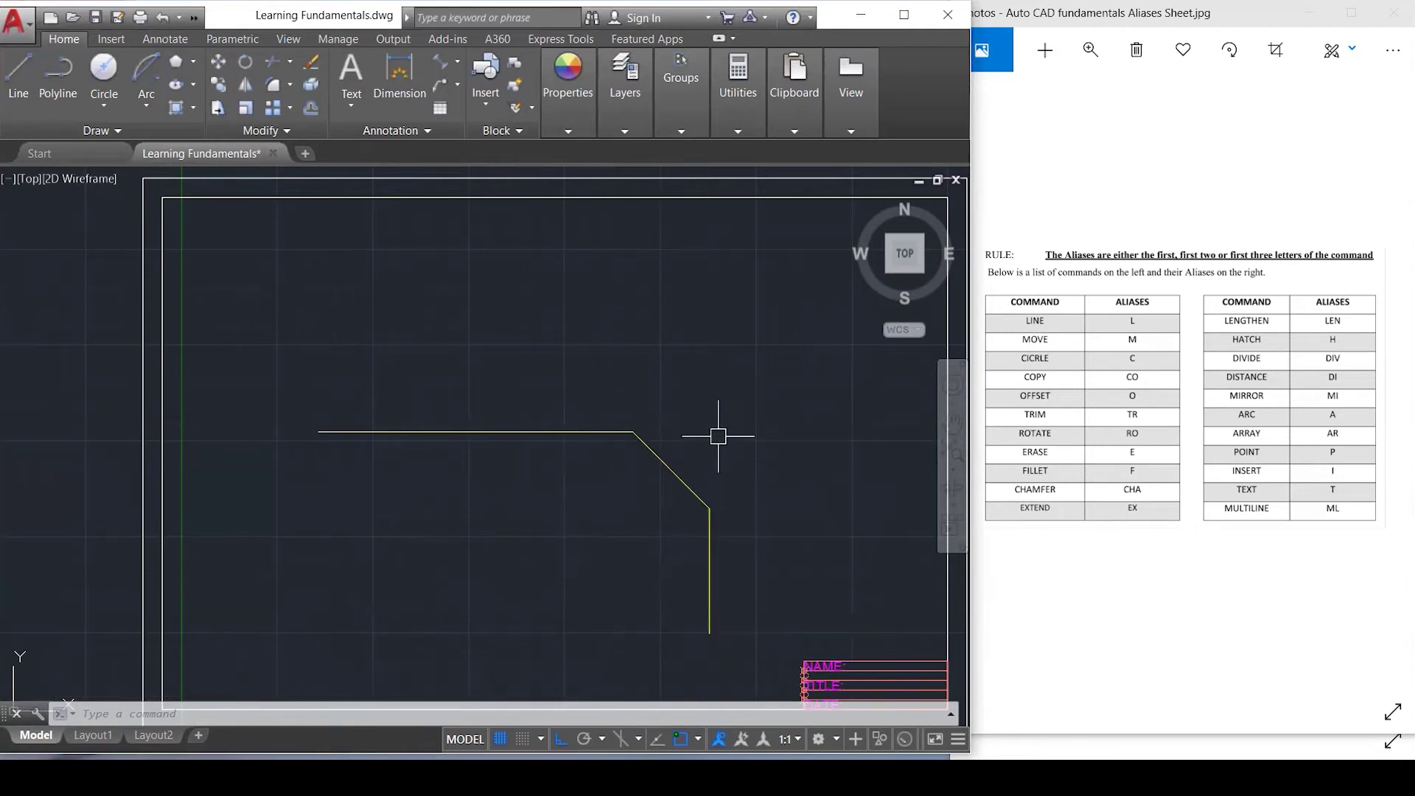
{"action": "key", "text": "Escape"}
{"action": "key", "text": "Escape"}
Copy the horizontal, sloped and vertical lines of the chamfered corner straight up above the original.
{"action": "type", "text": "co"}
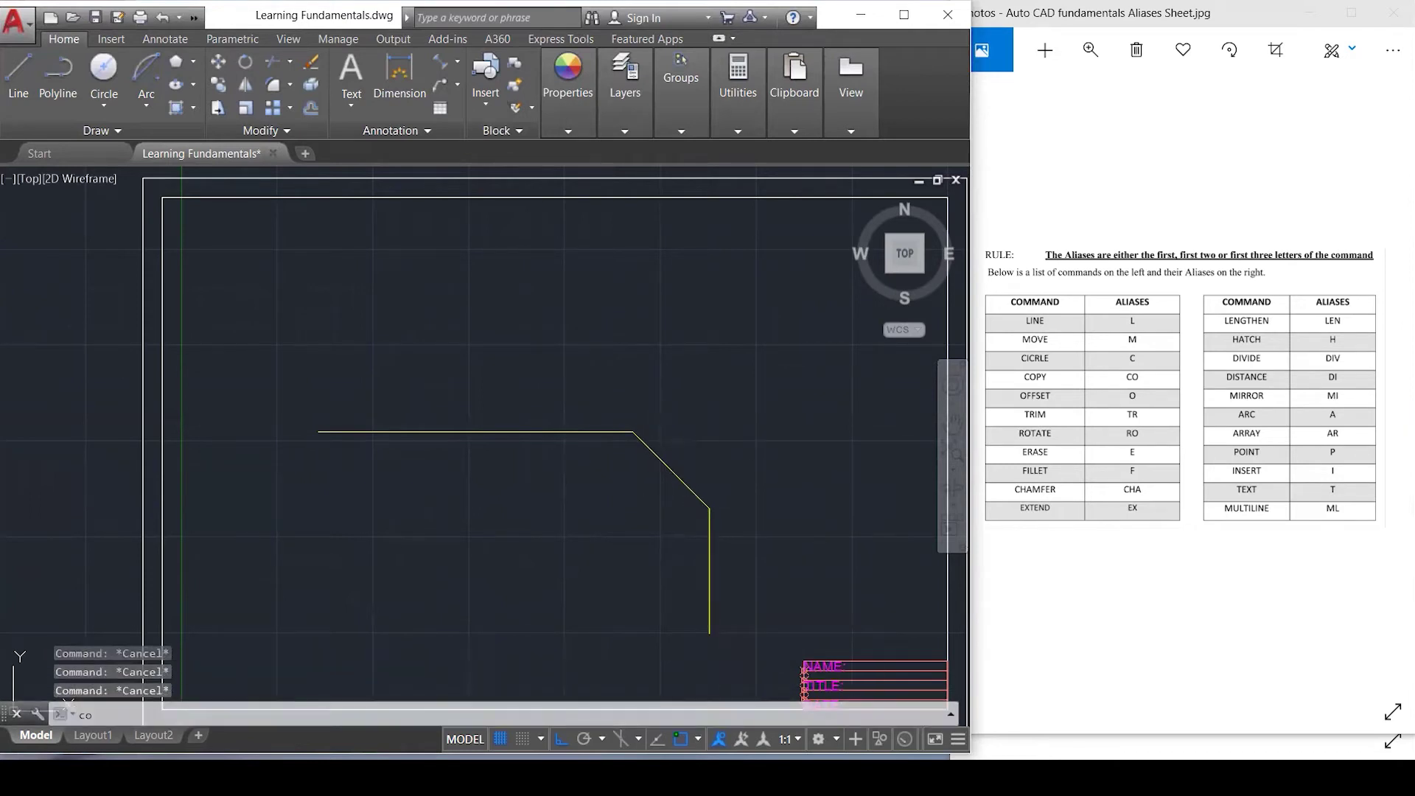
{"action": "key", "text": "Return"}
{"action": "left_click", "coordinate": [753, 574]}
{"action": "left_click", "coordinate": [580, 386]}
{"action": "key", "text": "Return"}
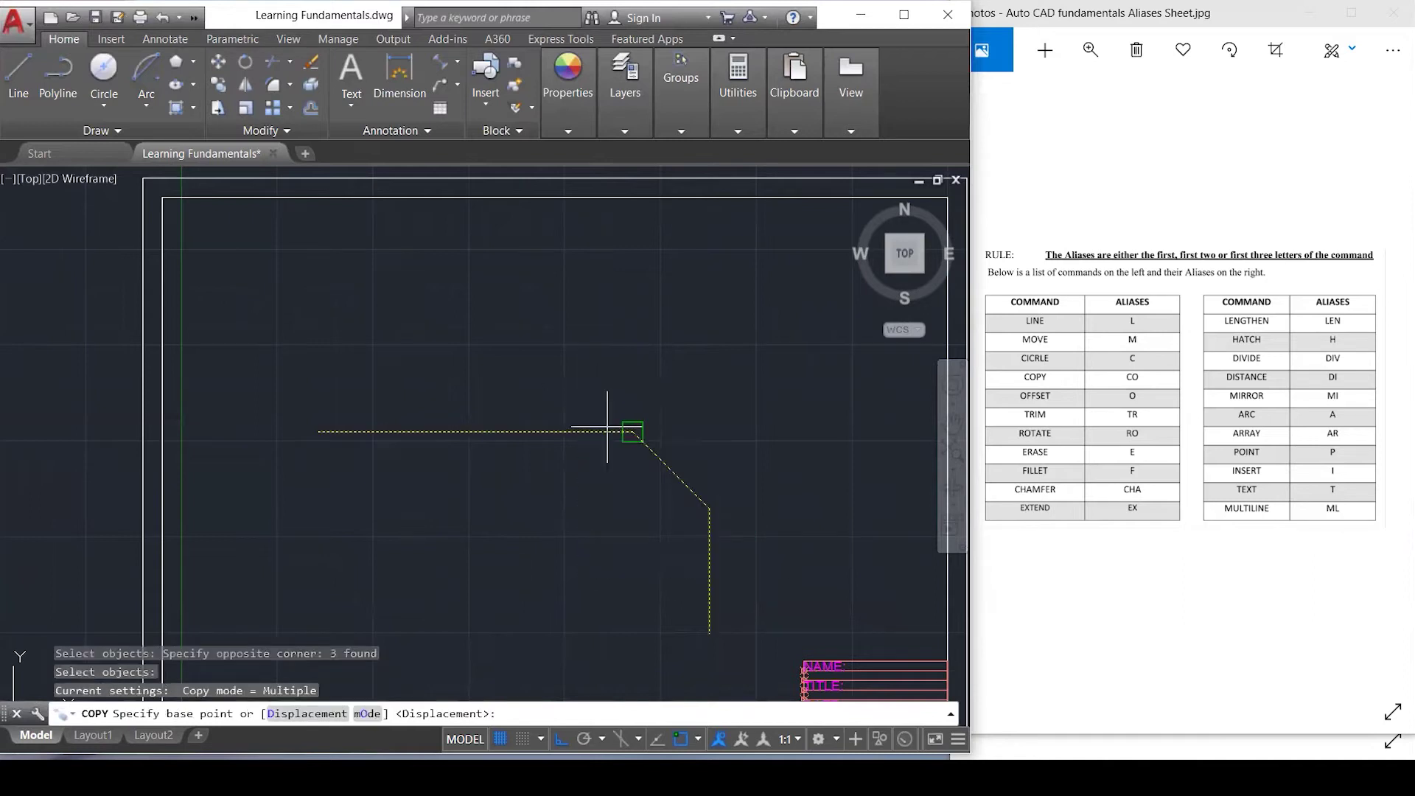
{"action": "left_click", "coordinate": [632, 432]}
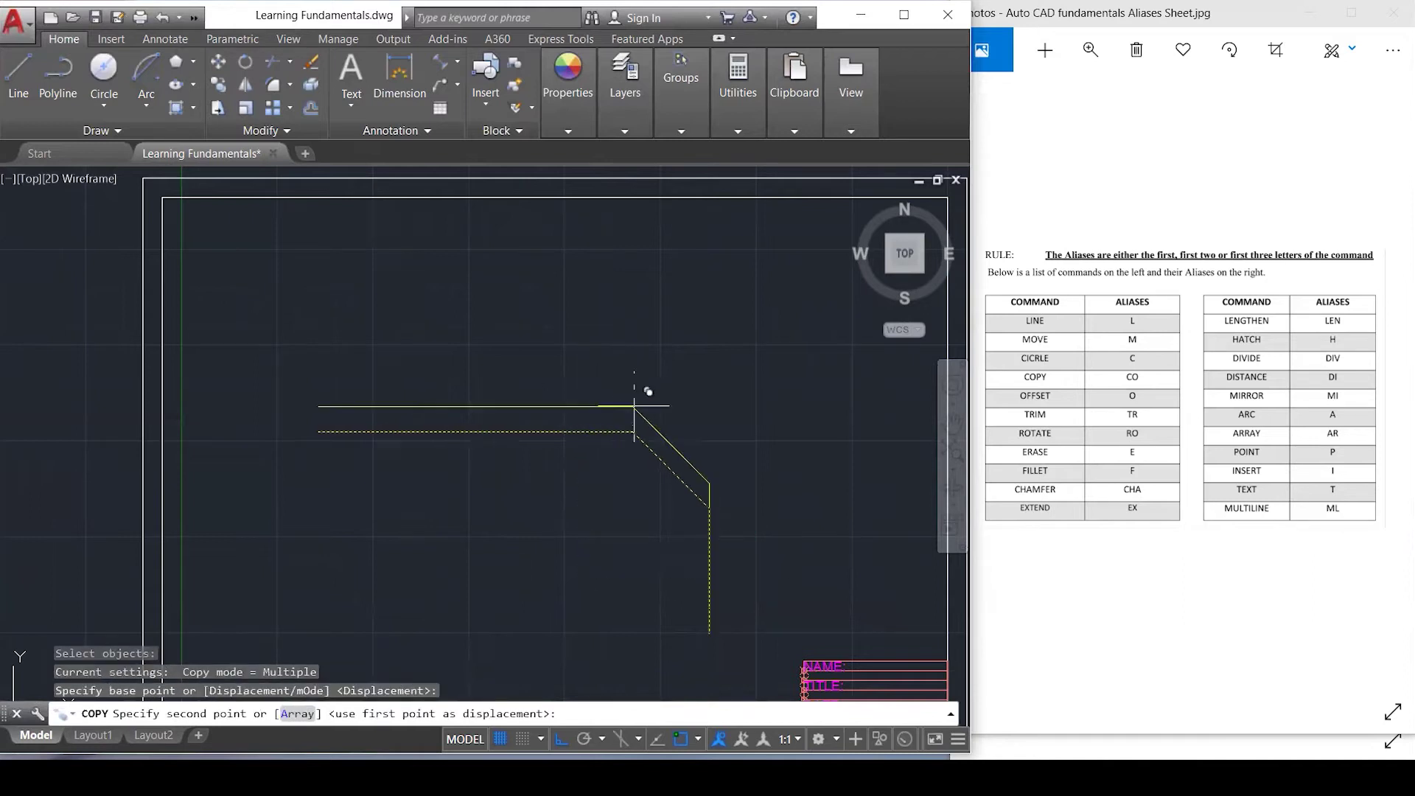
{"action": "left_click", "coordinate": [667, 299]}
{"action": "key", "text": "Escape"}
{"action": "key", "text": "Escape"}
{"action": "key", "text": "Escape"}
Replace the upper copy's chamfer with one using distance 40 on the horizontal line and 60 on the vertical line.
{"action": "left_click", "coordinate": [685, 358]}
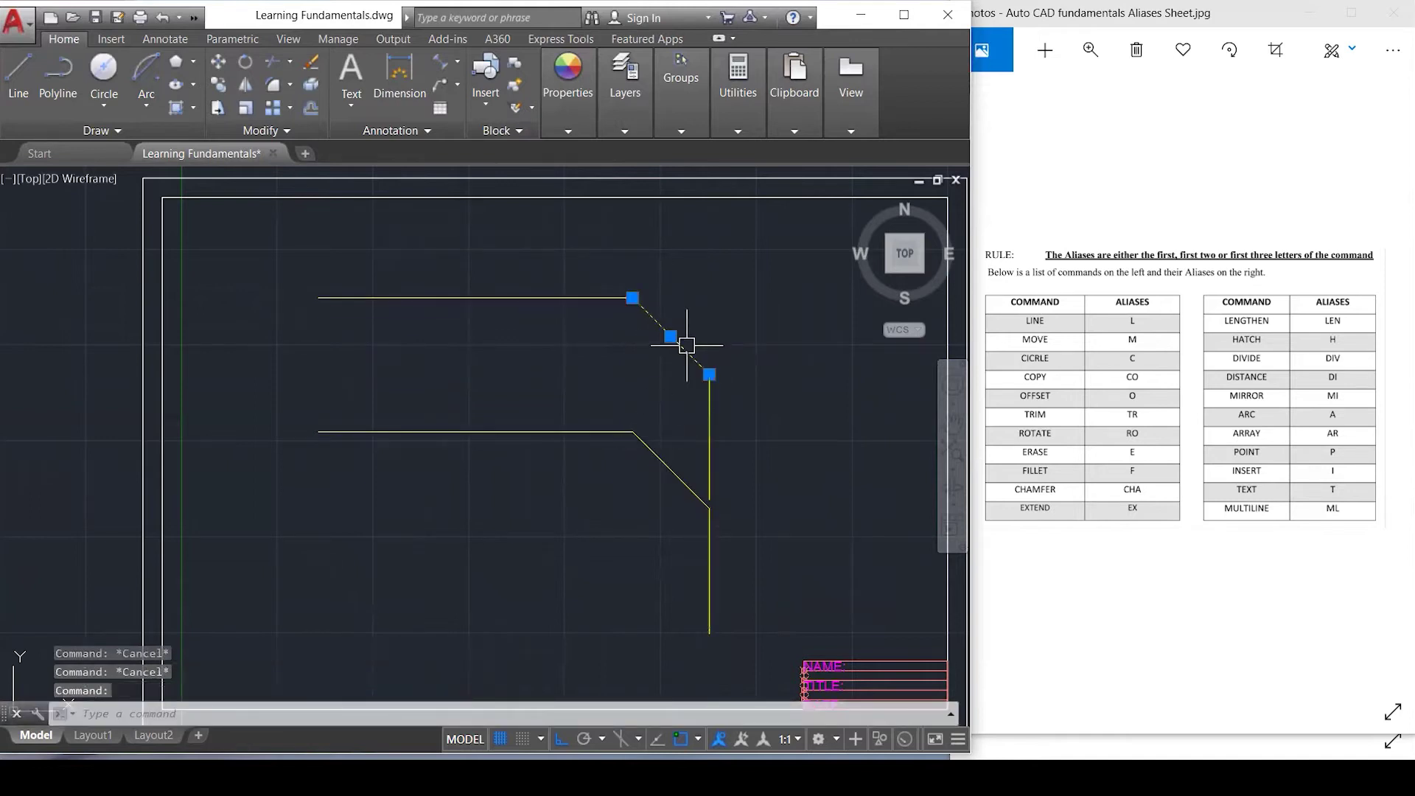
{"action": "key", "text": "Delete"}
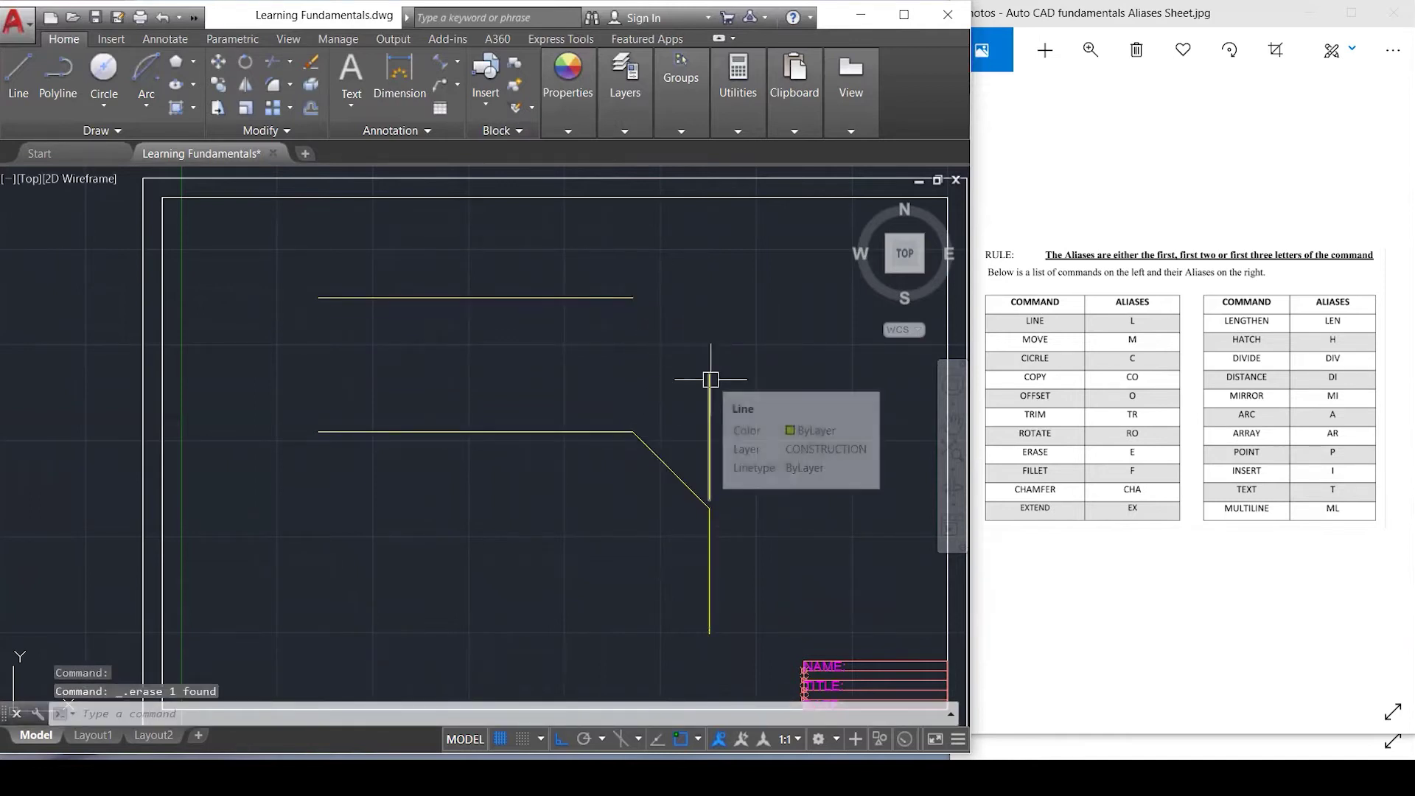
{"action": "type", "text": "cha"}
{"action": "key", "text": "Return"}
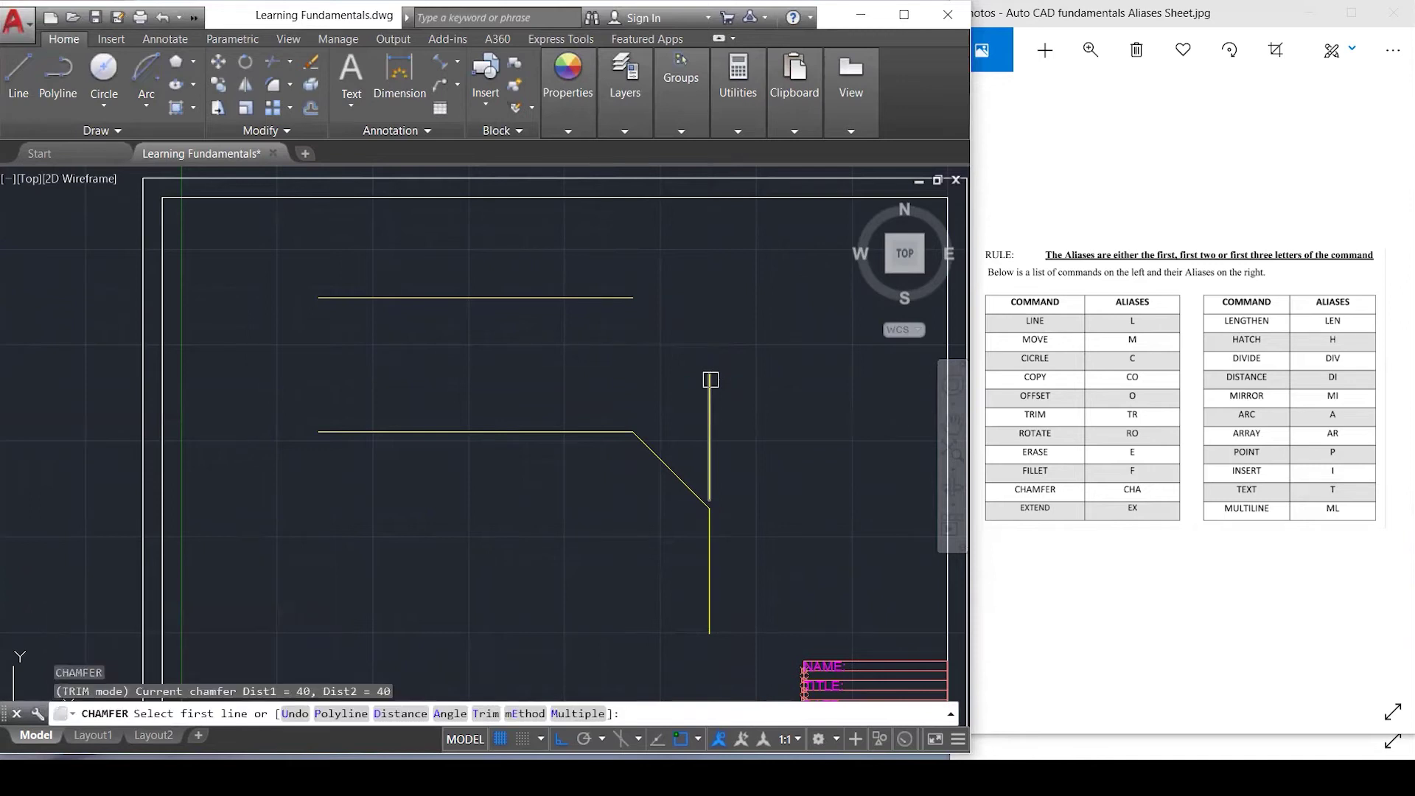
{"action": "type", "text": "d"}
{"action": "key", "text": "Return"}
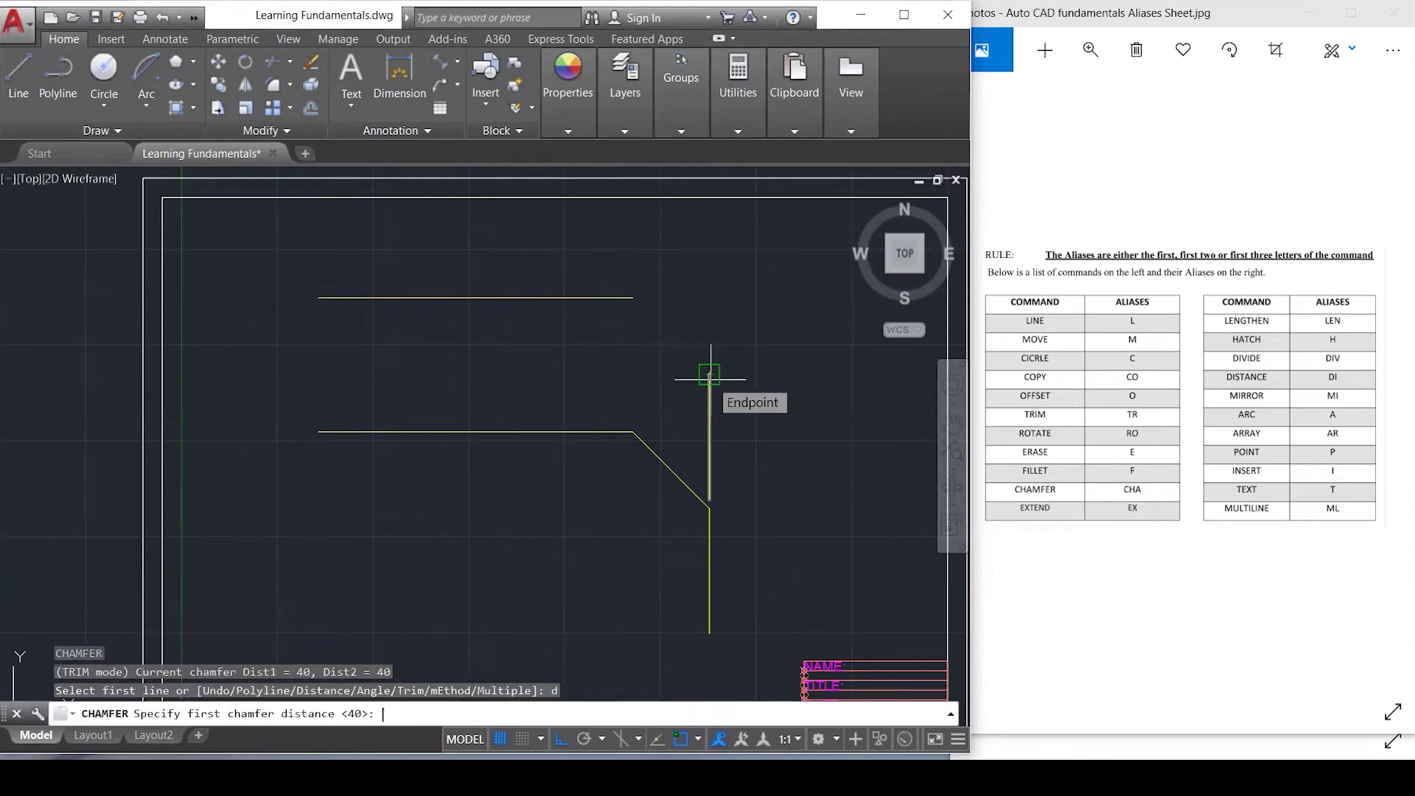
{"action": "key", "text": "Return"}
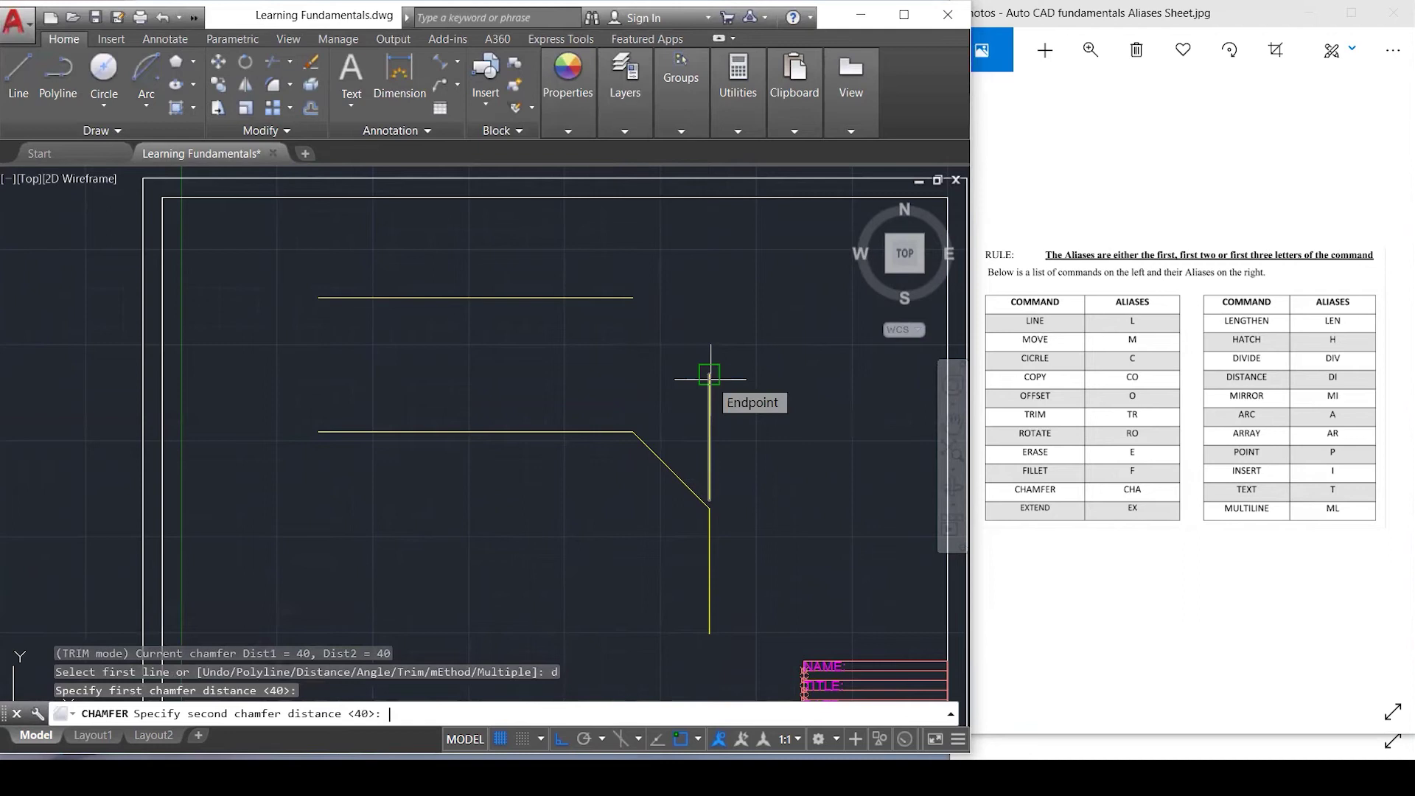
{"action": "type", "text": "6"}
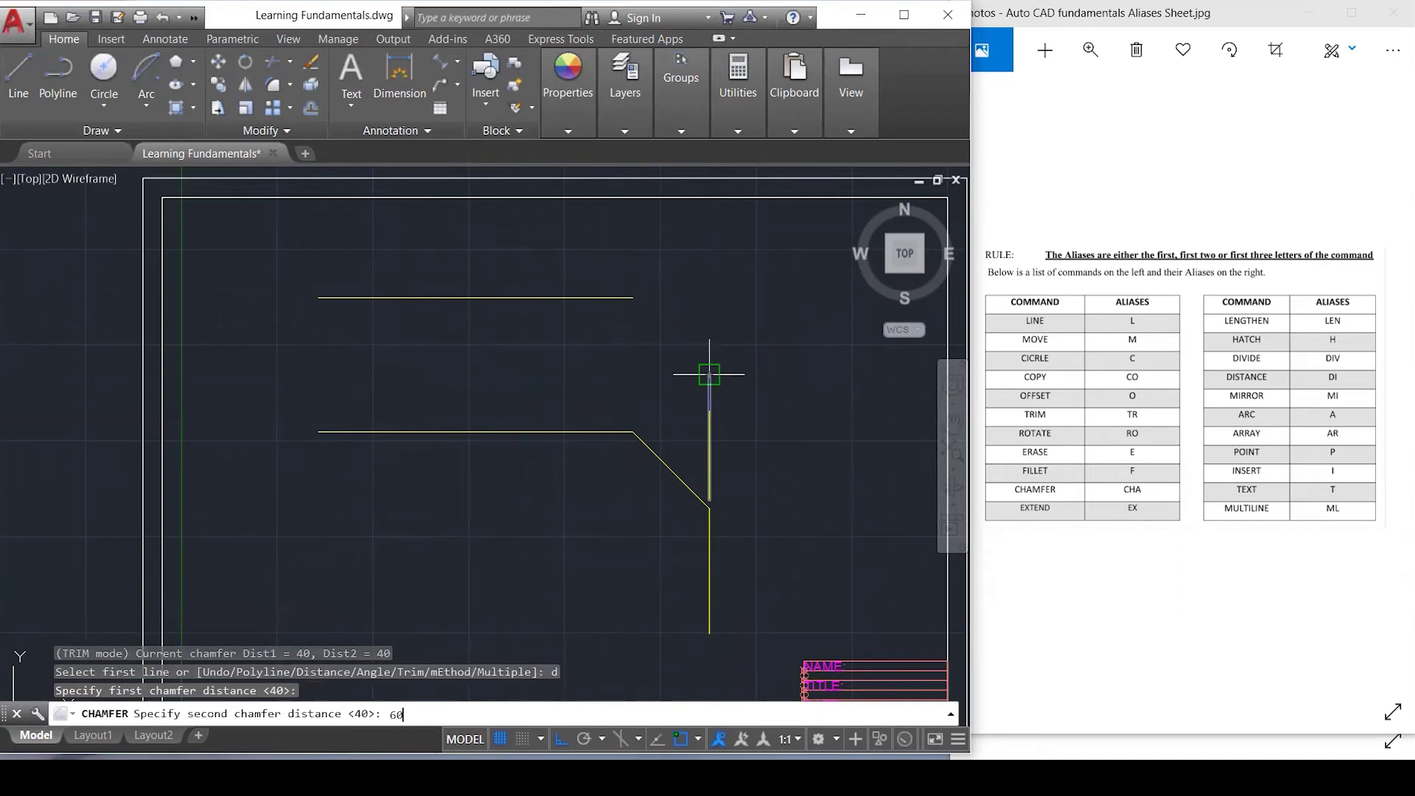
{"action": "type", "text": "0"}
{"action": "key", "text": "Return"}
{"action": "left_click", "coordinate": [568, 297]}
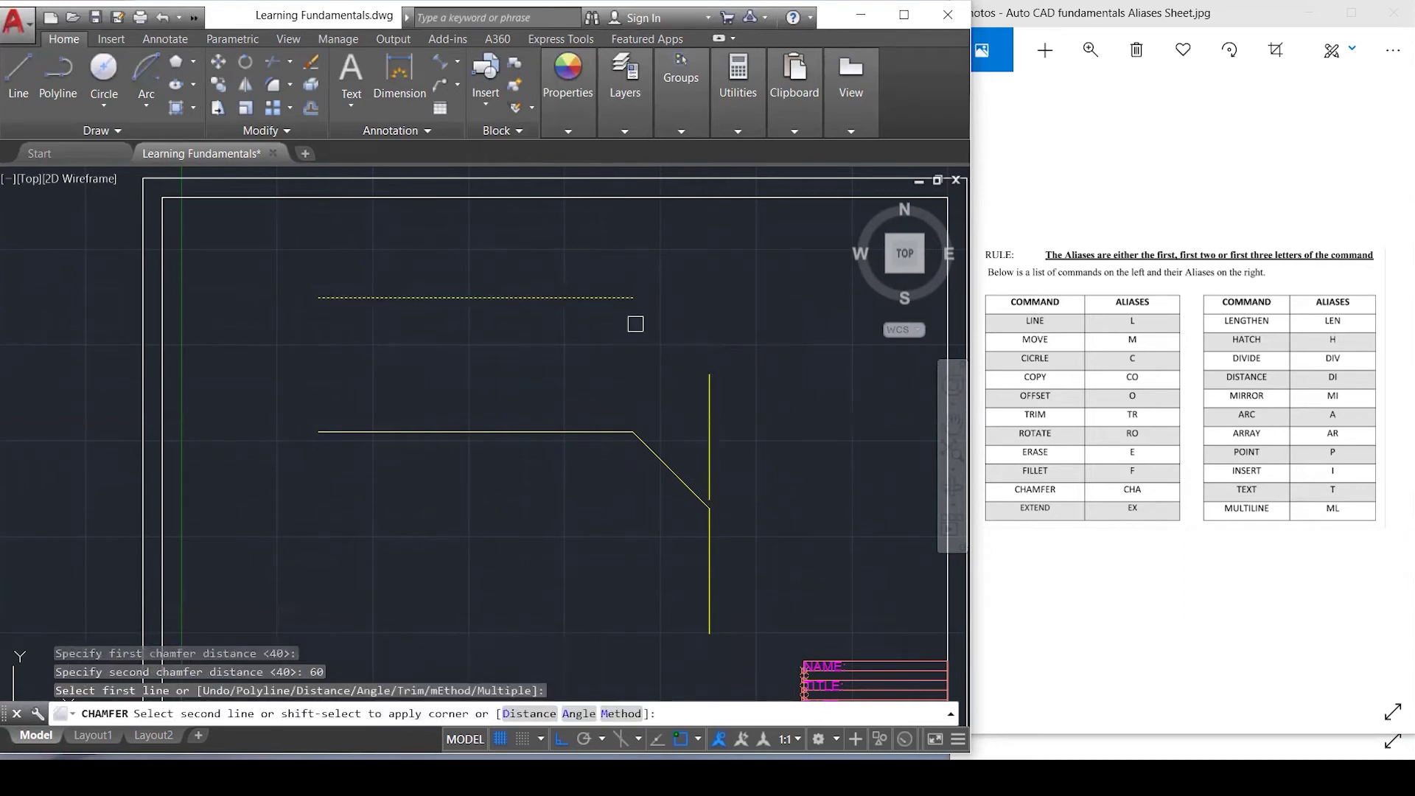
{"action": "left_click", "coordinate": [710, 410]}
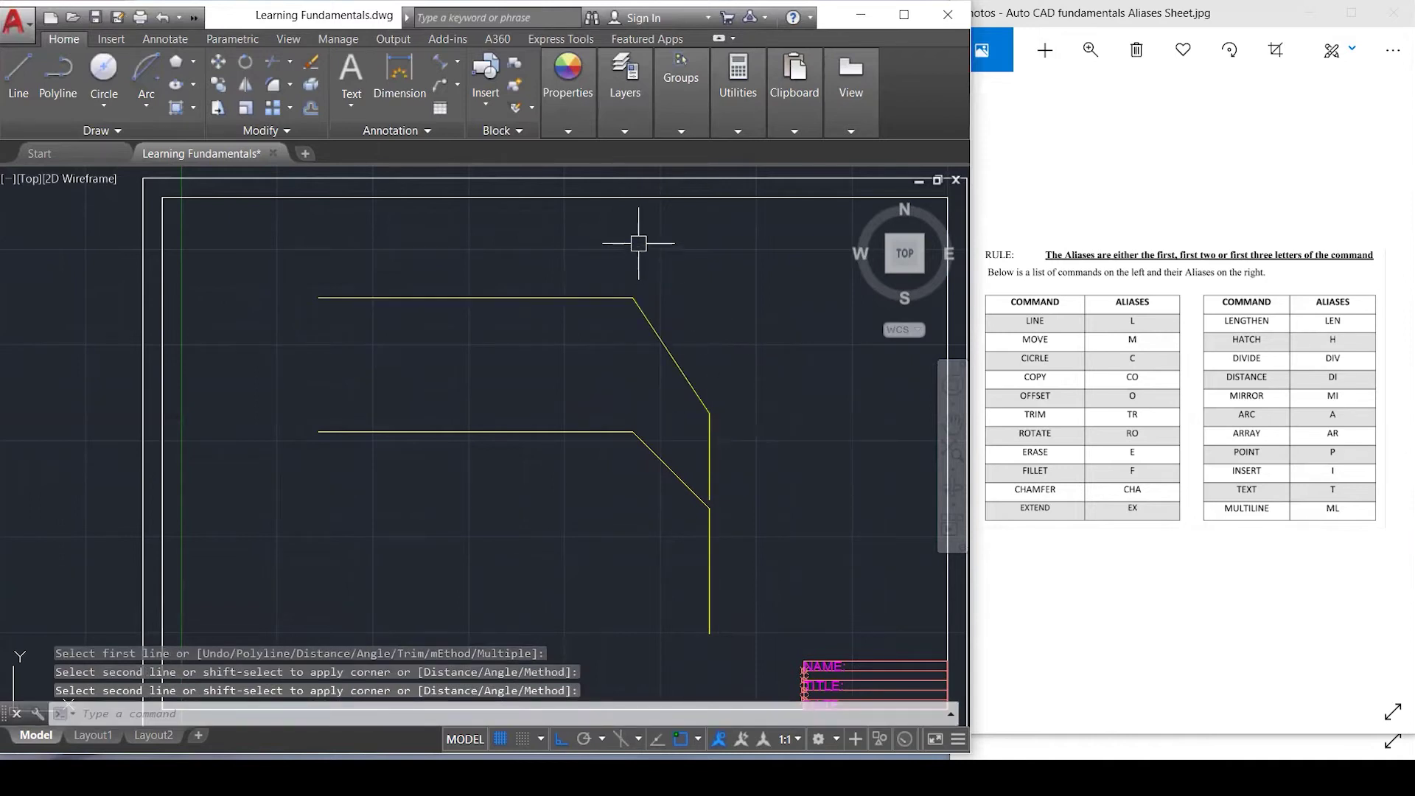
Draw a vertical reference line from the upper chamfer's start point down past the lower chamfer's corner.
{"action": "type", "text": "l"}
{"action": "key", "text": "Return"}
{"action": "left_click", "coordinate": [632, 298]}
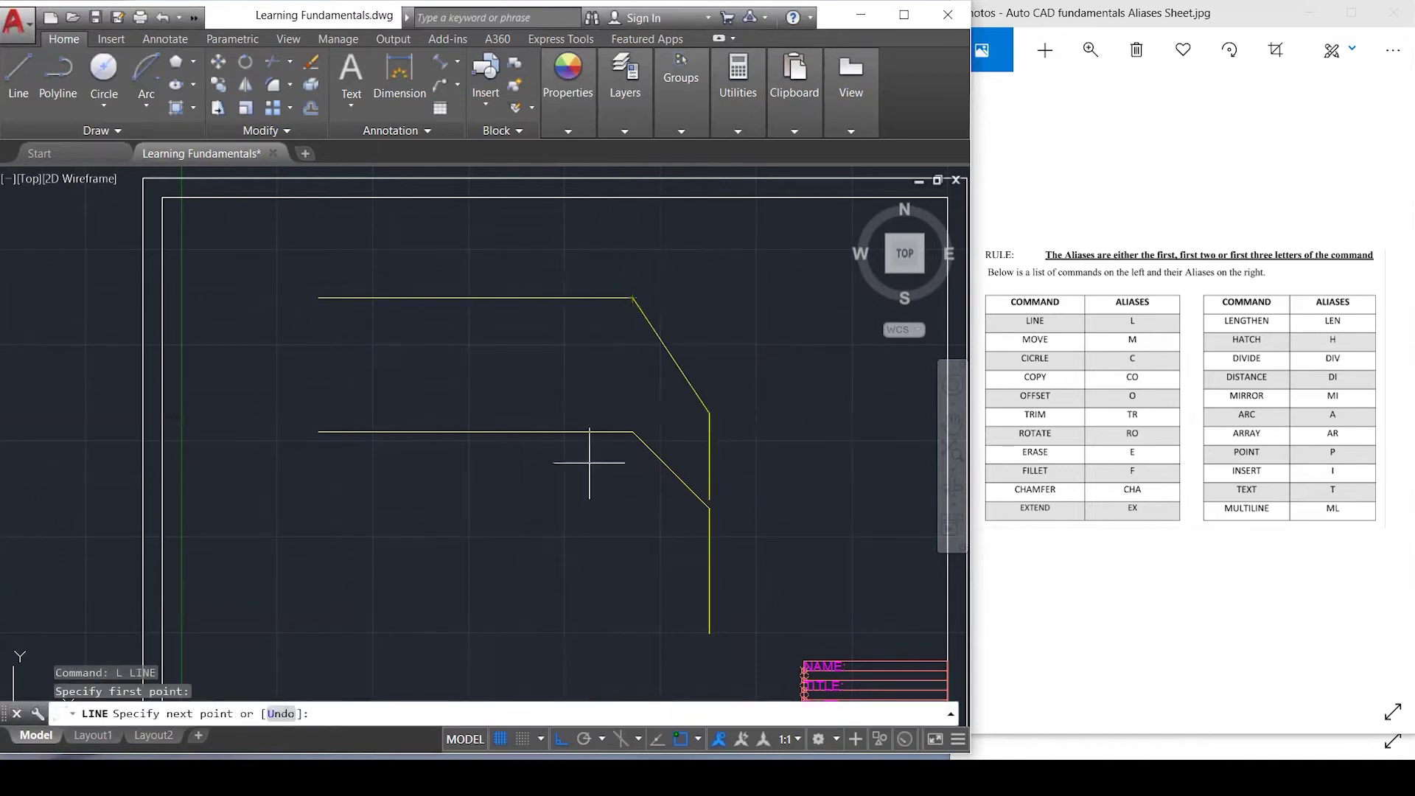
{"action": "left_click", "coordinate": [612, 493]}
{"action": "key", "text": "Escape"}
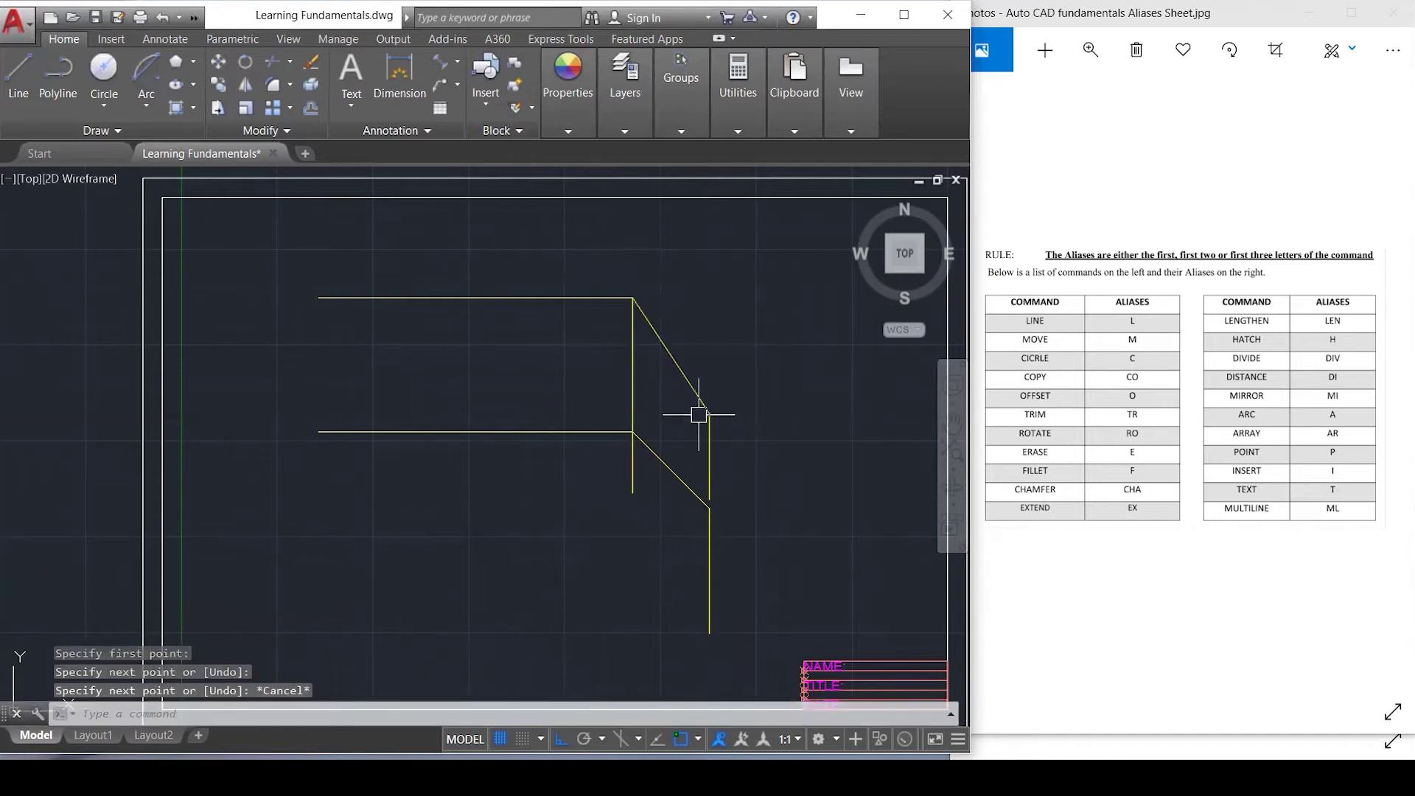
{"action": "key", "text": "Escape"}
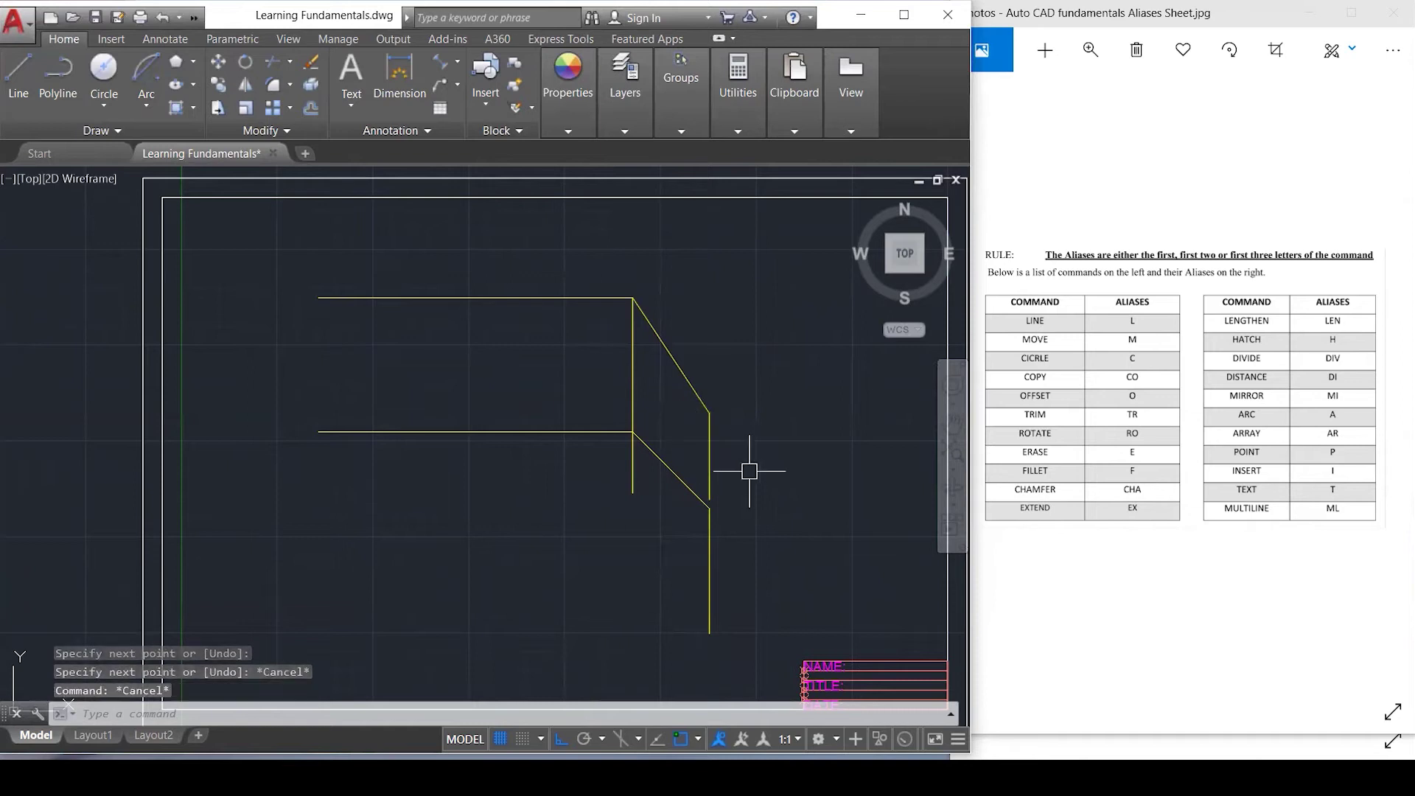
Highlight both sloped chamfer lines to compare them, and erase the vertical reference line.
{"action": "left_click", "coordinate": [682, 481]}
{"action": "left_click", "coordinate": [673, 359]}
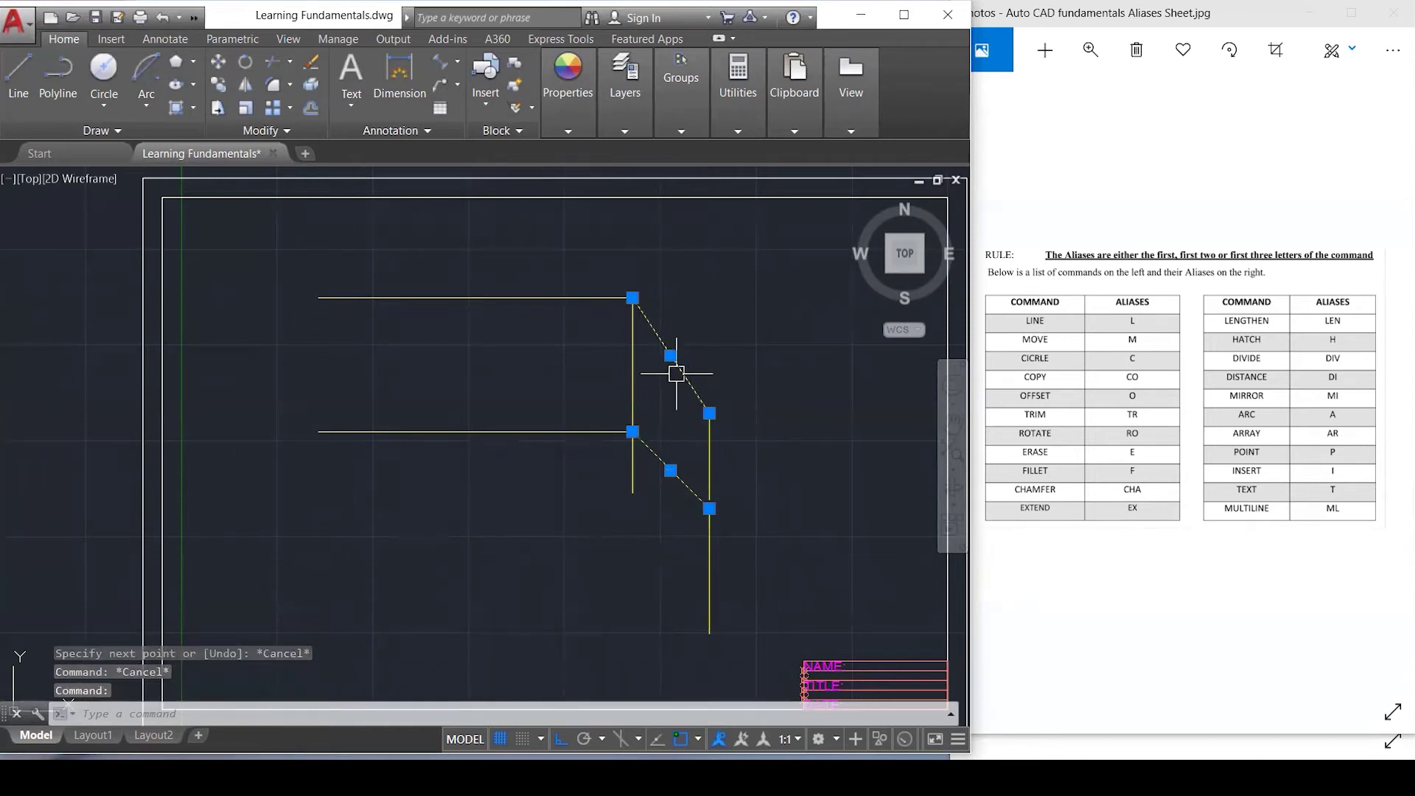
{"action": "key", "text": "Escape"}
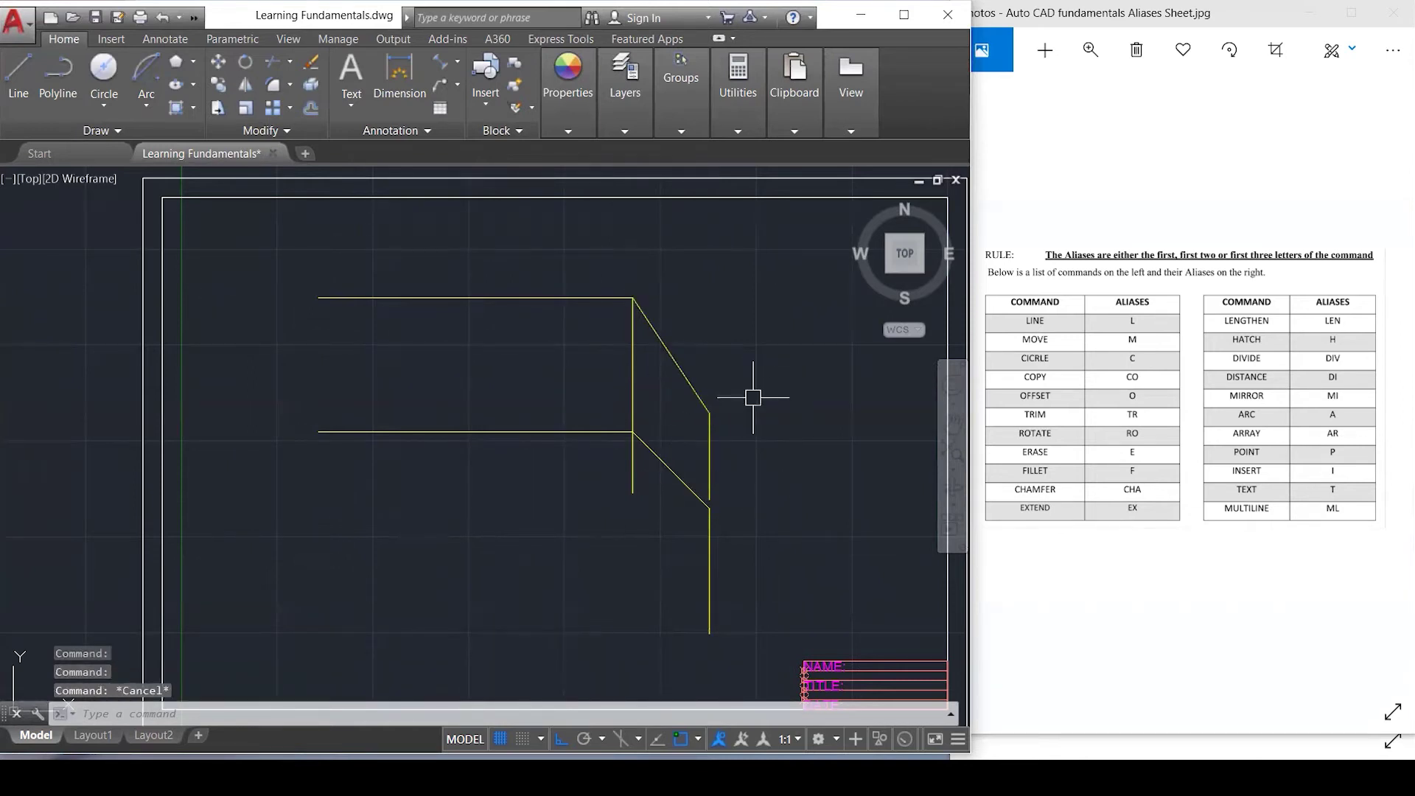
{"action": "left_click", "coordinate": [632, 359]}
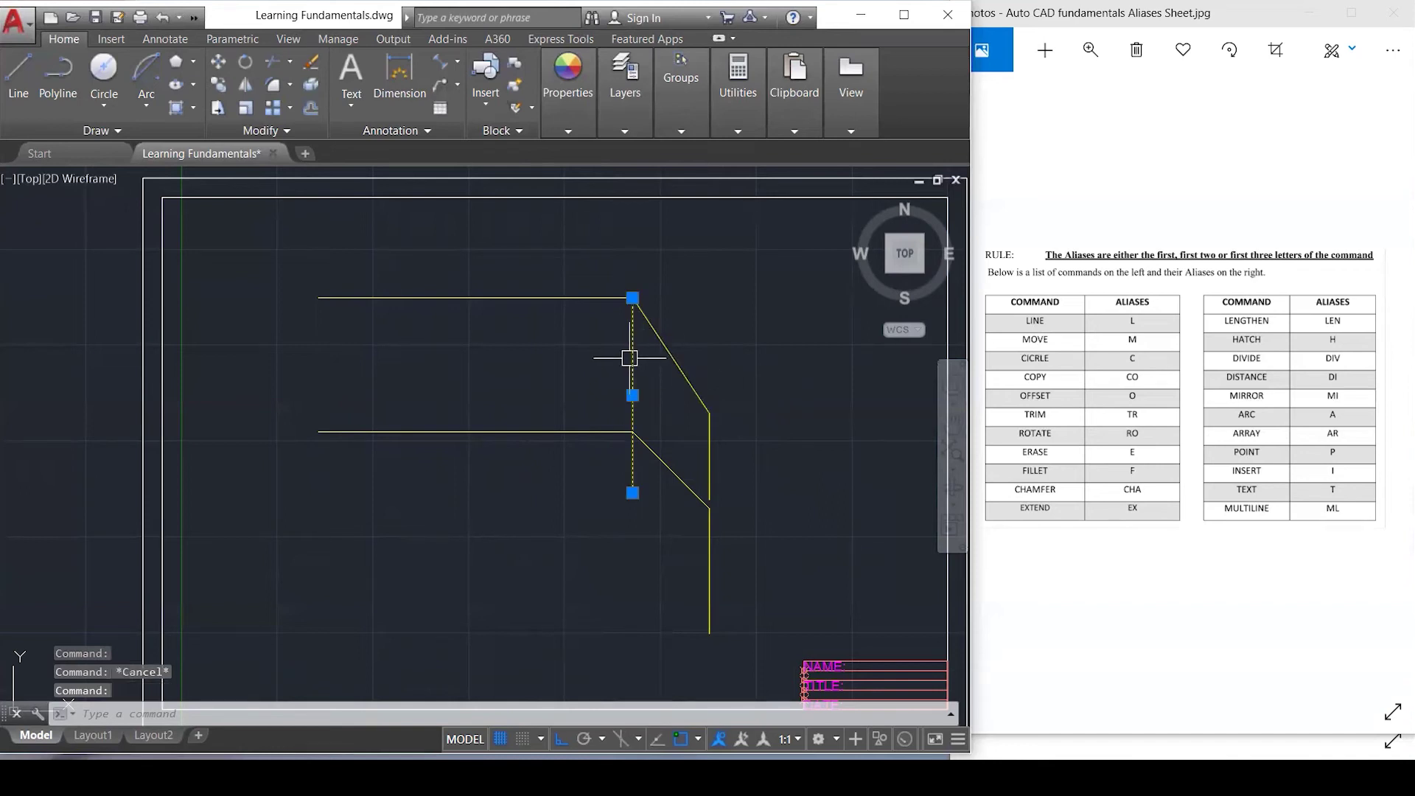
{"action": "key", "text": "Delete"}
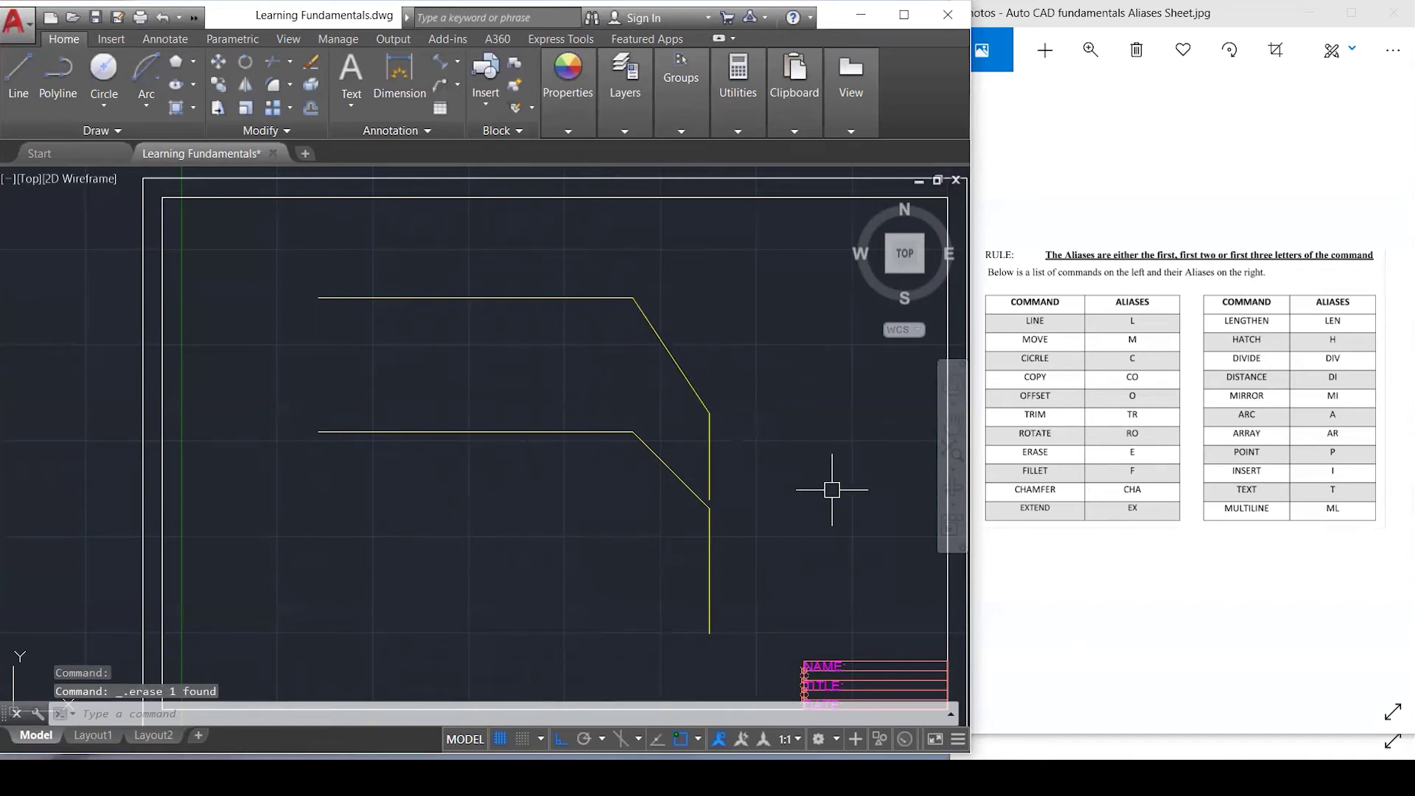
Copy the upper chamfered corner's three lines diagonally up and to the right, with Ortho mode off.
{"action": "type", "text": "co"}
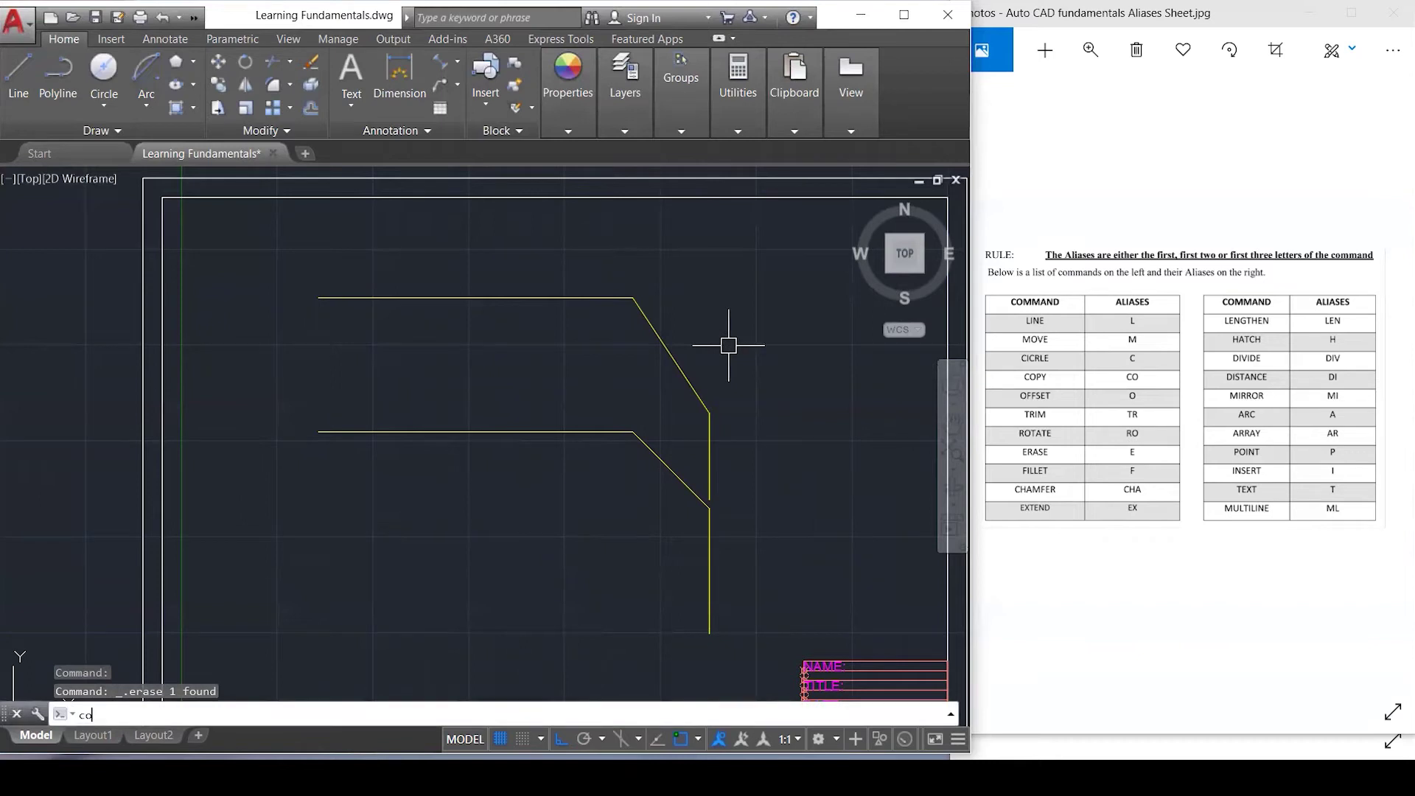
{"action": "key", "text": "Return"}
{"action": "left_click", "coordinate": [780, 464]}
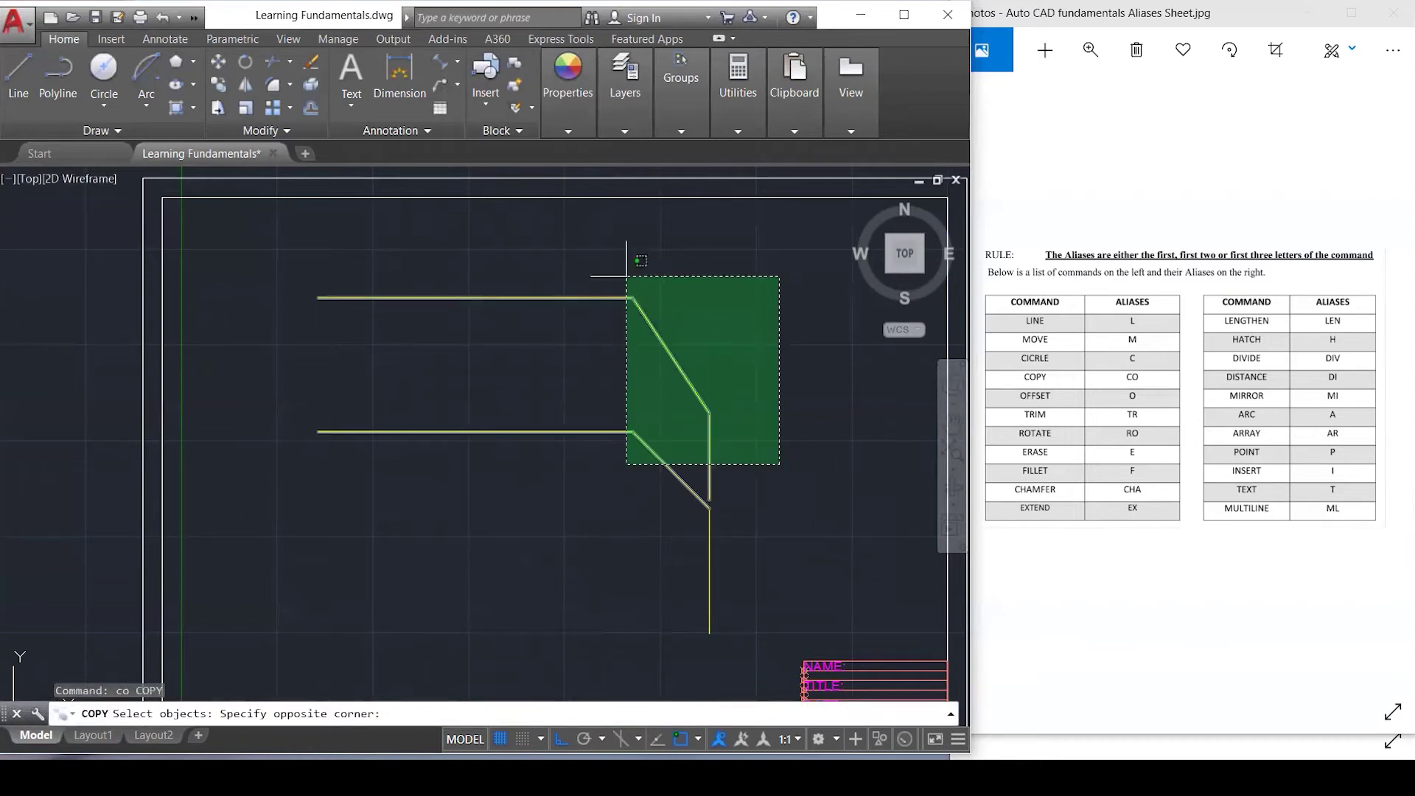
{"action": "left_click", "coordinate": [709, 325]}
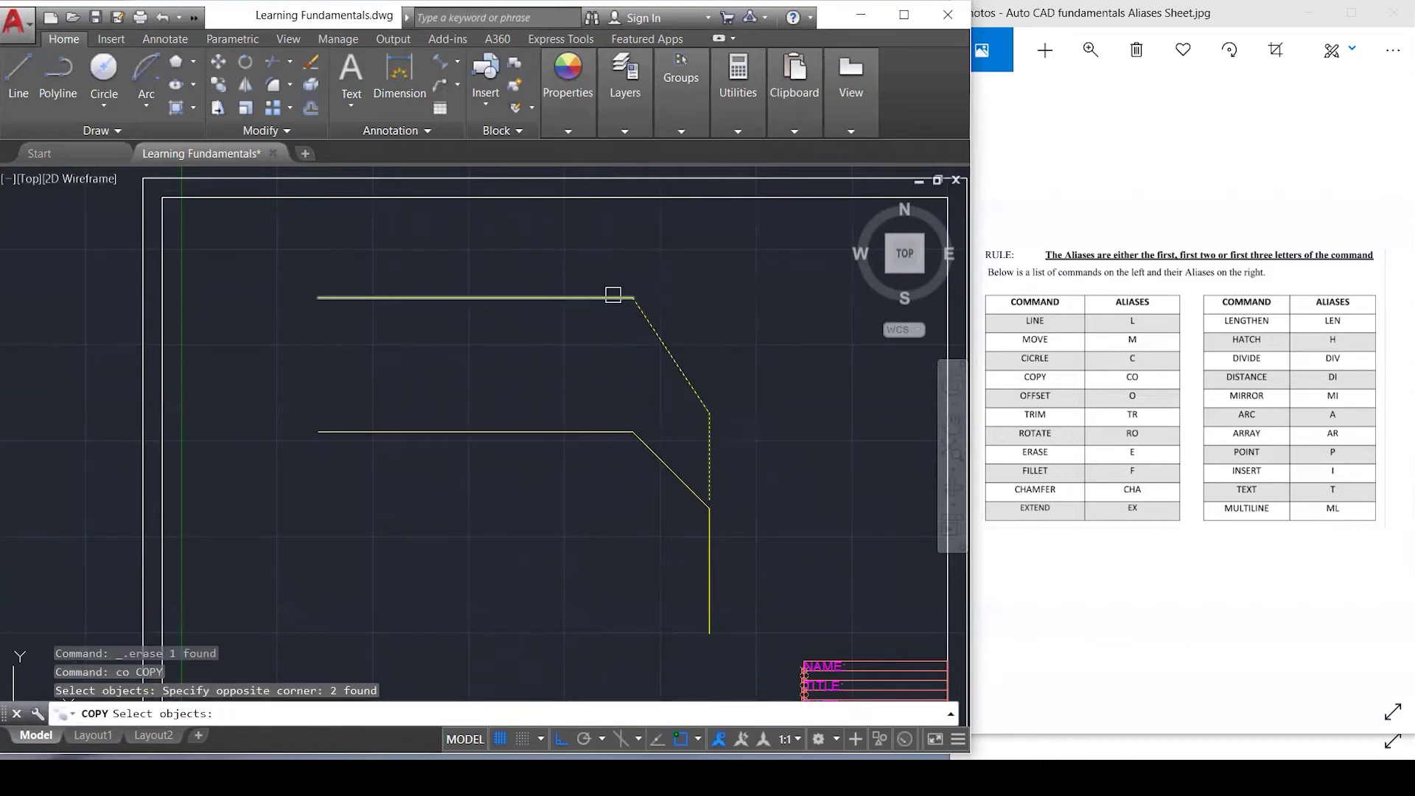
{"action": "left_click", "coordinate": [612, 297]}
{"action": "key", "text": "Return"}
{"action": "left_click", "coordinate": [632, 298]}
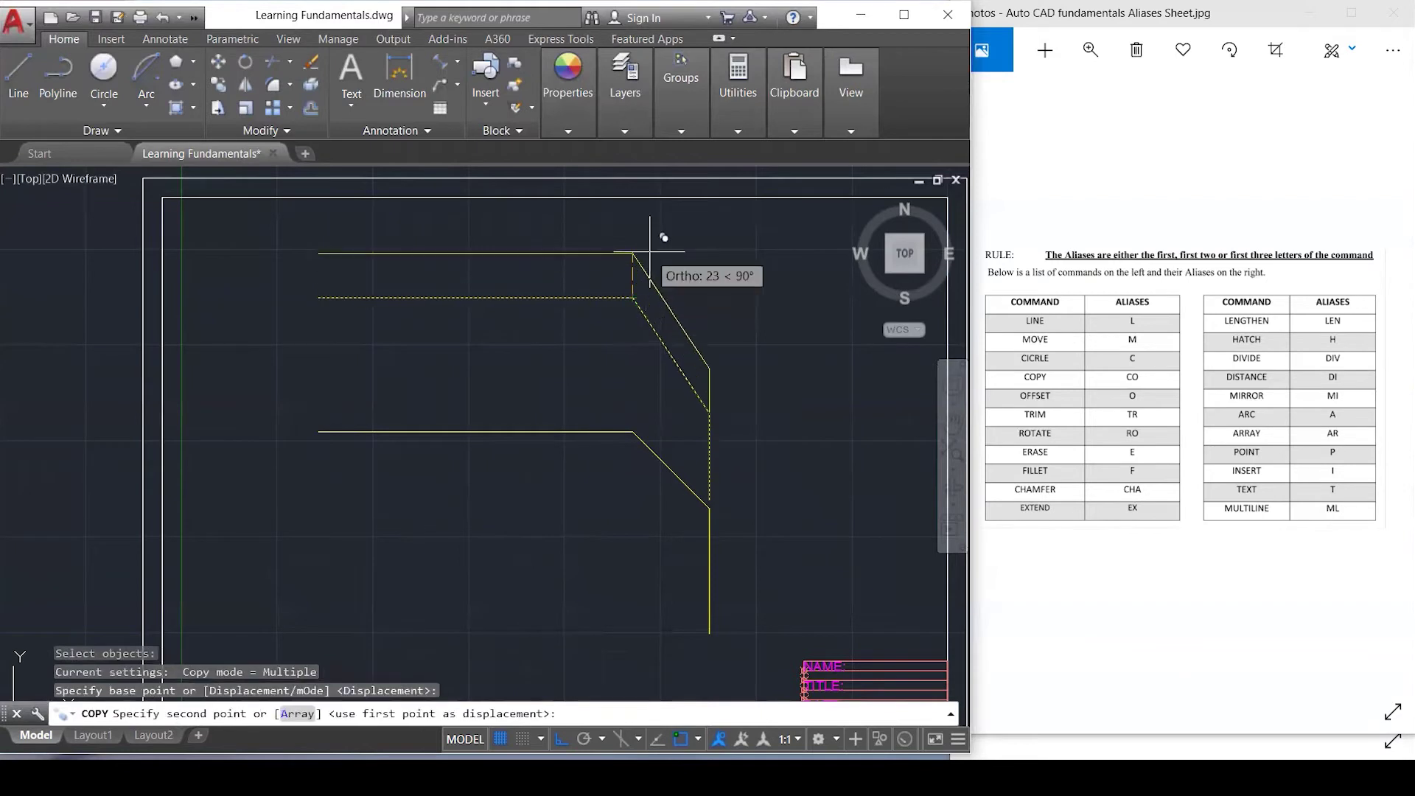
{"action": "key", "text": "F8"}
{"action": "left_click", "coordinate": [744, 235]}
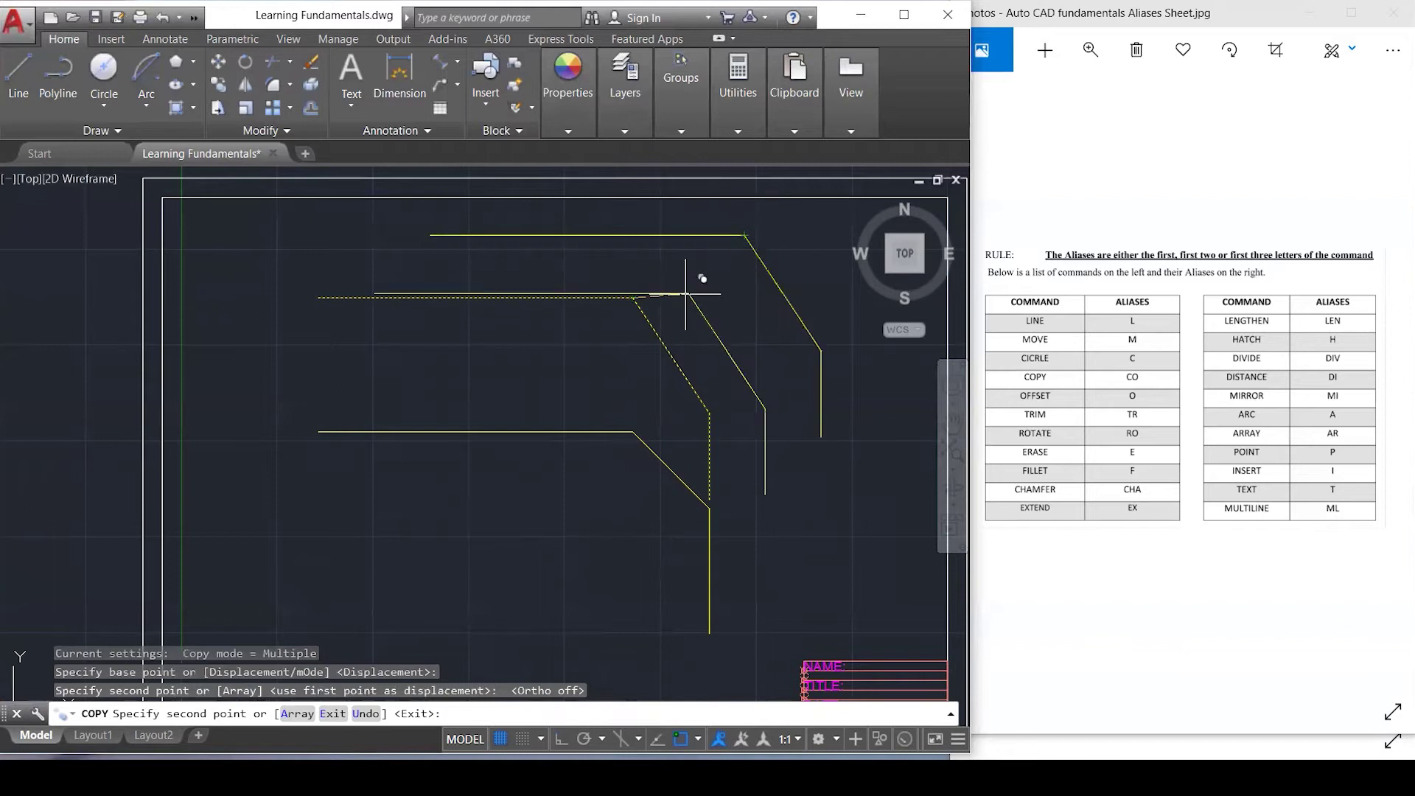
{"action": "key", "text": "Escape"}
{"action": "key", "text": "Escape"}
{"action": "key", "text": "Escape"}
{"action": "key", "text": "Escape"}
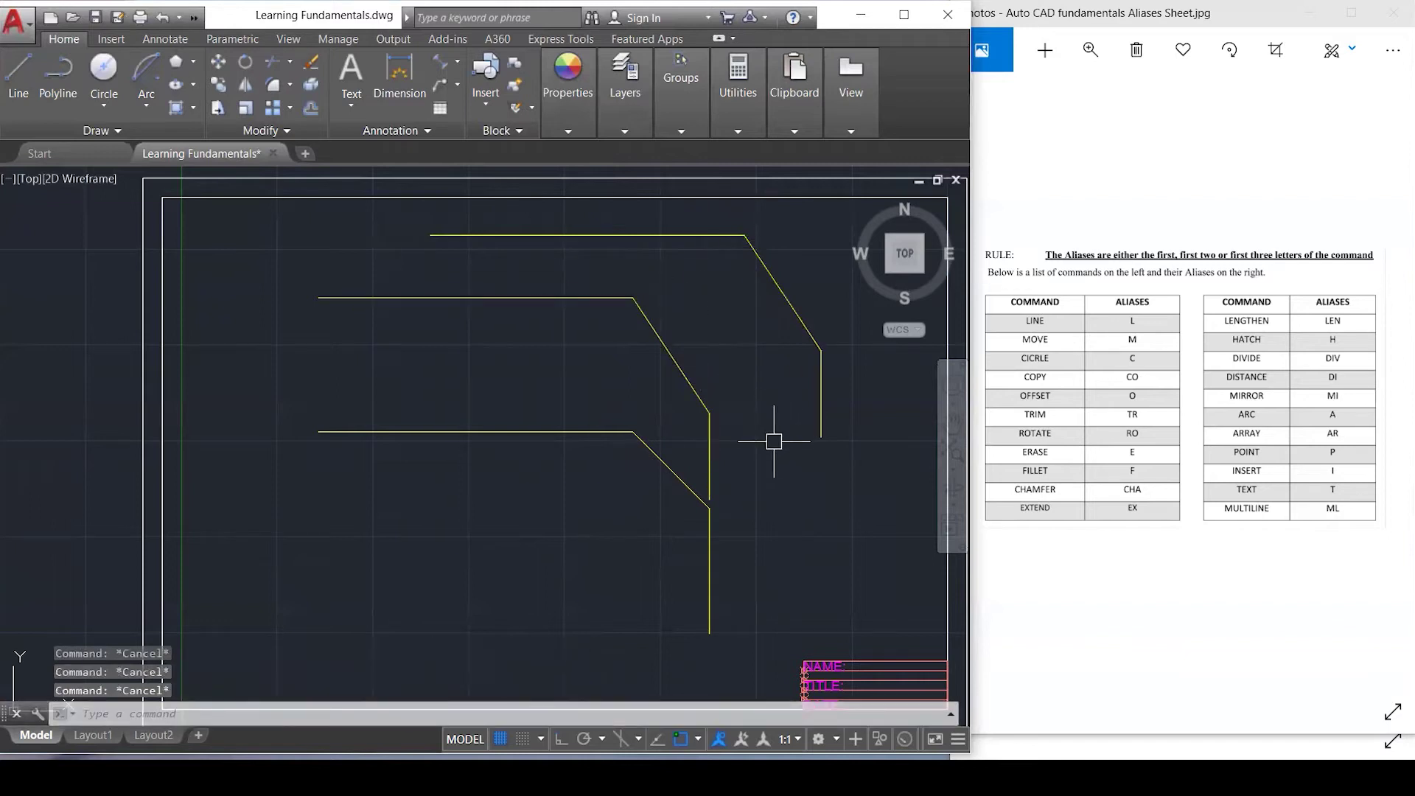
Replace the top-right copy's chamfer with an Angle-method one: length 30 on the horizontal line and angle 60.
{"action": "left_click", "coordinate": [779, 303]}
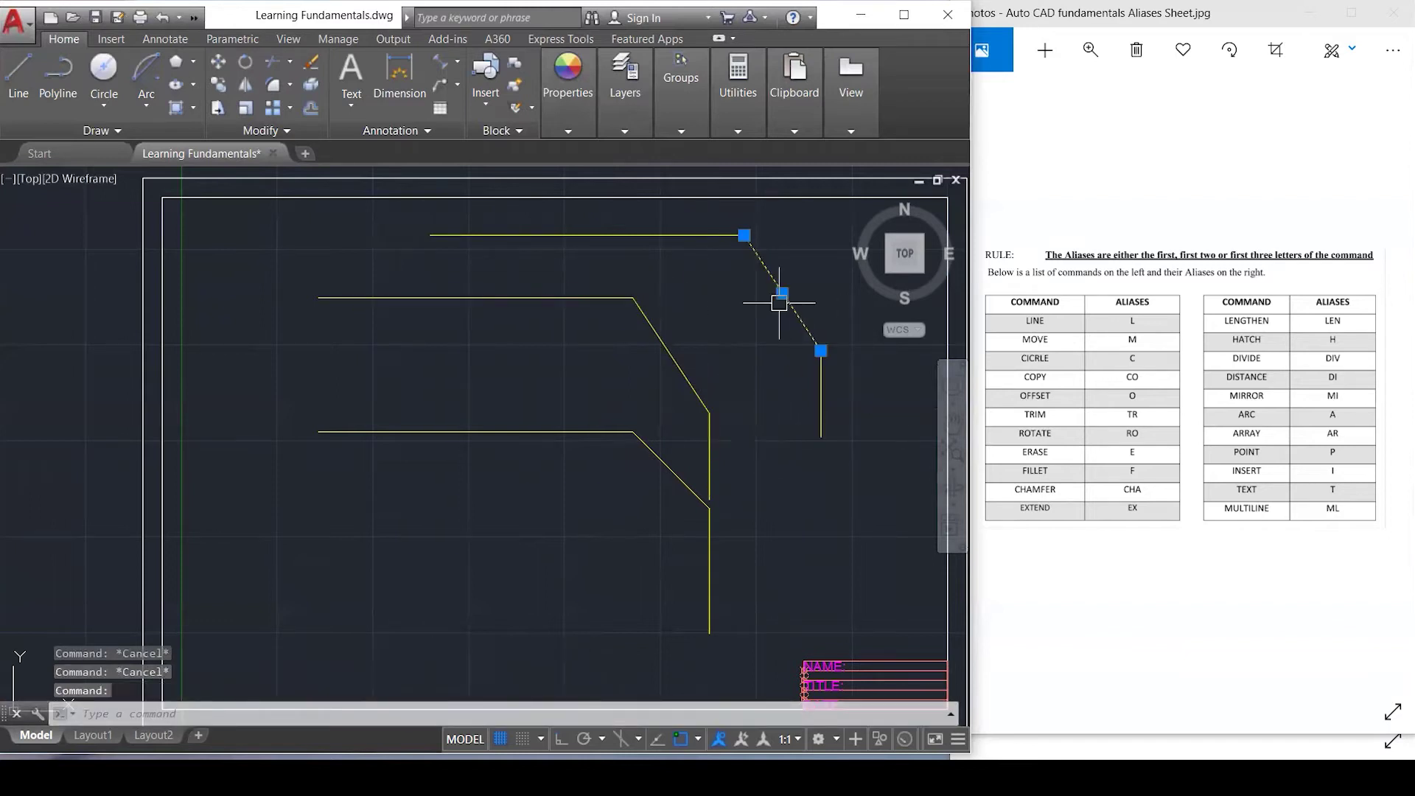
{"action": "key", "text": "Delete"}
{"action": "type", "text": "cha"}
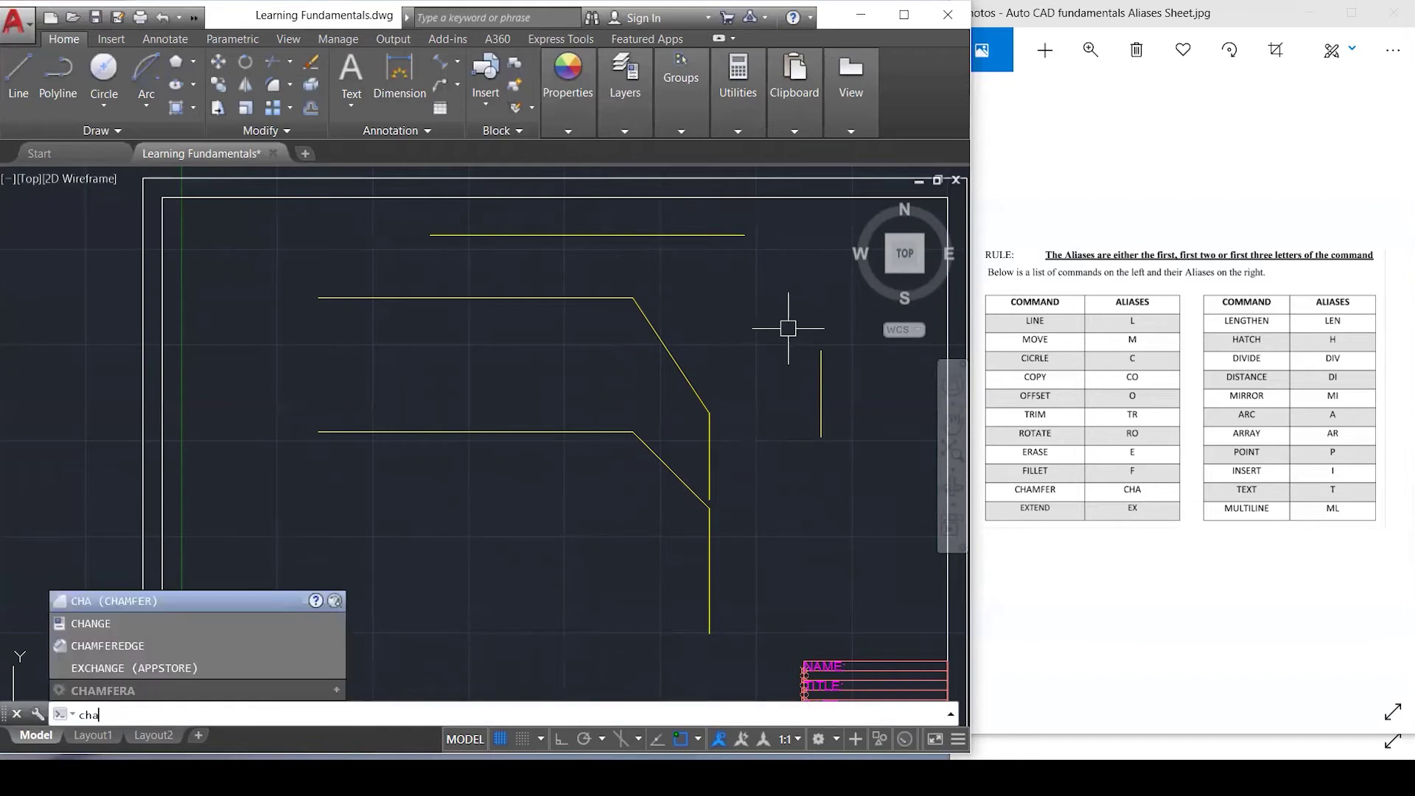
{"action": "key", "text": "Return"}
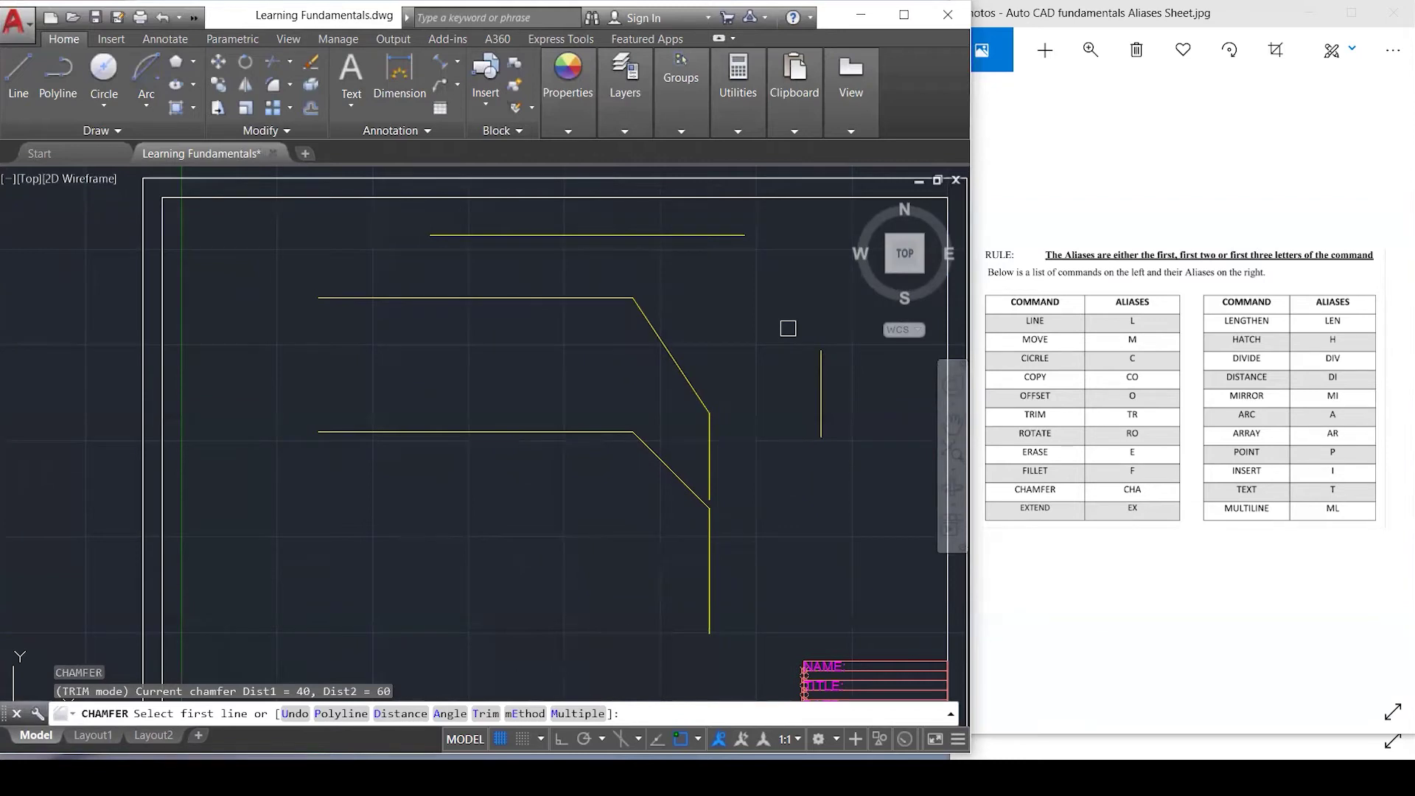
{"action": "type", "text": "a"}
{"action": "key", "text": "Return"}
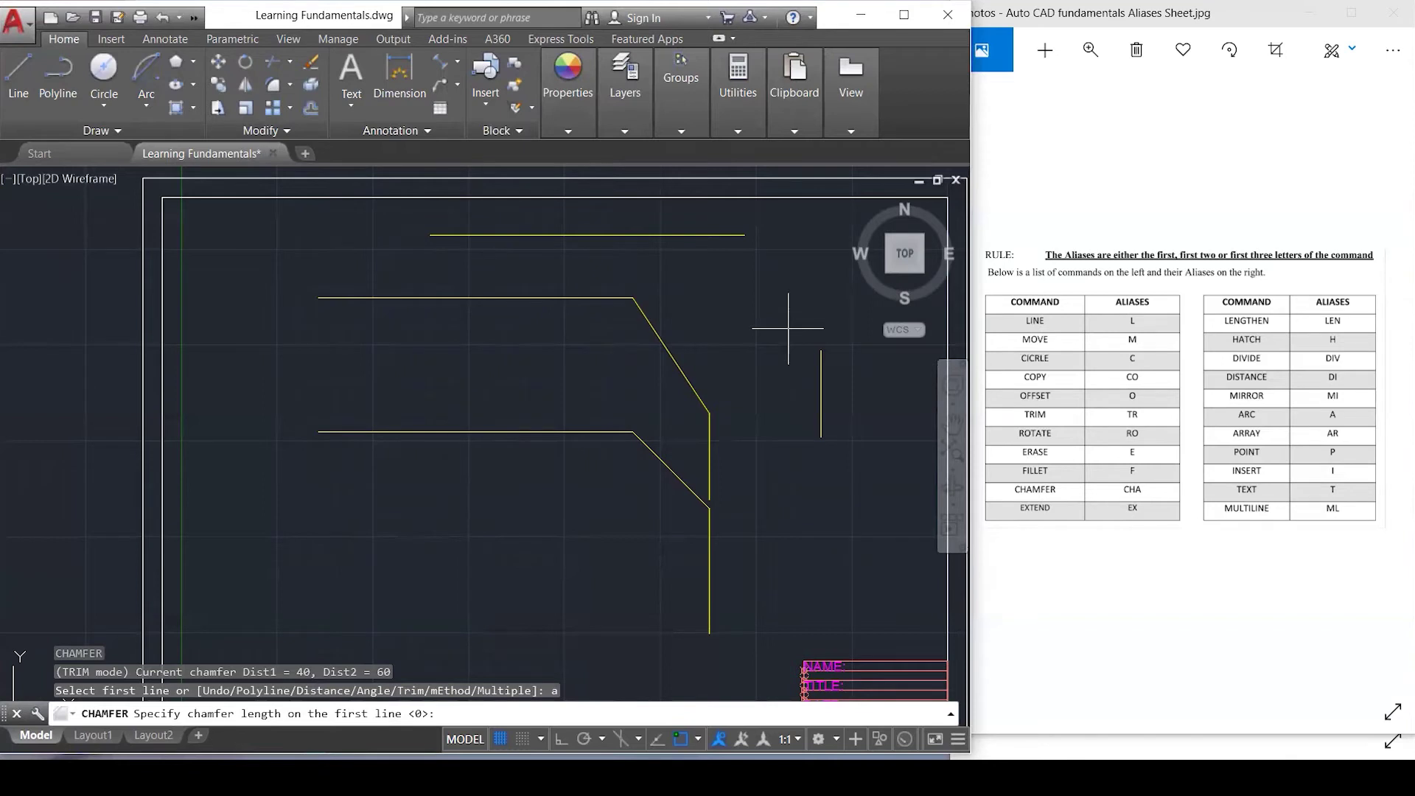
{"action": "key", "text": "Return"}
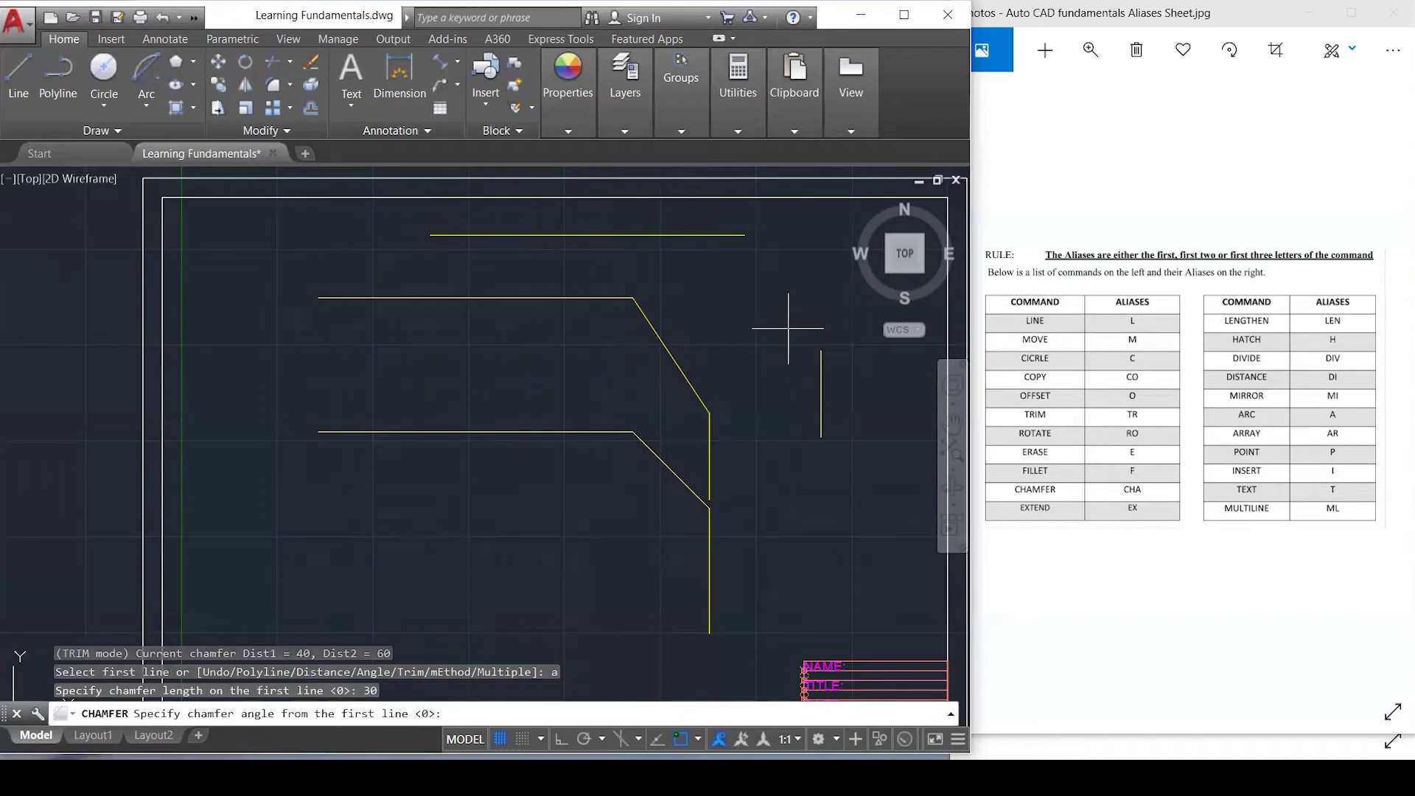
{"action": "key", "text": "Return"}
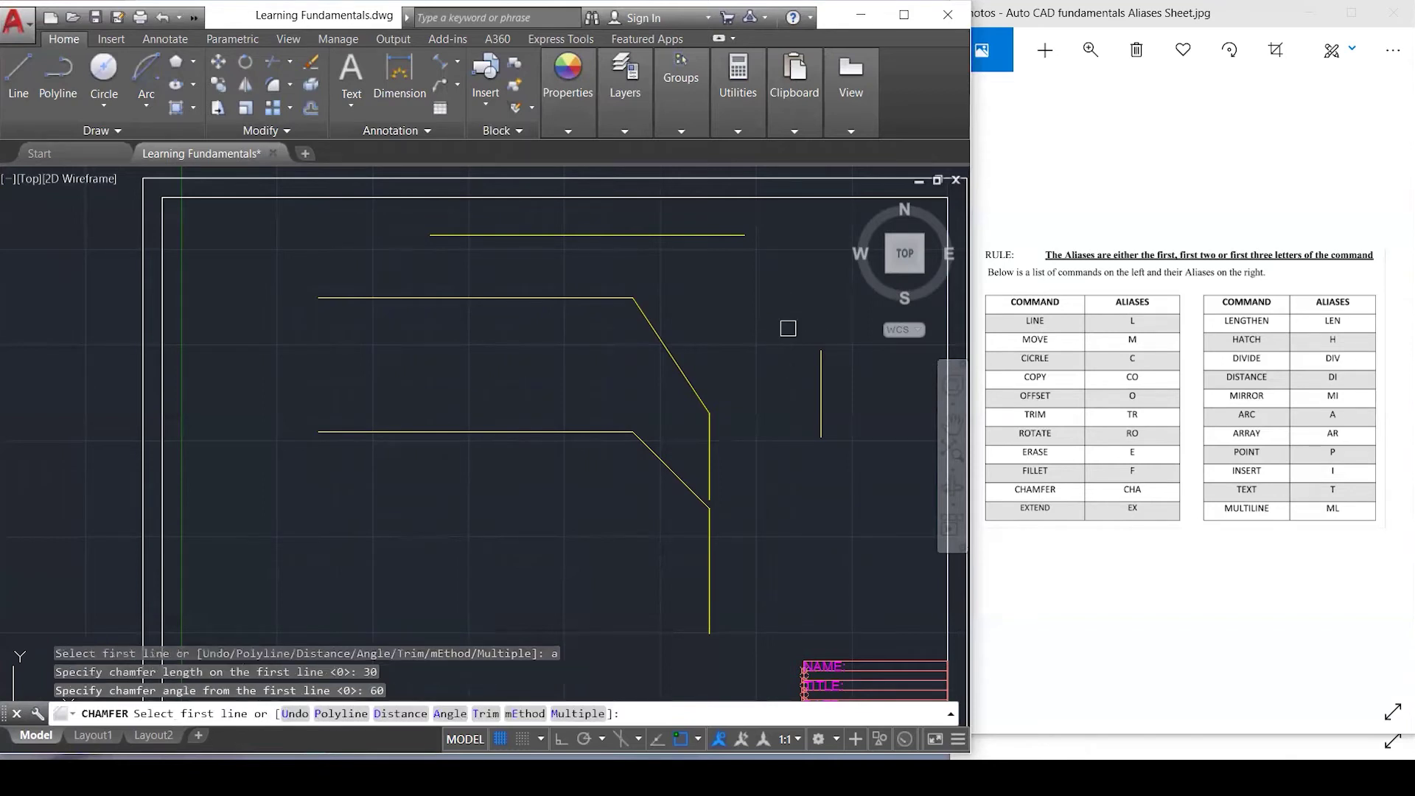
{"action": "left_click", "coordinate": [726, 235]}
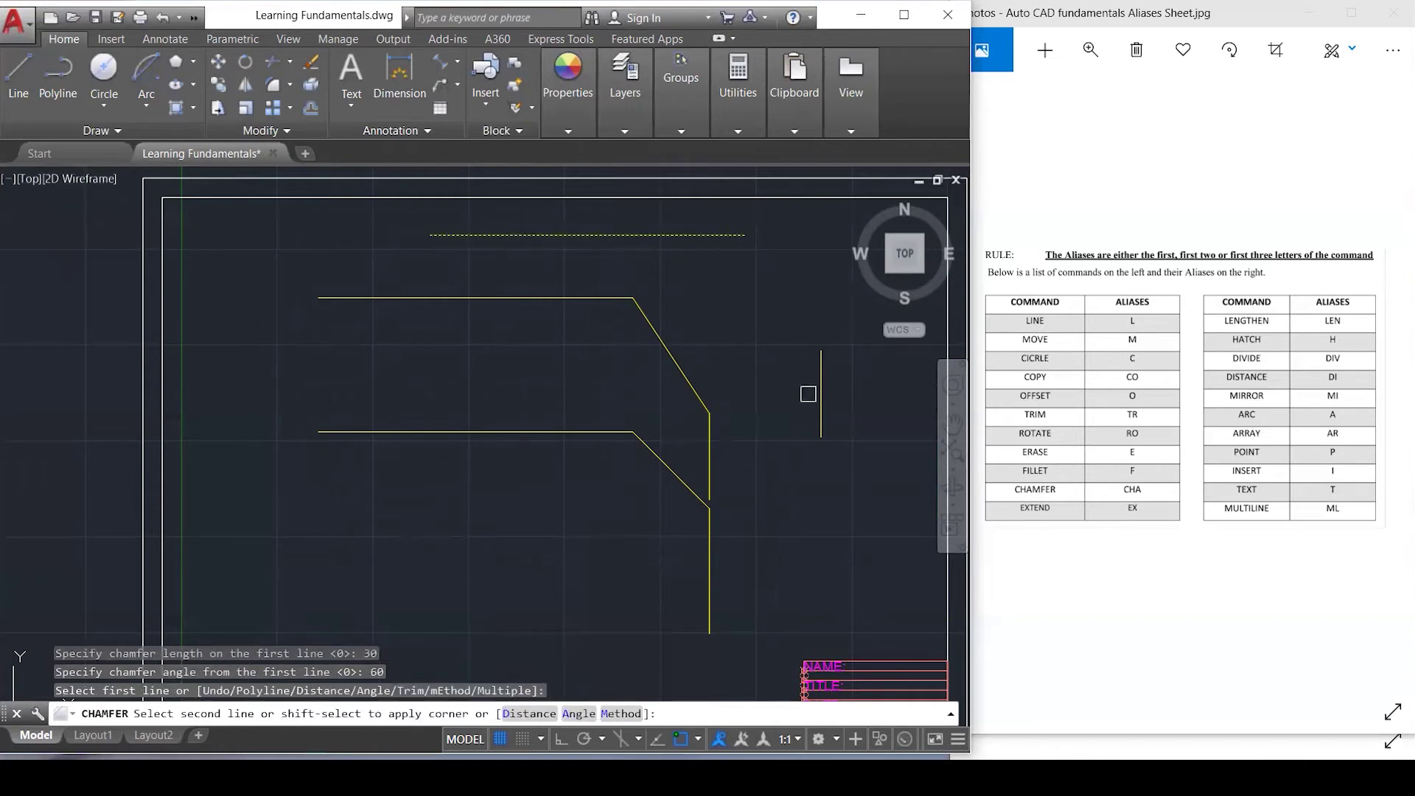
{"action": "left_click", "coordinate": [823, 406]}
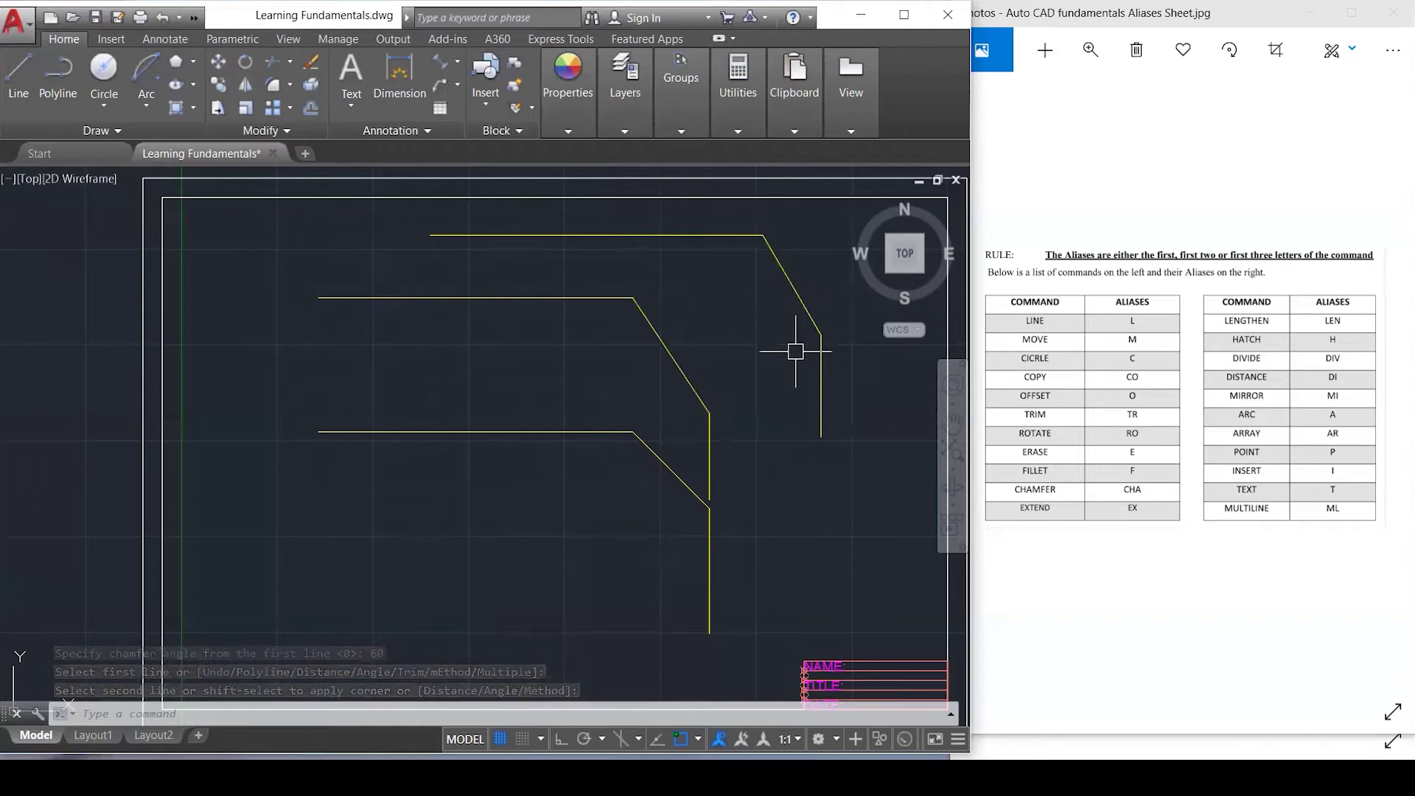
{"action": "key", "text": "Escape"}
{"action": "key", "text": "Escape"}
{"action": "key", "text": "Escape"}
{"action": "left_click", "coordinate": [844, 404]}
{"action": "left_click", "coordinate": [751, 230]}
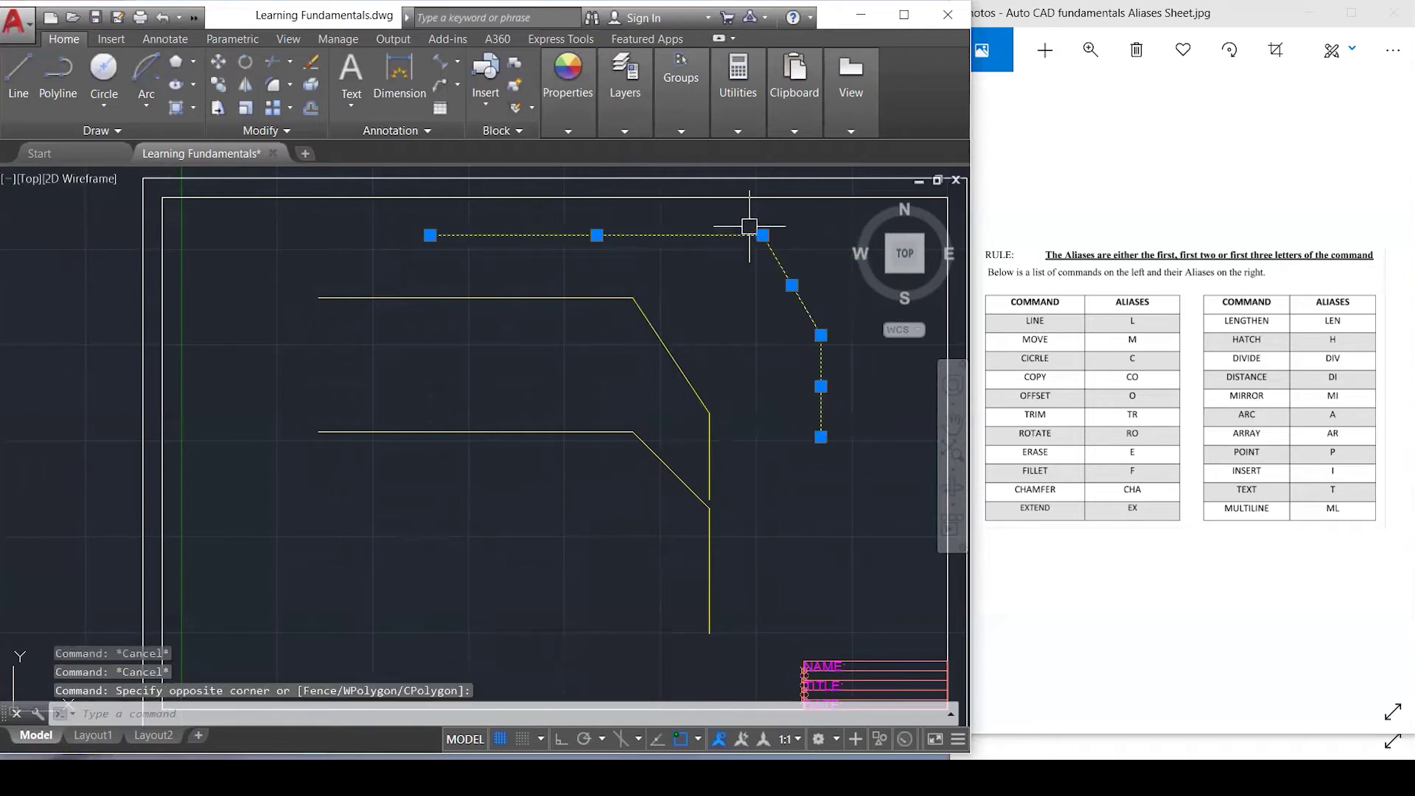
{"action": "type", "text": "cha"}
{"action": "key", "text": "Return"}
{"action": "key", "text": "Escape"}
Copy the top-right chamfered corner's three lines to below and left of the other corners, and erase the copy's sloped line.
{"action": "left_click", "coordinate": [846, 409]}
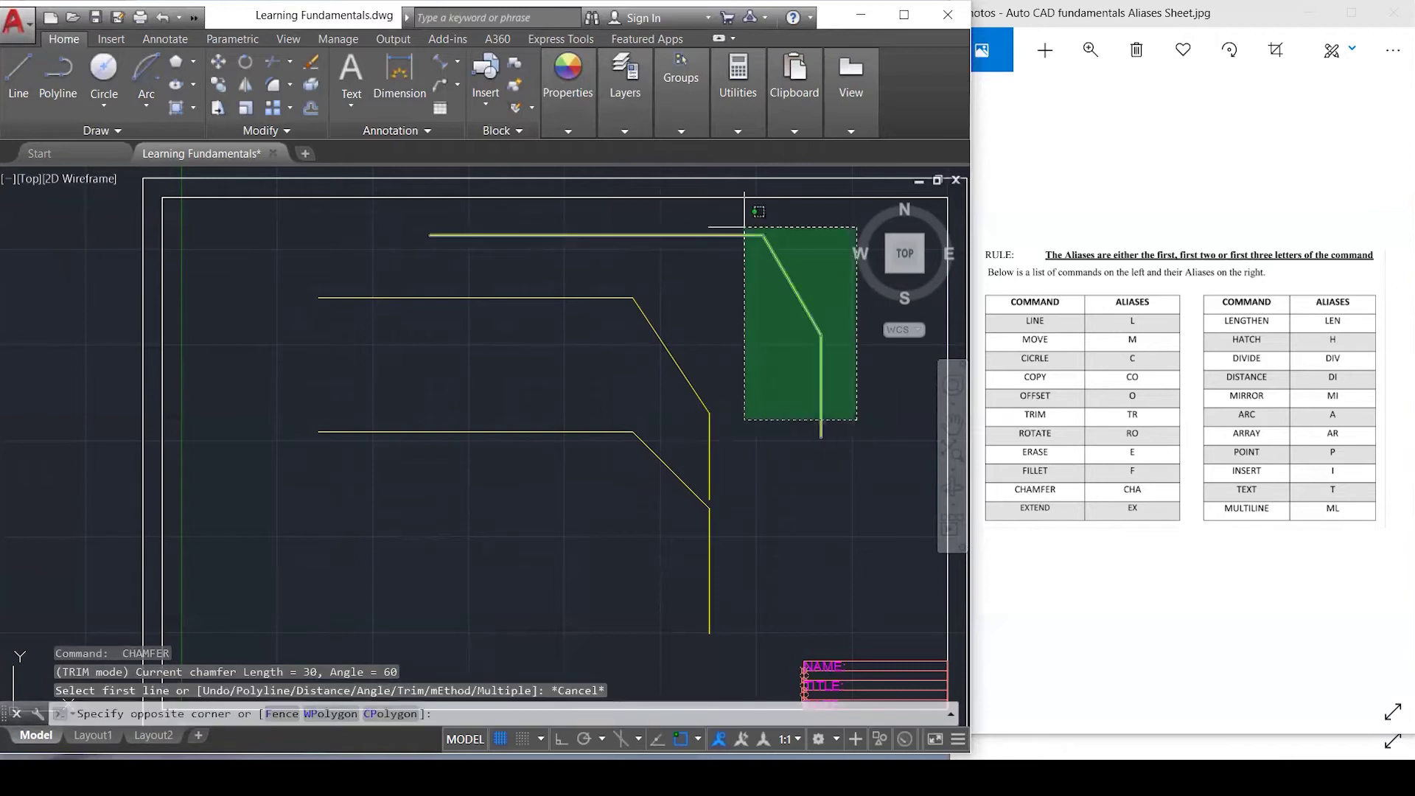
{"action": "left_click", "coordinate": [744, 229]}
{"action": "type", "text": "co"}
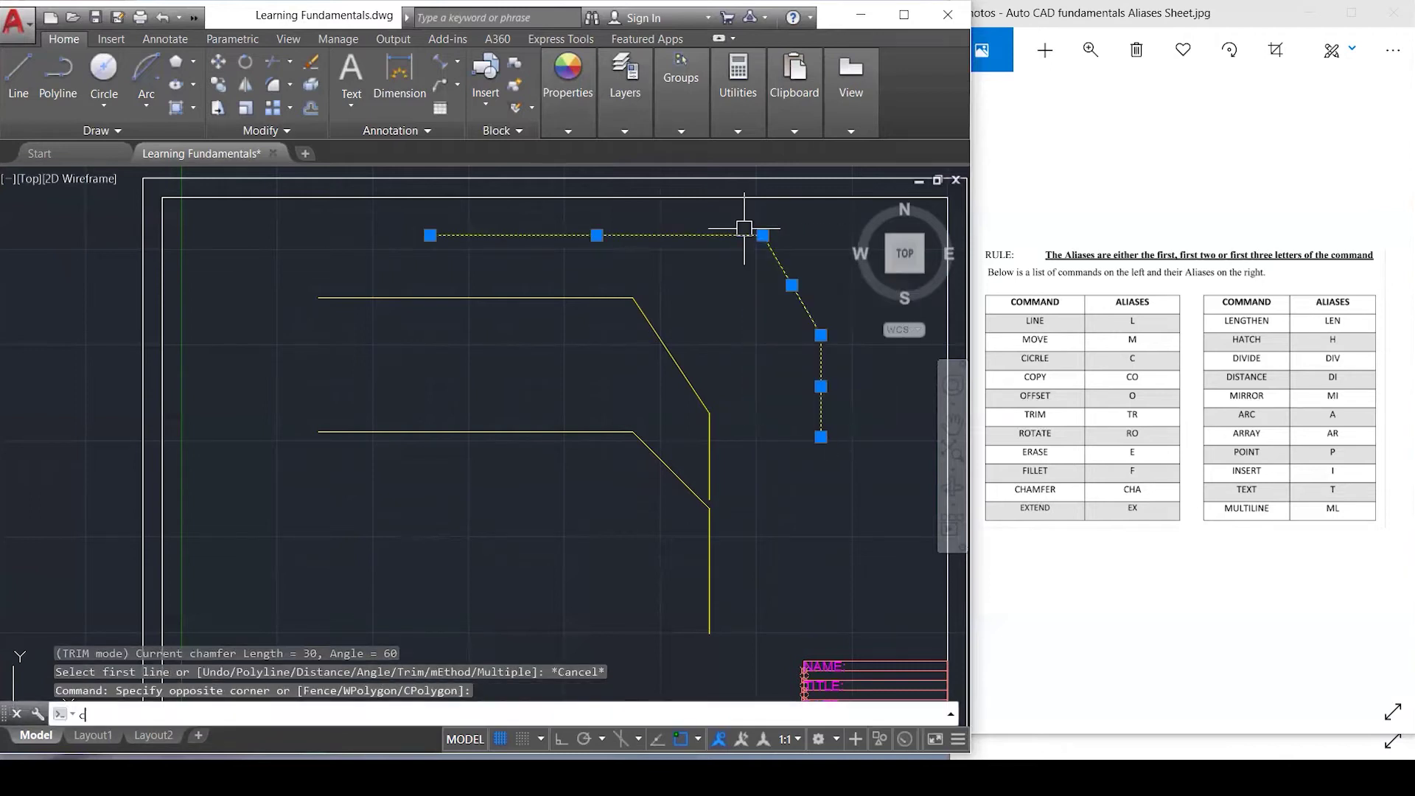
{"action": "key", "text": "Return"}
{"action": "left_click", "coordinate": [765, 235]}
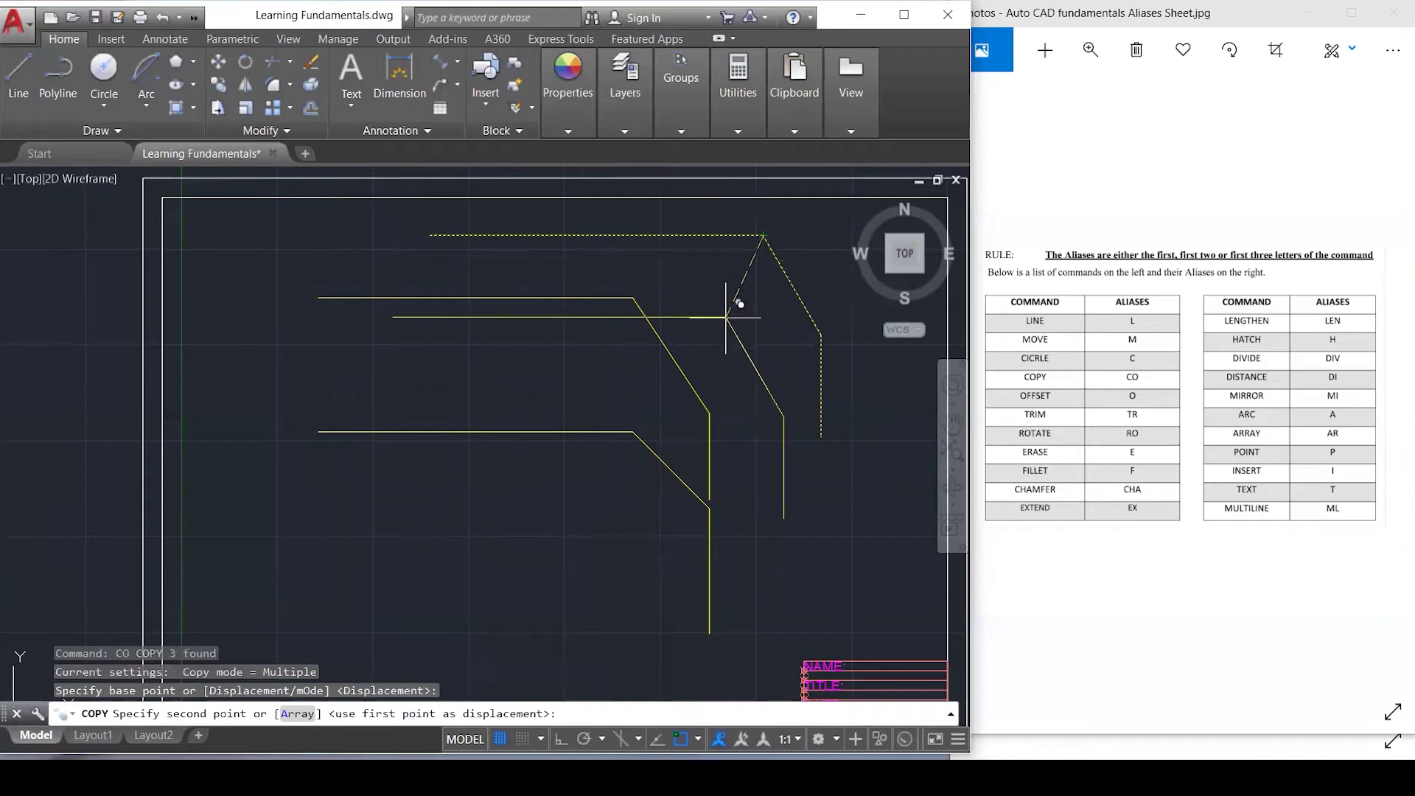
{"action": "left_click", "coordinate": [531, 510]}
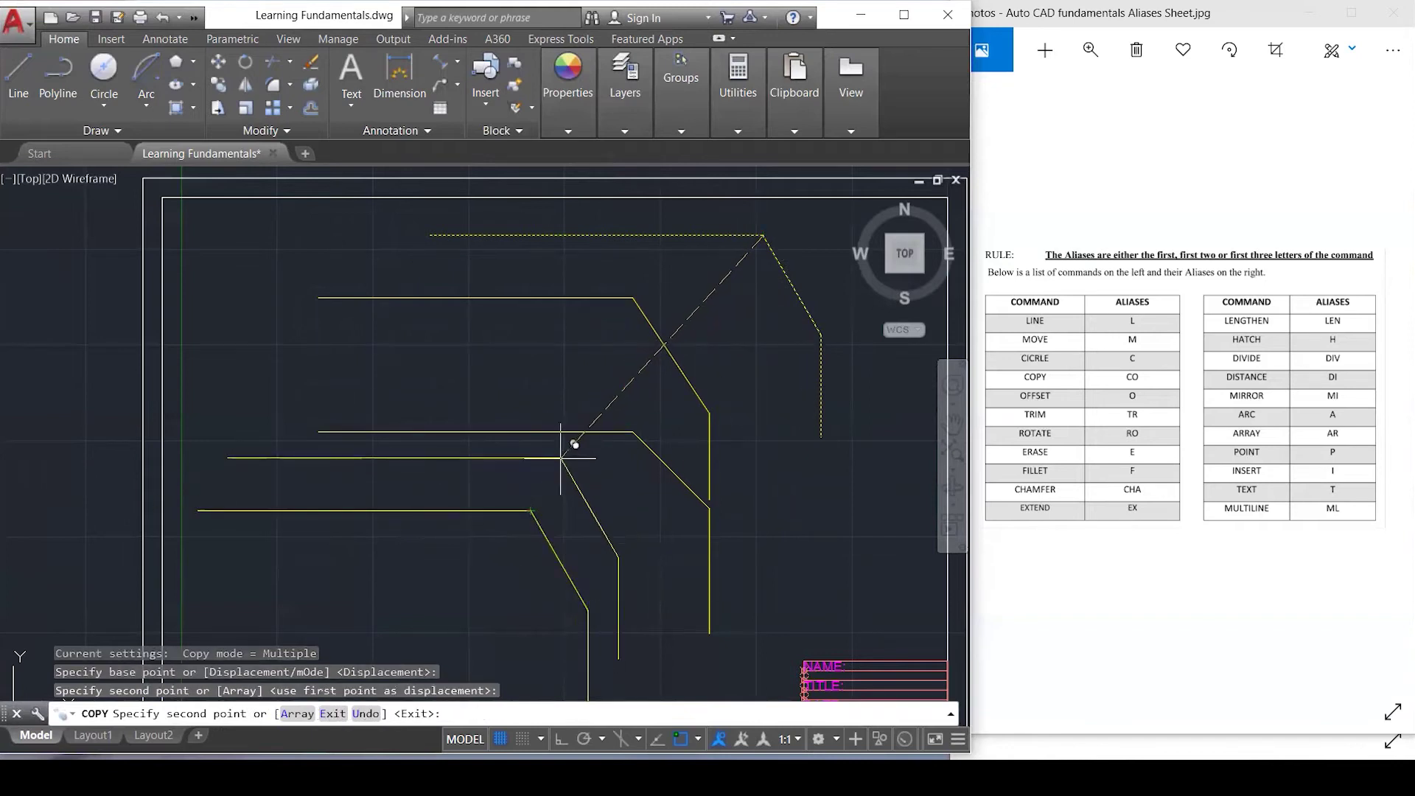
{"action": "key", "text": "Escape"}
{"action": "key", "text": "Escape"}
{"action": "left_click", "coordinate": [551, 553]}
{"action": "key", "text": "Delete"}
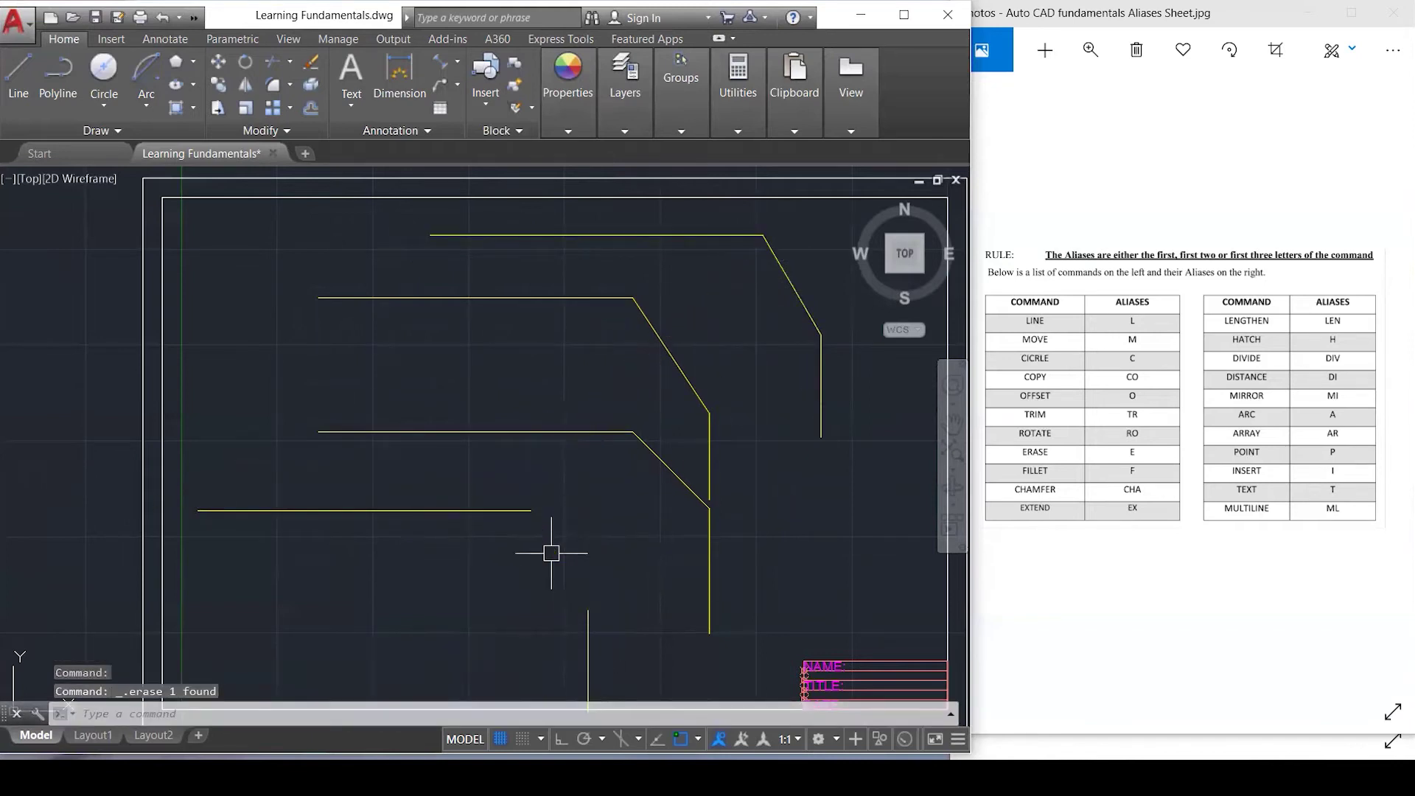
Try to chamfer the lowest copy with the Angle method, length 45 and angle 88, picking the vertical line first.
{"action": "type", "text": "cha"}
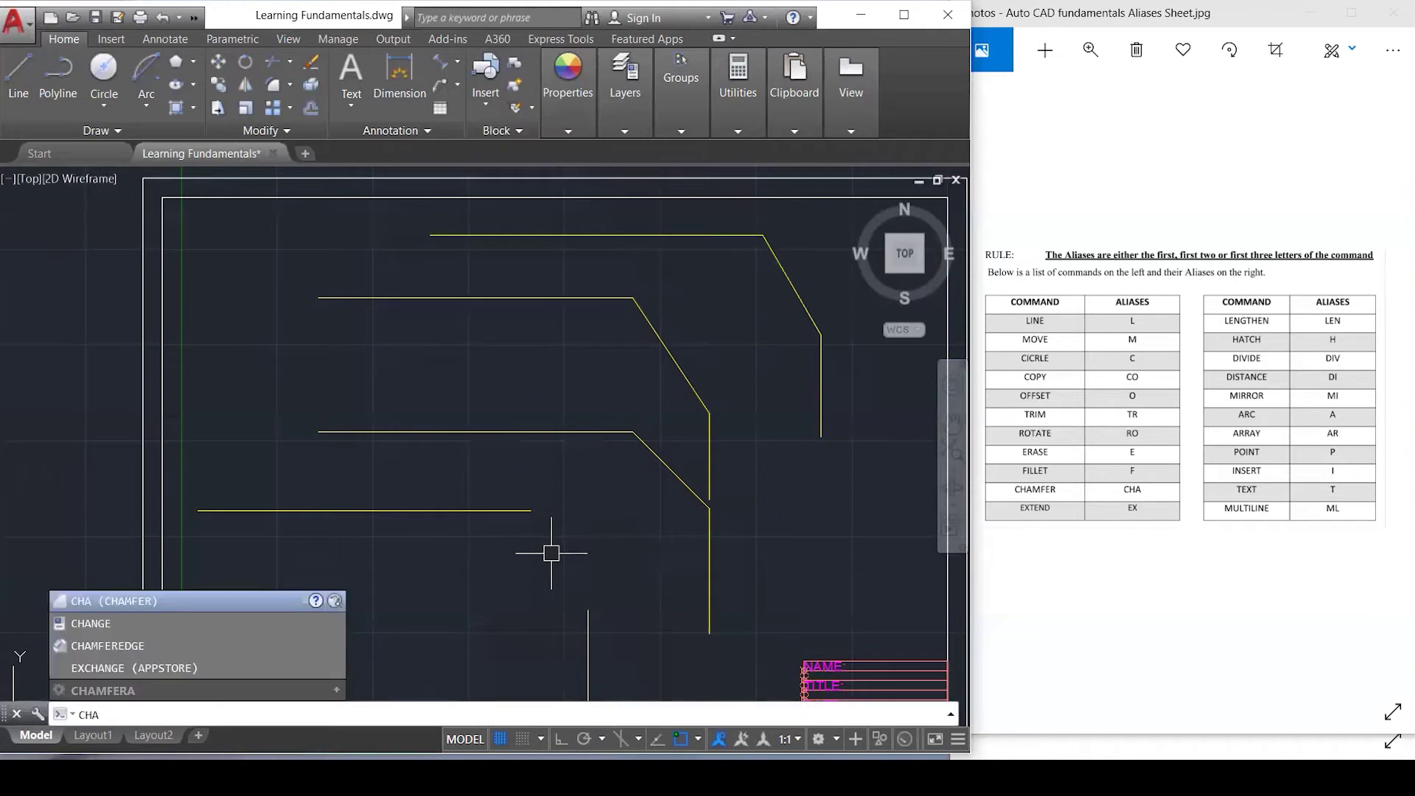
{"action": "key", "text": "Return"}
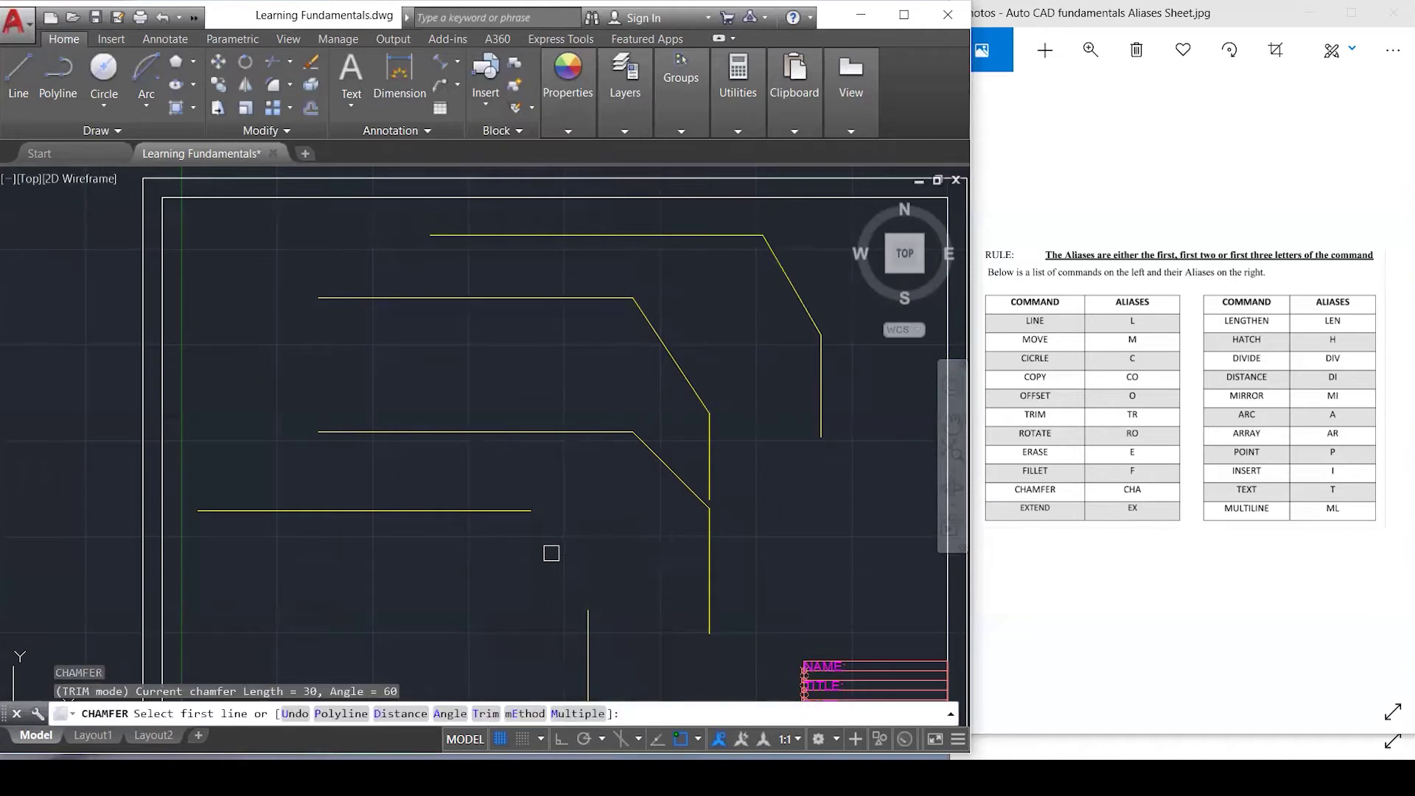
{"action": "left_click", "coordinate": [449, 713]}
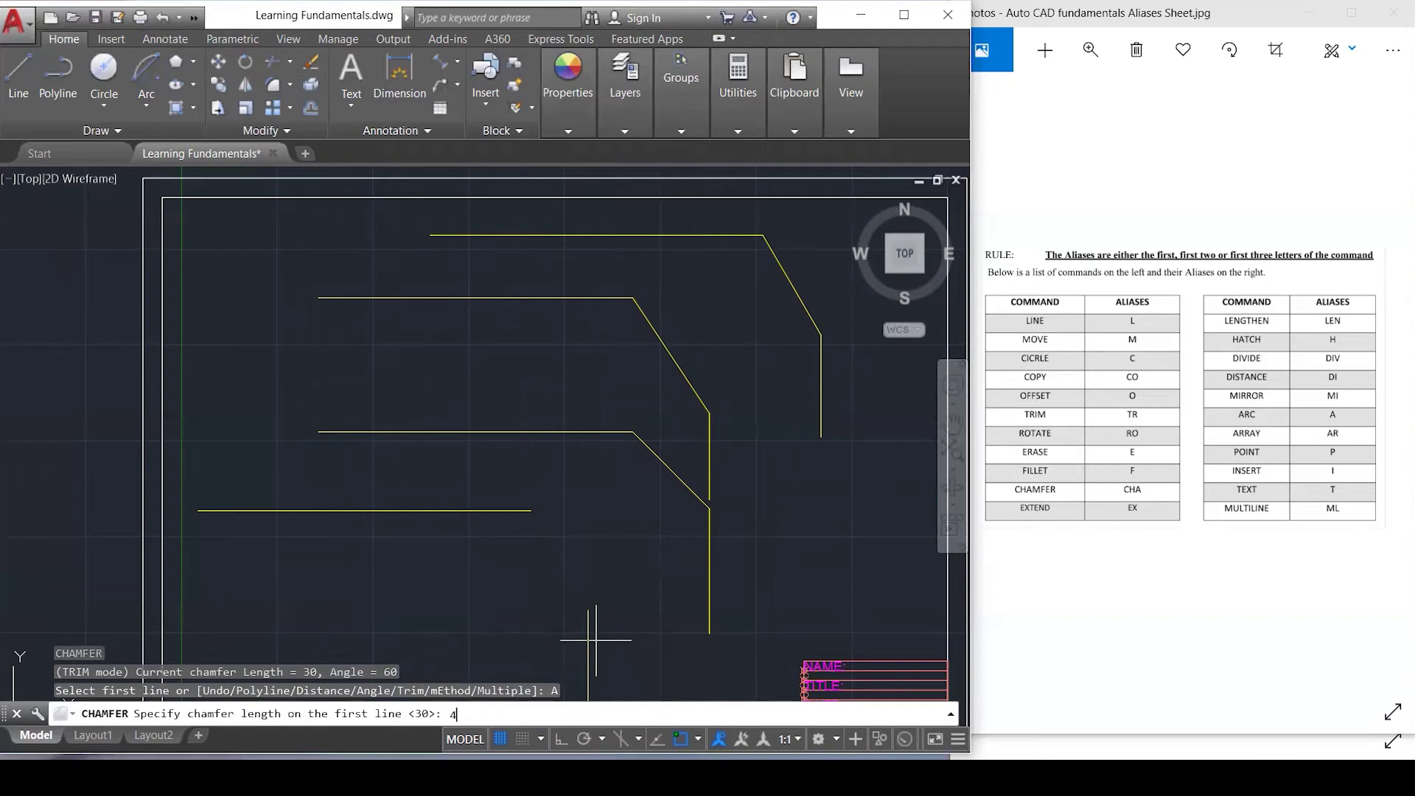
{"action": "type", "text": "45"}
{"action": "key", "text": "Return"}
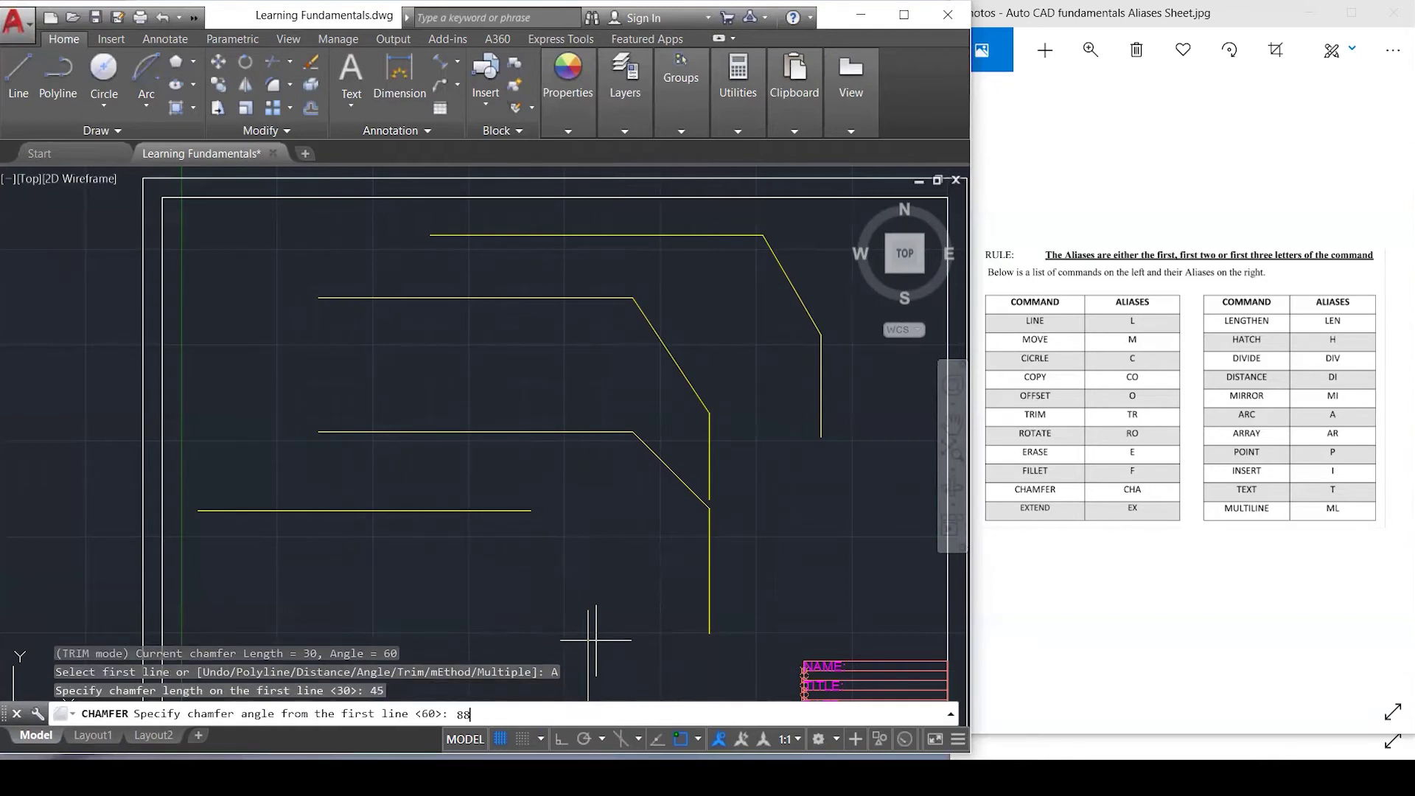
{"action": "key", "text": "Return"}
{"action": "left_click", "coordinate": [587, 643]}
{"action": "left_click", "coordinate": [457, 510]}
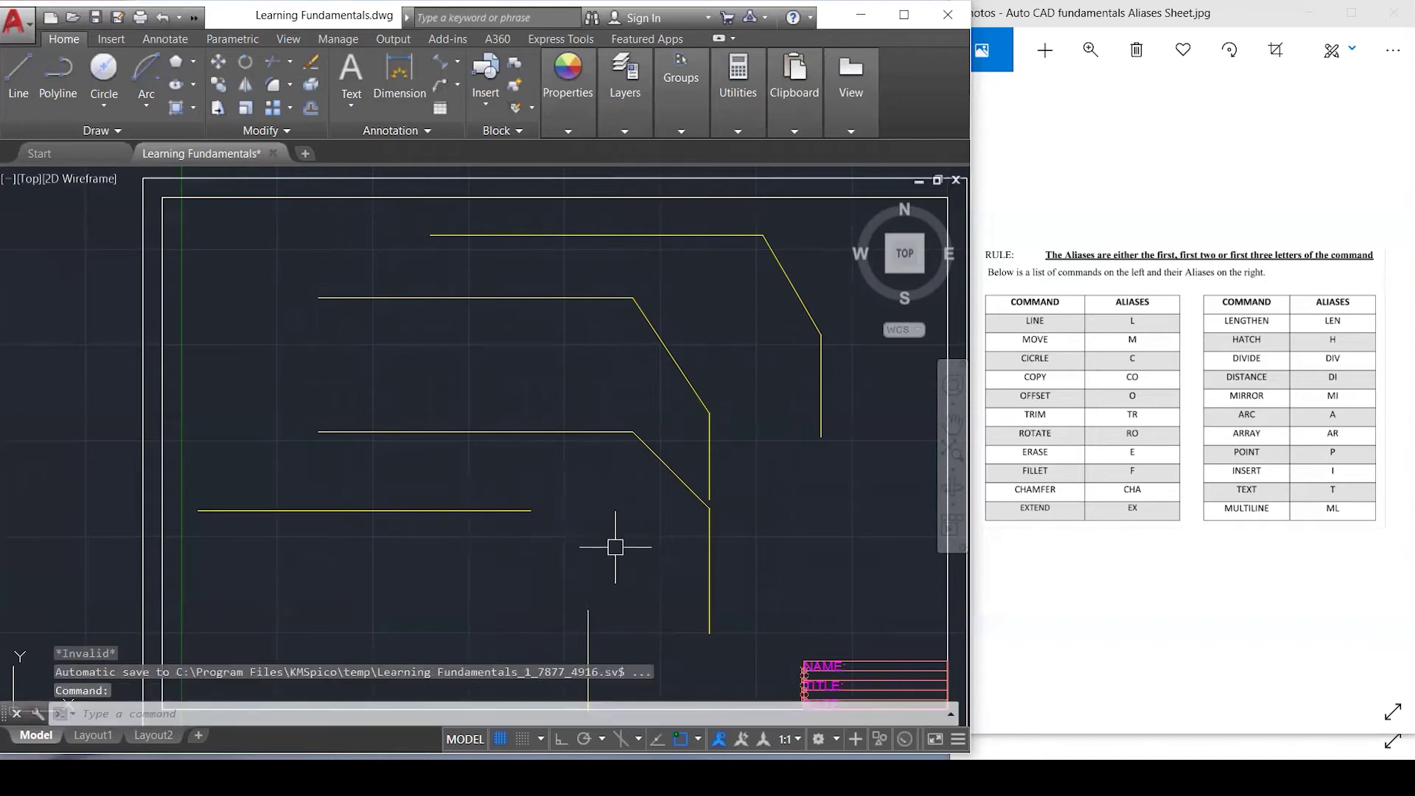
Chamfer the lowest copy with the Angle method, using length 56 on the horizontal line and angle 23 to the vertical line.
{"action": "key", "text": "Return"}
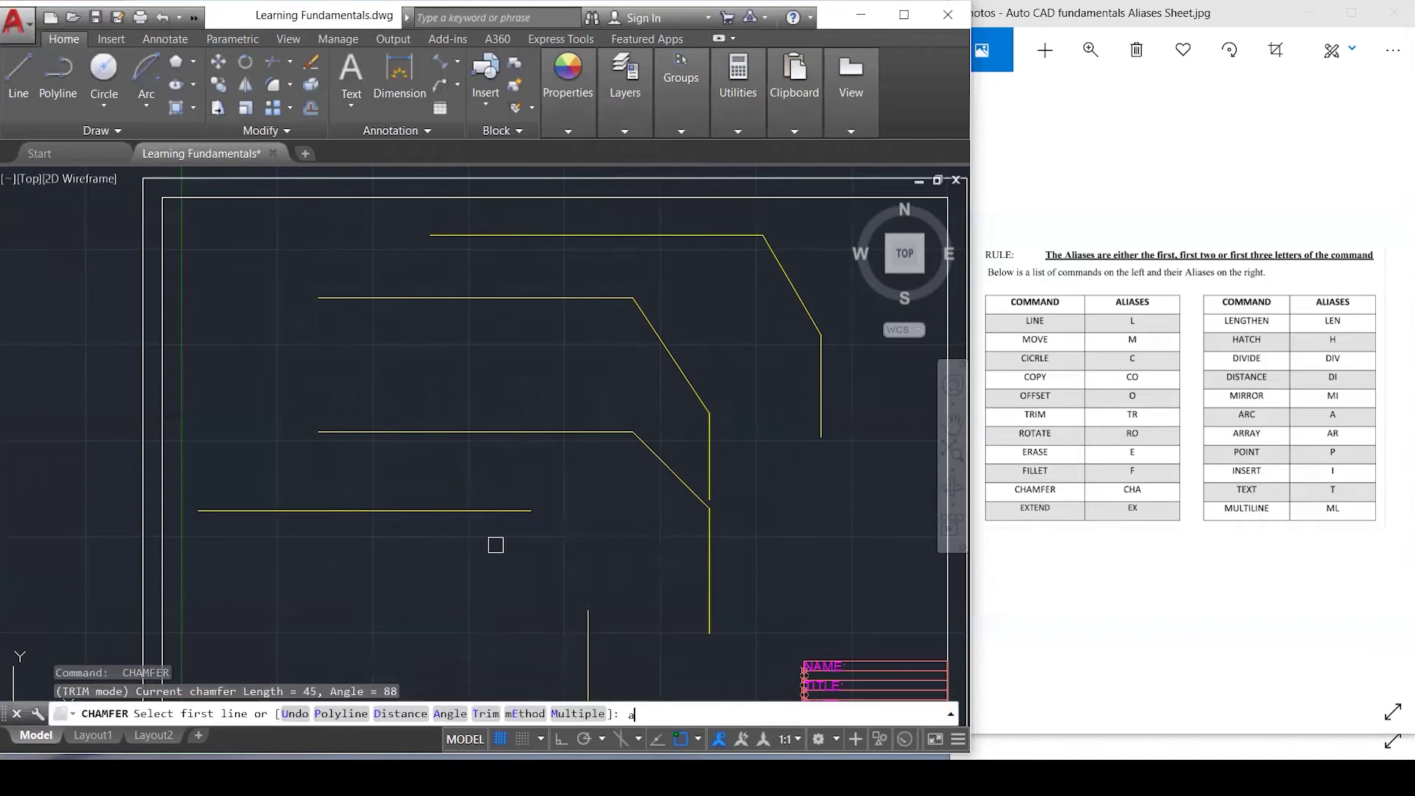
{"action": "type", "text": "a"}
{"action": "key", "text": "Return"}
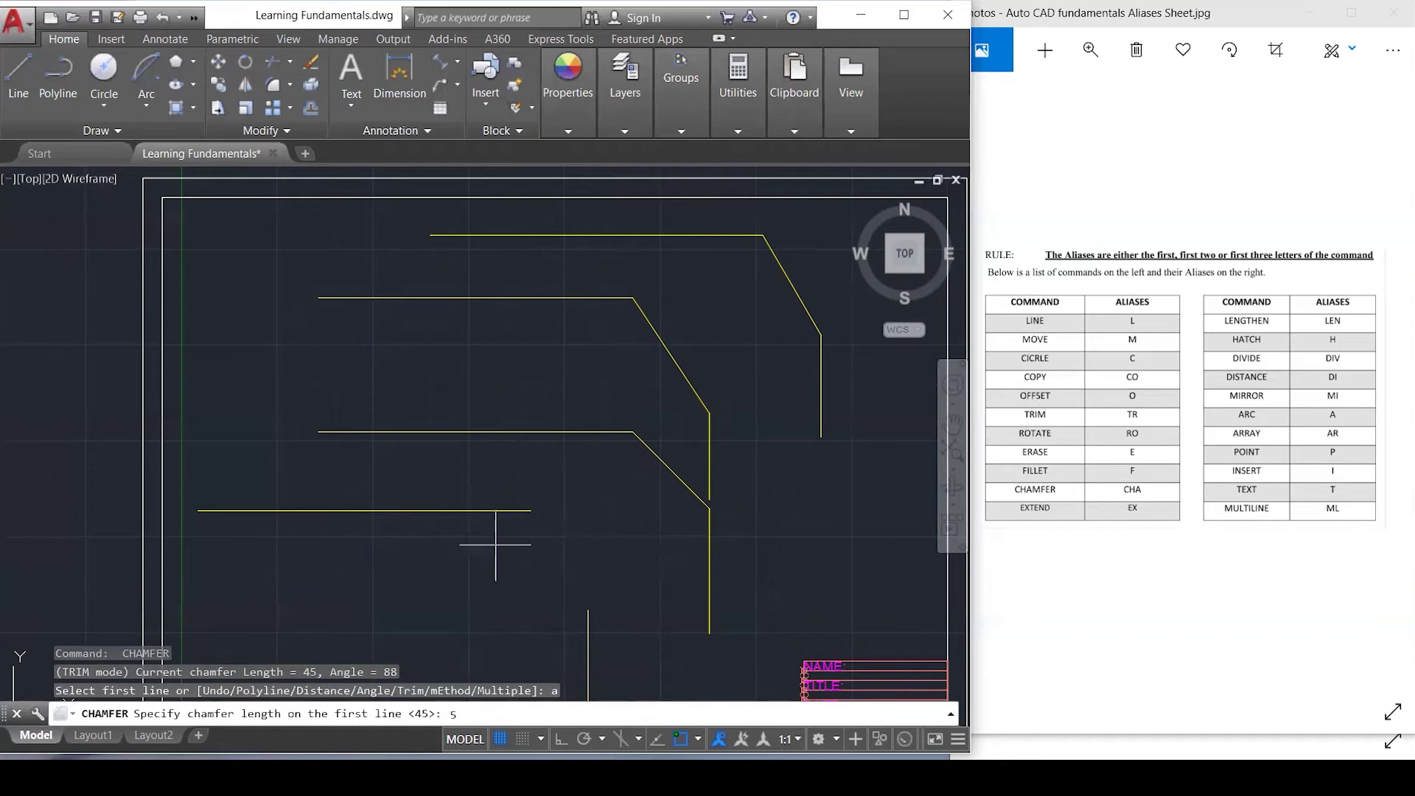
{"action": "type", "text": "56"}
{"action": "key", "text": "Return"}
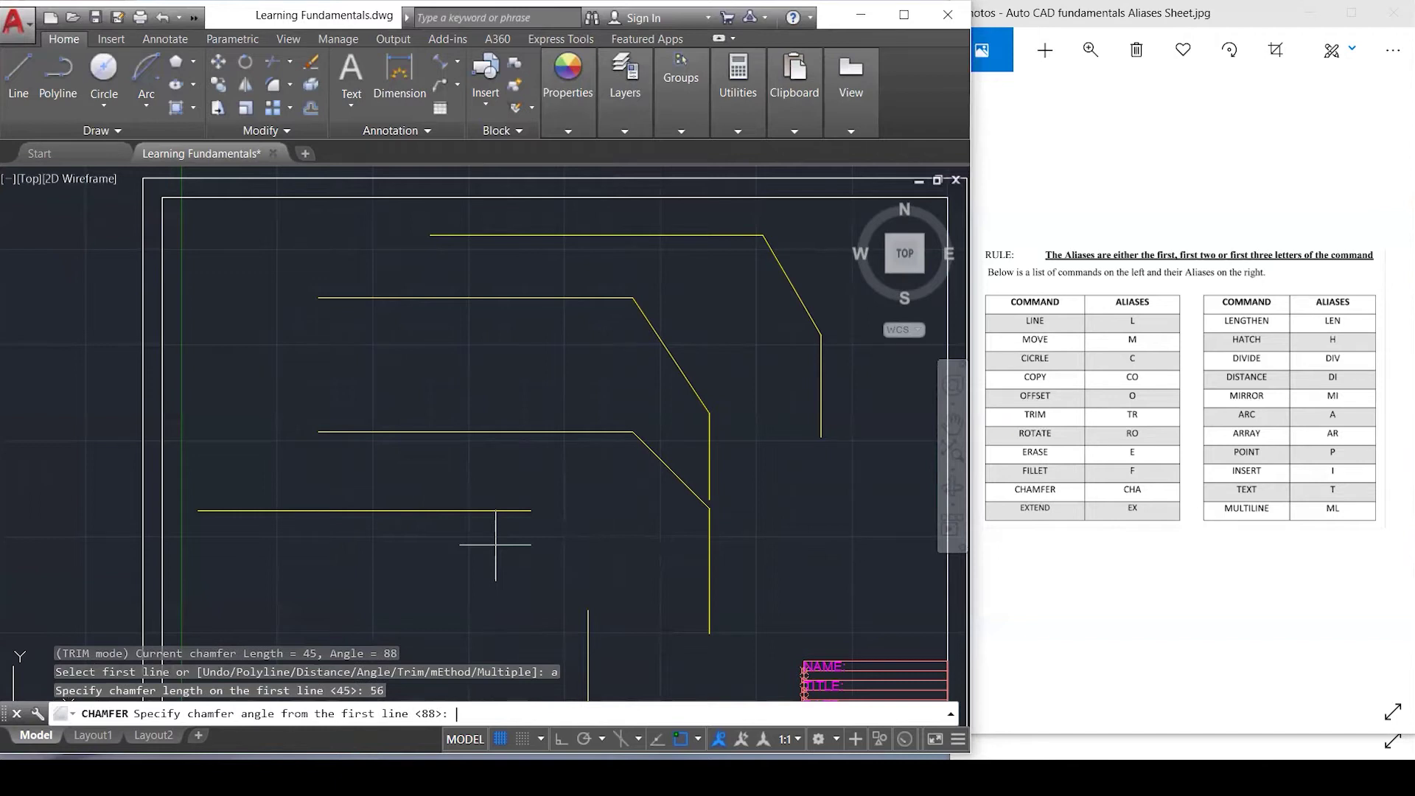
{"action": "type", "text": "23"}
{"action": "key", "text": "Return"}
{"action": "left_click", "coordinate": [496, 510]}
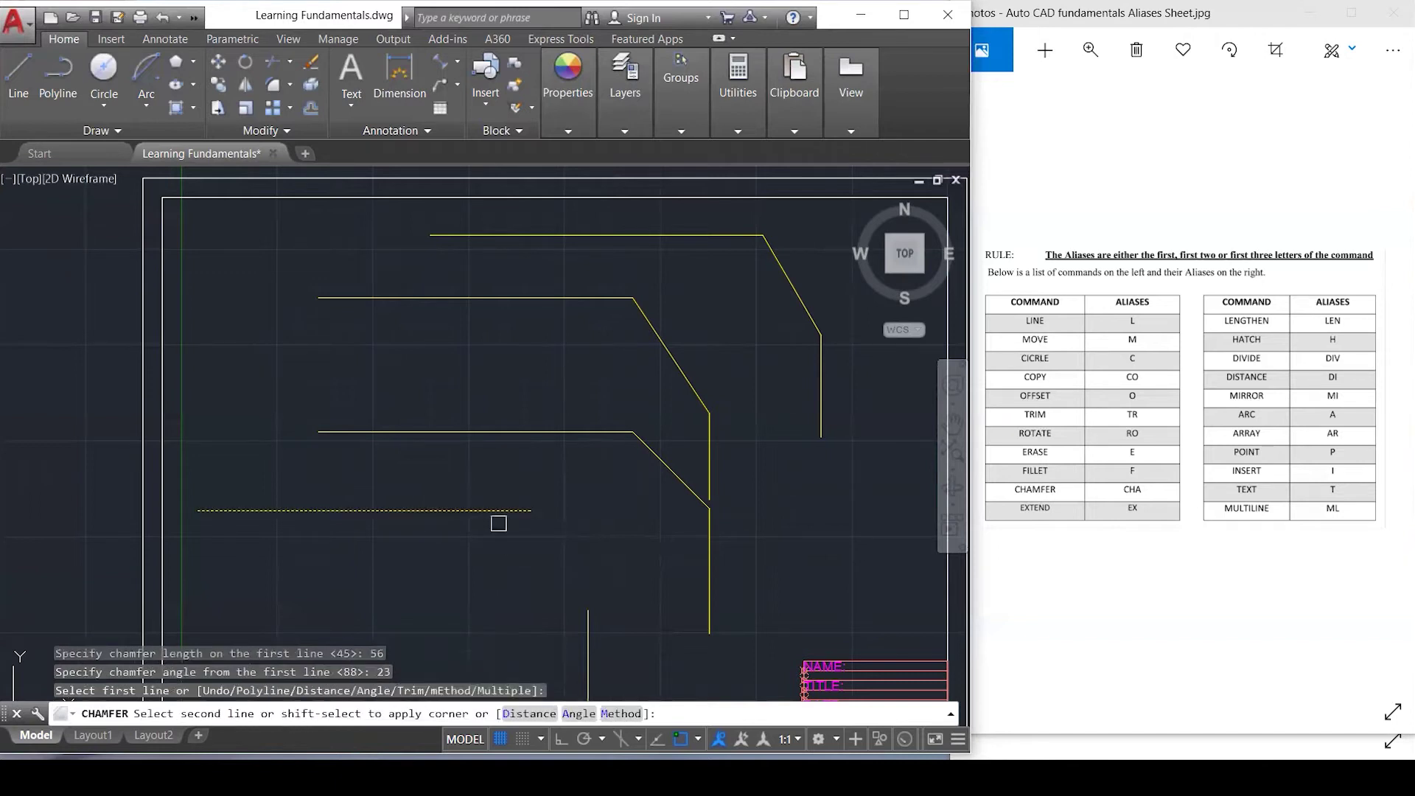
{"action": "left_click", "coordinate": [589, 657]}
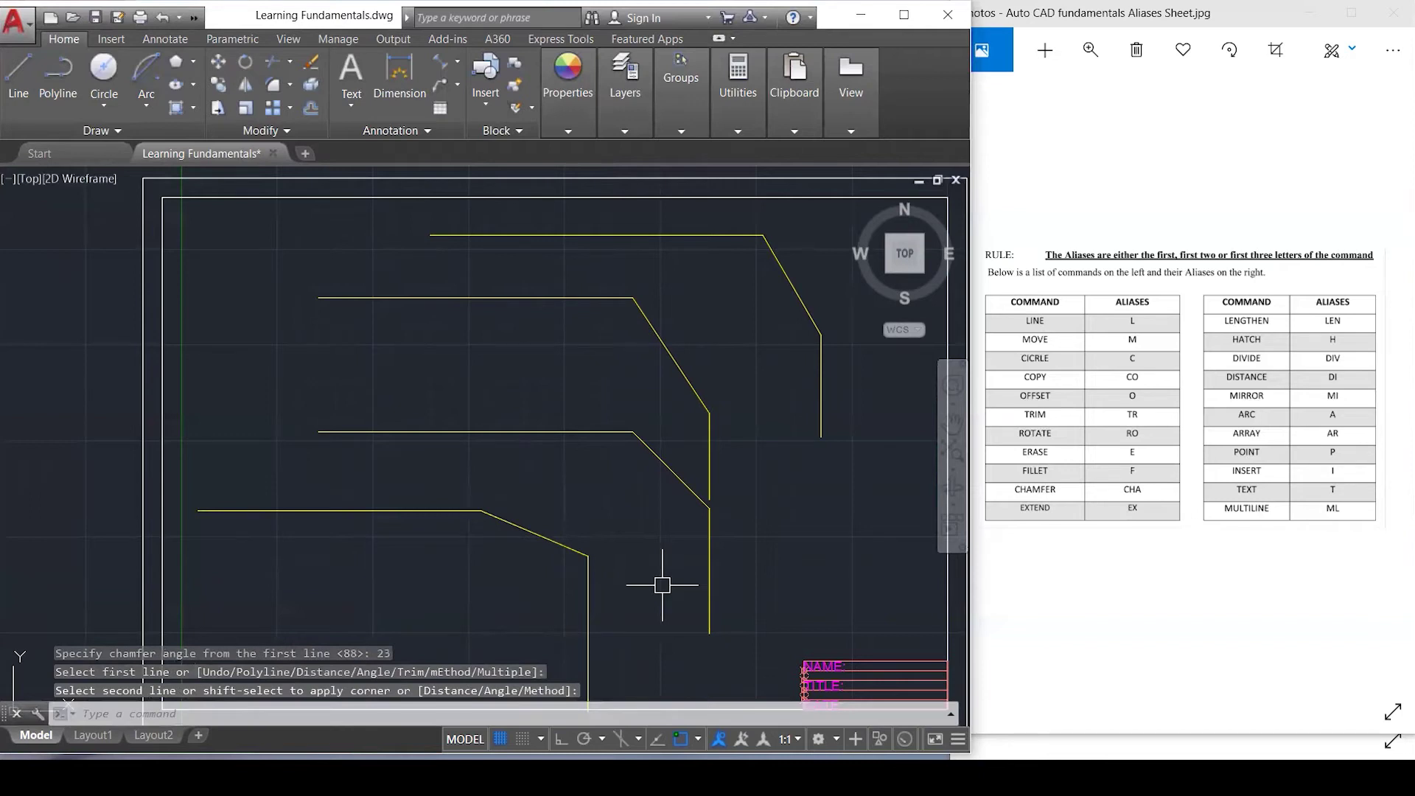
Highlight the two angle-based chamfer lines together and the two distance-based chamfer lines together to compare the methods.
{"action": "left_click", "coordinate": [553, 542]}
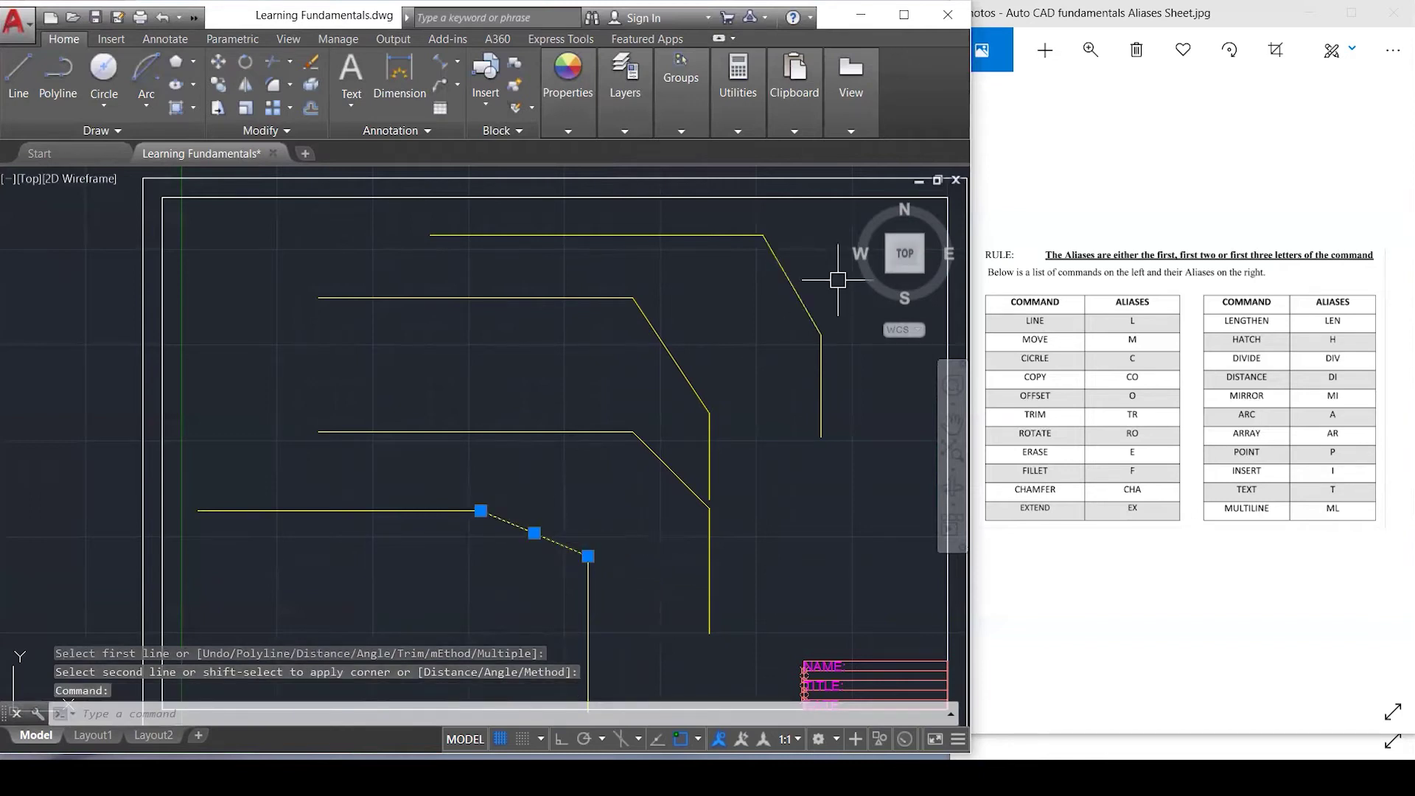
{"action": "left_click", "coordinate": [786, 274]}
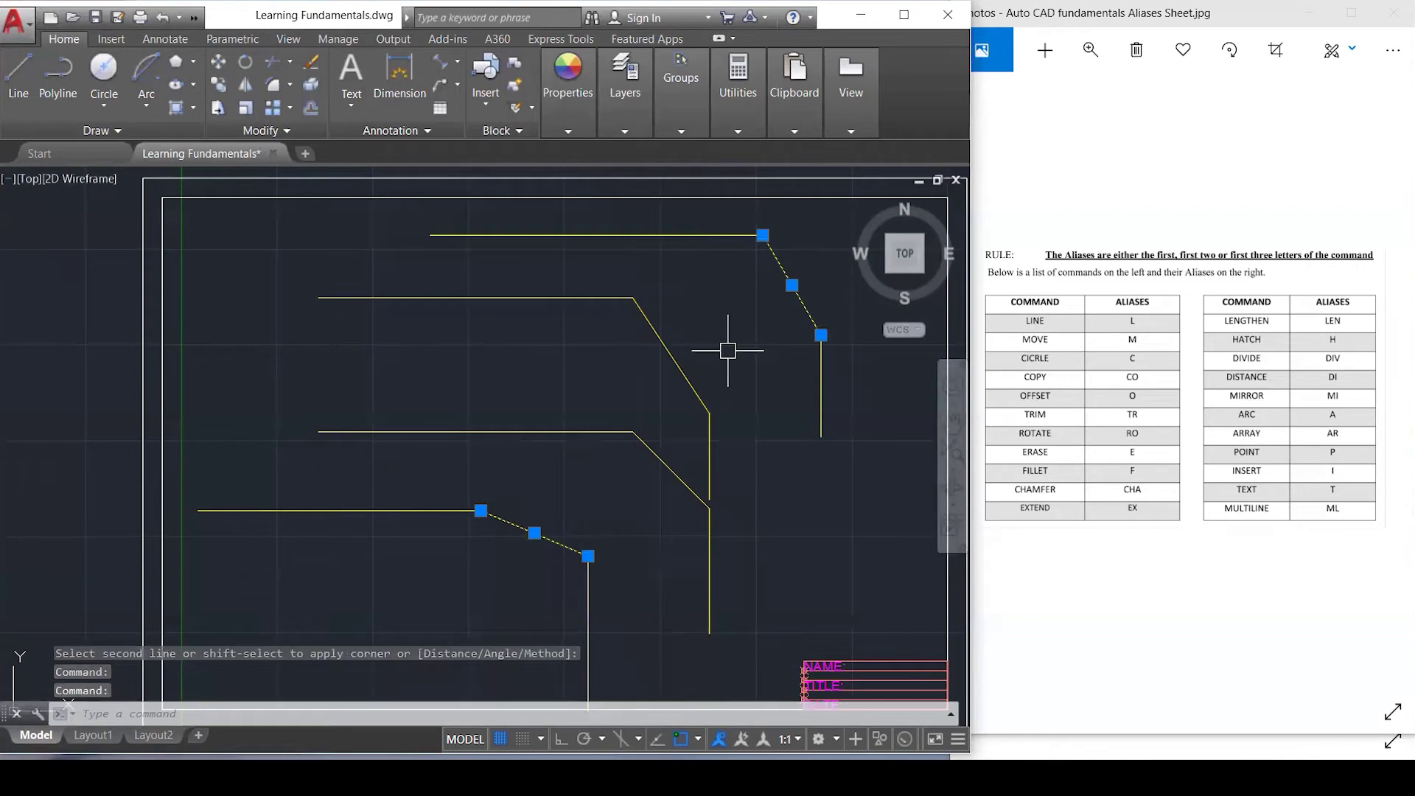
{"action": "key", "text": "Escape"}
{"action": "left_click", "coordinate": [682, 361]}
{"action": "left_click", "coordinate": [651, 458]}
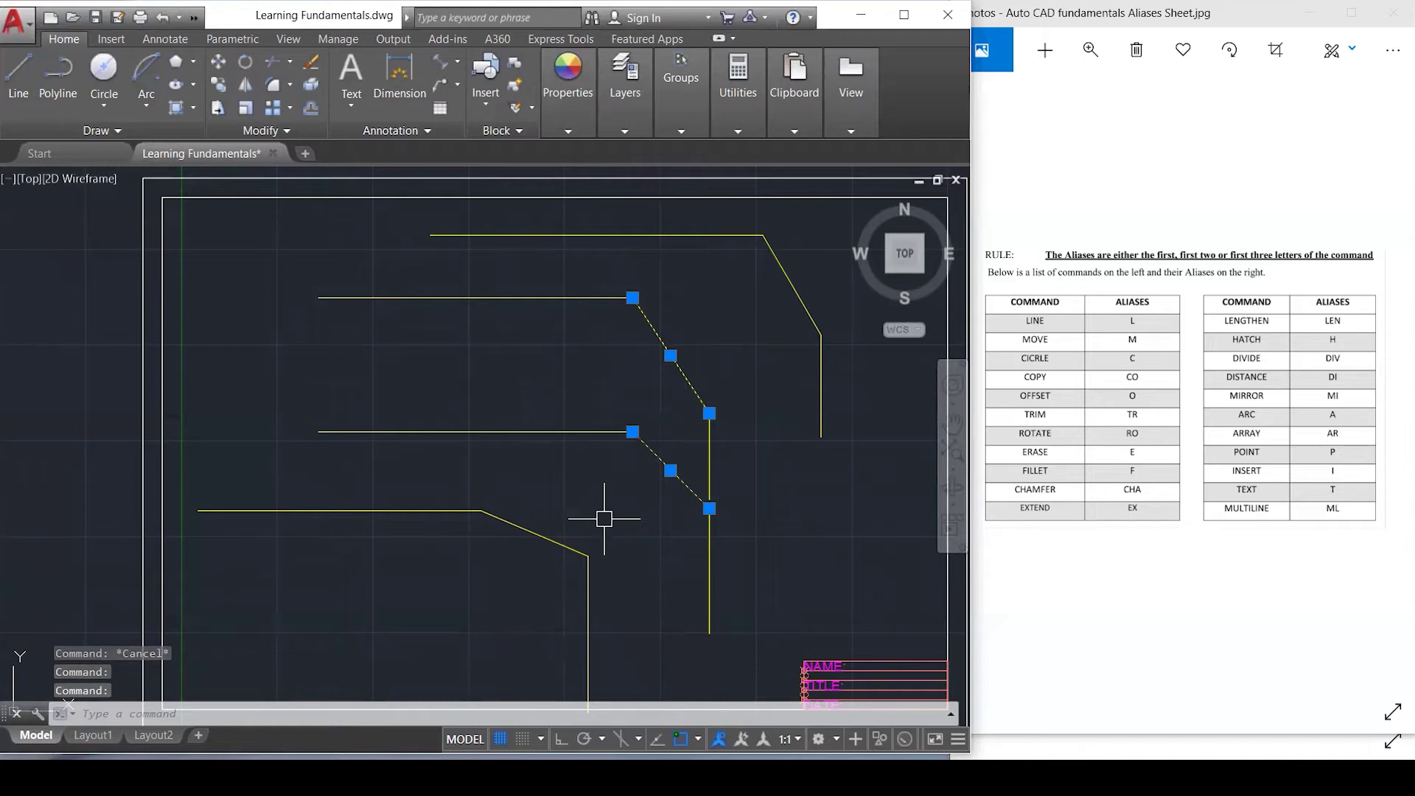
{"action": "key", "text": "Escape"}
{"action": "key", "text": "Escape"}
Review the Chamfer command's prompt options and leave the command without chamfering anything.
{"action": "type", "text": "ch"}
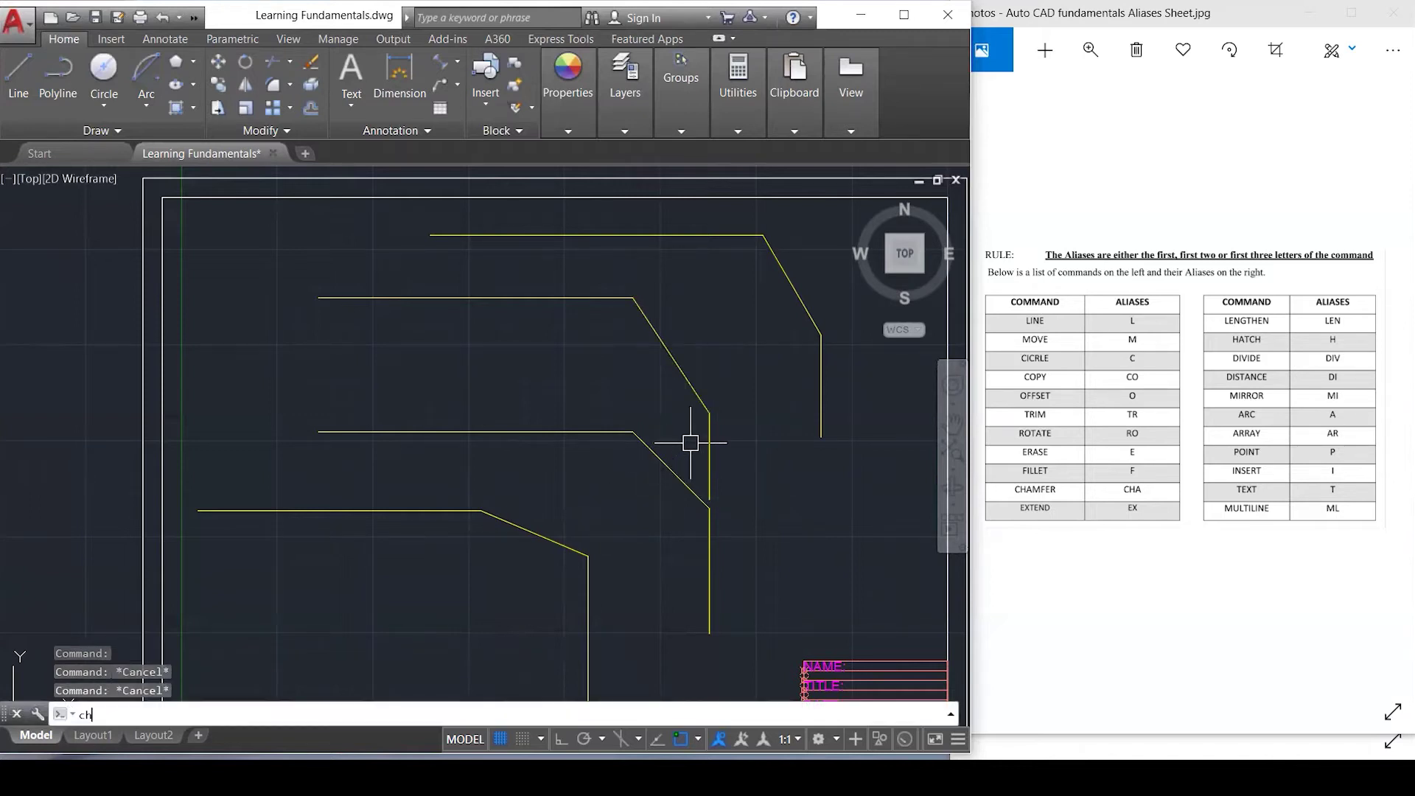
{"action": "type", "text": "a"}
{"action": "key", "text": "Return"}
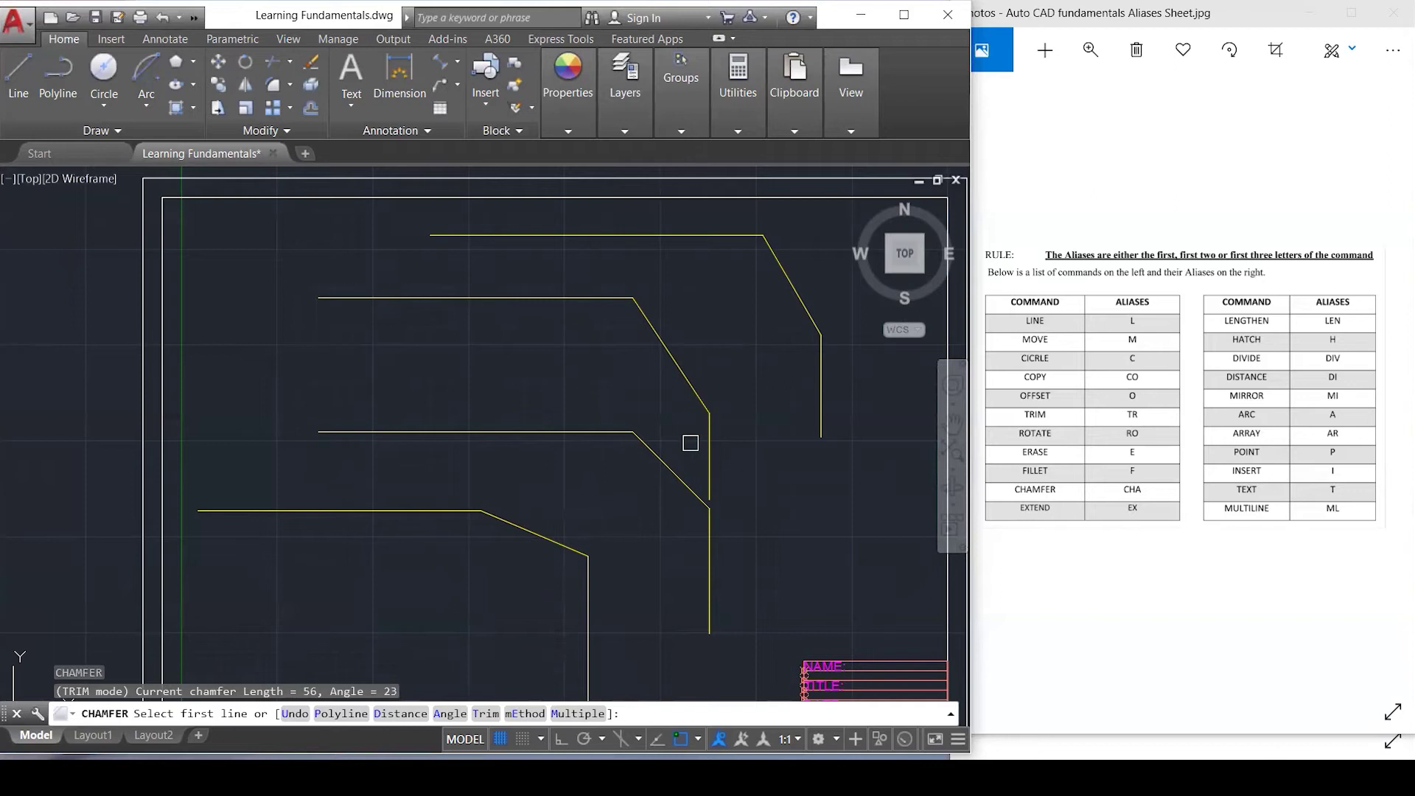
{"action": "key", "text": "Escape"}
{"action": "key", "text": "Escape"}
{"action": "key", "text": "Escape"}
{"action": "key", "text": "Escape"}
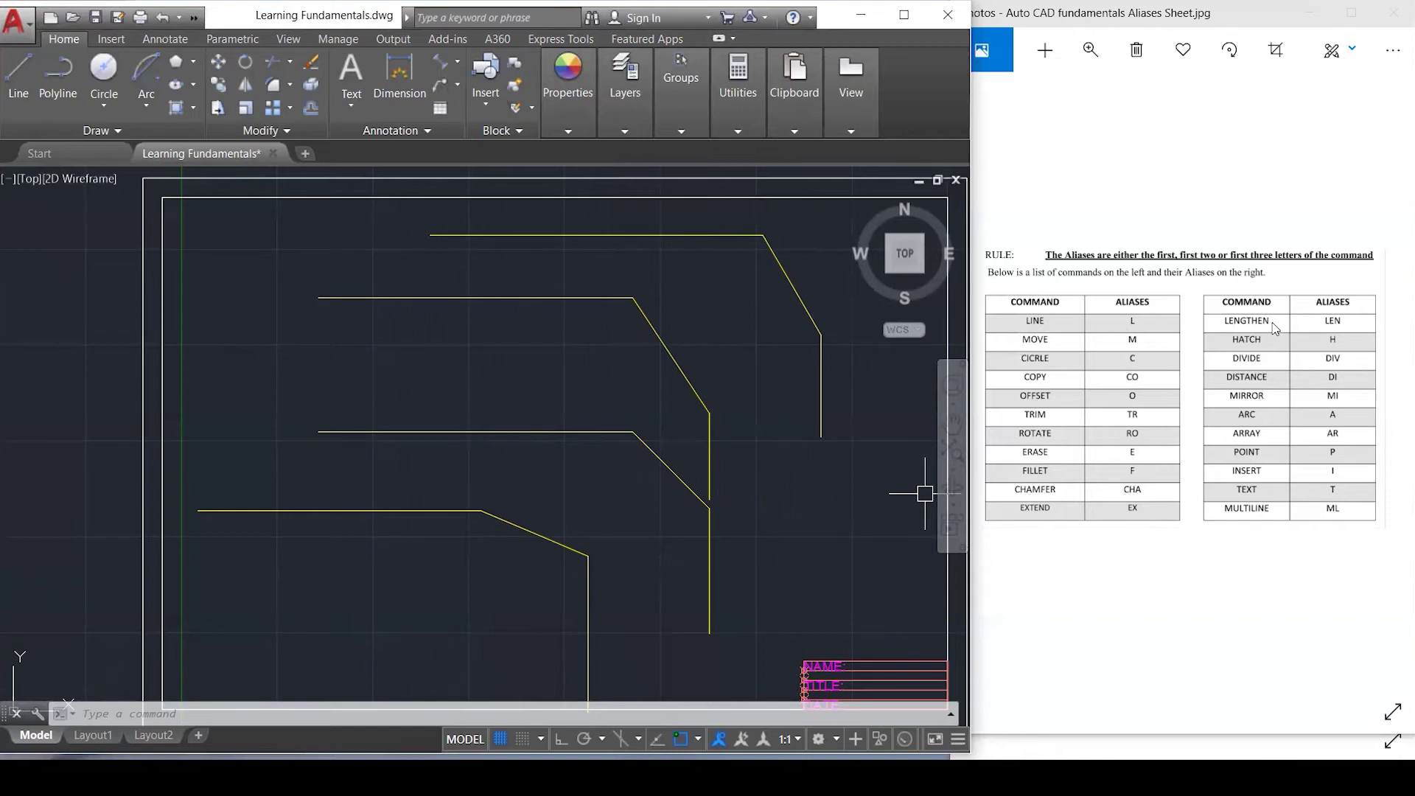
{"action": "left_click", "coordinate": [861, 575]}
{"action": "left_click", "coordinate": [723, 423]}
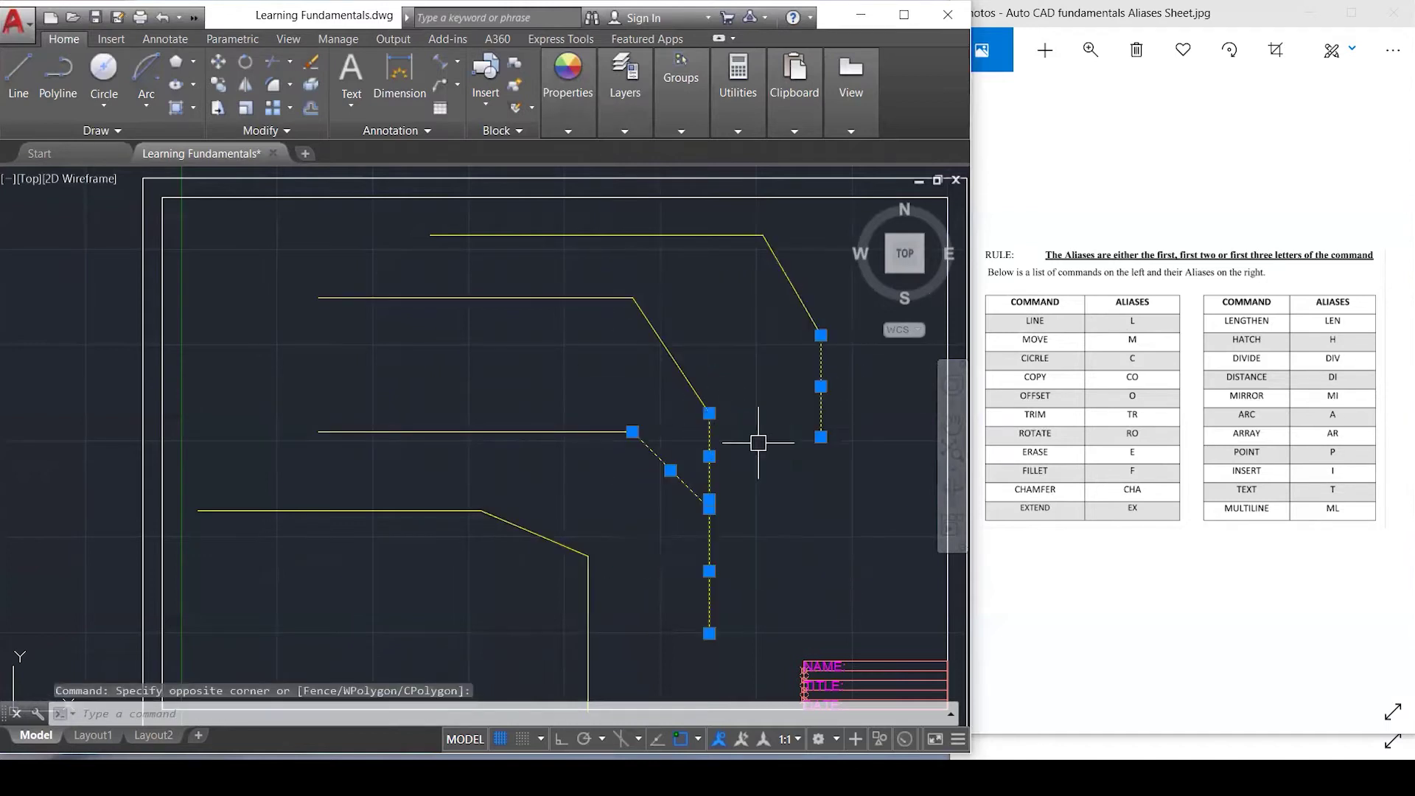
{"action": "key", "text": "Escape"}
{"action": "key", "text": "Escape"}
{"action": "key", "text": "Escape"}
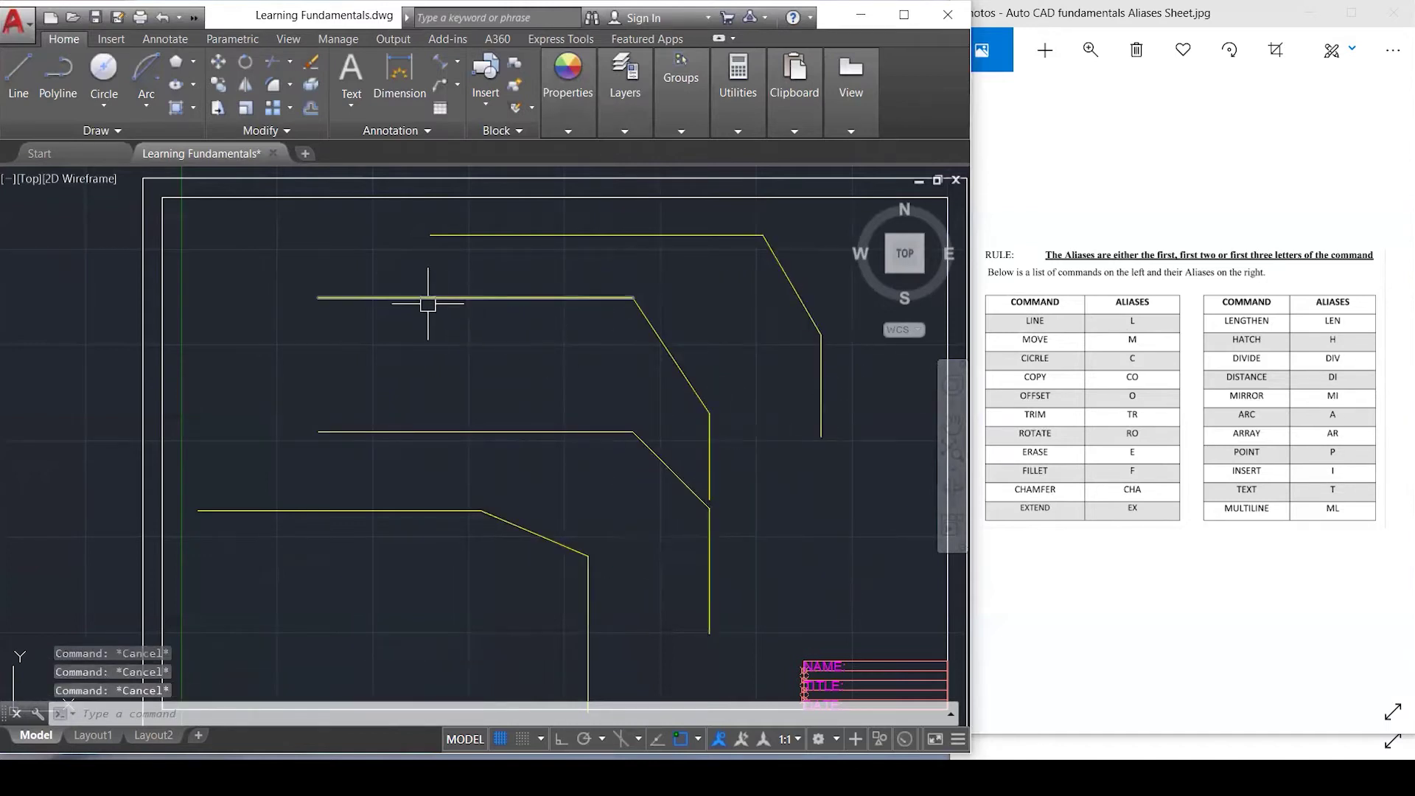
Measure the horizontal line of the second chamfered copy from the top with the Lengthen command.
{"action": "type", "text": "lect an"}
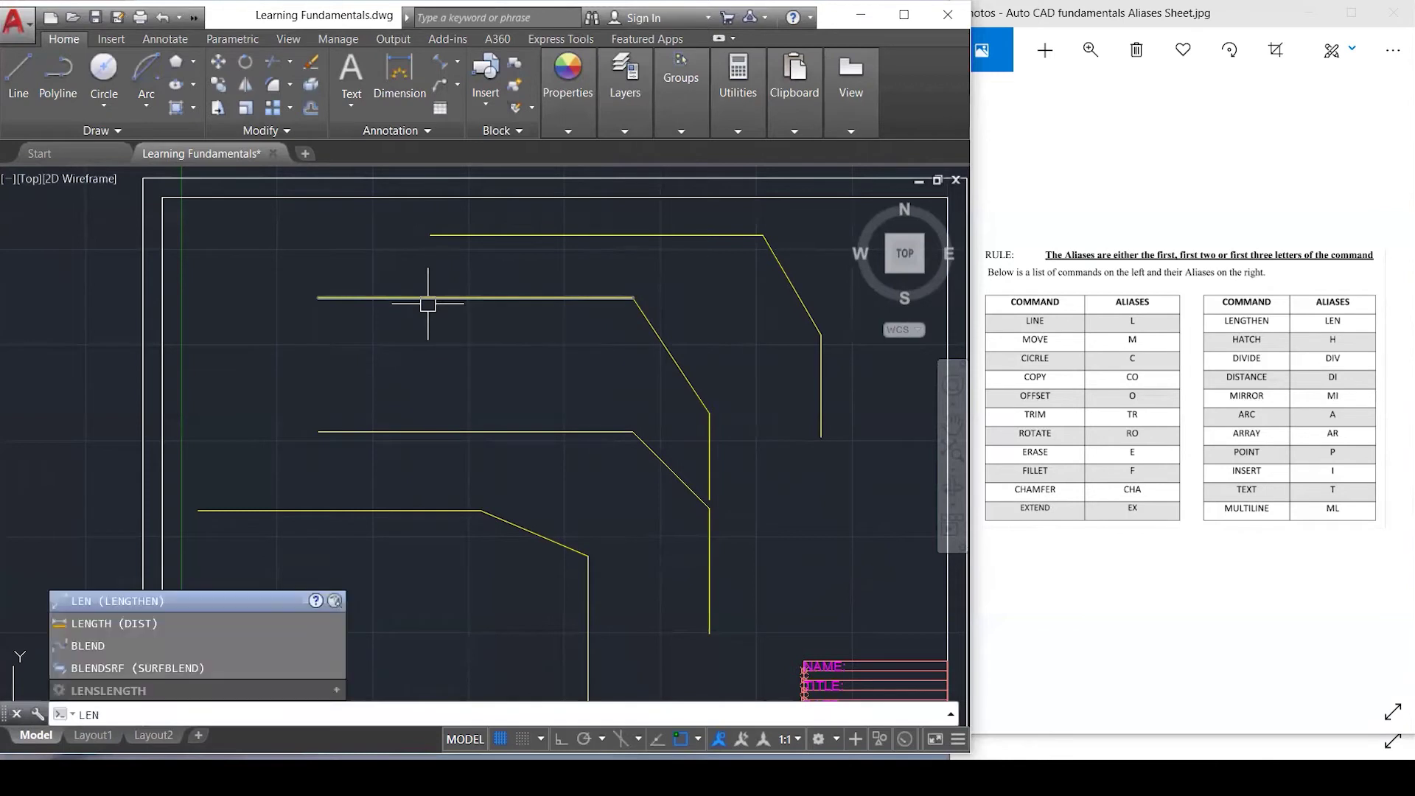
{"action": "key", "text": "Return"}
{"action": "left_click", "coordinate": [401, 299]}
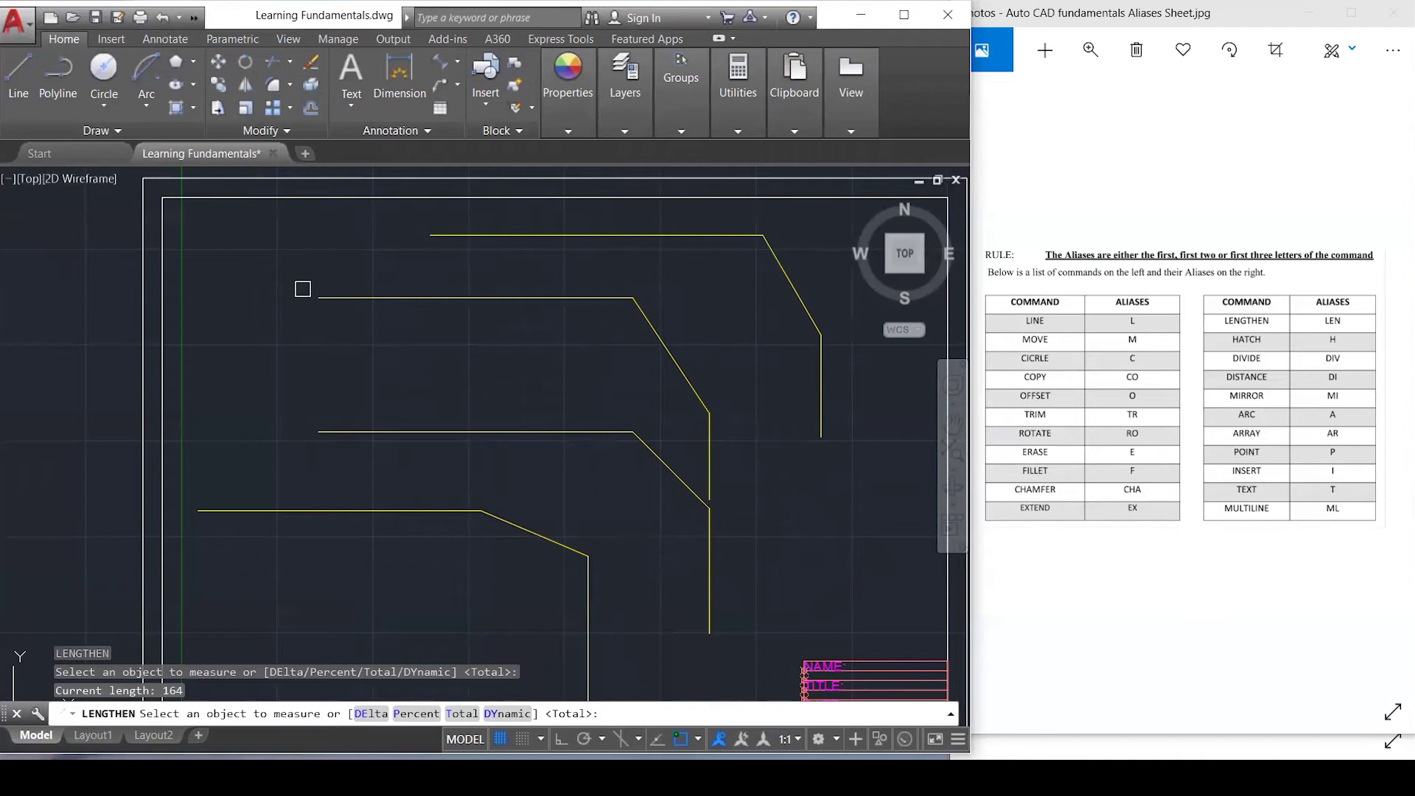
{"action": "left_click", "coordinate": [339, 297]}
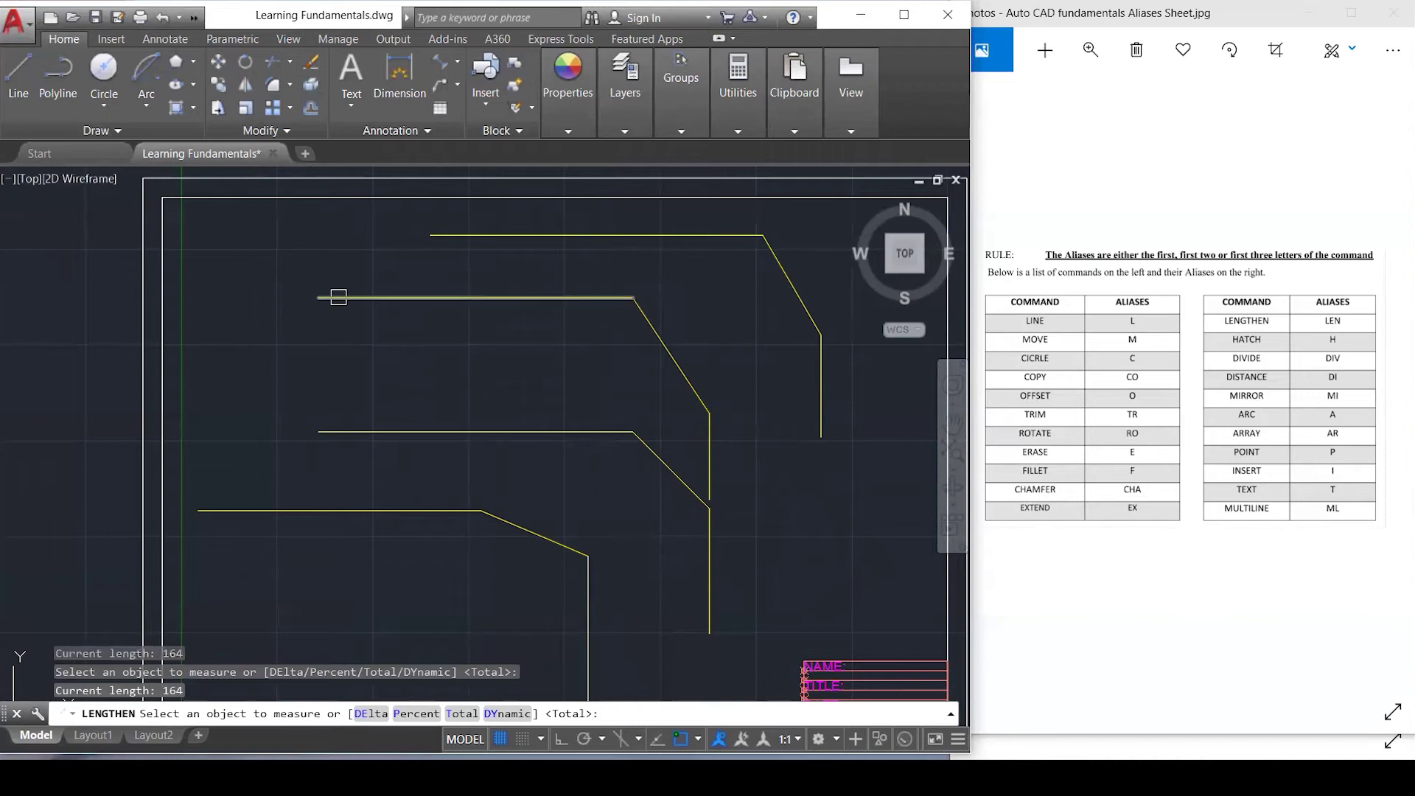
Set Lengthen's total length to 100, try it on the second copy's horizontal line, and undo that line's change.
{"action": "key", "text": "Return"}
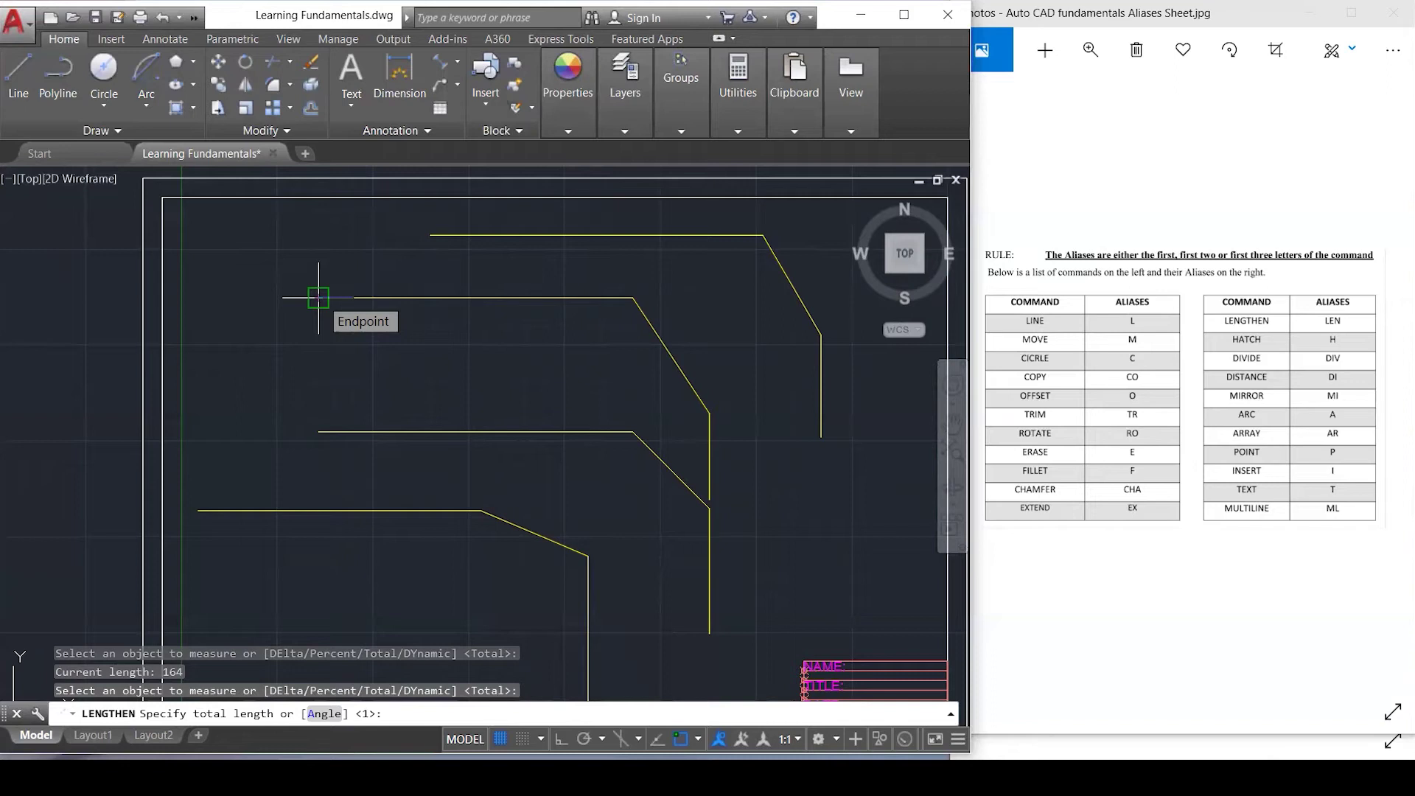
{"action": "type", "text": "100"}
{"action": "key", "text": "Return"}
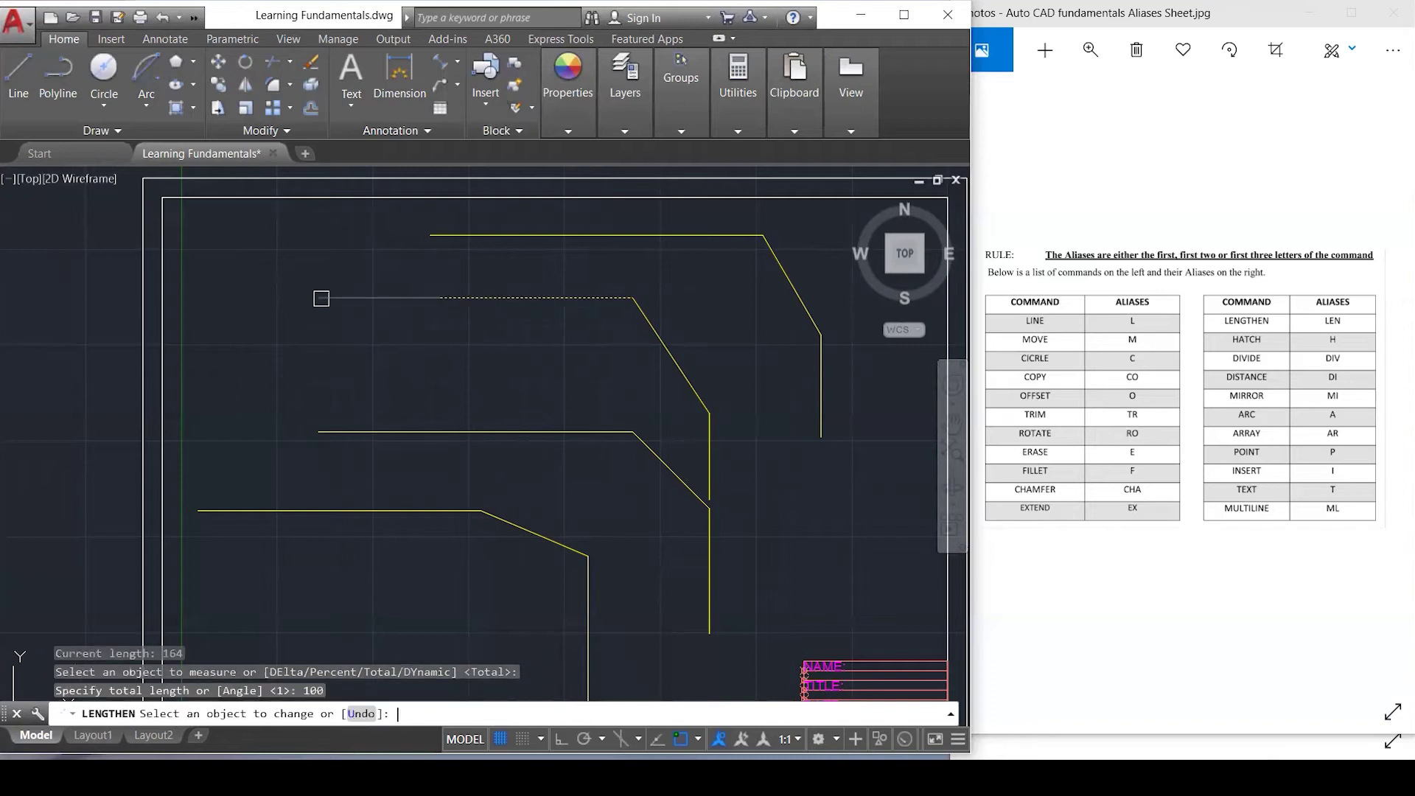
{"action": "left_click", "coordinate": [408, 301]}
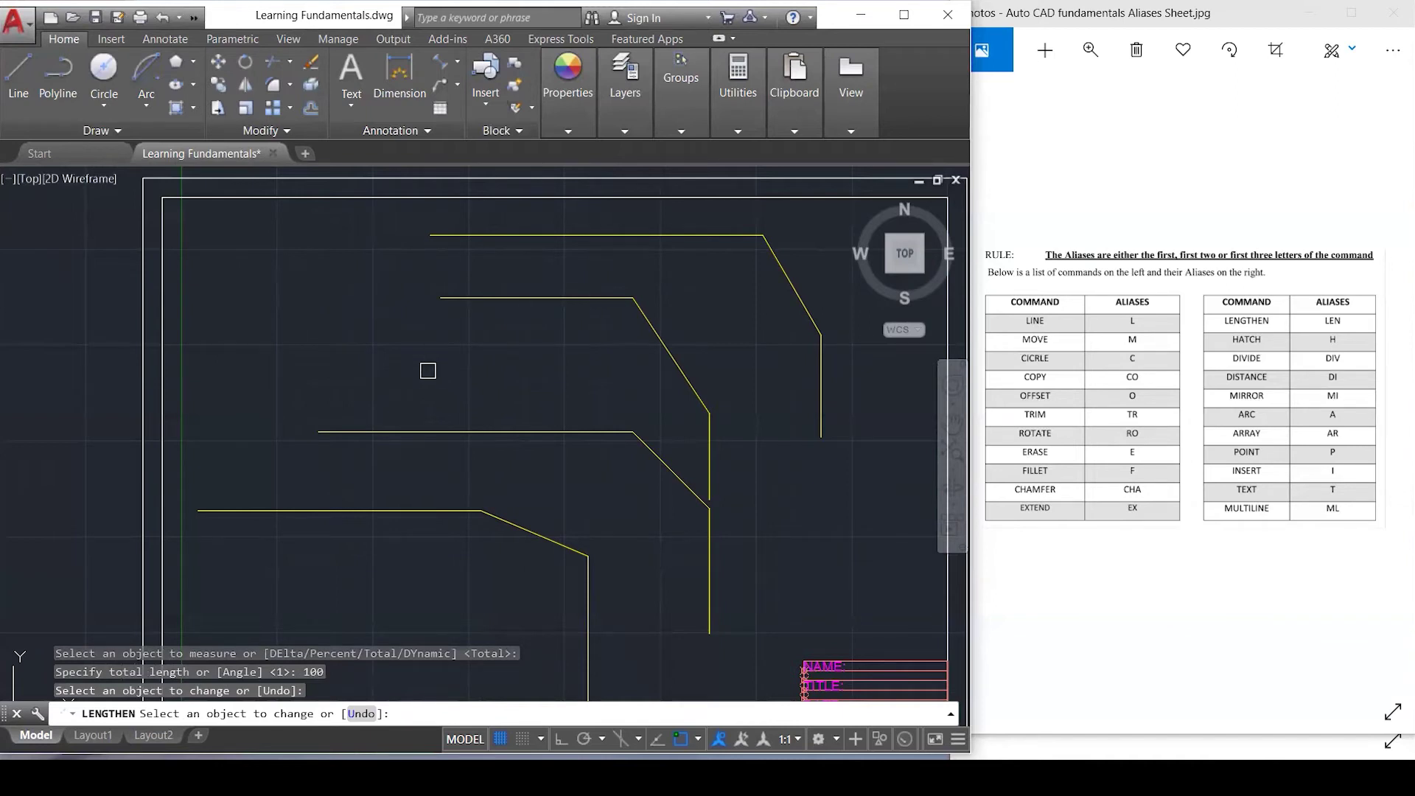
{"action": "key", "text": "ctrl+z"}
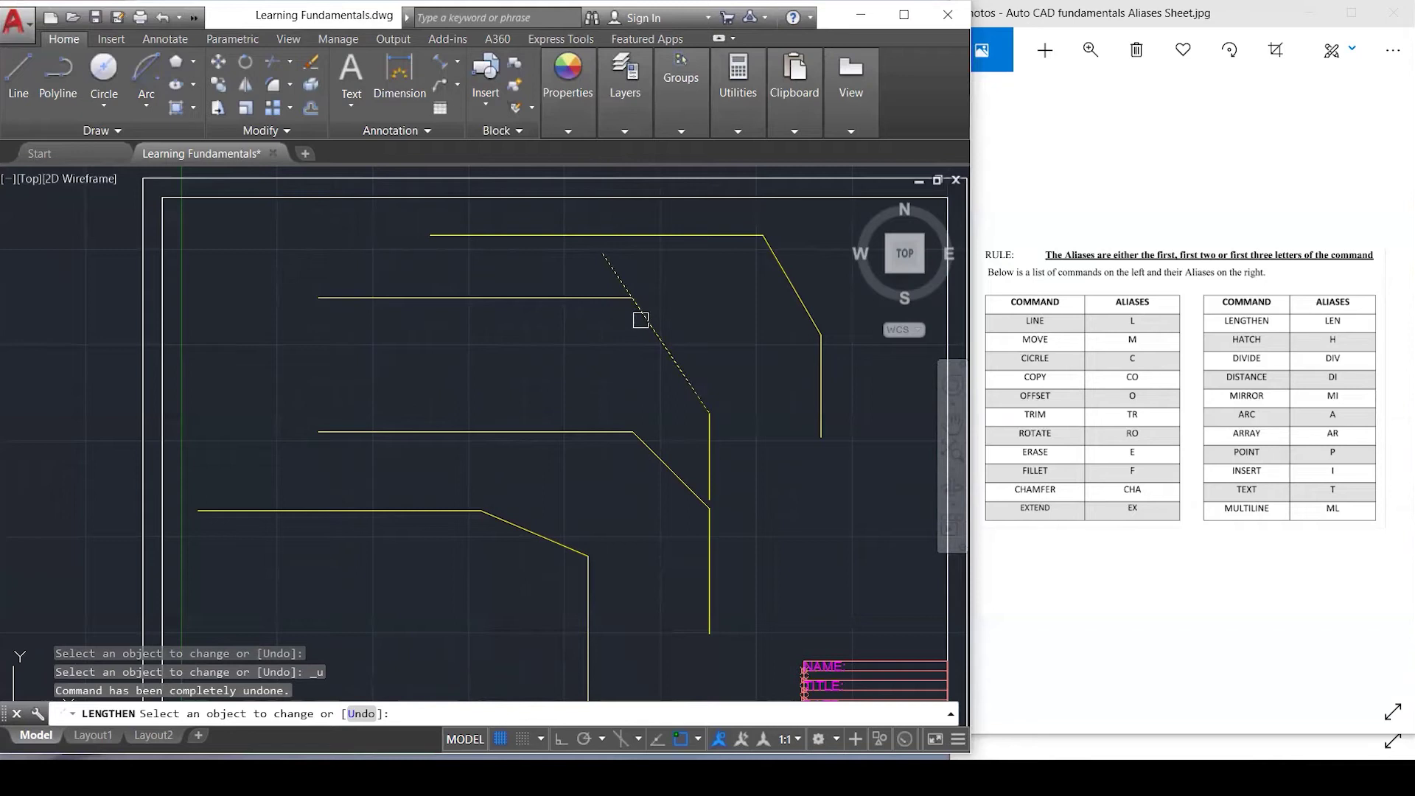
Lengthen the chamfer lines of the three lower copies and the top copy's vertical line to a total of 100 each.
{"action": "left_click", "coordinate": [640, 320]}
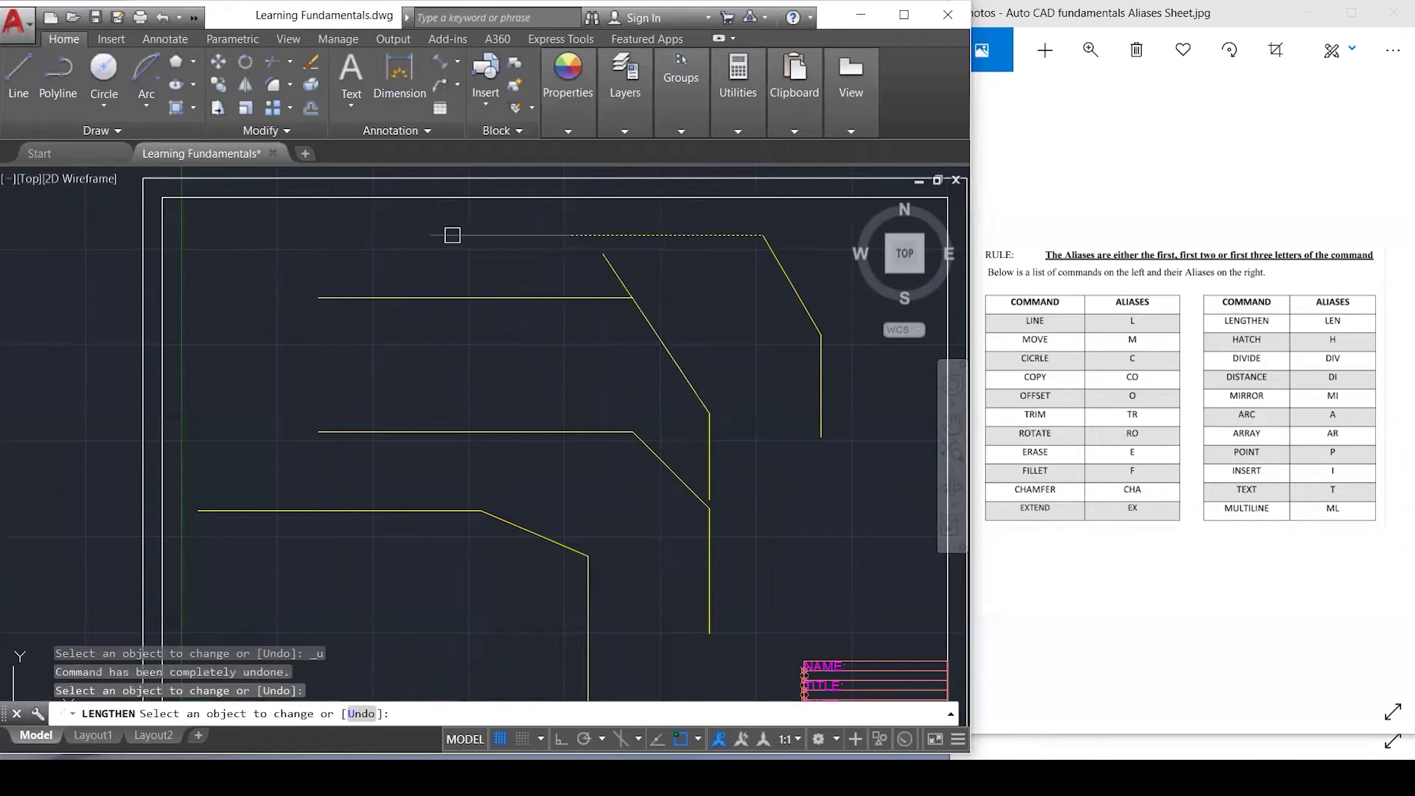
{"action": "left_click", "coordinate": [822, 387]}
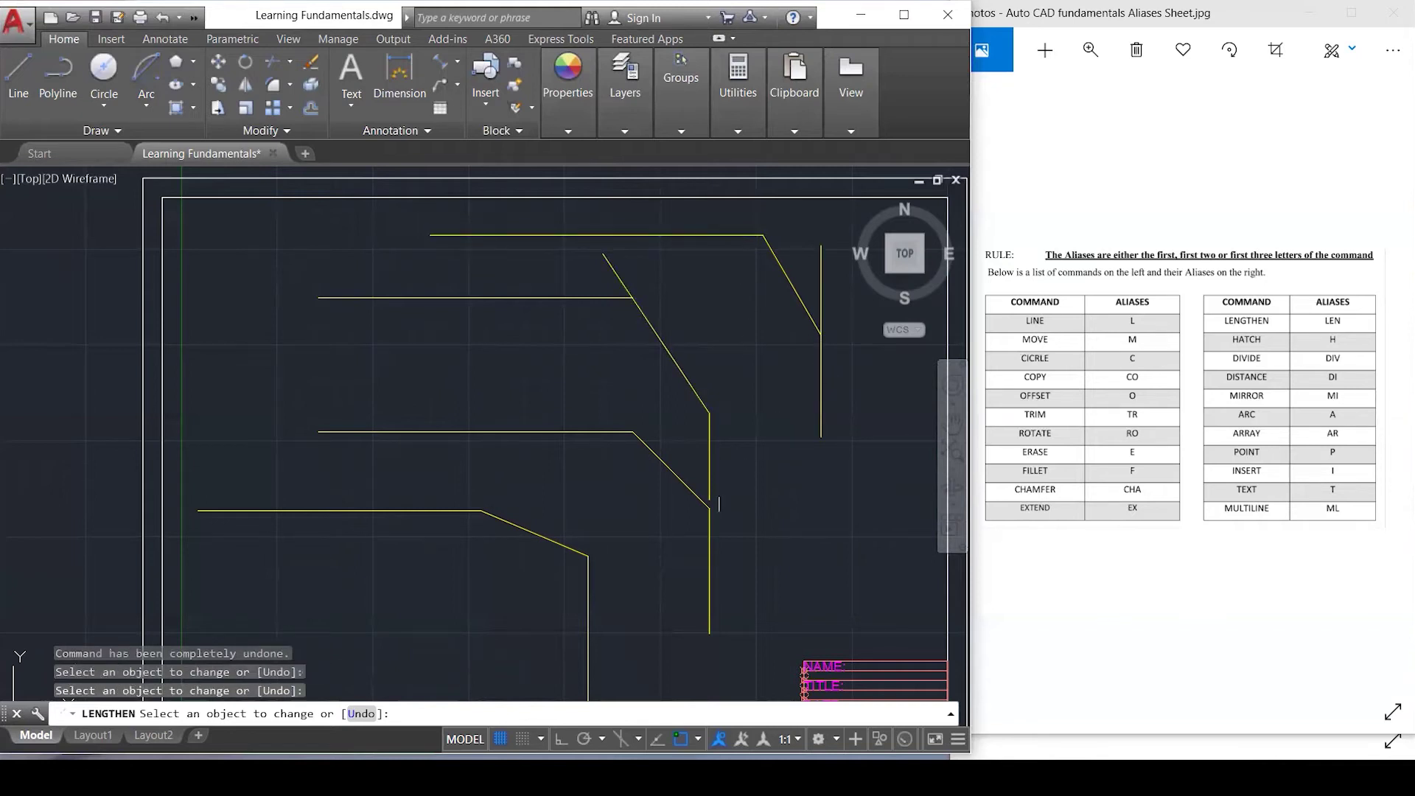
{"action": "left_click", "coordinate": [534, 536]}
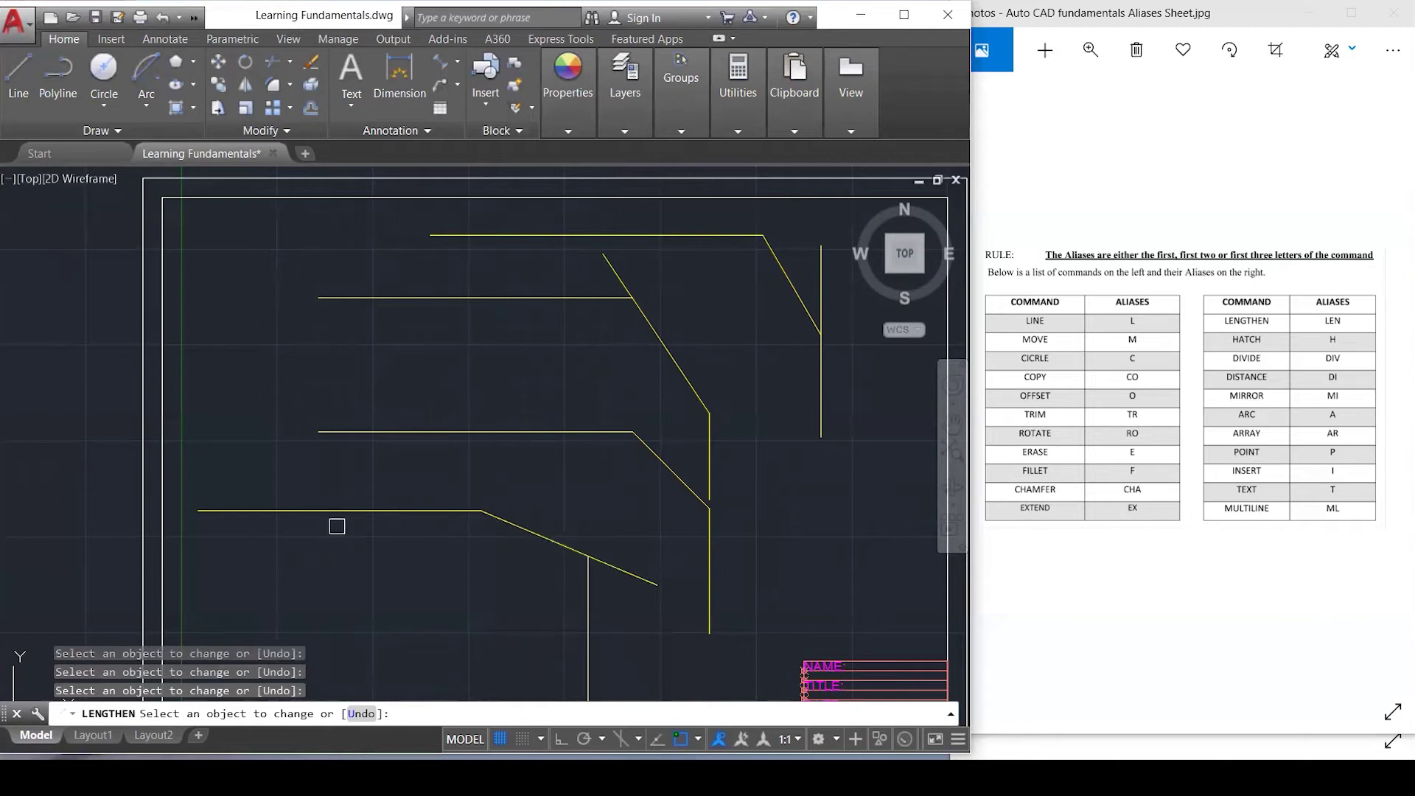
{"action": "left_click", "coordinate": [213, 510]}
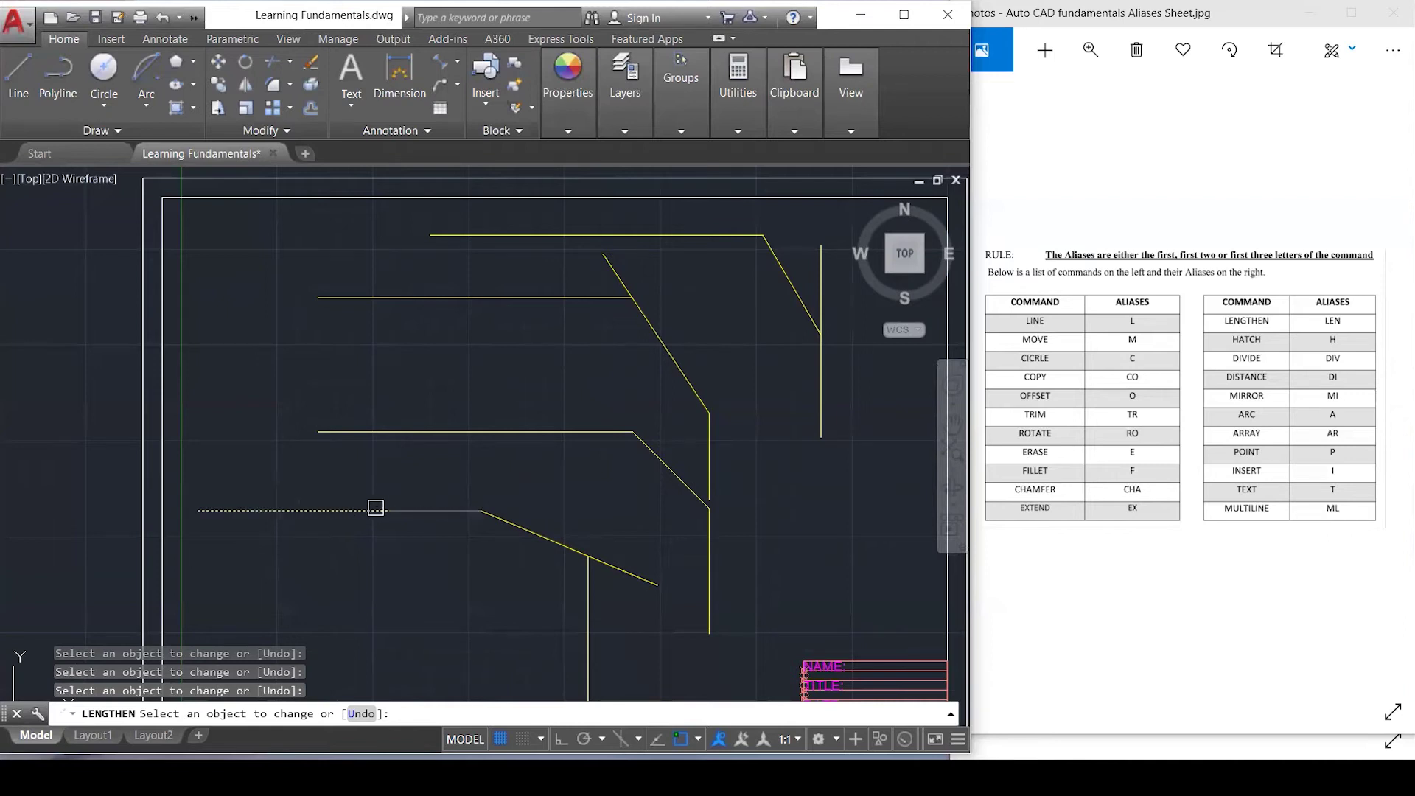
{"action": "left_click", "coordinate": [401, 509]}
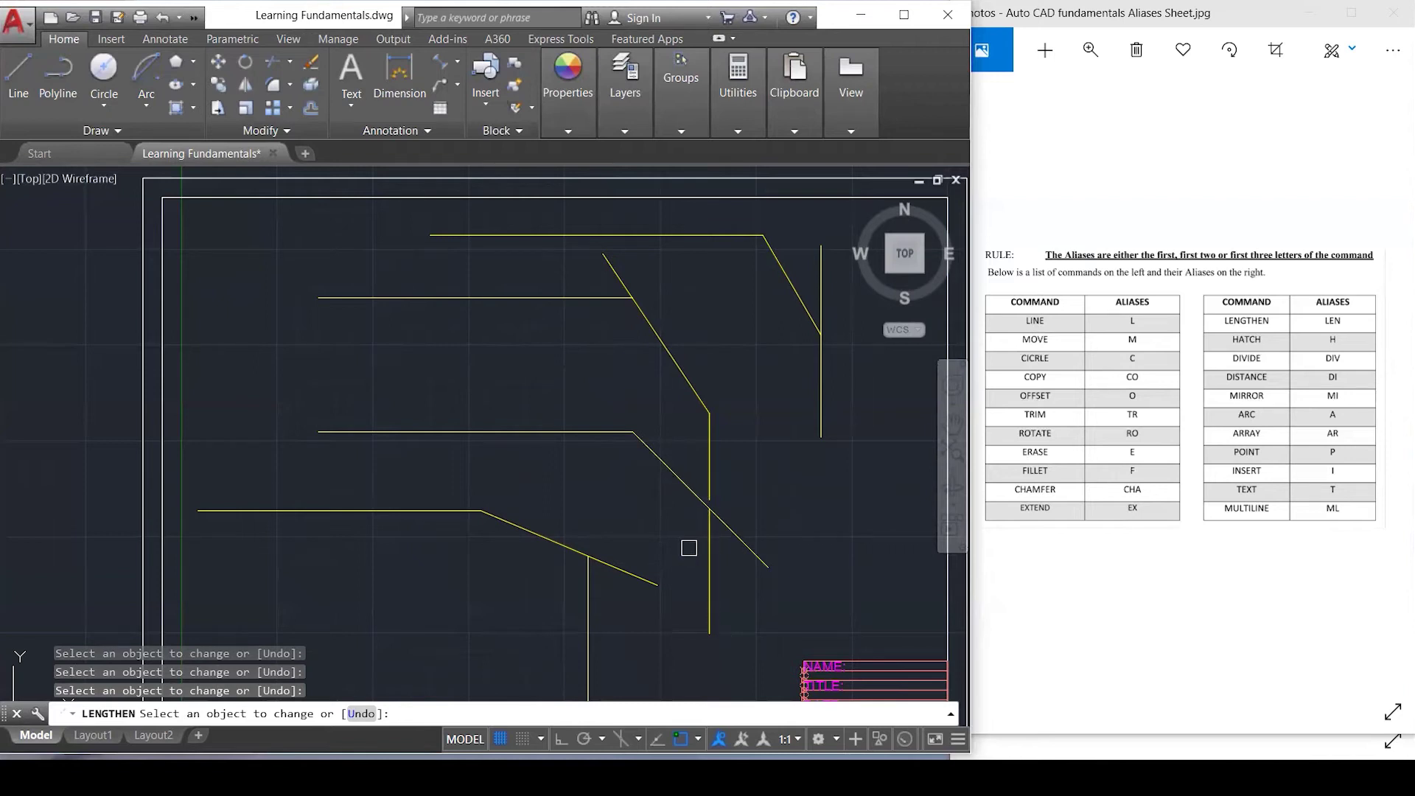
{"action": "key", "text": "Escape"}
{"action": "key", "text": "Escape"}
{"action": "key", "text": "Escape"}
{"action": "key", "text": "Escape"}
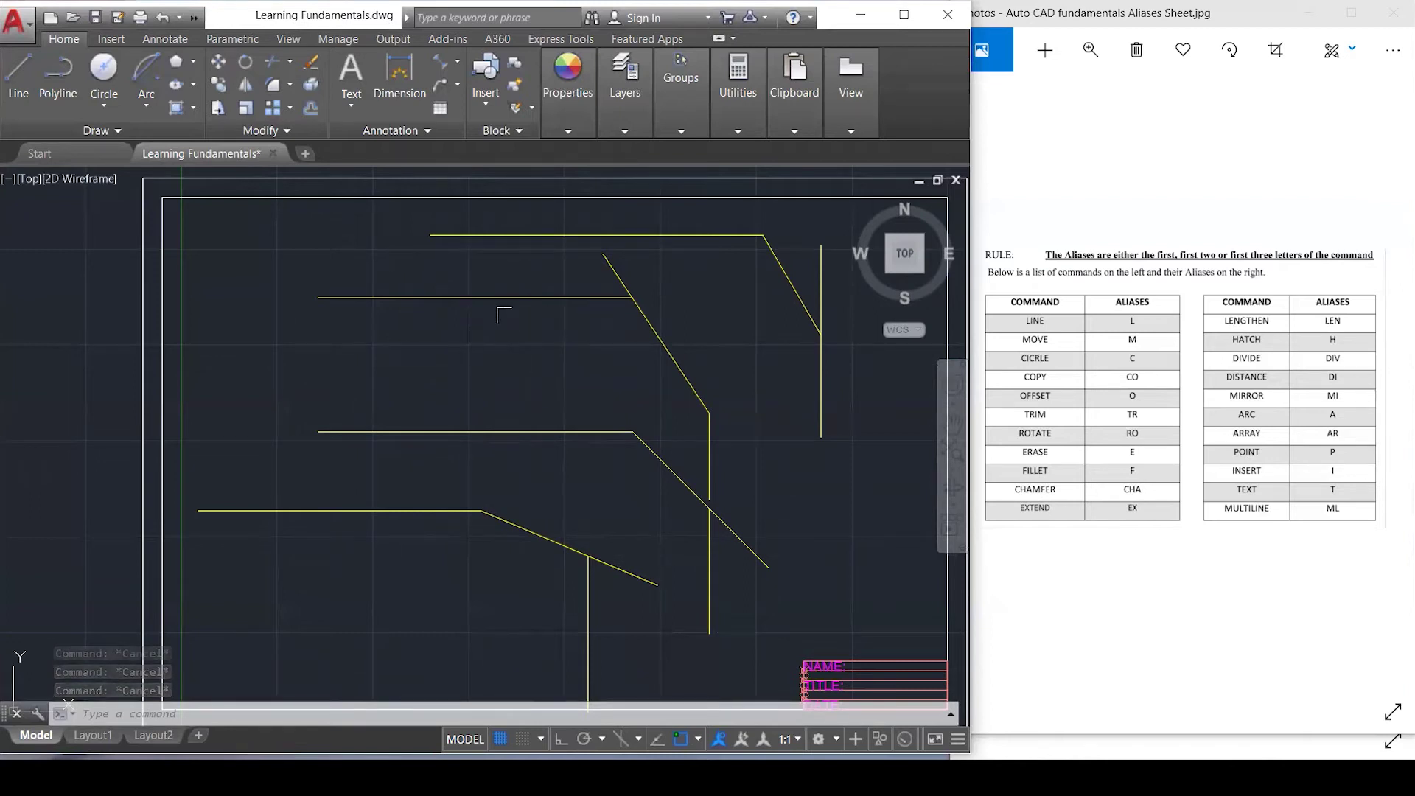
Examine the nested heptagons above the drawing frame and the additional Modify tools.
{"action": "scroll", "coordinate": [530, 335], "scroll_direction": "down", "scroll_amount": 1}
{"action": "scroll", "coordinate": [725, 457], "scroll_direction": "down", "scroll_amount": 4}
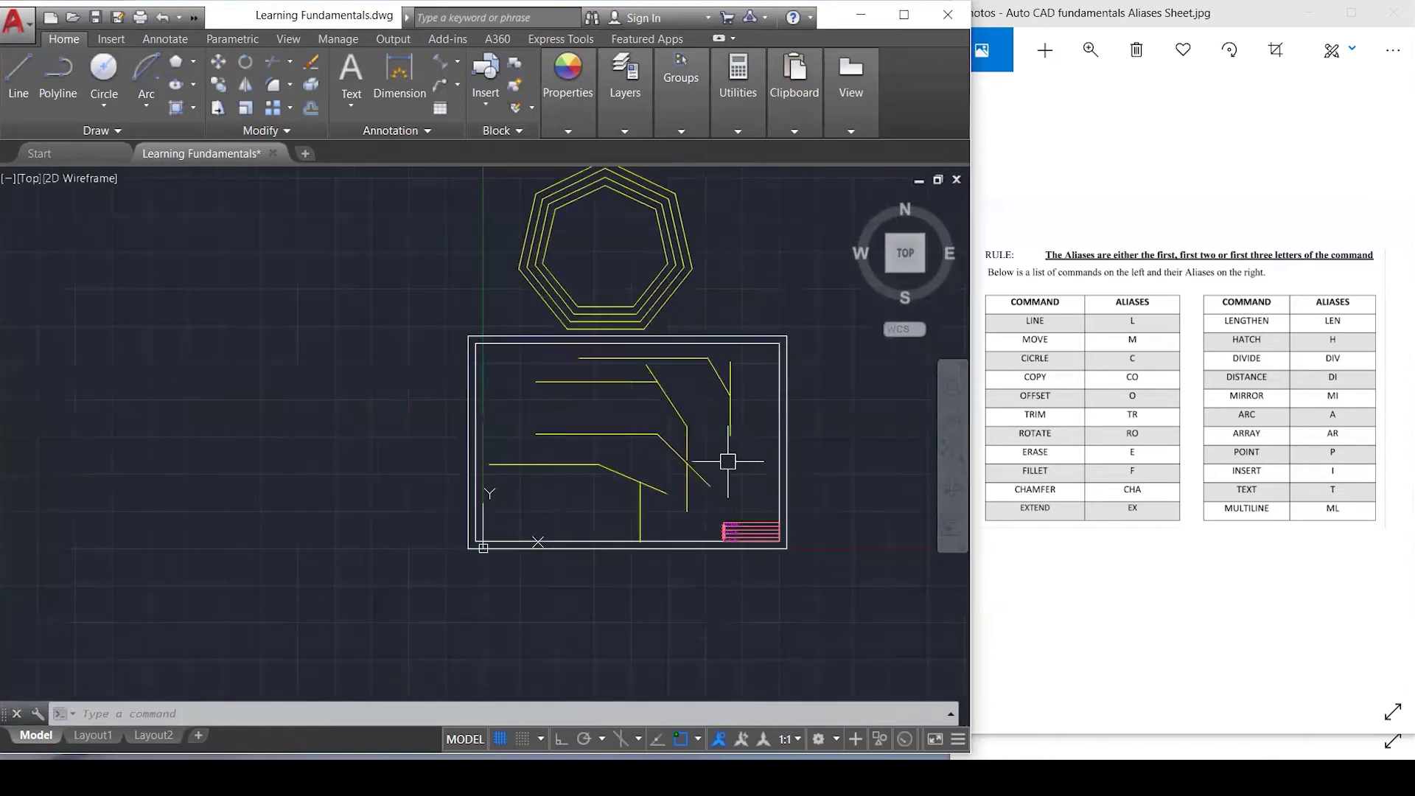
{"action": "scroll", "coordinate": [606, 207], "scroll_direction": "up", "scroll_amount": 3}
{"action": "scroll", "coordinate": [599, 271], "scroll_direction": "up", "scroll_amount": 4}
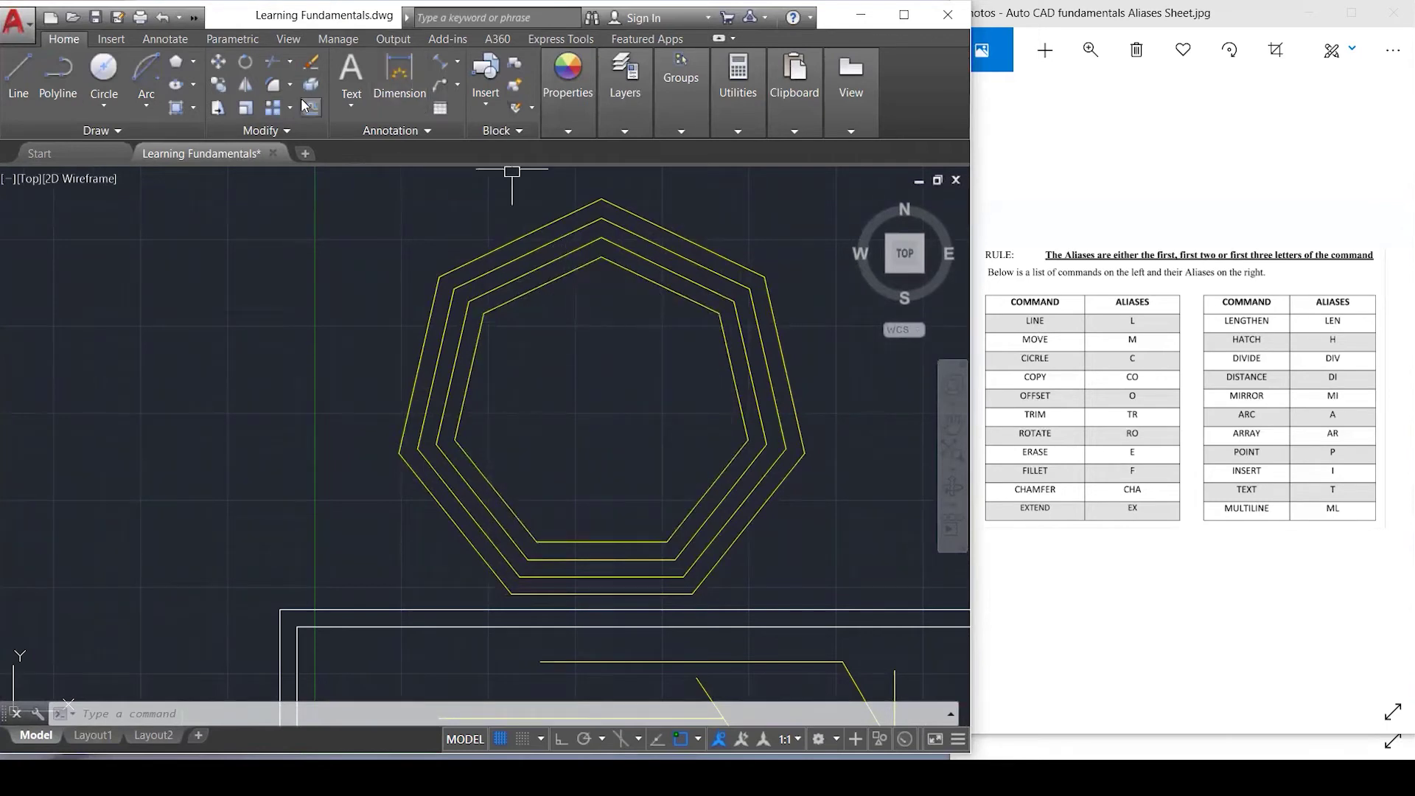
{"action": "left_click", "coordinate": [248, 130]}
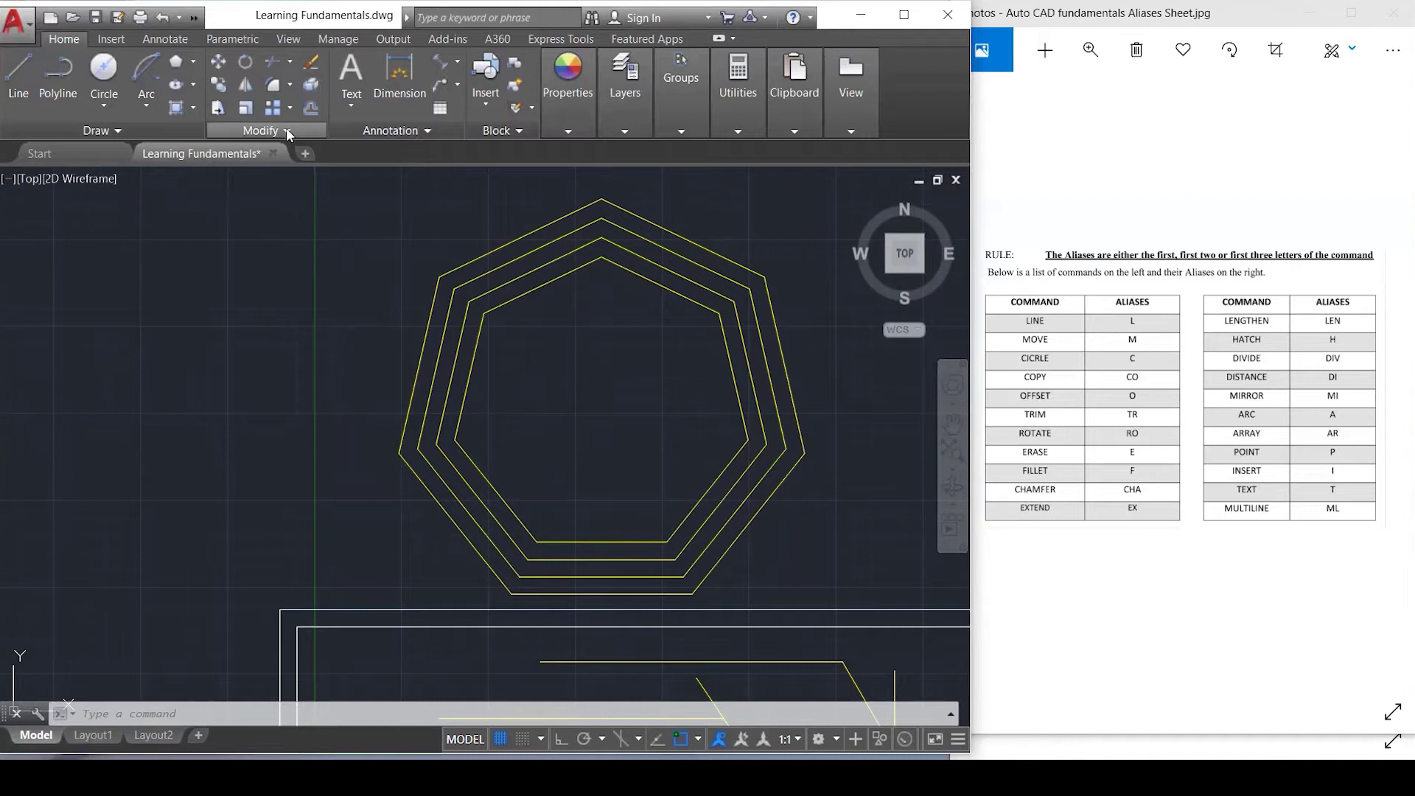
{"action": "left_click", "coordinate": [287, 131]}
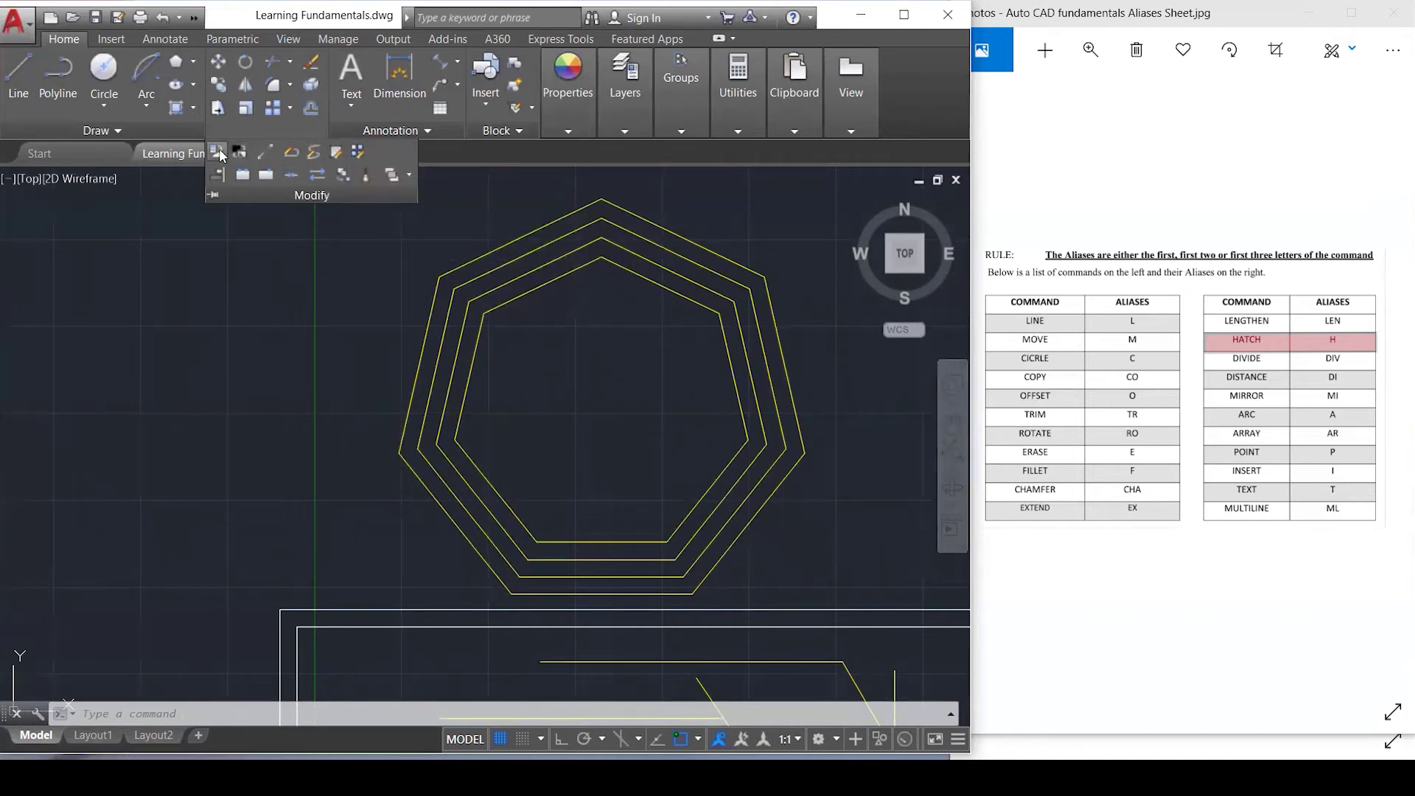
{"action": "left_click", "coordinate": [517, 189]}
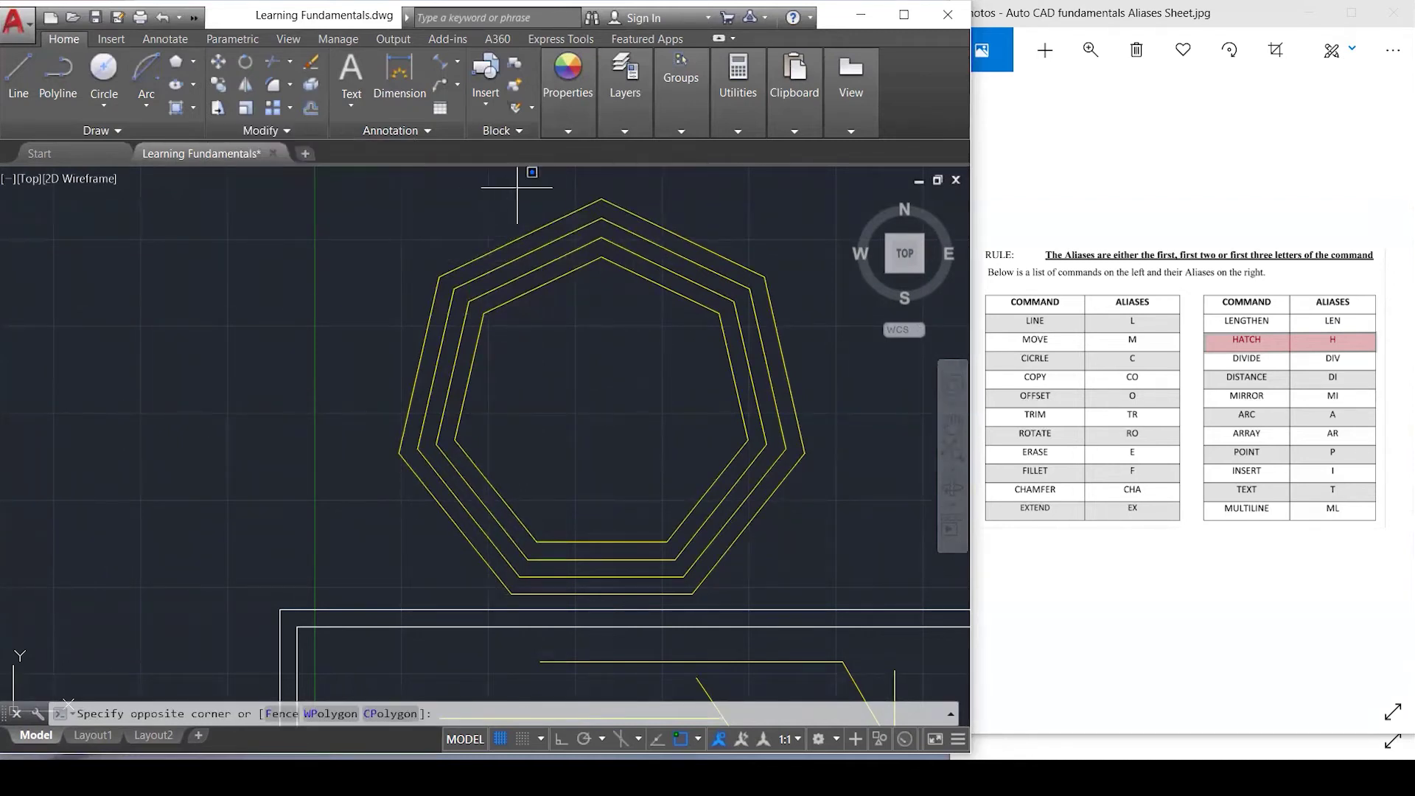
{"action": "key", "text": "Escape"}
{"action": "key", "text": "Escape"}
{"action": "key", "text": "Escape"}
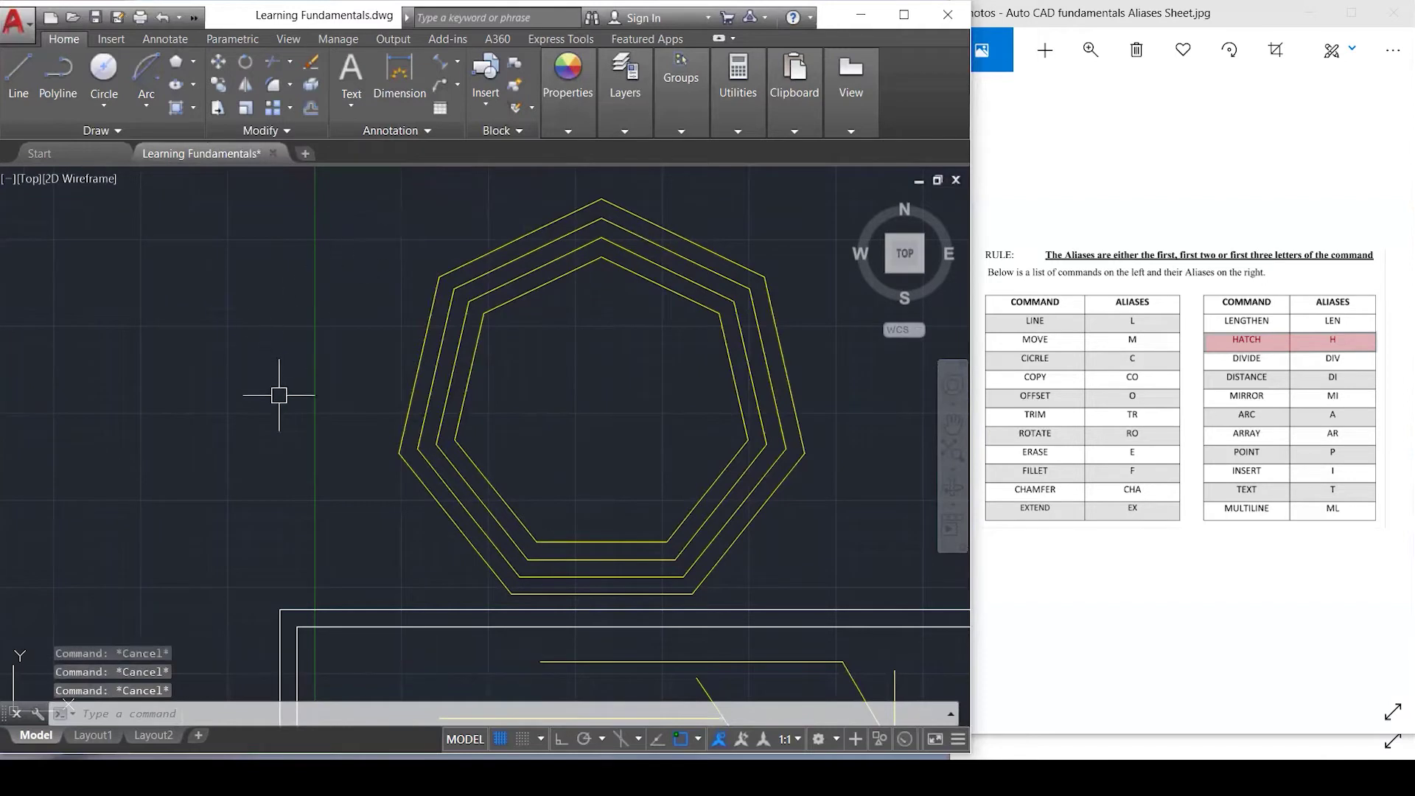
Hatch the area inside the innermost heptagon using the current hatch pattern.
{"action": "type", "text": "H"}
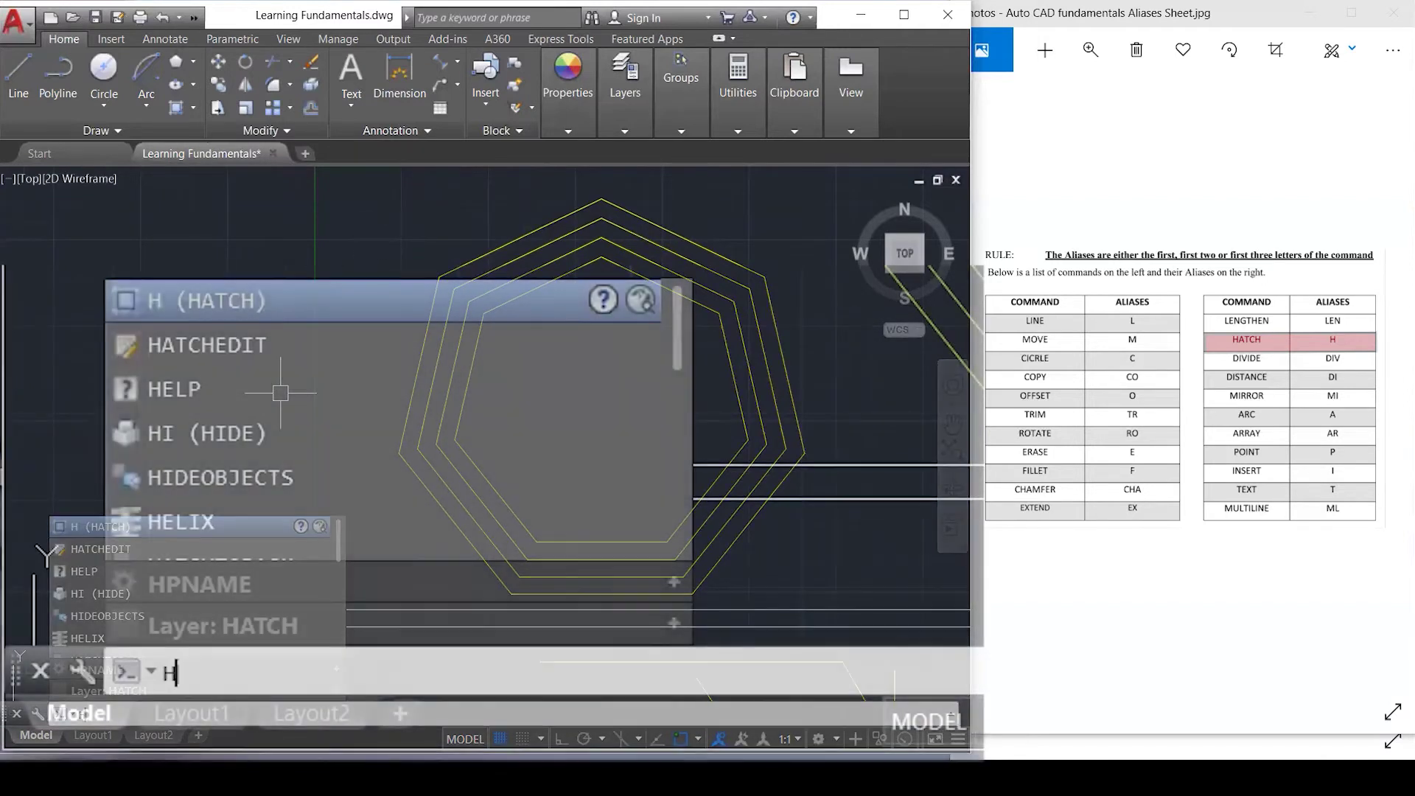
{"action": "key", "text": "Return"}
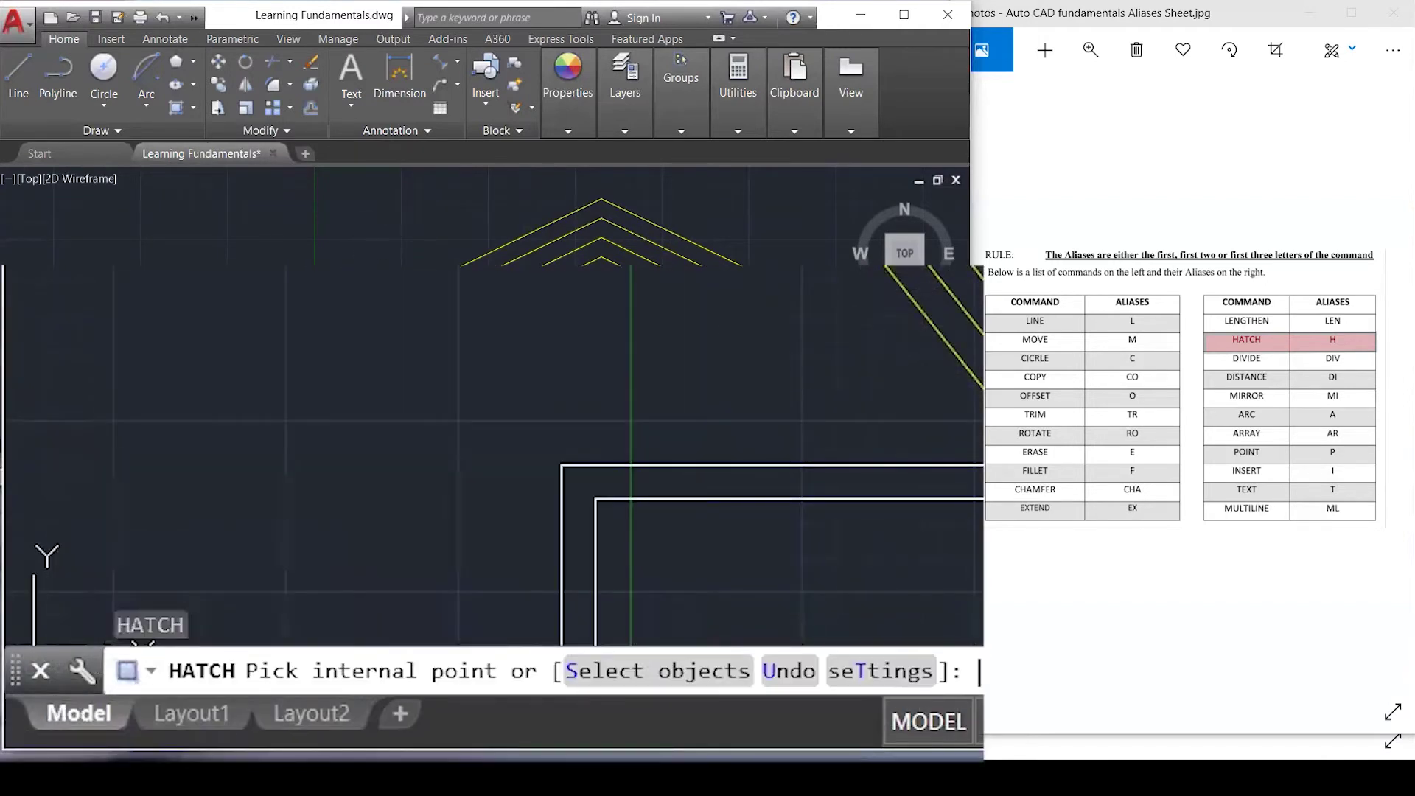
{"action": "left_click", "coordinate": [549, 372]}
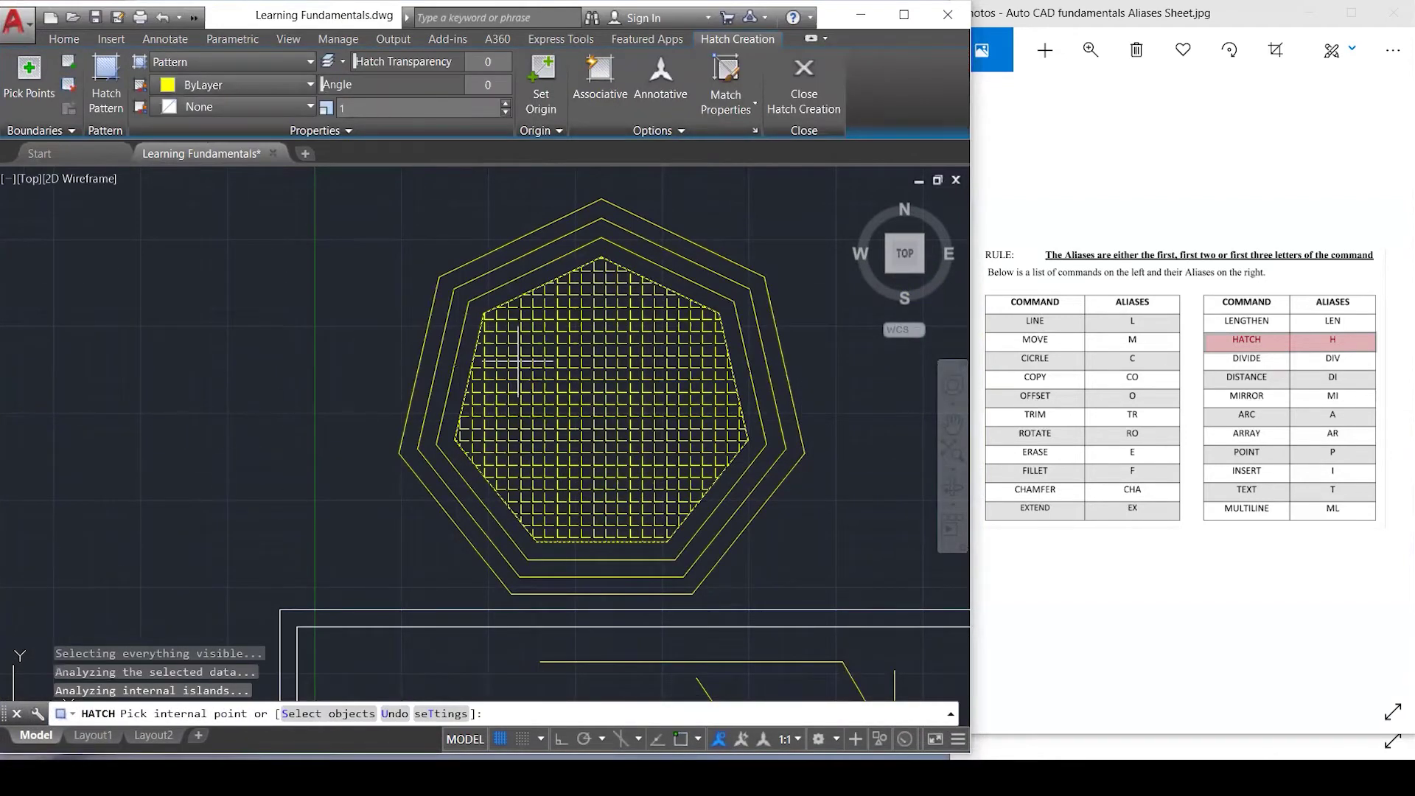
{"action": "key", "text": "Return"}
{"action": "key", "text": "Escape"}
{"action": "key", "text": "Escape"}
Select the heptagon's hatch and review the available hatch types and its additional properties.
{"action": "left_click", "coordinate": [582, 400]}
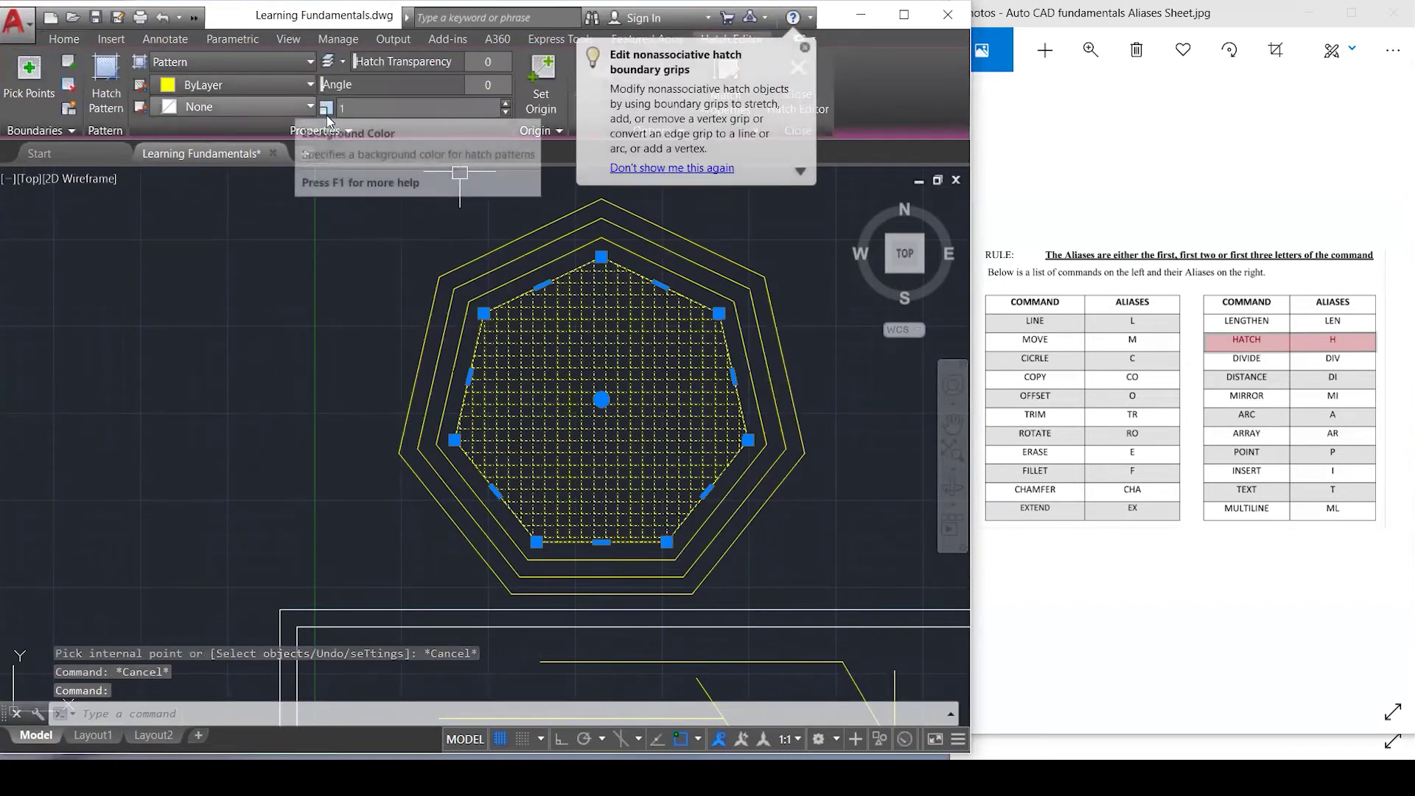
{"action": "left_click", "coordinate": [275, 59]}
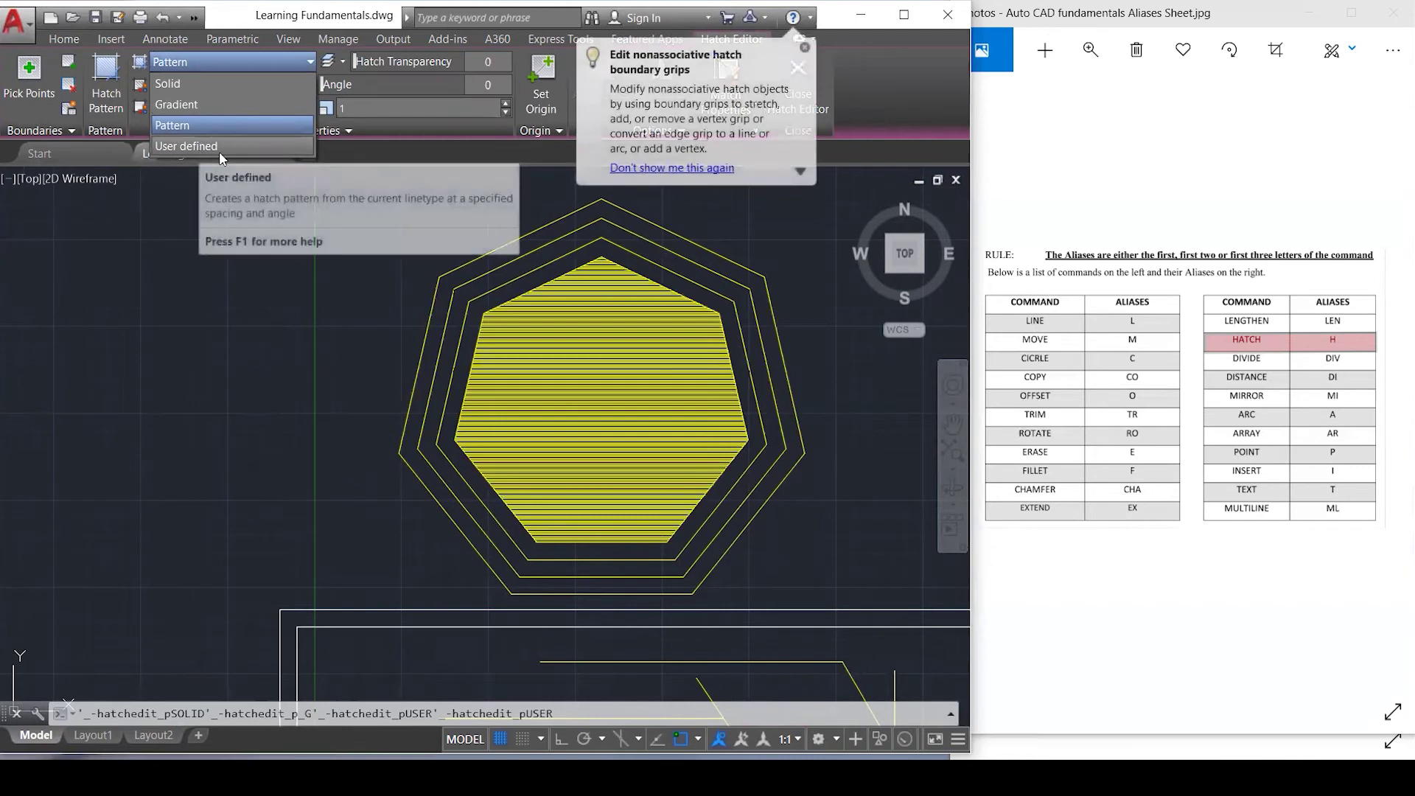
{"action": "left_click", "coordinate": [370, 130]}
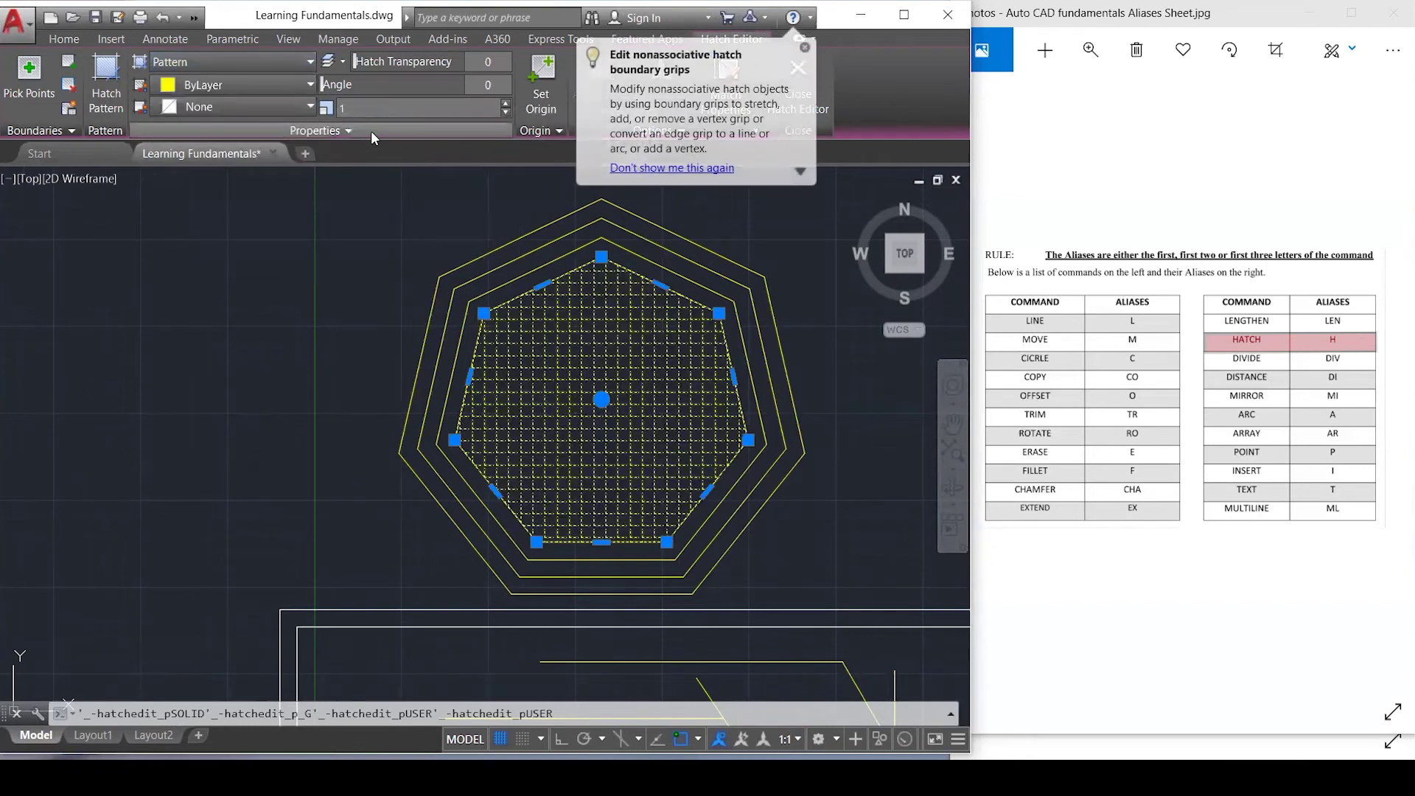
{"action": "left_click", "coordinate": [277, 125]}
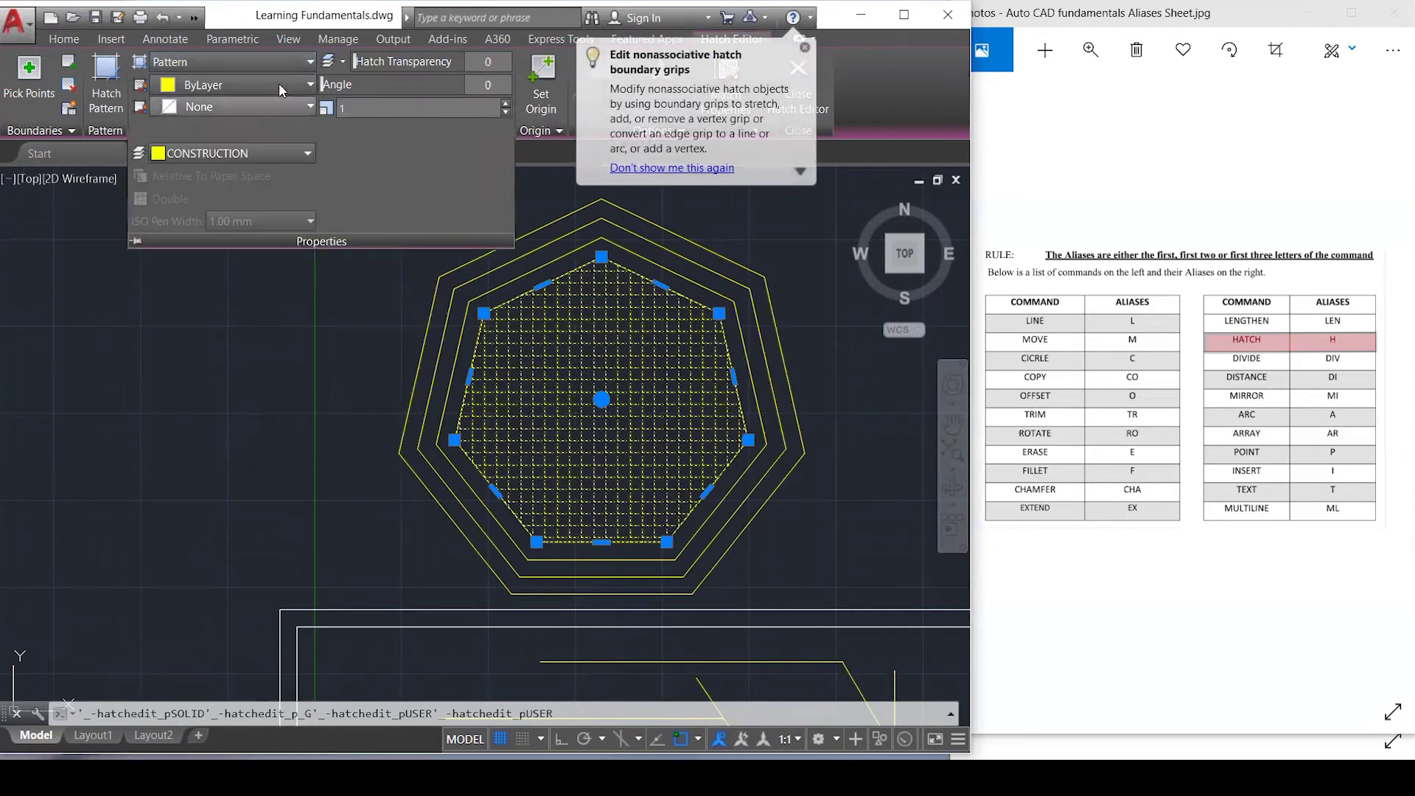
{"action": "left_click", "coordinate": [279, 59]}
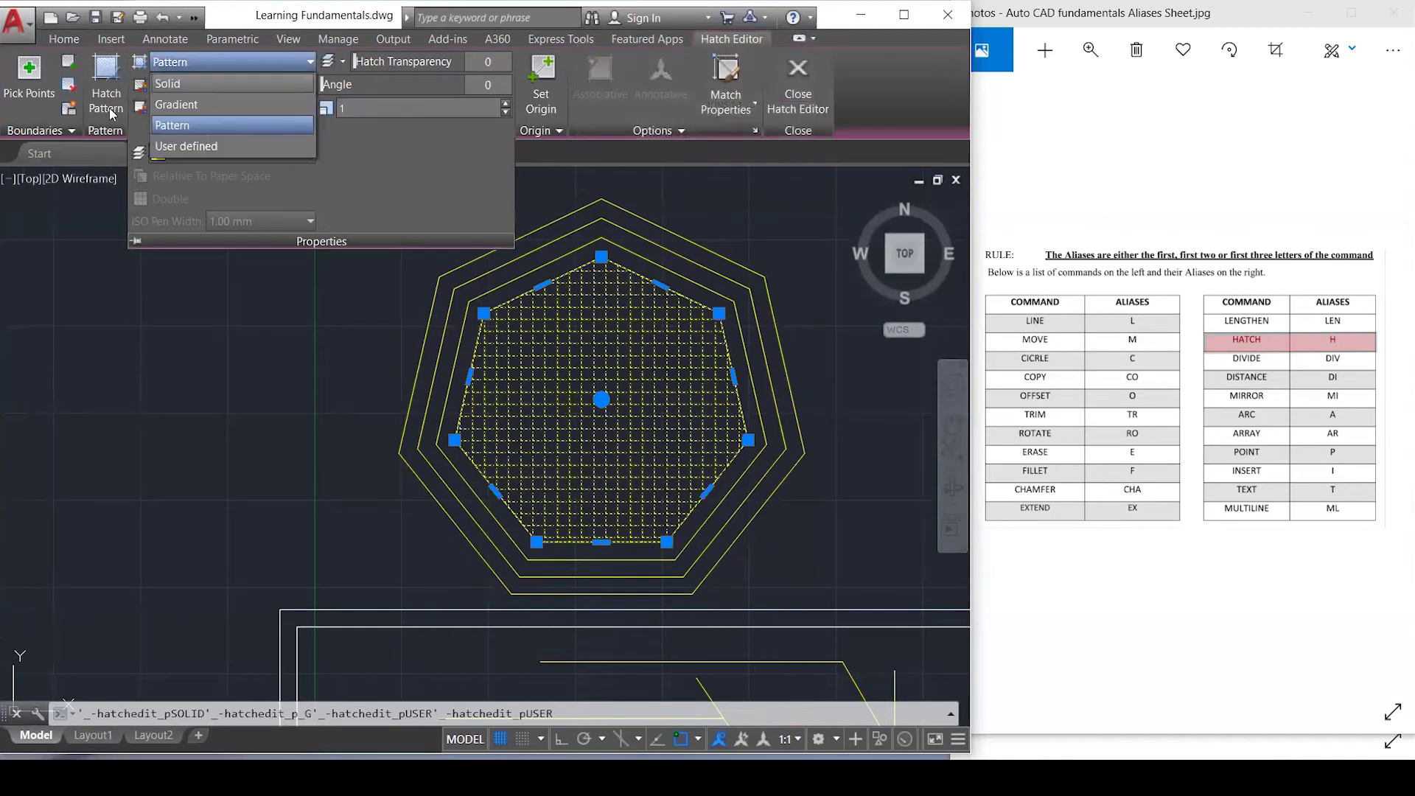
Change the heptagon's hatch pattern to AR-B816 and reduce the pattern scale.
{"action": "left_click", "coordinate": [109, 107]}
{"action": "left_click", "coordinate": [110, 109]}
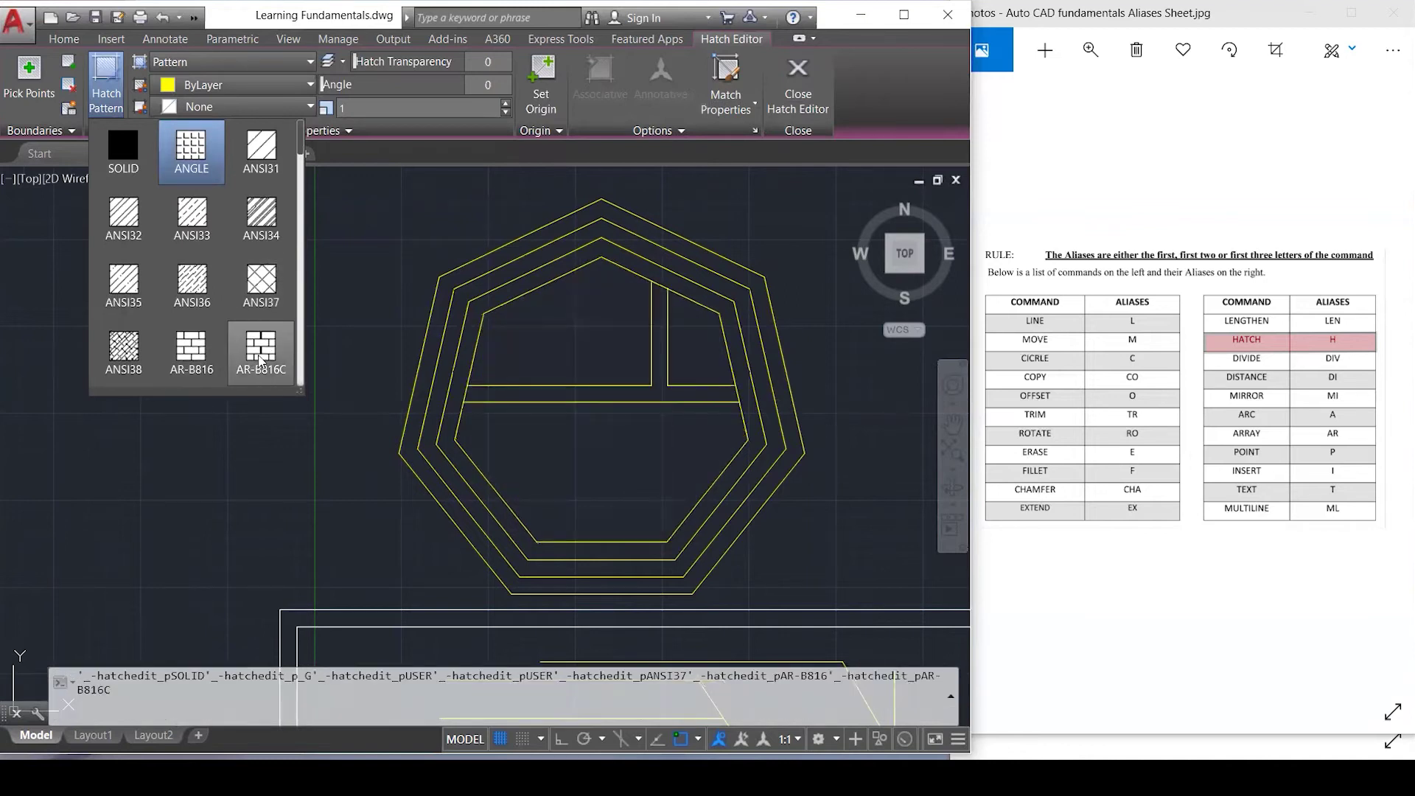
{"action": "left_click", "coordinate": [192, 360]}
{"action": "left_click", "coordinate": [360, 104]}
{"action": "type", "text": "0.5"}
{"action": "key", "text": "Return"}
{"action": "key", "text": "Escape"}
{"action": "key", "text": "Escape"}
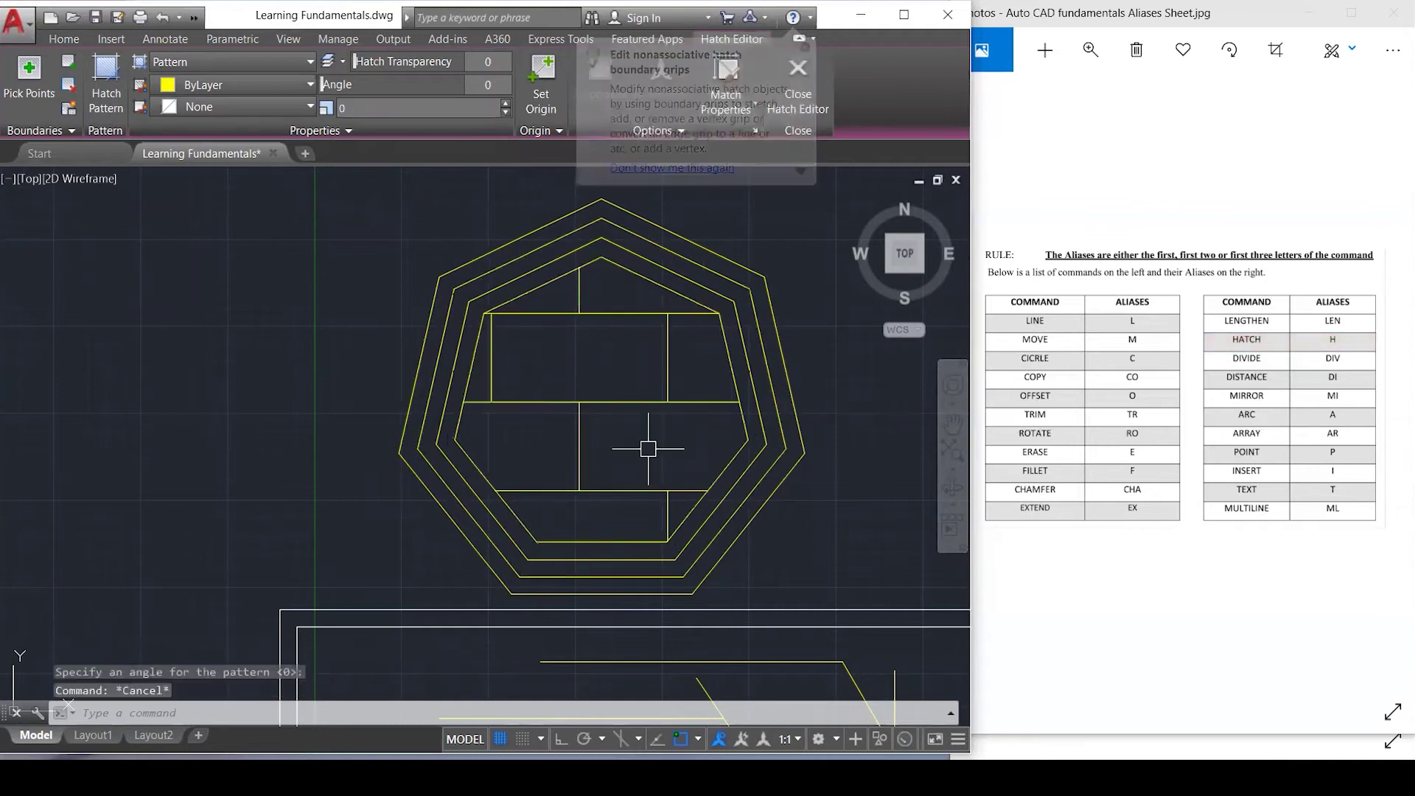
Set the scale of the heptagon's brick hatch to 0.025.
{"action": "left_click", "coordinate": [634, 482]}
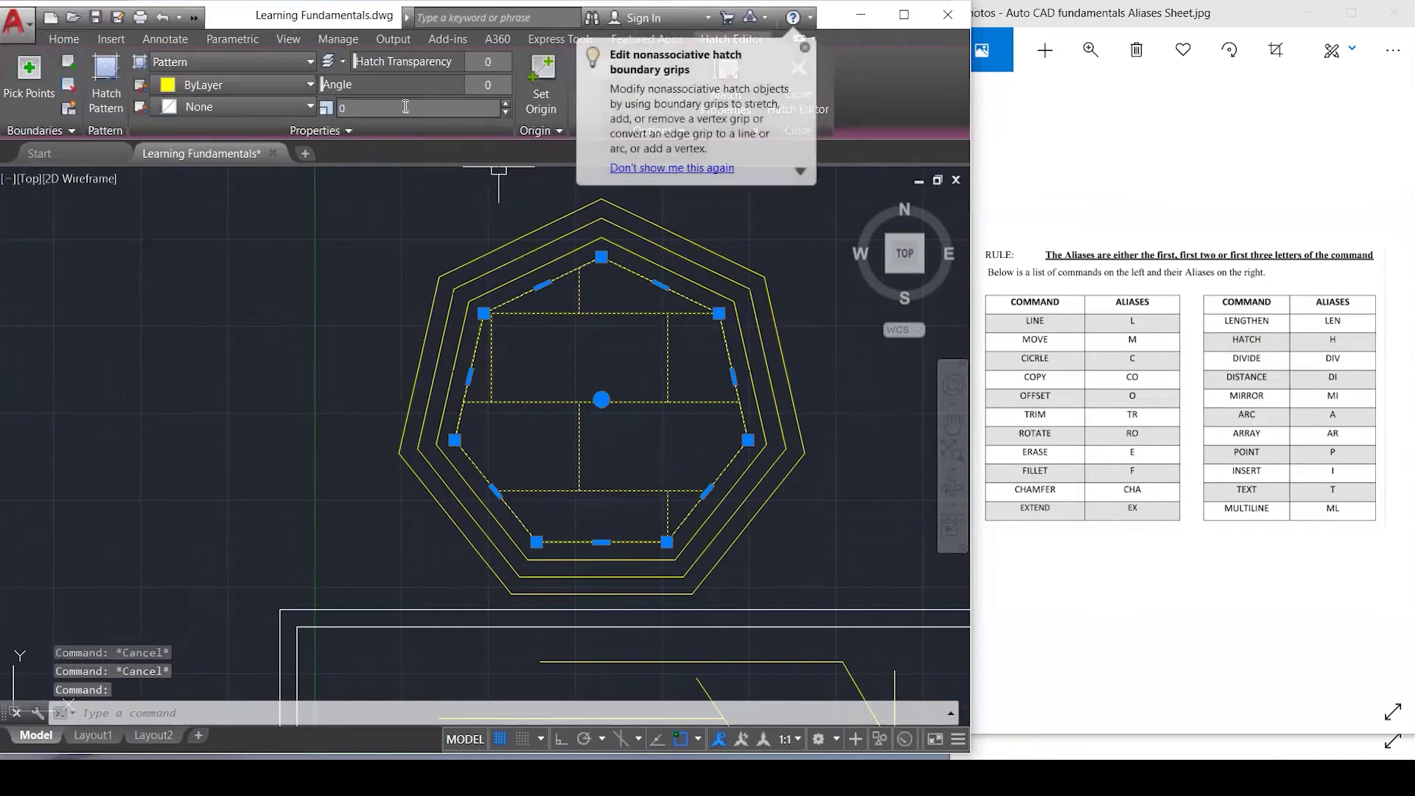
{"action": "type", "text": ".025"}
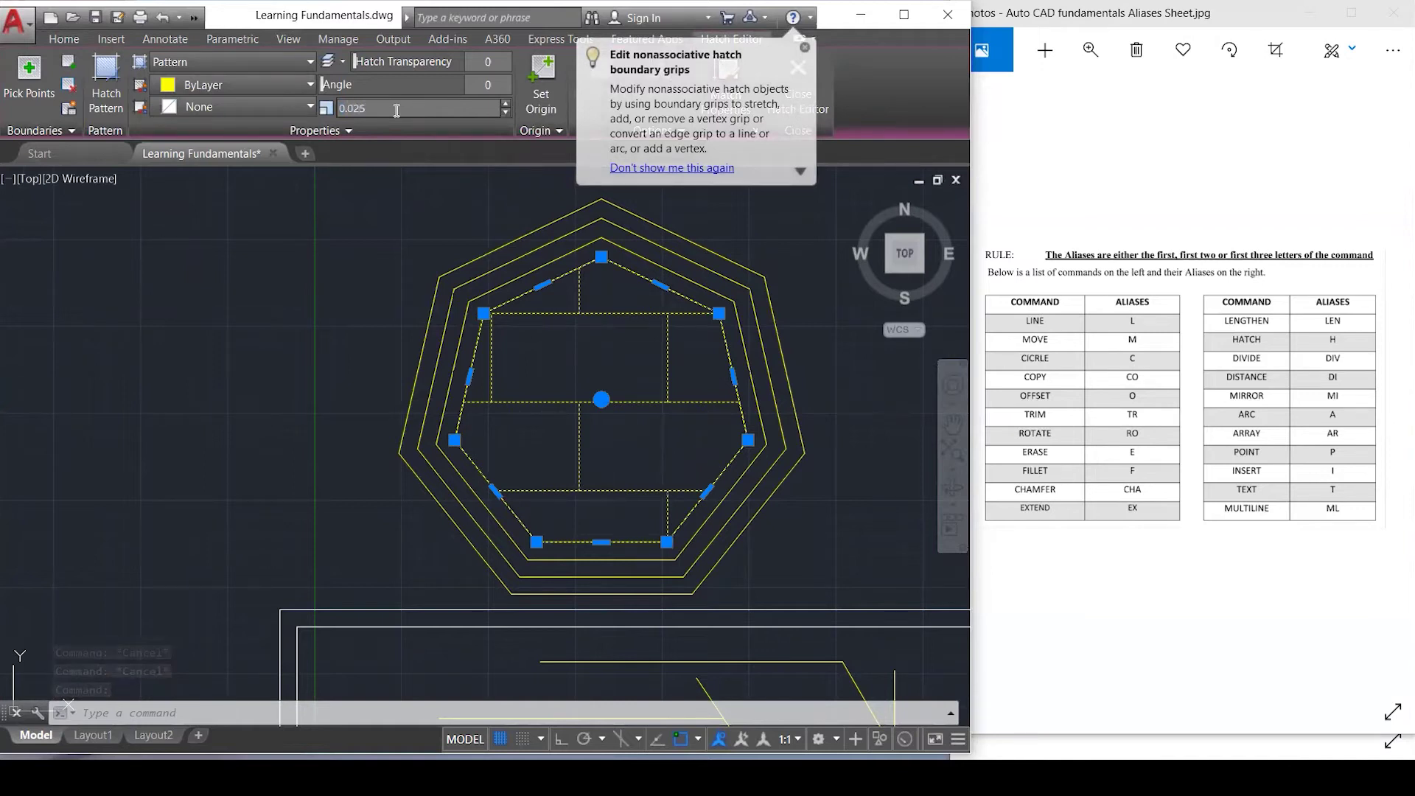
{"action": "key", "text": "Return"}
{"action": "key", "text": "Escape"}
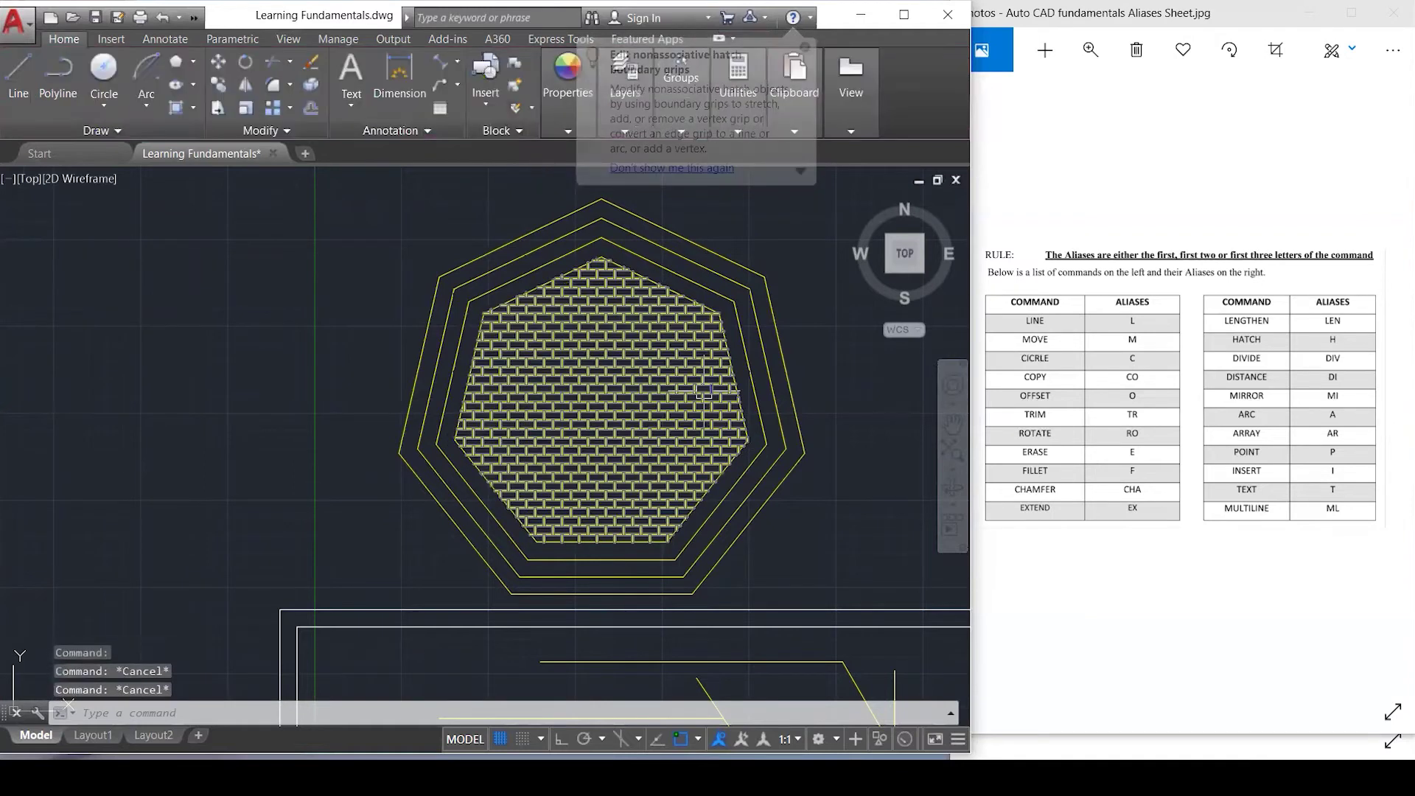
Change the pattern of the heptagon's hatch to AR-PARQ1.
{"action": "left_click", "coordinate": [647, 416]}
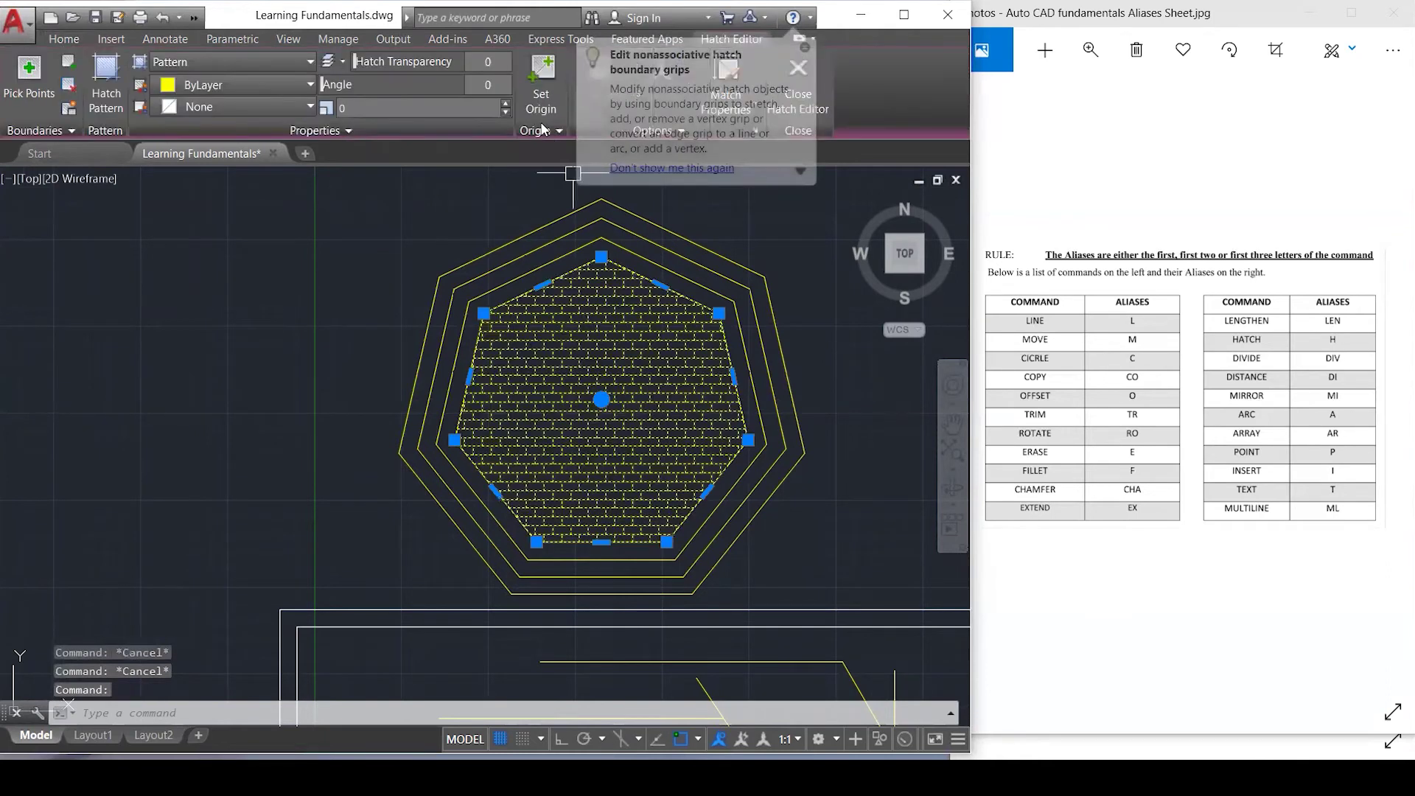
{"action": "left_click", "coordinate": [104, 96]}
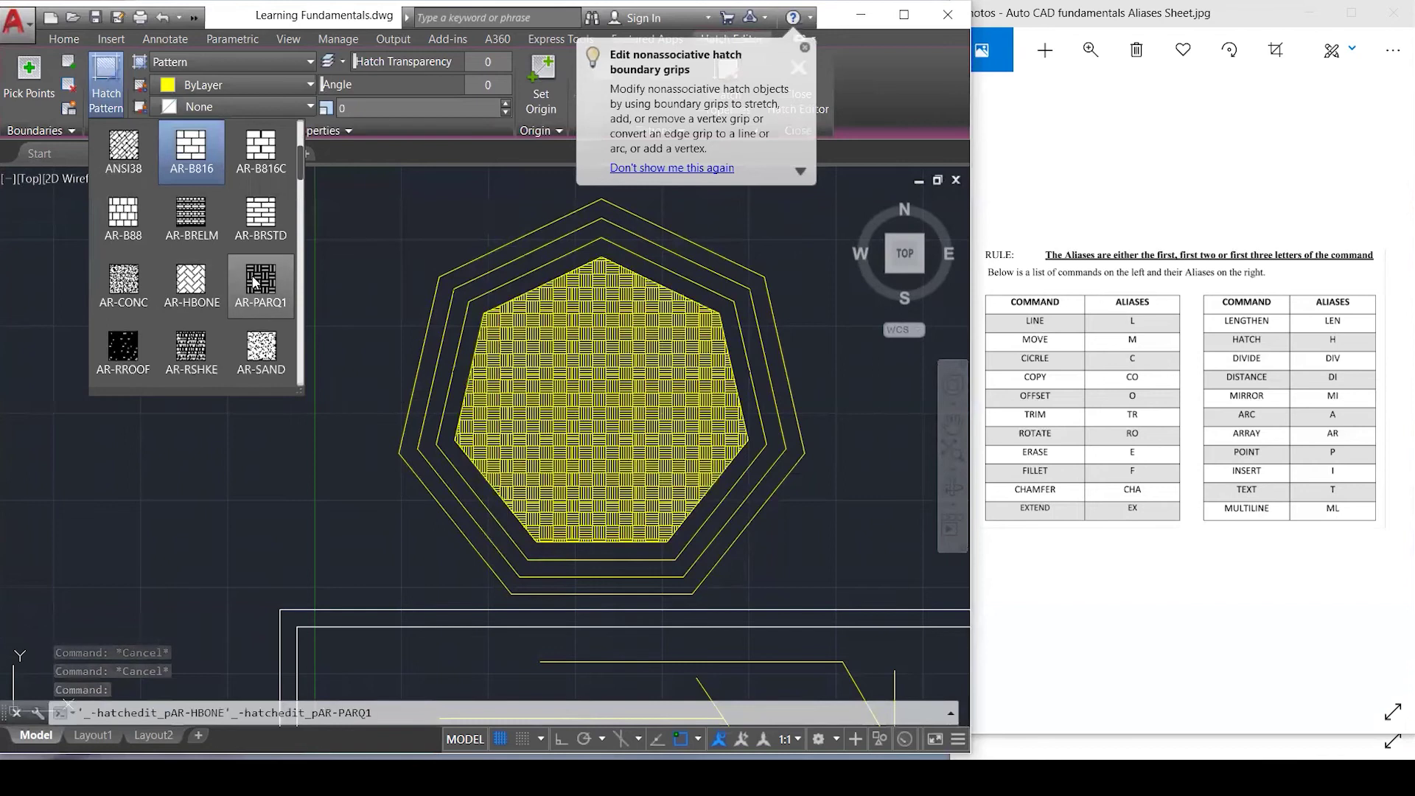
{"action": "left_click", "coordinate": [254, 282]}
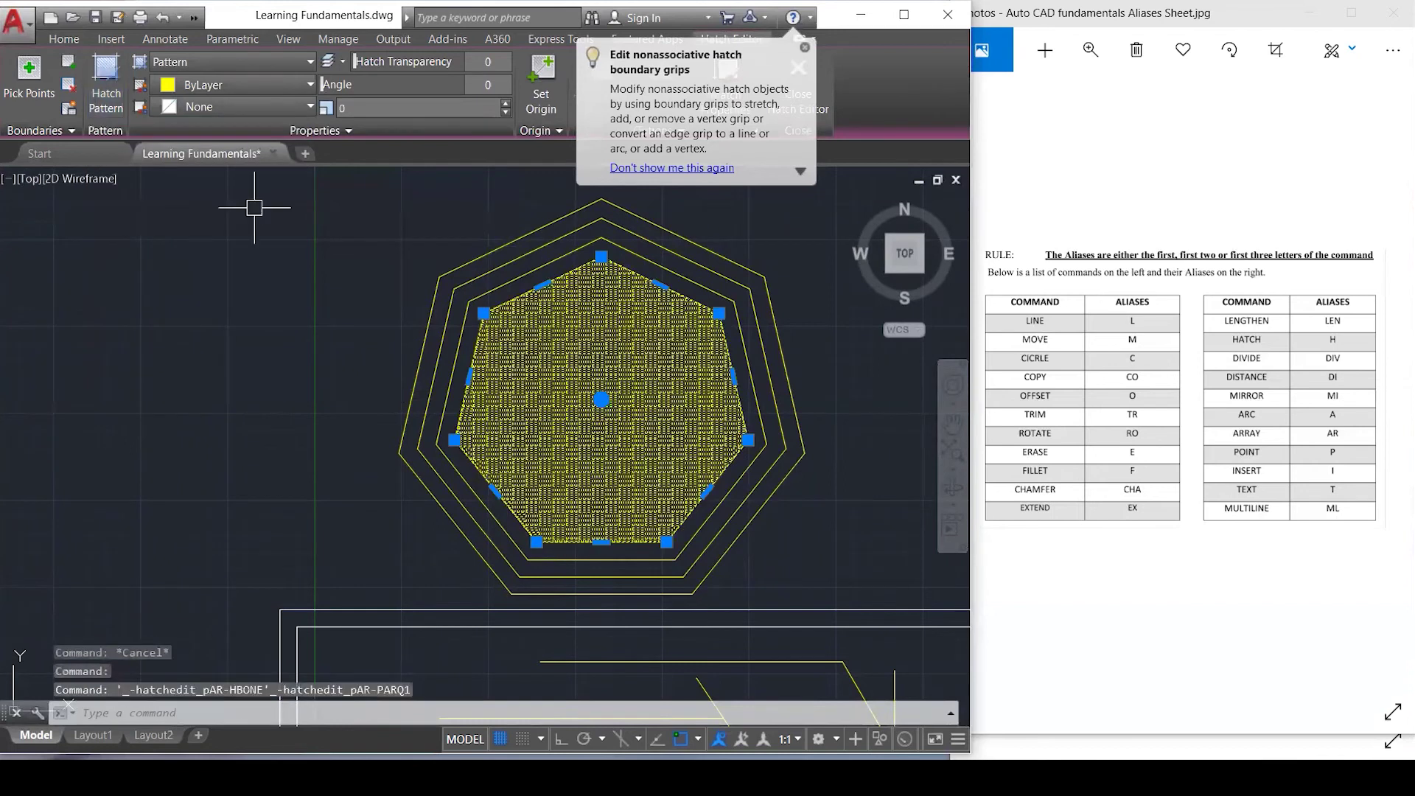
Browse the available hatch patterns and change the heptagon's hatch pattern to AR-B816.
{"action": "left_click", "coordinate": [107, 73]}
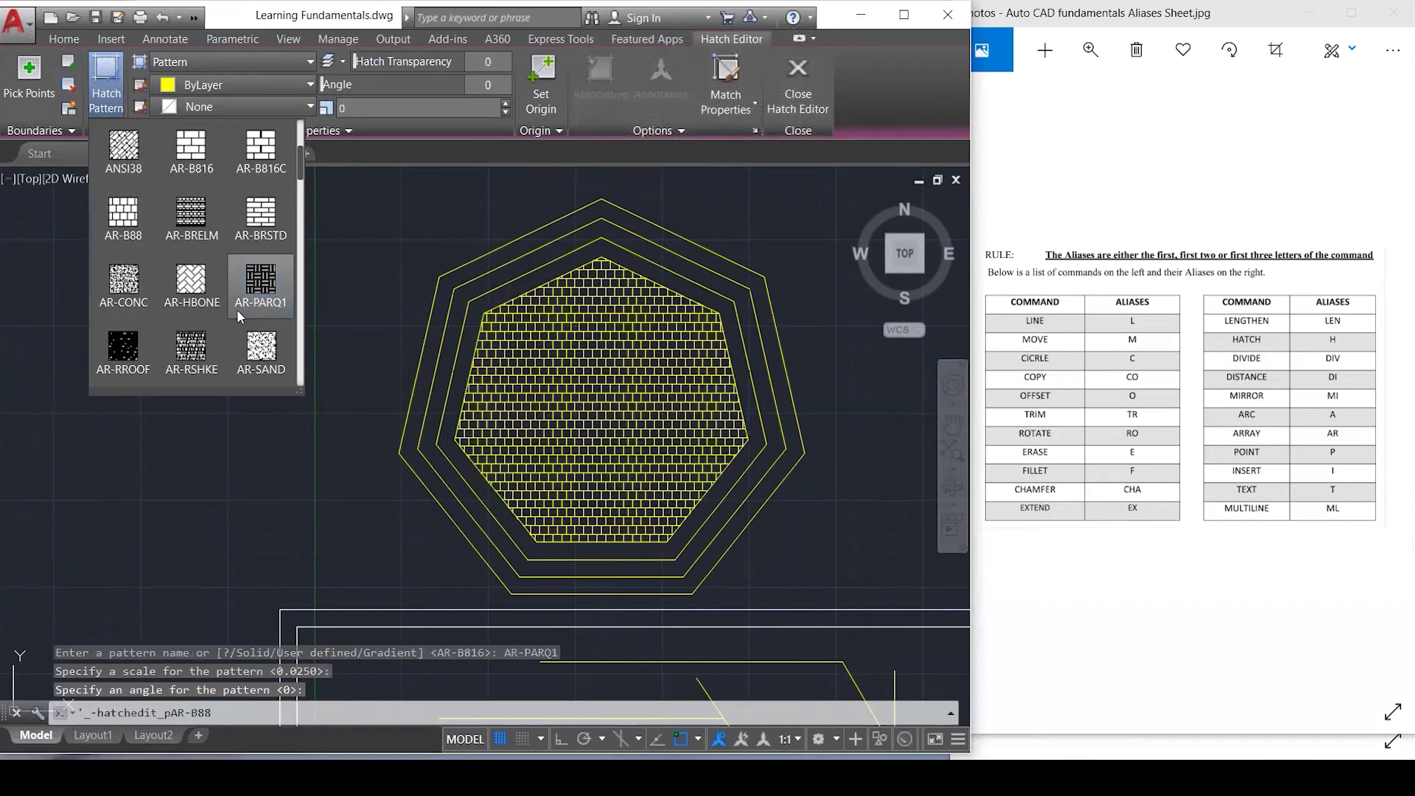
{"action": "scroll", "coordinate": [237, 308], "scroll_direction": "down", "scroll_amount": 5}
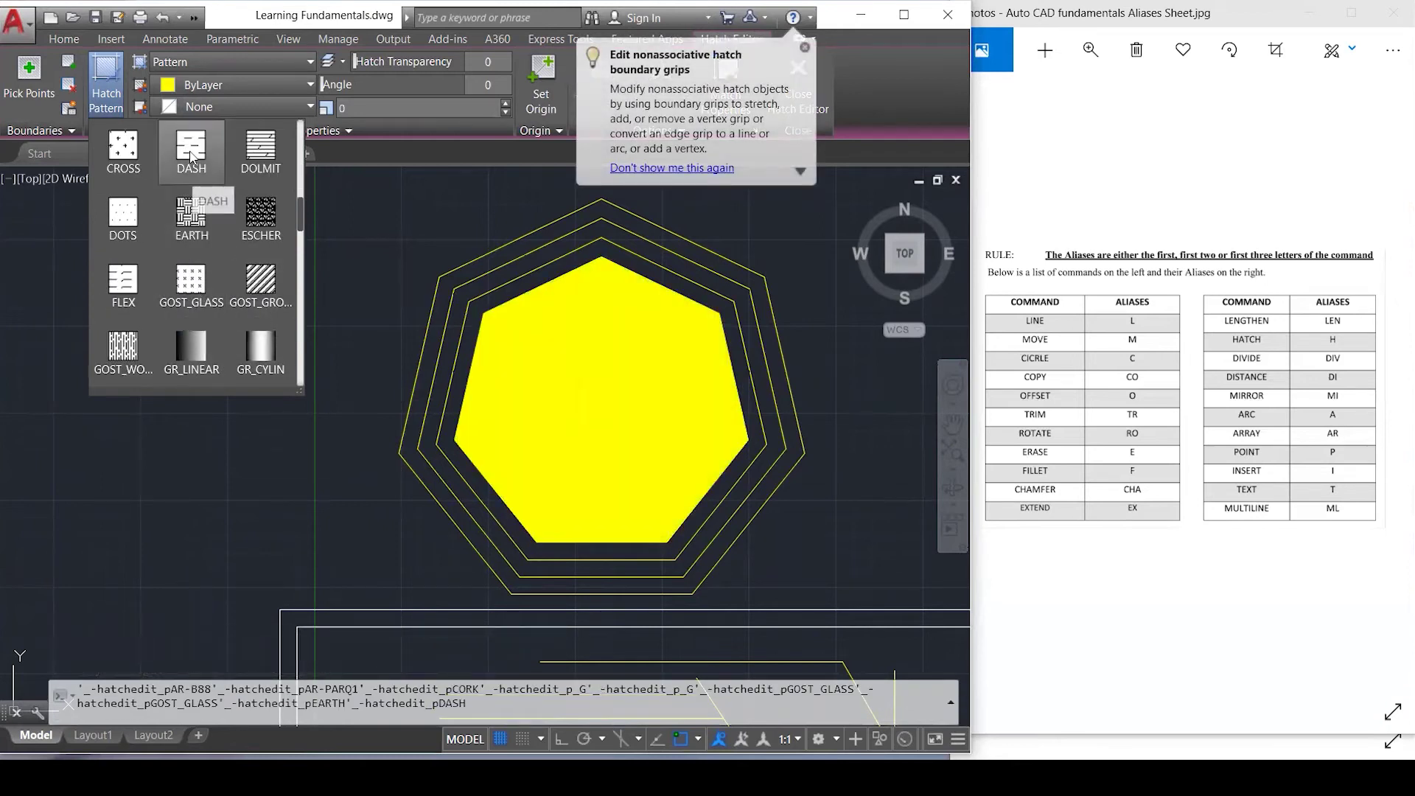
{"action": "scroll", "coordinate": [236, 190], "scroll_direction": "up", "scroll_amount": 3}
{"action": "scroll", "coordinate": [235, 190], "scroll_direction": "up", "scroll_amount": 3}
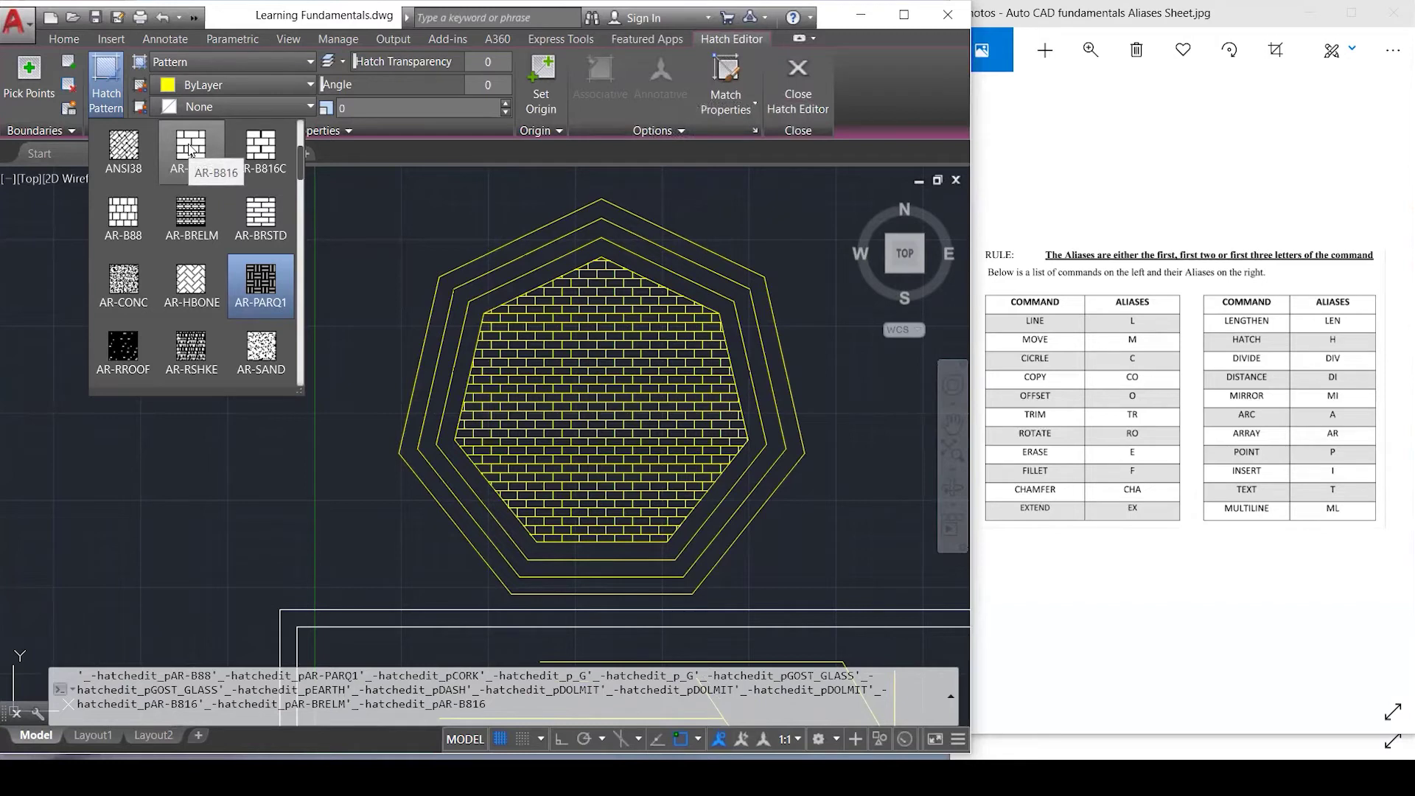
{"action": "left_click", "coordinate": [189, 150]}
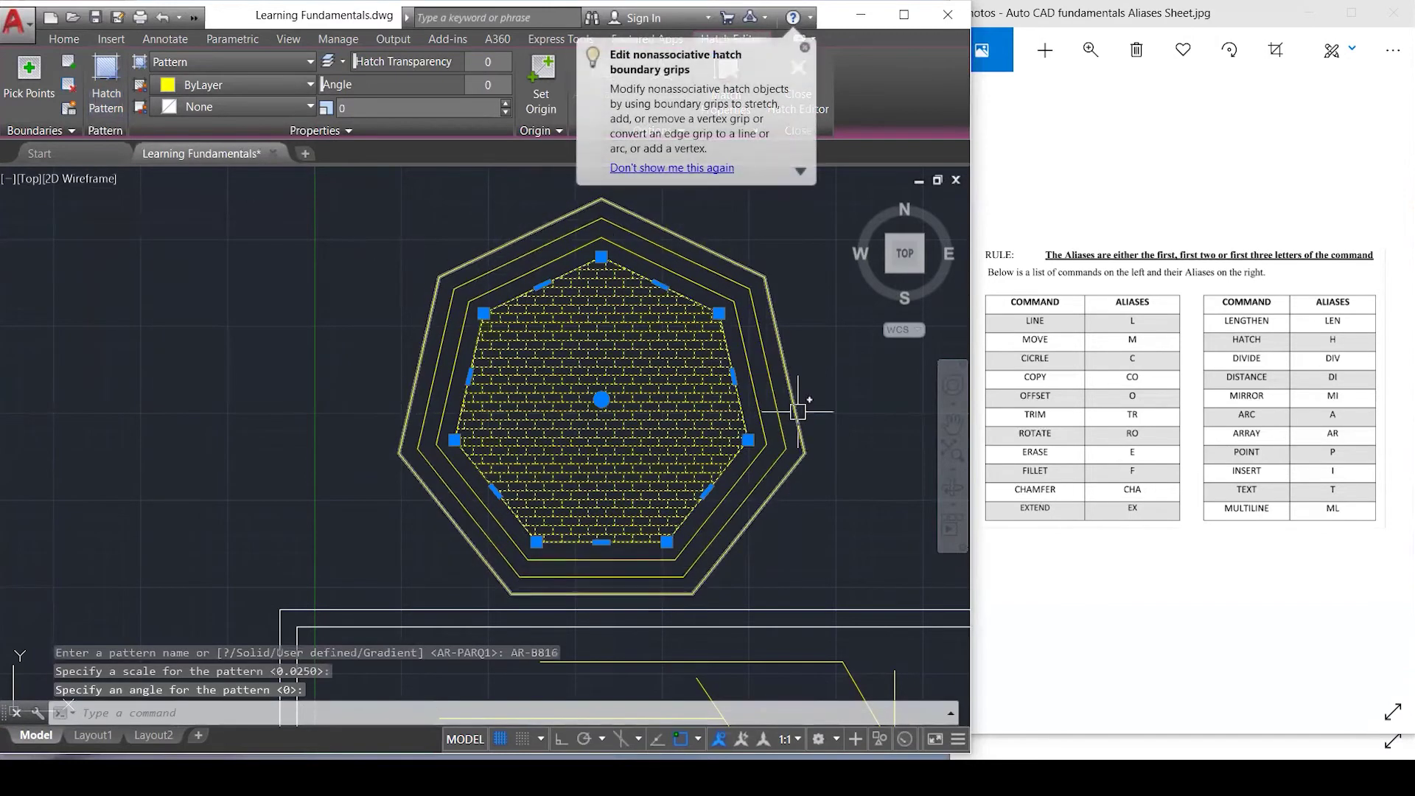
{"action": "scroll", "coordinate": [797, 411], "scroll_direction": "up", "scroll_amount": 1}
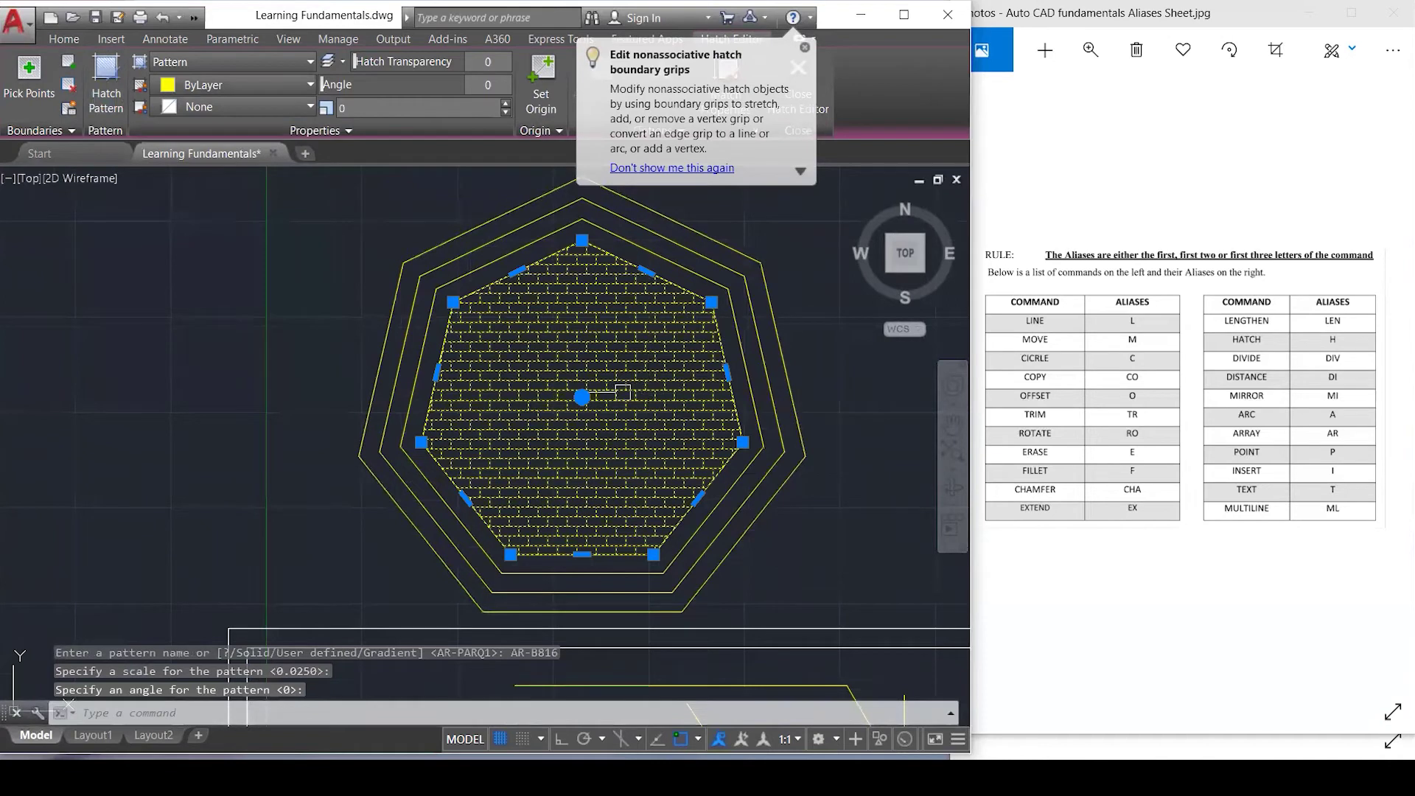
{"action": "key", "text": "Escape"}
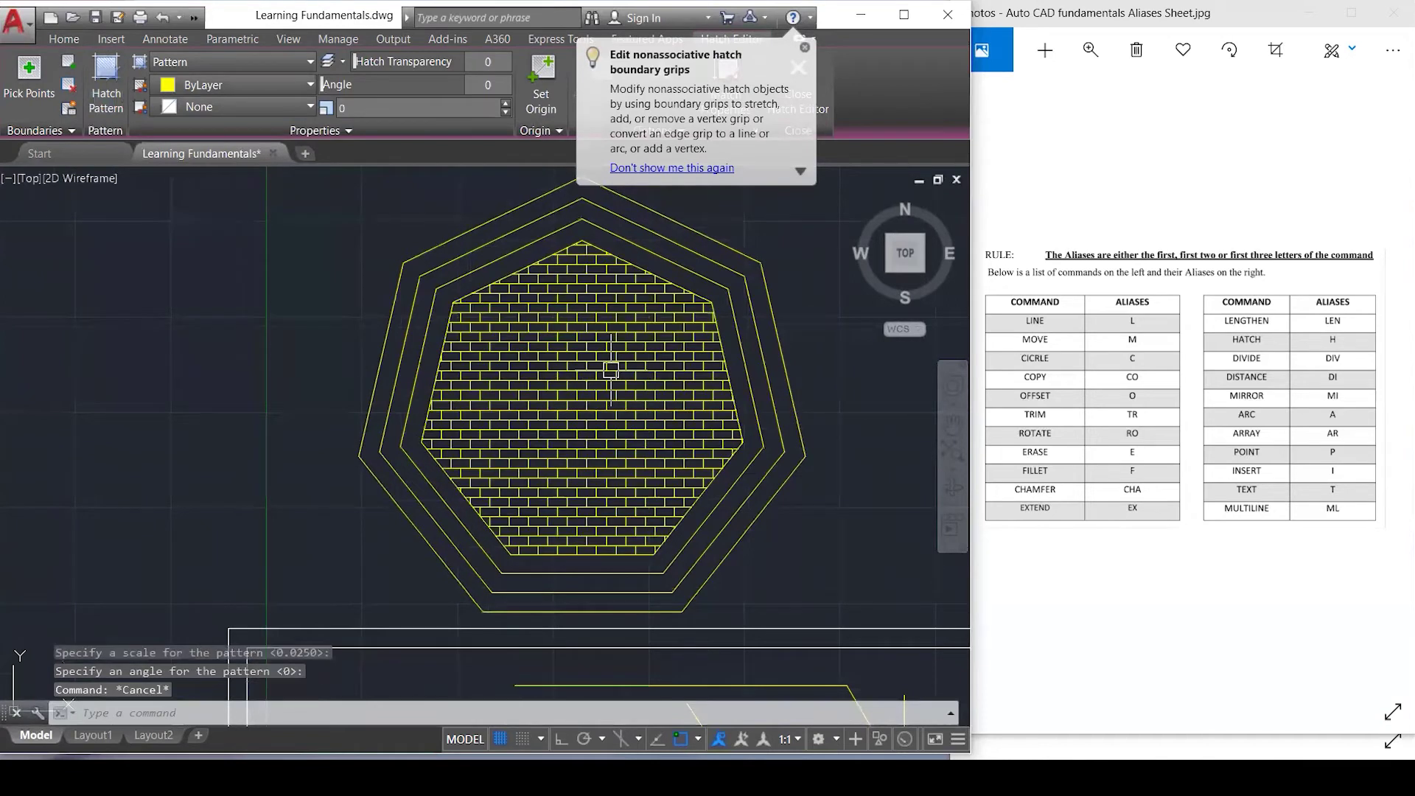
Delete the brick hatch from inside the innermost heptagon.
{"action": "key", "text": "Escape"}
{"action": "left_click", "coordinate": [629, 346]}
{"action": "key", "text": "Delete"}
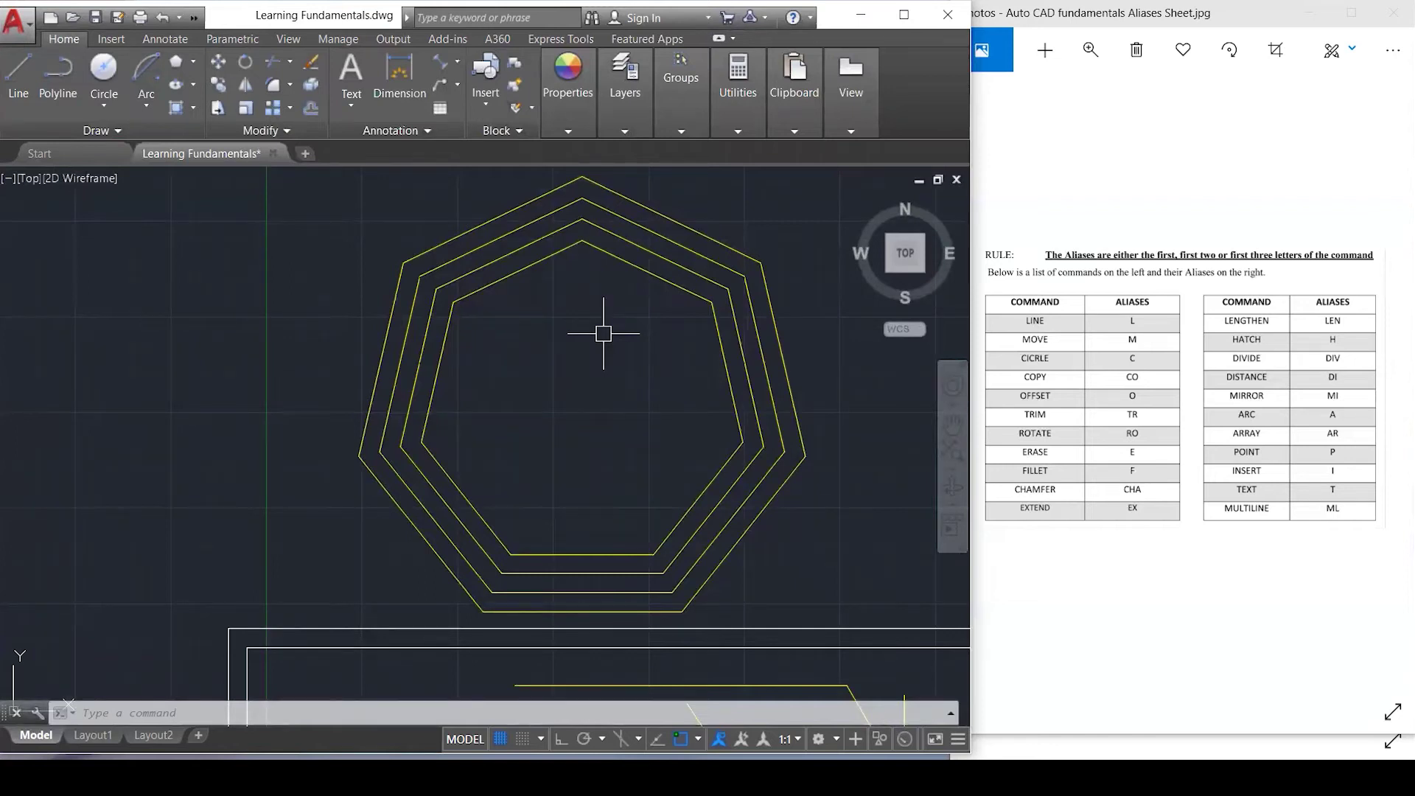
Move the separate horizontal line inside the frame down by its midpoint, just above the chamfered line below it.
{"action": "scroll", "coordinate": [452, 329], "scroll_direction": "down", "scroll_amount": 4}
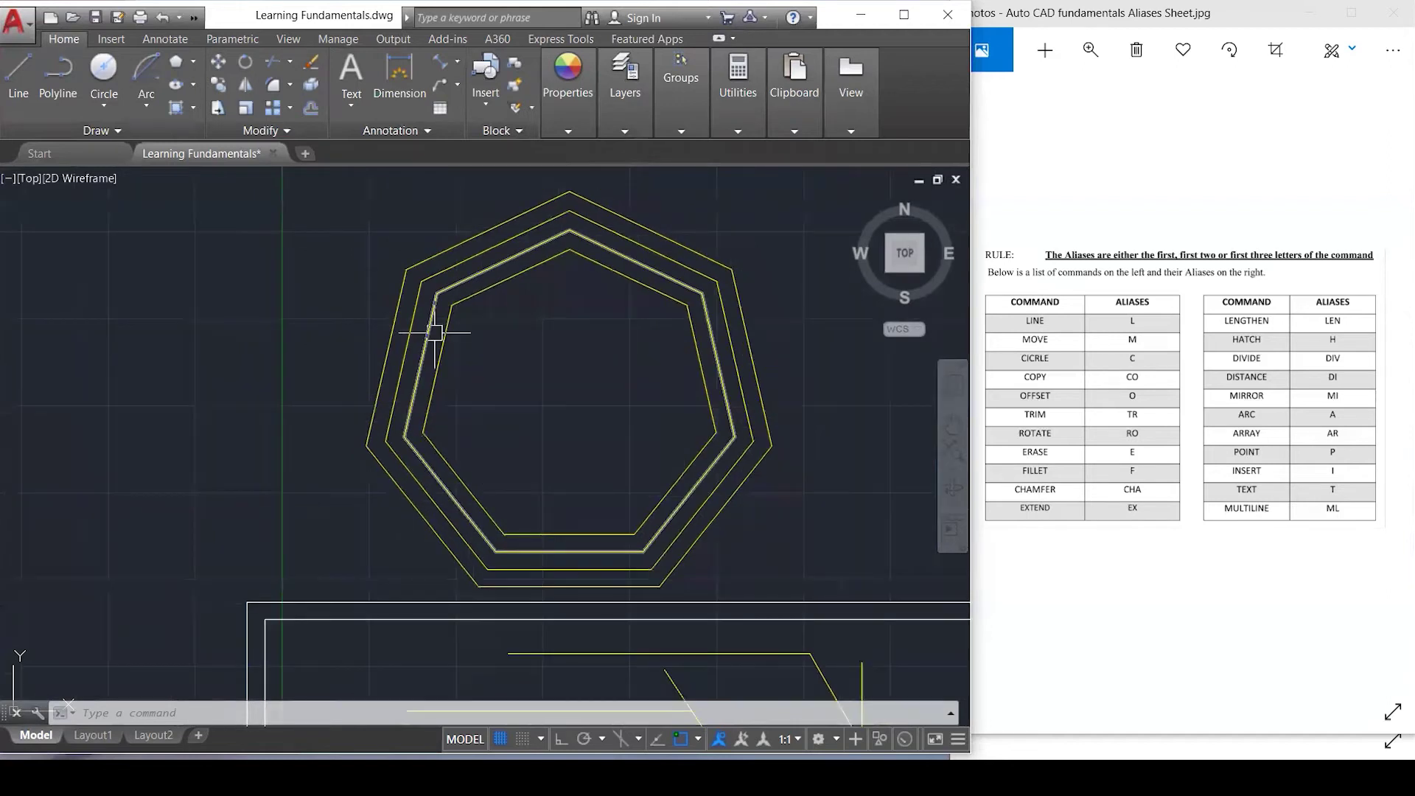
{"action": "scroll", "coordinate": [447, 334], "scroll_direction": "down", "scroll_amount": 1}
{"action": "scroll", "coordinate": [506, 594], "scroll_direction": "up", "scroll_amount": 3}
{"action": "left_click", "coordinate": [497, 508]}
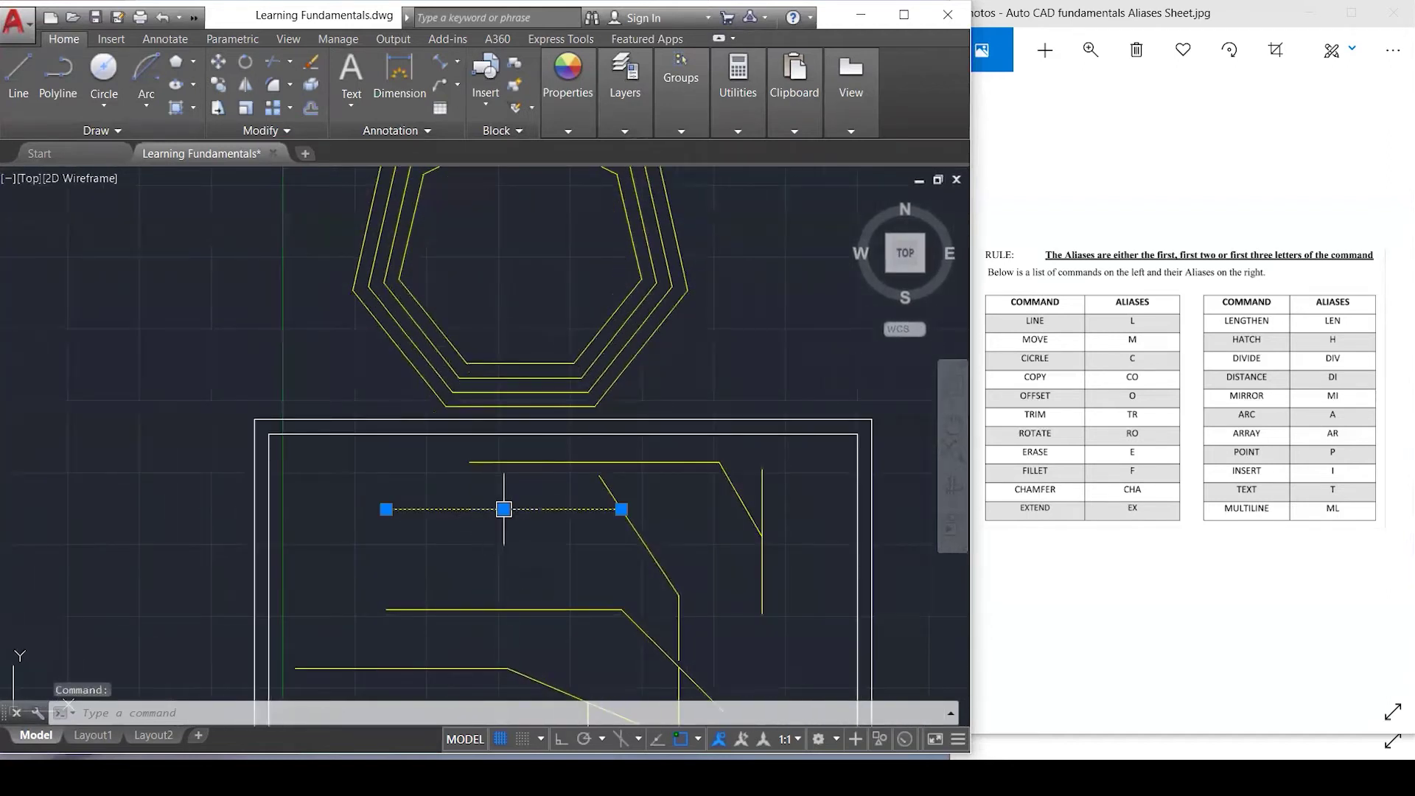
{"action": "key", "text": "Delete"}
{"action": "key", "text": "Escape"}
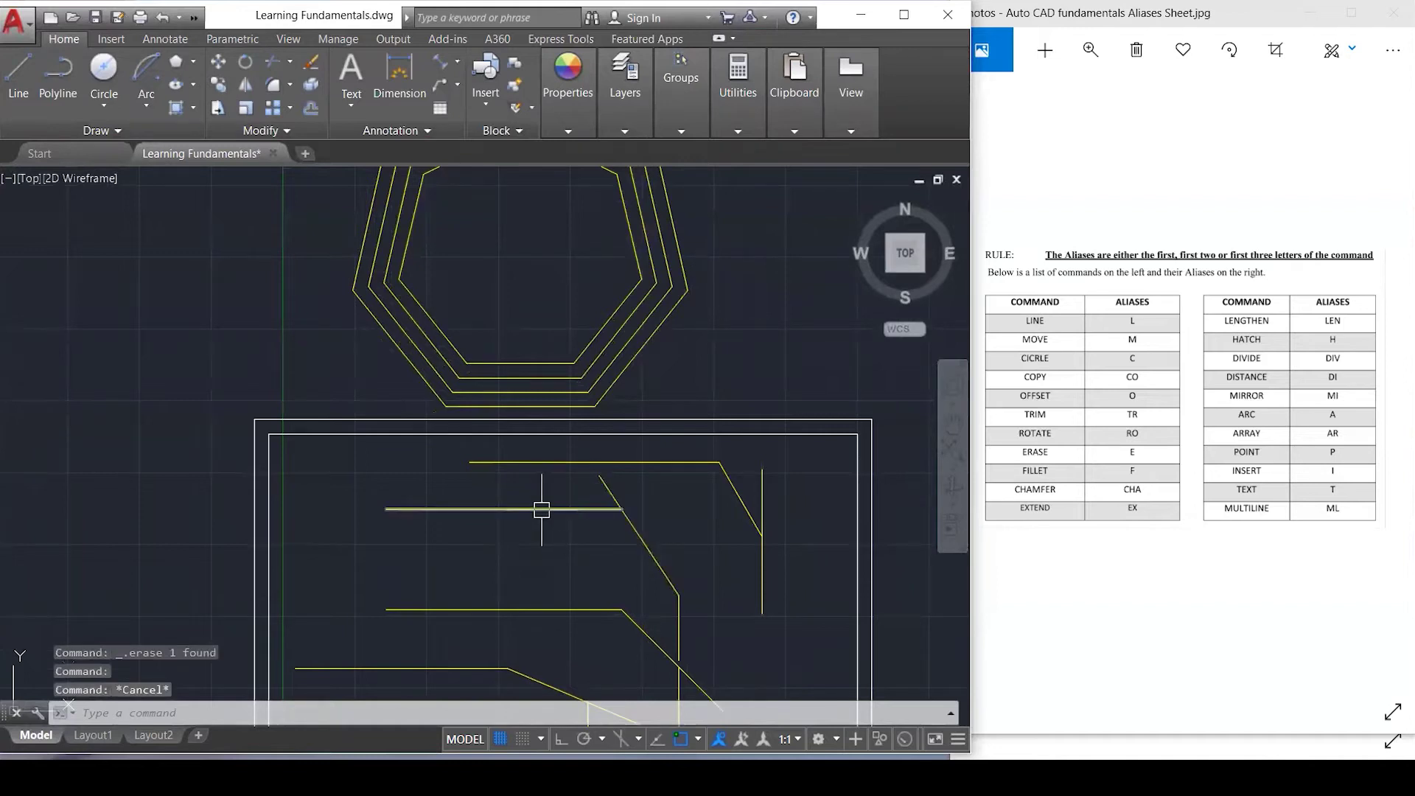
{"action": "left_click", "coordinate": [515, 509]}
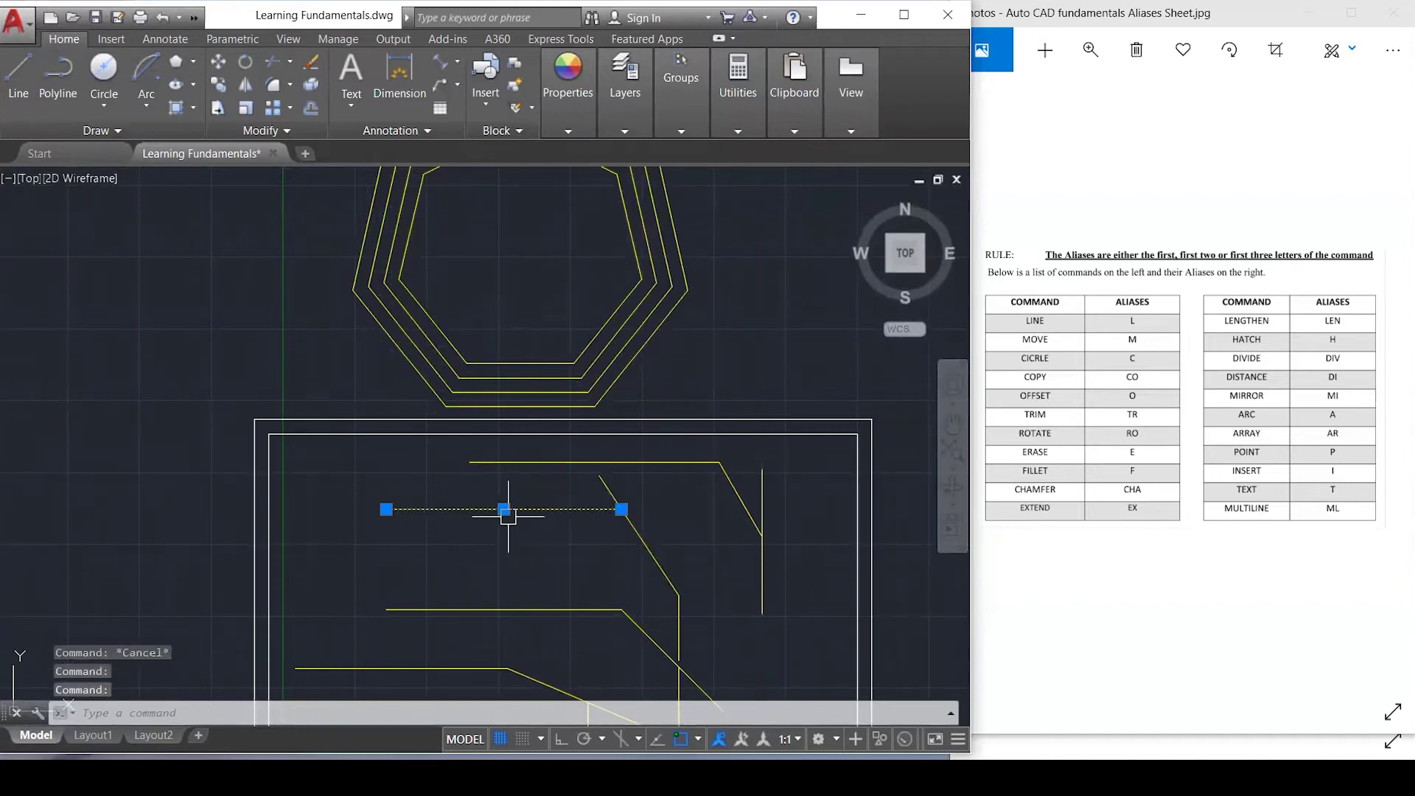
{"action": "left_click", "coordinate": [504, 508]}
{"action": "key", "text": "Escape"}
{"action": "key", "text": "Escape"}
Divide the separate horizontal line into 7 equal segments with the Divide command.
{"action": "scroll", "coordinate": [519, 567], "scroll_direction": "up", "scroll_amount": 3}
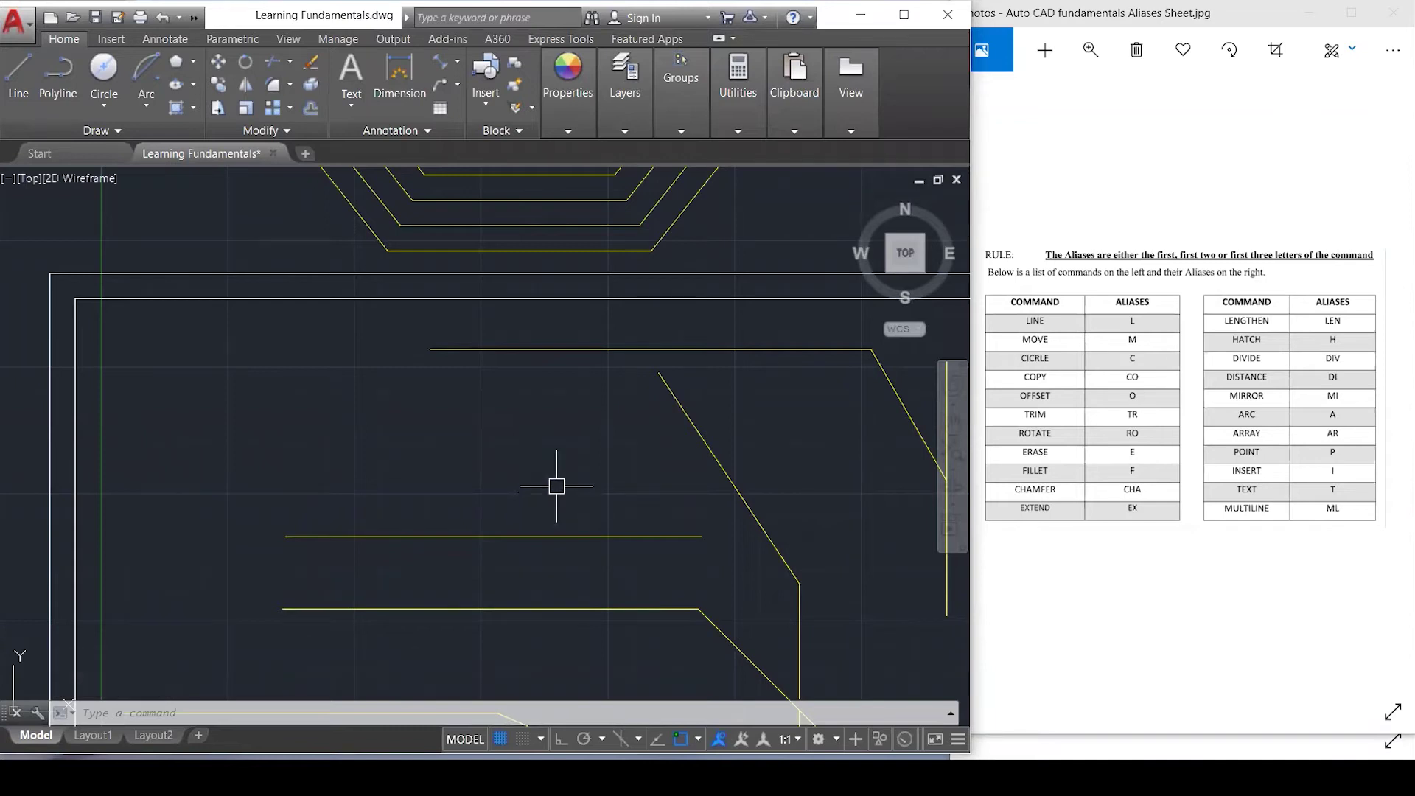
{"action": "left_click", "coordinate": [537, 536]}
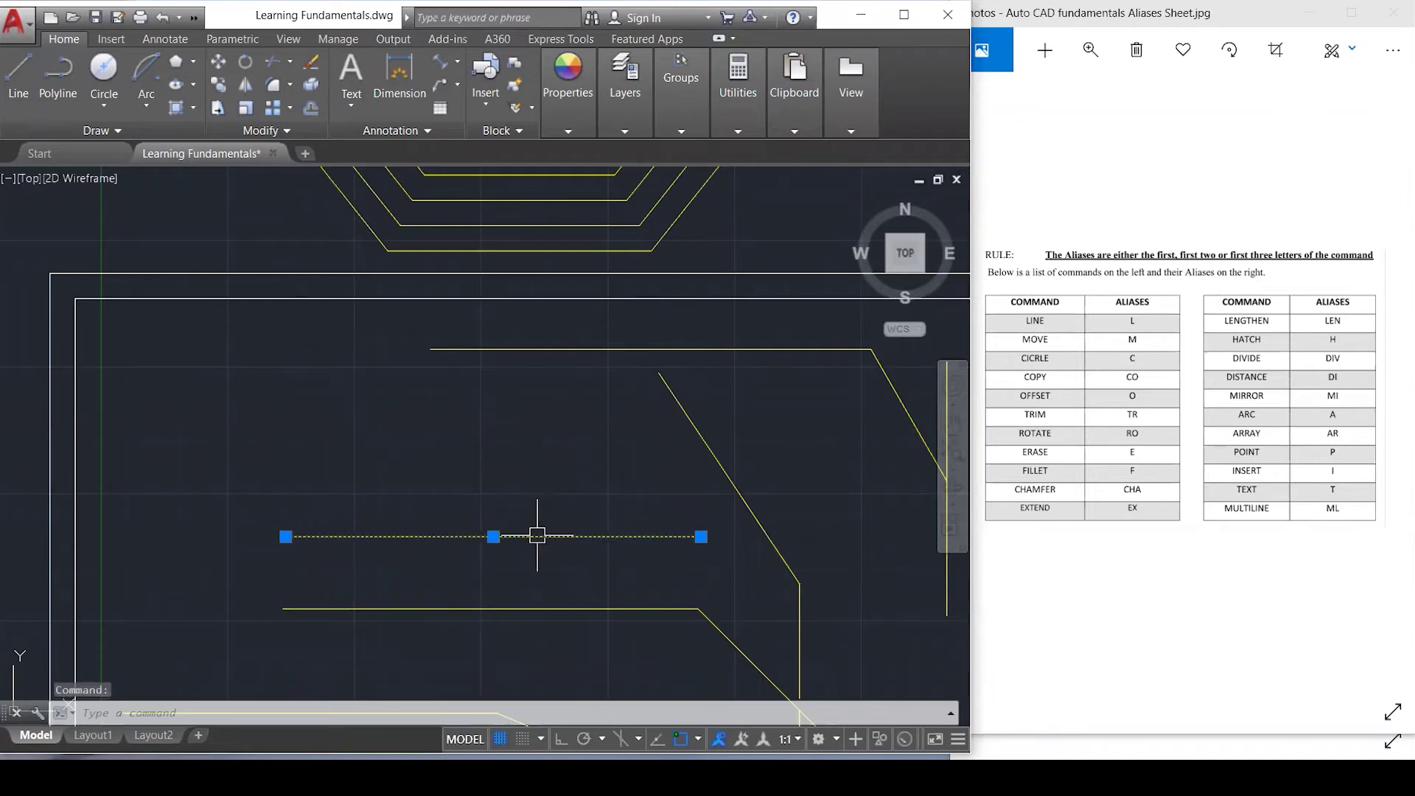
{"action": "type", "text": "d"}
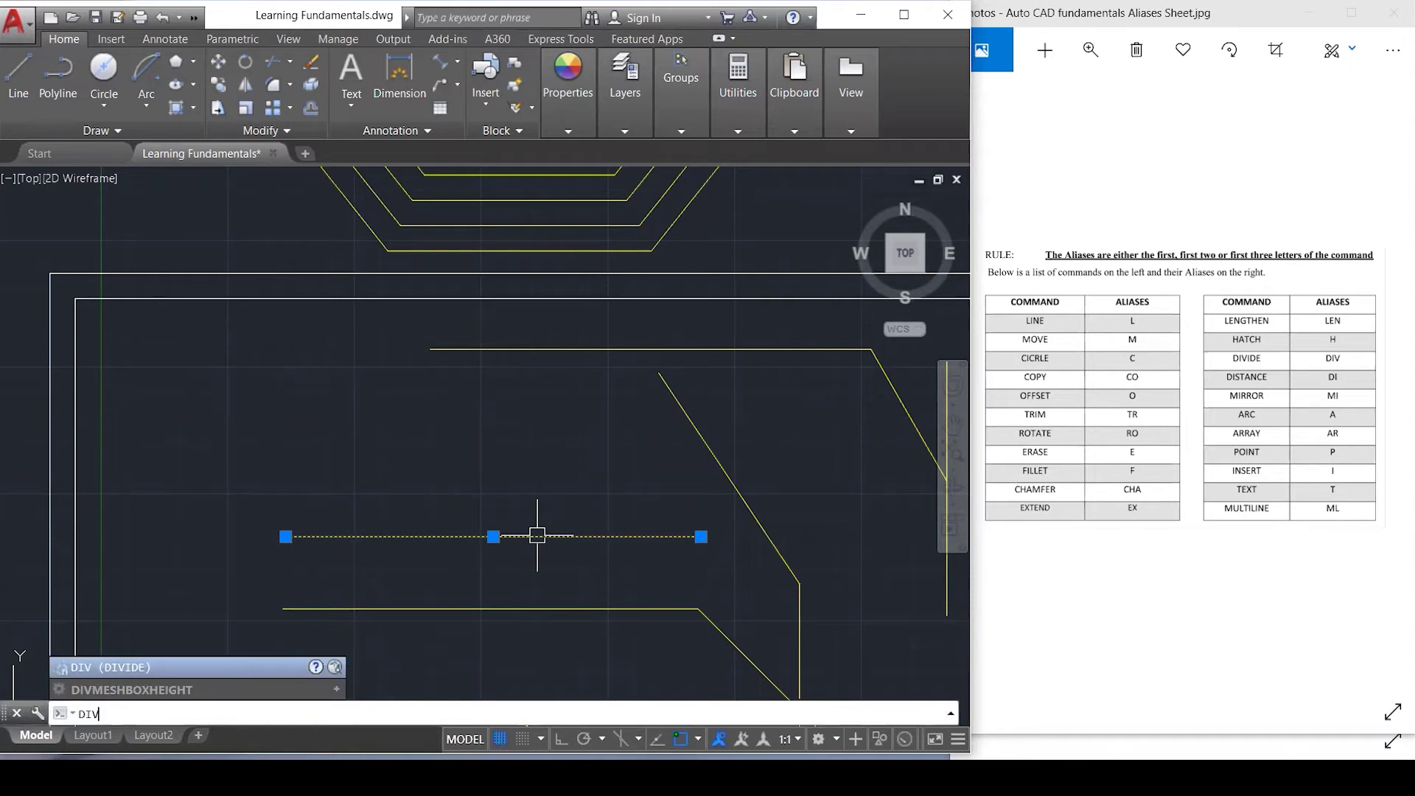
{"action": "key", "text": "Return"}
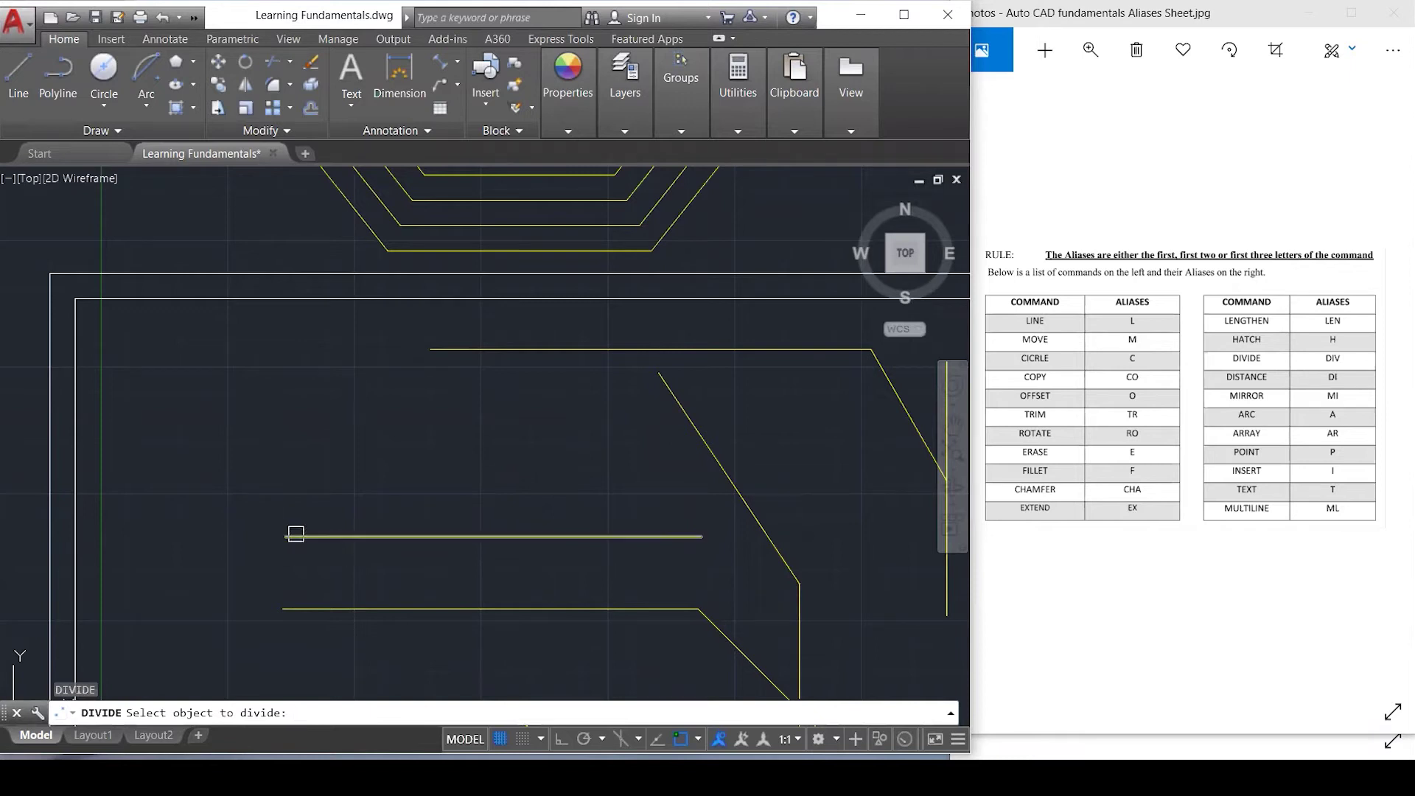
{"action": "left_click", "coordinate": [354, 536]}
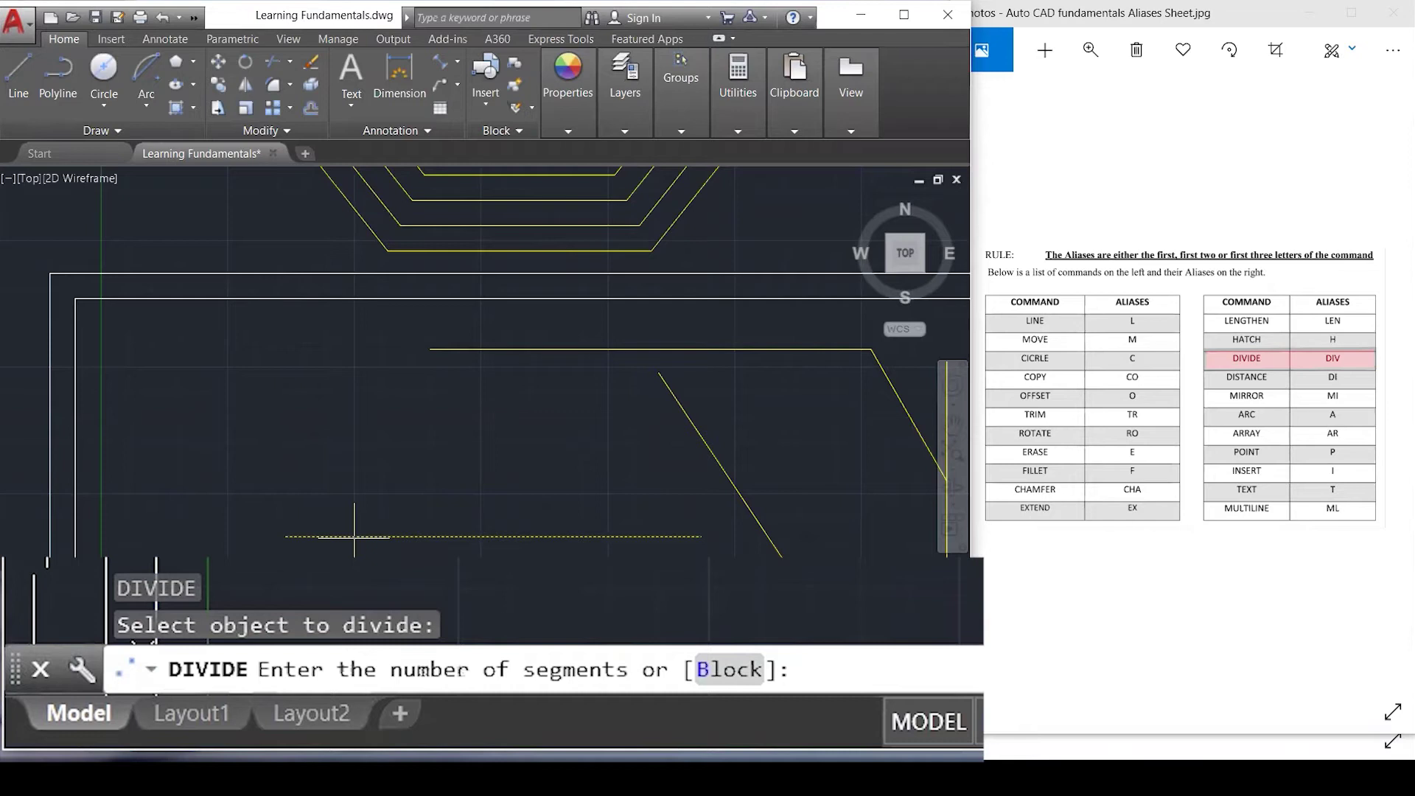
{"action": "type", "text": "7"}
{"action": "key", "text": "Return"}
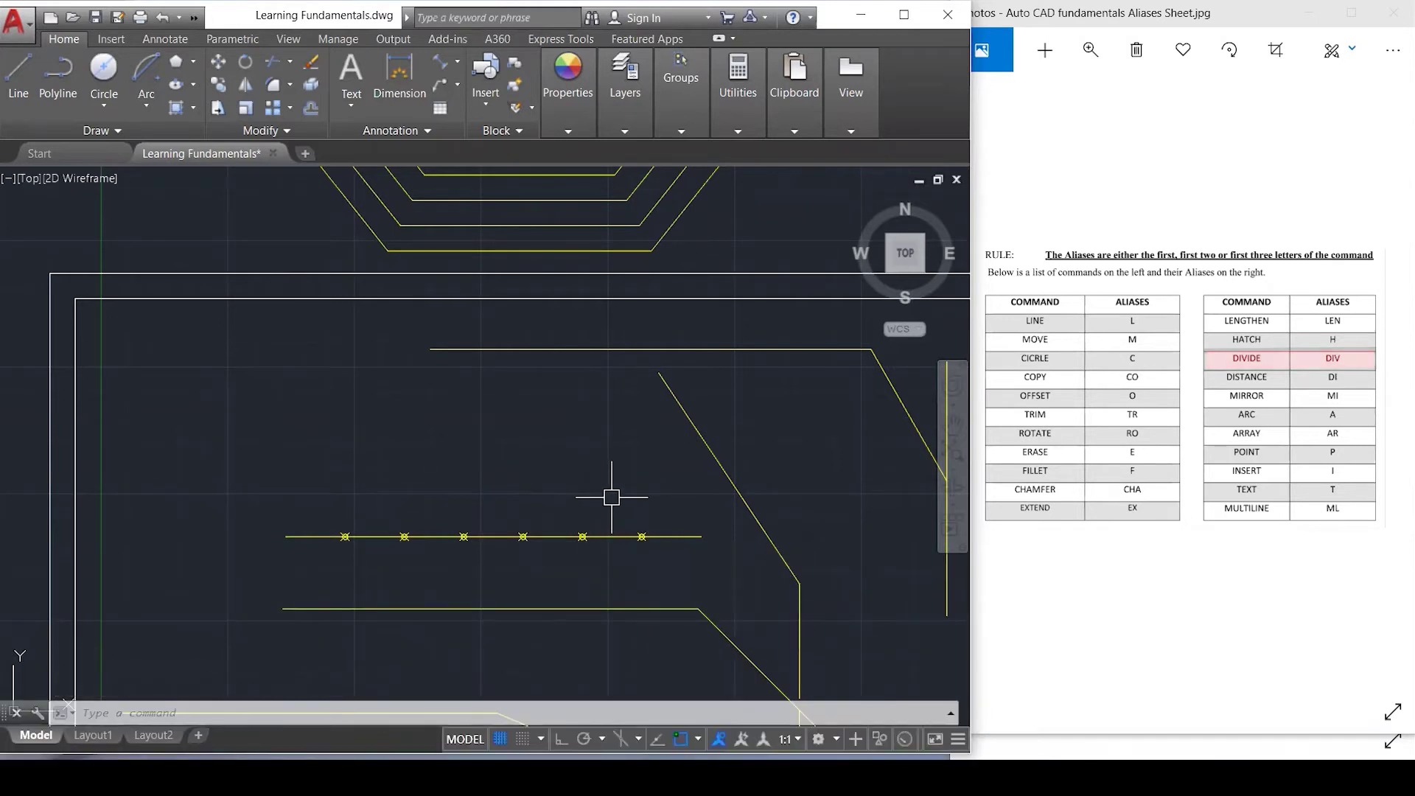
{"action": "key", "text": "Escape"}
{"action": "key", "text": "Escape"}
{"action": "key", "text": "Escape"}
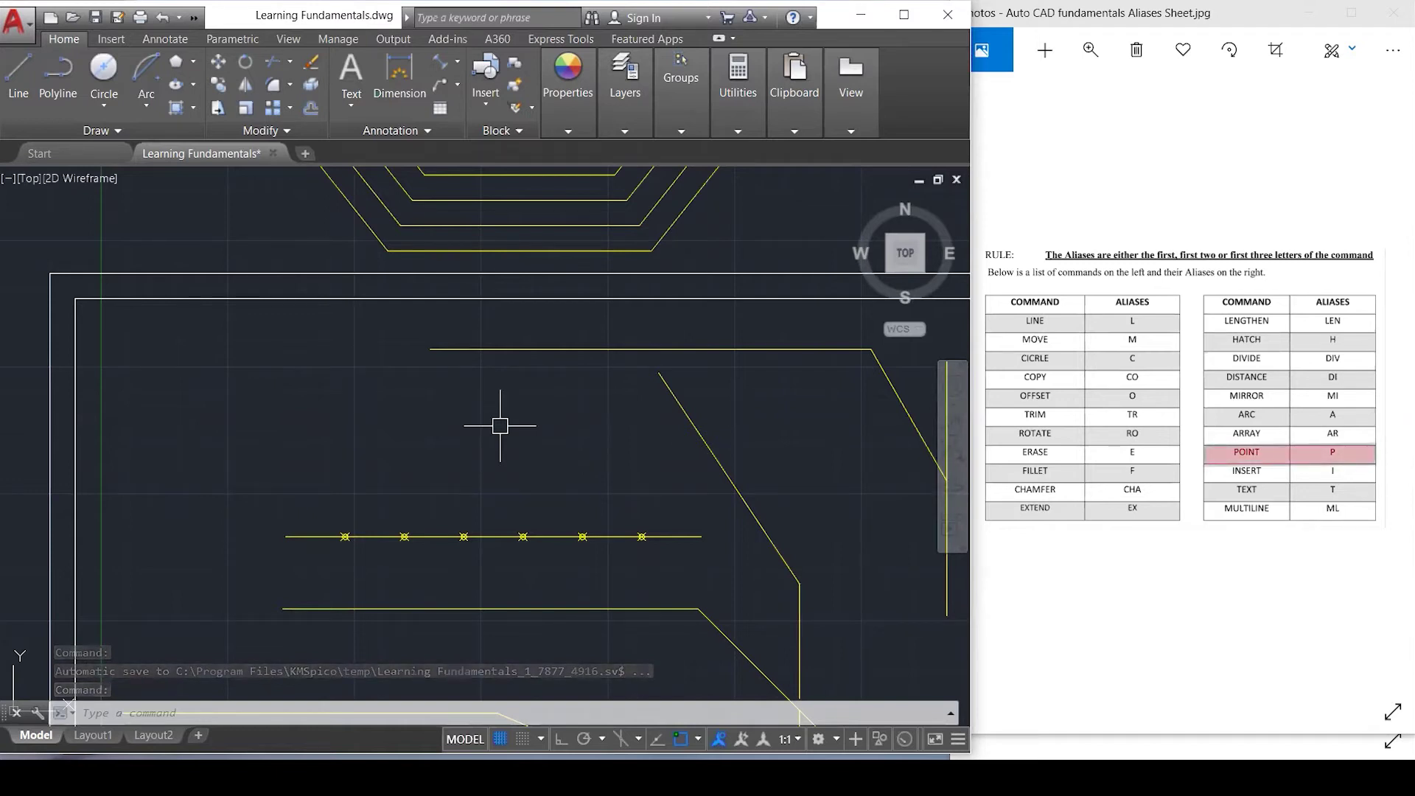
Open the point style settings with PTYPE and set the point style to the single dot.
{"action": "type", "text": "poin"}
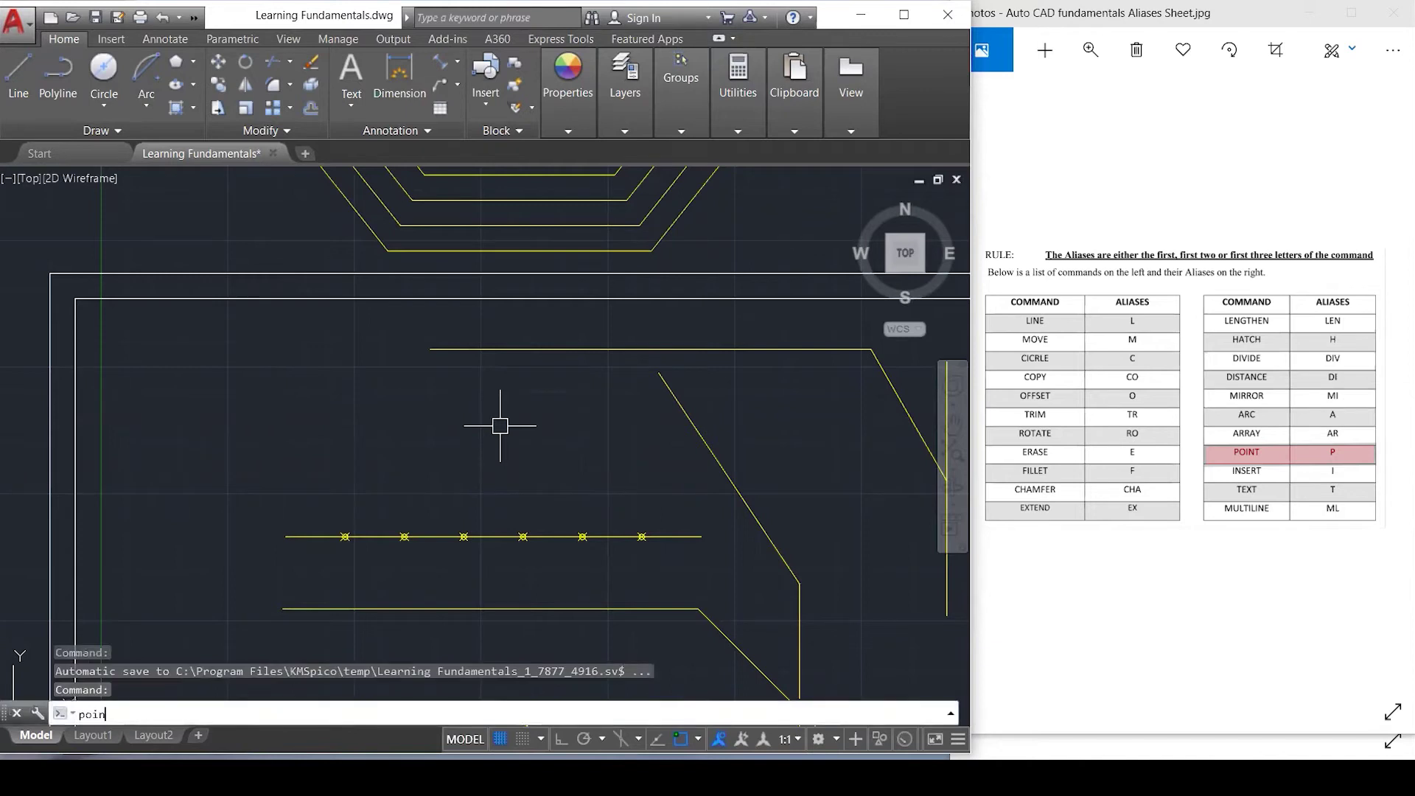
{"action": "key", "text": "BackSpace"}
{"action": "key", "text": "BackSpace"}
{"action": "key", "text": "BackSpace"}
{"action": "key", "text": "BackSpace"}
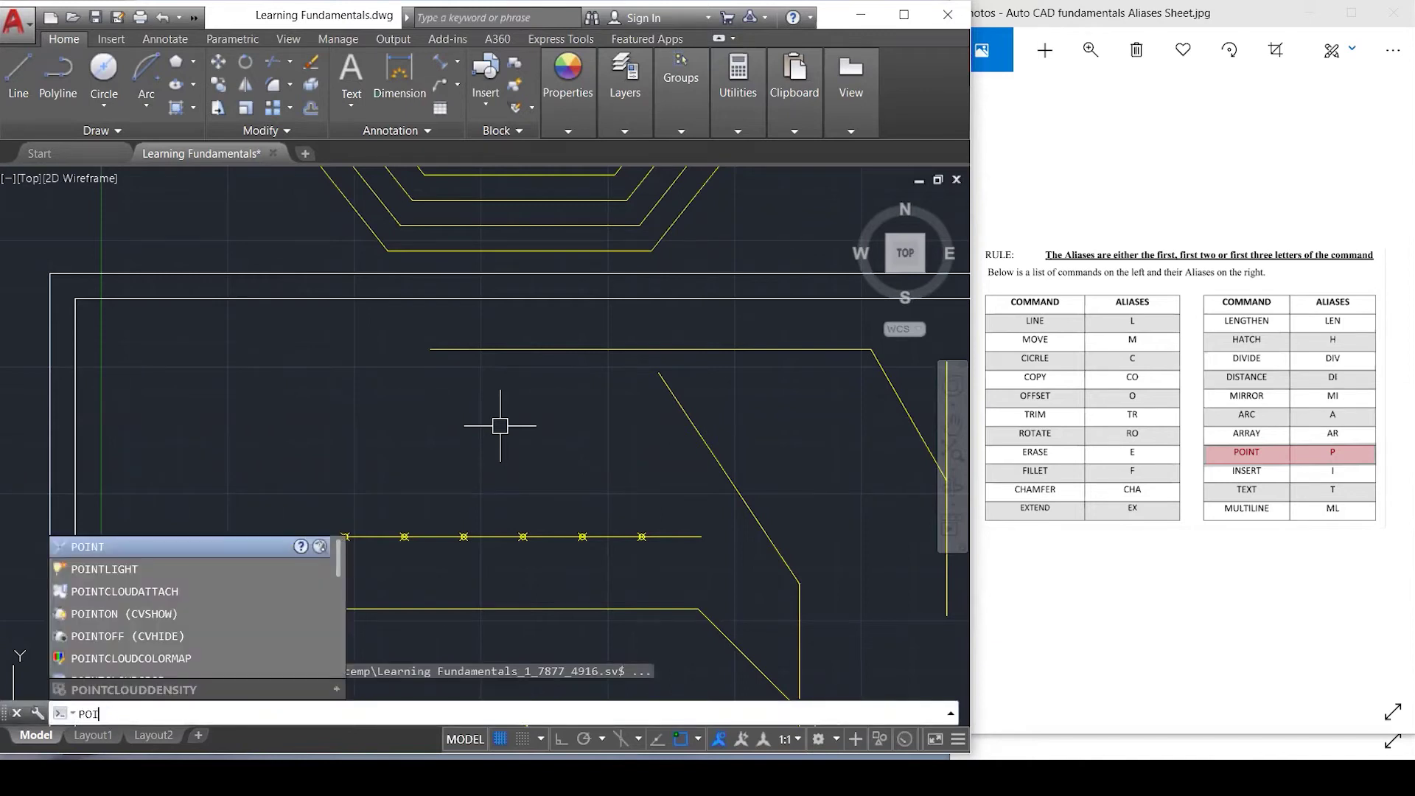
{"action": "type", "text": "ty"}
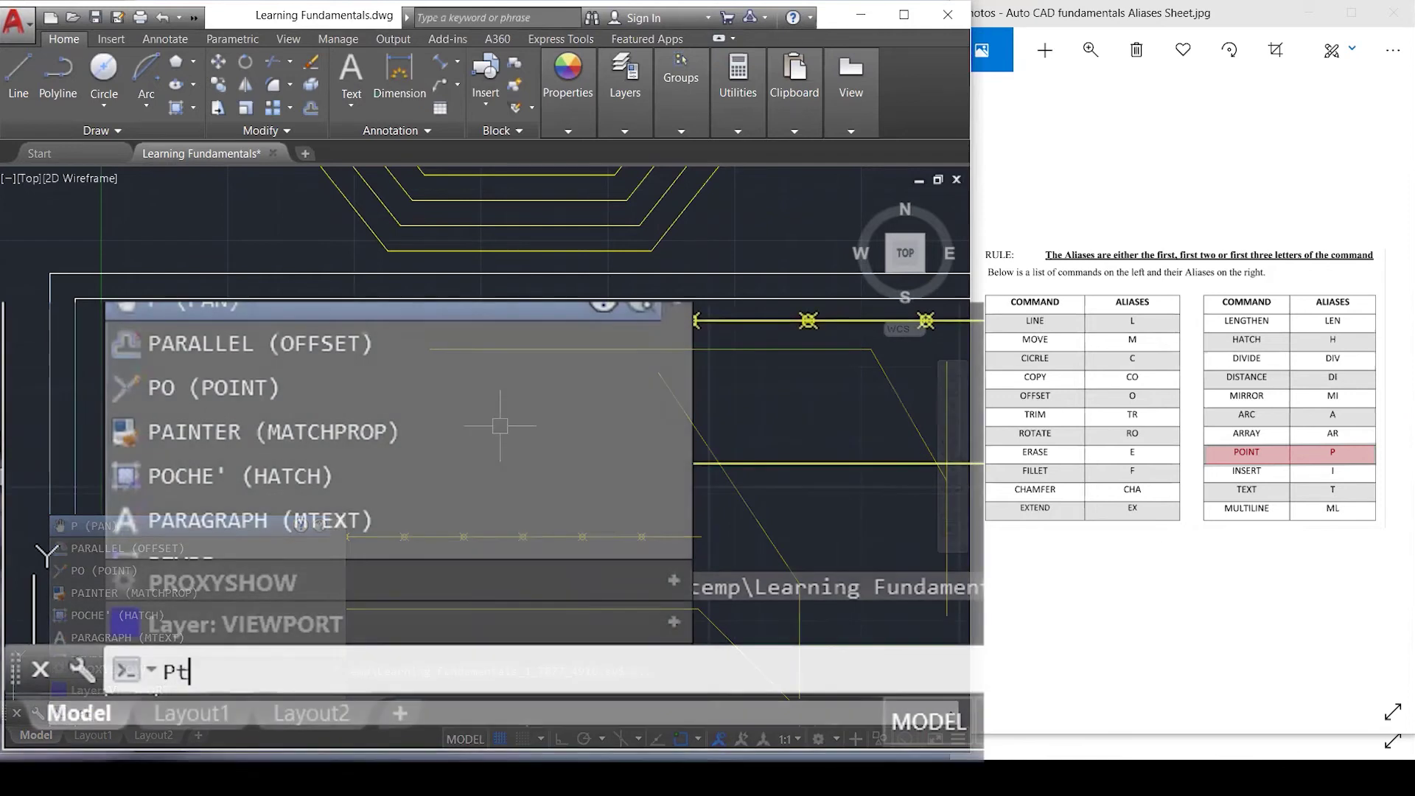
{"action": "key", "text": "Return"}
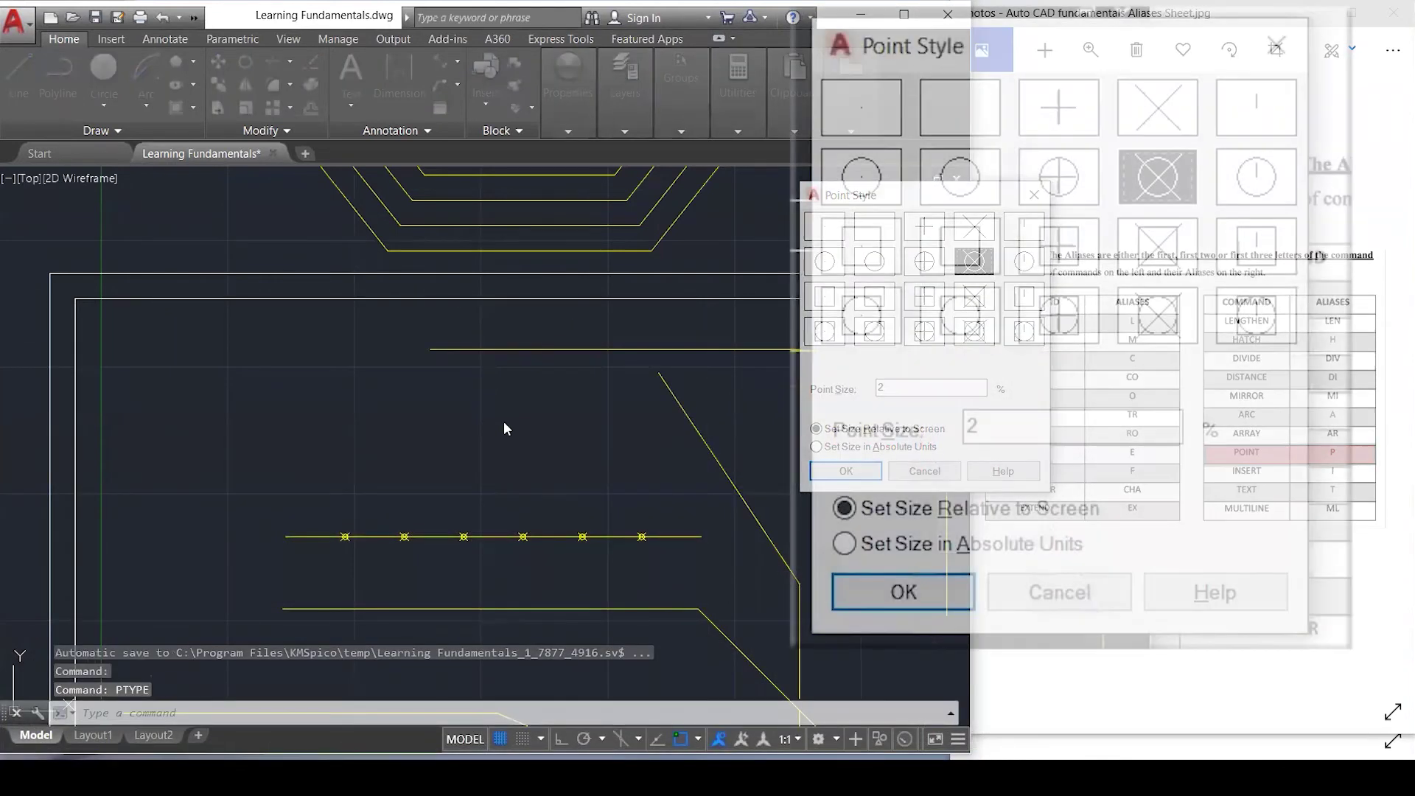
{"action": "left_click", "coordinate": [855, 101]}
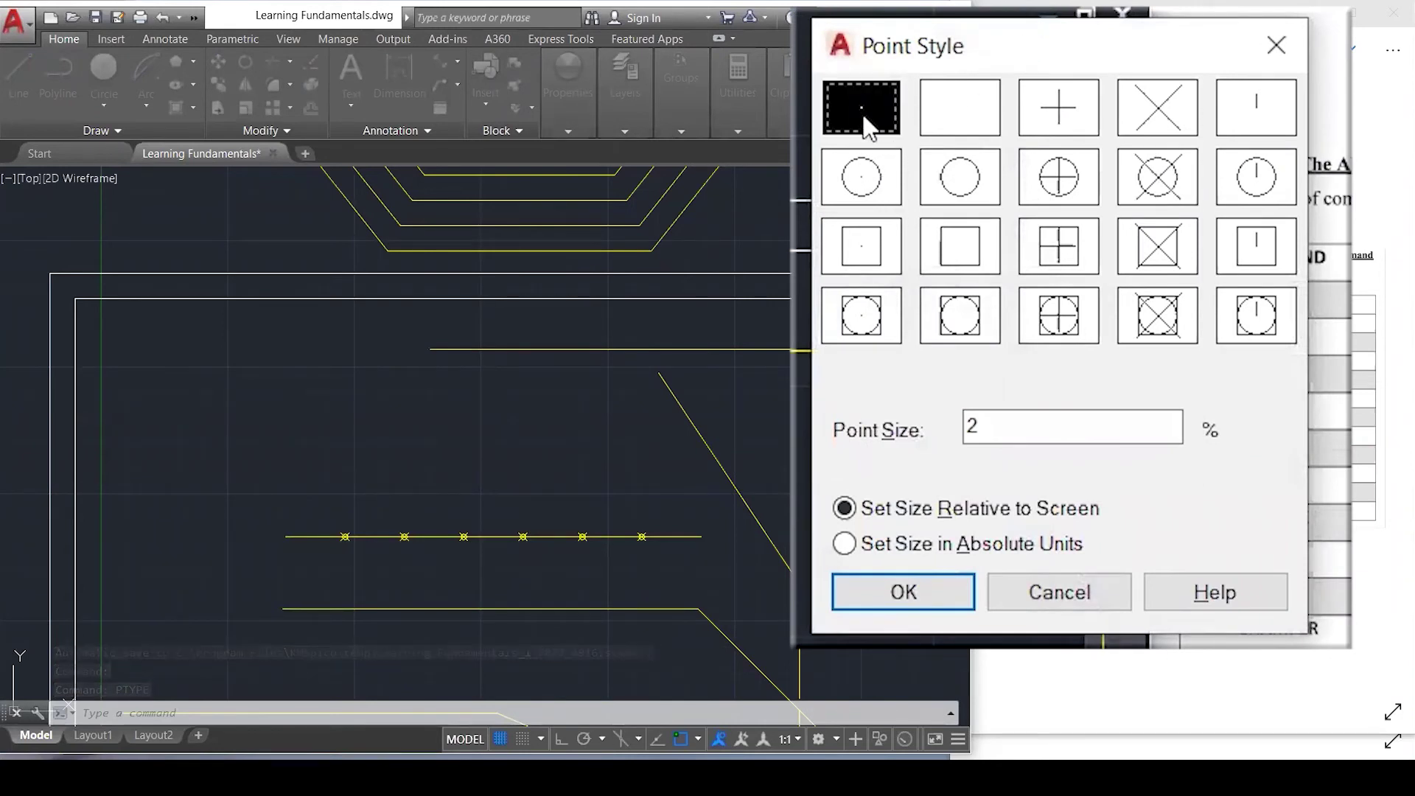
{"action": "left_click", "coordinate": [903, 592]}
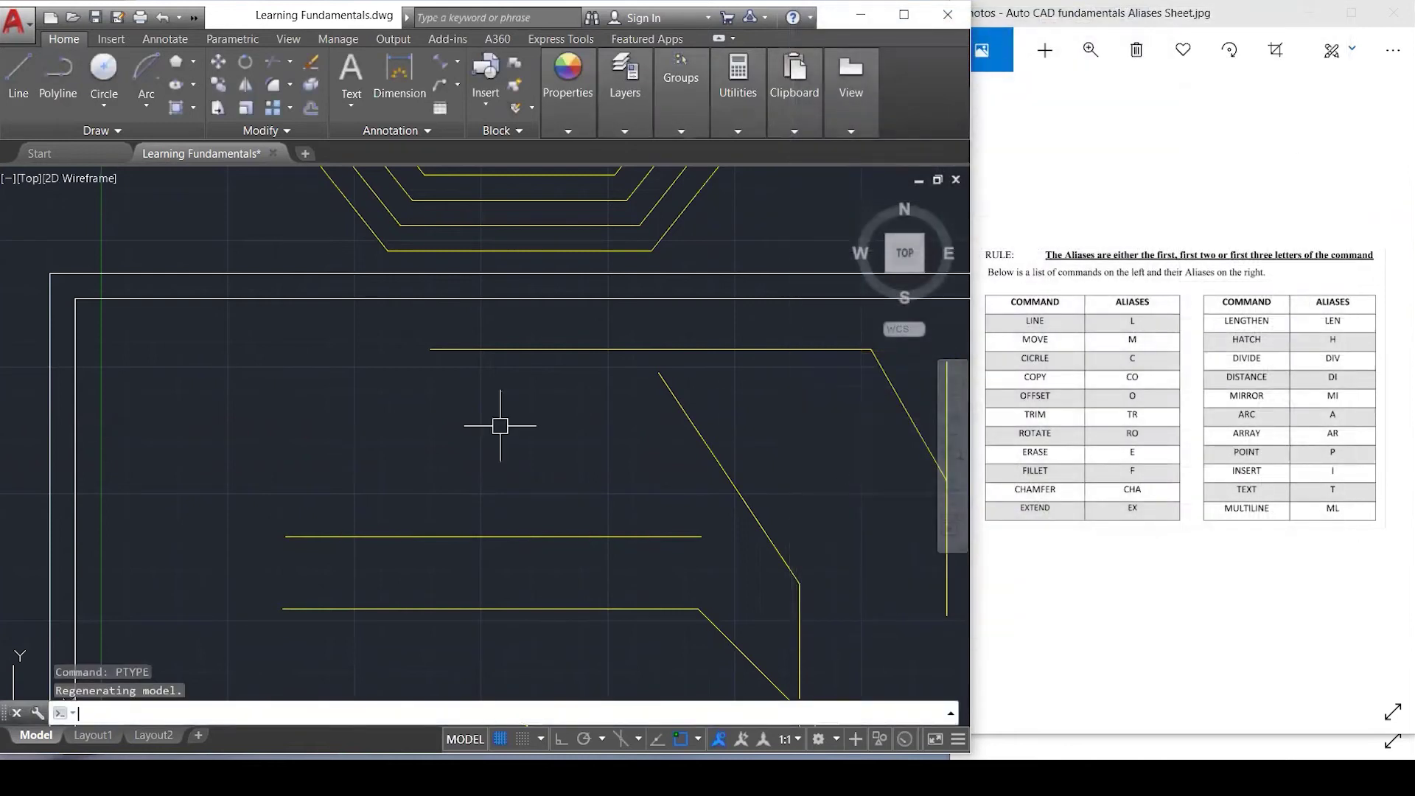
Select the divided horizontal line to check how its division points display, and clear the selection.
{"action": "left_click", "coordinate": [656, 536]}
{"action": "left_click", "coordinate": [363, 482]}
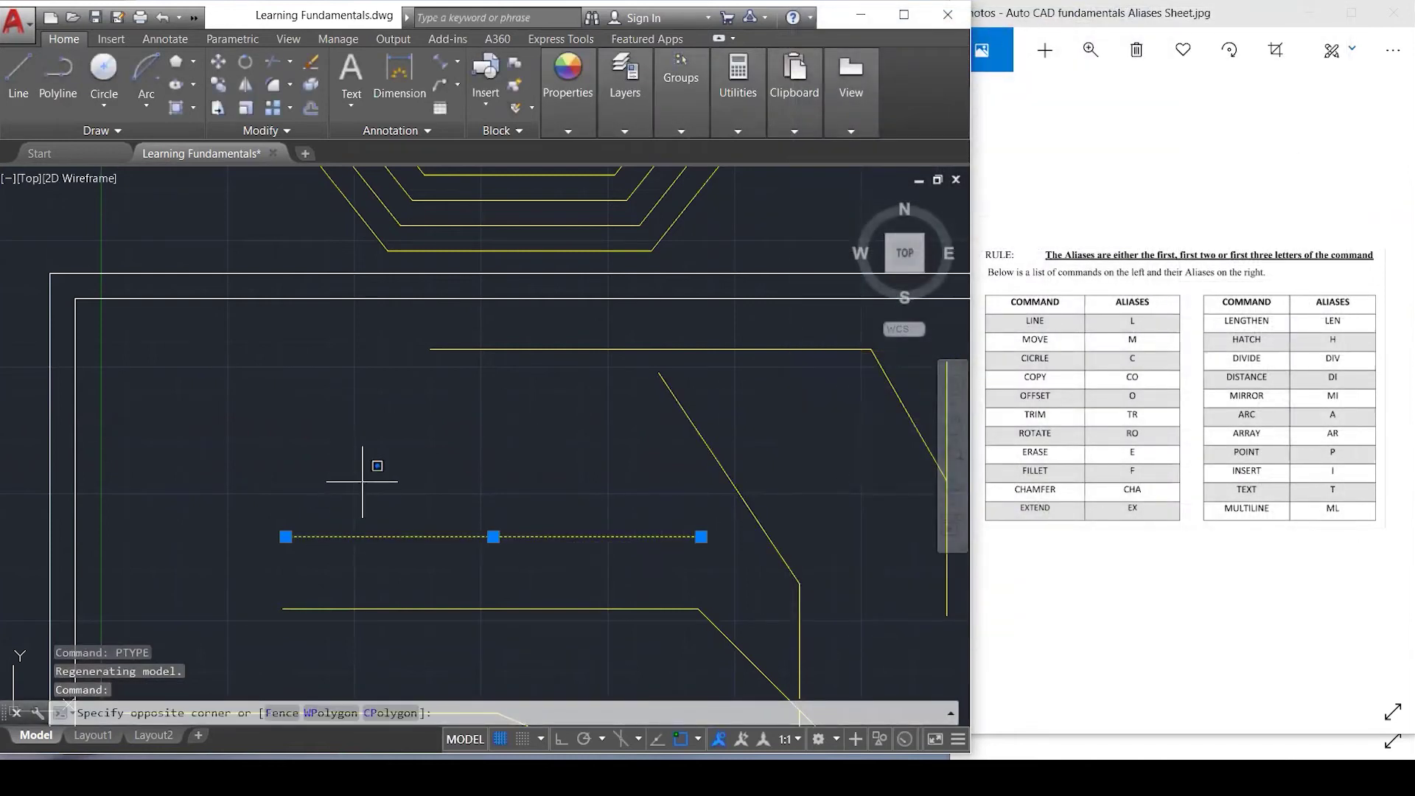
{"action": "key", "text": "Escape"}
{"action": "key", "text": "Escape"}
{"action": "key", "text": "Escape"}
{"action": "key", "text": "Escape"}
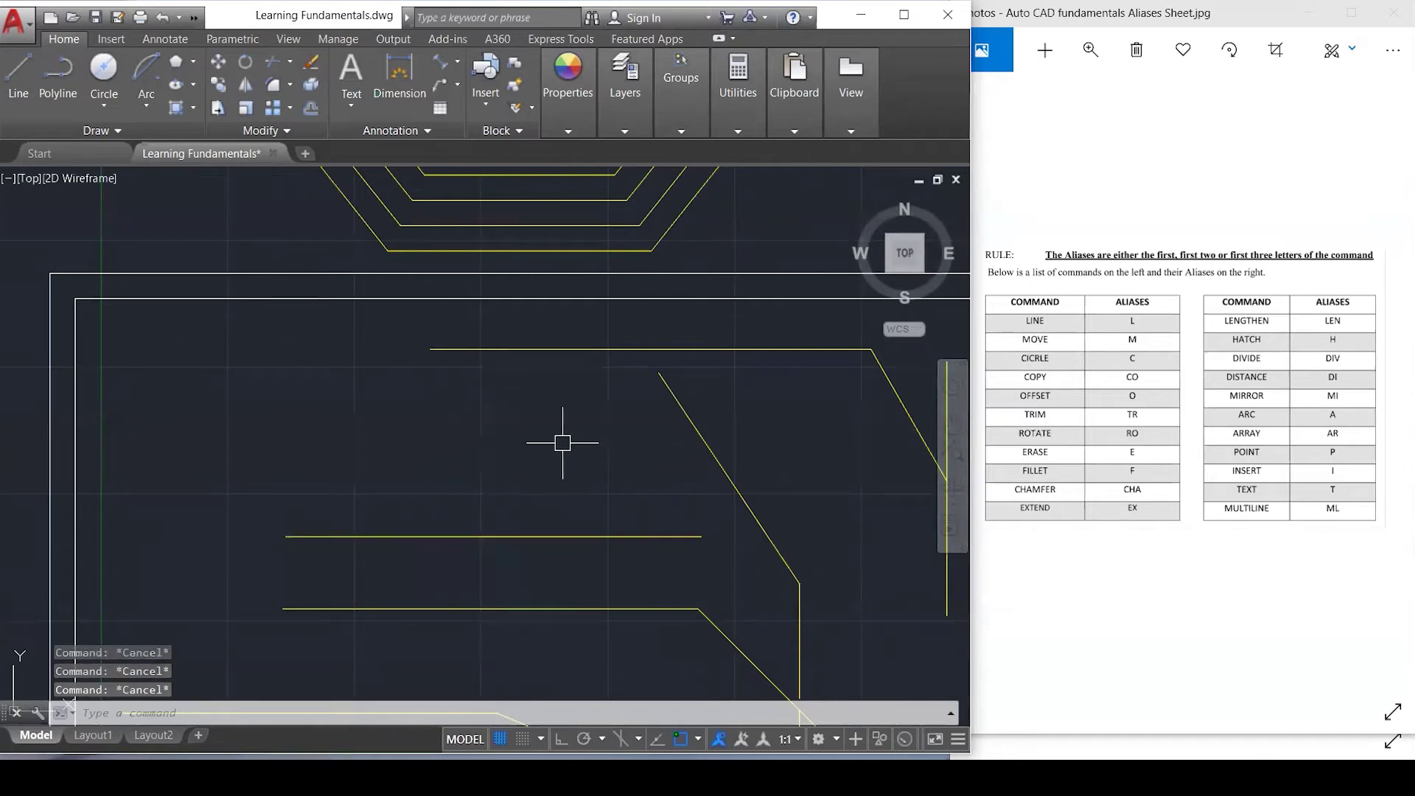
{"action": "left_click", "coordinate": [593, 538]}
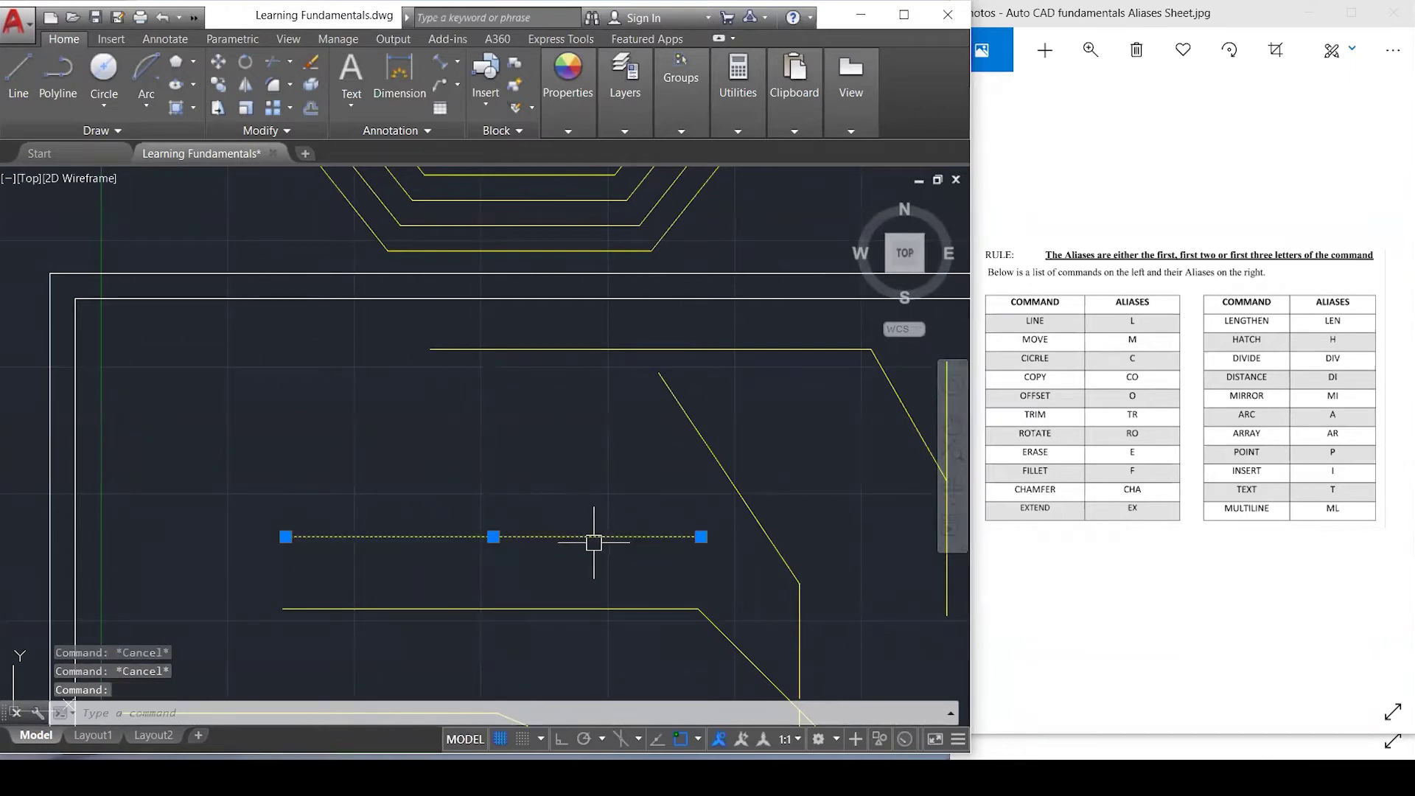
{"action": "key", "text": "Escape"}
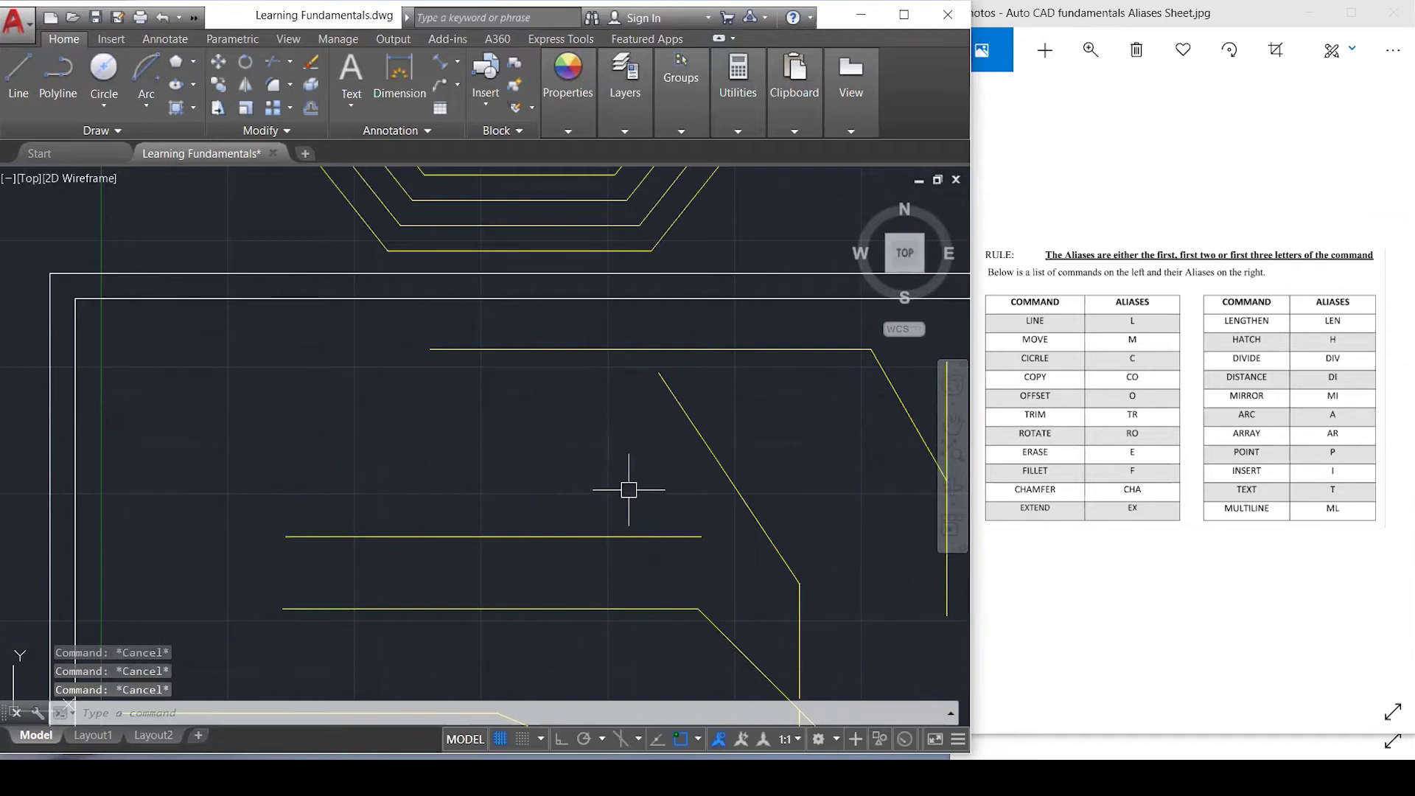
Reopen the point style settings with PTYPE and set the point style to the circle with an X through it.
{"action": "type", "text": "PTYpe"}
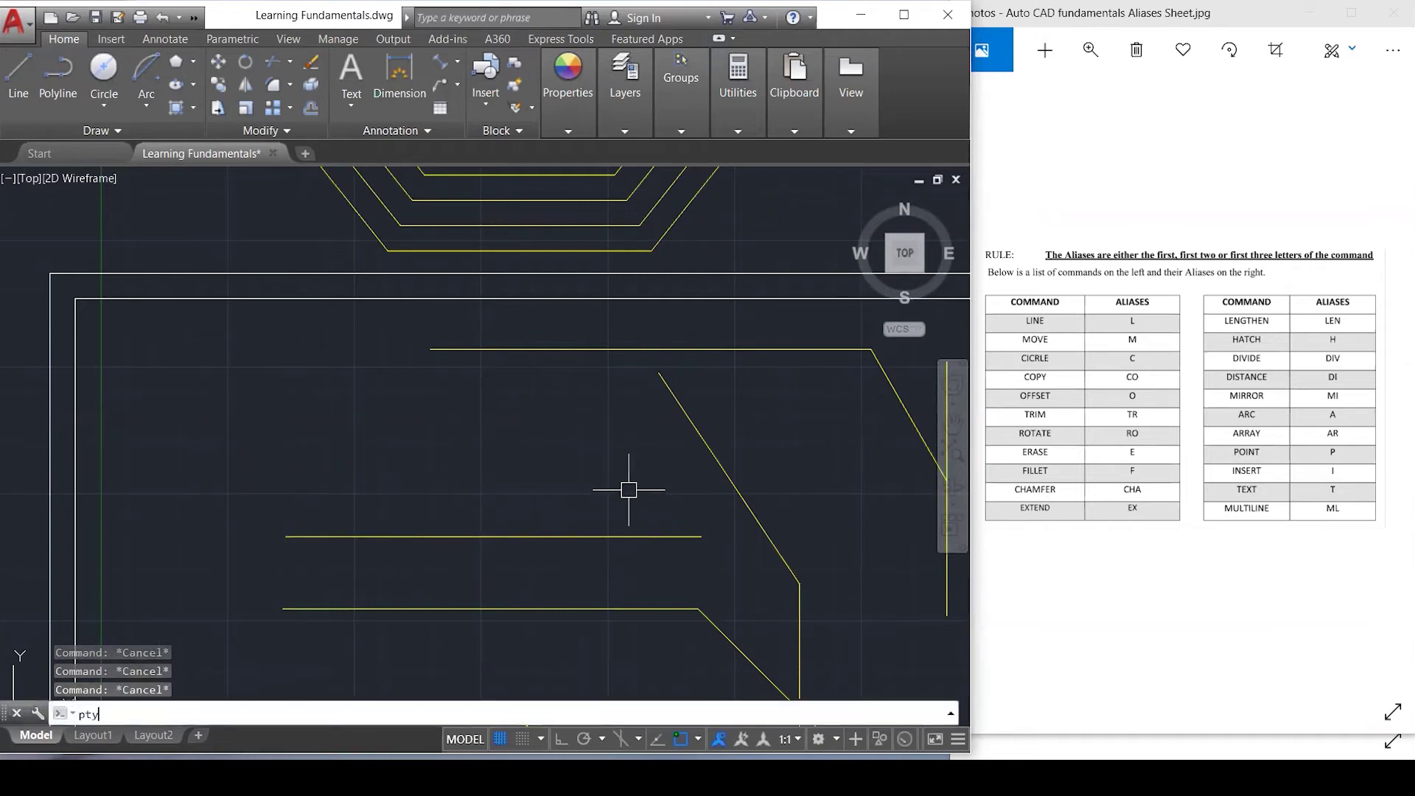
{"action": "key", "text": "Return"}
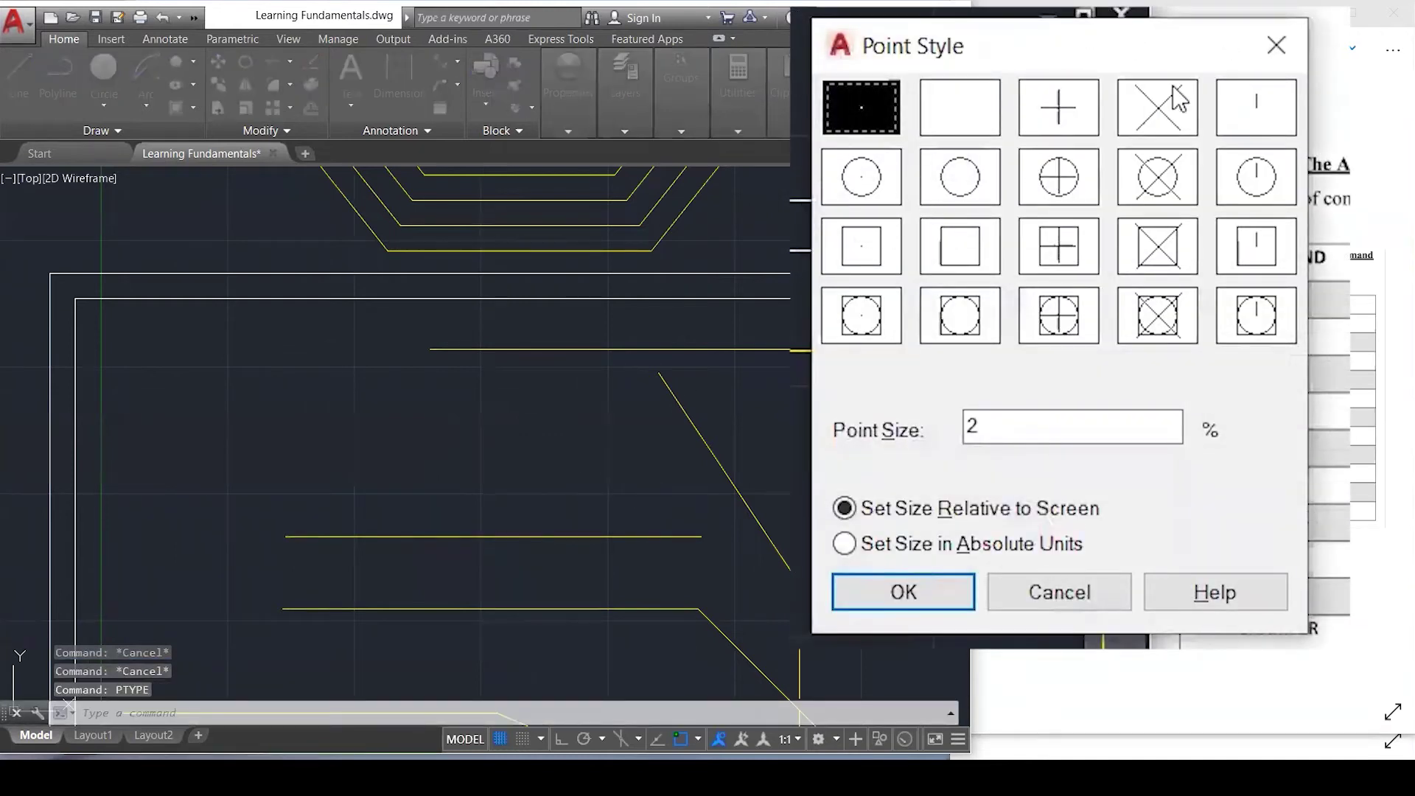
{"action": "left_click", "coordinate": [1154, 190]}
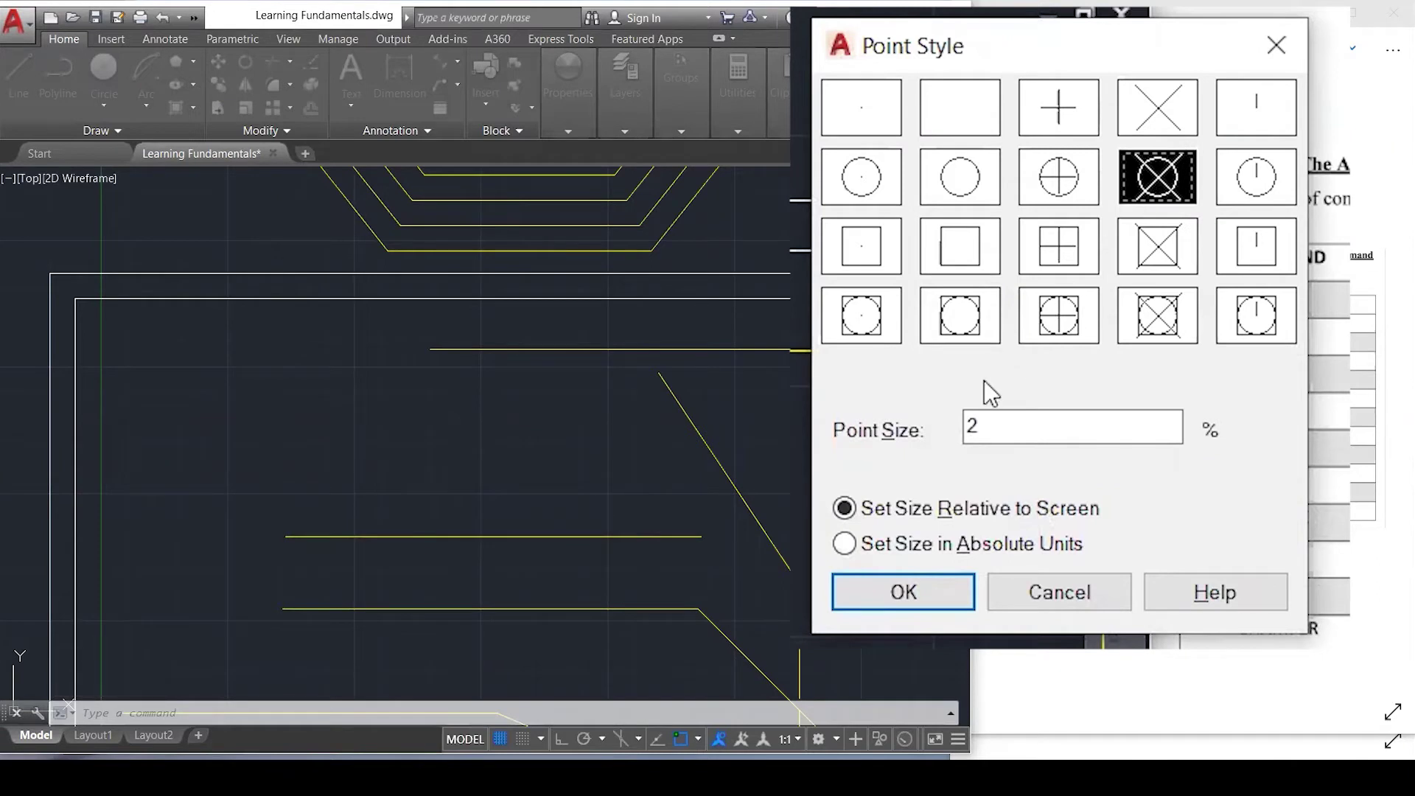
{"action": "left_click", "coordinate": [980, 425]}
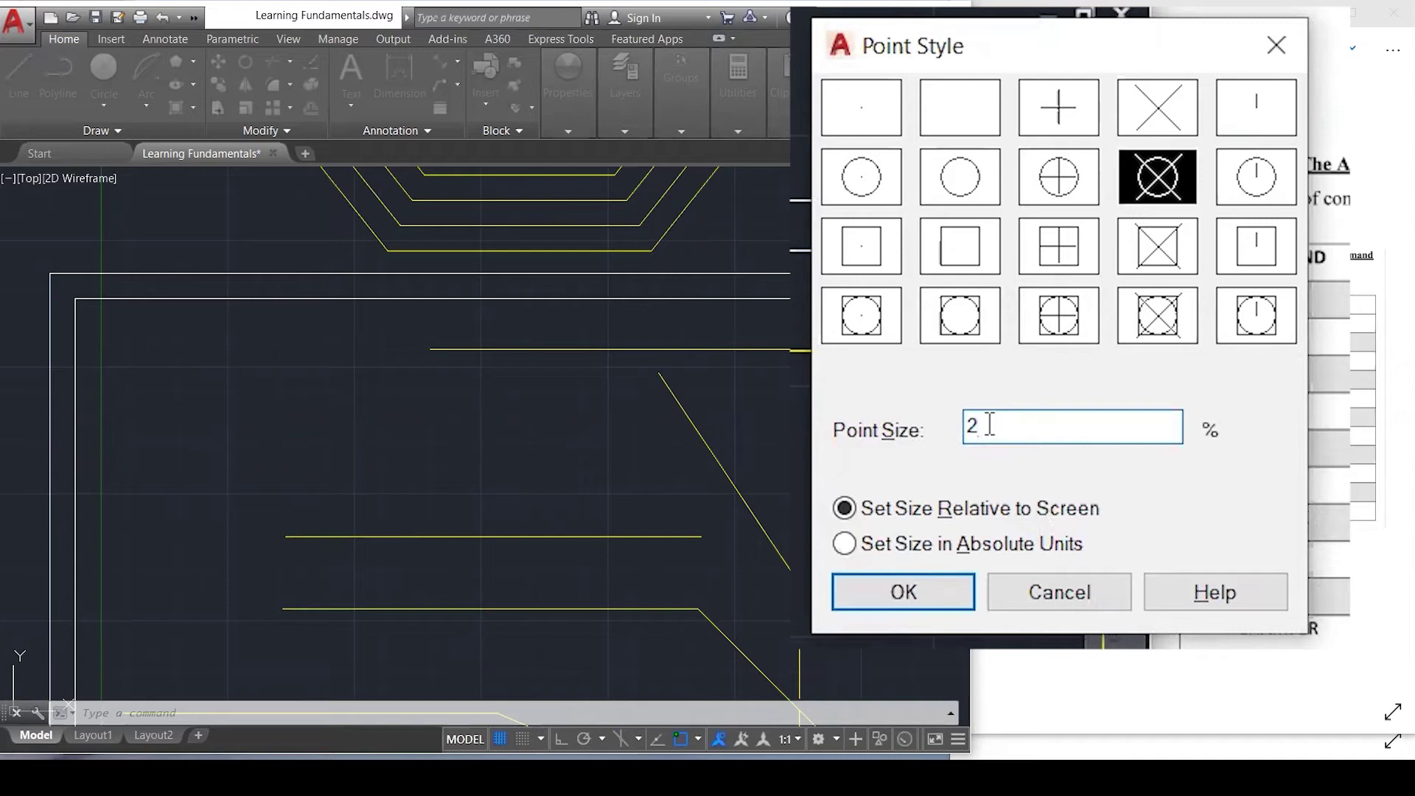
{"action": "left_click_drag", "start_coordinate": [990, 425], "coordinate": [920, 410]}
{"action": "left_click", "coordinate": [952, 595]}
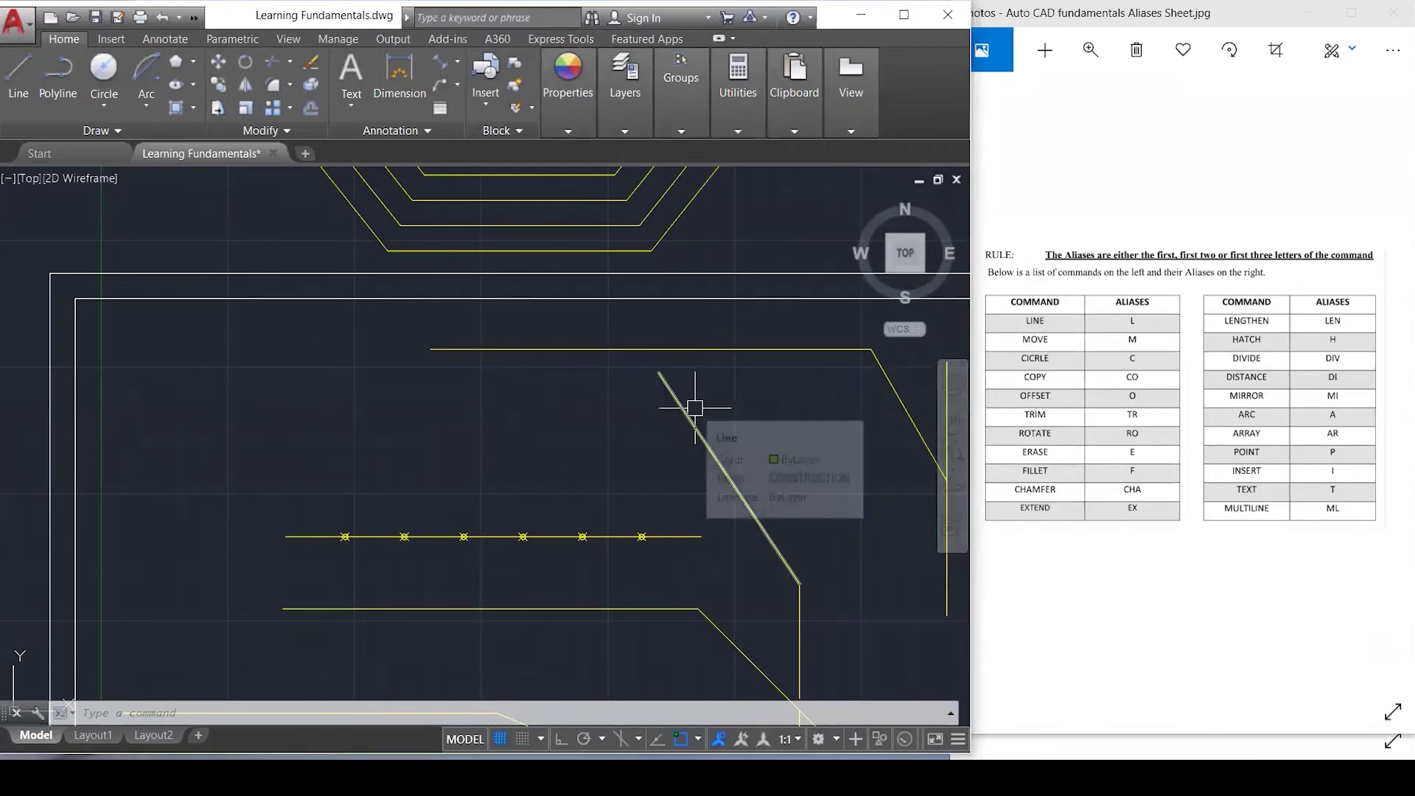
Place points with the Point command at the upper end and the midpoint of the sloped line.
{"action": "mouse_move", "coordinate": [660, 373]}
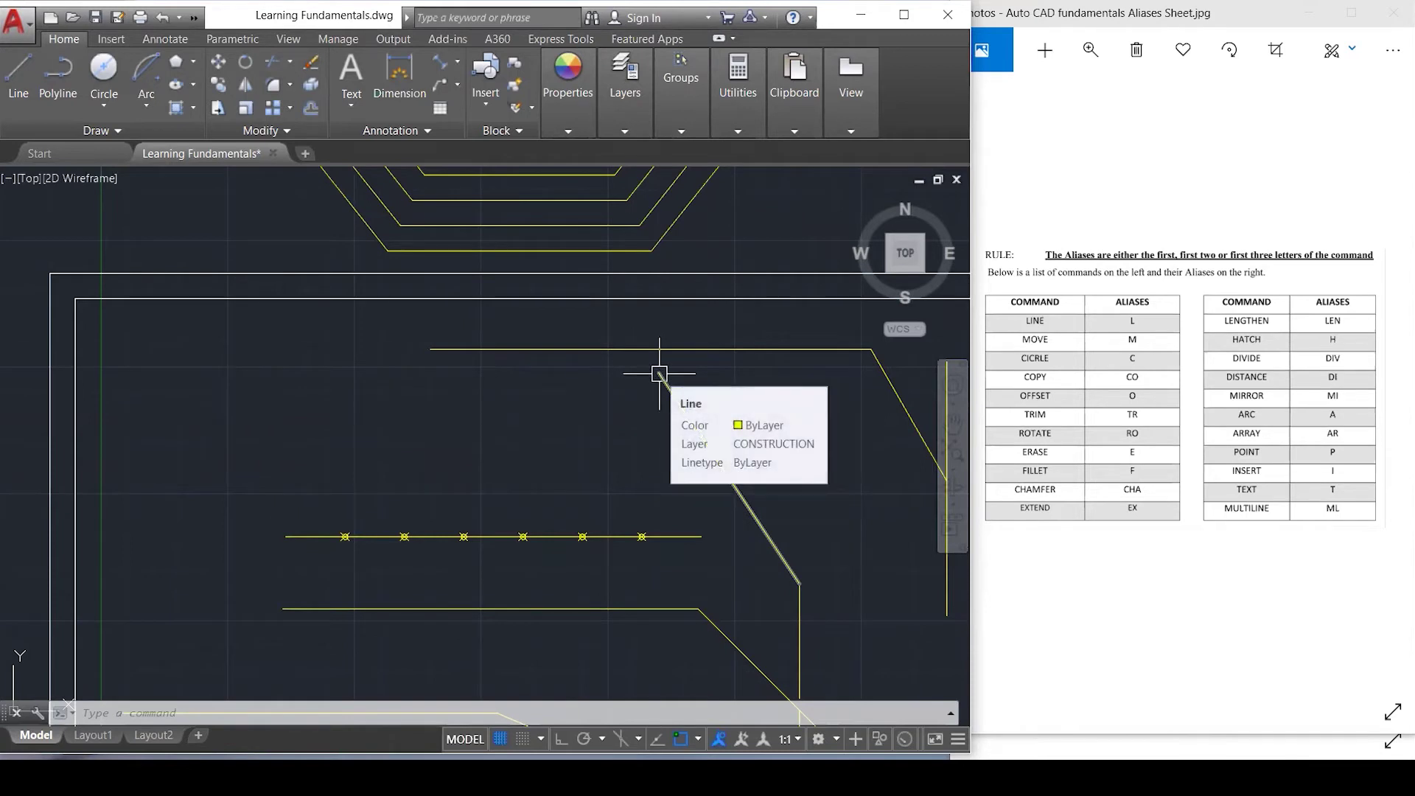
{"action": "type", "text": "poi"}
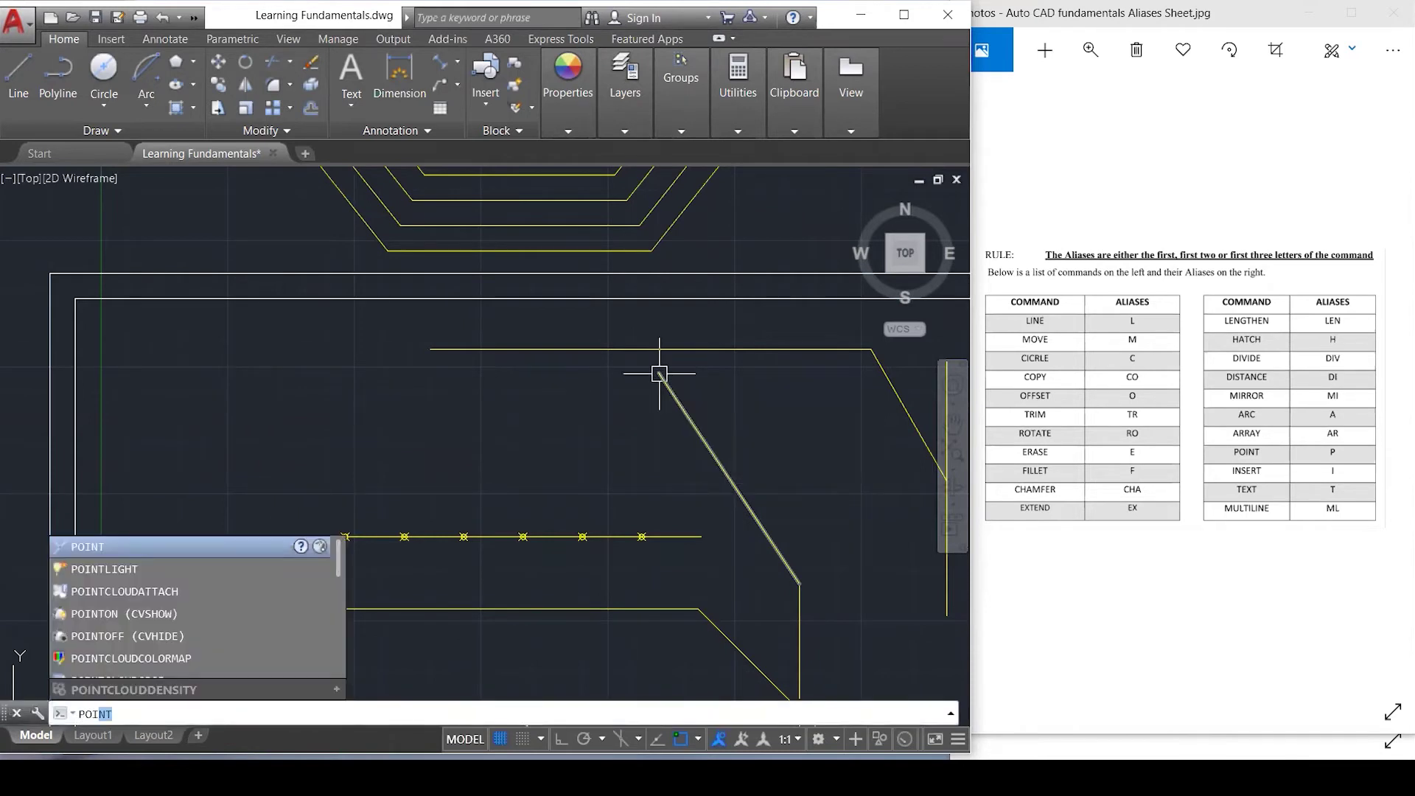
{"action": "key", "text": "Return"}
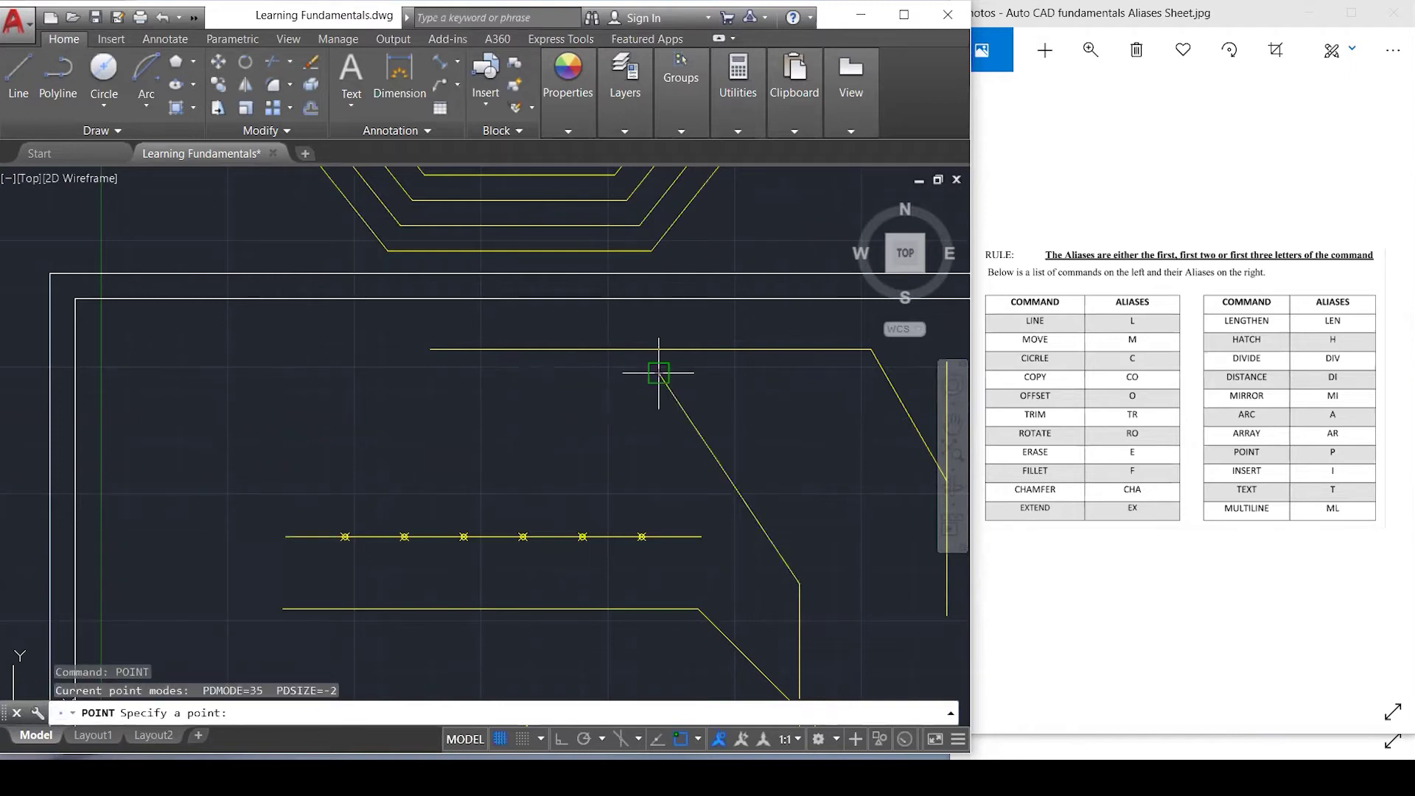
{"action": "left_click", "coordinate": [659, 373]}
{"action": "key", "text": "Return"}
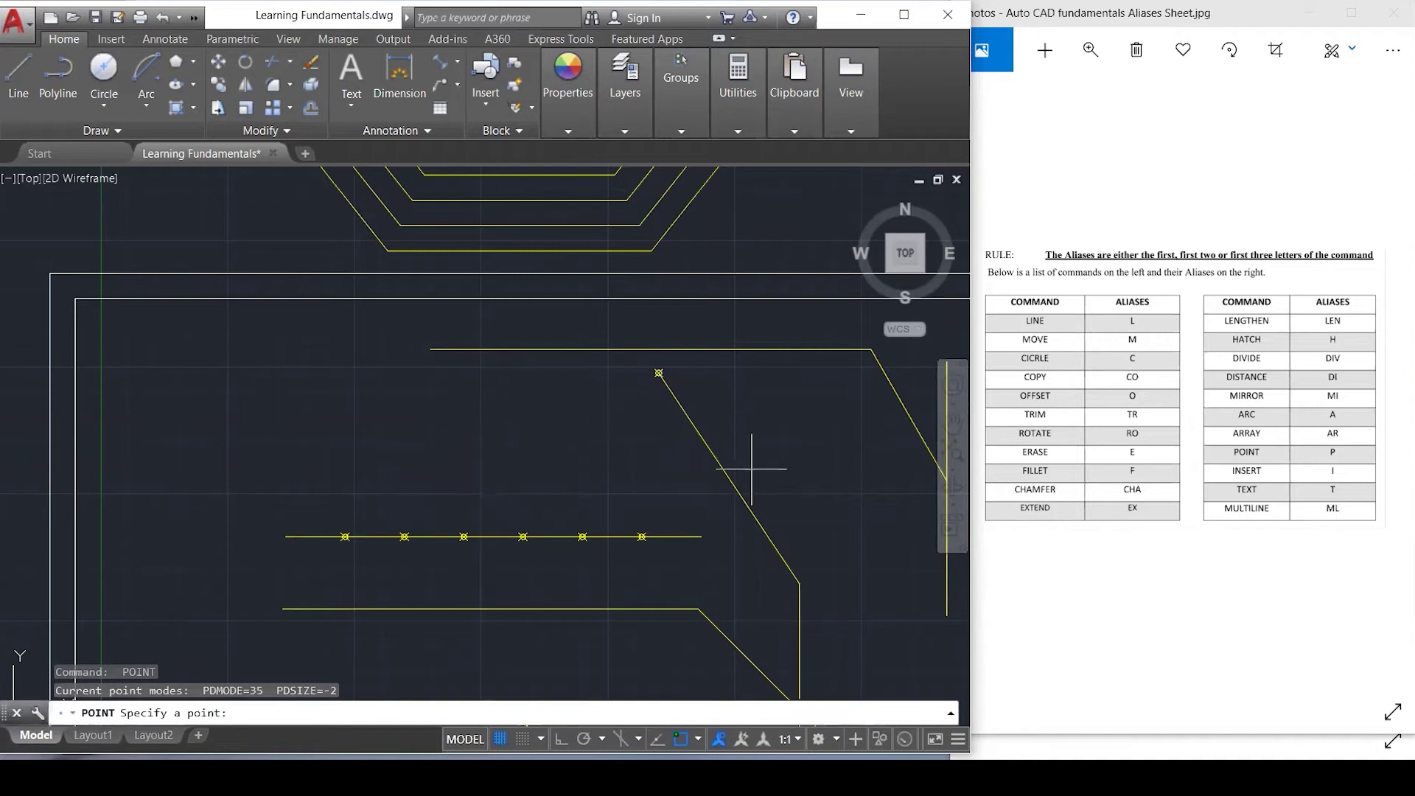
{"action": "left_click", "coordinate": [728, 479]}
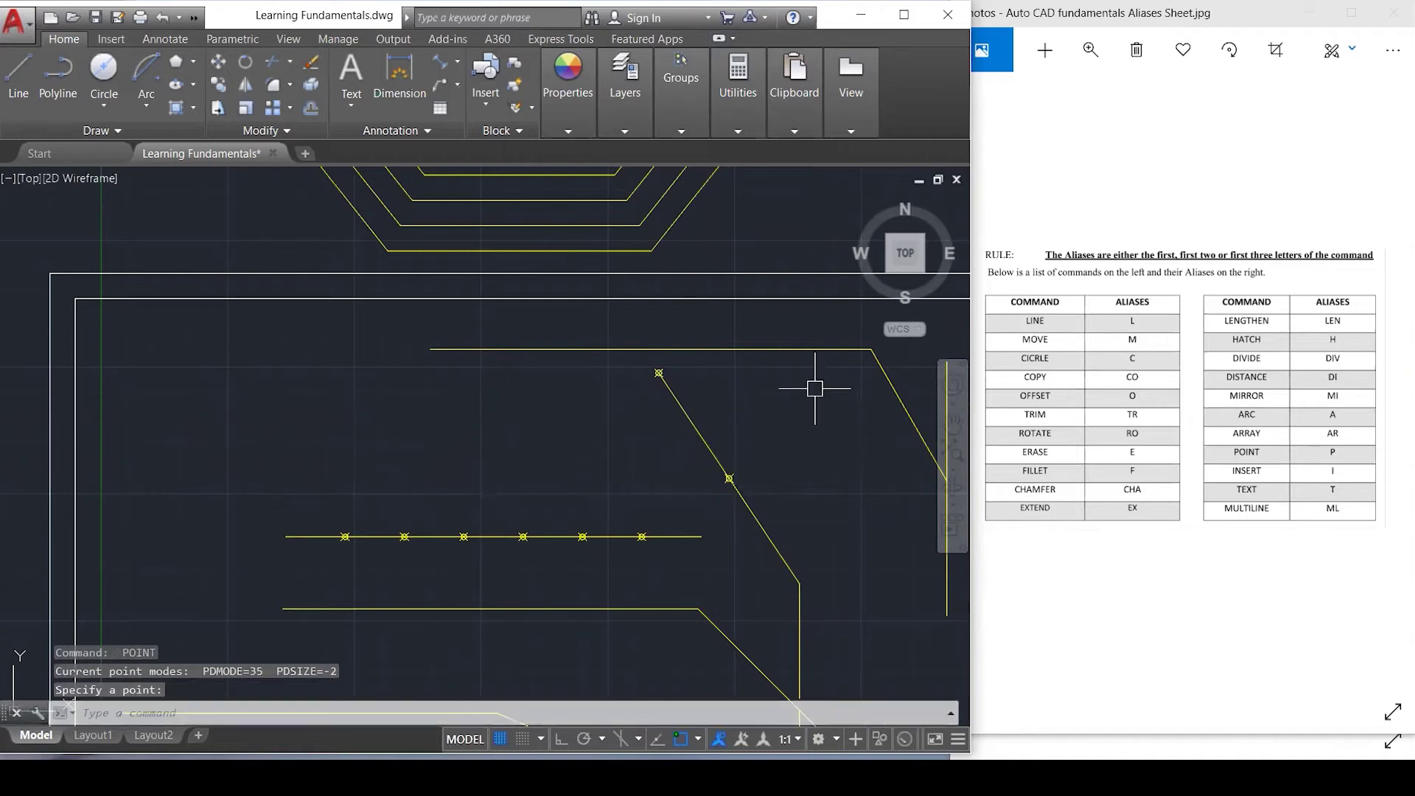
Place points at the midpoint and the left end of the upper horizontal line.
{"action": "key", "text": "Return"}
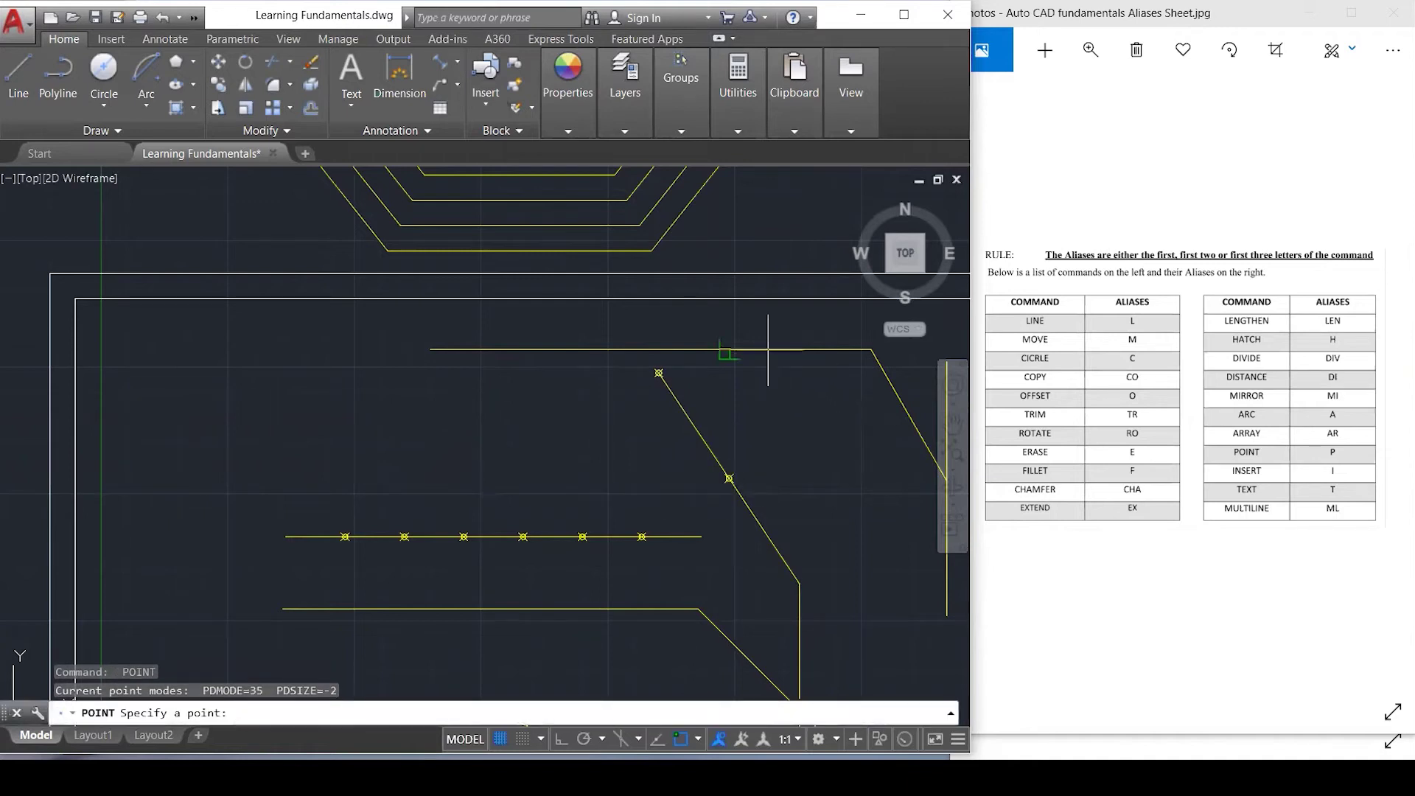
{"action": "left_click", "coordinate": [649, 349]}
{"action": "key", "text": "Return"}
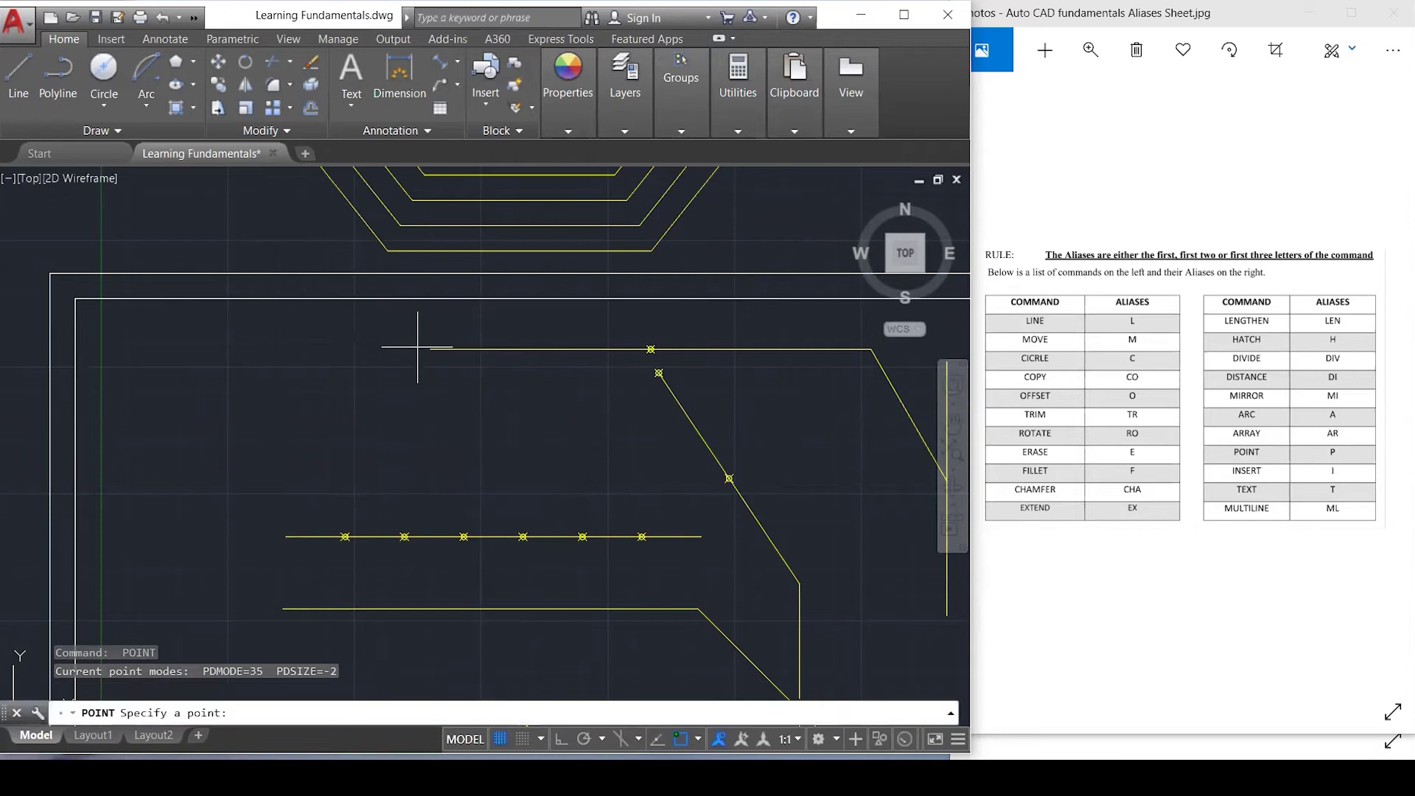
{"action": "left_click", "coordinate": [430, 348]}
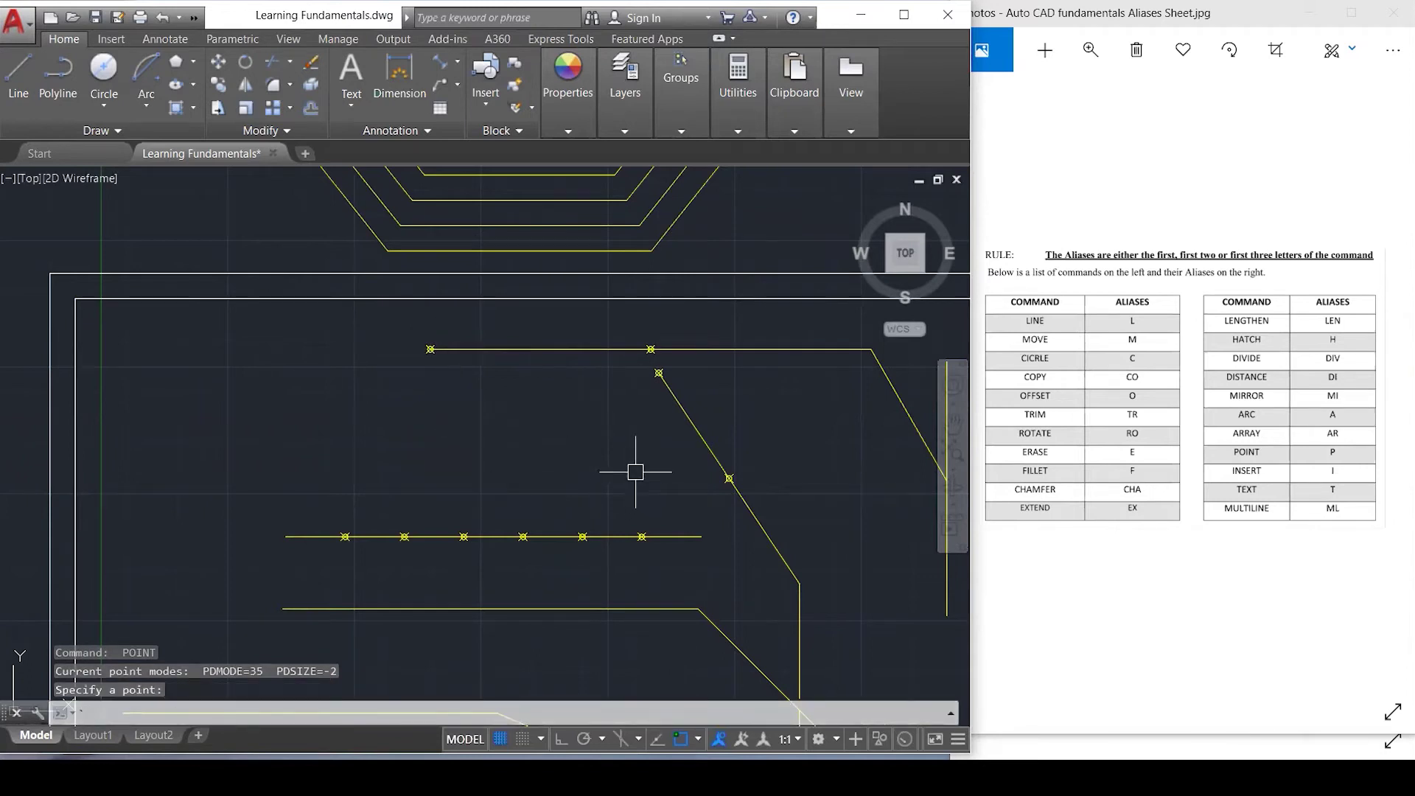
{"action": "key", "text": "Escape"}
{"action": "key", "text": "Escape"}
Erase the upper horizontal line and the sloped line to isolate their points, and undo the erasures.
{"action": "left_click", "coordinate": [695, 352]}
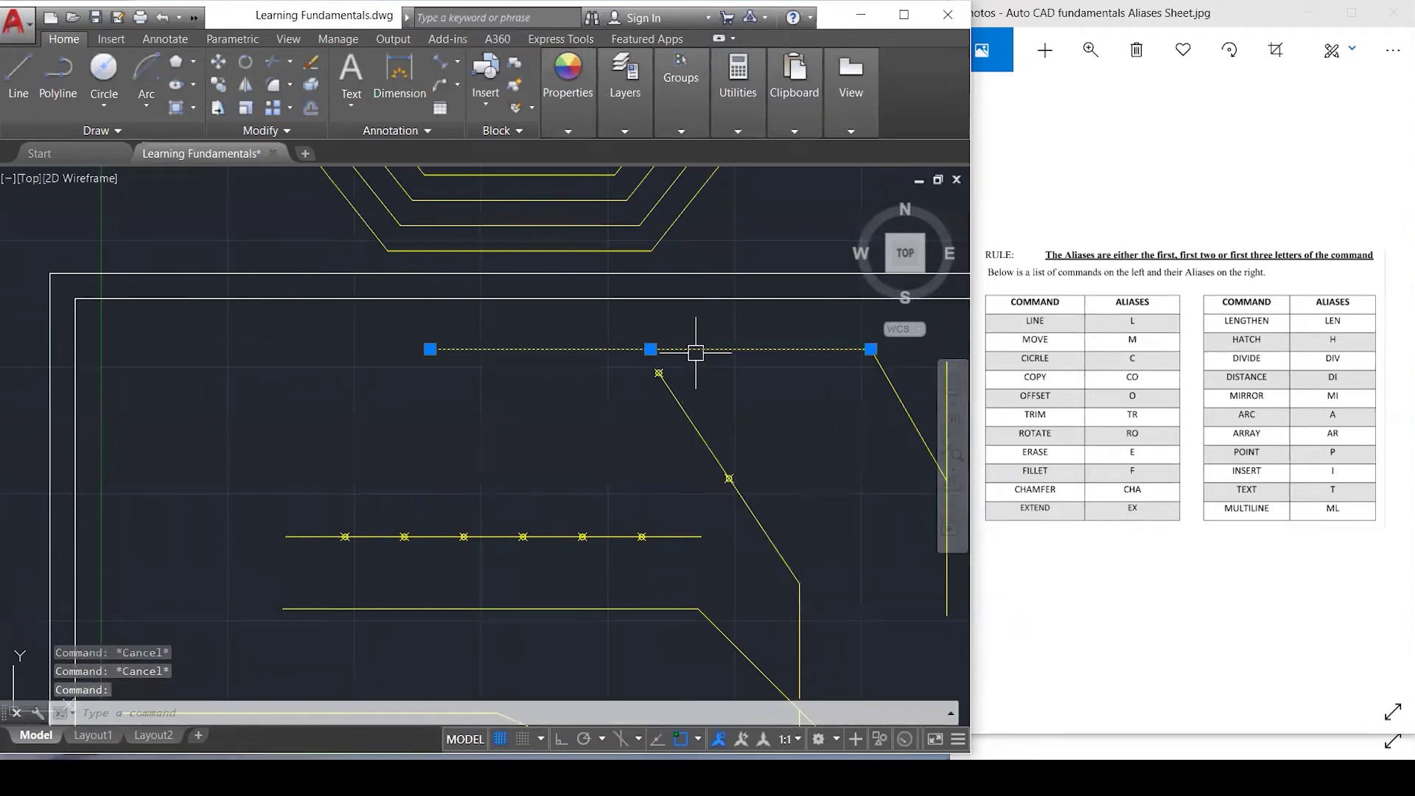
{"action": "key", "text": "Delete"}
{"action": "left_click", "coordinate": [692, 426]}
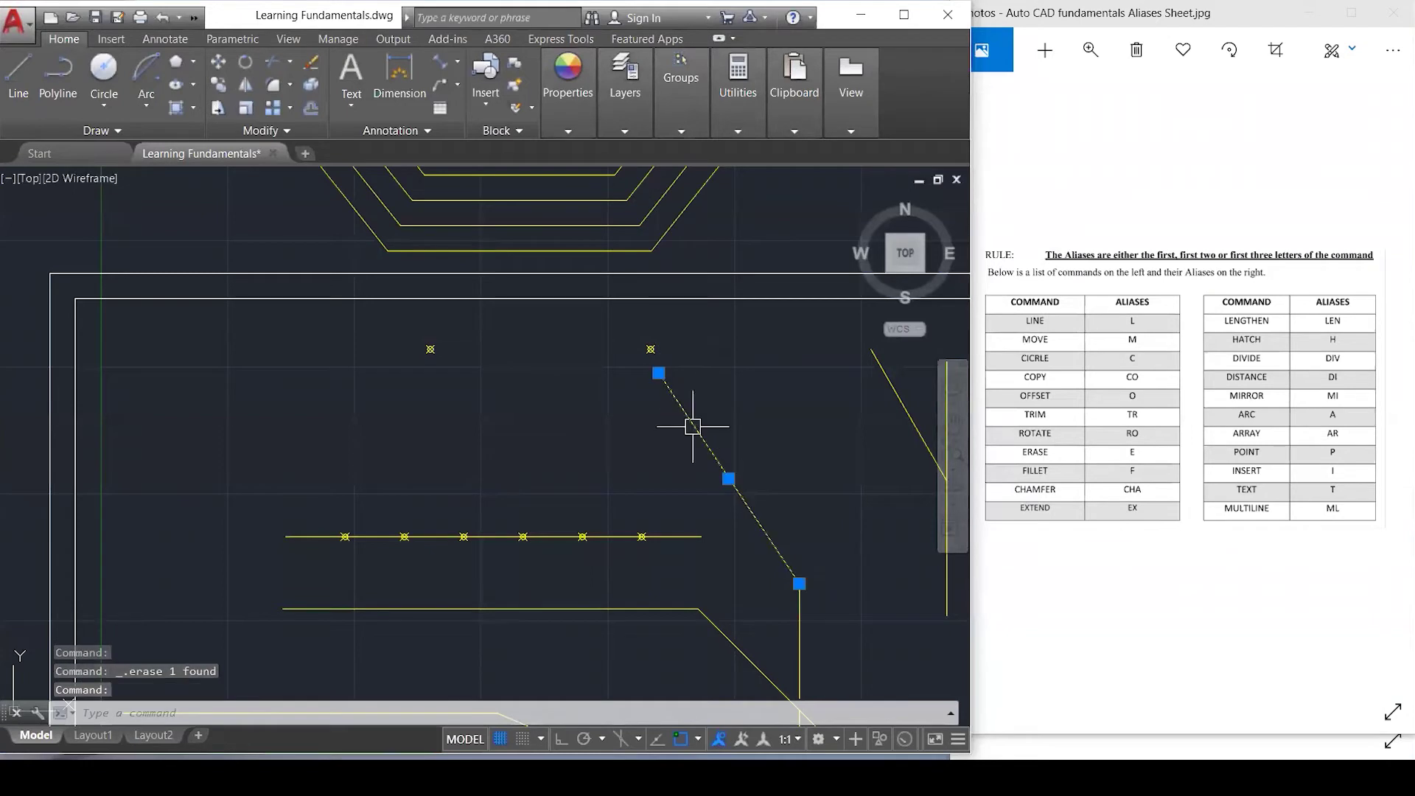
{"action": "key", "text": "Escape"}
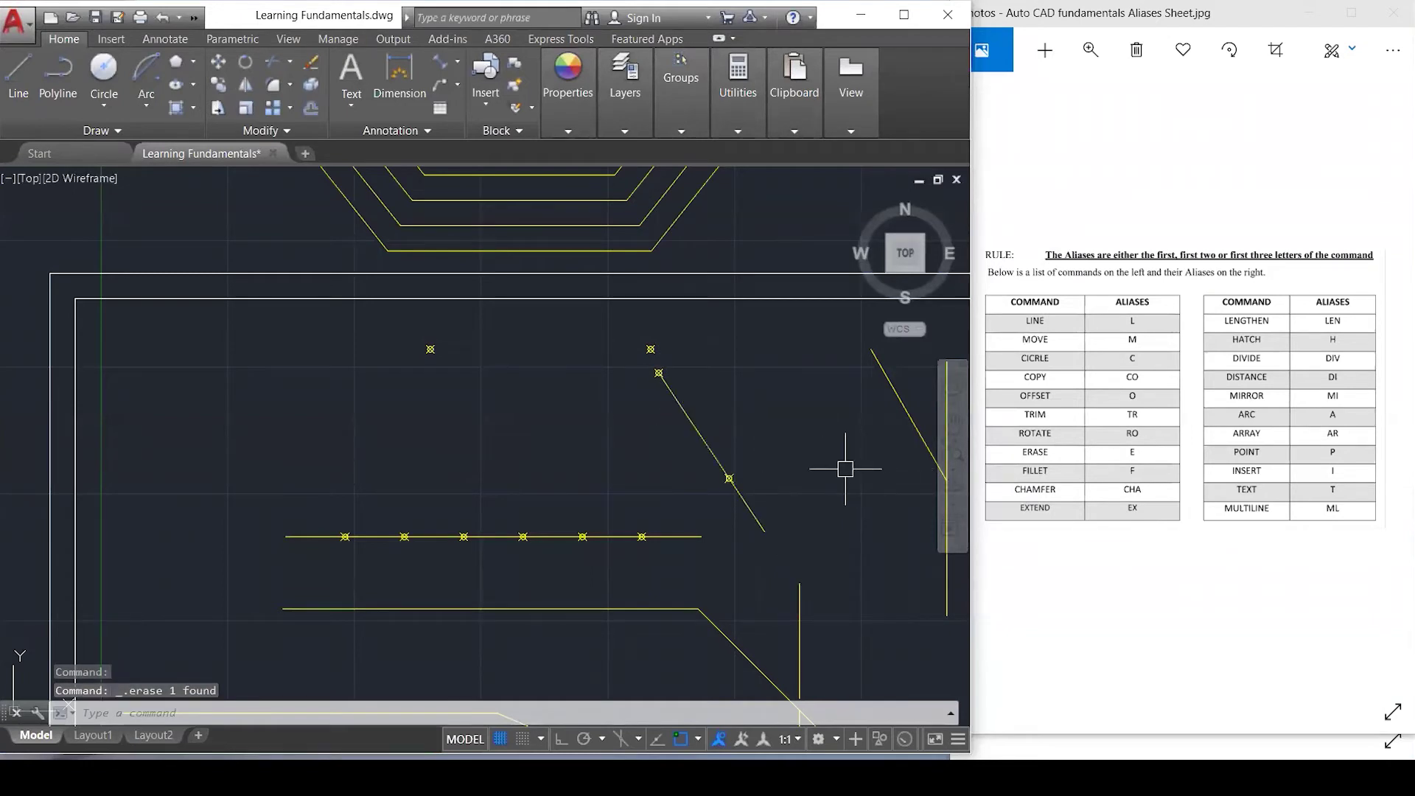
{"action": "key", "text": "ctrl+z"}
{"action": "key", "text": "ctrl+z"}
{"action": "key", "text": "Escape"}
{"action": "key", "text": "Escape"}
{"action": "key", "text": "Escape"}
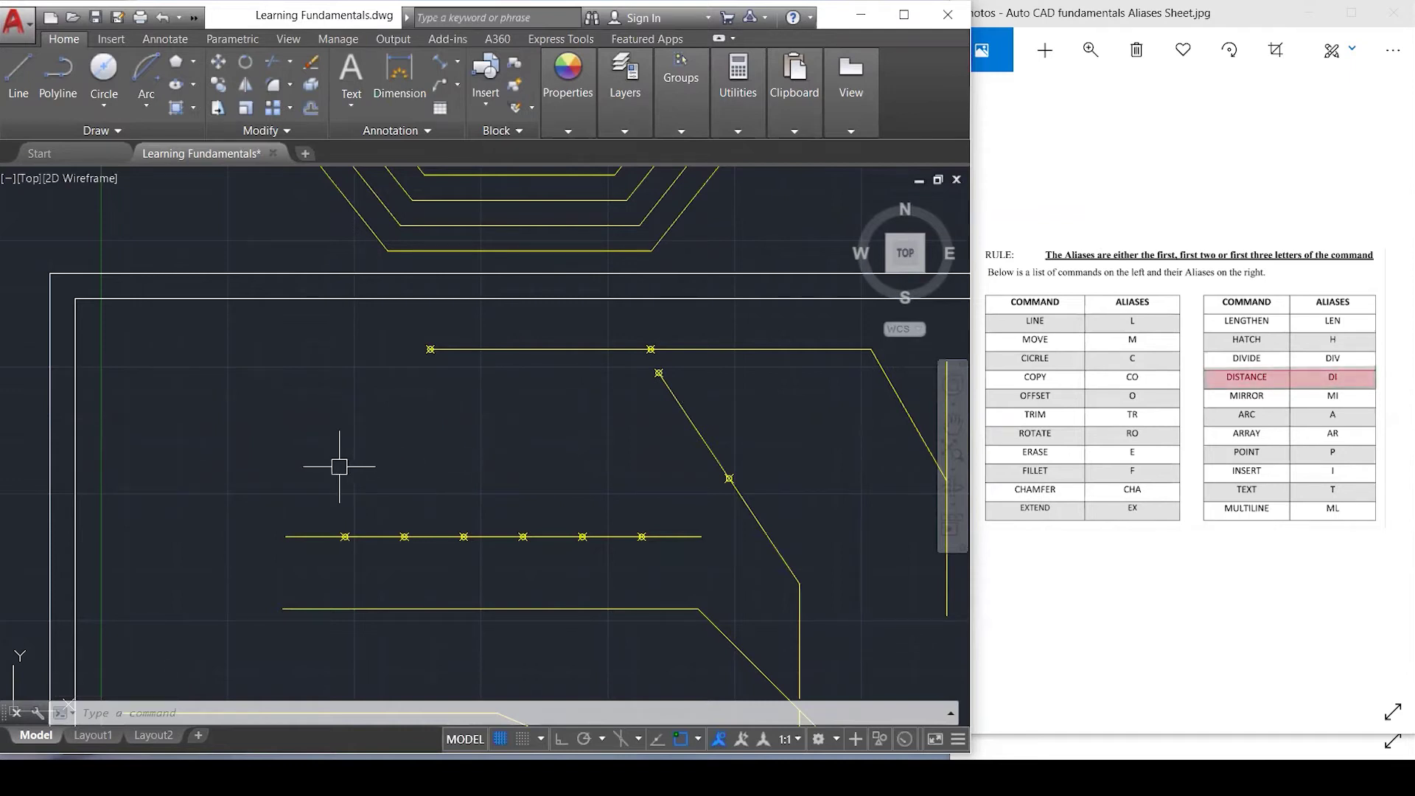
Dimension the full length of the divided horizontal line just above it, and erase that dimension.
{"action": "left_click", "coordinate": [398, 98]}
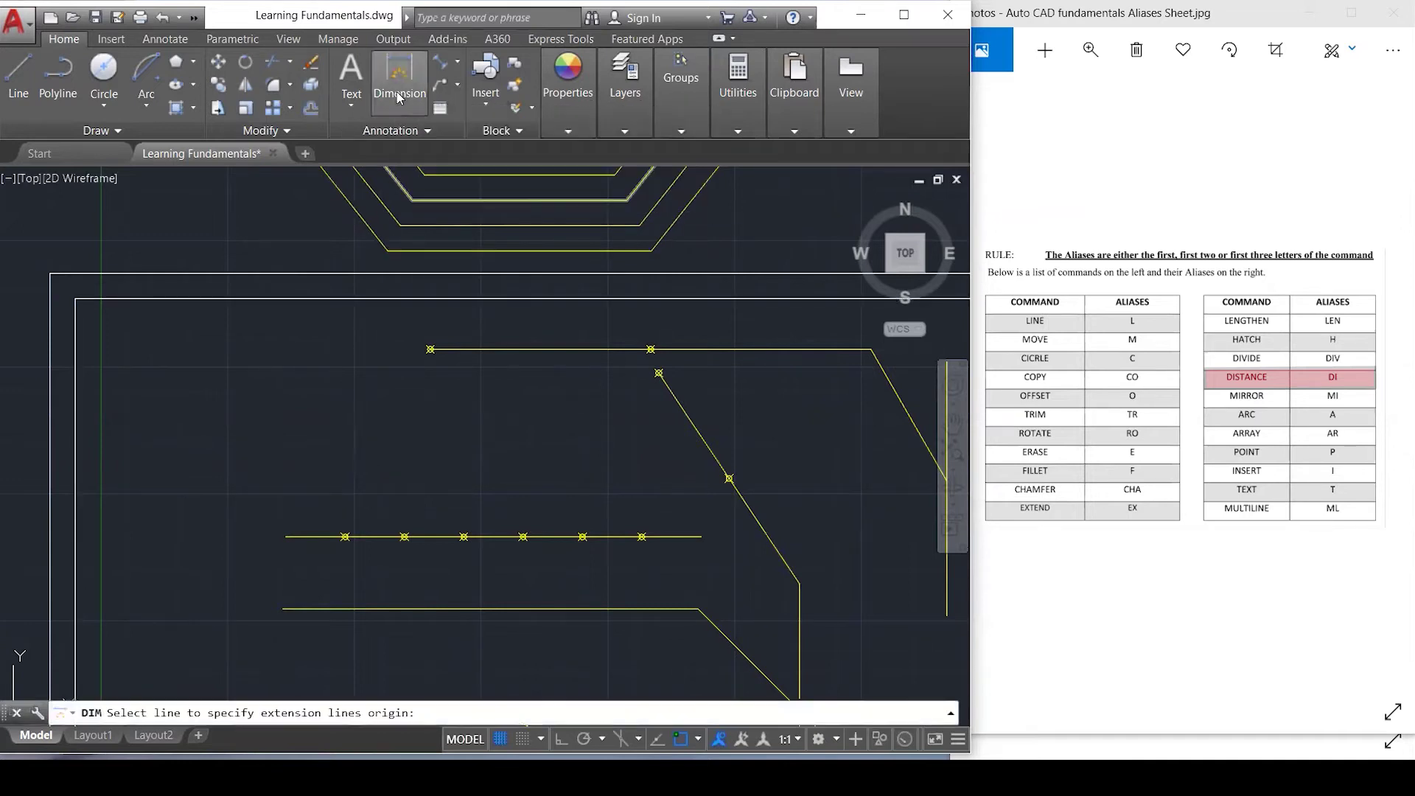
{"action": "left_click", "coordinate": [286, 537]}
{"action": "left_click", "coordinate": [700, 536]}
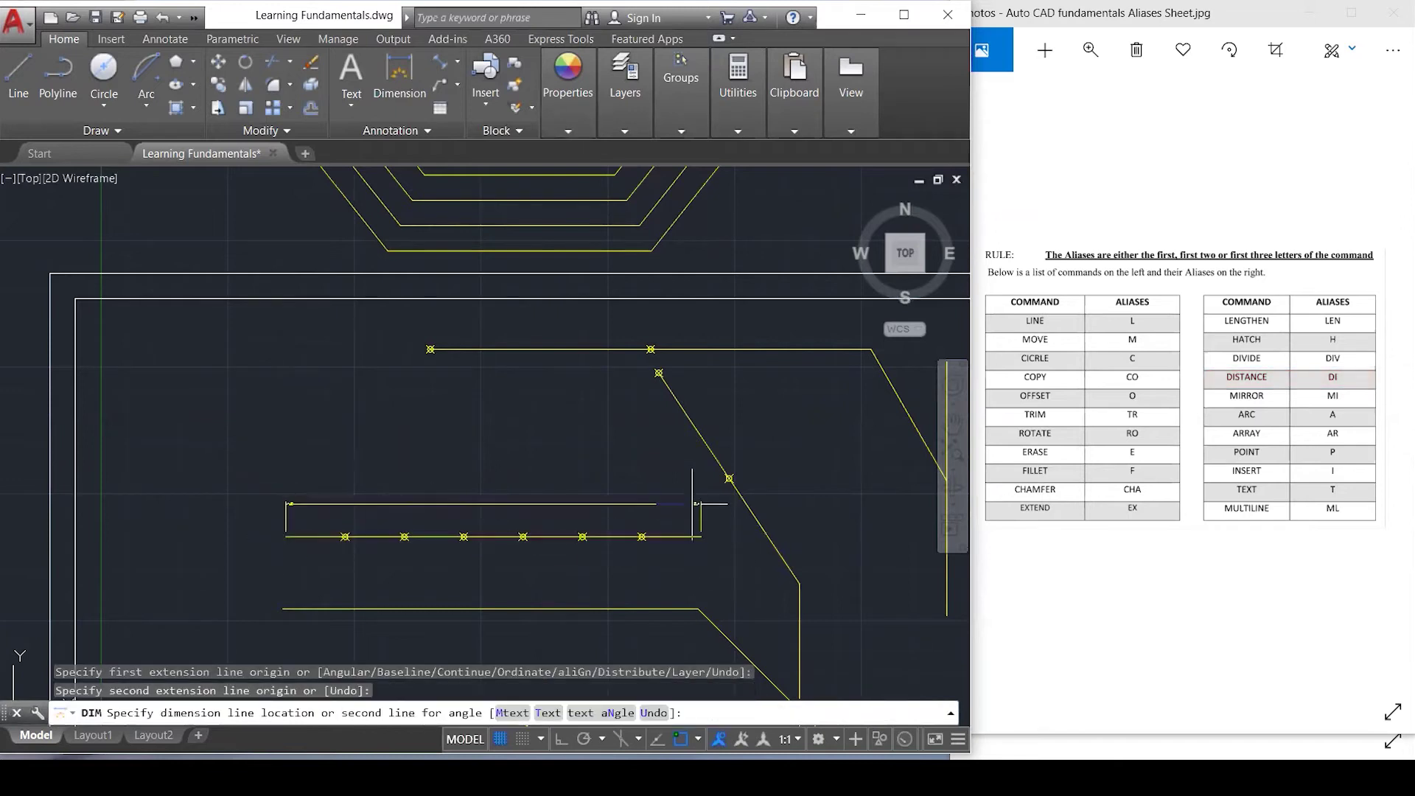
{"action": "left_click", "coordinate": [692, 501]}
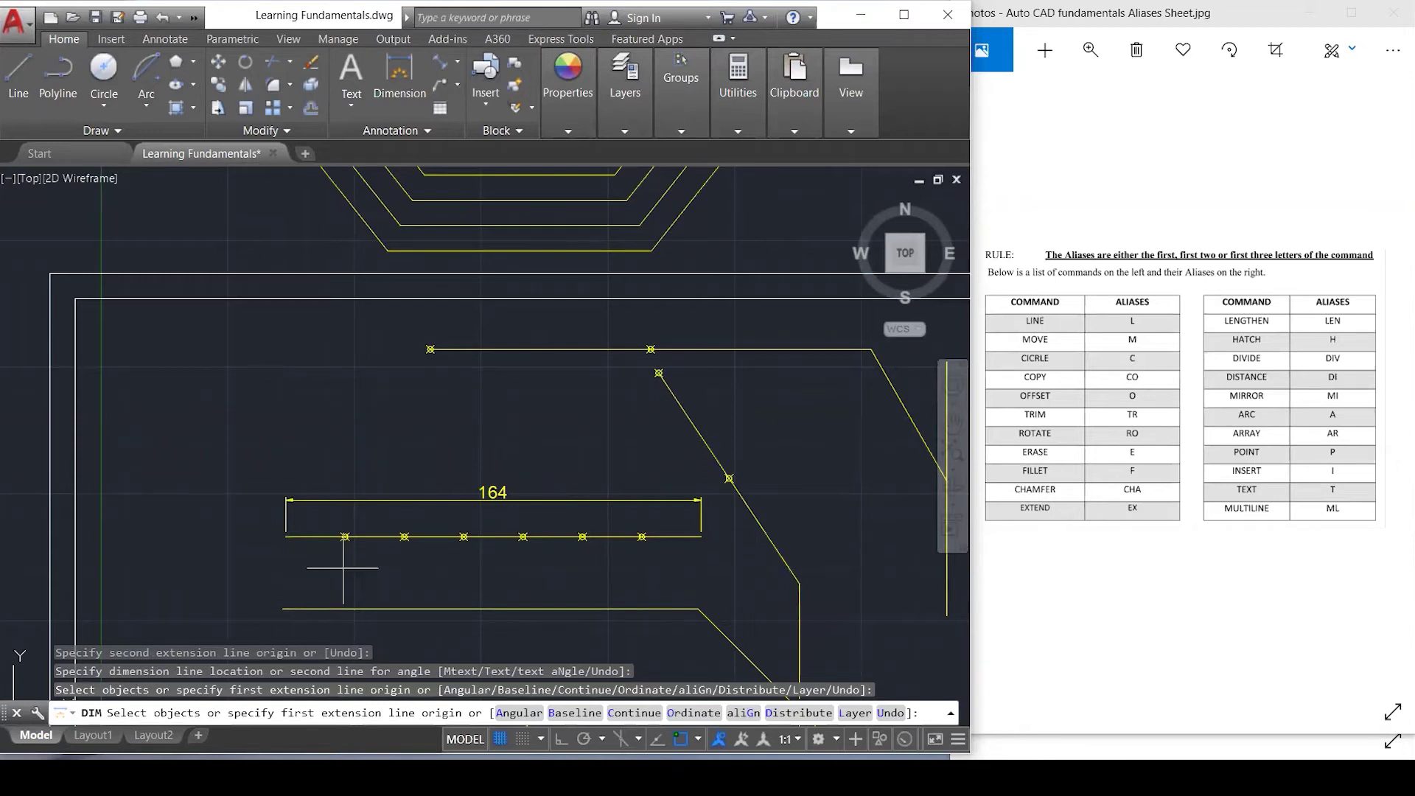
{"action": "key", "text": "Escape"}
{"action": "key", "text": "Escape"}
{"action": "left_click", "coordinate": [560, 499]}
{"action": "key", "text": "Delete"}
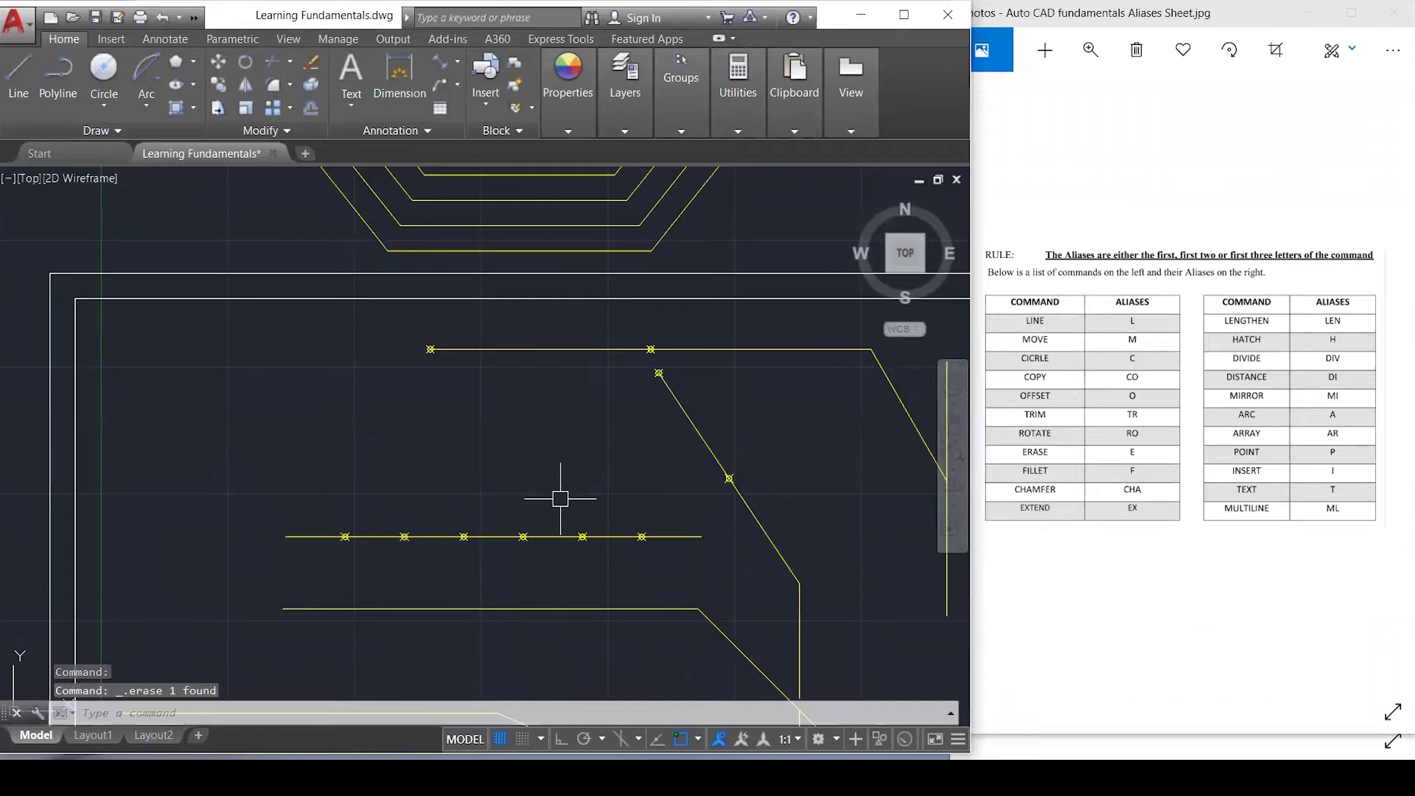
Measure the divided horizontal line from end to end with the DI (DIST) command, and repeat the measurement.
{"action": "type", "text": "DI"}
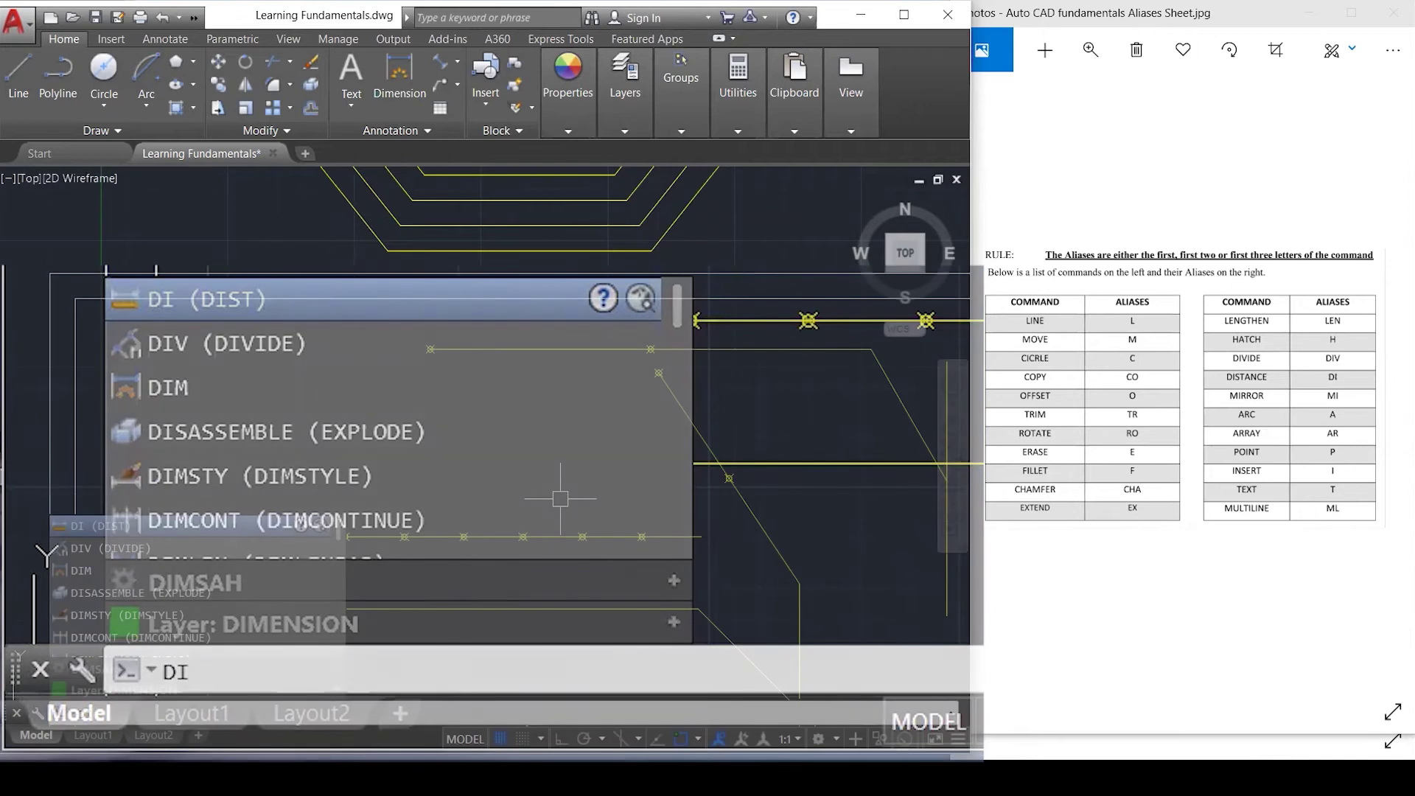
{"action": "key", "text": "Return"}
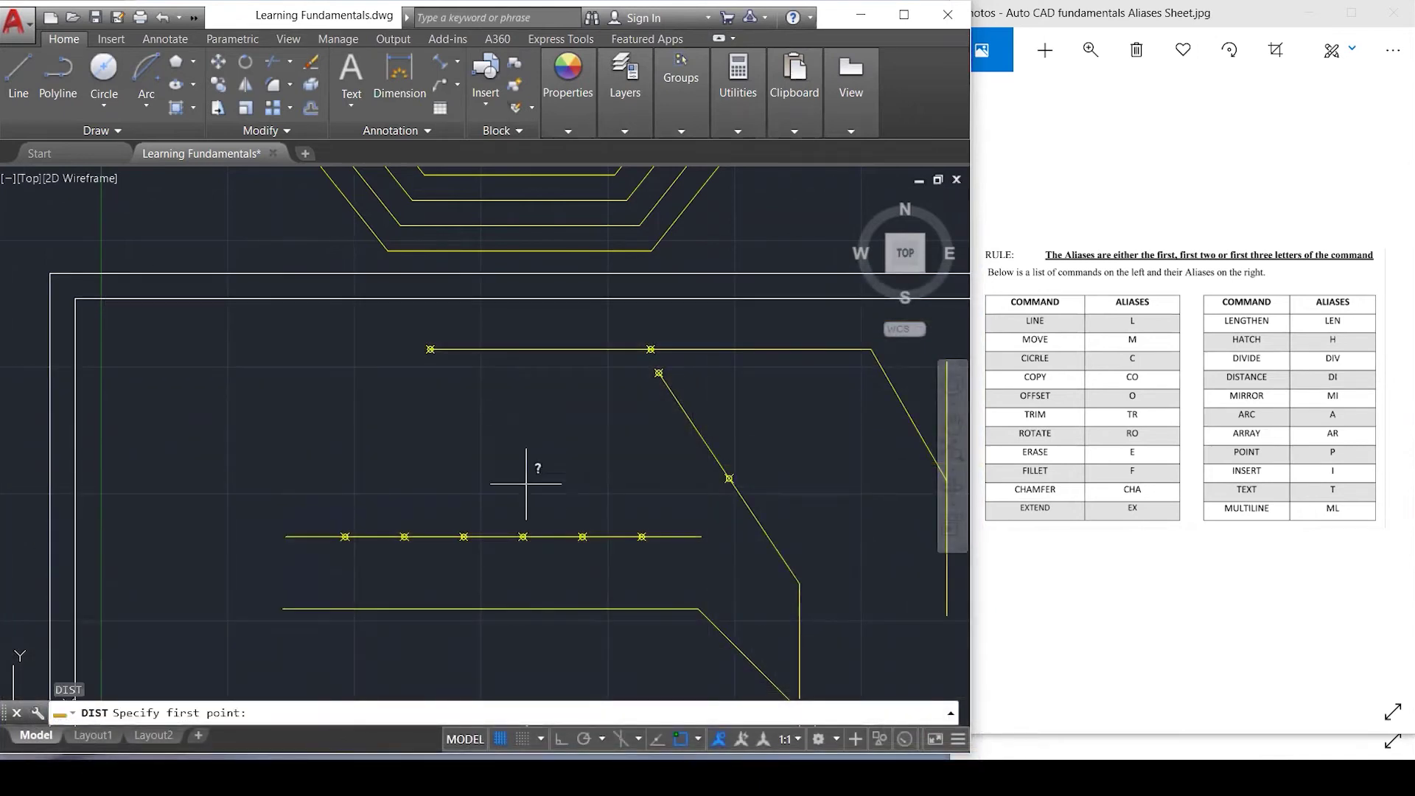
{"action": "left_click", "coordinate": [286, 536]}
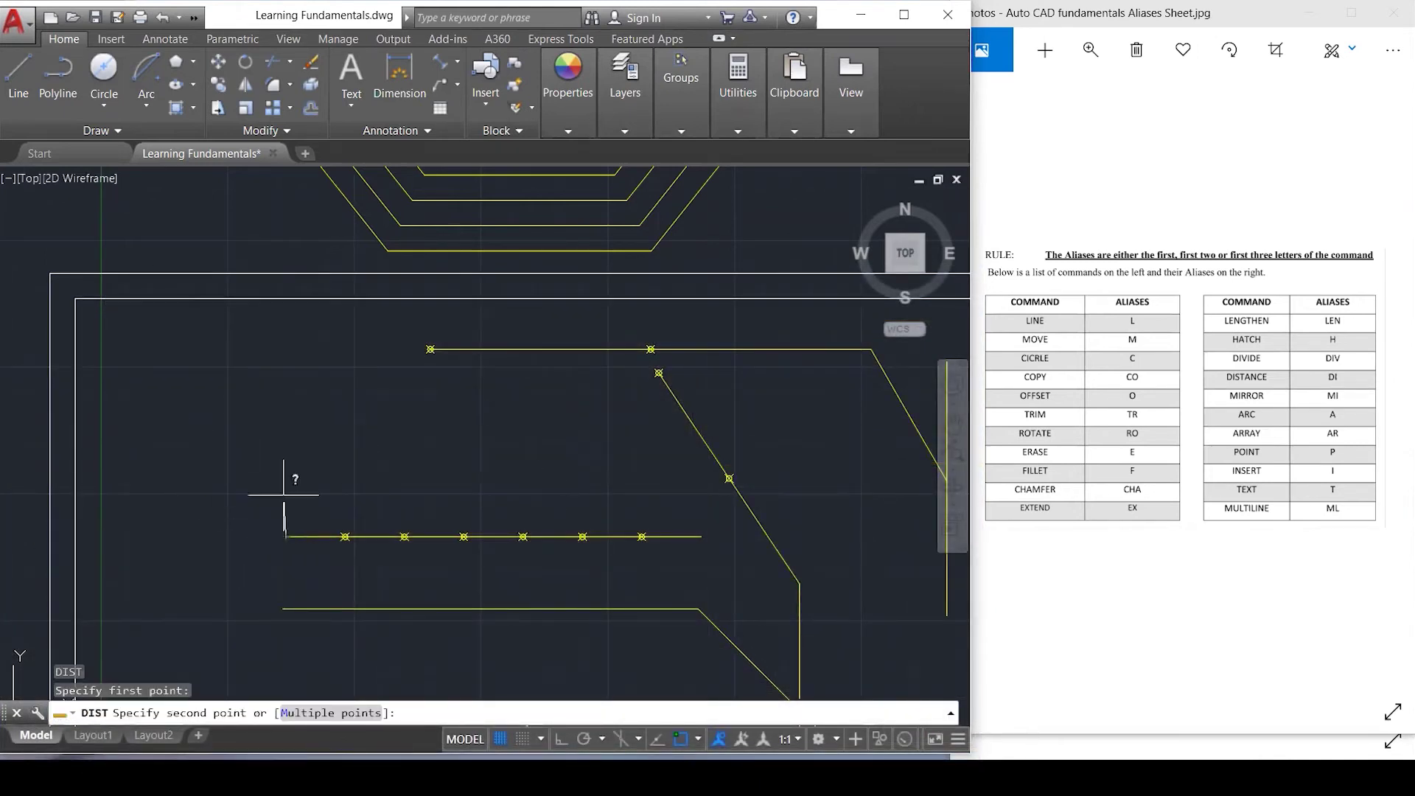
{"action": "left_click", "coordinate": [702, 537]}
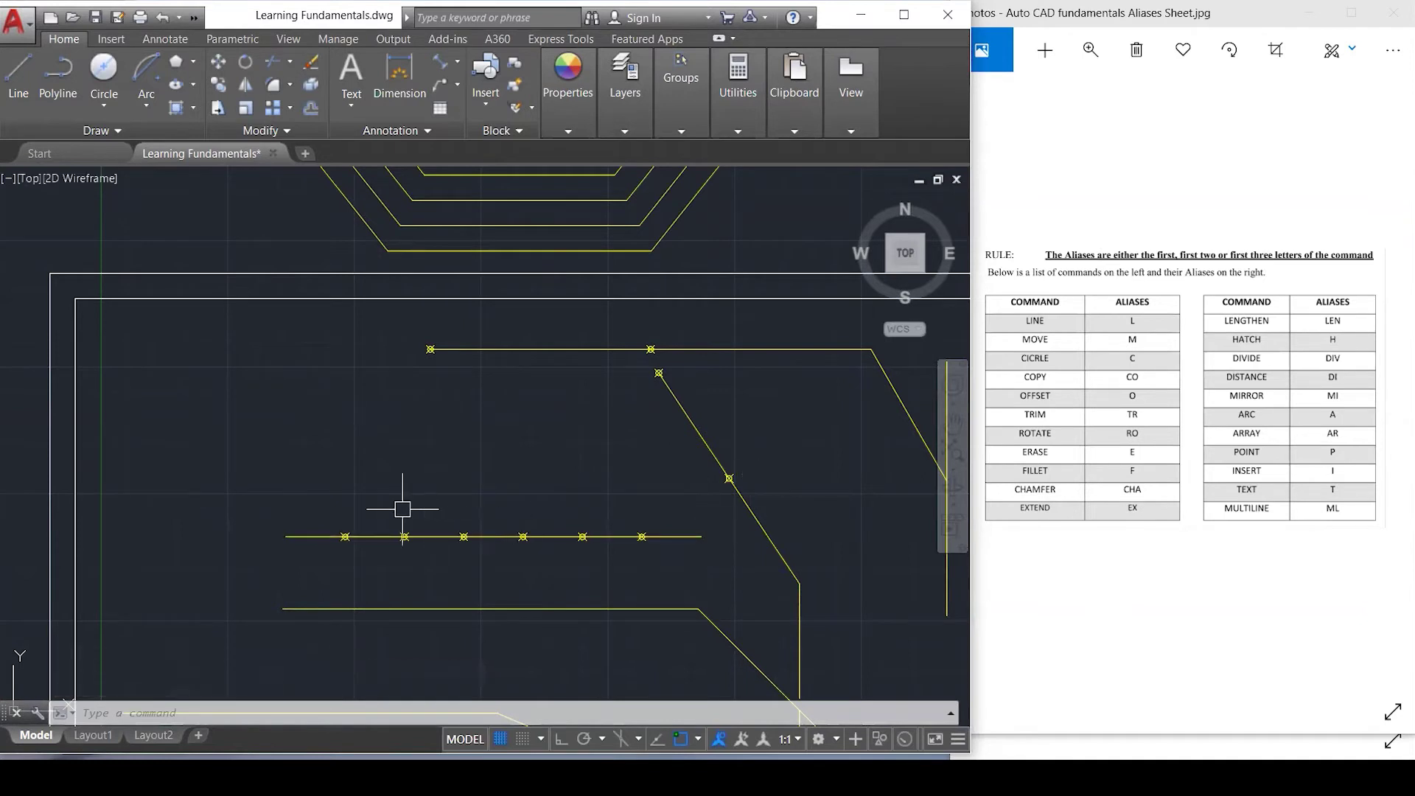
{"action": "key", "text": "Return"}
{"action": "left_click", "coordinate": [285, 536]}
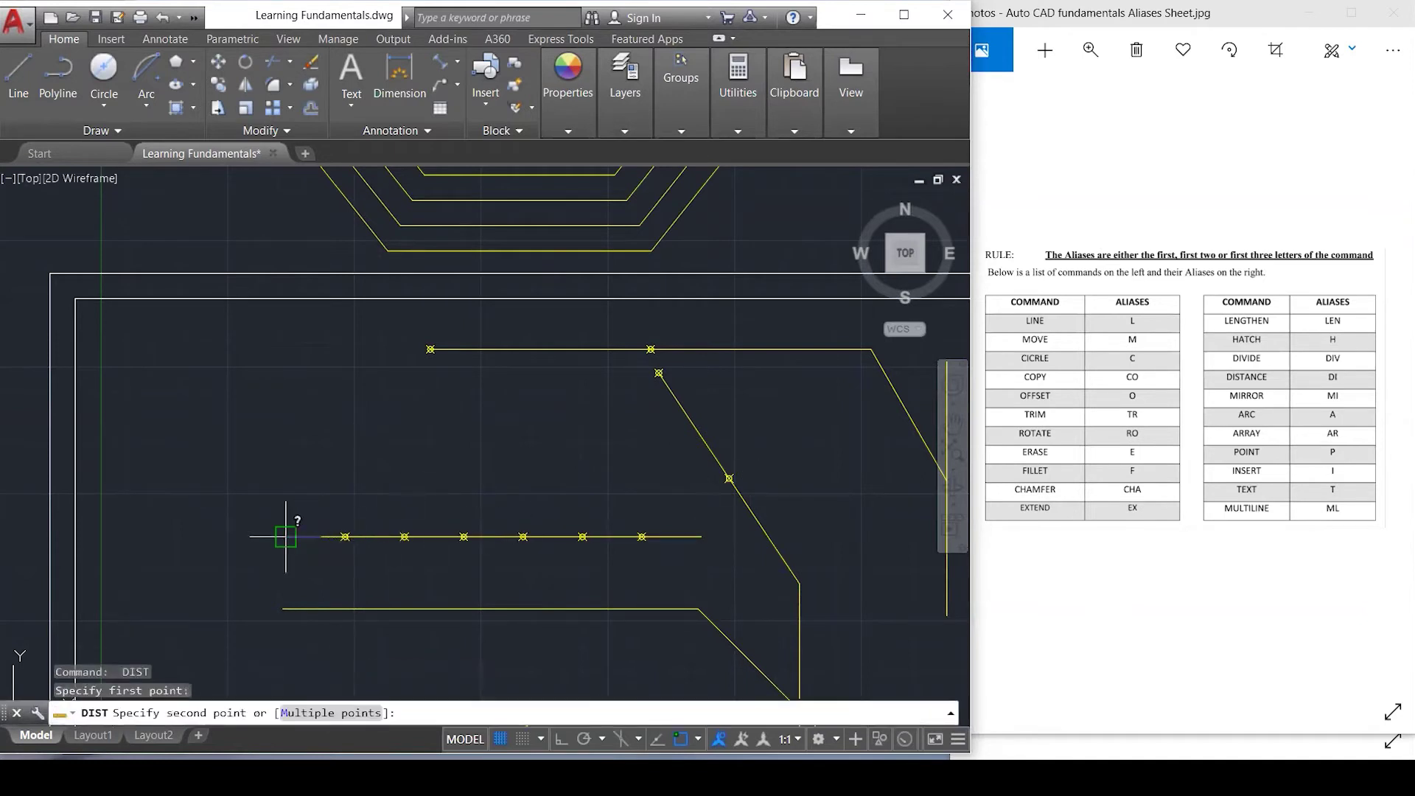
{"action": "left_click", "coordinate": [700, 537]}
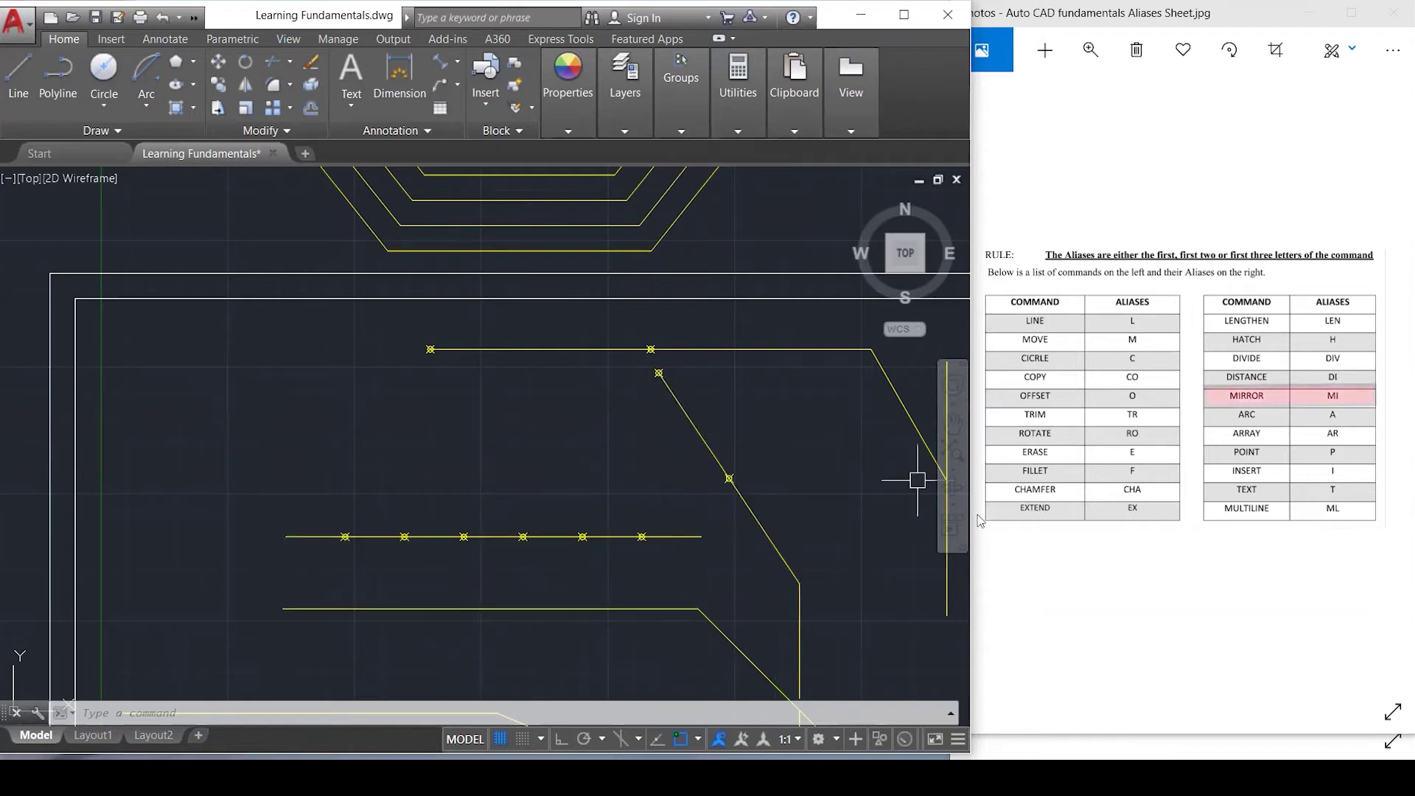
Erase the three outer concentric heptagons above the border, keeping only the innermost one.
{"action": "scroll", "coordinate": [648, 626], "scroll_direction": "down", "scroll_amount": 5}
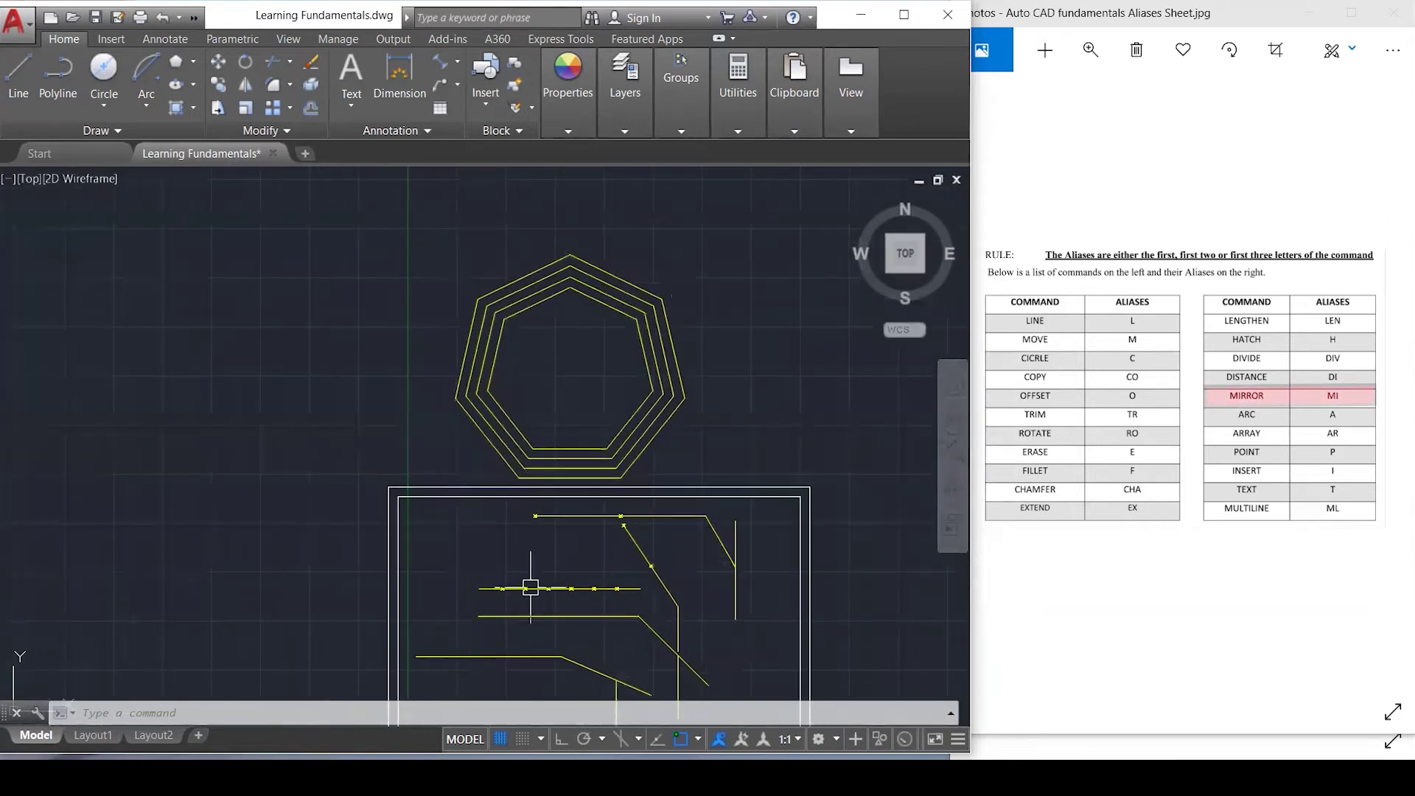
{"action": "middle_click_drag", "start_coordinate": [184, 327], "coordinate": [164, 332]}
{"action": "middle_click_drag", "start_coordinate": [575, 356], "coordinate": [552, 361]}
{"action": "scroll", "coordinate": [552, 361], "scroll_direction": "up", "scroll_amount": 2}
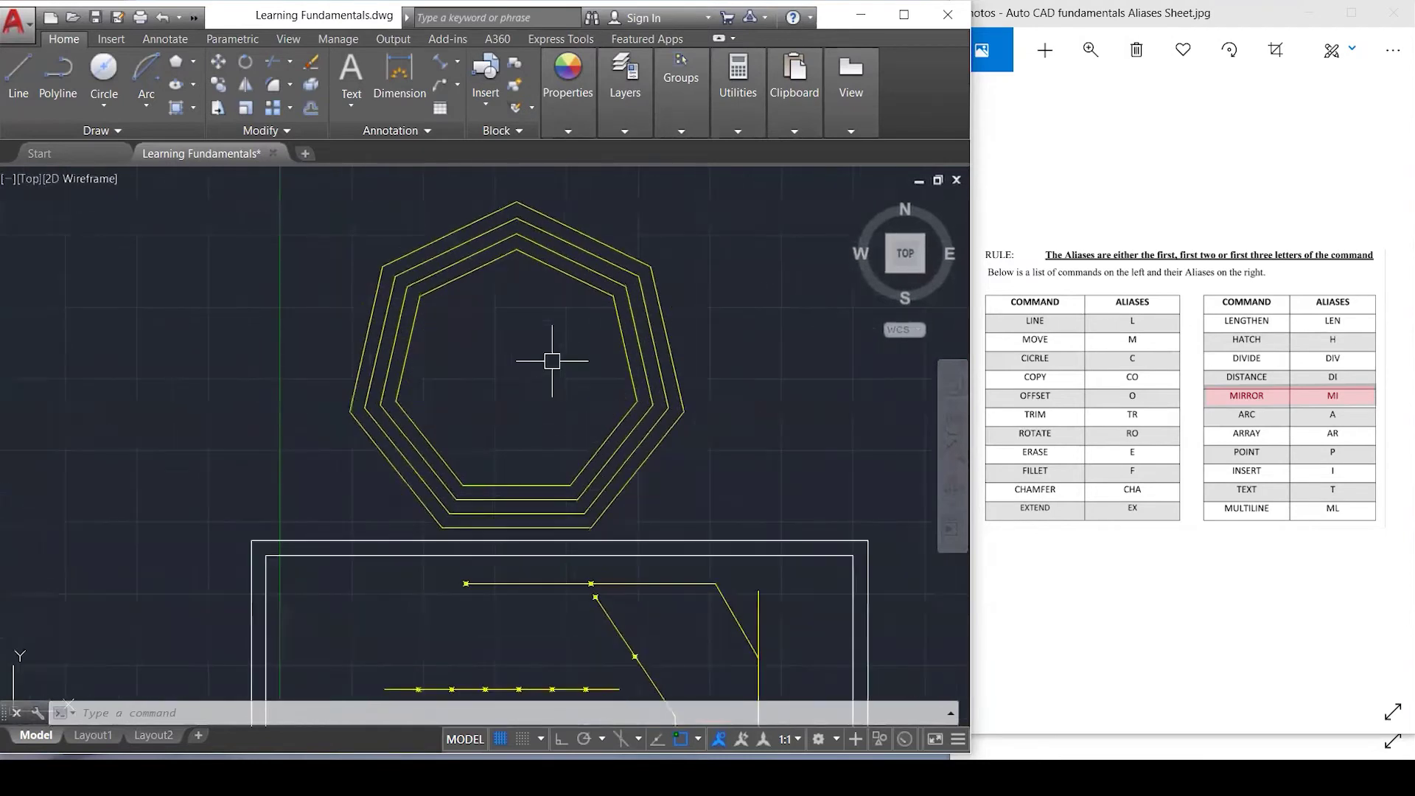
{"action": "left_click", "coordinate": [605, 314]}
{"action": "scroll", "coordinate": [273, 398], "scroll_direction": "down", "scroll_amount": 2}
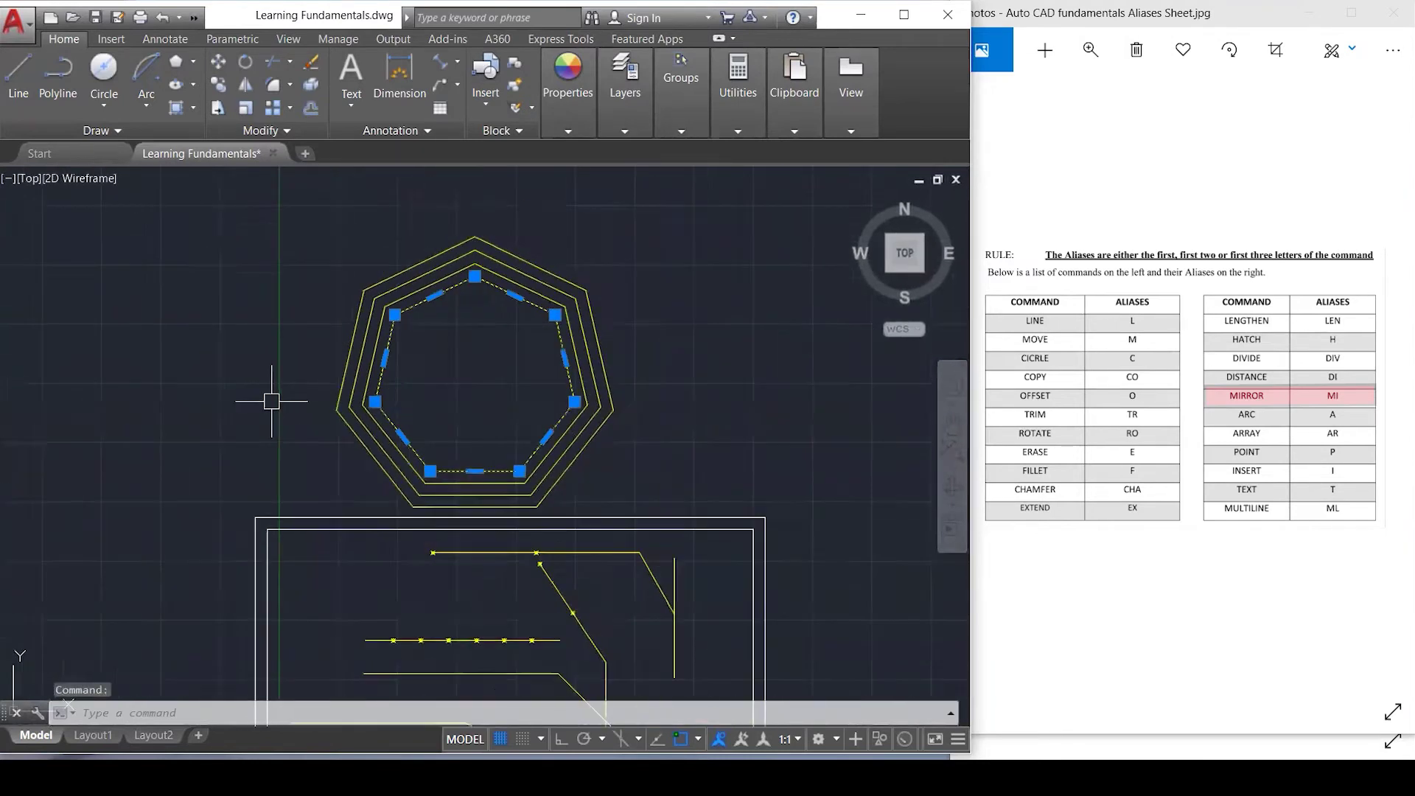
{"action": "scroll", "coordinate": [560, 310], "scroll_direction": "up", "scroll_amount": 3}
{"action": "key", "text": "Escape"}
{"action": "left_click", "coordinate": [603, 330]}
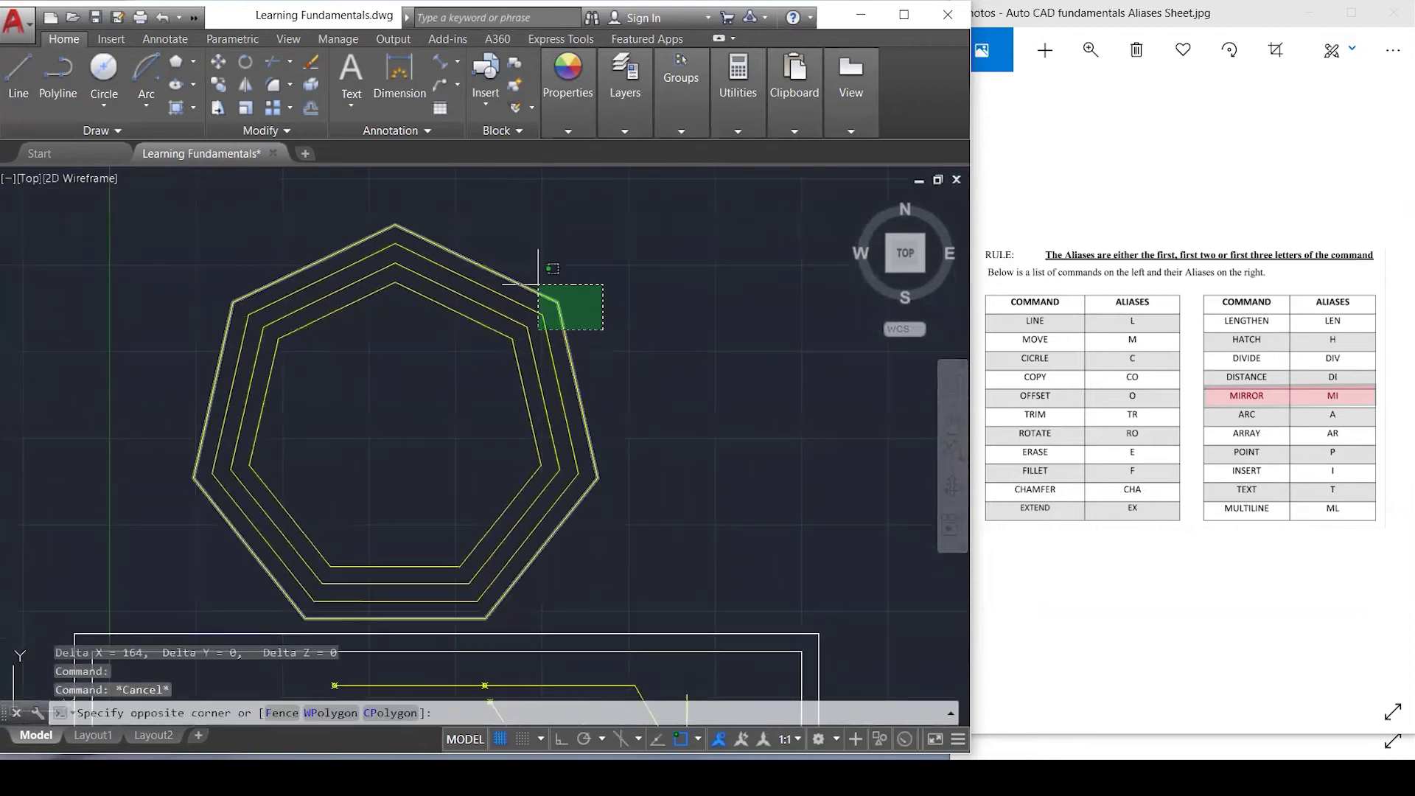
{"action": "left_click", "coordinate": [519, 272]}
{"action": "key", "text": "Delete"}
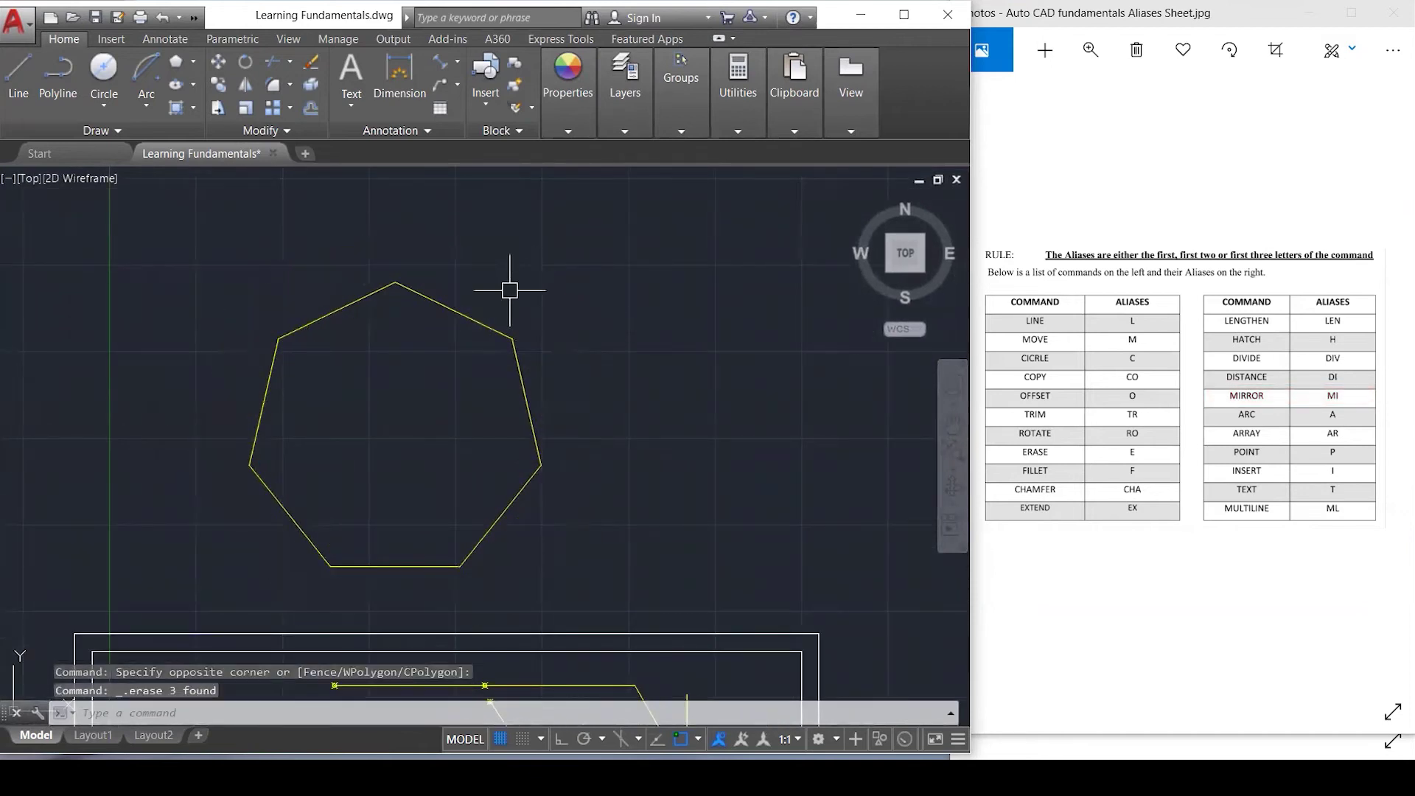
Select the remaining heptagon to examine its grips and an edge midpoint's grip options, and clear the selection.
{"action": "left_click", "coordinate": [469, 311]}
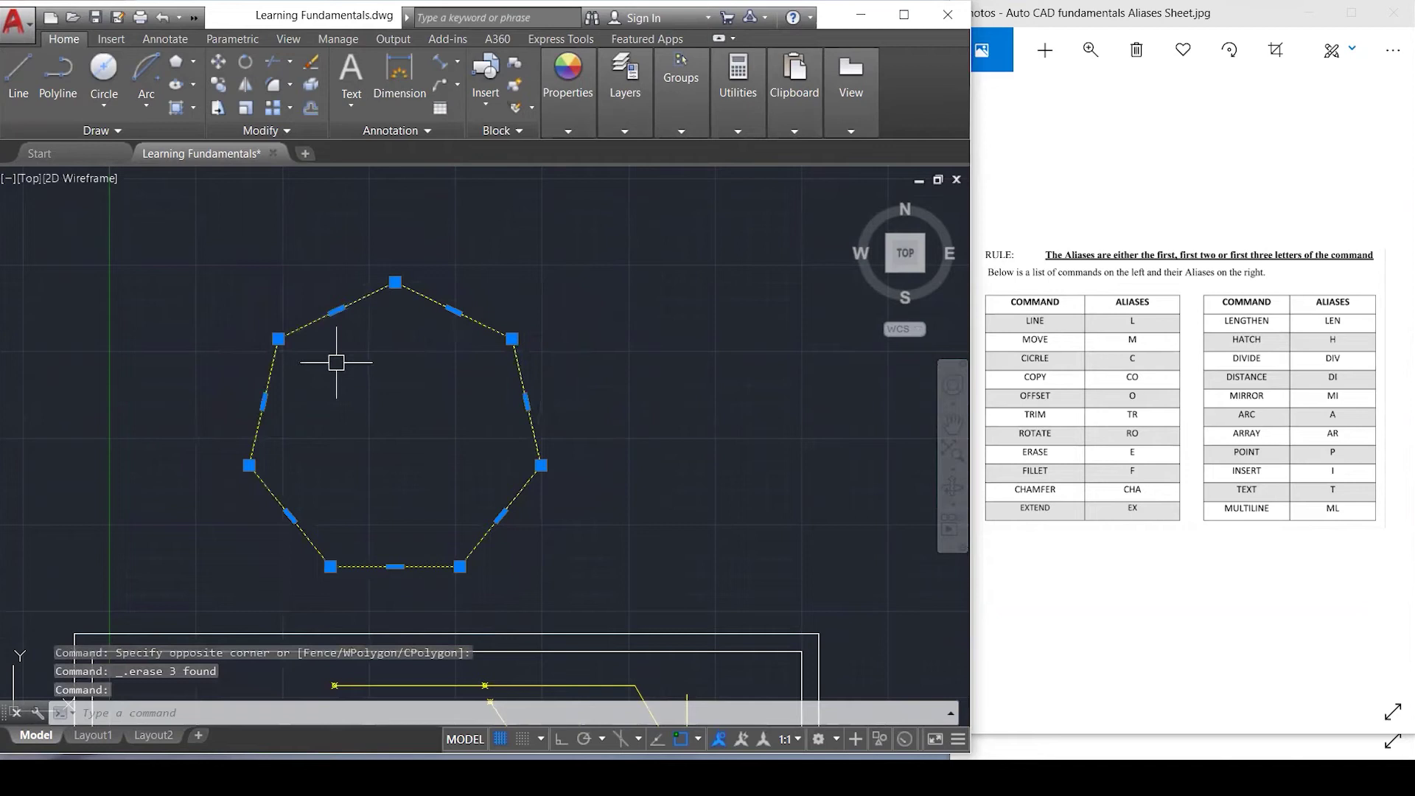
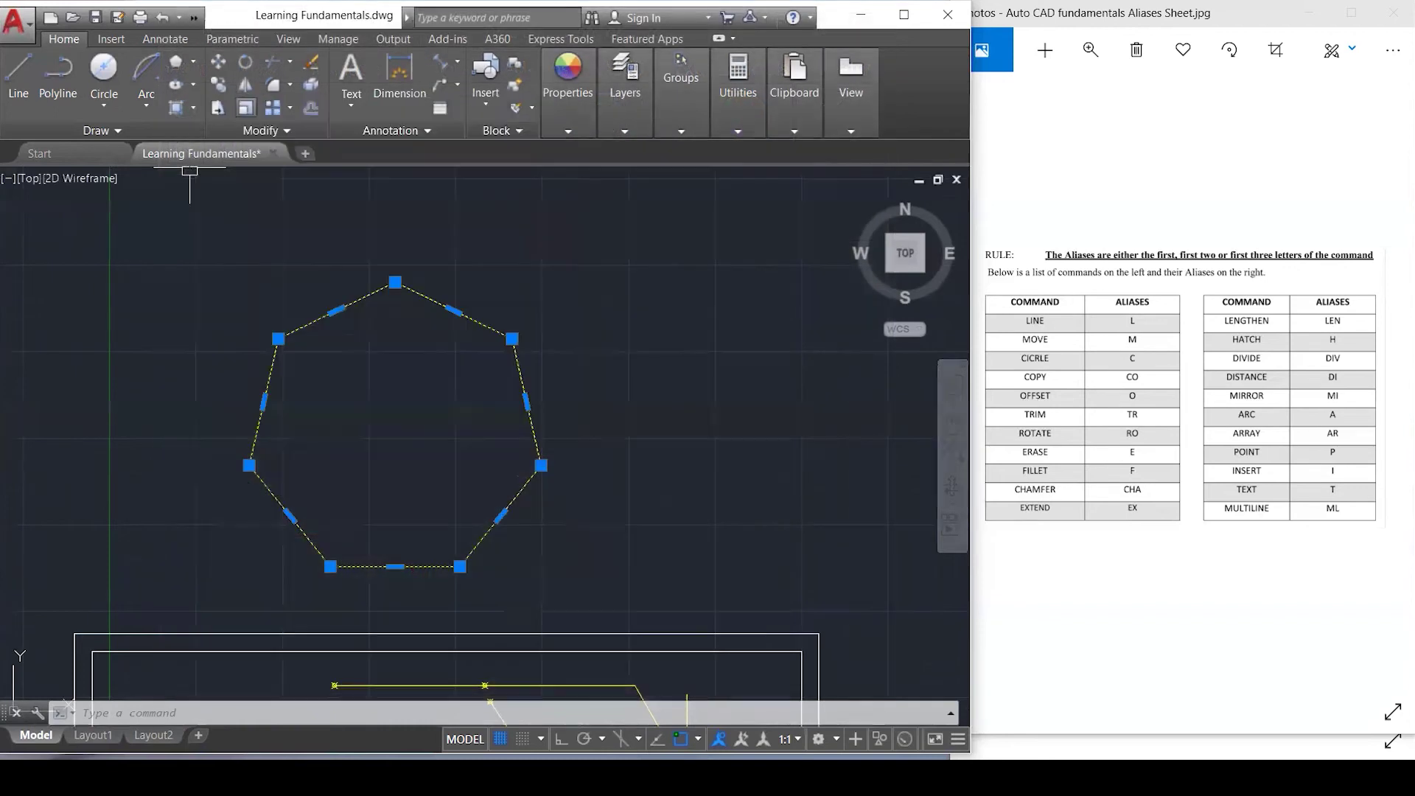
{"action": "key", "text": "Escape"}
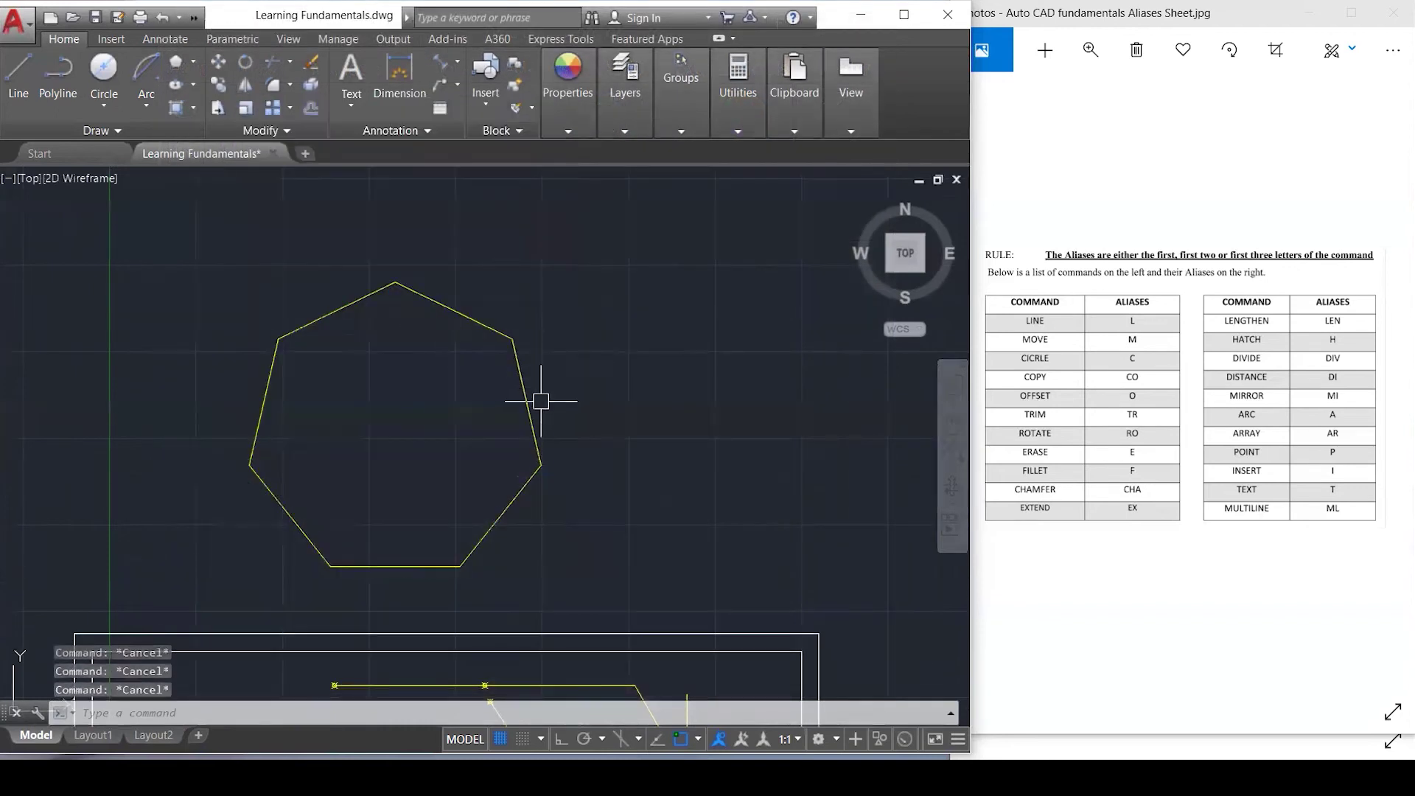
{"action": "left_click", "coordinate": [526, 402]}
{"action": "mouse_move", "coordinate": [526, 402]}
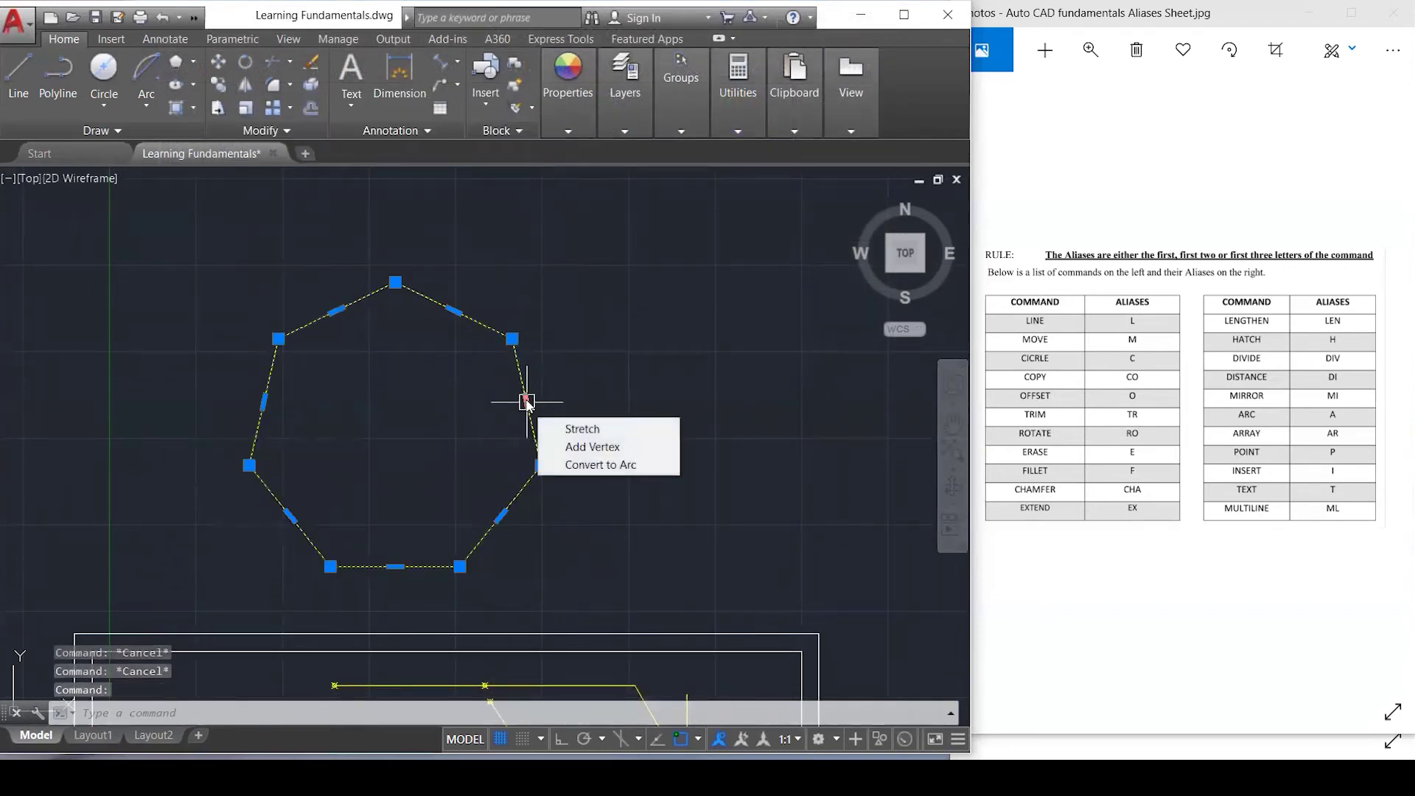
{"action": "key", "text": "Escape"}
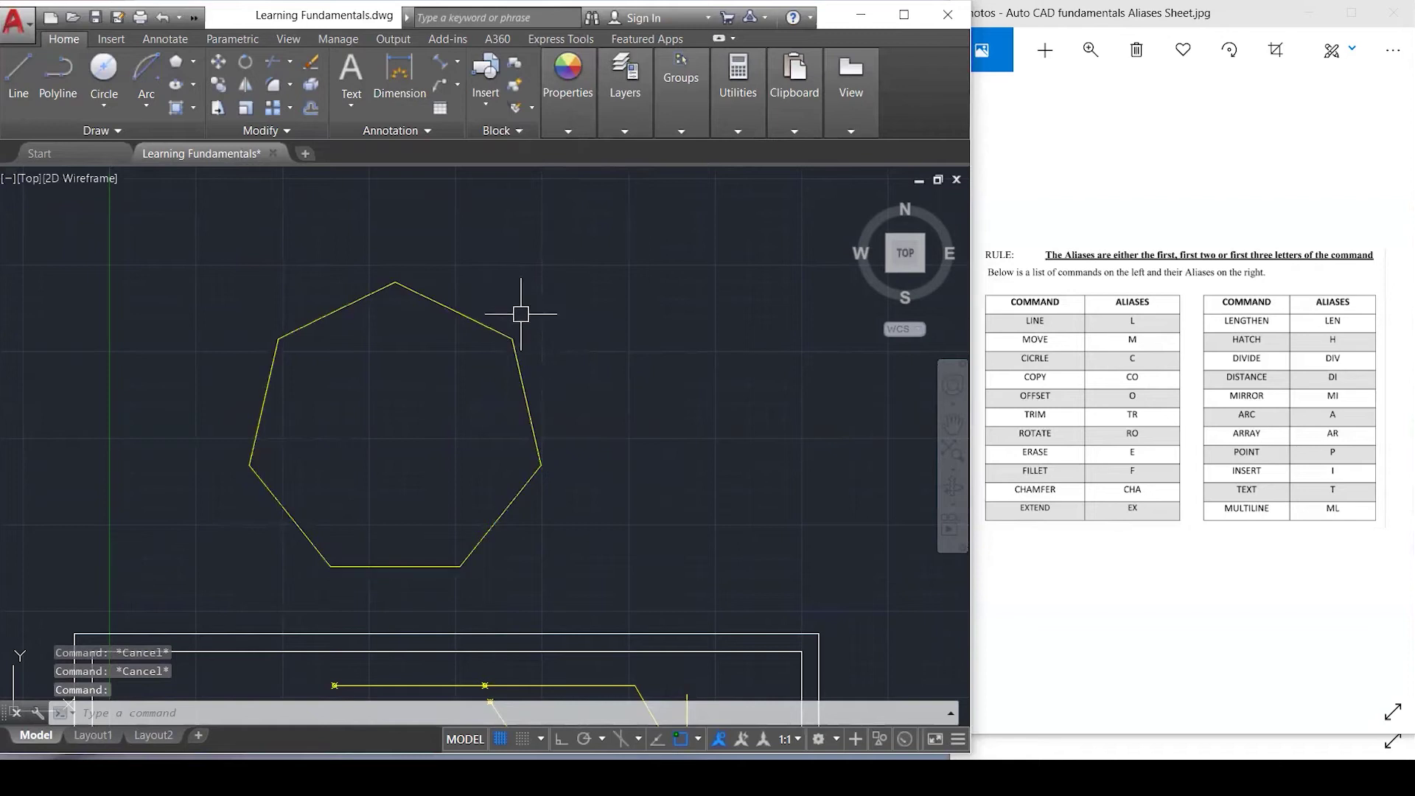
{"action": "key", "text": "Escape"}
{"action": "type", "text": "mi"}
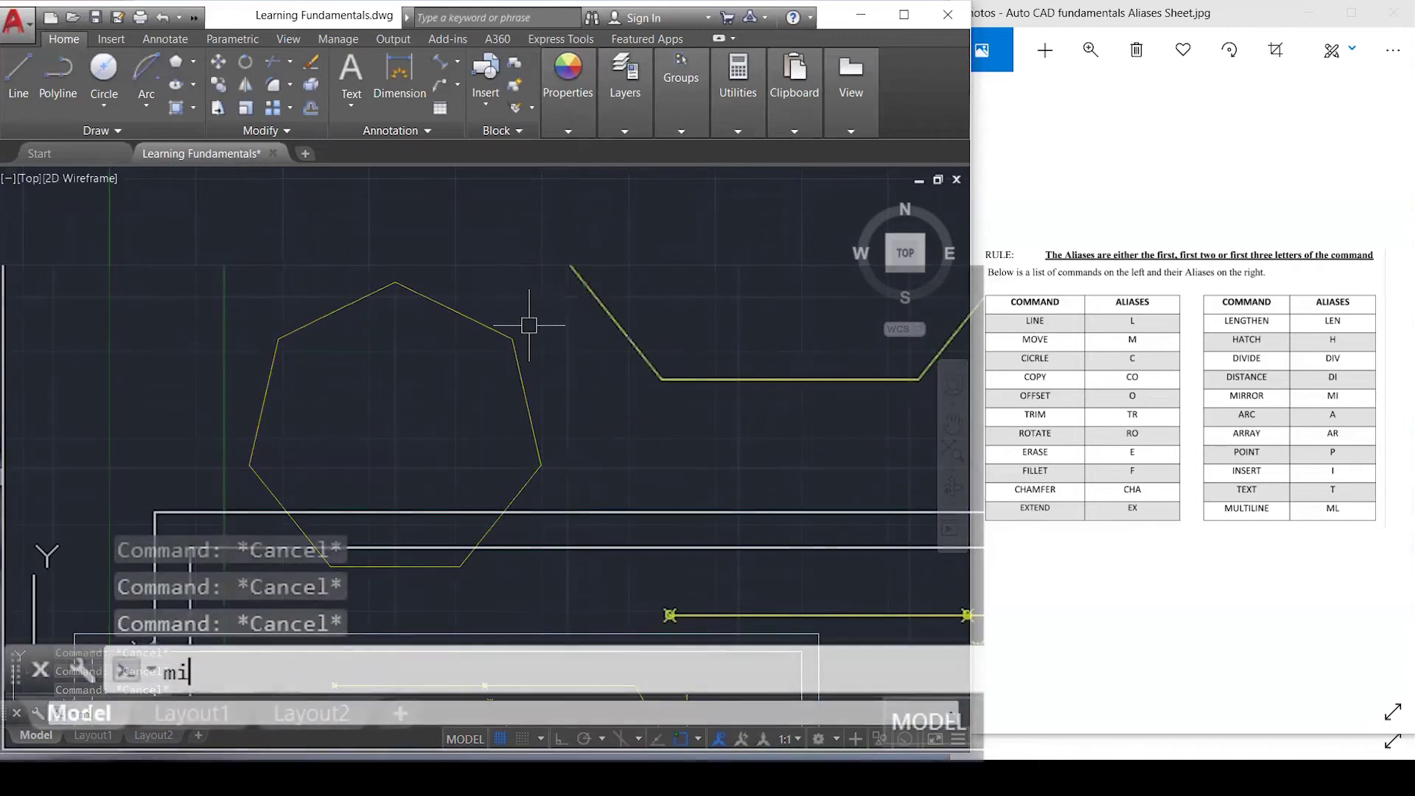
{"action": "key", "text": "Return"}
{"action": "left_click", "coordinate": [789, 379]}
{"action": "key", "text": "Return"}
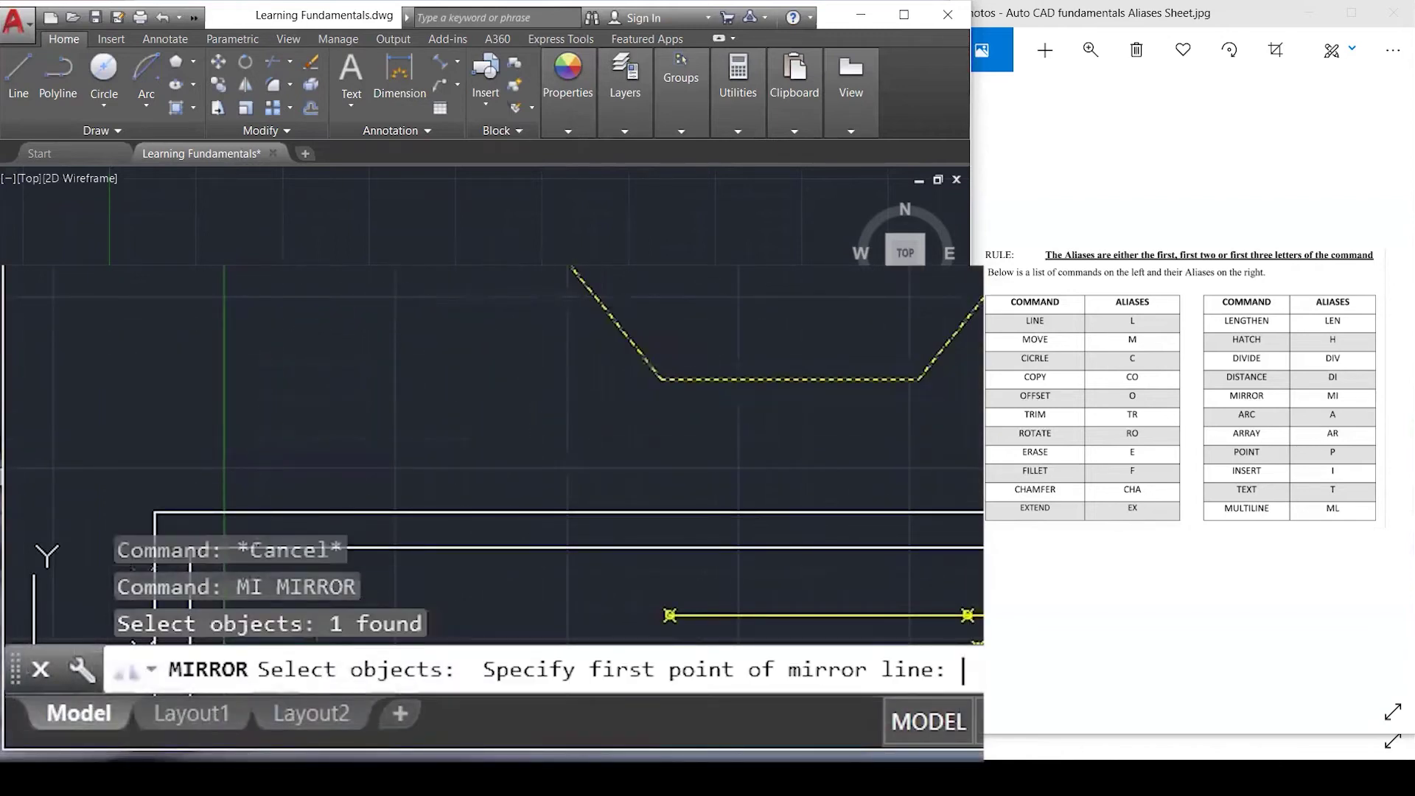
{"action": "left_click", "coordinate": [540, 464]}
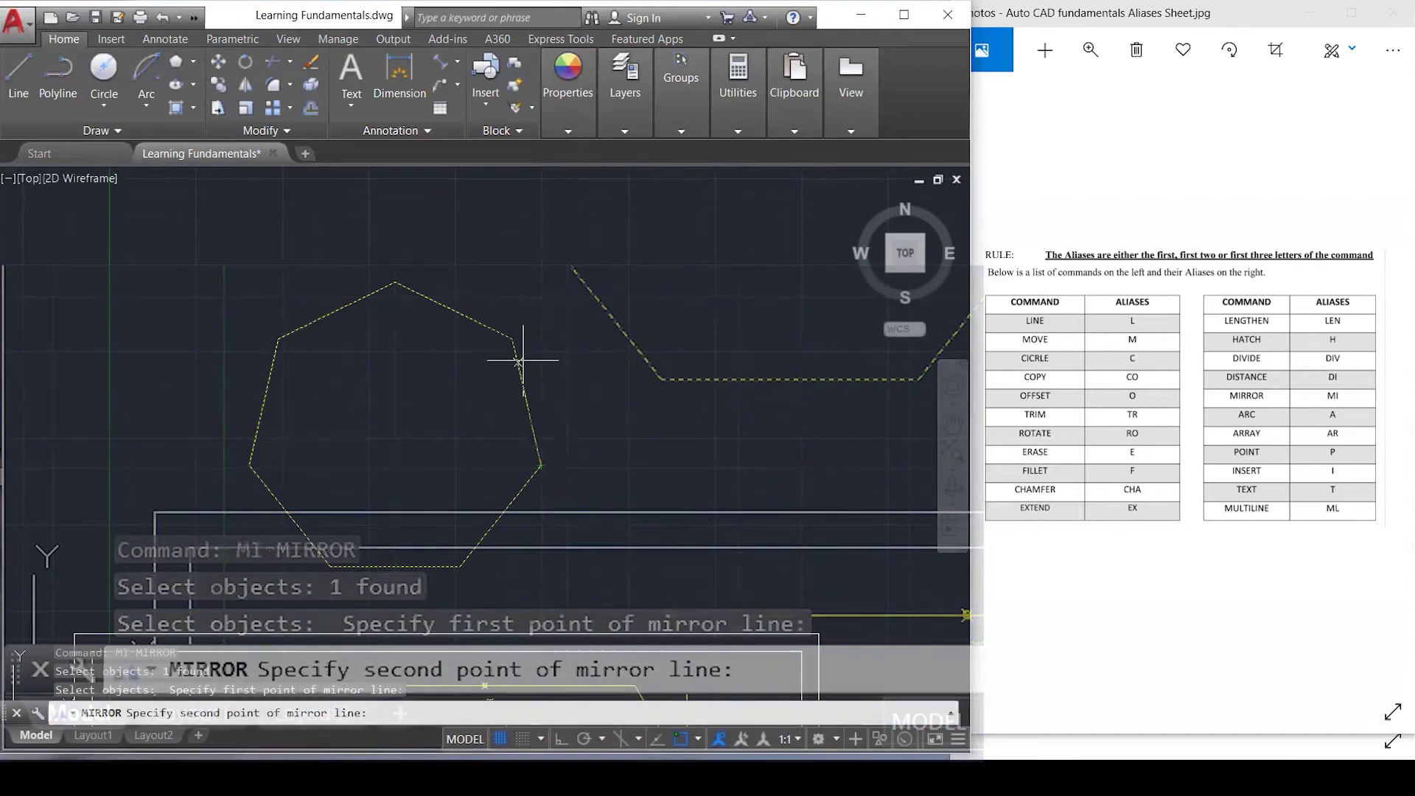
{"action": "left_click", "coordinate": [512, 338]}
{"action": "scroll", "coordinate": [508, 309], "scroll_direction": "down", "scroll_amount": 3}
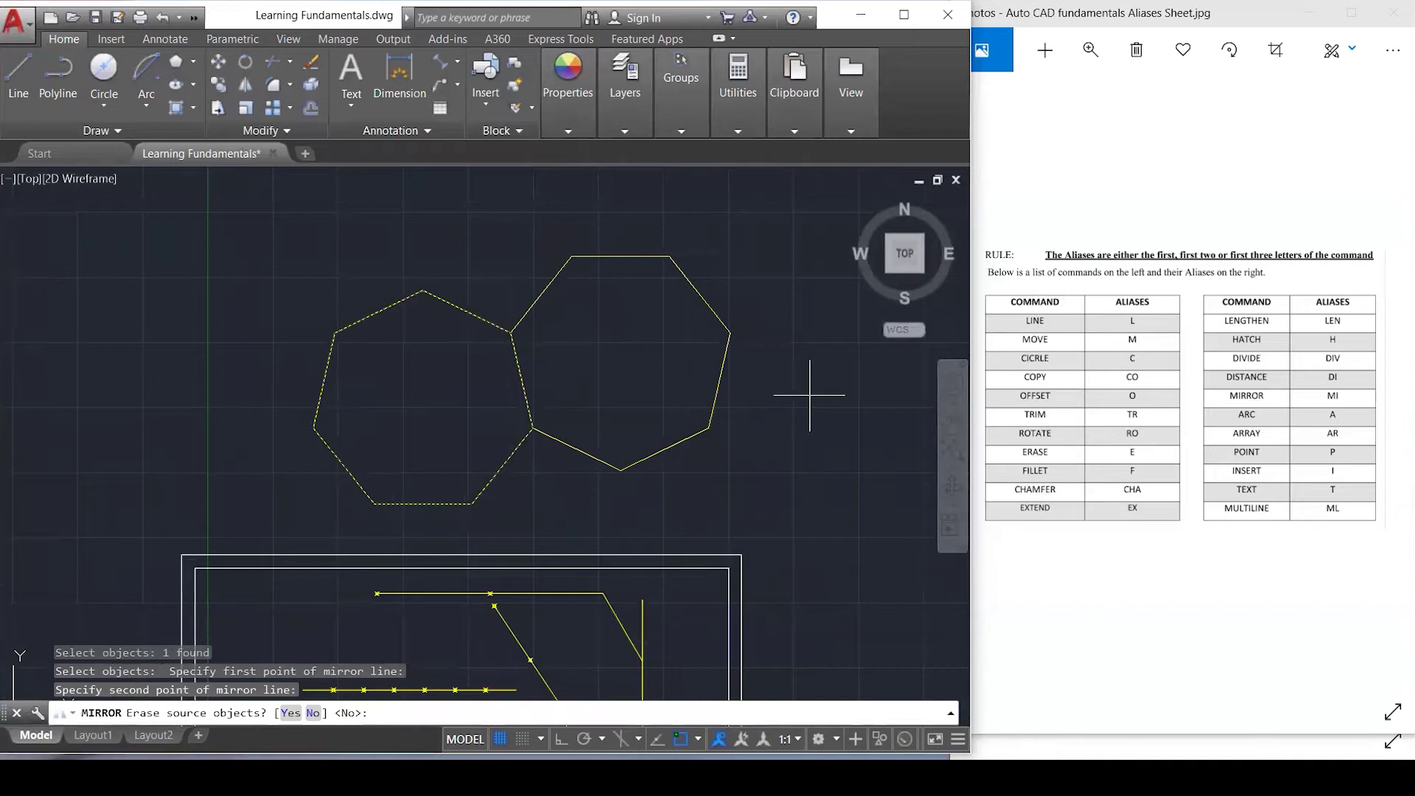
{"action": "scroll", "coordinate": [647, 489], "scroll_direction": "down", "scroll_amount": 3}
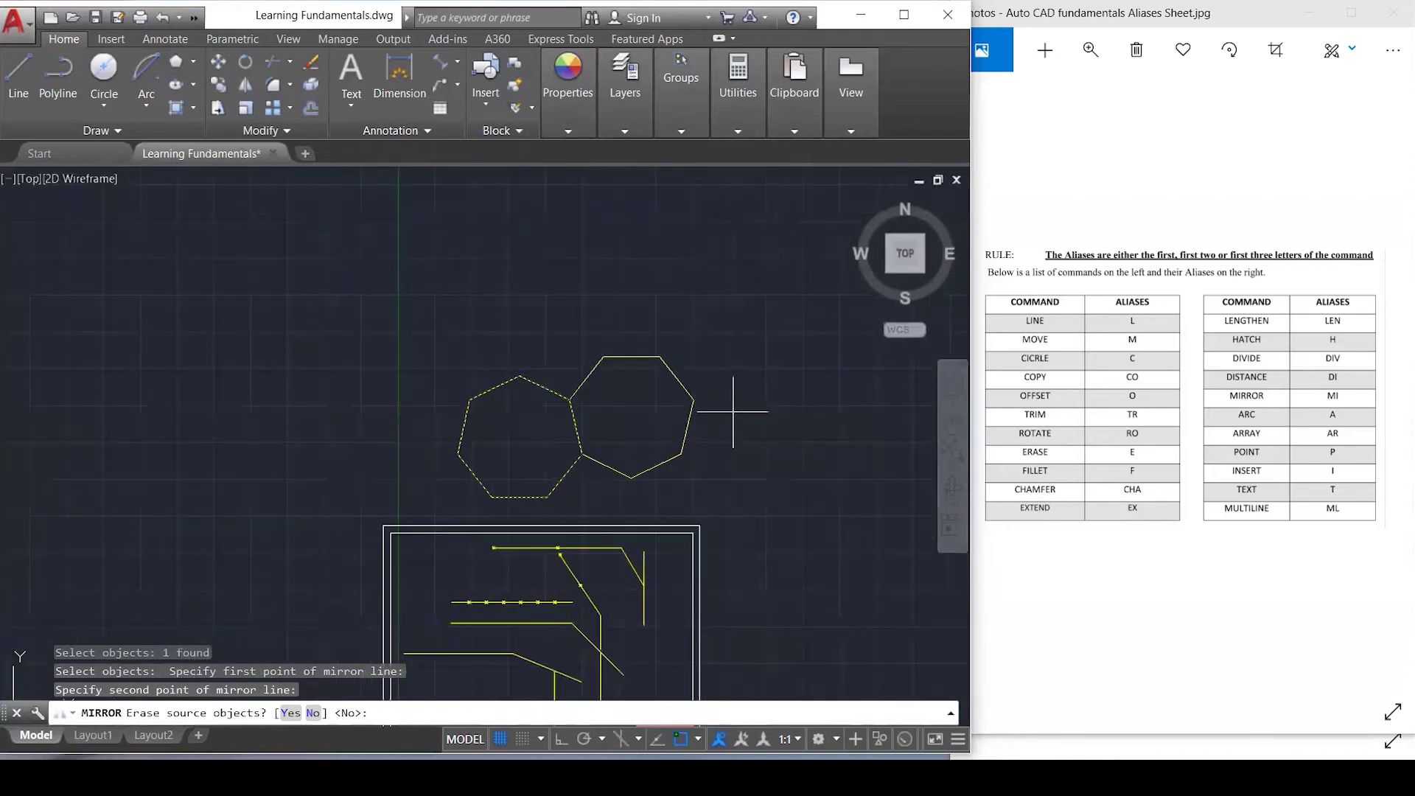
{"action": "key", "text": "Escape"}
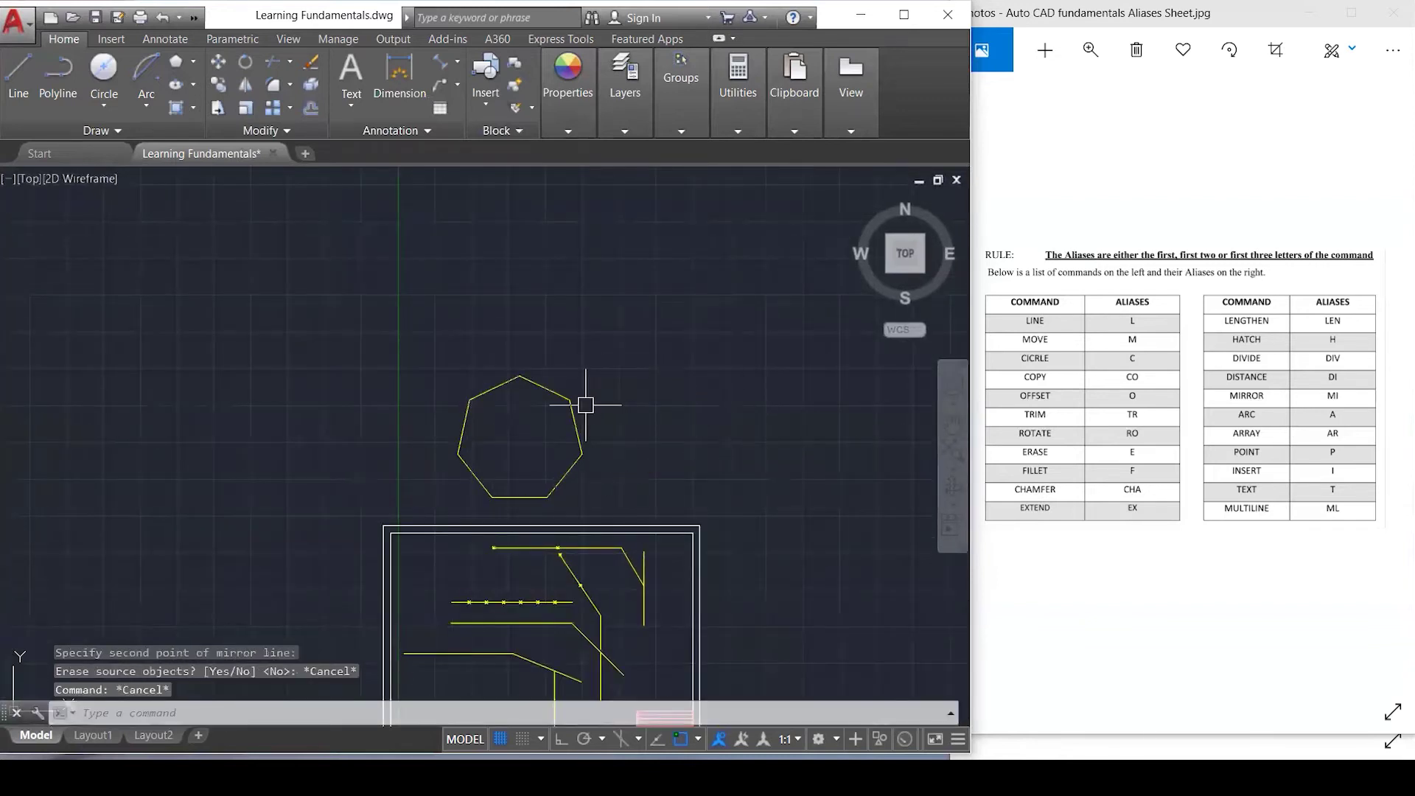
Mirror the heptagon about its lower-right edge with the MI (MIRROR) command, keeping the source object.
{"action": "type", "text": "mi"}
{"action": "key", "text": "Return"}
{"action": "left_click", "coordinate": [619, 489]}
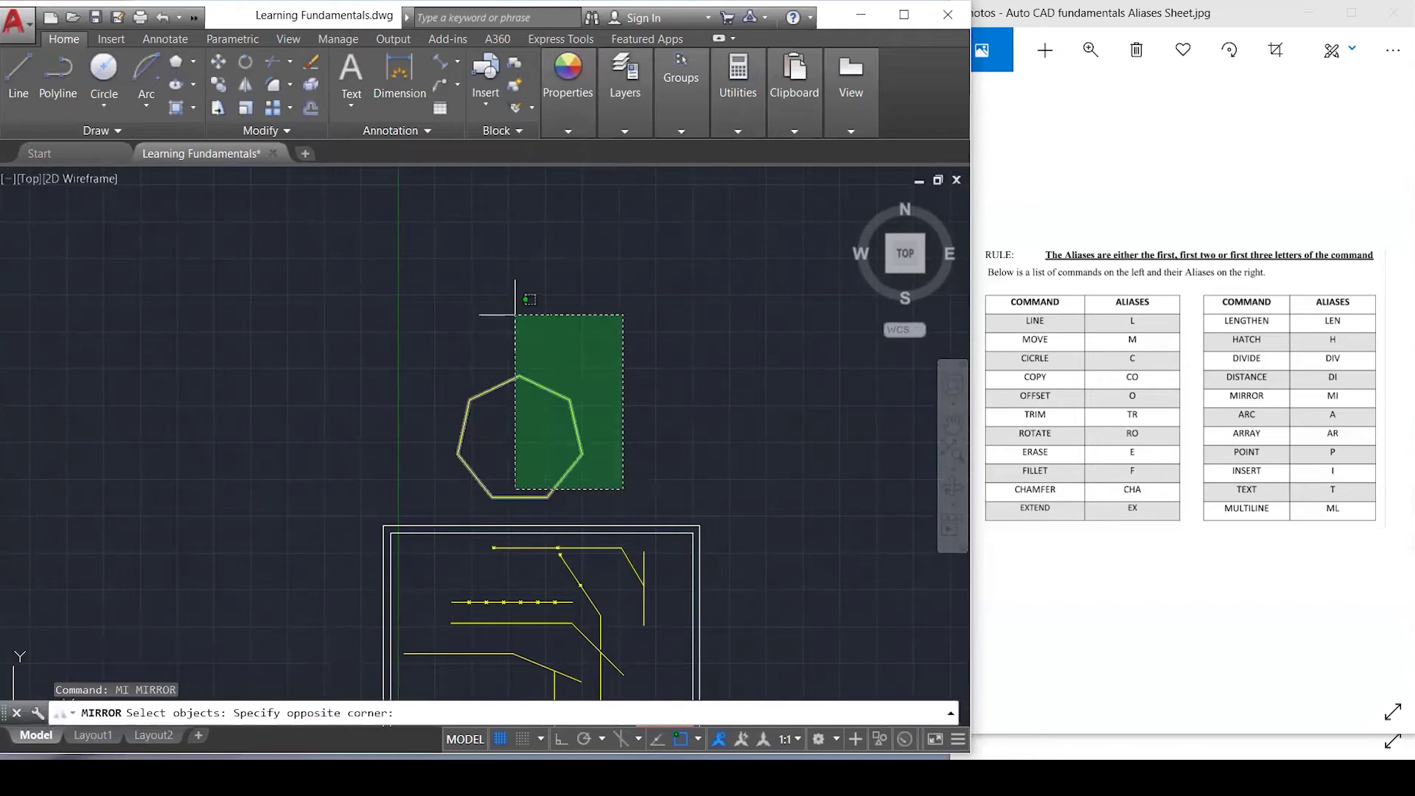
{"action": "left_click", "coordinate": [516, 296]}
{"action": "key", "text": "Return"}
{"action": "left_click", "coordinate": [548, 498]}
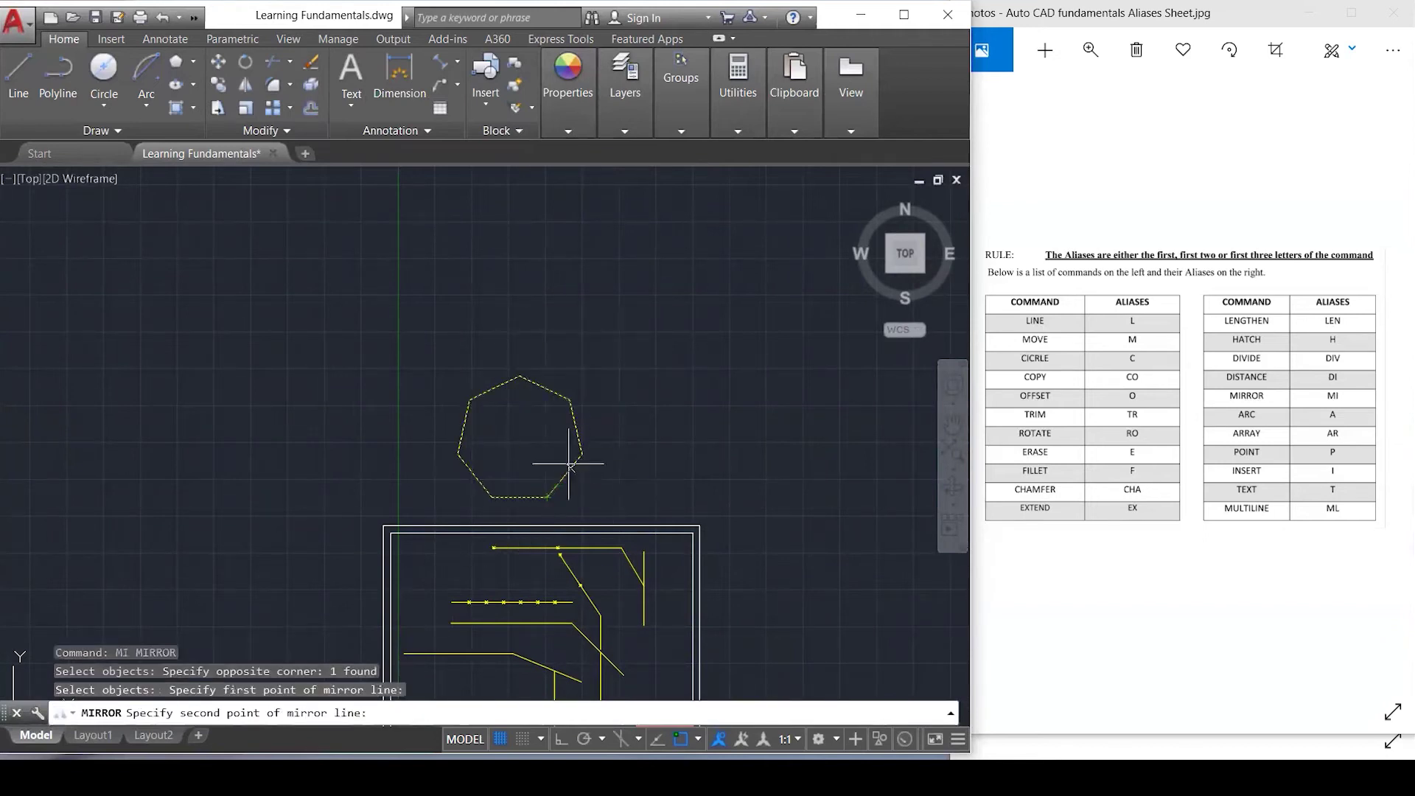
{"action": "left_click", "coordinate": [582, 453]}
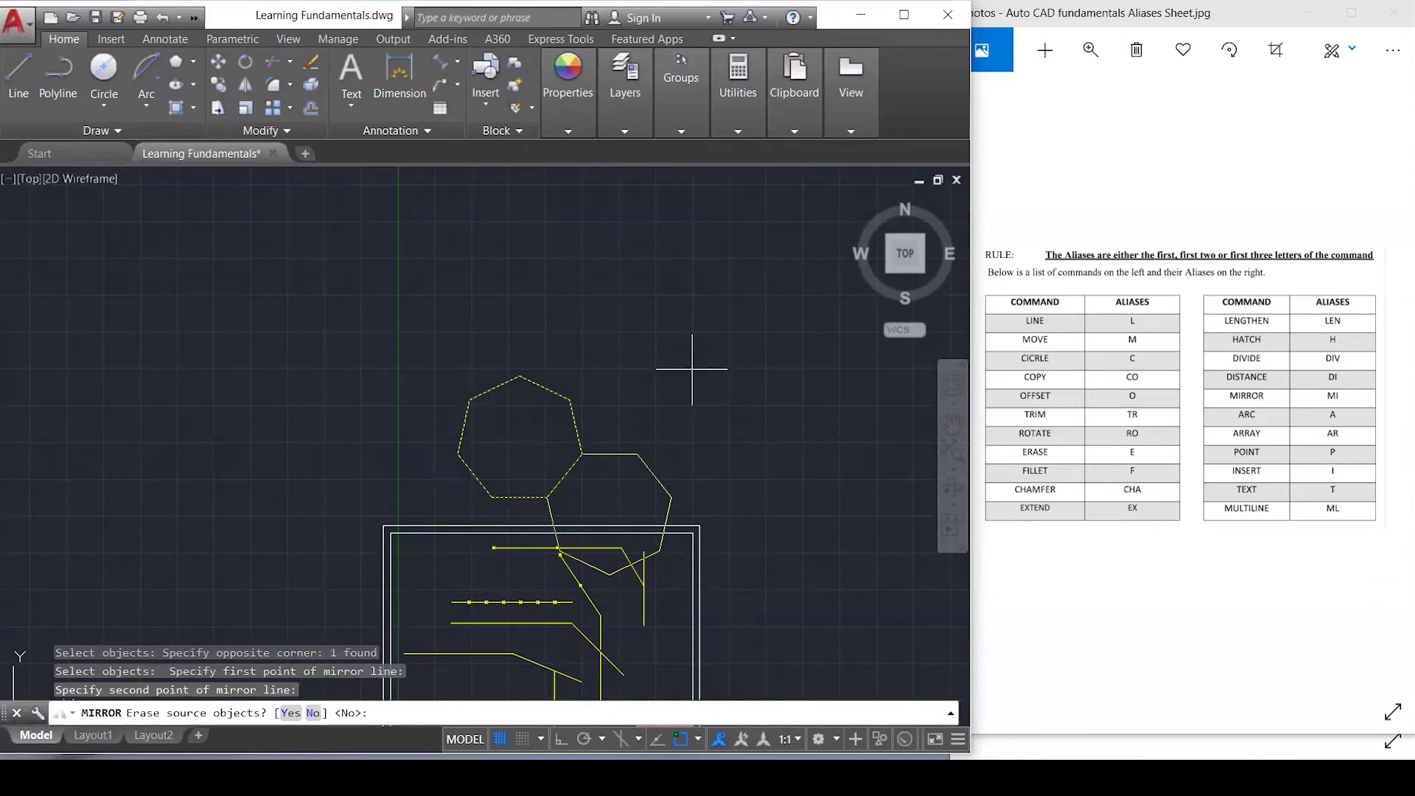
{"action": "type", "text": "n"}
{"action": "key", "text": "Return"}
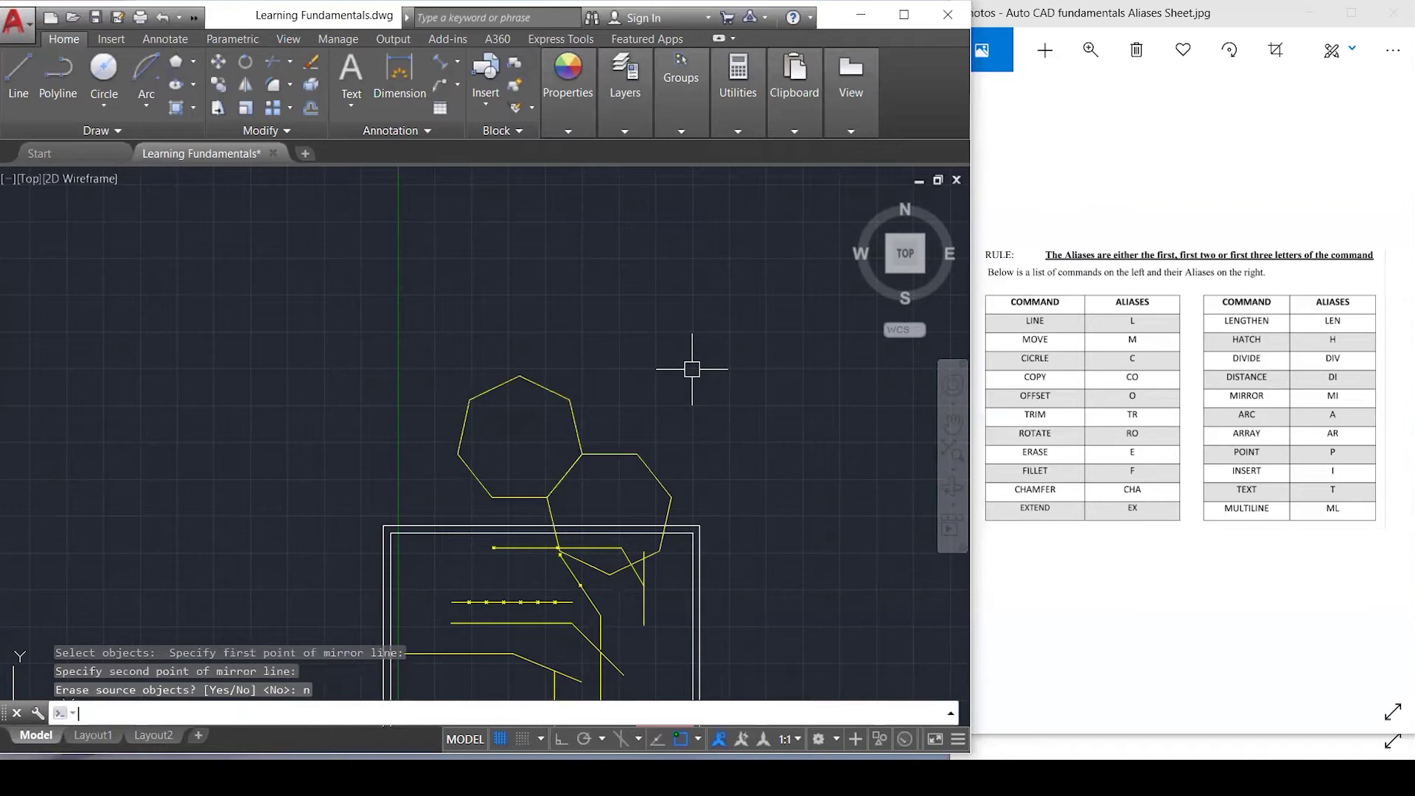
{"action": "scroll", "coordinate": [661, 465], "scroll_direction": "up", "scroll_amount": 2}
{"action": "key", "text": "Escape"}
{"action": "key", "text": "Escape"}
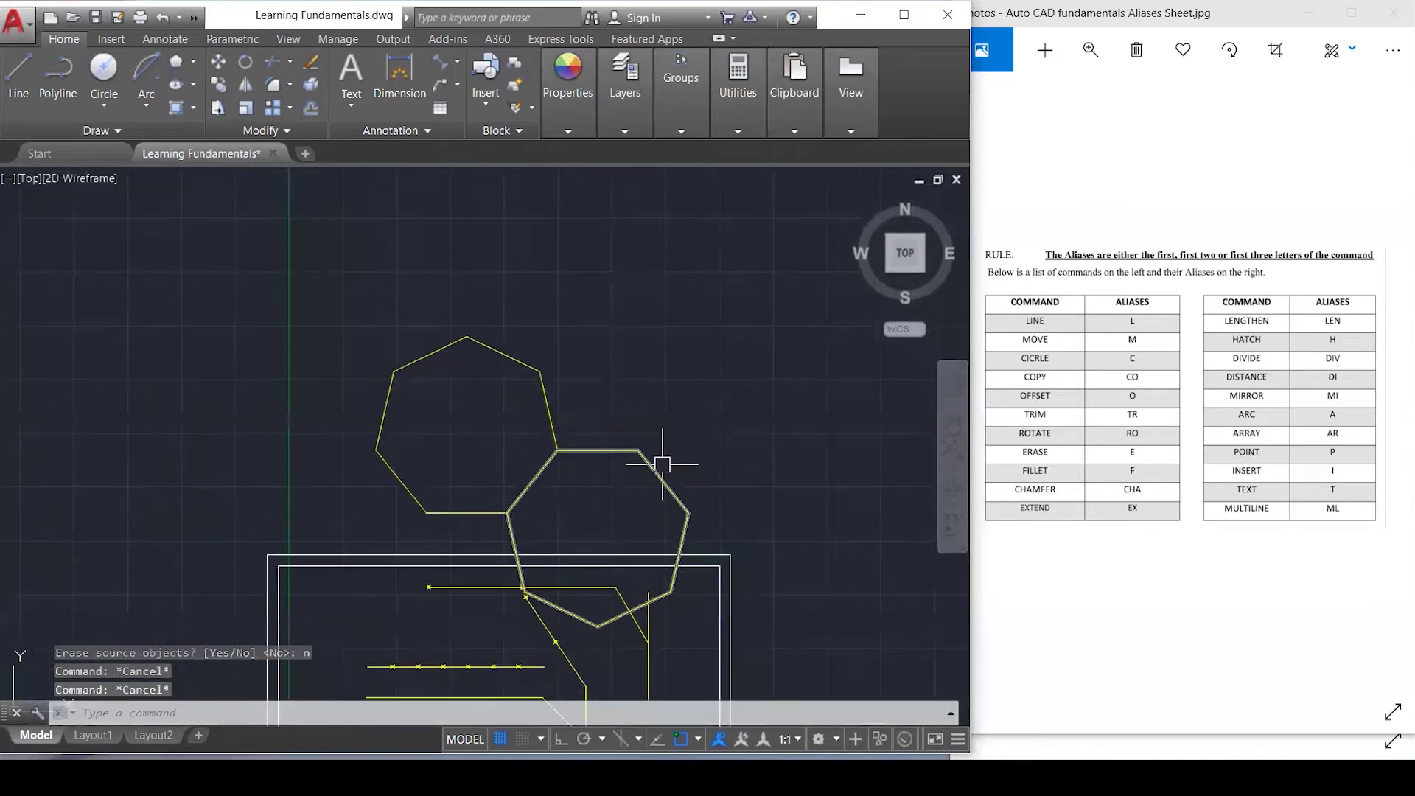
Draw a steep slanted line on the right side of the two heptagons, leaning toward them at its upper end.
{"action": "type", "text": "l"}
{"action": "key", "text": "Return"}
{"action": "left_click", "coordinate": [722, 529]}
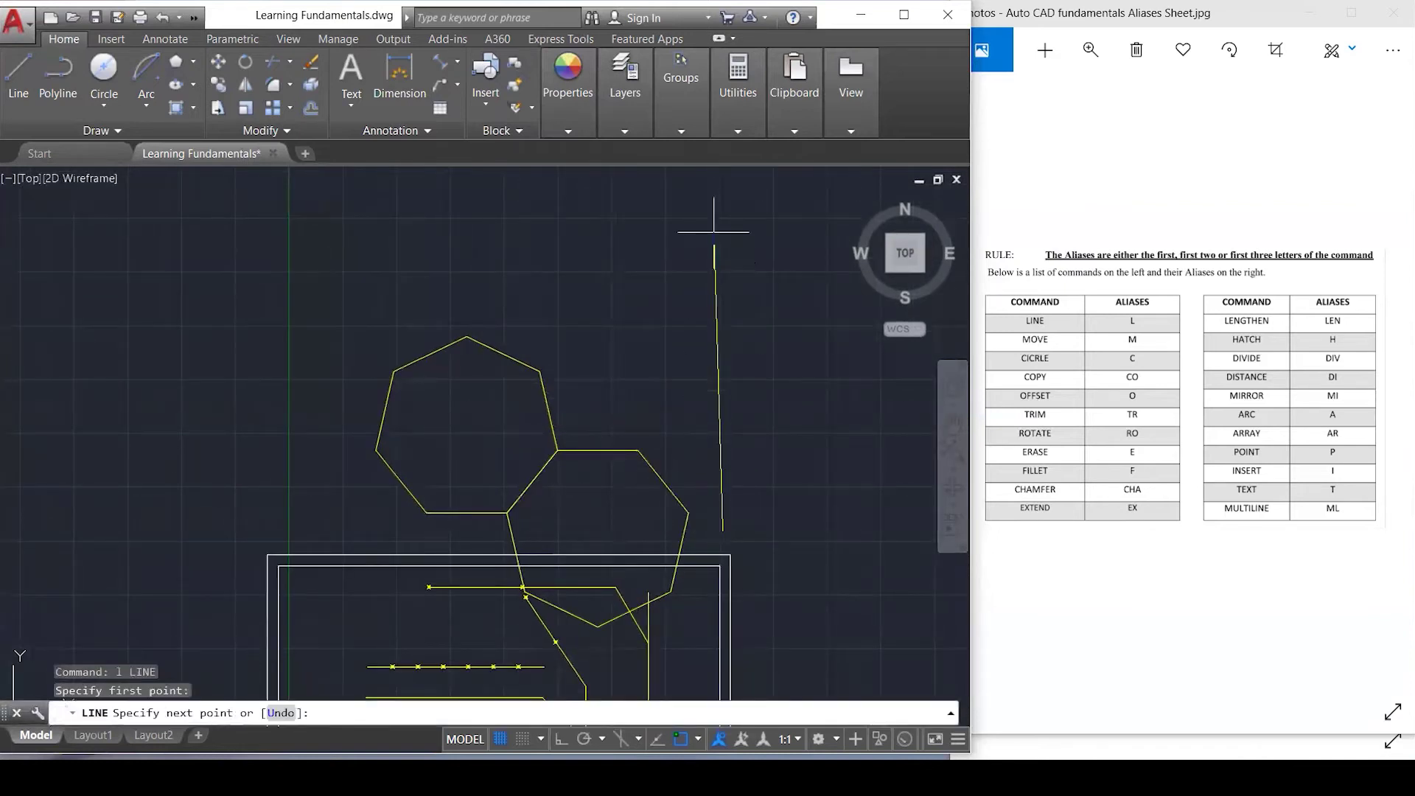
{"action": "left_click", "coordinate": [651, 206]}
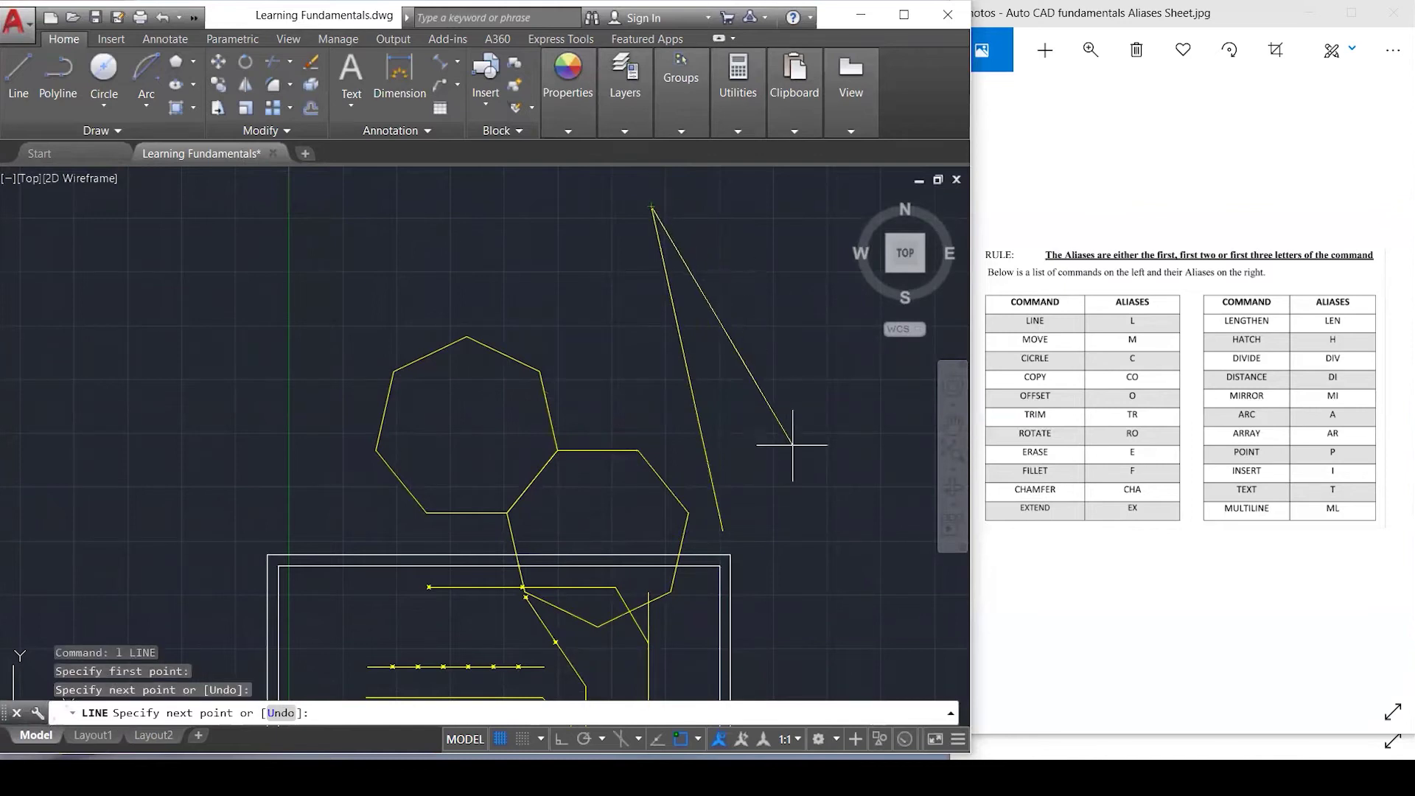
{"action": "key", "text": "Escape"}
Draw a vertical line with Ortho on, just right of the slanted line and about as tall.
{"action": "type", "text": "l"}
{"action": "key", "text": "Return"}
{"action": "left_click", "coordinate": [747, 532]}
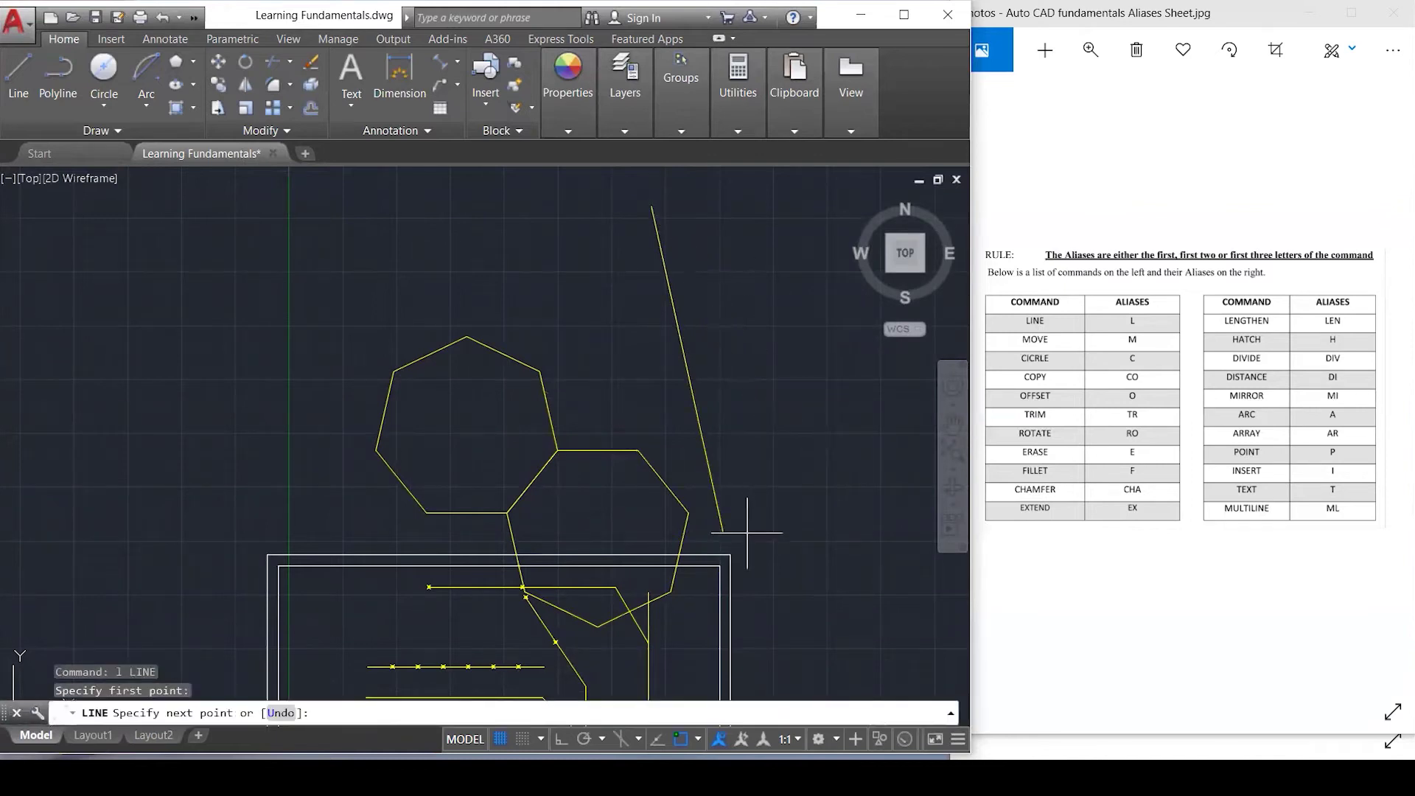
{"action": "left_click", "coordinate": [751, 198]}
{"action": "key", "text": "F8"}
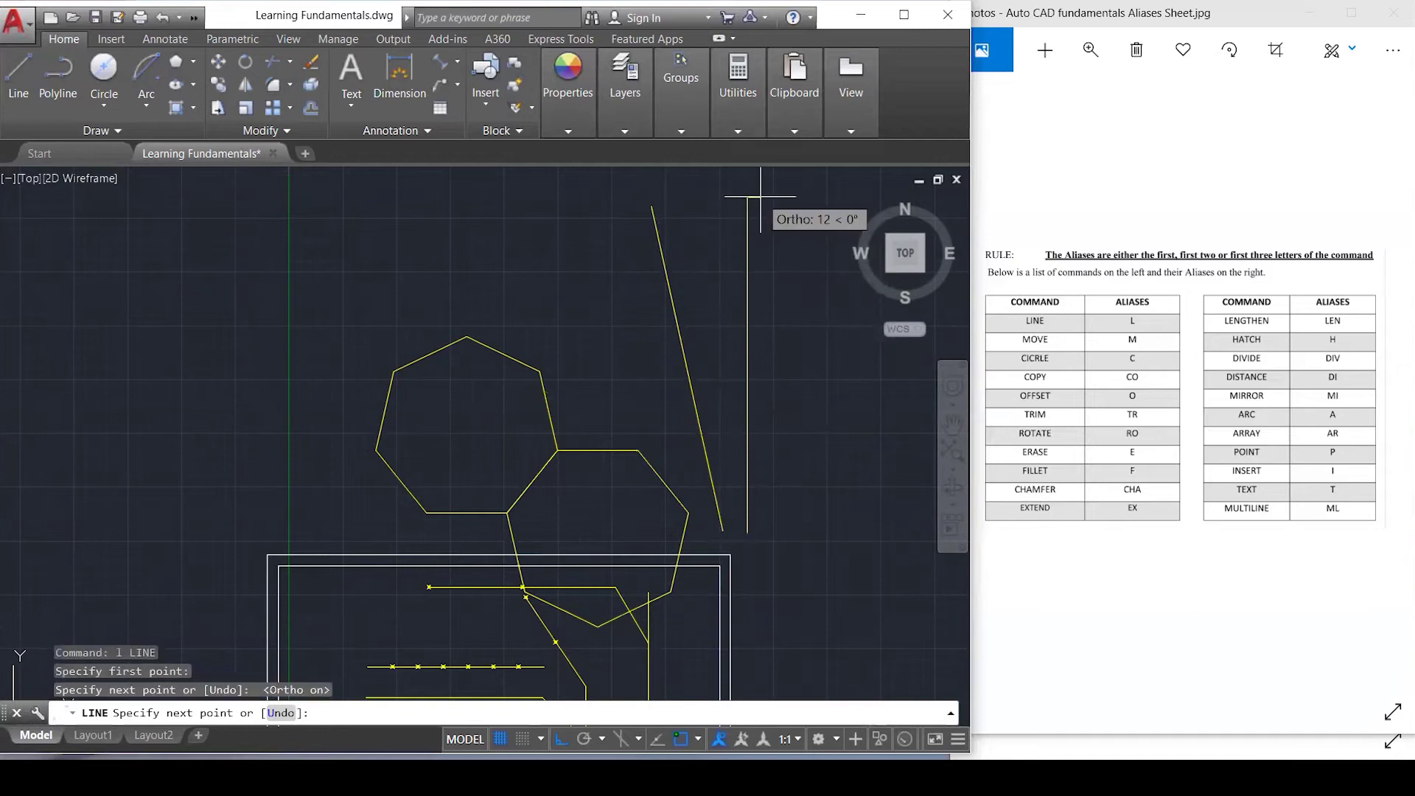
{"action": "key", "text": "Escape"}
{"action": "key", "text": "Escape"}
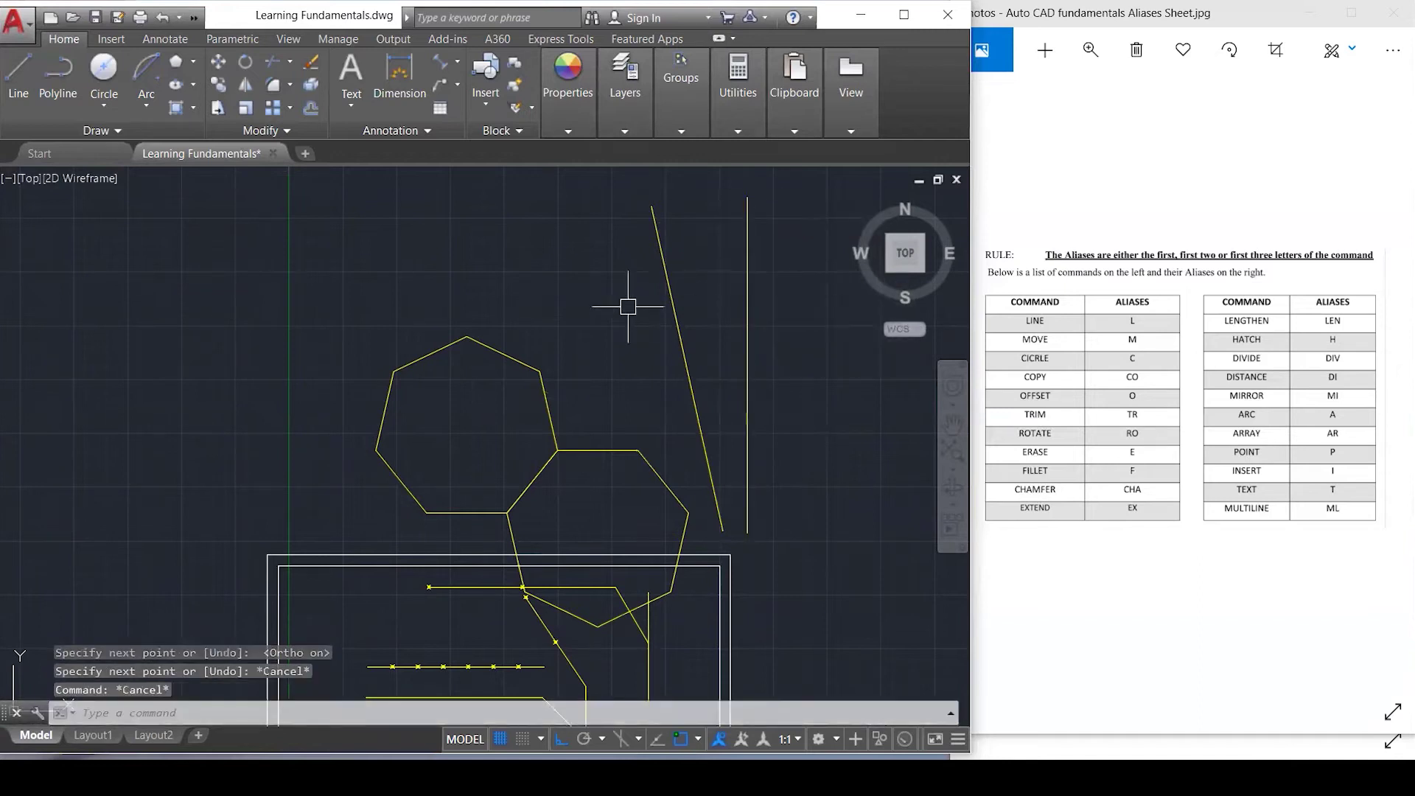
{"action": "left_click", "coordinate": [672, 299]}
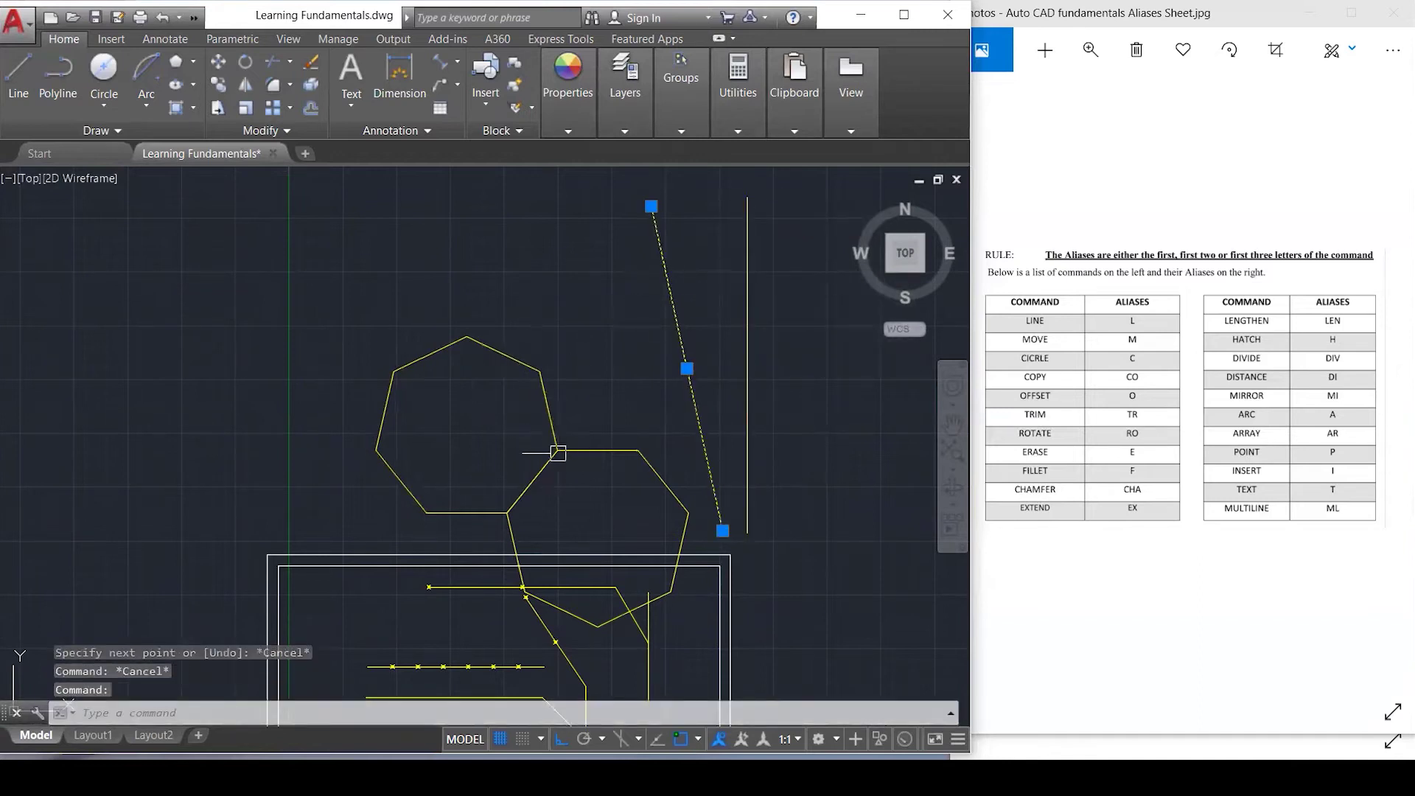
{"action": "left_click", "coordinate": [748, 328]}
{"action": "key", "text": "Escape"}
{"action": "left_click", "coordinate": [745, 306]}
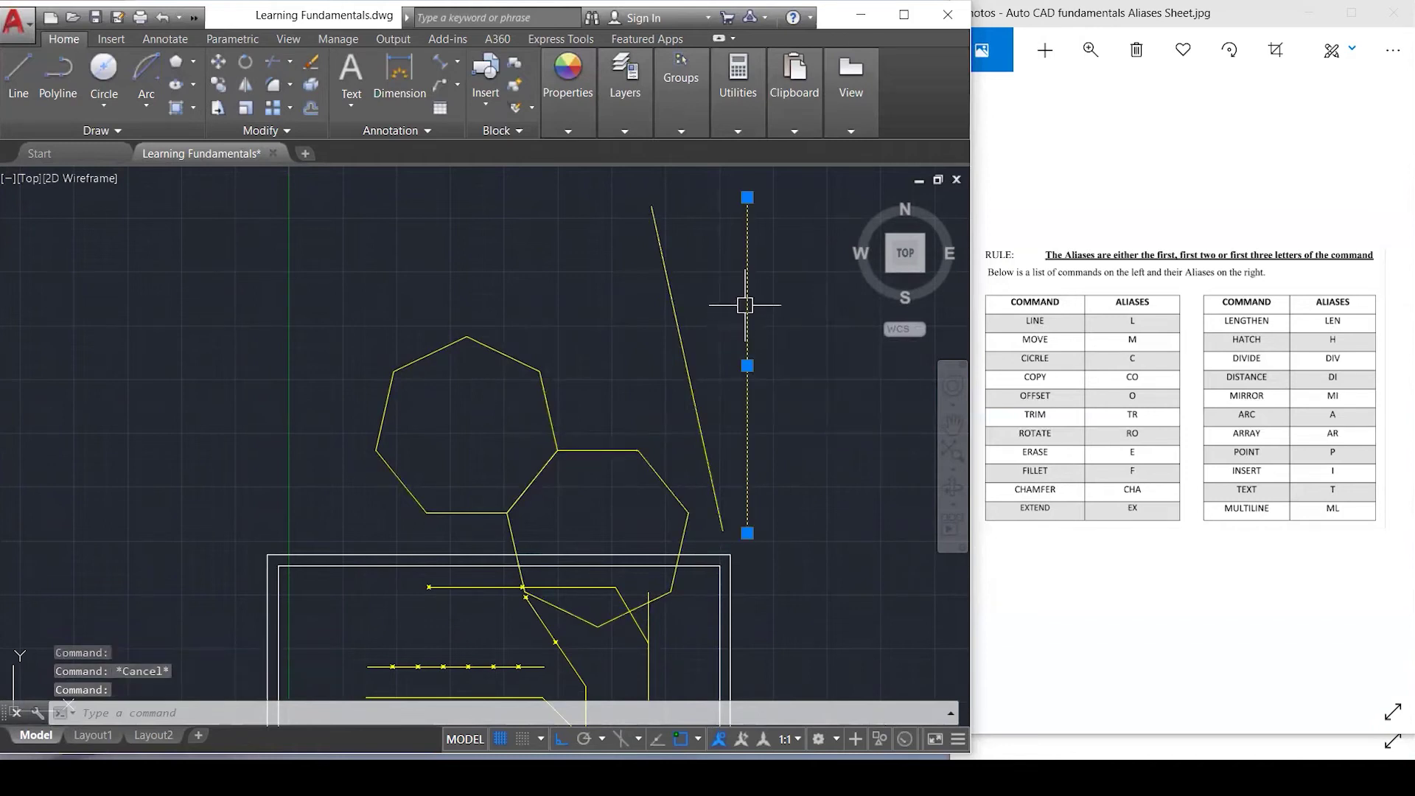
{"action": "key", "text": "Escape"}
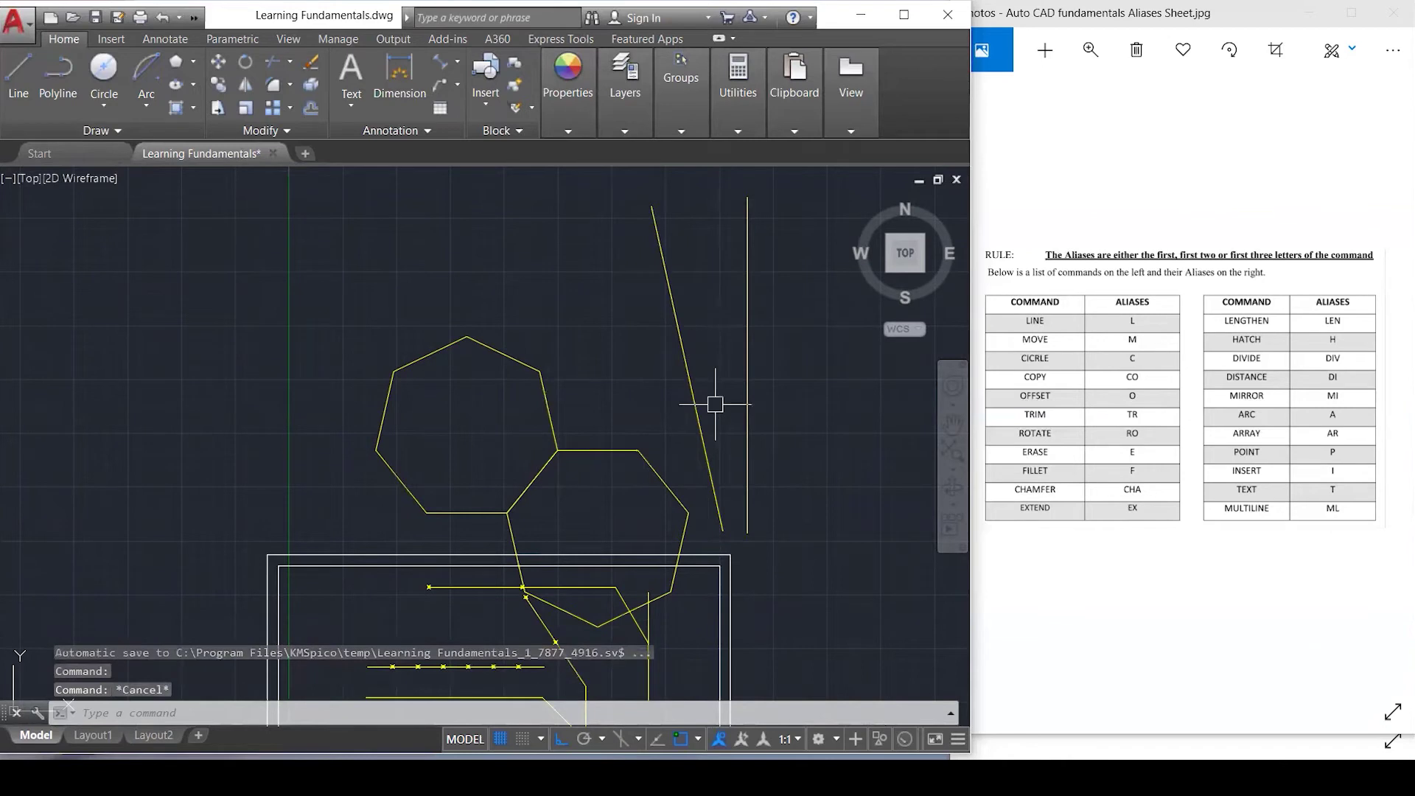
Mirror the slanted line and both heptagons about the vertical line, keeping the source objects.
{"action": "type", "text": "mi"}
{"action": "key", "text": "Return"}
{"action": "left_click", "coordinate": [673, 355]}
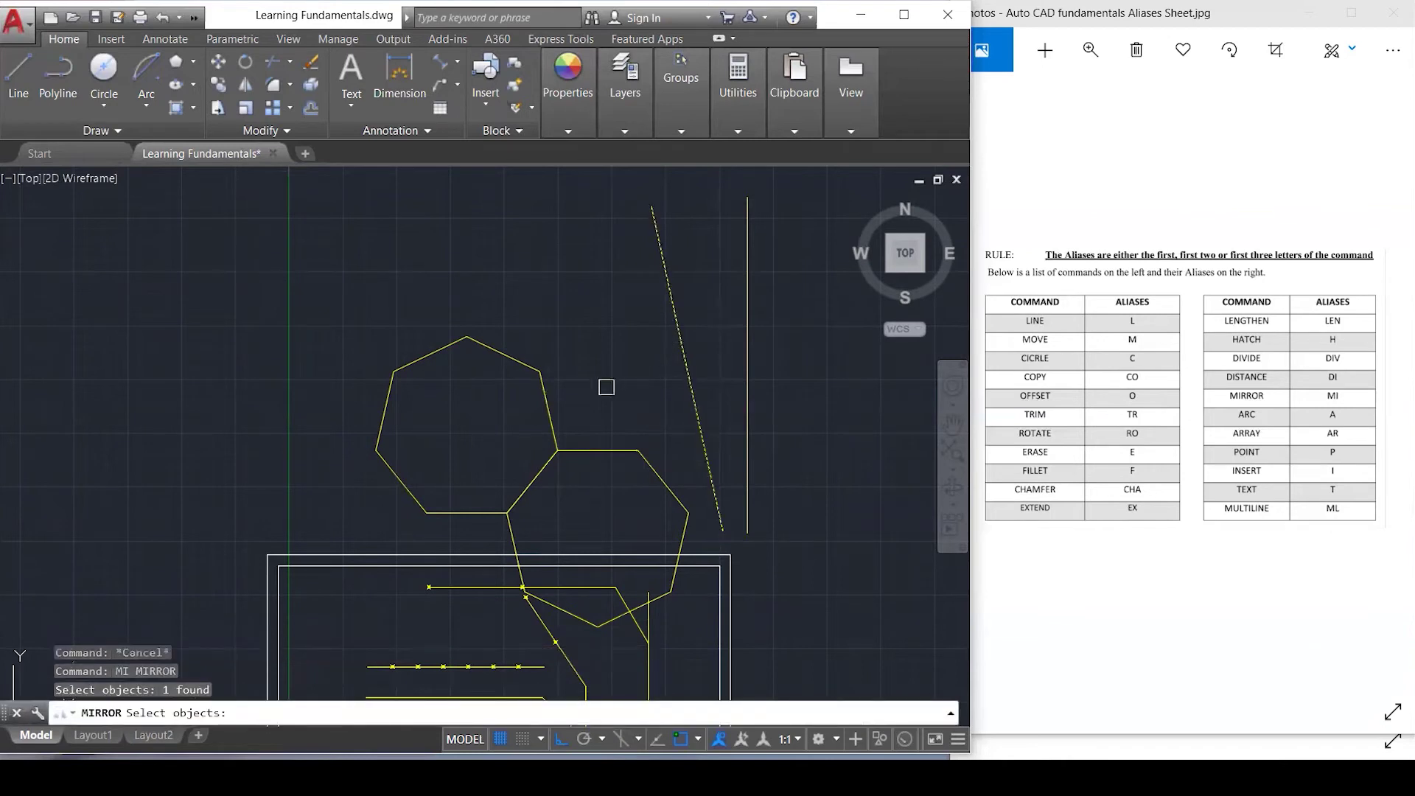
{"action": "left_click", "coordinate": [551, 405]}
{"action": "left_click", "coordinate": [602, 449]}
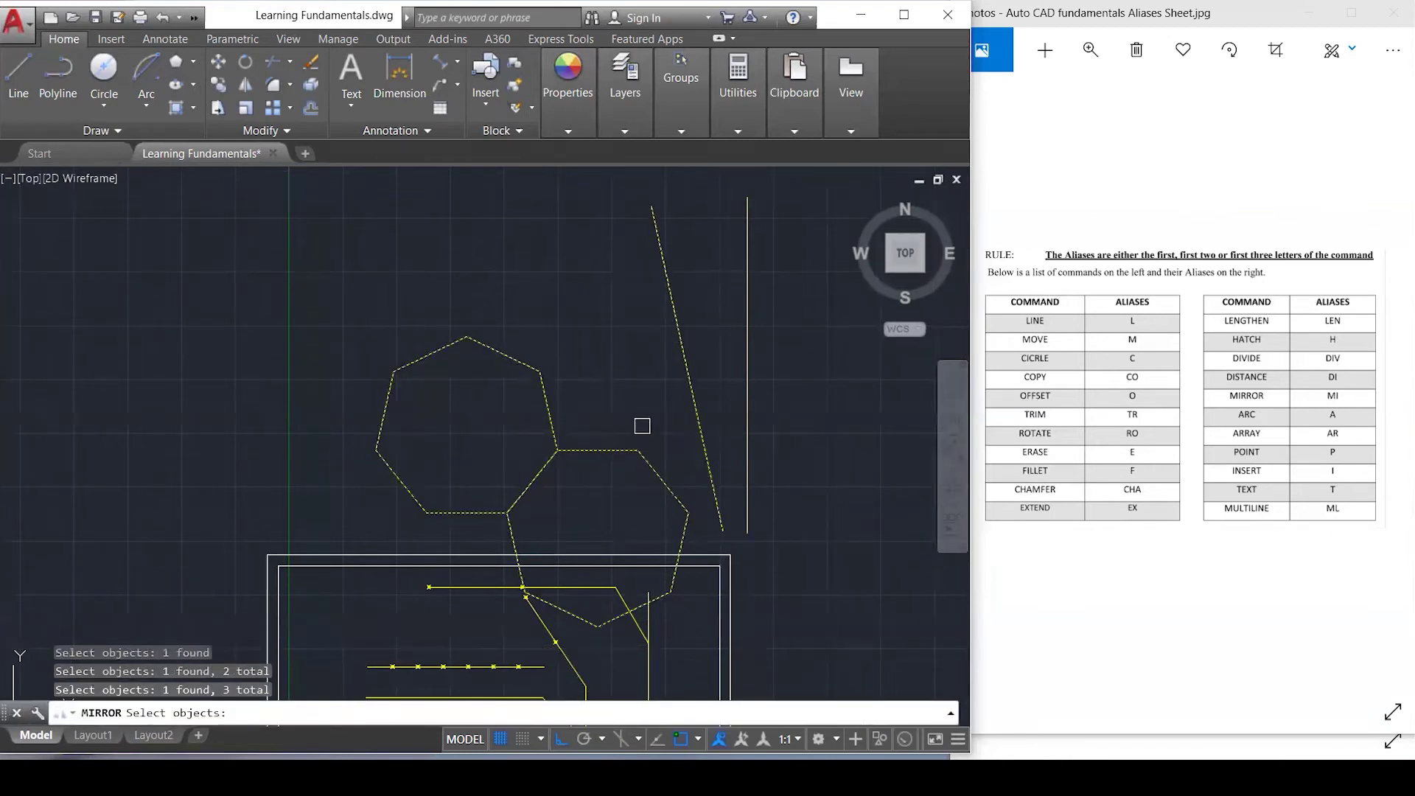
{"action": "key", "text": "Return"}
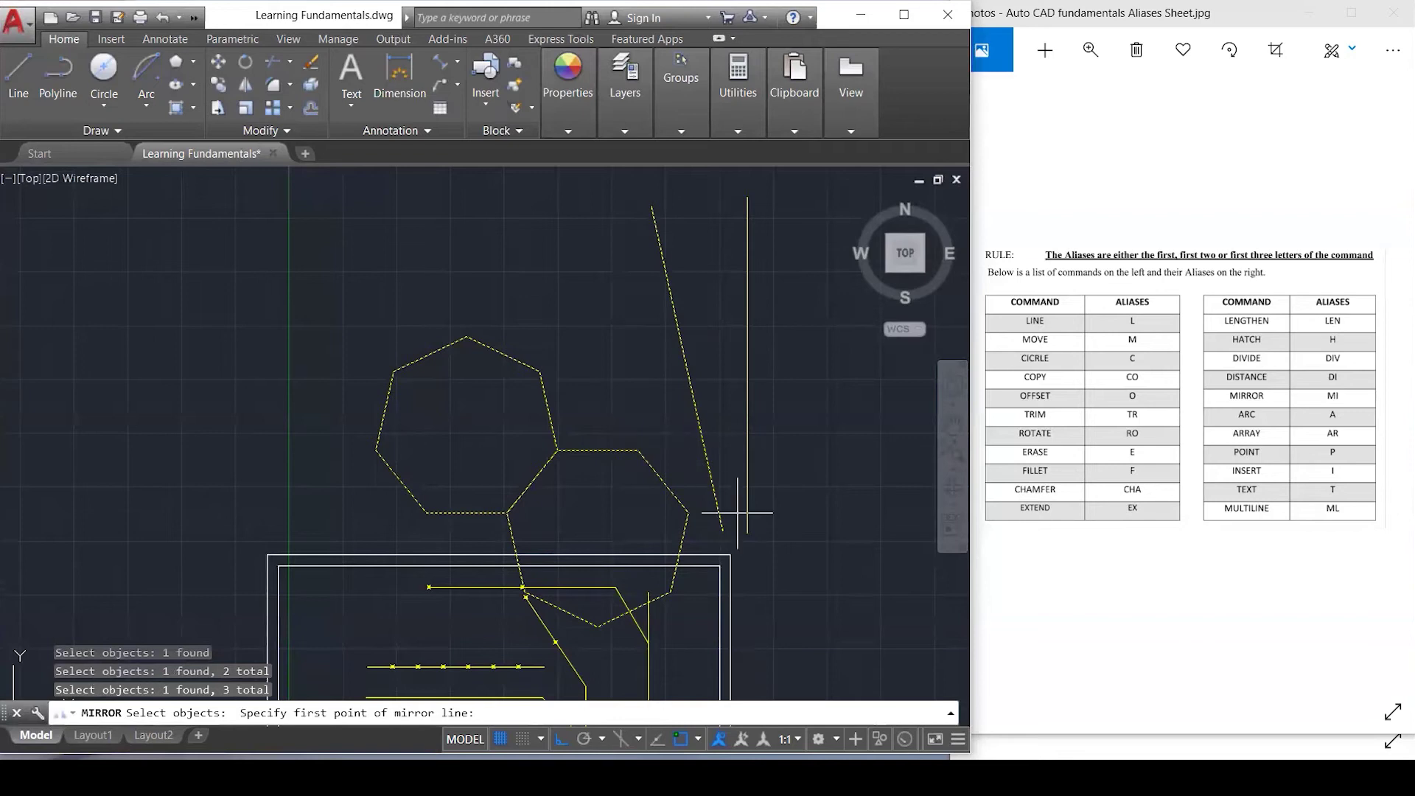
{"action": "left_click", "coordinate": [748, 530]}
{"action": "scroll", "coordinate": [770, 353], "scroll_direction": "down", "scroll_amount": 2}
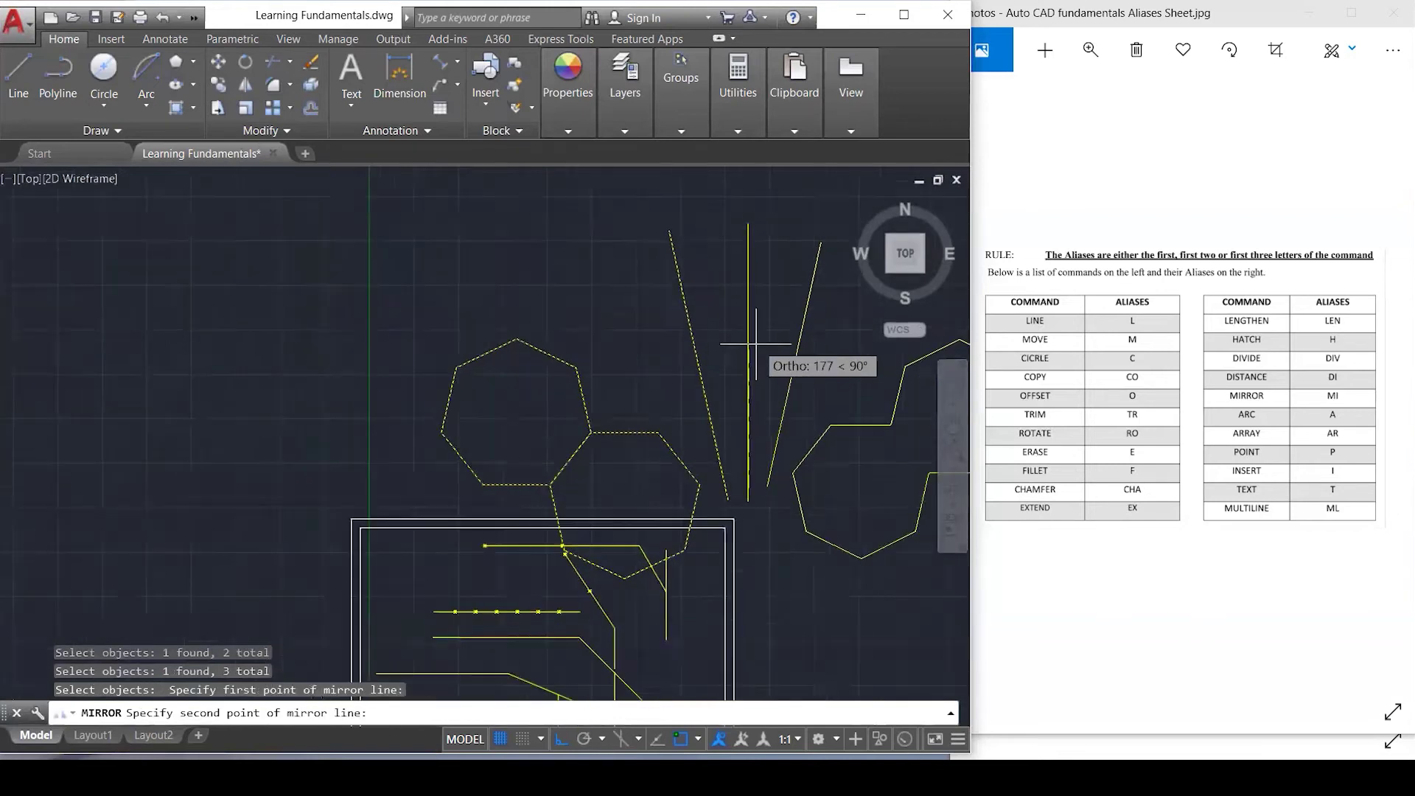
{"action": "left_click", "coordinate": [748, 235]}
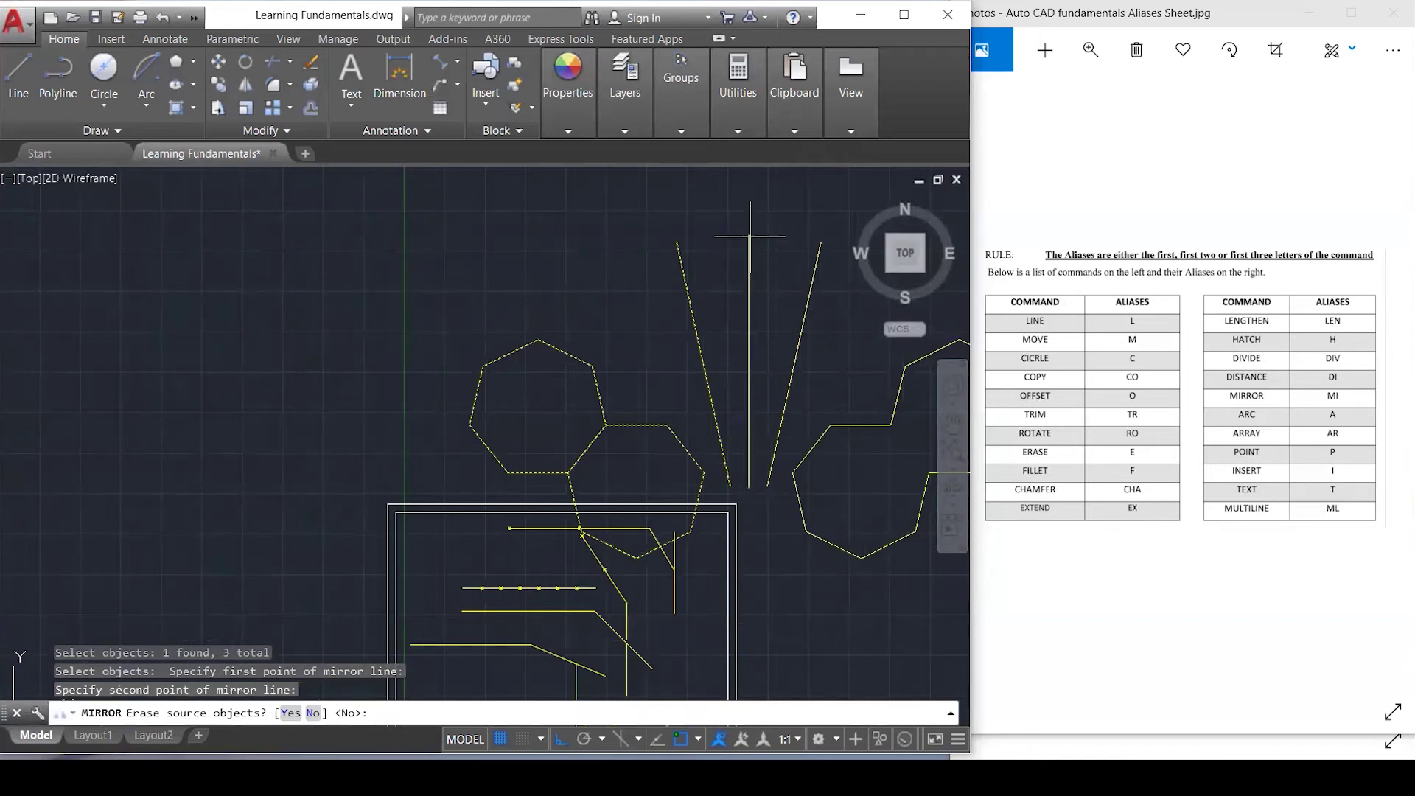
{"action": "type", "text": "n"}
{"action": "key", "text": "Return"}
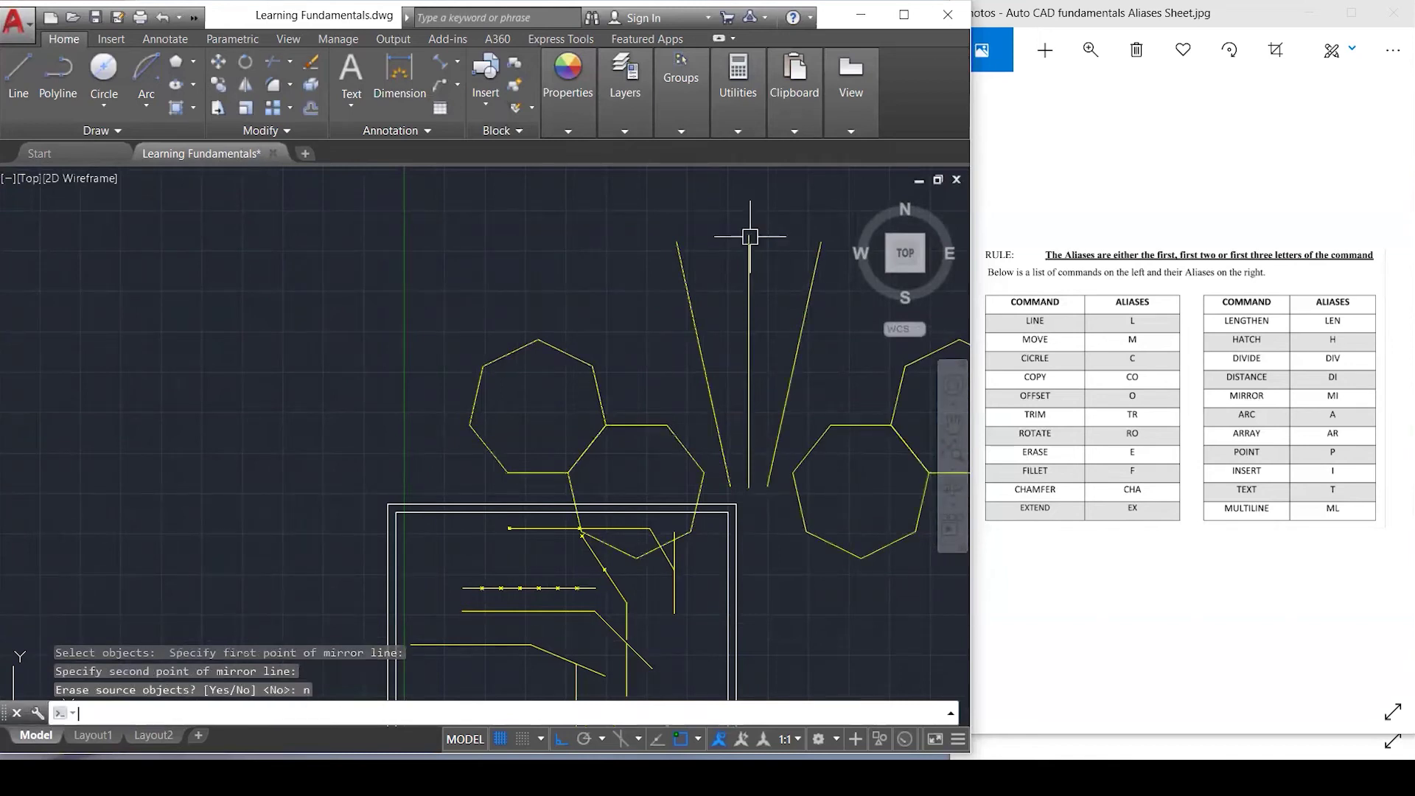
Stretch both ends of the vertical mirror line so it runs from well above the slanted lines to below the border.
{"action": "scroll", "coordinate": [211, 404], "scroll_direction": "down", "scroll_amount": 3}
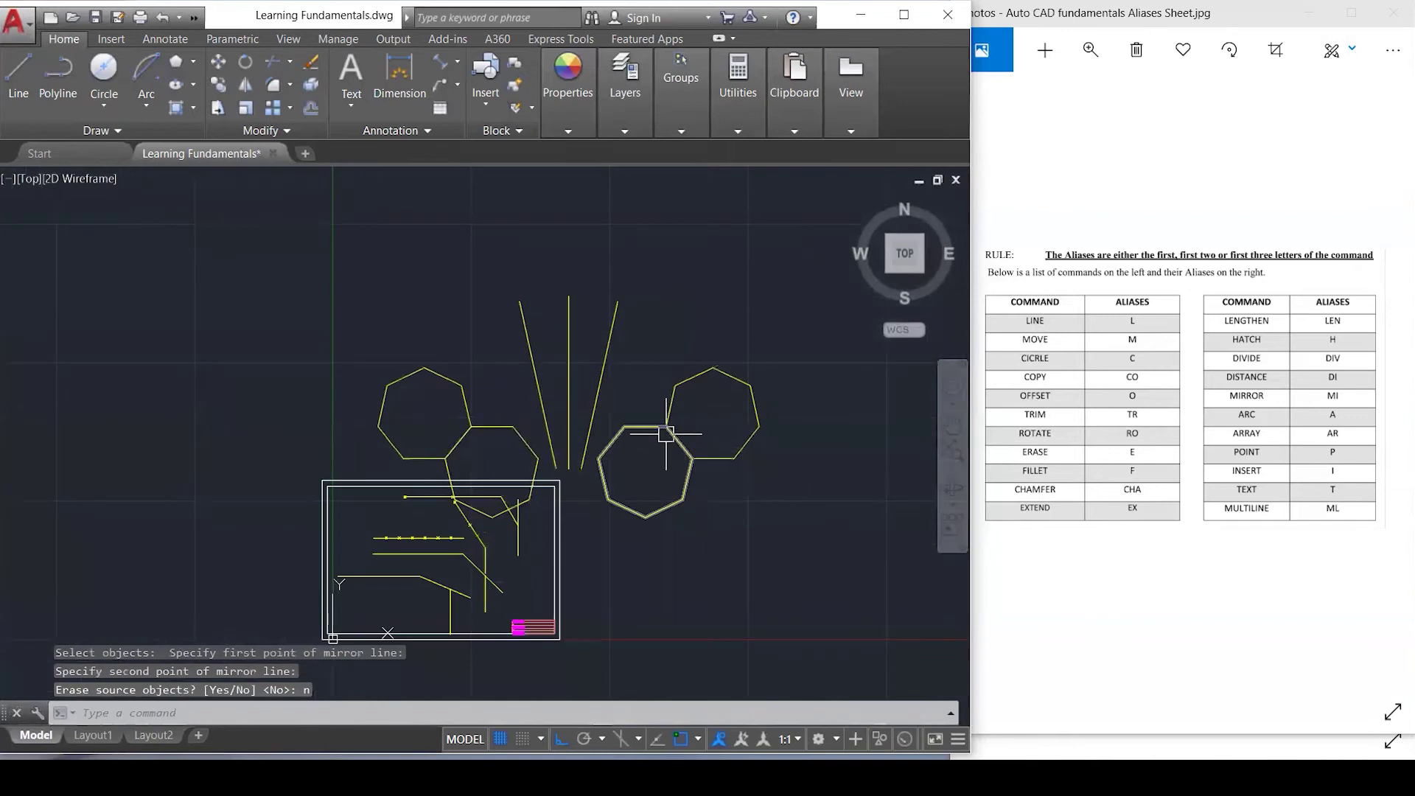
{"action": "left_click", "coordinate": [568, 313]}
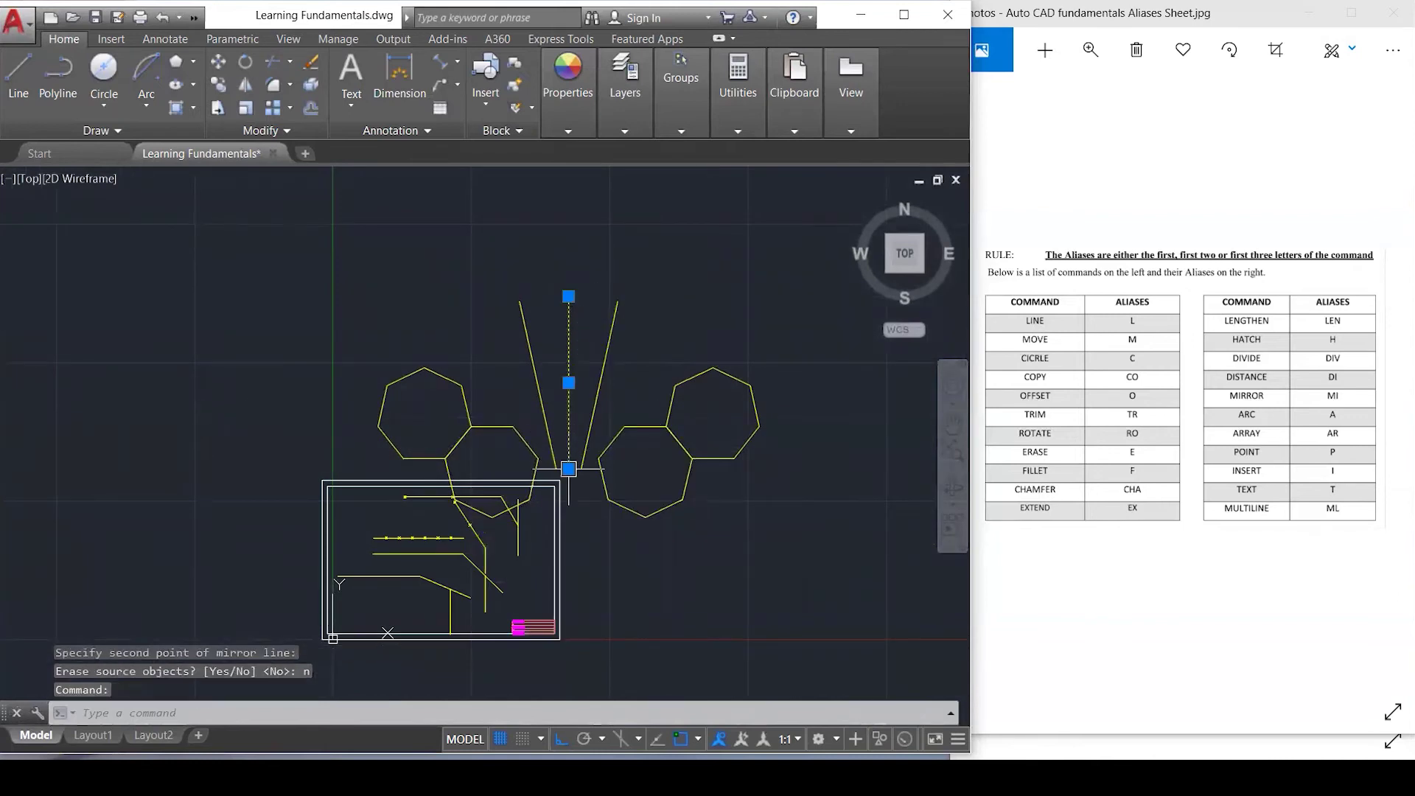
{"action": "left_click", "coordinate": [569, 469]}
{"action": "left_click", "coordinate": [571, 673]}
{"action": "left_click", "coordinate": [569, 296]}
{"action": "left_click", "coordinate": [564, 200]}
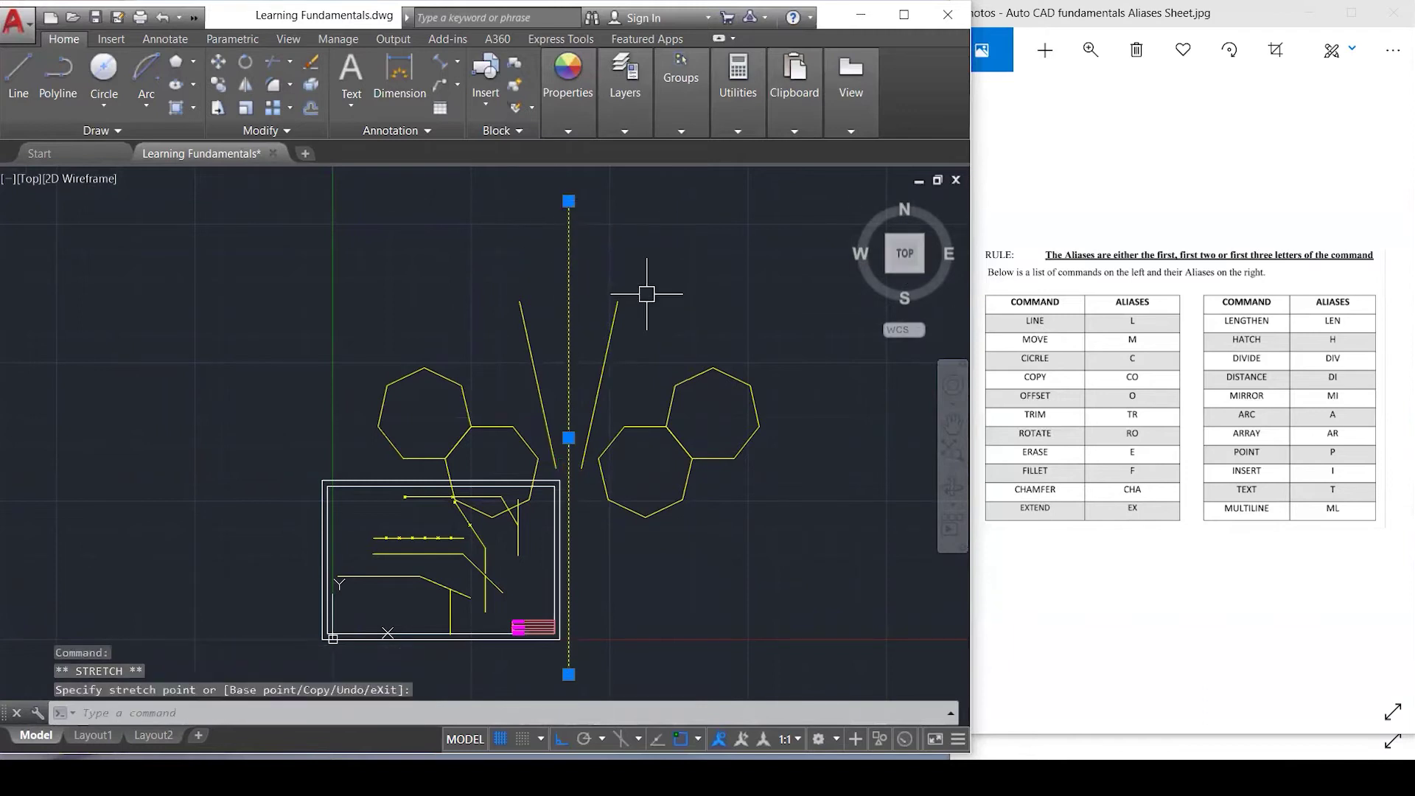
{"action": "key", "text": "Escape"}
{"action": "key", "text": "Escape"}
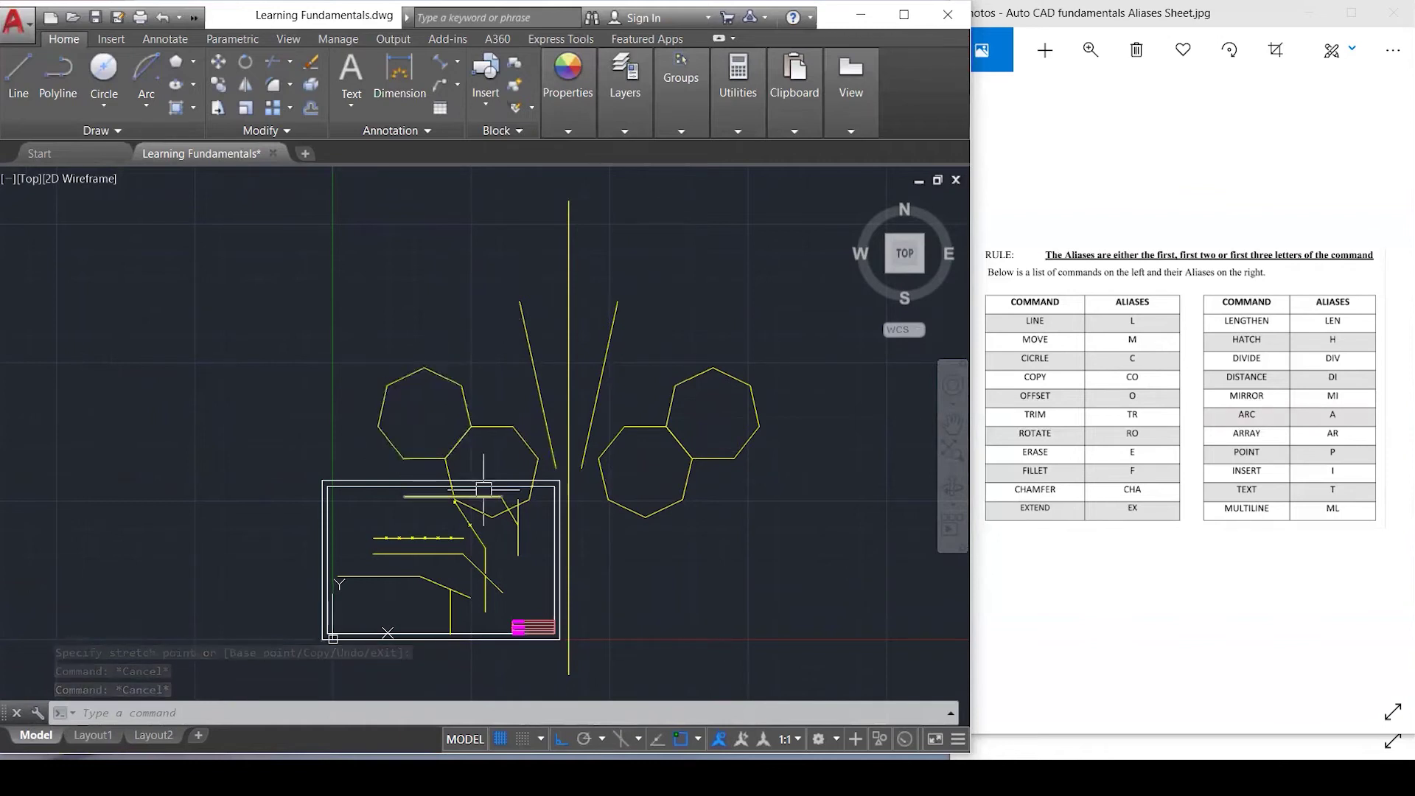
Draw a three-point arc from left of the heptagons through the leftmost heptagon's upper-left vertex to the rightmost heptagon's lower-right vertex.
{"action": "scroll", "coordinate": [483, 489], "scroll_direction": "up", "scroll_amount": 2}
{"action": "type", "text": "a"}
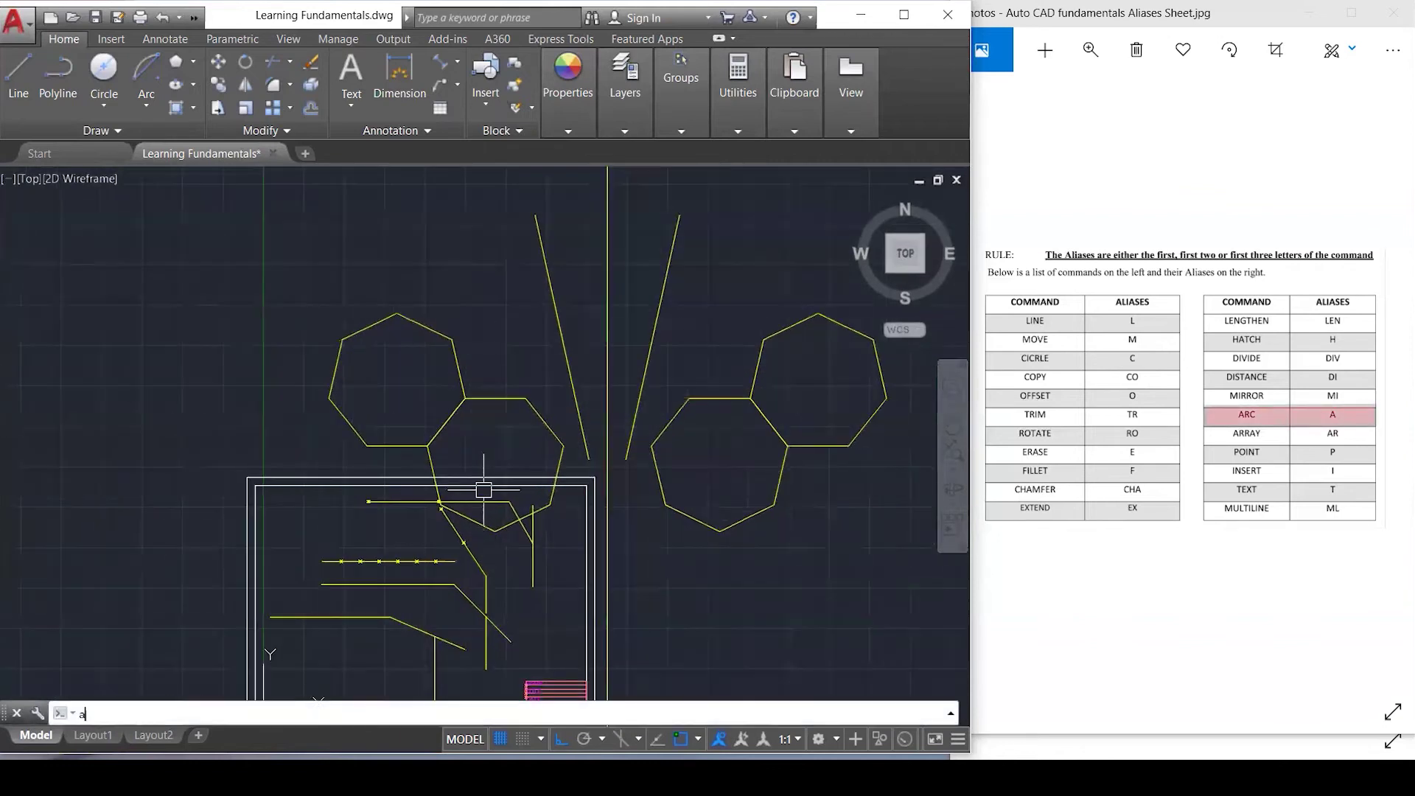
{"action": "key", "text": "Return"}
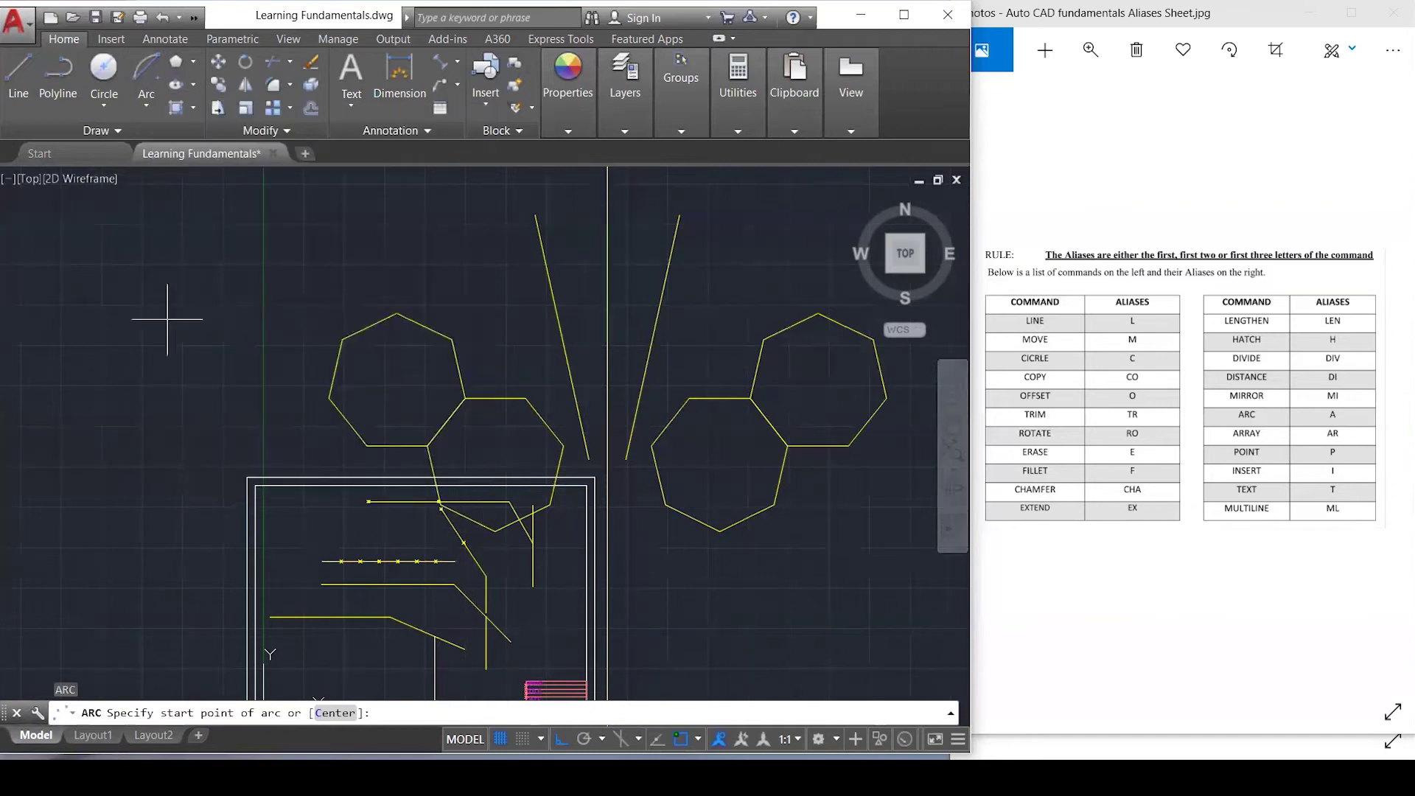
{"action": "left_click", "coordinate": [117, 324]}
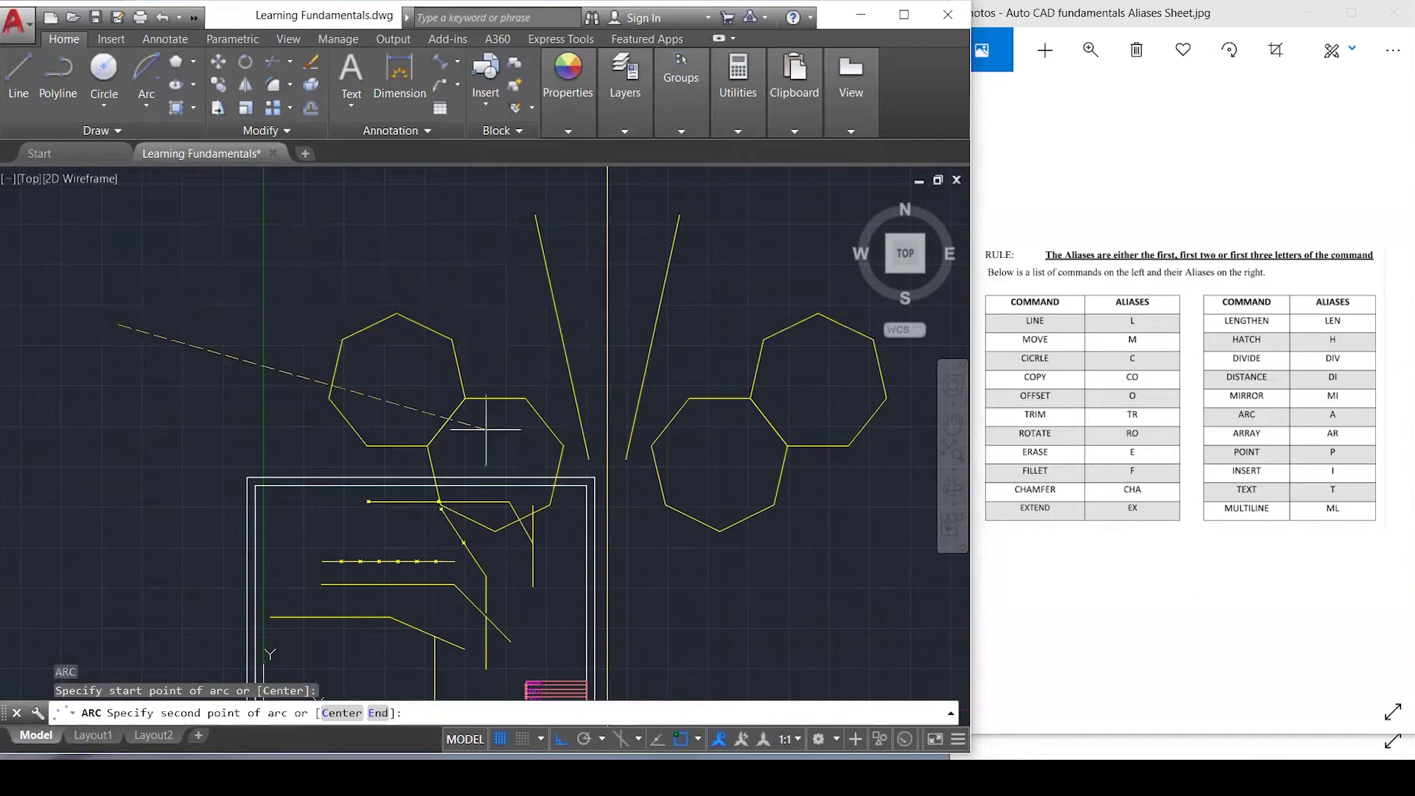
{"action": "left_click", "coordinate": [341, 340]}
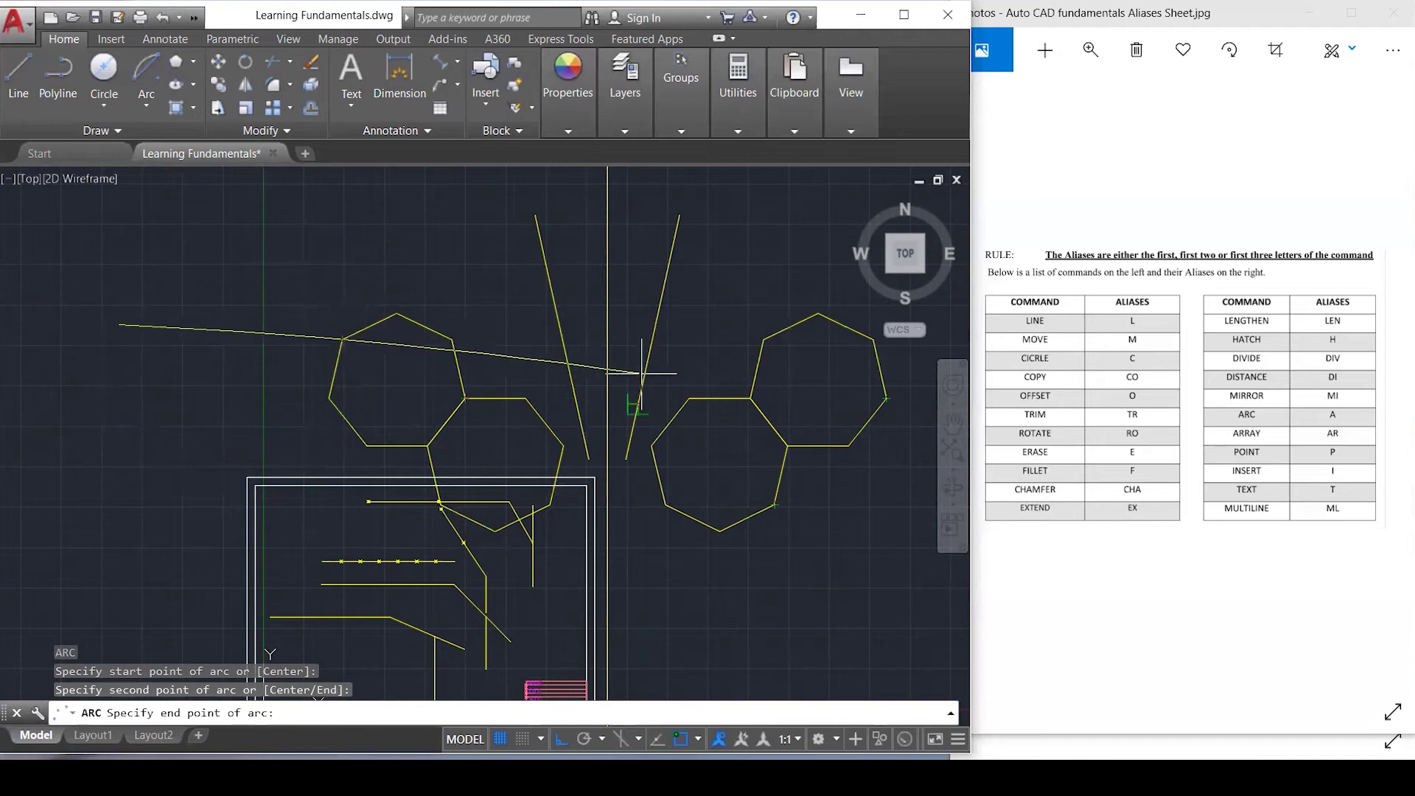
{"action": "left_click", "coordinate": [848, 446]}
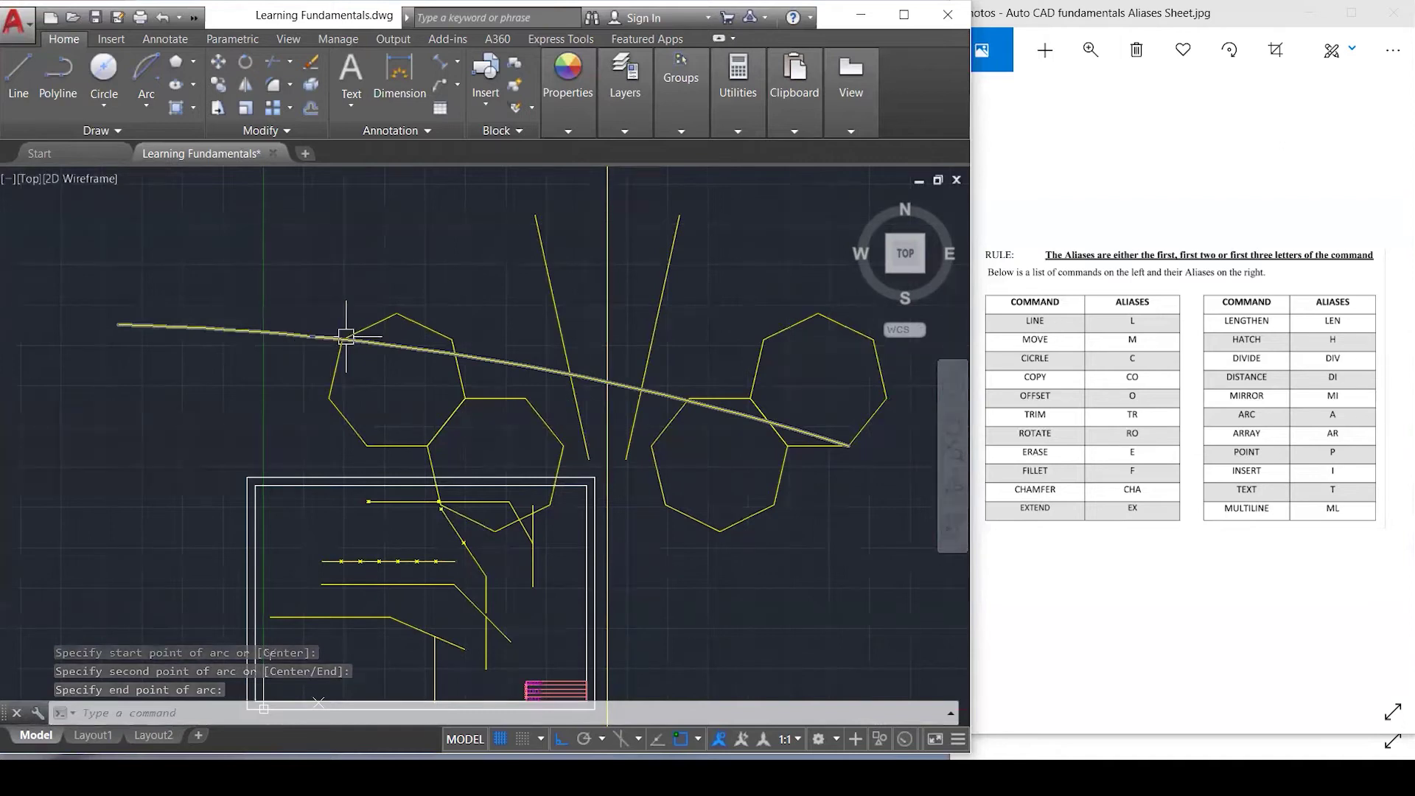
Place a point with the Point command on the leftmost heptagon's upper-left vertex, where the long arc passes through.
{"action": "type", "text": "po"}
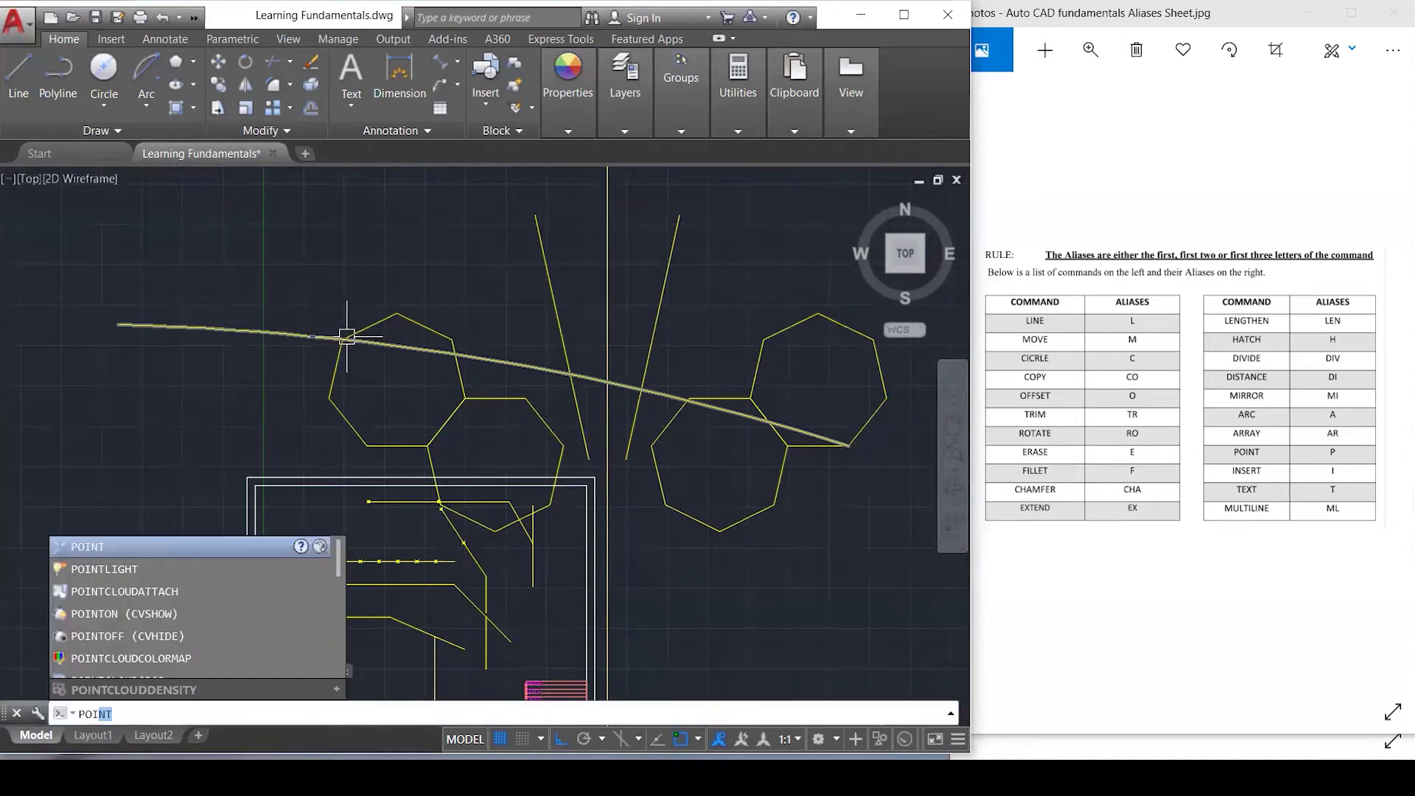
{"action": "key", "text": "Return"}
{"action": "scroll", "coordinate": [348, 334], "scroll_direction": "up", "scroll_amount": 3}
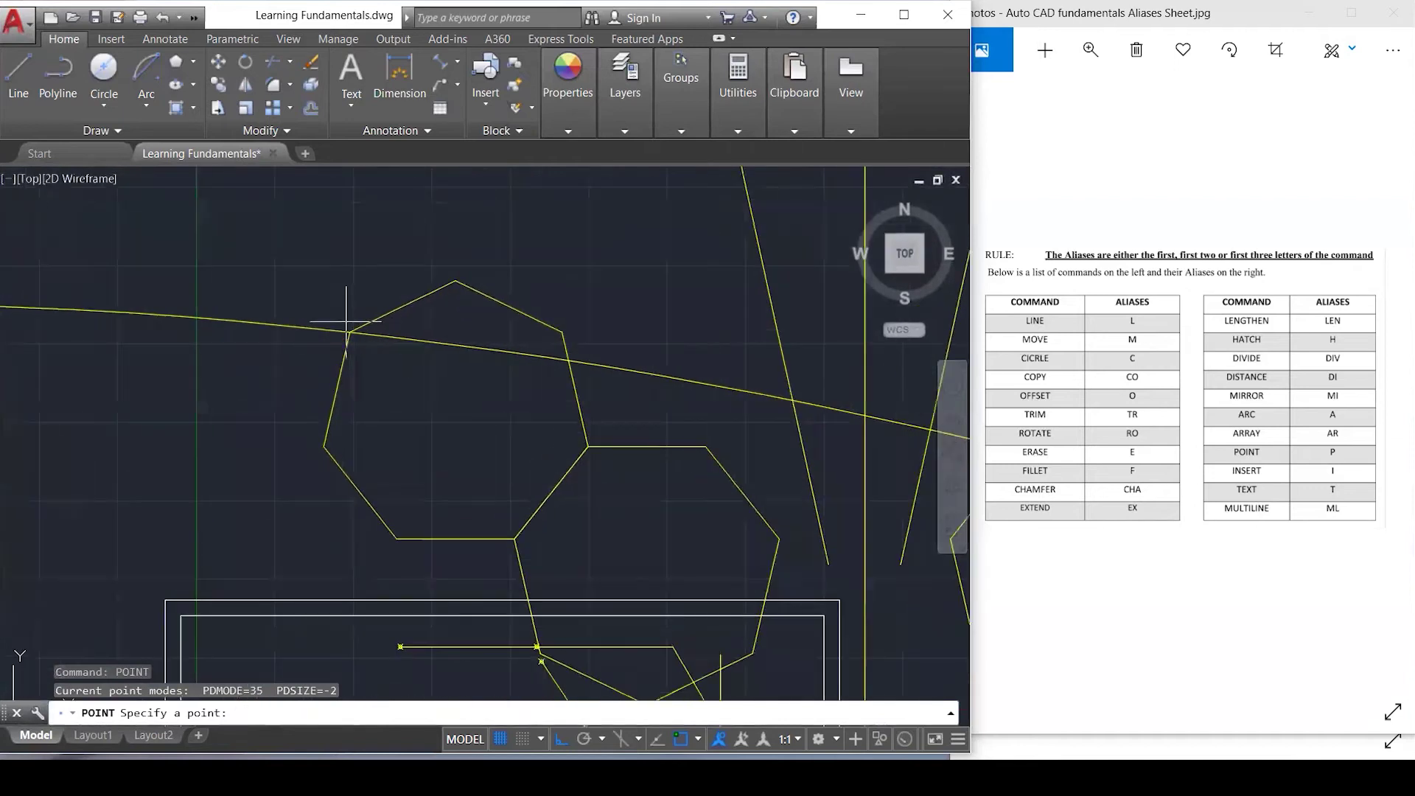
{"action": "left_click", "coordinate": [348, 334]}
{"action": "scroll", "coordinate": [379, 324], "scroll_direction": "down", "scroll_amount": 3}
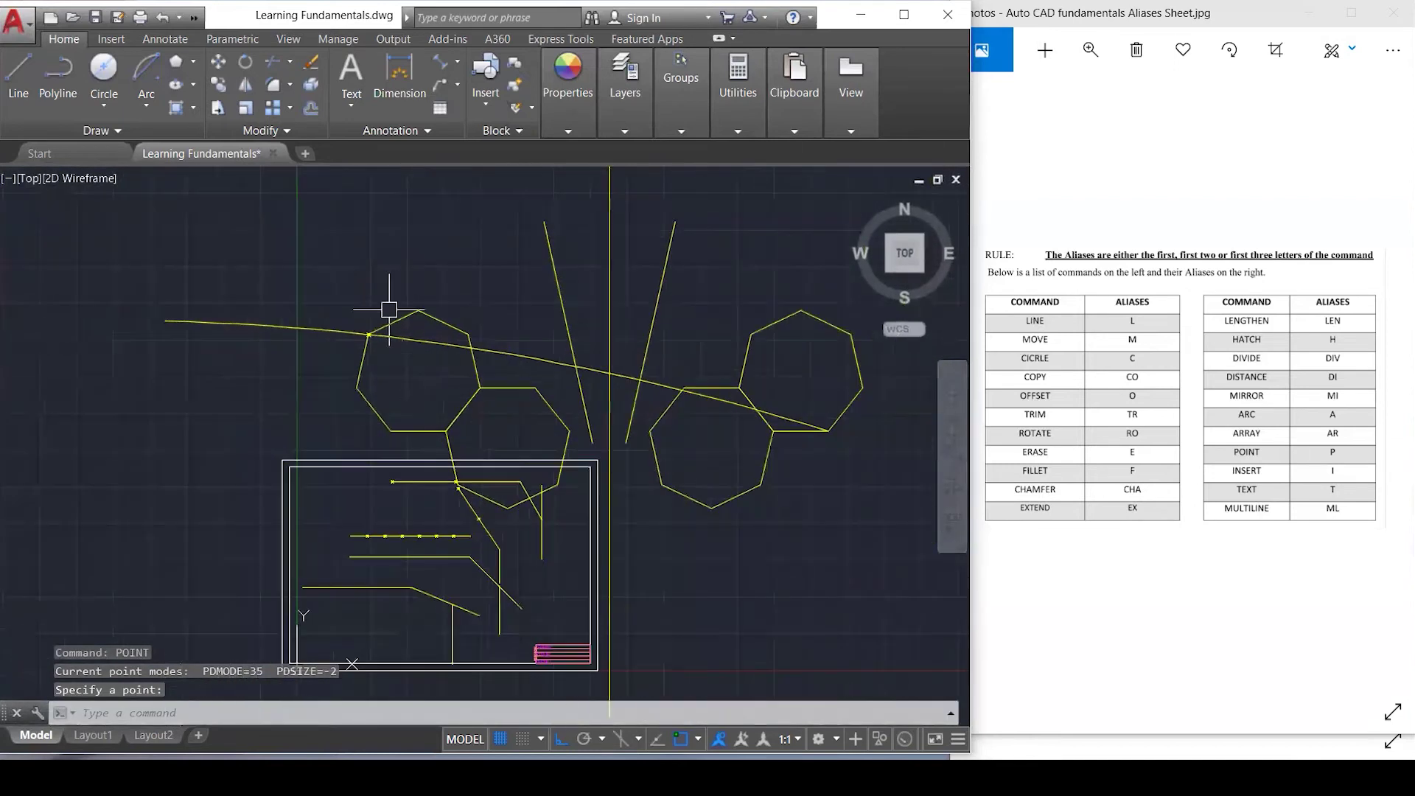
{"action": "key", "text": "Escape"}
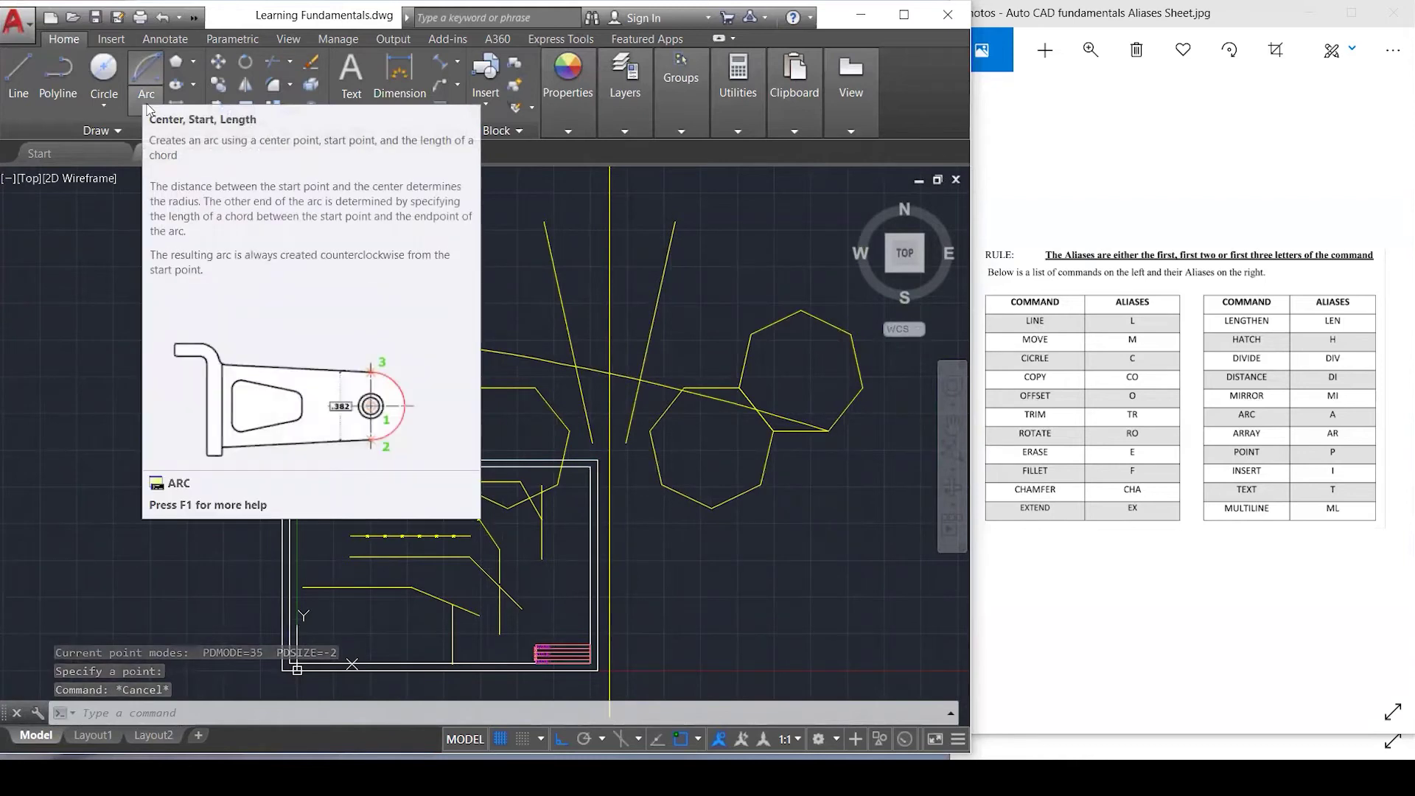
Draw a Start, Center, End arc from the long arc's left end, centred on the leftmost heptagon's left vertex, ending level with that centre.
{"action": "left_click", "coordinate": [149, 108]}
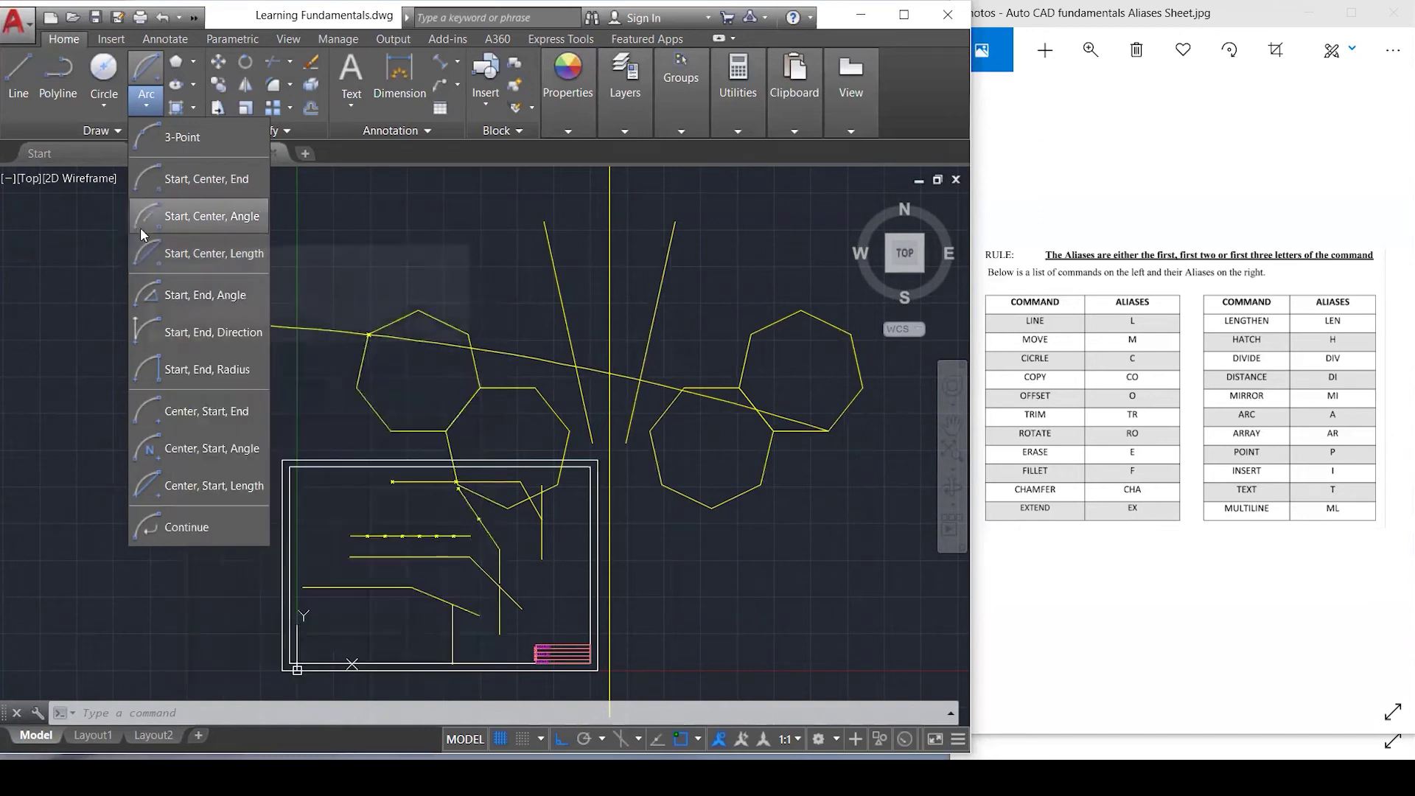
{"action": "left_click", "coordinate": [160, 186]}
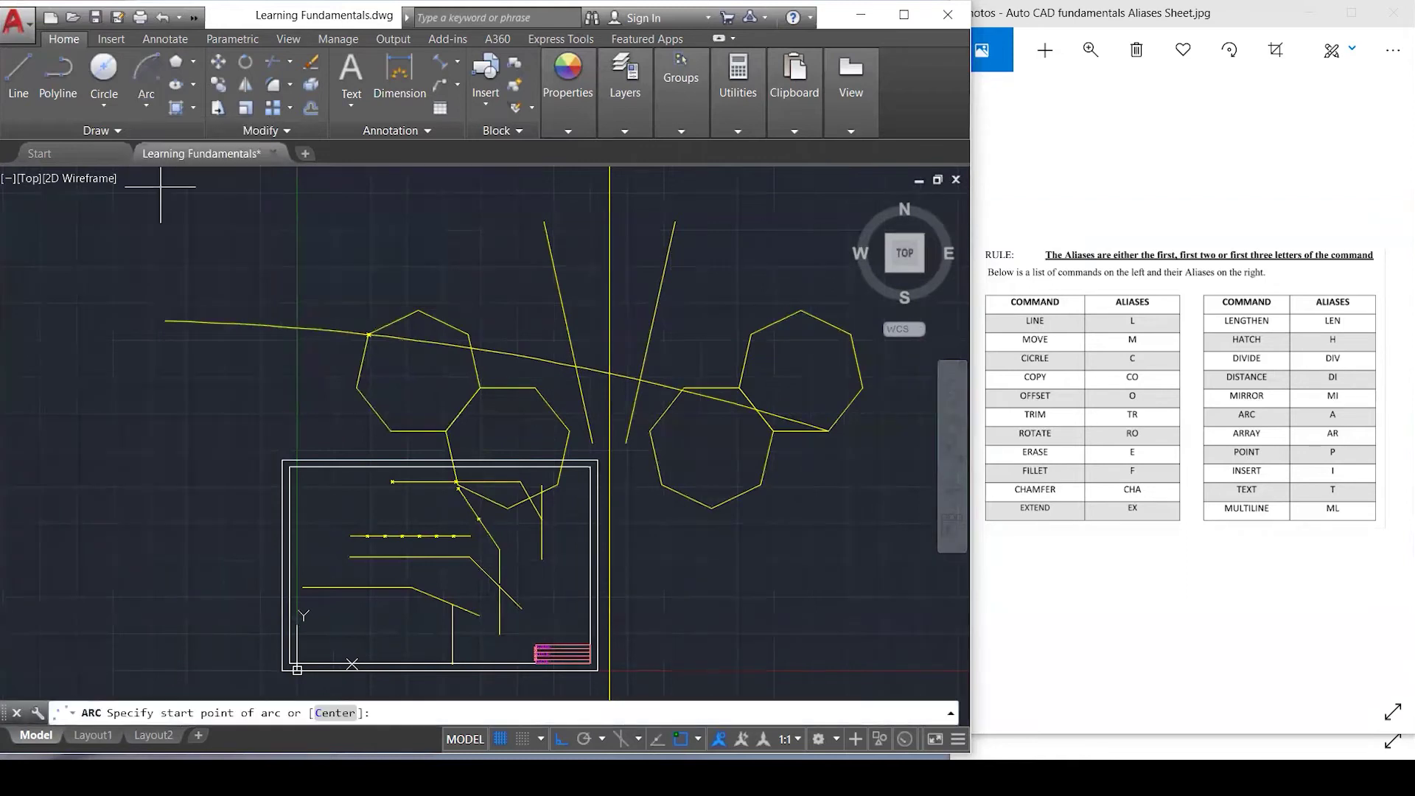
{"action": "left_click", "coordinate": [165, 321]}
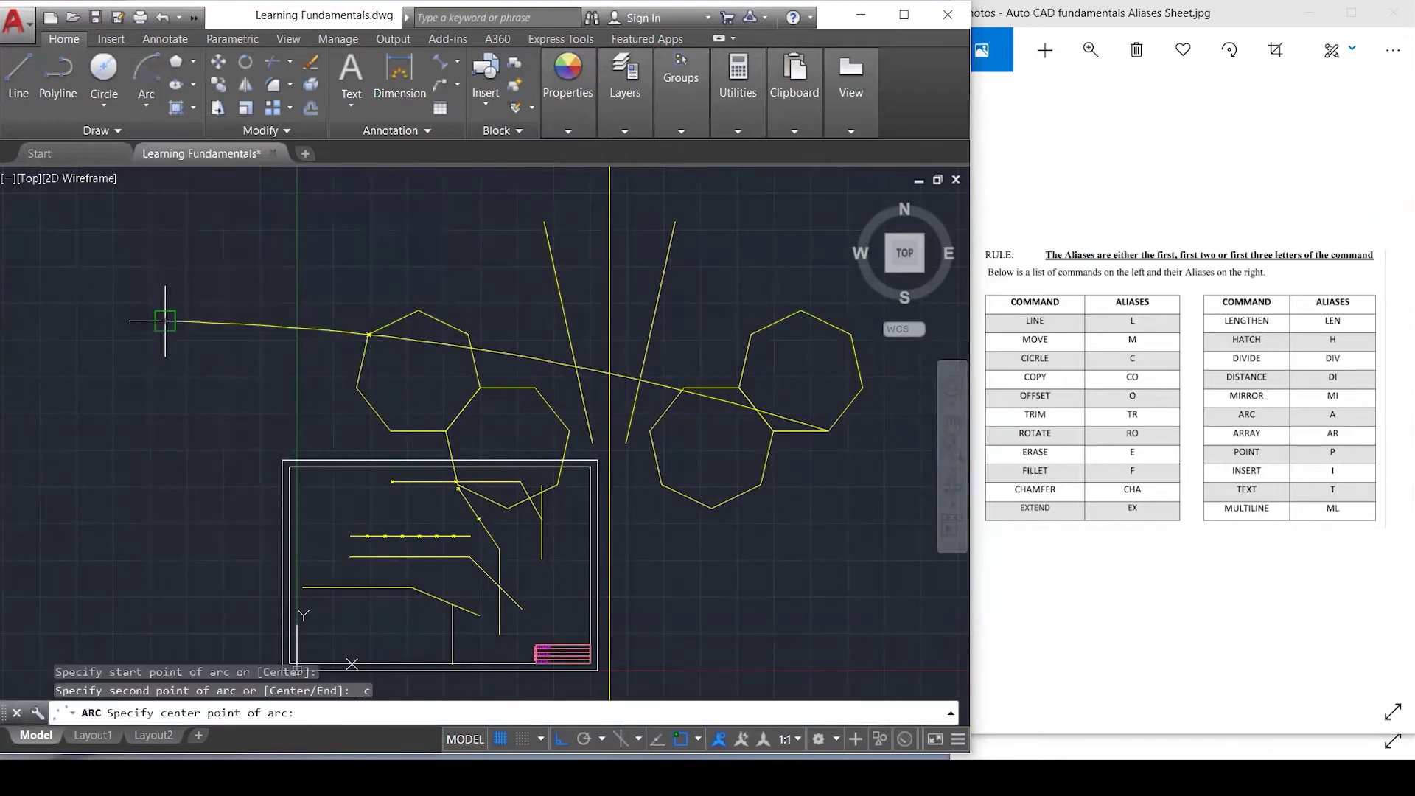
{"action": "left_click", "coordinate": [355, 387]}
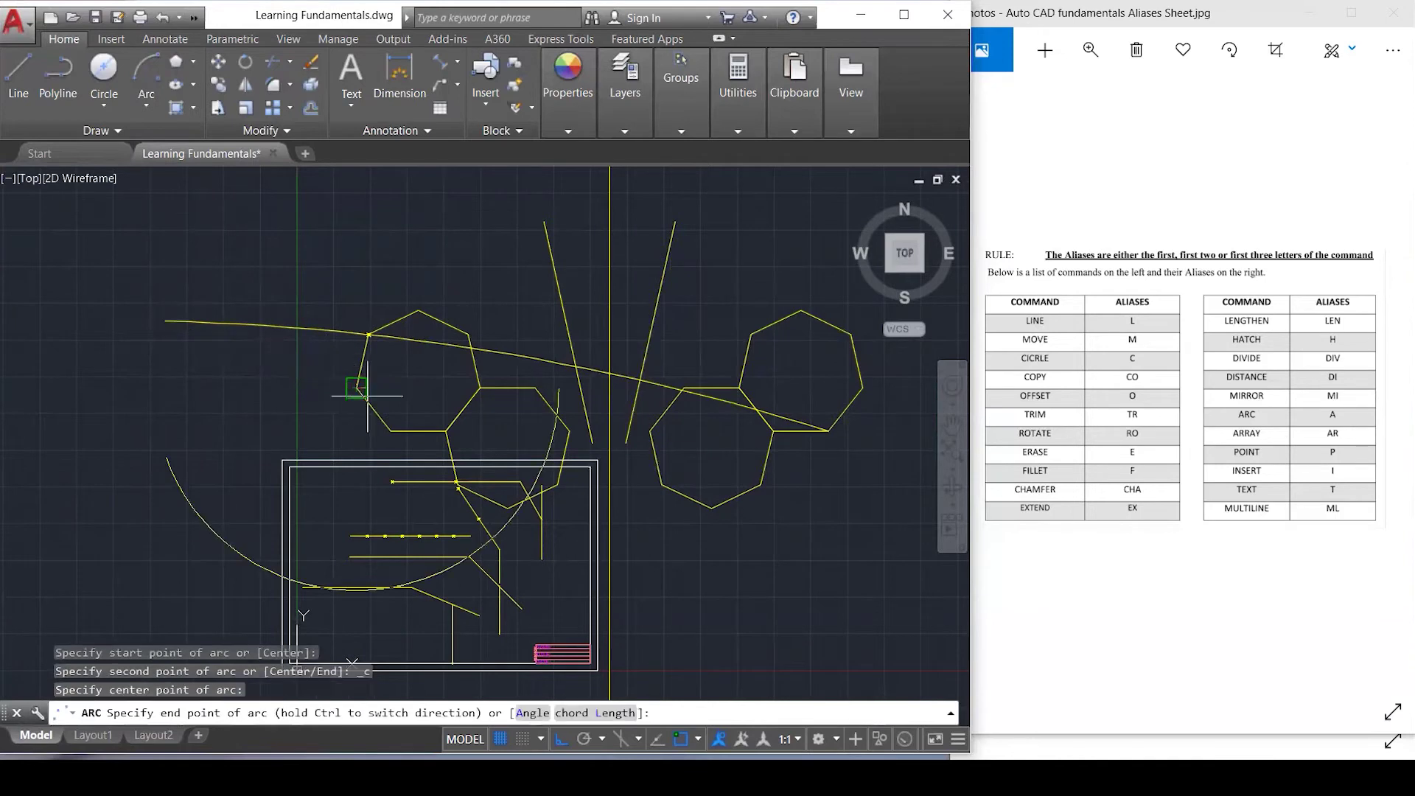
{"action": "left_click", "coordinate": [877, 375]}
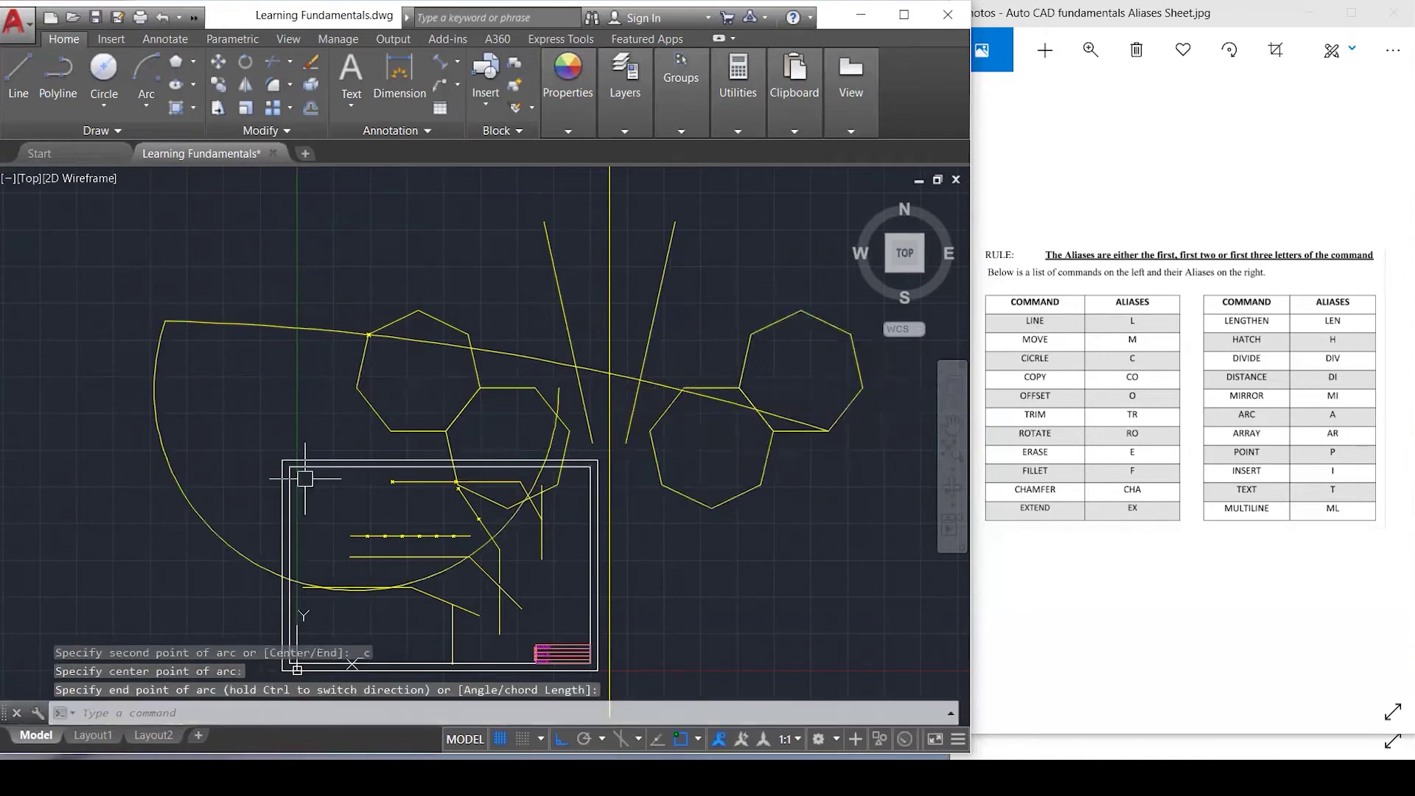
Stretch the new arc's free end to the rightmost heptagon's right vertex, and undo both the stretch and the arc.
{"action": "left_click", "coordinate": [560, 403]}
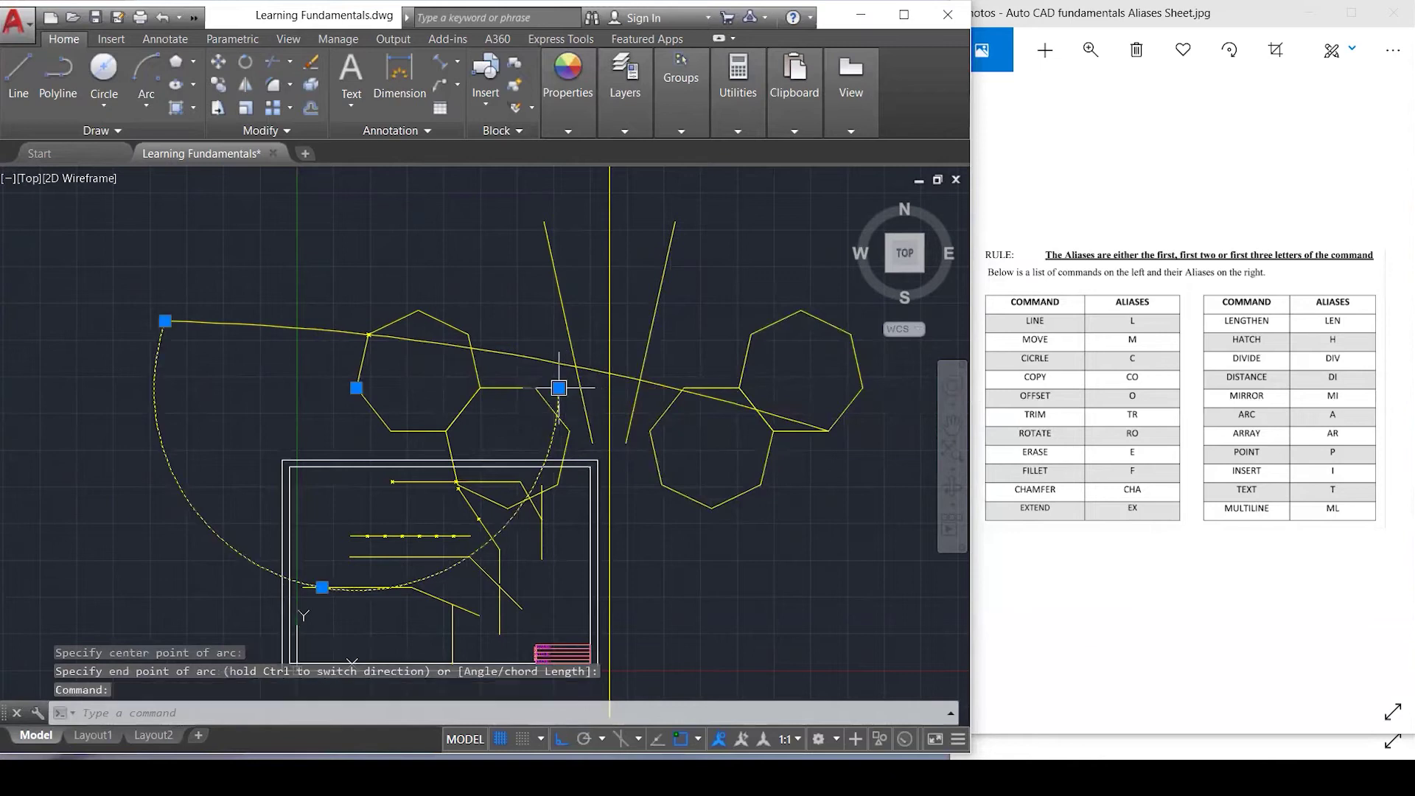
{"action": "left_click", "coordinate": [559, 386]}
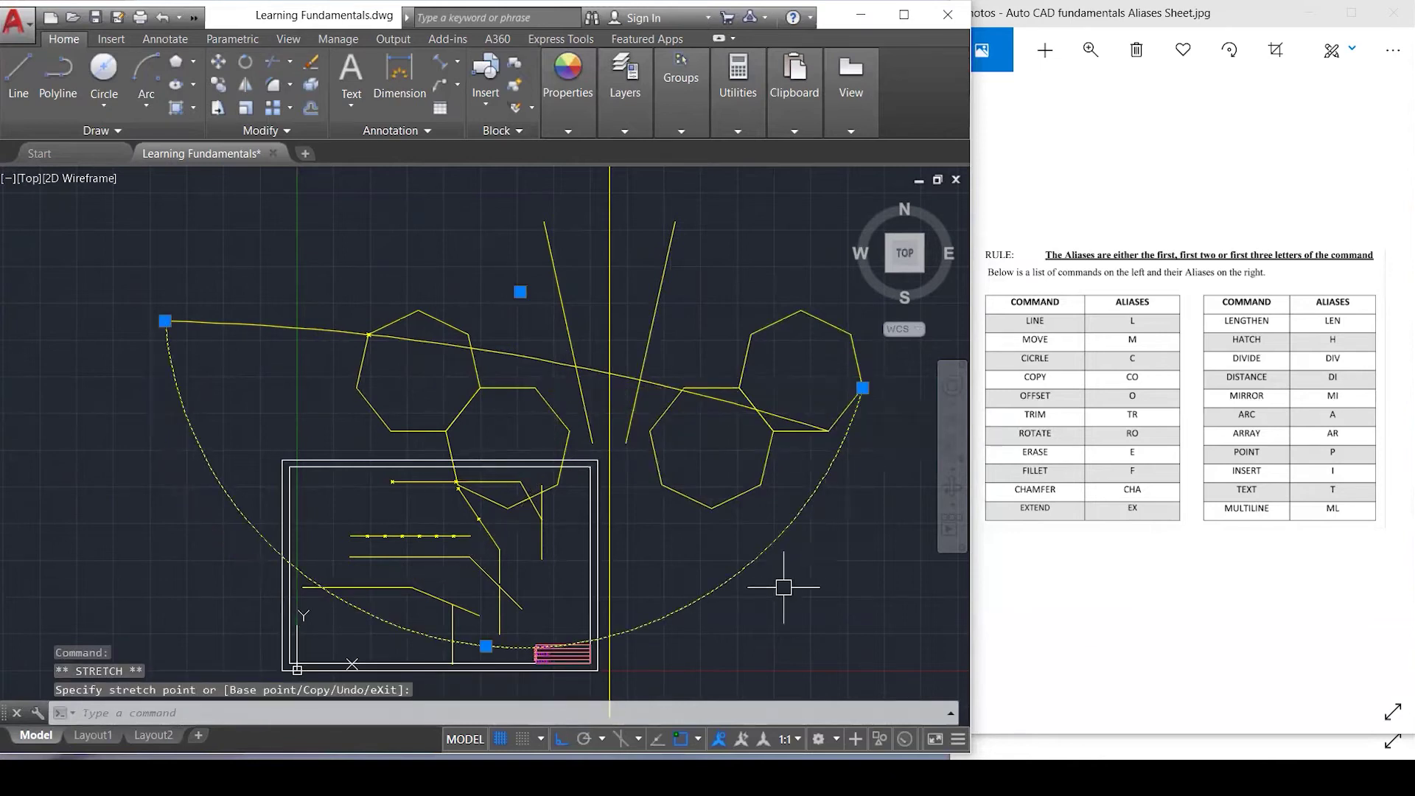
{"action": "key", "text": "ctrl+z"}
{"action": "key", "text": "ctrl+z"}
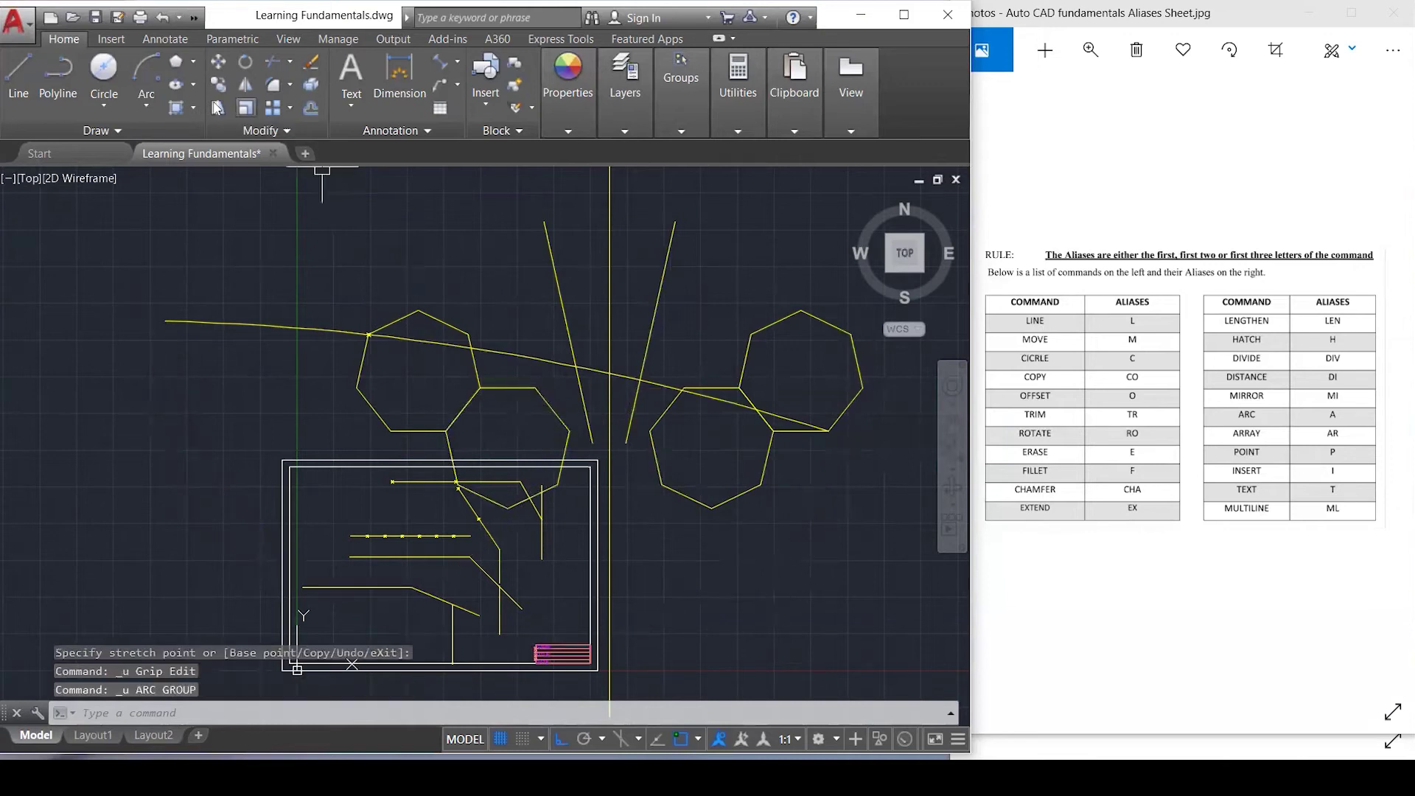
Draw a Start, Center, End arc from the long arc's left end, centred on the second heptagon's right vertex, ending toward the rightmost heptagon's right vertex.
{"action": "left_click", "coordinate": [134, 100]}
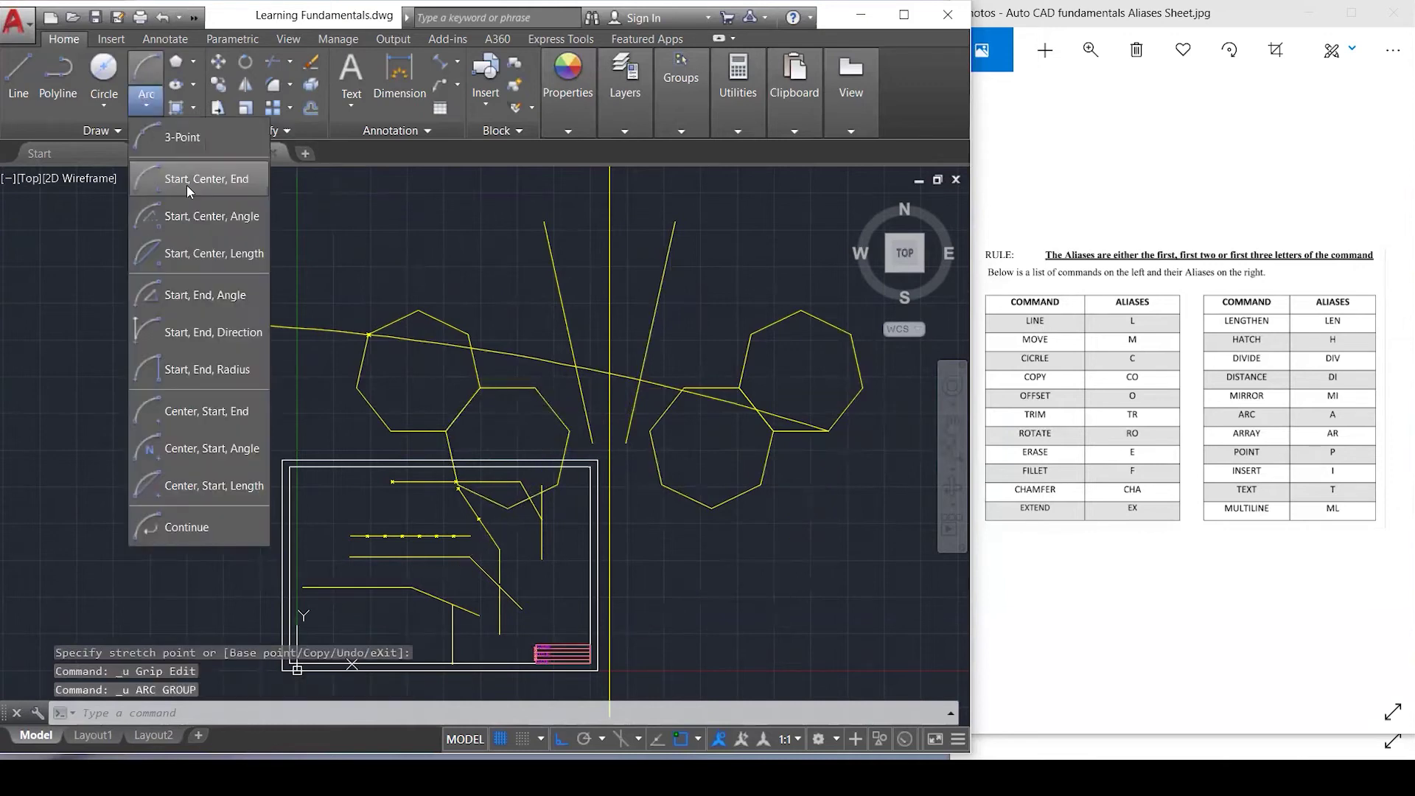
{"action": "left_click", "coordinate": [188, 184]}
{"action": "left_click", "coordinate": [165, 321]}
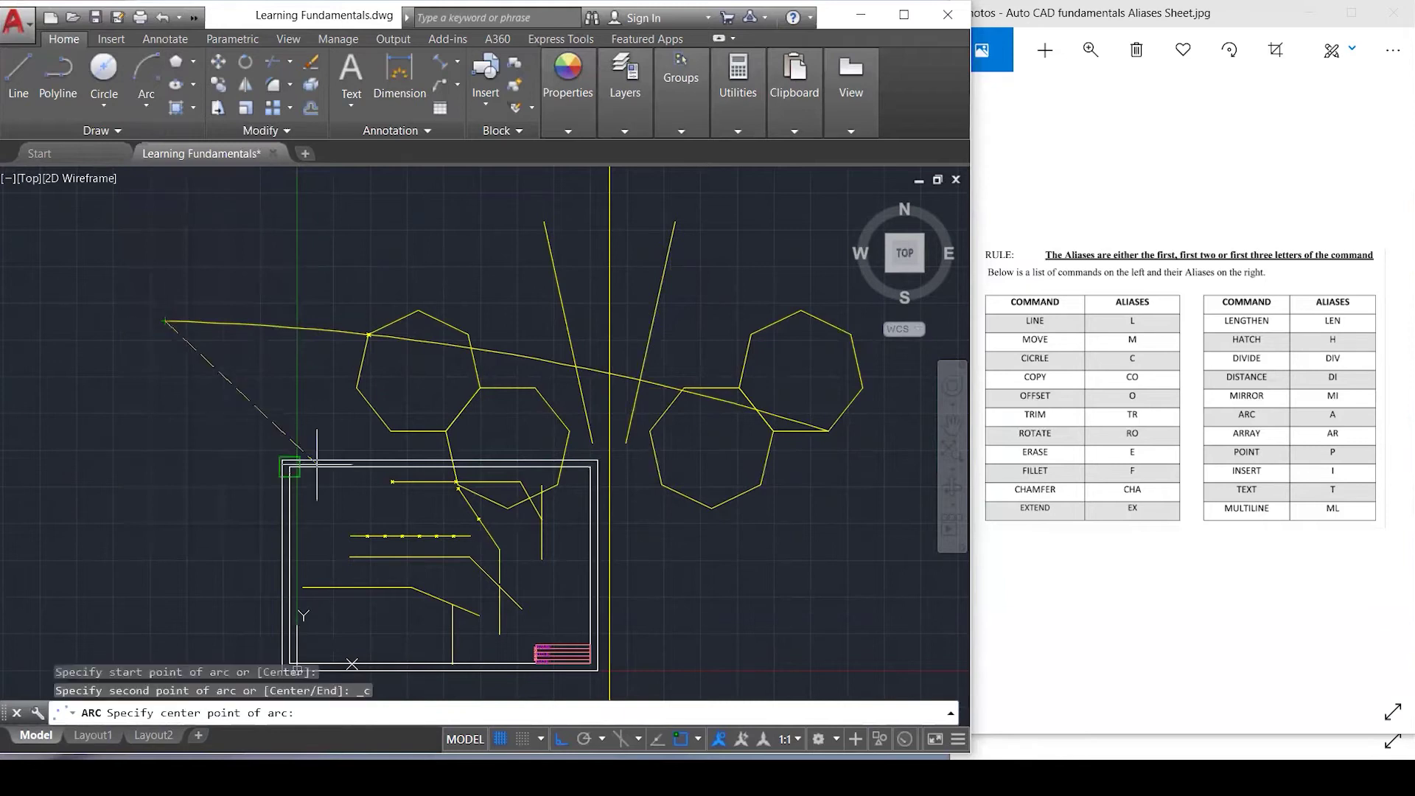
{"action": "left_click", "coordinate": [568, 431]}
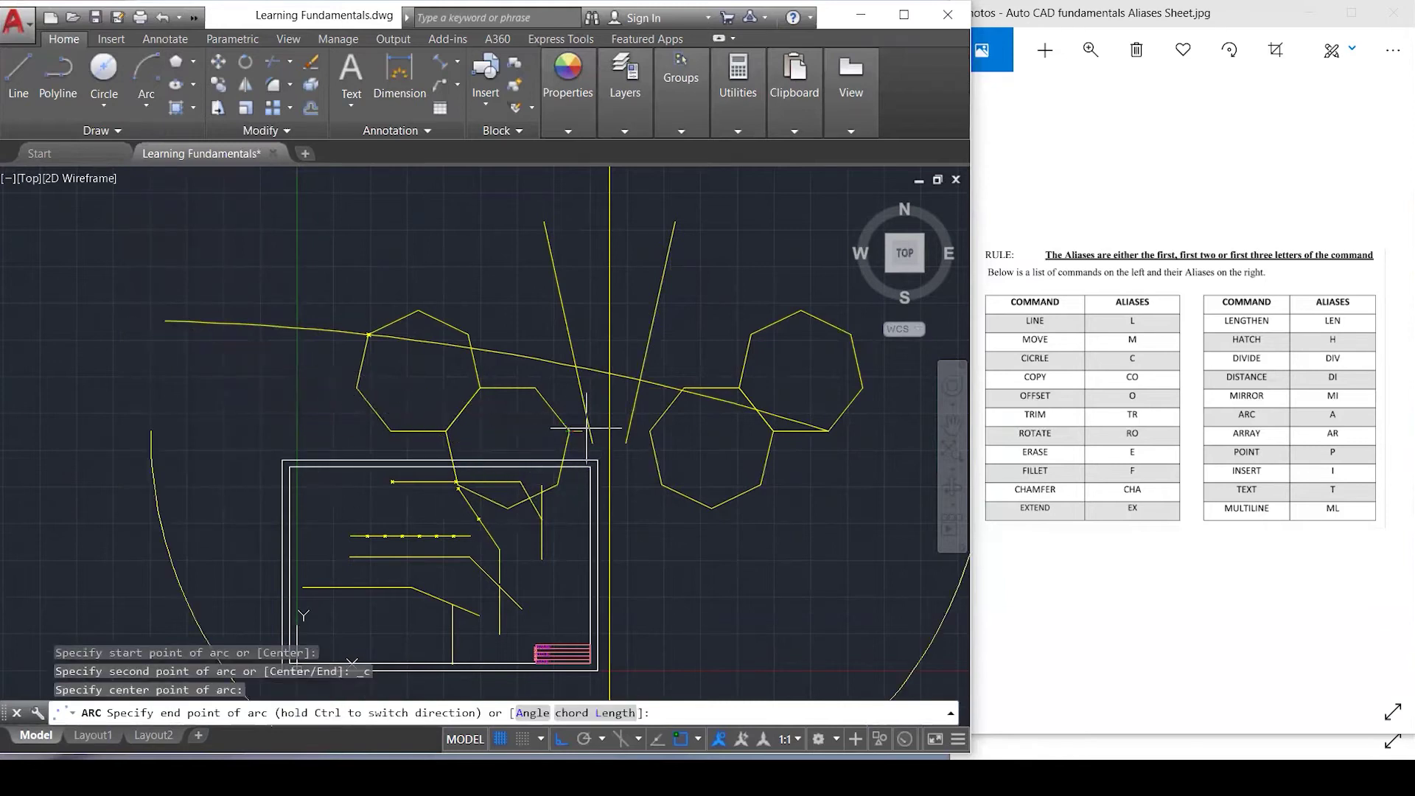
{"action": "left_click", "coordinate": [861, 389]}
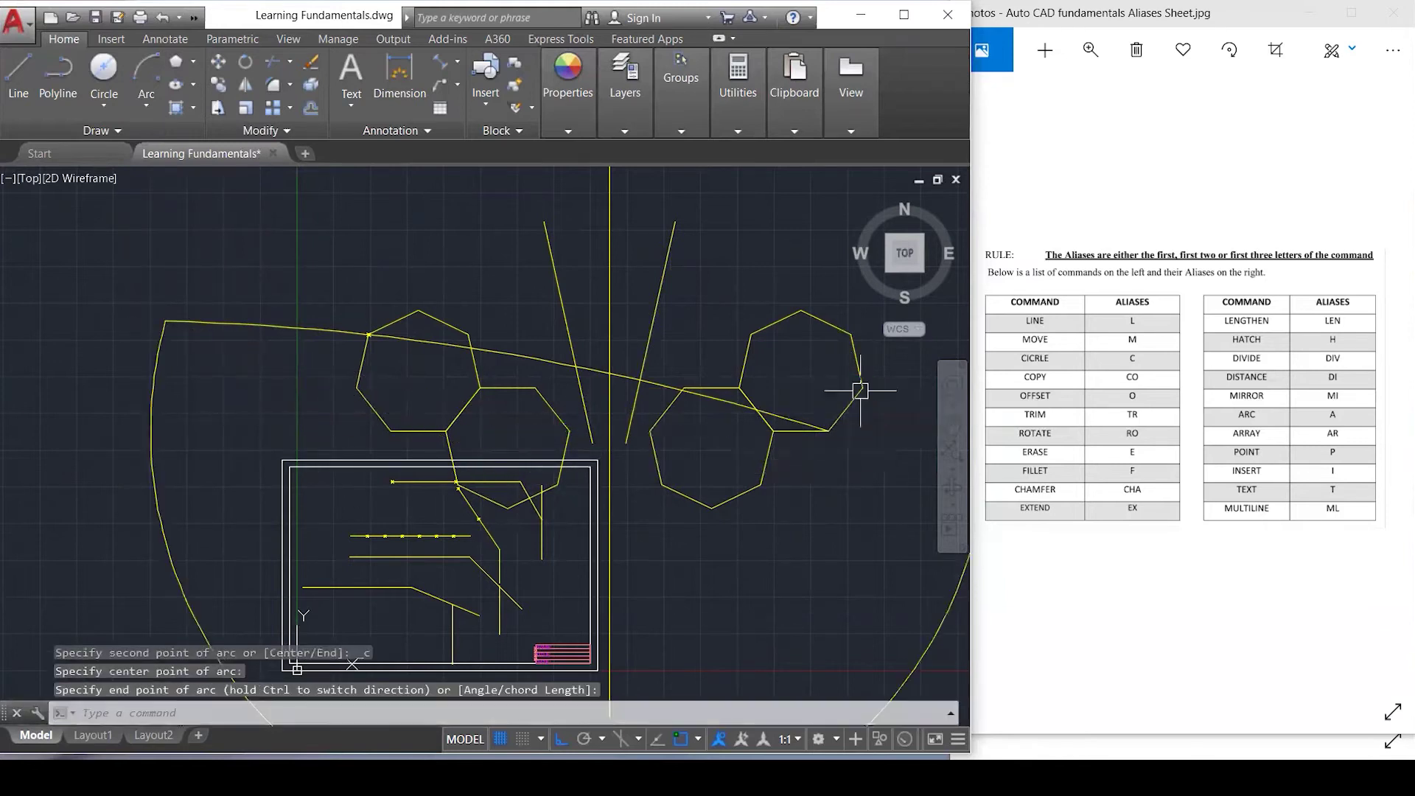
Erase the large arc that sweeps below the border.
{"action": "scroll", "coordinate": [860, 391], "scroll_direction": "down", "scroll_amount": 2}
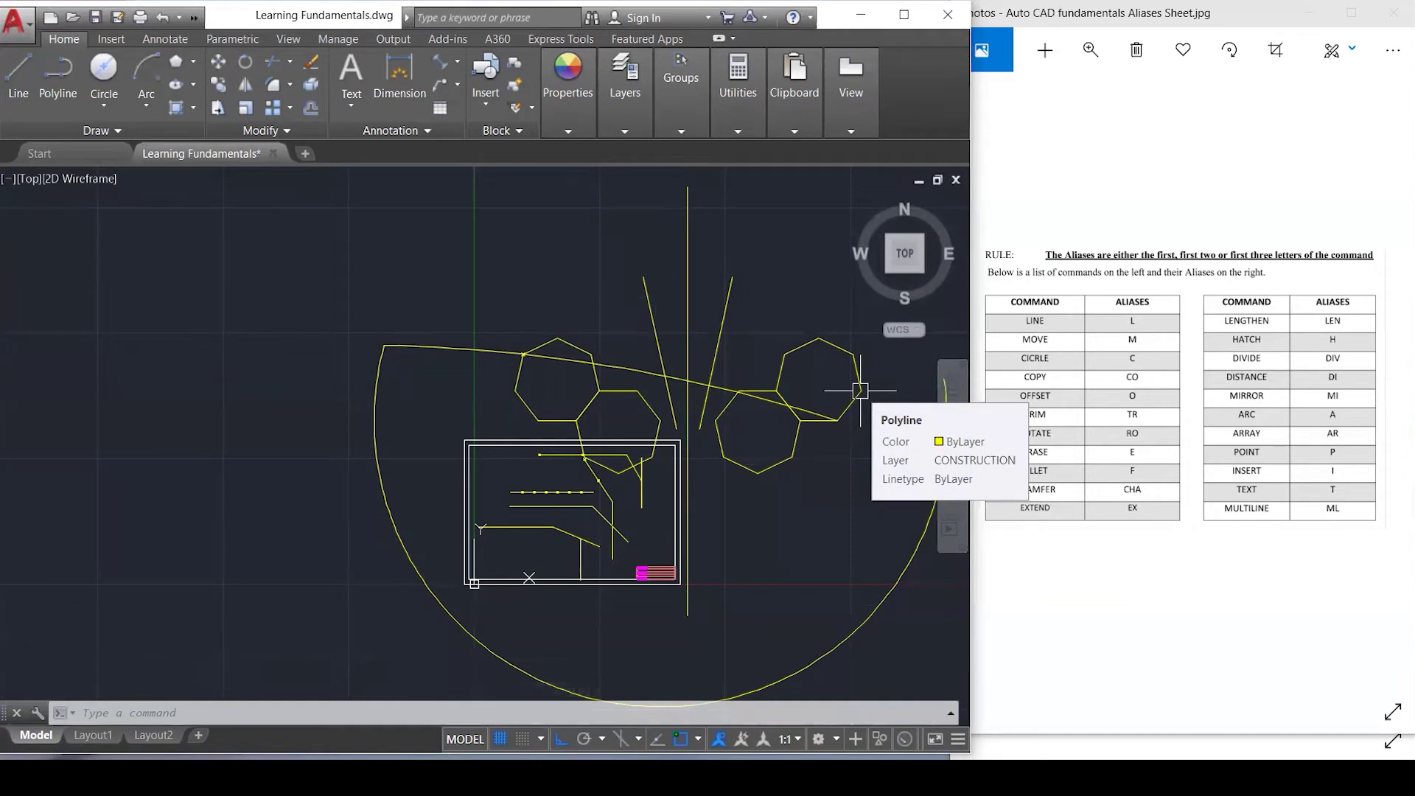
{"action": "scroll", "coordinate": [860, 391], "scroll_direction": "up", "scroll_amount": 1}
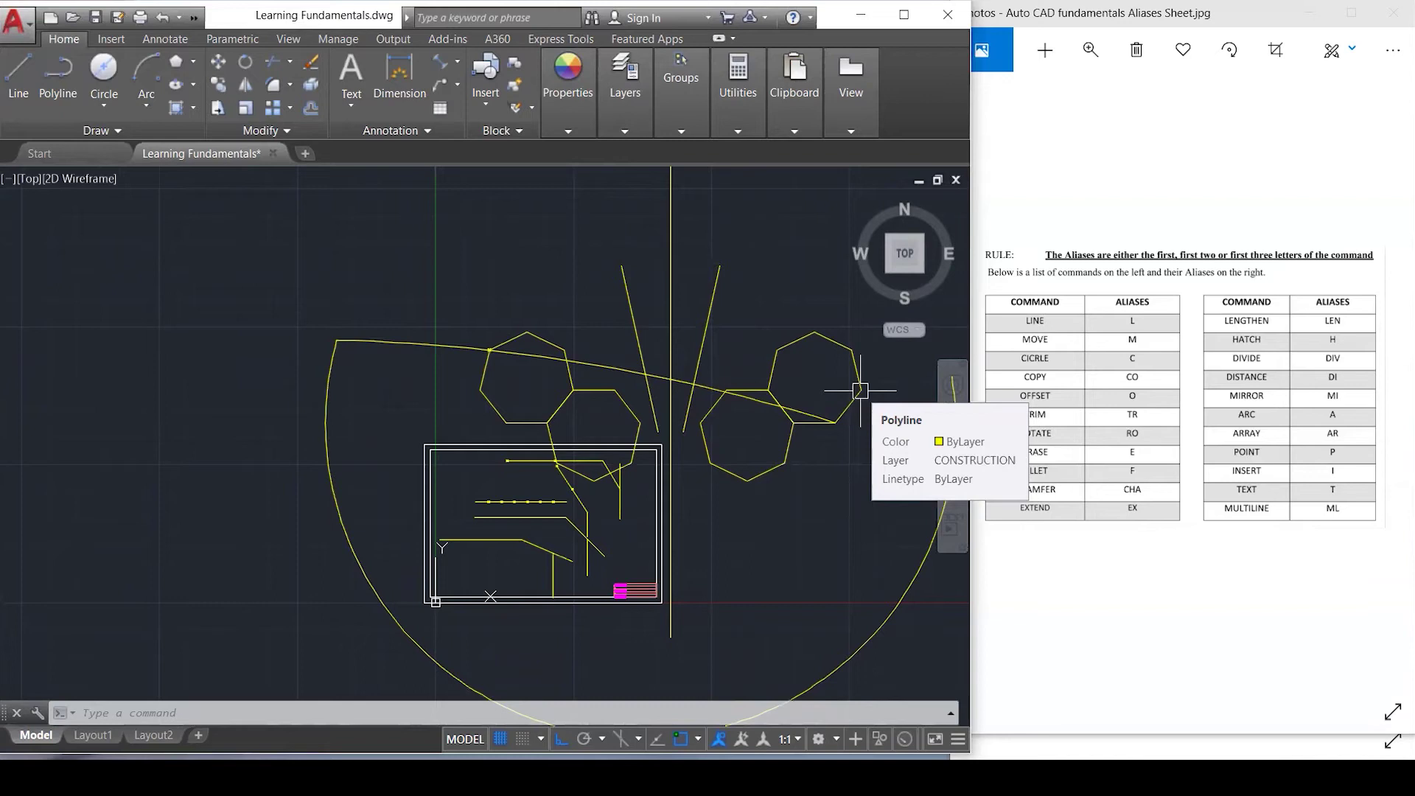
{"action": "left_click", "coordinate": [902, 590]}
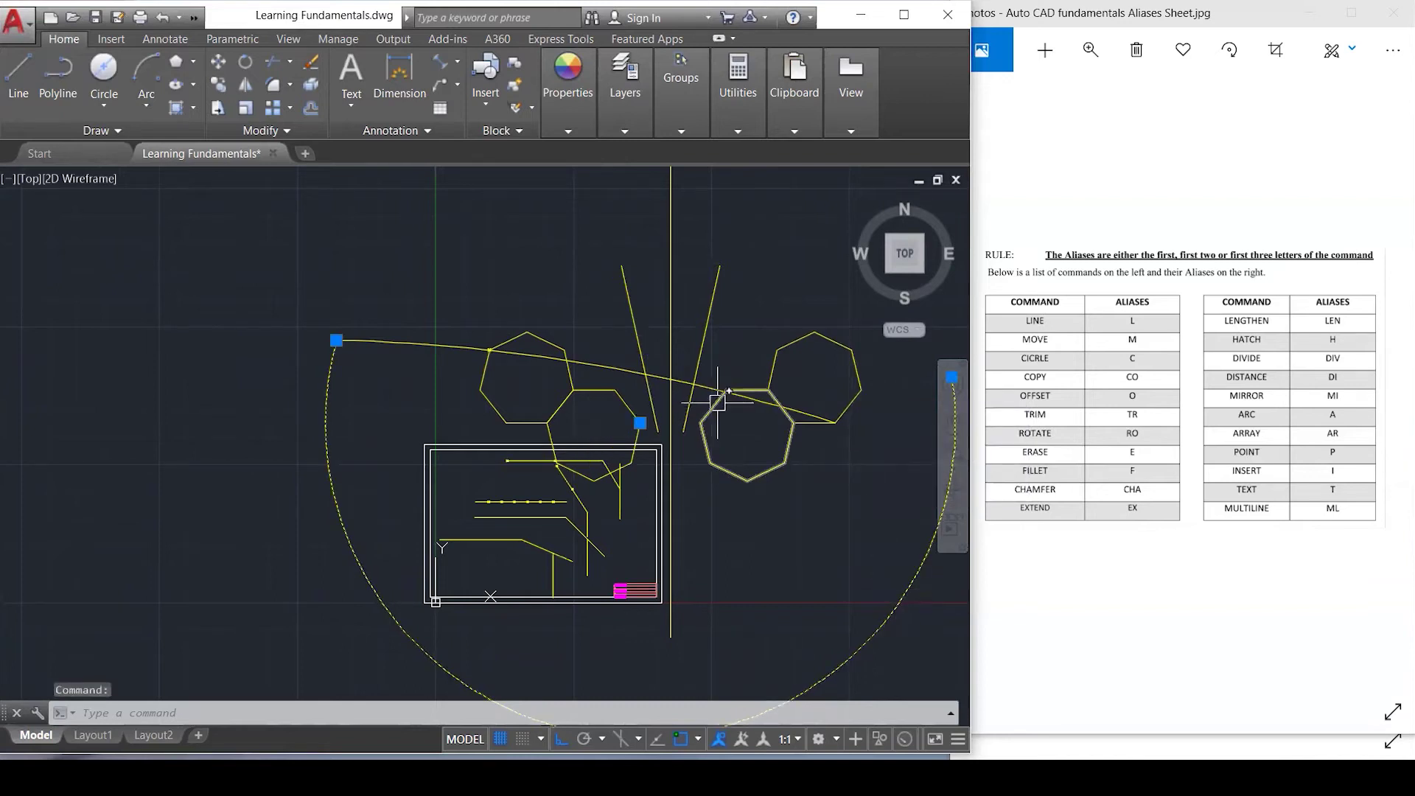
{"action": "key", "text": "Delete"}
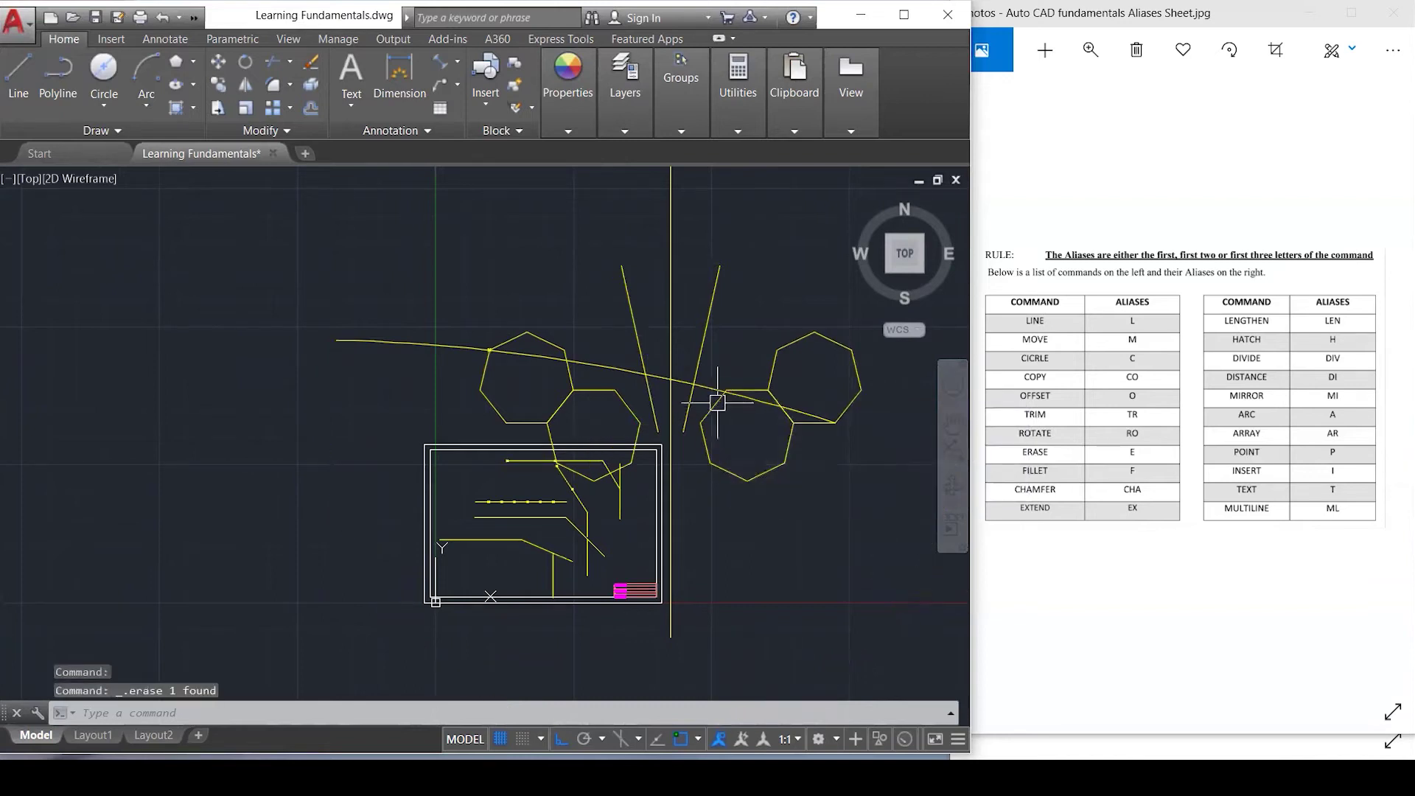
Draw a short Start, Center, Length arc from the long arc's left end, centred on the leftmost heptagon's lower-right vertex, and select it.
{"action": "left_click", "coordinate": [139, 109]}
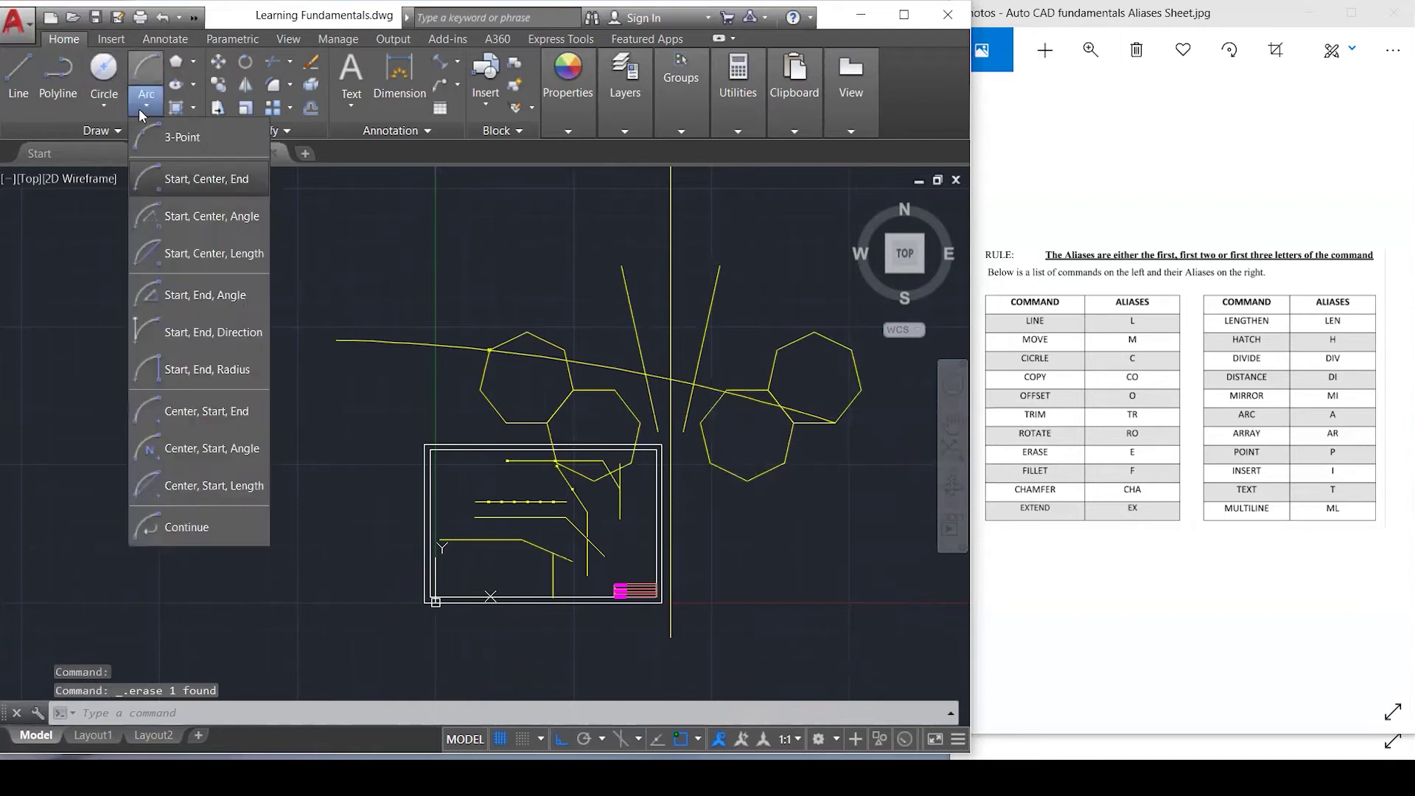
{"action": "left_click", "coordinate": [182, 255]}
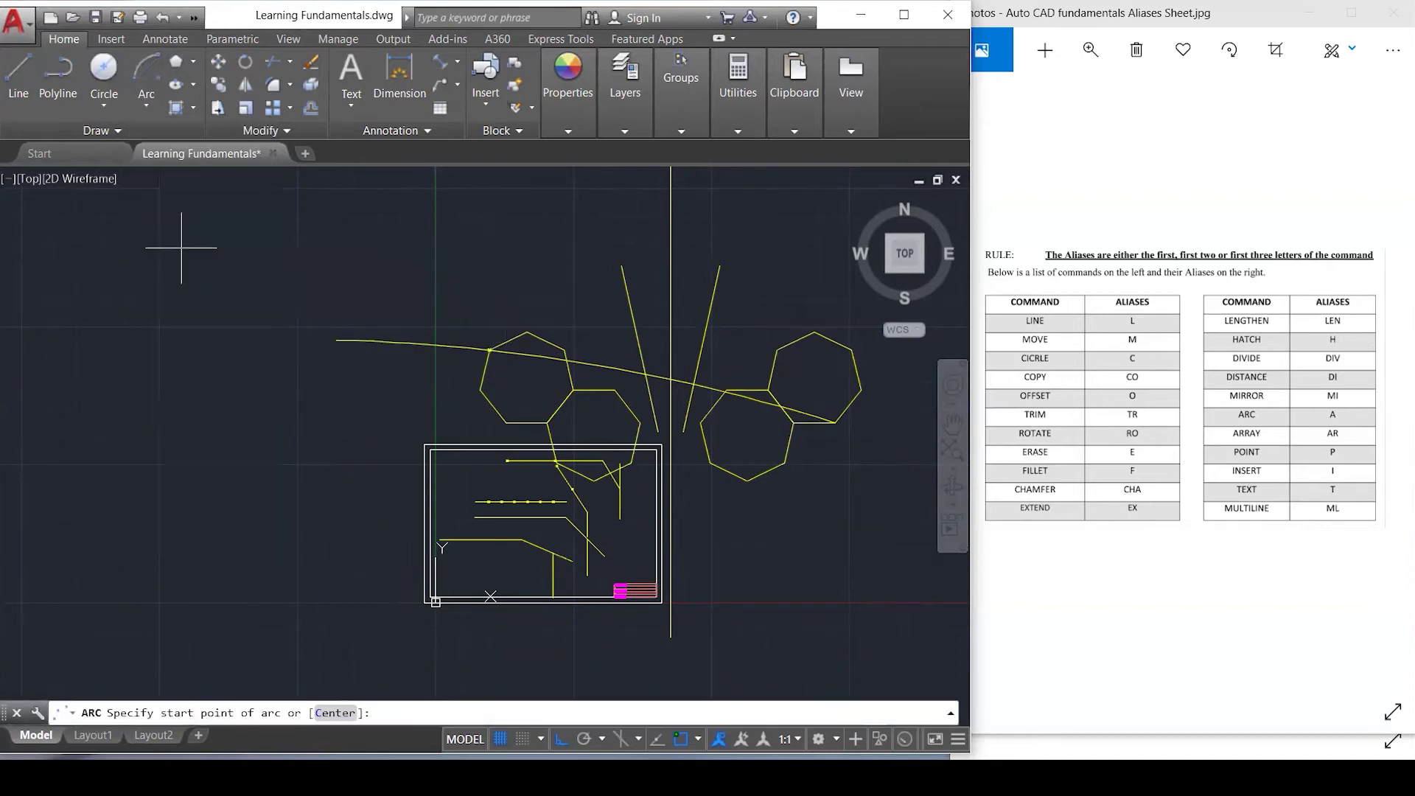
{"action": "left_click", "coordinate": [336, 340]}
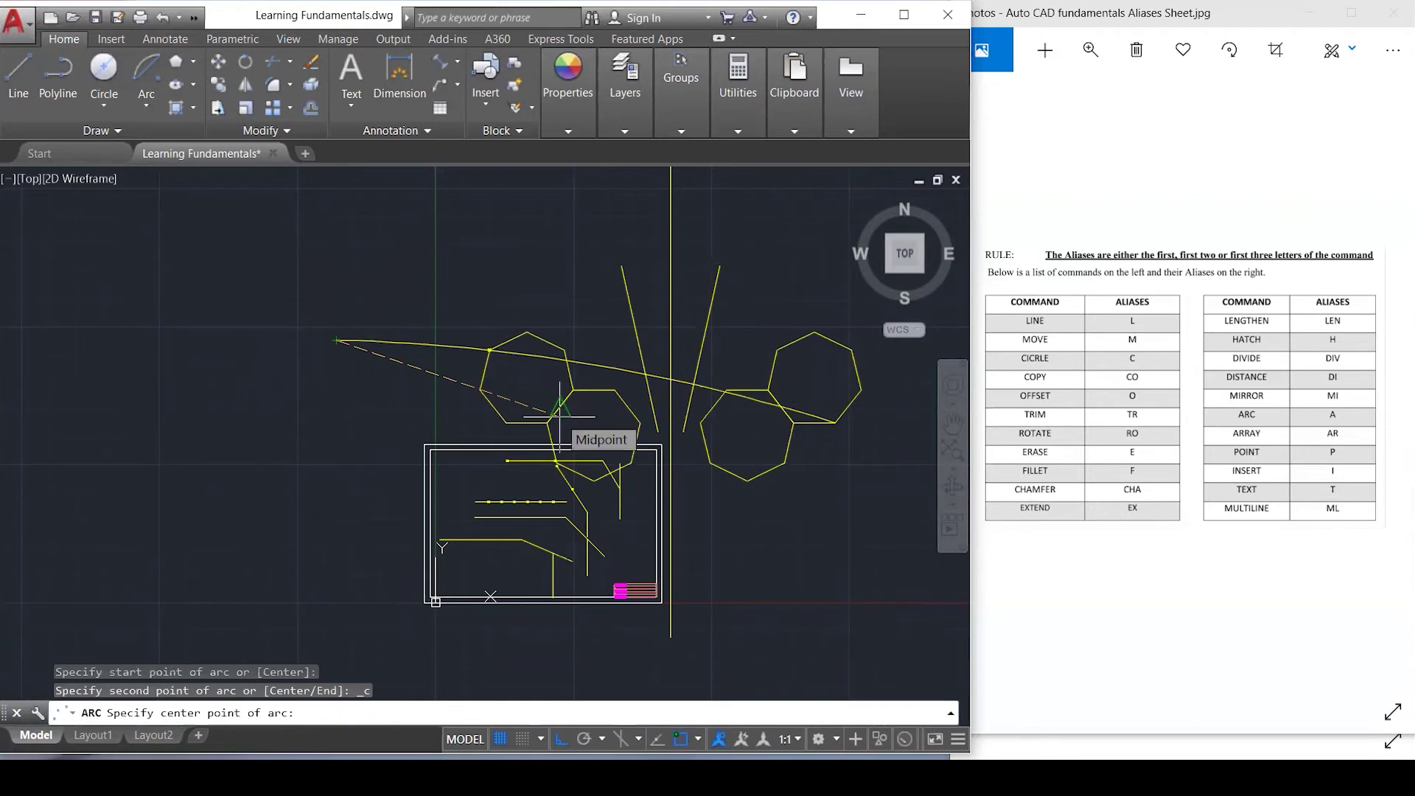
{"action": "left_click", "coordinate": [520, 411]}
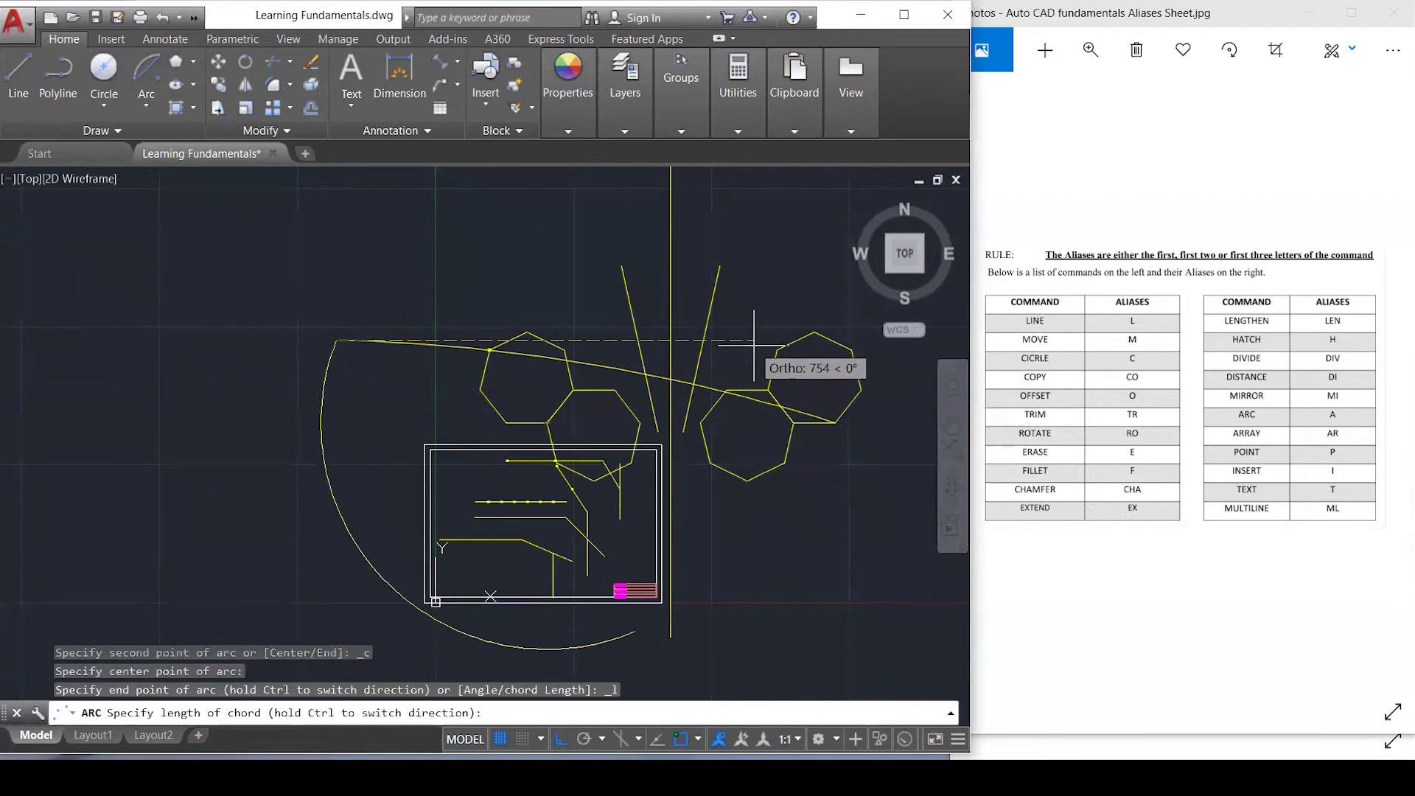
{"action": "left_click", "coordinate": [358, 494]}
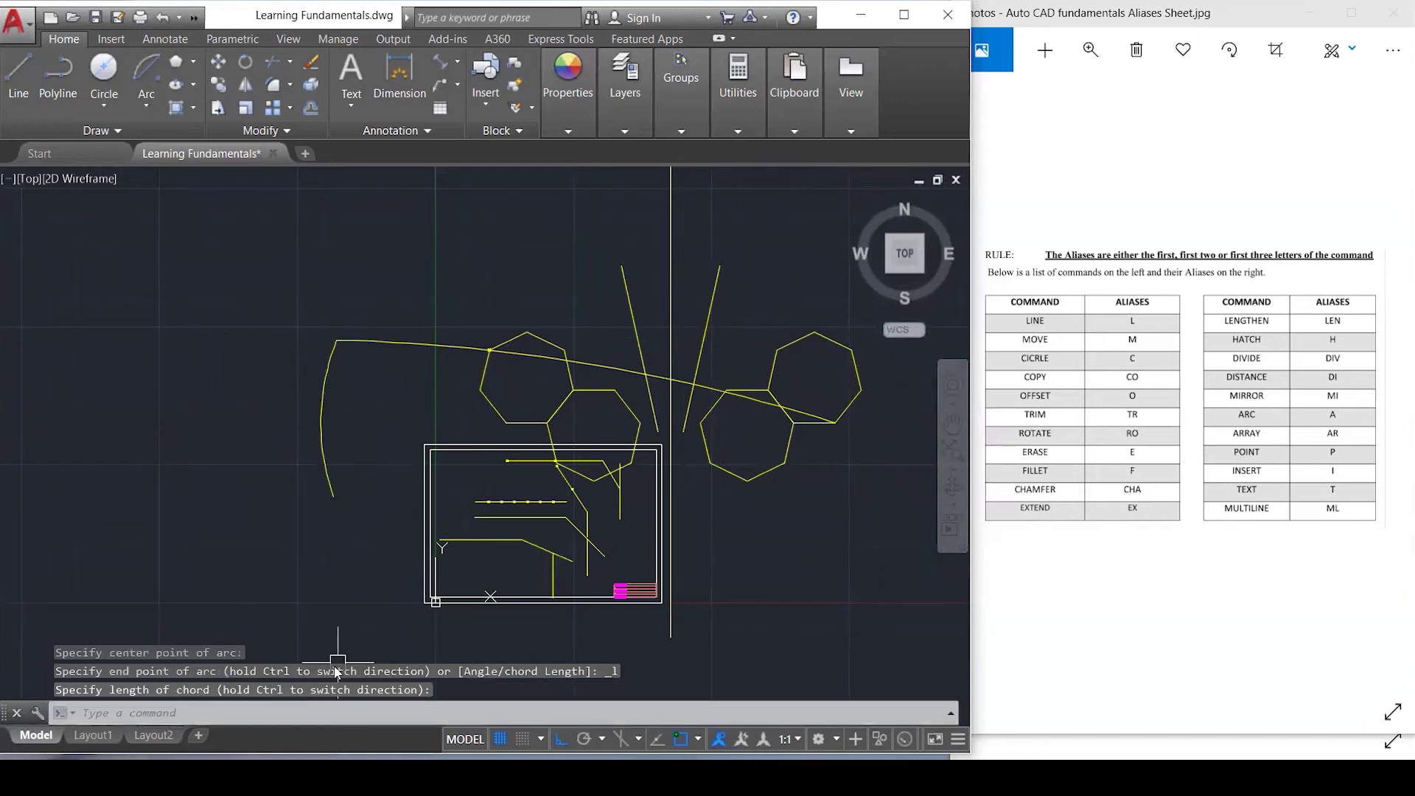
{"action": "left_click", "coordinate": [321, 431]}
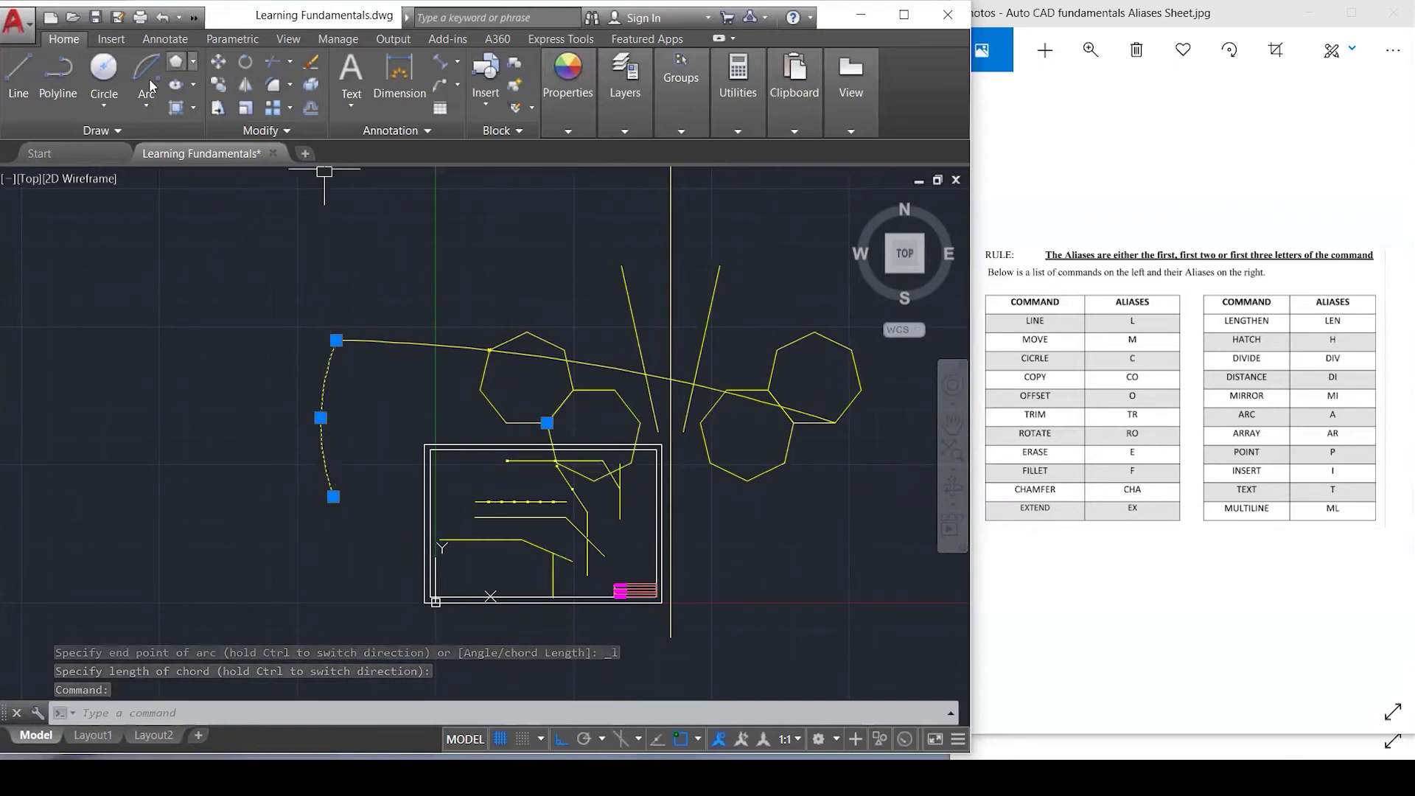
Draw a three-point arc from the long arc's left end through the left slanted line's top to the rightmost heptagon's upper-left vertex.
{"action": "left_click", "coordinate": [145, 103]}
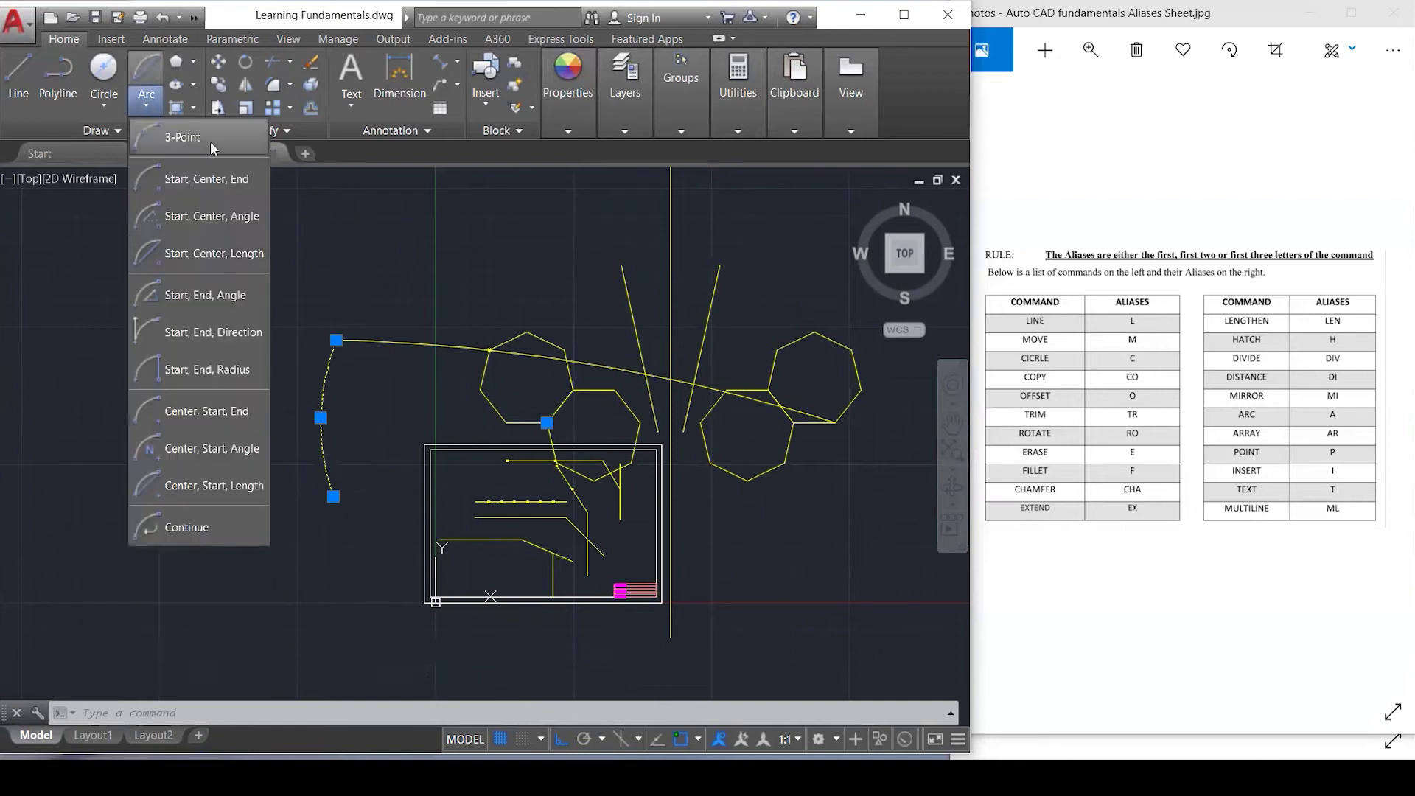
{"action": "left_click", "coordinate": [216, 146]}
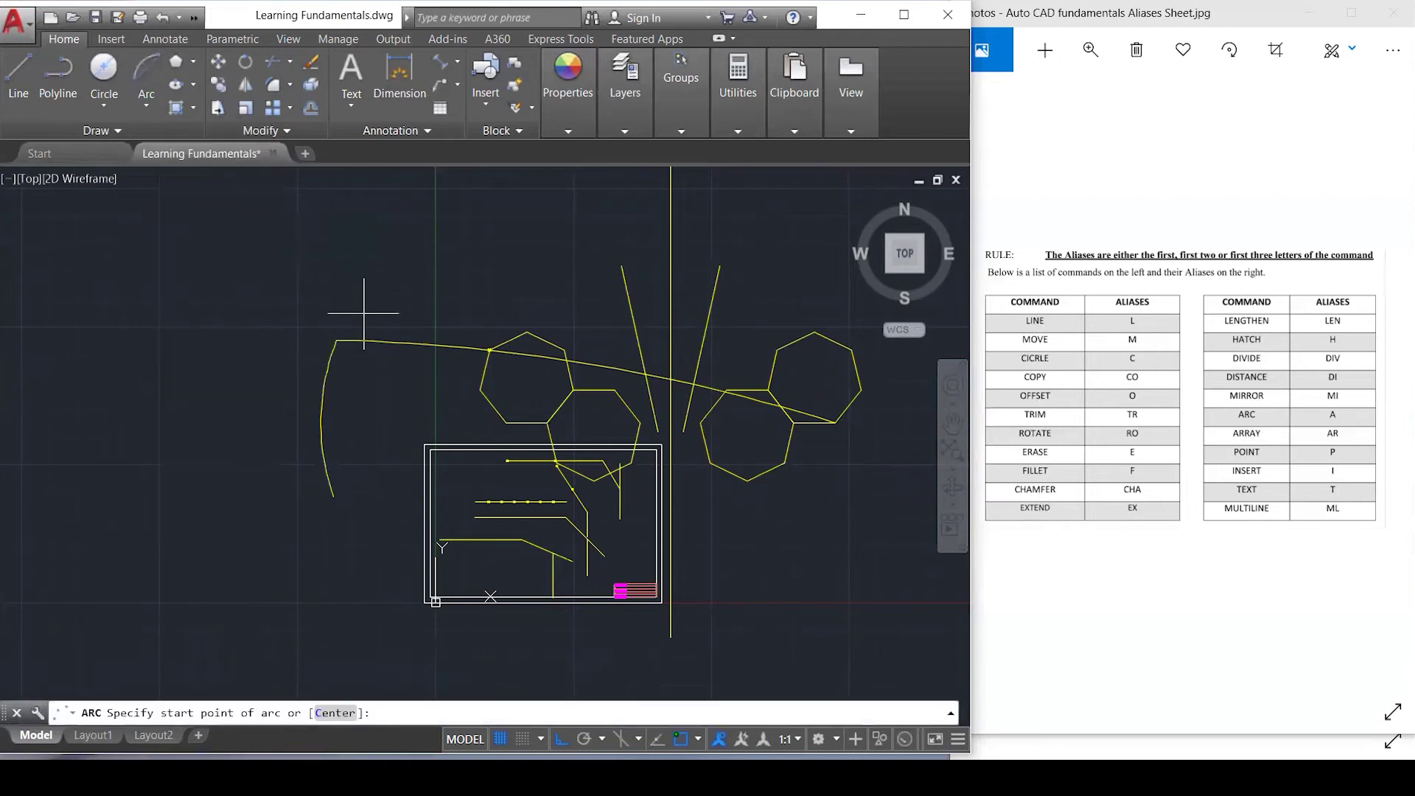
{"action": "left_click", "coordinate": [338, 338]}
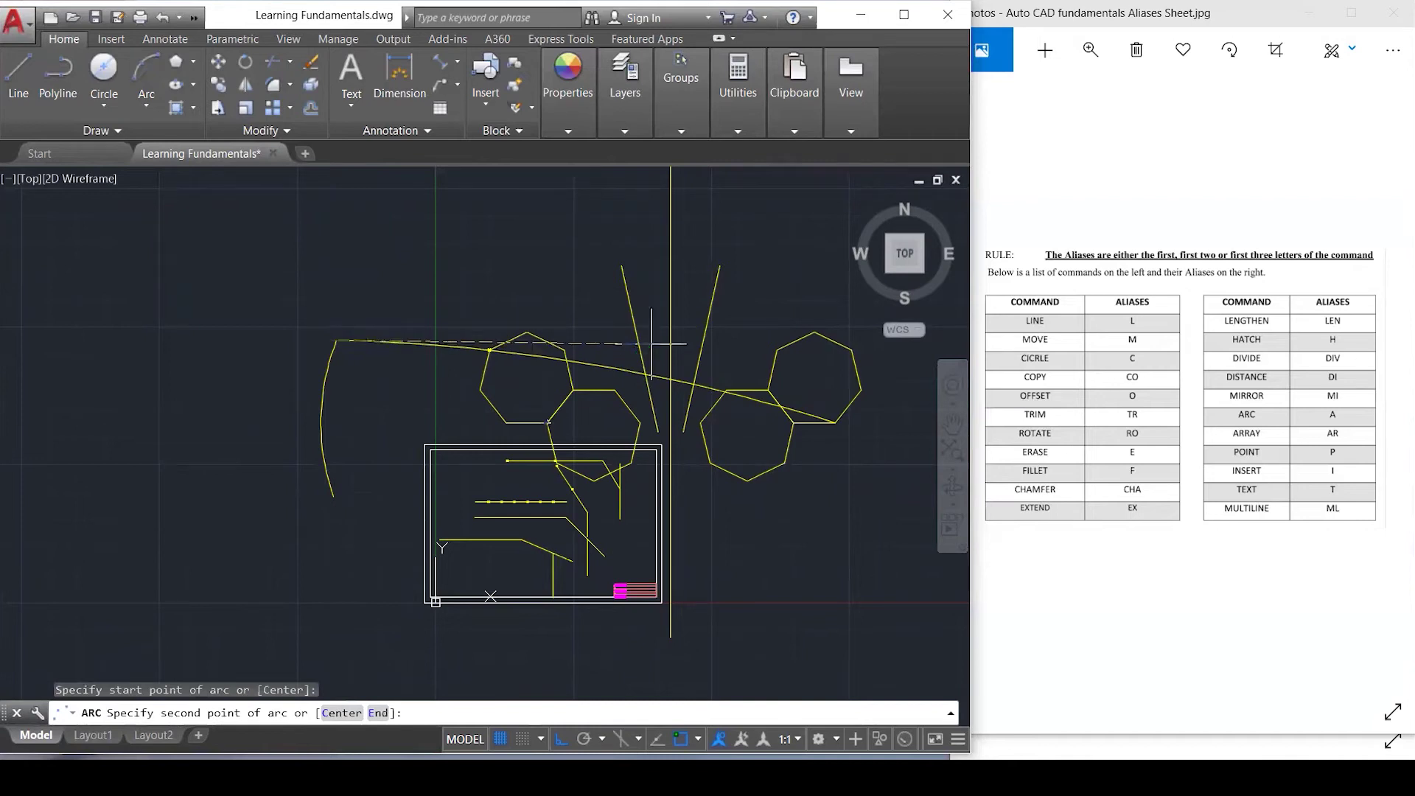
{"action": "left_click", "coordinate": [621, 265]}
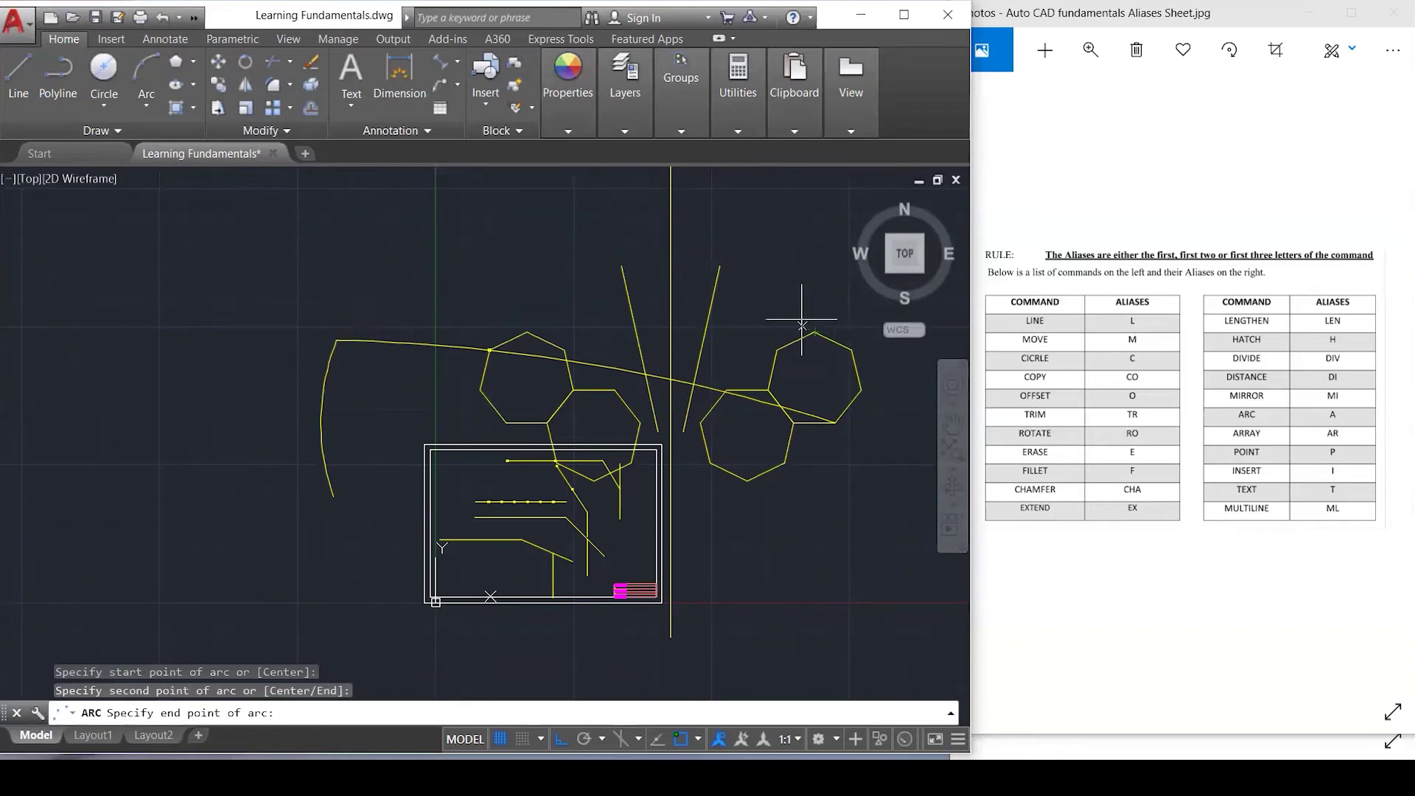
{"action": "left_click", "coordinate": [776, 347]}
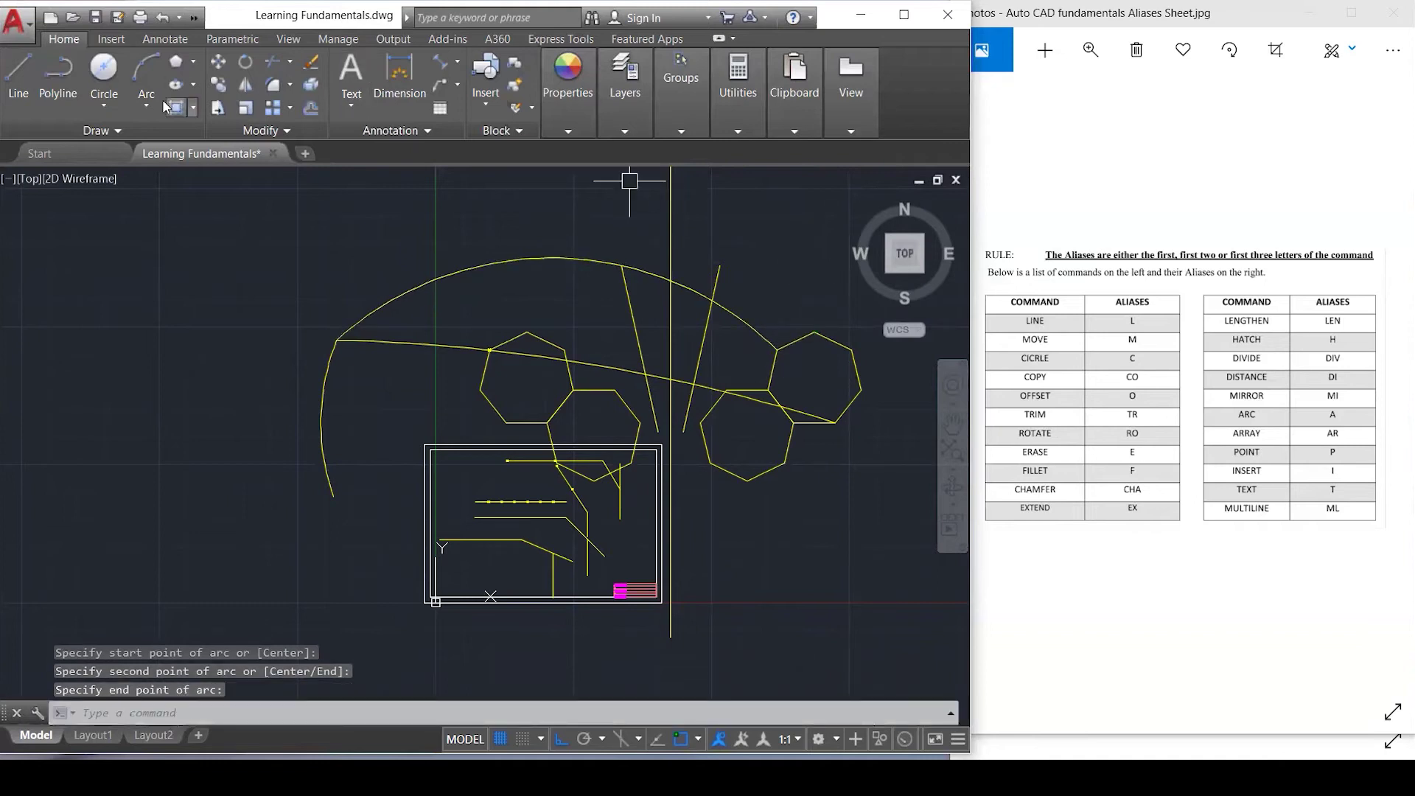
{"action": "left_click", "coordinate": [146, 103]}
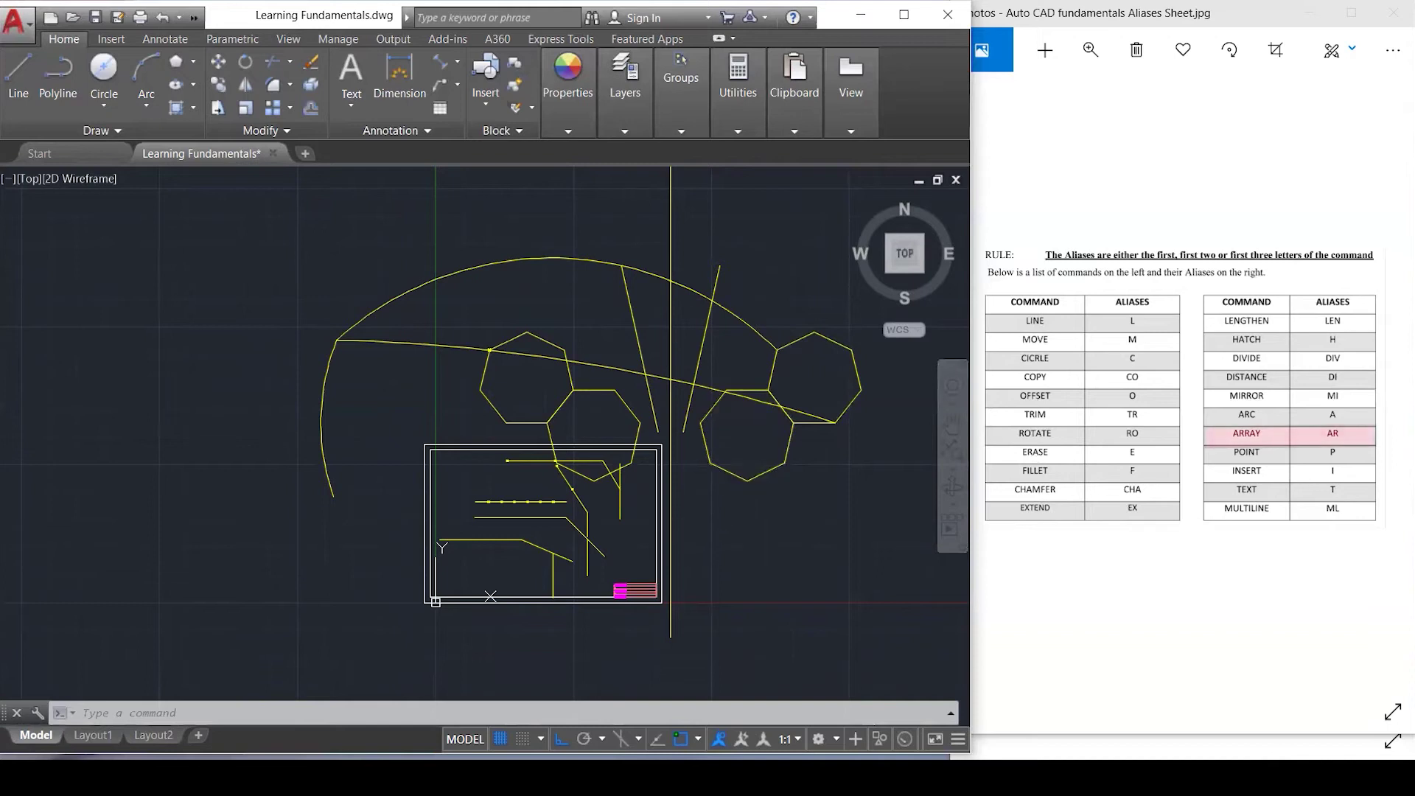
Draw a small upright rectangle in the empty area to the right of the vertical mirror line, below the mirrored heptagons.
{"action": "scroll", "coordinate": [832, 566], "scroll_direction": "up", "scroll_amount": 3}
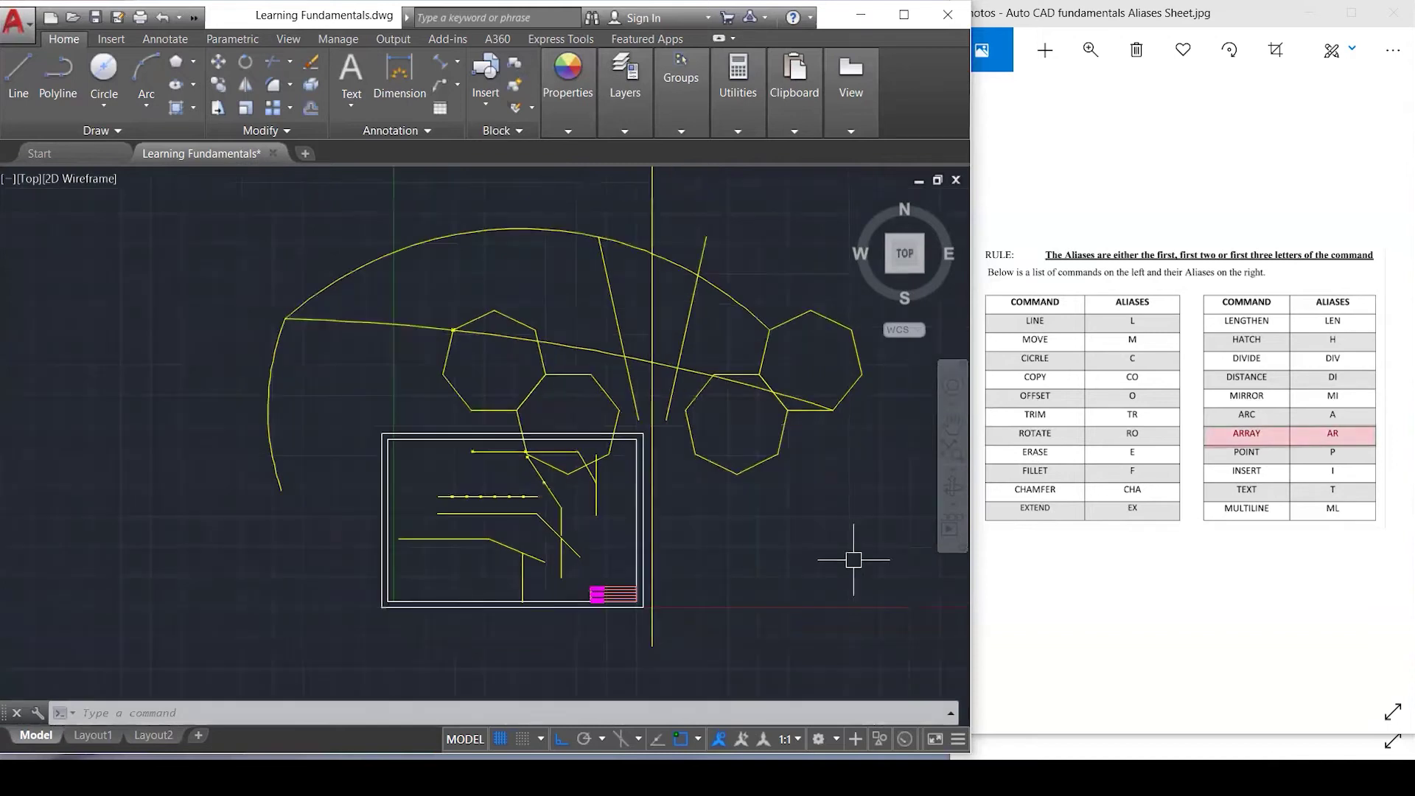
{"action": "key", "text": "Escape"}
{"action": "key", "text": "Escape"}
{"action": "key", "text": "Escape"}
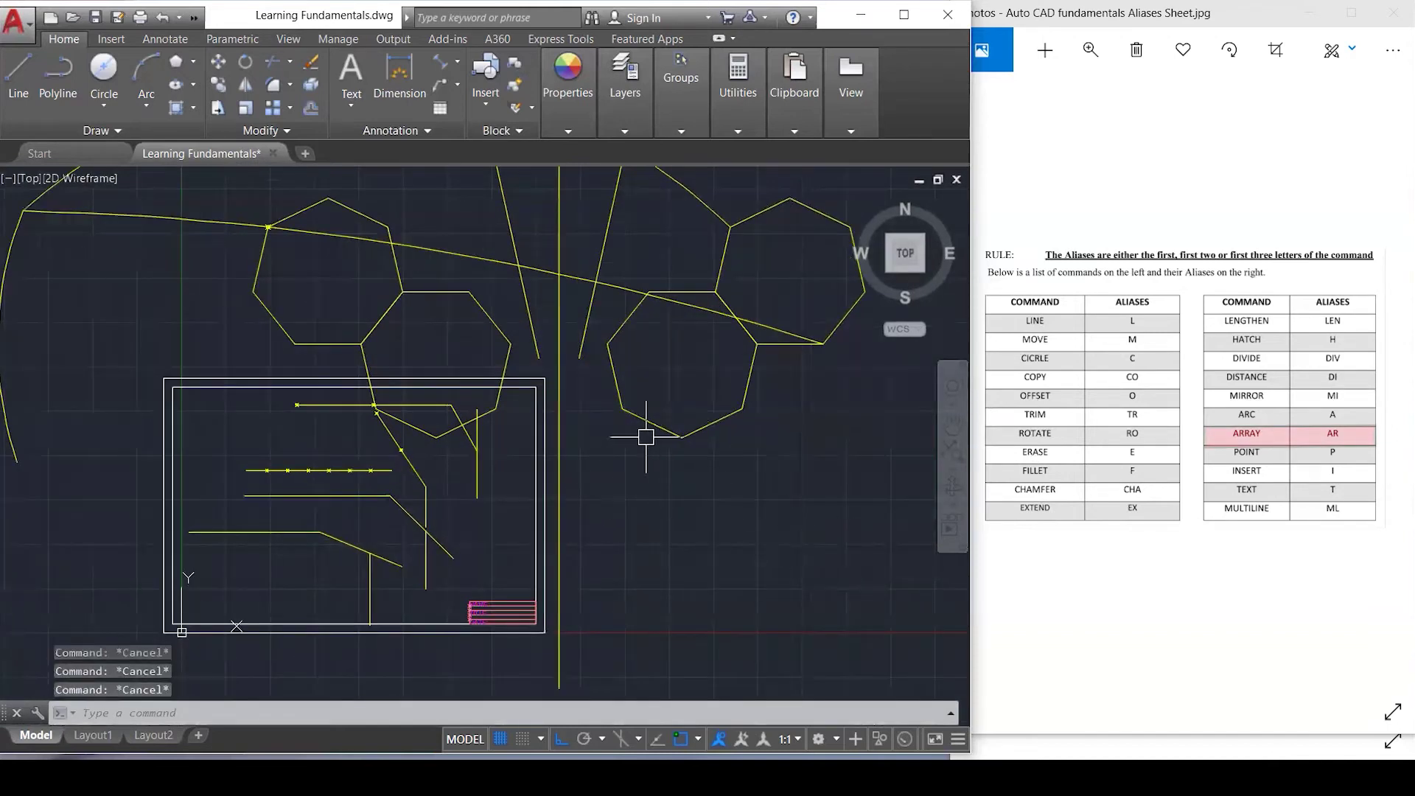
{"action": "type", "text": "REC"}
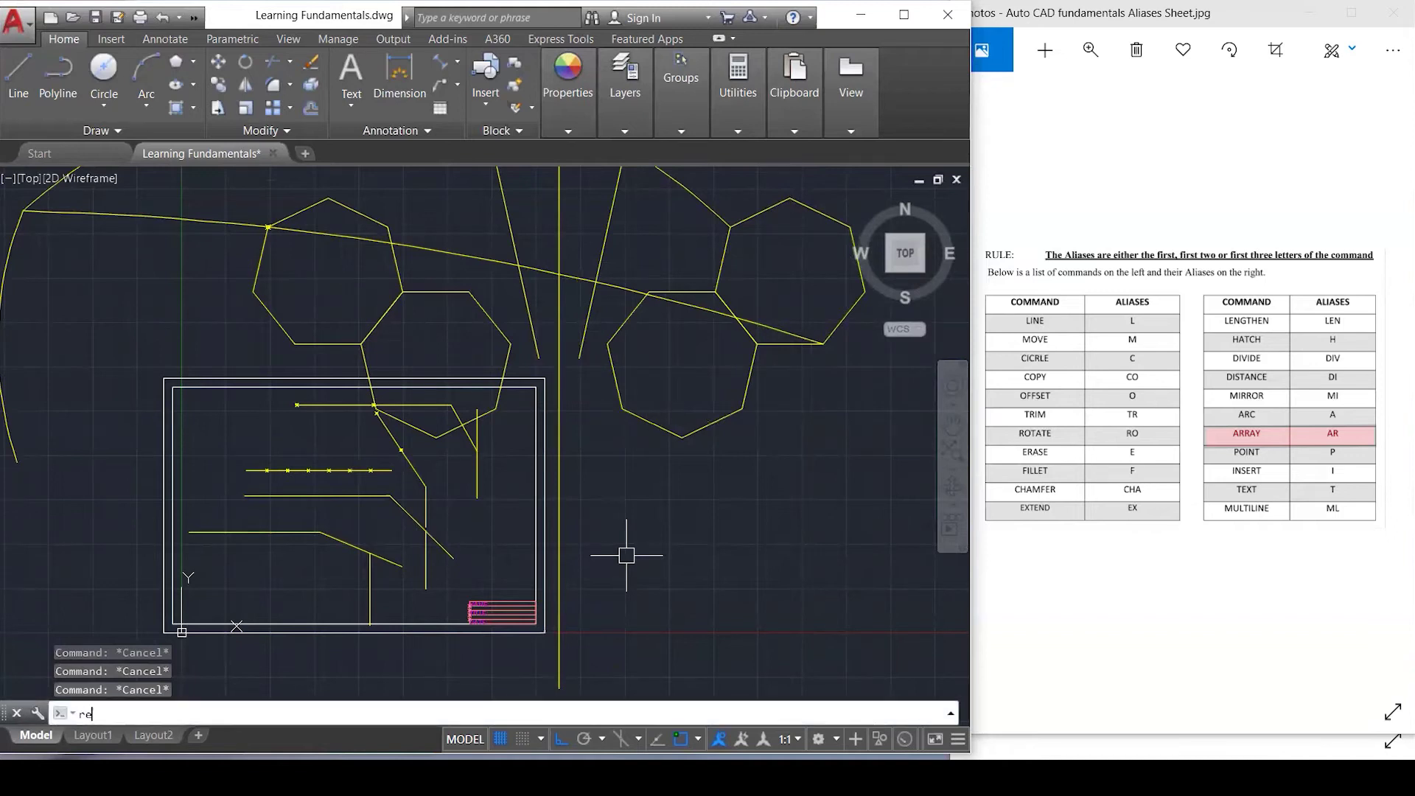
{"action": "key", "text": "Return"}
{"action": "left_click", "coordinate": [630, 489]}
{"action": "left_click", "coordinate": [658, 530]}
{"action": "type", "text": "REC"}
{"action": "key", "text": "Return"}
{"action": "key", "text": "Escape"}
{"action": "key", "text": "Escape"}
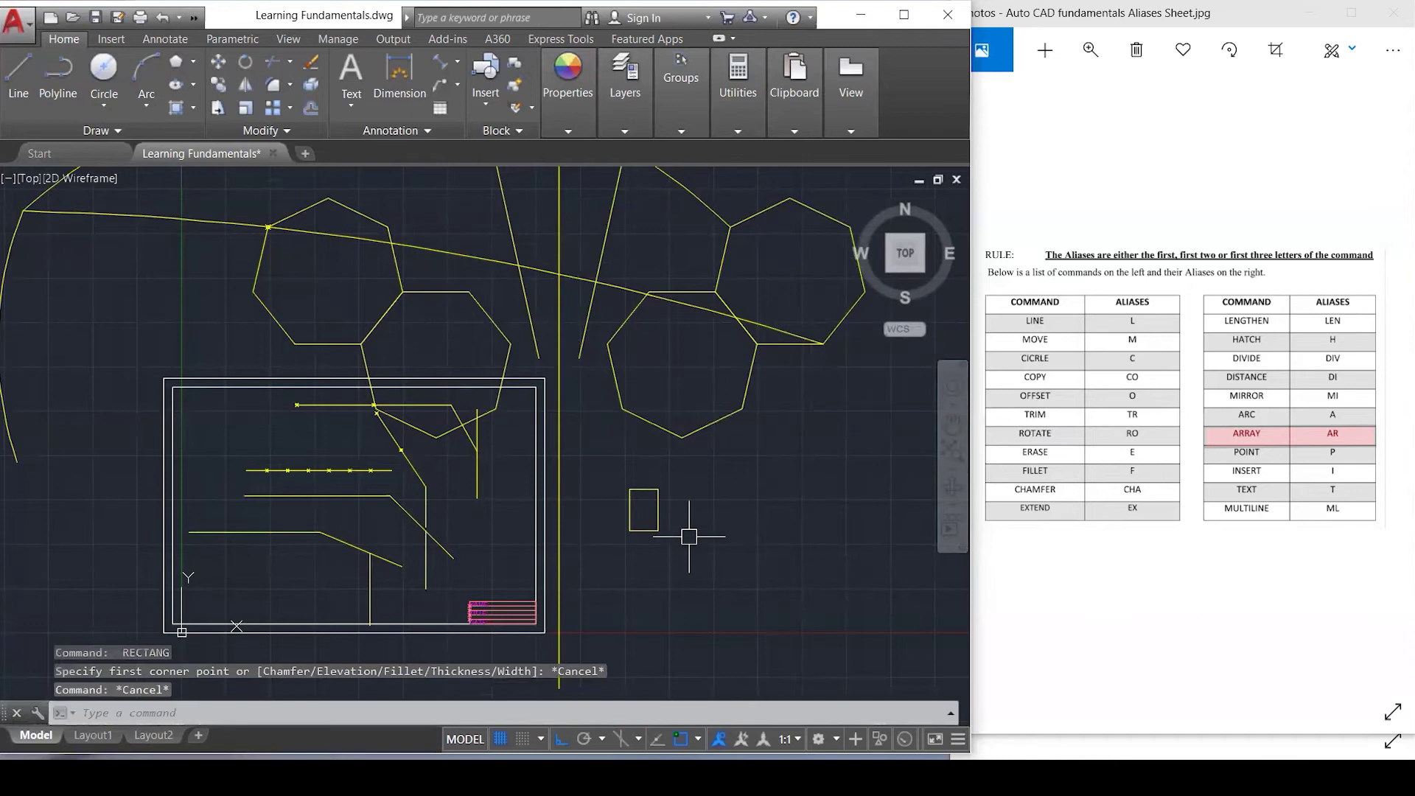
Create a rectangular array from the small rectangle using the AR alias.
{"action": "type", "text": "AR"}
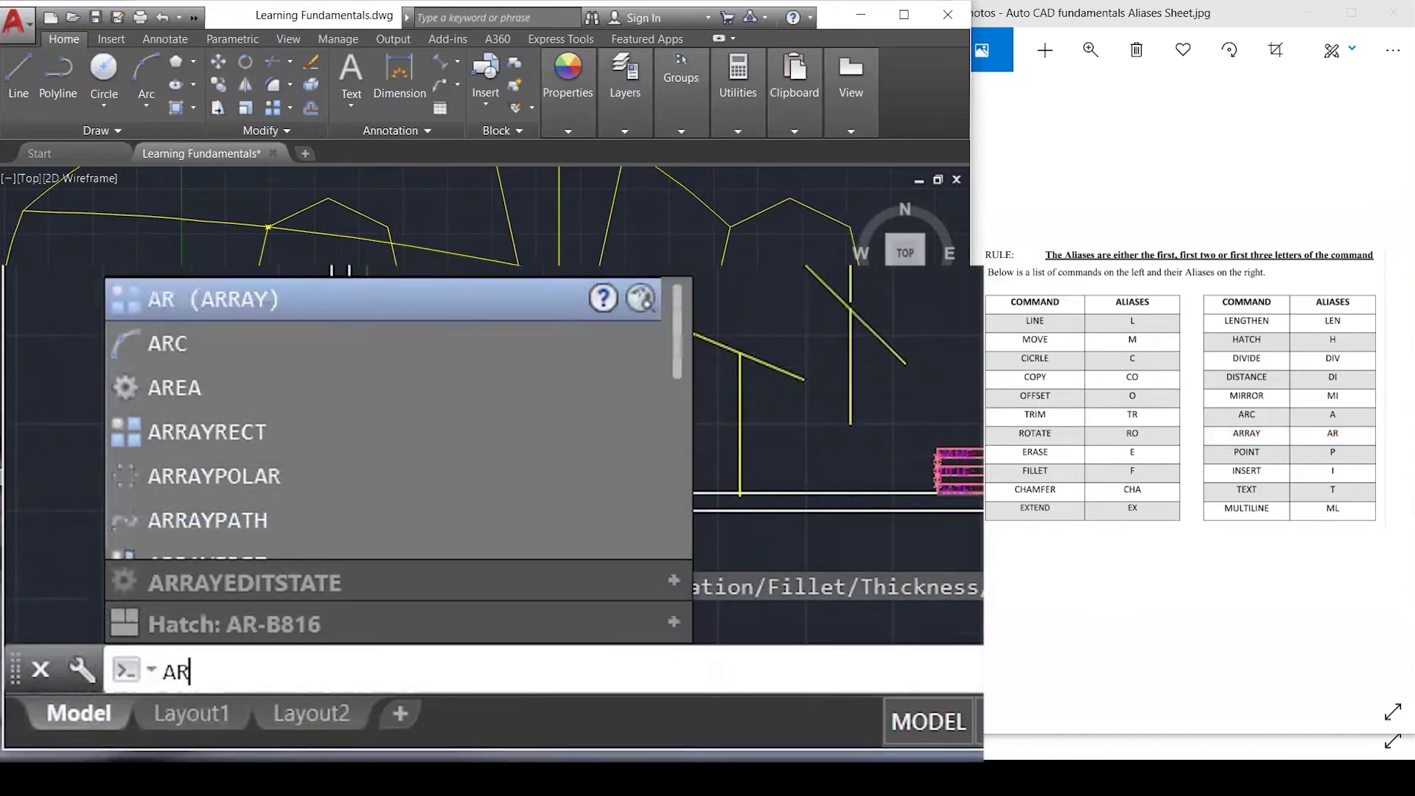
{"action": "key", "text": "Return"}
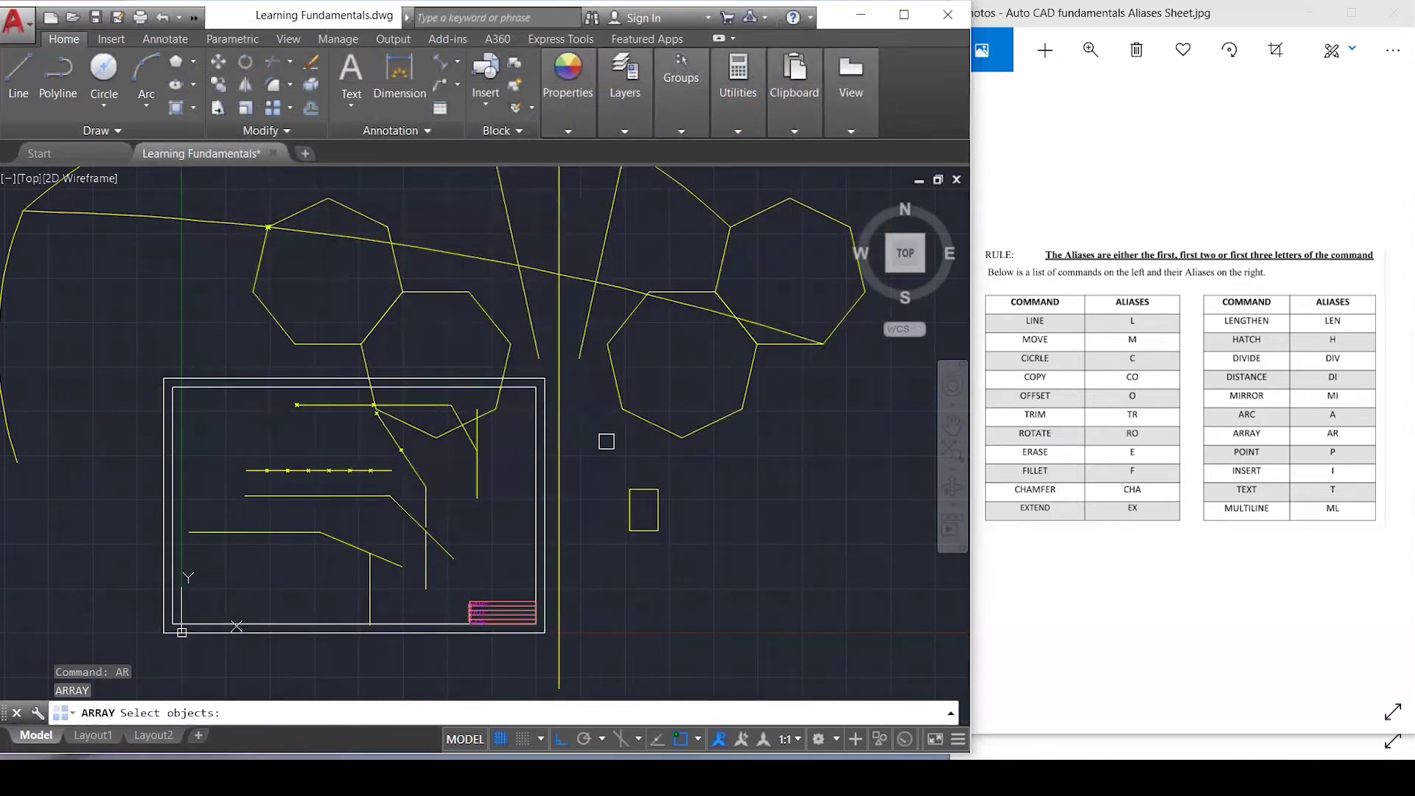
{"action": "left_click", "coordinate": [643, 488]}
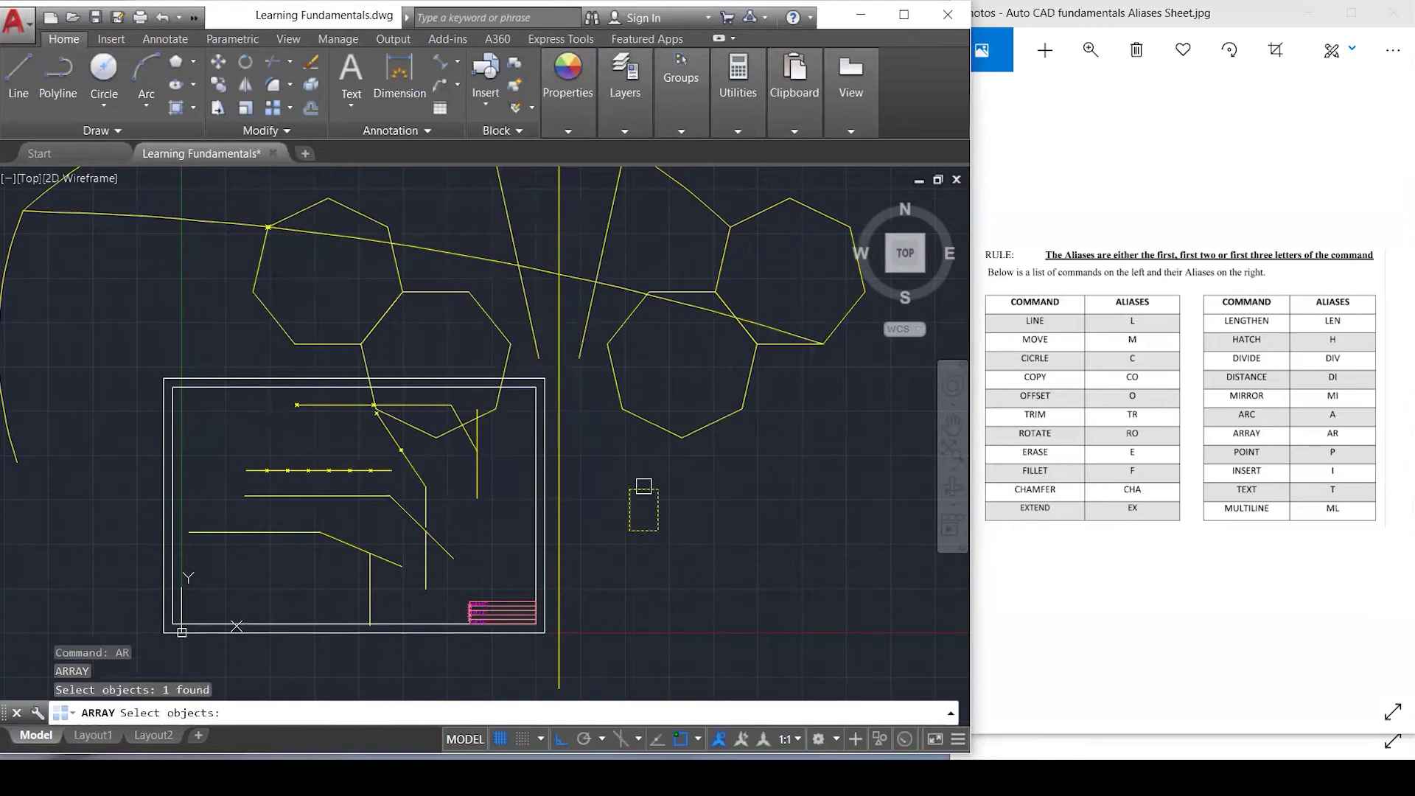
{"action": "key", "text": "Return"}
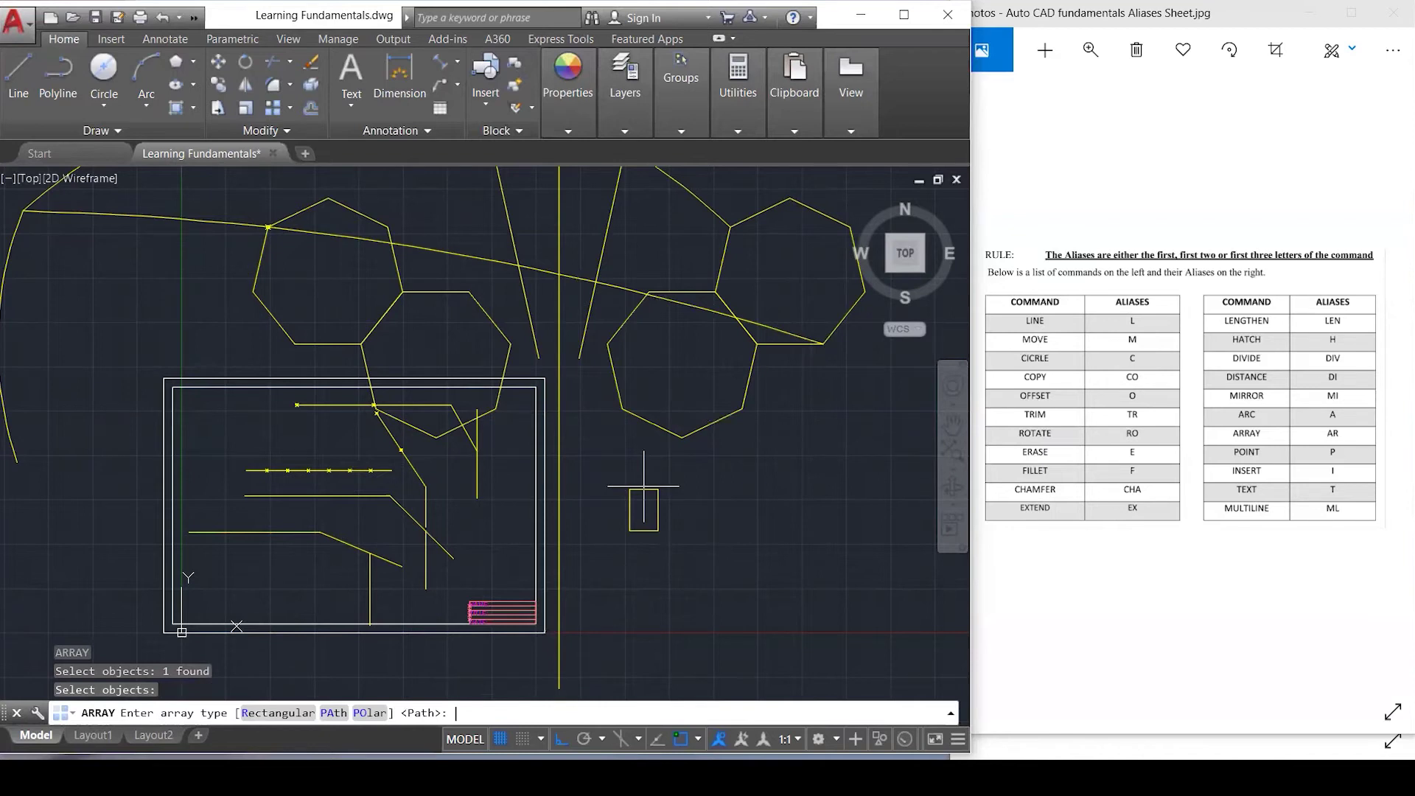
{"action": "key", "text": "Return"}
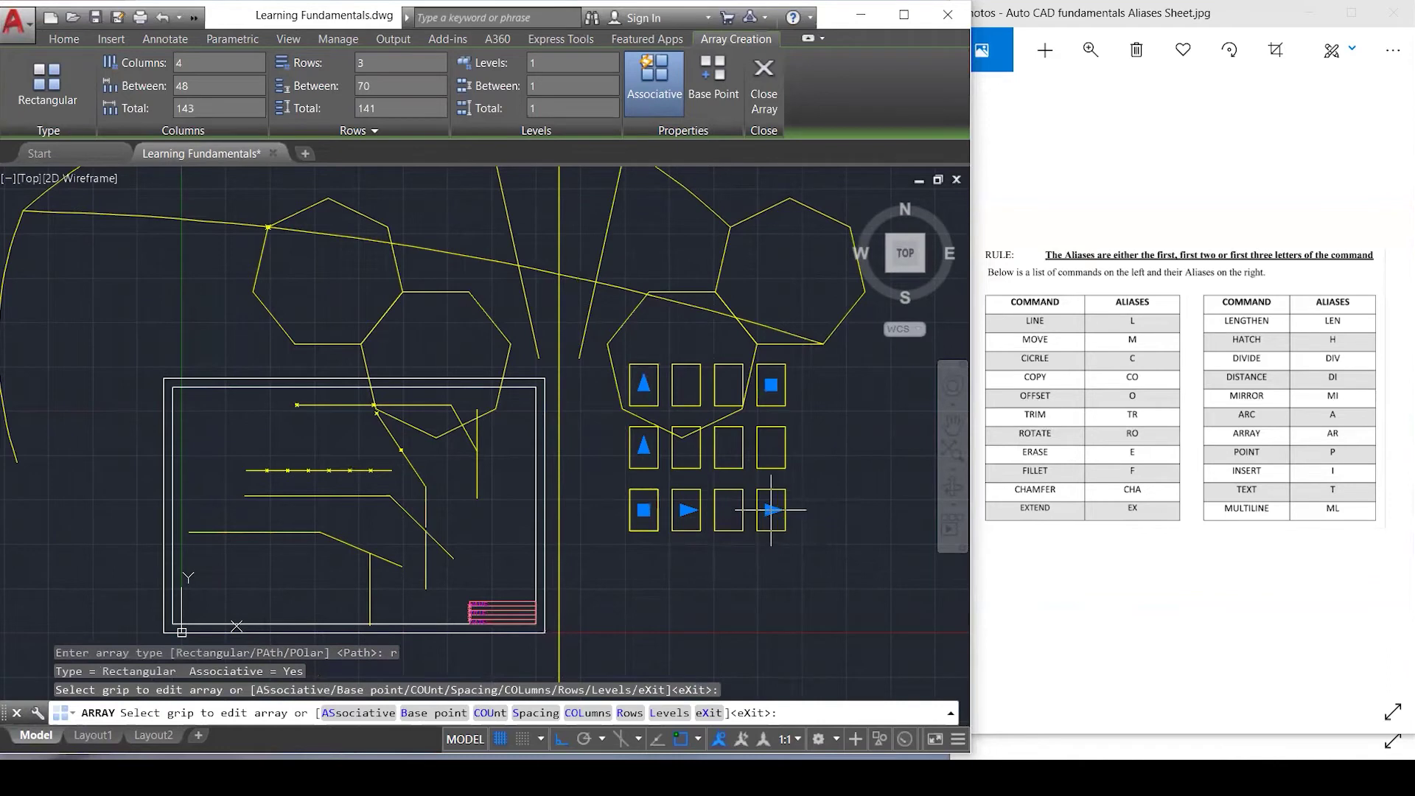
{"action": "left_click", "coordinate": [774, 509]}
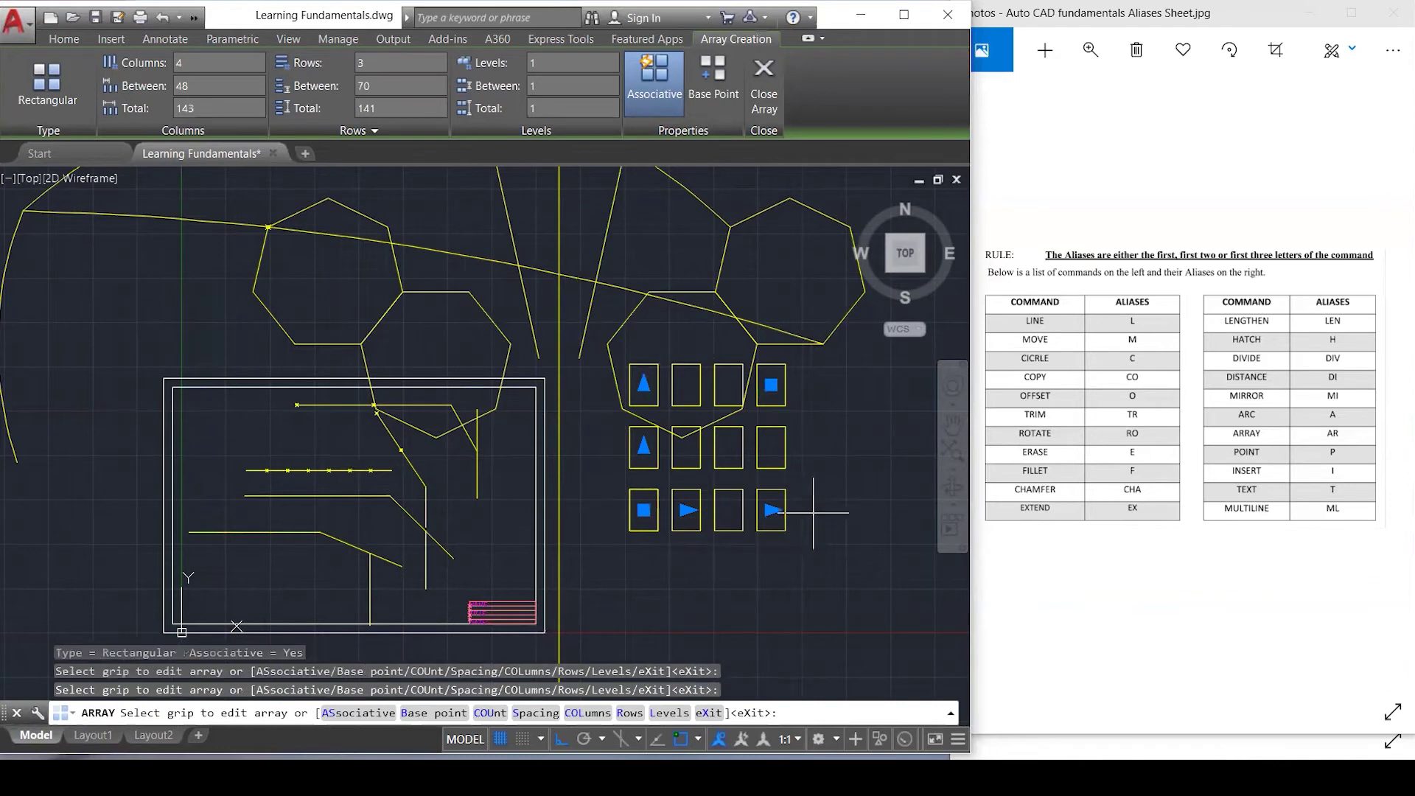
Stretch the rectangle array with its grips to 18 columns and 10 rows.
{"action": "left_click", "coordinate": [771, 384]}
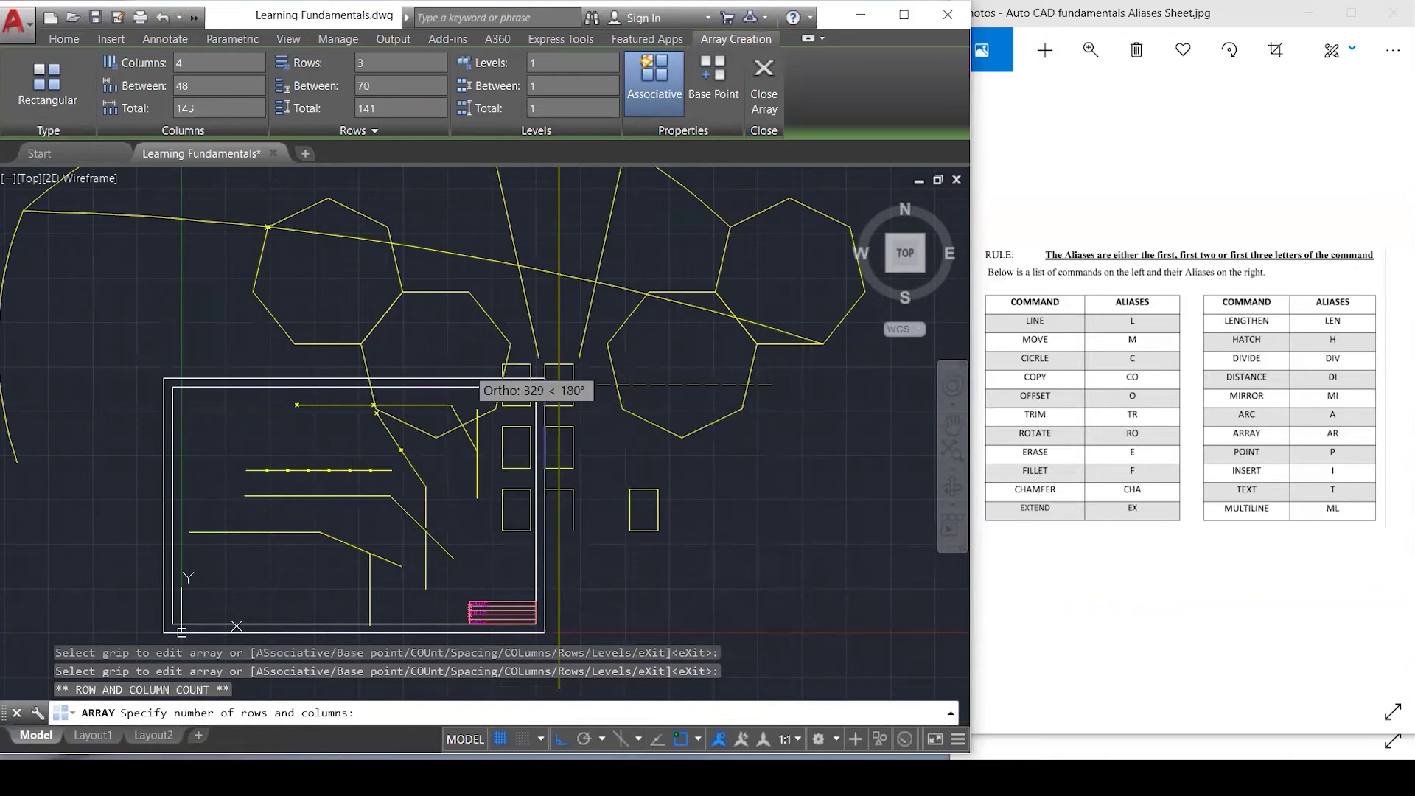
{"action": "scroll", "coordinate": [532, 362], "scroll_direction": "down", "scroll_amount": 3}
{"action": "scroll", "coordinate": [608, 366], "scroll_direction": "down", "scroll_amount": 2}
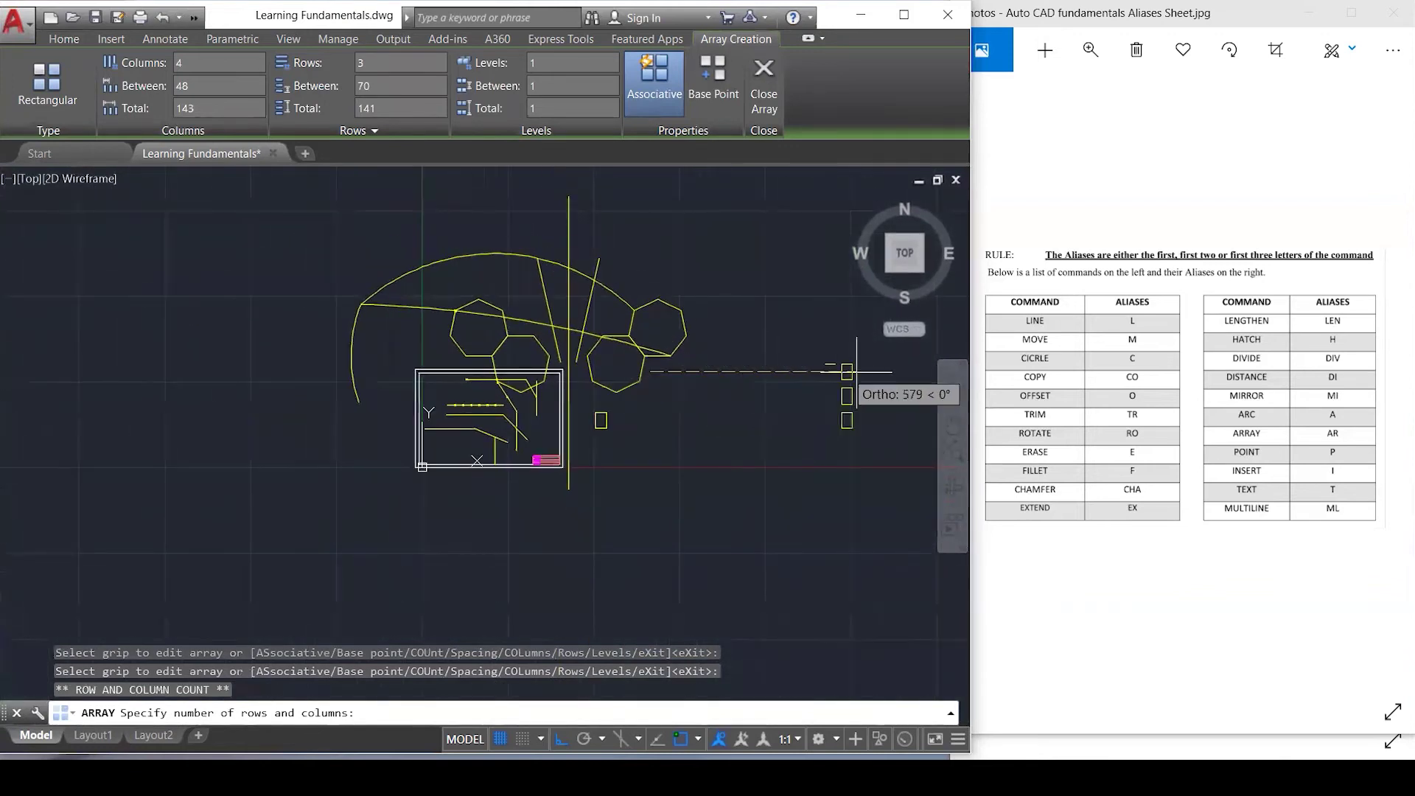
{"action": "left_click", "coordinate": [891, 376]}
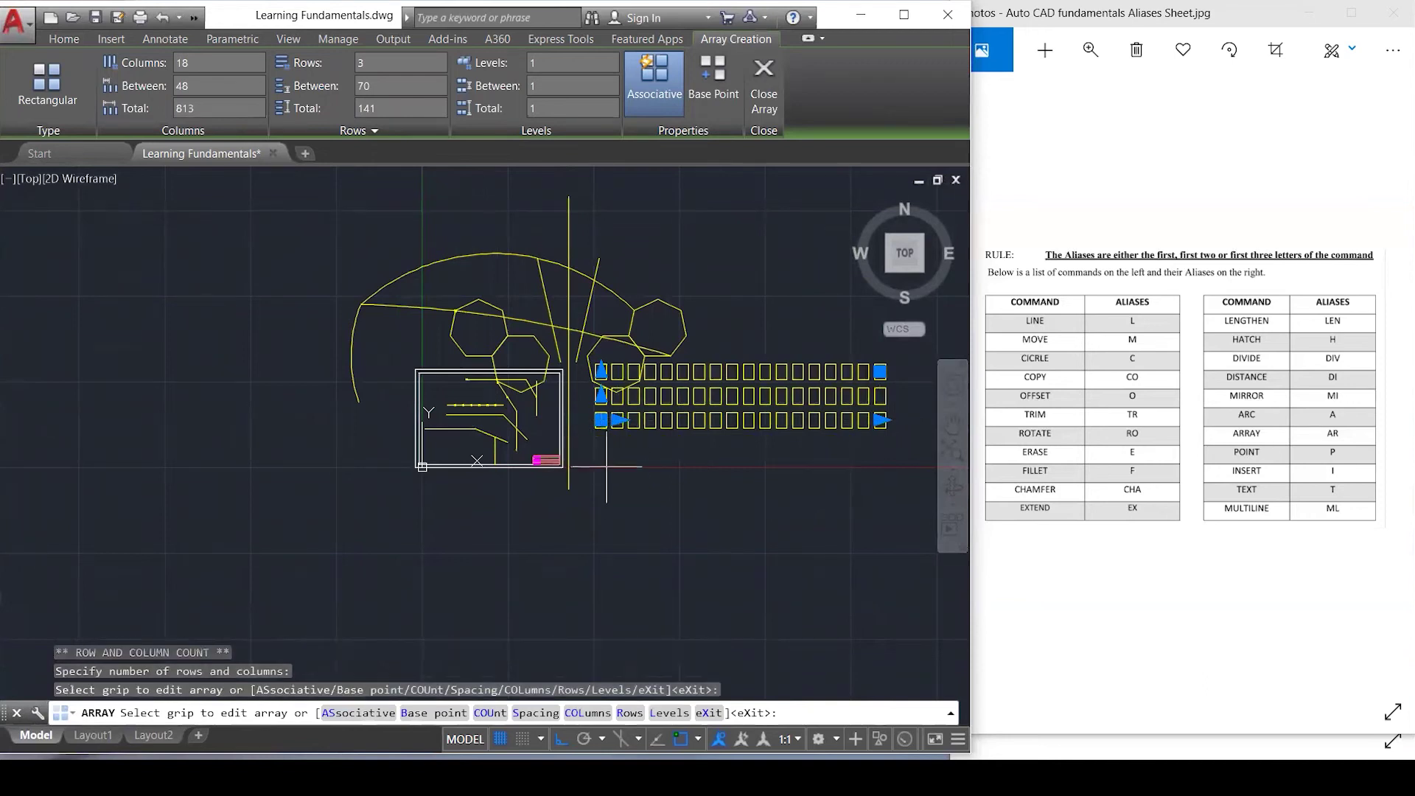
{"action": "left_click", "coordinate": [601, 371]}
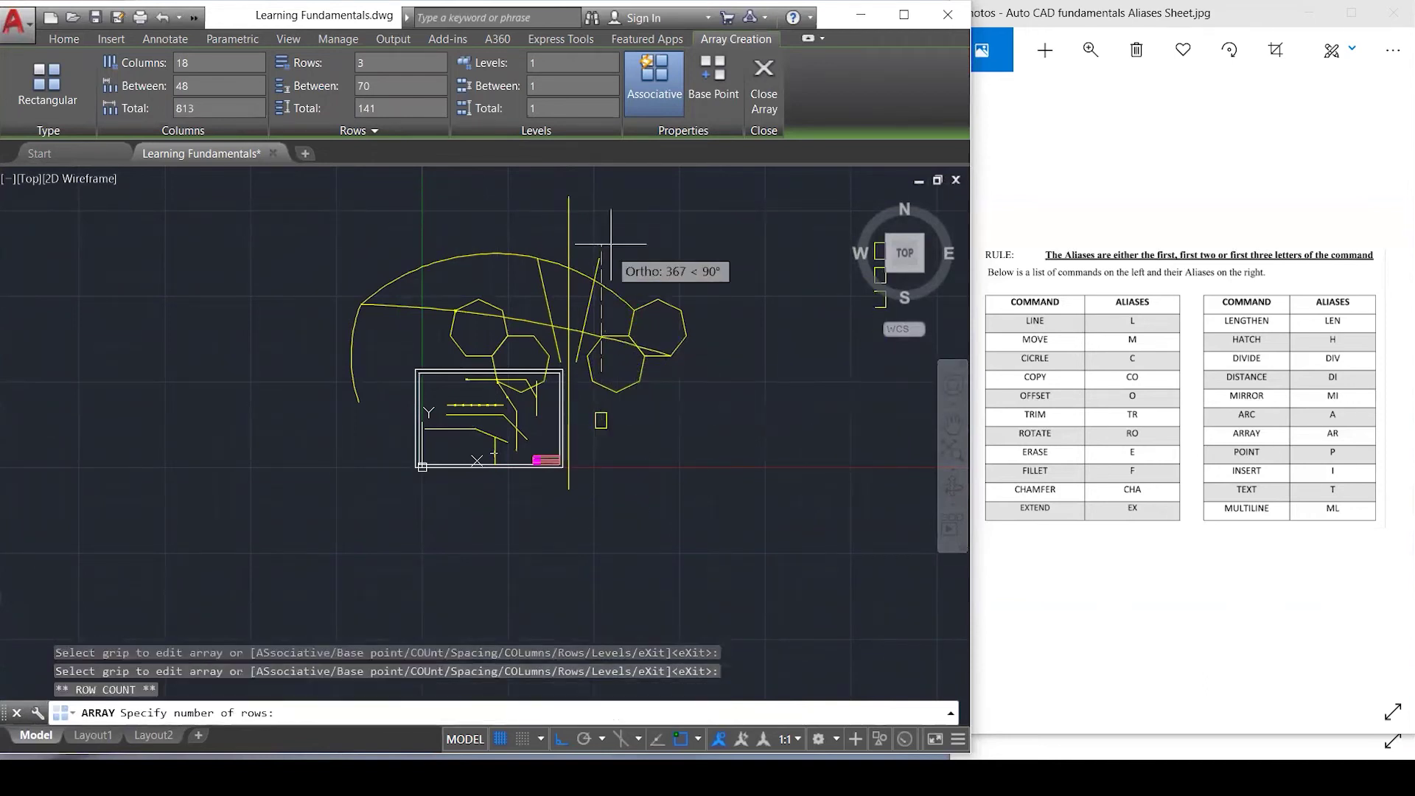
{"action": "left_click", "coordinate": [616, 189]}
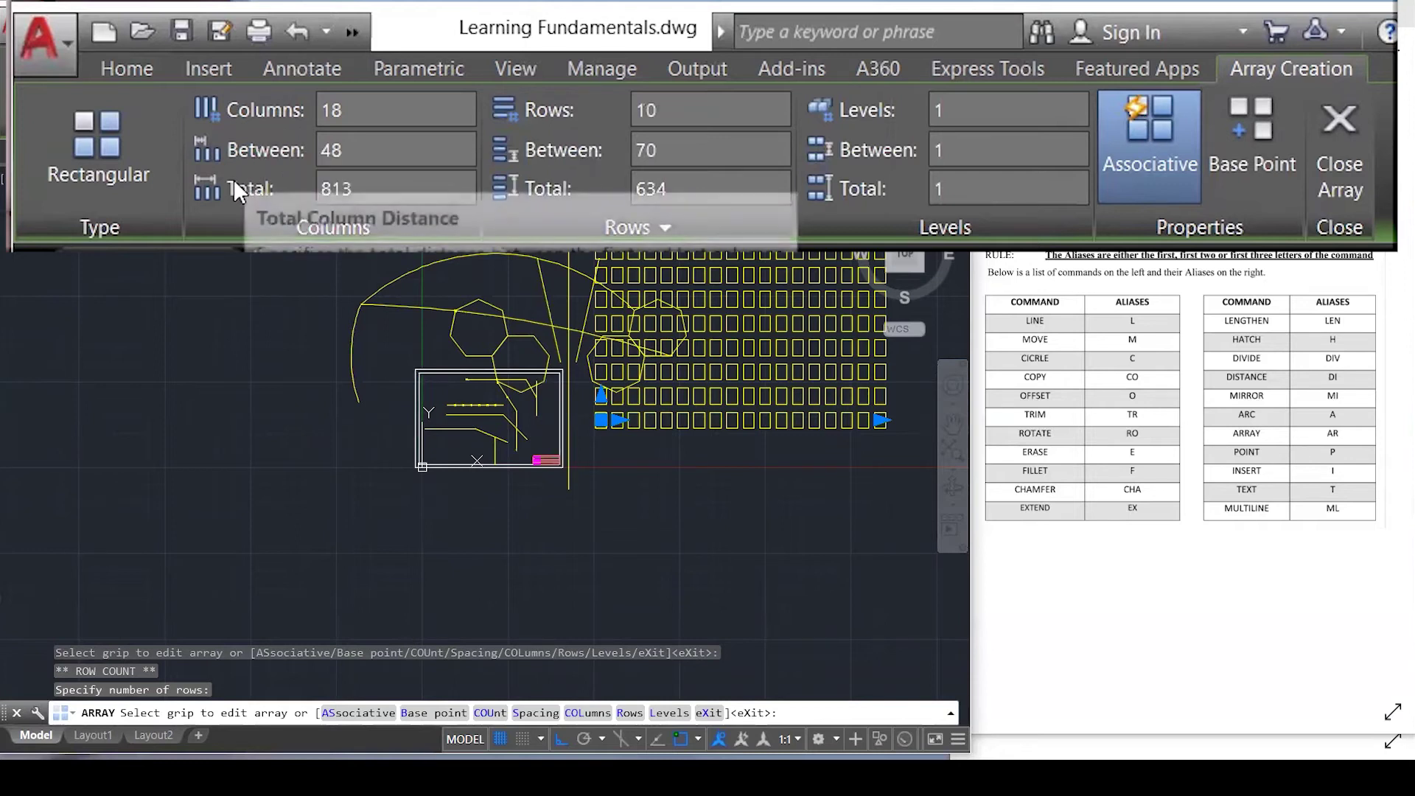
Set the spacing between the rectangle array's columns to 50.
{"action": "left_click", "coordinate": [363, 158]}
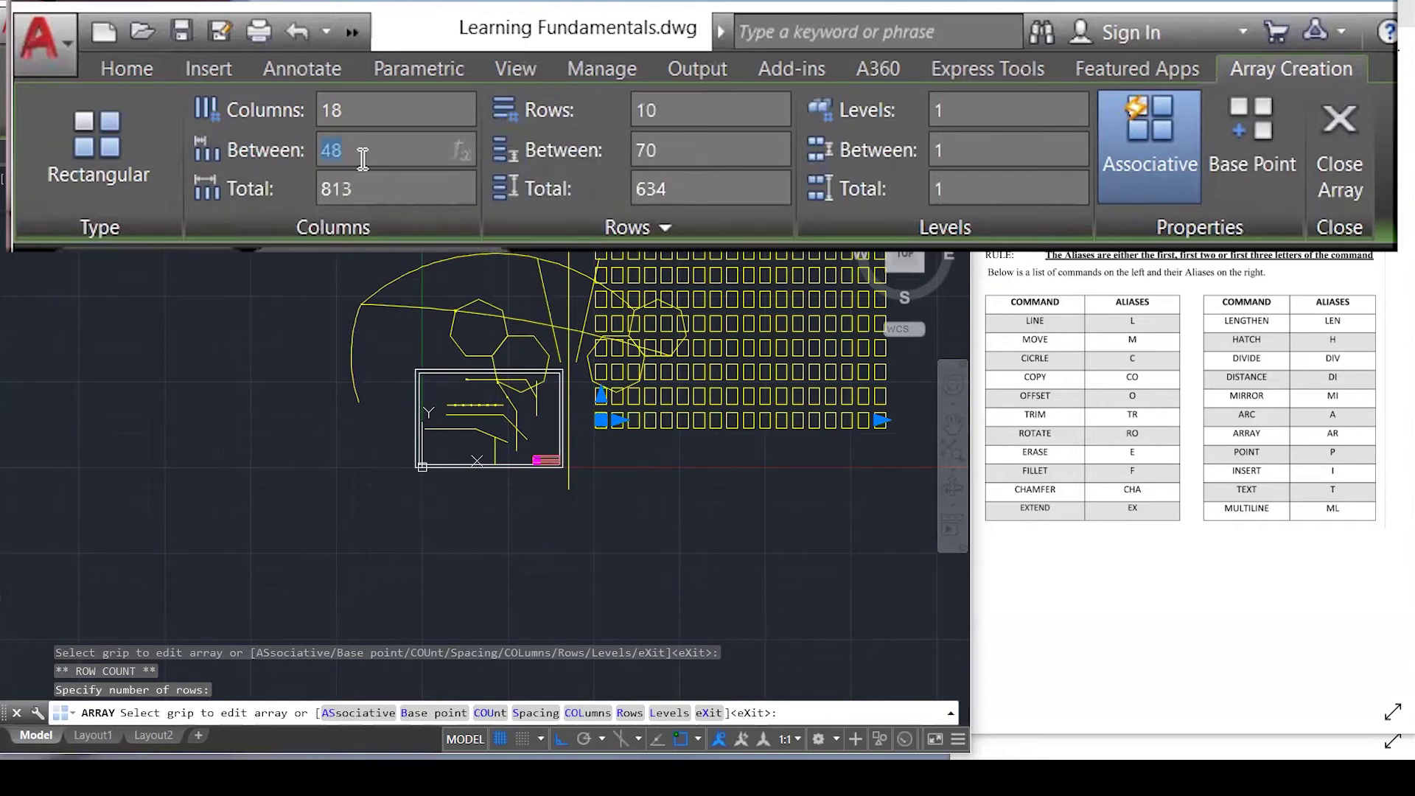
{"action": "type", "text": "50"}
{"action": "key", "text": "Return"}
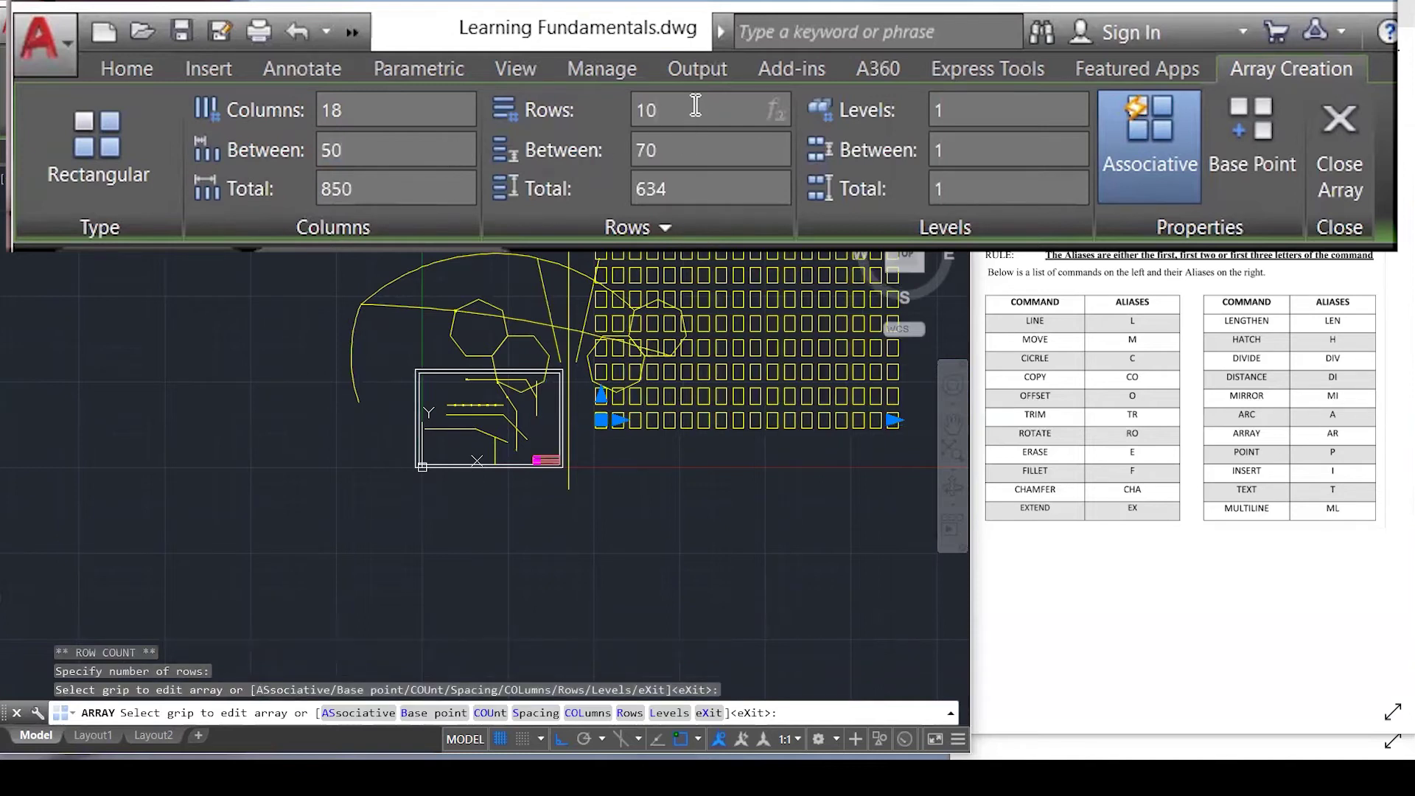
Change the rectangle array's row count to 5 and then to 7, and finish the array.
{"action": "left_click", "coordinate": [695, 106]}
{"action": "type", "text": "5"}
{"action": "key", "text": "Return"}
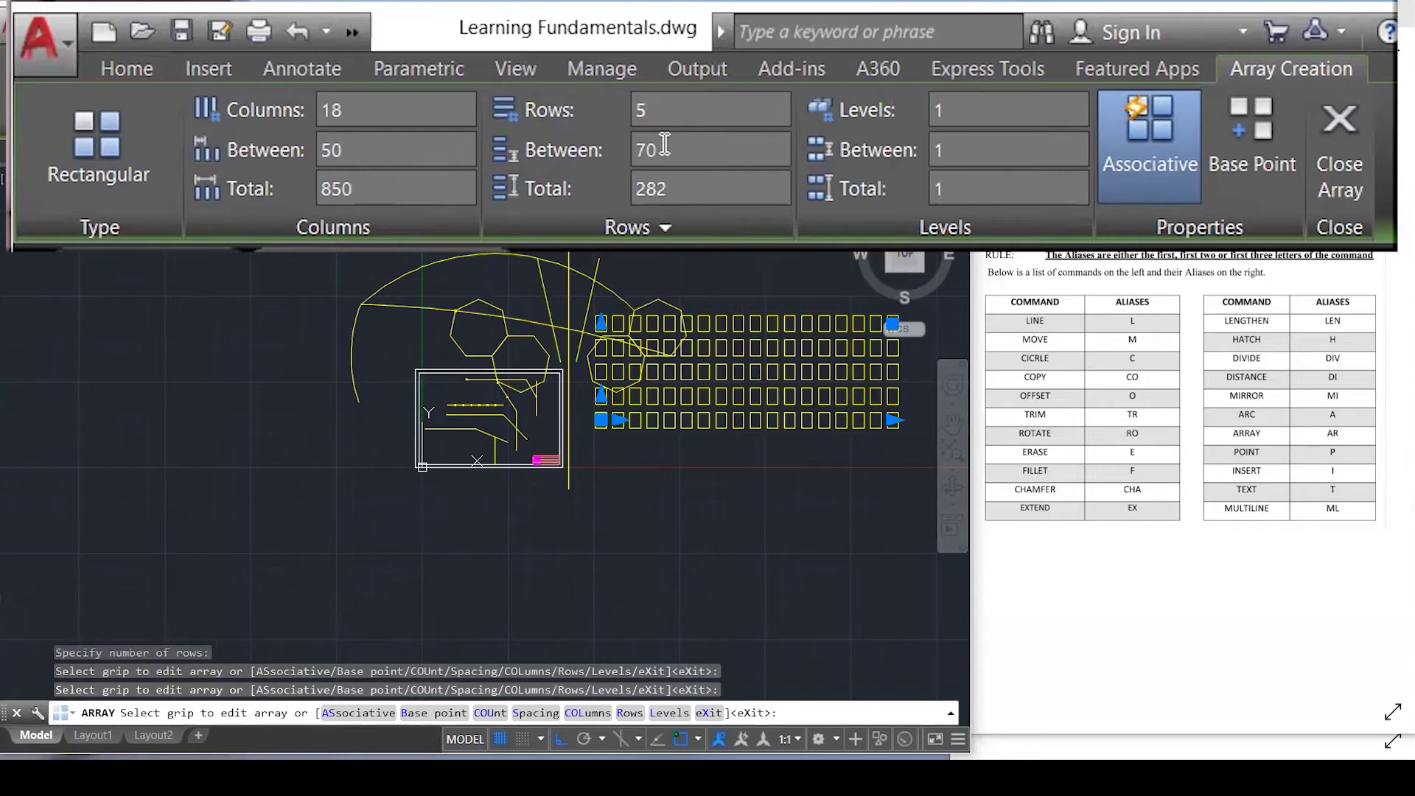
{"action": "type", "text": "7"}
{"action": "key", "text": "Return"}
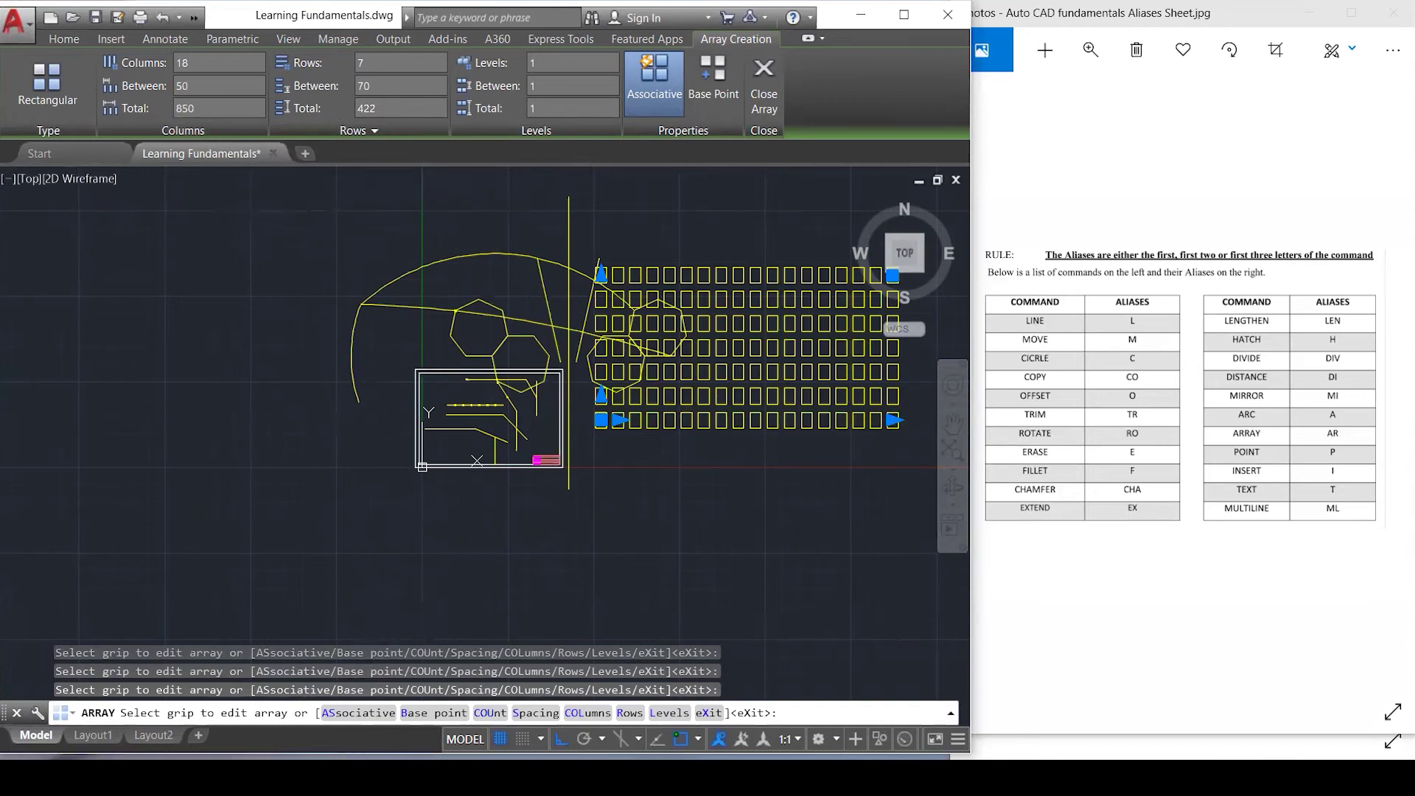
{"action": "key", "text": "Escape"}
{"action": "key", "text": "Escape"}
{"action": "key", "text": "Escape"}
{"action": "key", "text": "Escape"}
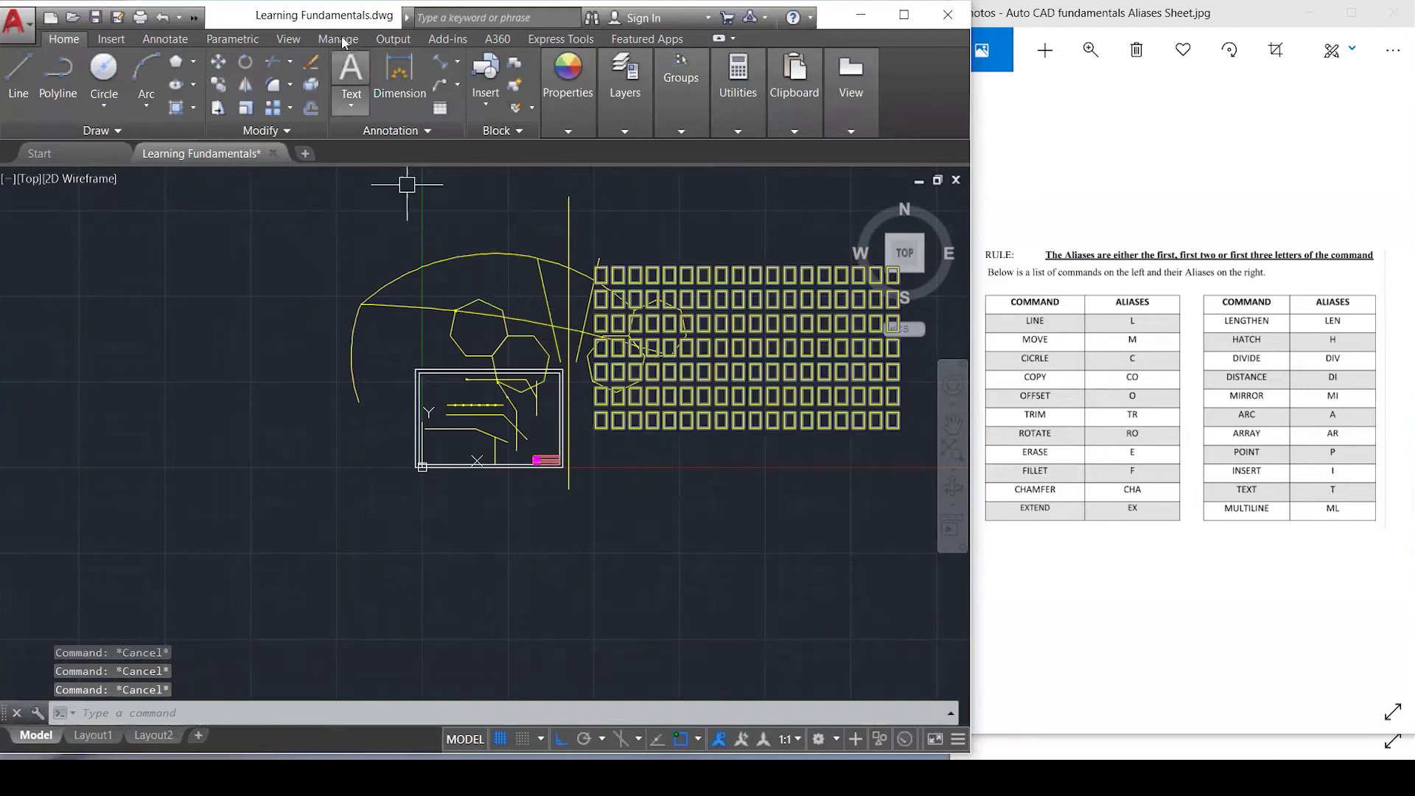
Draw a seven-sided polygon by its edge in the empty area below the double-lined border.
{"action": "left_click", "coordinate": [174, 67]}
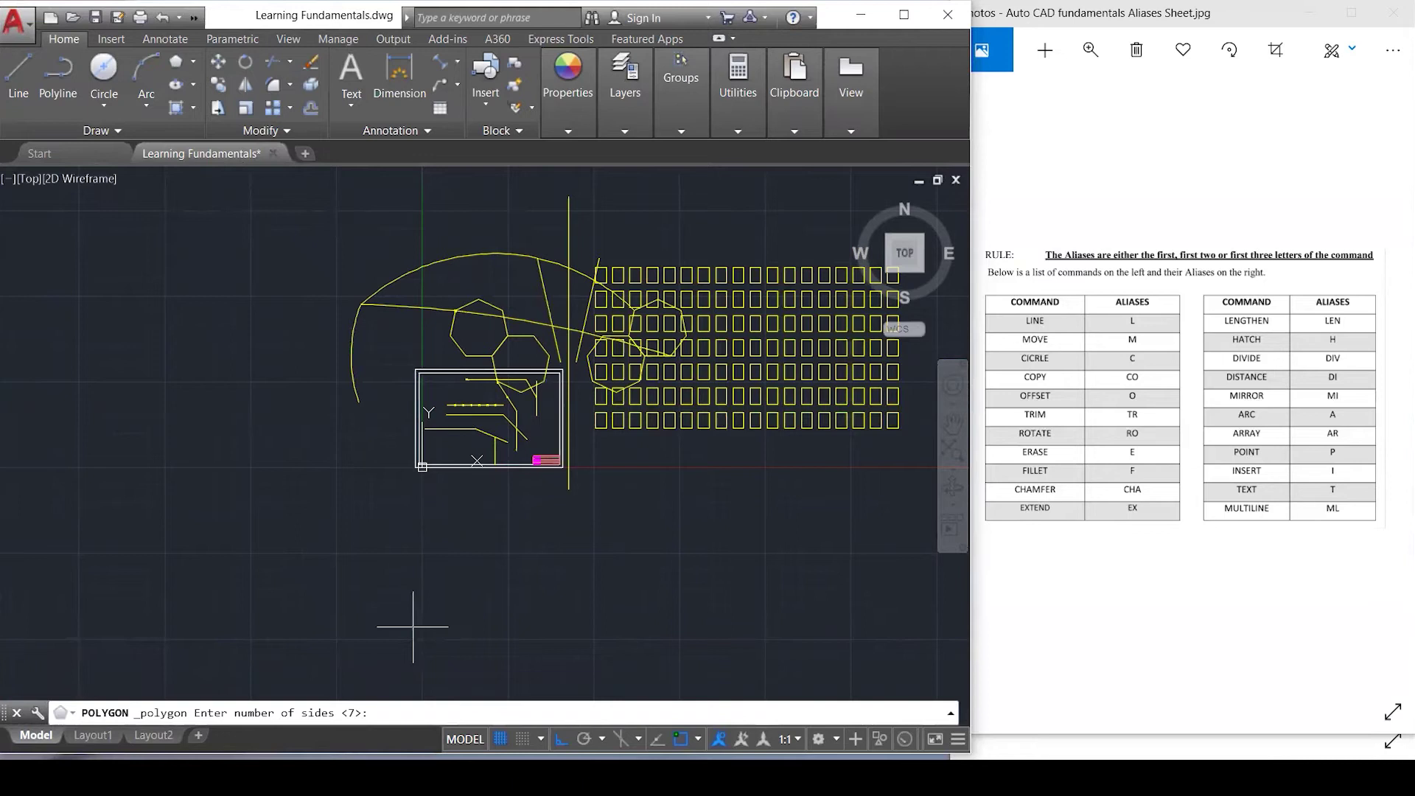
{"action": "key", "text": "Return"}
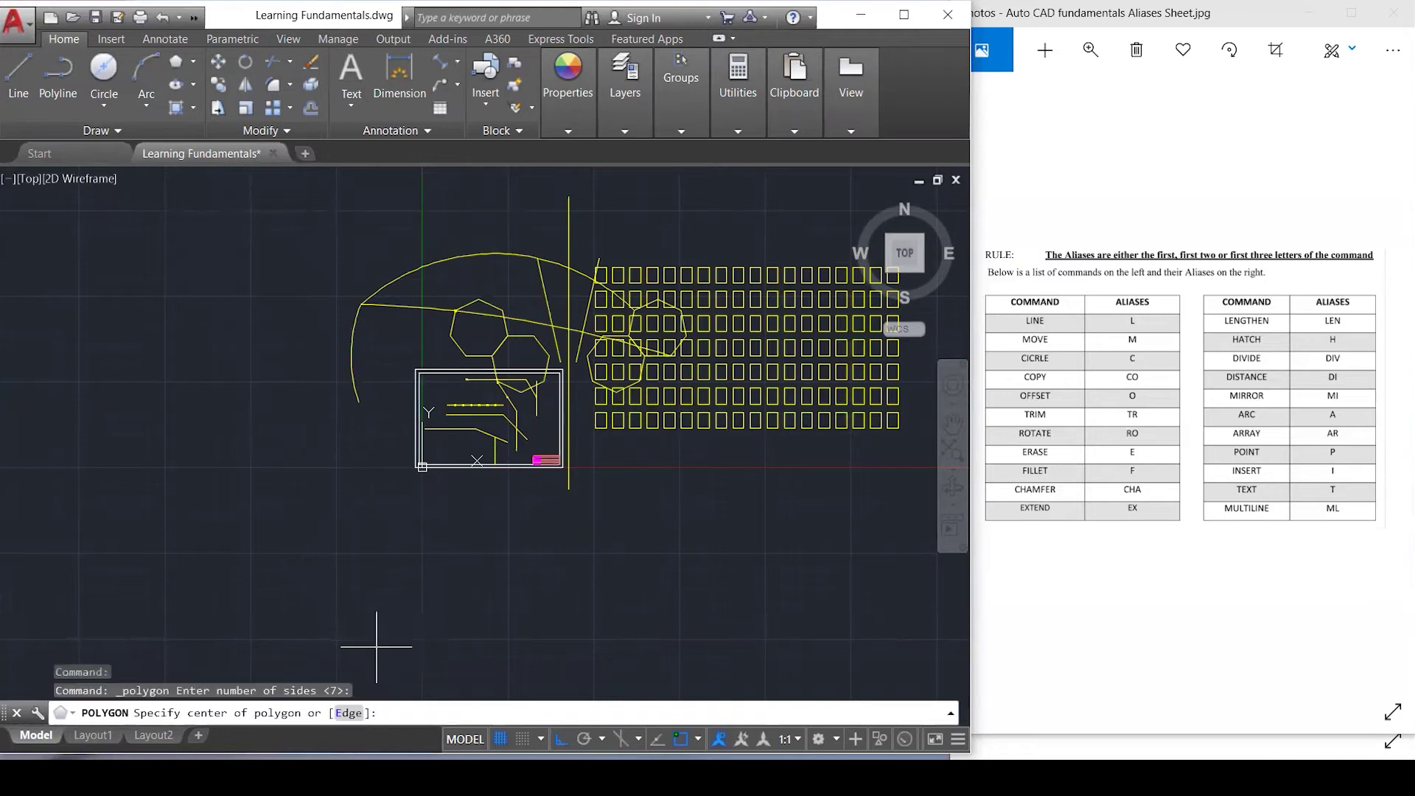
{"action": "type", "text": "e"}
{"action": "key", "text": "Return"}
{"action": "left_click", "coordinate": [399, 631]}
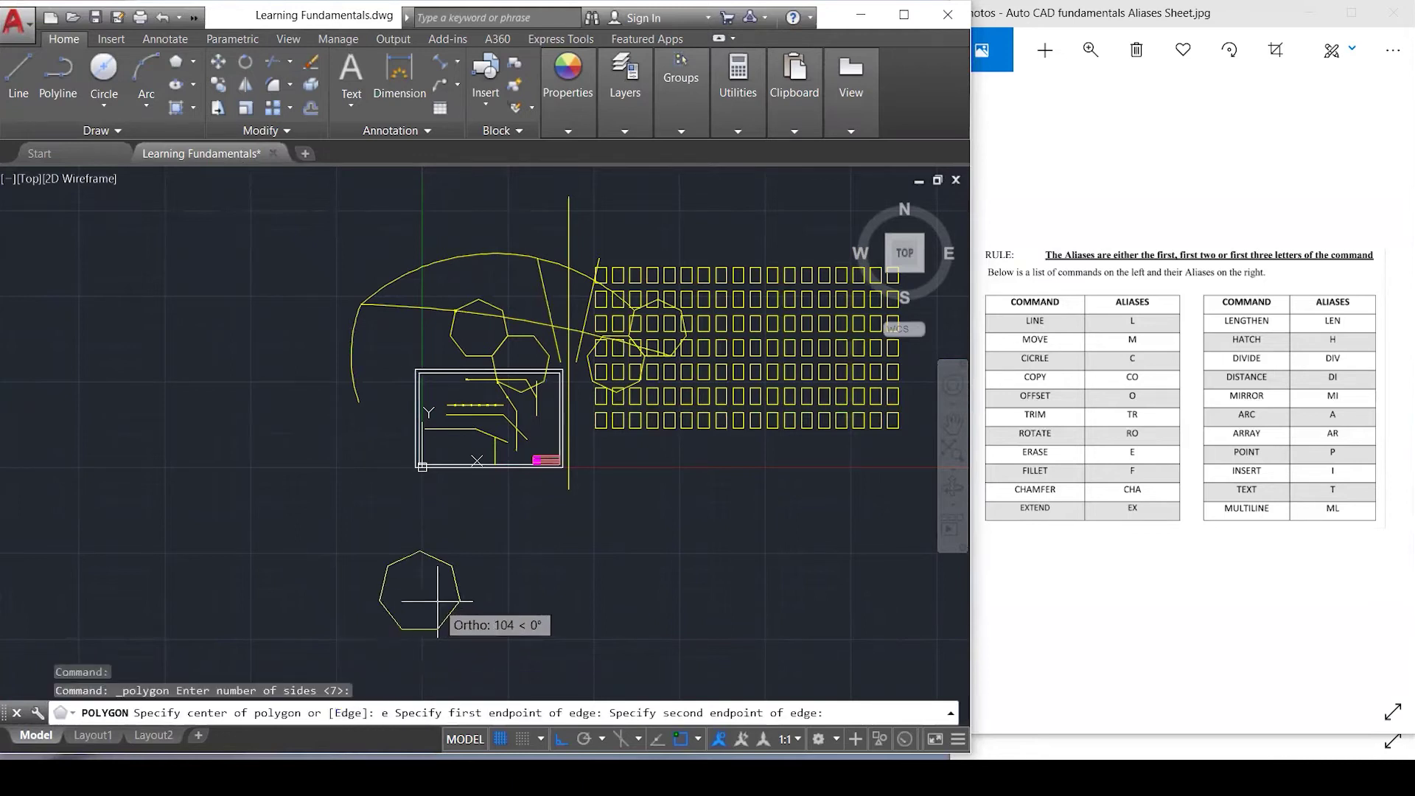
{"action": "left_click", "coordinate": [425, 610]}
{"action": "key", "text": "Escape"}
{"action": "key", "text": "Escape"}
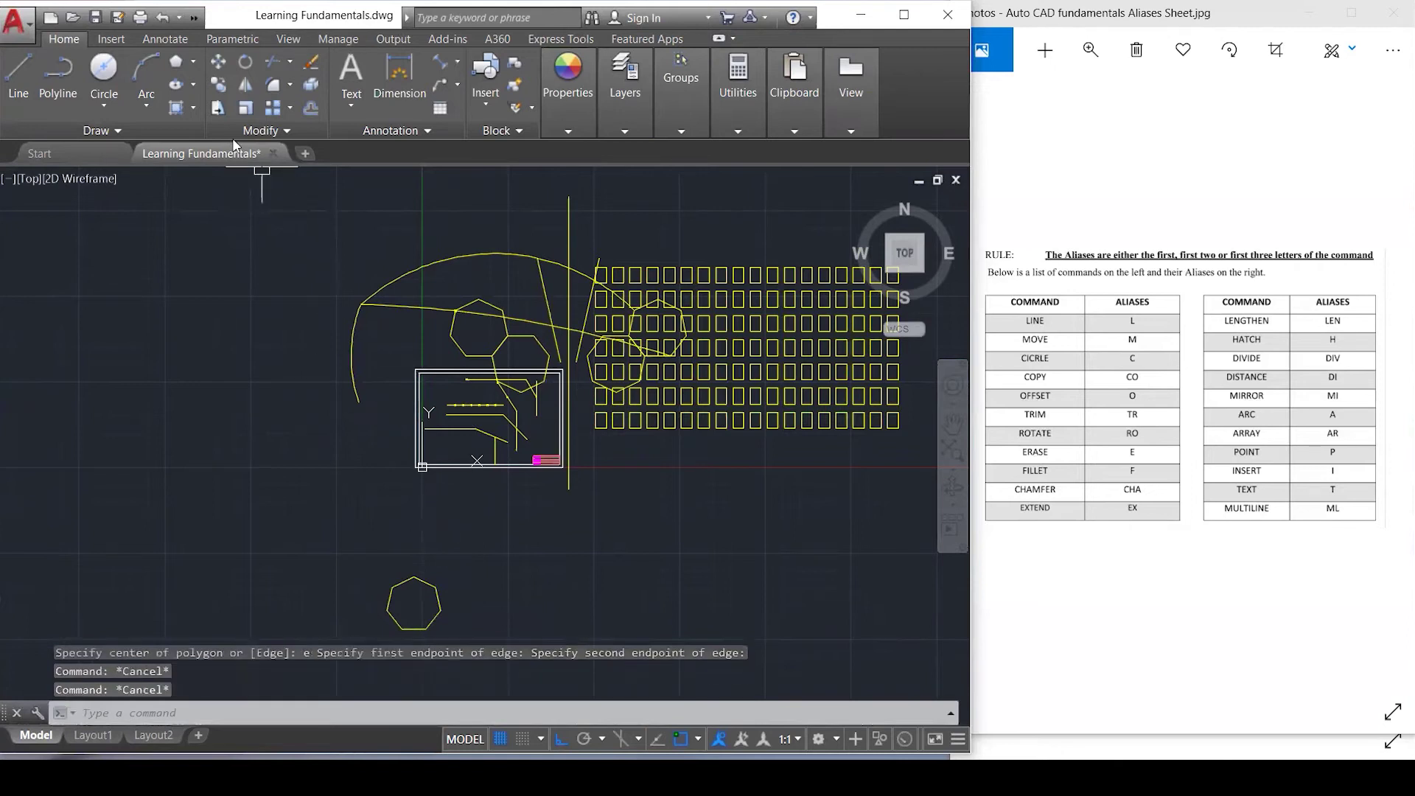
Create a rectangular array of the new heptagon with 7 columns and 3 rows, and finish it.
{"action": "left_click", "coordinate": [272, 111]}
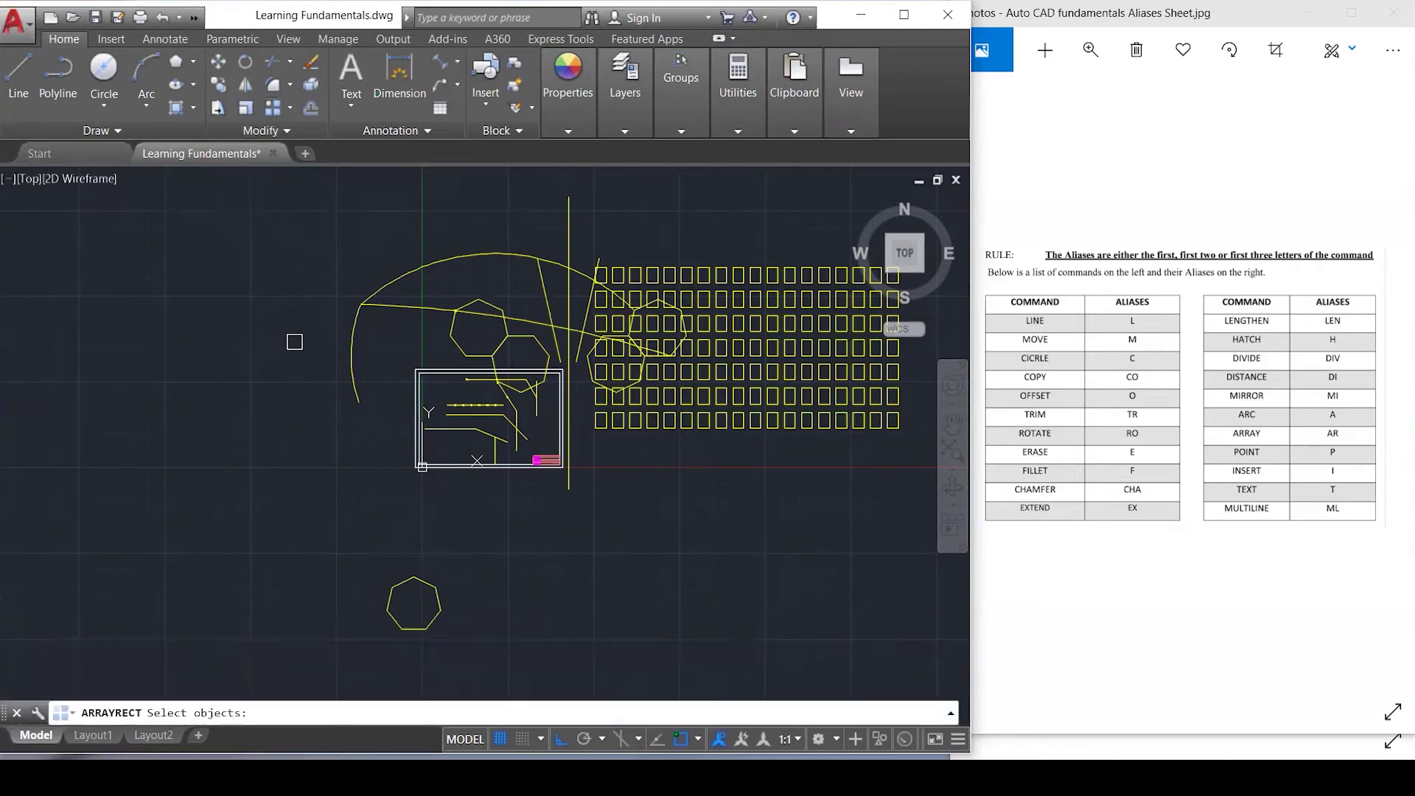
{"action": "left_click", "coordinate": [425, 576]}
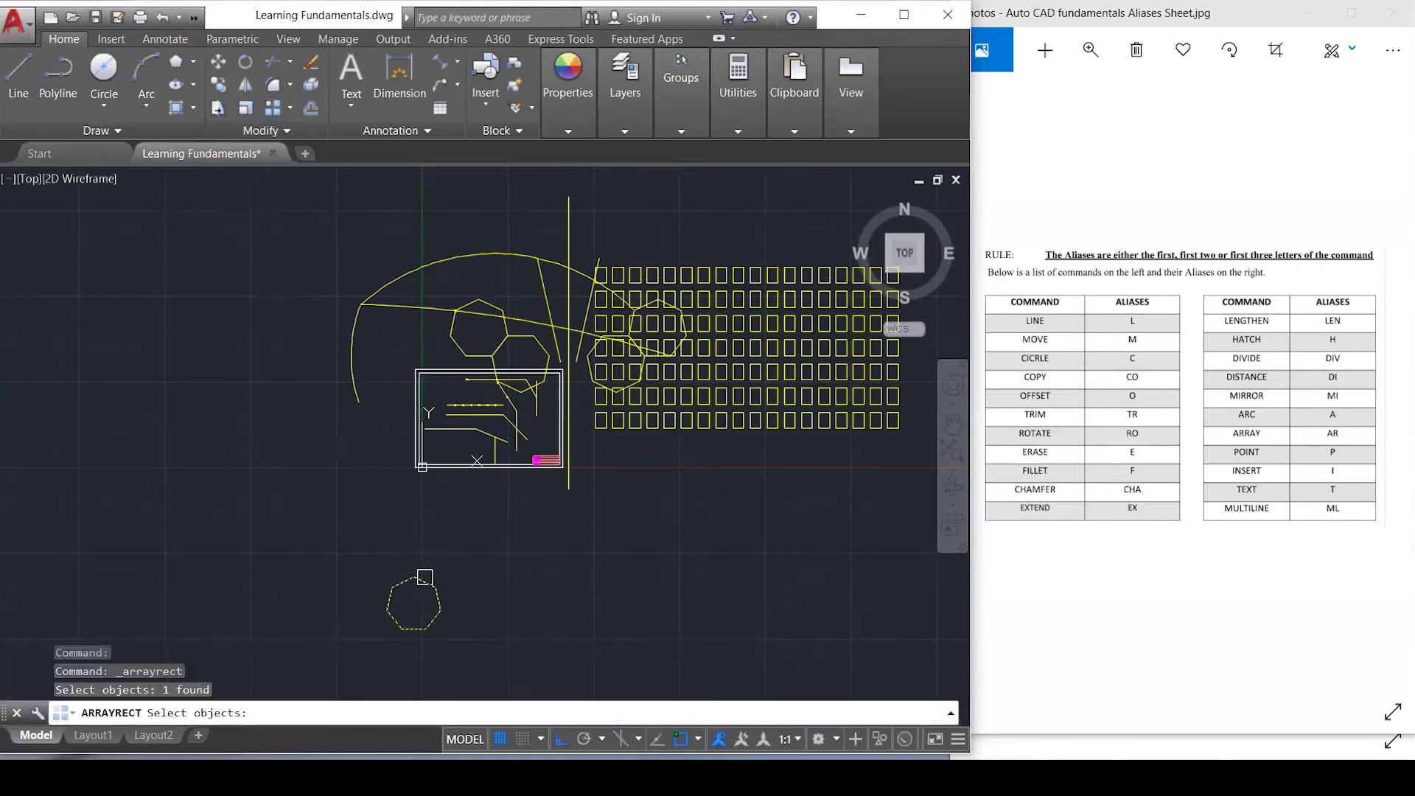
{"action": "key", "text": "Return"}
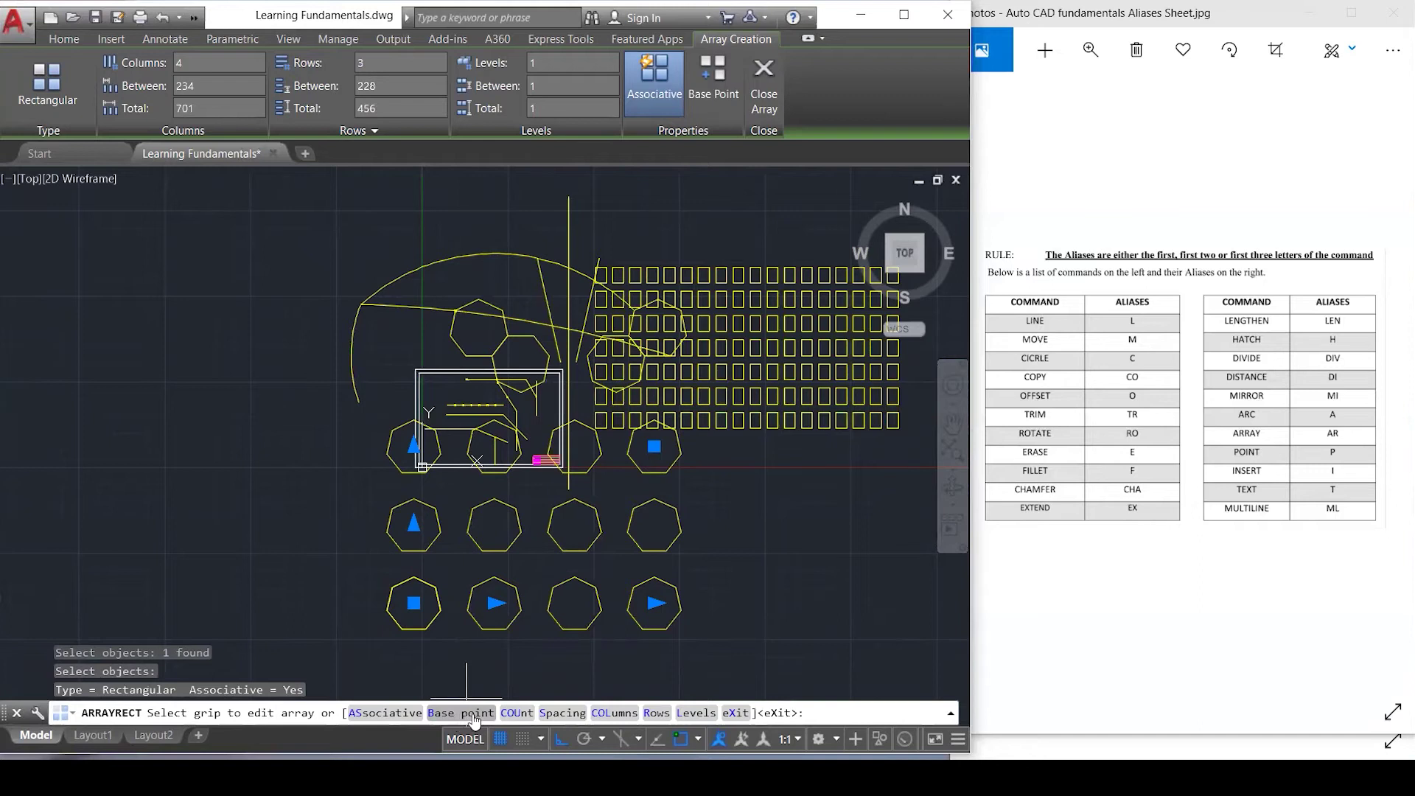
{"action": "left_click", "coordinate": [514, 712]}
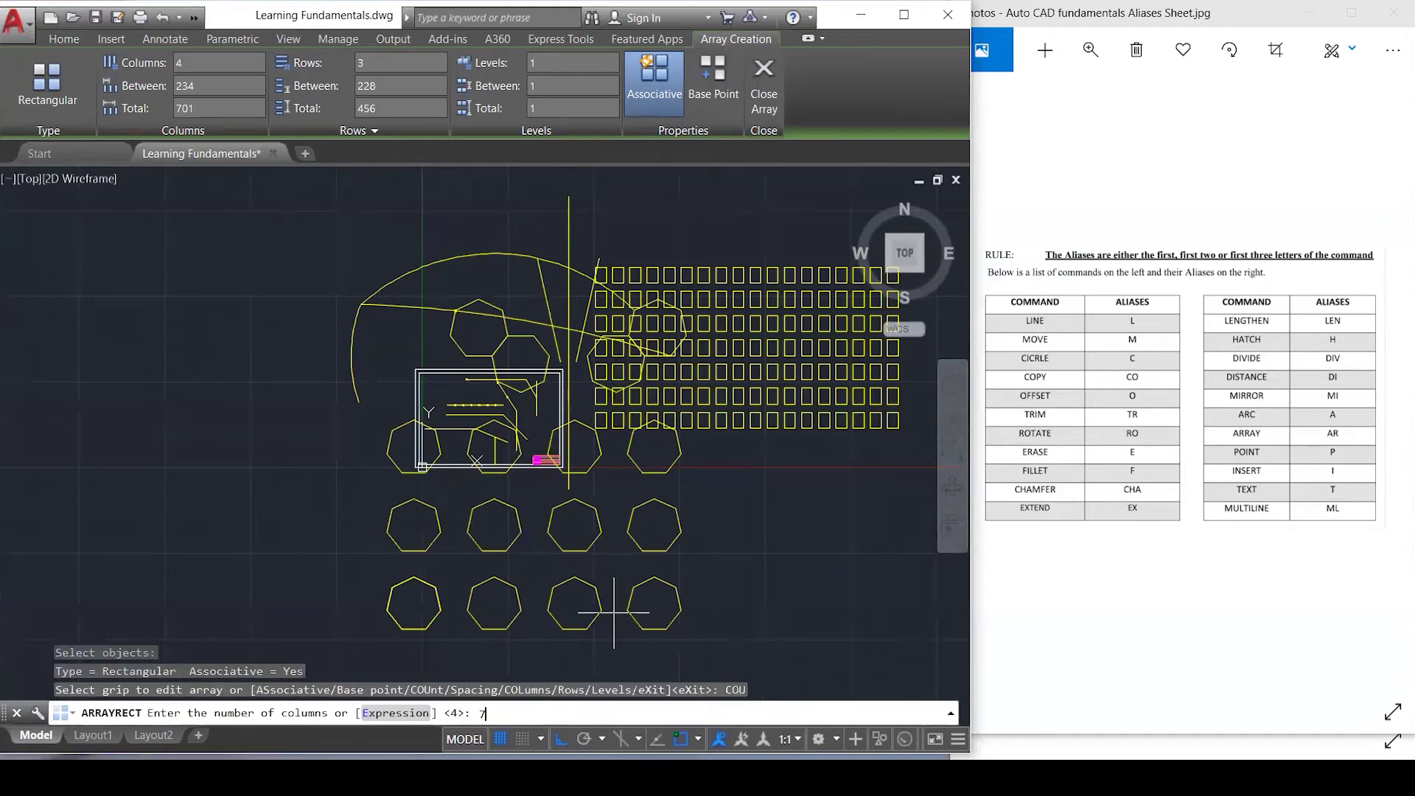
{"action": "type", "text": "7"}
{"action": "key", "text": "Return"}
{"action": "scroll", "coordinate": [664, 454], "scroll_direction": "up", "scroll_amount": 1}
{"action": "key", "text": "Return"}
{"action": "key", "text": "Escape"}
{"action": "key", "text": "Escape"}
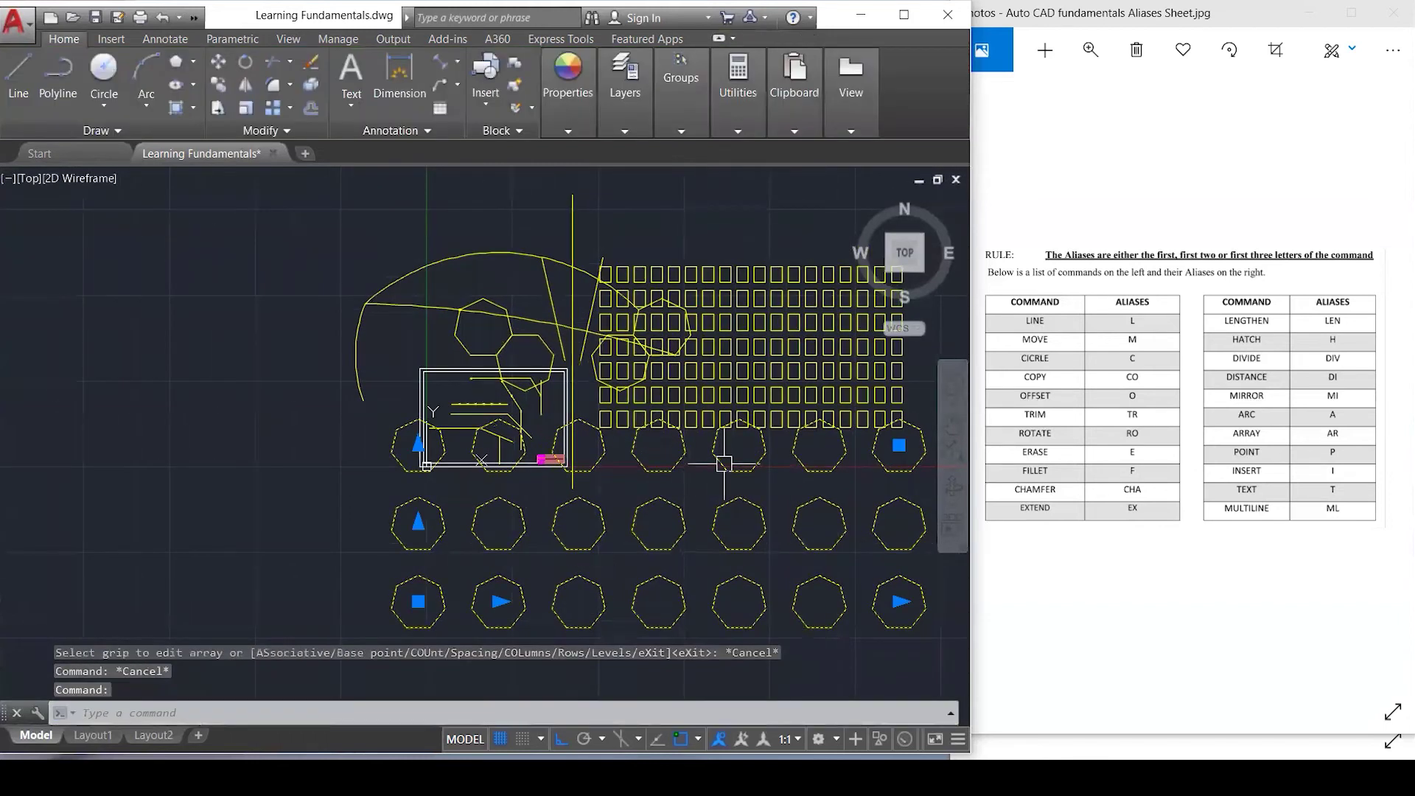
Erase the heptagon array and the small-rectangle array.
{"action": "left_click", "coordinate": [723, 464]}
{"action": "key", "text": "Delete"}
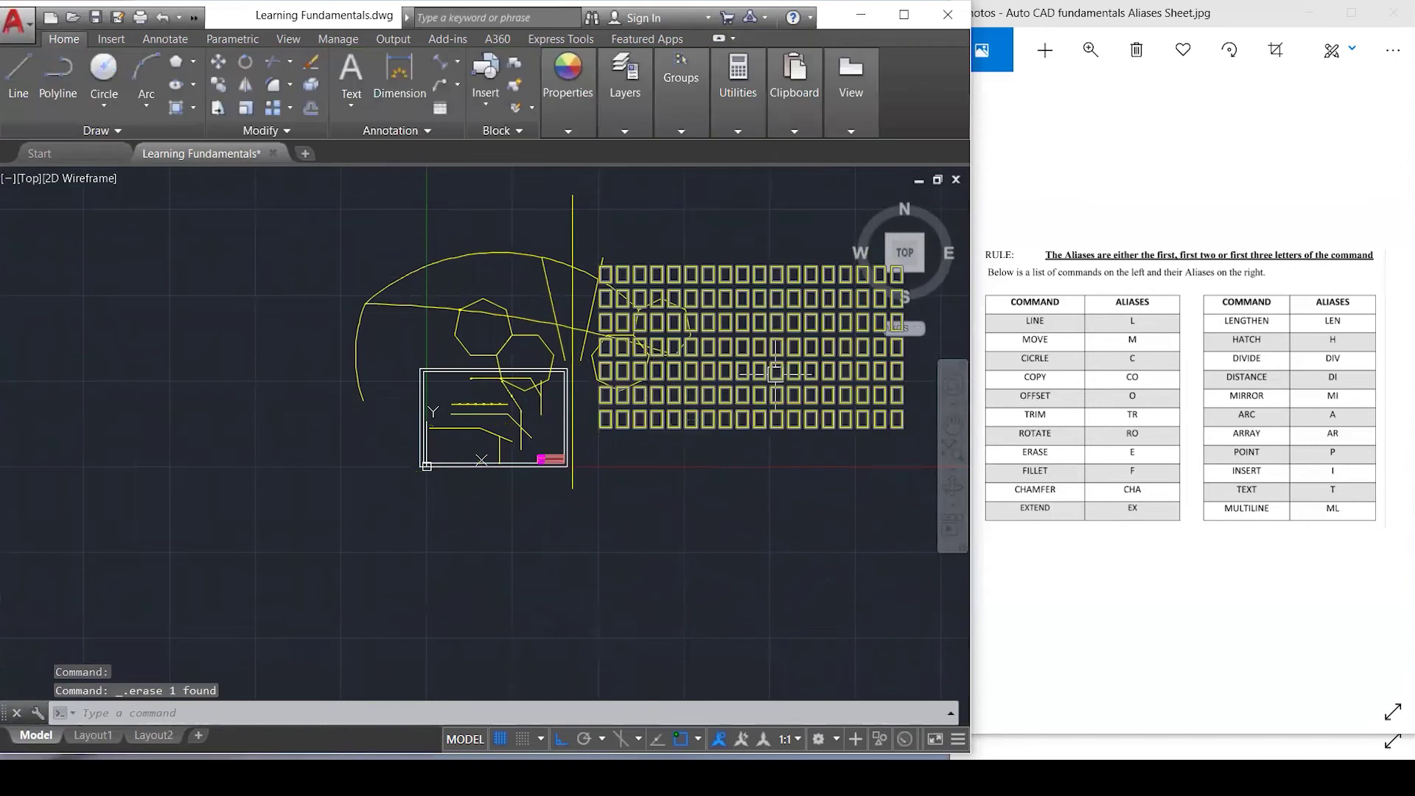
{"action": "left_click", "coordinate": [792, 331]}
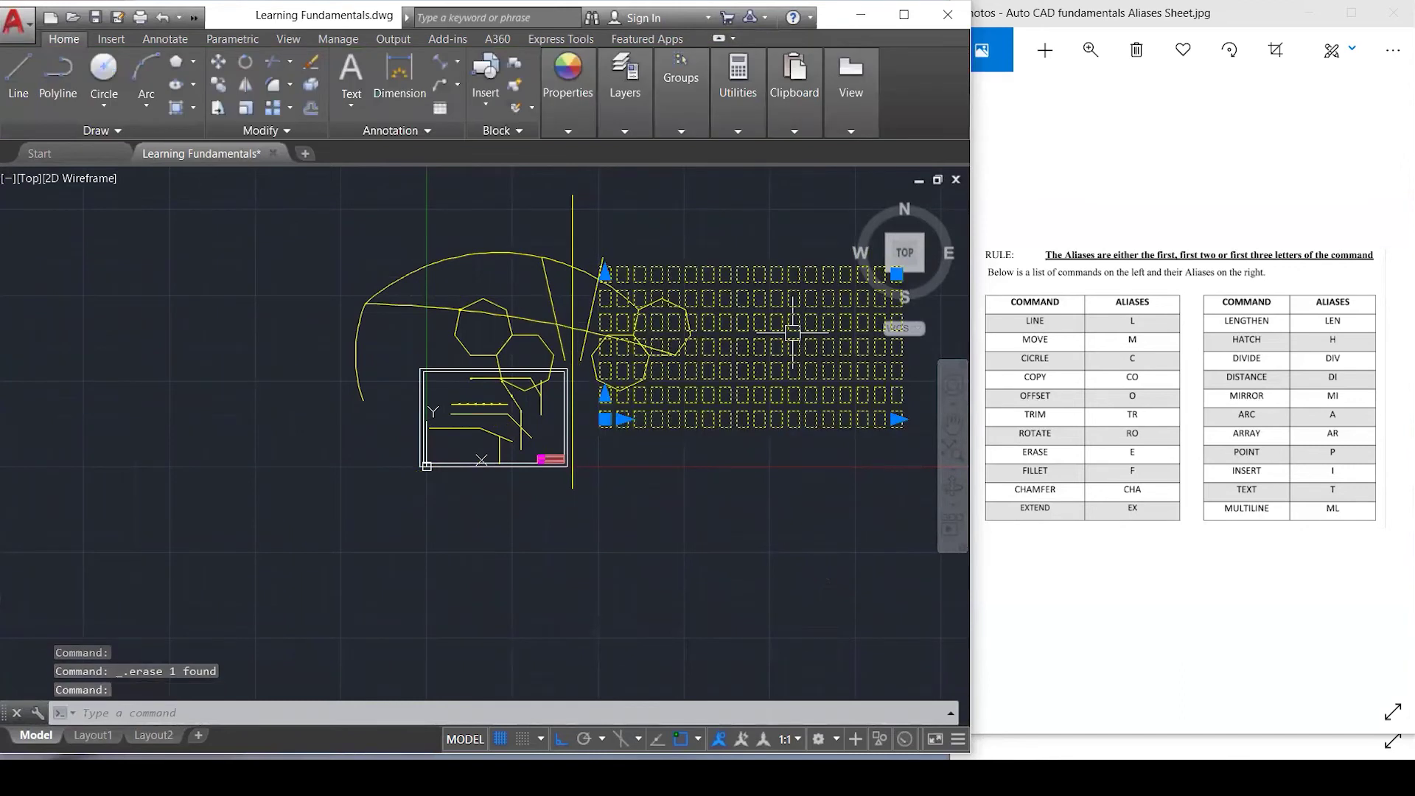
{"action": "key", "text": "Delete"}
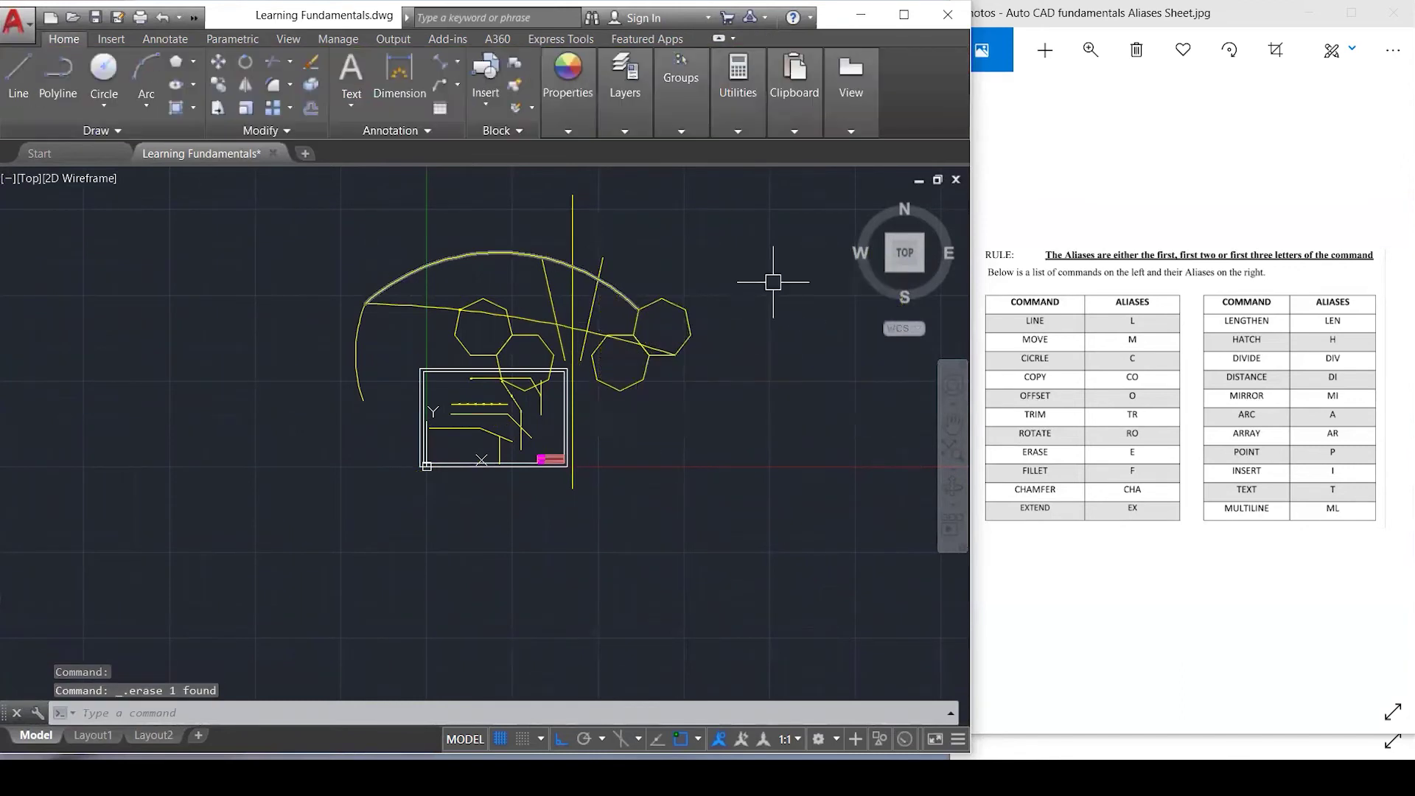
{"action": "left_click", "coordinate": [806, 394]}
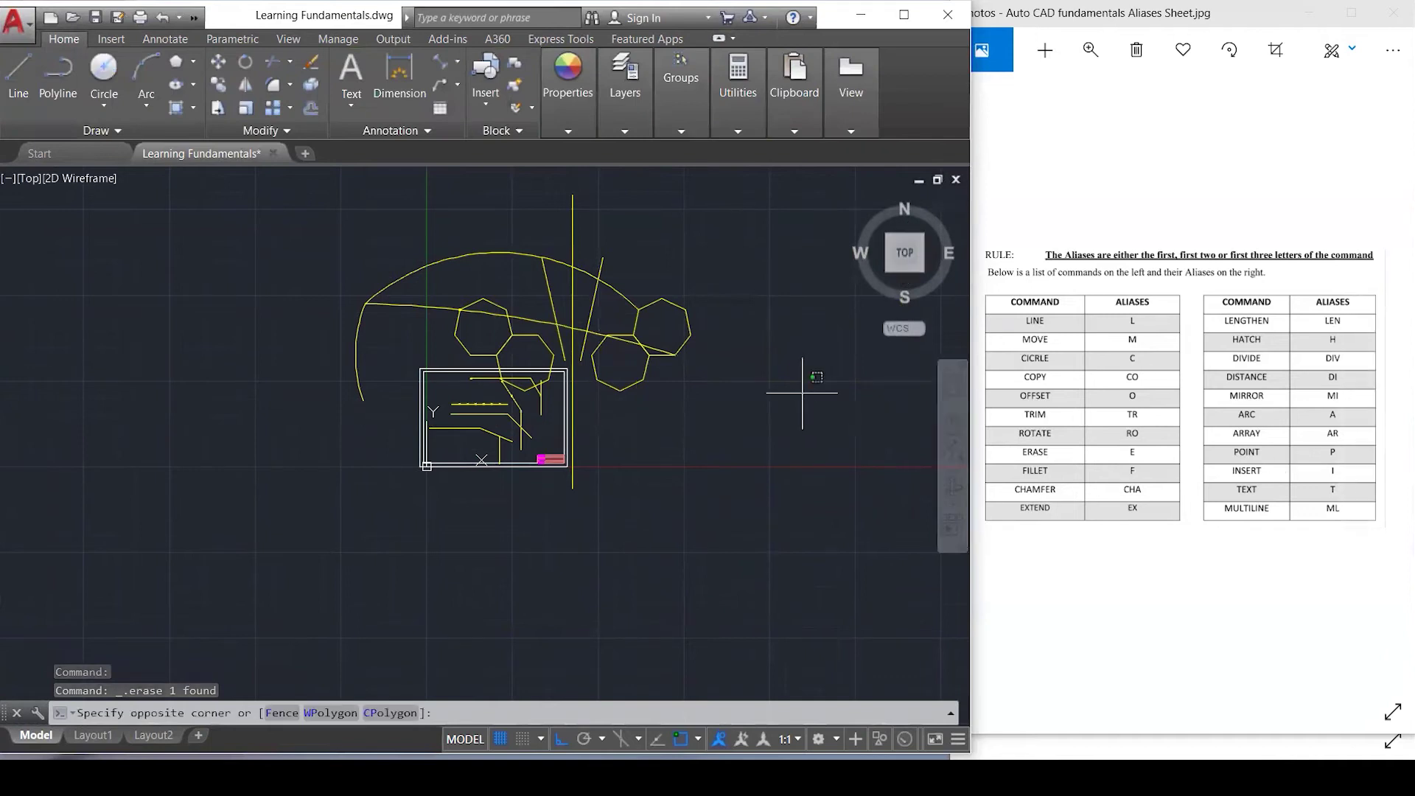
{"action": "left_click", "coordinate": [950, 451]}
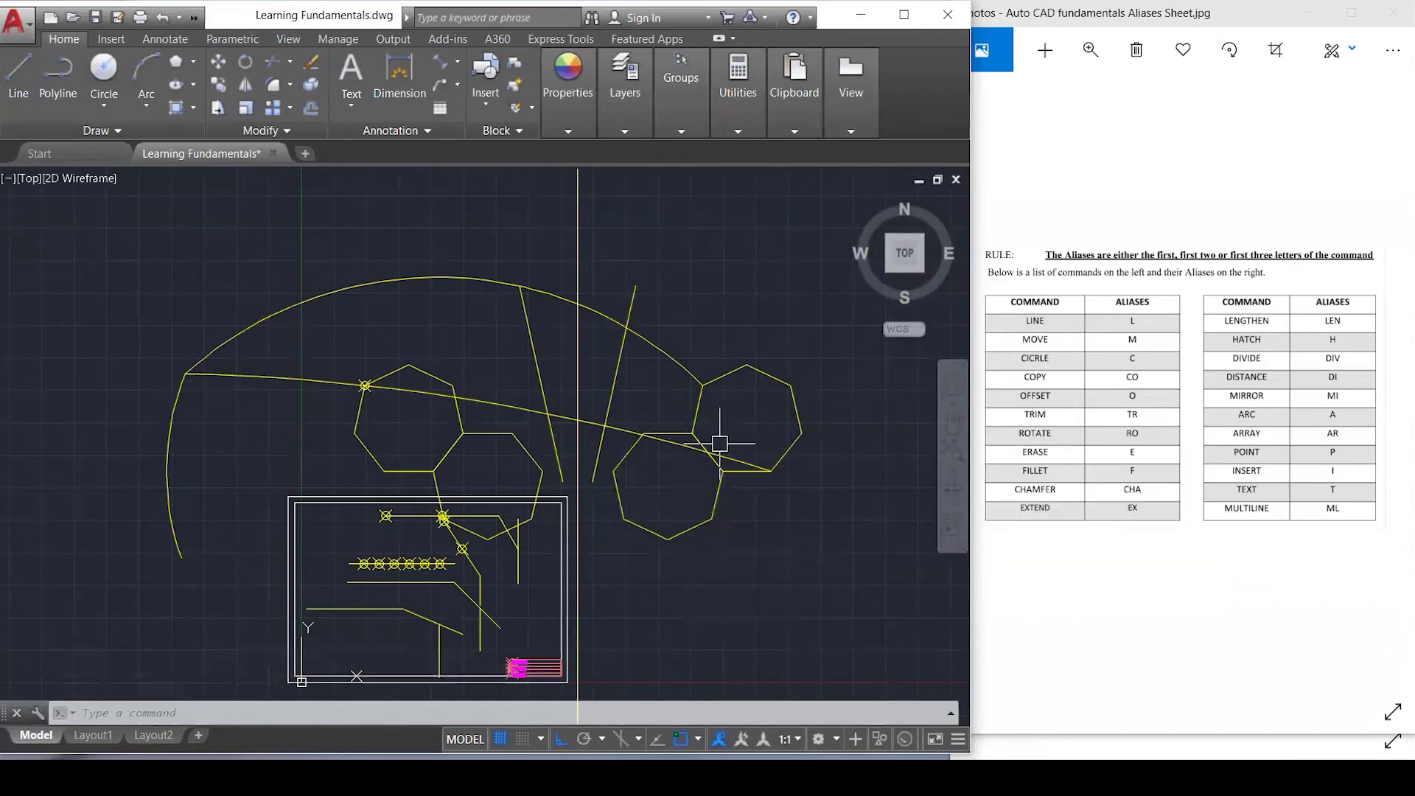
{"action": "type", "text": "IN"}
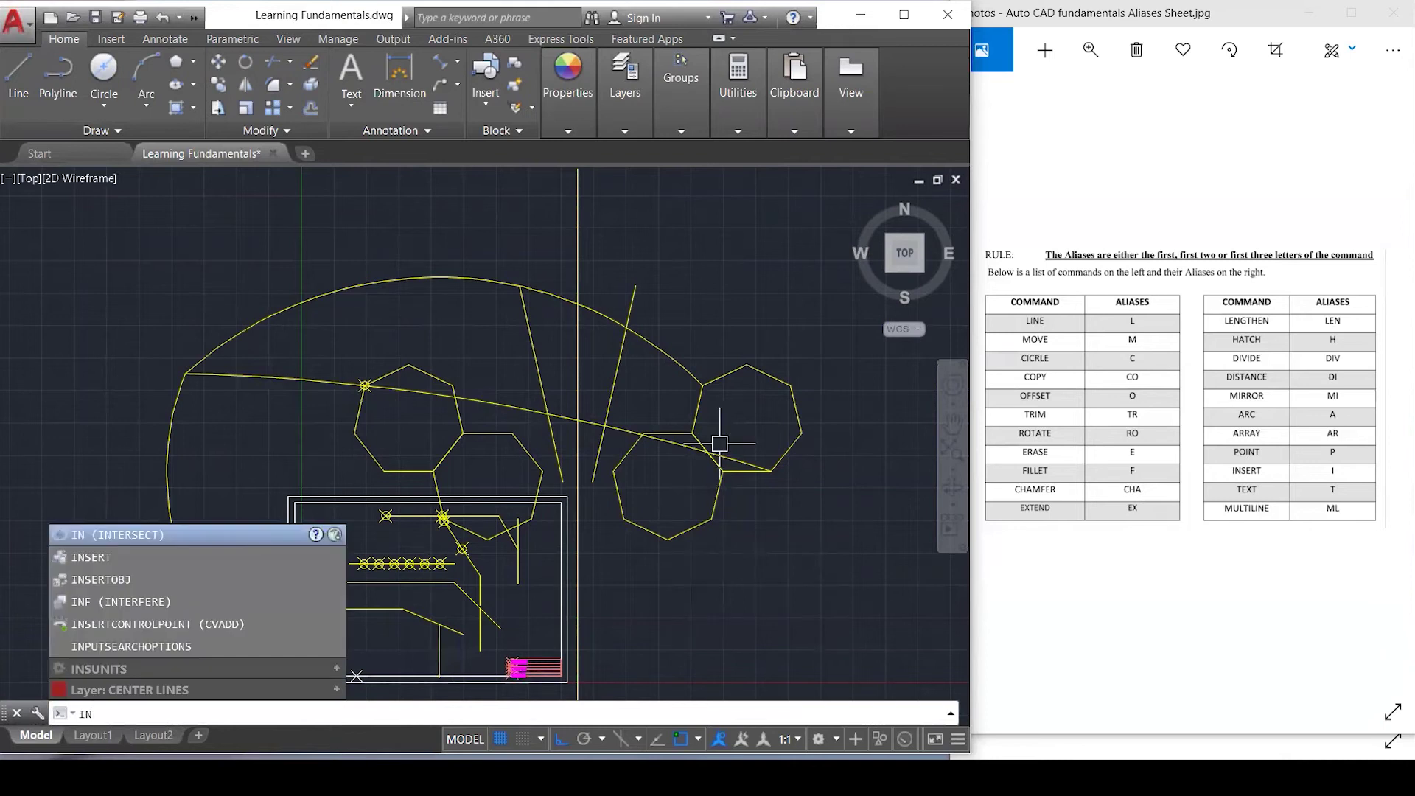
{"action": "key", "text": "Down"}
{"action": "key", "text": "Return"}
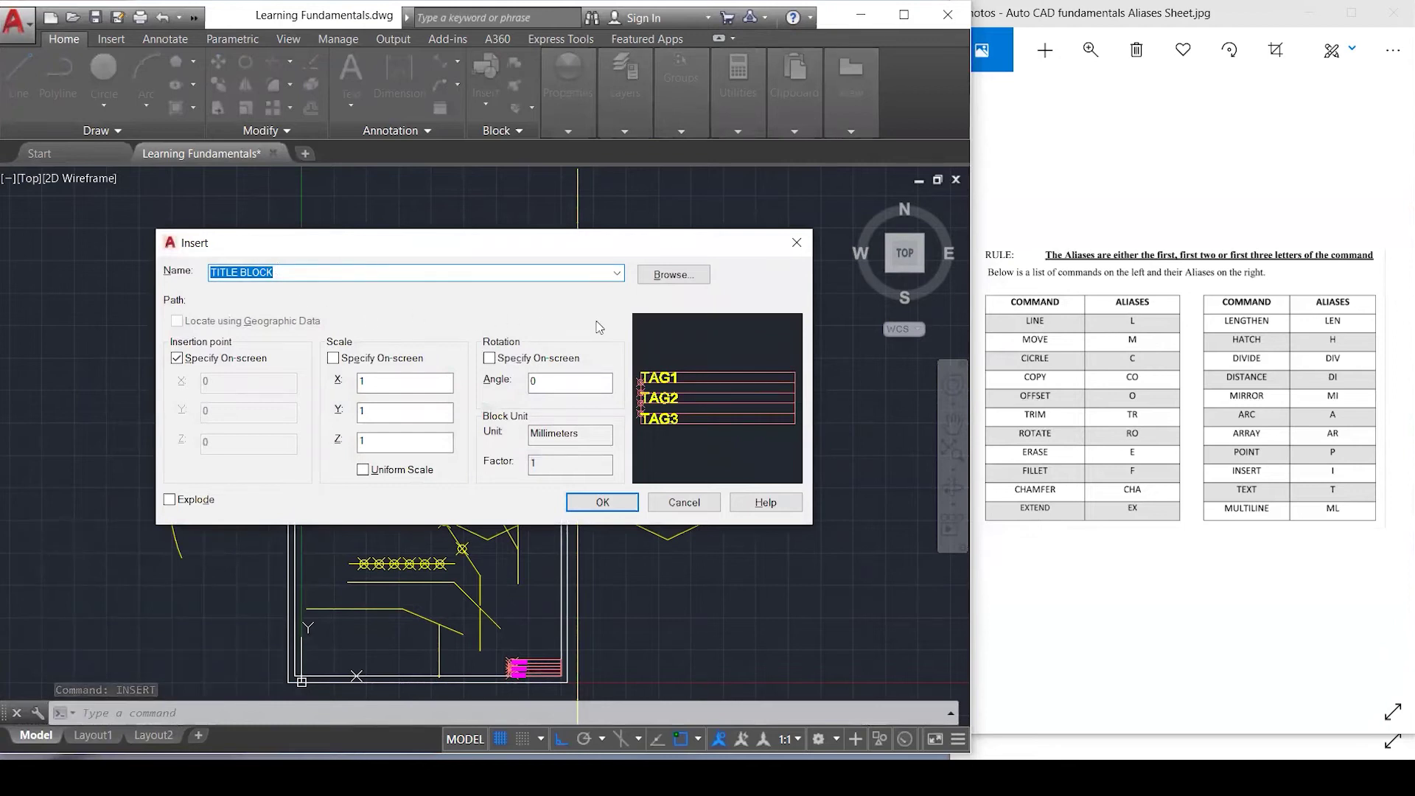
{"action": "left_click", "coordinate": [697, 503]}
Regenerate the drawing with the RE alias to refresh the point markers on the title block.
{"action": "scroll", "coordinate": [521, 693], "scroll_direction": "up", "scroll_amount": 5}
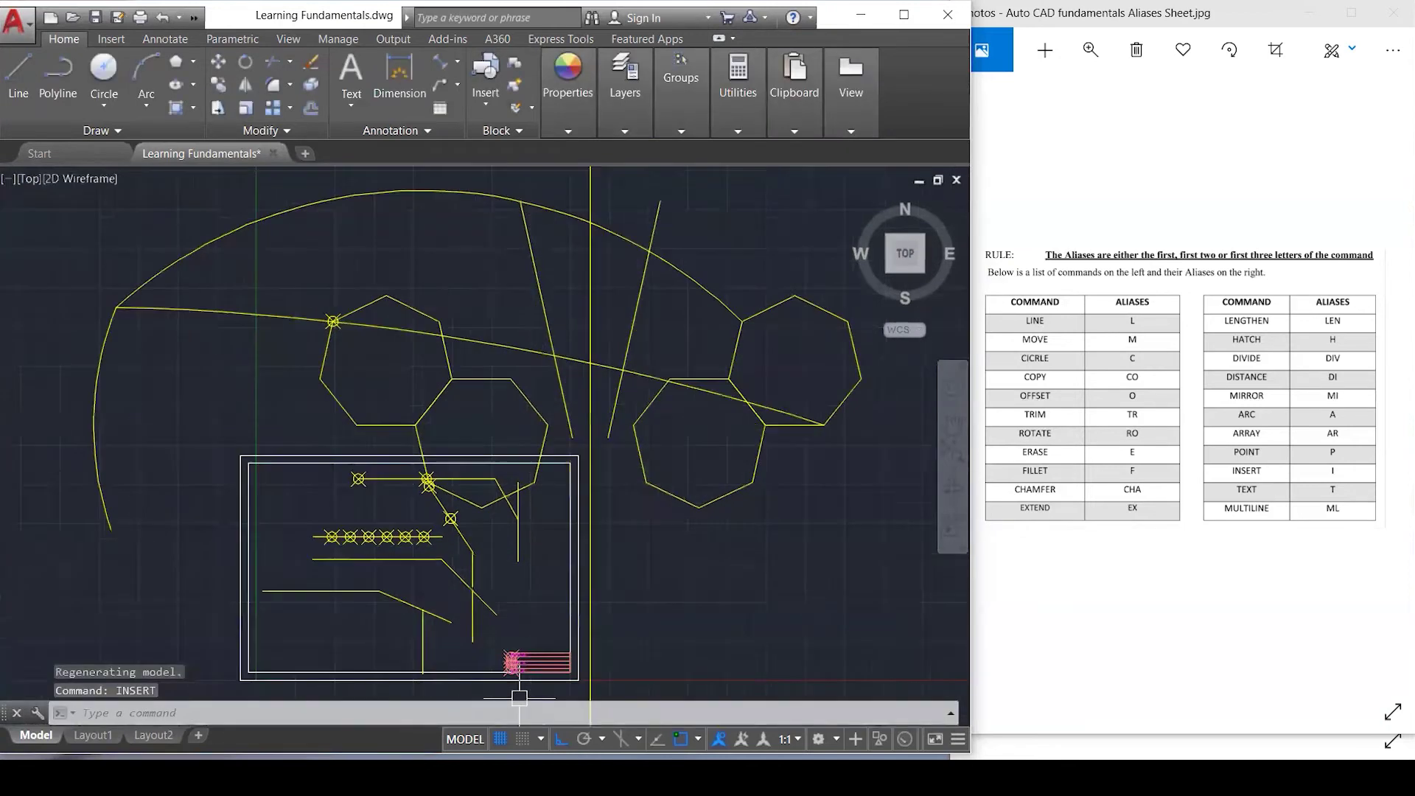
{"action": "scroll", "coordinate": [521, 693], "scroll_direction": "up", "scroll_amount": 6}
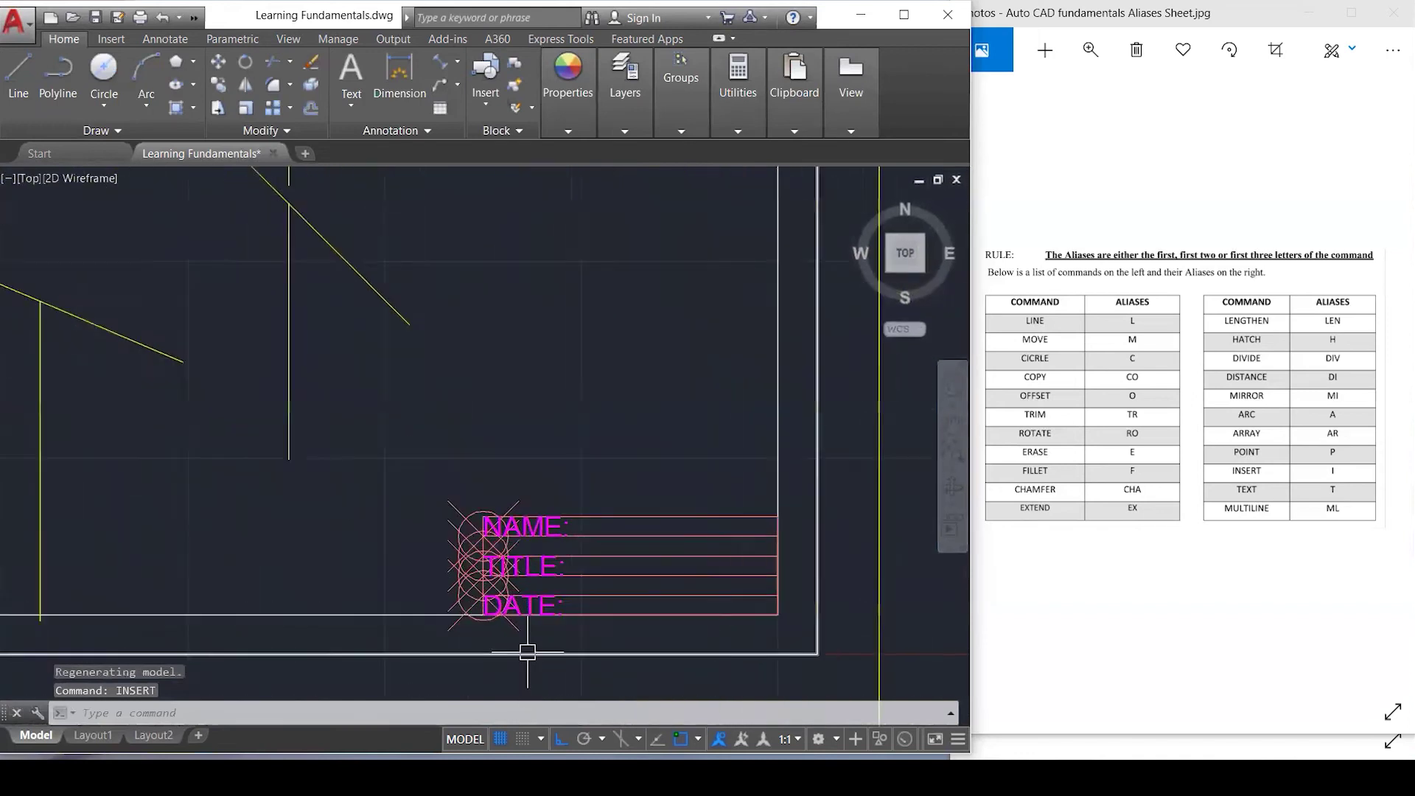
{"action": "type", "text": "RE"}
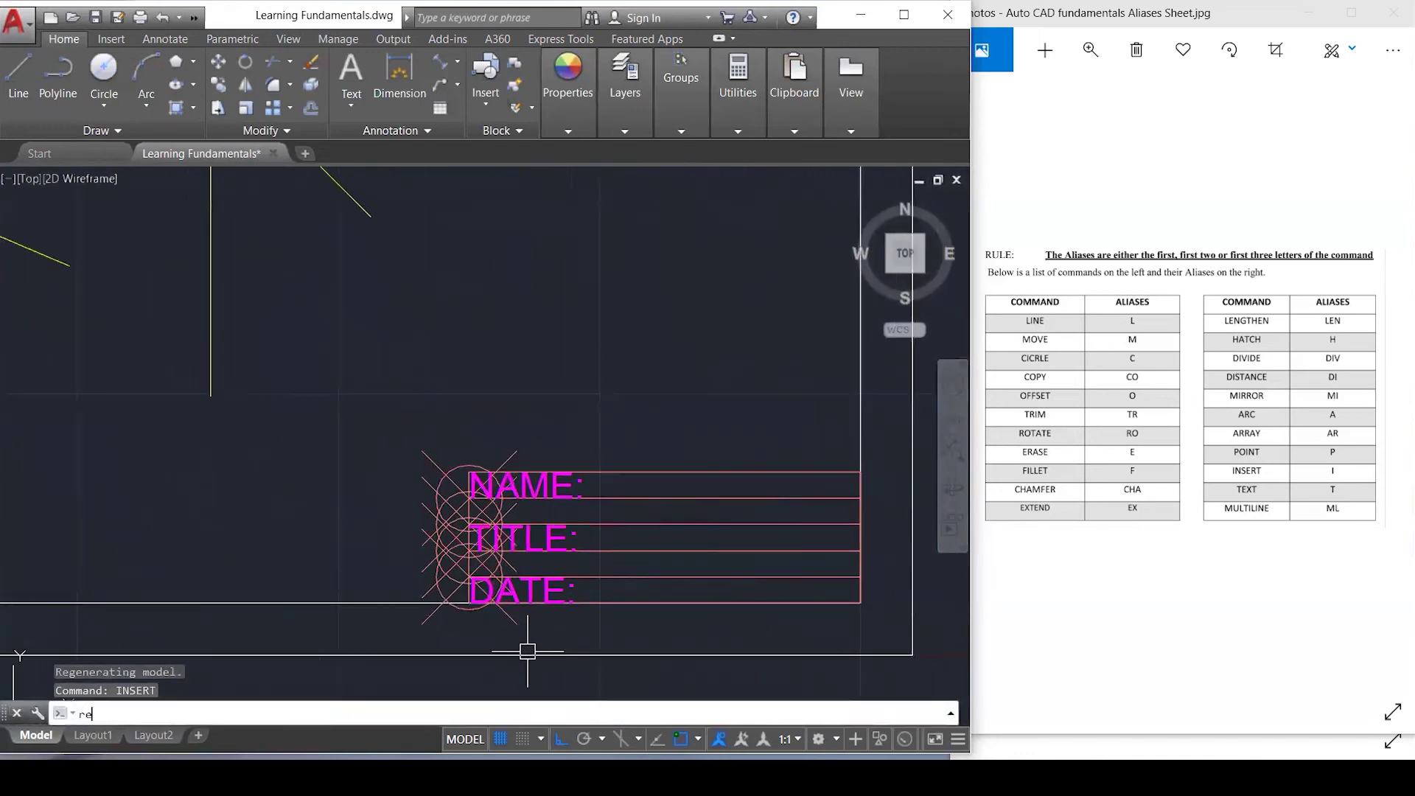
{"action": "key", "text": "Return"}
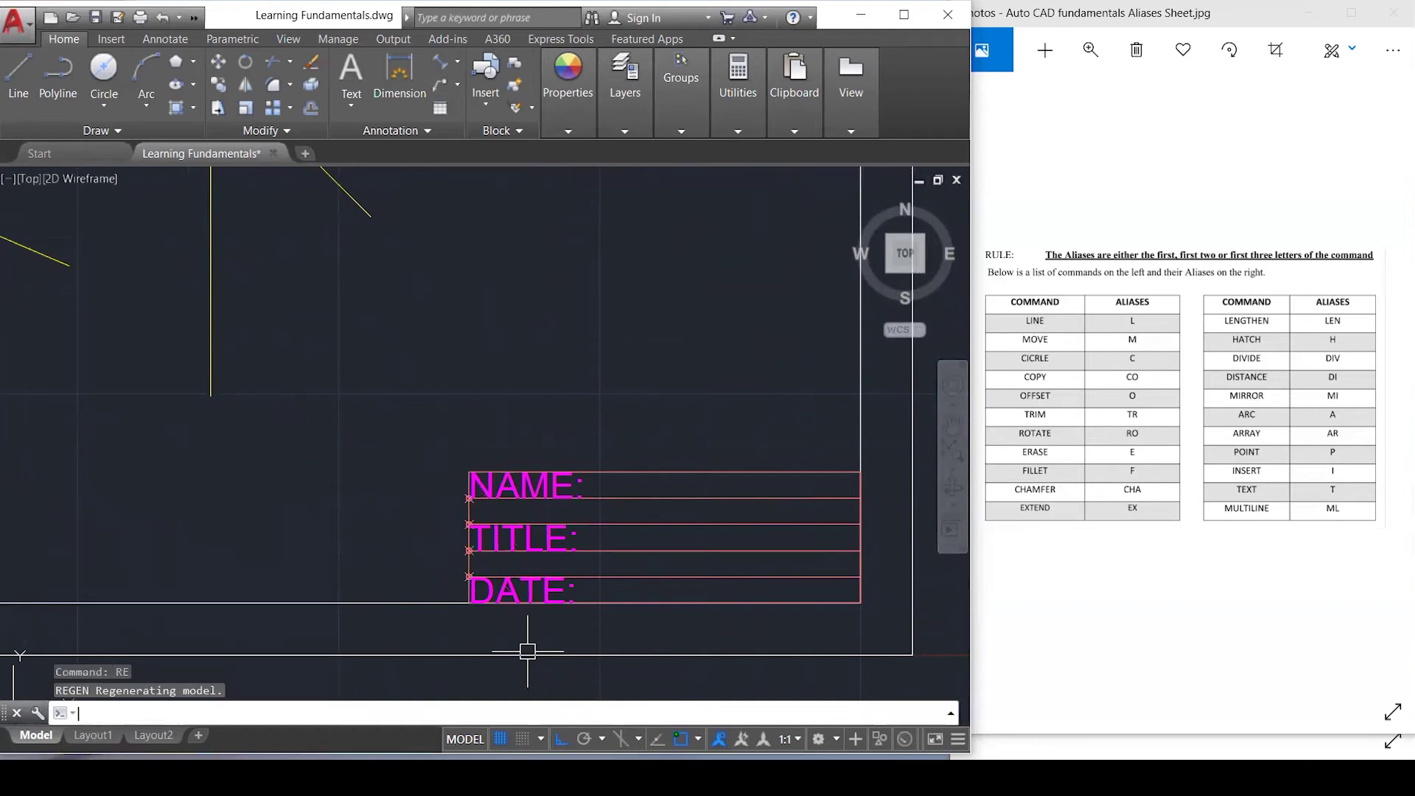
{"action": "key", "text": "Return"}
Examine how the point markers on the title block and the sample shapes display at different zoom levels.
{"action": "scroll", "coordinate": [641, 369], "scroll_direction": "down", "scroll_amount": 8}
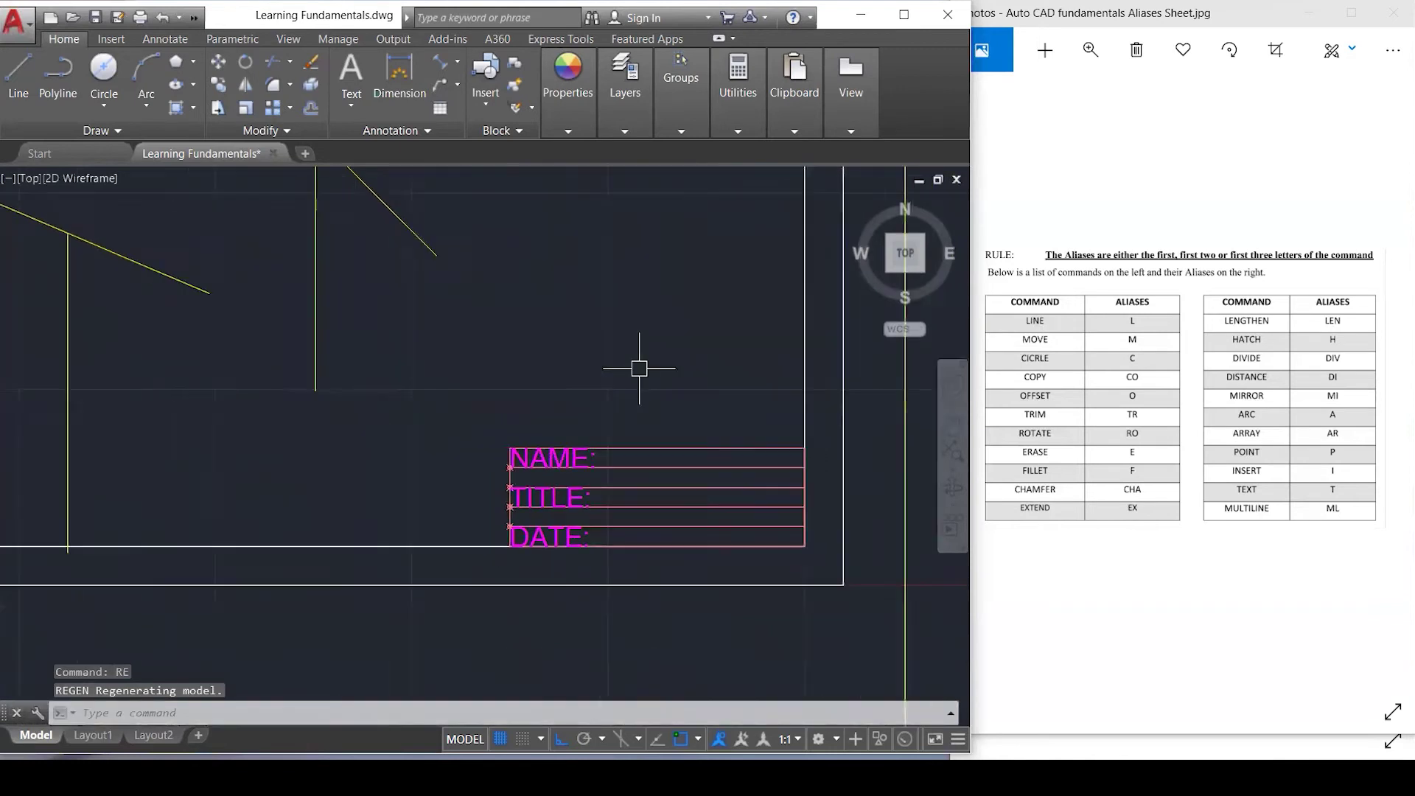
{"action": "scroll", "coordinate": [630, 468], "scroll_direction": "down", "scroll_amount": 8}
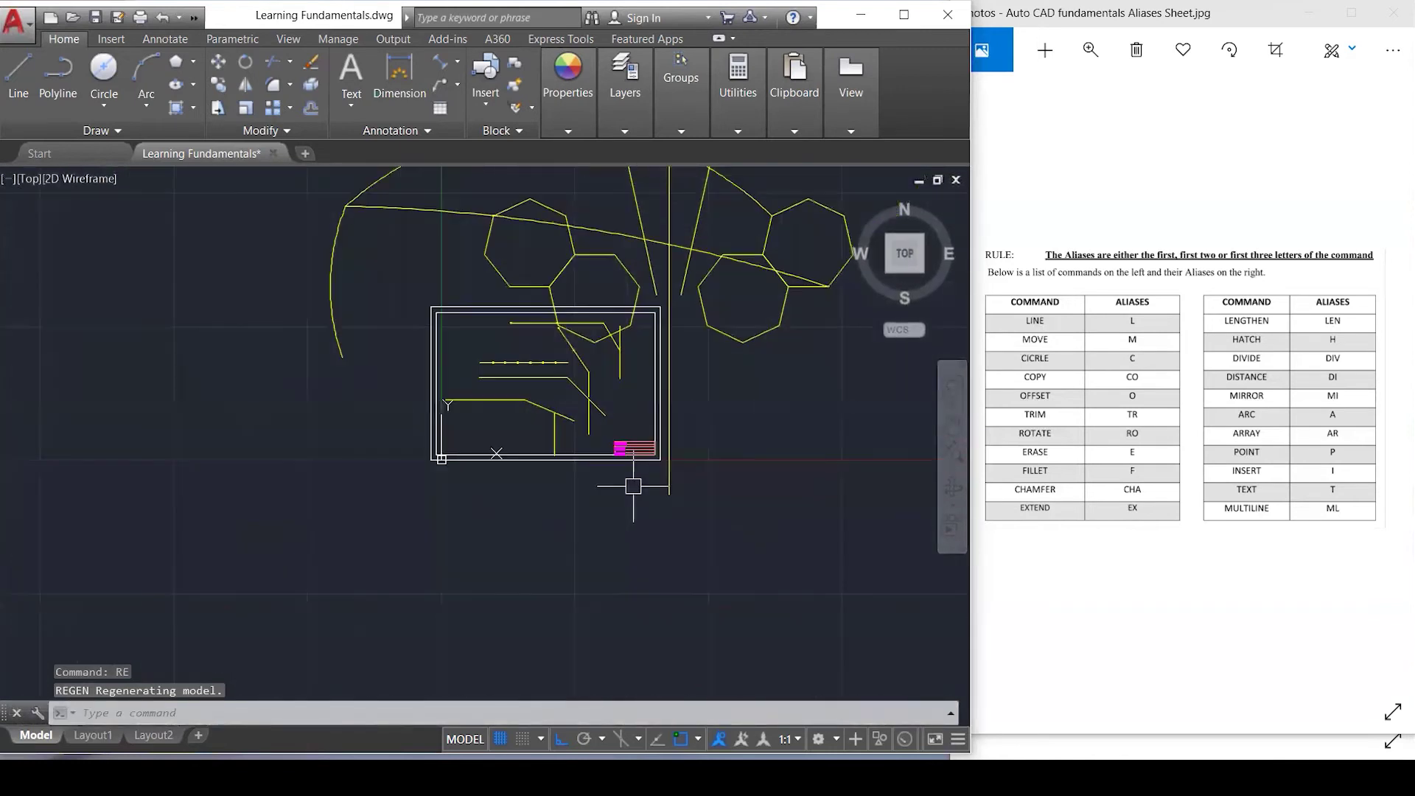
{"action": "scroll", "coordinate": [624, 464], "scroll_direction": "up", "scroll_amount": 8}
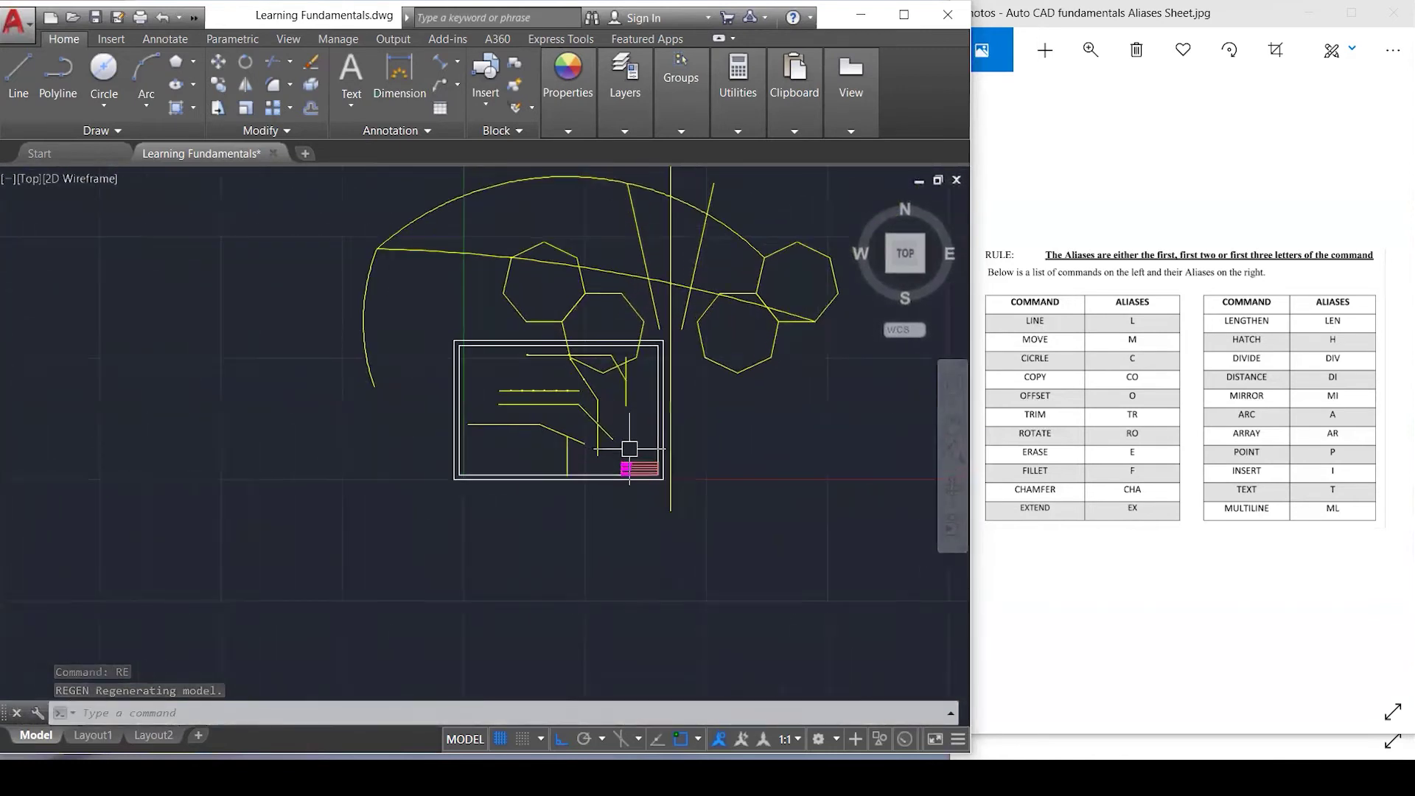
{"action": "scroll", "coordinate": [597, 456], "scroll_direction": "up", "scroll_amount": 8}
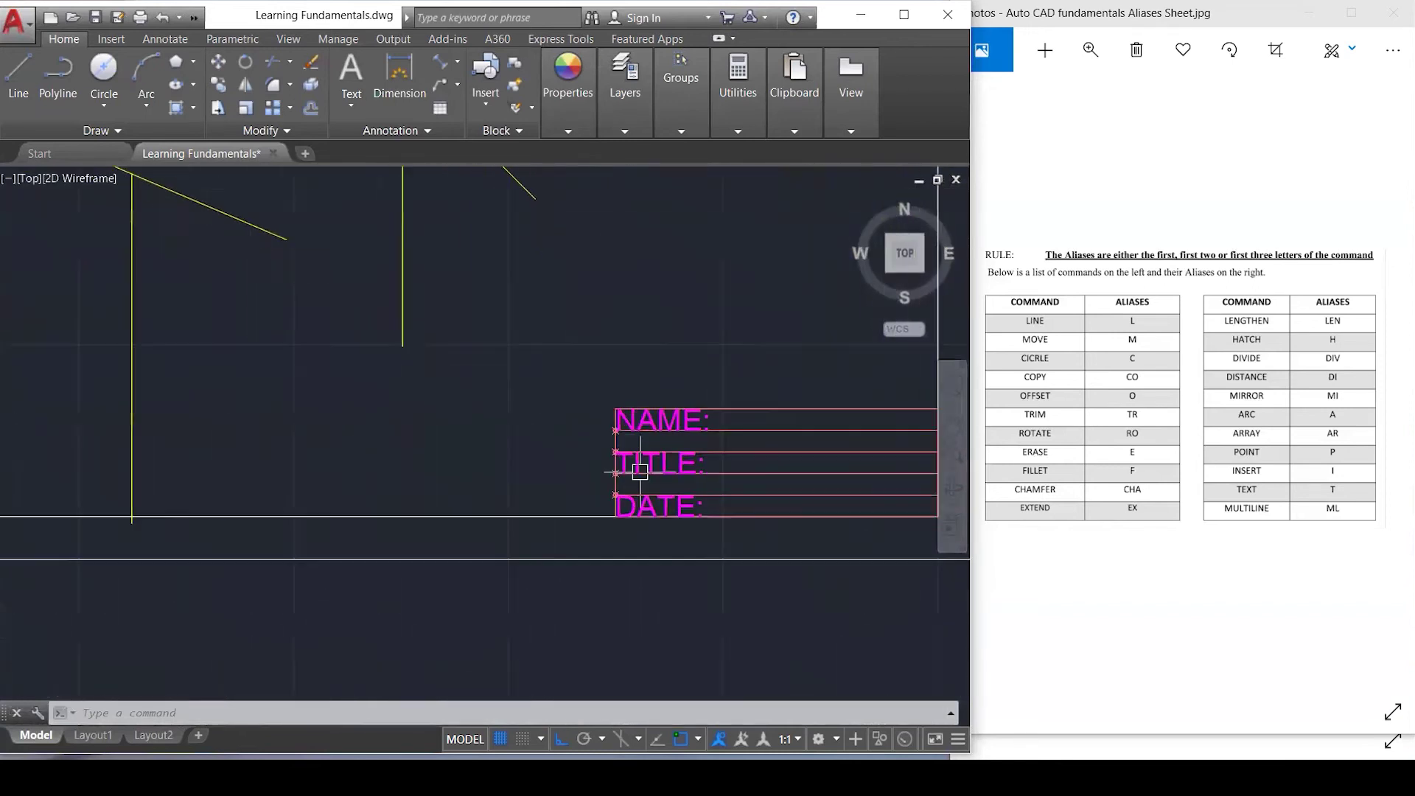
{"action": "scroll", "coordinate": [644, 464], "scroll_direction": "down", "scroll_amount": 10}
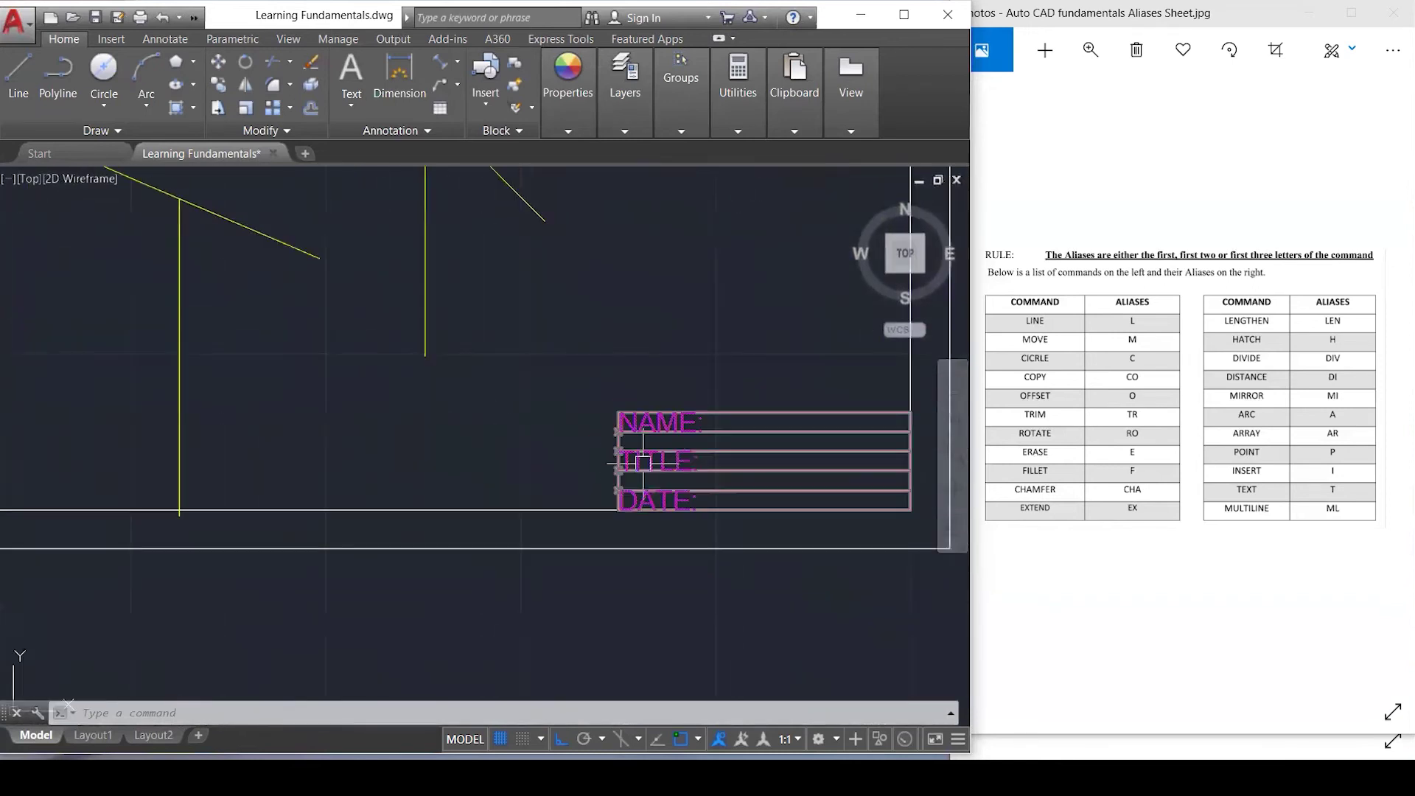
{"action": "scroll", "coordinate": [658, 485], "scroll_direction": "down", "scroll_amount": 10}
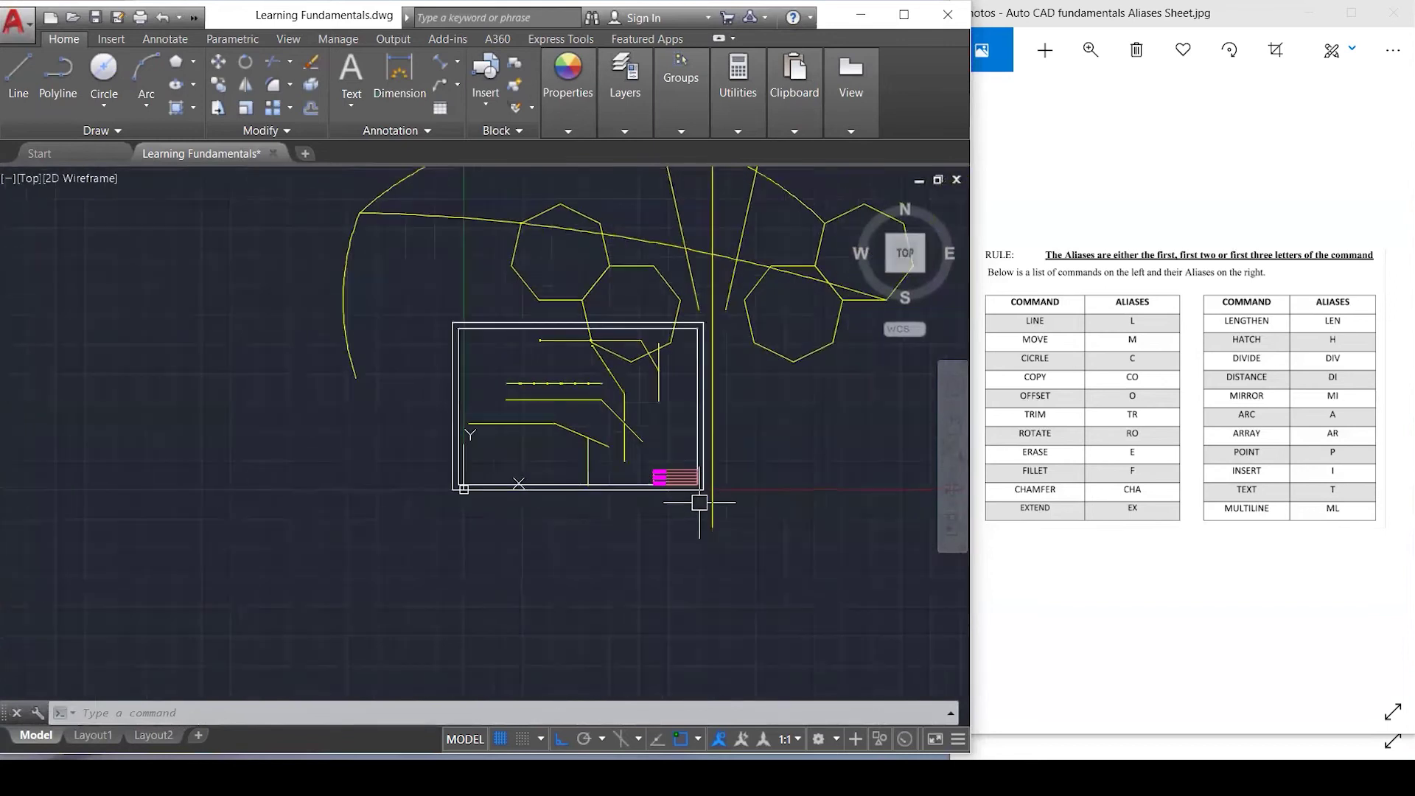
{"action": "scroll", "coordinate": [700, 501], "scroll_direction": "down", "scroll_amount": 6}
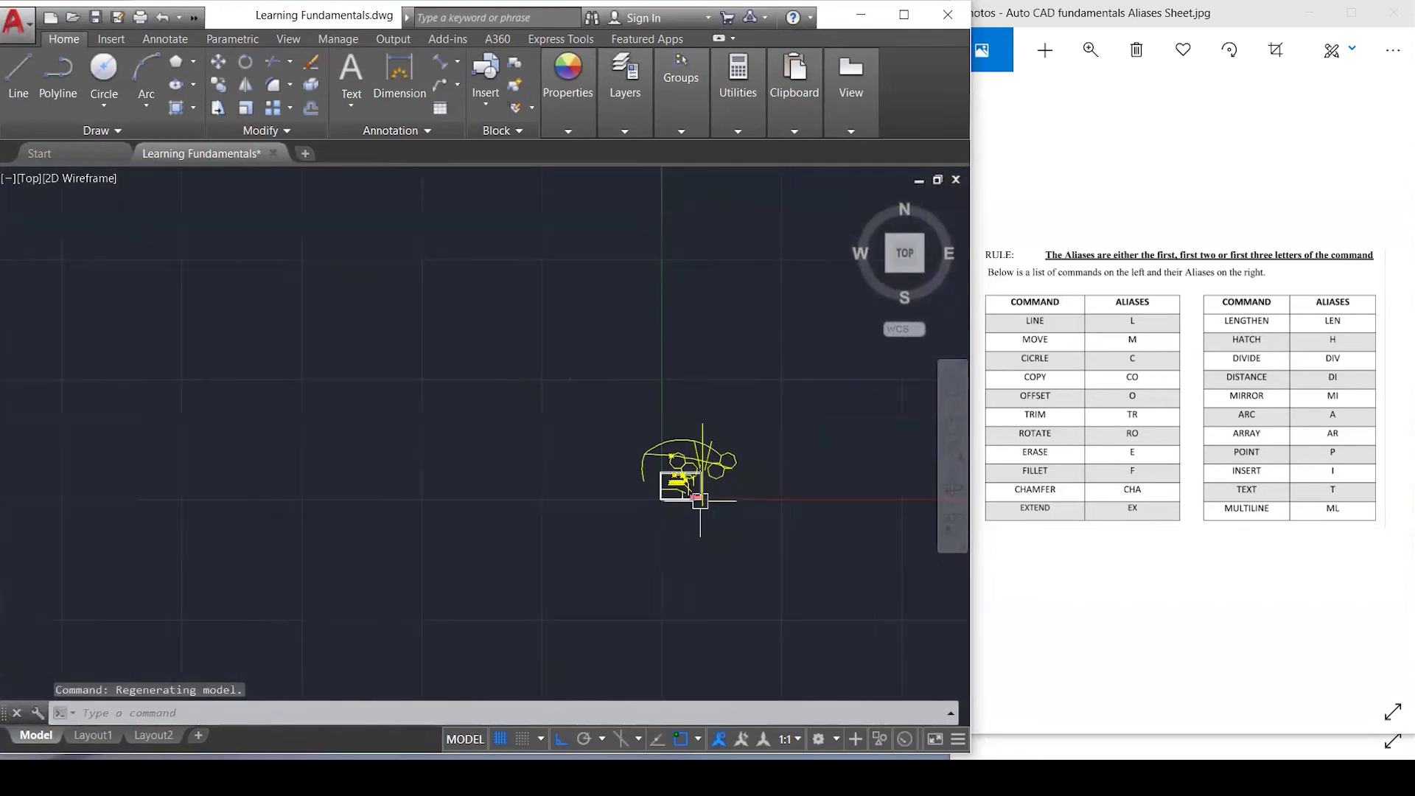
{"action": "scroll", "coordinate": [752, 505], "scroll_direction": "up", "scroll_amount": 3}
{"action": "scroll", "coordinate": [693, 504], "scroll_direction": "up", "scroll_amount": 8}
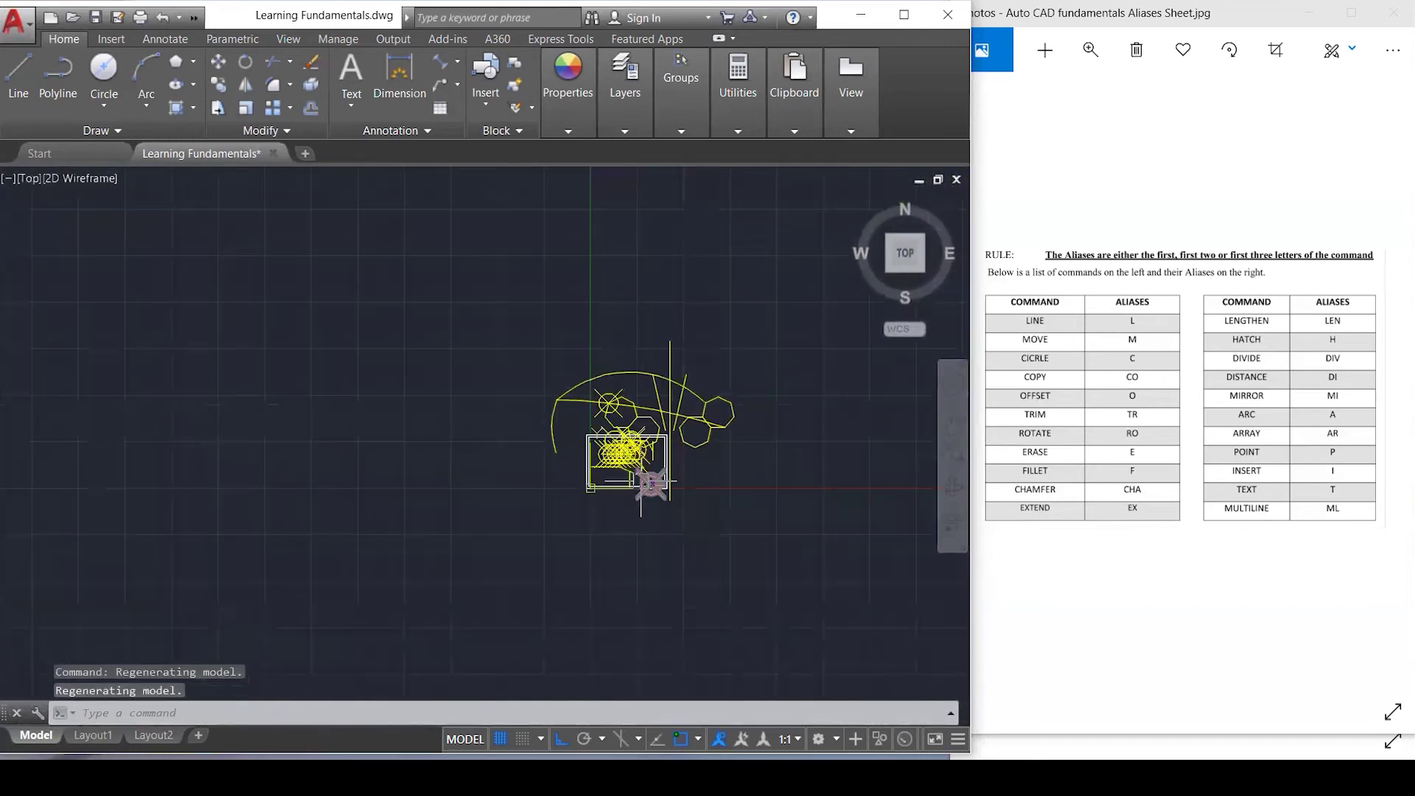
{"action": "scroll", "coordinate": [666, 491], "scroll_direction": "up", "scroll_amount": 10}
{"action": "scroll", "coordinate": [705, 516], "scroll_direction": "up", "scroll_amount": 2}
{"action": "scroll", "coordinate": [705, 515], "scroll_direction": "down", "scroll_amount": 3}
{"action": "scroll", "coordinate": [705, 516], "scroll_direction": "up", "scroll_amount": 2}
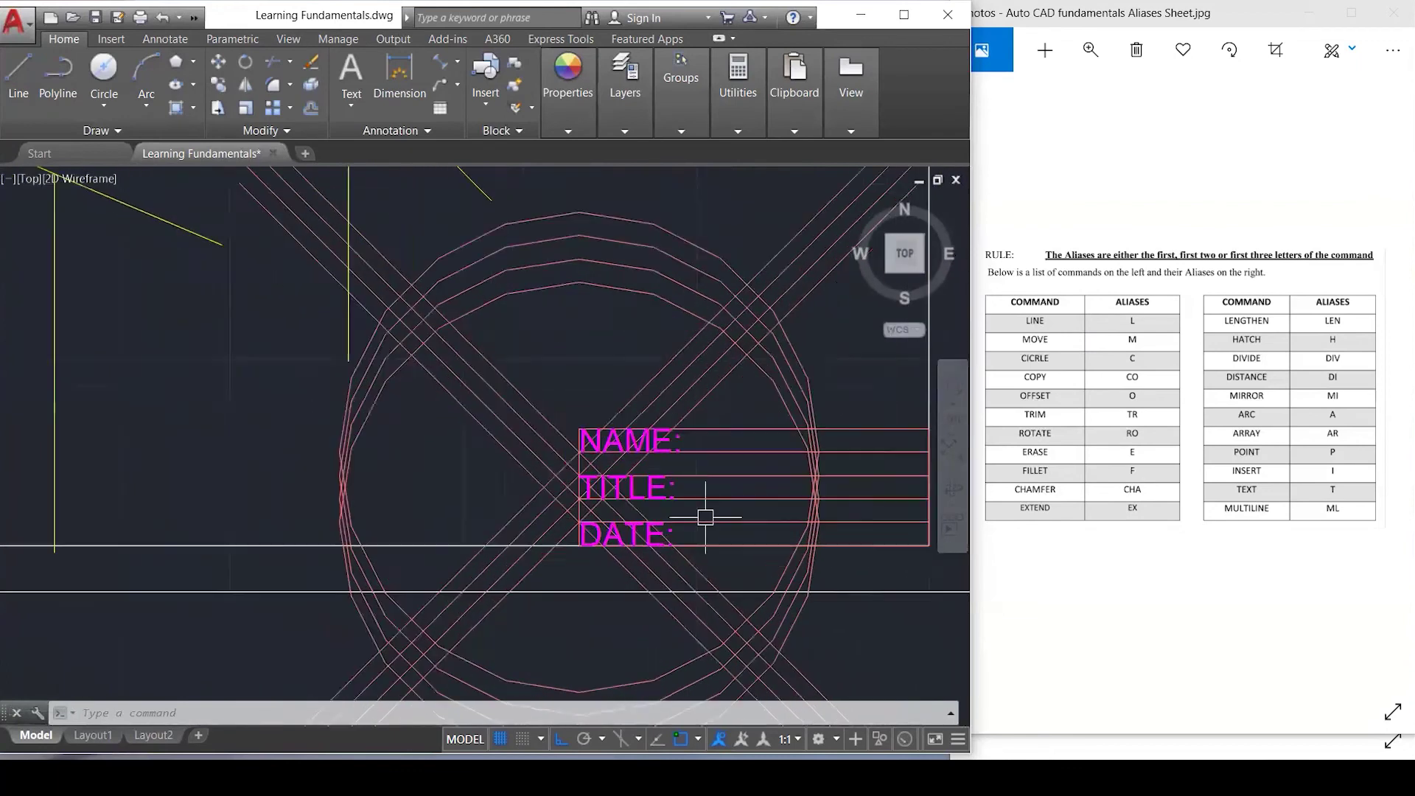
Run REGEN again so the point markers around the title block are redrawn for the current zoom level.
{"action": "scroll", "coordinate": [705, 516], "scroll_direction": "down", "scroll_amount": 4}
{"action": "scroll", "coordinate": [704, 518], "scroll_direction": "up", "scroll_amount": 3}
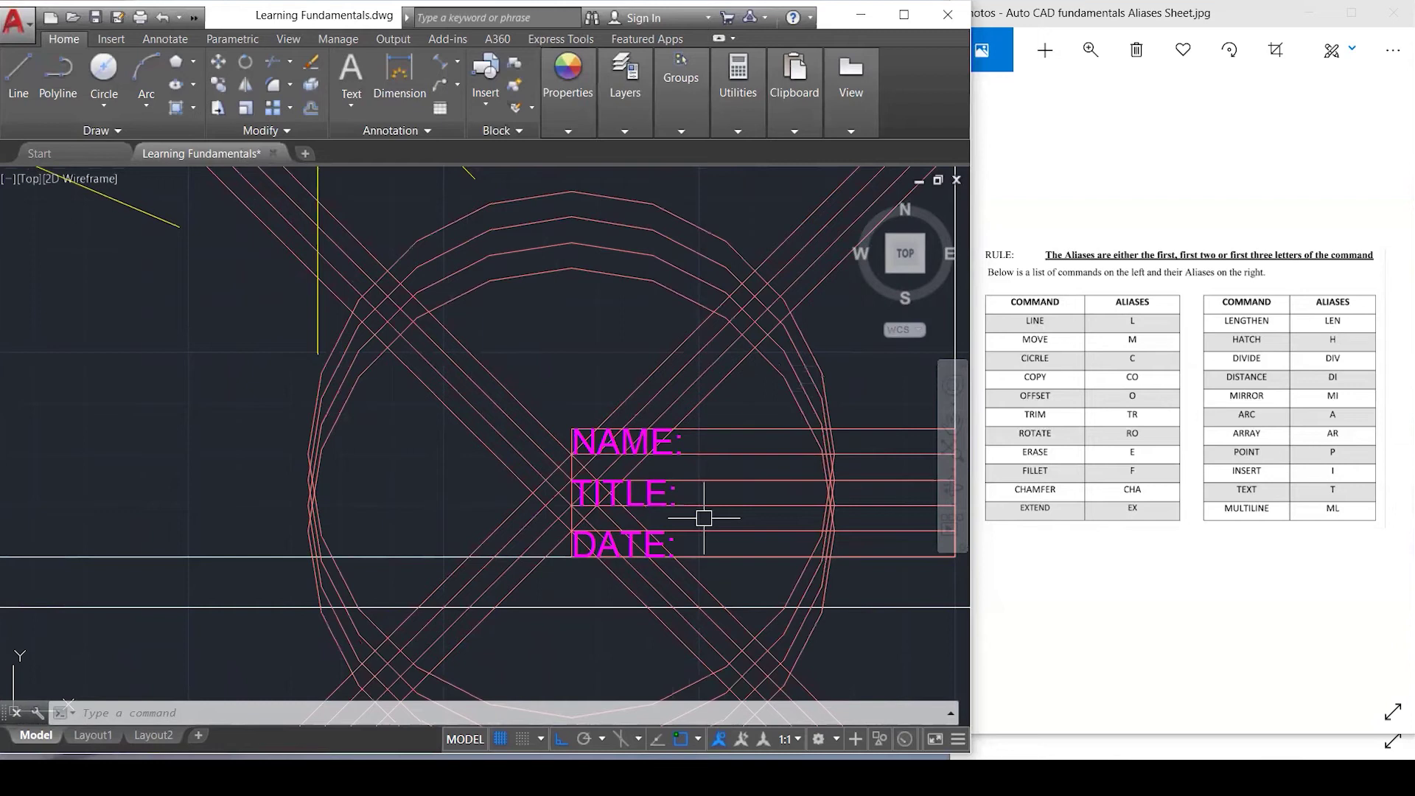
{"action": "type", "text": "RE"}
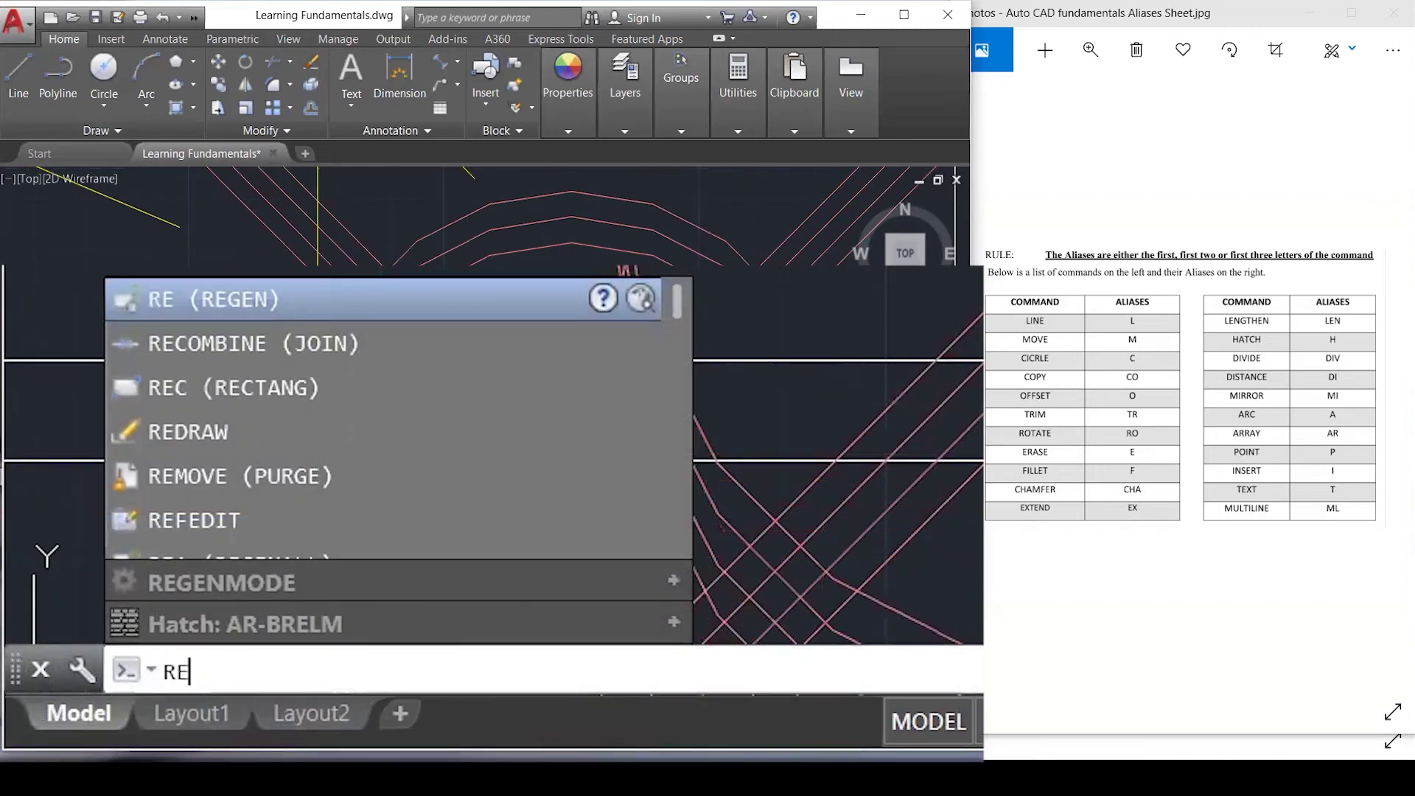
{"action": "key", "text": "Return"}
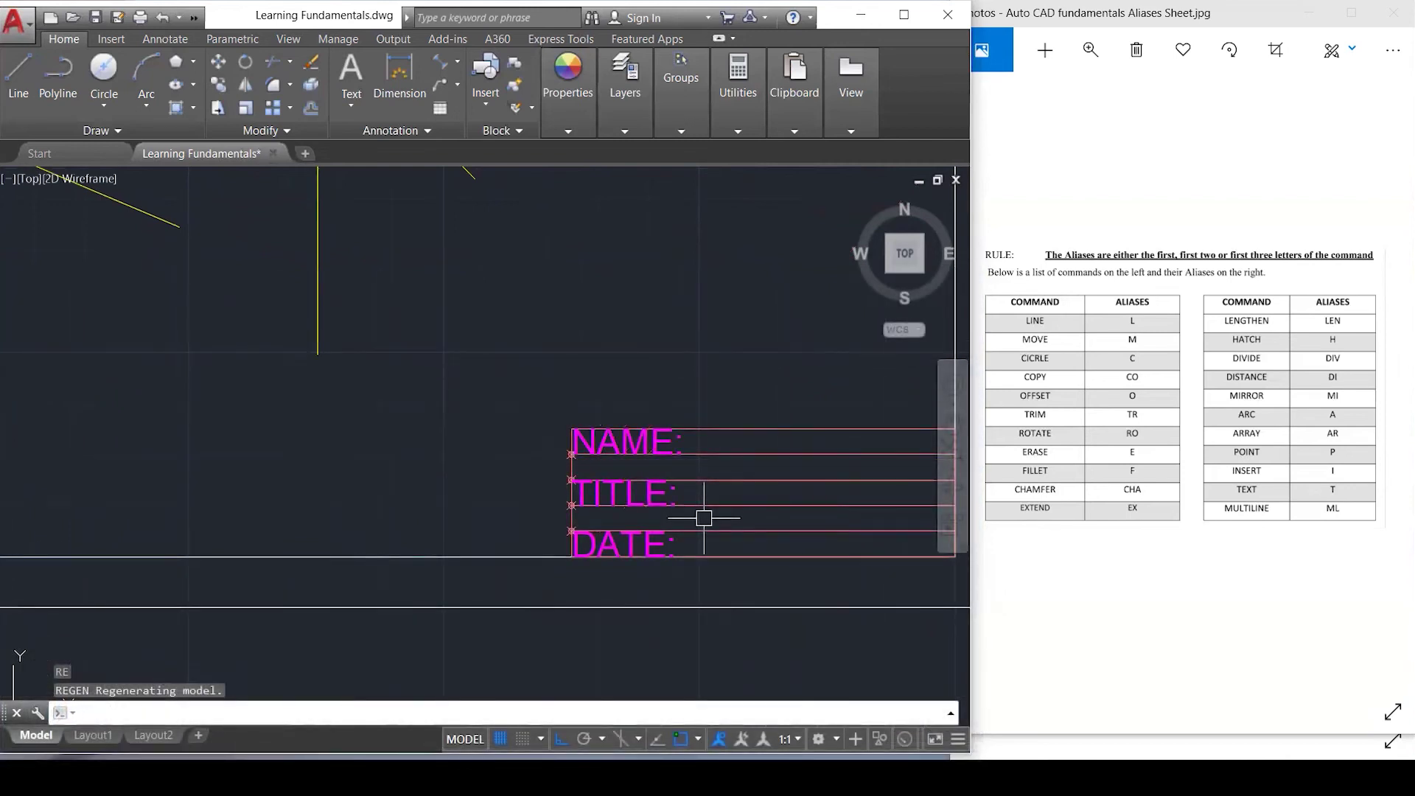
Try to insert a block using a person's first name as the block name, accepting BLOCK1 as the substitute name.
{"action": "type", "text": "i"}
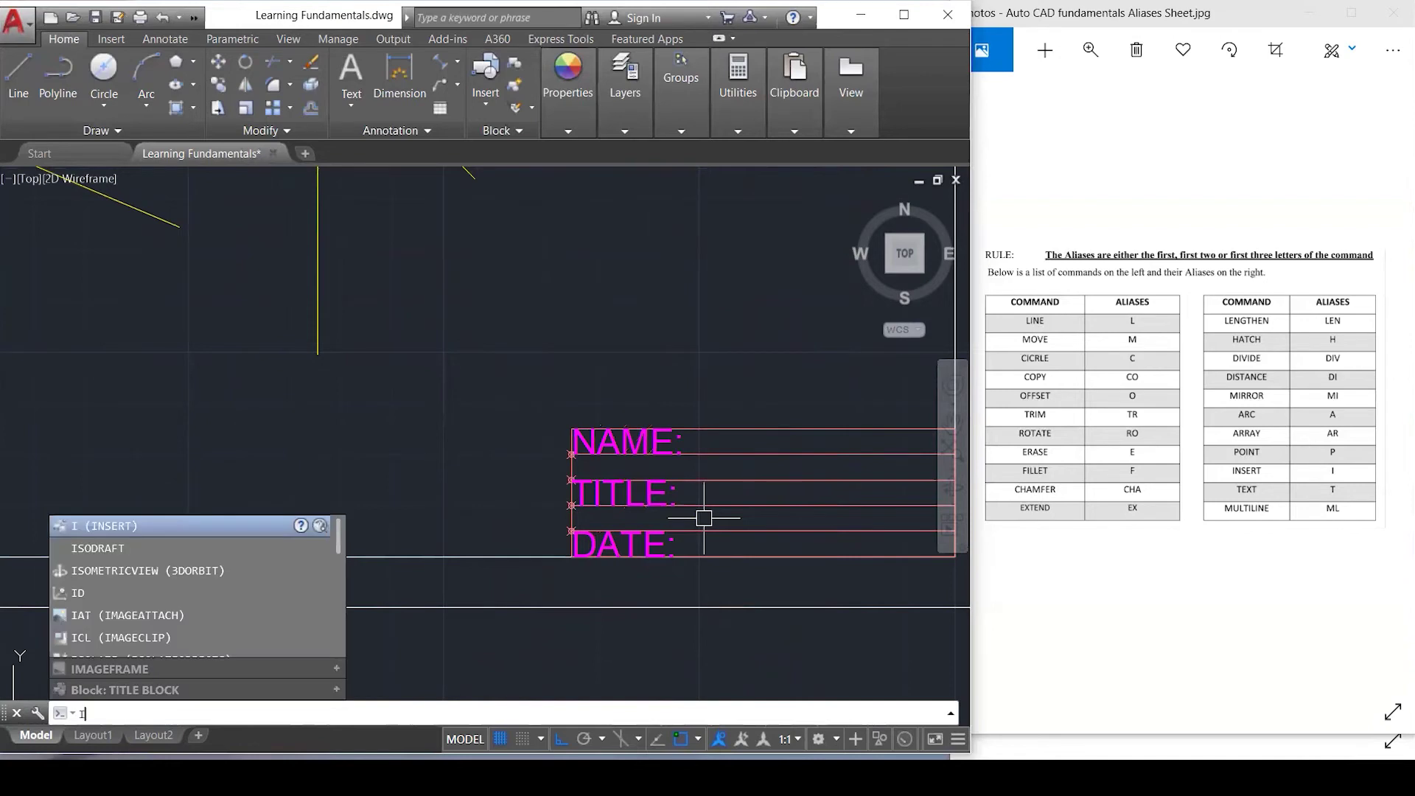
{"action": "key", "text": "Return"}
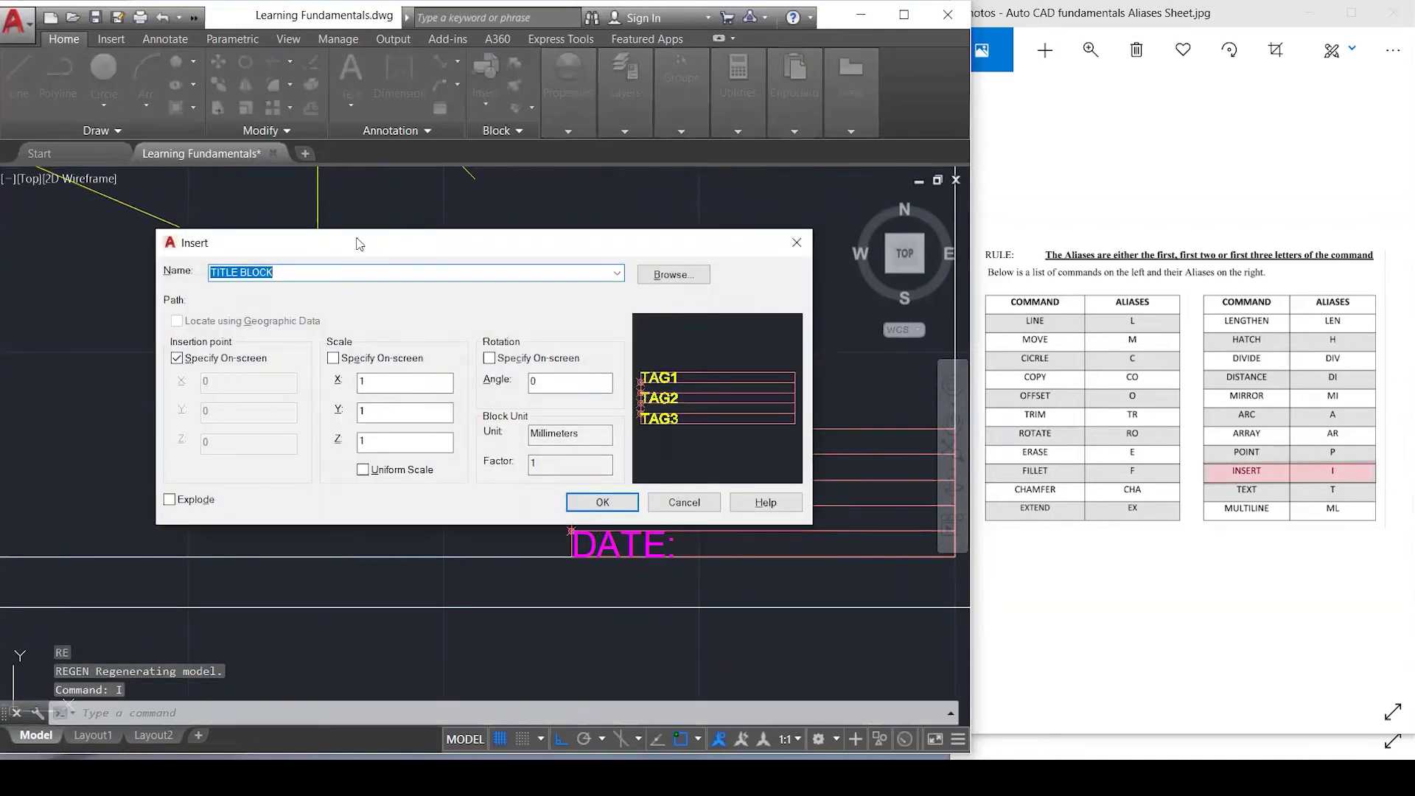
{"action": "left_click_drag", "start_coordinate": [359, 243], "coordinate": [297, 238]}
{"action": "left_click", "coordinate": [554, 269]}
{"action": "left_click", "coordinate": [499, 266]}
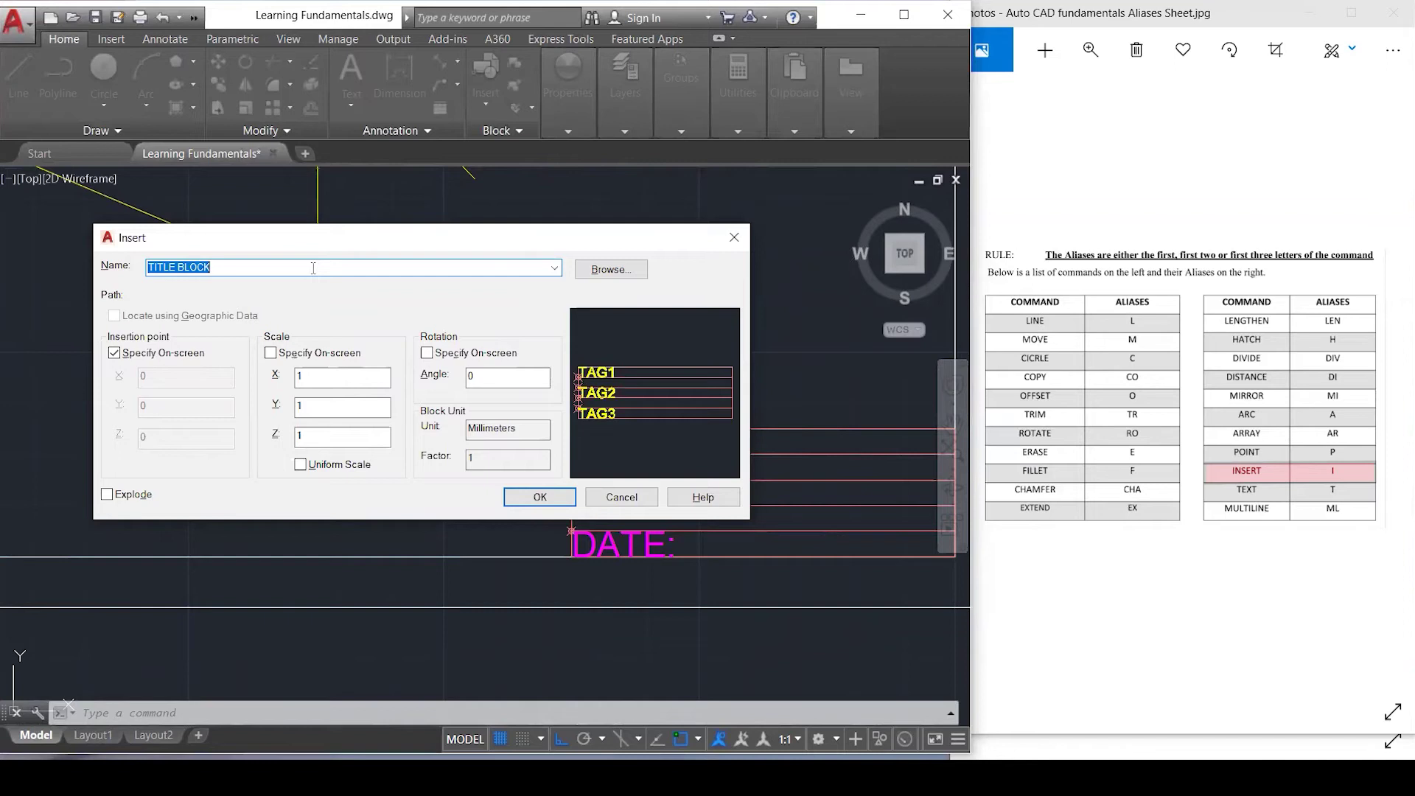
{"action": "type", "text": "RY"}
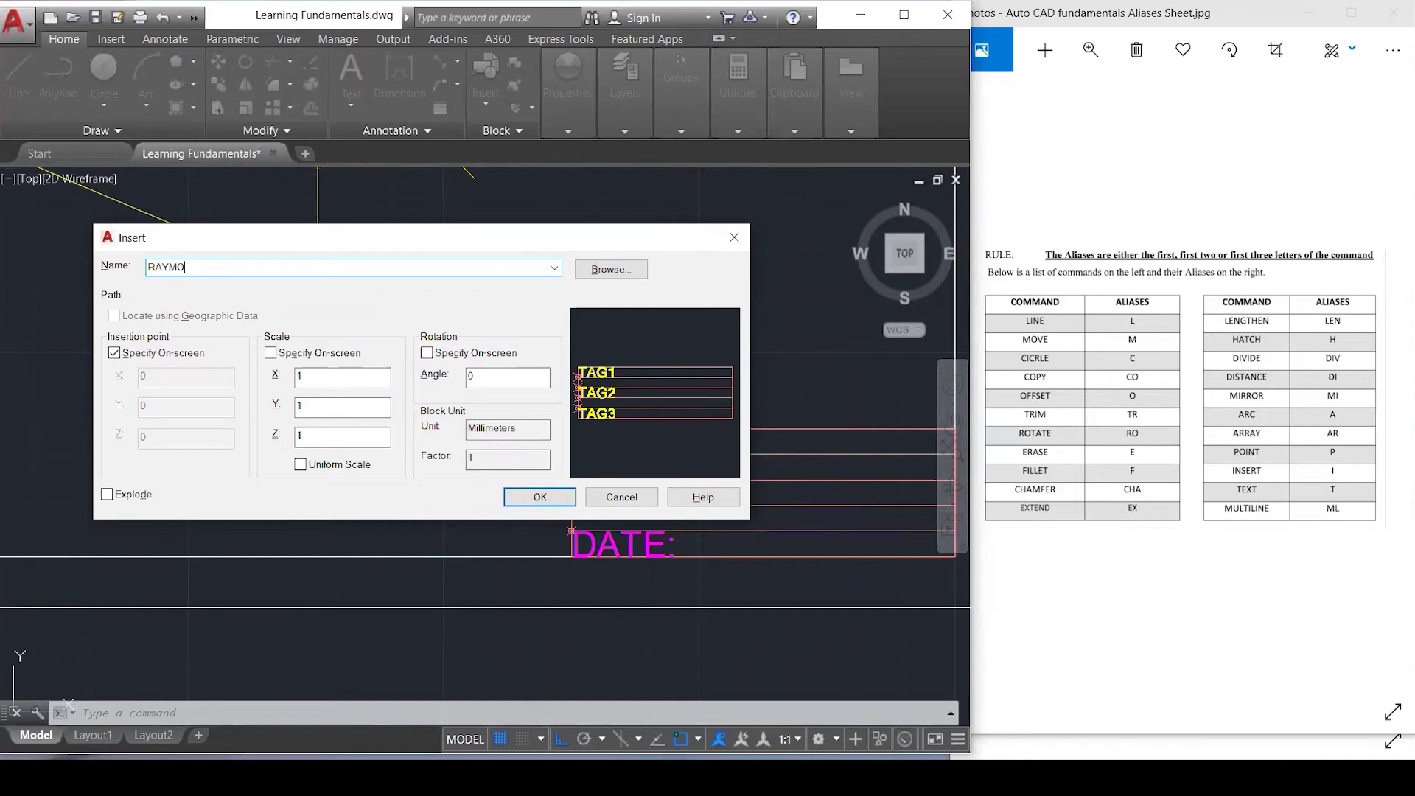
{"action": "left_click", "coordinate": [551, 504]}
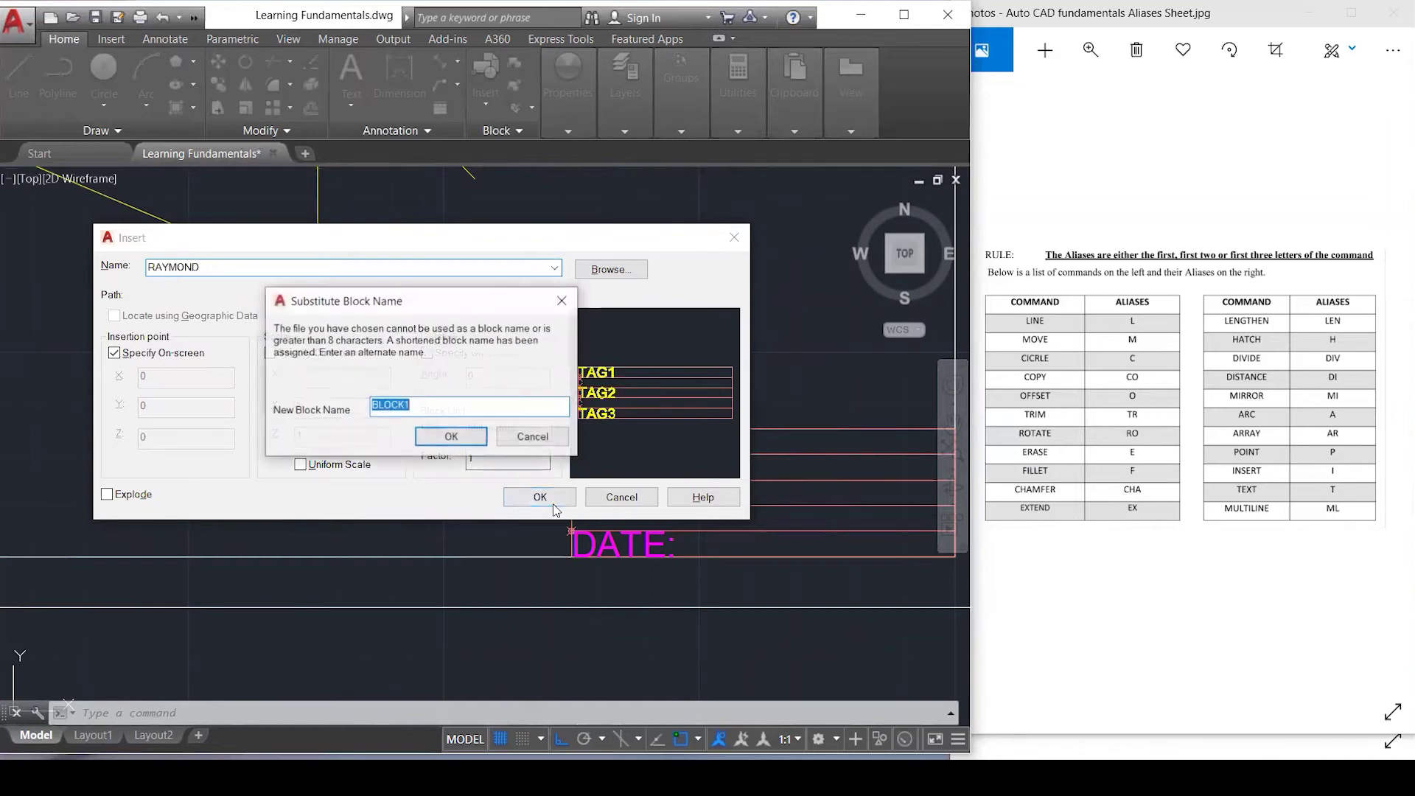
{"action": "left_click", "coordinate": [450, 437]}
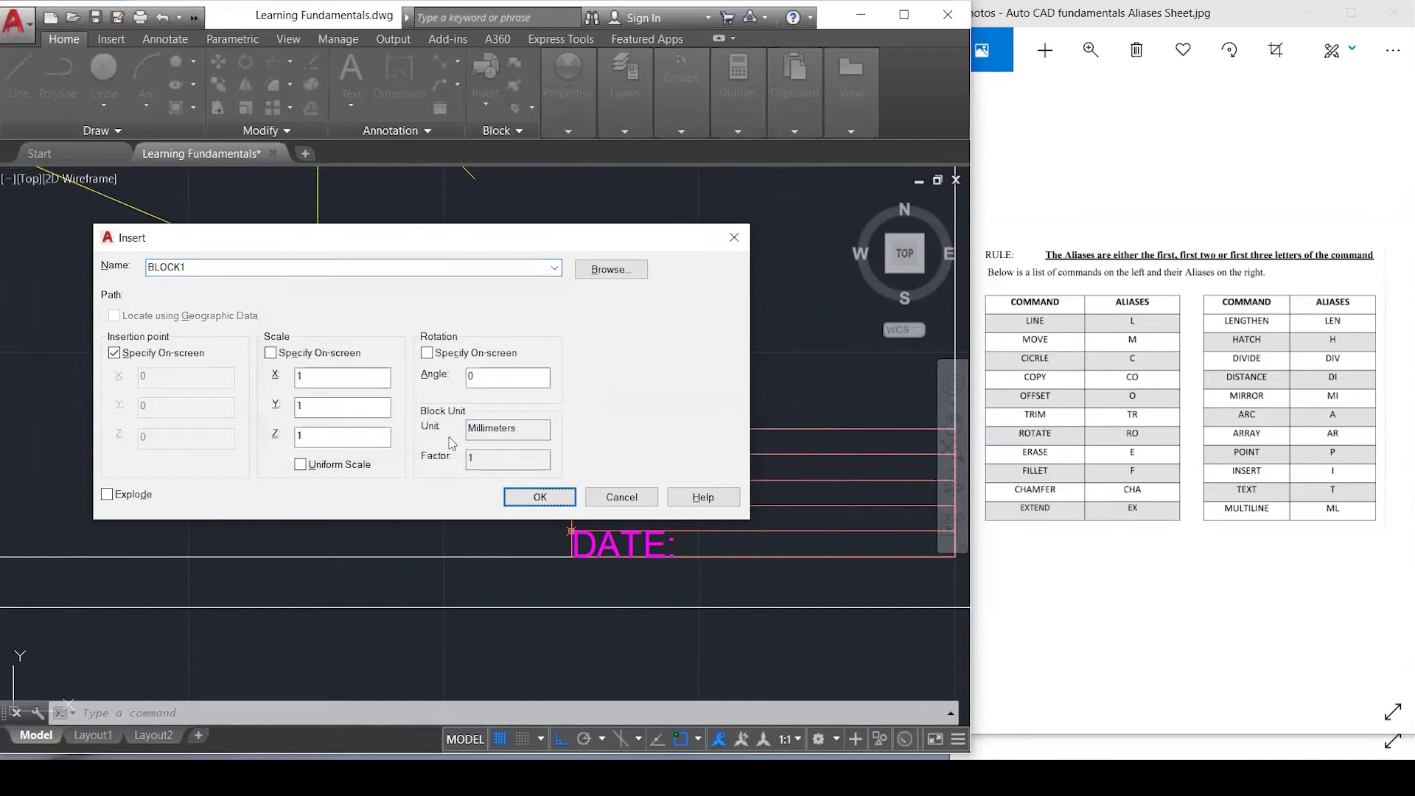
{"action": "left_click", "coordinate": [537, 501]}
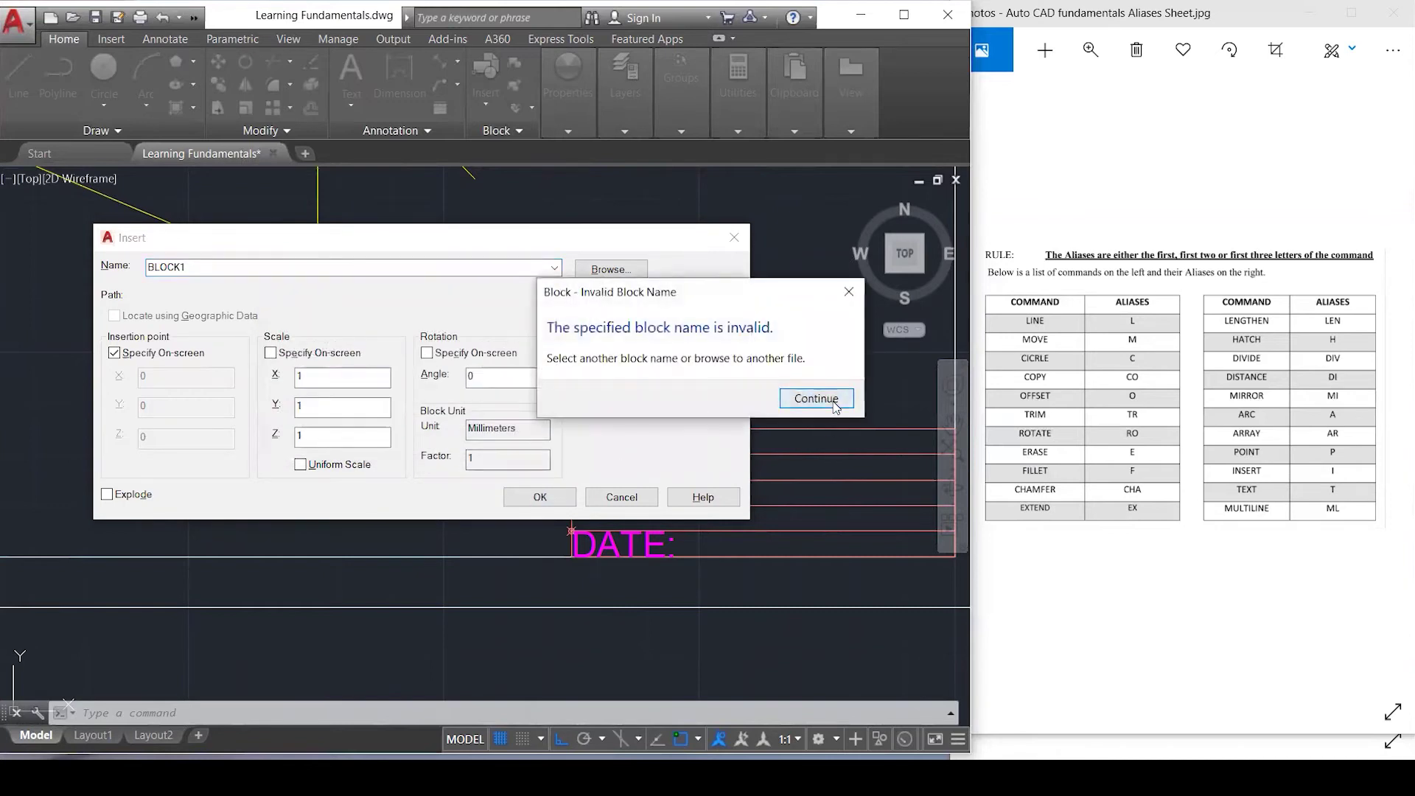
{"action": "left_click", "coordinate": [820, 401]}
{"action": "left_click", "coordinate": [543, 498]}
{"action": "left_click", "coordinate": [816, 402]}
Choose TITLE BLOCK as the block to insert, open the drawing file browser, and cancel the insertion.
{"action": "left_click", "coordinate": [544, 269]}
{"action": "left_click", "coordinate": [512, 296]}
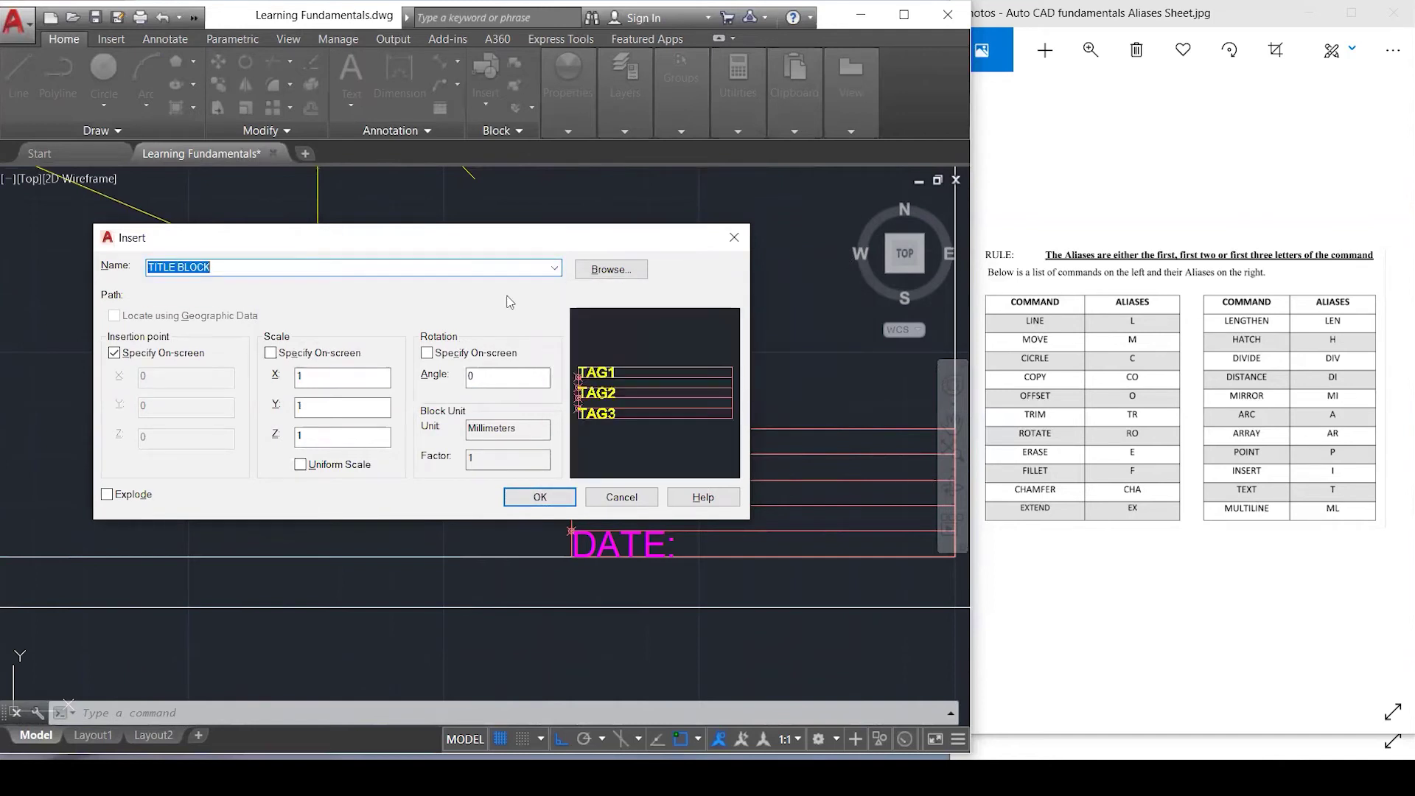
{"action": "left_click", "coordinate": [611, 269]}
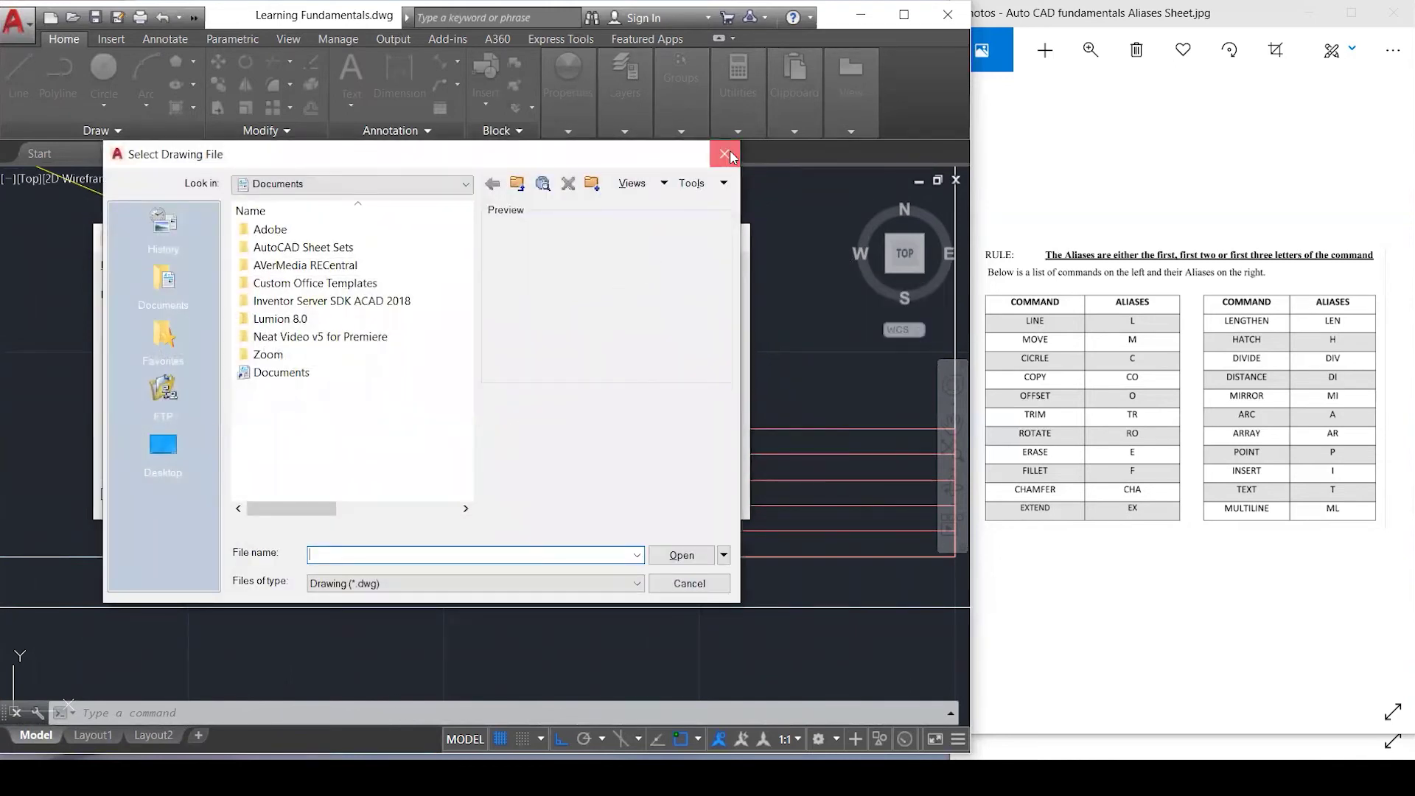
{"action": "left_click", "coordinate": [730, 155]}
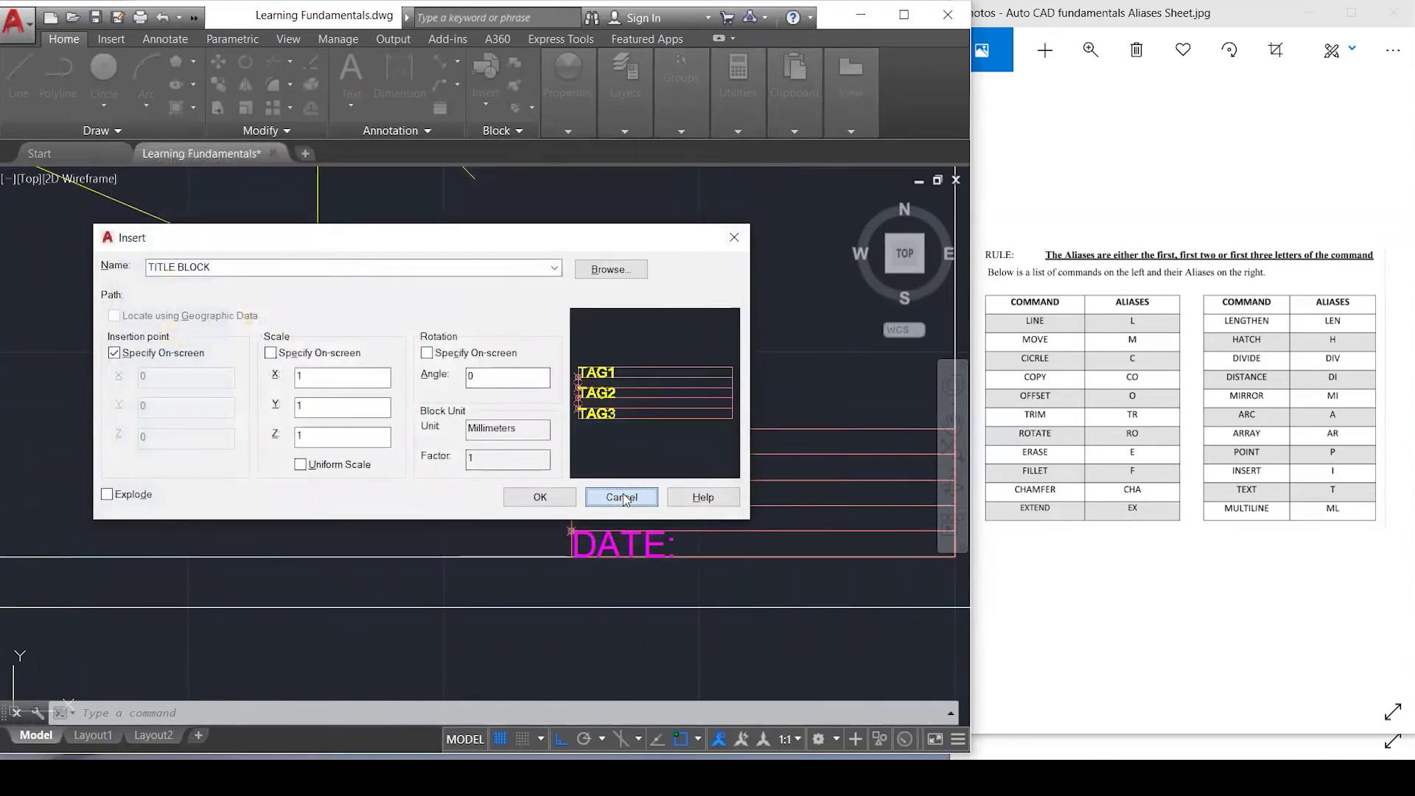
{"action": "left_click", "coordinate": [623, 497]}
{"action": "key", "text": "Escape"}
{"action": "key", "text": "Escape"}
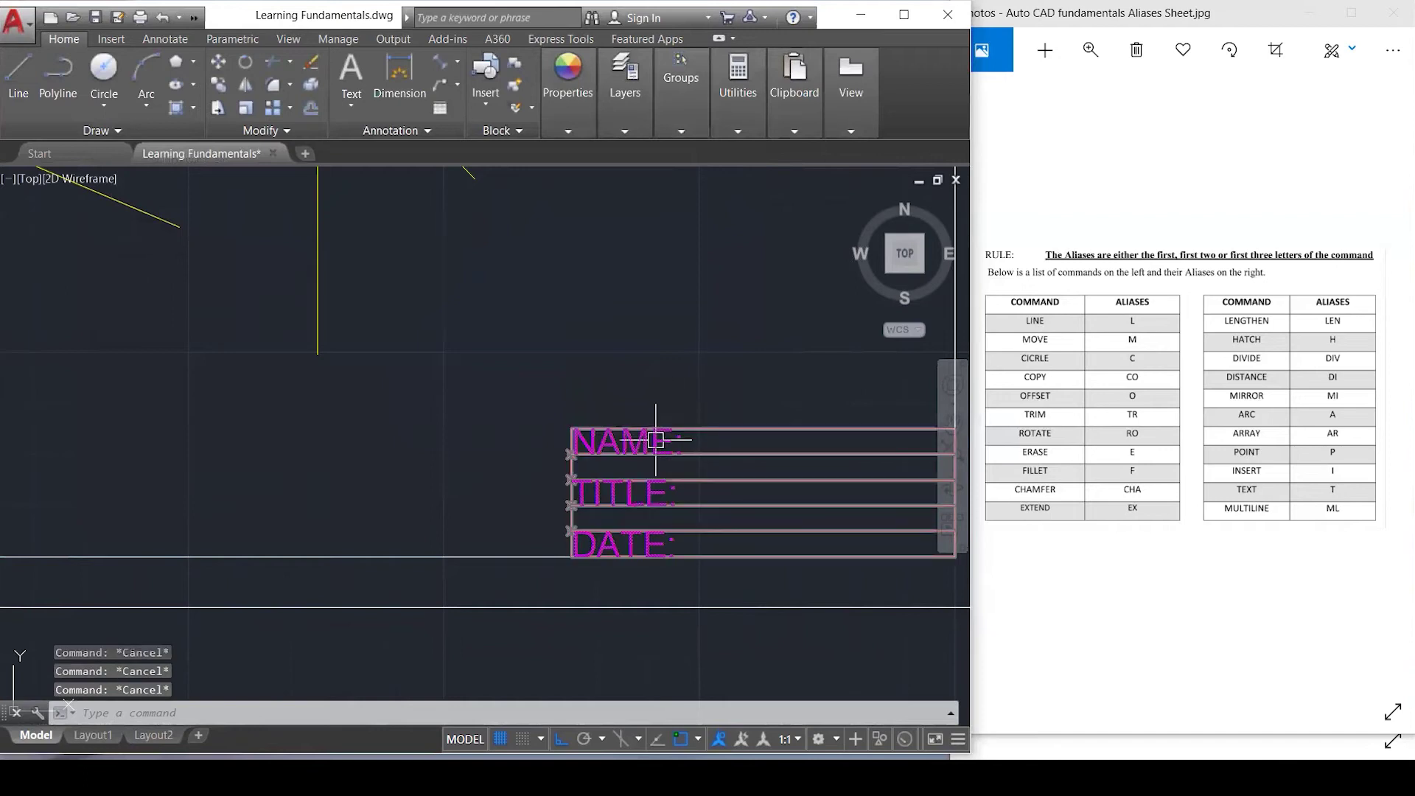
Add a person's first name after "NAME:" in the title block's TAG1 attribute value.
{"action": "double_click", "coordinate": [658, 445]}
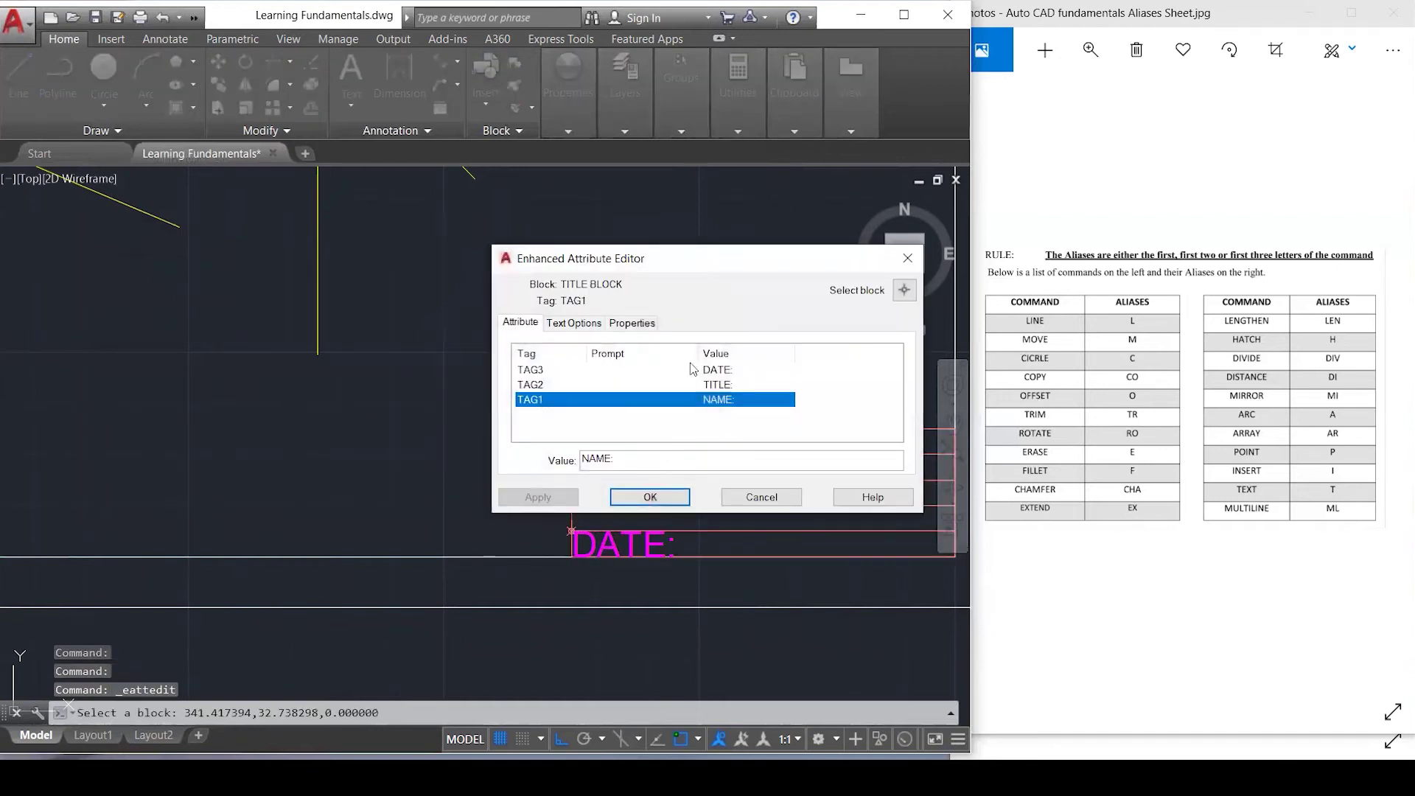
{"action": "left_click", "coordinate": [685, 460]}
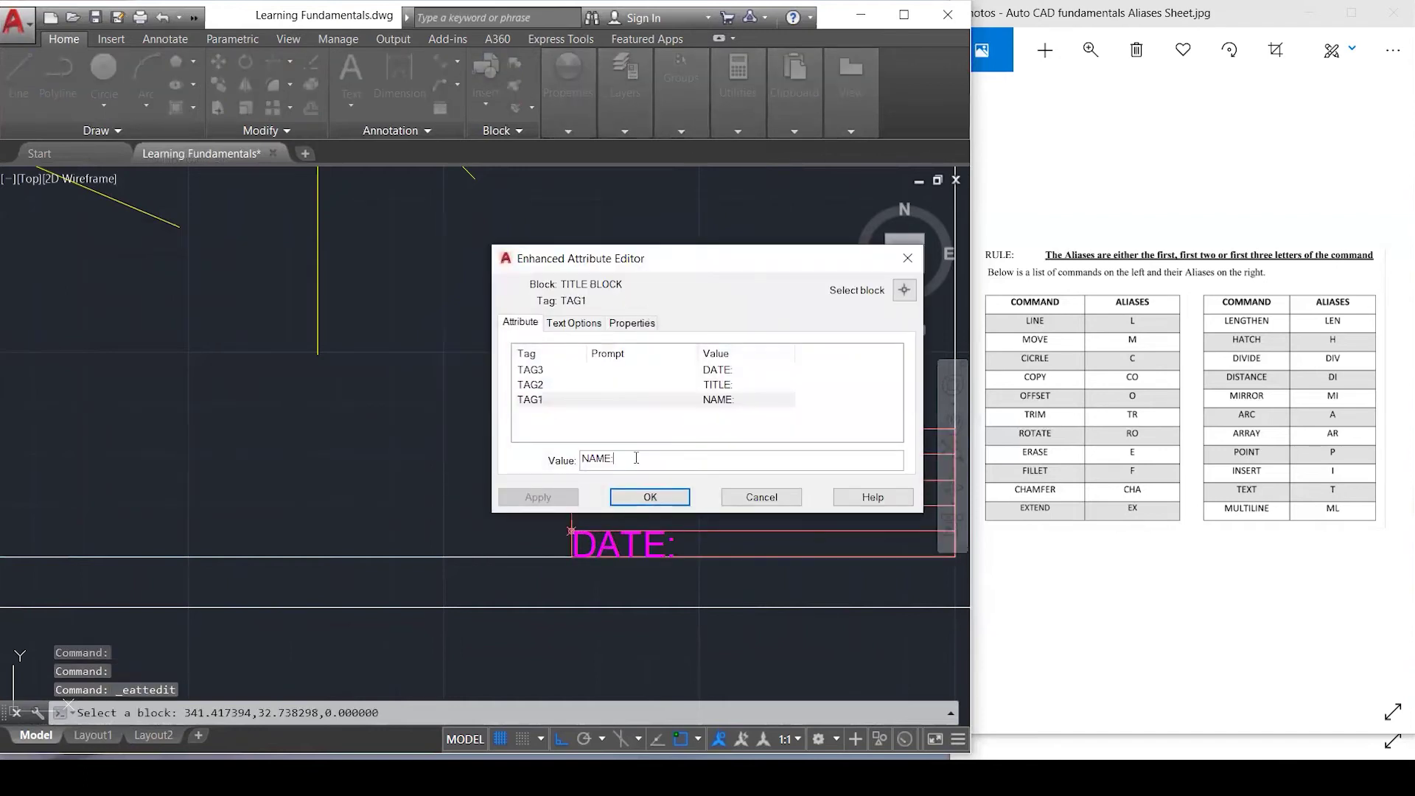
{"action": "type", "text": "RAYMOND"}
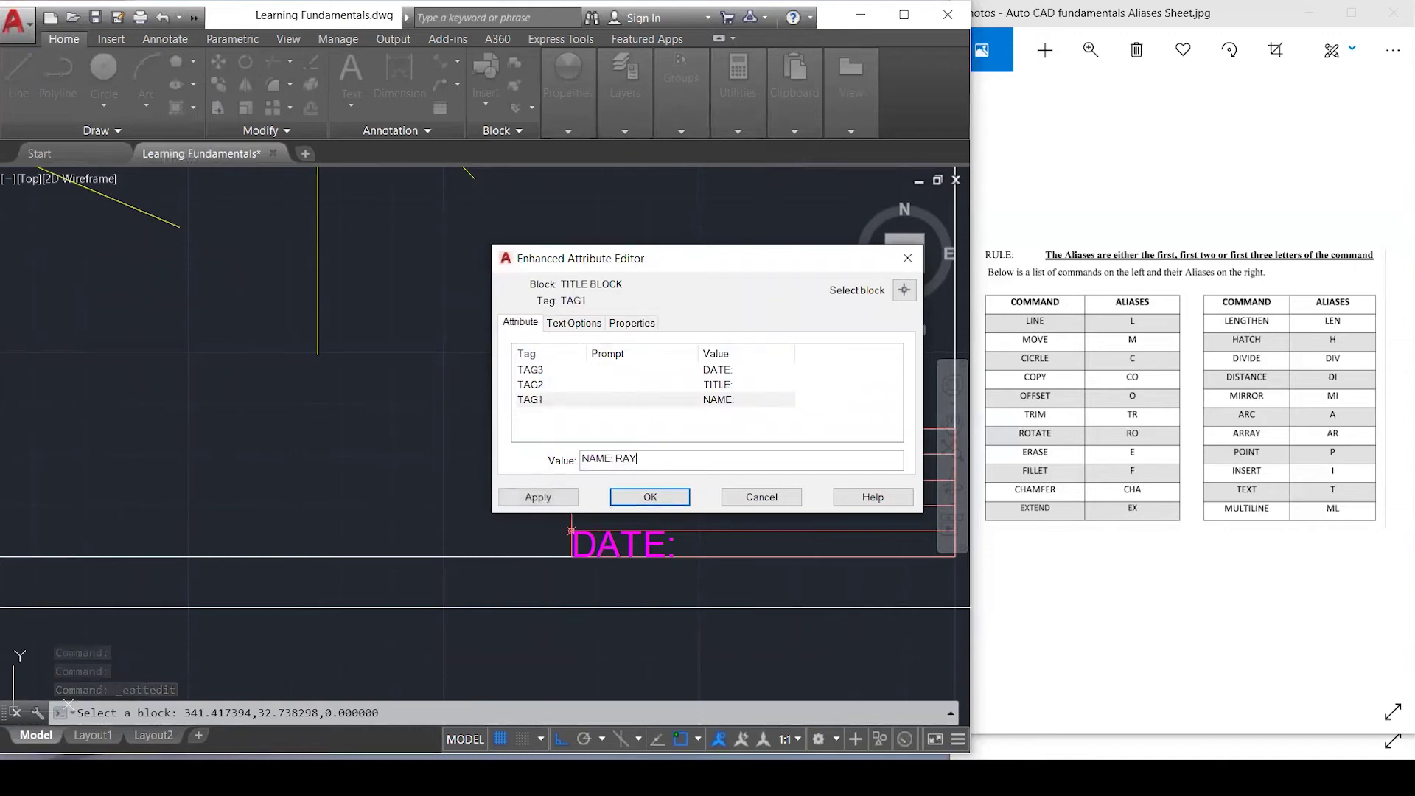
{"action": "left_click", "coordinate": [636, 495]}
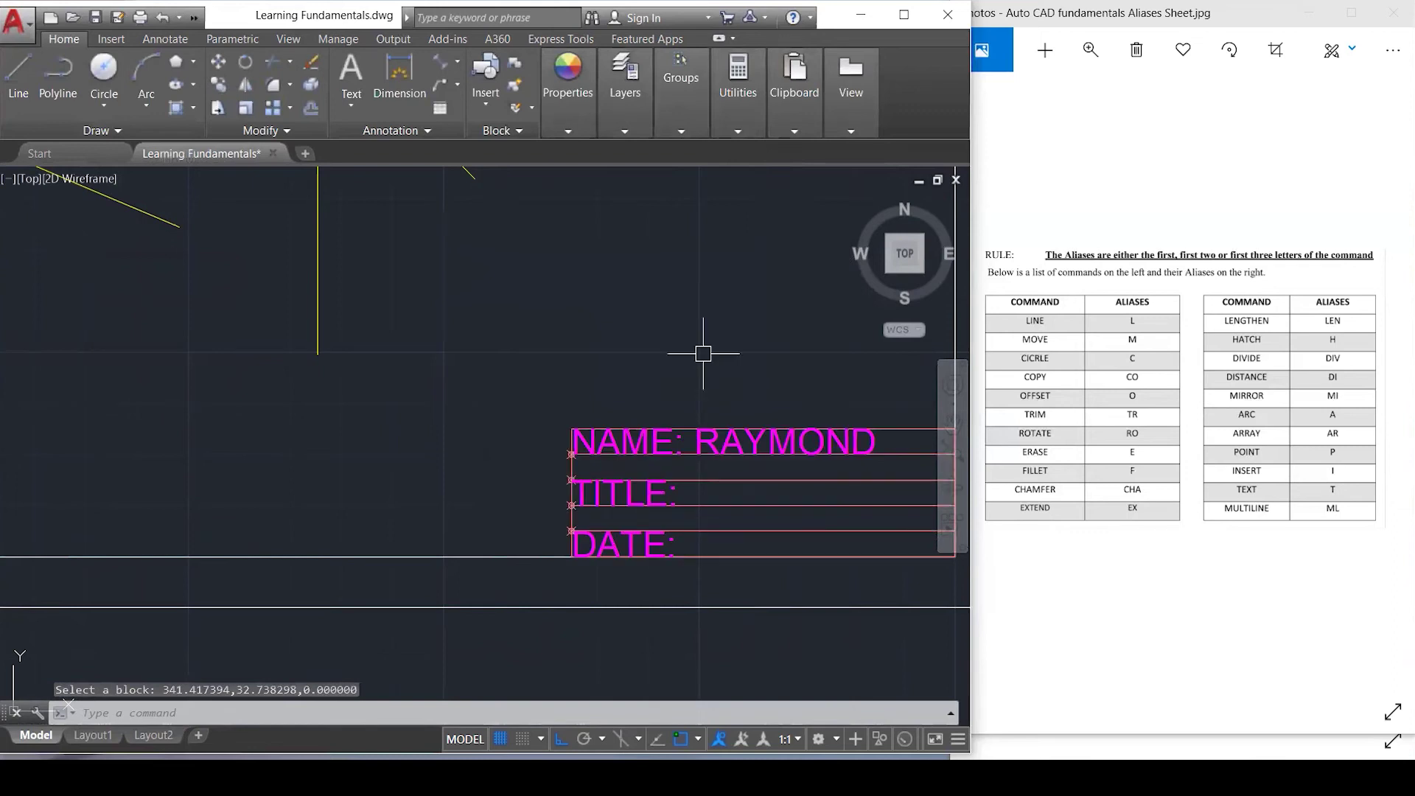
Undo the last attribute edit in the title block.
{"action": "key", "text": "ctrl+z"}
{"action": "key", "text": "Escape"}
{"action": "key", "text": "Escape"}
{"action": "key", "text": "Escape"}
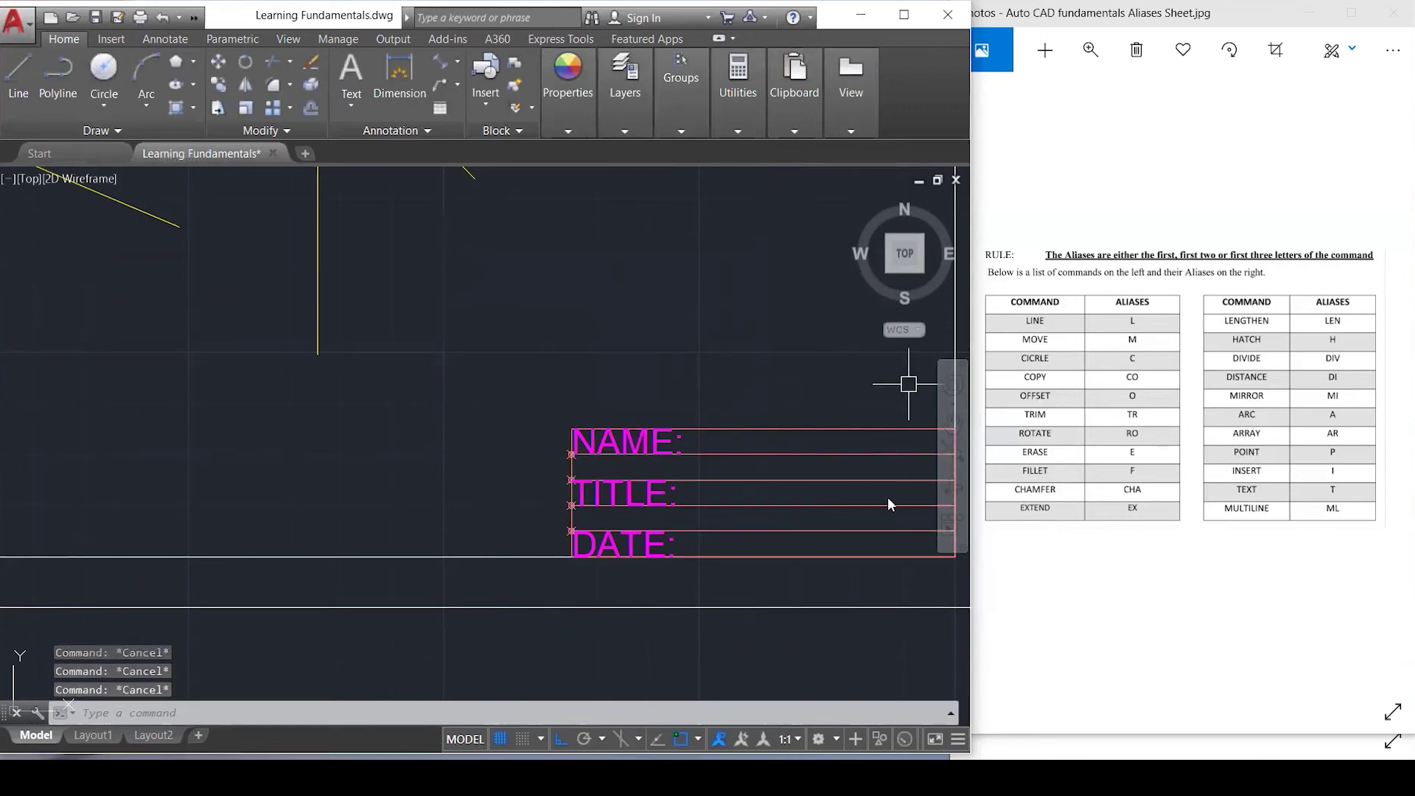
{"action": "left_click", "coordinate": [357, 104]}
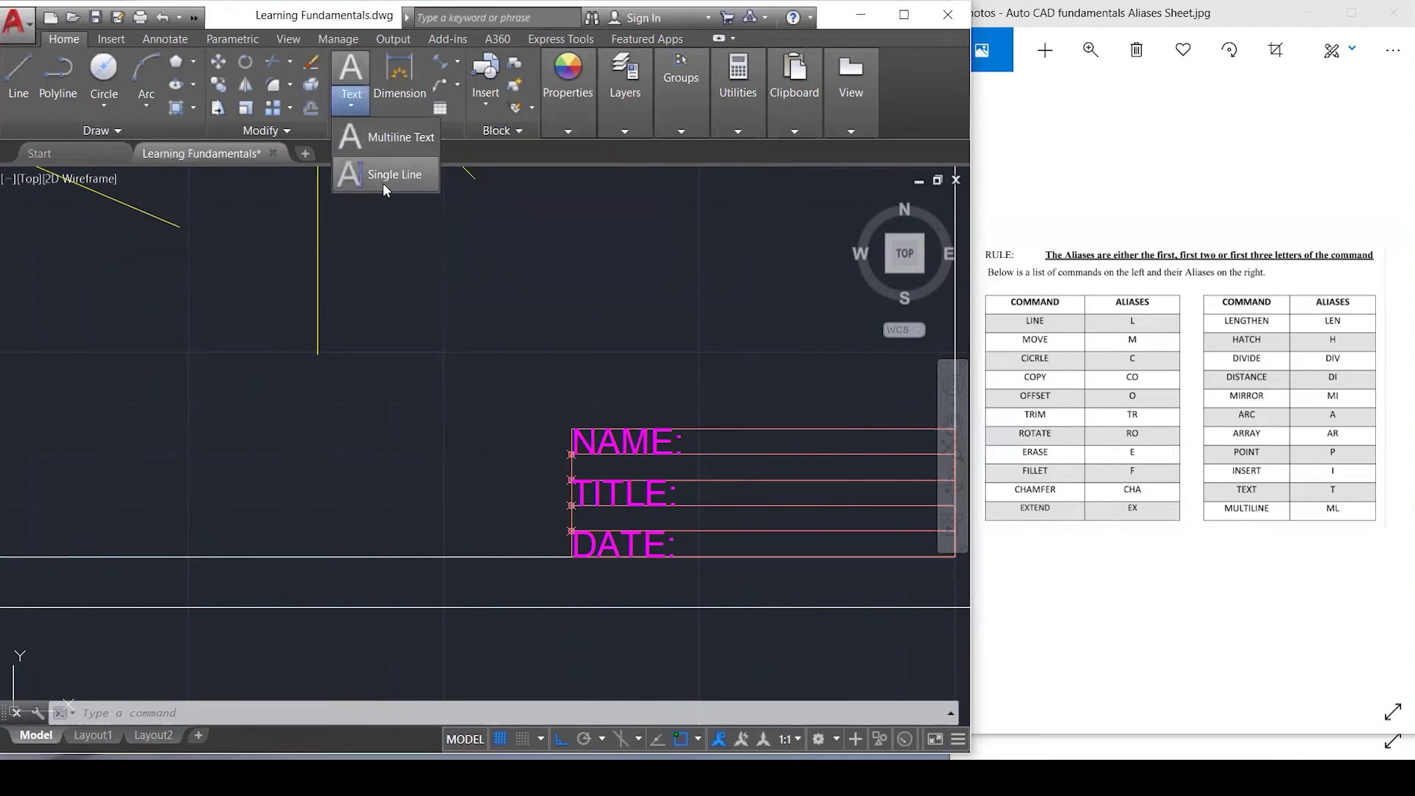
{"action": "left_click", "coordinate": [392, 144]}
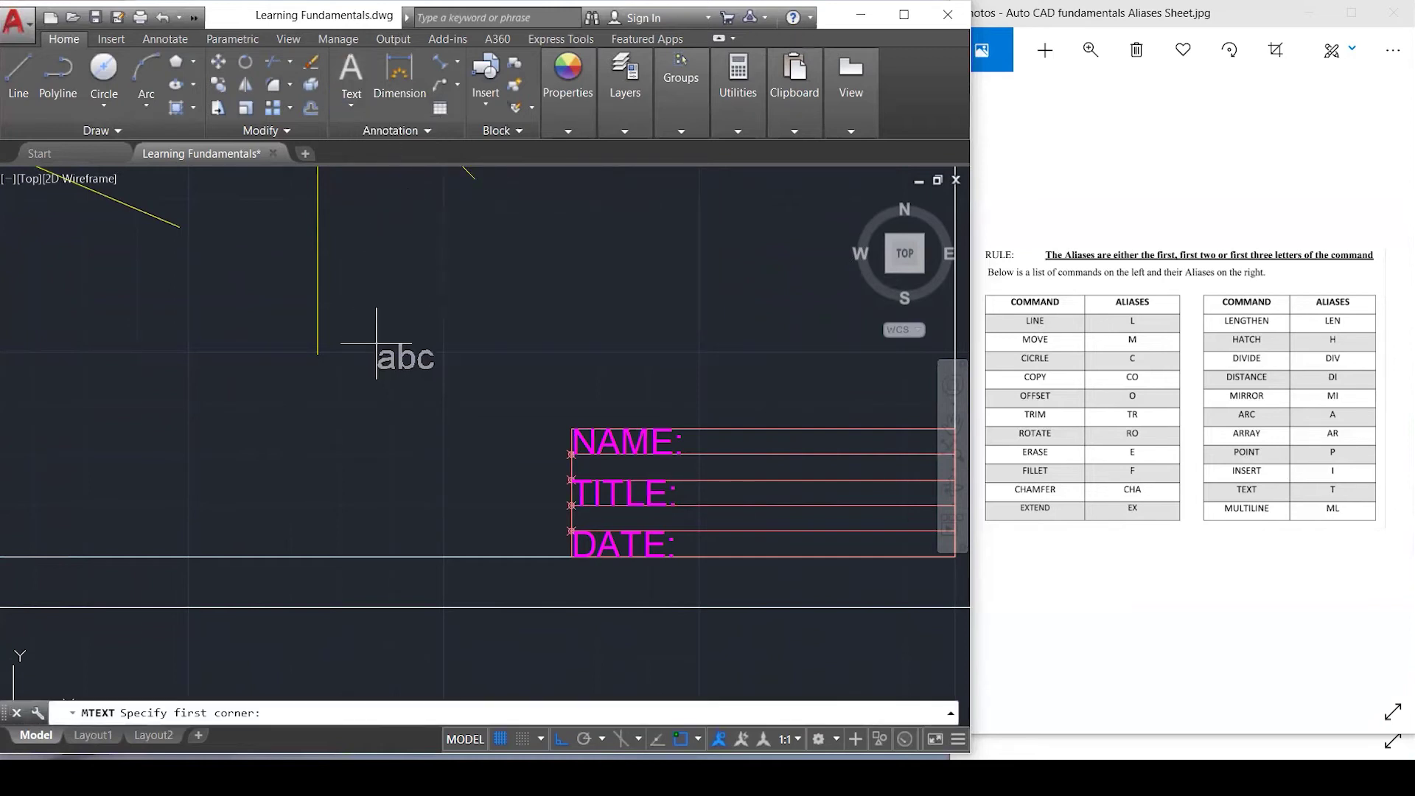
{"action": "scroll", "coordinate": [530, 508], "scroll_direction": "down", "scroll_amount": 6}
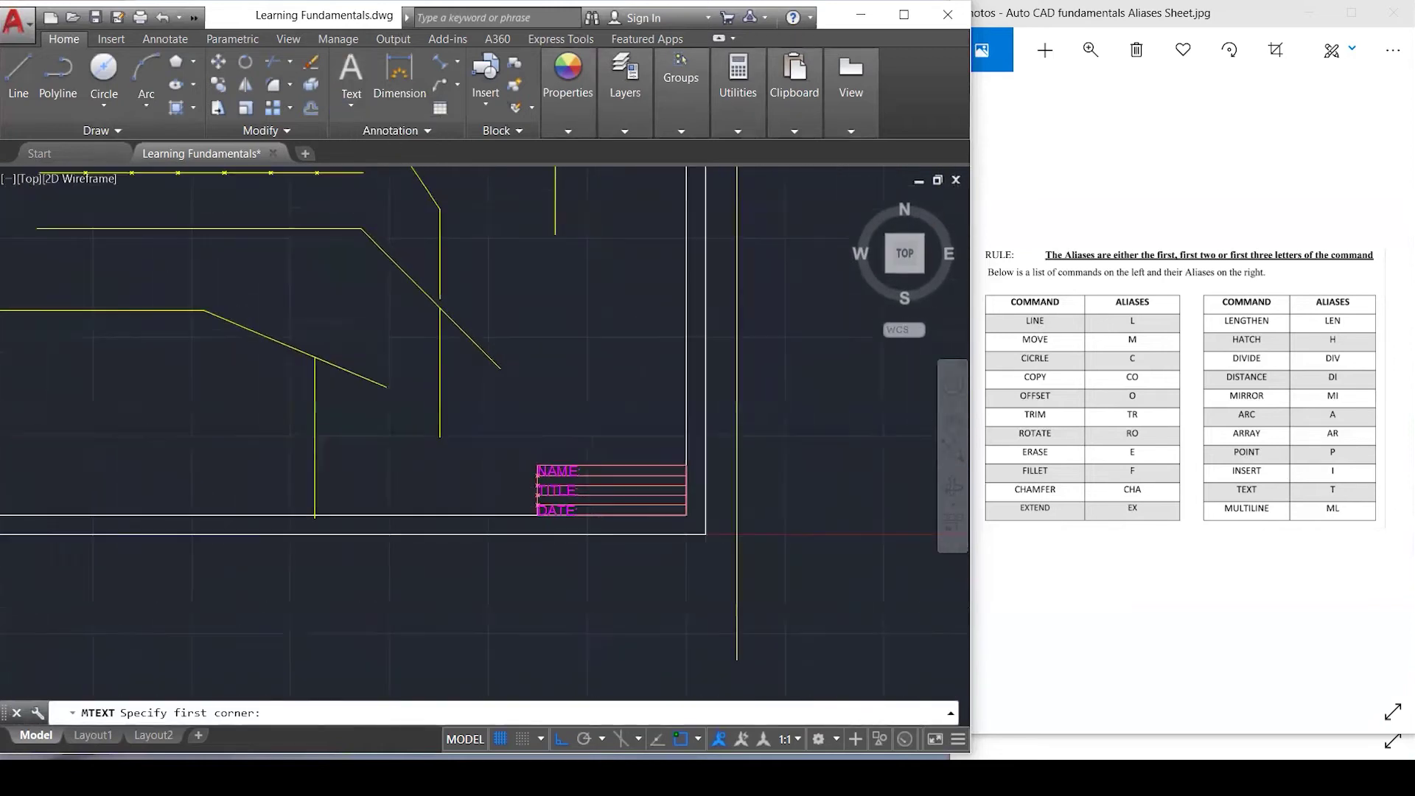
{"action": "scroll", "coordinate": [546, 529], "scroll_direction": "down", "scroll_amount": 6}
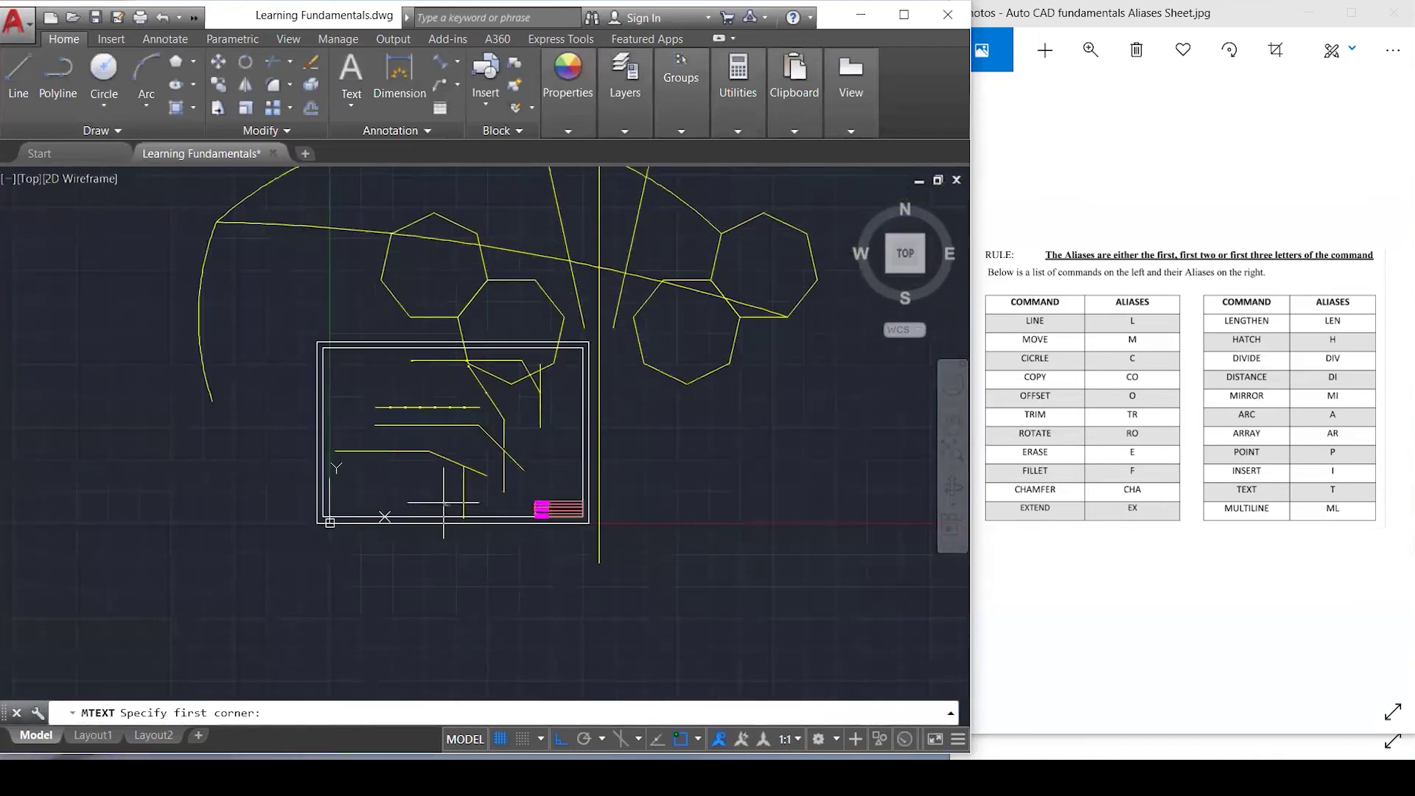
{"action": "scroll", "coordinate": [430, 457], "scroll_direction": "up", "scroll_amount": 8}
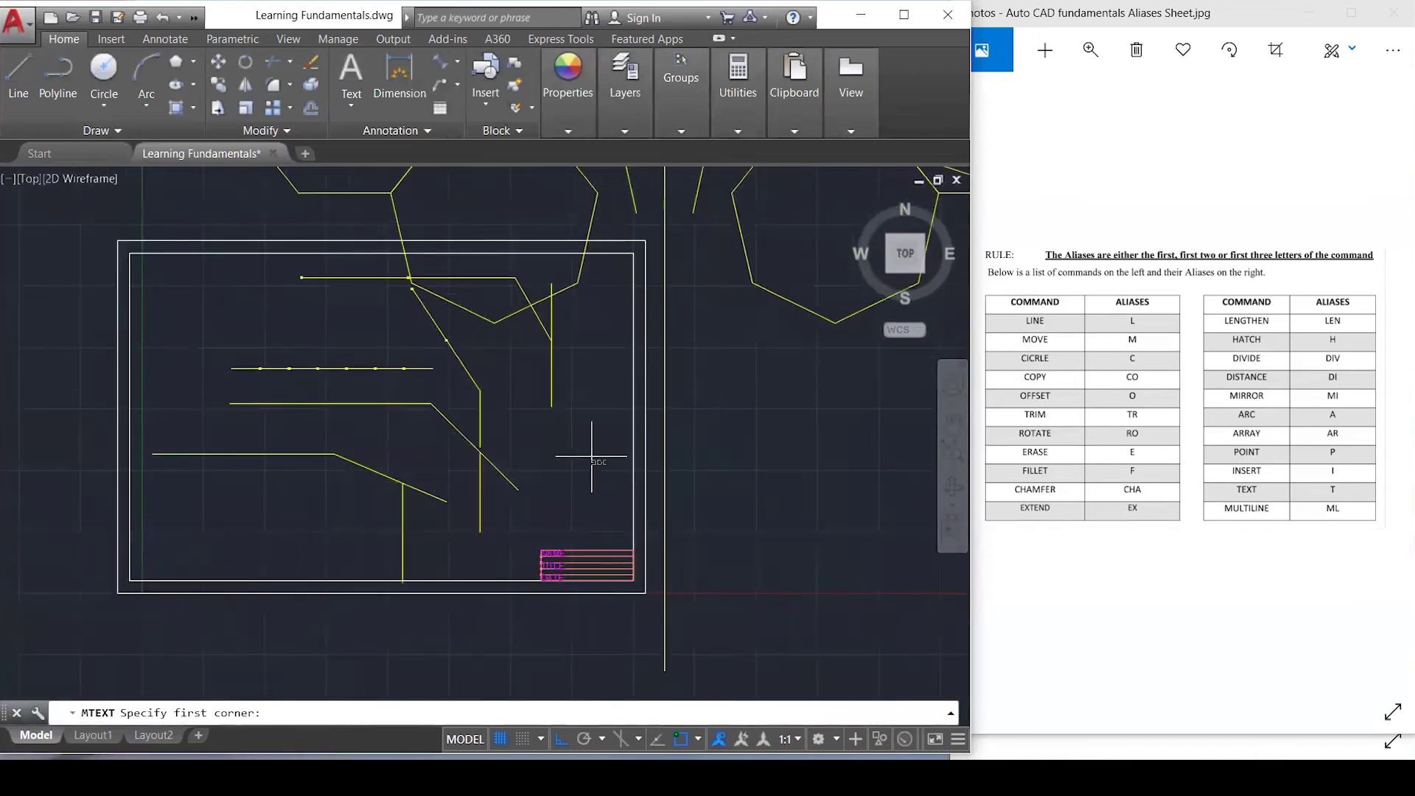
{"action": "key", "text": "Escape"}
{"action": "key", "text": "Escape"}
{"action": "key", "text": "Escape"}
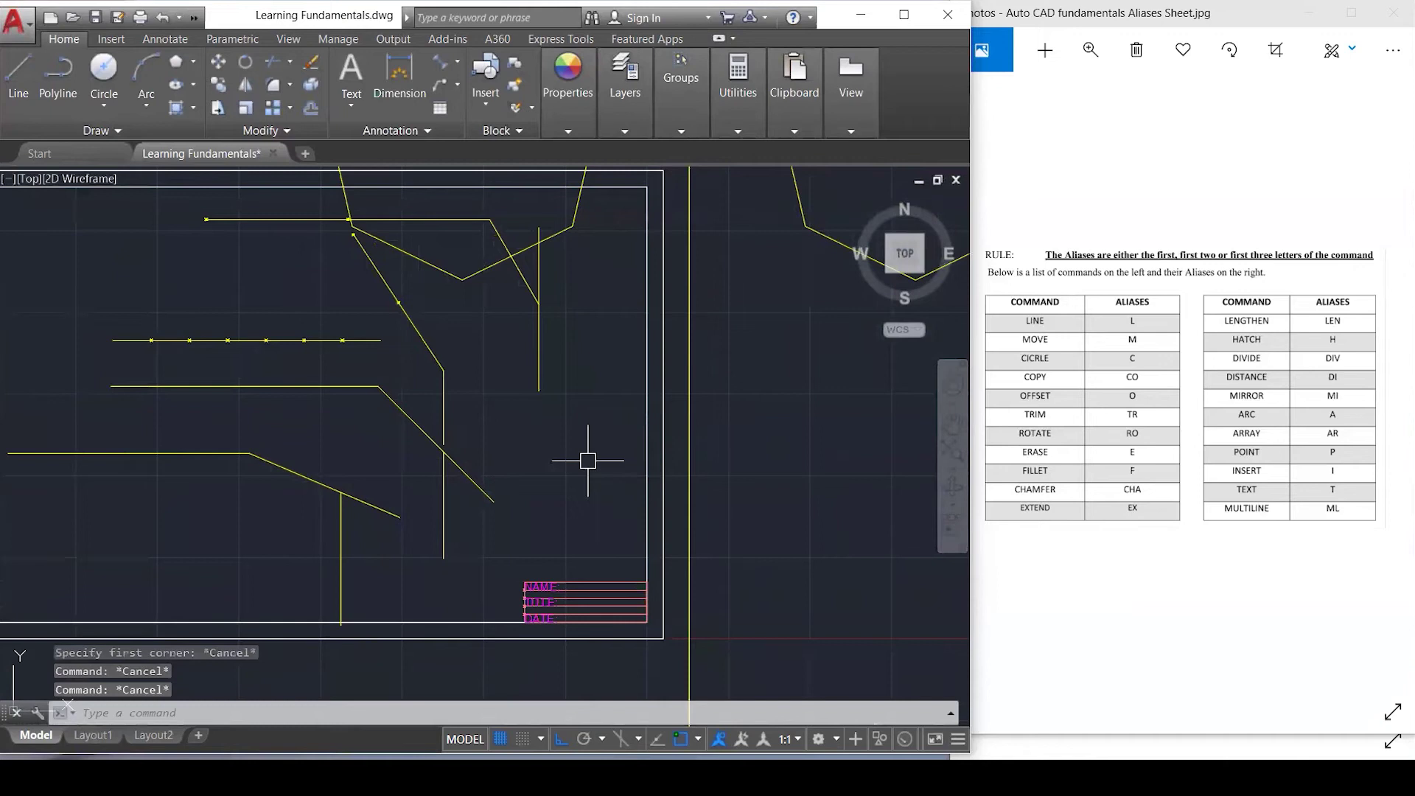
Draw a wide rectangle in the empty area to the right of the title block sheet, below the heptagon.
{"action": "type", "text": "RE"}
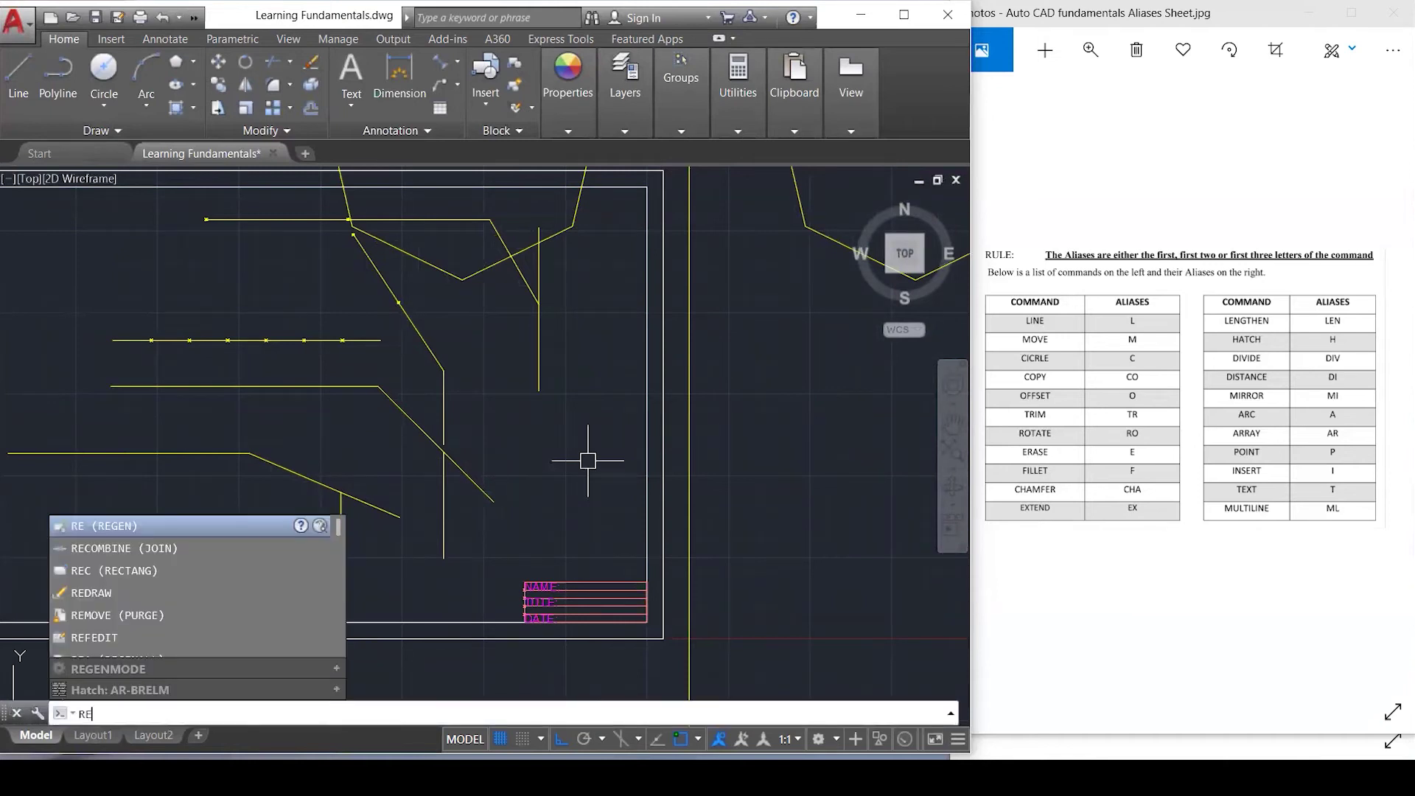
{"action": "type", "text": "C"}
{"action": "key", "text": "Return"}
{"action": "left_click", "coordinate": [730, 376]}
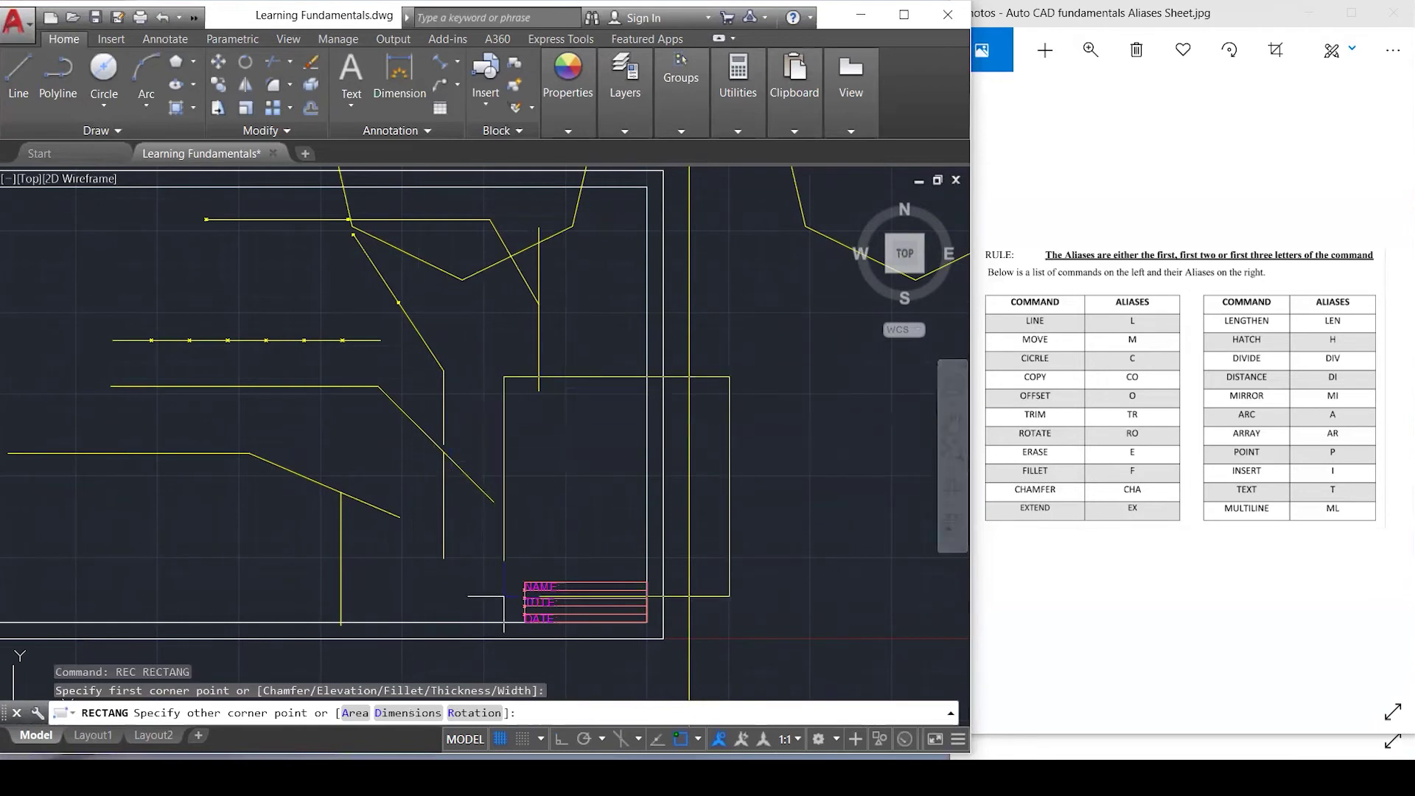
{"action": "scroll", "coordinate": [504, 595], "scroll_direction": "down", "scroll_amount": 3}
{"action": "left_click", "coordinate": [876, 570]}
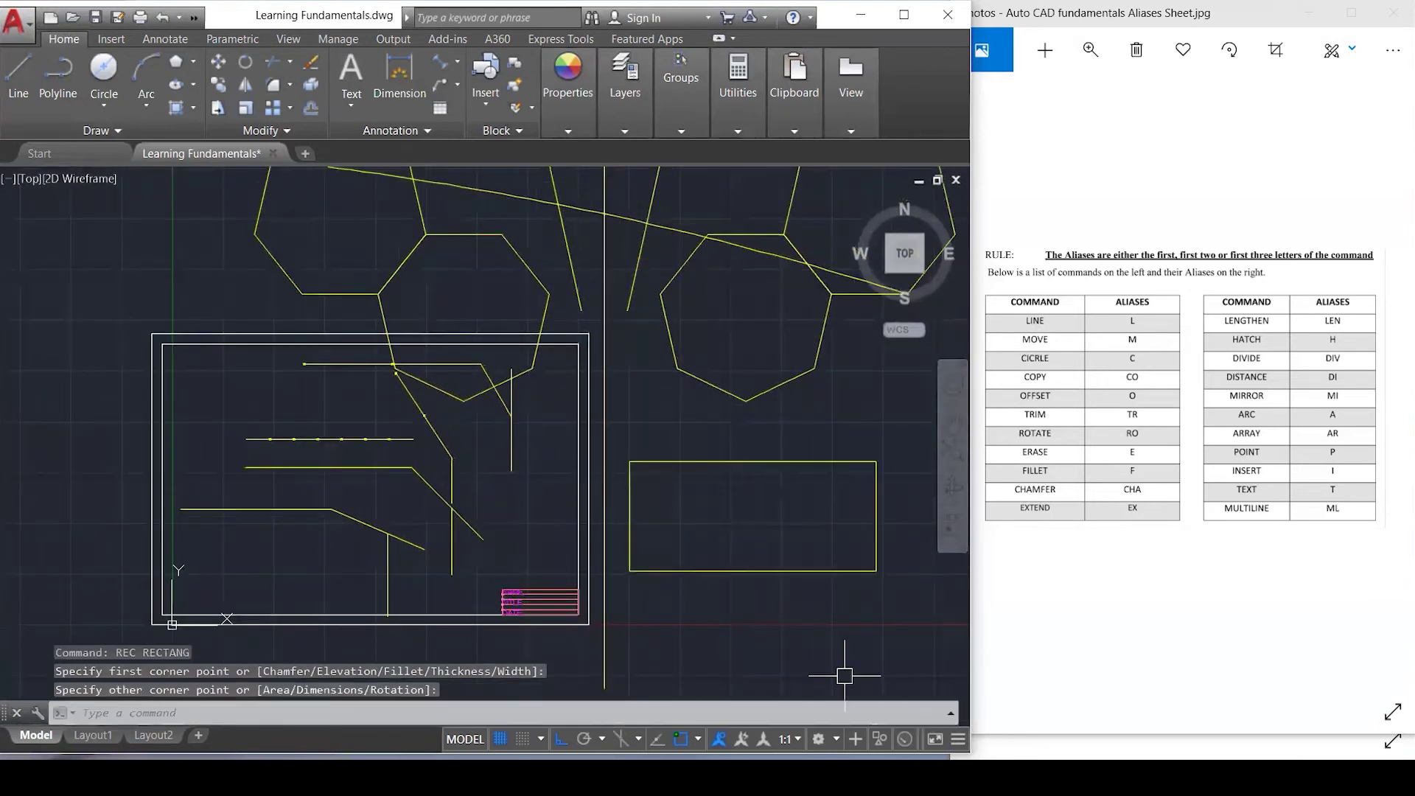
{"action": "scroll", "coordinate": [884, 594], "scroll_direction": "up", "scroll_amount": 3}
{"action": "key", "text": "Escape"}
{"action": "key", "text": "Escape"}
{"action": "key", "text": "Escape"}
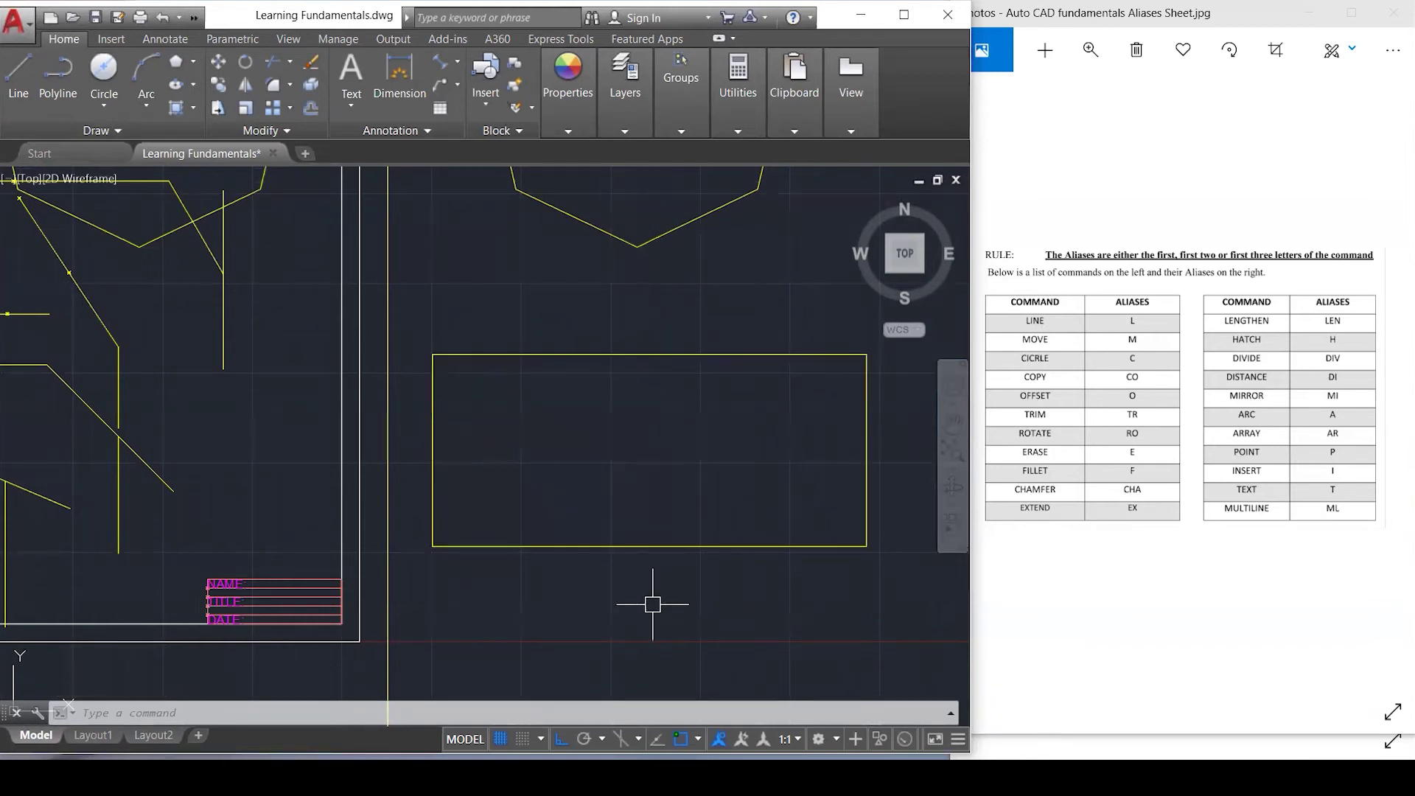
Create multiline text reading "STUCK IN THE BOX" with its boundary spanning the rectangle's opposite corners.
{"action": "mouse_move", "coordinate": [661, 548]}
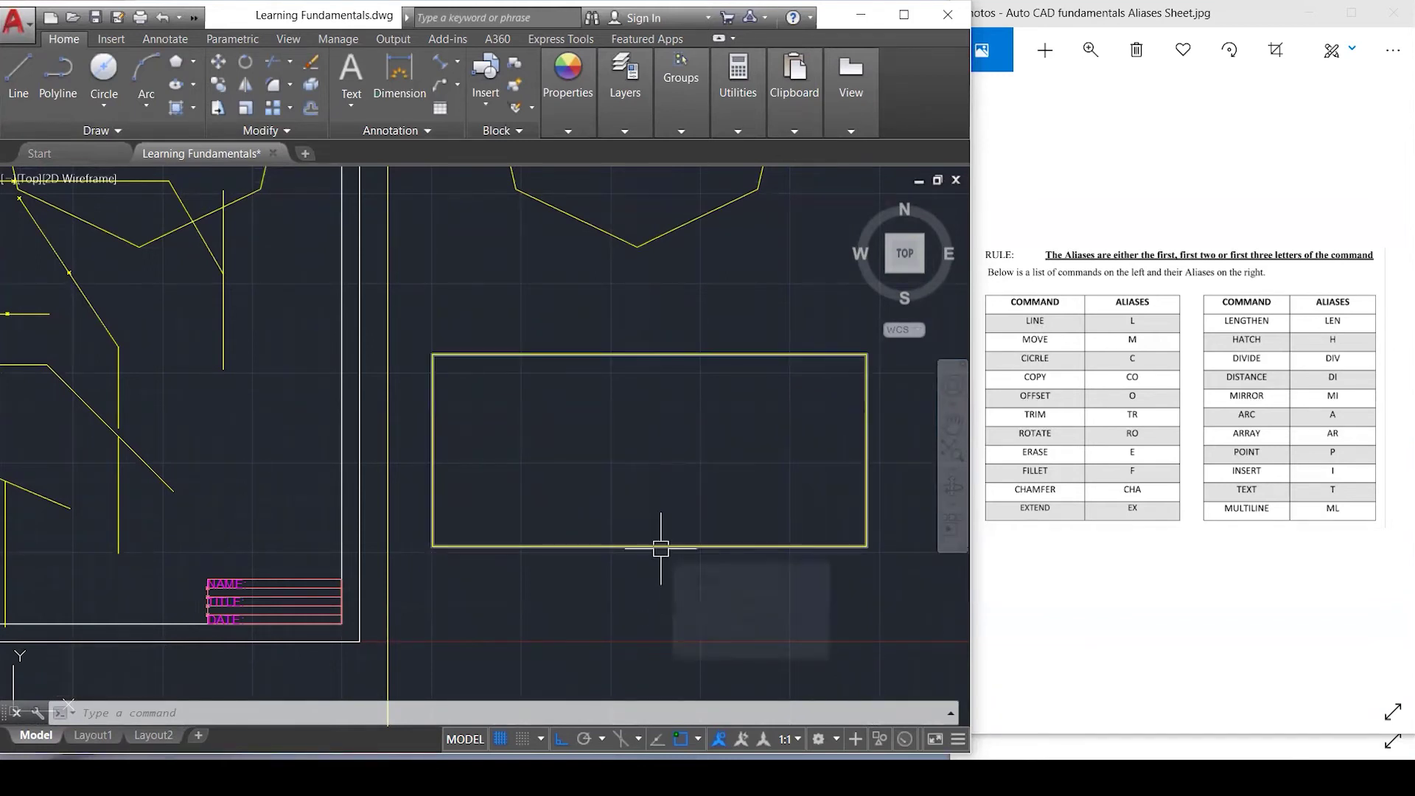
{"action": "type", "text": "MT"}
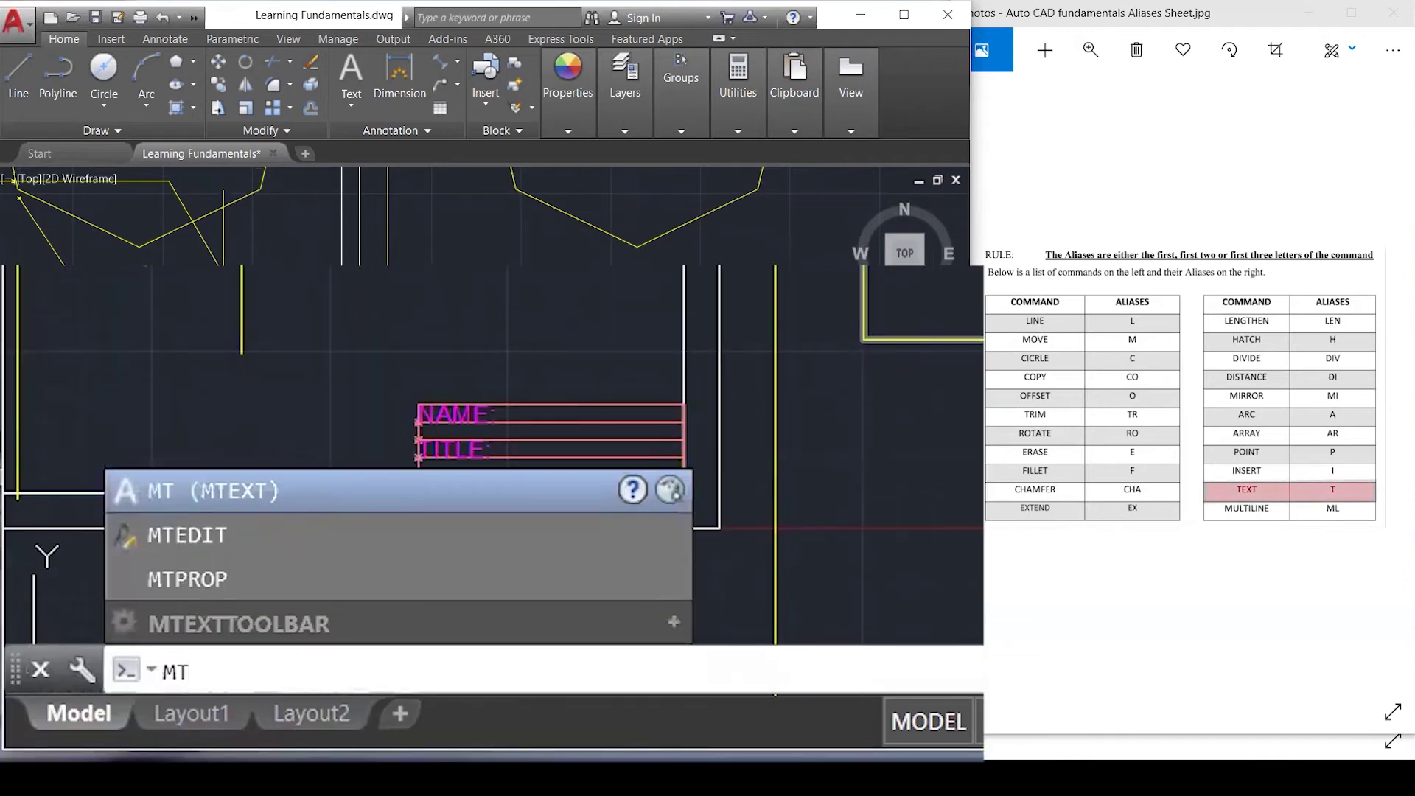
{"action": "key", "text": "Return"}
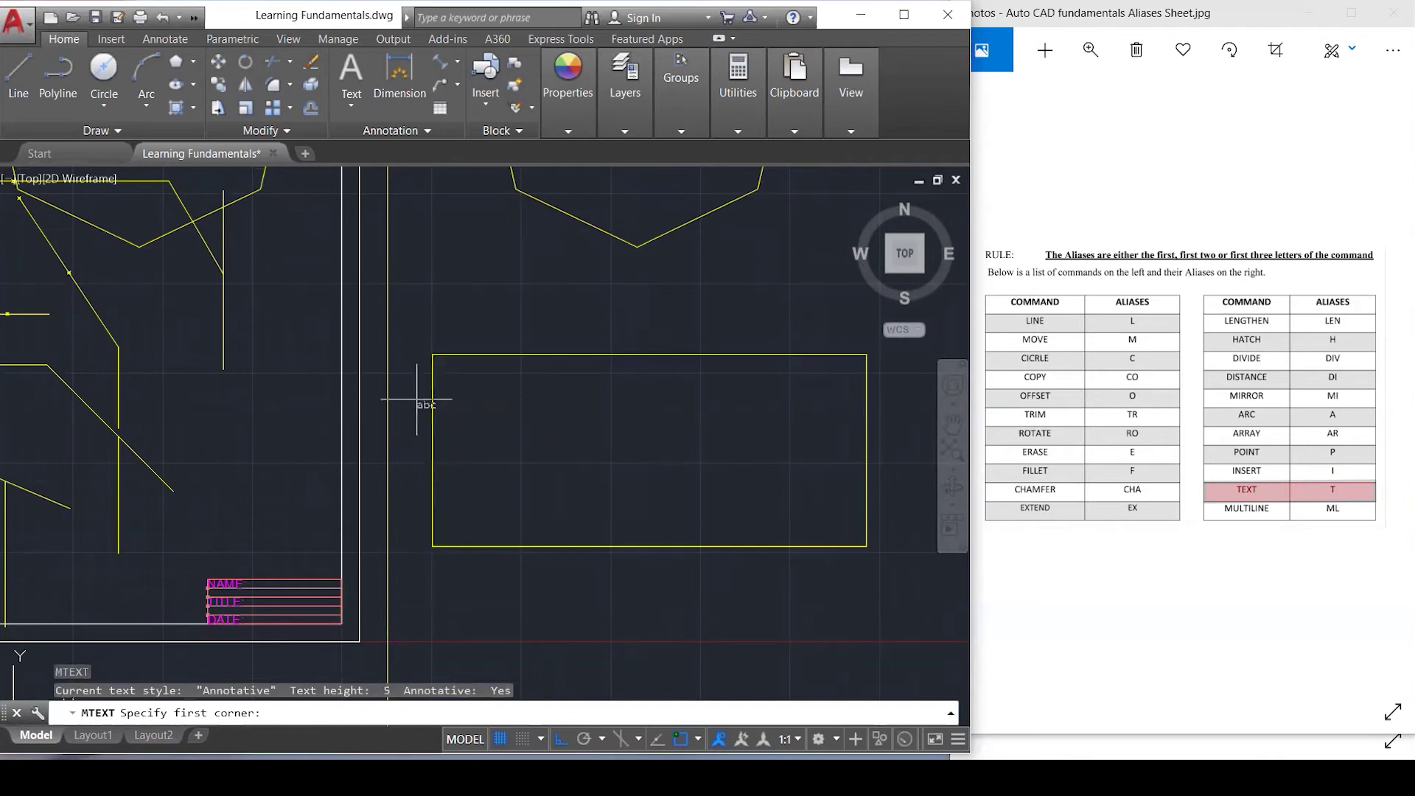
{"action": "left_click", "coordinate": [433, 354]}
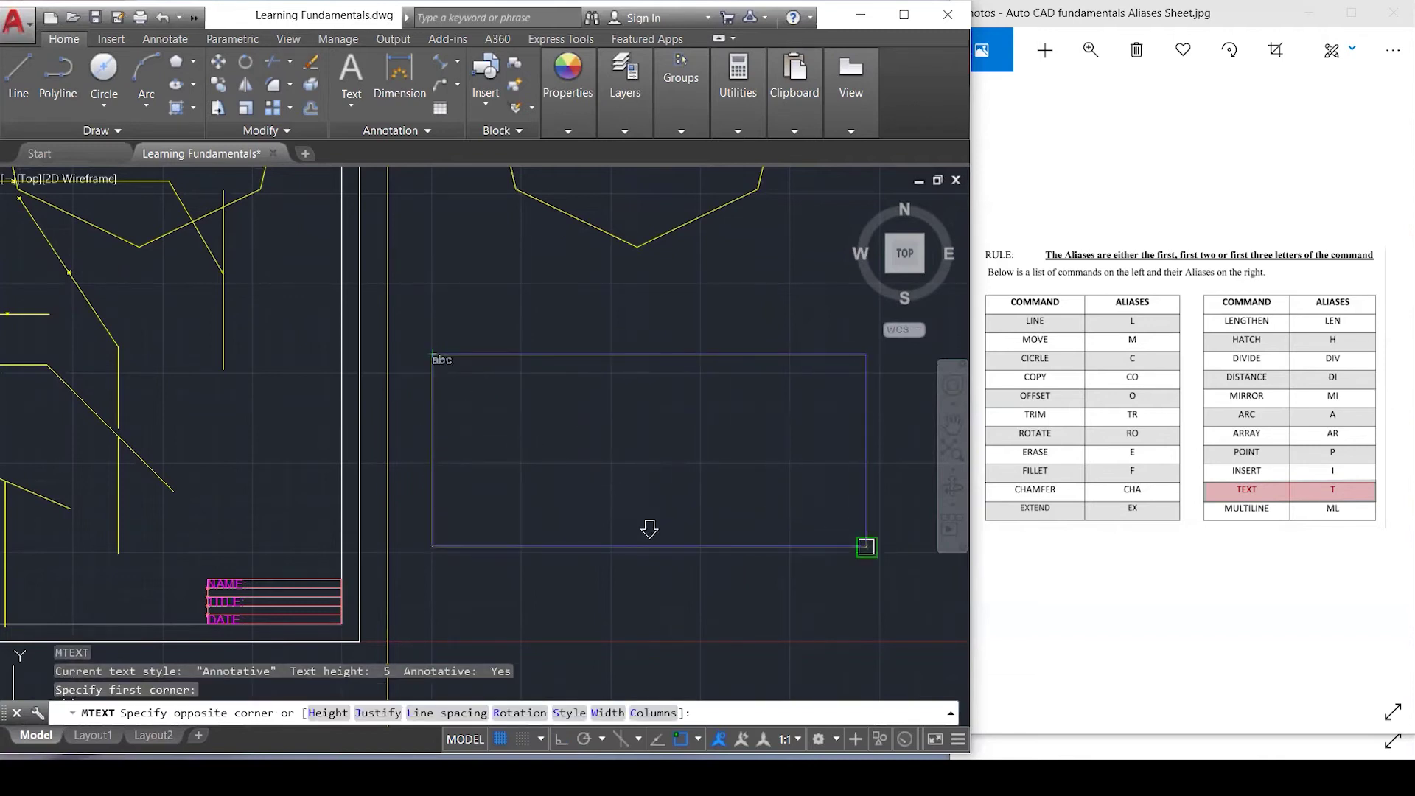
{"action": "left_click", "coordinate": [866, 546]}
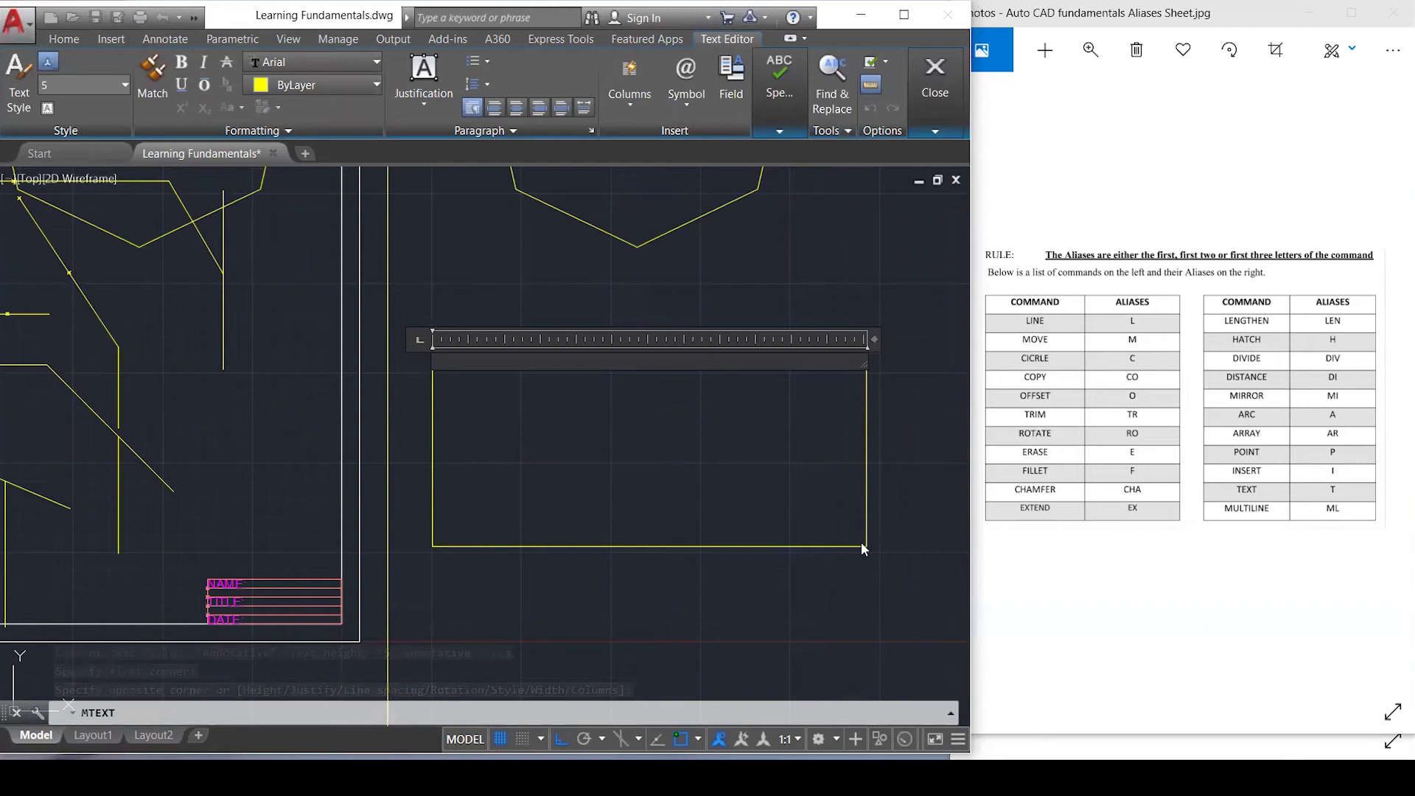
{"action": "type", "text": "TUCK IN THE BOX"}
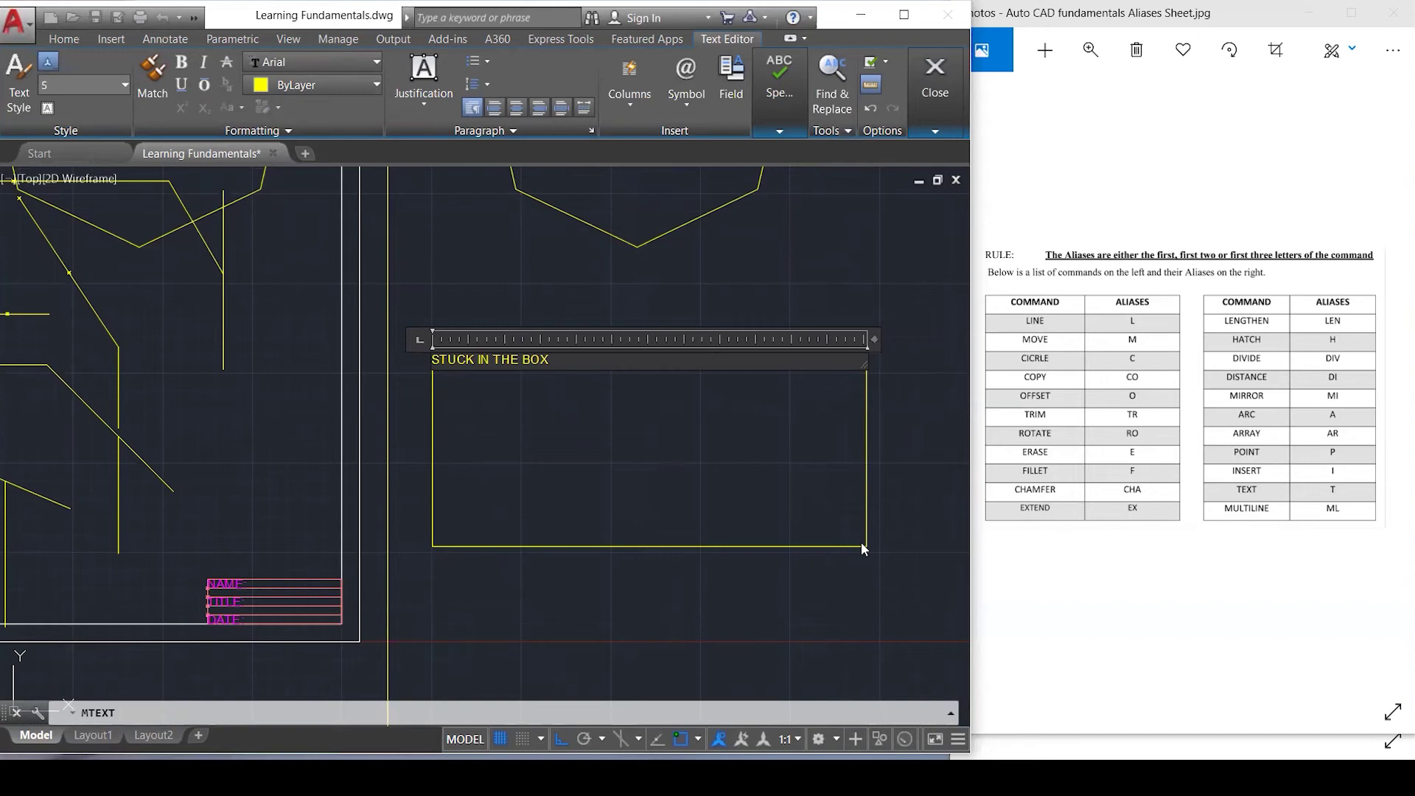
Justify all of the box text Middle Center, set its height to 10, and finish the text edit.
{"action": "key", "text": "ctrl+a"}
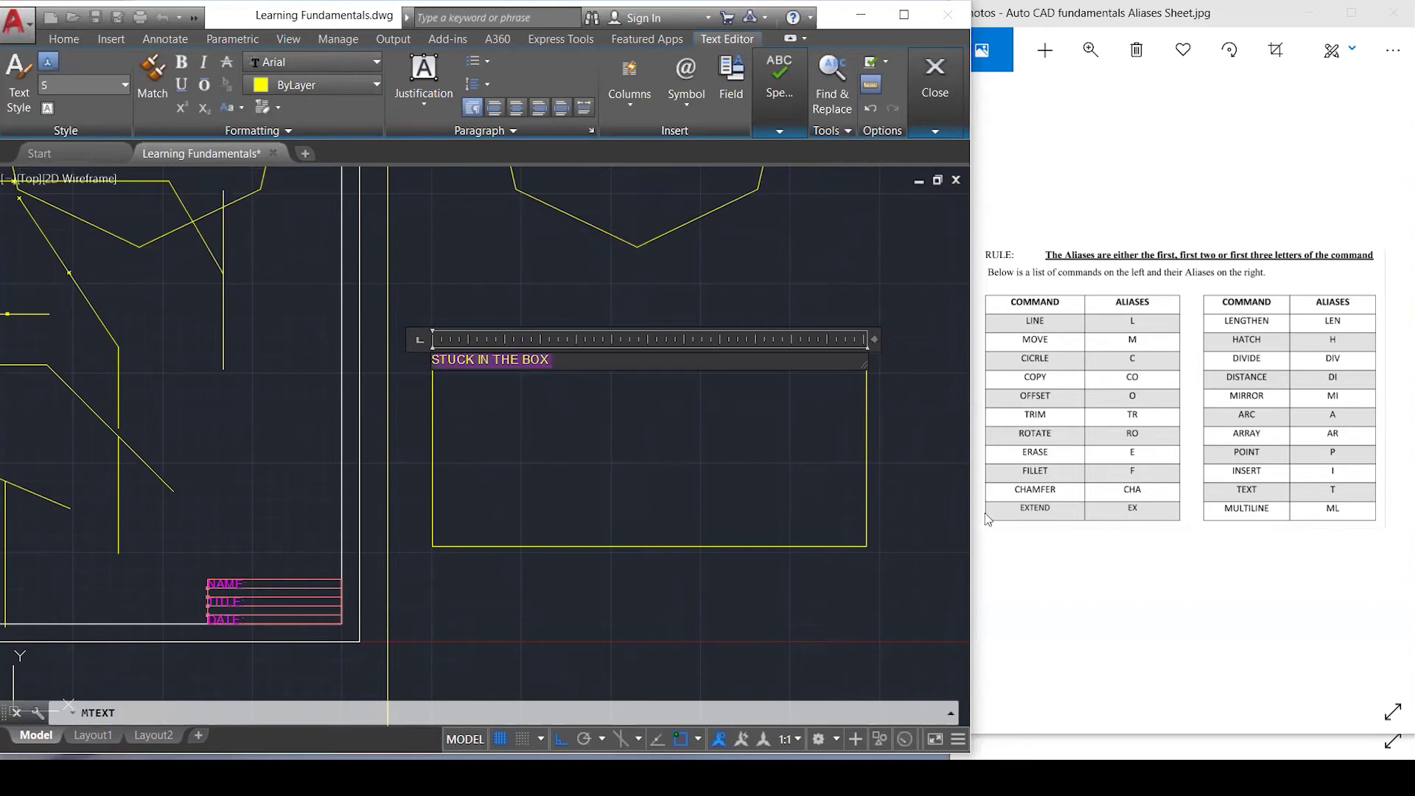
{"action": "left_click", "coordinate": [431, 106]}
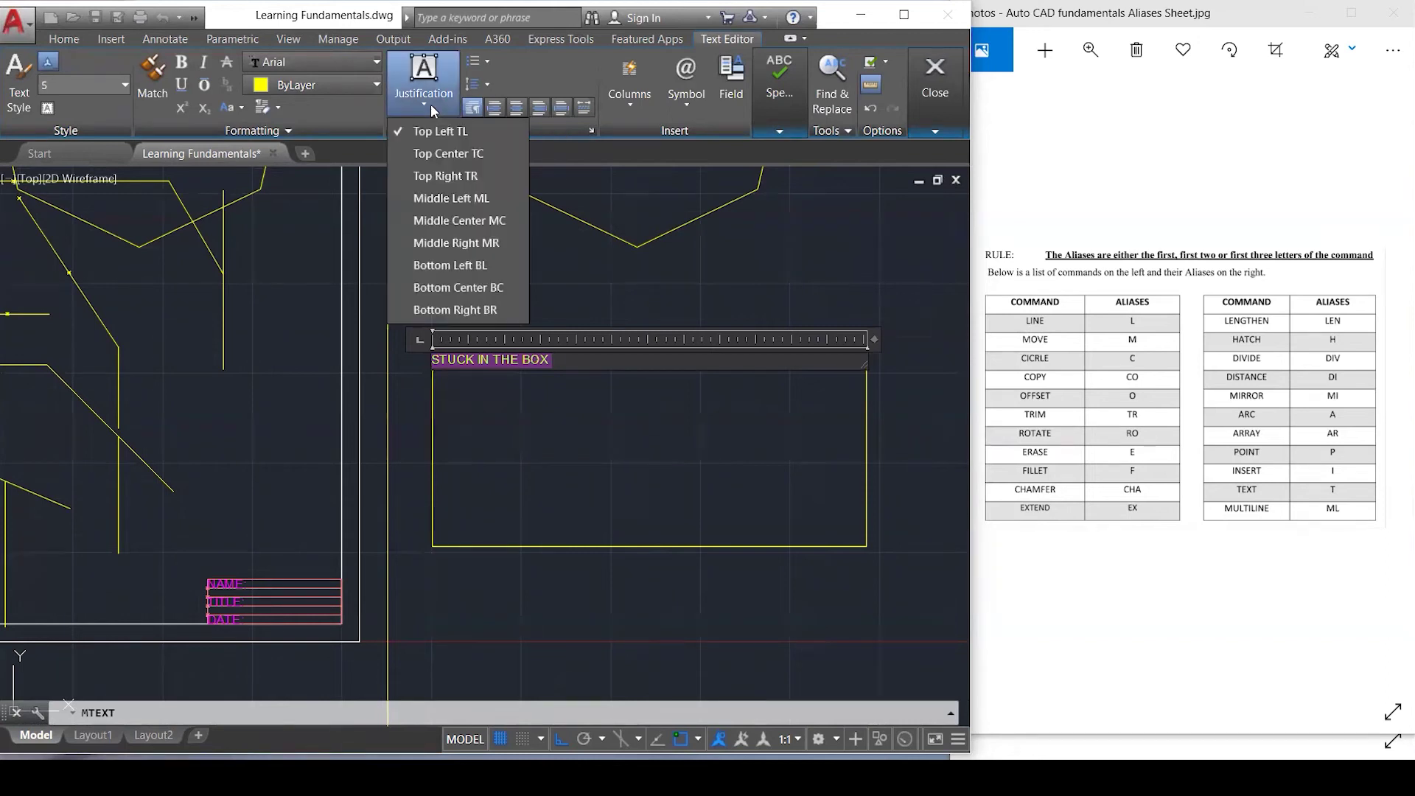
{"action": "left_click", "coordinate": [436, 220]}
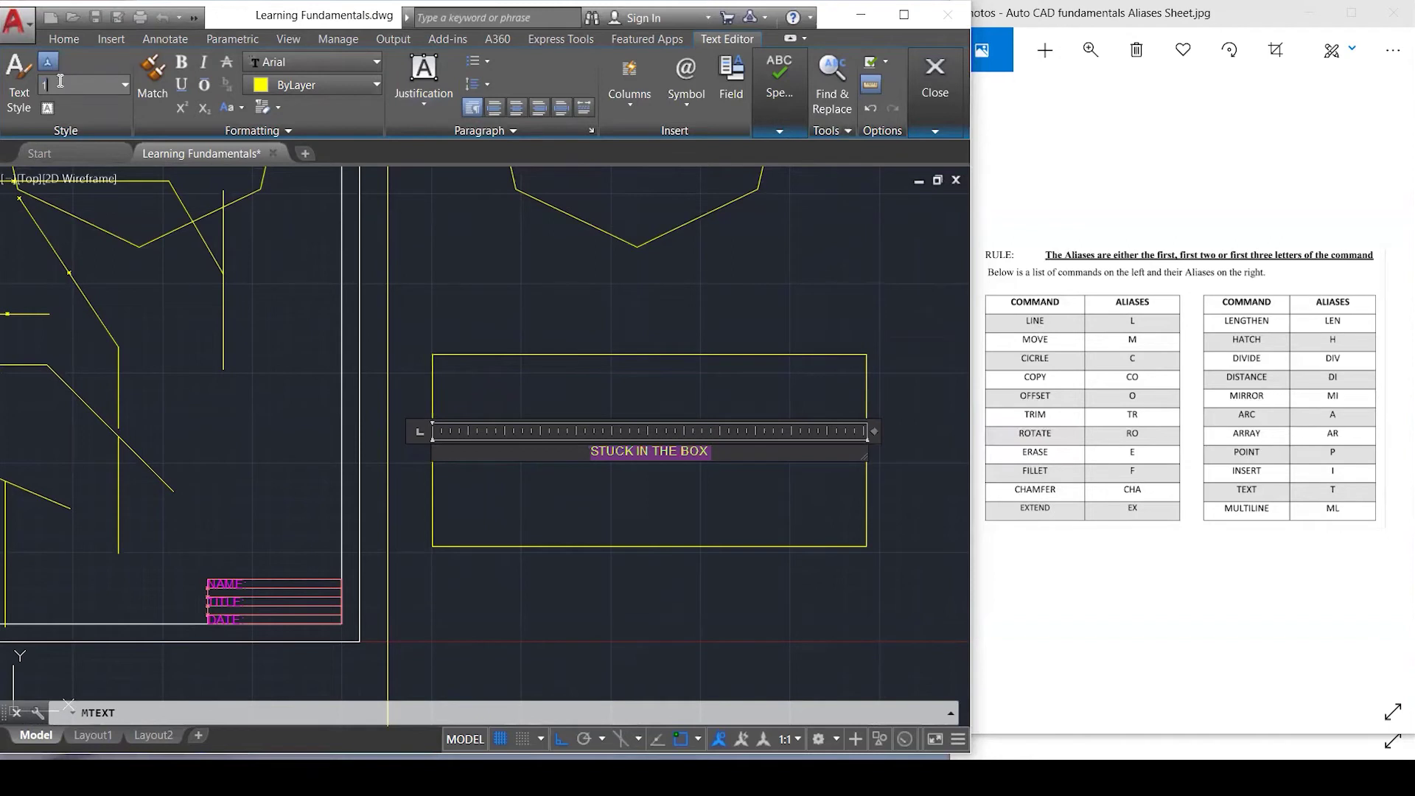
{"action": "key", "text": "Return"}
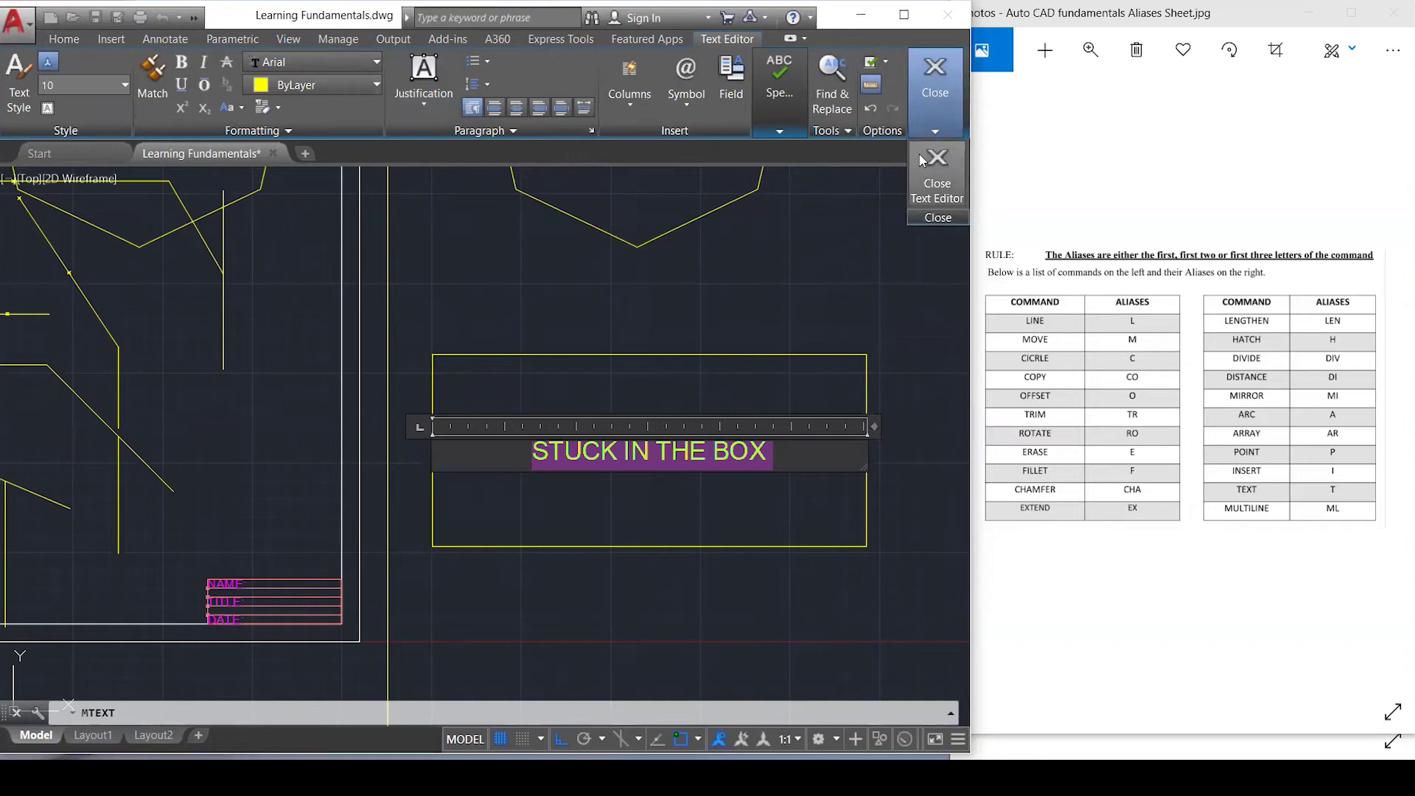
{"action": "left_click", "coordinate": [936, 177]}
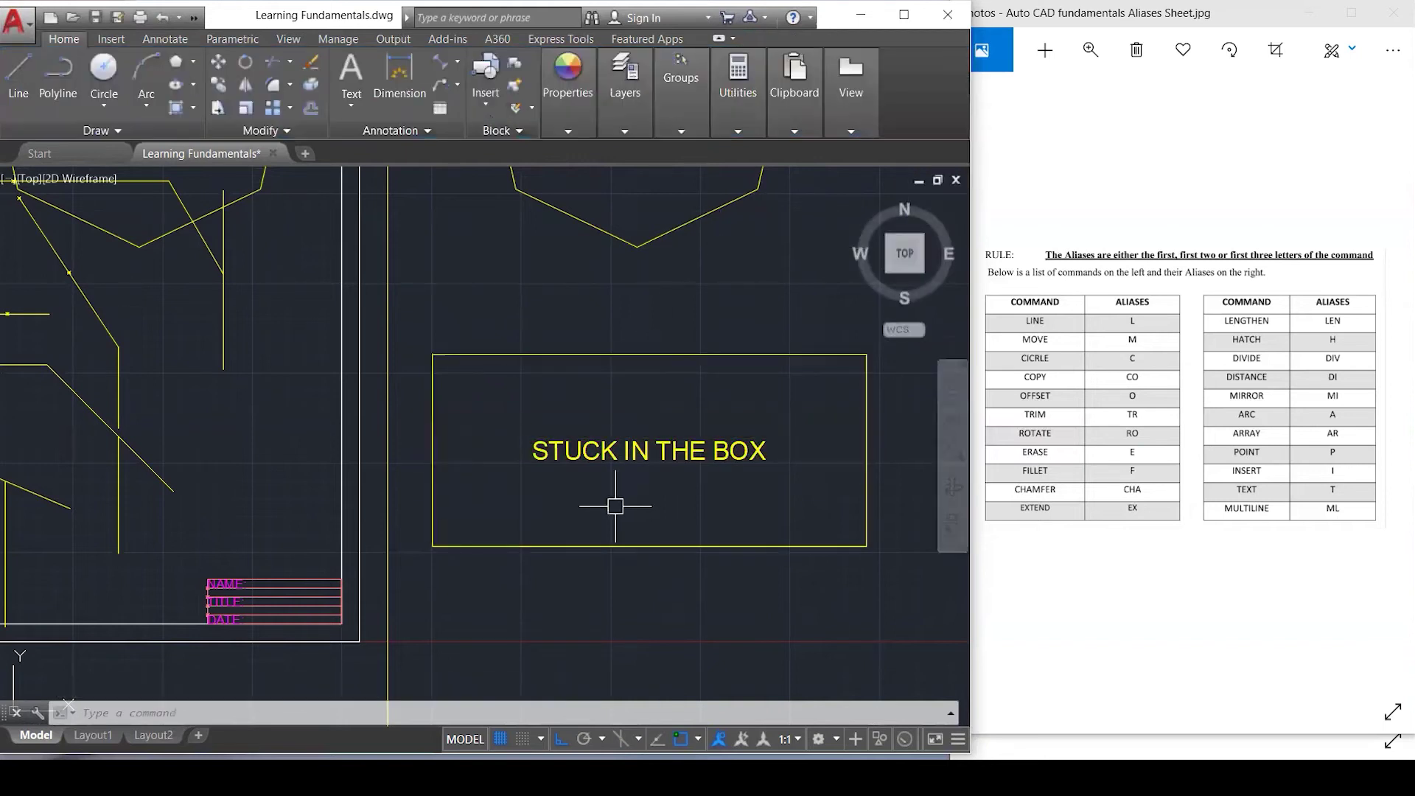
Shorten the text inside the rectangle to "BOX".
{"action": "double_click", "coordinate": [749, 461]}
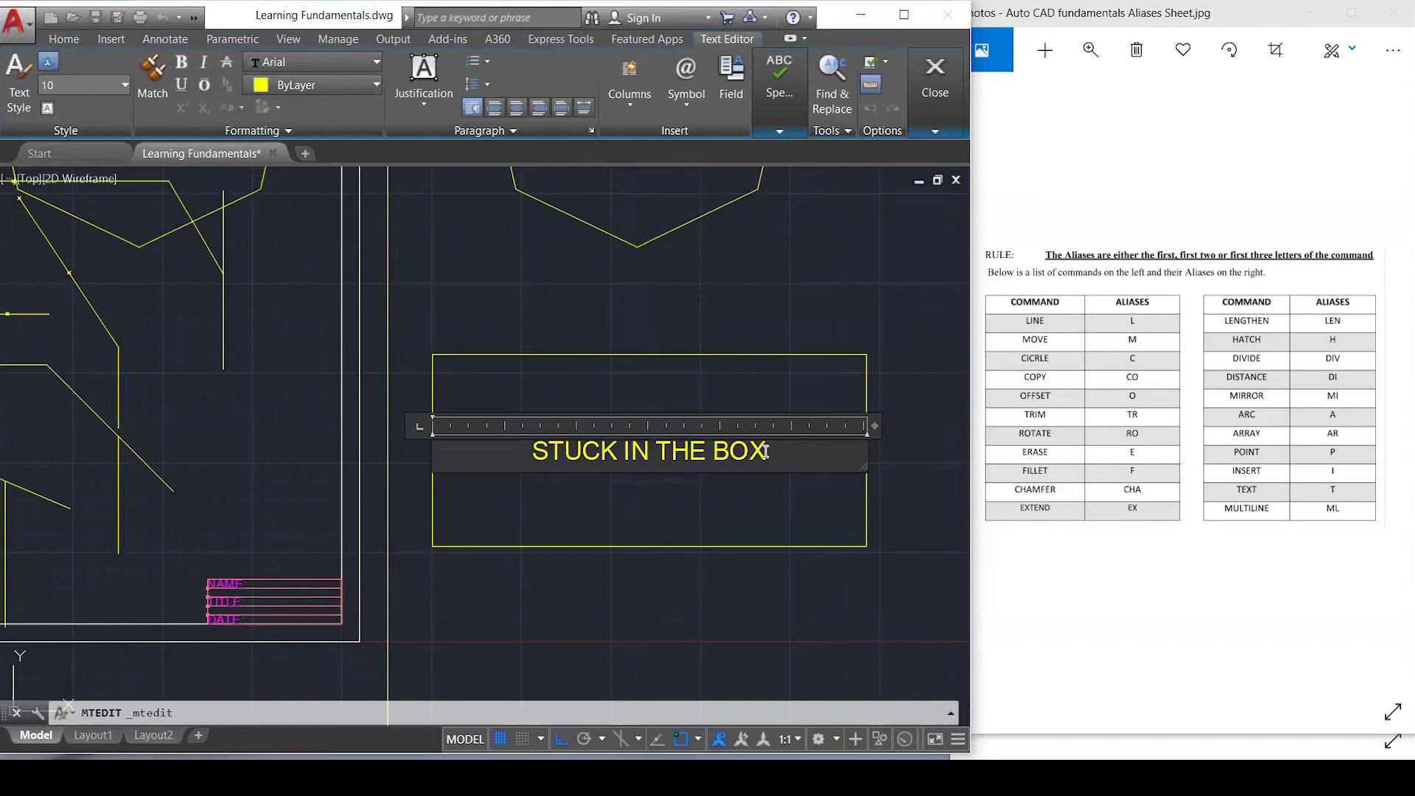
{"action": "left_click_drag", "start_coordinate": [521, 451], "coordinate": [709, 451]}
{"action": "key", "text": "Delete"}
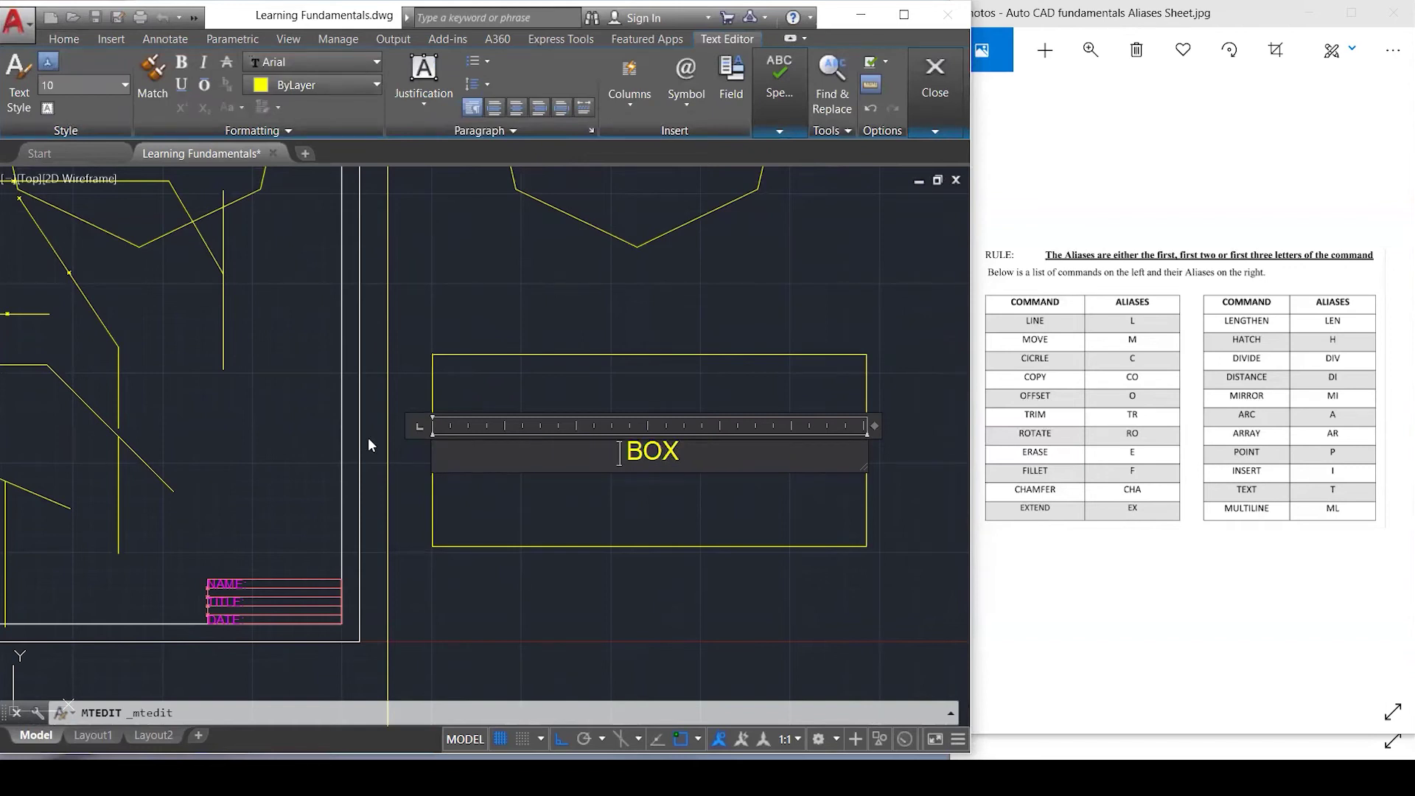
{"action": "left_click", "coordinate": [414, 369]}
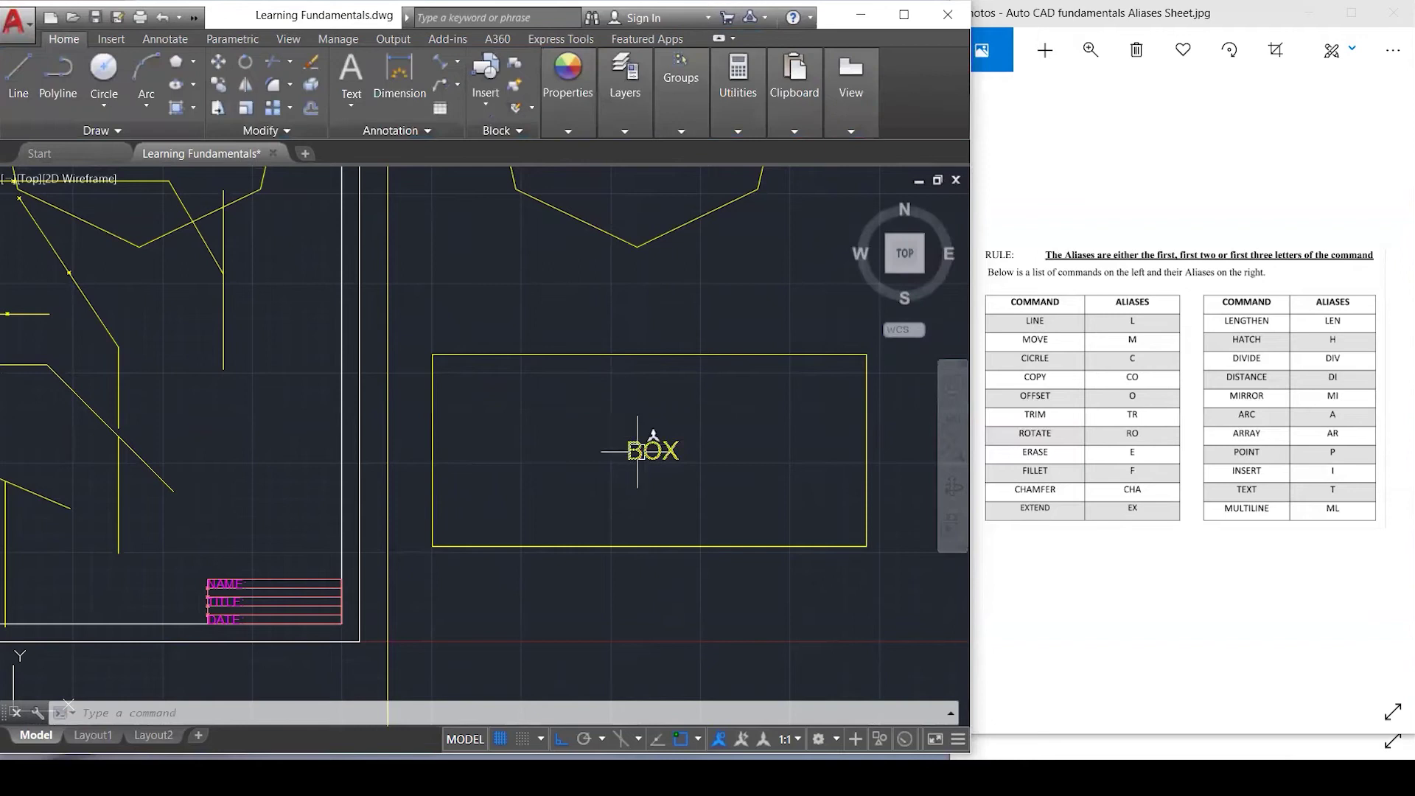
Place multiline text "1" at the lowest vertex of the heptagon above the rectangle.
{"action": "scroll", "coordinate": [637, 451], "scroll_direction": "down", "scroll_amount": 4}
{"action": "scroll", "coordinate": [615, 280], "scroll_direction": "up", "scroll_amount": 4}
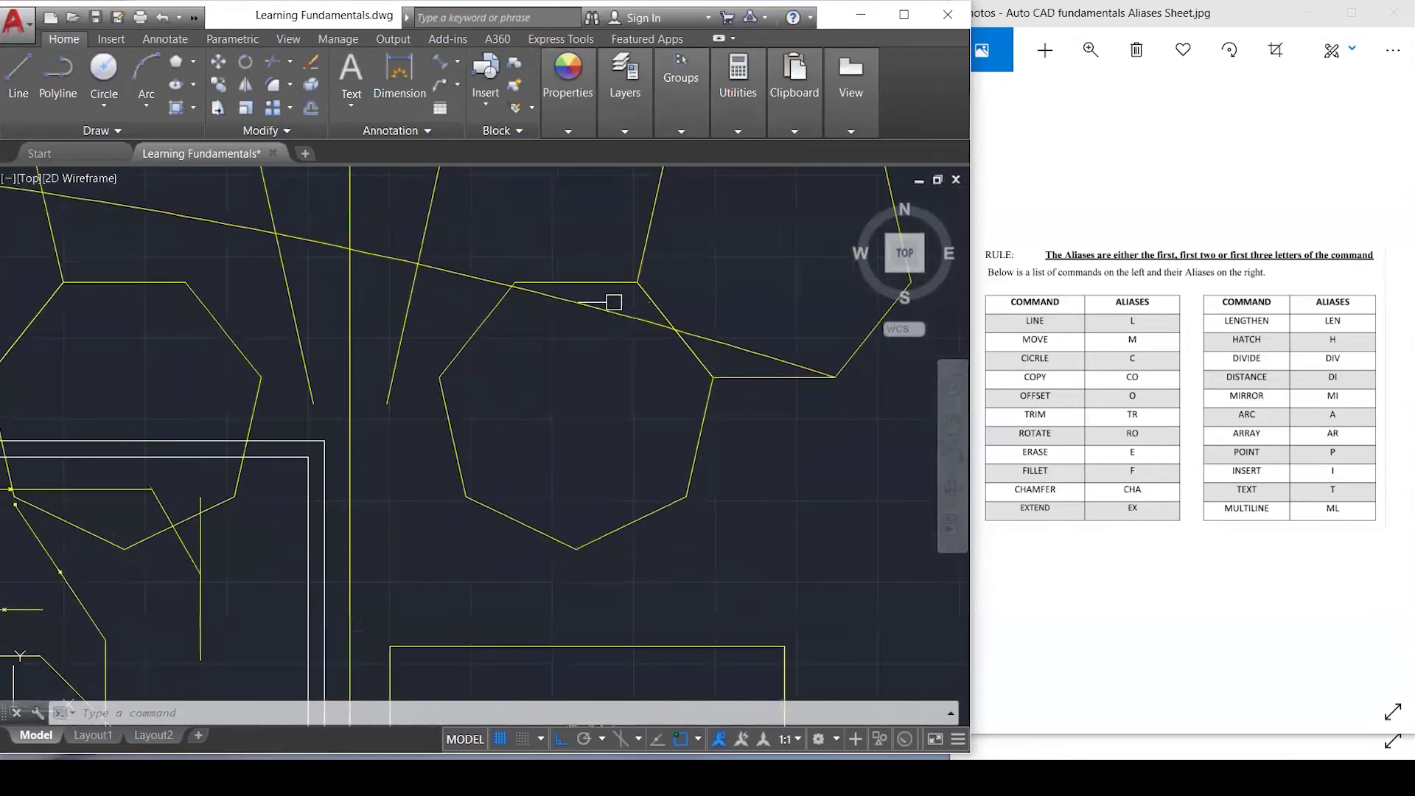
{"action": "scroll", "coordinate": [585, 439], "scroll_direction": "up", "scroll_amount": 1}
{"action": "type", "text": "MMT"}
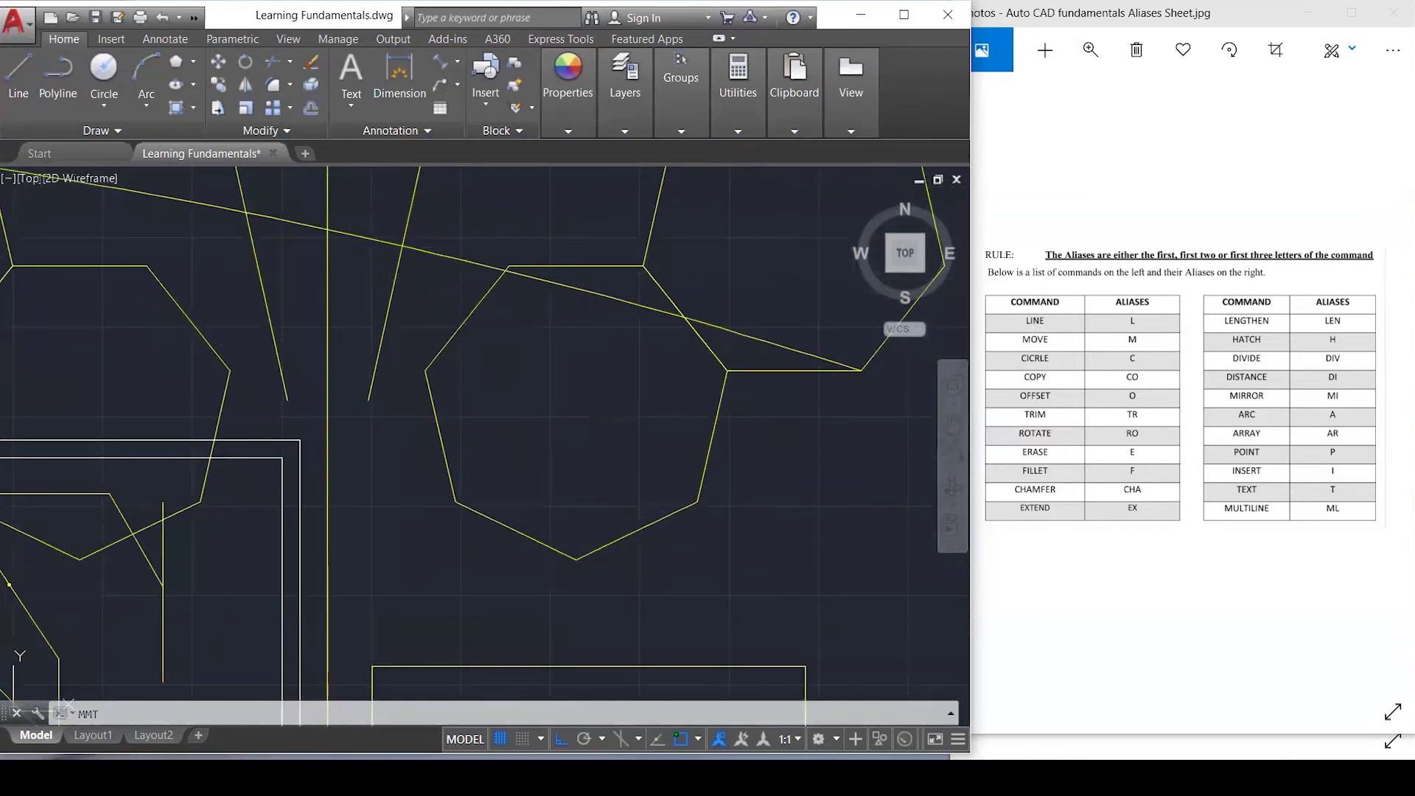
{"action": "key", "text": "Return"}
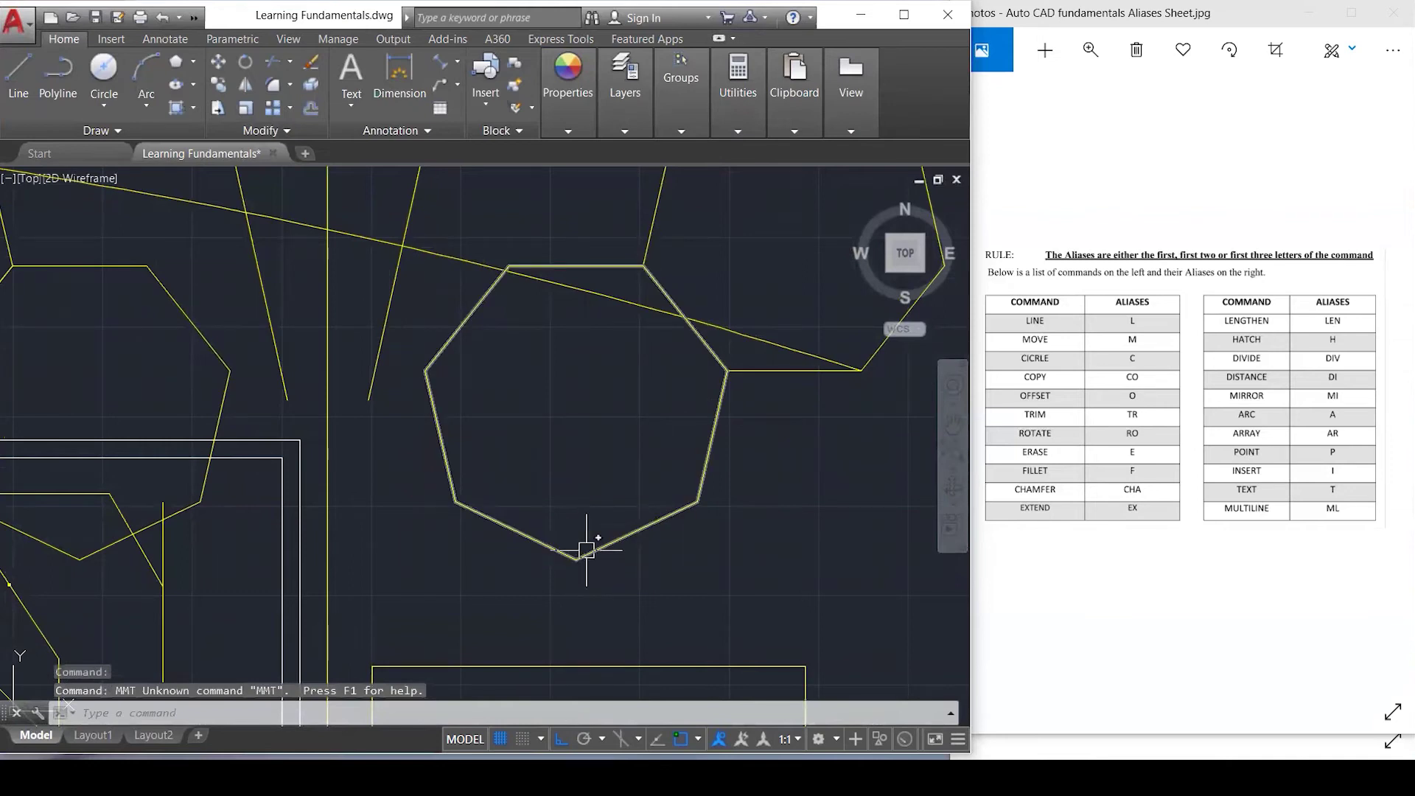
{"action": "key", "text": "Escape"}
{"action": "type", "text": "MT"}
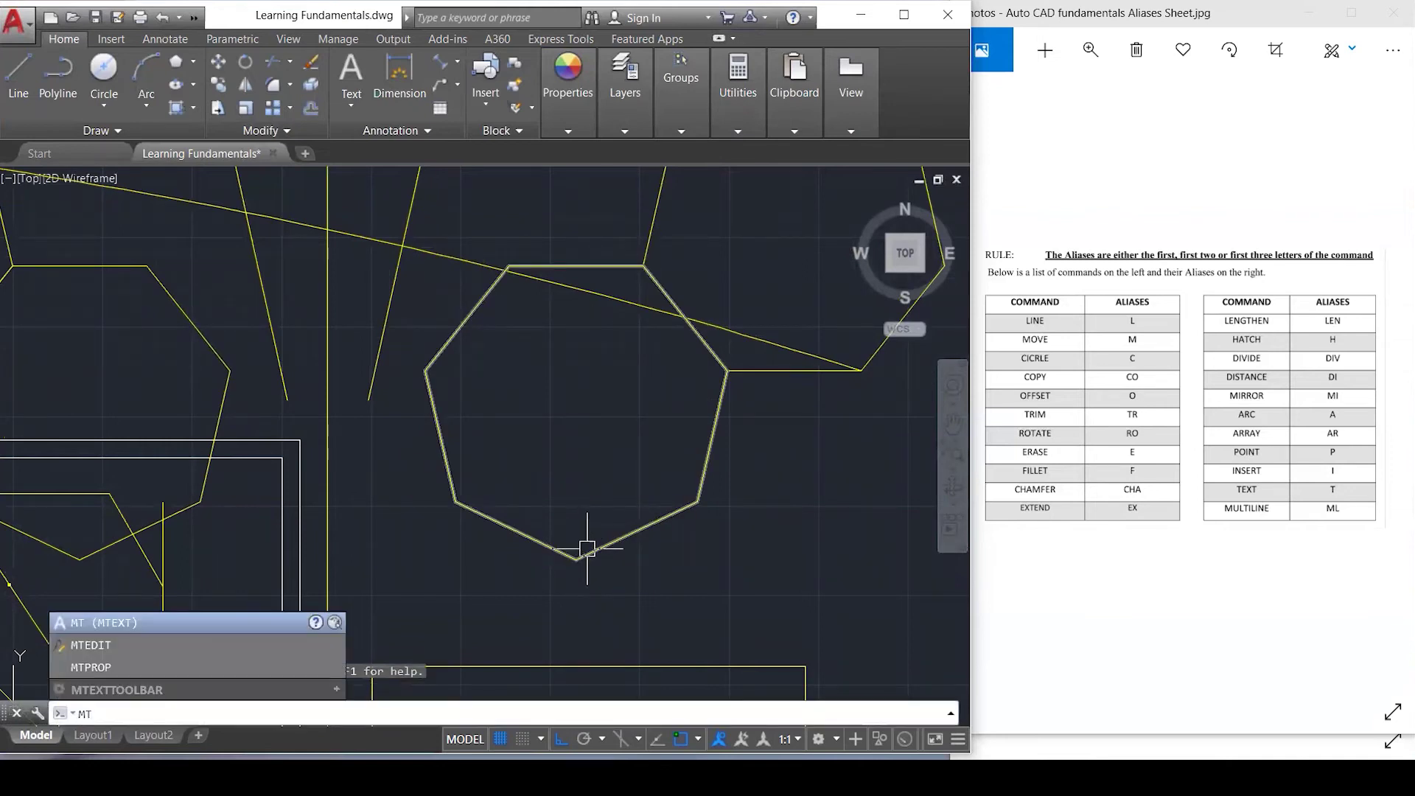
{"action": "key", "text": "Return"}
{"action": "left_click", "coordinate": [575, 559]}
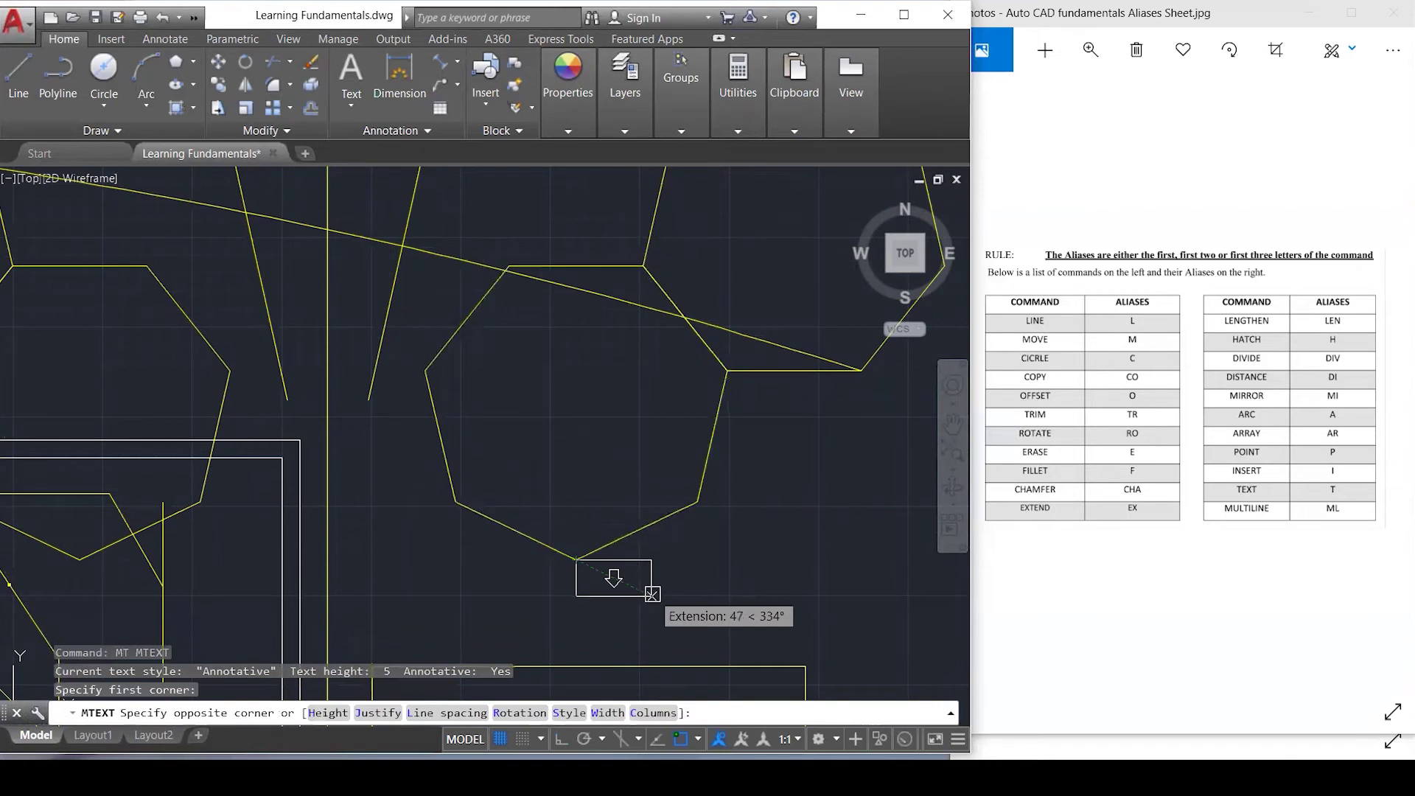
{"action": "left_click", "coordinate": [651, 596]}
{"action": "type", "text": "1"}
{"action": "left_click", "coordinate": [651, 594]}
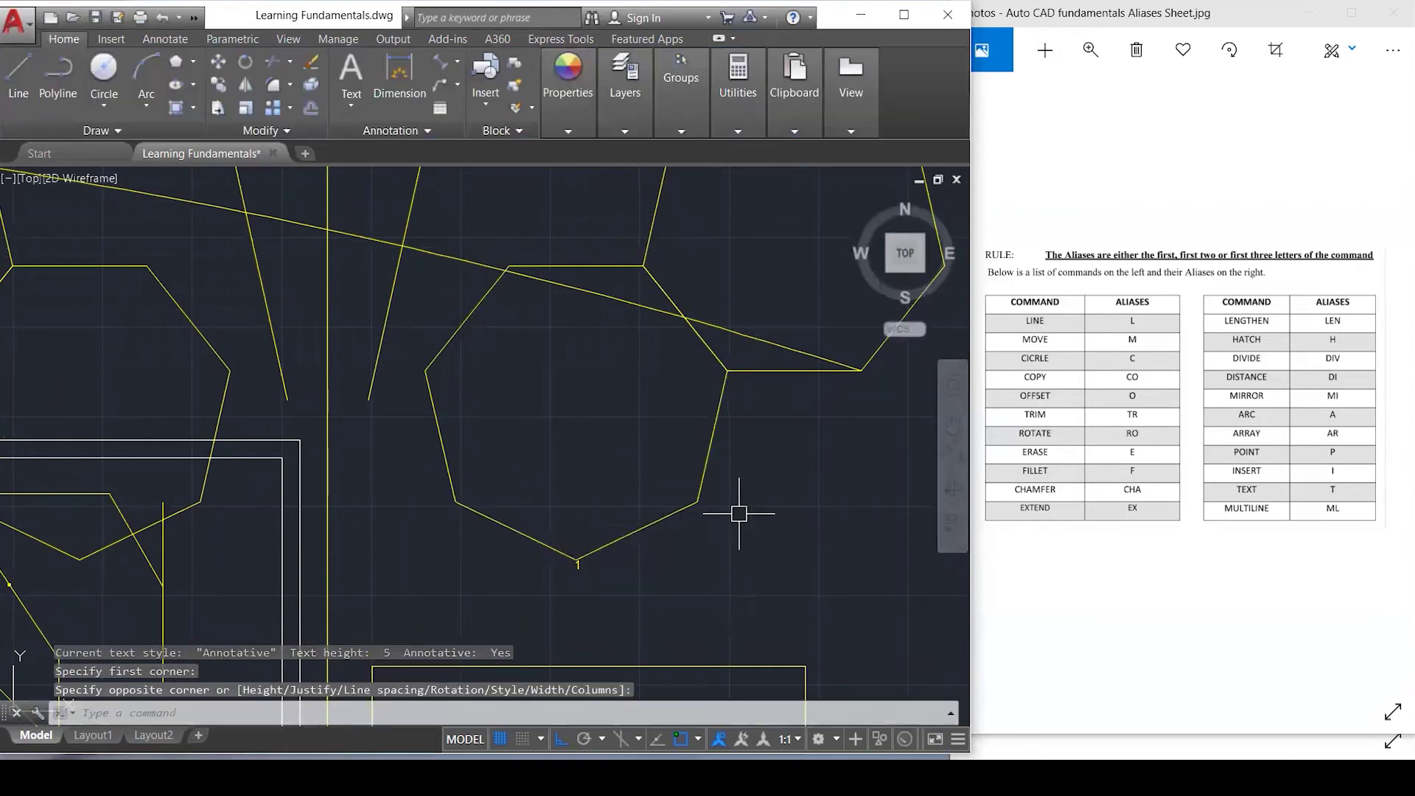
Copy the "1" label from the heptagon's lowest vertex to its two lower side vertices and two upper side vertices.
{"action": "scroll", "coordinate": [568, 578], "scroll_direction": "up", "scroll_amount": 2}
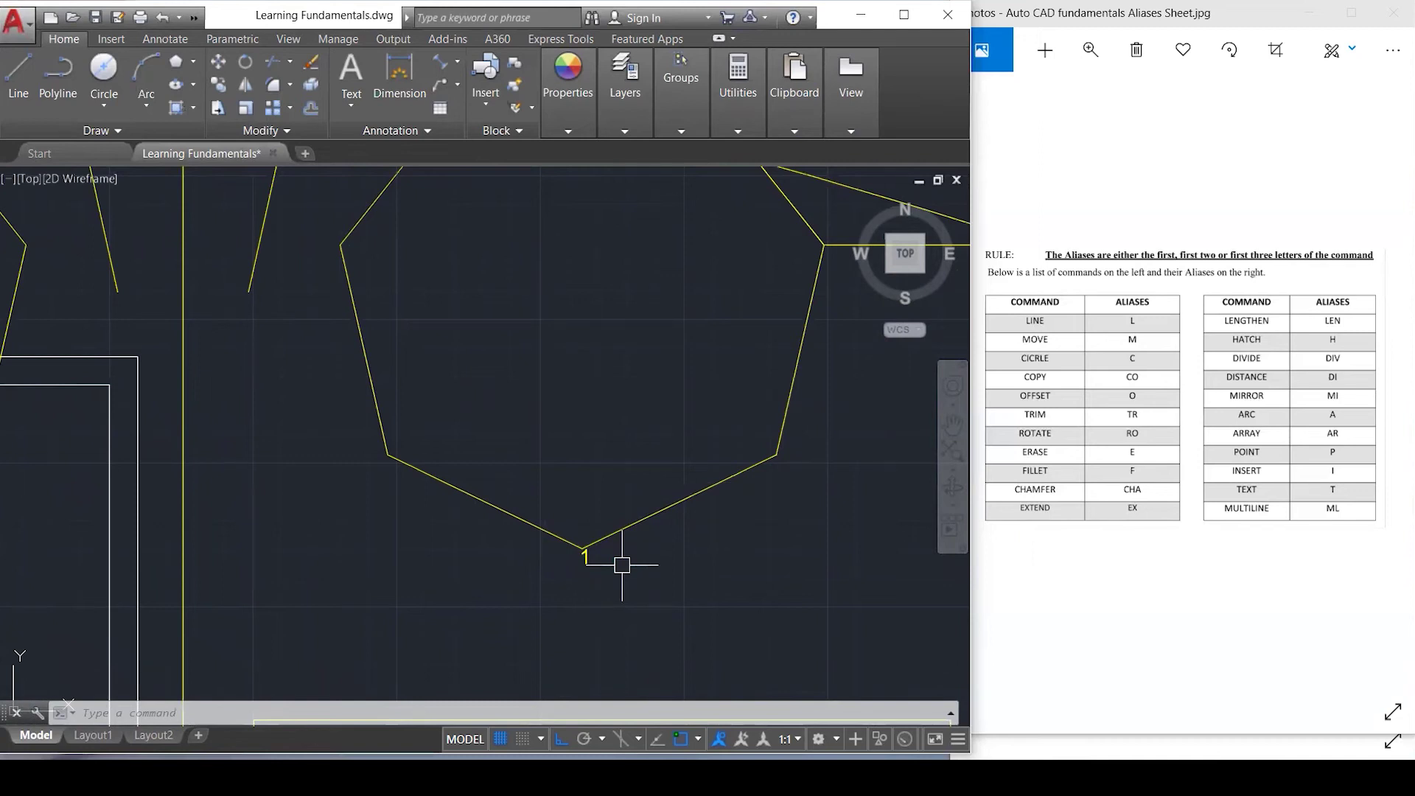
{"action": "left_click", "coordinate": [593, 559]}
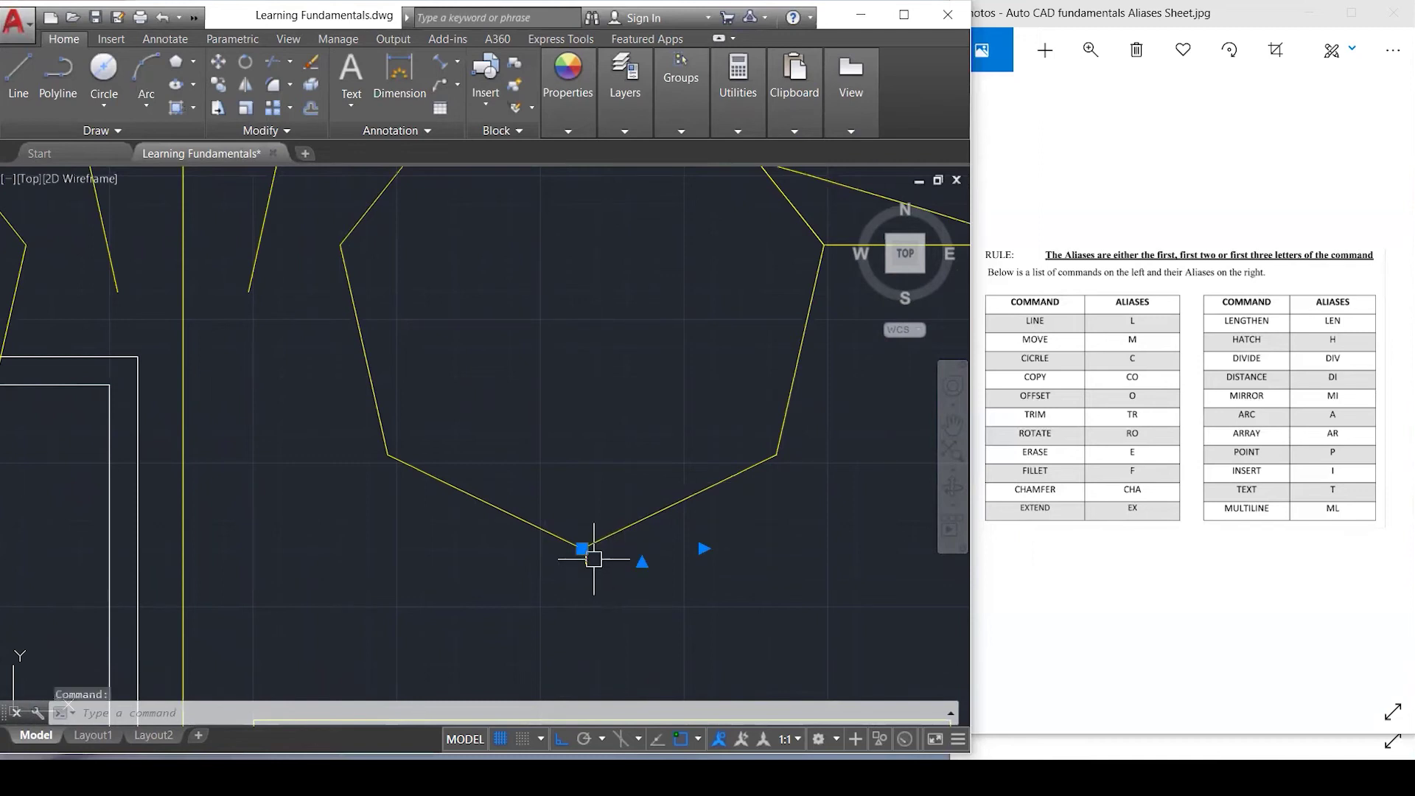
{"action": "type", "text": "co"}
{"action": "key", "text": "Return"}
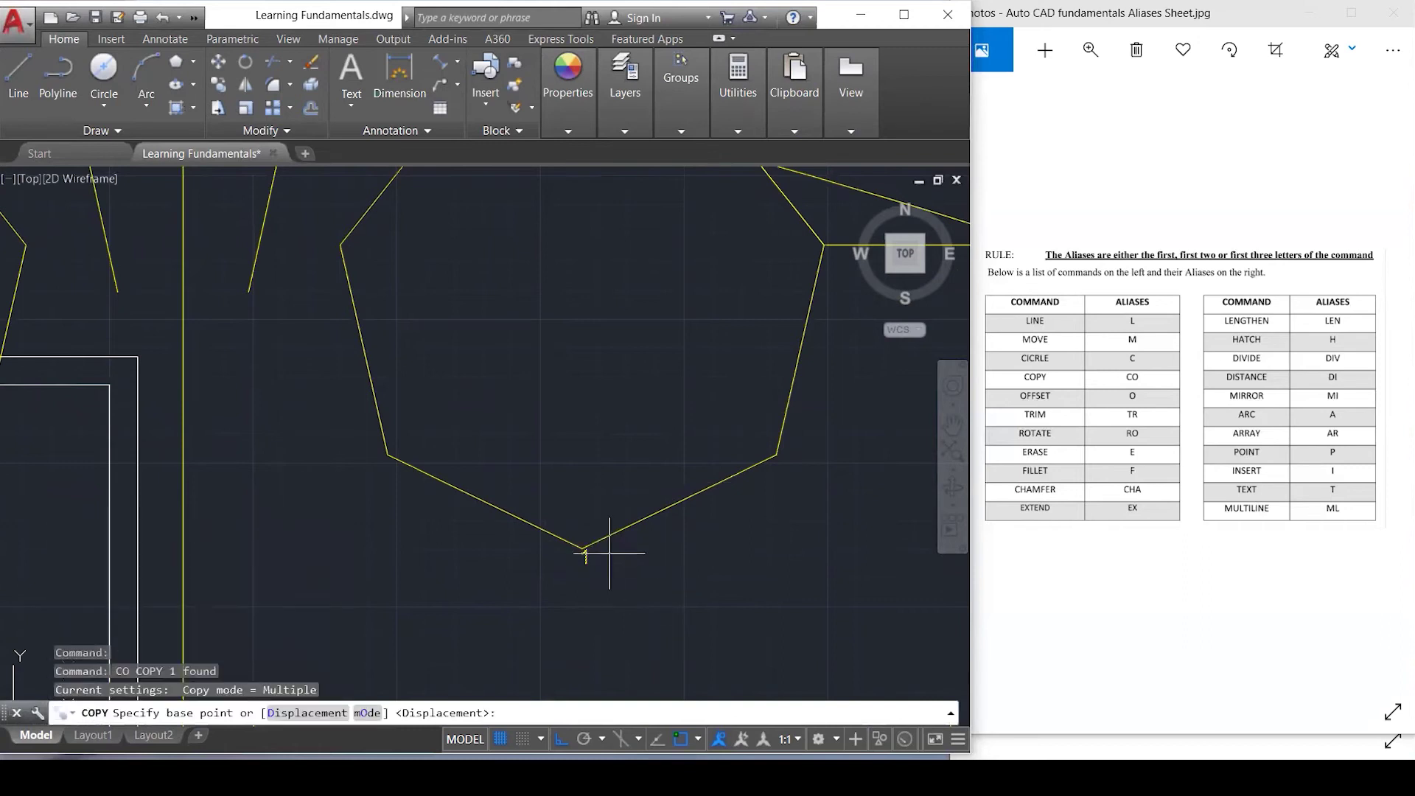
{"action": "left_click", "coordinate": [582, 549]}
{"action": "left_click", "coordinate": [778, 455]}
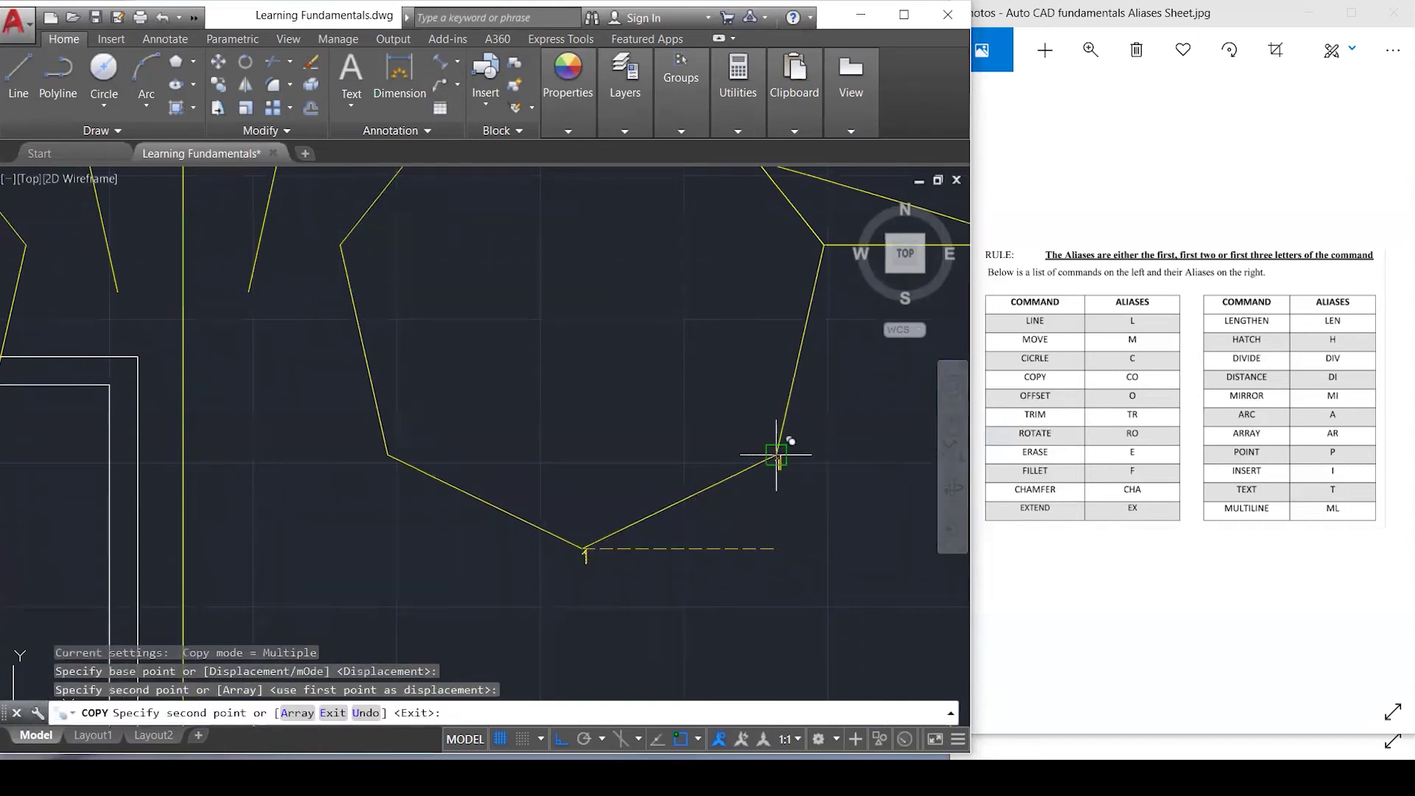
{"action": "left_click", "coordinate": [824, 246]}
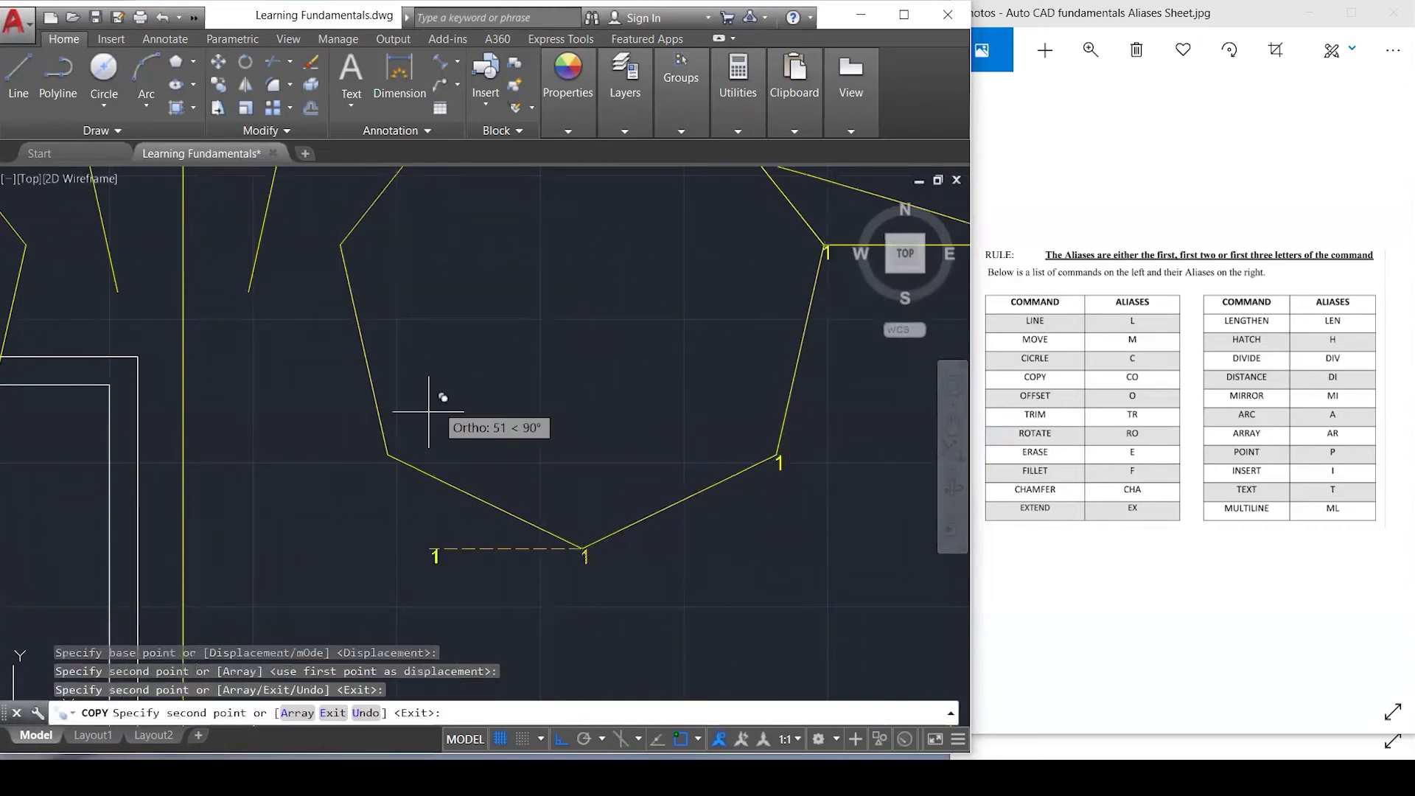
{"action": "left_click", "coordinate": [389, 455]}
{"action": "left_click", "coordinate": [340, 244]}
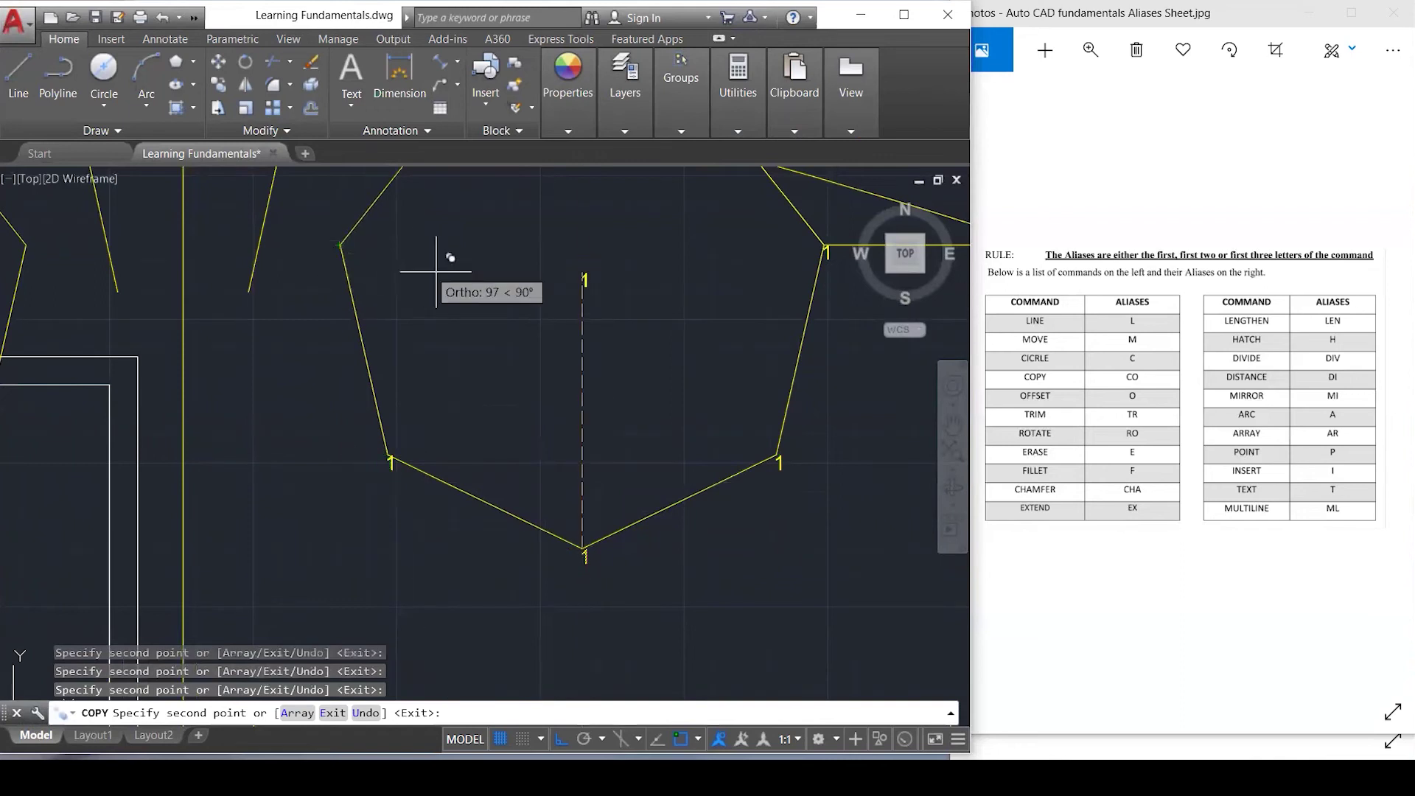
{"action": "left_click", "coordinate": [340, 244]}
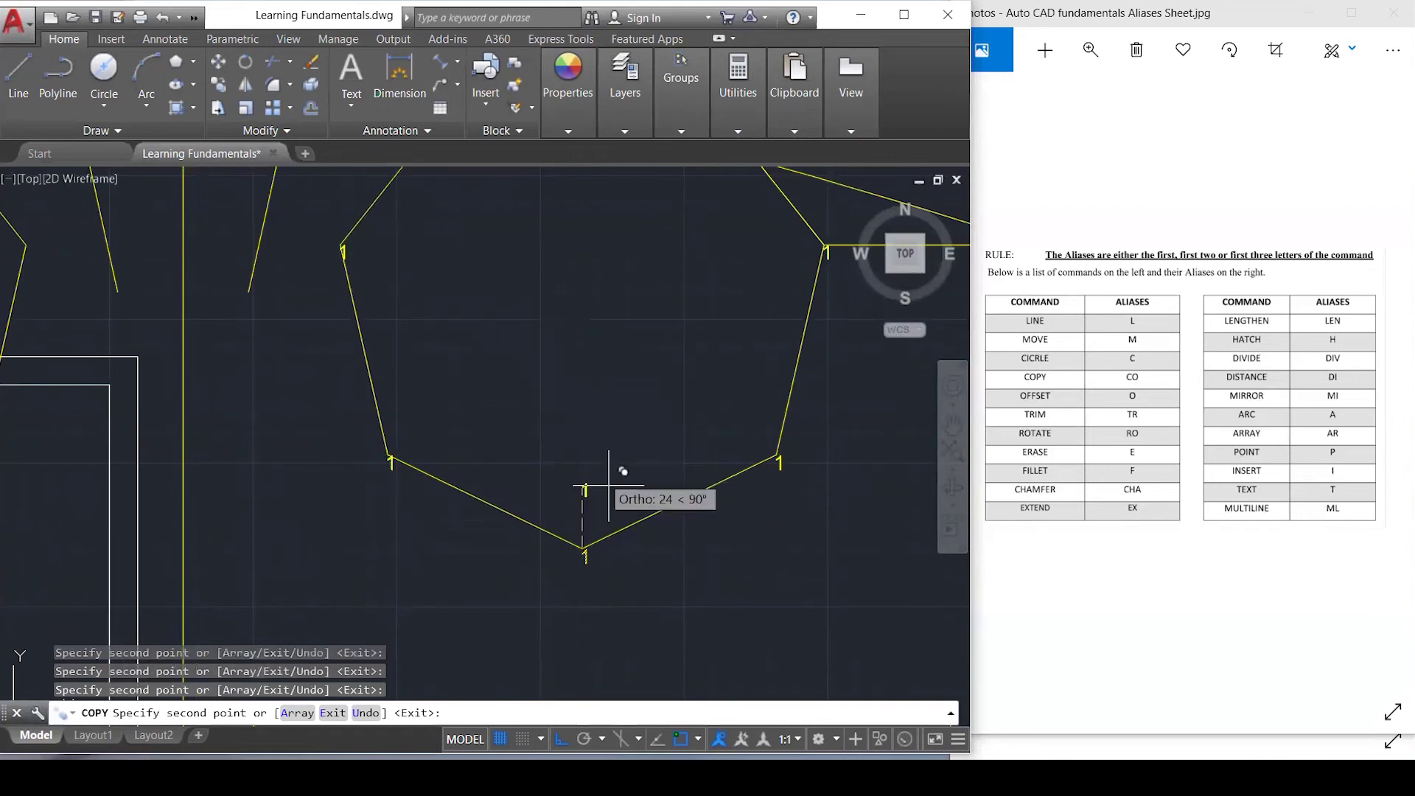
{"action": "key", "text": "Escape"}
{"action": "key", "text": "Escape"}
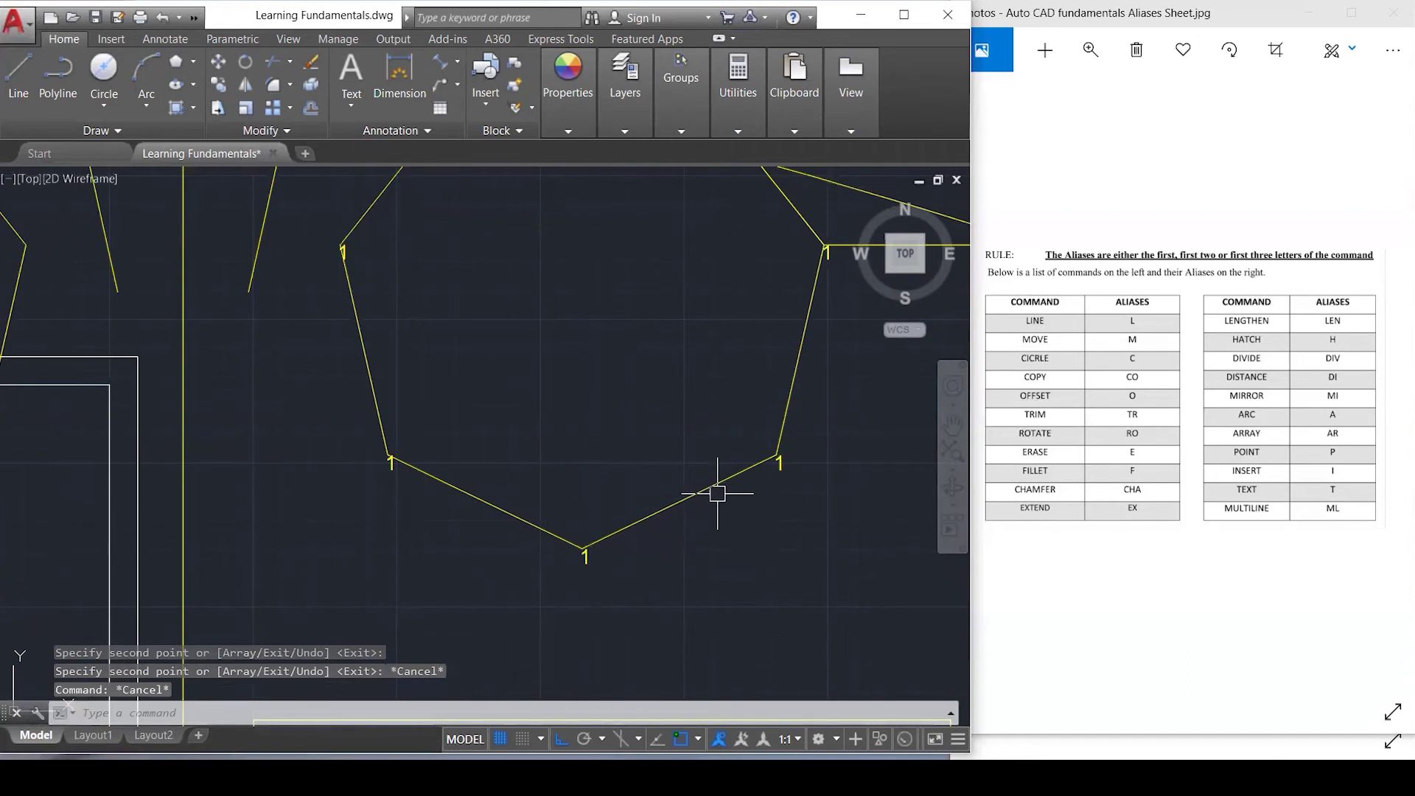
Change the heptagon's lower-right vertex label to "2" and the label at the vertex above it to "3".
{"action": "double_click", "coordinate": [780, 461]}
{"action": "left_click_drag", "start_coordinate": [783, 464], "coordinate": [749, 463]}
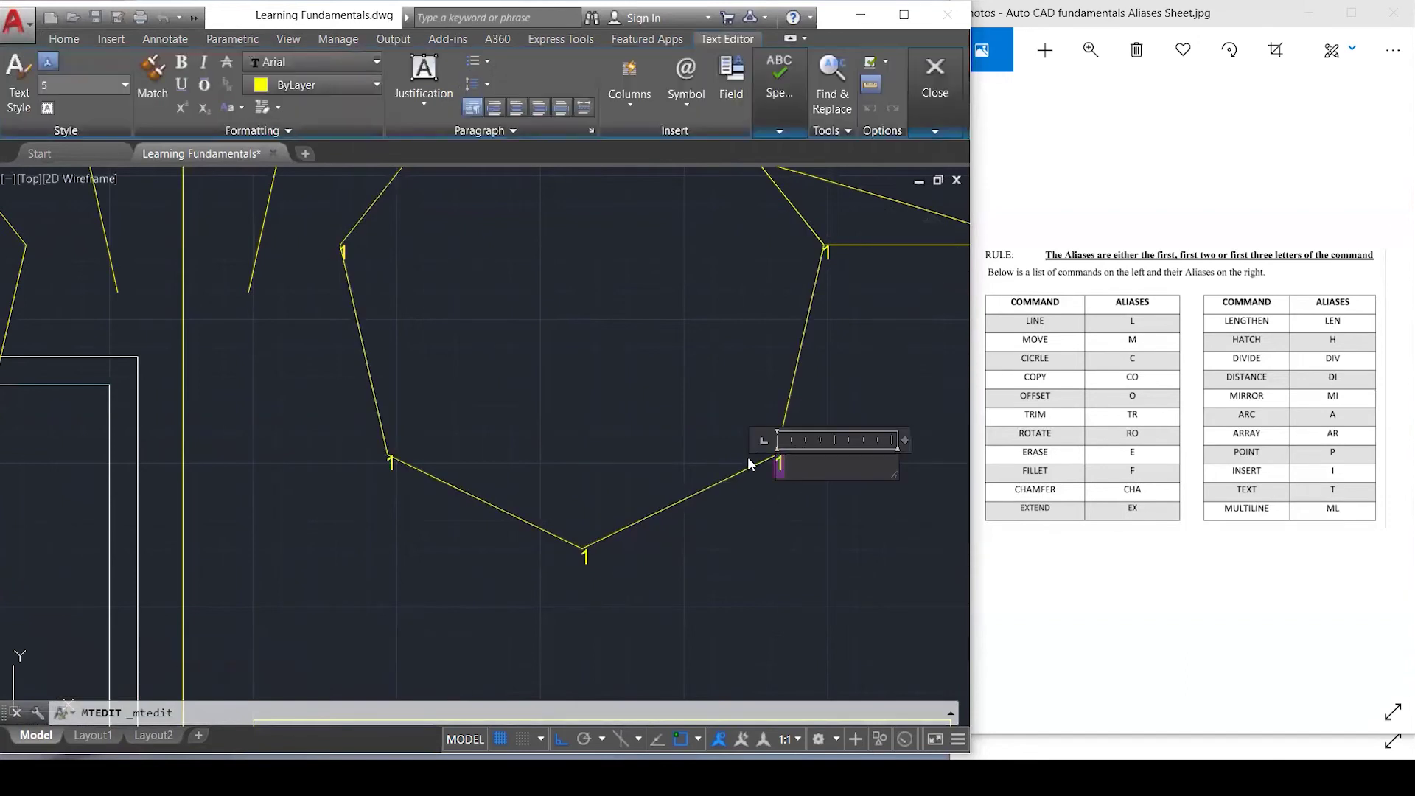
{"action": "left_click", "coordinate": [815, 329]}
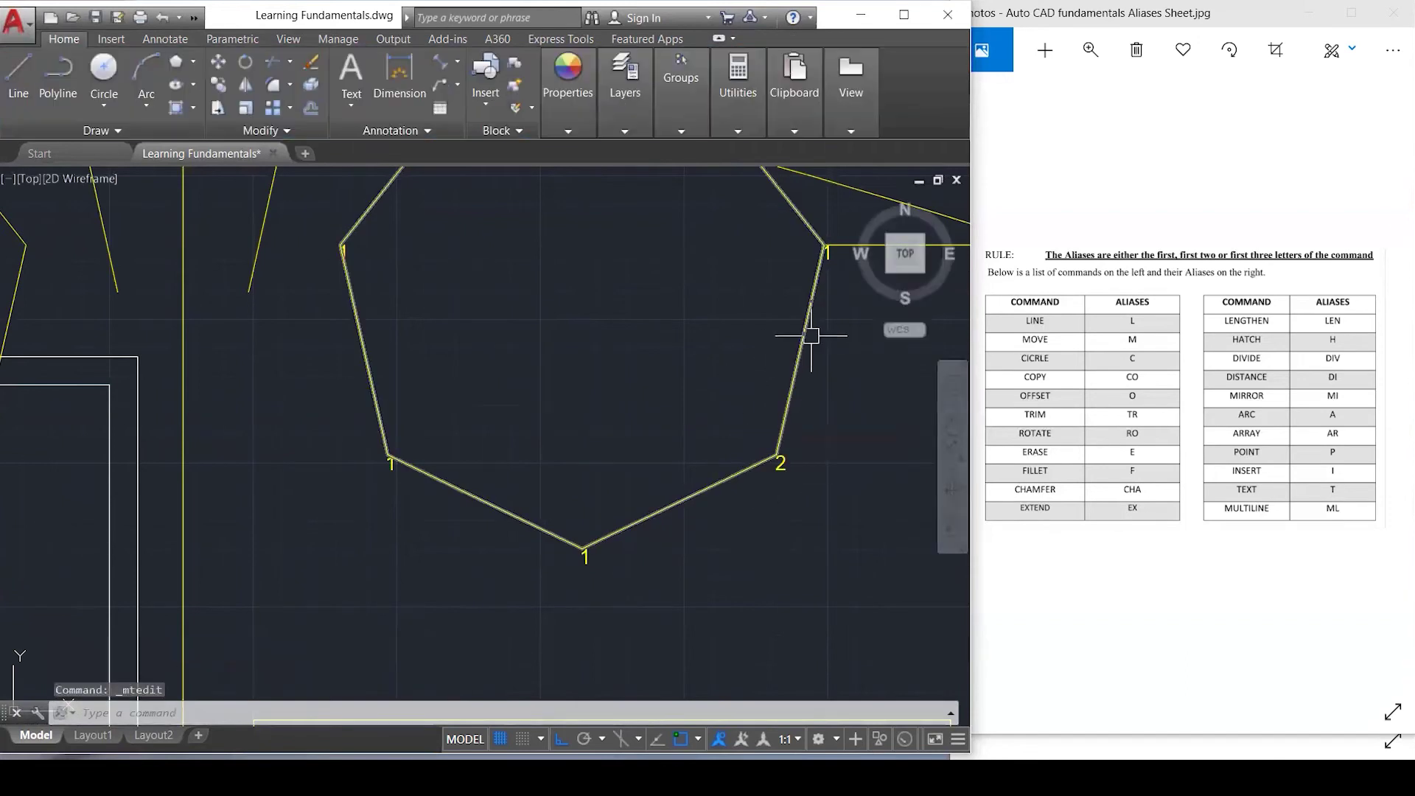
{"action": "double_click", "coordinate": [832, 257]}
{"action": "left_click_drag", "start_coordinate": [834, 259], "coordinate": [799, 261]}
{"action": "type", "text": "3"}
{"action": "left_click", "coordinate": [747, 319]}
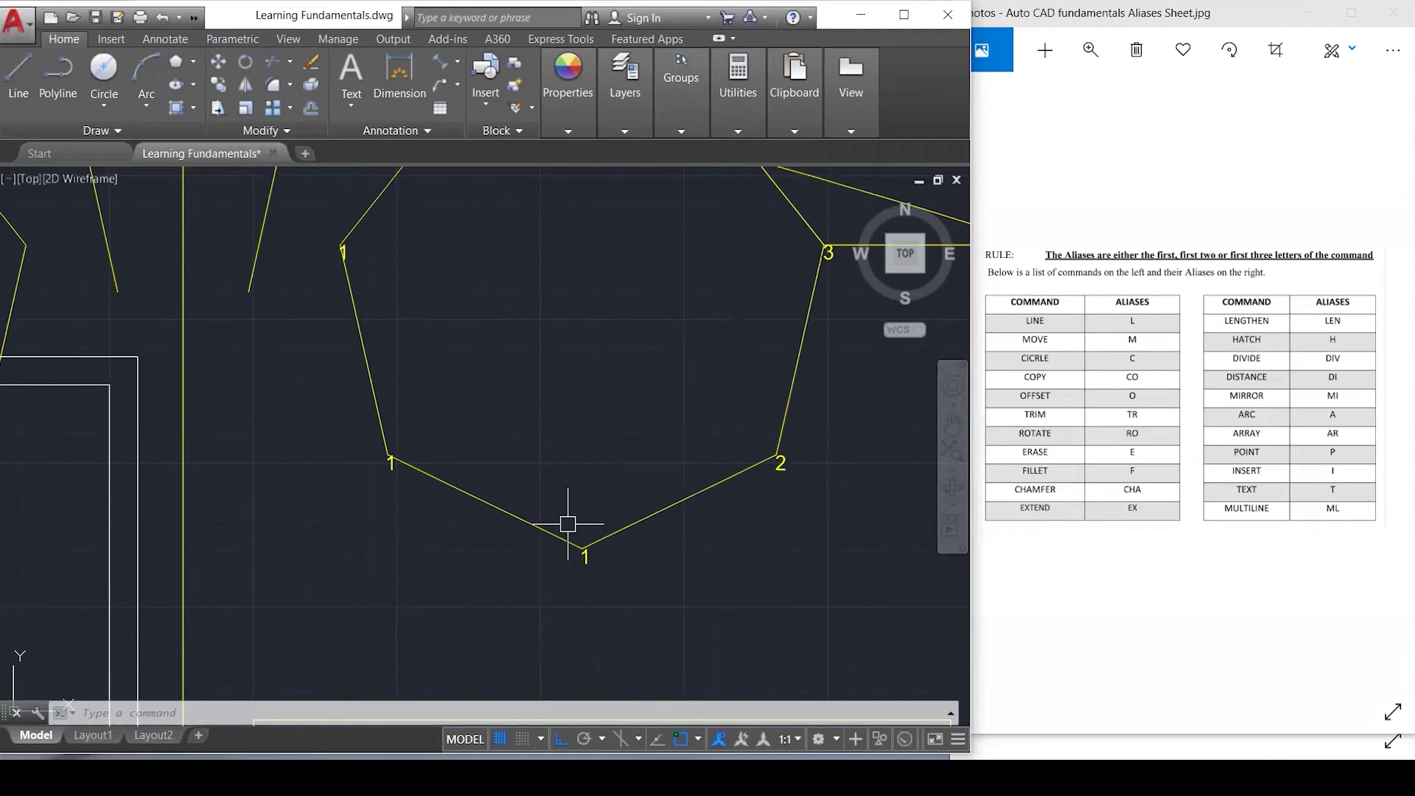
Offset the rectangle around the BOX text inward by a distance of 10.
{"action": "scroll", "coordinate": [519, 507], "scroll_direction": "down", "scroll_amount": 2}
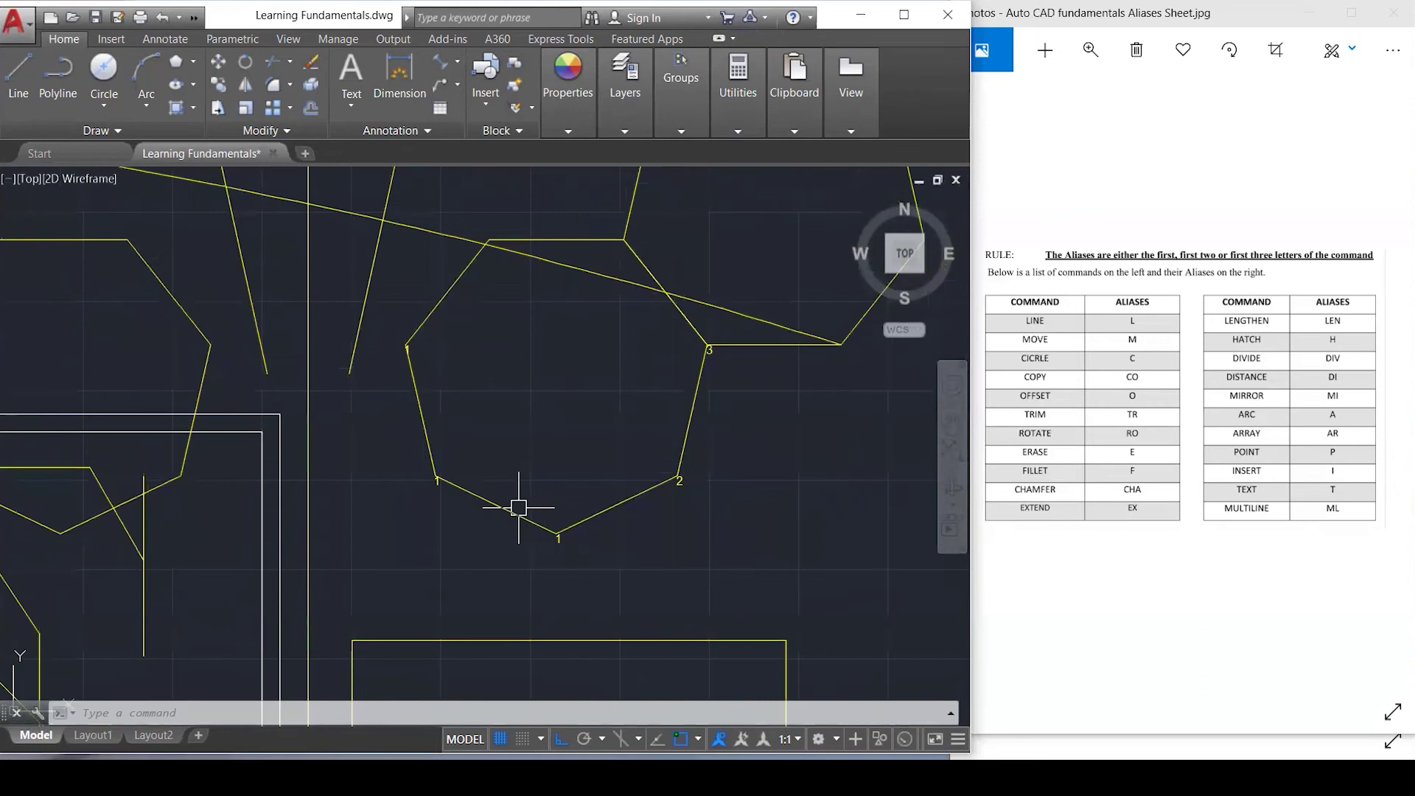
{"action": "scroll", "coordinate": [519, 507], "scroll_direction": "down", "scroll_amount": 5}
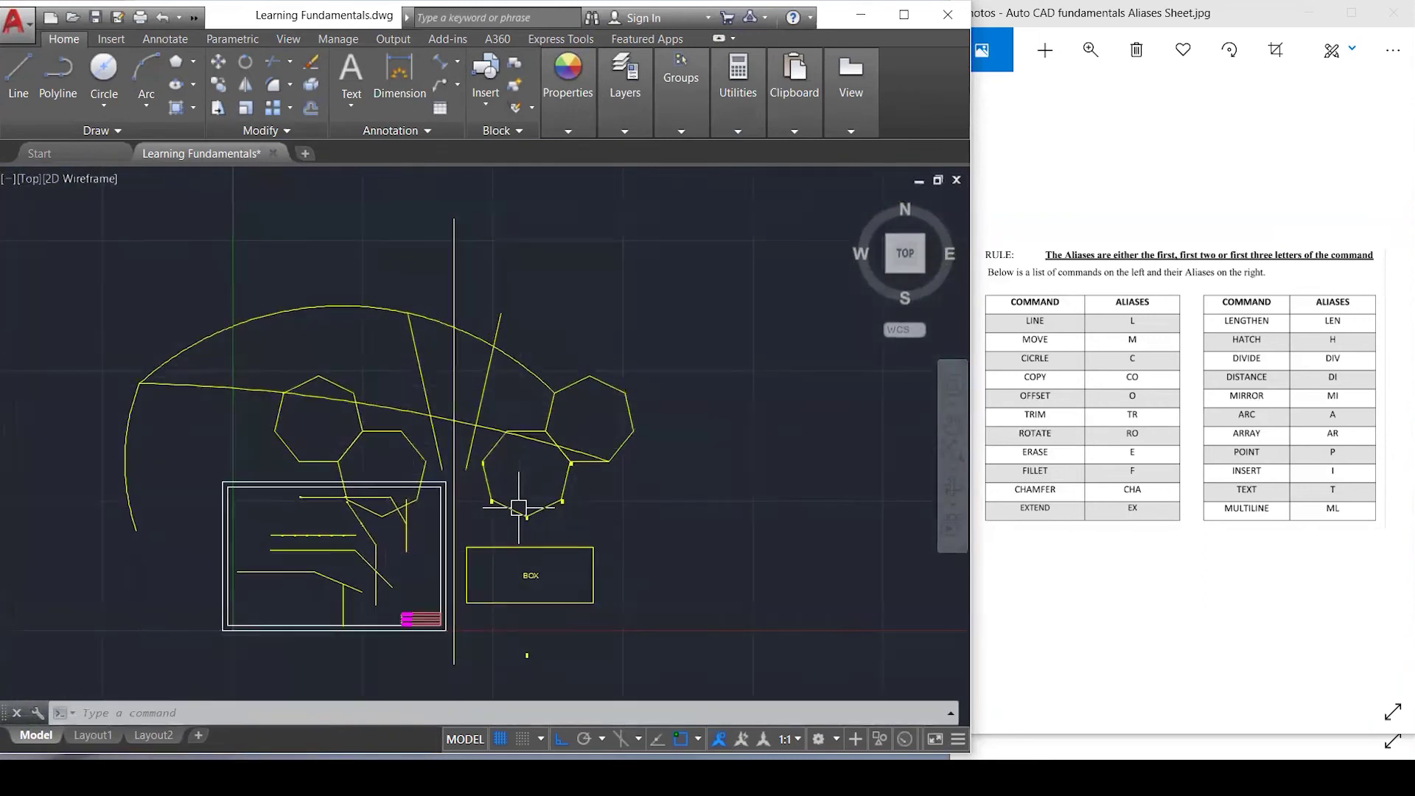
{"action": "scroll", "coordinate": [585, 659], "scroll_direction": "up", "scroll_amount": 3}
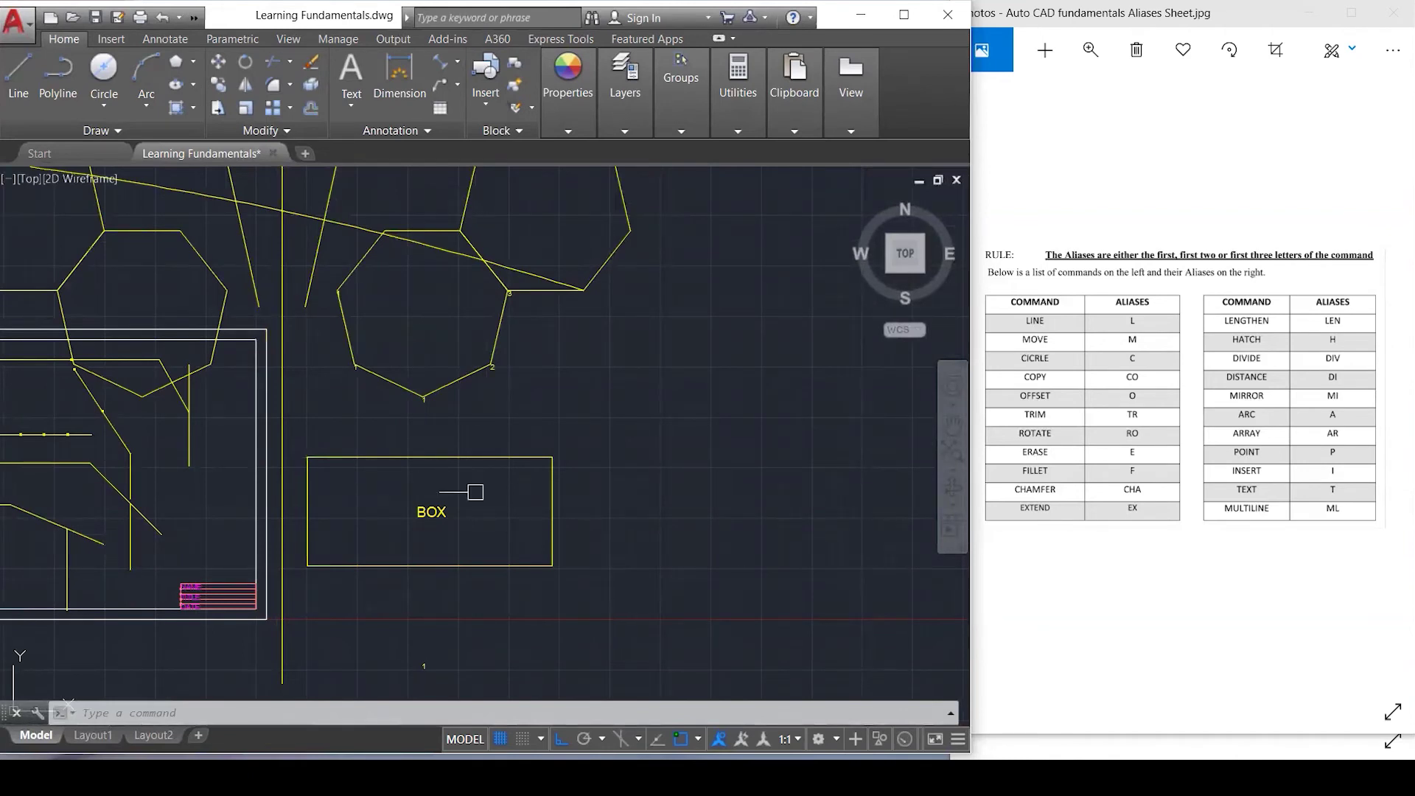
{"action": "scroll", "coordinate": [338, 462], "scroll_direction": "up", "scroll_amount": 2}
{"action": "scroll", "coordinate": [338, 461], "scroll_direction": "up", "scroll_amount": 1}
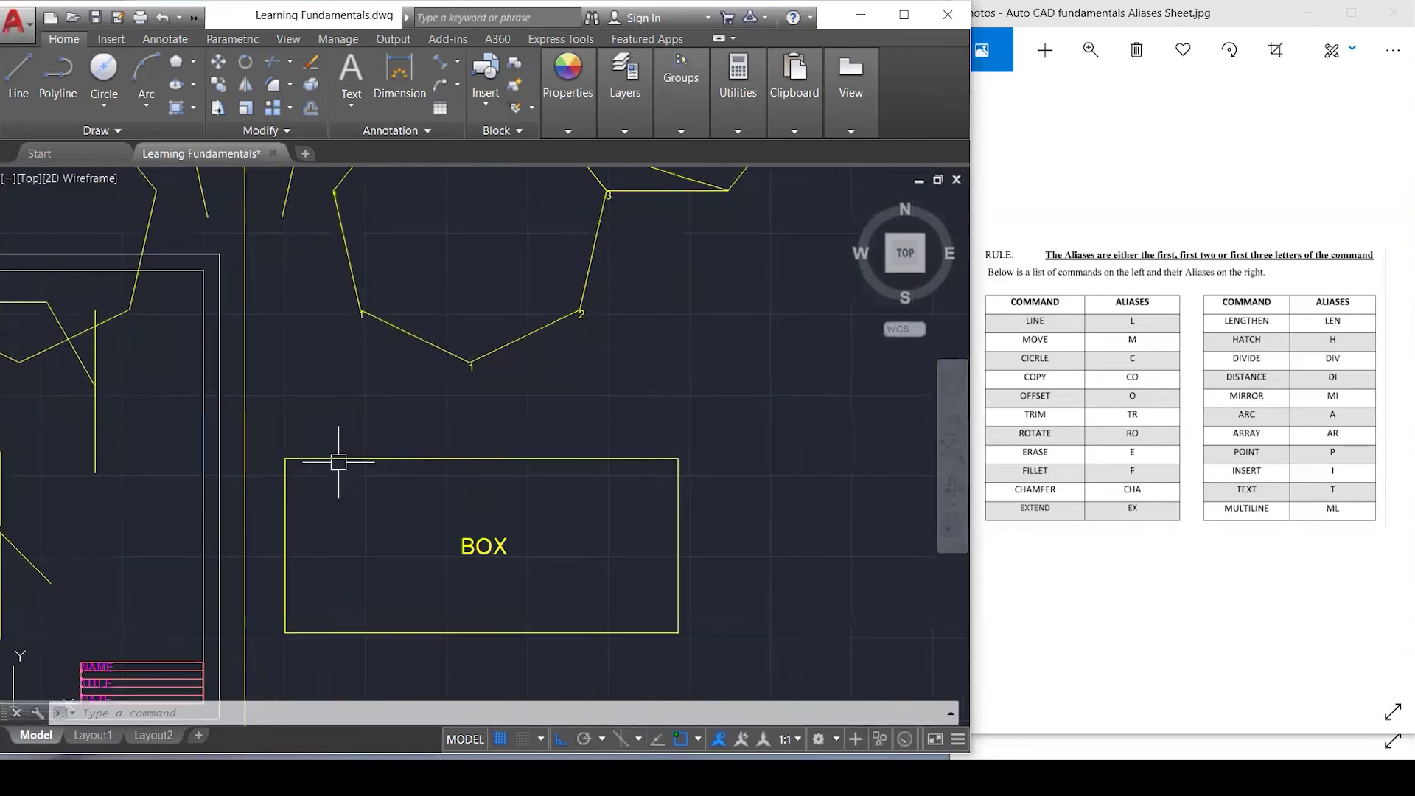
{"action": "type", "text": "o"}
{"action": "key", "text": "Return"}
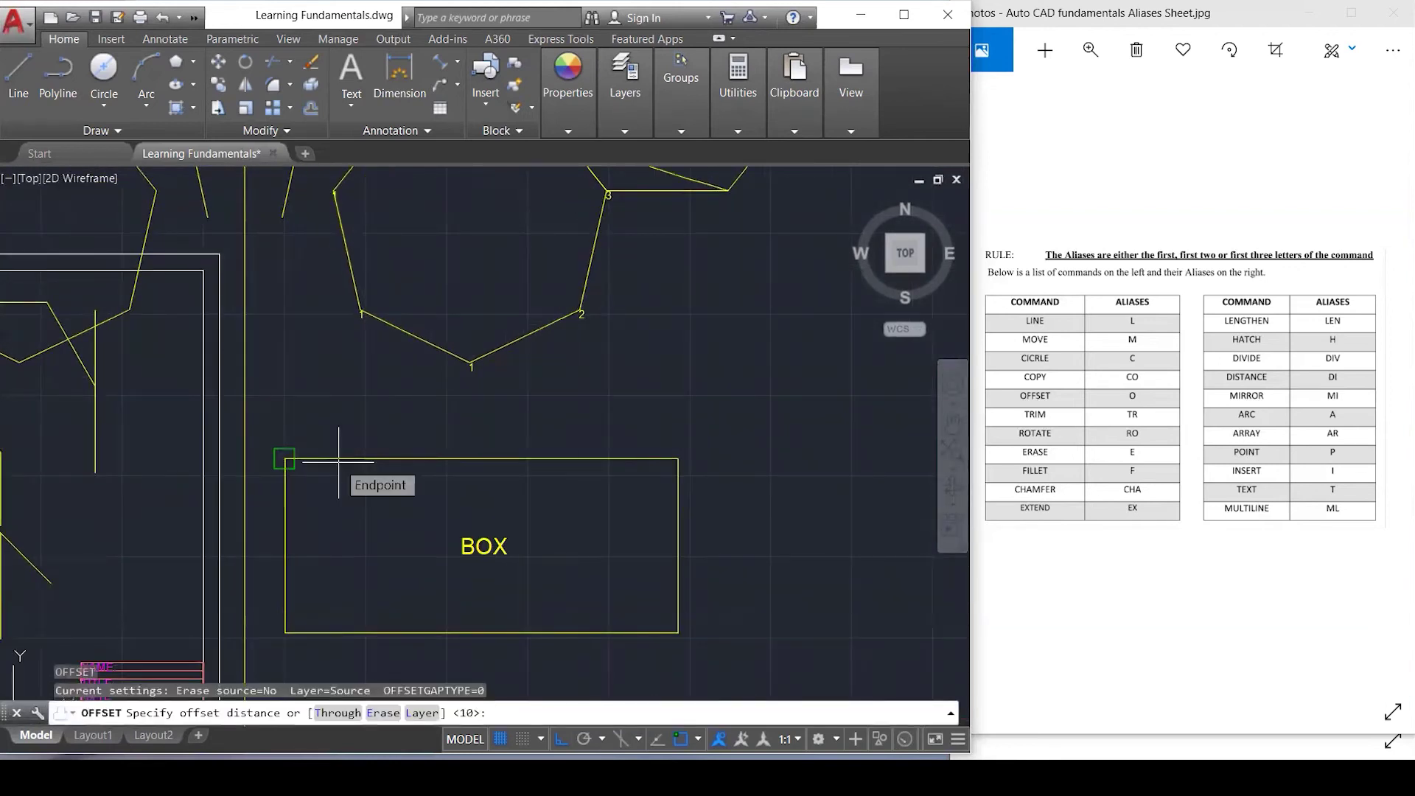
{"action": "key", "text": "Return"}
{"action": "left_click", "coordinate": [369, 459]}
{"action": "left_click", "coordinate": [393, 528]}
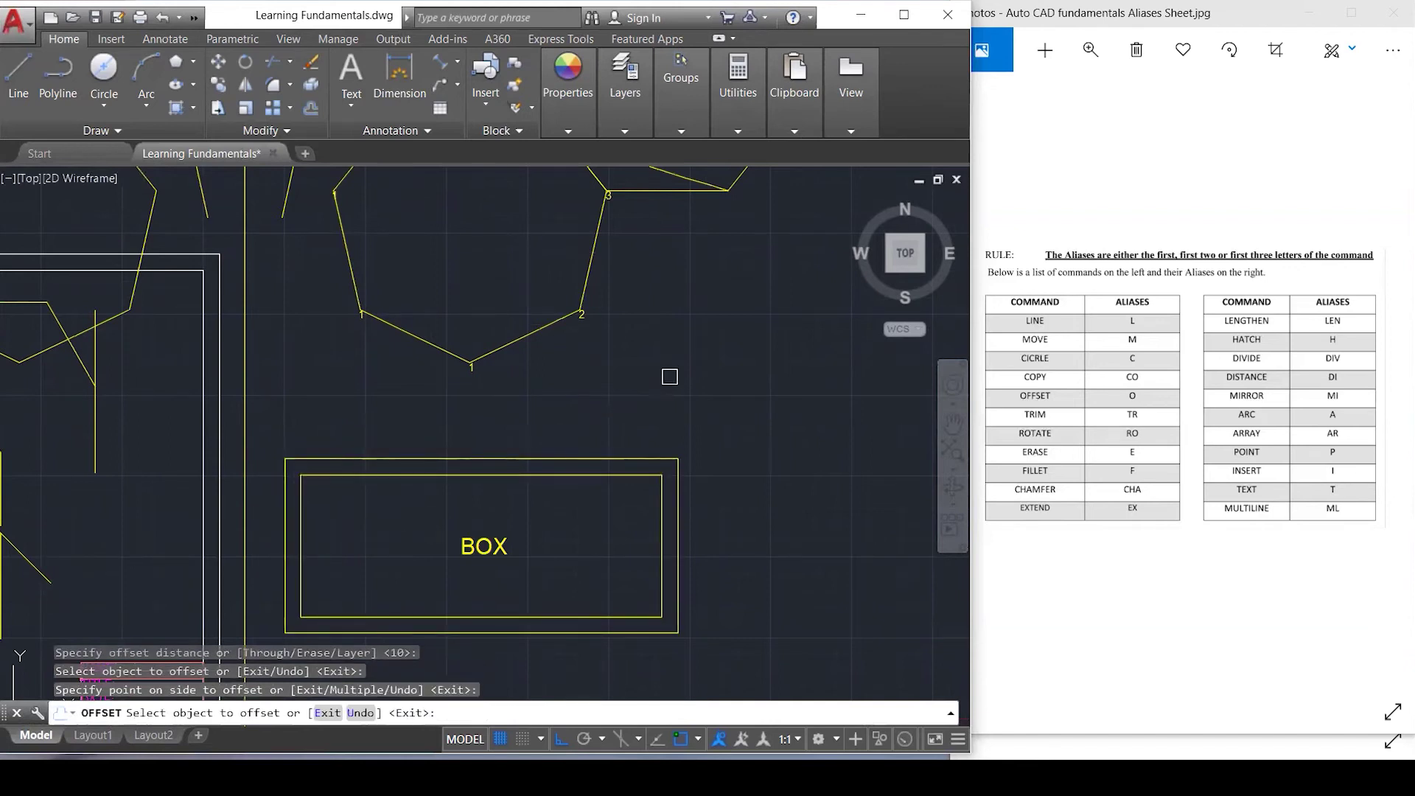
Undo the rectangle's inward offset and end the Offset command.
{"action": "type", "text": "u"}
{"action": "key", "text": "Return"}
{"action": "key", "text": "Escape"}
{"action": "key", "text": "Escape"}
{"action": "key", "text": "Escape"}
Start a multiline to the right of the BOX rectangle, running up, right, down past the rectangle and back left beneath it.
{"action": "scroll", "coordinate": [426, 398], "scroll_direction": "down", "scroll_amount": 1}
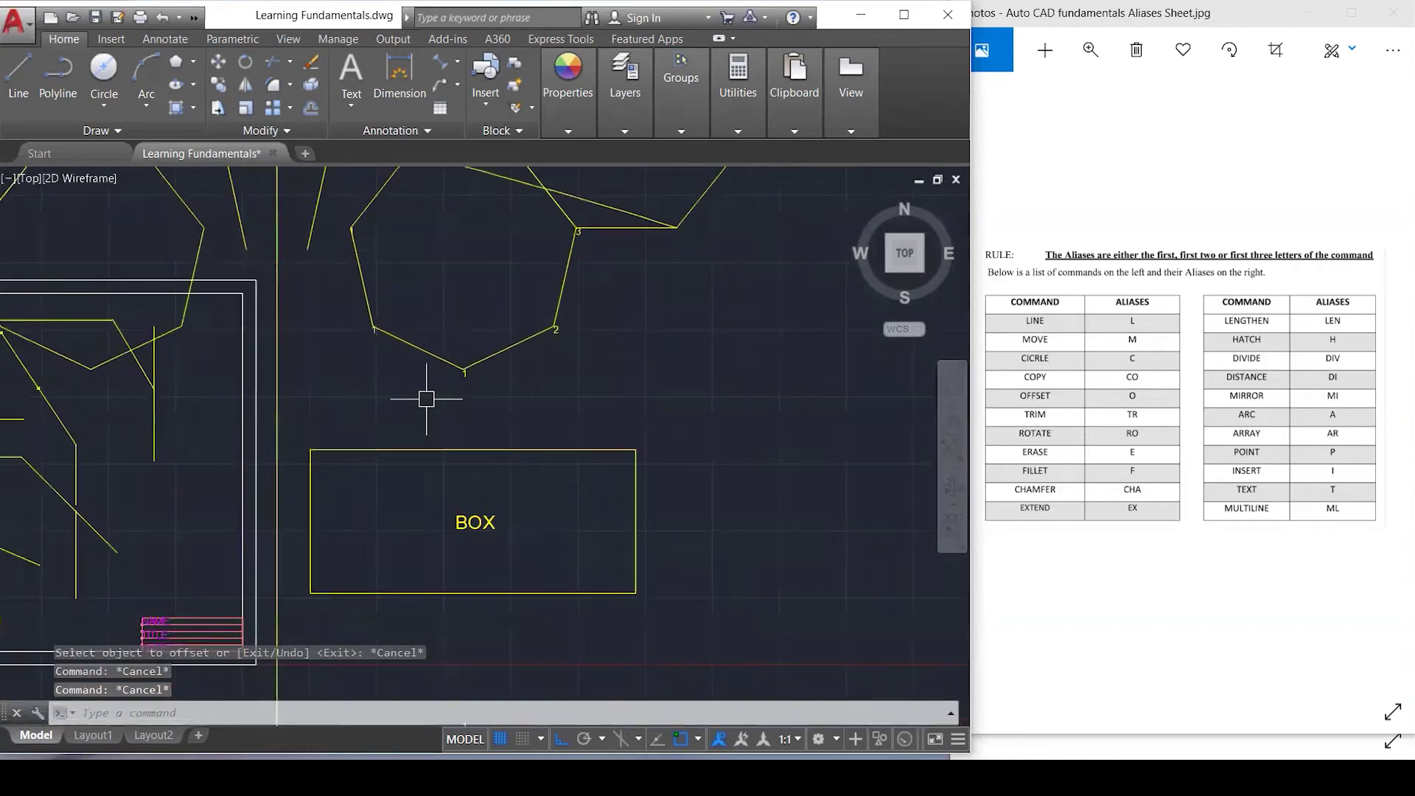
{"action": "scroll", "coordinate": [426, 398], "scroll_direction": "down", "scroll_amount": 1}
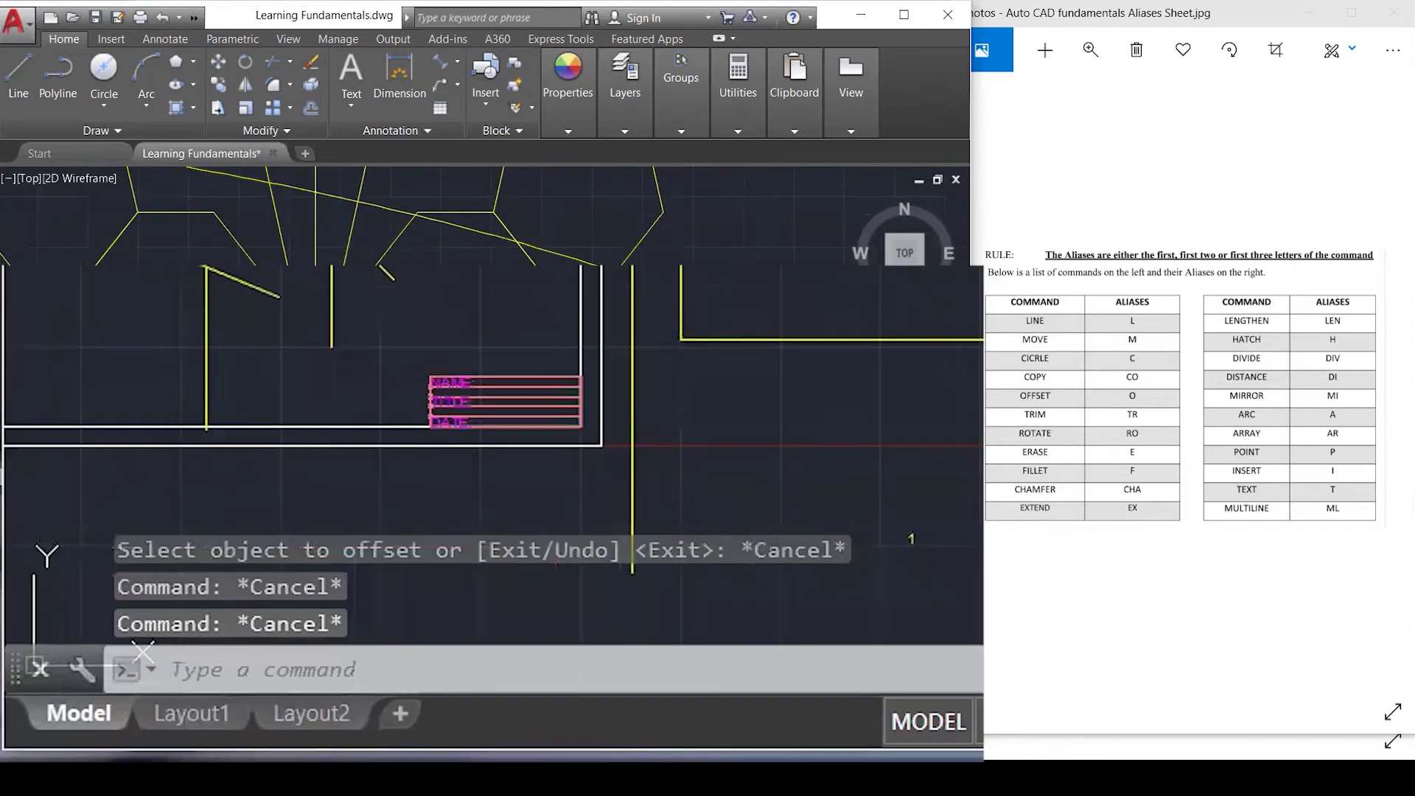
{"action": "scroll", "coordinate": [492, 375], "scroll_direction": "up", "scroll_amount": 1}
{"action": "type", "text": "ML"}
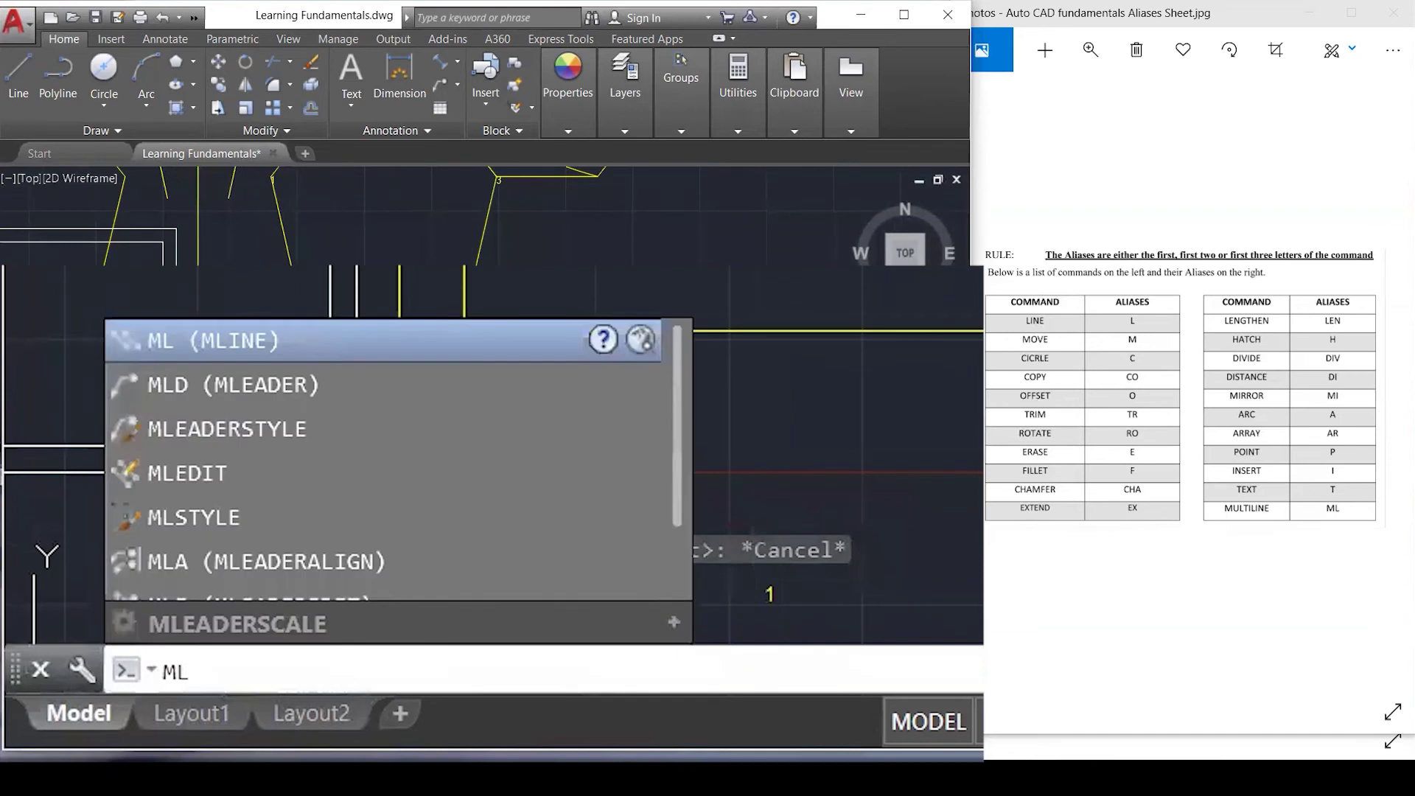
{"action": "key", "text": "Return"}
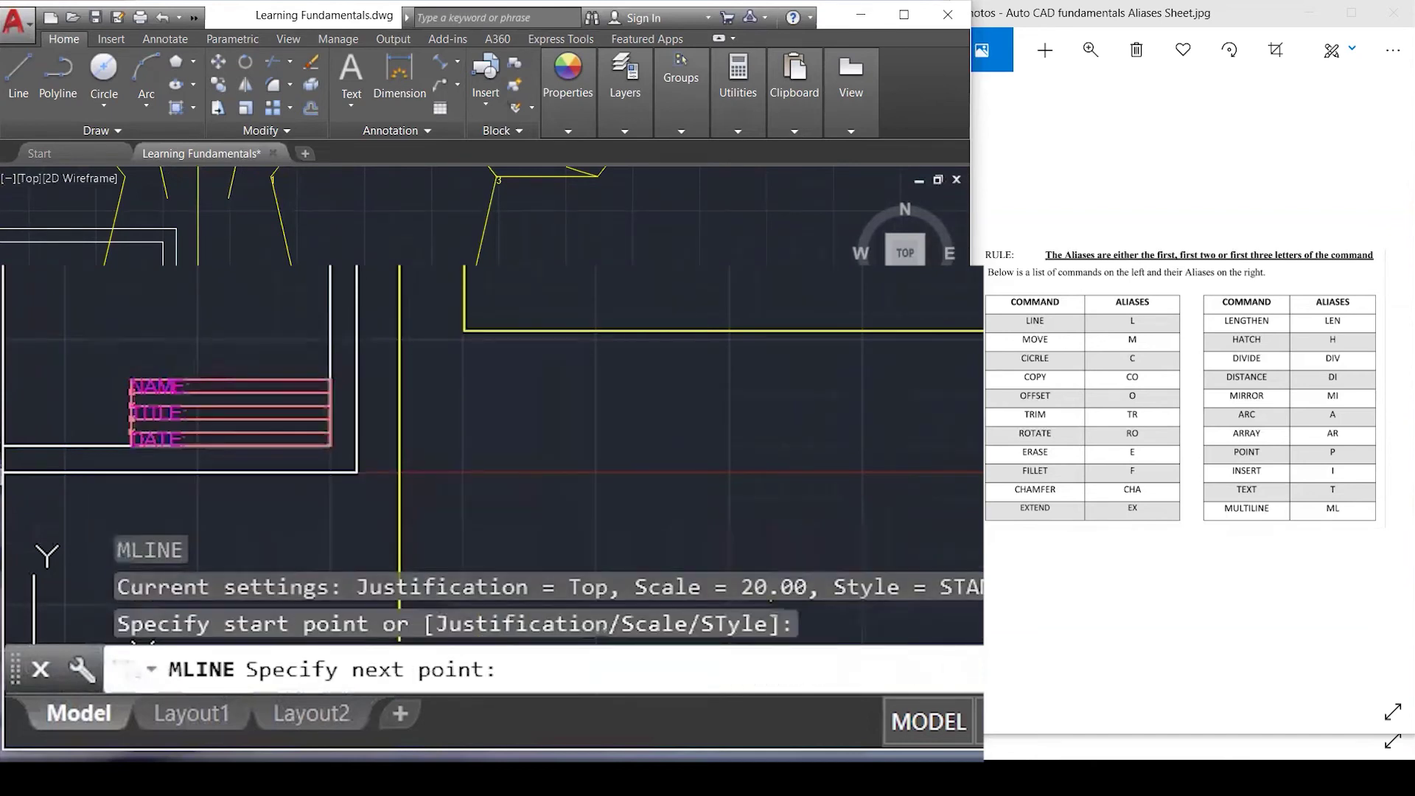
{"action": "scroll", "coordinate": [700, 295], "scroll_direction": "down", "scroll_amount": 2}
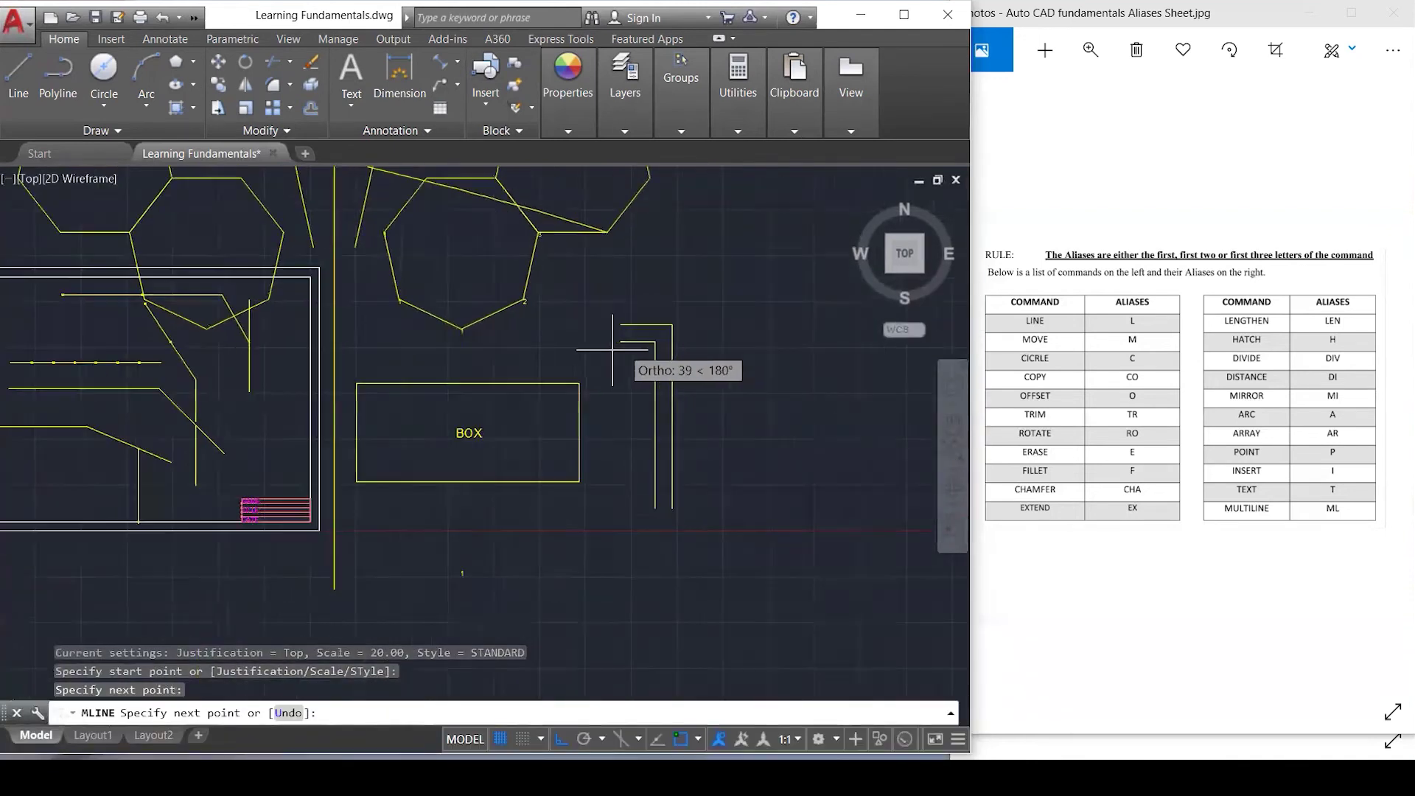
{"action": "left_click", "coordinate": [814, 264]}
{"action": "left_click", "coordinate": [815, 579]}
{"action": "left_click", "coordinate": [423, 585]}
Continue the multiline with right-angle segments down, right, up, right and down, returning left beneath the whole drawing, up and right.
{"action": "scroll", "coordinate": [440, 498], "scroll_direction": "down", "scroll_amount": 2}
{"action": "left_click", "coordinate": [420, 625]}
{"action": "left_click", "coordinate": [753, 628]}
{"action": "left_click", "coordinate": [779, 415]}
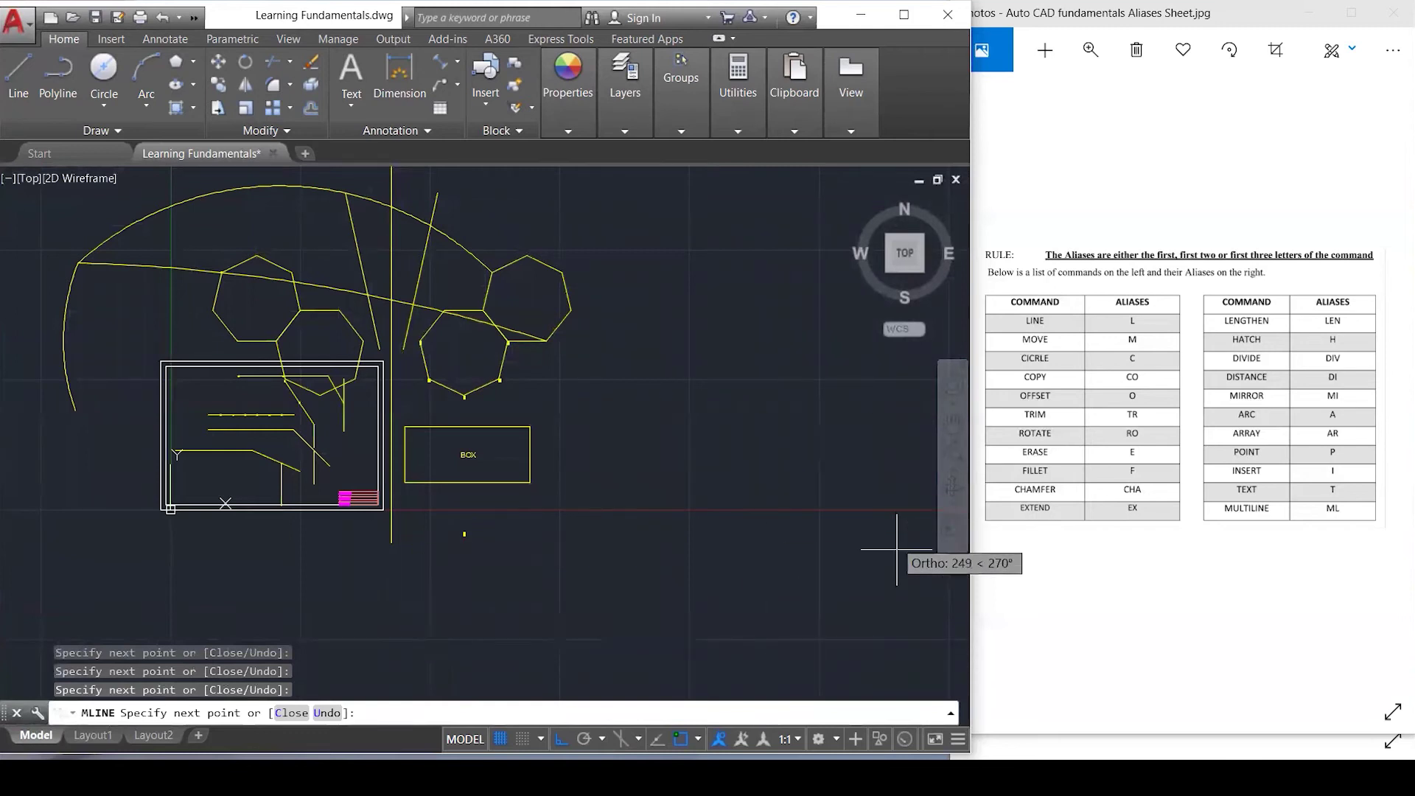
{"action": "scroll", "coordinate": [827, 422], "scroll_direction": "down", "scroll_amount": 2}
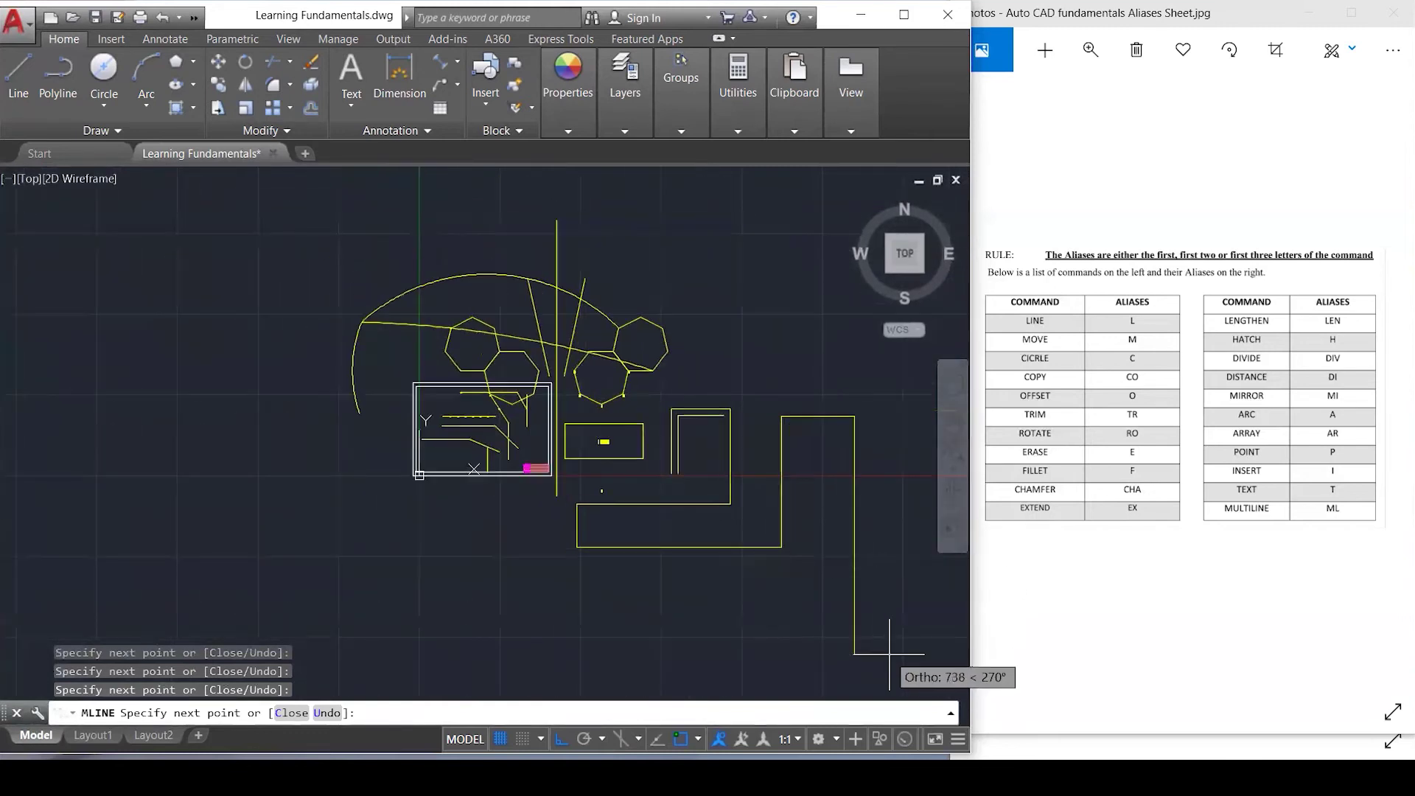
{"action": "left_click", "coordinate": [852, 650]}
{"action": "left_click", "coordinate": [347, 650]}
{"action": "left_click", "coordinate": [347, 569]}
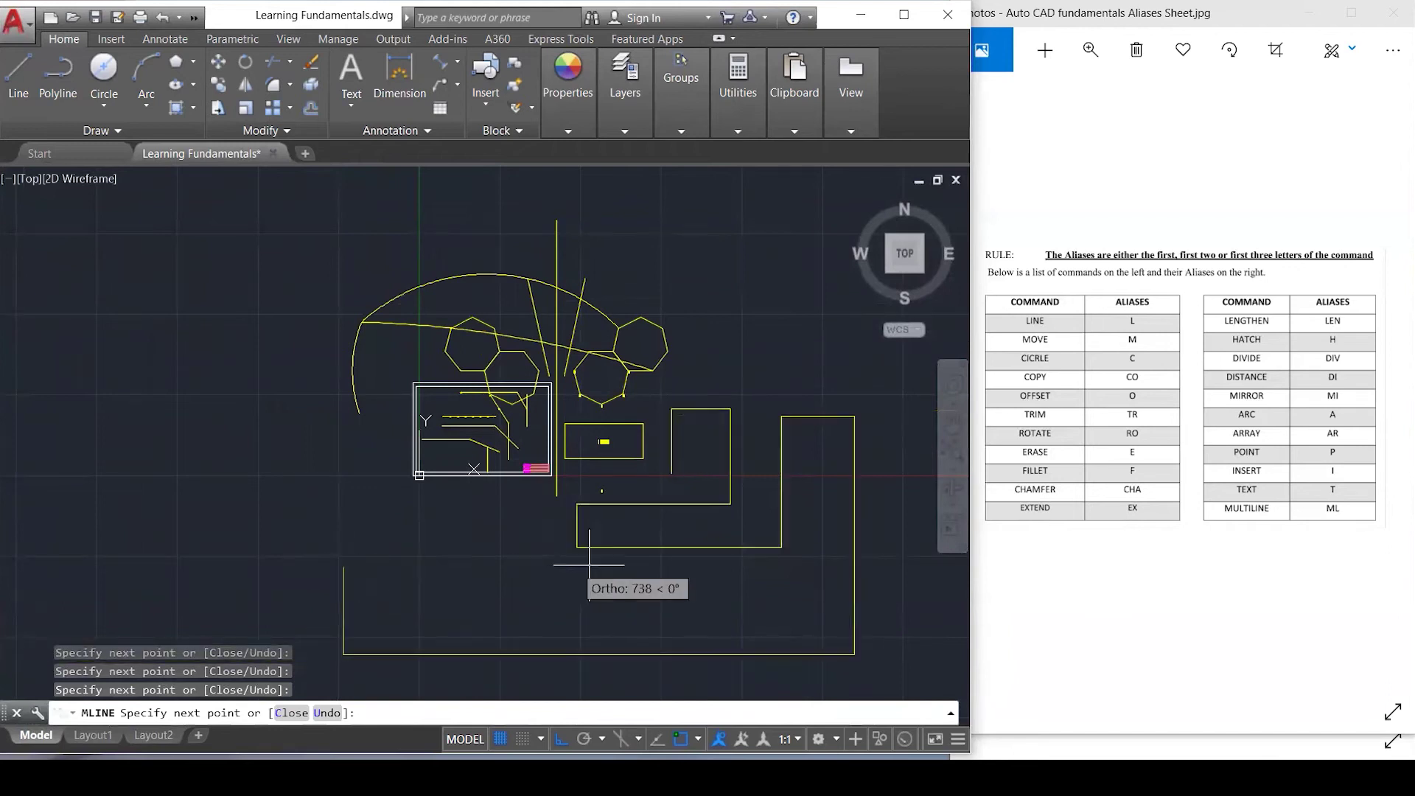
{"action": "left_click", "coordinate": [600, 569]}
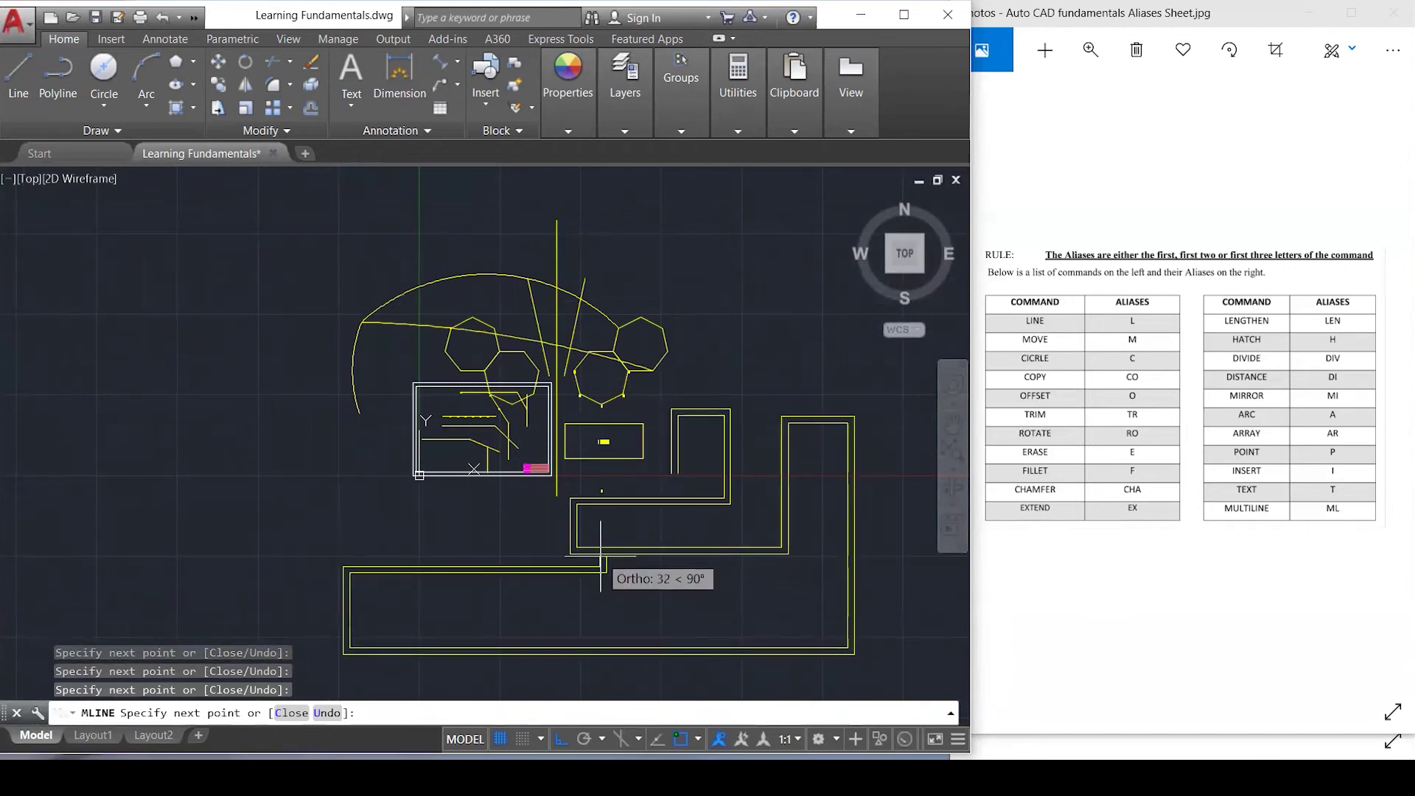
{"action": "scroll", "coordinate": [600, 554], "scroll_direction": "up", "scroll_amount": 2}
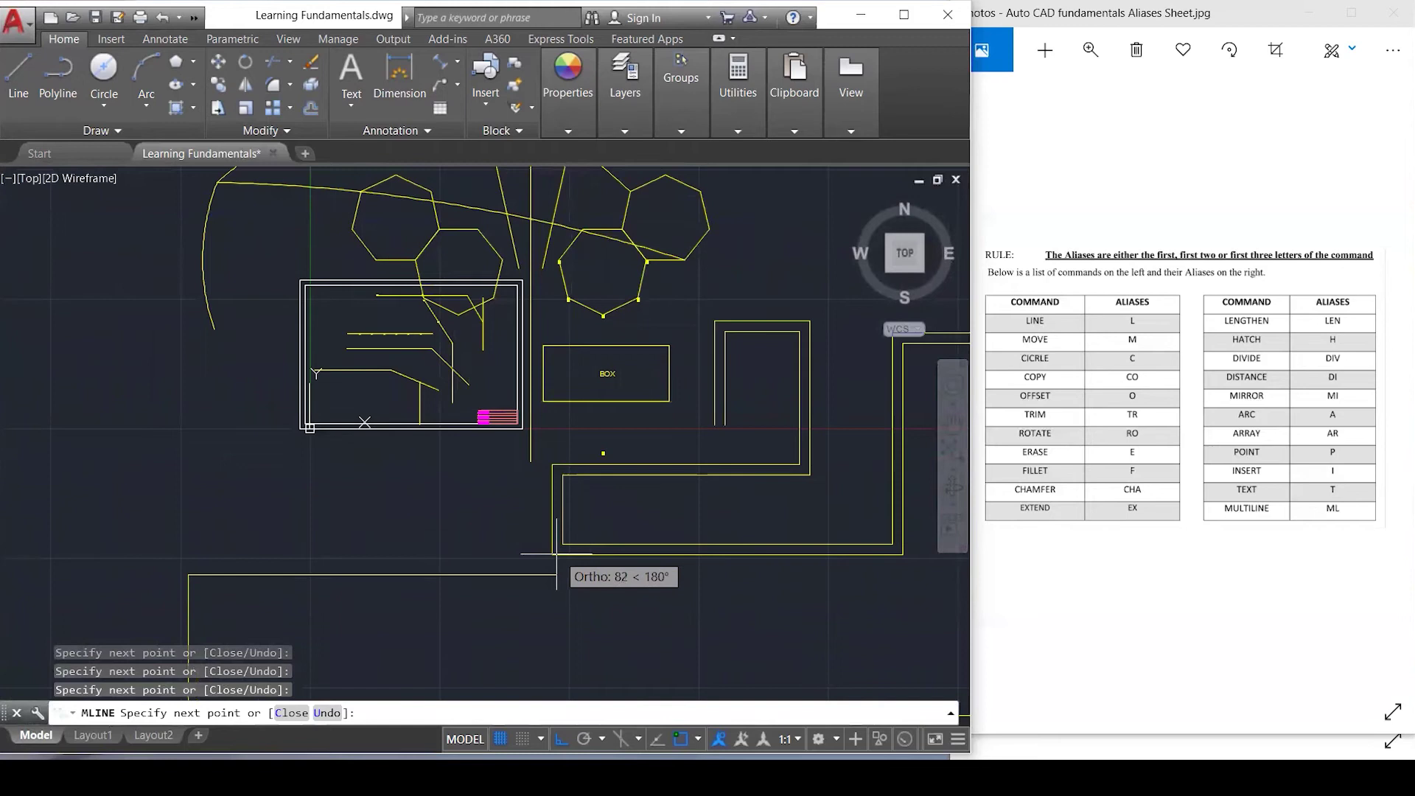
Finish the multiline with a short upward segment that crosses its own lower horizontal run.
{"action": "left_click", "coordinate": [652, 516]}
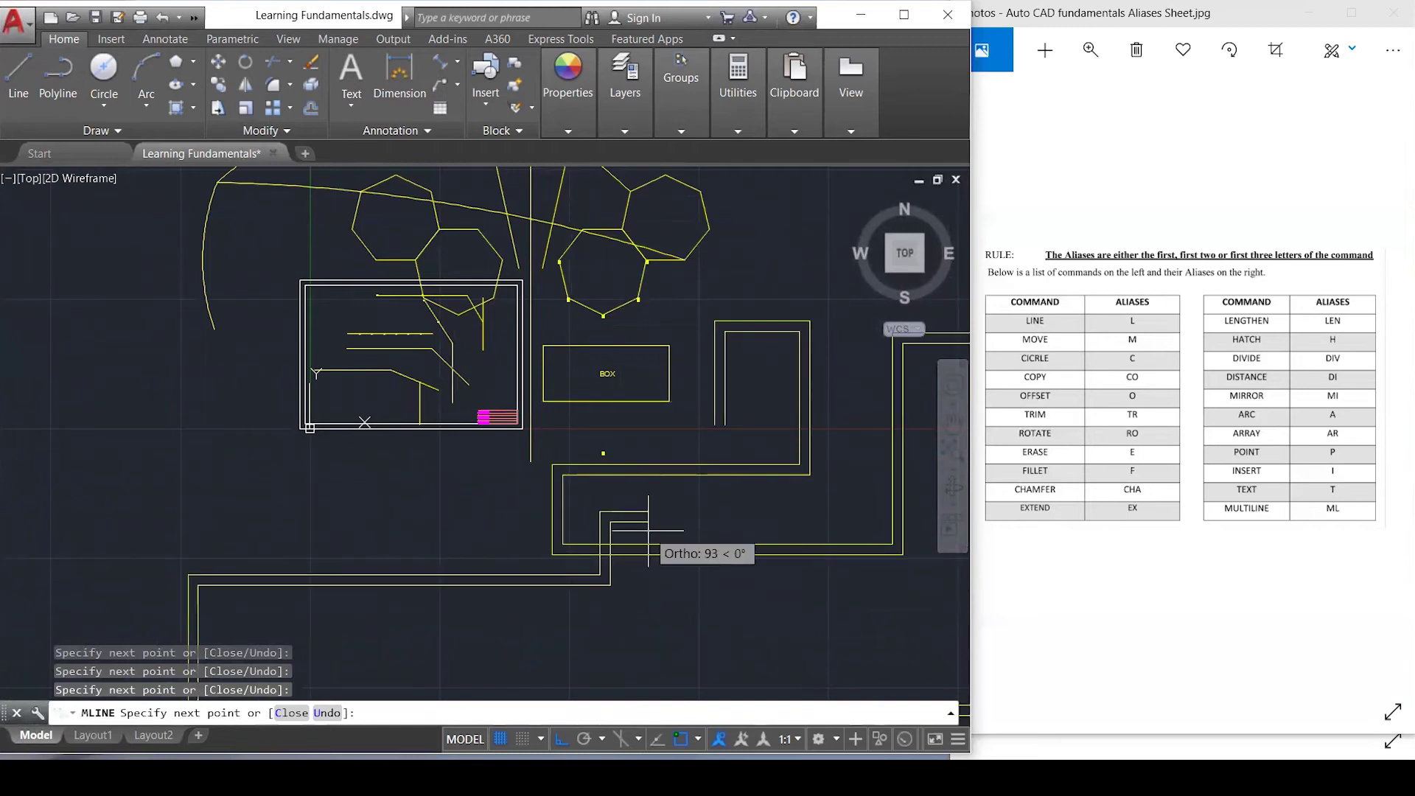
{"action": "key", "text": "Escape"}
{"action": "key", "text": "Escape"}
{"action": "scroll", "coordinate": [318, 508], "scroll_direction": "down", "scroll_amount": 3}
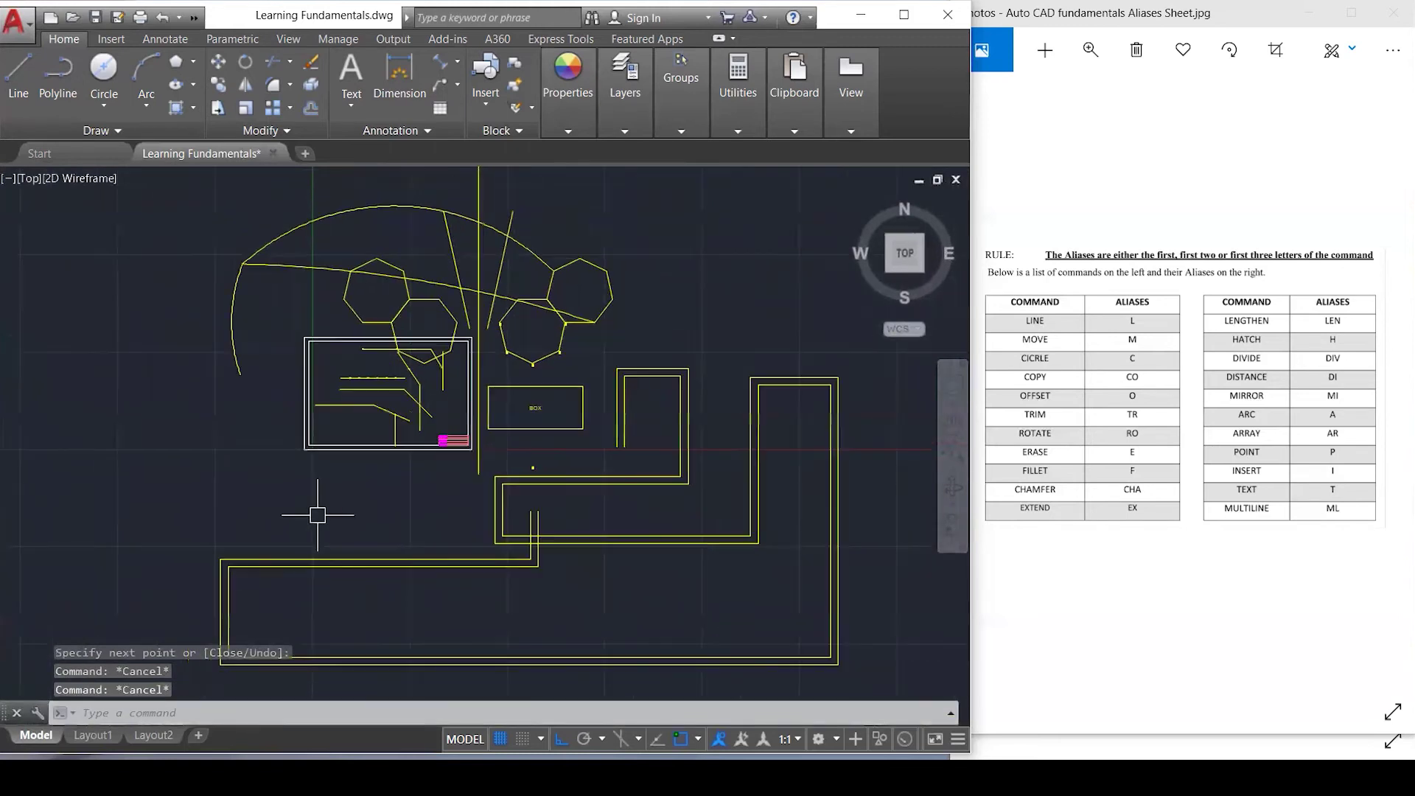
{"action": "scroll", "coordinate": [504, 552], "scroll_direction": "up", "scroll_amount": 2}
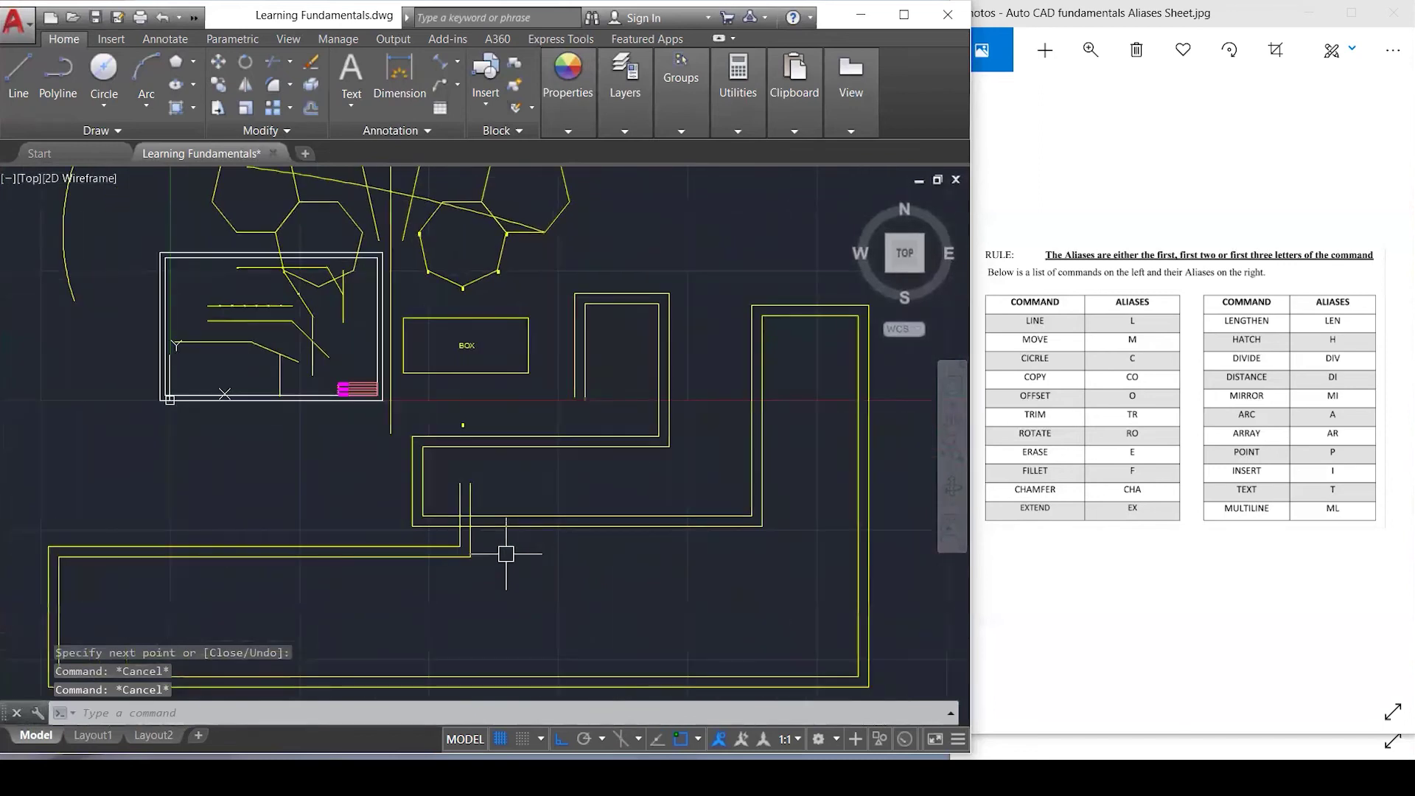
Try to trim the multiline's short end where it protrudes past its own horizontal run.
{"action": "type", "text": "tr"}
{"action": "key", "text": "Return"}
{"action": "left_click", "coordinate": [520, 573]}
{"action": "left_click", "coordinate": [444, 471]}
{"action": "key", "text": "Return"}
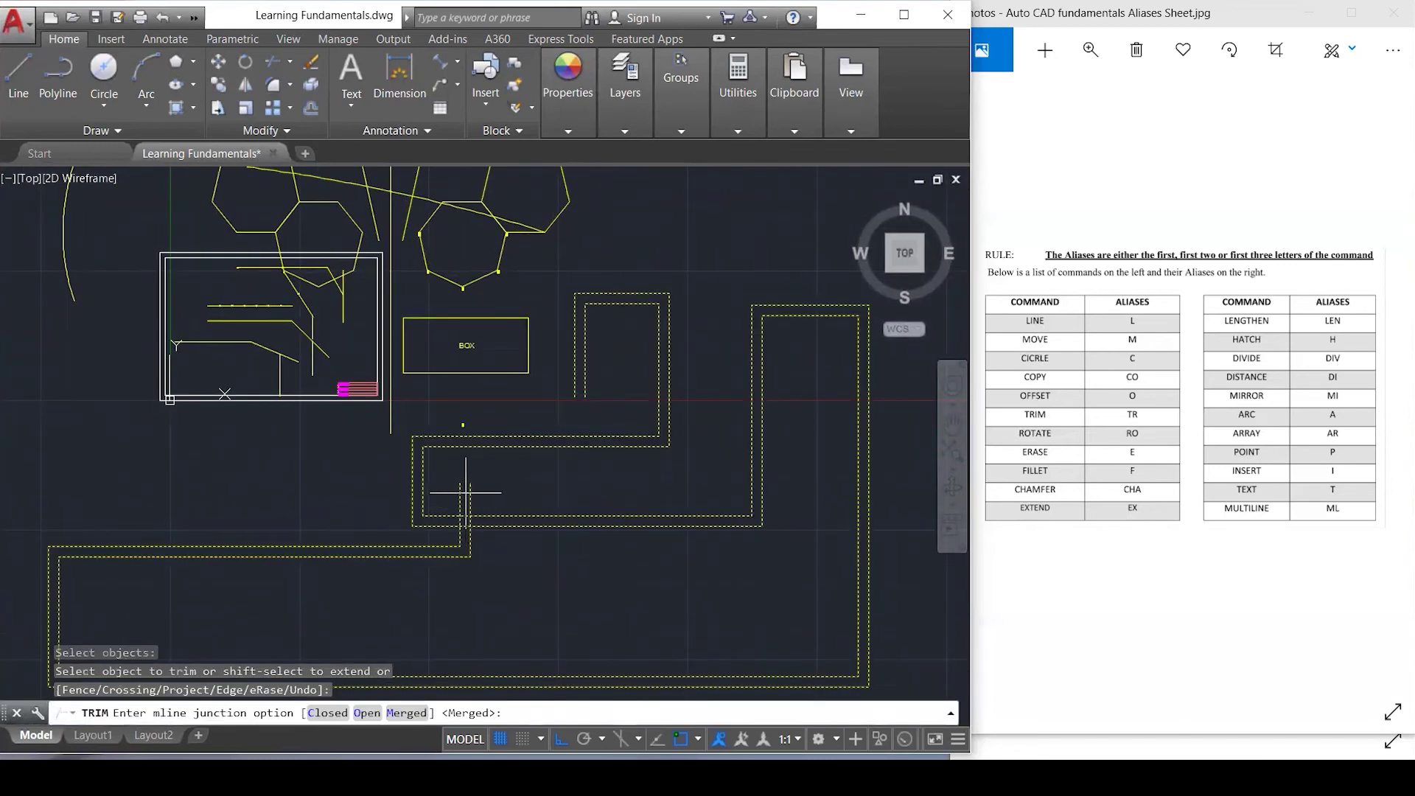
{"action": "key", "text": "Escape"}
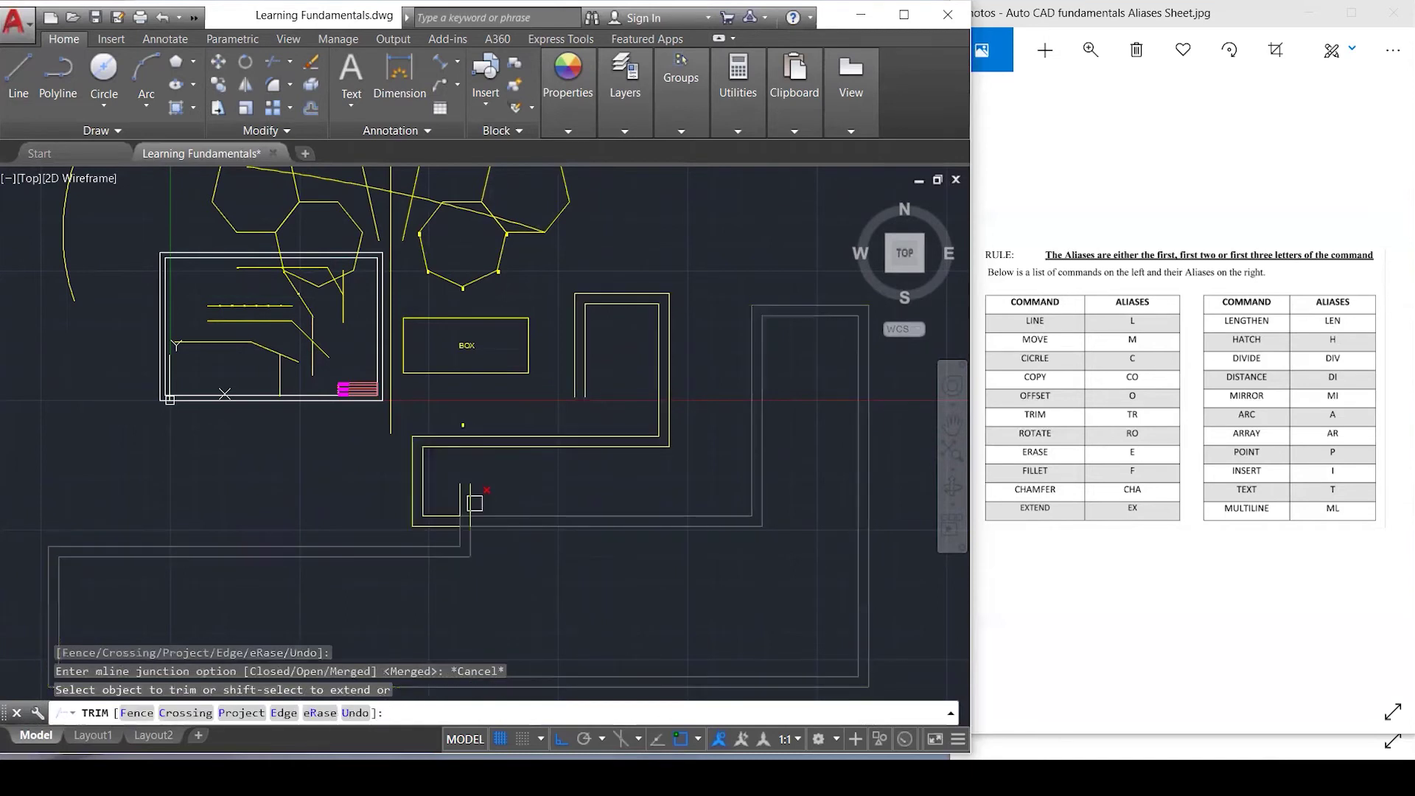
{"action": "left_click", "coordinate": [474, 503]}
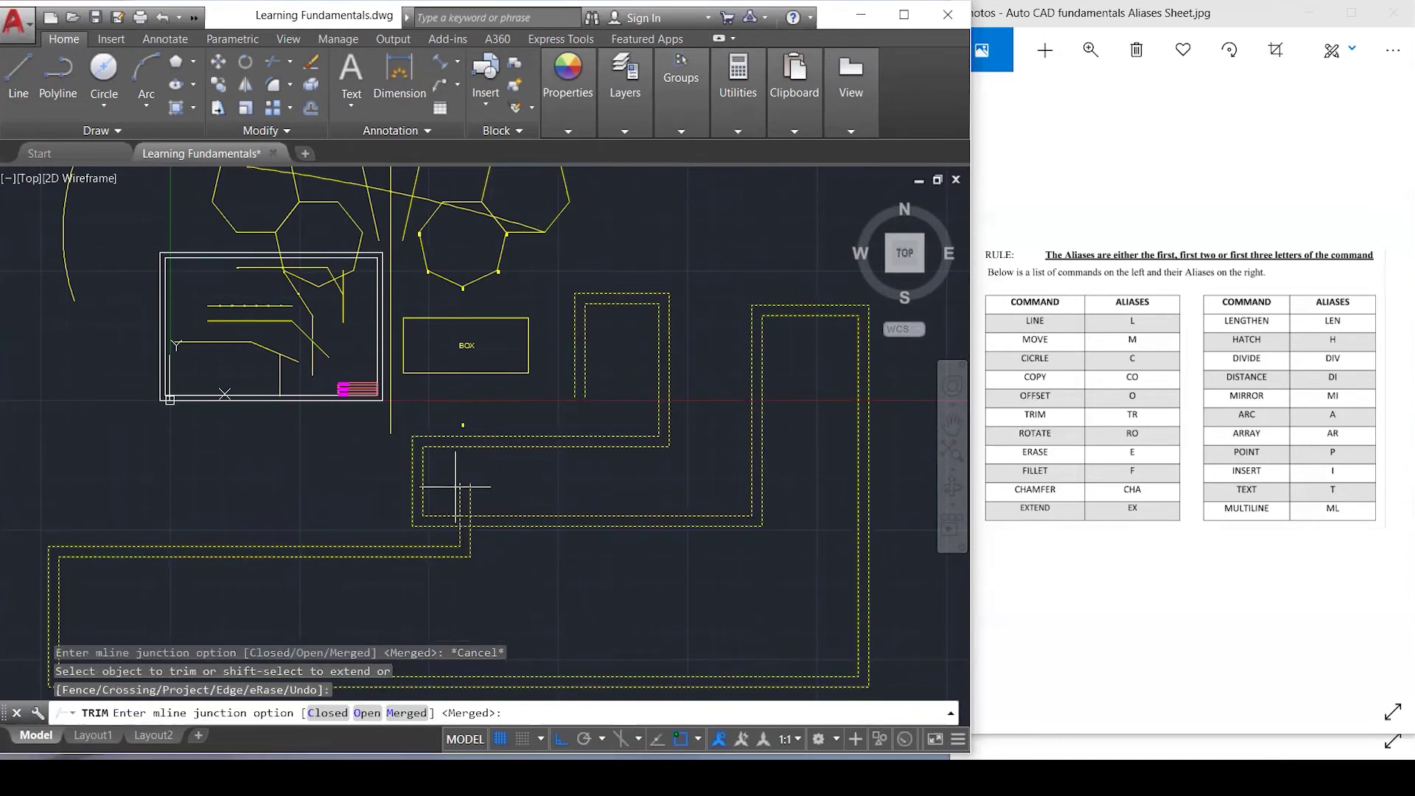
{"action": "key", "text": "Escape"}
{"action": "left_click", "coordinate": [476, 505]}
{"action": "key", "text": "Escape"}
{"action": "key", "text": "Escape"}
Retry trimming the protruding end using a crossing selection around the intersection as cutting edges, and check how the multiline selects.
{"action": "scroll", "coordinate": [475, 514], "scroll_direction": "up", "scroll_amount": 2}
{"action": "type", "text": "tr"}
{"action": "key", "text": "Return"}
{"action": "left_click", "coordinate": [552, 588]}
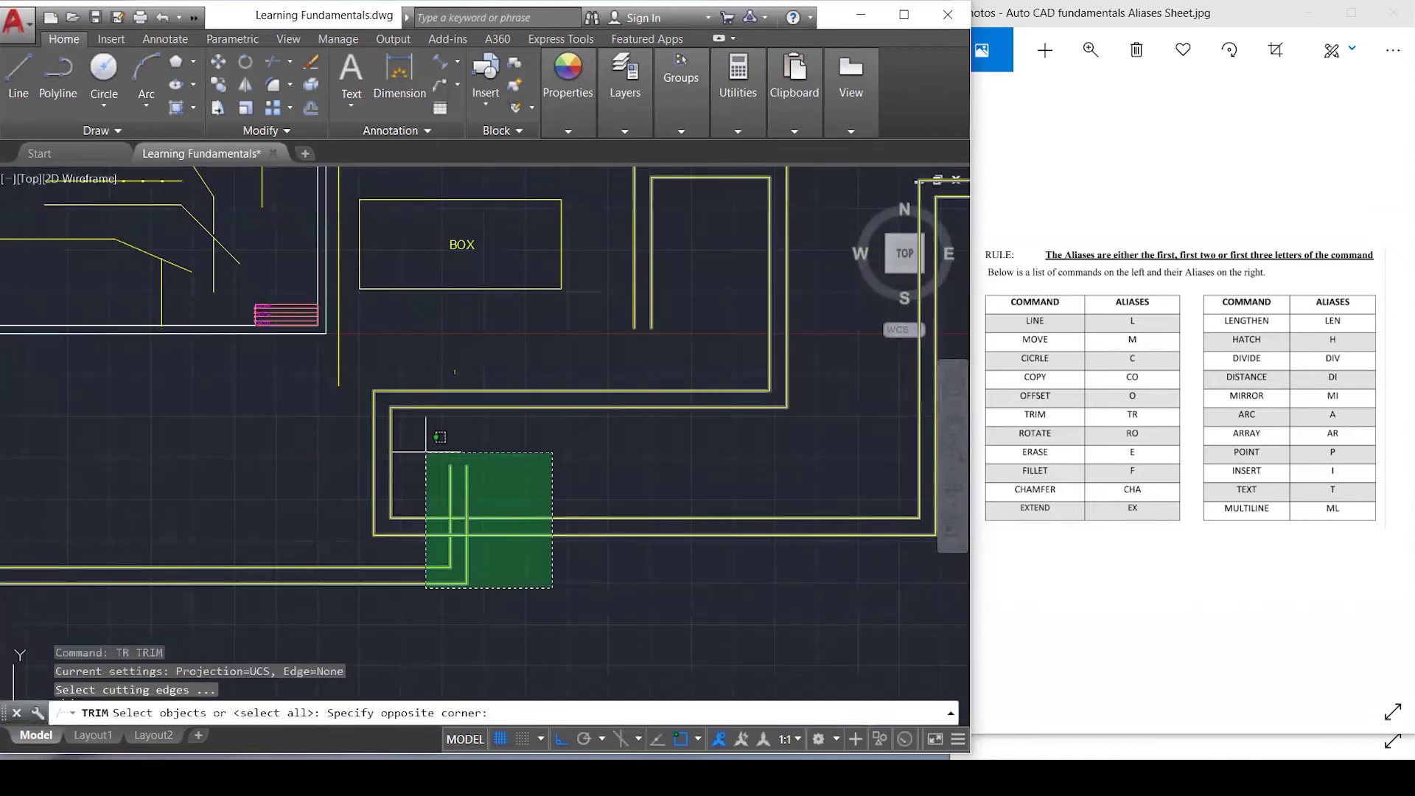
{"action": "left_click", "coordinate": [423, 454]}
{"action": "key", "text": "Return"}
{"action": "left_click", "coordinate": [448, 495]}
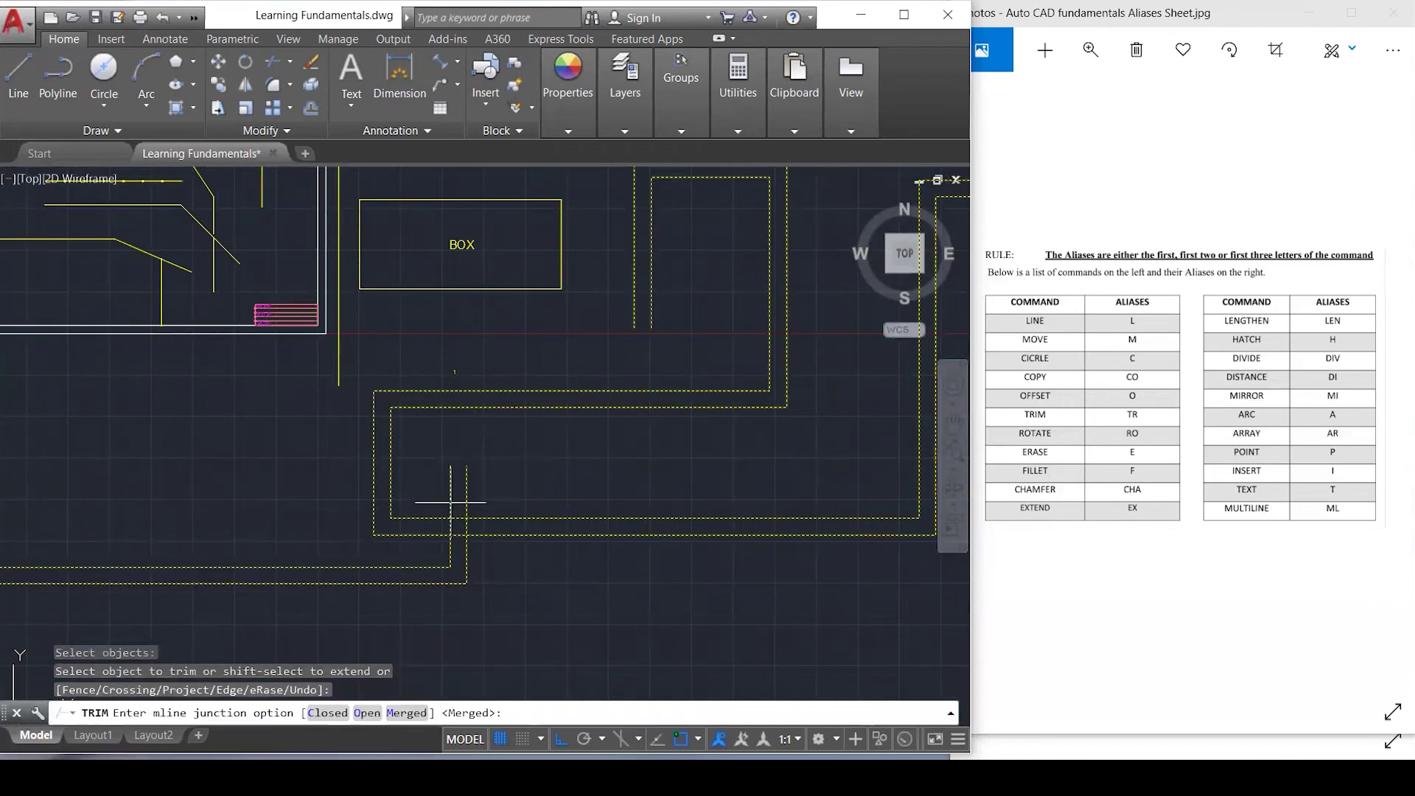
{"action": "key", "text": "Escape"}
{"action": "key", "text": "Escape"}
{"action": "scroll", "coordinate": [505, 477], "scroll_direction": "down", "scroll_amount": 2}
{"action": "left_click", "coordinate": [558, 497]}
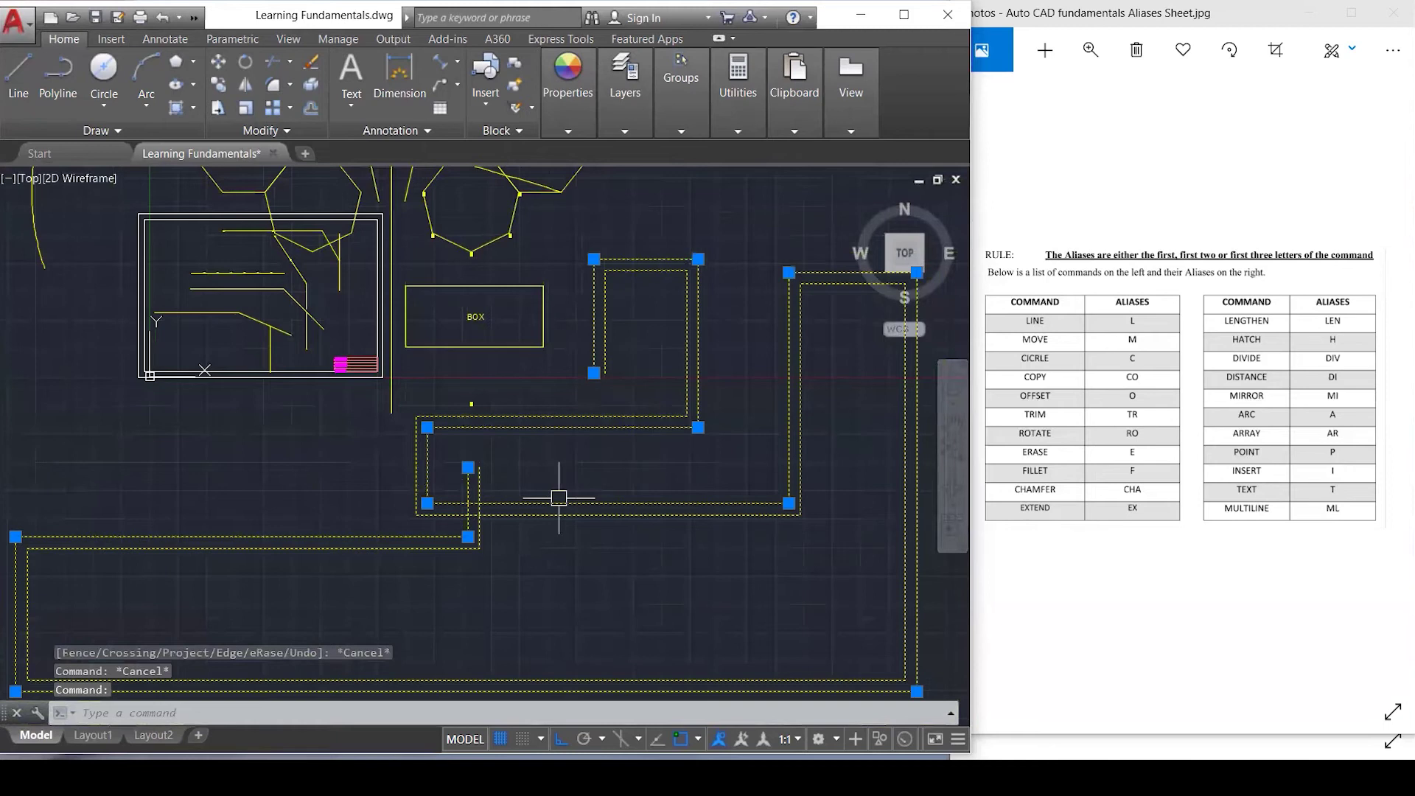
{"action": "key", "text": "Escape"}
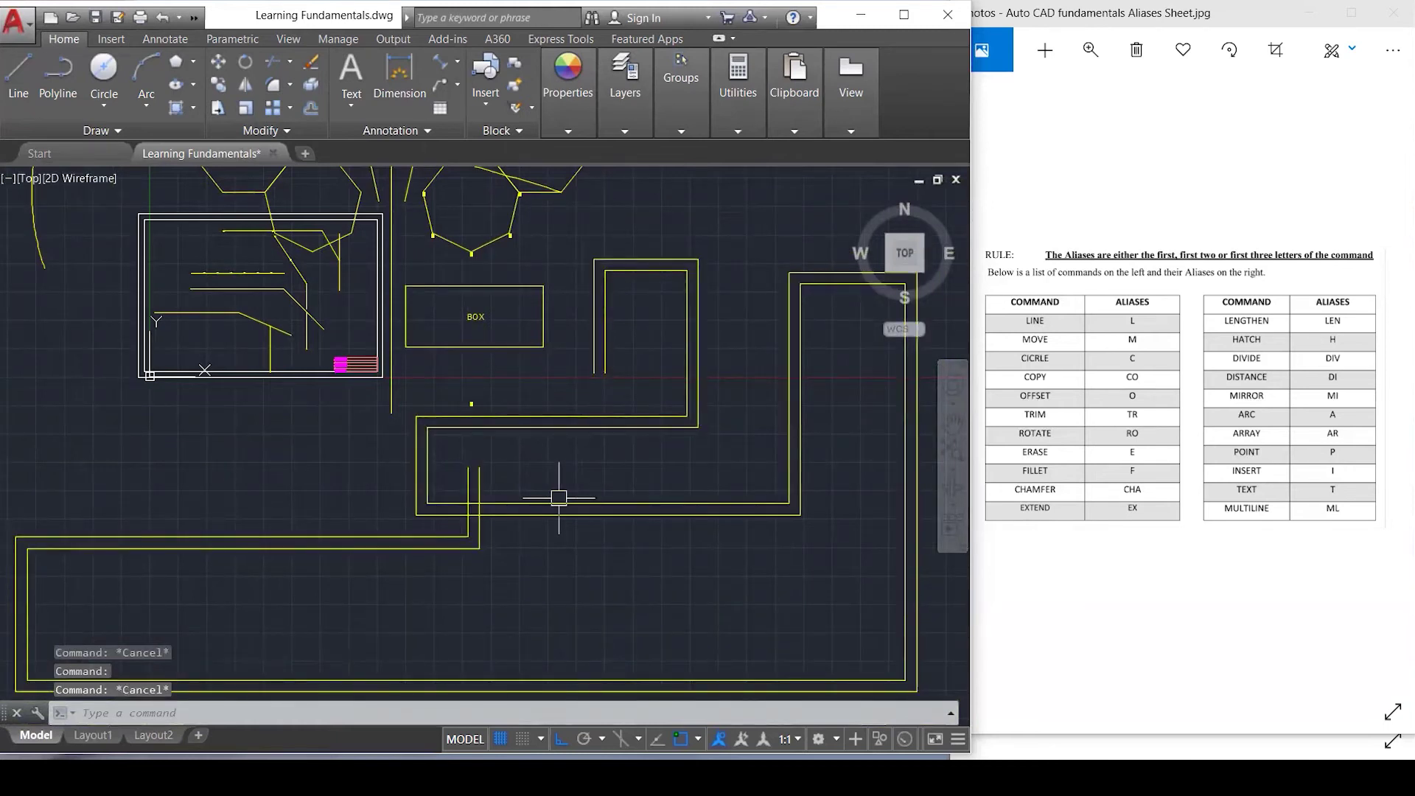
Explode the multiline with the EXPLODE command.
{"action": "type", "text": "EX"}
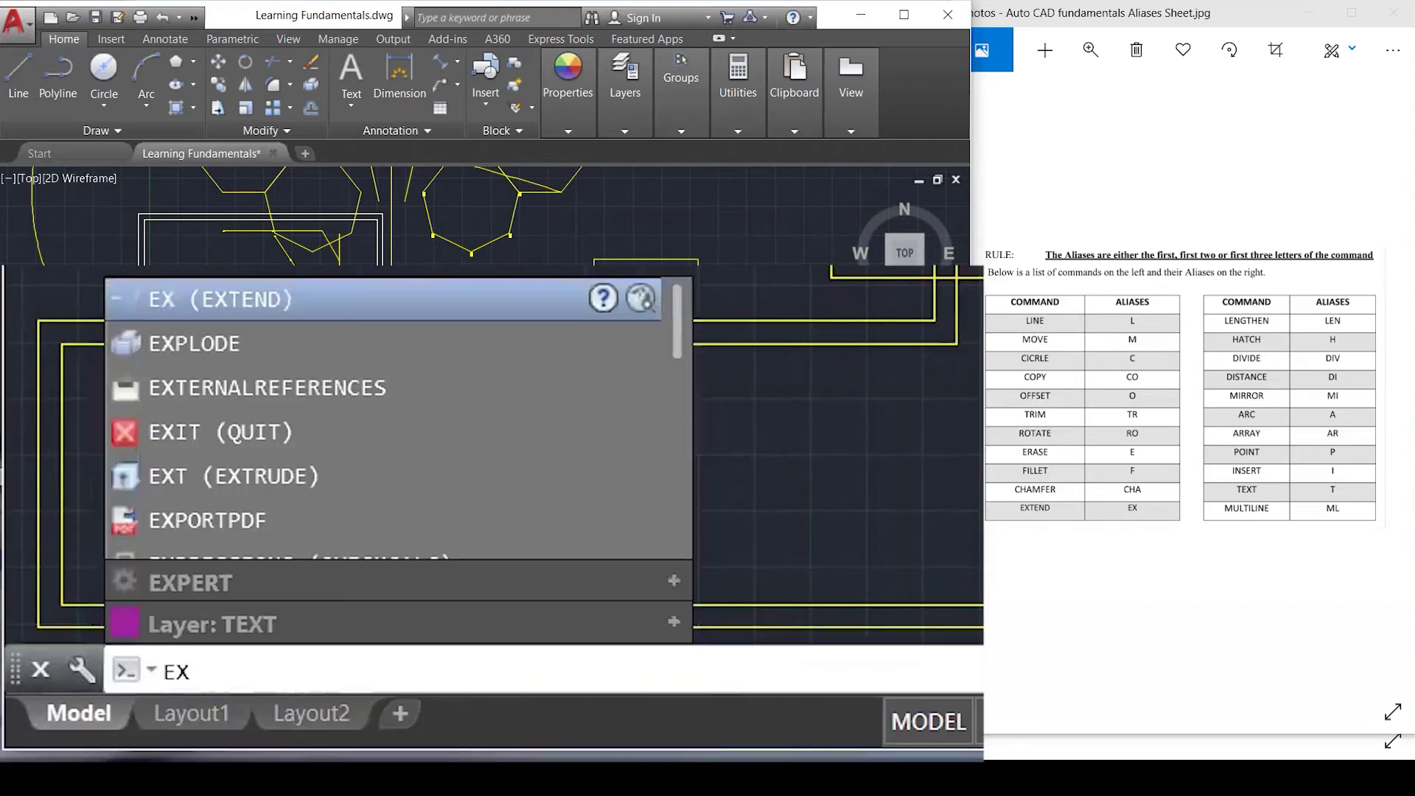
{"action": "key", "text": "Down"}
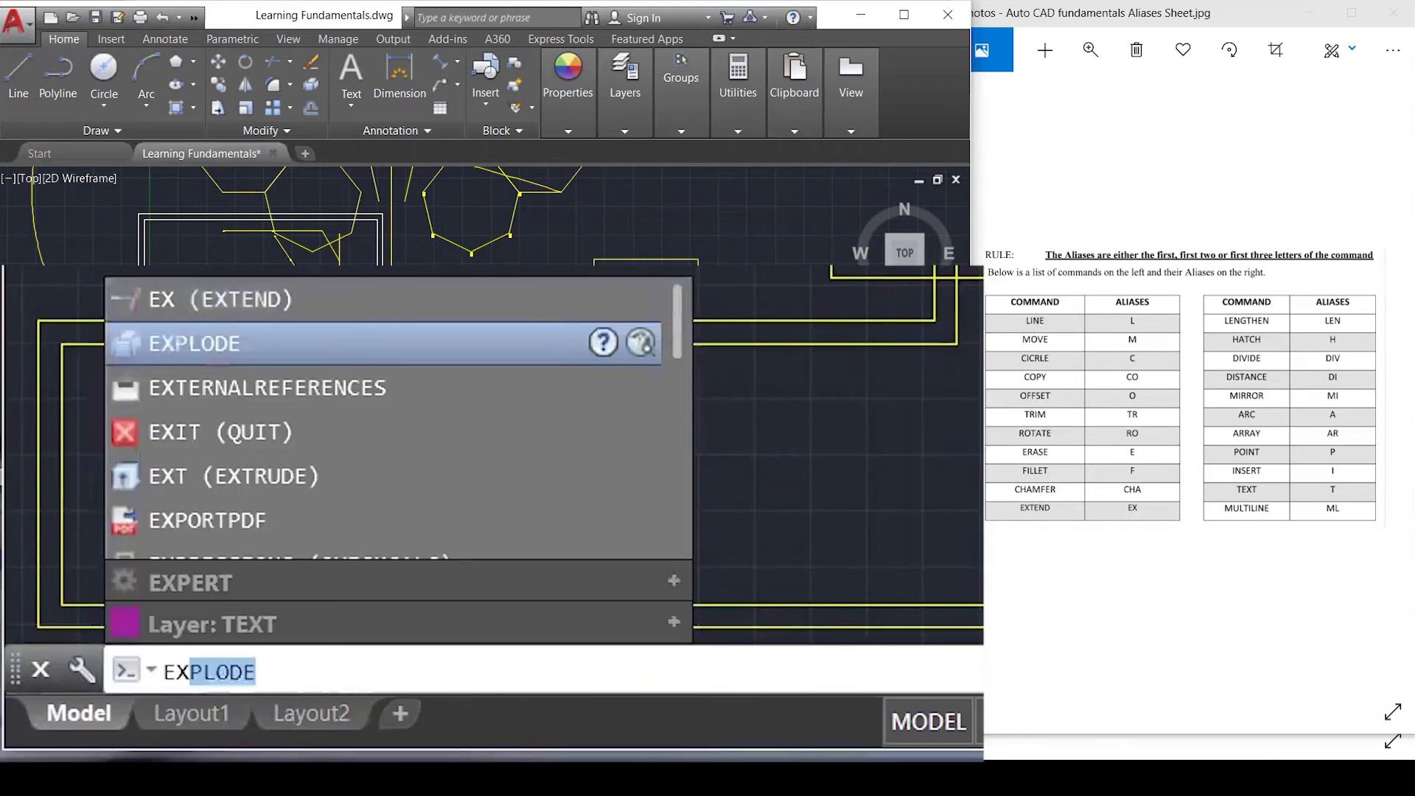
{"action": "key", "text": "Return"}
{"action": "left_click", "coordinate": [531, 503]}
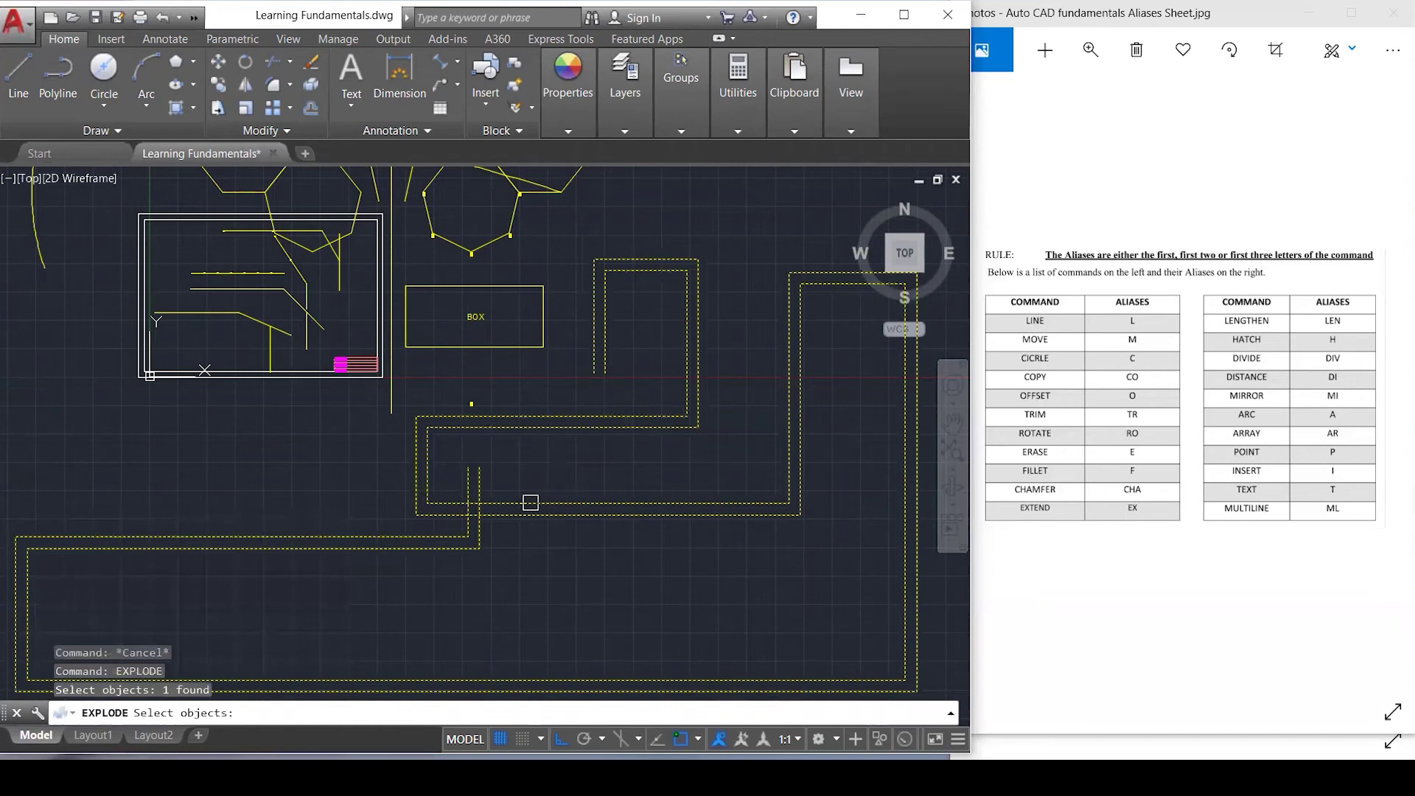
{"action": "key", "text": "Return"}
Select individual segments around the crossing and the upper run to examine how the exploded multiline is divided.
{"action": "left_click", "coordinate": [468, 475]}
{"action": "left_click", "coordinate": [479, 477]}
{"action": "scroll", "coordinate": [499, 474], "scroll_direction": "up", "scroll_amount": 3}
{"action": "key", "text": "Escape"}
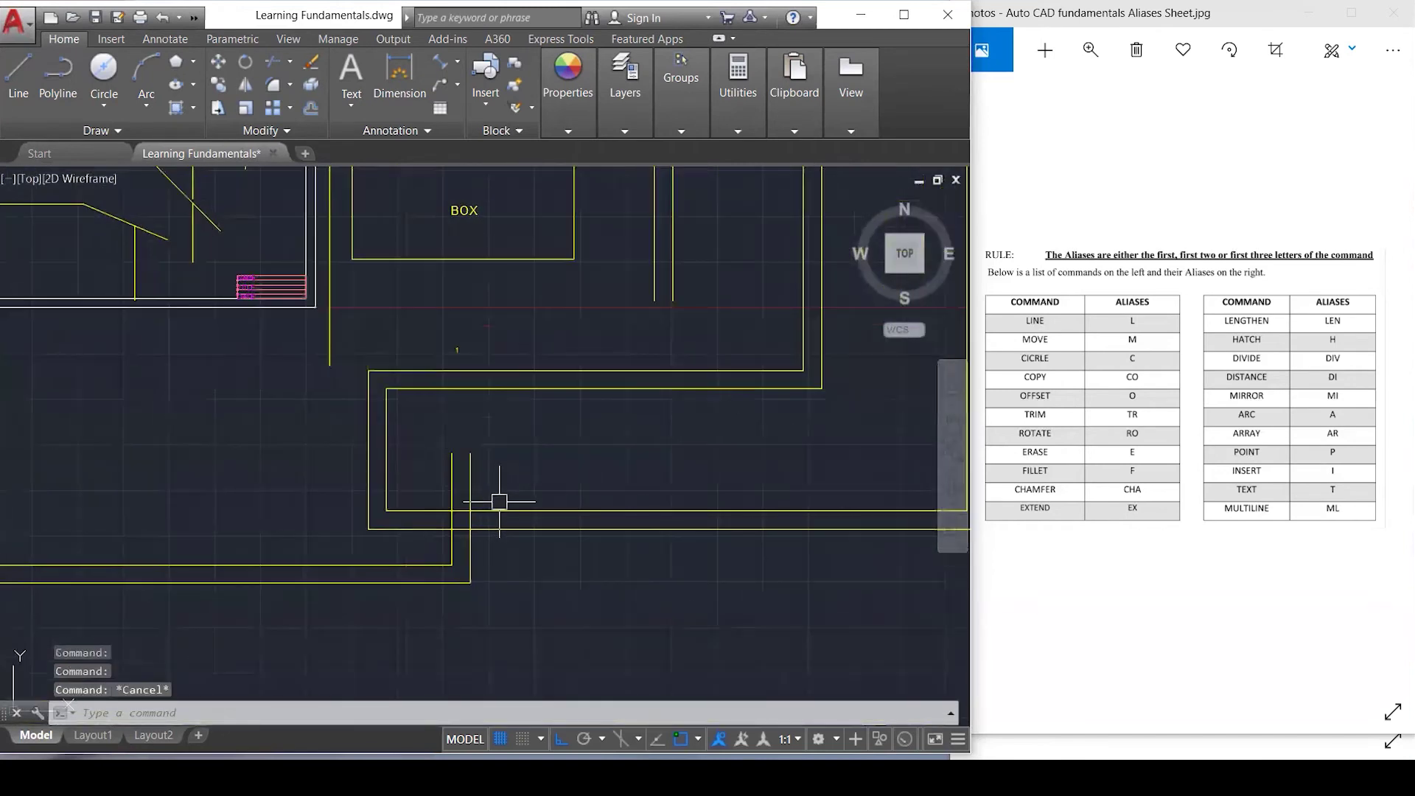
{"action": "left_click", "coordinate": [496, 501]}
{"action": "scroll", "coordinate": [467, 453], "scroll_direction": "down", "scroll_amount": 2}
{"action": "scroll", "coordinate": [467, 454], "scroll_direction": "down", "scroll_amount": 1}
{"action": "left_click", "coordinate": [572, 415]}
{"action": "left_click", "coordinate": [576, 404]}
{"action": "key", "text": "Escape"}
{"action": "key", "text": "Escape"}
{"action": "key", "text": "Escape"}
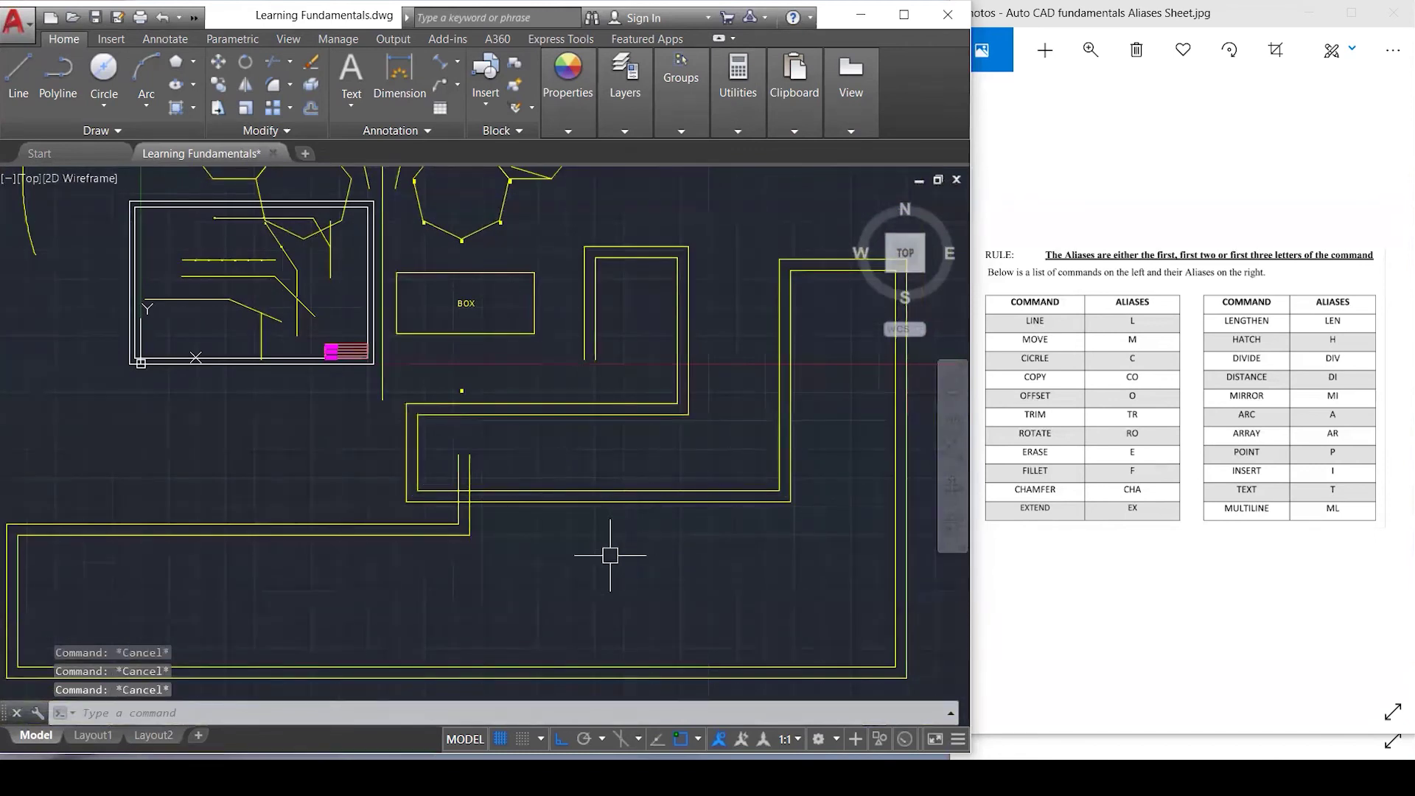
{"action": "left_click", "coordinate": [470, 472]}
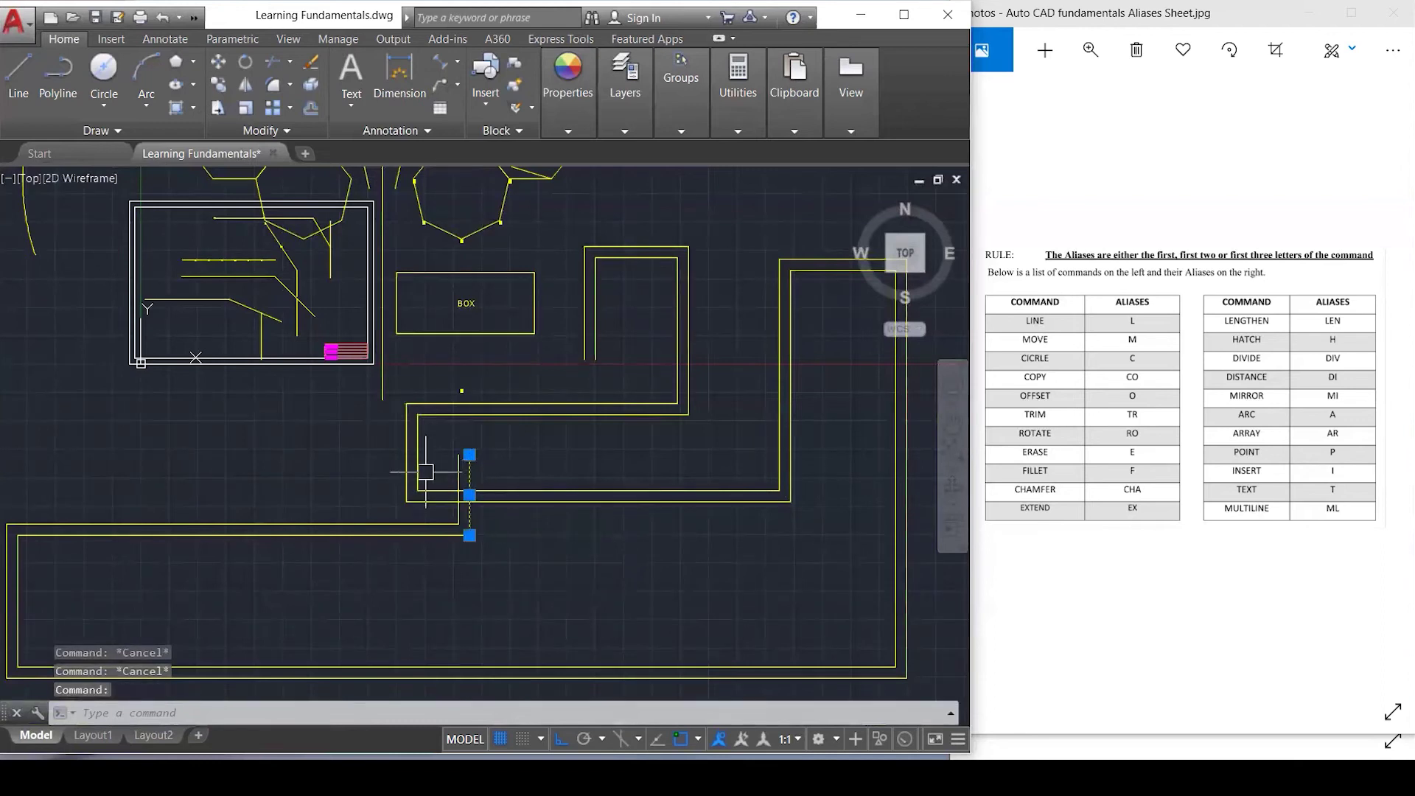
{"action": "key", "text": "Escape"}
Trim the two short vertical line ends protruding above the horizontal run, using the lines around the crossing as cutting edges.
{"action": "type", "text": "TR"}
{"action": "key", "text": "Return"}
{"action": "left_click", "coordinate": [527, 439]}
{"action": "left_click", "coordinate": [453, 544]}
{"action": "key", "text": "Return"}
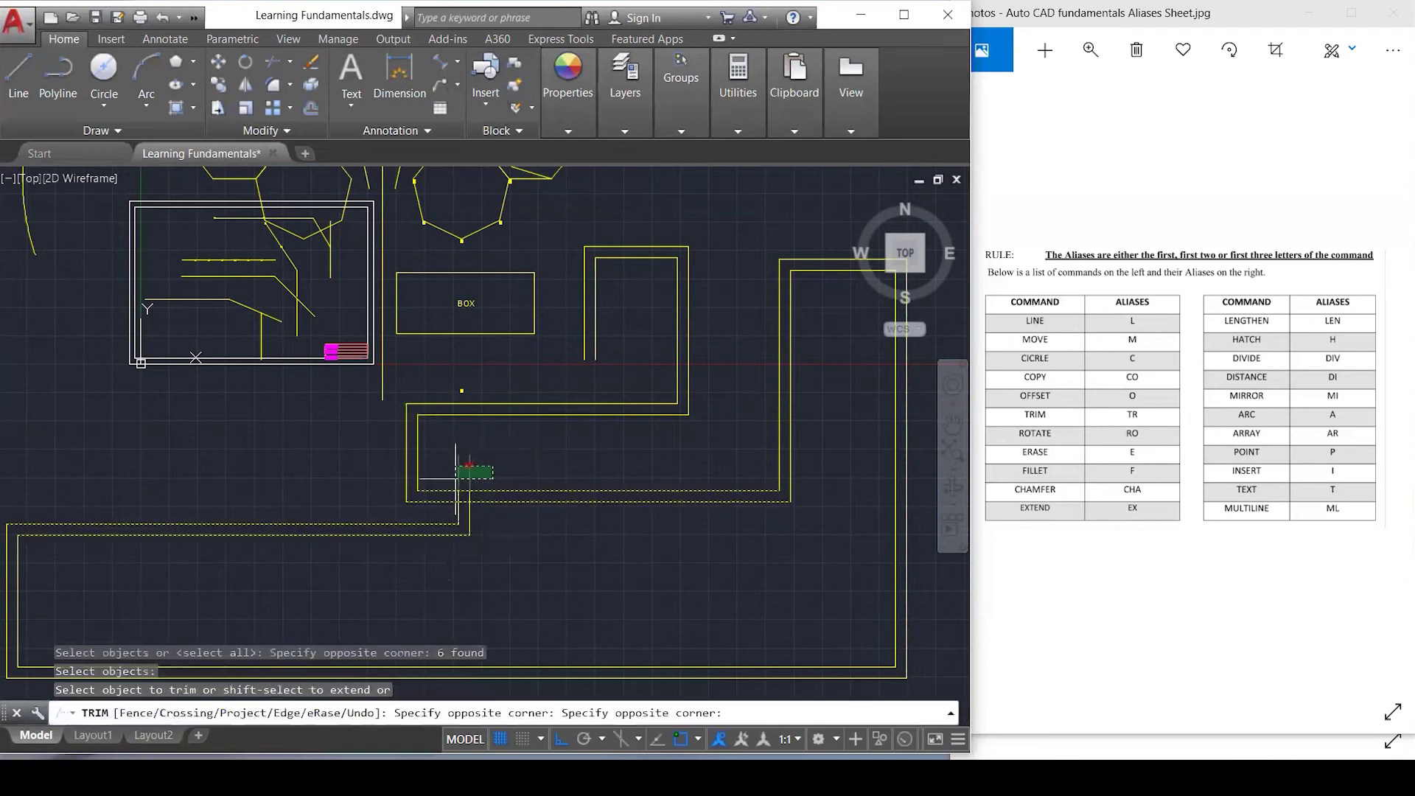
{"action": "left_click", "coordinate": [458, 485]}
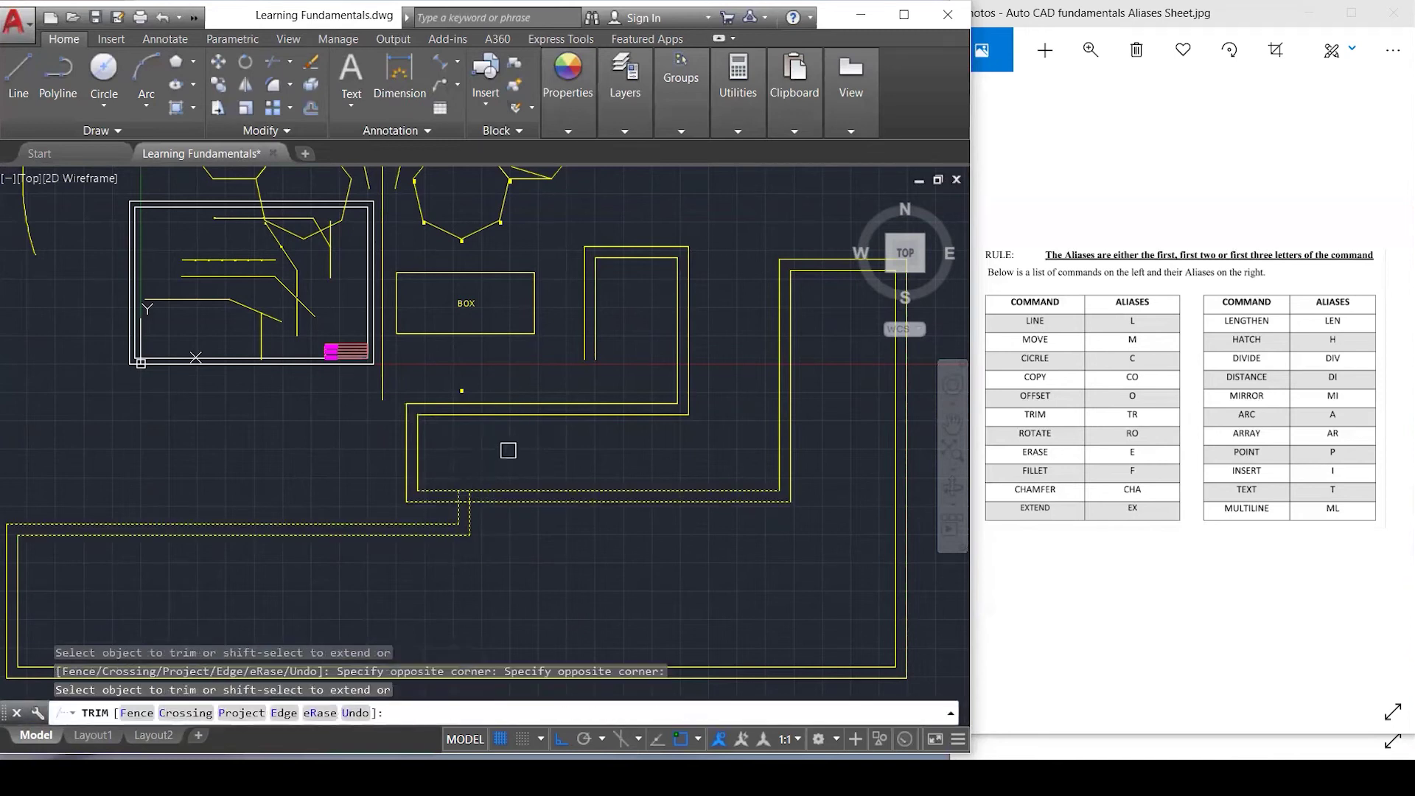
{"action": "key", "text": "Escape"}
{"action": "scroll", "coordinate": [508, 450], "scroll_direction": "down", "scroll_amount": 3}
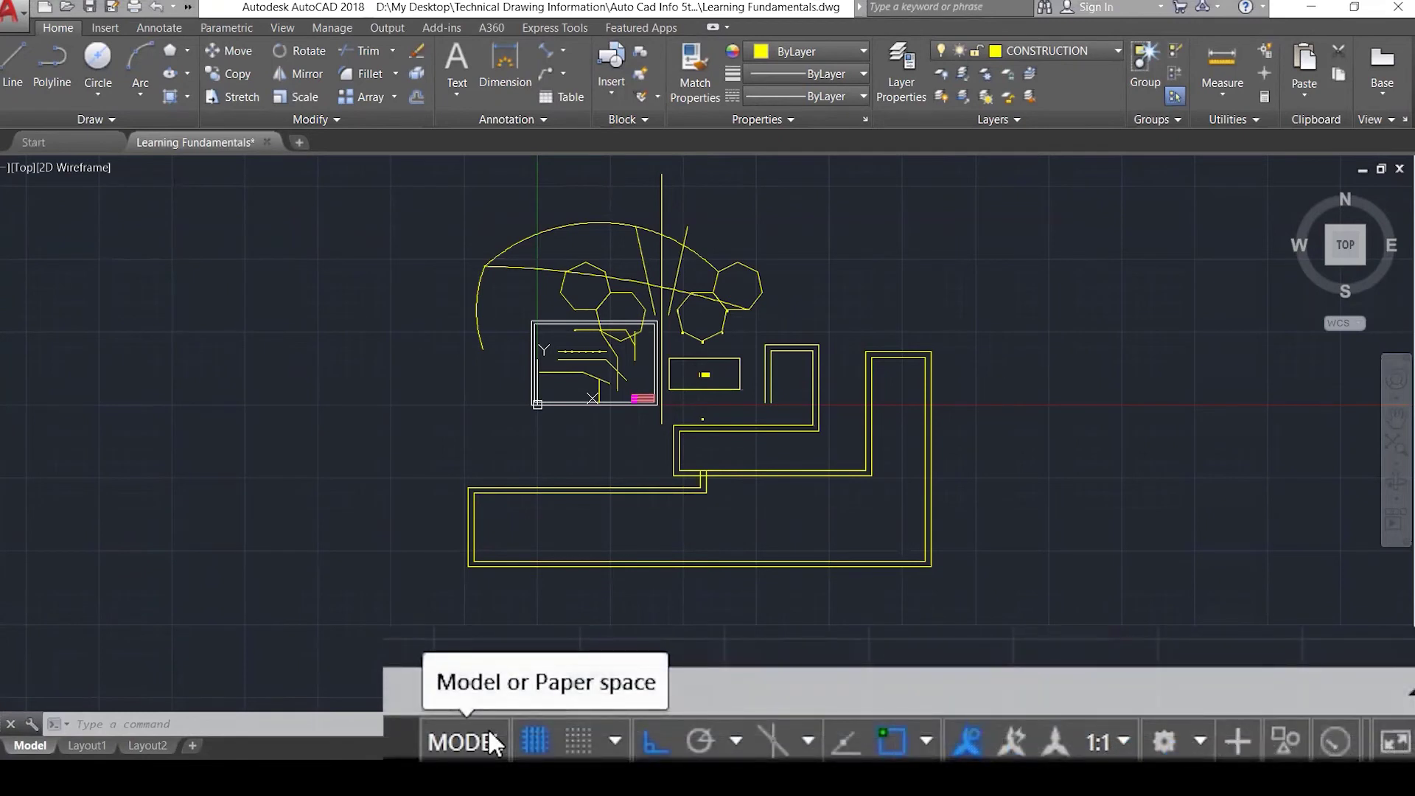
Switch to Layout1, toggle its grid display off and on, and return to the Model layout.
{"action": "left_click", "coordinate": [488, 727]}
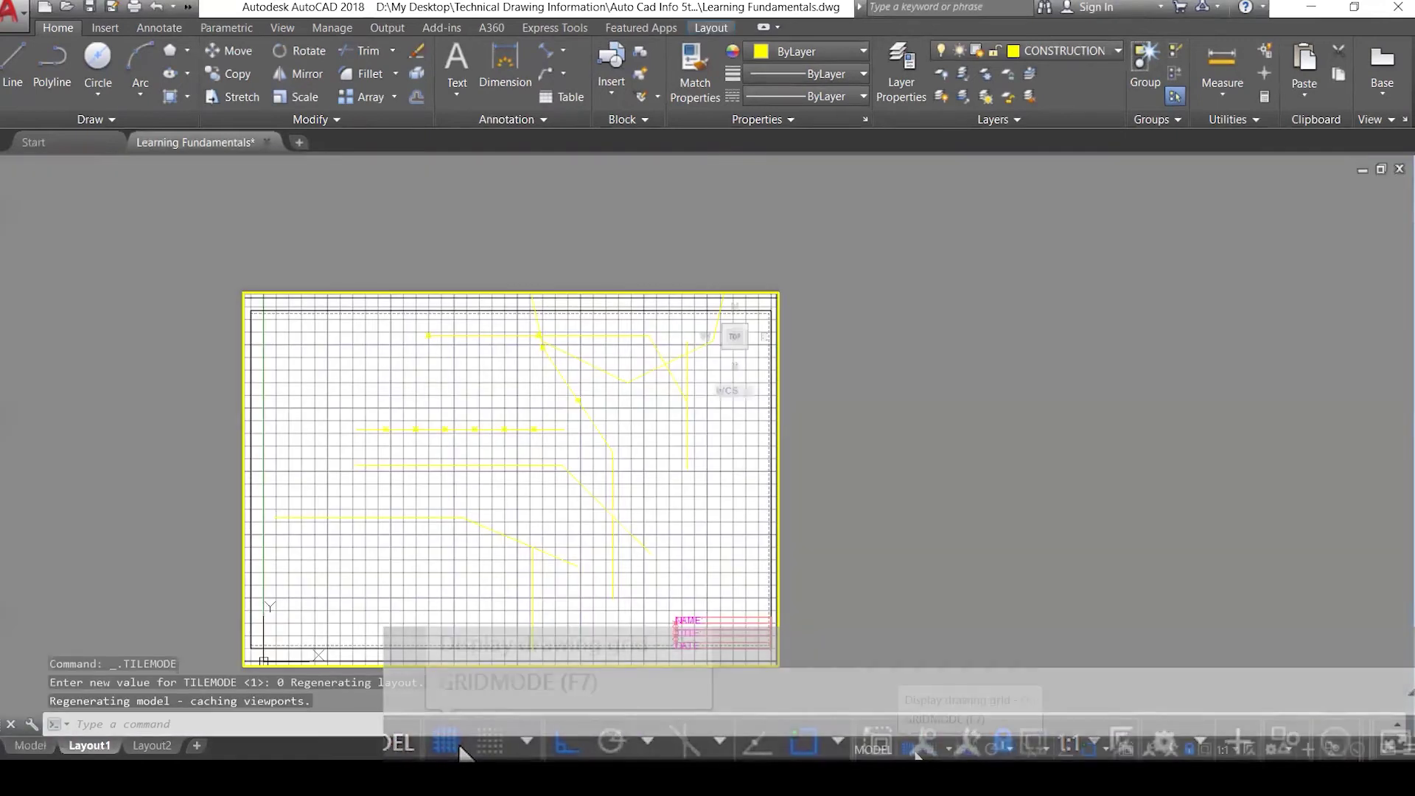
{"action": "left_click", "coordinate": [911, 750]}
{"action": "left_click", "coordinate": [911, 749]}
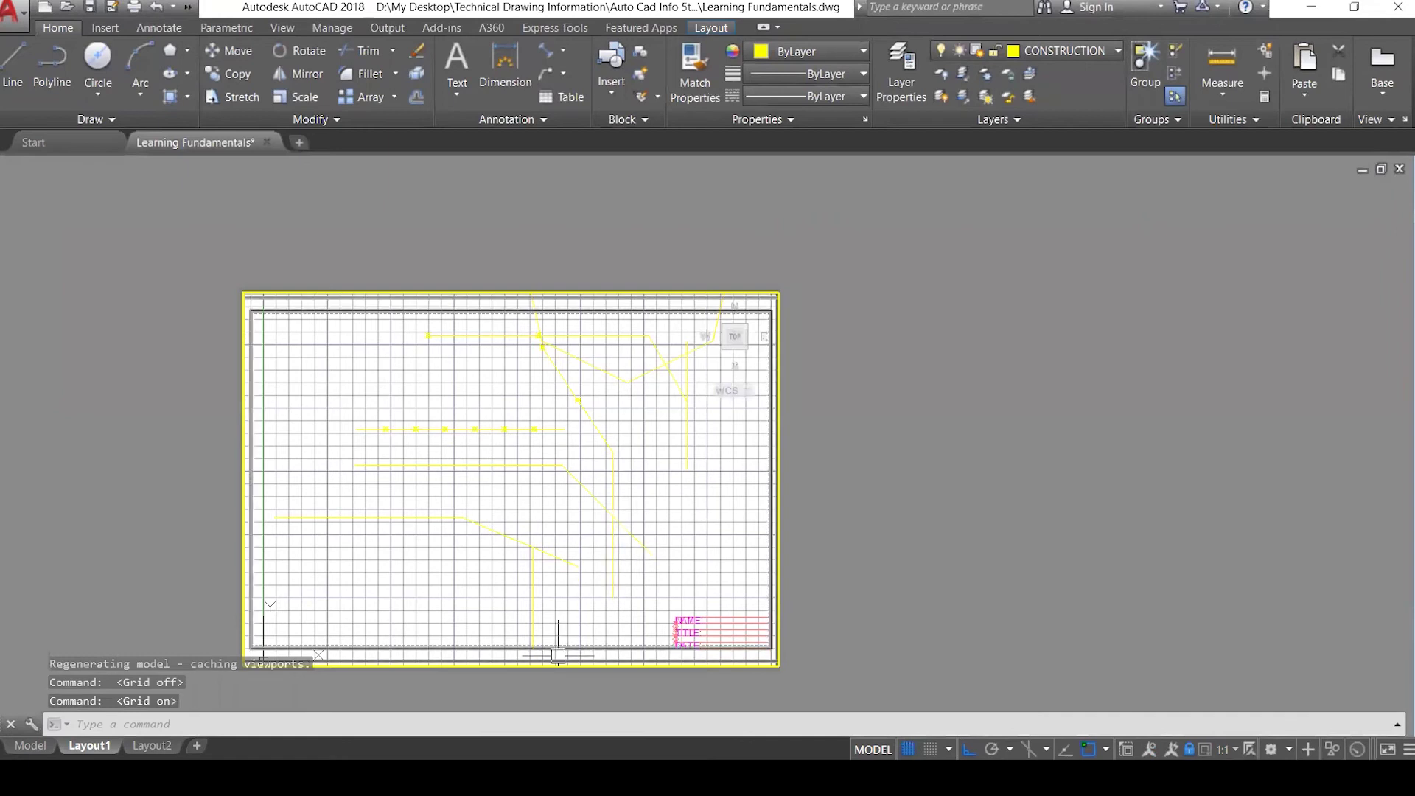
{"action": "scroll", "coordinate": [525, 656], "scroll_direction": "up", "scroll_amount": 3}
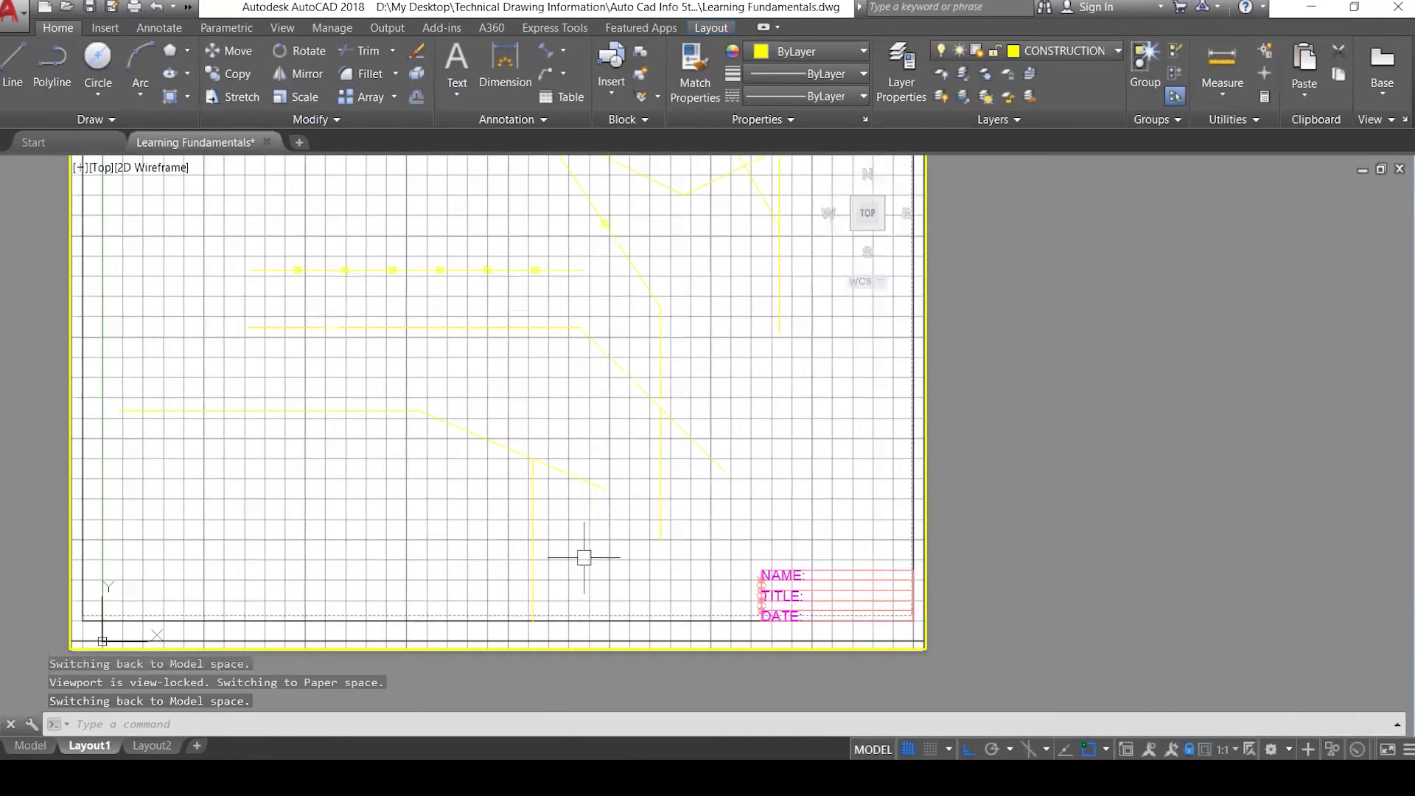
{"action": "scroll", "coordinate": [584, 559], "scroll_direction": "down", "scroll_amount": 3}
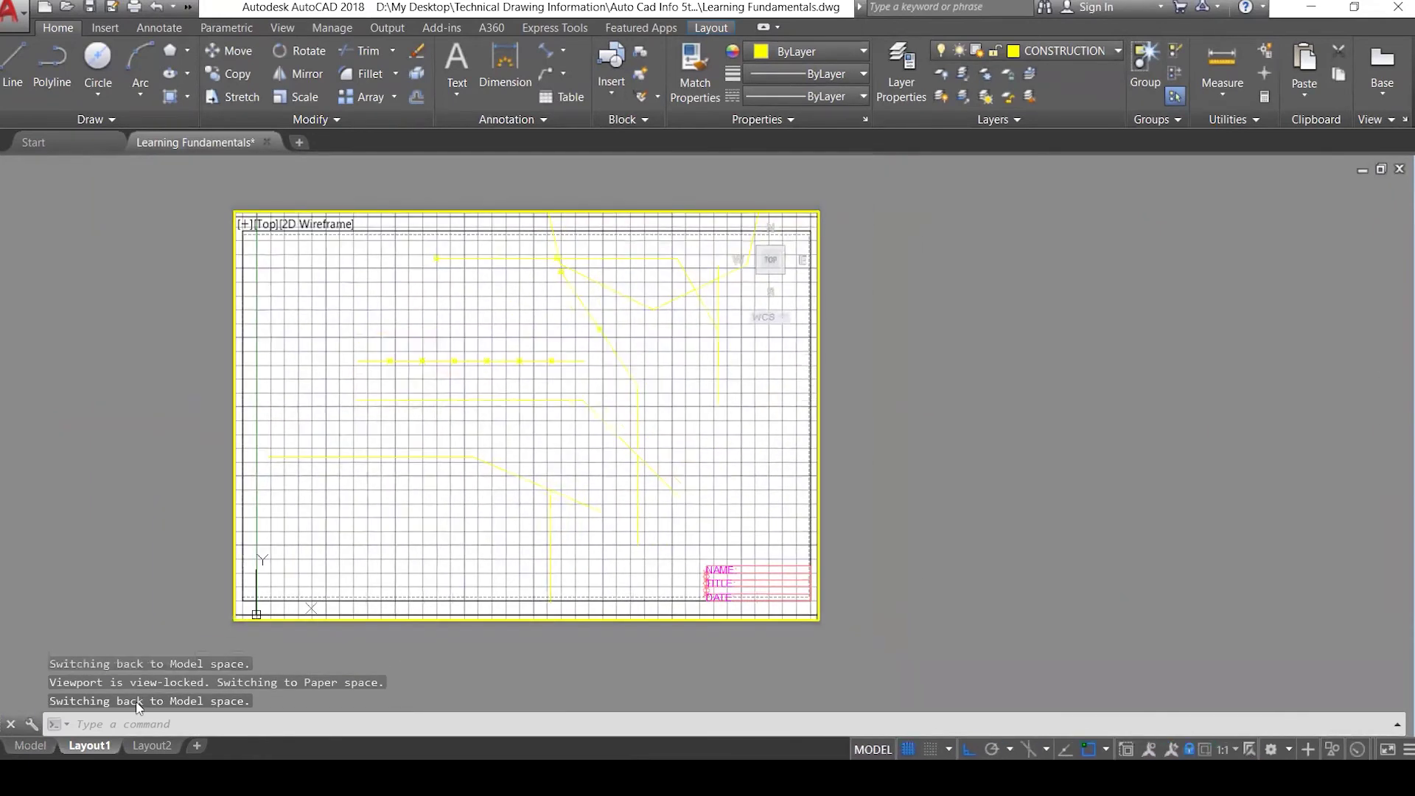
{"action": "left_click", "coordinate": [24, 746]}
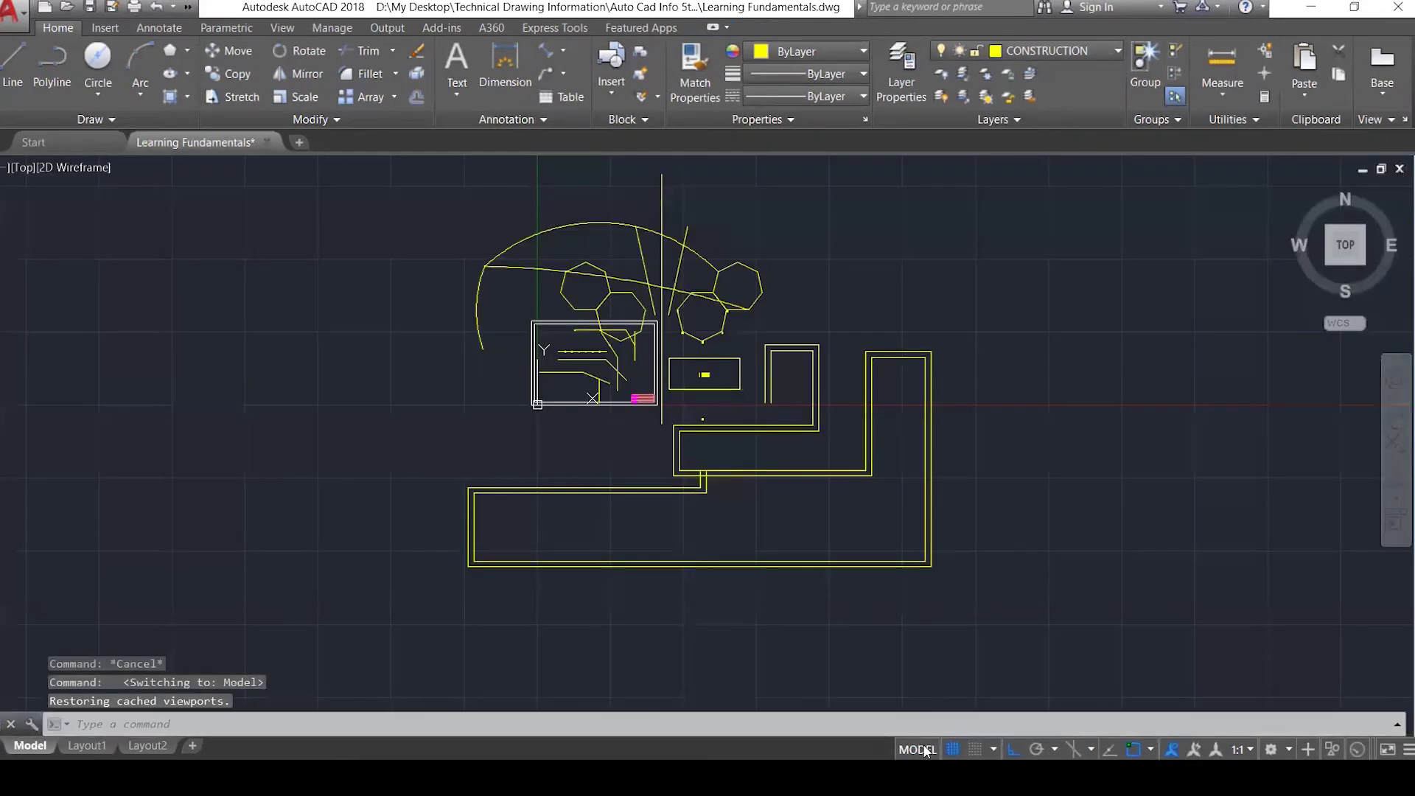
Toggle Layout1 between paper space and model space, and return to the Model layout.
{"action": "left_click", "coordinate": [925, 748]}
{"action": "left_click", "coordinate": [870, 750]}
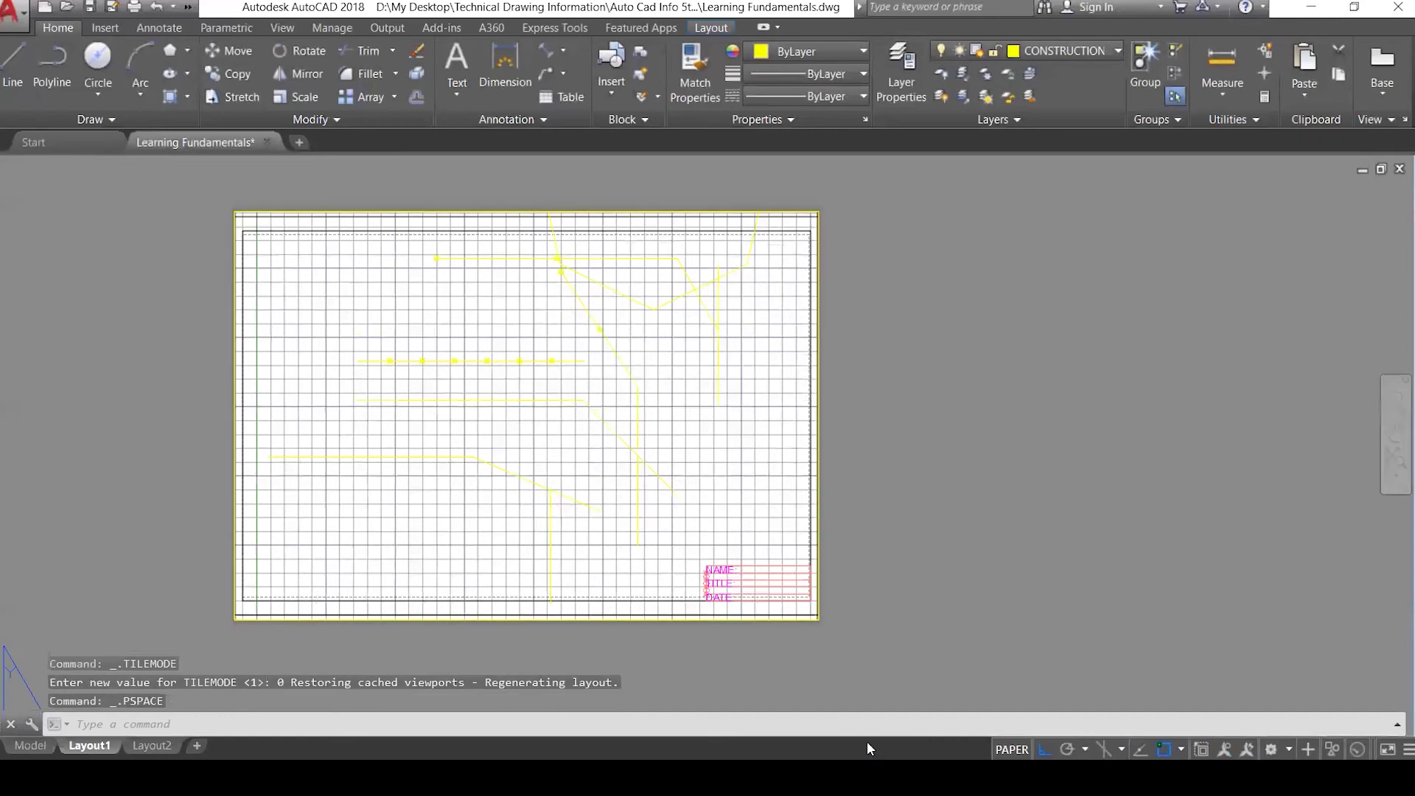
{"action": "left_click", "coordinate": [1019, 753]}
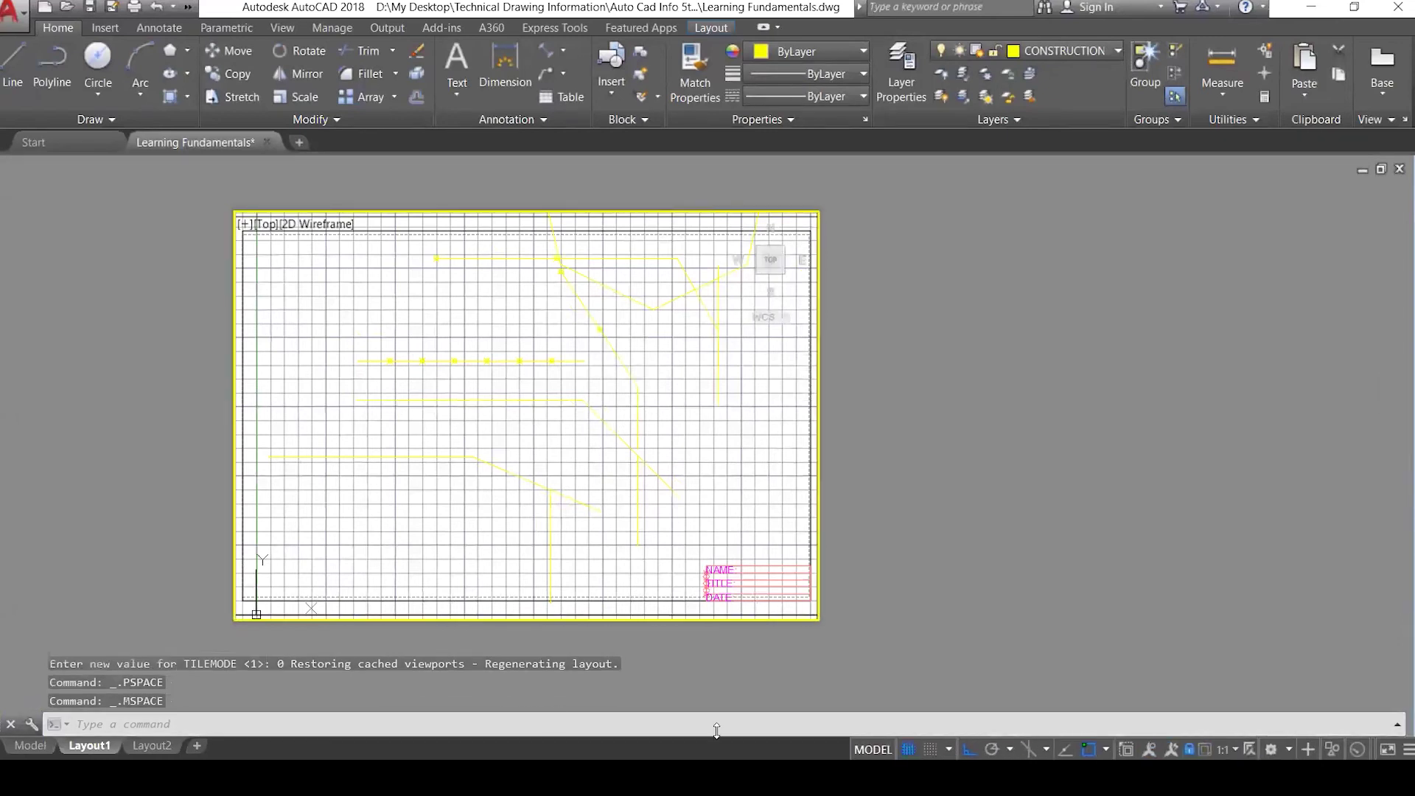
{"action": "left_click", "coordinate": [33, 745]}
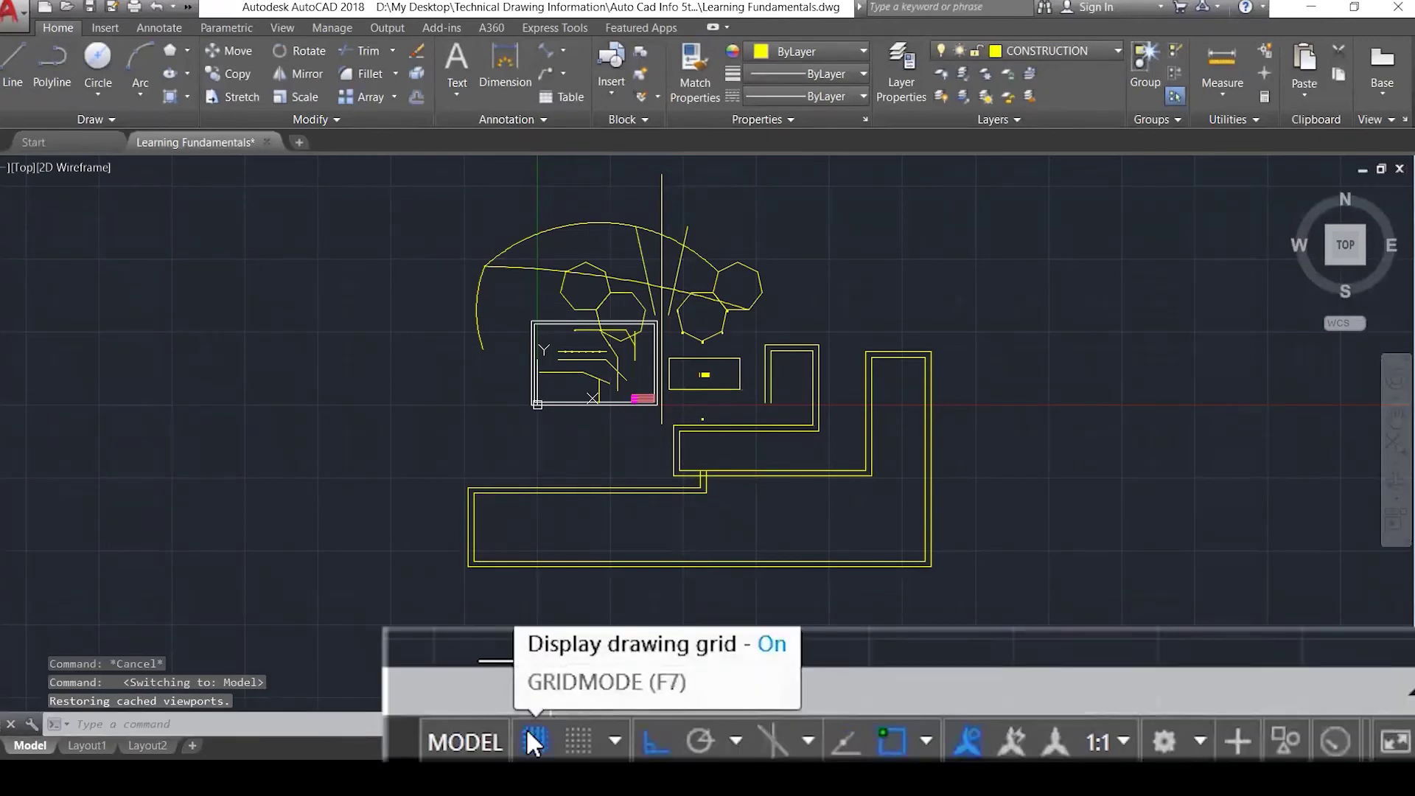
Toggle the drawing grid off and back on, and turn on snap mode with Grid Snap.
{"action": "left_click", "coordinate": [532, 740]}
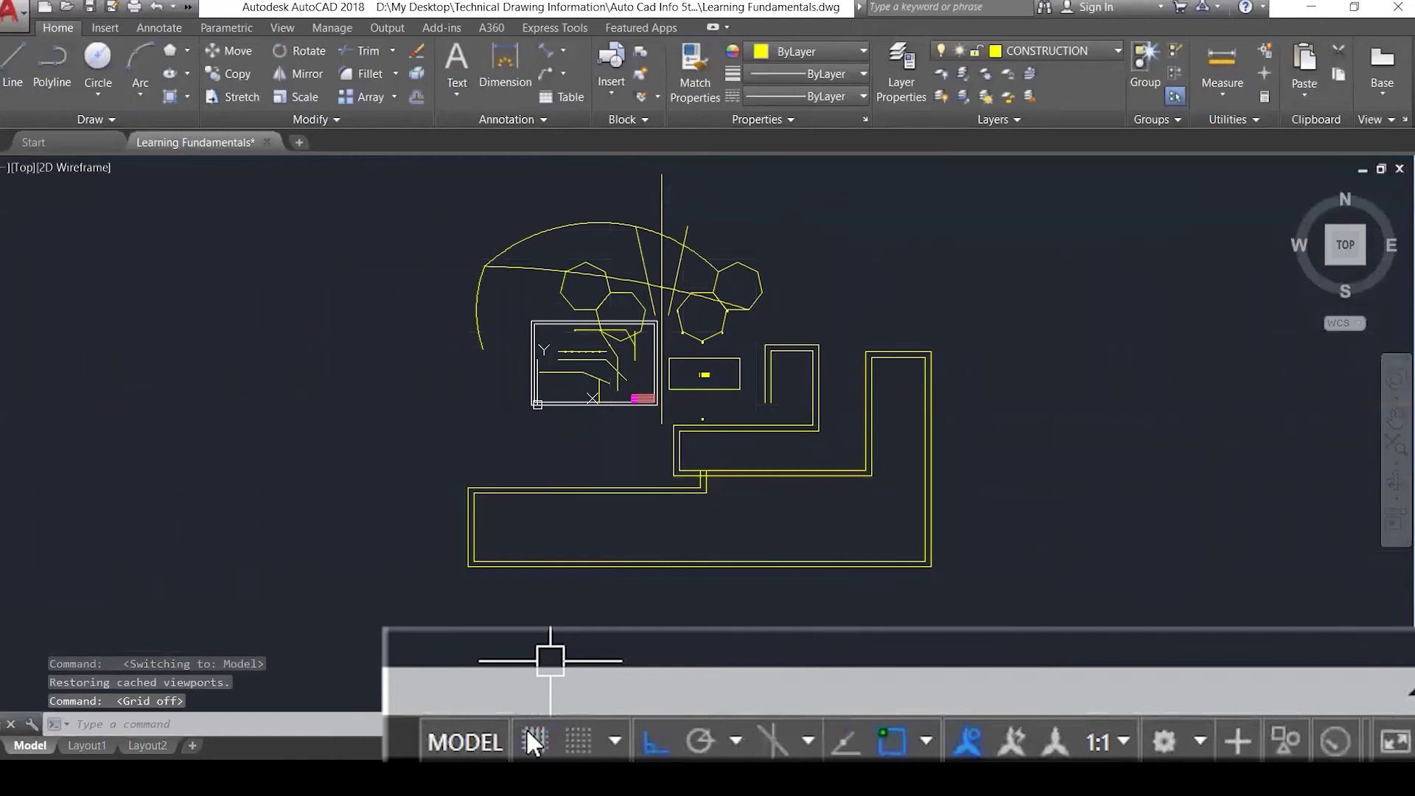
{"action": "left_click", "coordinate": [529, 737]}
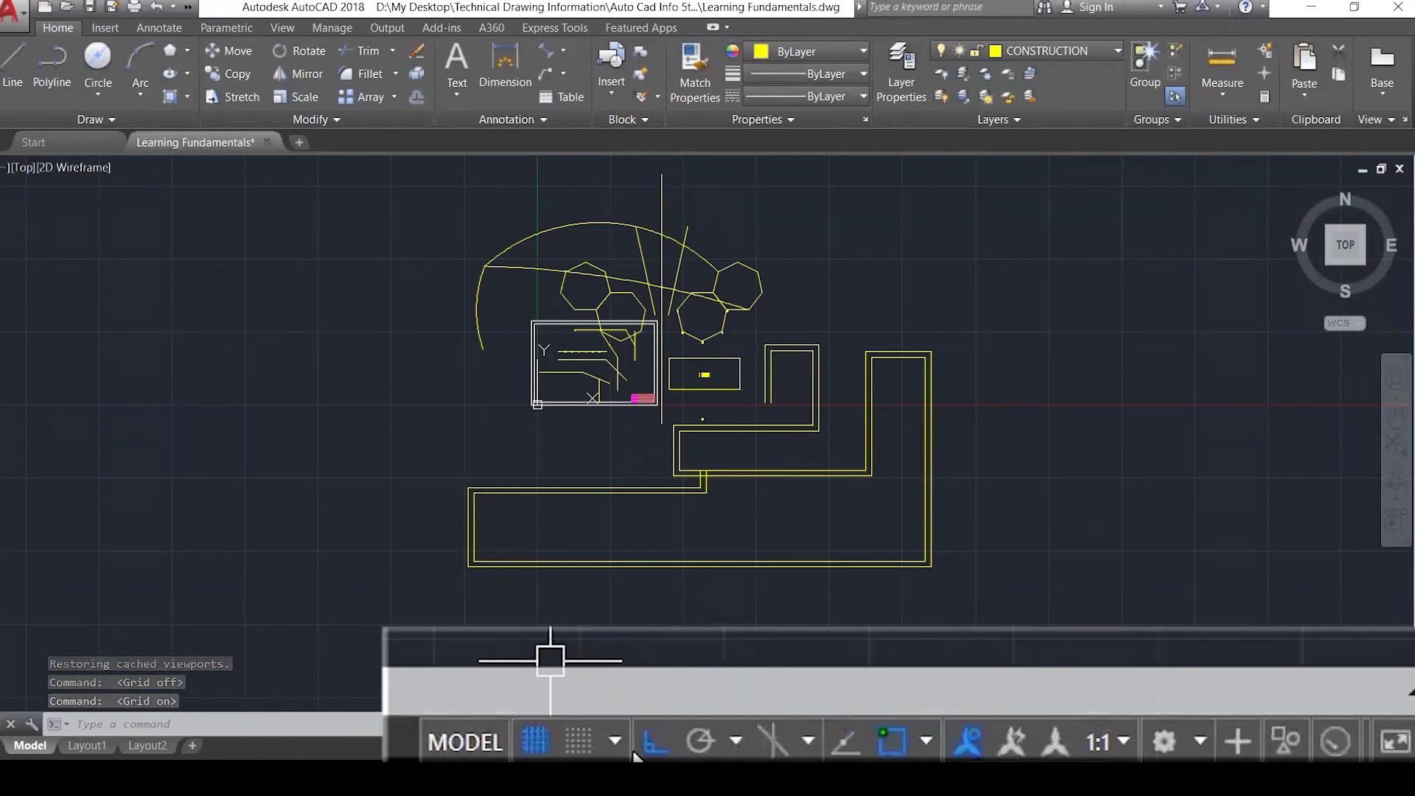
{"action": "left_click", "coordinate": [613, 738]}
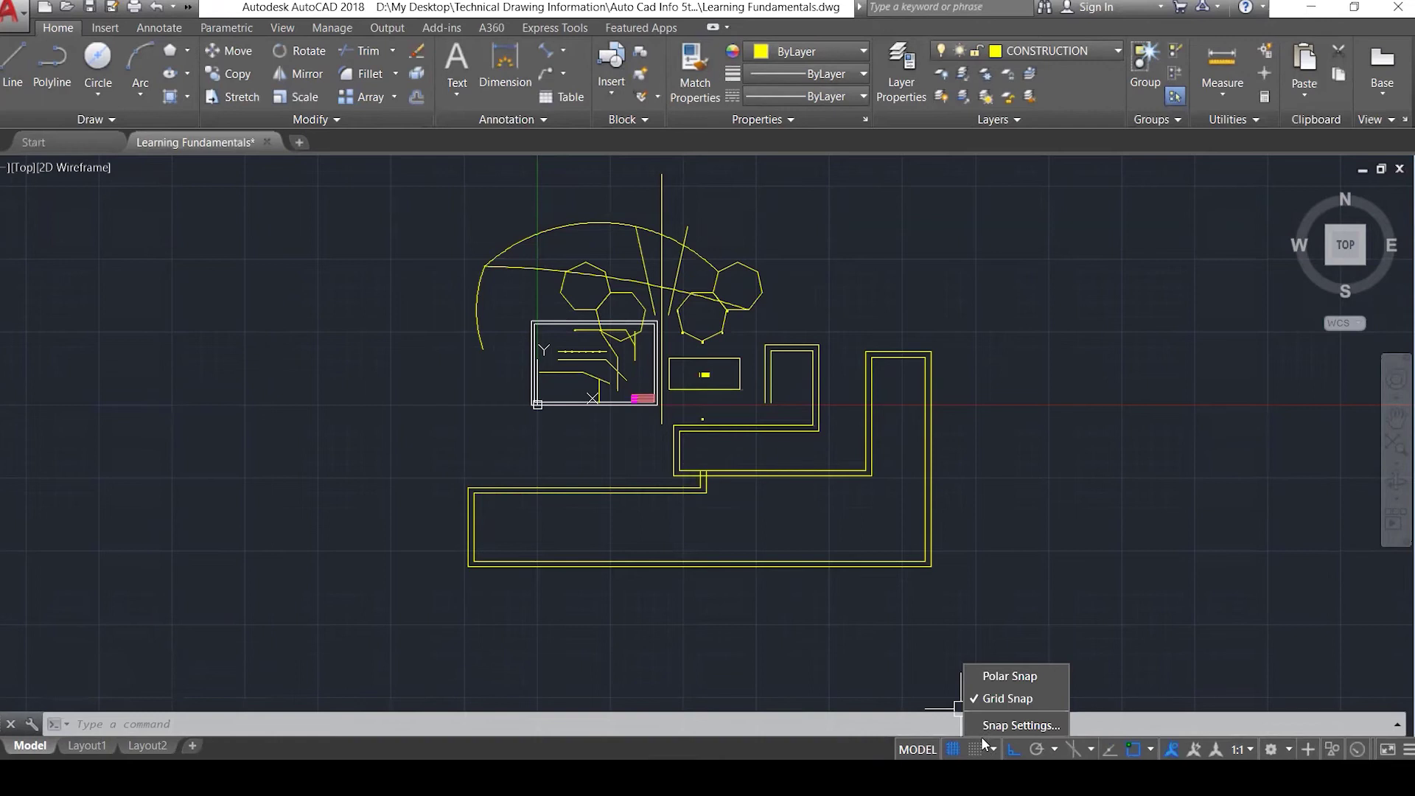
{"action": "left_click", "coordinate": [976, 750]}
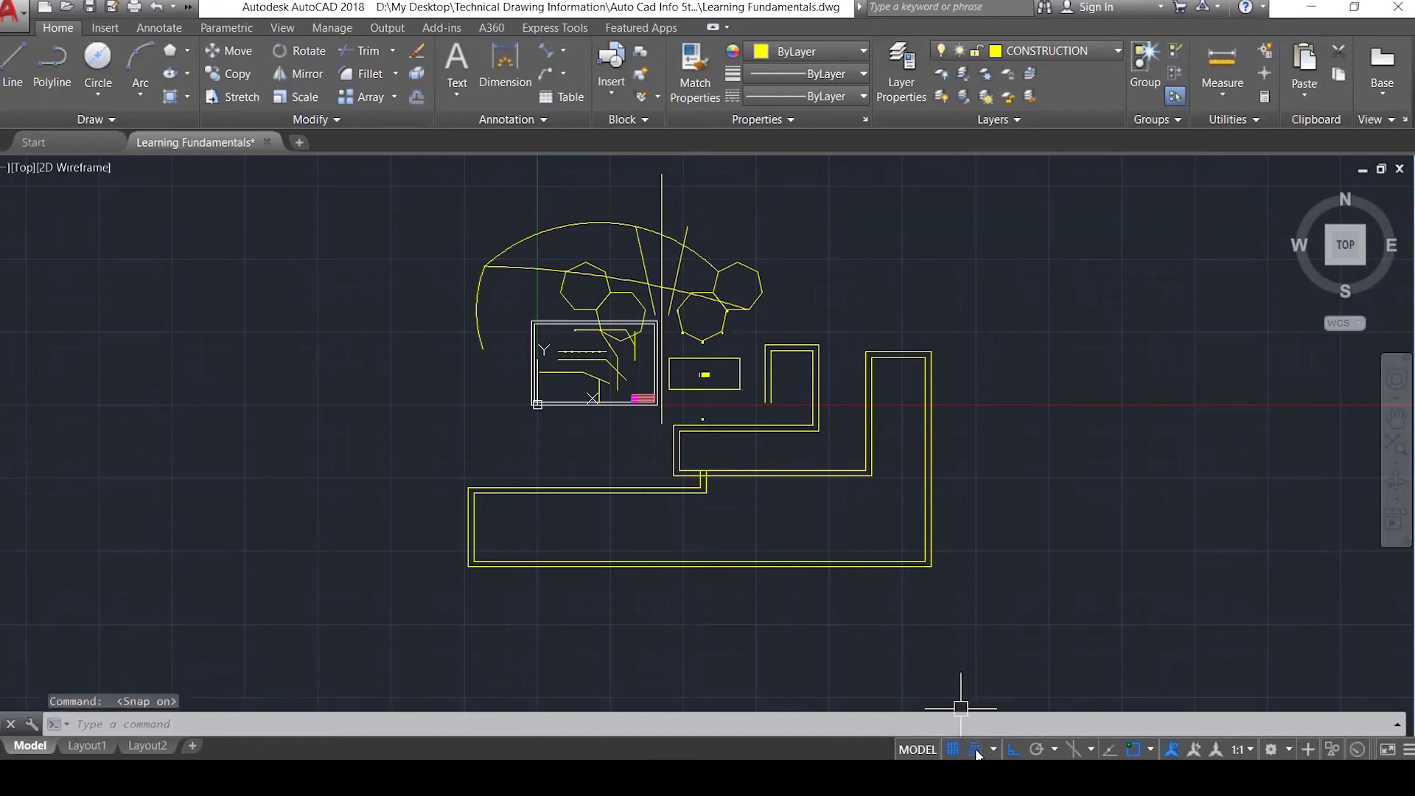
Start a line at the lower end of the diagonal line above the title block and turn snap mode off.
{"action": "scroll", "coordinate": [784, 516], "scroll_direction": "up", "scroll_amount": 1}
{"action": "scroll", "coordinate": [783, 516], "scroll_direction": "up", "scroll_amount": 1}
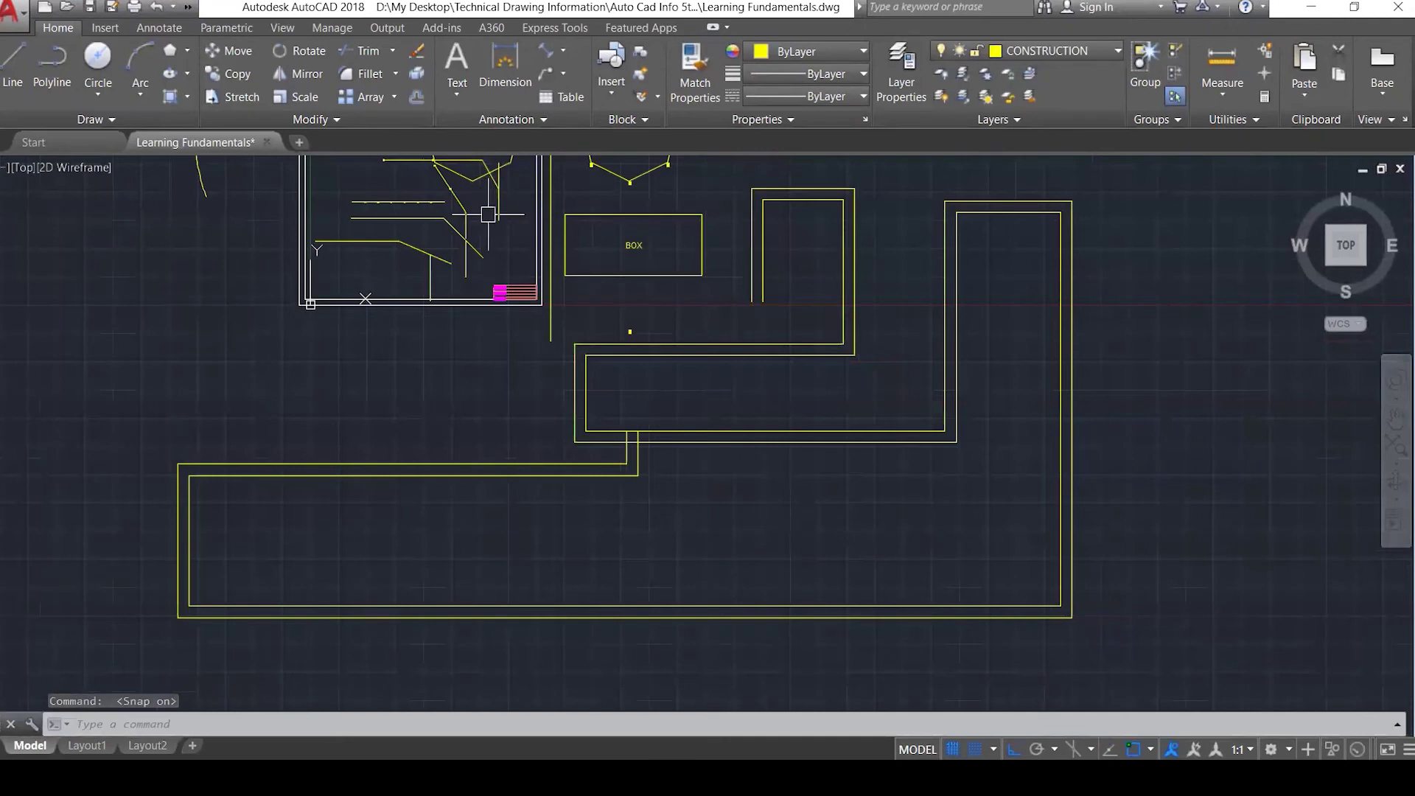
{"action": "scroll", "coordinate": [484, 215], "scroll_direction": "up", "scroll_amount": 5}
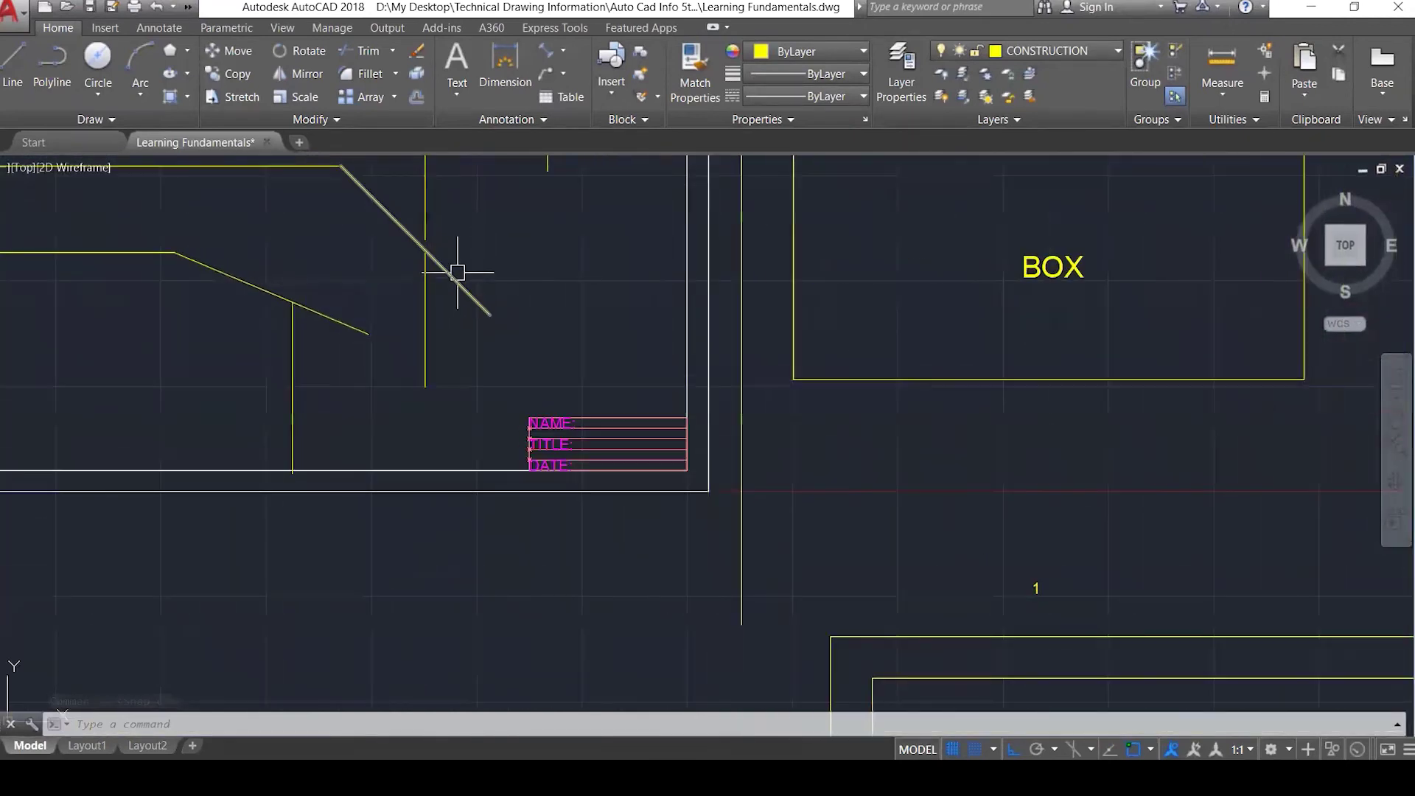
{"action": "type", "text": "l"}
{"action": "key", "text": "Return"}
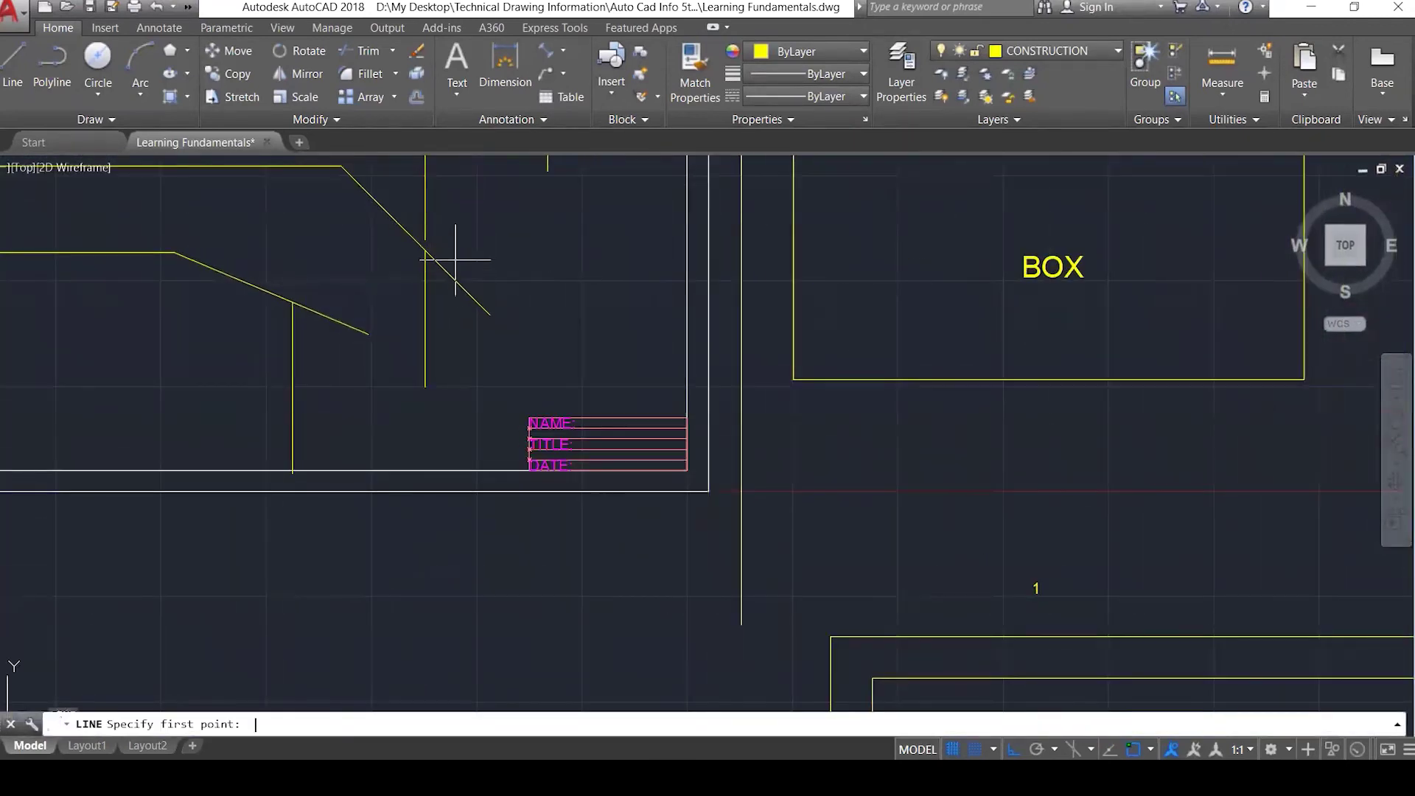
{"action": "left_click", "coordinate": [489, 314]}
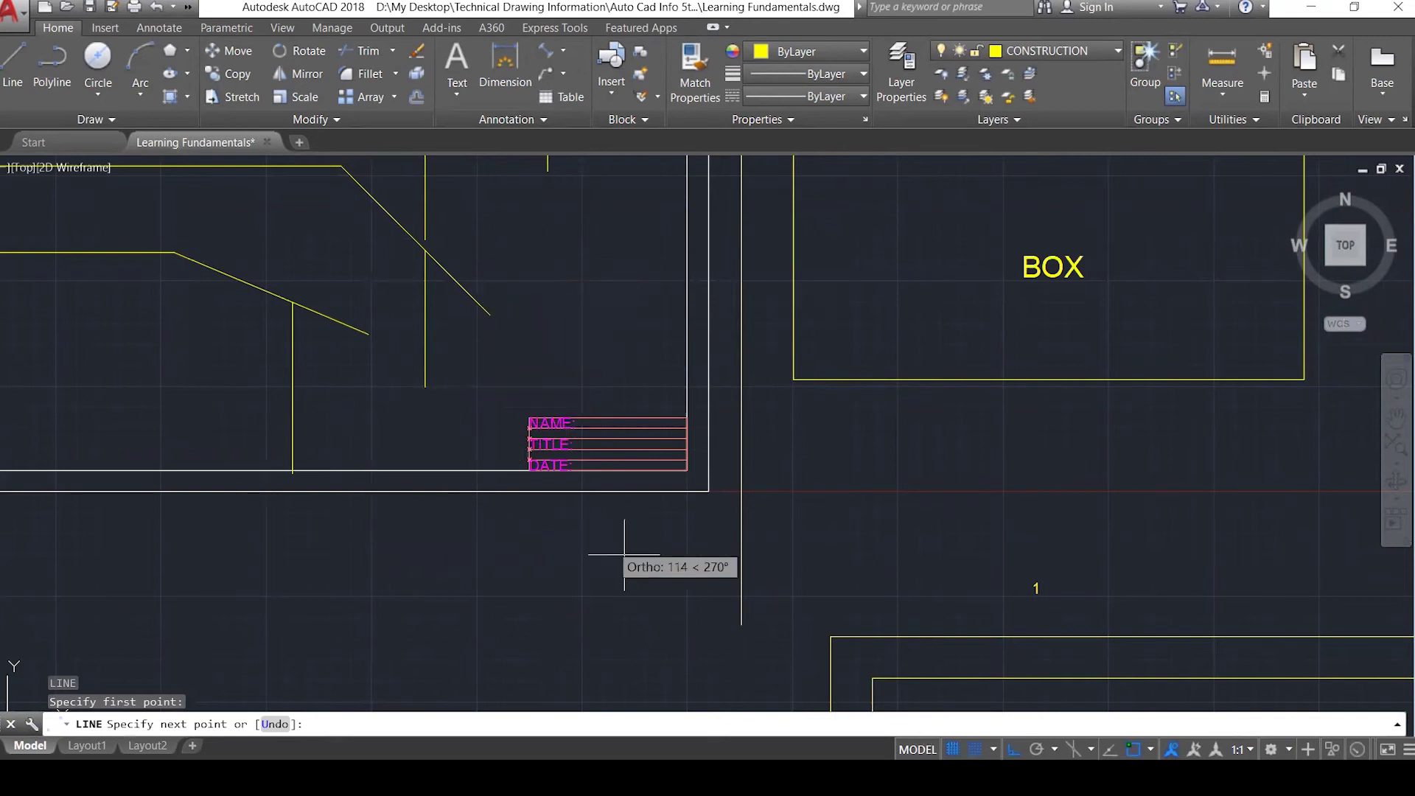
{"action": "left_click", "coordinate": [976, 750]}
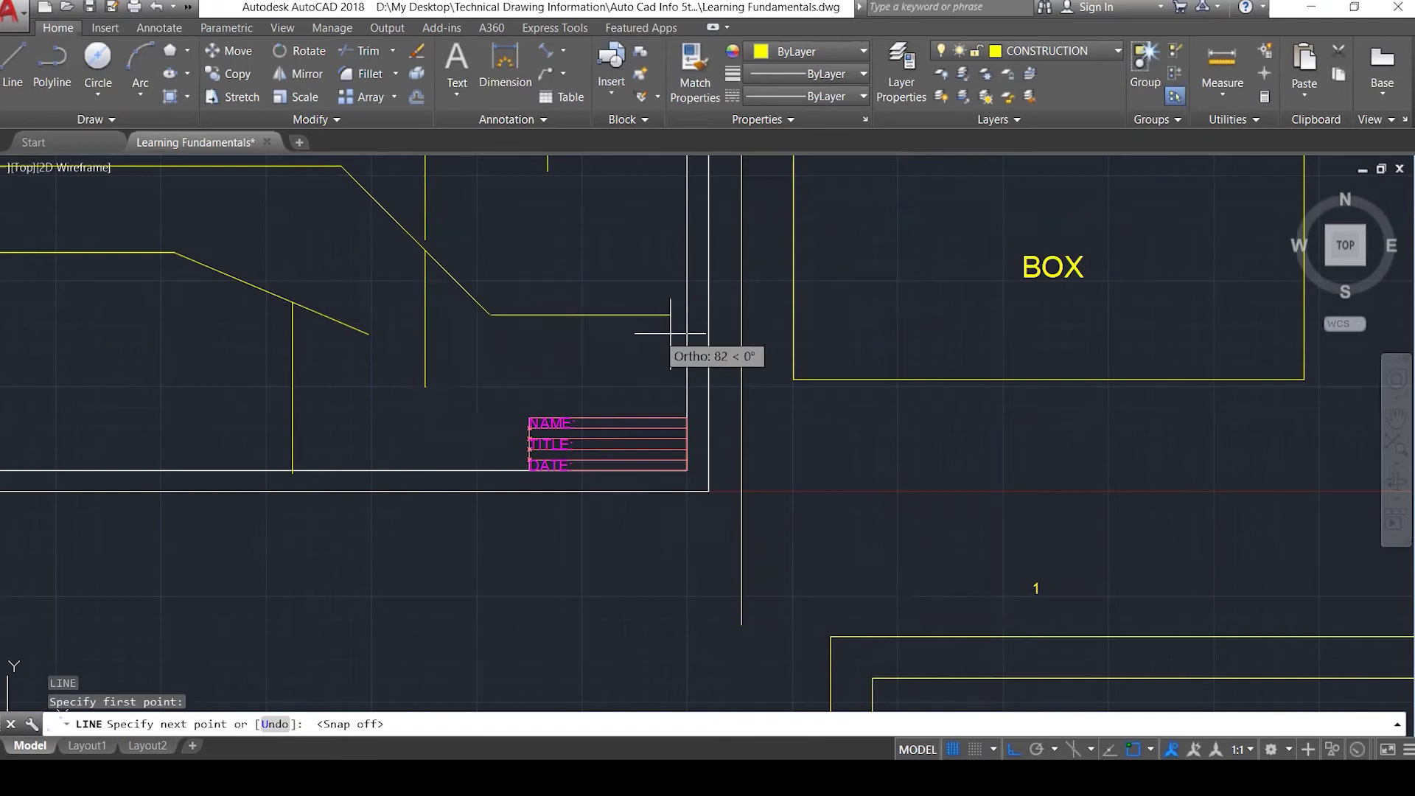
Draw ortho segments running right into the BOX rectangle, down past its lower edge, far left, and back right beyond the vertical segment.
{"action": "left_click", "coordinate": [779, 314]}
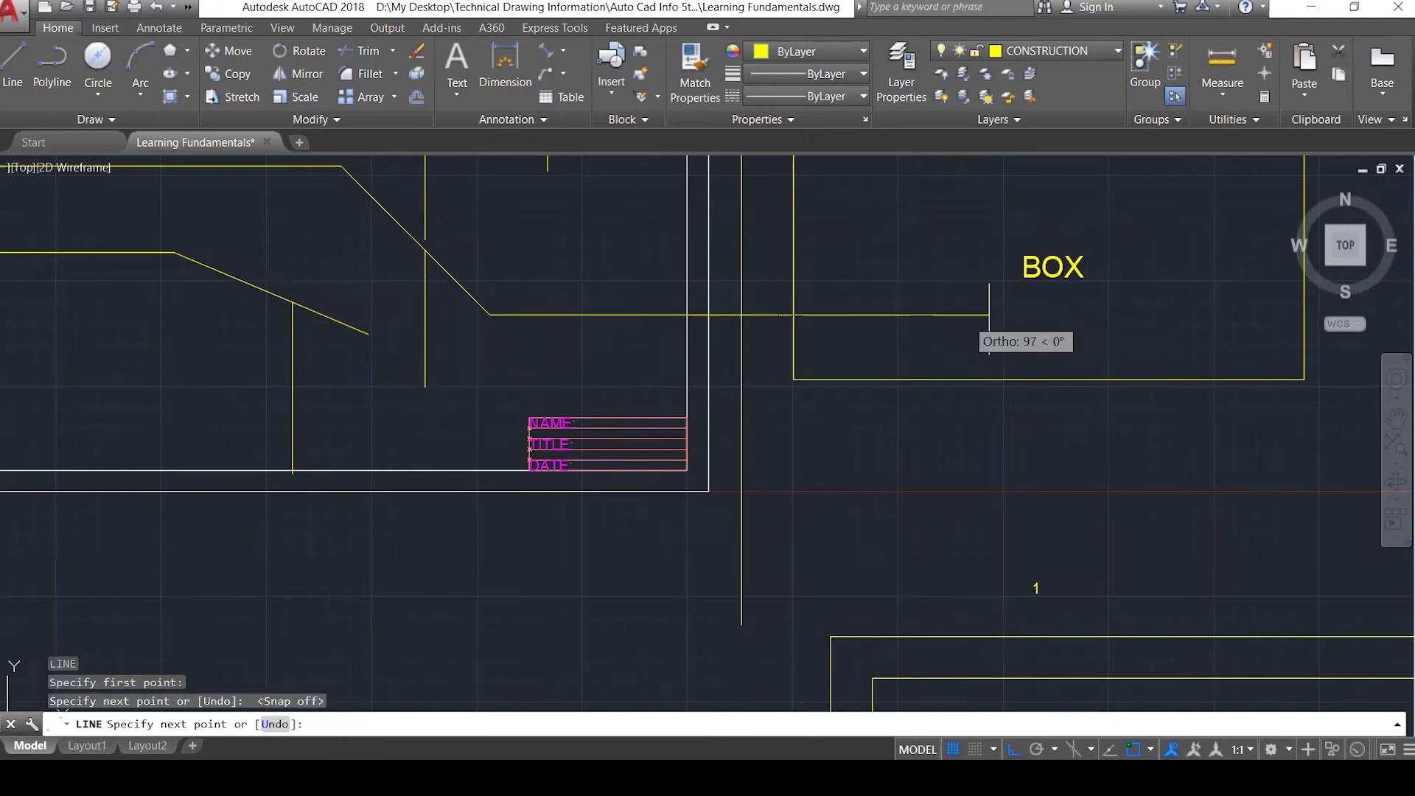
{"action": "left_click", "coordinate": [1170, 314]}
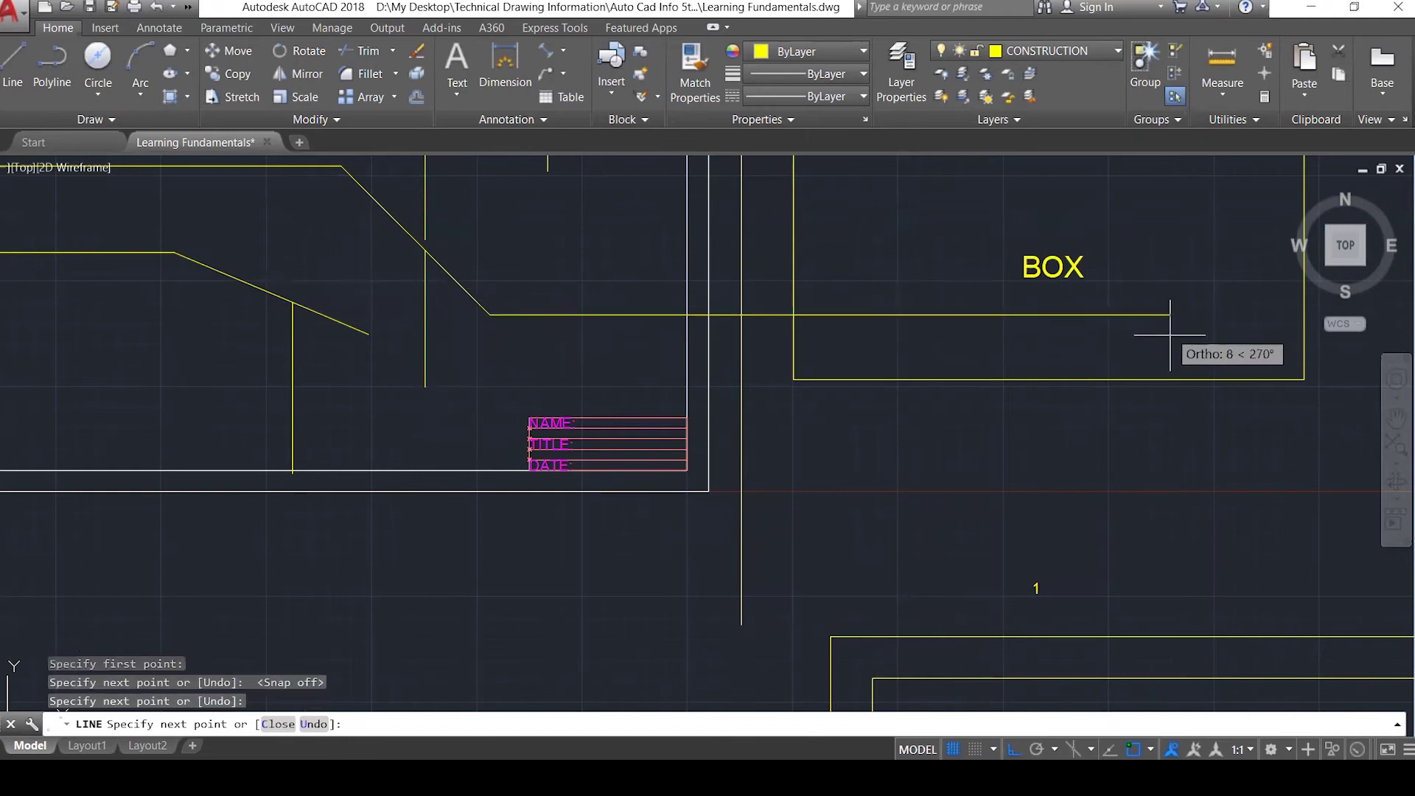
{"action": "left_click", "coordinate": [1171, 607]}
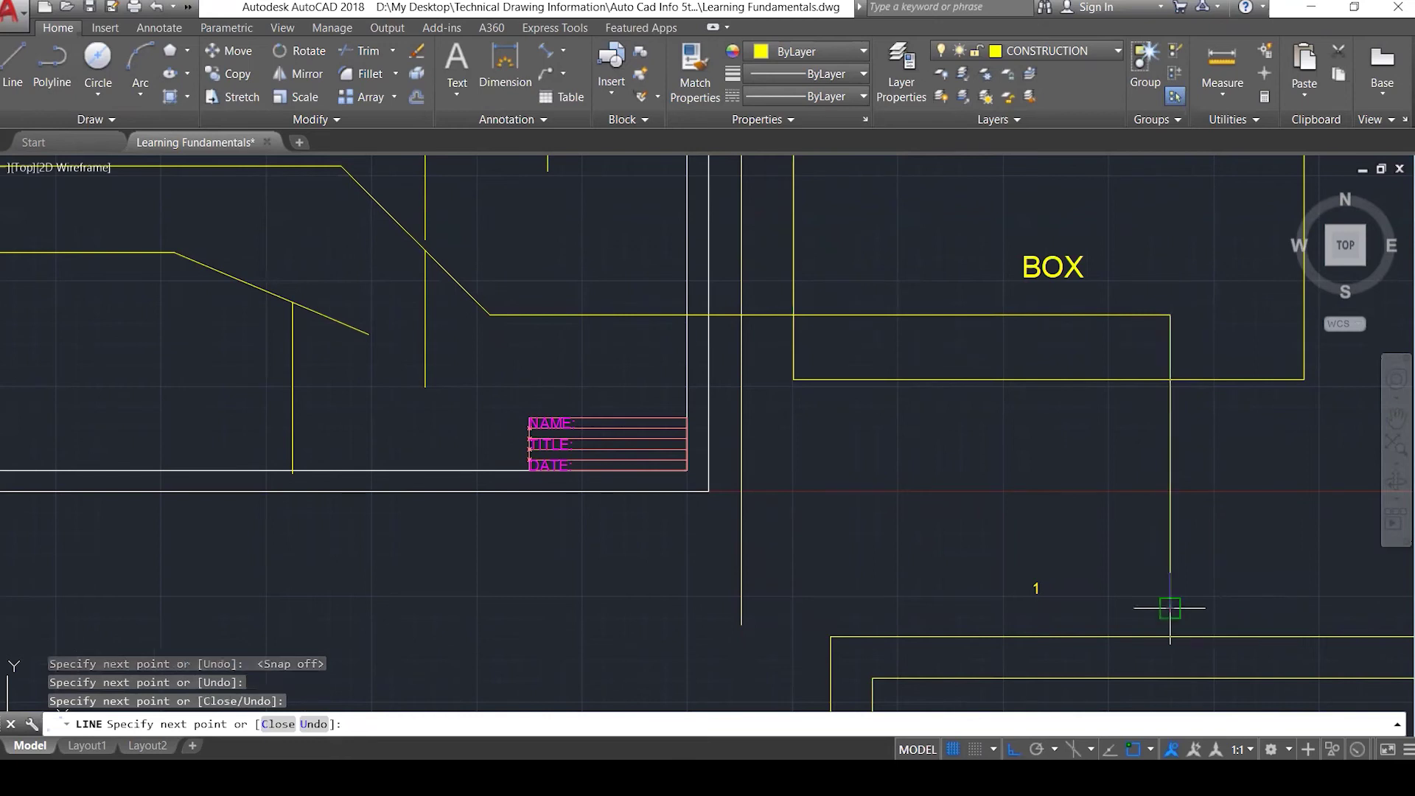
{"action": "left_click", "coordinate": [490, 581]}
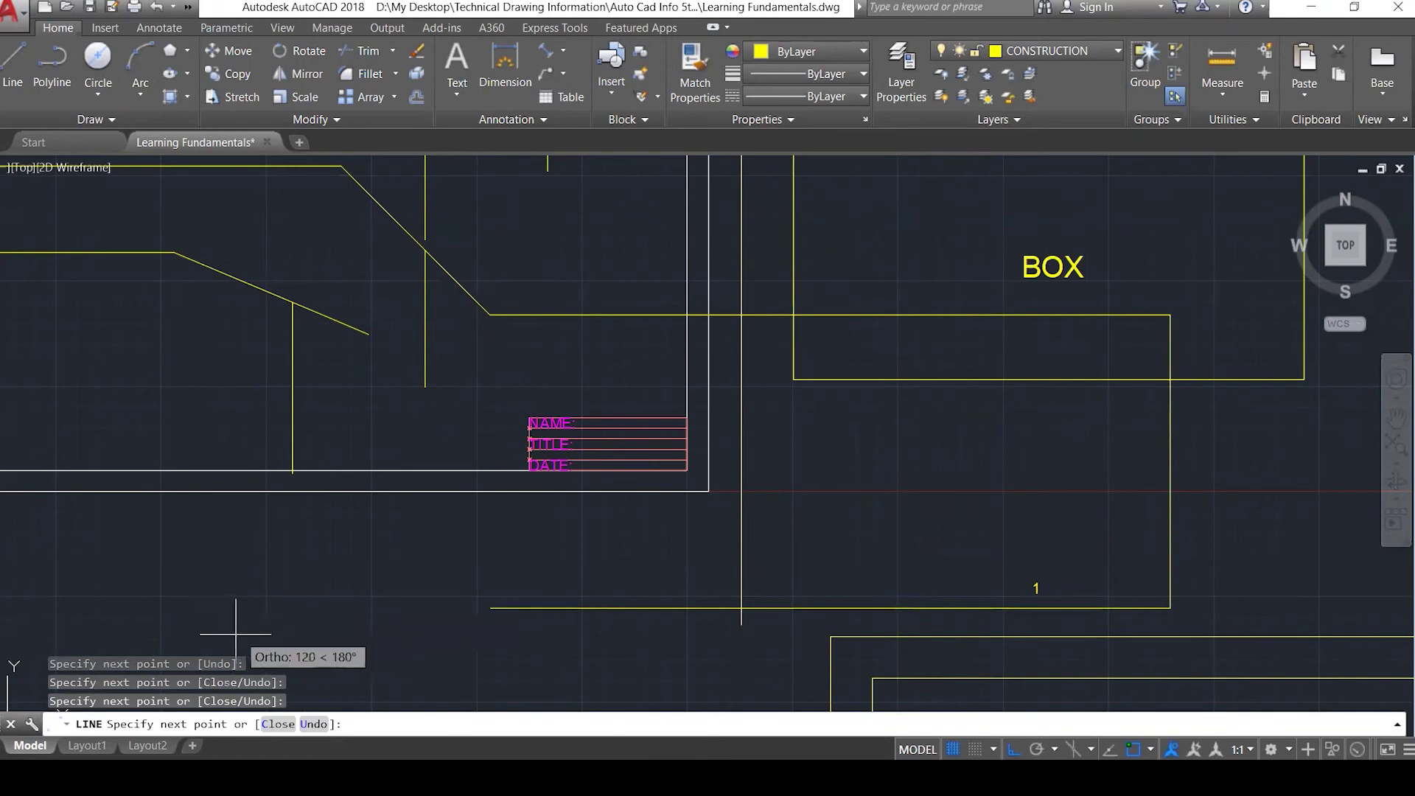
{"action": "left_click", "coordinate": [68, 608]}
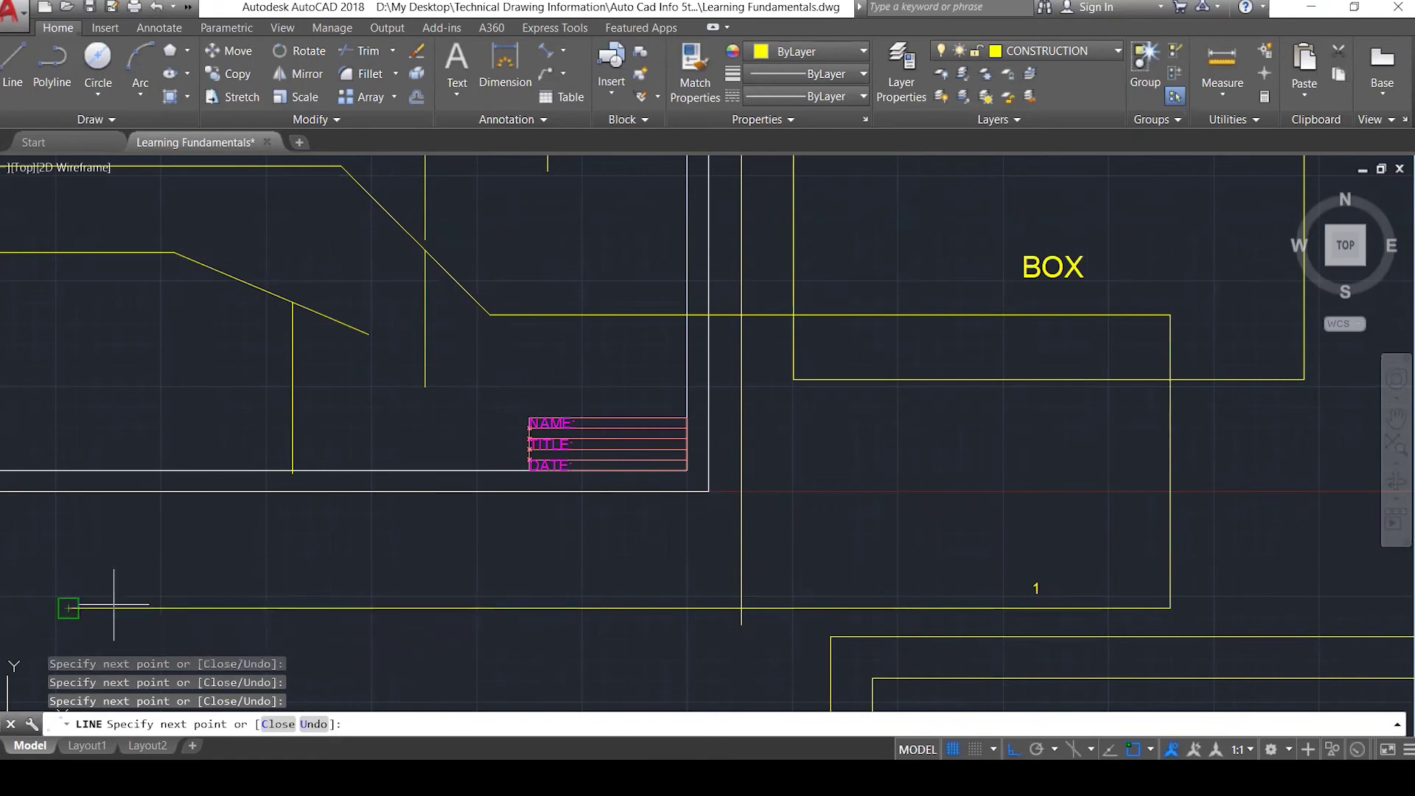
{"action": "left_click", "coordinate": [1279, 608]}
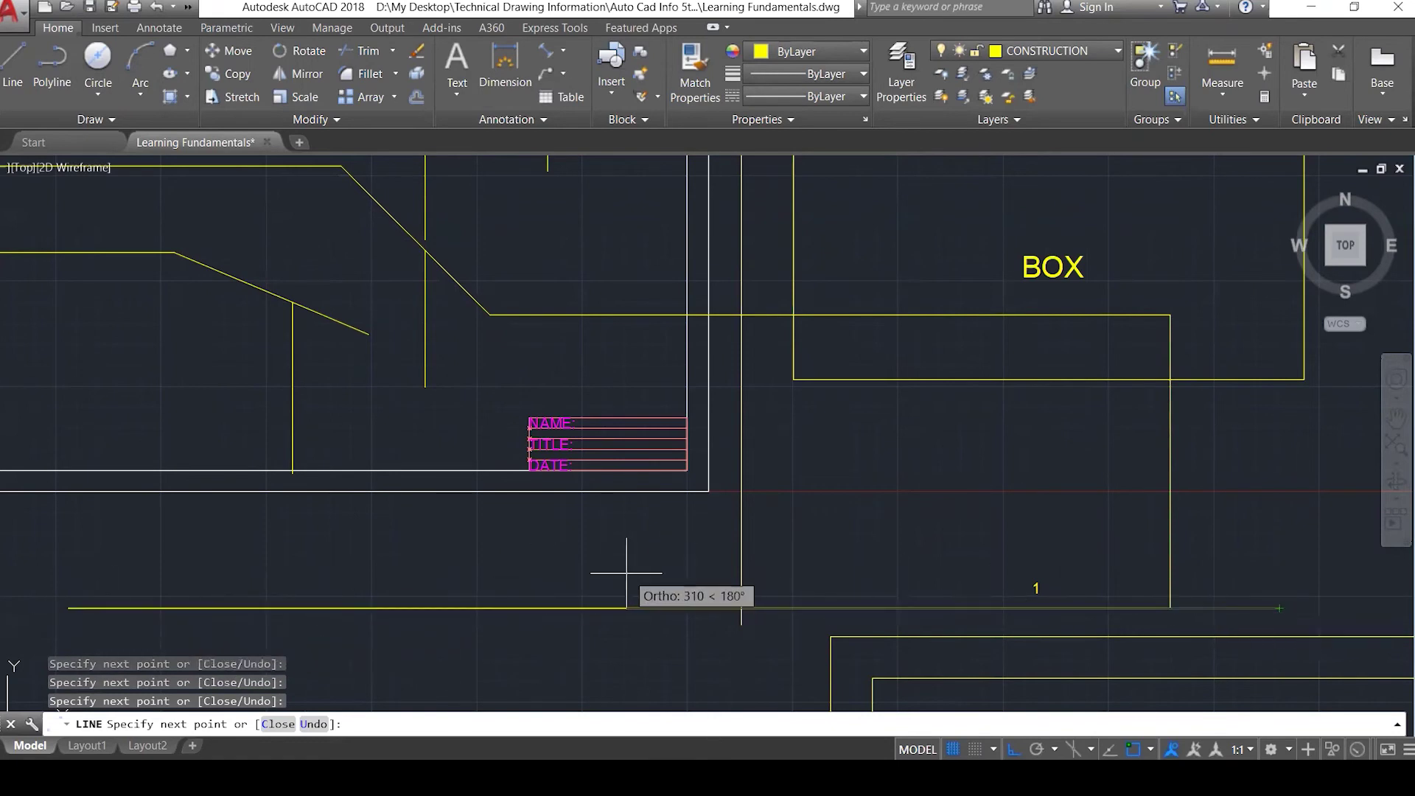
Continue the line with a vertical segment up through the BOX rectangle, one back down and horizontal segments below, and end the line.
{"action": "scroll", "coordinate": [626, 574], "scroll_direction": "down", "scroll_amount": 3}
{"action": "left_click", "coordinate": [1011, 252]}
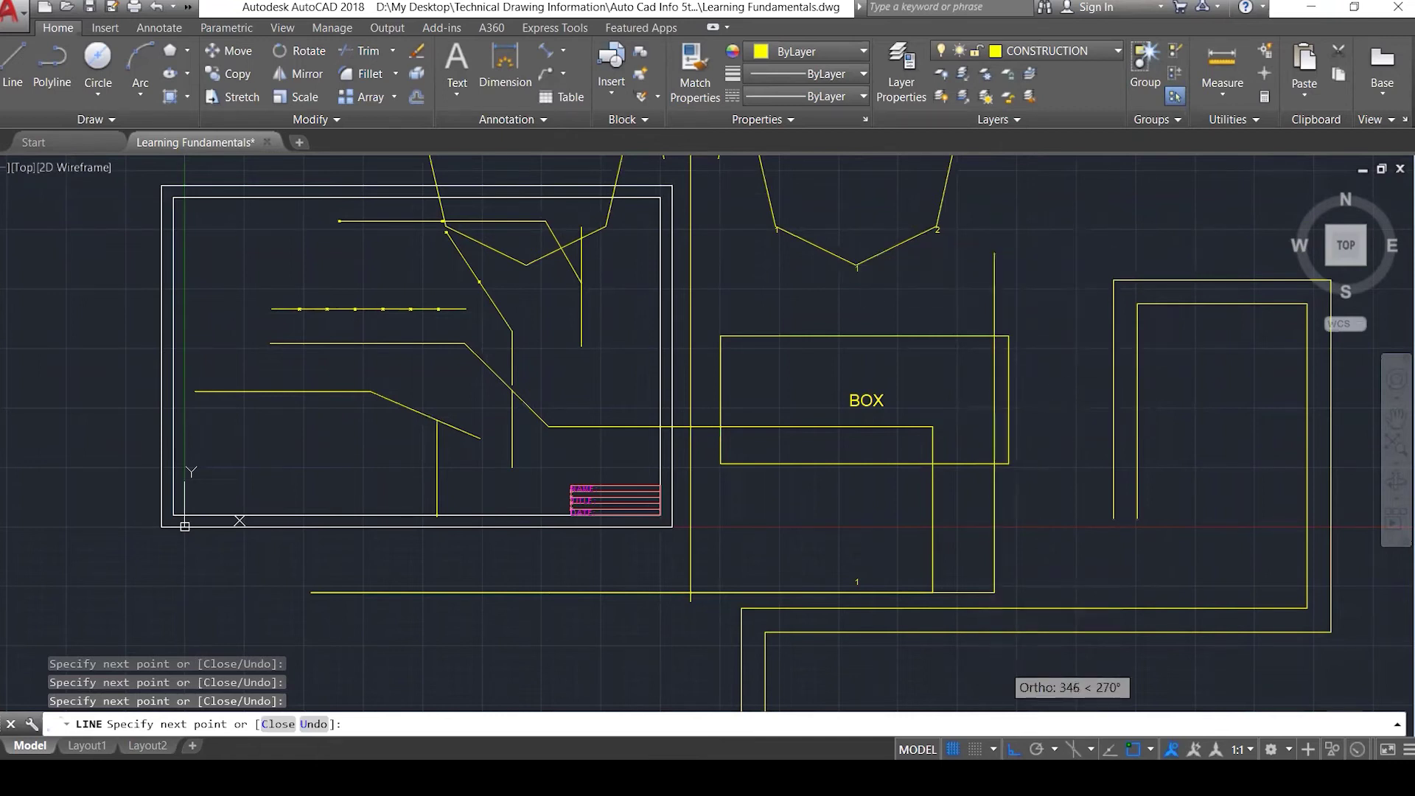
{"action": "left_click", "coordinate": [1002, 664]}
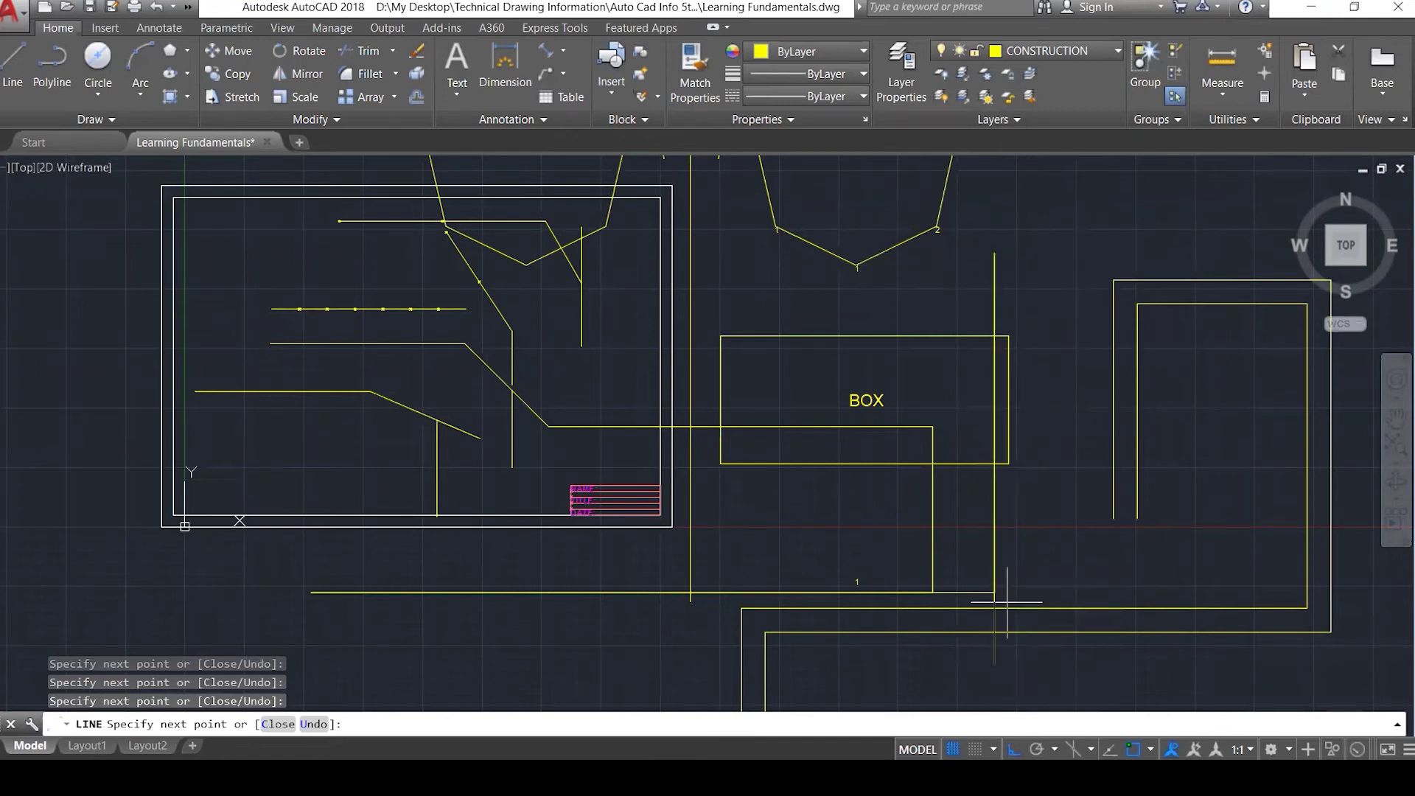
{"action": "left_click", "coordinate": [1179, 652]}
{"action": "left_click", "coordinate": [905, 682]}
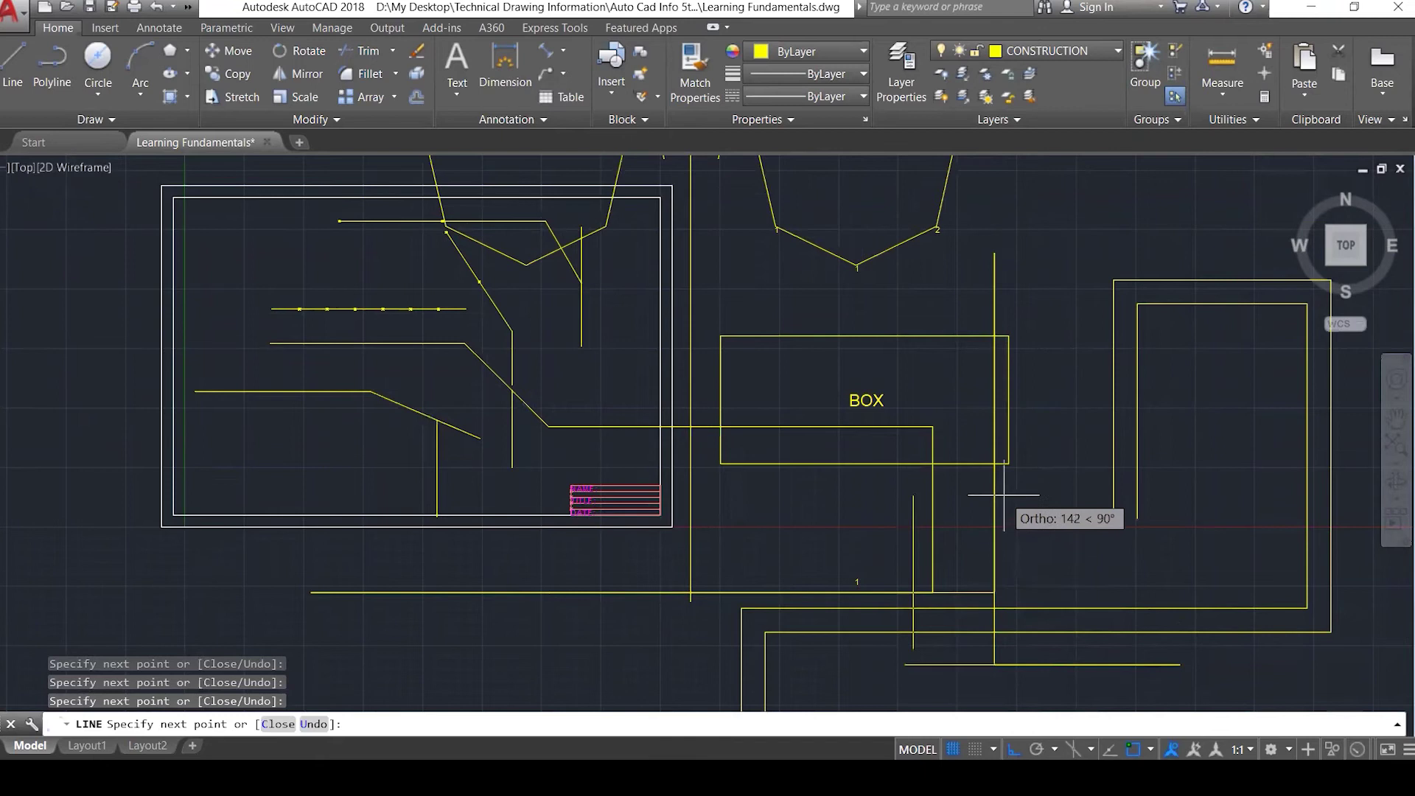
{"action": "scroll", "coordinate": [1003, 495], "scroll_direction": "down", "scroll_amount": 2}
{"action": "scroll", "coordinate": [949, 628], "scroll_direction": "up", "scroll_amount": 3}
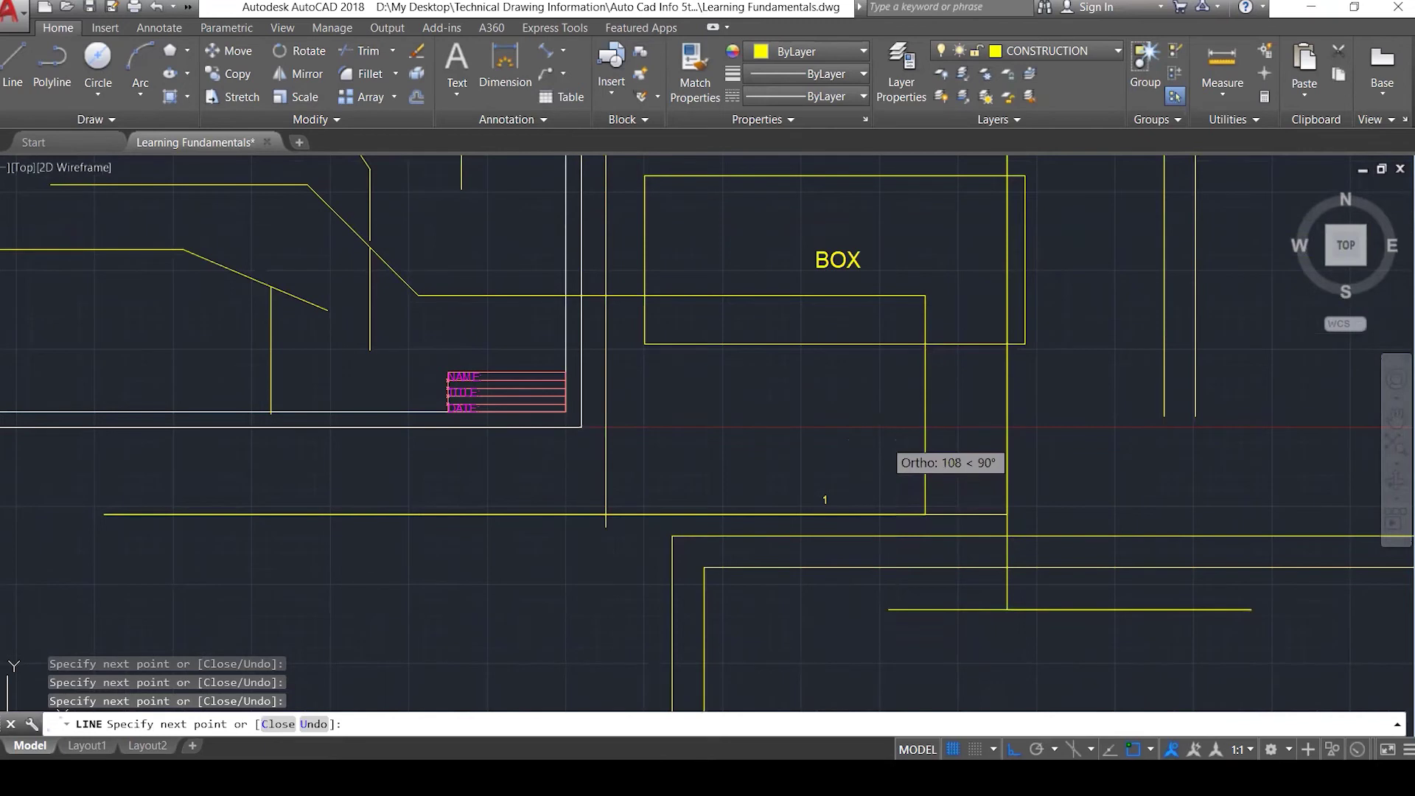
{"action": "key", "text": "Escape"}
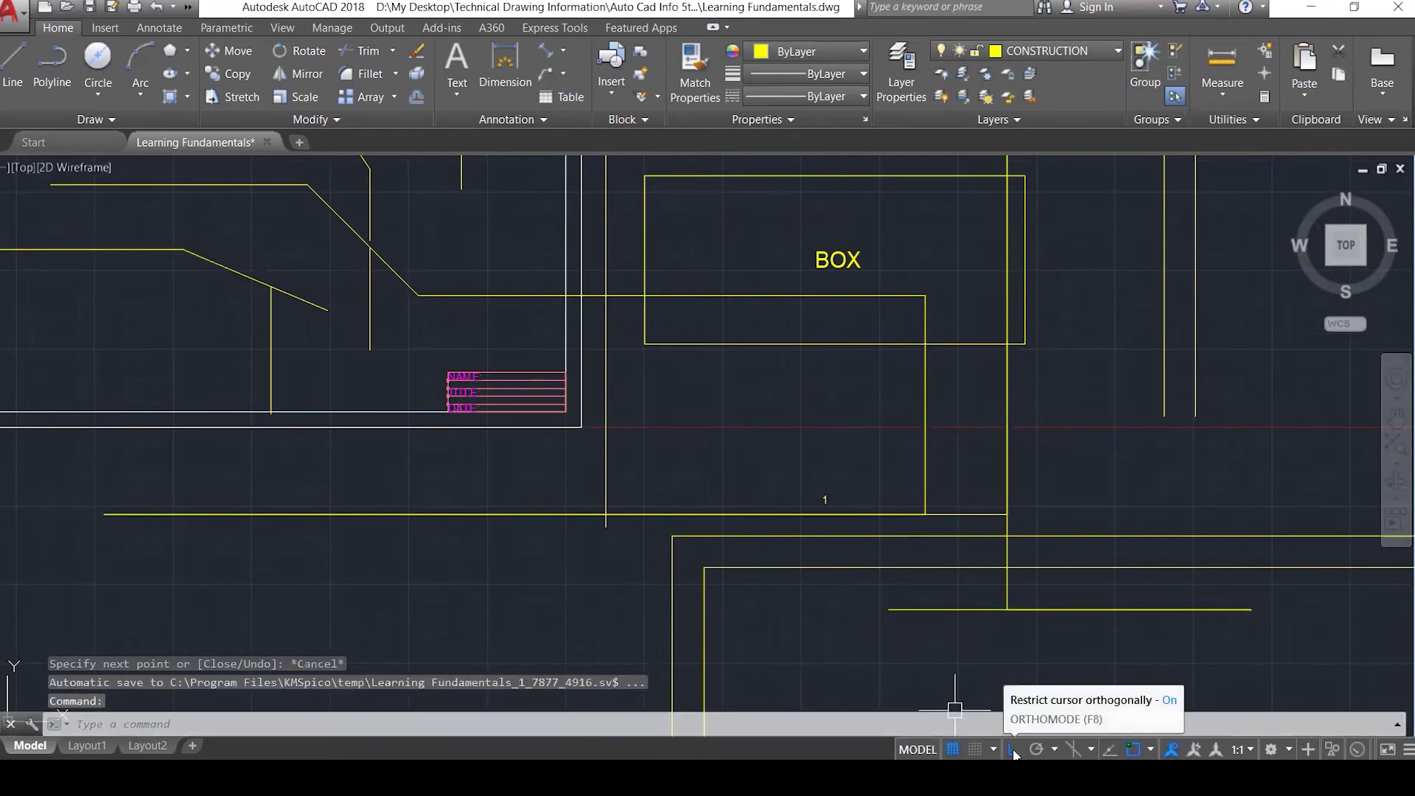
Turn ortho mode off and draw a chain of freely angled line segments below the title block, folding back under itself.
{"action": "left_click", "coordinate": [652, 739]}
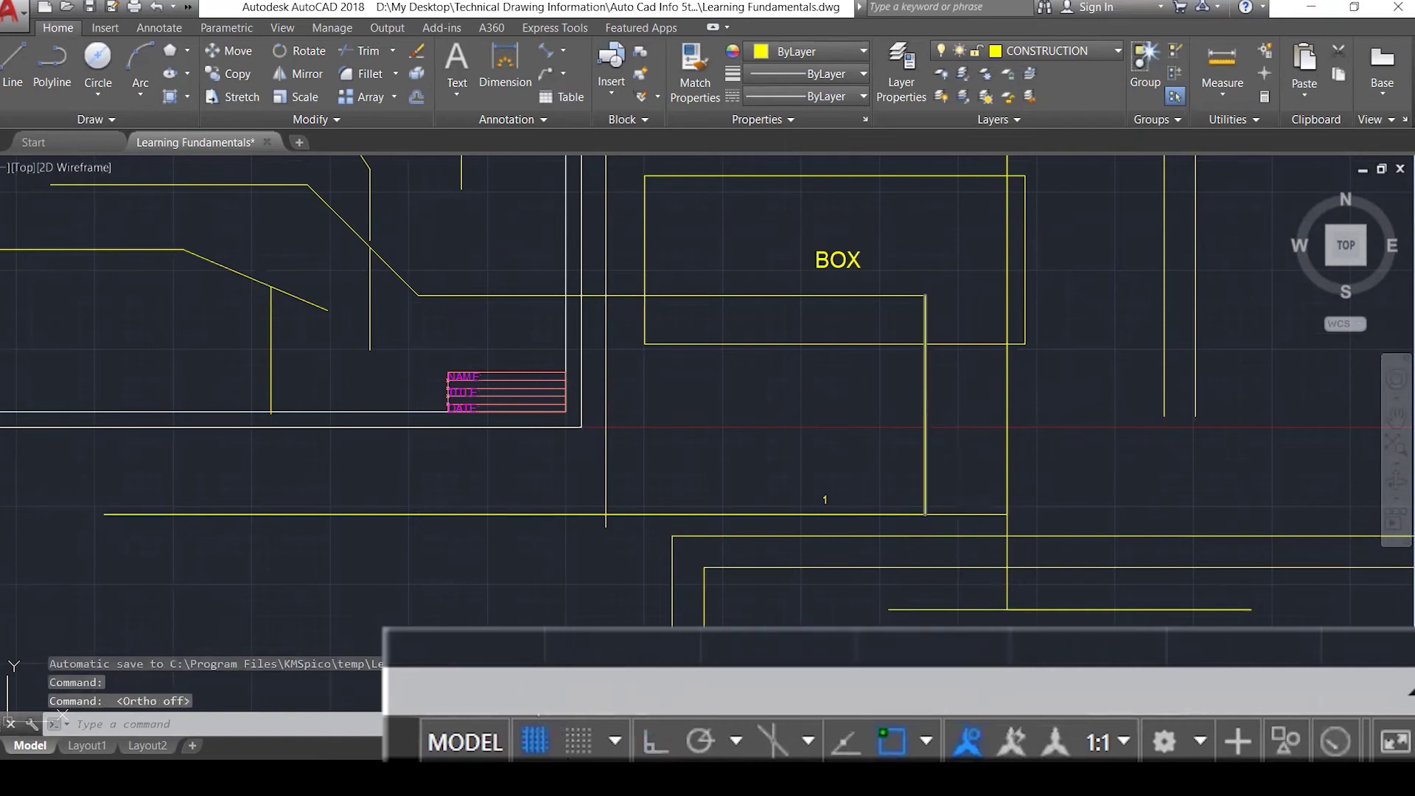
{"action": "type", "text": "L"}
{"action": "key", "text": "Return"}
{"action": "left_click", "coordinate": [835, 418]}
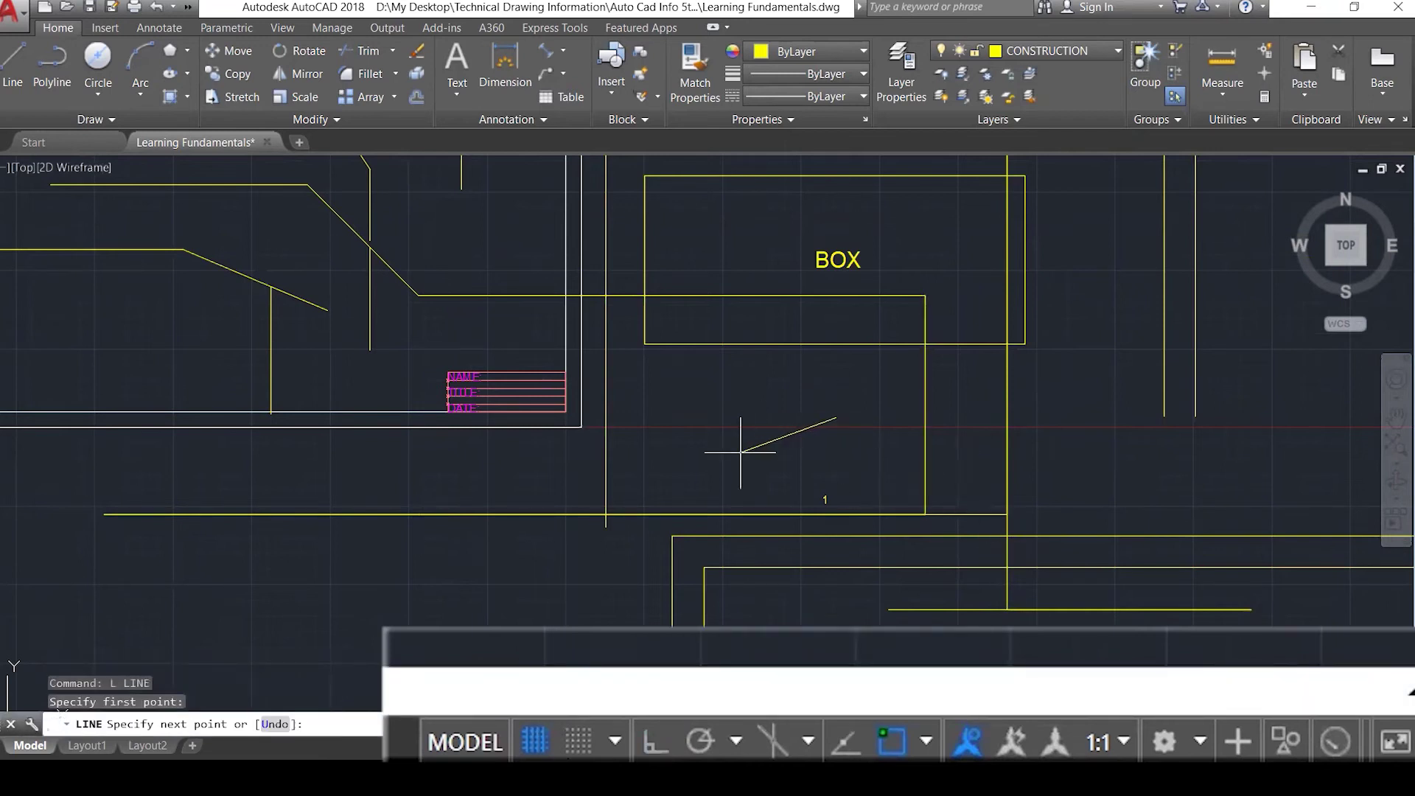
{"action": "left_click", "coordinate": [721, 468]}
{"action": "left_click", "coordinate": [511, 470]}
{"action": "left_click", "coordinate": [324, 506]}
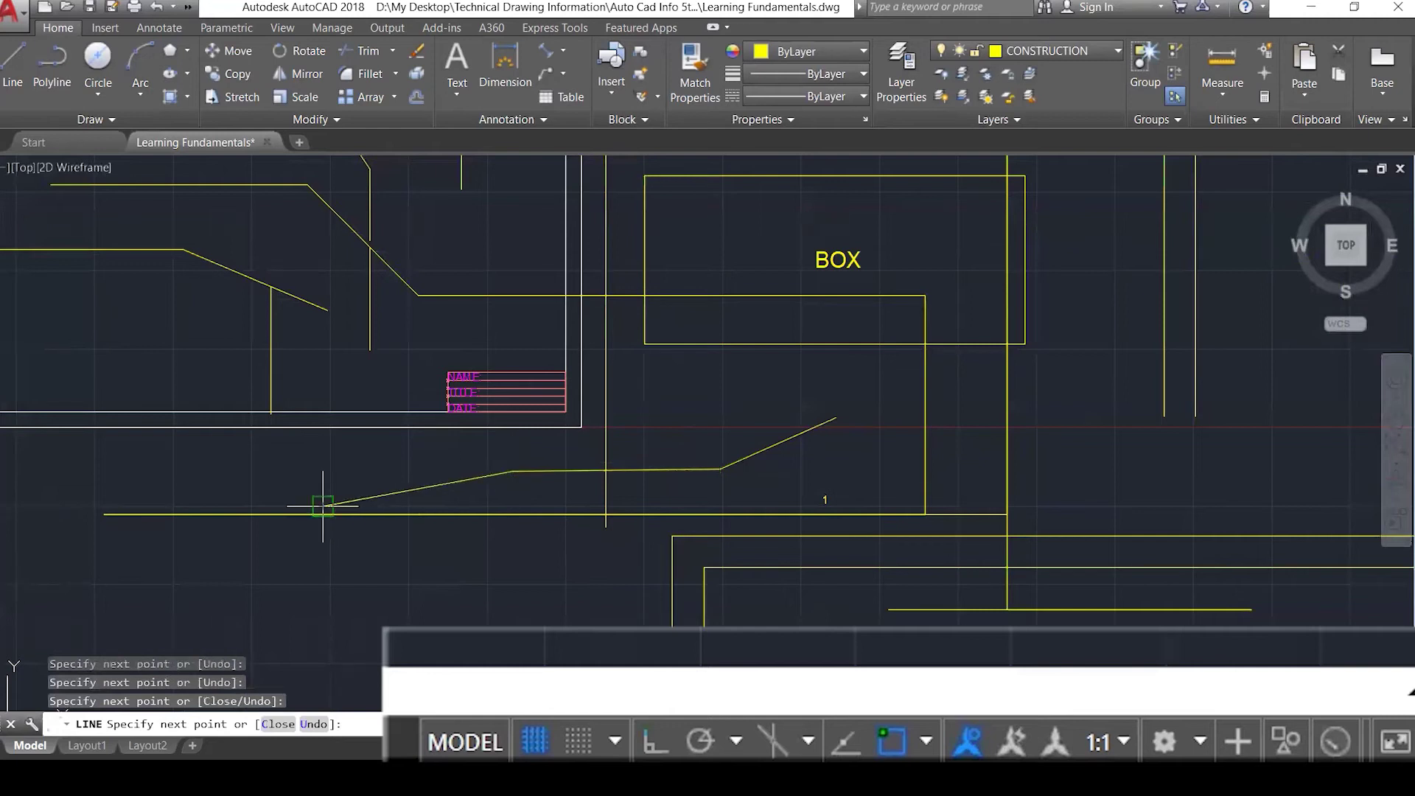
{"action": "left_click", "coordinate": [353, 589]}
{"action": "left_click", "coordinate": [624, 605]}
{"action": "left_click", "coordinate": [567, 549]}
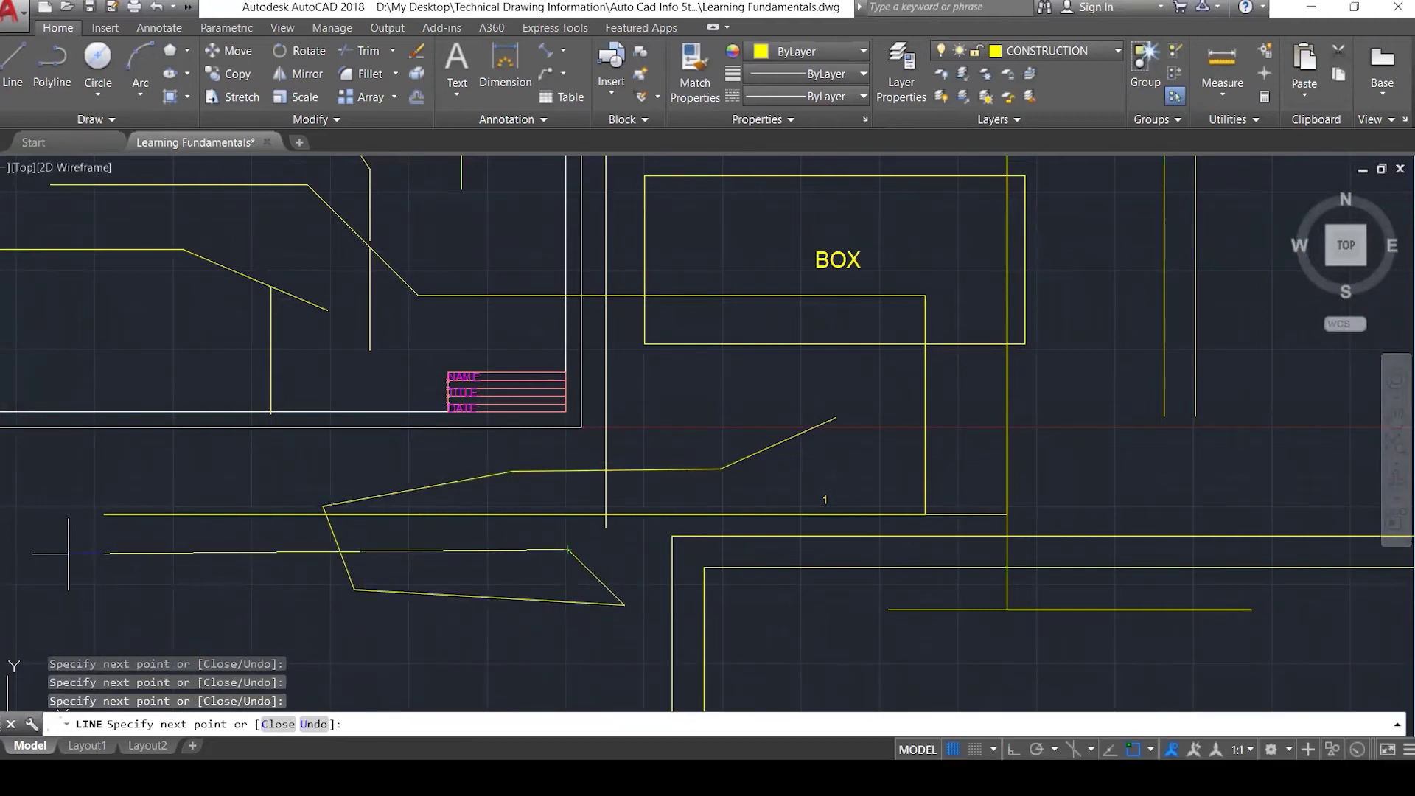
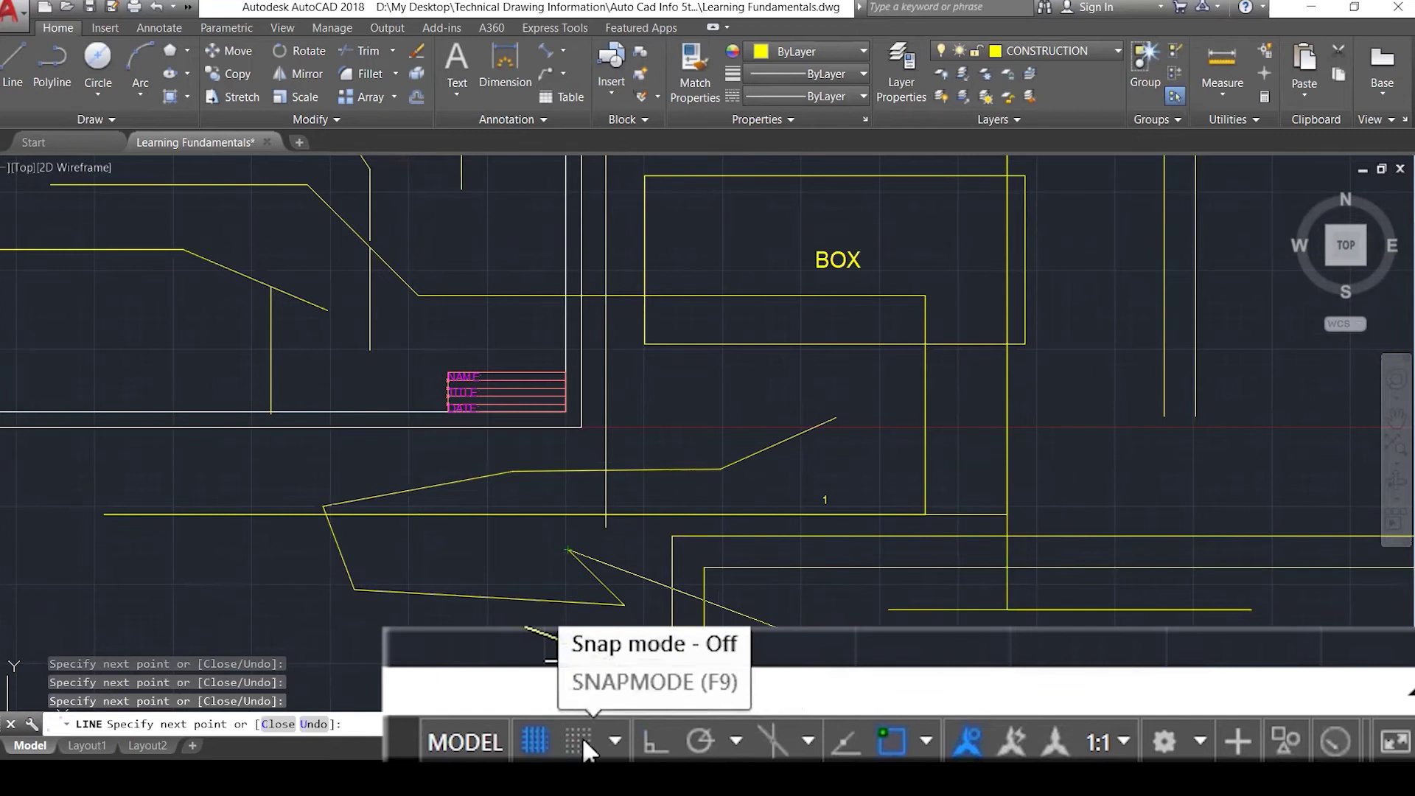
Turn on polar tracking, view its list of tracking angles, and end the line.
{"action": "left_click", "coordinate": [692, 739]}
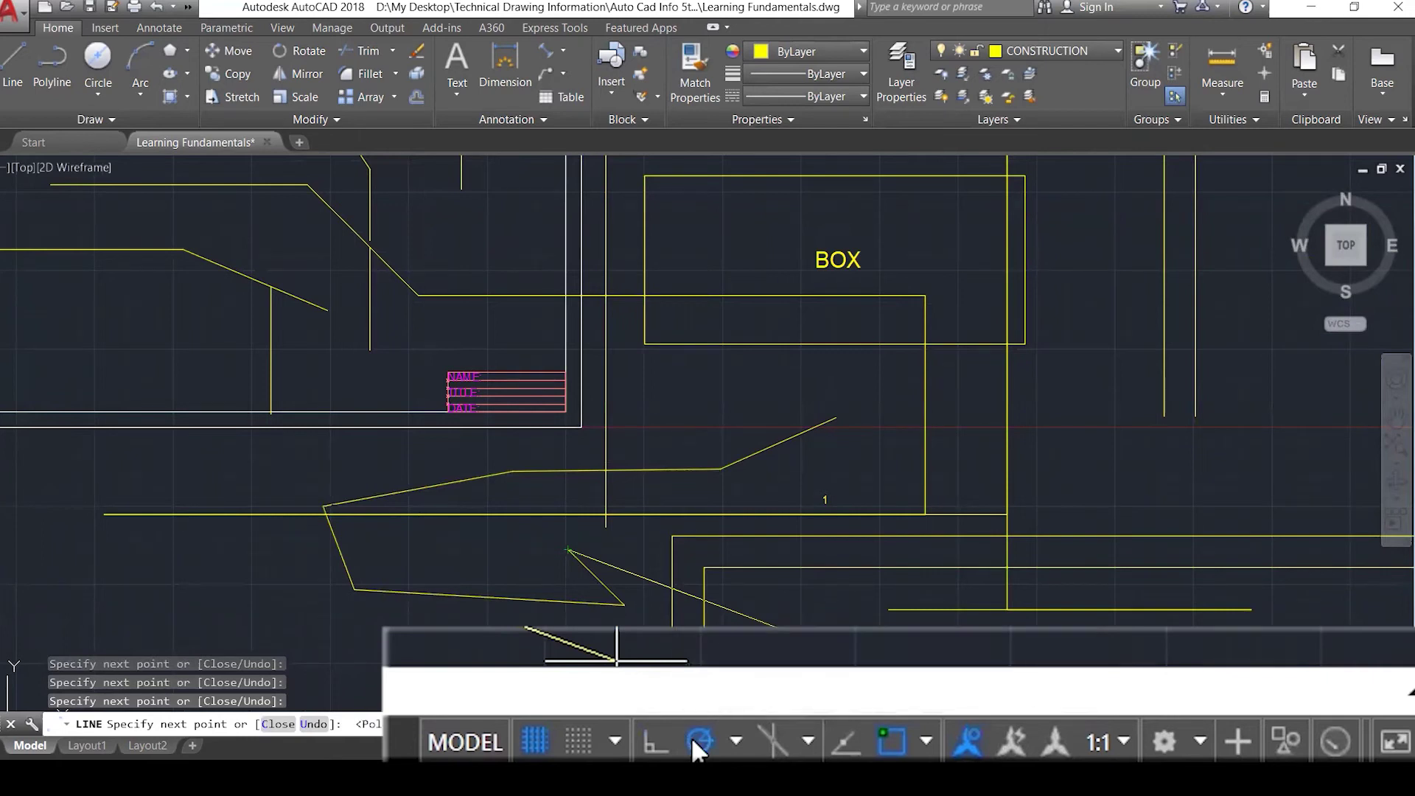
{"action": "left_click", "coordinate": [736, 741]}
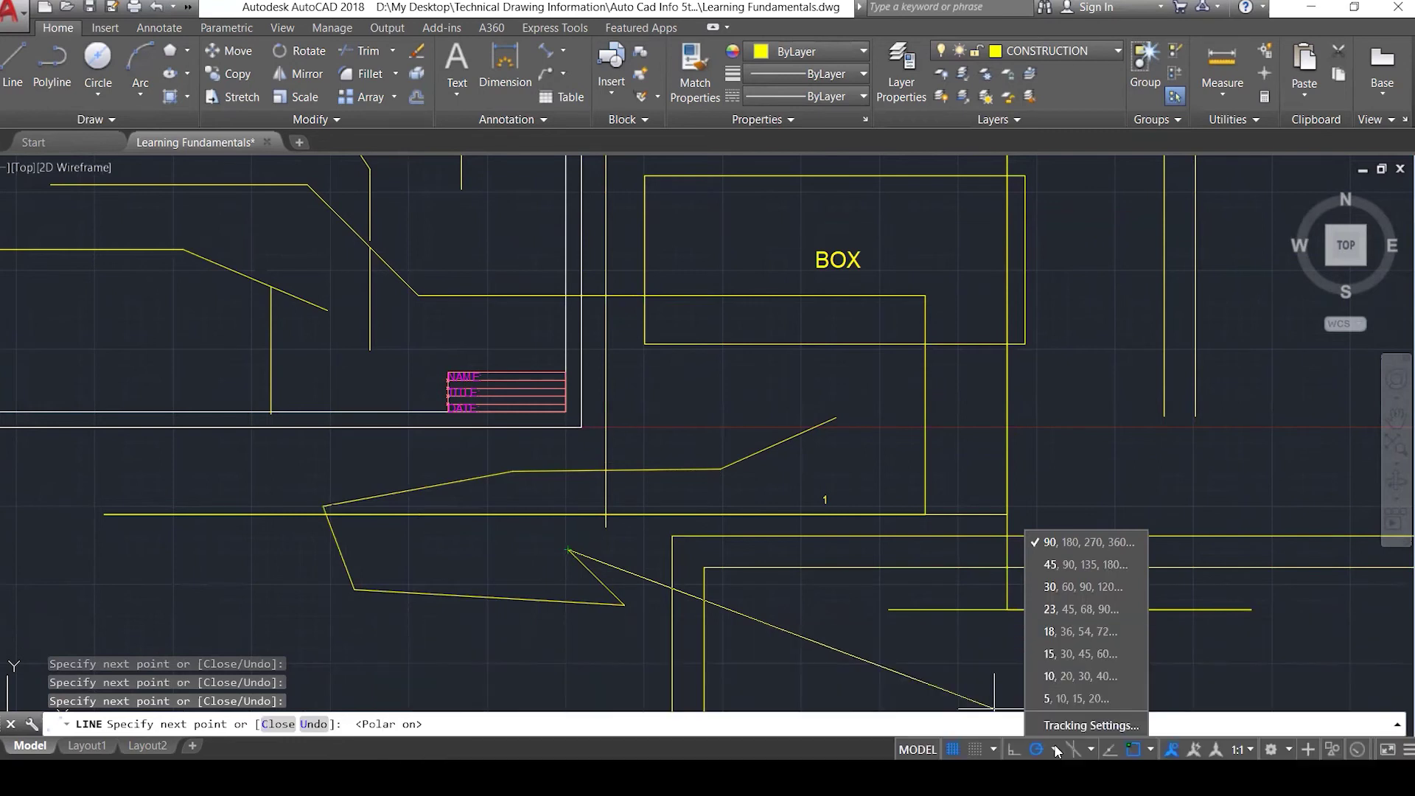
{"action": "left_click", "coordinate": [1057, 749]}
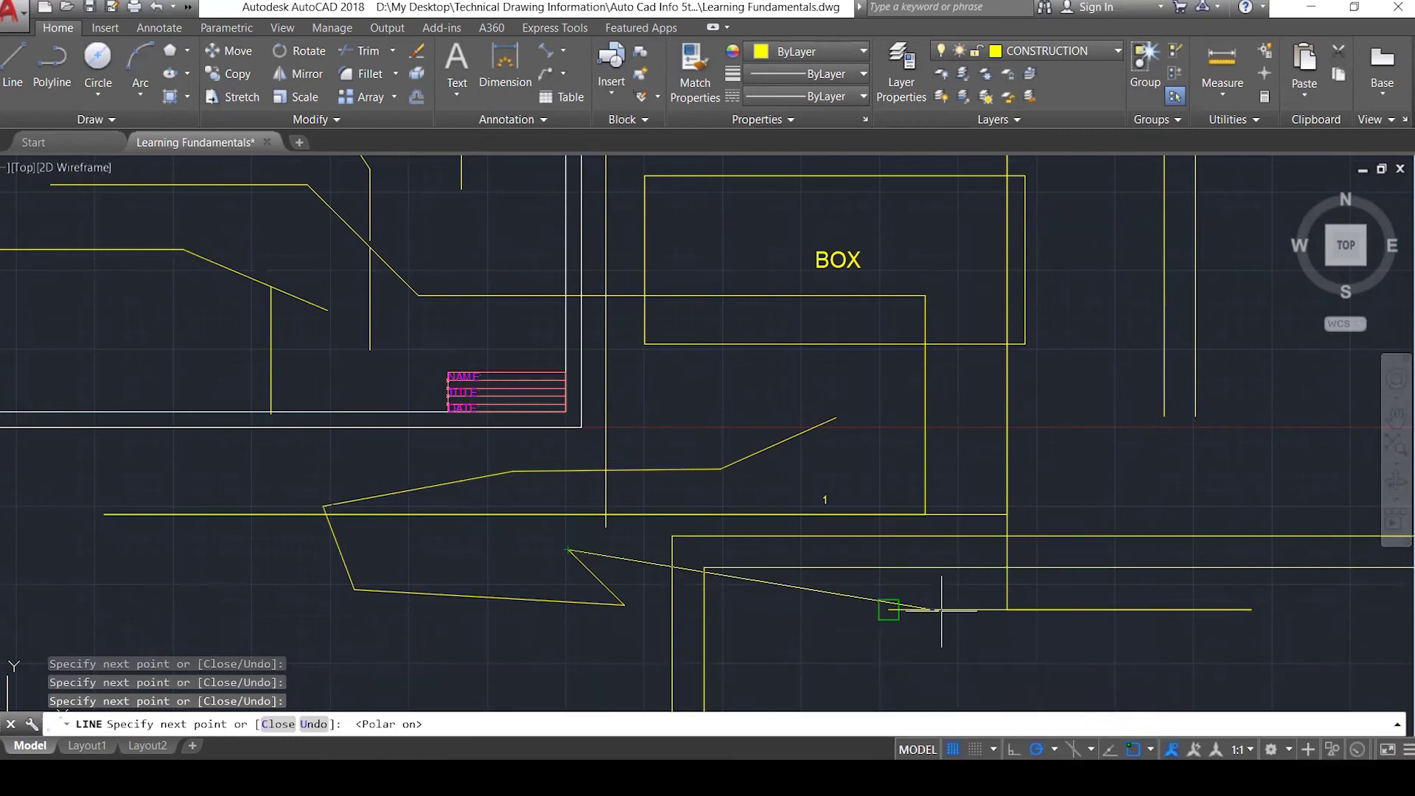
{"action": "key", "text": "Return"}
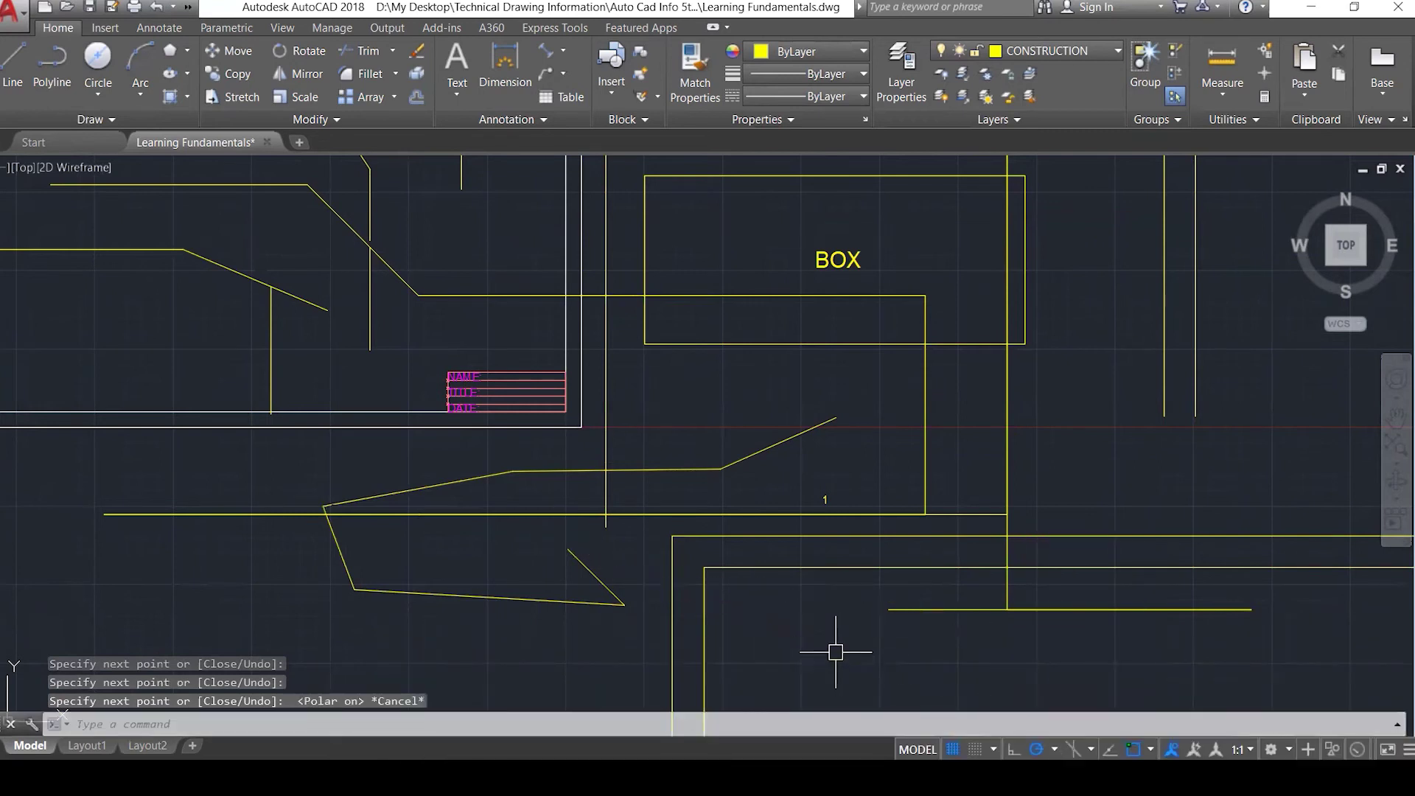
Turn polar tracking off and ortho mode on while drawing a horizontal line below the lowest horizontal segment.
{"action": "type", "text": "l"}
{"action": "key", "text": "Return"}
{"action": "left_click", "coordinate": [775, 638]}
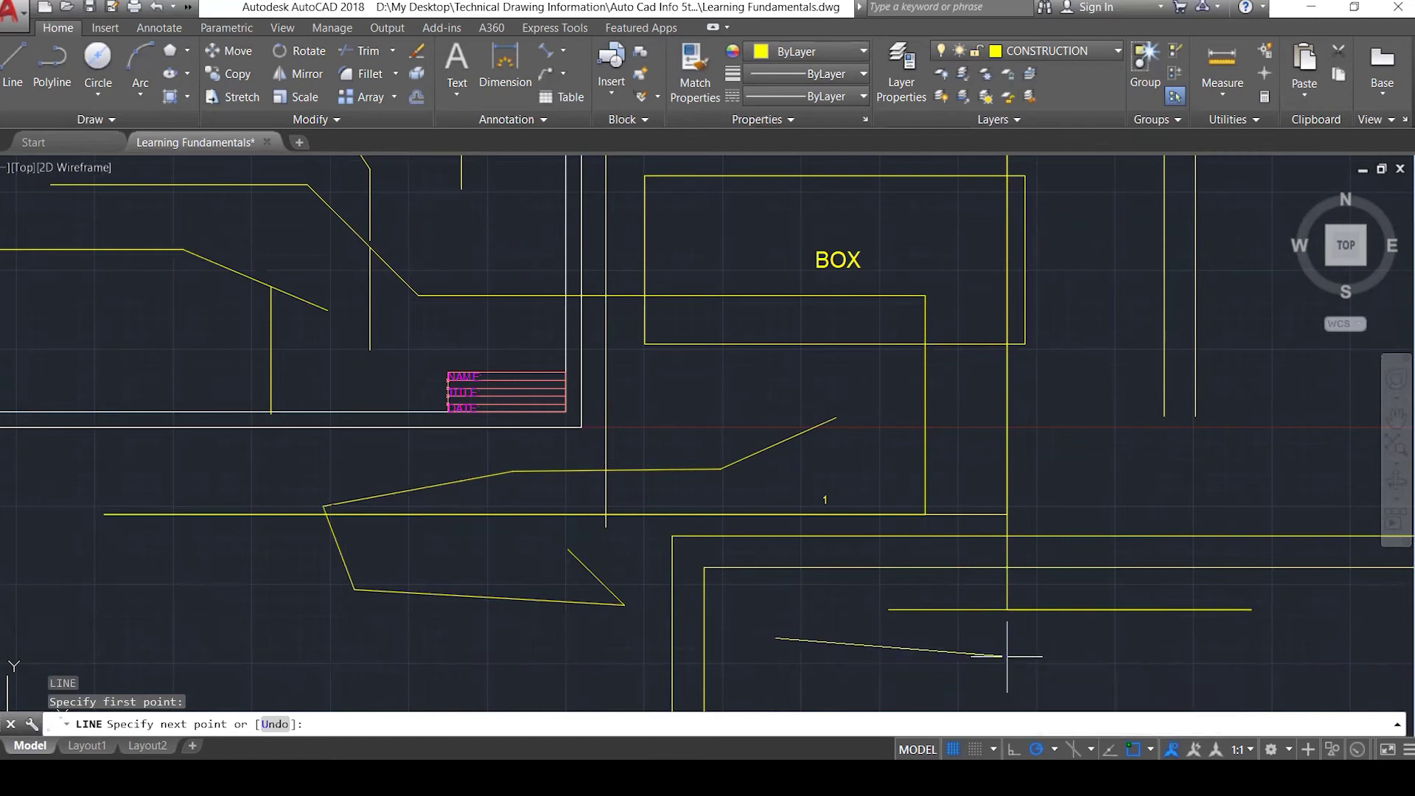
{"action": "left_click", "coordinate": [1037, 750]}
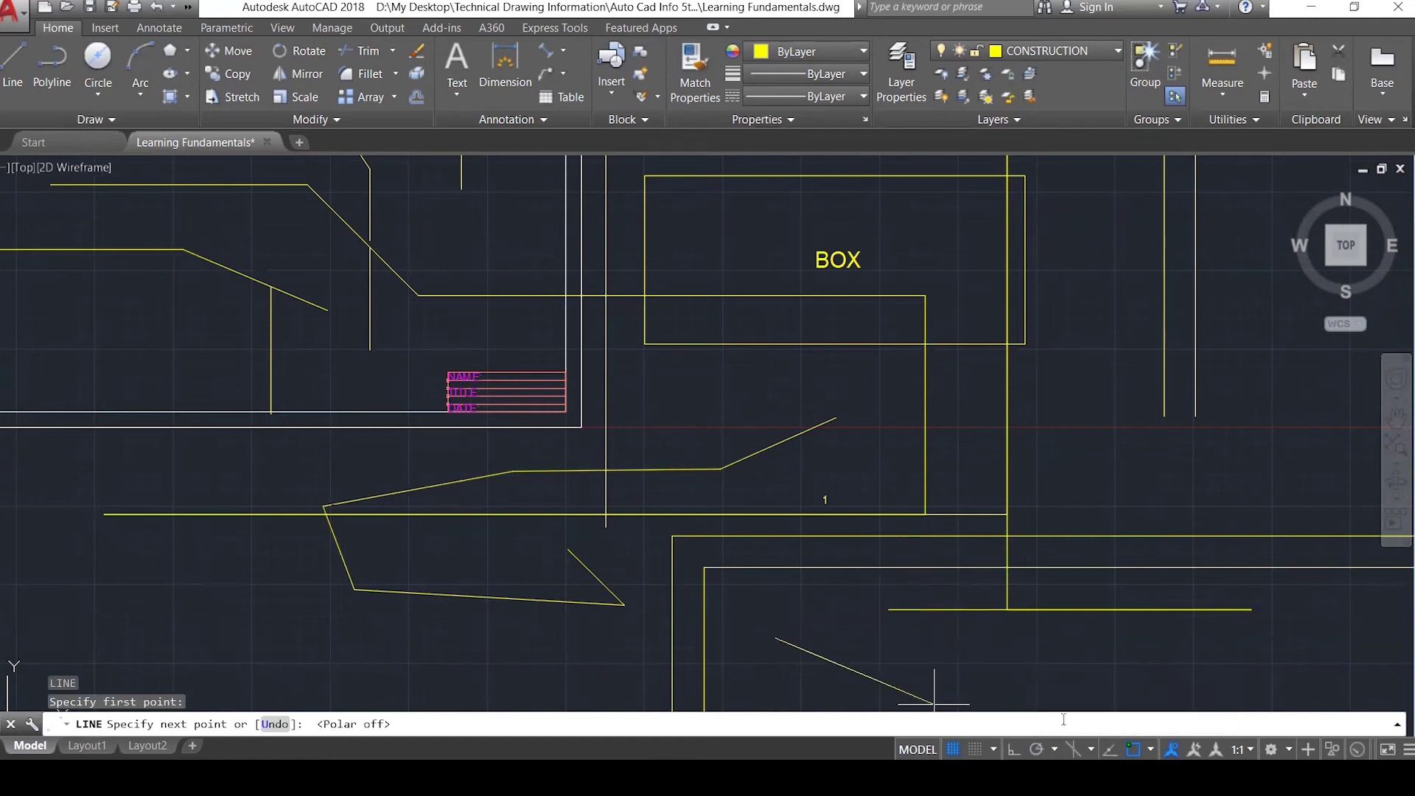
{"action": "left_click", "coordinate": [1014, 750]}
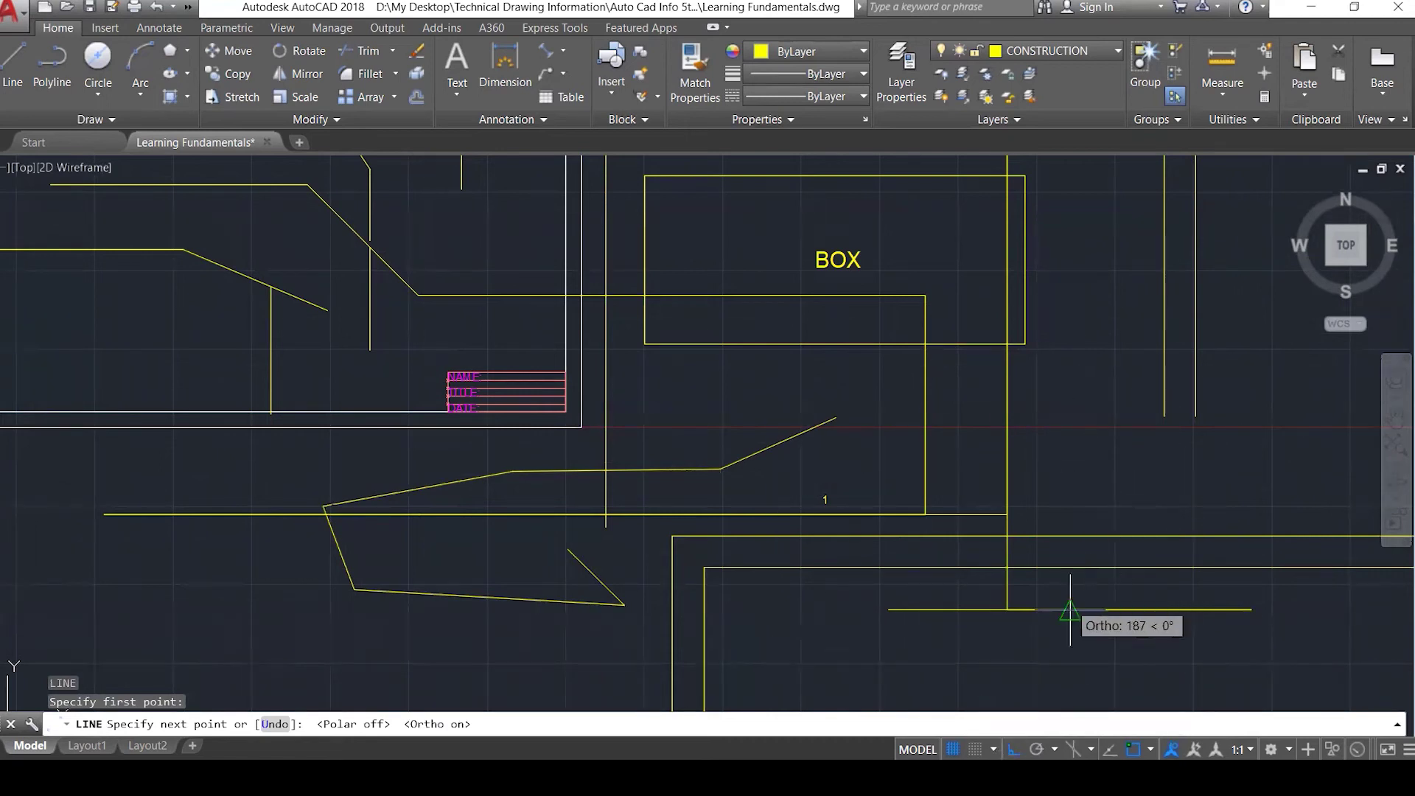
{"action": "left_click", "coordinate": [1052, 749]}
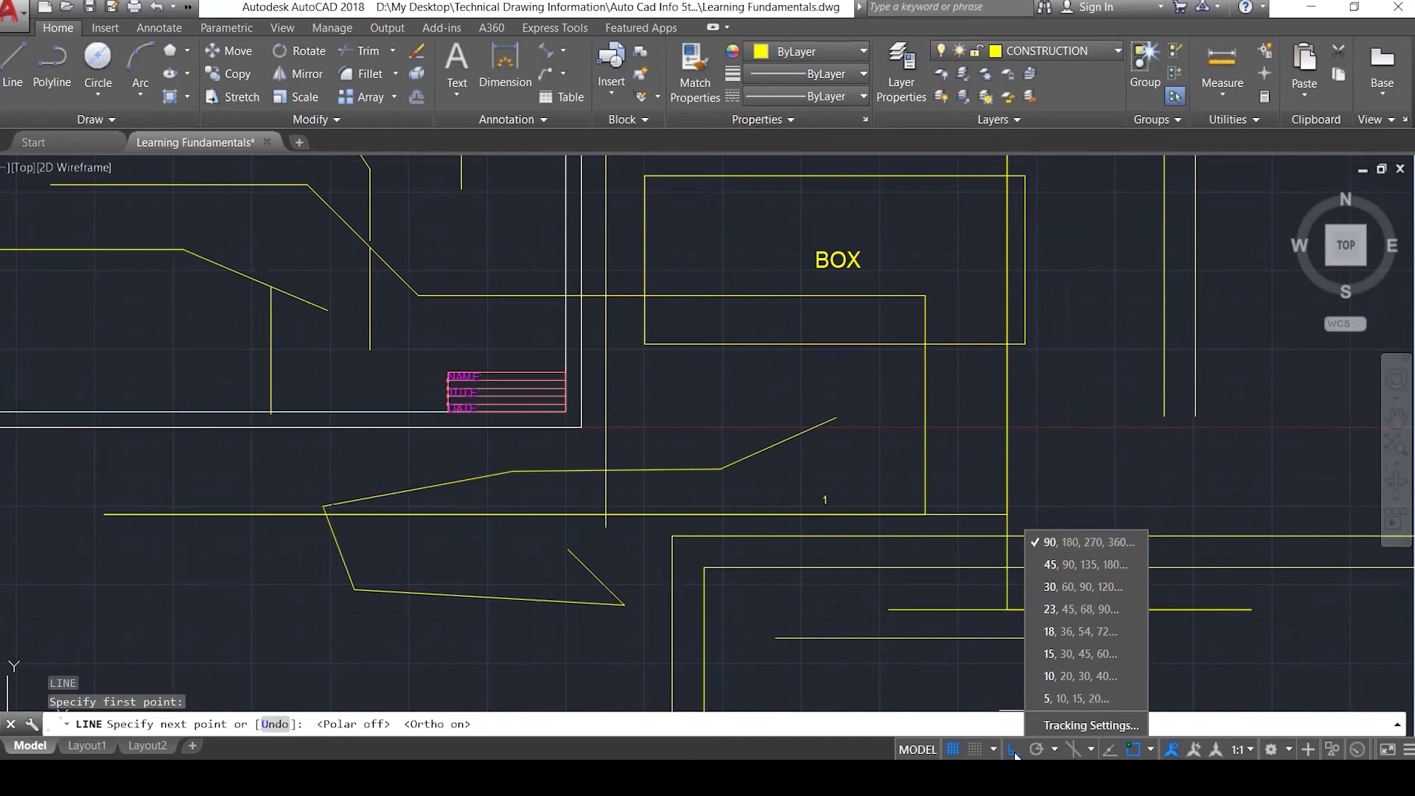
{"action": "left_click", "coordinate": [1006, 692]}
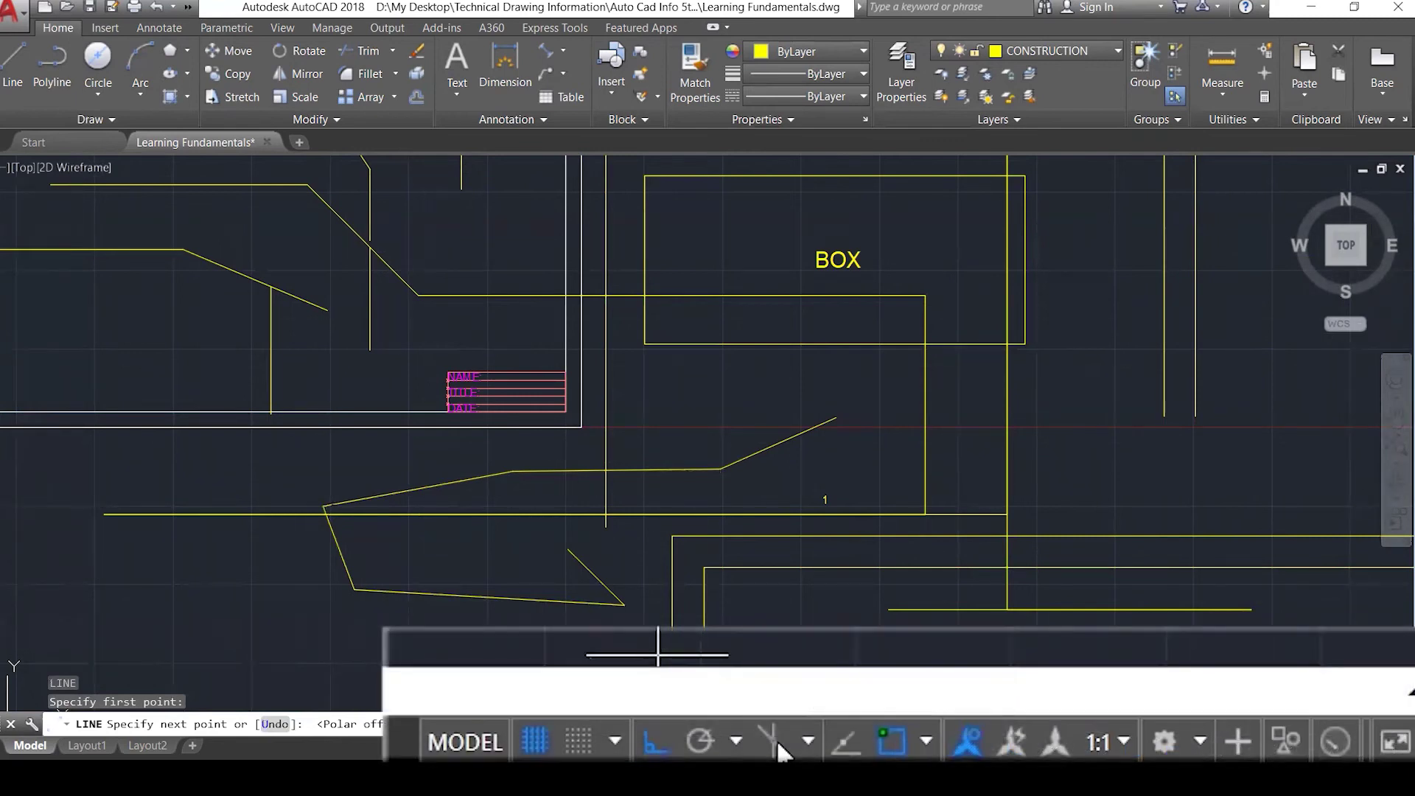
End the line and turn on isometric drafting.
{"action": "left_click", "coordinate": [778, 748]}
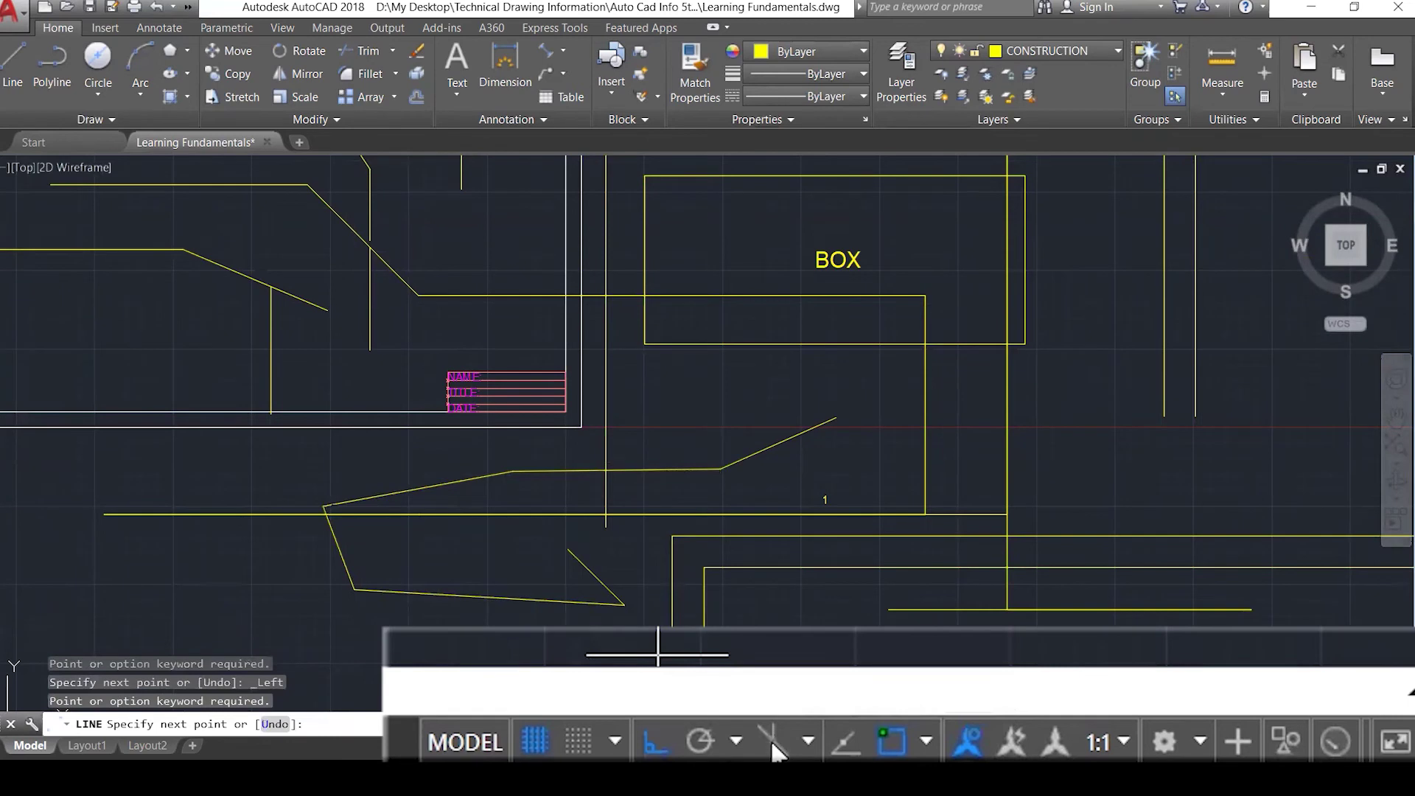
{"action": "key", "text": "Escape"}
{"action": "key", "text": "Escape"}
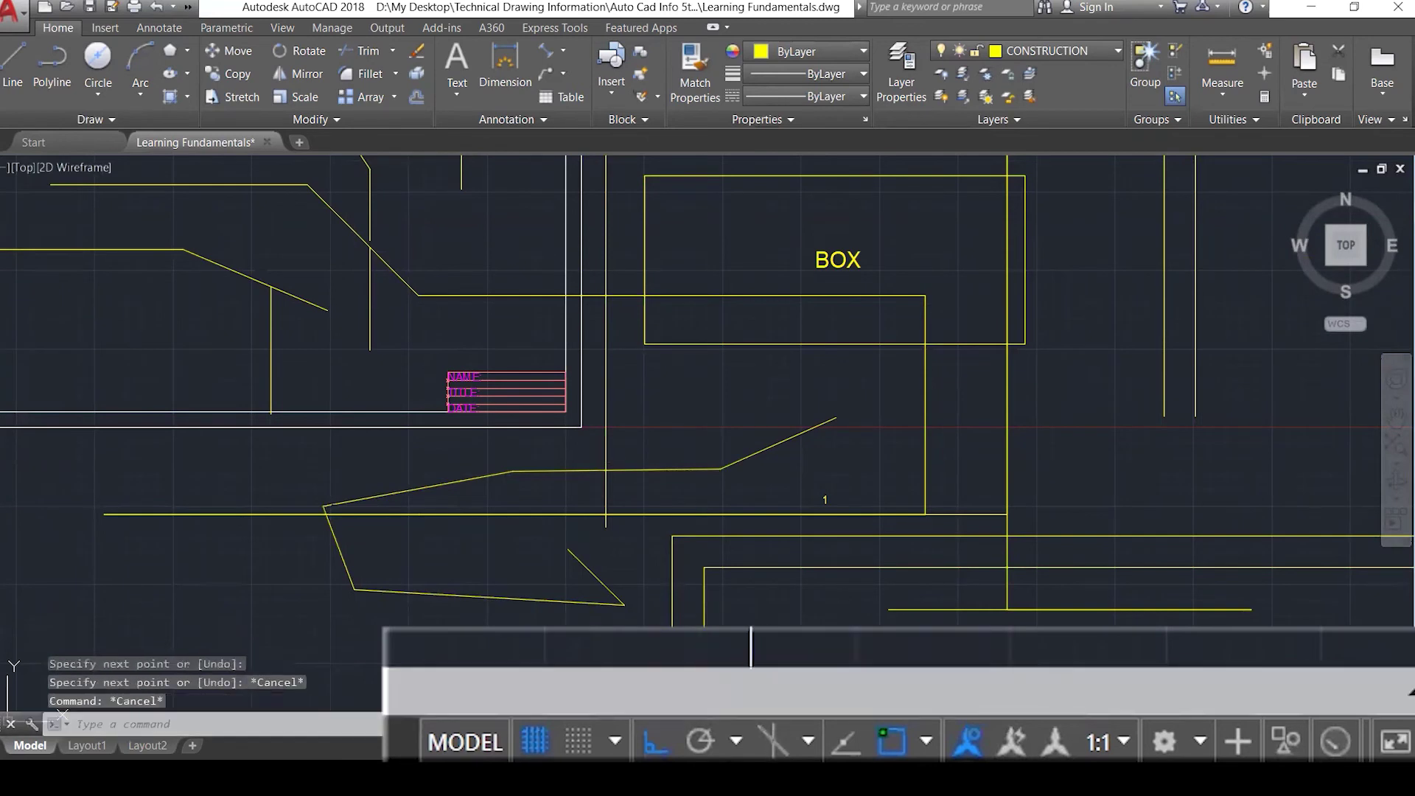
{"action": "left_click", "coordinate": [772, 737]}
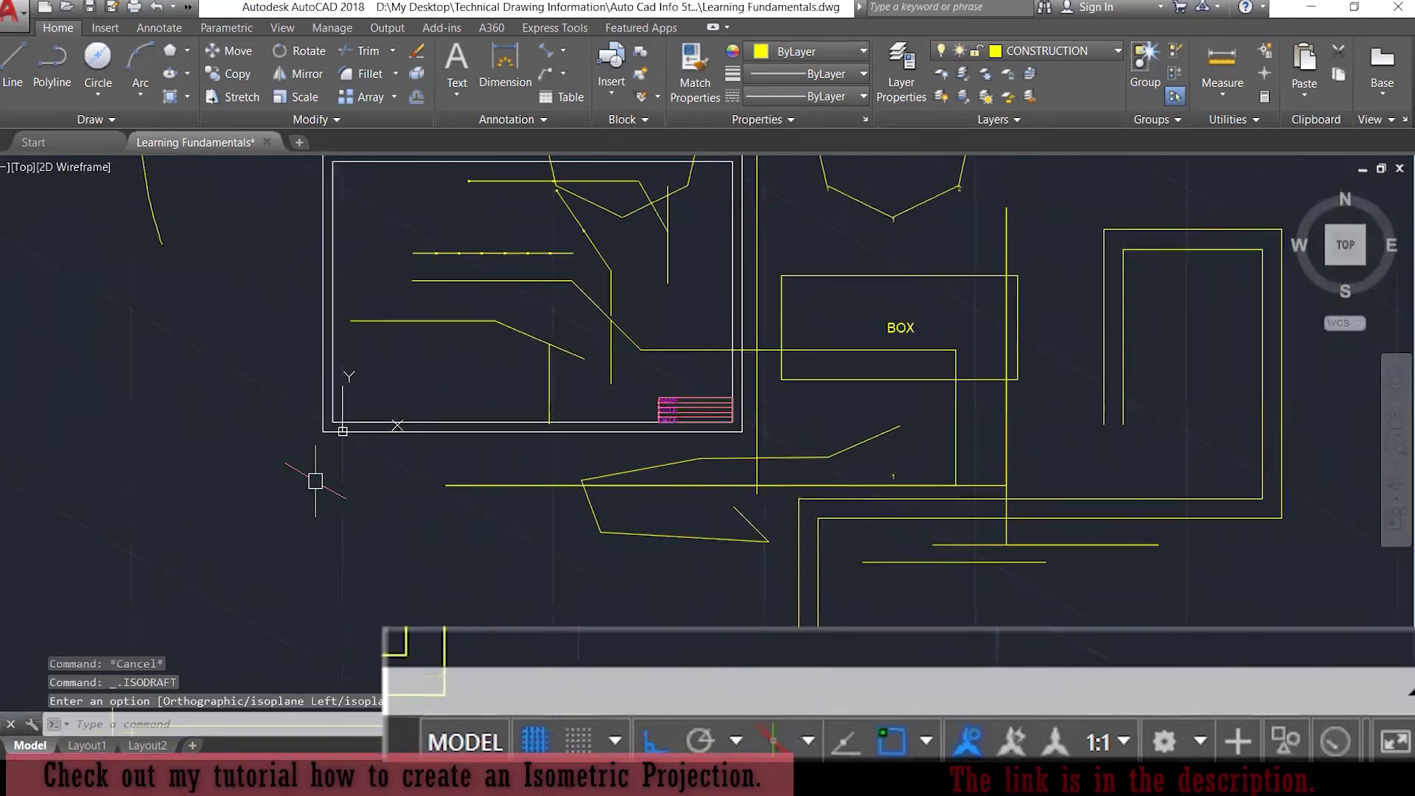
Draw a four-segment isometric parallelogram outline in the left isoplane, below and left of the drawing frame, its last edge crossing the first.
{"action": "scroll", "coordinate": [253, 550], "scroll_direction": "up", "scroll_amount": 2}
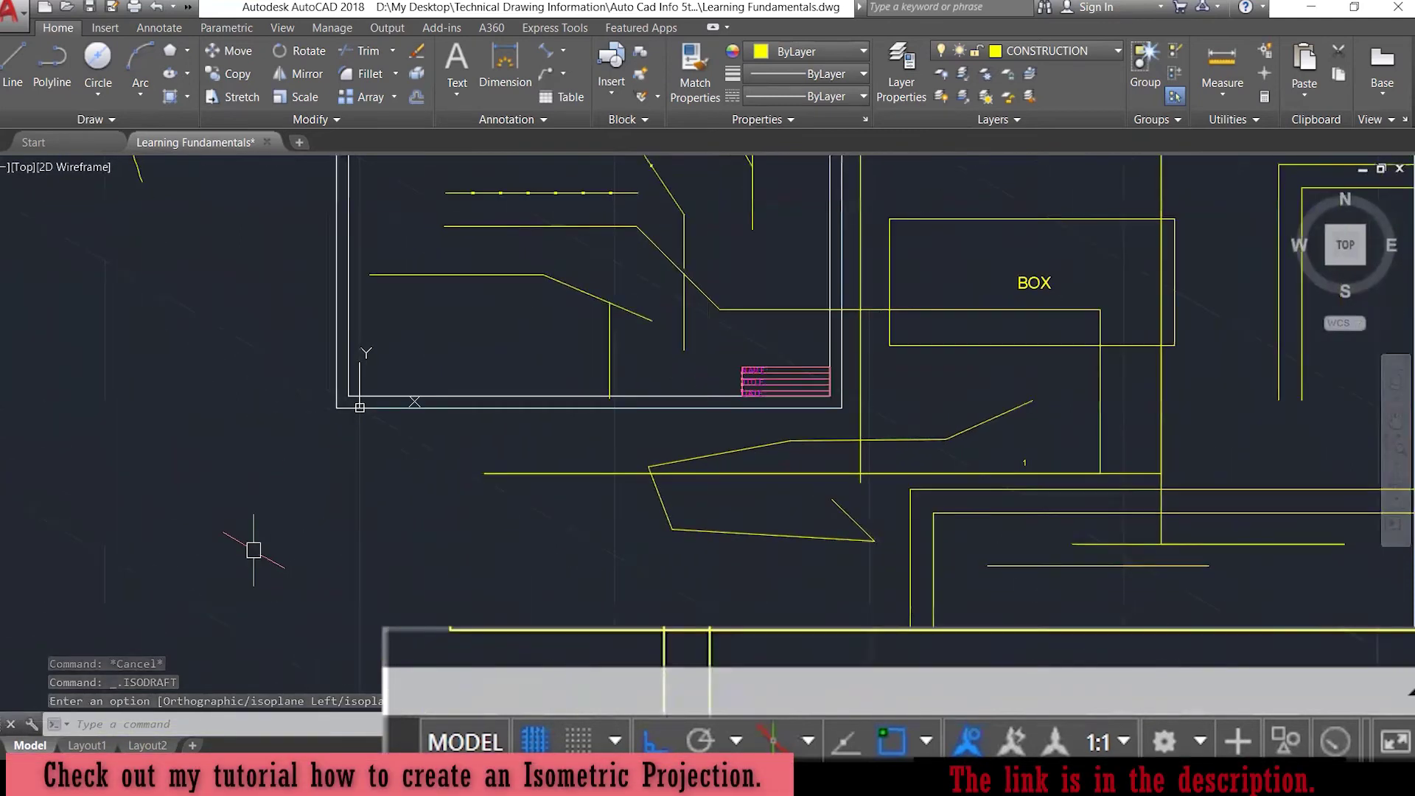
{"action": "type", "text": "L"}
{"action": "key", "text": "Return"}
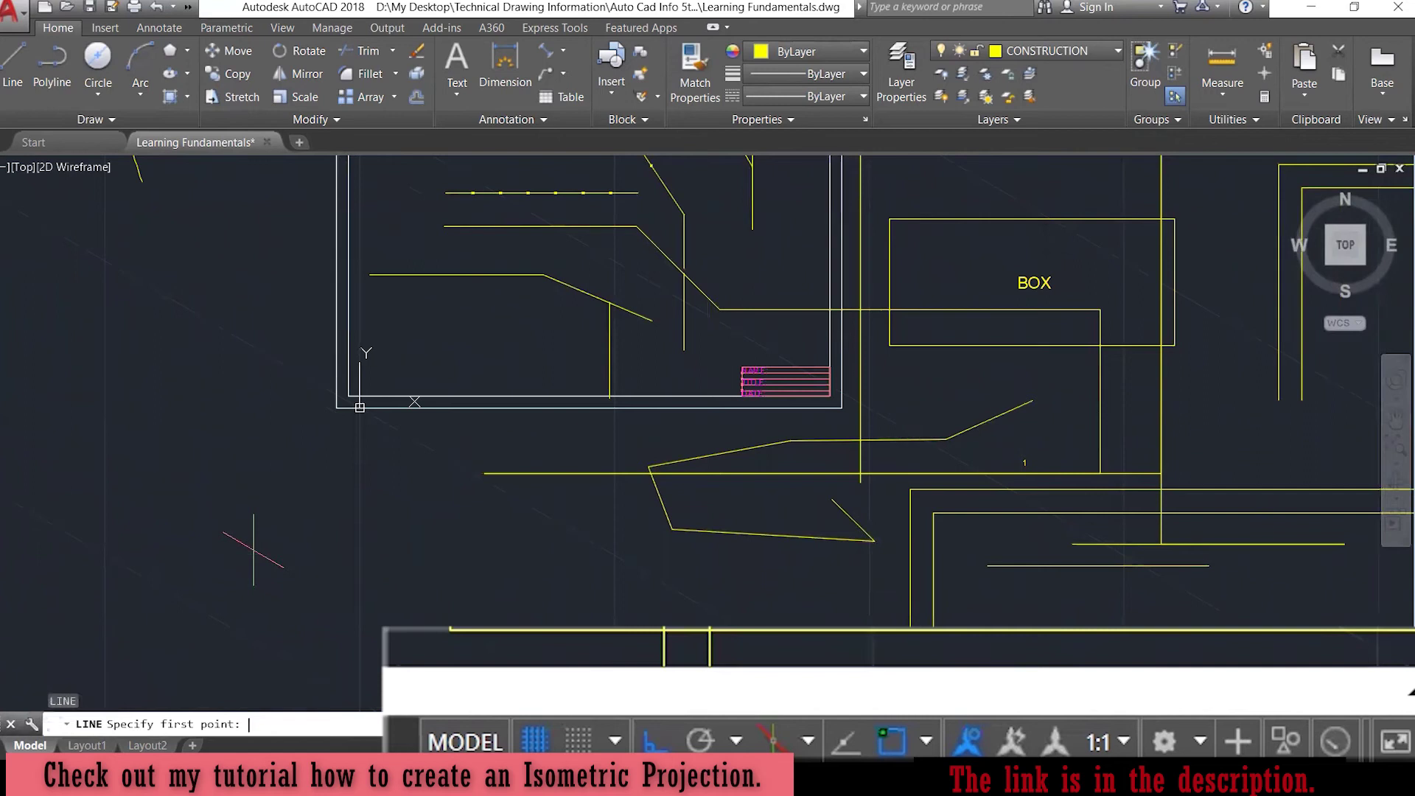
{"action": "left_click", "coordinate": [225, 466]}
{"action": "left_click", "coordinate": [339, 530]}
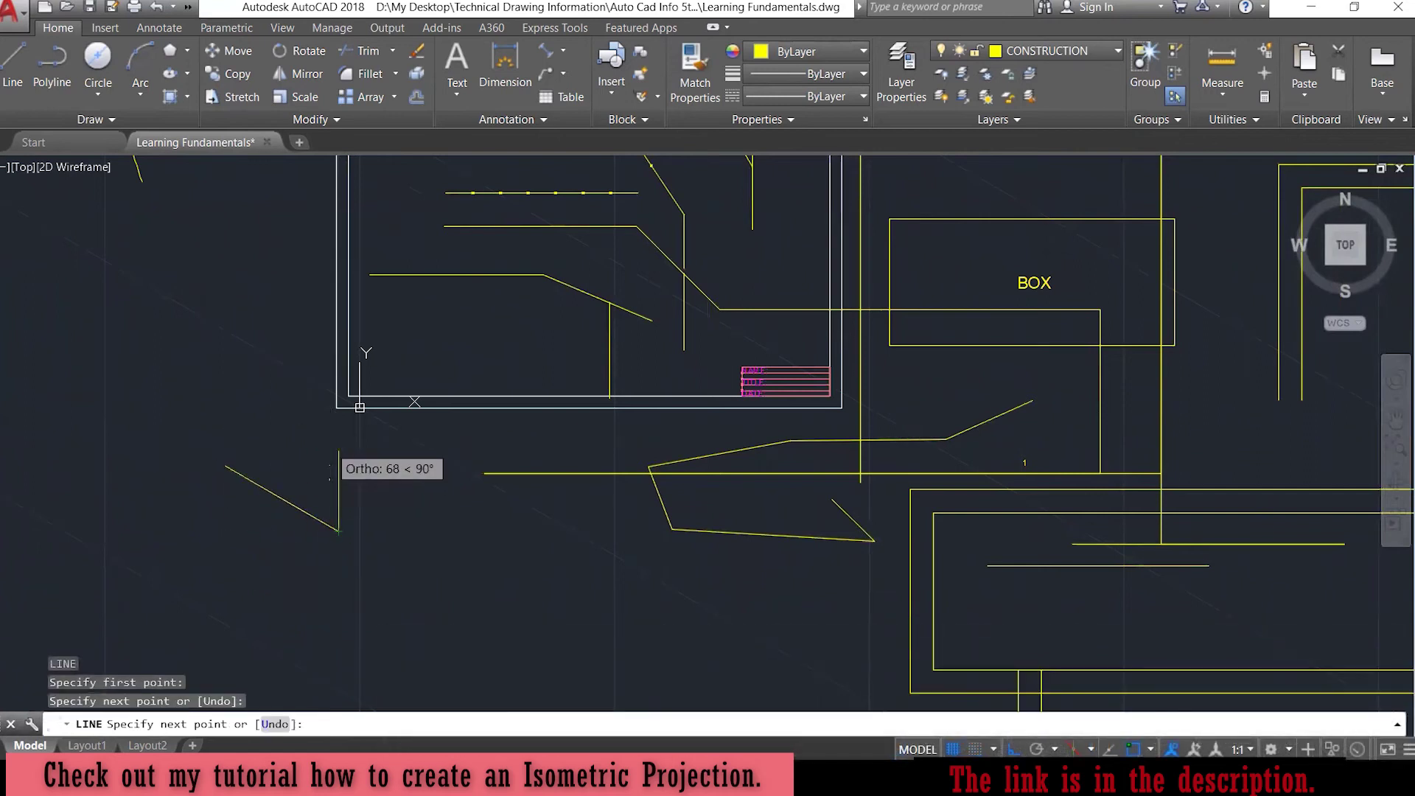
{"action": "left_click", "coordinate": [338, 449]}
{"action": "left_click", "coordinate": [250, 399]}
{"action": "left_click", "coordinate": [250, 480]}
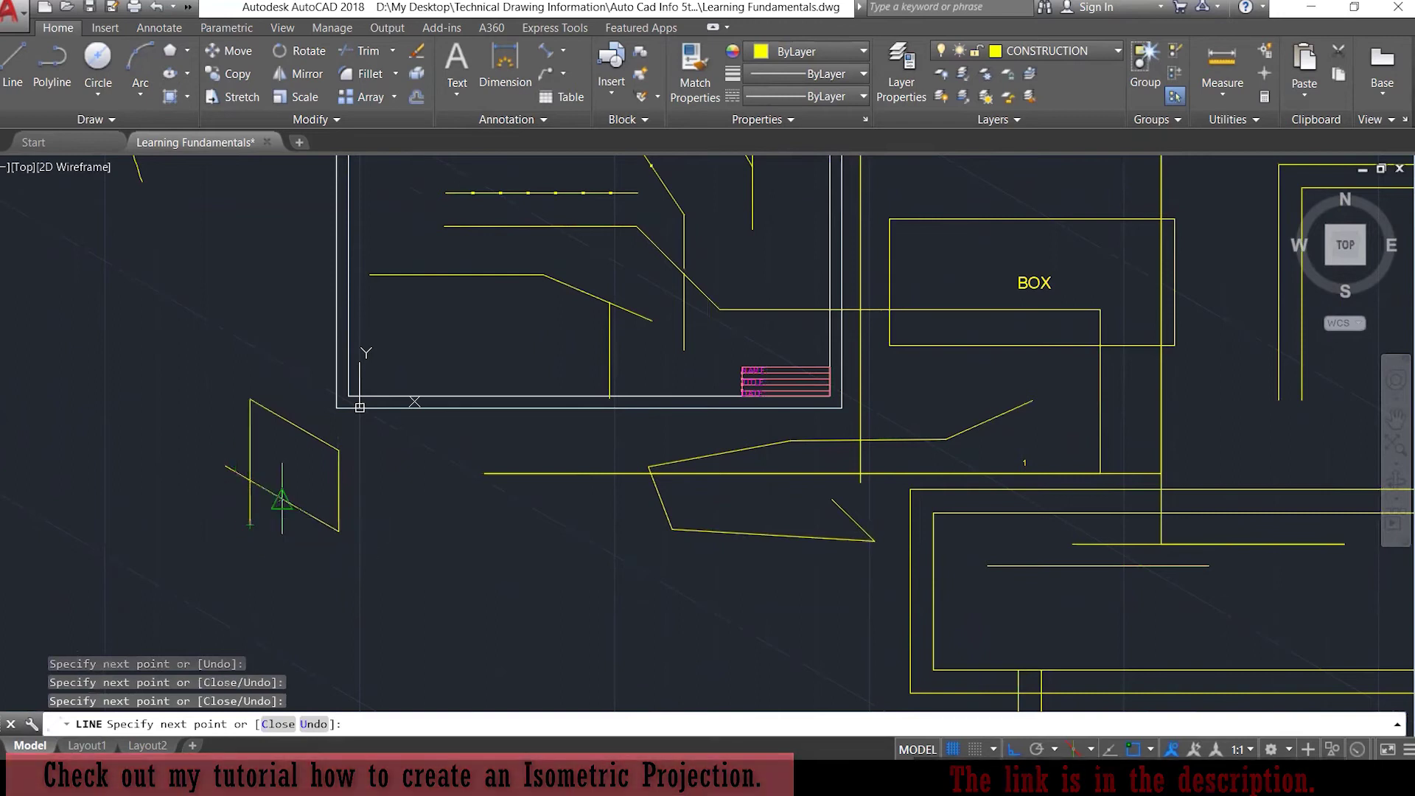
{"action": "key", "text": "Escape"}
{"action": "key", "text": "Escape"}
{"action": "key", "text": "Escape"}
Fillet the lower-left corner of the isometric outline using the current radius of 40.
{"action": "type", "text": "F"}
{"action": "key", "text": "Return"}
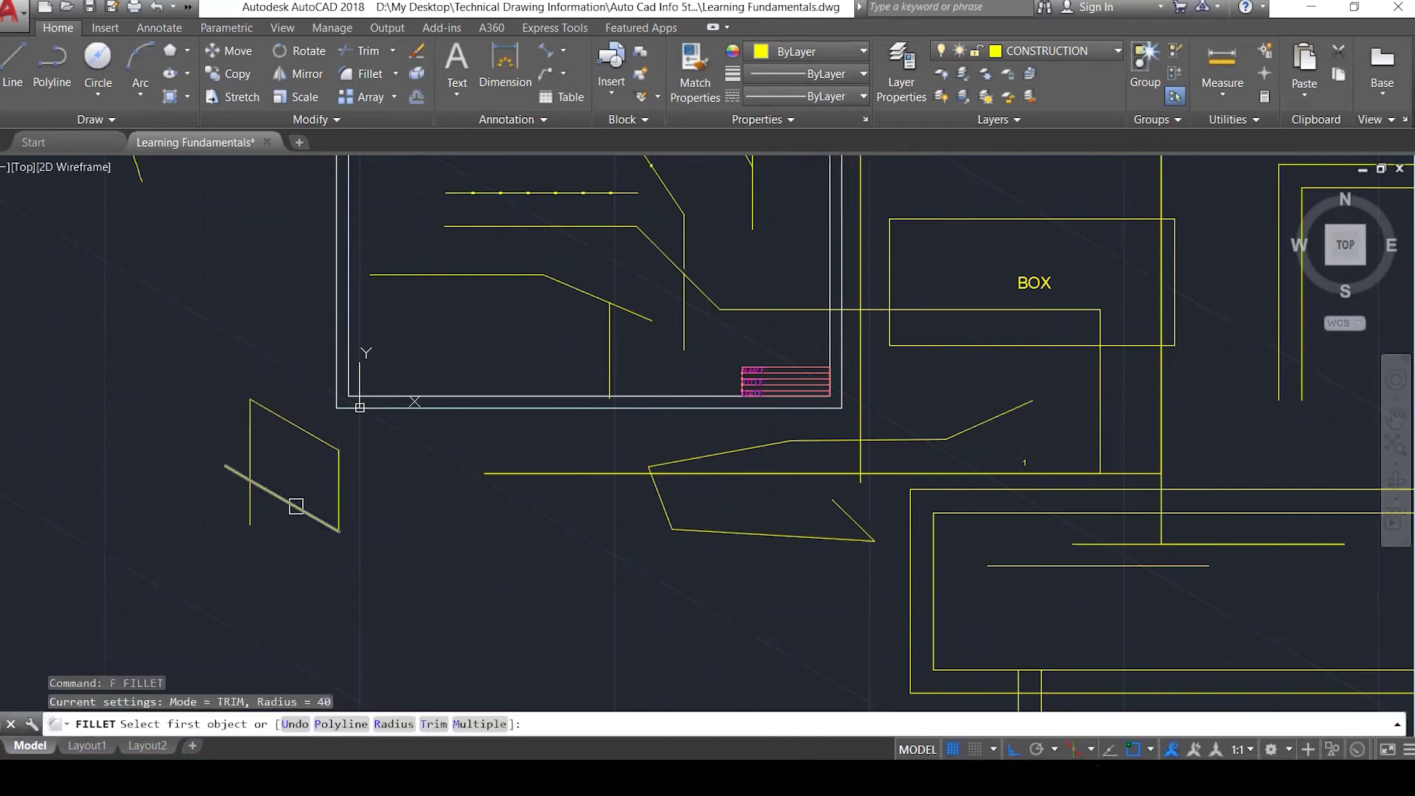
{"action": "left_click", "coordinate": [290, 501]}
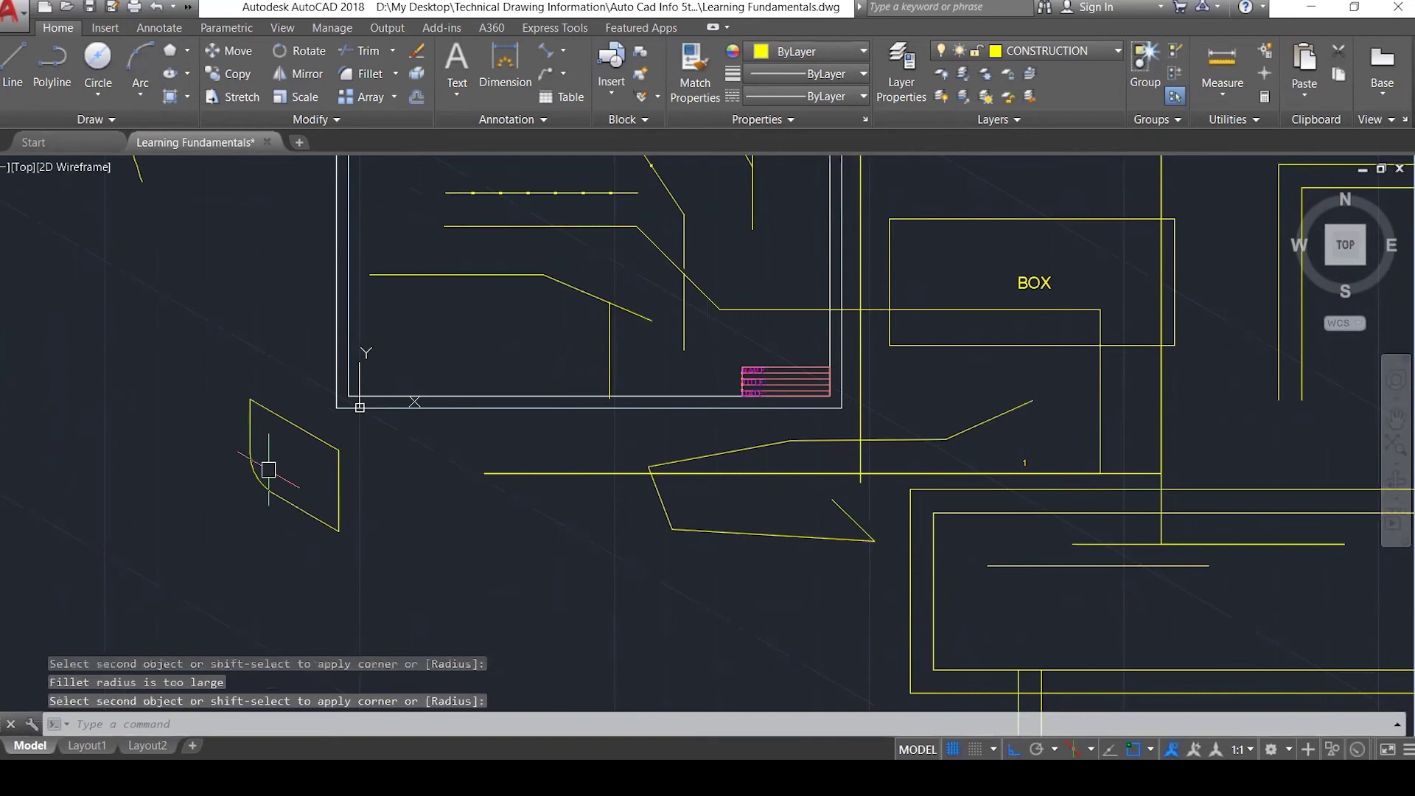
{"action": "left_click", "coordinate": [254, 465]}
{"action": "key", "text": "Escape"}
{"action": "key", "text": "Escape"}
{"action": "key", "text": "Escape"}
Copy the filleted outline from its upper-right corner, switching to isoplane Top and placing the copy down and to the left.
{"action": "type", "text": "MO"}
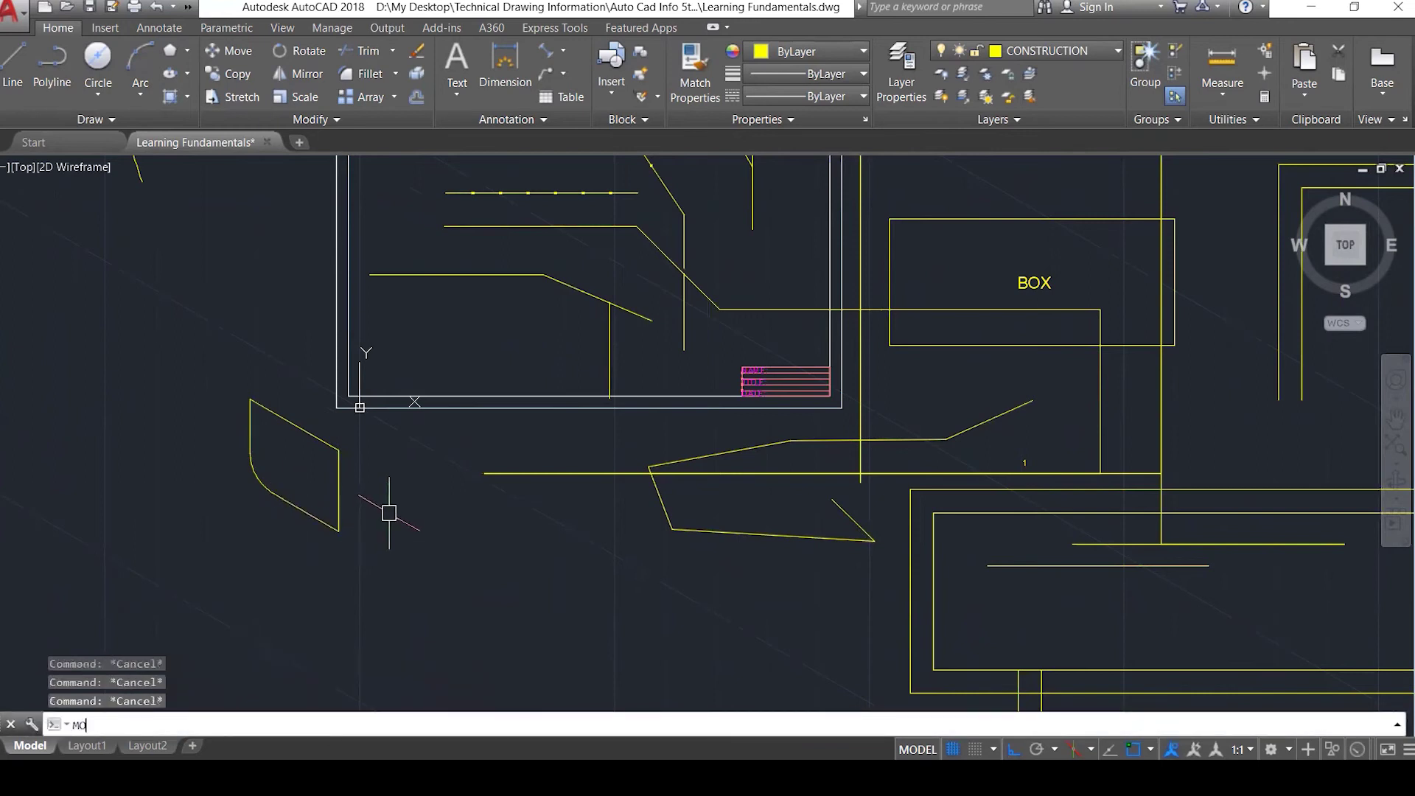
{"action": "type", "text": "o"}
{"action": "key", "text": "Return"}
{"action": "left_click", "coordinate": [360, 561]}
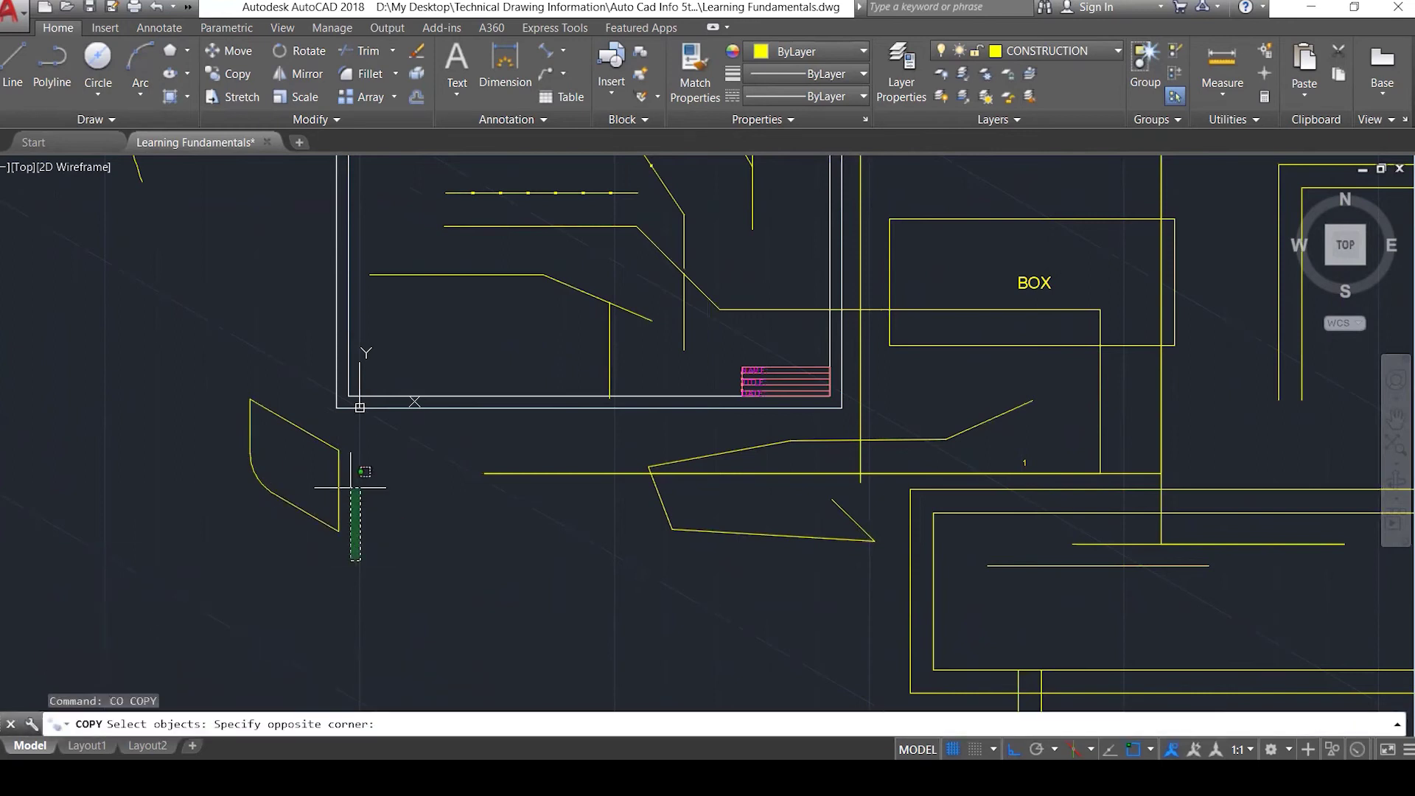
{"action": "left_click", "coordinate": [215, 438]}
{"action": "key", "text": "Return"}
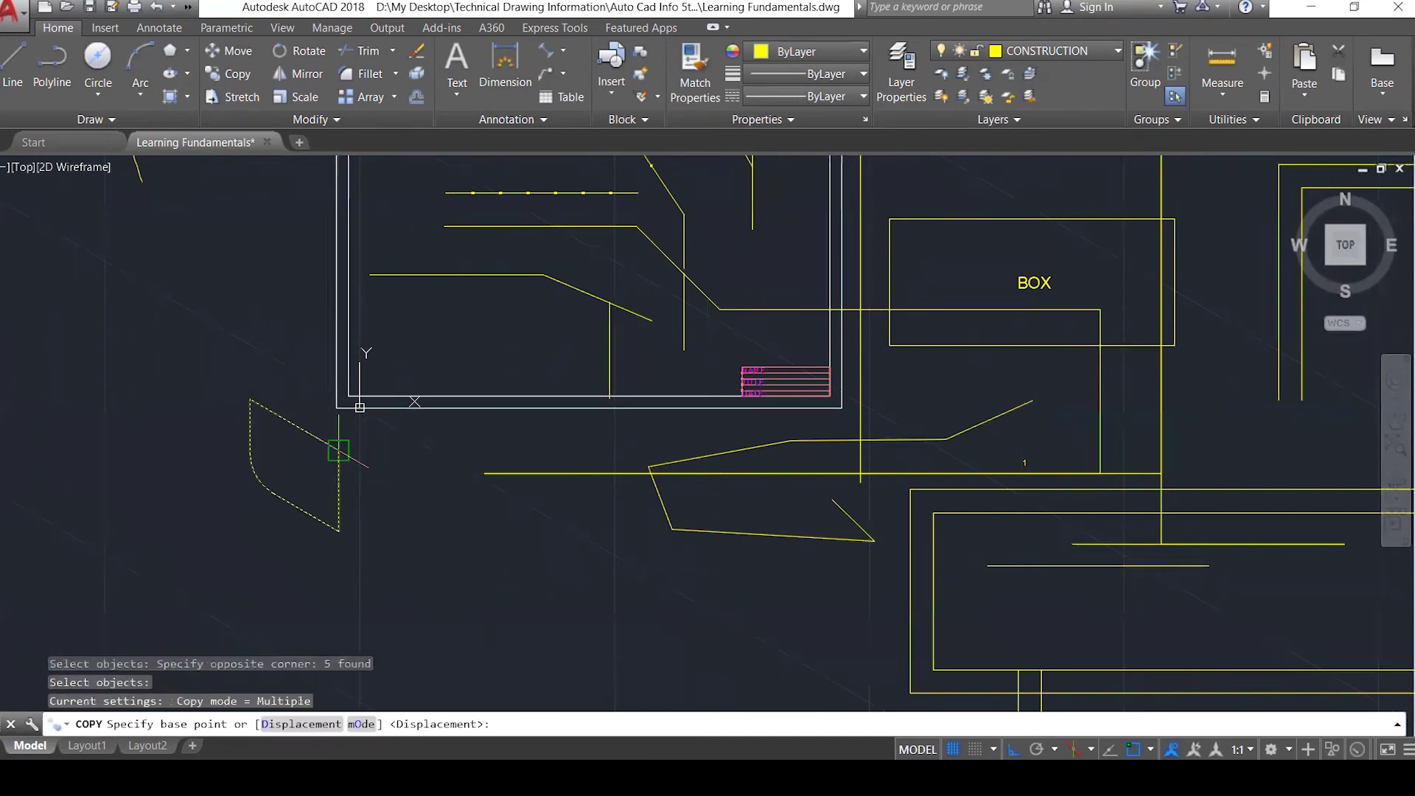
{"action": "left_click", "coordinate": [338, 450]}
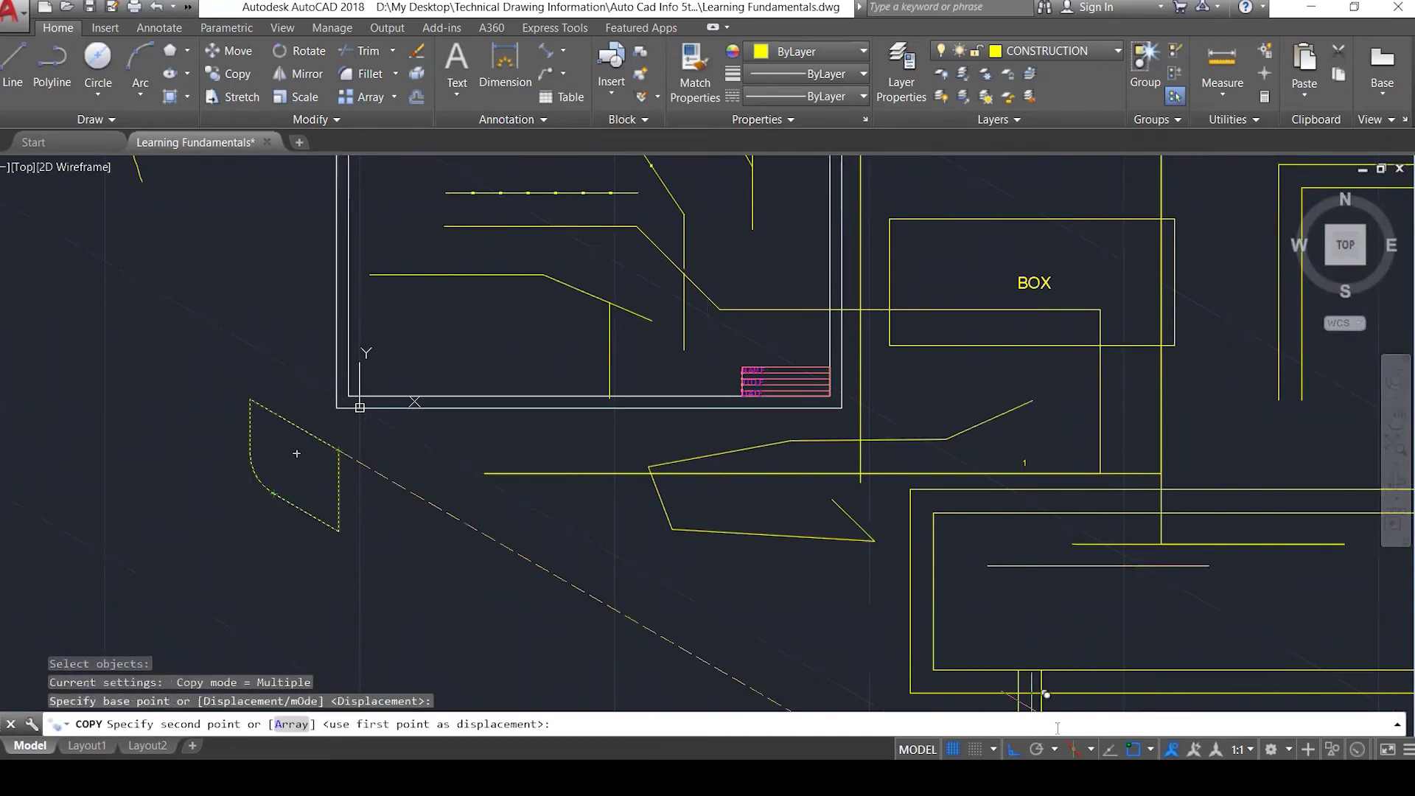
{"action": "left_click", "coordinate": [806, 744]}
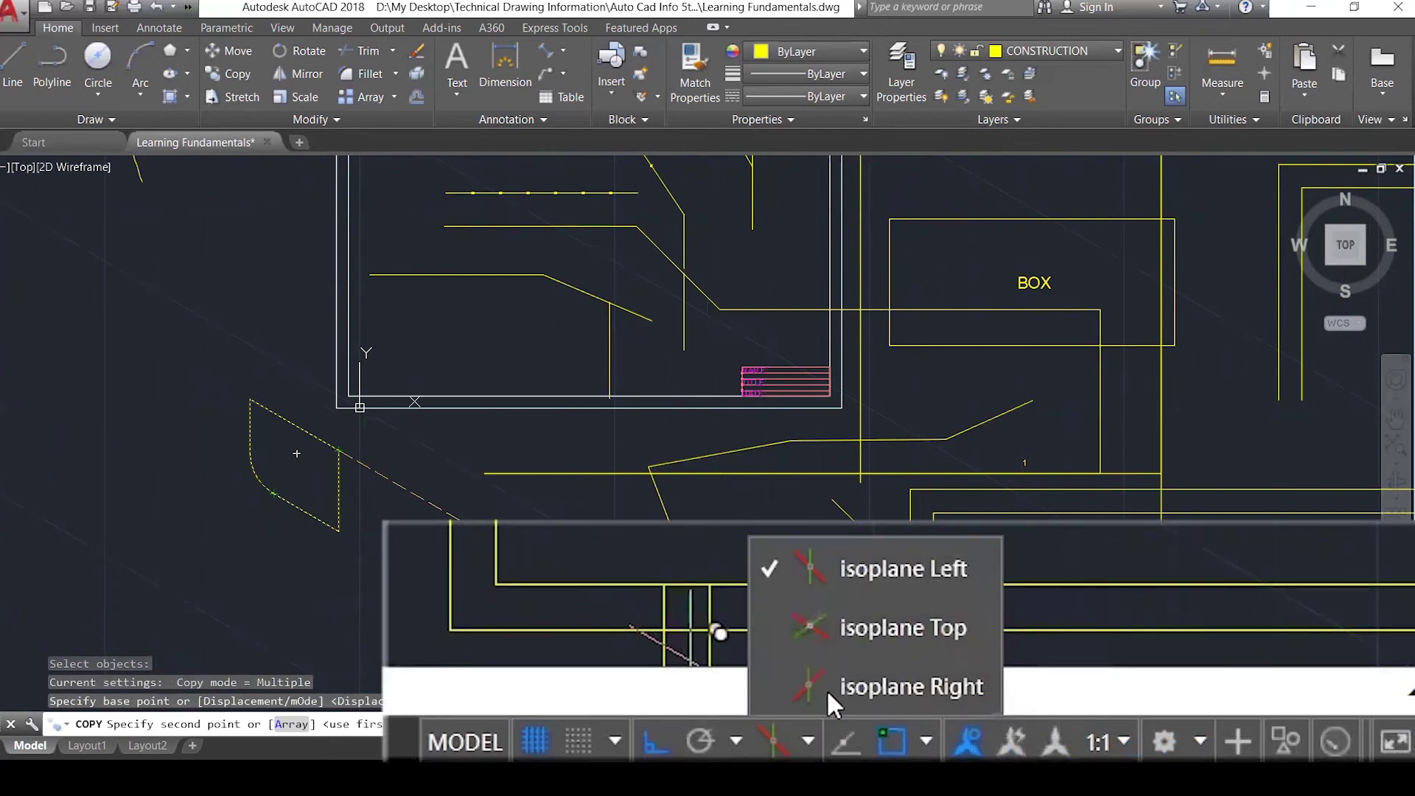
{"action": "left_click", "coordinate": [856, 642]}
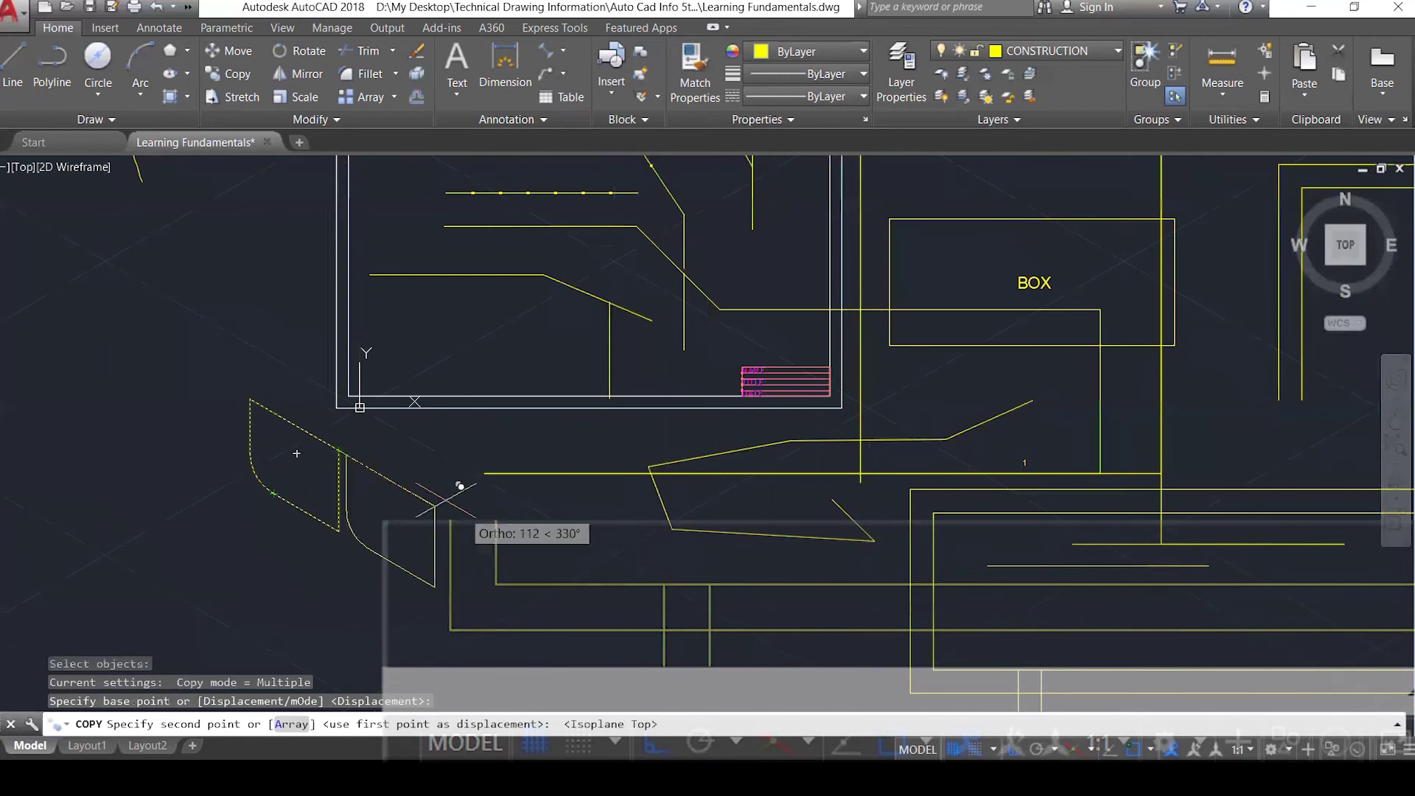
{"action": "left_click", "coordinate": [207, 468]}
{"action": "key", "text": "Escape"}
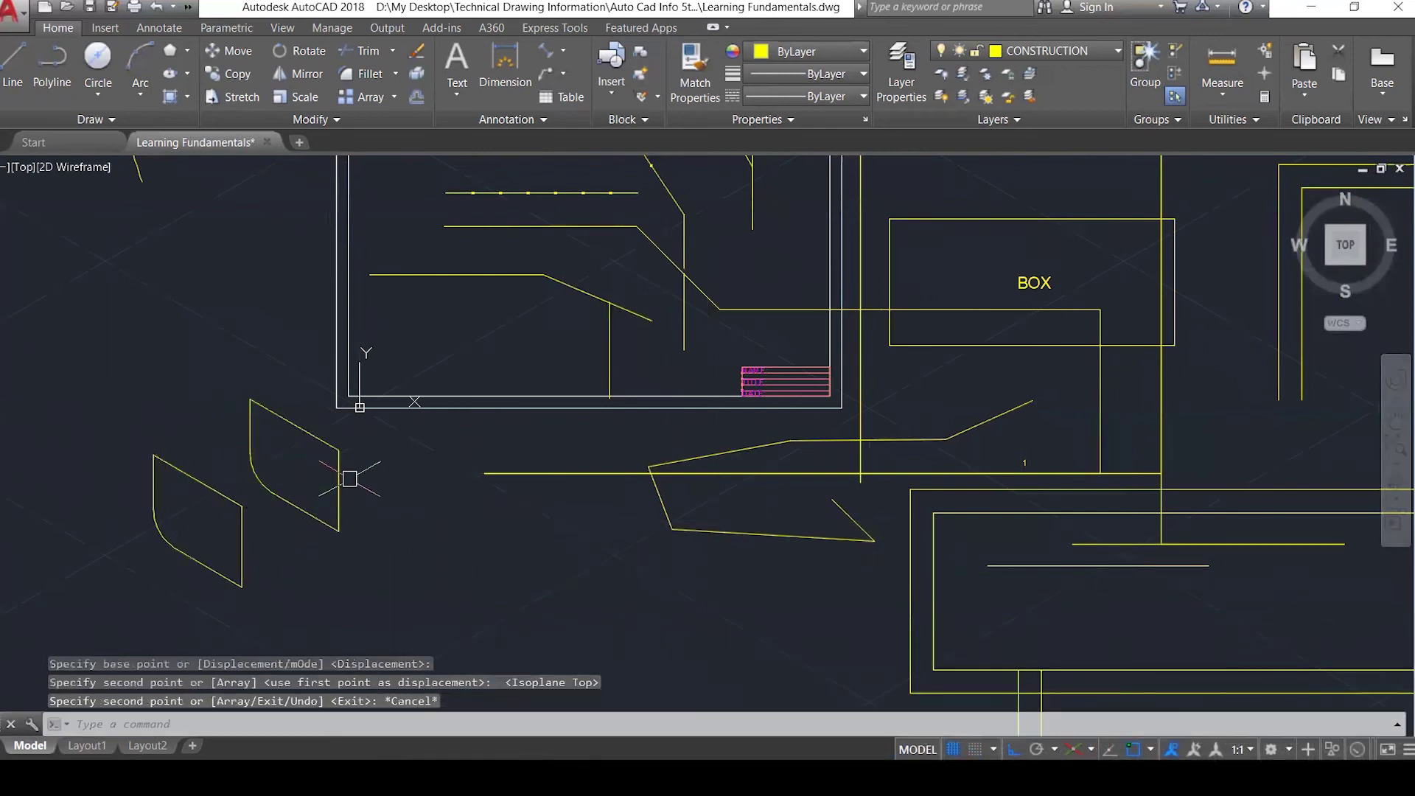
Draw three lines joining matching sharp corners of the two outlines to form an isometric box.
{"action": "type", "text": "l"}
{"action": "key", "text": "Return"}
{"action": "left_click", "coordinate": [296, 453]}
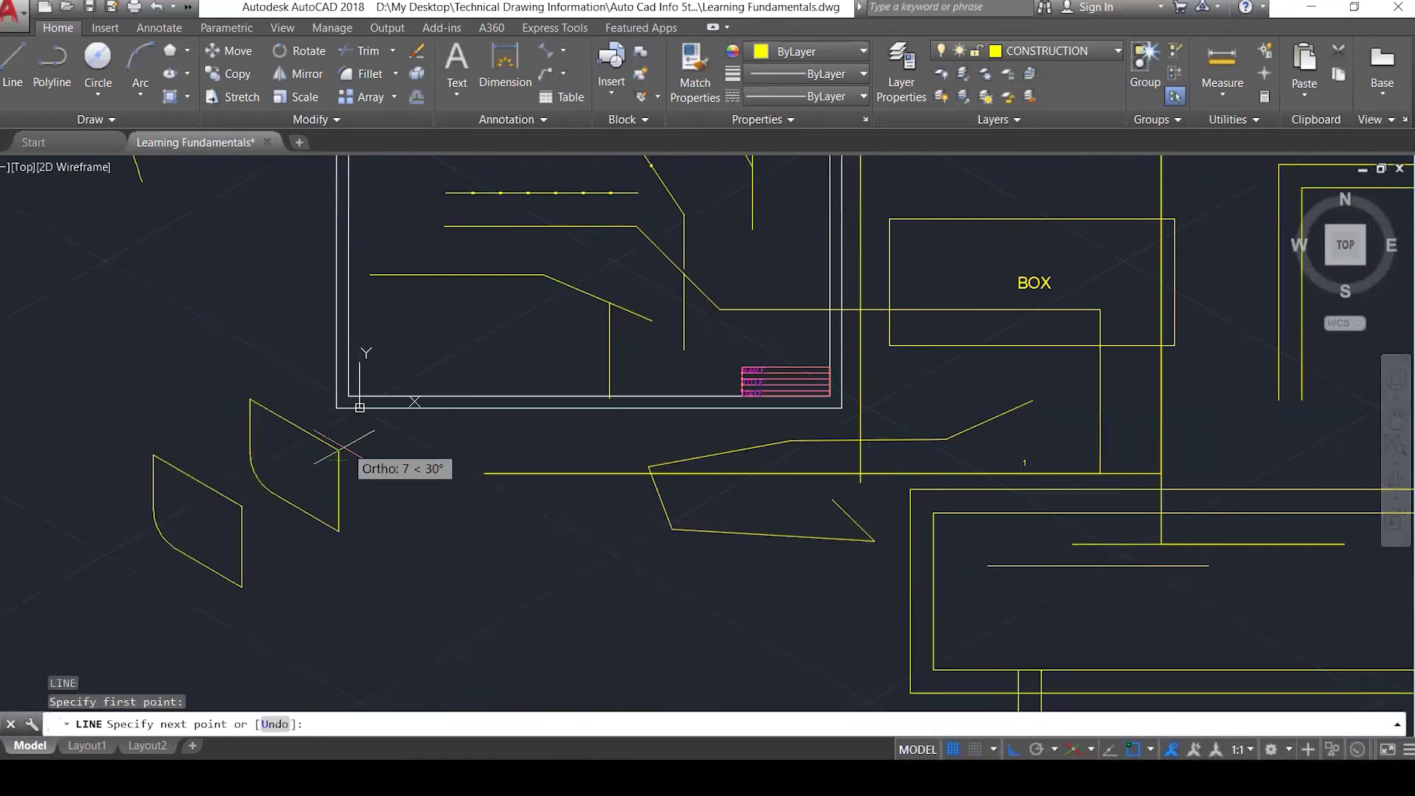
{"action": "left_click", "coordinate": [240, 506]}
{"action": "key", "text": "Escape"}
{"action": "key", "text": "Return"}
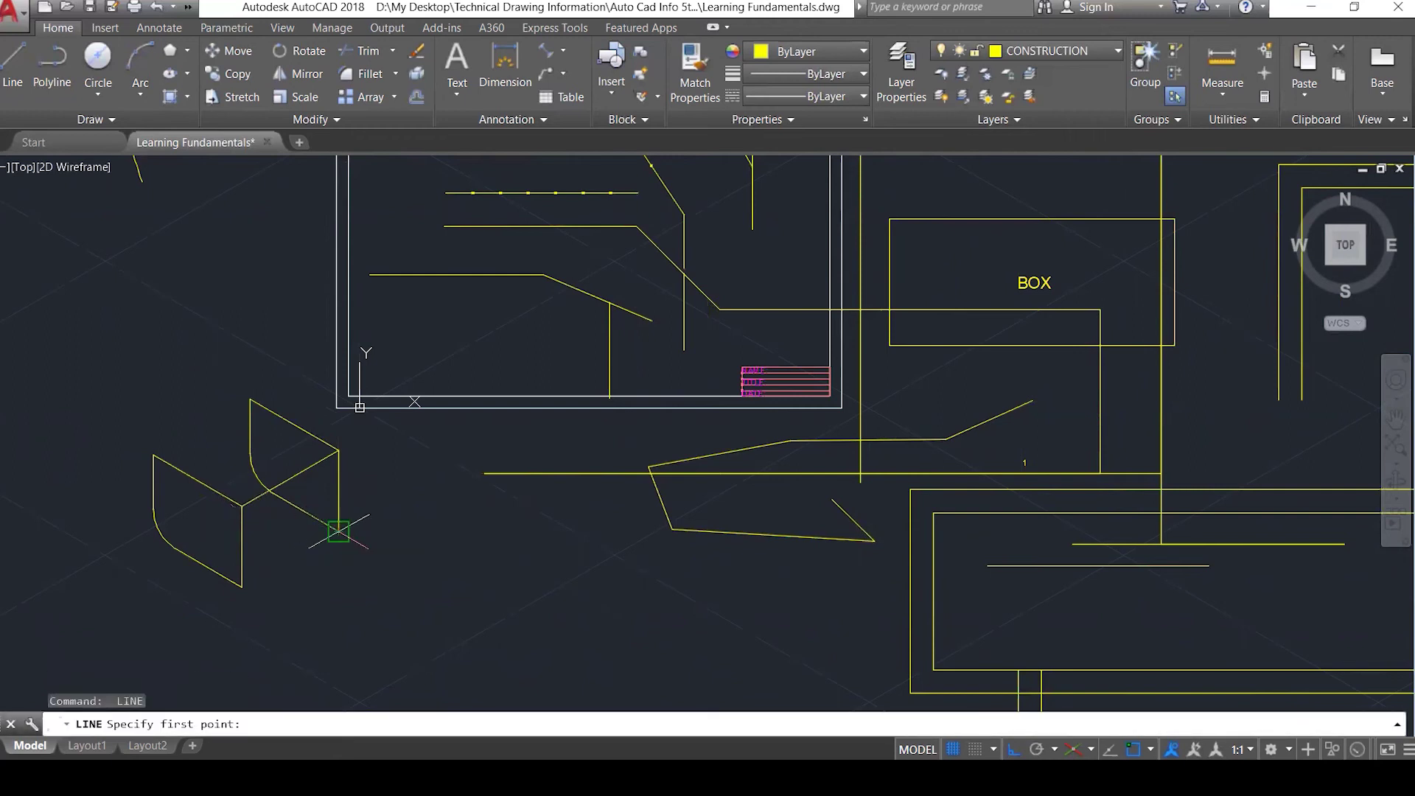
{"action": "left_click", "coordinate": [338, 531]}
{"action": "left_click", "coordinate": [242, 588]}
{"action": "key", "text": "Escape"}
{"action": "key", "text": "Return"}
{"action": "left_click", "coordinate": [250, 399]}
{"action": "left_click", "coordinate": [153, 455]}
{"action": "key", "text": "Escape"}
{"action": "key", "text": "Escape"}
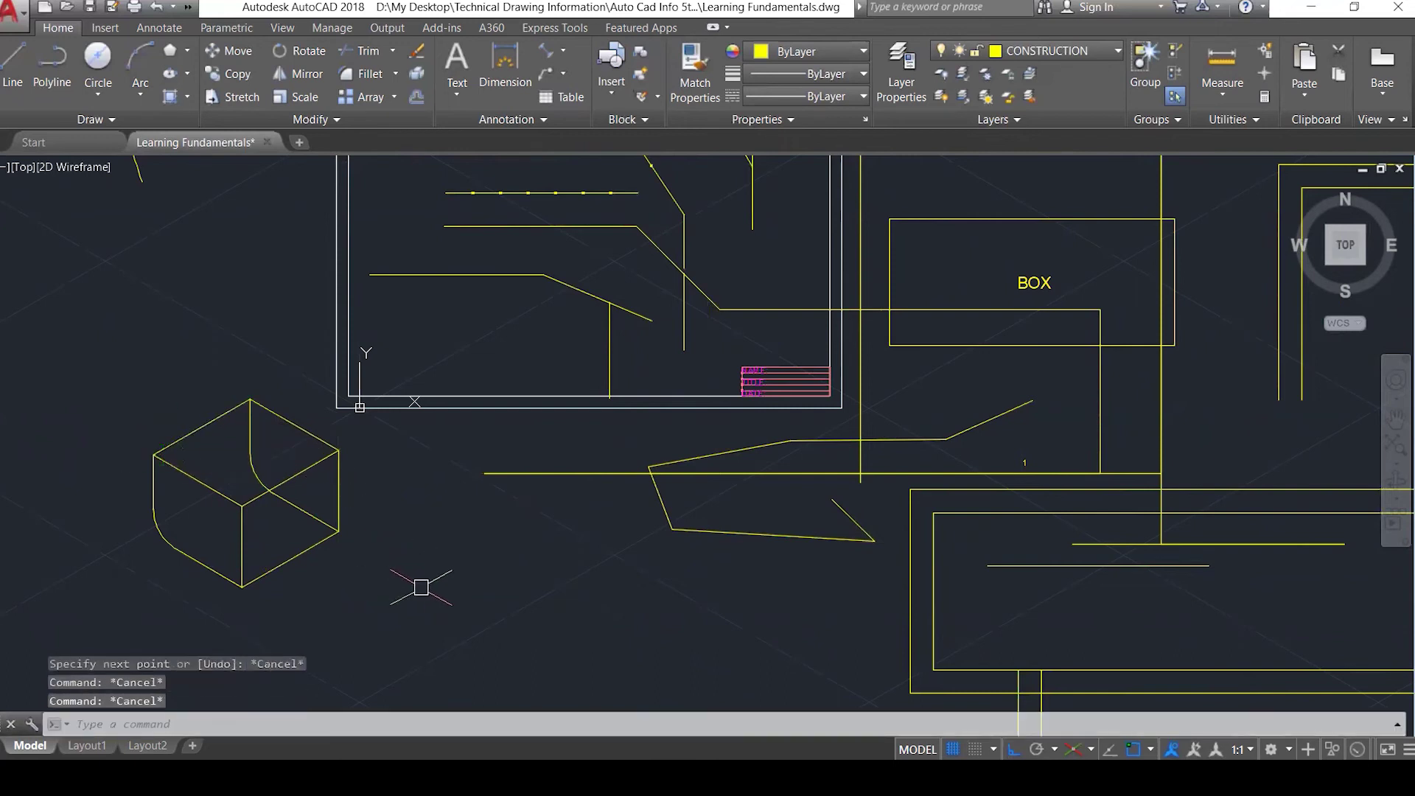
Trim the hidden rear fillet arc inside the isometric box, using all of its edges as cutting edges.
{"action": "type", "text": "tr"}
{"action": "key", "text": "Return"}
{"action": "left_click", "coordinate": [421, 599]}
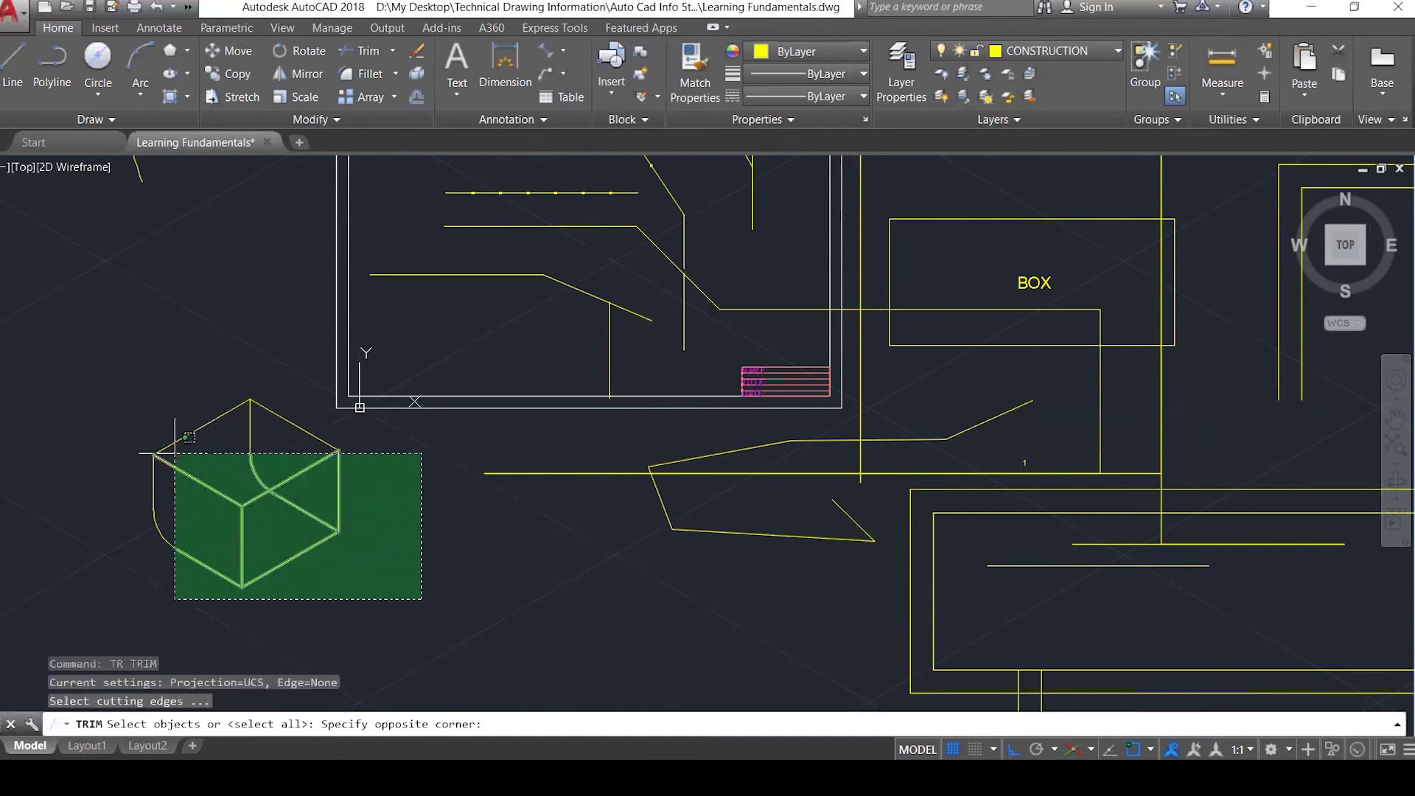
{"action": "left_click", "coordinate": [137, 438]}
{"action": "key", "text": "Return"}
{"action": "left_click", "coordinate": [268, 474]}
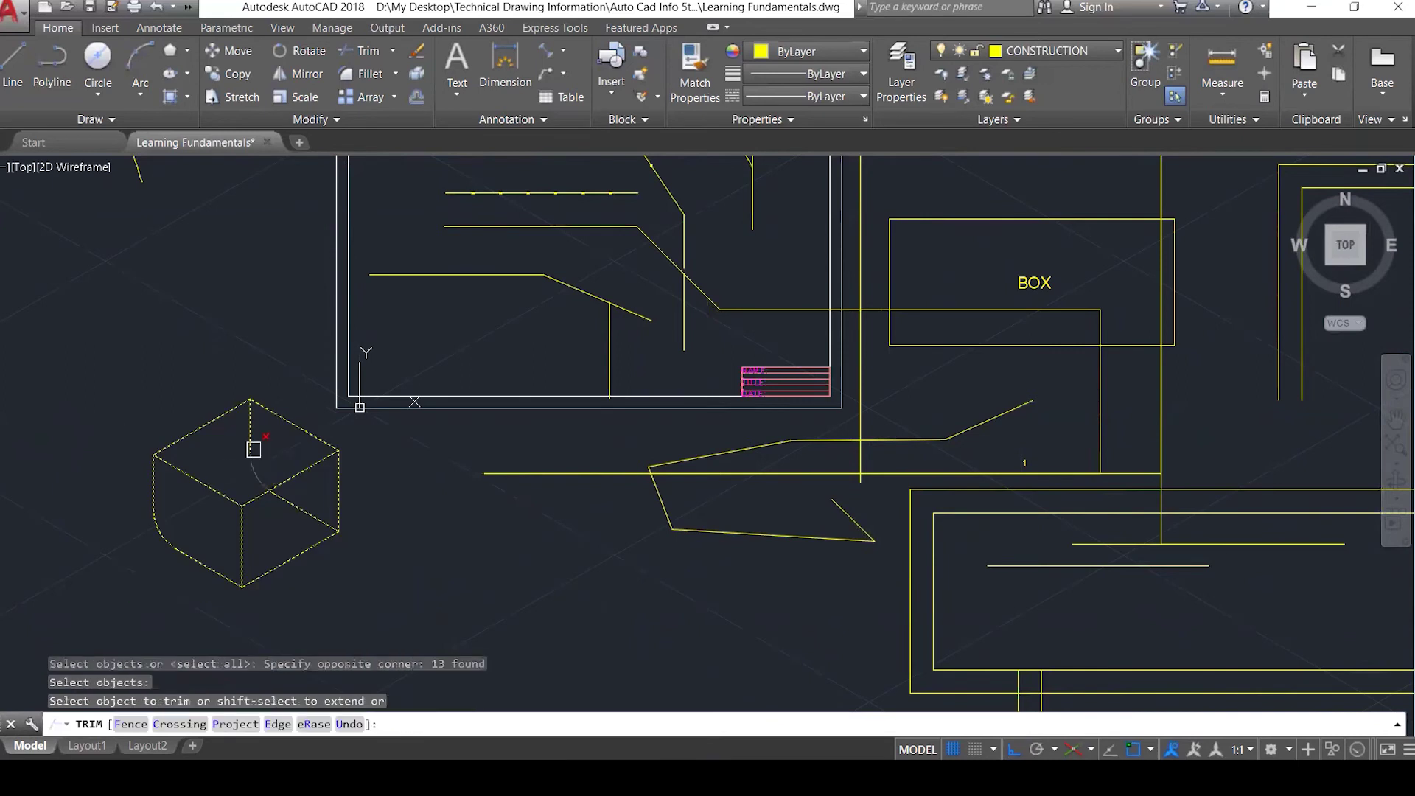
{"action": "left_click", "coordinate": [253, 418]}
{"action": "key", "text": "Escape"}
Delete the remaining hidden edges inside the isometric box, including the small leftover arc piece.
{"action": "left_click", "coordinate": [307, 512]}
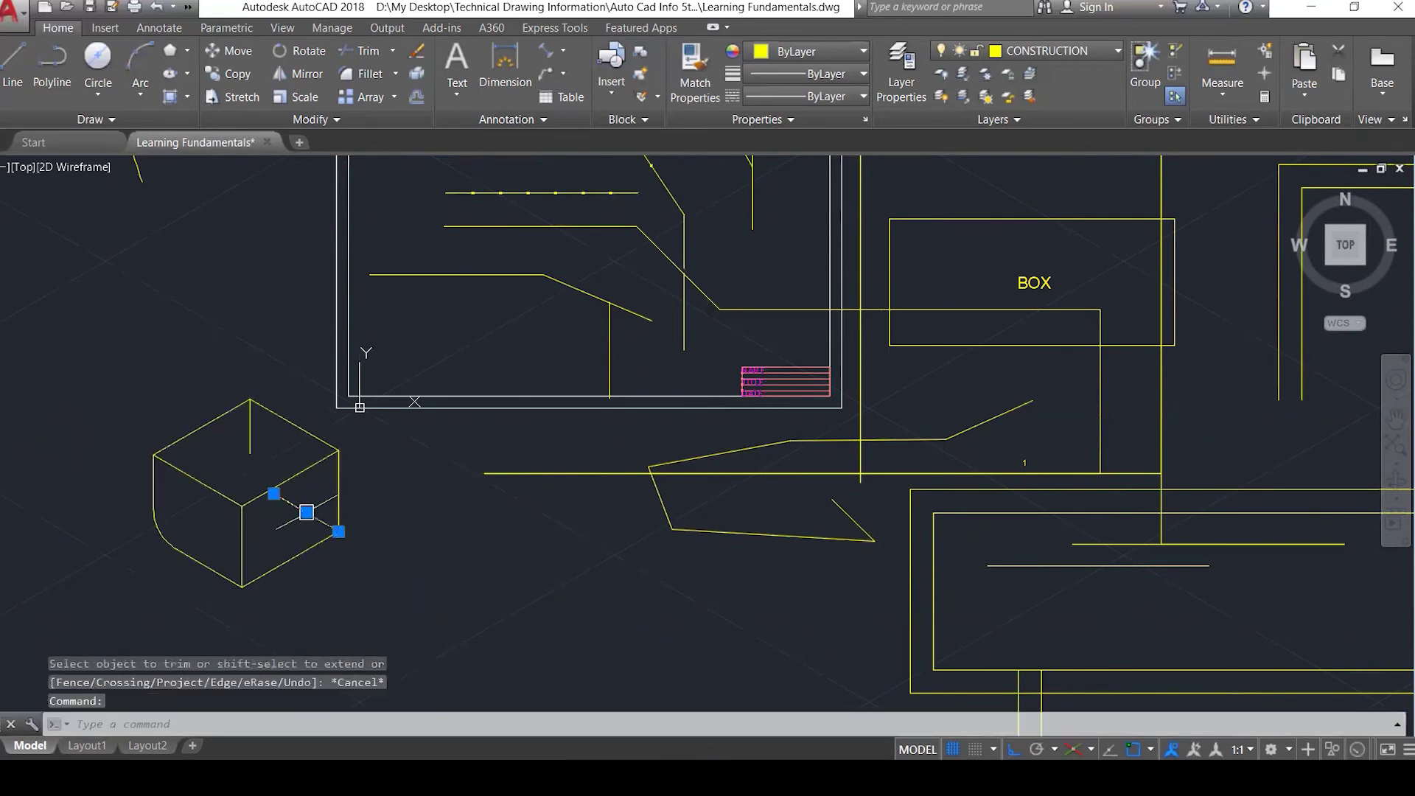
{"action": "key", "text": "Delete"}
{"action": "left_click", "coordinate": [250, 434]}
{"action": "key", "text": "Delete"}
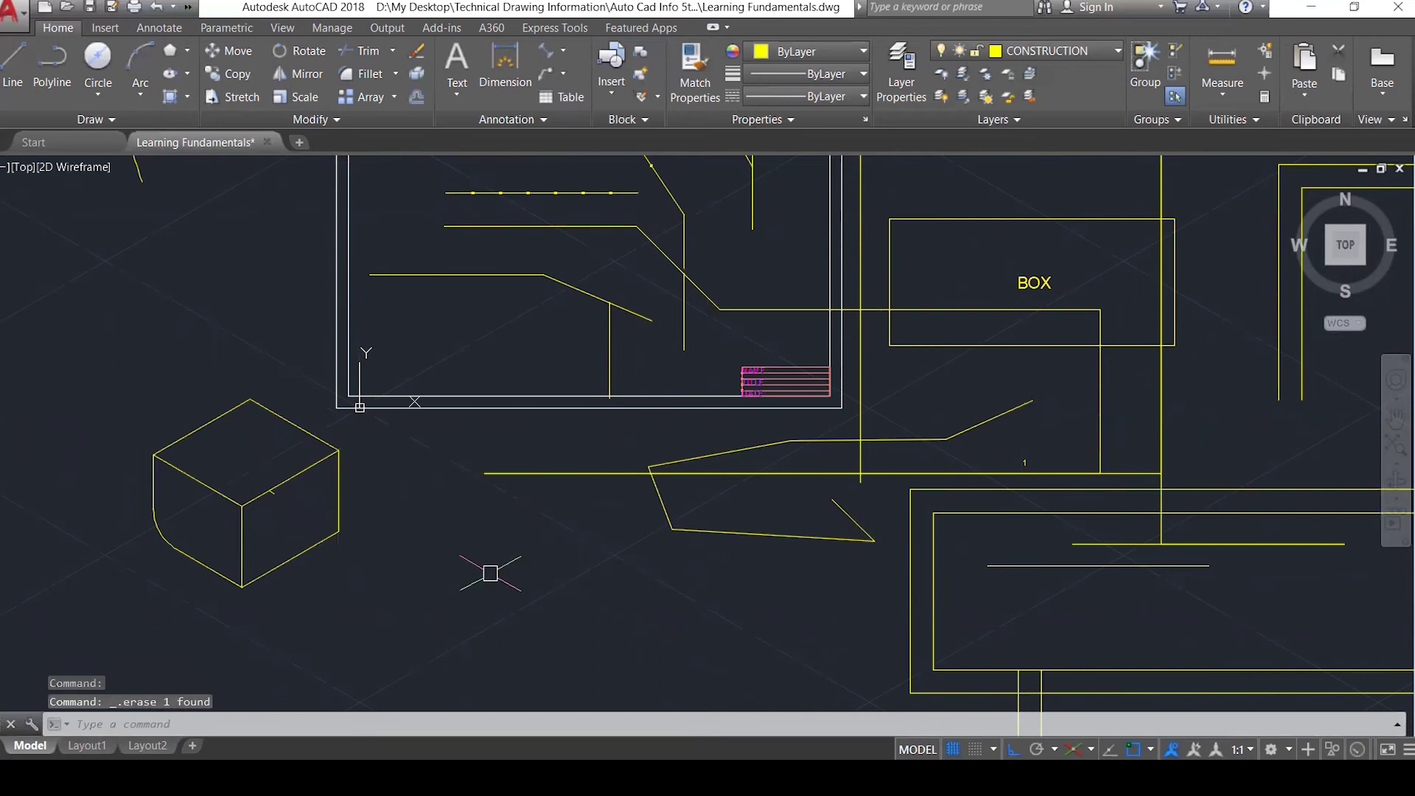
{"action": "left_click", "coordinate": [259, 476]}
{"action": "left_click", "coordinate": [300, 521]}
{"action": "key", "text": "Delete"}
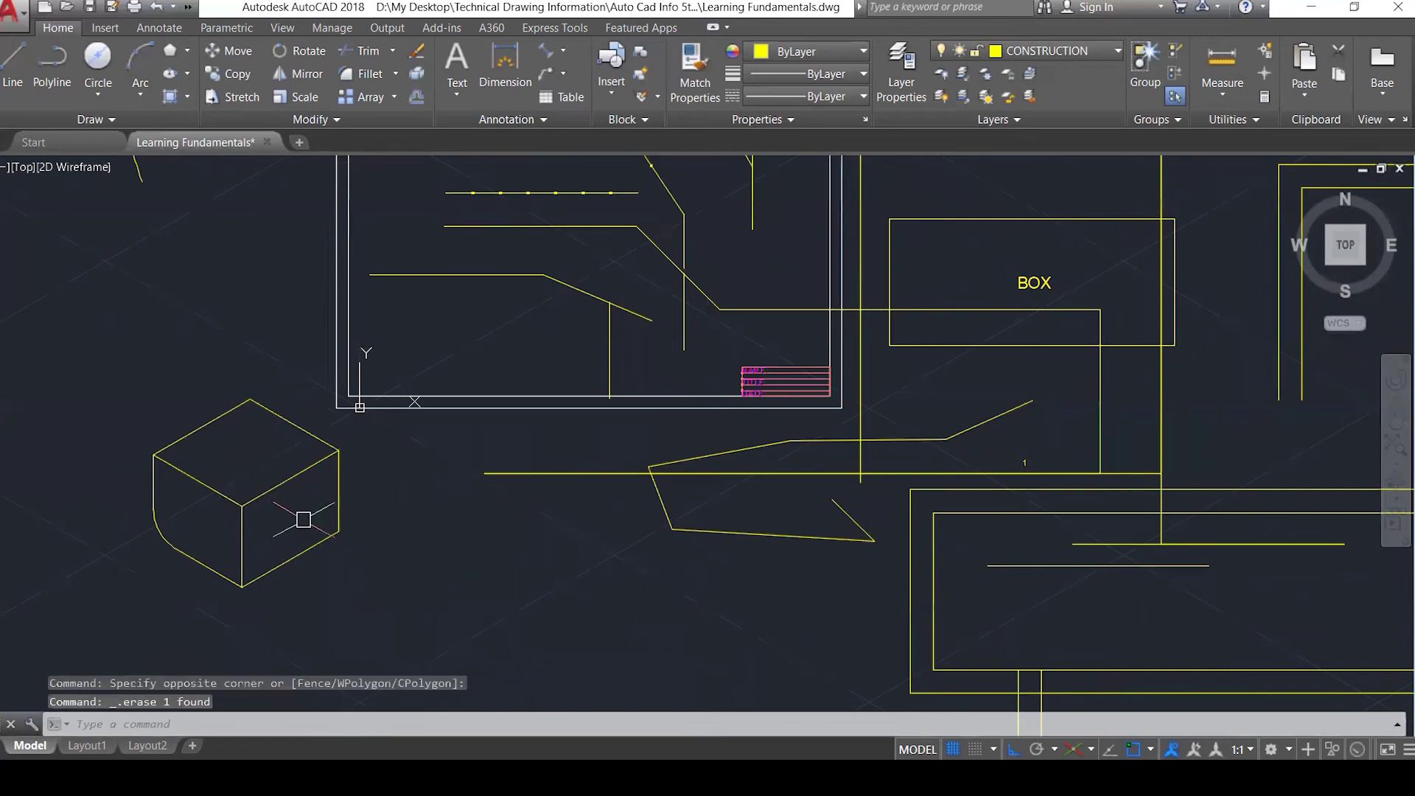
View the isoplane options and turn isometric drafting off.
{"action": "left_click", "coordinate": [1092, 749]}
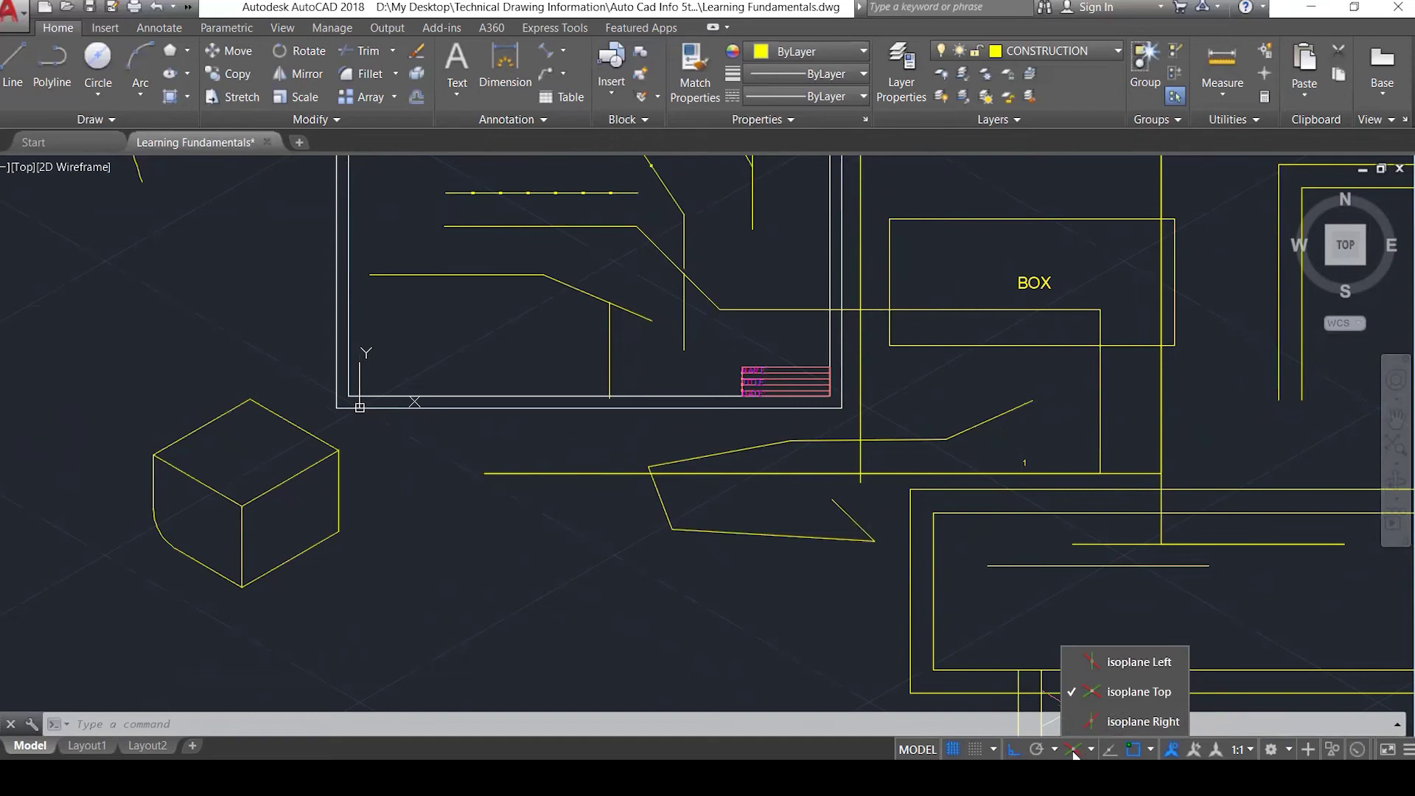
{"action": "left_click", "coordinate": [1073, 749]}
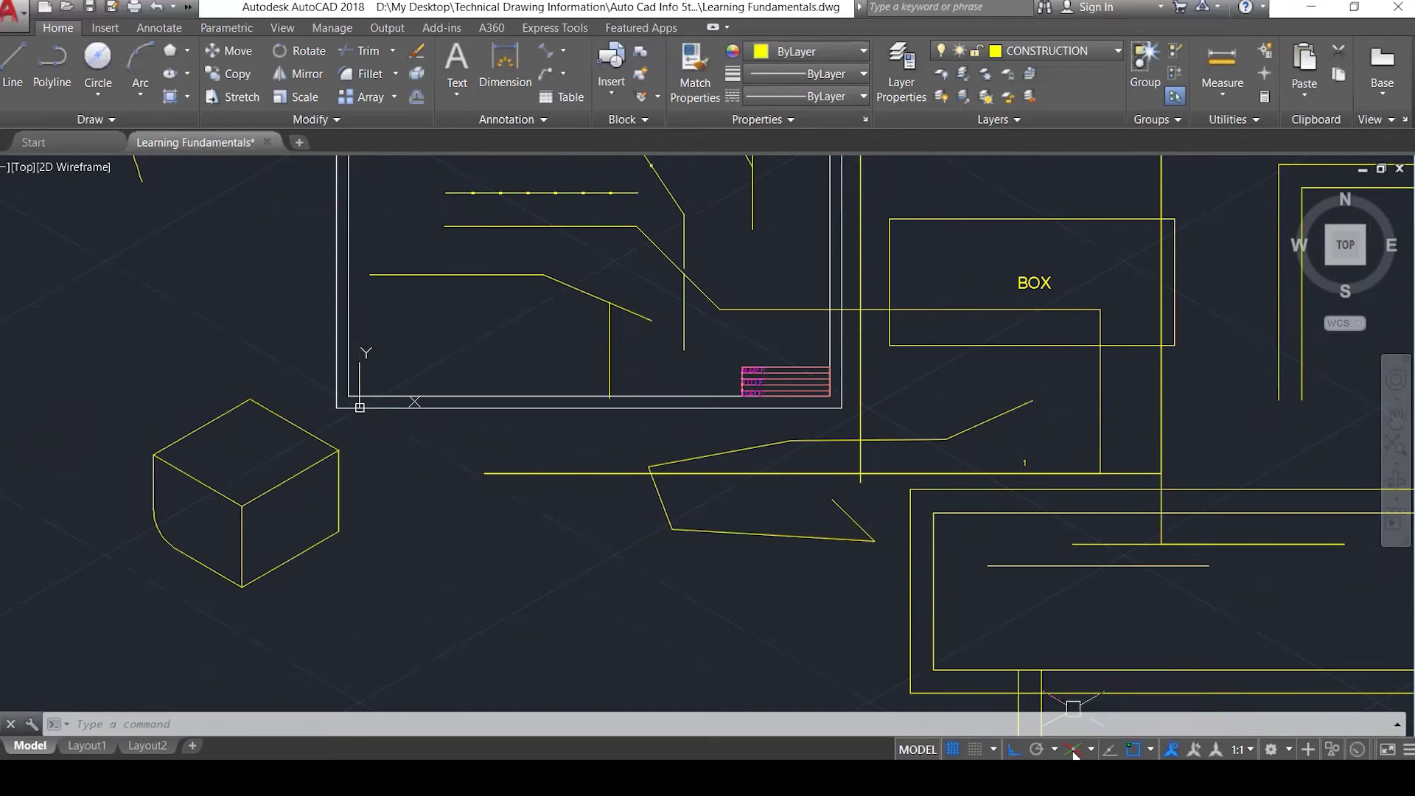
{"action": "left_click", "coordinate": [1073, 749]}
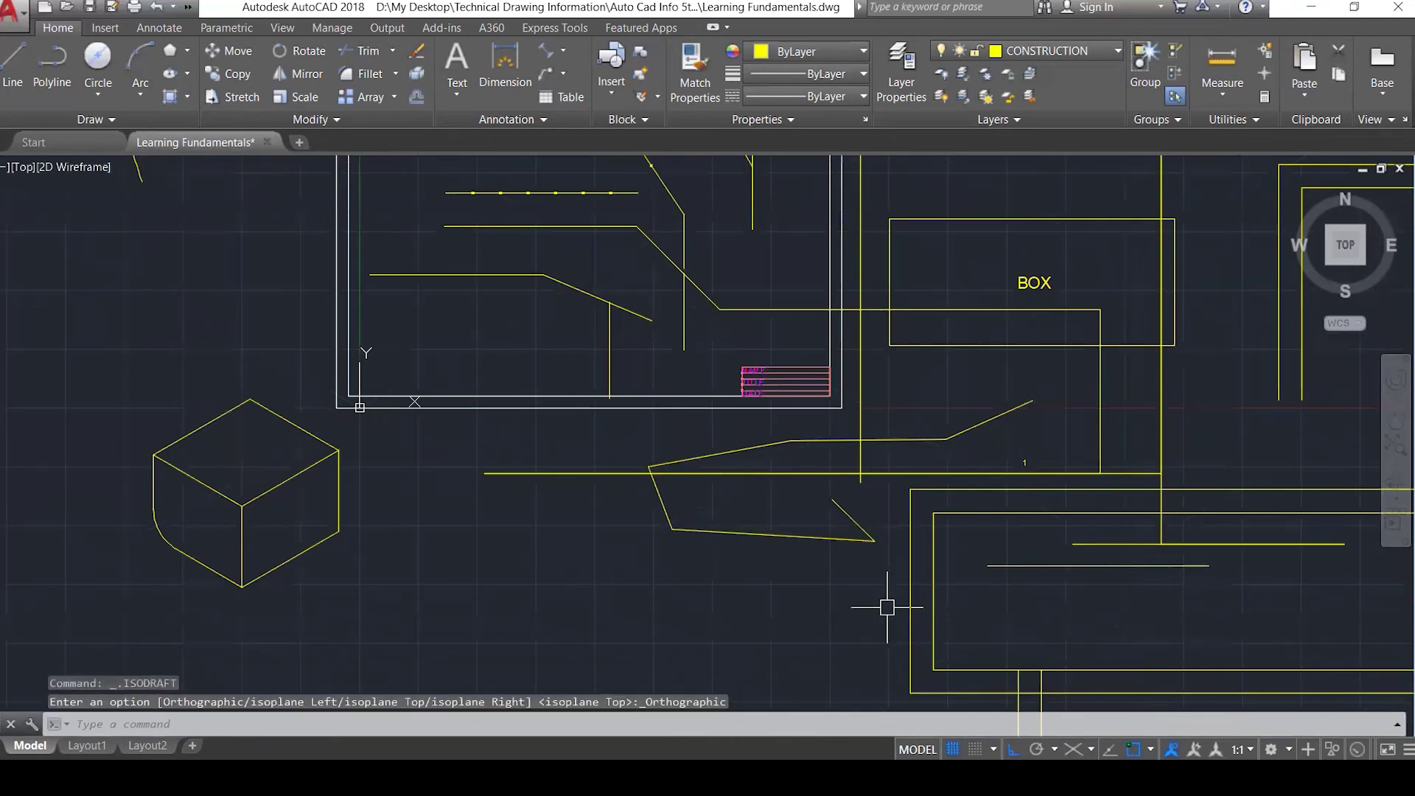
Turn object snap tracking on and back off, and view the list of object snap modes.
{"action": "left_click", "coordinate": [1107, 750]}
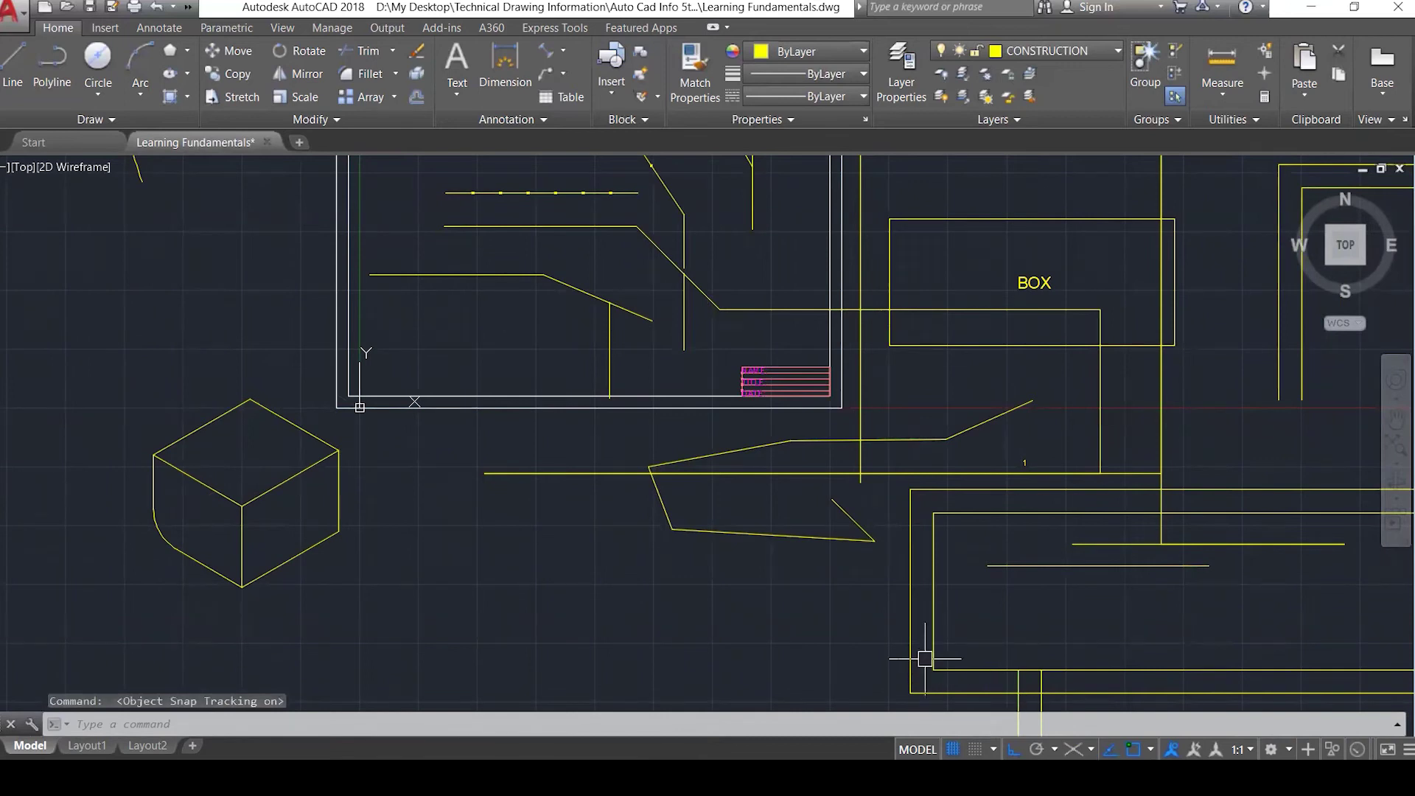
{"action": "left_click", "coordinate": [1109, 750]}
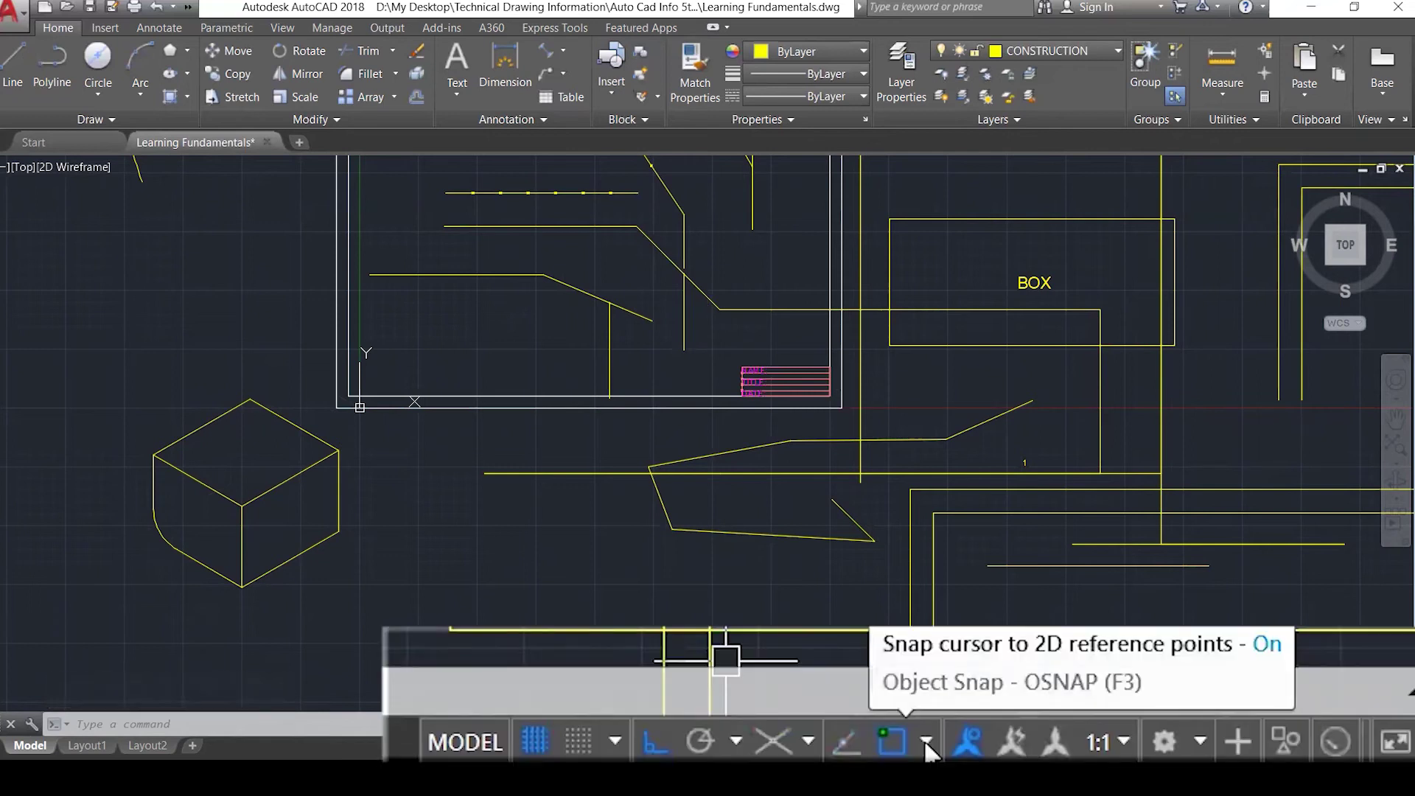
{"action": "left_click", "coordinate": [927, 741]}
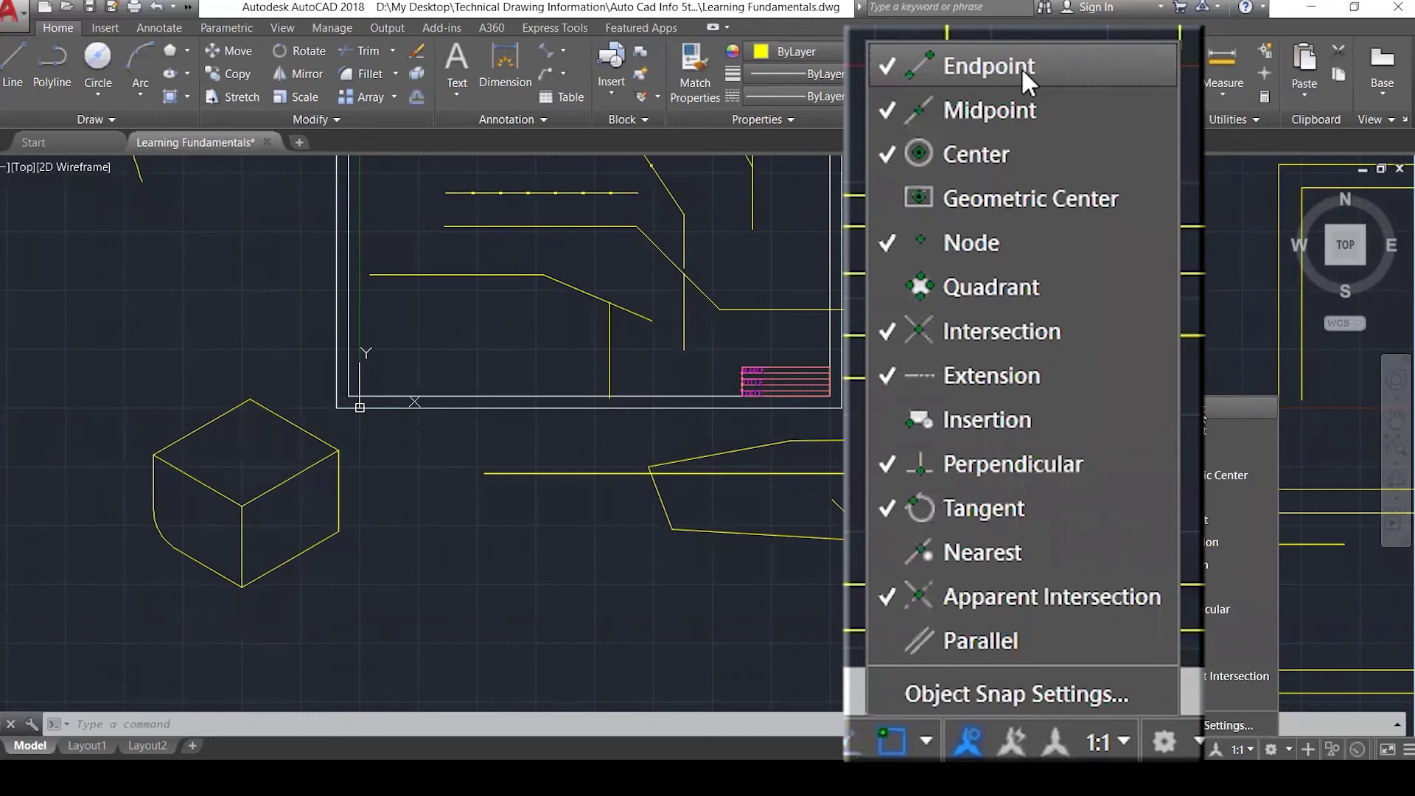
{"action": "key", "text": "Escape"}
{"action": "key", "text": "Escape"}
{"action": "key", "text": "Escape"}
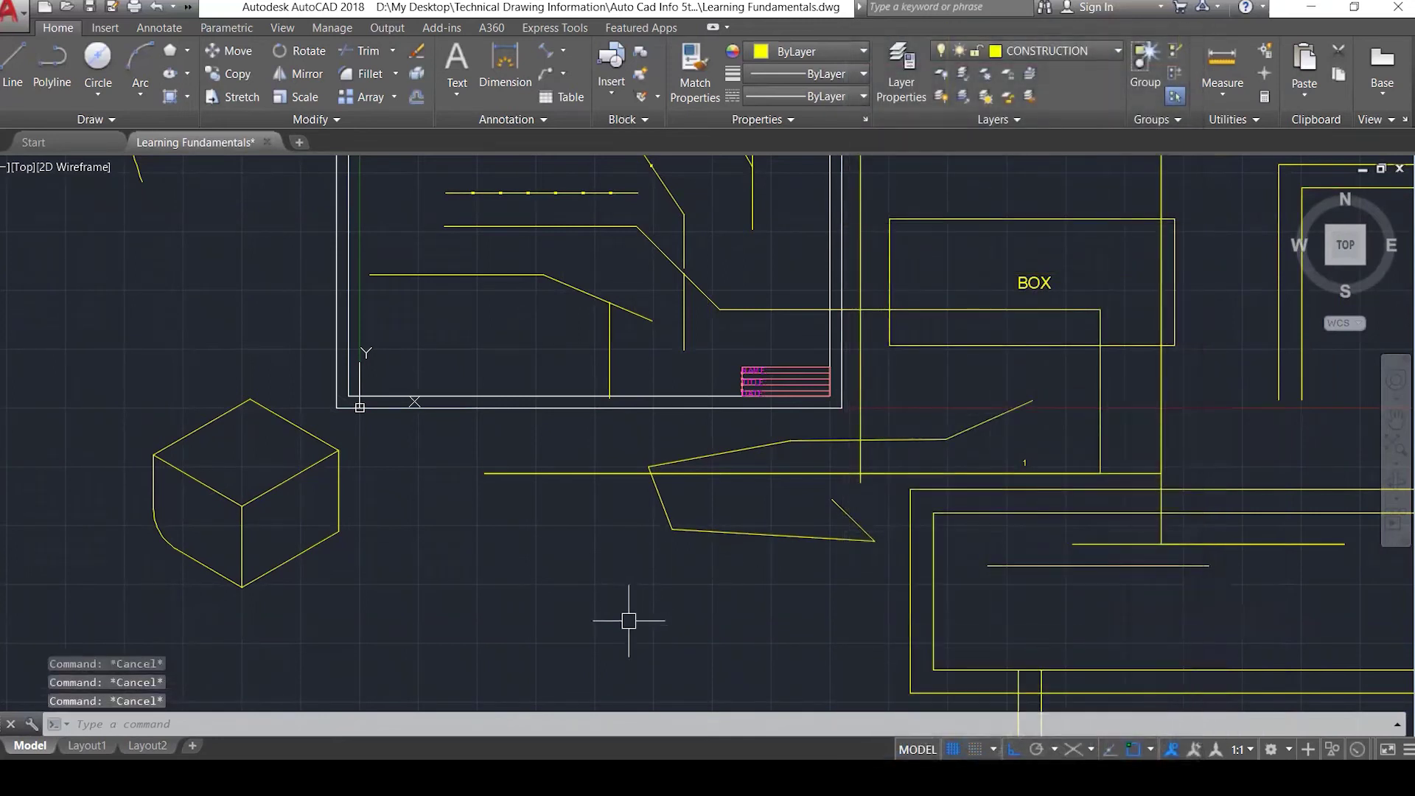
Draw a horizontal line below the folded line chain, end the command, and delete that line.
{"action": "type", "text": "l"}
{"action": "key", "text": "Return"}
{"action": "left_click", "coordinate": [493, 584]}
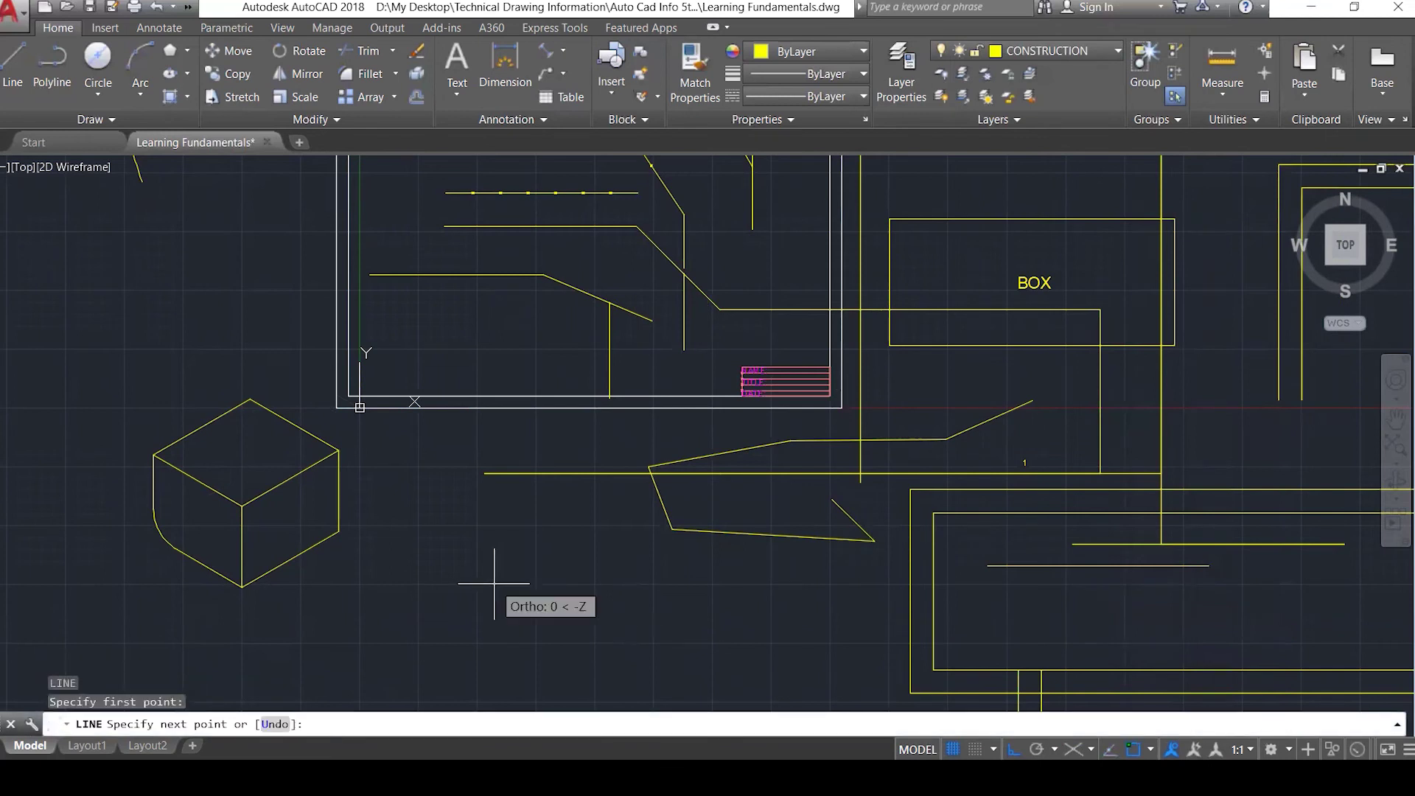
{"action": "left_click", "coordinate": [815, 583]}
{"action": "key", "text": "Escape"}
{"action": "key", "text": "Escape"}
{"action": "key", "text": "Escape"}
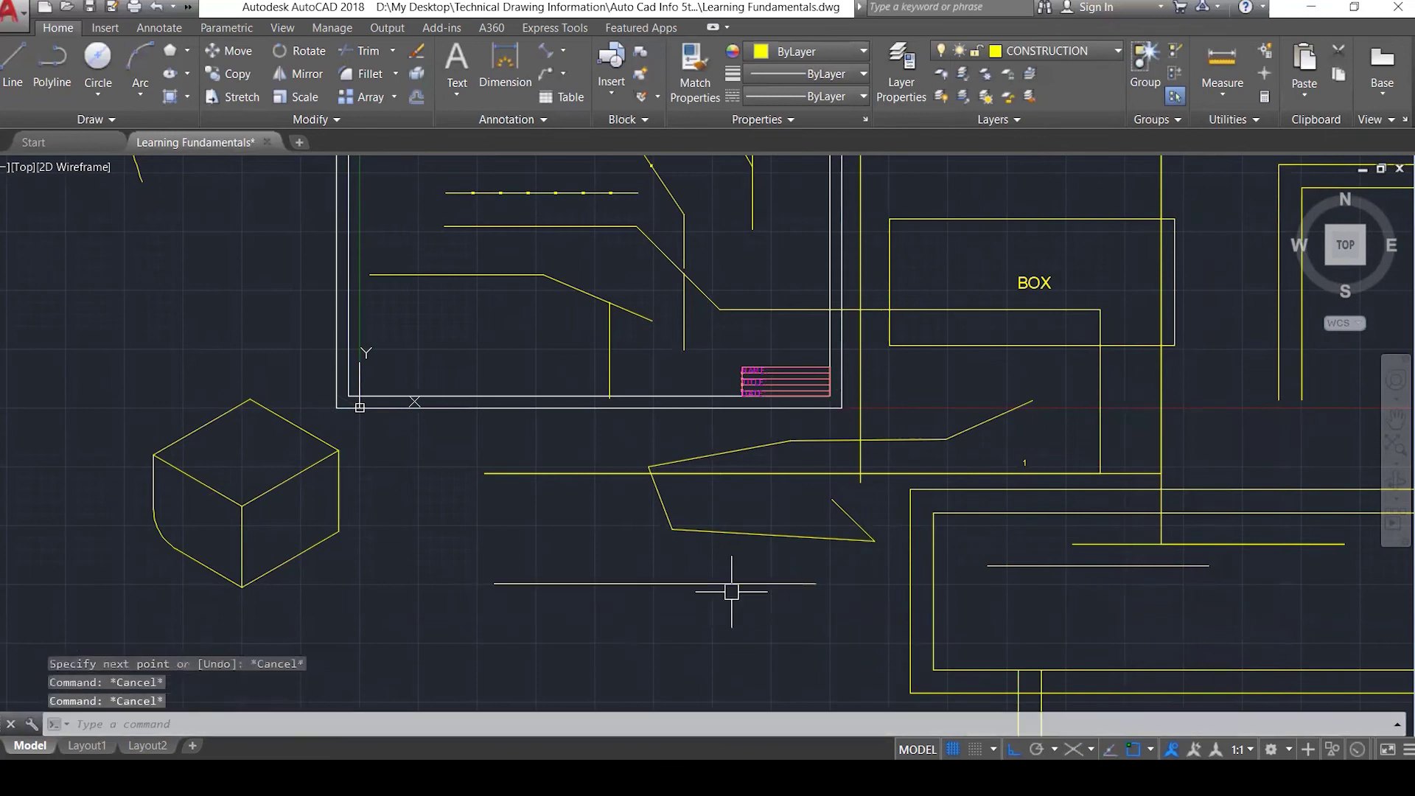
{"action": "left_click", "coordinate": [628, 583]}
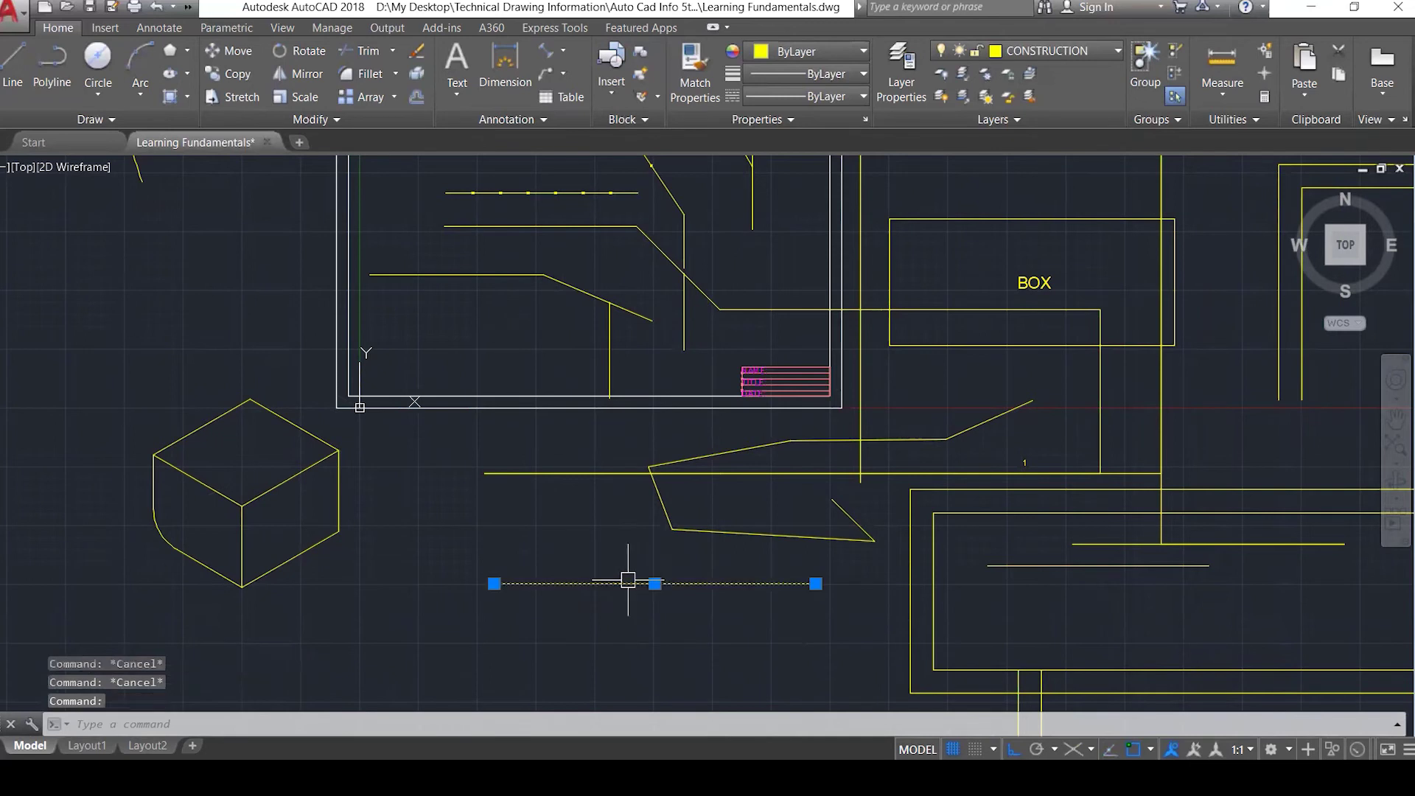
{"action": "key", "text": "Delete"}
Draw a new horizontal line in the empty area below the folded line chain.
{"action": "type", "text": "l"}
{"action": "key", "text": "Return"}
{"action": "left_click", "coordinate": [491, 613]}
{"action": "left_click", "coordinate": [771, 598]}
{"action": "key", "text": "Escape"}
{"action": "key", "text": "Escape"}
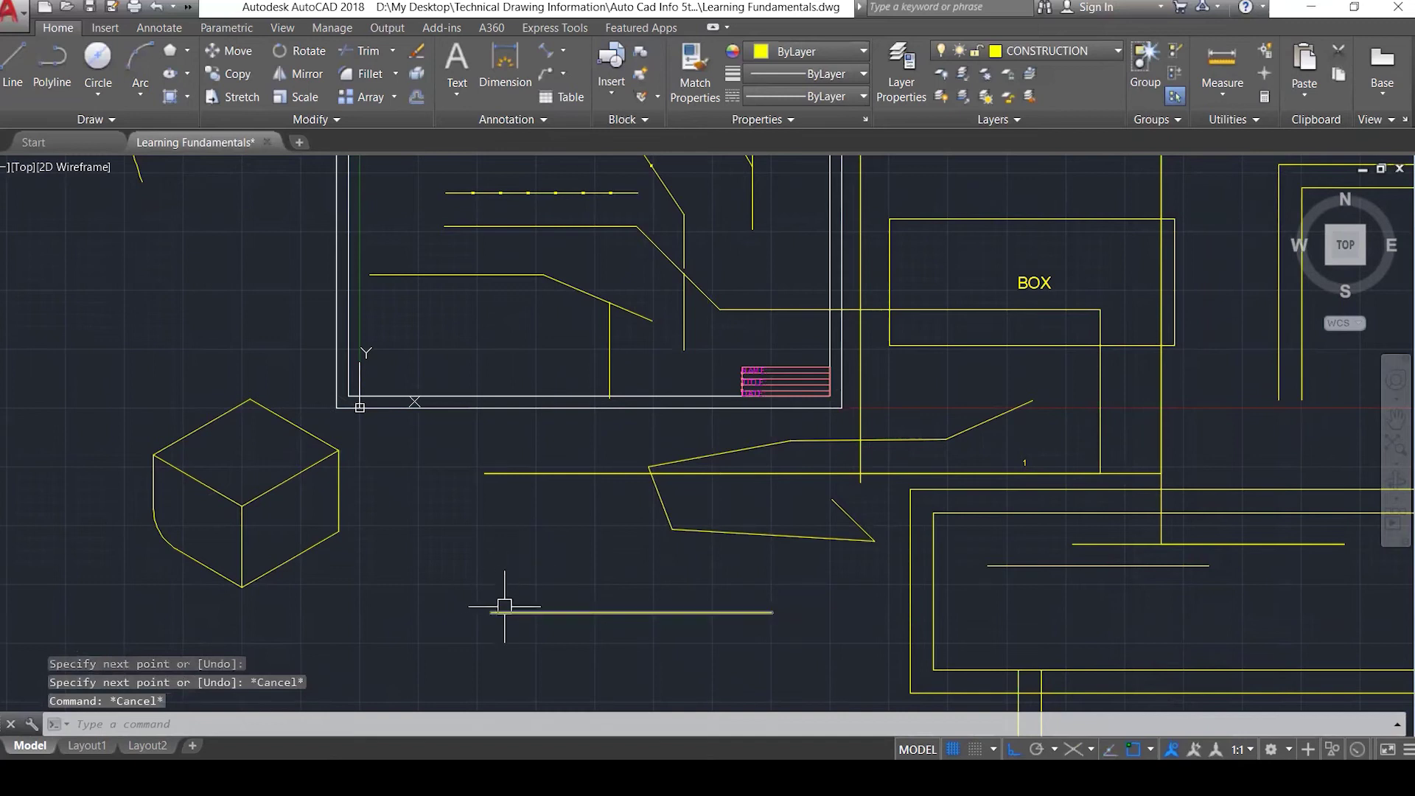
Start another line and turn off the Endpoint object snap while the command is running.
{"action": "type", "text": "l"}
{"action": "key", "text": "Return"}
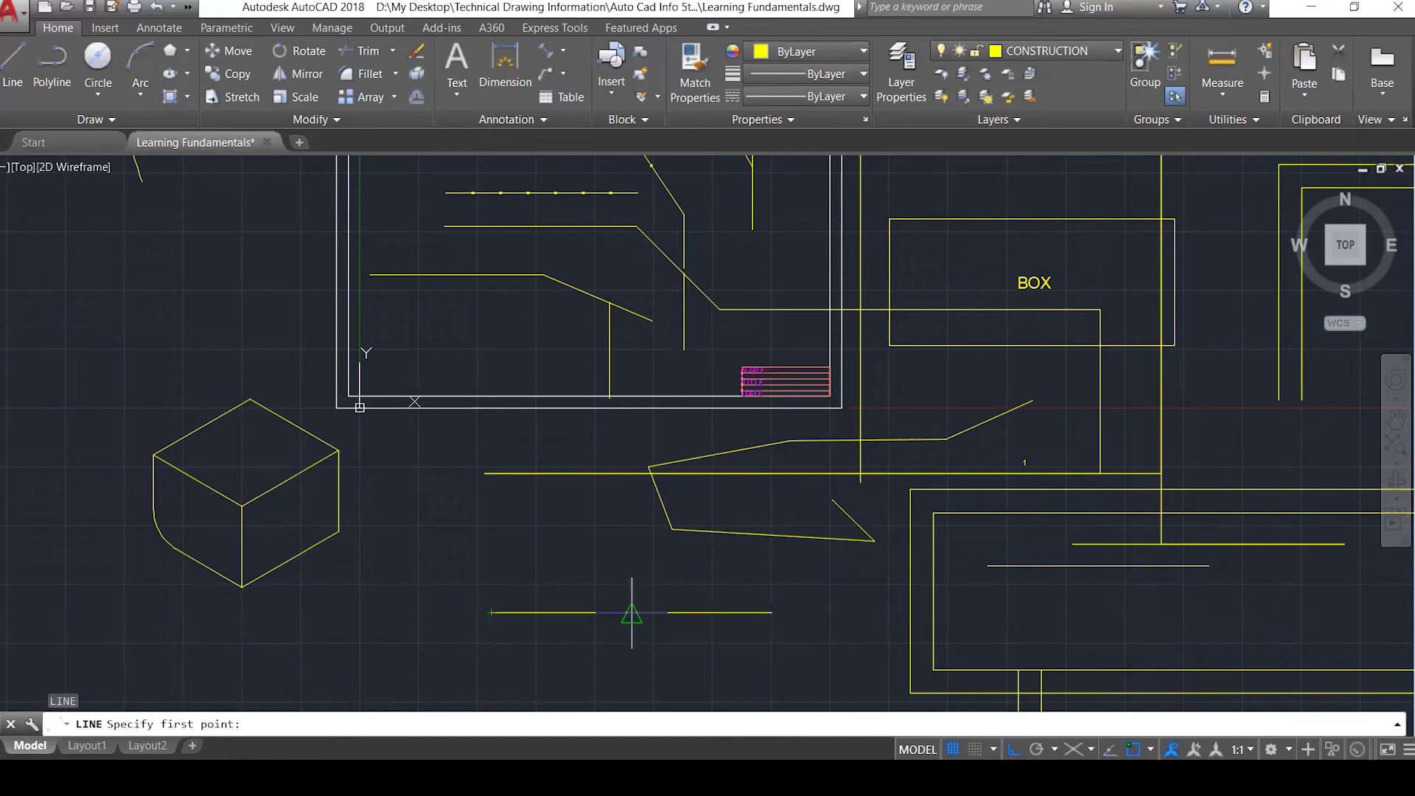
{"action": "left_click", "coordinate": [1152, 750]}
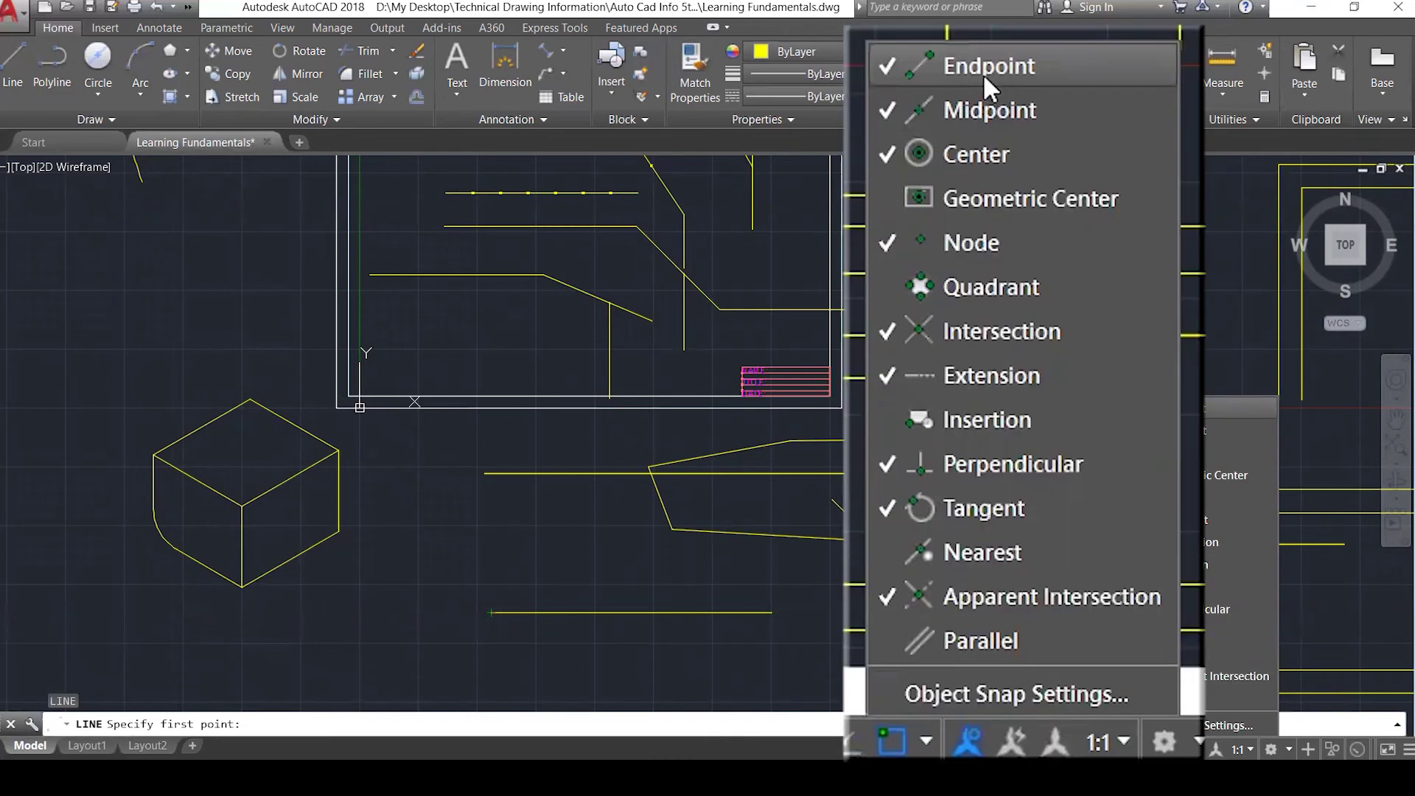
{"action": "left_click", "coordinate": [1182, 409]}
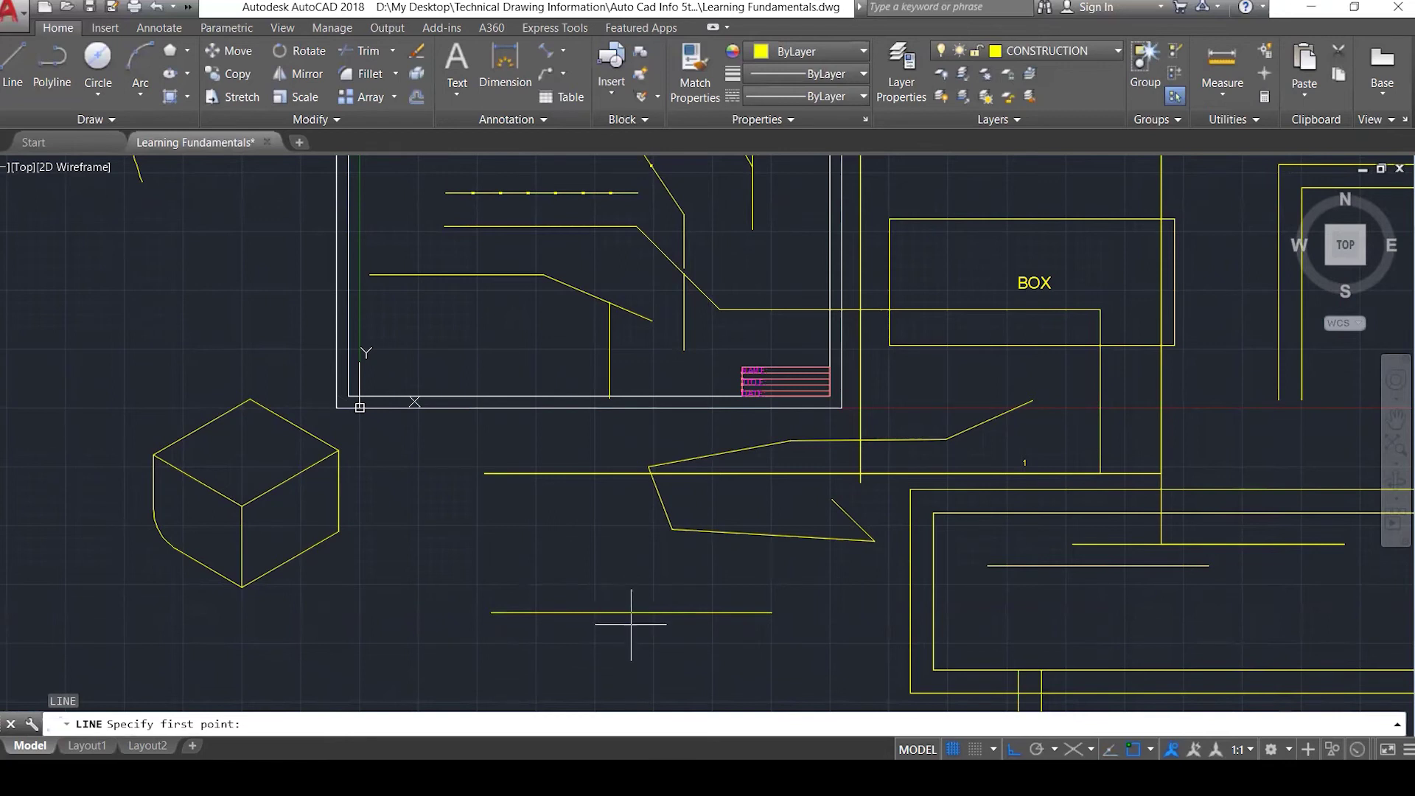
Turn off the Midpoint and Perpendicular object snaps while the line command waits for its first point.
{"action": "left_click", "coordinate": [1145, 747]}
{"action": "left_click", "coordinate": [1055, 108]}
{"action": "left_click", "coordinate": [781, 557]}
{"action": "left_click", "coordinate": [1152, 749]}
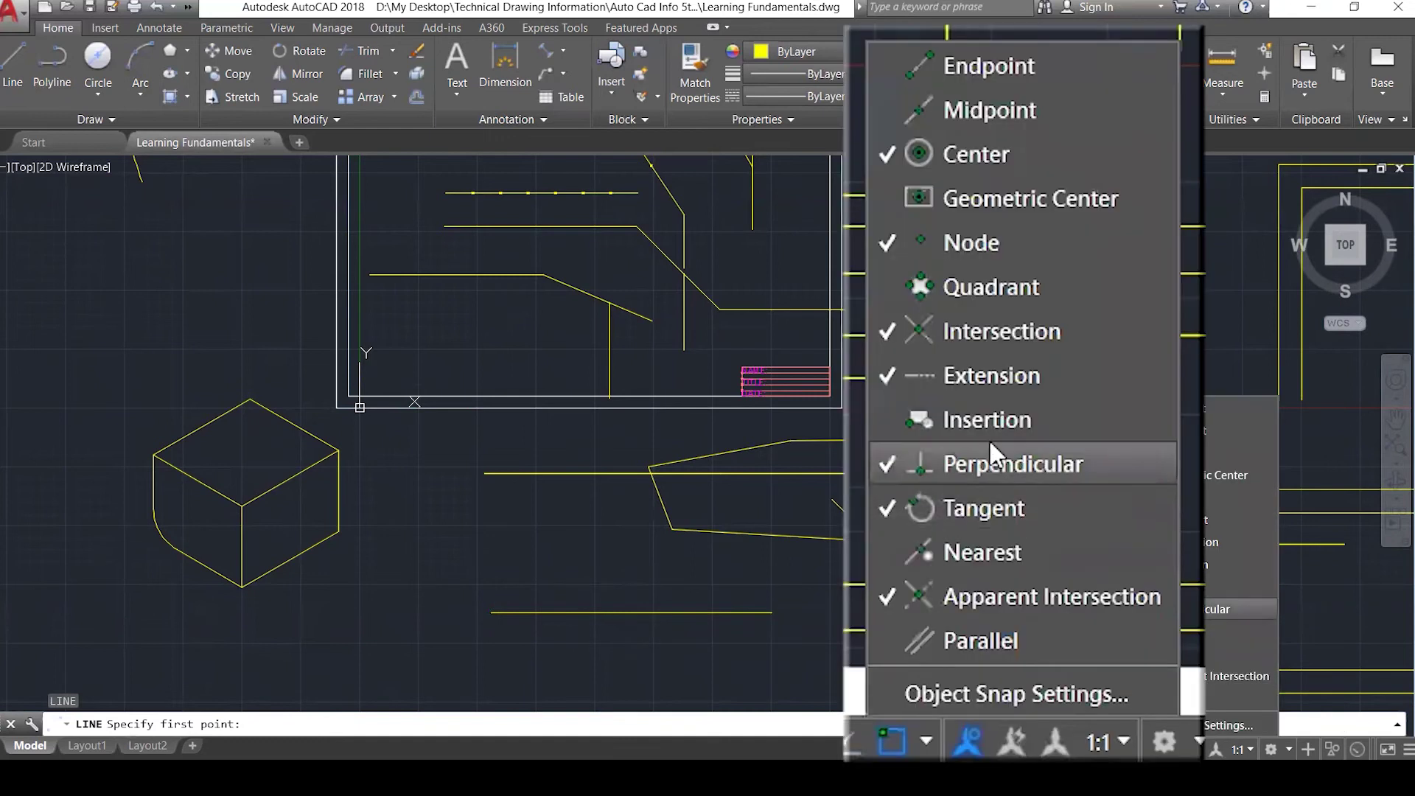
{"action": "left_click", "coordinate": [986, 465]}
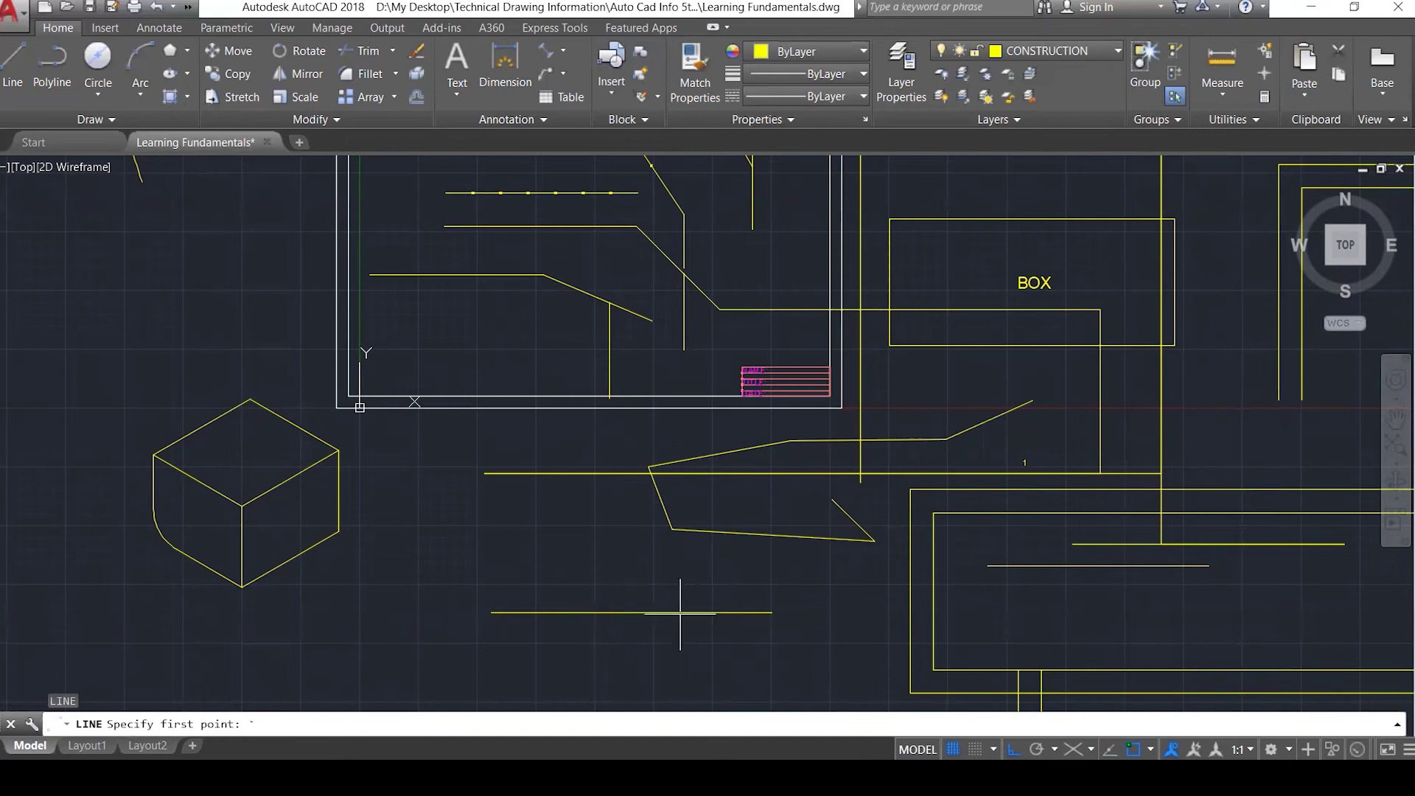
{"action": "type", "text": "`L"}
{"action": "key", "text": "Return"}
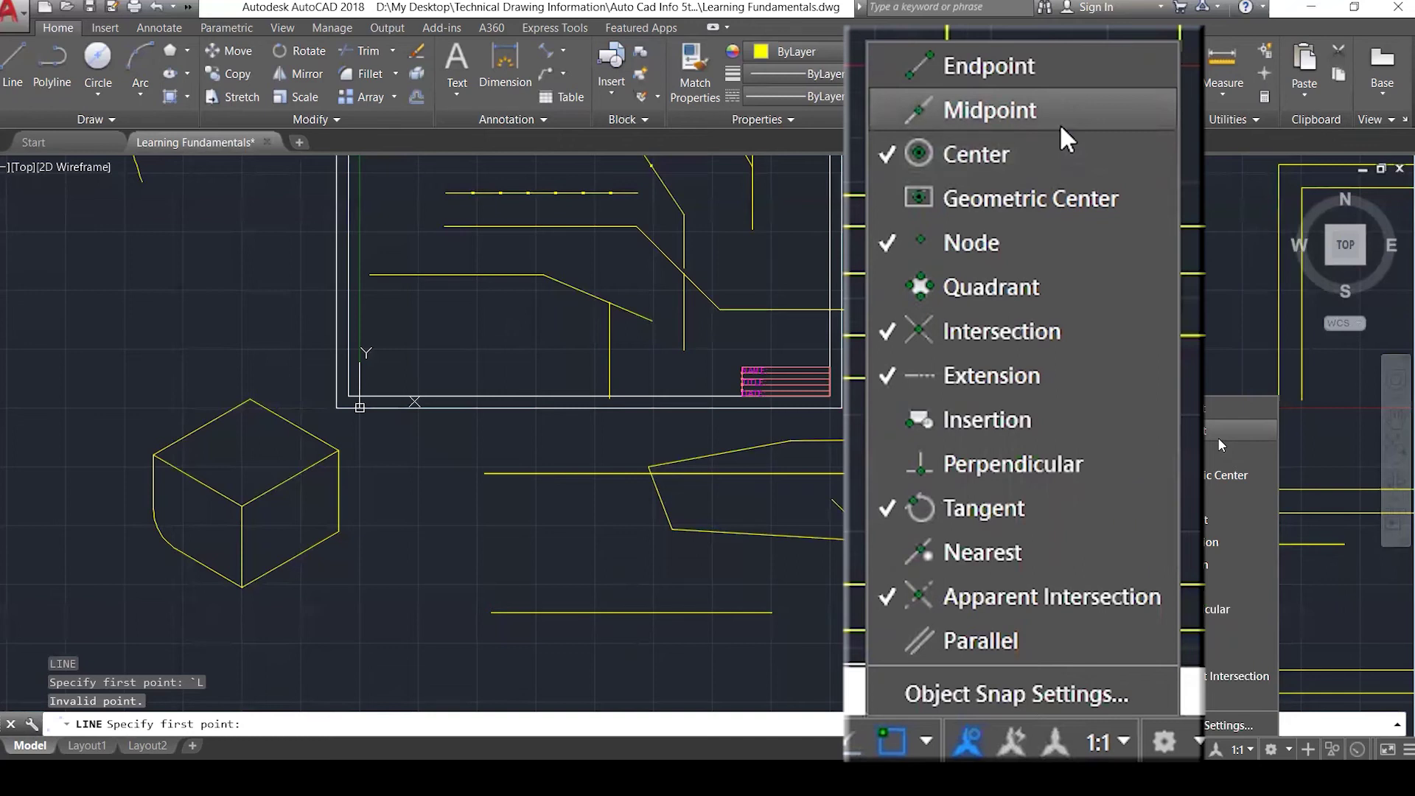
Turn the Midpoint and Endpoint object snaps on.
{"action": "left_click", "coordinate": [1218, 440]}
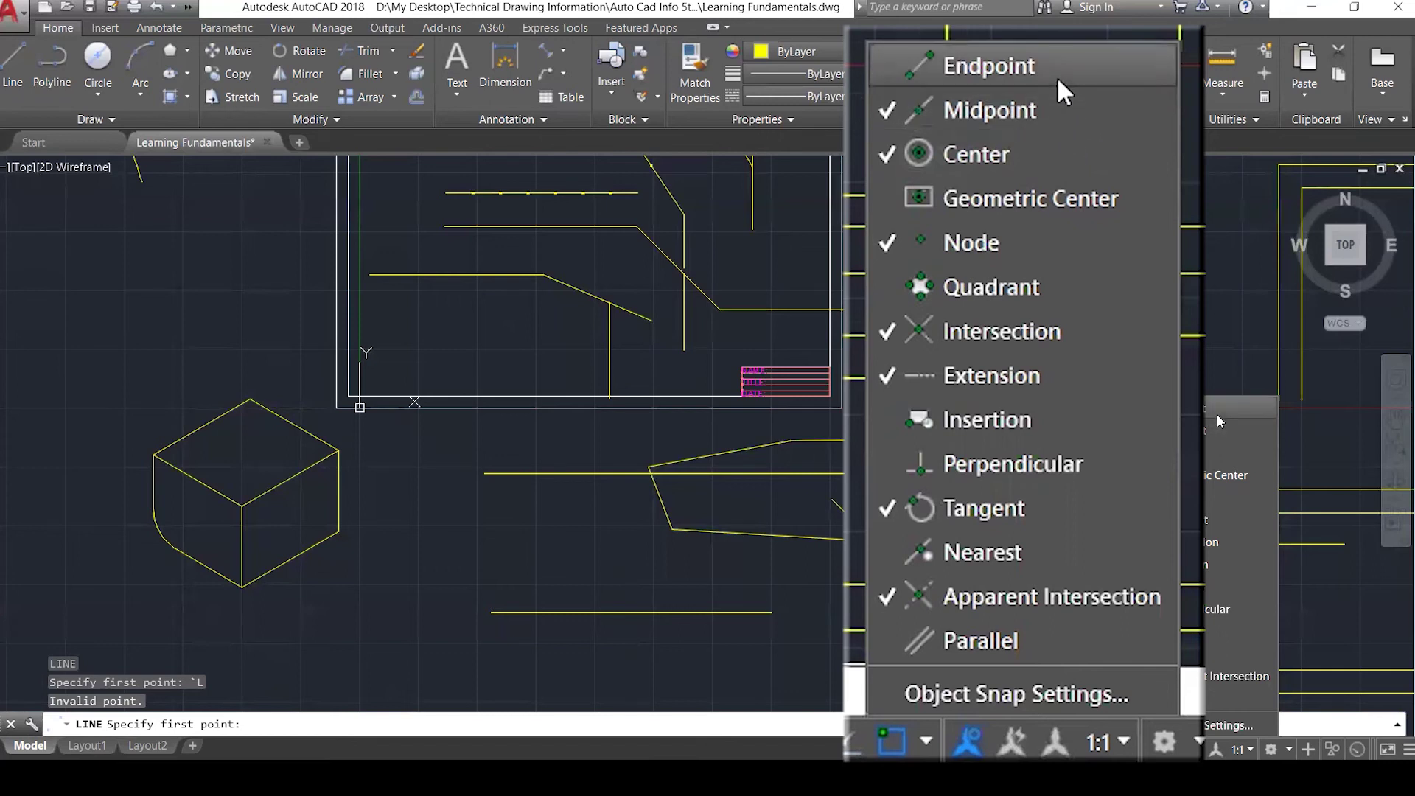
{"action": "left_click", "coordinate": [1217, 417]}
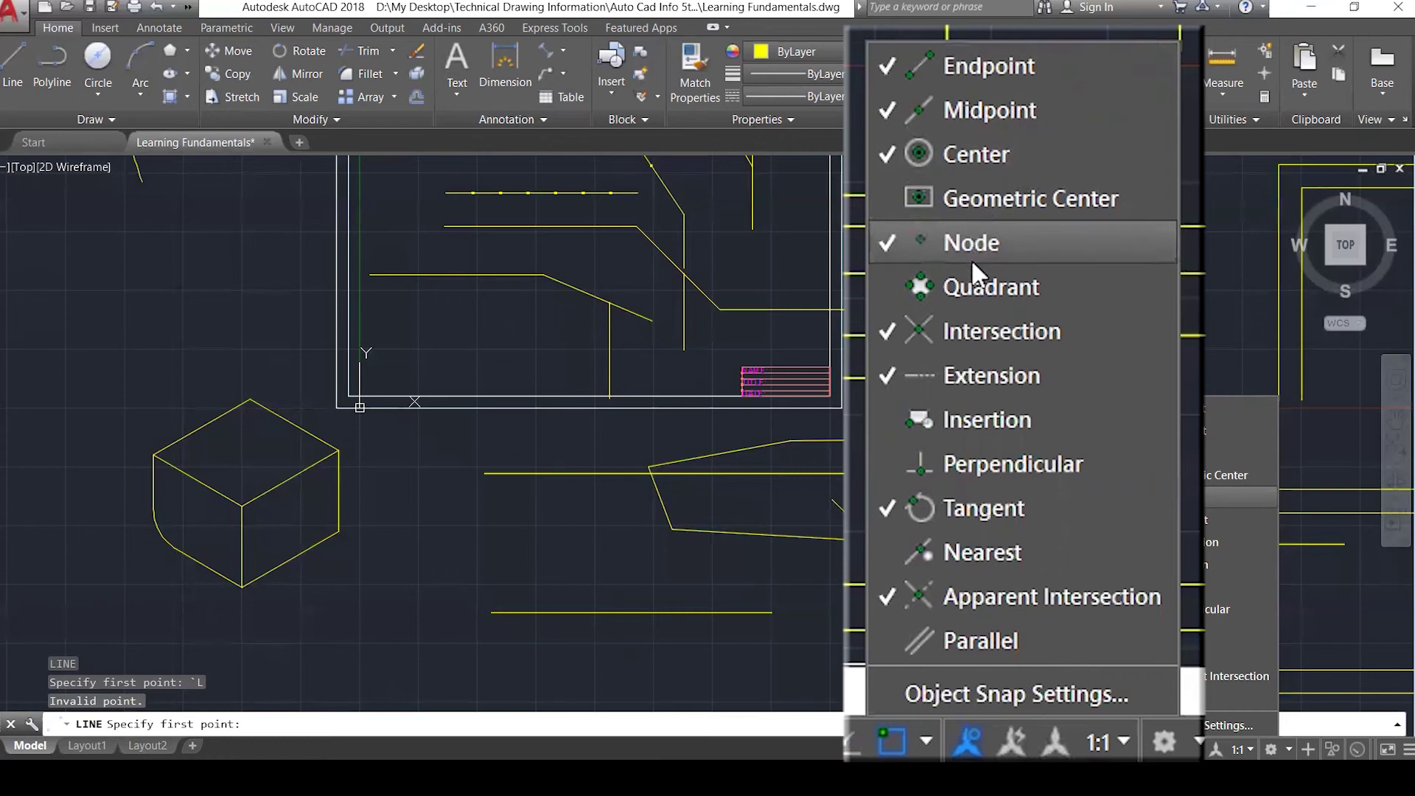
{"action": "left_click", "coordinate": [1206, 522]}
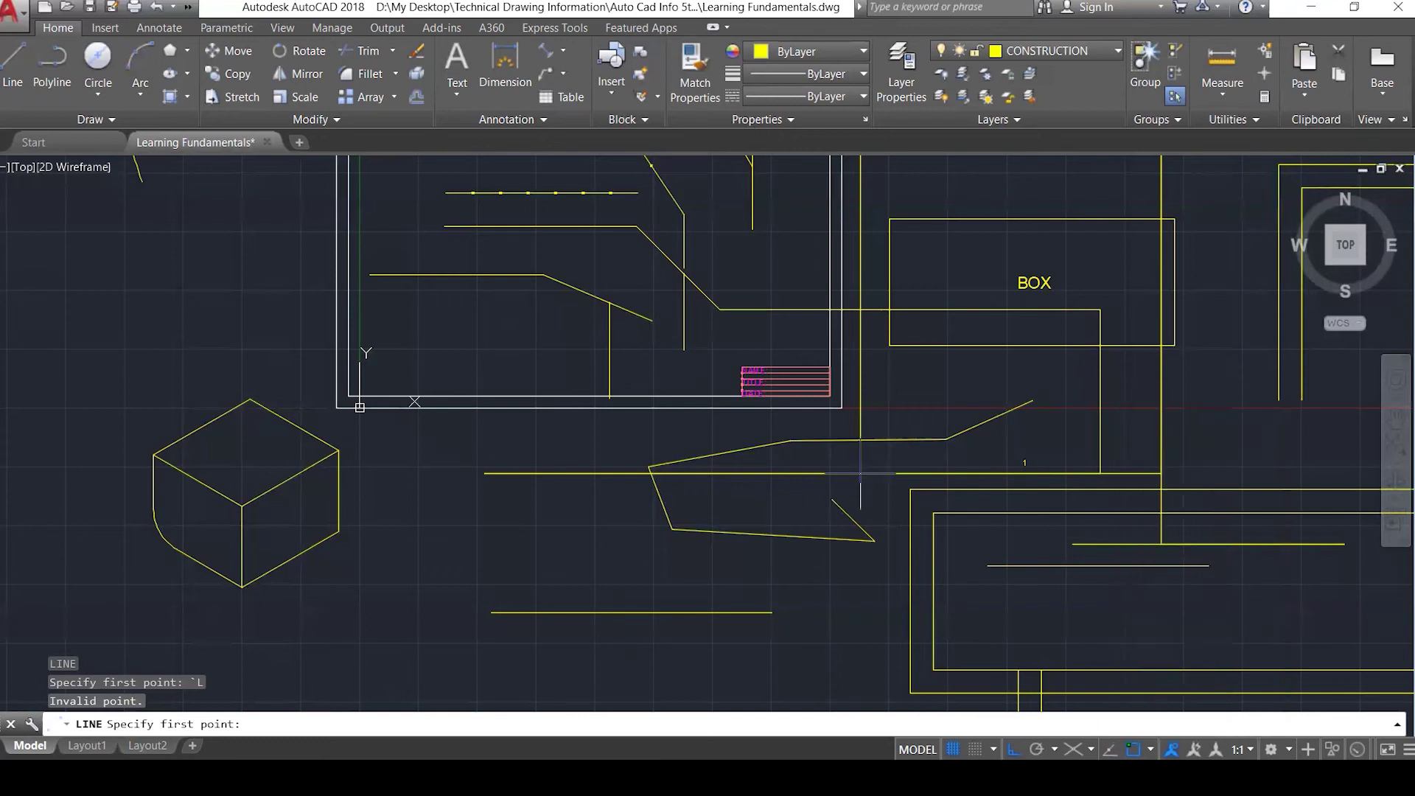
Open the object snap settings, review every Drafting Settings page from Snap and Grid to Selection Cycling, and close the dialog.
{"action": "scroll", "coordinate": [859, 466], "scroll_direction": "up", "scroll_amount": 2}
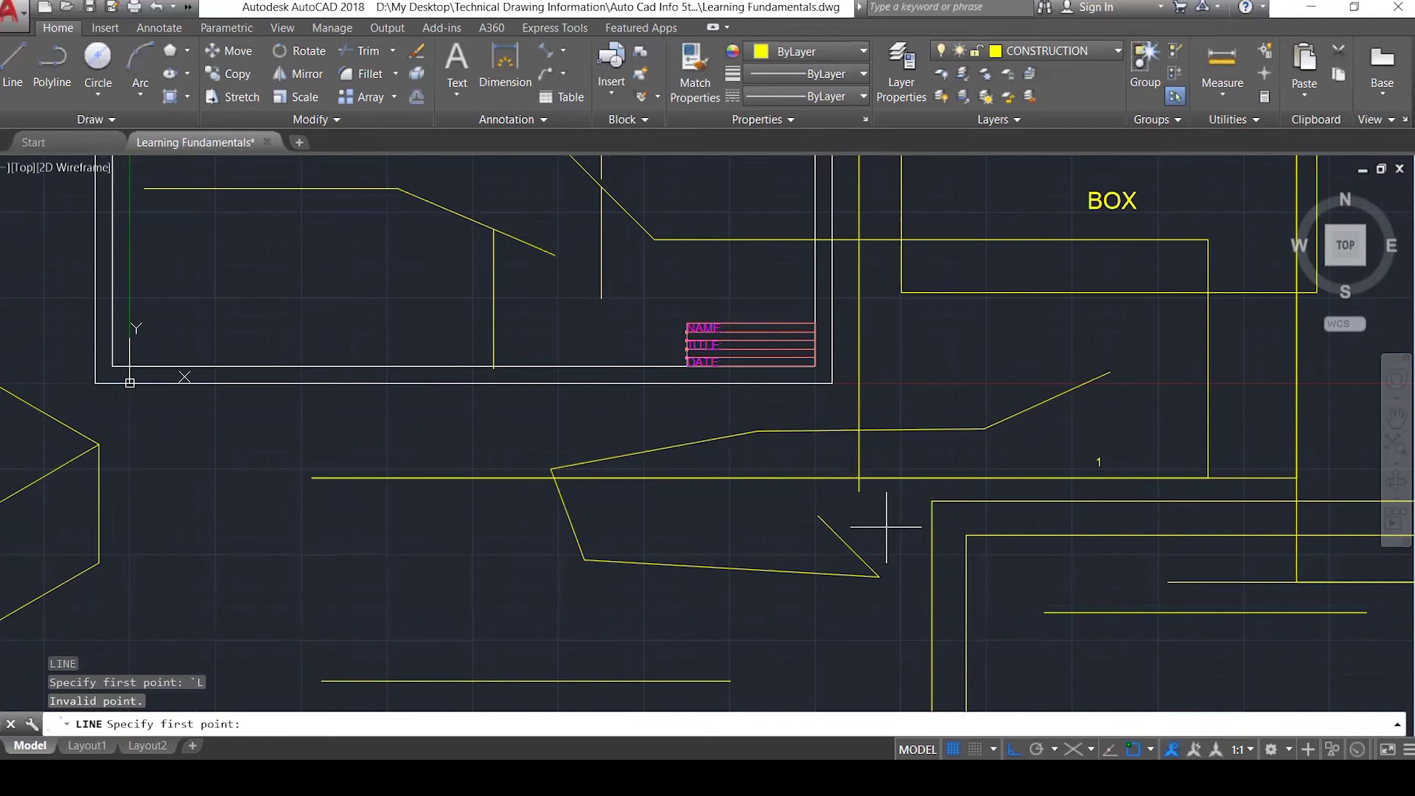
{"action": "left_click", "coordinate": [1150, 749]}
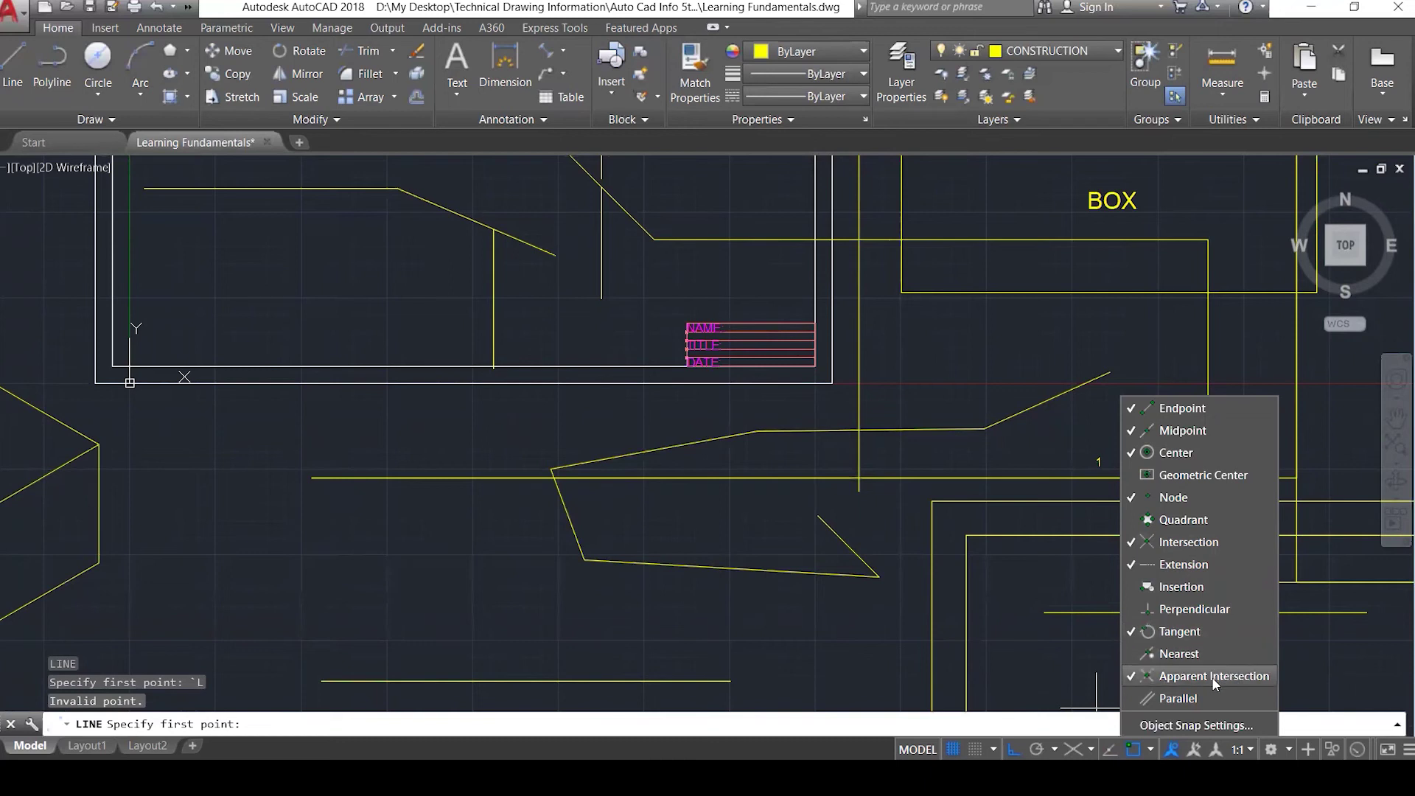
{"action": "left_click", "coordinate": [1164, 725]}
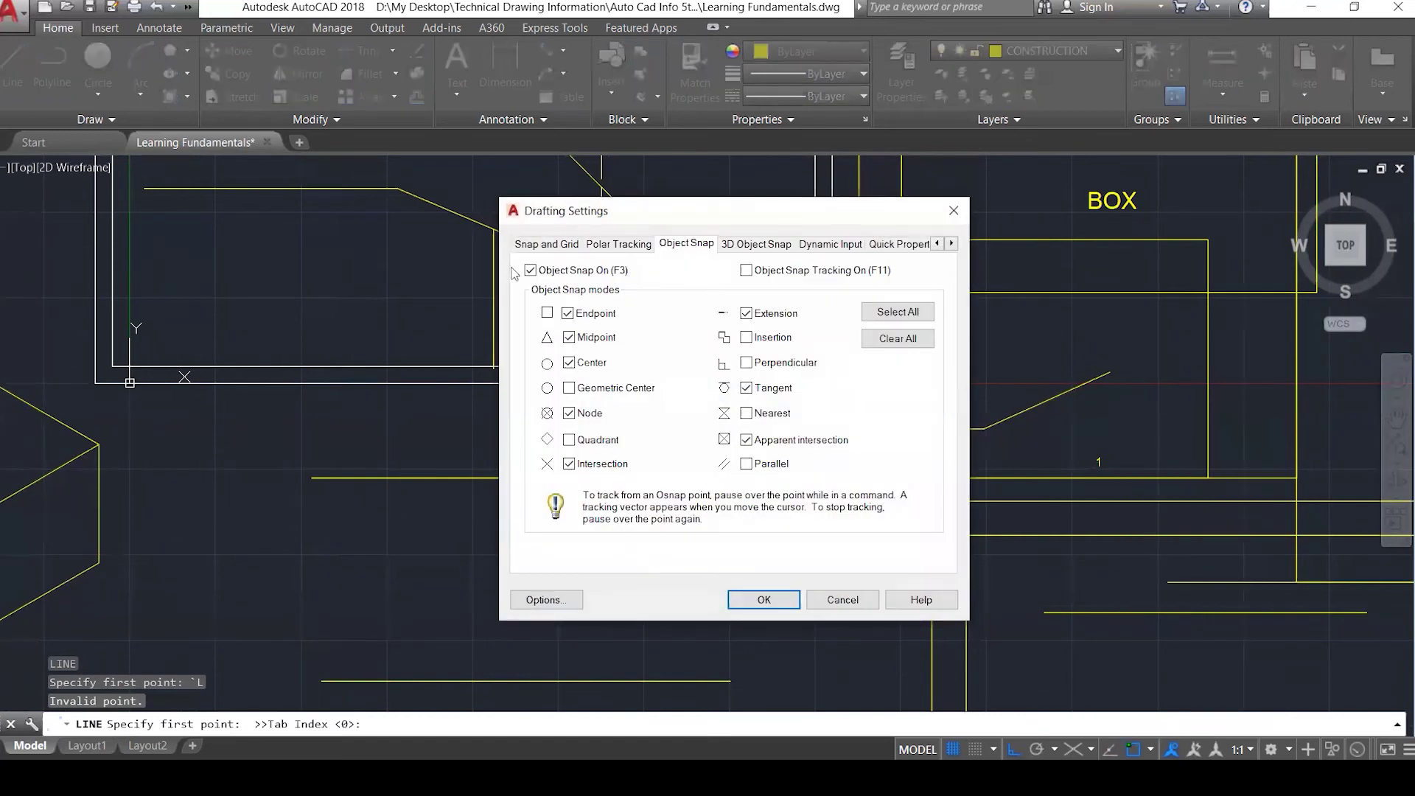
{"action": "left_click", "coordinate": [548, 251]}
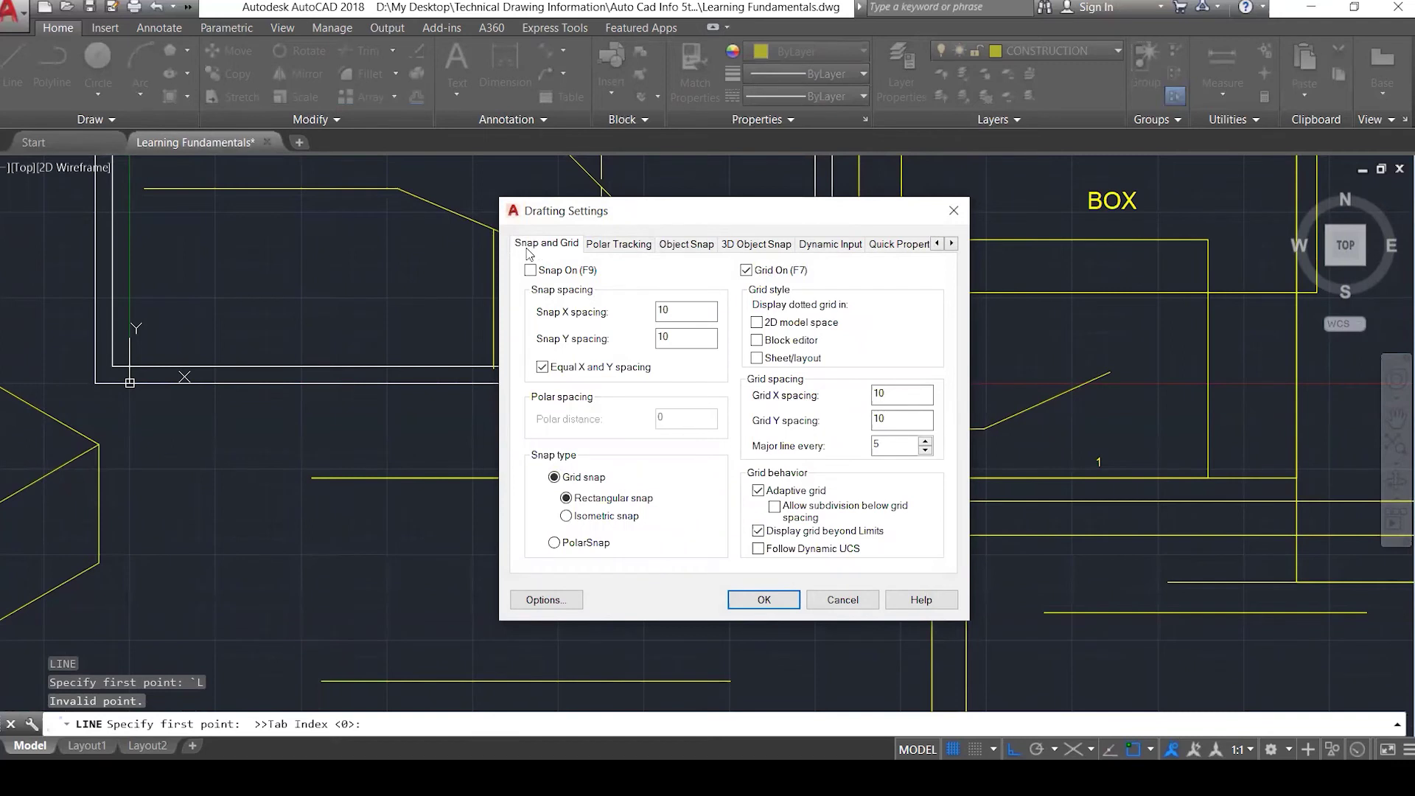
{"action": "left_click", "coordinate": [600, 248]}
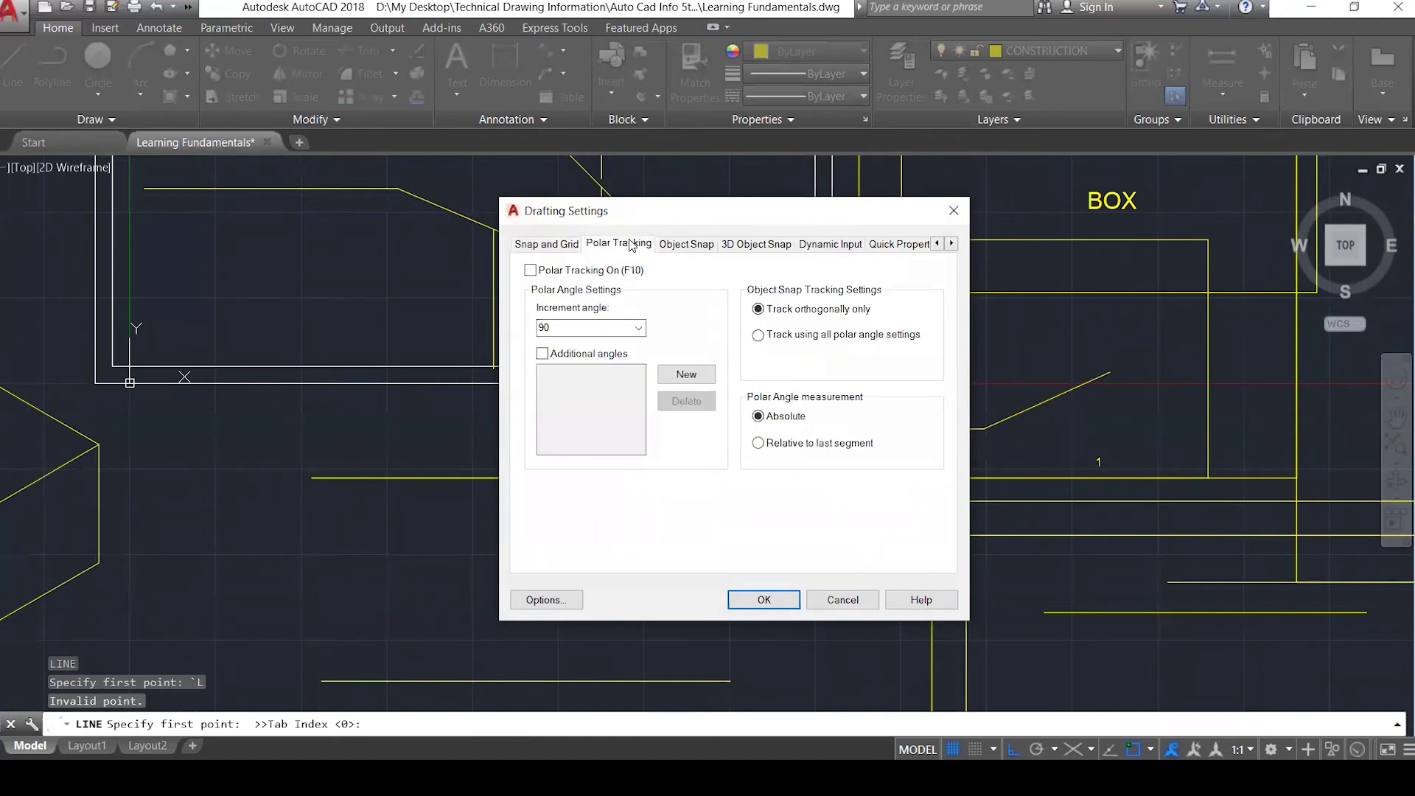
{"action": "left_click", "coordinate": [669, 246]}
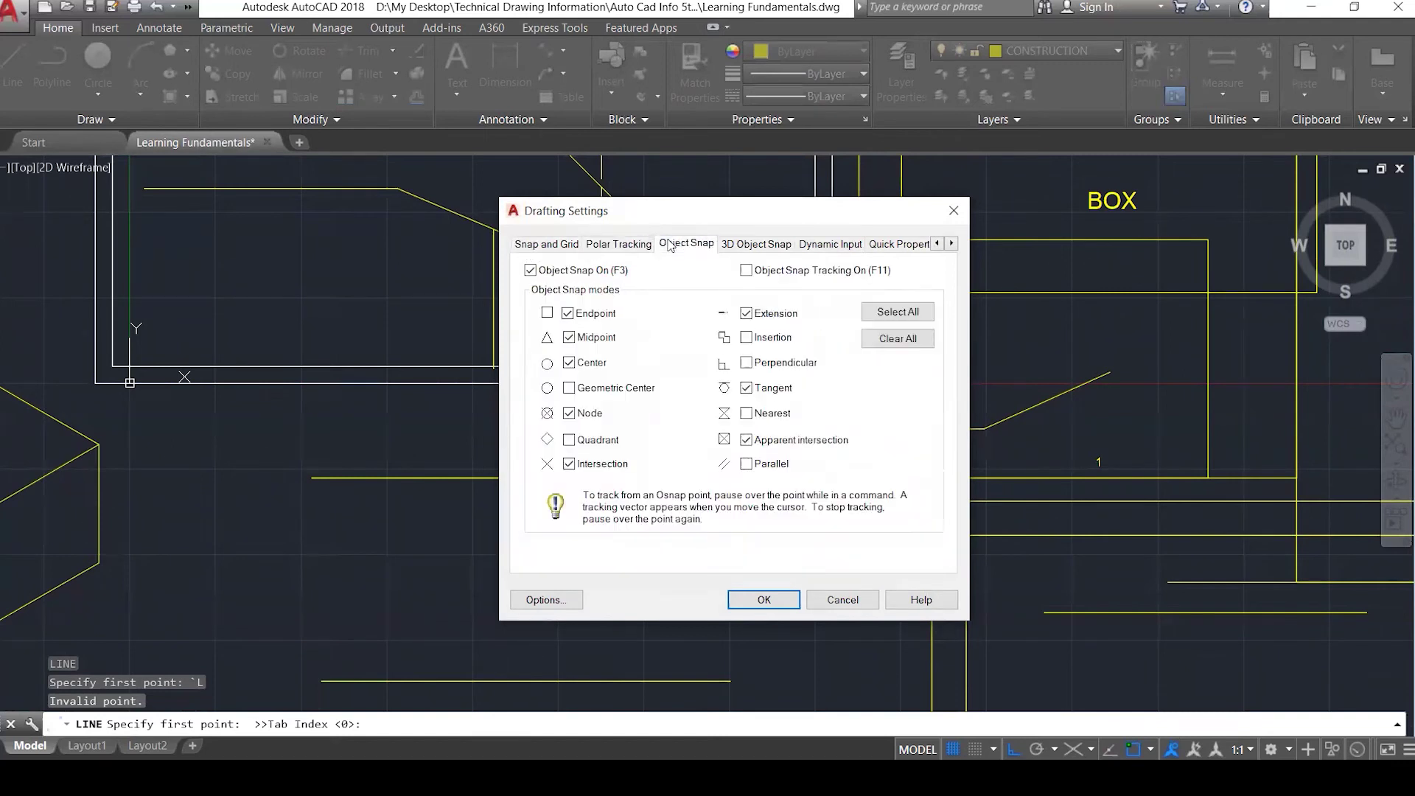
{"action": "left_click", "coordinate": [759, 248]}
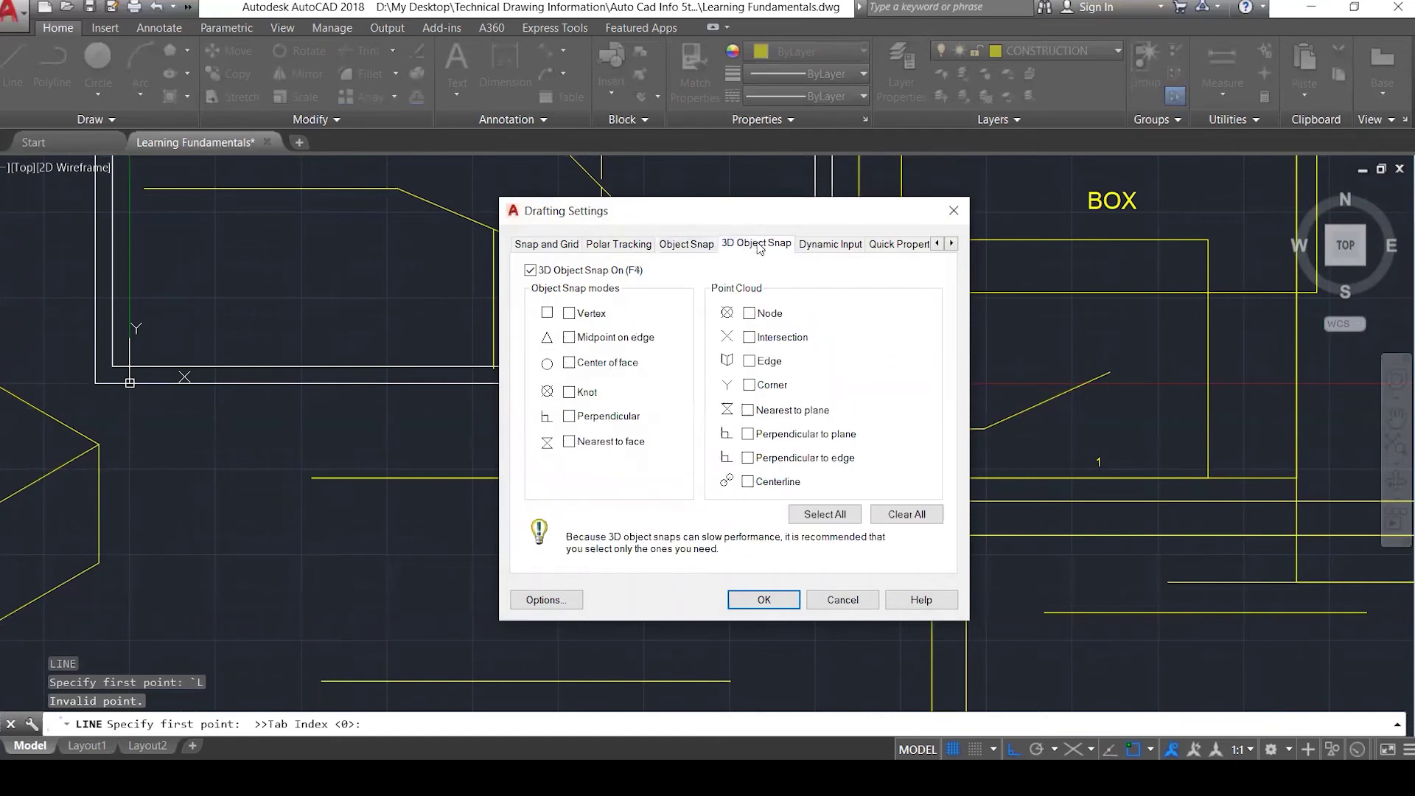
{"action": "left_click", "coordinate": [827, 248]}
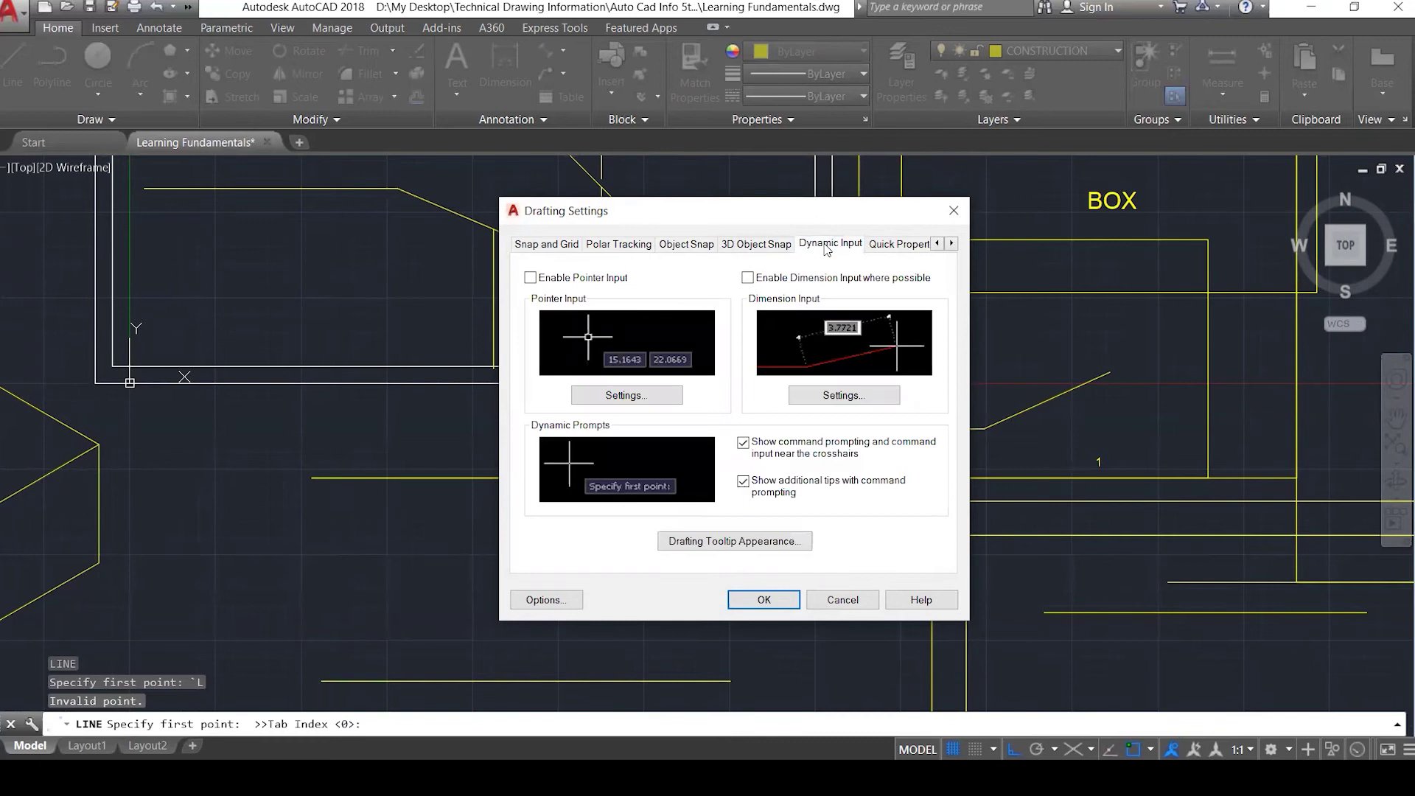
{"action": "left_click", "coordinate": [888, 247]}
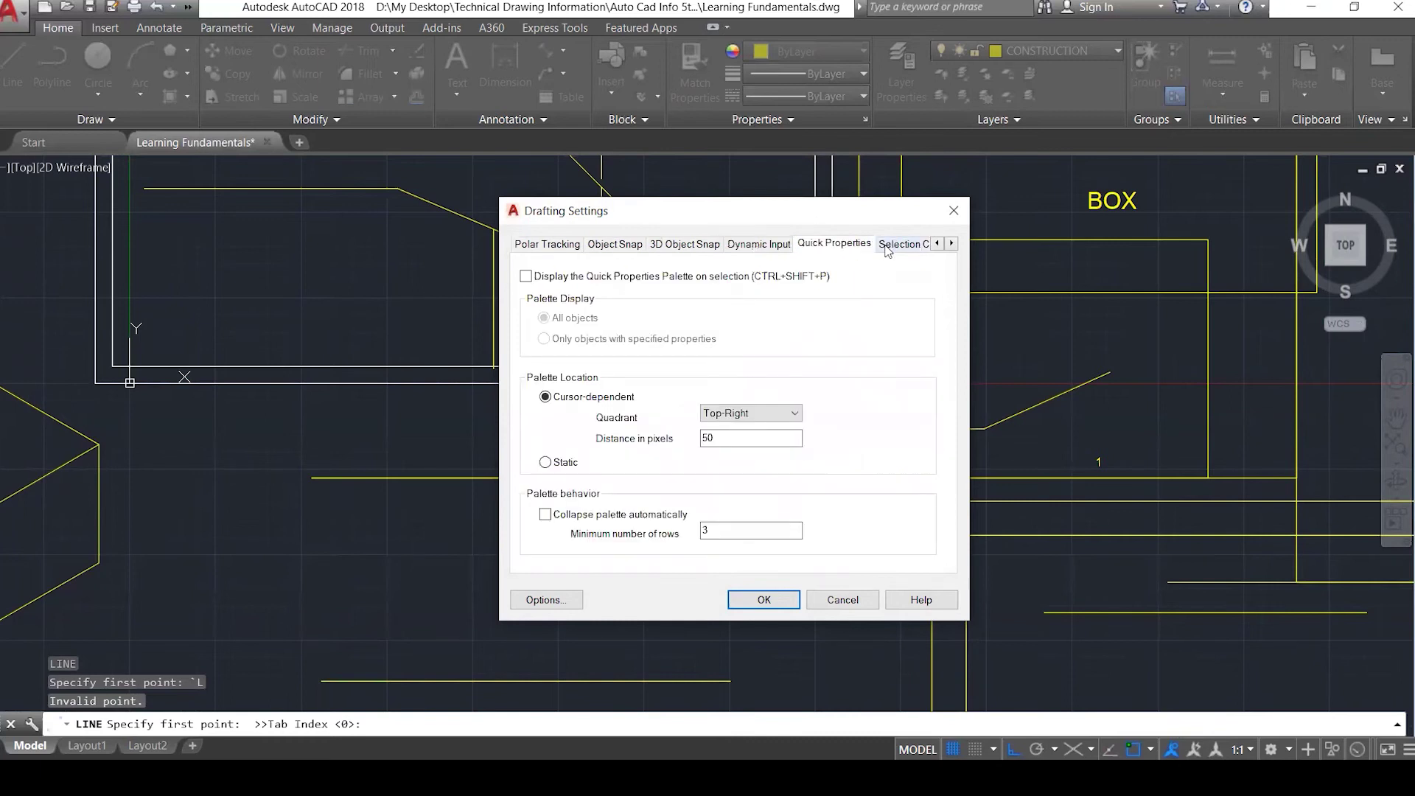
{"action": "left_click", "coordinate": [899, 252]}
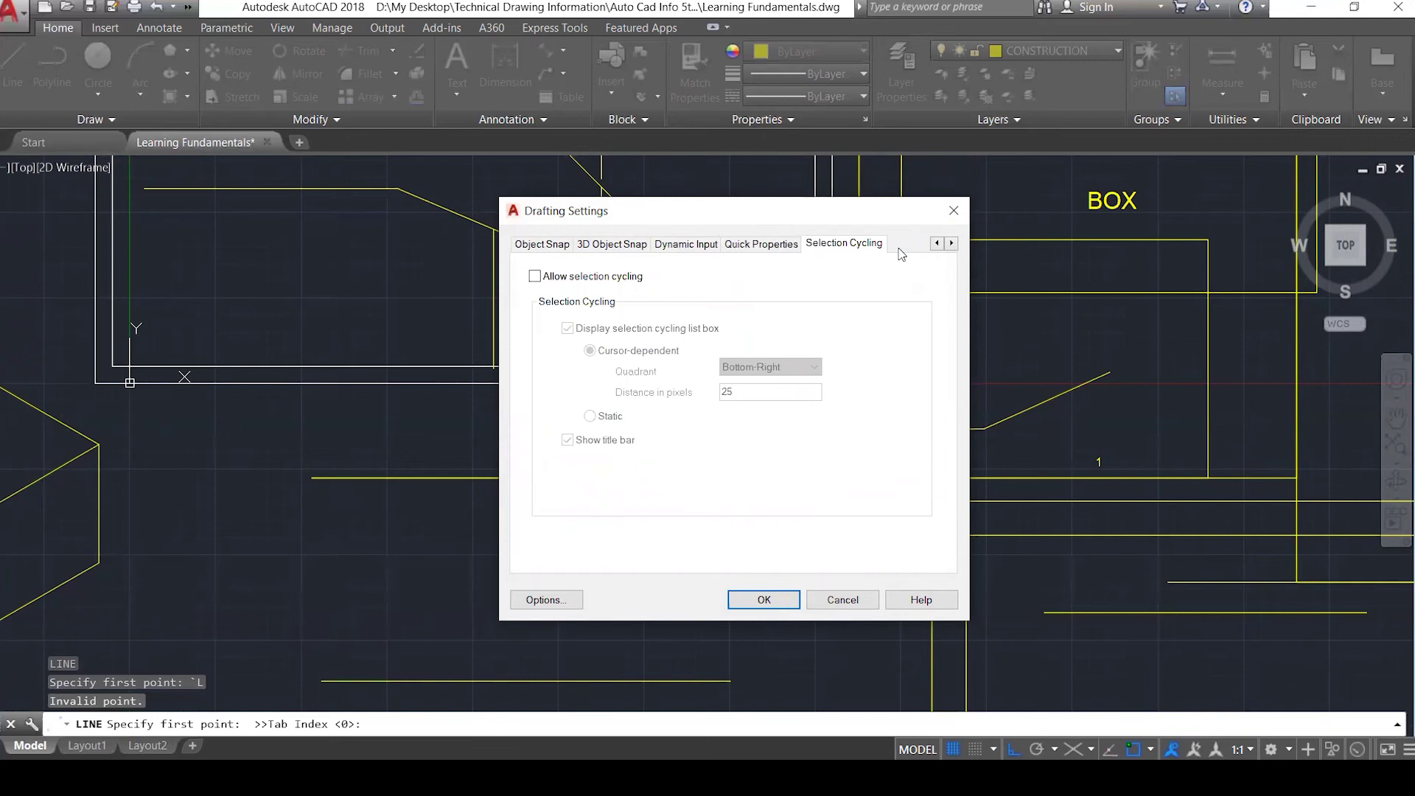
{"action": "left_click", "coordinate": [953, 212]}
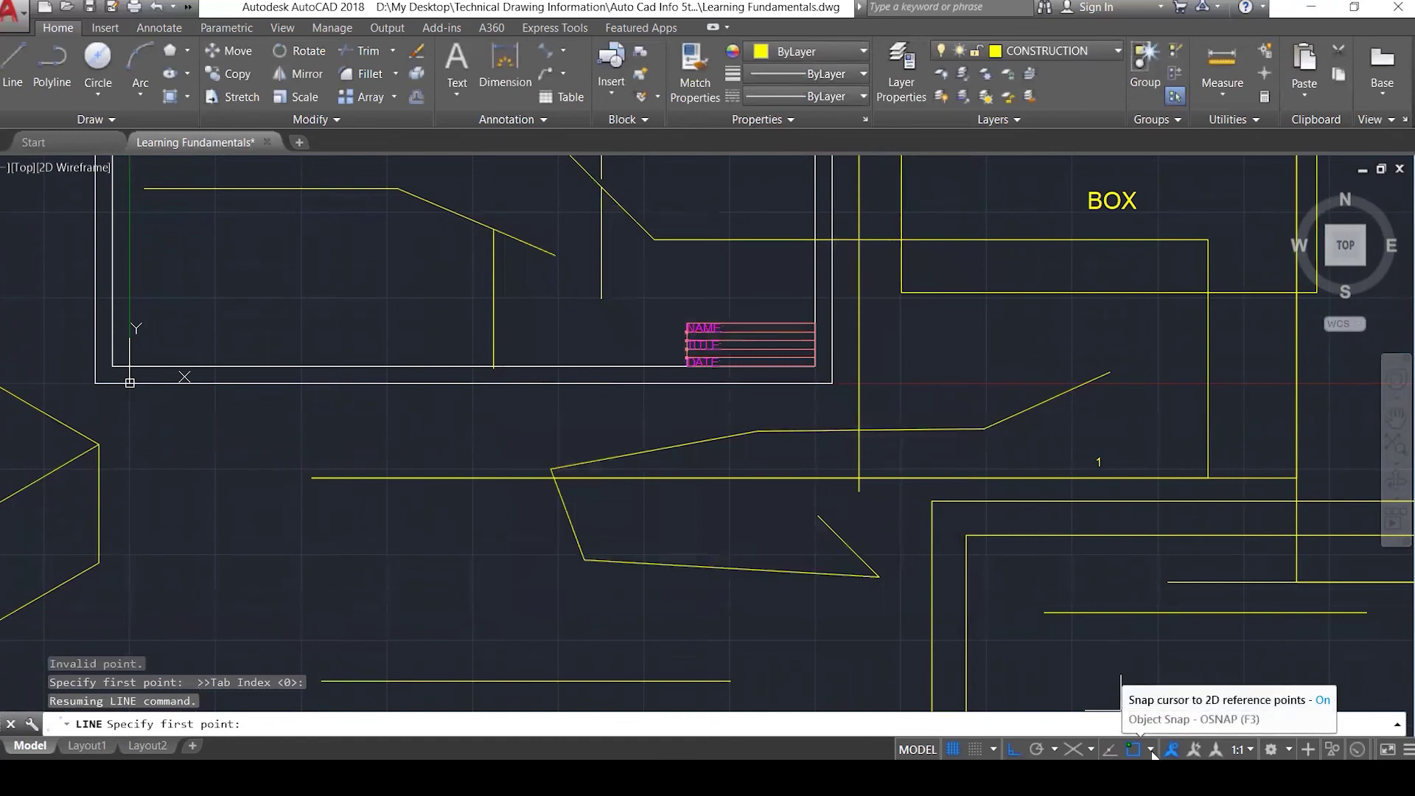
Switch object snap off and back on while the line command is running.
{"action": "key", "text": "F3"}
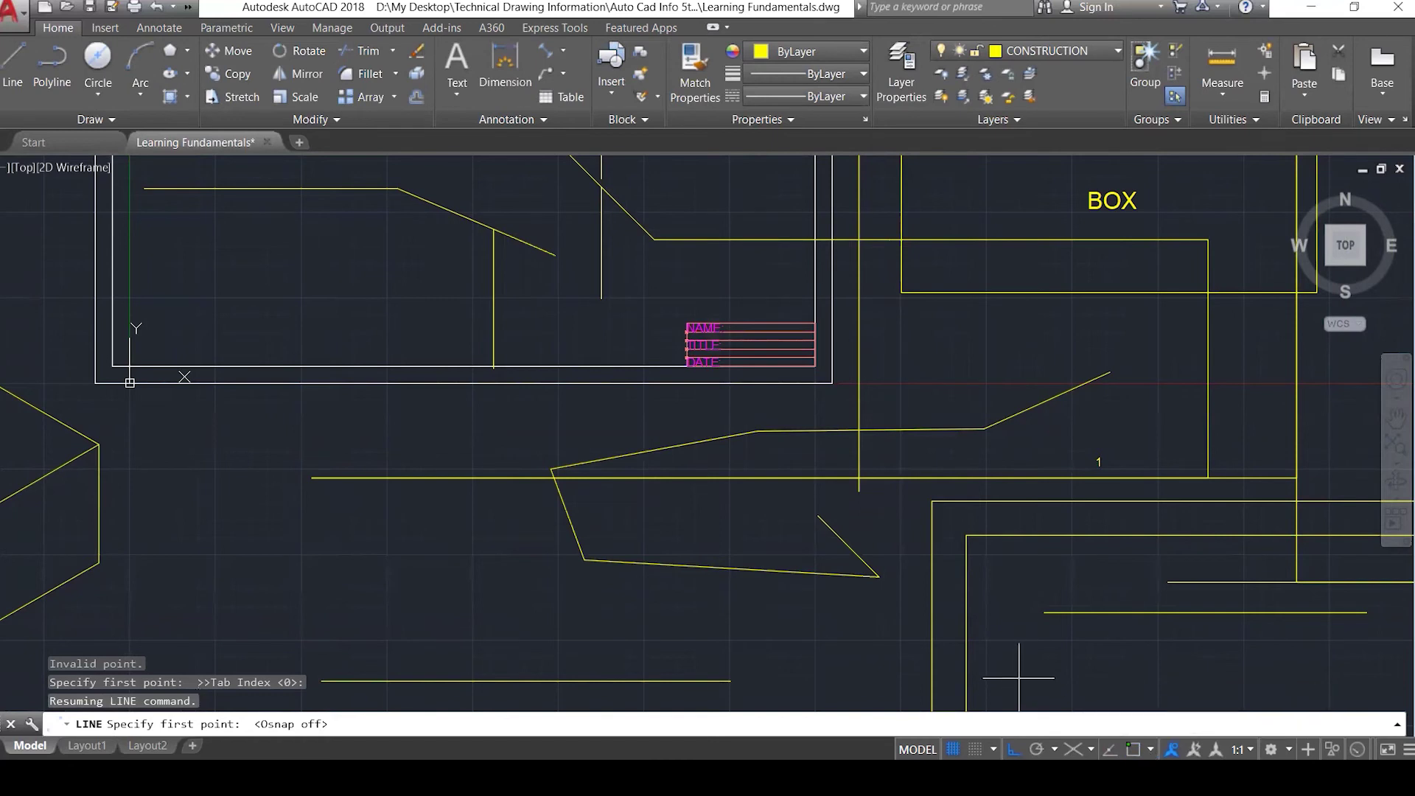
{"action": "key", "text": "F3"}
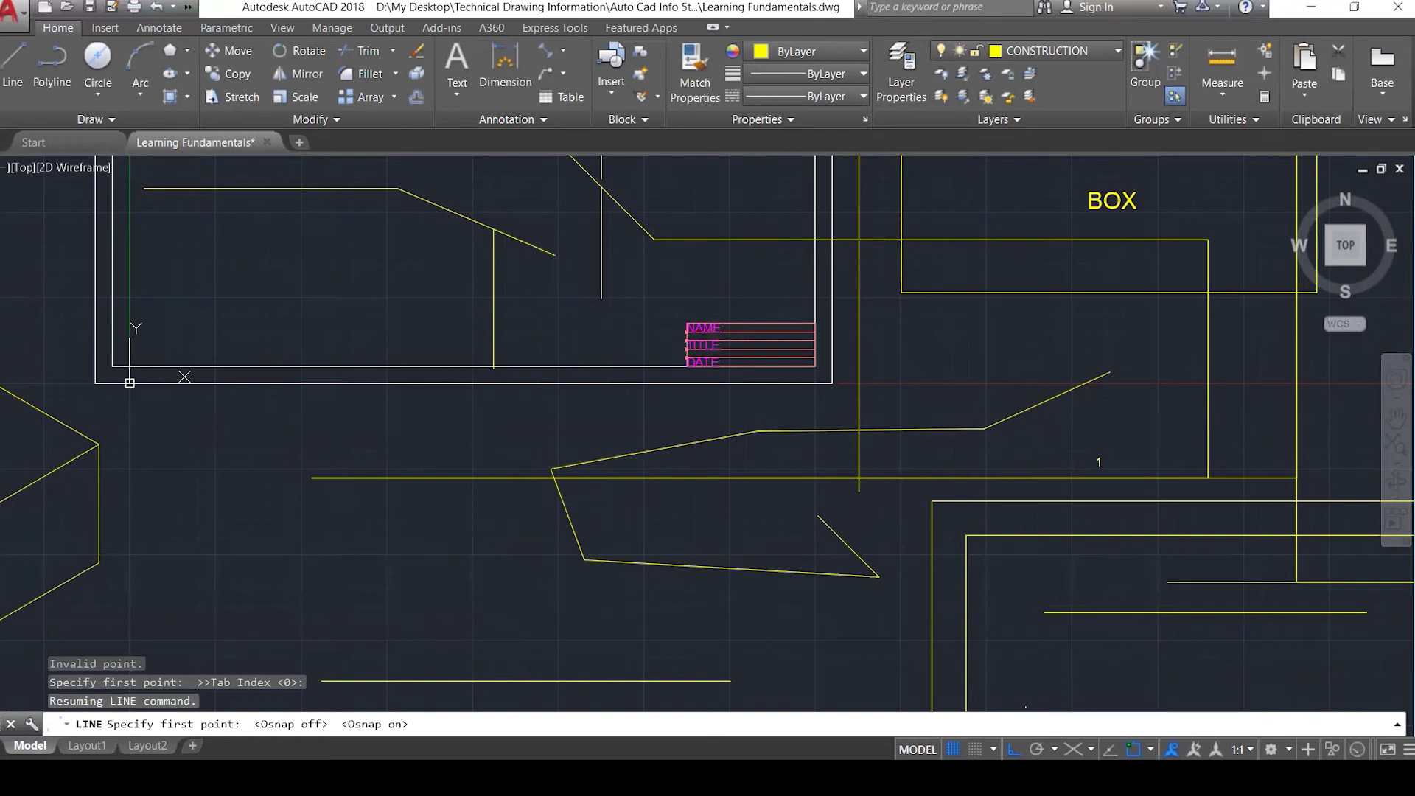
{"action": "left_click", "coordinate": [1151, 750]}
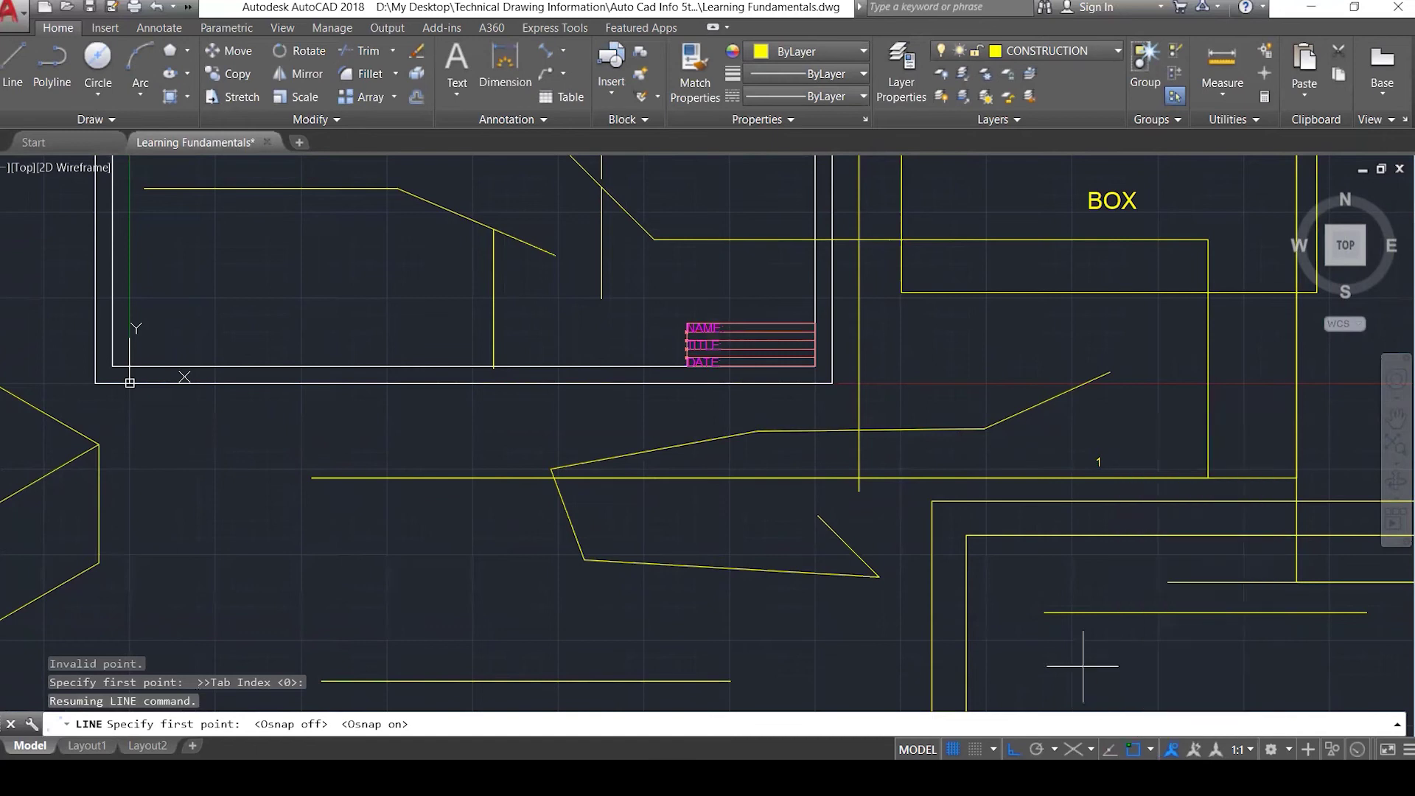
Cancel the line command, run OBJECTSNAP to view the object snap modes in Drafting Settings, and close the dialog.
{"action": "type", "text": "OBJ"}
{"action": "key", "text": "Escape"}
{"action": "key", "text": "Escape"}
{"action": "key", "text": "Escape"}
{"action": "type", "text": "OBJEC"}
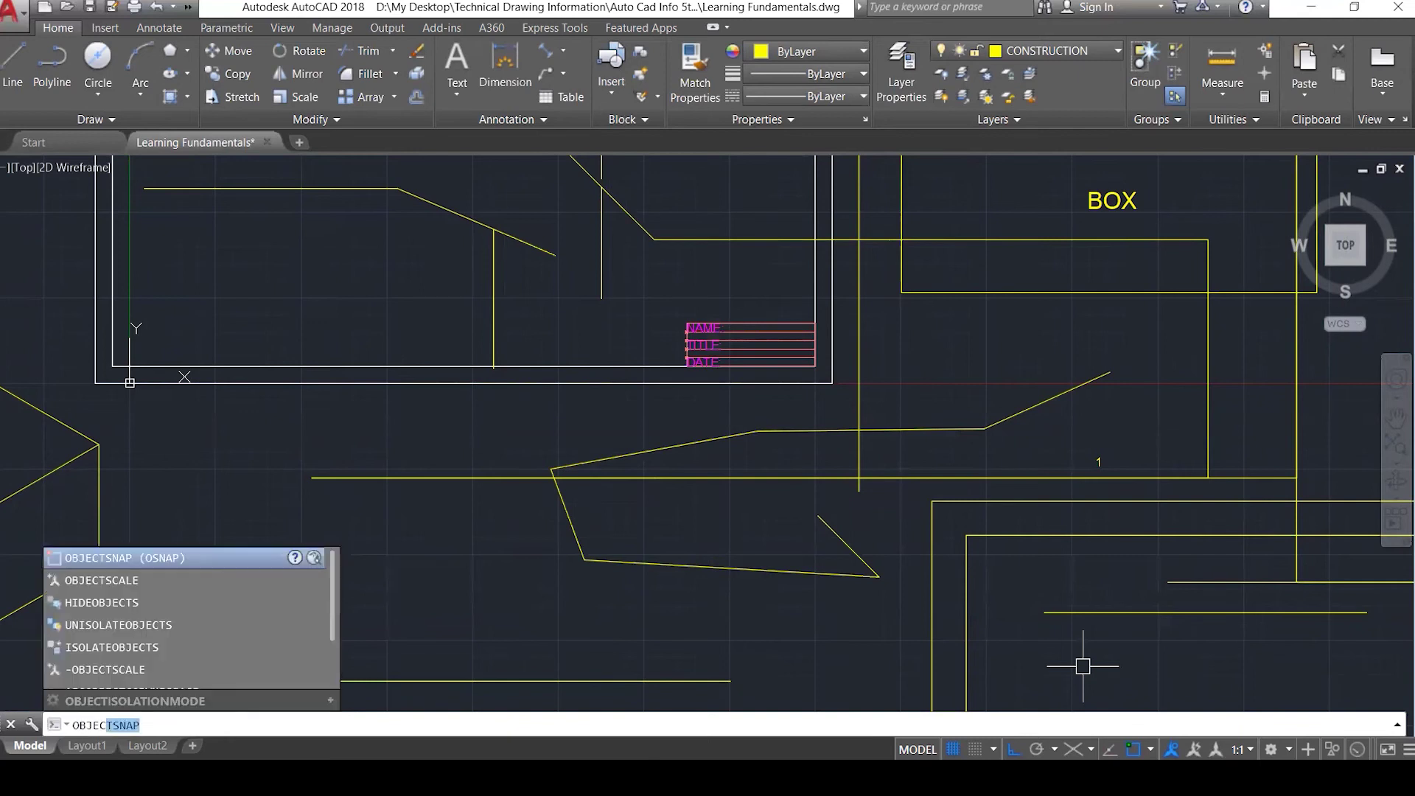
{"action": "key", "text": "Return"}
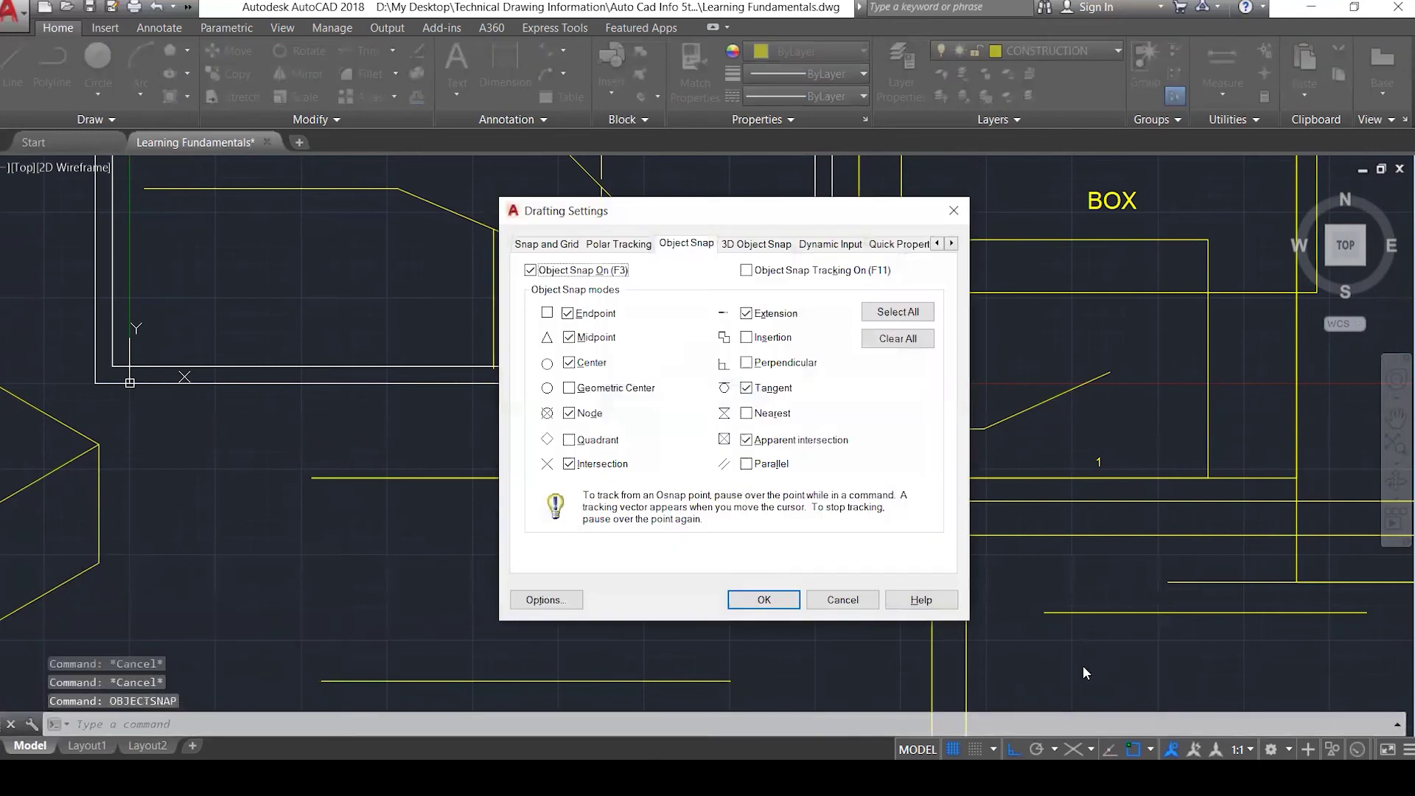
{"action": "key", "text": "Return"}
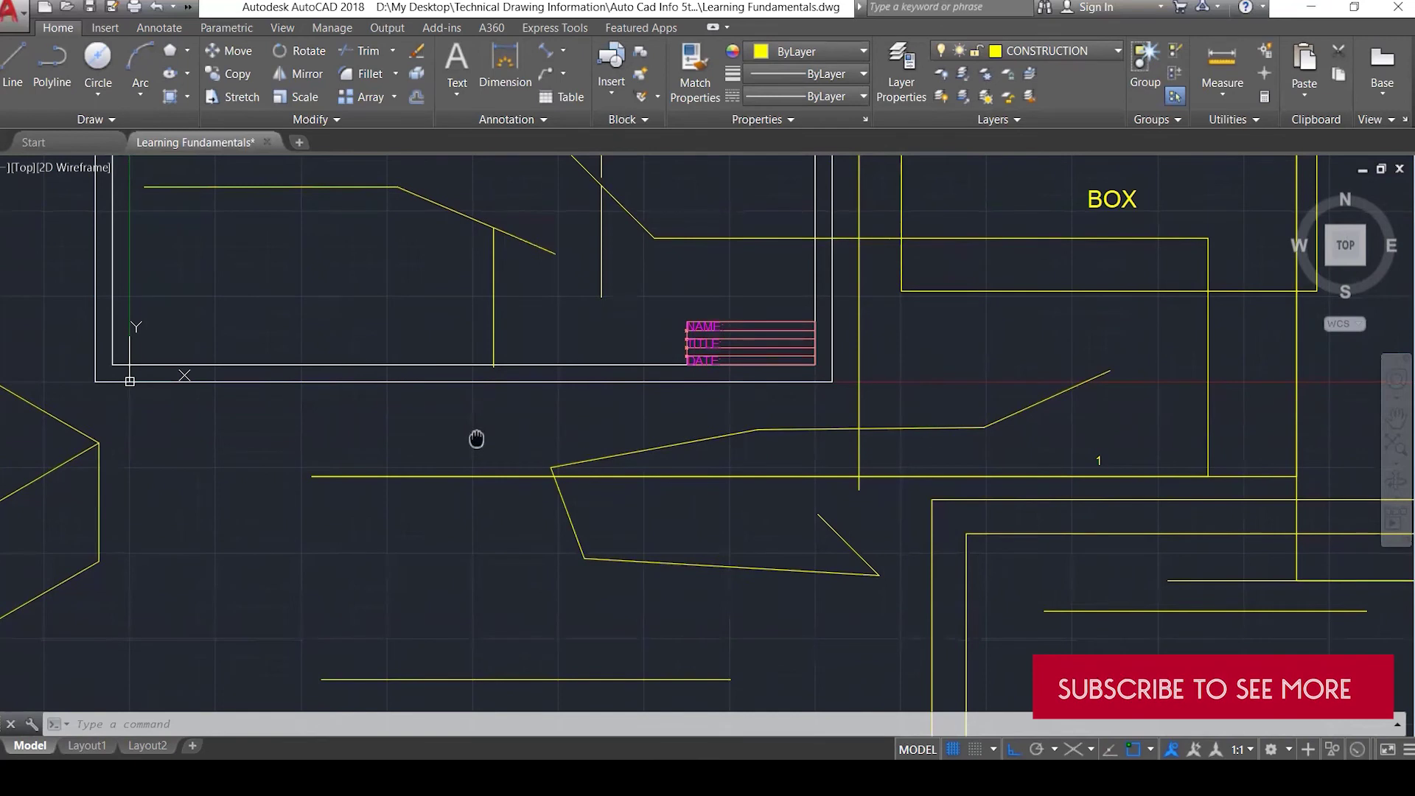
{"action": "key", "text": "Escape"}
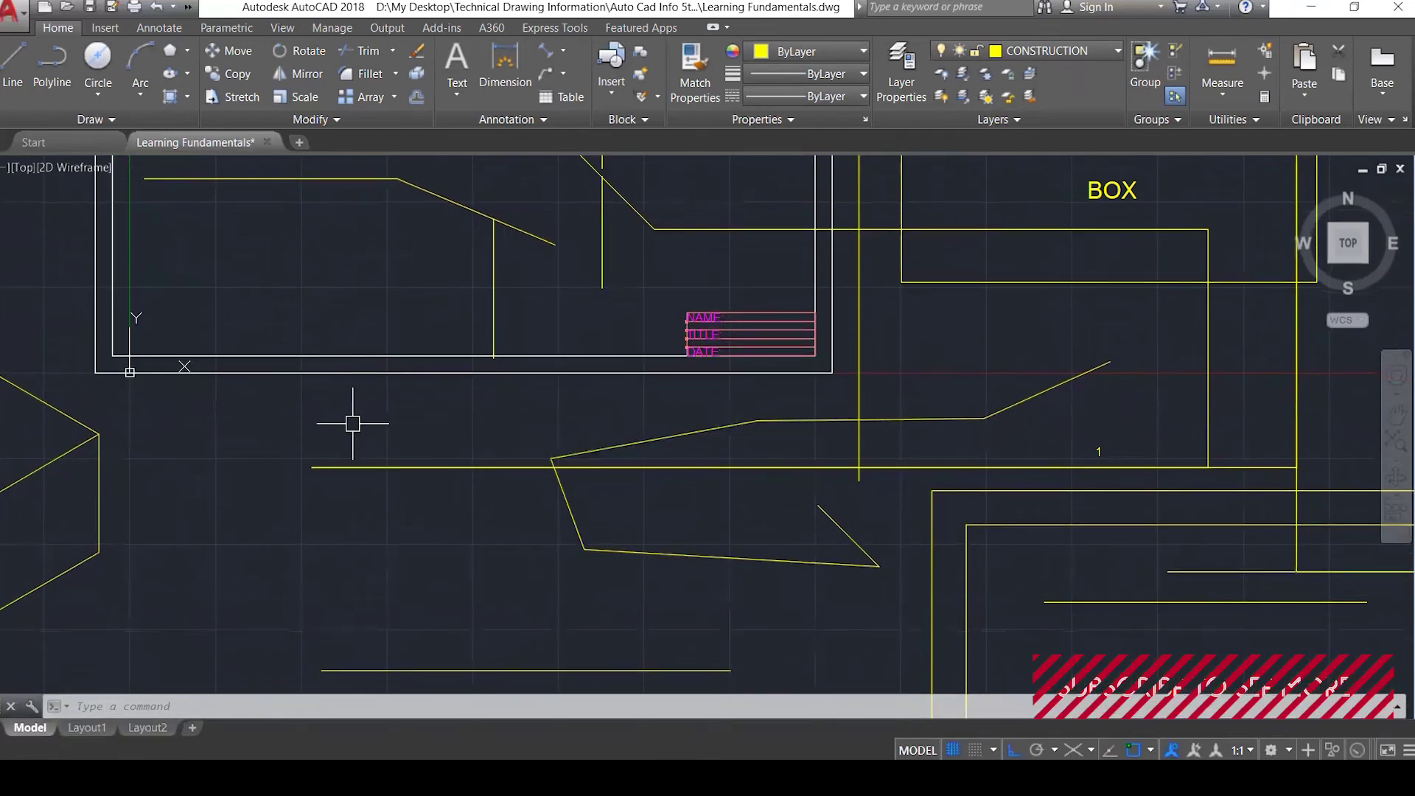
Try window lasso selections around the folded line chain, picking the text 1 and the short diagonal line, and clear the selection.
{"action": "left_click", "coordinate": [356, 407]}
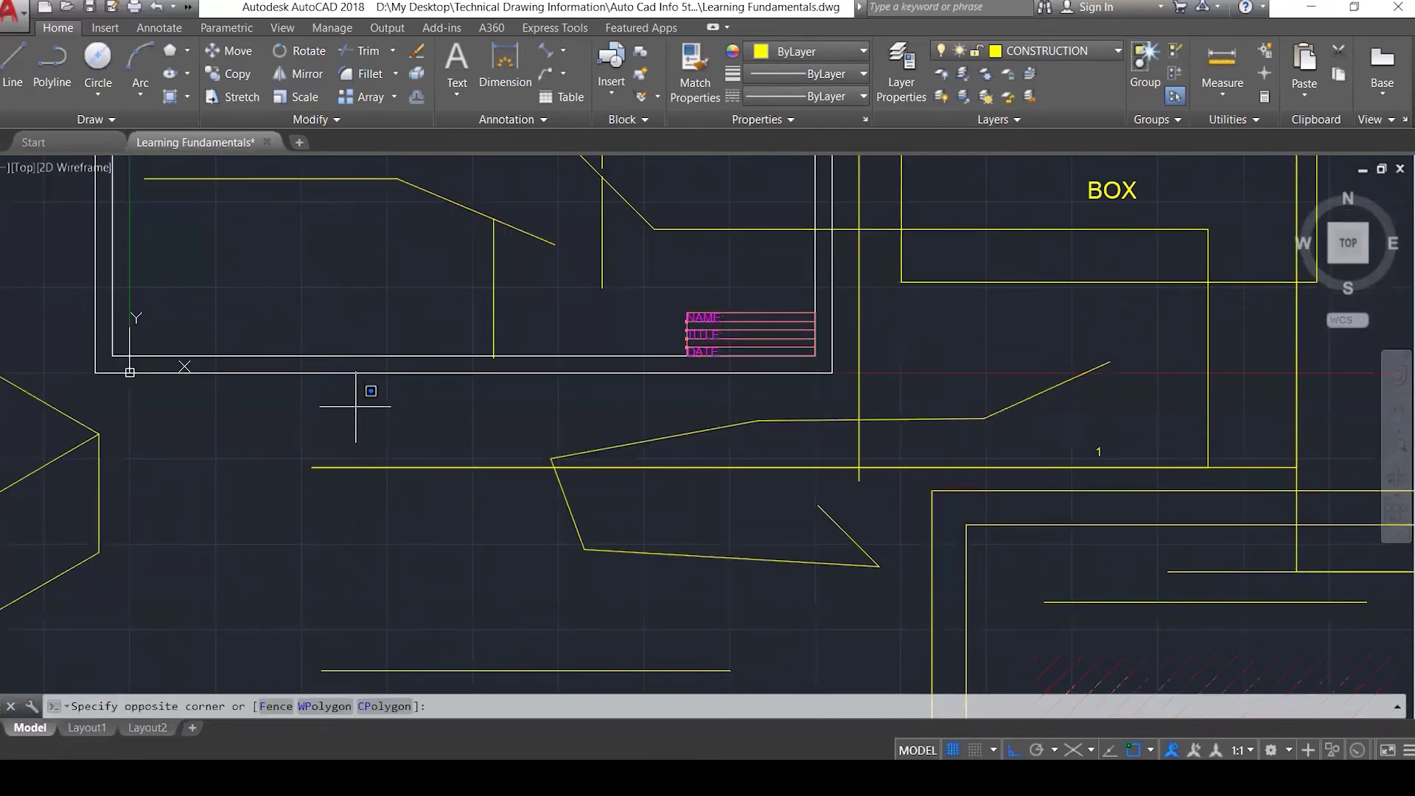
{"action": "mouse_move", "coordinate": [355, 406]}
{"action": "left_mouse_down"}
{"action": "mouse_move", "coordinate": [480, 434]}
{"action": "mouse_move", "coordinate": [671, 432]}
{"action": "mouse_move", "coordinate": [577, 452]}
{"action": "mouse_move", "coordinate": [617, 461]}
{"action": "mouse_move", "coordinate": [563, 523]}
{"action": "mouse_move", "coordinate": [508, 543]}
{"action": "mouse_move", "coordinate": [266, 539]}
{"action": "mouse_move", "coordinate": [232, 500]}
{"action": "mouse_move", "coordinate": [527, 390]}
{"action": "mouse_move", "coordinate": [481, 305]}
{"action": "mouse_move", "coordinate": [267, 341]}
{"action": "mouse_move", "coordinate": [567, 466]}
{"action": "mouse_move", "coordinate": [908, 410]}
{"action": "mouse_move", "coordinate": [1050, 347]}
{"action": "mouse_move", "coordinate": [1149, 448]}
{"action": "mouse_move", "coordinate": [1037, 587]}
{"action": "mouse_move", "coordinate": [901, 663]}
{"action": "mouse_move", "coordinate": [939, 690]}
{"action": "mouse_move", "coordinate": [857, 559]}
{"action": "mouse_move", "coordinate": [542, 480]}
{"action": "mouse_move", "coordinate": [514, 398]}
{"action": "mouse_move", "coordinate": [935, 270]}
{"action": "mouse_move", "coordinate": [905, 252]}
{"action": "mouse_move", "coordinate": [611, 295]}
{"action": "mouse_move", "coordinate": [371, 424]}
{"action": "mouse_move", "coordinate": [385, 349]}
{"action": "mouse_move", "coordinate": [761, 327]}
{"action": "mouse_move", "coordinate": [789, 387]}
{"action": "mouse_move", "coordinate": [964, 291]}
{"action": "mouse_move", "coordinate": [370, 517]}
{"action": "mouse_move", "coordinate": [294, 316]}
{"action": "mouse_move", "coordinate": [882, 490]}
{"action": "mouse_move", "coordinate": [306, 531]}
{"action": "mouse_move", "coordinate": [395, 436]}
{"action": "mouse_move", "coordinate": [358, 274]}
{"action": "mouse_move", "coordinate": [534, 455]}
{"action": "mouse_move", "coordinate": [709, 396]}
{"action": "mouse_move", "coordinate": [542, 313]}
{"action": "mouse_move", "coordinate": [433, 406]}
{"action": "mouse_move", "coordinate": [488, 308]}
{"action": "mouse_move", "coordinate": [731, 415]}
{"action": "mouse_move", "coordinate": [570, 292]}
{"action": "mouse_move", "coordinate": [327, 383]}
{"action": "mouse_move", "coordinate": [608, 409]}
{"action": "mouse_move", "coordinate": [363, 406]}
{"action": "mouse_move", "coordinate": [666, 387]}
{"action": "mouse_move", "coordinate": [451, 370]}
{"action": "mouse_move", "coordinate": [595, 396]}
{"action": "mouse_move", "coordinate": [597, 384]}
{"action": "mouse_move", "coordinate": [505, 557]}
{"action": "mouse_move", "coordinate": [534, 558]}
{"action": "left_mouse_up"}
{"action": "left_click_drag", "start_coordinate": [616, 565], "coordinate": [624, 535]}
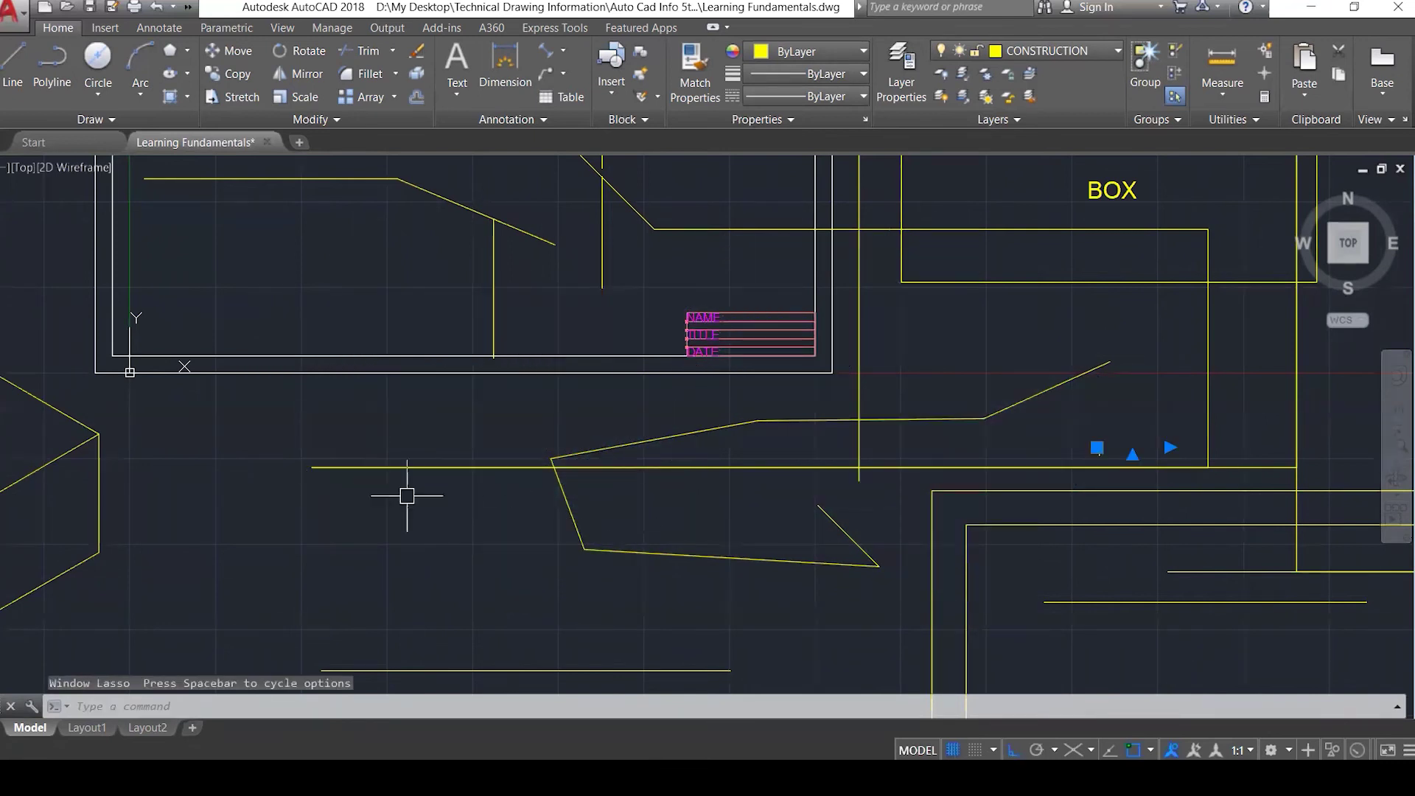
{"action": "mouse_move", "coordinate": [434, 432]}
{"action": "left_mouse_down"}
{"action": "mouse_move", "coordinate": [643, 441]}
{"action": "mouse_move", "coordinate": [651, 490]}
{"action": "mouse_move", "coordinate": [899, 578]}
{"action": "mouse_move", "coordinate": [1035, 569]}
{"action": "mouse_move", "coordinate": [1103, 524]}
{"action": "left_mouse_up"}
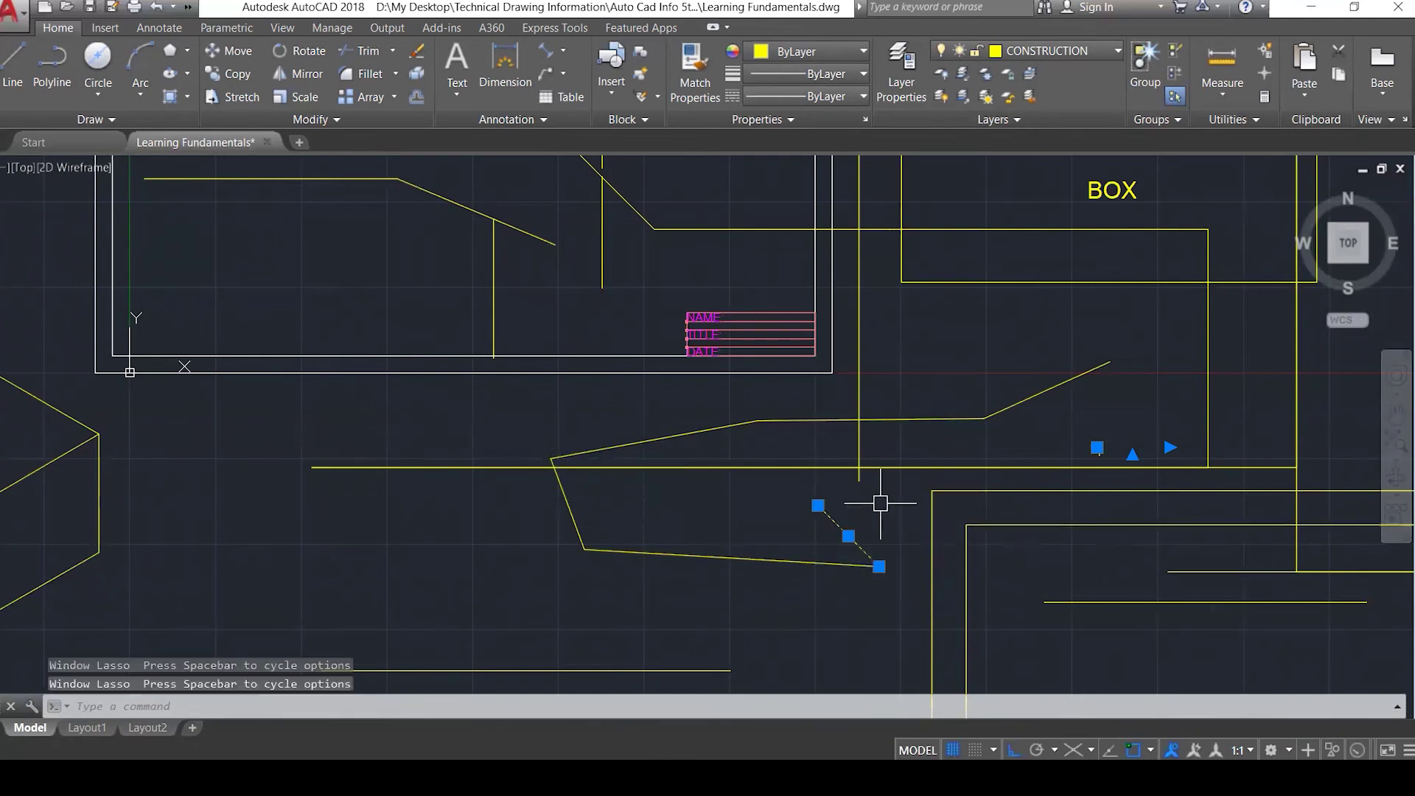
{"action": "scroll", "coordinate": [880, 504], "scroll_direction": "down", "scroll_amount": 2}
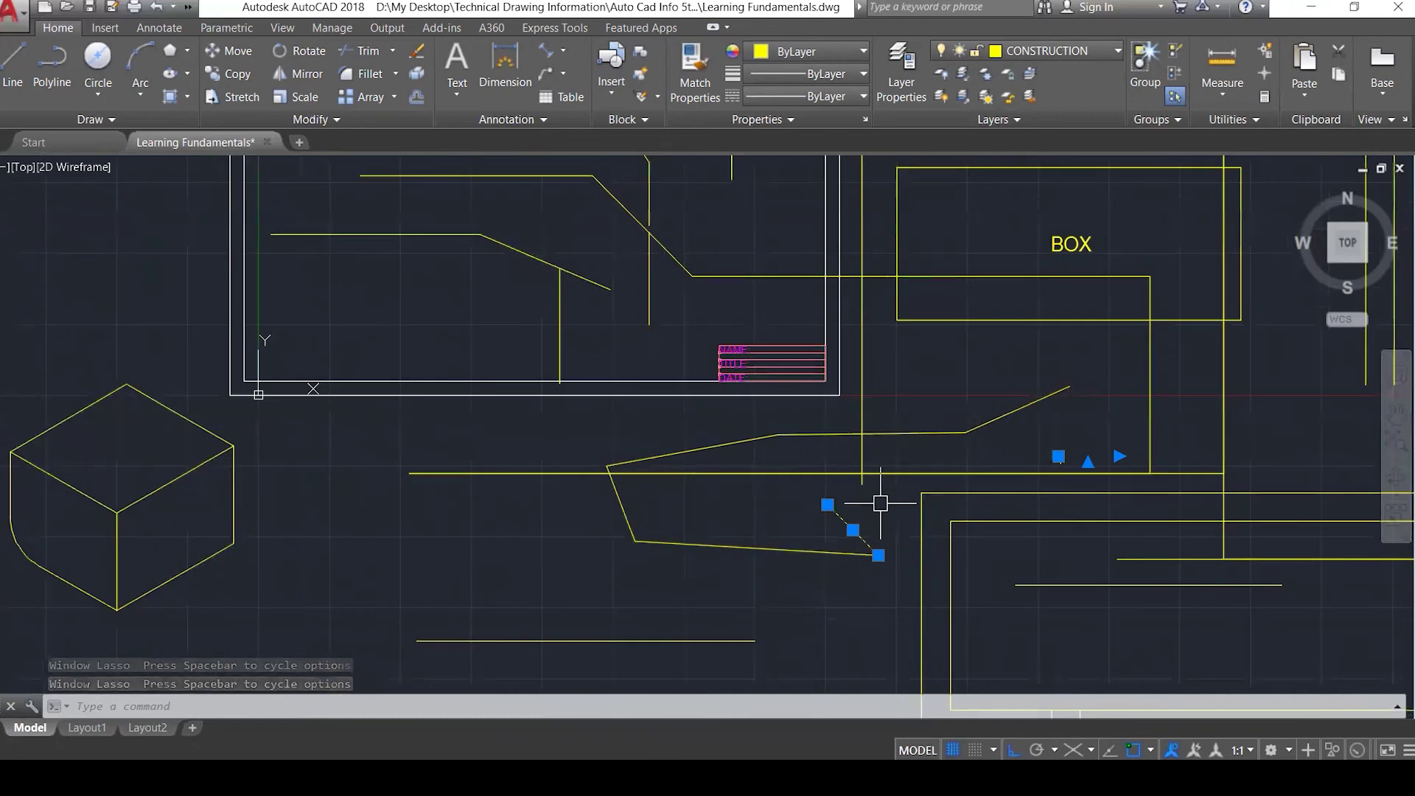
{"action": "key", "text": "Escape"}
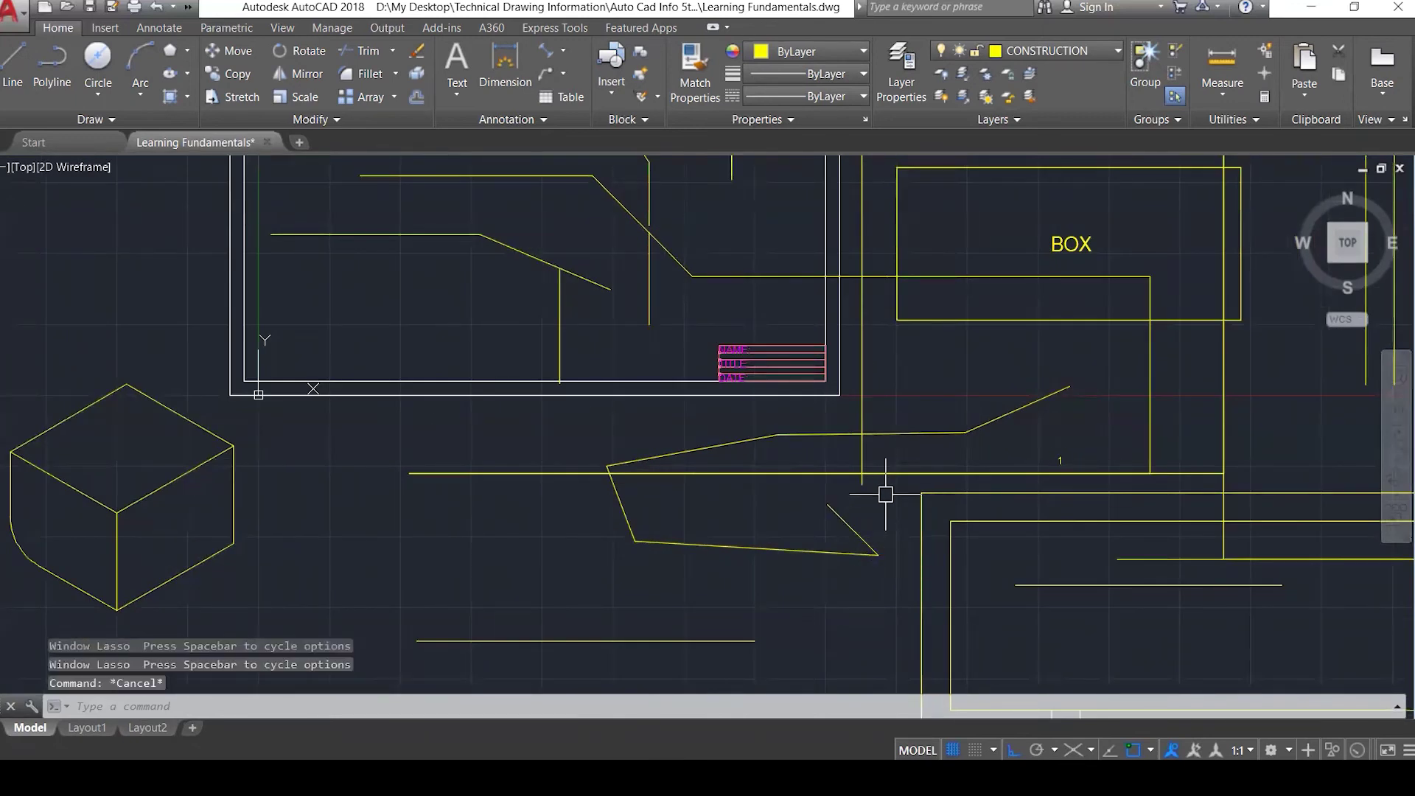
Select the point on the sloped line inside the sheet frame and the three rightmost points on the divided horizontal line.
{"action": "scroll", "coordinate": [880, 503], "scroll_direction": "down", "scroll_amount": 2}
{"action": "scroll", "coordinate": [615, 524], "scroll_direction": "down", "scroll_amount": 1}
{"action": "scroll", "coordinate": [782, 605], "scroll_direction": "down", "scroll_amount": 1}
{"action": "scroll", "coordinate": [783, 605], "scroll_direction": "down", "scroll_amount": 1}
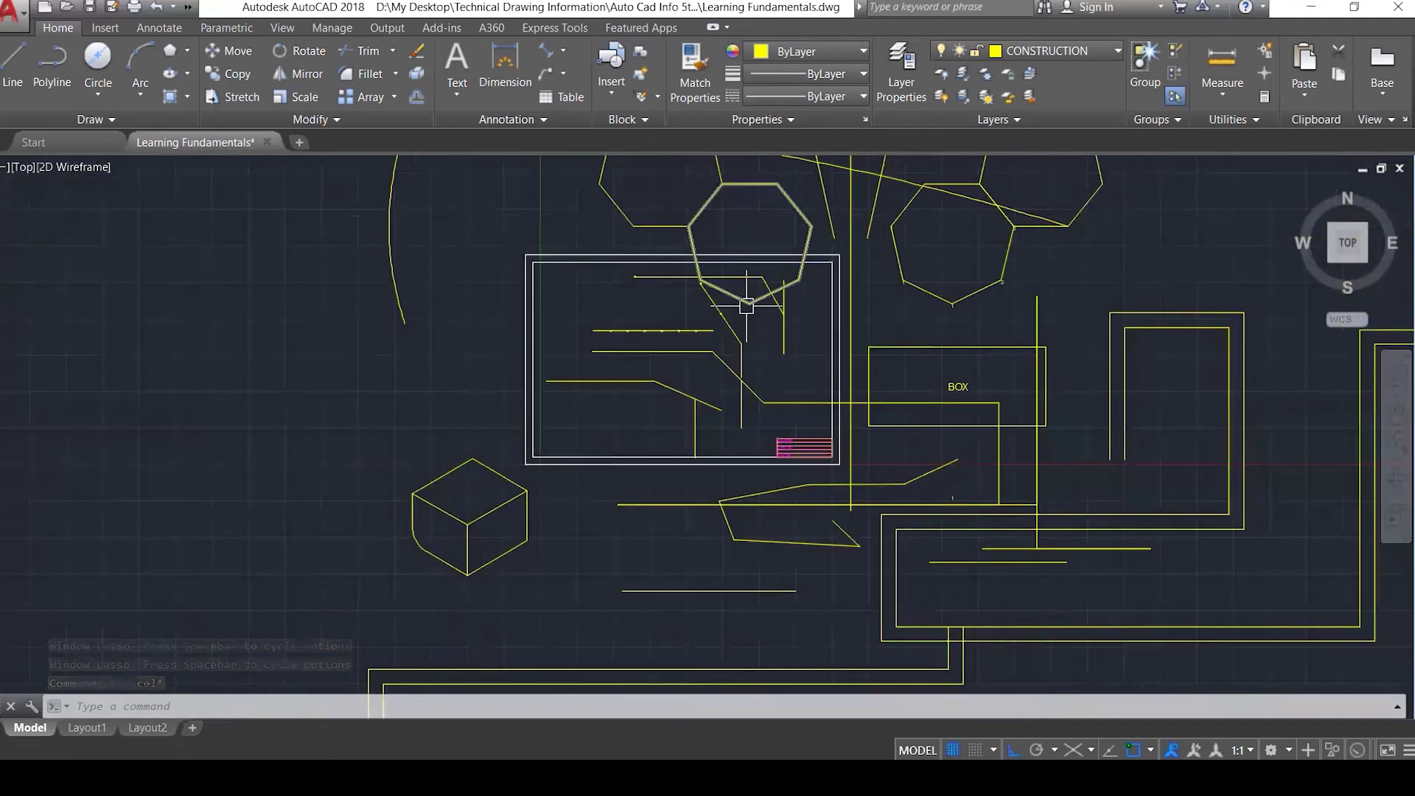
{"action": "scroll", "coordinate": [745, 306], "scroll_direction": "up", "scroll_amount": 5}
{"action": "scroll", "coordinate": [772, 280], "scroll_direction": "up", "scroll_amount": 1}
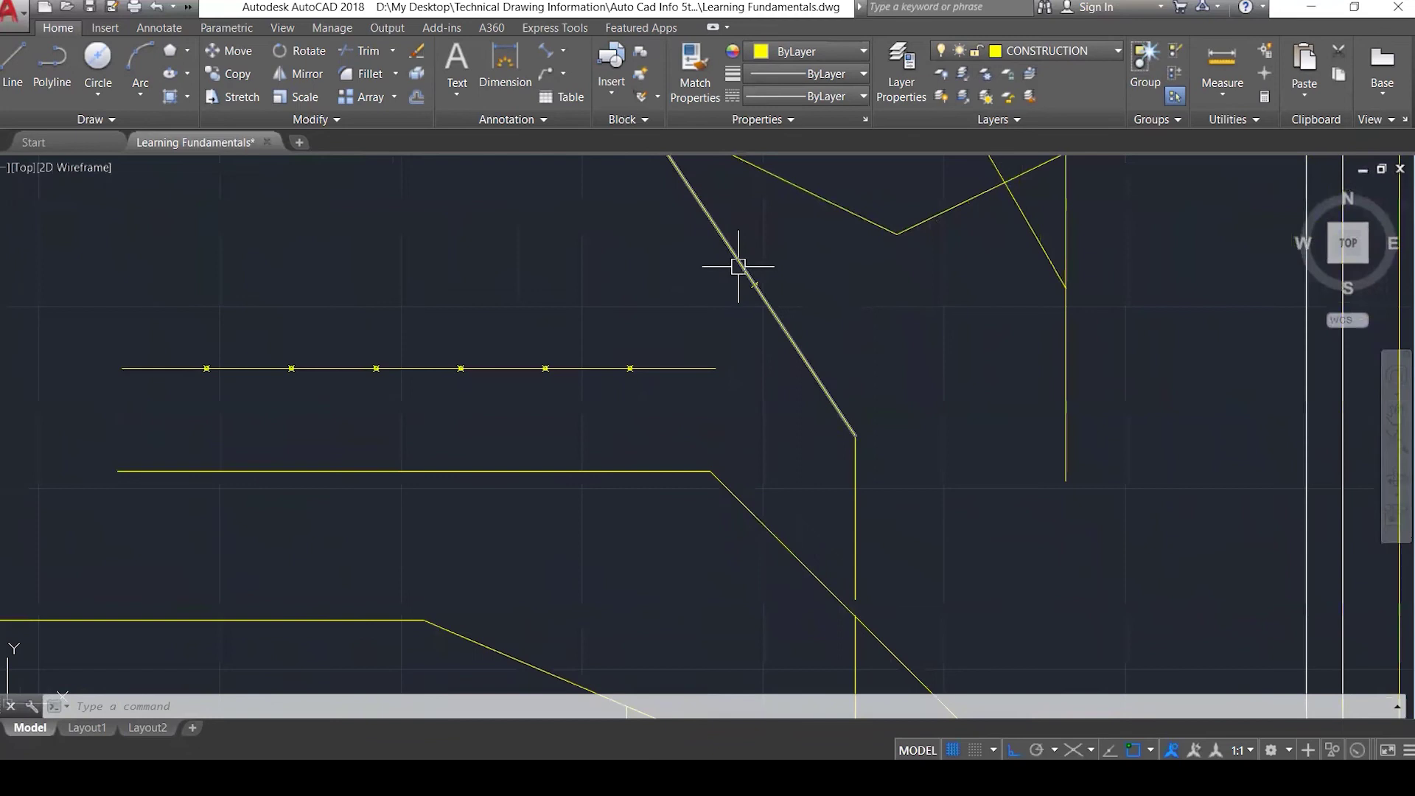
{"action": "left_click", "coordinate": [630, 366]}
{"action": "left_click", "coordinate": [546, 369]}
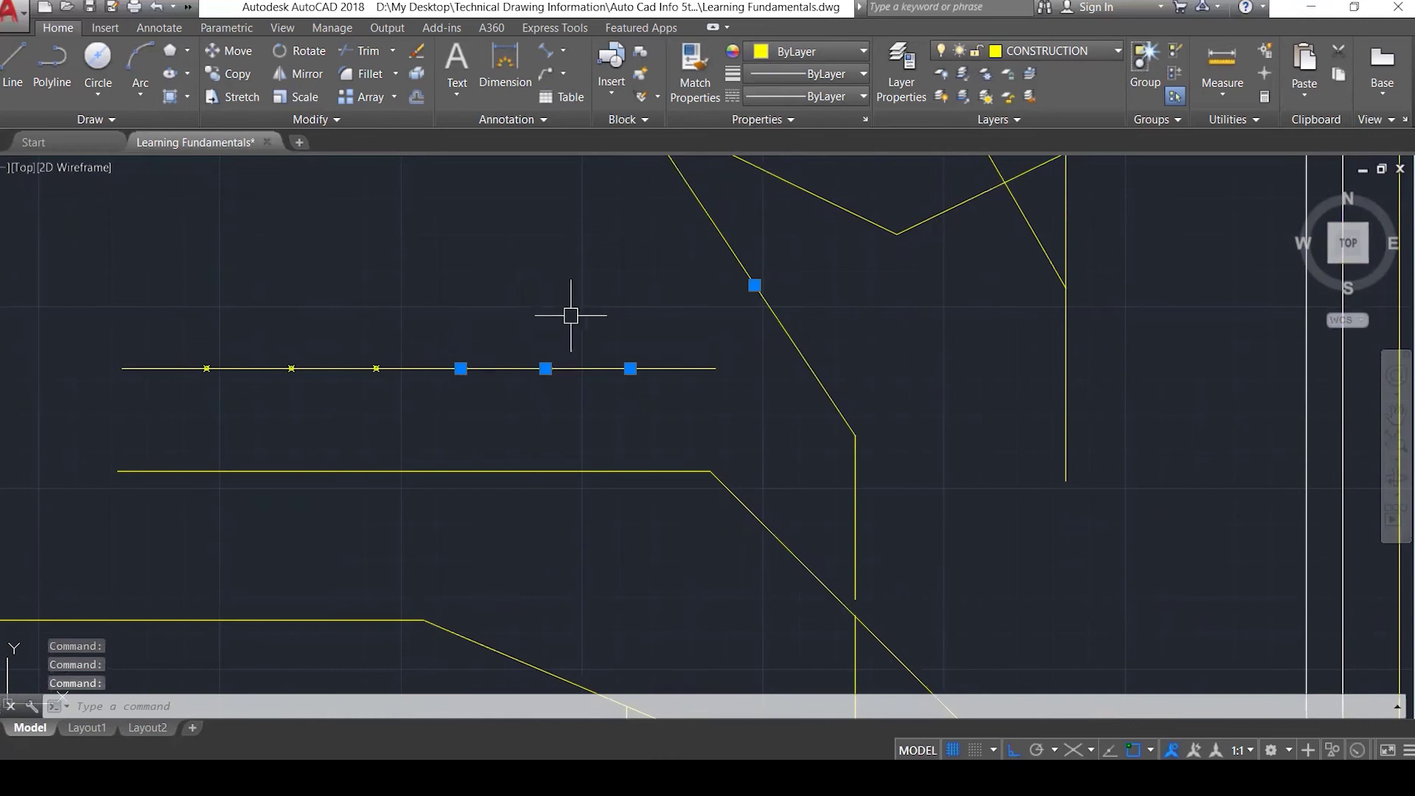
Try window selections around the third point on the divided horizontal line, and clear all selected points.
{"action": "left_click", "coordinate": [358, 332]}
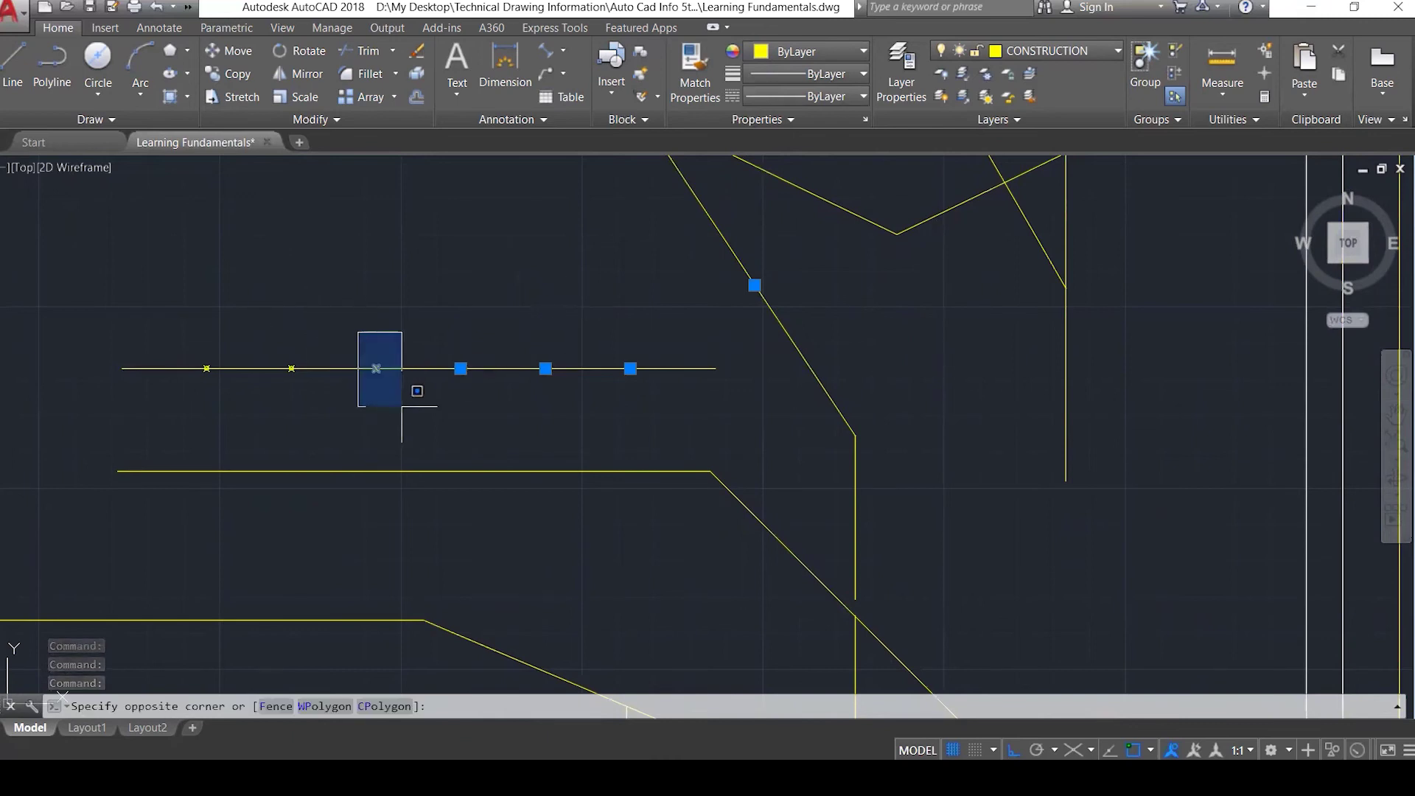
{"action": "left_click", "coordinate": [345, 278]}
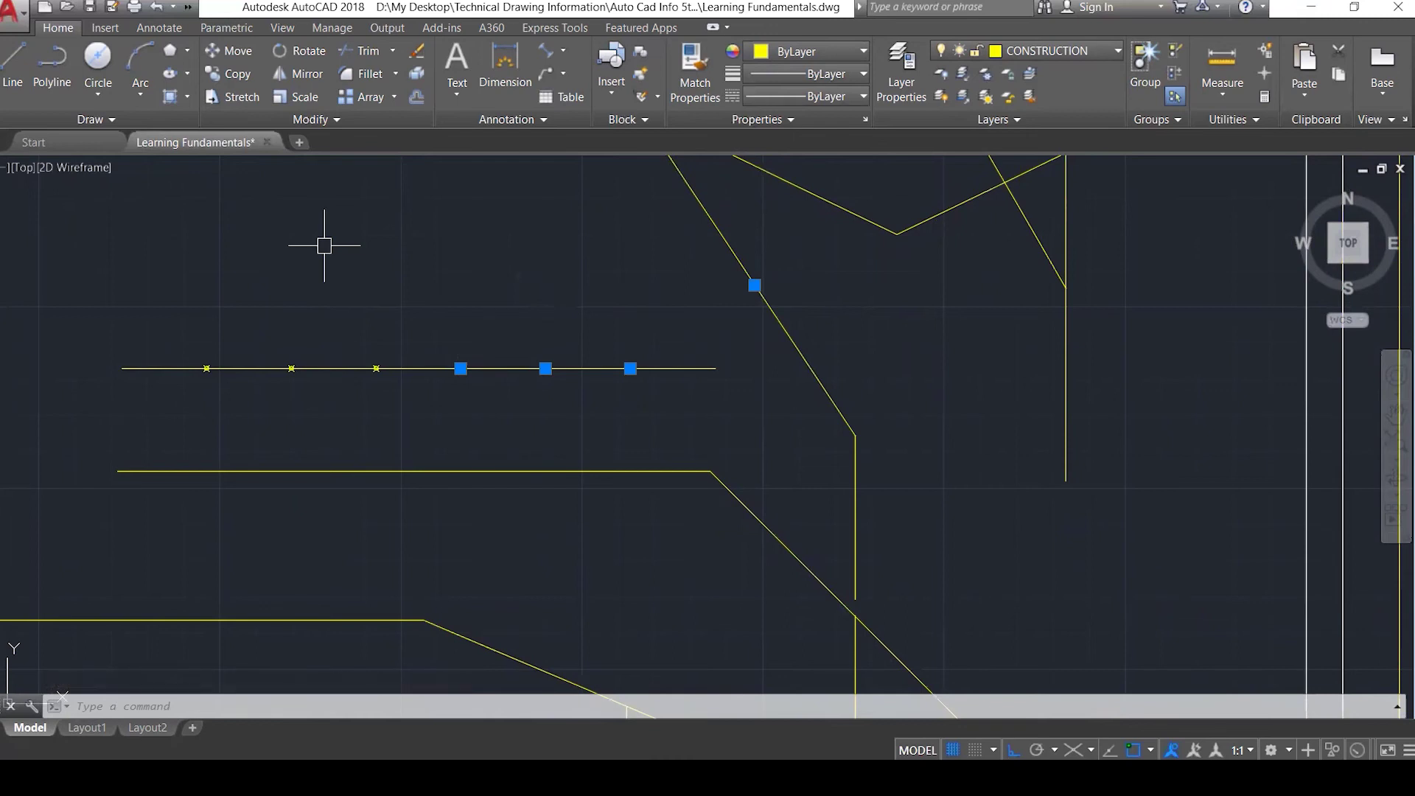
{"action": "left_click", "coordinate": [324, 245]}
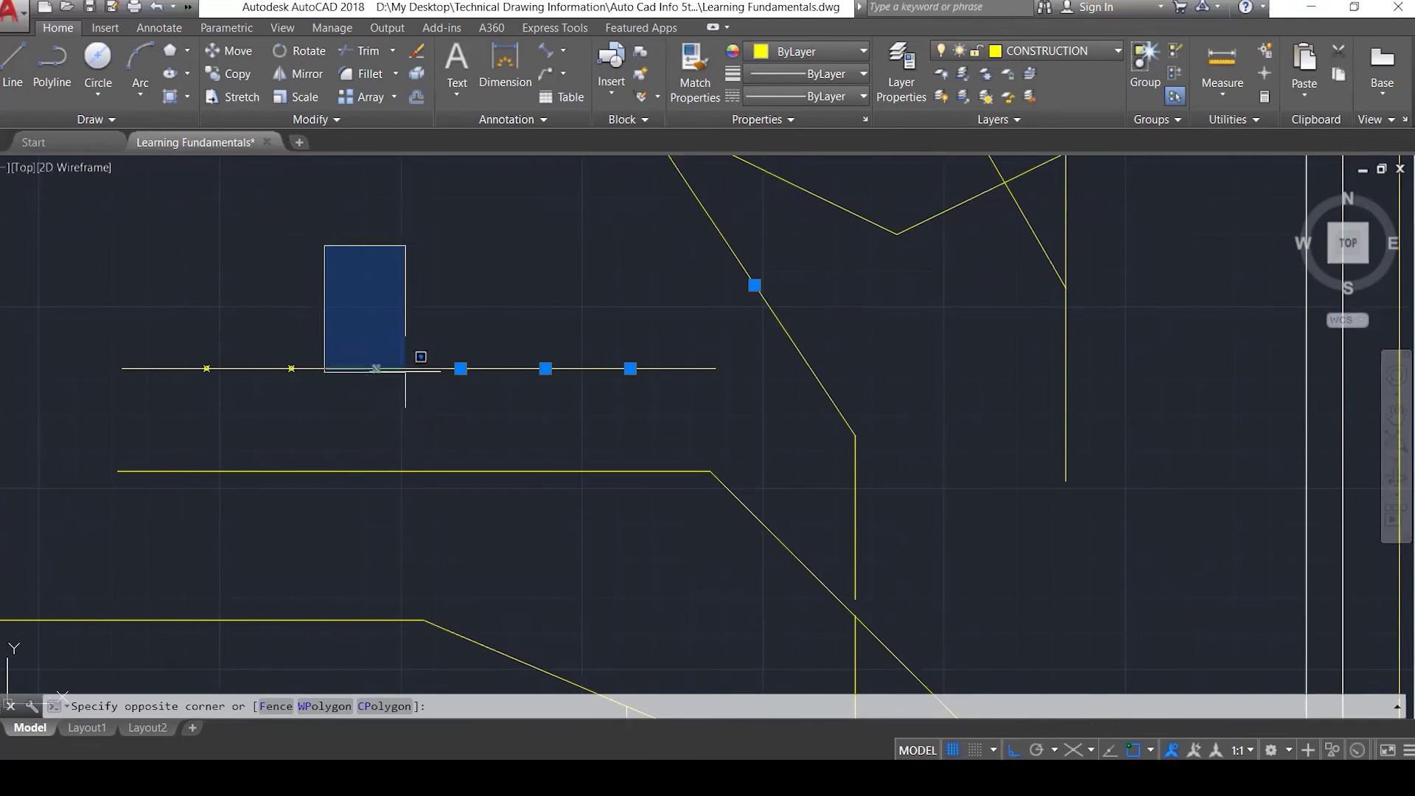
{"action": "left_click", "coordinate": [451, 370]}
{"action": "key", "text": "Escape"}
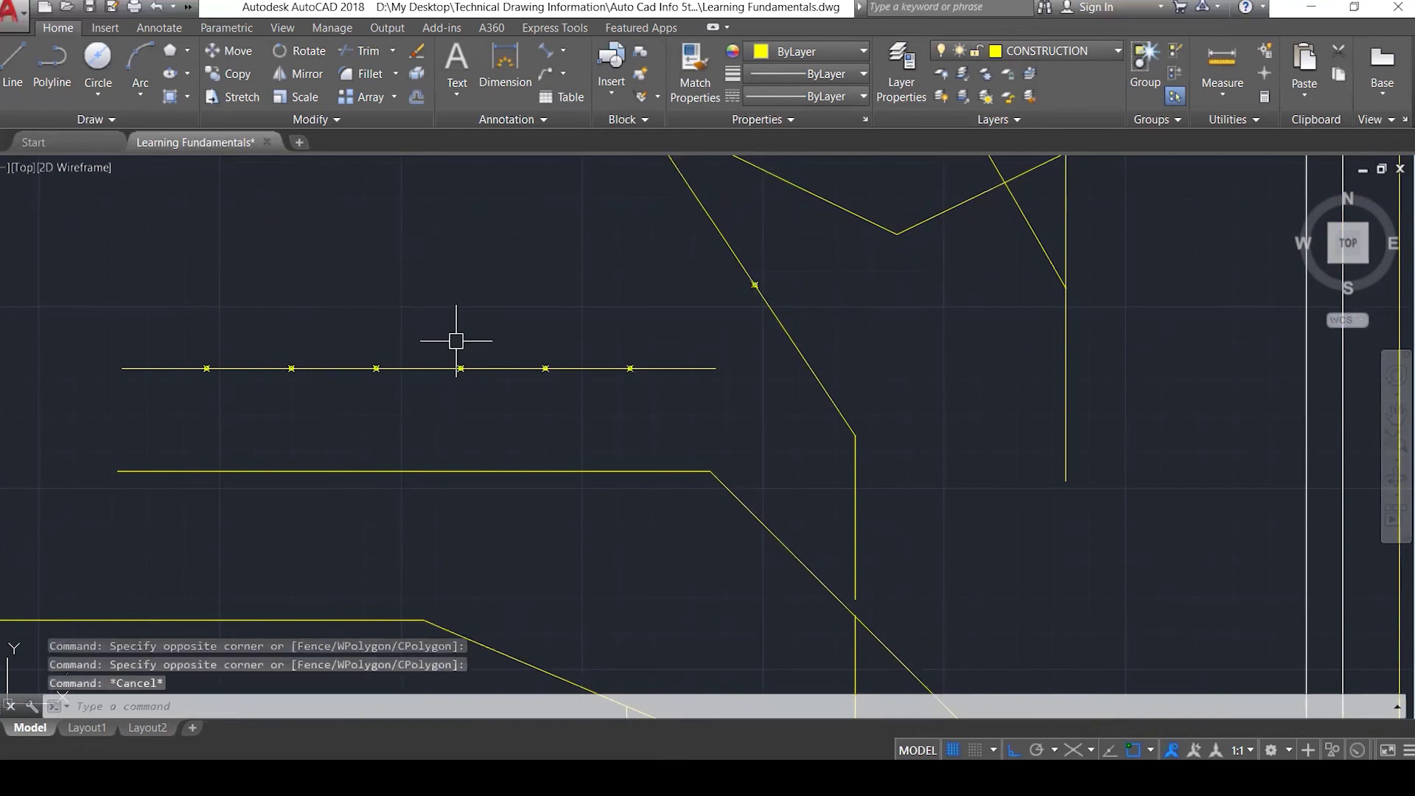
Window-select the four rightmost points on the divided line together with the point on the sloped line, and clear the selection.
{"action": "left_click", "coordinate": [311, 236]}
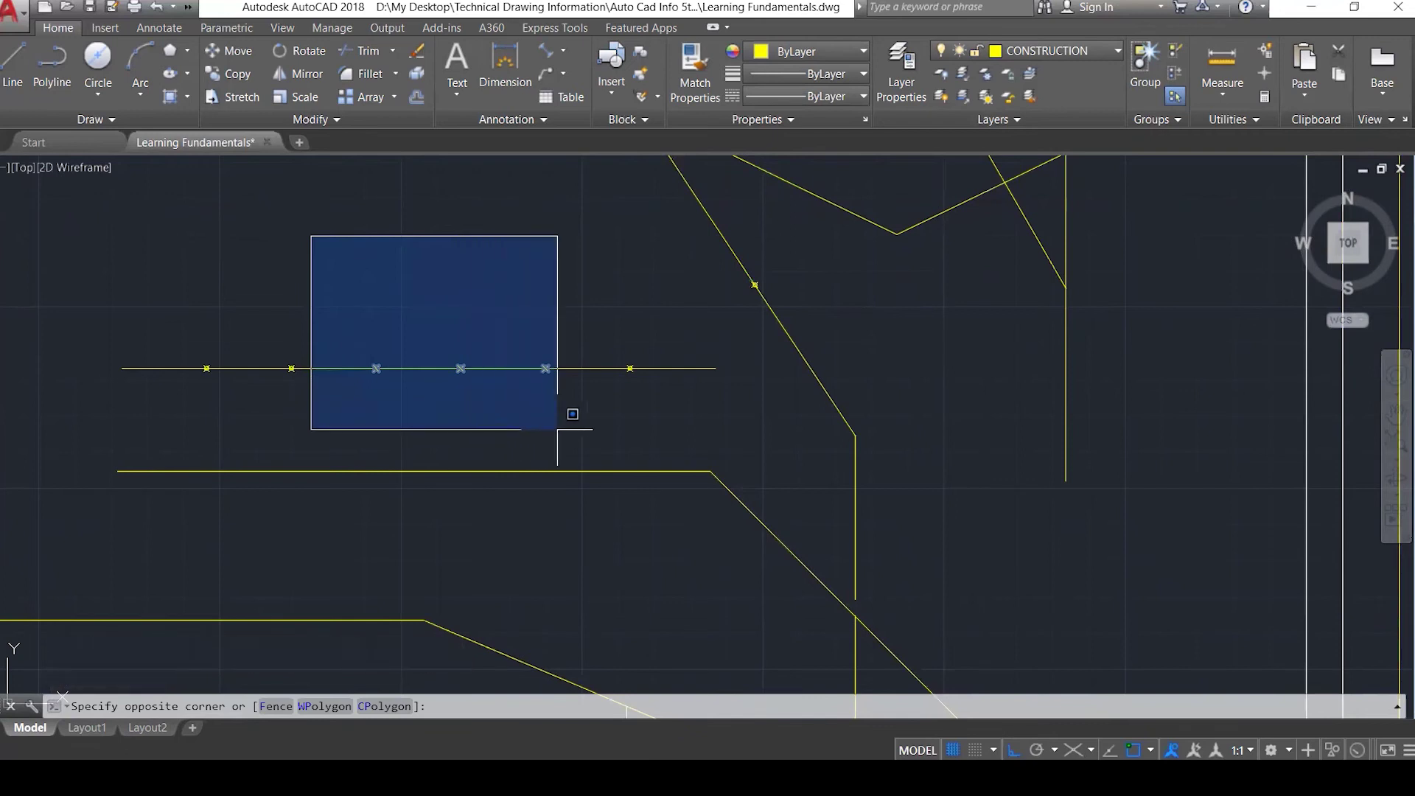
{"action": "left_click", "coordinate": [766, 430]}
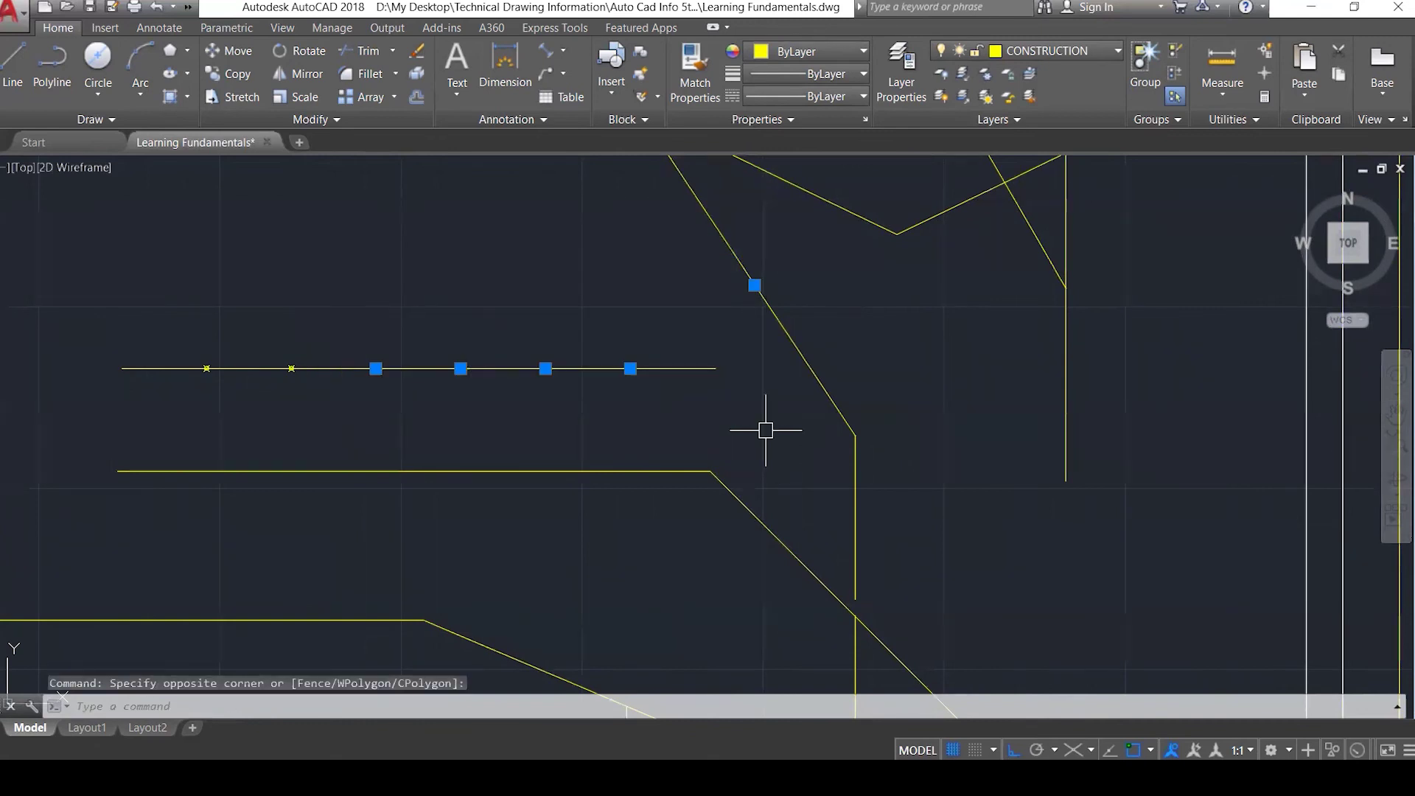
{"action": "key", "text": "Escape"}
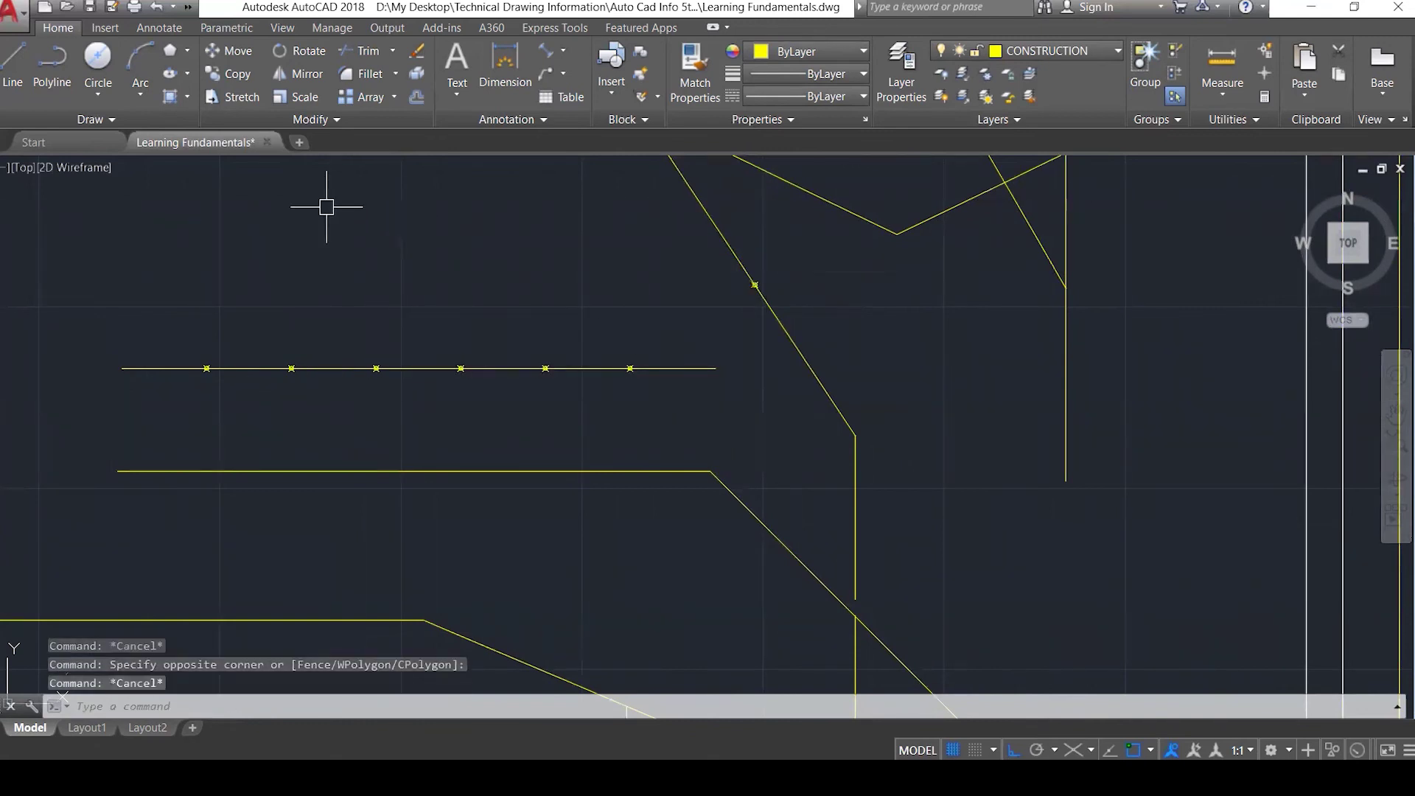
Try selection boxes in the empty space above and below the divided horizontal line.
{"action": "left_click", "coordinate": [290, 209]}
{"action": "left_click", "coordinate": [280, 214]}
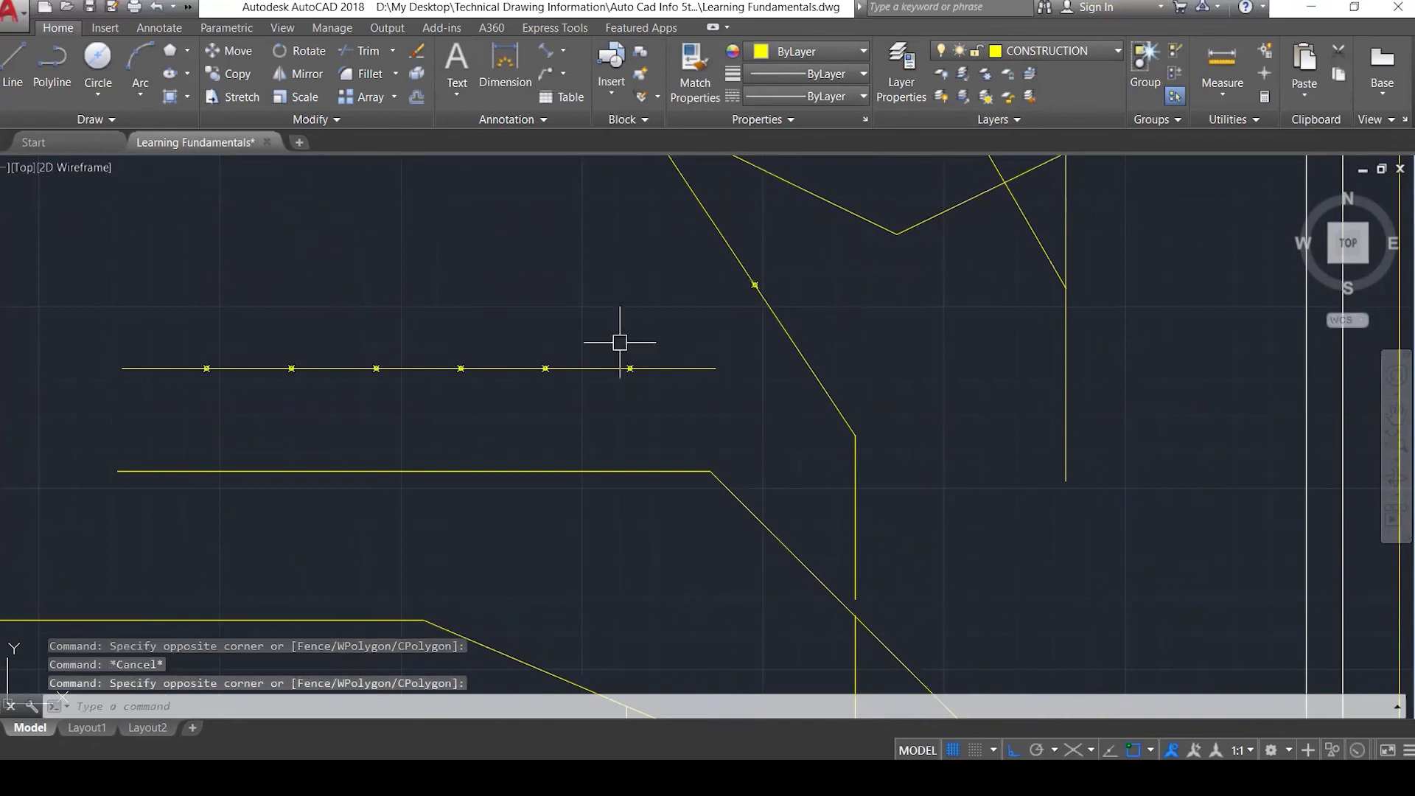
{"action": "left_click", "coordinate": [806, 454]}
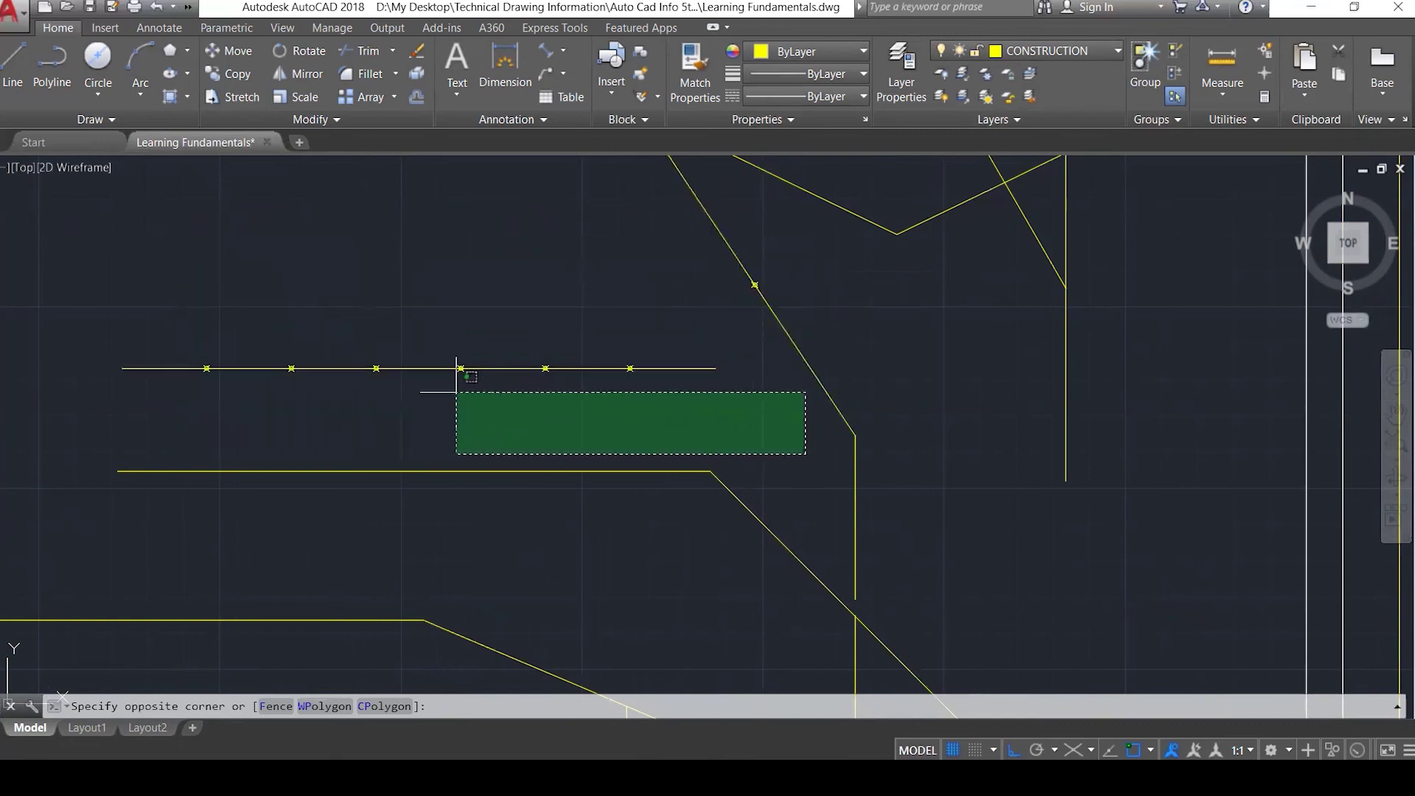
{"action": "left_click", "coordinate": [553, 390]}
Crossing-select the objects across the lower sheet frame, the box rectangle and the lines below them, and clear the selection.
{"action": "scroll", "coordinate": [578, 394], "scroll_direction": "down", "scroll_amount": 5}
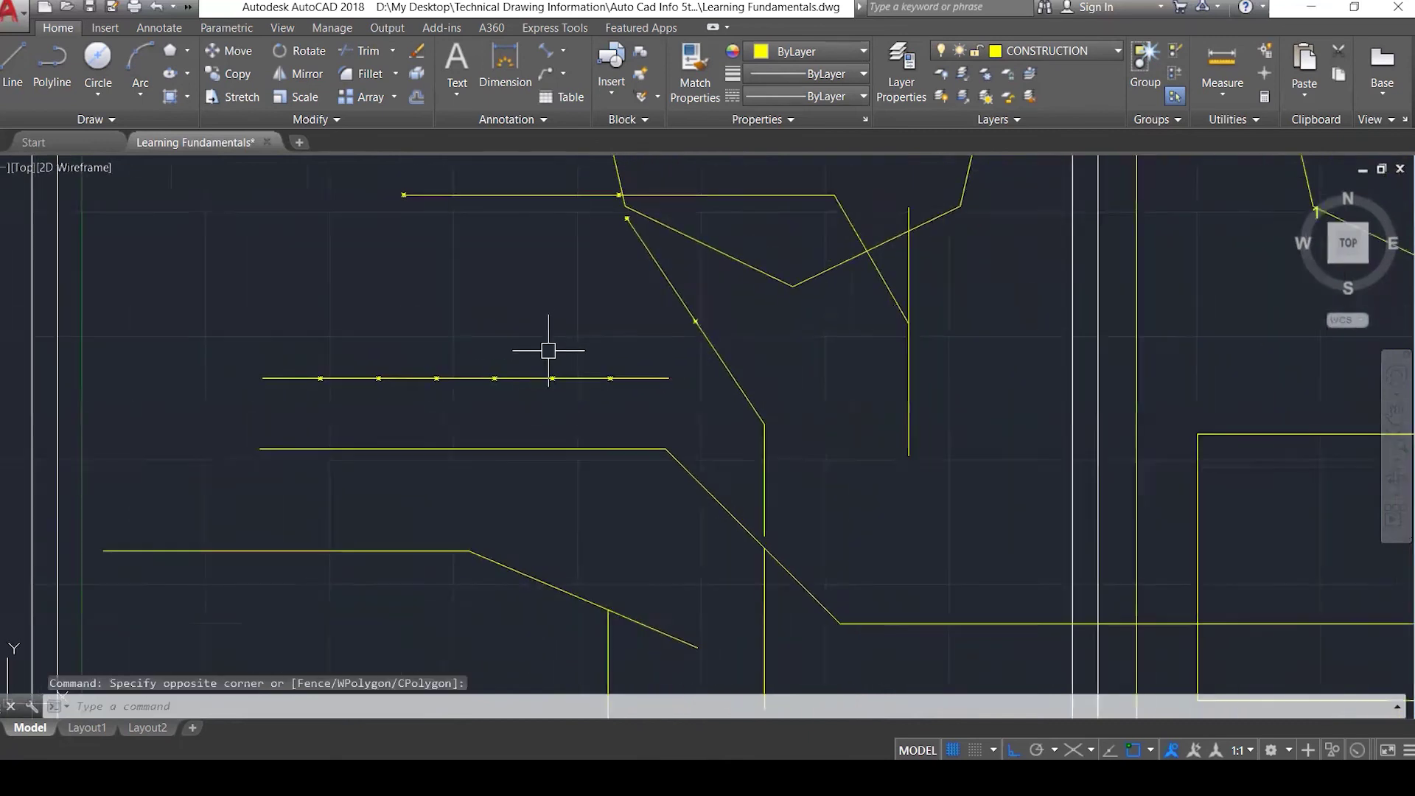
{"action": "scroll", "coordinate": [627, 361], "scroll_direction": "down", "scroll_amount": 4}
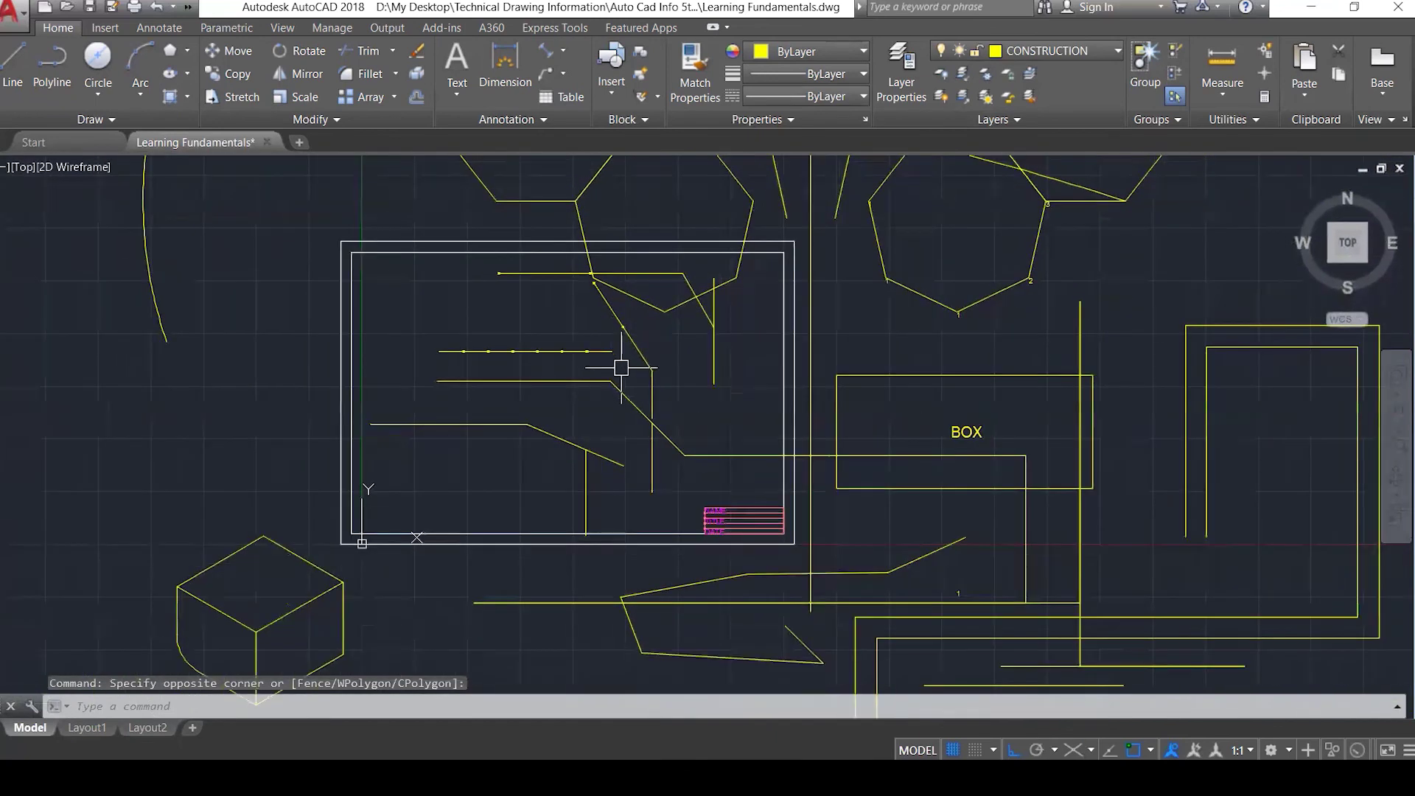
{"action": "scroll", "coordinate": [810, 520], "scroll_direction": "up", "scroll_amount": 3}
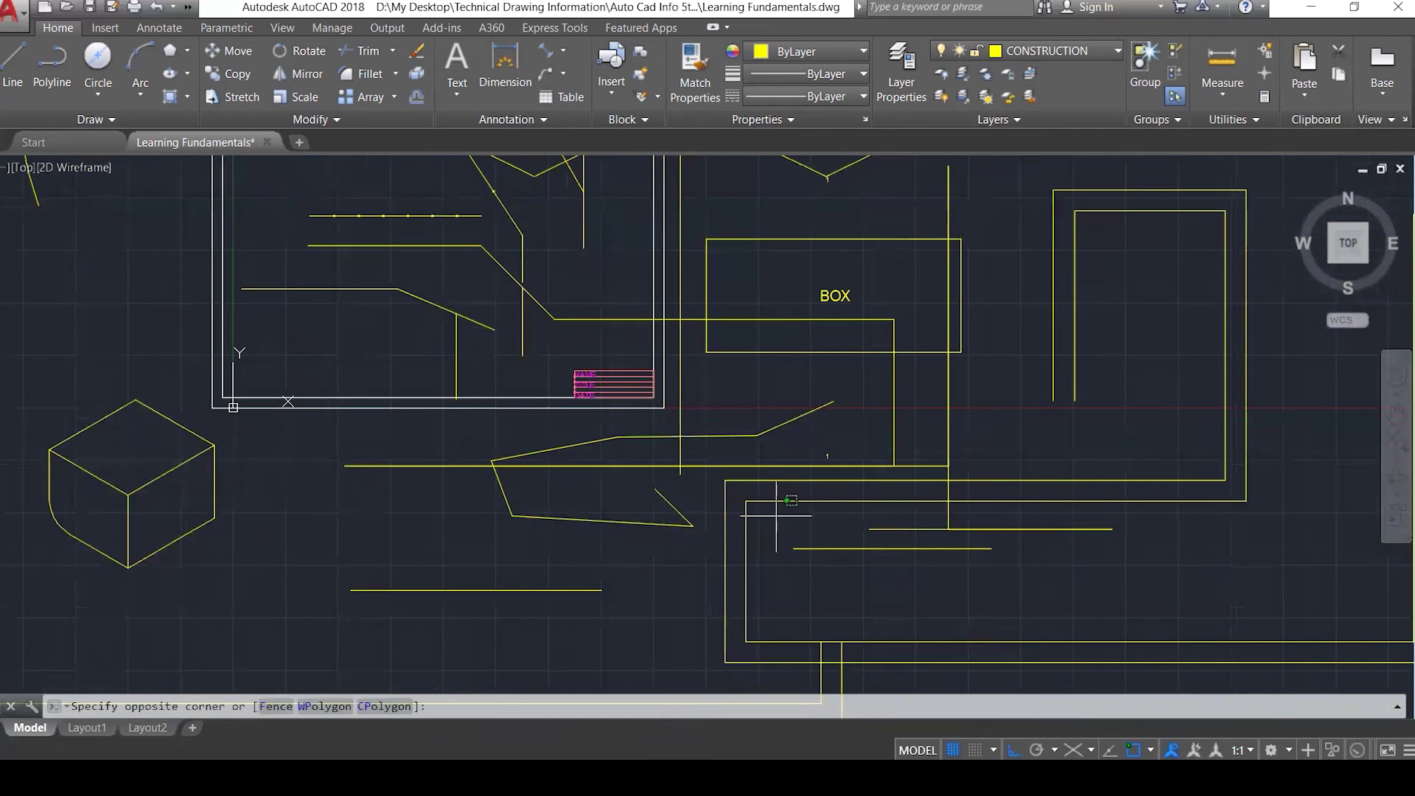
{"action": "left_click", "coordinate": [777, 516]}
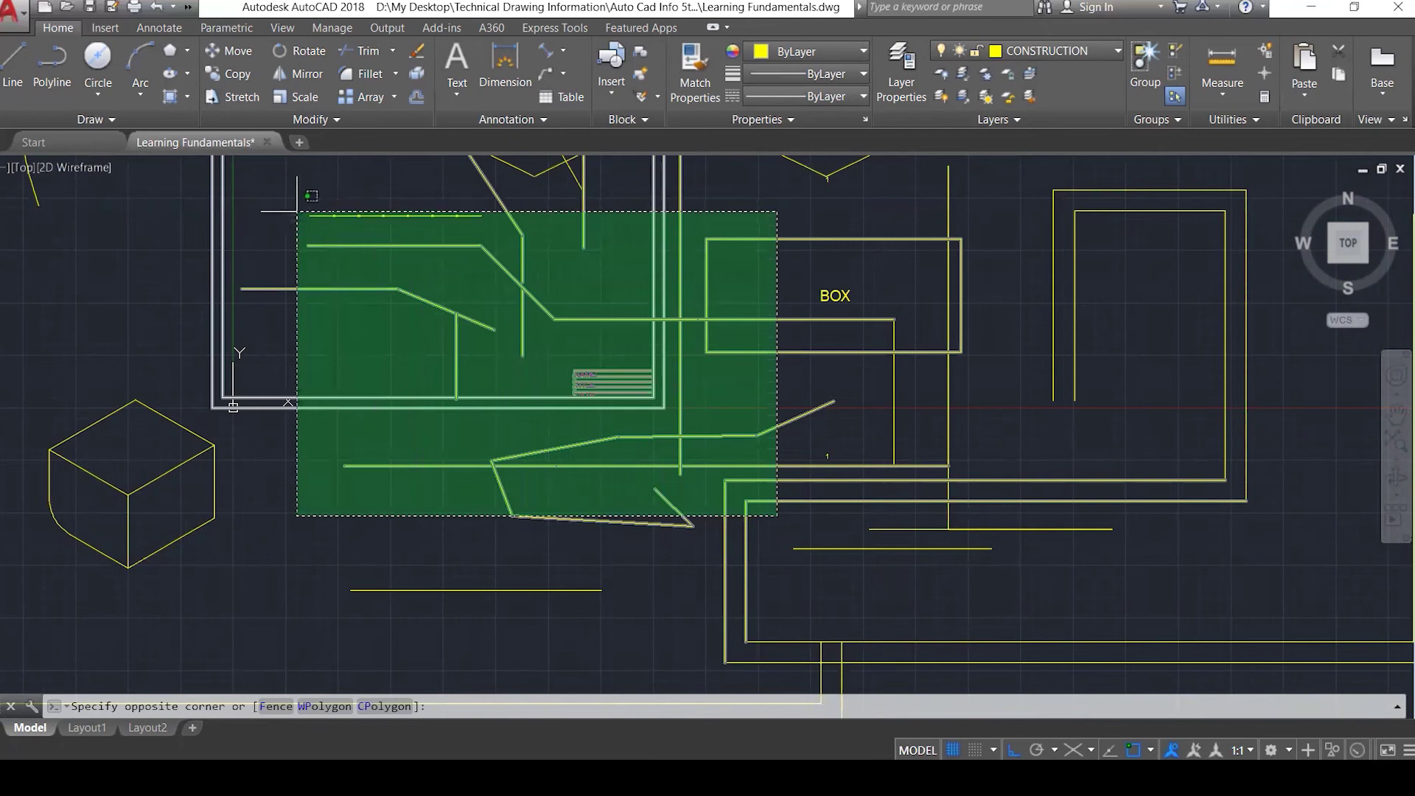
{"action": "left_click", "coordinate": [215, 160]}
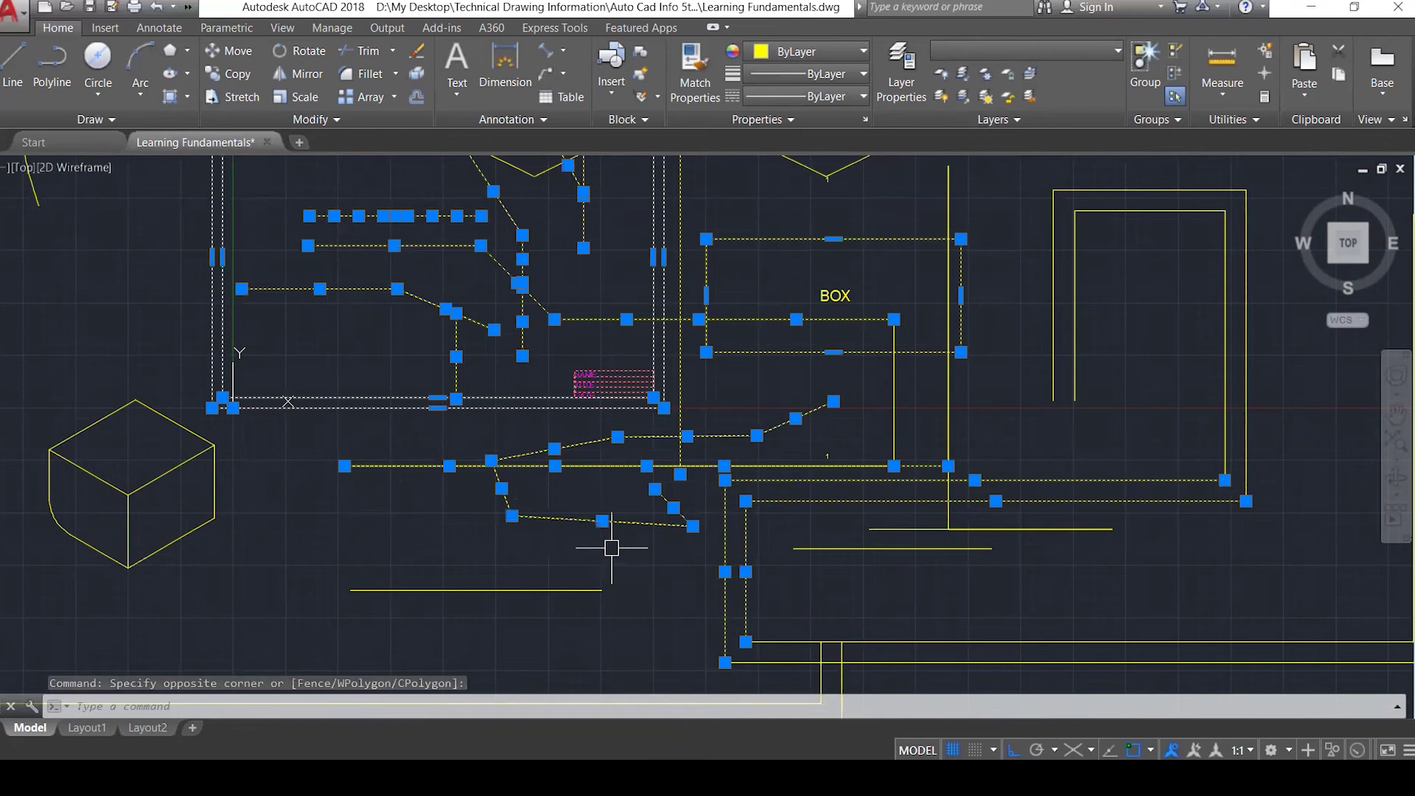
{"action": "key", "text": "Escape"}
Try two window selections from inside the sheet frame over the title block and the line chain below, clearing the selection each time.
{"action": "left_click", "coordinate": [253, 189]}
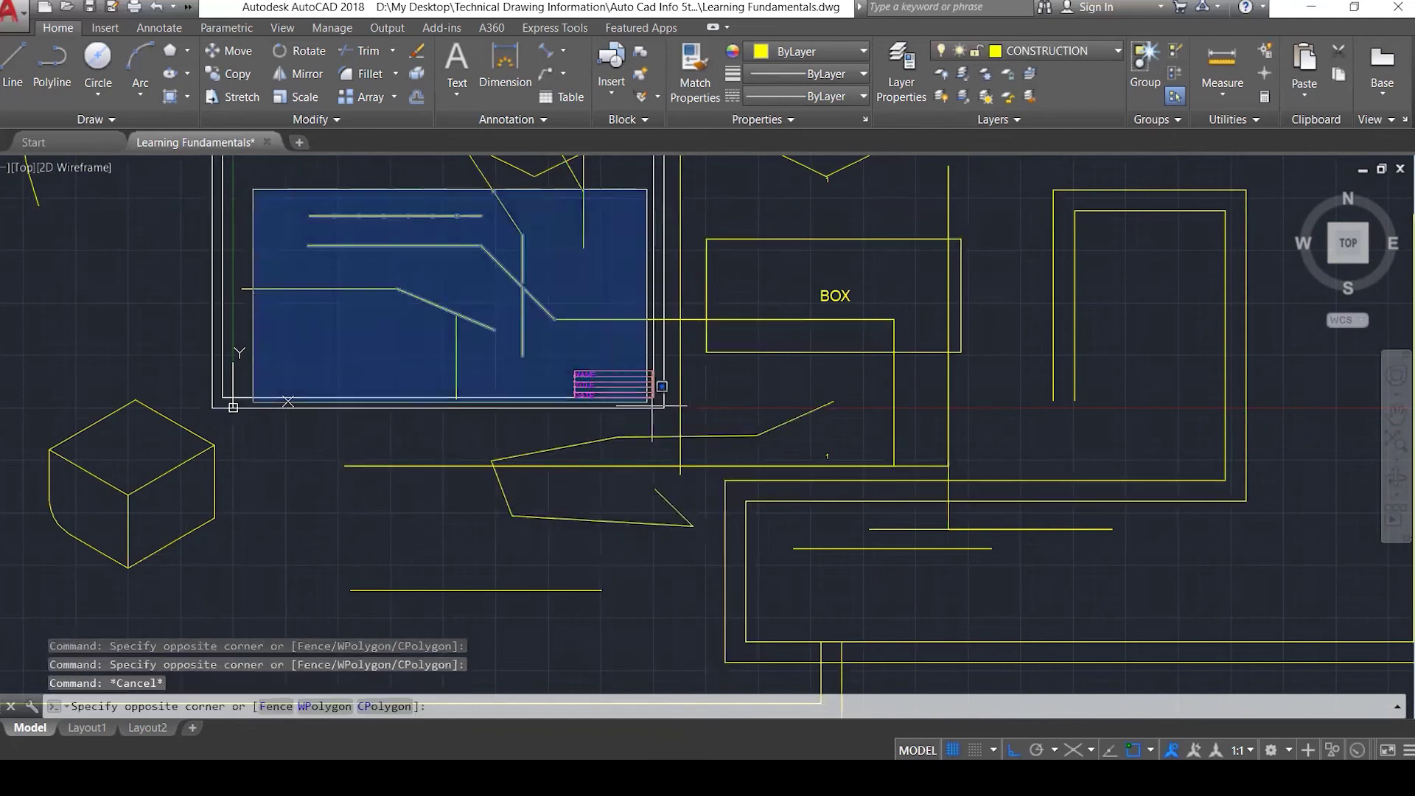
{"action": "left_click", "coordinate": [785, 543]}
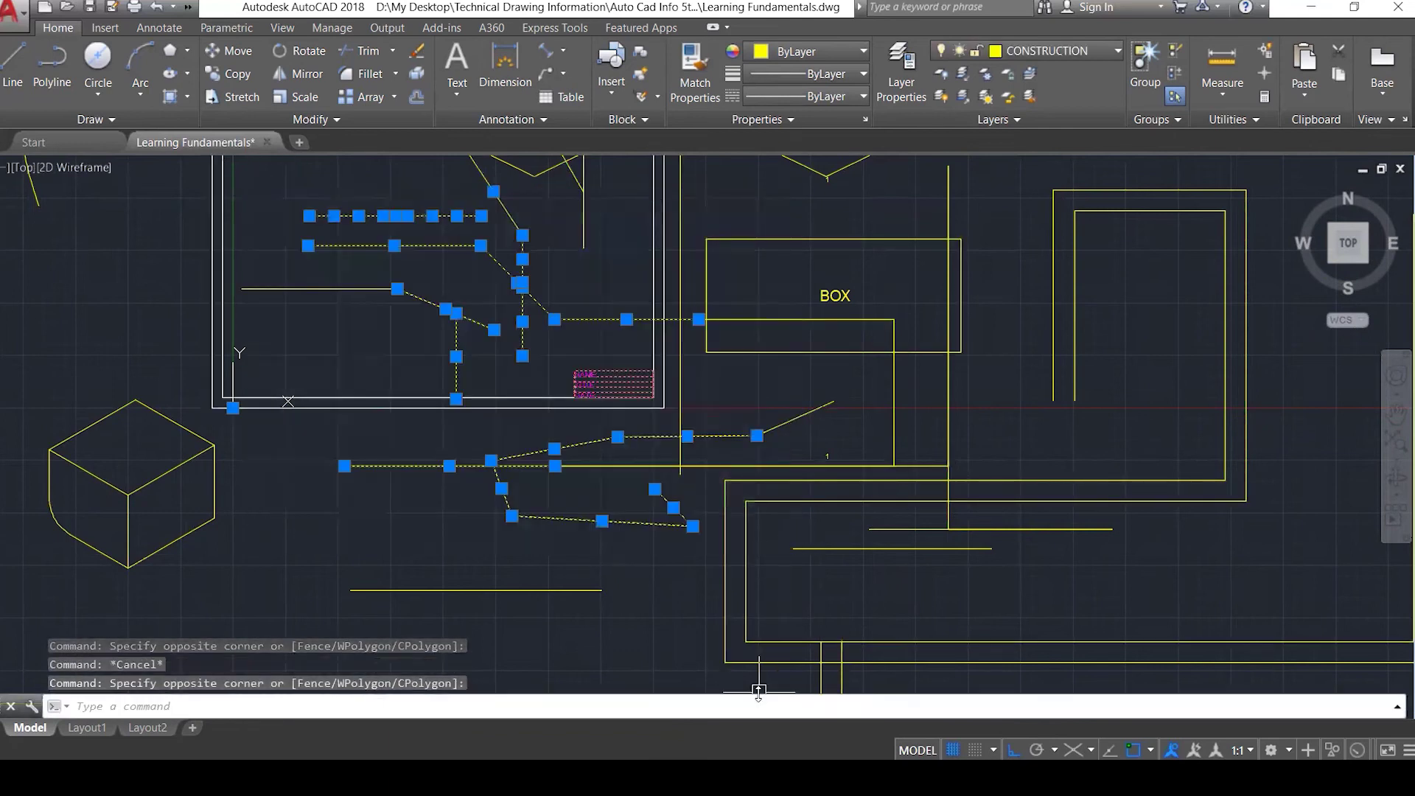
{"action": "key", "text": "Escape"}
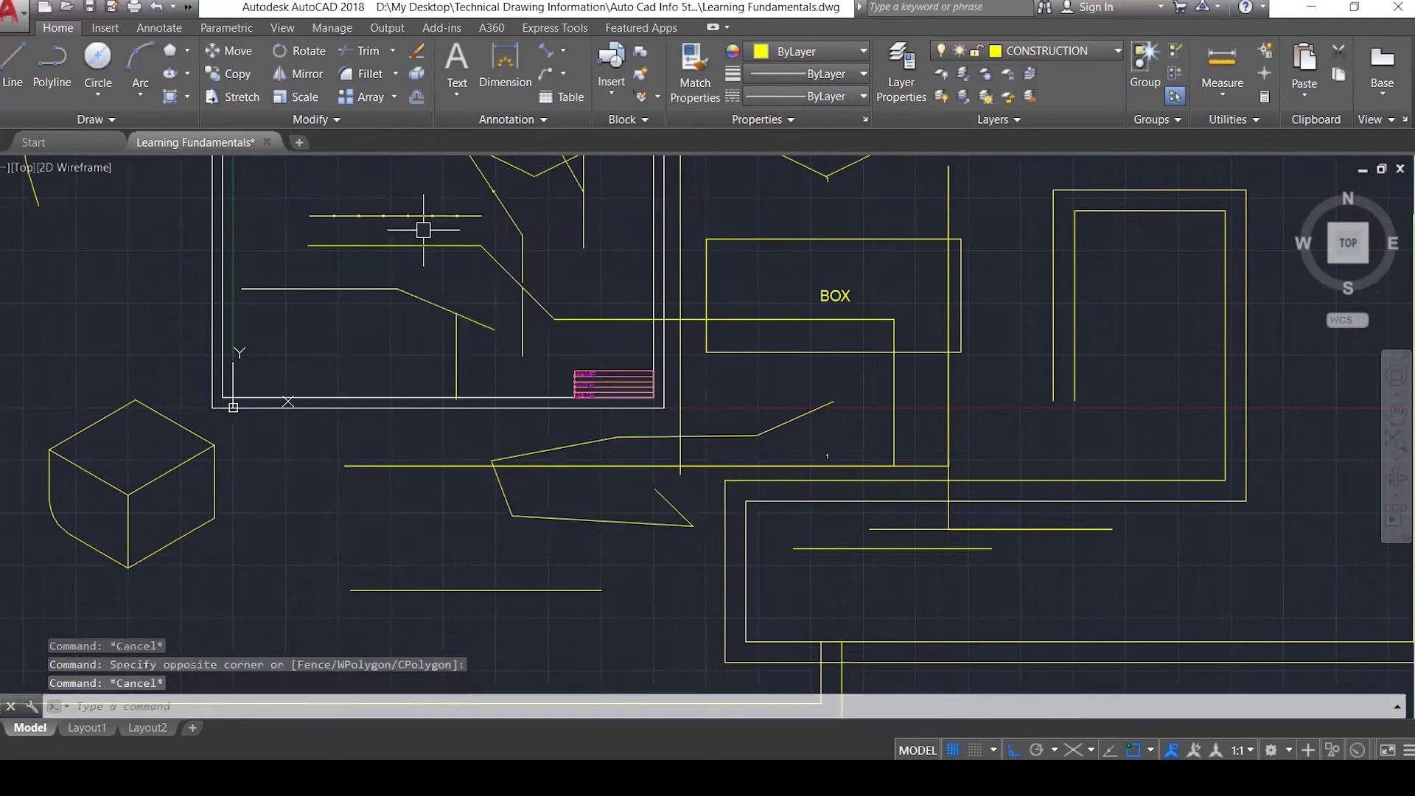
{"action": "left_click", "coordinate": [389, 180]}
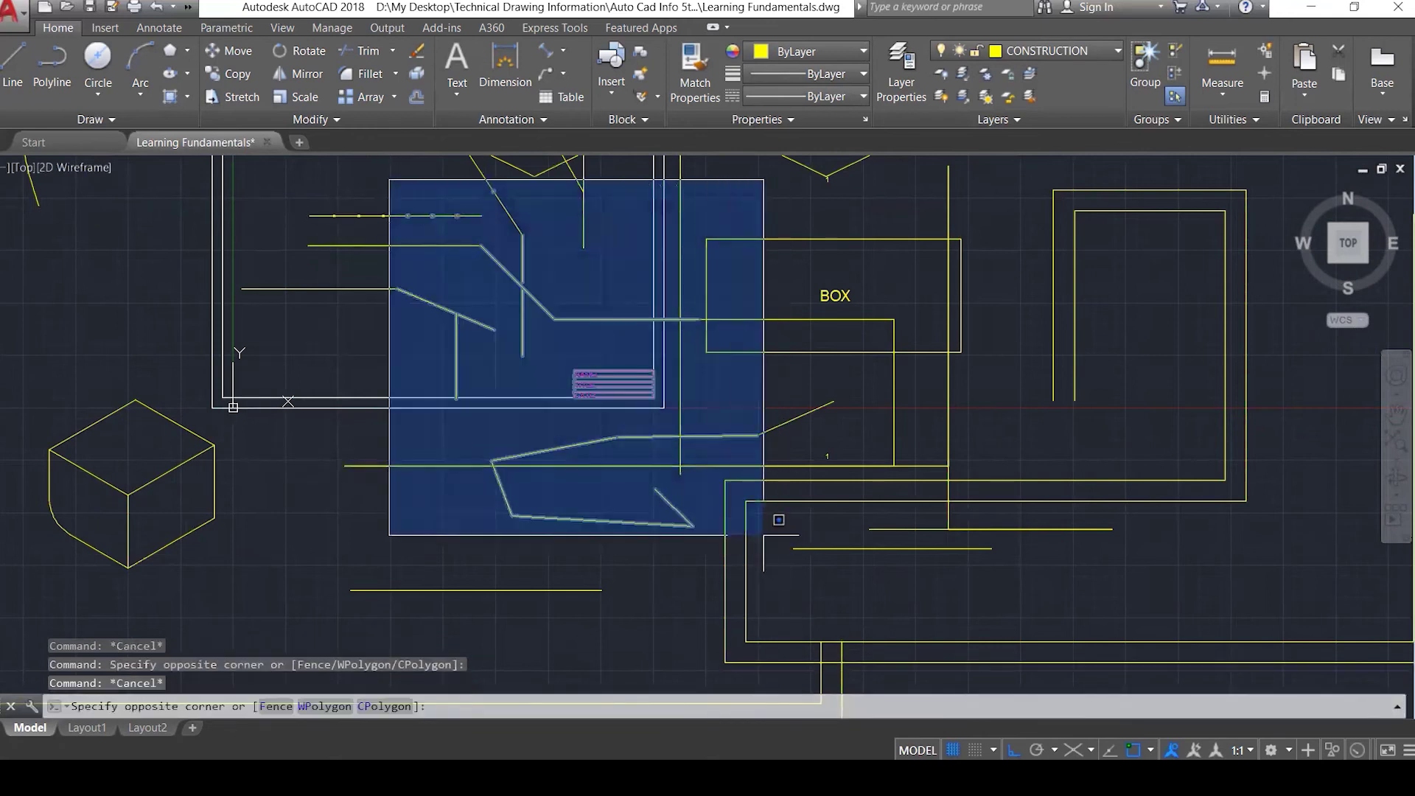
{"action": "left_click", "coordinate": [763, 538]}
{"action": "key", "text": "Escape"}
Try crossing selections from below the folded line chain, one reaching up into the sheet frame, and clear them.
{"action": "left_click", "coordinate": [775, 537]}
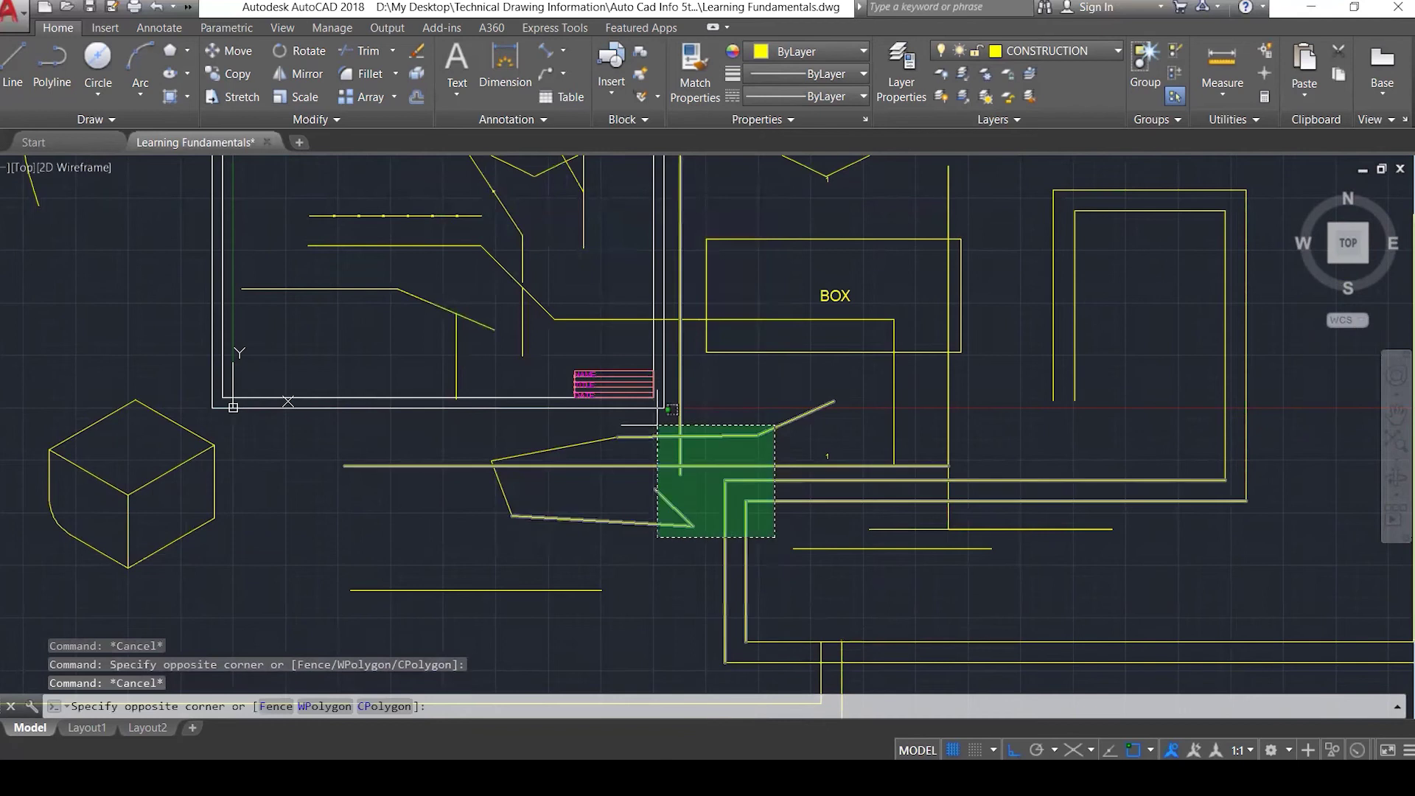
{"action": "left_click", "coordinate": [300, 168]}
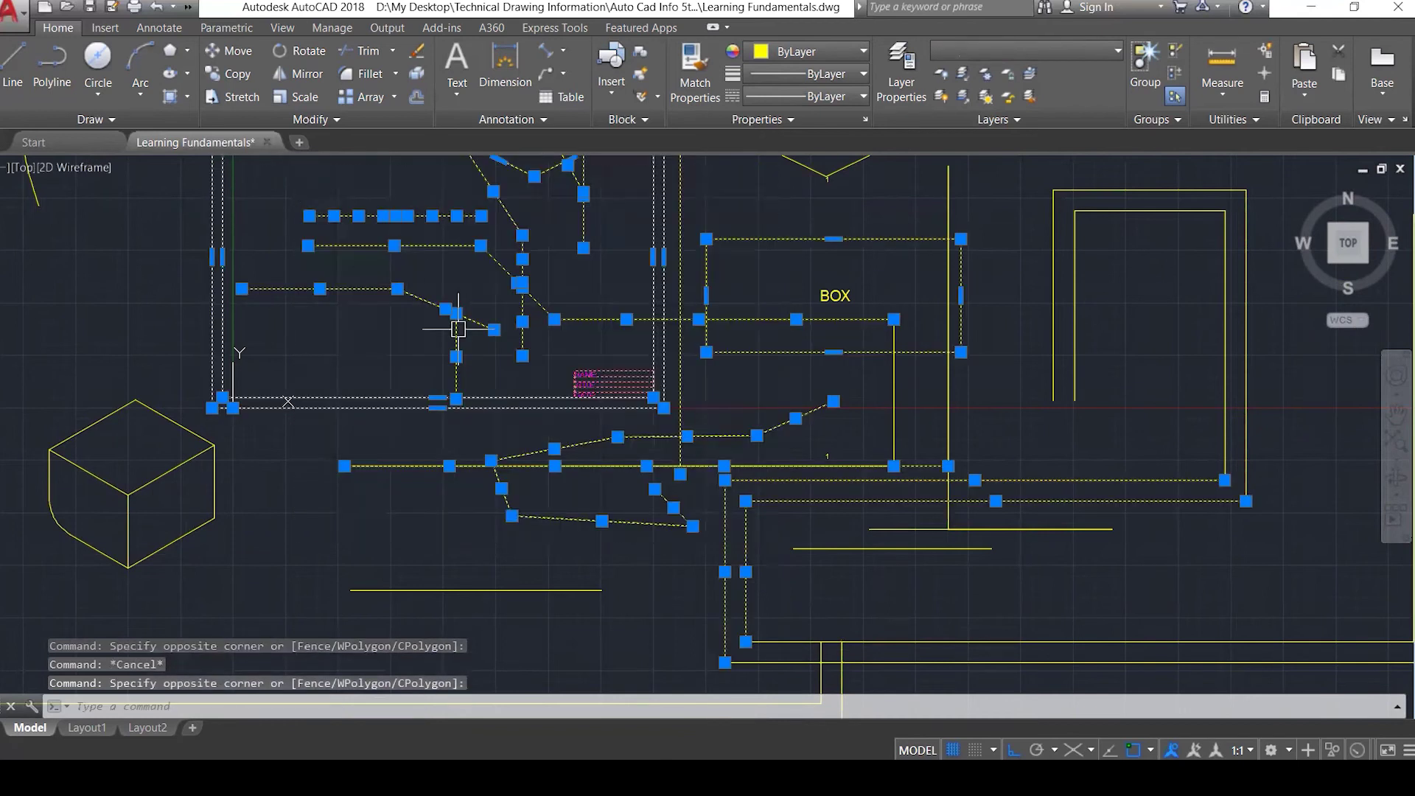
{"action": "key", "text": "Escape"}
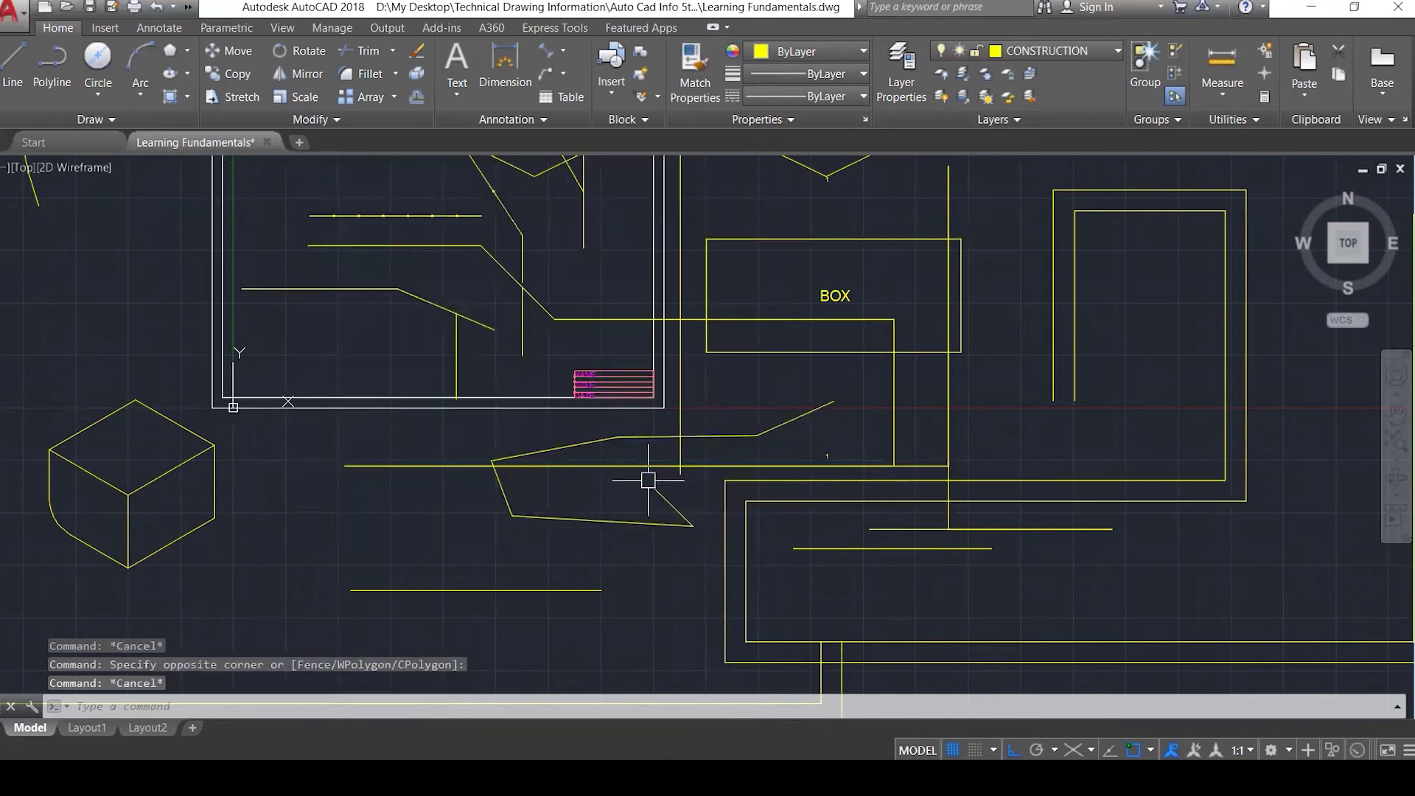
{"action": "left_click", "coordinate": [682, 572]}
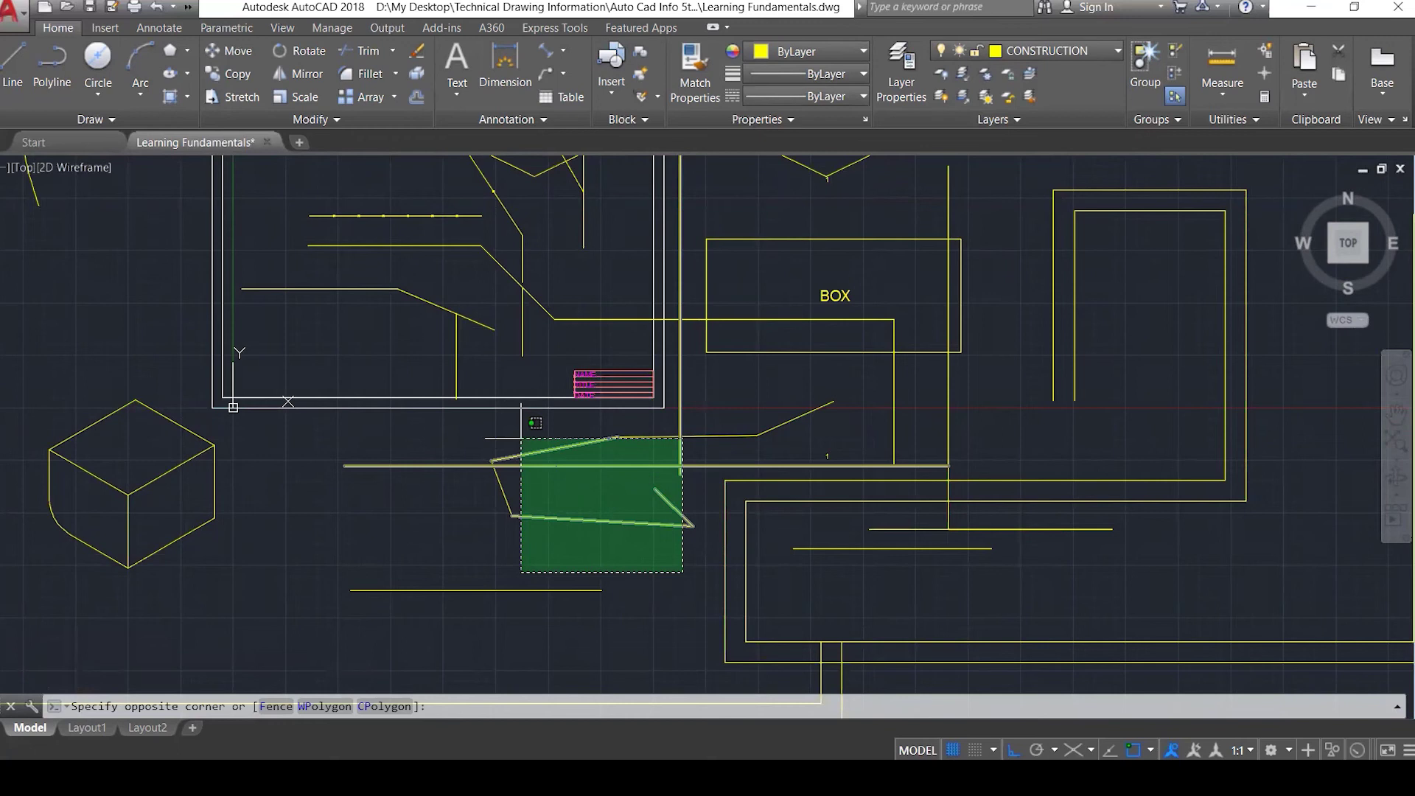
{"action": "key", "text": "Escape"}
{"action": "key", "text": "Escape"}
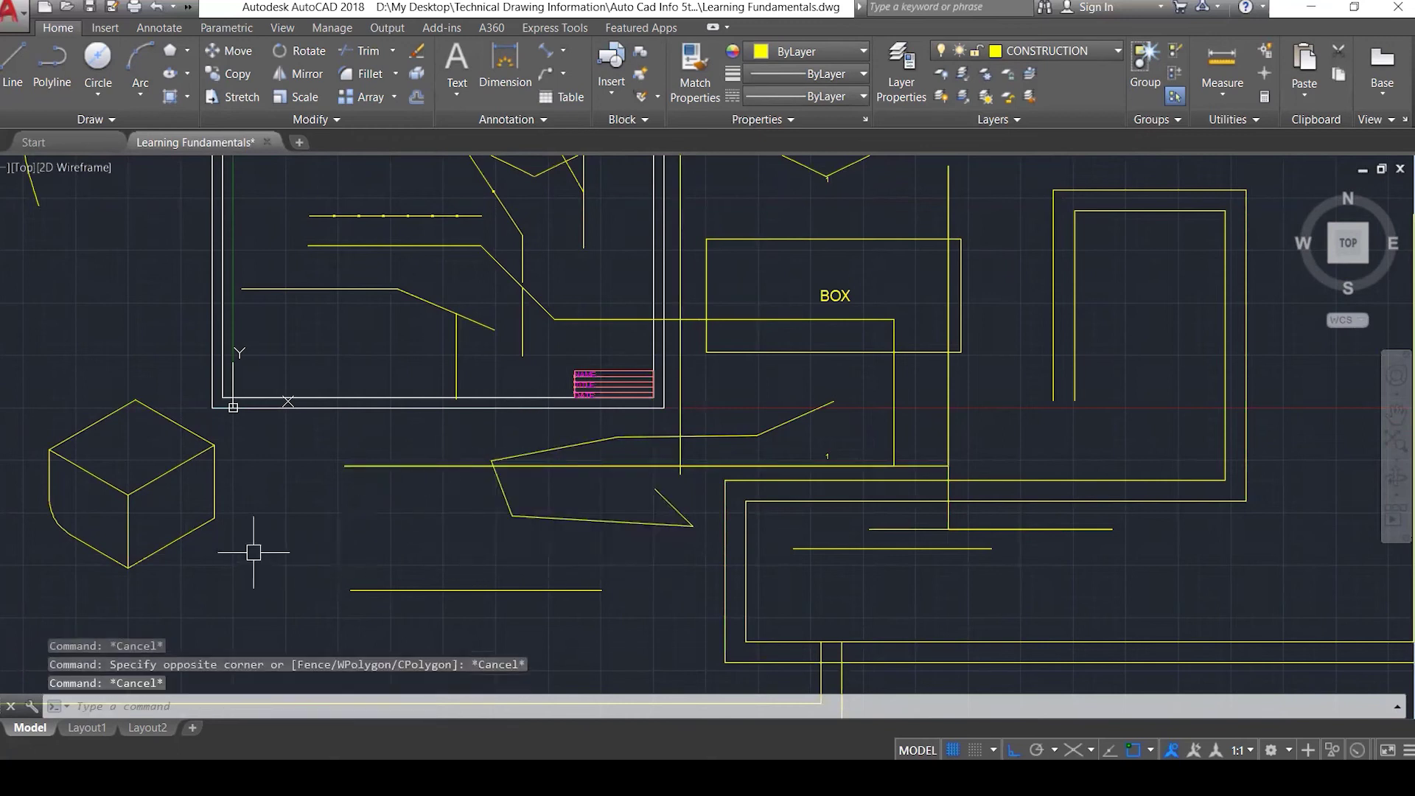
Window-select the left half of the isometric cube twice, clearing the selection each time.
{"action": "left_click", "coordinate": [253, 550]}
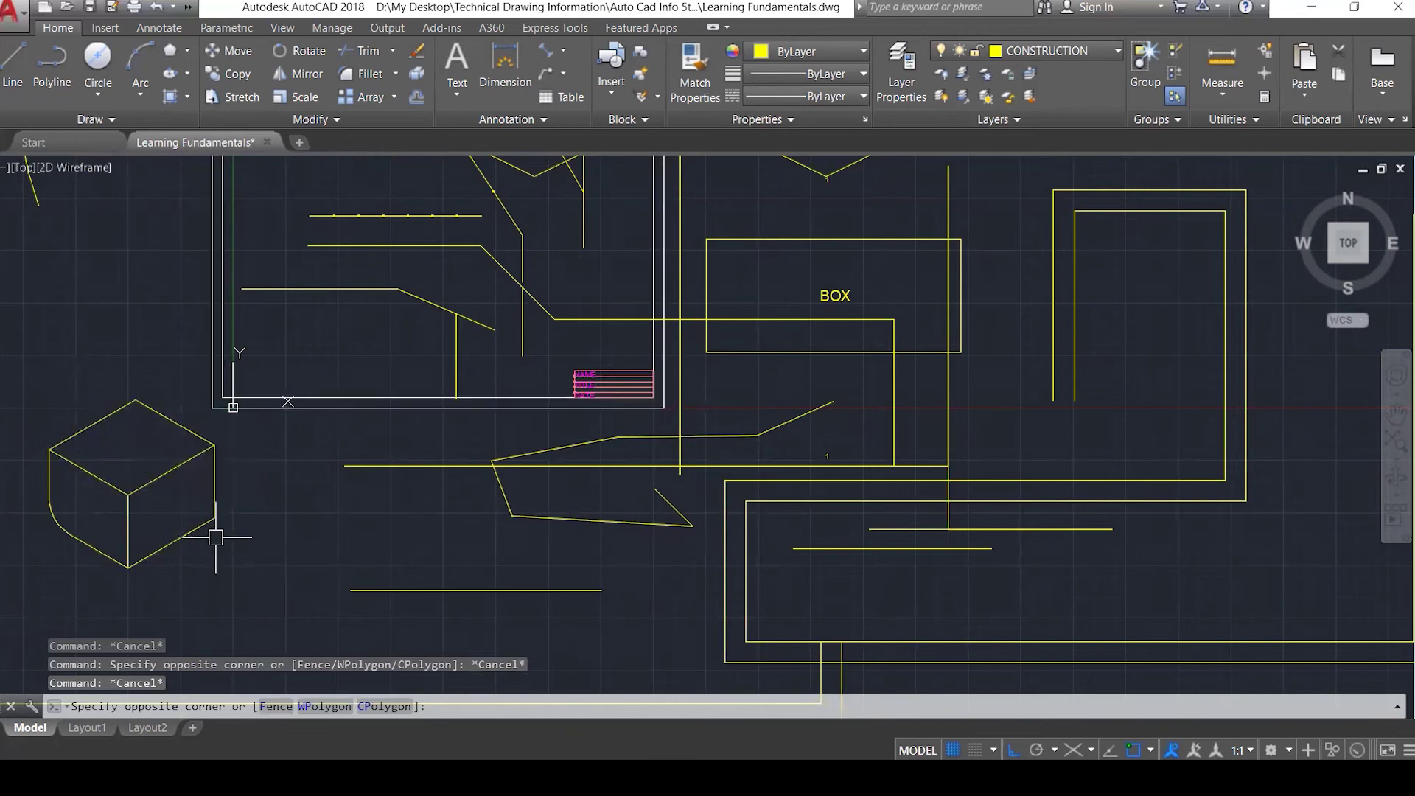
{"action": "left_click", "coordinate": [224, 516]}
{"action": "left_click", "coordinate": [28, 342]}
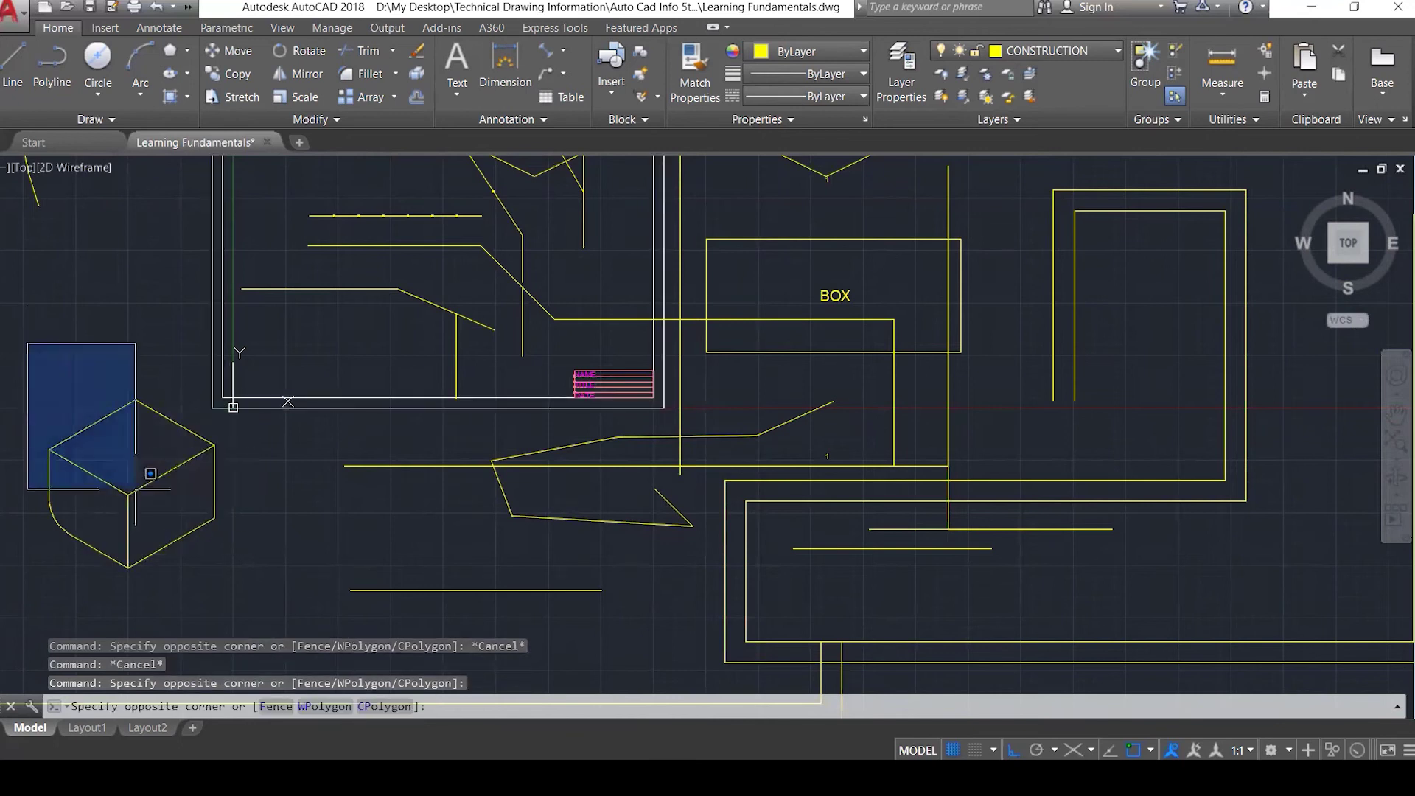
{"action": "left_click", "coordinate": [141, 596]}
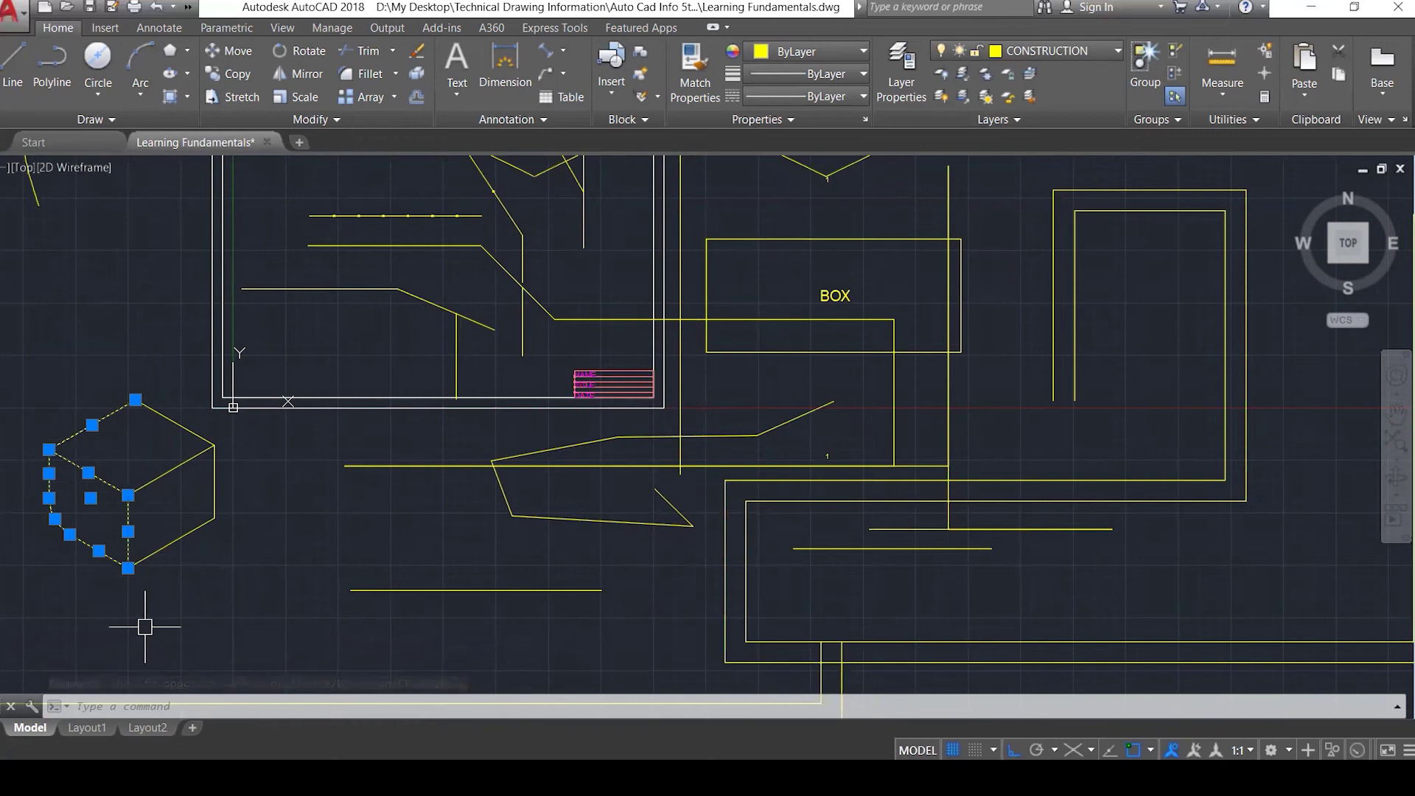
{"action": "key", "text": "Escape"}
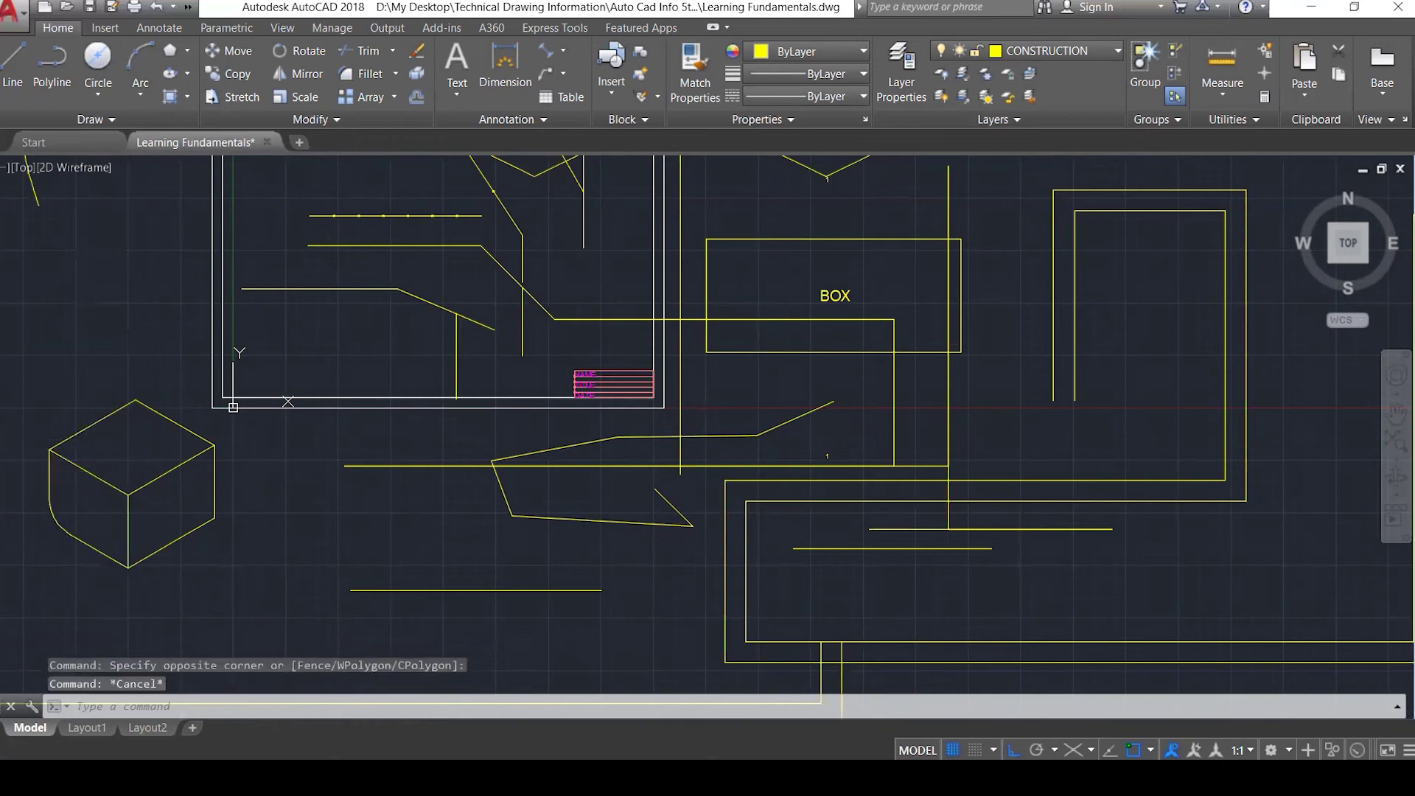
{"action": "left_click", "coordinate": [22, 286]}
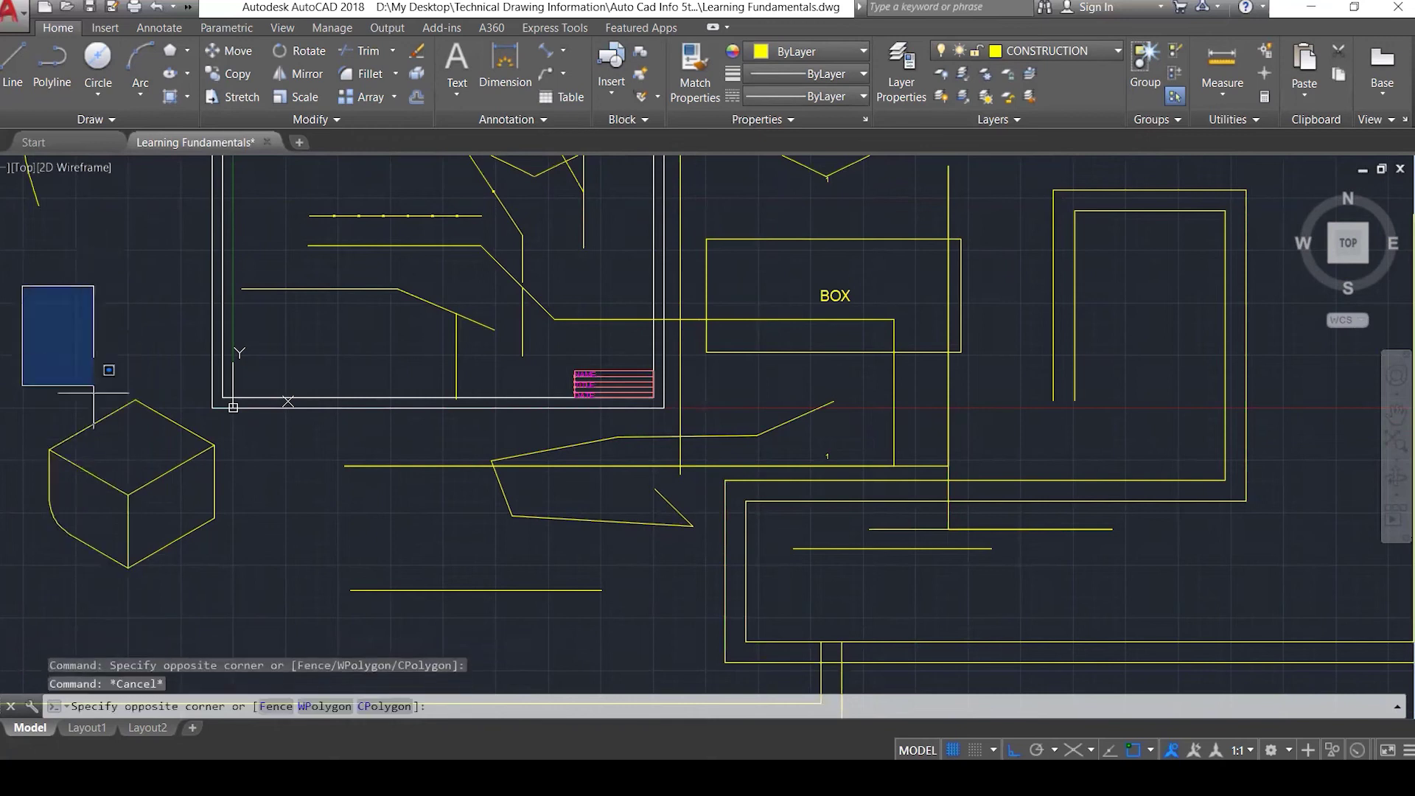
{"action": "left_click", "coordinate": [142, 589]}
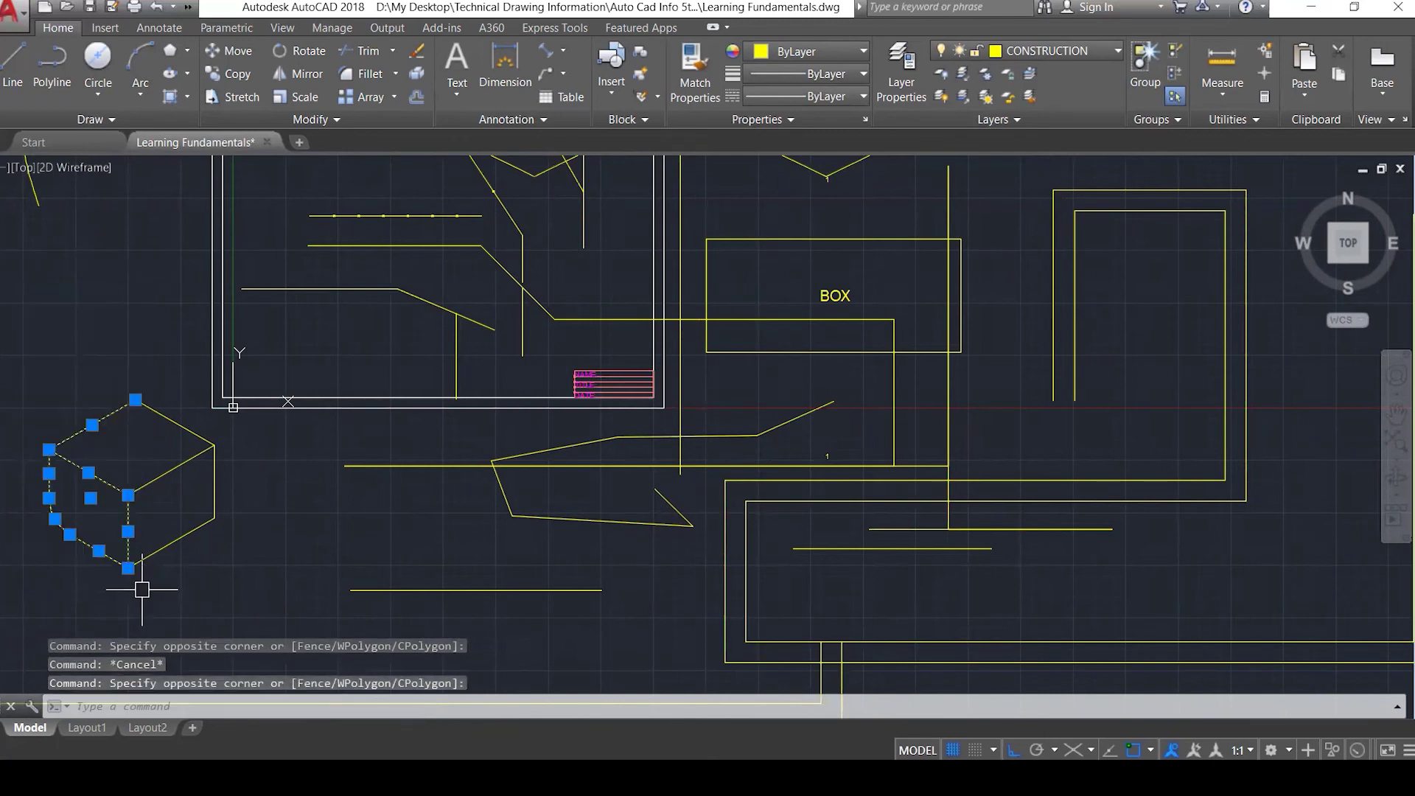
{"action": "key", "text": "Escape"}
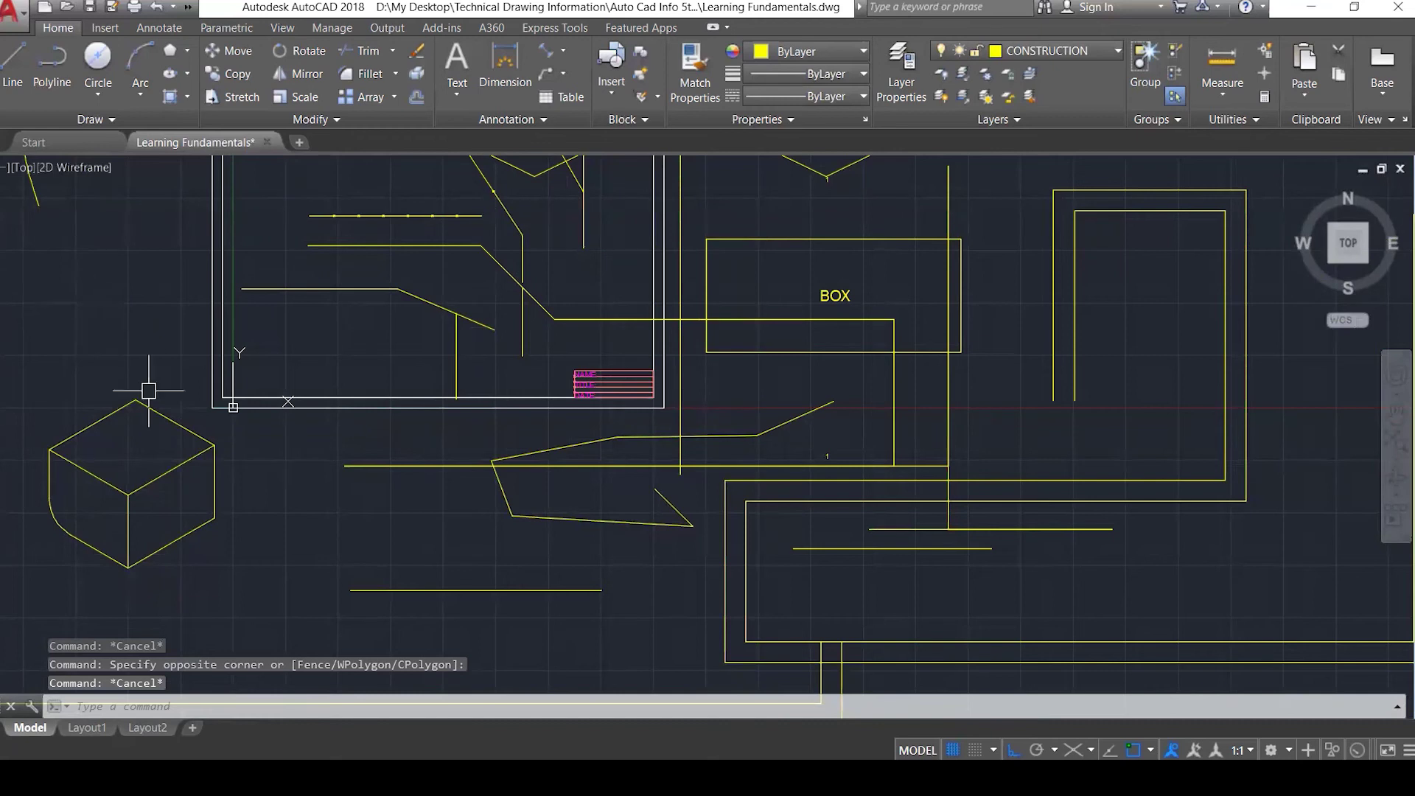
Crossing-select the right-hand edges of the isometric cube and clear the selection.
{"action": "left_click", "coordinate": [267, 597]}
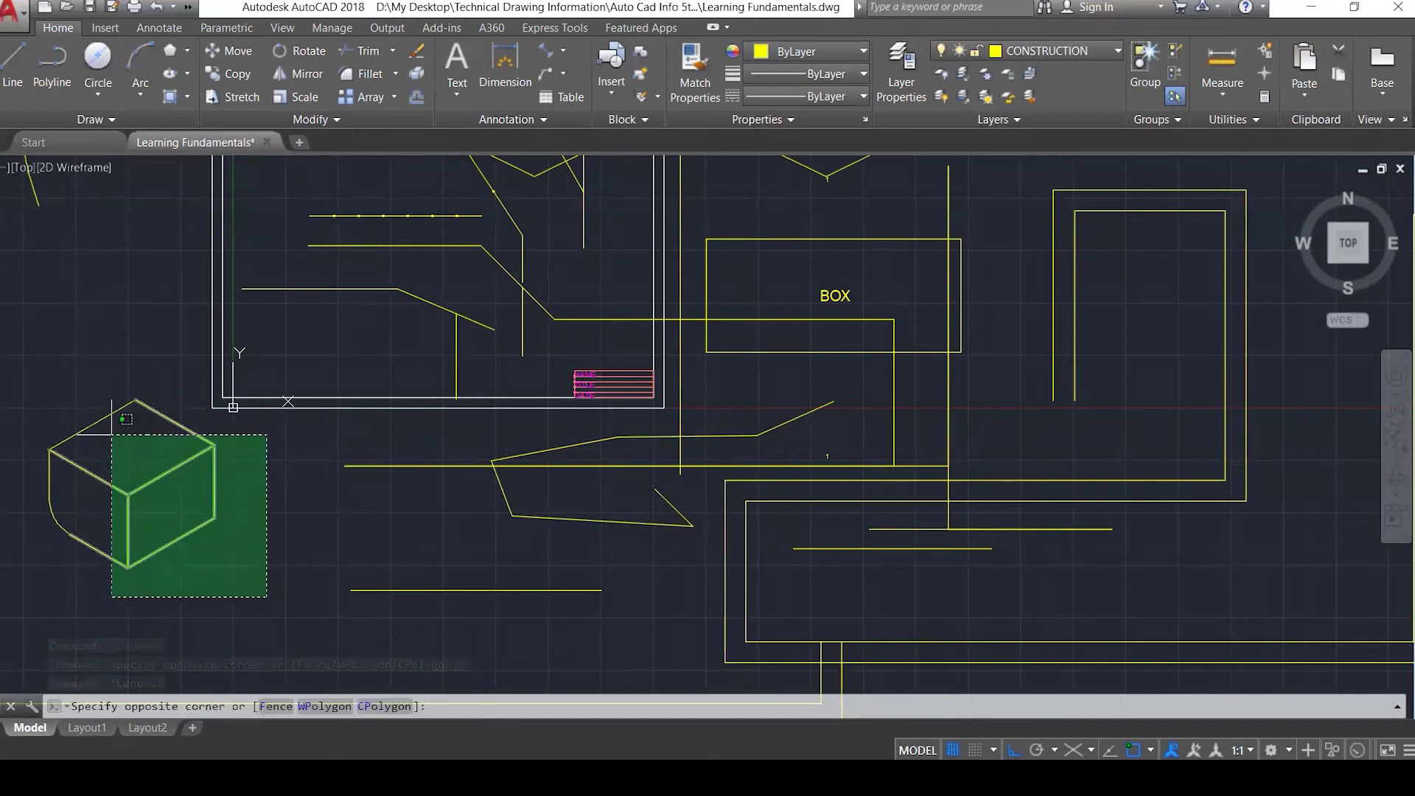
{"action": "left_click", "coordinate": [153, 427]}
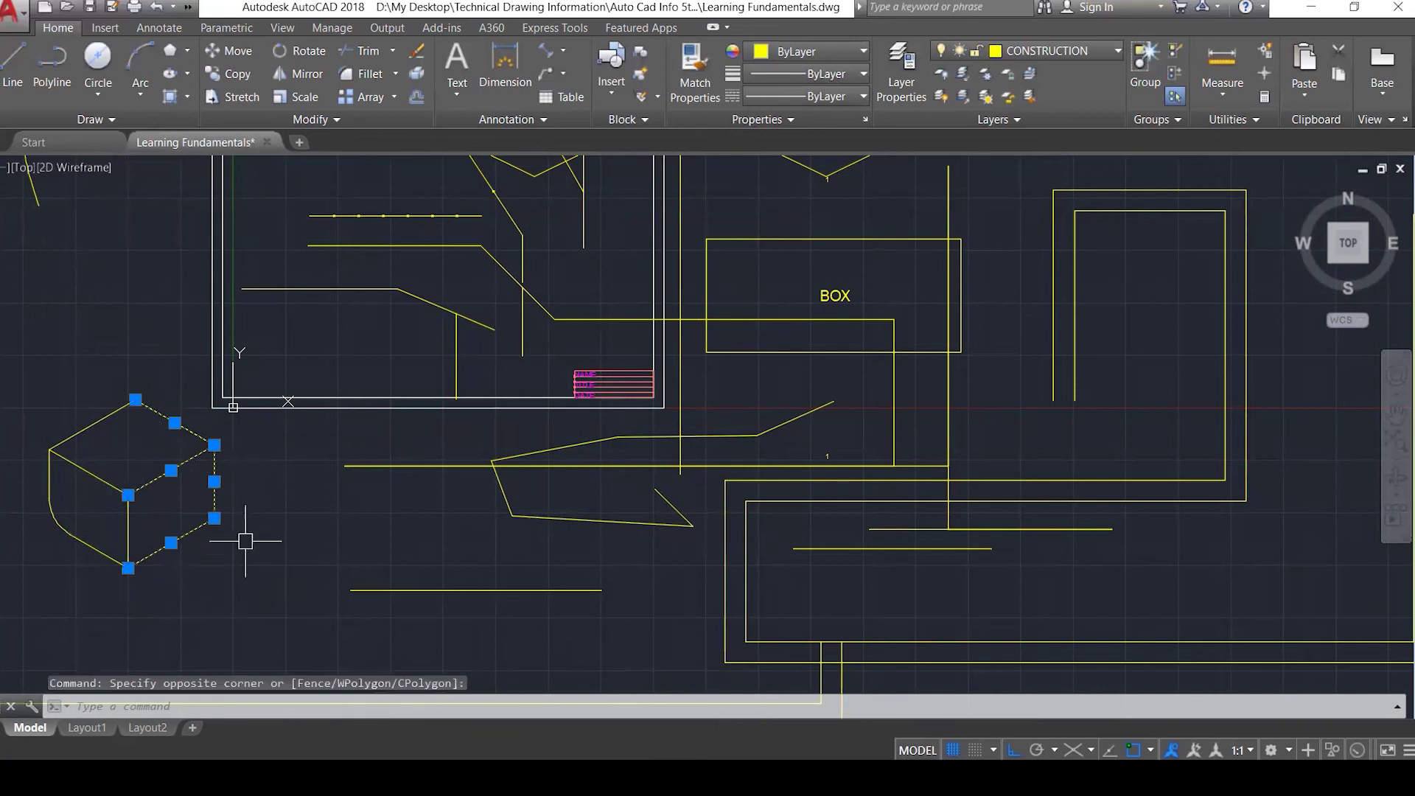
{"action": "key", "text": "Escape"}
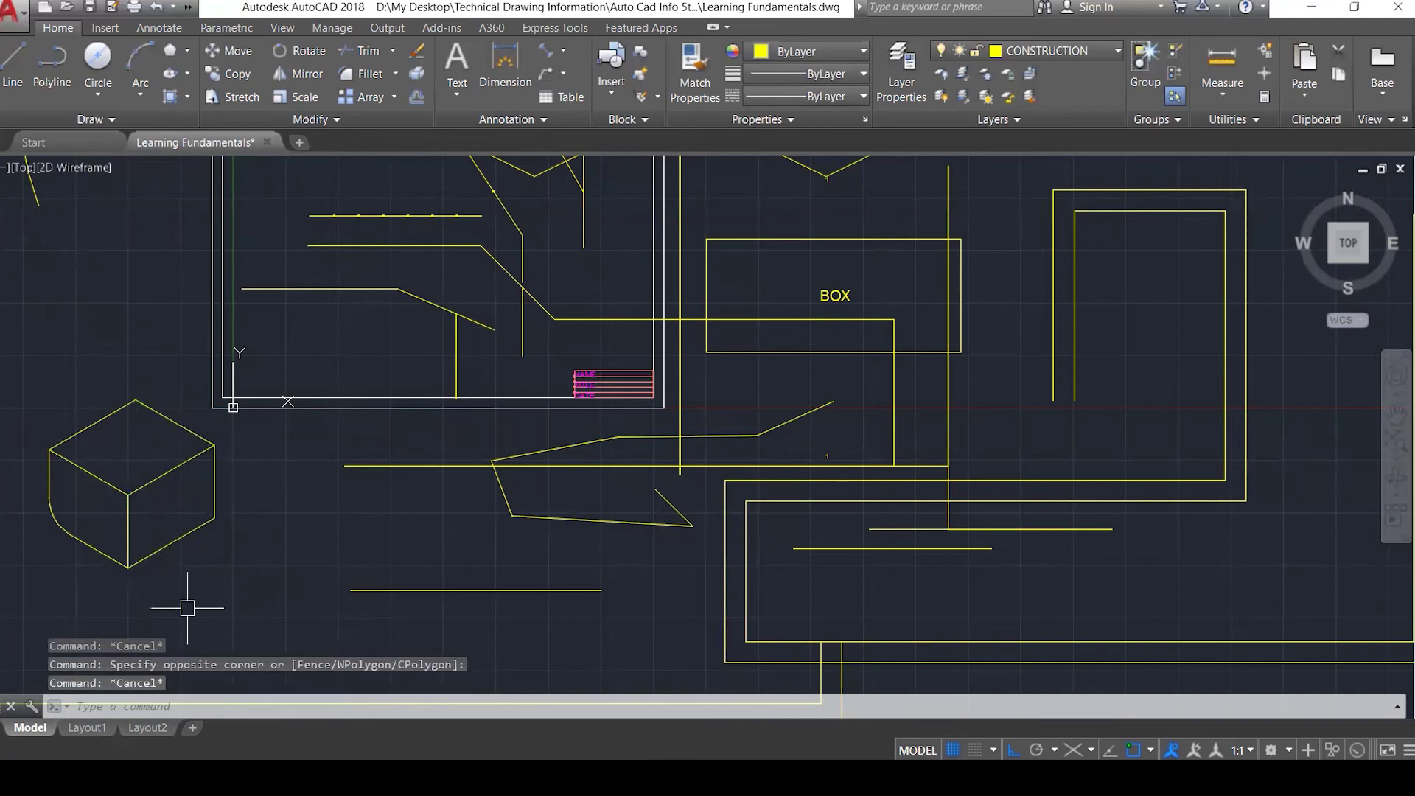
Crossing-select through the middle of the isometric cube, from below its front corner to above its top, and clear the selection.
{"action": "left_click", "coordinate": [196, 585]}
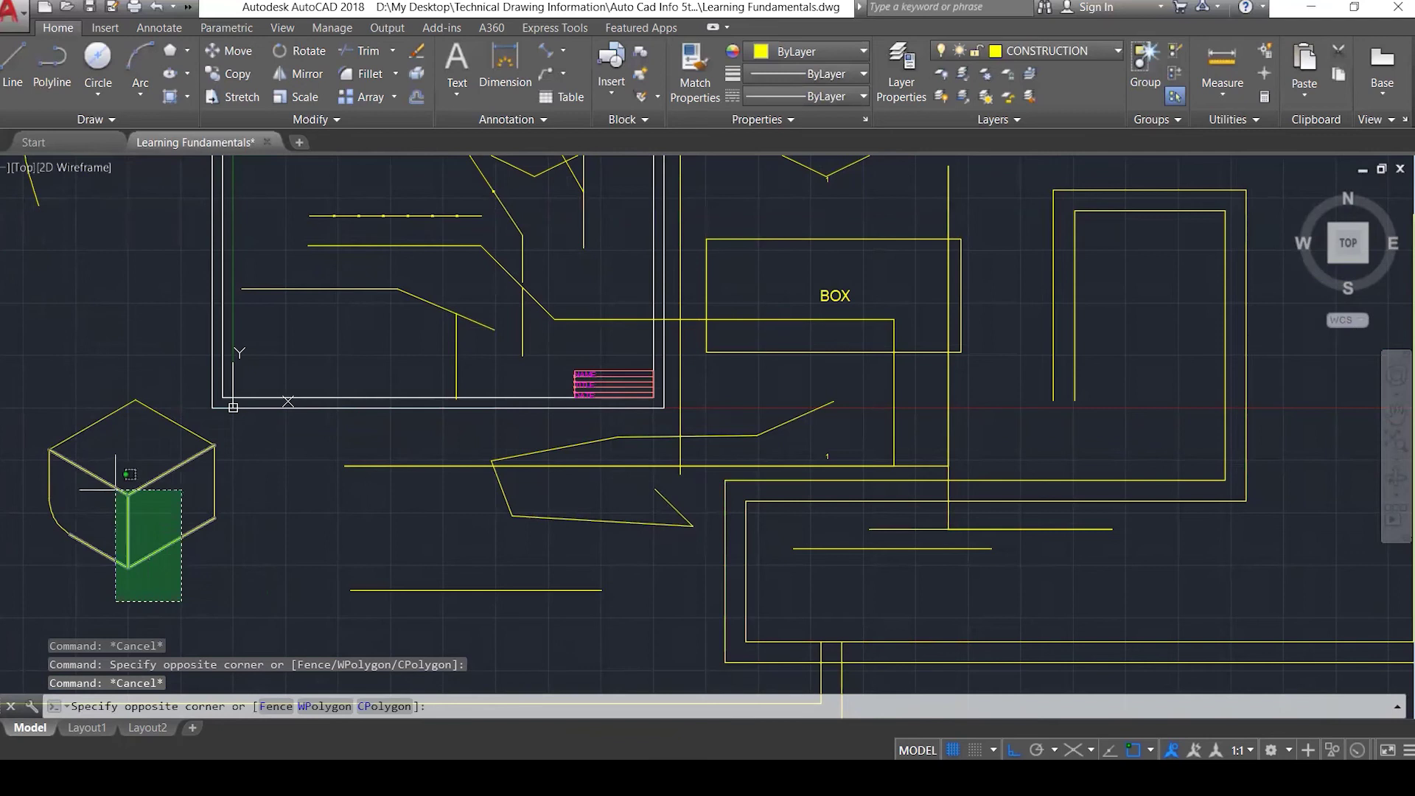
{"action": "left_click", "coordinate": [141, 584]}
{"action": "left_click", "coordinate": [140, 586]}
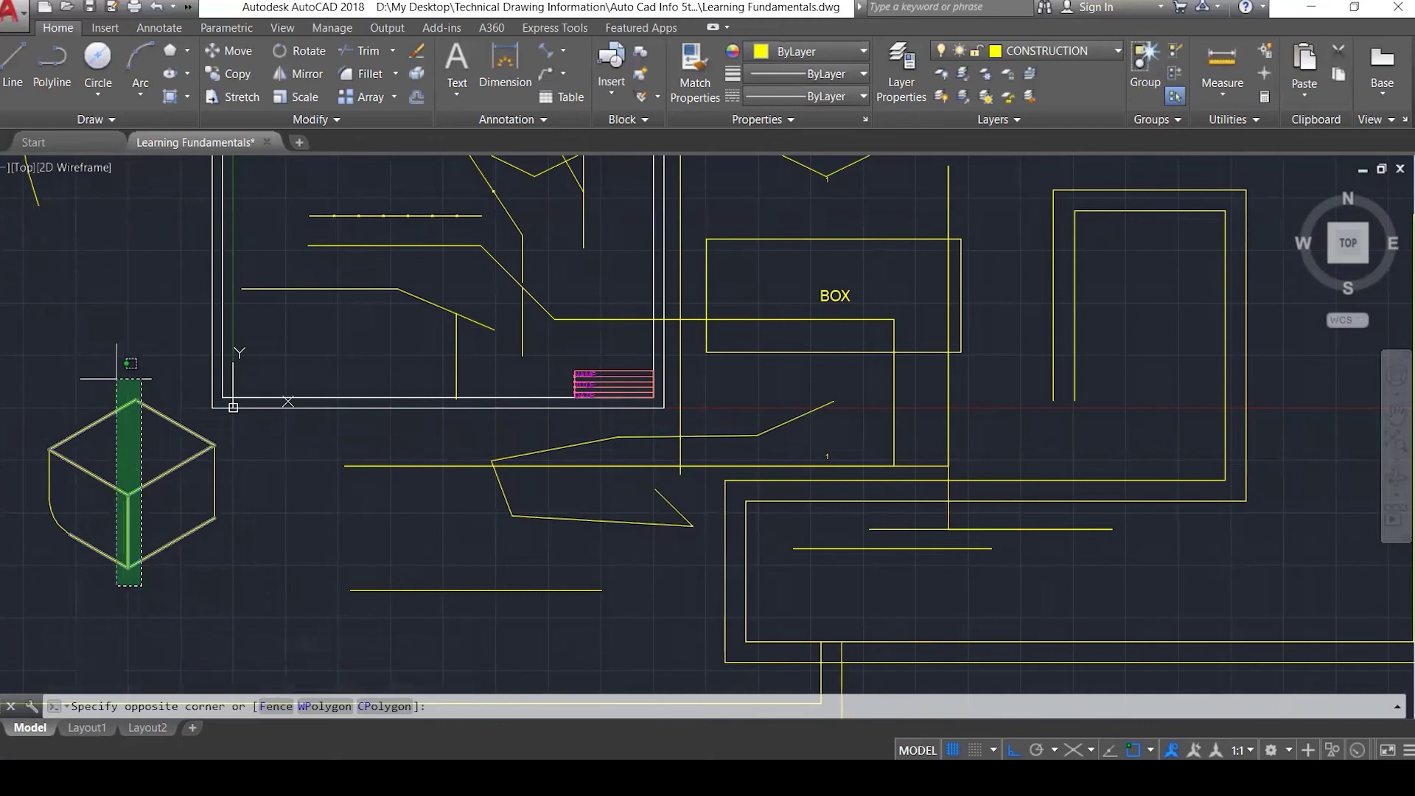
{"action": "left_click", "coordinate": [116, 379]}
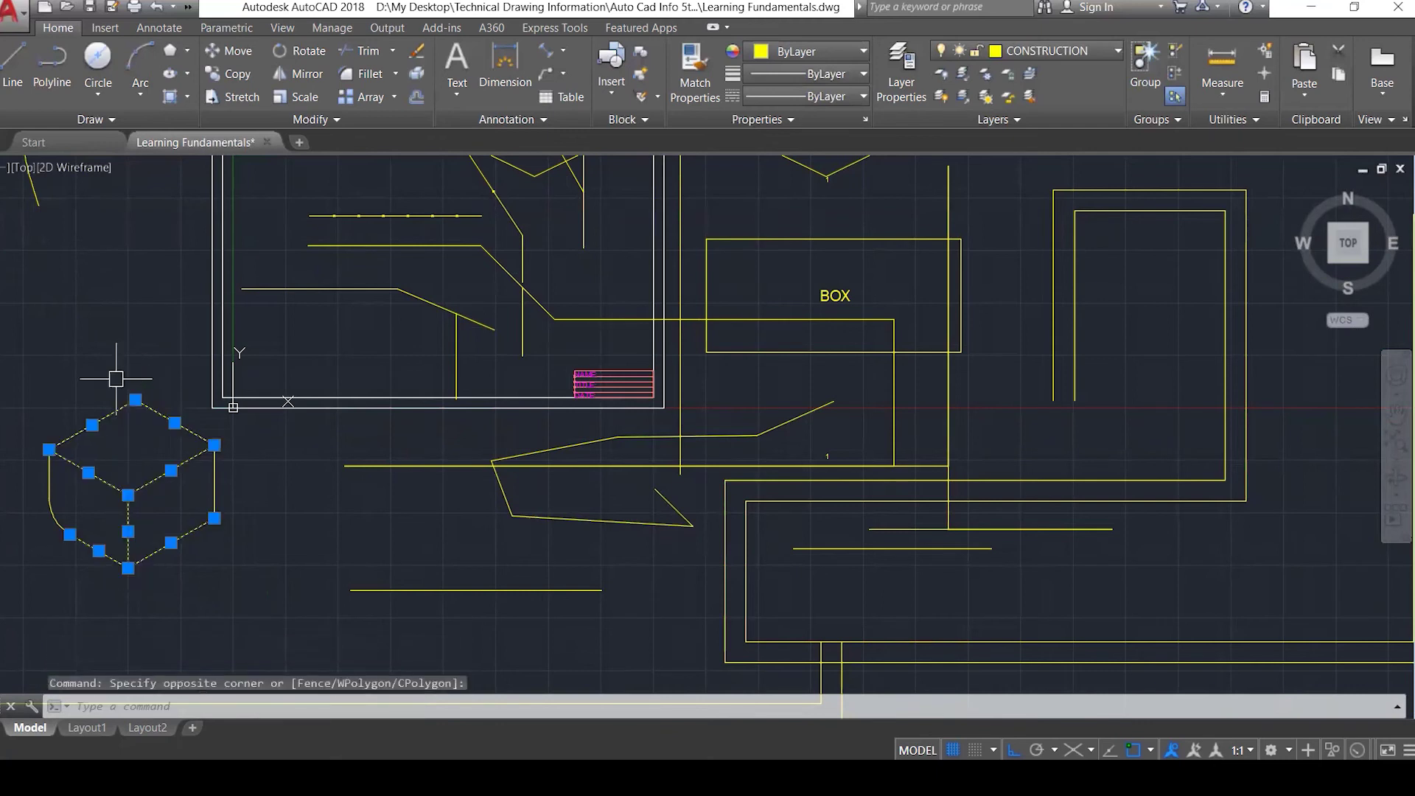
{"action": "key", "text": "Escape"}
Compare a window selection and a crossing selection over the same narrow vertical strip of the cube, clearing each one.
{"action": "left_click", "coordinate": [115, 370]}
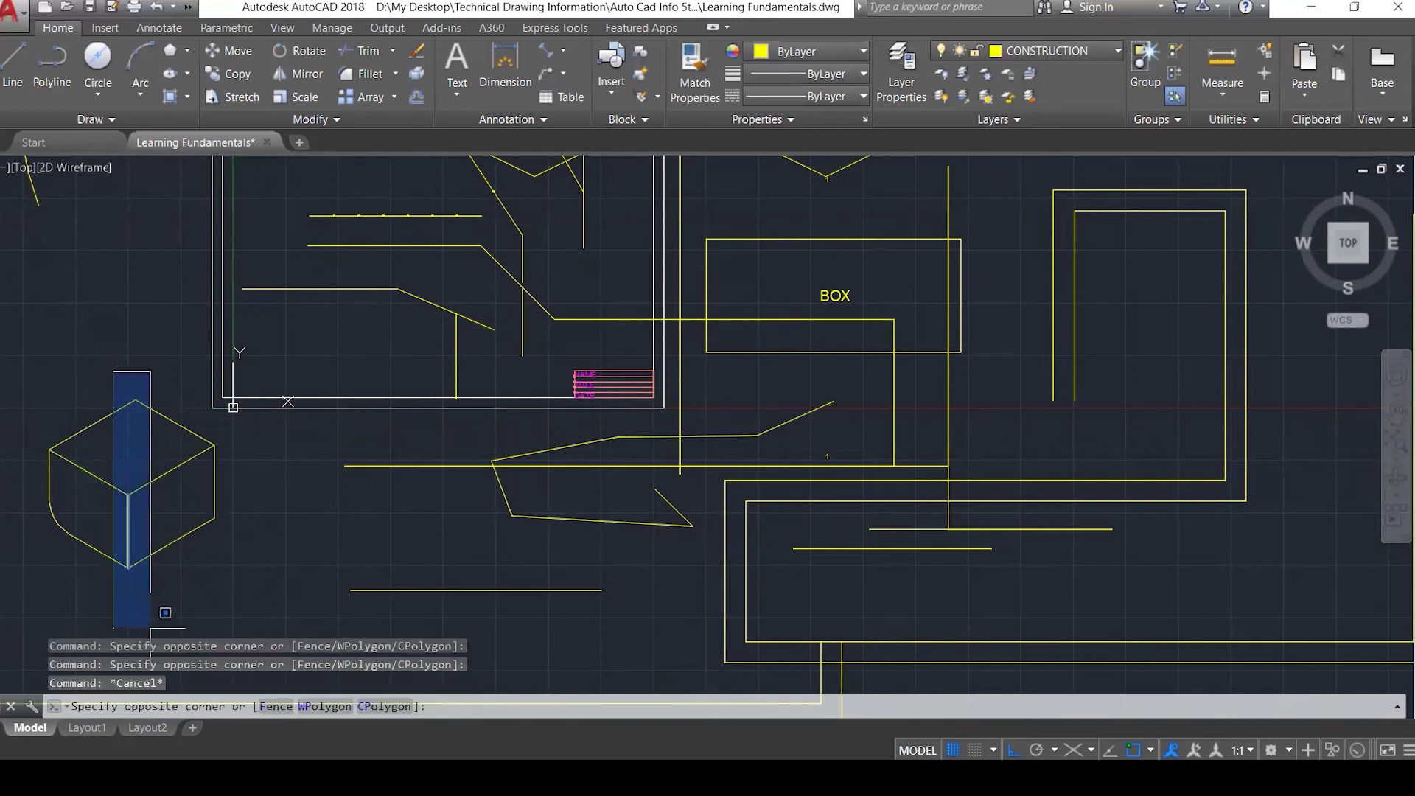
{"action": "left_click", "coordinate": [151, 627]}
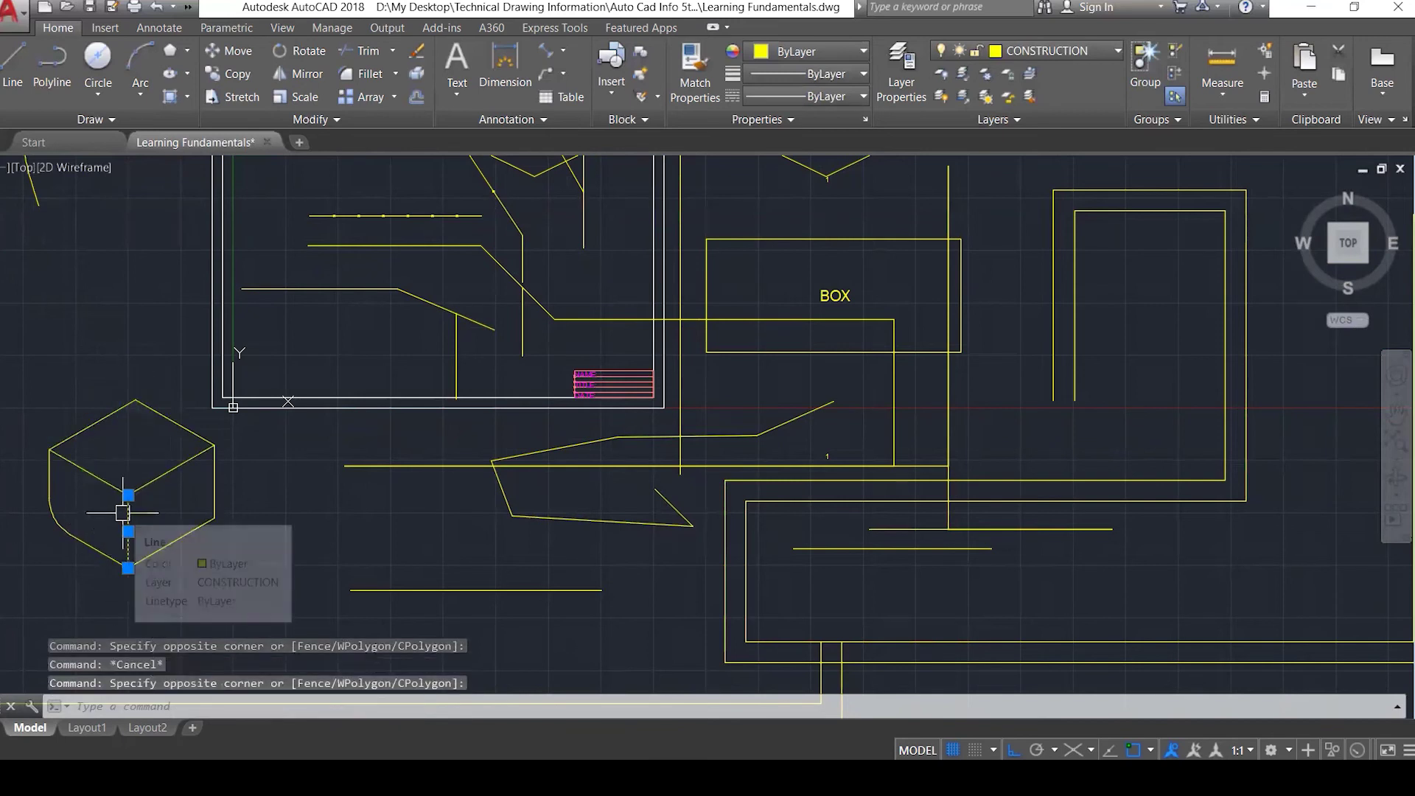
{"action": "key", "text": "Escape"}
{"action": "left_click", "coordinate": [155, 591]}
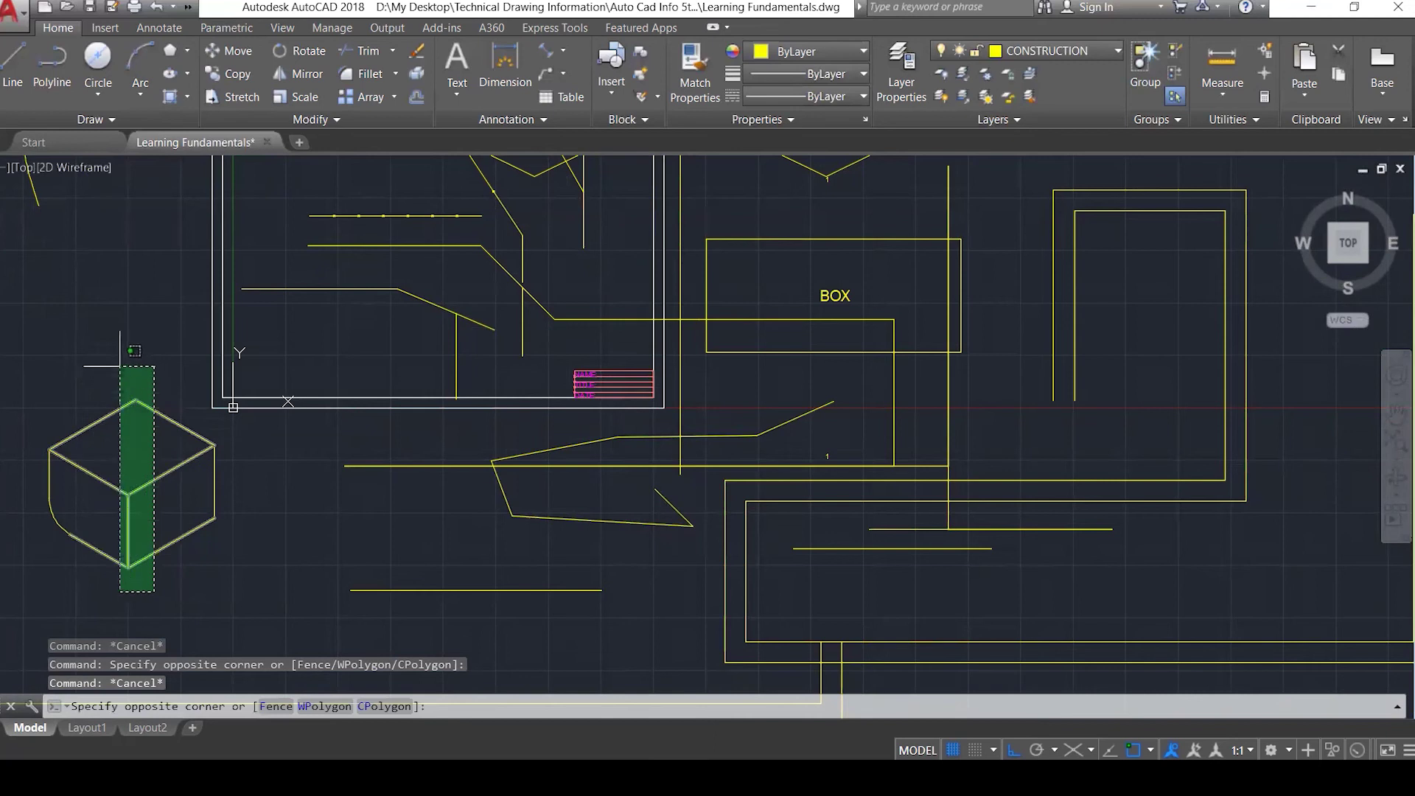
{"action": "left_click", "coordinate": [112, 365]}
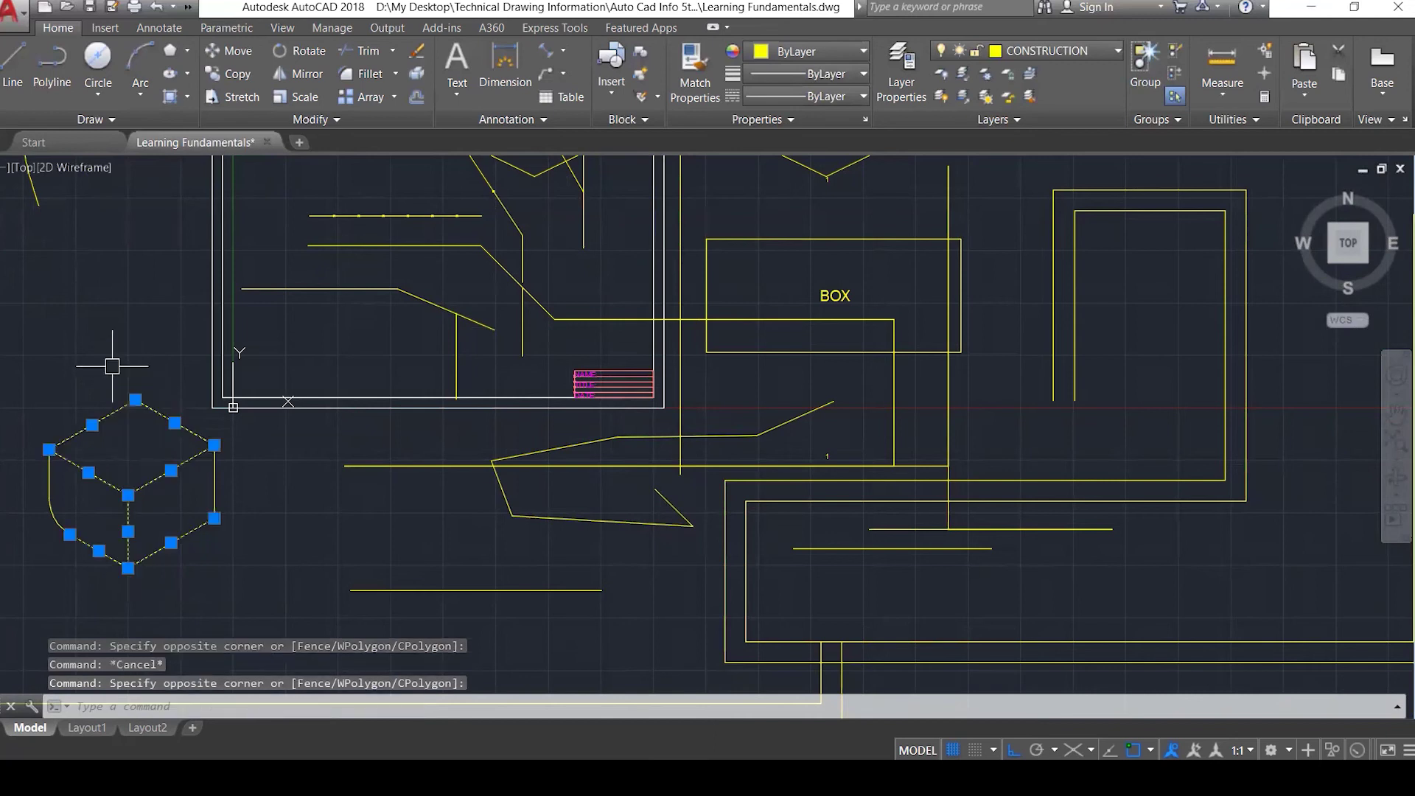
{"action": "key", "text": "Escape"}
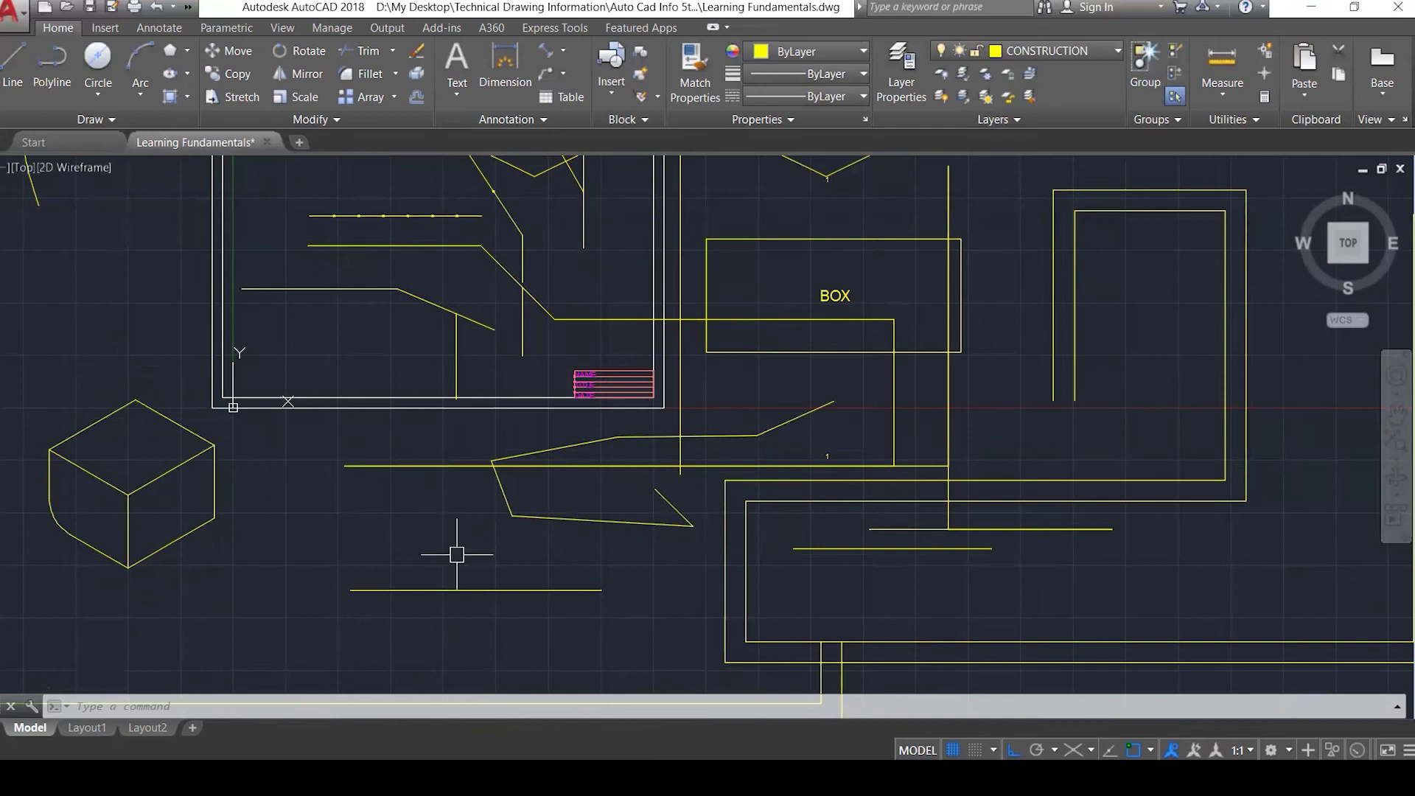
Regenerate the model with the whole drawing in view to refresh the point markers' size.
{"action": "scroll", "coordinate": [575, 486], "scroll_direction": "down", "scroll_amount": 5}
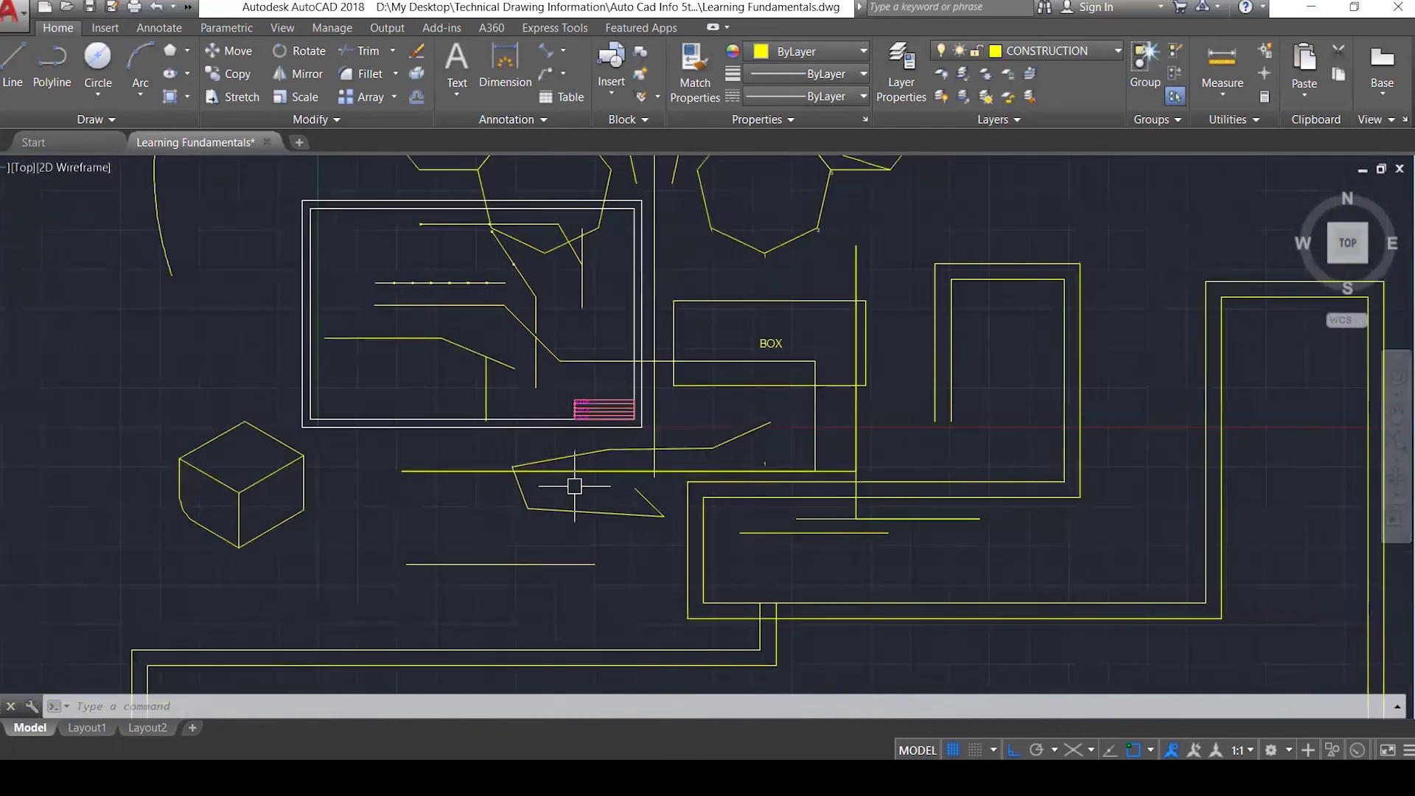
{"action": "scroll", "coordinate": [574, 486], "scroll_direction": "down", "scroll_amount": 5}
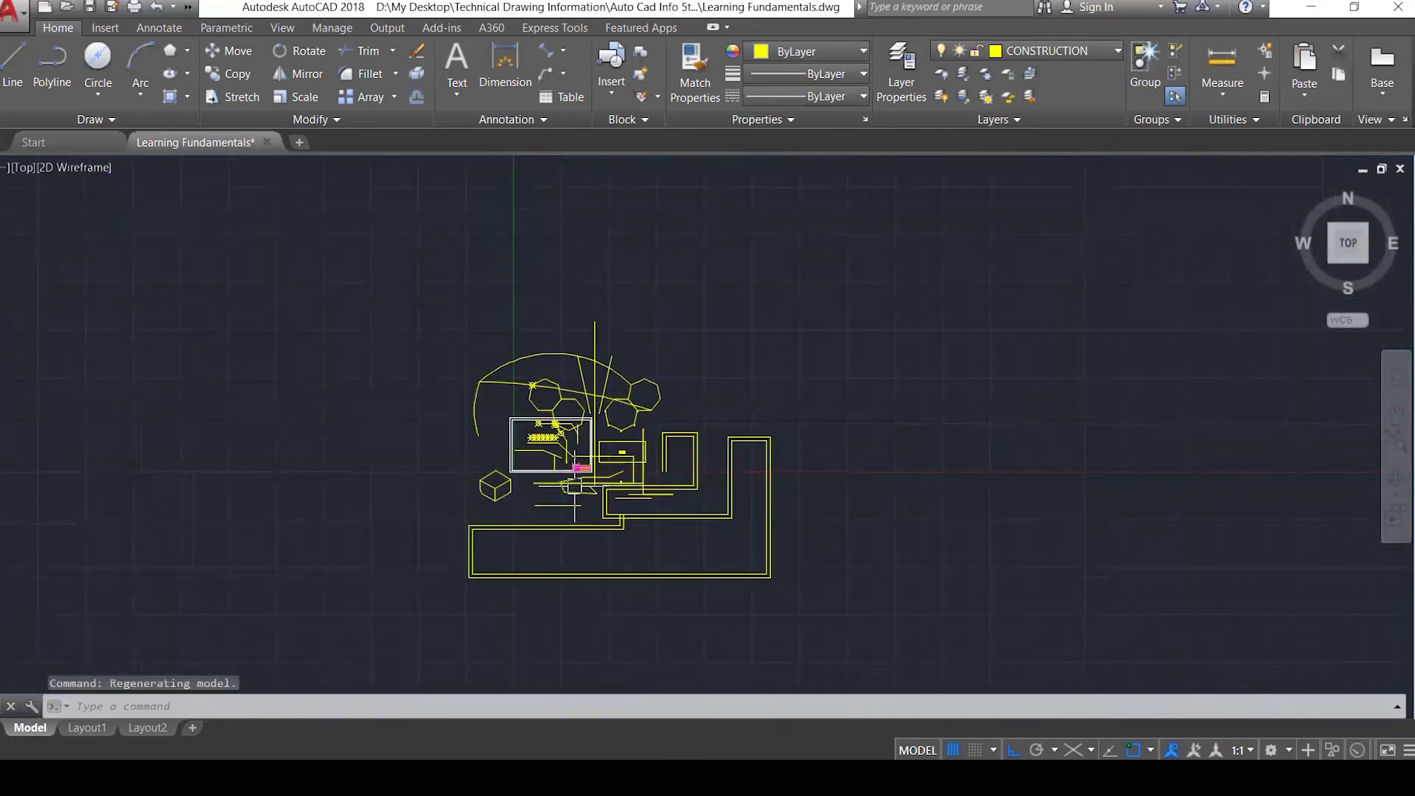
{"action": "scroll", "coordinate": [573, 486], "scroll_direction": "down", "scroll_amount": 5}
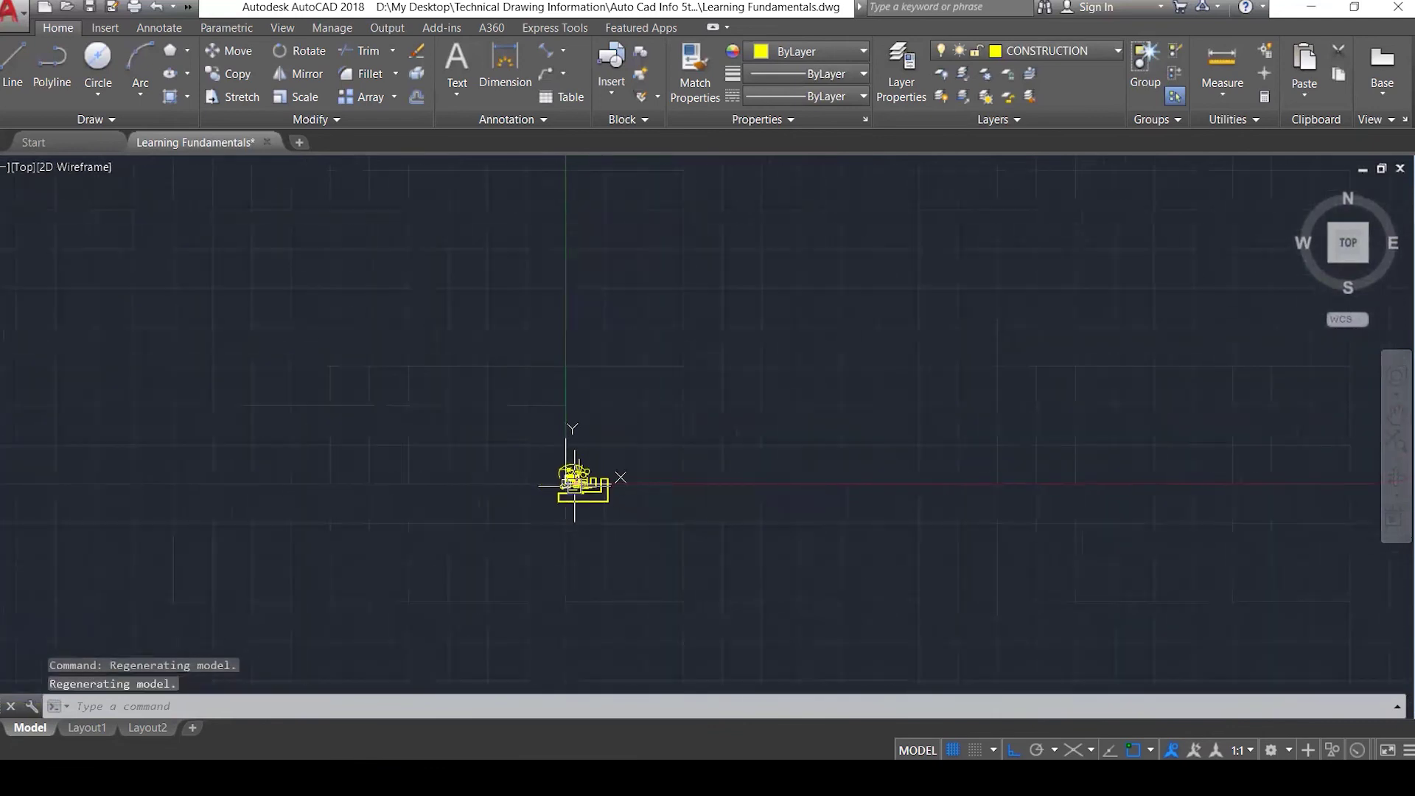
{"action": "scroll", "coordinate": [574, 487], "scroll_direction": "down", "scroll_amount": 5}
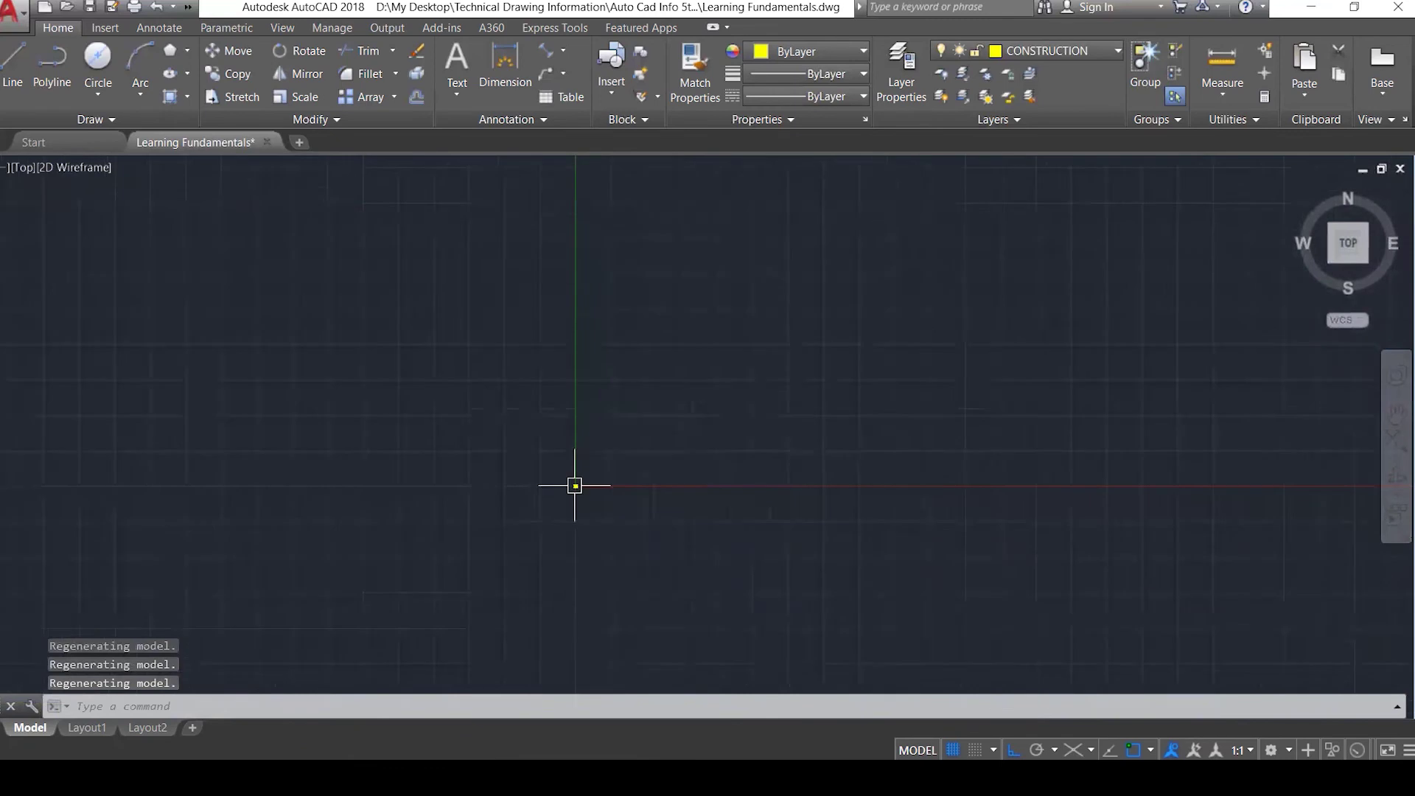
{"action": "scroll", "coordinate": [575, 490], "scroll_direction": "up", "scroll_amount": 1}
{"action": "scroll", "coordinate": [564, 500], "scroll_direction": "down", "scroll_amount": 2}
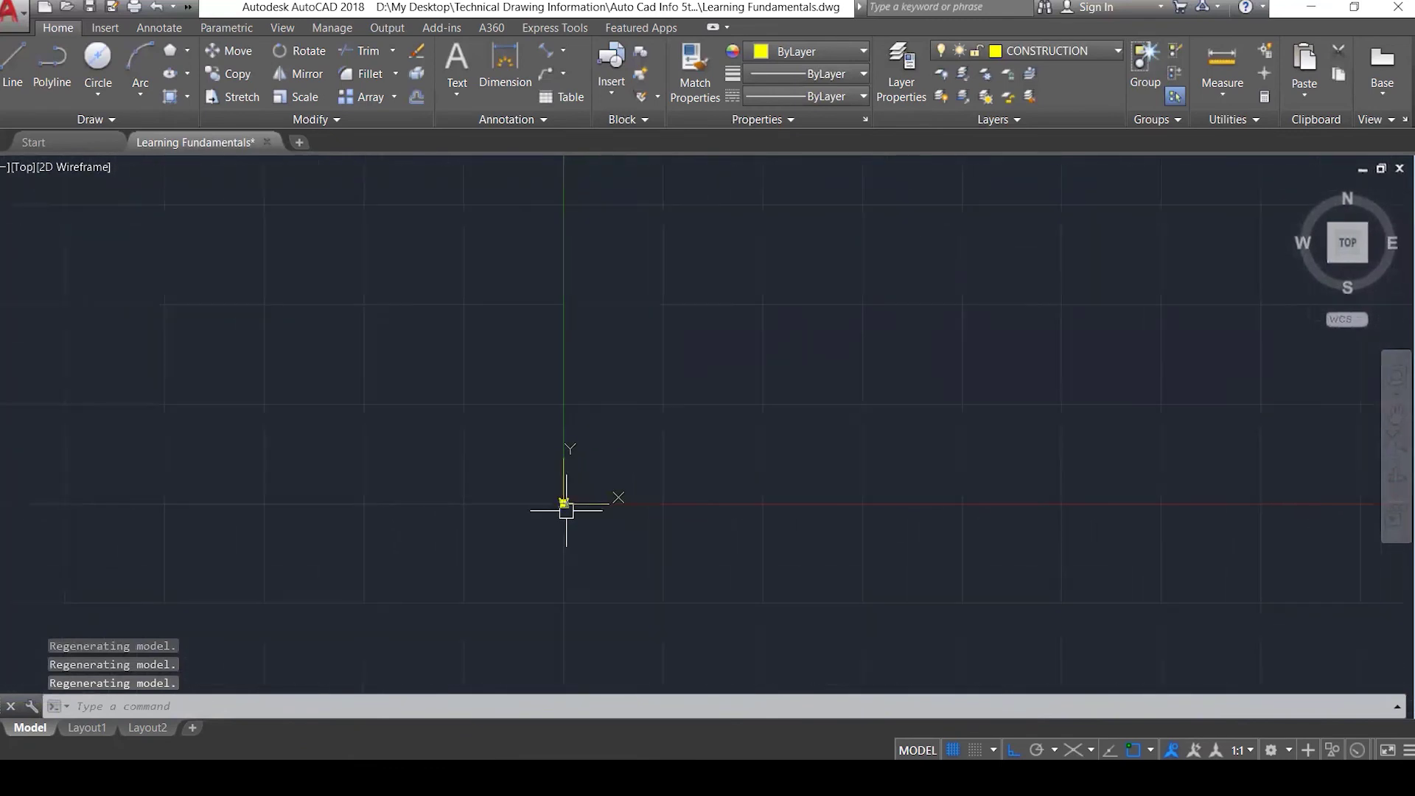
{"action": "scroll", "coordinate": [558, 507], "scroll_direction": "up", "scroll_amount": 5}
{"action": "scroll", "coordinate": [555, 512], "scroll_direction": "up", "scroll_amount": 6}
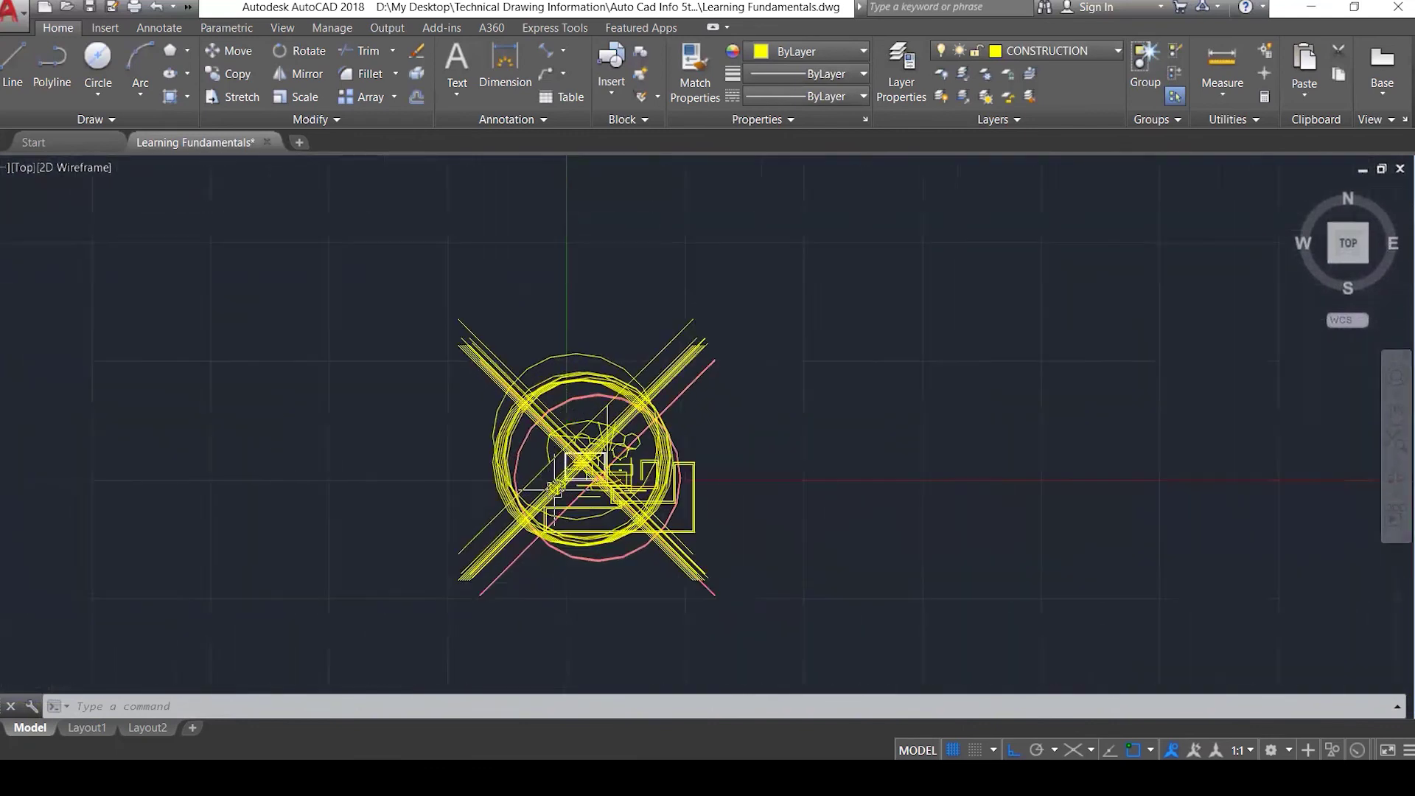
{"action": "scroll", "coordinate": [555, 488], "scroll_direction": "down", "scroll_amount": 1}
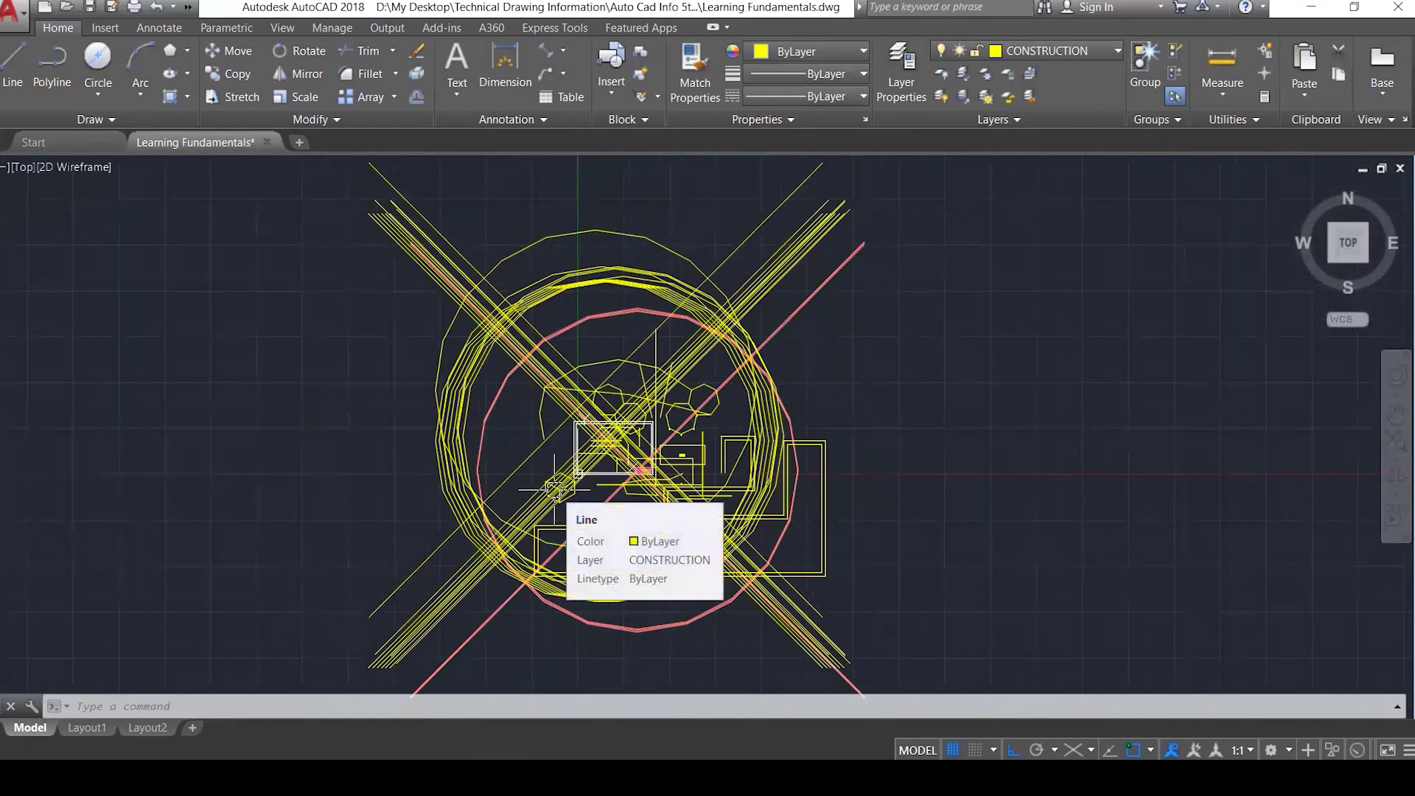
{"action": "type", "text": "RE"}
{"action": "key", "text": "Return"}
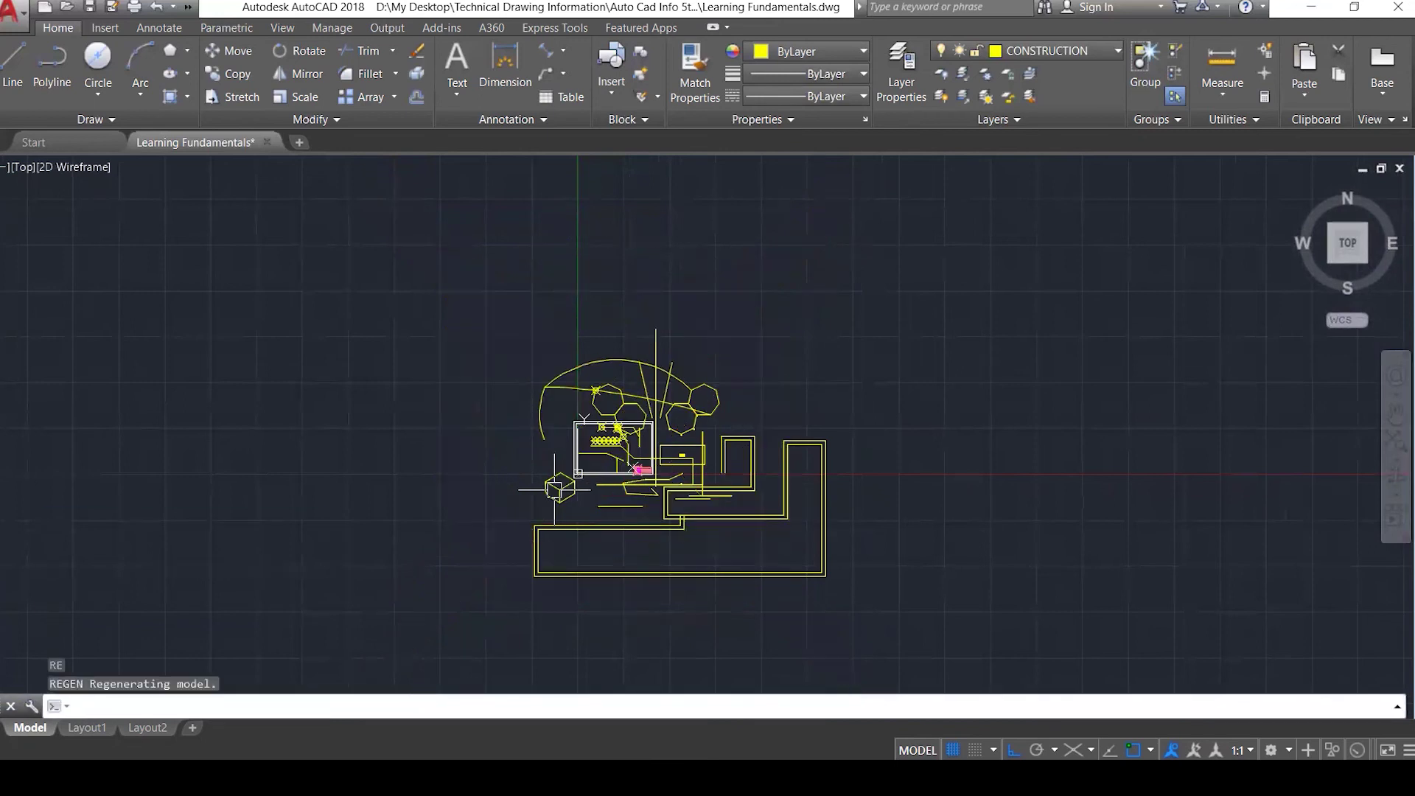
Regenerate the model twice more at closer views of the point markers inside the sheet frame.
{"action": "scroll", "coordinate": [621, 448], "scroll_direction": "up", "scroll_amount": 6}
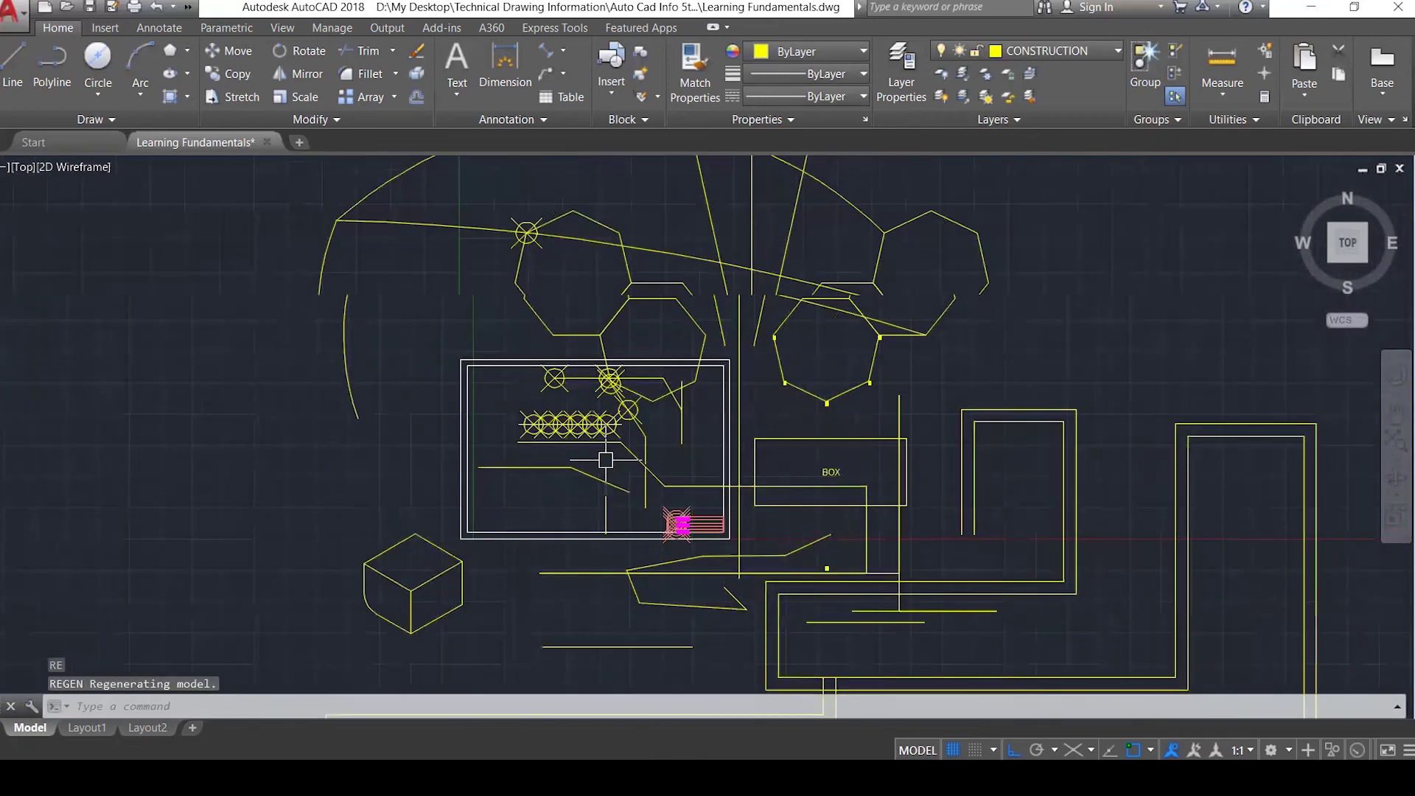
{"action": "scroll", "coordinate": [557, 421], "scroll_direction": "up", "scroll_amount": 2}
{"action": "type", "text": "RE"}
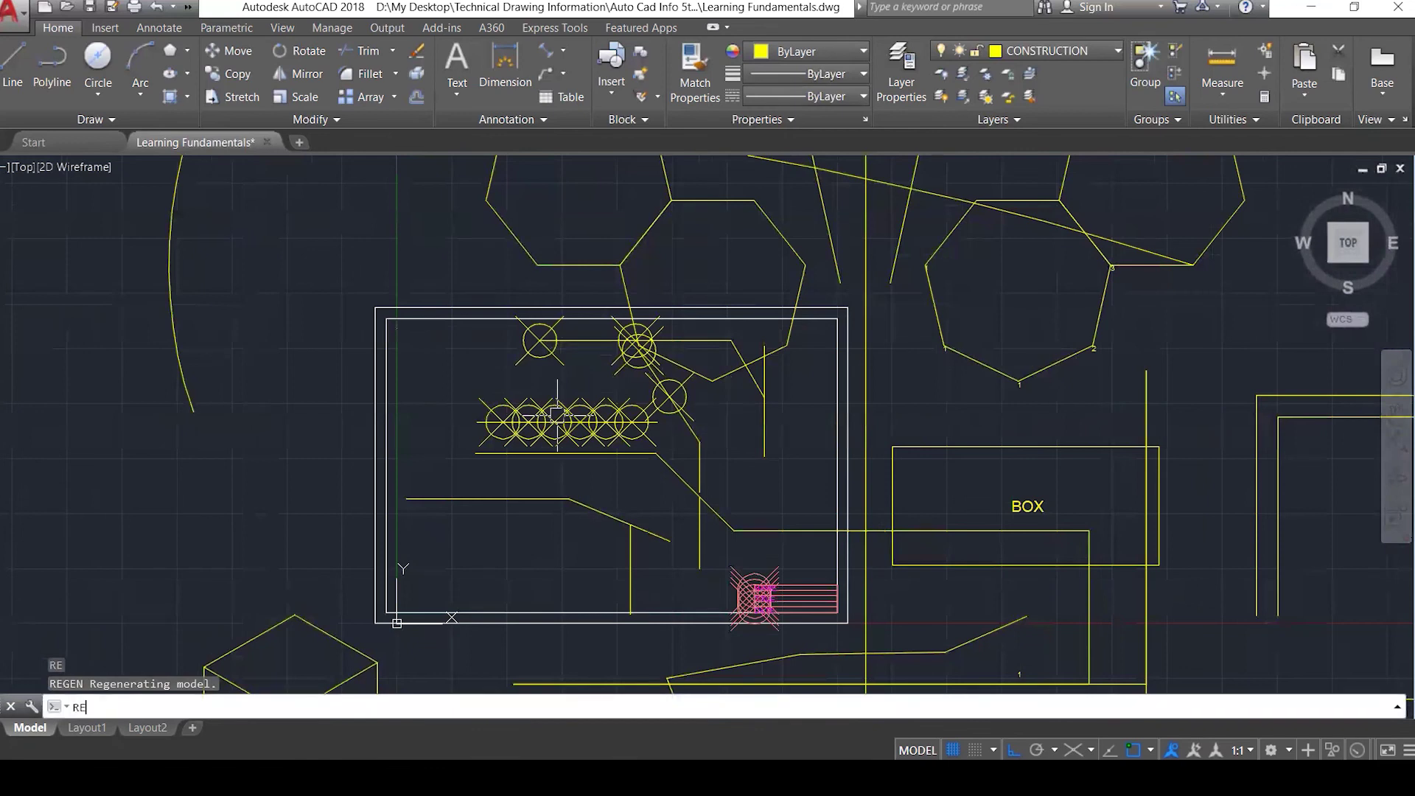
{"action": "key", "text": "Return"}
{"action": "scroll", "coordinate": [557, 416], "scroll_direction": "up", "scroll_amount": 2}
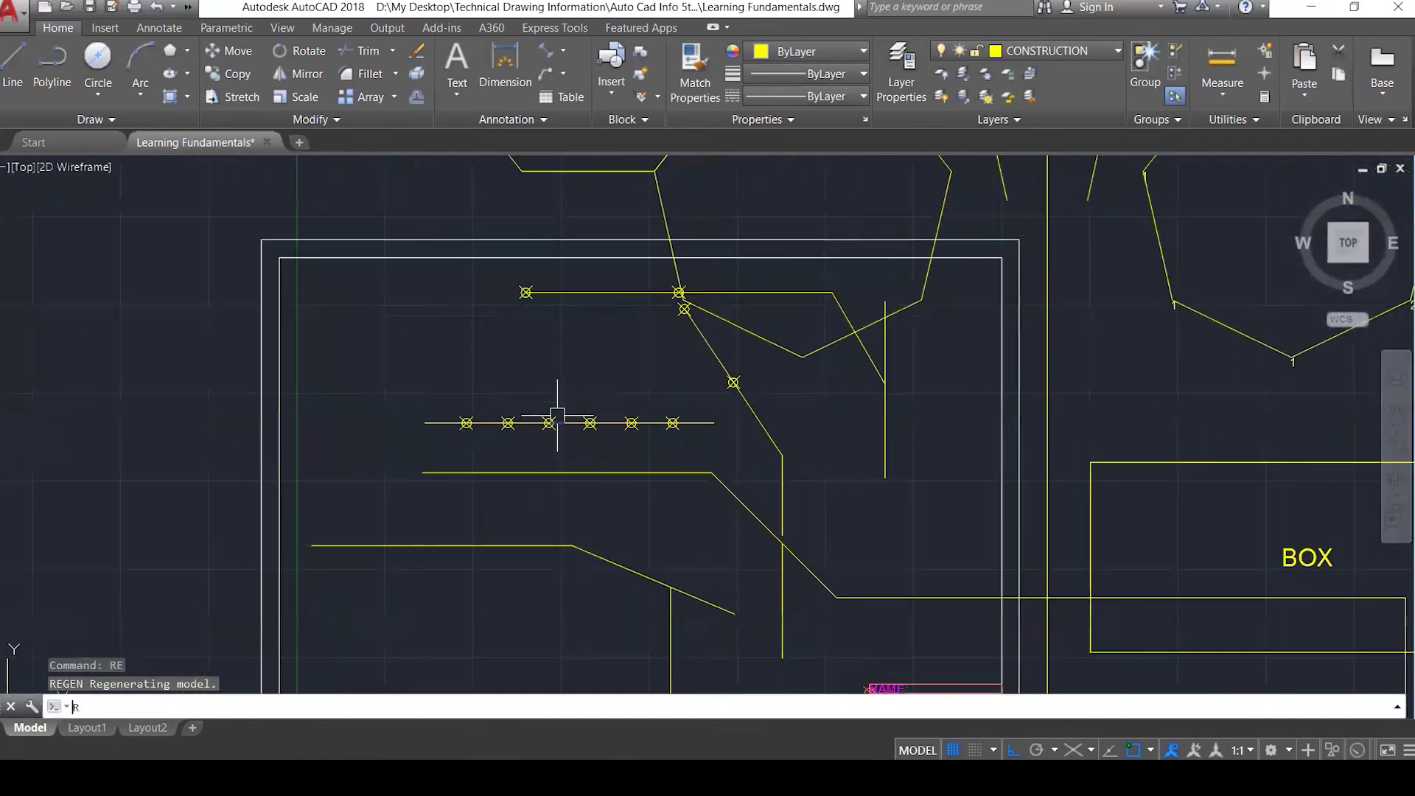
{"action": "type", "text": "RE"}
{"action": "key", "text": "Return"}
{"action": "key", "text": "Escape"}
{"action": "key", "text": "Escape"}
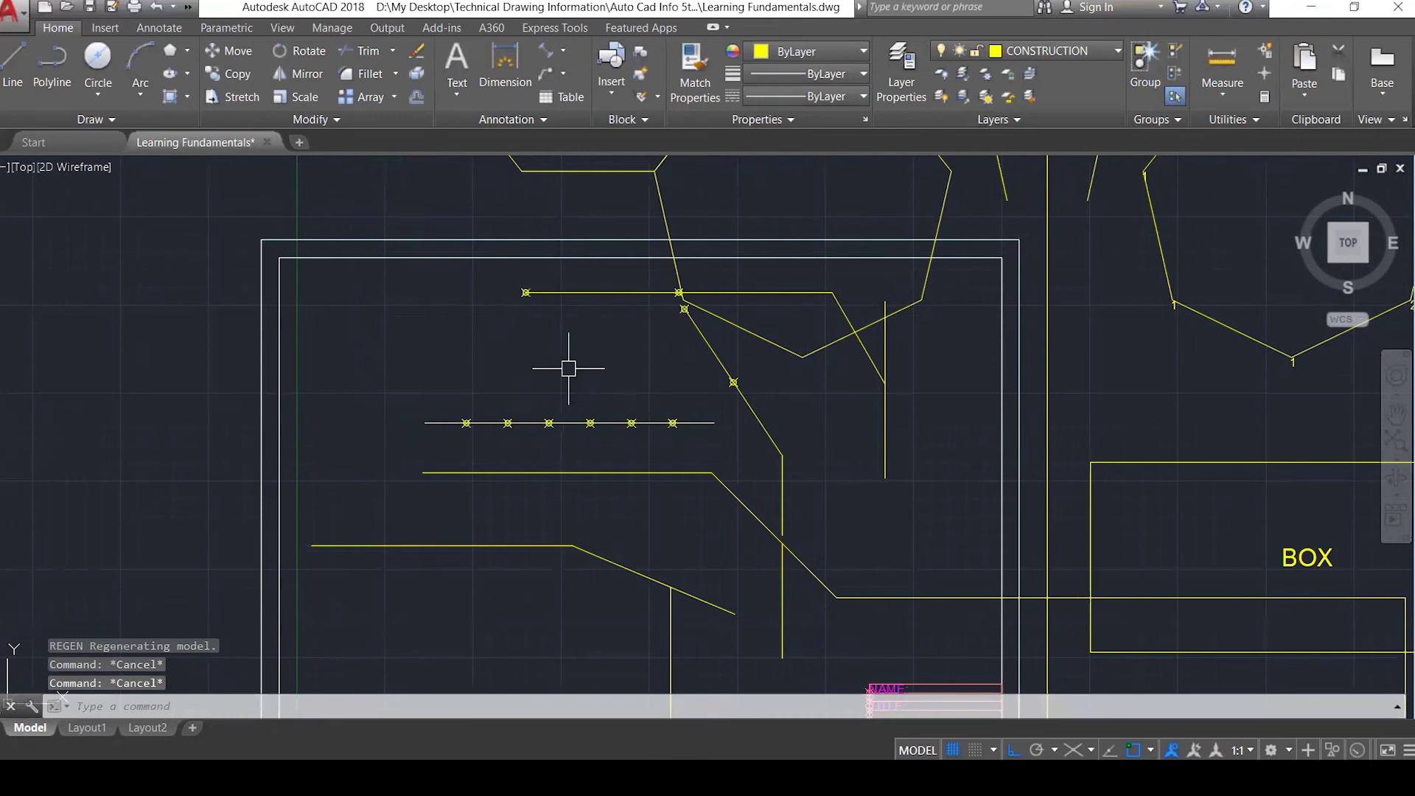
{"action": "scroll", "coordinate": [568, 367], "scroll_direction": "down", "scroll_amount": 3}
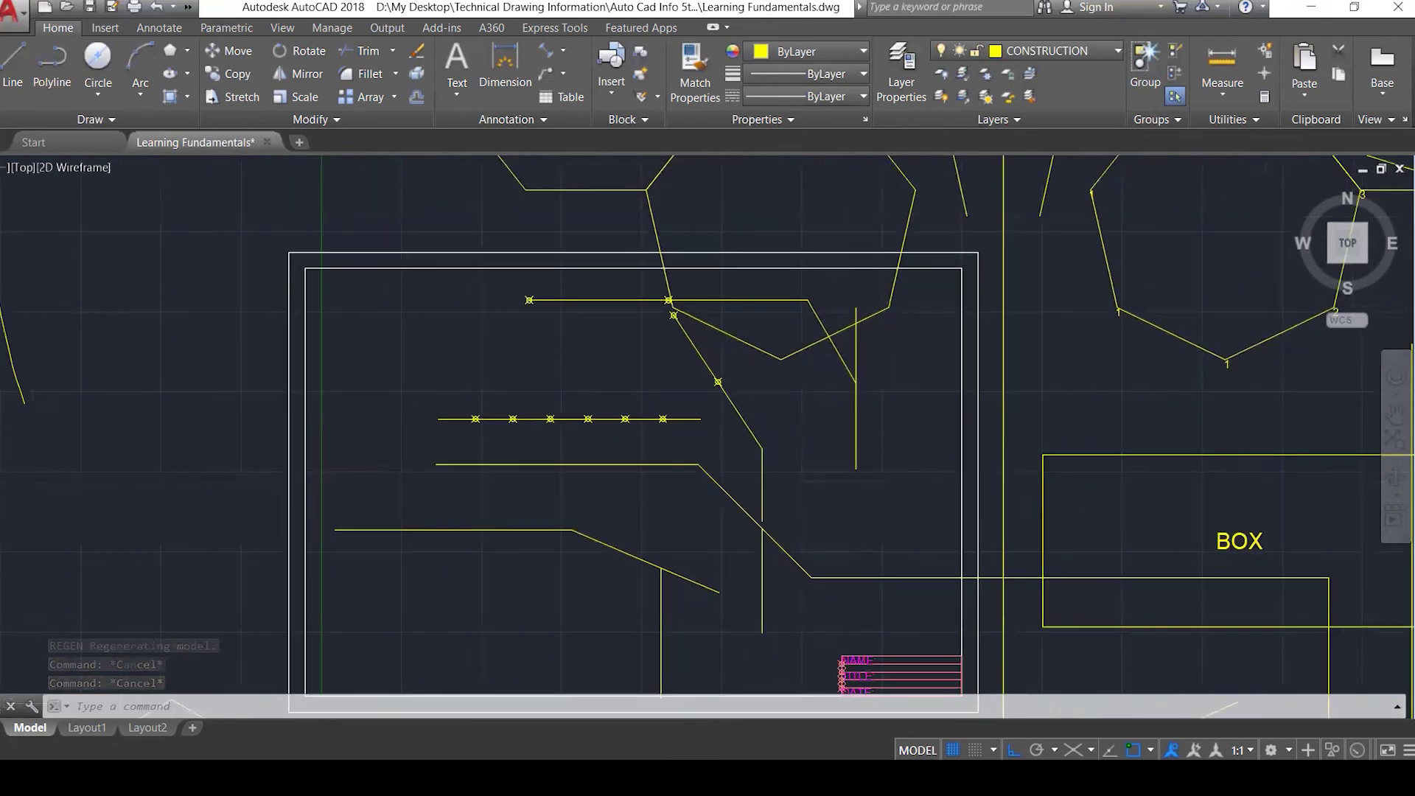
{"action": "scroll", "coordinate": [568, 368], "scroll_direction": "up", "scroll_amount": 1}
{"action": "mouse_move", "coordinate": [568, 367]}
{"action": "middle_mouse_down"}
{"action": "mouse_move", "coordinate": [363, 399]}
{"action": "mouse_move", "coordinate": [442, 540]}
{"action": "mouse_move", "coordinate": [771, 693]}
{"action": "mouse_move", "coordinate": [1130, 530]}
{"action": "mouse_move", "coordinate": [520, 378]}
{"action": "mouse_move", "coordinate": [218, 391]}
{"action": "middle_mouse_up"}
{"action": "scroll", "coordinate": [773, 521], "scroll_direction": "up", "scroll_amount": 1}
{"action": "mouse_move", "coordinate": [806, 545]}
{"action": "middle_mouse_down"}
{"action": "mouse_move", "coordinate": [753, 457]}
{"action": "mouse_move", "coordinate": [553, 265]}
{"action": "mouse_move", "coordinate": [190, 245]}
{"action": "mouse_move", "coordinate": [228, 307]}
{"action": "mouse_move", "coordinate": [712, 457]}
{"action": "middle_mouse_up"}
{"action": "mouse_move", "coordinate": [528, 391]}
{"action": "middle_mouse_down"}
{"action": "mouse_move", "coordinate": [953, 555]}
{"action": "mouse_move", "coordinate": [1090, 563]}
{"action": "middle_mouse_up"}
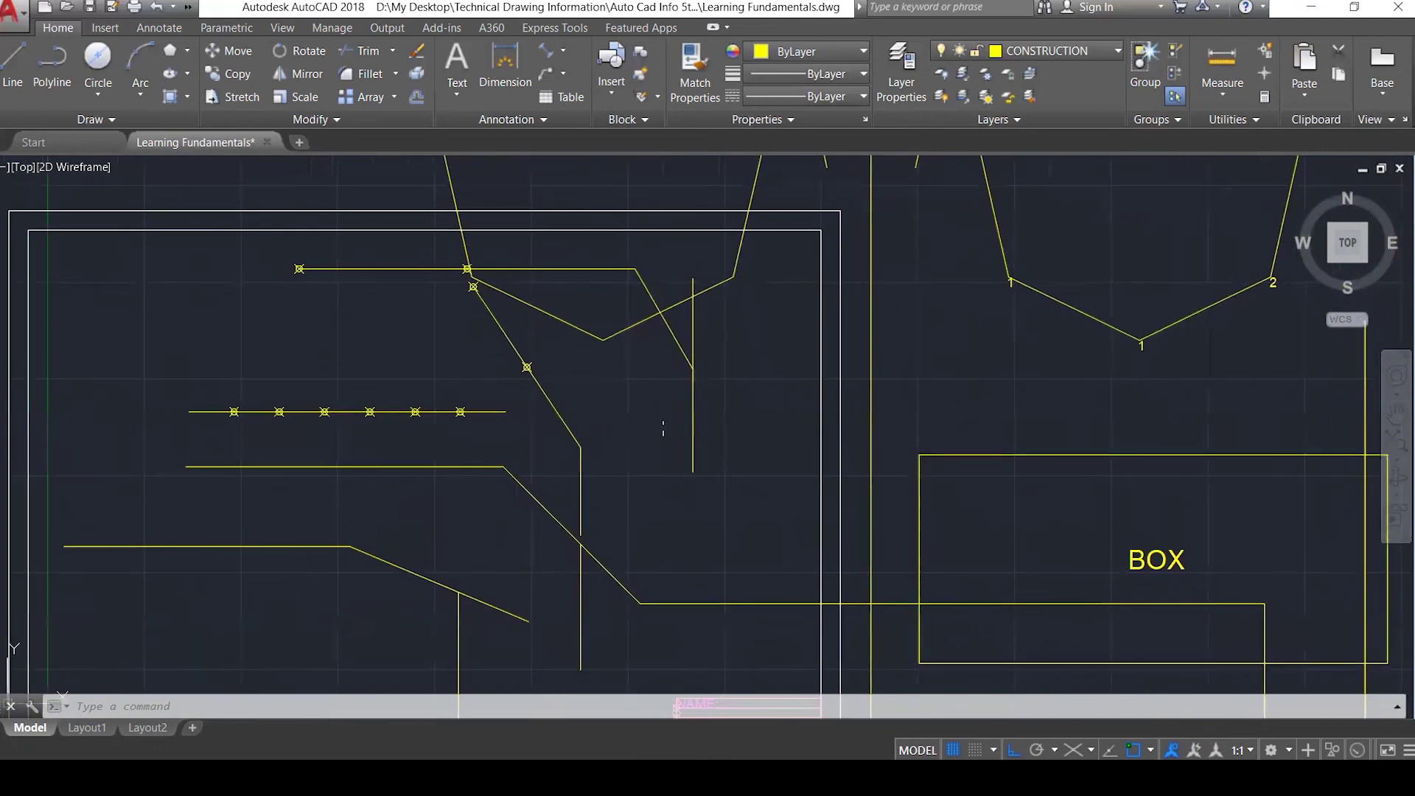
Examine the recent input, clipboard and other options offered with nothing selected, and dismiss them without choosing any.
{"action": "right_click", "coordinate": [623, 439]}
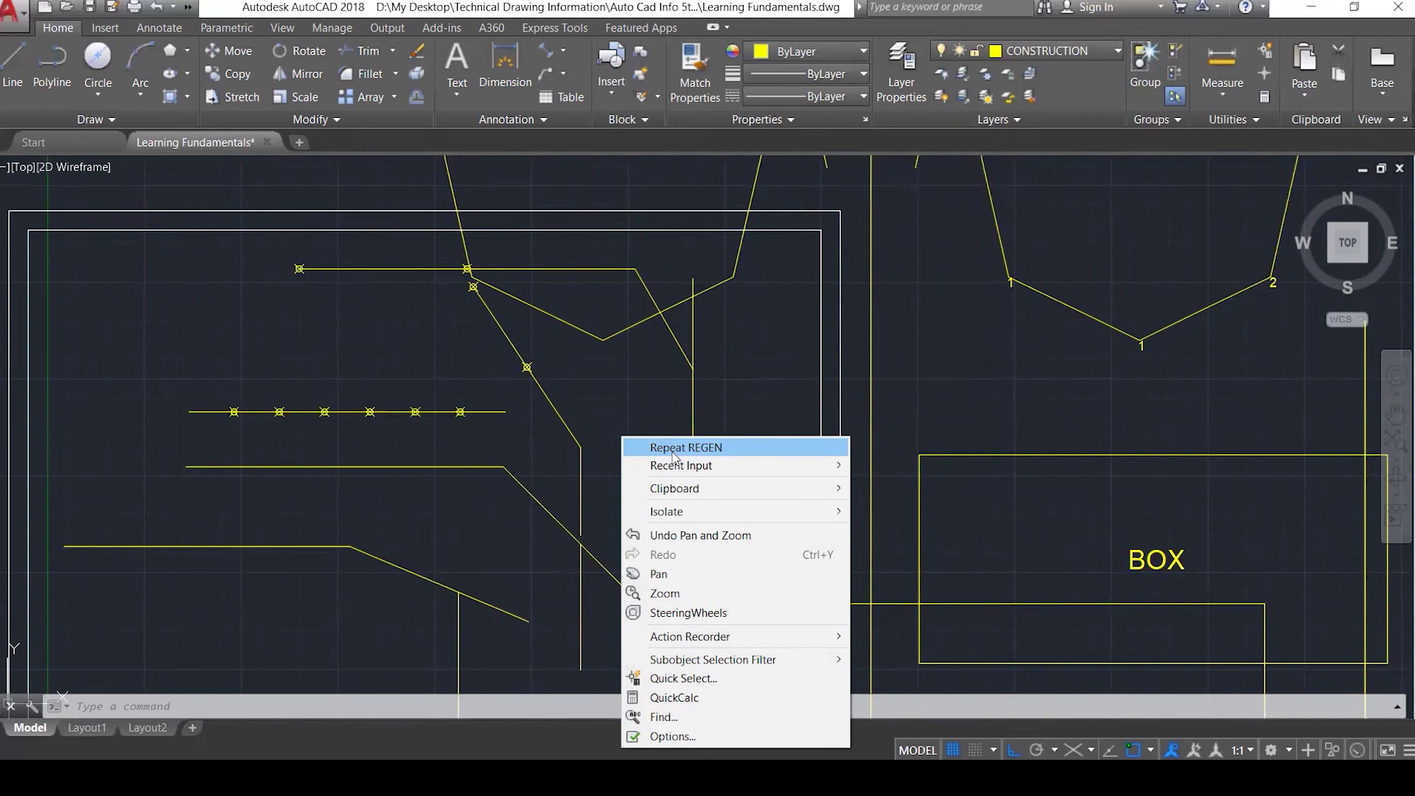
{"action": "mouse_move", "coordinate": [671, 468]}
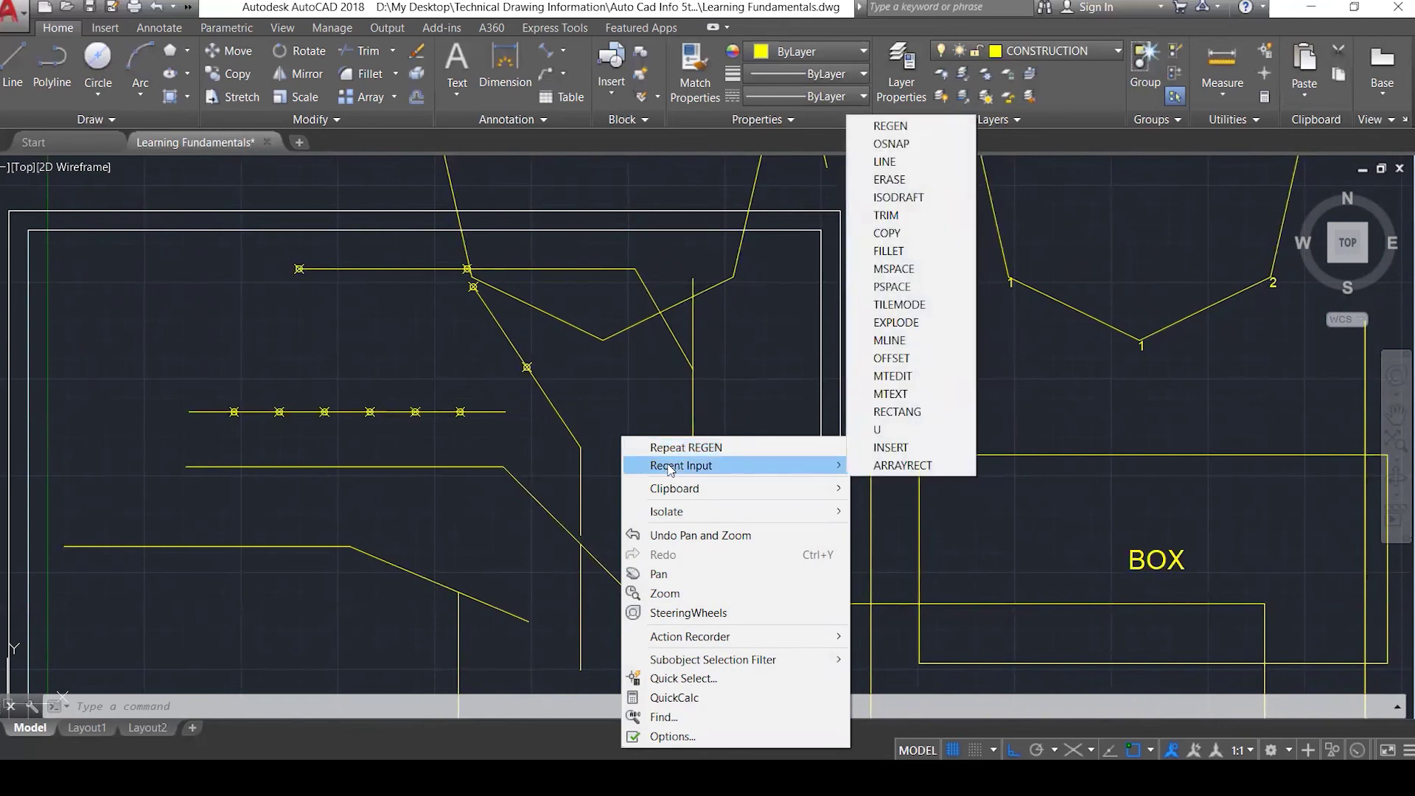
{"action": "mouse_move", "coordinate": [684, 493]}
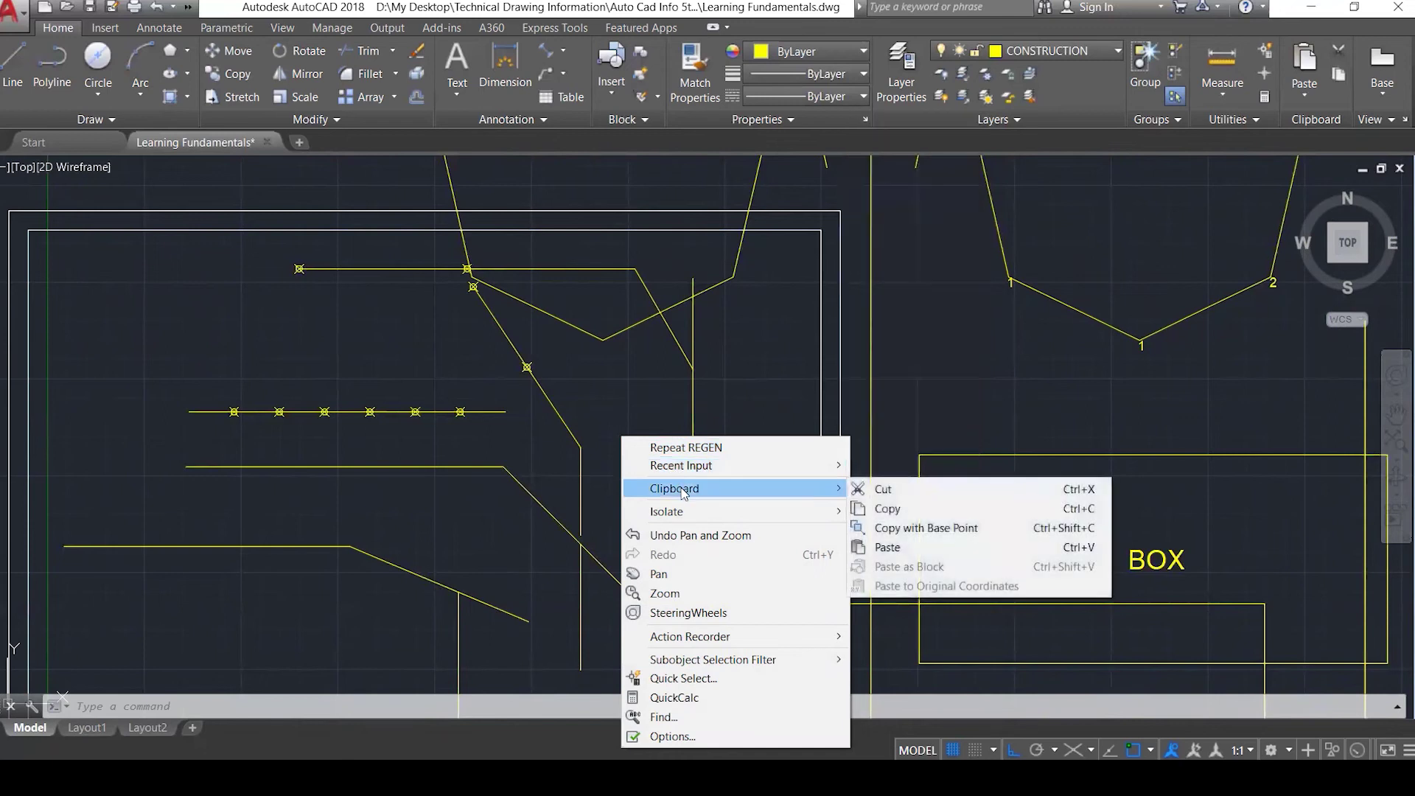
{"action": "mouse_move", "coordinate": [687, 520]}
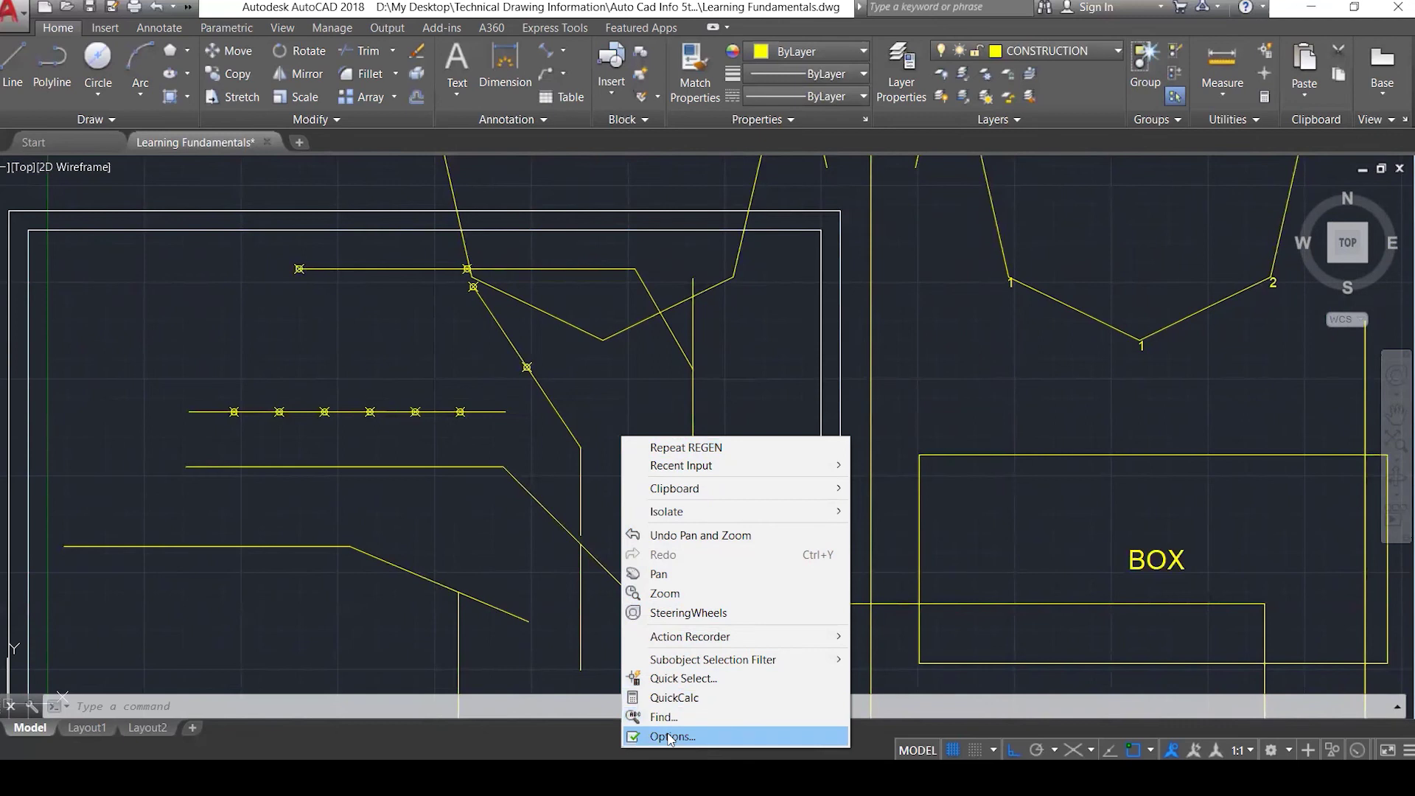
{"action": "left_click", "coordinate": [561, 562]}
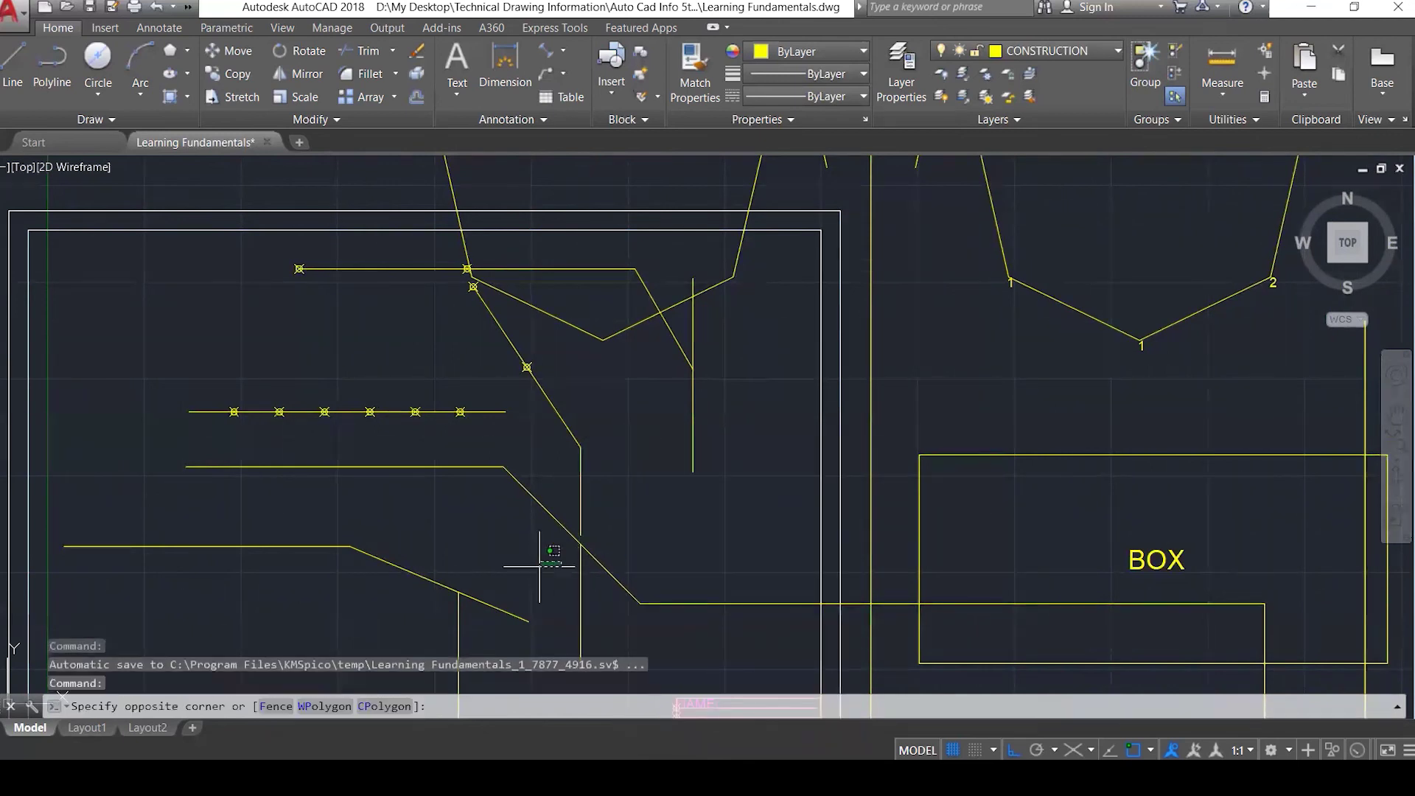
{"action": "key", "text": "Escape"}
{"action": "key", "text": "Escape"}
{"action": "key", "text": "Escape"}
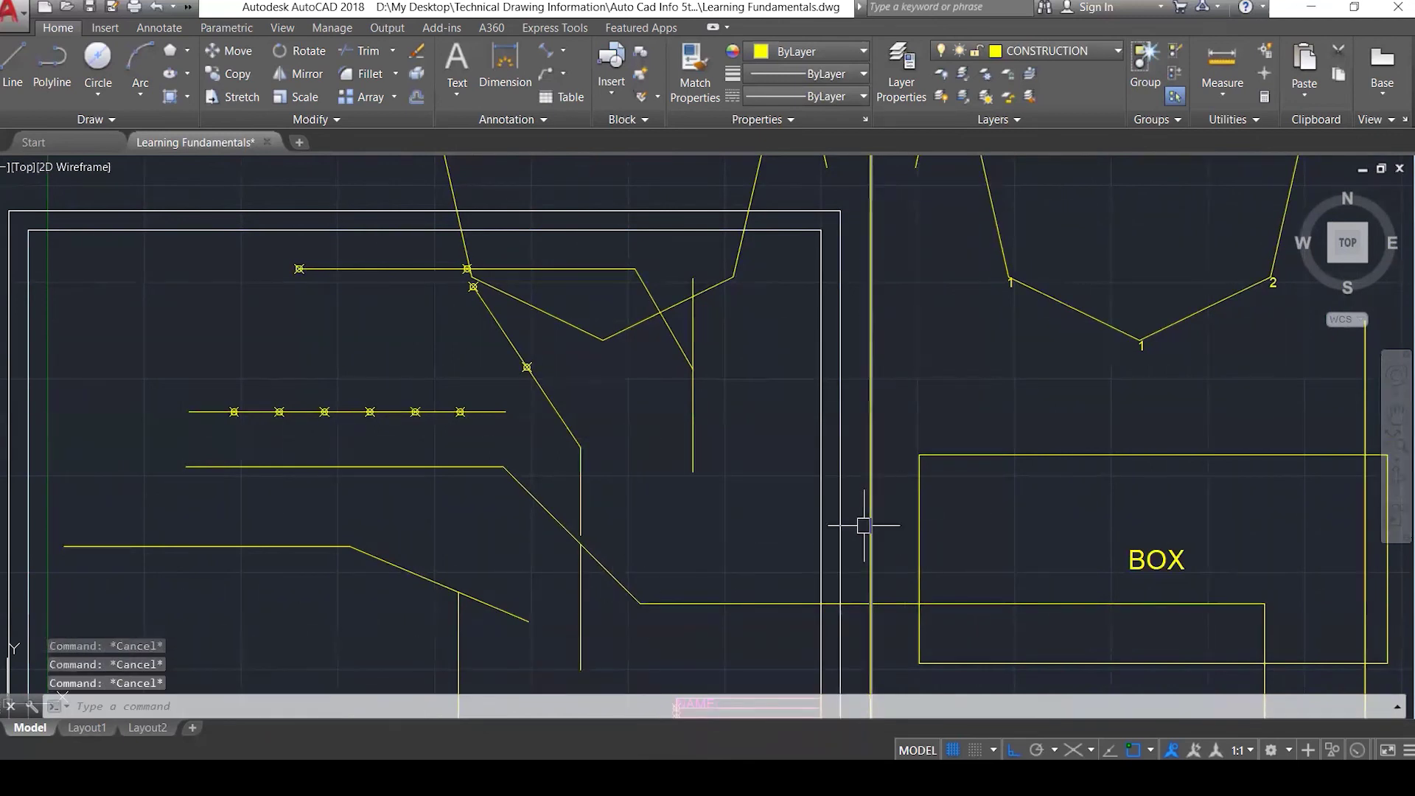
Select the short vertical line in the right part of the sheet frame and open its properties.
{"action": "left_click", "coordinate": [691, 423]}
{"action": "right_click", "coordinate": [687, 427]}
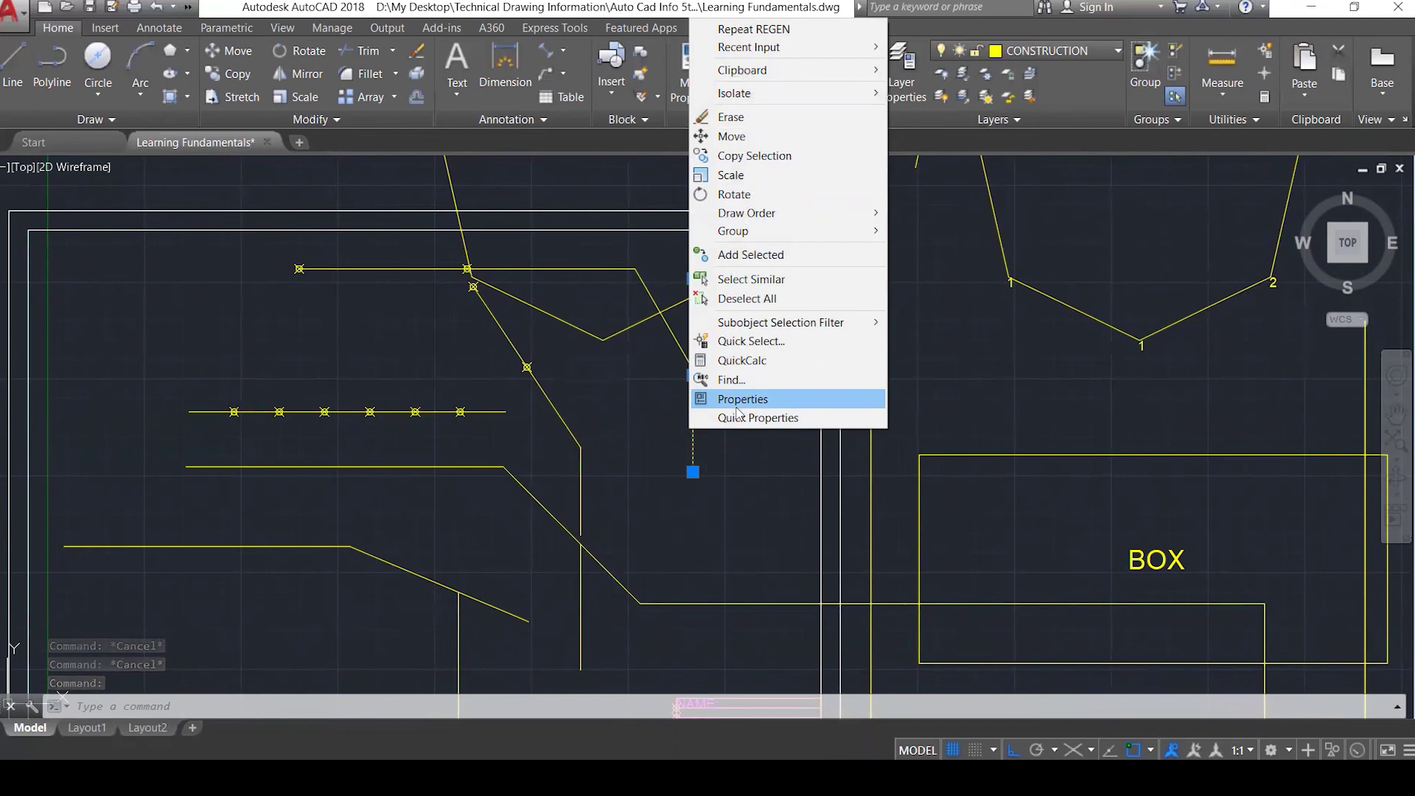
{"action": "left_click", "coordinate": [730, 473]}
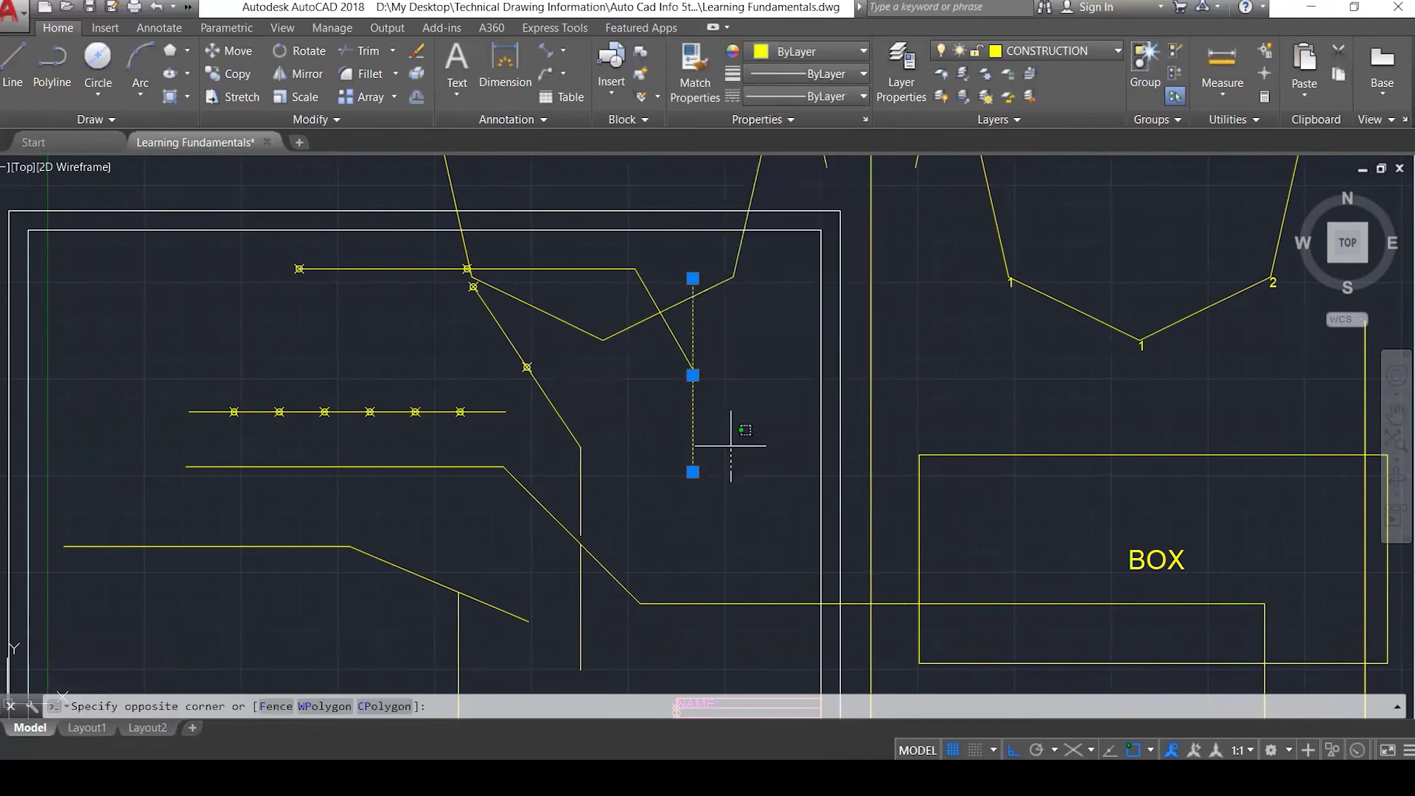
{"action": "left_click", "coordinate": [735, 475]}
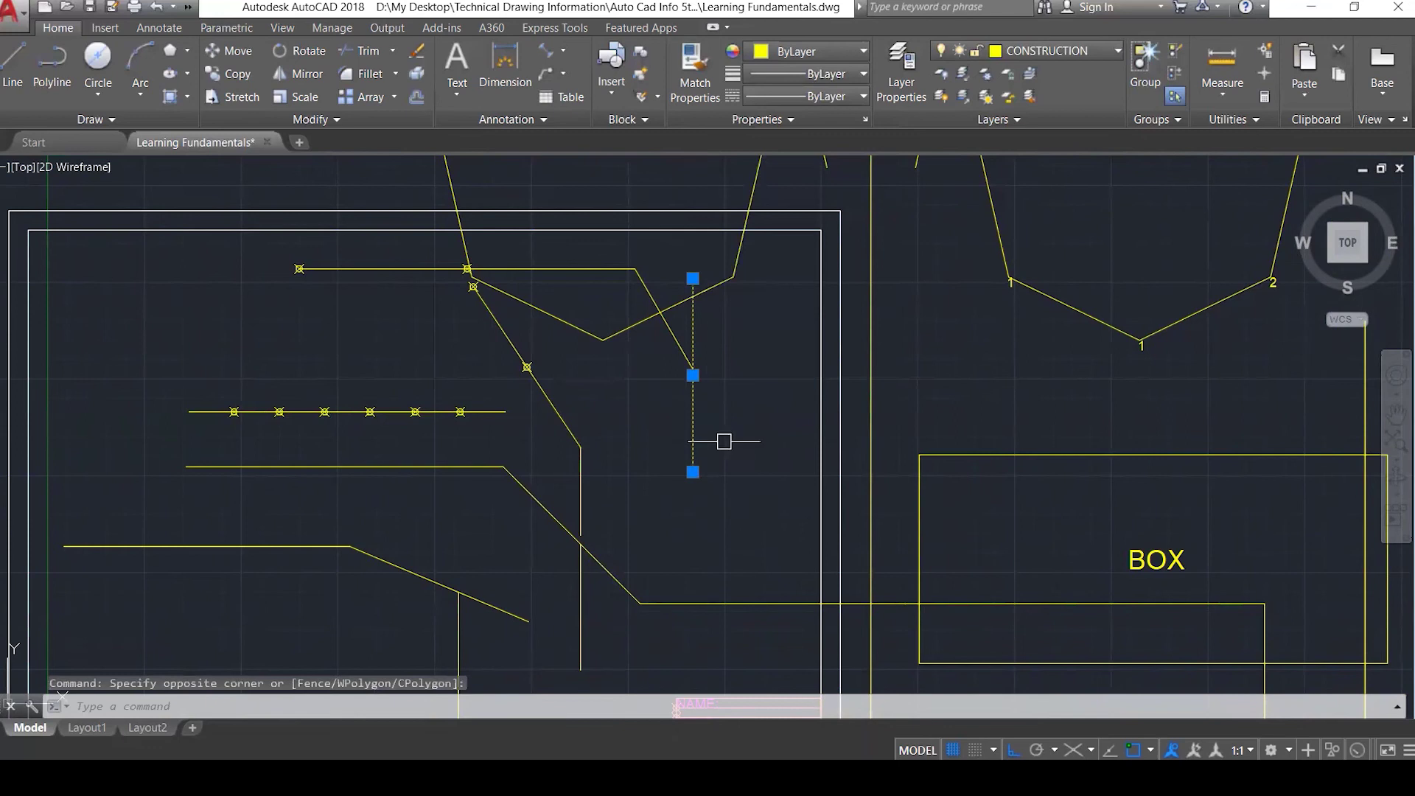
{"action": "right_click", "coordinate": [697, 412]}
{"action": "left_click", "coordinate": [759, 390]}
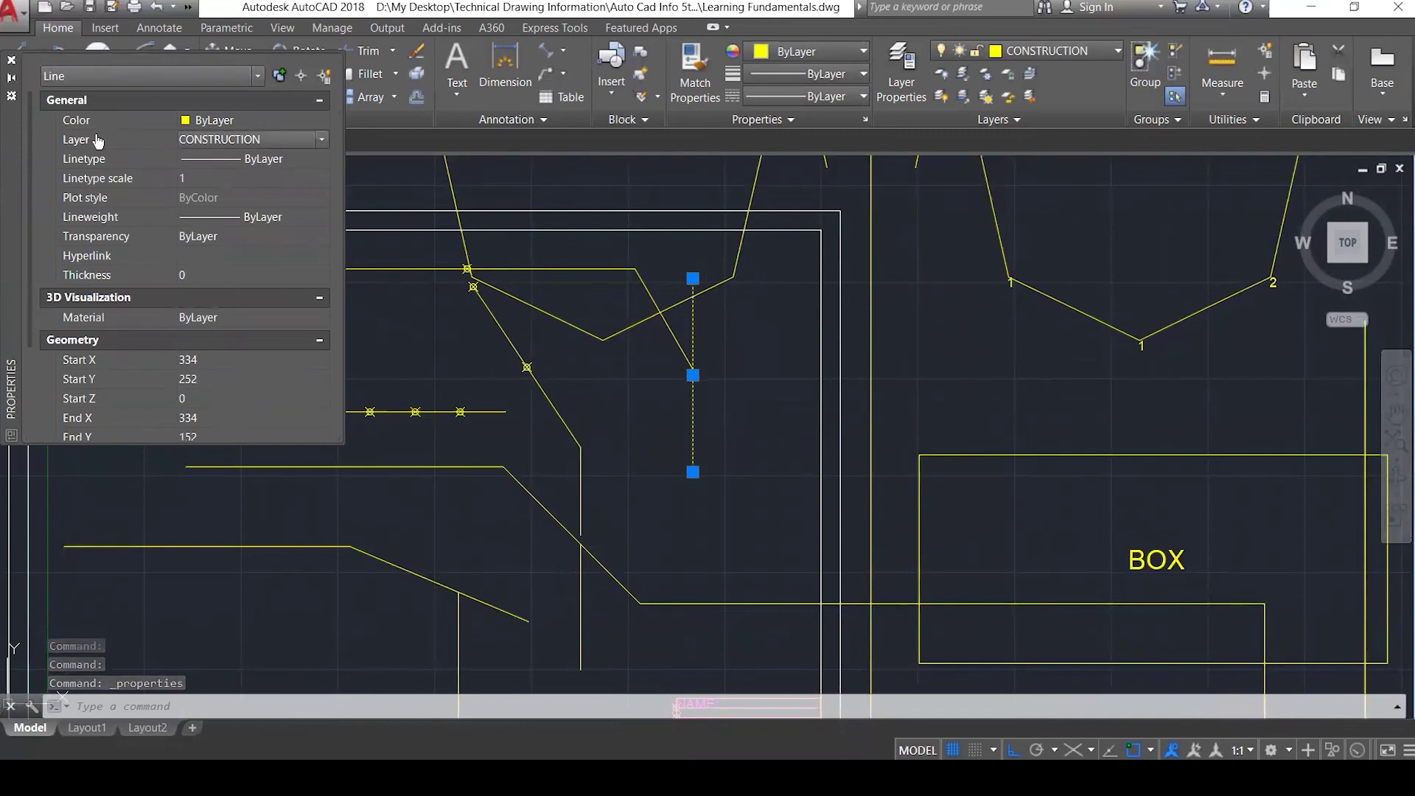
Examine the layers available for the selected line and keep it on the CONSTRUCTION layer.
{"action": "left_click", "coordinate": [216, 148]}
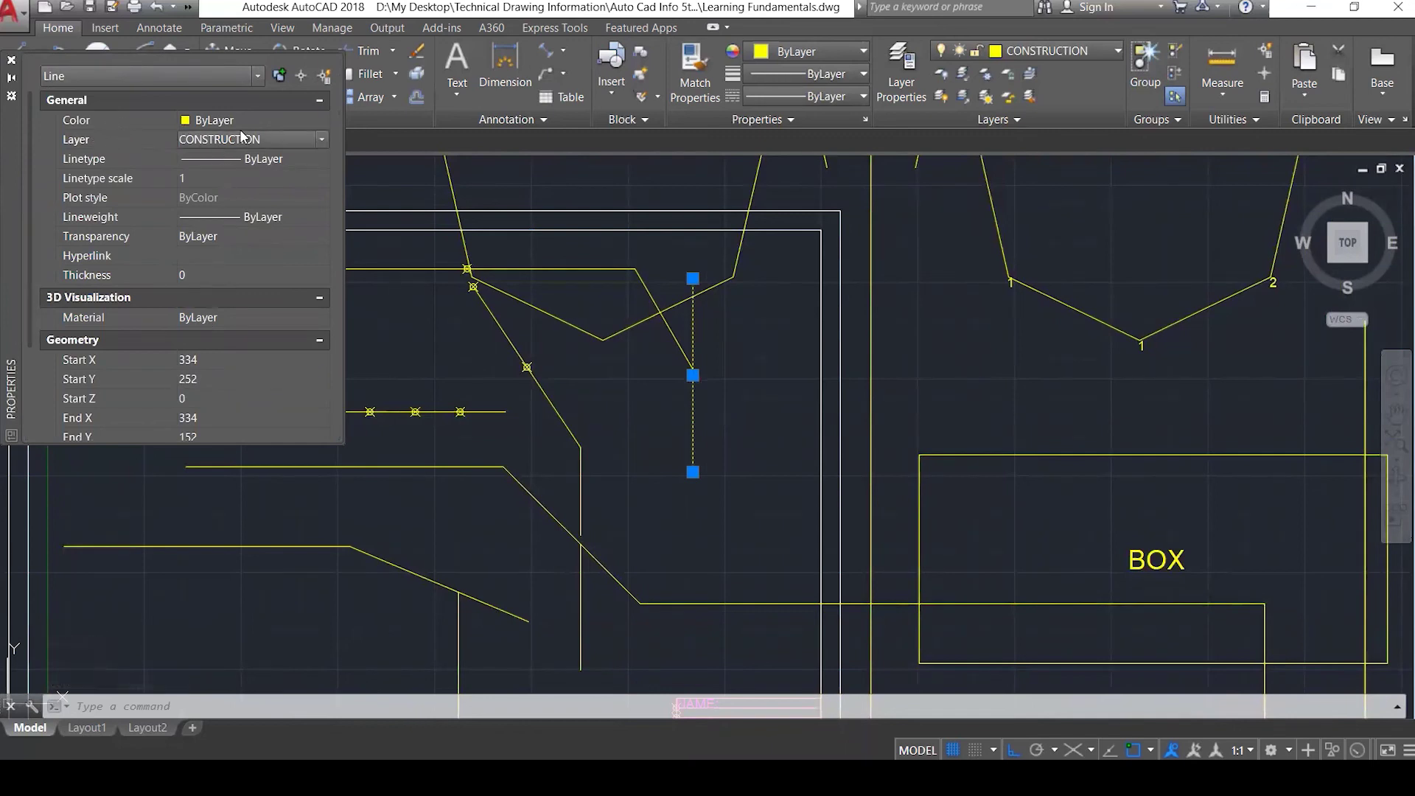
{"action": "left_click", "coordinate": [250, 140]}
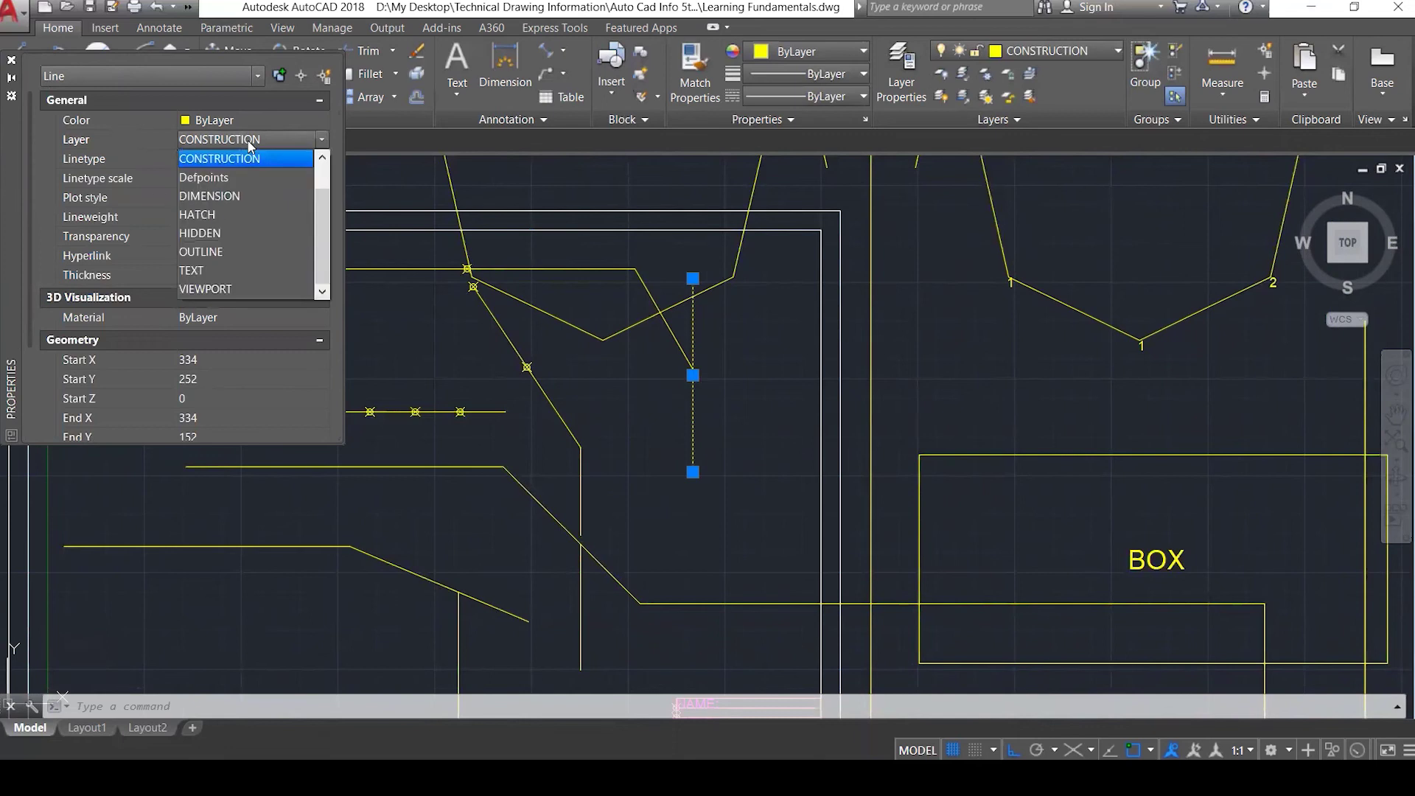
{"action": "left_click", "coordinate": [240, 160]}
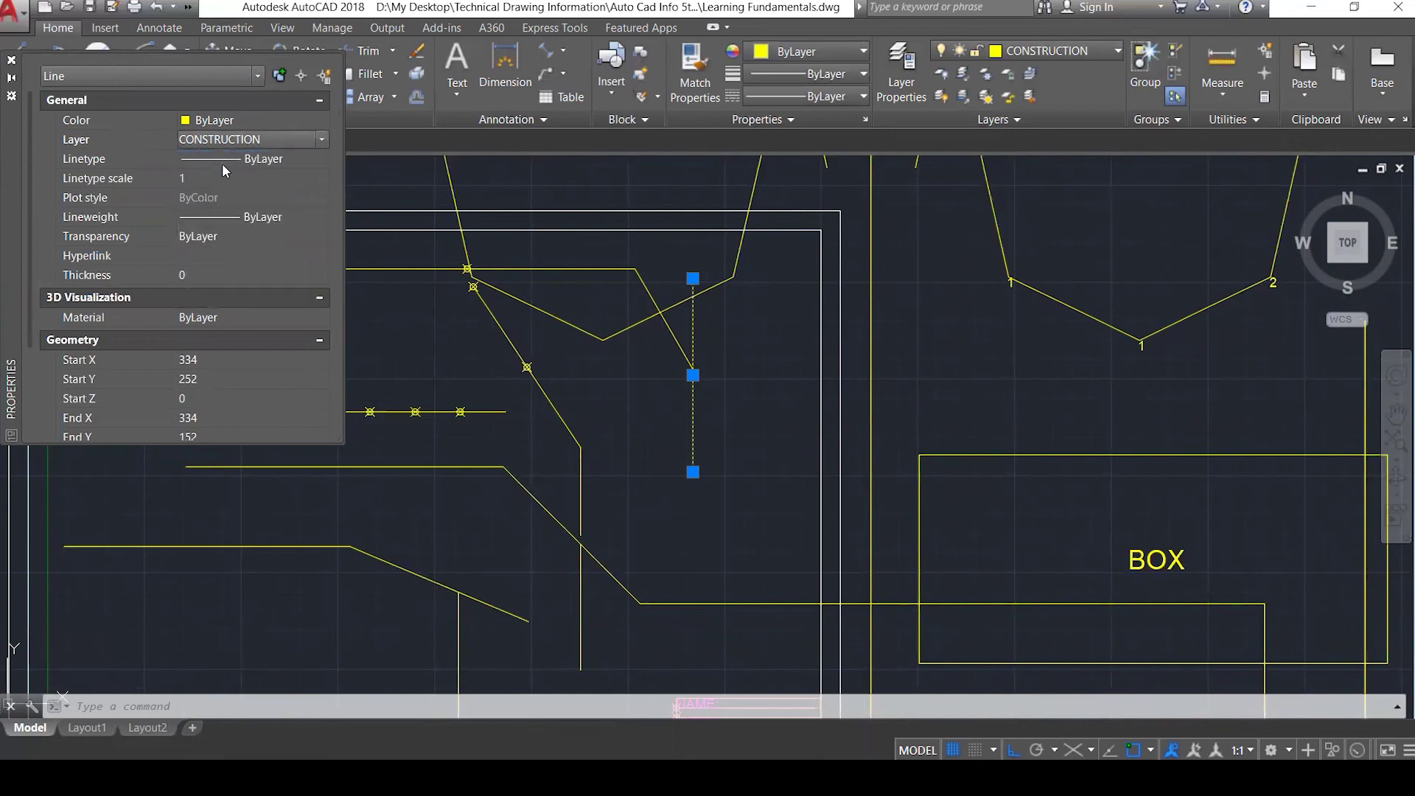
Move the selected vertical line to the HIDDEN layer and deselect it.
{"action": "left_click", "coordinate": [243, 140]}
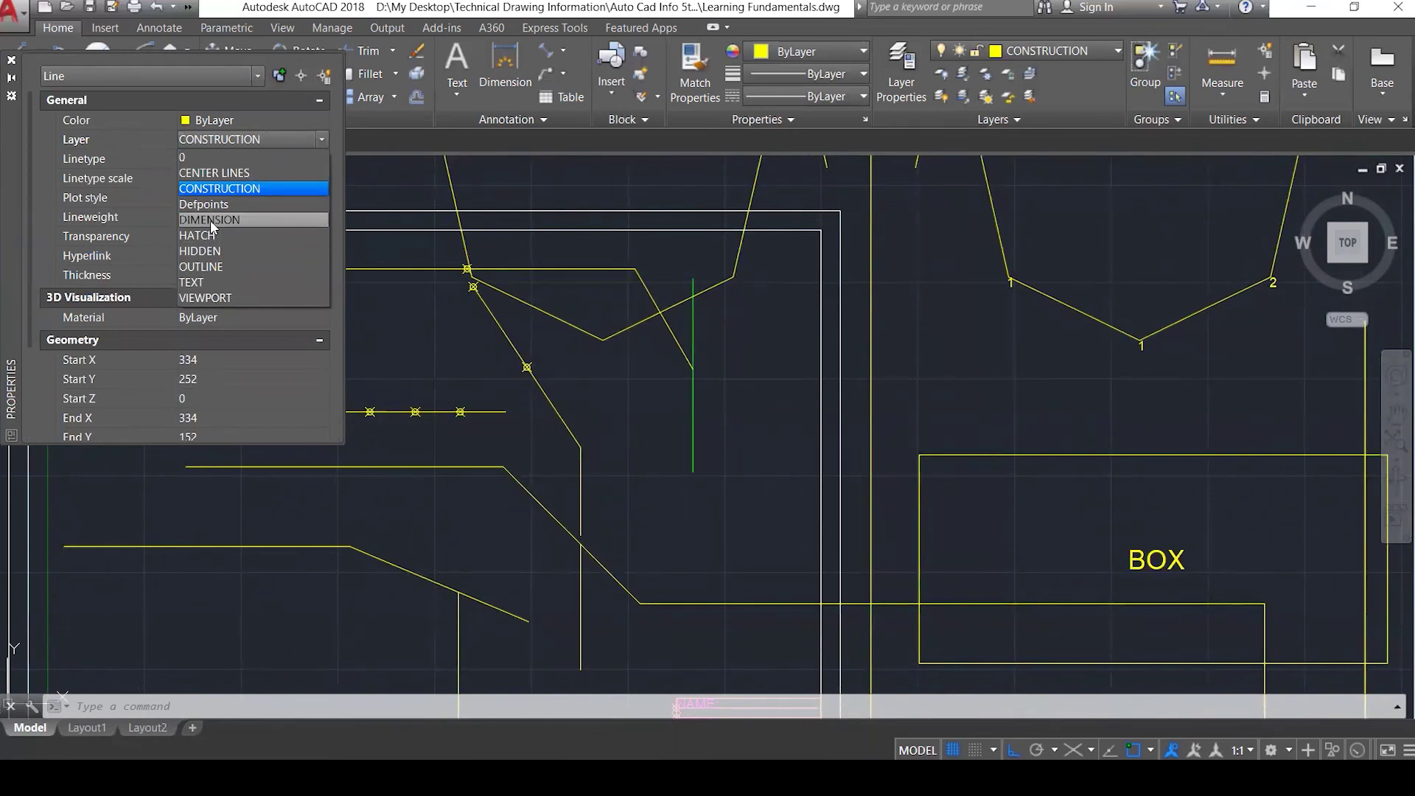
{"action": "left_click", "coordinate": [205, 251]}
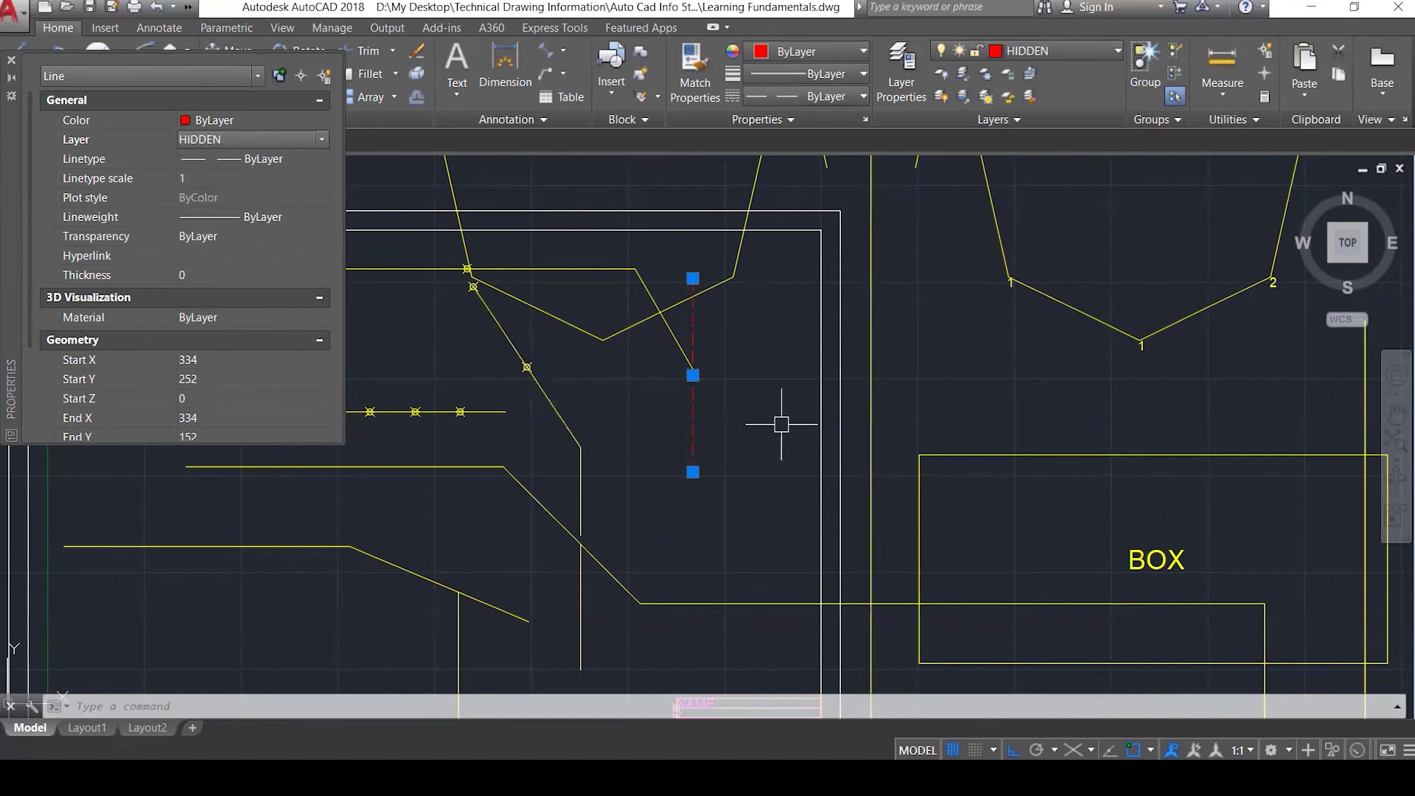
{"action": "key", "text": "Escape"}
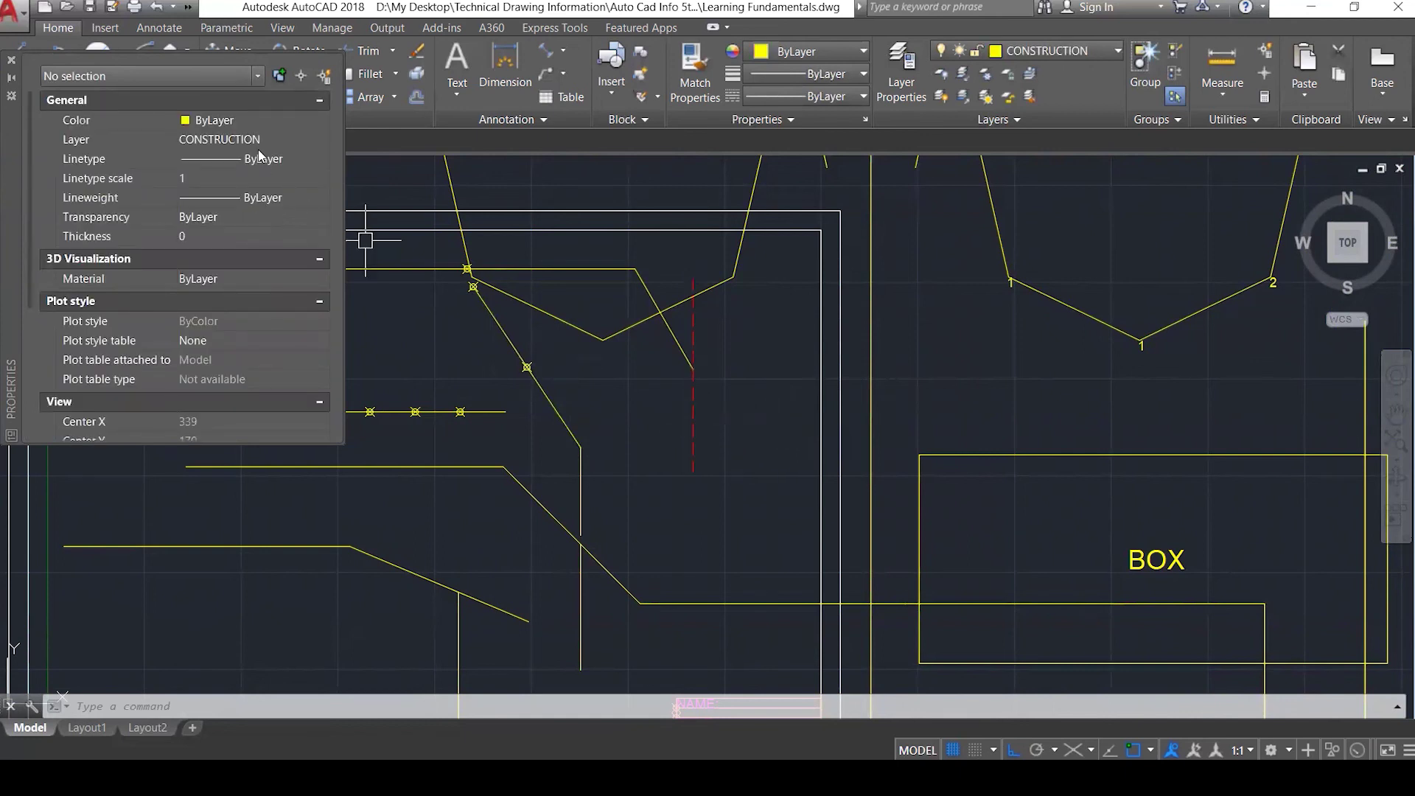
Reselect the vertical line and examine its geometry properties and available linetypes, keeping the linetype ByLayer.
{"action": "left_click", "coordinate": [692, 418]}
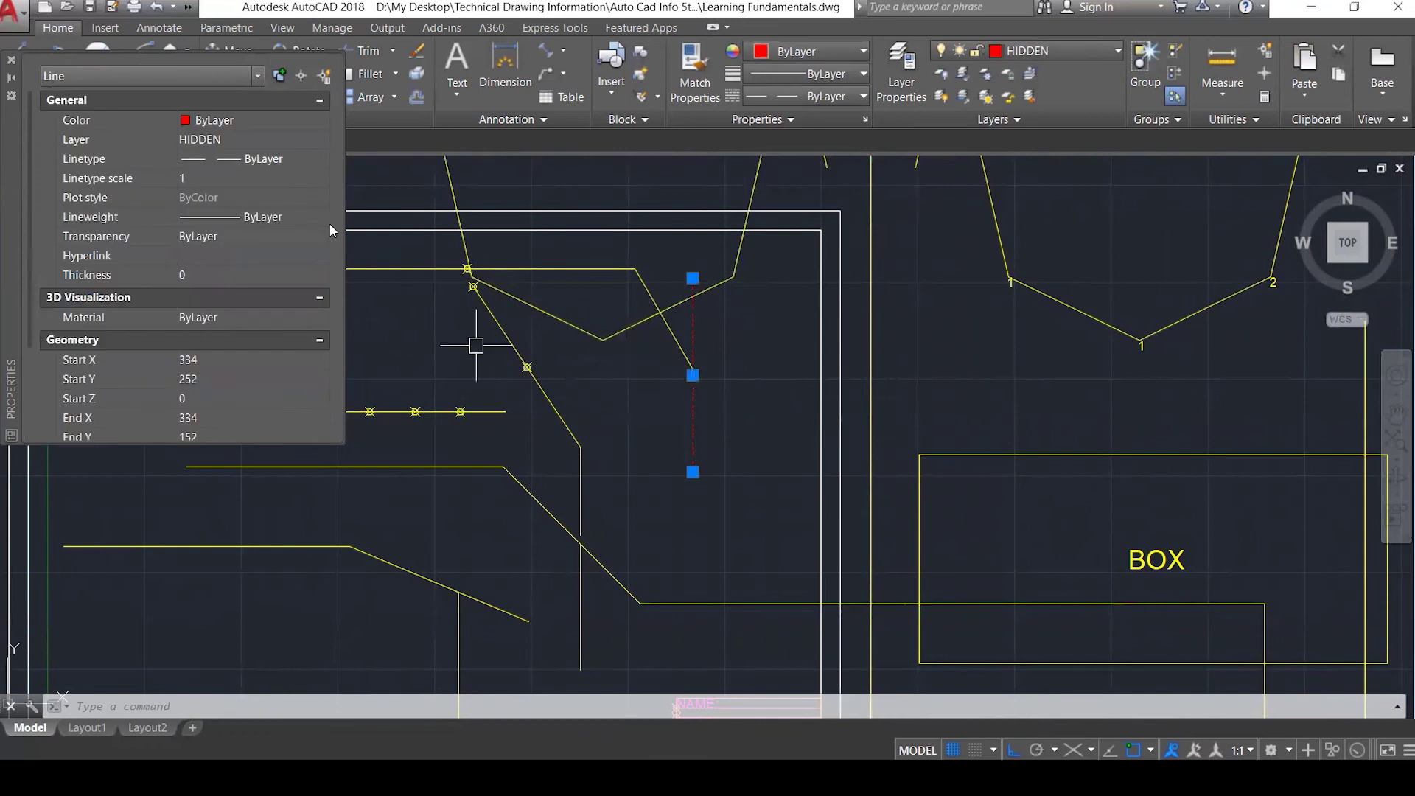
{"action": "scroll", "coordinate": [274, 196], "scroll_direction": "down", "scroll_amount": 3}
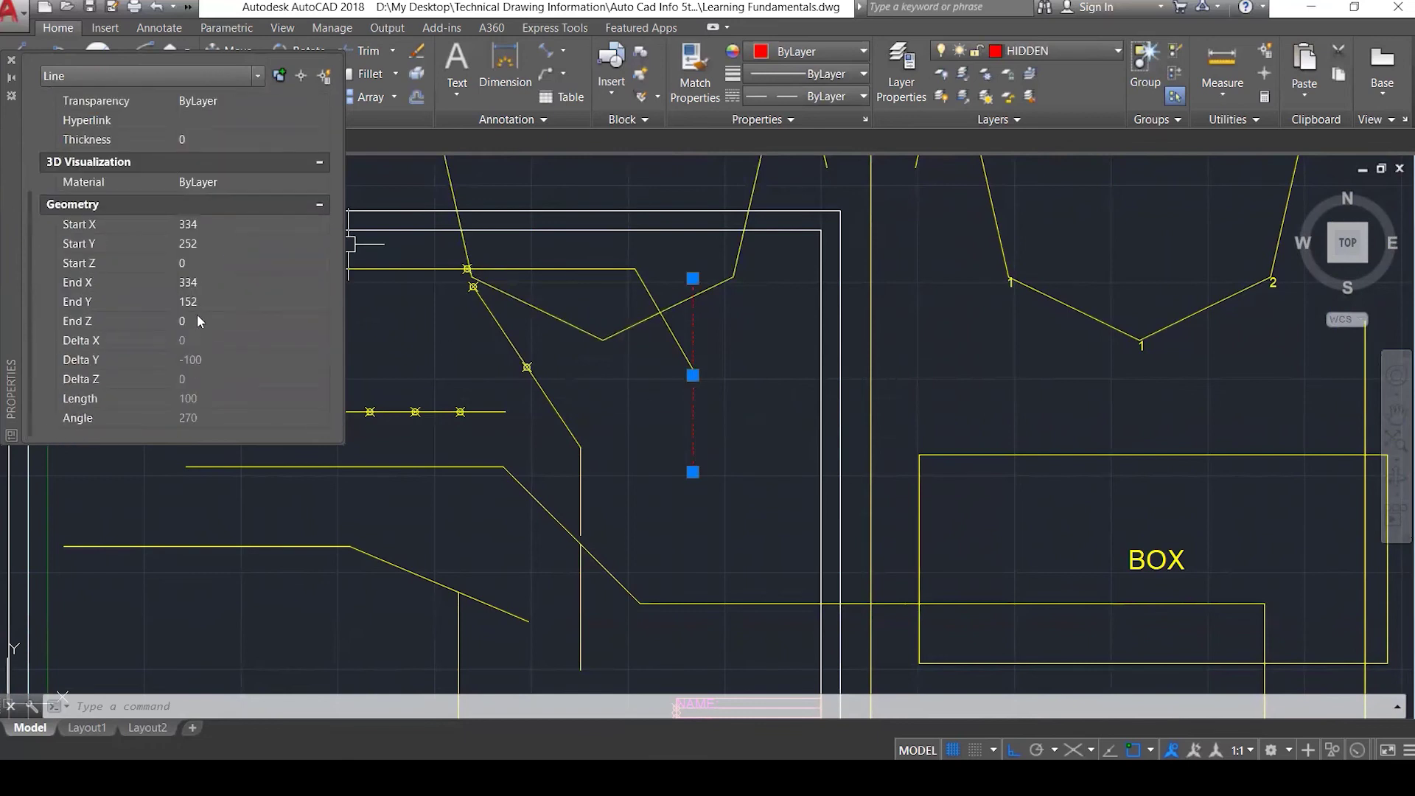
{"action": "left_click", "coordinate": [184, 401]}
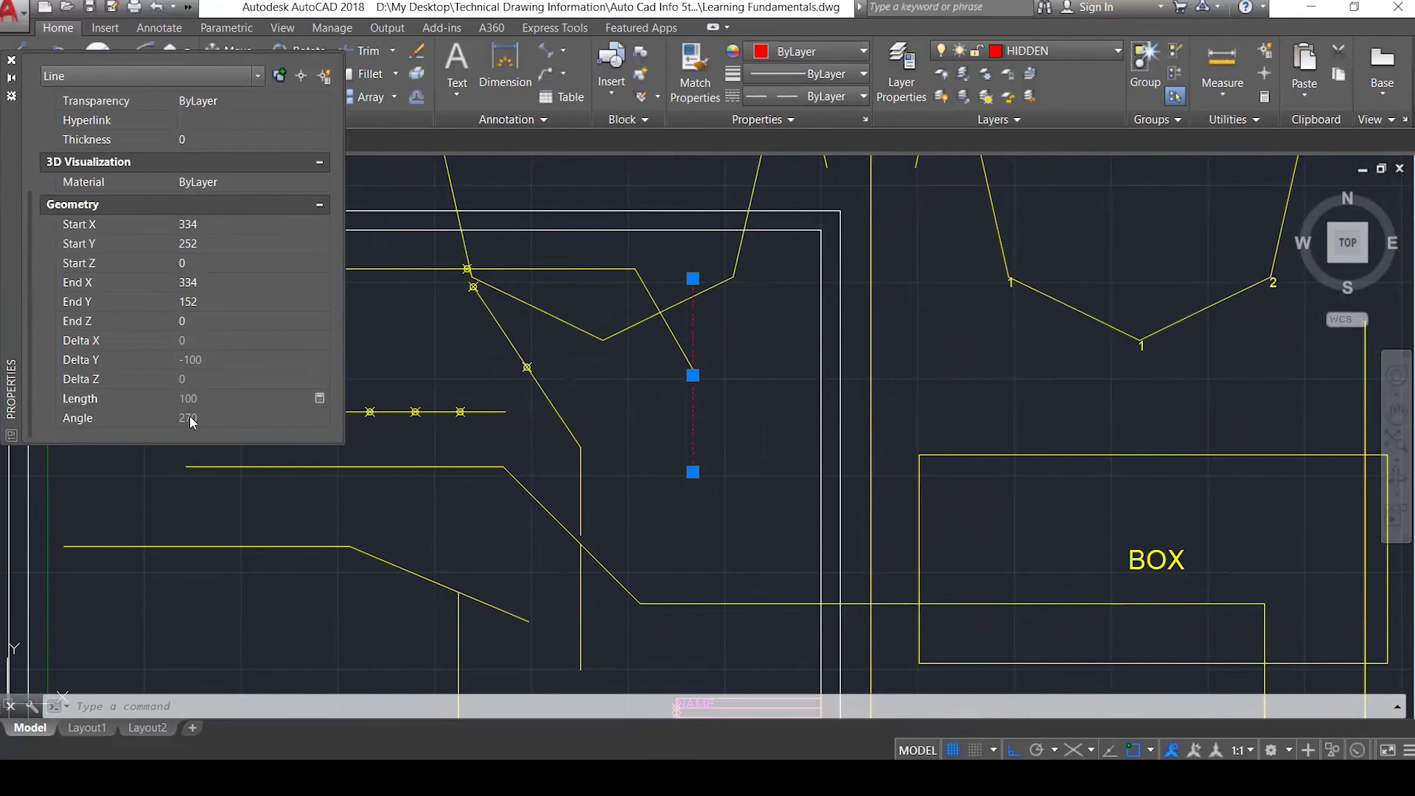
{"action": "scroll", "coordinate": [190, 420], "scroll_direction": "up", "scroll_amount": 3}
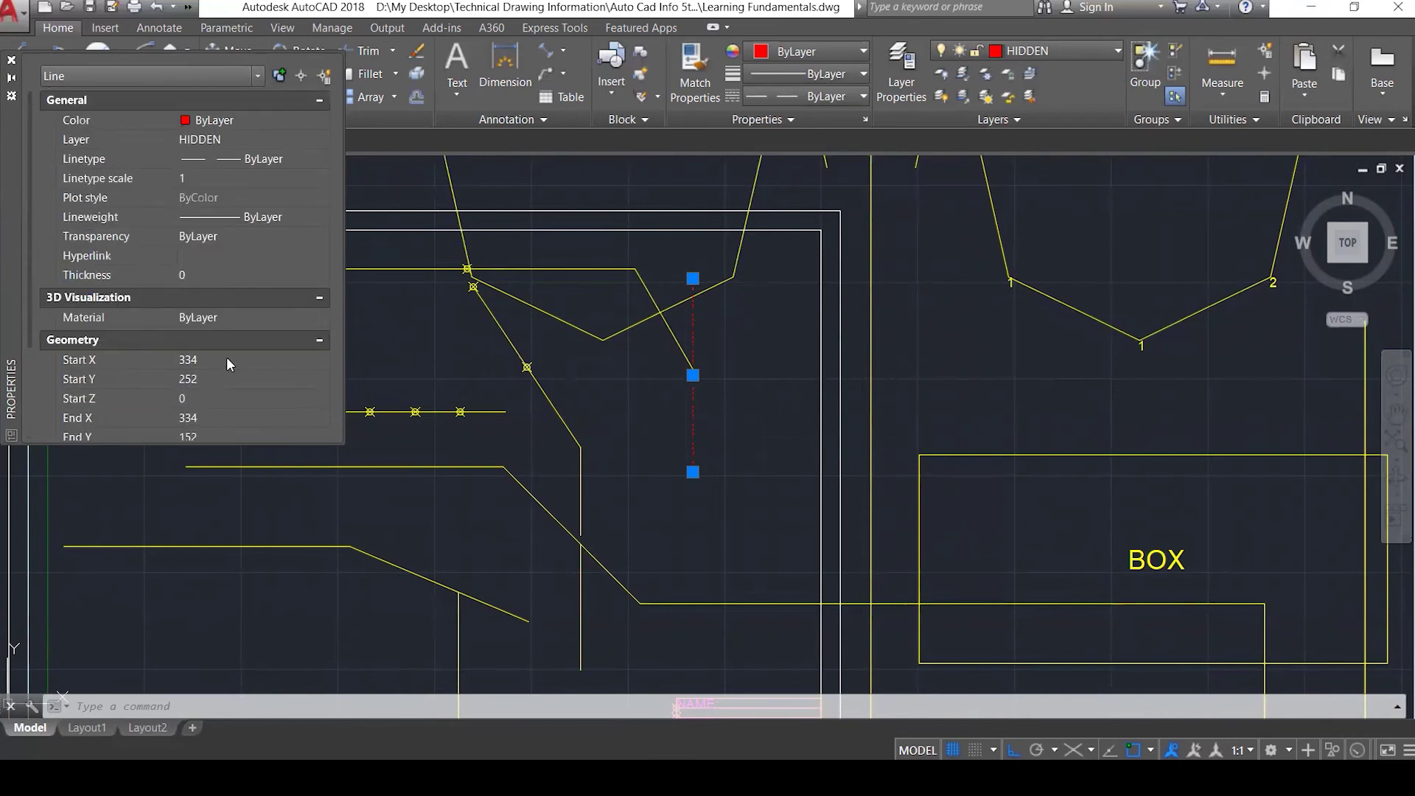
{"action": "left_click", "coordinate": [246, 168]}
{"action": "left_click", "coordinate": [245, 168]}
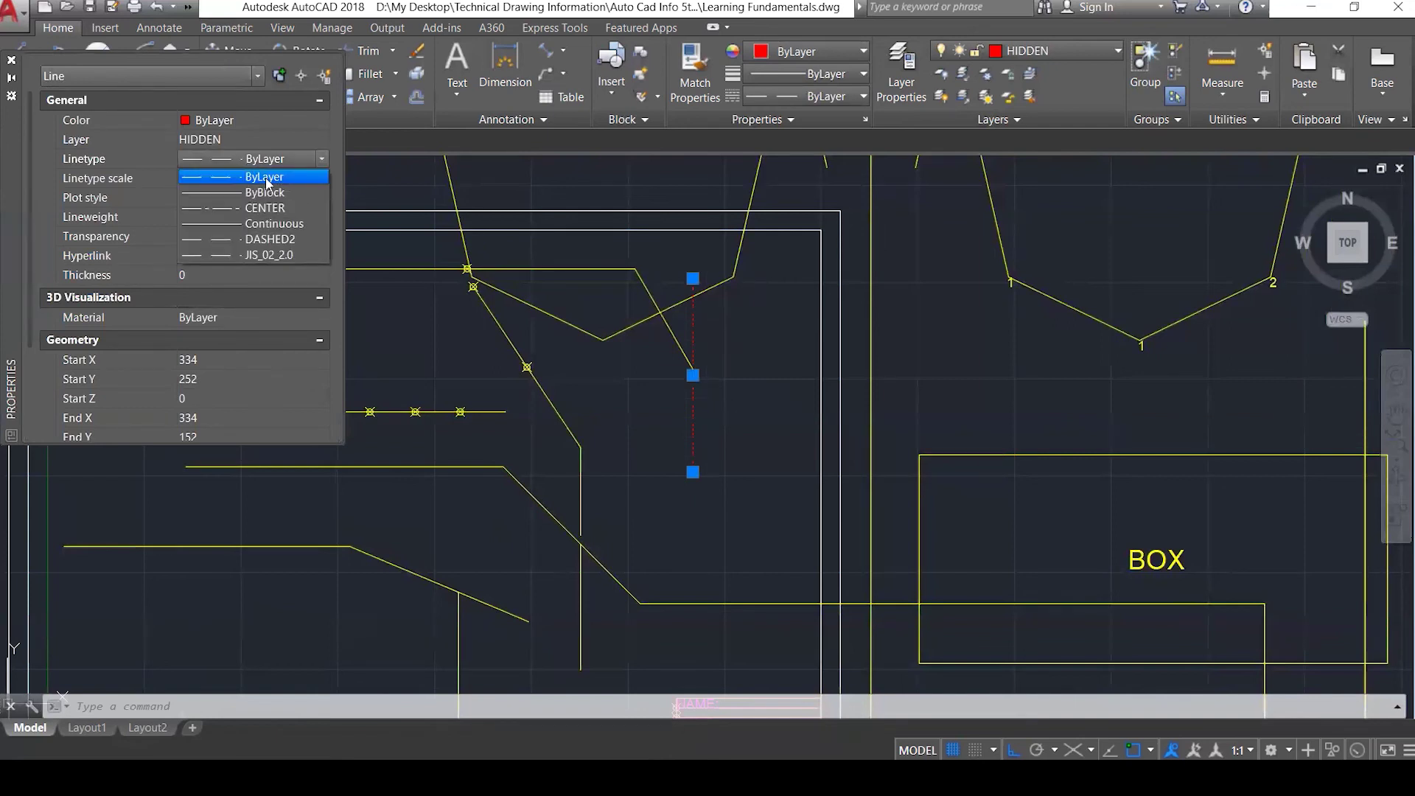
{"action": "left_click", "coordinate": [266, 179]}
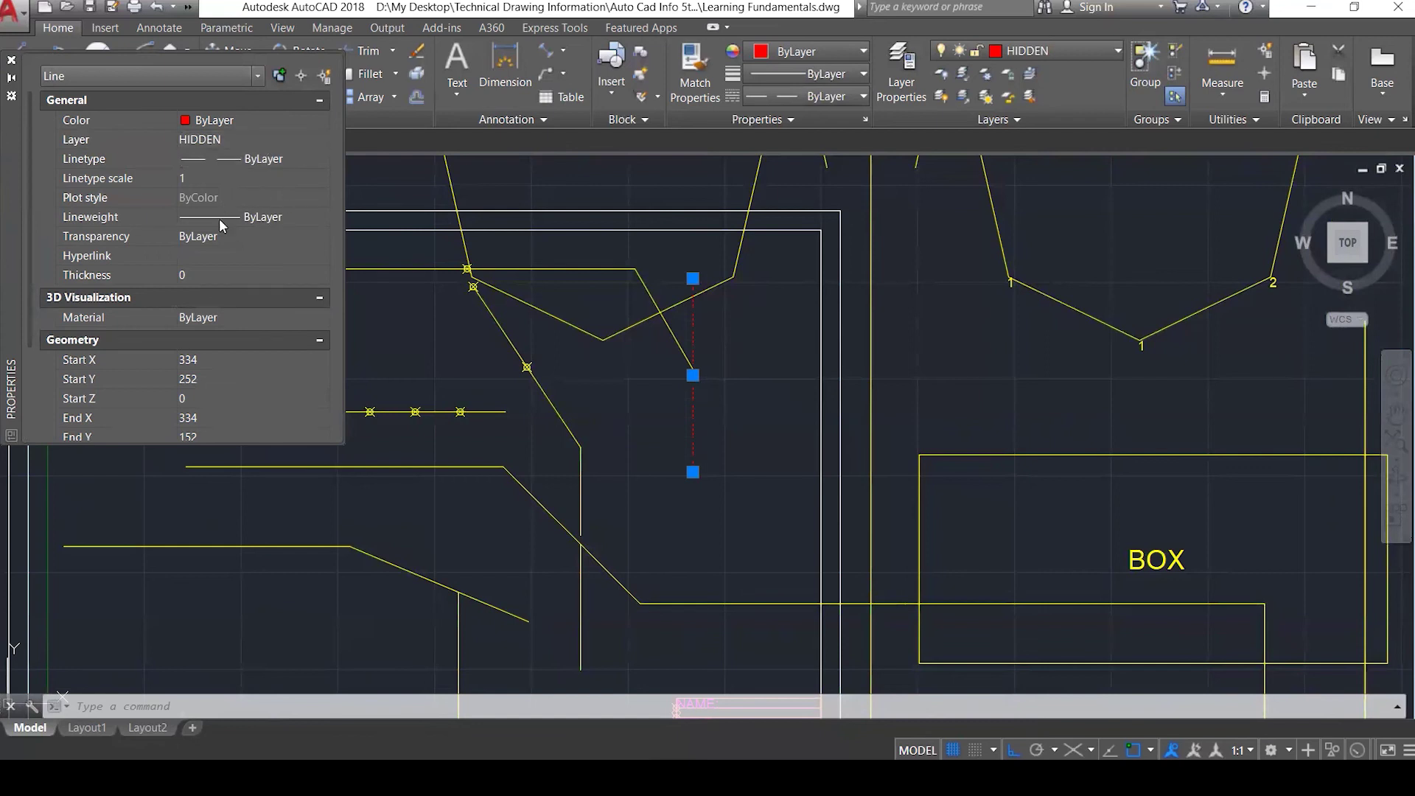
{"action": "scroll", "coordinate": [229, 236], "scroll_direction": "down", "scroll_amount": 3}
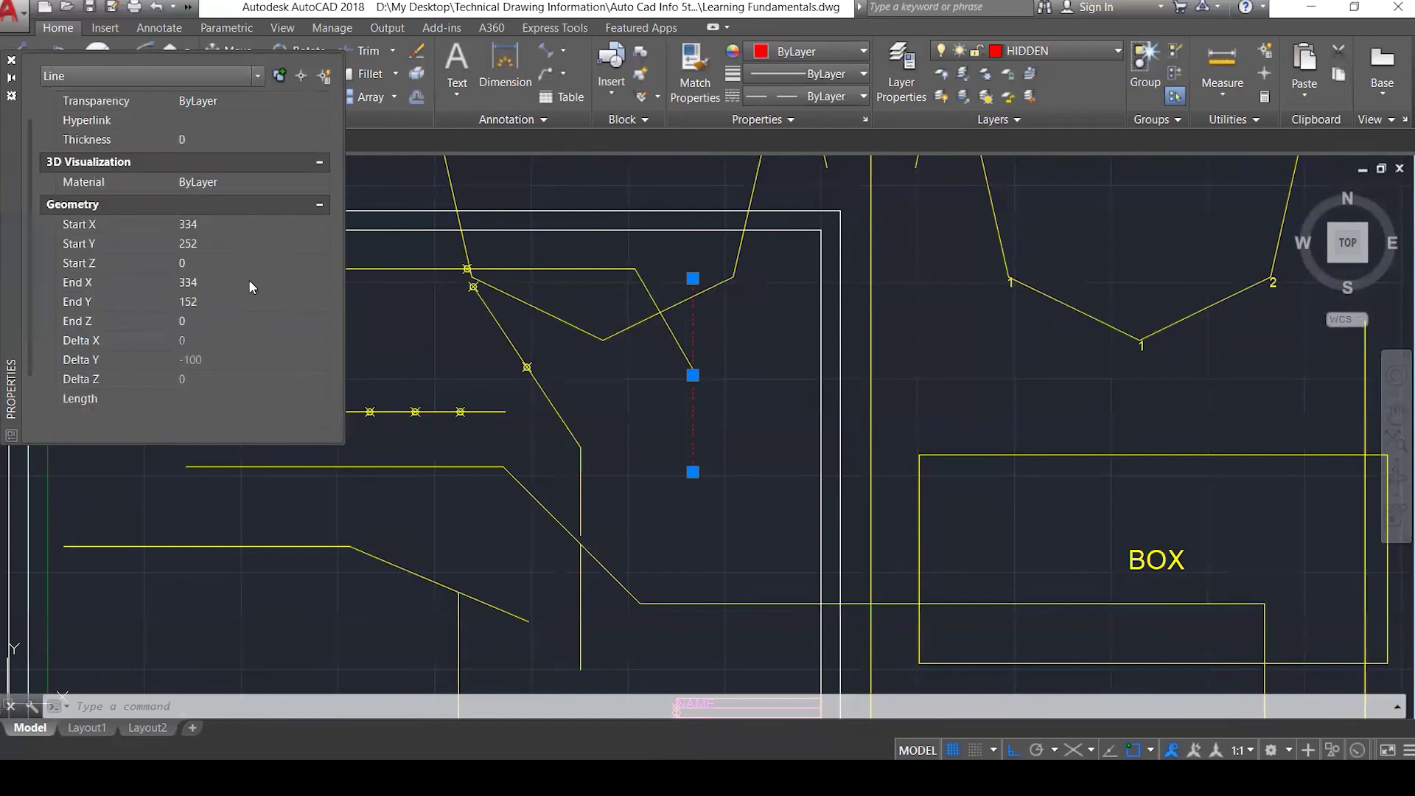
Close the properties and erase the selected vertical line from the sheet frame.
{"action": "left_click", "coordinate": [10, 60]}
{"action": "scroll", "coordinate": [809, 400], "scroll_direction": "down", "scroll_amount": 1}
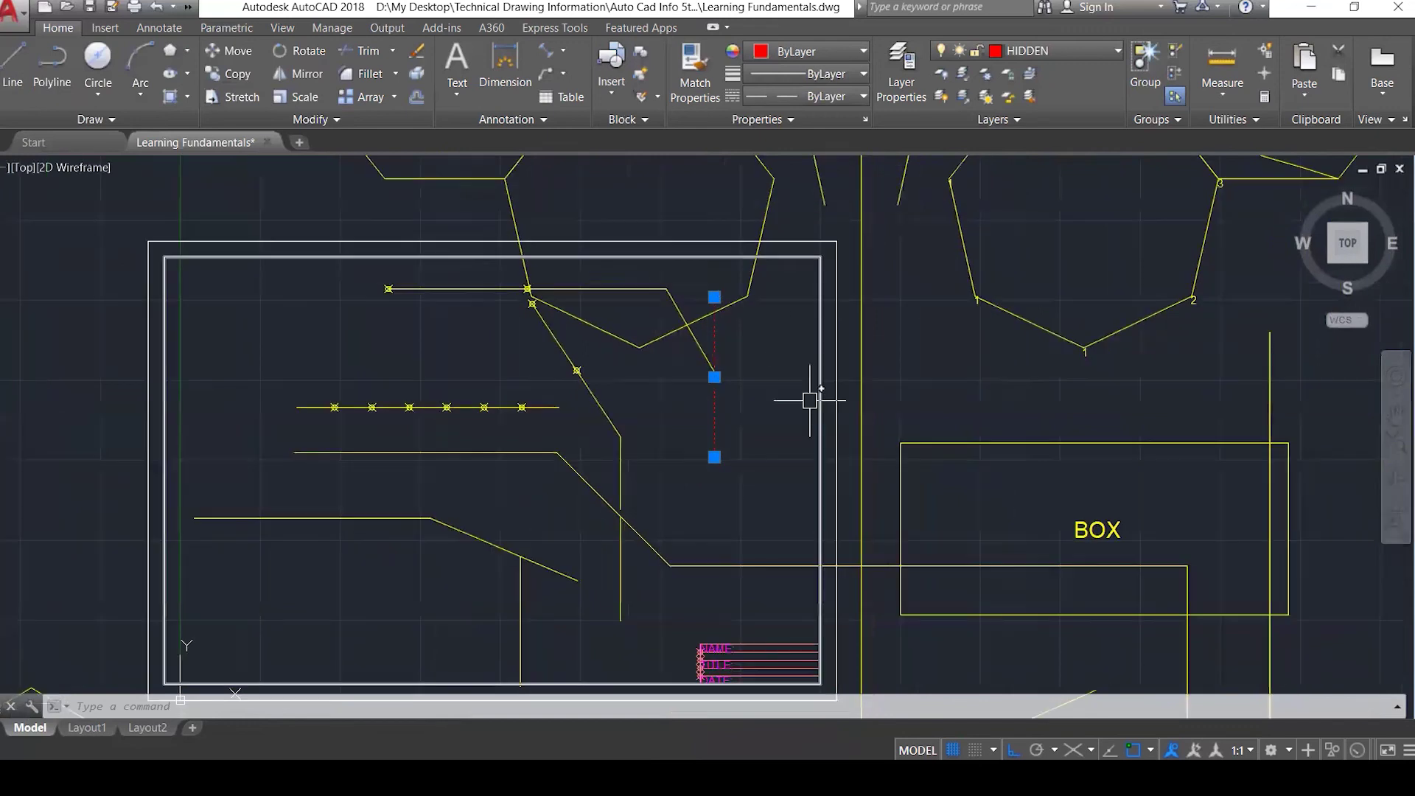
{"action": "key", "text": "Delete"}
Draw a circle with a radius of about 62 below the sheet frame, between the isometric box and the short horizontal line.
{"action": "scroll", "coordinate": [725, 471], "scroll_direction": "down", "scroll_amount": 2}
{"action": "scroll", "coordinate": [725, 480], "scroll_direction": "down", "scroll_amount": 5}
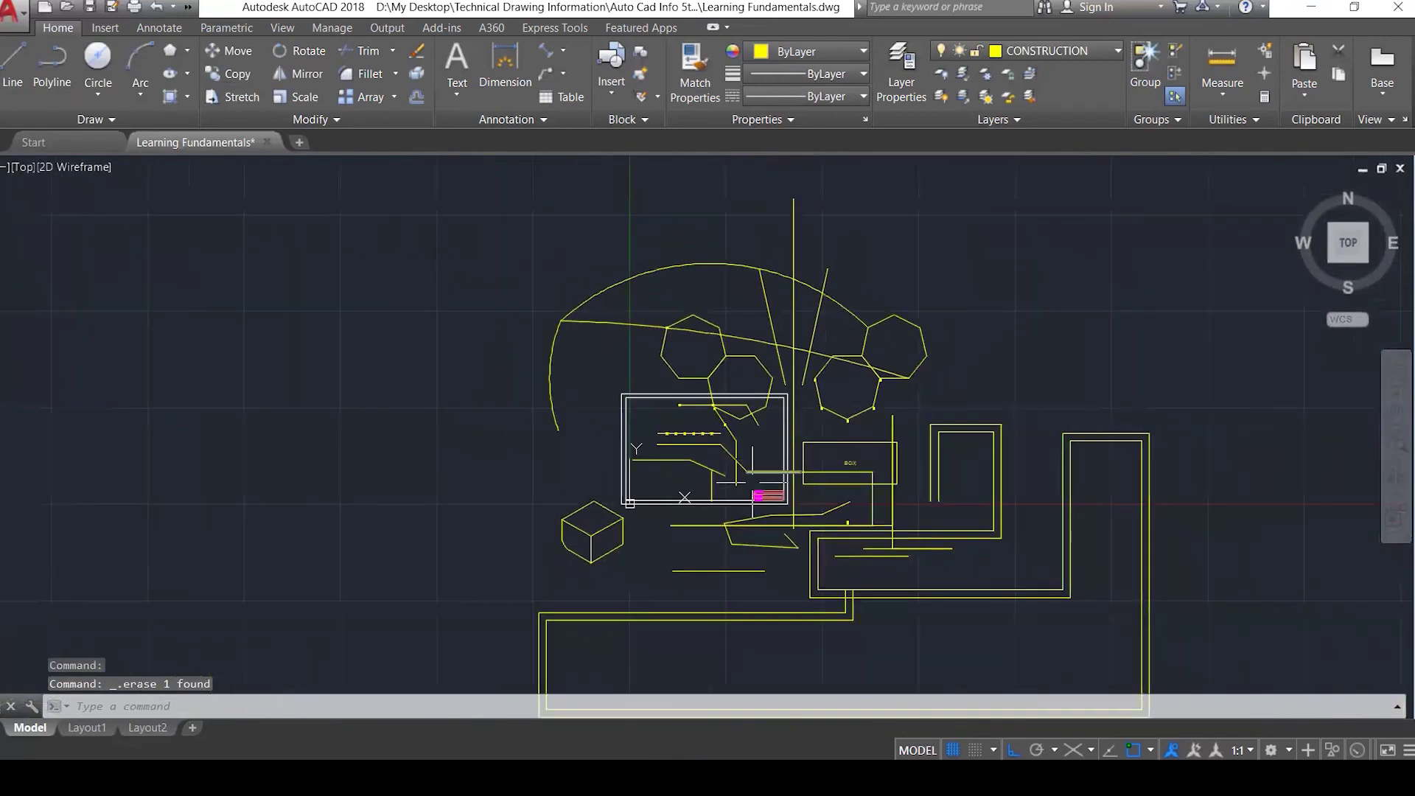
{"action": "scroll", "coordinate": [678, 598], "scroll_direction": "up", "scroll_amount": 5}
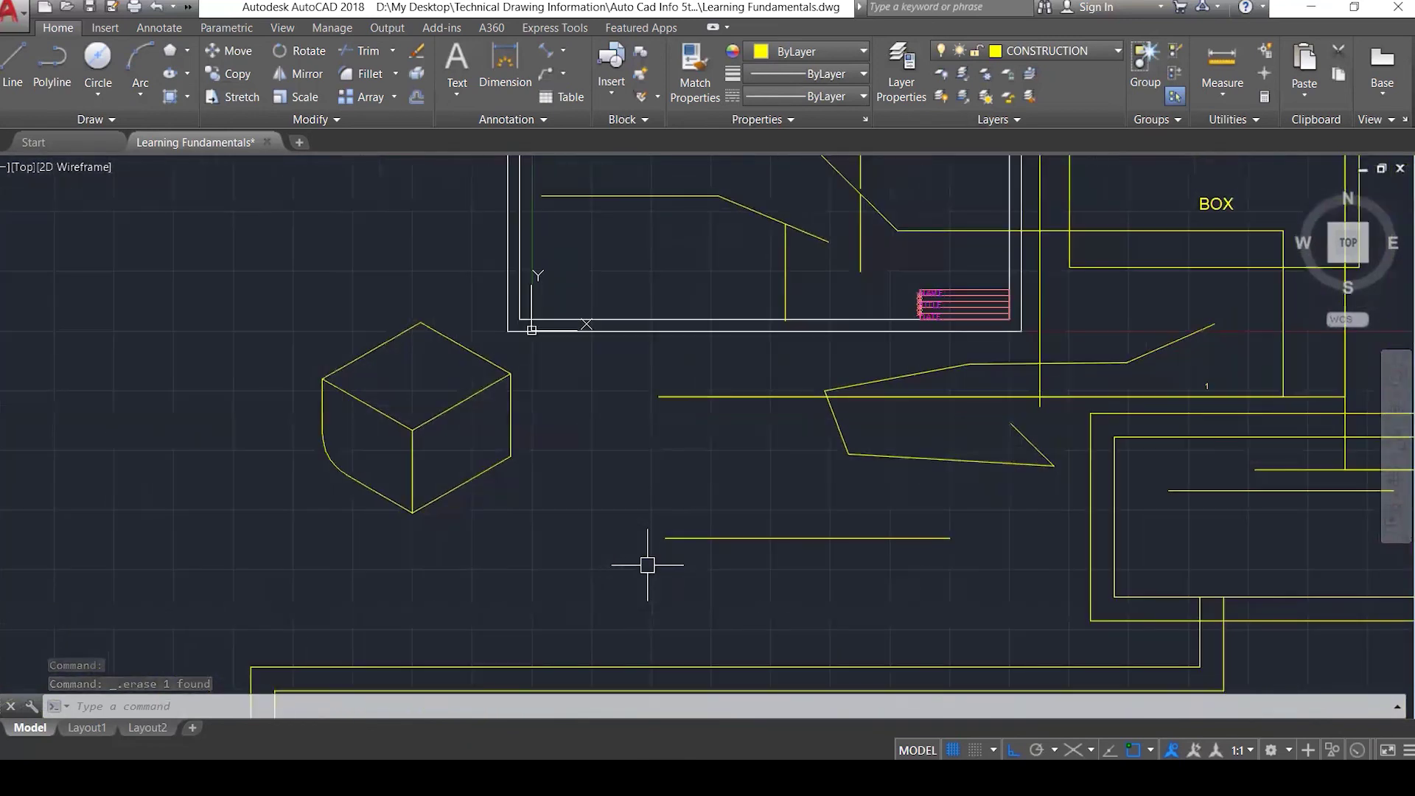
{"action": "type", "text": "c"}
{"action": "key", "text": "Return"}
{"action": "left_click", "coordinate": [591, 493]}
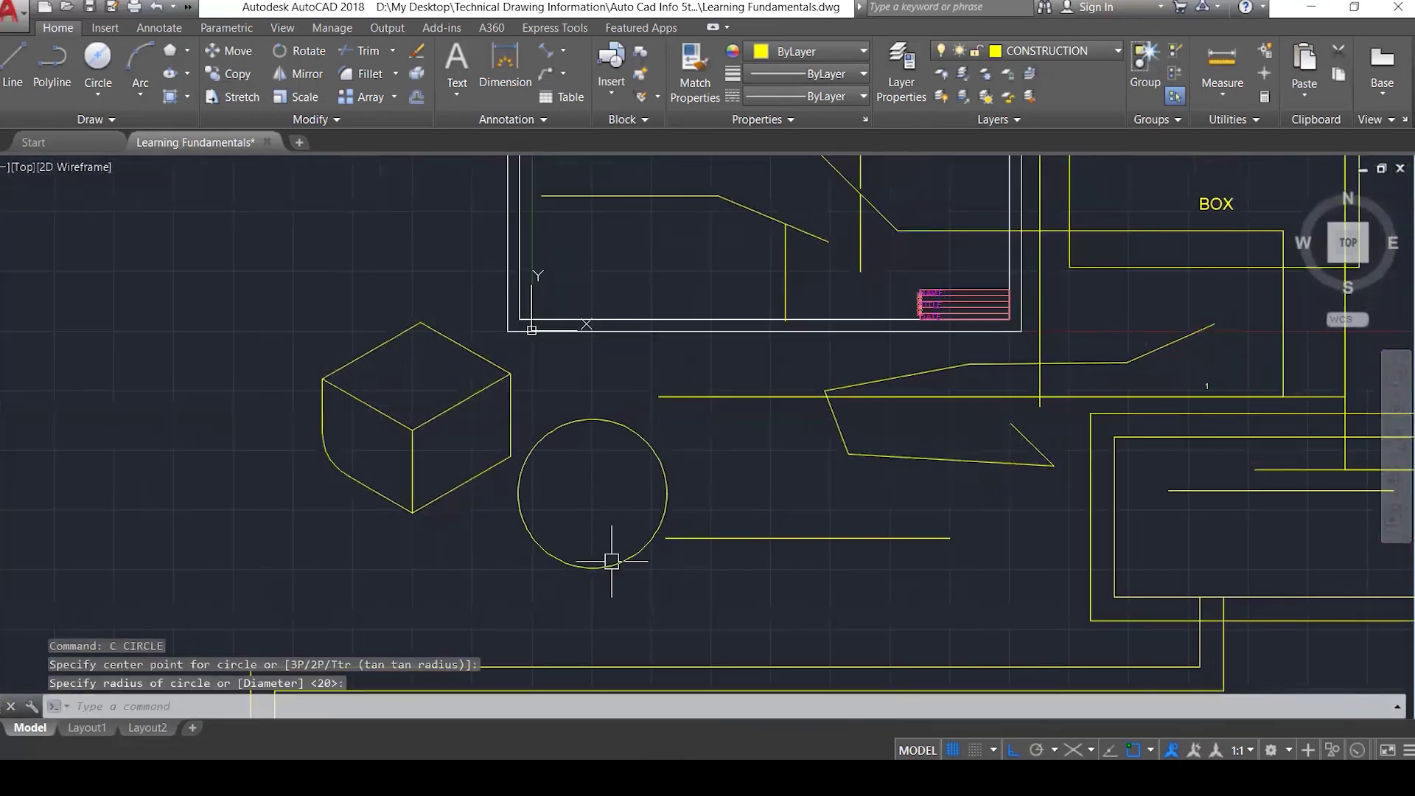
{"action": "key", "text": "Escape"}
{"action": "key", "text": "Escape"}
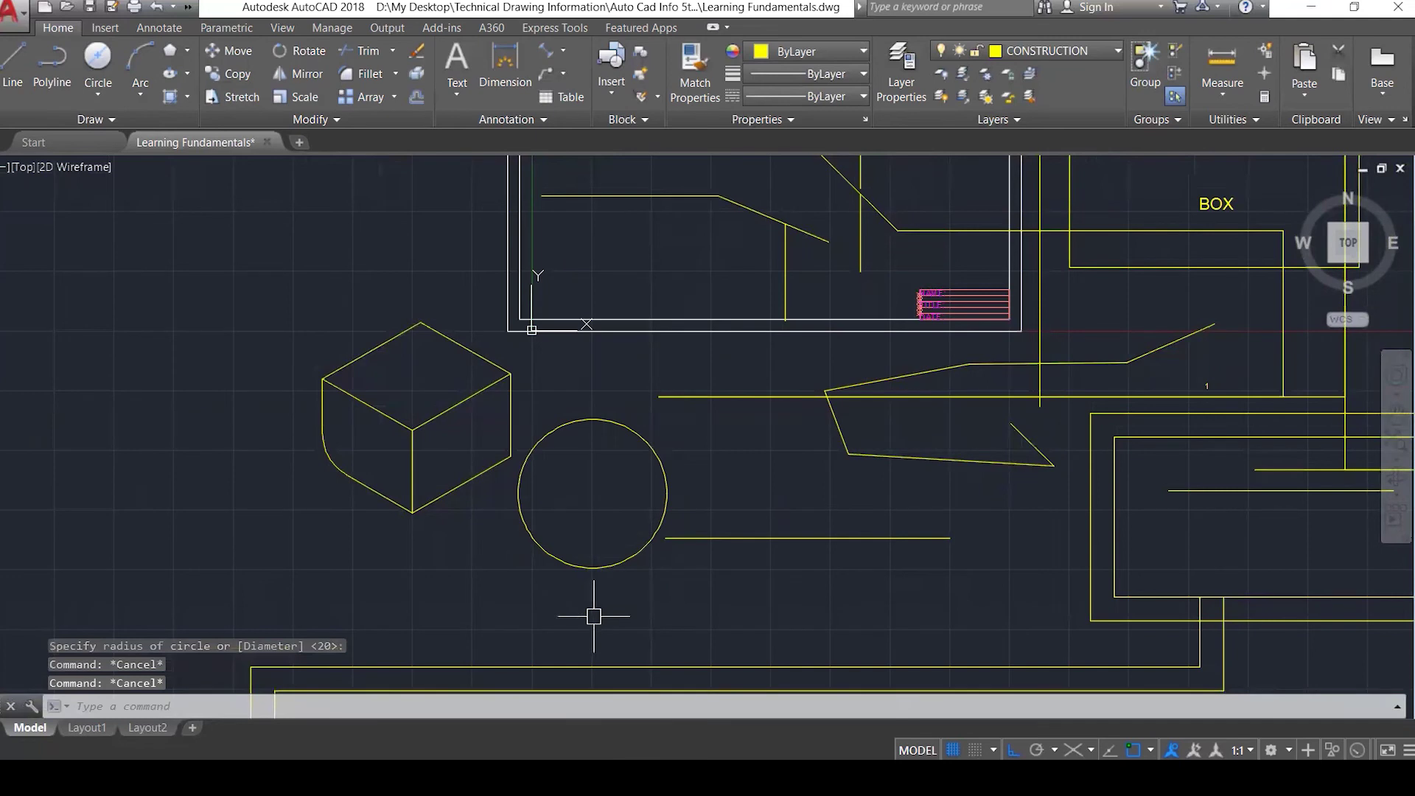
View the new circle's quick properties, close them and deselect the circle.
{"action": "left_click", "coordinate": [613, 563]}
{"action": "right_click", "coordinate": [613, 561]}
{"action": "left_click", "coordinate": [702, 549]}
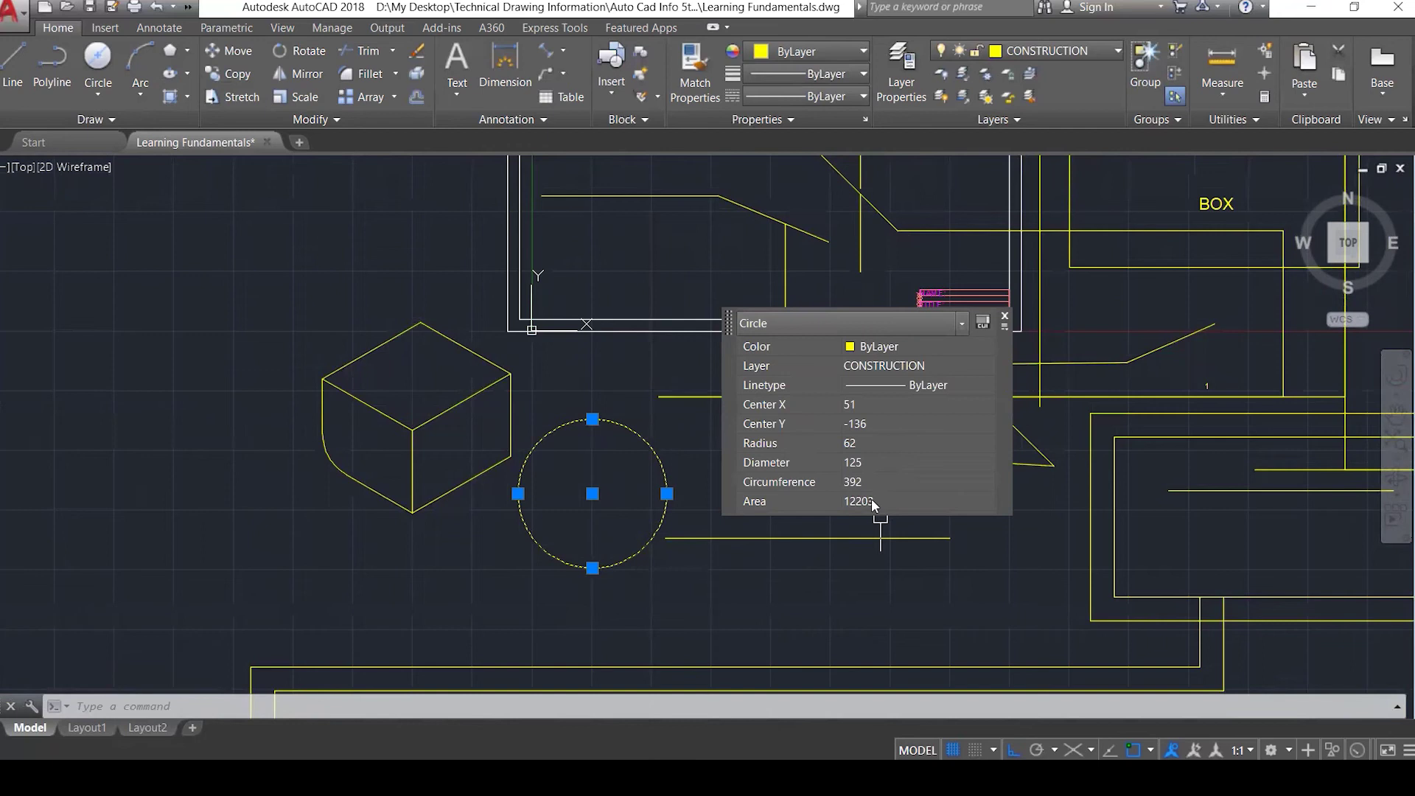
{"action": "left_click", "coordinate": [1004, 319]}
{"action": "key", "text": "Escape"}
Examine the circle's full properties, including its general and geometry values, and close them.
{"action": "left_click", "coordinate": [655, 457]}
{"action": "right_click", "coordinate": [657, 457]}
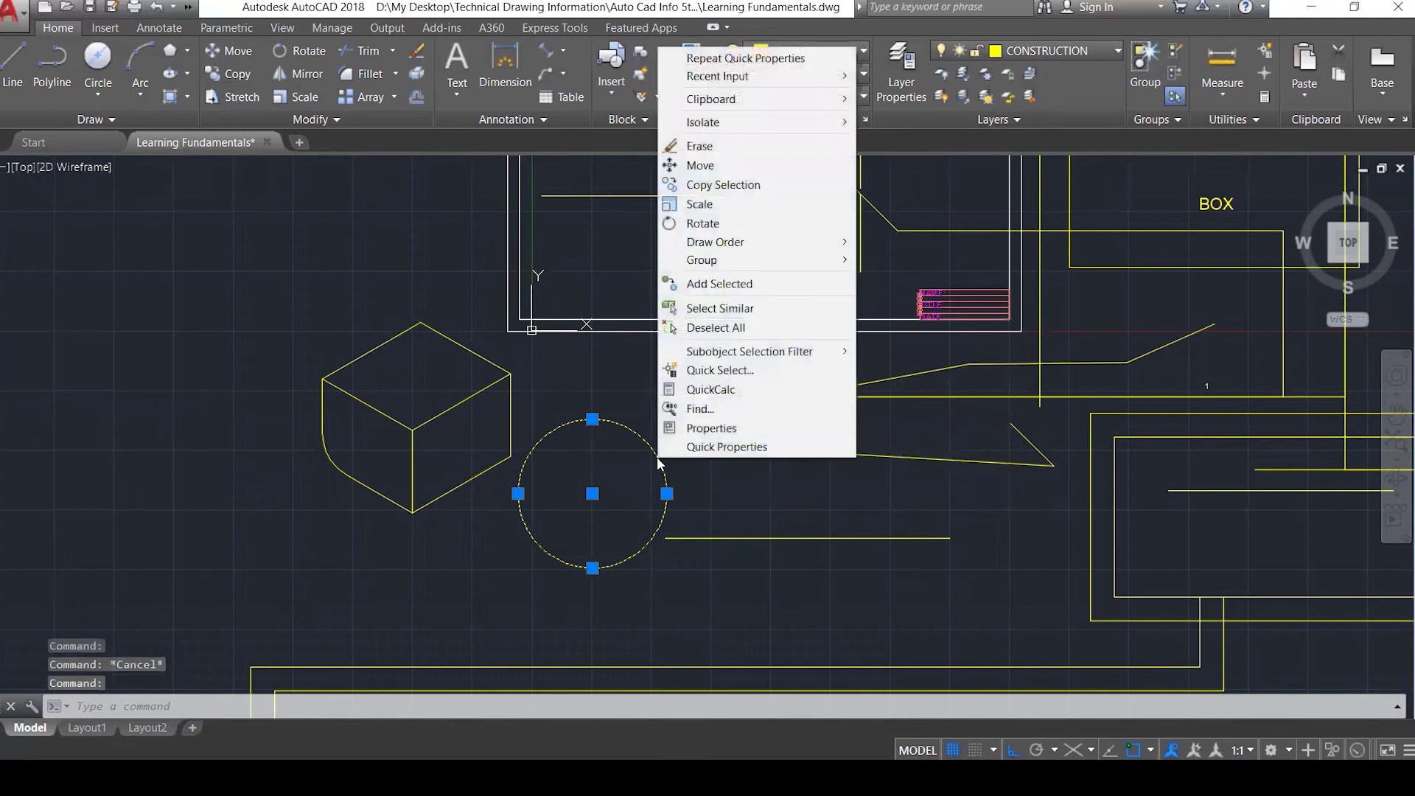
{"action": "left_click", "coordinate": [711, 428]}
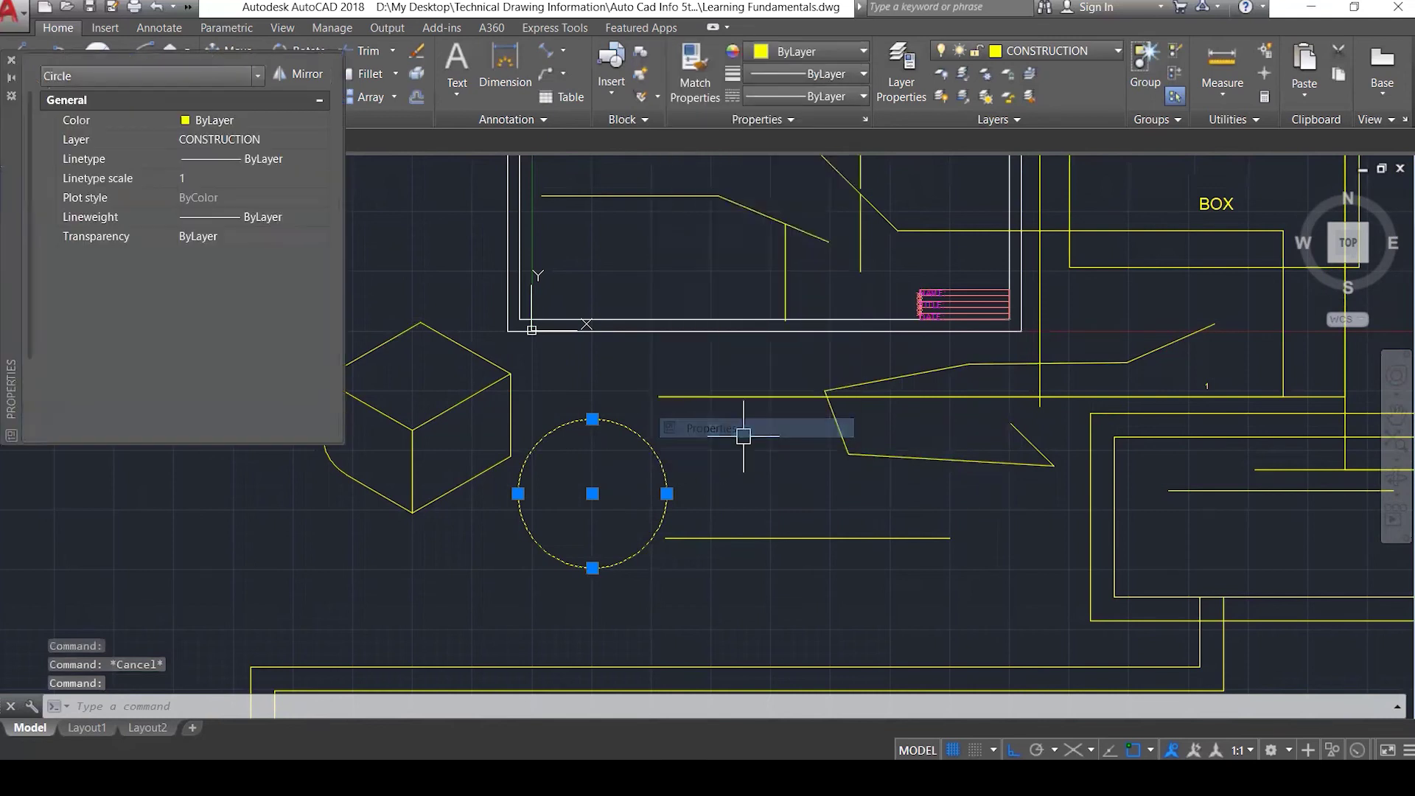
{"action": "scroll", "coordinate": [102, 245], "scroll_direction": "down", "scroll_amount": 3}
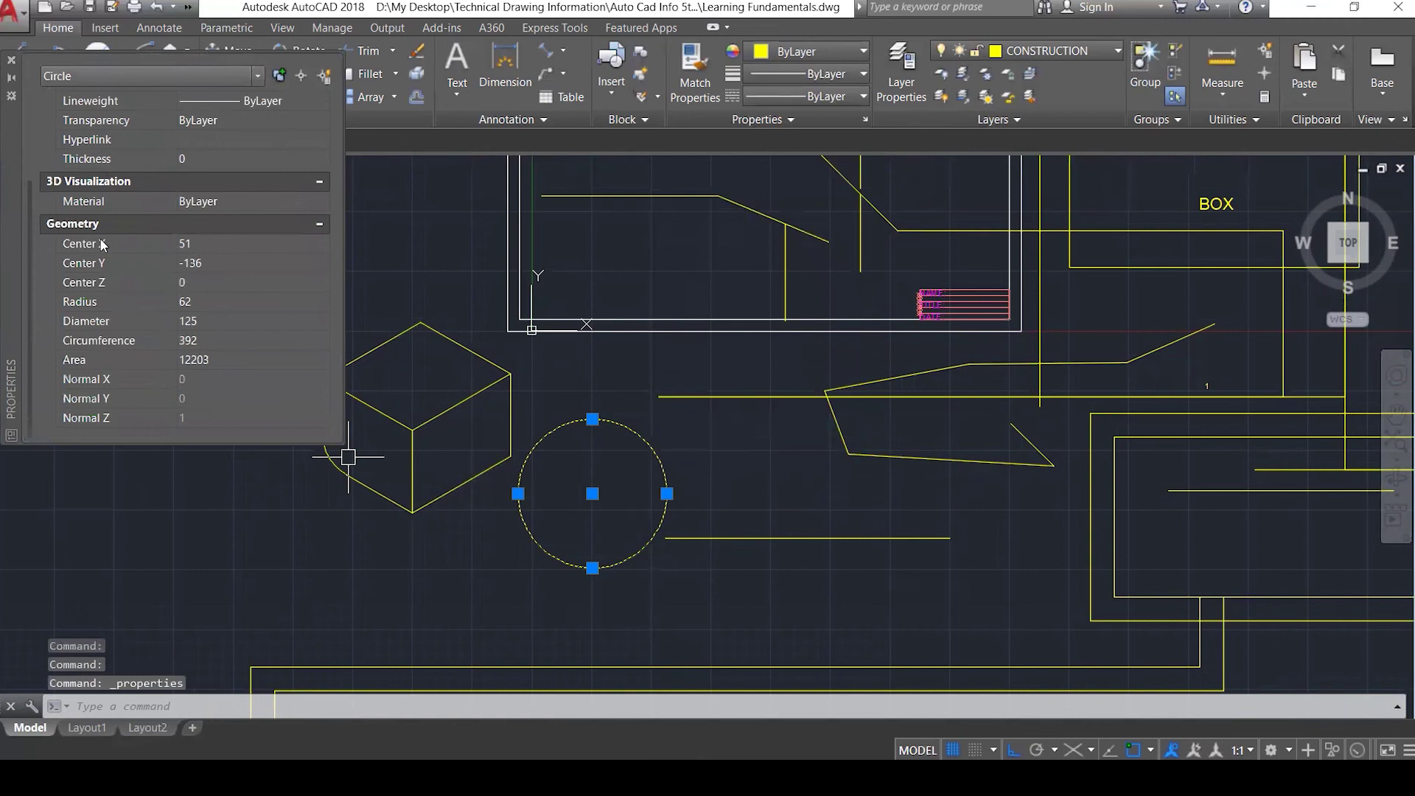
{"action": "scroll", "coordinate": [104, 299], "scroll_direction": "up", "scroll_amount": 3}
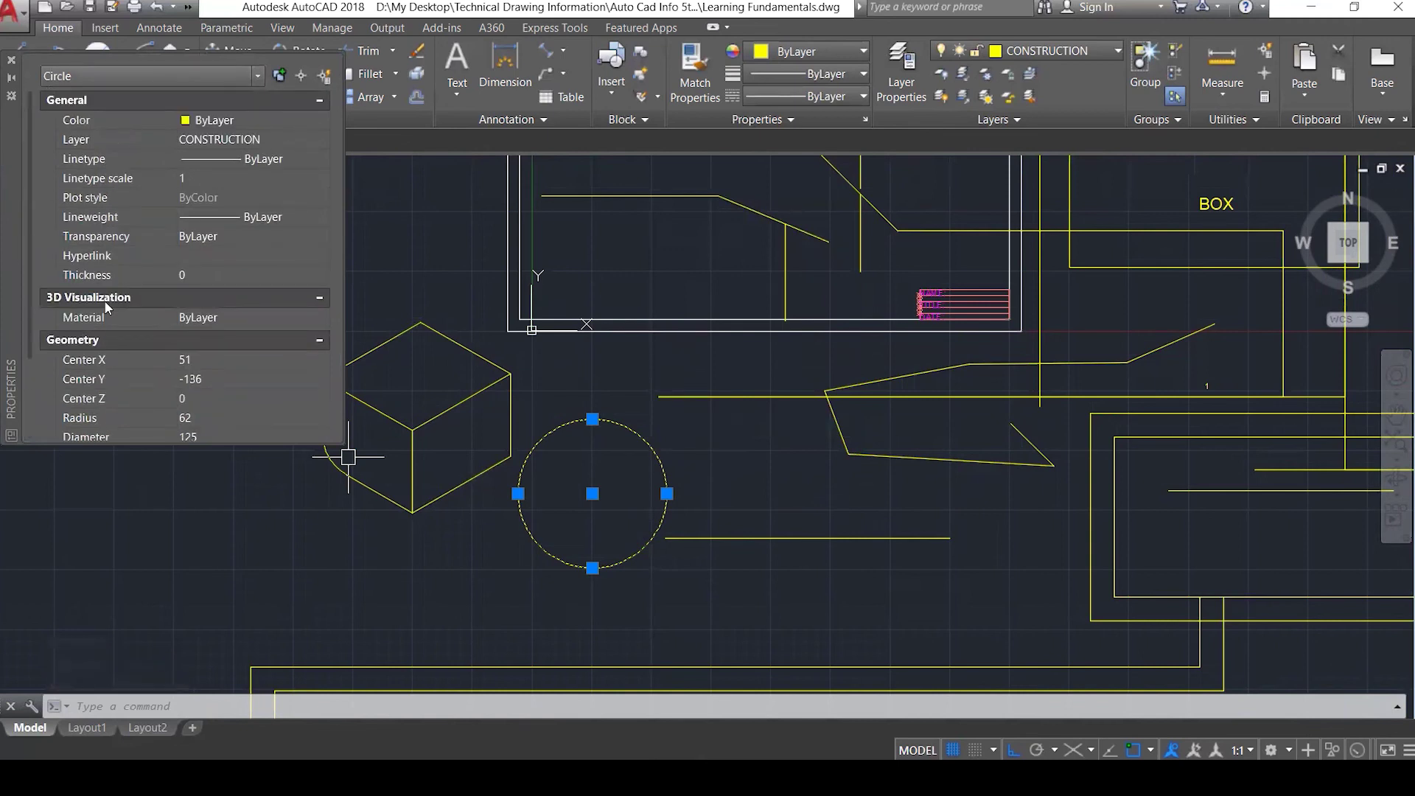
{"action": "left_click", "coordinate": [11, 60]}
Reopen the circle's quick properties and change its layer to Defpoints.
{"action": "right_click", "coordinate": [643, 547]}
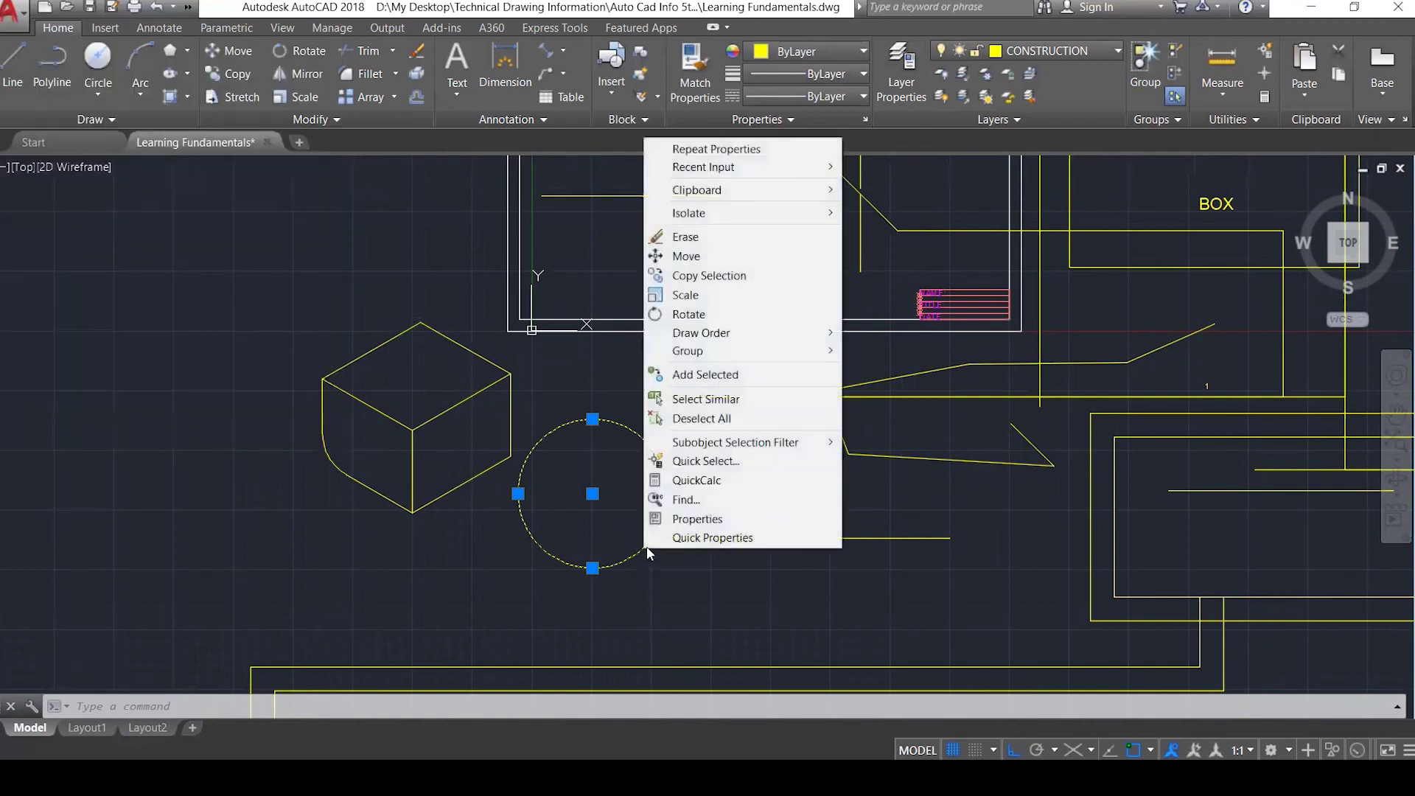
{"action": "left_click", "coordinate": [677, 538]}
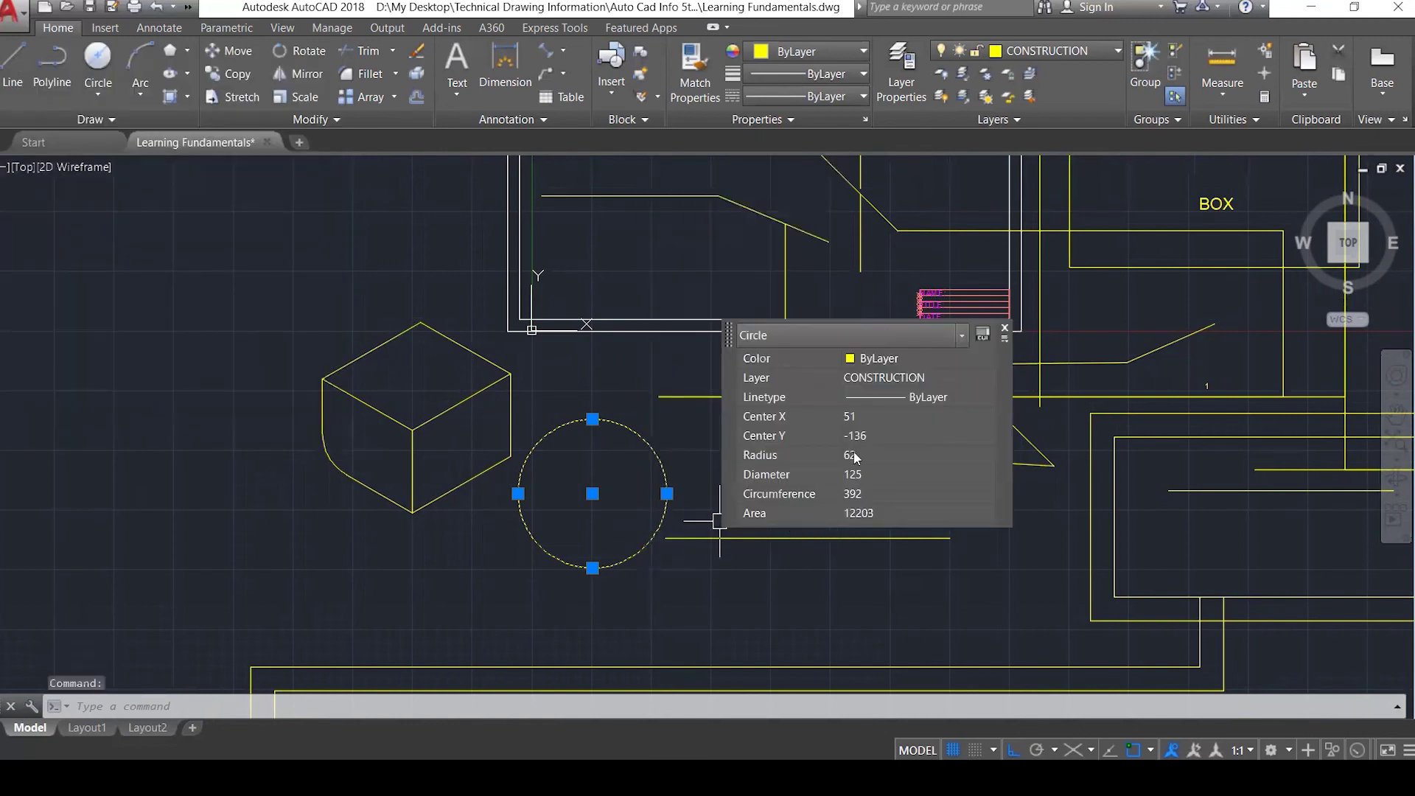
{"action": "left_click", "coordinate": [916, 378]}
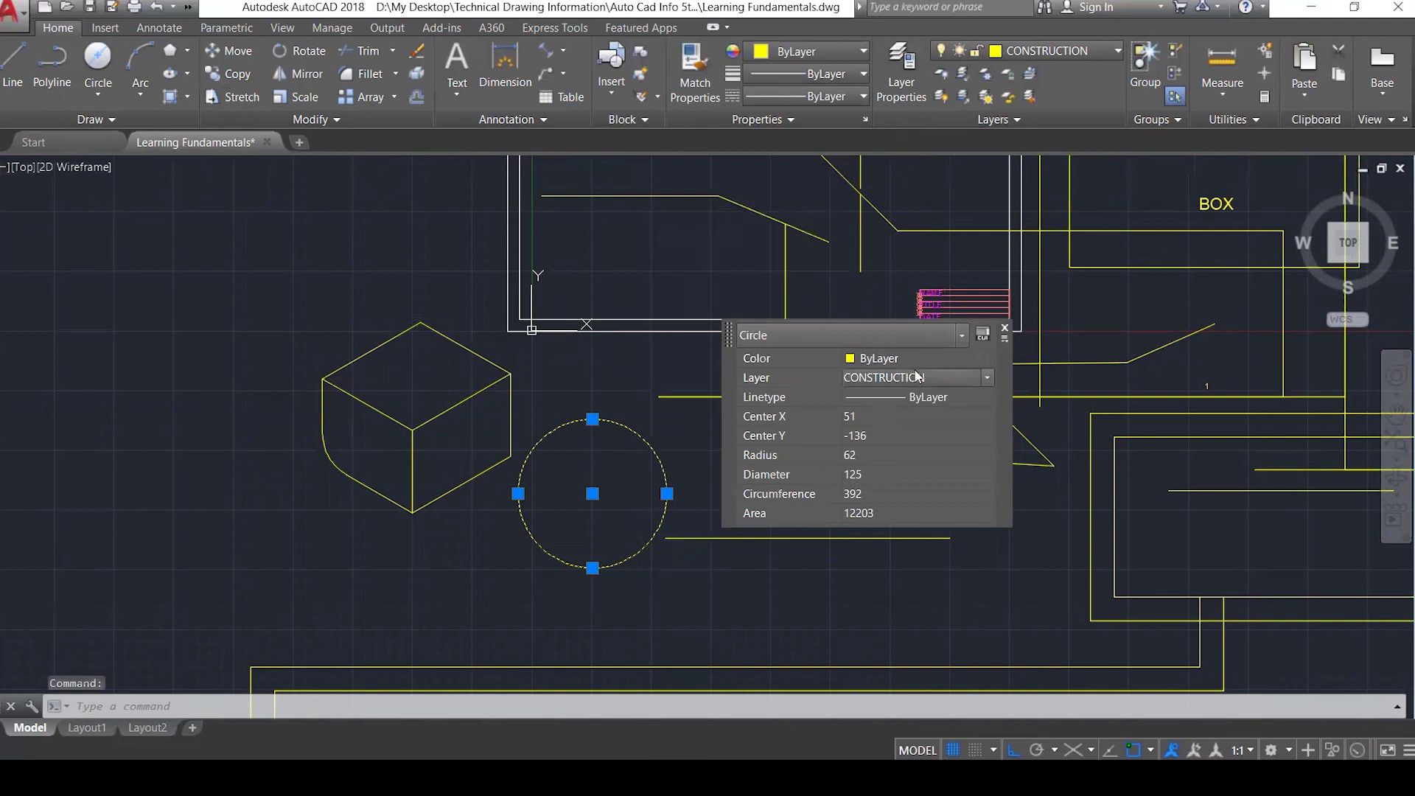
{"action": "left_click", "coordinate": [915, 378]}
{"action": "left_click", "coordinate": [970, 357]}
{"action": "left_click", "coordinate": [962, 342]}
{"action": "left_click", "coordinate": [958, 355]}
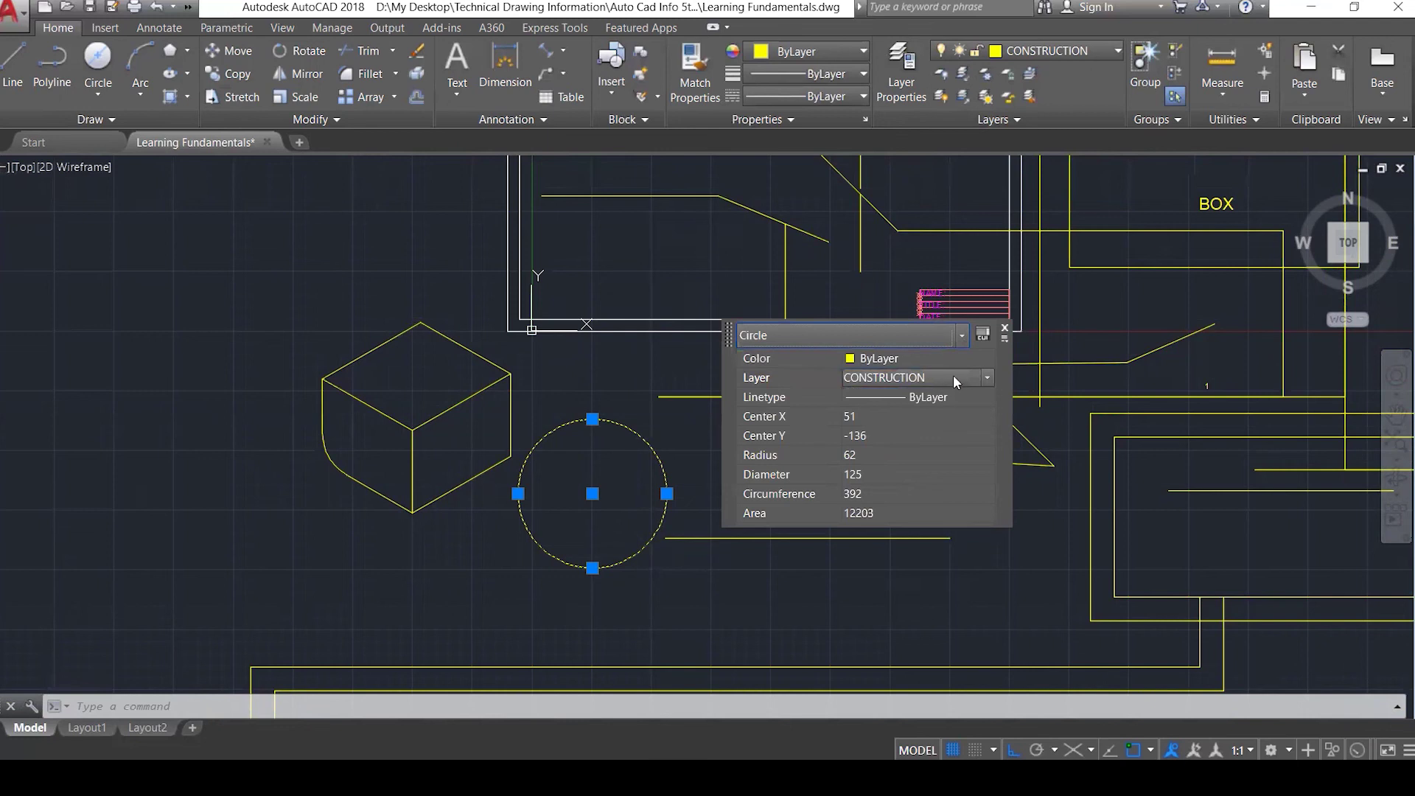
{"action": "left_click", "coordinate": [952, 376]}
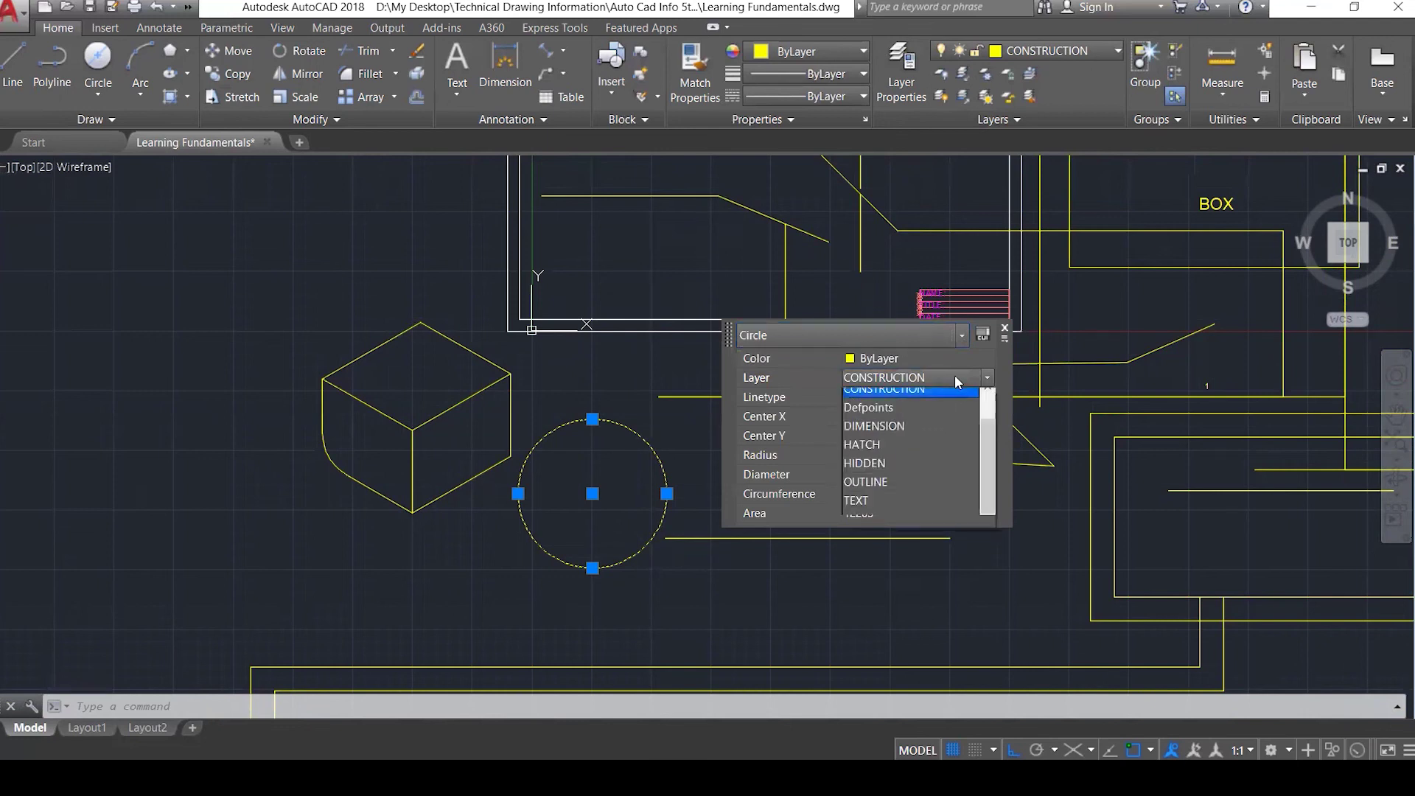
{"action": "left_click", "coordinate": [865, 415]}
Set the circle's diameter to 150.
{"action": "left_click", "coordinate": [860, 495]}
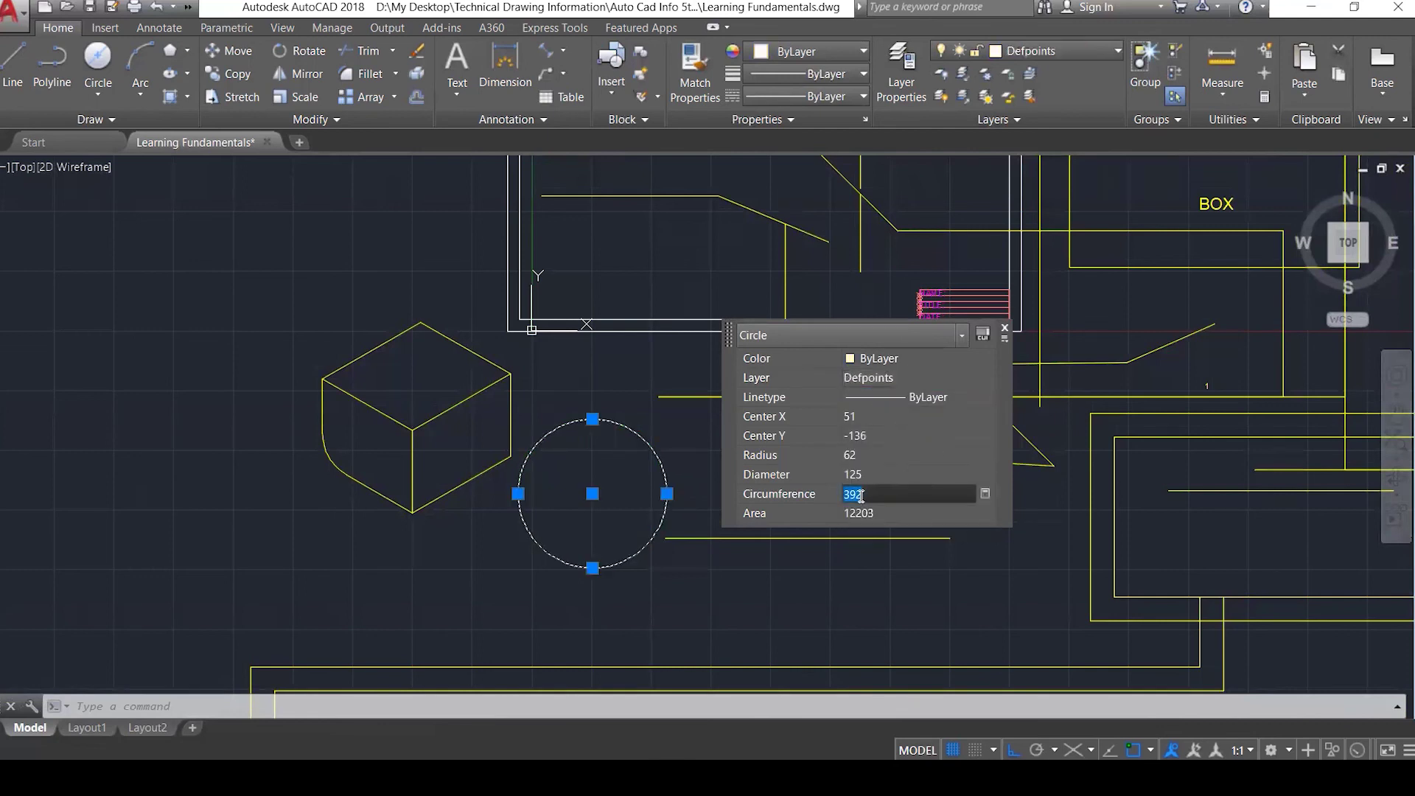
{"action": "left_click", "coordinate": [863, 473]}
{"action": "type", "text": "150"}
{"action": "key", "text": "Return"}
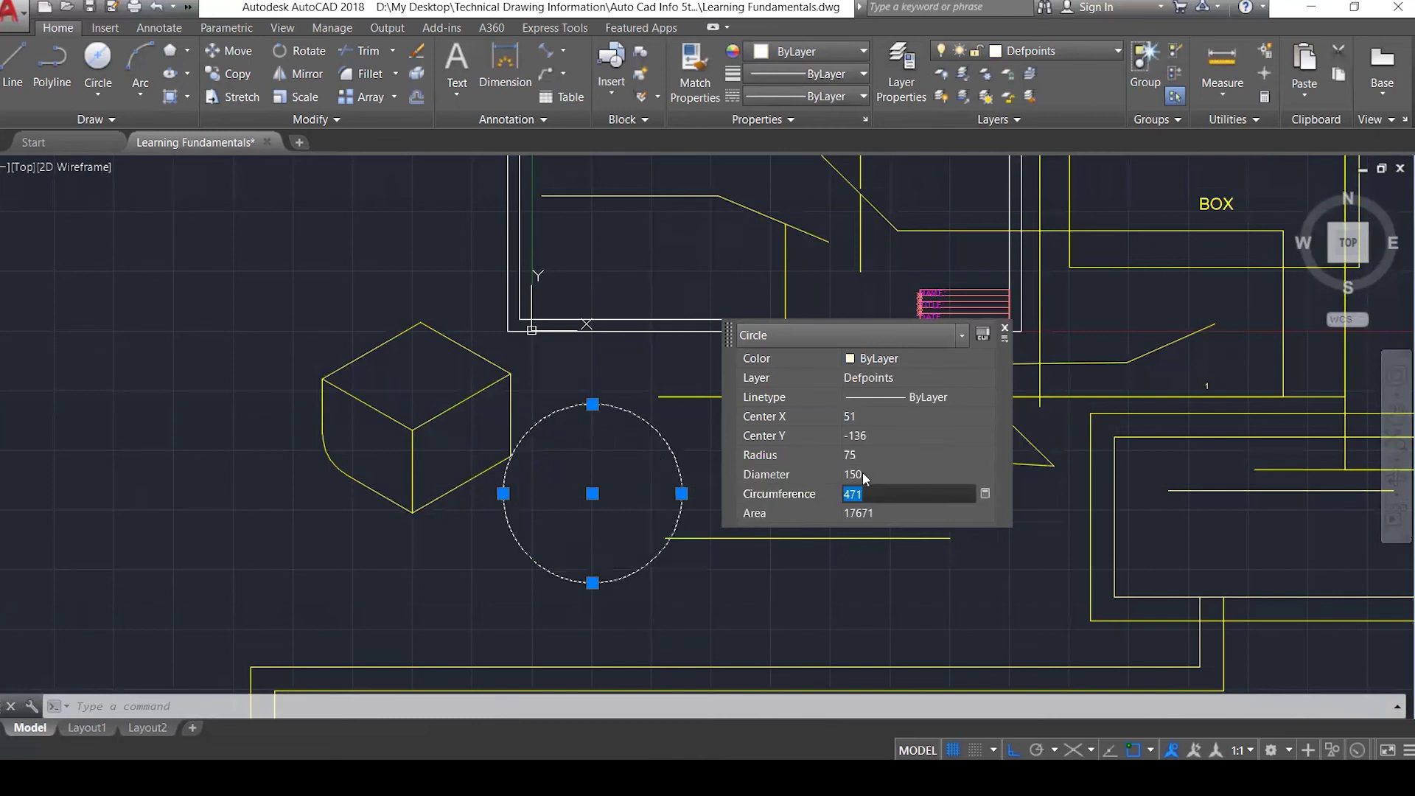
Set the circle's circumference to 400 and deselect the circle.
{"action": "left_click", "coordinate": [871, 495]}
{"action": "double_click", "coordinate": [871, 495]}
{"action": "type", "text": "400"}
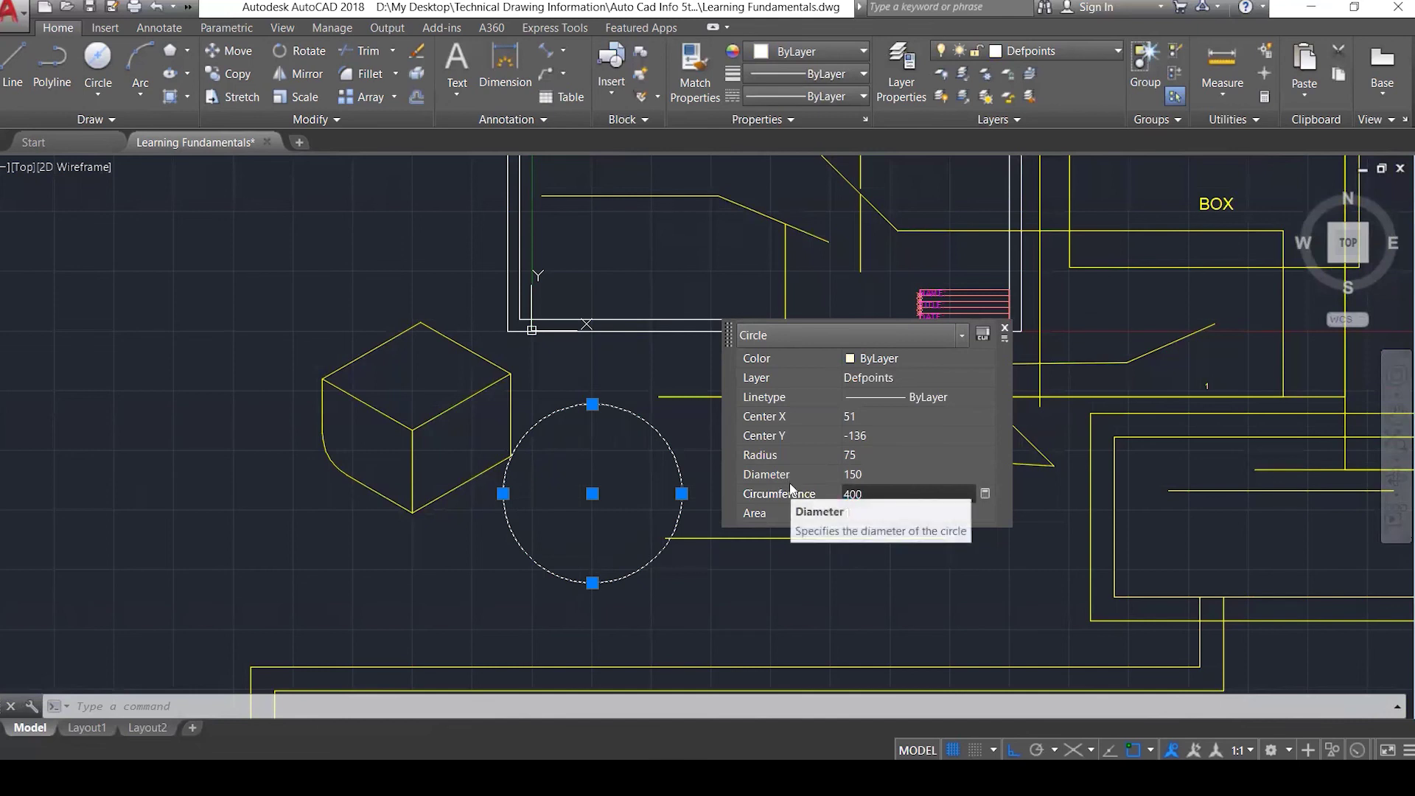
{"action": "key", "text": "Return"}
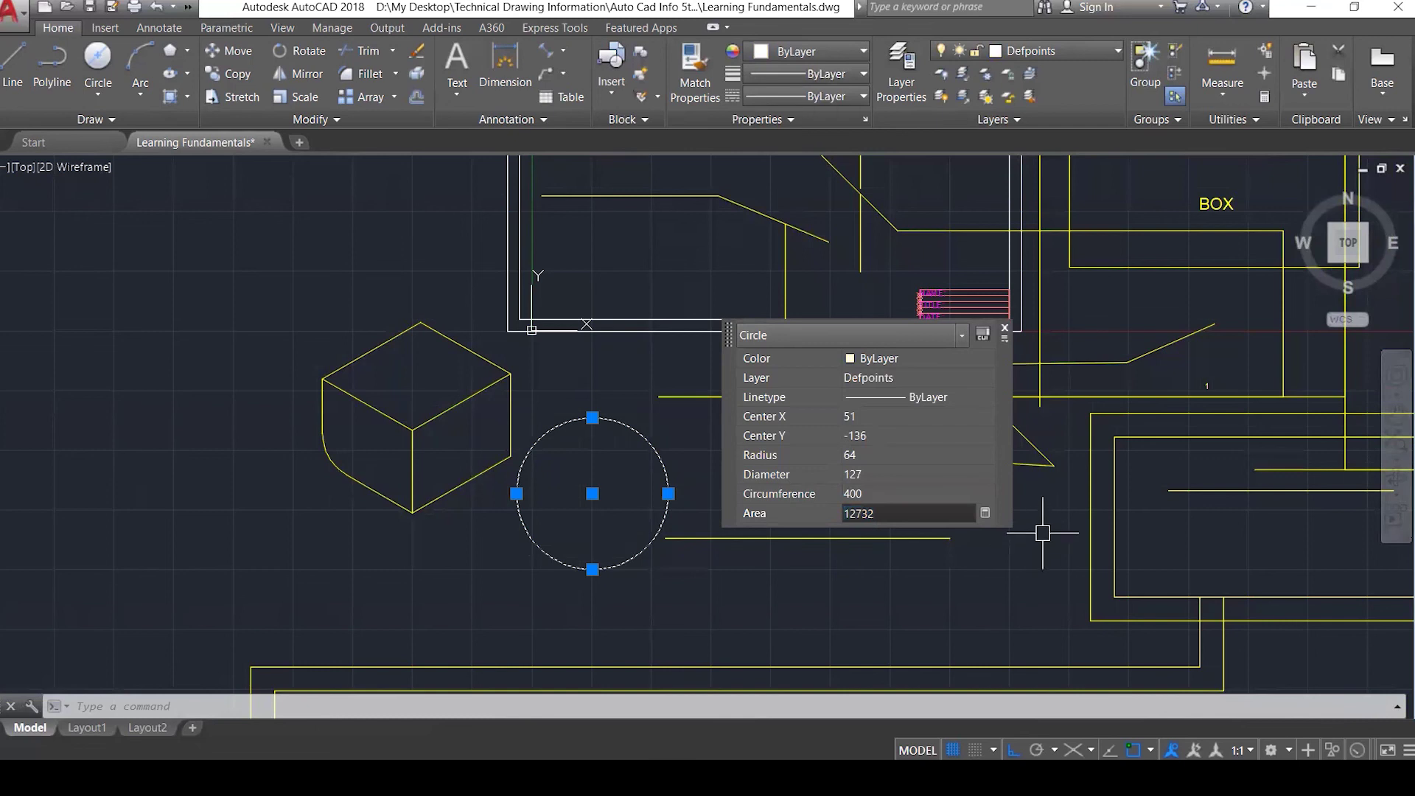
{"action": "key", "text": "Escape"}
{"action": "left_click", "coordinate": [662, 462]}
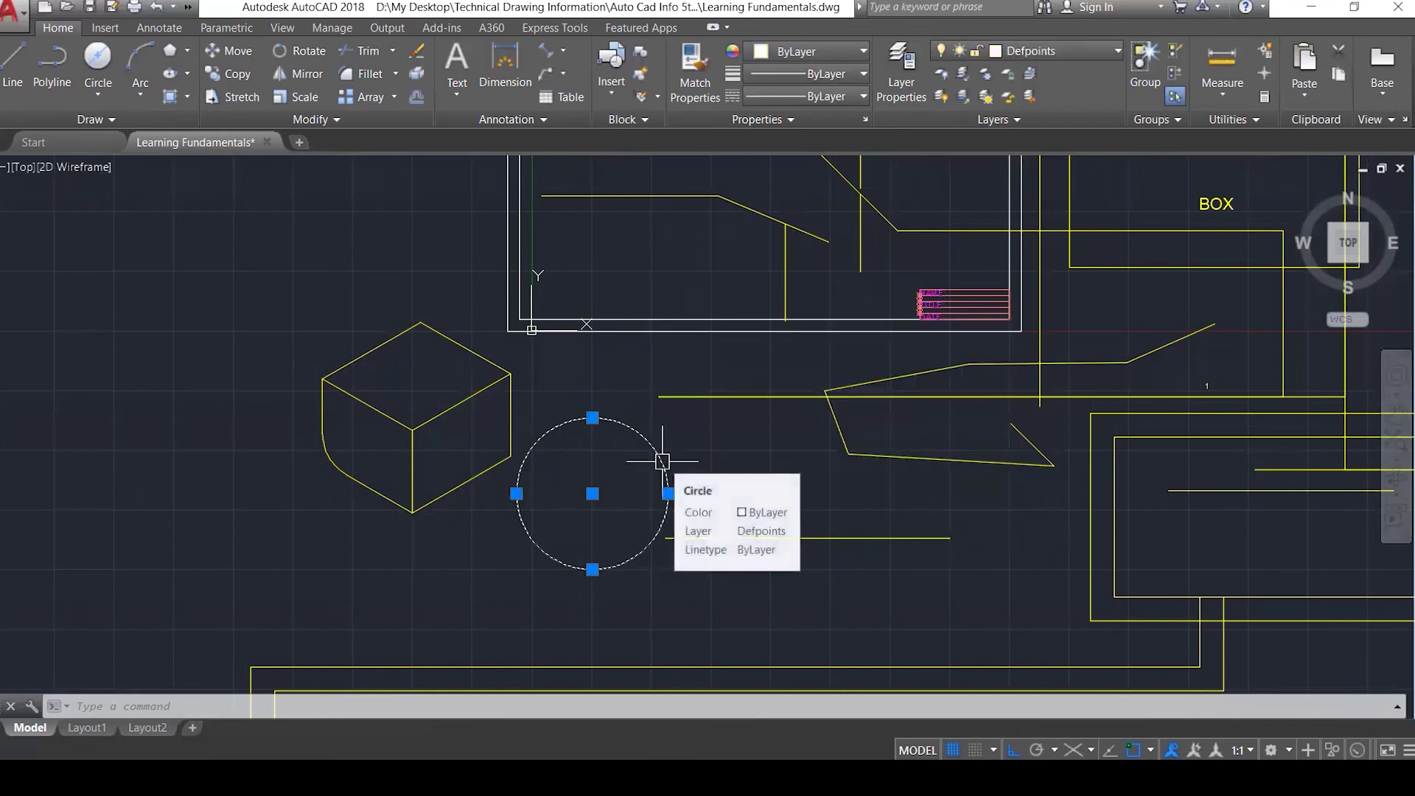
{"action": "key", "text": "Escape"}
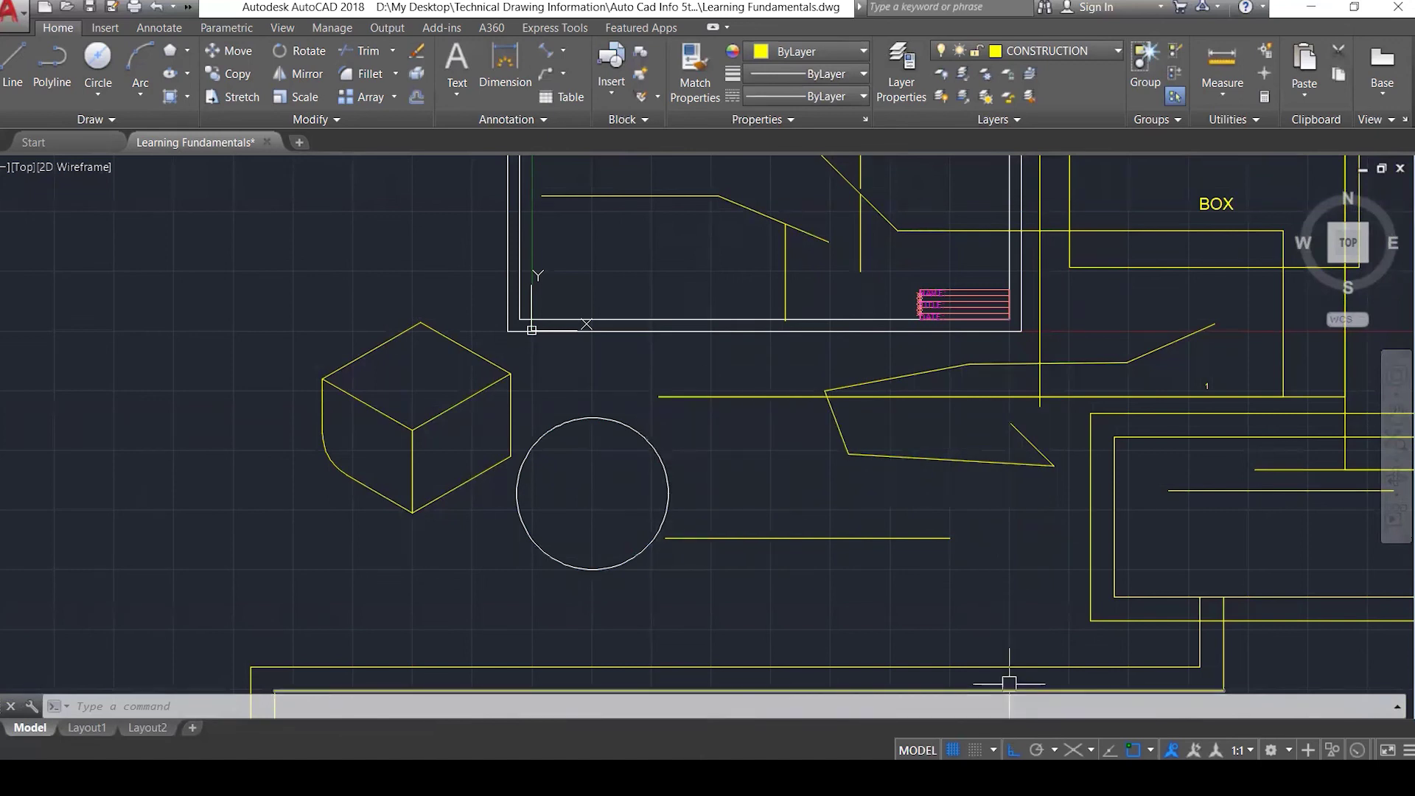
{"action": "mouse_move", "coordinate": [1009, 777]}
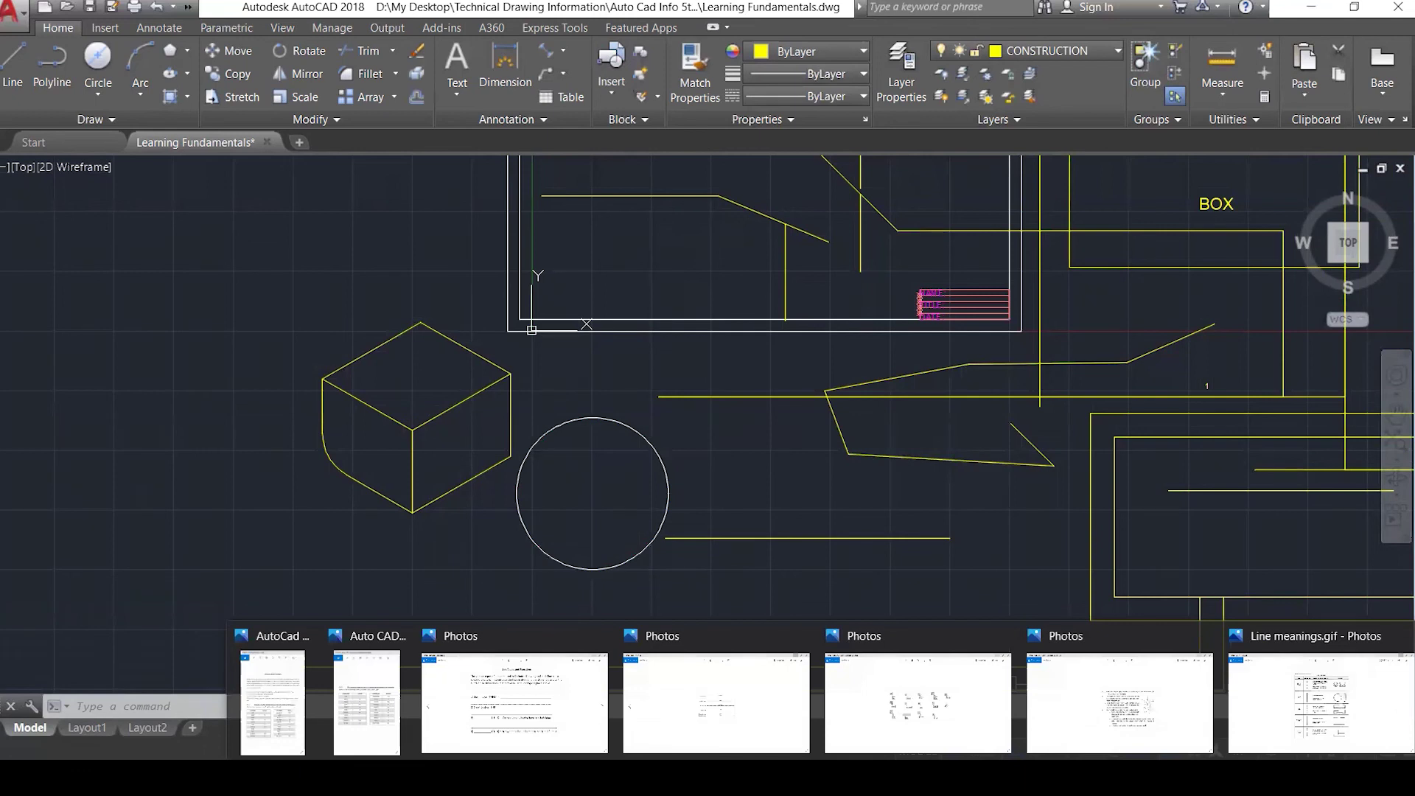
{"action": "left_click", "coordinate": [1114, 696]}
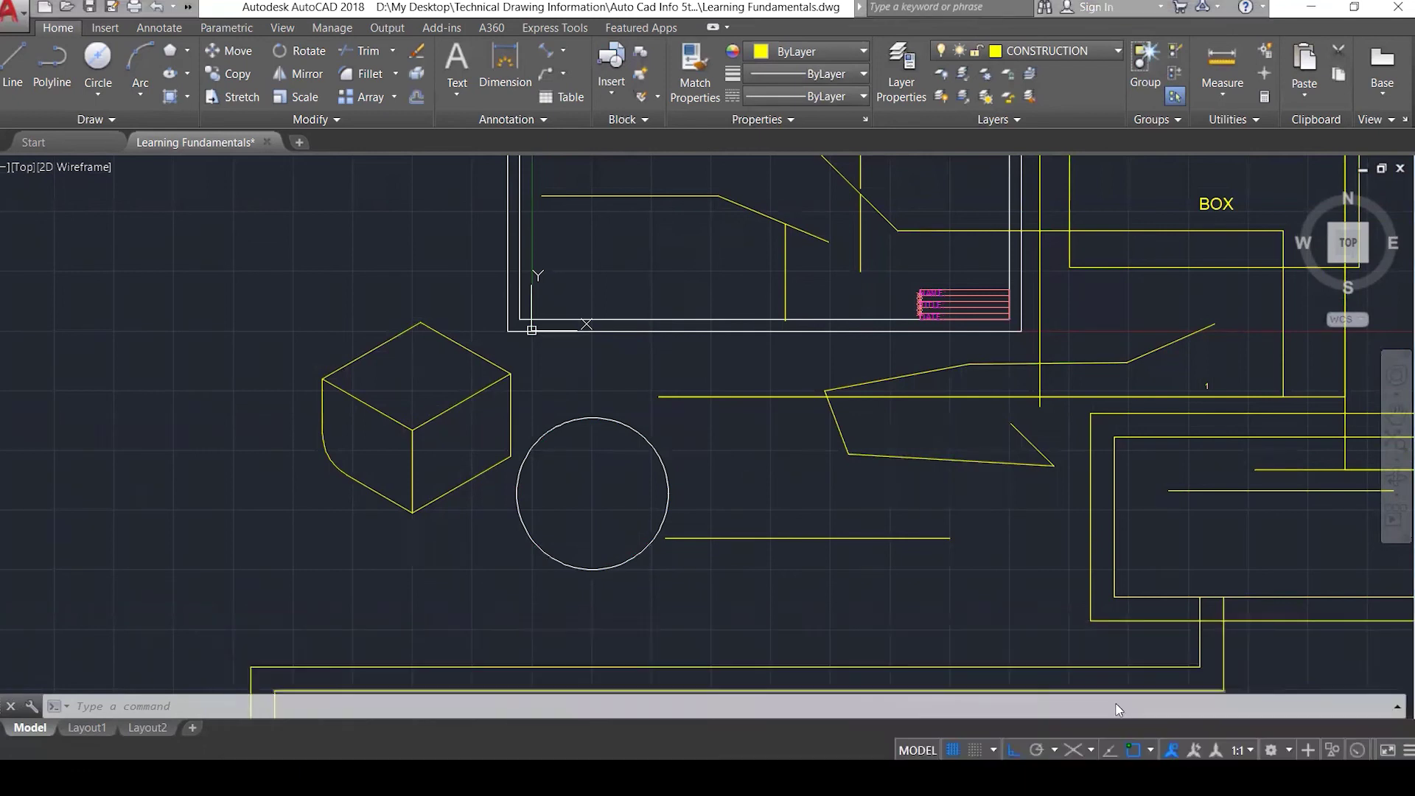
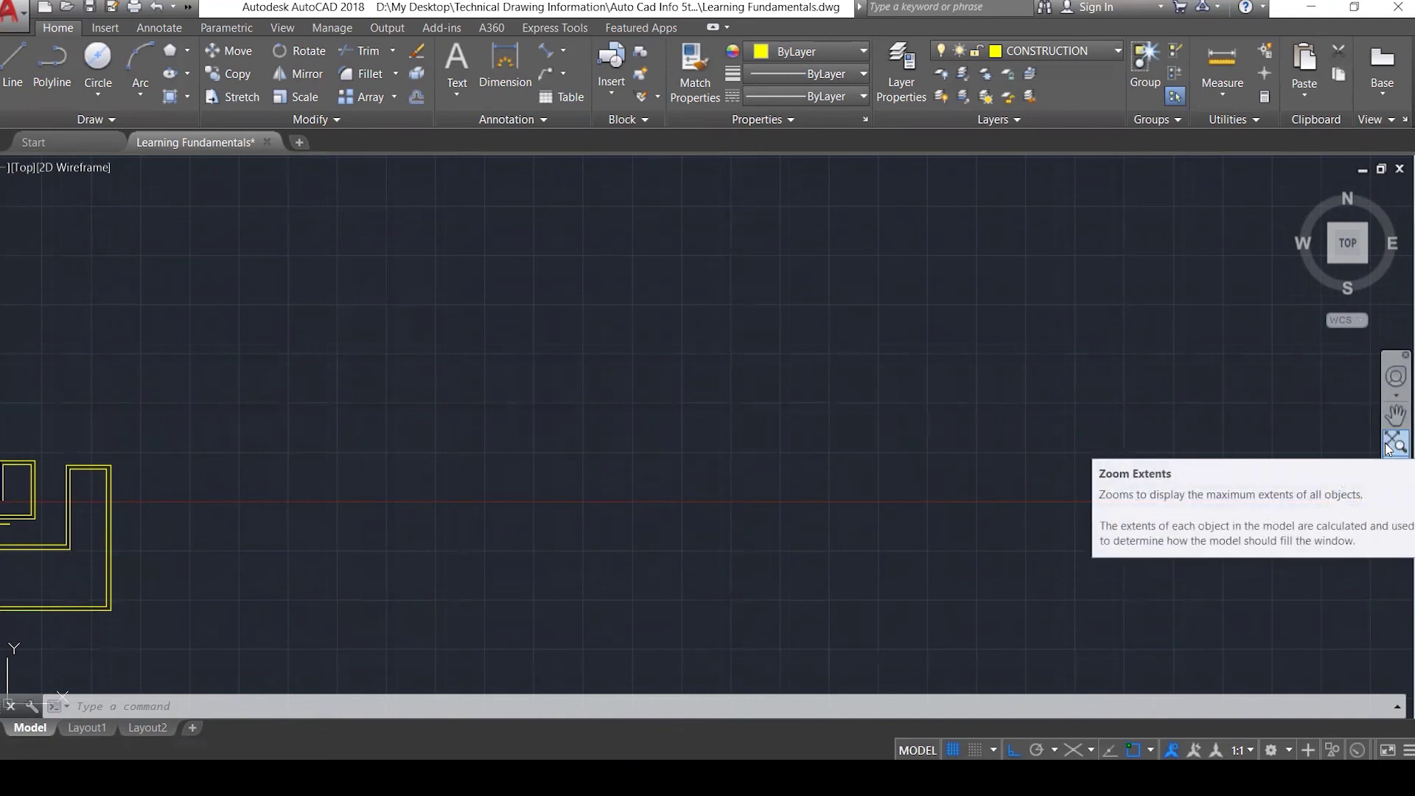
Zoom to the extents of all objects in the practice drawing.
{"action": "left_click", "coordinate": [1391, 445]}
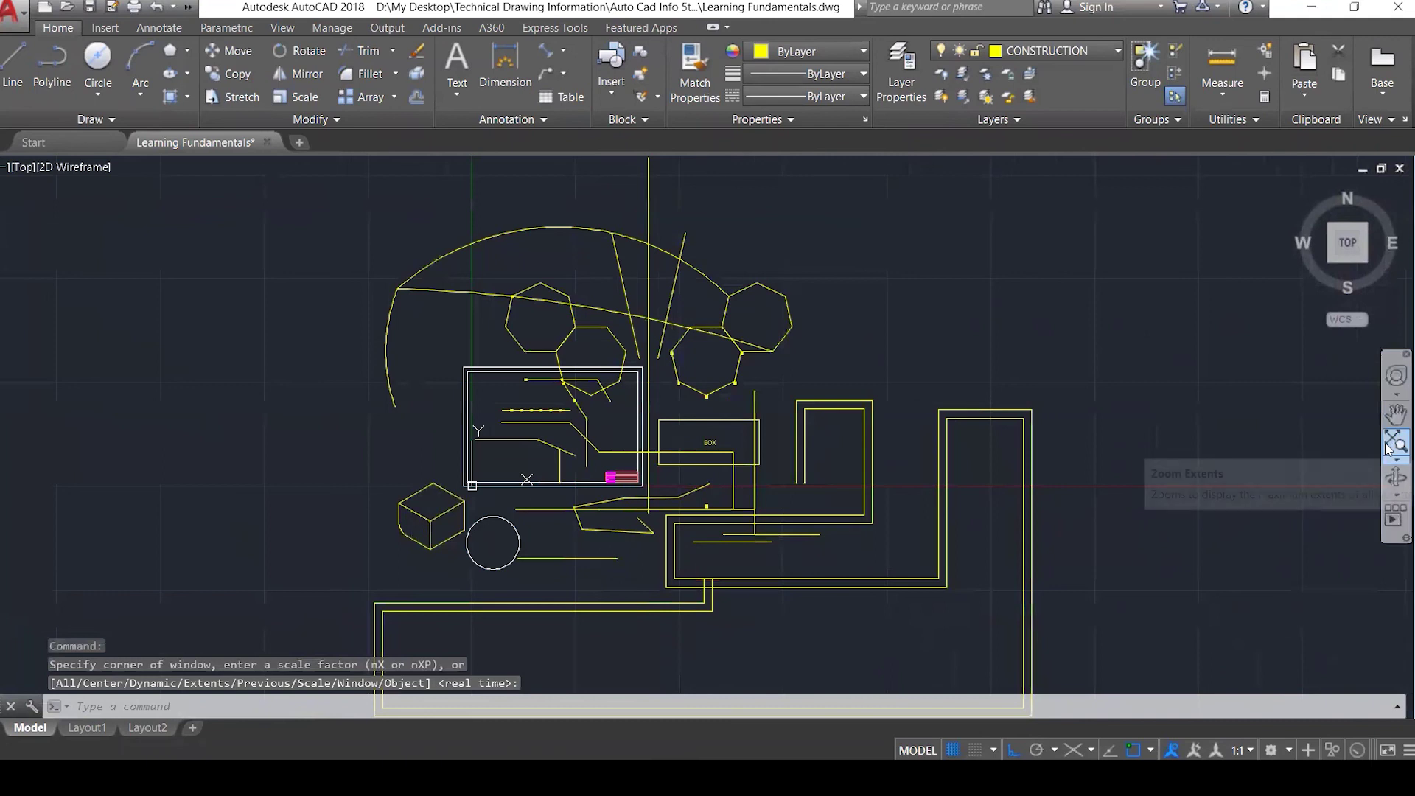
Move the view away from the objects, and zoom back to the extents of the whole drawing.
{"action": "scroll", "coordinate": [916, 479], "scroll_direction": "down", "scroll_amount": 1}
{"action": "scroll", "coordinate": [1263, 363], "scroll_direction": "down", "scroll_amount": 1}
{"action": "middle_click_drag", "start_coordinate": [783, 369], "coordinate": [277, 433]}
{"action": "scroll", "coordinate": [567, 446], "scroll_direction": "up", "scroll_amount": 3}
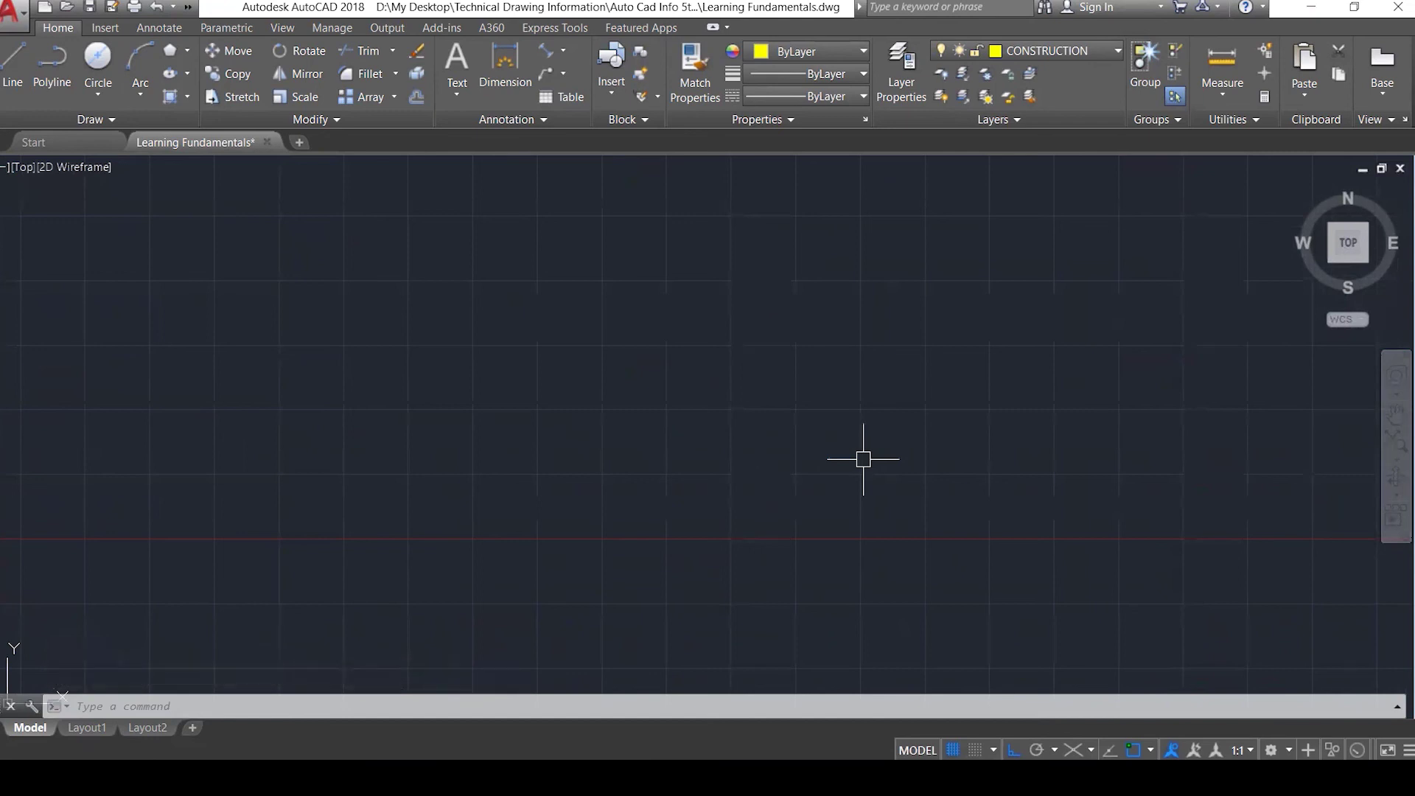
{"action": "middle_click", "coordinate": [863, 458]}
{"action": "middle_click", "coordinate": [862, 458]}
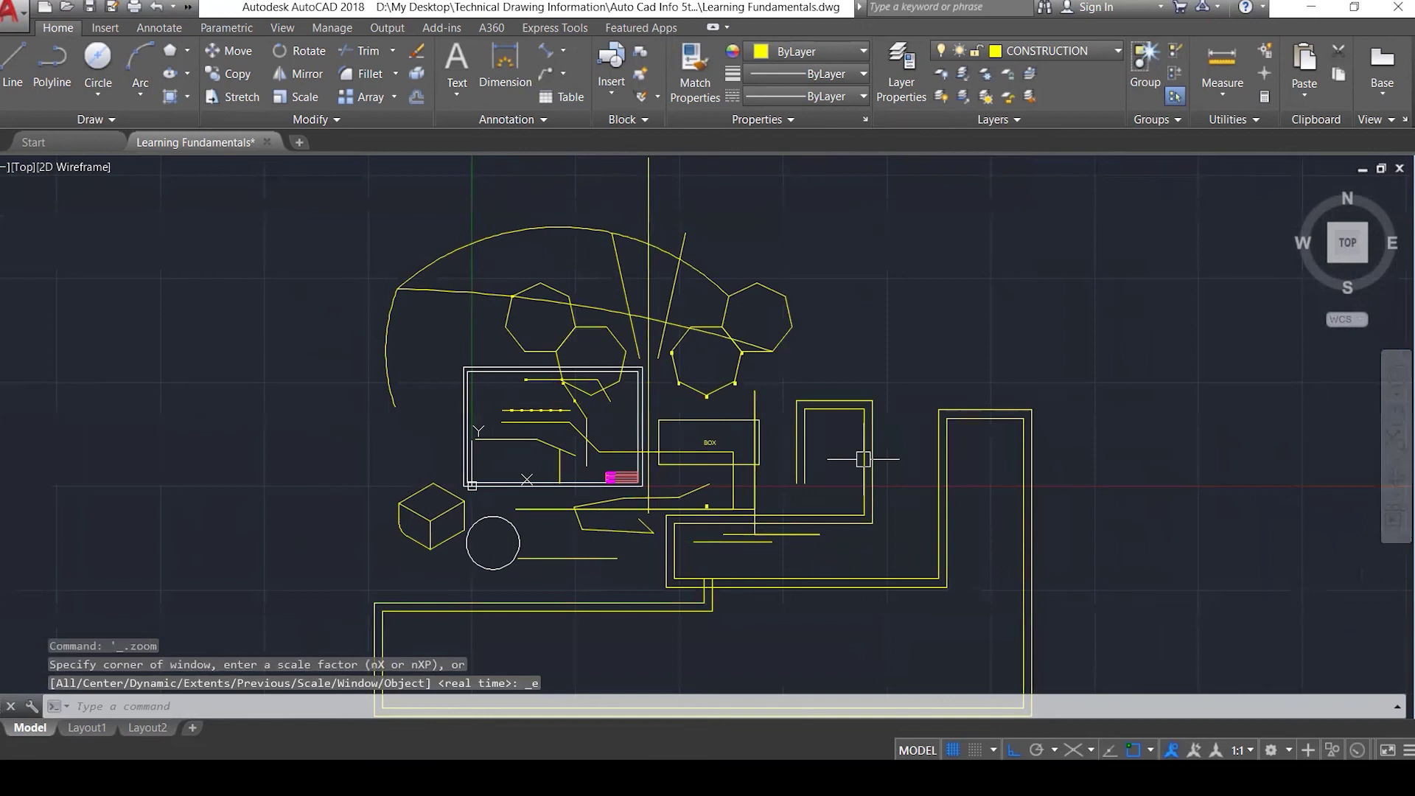
{"action": "key", "text": "Escape"}
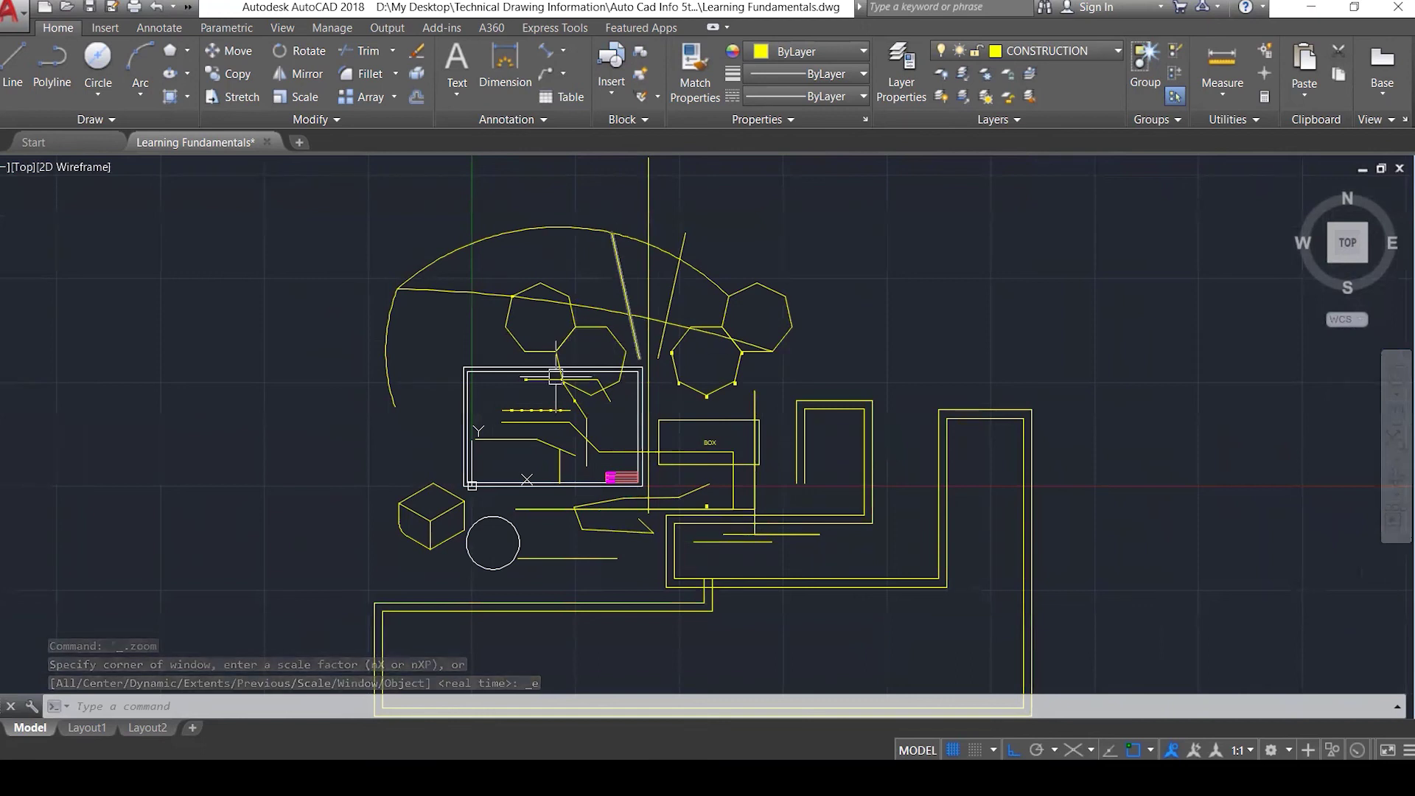
Review the object snap override choices, including the point filters, and dismiss them with nothing selected.
{"action": "scroll", "coordinate": [442, 309], "scroll_direction": "up", "scroll_amount": 3}
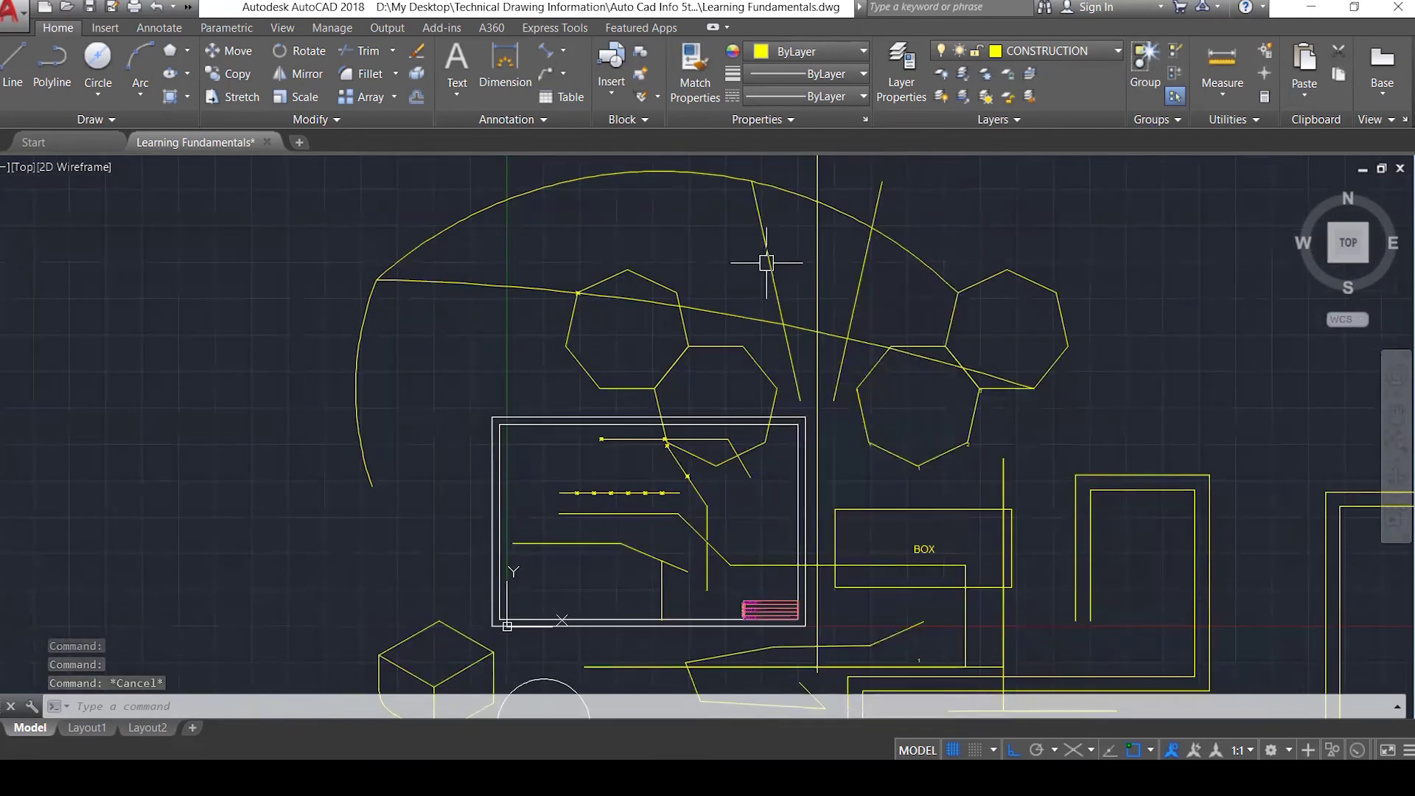
{"action": "right_click", "coordinate": [767, 264], "text": "shift"}
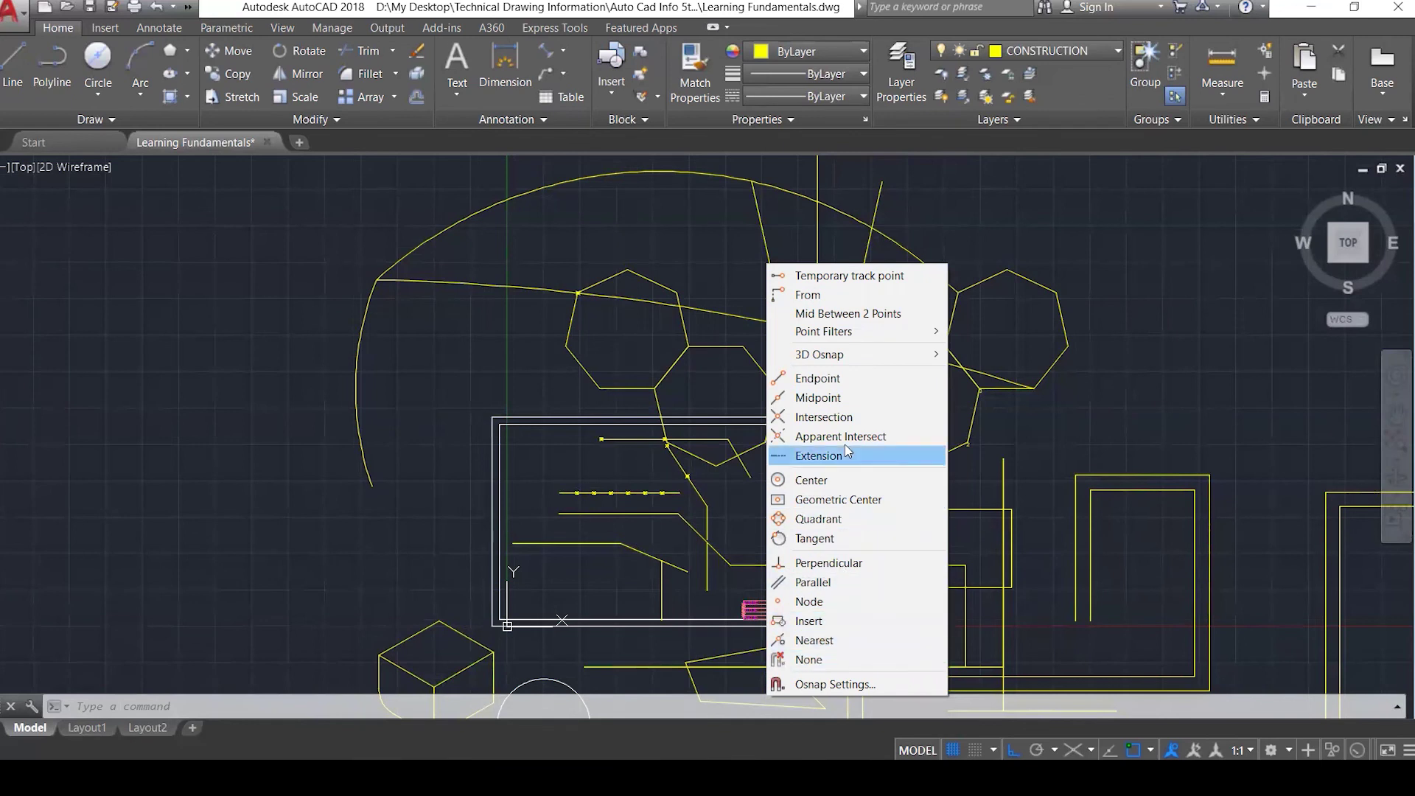
{"action": "mouse_move", "coordinate": [889, 364]}
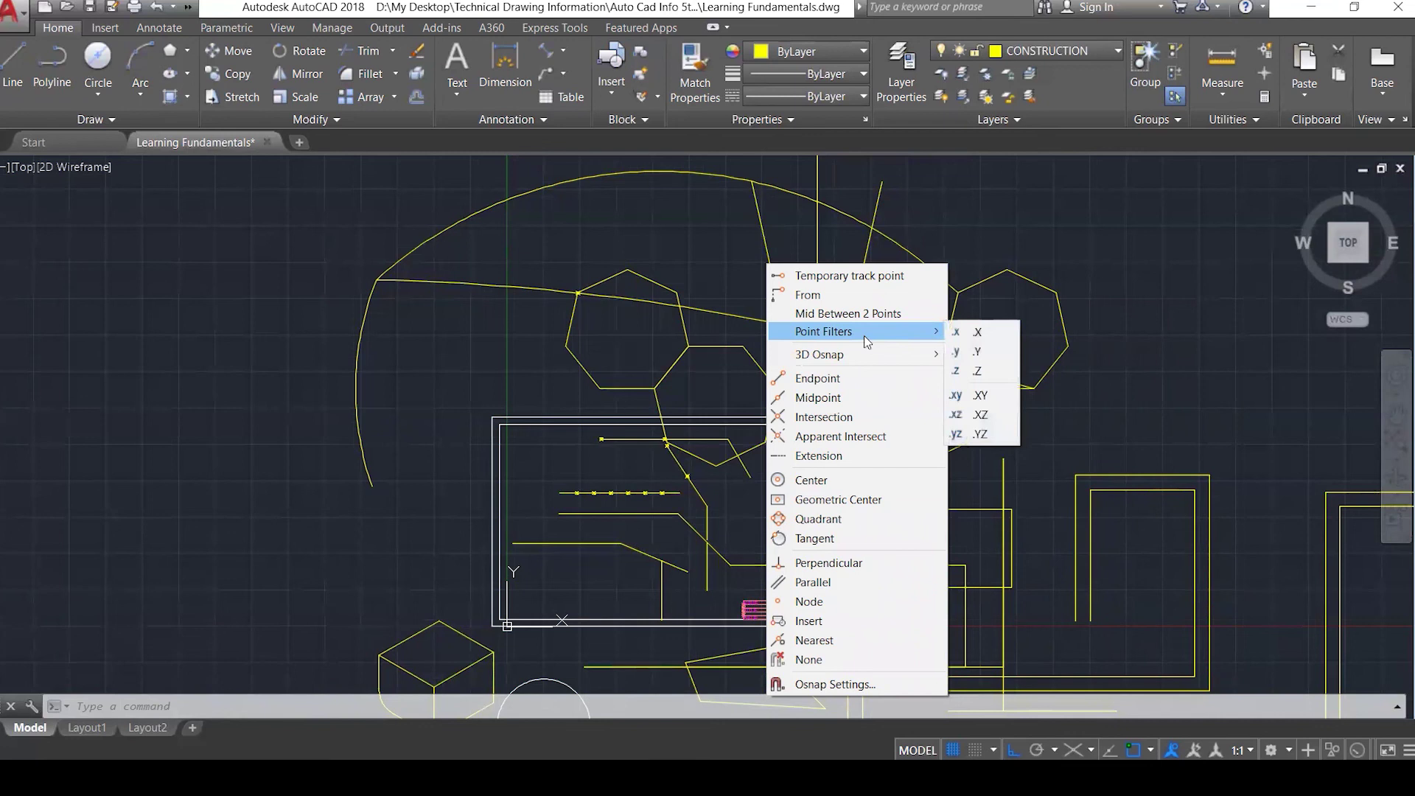
{"action": "left_click", "coordinate": [1010, 276]}
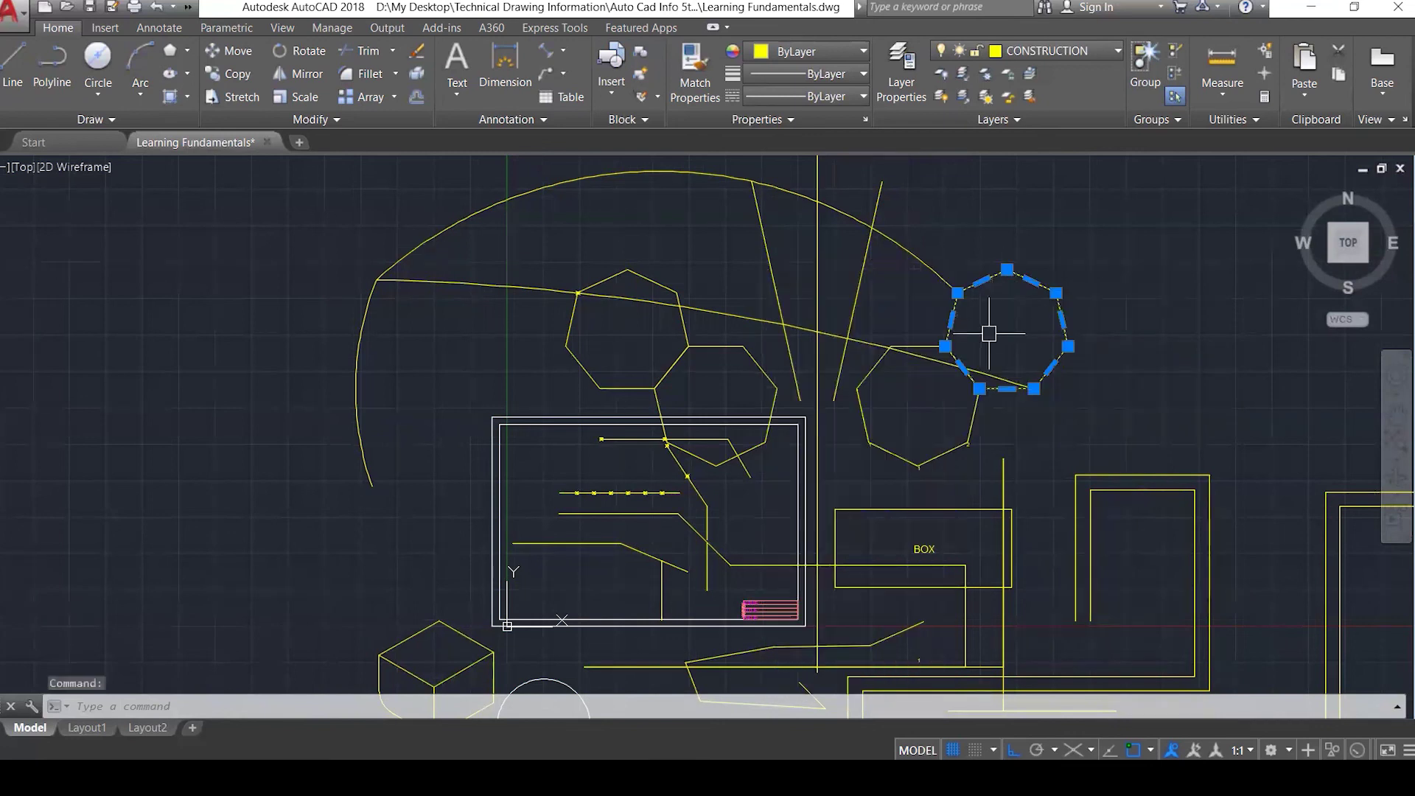
{"action": "key", "text": "Escape"}
{"action": "key", "text": "Escape"}
{"action": "key", "text": "Escape"}
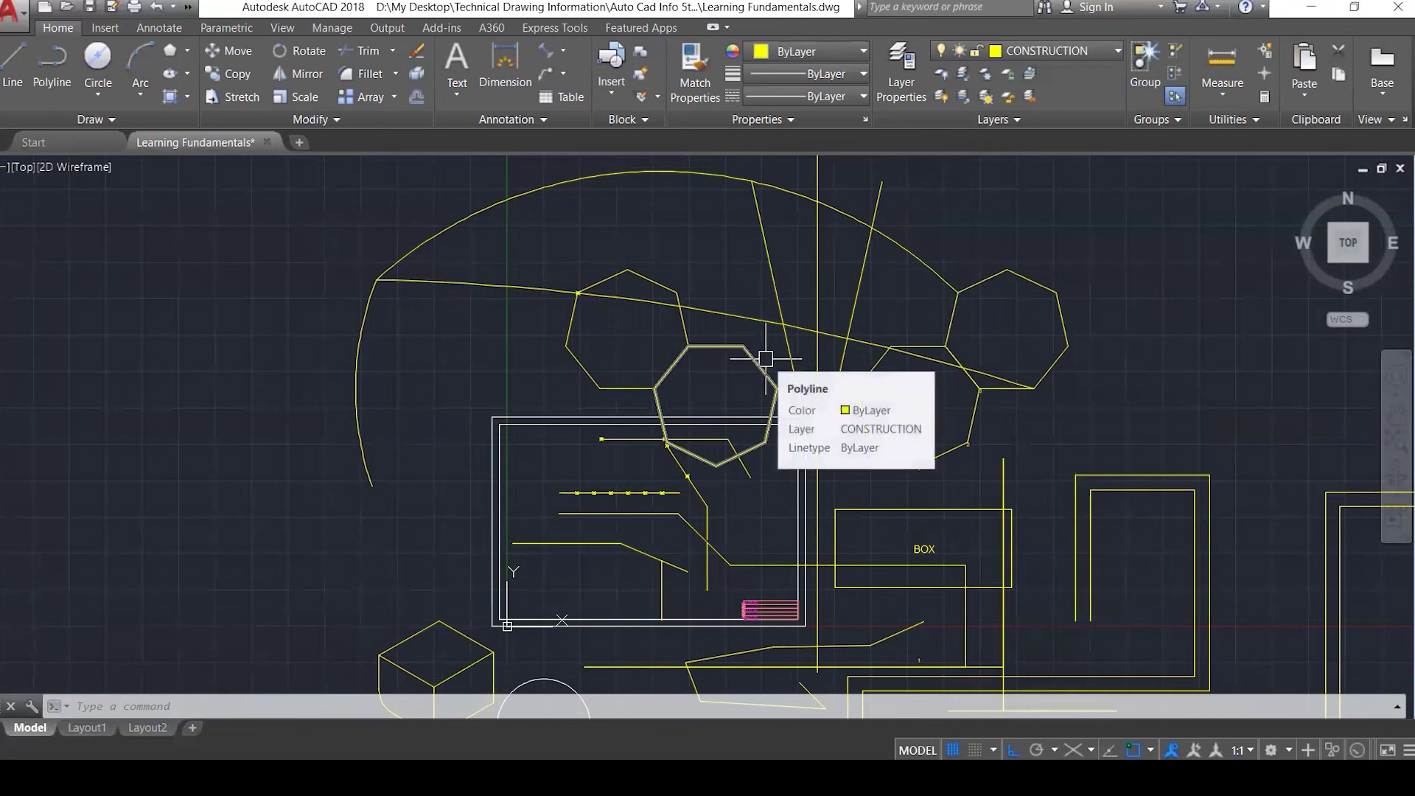
{"action": "scroll", "coordinate": [765, 359], "scroll_direction": "up", "scroll_amount": 3}
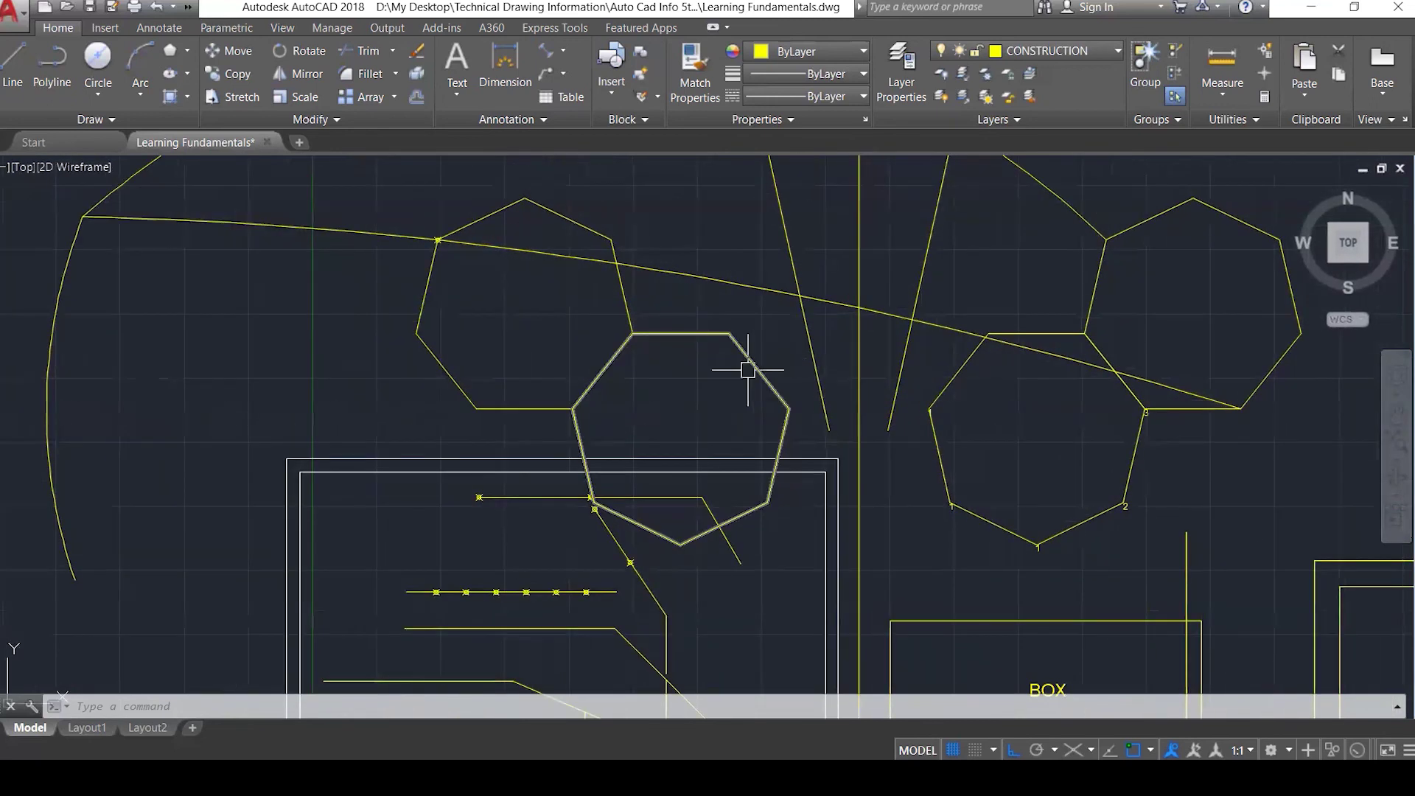
{"action": "key", "text": "Escape"}
{"action": "type", "text": "l"}
{"action": "key", "text": "Return"}
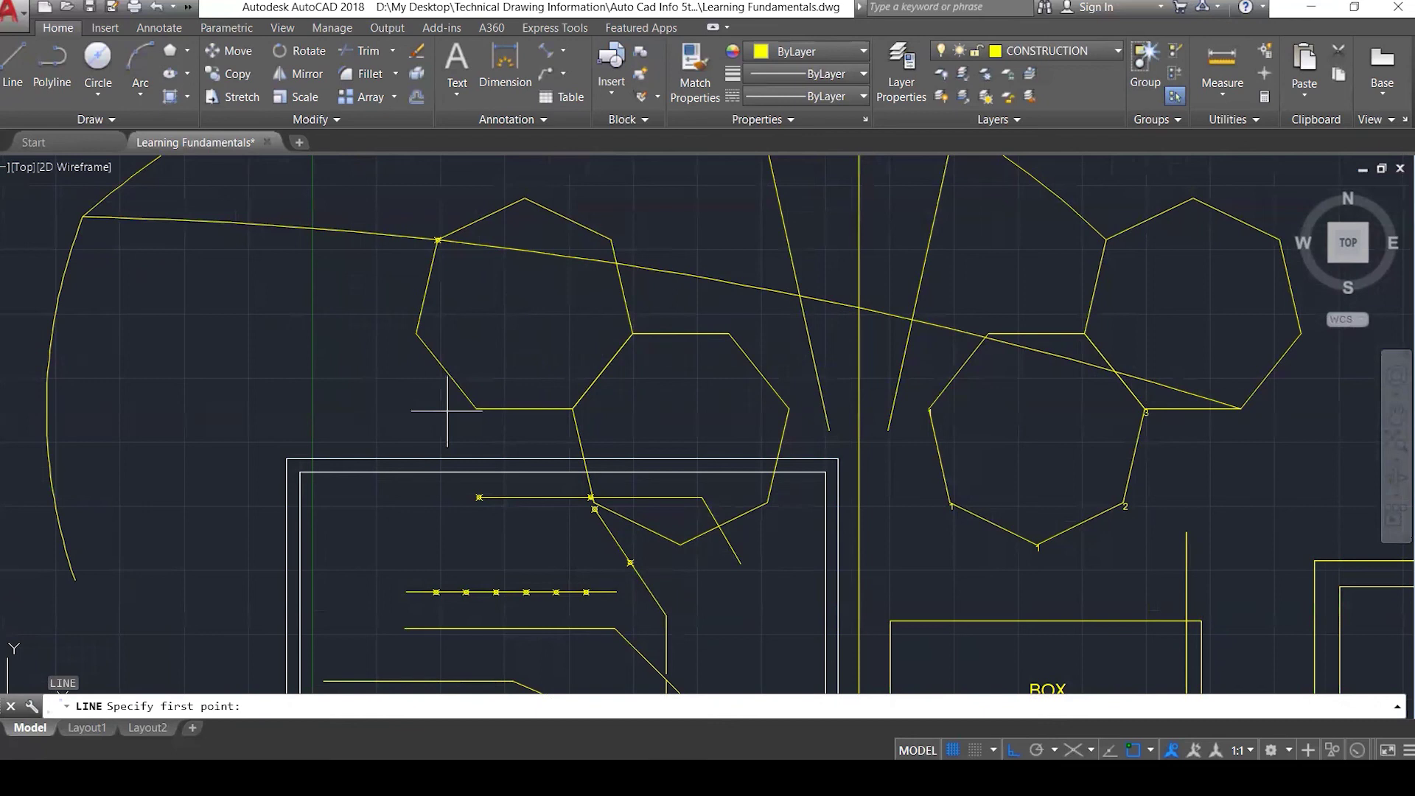
{"action": "key", "text": "Escape"}
{"action": "key", "text": "Escape"}
{"action": "key", "text": "Escape"}
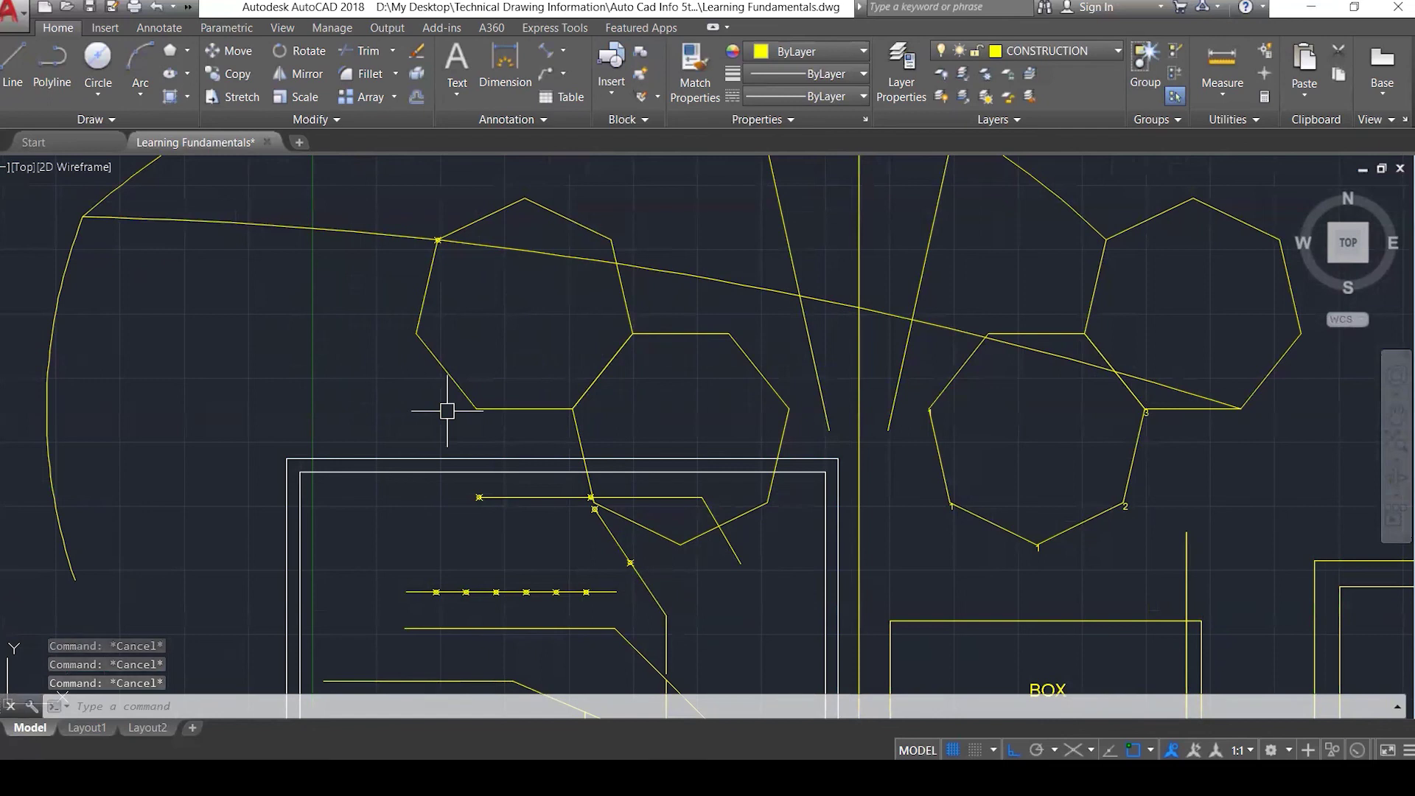
{"action": "type", "text": "L"}
{"action": "key", "text": "Return"}
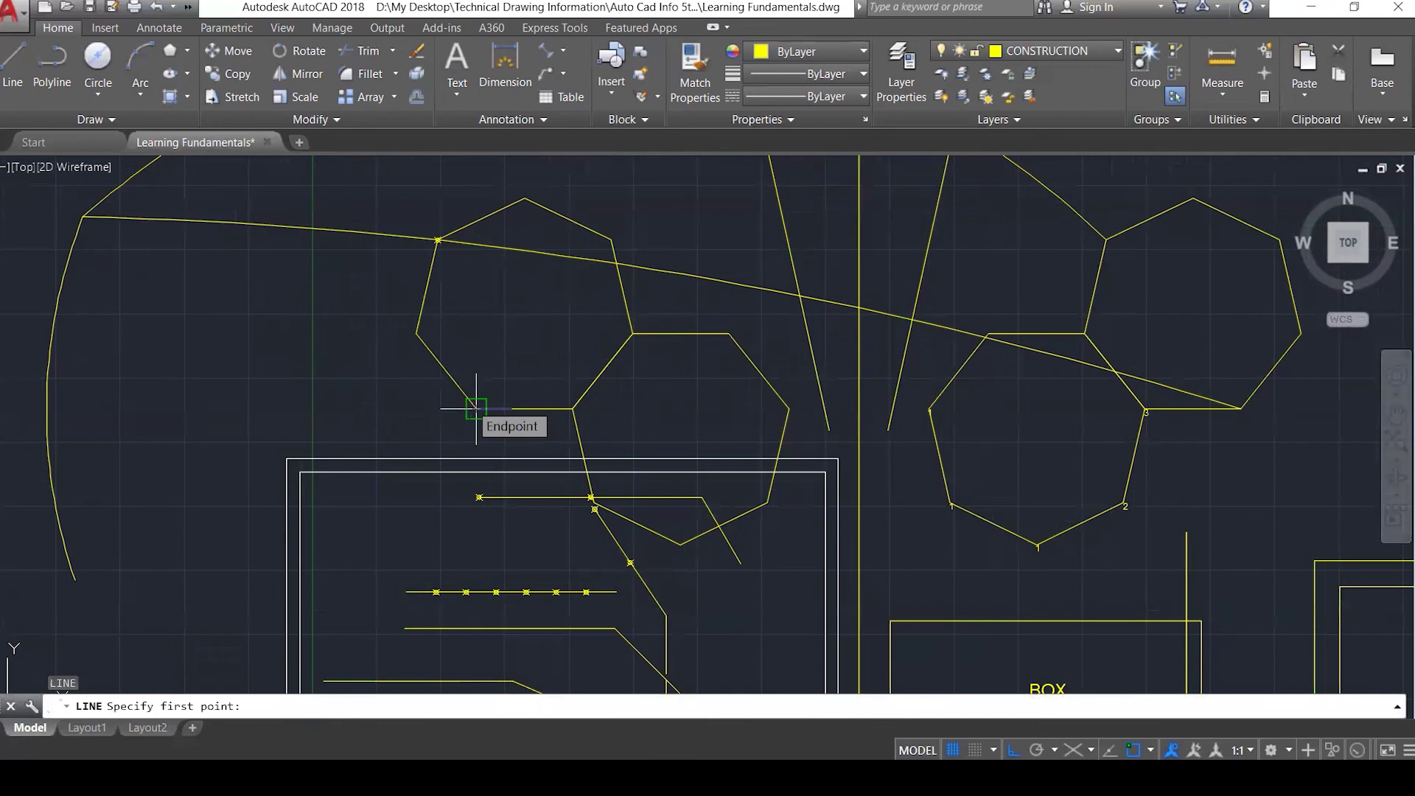
{"action": "key", "text": "Escape"}
Draw an open fit-point spline from the divided line's first node through the upper nodes and down to the lower polyline's bend.
{"action": "scroll", "coordinate": [555, 290], "scroll_direction": "down", "scroll_amount": 2}
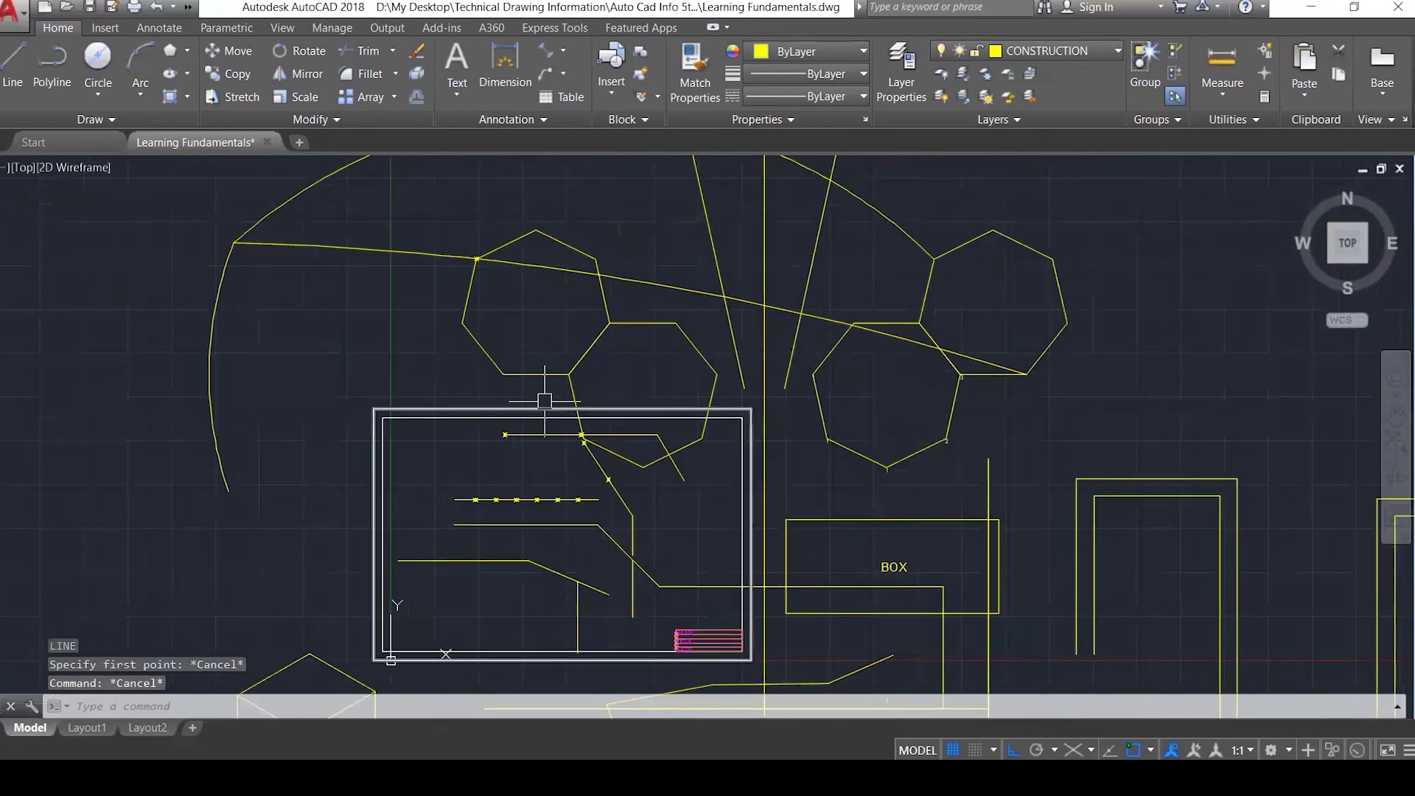
{"action": "type", "text": "SPL"}
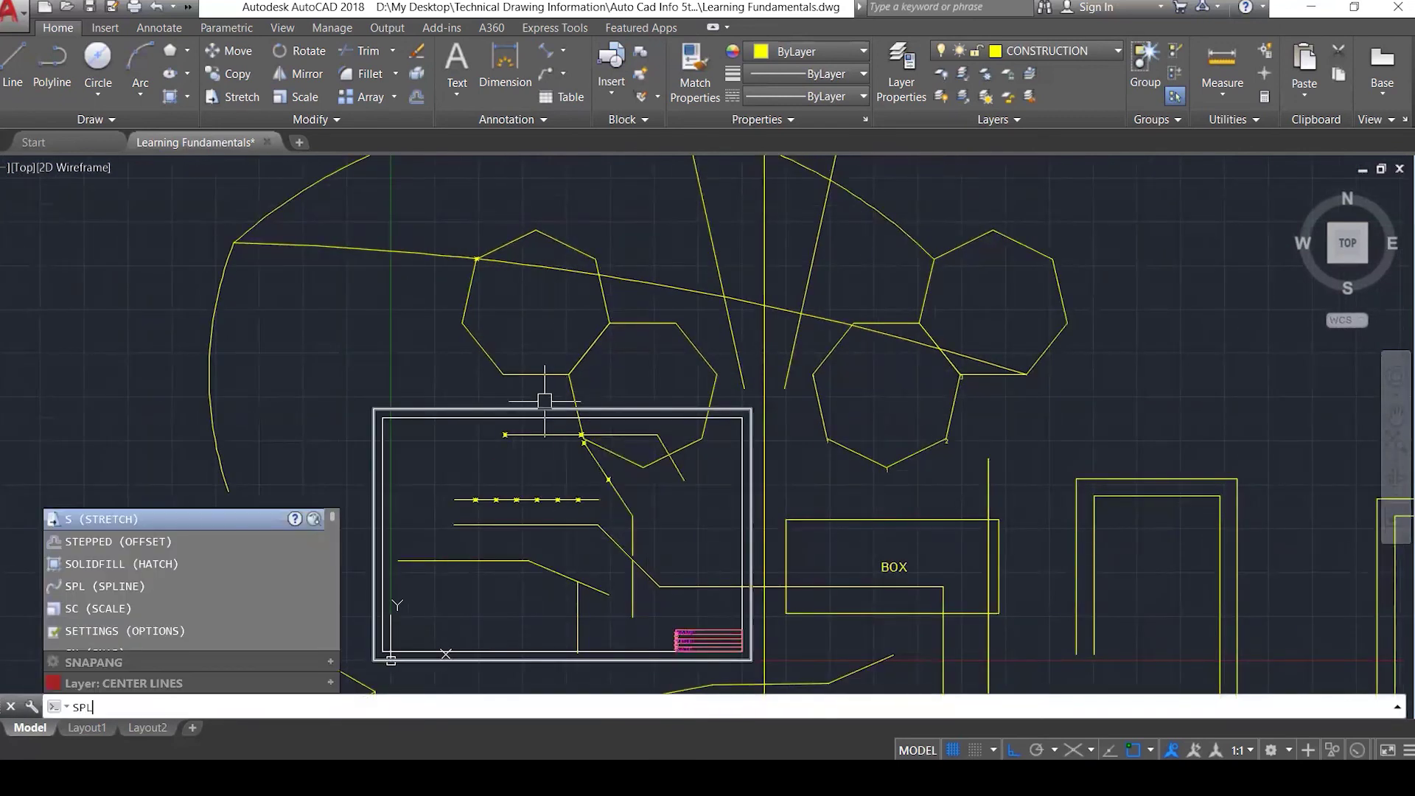
{"action": "key", "text": "Return"}
{"action": "scroll", "coordinate": [445, 493], "scroll_direction": "up", "scroll_amount": 2}
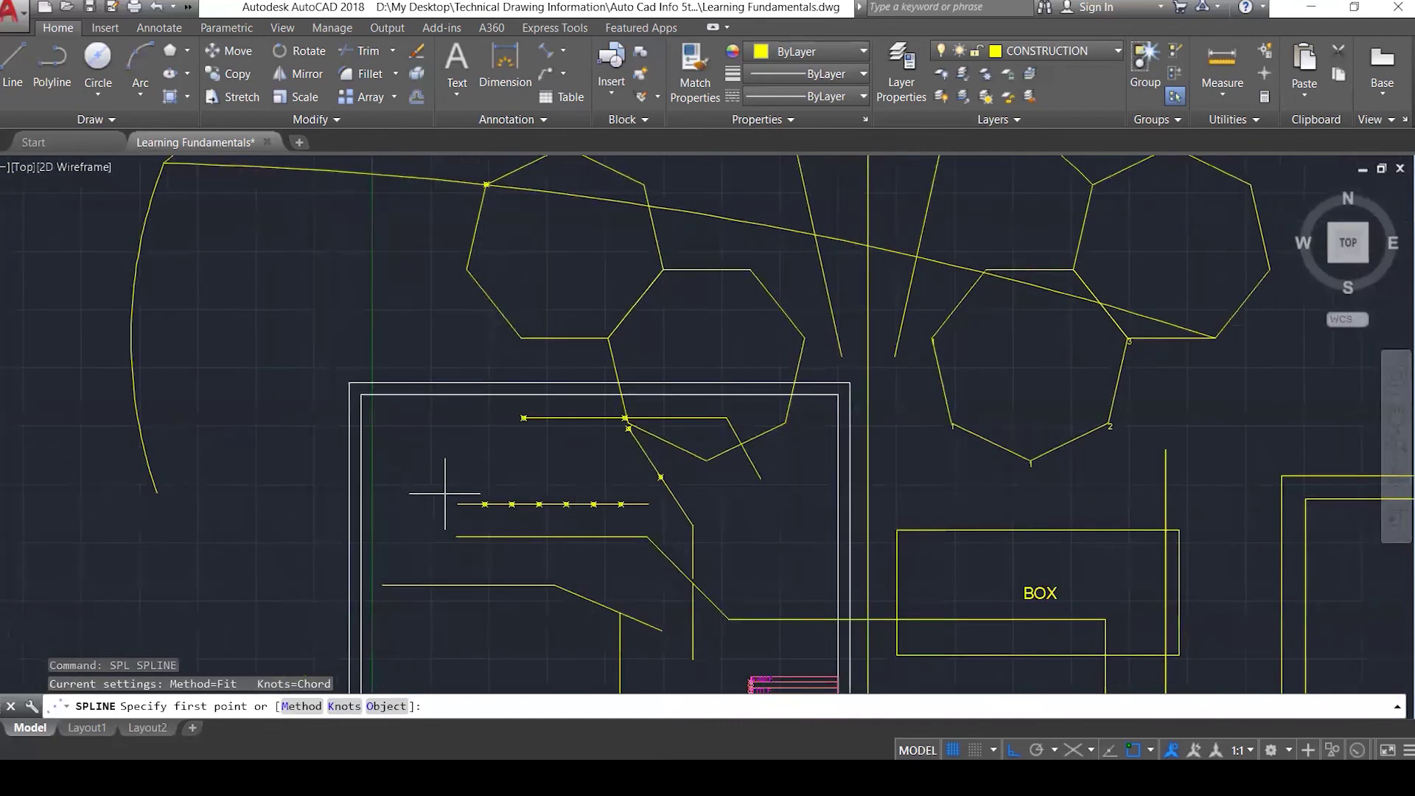
{"action": "scroll", "coordinate": [445, 493], "scroll_direction": "up", "scroll_amount": 2}
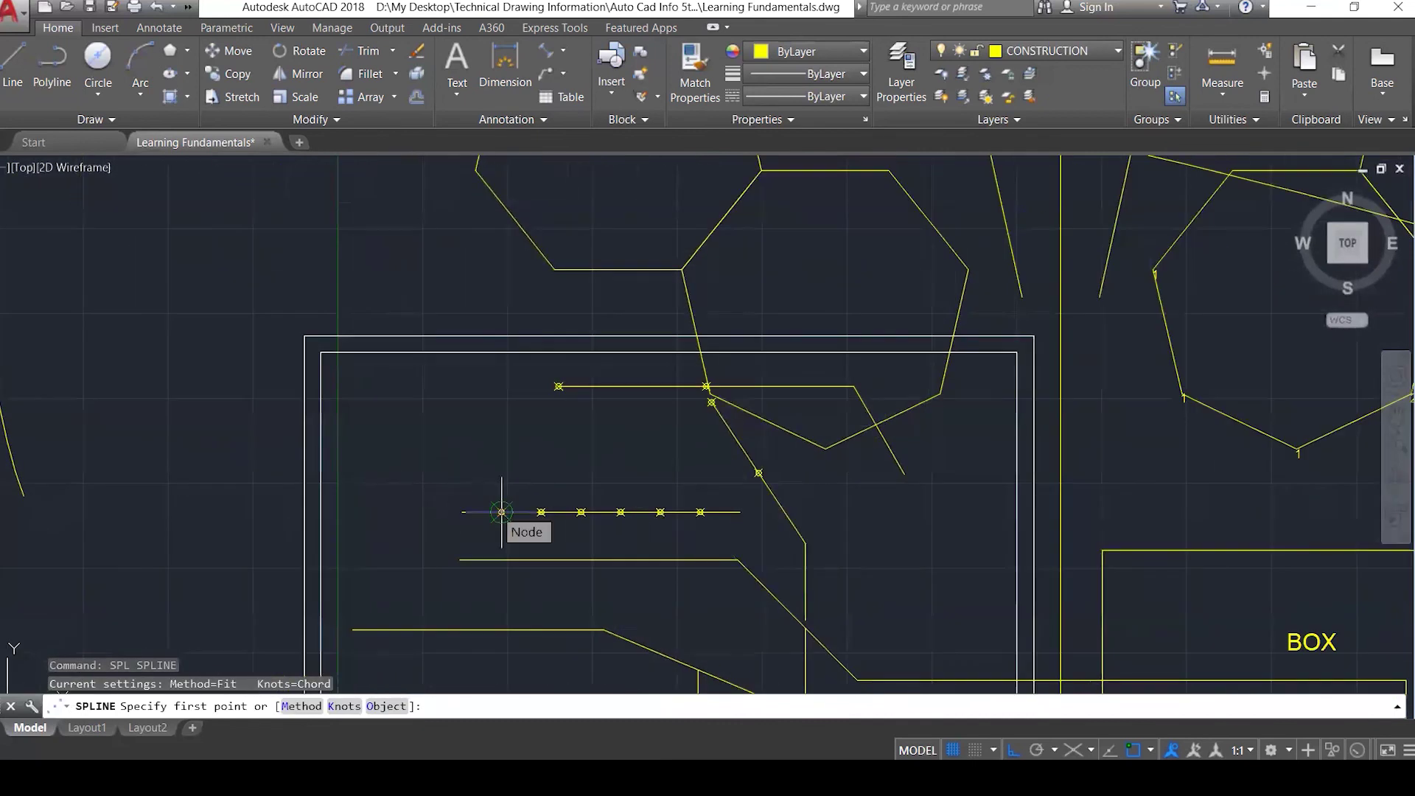
{"action": "left_click", "coordinate": [501, 511]}
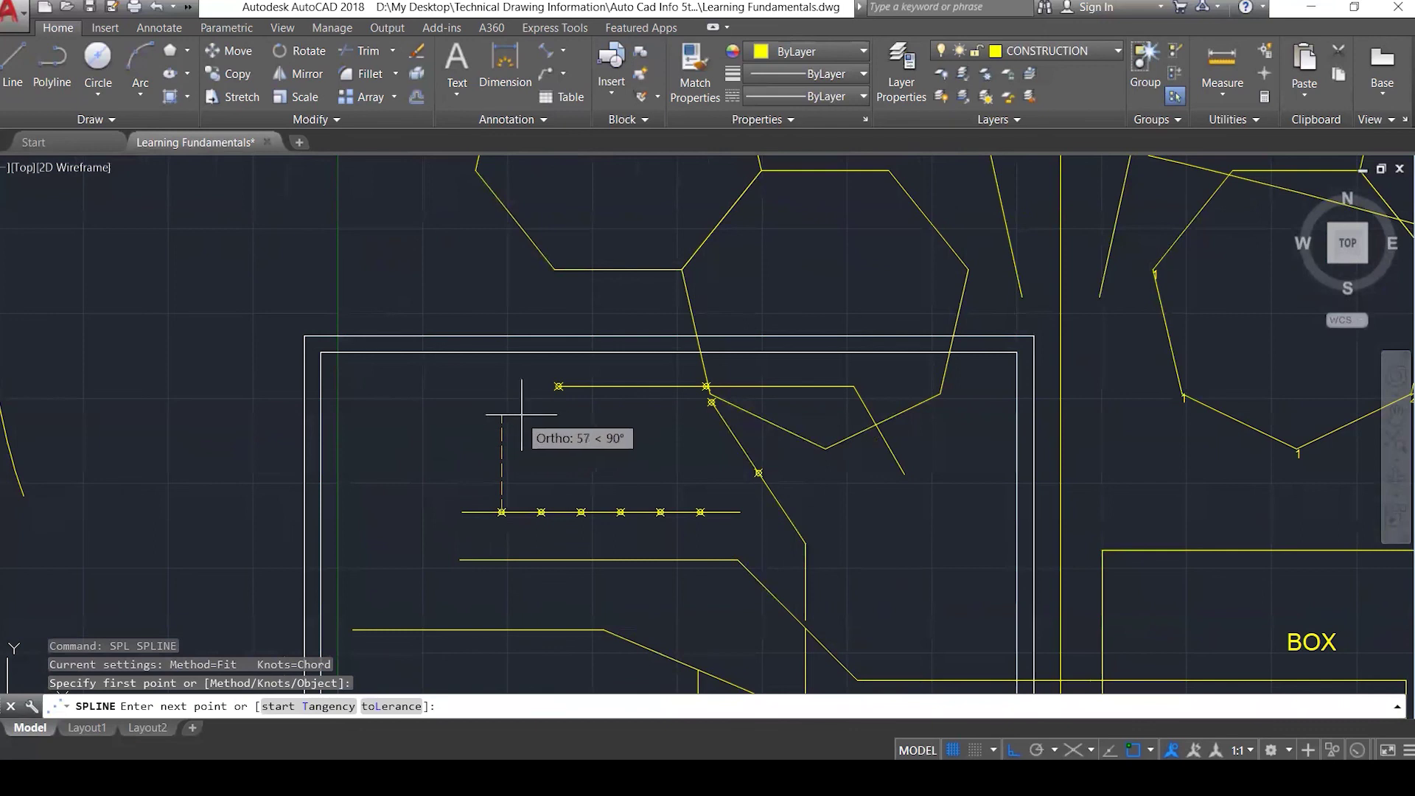
{"action": "left_click", "coordinate": [558, 385]}
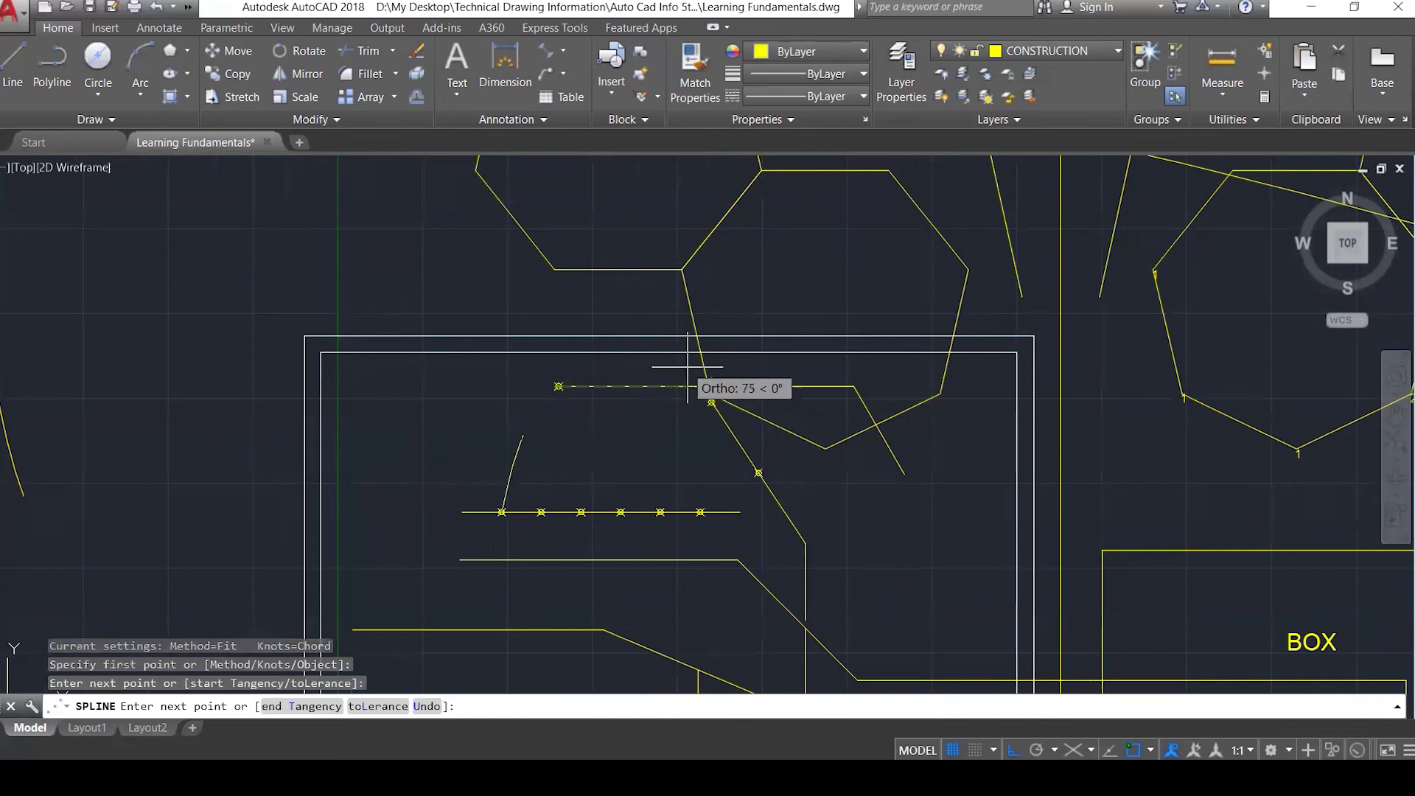
{"action": "left_click", "coordinate": [711, 402]}
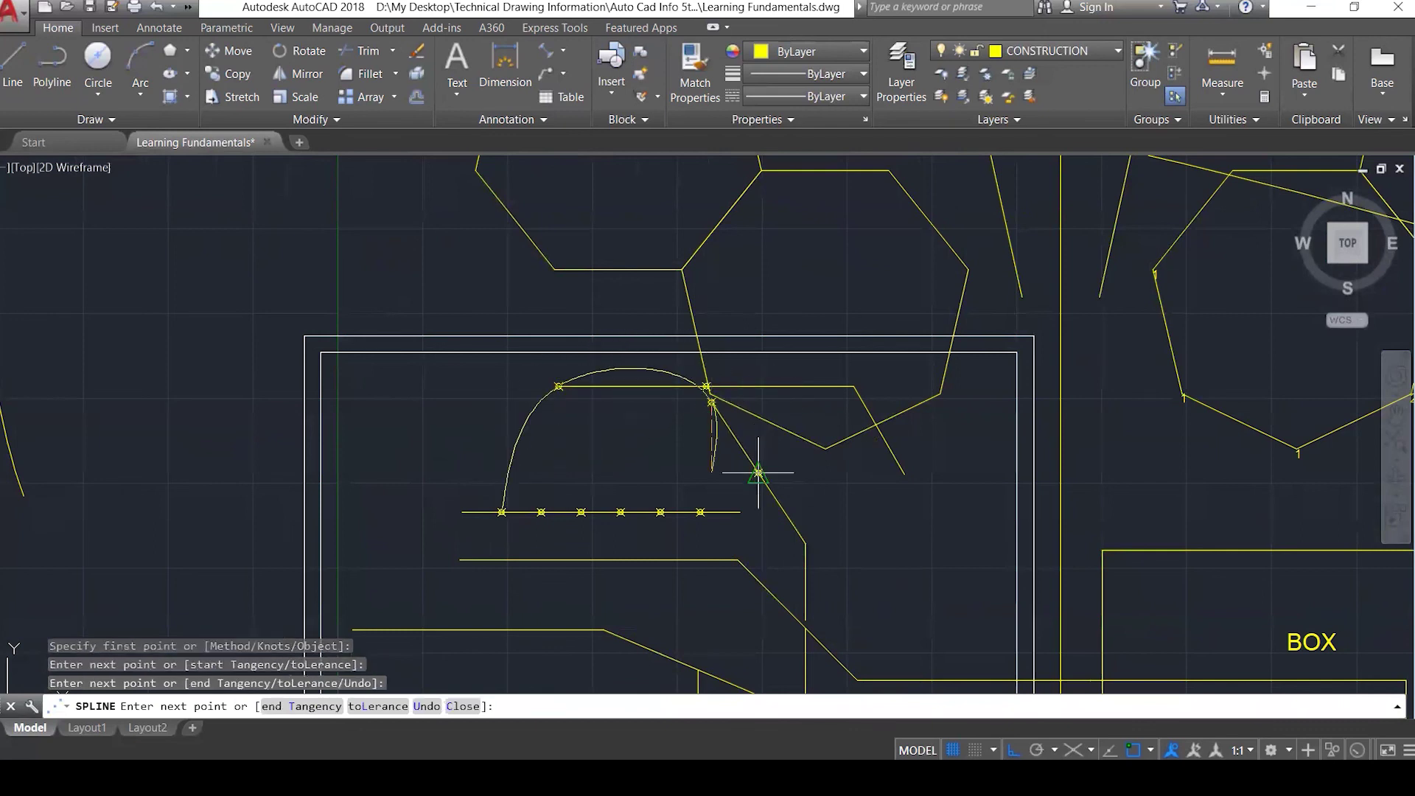
{"action": "left_click", "coordinate": [758, 472]}
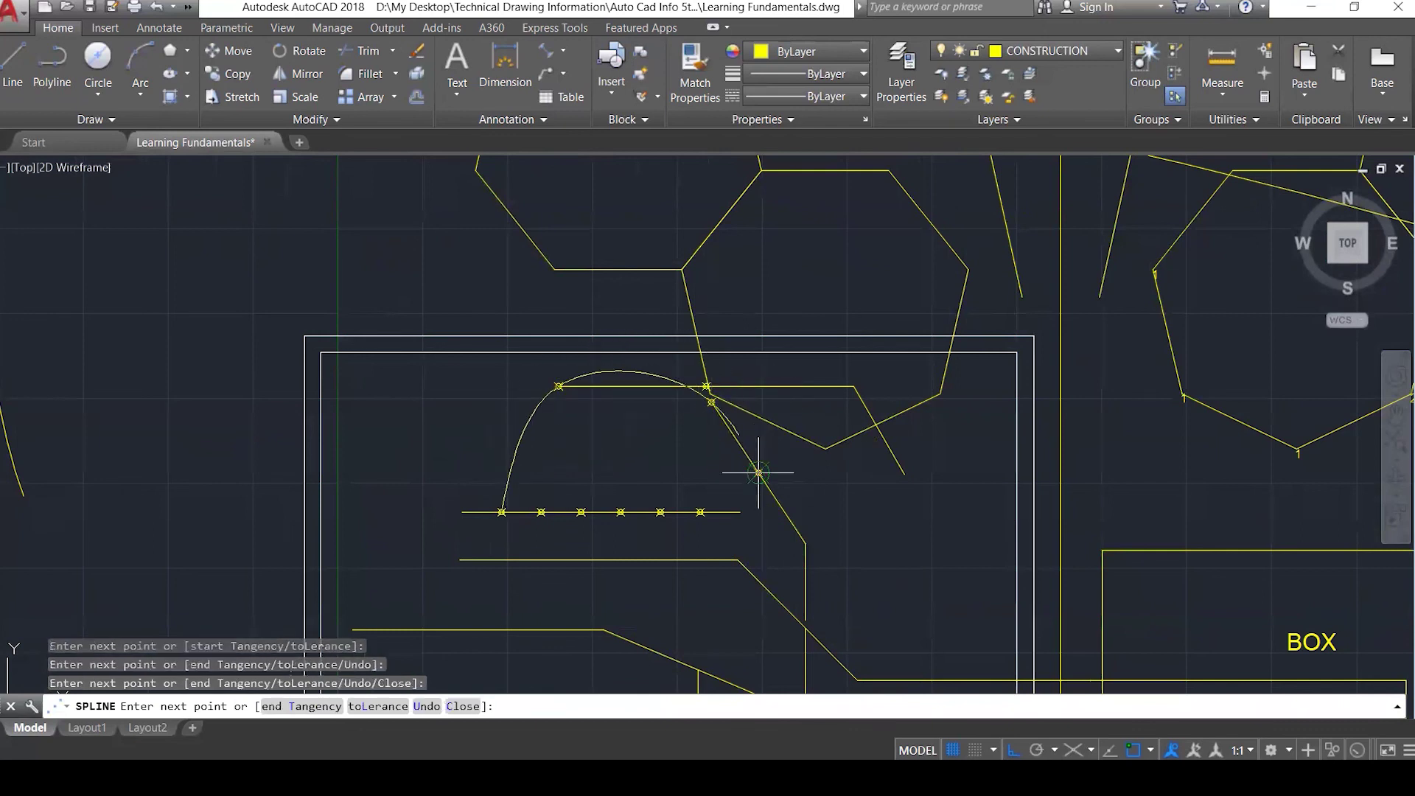
{"action": "left_click", "coordinate": [738, 560]}
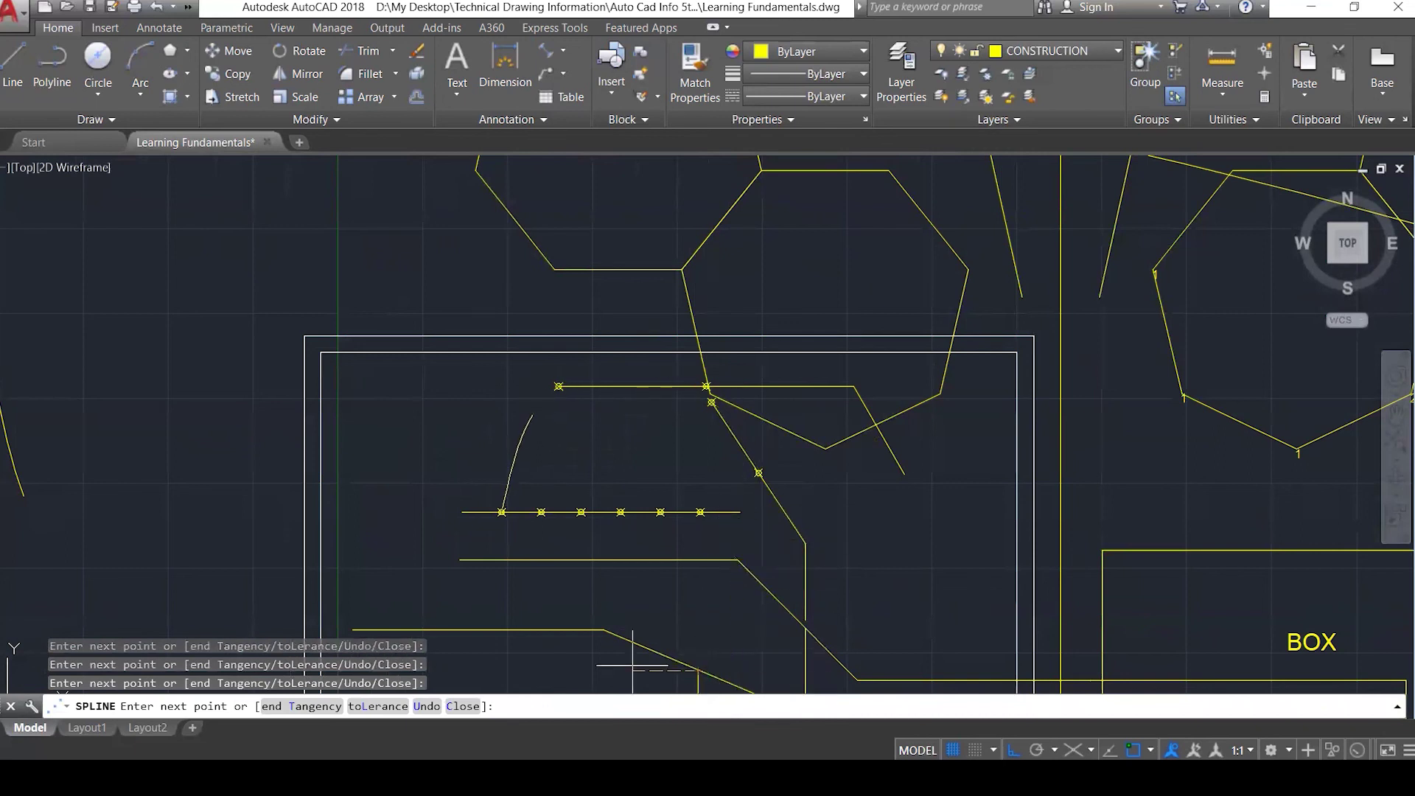
{"action": "left_click", "coordinate": [603, 630]}
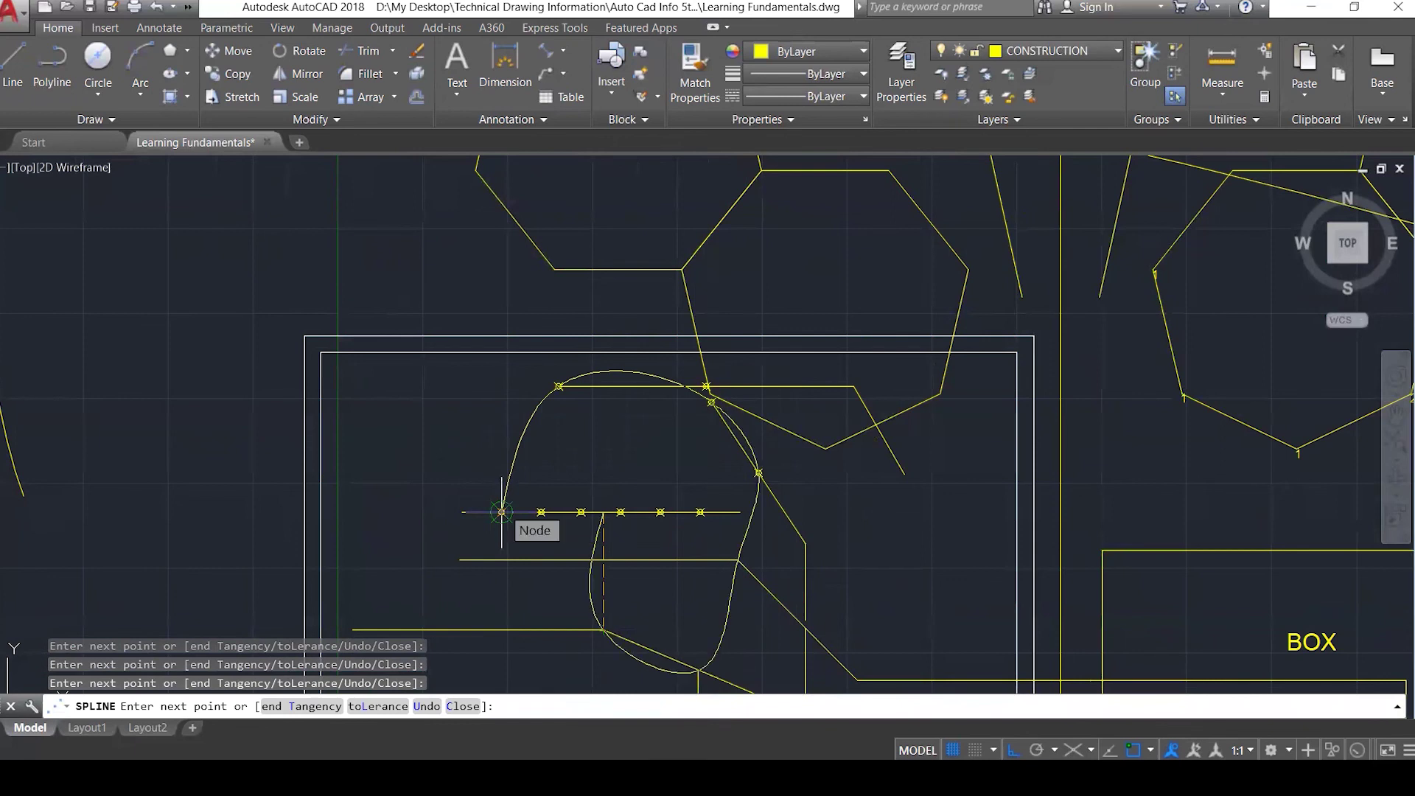
{"action": "key", "text": "Return"}
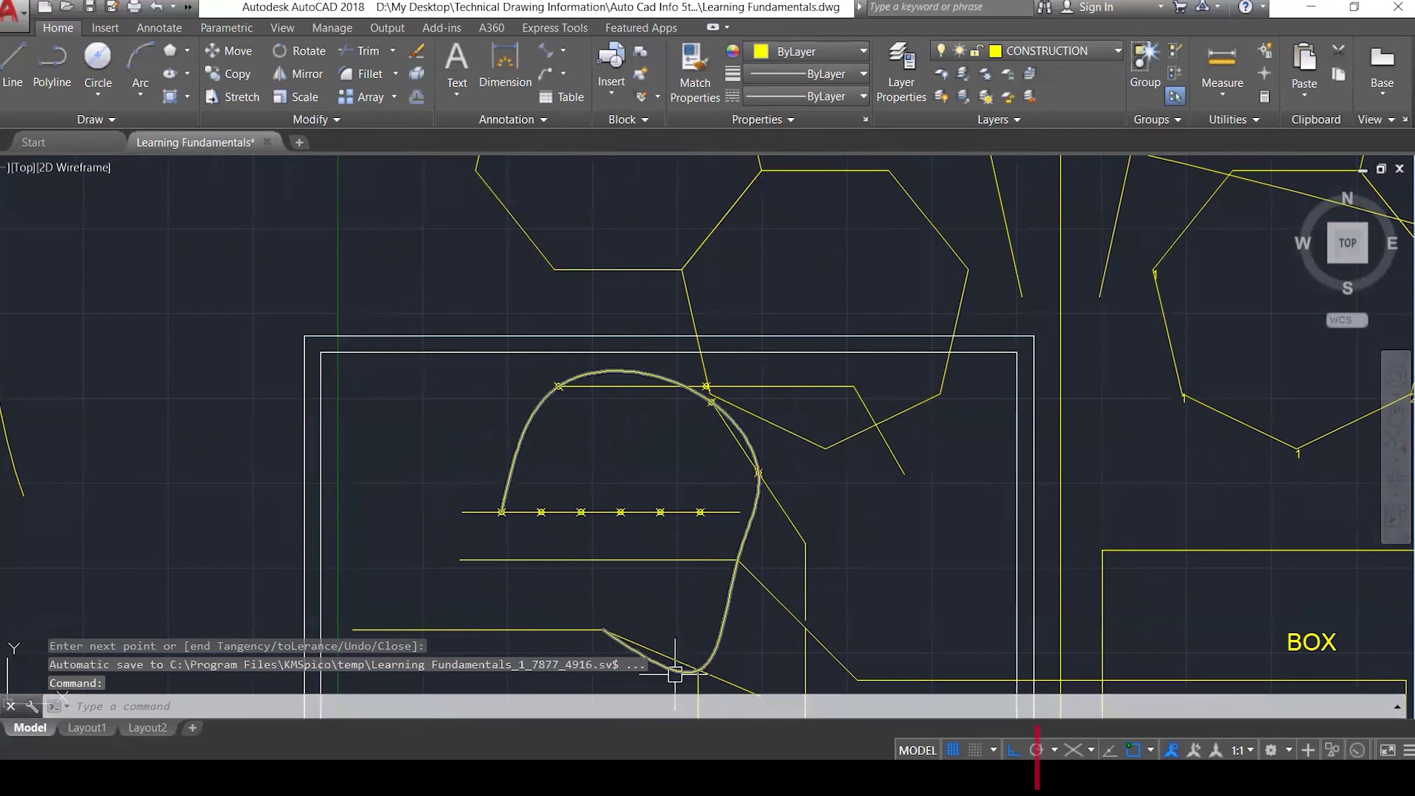
Inspect the open spline's fit points and delete the spline.
{"action": "left_click", "coordinate": [635, 652]}
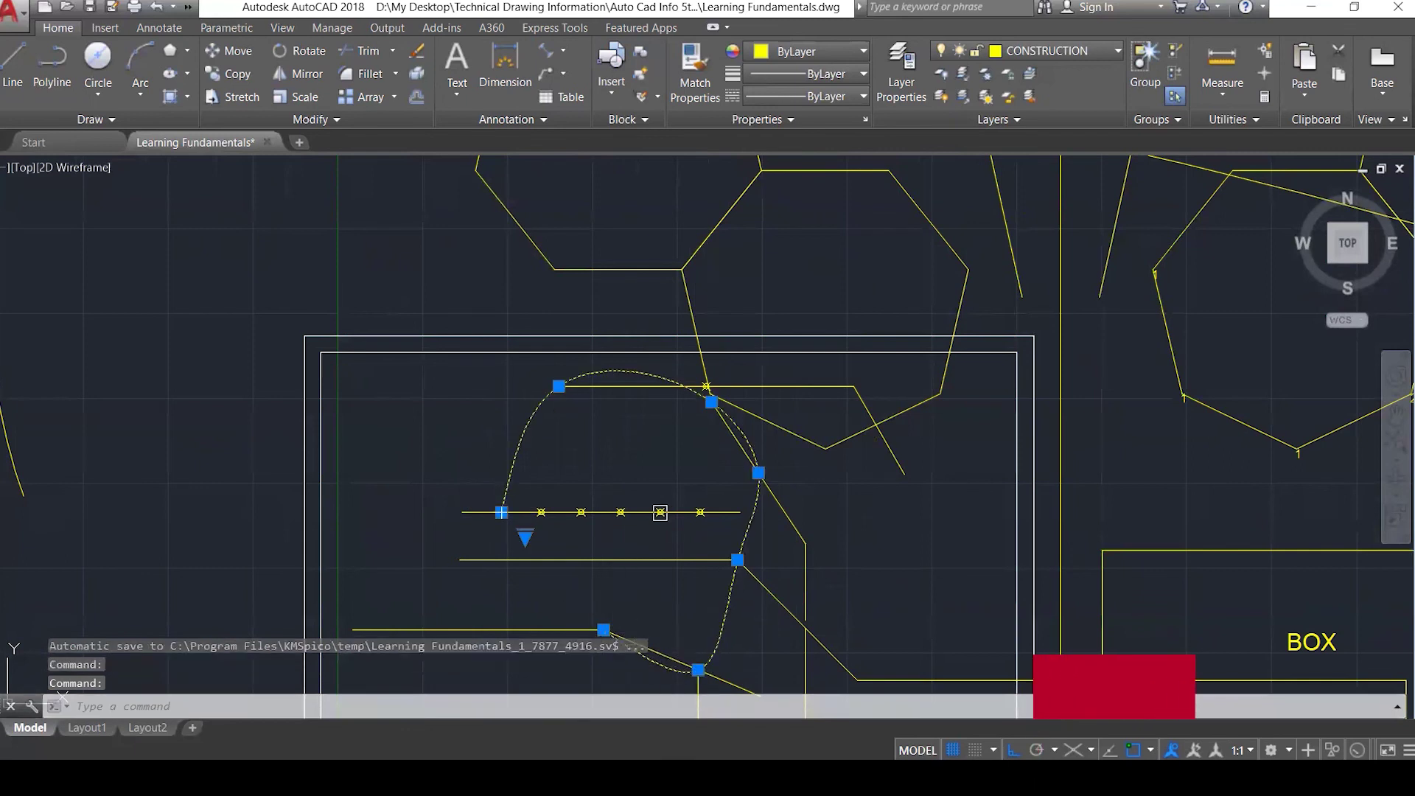
{"action": "scroll", "coordinate": [663, 508], "scroll_direction": "down", "scroll_amount": 2}
{"action": "scroll", "coordinate": [630, 586], "scroll_direction": "up", "scroll_amount": 3}
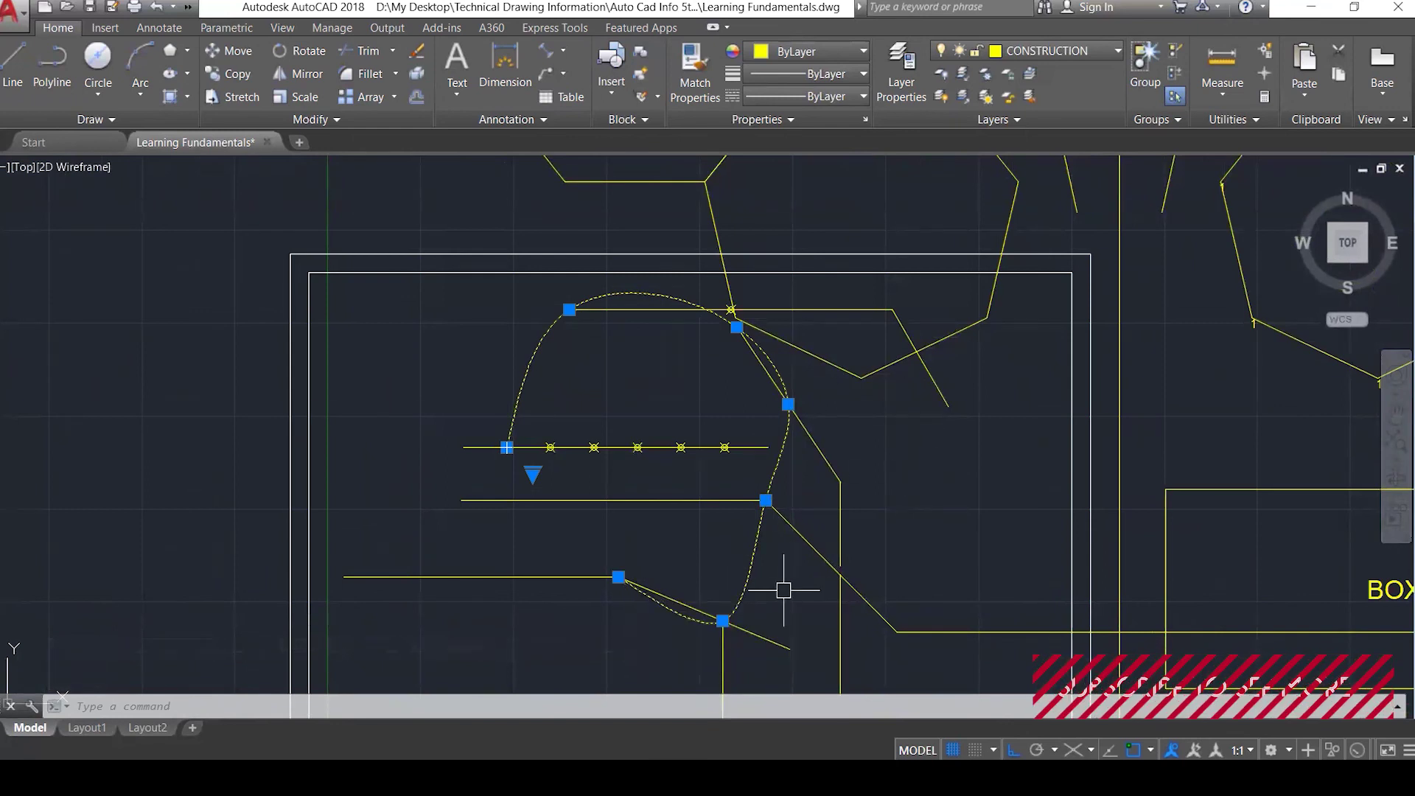
{"action": "key", "text": "Escape"}
{"action": "left_click", "coordinate": [751, 568]}
{"action": "key", "text": "Delete"}
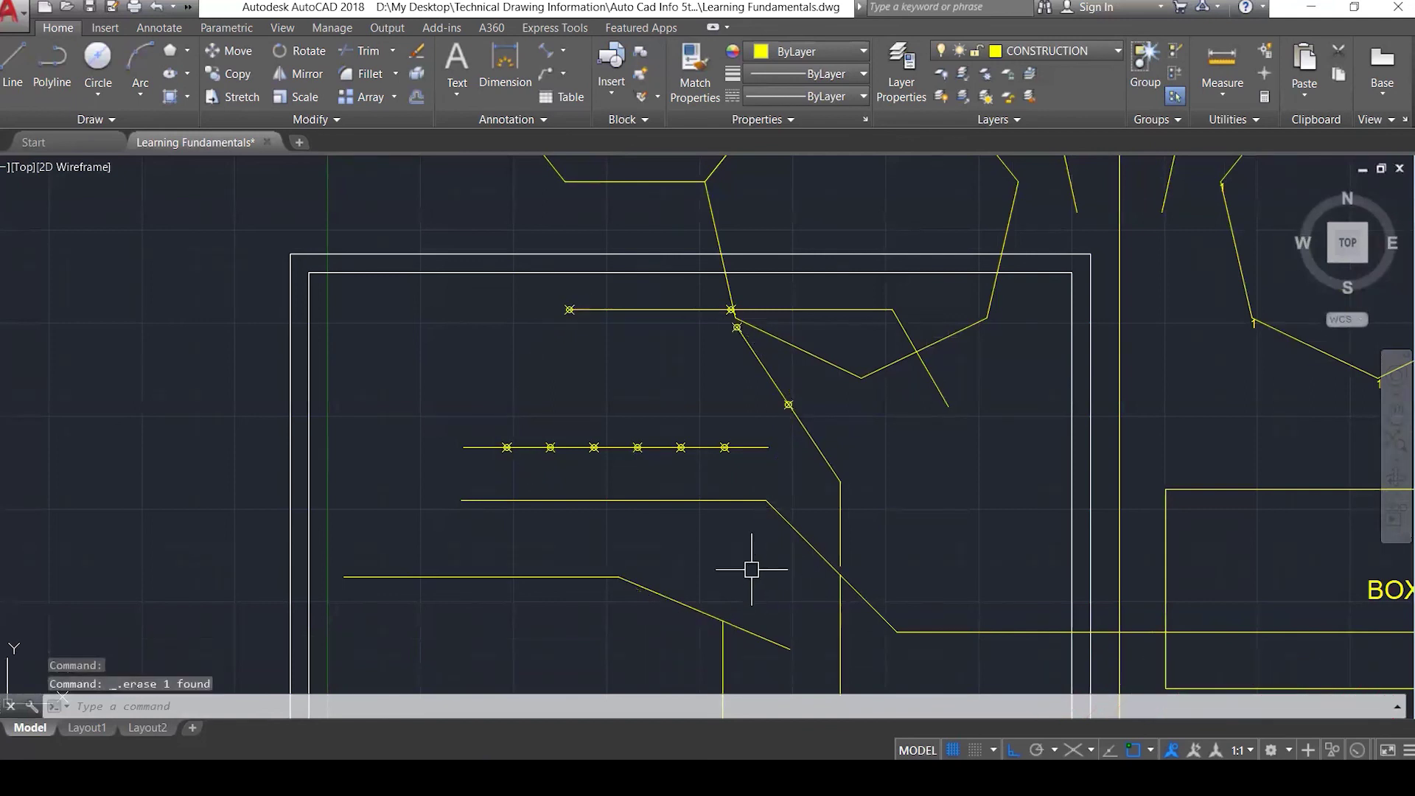
Draw a closed fit-point spline from the divided line's first node through the upper nodes, the divided line's far endpoint and both lower bends.
{"action": "type", "text": "spl"}
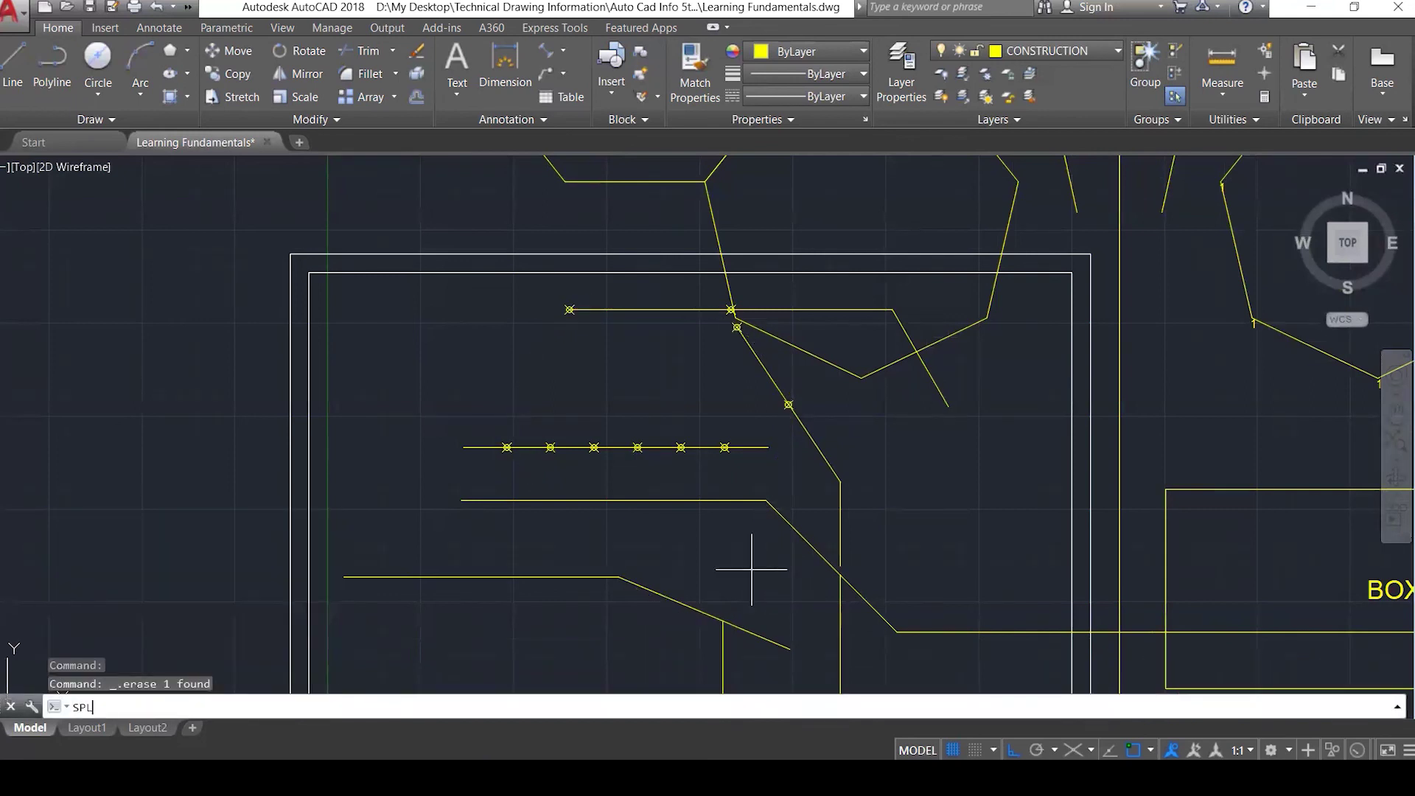
{"action": "key", "text": "Return"}
{"action": "left_click", "coordinate": [506, 447]}
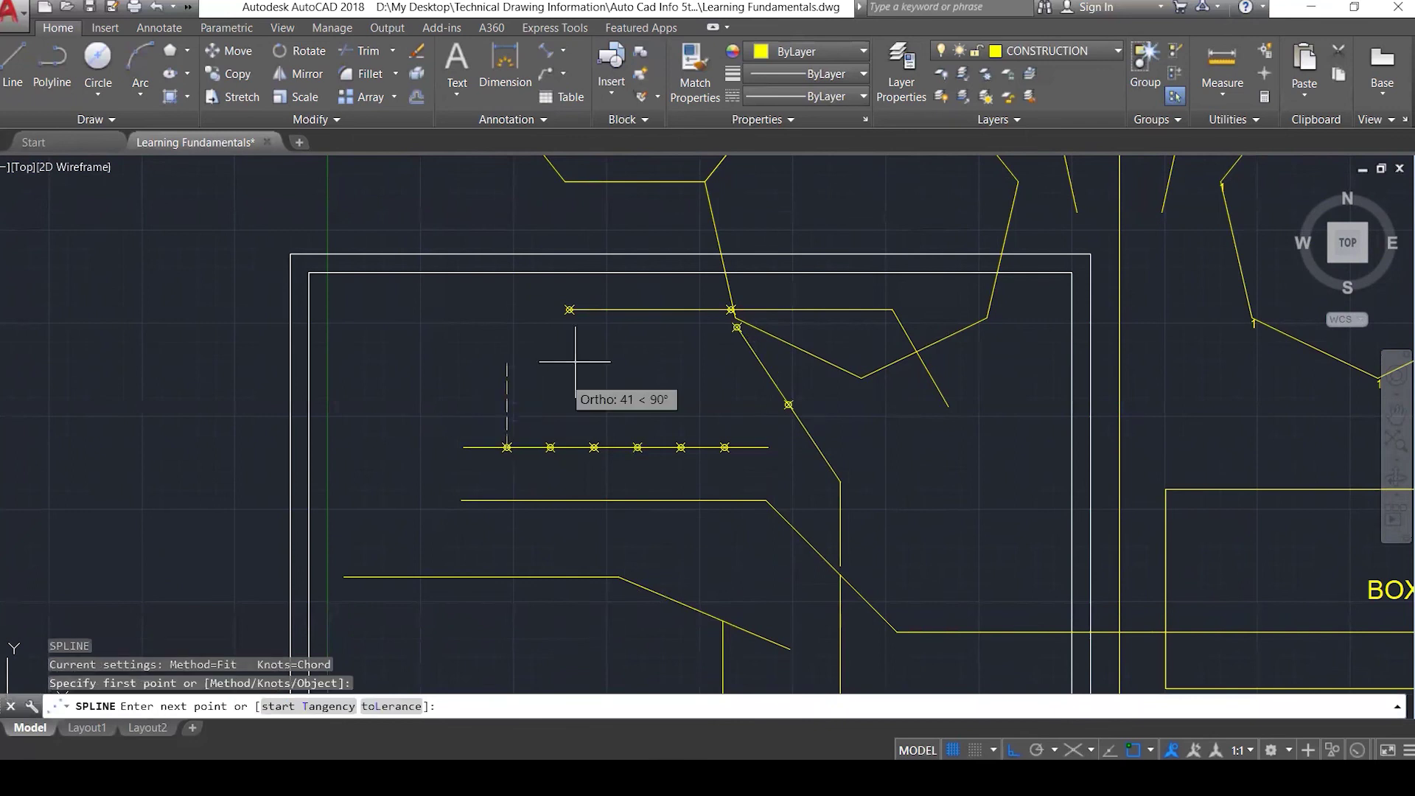
{"action": "left_click", "coordinate": [569, 310]}
{"action": "left_click", "coordinate": [730, 309]}
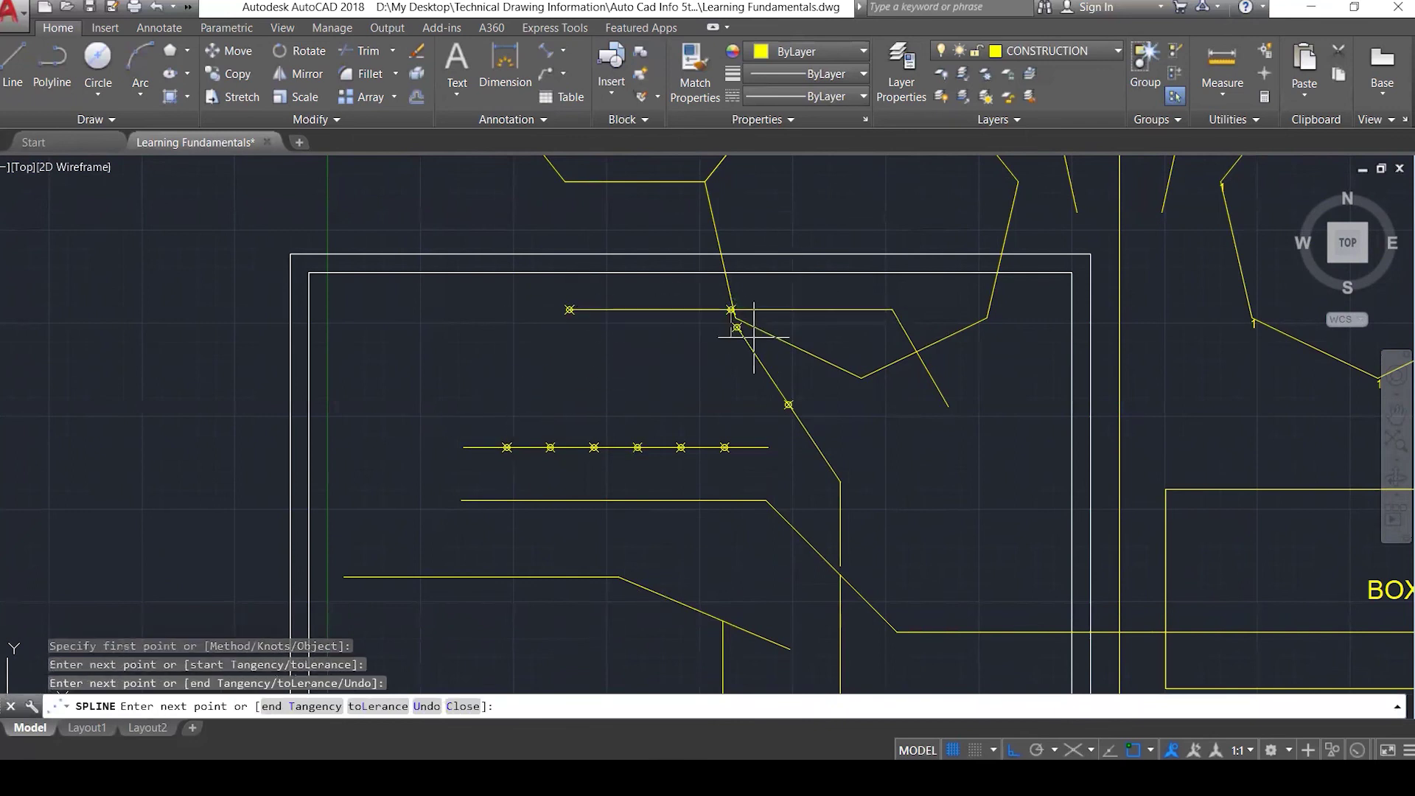
{"action": "left_click", "coordinate": [737, 327]}
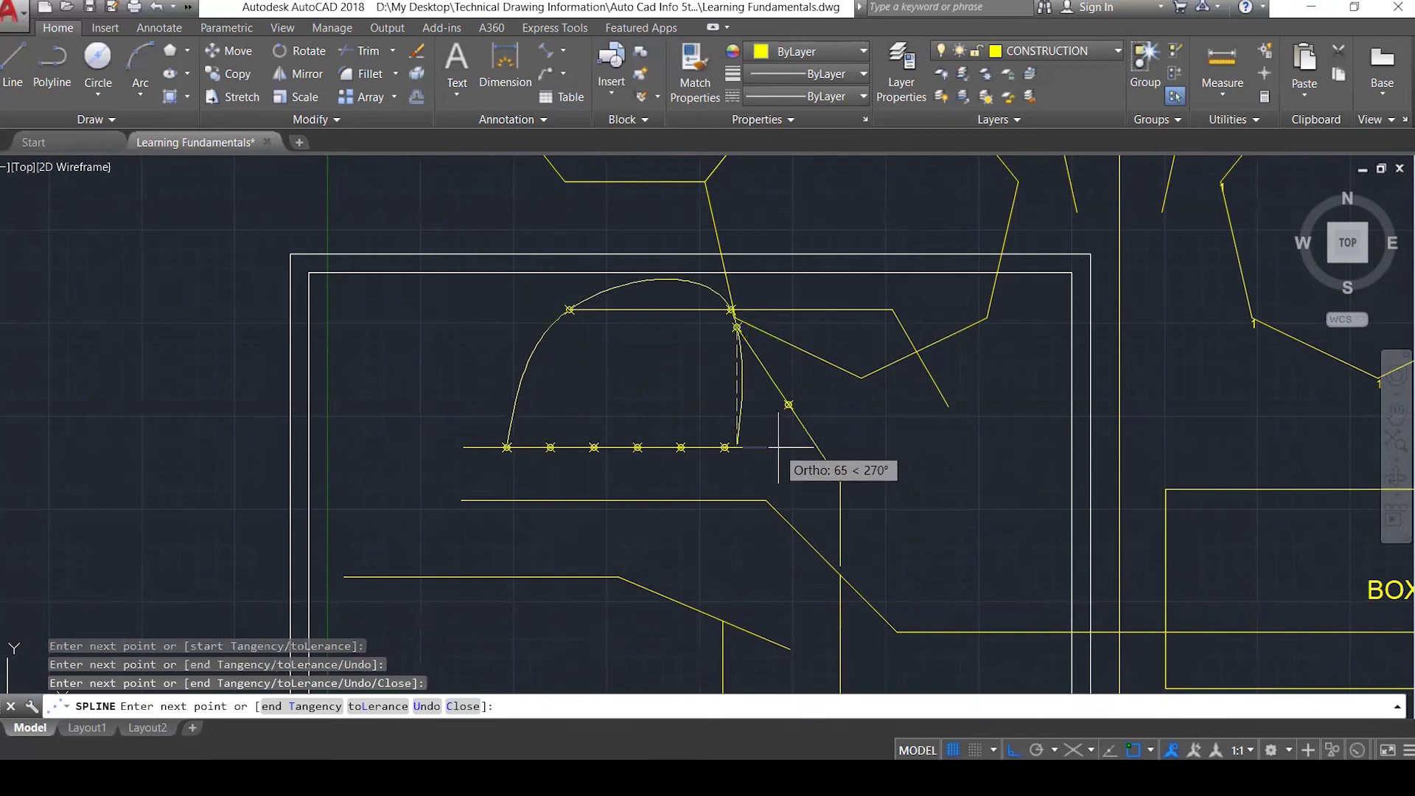
{"action": "left_click", "coordinate": [767, 447]}
{"action": "left_click", "coordinate": [766, 500]}
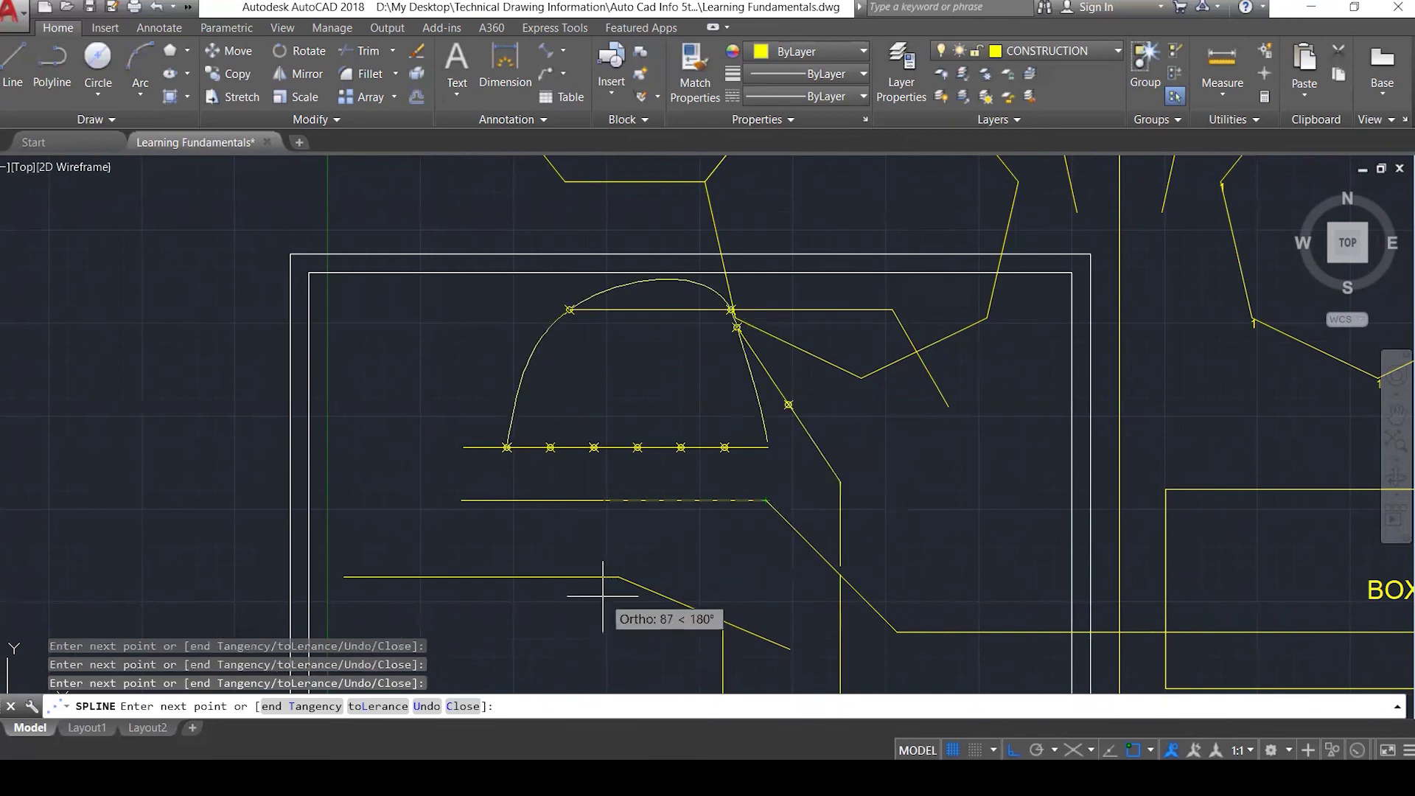
{"action": "left_click", "coordinate": [619, 577]}
{"action": "left_click", "coordinate": [618, 447]}
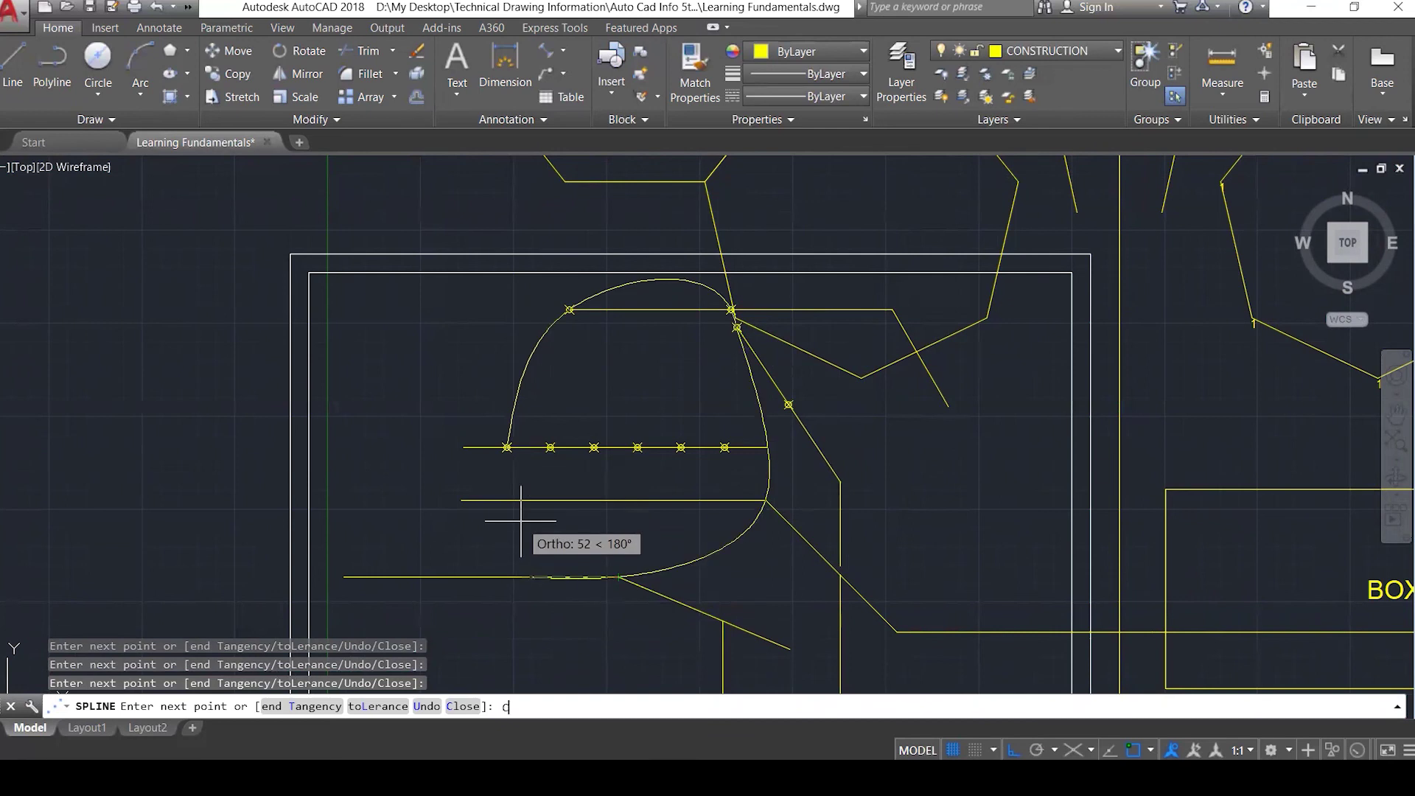
{"action": "key", "text": "Return"}
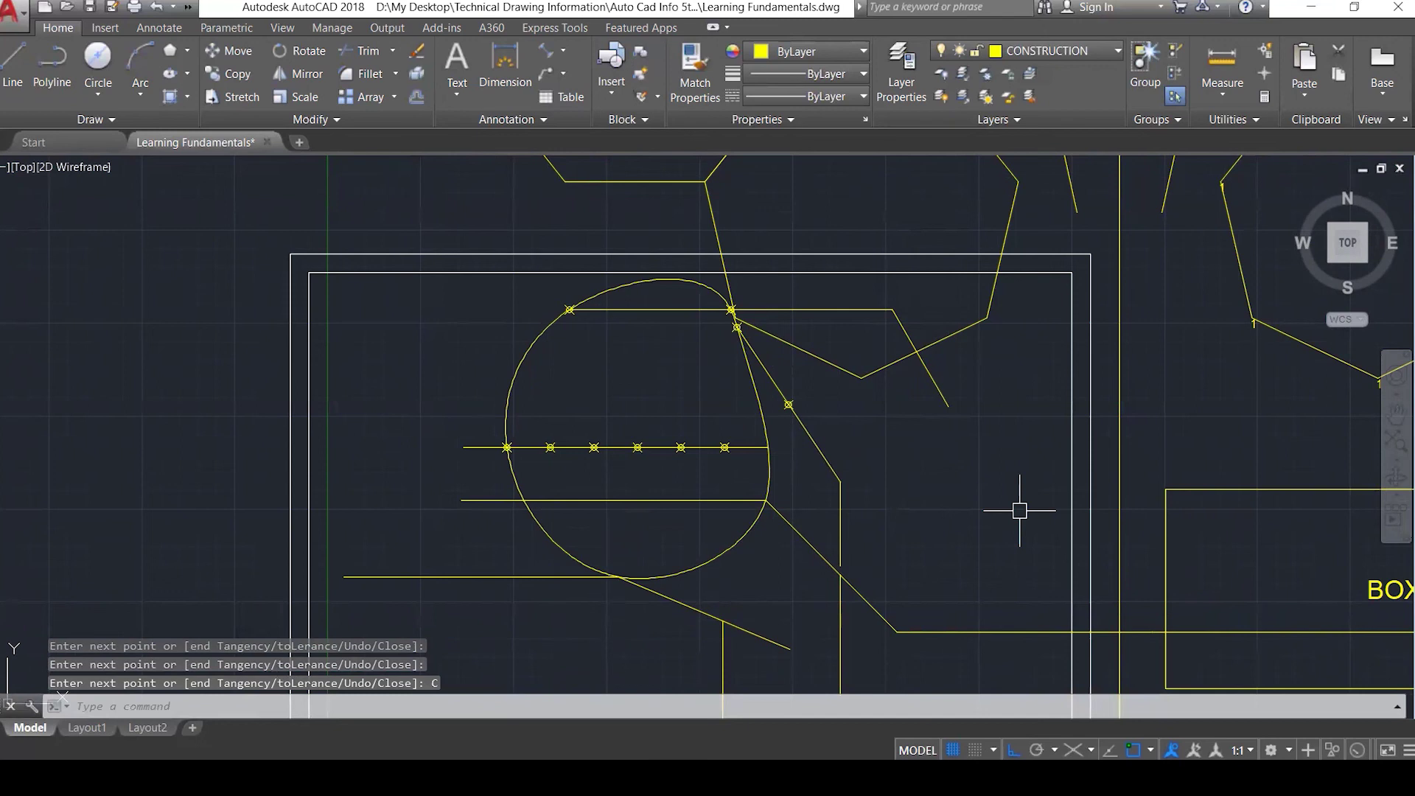
{"action": "left_click", "coordinate": [767, 475]}
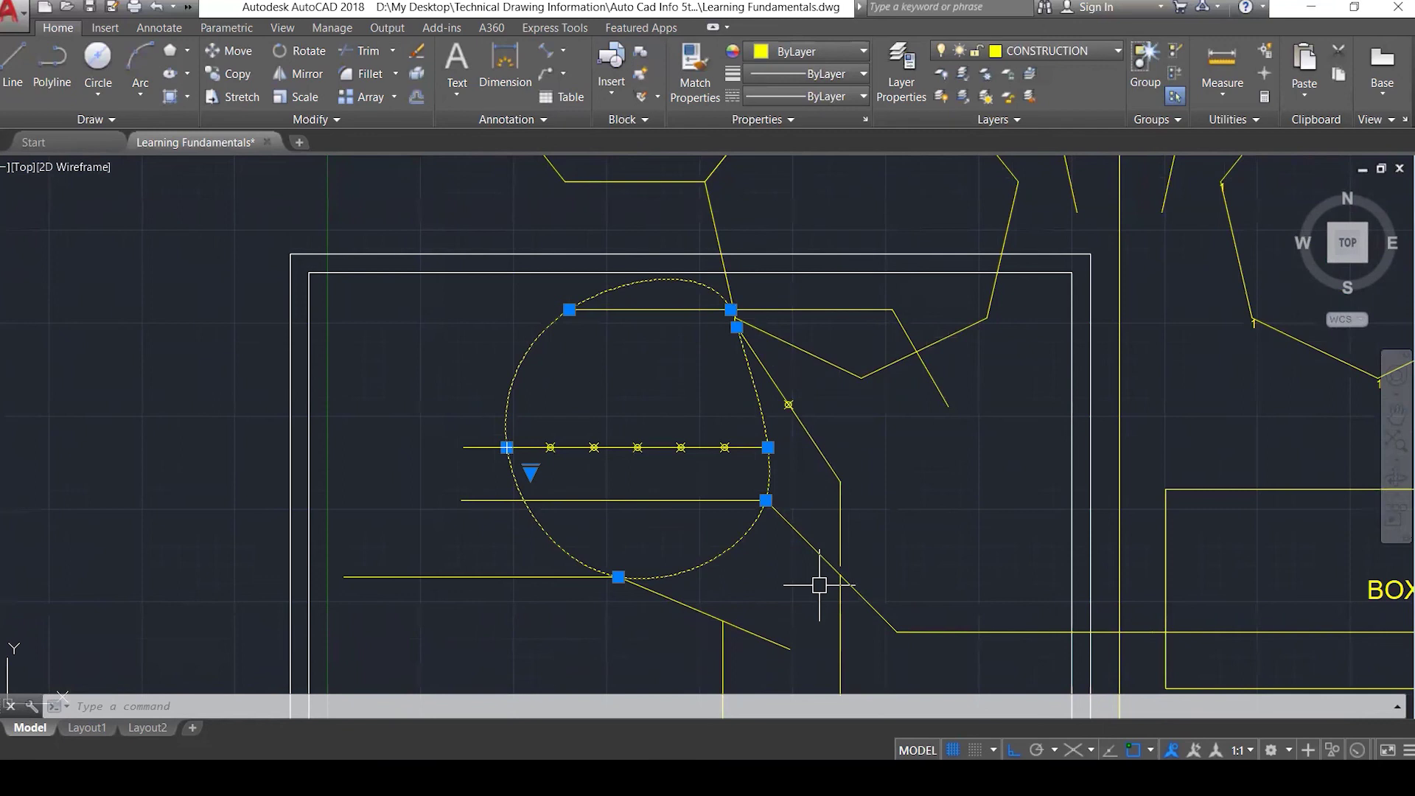
{"action": "key", "text": "Escape"}
{"action": "type", "text": "spl"}
{"action": "key", "text": "Return"}
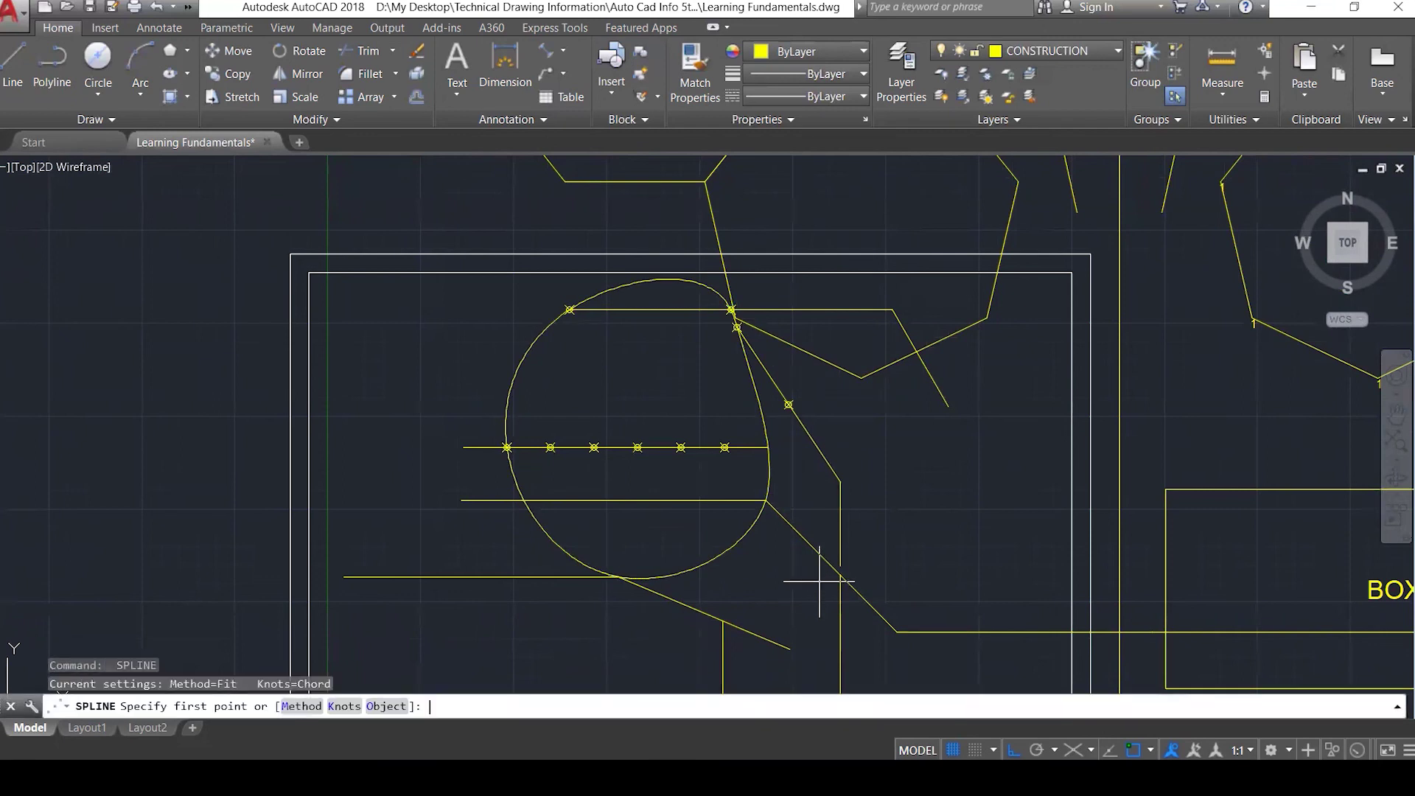
{"action": "key", "text": "Escape"}
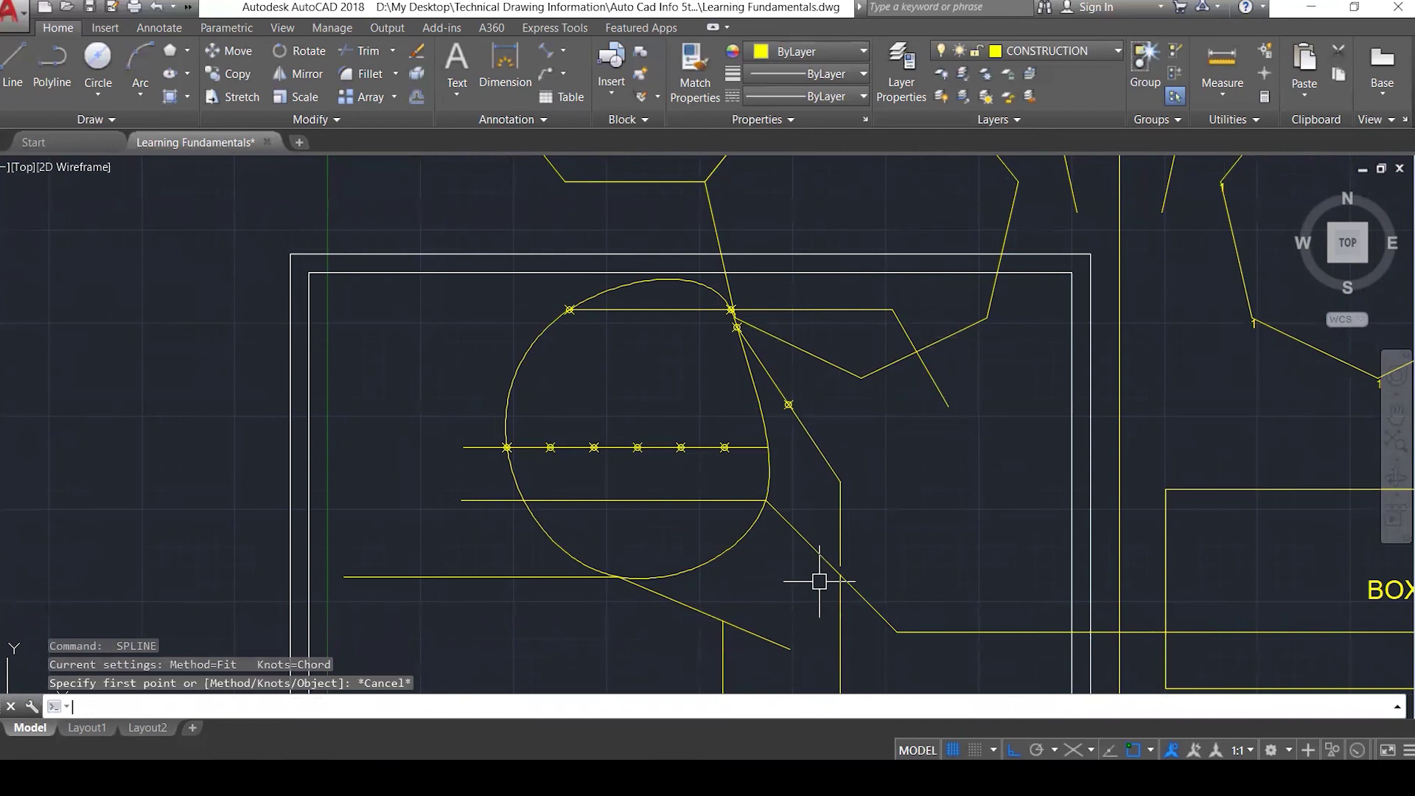
Draw a closed fit-point spline from the polygon's lowest vertex through the nearby line end, inner frame intersection, lower bend and polyline corner.
{"action": "key", "text": "Return"}
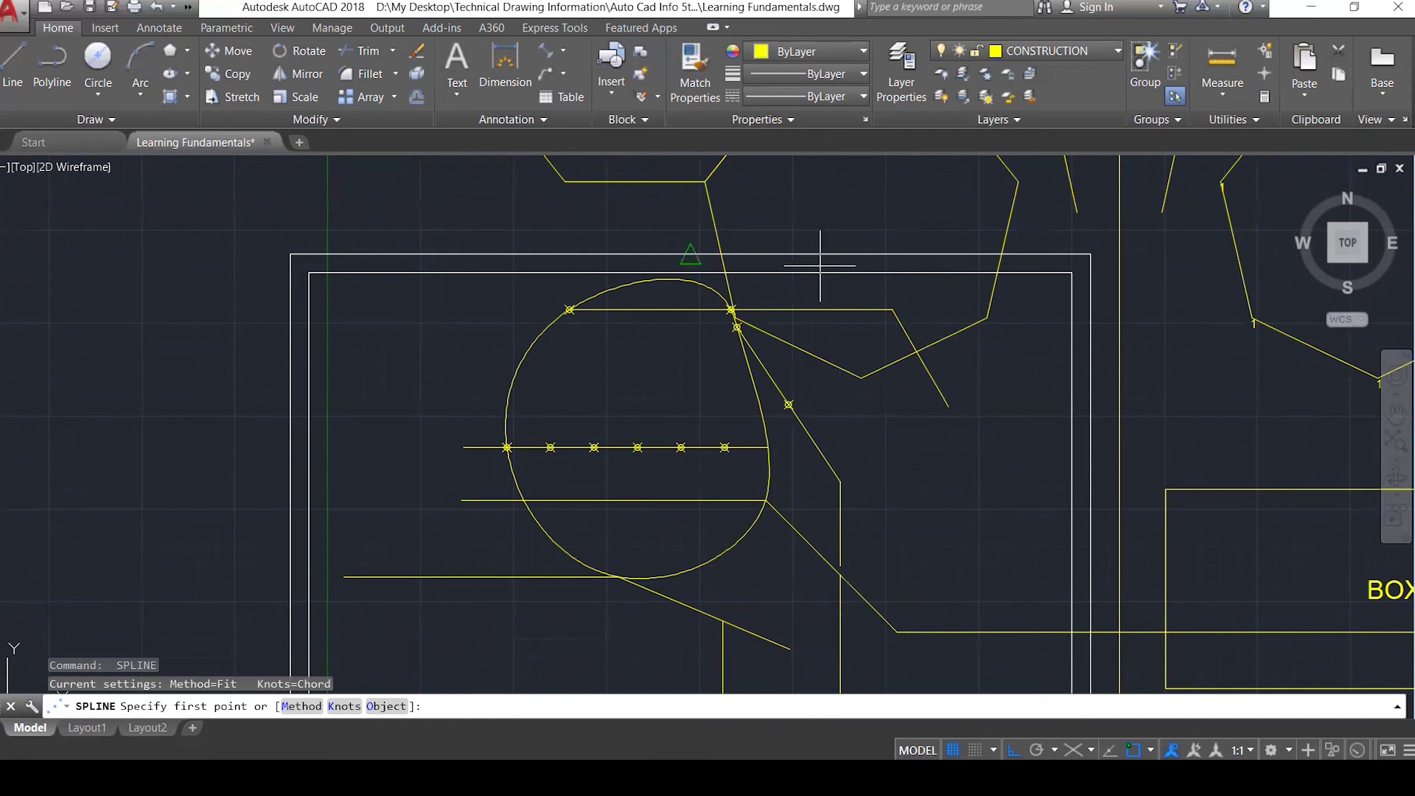
{"action": "left_click", "coordinate": [862, 377]}
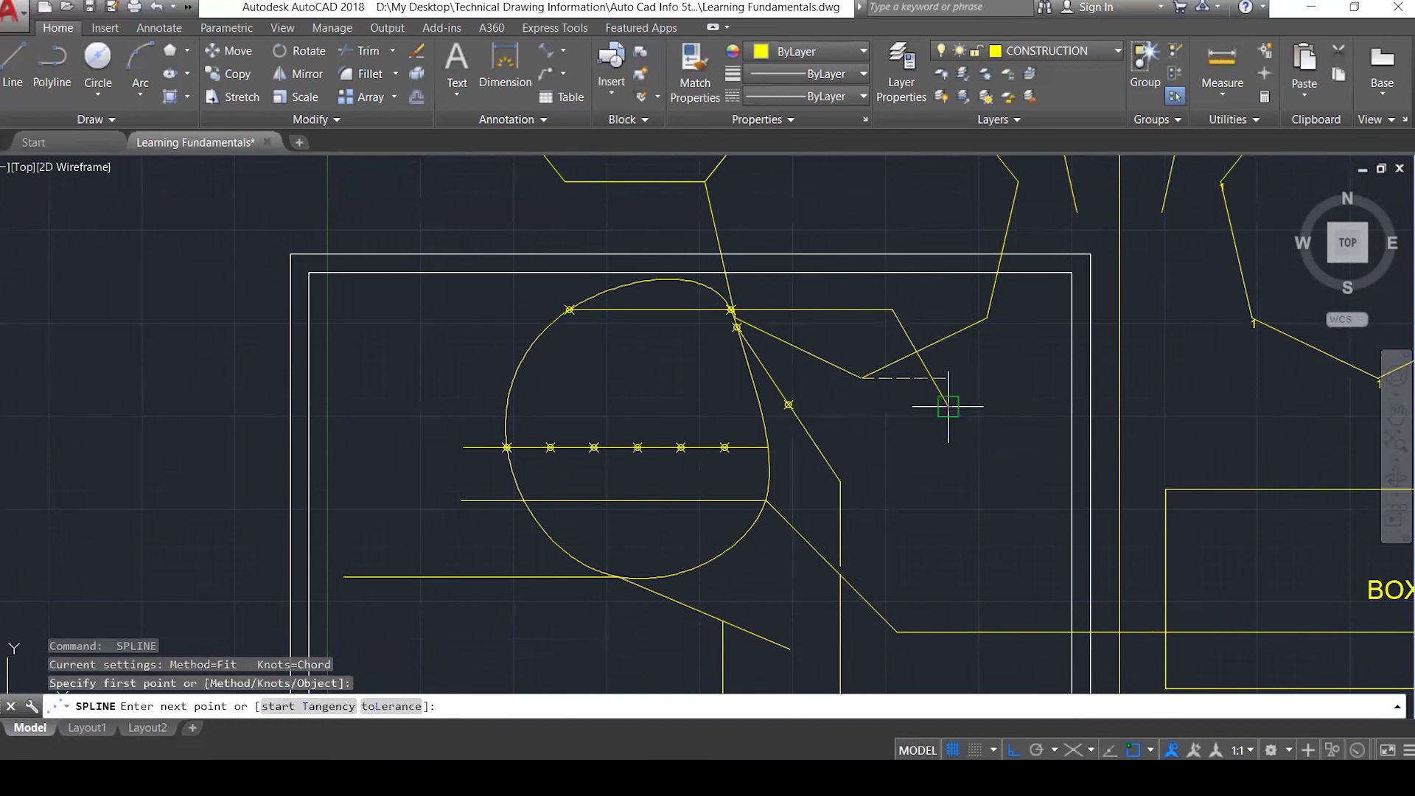
{"action": "left_click", "coordinate": [948, 405]}
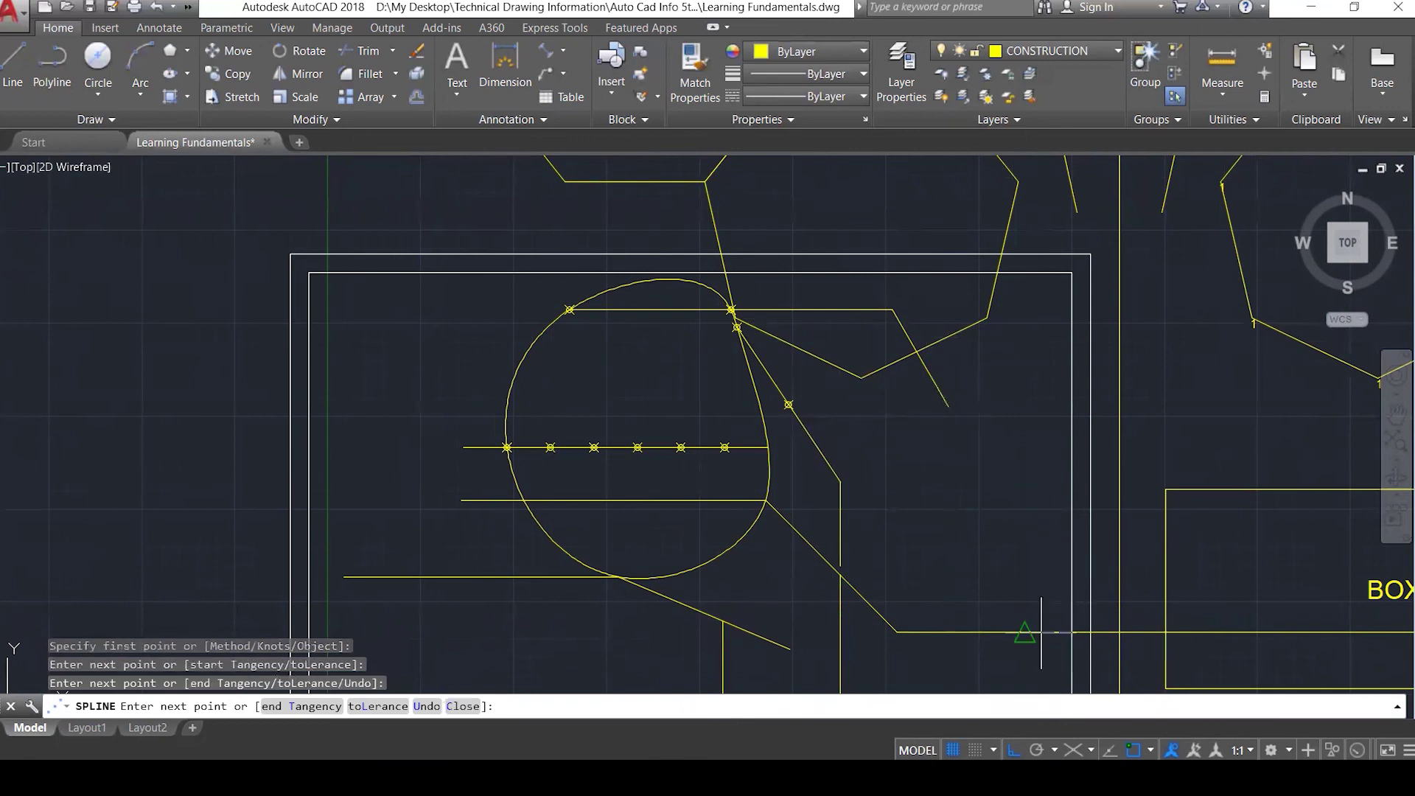
{"action": "left_click", "coordinate": [896, 632]}
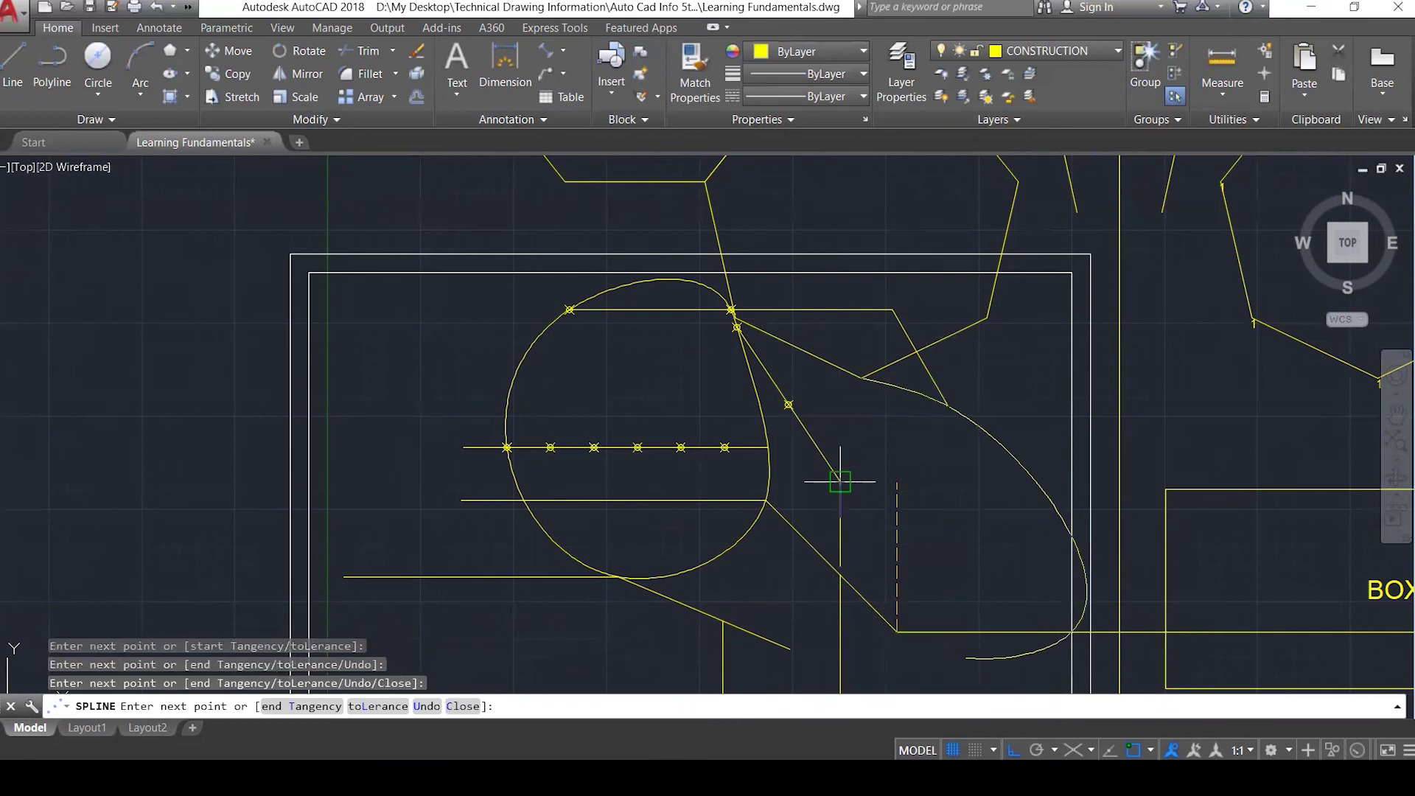
{"action": "left_click", "coordinate": [838, 482]}
{"action": "left_click", "coordinate": [861, 377]}
{"action": "key", "text": "Return"}
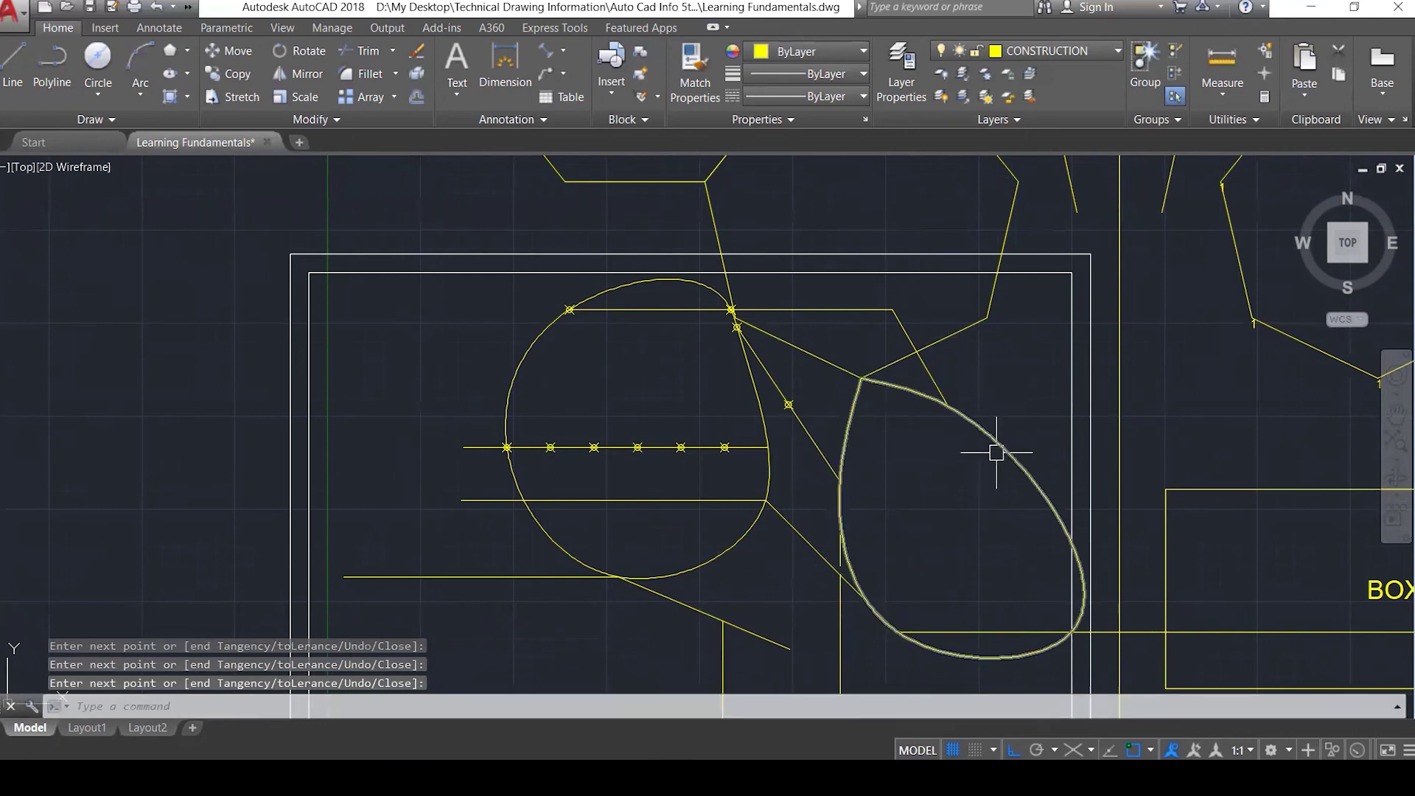
Compare the fit points of the two closed splines and clear the selection.
{"action": "left_click", "coordinate": [996, 451]}
{"action": "left_click", "coordinate": [751, 376]}
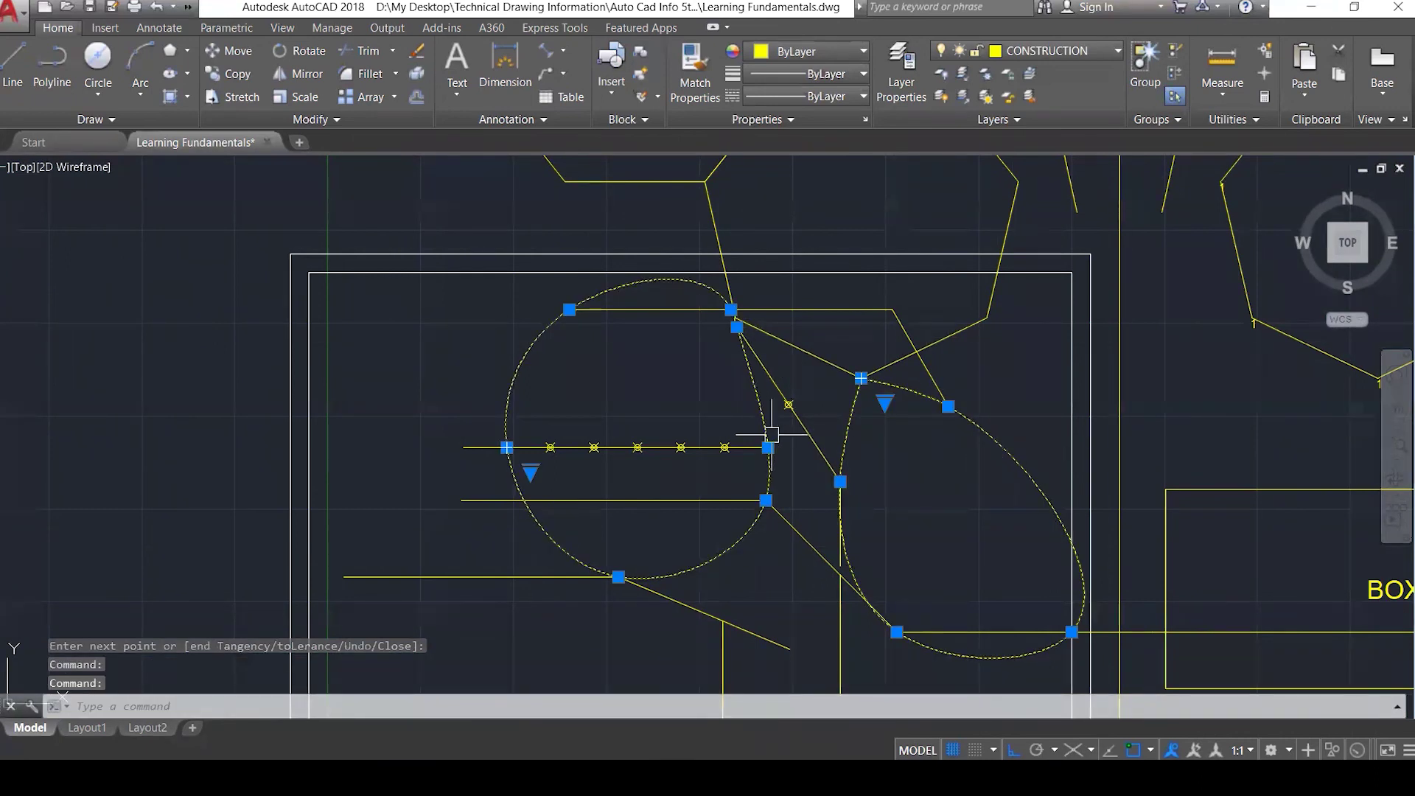
{"action": "mouse_move", "coordinate": [762, 399]}
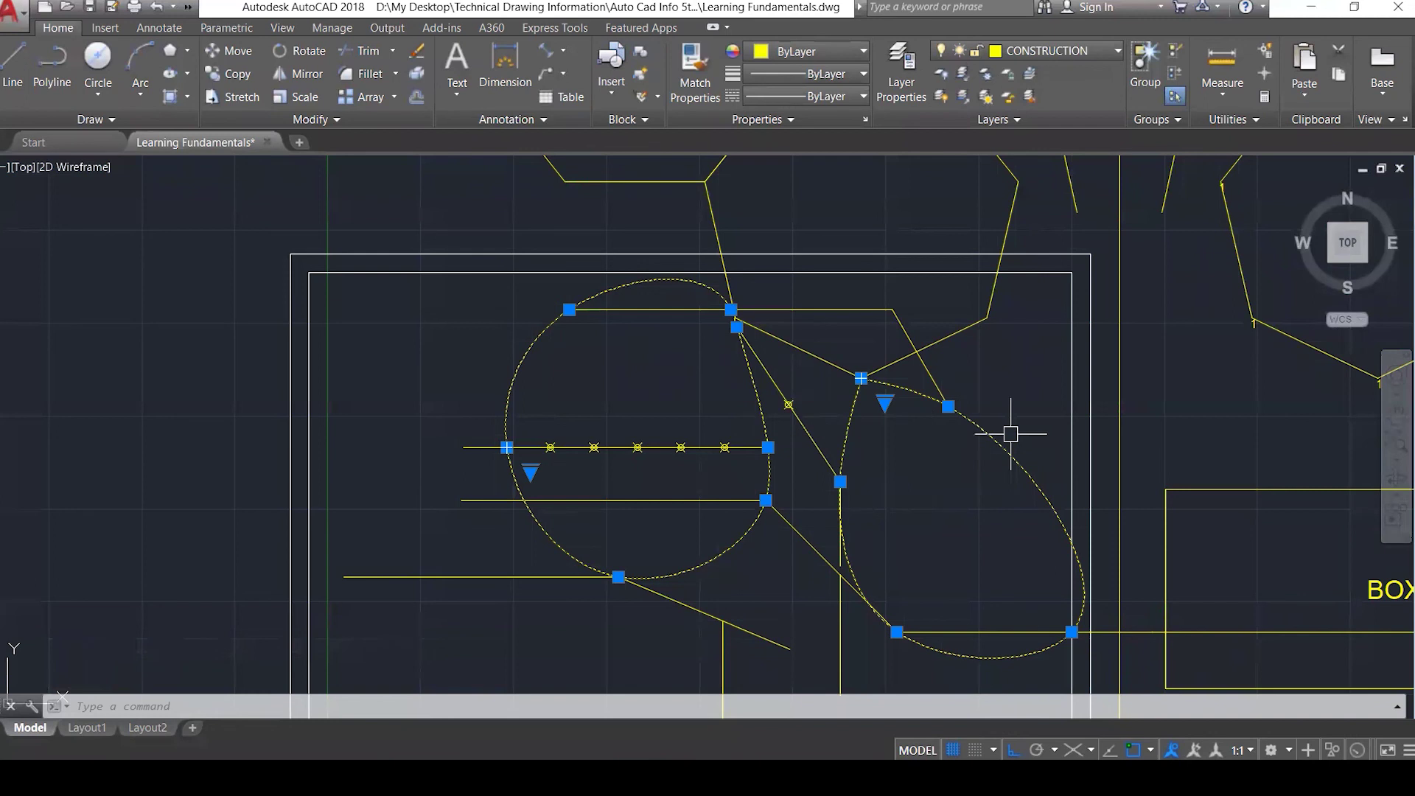
{"action": "key", "text": "Escape"}
{"action": "key", "text": "Escape"}
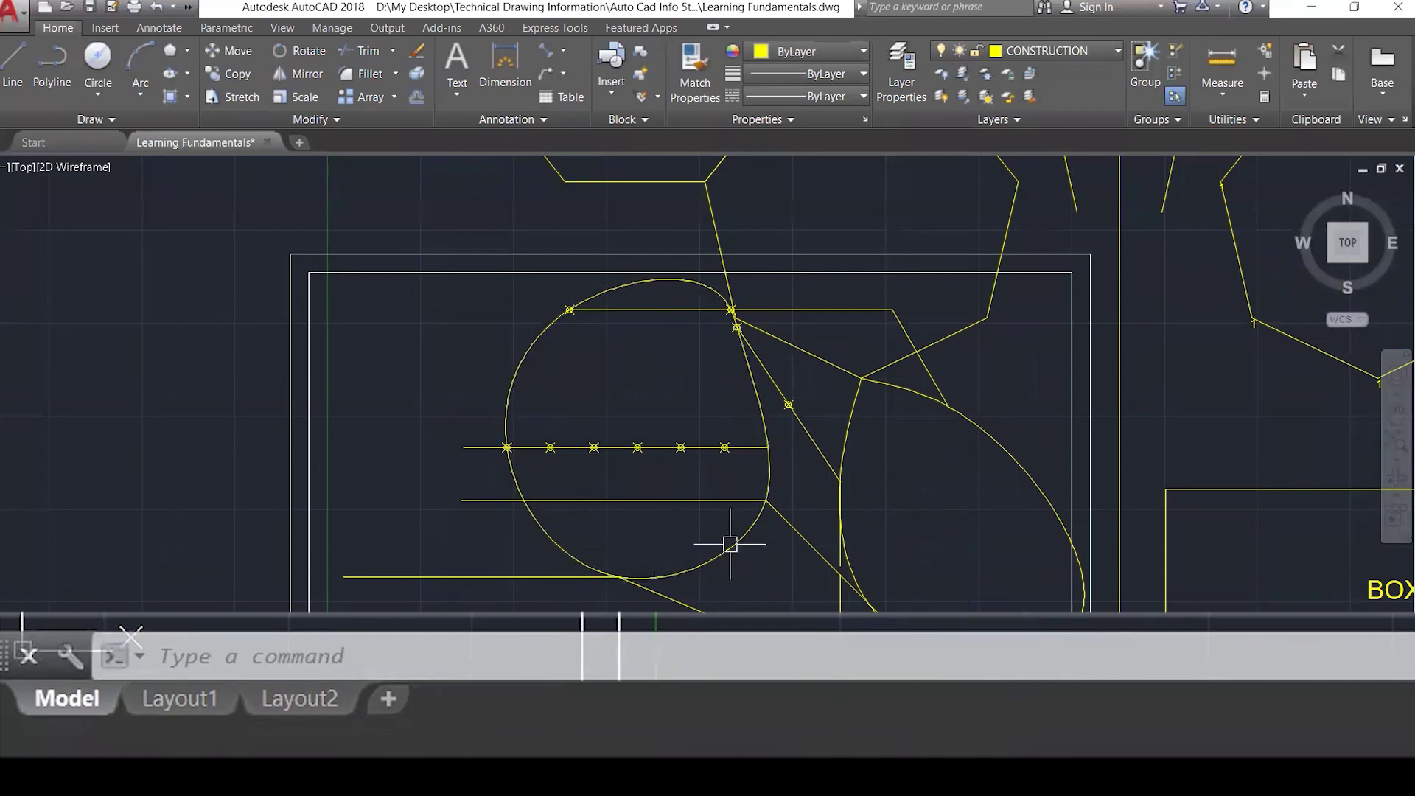
Draw a horizontal line about 162 units long above the divided line, crossing the first closed spline.
{"action": "key", "text": "Escape"}
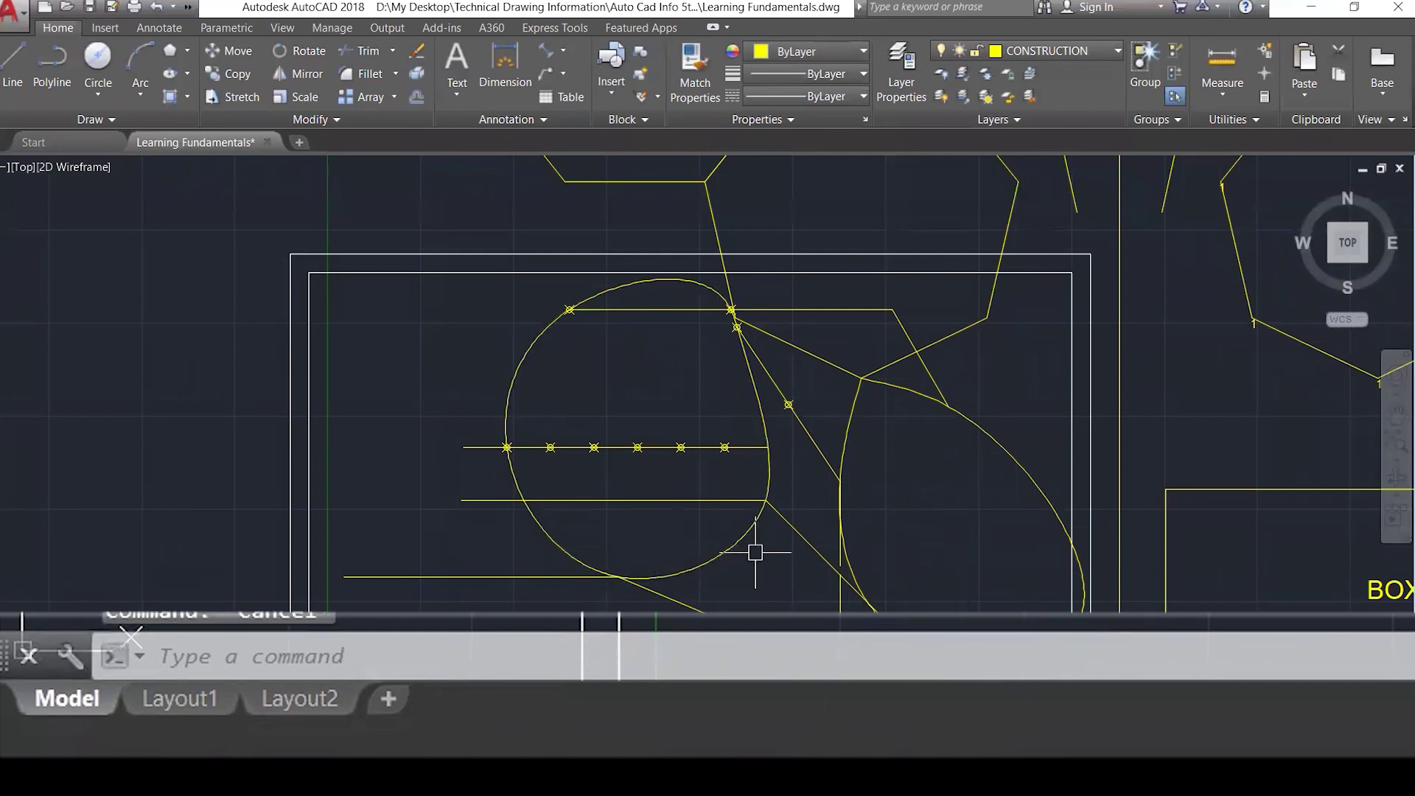
{"action": "type", "text": "L"}
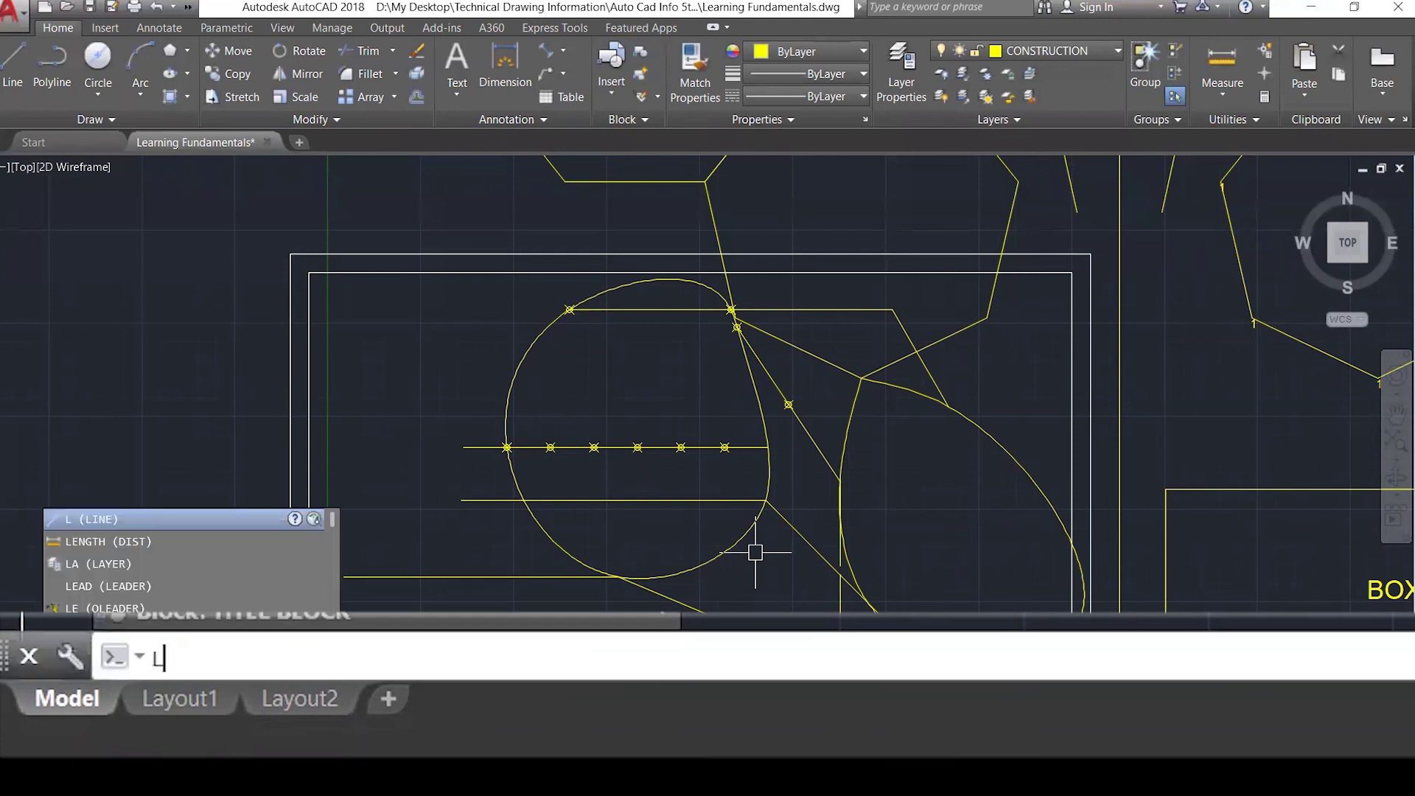
{"action": "key", "text": "Return"}
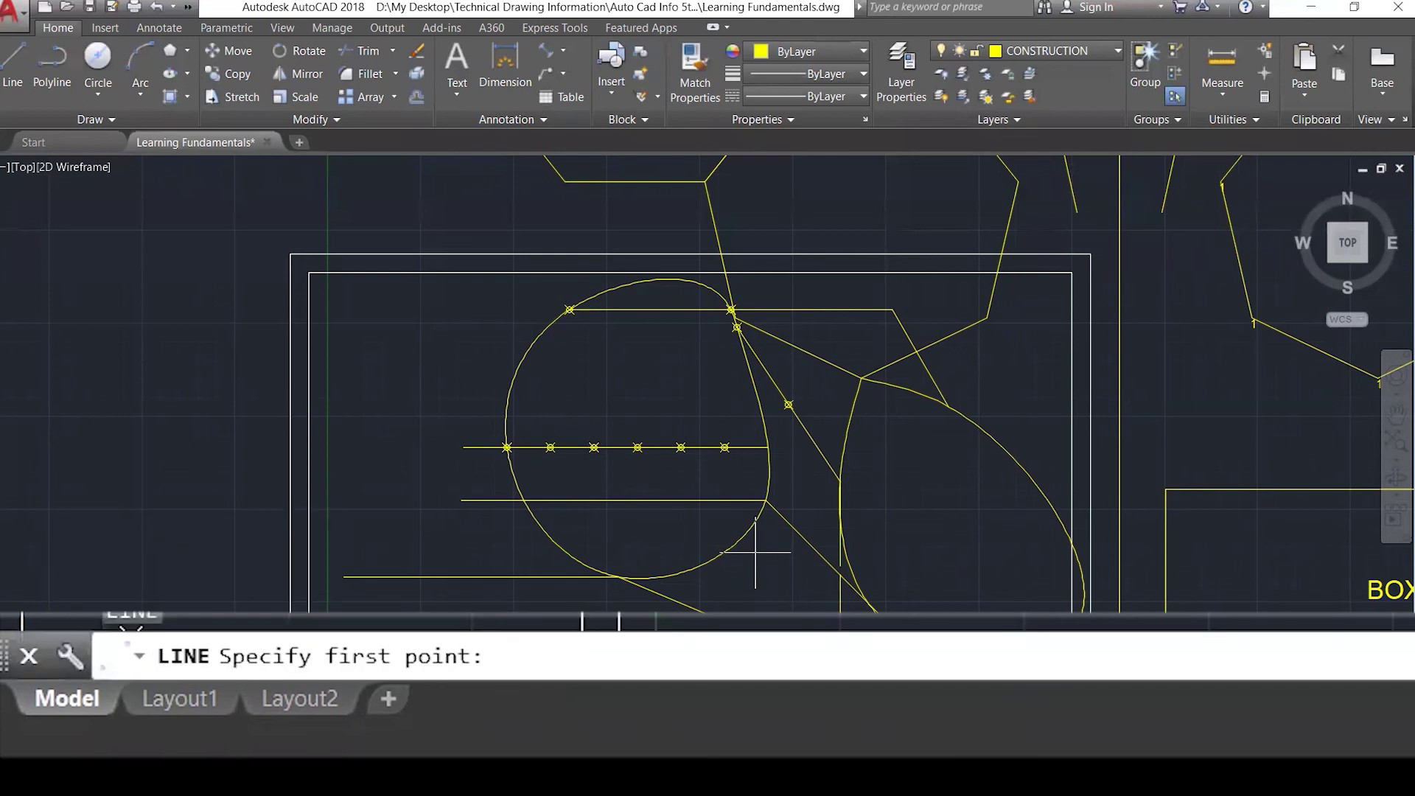
{"action": "left_click", "coordinate": [363, 385]}
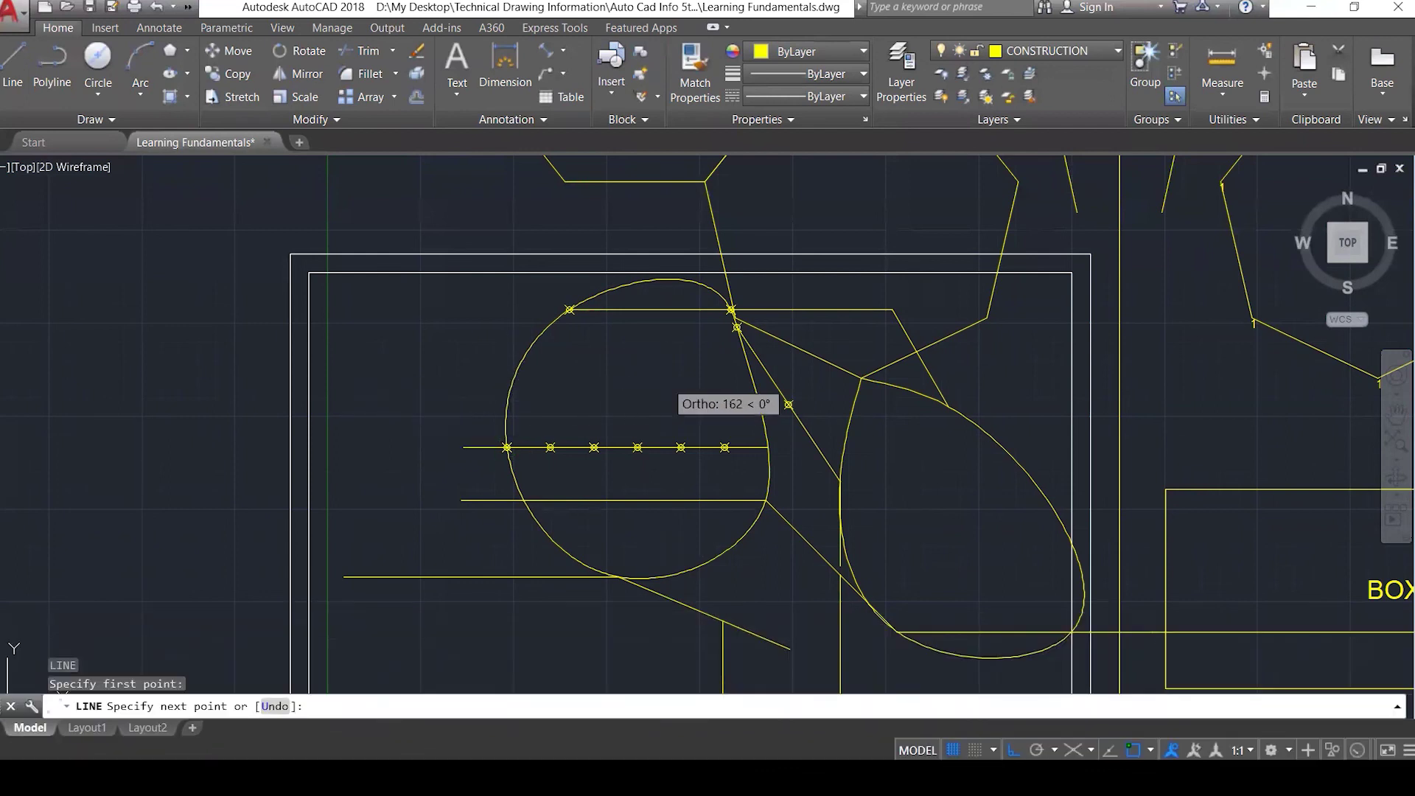
{"action": "left_click", "coordinate": [665, 382]}
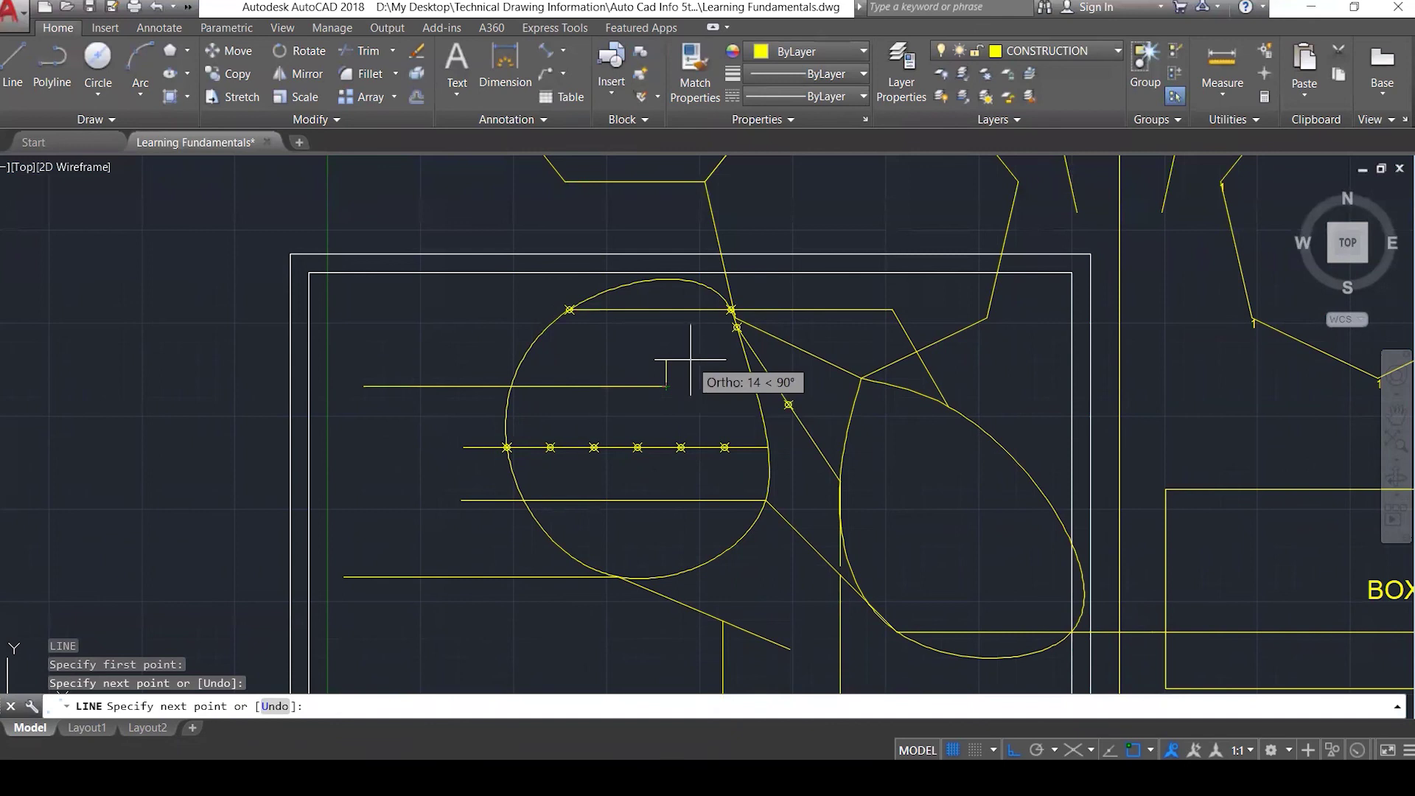
{"action": "key", "text": "Return"}
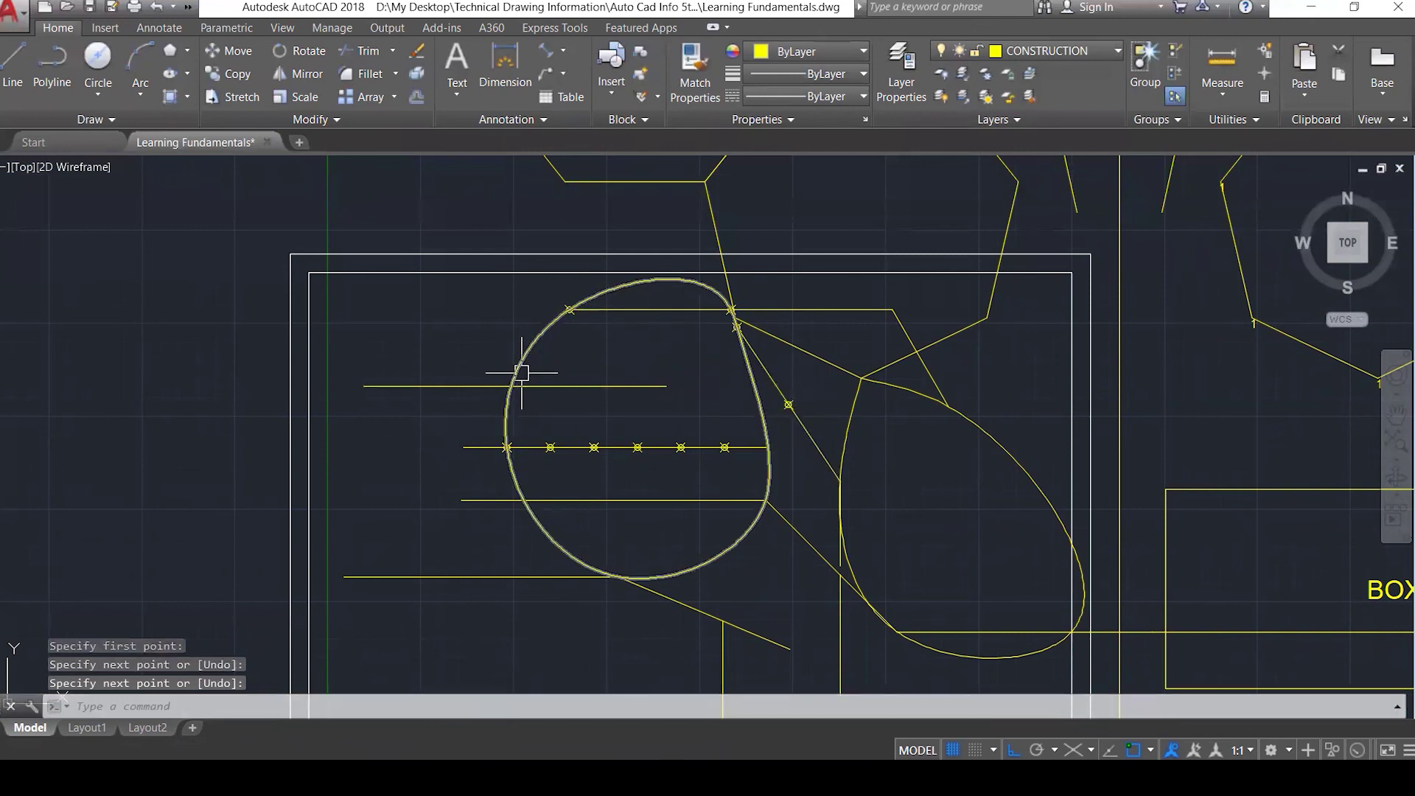
Draw a second horizontal line above the new one, from inside the frame's edge into the closed spline.
{"action": "type", "text": "l"}
{"action": "key", "text": "Return"}
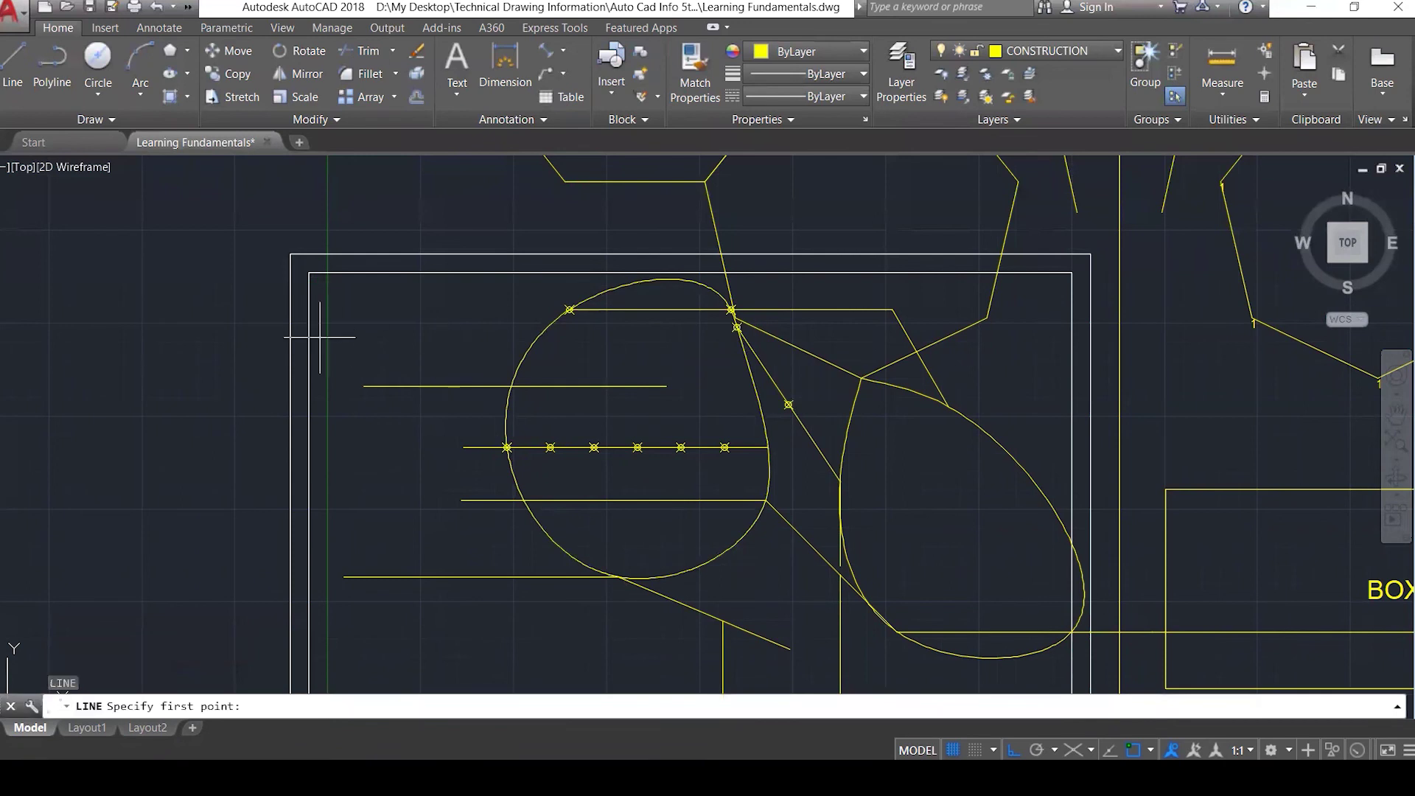
{"action": "left_click", "coordinate": [349, 337]}
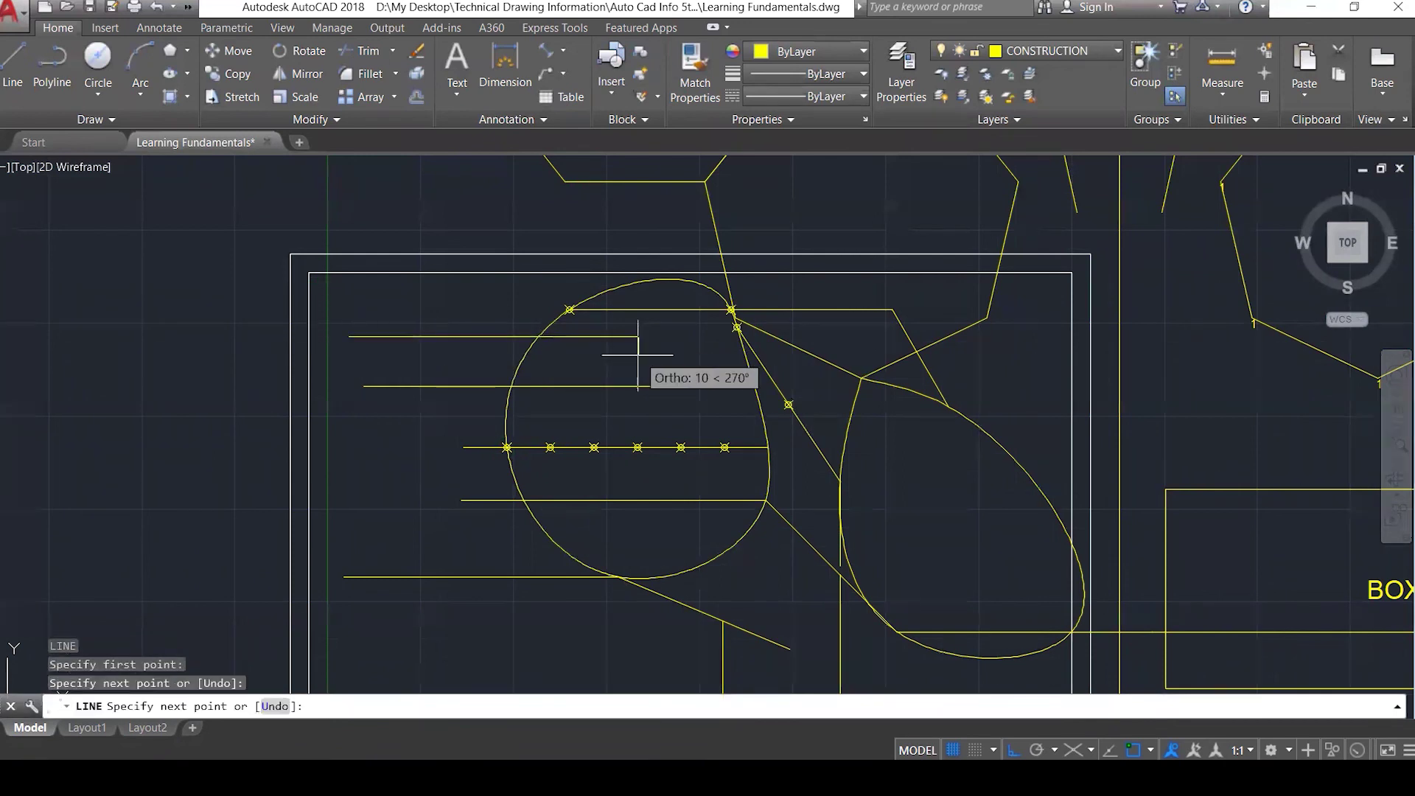
{"action": "key", "text": "Escape"}
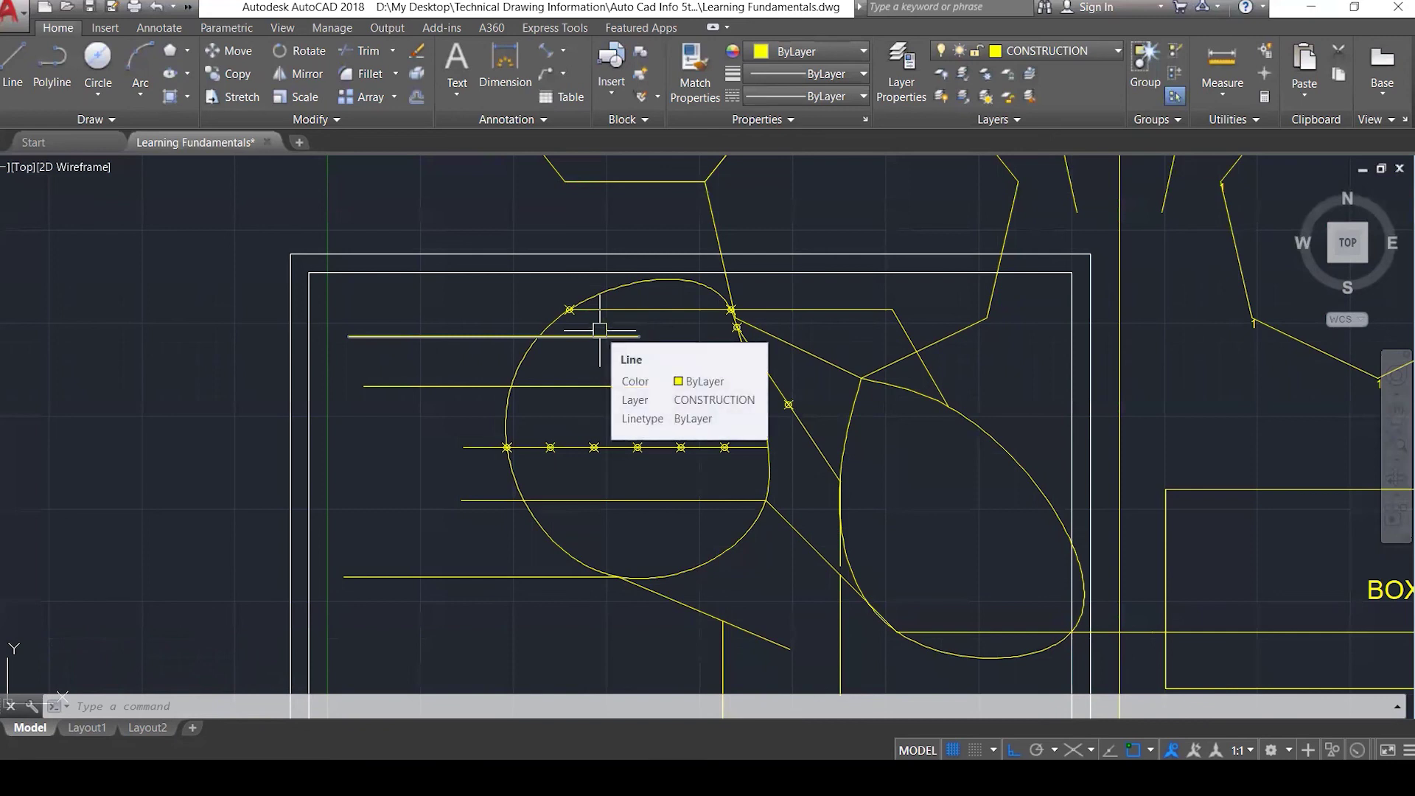
Delete the second closed spline, the one crossing the inner frame's edge.
{"action": "key", "text": "Escape"}
{"action": "key", "text": "Escape"}
{"action": "left_click", "coordinate": [1019, 454]}
{"action": "key", "text": "Delete"}
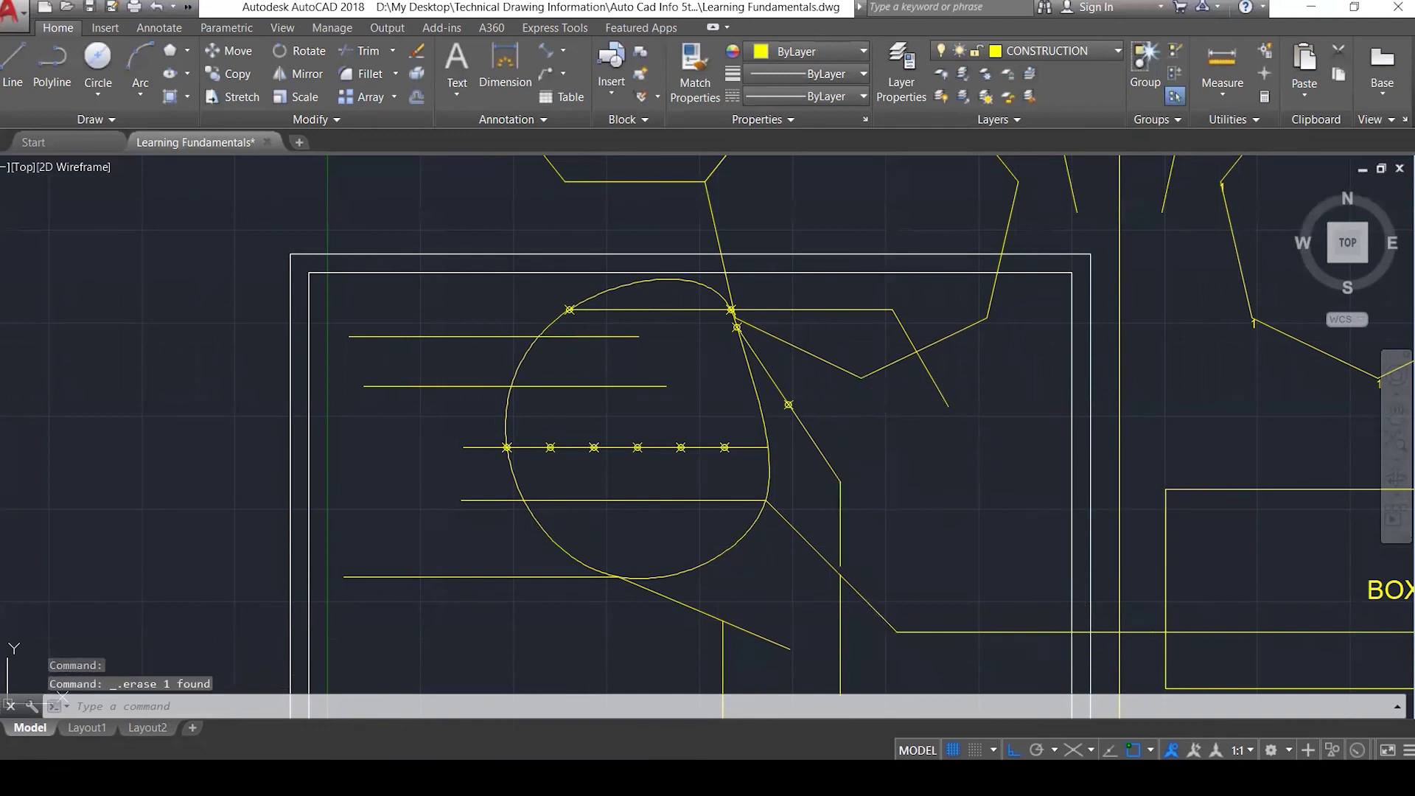
Try a fit-point spline from the upper polyline's endpoint through the vertical line's corner and the lower bend to the box's corner, and cancel it.
{"action": "type", "text": "spl"}
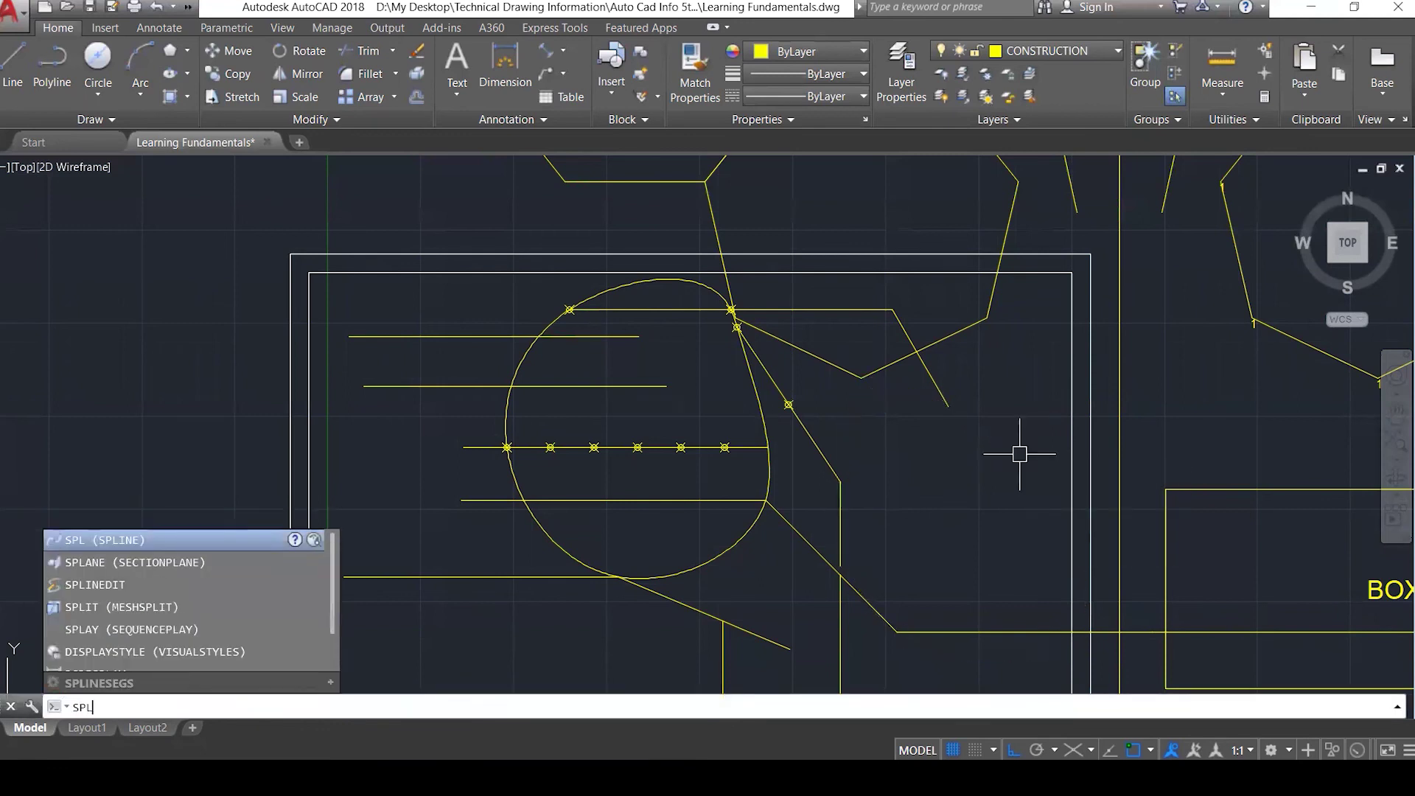
{"action": "key", "text": "Return"}
{"action": "left_click", "coordinate": [947, 405]}
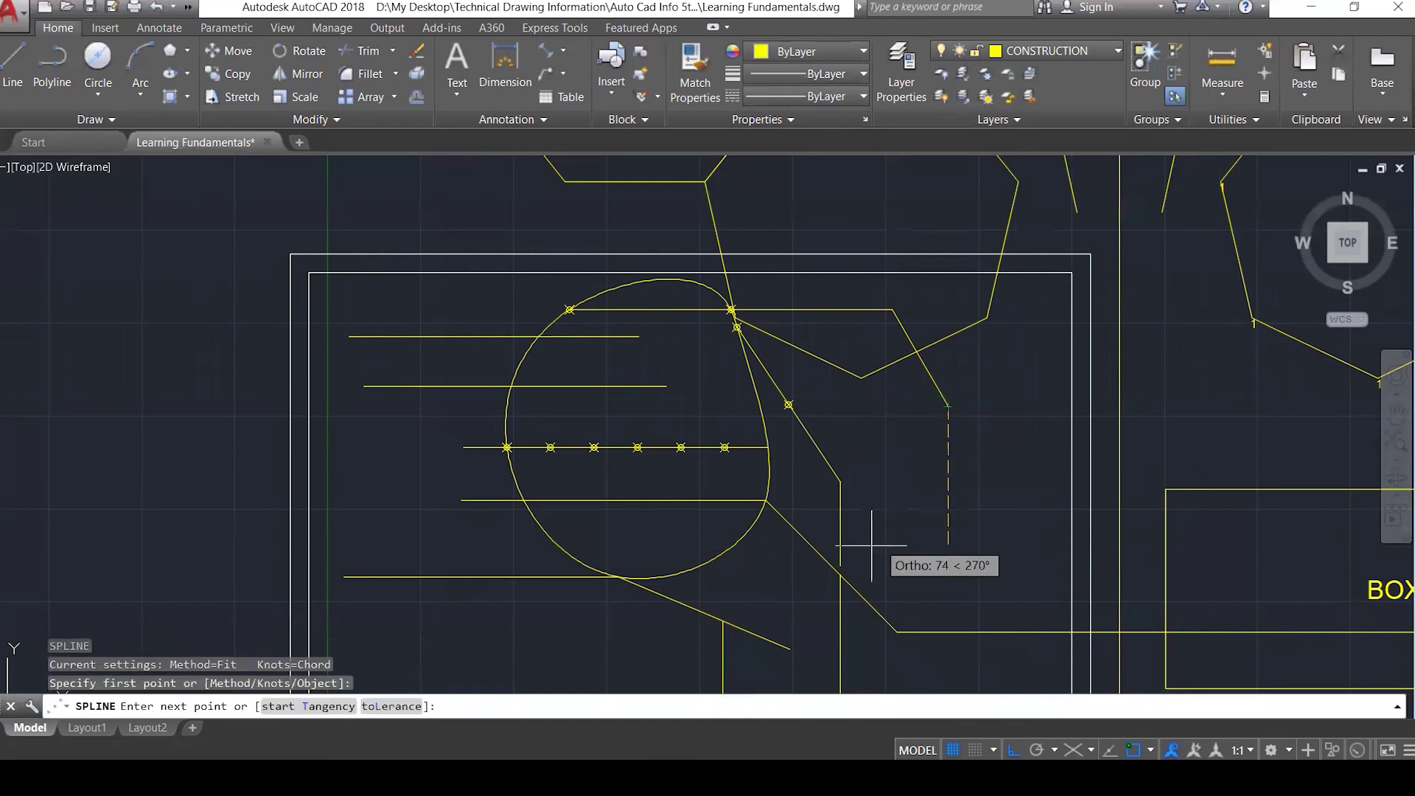
{"action": "left_click", "coordinate": [840, 482]}
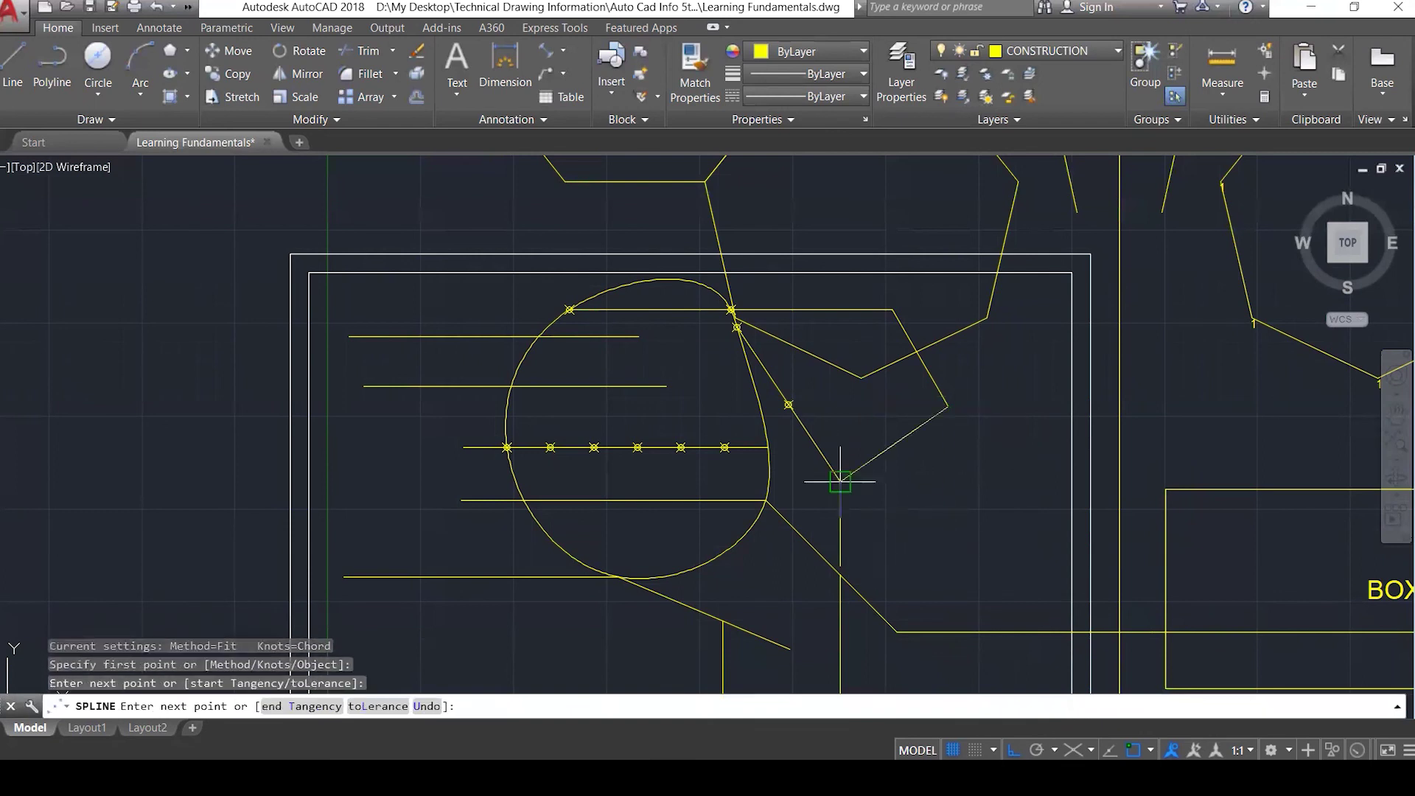
{"action": "left_click", "coordinate": [840, 568]}
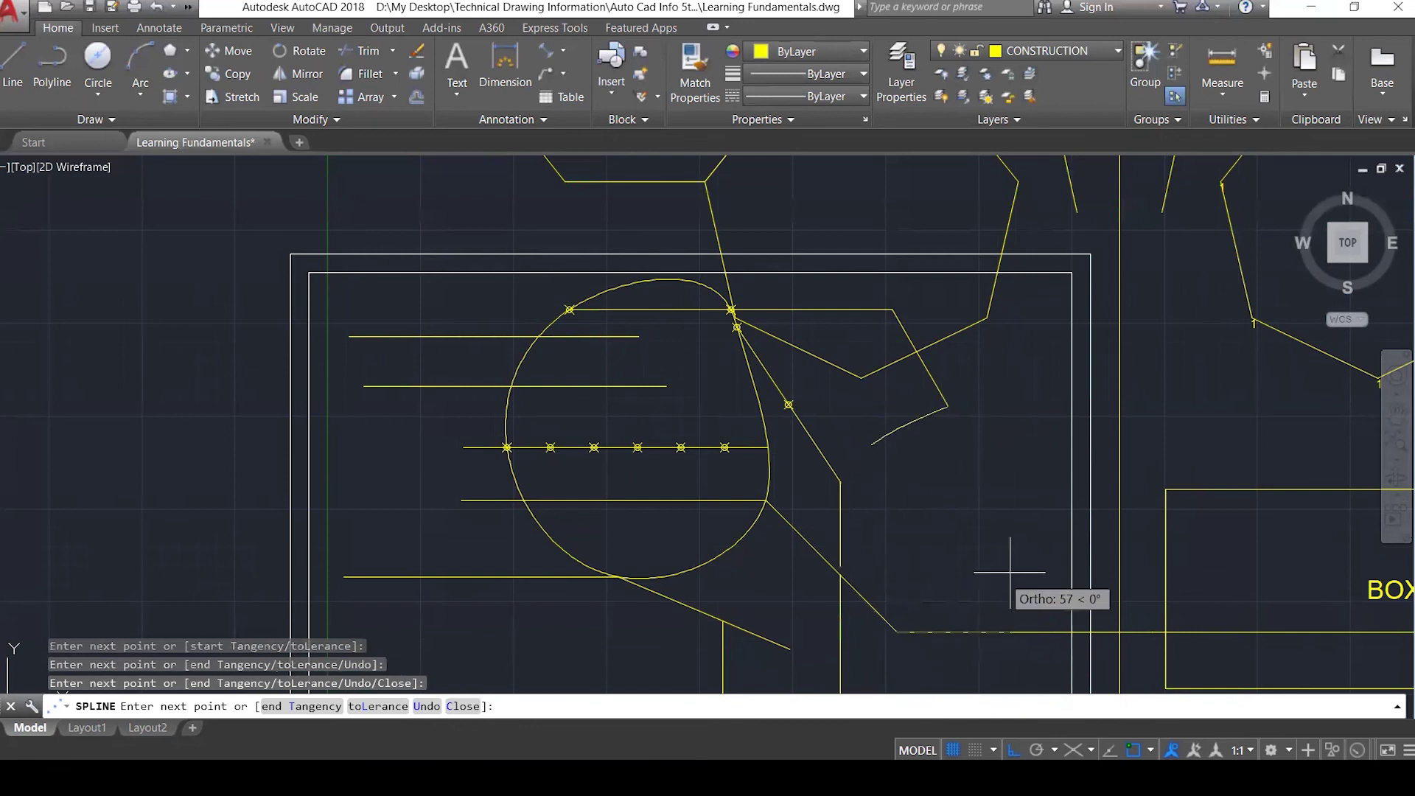
{"action": "left_click", "coordinate": [1165, 488]}
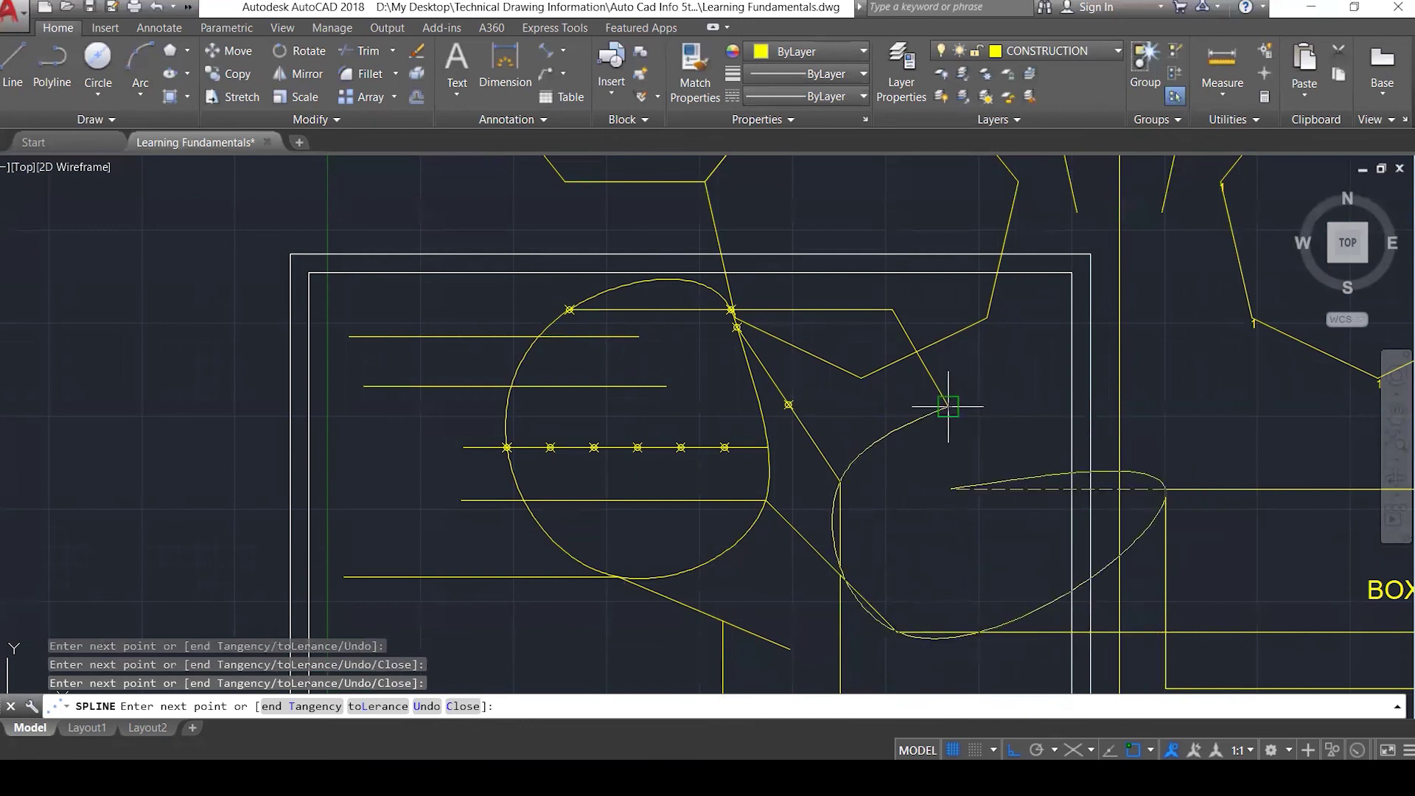
{"action": "key", "text": "Escape"}
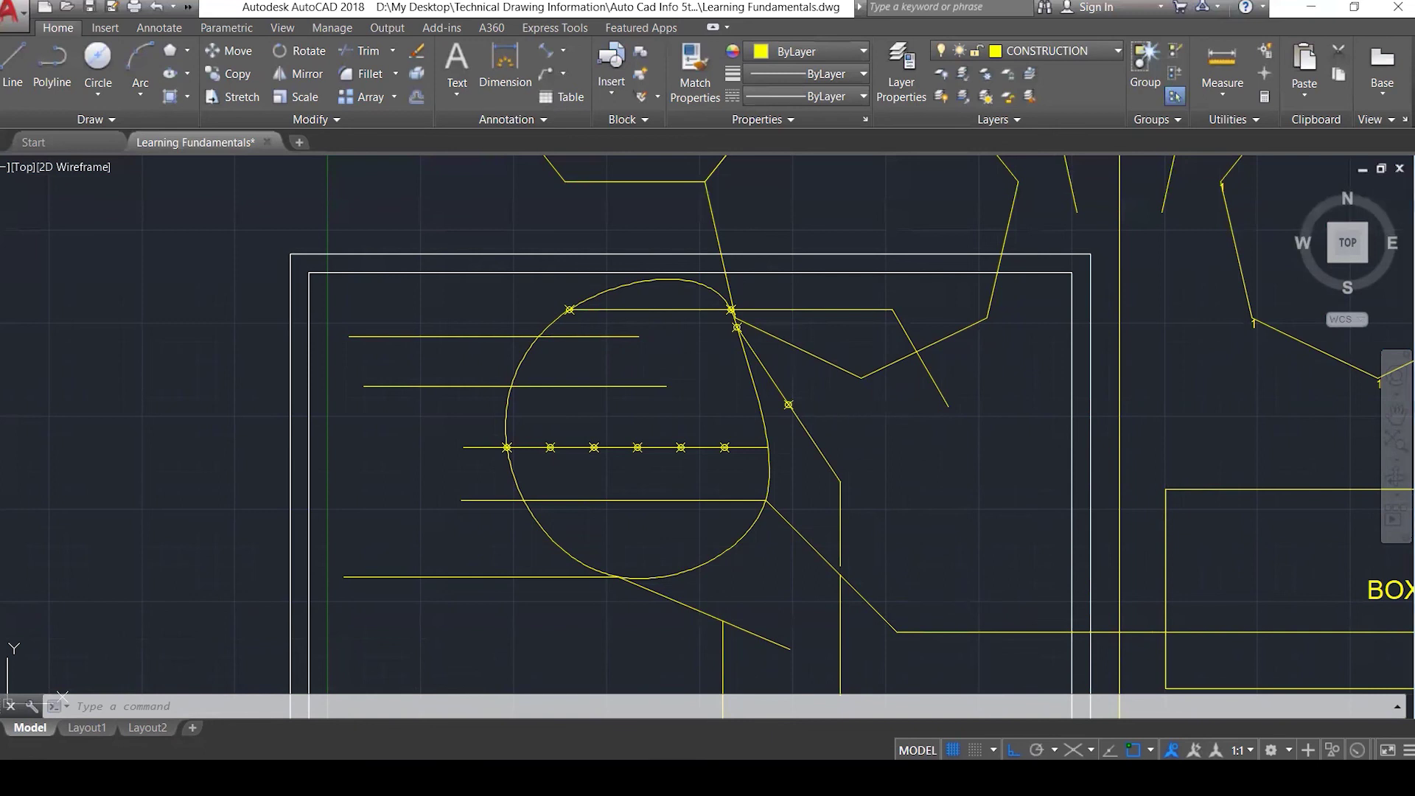
Switch to Photos, review the fundamentals tools sheet, line standards and shortcut keys sheets, and close the shortcut keys image.
{"action": "mouse_move", "coordinate": [1102, 777]}
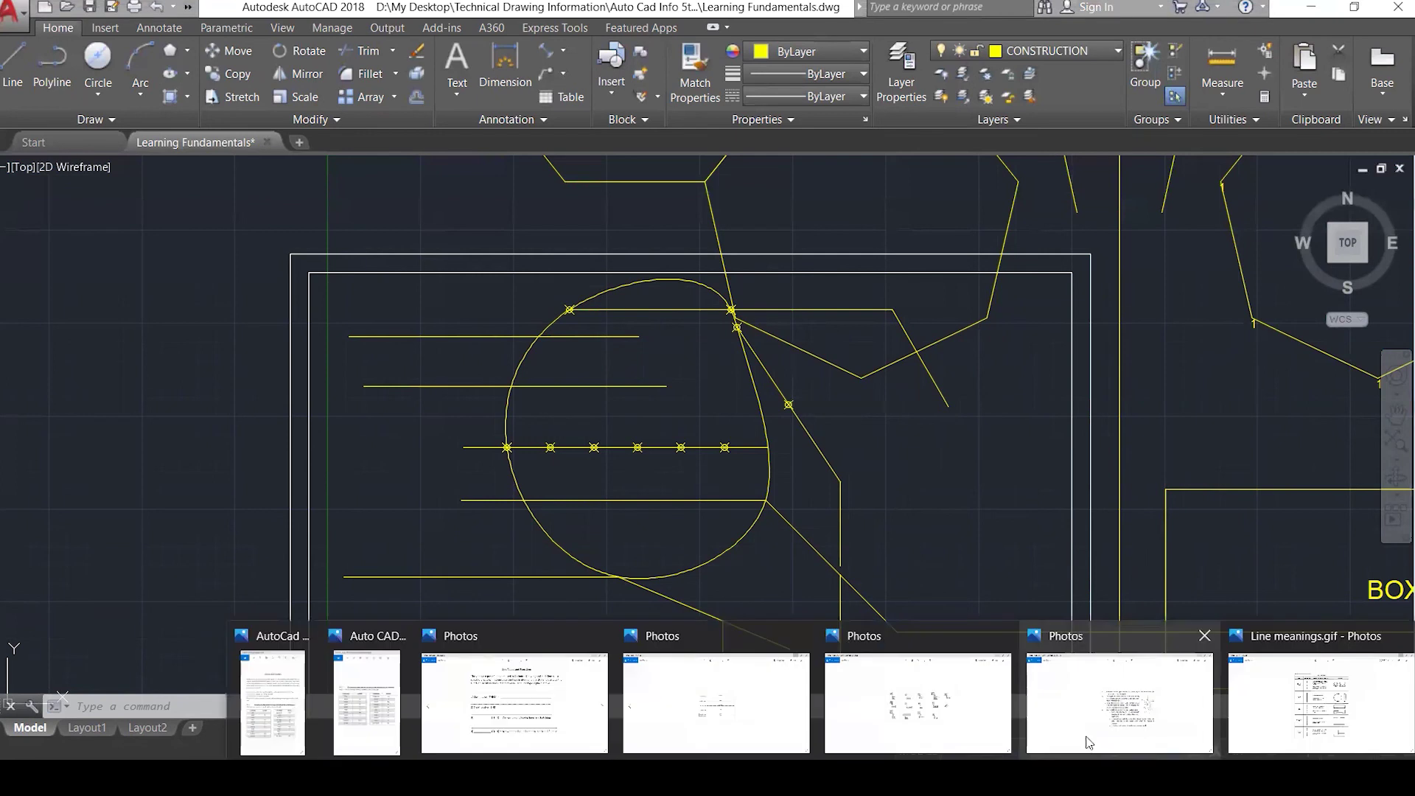
{"action": "left_click", "coordinate": [966, 703]}
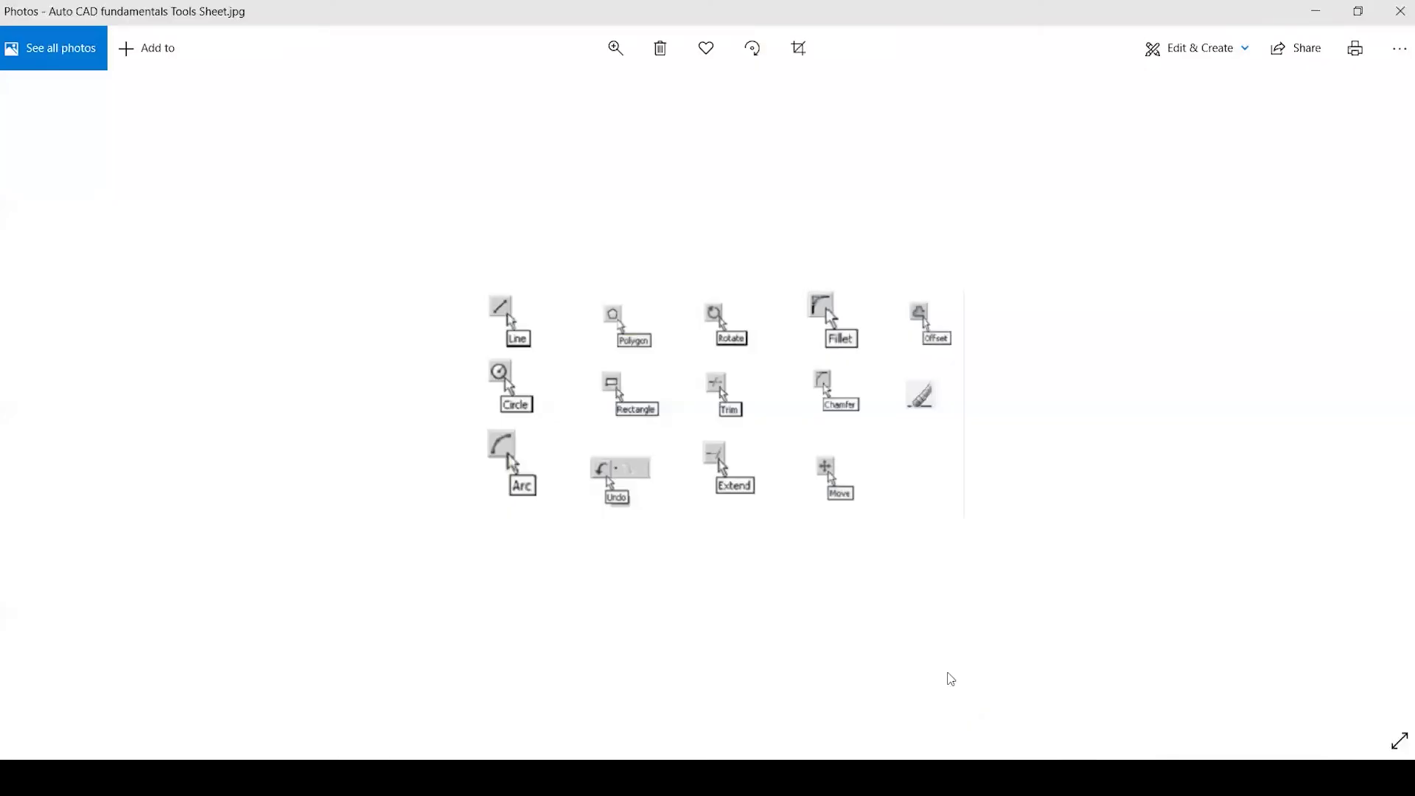
{"action": "left_click", "coordinate": [614, 47]}
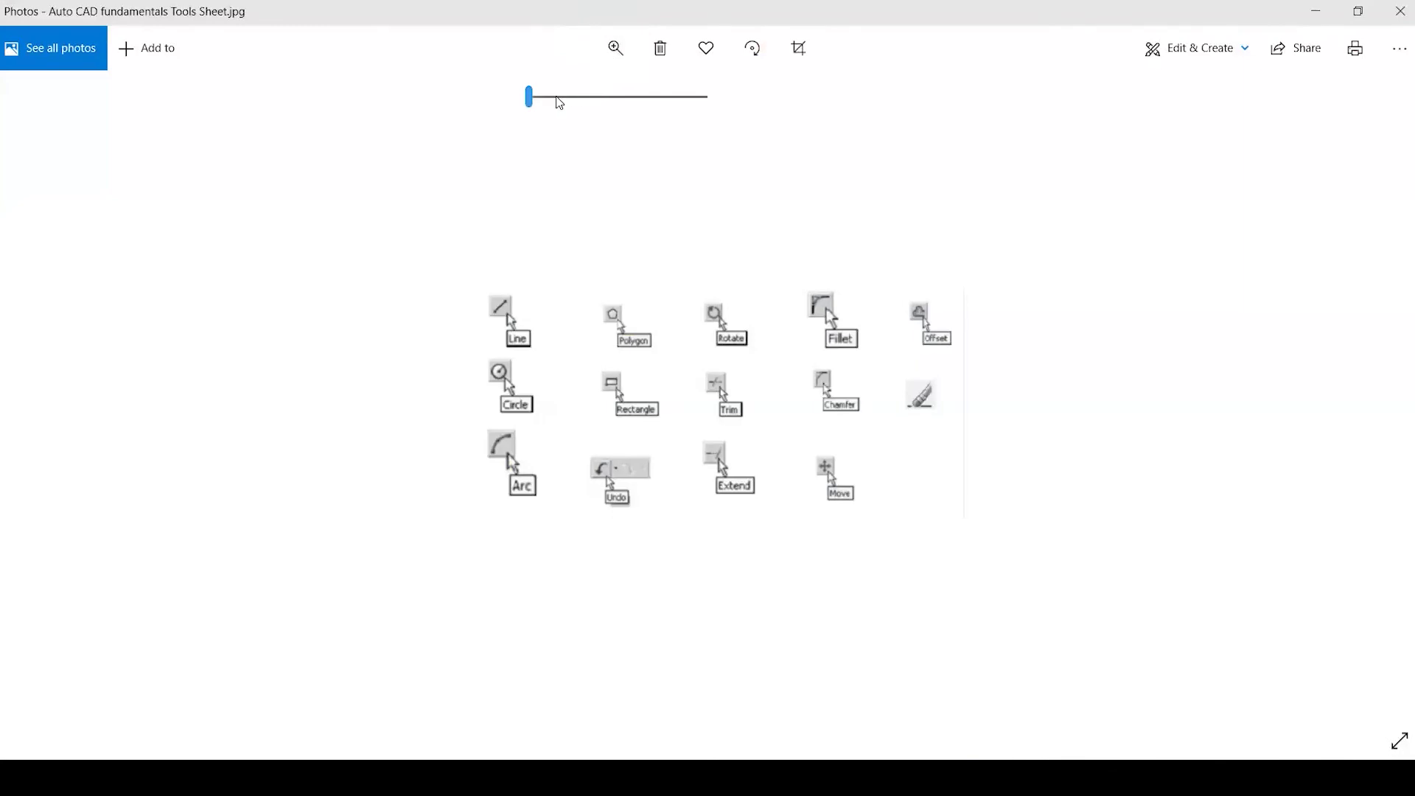
{"action": "left_click_drag", "start_coordinate": [530, 108], "coordinate": [584, 135]}
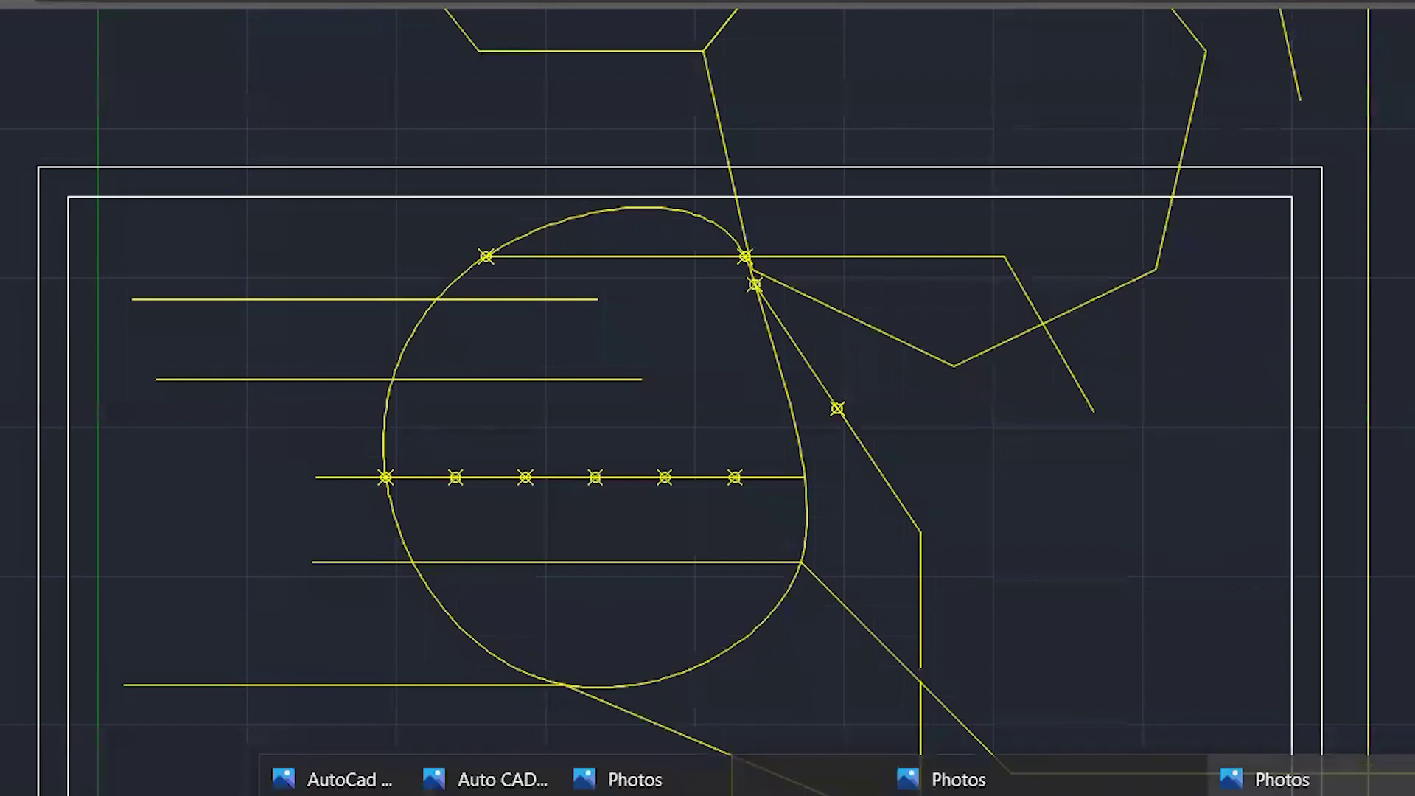
{"action": "left_click", "coordinate": [943, 779]}
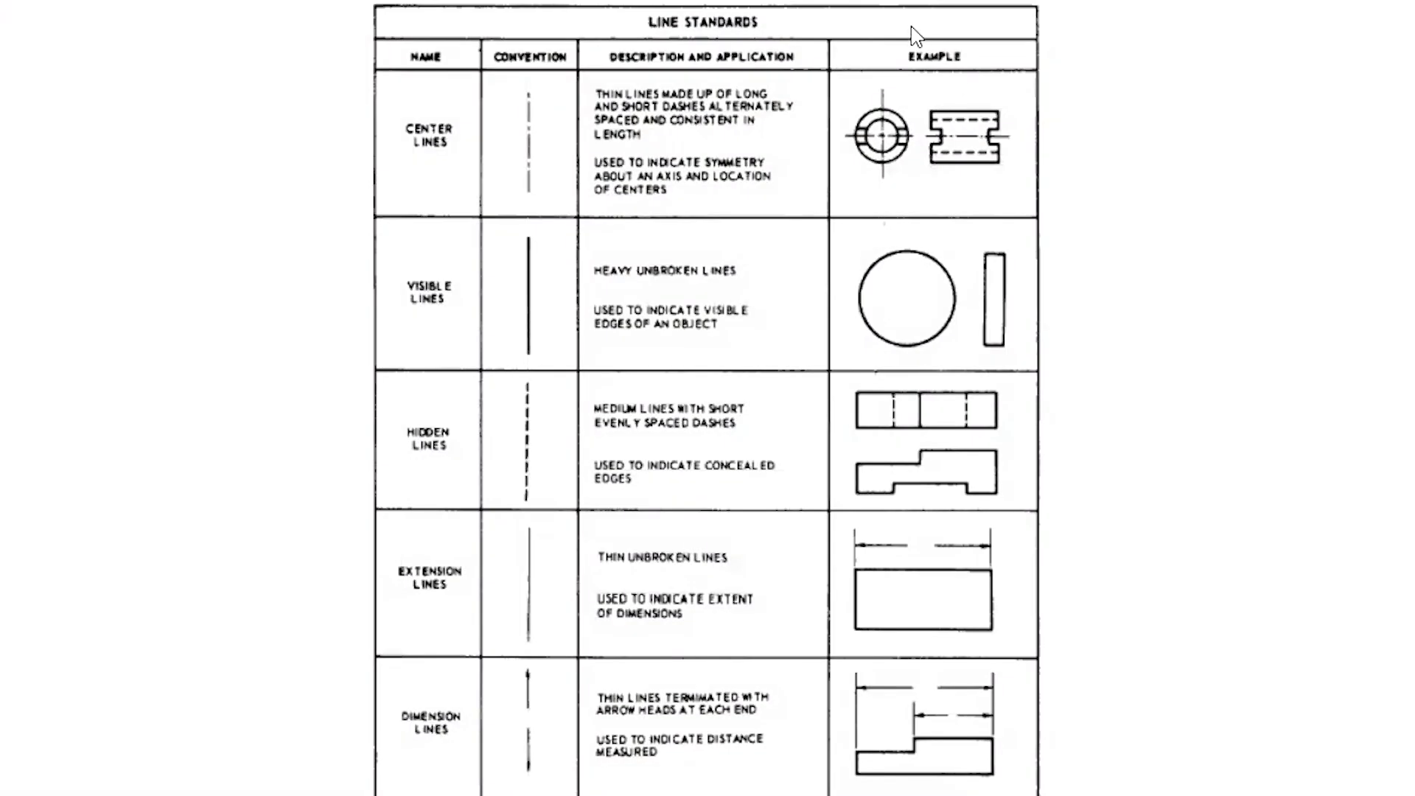
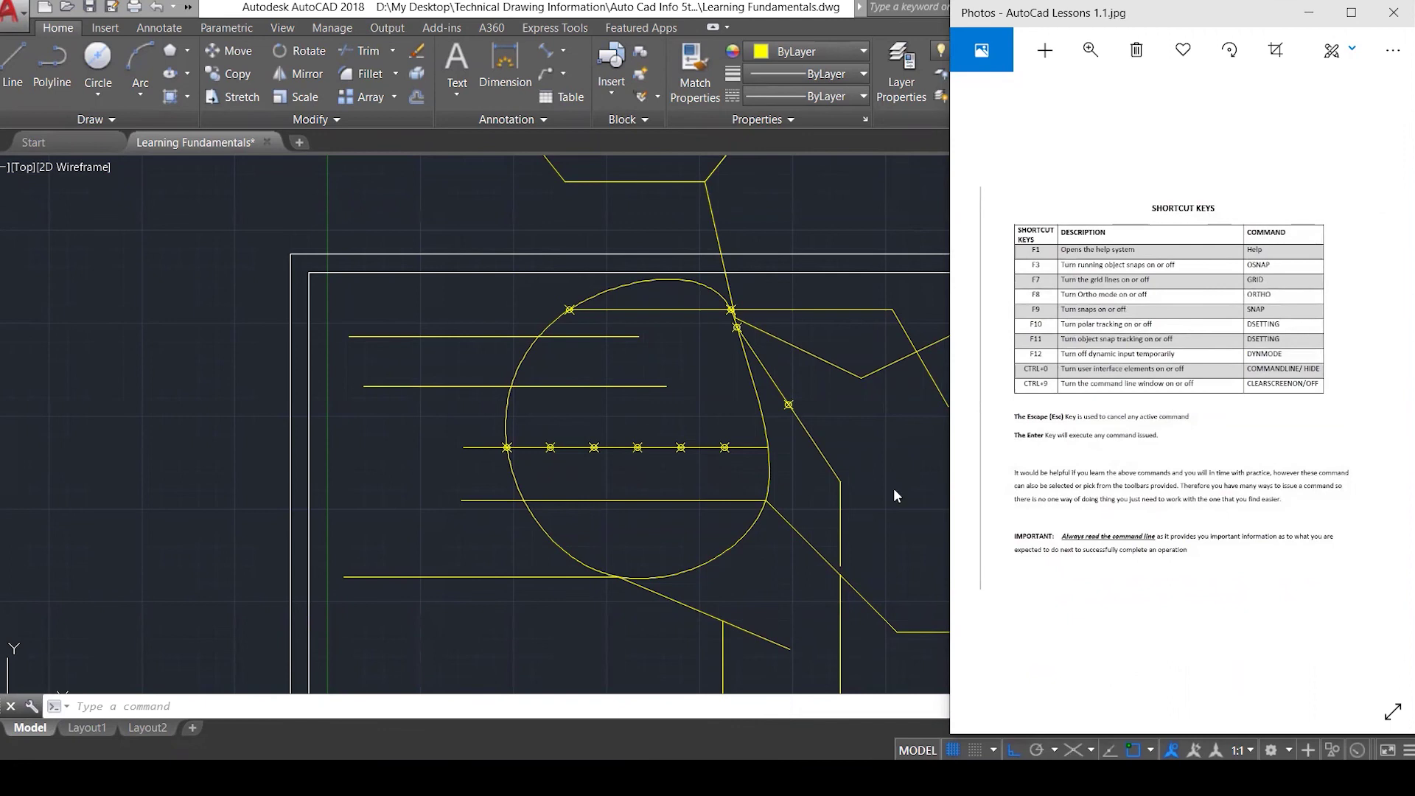
{"action": "left_click", "coordinate": [1396, 15]}
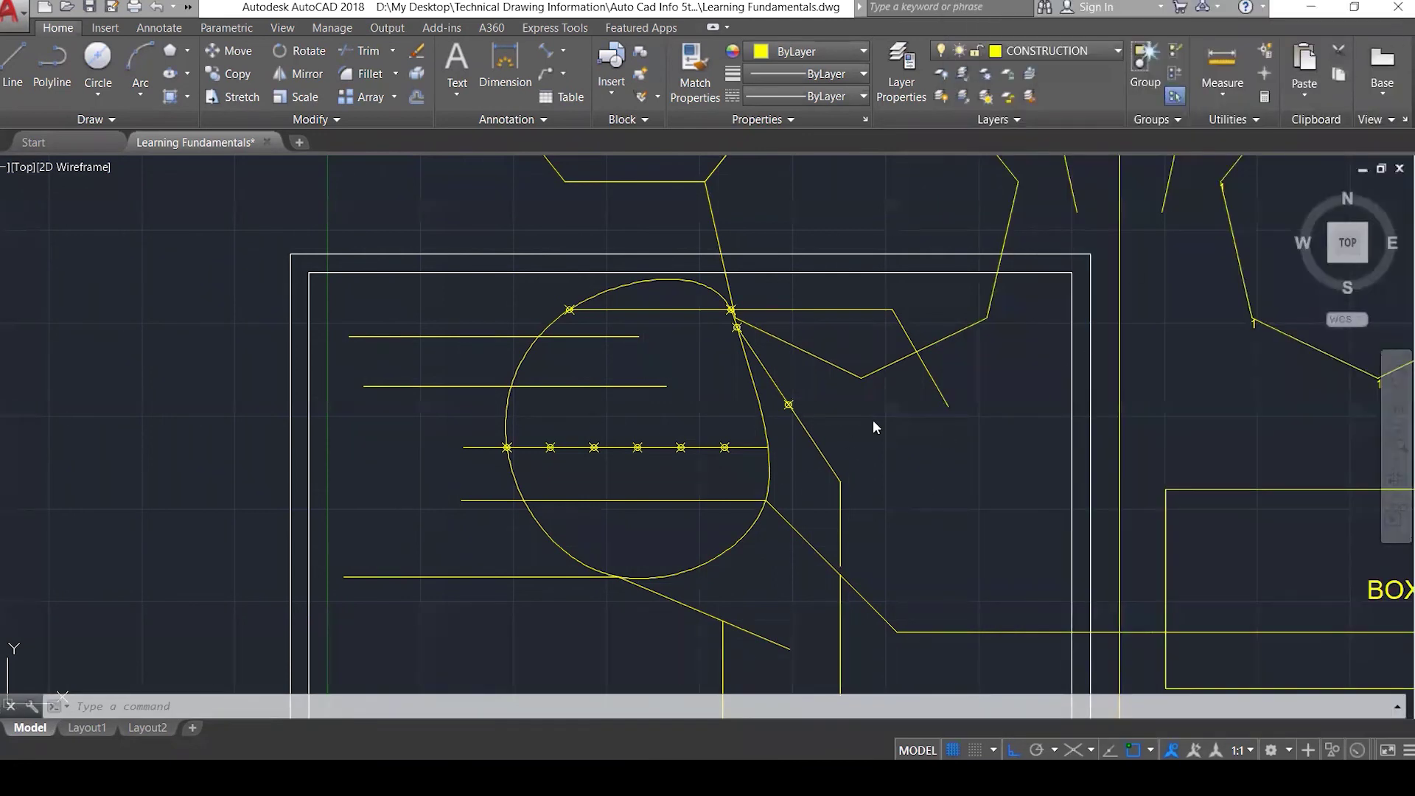
{"action": "scroll", "coordinate": [668, 471], "scroll_direction": "down", "scroll_amount": 2}
{"action": "scroll", "coordinate": [668, 472], "scroll_direction": "down", "scroll_amount": 5}
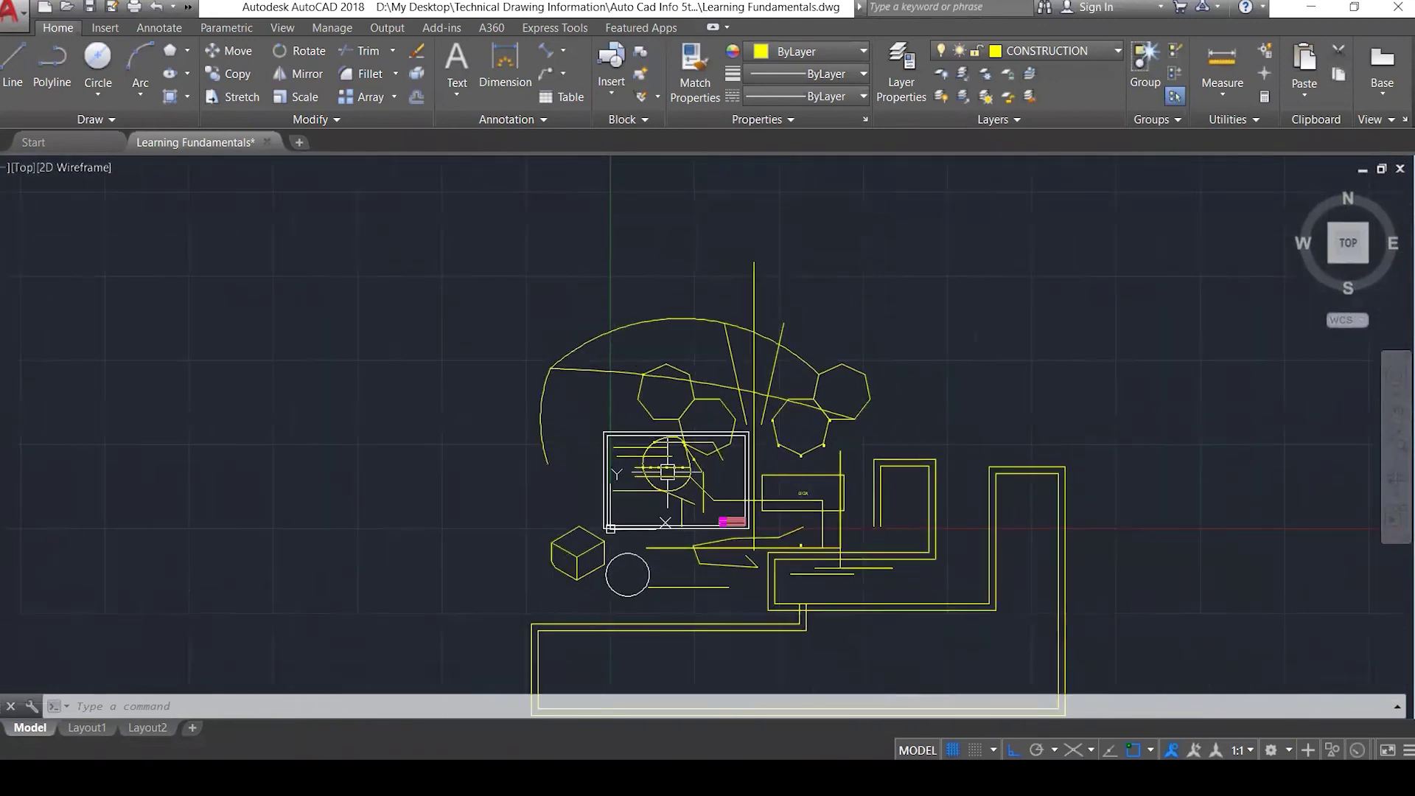
{"action": "scroll", "coordinate": [667, 472], "scroll_direction": "down", "scroll_amount": 2}
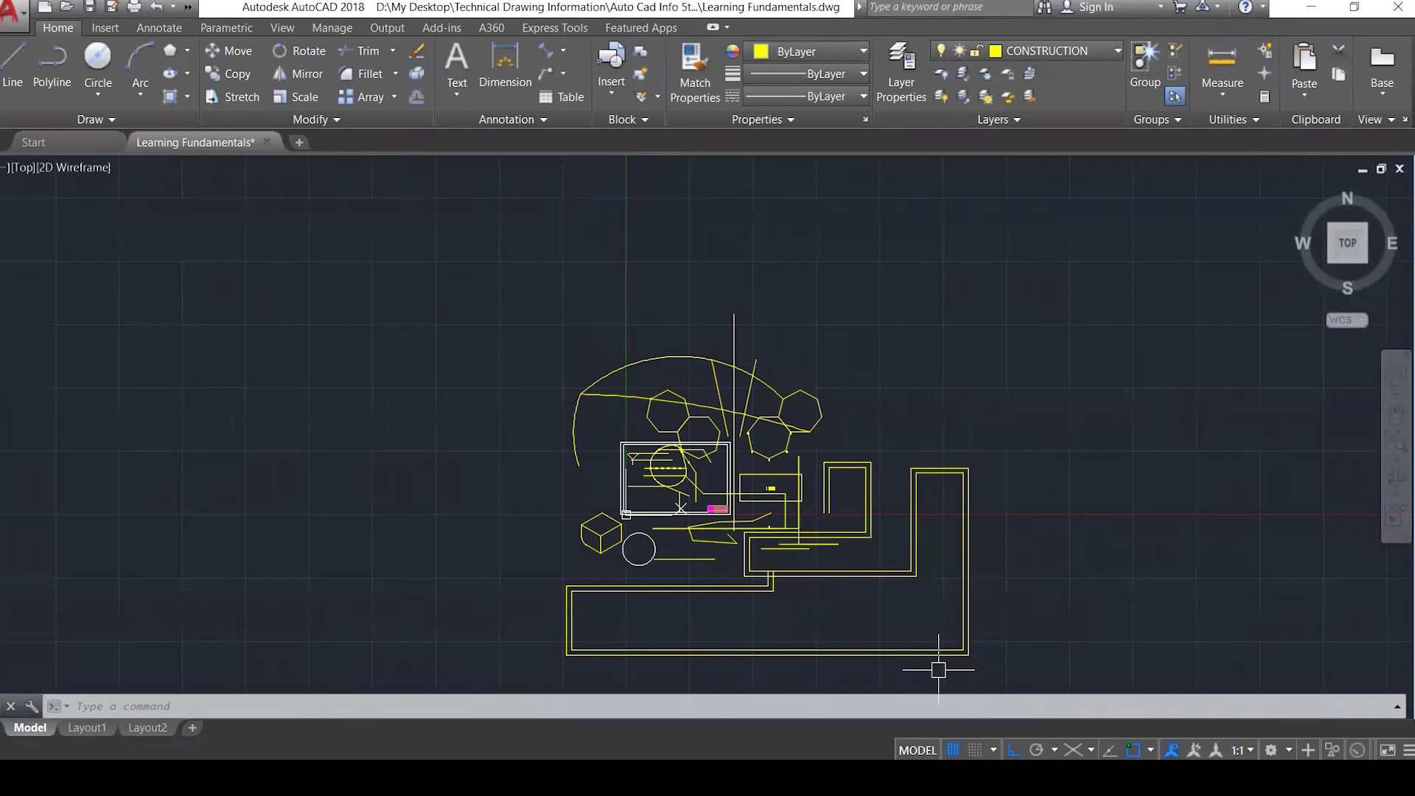
Move the two right-hand heptagons and the arcs crossing them onto the OUTLINE layer.
{"action": "scroll", "coordinate": [937, 669], "scroll_direction": "up", "scroll_amount": 2}
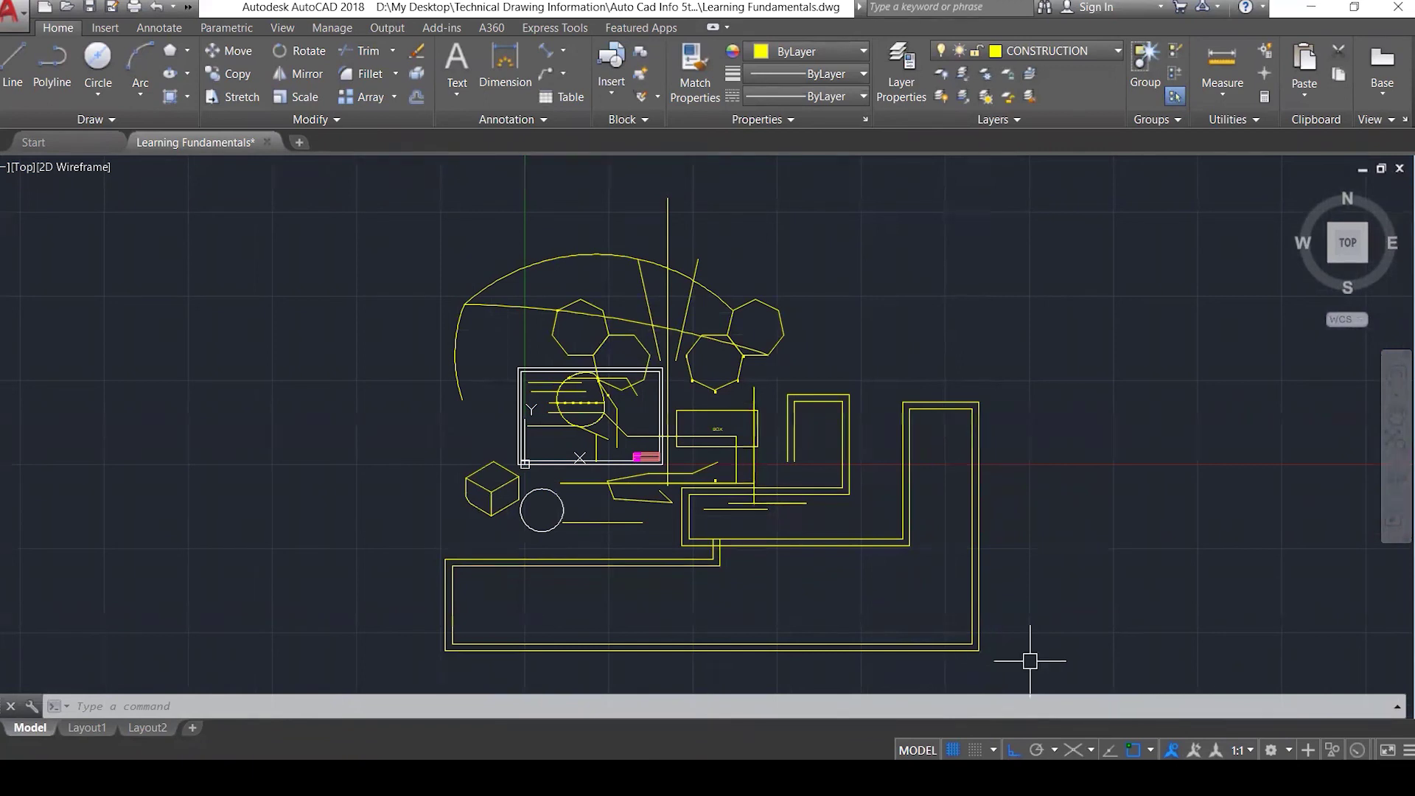
{"action": "left_click", "coordinate": [1085, 55]}
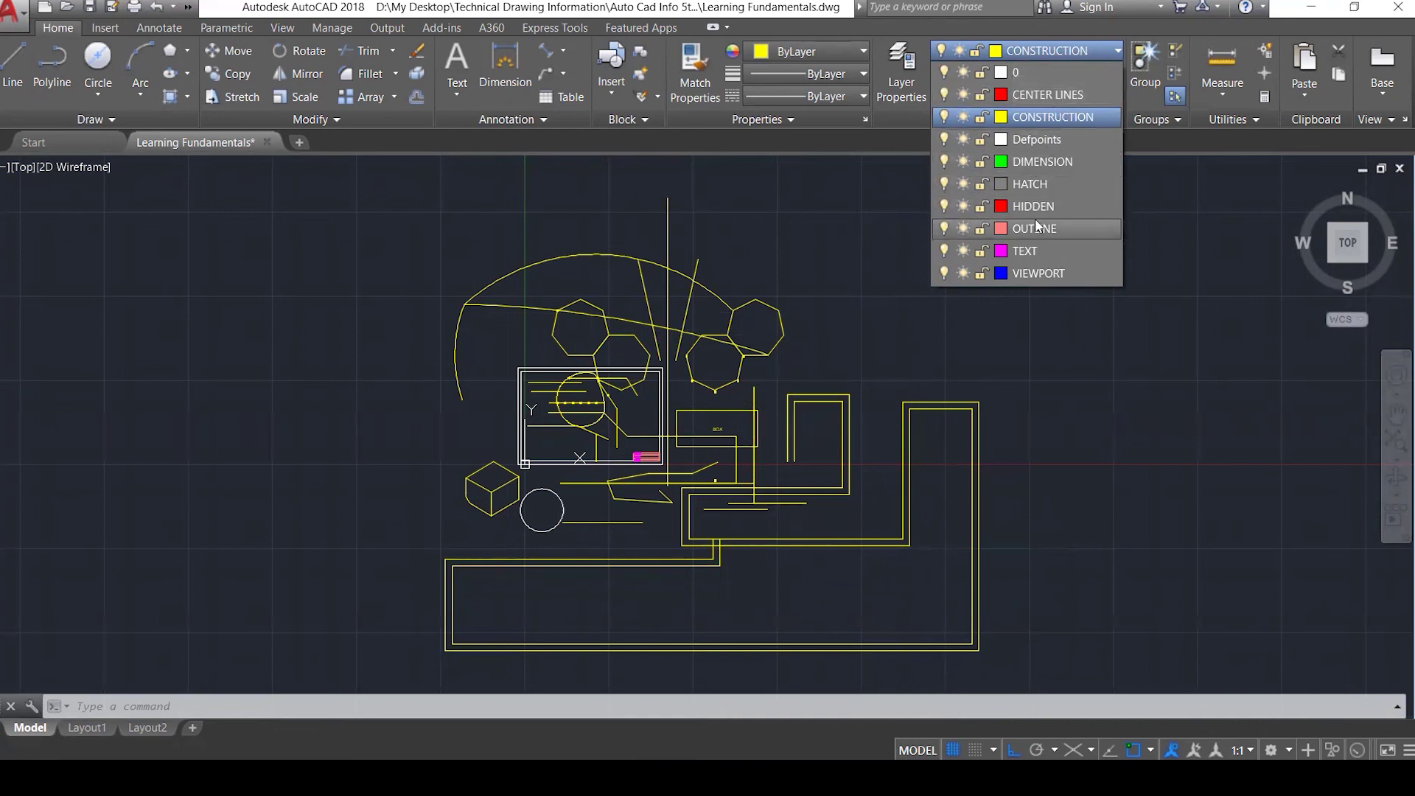
{"action": "left_click", "coordinate": [943, 354]}
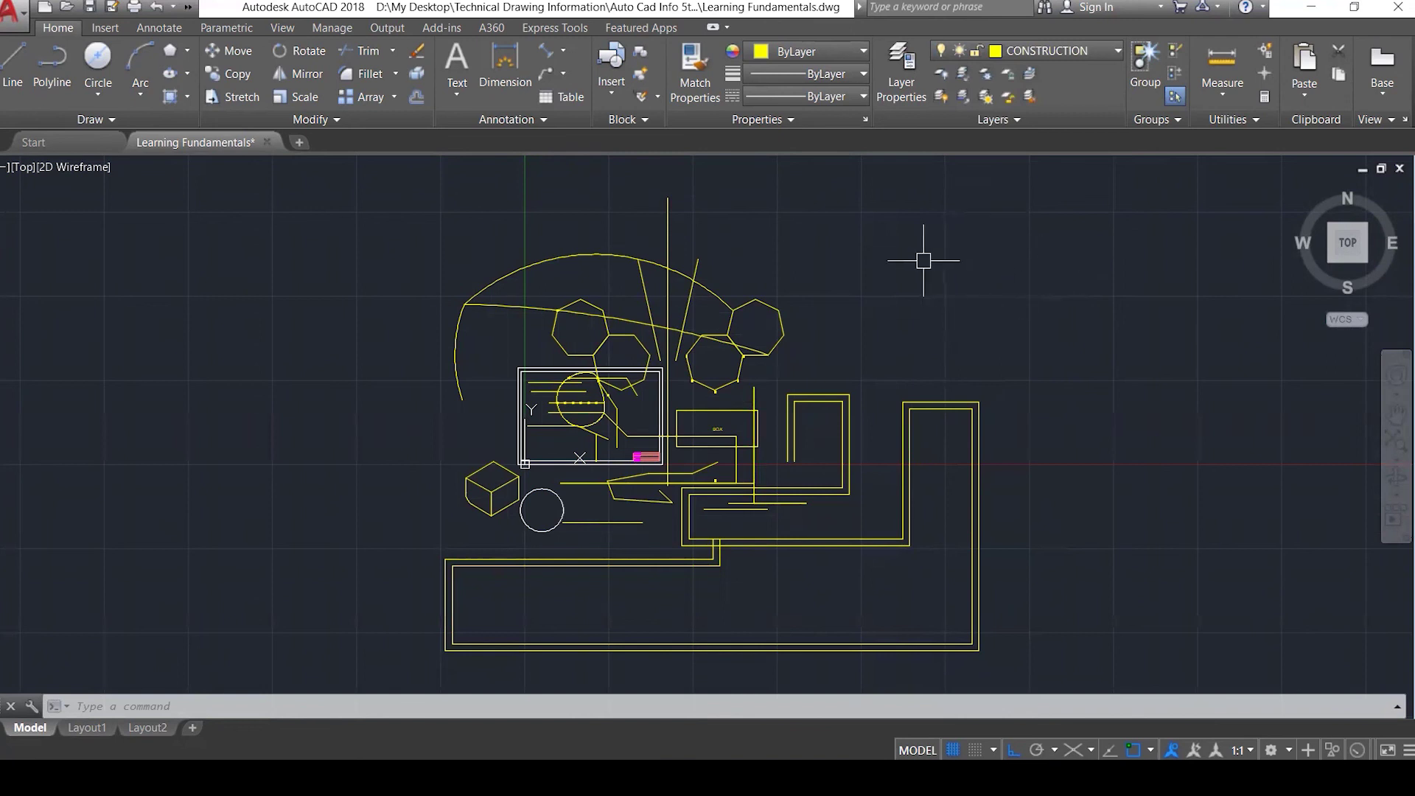
{"action": "left_click", "coordinate": [858, 210]}
{"action": "left_click", "coordinate": [725, 340]}
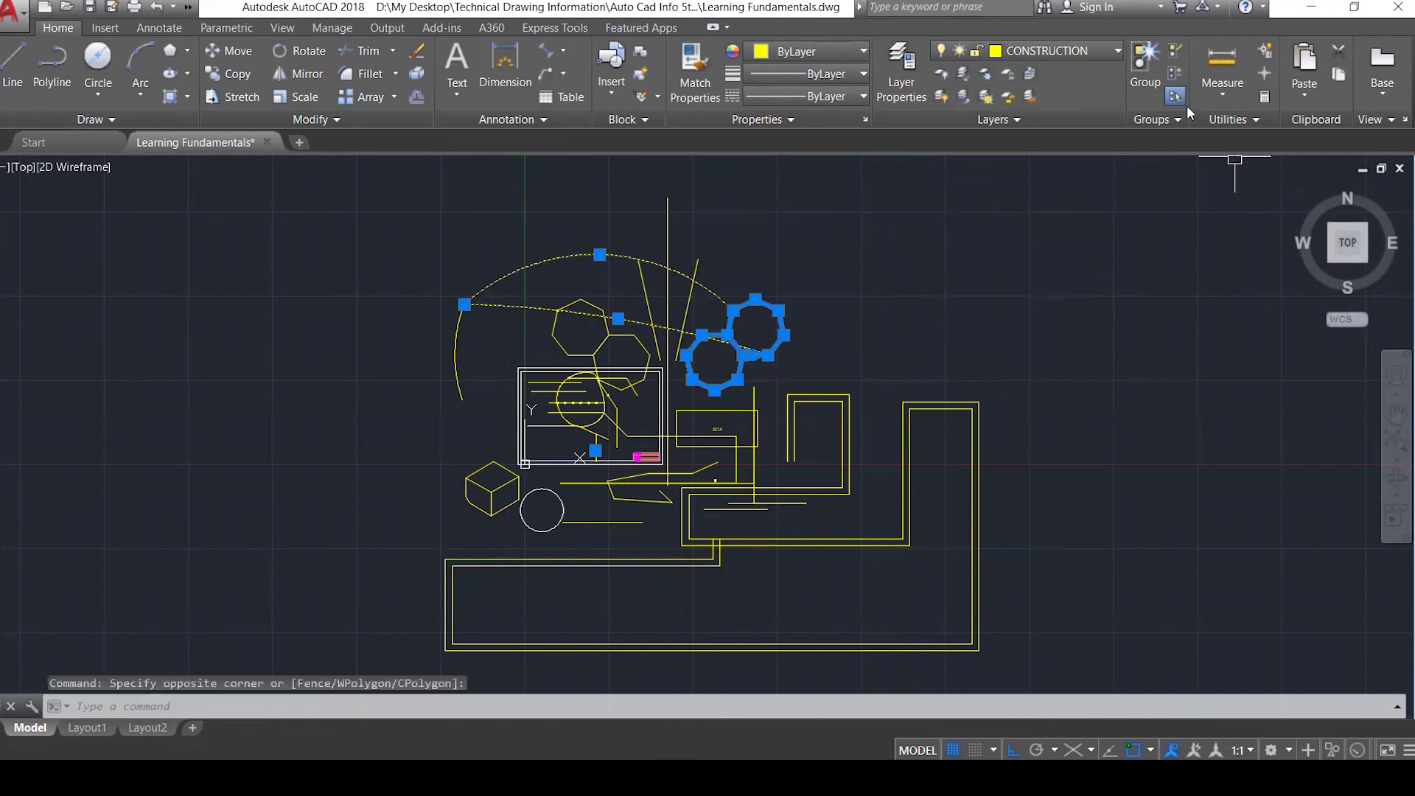
{"action": "left_click", "coordinate": [1102, 53]}
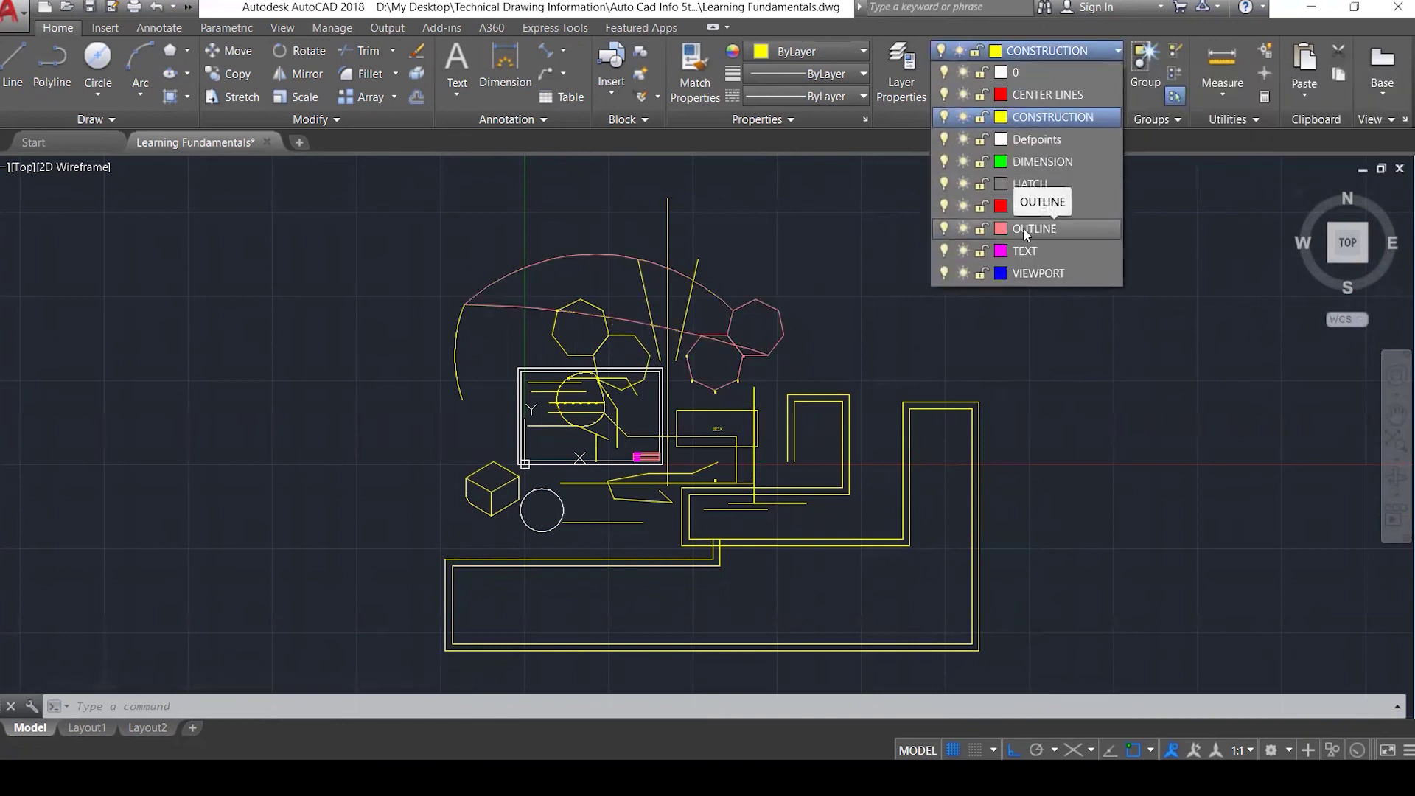
{"action": "left_click", "coordinate": [1023, 229]}
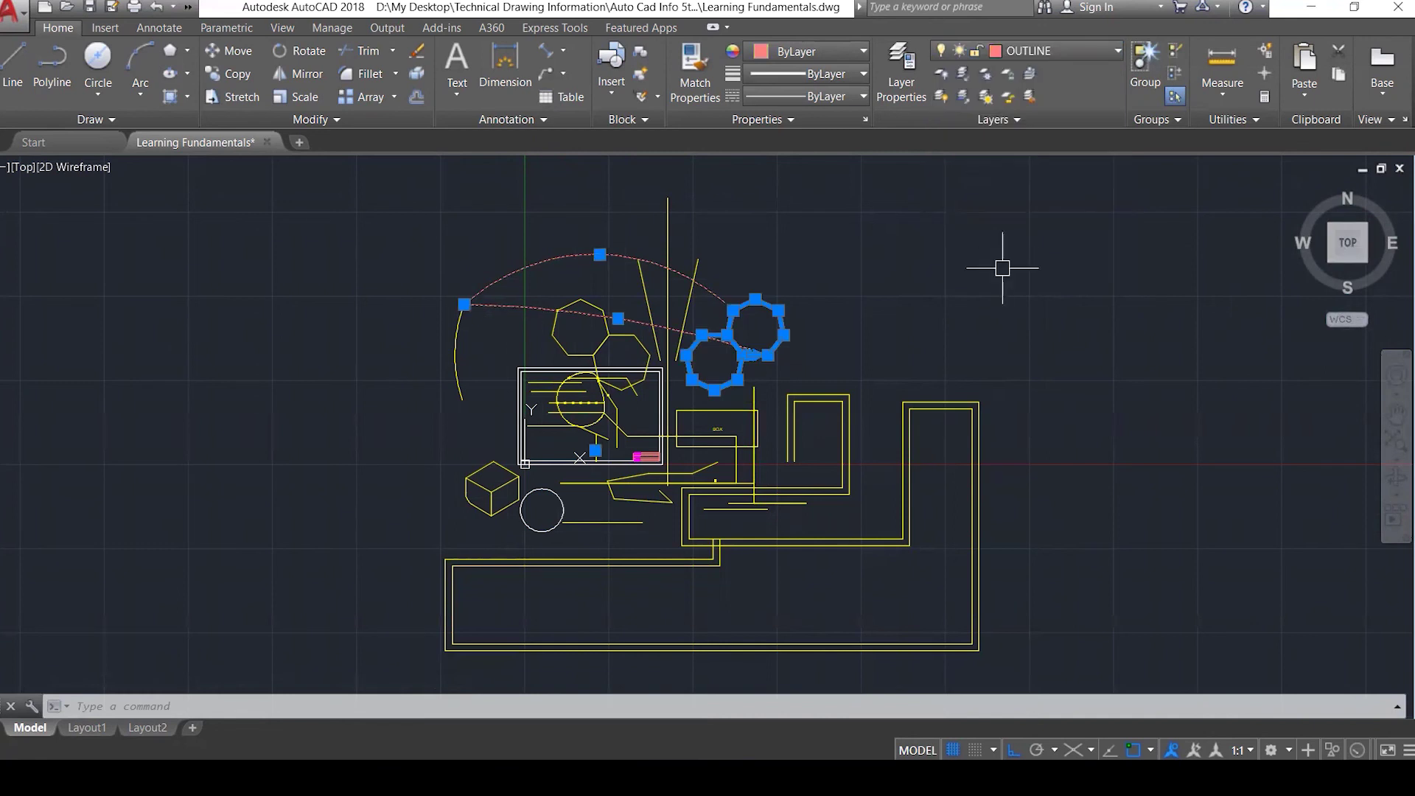
{"action": "left_click", "coordinate": [1091, 54]}
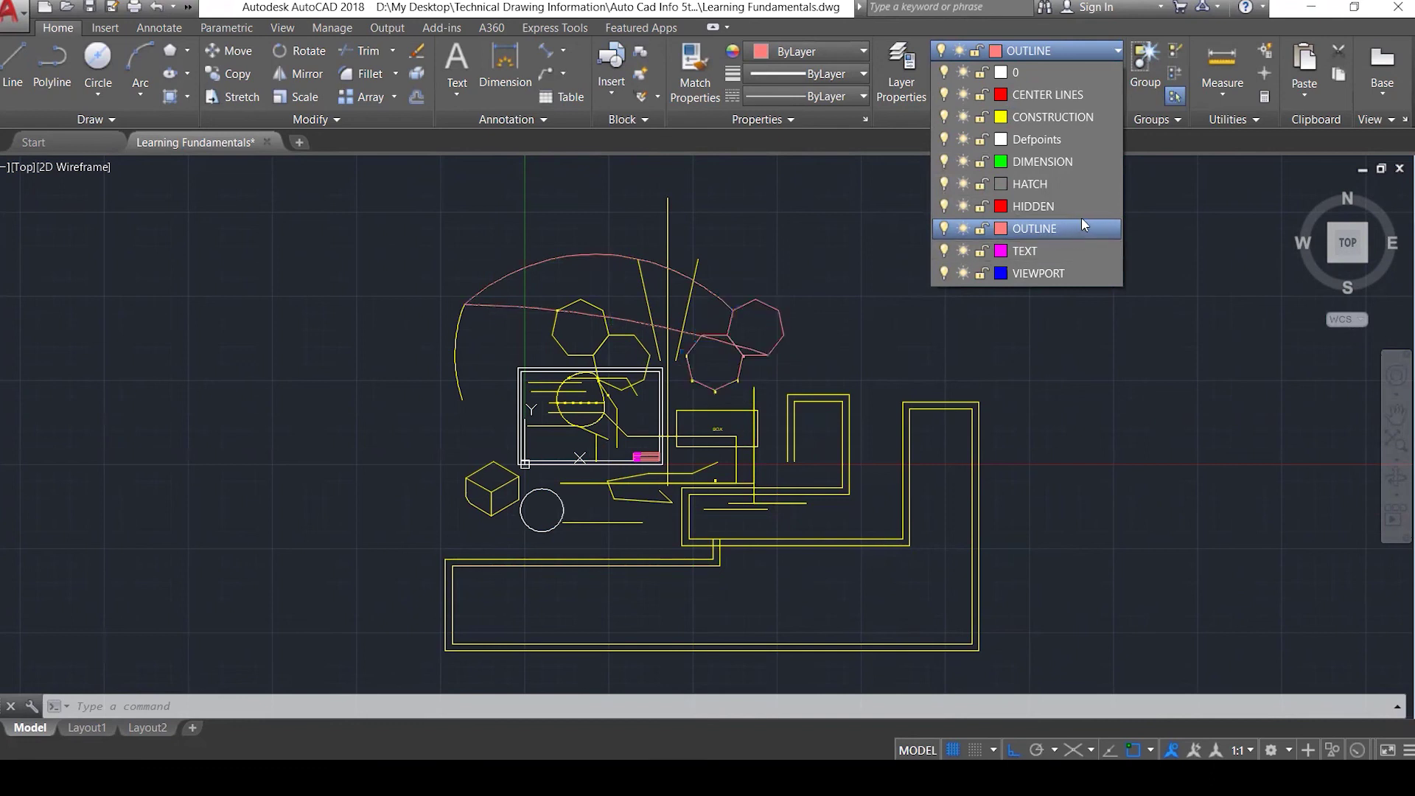
{"action": "left_click", "coordinate": [1025, 227]}
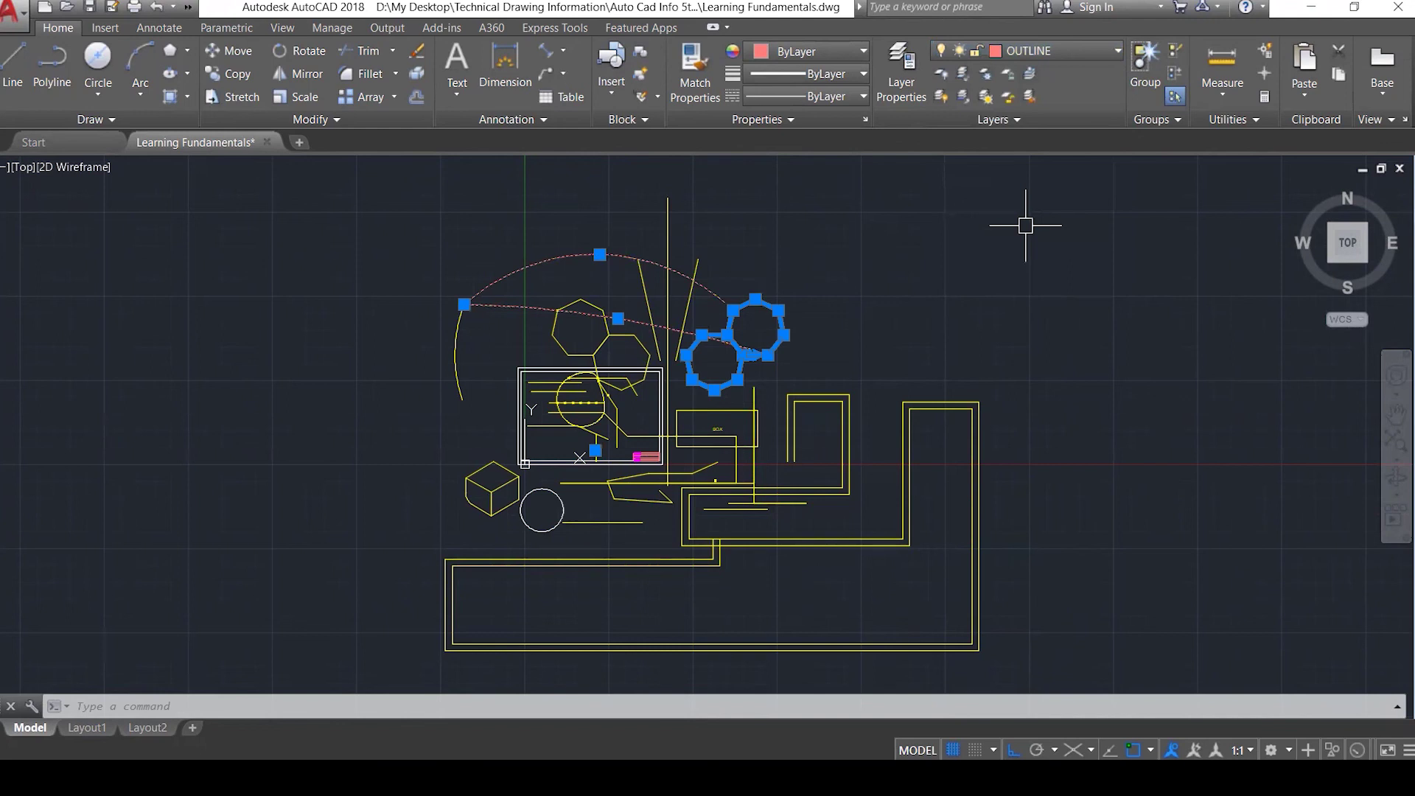
Set the OUTLINE layer's colour to index colour 67 and clear the selection.
{"action": "left_click", "coordinate": [1048, 48]}
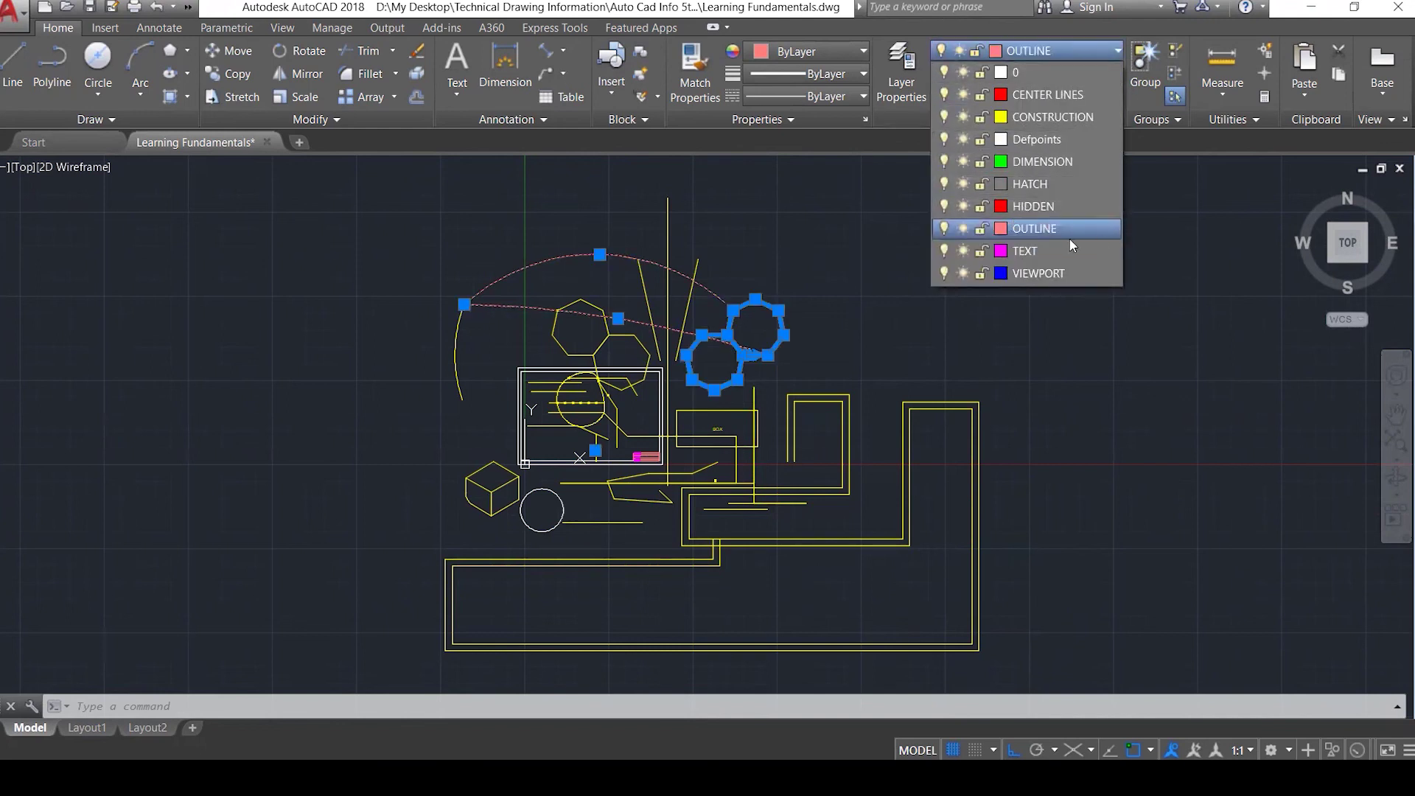
{"action": "left_click", "coordinate": [1001, 229]}
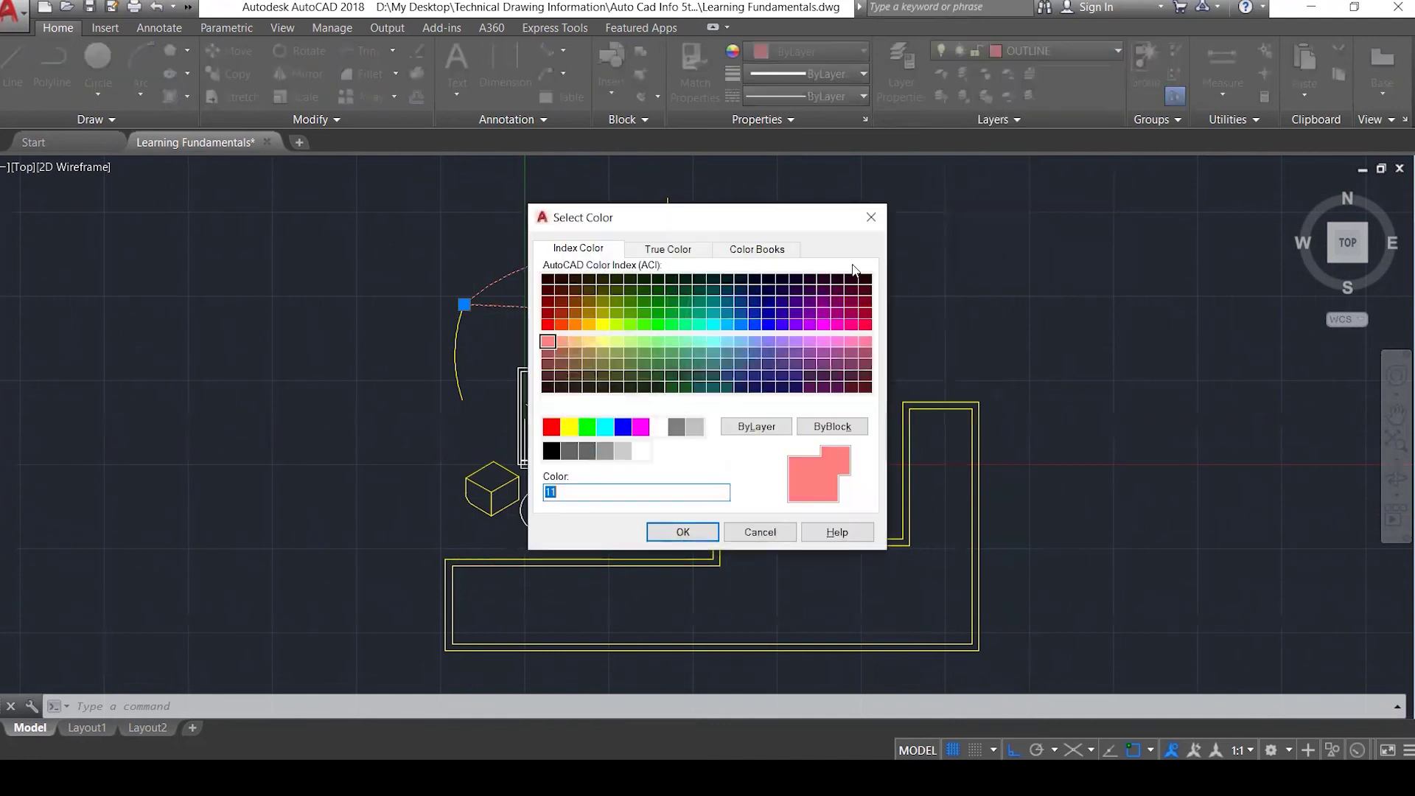
{"action": "left_click", "coordinate": [616, 375]}
{"action": "left_click", "coordinate": [677, 530]}
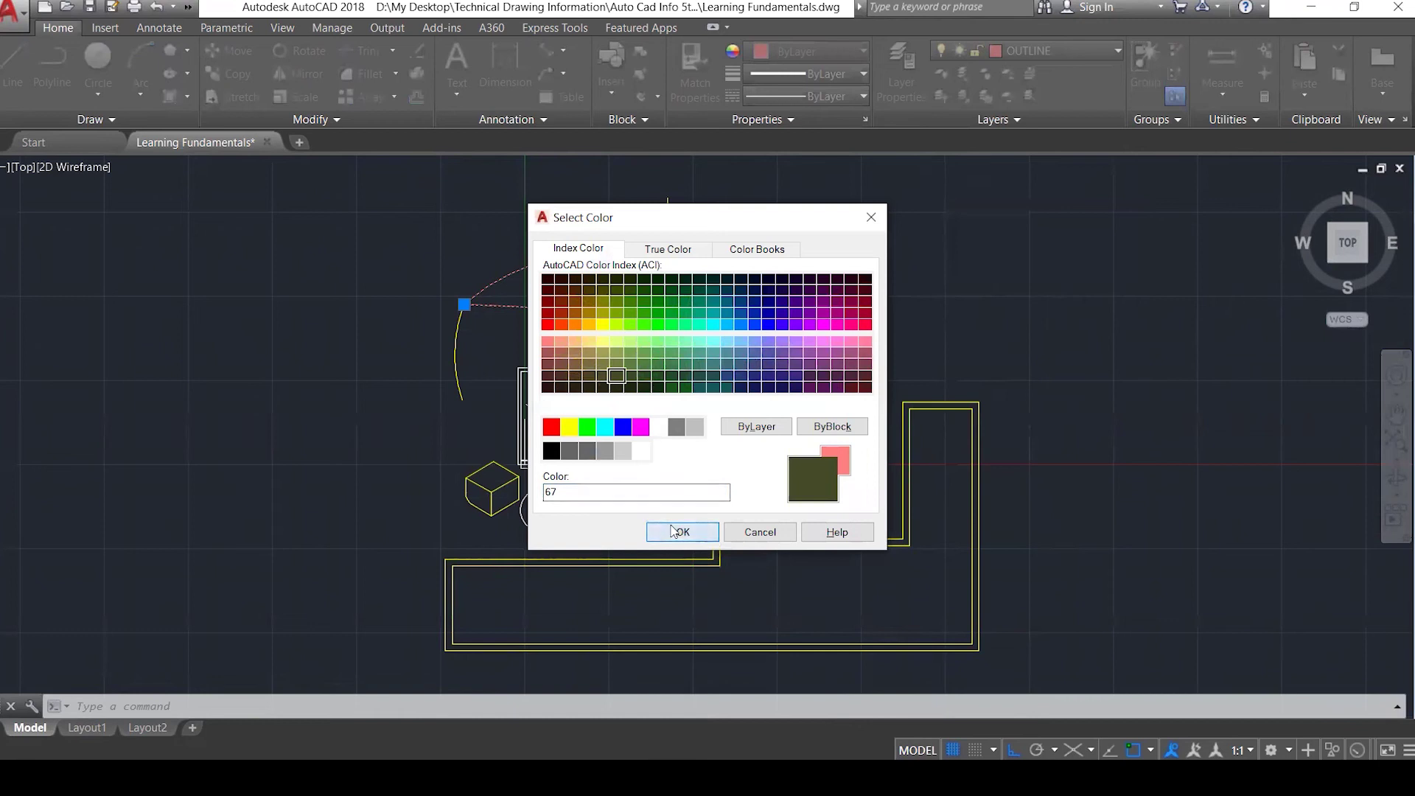
{"action": "key", "text": "Escape"}
{"action": "key", "text": "Escape"}
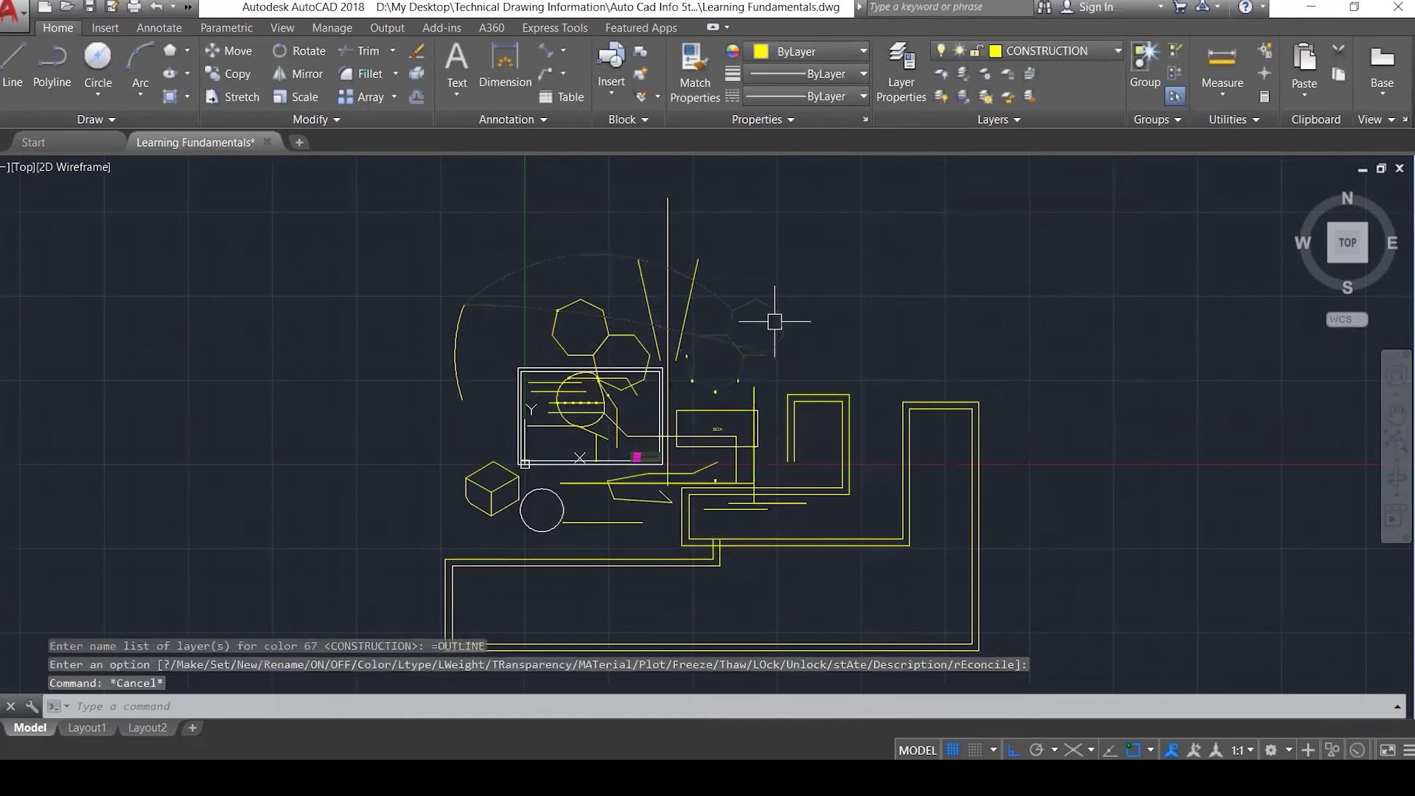
Select the right-hand heptagons and set the OUTLINE layer's colour to index colour 11.
{"action": "scroll", "coordinate": [730, 361], "scroll_direction": "up", "scroll_amount": 4}
{"action": "left_click", "coordinate": [884, 391]}
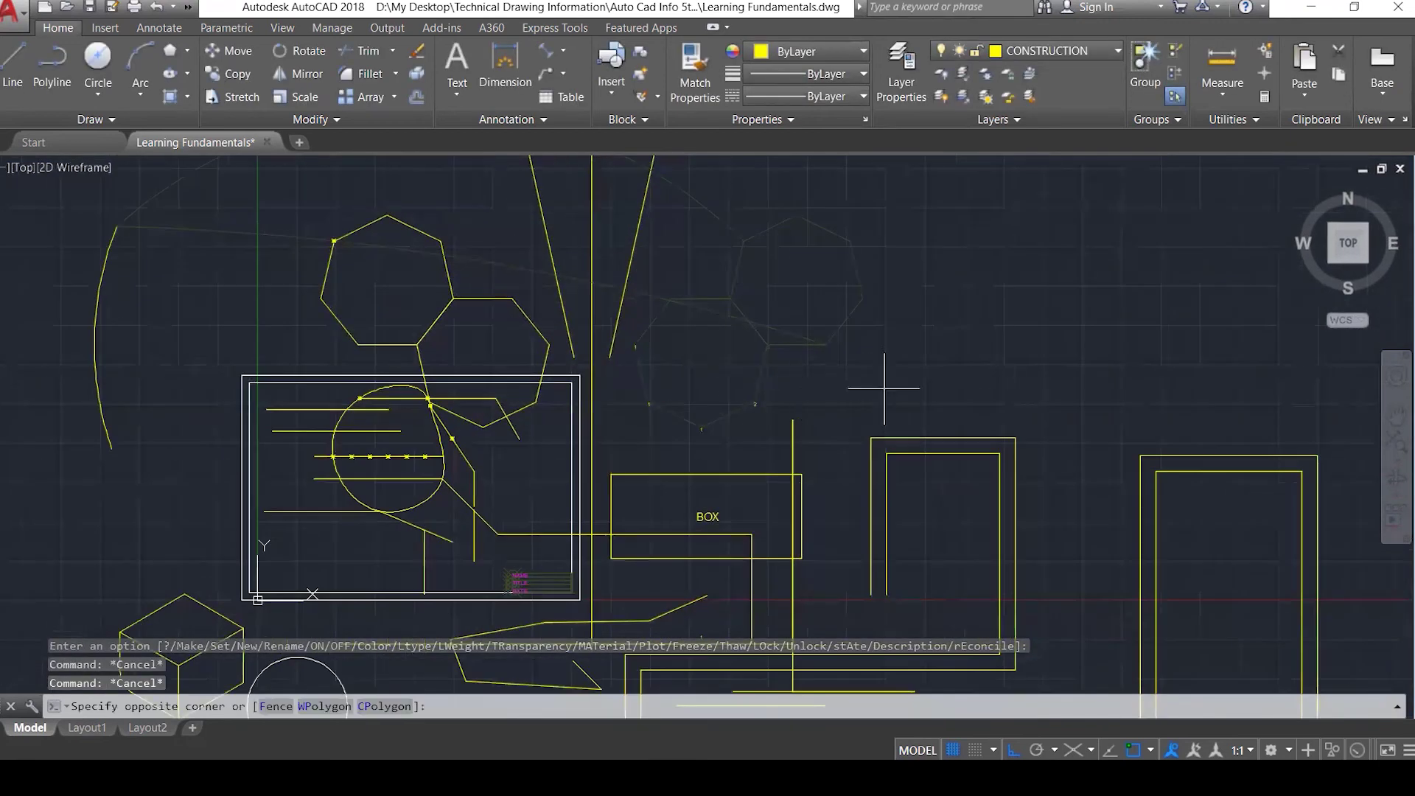
{"action": "left_click", "coordinate": [739, 208]}
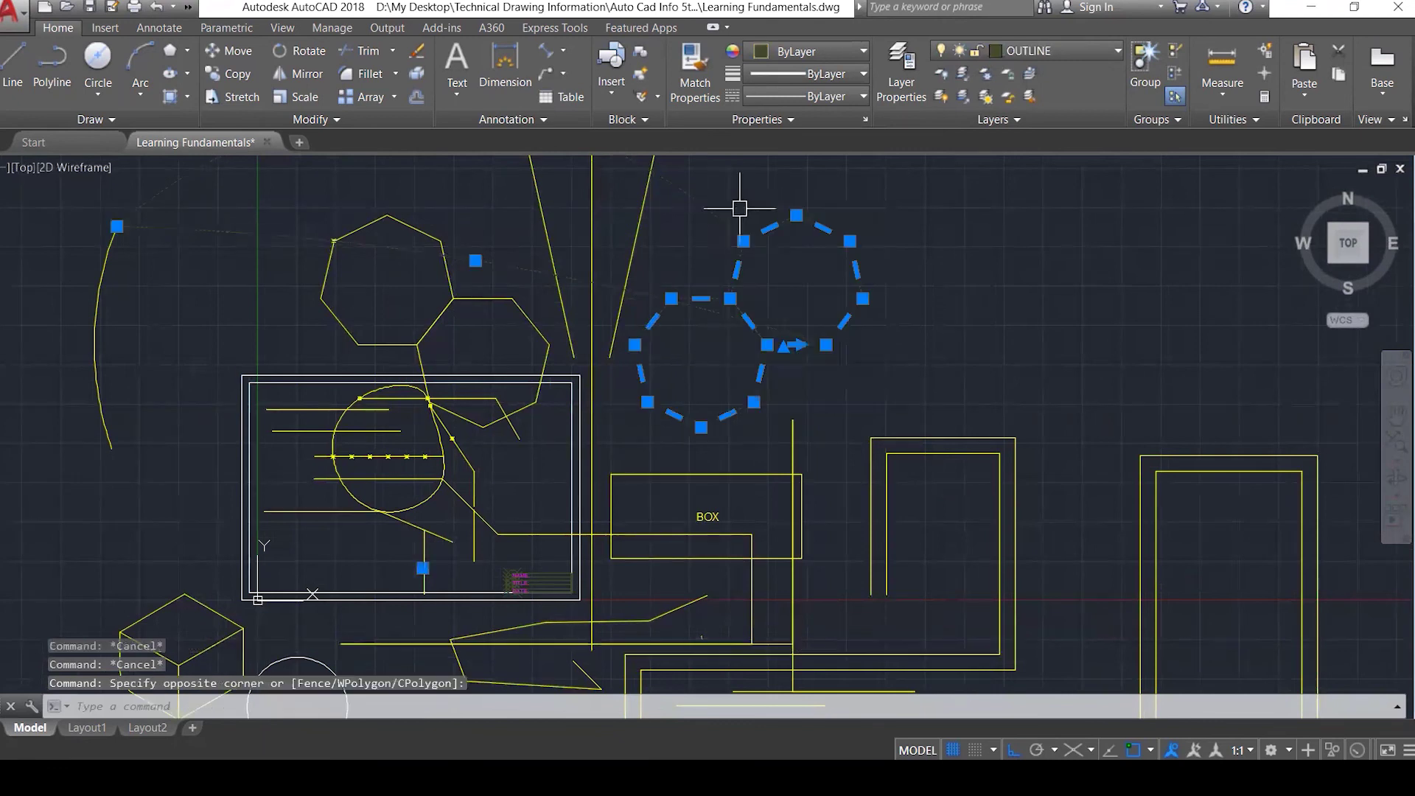
{"action": "left_click", "coordinate": [1061, 50]}
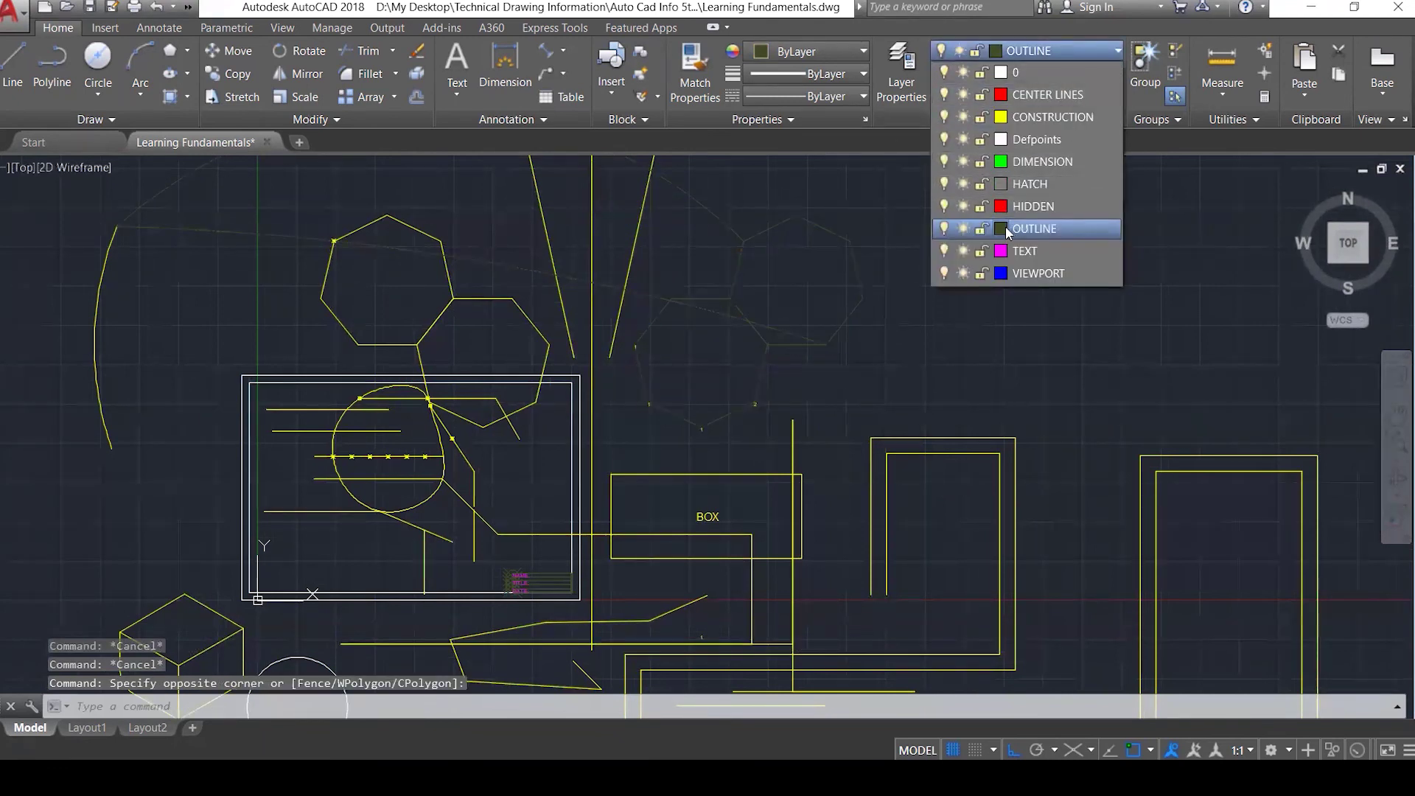
{"action": "left_click", "coordinate": [1001, 228]}
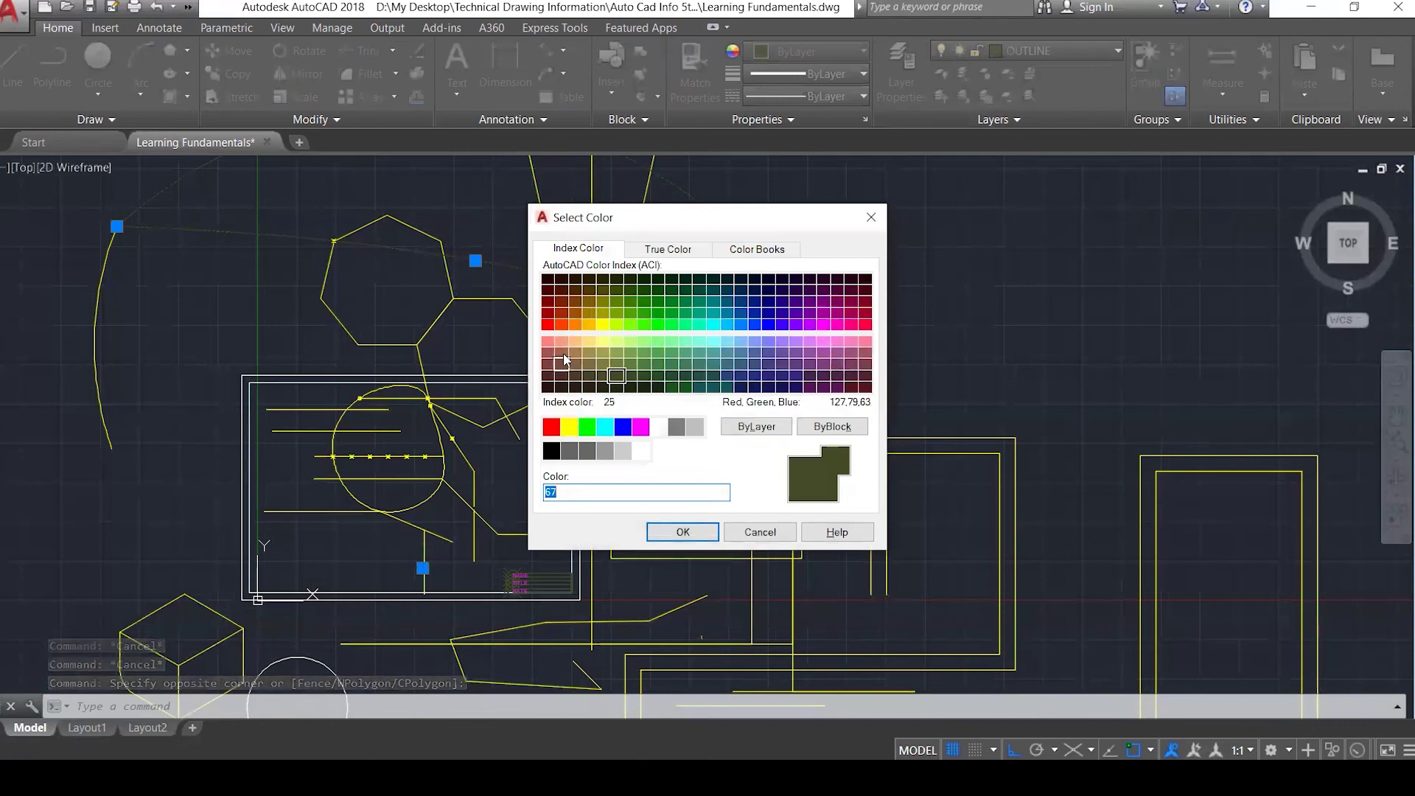
{"action": "type", "text": "11"}
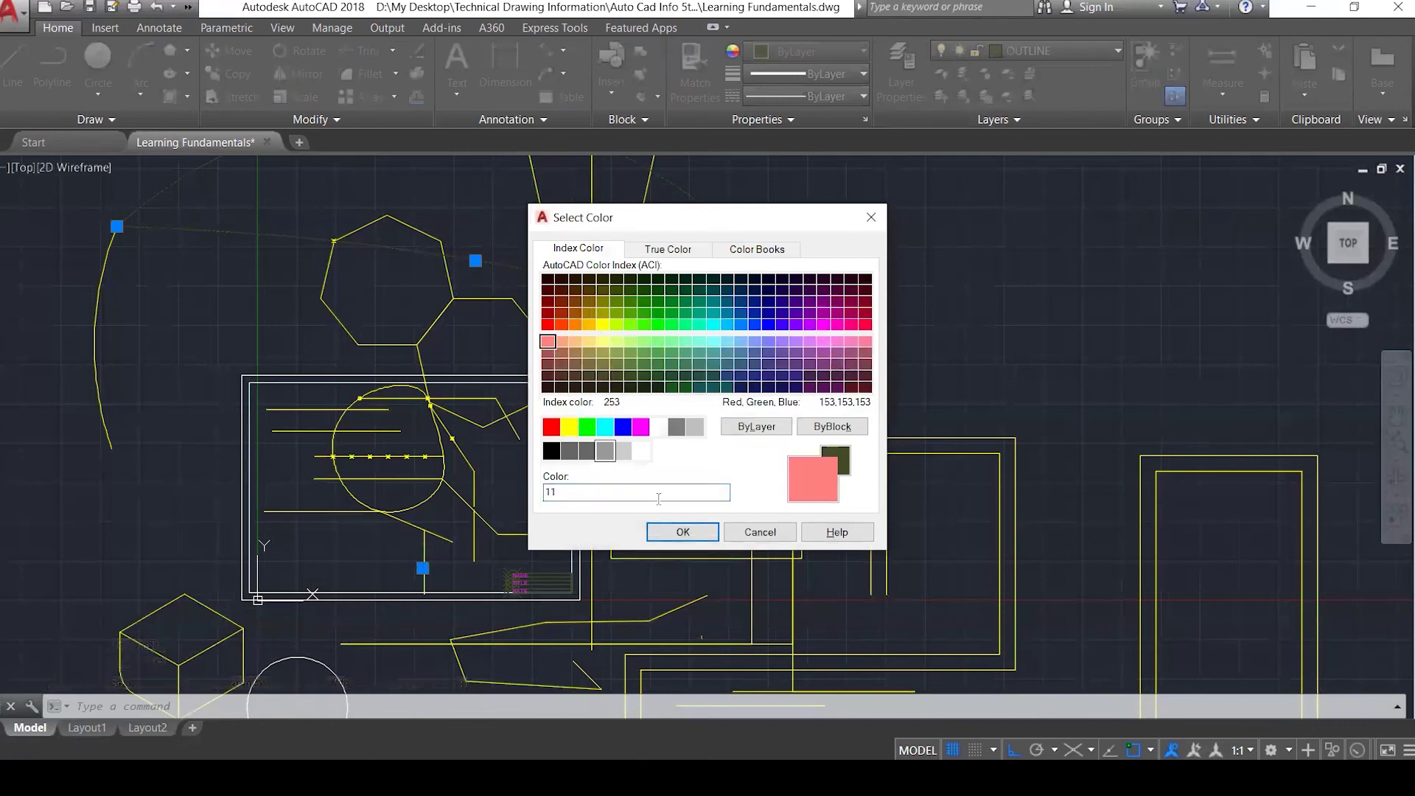
{"action": "left_click", "coordinate": [683, 531]}
Move the selected heptagons and arcs onto the DIMENSION layer.
{"action": "left_click", "coordinate": [1096, 57]}
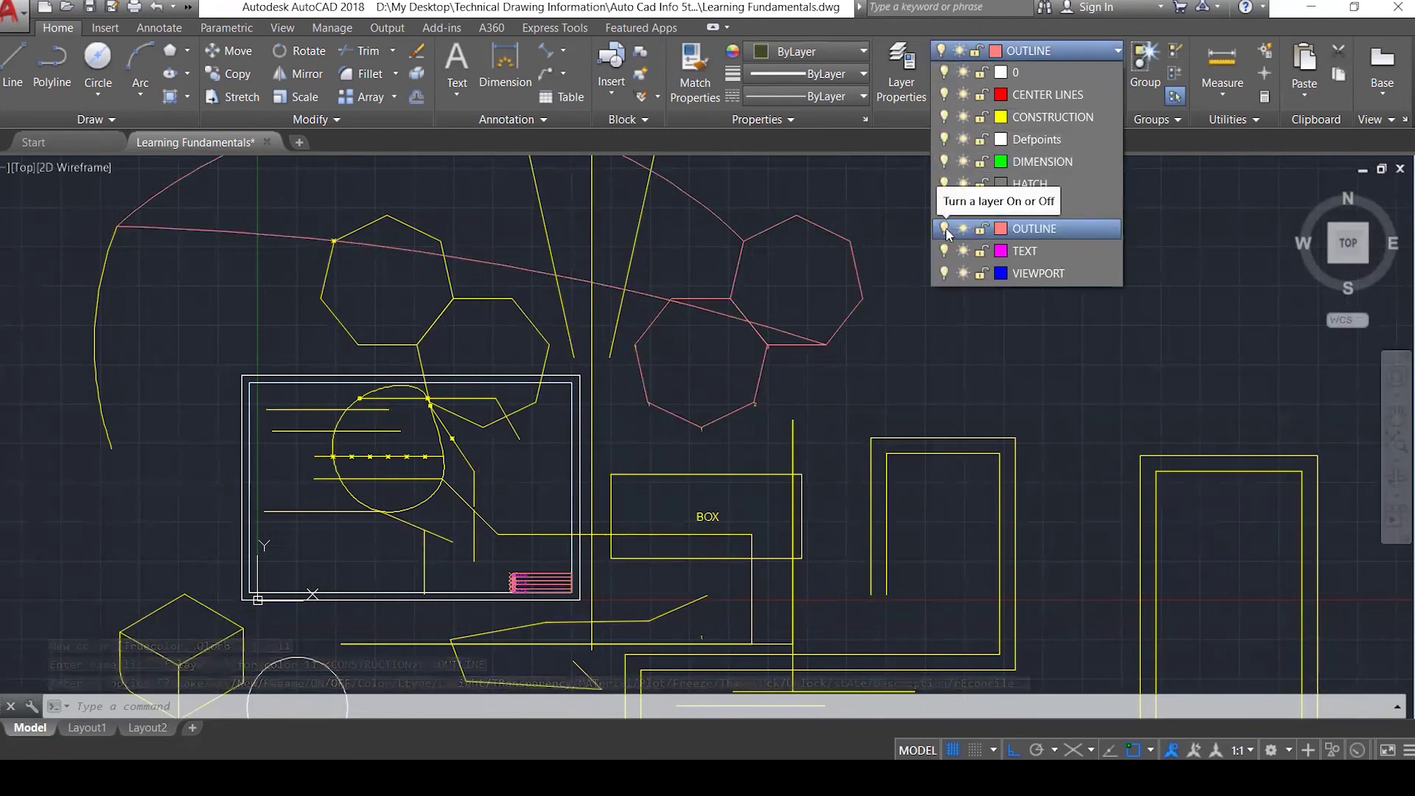
{"action": "left_click", "coordinate": [1014, 261]}
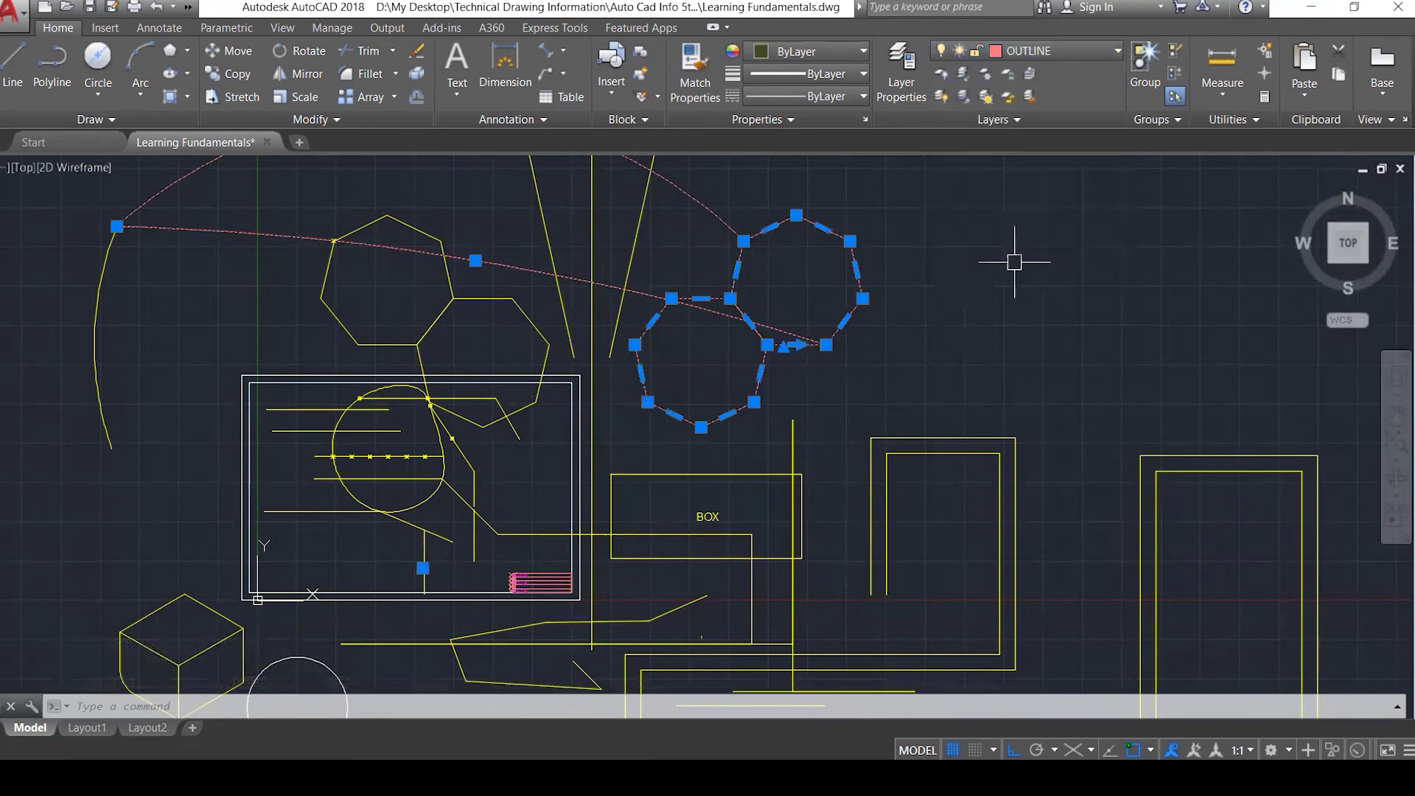
{"action": "left_click", "coordinate": [1072, 50]}
{"action": "left_click", "coordinate": [1061, 168]}
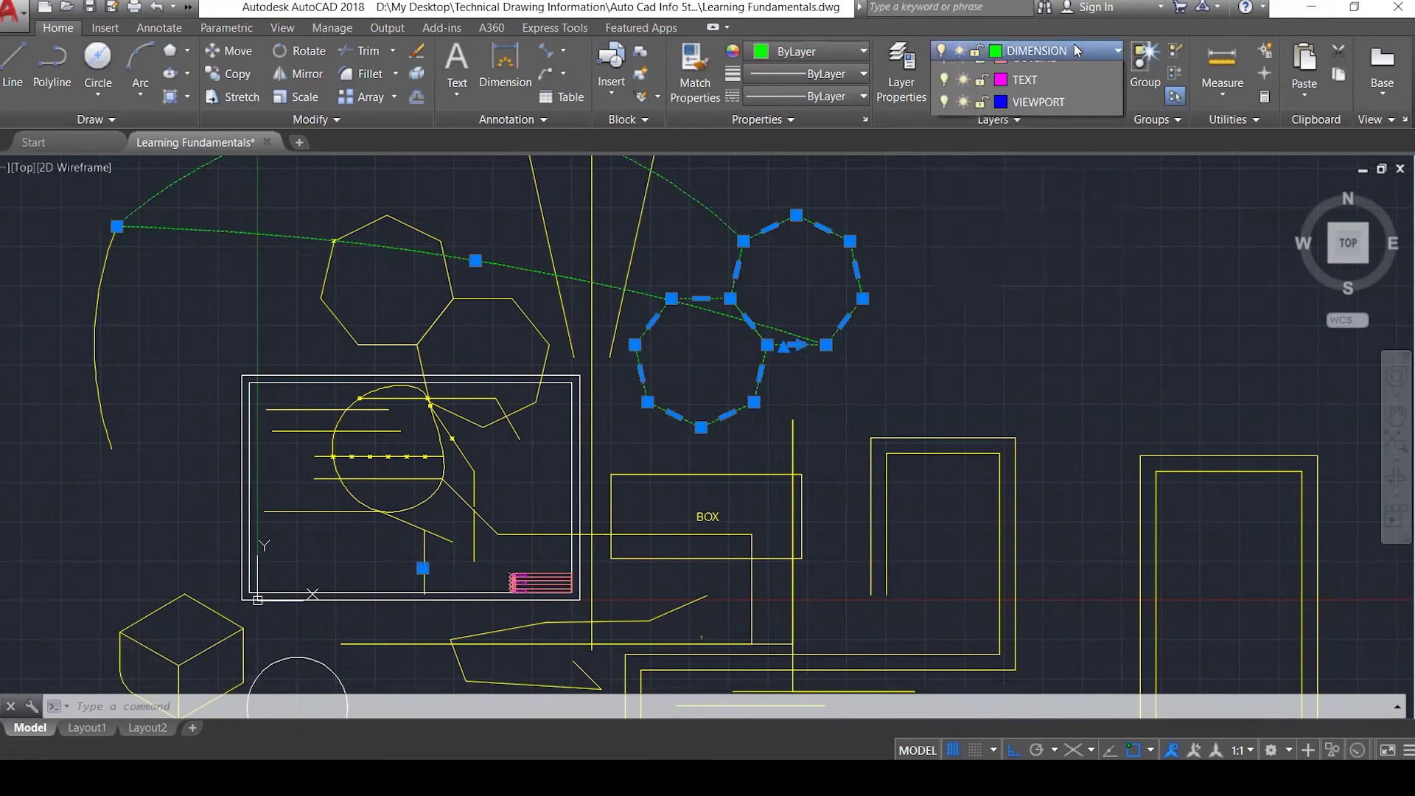
Toggle the OUTLINE layer's visibility off and on twice.
{"action": "left_click", "coordinate": [1072, 49]}
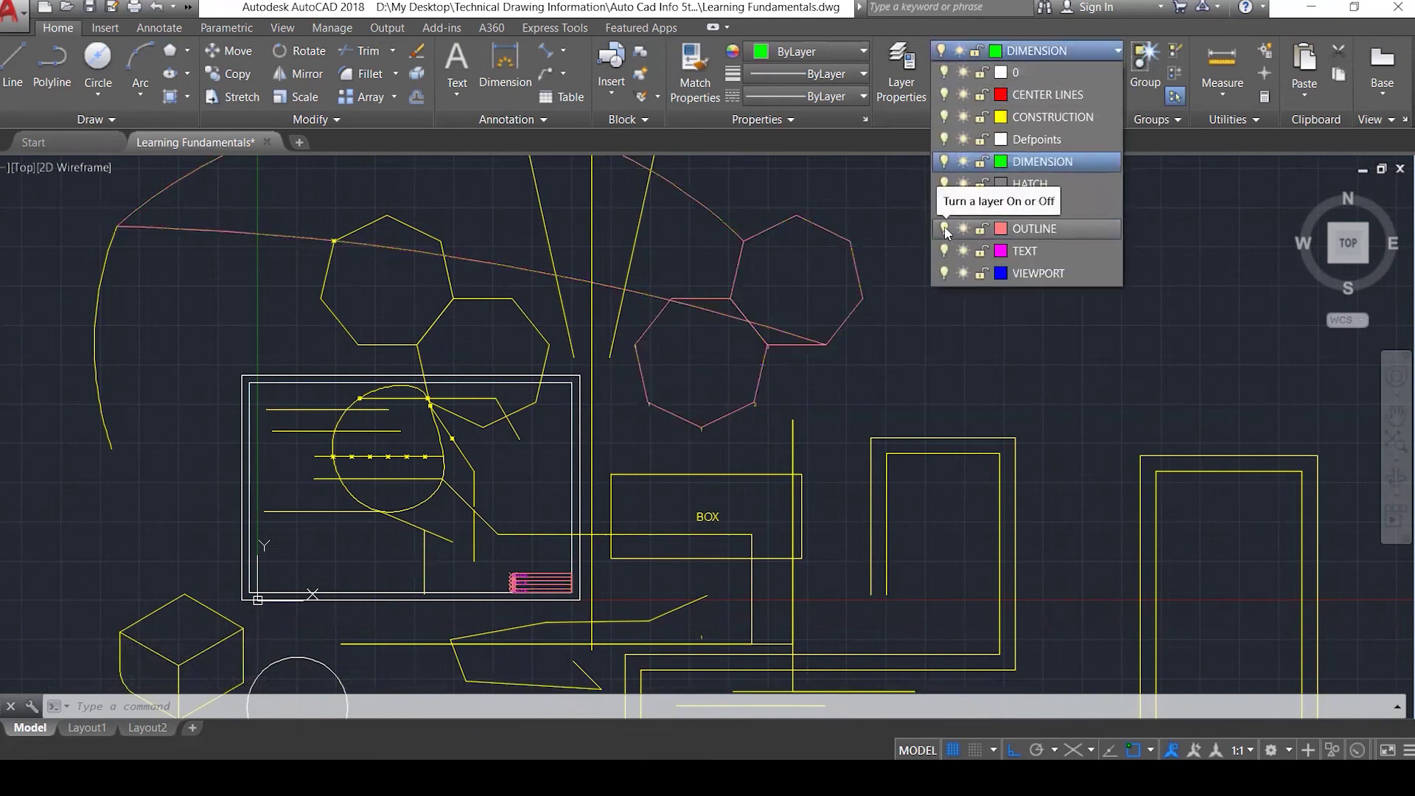
{"action": "left_click", "coordinate": [944, 229]}
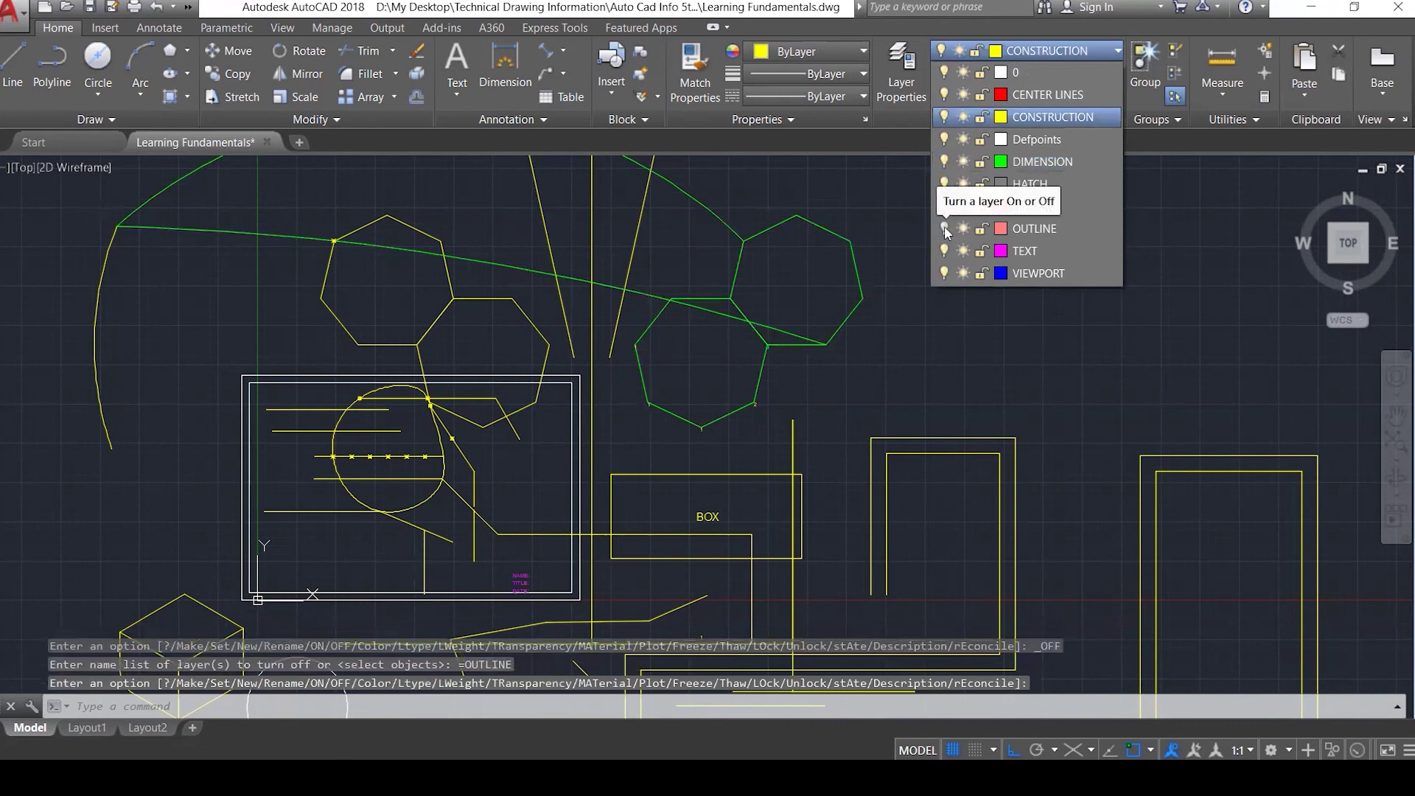
{"action": "left_click", "coordinate": [944, 229]}
{"action": "left_click", "coordinate": [945, 229]}
{"action": "left_click", "coordinate": [945, 229]}
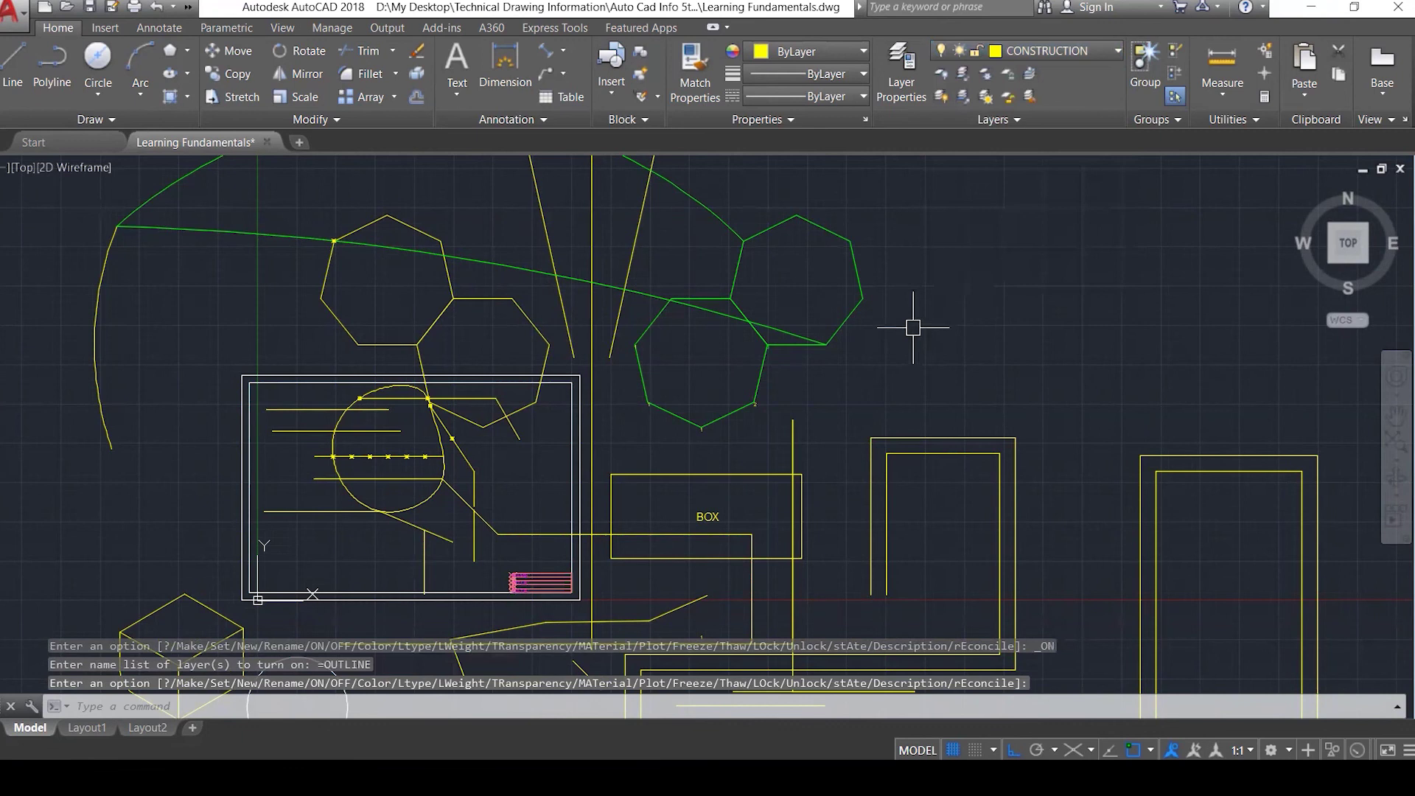
Undo the OUTLINE visibility toggles and the heptagons' move to the DIMENSION layer, and clear the selection.
{"action": "left_click", "coordinate": [1024, 50]}
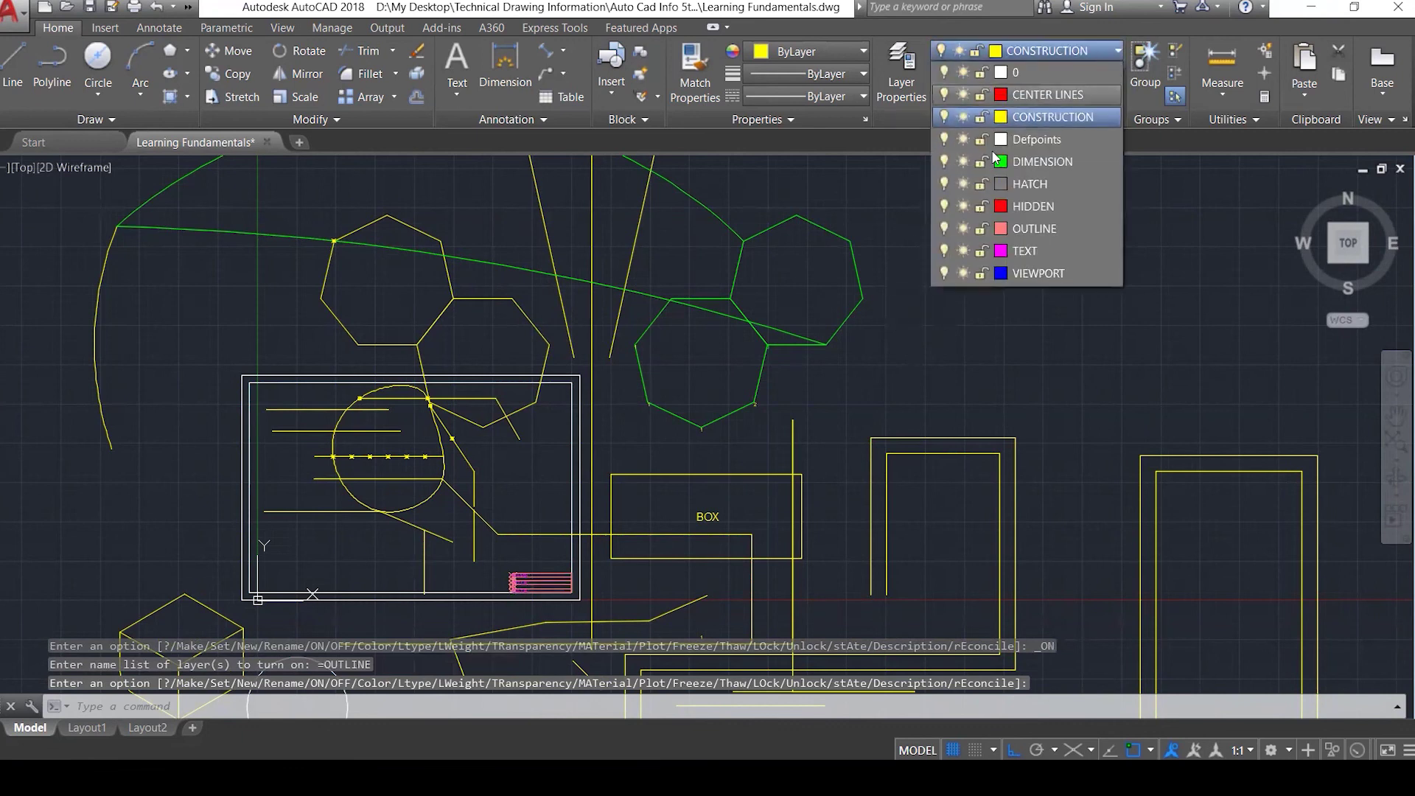
{"action": "key", "text": "ctrl+z"}
{"action": "key", "text": "ctrl+z"}
{"action": "left_click", "coordinate": [882, 383]}
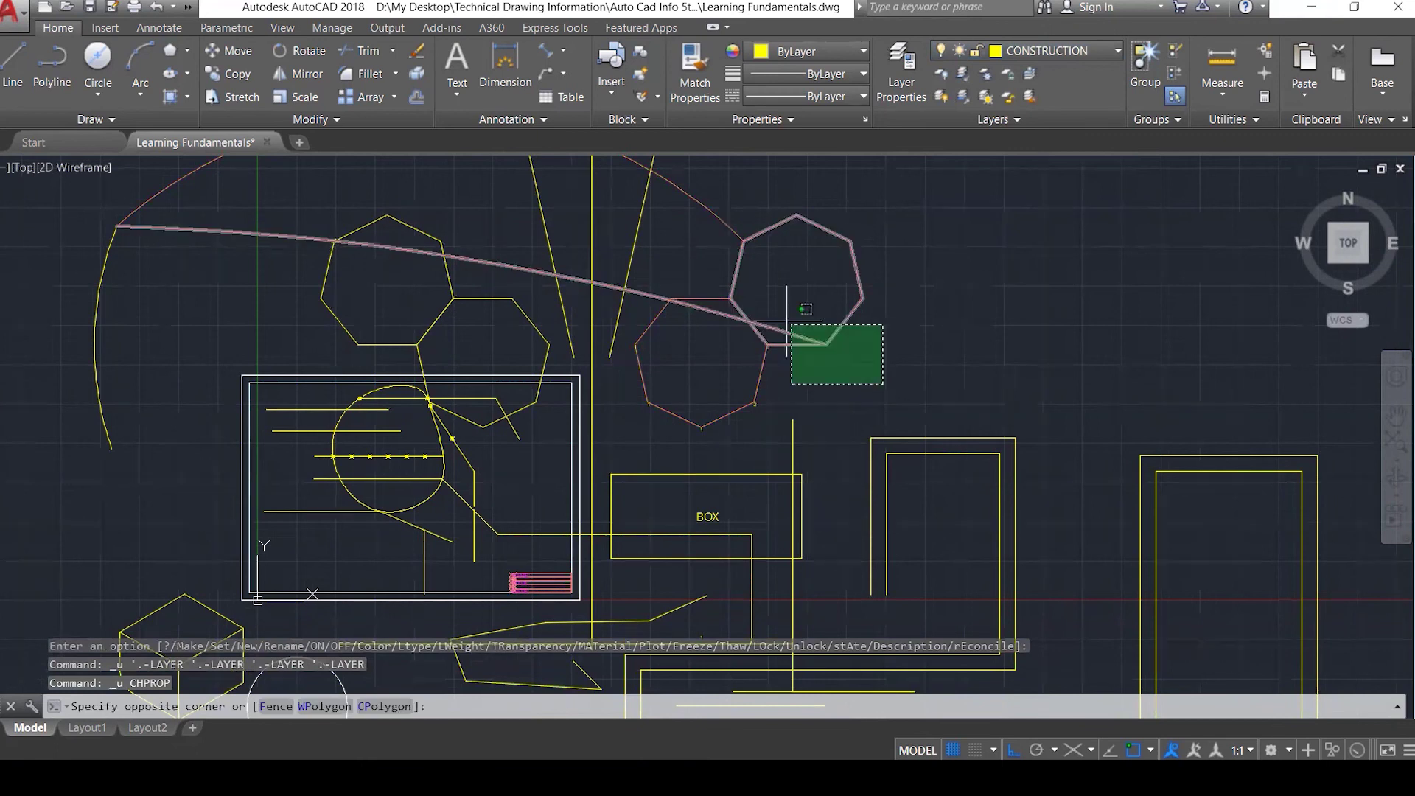
{"action": "left_click", "coordinate": [712, 228]}
{"action": "key", "text": "Escape"}
{"action": "key", "text": "Escape"}
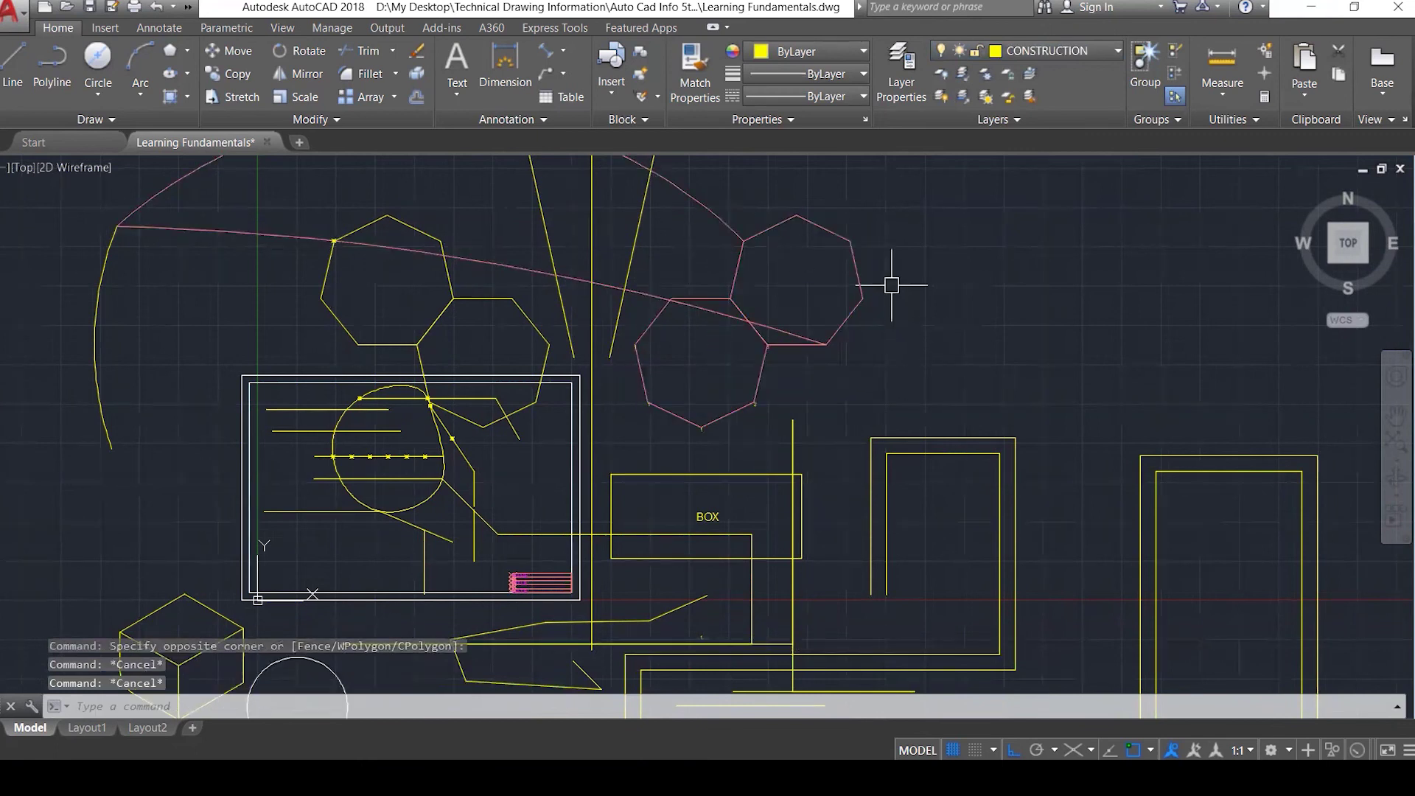
Select the right-hand heptagons to identify their layer, turn the OUTLINE layer off, and turn it back on.
{"action": "left_click", "coordinate": [828, 374]}
{"action": "left_click", "coordinate": [767, 289]}
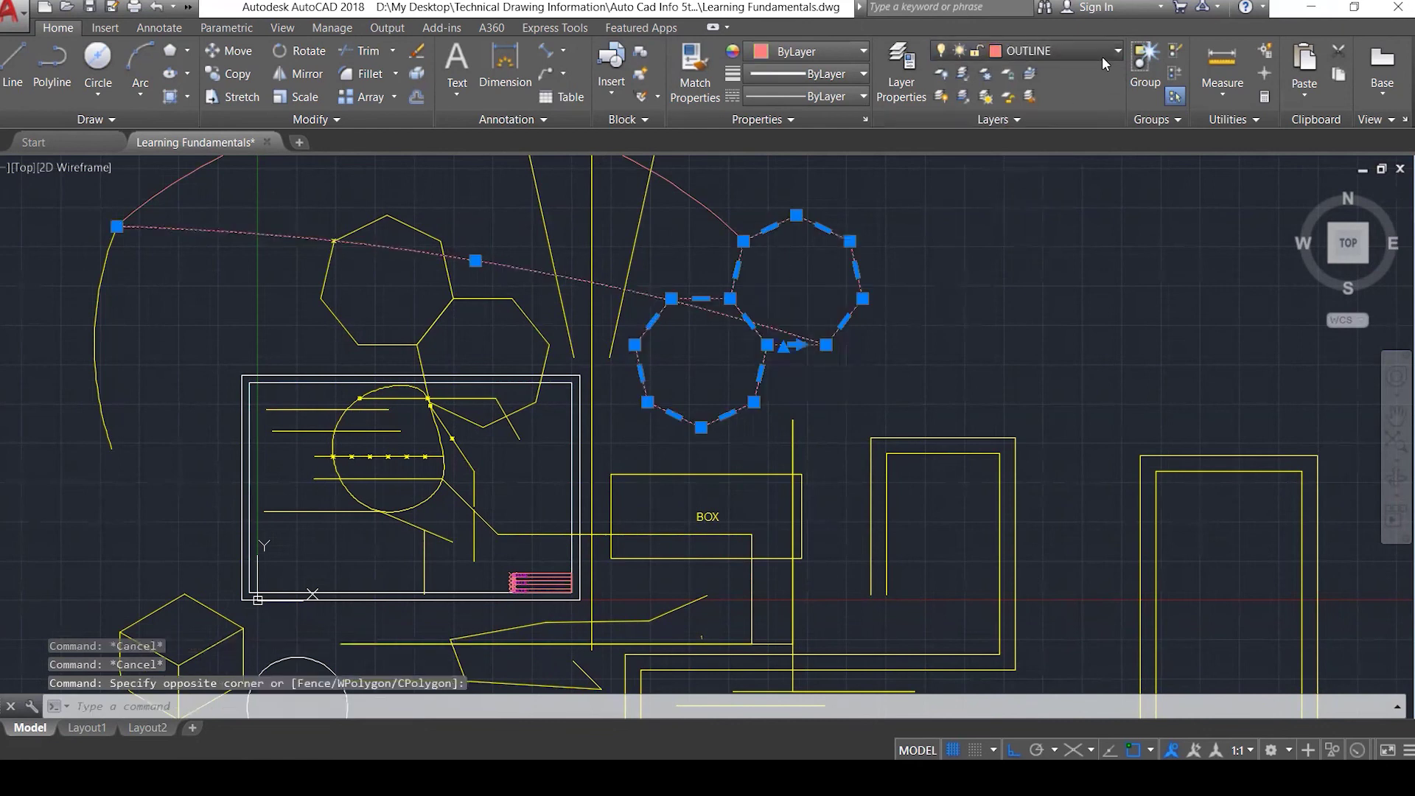
{"action": "left_click", "coordinate": [1061, 51]}
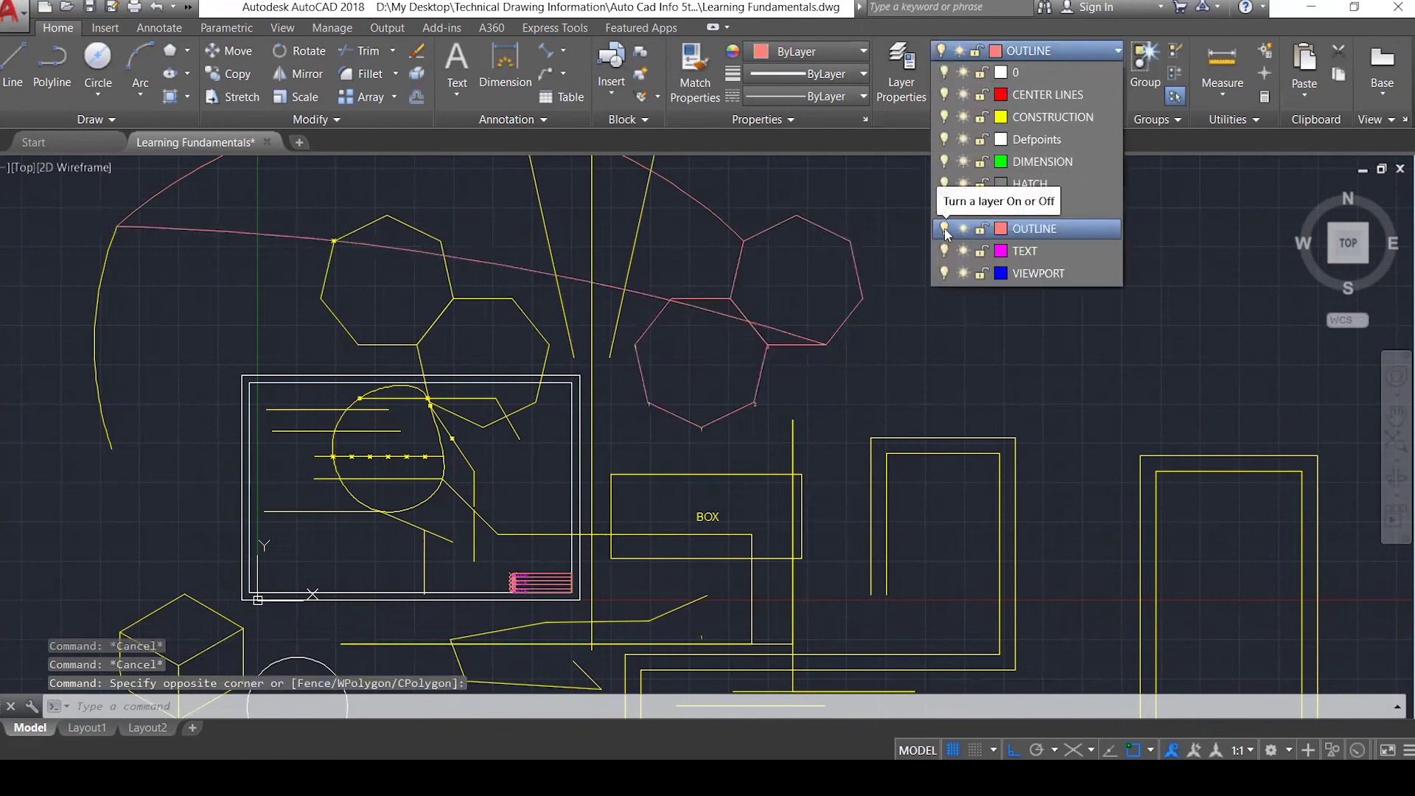
{"action": "left_click", "coordinate": [945, 231]}
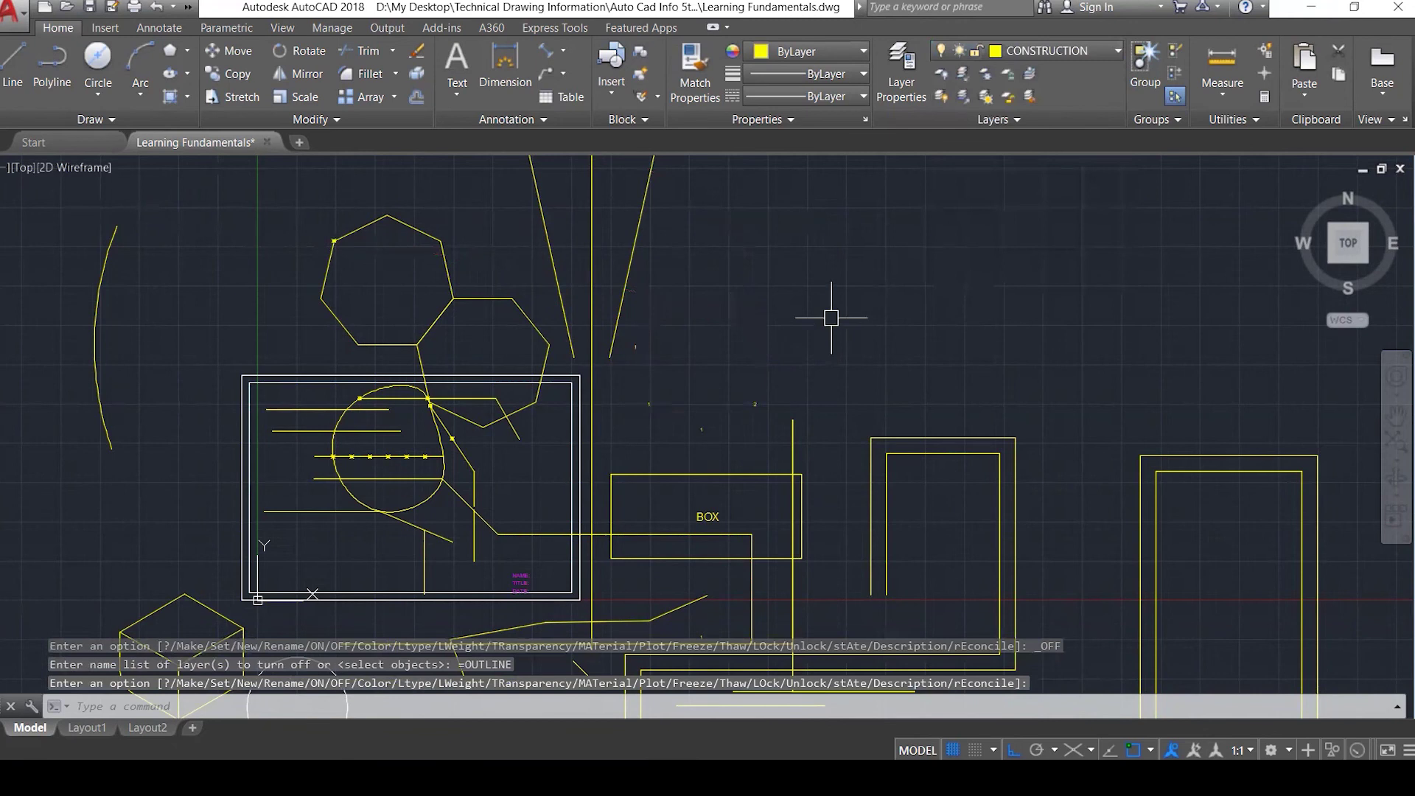
{"action": "left_click", "coordinate": [1061, 50]}
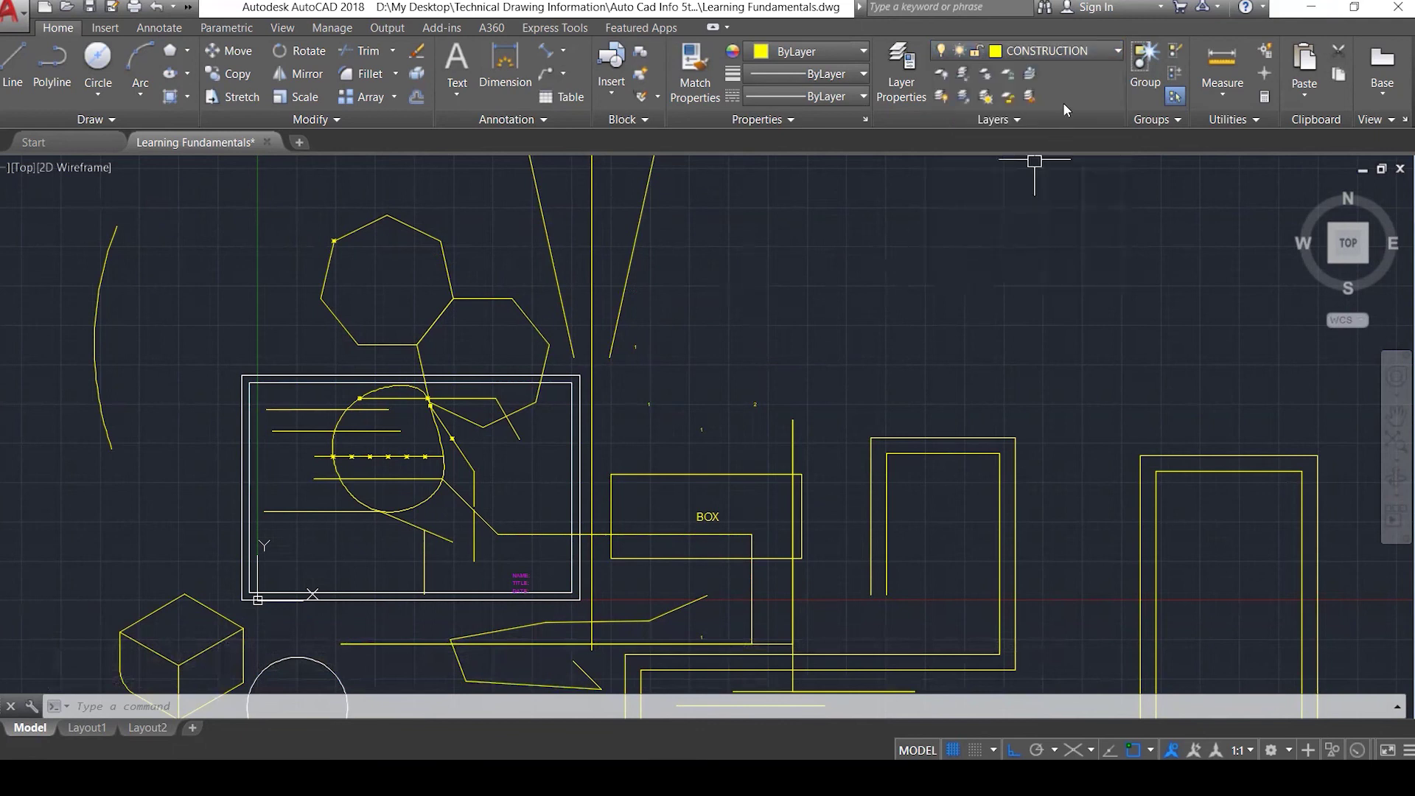
{"action": "left_click", "coordinate": [1083, 51]}
{"action": "left_click", "coordinate": [944, 243]}
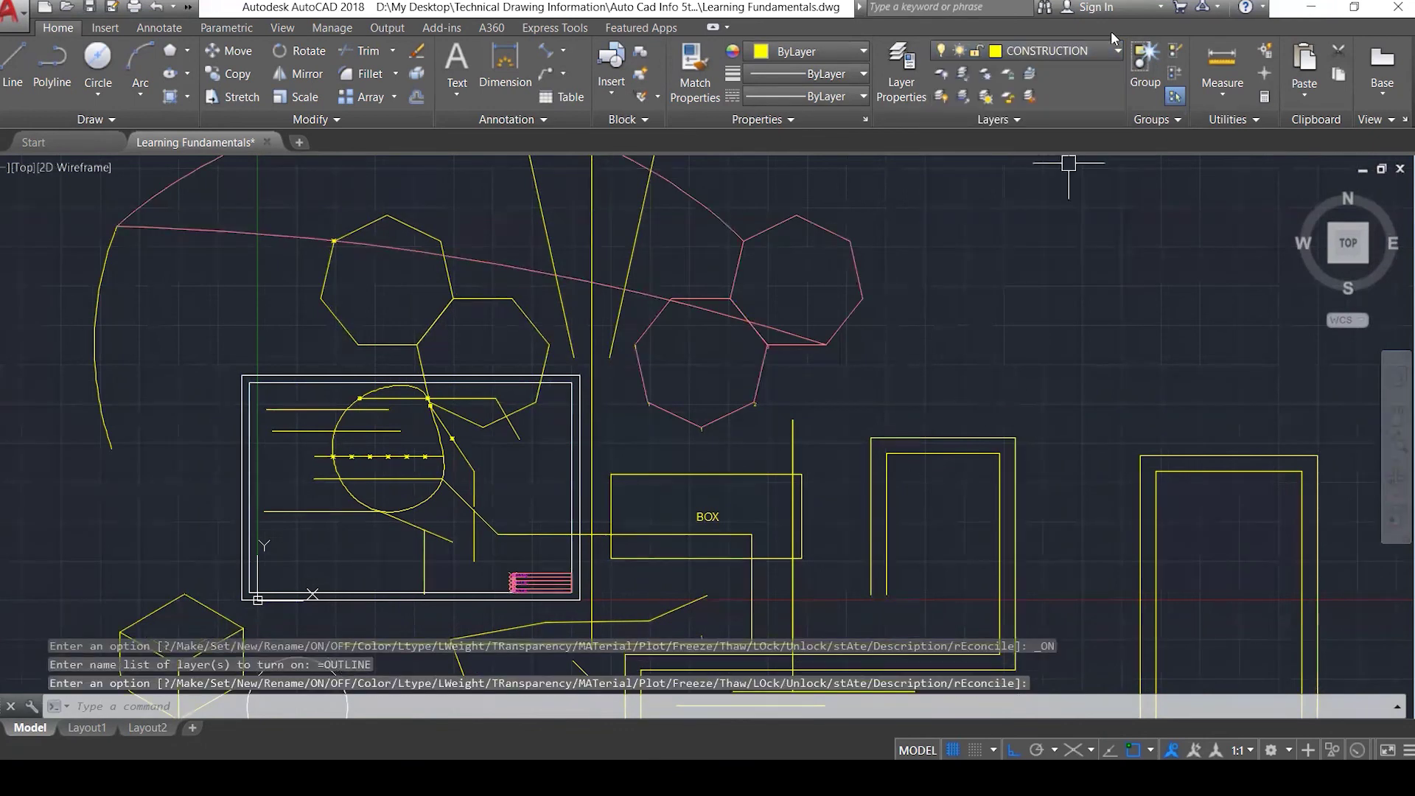
Lock the OUTLINE layer and try to erase the right-hand heptagons.
{"action": "left_click", "coordinate": [1089, 53]}
{"action": "left_click", "coordinate": [980, 229]}
{"action": "left_click", "coordinate": [922, 308]}
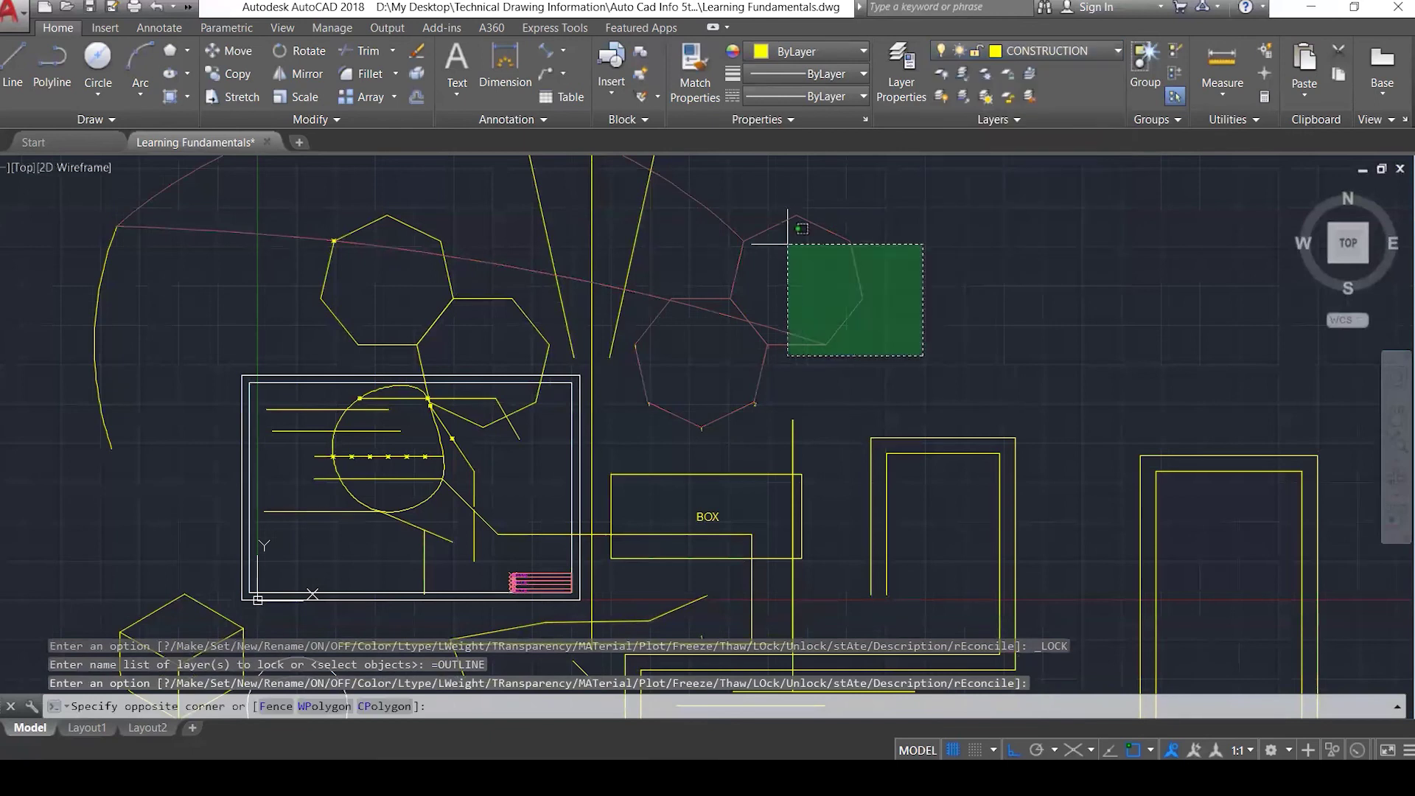
{"action": "left_click", "coordinate": [787, 244]}
{"action": "key", "text": "Delete"}
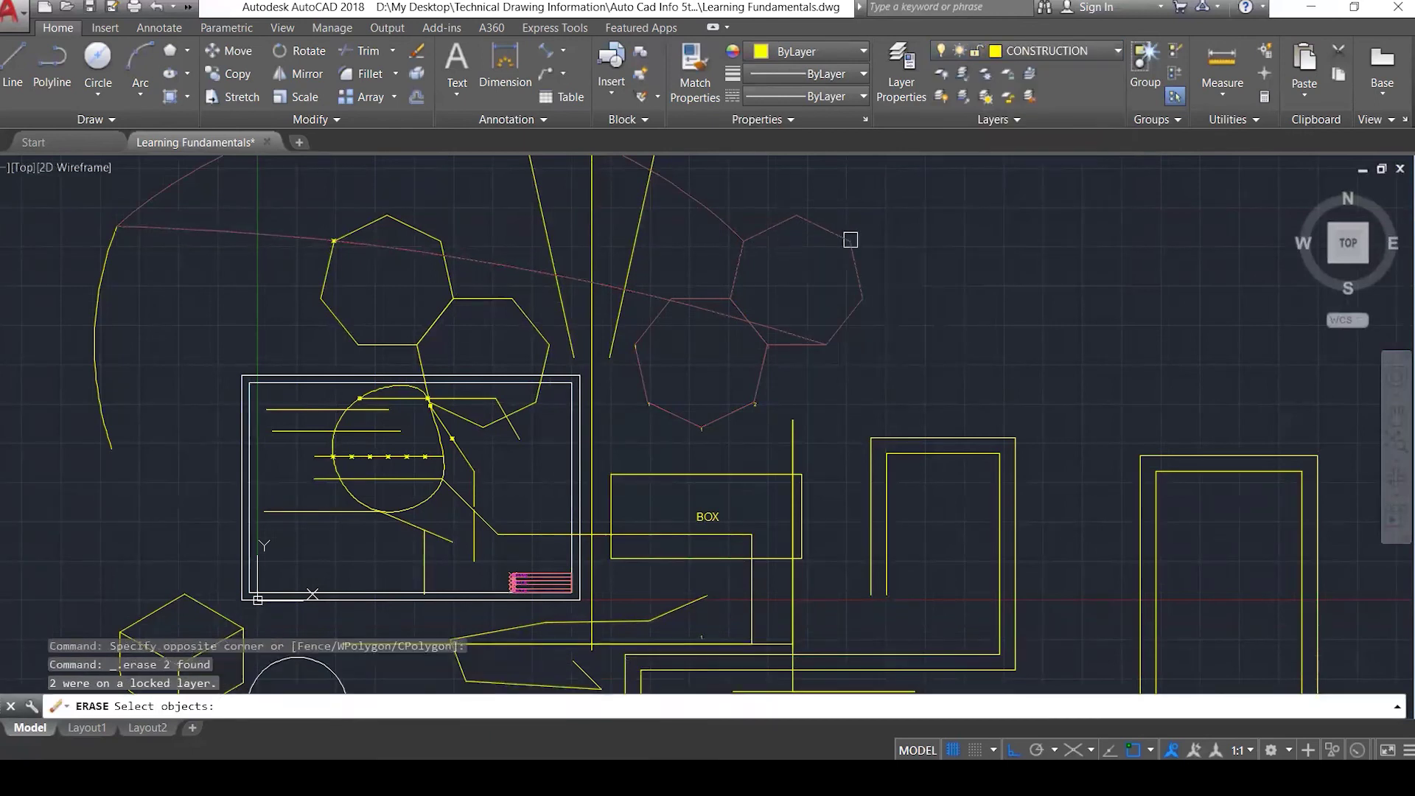
{"action": "left_click", "coordinate": [962, 207]}
{"action": "left_click", "coordinate": [655, 389]}
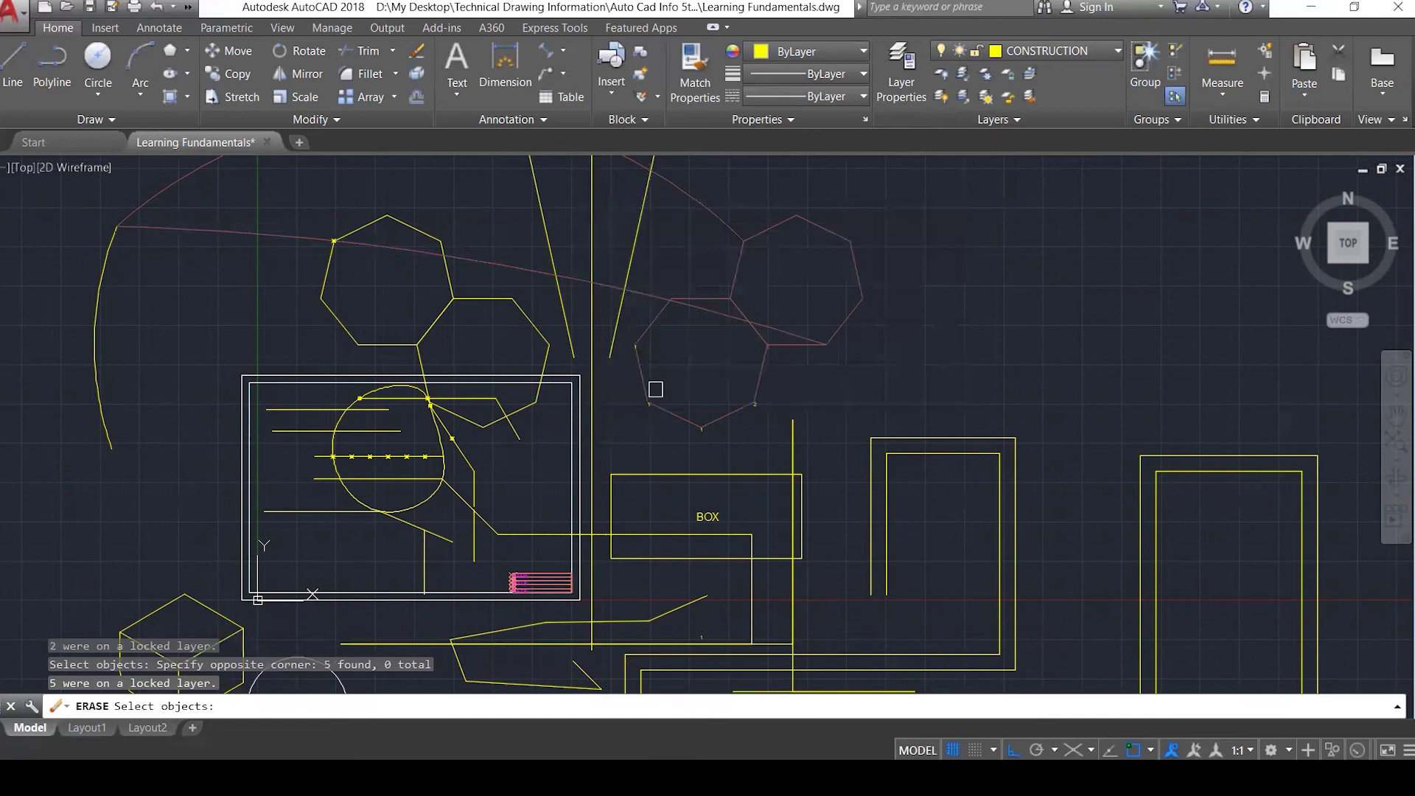
{"action": "left_click", "coordinate": [751, 332]}
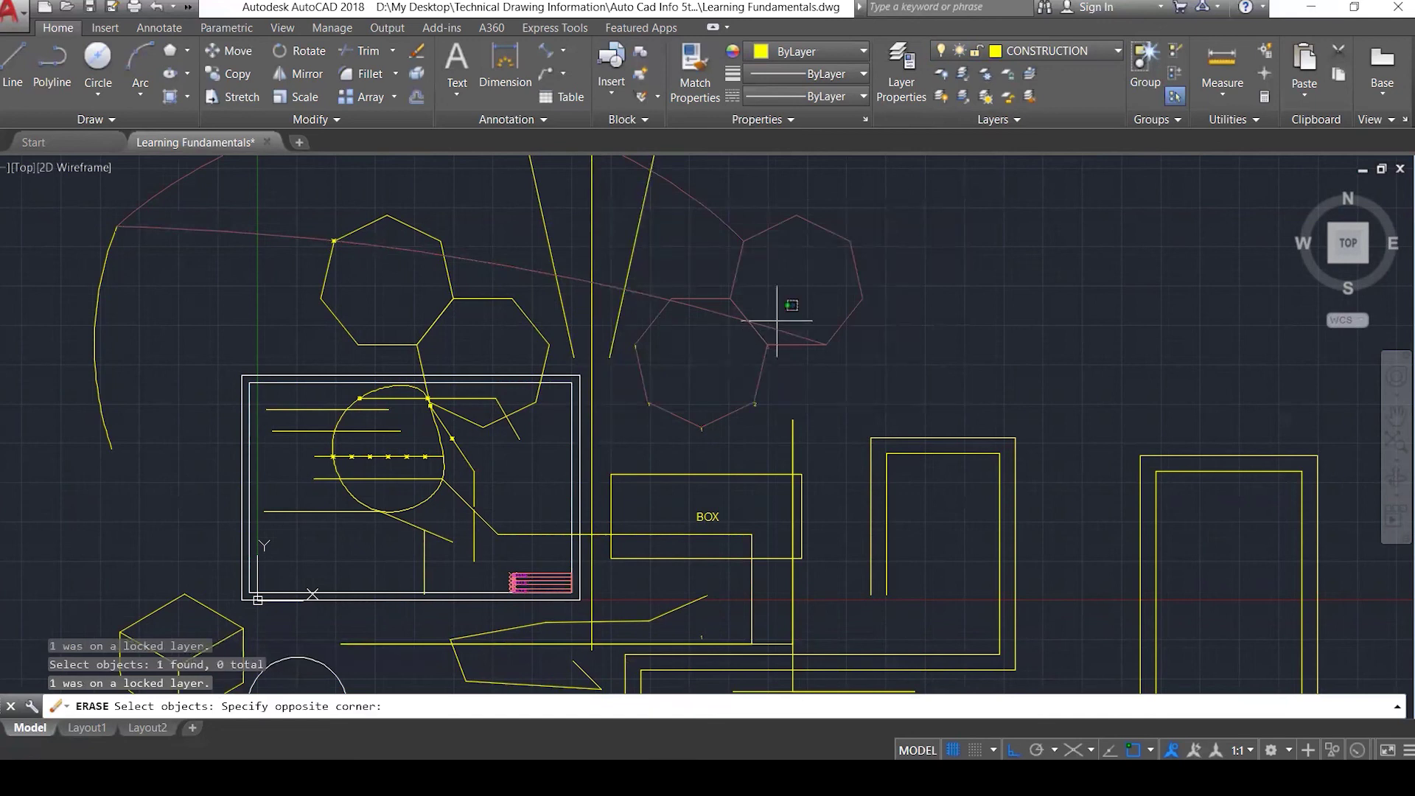
{"action": "key", "text": "Escape"}
Try to move the right-hand heptagons while their OUTLINE layer is locked.
{"action": "type", "text": "m"}
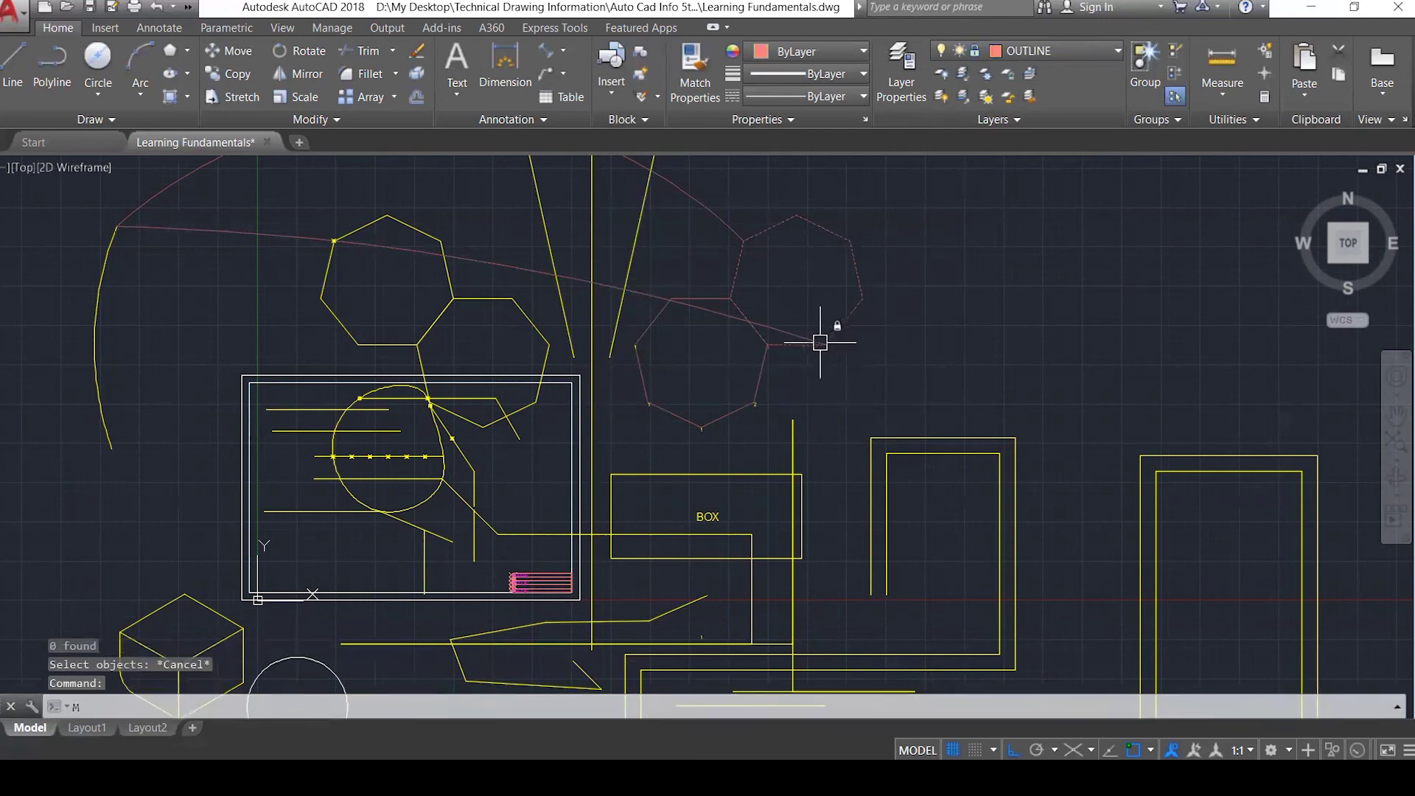
{"action": "key", "text": "Return"}
{"action": "left_click", "coordinate": [824, 342]}
{"action": "key", "text": "Escape"}
{"action": "type", "text": "m"}
{"action": "key", "text": "Escape"}
{"action": "key", "text": "Escape"}
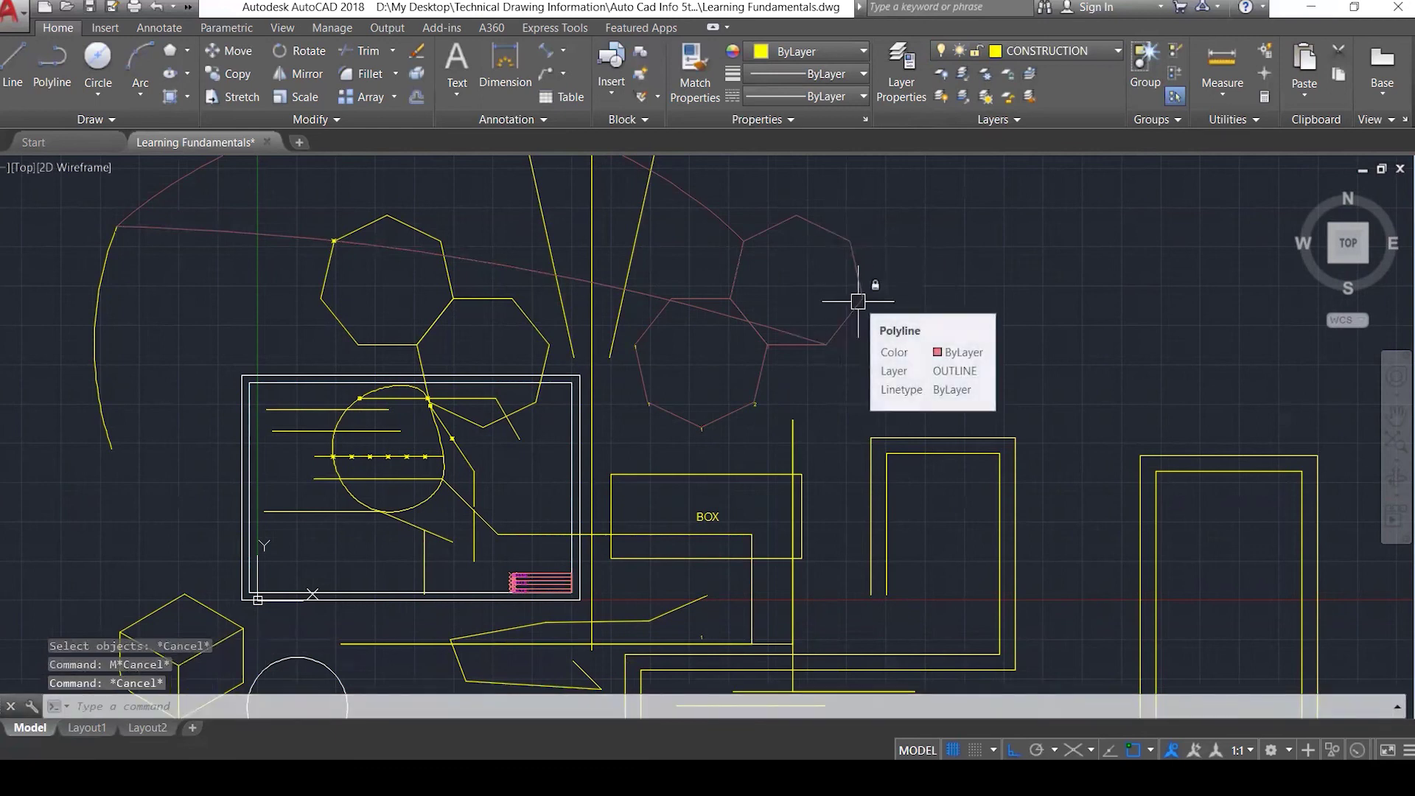
{"action": "left_click", "coordinate": [857, 301]}
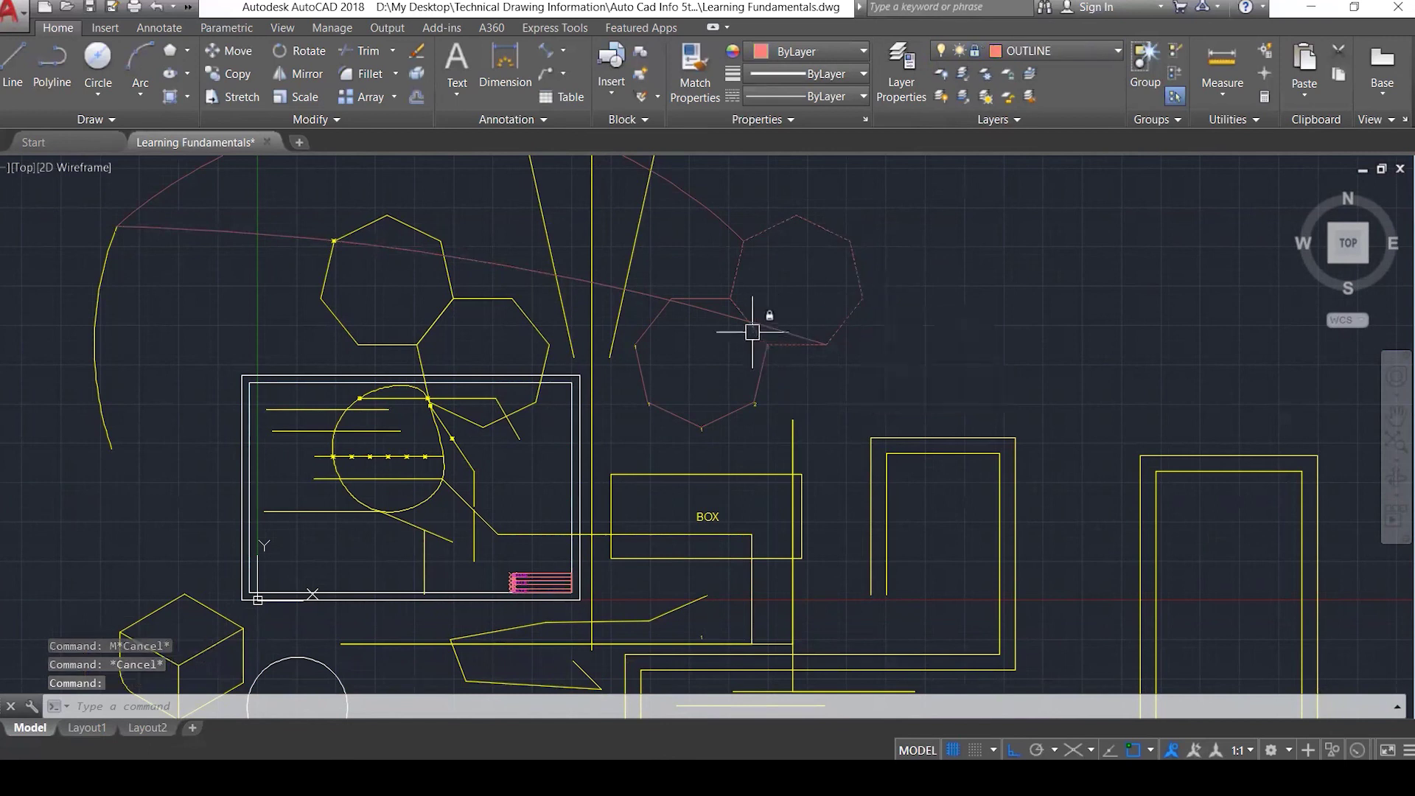
{"action": "left_click", "coordinate": [709, 300]}
{"action": "type", "text": "m"}
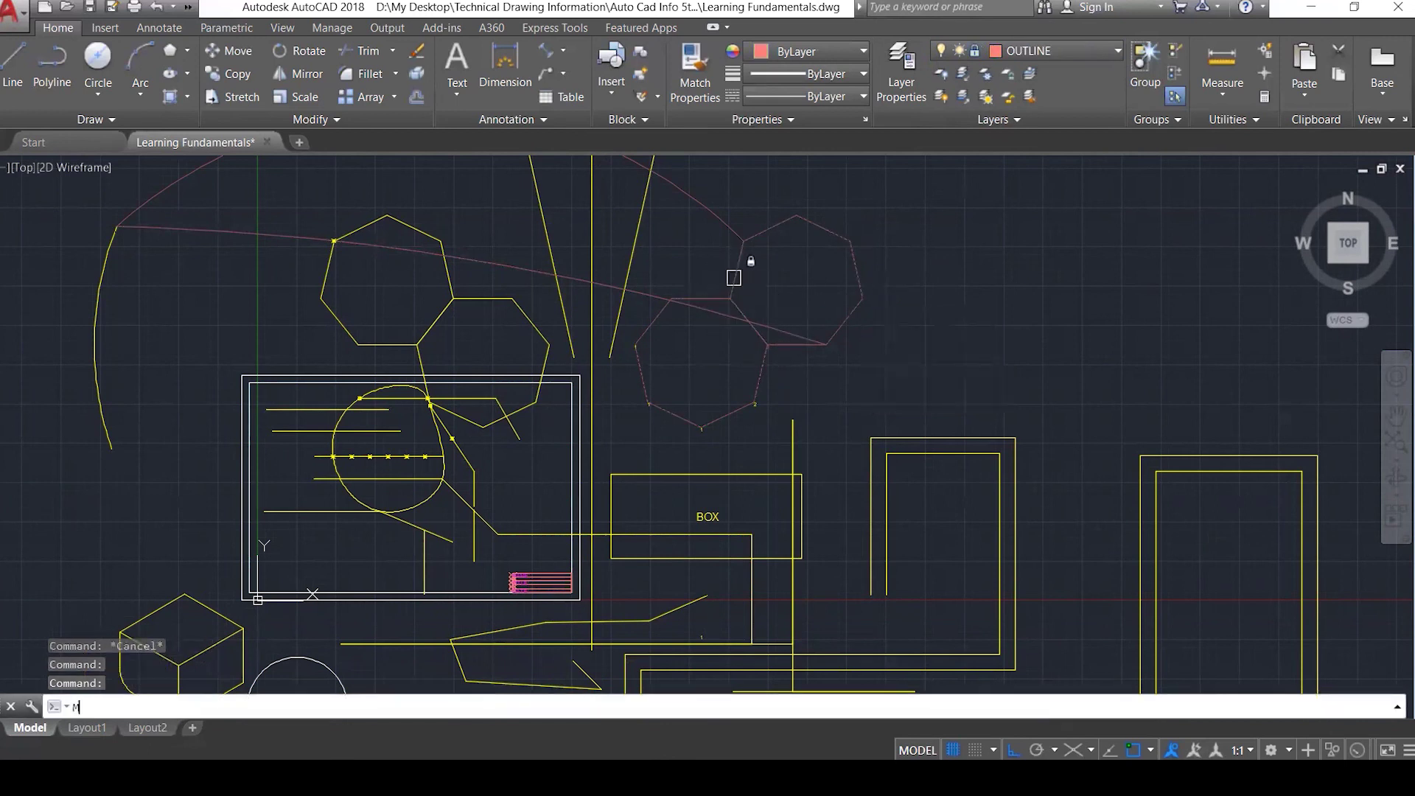
{"action": "key", "text": "Return"}
{"action": "left_click", "coordinate": [739, 288]}
{"action": "key", "text": "Escape"}
{"action": "key", "text": "Escape"}
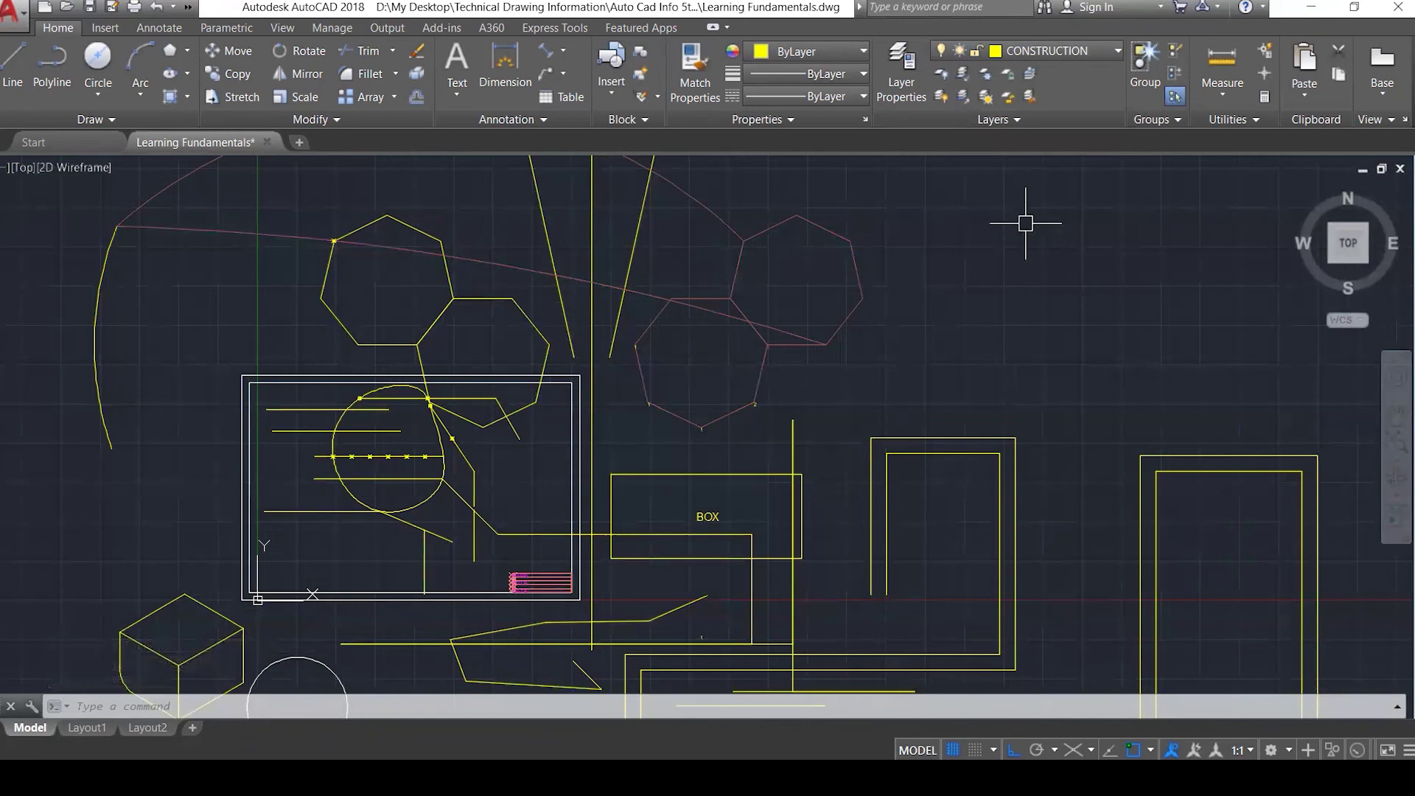
Unlock the OUTLINE layer, then toggle its visibility off and on.
{"action": "left_click", "coordinate": [1061, 51]}
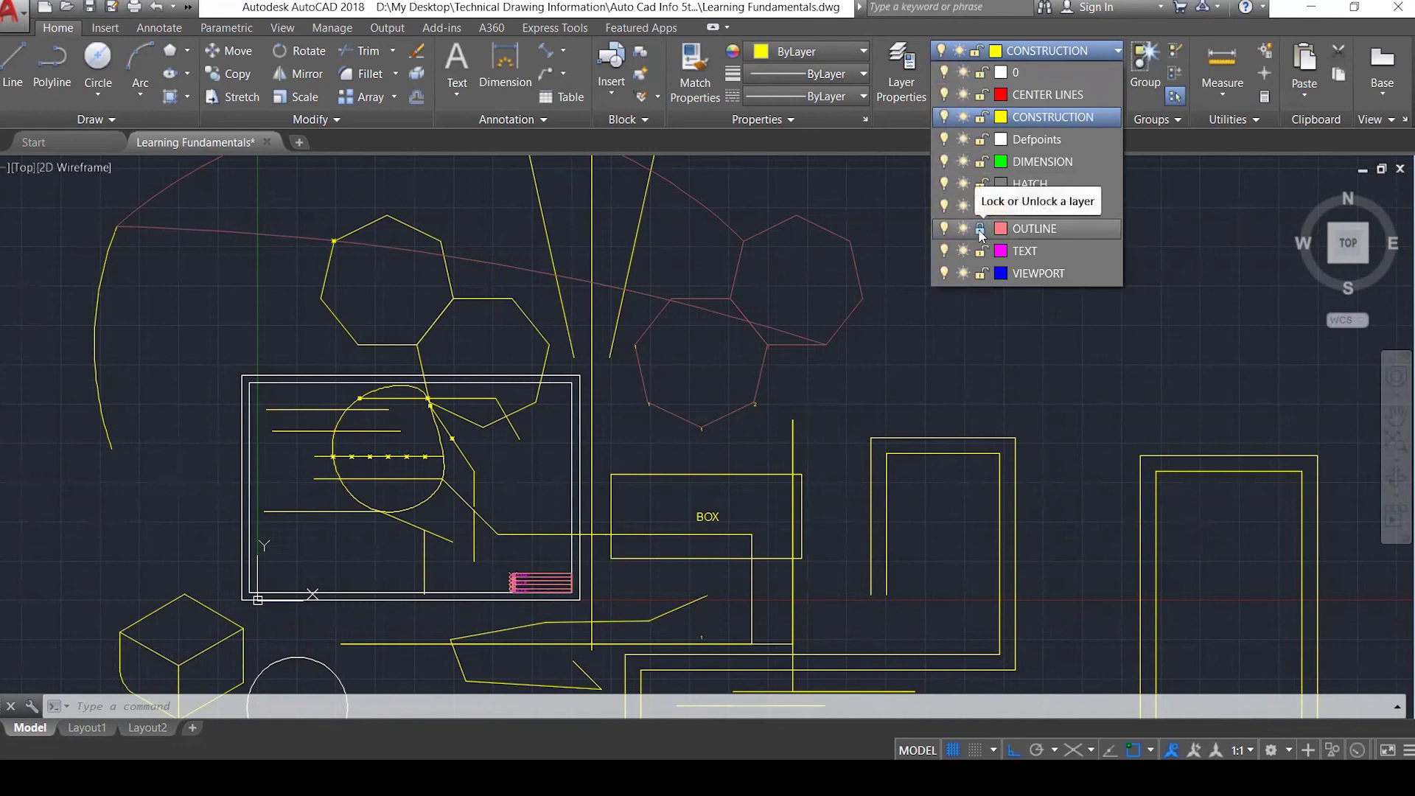
{"action": "left_click", "coordinate": [981, 229]}
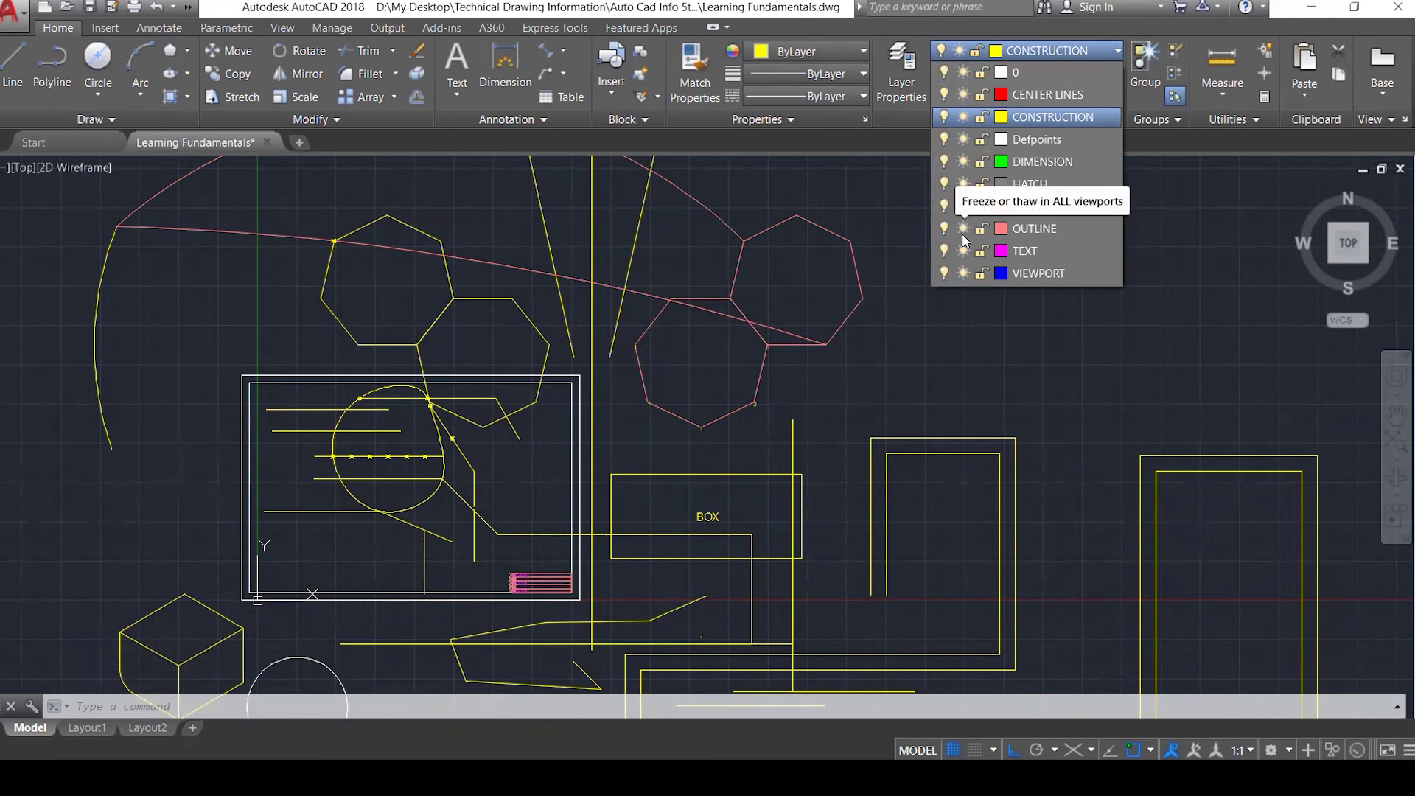
{"action": "left_click", "coordinate": [946, 225]}
{"action": "left_click", "coordinate": [946, 226]}
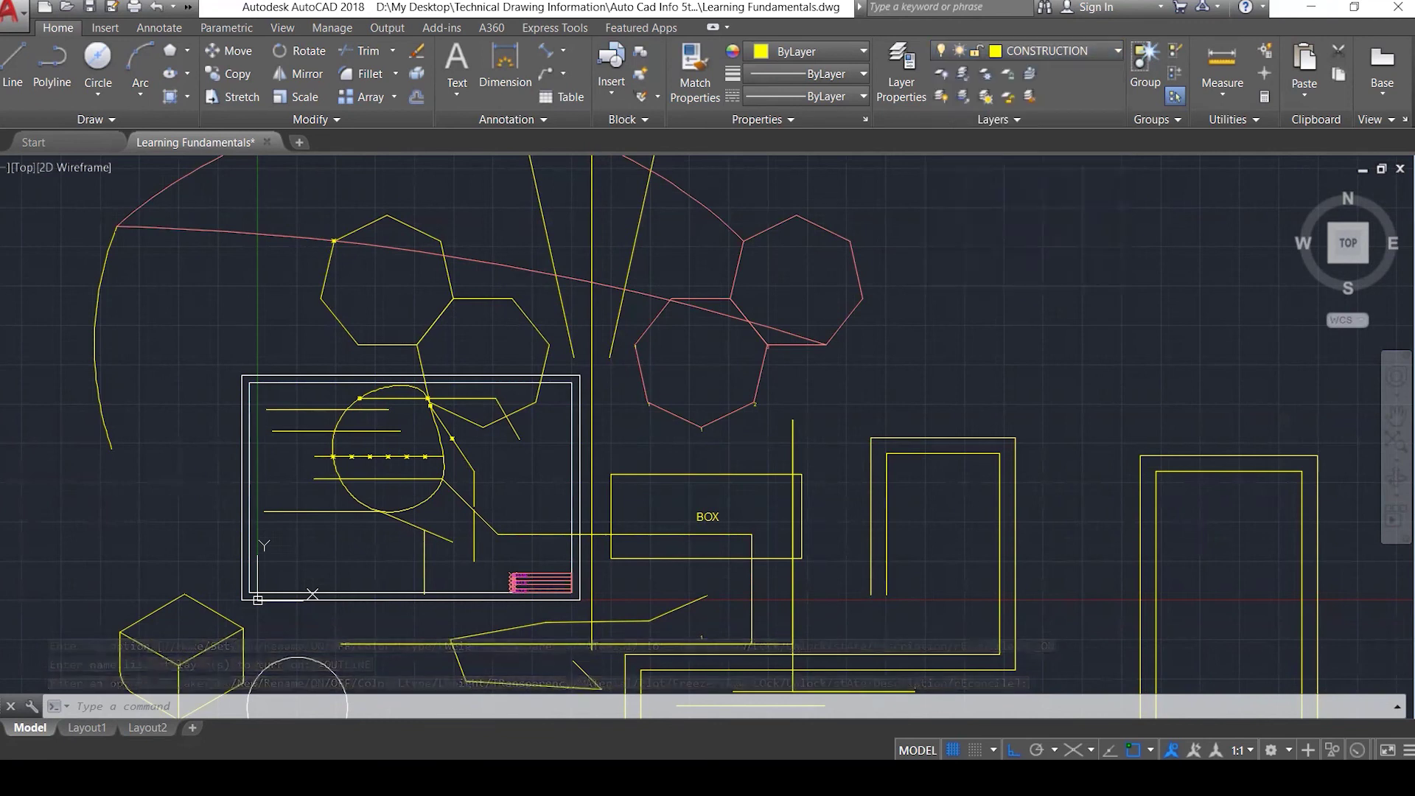
Select the vertical line and two slanted lines between the heptagon pairs, and toggle the DIMENSION layer off and on.
{"action": "left_click", "coordinate": [670, 259]}
{"action": "left_click", "coordinate": [537, 212]}
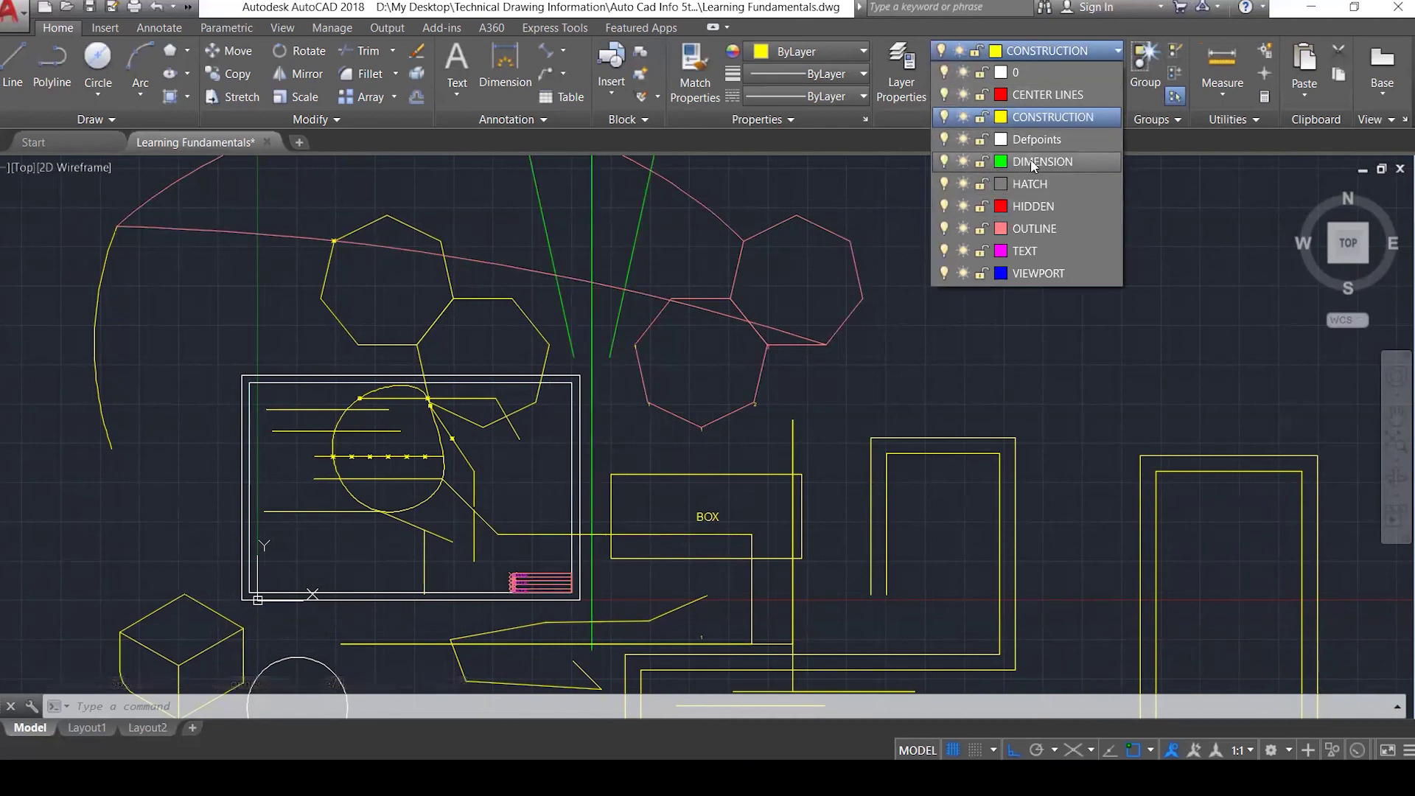
{"action": "left_click", "coordinate": [946, 162]}
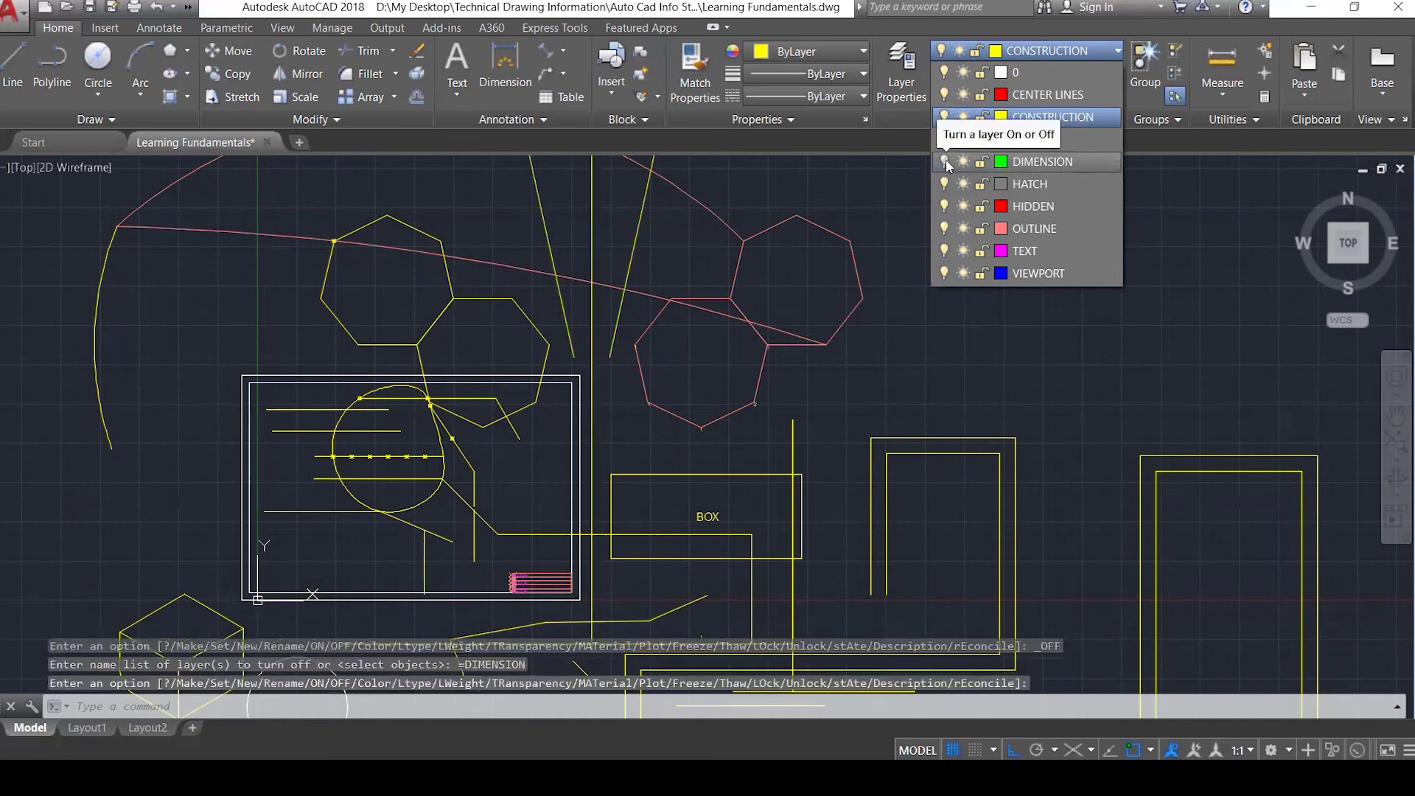
{"action": "left_click", "coordinate": [946, 161]}
Assign the vertical line and the two slanted lines between the heptagon pairs to the TEXT layer, and clear the selection.
{"action": "left_click", "coordinate": [669, 200]}
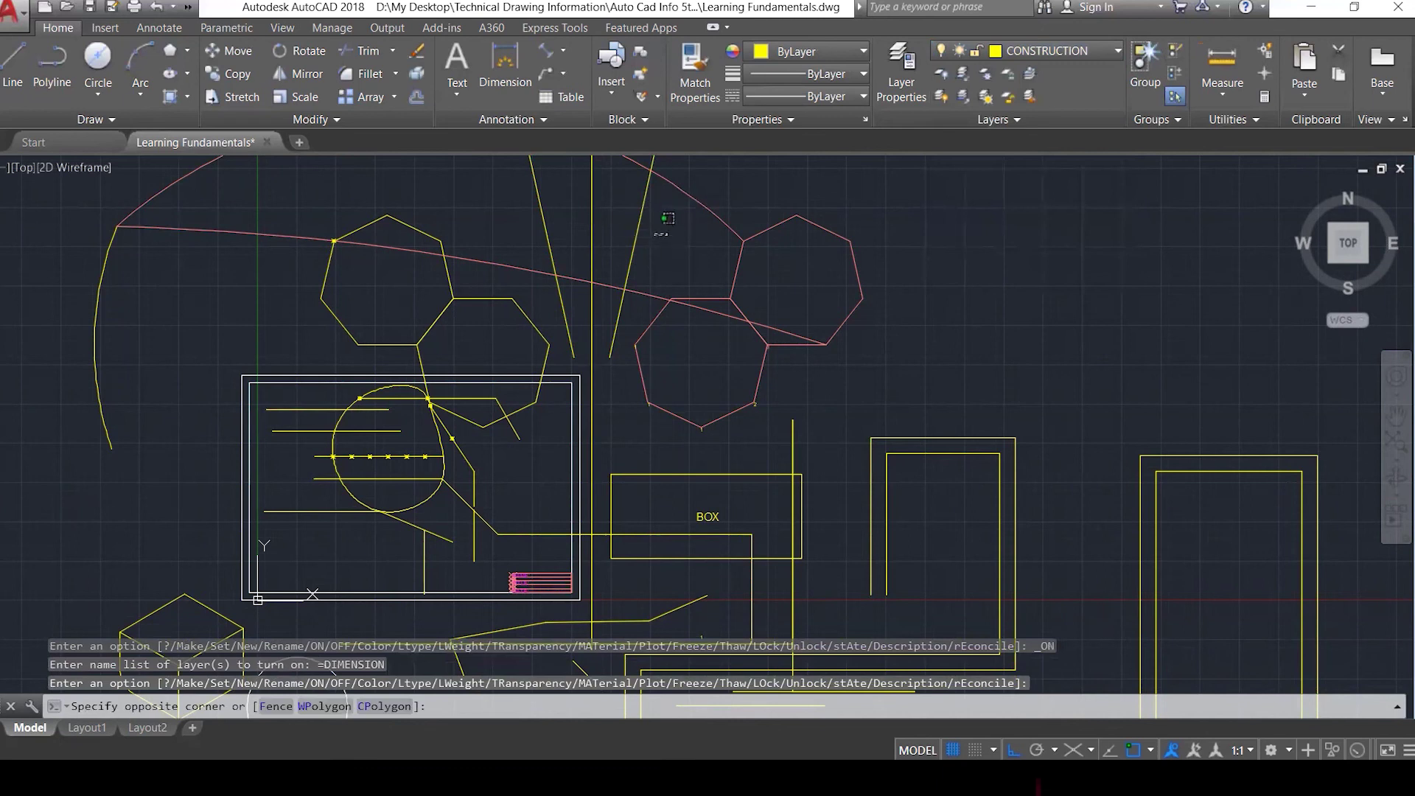
{"action": "left_click", "coordinate": [526, 217]}
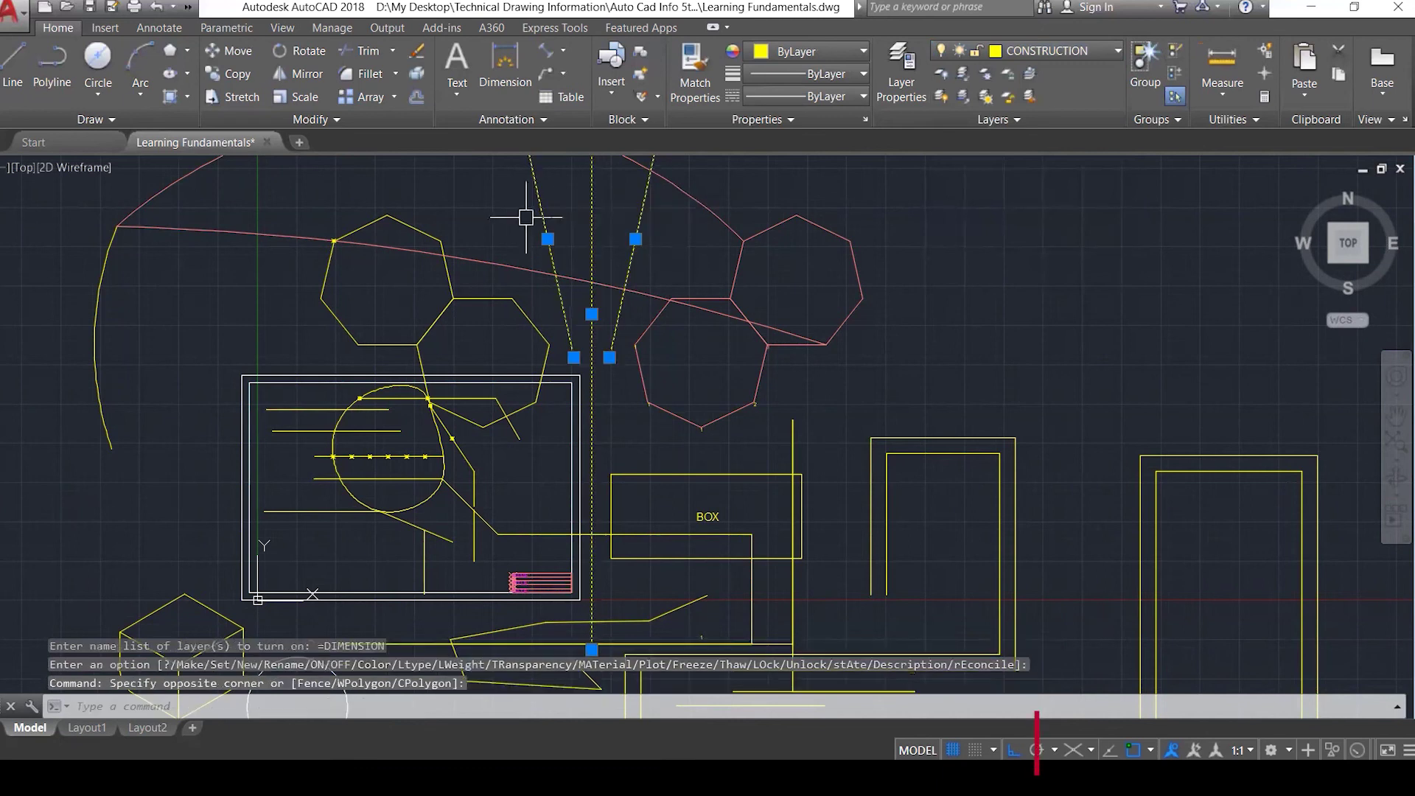
{"action": "left_click", "coordinate": [1078, 50]}
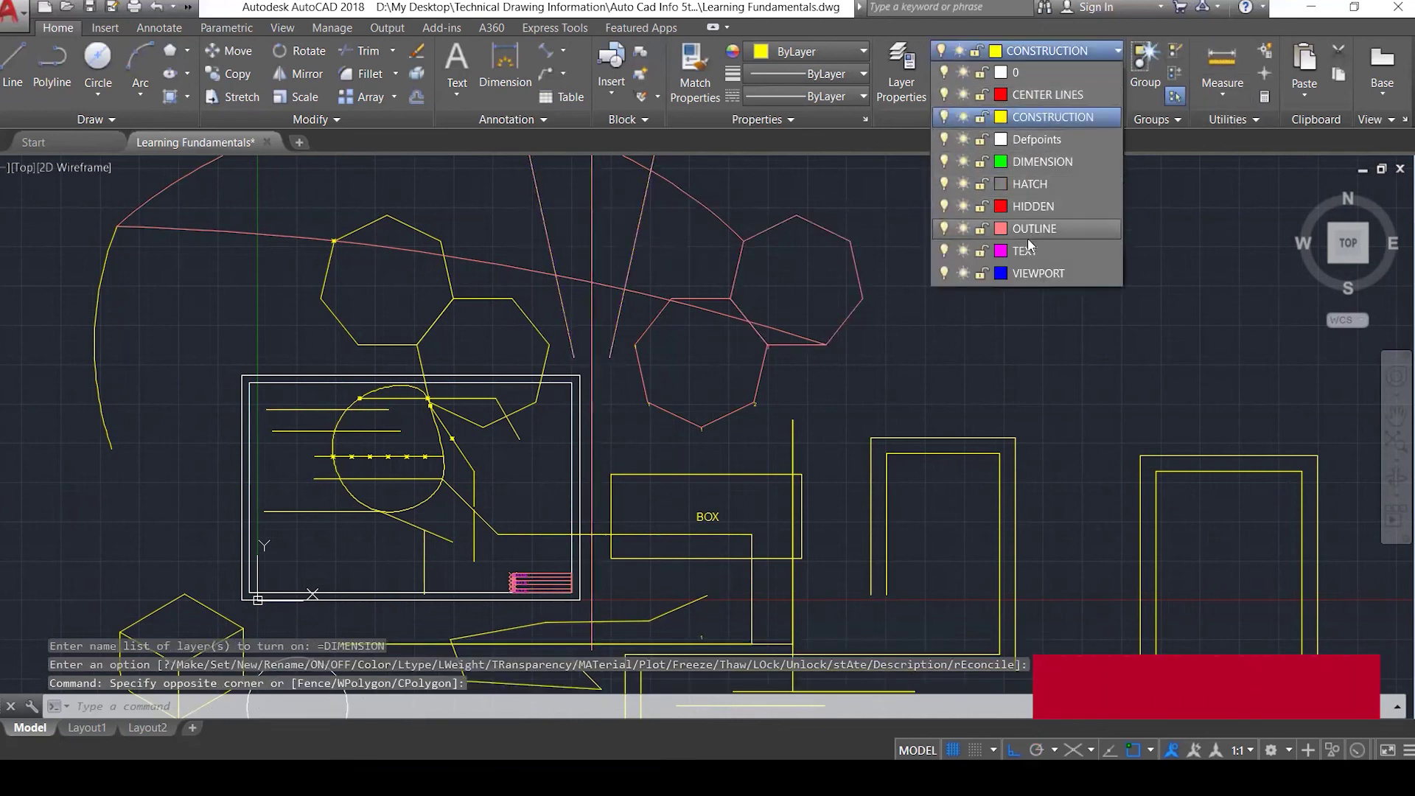
{"action": "left_click", "coordinate": [1078, 254]}
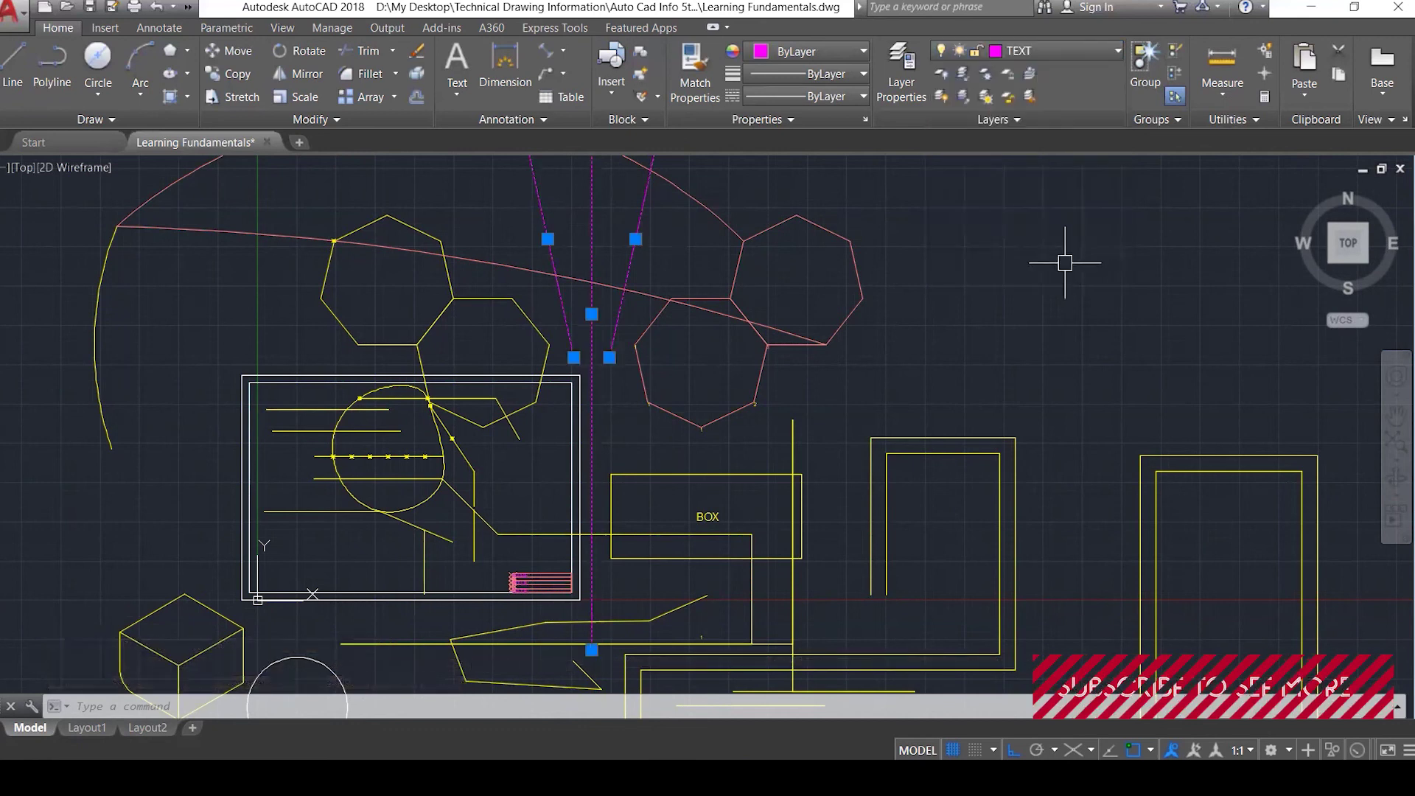
{"action": "key", "text": "Escape"}
{"action": "key", "text": "Escape"}
{"action": "key", "text": "Escape"}
{"action": "scroll", "coordinate": [1051, 271], "scroll_direction": "down", "scroll_amount": 3}
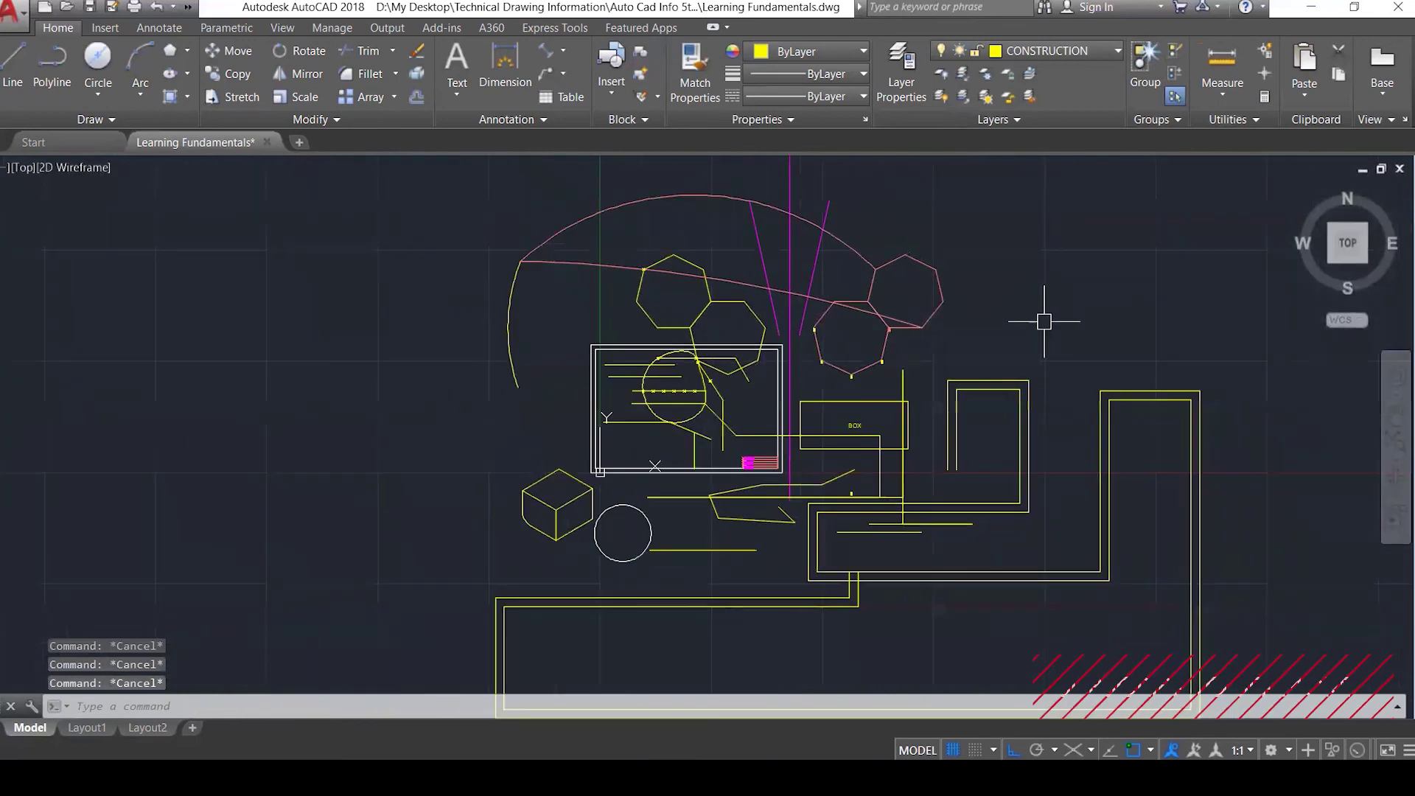